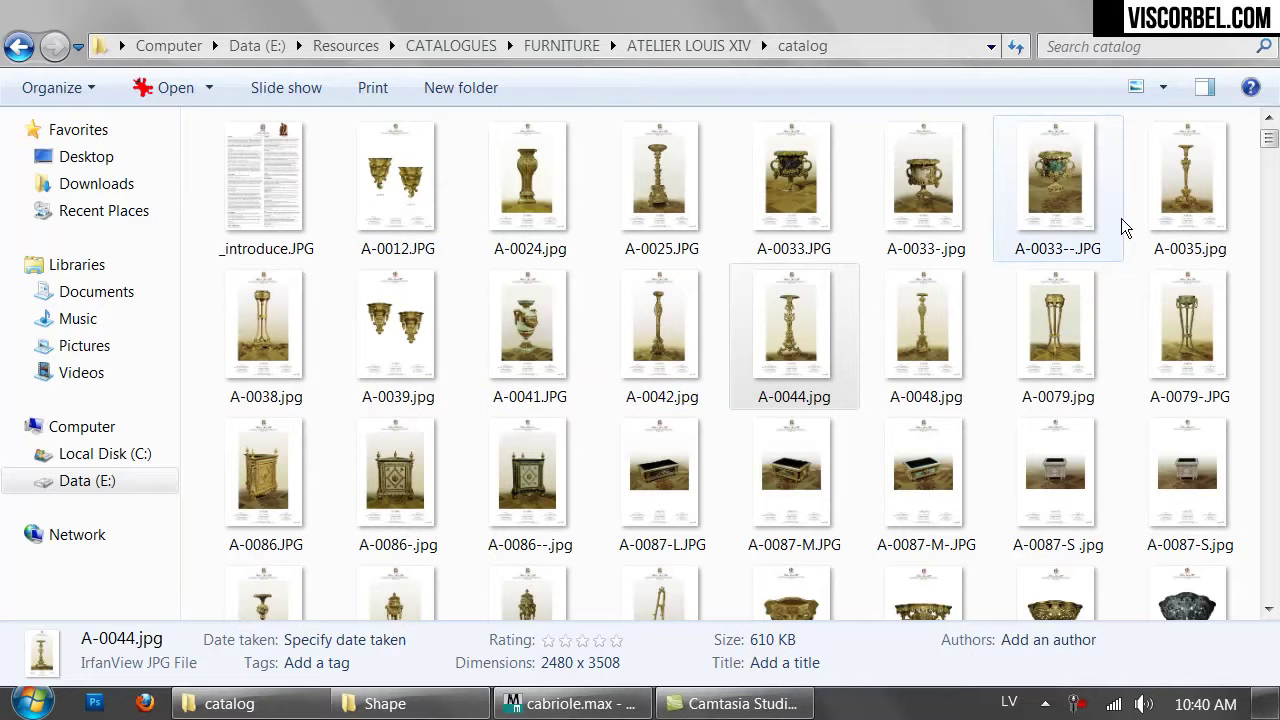
Skim the thumbnails in the catalog folder from the A-series pieces through the C-series tables
click(1055, 220)
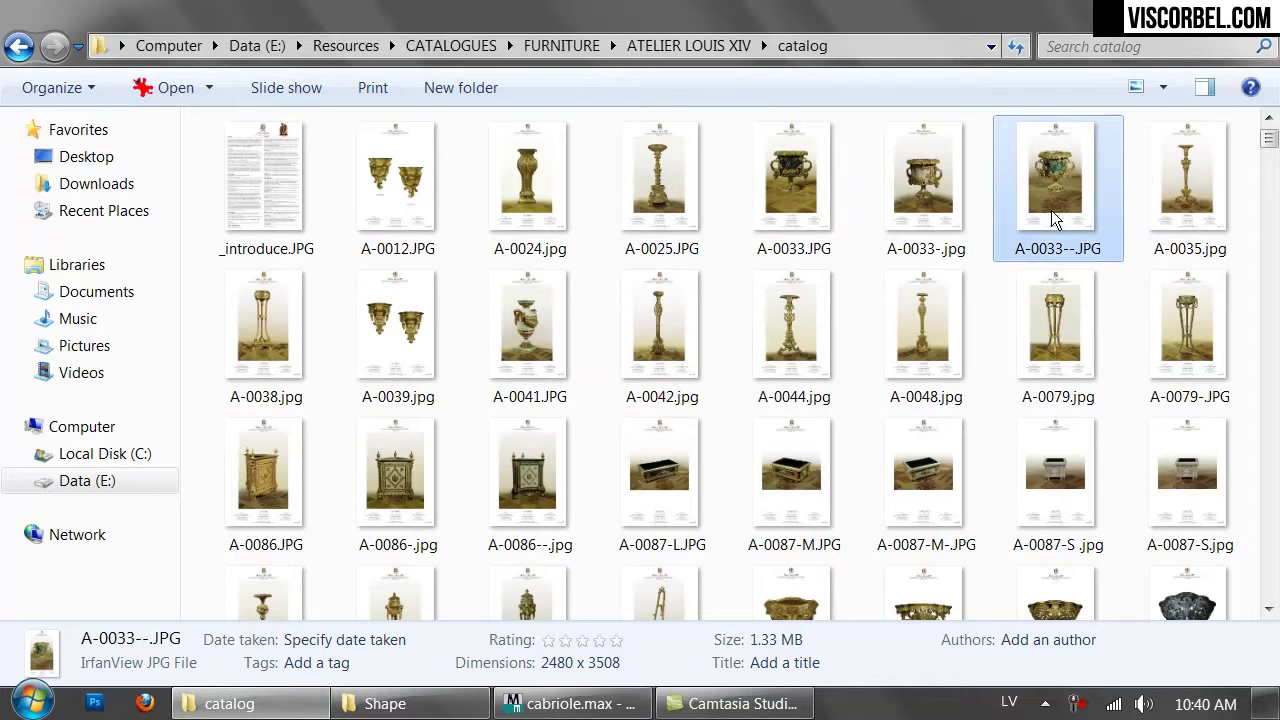
scroll(920, 250, down, 5)
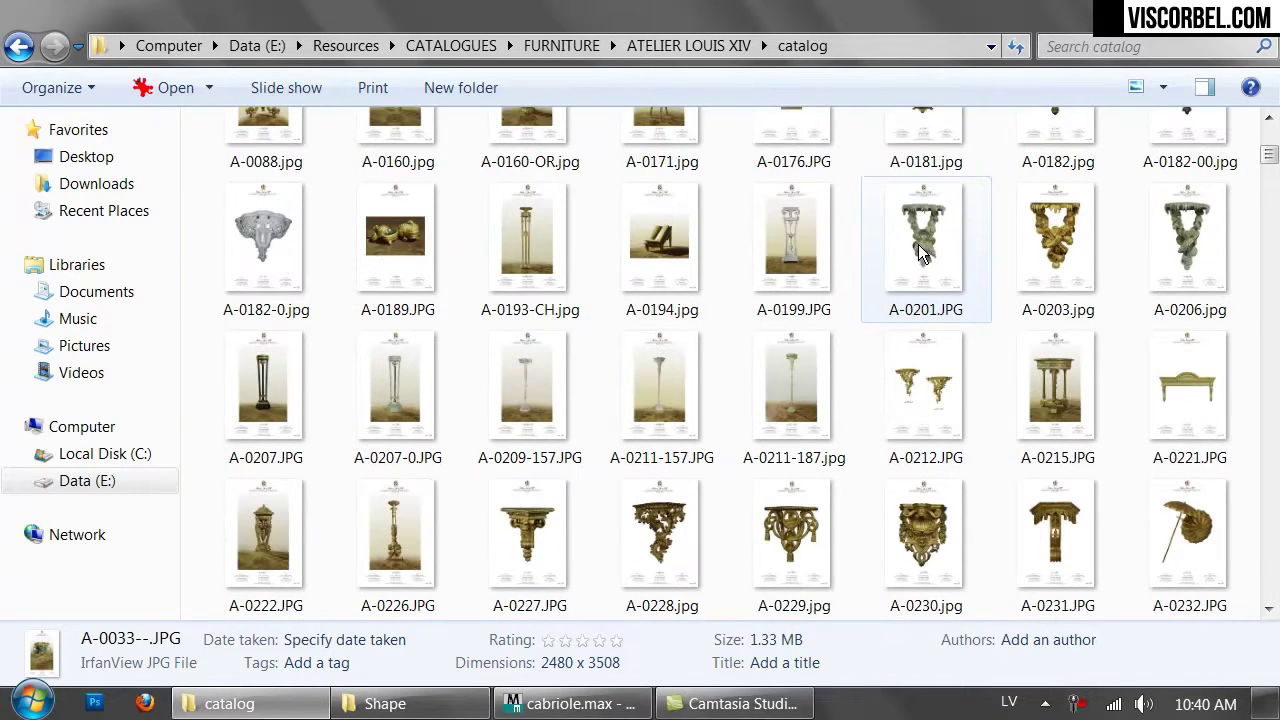
scroll(690, 270, down, 6)
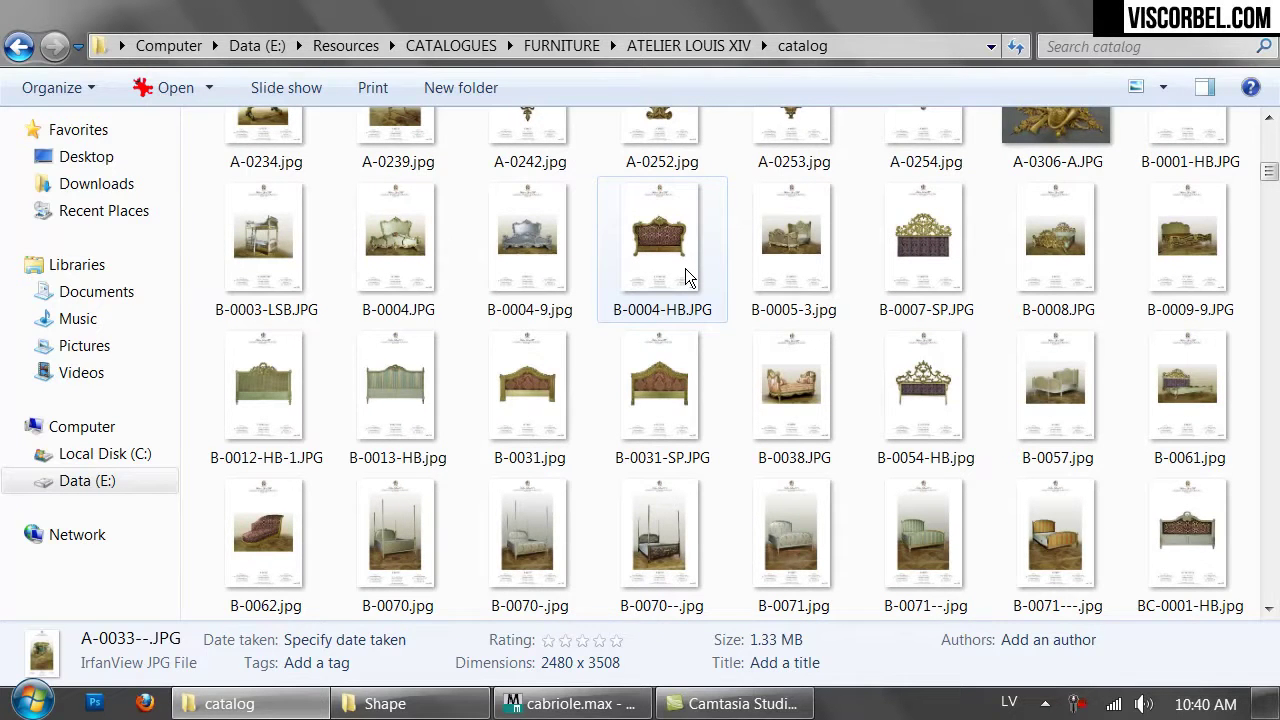
scroll(685, 268, down, 10)
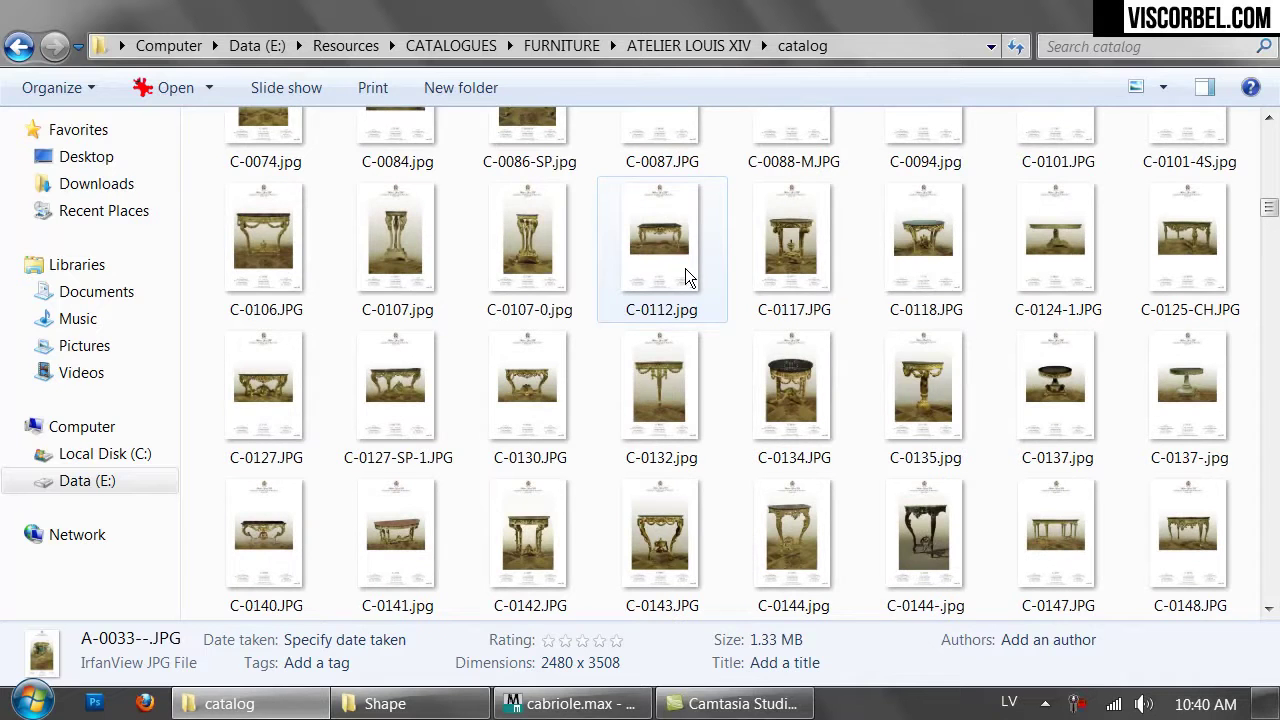
scroll(685, 268, down, 15)
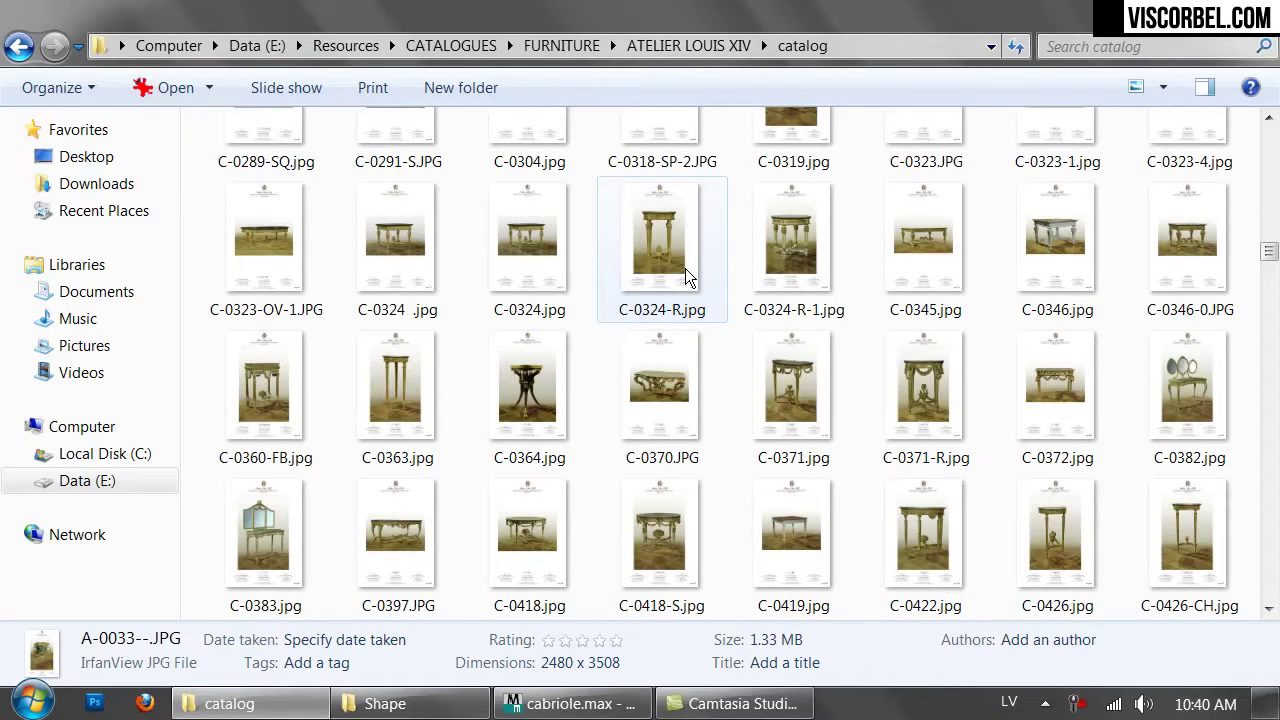
drag(1268, 251, 1275, 141)
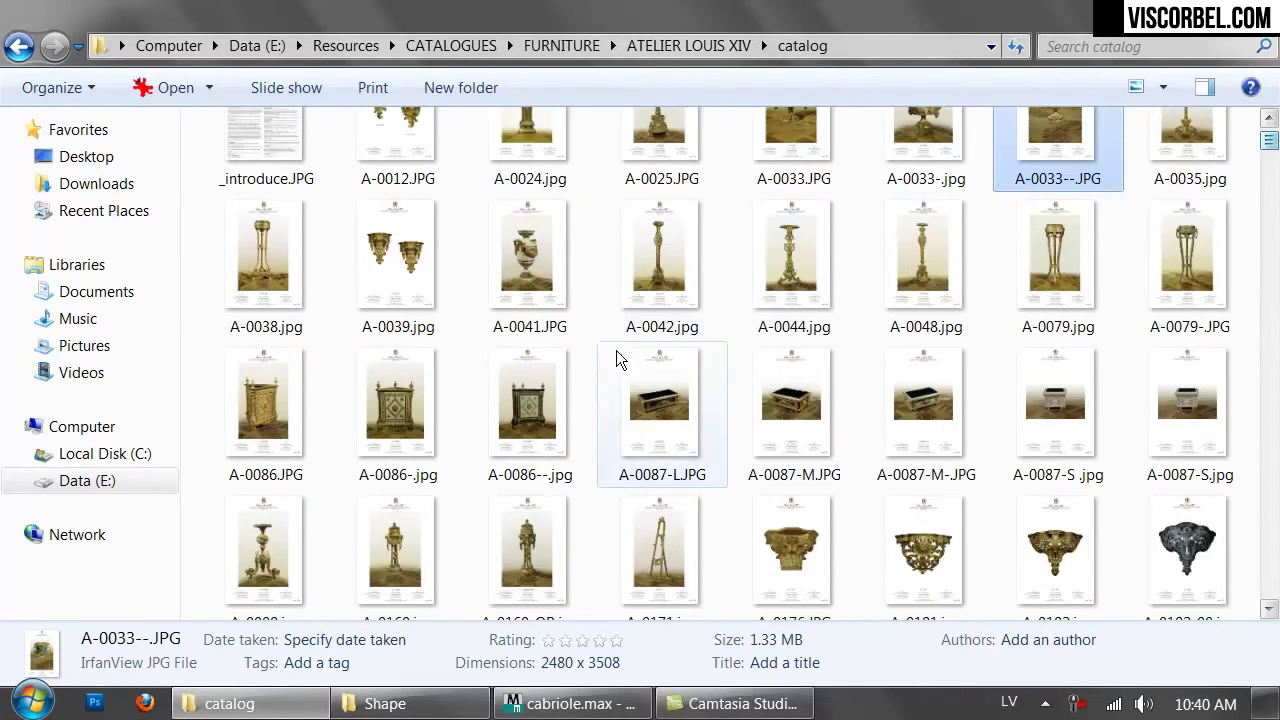
View A-0226.JPG at full size and page through the catalogue pictures that follow it up to C-0094.jpg
scroll(611, 357, down, 5)
double_click(396, 226)
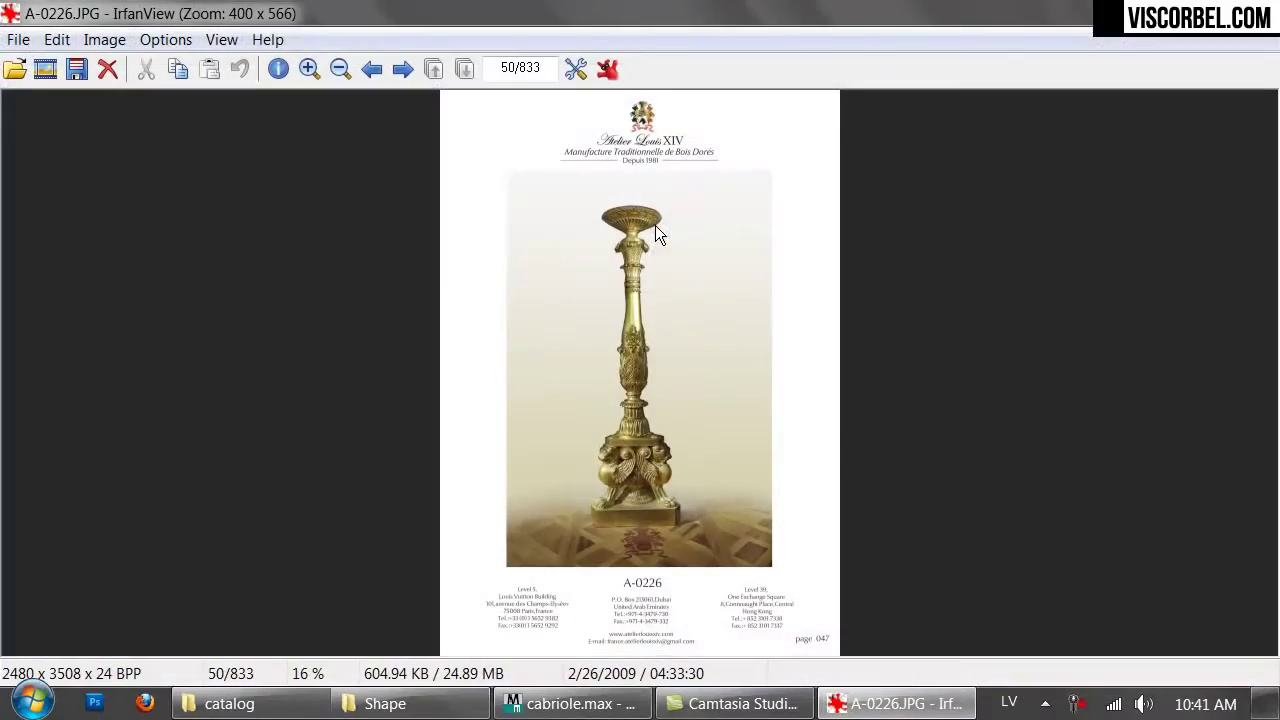
scroll(656, 229, down, 5)
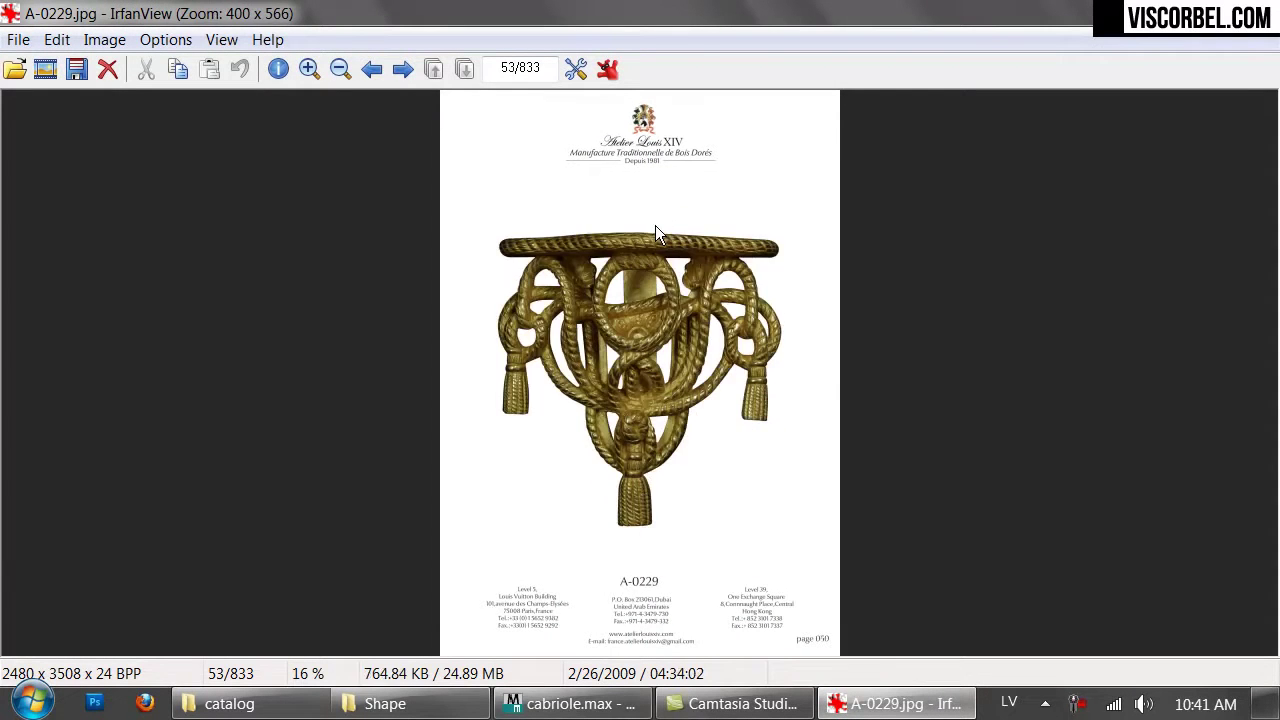
scroll(656, 229, down, 4)
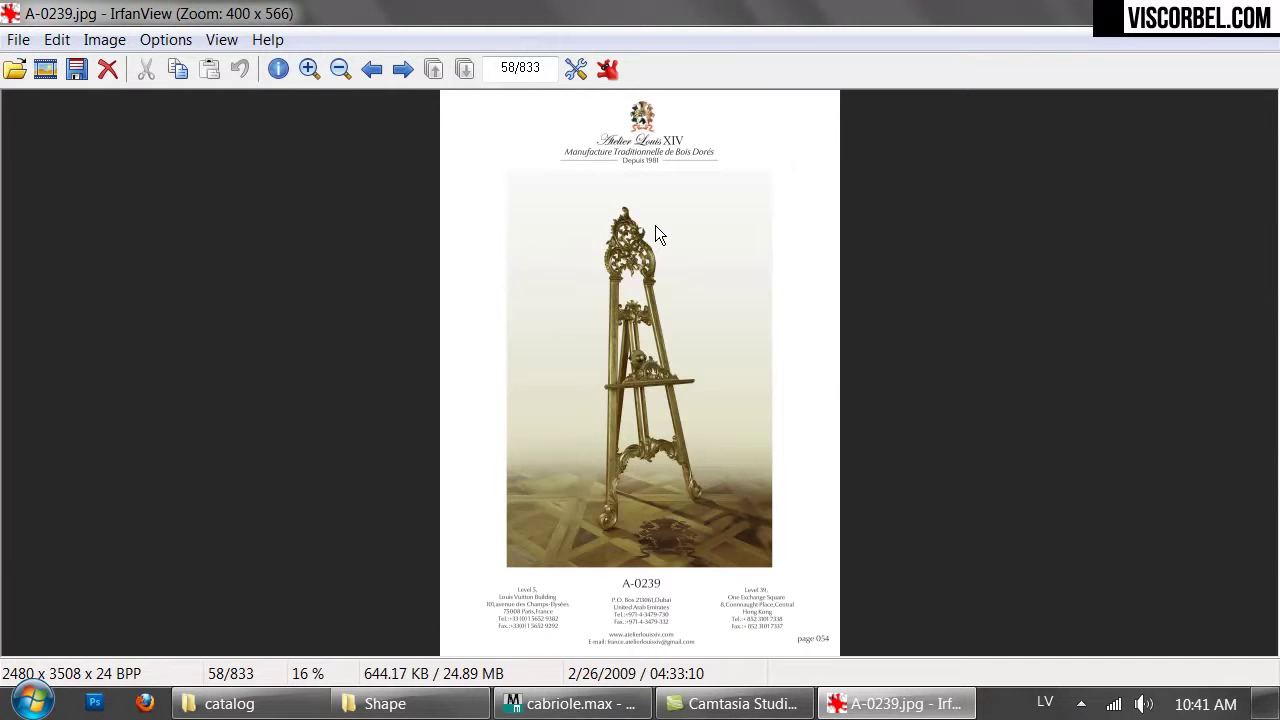
scroll(657, 233, down, 8)
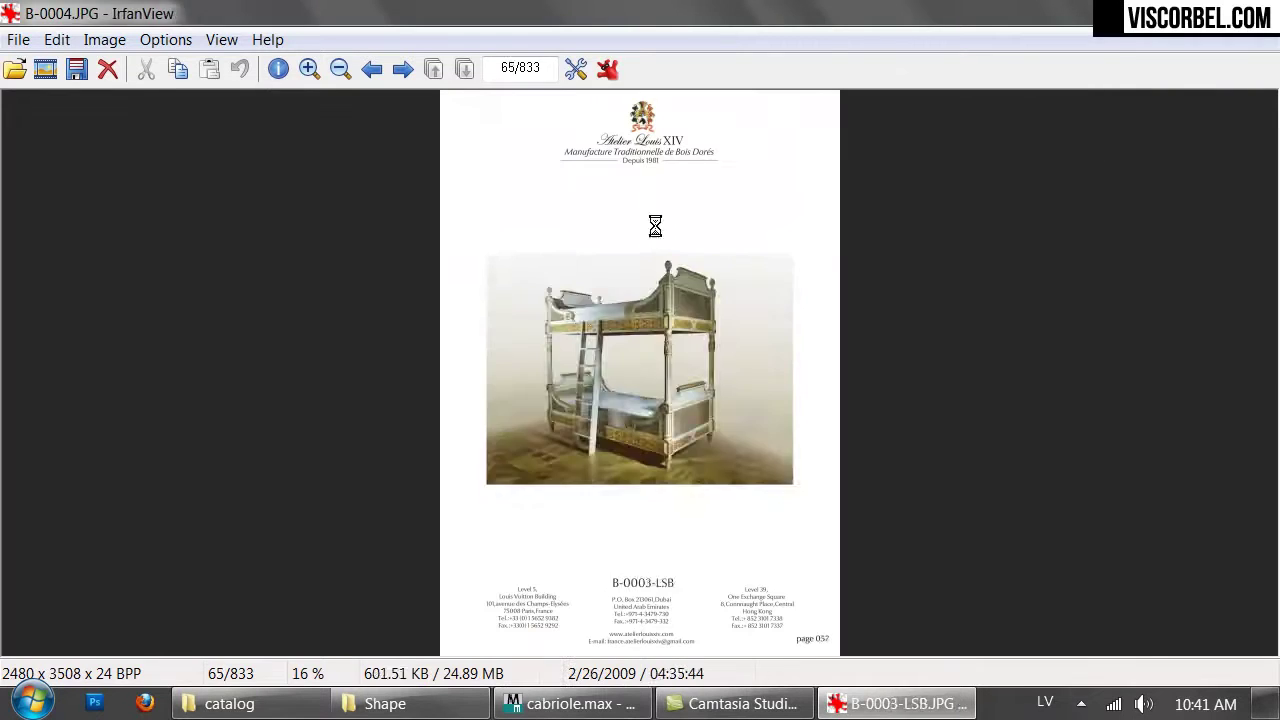
scroll(657, 233, down, 2)
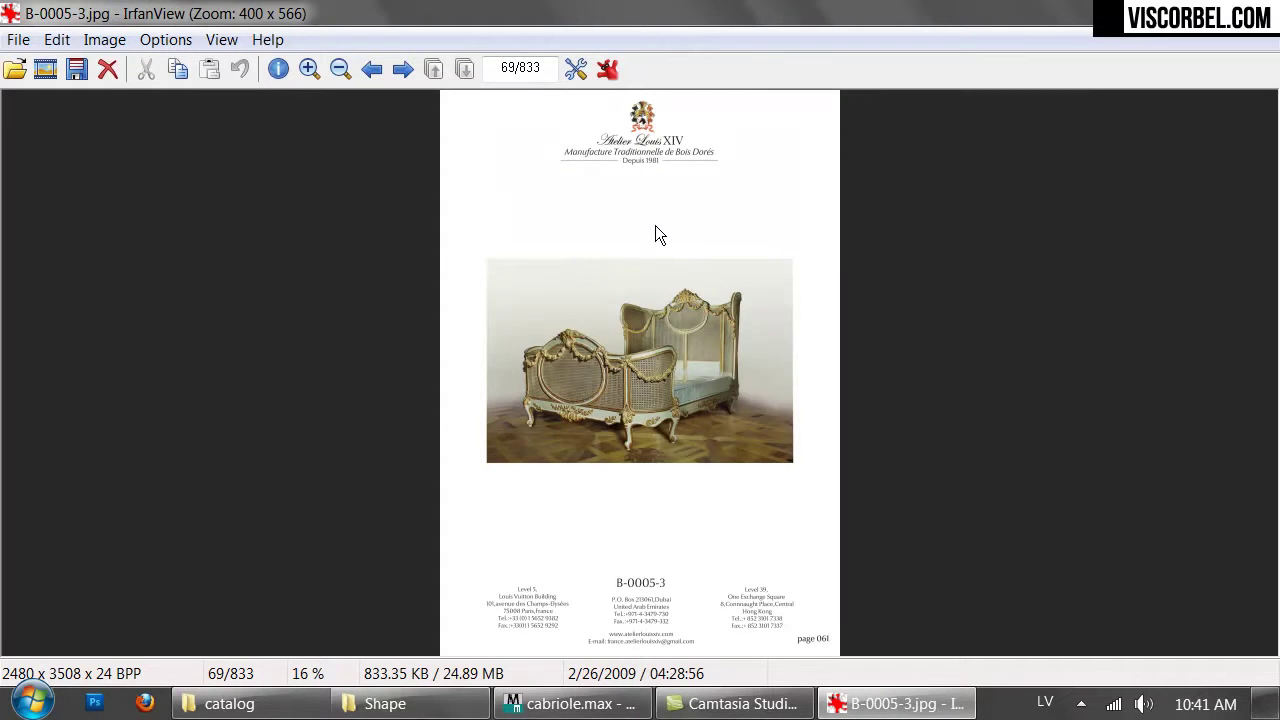
scroll(655, 233, down, 1)
scroll(655, 233, down, 6)
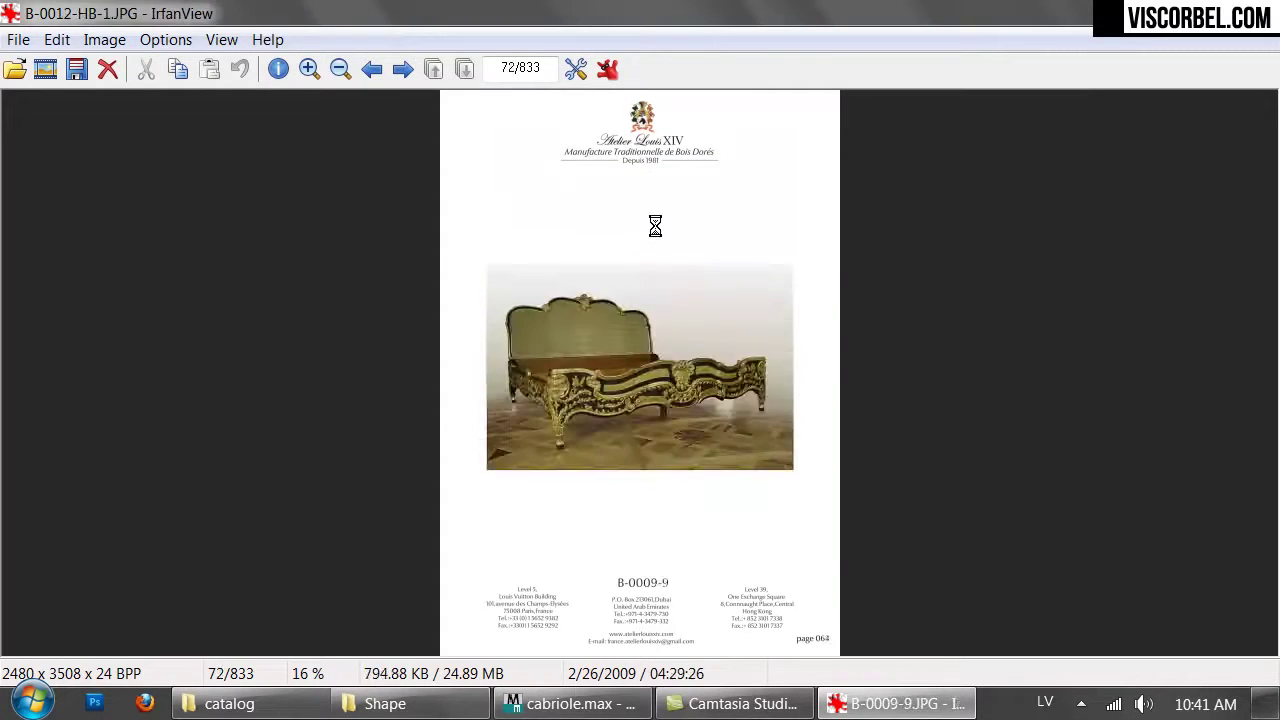
scroll(655, 233, down, 5)
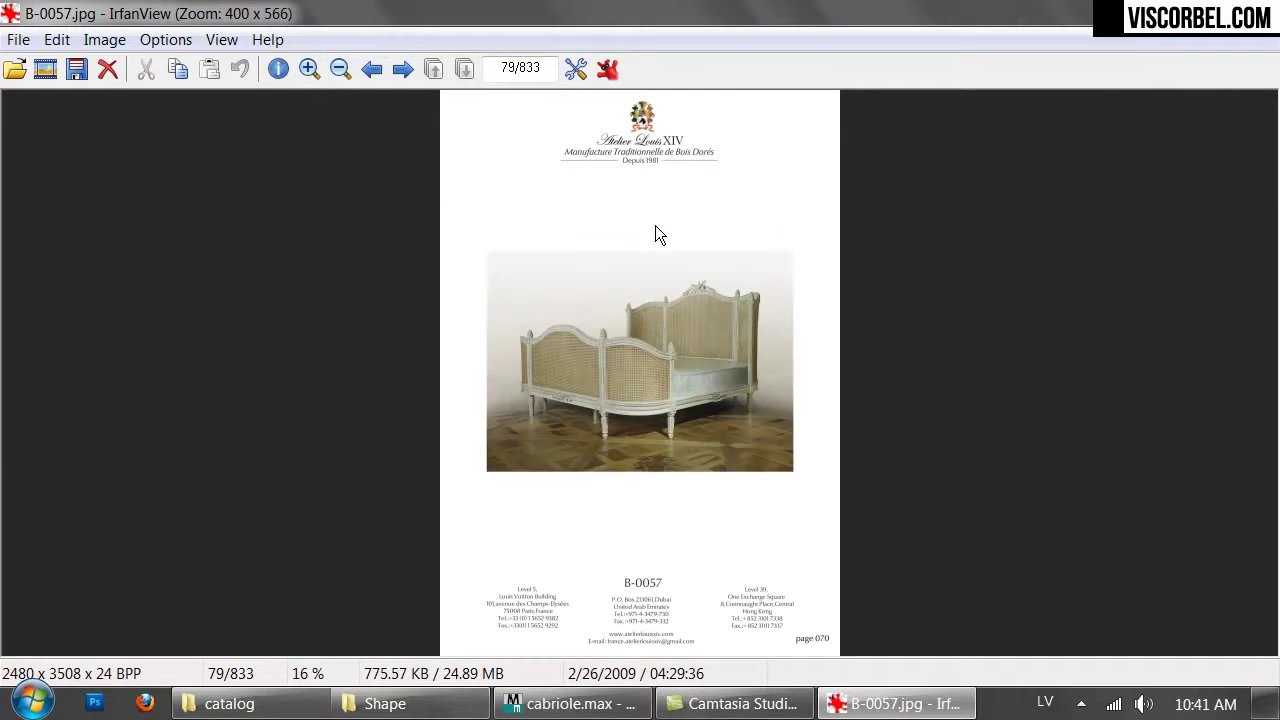
scroll(655, 233, down, 5)
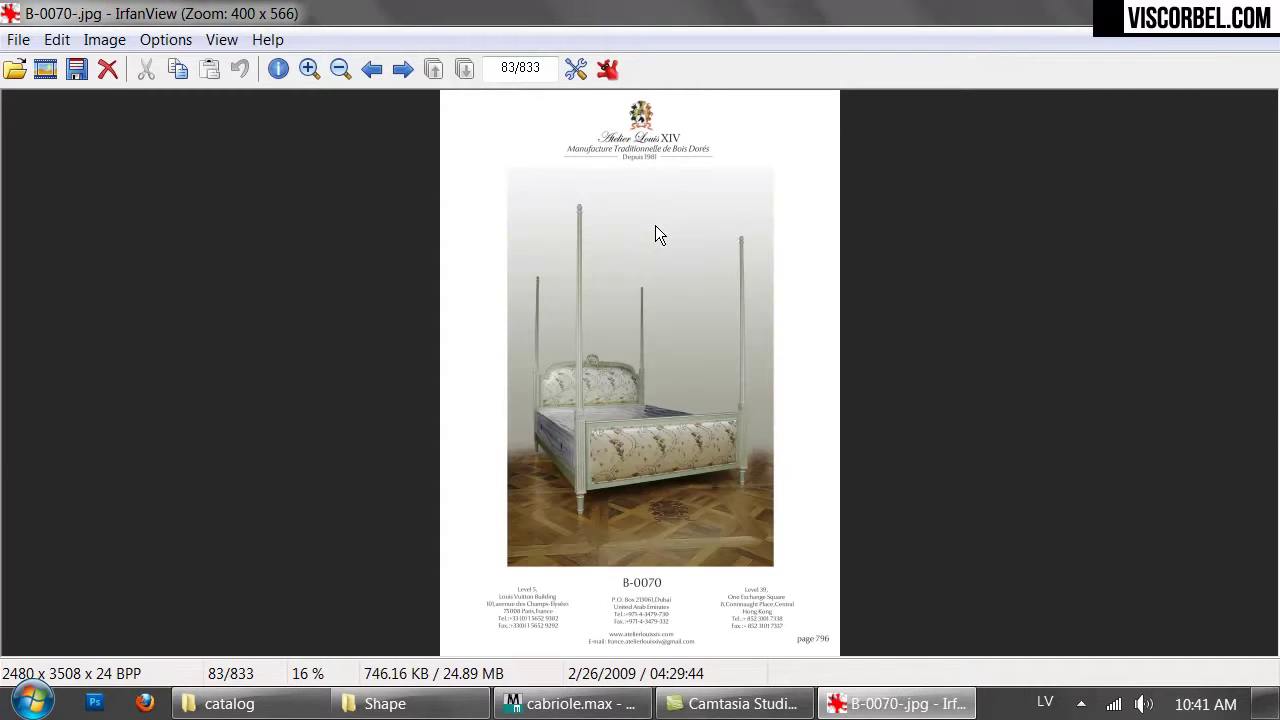
scroll(655, 233, down, 10)
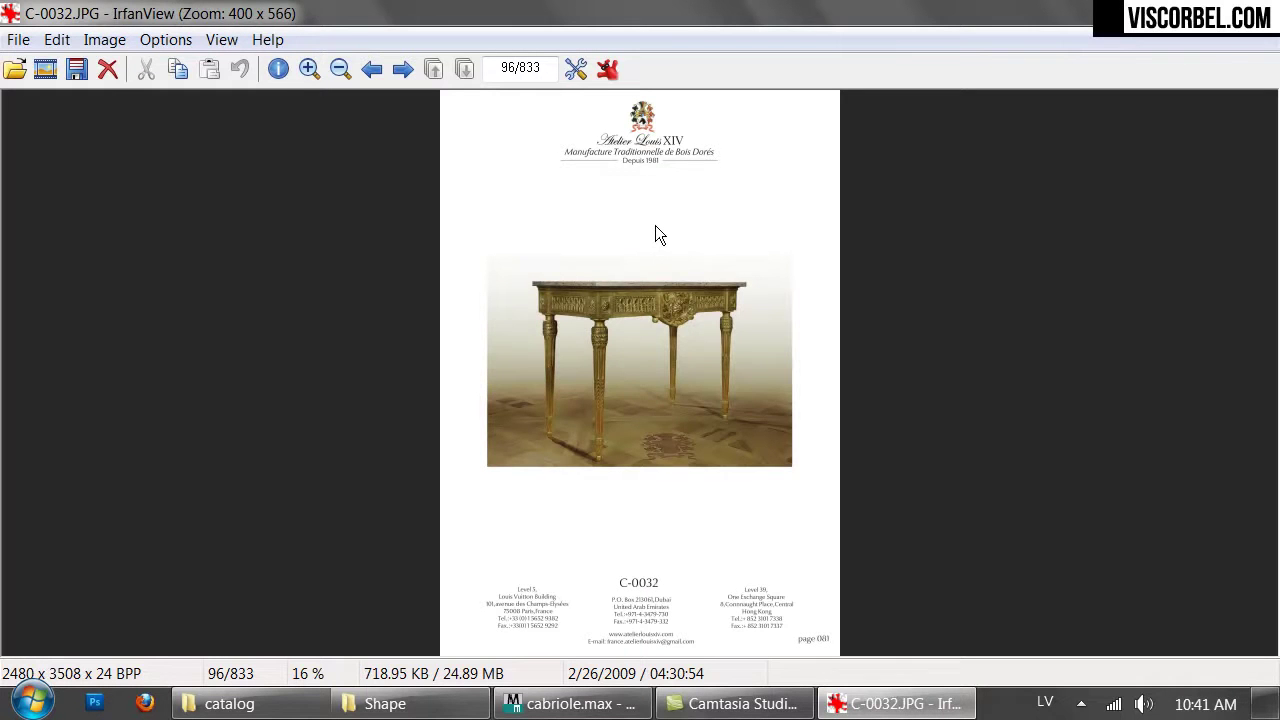
scroll(658, 233, down, 15)
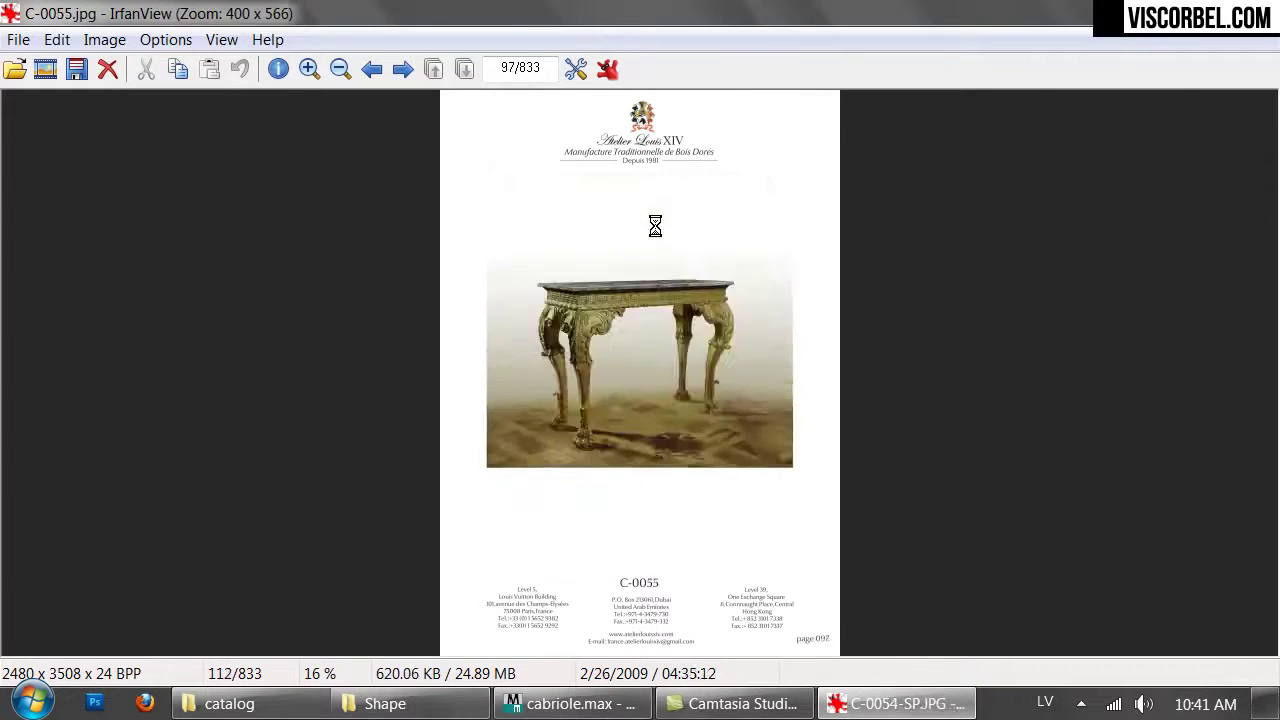
scroll(655, 226, down, 10)
scroll(655, 226, down, 5)
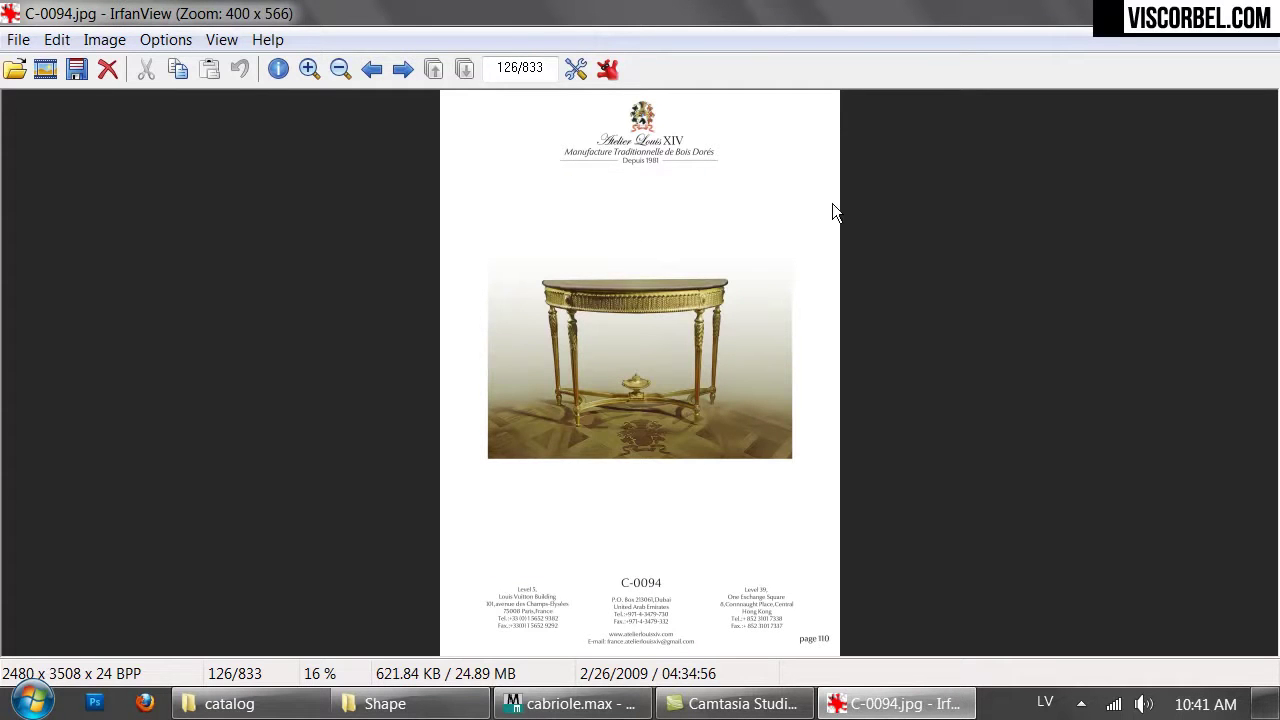
key(Escape)
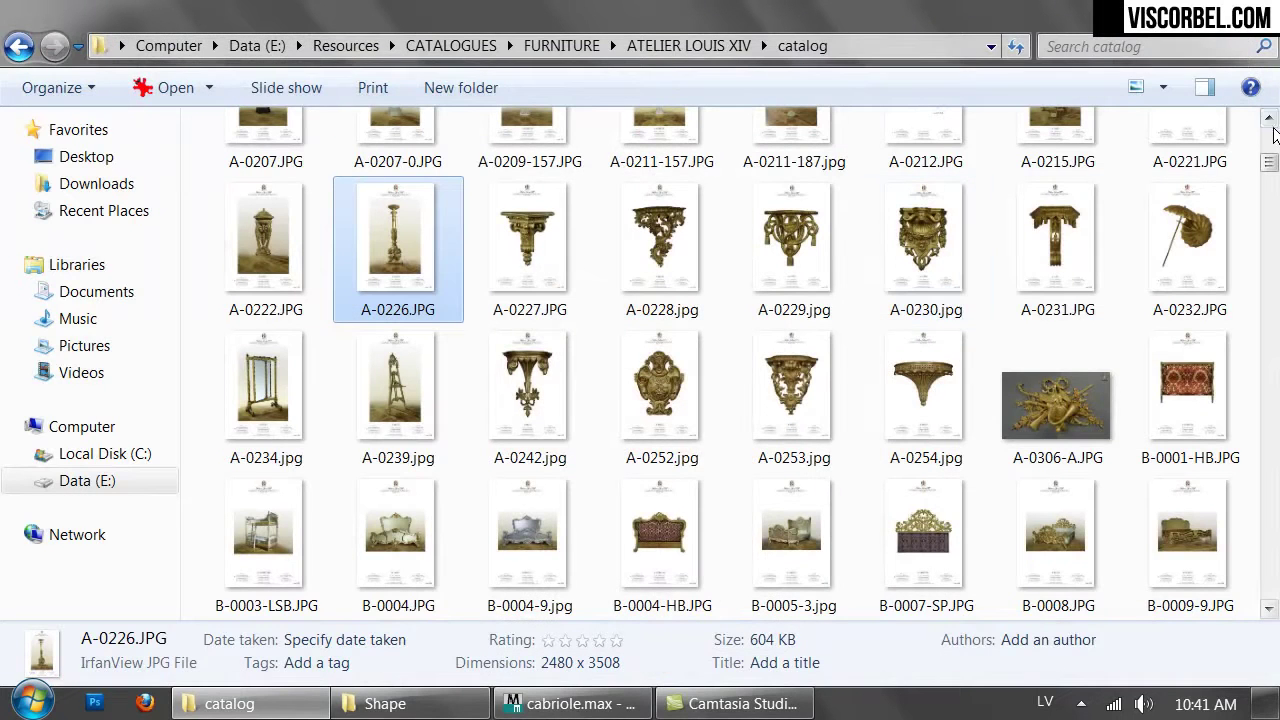
Skim the S-series seating pictures near the end of the catalog folder
drag(1268, 165, 1270, 573)
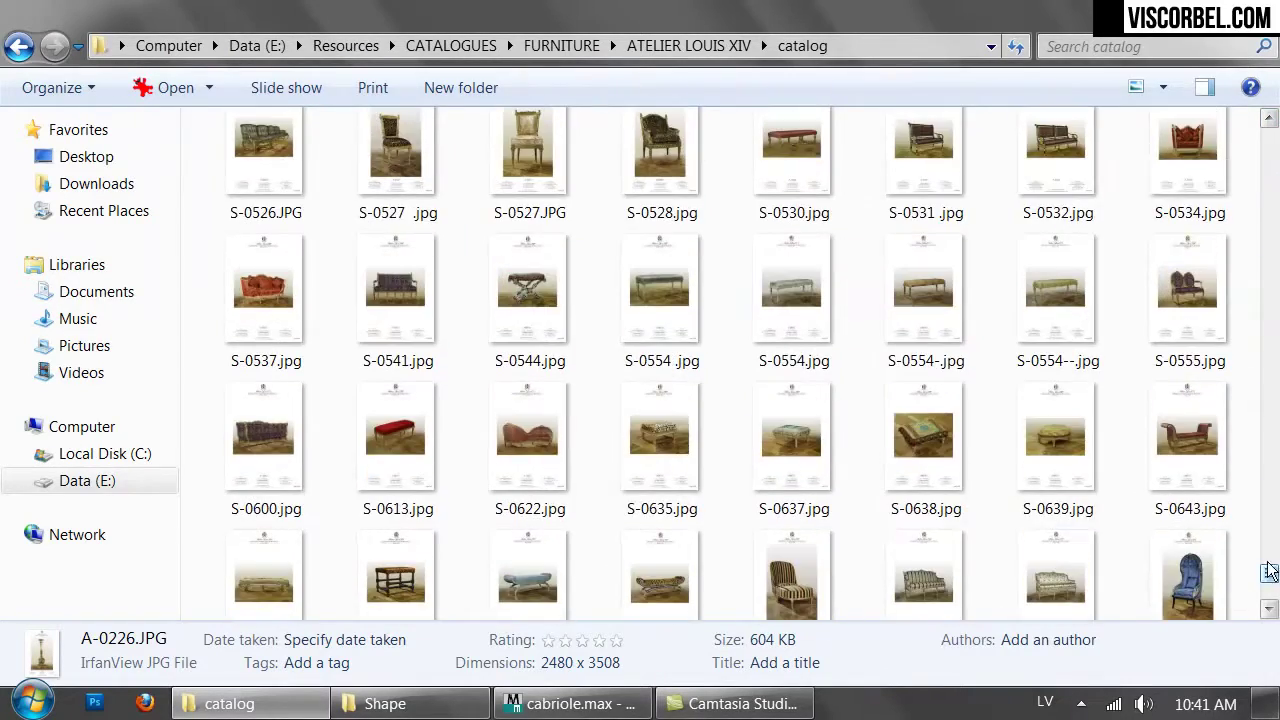
scroll(1180, 528, down, 4)
scroll(1153, 527, up, 10)
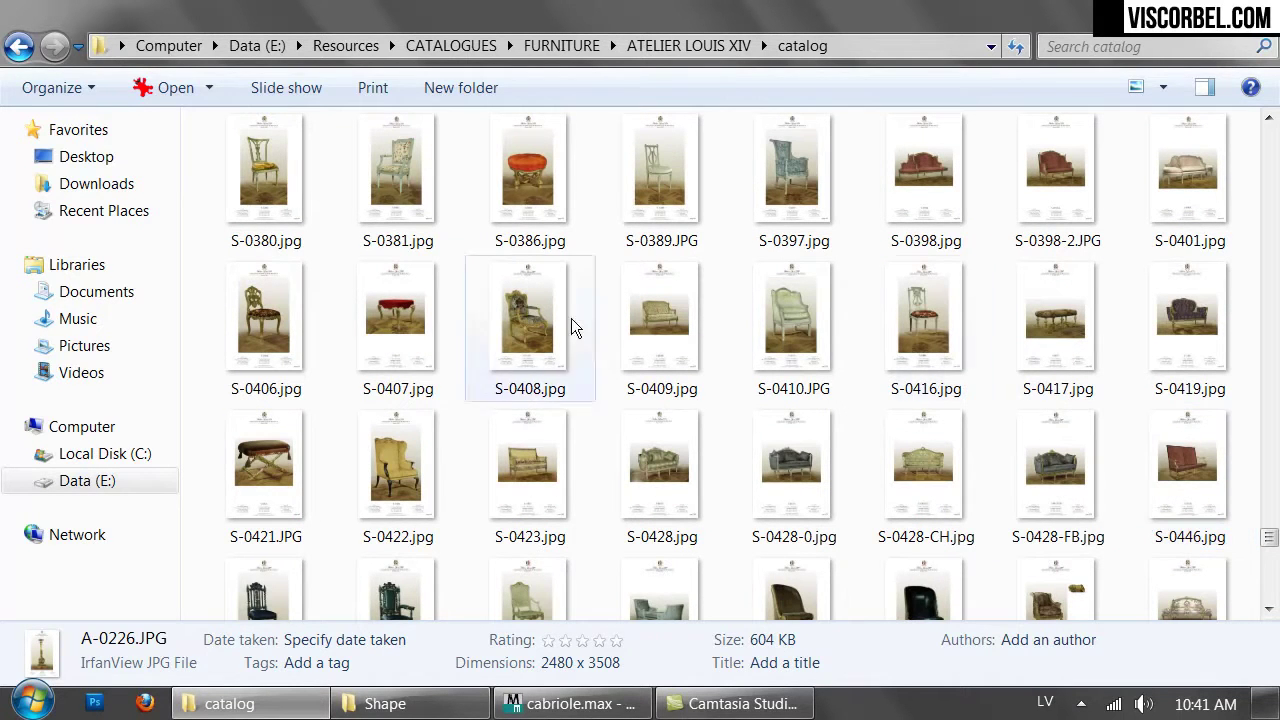
Switch to the Shape folder of the Classic Furniture references
click(400, 703)
drag(574, 401, 886, 442)
drag(578, 398, 764, 500)
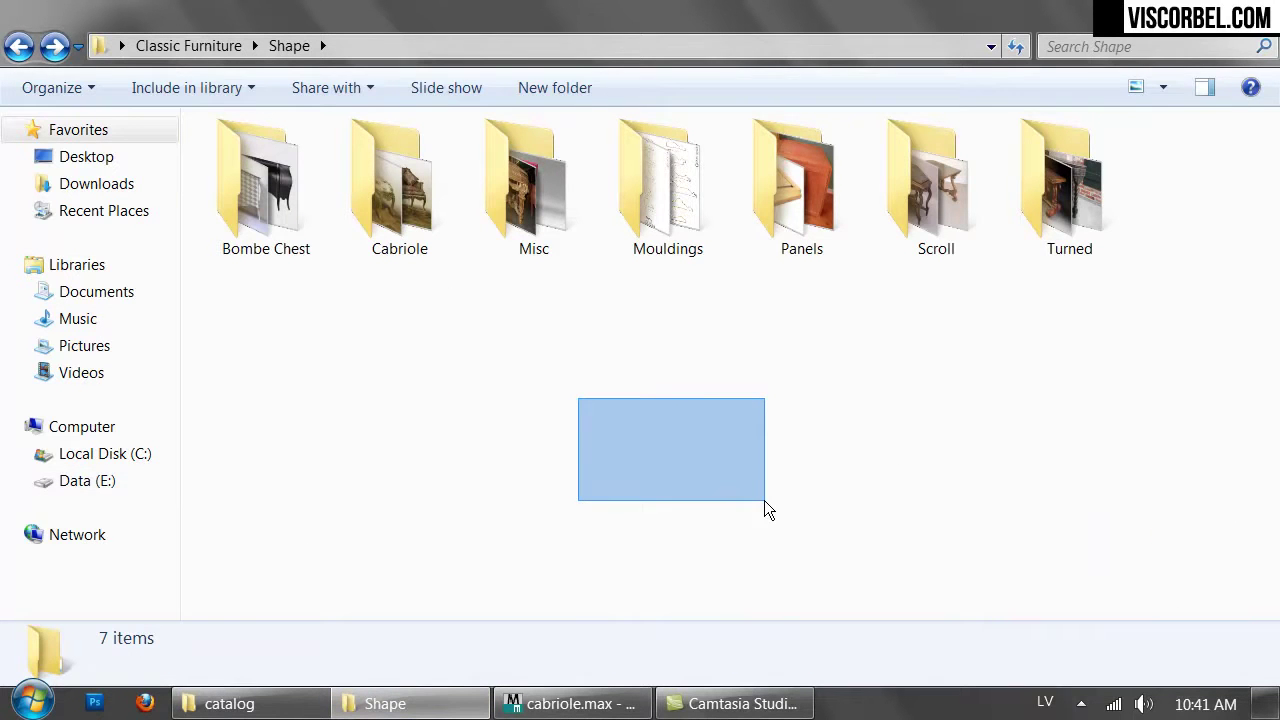
drag(490, 430, 688, 500)
drag(614, 418, 750, 474)
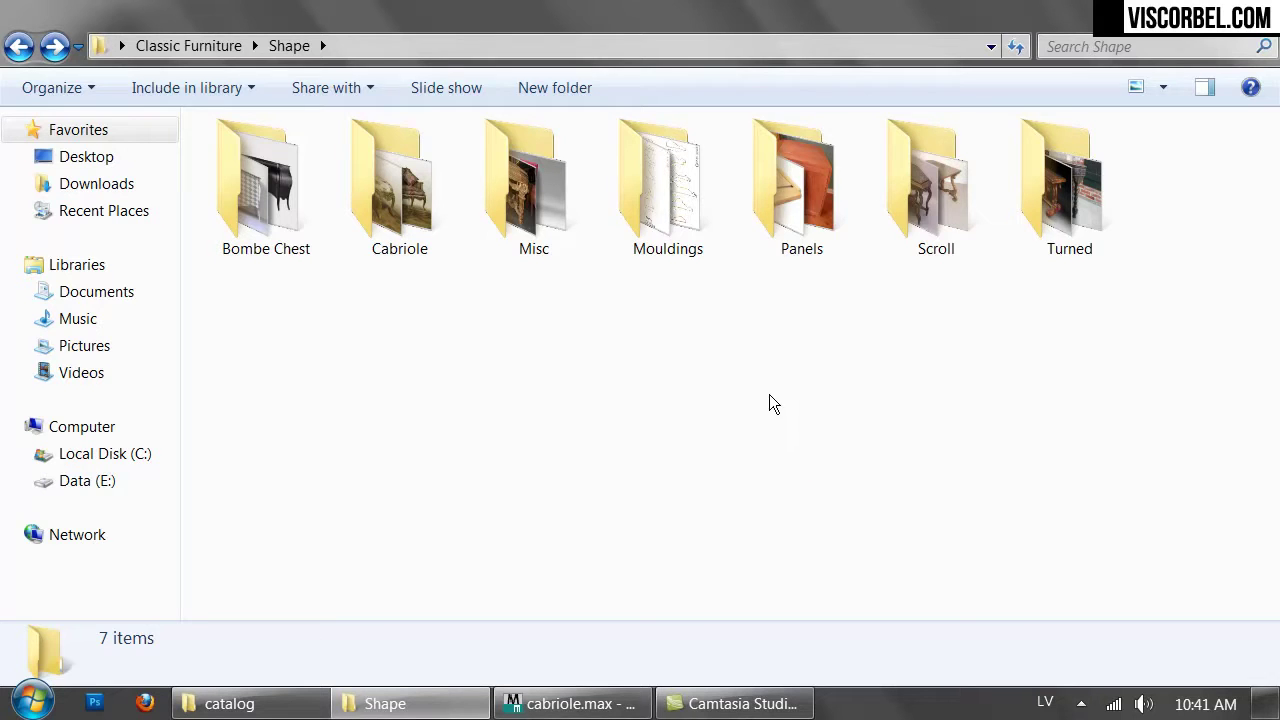
double_click(800, 185)
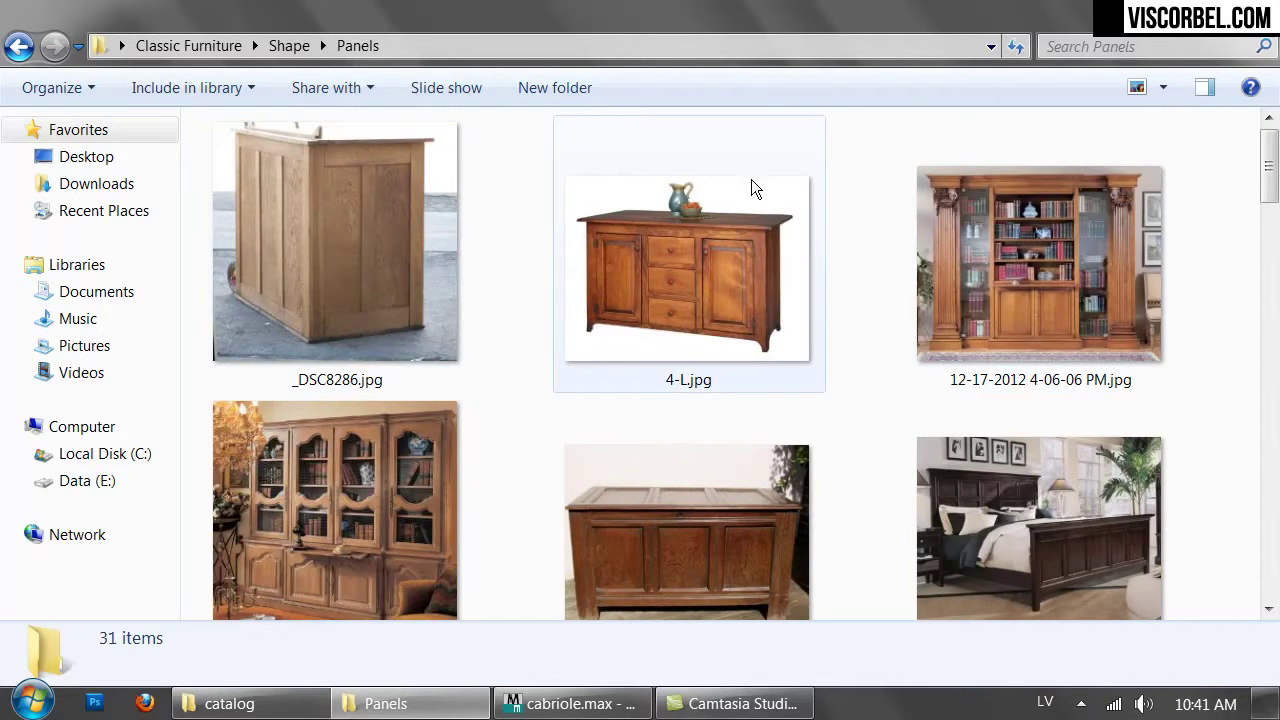
double_click(977, 288)
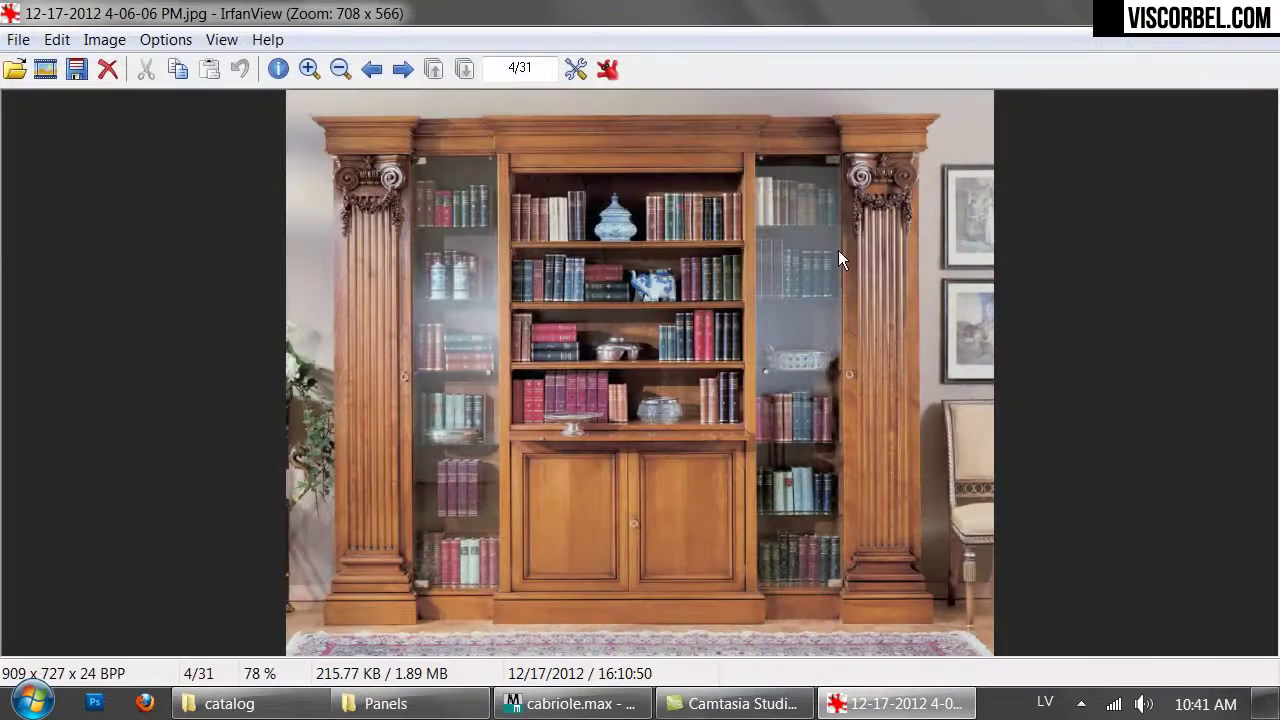
key(Escape)
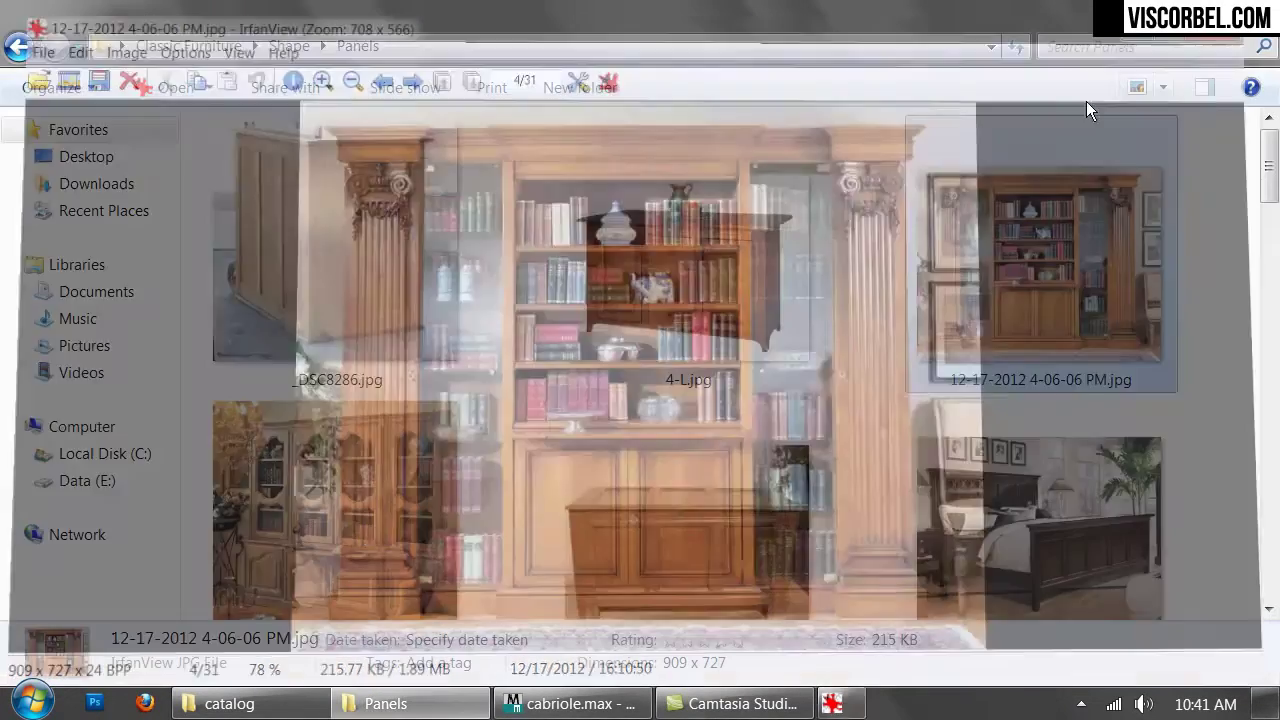
View the panelled bed picture 51HGr2mX6eL.home-antique-classic-furniture.jpg at full size
scroll(613, 364, down, 3)
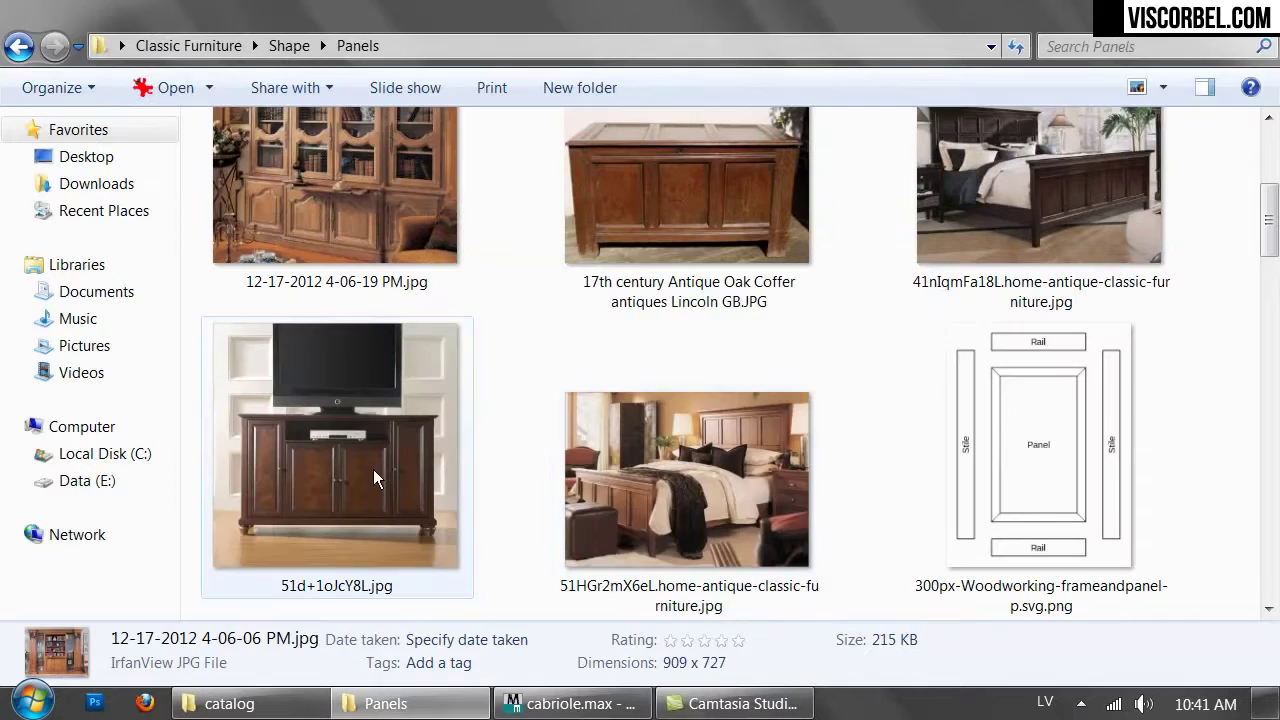
double_click(680, 478)
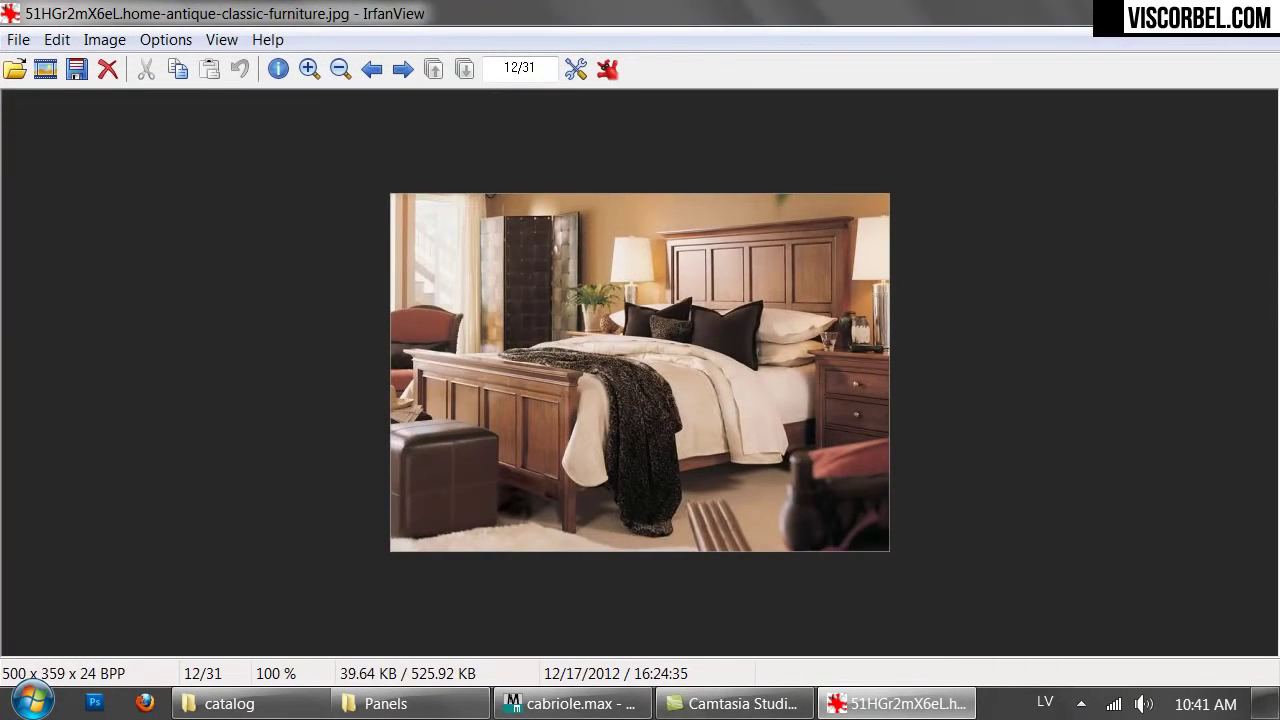
key(Escape)
View the double door picture ag_P110_-porte-double-louis-xiv-a-2-vantaux.jpg and skim the remaining panel references
scroll(755, 360, down, 3)
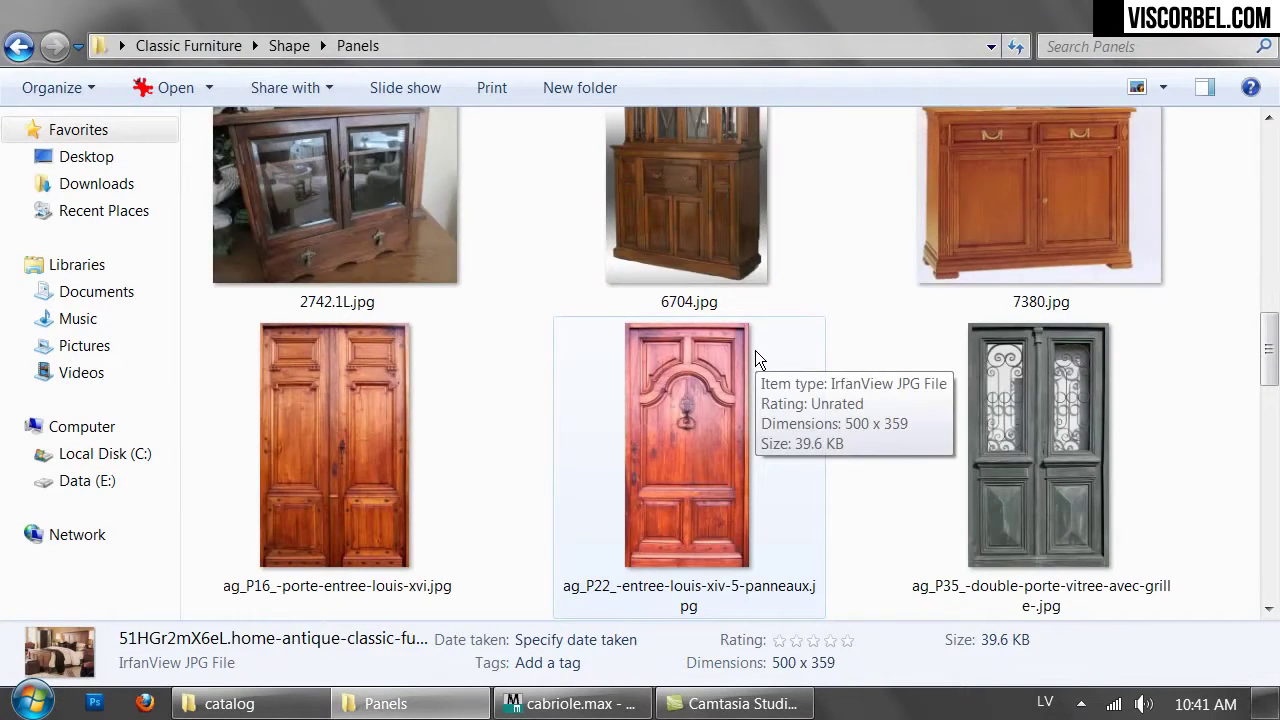
scroll(755, 350, down, 3)
scroll(755, 350, up, 2)
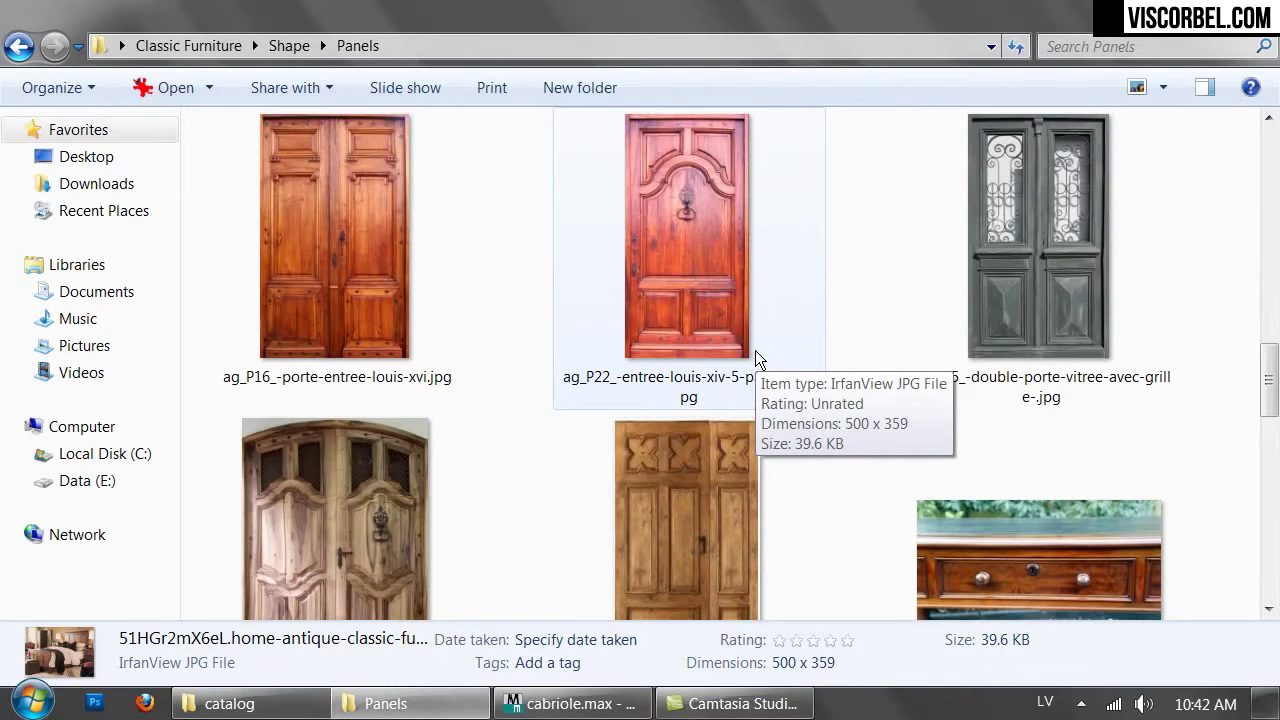
scroll(745, 358, down, 2)
double_click(344, 364)
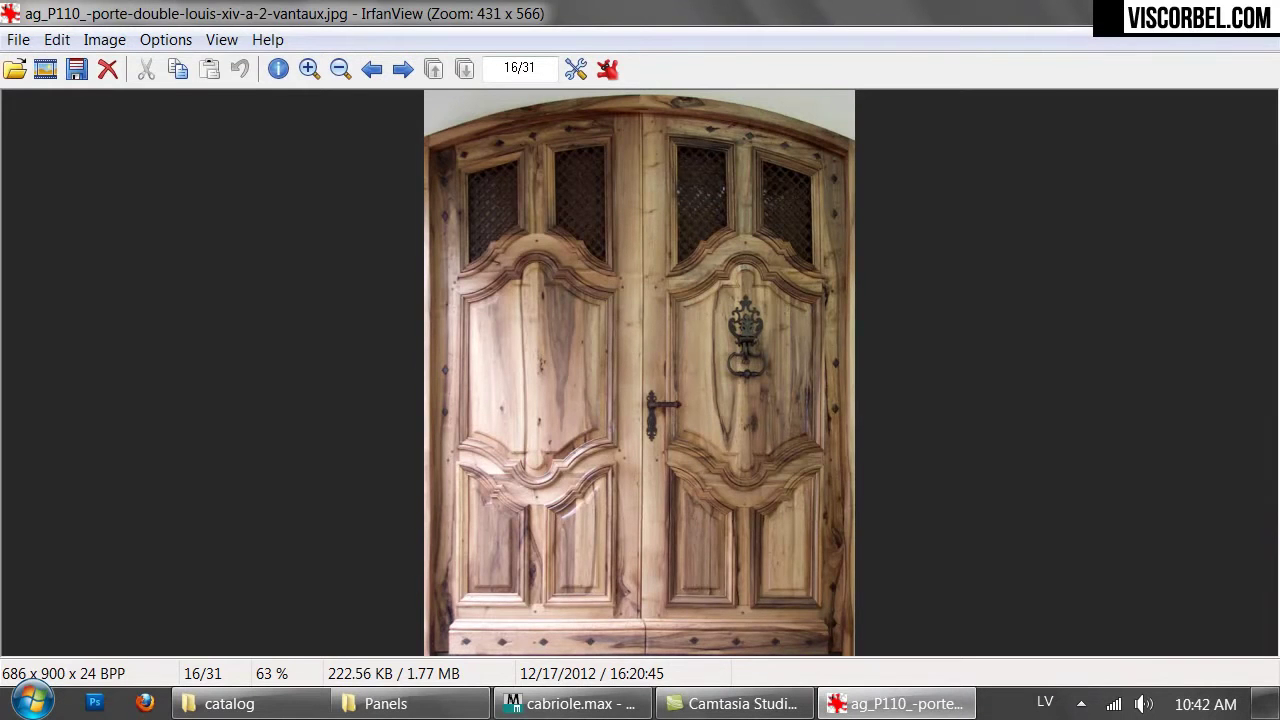
key(Escape)
scroll(745, 160, down, 5)
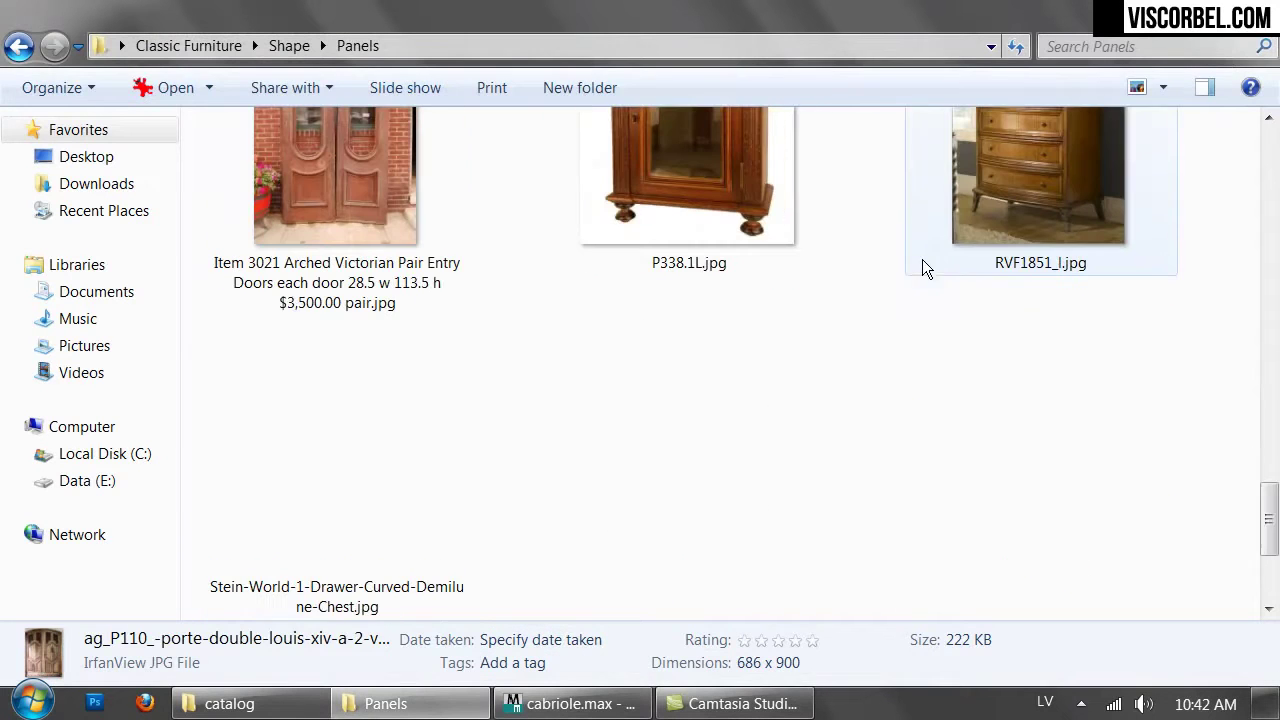
Open the Mouldings folder within Shape and view the cabinet picture 965.jpg at full size
click(18, 46)
drag(634, 417, 866, 450)
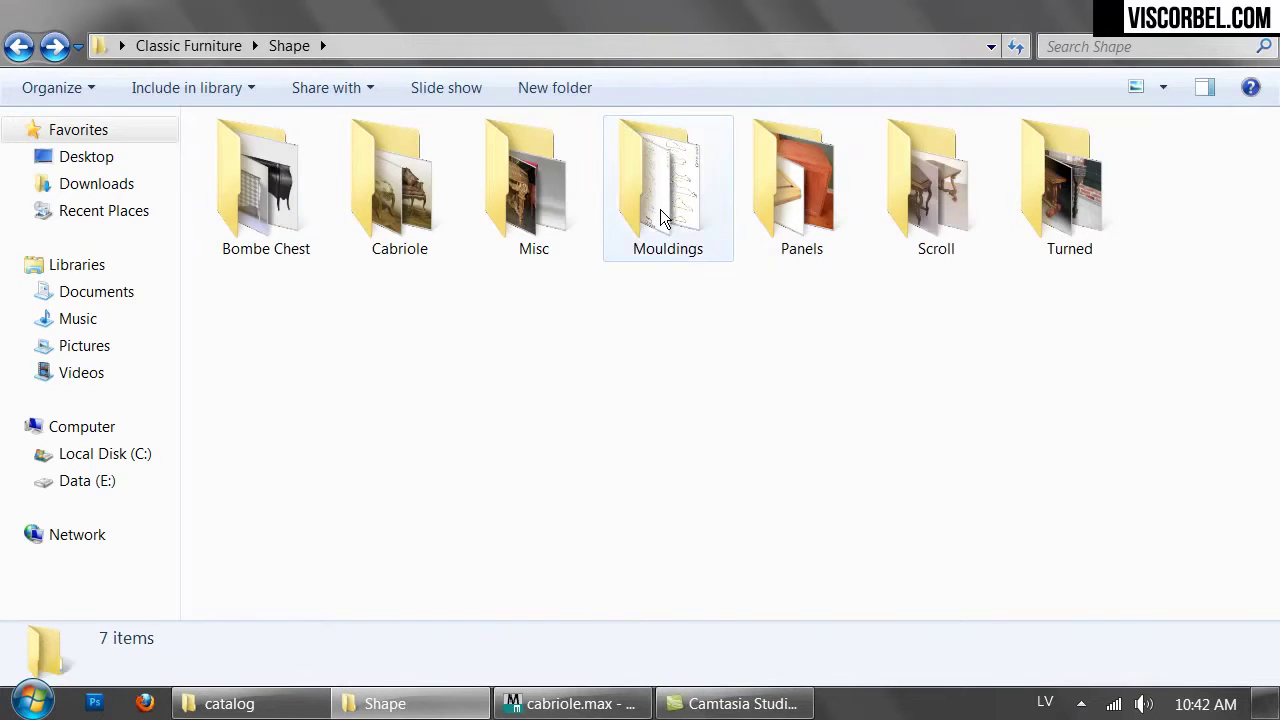
double_click(667, 228)
drag(583, 578, 660, 585)
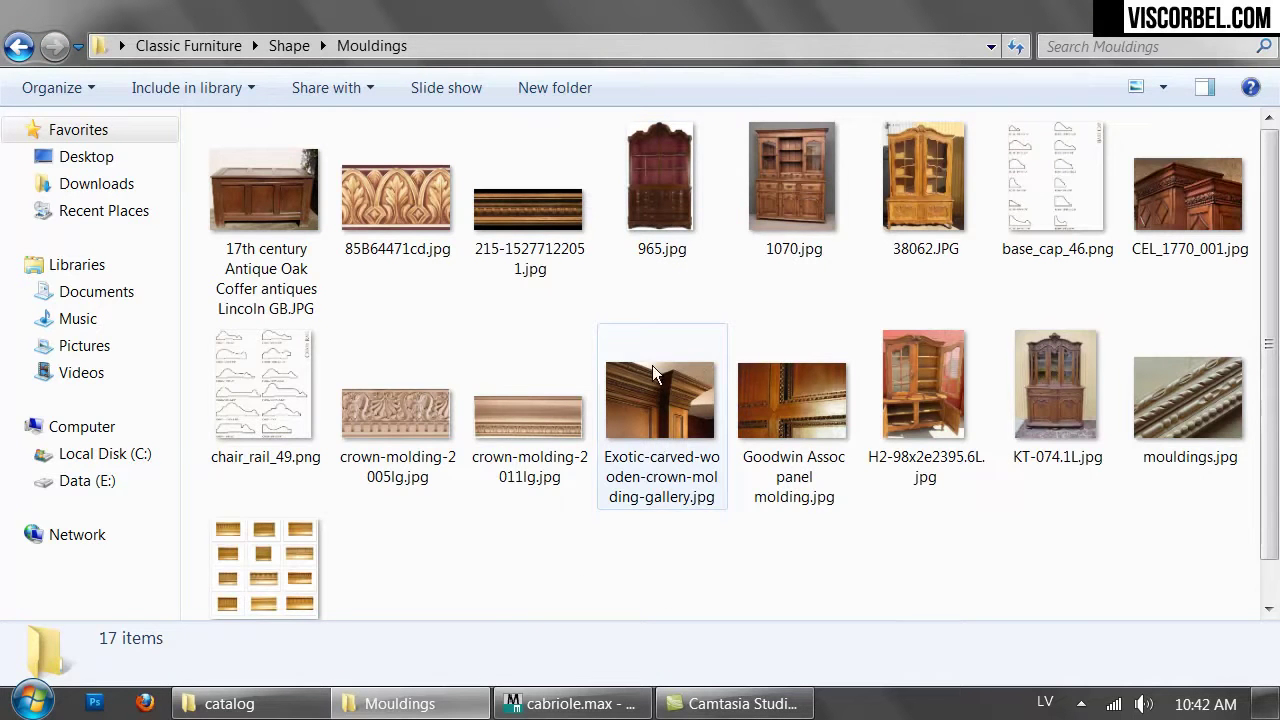
double_click(632, 135)
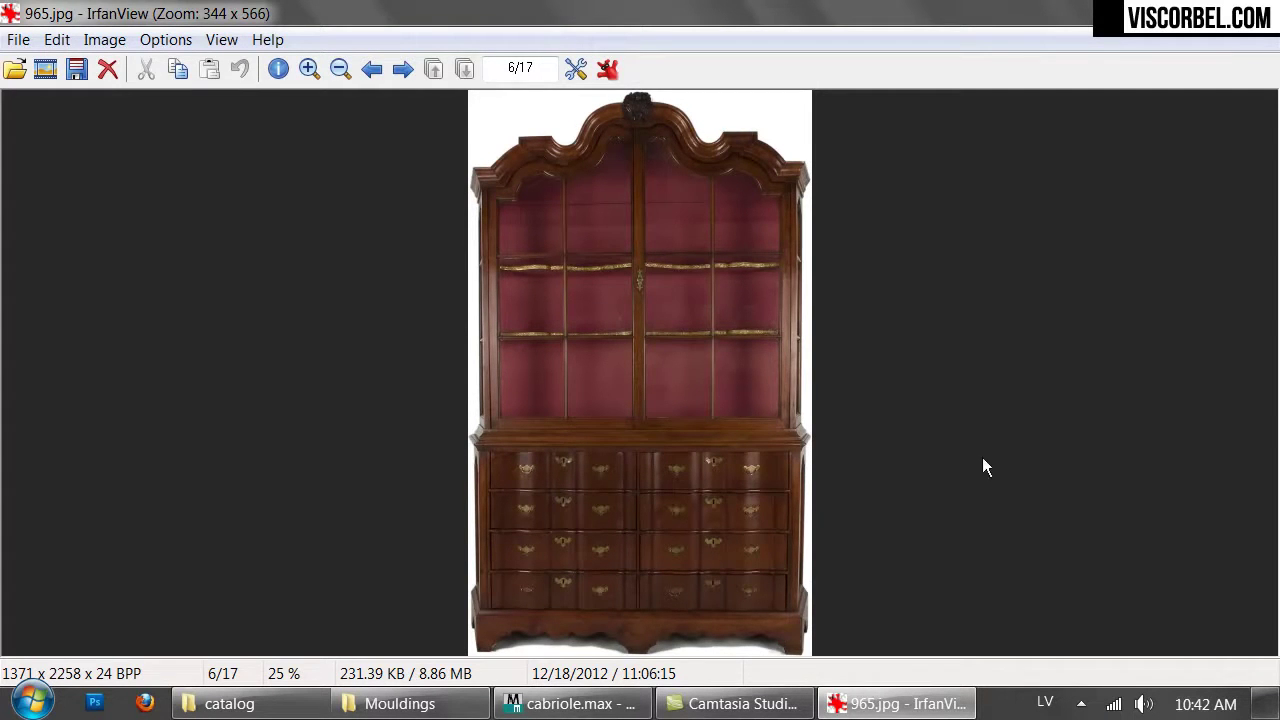
key(Escape)
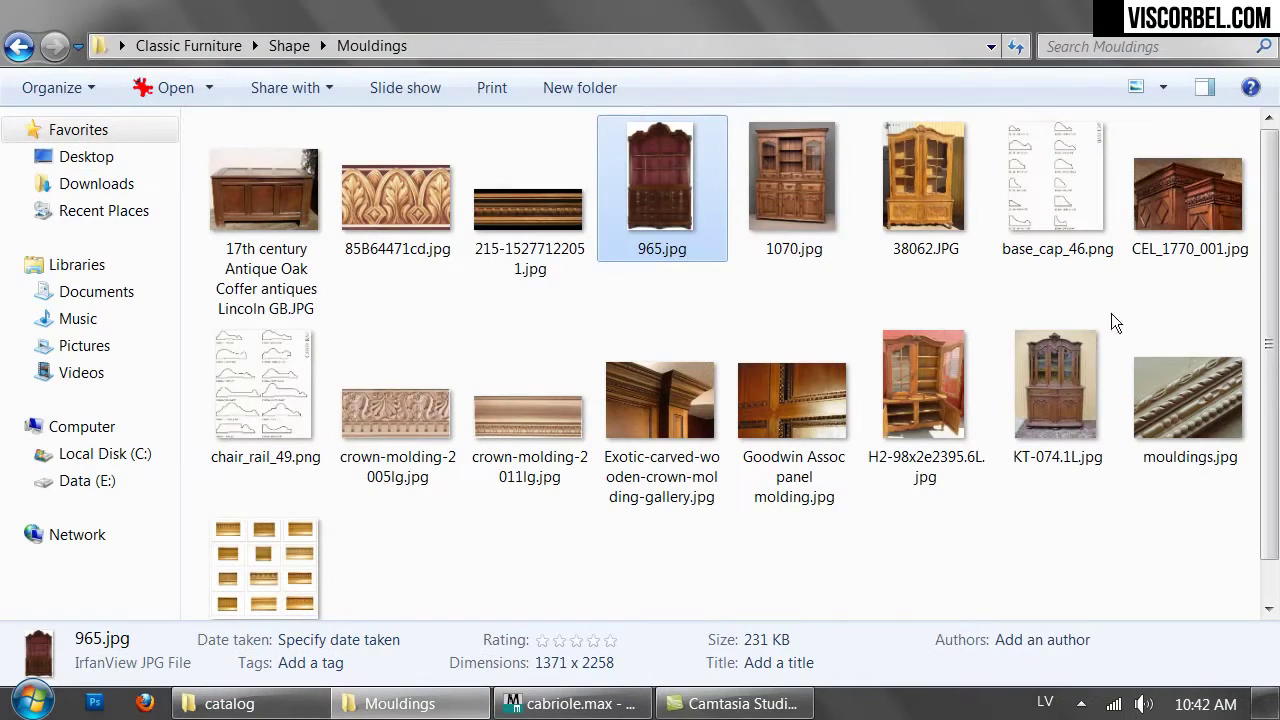
View the carved cabinet crown picture CEL_1770_001.jpg at full size and return to the Shape folder
double_click(1180, 225)
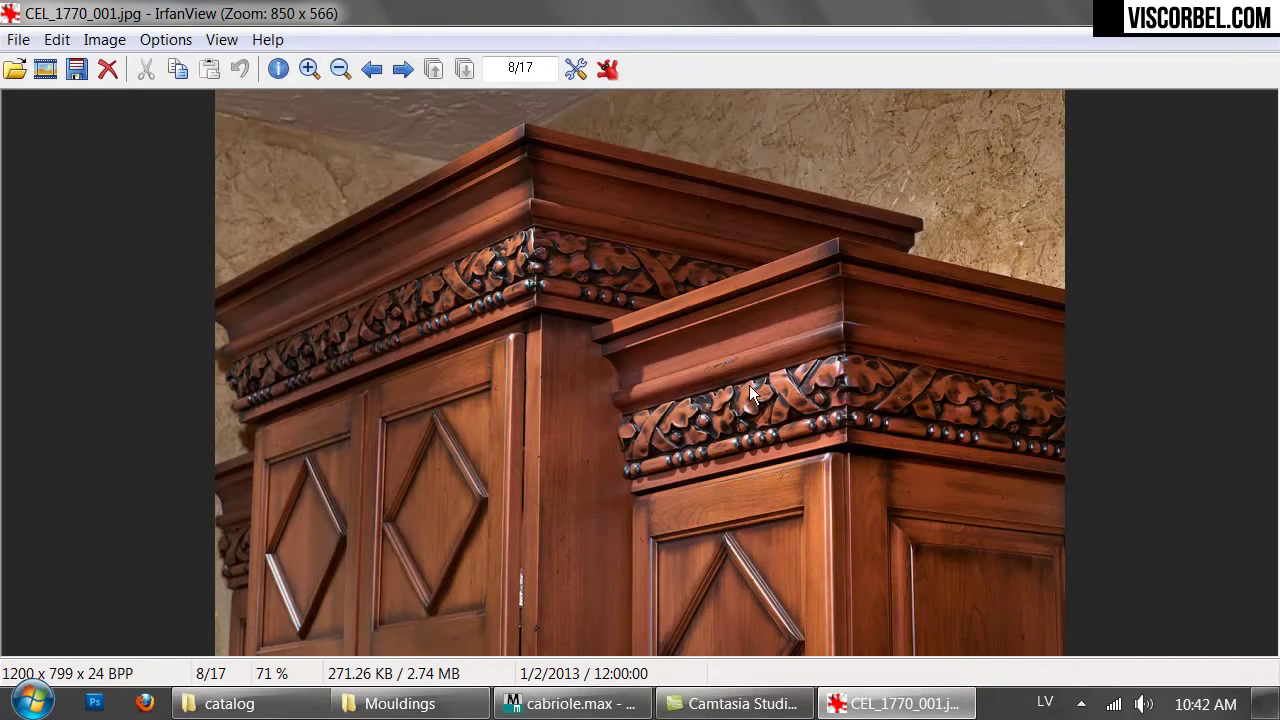
key(Escape)
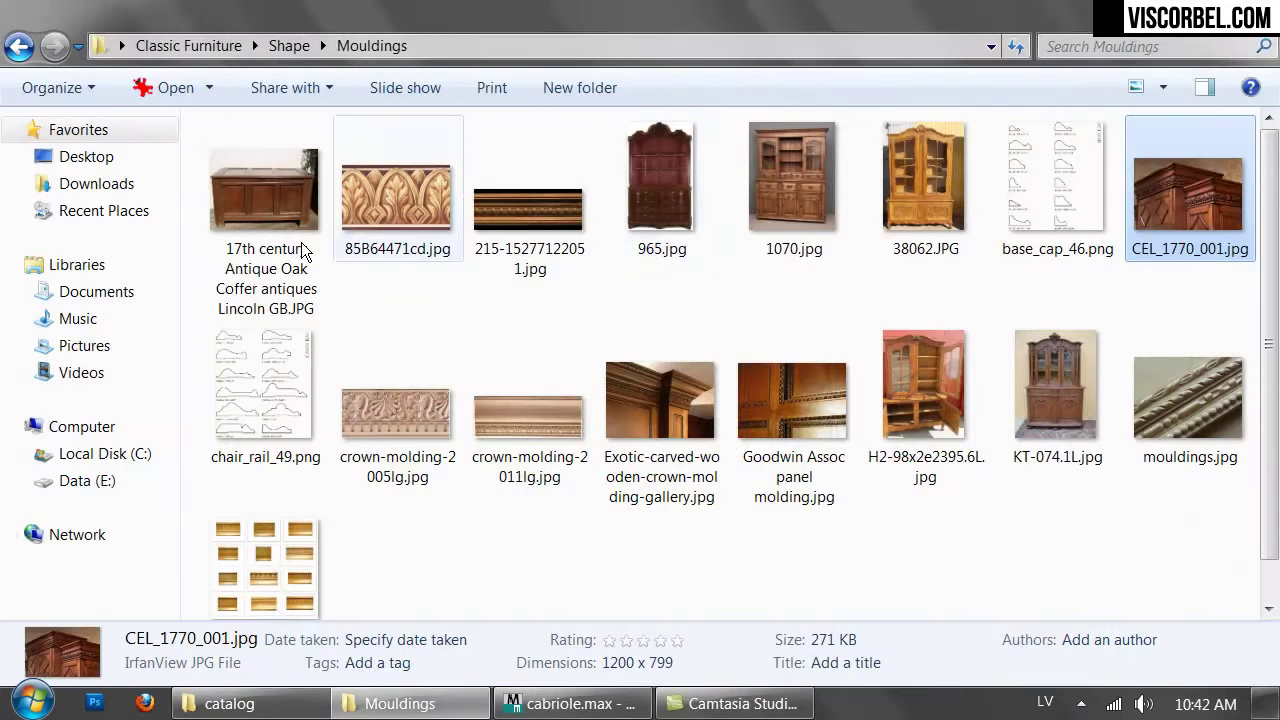
click(18, 46)
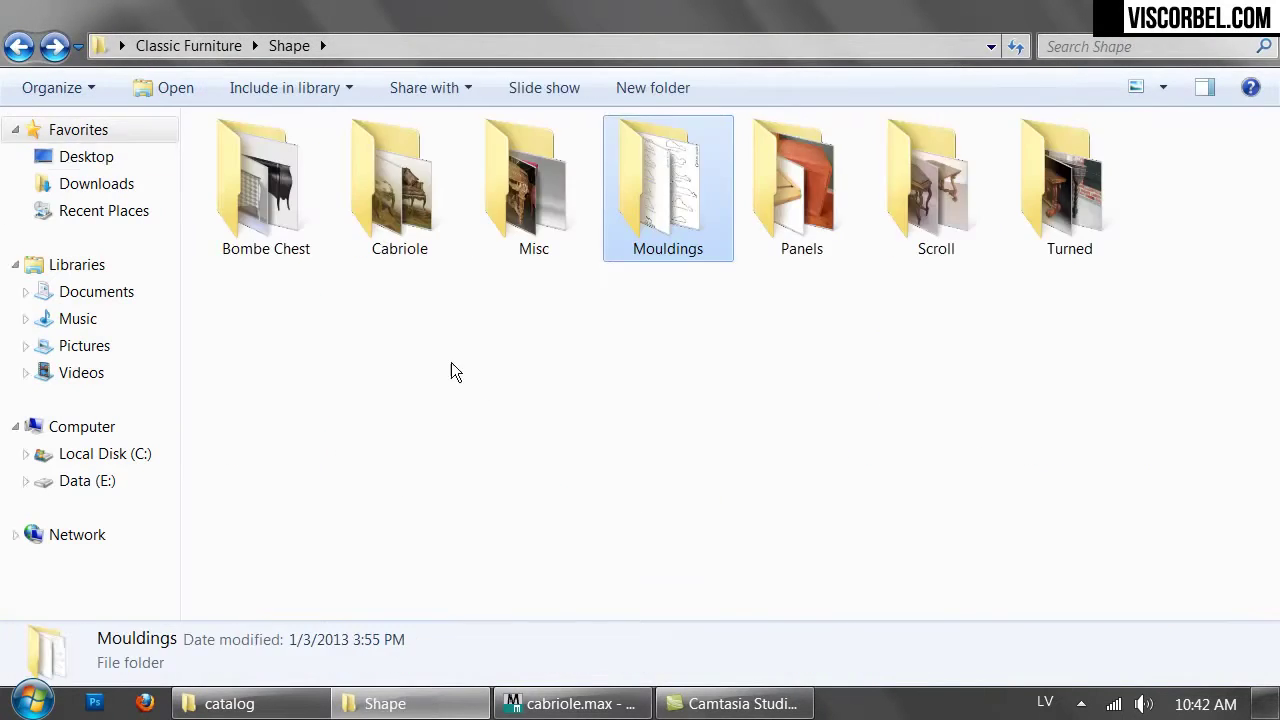
Open the Scroll folder and browse its pictures at full size from 707B TABLE BAROQUE carmin.jpg to scroll (1).jpg
double_click(937, 216)
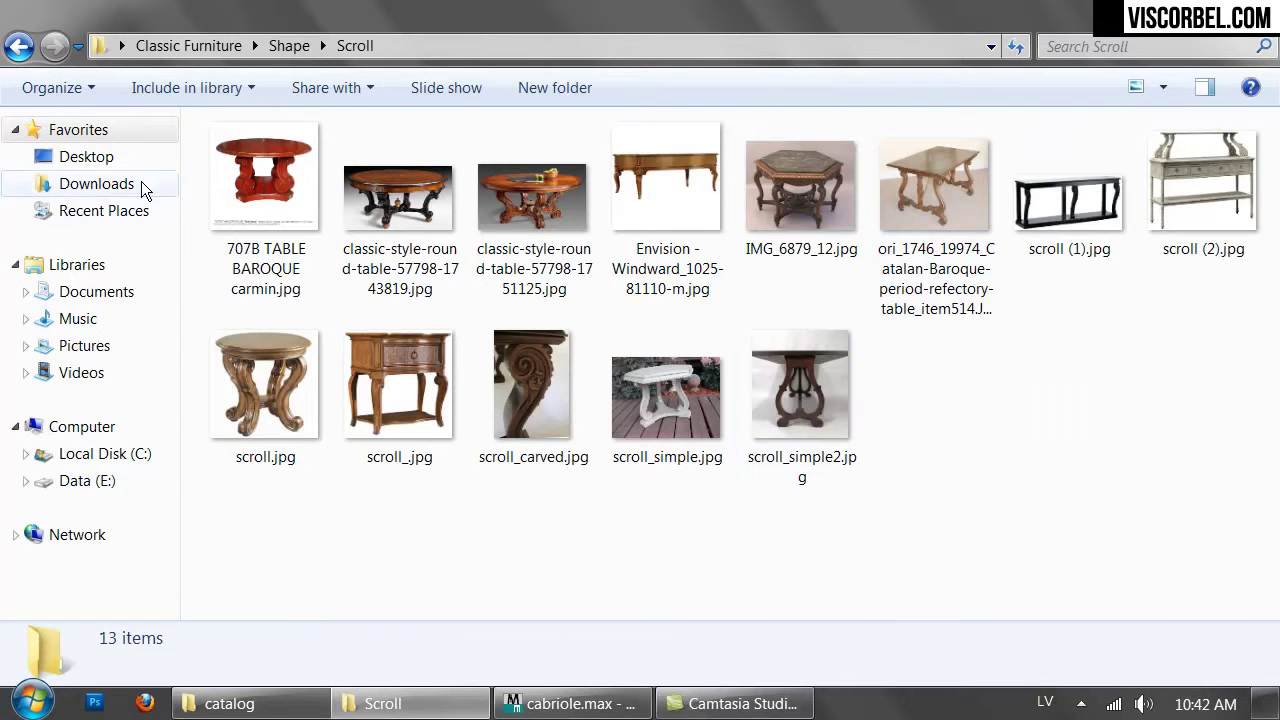
double_click(253, 147)
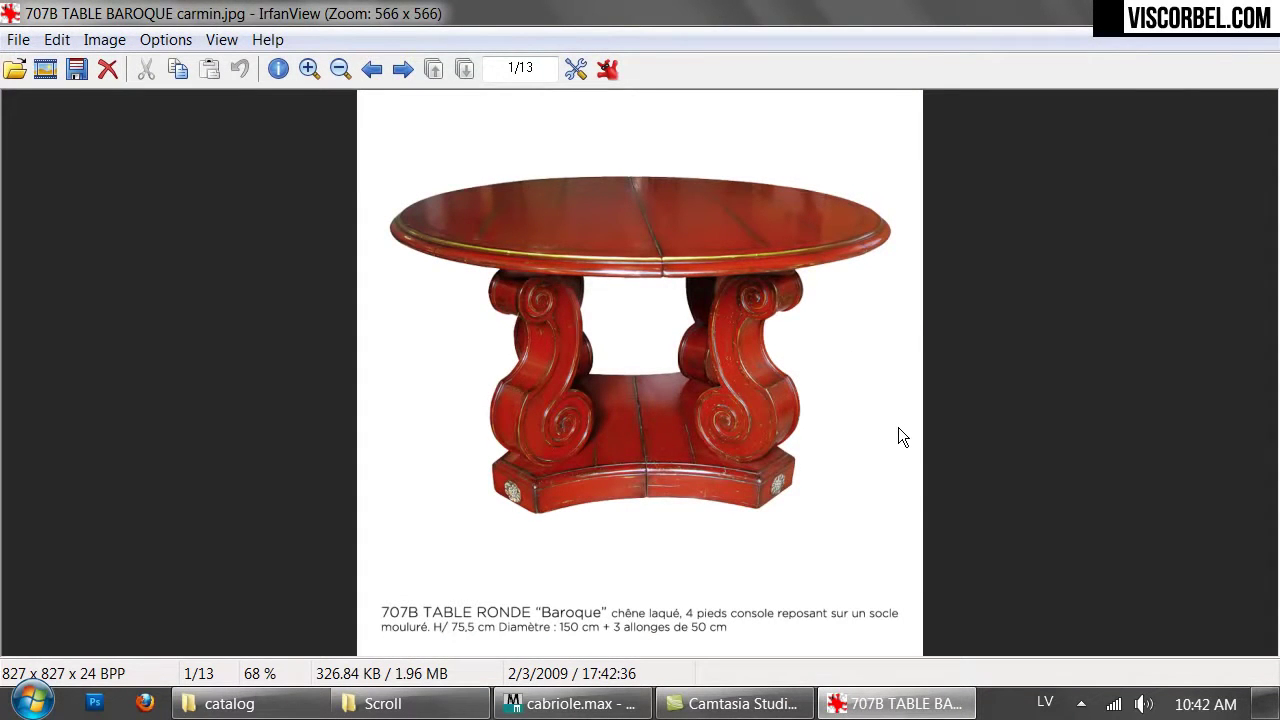
scroll(898, 430, down, 1)
scroll(898, 430, down, 1)
scroll(898, 430, down, 1)
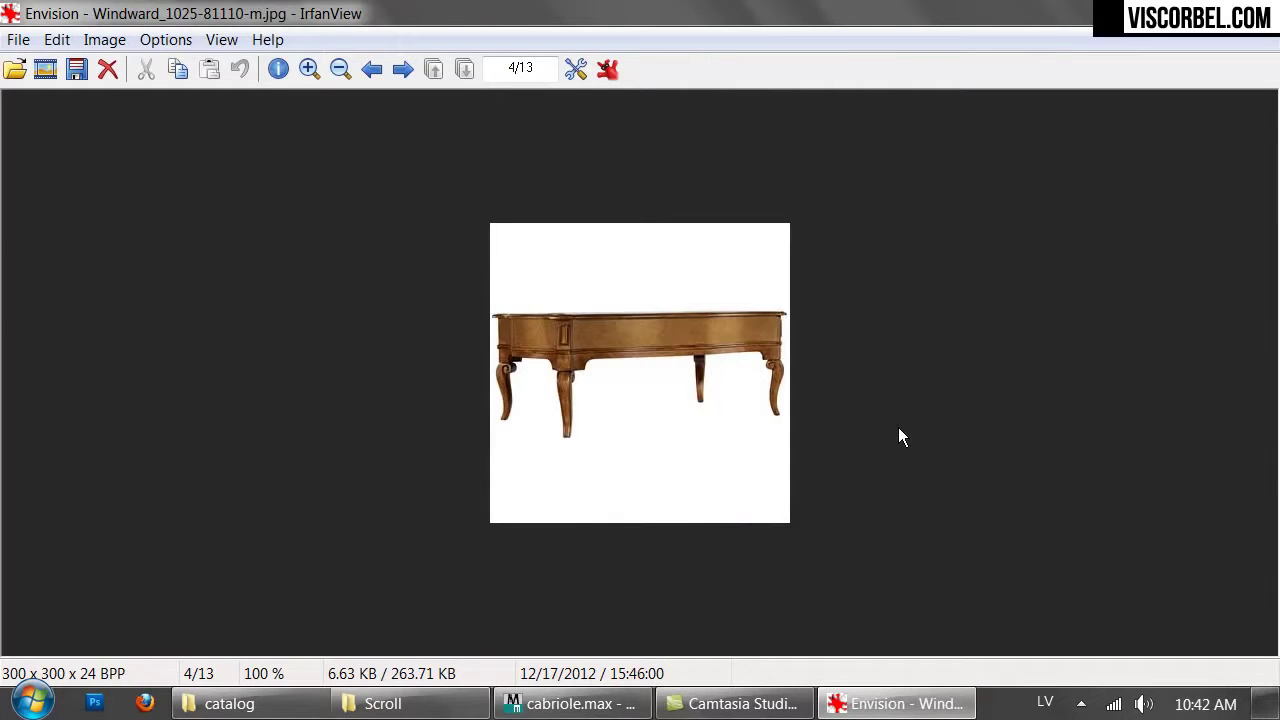
scroll(898, 428, down, 1)
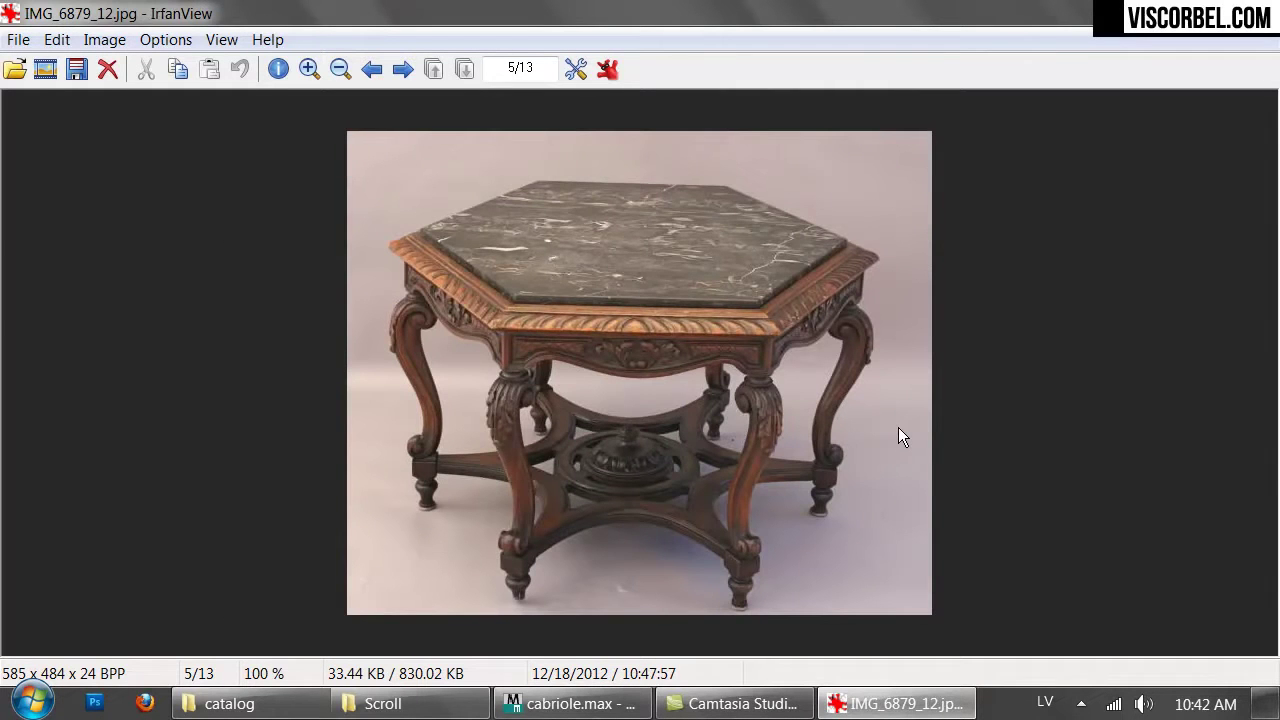
scroll(899, 428, down, 1)
scroll(899, 428, down, 1)
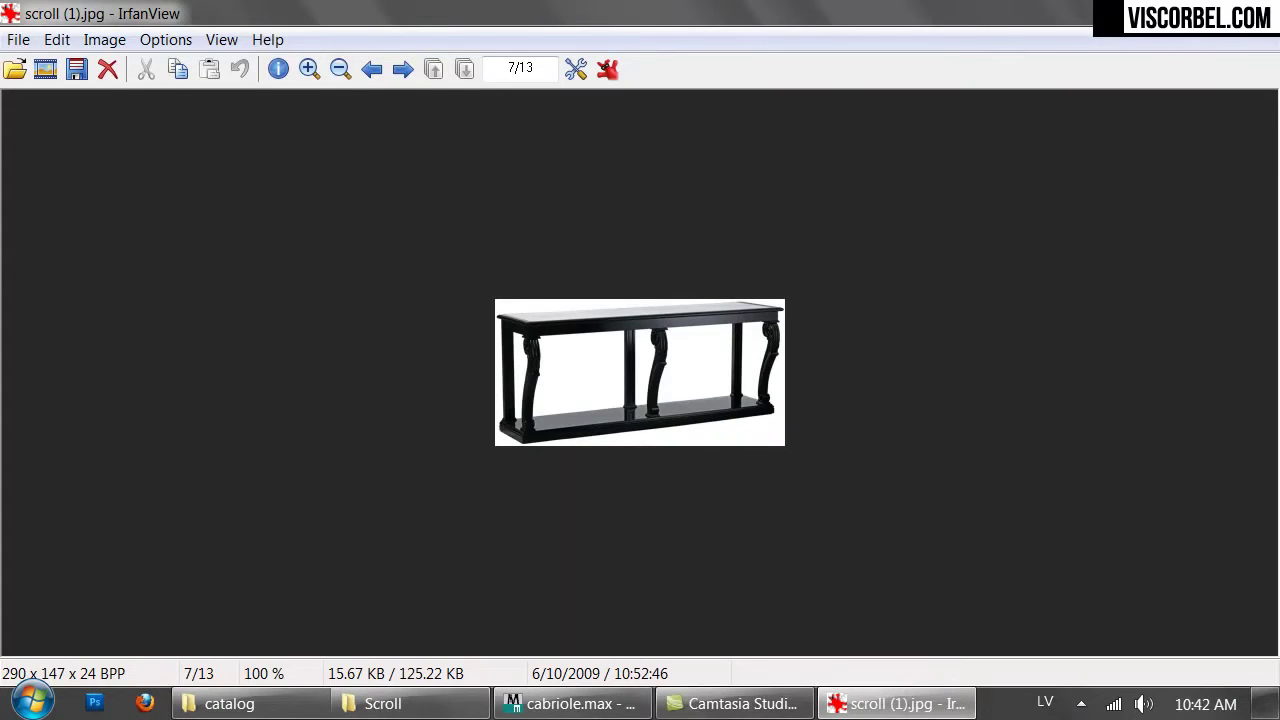
key(Escape)
View the console picture scroll (2).jpg at full size and return to the Shape folder
double_click(1195, 190)
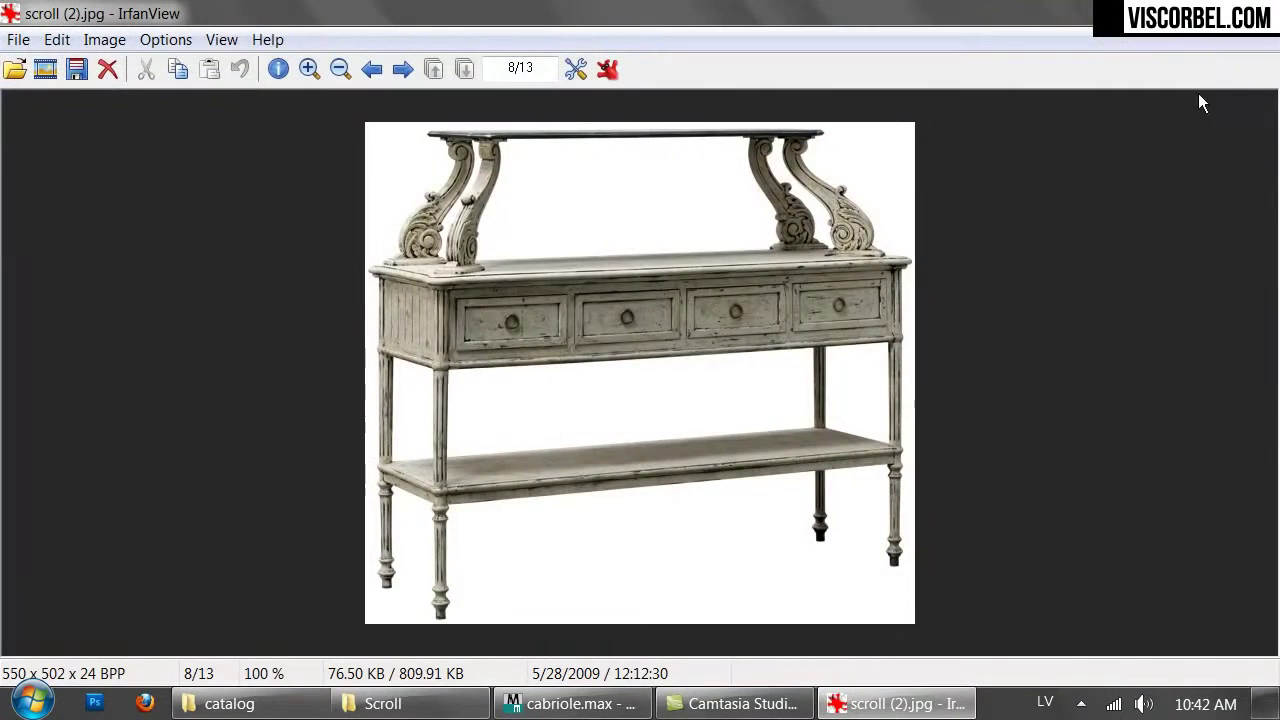
key(Escape)
drag(391, 562, 506, 619)
click(19, 46)
drag(754, 424, 860, 440)
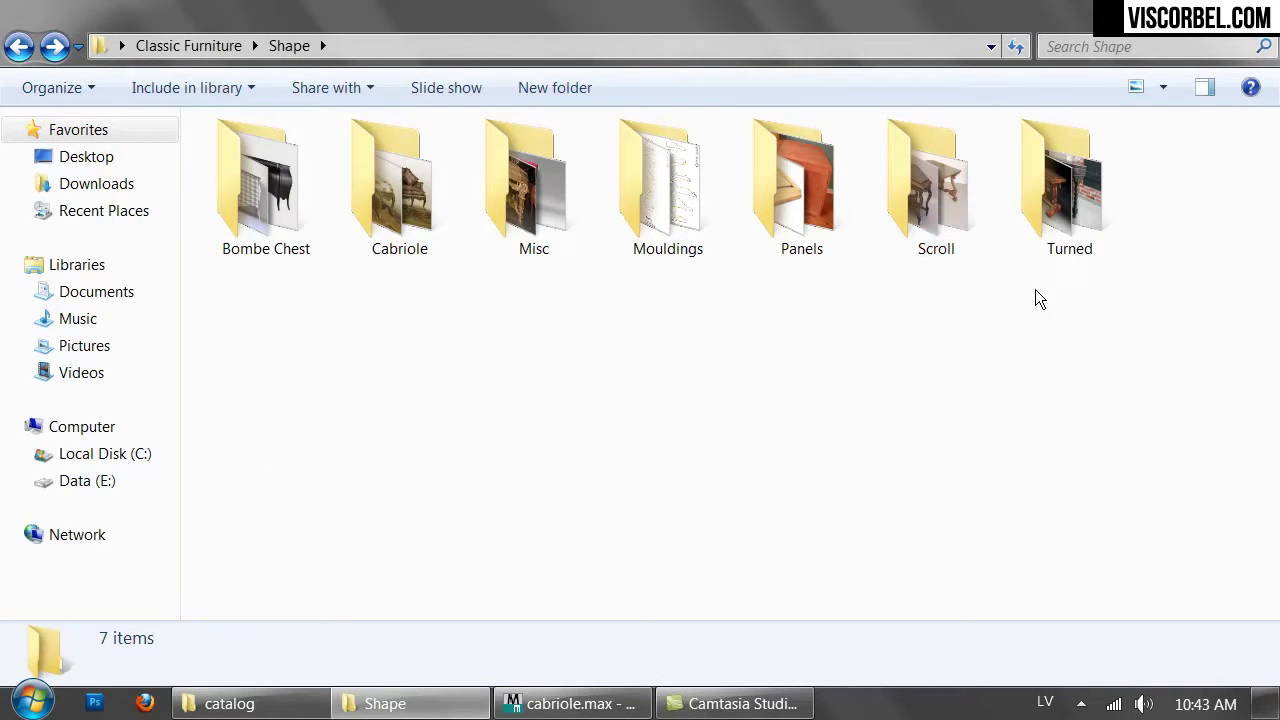
Open the Turned folder and skim its furniture references
double_click(1040, 222)
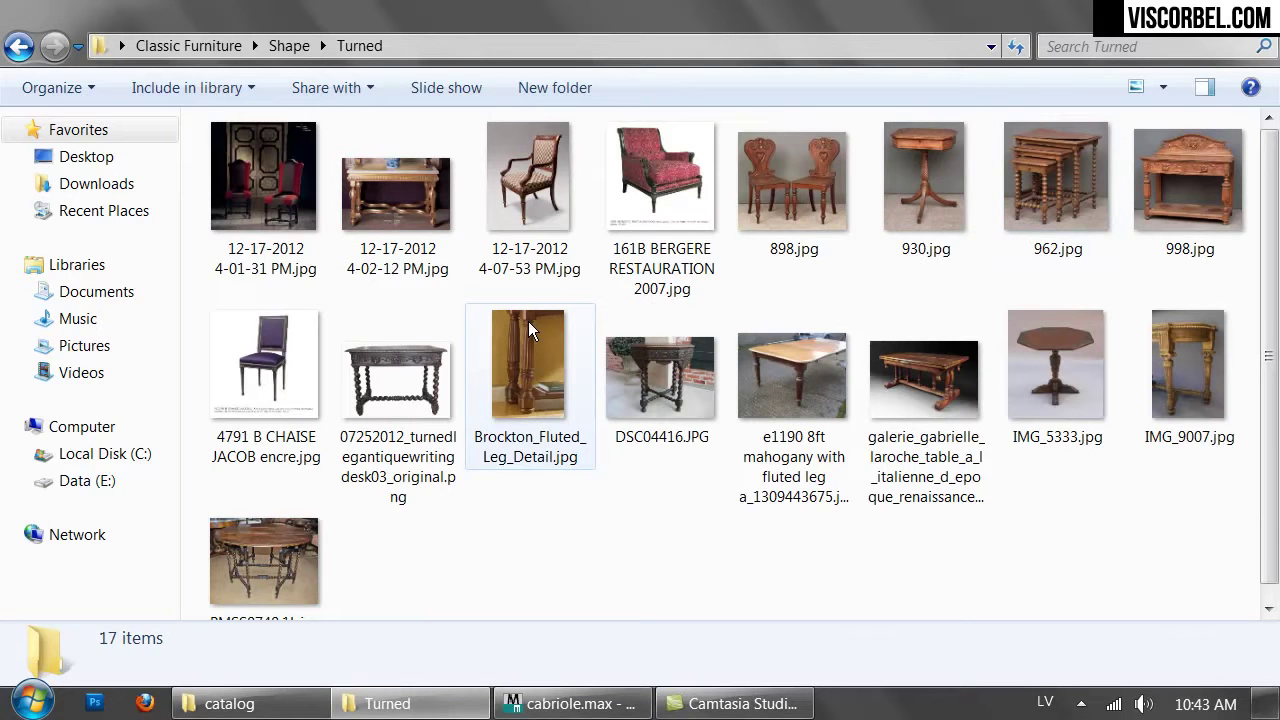
scroll(458, 474, down, 1)
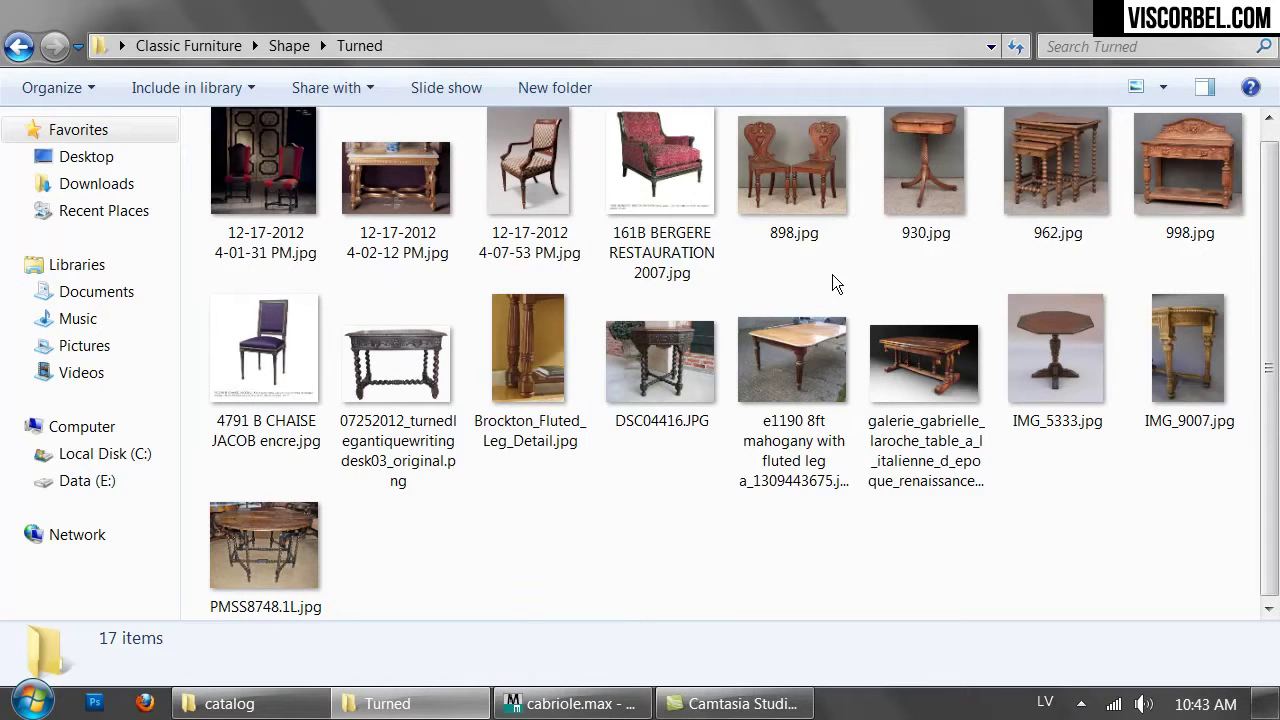
drag(814, 593, 952, 591)
double_click(258, 178)
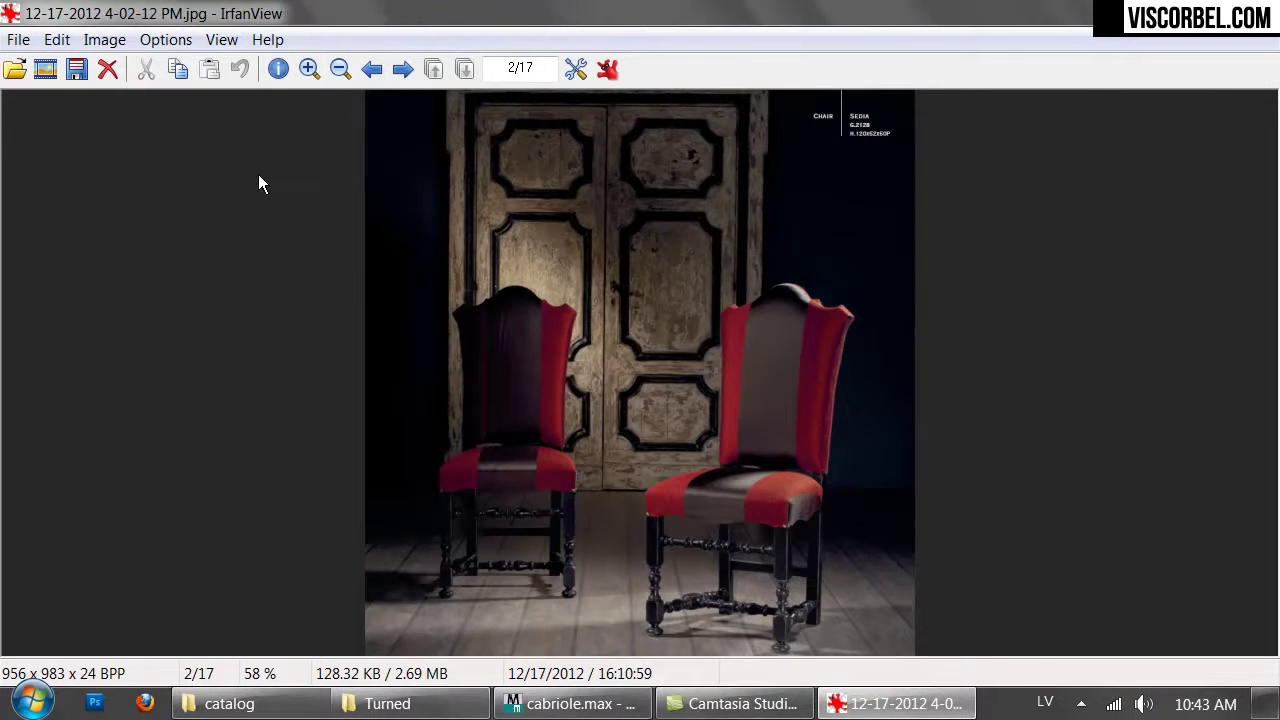
scroll(258, 177, down, 1)
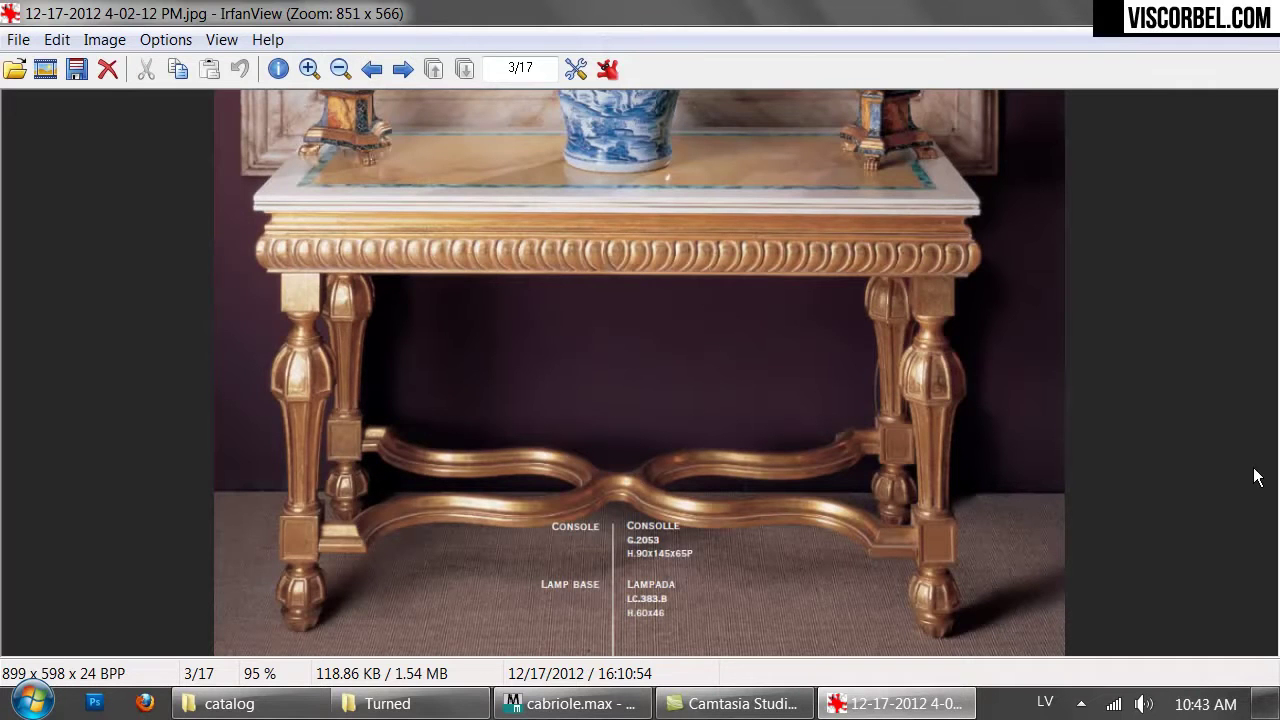
scroll(1257, 477, down, 1)
scroll(1257, 477, down, 1)
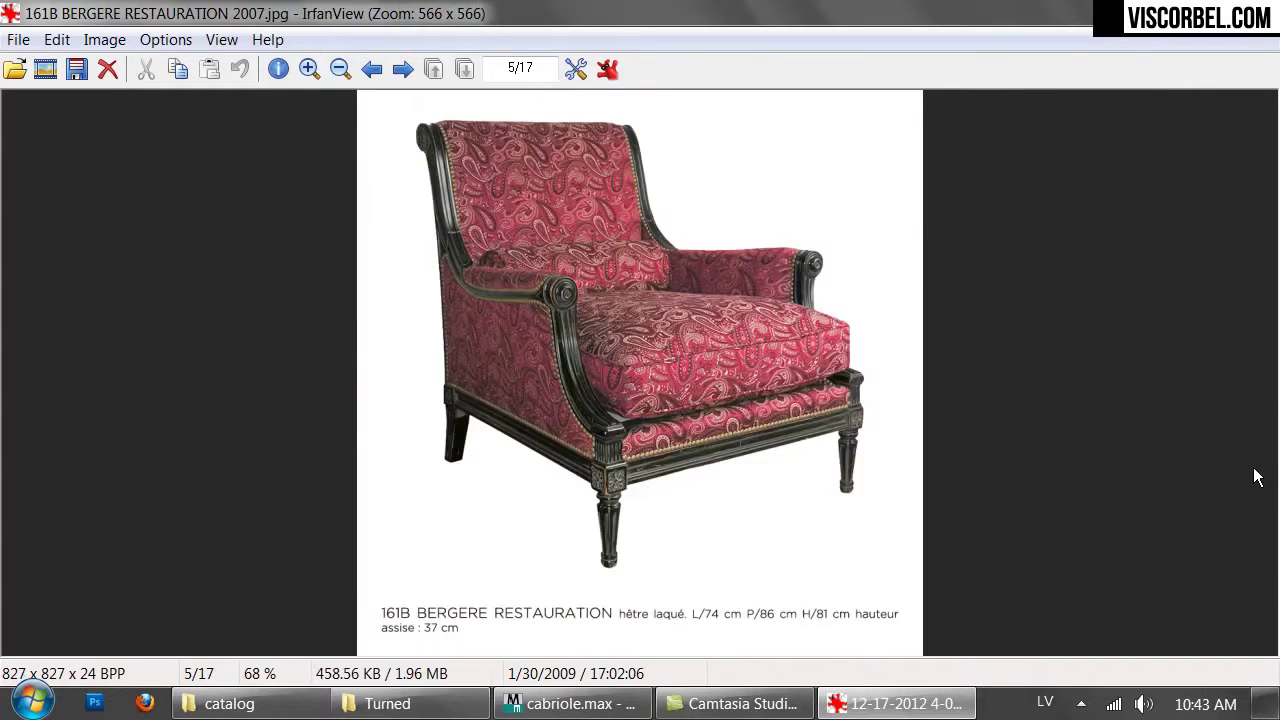
scroll(1257, 477, down, 1)
scroll(1257, 477, down, 1)
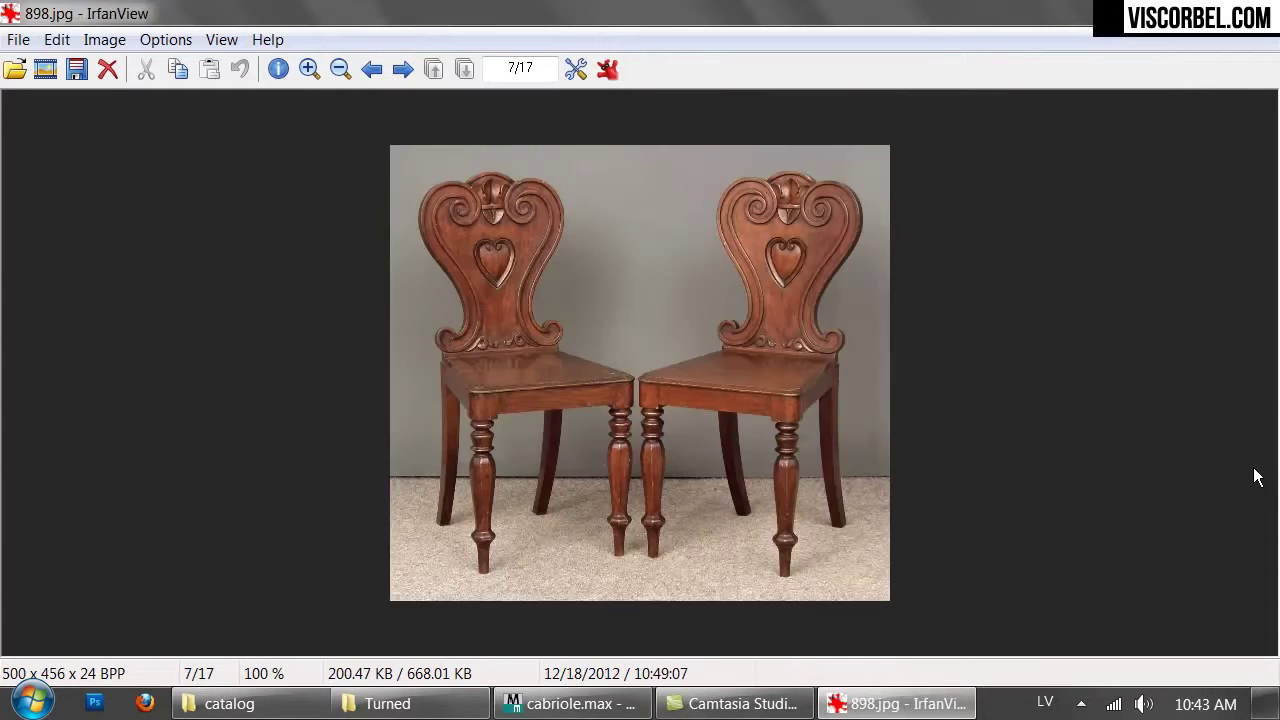
scroll(1257, 477, down, 1)
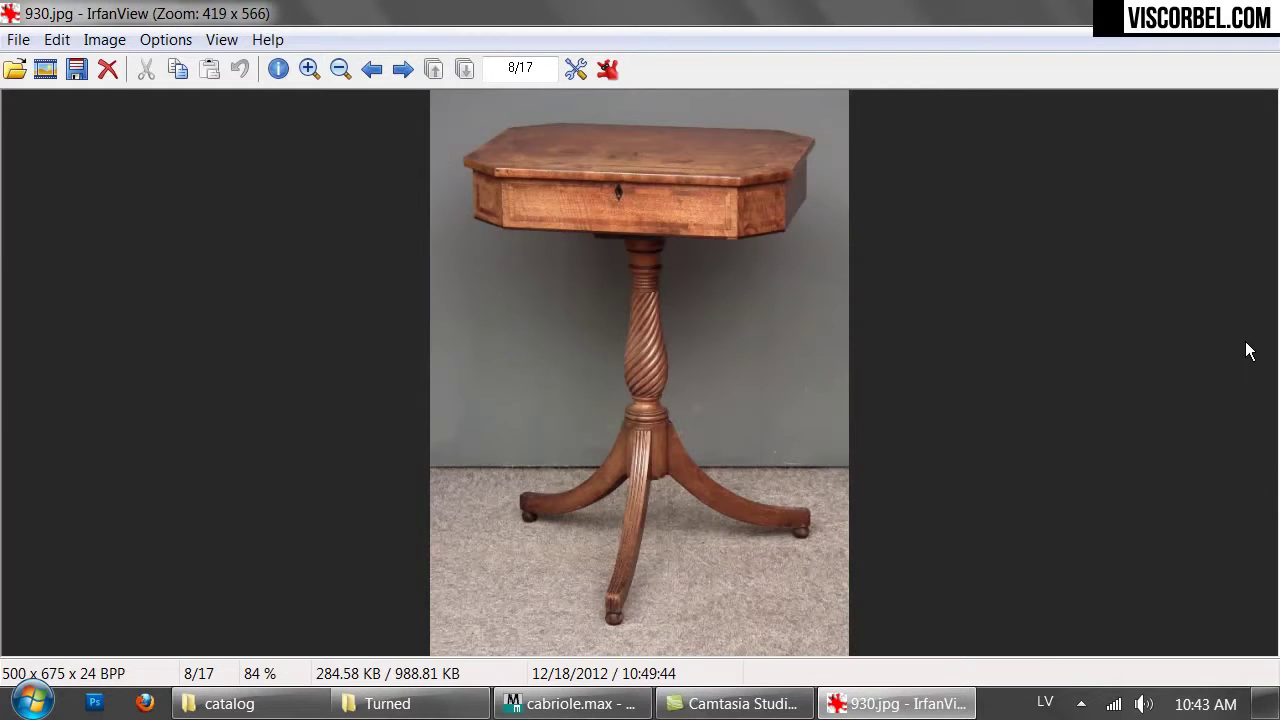
scroll(1092, 126, down, 1)
scroll(1092, 126, down, 1)
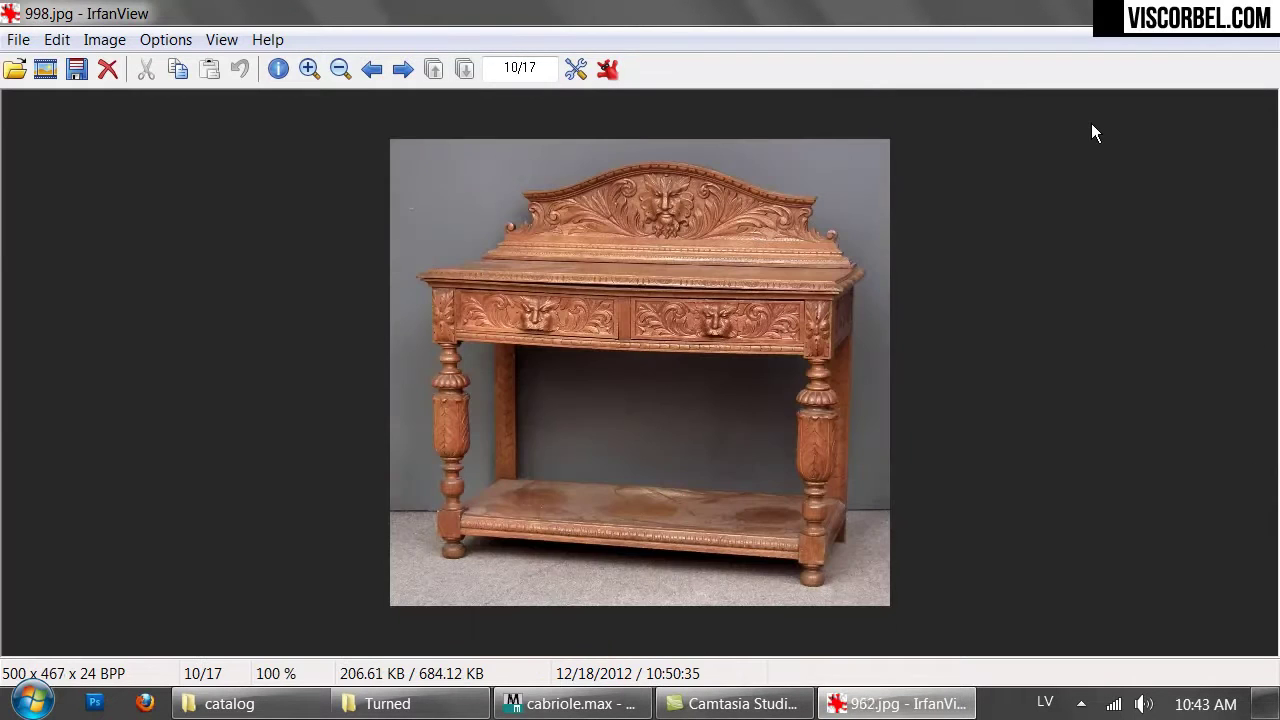
key(Escape)
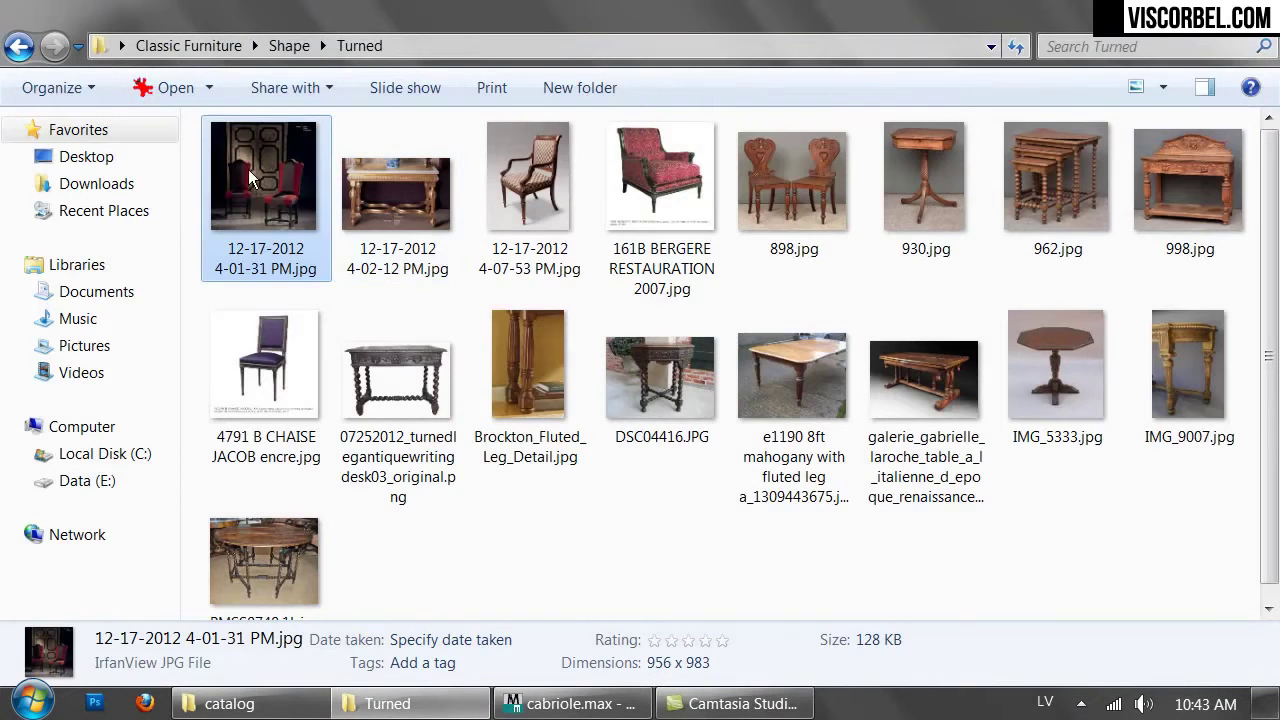
Open the Cabriole folder within Shape and look over all of its leg and furniture references
click(19, 46)
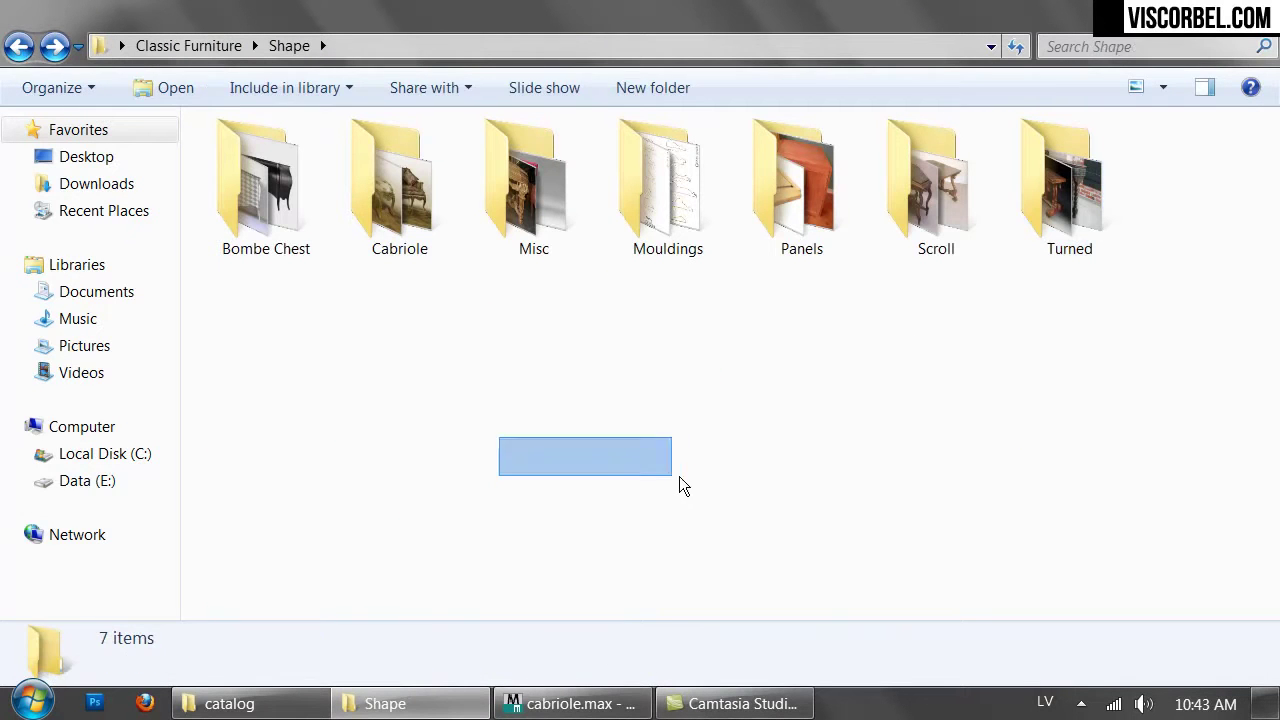
double_click(400, 180)
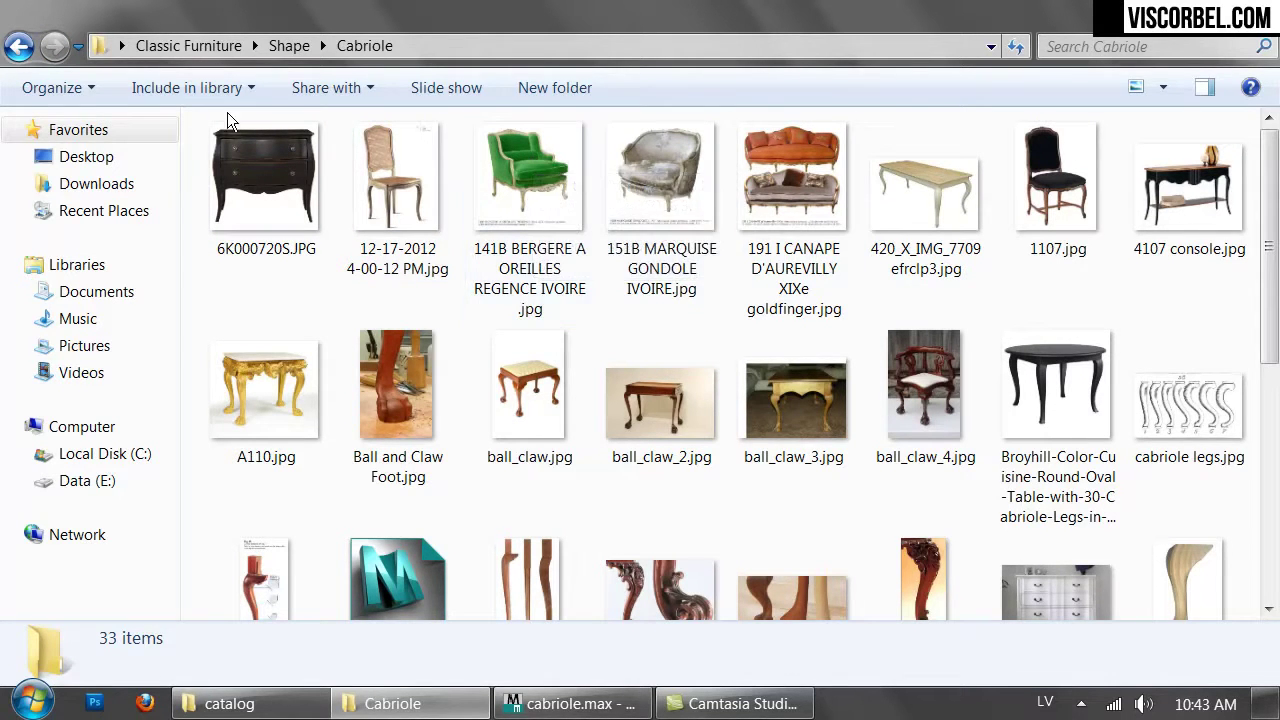
scroll(737, 251, down, 4)
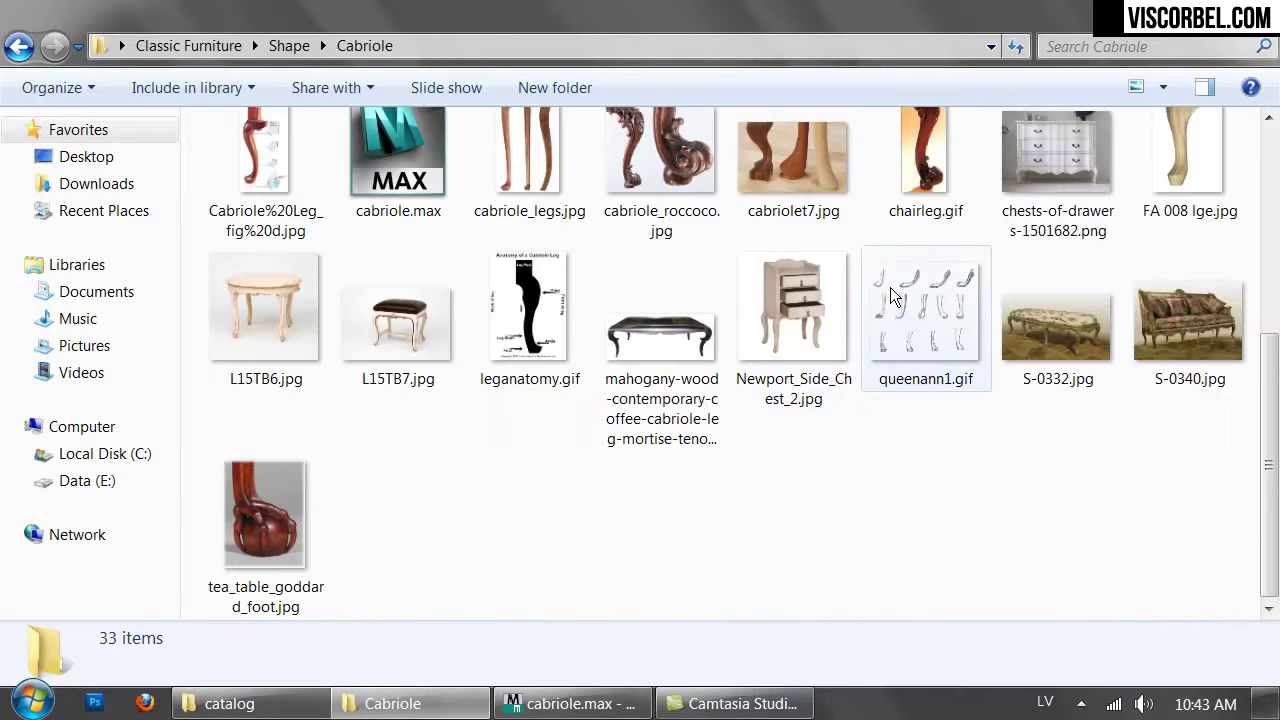
scroll(961, 374, up, 2)
scroll(961, 374, up, 2)
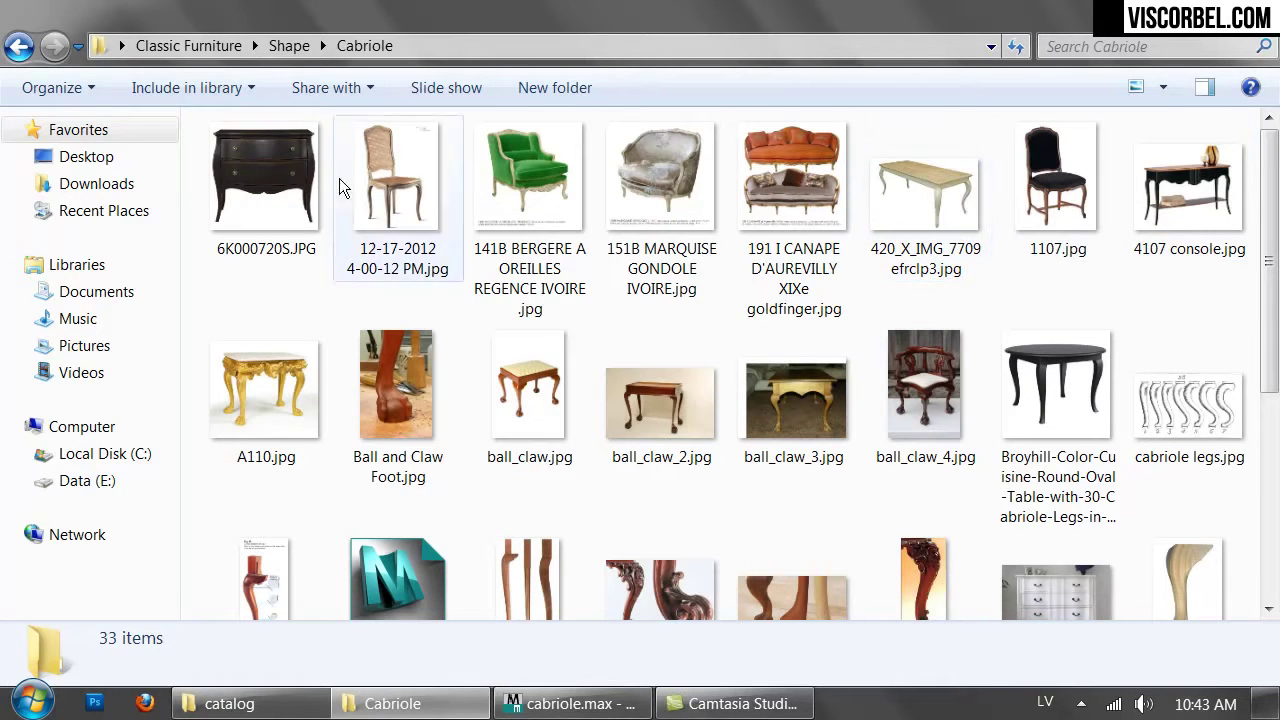
scroll(835, 220, down, 3)
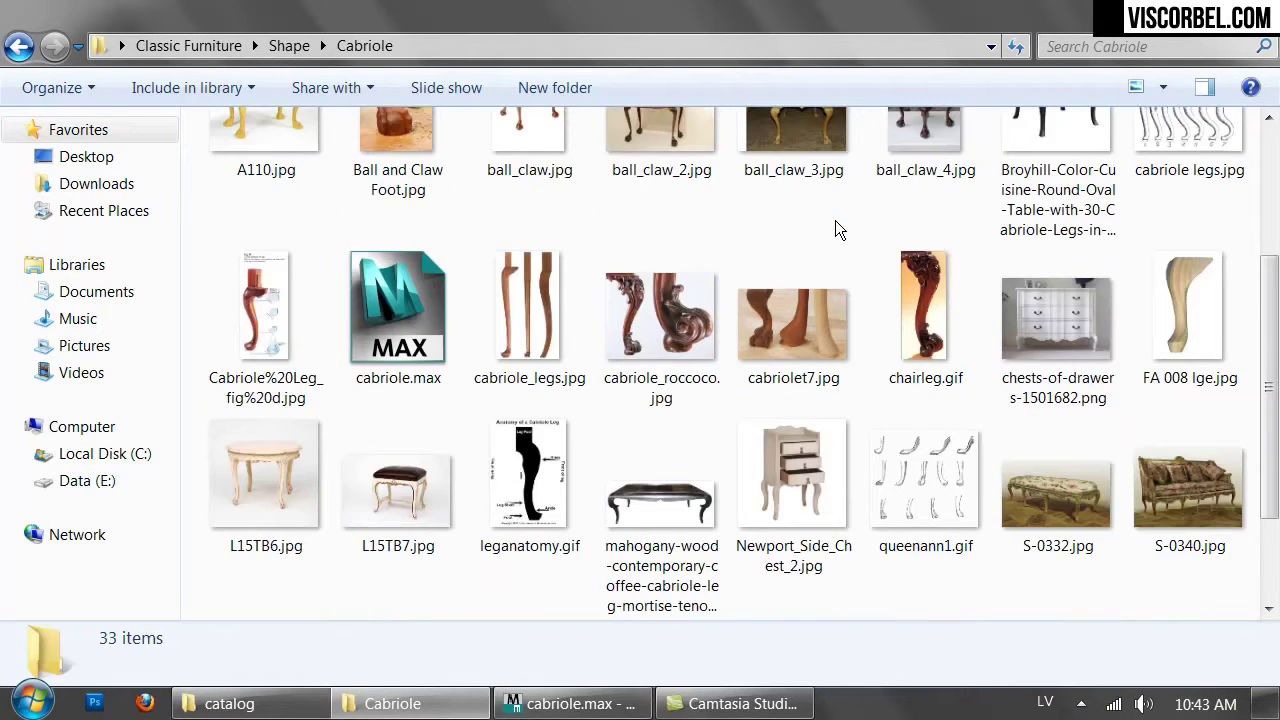
scroll(838, 229, down, 2)
drag(459, 469, 566, 595)
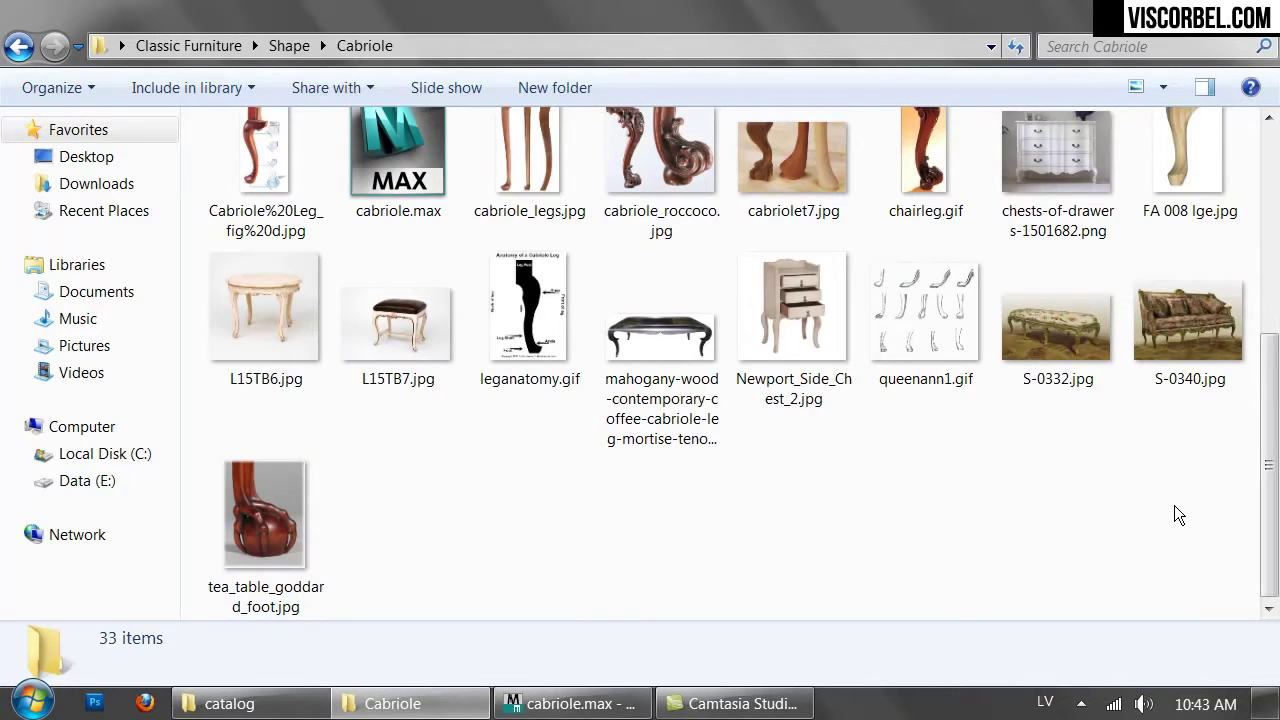
scroll(1176, 507, up, 3)
scroll(1176, 507, up, 1)
scroll(1174, 505, down, 1)
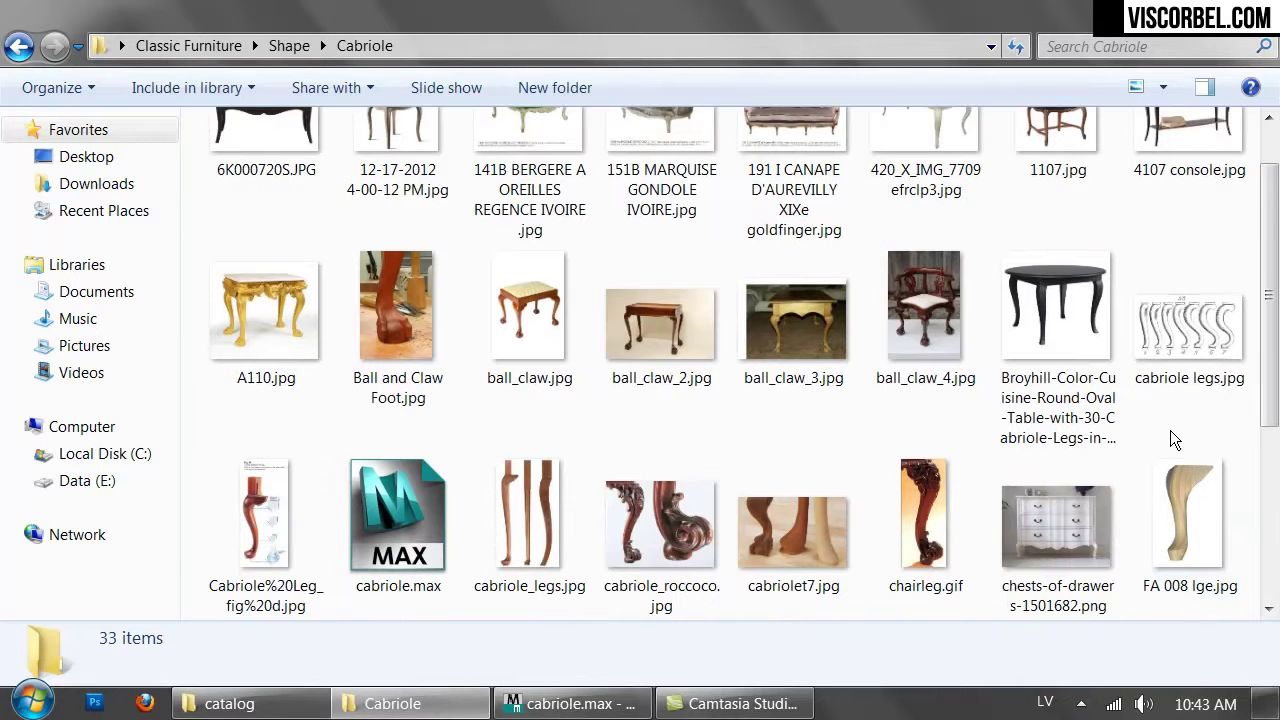
View the cabriole leg pictures FA 008 lge.jpg and cabriolet7.jpg at full size
double_click(1177, 482)
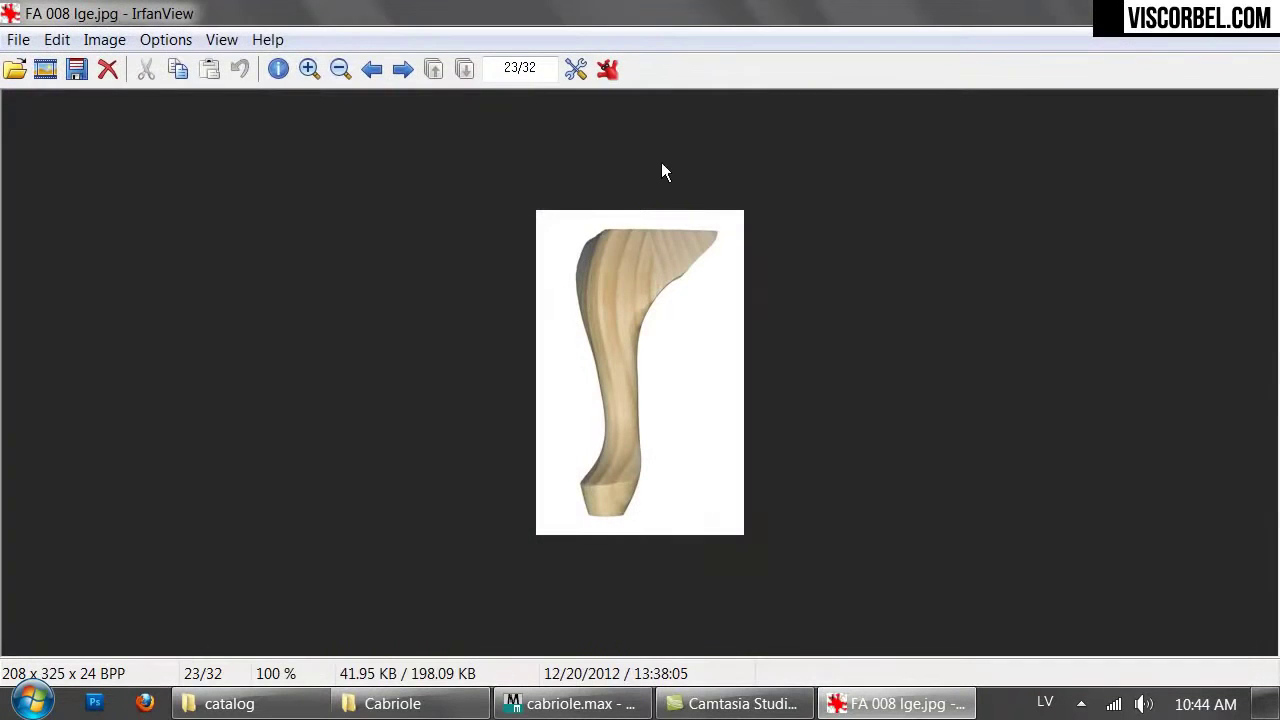
key(Escape)
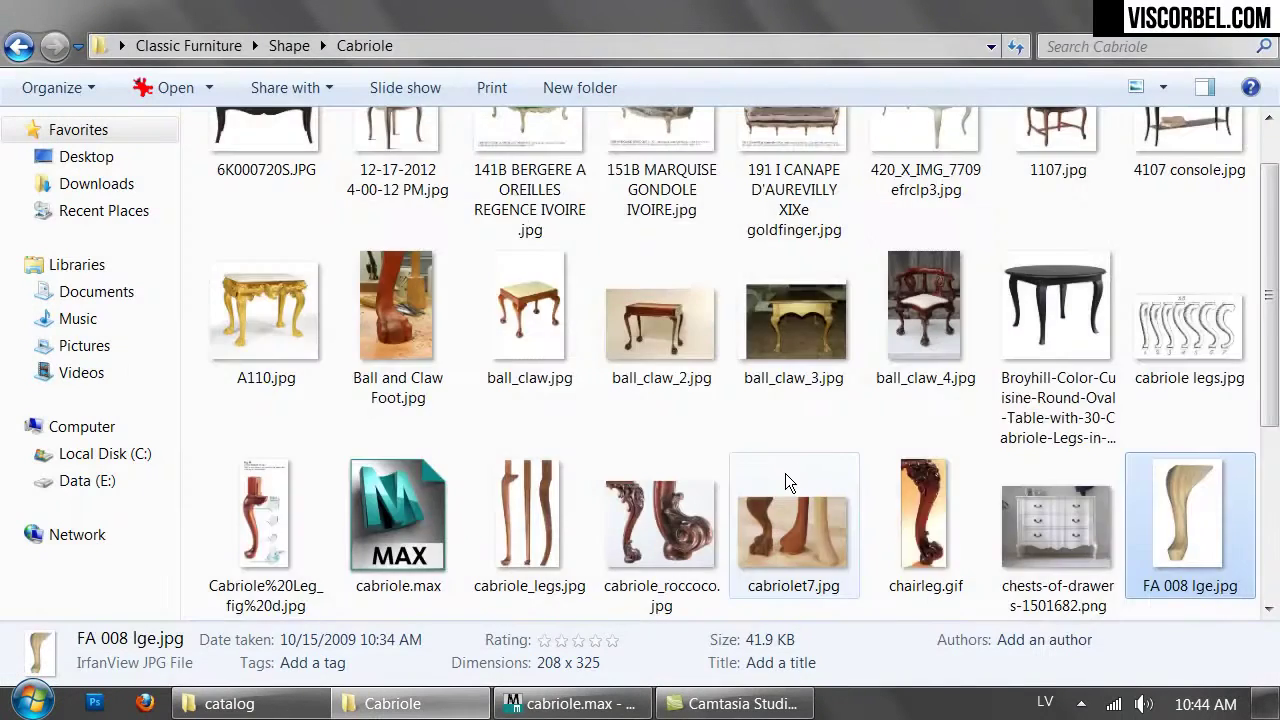
scroll(785, 473, down, 3)
scroll(770, 464, up, 1)
click(777, 157)
double_click(777, 160)
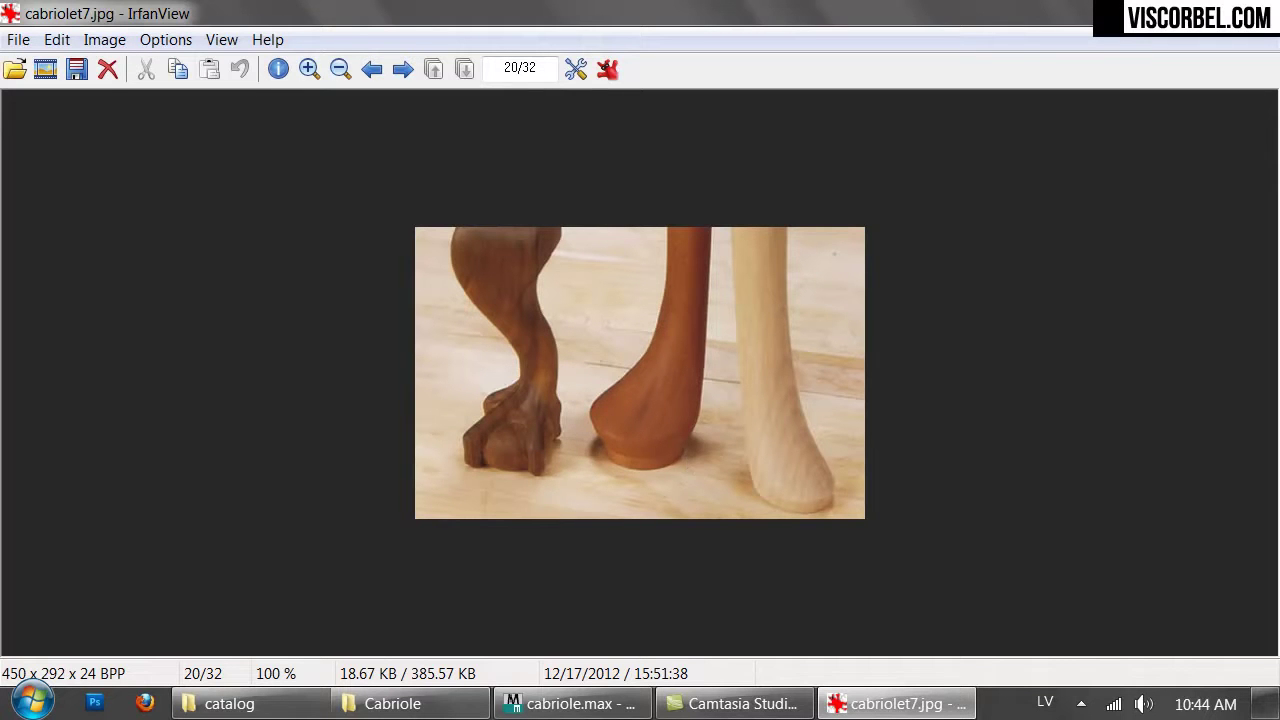
key(Escape)
View the gilded table picture A110.jpg and the chair picture 1107.jpg at full size
scroll(360, 245, up, 2)
click(239, 192)
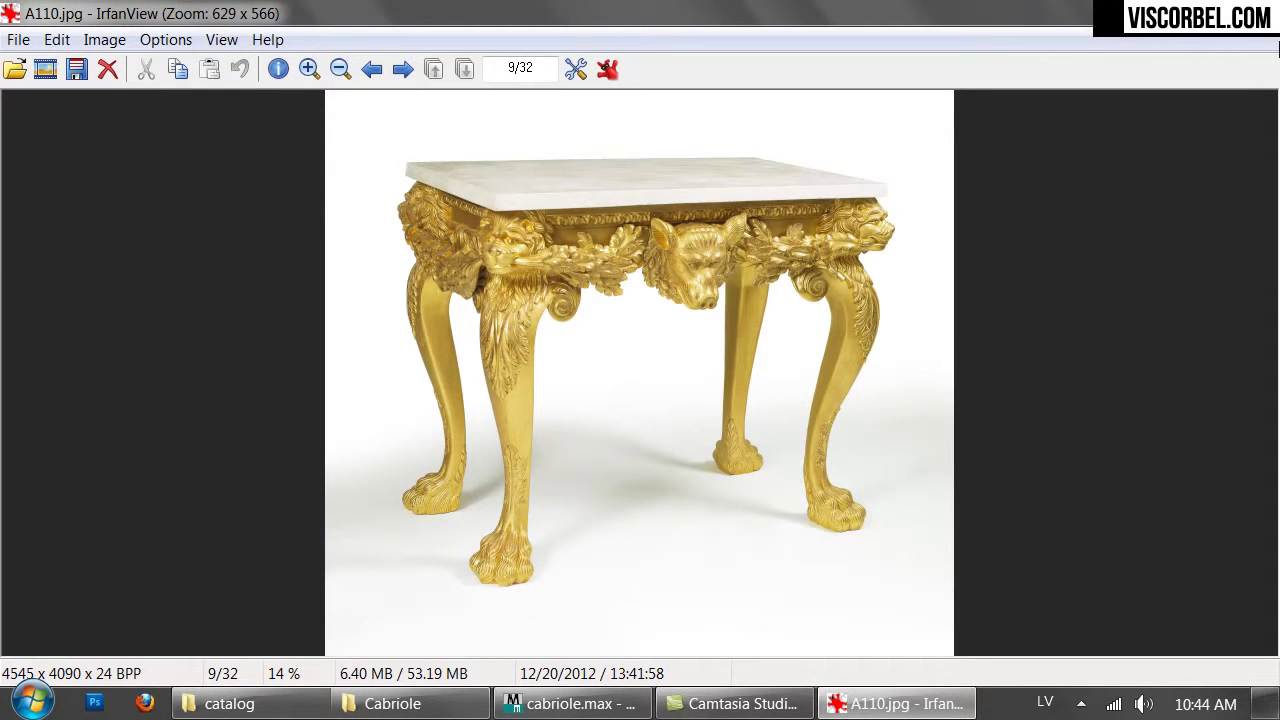
key(Escape)
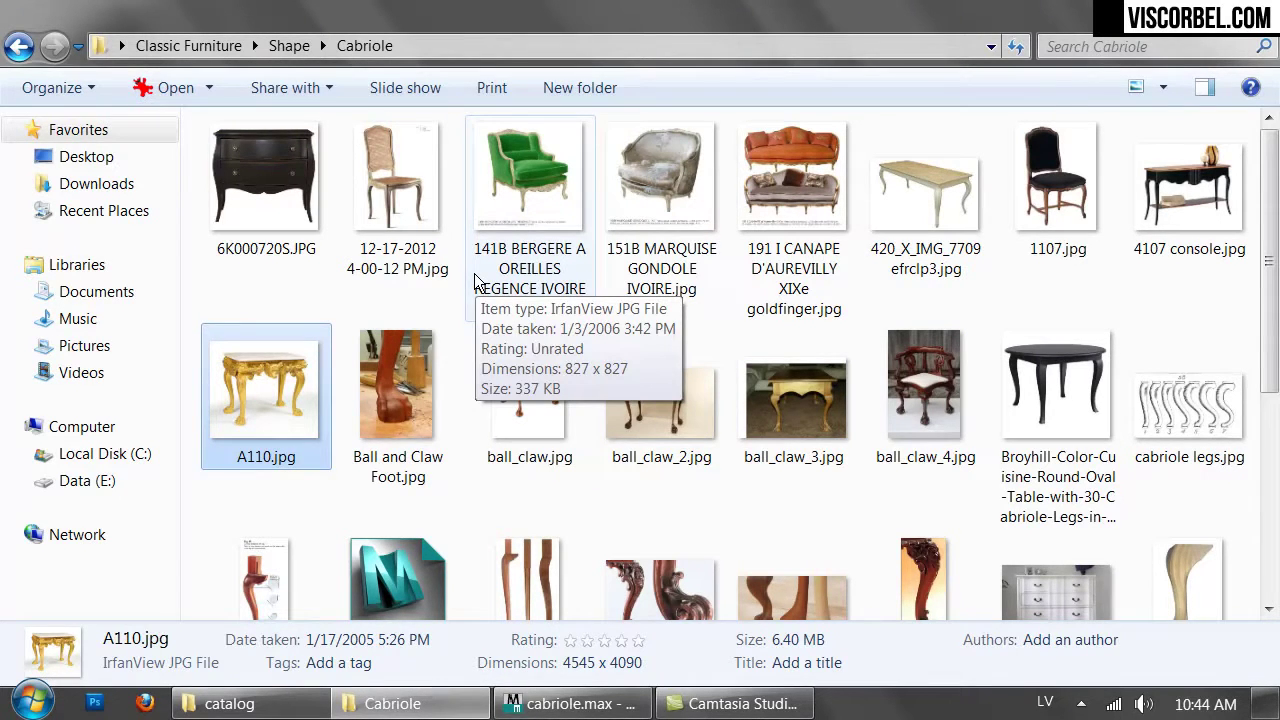
double_click(1064, 192)
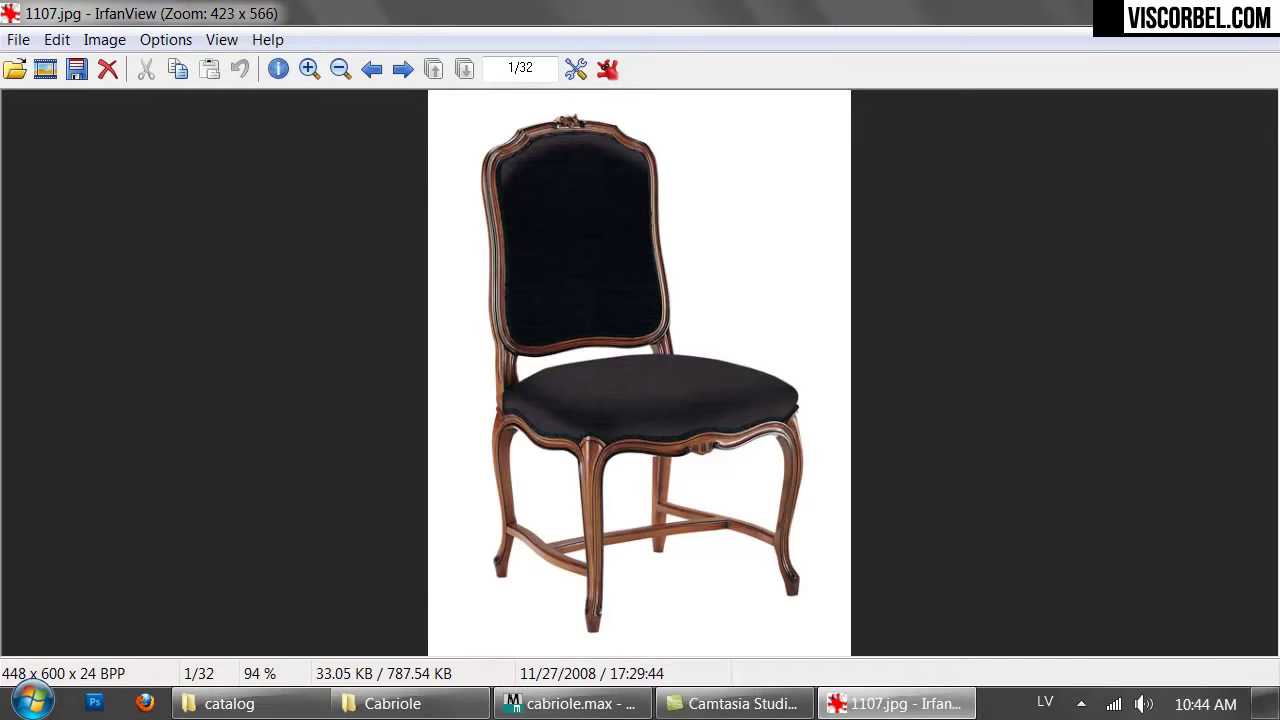
click(1262, 12)
scroll(564, 232, down, 5)
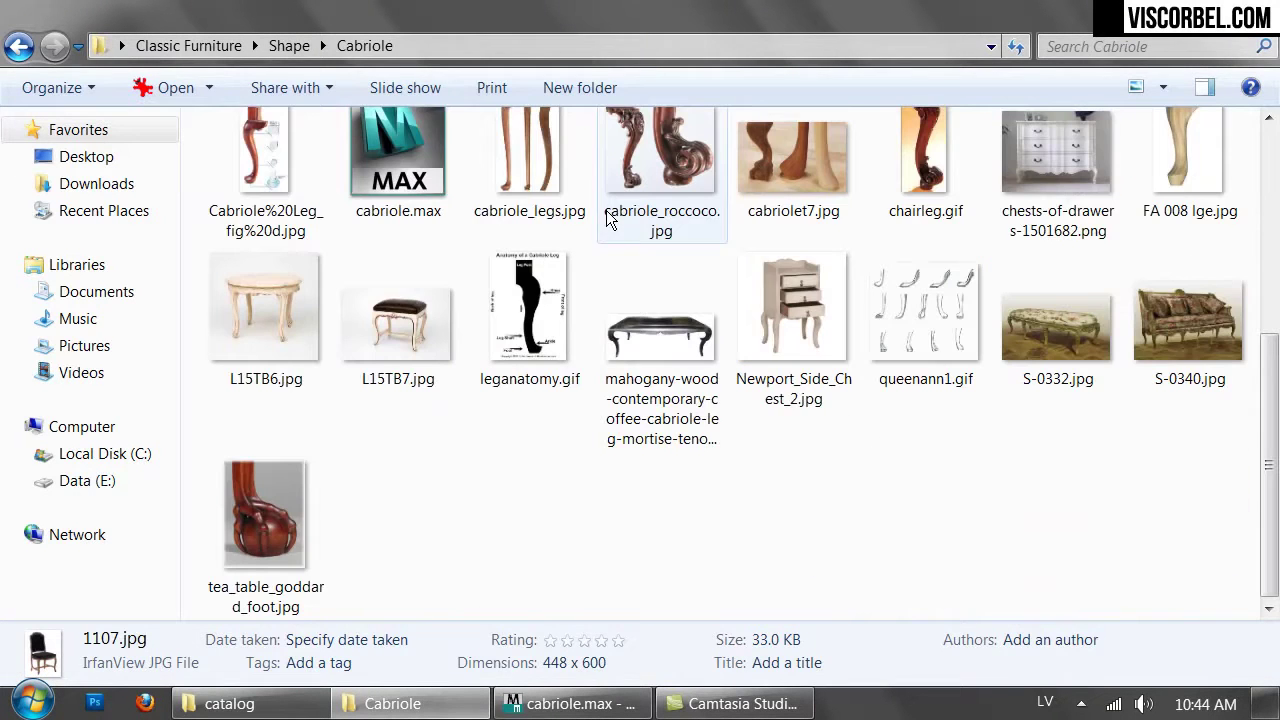
Open the Bombe Chest folder within Shape and look over its chest references
click(19, 46)
drag(577, 481, 817, 543)
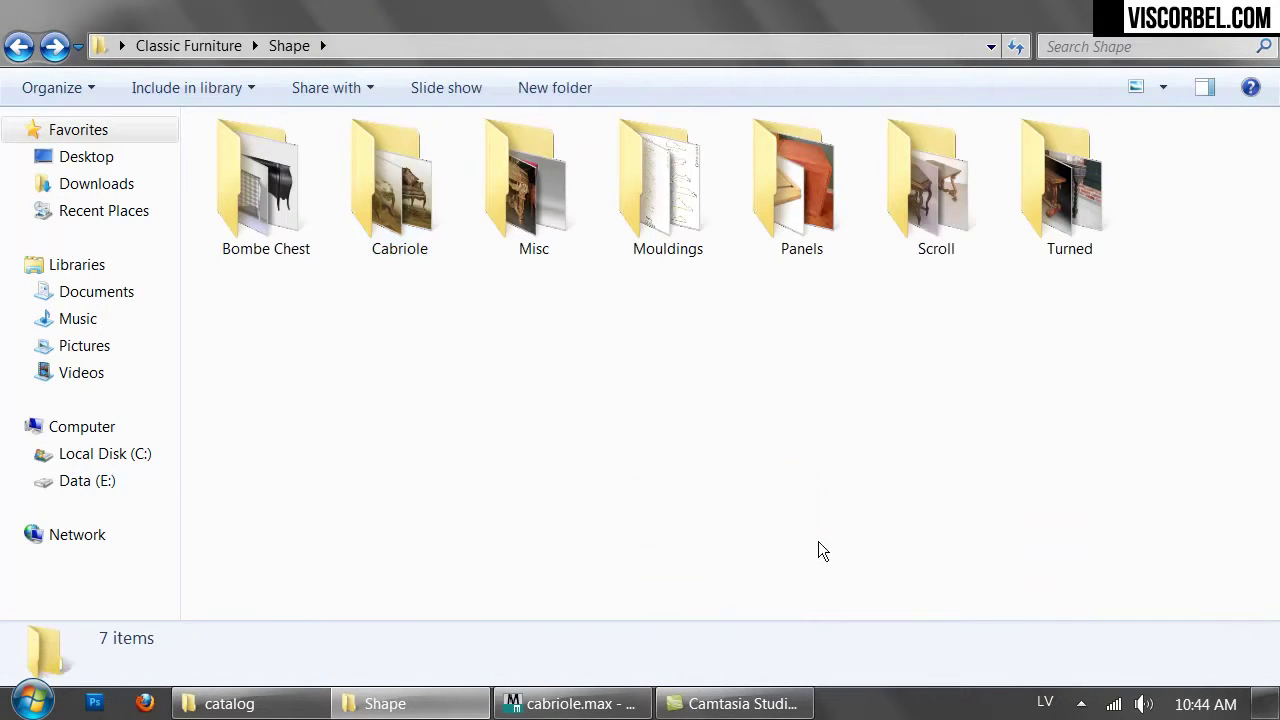
double_click(262, 182)
drag(718, 421, 986, 537)
drag(558, 422, 729, 490)
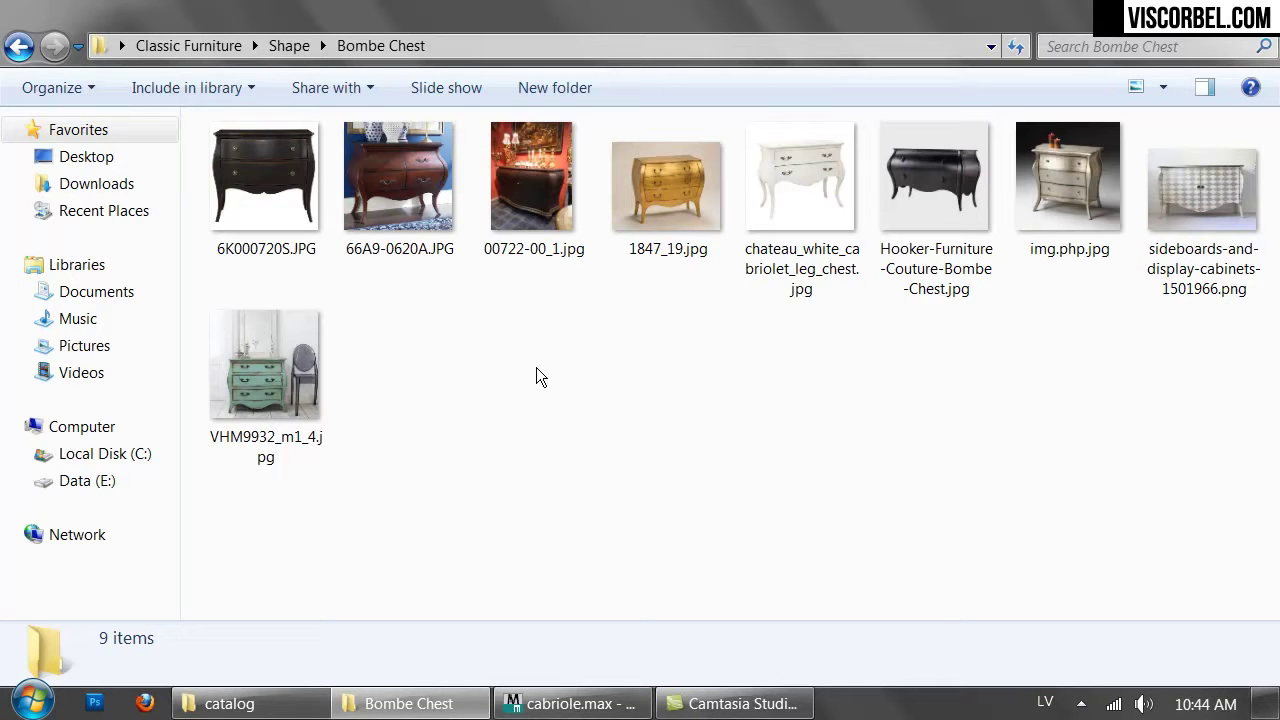
View the bombe chest pictures at full size, starting with 6K000720S.JPG and continuing through the folder to 00722-00_1.jpg
double_click(300, 205)
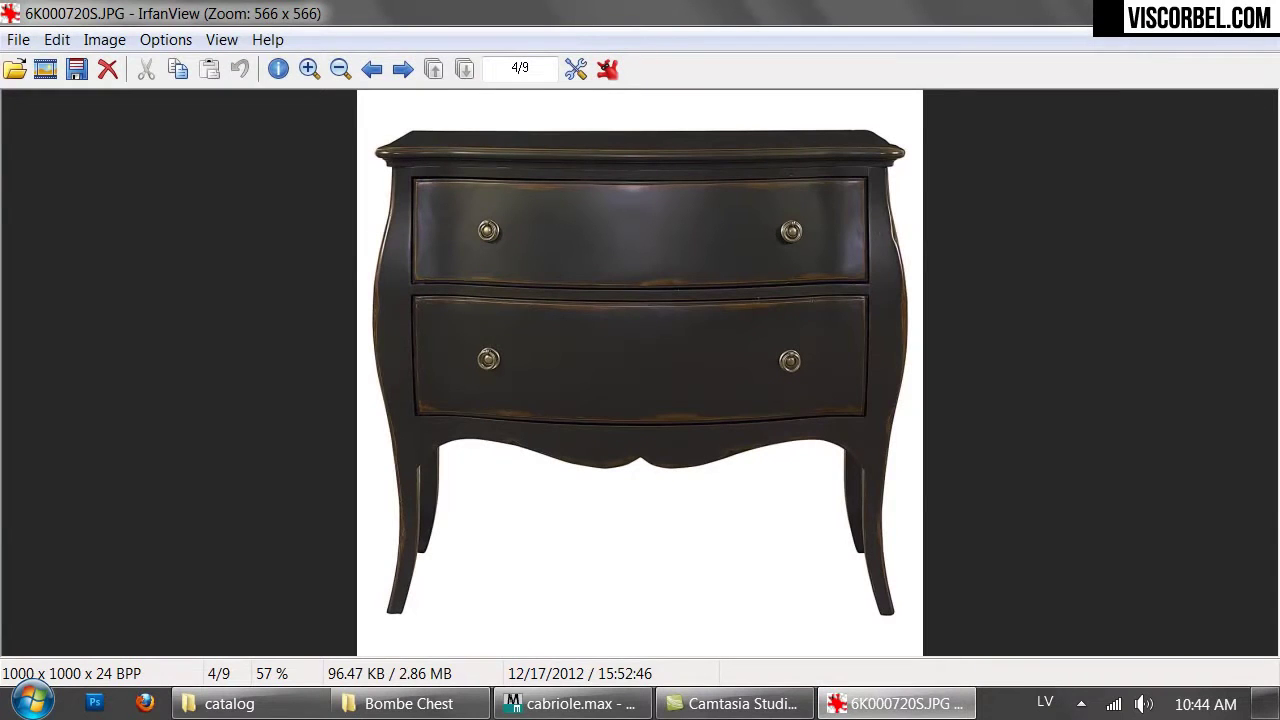
key(space)
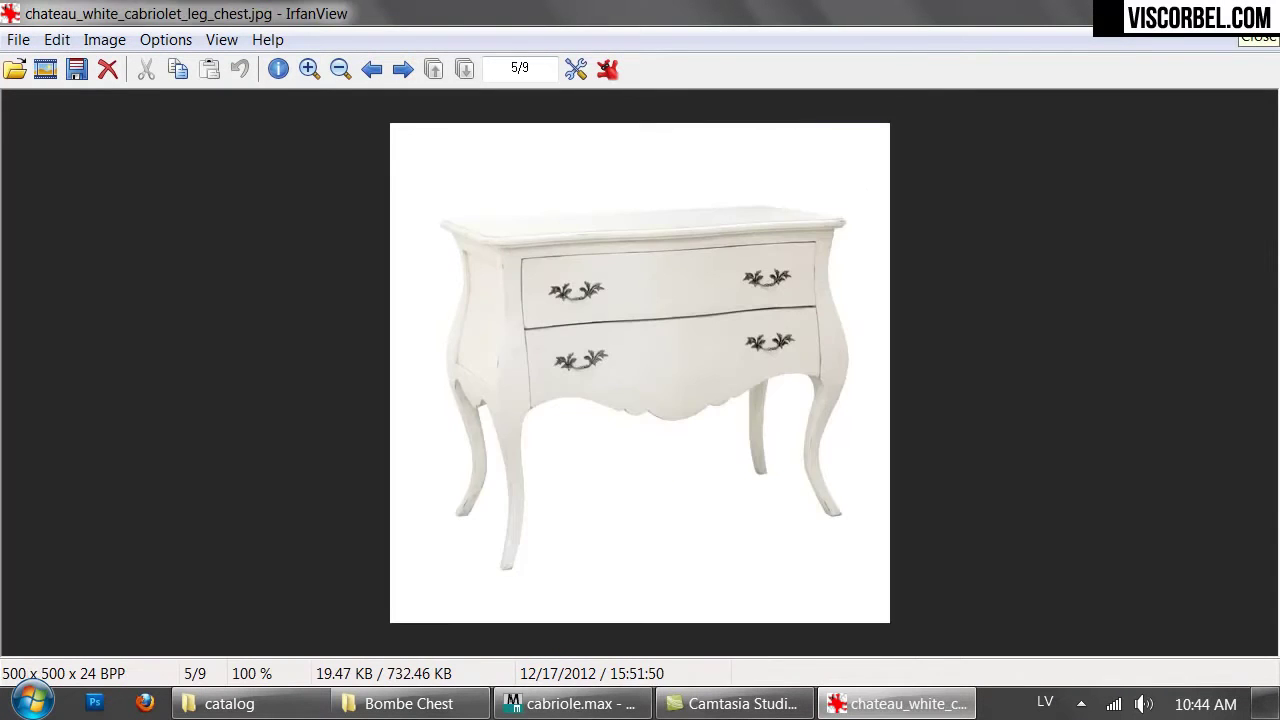
key(space)
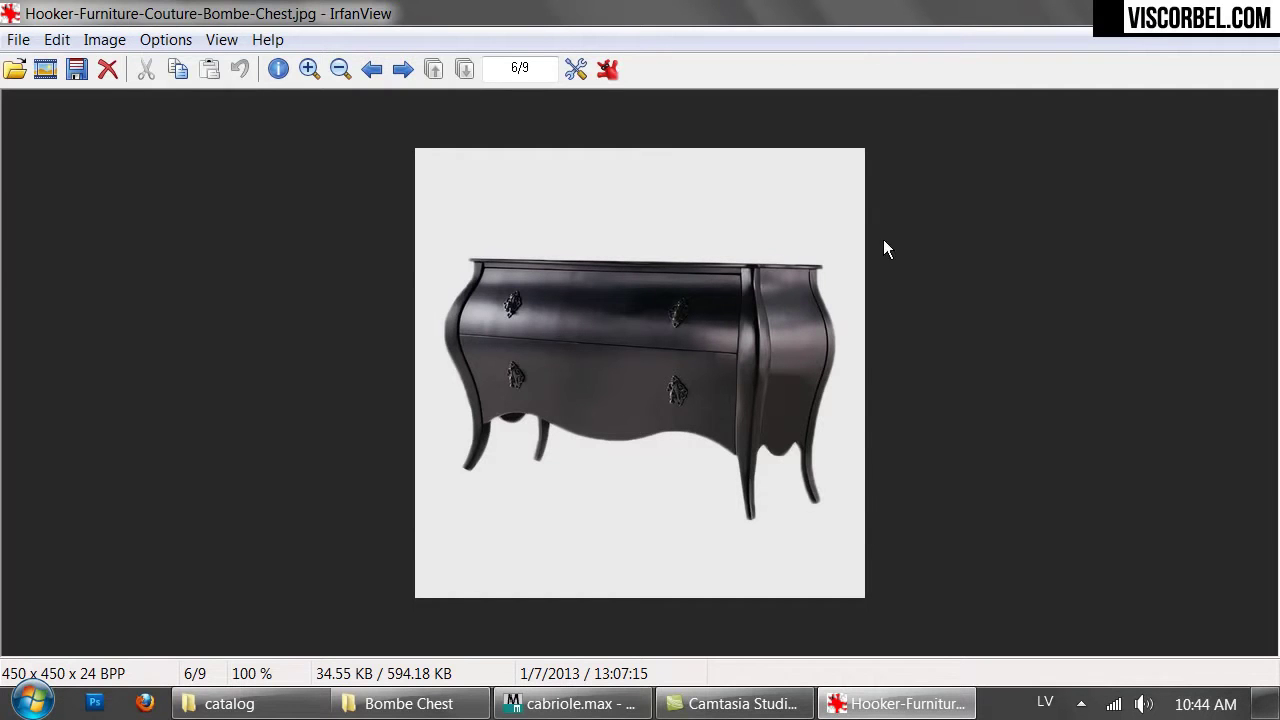
key(space)
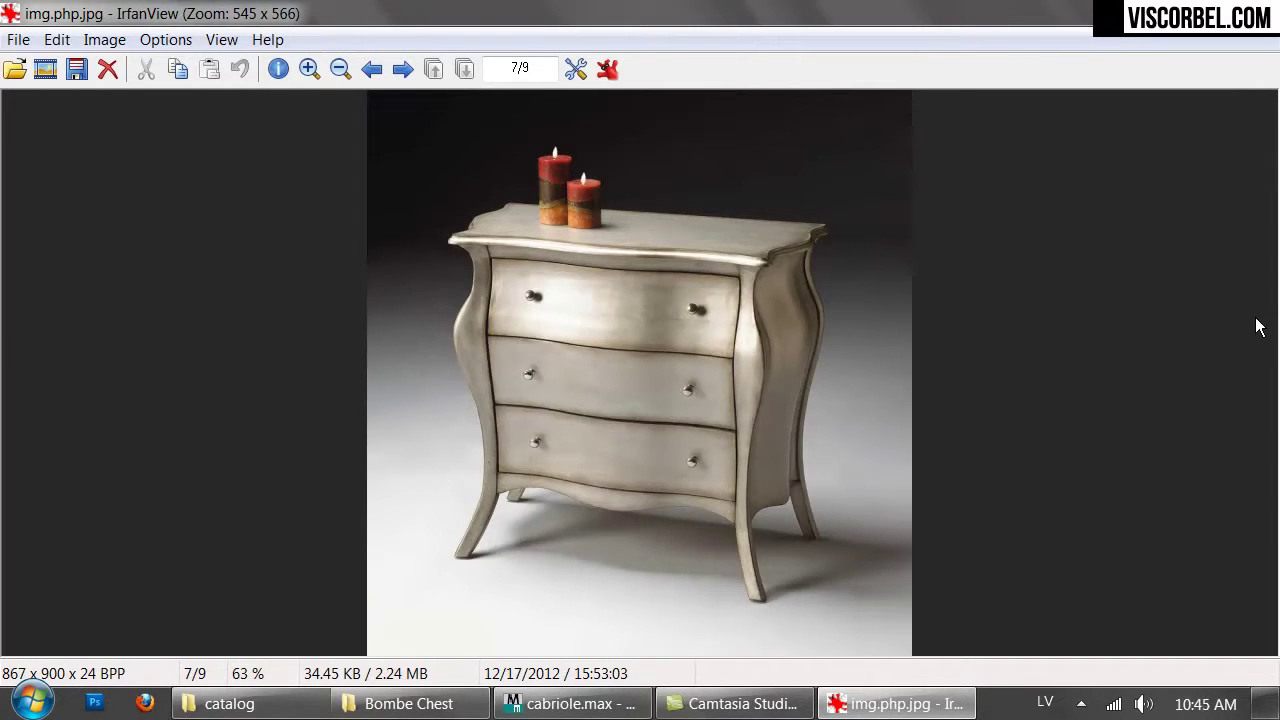
key(space)
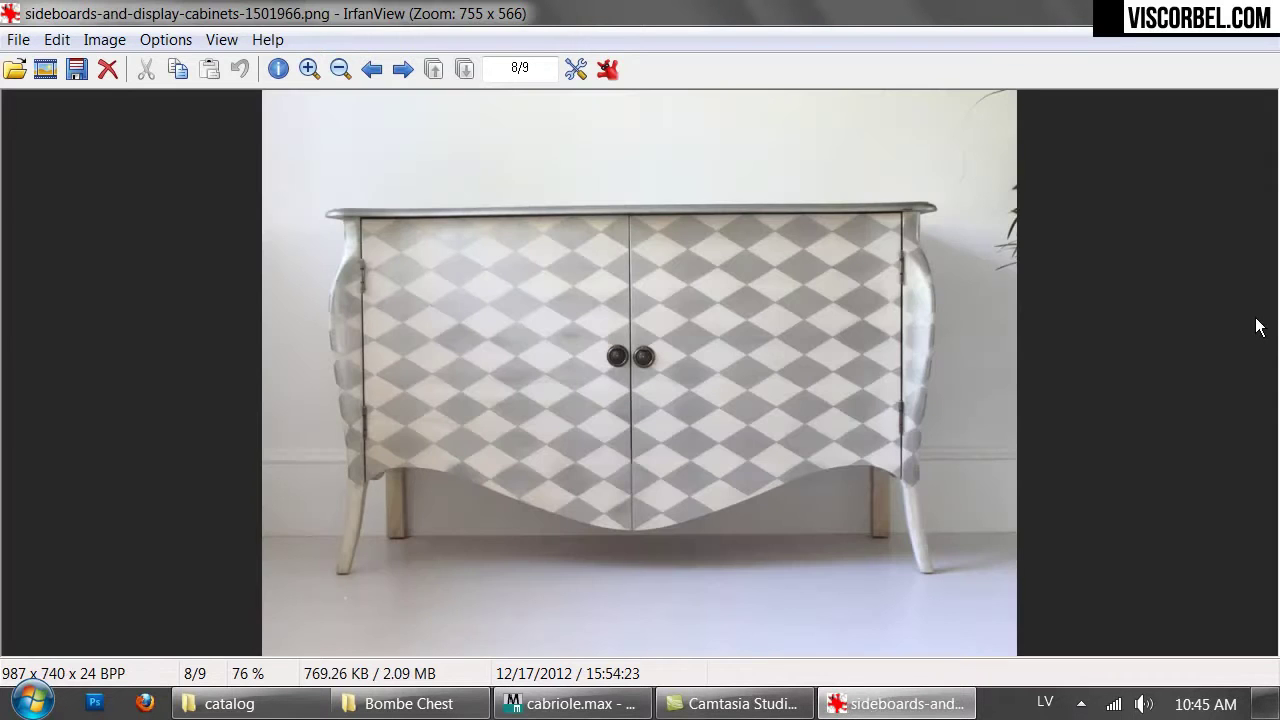
key(space)
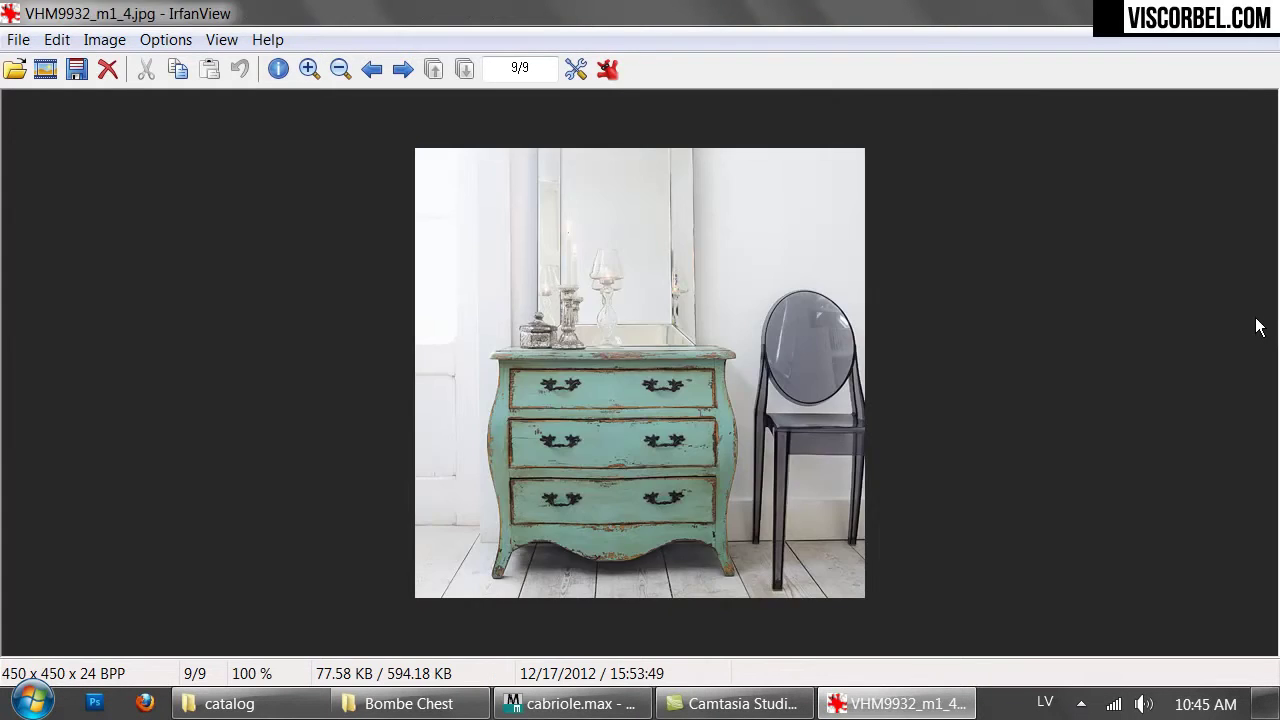
key(space)
key(Return)
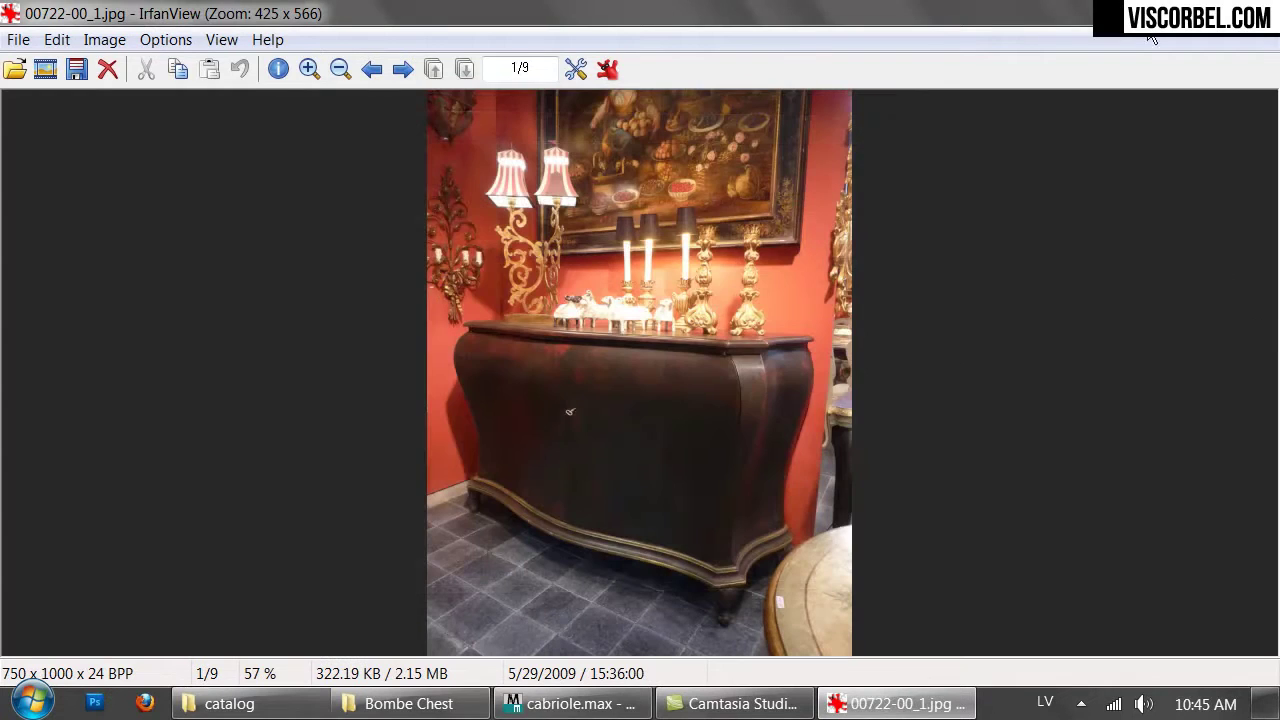
key(Escape)
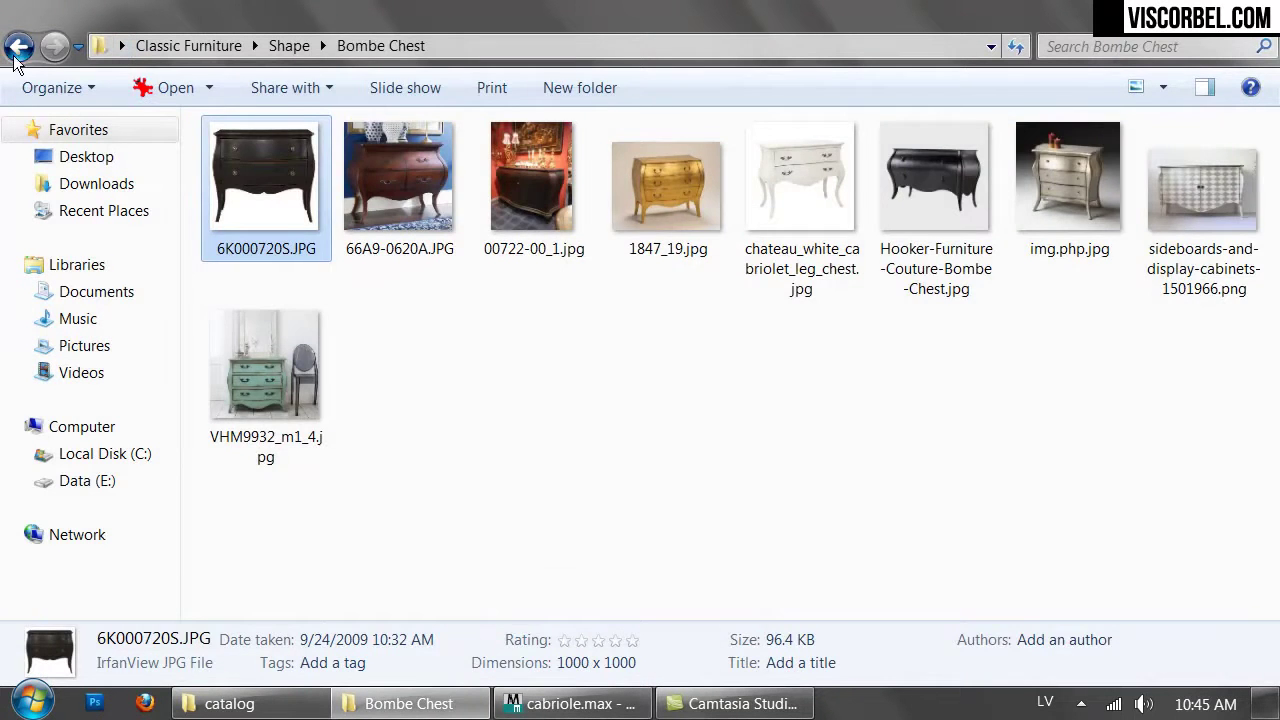
Return to the Cabriole folder within Shape and view 151B MARQUISE GONDOLE IVOIRE.jpg at full size
click(18, 46)
drag(448, 368, 570, 444)
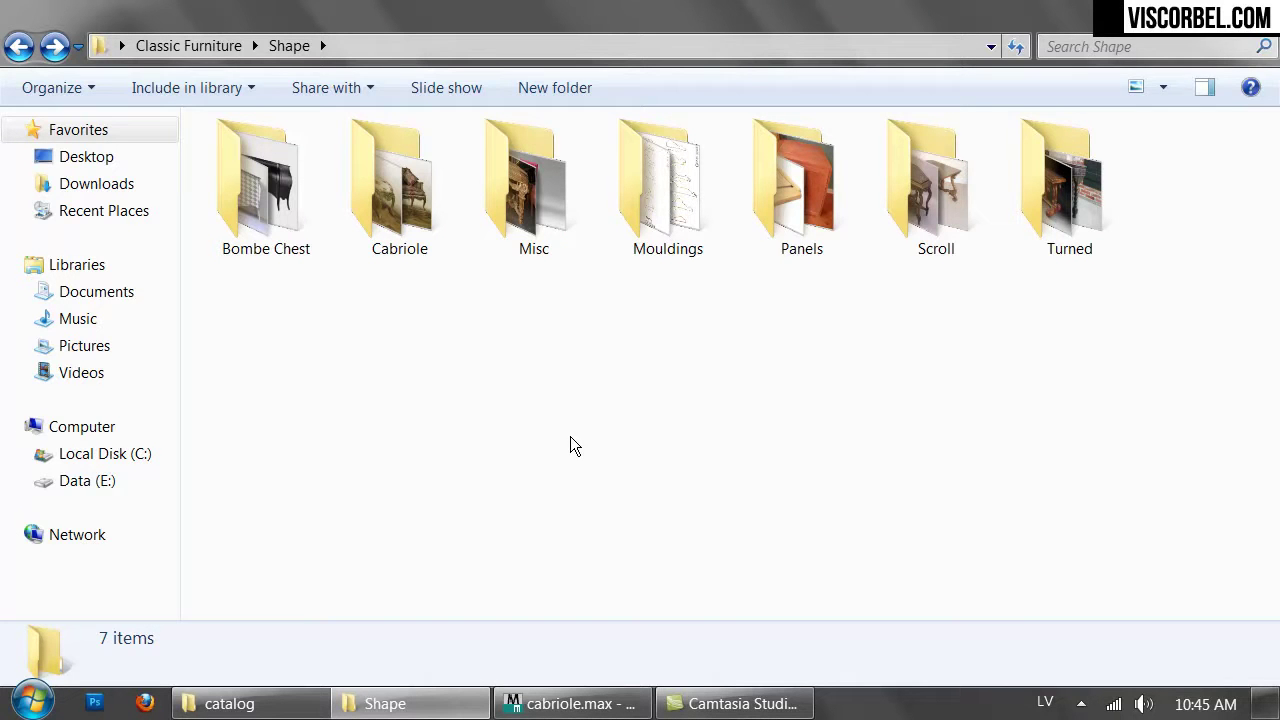
drag(472, 452, 609, 512)
double_click(380, 205)
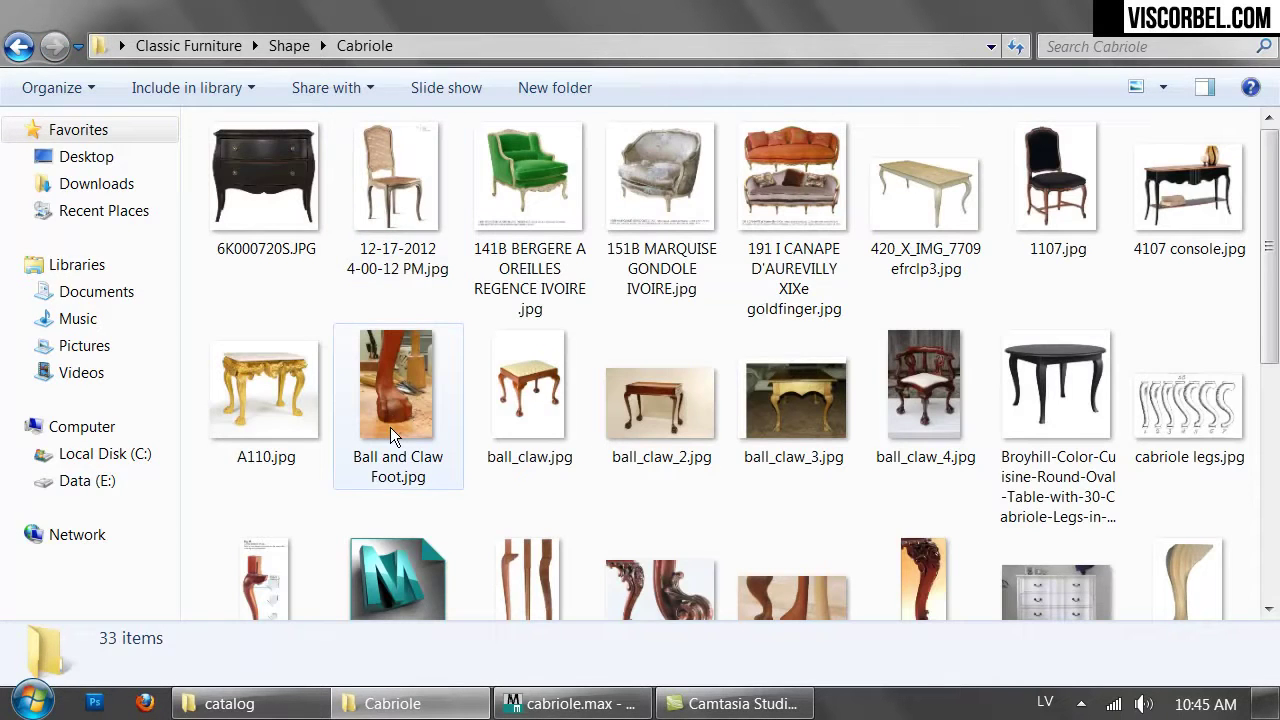
double_click(628, 163)
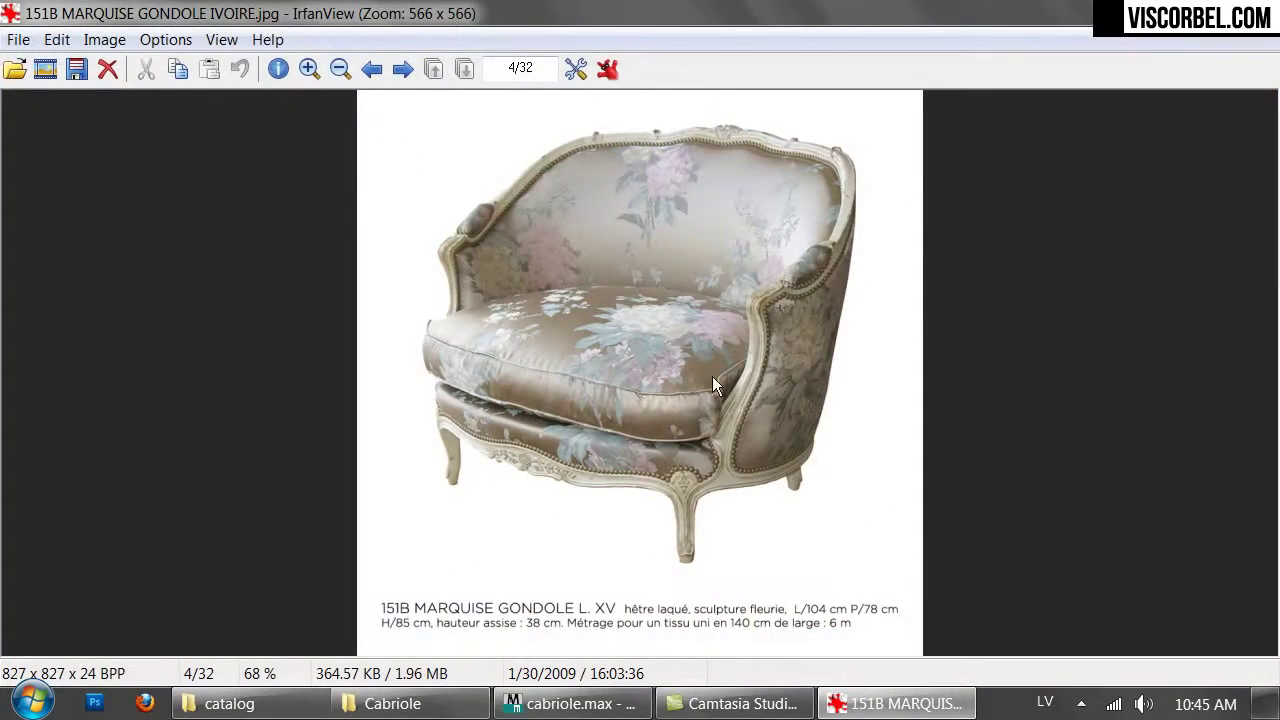
key(Escape)
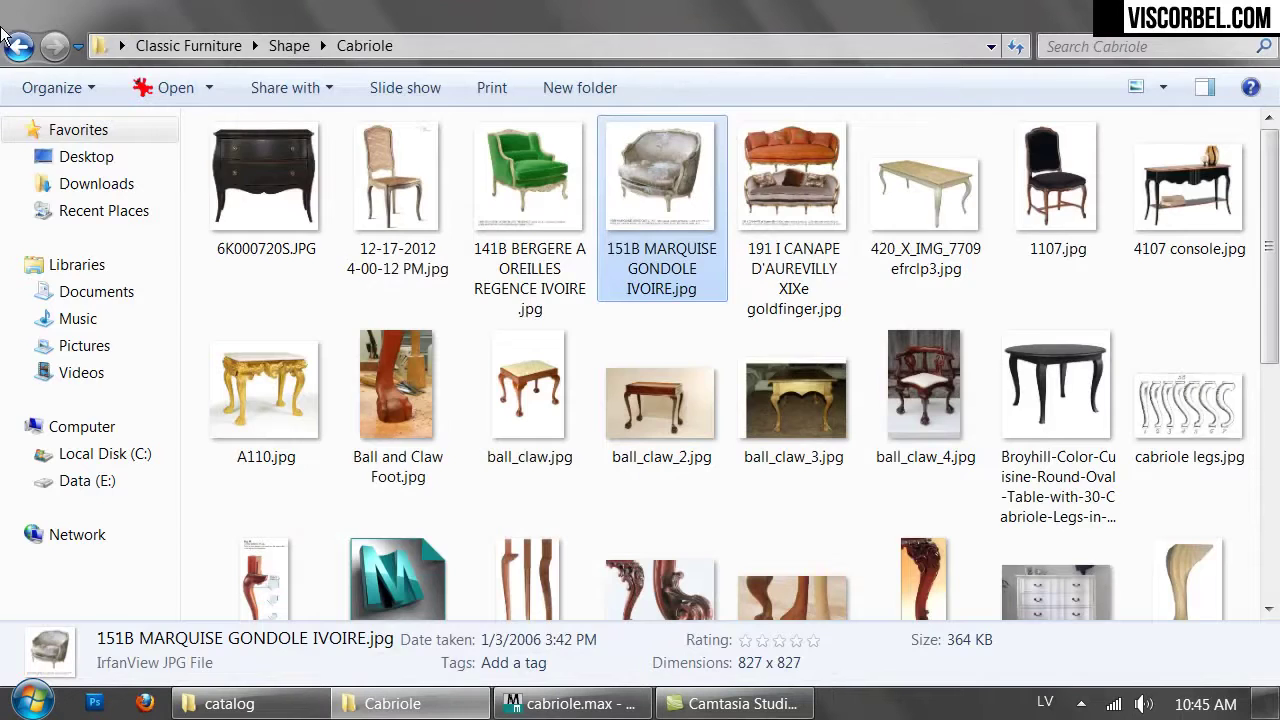
key(BackSpace)
View the cabinet picture 965.jpg from the Mouldings folder enlarged, examining its base, middle and crown mouldings
click(964, 491)
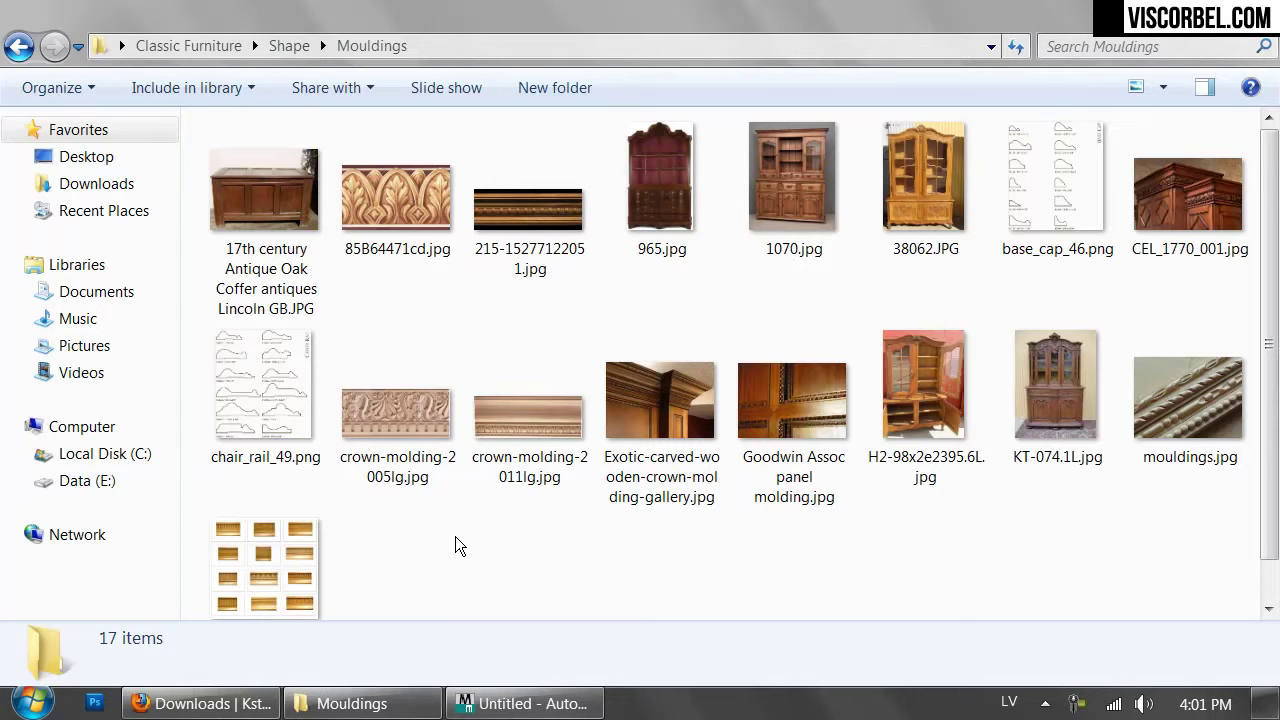
click(496, 557)
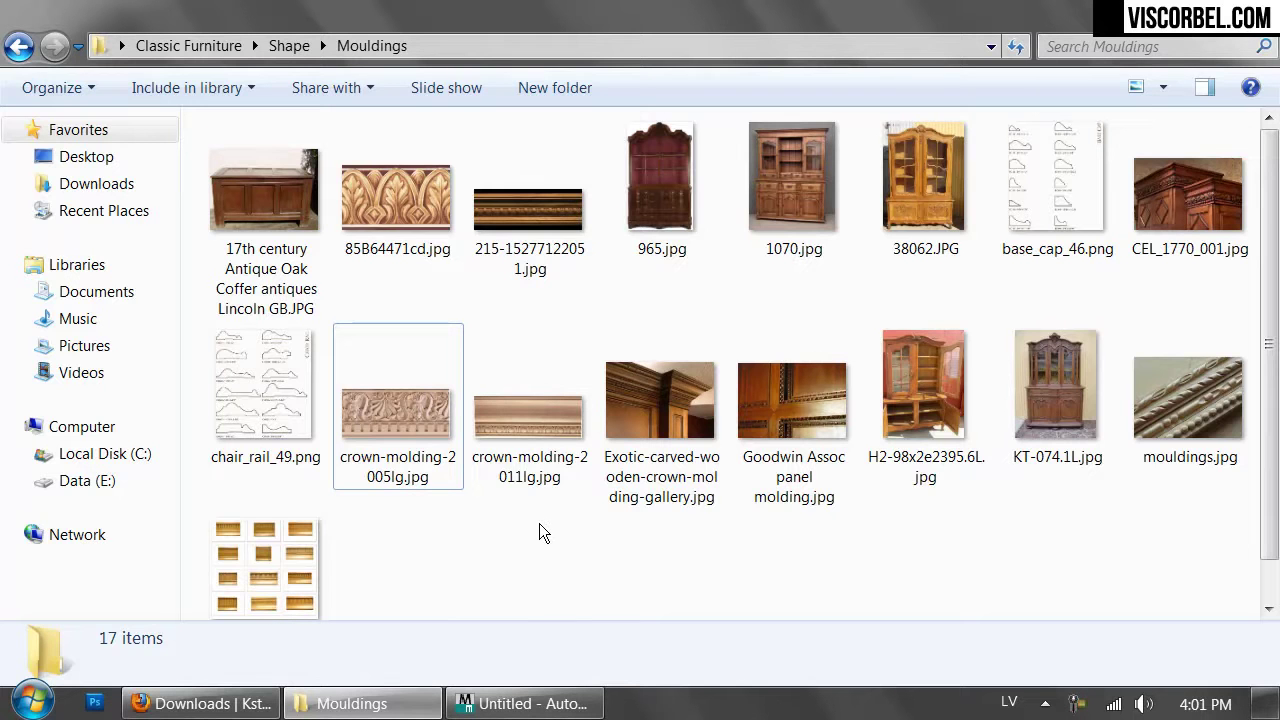
drag(452, 554, 728, 610)
double_click(667, 210)
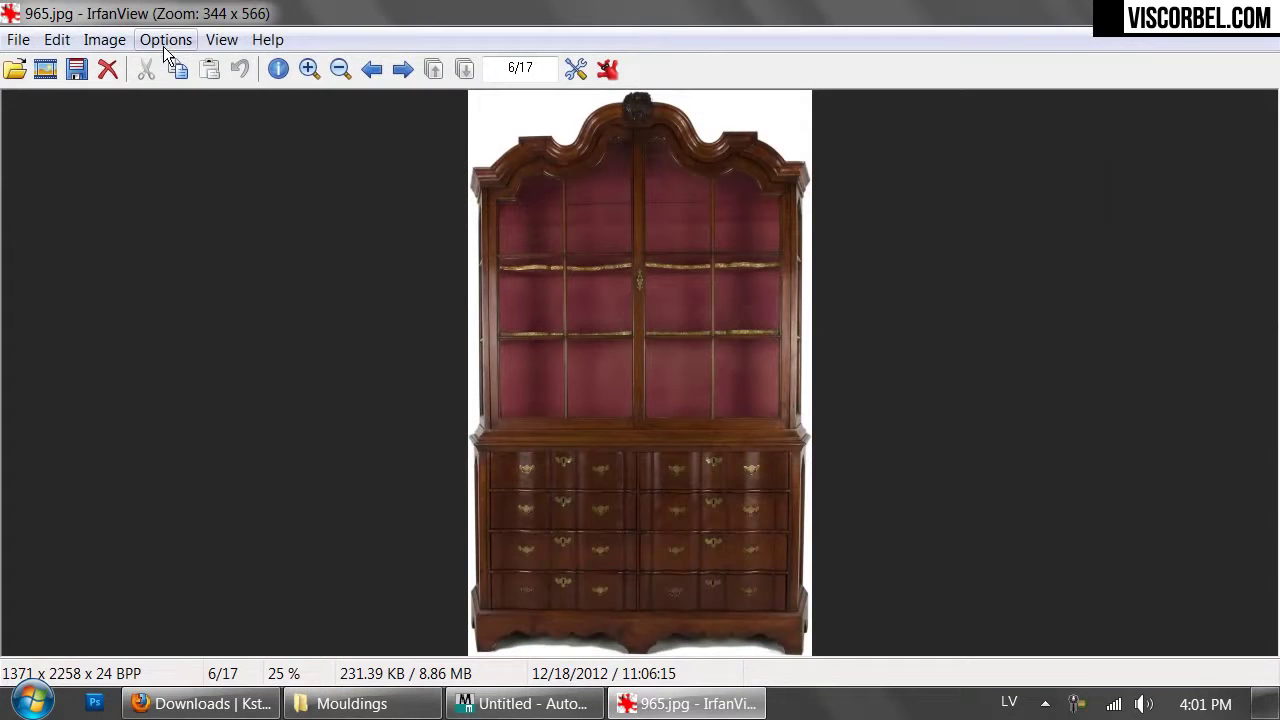
click(309, 68)
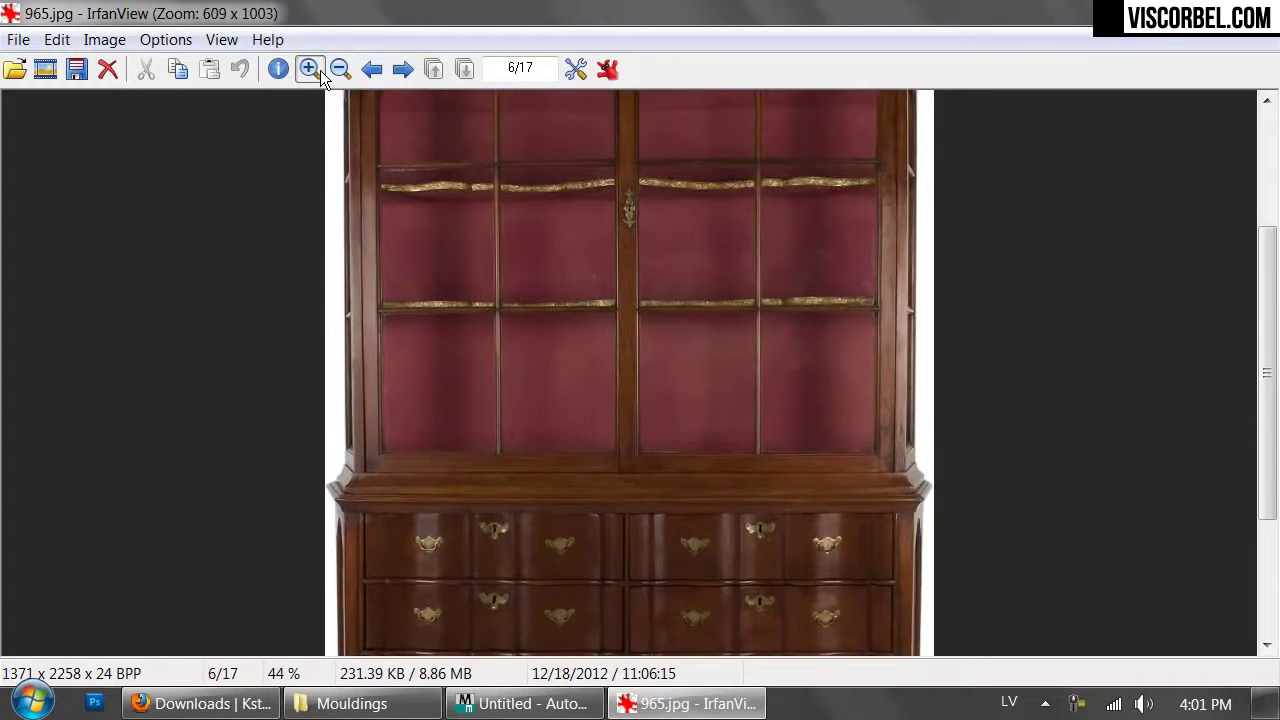
drag(919, 446, 923, 289)
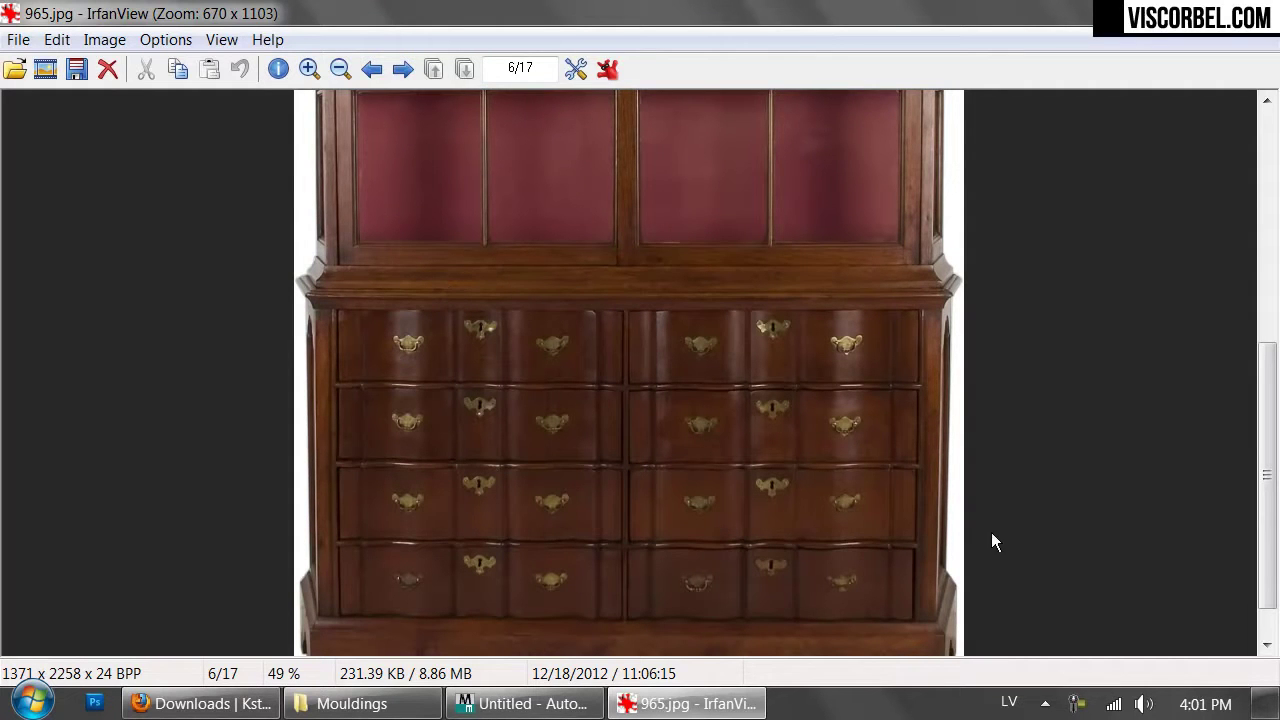
right_drag(980, 490, 948, 290)
scroll(806, 238, up, 3)
scroll(806, 238, up, 3)
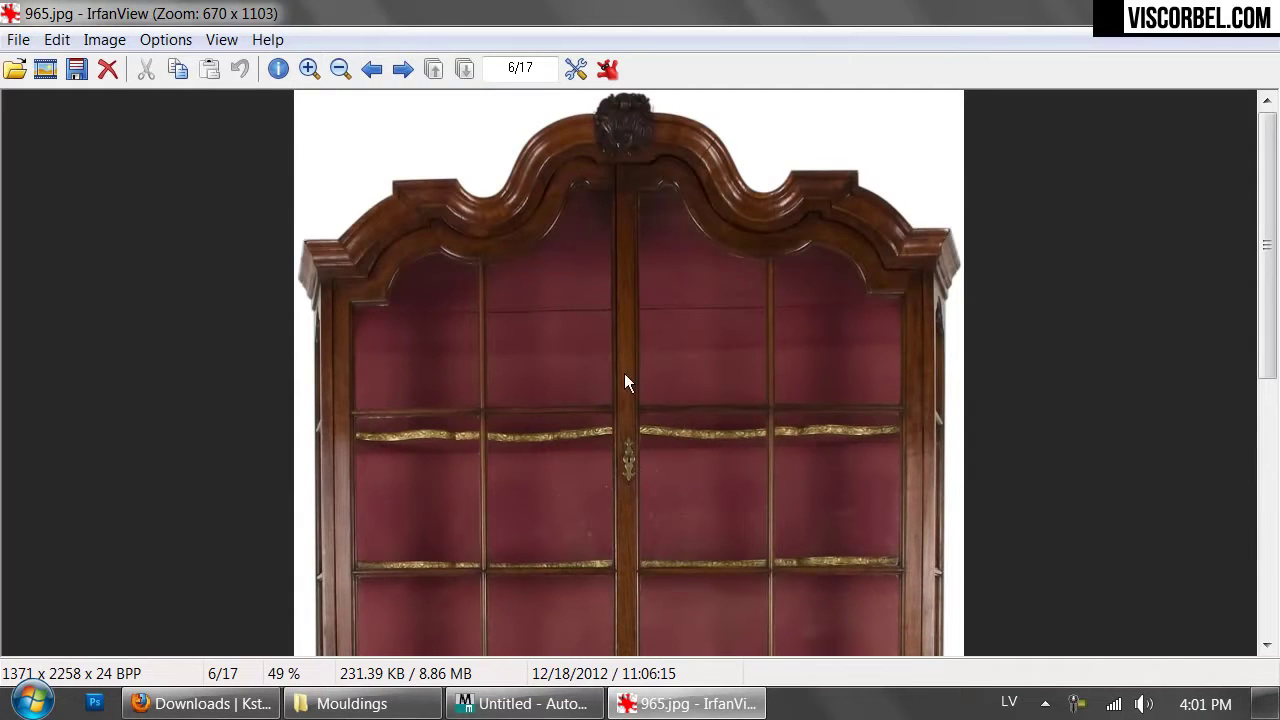
scroll(822, 153, down, 3)
scroll(869, 323, up, 3)
click(1260, 11)
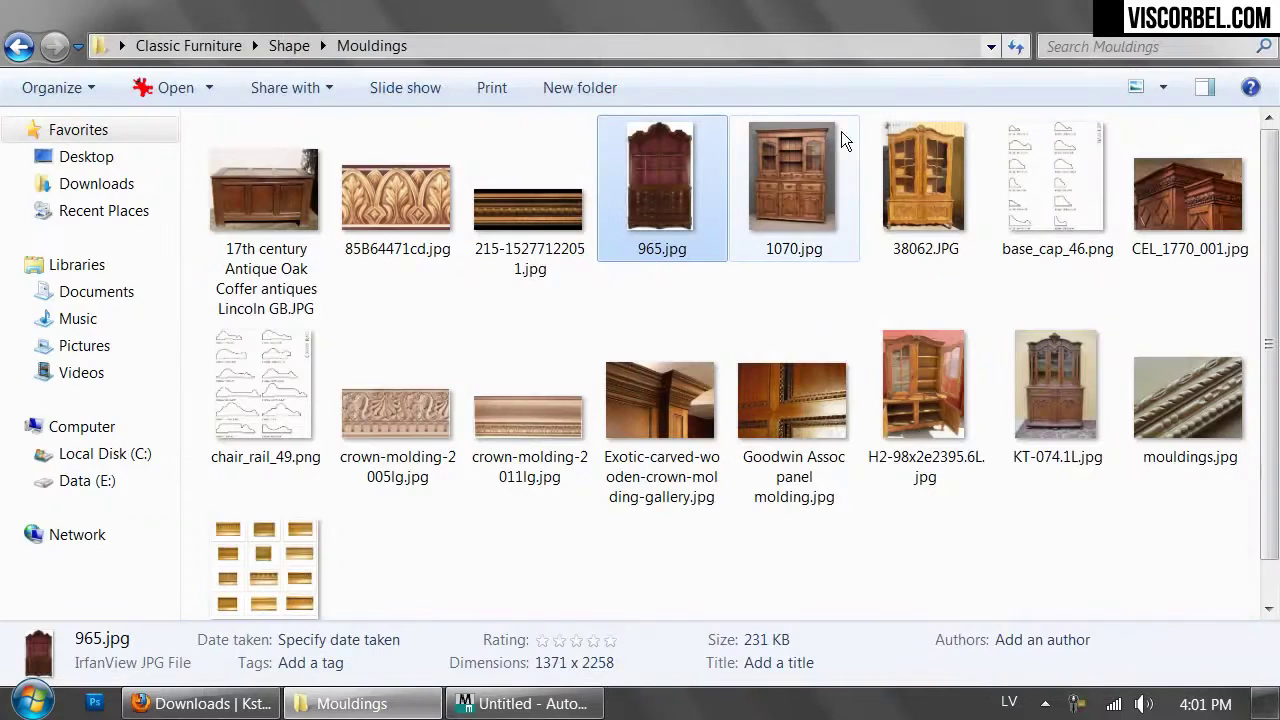
View Exotic-carved-wooden-crown-molding-gallery.jpg enlarged to examine the carved crown moulding profile
double_click(681, 394)
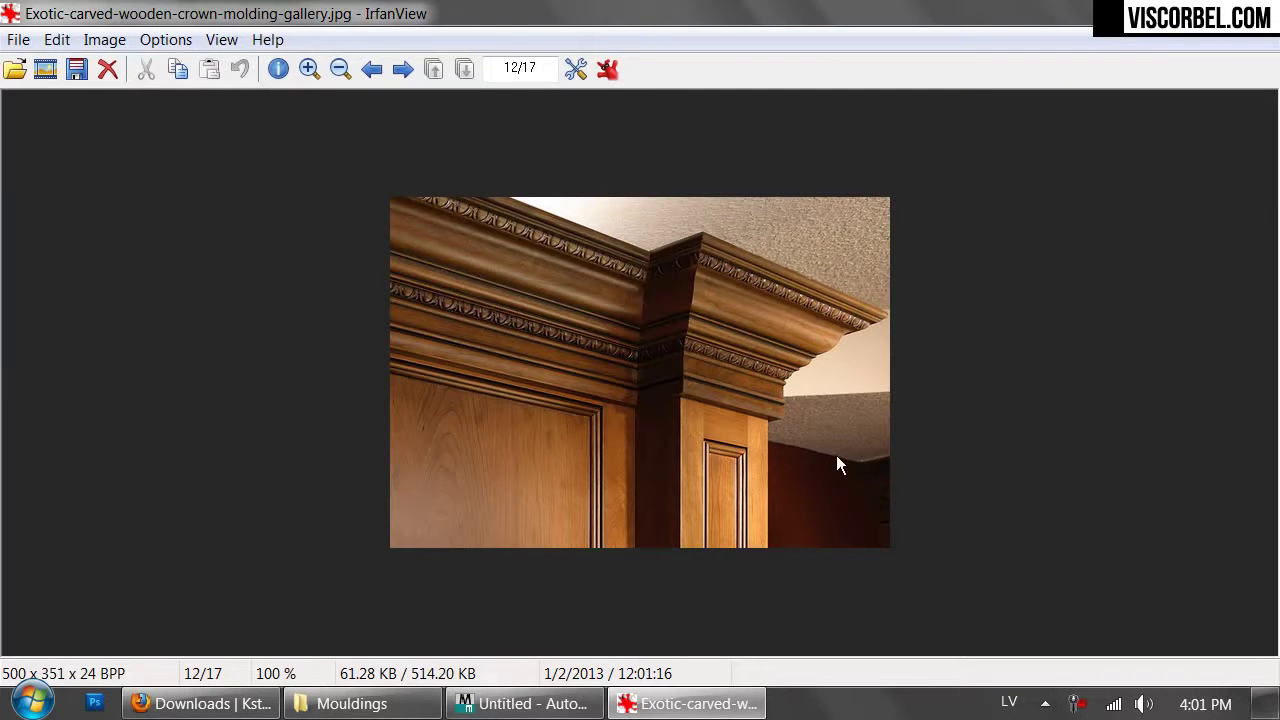
click(310, 69)
click(310, 69)
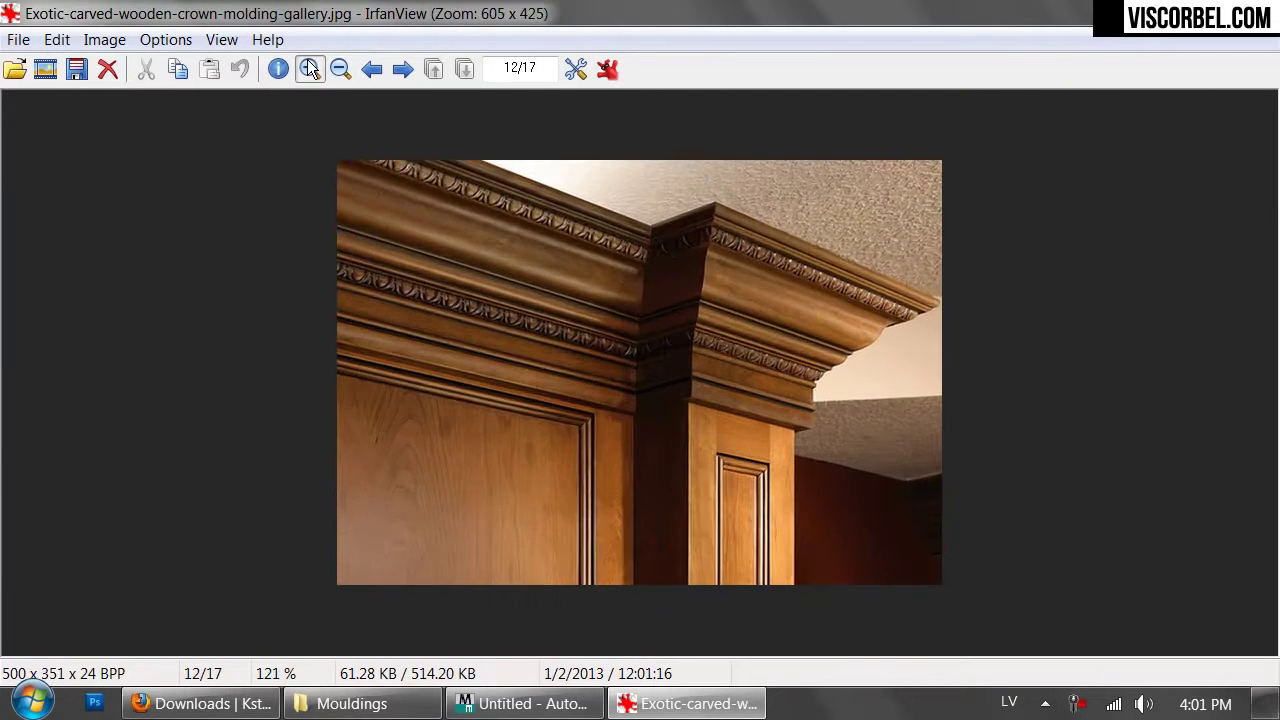
click(310, 69)
click(310, 69)
click(310, 69)
click(310, 69)
click(310, 69)
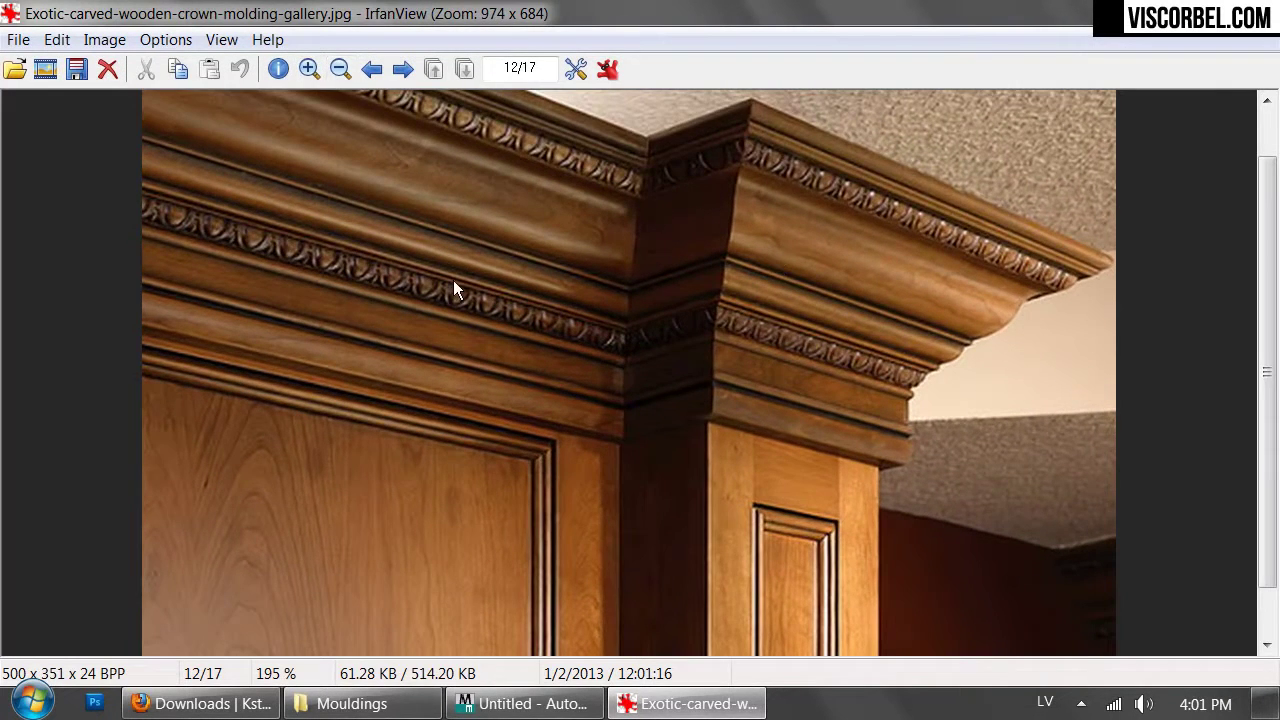
key(Escape)
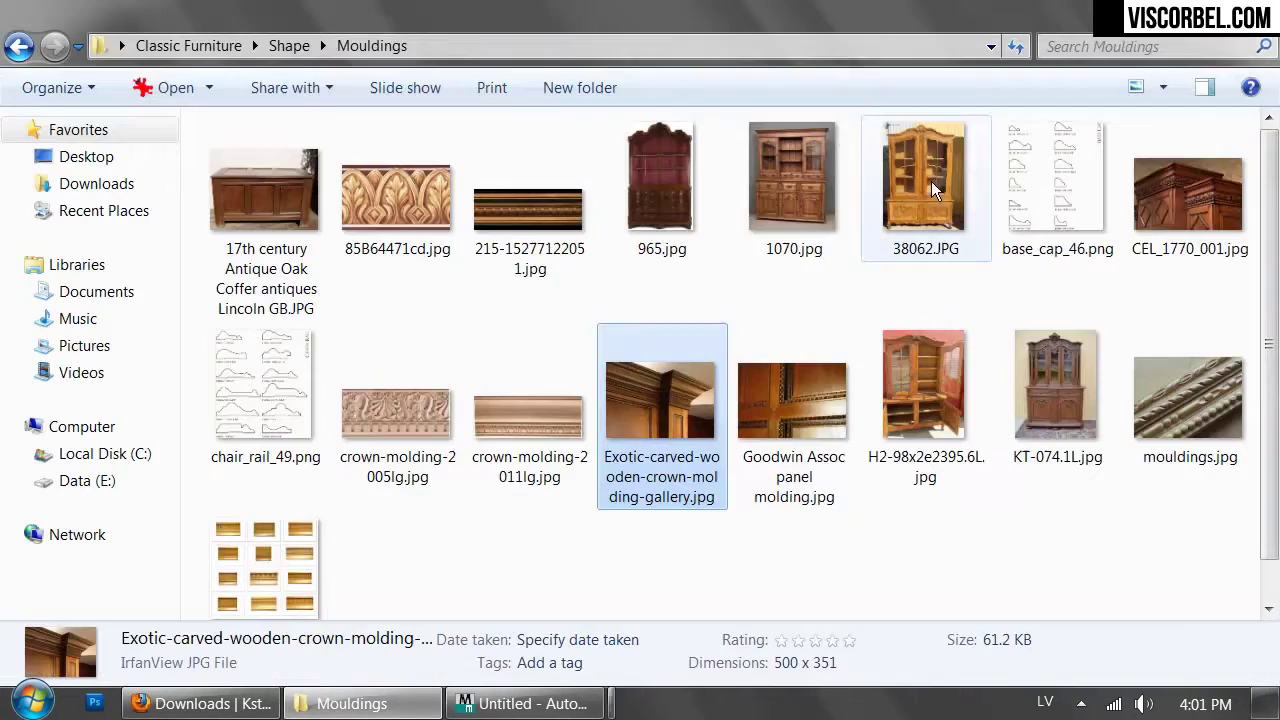
View the panel moulding picture Goodwin Assoc panel molding.jpg at full size
double_click(822, 406)
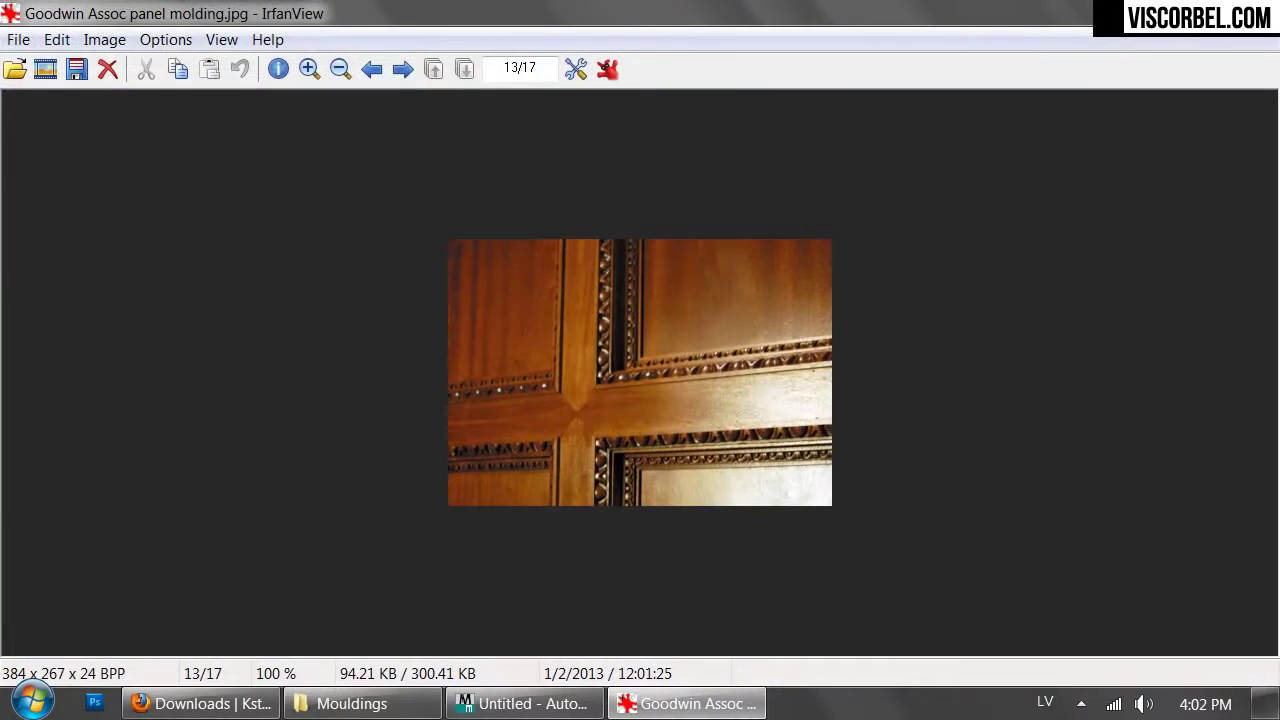
key(Escape)
drag(803, 574, 862, 610)
View the carved cabinet picture KT-074.1L.jpg enlarged, examining its mouldings from the base up to the crown
double_click(1030, 351)
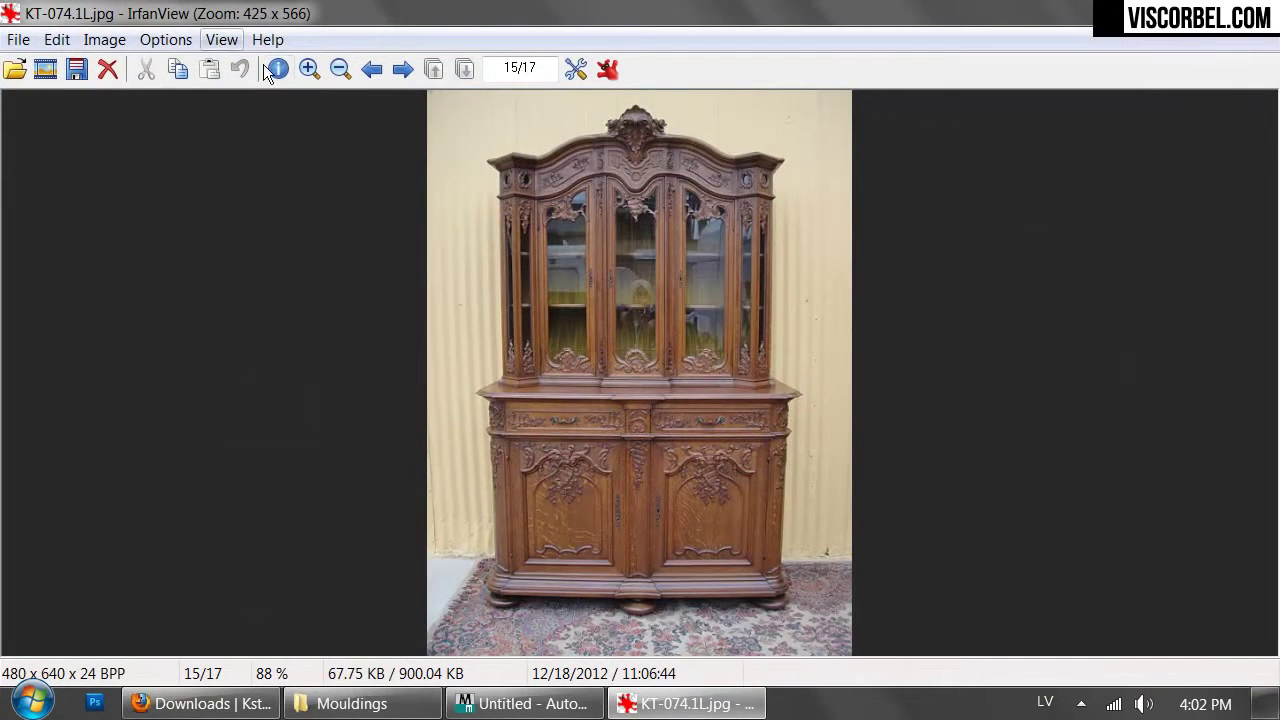
click(309, 68)
click(309, 68)
click(309, 68)
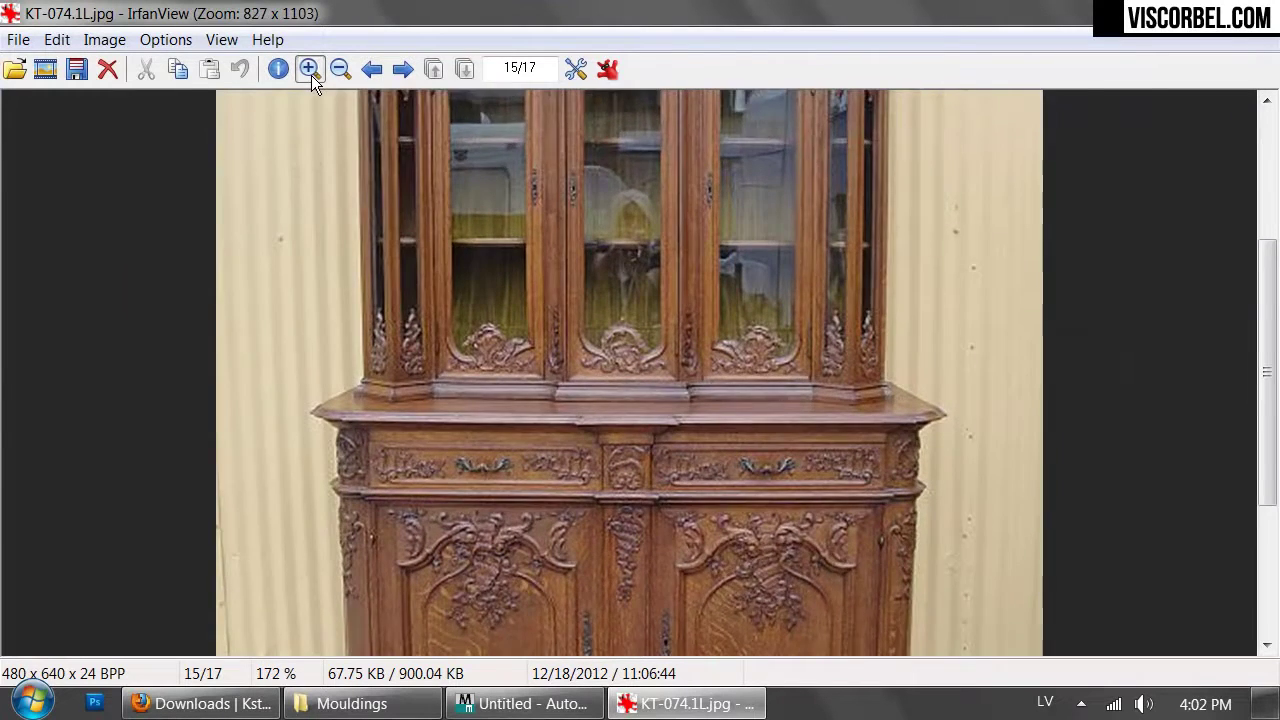
click(311, 75)
scroll(727, 391, down, 2)
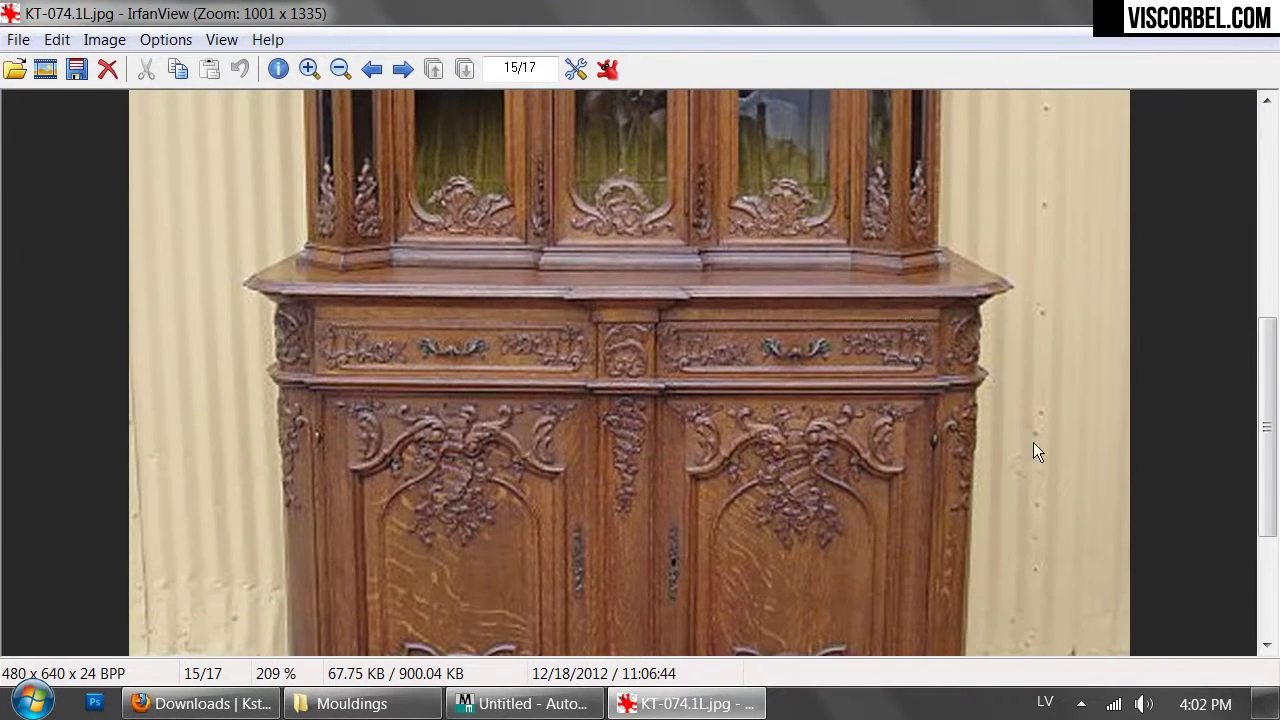
drag(1030, 420, 1029, 271)
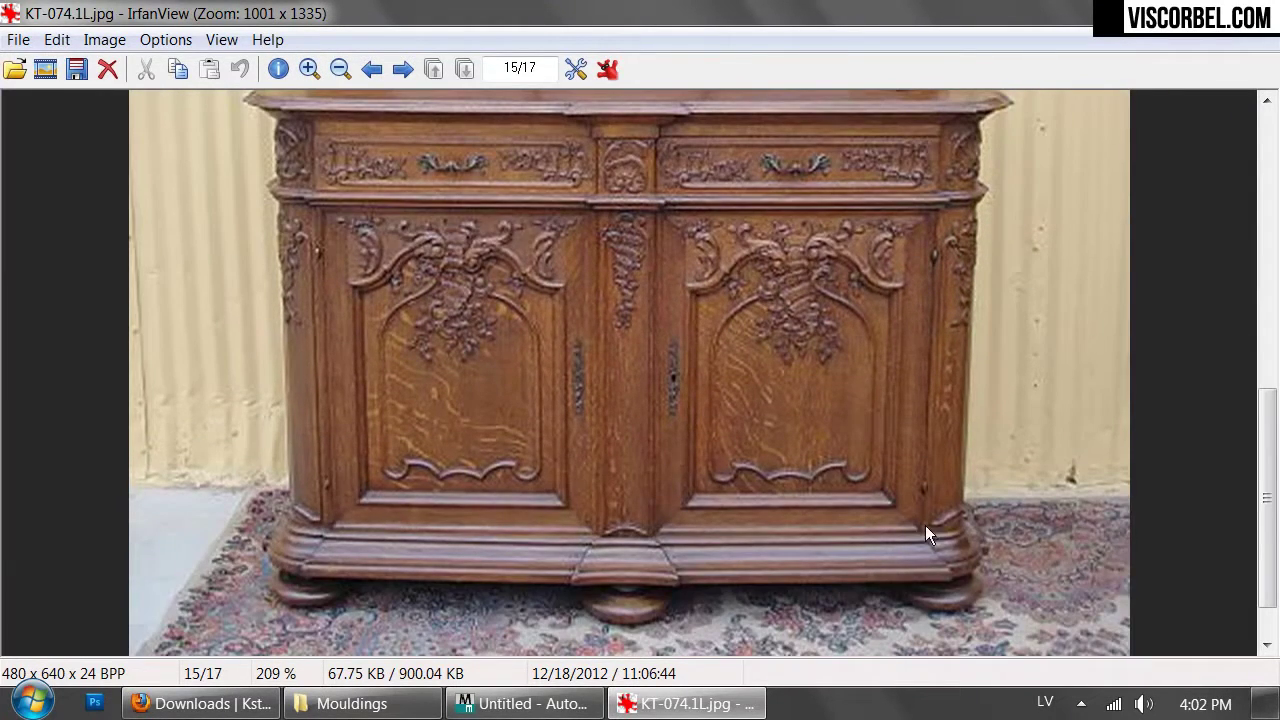
right_drag(672, 172, 727, 378)
right_drag(745, 232, 782, 500)
right_drag(735, 125, 760, 365)
click(1260, 9)
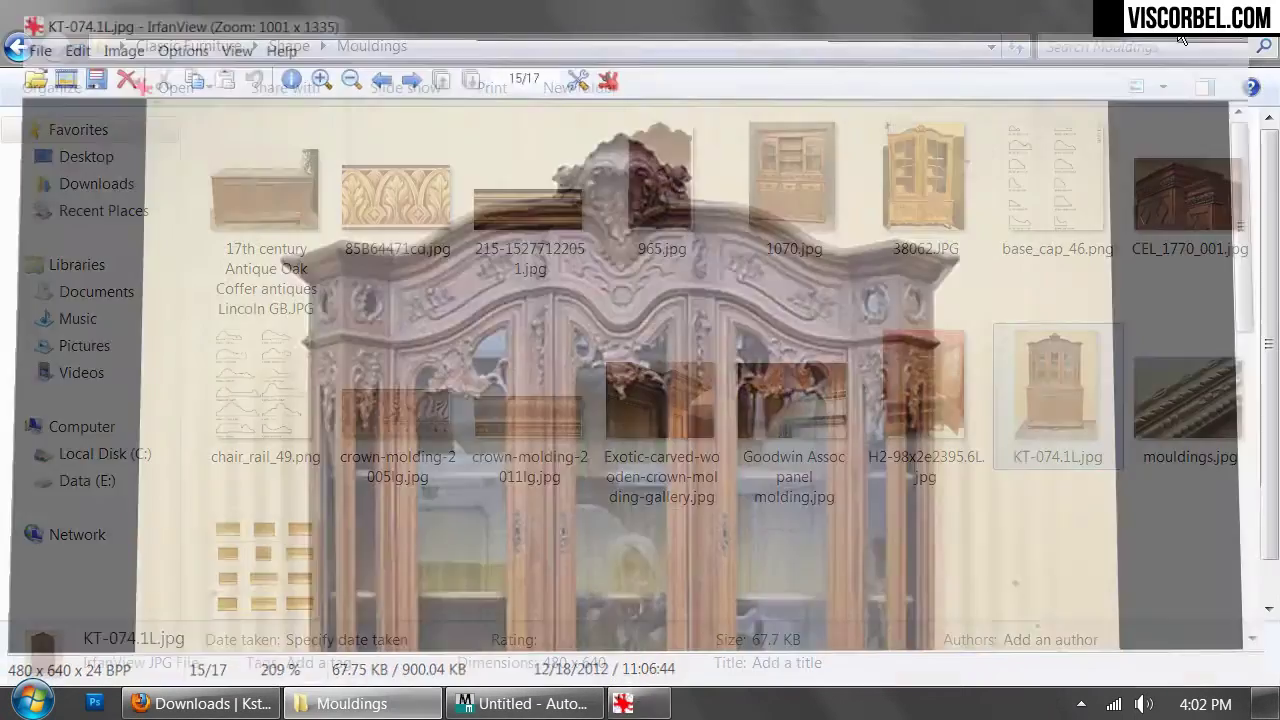
Switch to the empty untitled scene in 3ds Max and change the viewport to the Top view
click(482, 704)
drag(400, 261, 515, 392)
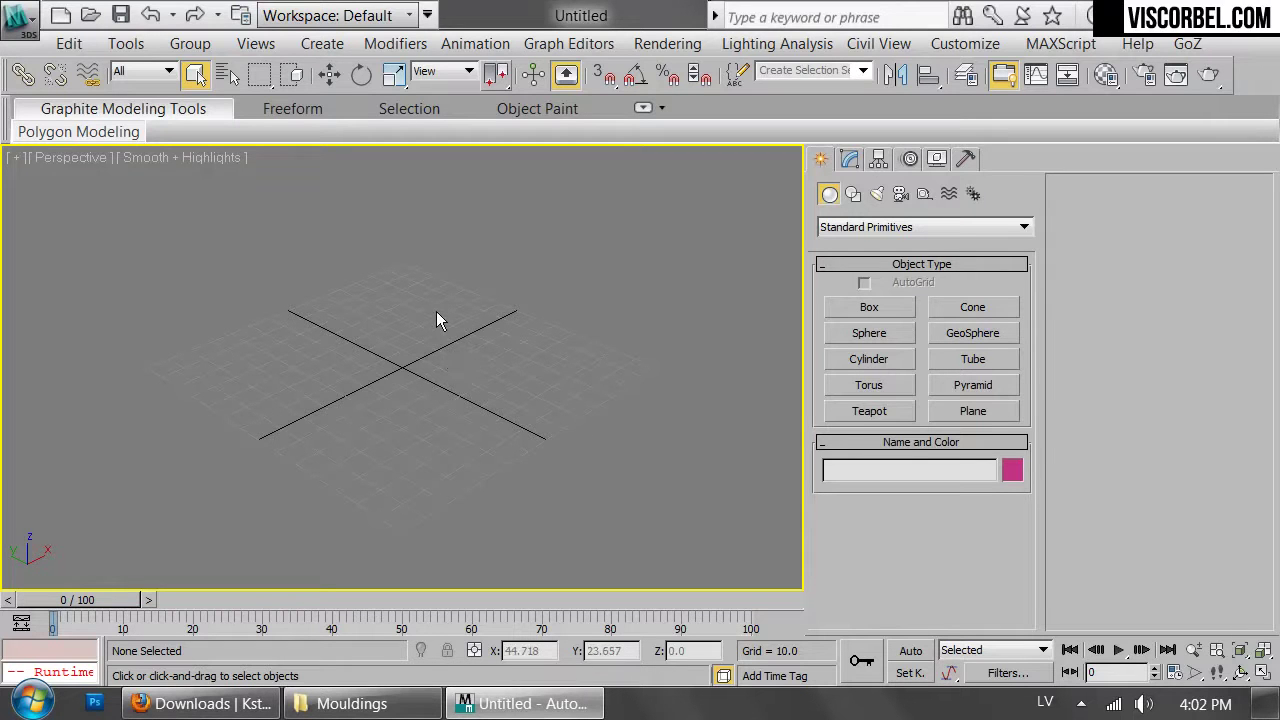
key(t)
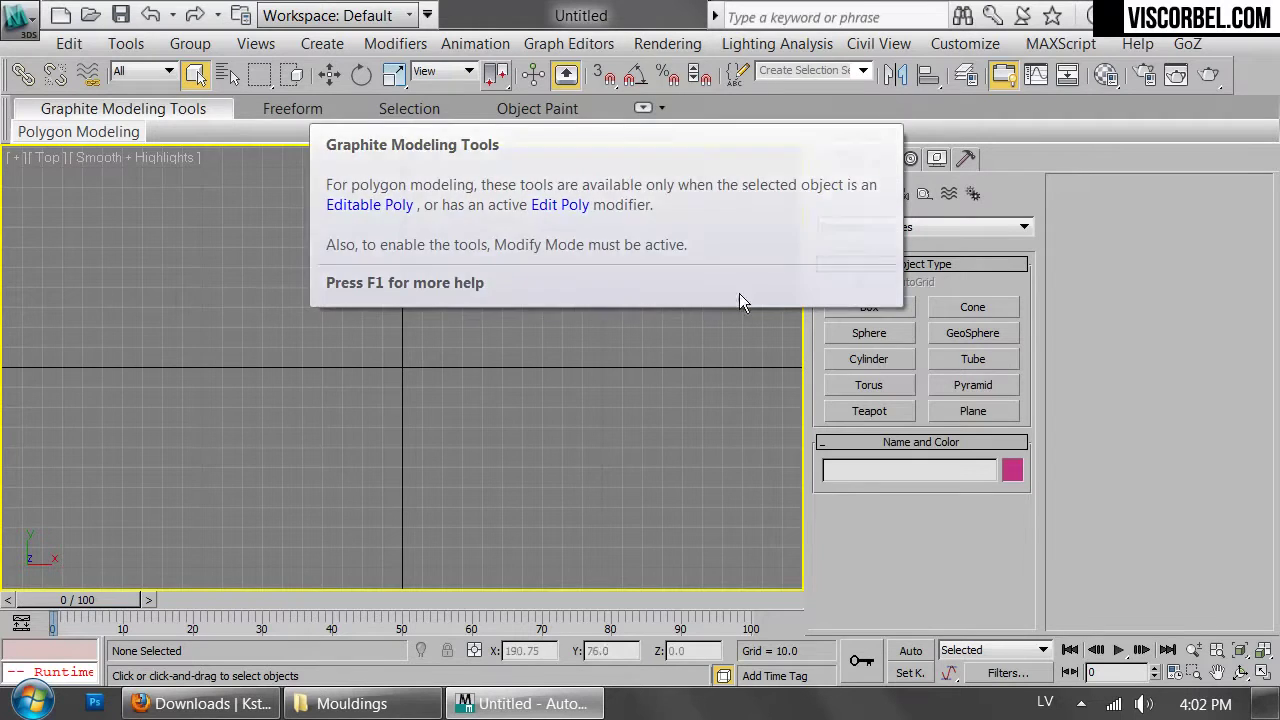
drag(312, 310, 495, 429)
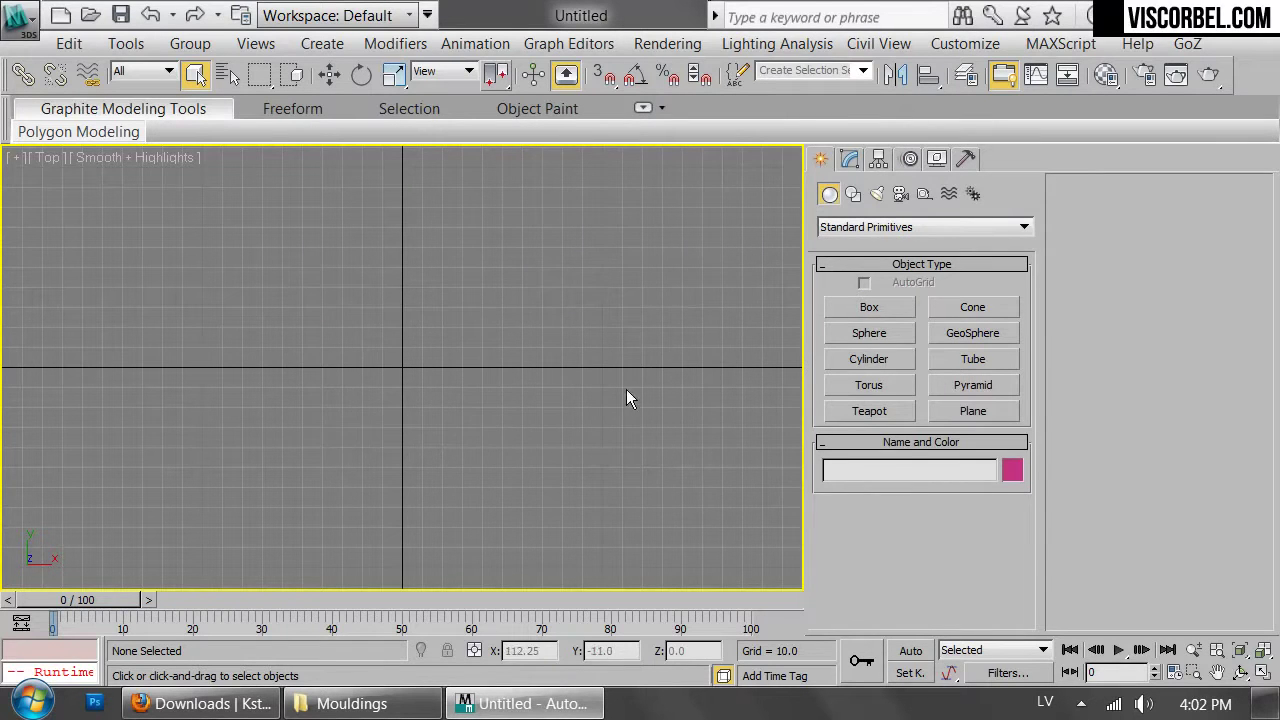
Draw a rectangle spline about 139 long and 178 wide, centred around the origin in the Top view
click(880, 226)
click(852, 193)
click(857, 227)
click(857, 230)
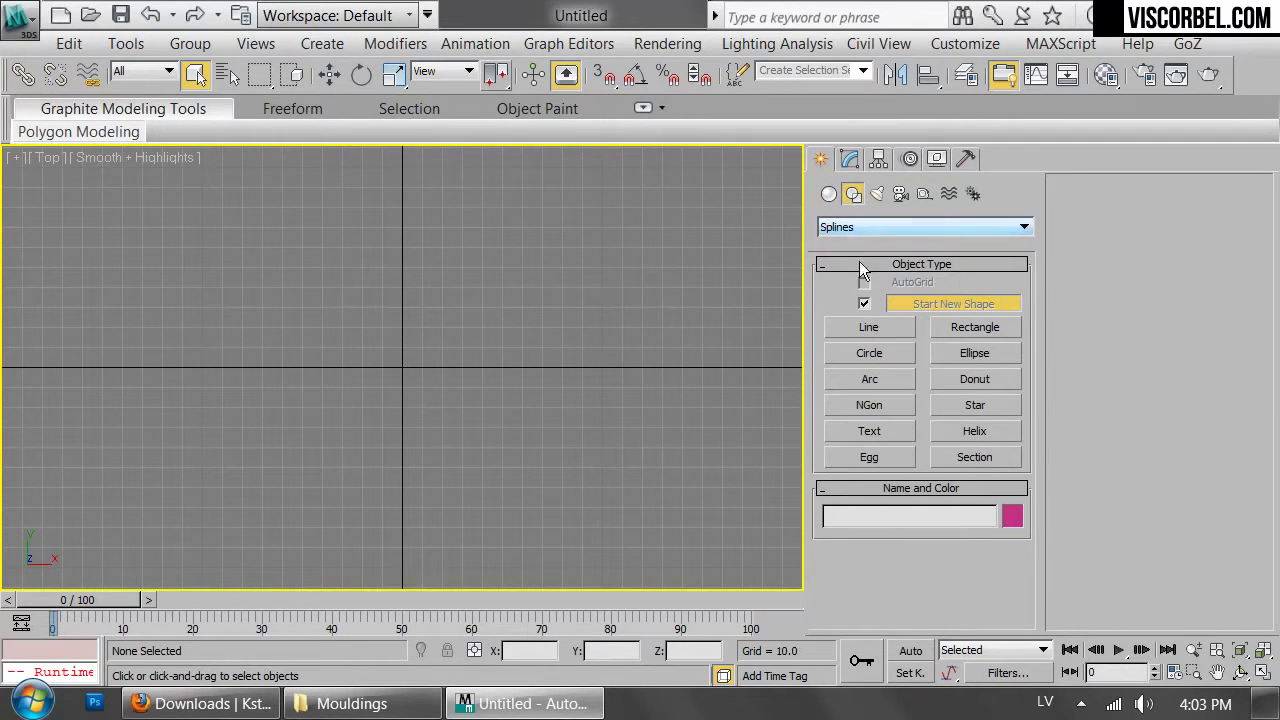
click(962, 328)
mouse_move(222, 229)
mouse_down()
mouse_move(603, 471)
mouse_move(580, 507)
mouse_up()
middle_drag(267, 424, 419, 374)
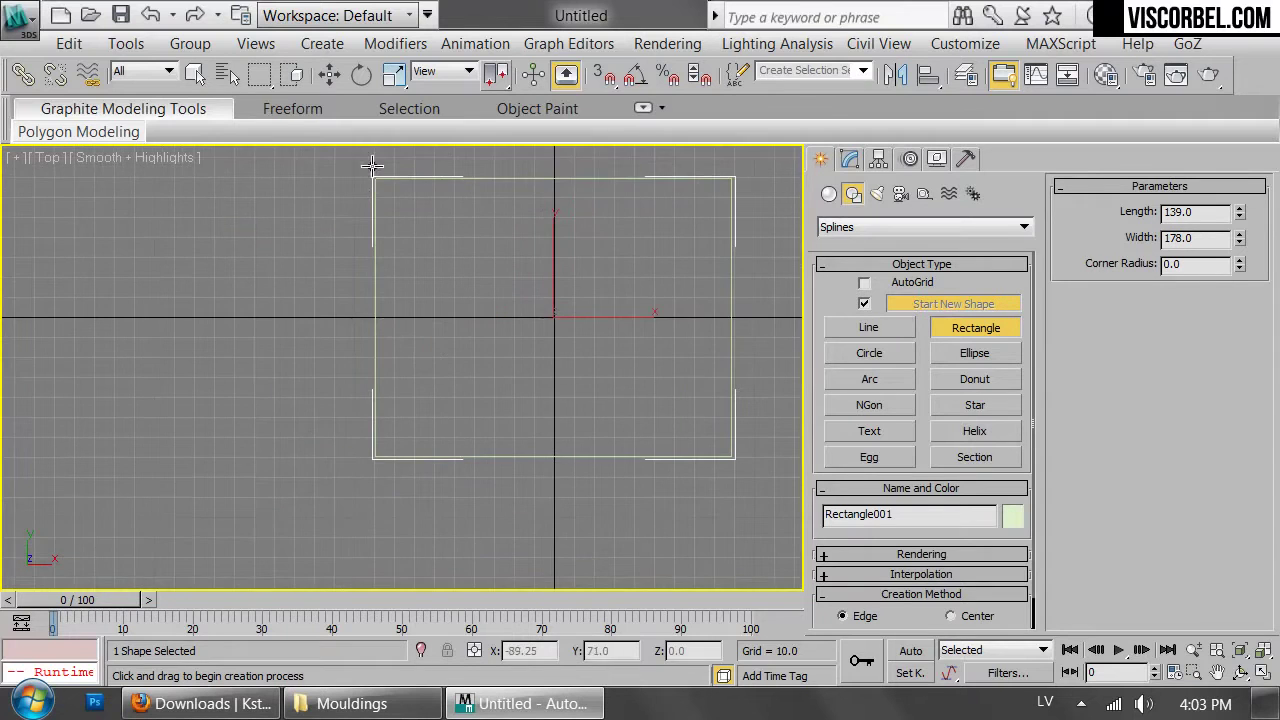
Start a straight line spline just outside the rectangle's side, drawing small right-angled steps for the lower part of a moulding profile
scroll(362, 309, up, 1)
middle_drag(342, 289, 415, 463)
scroll(415, 463, up, 2)
scroll(652, 505, up, 2)
middle_drag(650, 503, 591, 297)
scroll(390, 275, up, 2)
middle_drag(382, 269, 571, 371)
right_click(560, 362)
right_click(548, 345)
click(599, 250)
middle_drag(396, 432, 440, 500)
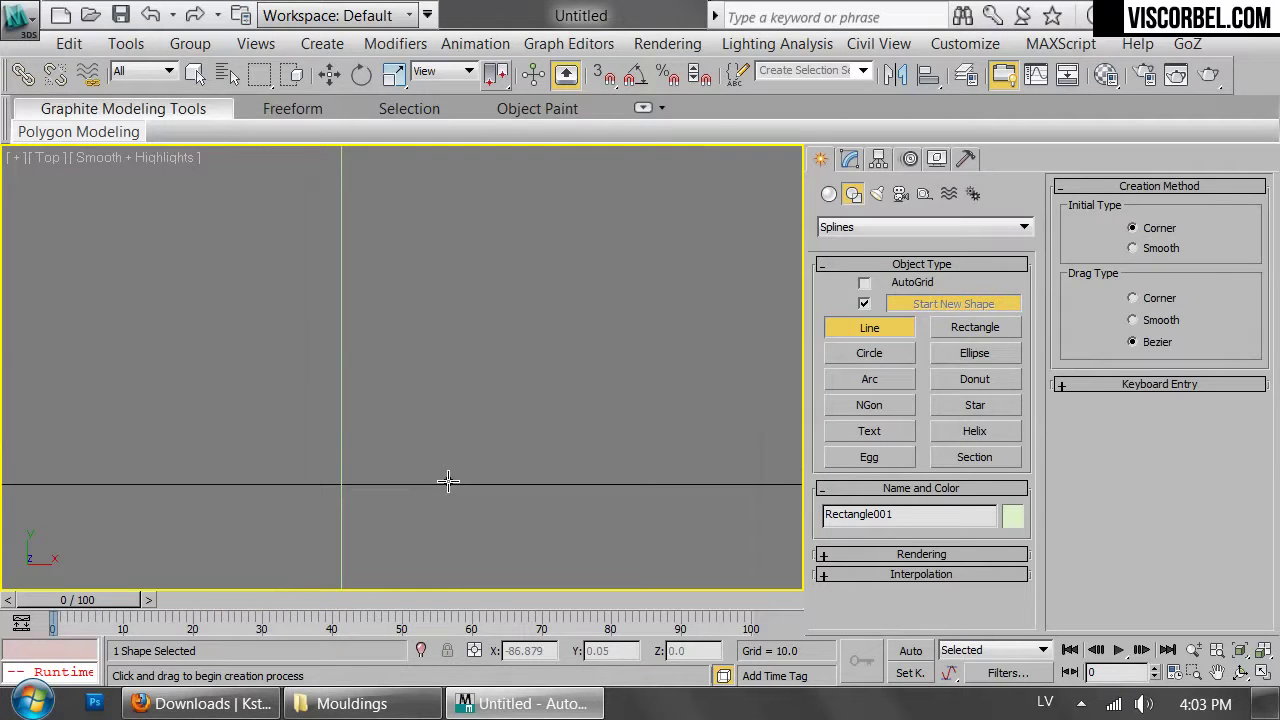
middle_drag(48, 435, 584, 420)
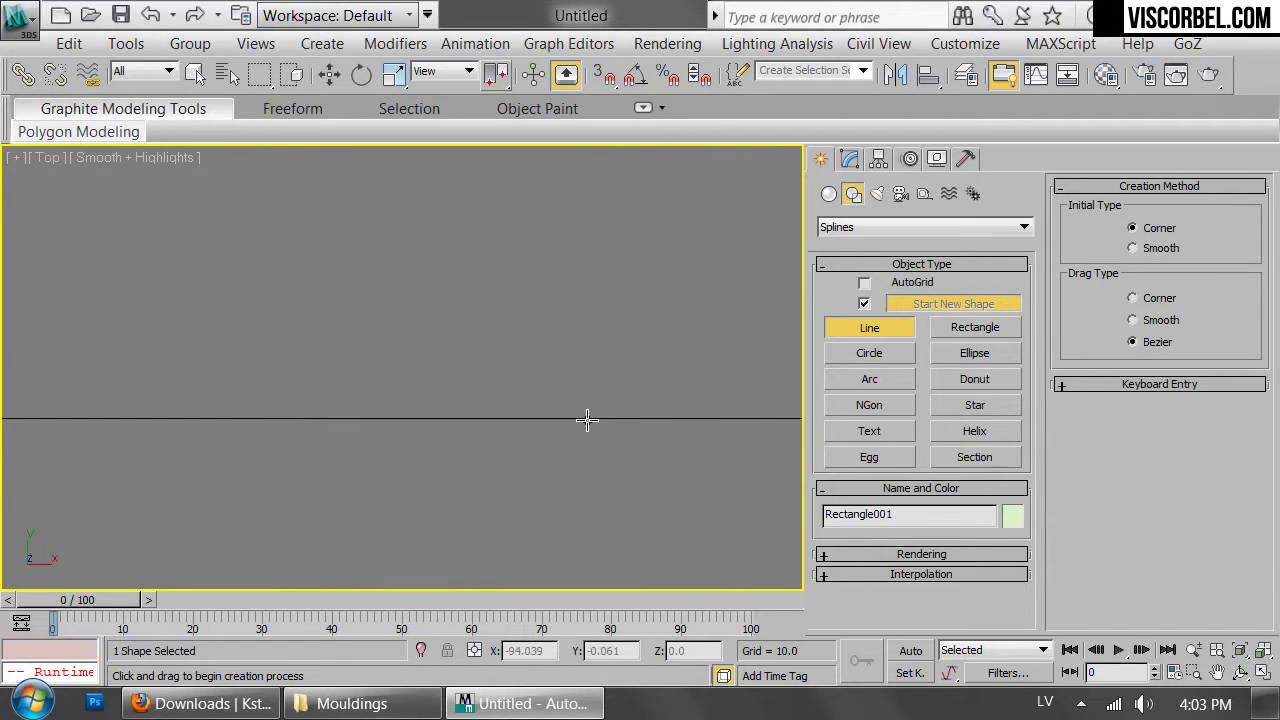
click(593, 416)
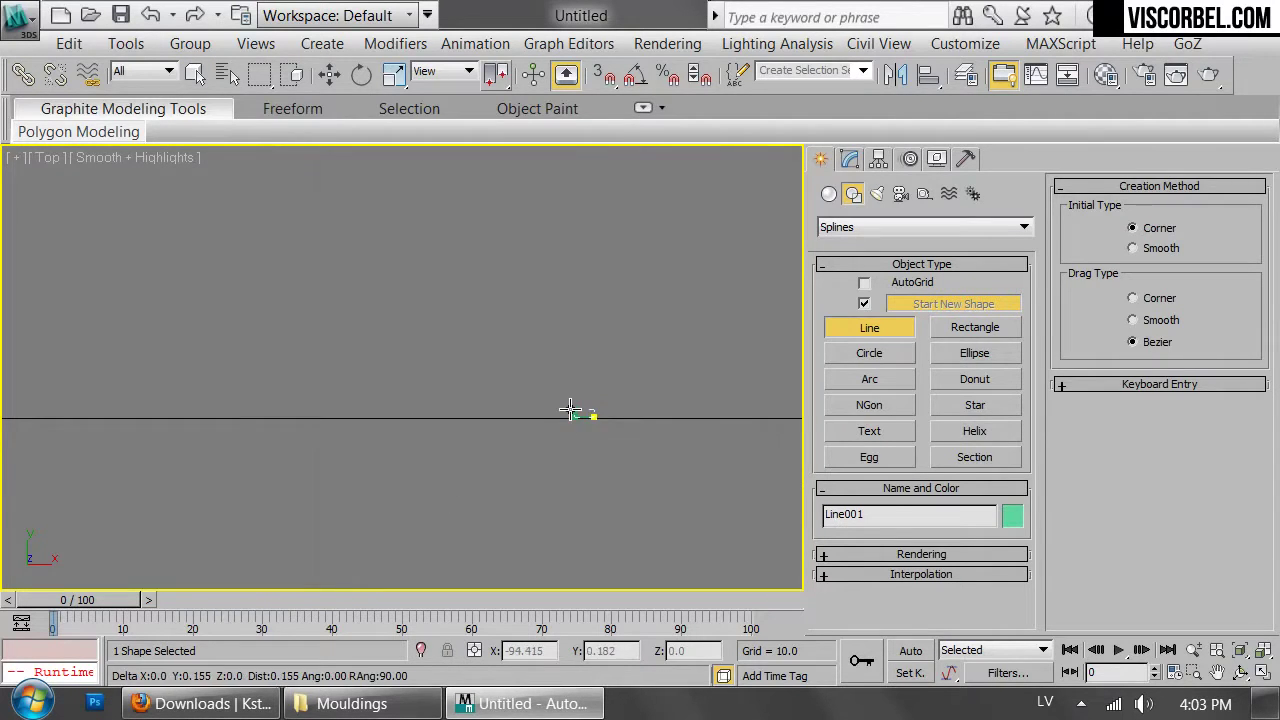
shift+click(560, 409)
shift+click(560, 384)
shift+click(547, 383)
shift+click(547, 370)
click(546, 370)
click(530, 370)
Continue the profile with one large step, several small upper steps and a flat top edge, making it about 5.7 high, and finish the line
click(530, 253)
click(400, 253)
click(399, 220)
click(378, 208)
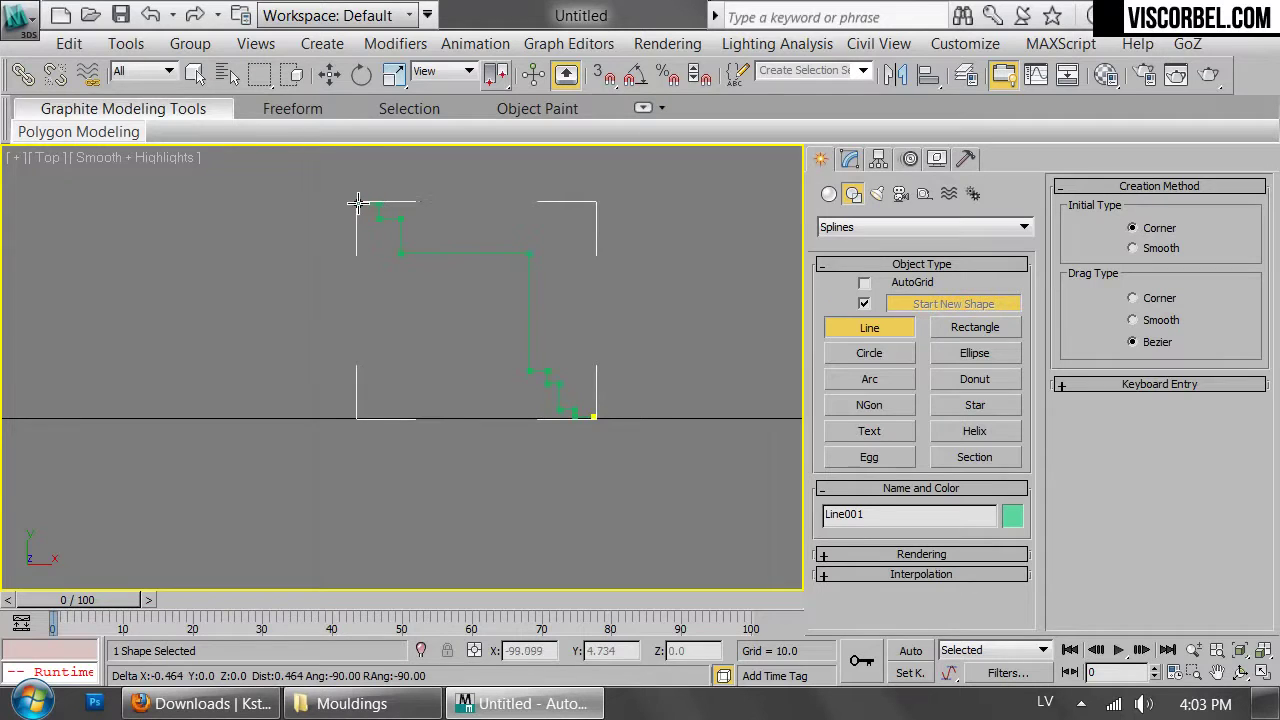
shift+click(355, 203)
shift+click(355, 182)
shift+click(343, 181)
shift+click(343, 156)
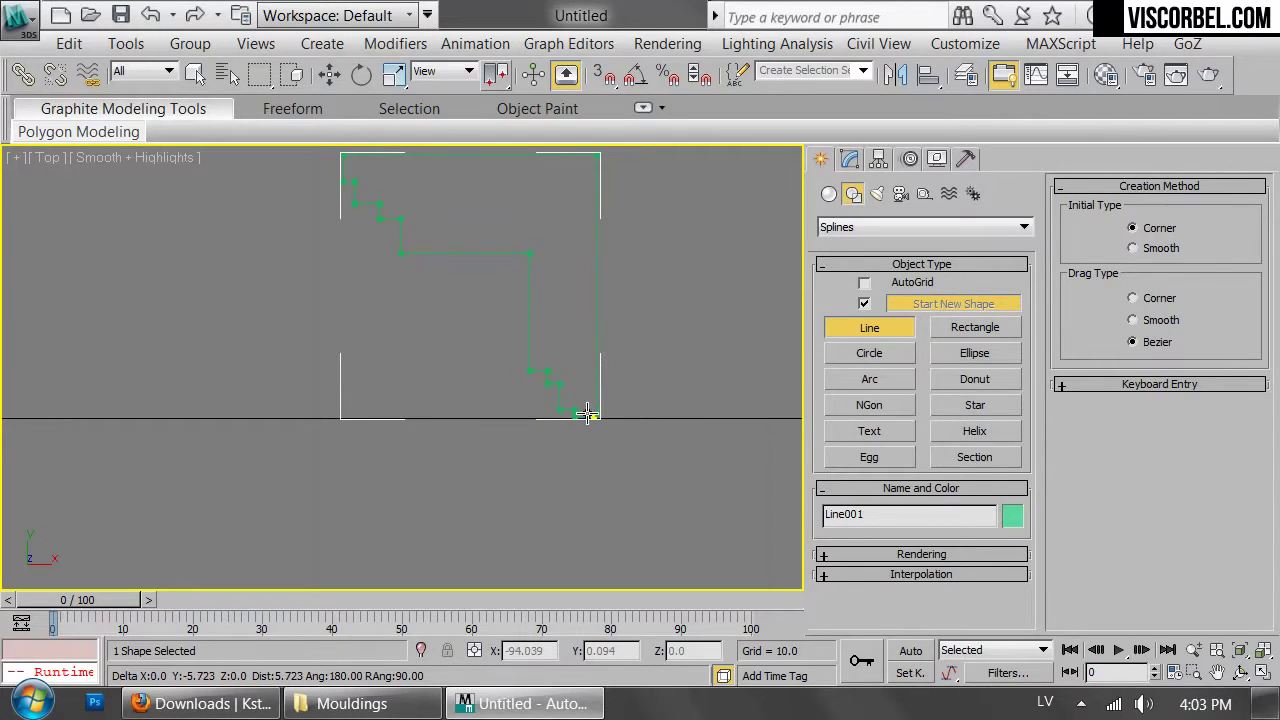
right_click(648, 220)
middle_drag(613, 311, 577, 378)
scroll(577, 377, up, 3)
right_click(560, 365)
Fillet the vertex at the large middle step of the profile into a broad quarter-round curve
key(1)
drag(300, 219, 430, 317)
scroll(1110, 510, down, 10)
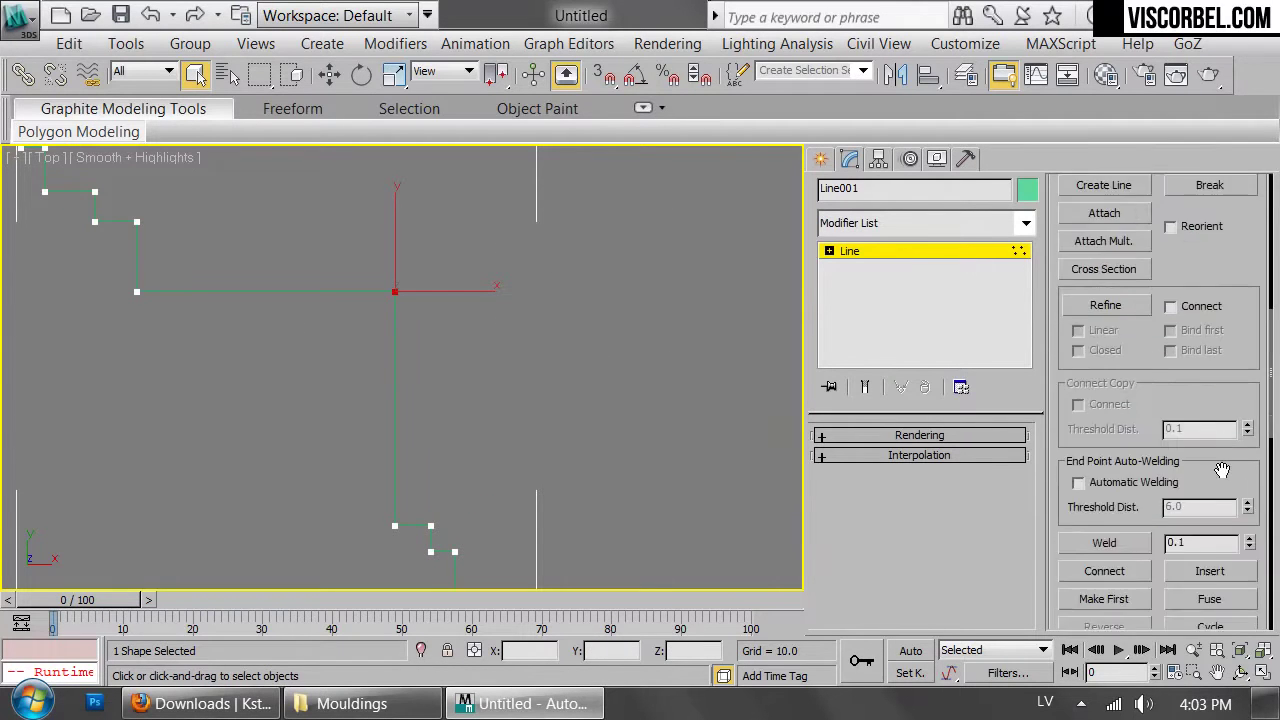
click(1104, 503)
scroll(425, 345, down, 3)
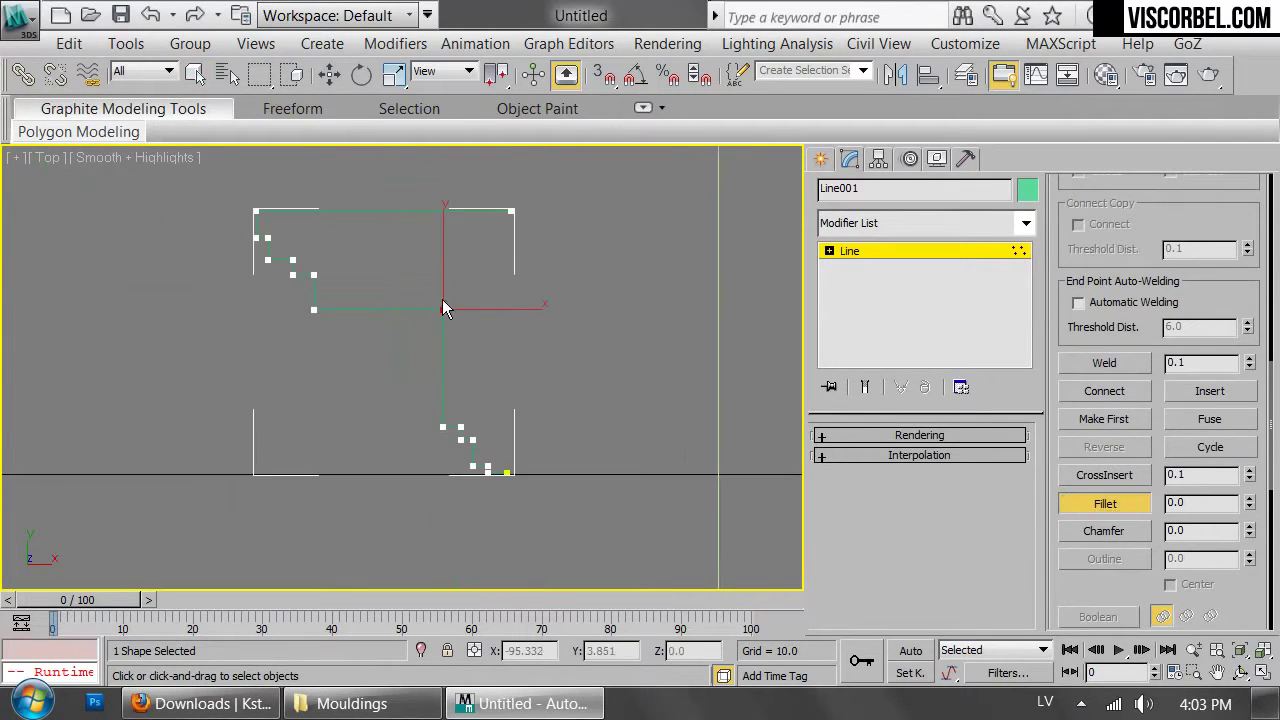
drag(443, 308, 466, 118)
Fillet the small step corners near the profile's lower and upper ends and leave vertex editing
scroll(529, 461, up, 3)
middle_drag(529, 461, 573, 397)
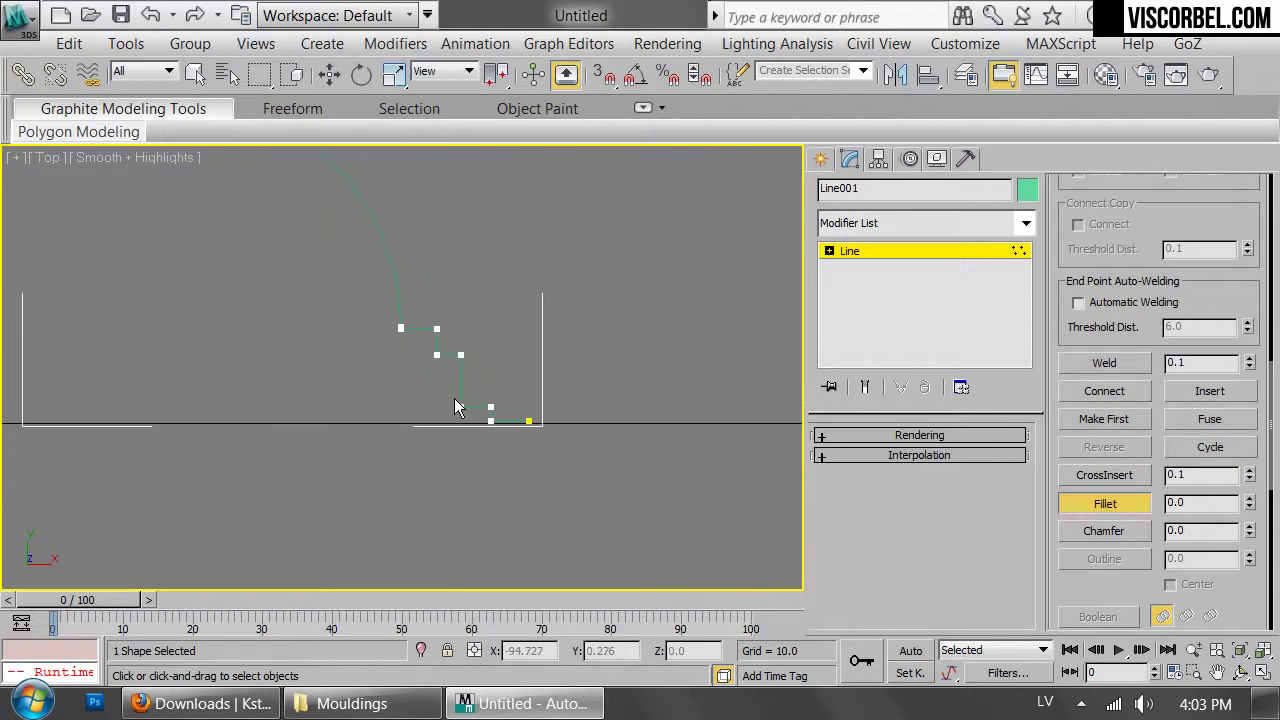
scroll(406, 150, down, 1)
middle_drag(360, 195, 615, 407)
scroll(612, 410, up, 3)
middle_drag(620, 358, 512, 428)
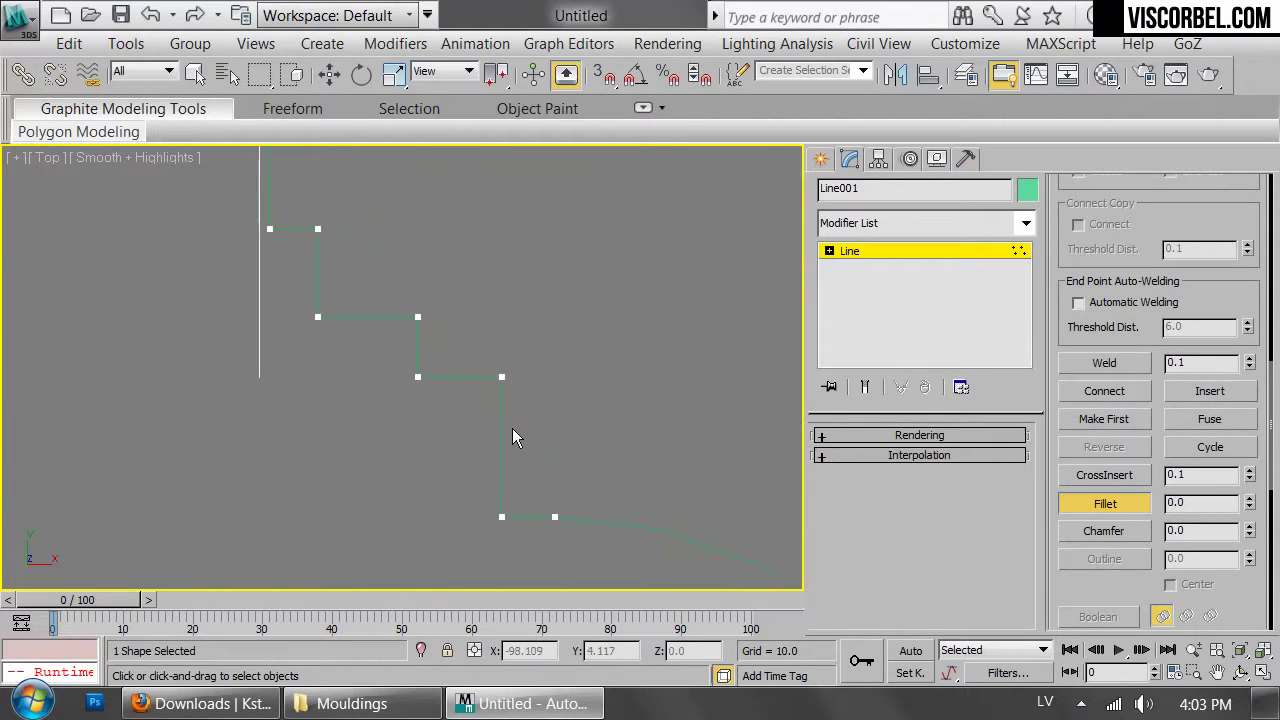
drag(316, 318, 451, 168)
key(1)
scroll(517, 350, down, 5)
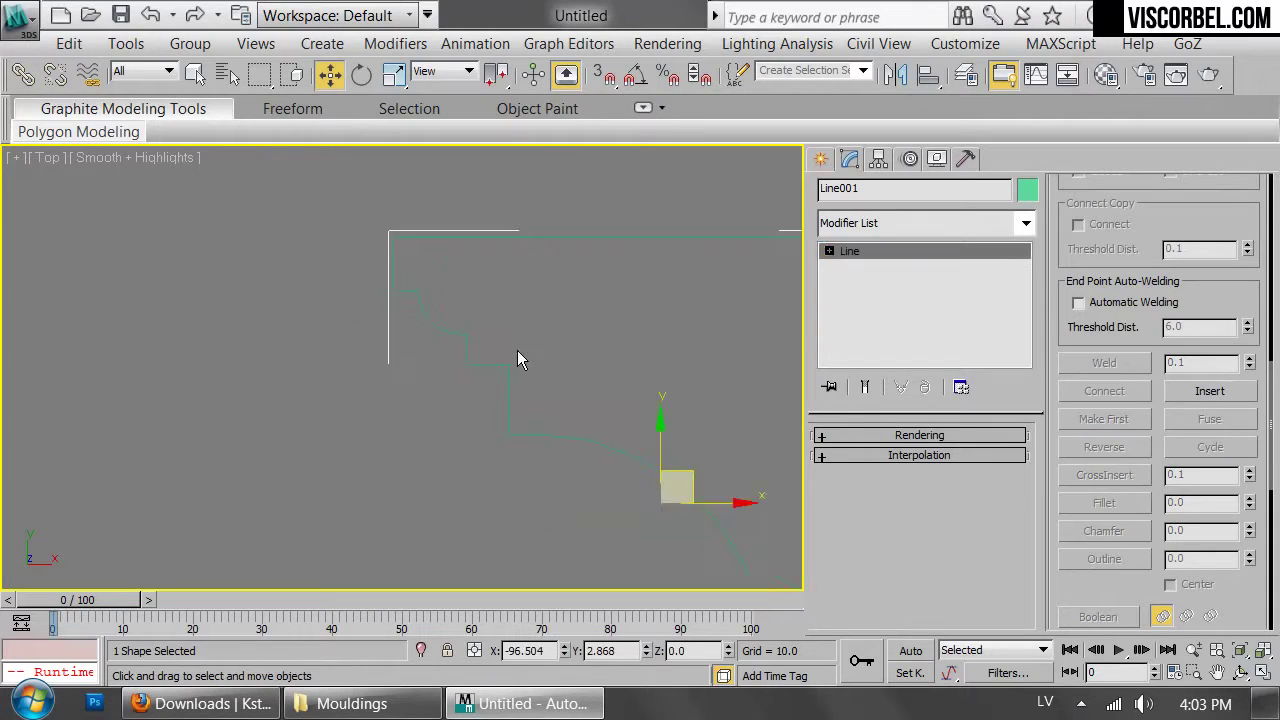
Apply a Bevel Profile modifier to the rectangle, picking the stepped line spline as its profile
middle_drag(786, 407, 240, 286)
scroll(240, 286, down, 4)
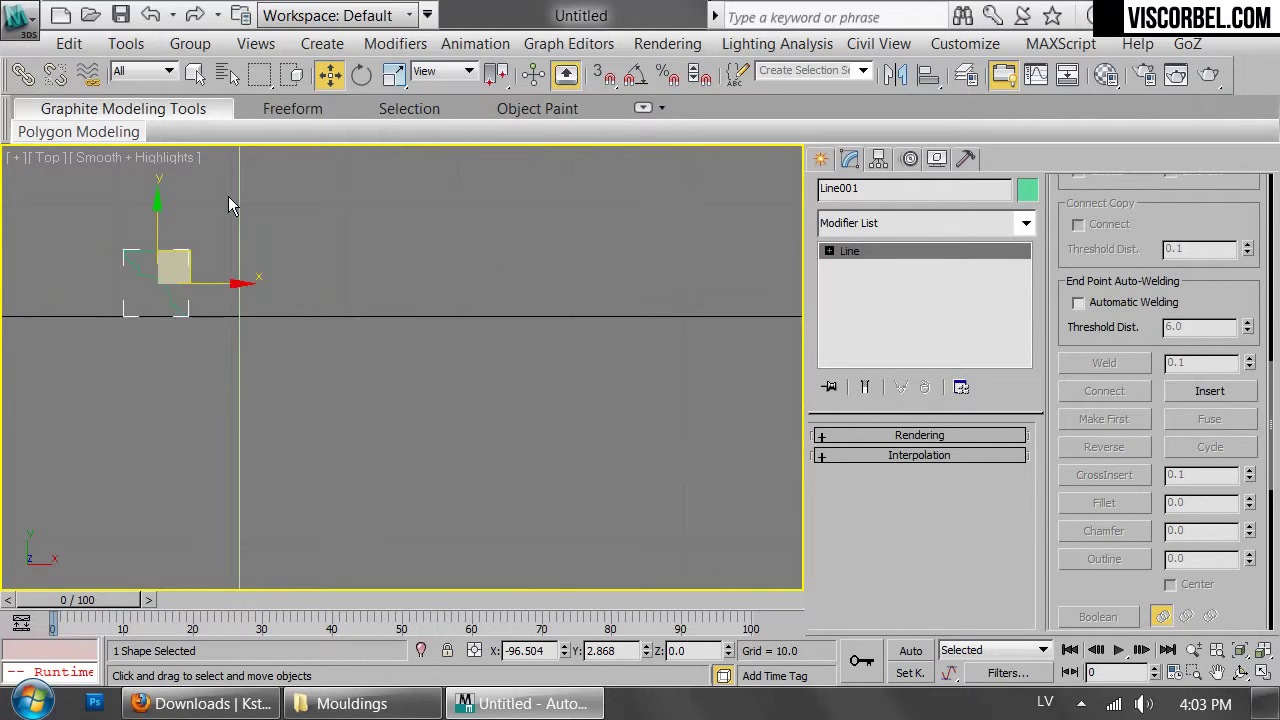
click(239, 210)
scroll(700, 325, down, 4)
middle_drag(646, 354, 275, 421)
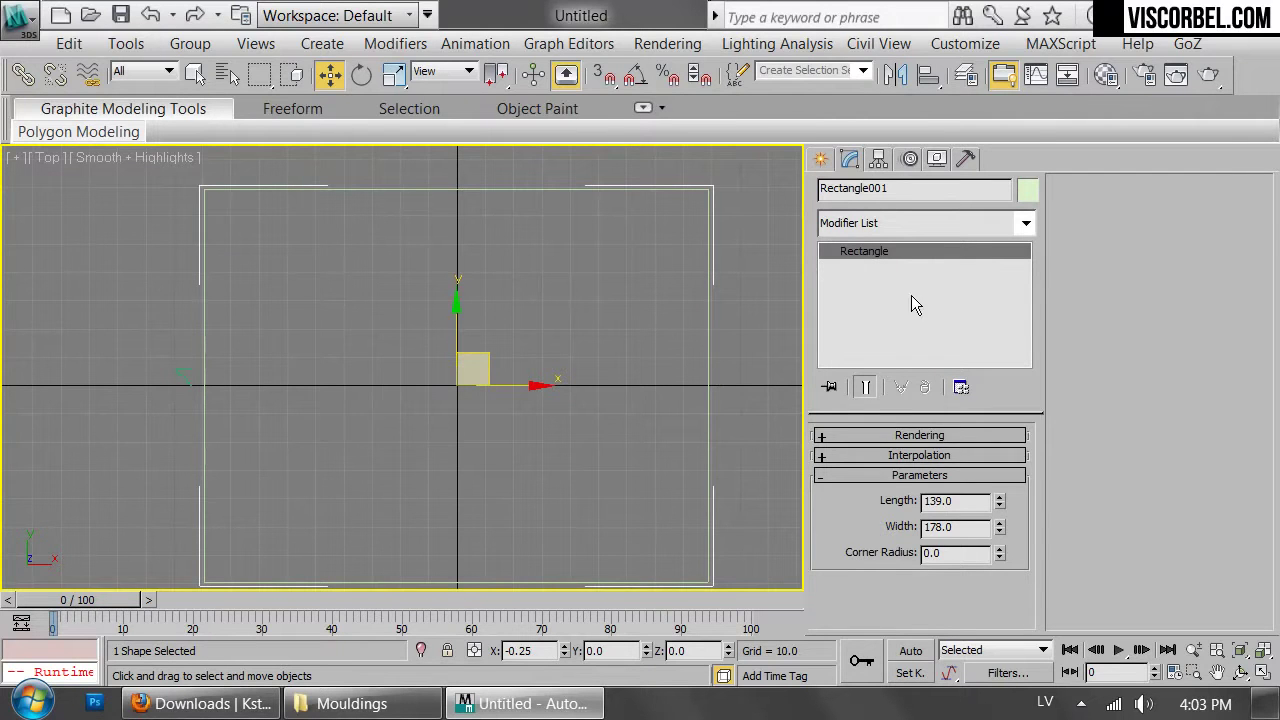
click(945, 230)
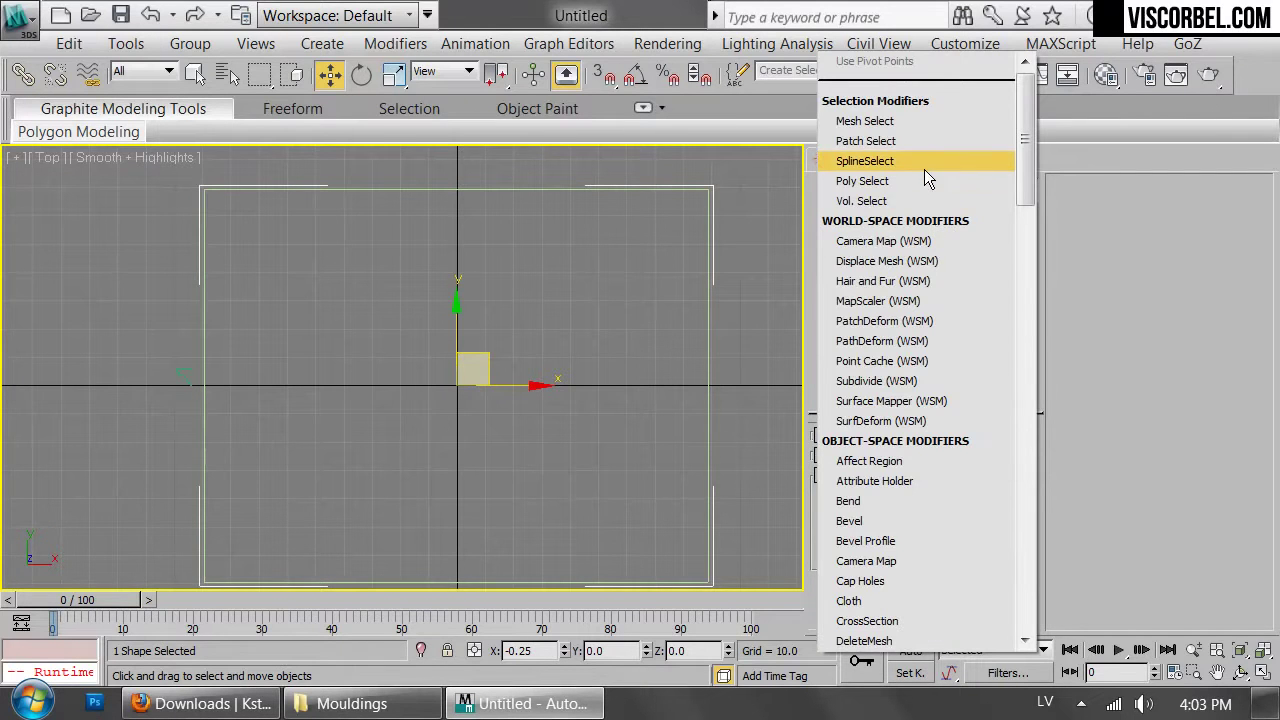
scroll(898, 240, down, 7)
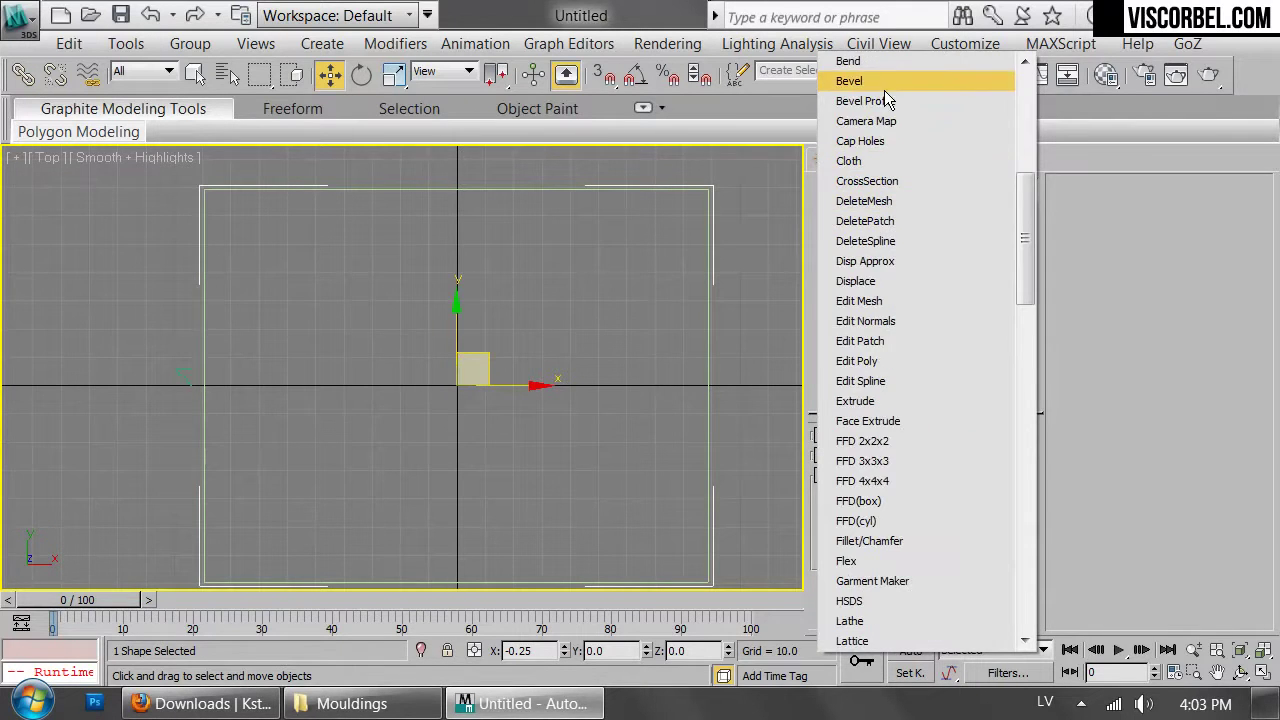
click(866, 101)
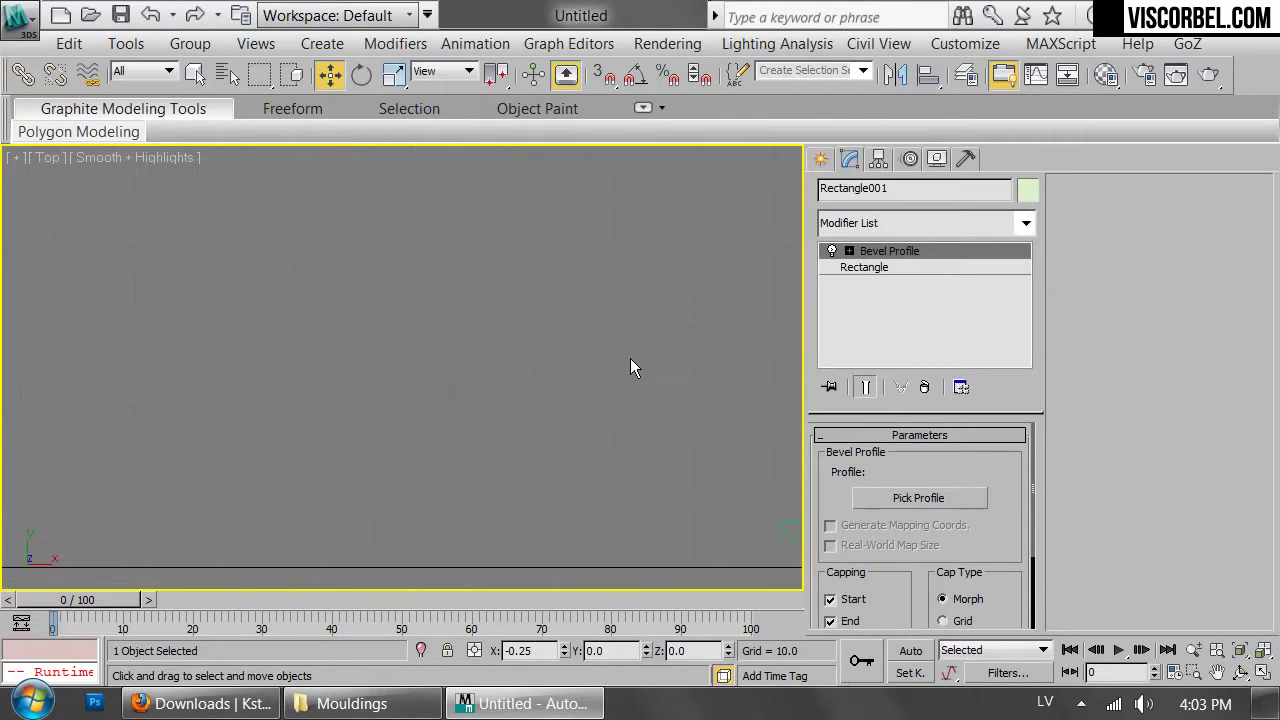
click(908, 497)
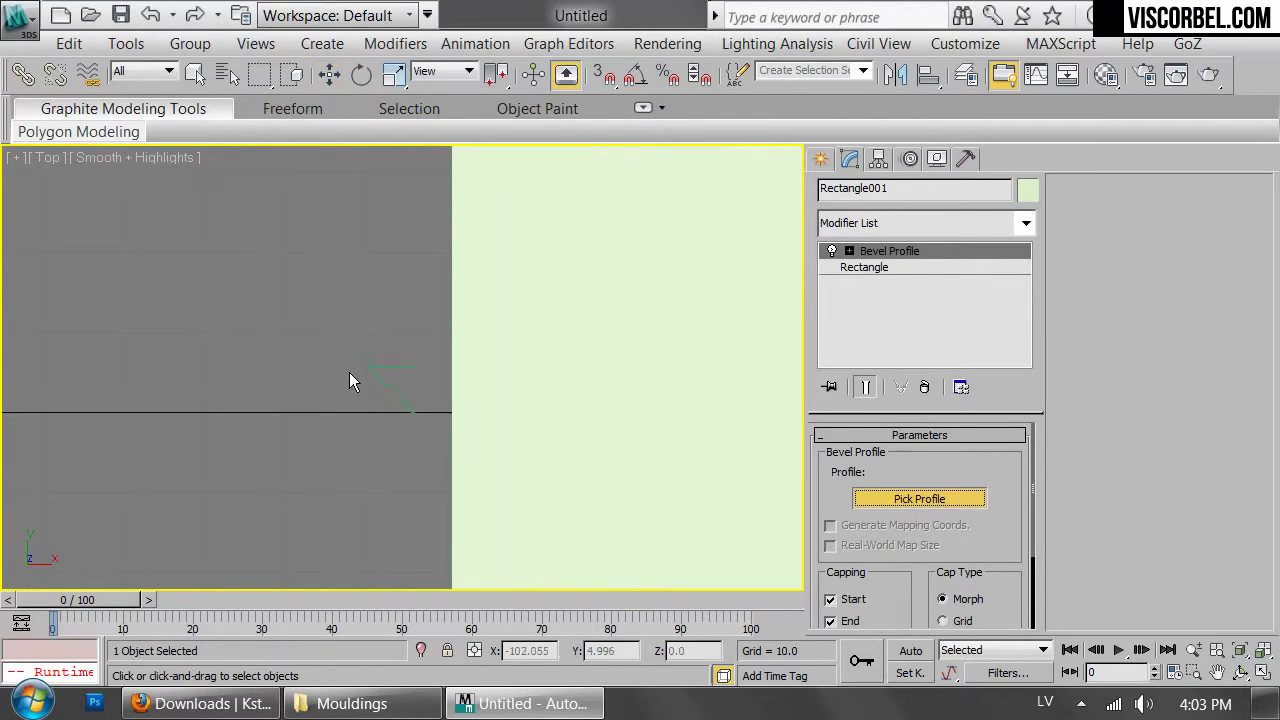
click(382, 383)
Examine the shape and direction of the moulding's edge in the Front view
scroll(618, 480, down, 3)
middle_drag(612, 472, 288, 275)
scroll(290, 277, down, 1)
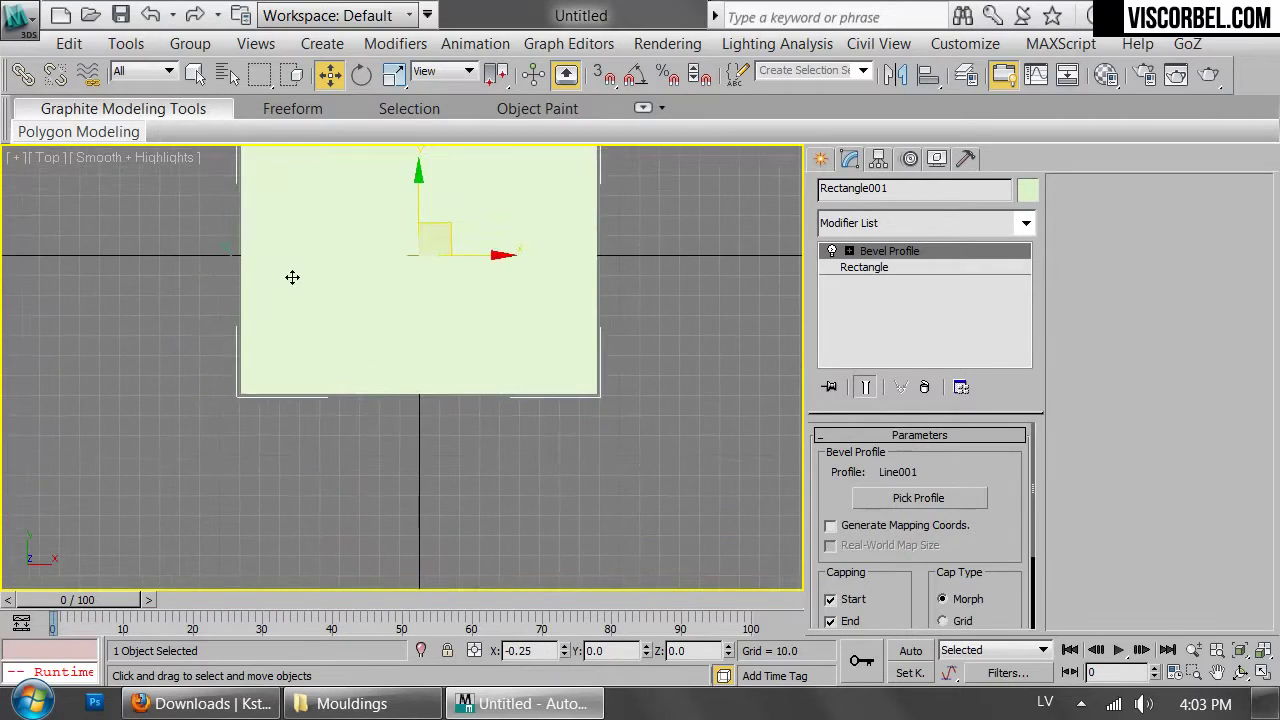
key(f)
key(z)
middle_drag(280, 340, 589, 326)
scroll(589, 326, up, 4)
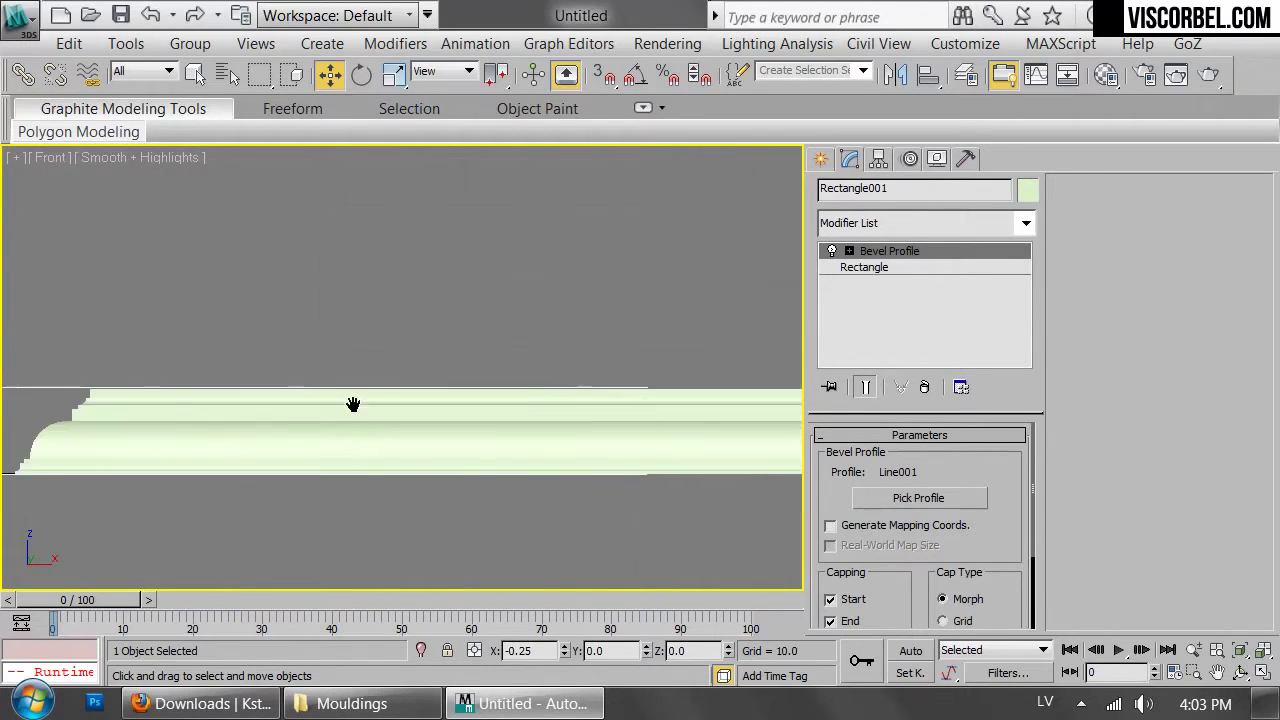
middle_drag(131, 446, 757, 377)
scroll(757, 376, up, 2)
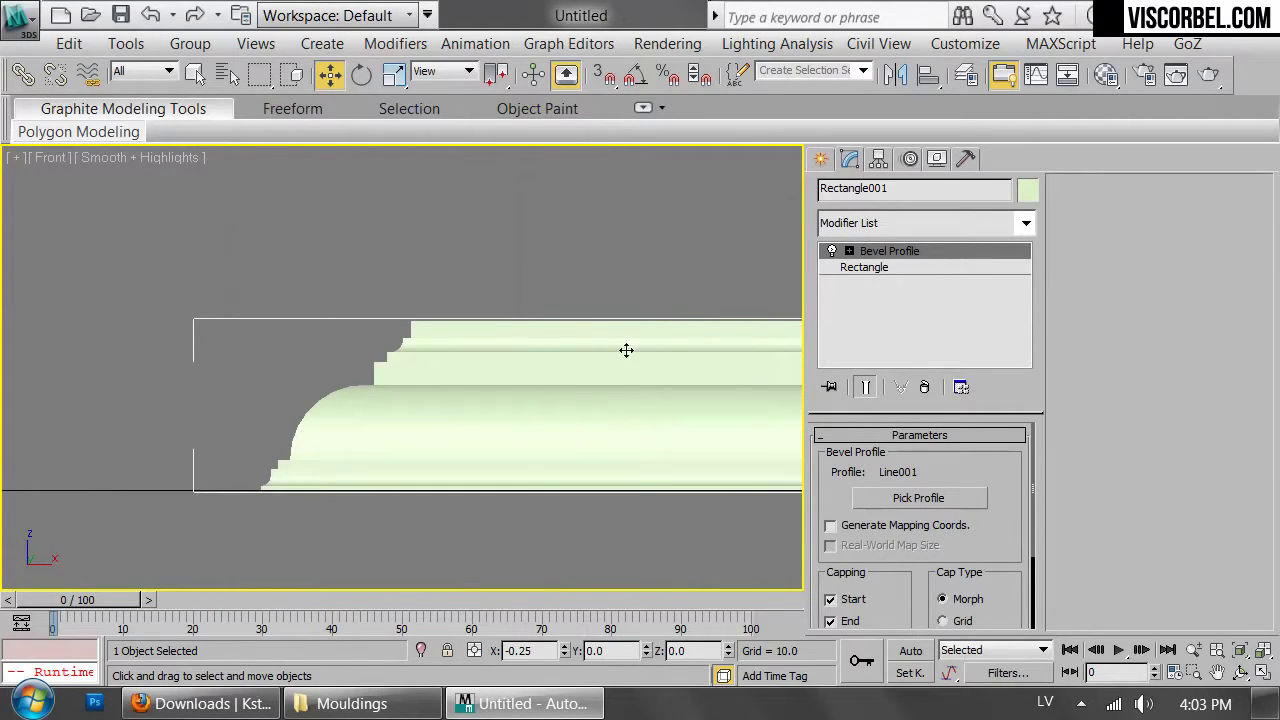
scroll(622, 393, down, 2)
scroll(611, 366, down, 1)
scroll(334, 357, down, 1)
key(F3)
scroll(529, 357, up, 4)
middle_drag(250, 307, 589, 288)
key(1)
click(848, 252)
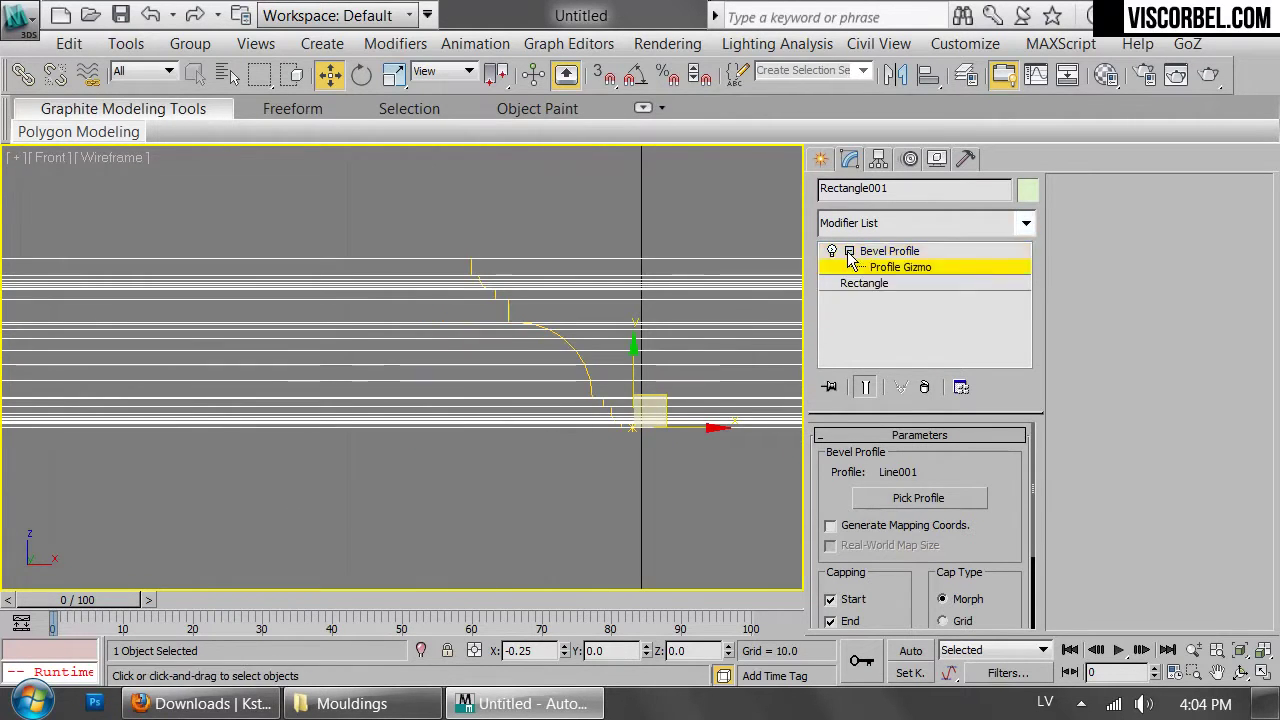
middle_drag(499, 318, 590, 366)
key(e)
scroll(517, 377, down, 5)
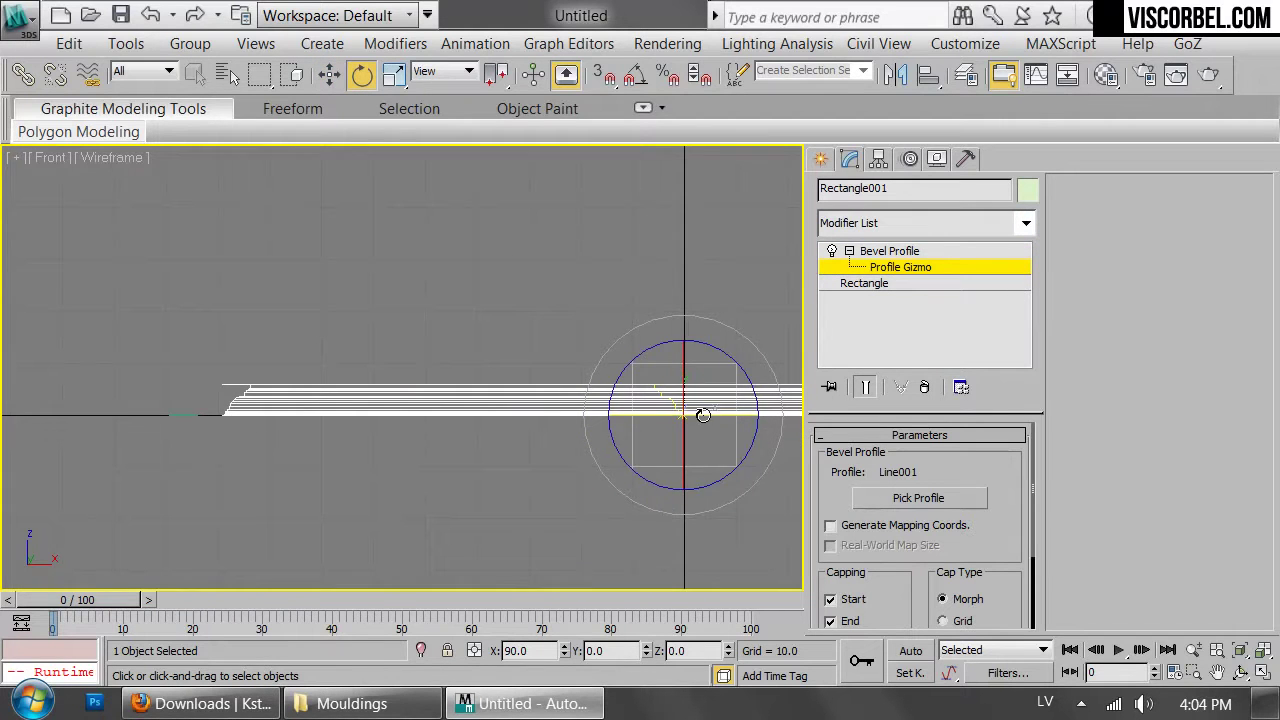
key(a)
drag(946, 414, 884, 430)
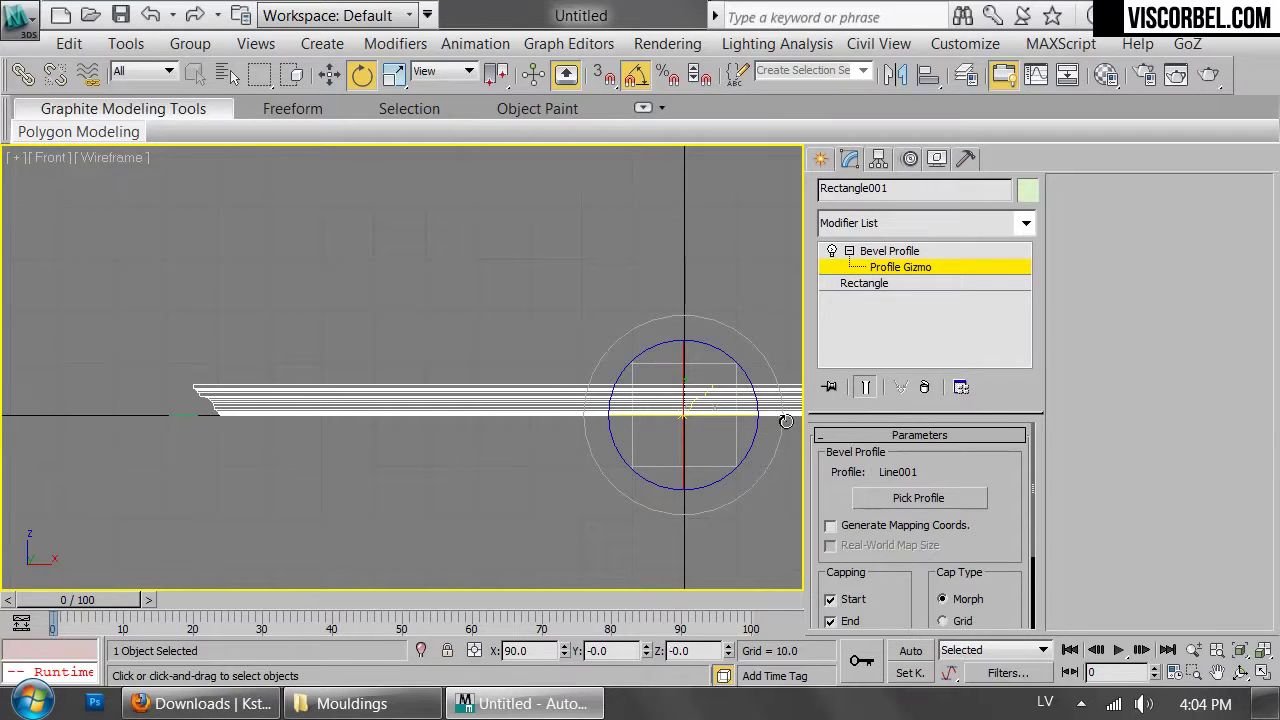
Uniformly scale the profile gizmo to enlarge the moulding, checking and adjusting its size in the shaded Perspective view
key(r)
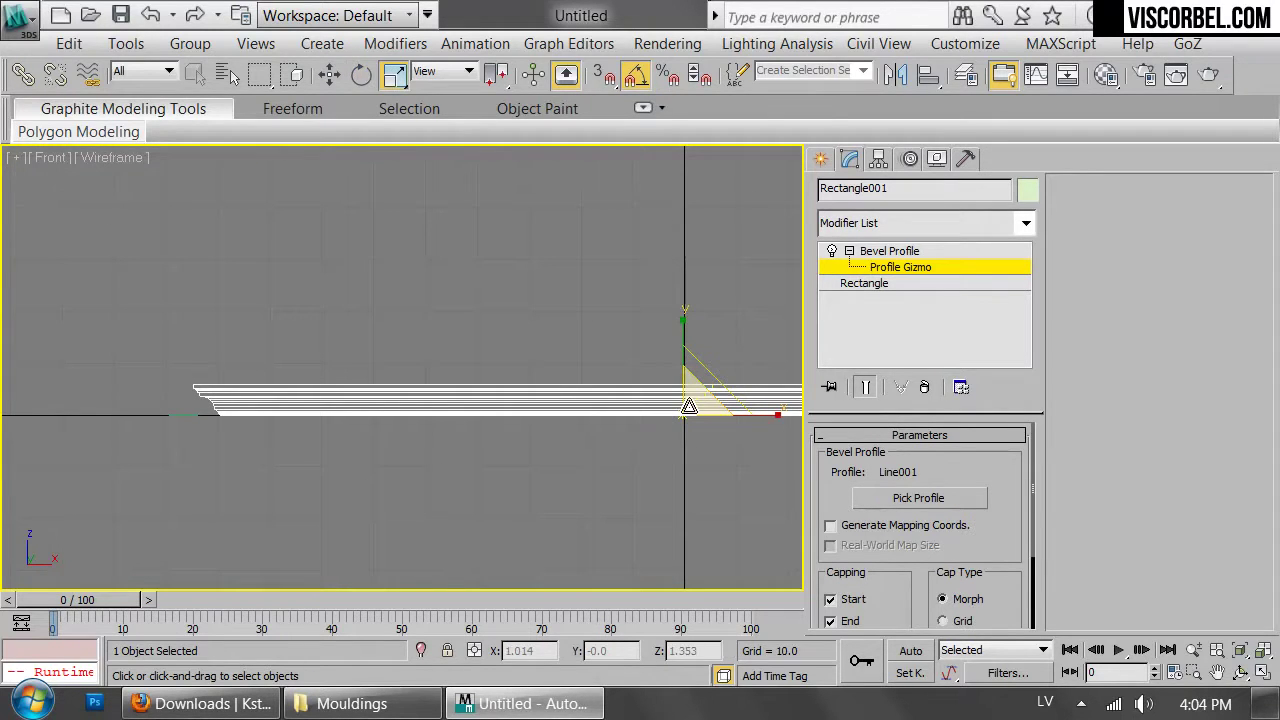
drag(689, 406, 715, 154)
key(p)
key(z)
key(F3)
mouse_move(288, 364)
alt+middle_down()
mouse_move(293, 346)
mouse_move(403, 333)
mouse_move(372, 346)
alt+middle_up()
scroll(380, 350, up, 4)
drag(402, 394, 409, 466)
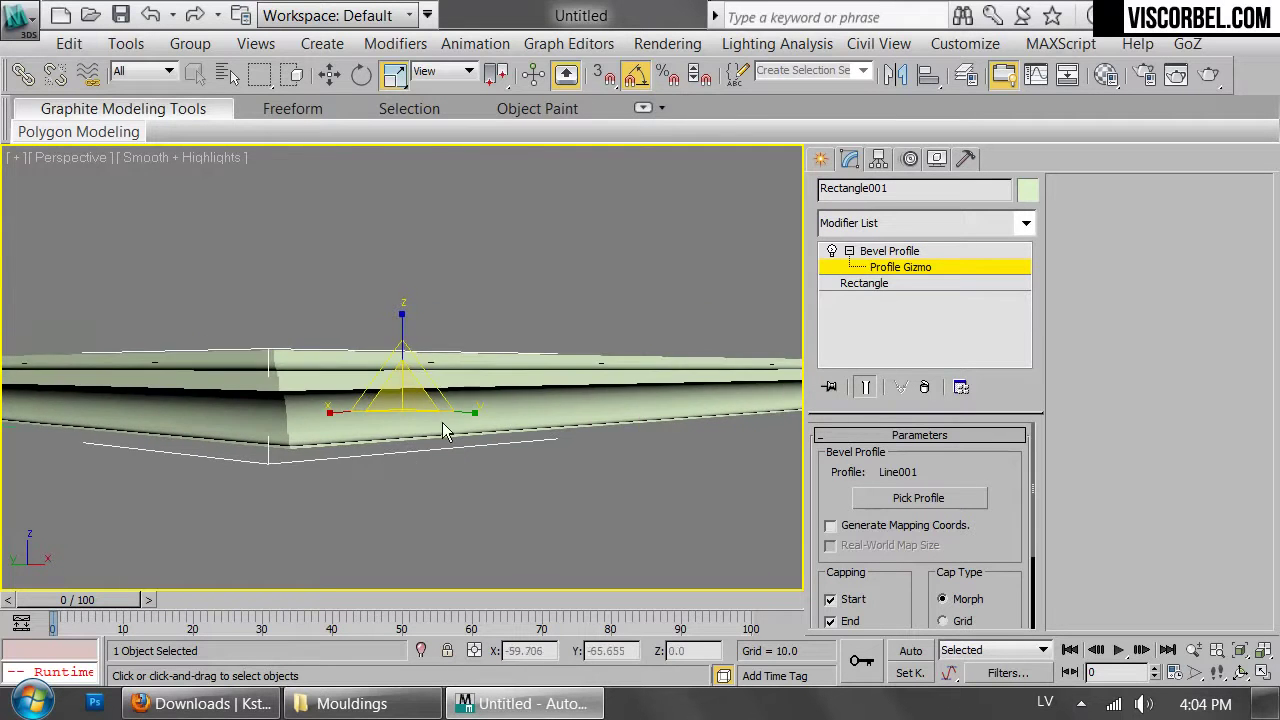
Try moving the profile gizmo sideways in the wireframe Top view and undo the move
scroll(499, 377, down, 6)
alt+middle_drag(518, 384, 482, 461)
key(t)
key(z)
key(F3)
middle_drag(444, 309, 521, 326)
key(e)
key(w)
drag(541, 384, 673, 422)
key(ctrl+z)
Inspect the enlarged moulding from several angles in the shaded Perspective view
key(p)
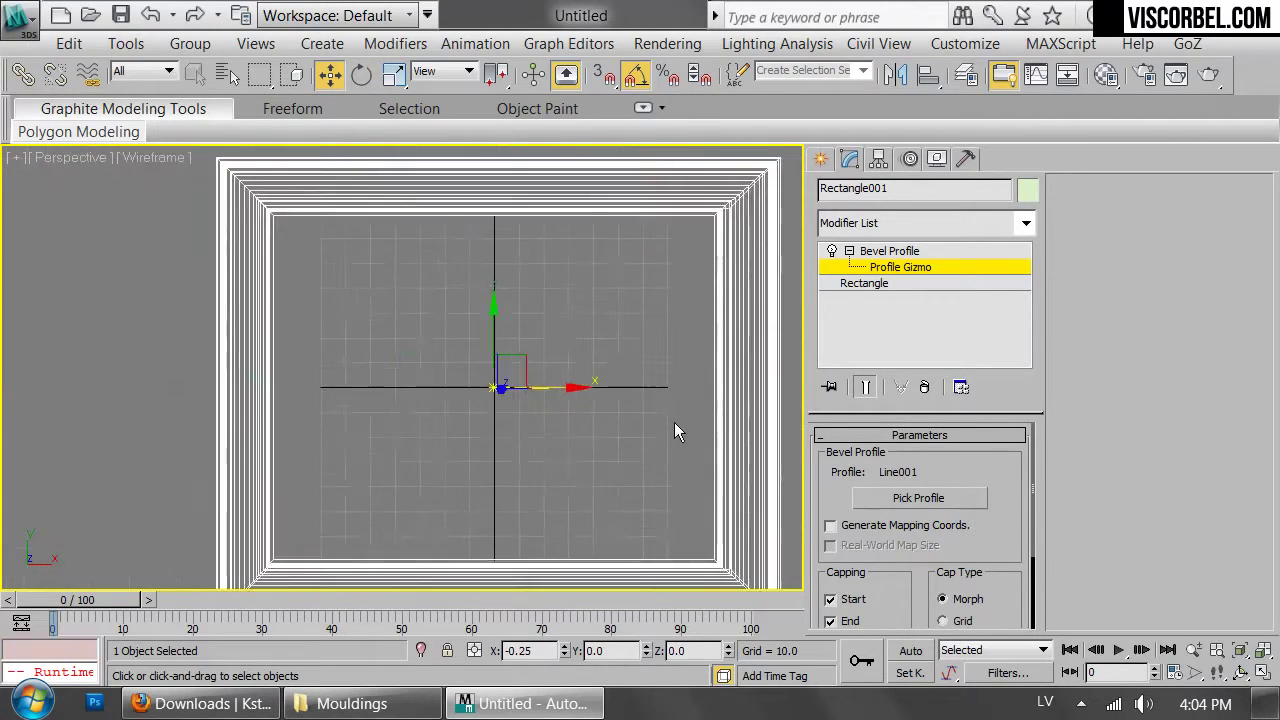
key(z)
alt+middle_drag(484, 518, 457, 270)
key(F3)
alt+middle_drag(390, 335, 625, 513)
click(618, 449)
alt+middle_drag(618, 449, 567, 383)
click(568, 383)
Turn off the Bevel Profile's start and end caps to inspect the open frame, and switch both caps back on
key(t)
key(z)
key(F3)
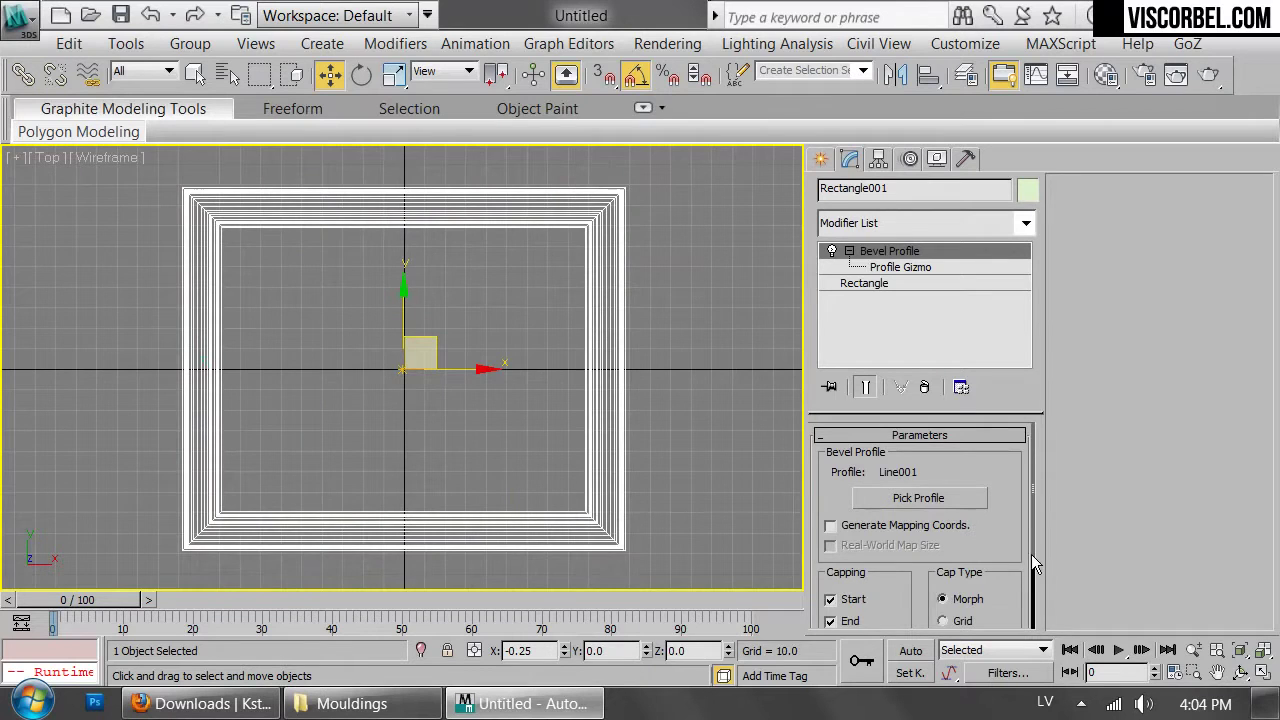
drag(1014, 551, 1009, 421)
key(p)
key(F3)
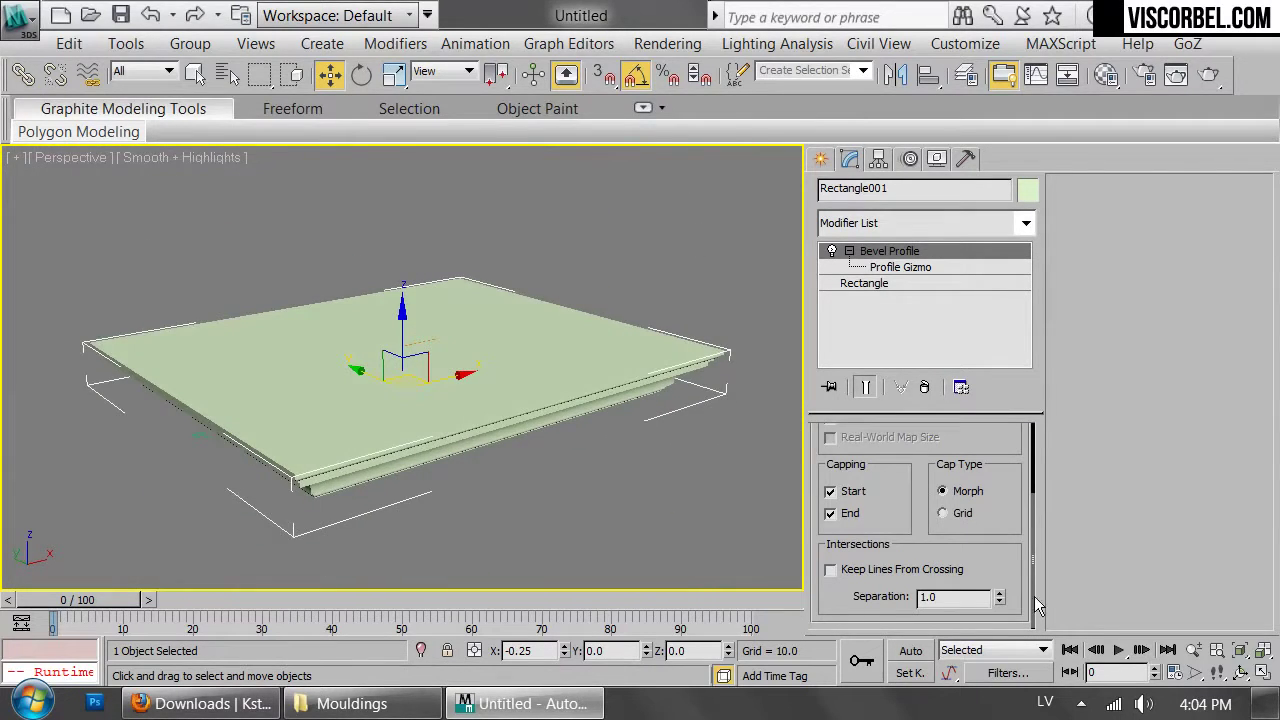
click(848, 516)
mouse_move(468, 432)
alt+middle_down()
mouse_move(466, 400)
mouse_move(463, 441)
alt+middle_up()
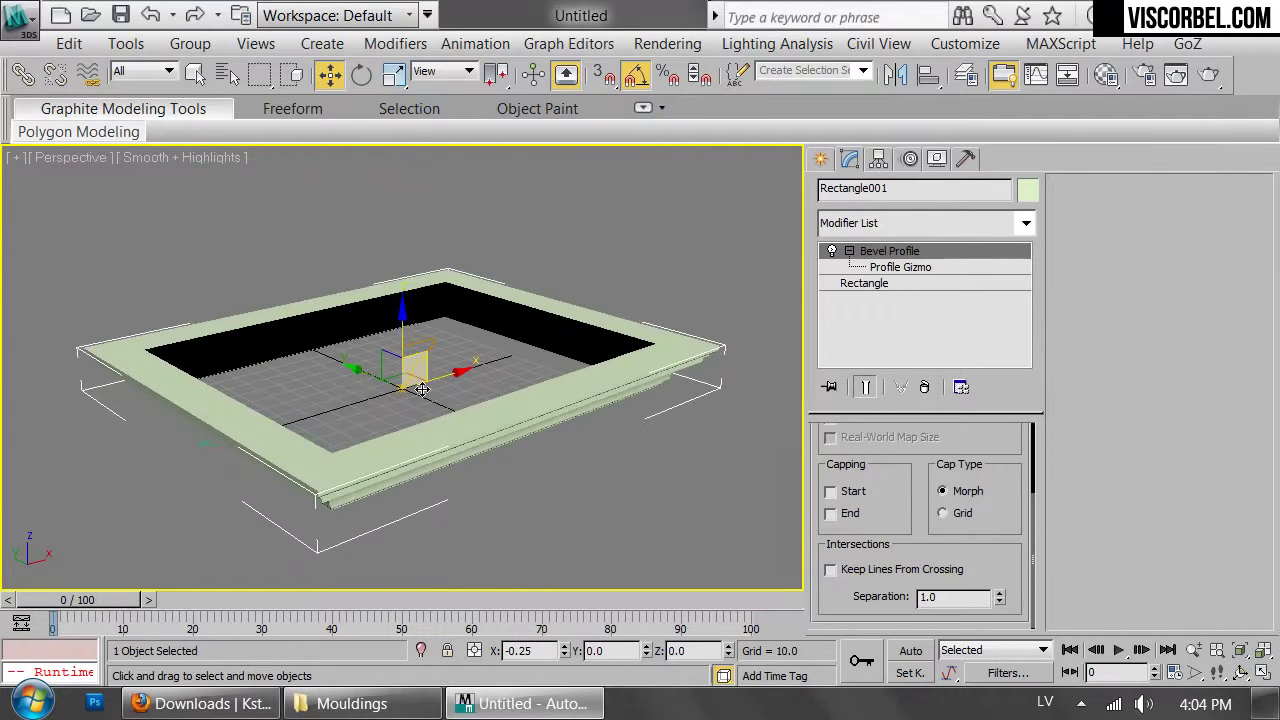
scroll(539, 348, up, 5)
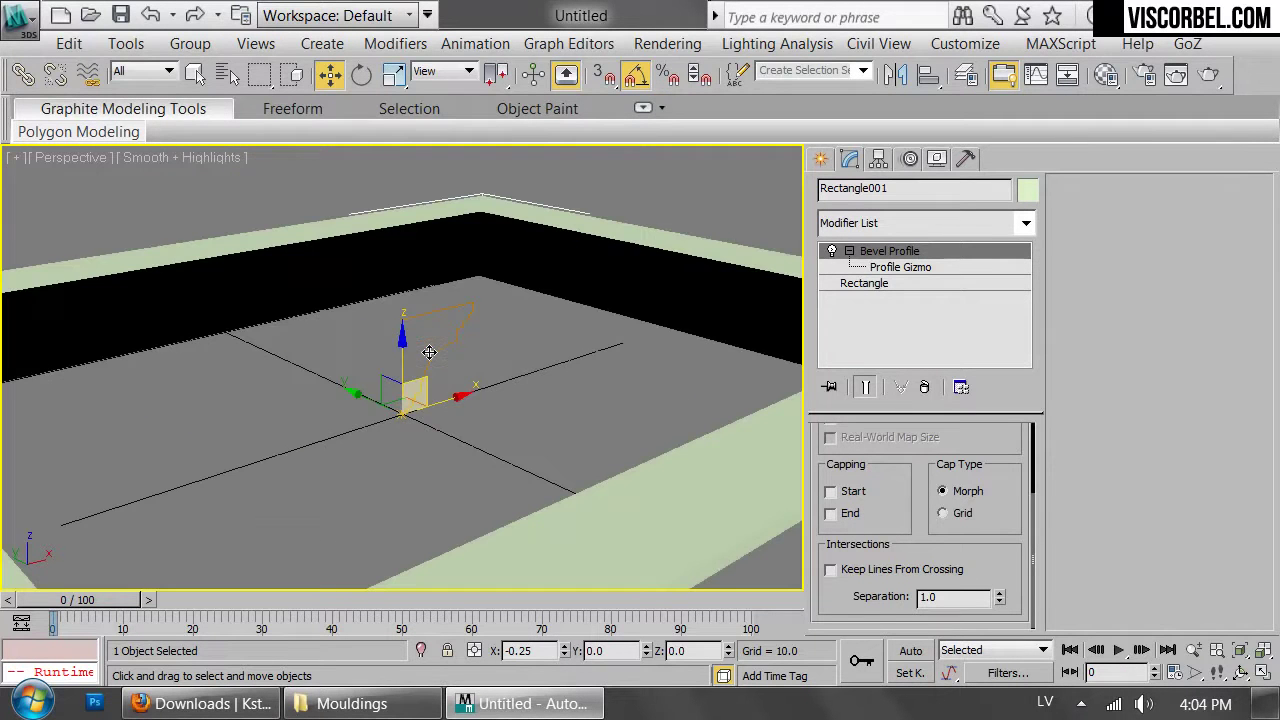
click(845, 514)
alt+middle_drag(486, 470, 495, 385)
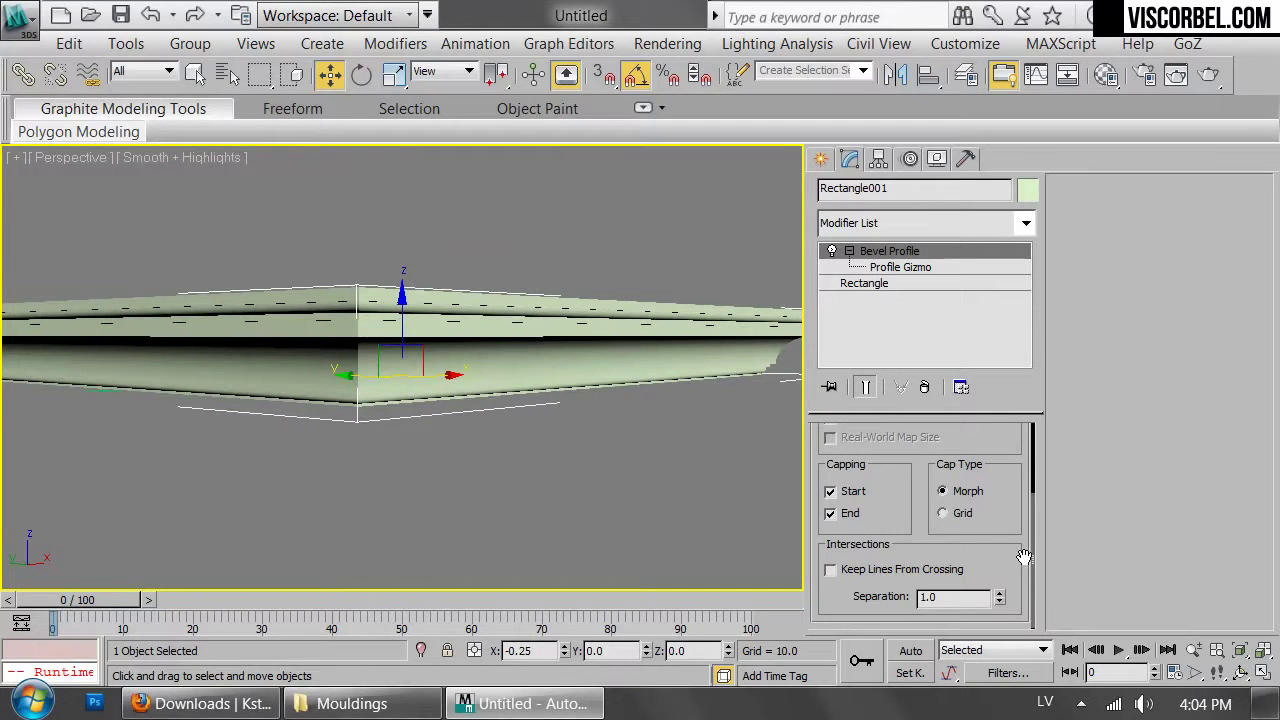
Enable Generate Mapping Coords on the Bevel Profile, inspect the moulding from below and deselect it
scroll(1003, 470, up, 3)
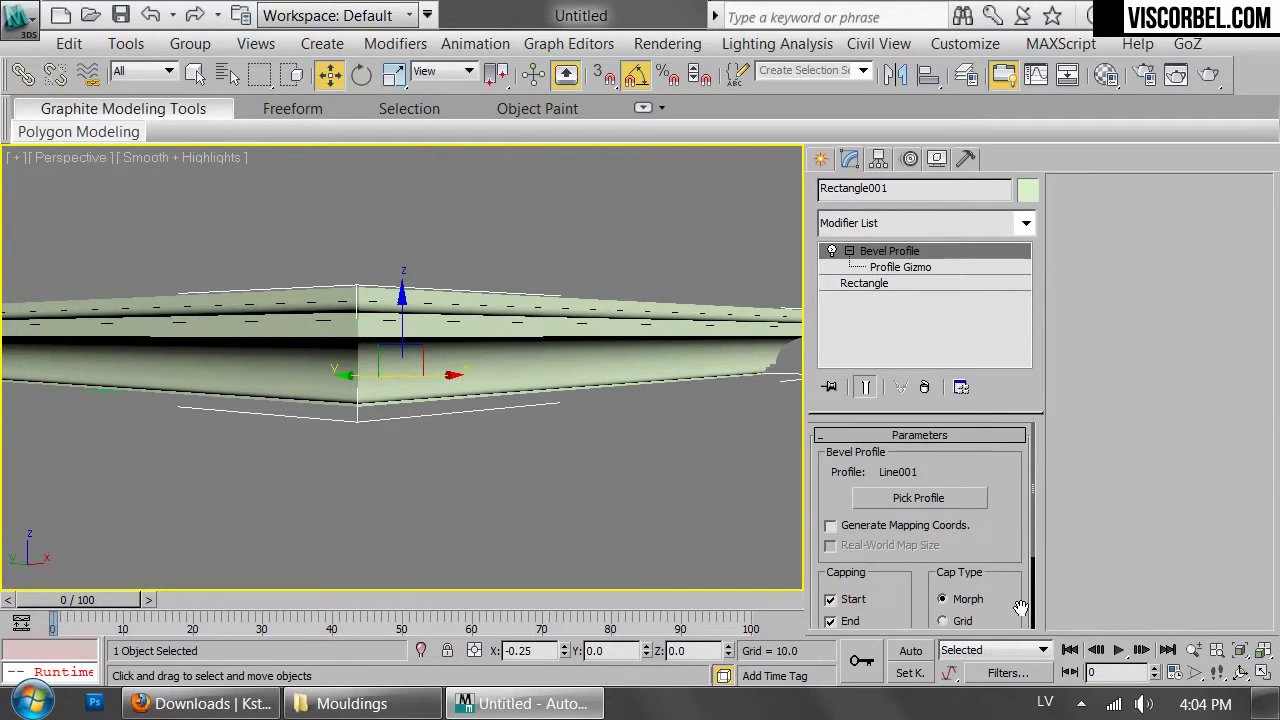
click(848, 528)
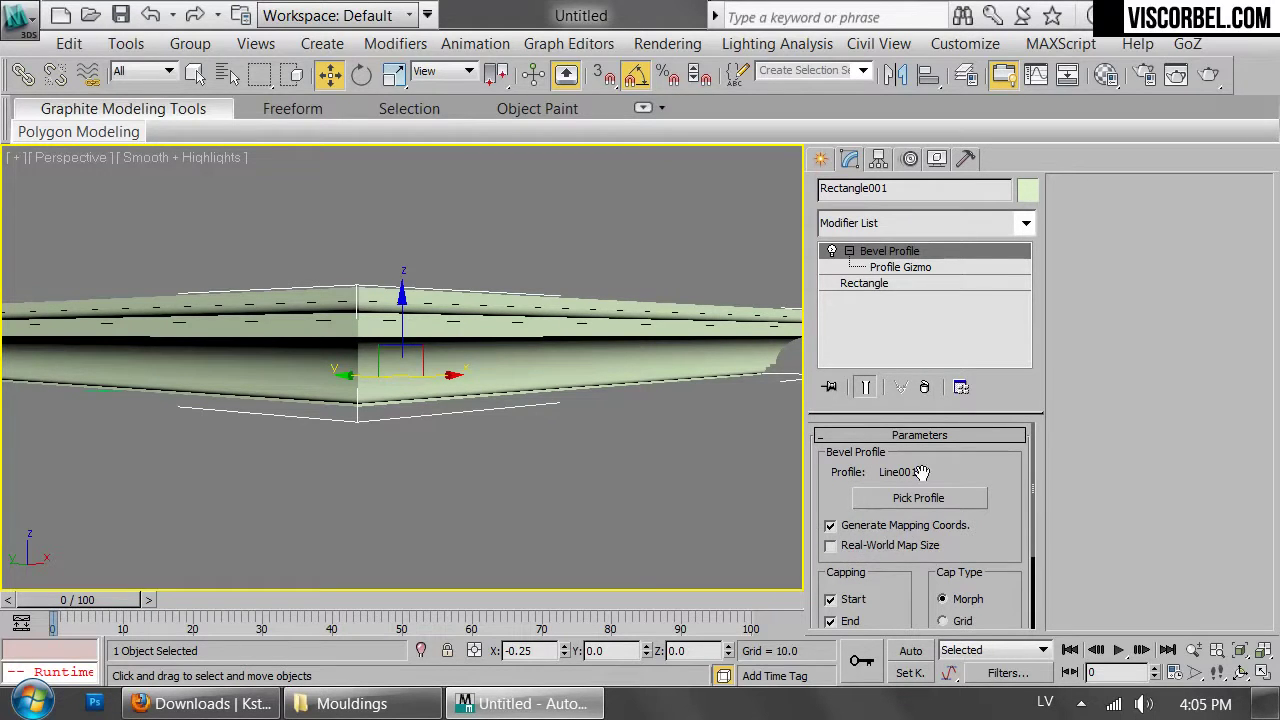
alt+middle_drag(505, 328, 952, 547)
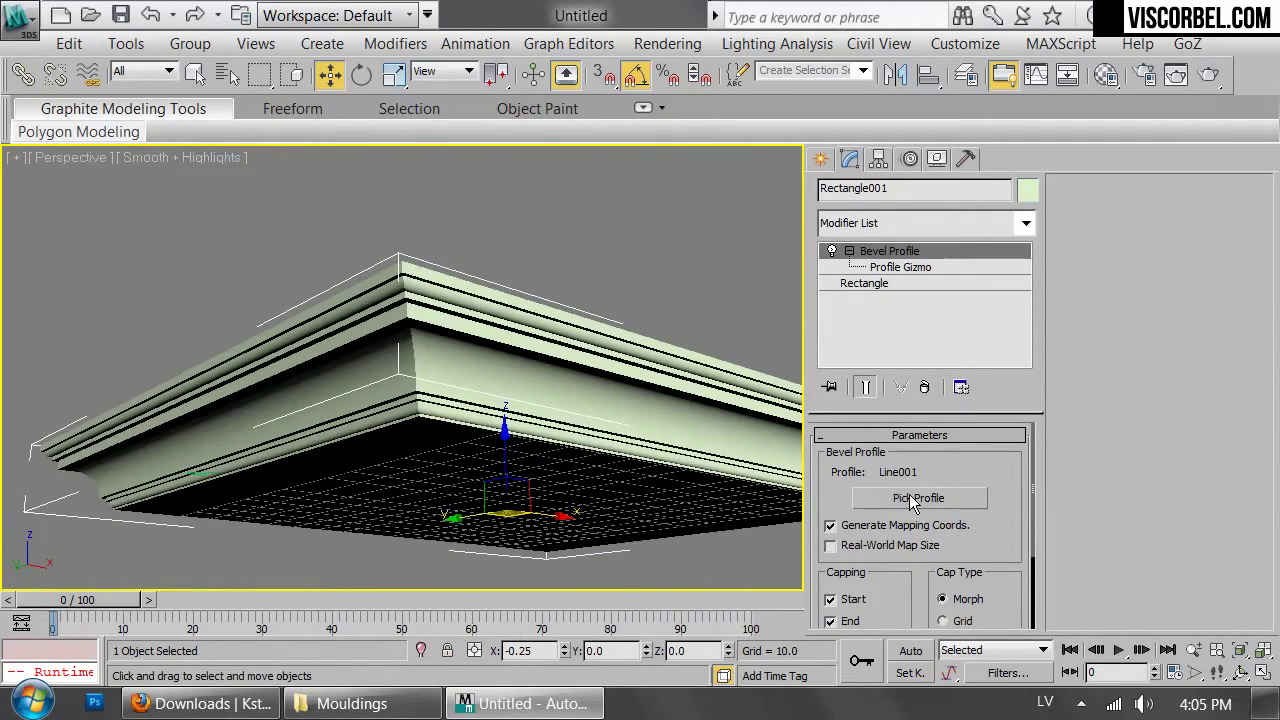
click(488, 209)
alt+middle_drag(506, 265, 466, 377)
click(466, 377)
click(529, 500)
Draw a rectangle spline about 176 long and 205 wide beside the moulding in the wireframe Top view
key(t)
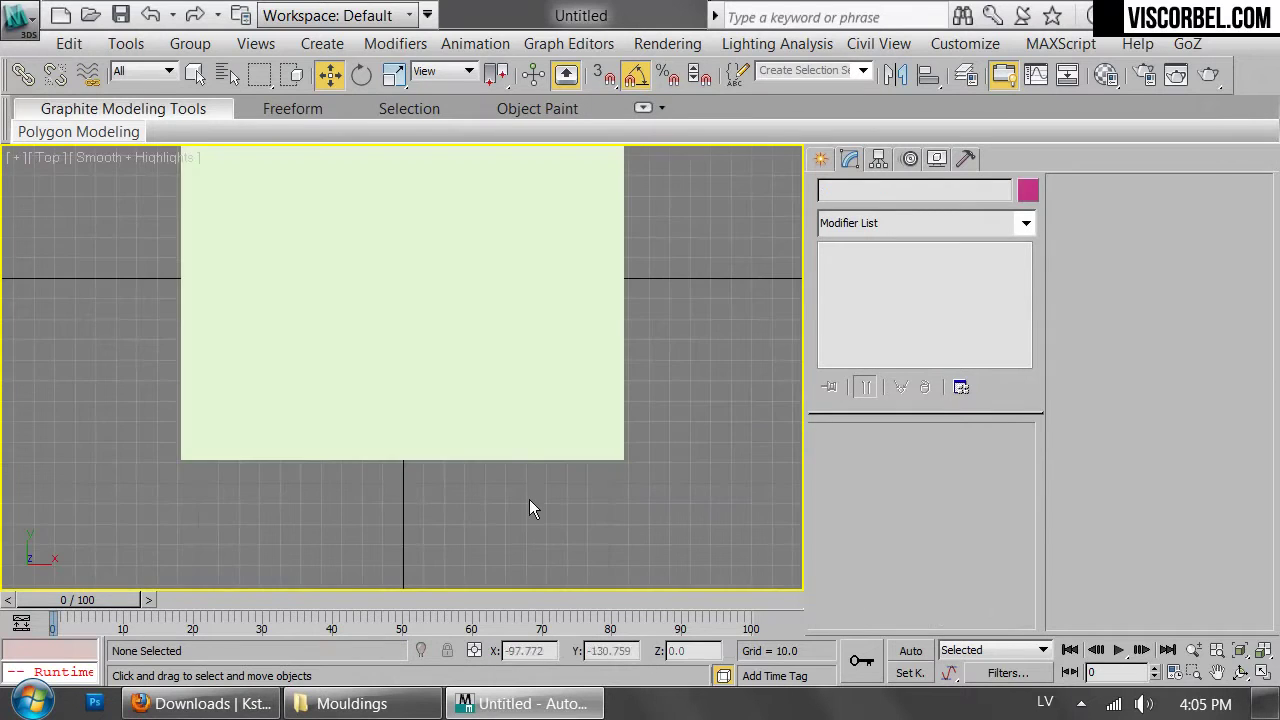
key(F3)
scroll(320, 315, down, 3)
mouse_move(318, 313)
middle_down()
mouse_move(715, 446)
mouse_move(774, 403)
middle_up()
scroll(774, 403, up, 2)
right_click(776, 372)
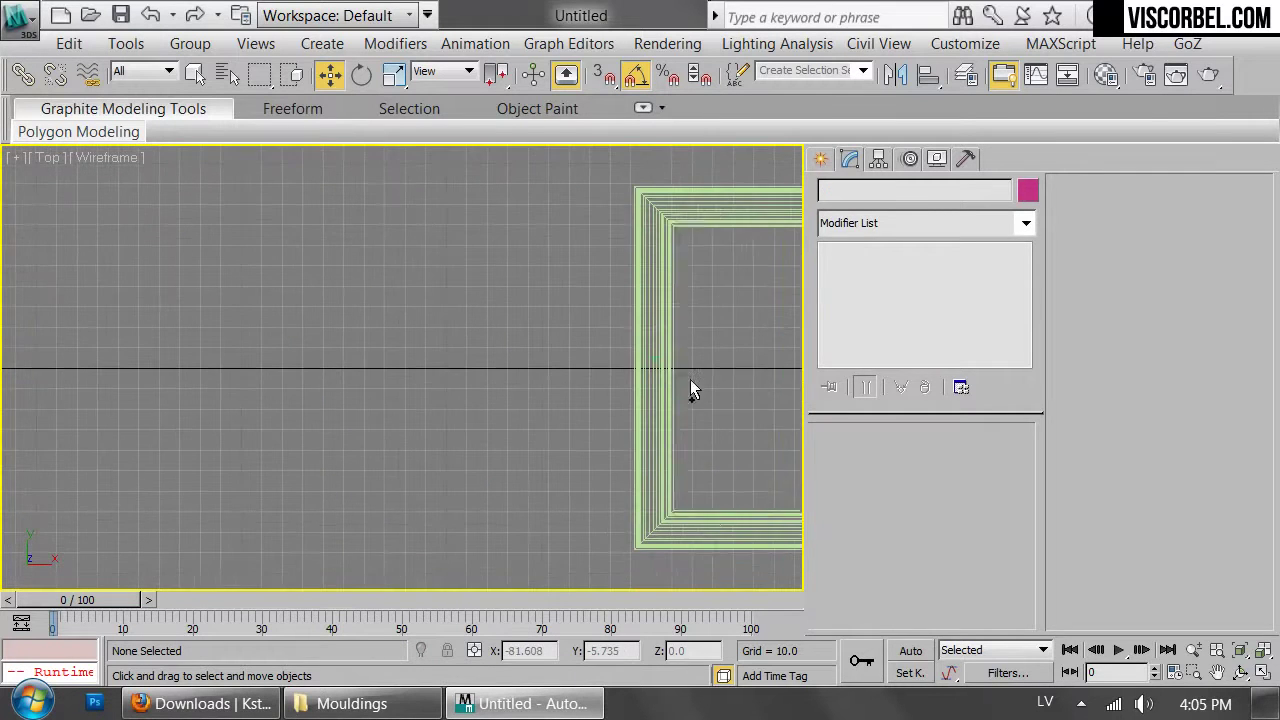
click(700, 240)
drag(611, 191, 190, 551)
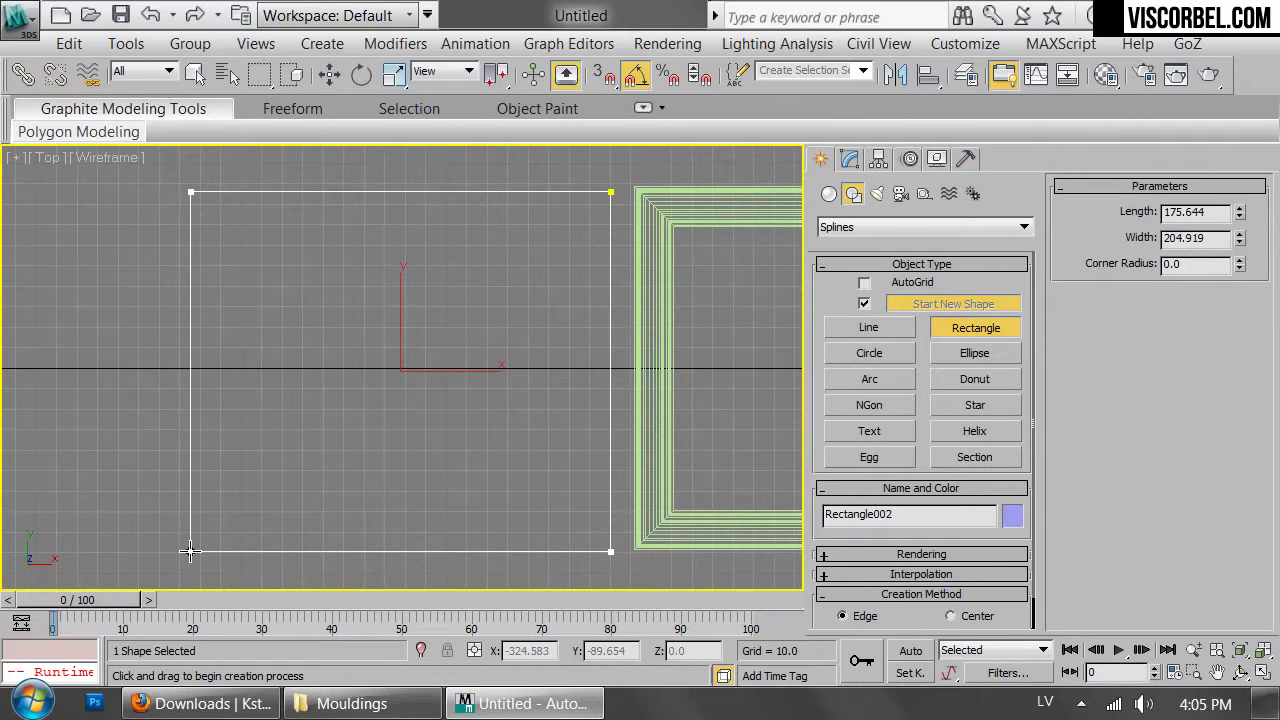
Apply a Sweep modifier to the new rectangle
click(850, 158)
click(877, 217)
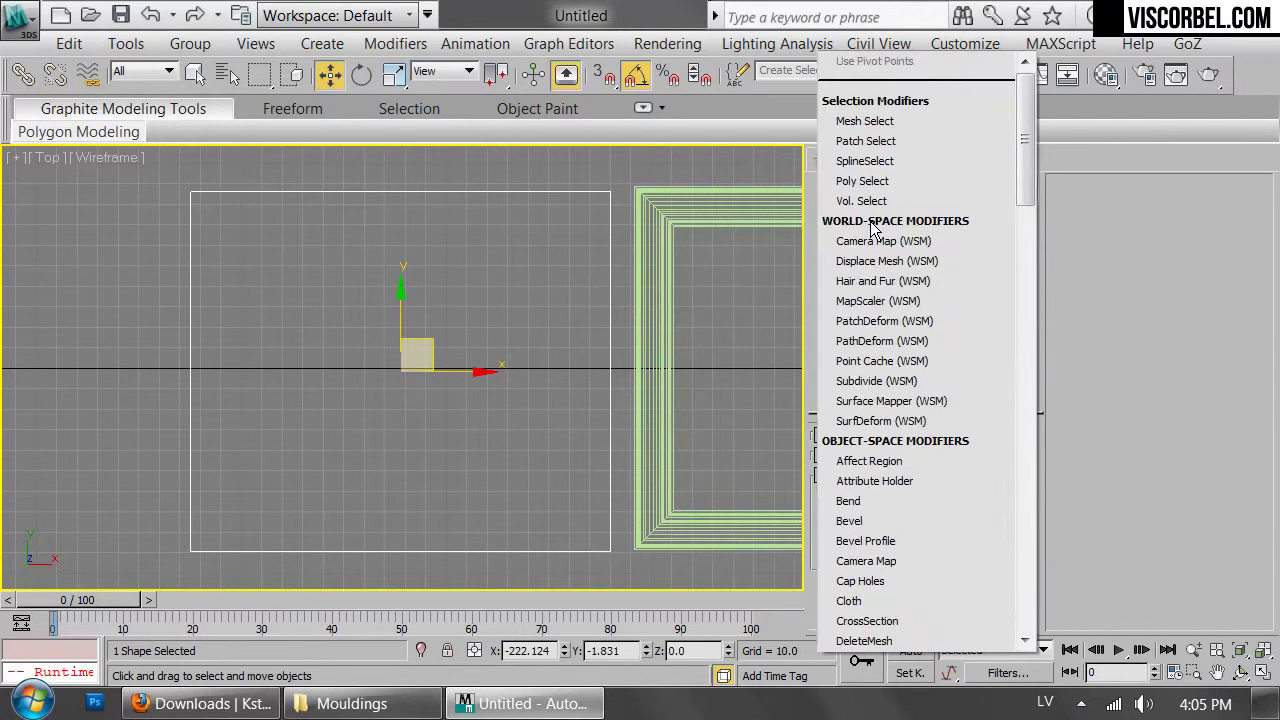
scroll(885, 235, down, 20)
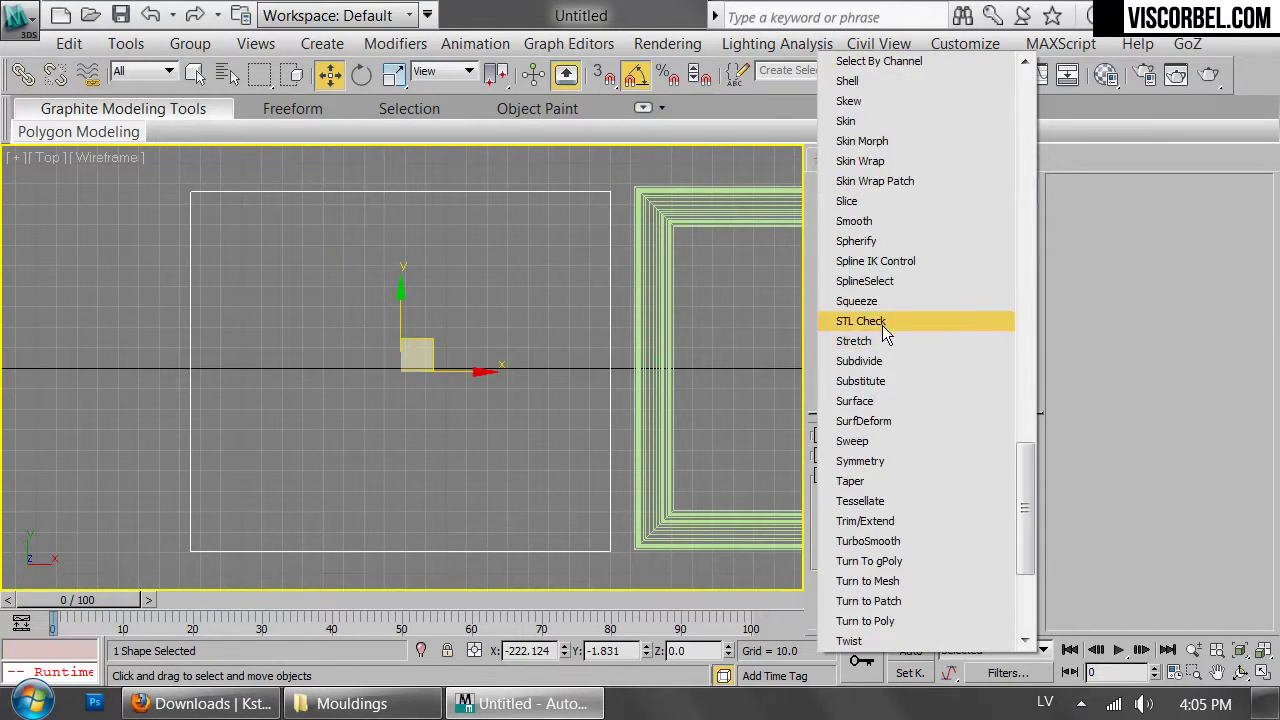
click(866, 441)
Switch the Sweep to a custom section and pick the profile spline Line001 as its section
scroll(519, 443, up, 2)
middle_drag(519, 443, 219, 510)
scroll(486, 443, up, 2)
scroll(664, 398, up, 3)
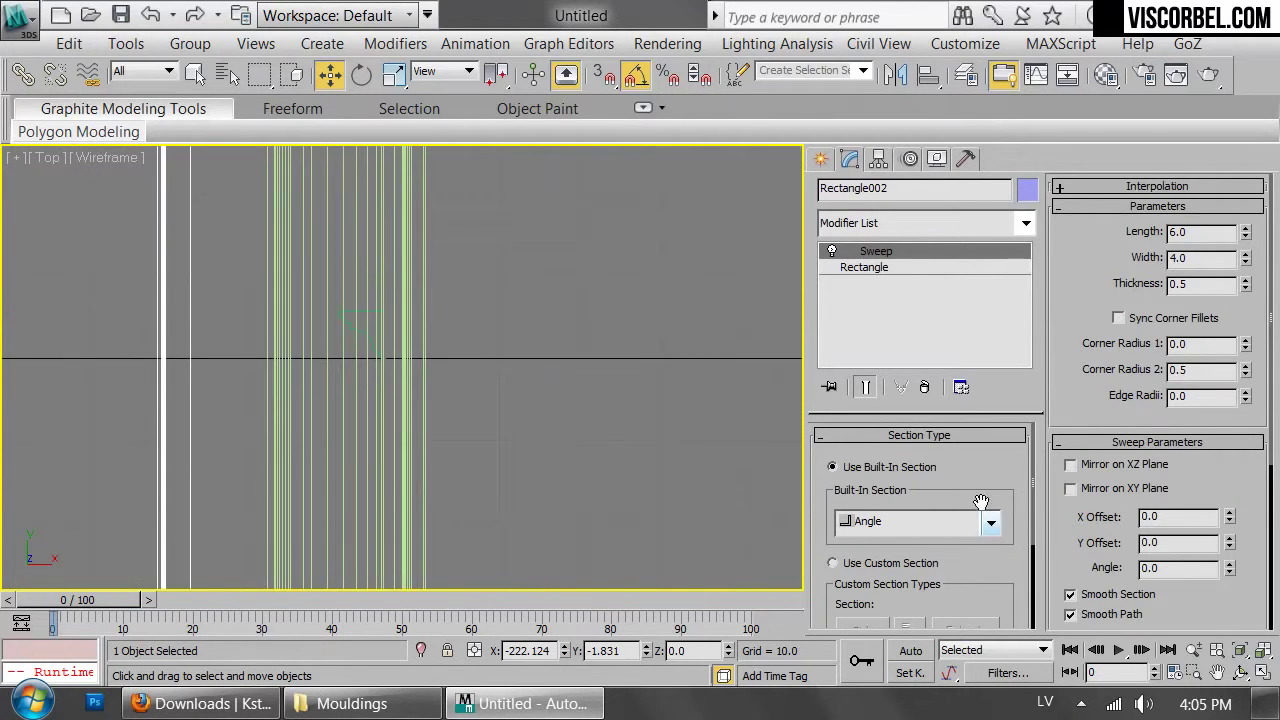
click(872, 566)
scroll(880, 590, down, 3)
click(862, 524)
click(365, 335)
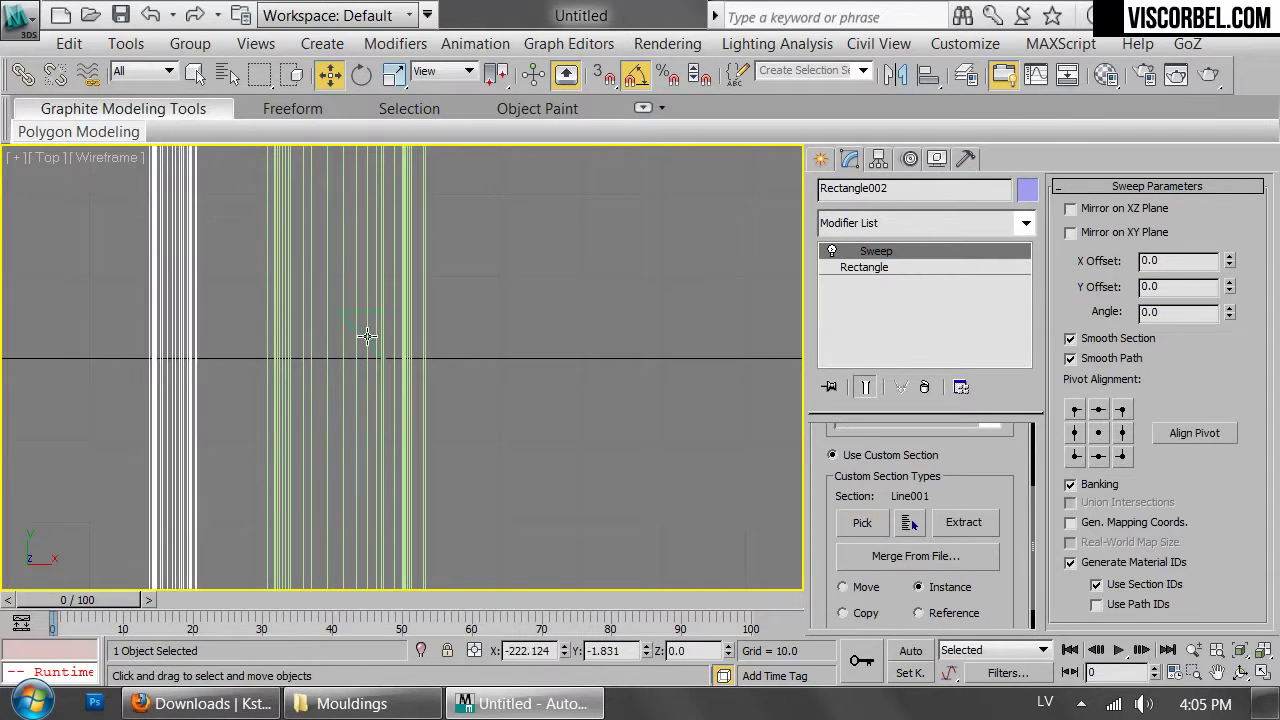
scroll(391, 386, down, 5)
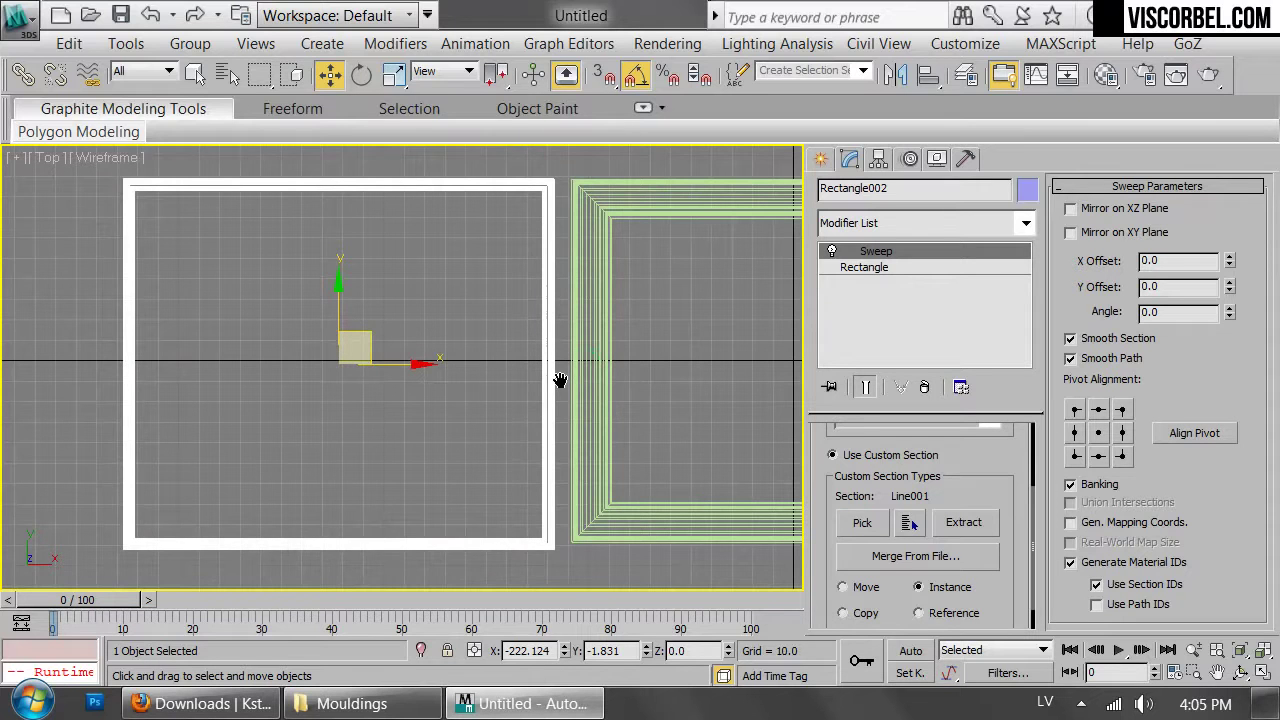
Set the Sweep's pivot alignment to the section's lower-left corner while checking the frame in the Front view
key(f)
middle_drag(166, 320, 677, 320)
scroll(333, 335, down, 3)
middle_drag(383, 333, 664, 332)
scroll(731, 331, up, 2)
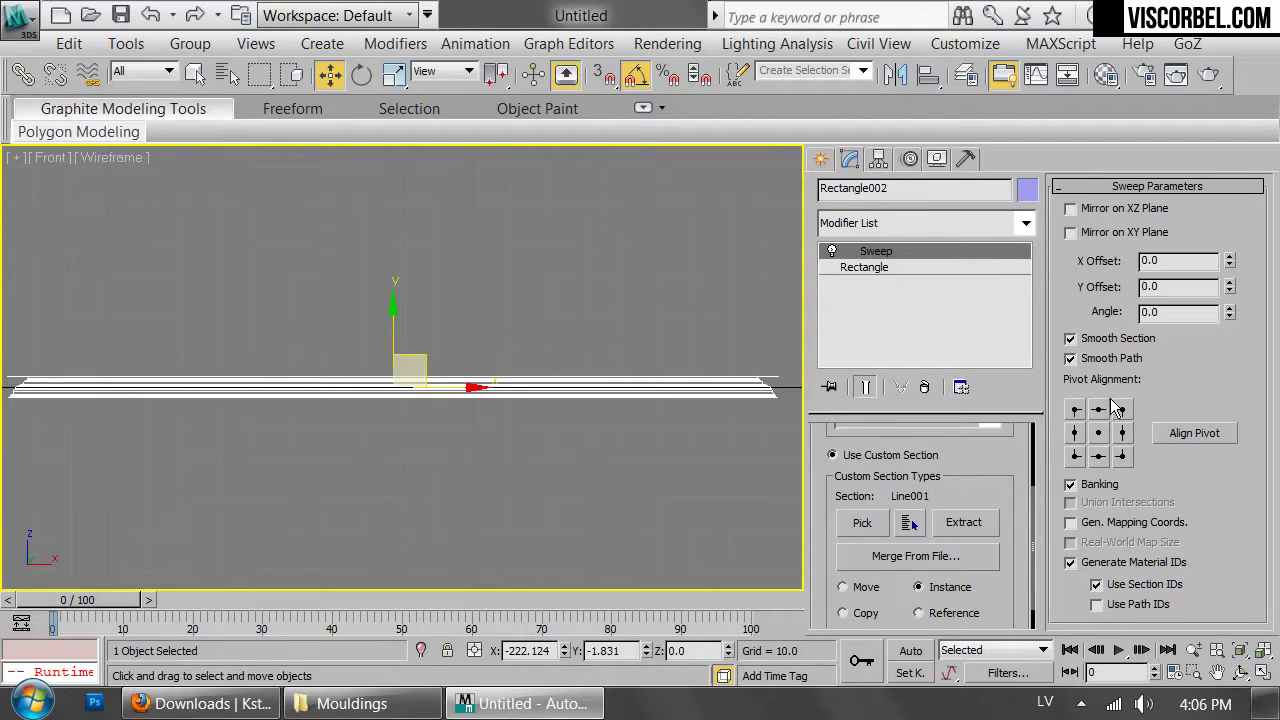
click(1121, 456)
click(1098, 456)
click(1075, 455)
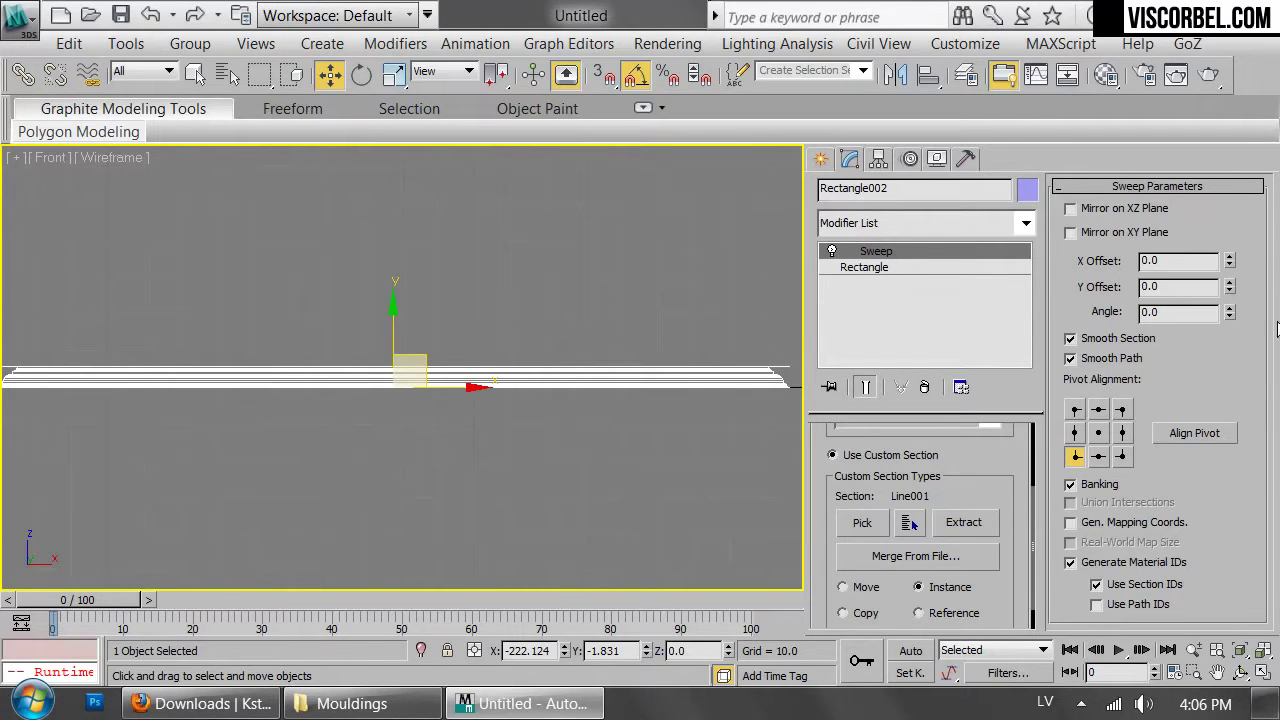
Try mirroring the section on the XZ and XY planes, and switch both mirror options back off
click(1071, 209)
click(1100, 236)
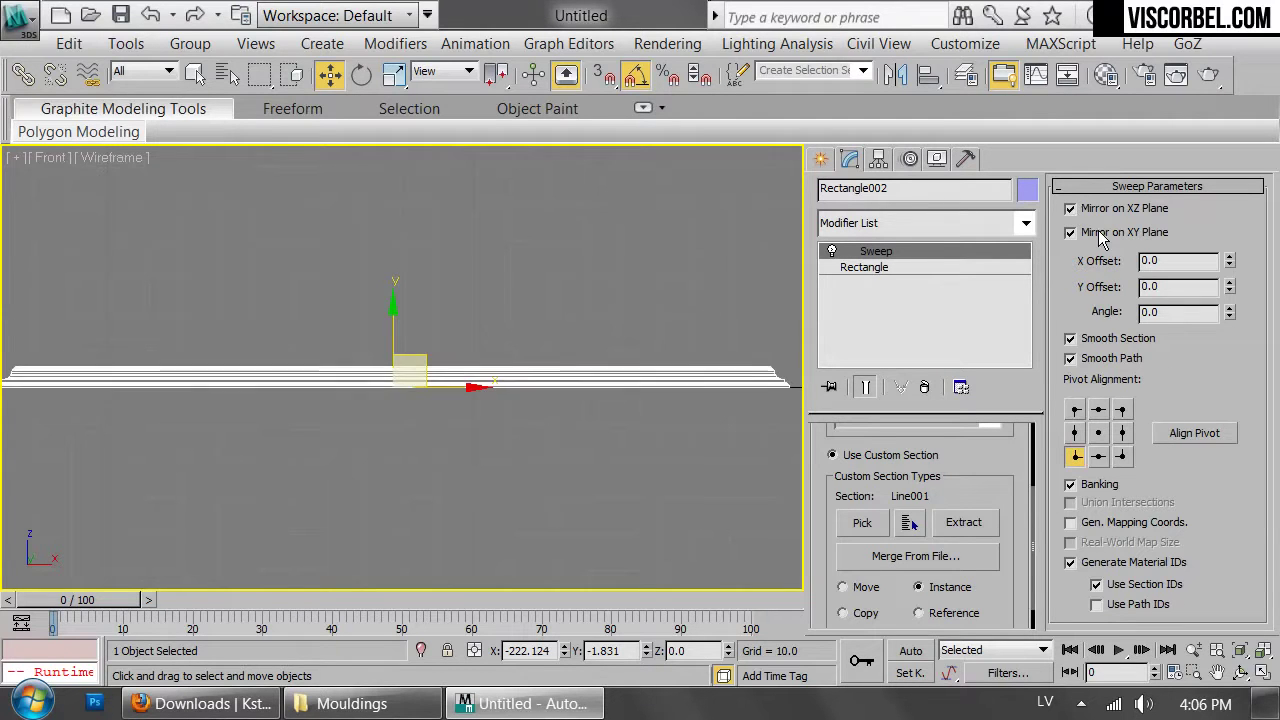
click(1107, 212)
click(1107, 233)
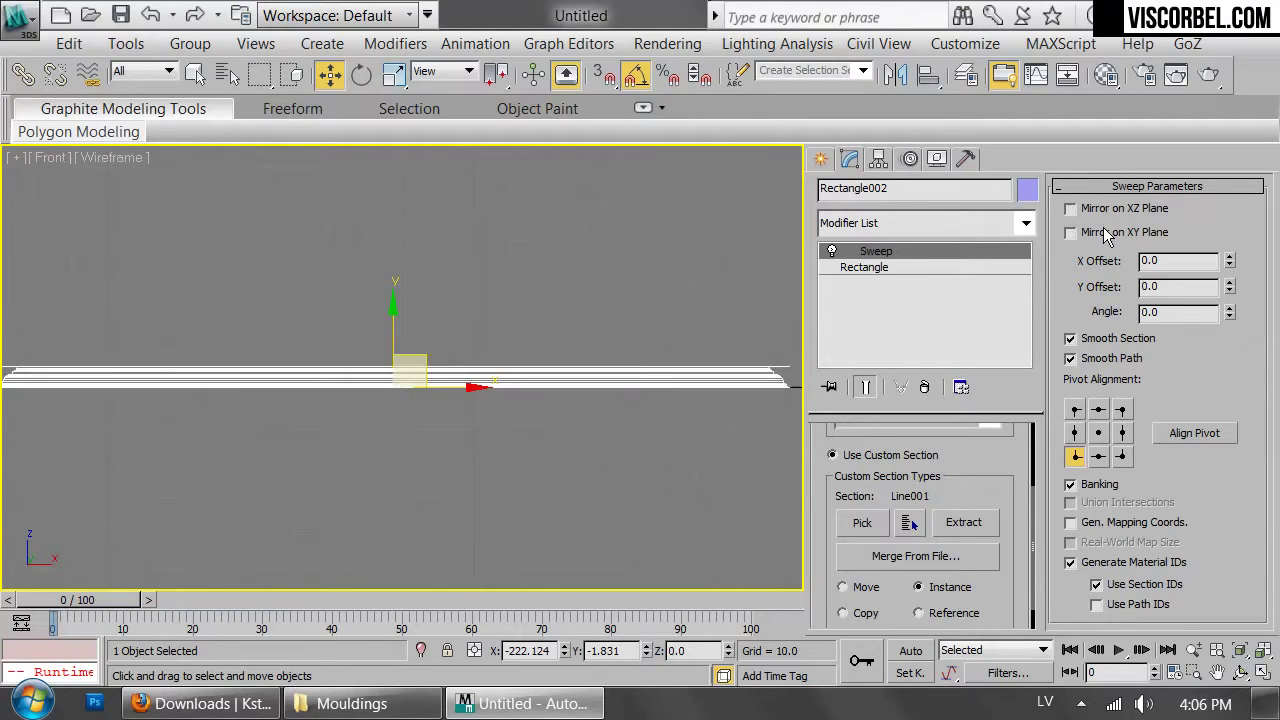
Mirror the swept section on the XZ plane and examine the frame's end profile up close
middle_drag(571, 399, 334, 434)
scroll(340, 430, up, 4)
scroll(605, 382, up, 2)
scroll(555, 301, up, 2)
middle_drag(555, 301, 254, 309)
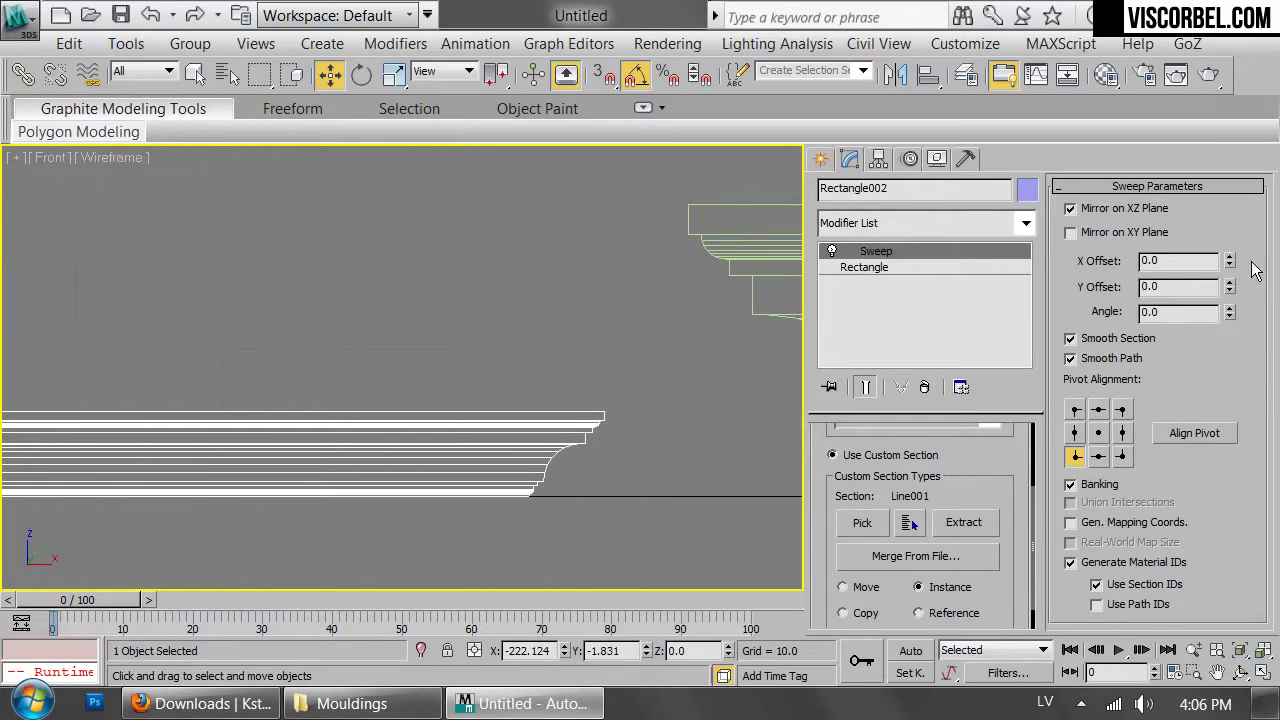
Set the Sweep's X Offset to 0.42 and Y Offset to -0.37, and try an Angle of -15.9 before undoing it
drag(1235, 275, 1231, 229)
drag(1229, 286, 1277, 466)
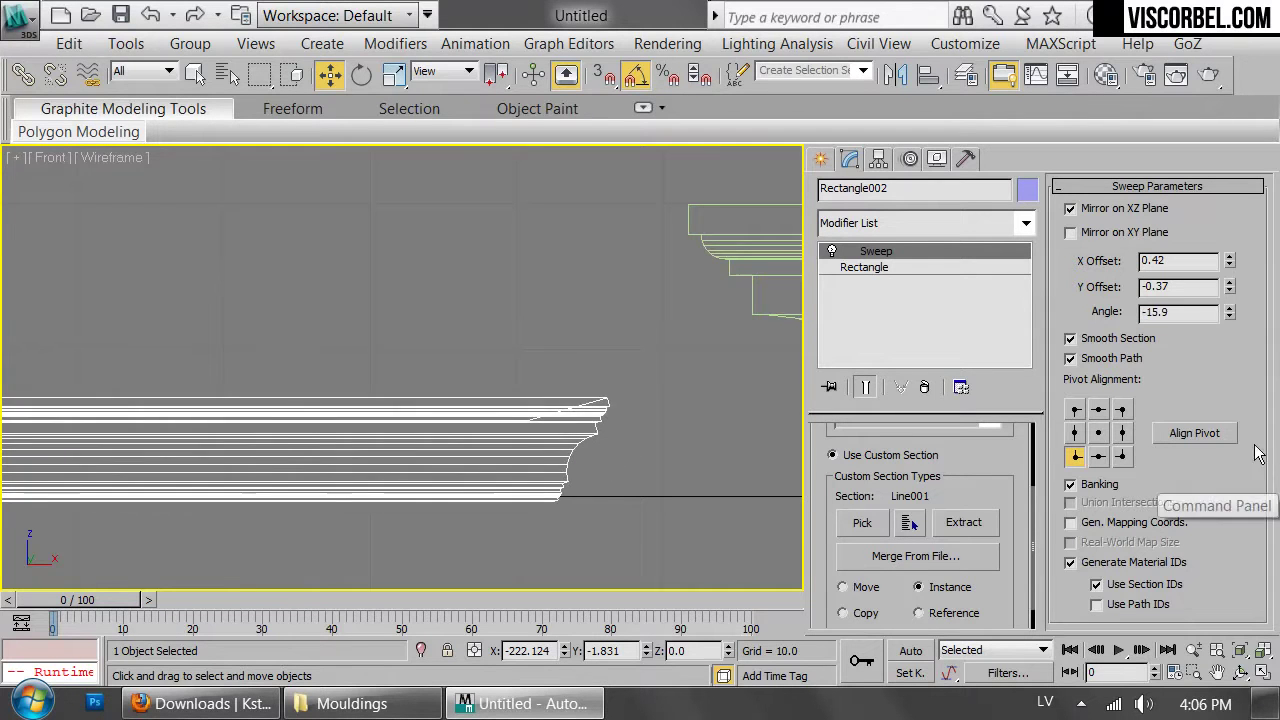
key(ctrl+z)
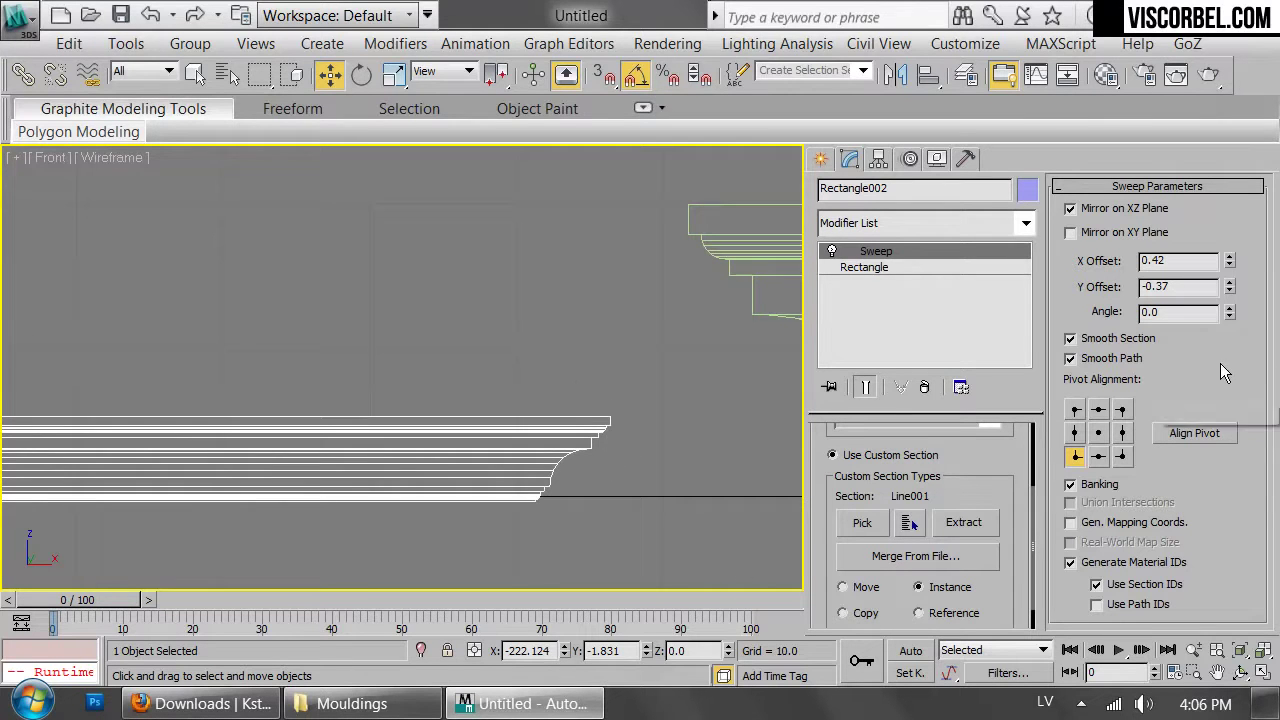
Enable Gen. Mapping Coords. for the Sweep
scroll(355, 465, down, 4)
middle_drag(355, 465, 426, 372)
scroll(513, 358, up, 5)
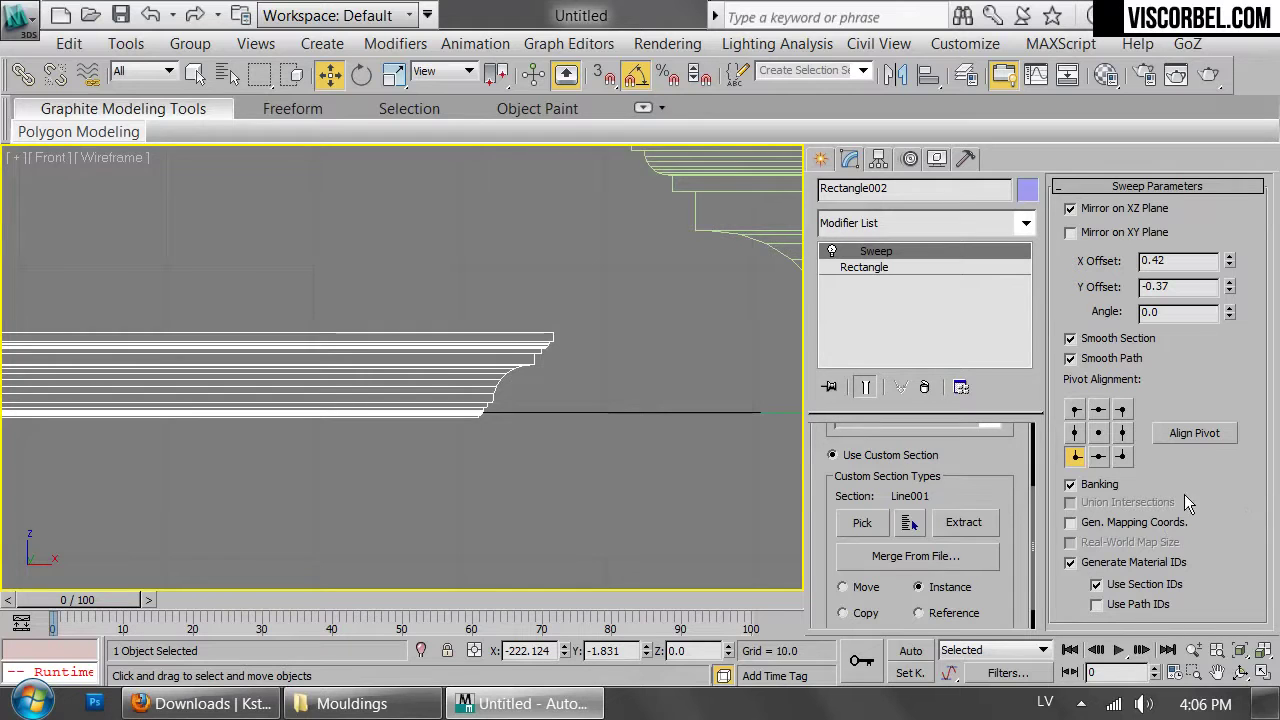
click(1157, 524)
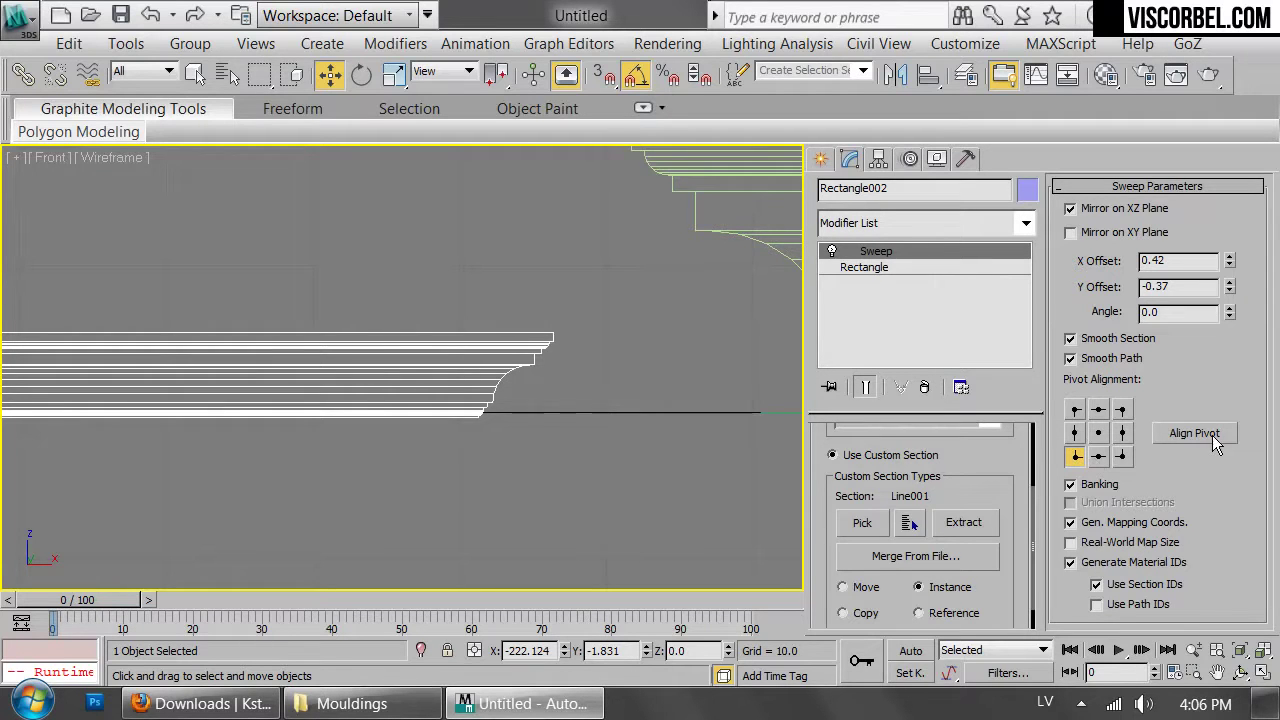
Try several other pivot alignments for the swept section and restore the lower-left alignment
click(1098, 456)
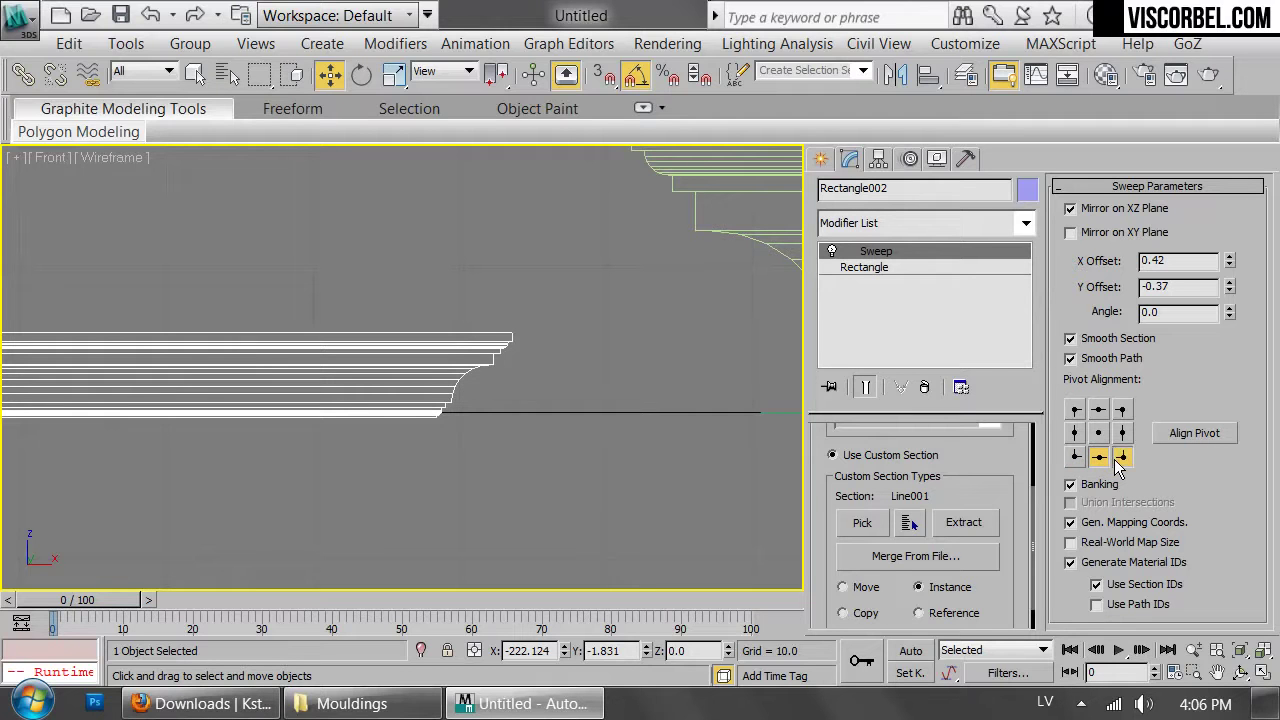
click(1120, 459)
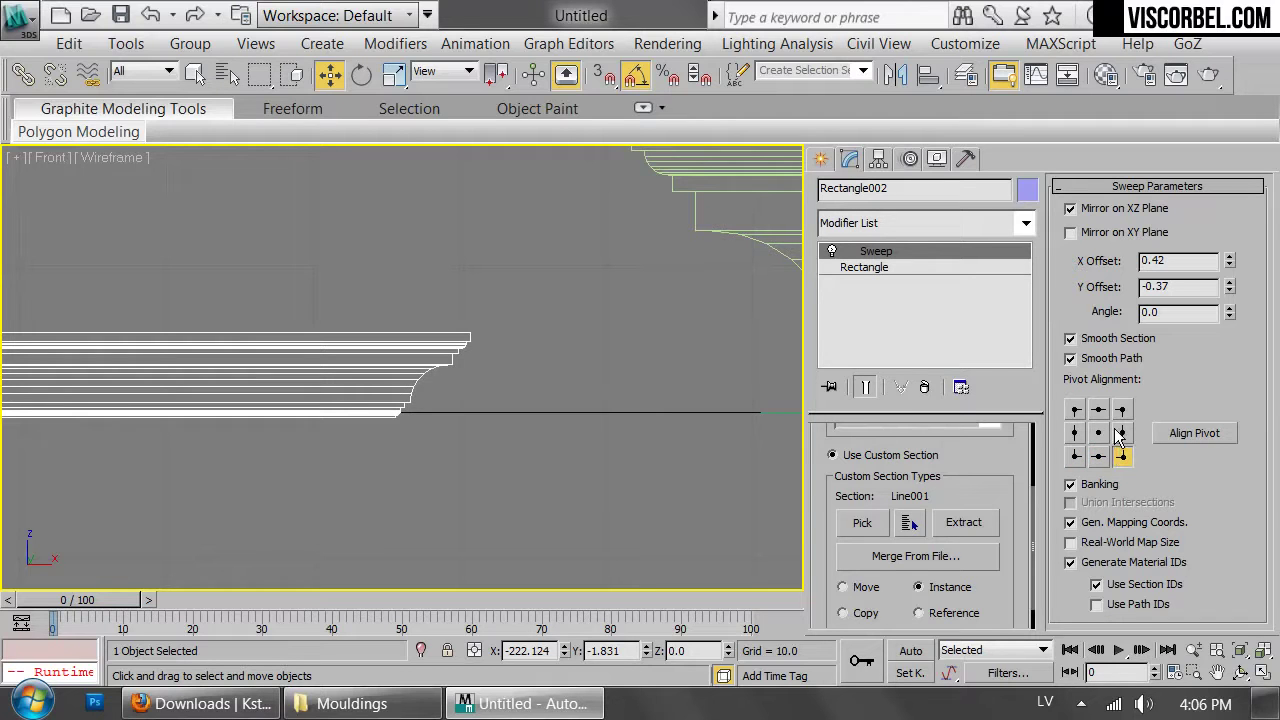
click(1121, 432)
click(1121, 409)
click(1098, 432)
click(1075, 433)
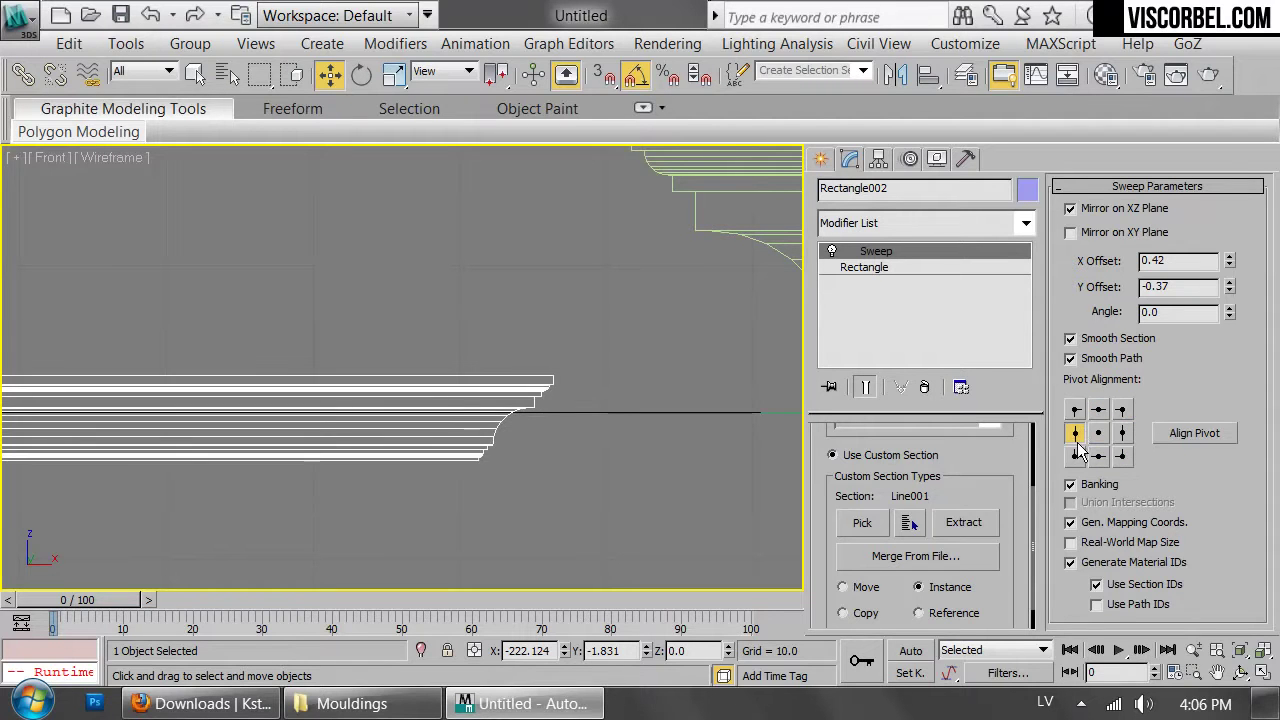
click(1076, 456)
drag(994, 486, 1044, 393)
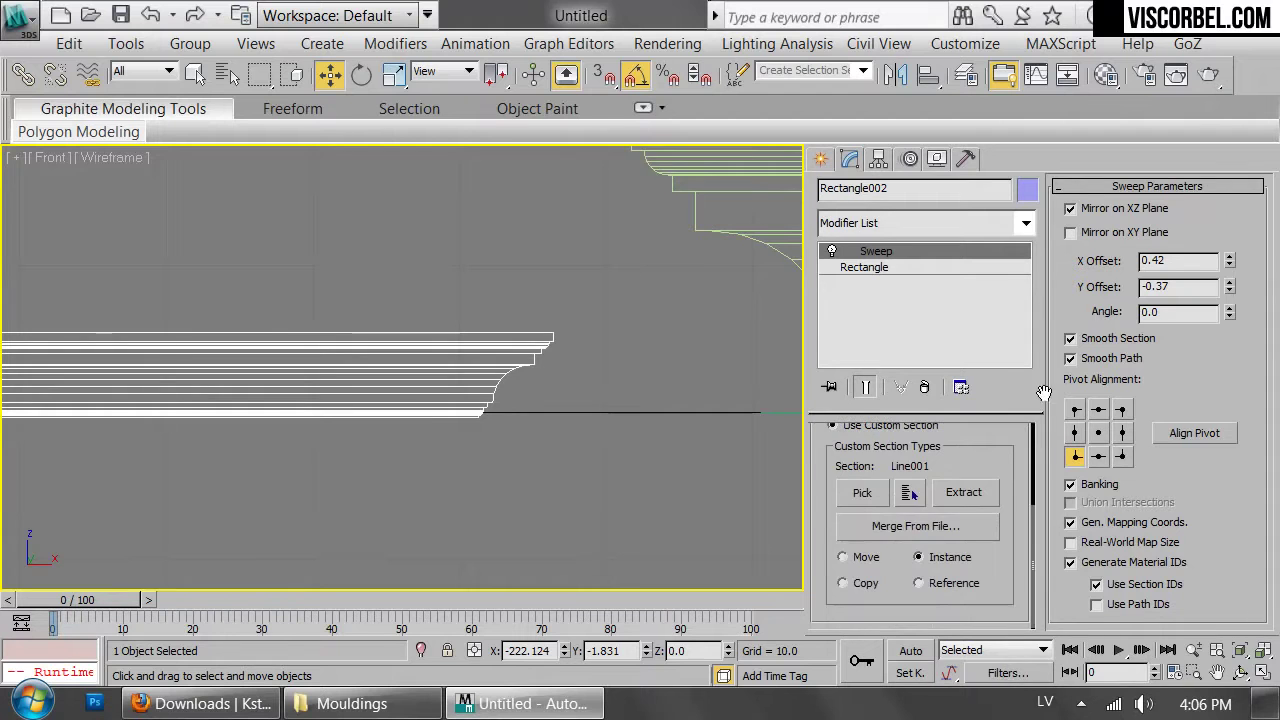
Try enlarging the profile Line001 by scaling its spline at sub-object level, and leave sub-object editing
middle_drag(755, 351, 482, 376)
click(519, 438)
mouse_move(514, 434)
middle_down()
mouse_move(580, 423)
mouse_move(523, 423)
middle_up()
key(3)
drag(488, 335, 790, 562)
key(r)
drag(636, 410, 685, 239)
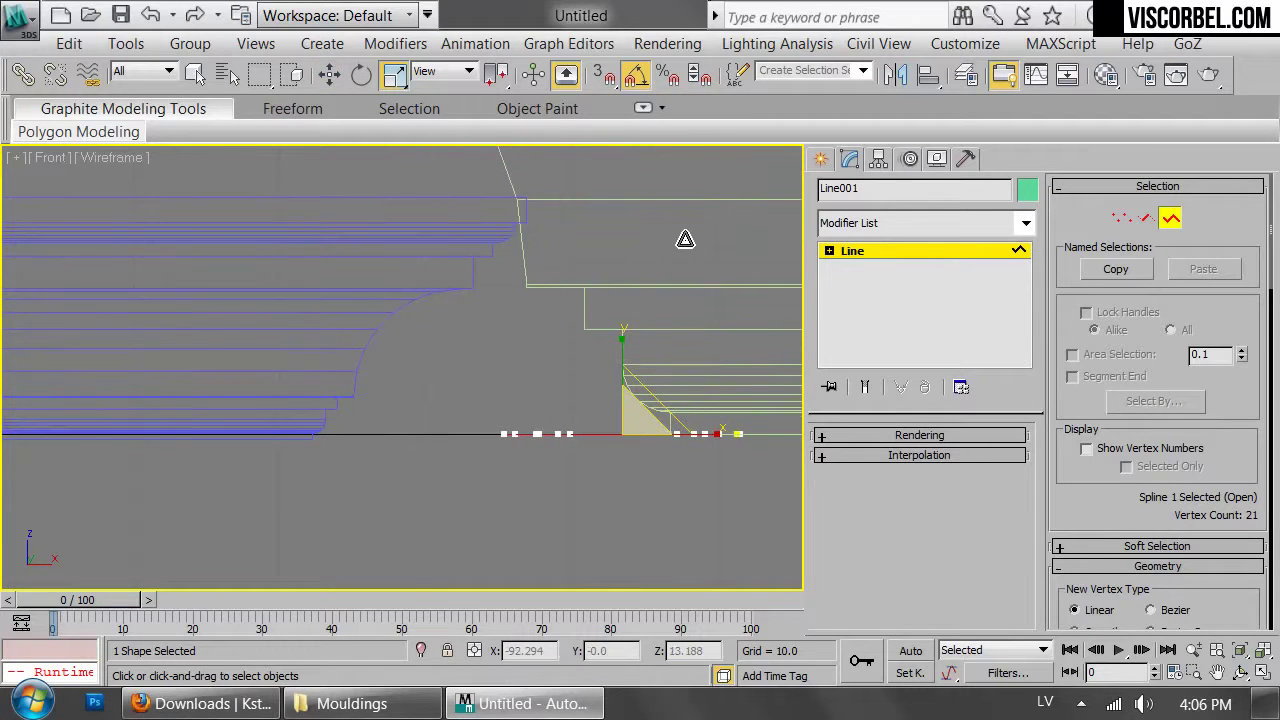
click(829, 251)
scroll(546, 437, down, 4)
scroll(600, 400, down, 3)
key(1)
key(1)
Select the swept moulding, show it shaded in the Perspective view and turn off the Sweep's Smooth Path
drag(320, 263, 440, 480)
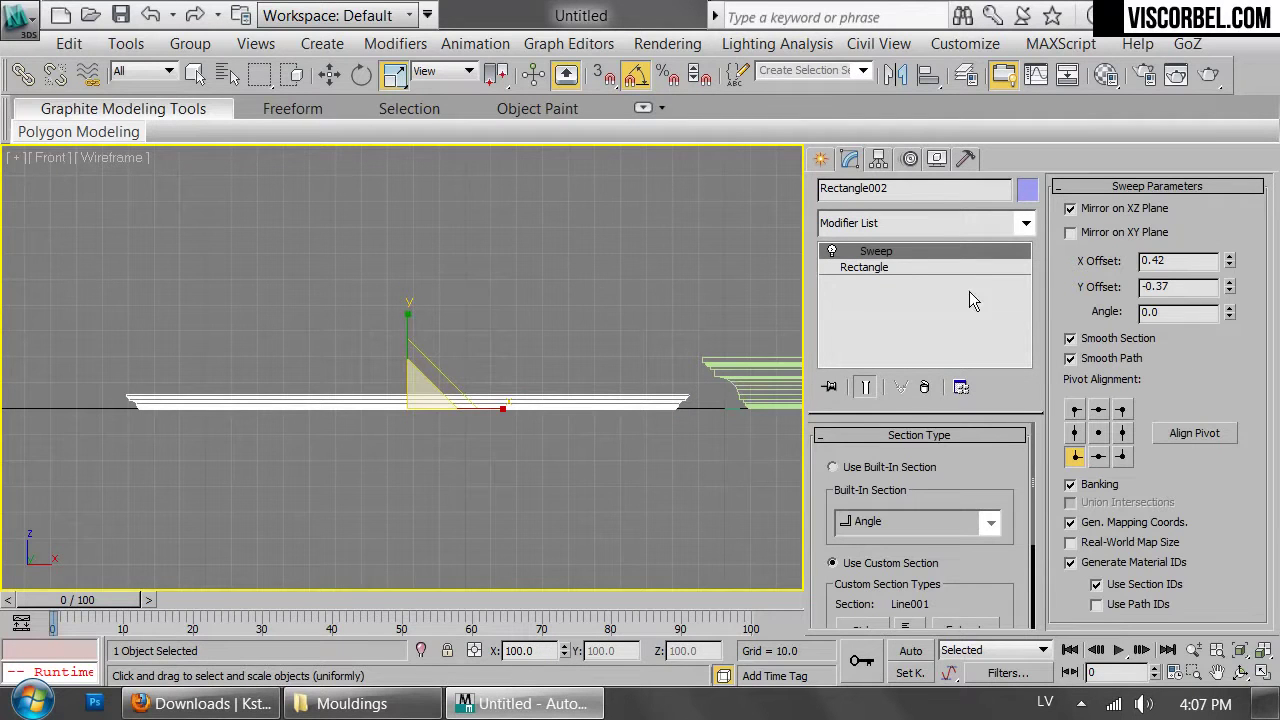
key(p)
key(z)
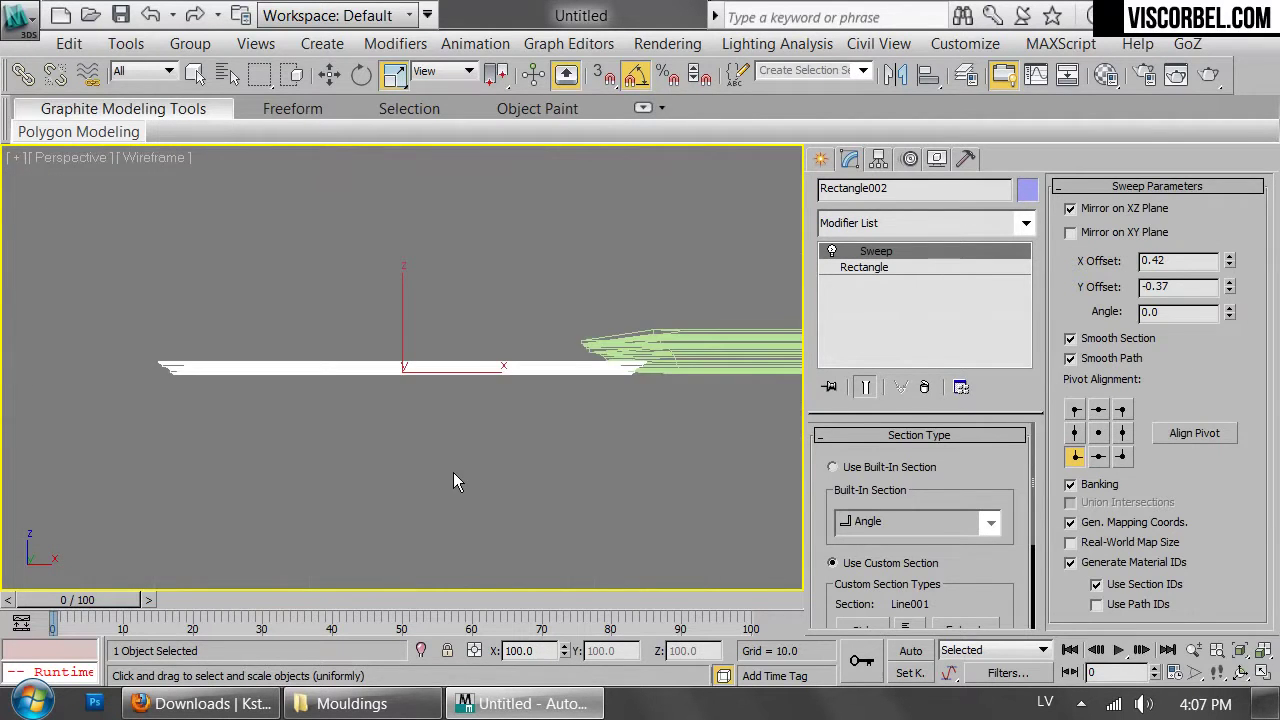
alt+middle_drag(427, 383, 501, 400)
key(F3)
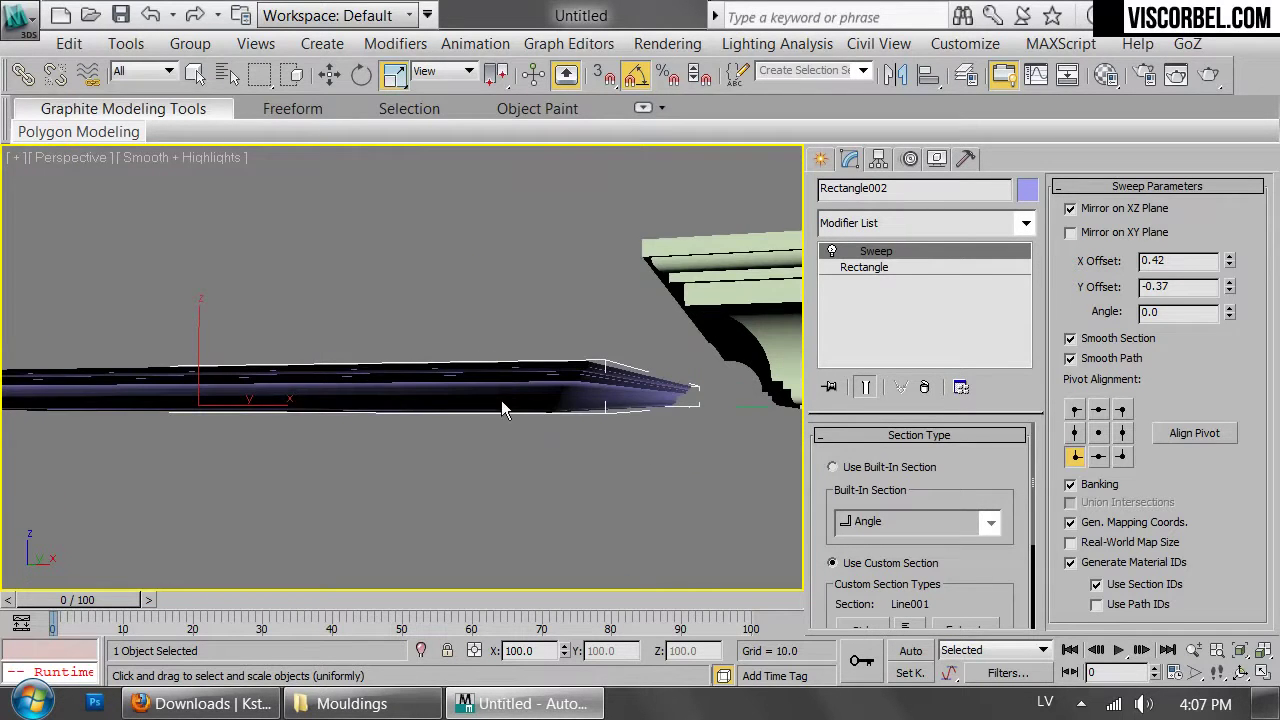
click(1115, 362)
mouse_move(571, 391)
alt+middle_down()
mouse_move(503, 337)
mouse_move(480, 374)
mouse_move(489, 385)
mouse_move(569, 374)
alt+middle_up()
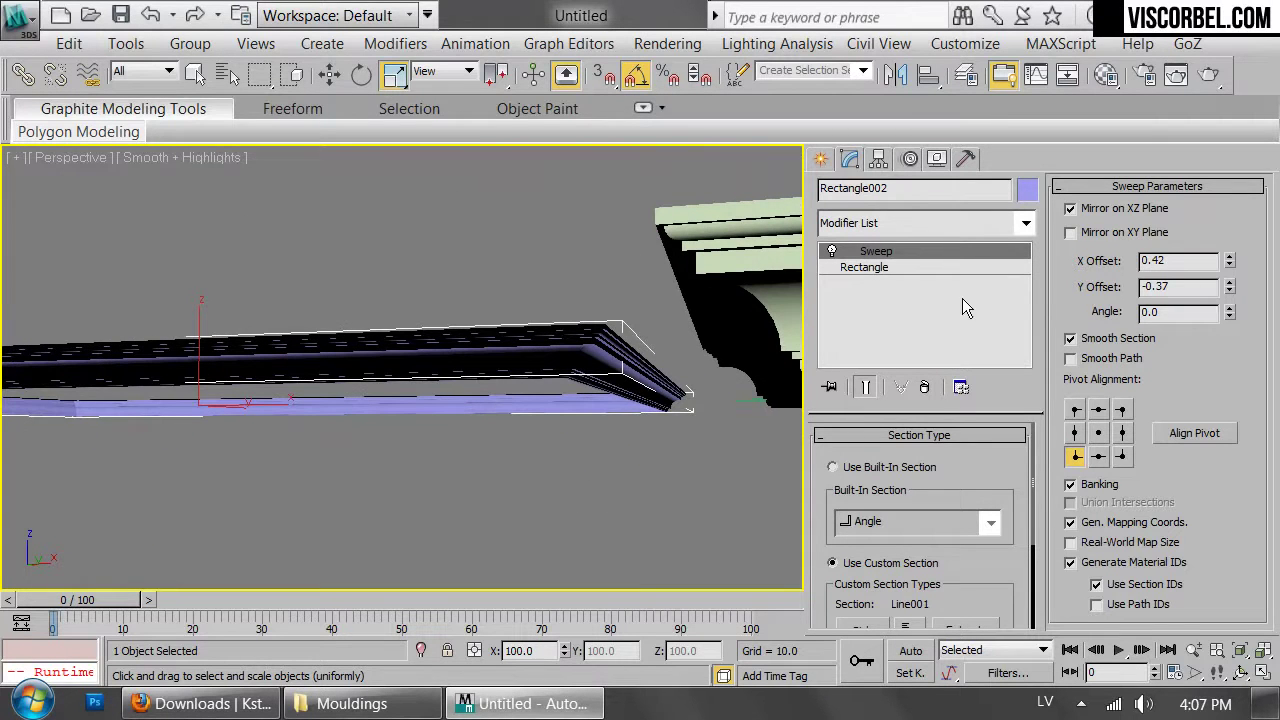
alt+middle_drag(404, 402, 475, 363)
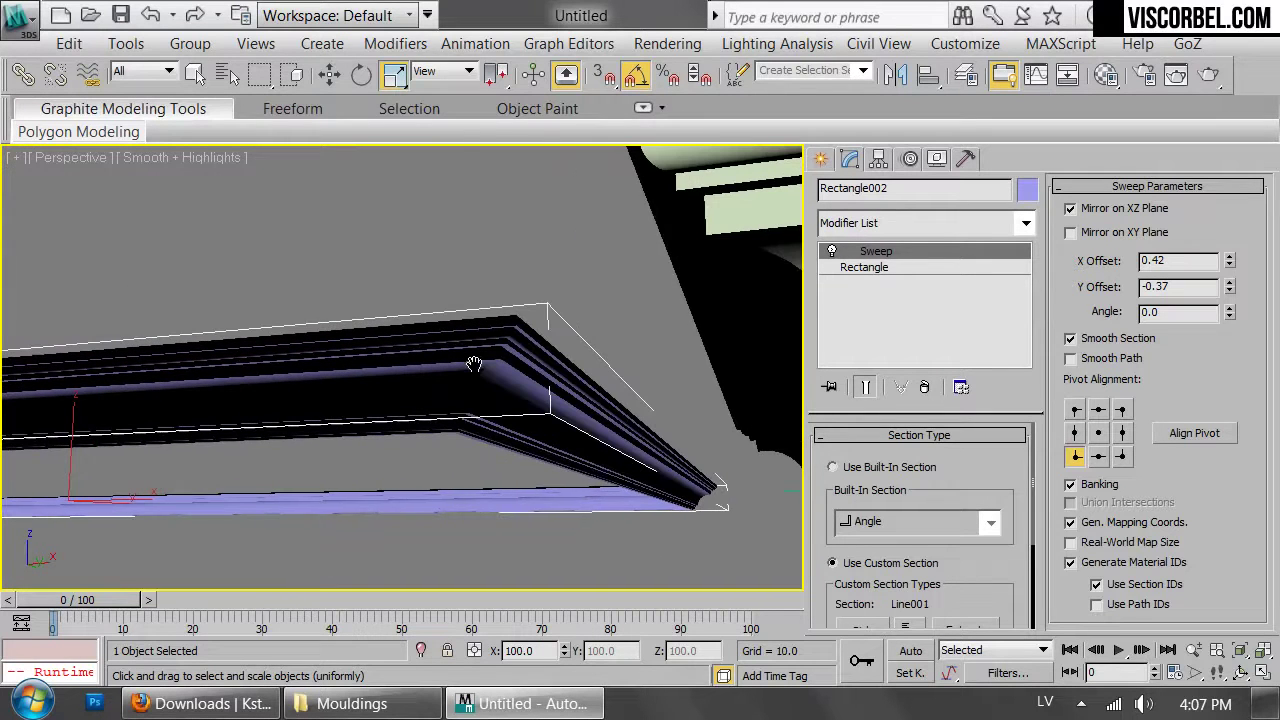
Add a Normal modifier to the swept moulding to flip its faces outward
click(885, 222)
scroll(890, 200, down, 15)
click(893, 92)
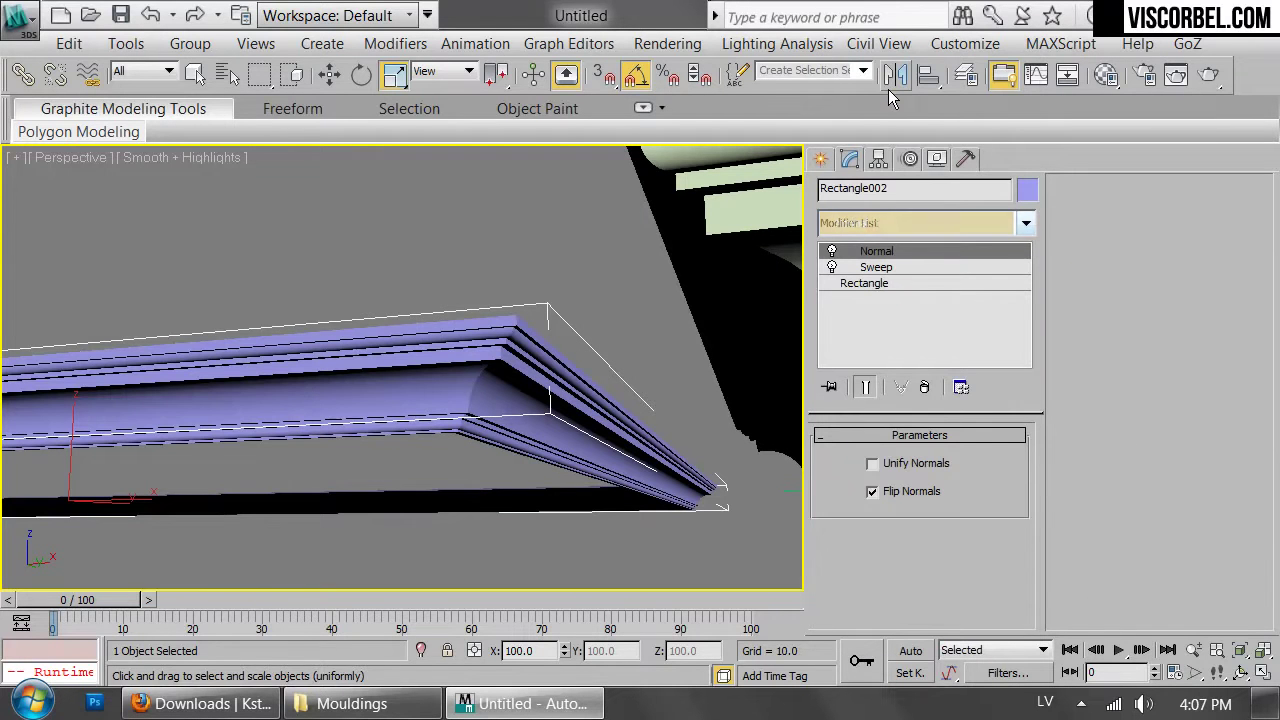
click(922, 220)
click(365, 175)
alt+middle_drag(367, 180, 433, 306)
alt+middle_drag(572, 395, 567, 343)
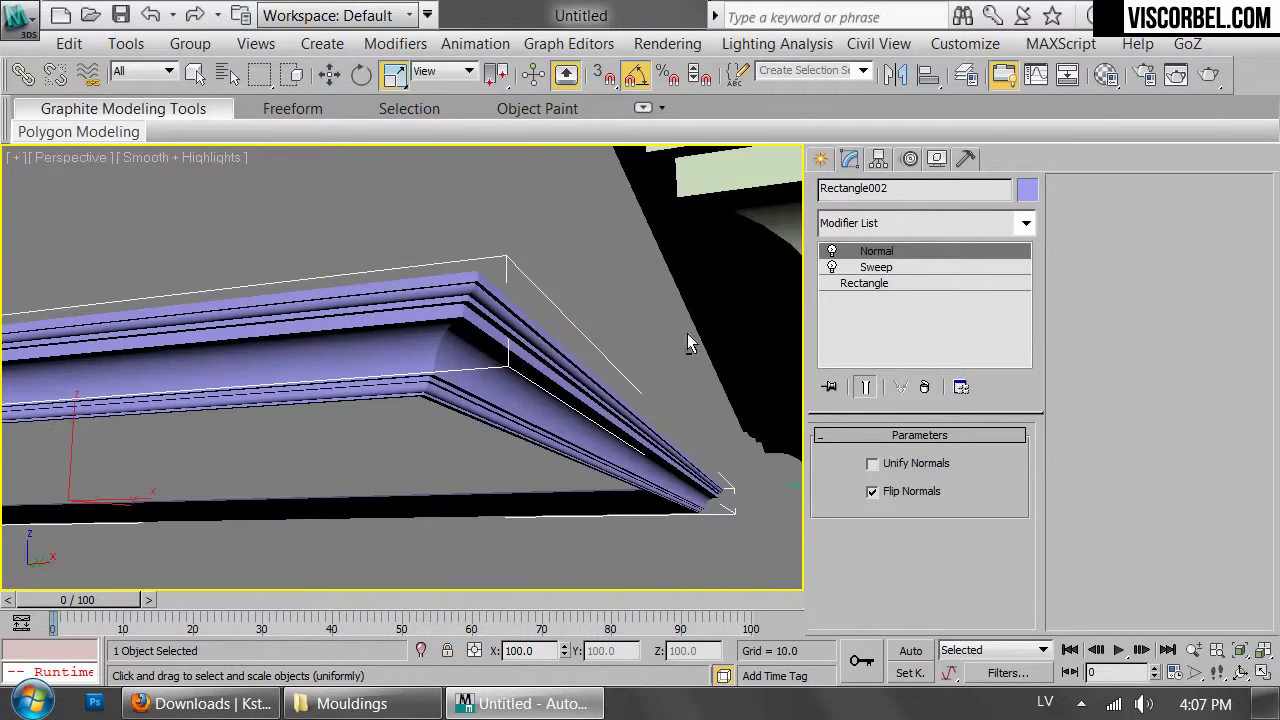
Close the open swept frame with a Cap Holes modifier and deselect it
click(924, 219)
scroll(910, 285, down, 3)
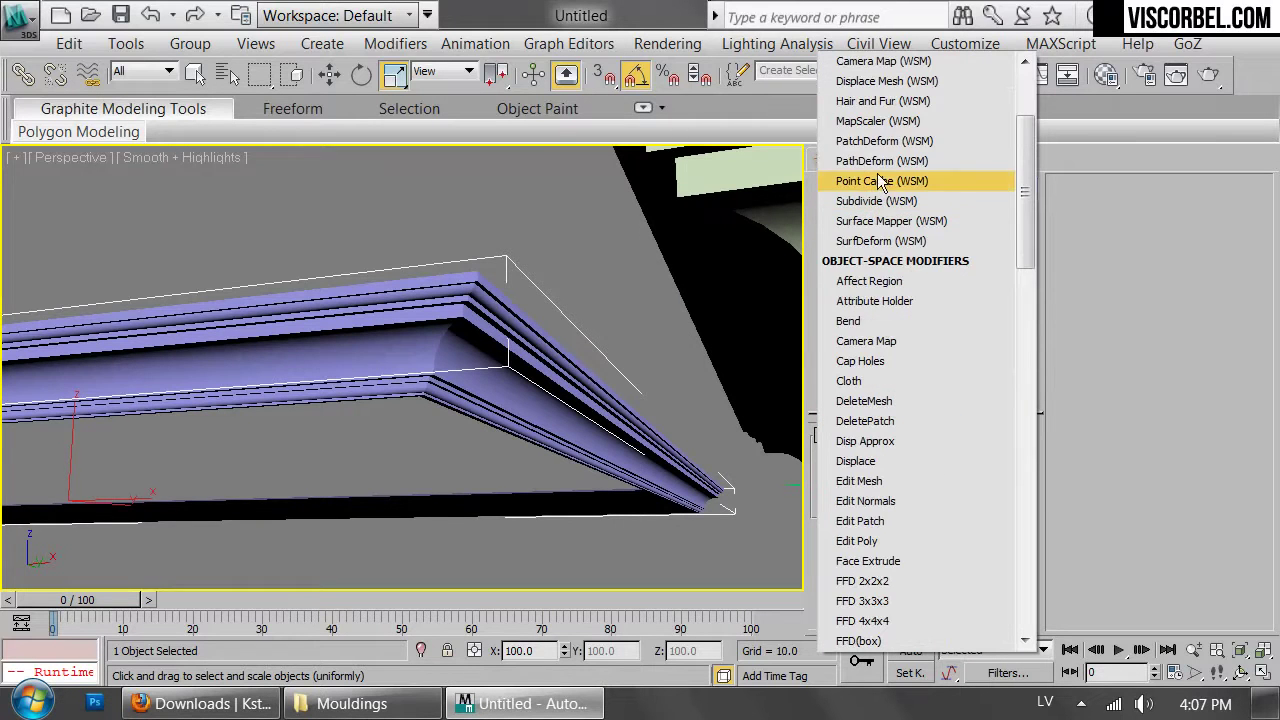
click(886, 361)
click(486, 221)
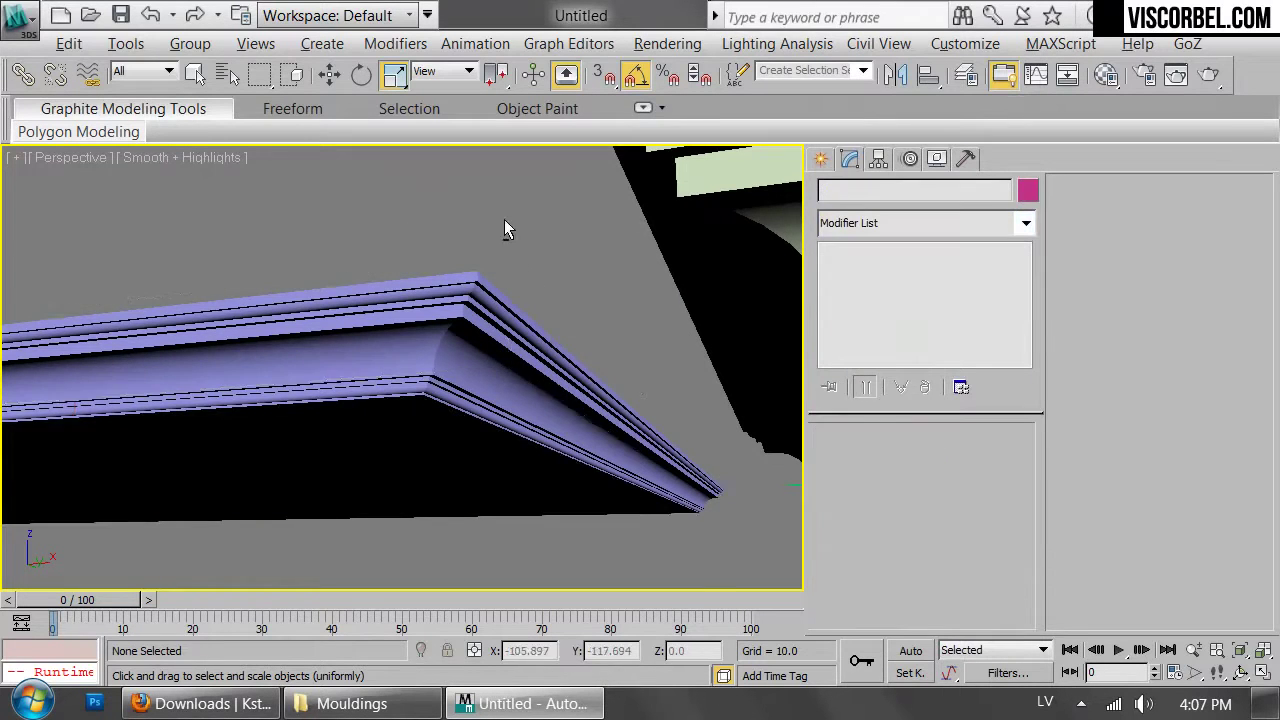
Compare both mouldings in the Perspective view and delete the Bevel Profile moulding Rectangle001
scroll(531, 305, up, 5)
scroll(532, 222, down, 5)
alt+middle_drag(638, 368, 549, 330)
scroll(600, 398, up, 5)
click(585, 277)
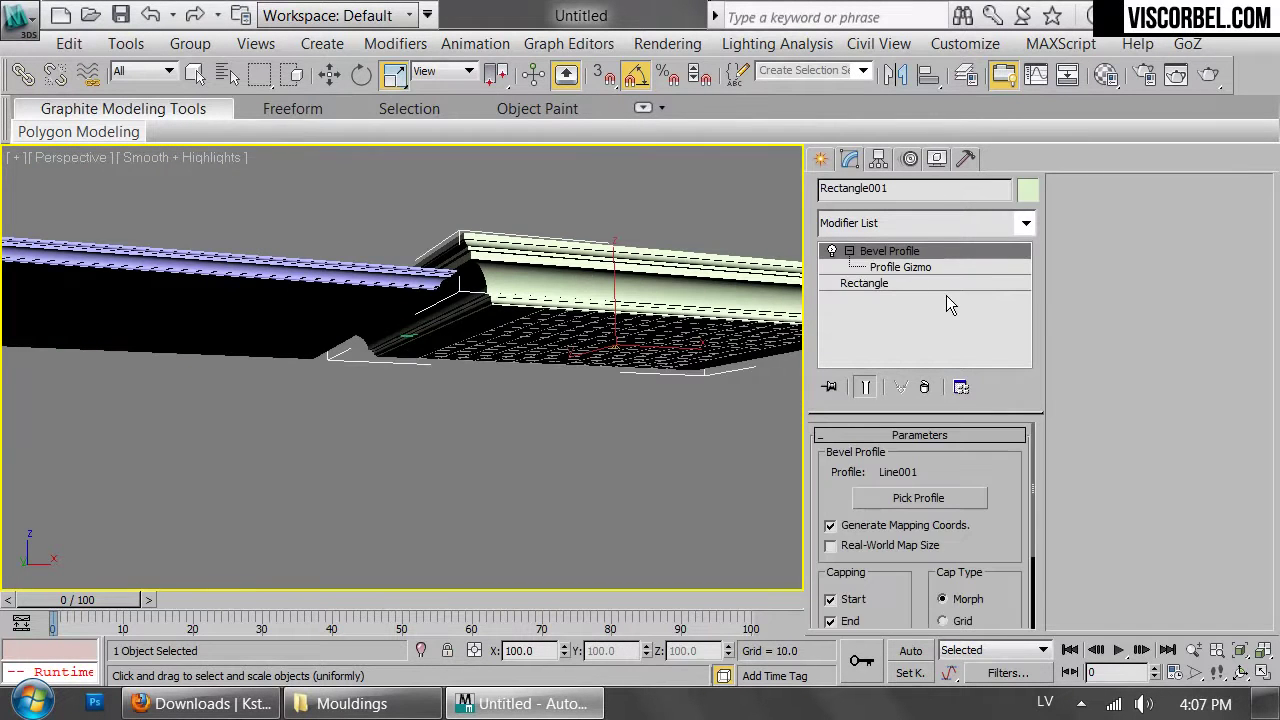
click(577, 497)
alt+middle_drag(516, 262, 525, 305)
click(555, 318)
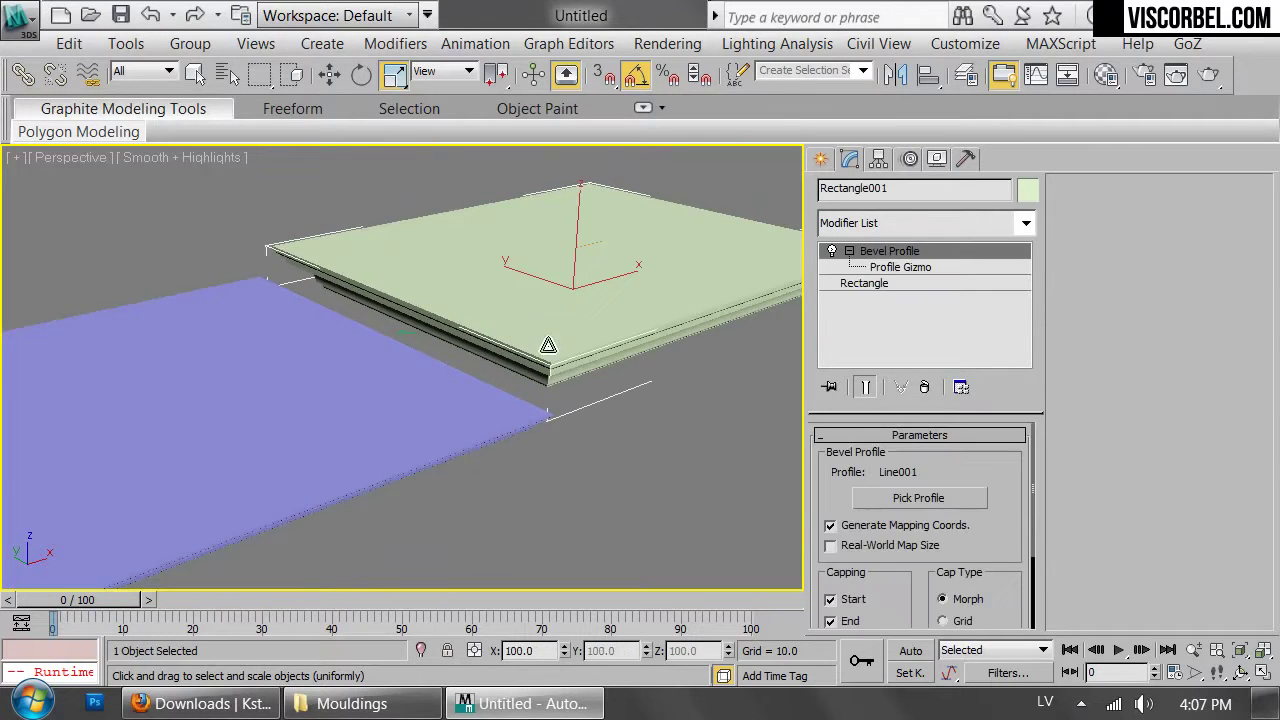
key(Delete)
Remove the Cap Holes, Normal and Sweep modifiers from Rectangle002, and select the profile spline Line001
click(466, 375)
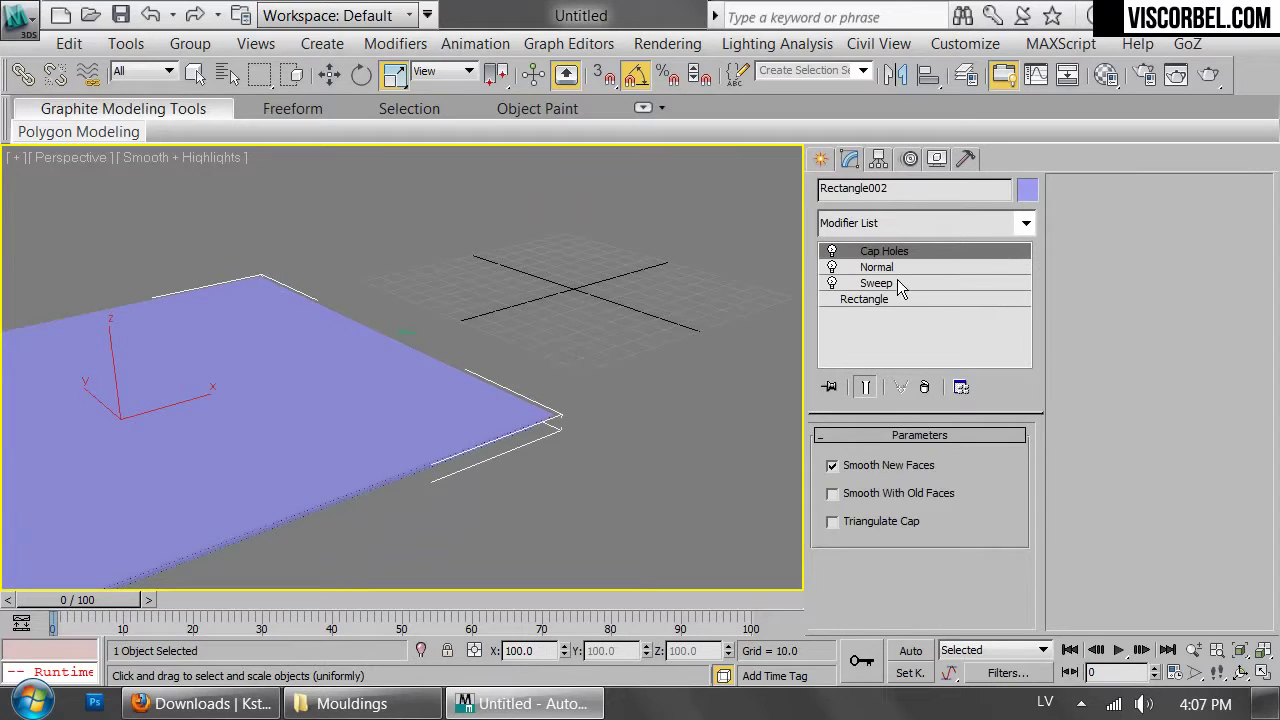
shift+click(903, 285)
right_click(893, 286)
click(946, 248)
drag(479, 288, 396, 334)
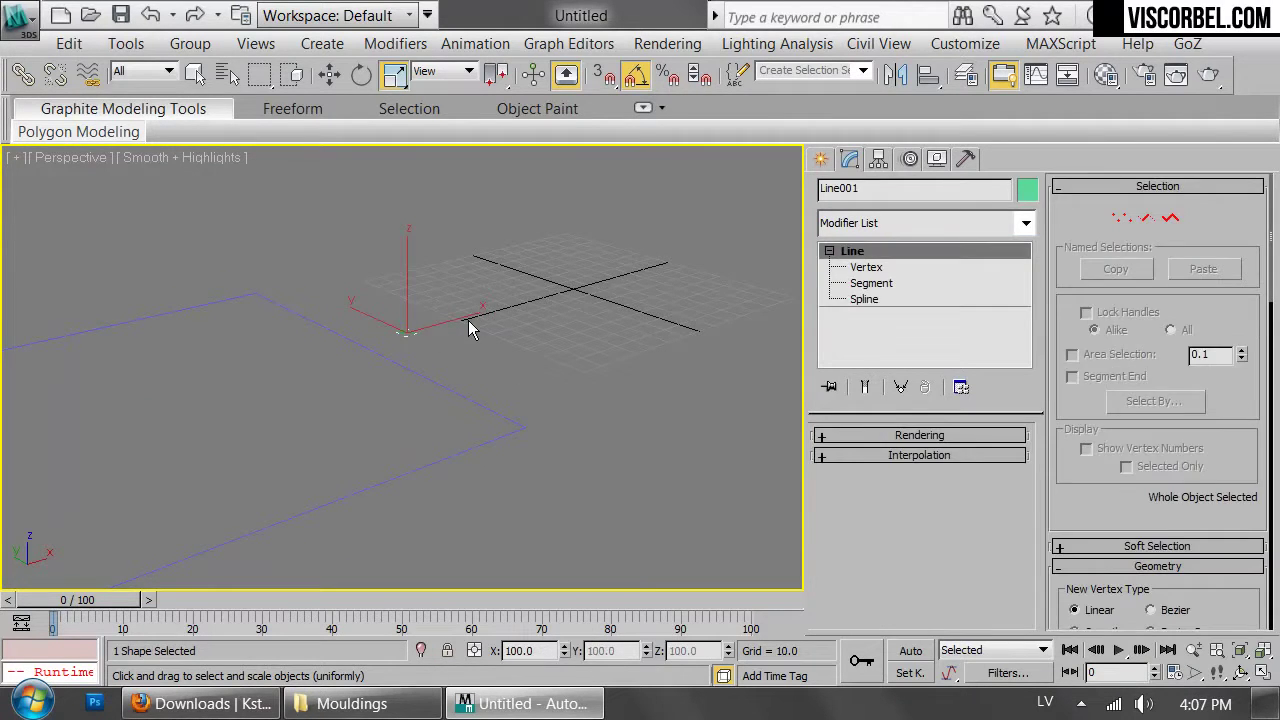
Delete the profile spline Line001 and move Rectangle002 to the grid origin in the Top view
key(Delete)
key(t)
scroll(349, 457, down, 2)
middle_drag(349, 457, 475, 367)
click(573, 362)
key(w)
drag(521, 320, 749, 320)
Switch to Firefox, download TrackScripts.zip from the Kstudio page, open it in Windows Explorer and select TrackScripts.mzp
click(218, 704)
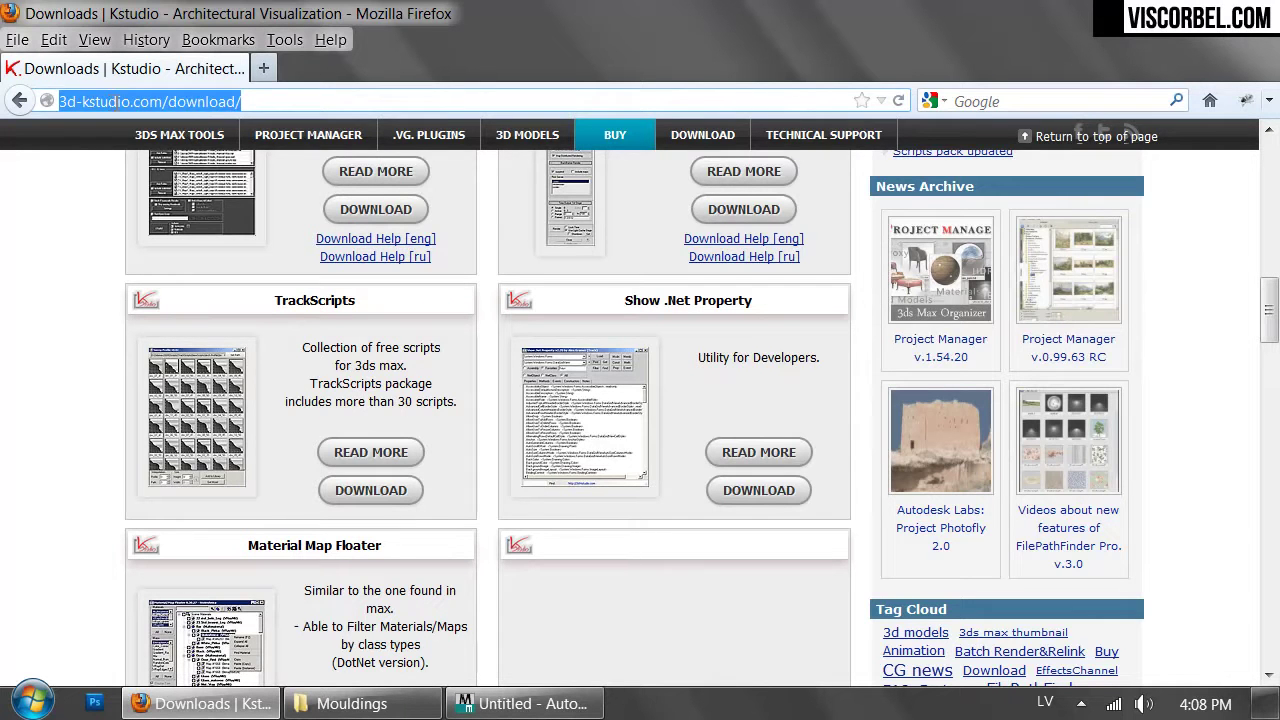
click(175, 102)
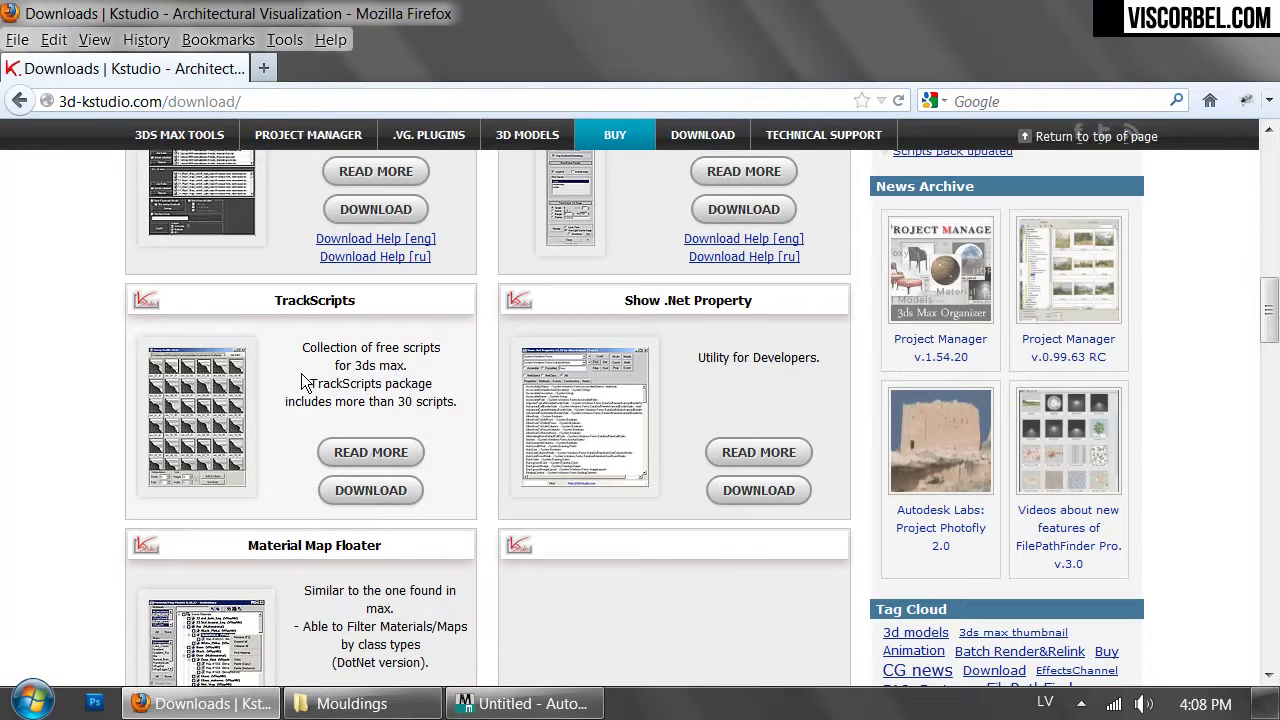
click(398, 492)
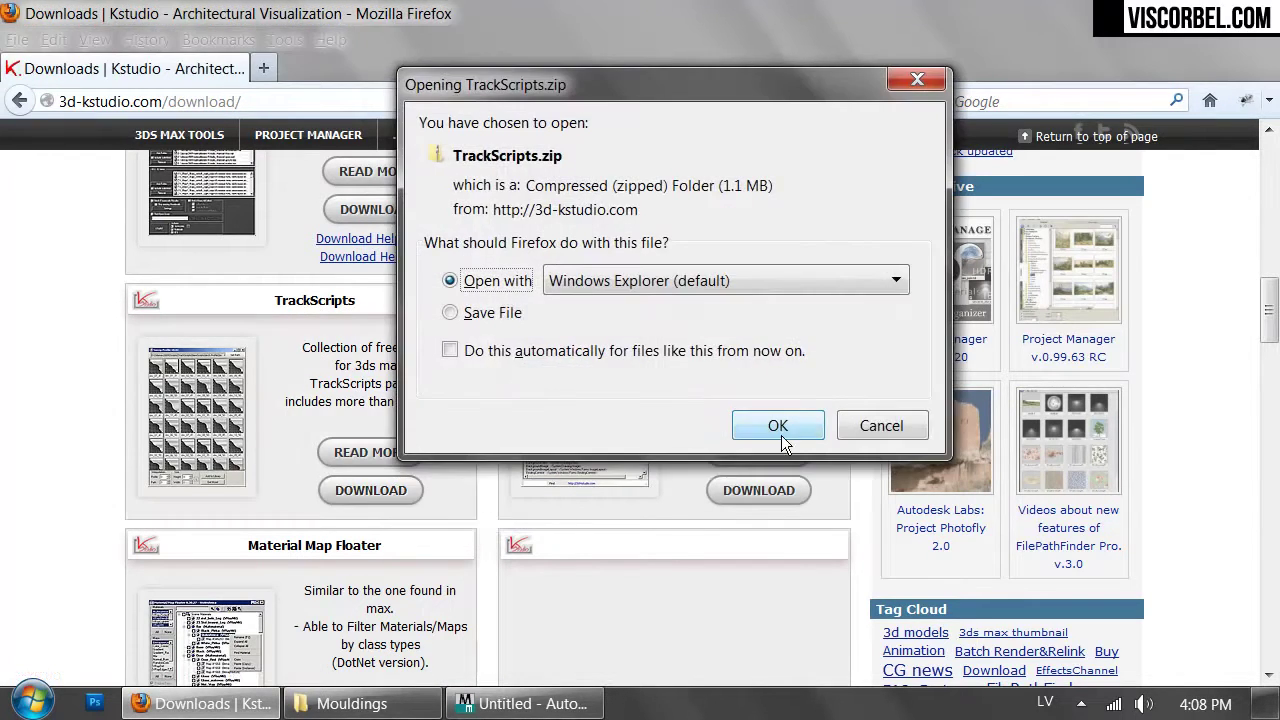
click(778, 425)
click(323, 166)
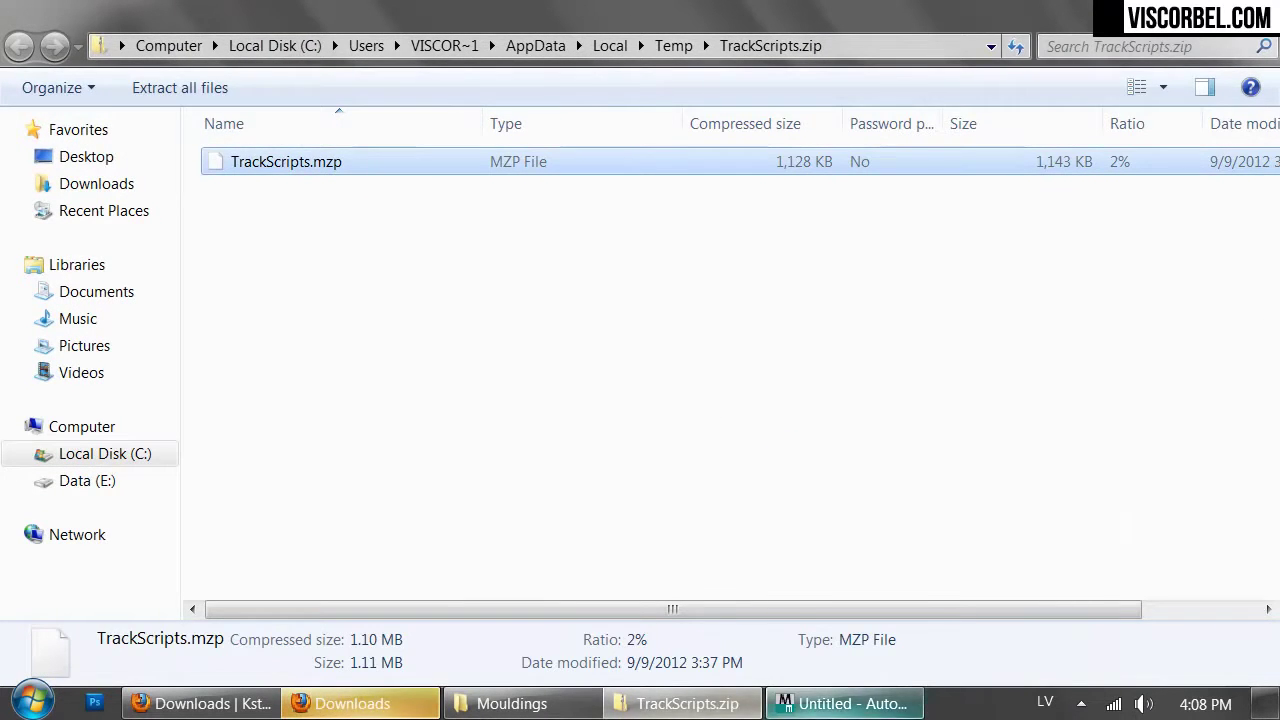
Switch back to 3ds Max and select the rectangle in the Perspective view
click(788, 704)
click(428, 467)
middle_drag(695, 394, 430, 414)
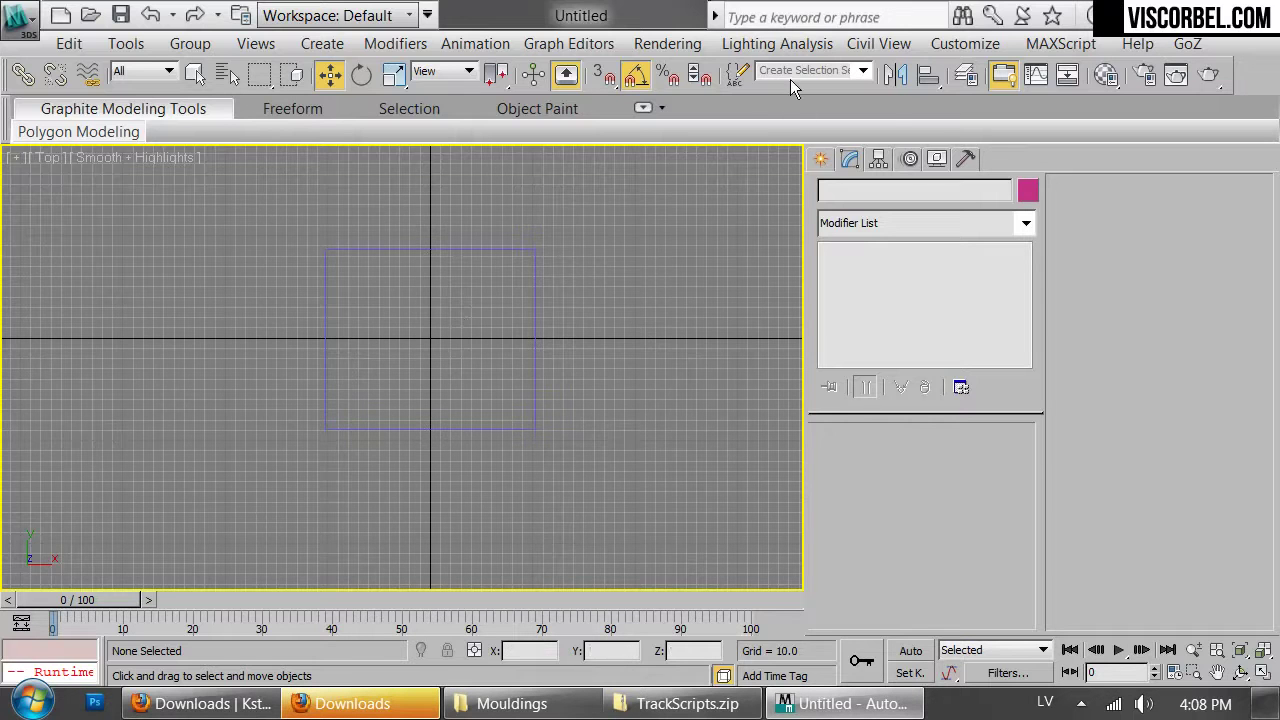
key(p)
key(z)
alt+middle_drag(291, 470, 480, 251)
drag(517, 310, 646, 505)
Look up the Sweep Profile action's shortcut in the Track category of the keyboard customization settings
click(963, 44)
click(965, 45)
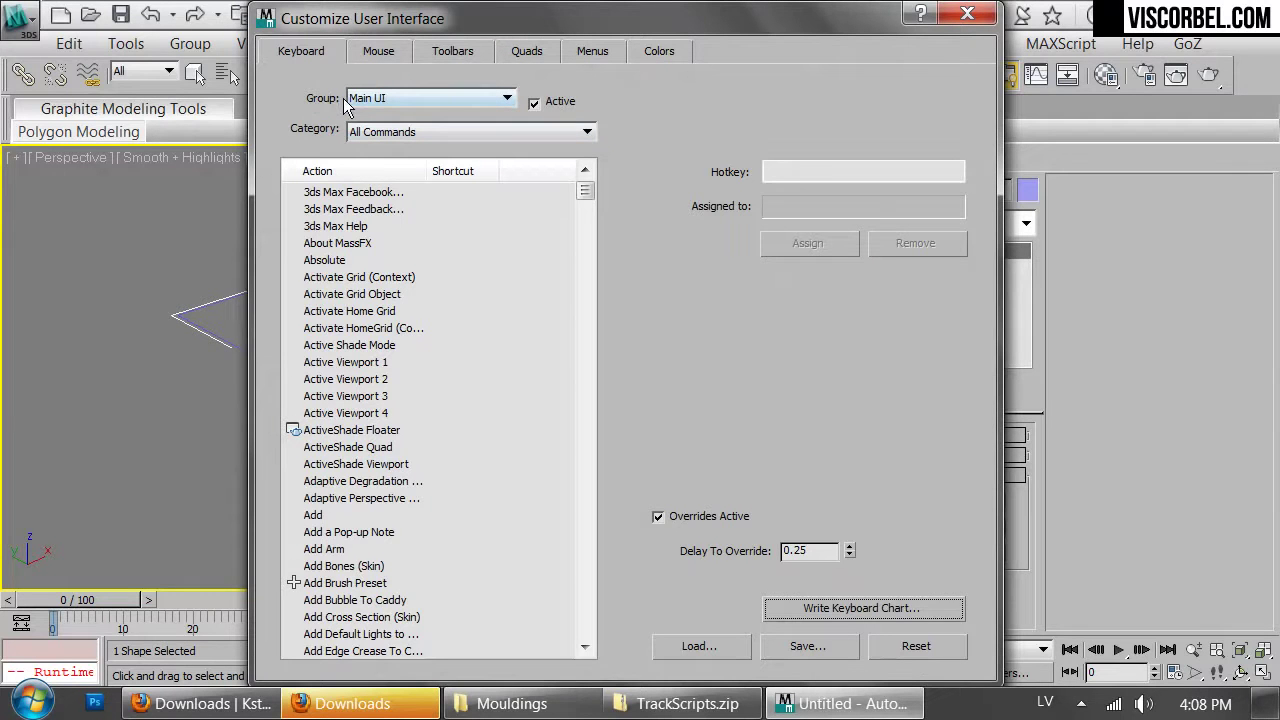
click(585, 143)
drag(588, 210, 607, 457)
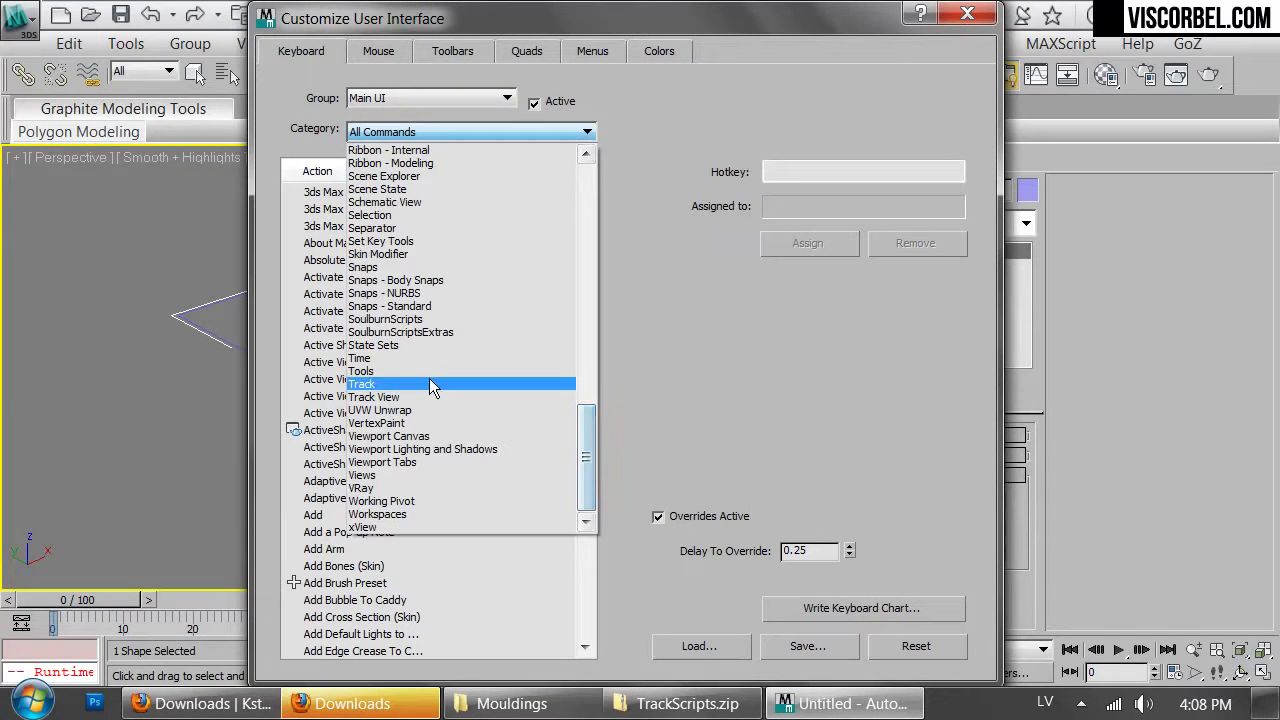
click(401, 383)
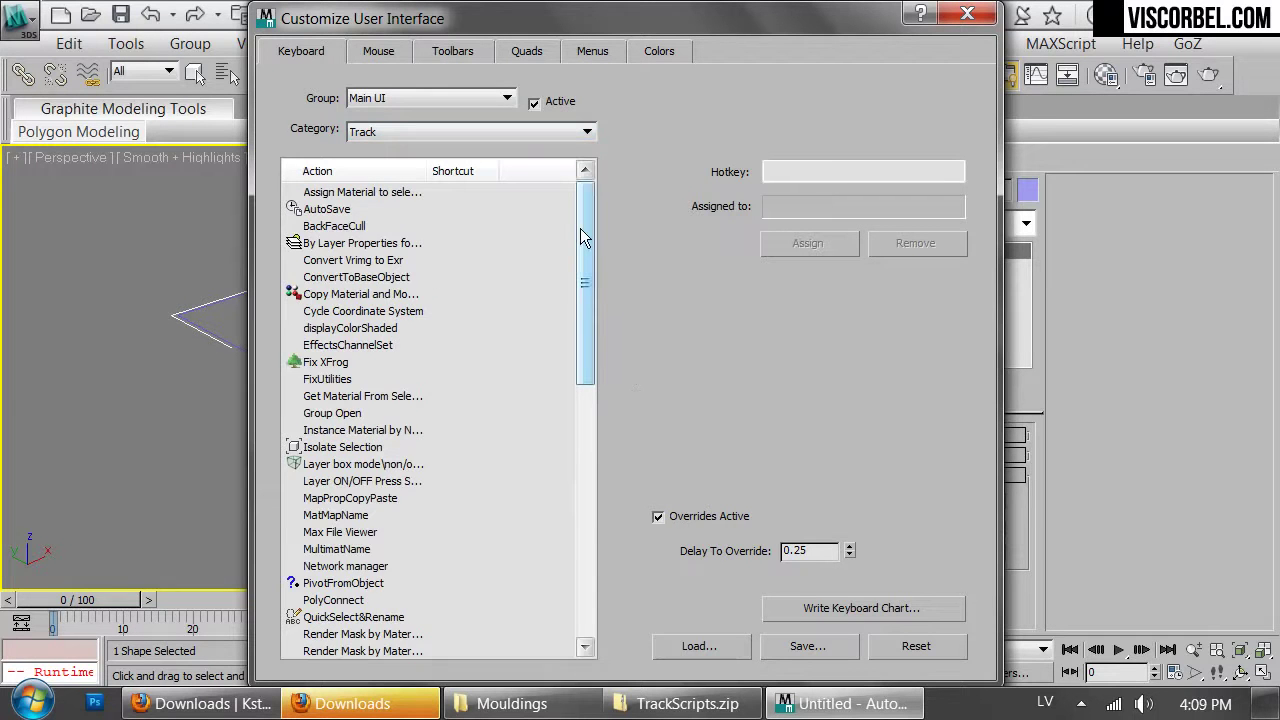
drag(586, 234, 612, 503)
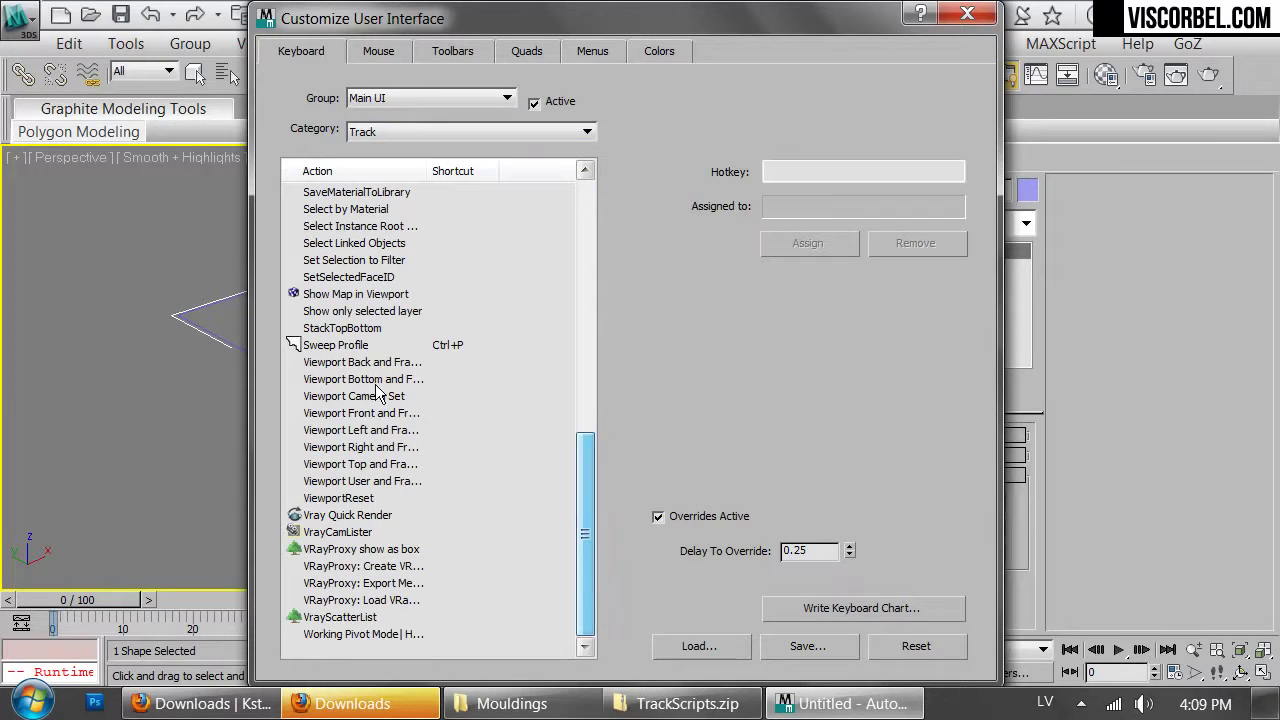
click(336, 350)
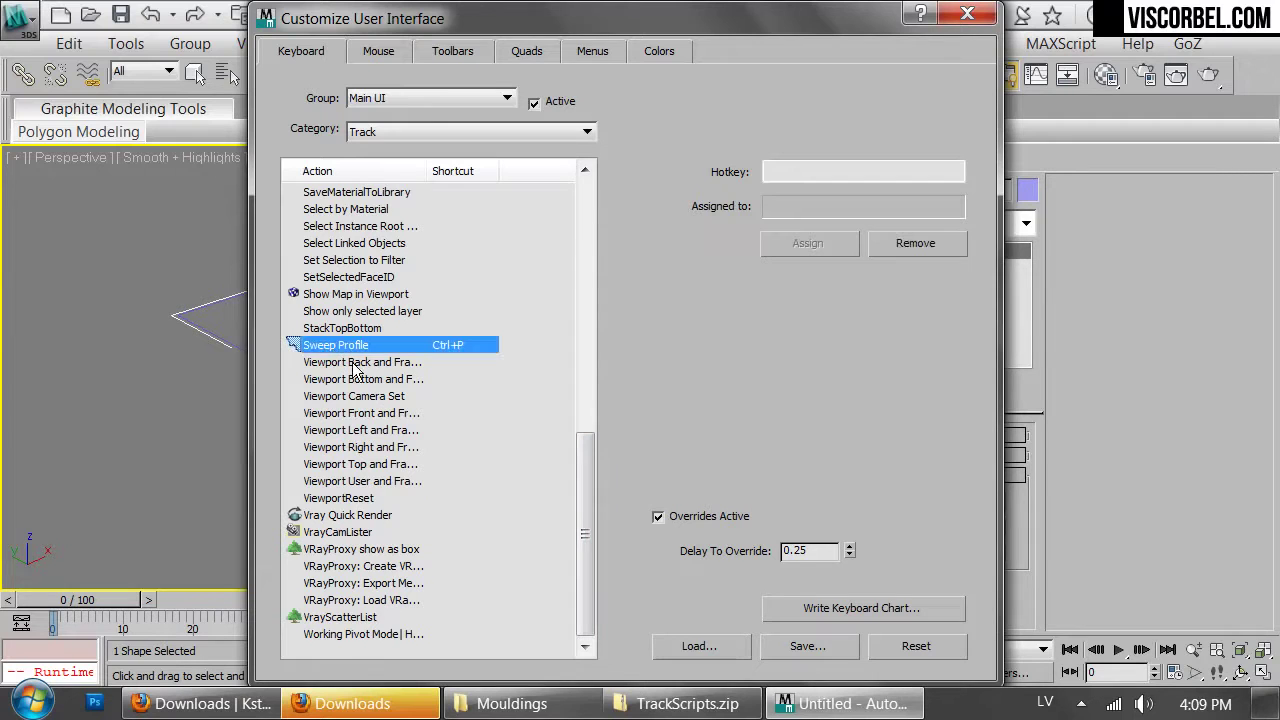
click(833, 170)
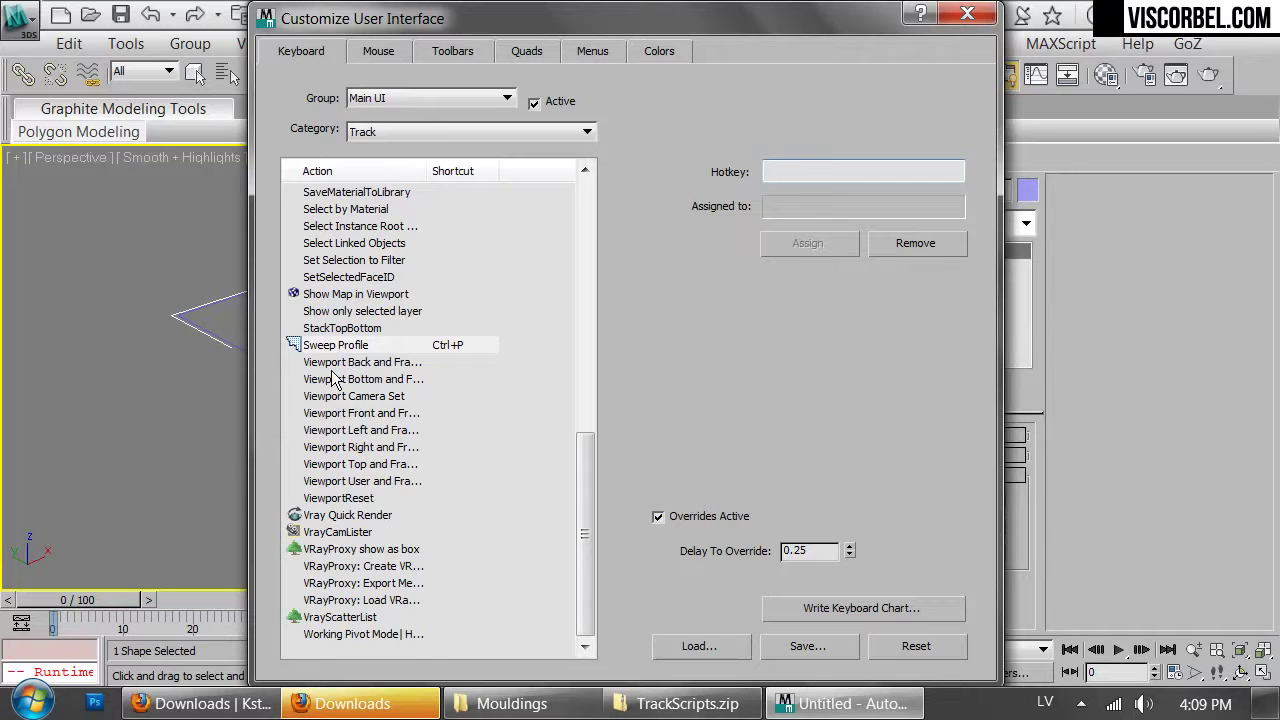
click(967, 13)
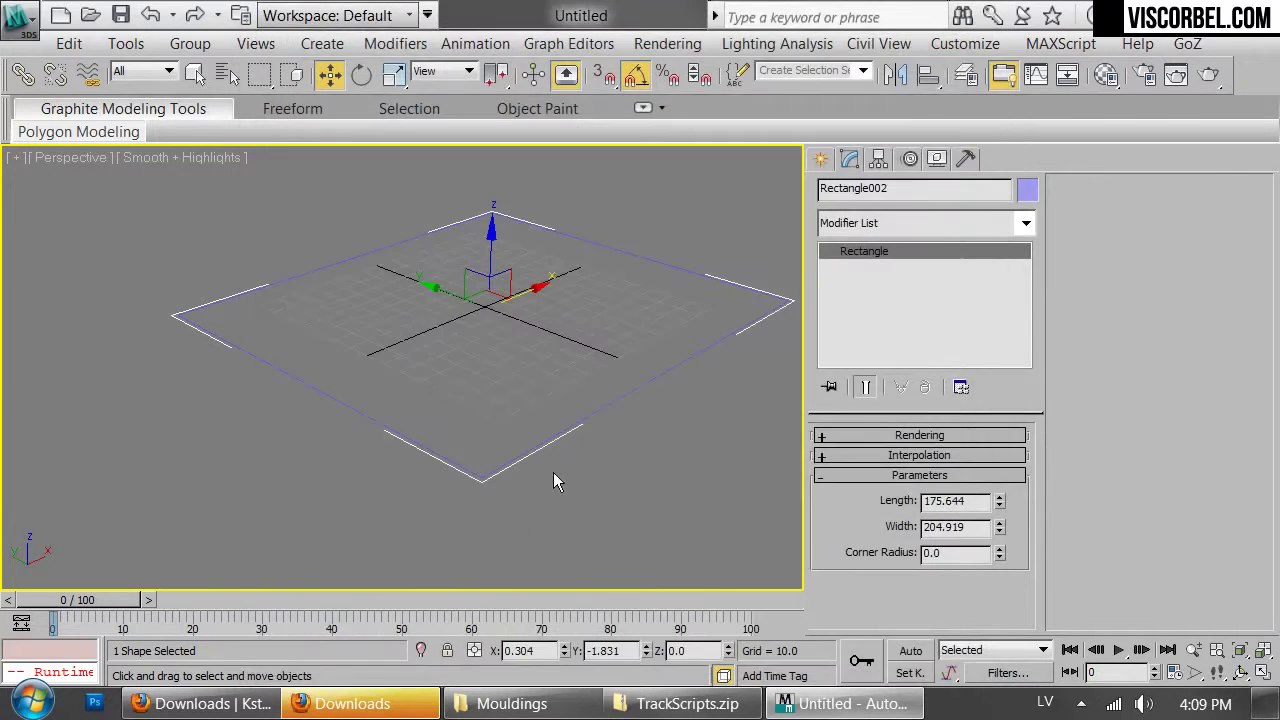
Launch the Sweep Profile script, apply profile P22 to the rectangle and check its modifier stack
alt+middle_drag(726, 500, 462, 376)
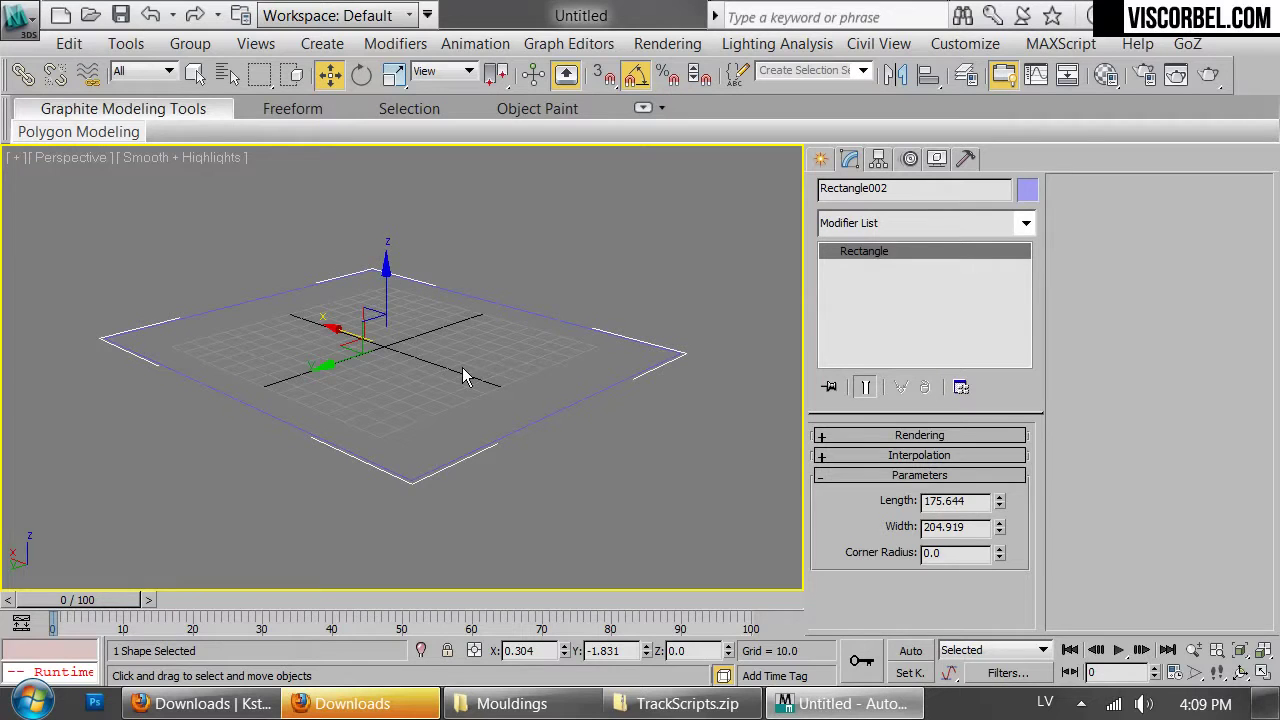
drag(1044, 292, 714, 58)
drag(1190, 288, 1149, 343)
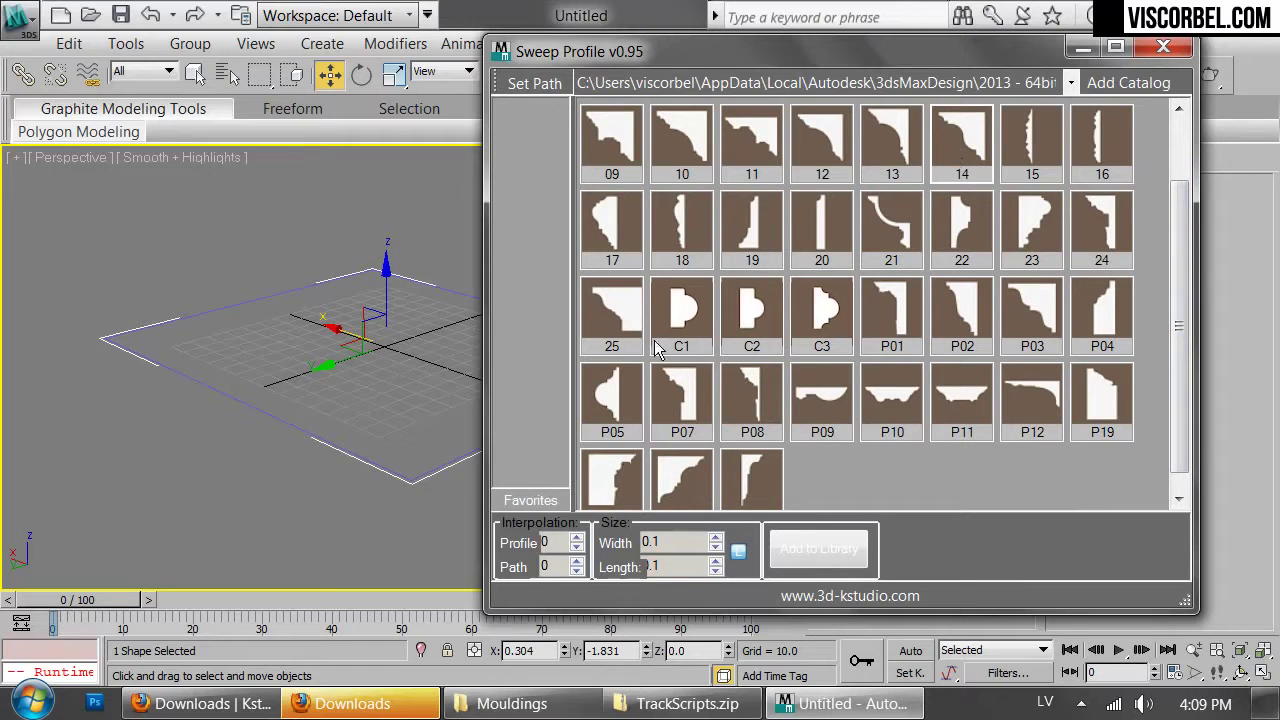
scroll(617, 512, down, 1)
click(612, 475)
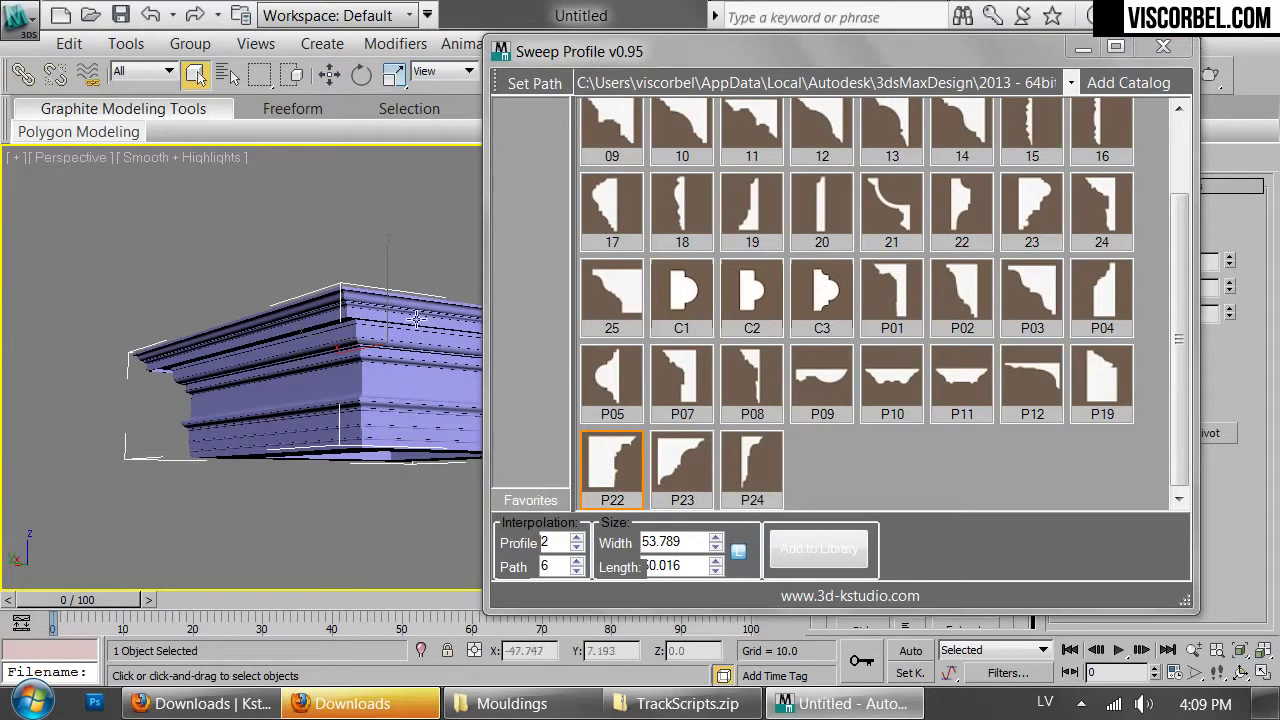
drag(789, 40, 287, 118)
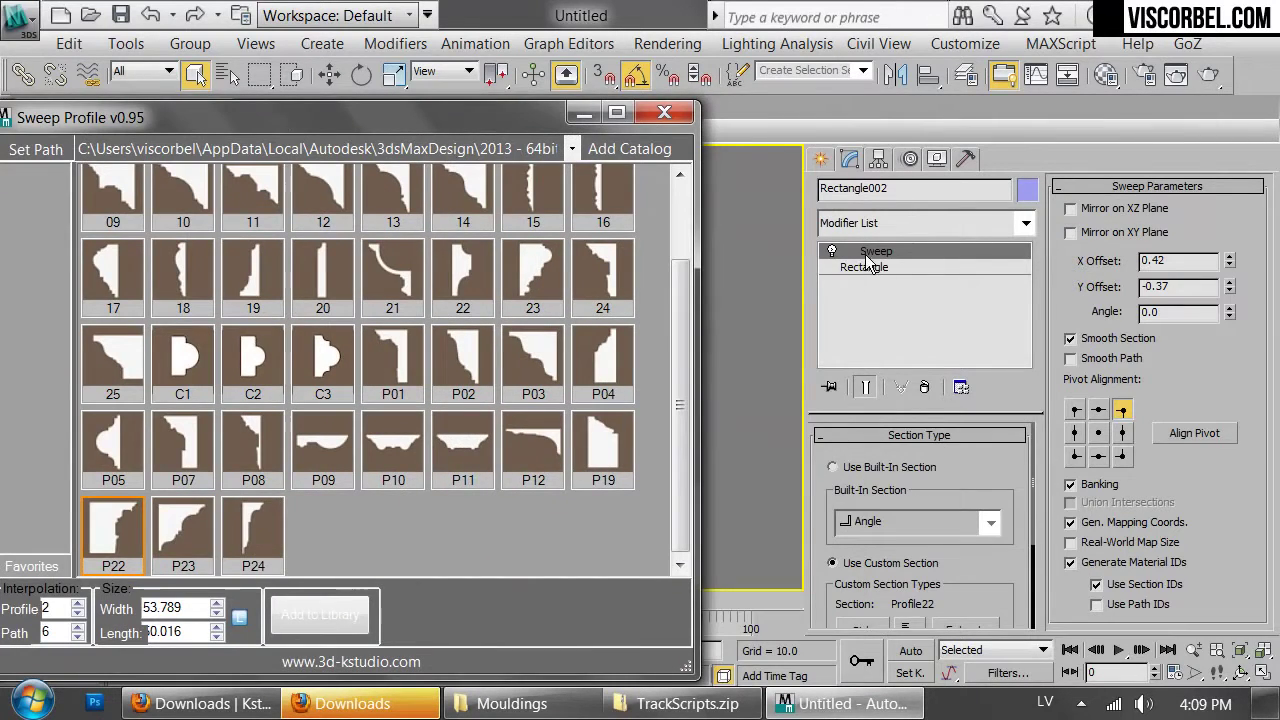
drag(471, 119, 996, 73)
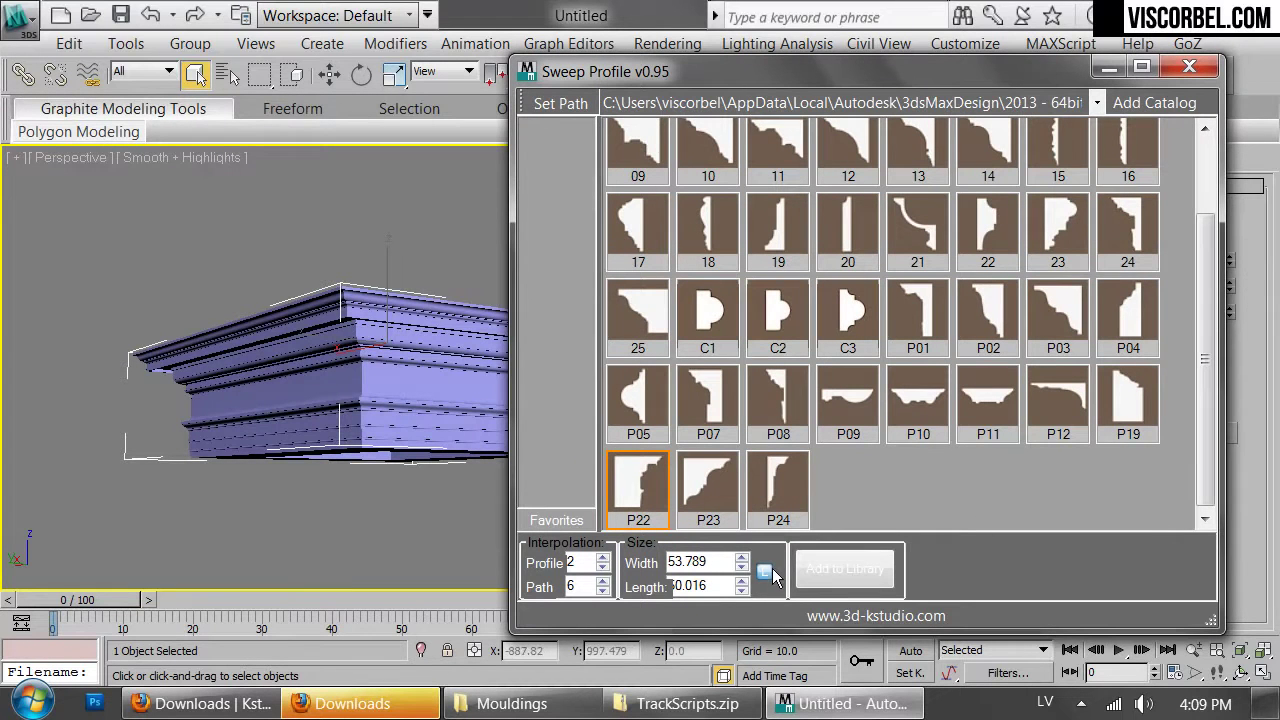
Set the swept profile's width to 20 and inspect the moulding's corner
drag(741, 569, 741, 566)
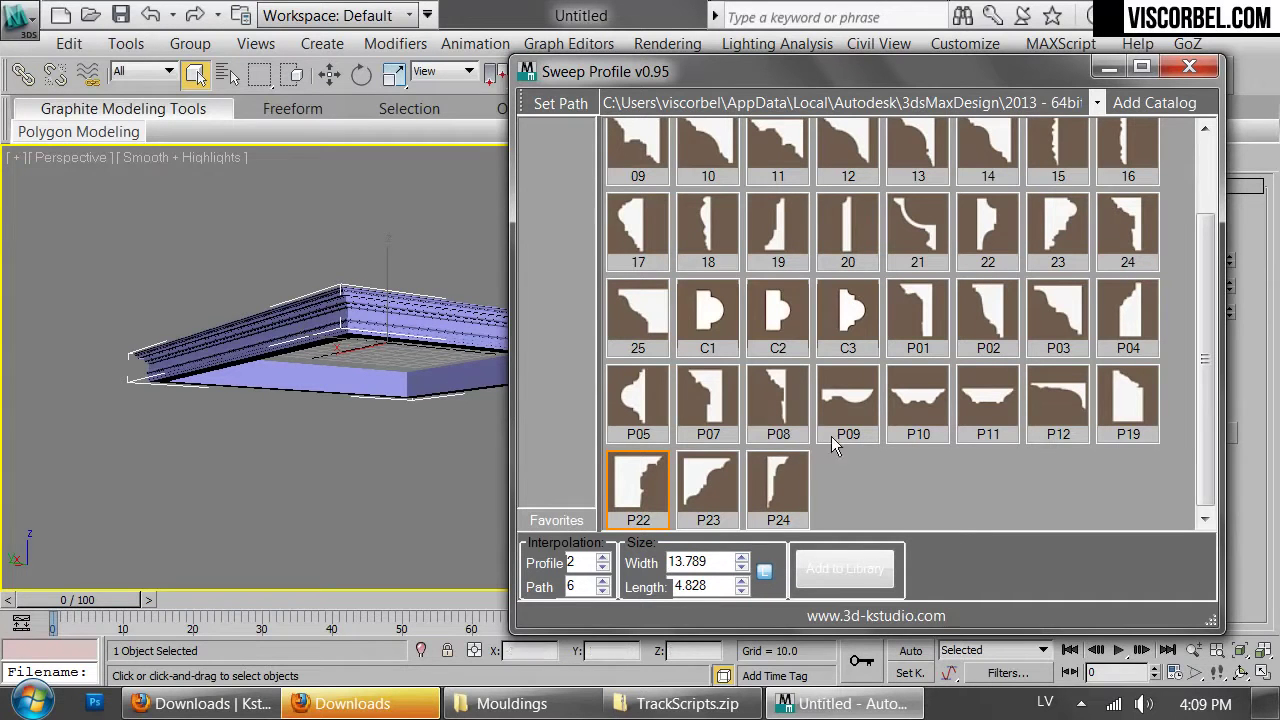
click(706, 562)
double_click(705, 562)
text(1)
key(Return)
double_click(710, 561)
text(20)
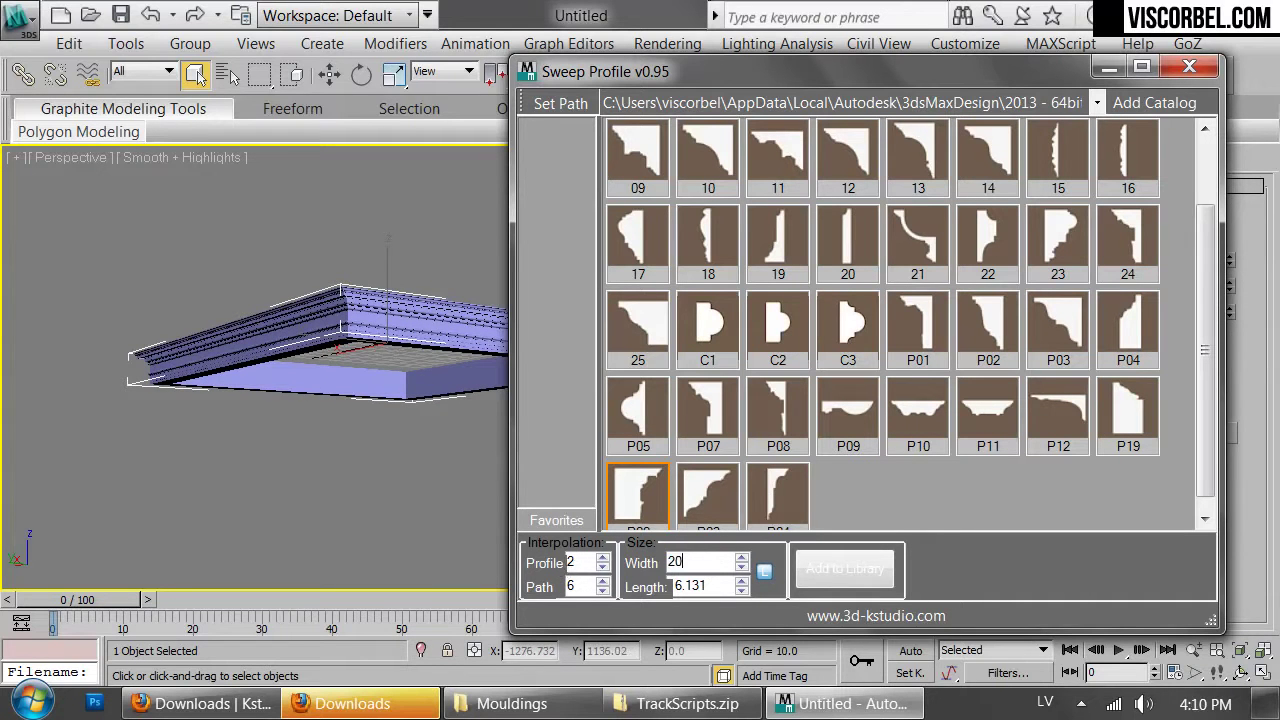
key(Return)
scroll(330, 320, up, 10)
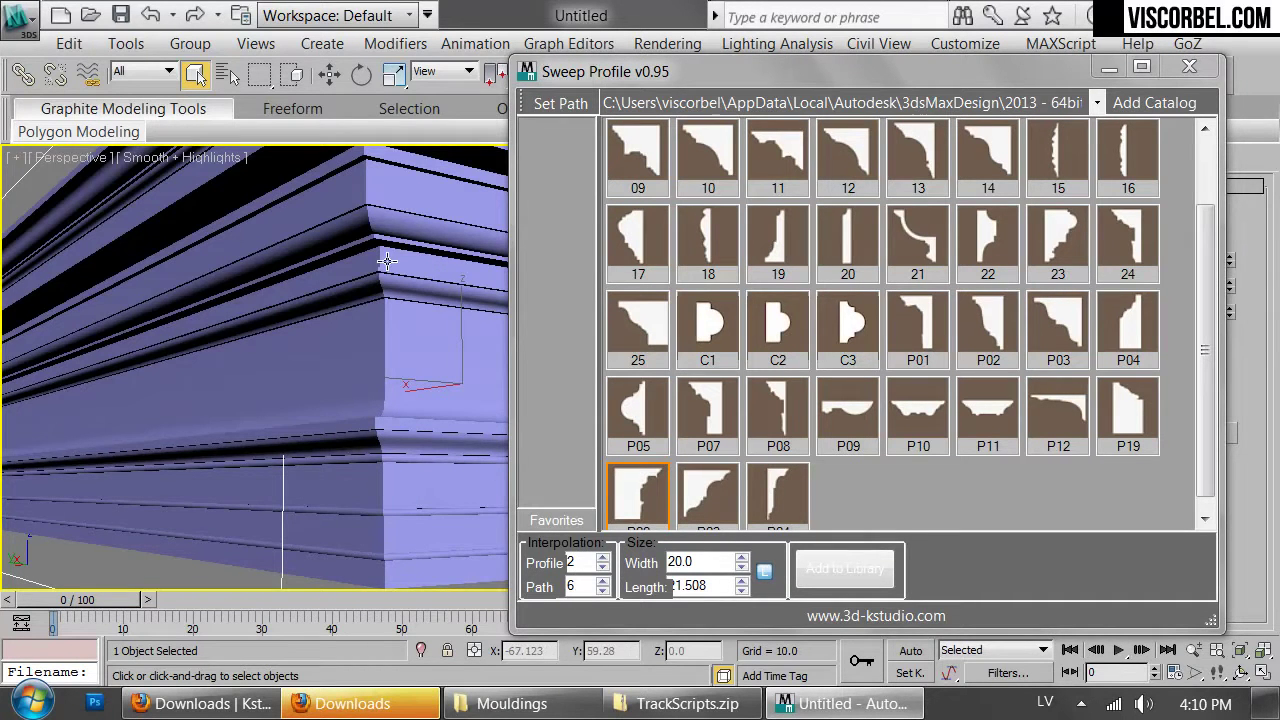
scroll(387, 267, down, 8)
middle_drag(380, 280, 334, 271)
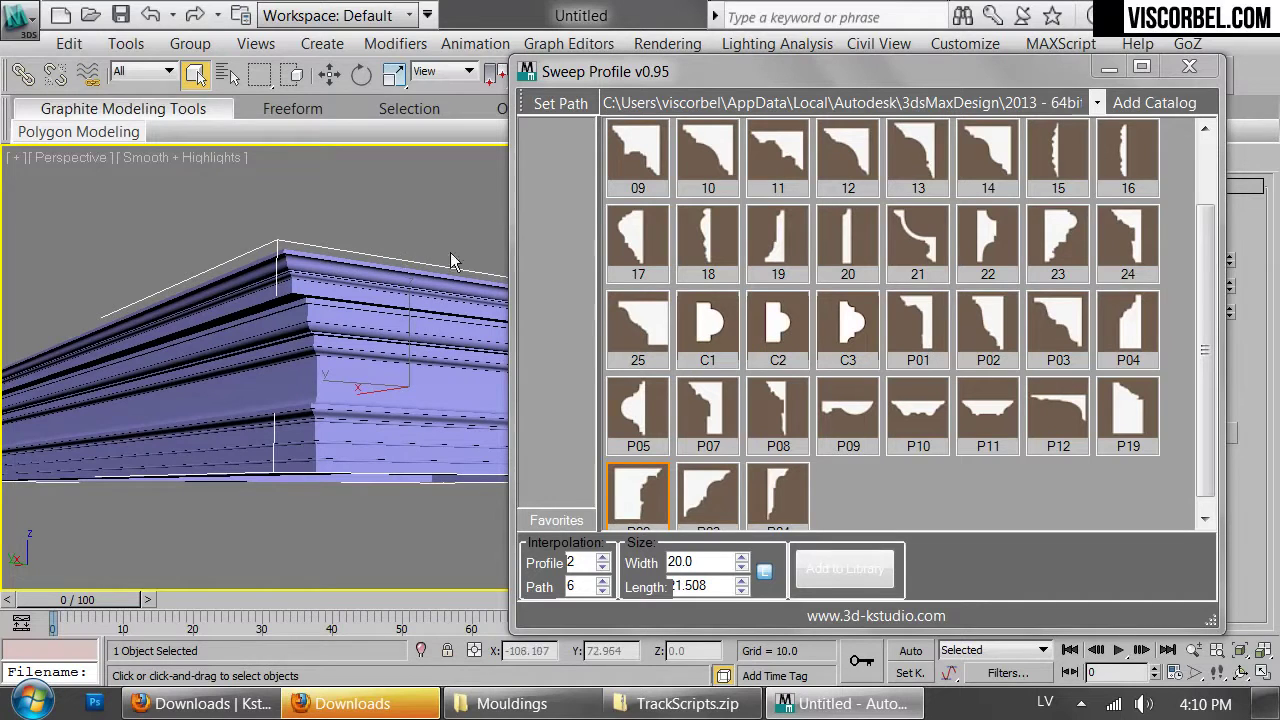
alt+middle_drag(295, 300, 295, 321)
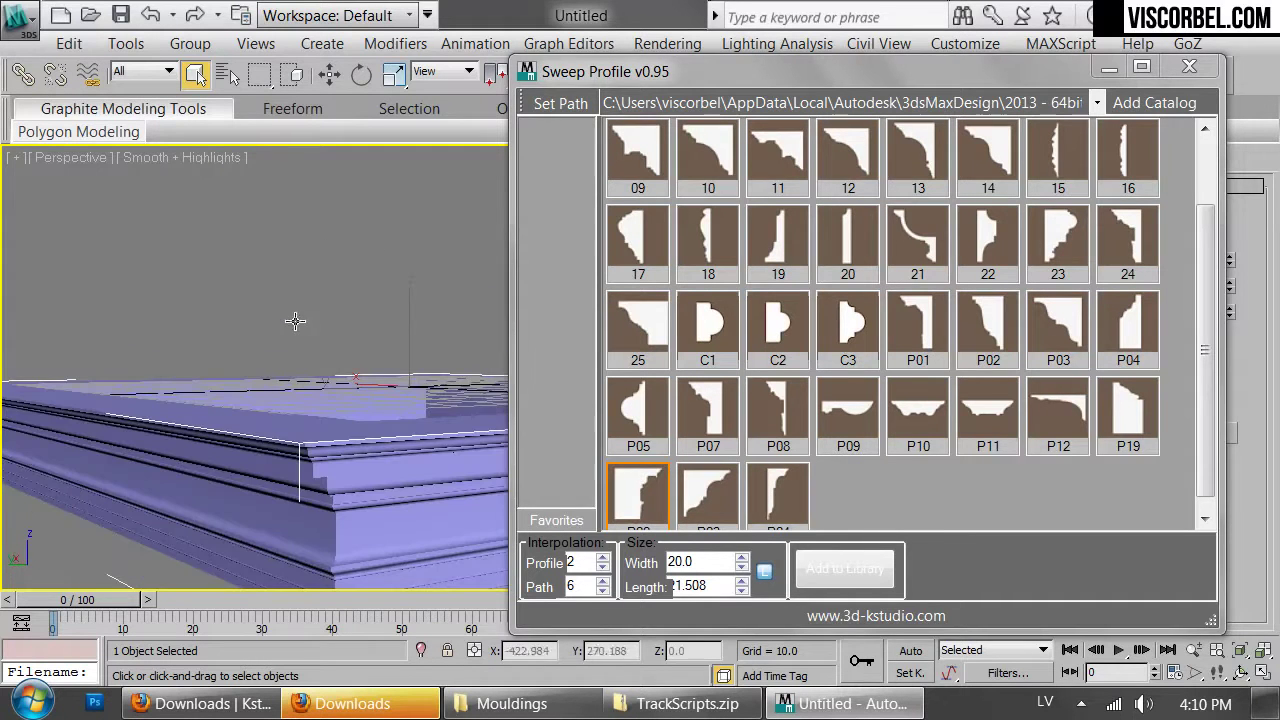
Browse the profile library and switch to a wireframe Top view over an empty area near the grid origin
drag(1203, 398, 1196, 211)
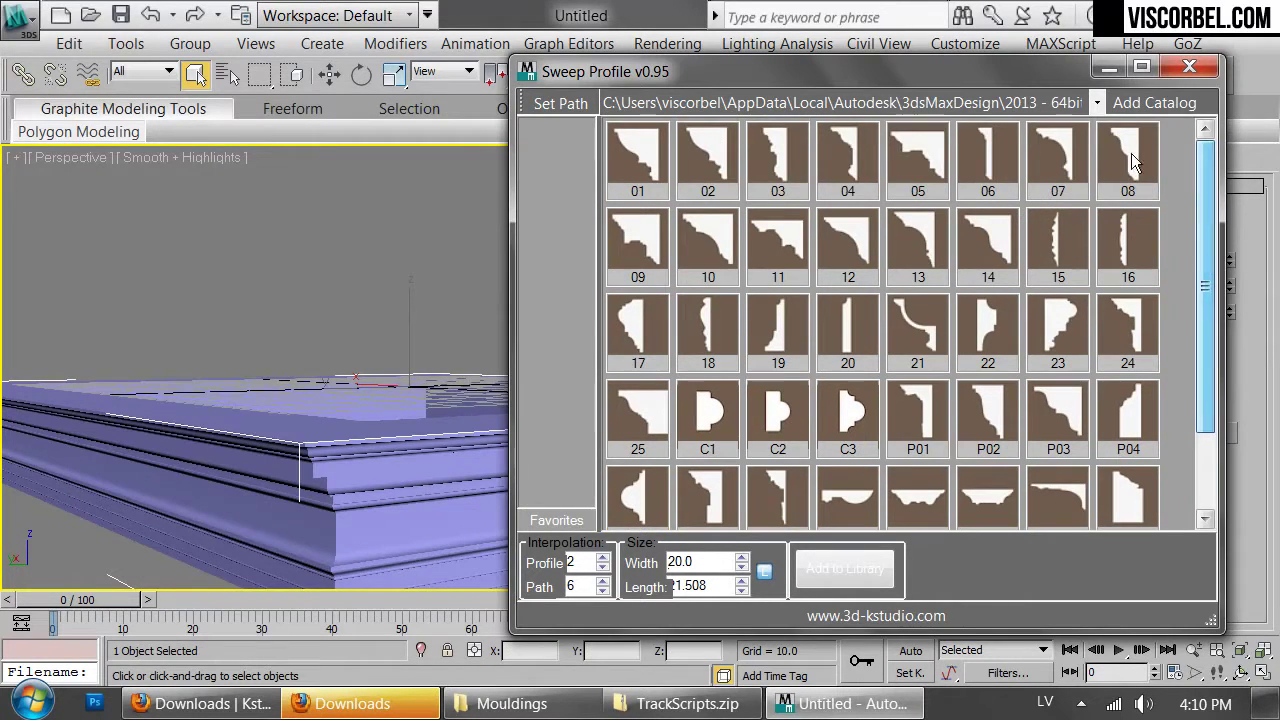
scroll(390, 366, down, 5)
alt+middle_drag(390, 366, 337, 340)
key(t)
scroll(375, 298, up, 7)
key(F3)
scroll(416, 324, up, 5)
middle_drag(416, 324, 403, 269)
click(403, 270)
mouse_move(414, 437)
middle_down()
mouse_move(411, 423)
mouse_move(255, 383)
mouse_move(183, 396)
middle_up()
Draw a closed seven-vertex line as a moulding profile, with a flat top ledge, a diagonal face and a small foot
right_click(401, 388)
click(434, 296)
click(357, 449)
click(135, 231)
click(430, 231)
click(430, 272)
click(371, 281)
click(156, 455)
click(157, 483)
click(135, 483)
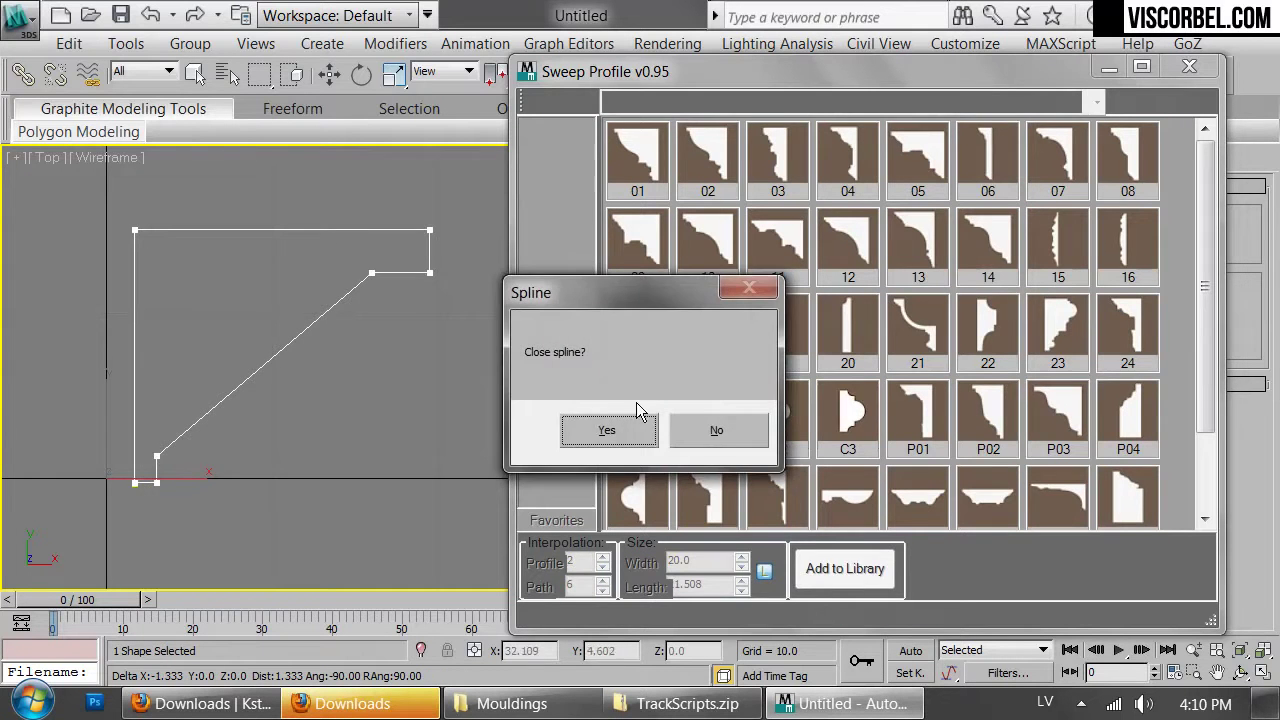
click(588, 433)
scroll(271, 397, up, 2)
right_click(271, 397)
Convert the vertices at both ends of the diagonal to Bezier Corner and bend the diagonal into an S-curve
middle_drag(354, 391, 215, 437)
key(1)
drag(57, 357, 108, 482)
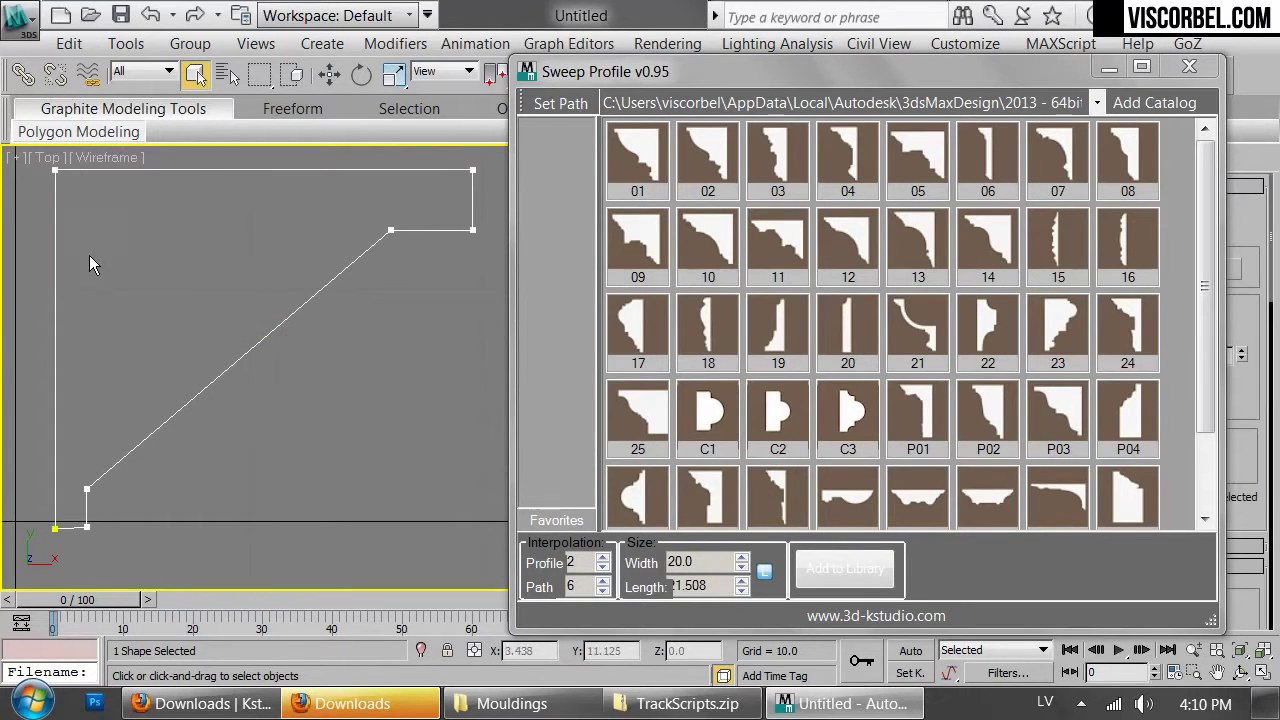
ctrl+drag(426, 257, 426, 258)
right_click(426, 295)
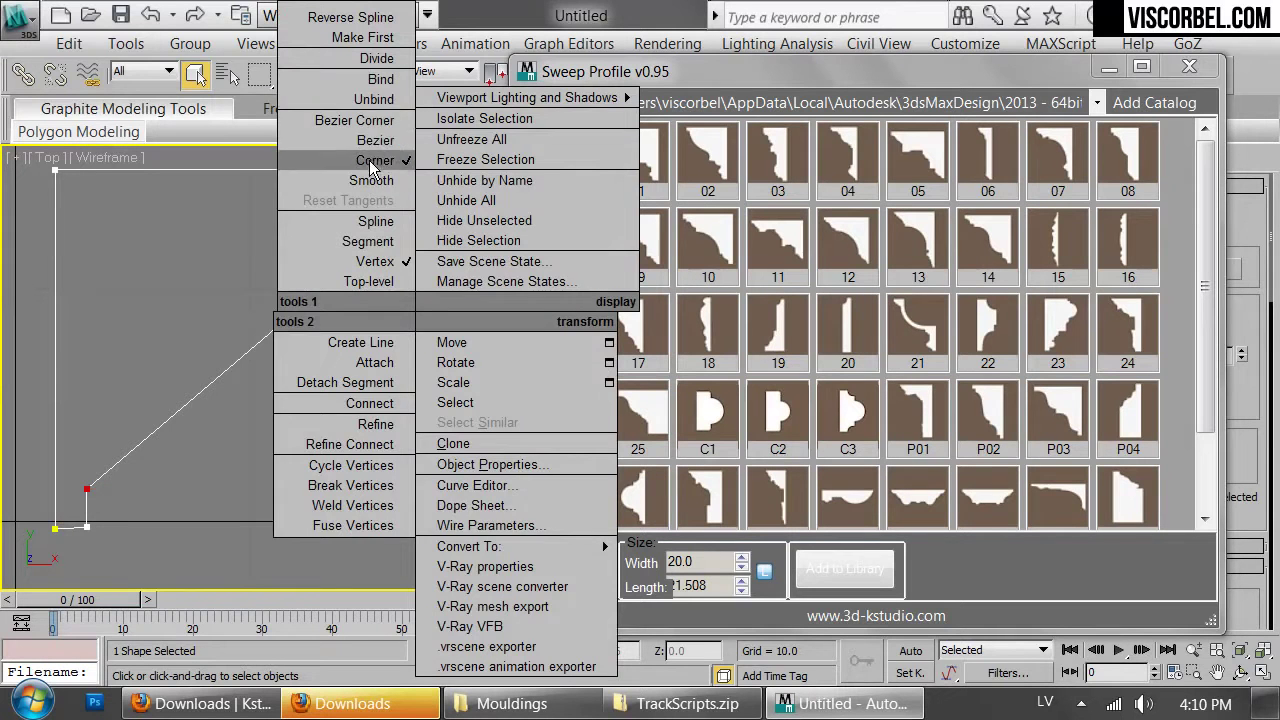
click(350, 117)
key(w)
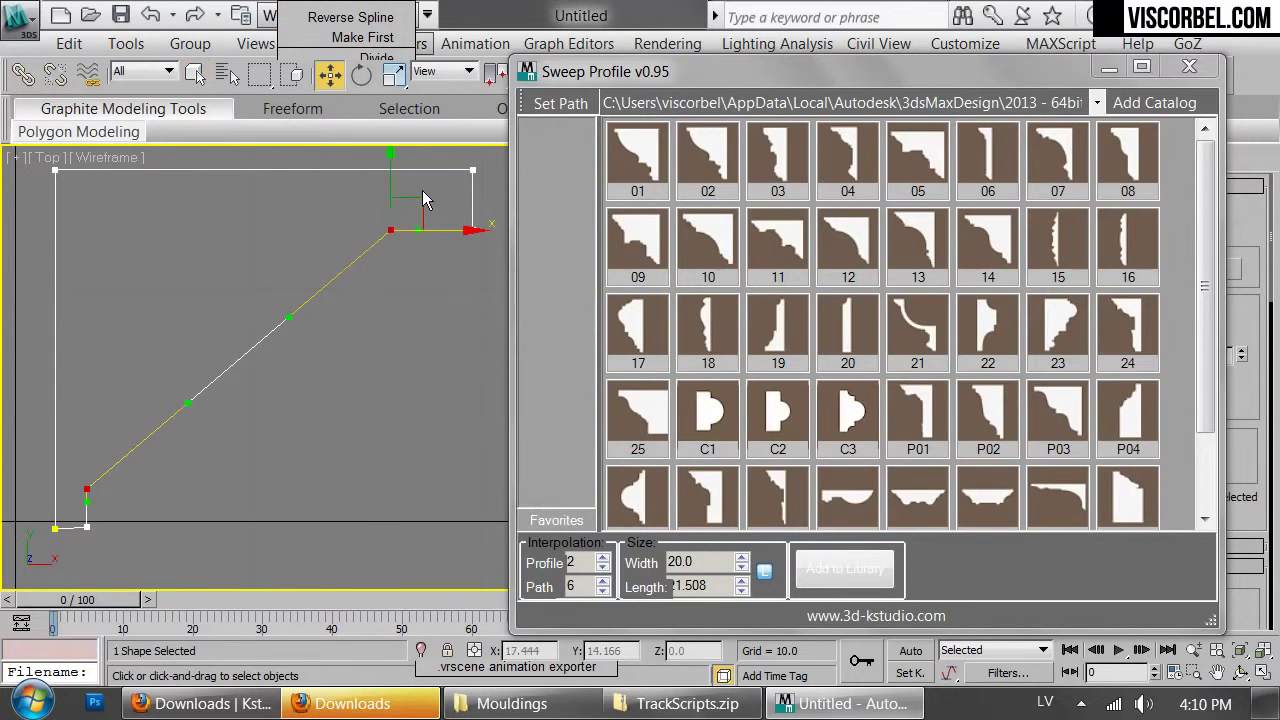
drag(294, 319, 385, 362)
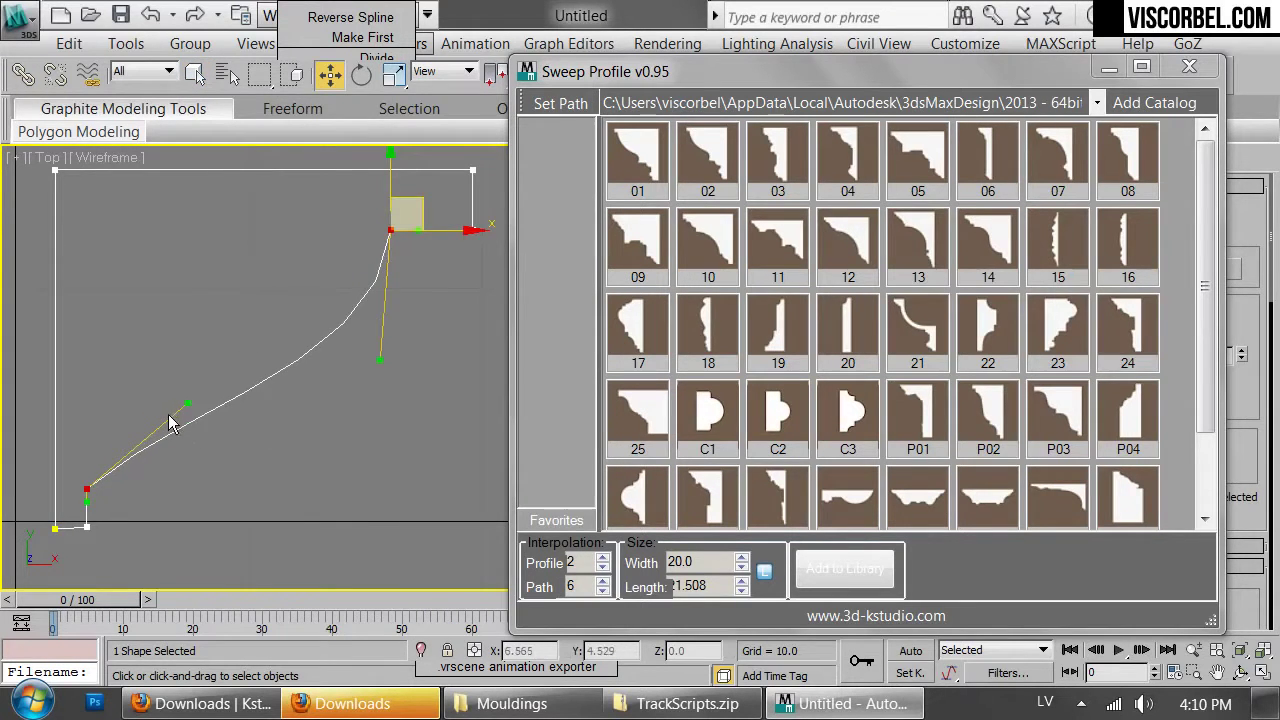
drag(193, 406, 277, 515)
drag(385, 361, 148, 150)
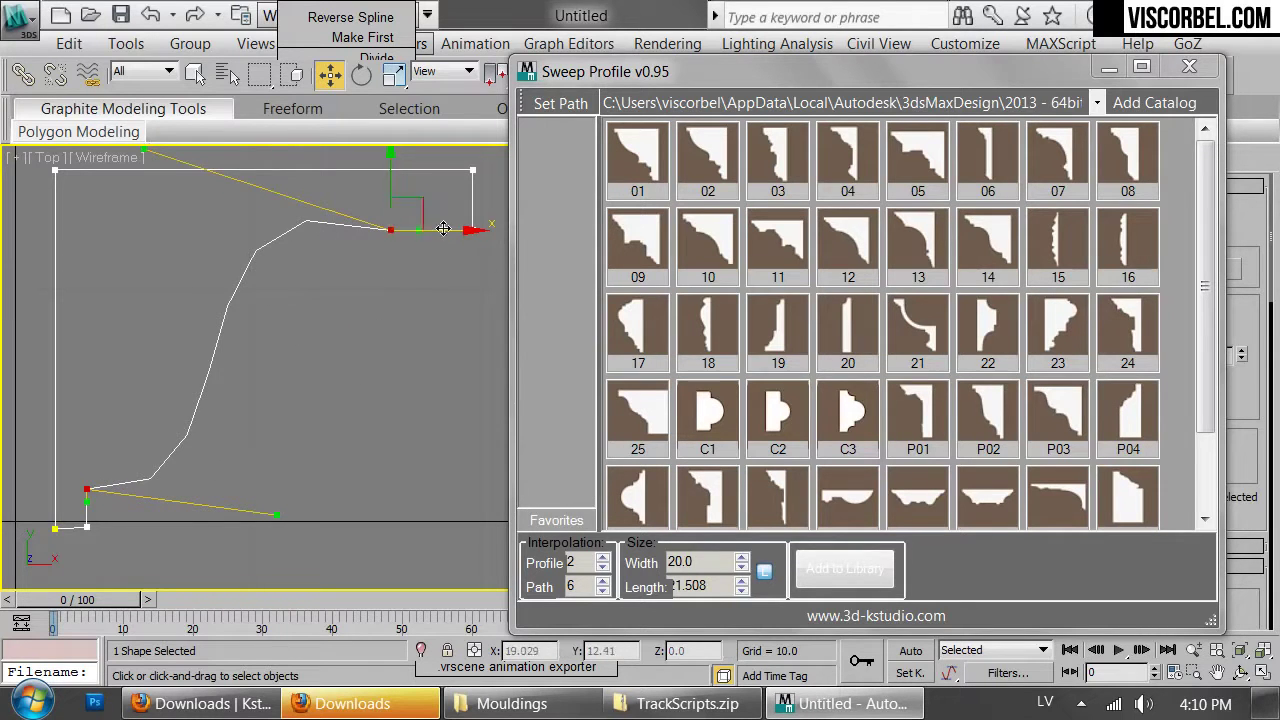
Convert the top ledge's lower outer vertex to Bezier Corner and shape the ledge's underside into a rounded bead
scroll(421, 203, up, 2)
right_click(396, 311)
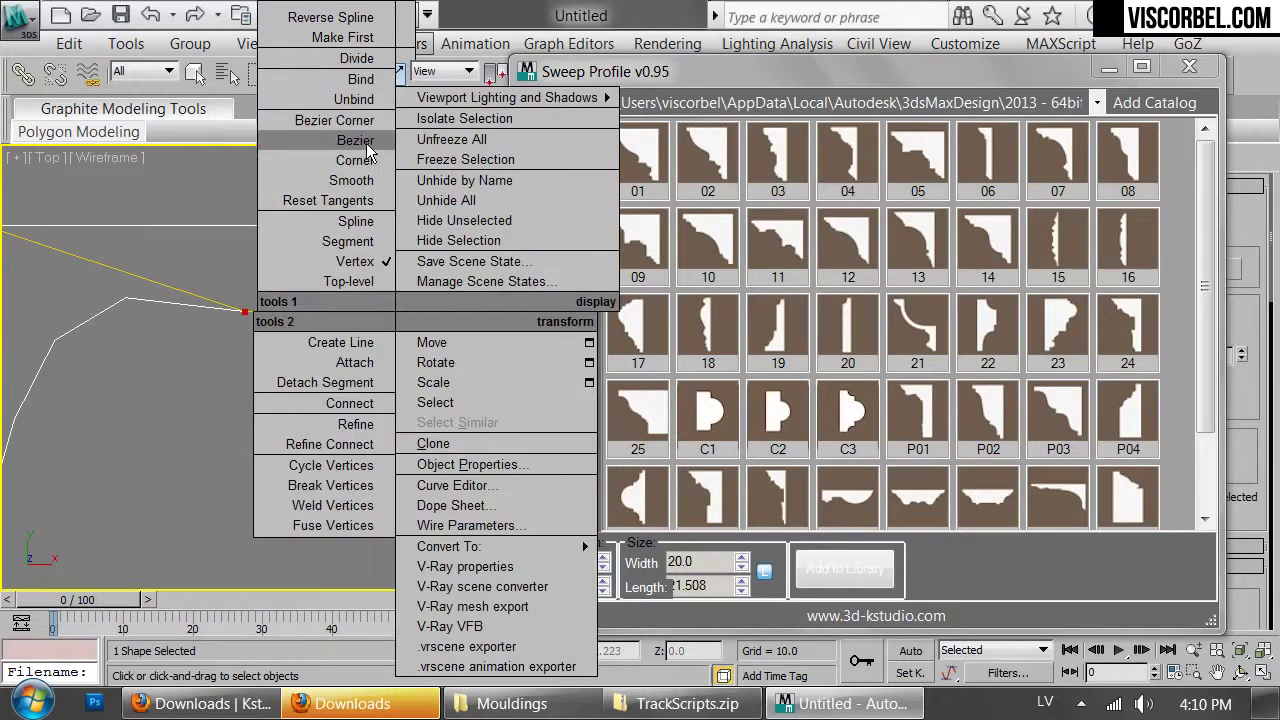
click(367, 130)
drag(321, 310, 316, 410)
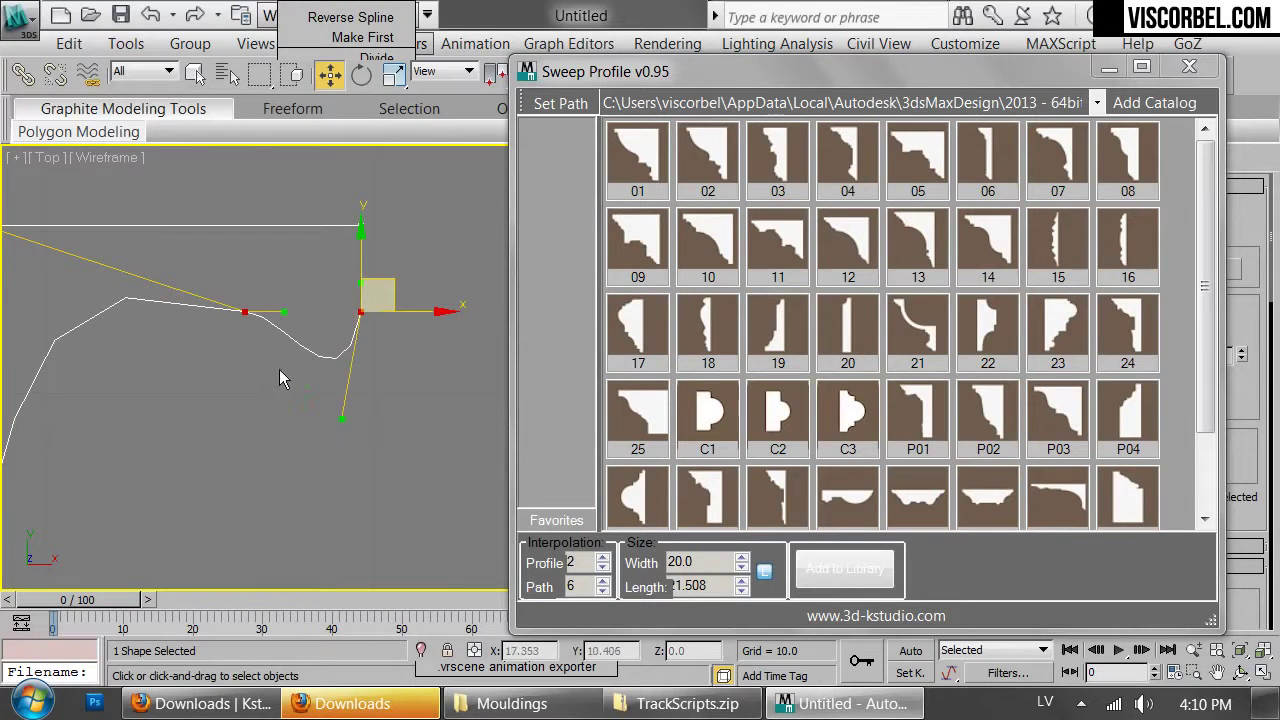
drag(281, 316, 233, 389)
scroll(315, 336, down, 3)
key(1)
scroll(403, 359, up, 4)
middle_drag(289, 385, 357, 381)
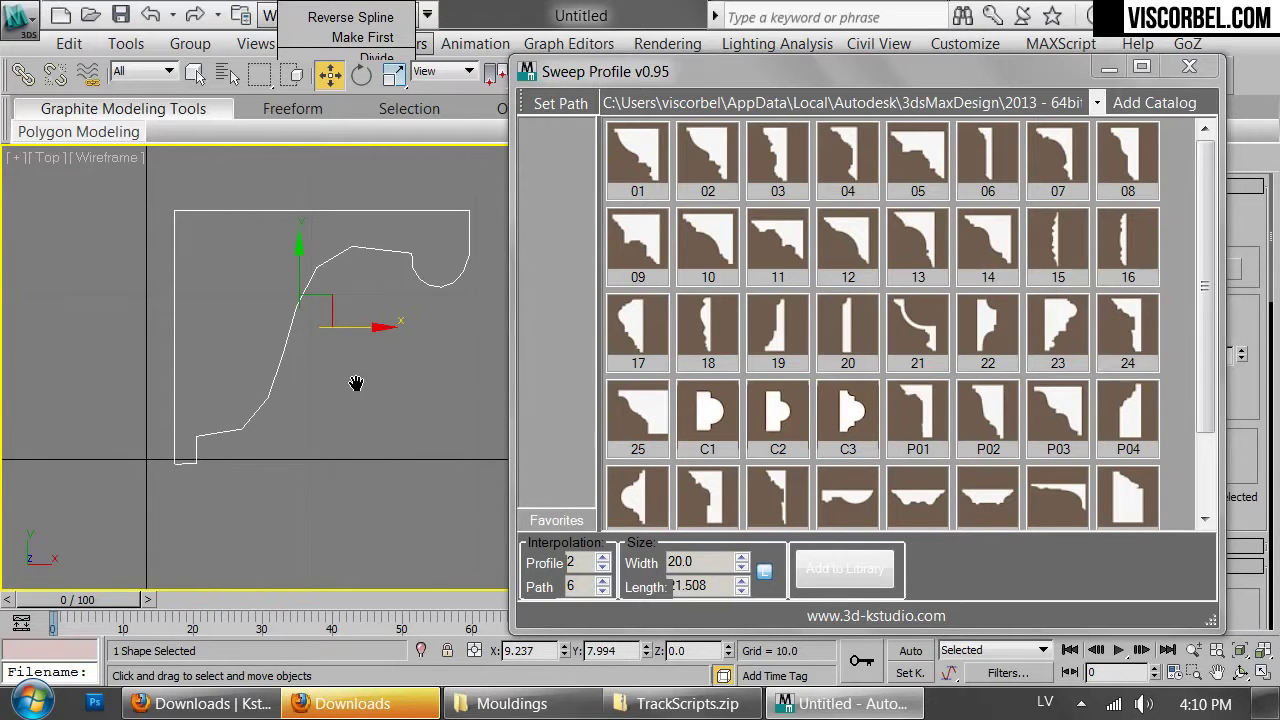
Move the Sweep Profile window aside, show the safe frame in the Top view and fit the profile inside it
middle_drag(245, 358, 367, 350)
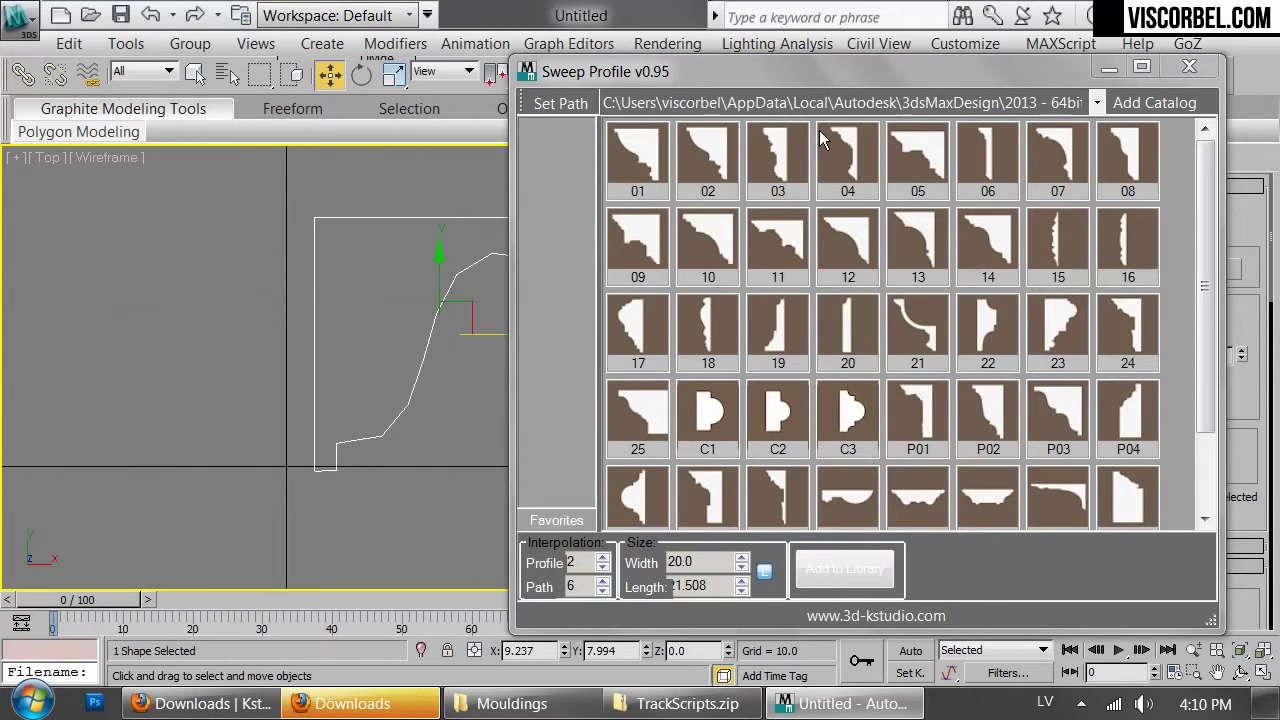
drag(767, 76, 1155, 178)
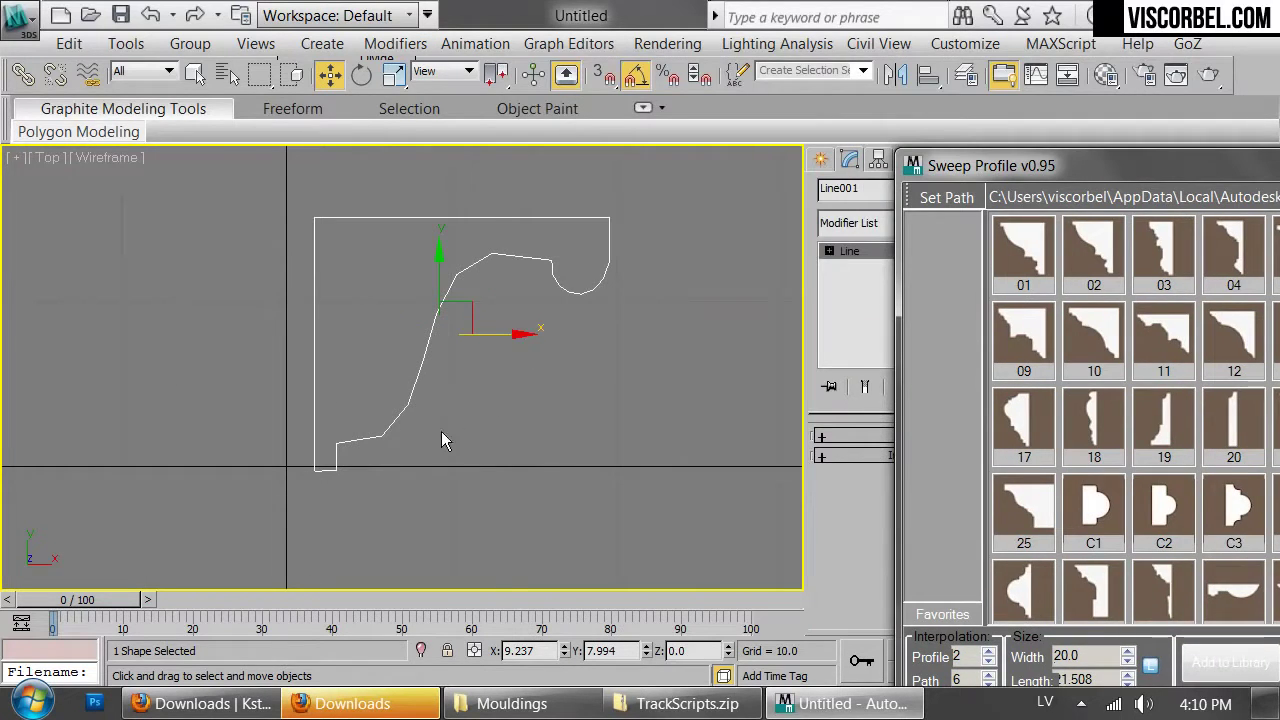
scroll(460, 380, down, 3)
key(shift+f)
scroll(479, 456, up, 4)
middle_drag(378, 300, 429, 359)
scroll(455, 415, up, 1)
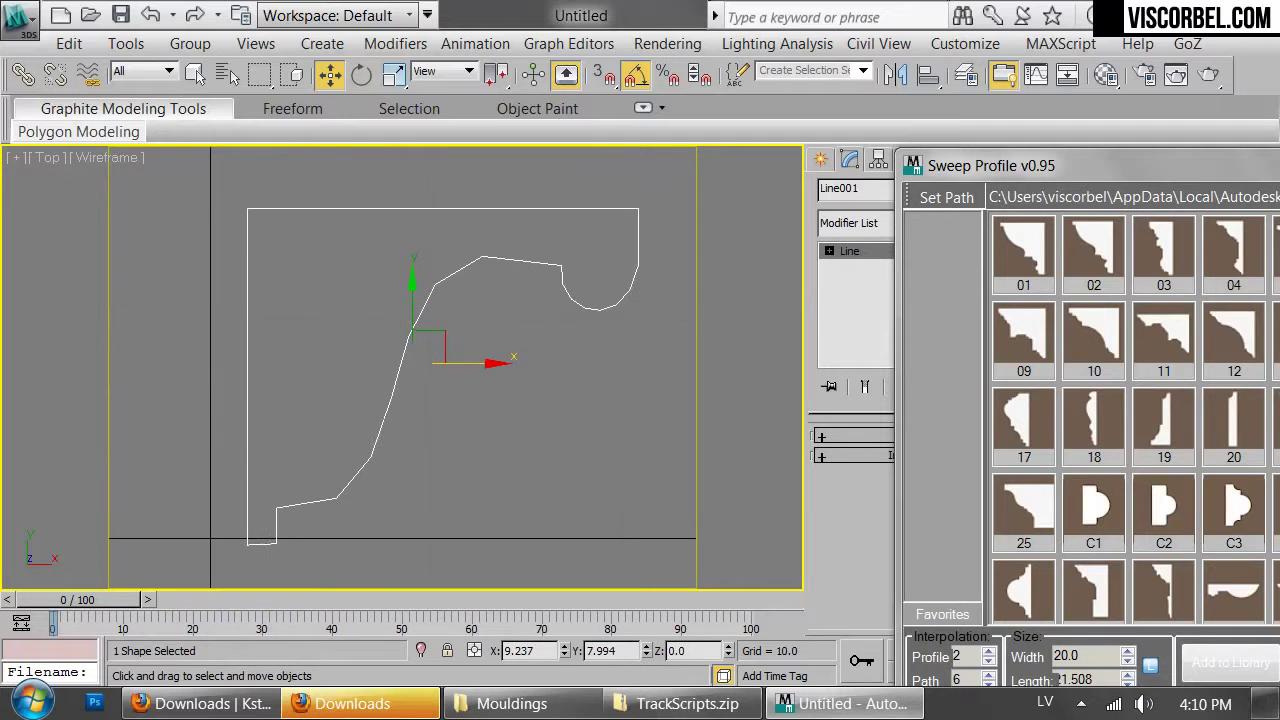
Add the drawn profile to the Sweep Profile library as test_1 using the current view, and bring its thumbnail into view
middle_drag(509, 400, 492, 394)
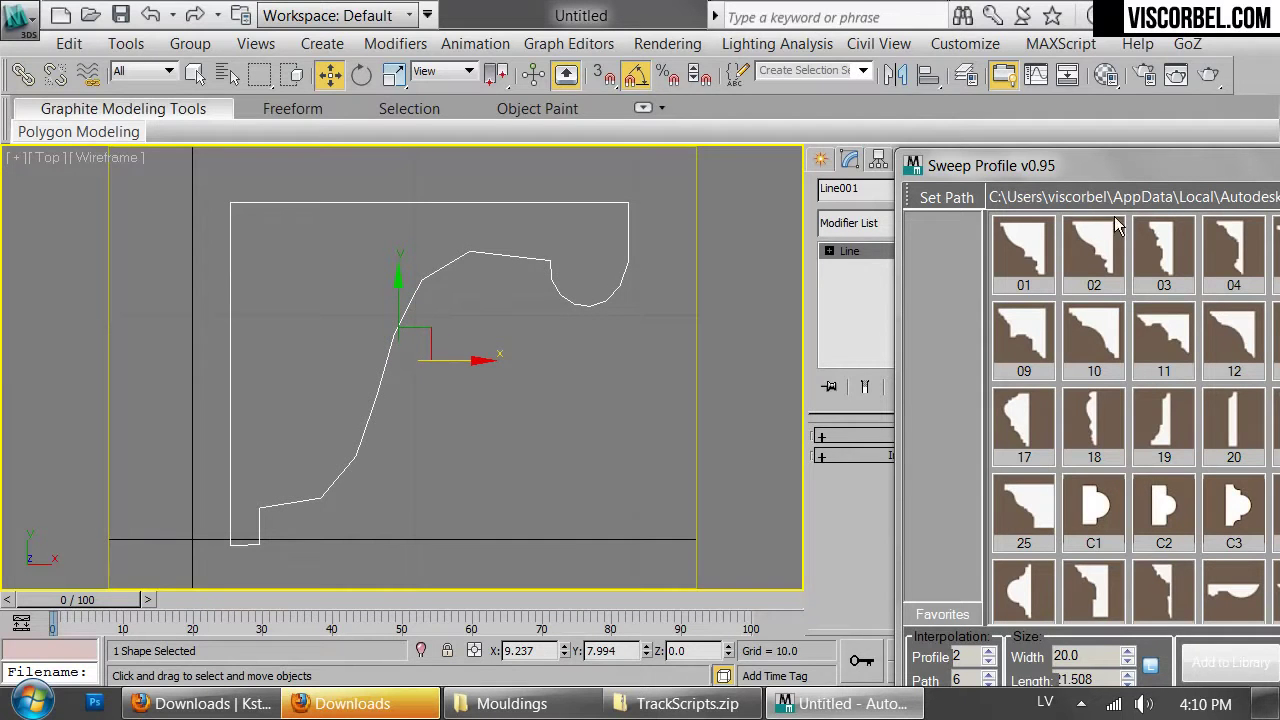
drag(1125, 175, 850, 46)
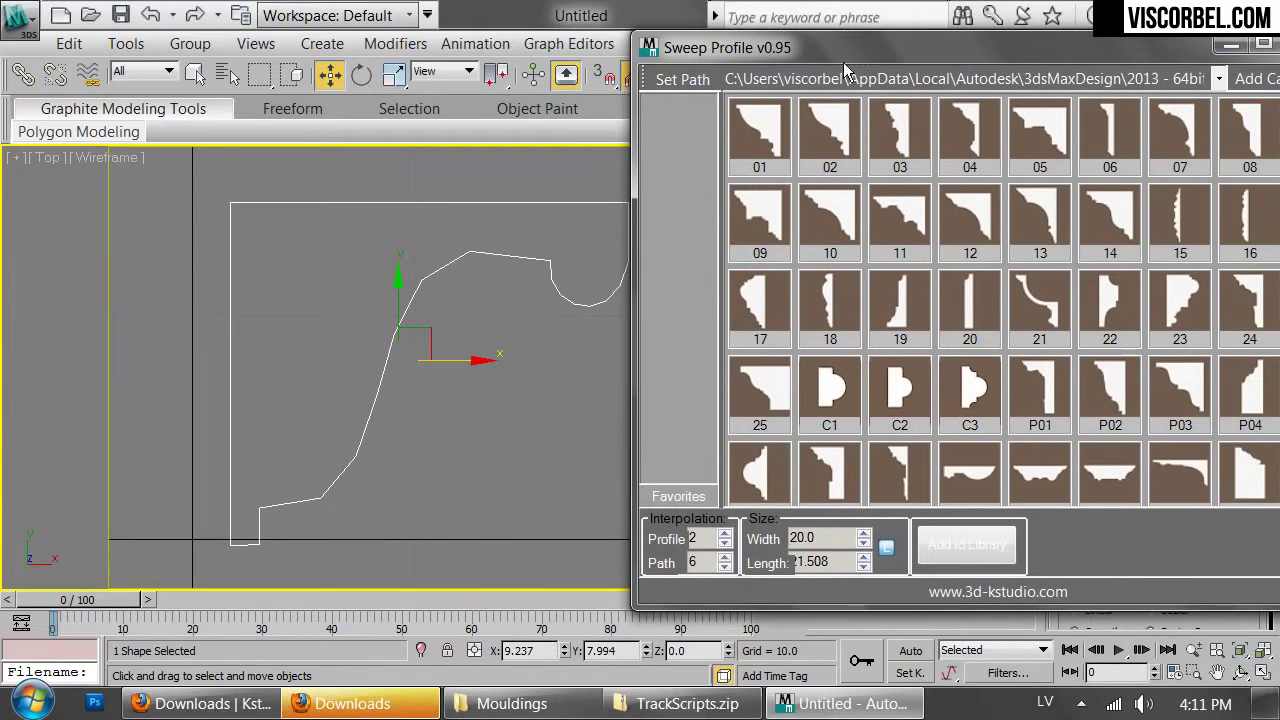
click(980, 562)
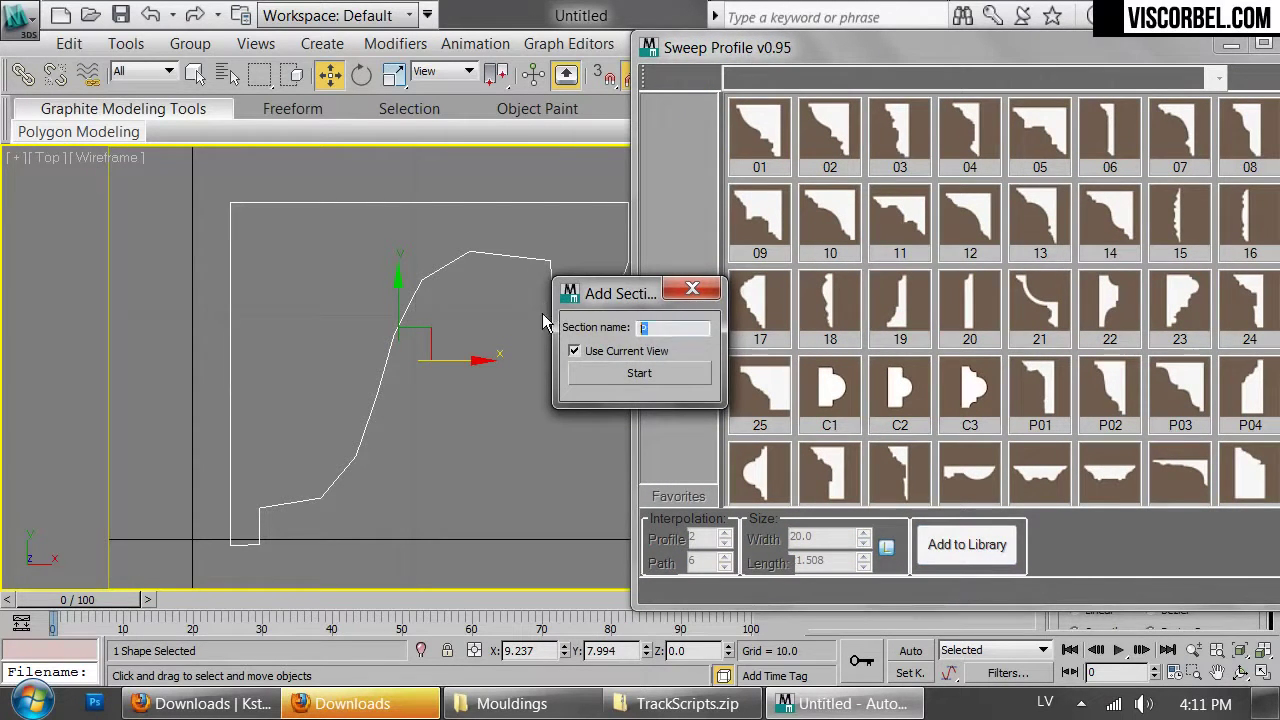
click(650, 374)
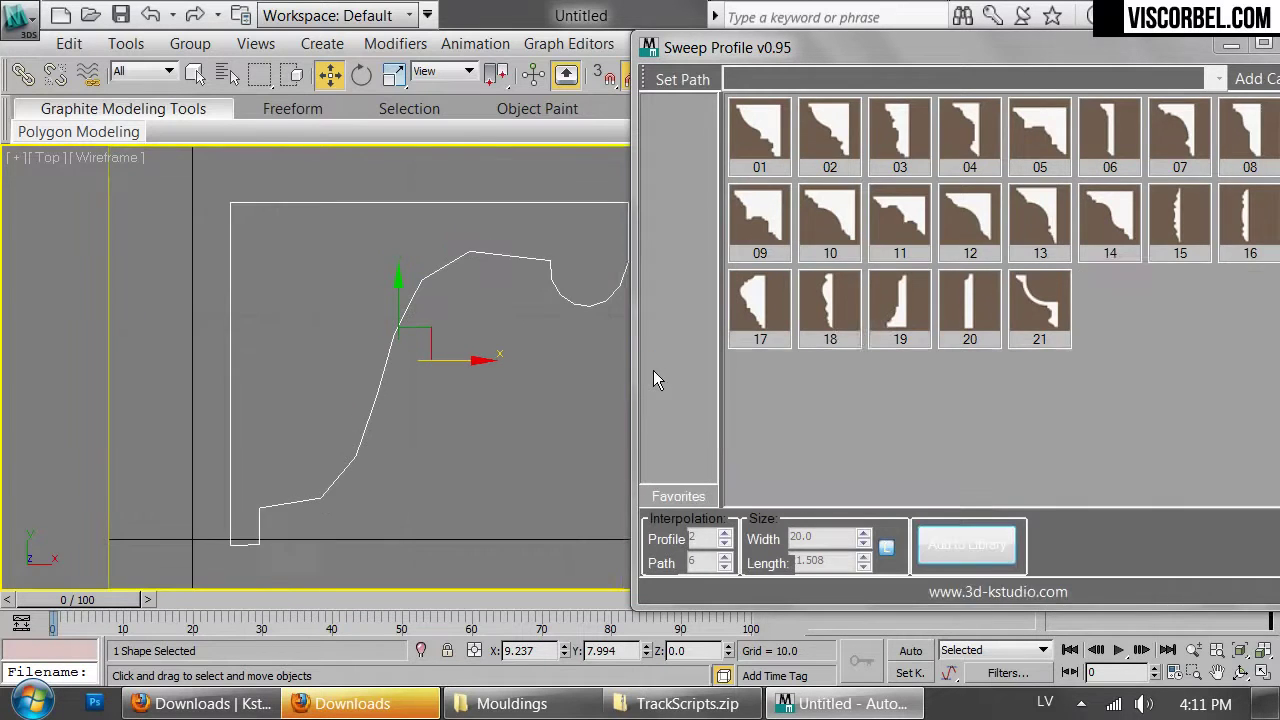
drag(1040, 47, 840, 23)
drag(1127, 260, 1127, 346)
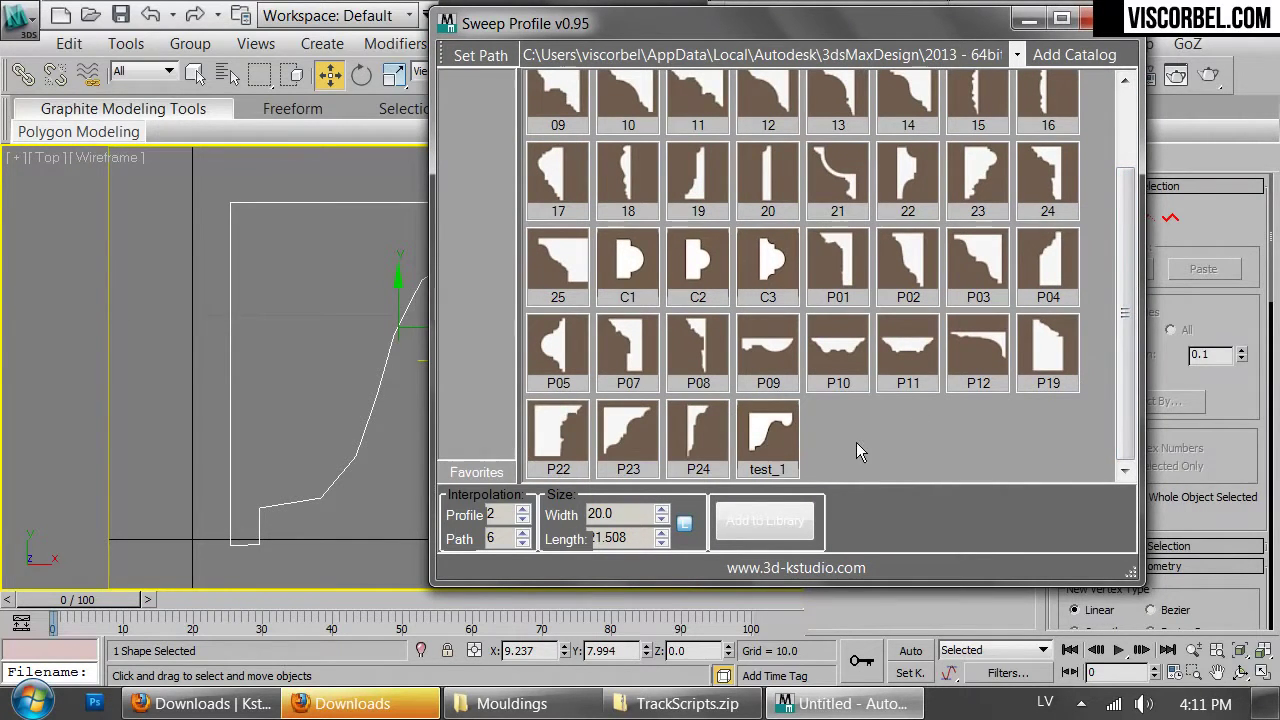
Delete the drawn profile line from the scene and apply the test_1 profile to the swept rectangle frame
scroll(255, 352, down, 5)
middle_drag(255, 352, 191, 371)
key(Delete)
scroll(291, 351, down, 8)
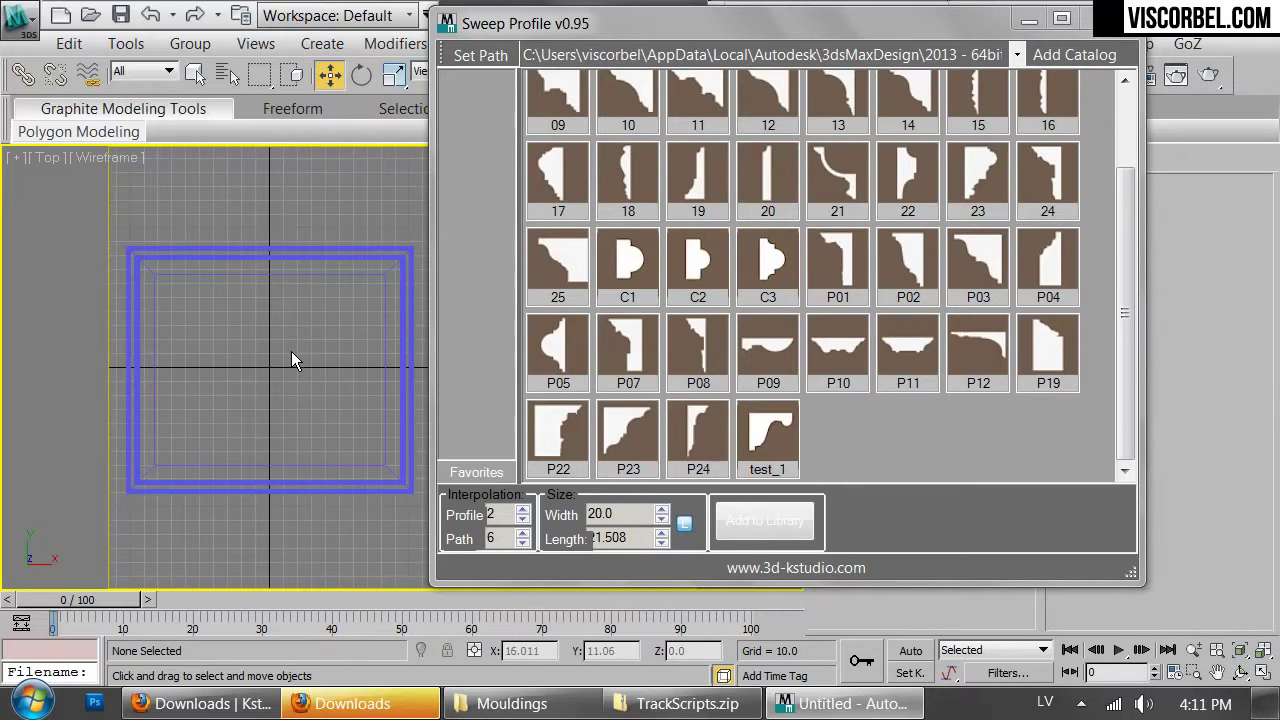
click(345, 248)
mouse_move(836, 29)
mouse_down()
mouse_move(652, 113)
mouse_move(964, 312)
mouse_move(836, 32)
mouse_up()
click(767, 440)
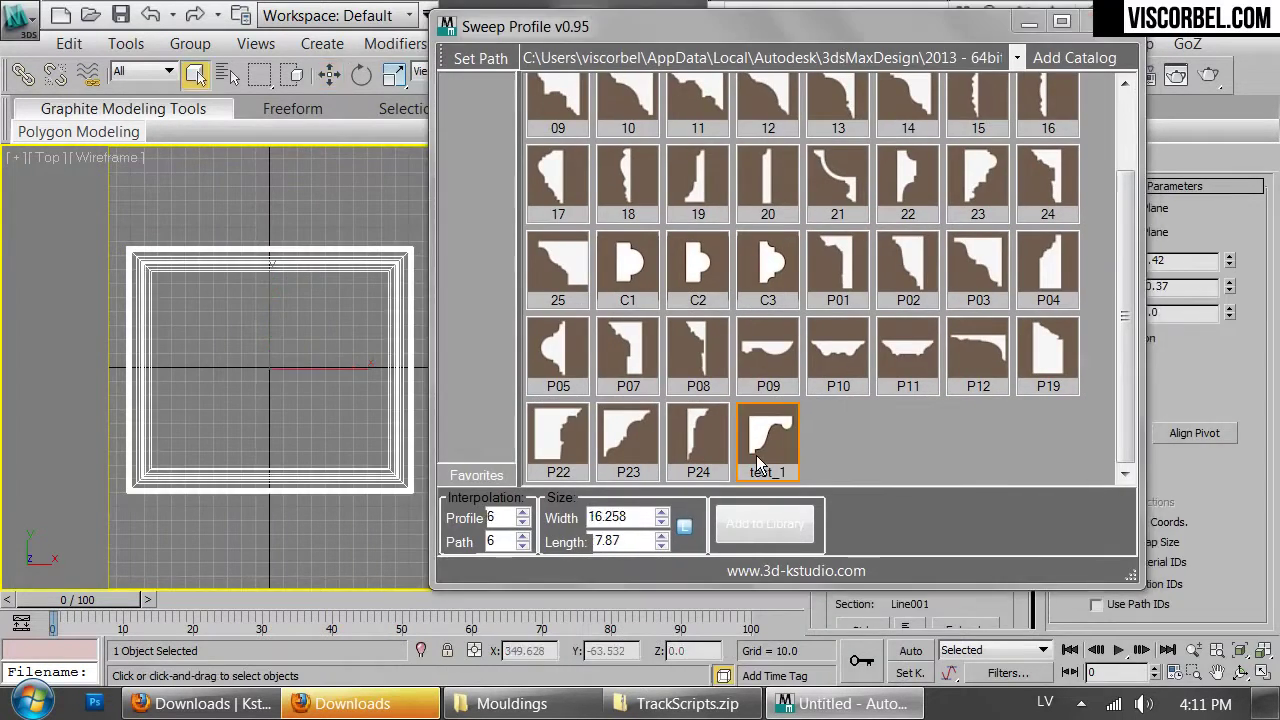
Show the swept frame shaded in the Perspective view and inspect one corner of the moulding up close
middle_drag(249, 358, 277, 331)
key(p)
middle_drag(272, 392, 375, 237)
key(F3)
mouse_move(222, 445)
alt+middle_down()
mouse_move(278, 298)
mouse_move(241, 394)
alt+middle_up()
scroll(241, 394, up, 2)
scroll(205, 308, up, 2)
middle_drag(205, 308, 341, 354)
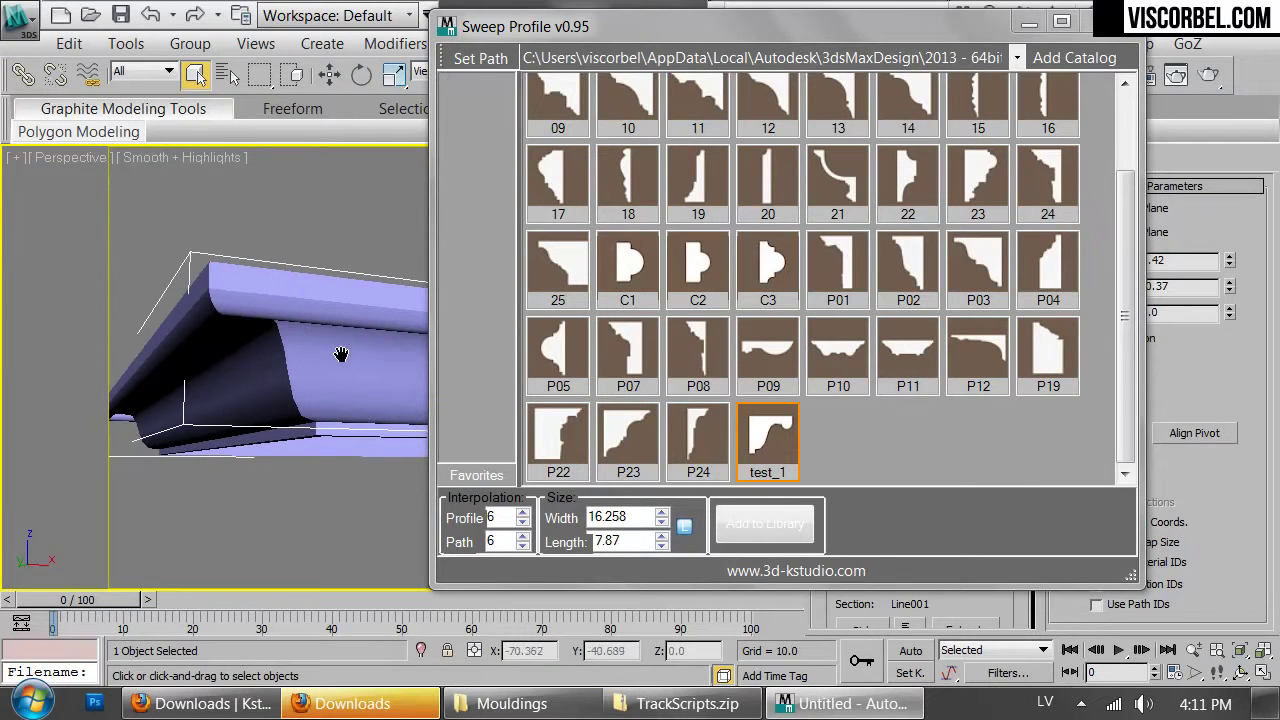
Set the moulding's profile interpolation to 15 and its width to 42
click(520, 516)
click(520, 516)
click(520, 516)
click(520, 516)
click(520, 516)
click(520, 516)
click(520, 516)
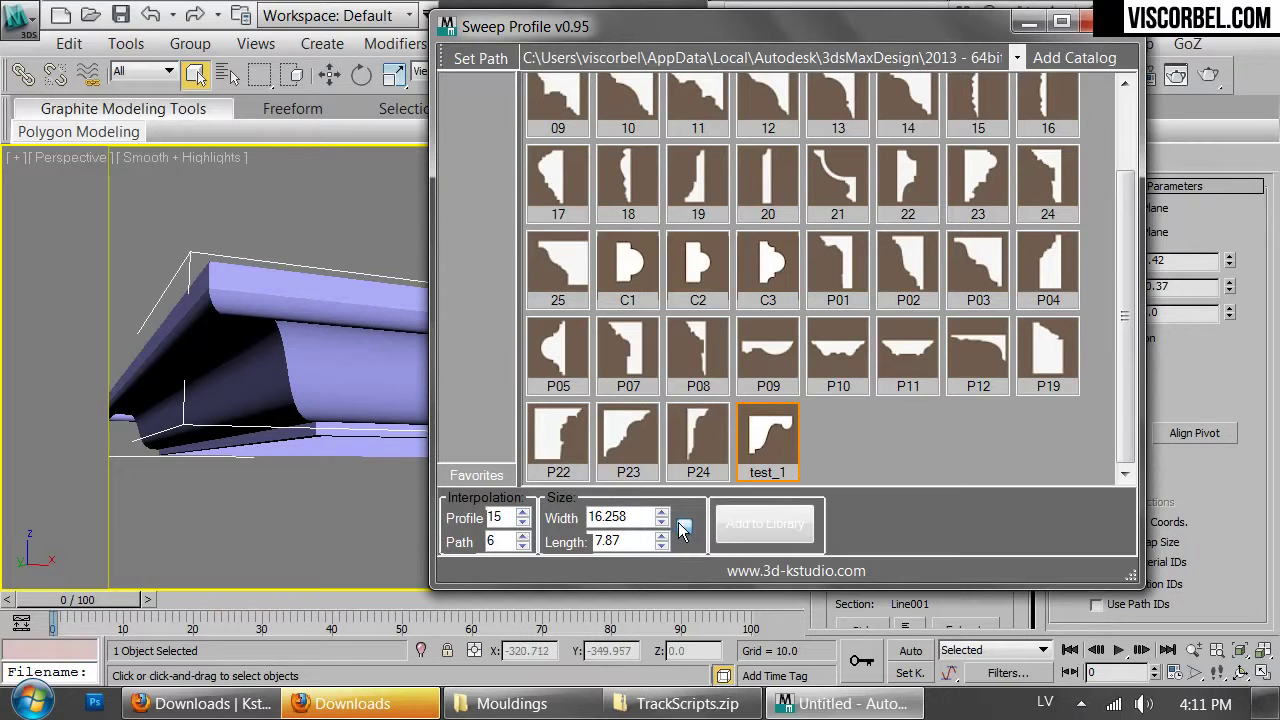
text(42)
key(Return)
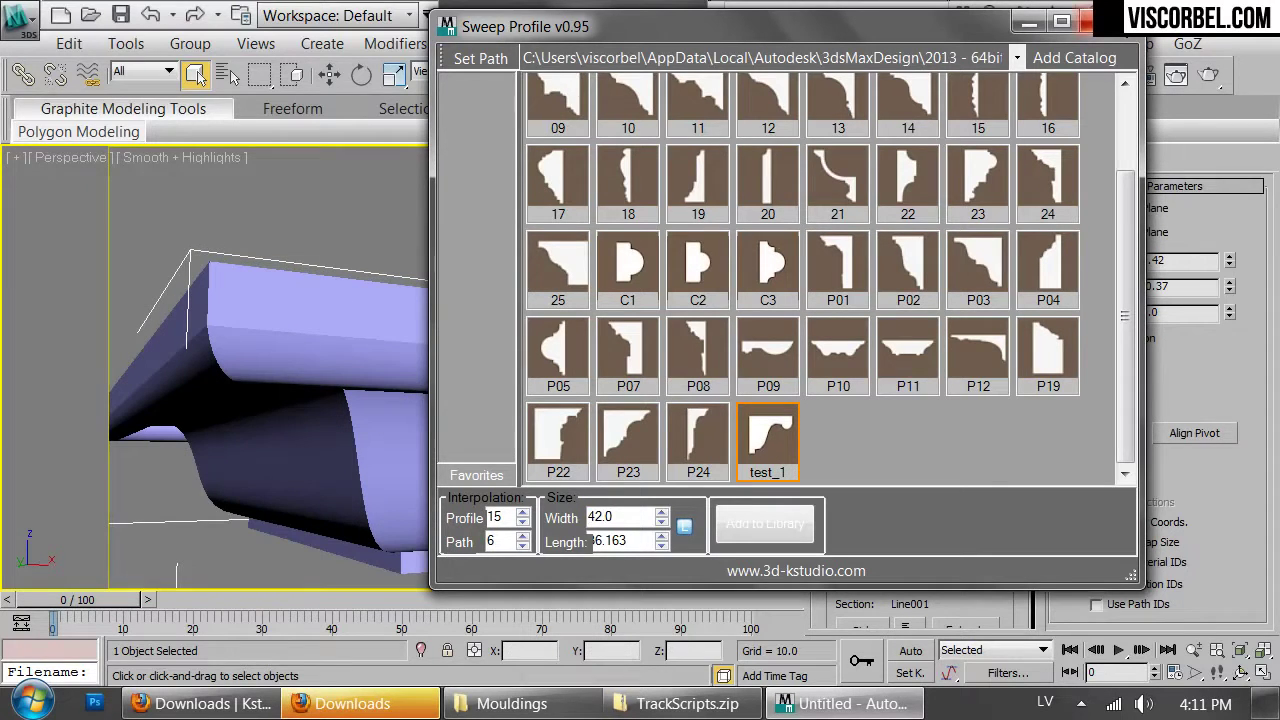
Close the Sweep Profile window and set the Sweep modifier's pivot alignment to the section's bottom-right corner
click(1102, 21)
scroll(543, 437, down, 3)
alt+middle_drag(543, 437, 615, 378)
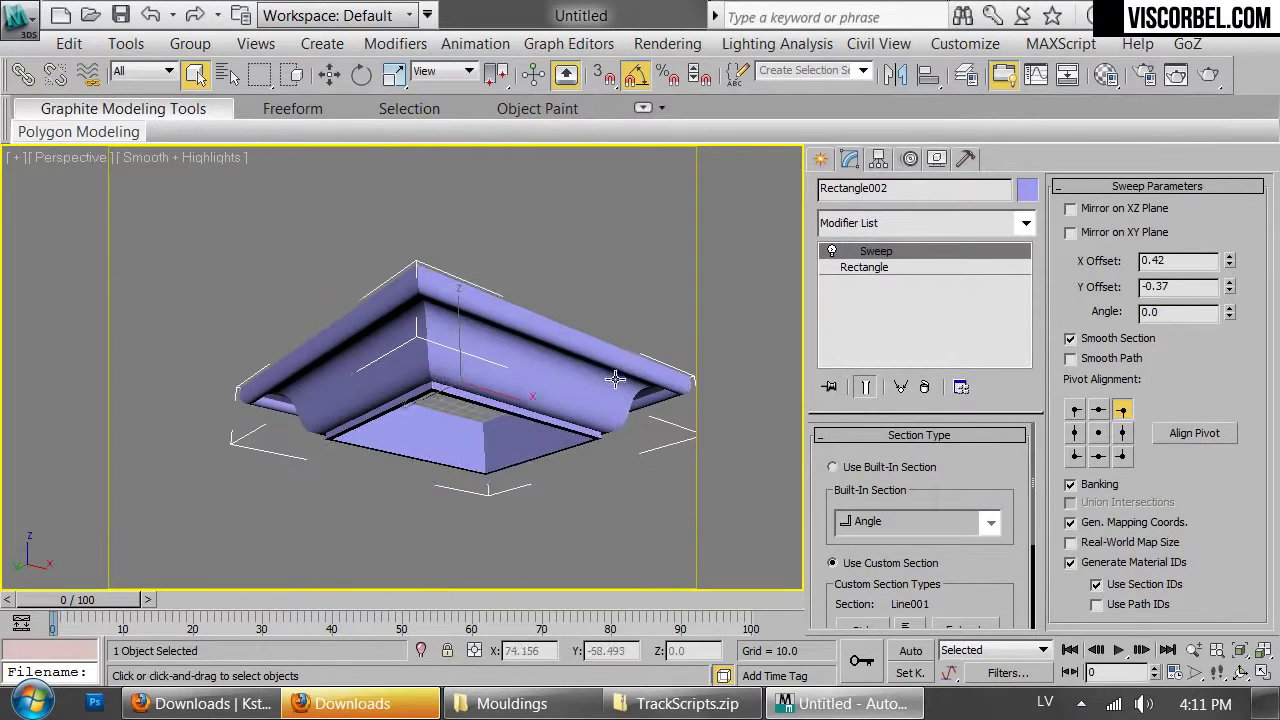
scroll(615, 378, up, 3)
click(1126, 457)
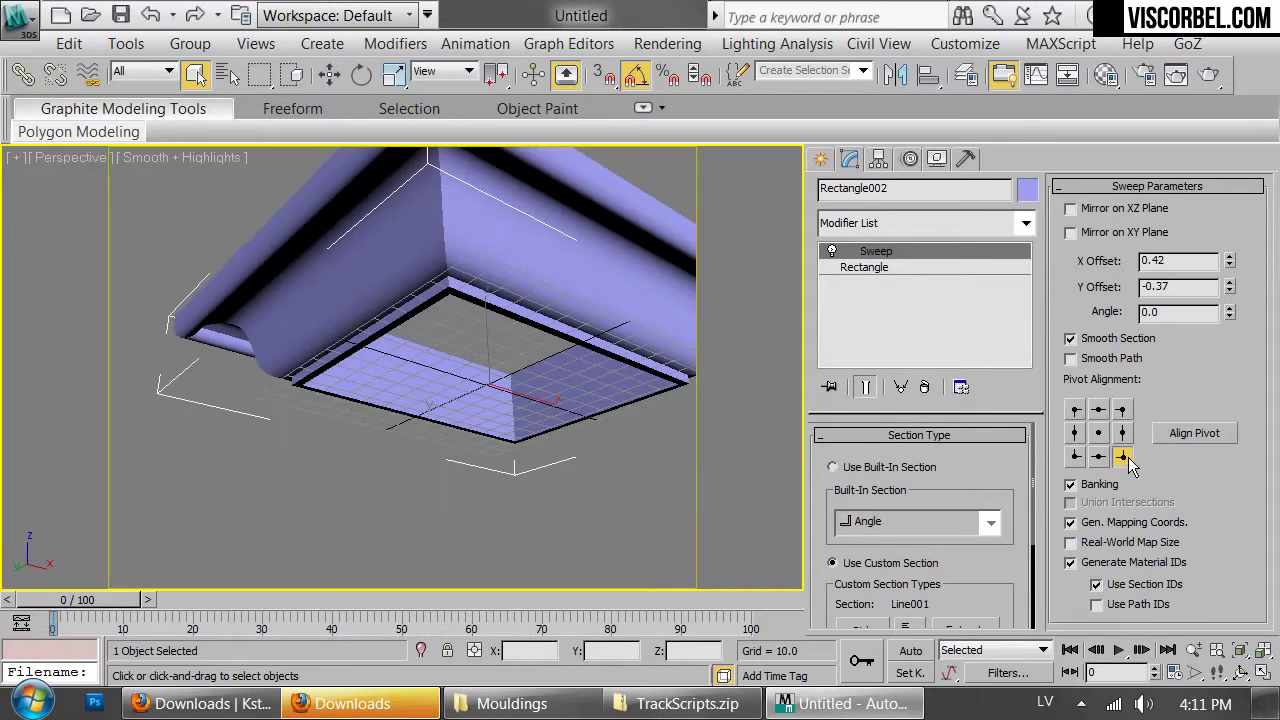
alt+middle_drag(557, 234, 371, 337)
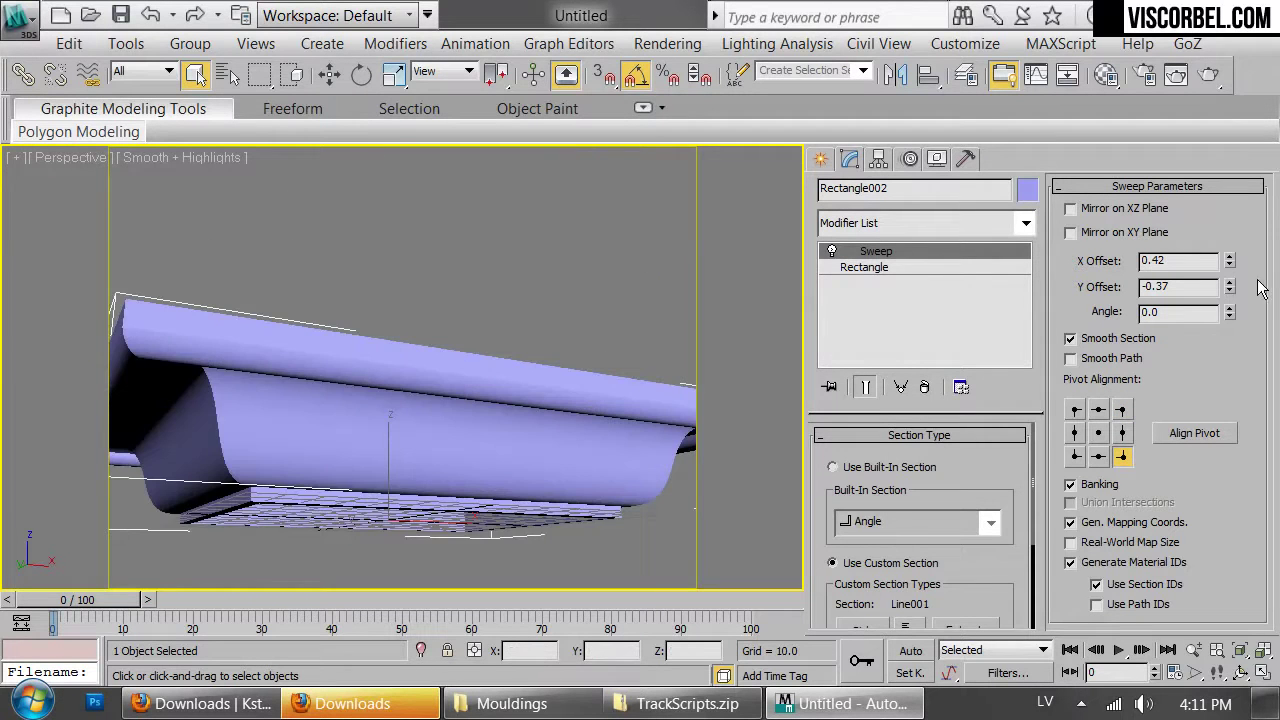
Mirror the sweep section on the XZ plane and check the moulding from several angles
click(1071, 209)
alt+middle_drag(346, 386, 434, 352)
scroll(517, 283, down, 4)
middle_drag(433, 433, 557, 314)
scroll(560, 306, up, 5)
alt+middle_drag(522, 274, 371, 337)
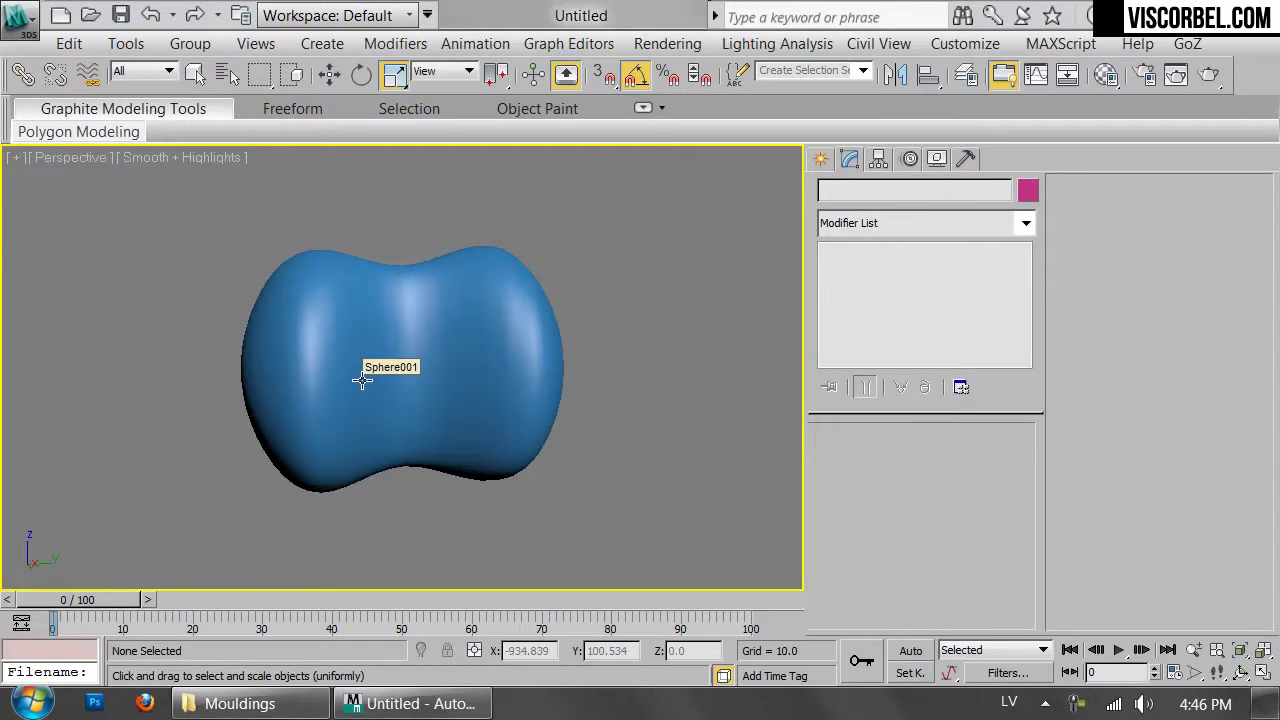
Examine the peanut-shaped editable poly sphere from the front and all around in the Perspective view
click(343, 343)
key(f)
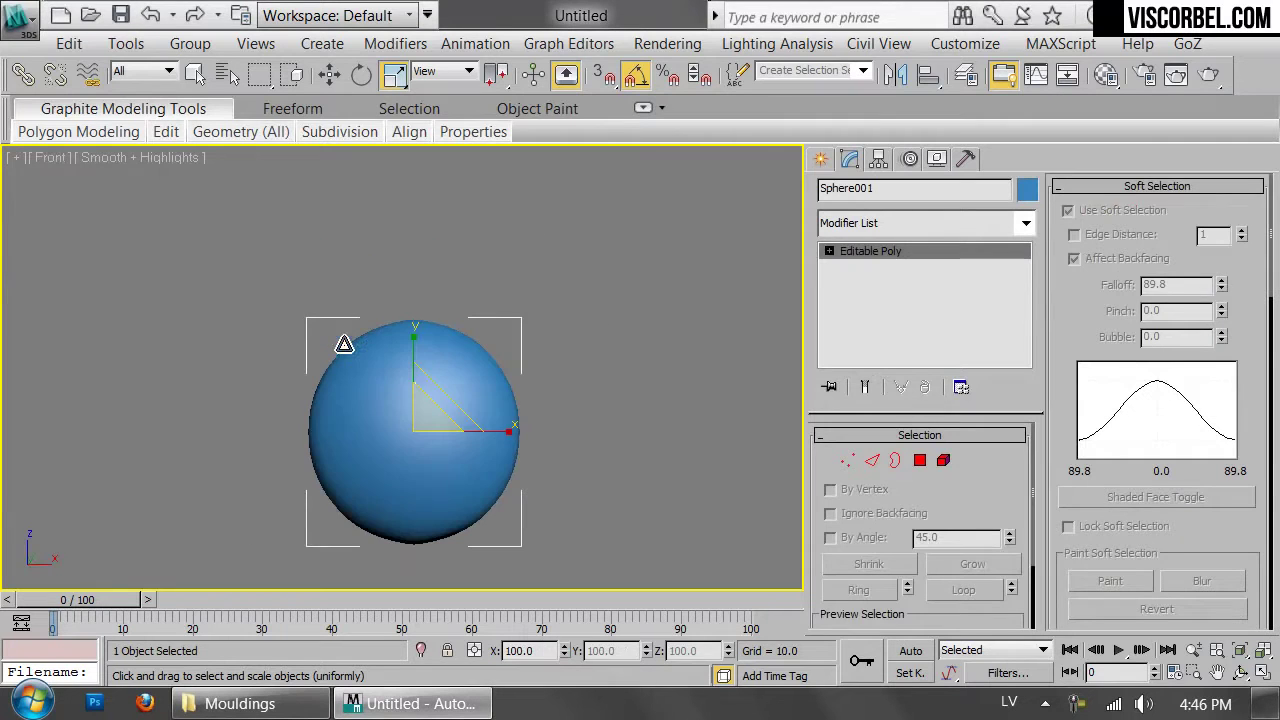
key(p)
key(z)
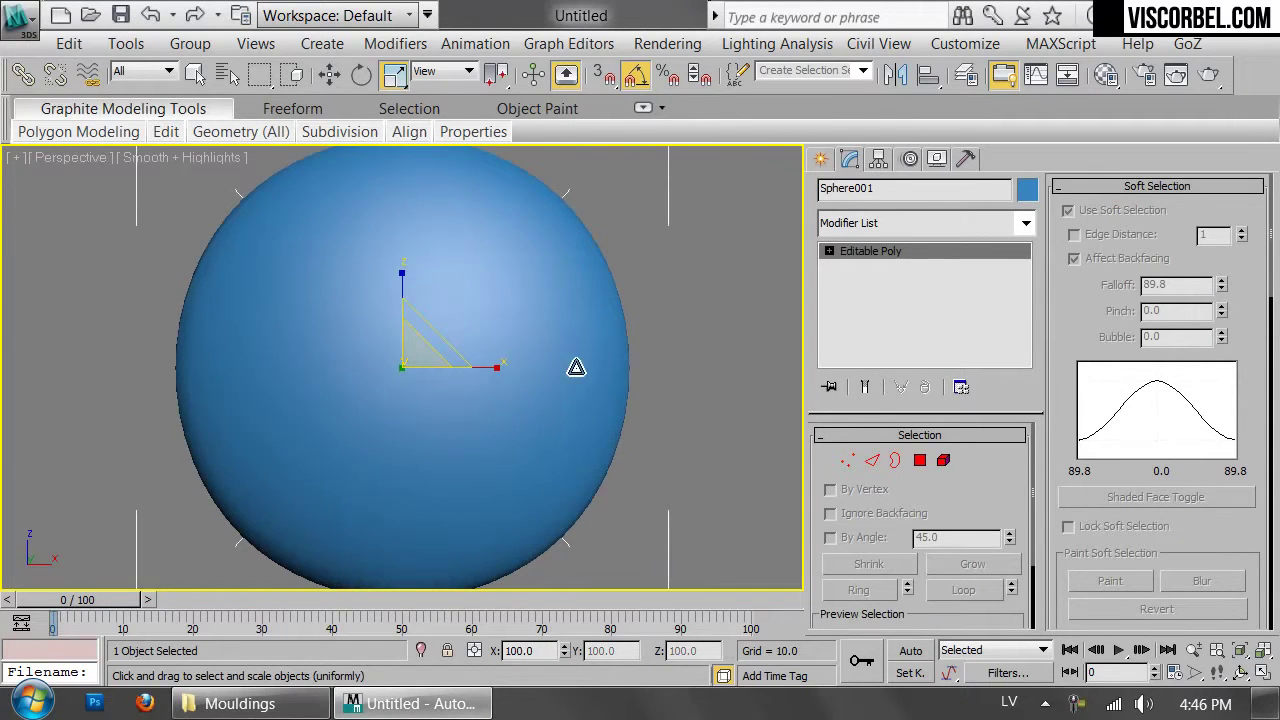
scroll(574, 368, down, 3)
alt+middle_drag(577, 366, 418, 418)
click(597, 389)
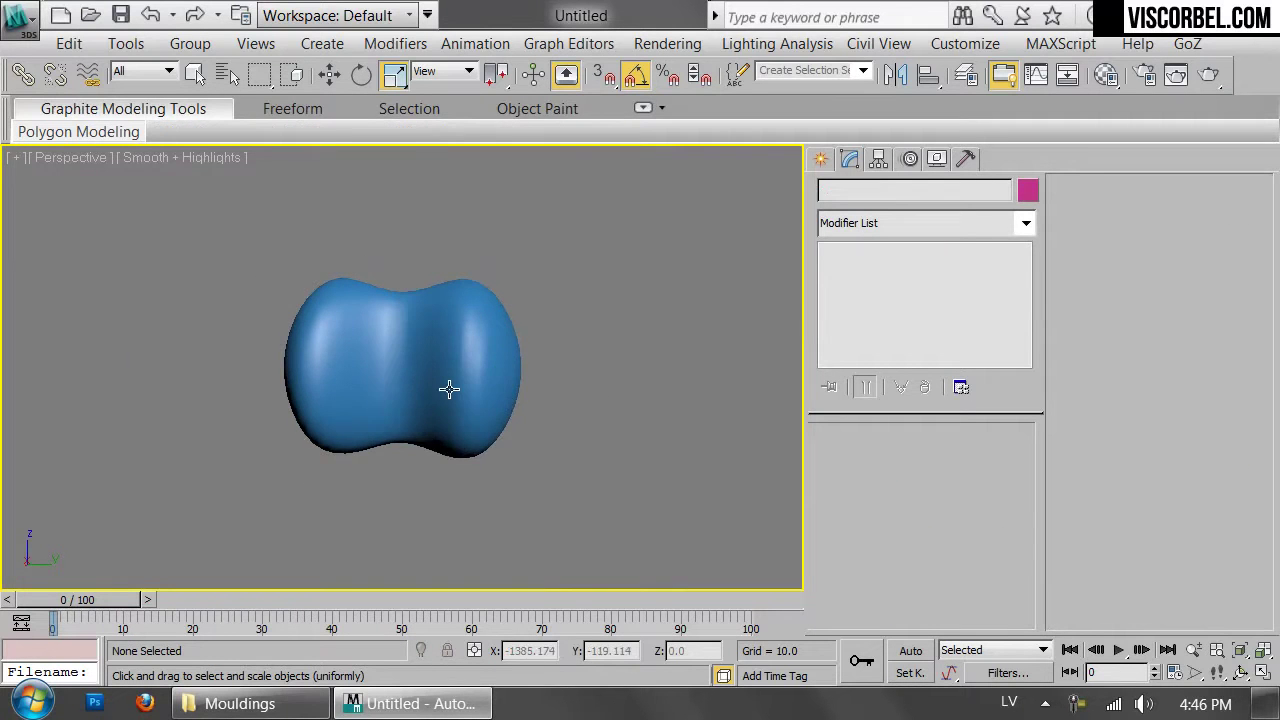
scroll(449, 386, up, 6)
alt+middle_drag(438, 330, 445, 463)
alt+middle_drag(240, 546, 486, 354)
Select the peanut-shaped sphere and examine its mesh with edged faces displayed
click(480, 346)
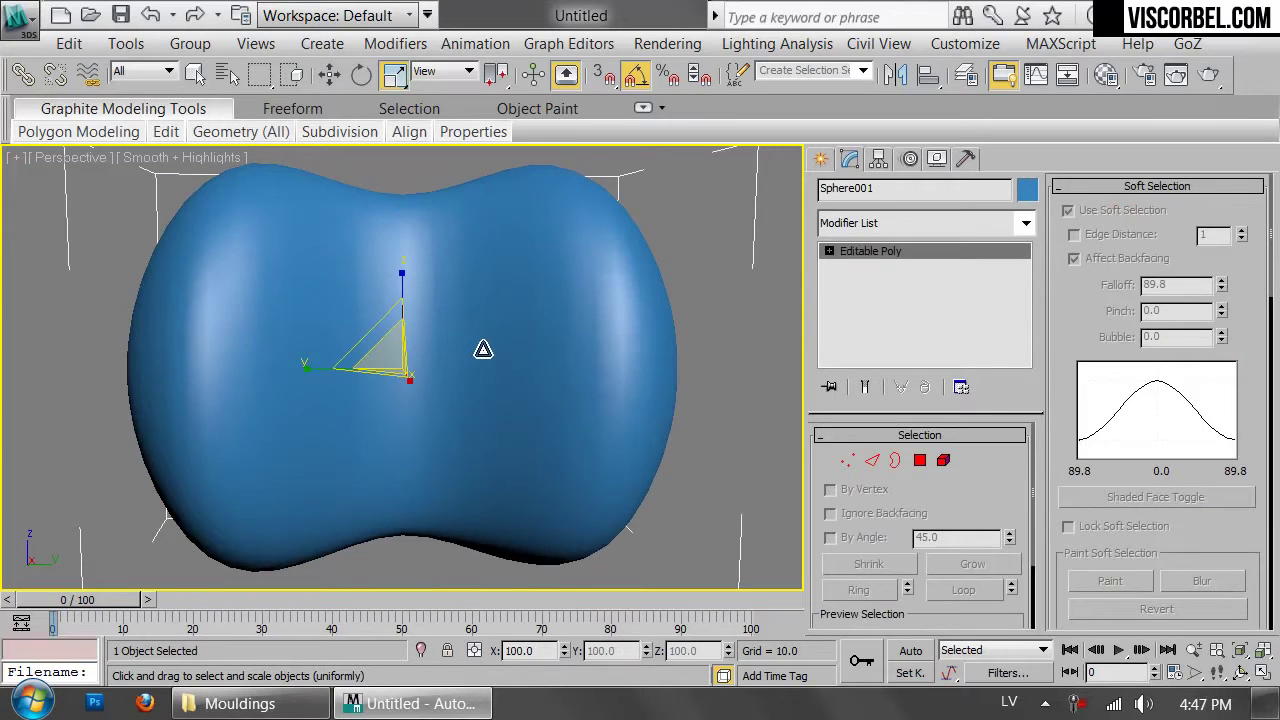
key(F4)
key(F4)
click(895, 222)
click(1033, 170)
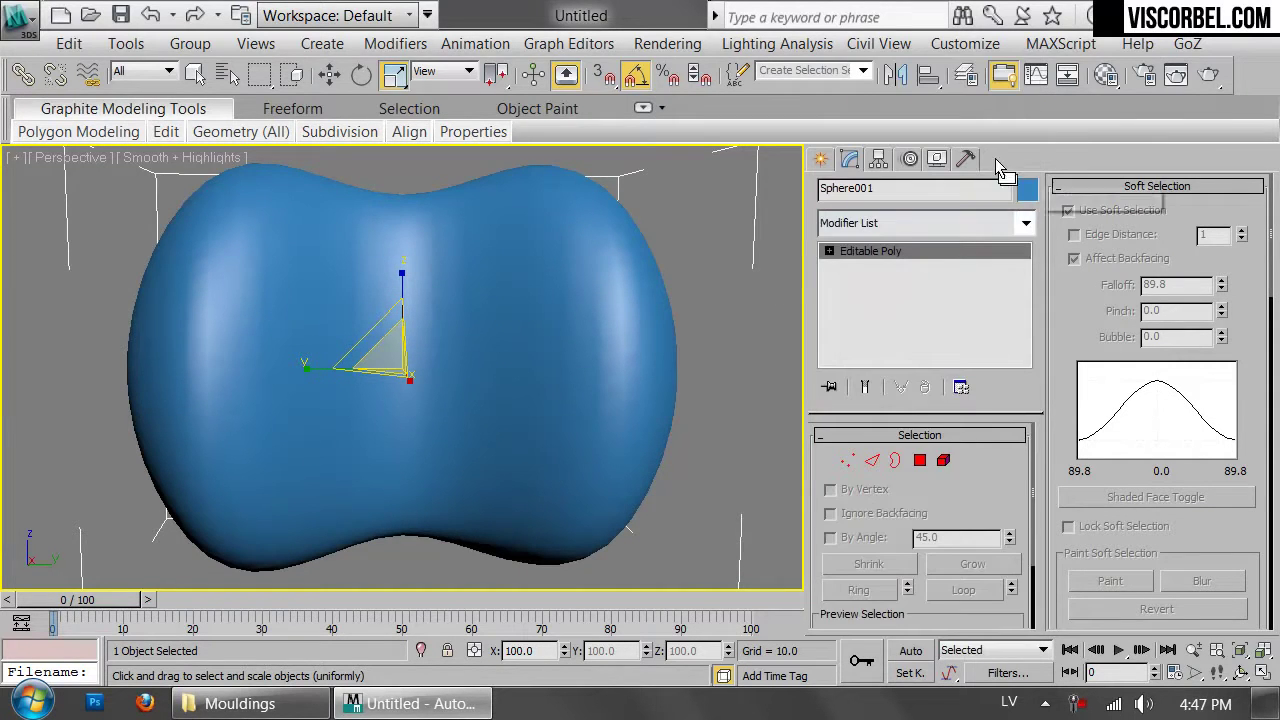
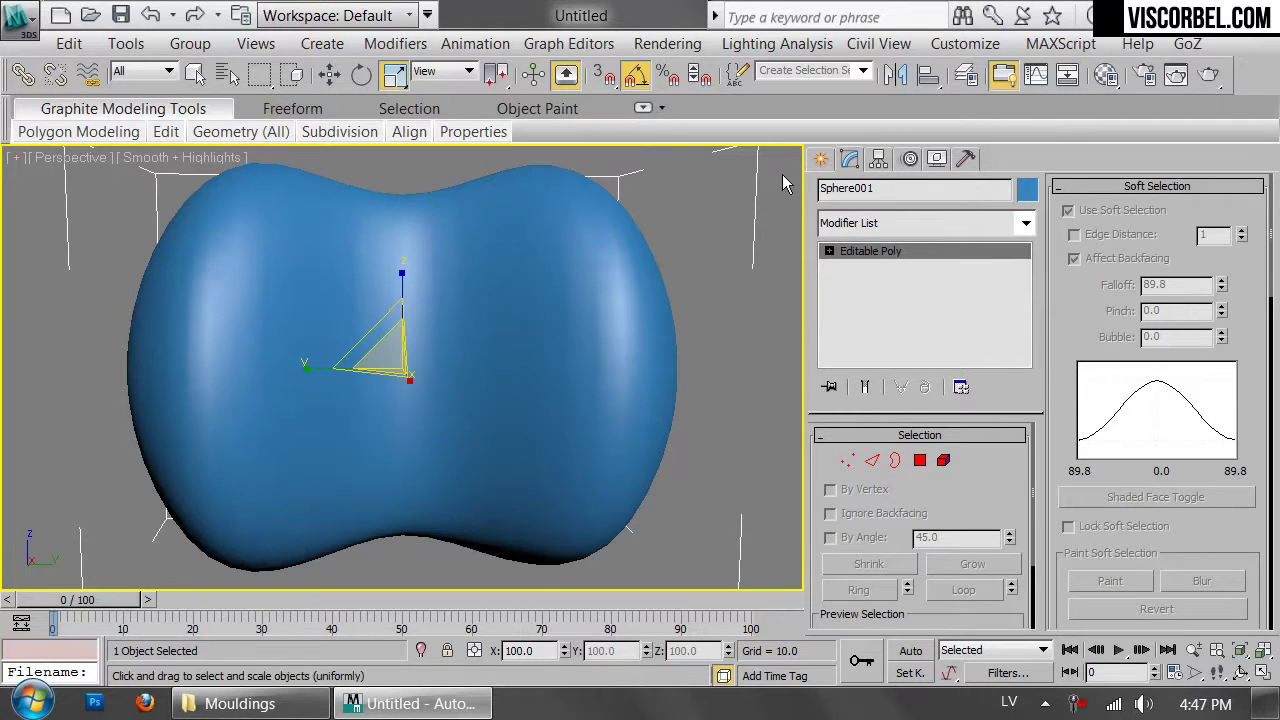
key(F4)
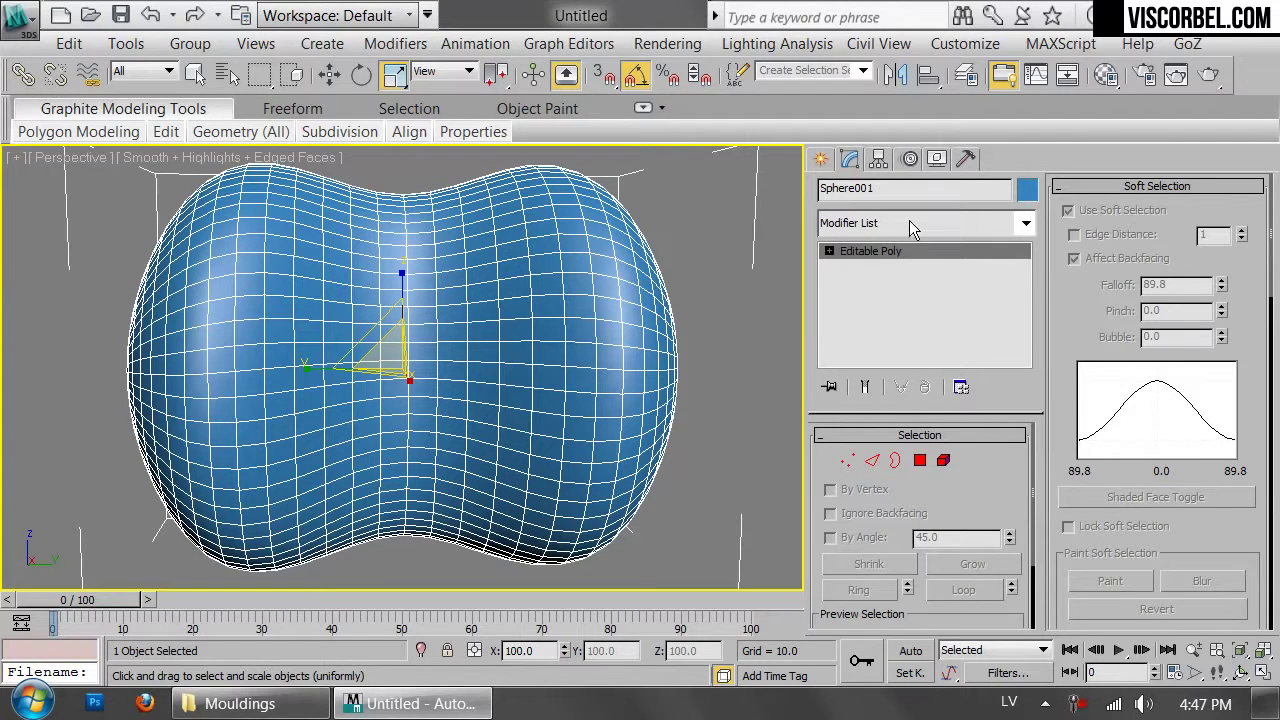
key(F4)
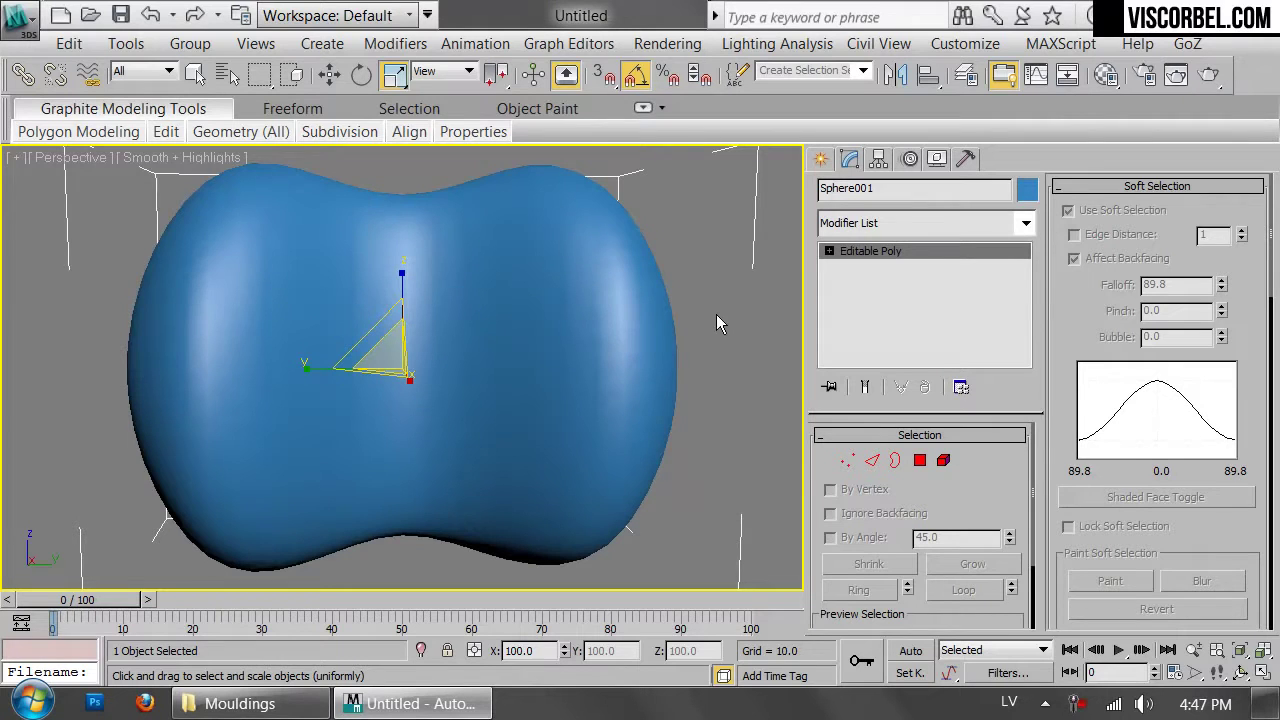
Deselect the sphere and examine its outline from the Left view, both shaded and in wireframe
alt+middle_drag(714, 314, 534, 401)
click(681, 369)
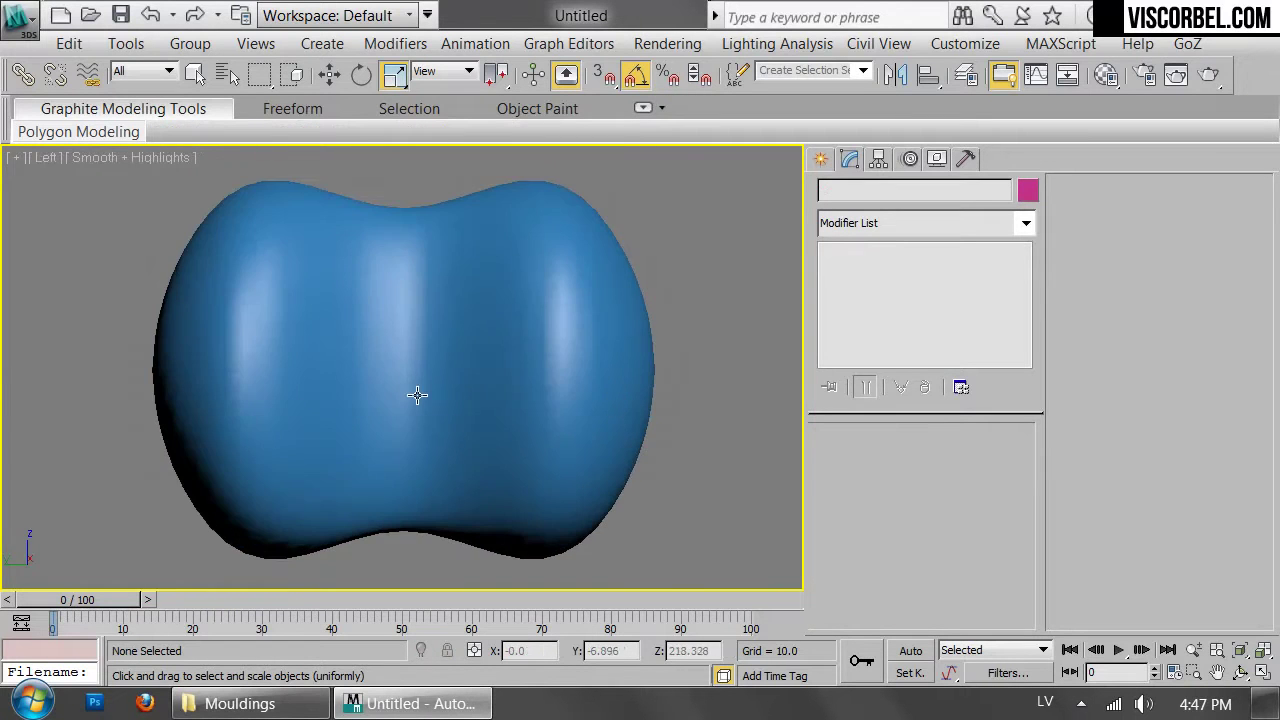
scroll(418, 395, up, 5)
scroll(396, 386, down, 5)
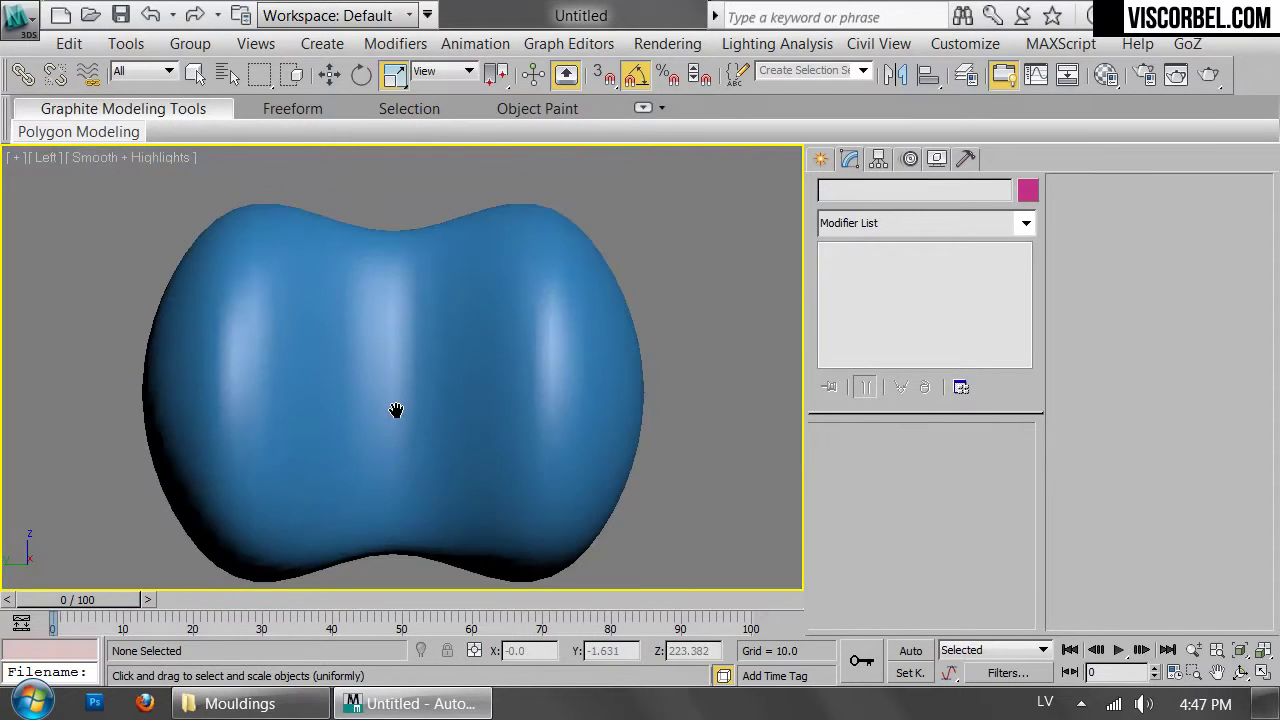
key(p)
mouse_move(460, 331)
alt+middle_down()
mouse_move(462, 467)
mouse_move(466, 340)
alt+middle_up()
key(f)
key(l)
key(F3)
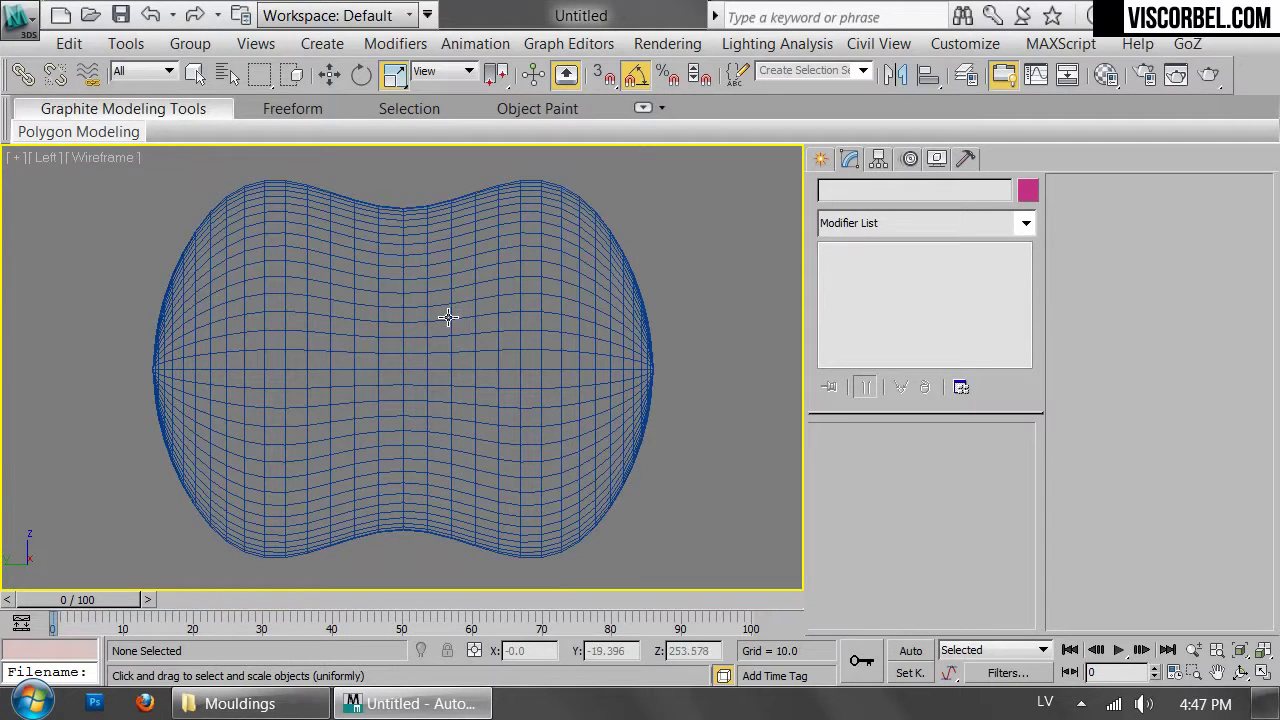
key(F3)
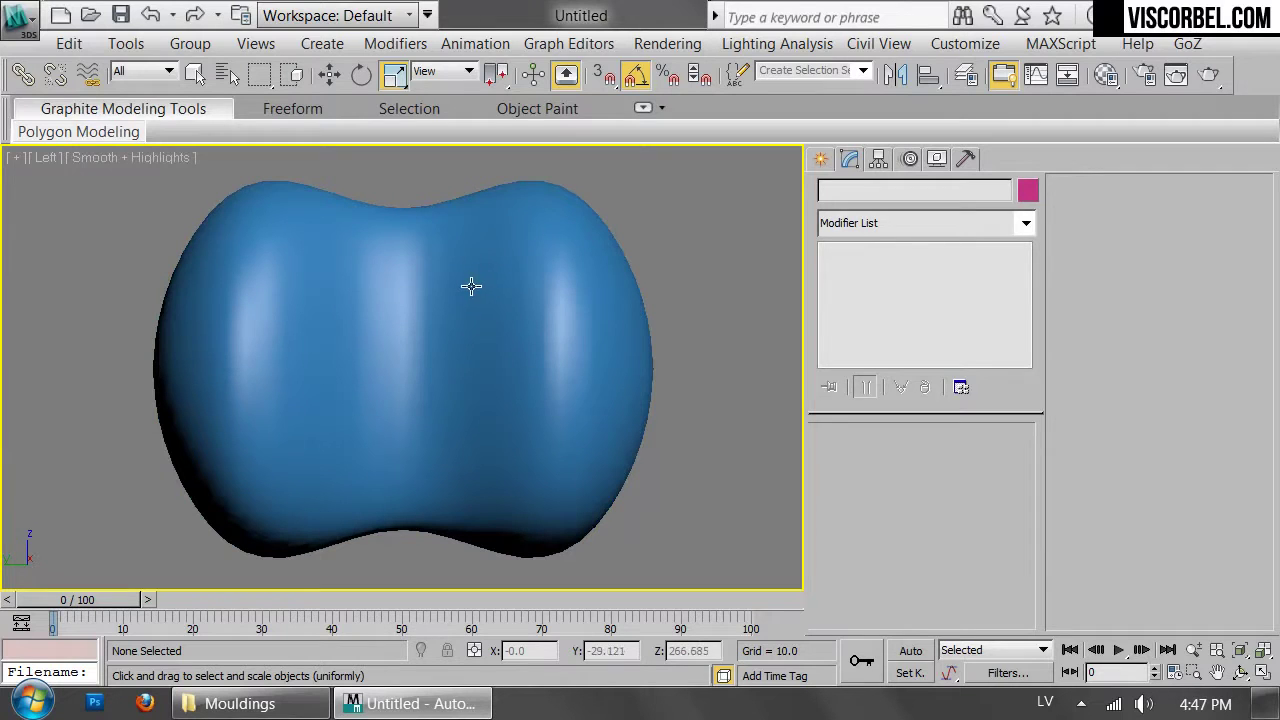
Switch the Left view to wireframe and draw a rectangle spline centred over the waist of the peanut-shaped sphere
right_click(470, 286)
click(489, 149)
key(F3)
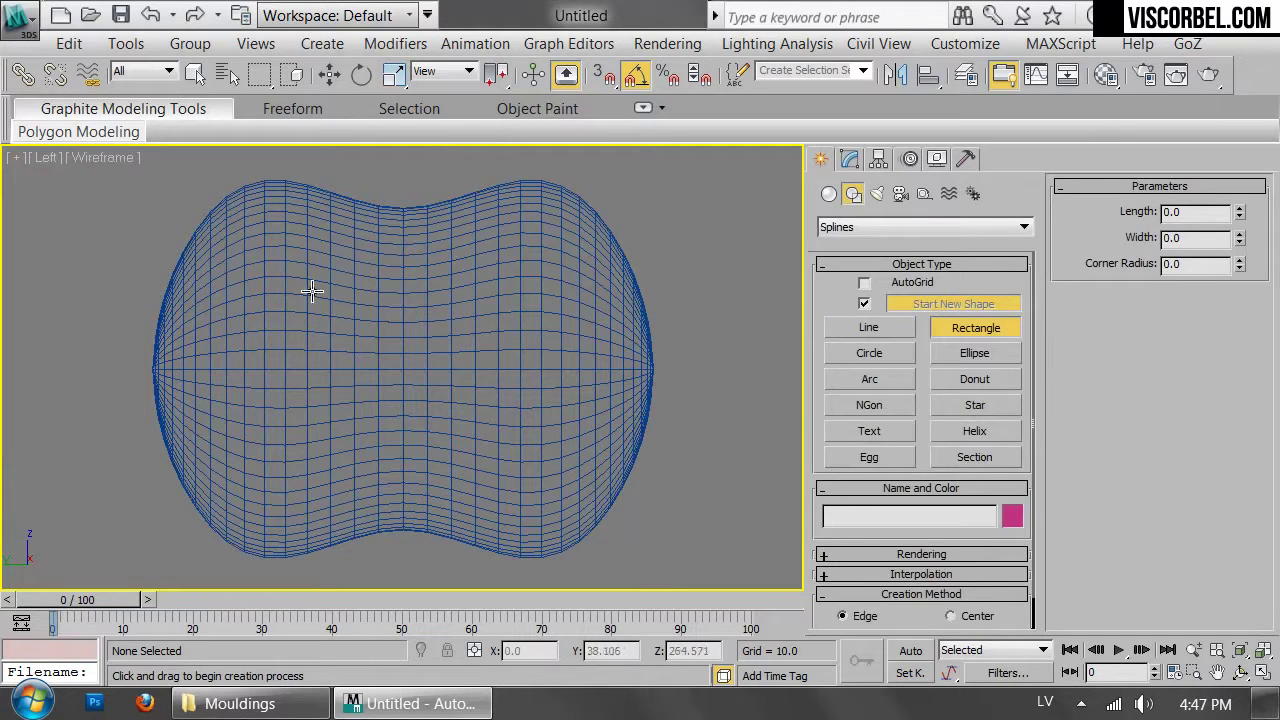
key(w)
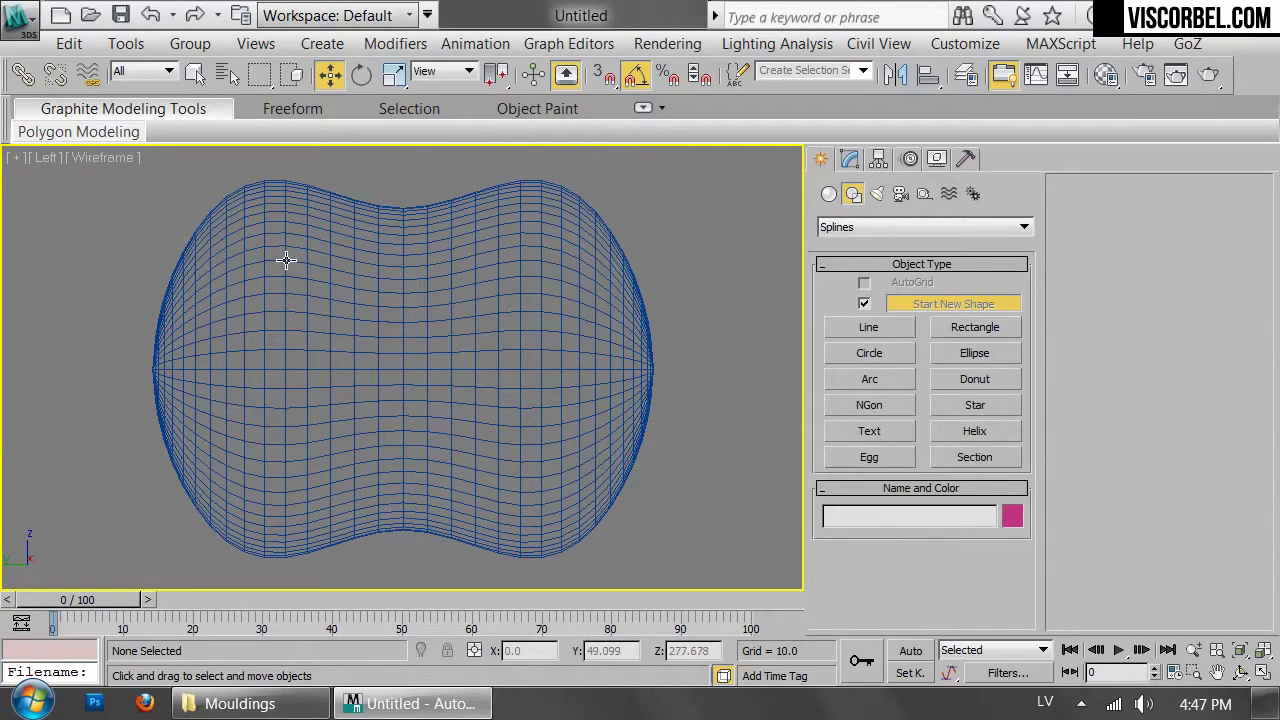
right_click(381, 252)
click(410, 106)
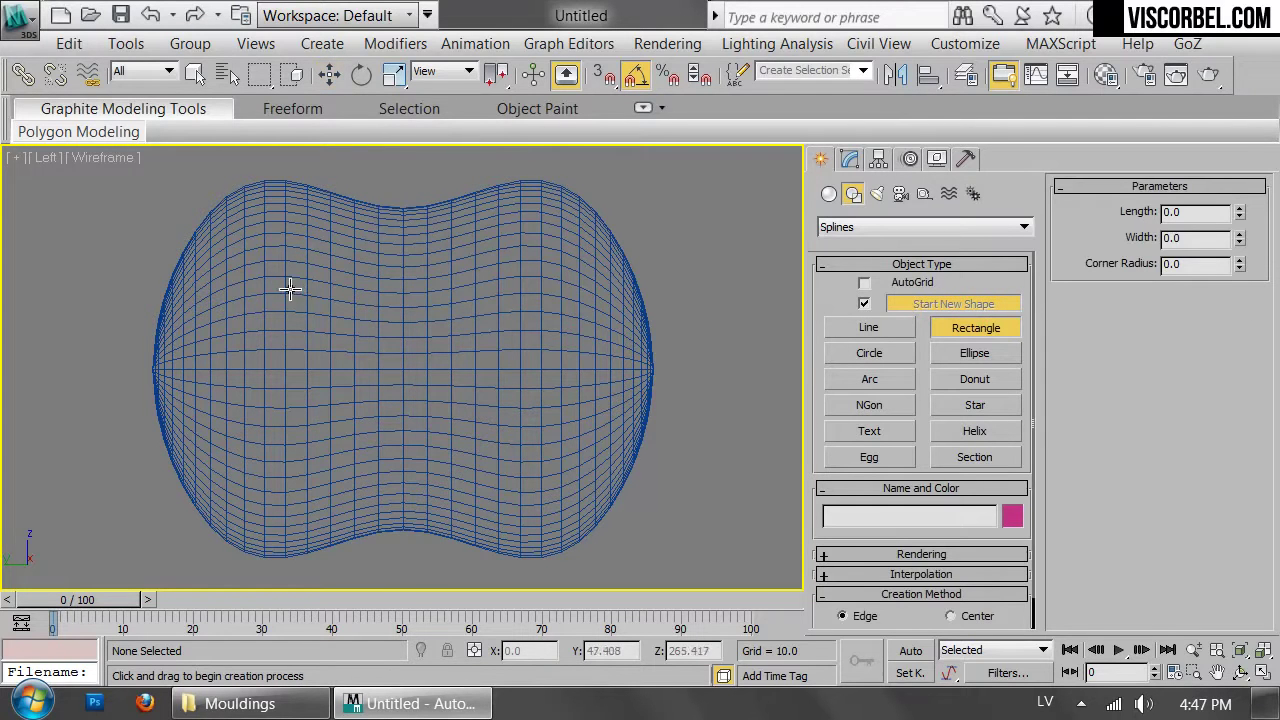
drag(287, 262, 519, 477)
right_click(679, 408)
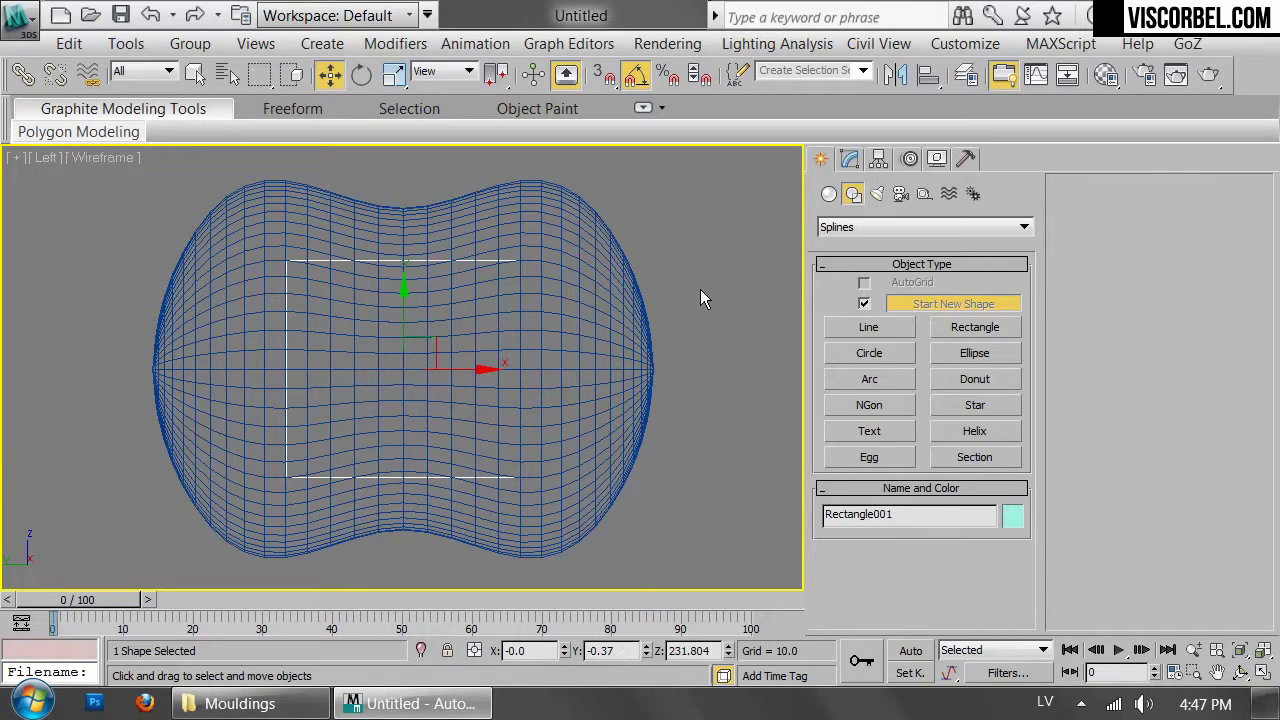
Draw a closed six-vertex line as a small moulding profile beside the rectangle's upper-right corner, with a low ledge and a slanted upper face
key(F3)
key(F3)
scroll(476, 395, up, 5)
middle_drag(269, 295, 569, 289)
scroll(572, 289, up, 2)
scroll(559, 414, up, 2)
middle_drag(365, 340, 551, 420)
scroll(565, 385, up, 2)
right_click(548, 400)
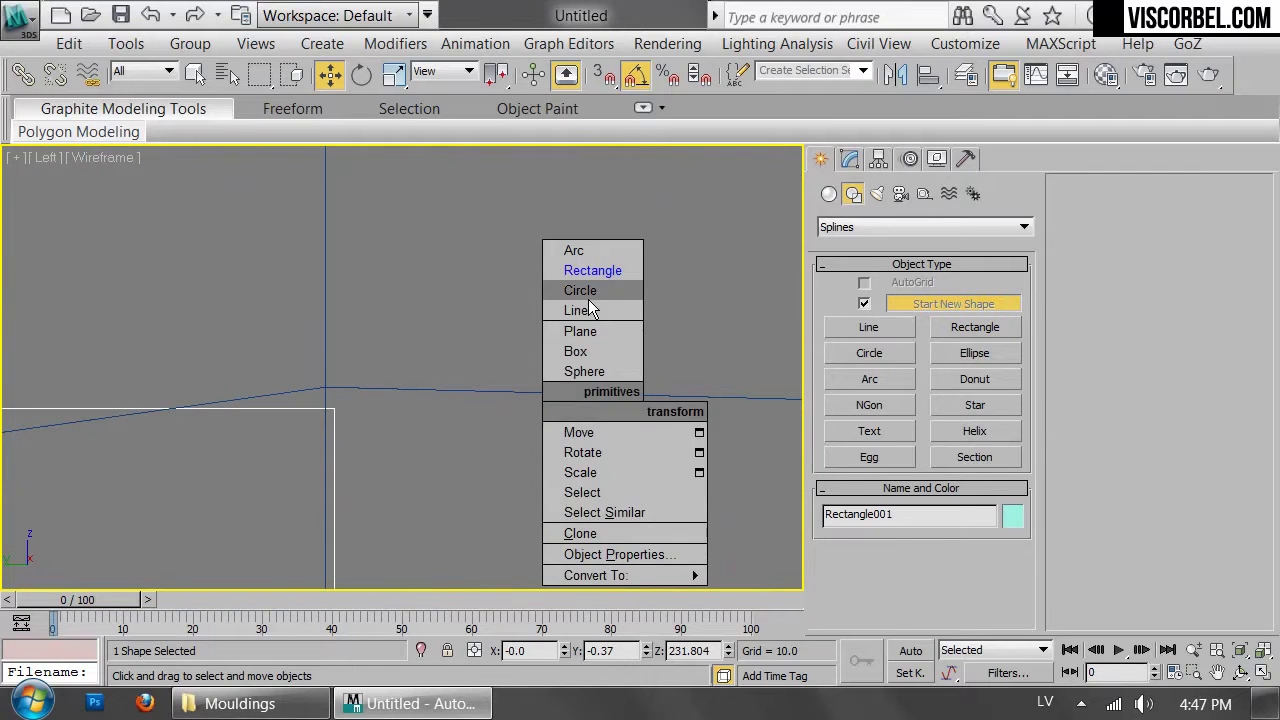
click(592, 309)
drag(348, 408, 348, 385)
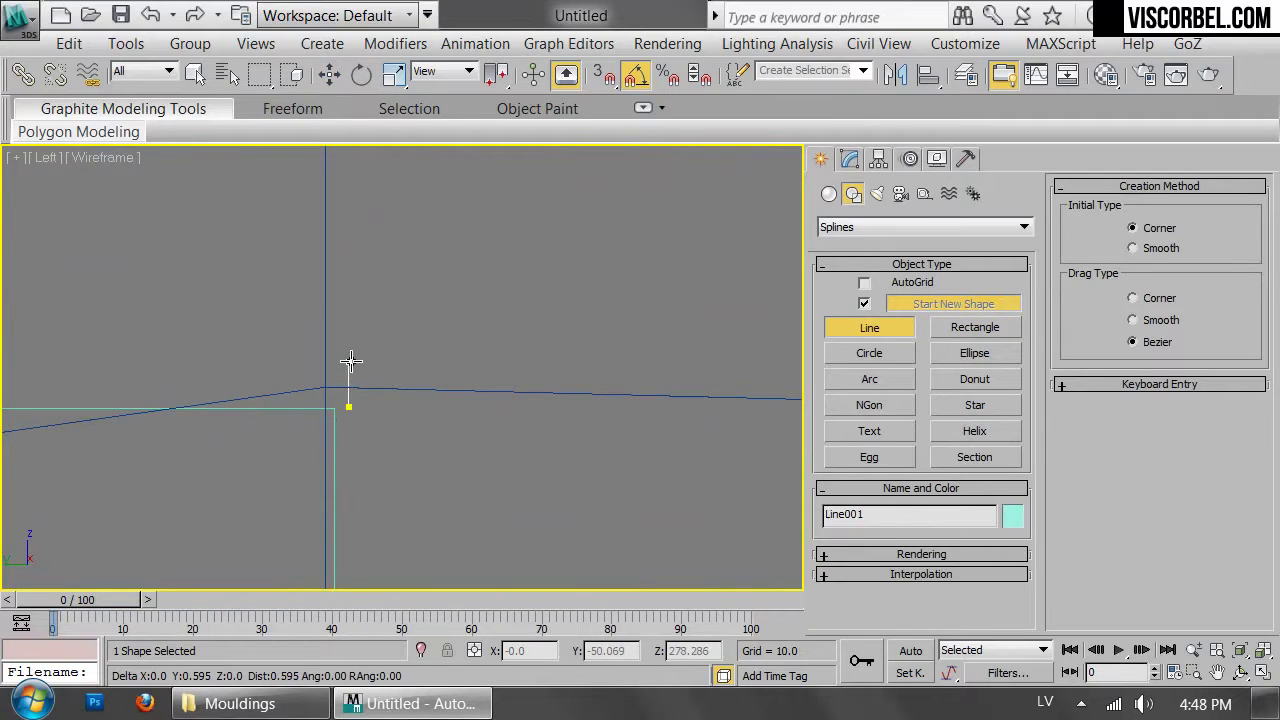
click(349, 355)
scroll(416, 303, up, 2)
middle_drag(416, 303, 433, 294)
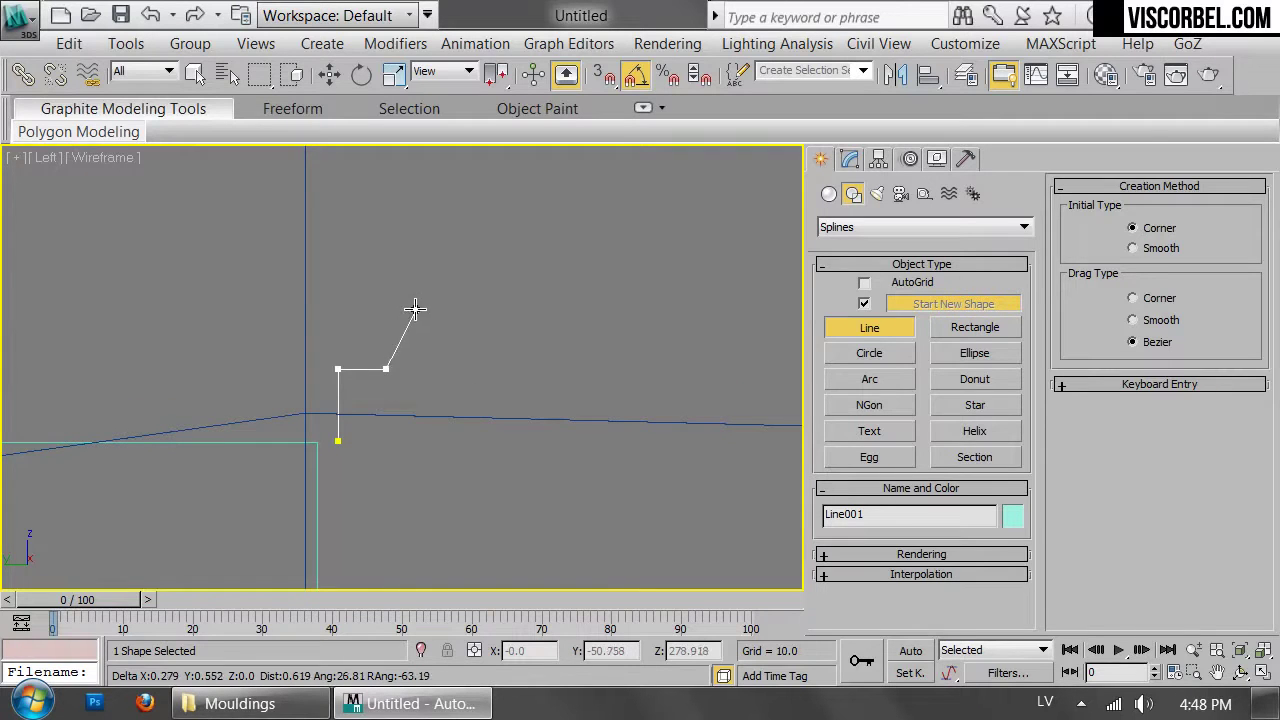
click(400, 313)
click(458, 288)
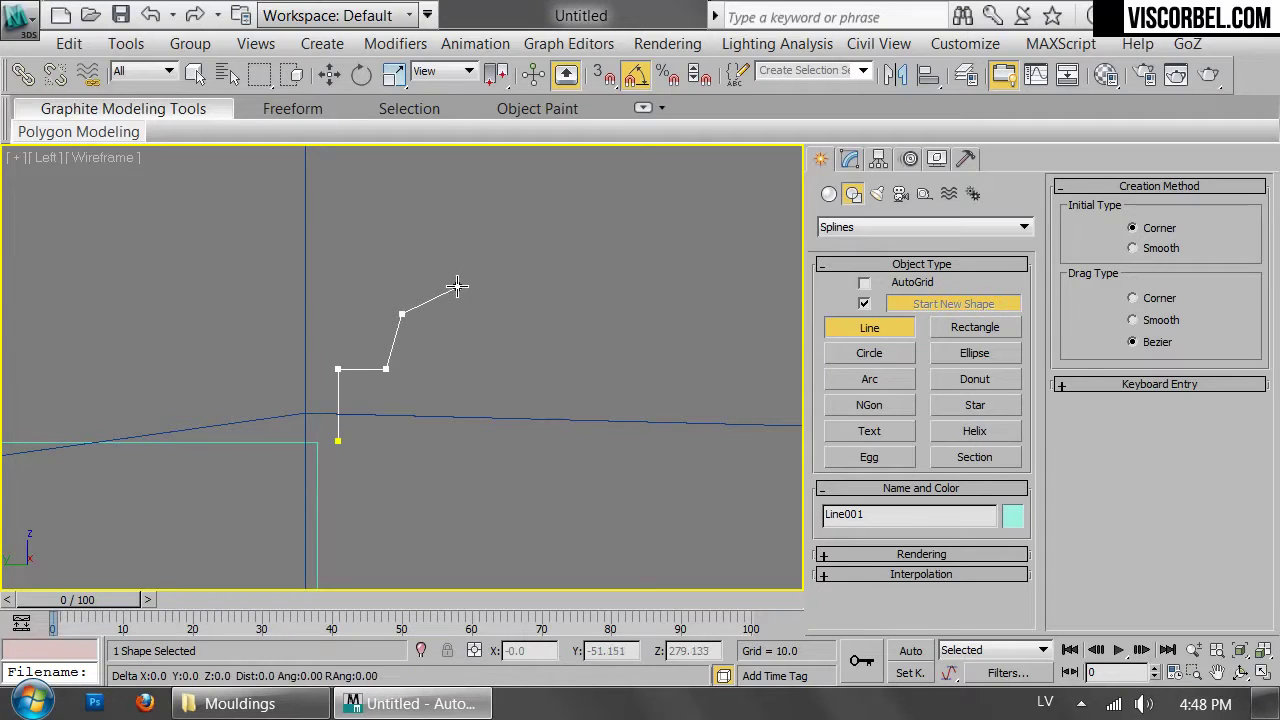
click(338, 442)
click(606, 430)
scroll(439, 432, up, 3)
middle_drag(439, 432, 553, 454)
key(w)
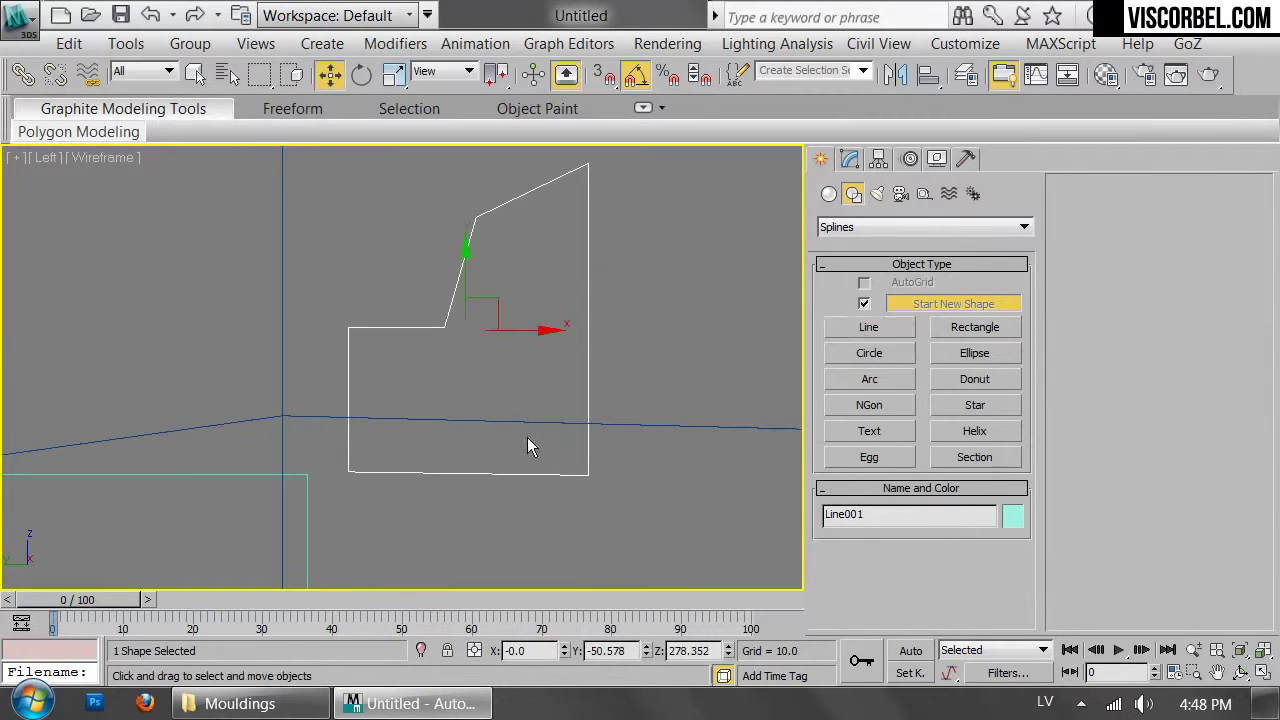
Delete the long vertical segment on the profile's right-hand side, leaving an open half profile
key(1)
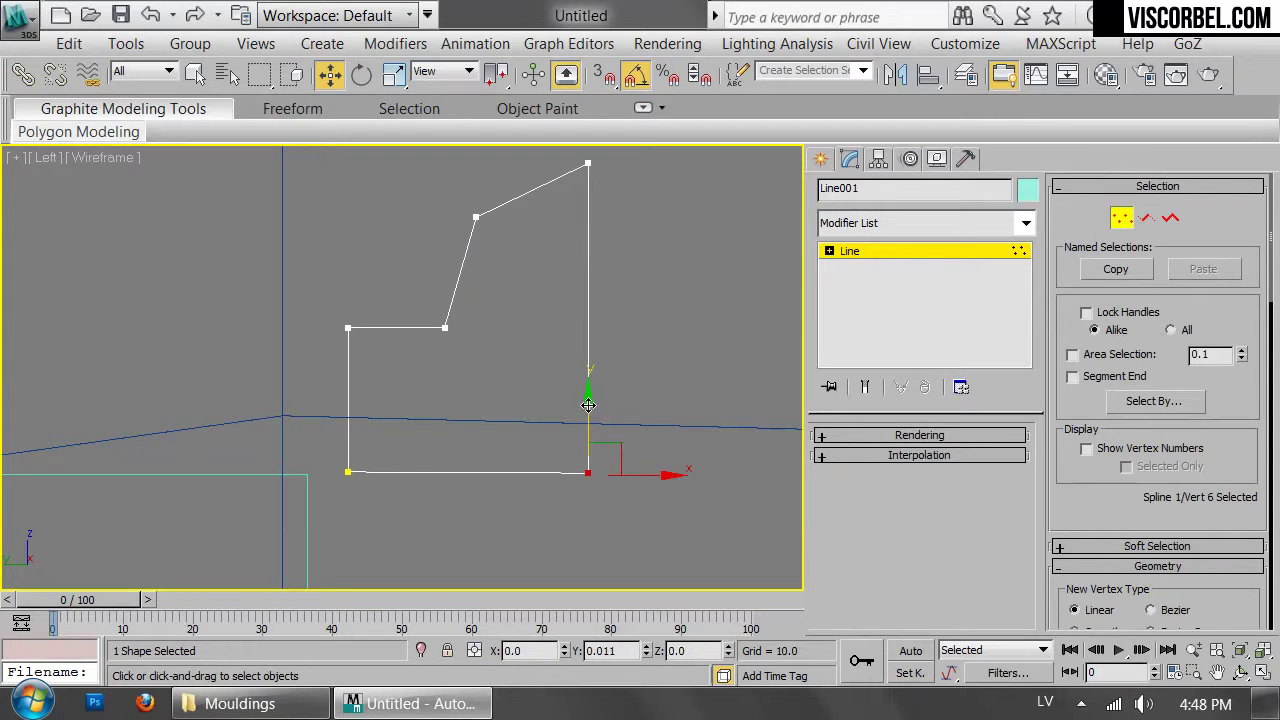
key(2)
click(588, 405)
key(Delete)
key(1)
key(1)
Mirror the half profile about the X axis as a copy and move the copy until the two halves meet
click(895, 78)
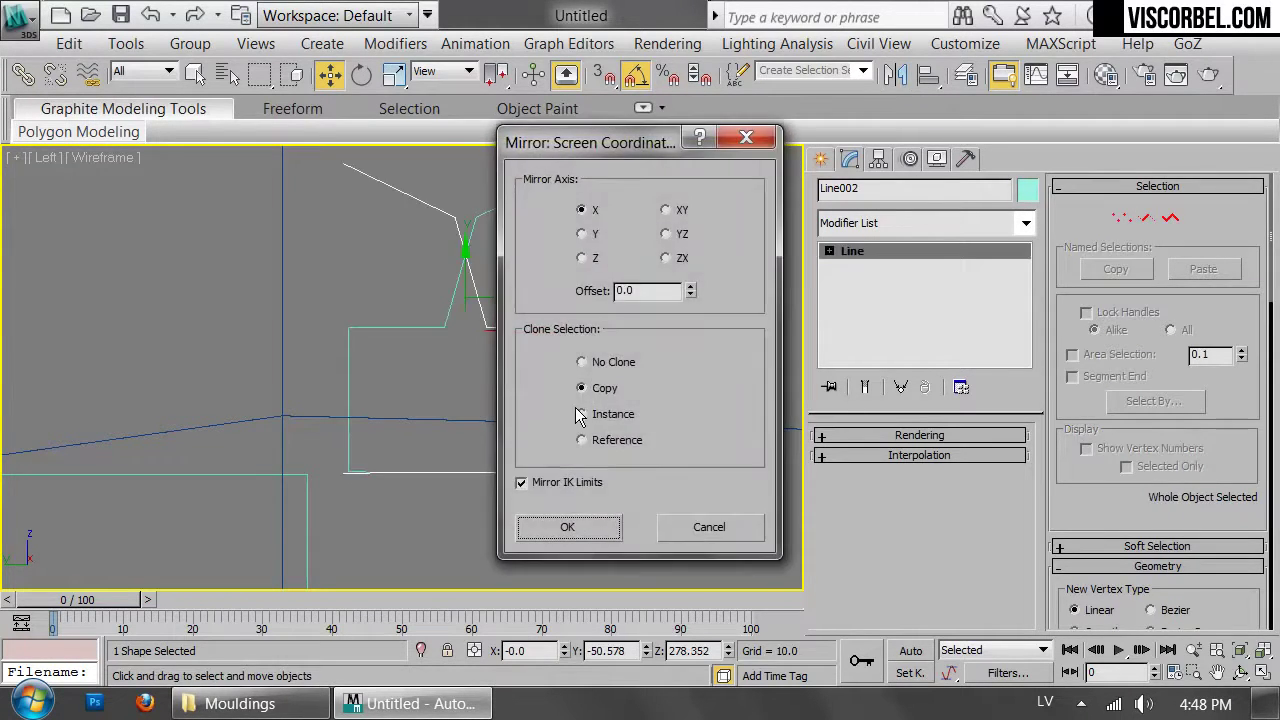
click(567, 527)
drag(537, 331, 772, 356)
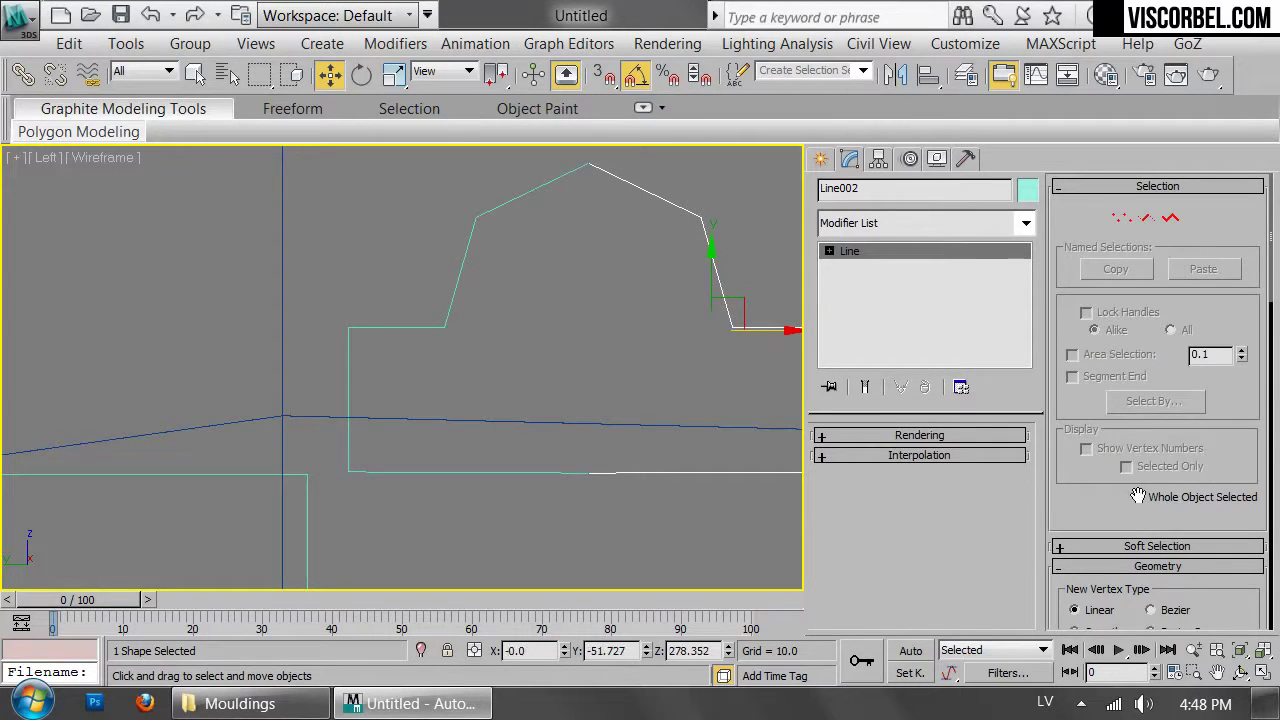
Attach the original half profile to the mirrored half so both belong to one line
scroll(1126, 486, down, 8)
scroll(1107, 560, up, 5)
key(1)
click(1095, 363)
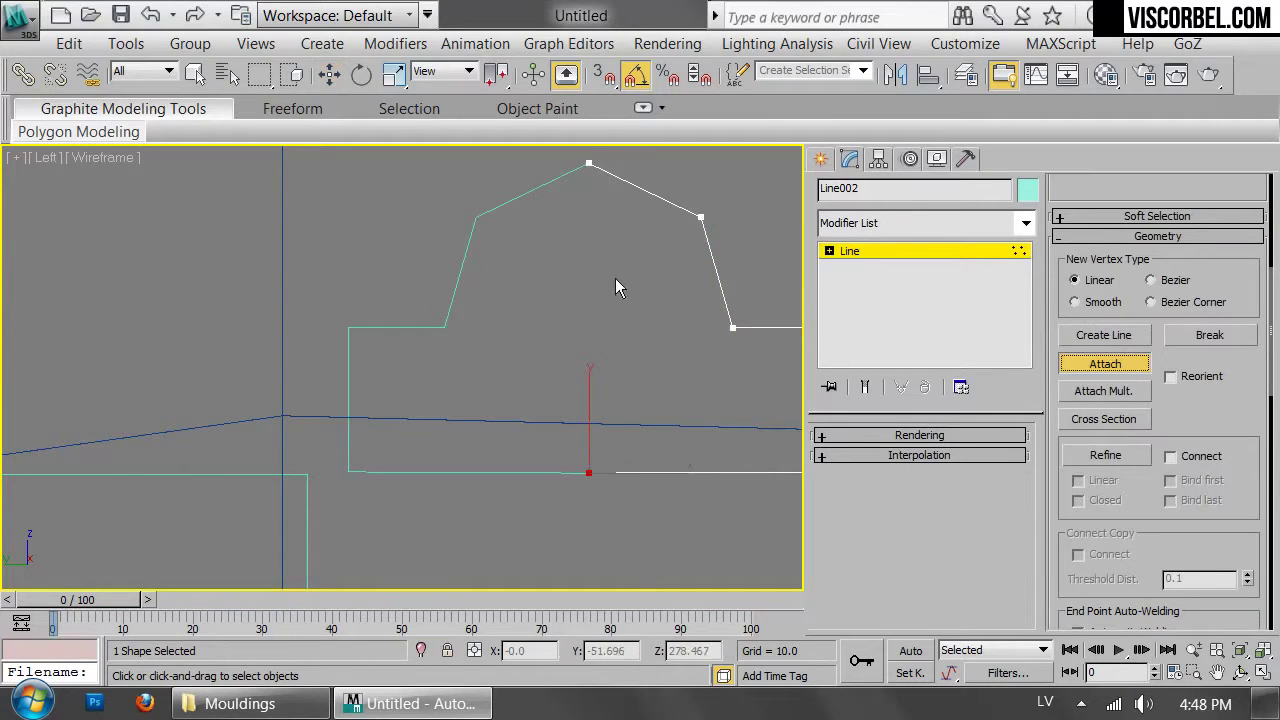
click(525, 193)
key(1)
Weld the overlapping vertices where the halves meet at the peak and base, and delete the base's middle vertex
drag(642, 181, 541, 103)
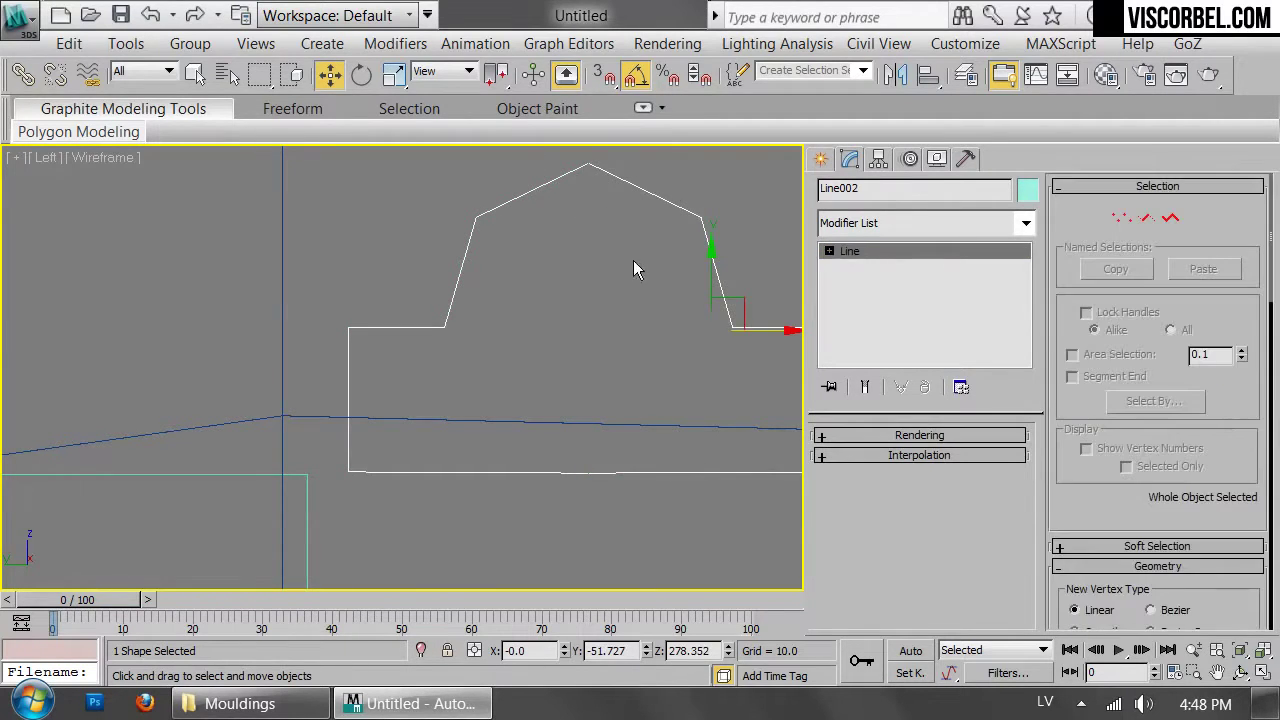
middle_drag(632, 258, 570, 298)
key(1)
click(526, 204)
scroll(1120, 481, down, 6)
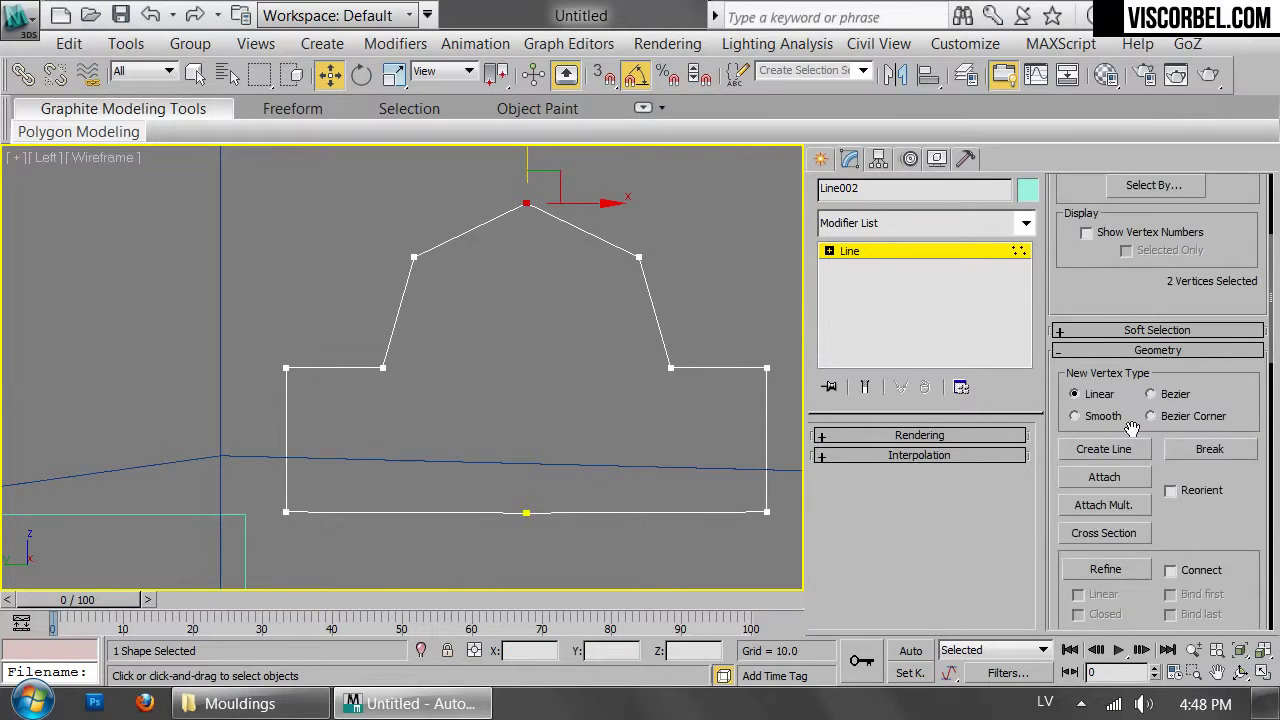
scroll(1120, 481, down, 3)
click(1097, 507)
click(526, 512)
click(1105, 512)
drag(530, 563, 530, 563)
key(Delete)
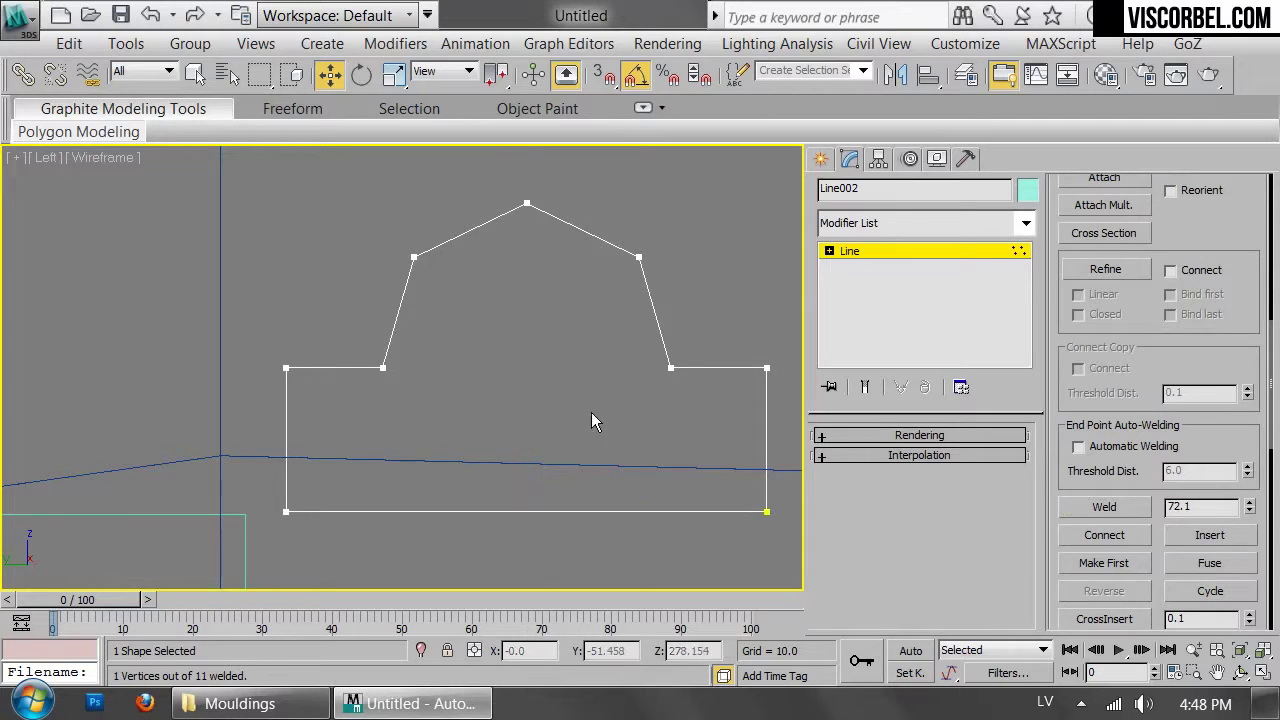
click(882, 251)
Add an Extrude modifier to the symmetrical profile and check its depth beside the sphere from the Front view
scroll(640, 296, down, 3)
middle_drag(638, 296, 387, 315)
scroll(443, 289, up, 1)
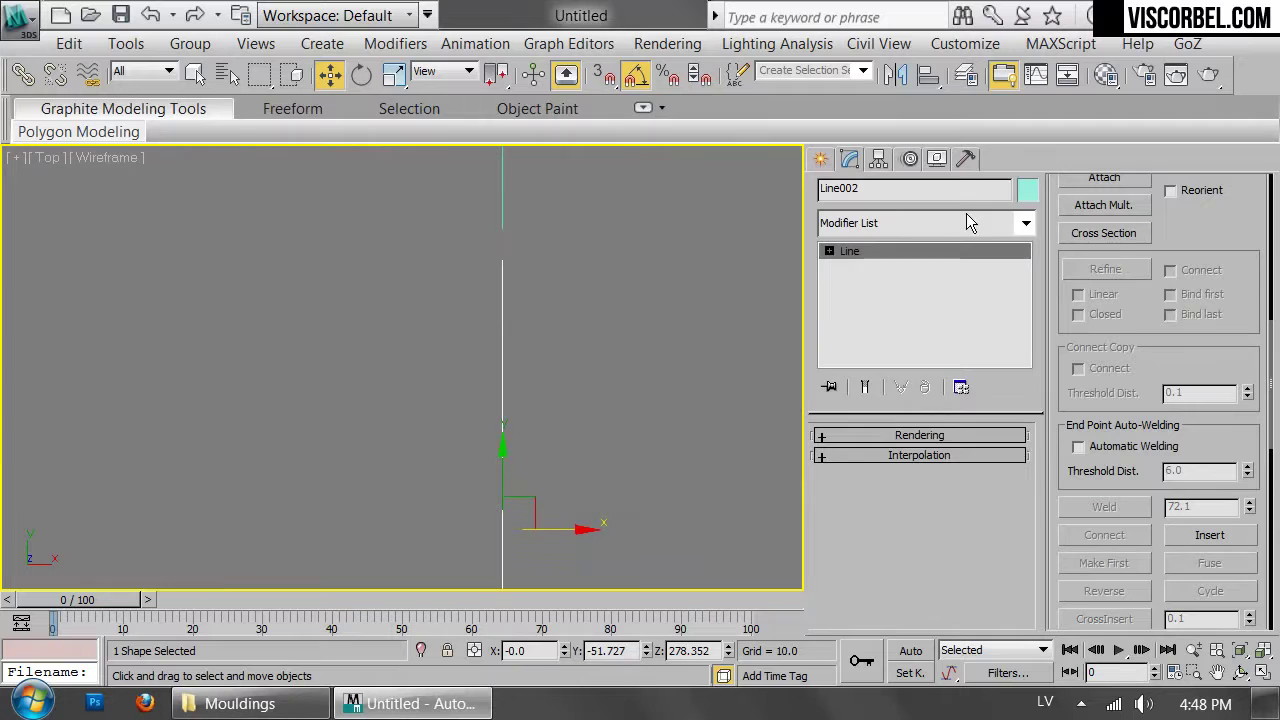
click(955, 223)
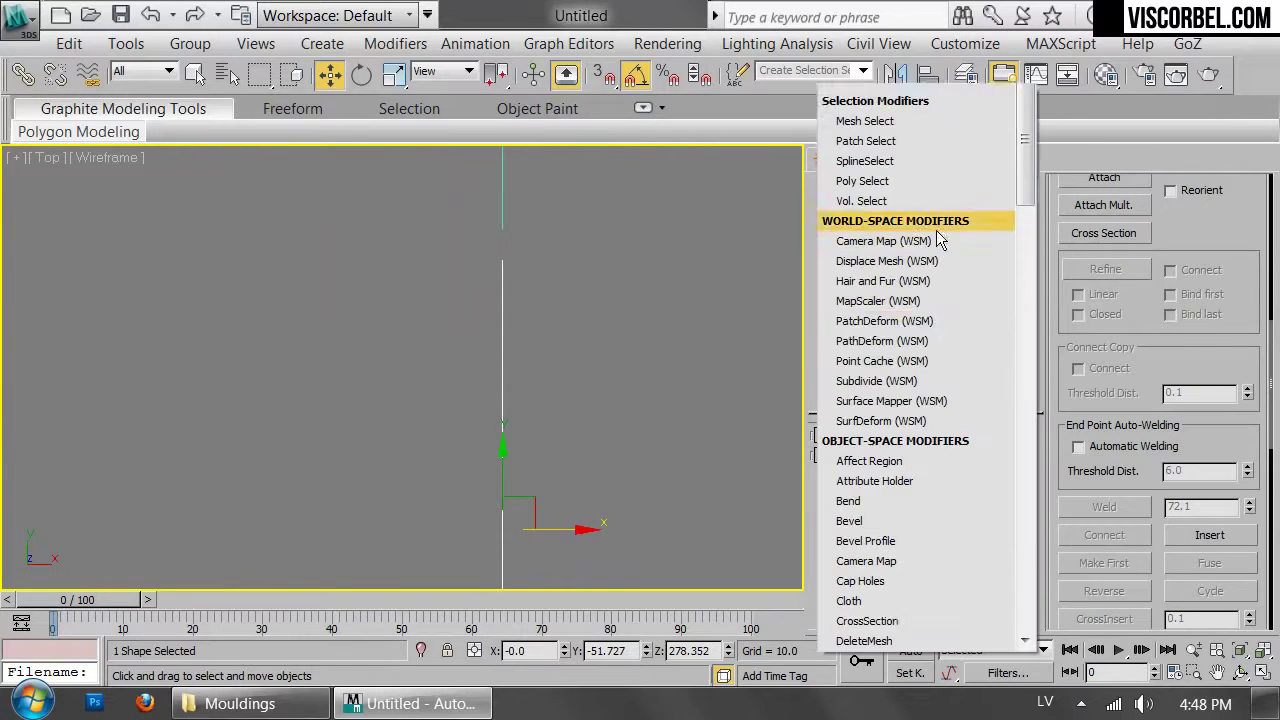
scroll(857, 160, down, 10)
click(857, 163)
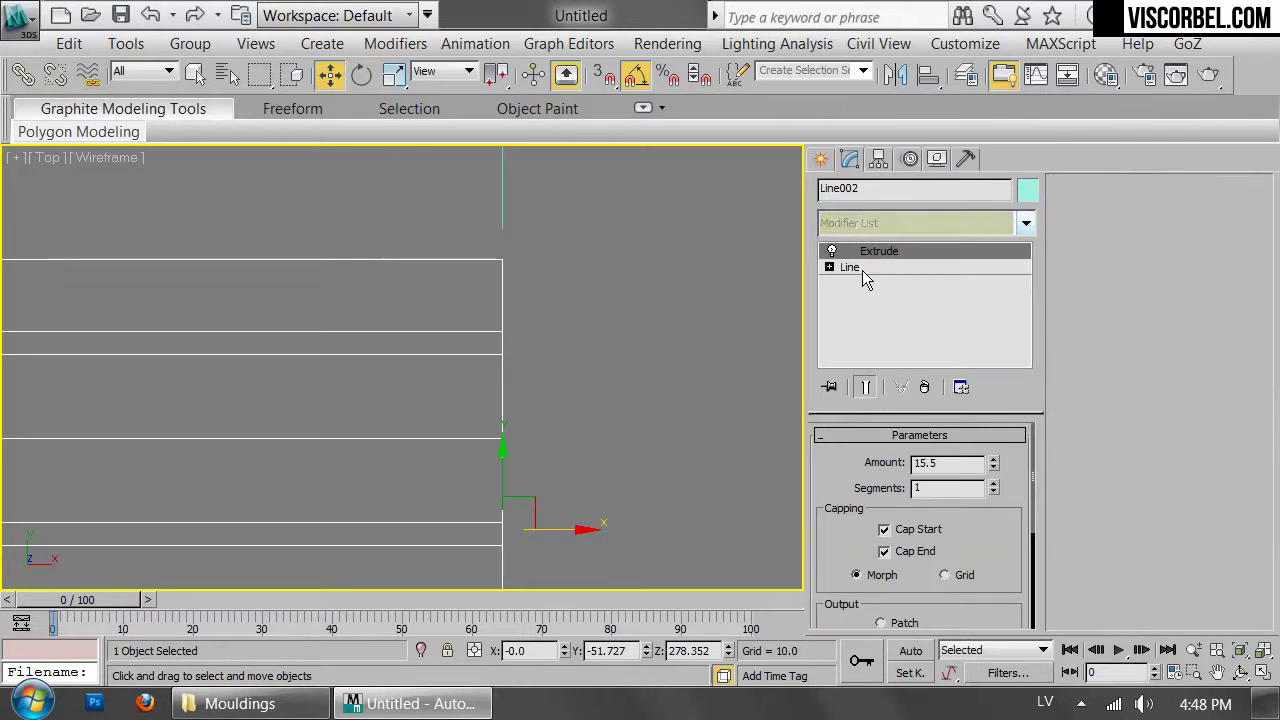
scroll(510, 356, down, 6)
key(f)
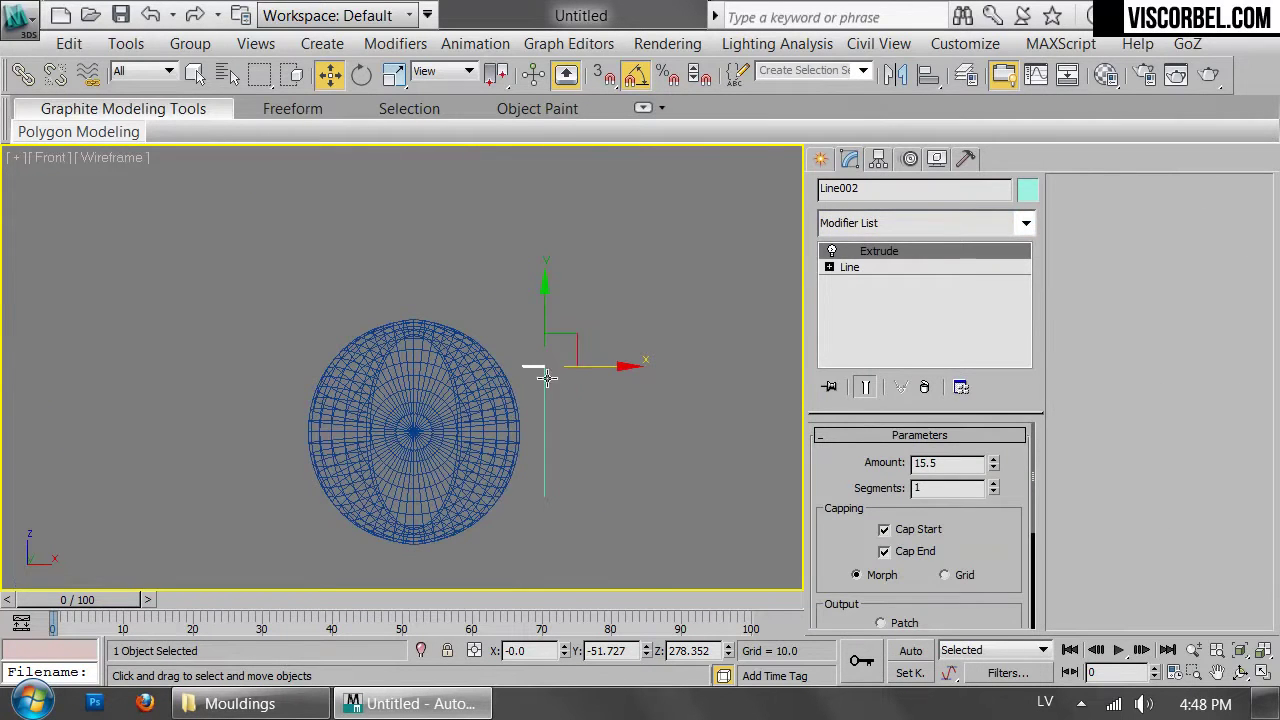
scroll(636, 416, up, 5)
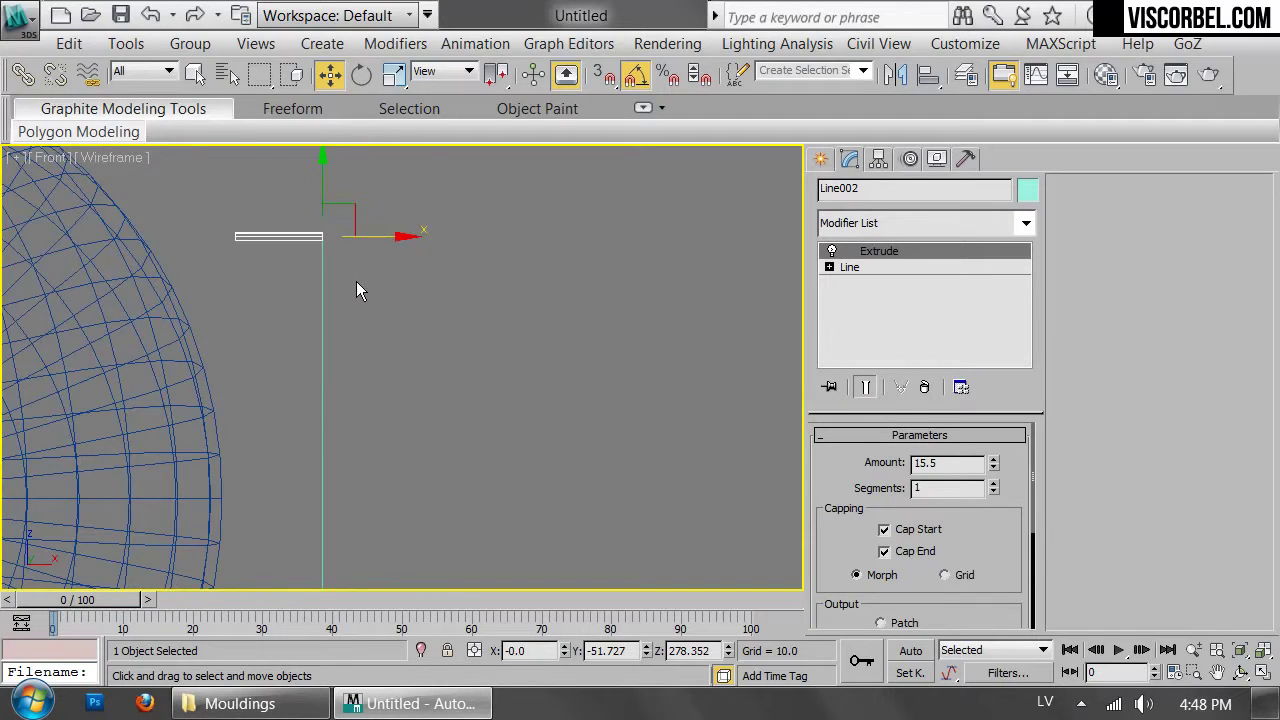
In the Left view, clone the extruded profile sideways as a single independent copy beside the original
key(l)
scroll(409, 297, down, 5)
middle_drag(597, 291, 534, 299)
shift+drag(447, 325, 567, 325)
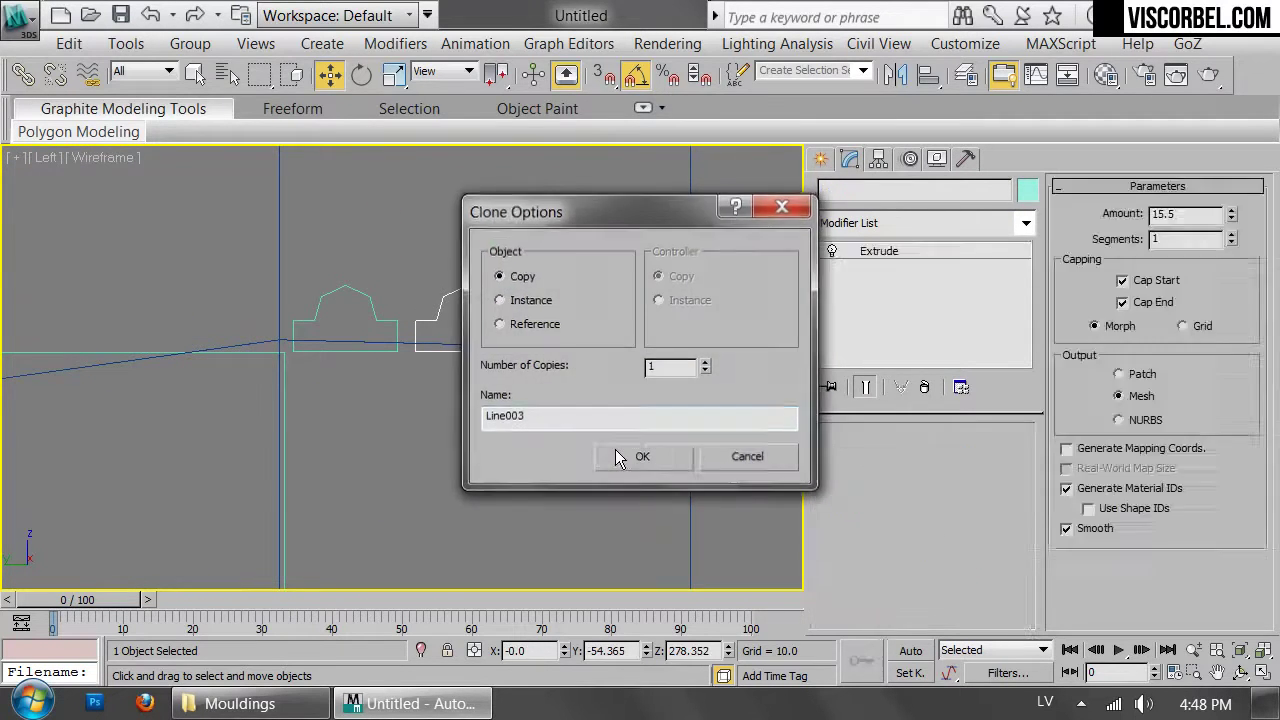
click(617, 457)
Apply a TurboSmooth modifier with 3 iterations to the copied profile
click(918, 222)
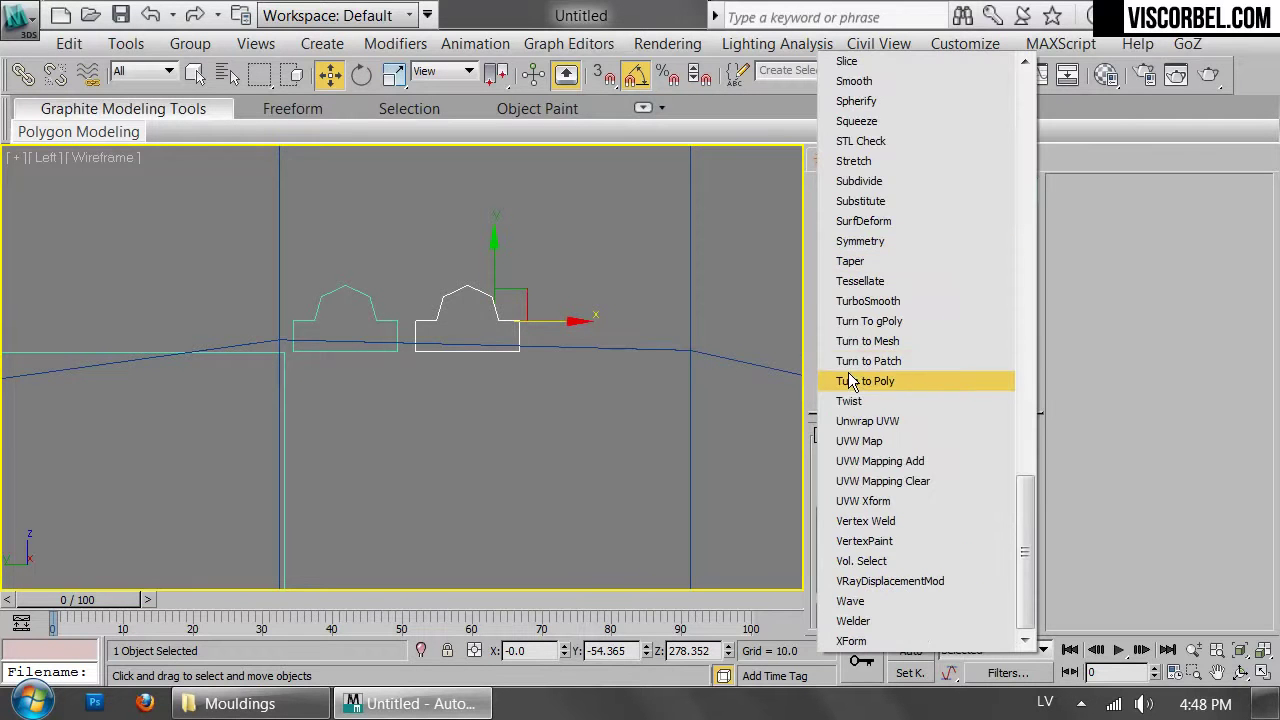
click(888, 302)
scroll(535, 312, up, 3)
middle_drag(541, 320, 721, 336)
click(876, 267)
click(884, 551)
click(900, 252)
click(1003, 468)
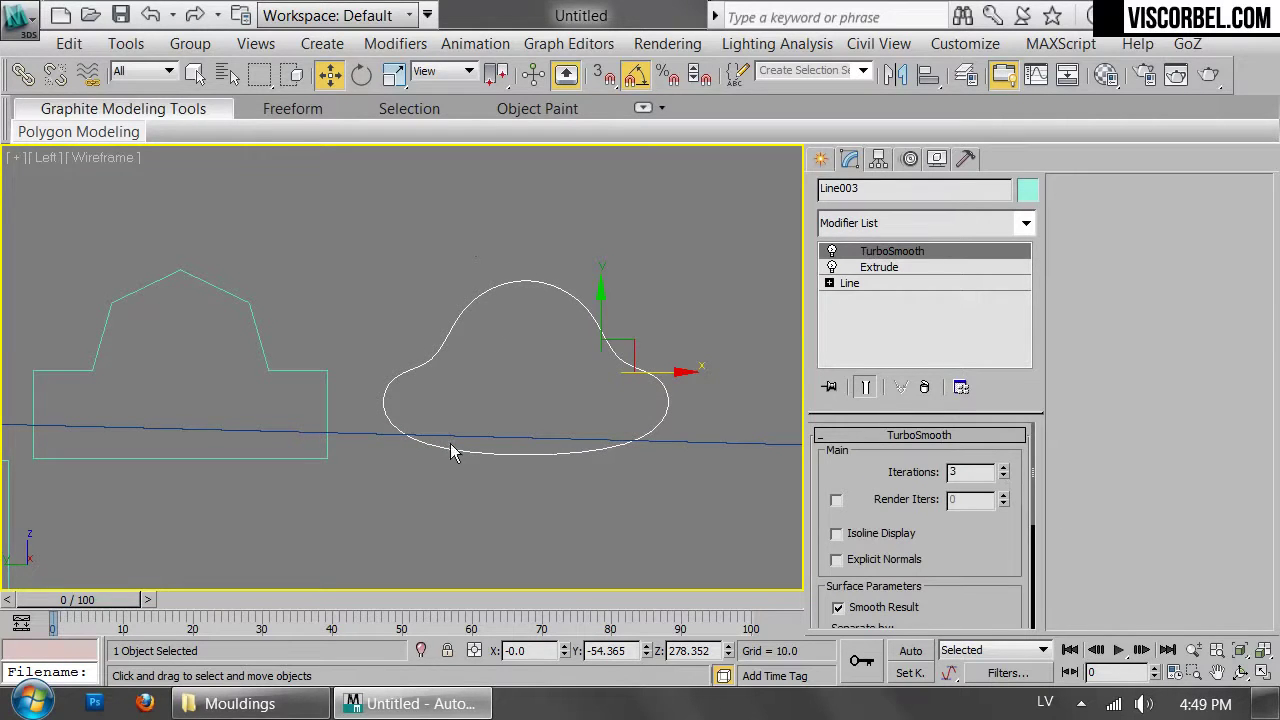
At vertex level of the copied profile's base Line, select the six vertices of the base and ledge corners
click(436, 213)
middle_drag(262, 267, 488, 246)
middle_drag(578, 257, 434, 253)
click(560, 275)
key(z)
click(954, 285)
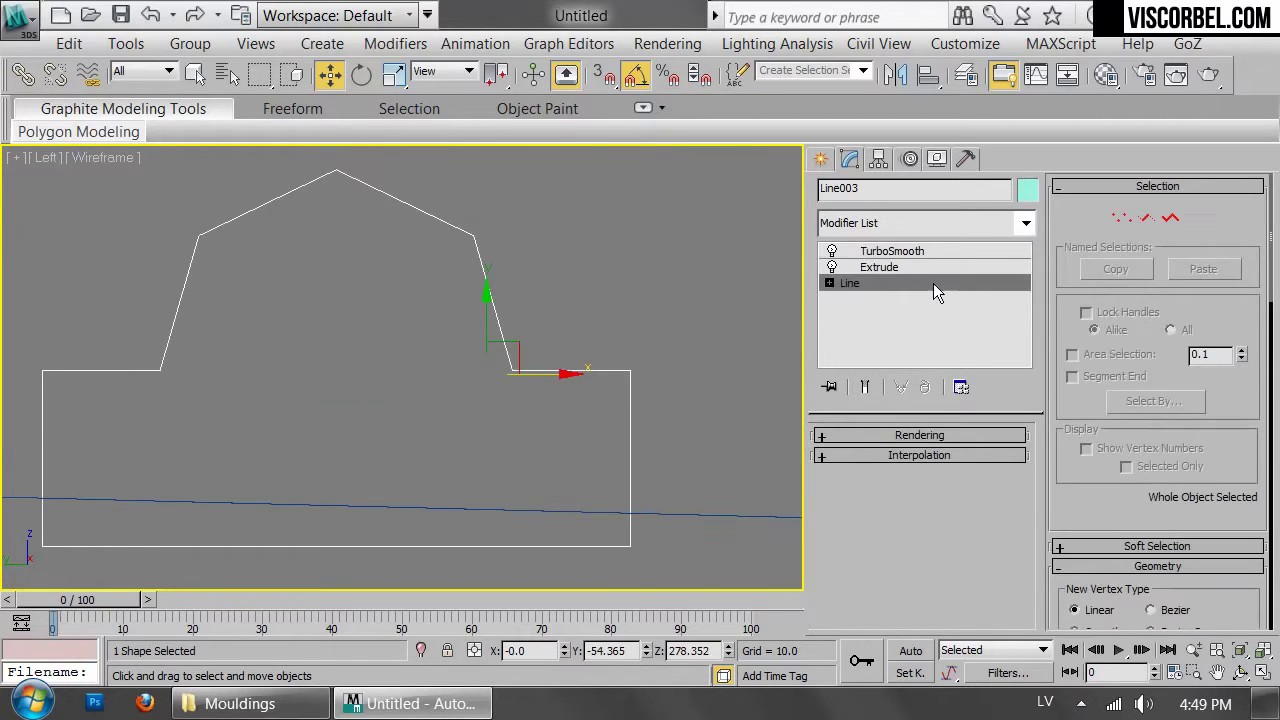
middle_drag(428, 362, 461, 372)
key(1)
drag(348, 405, 345, 400)
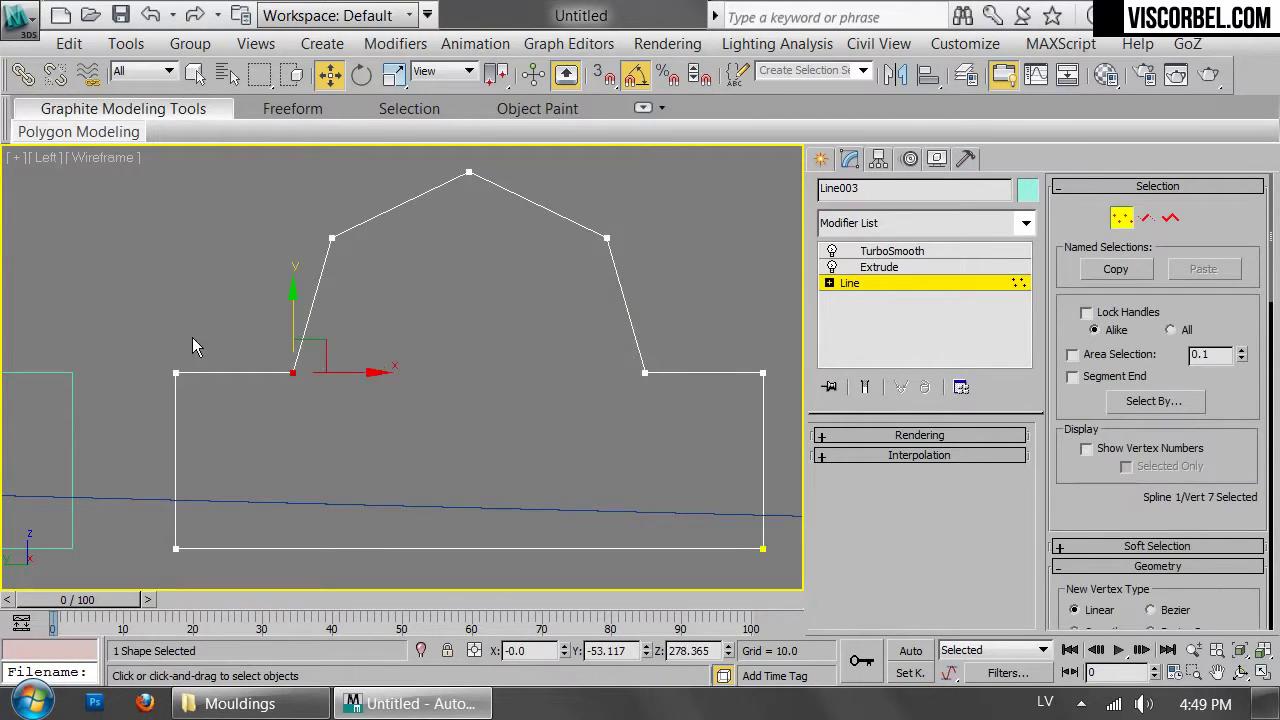
drag(53, 660, 37, 667)
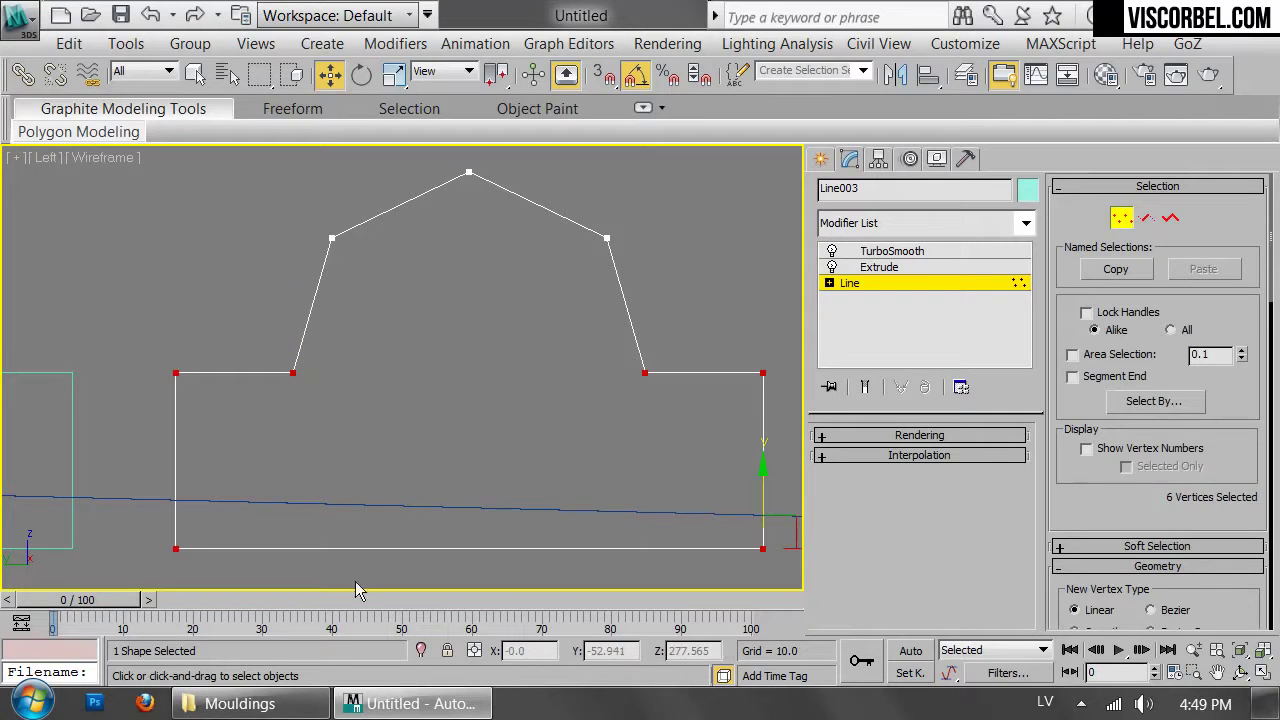
Refine the copied line with extra vertices tight against the right inner corner and the upper-right ledge corner
scroll(250, 374, up, 5)
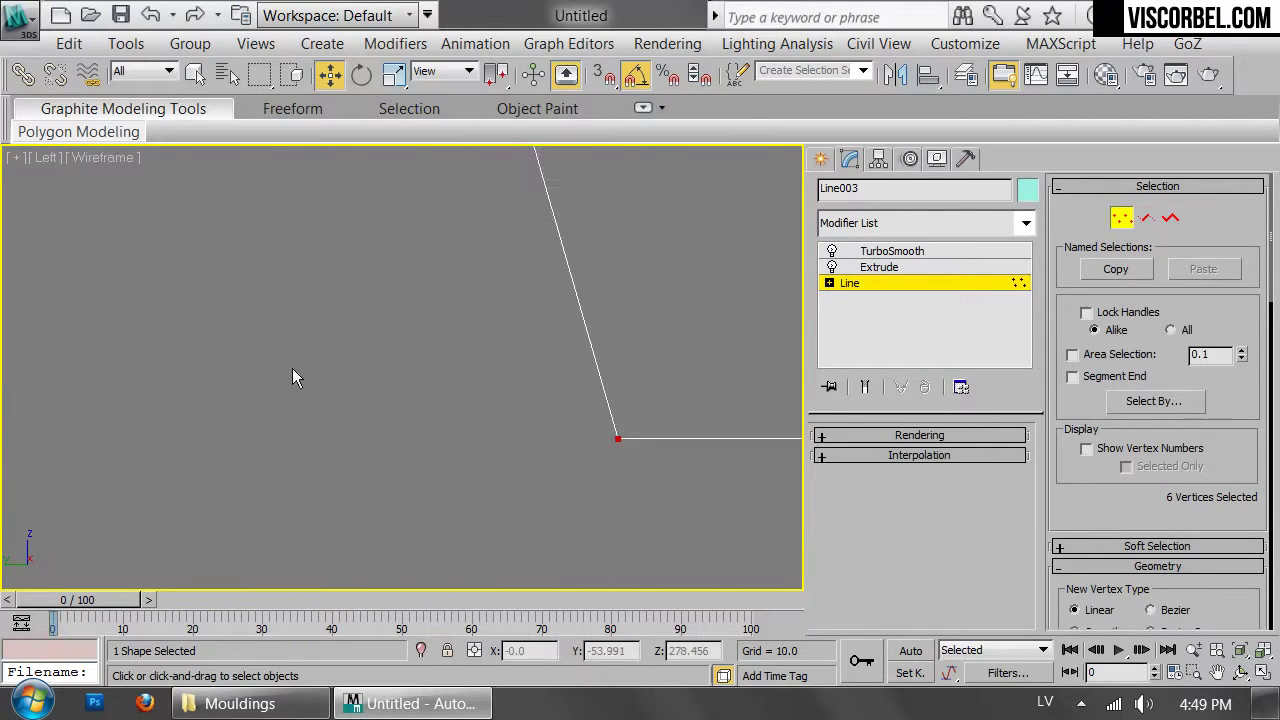
right_click(584, 400)
click(621, 439)
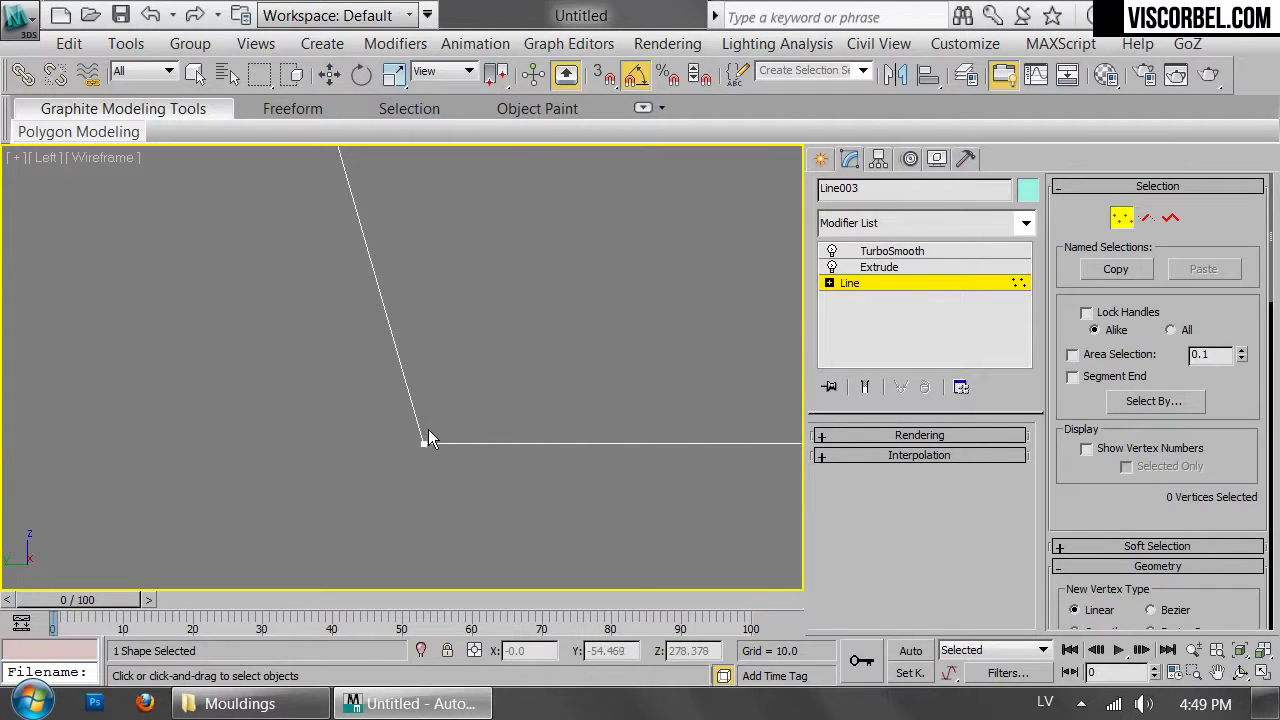
click(421, 435)
scroll(486, 397, down, 3)
scroll(482, 376, up, 6)
middle_drag(526, 334, 558, 383)
scroll(500, 385, up, 3)
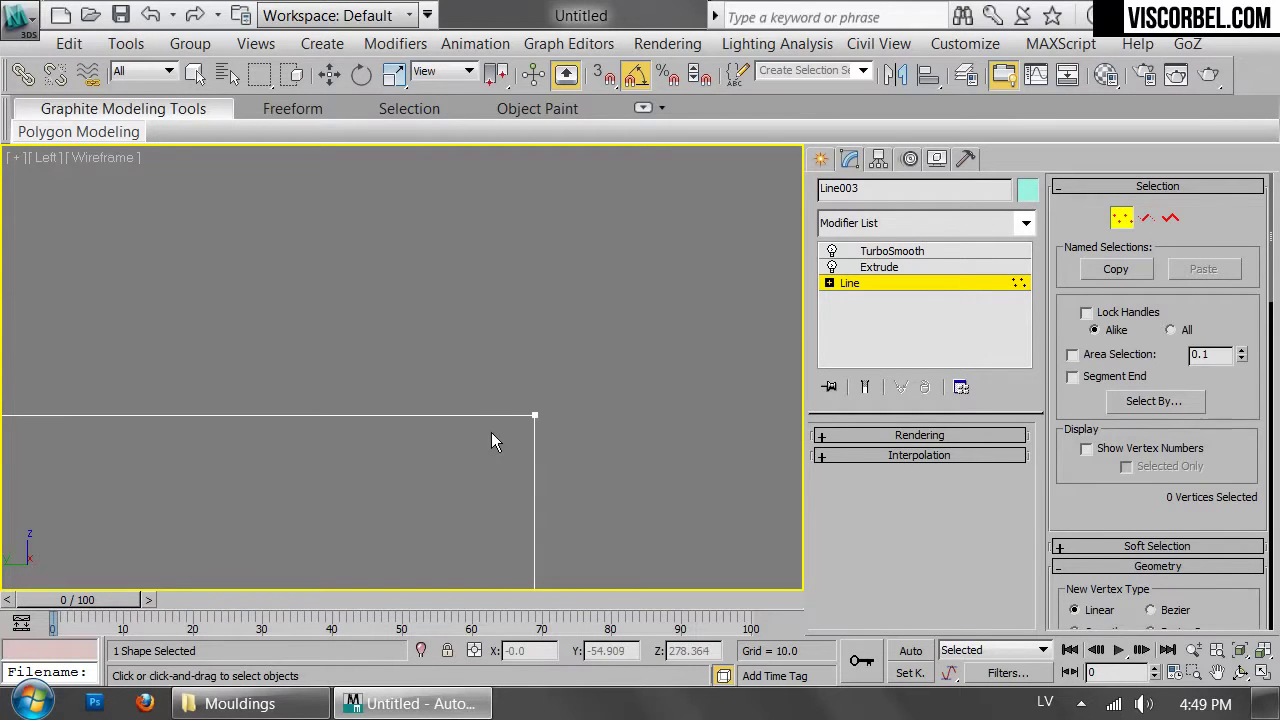
click(534, 427)
Move the new vertex on the right ledge horizontally so it sits close to the outer ledge corner
scroll(490, 436, down, 4)
key(w)
drag(535, 388, 611, 467)
scroll(611, 466, up, 1)
drag(611, 416, 510, 406)
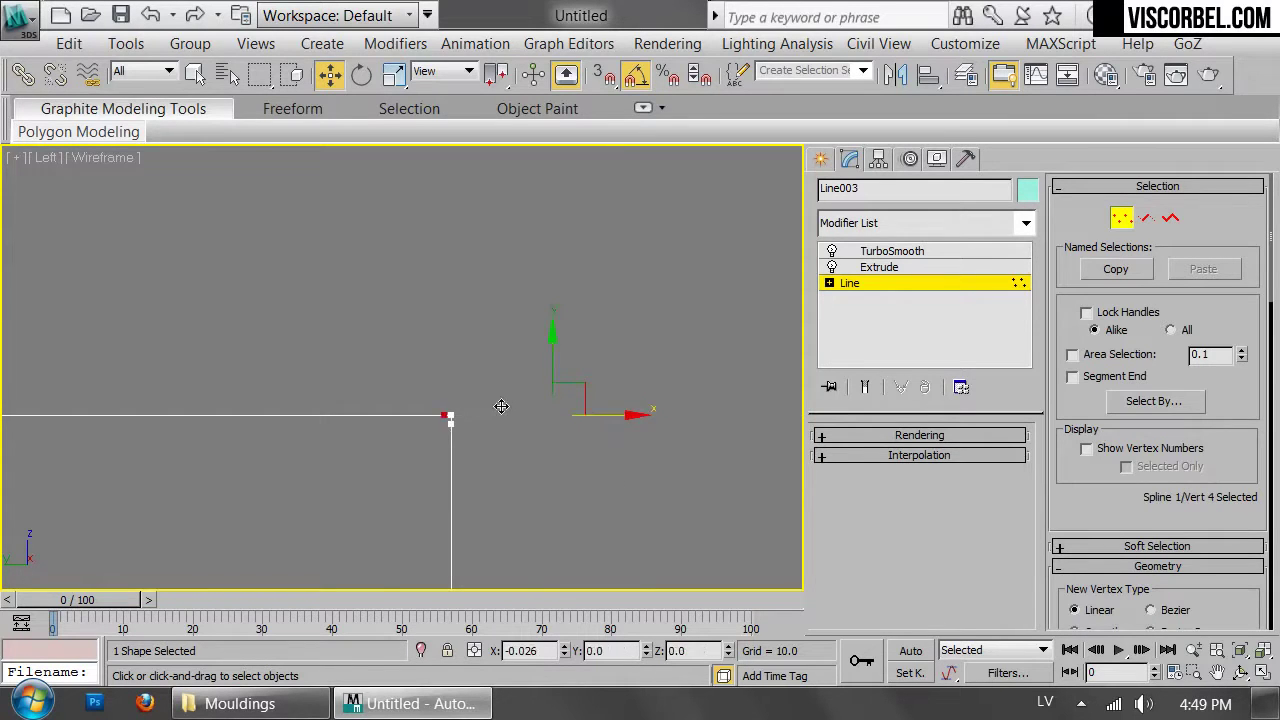
scroll(434, 415, up, 4)
middle_drag(434, 415, 543, 411)
scroll(543, 411, up, 3)
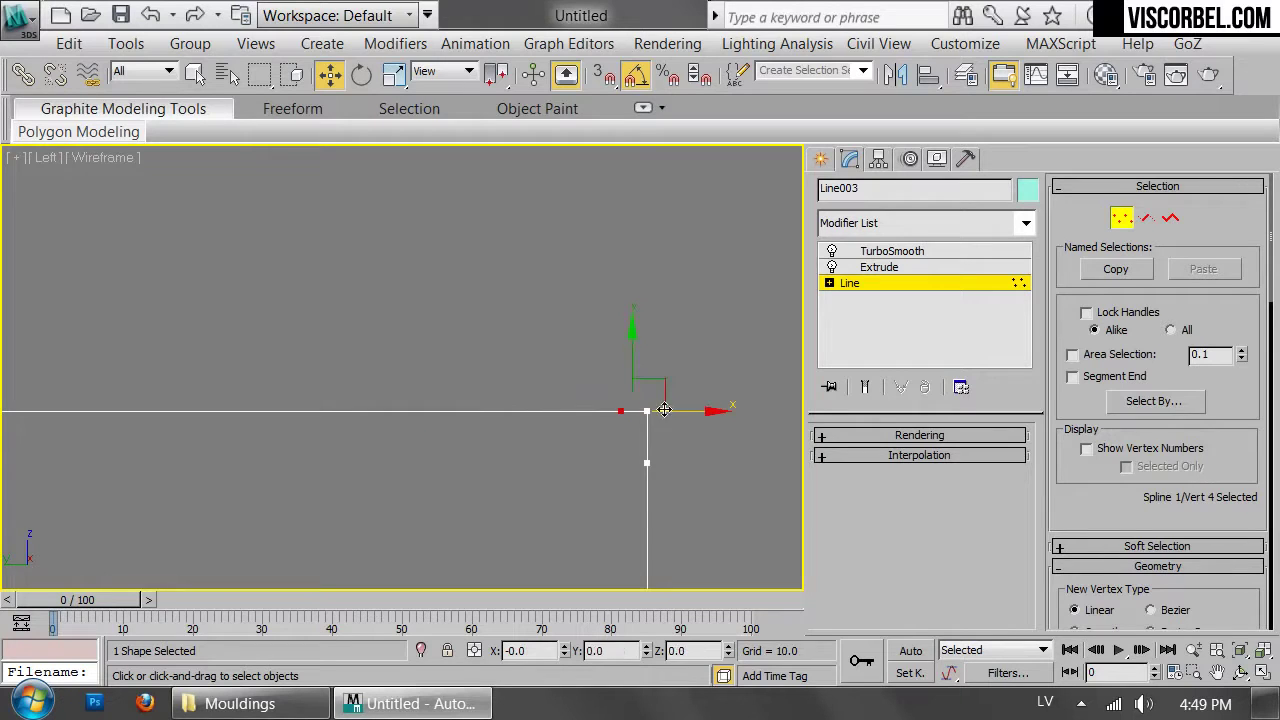
drag(660, 407, 641, 404)
Refine the line with supporting vertices on both edges close to the profile's lower-right corner
scroll(605, 412, down, 4)
scroll(603, 535, down, 3)
scroll(603, 540, down, 3)
middle_drag(603, 545, 547, 315)
scroll(545, 315, up, 3)
middle_drag(547, 522, 563, 314)
scroll(561, 306, up, 5)
right_click(639, 331)
click(602, 436)
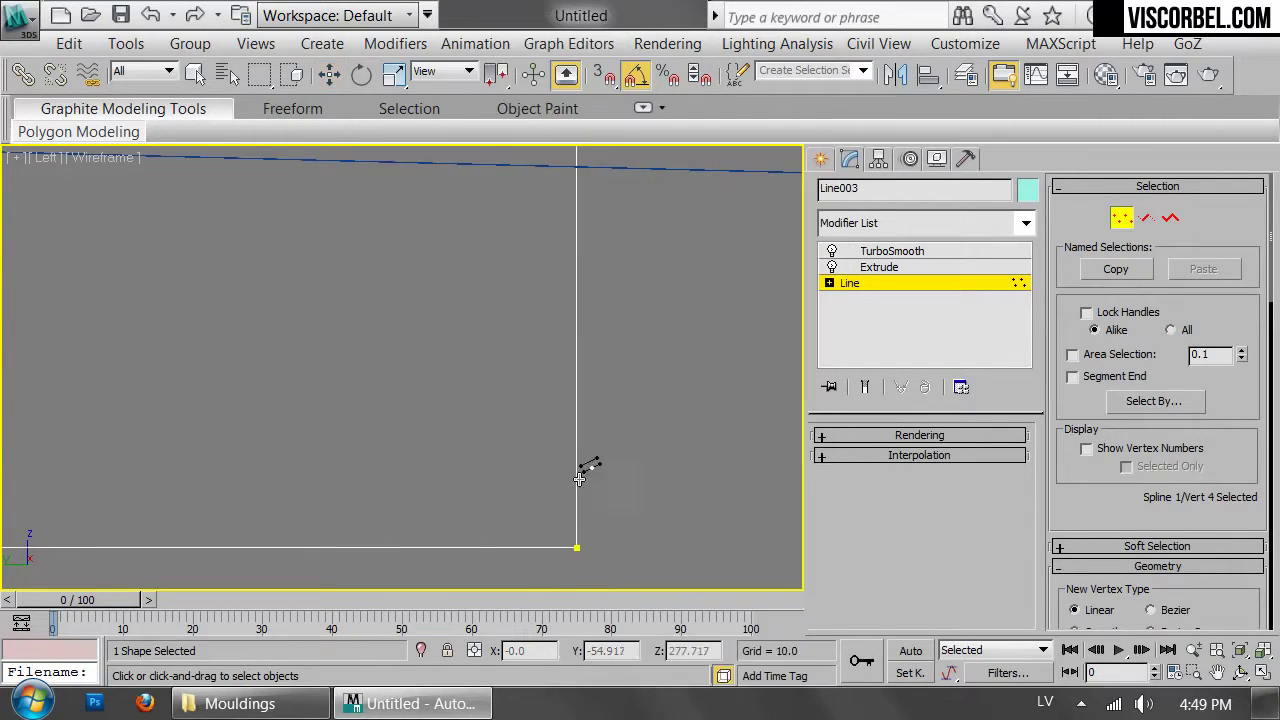
click(563, 549)
Refine the bottom edge with a supporting vertex close to the profile's lower-left corner
scroll(561, 547, down, 4)
middle_drag(512, 540, 543, 508)
scroll(543, 508, down, 2)
middle_drag(100, 444, 640, 342)
scroll(665, 336, up, 4)
middle_drag(575, 452, 641, 244)
middle_drag(559, 415, 635, 363)
click(565, 388)
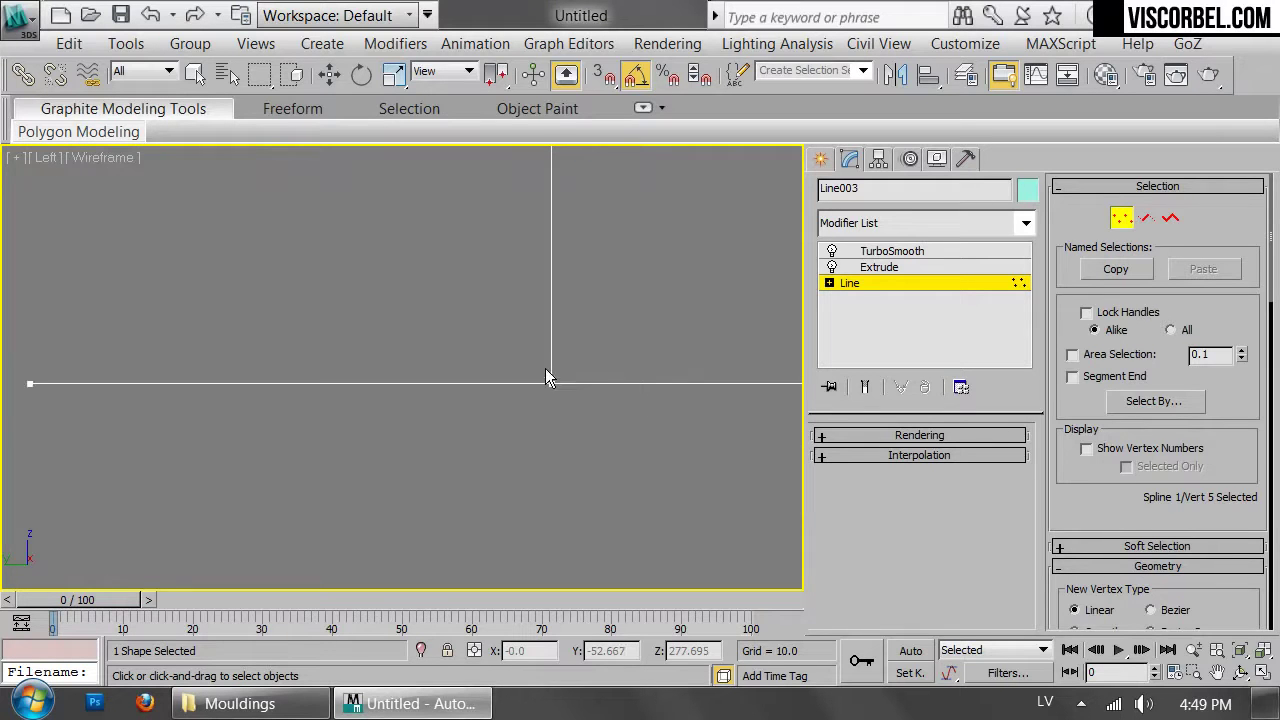
Move the misplaced bottom-edge vertex horizontally to just inside the lower-left corner
right_click(549, 370)
drag(144, 325, 2, 427)
drag(73, 384, 619, 380)
scroll(619, 367, up, 3)
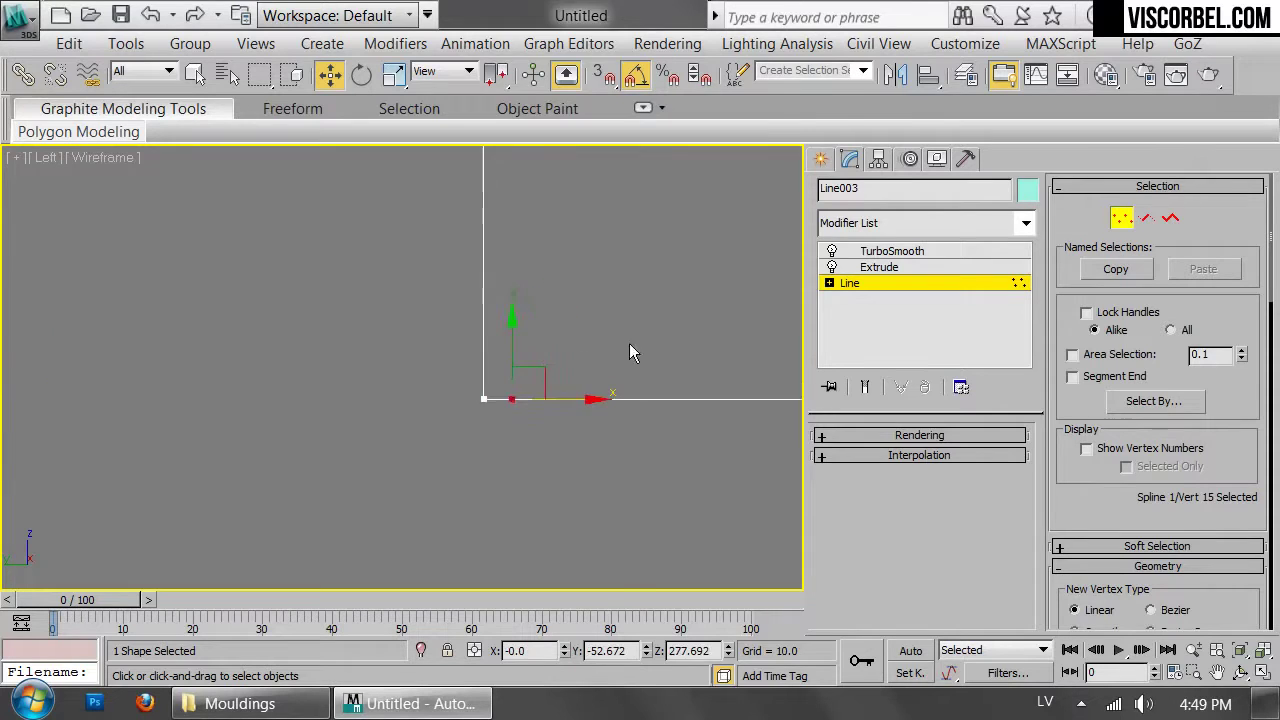
Refine the left side with supporting vertices above the lower-left corner and around the left ledge's outer and inner corners
right_click(619, 367)
click(574, 409)
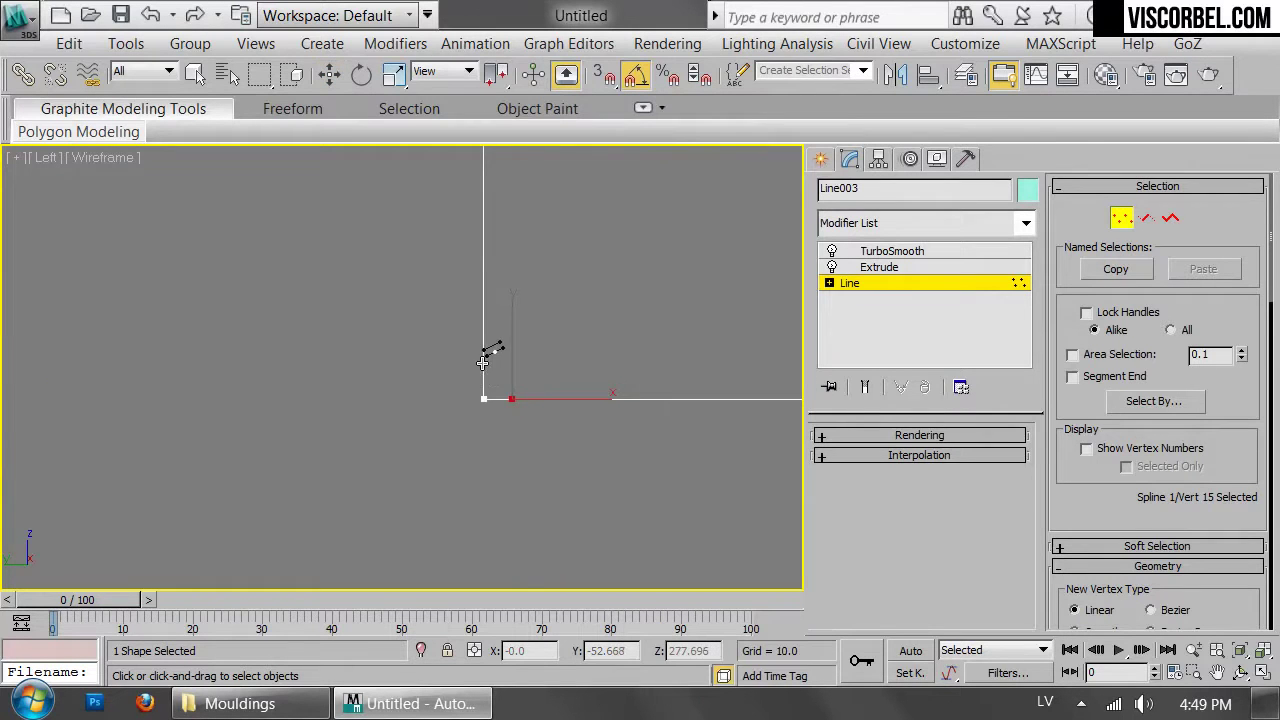
scroll(527, 242, down, 3)
middle_drag(528, 270, 569, 572)
middle_drag(624, 290, 629, 337)
scroll(590, 369, up, 4)
middle_drag(566, 390, 576, 562)
scroll(616, 271, down, 3)
middle_drag(616, 271, 598, 391)
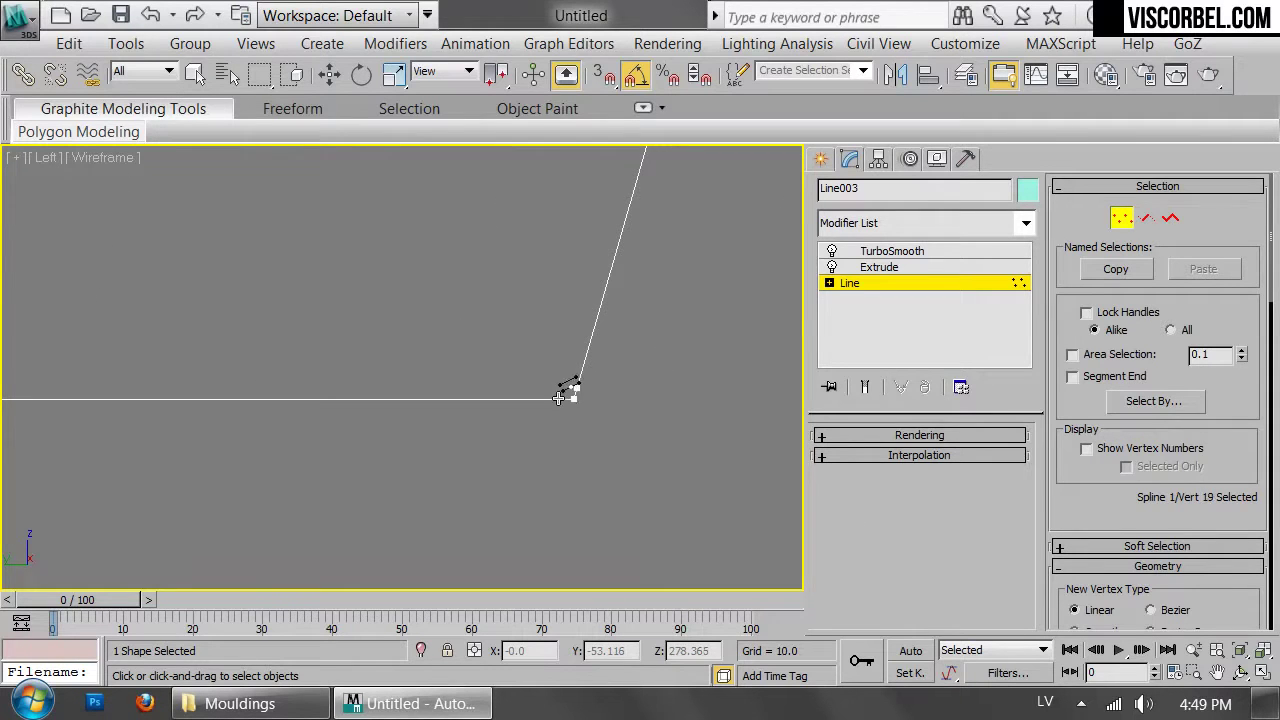
Move the stray ledge vertex back along the horizontal edge beside the left inner corner, and leave vertex editing
key(w)
middle_drag(609, 379, 523, 394)
click(682, 410)
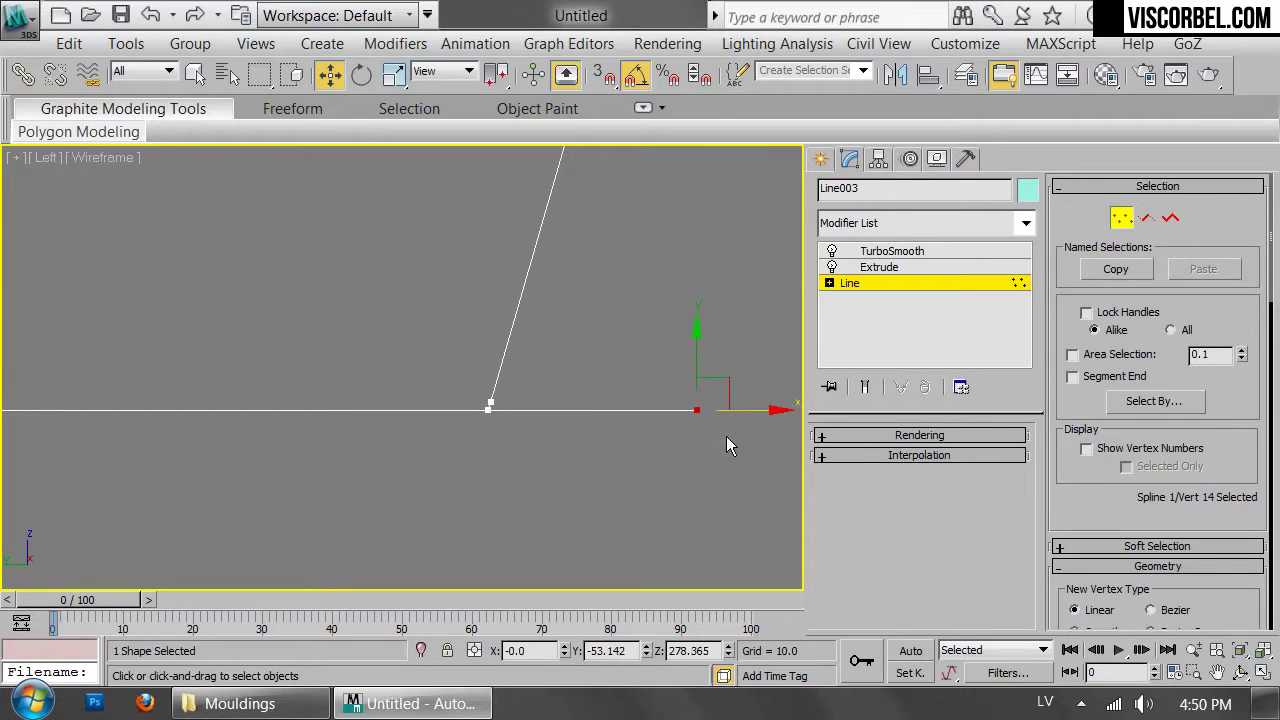
key(1)
click(562, 488)
Examine the copied profile with TurboSmooth applied, checking the sharpness of its ledge and base corners
scroll(503, 422, down, 1)
middle_drag(503, 422, 455, 352)
scroll(460, 352, down, 3)
scroll(482, 351, down, 4)
scroll(557, 337, up, 2)
scroll(620, 290, up, 2)
click(450, 318)
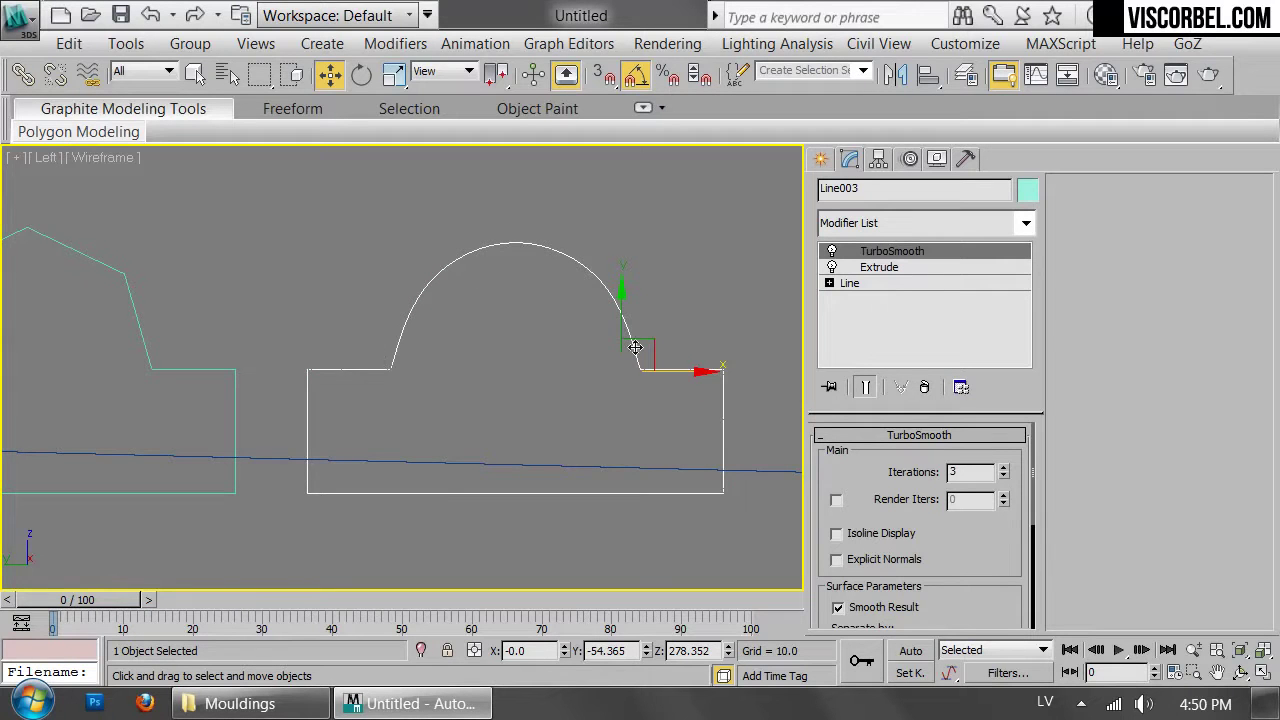
scroll(468, 400, up, 6)
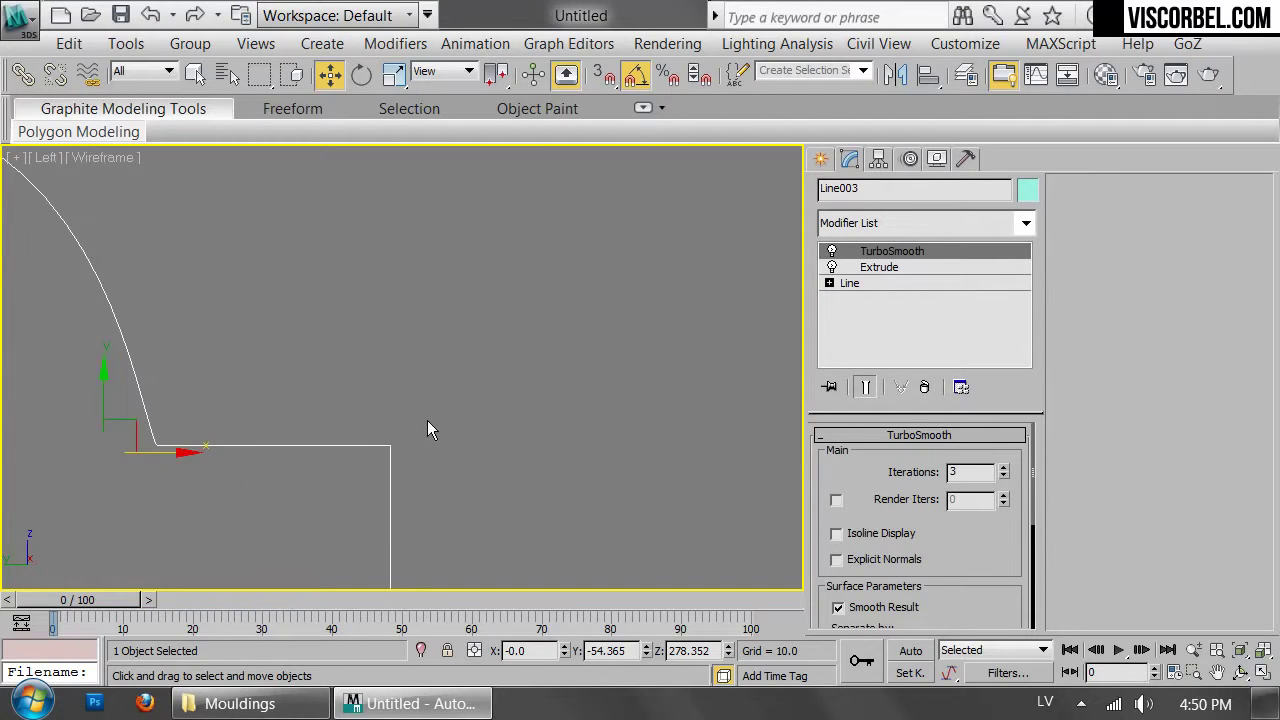
scroll(475, 350, up, 1)
scroll(475, 342, down, 6)
scroll(219, 275, down, 2)
middle_drag(219, 275, 647, 320)
With the smoothed result displayed, move the line's two shoulder vertices outward about 0.08 and slightly down to round out the dome
click(850, 283)
key(1)
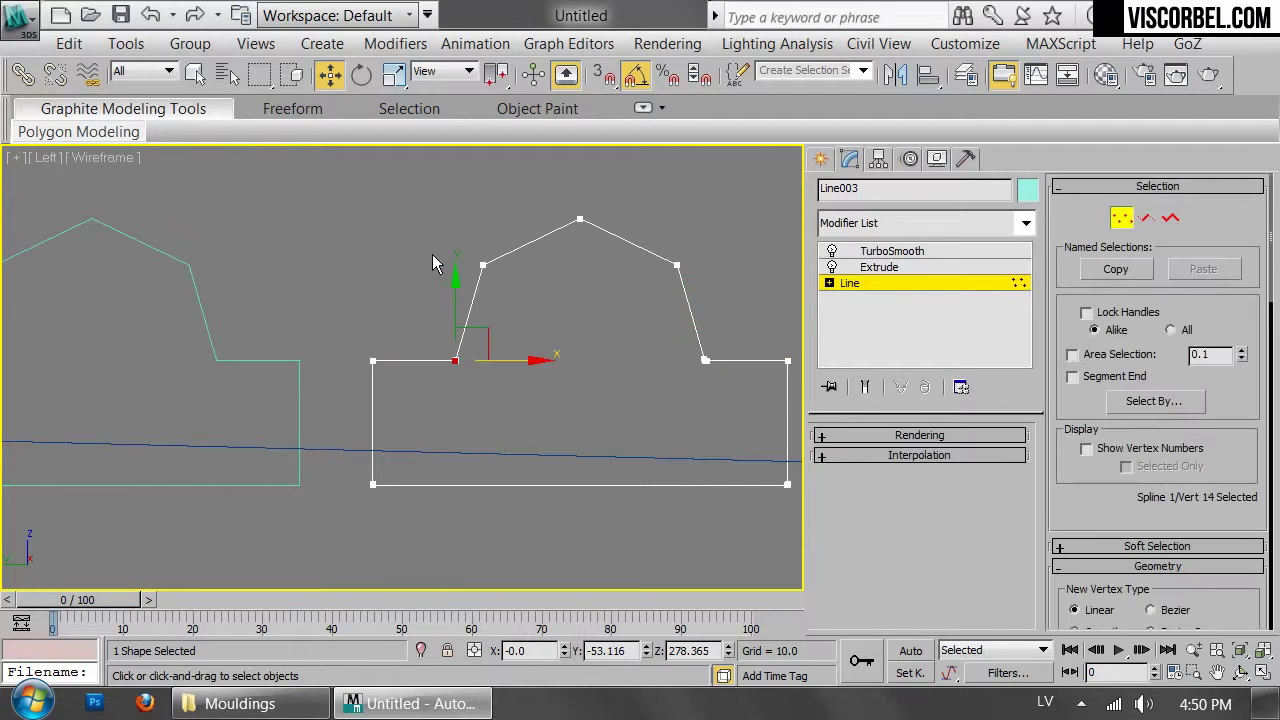
drag(432, 254, 765, 312)
click(864, 388)
key(r)
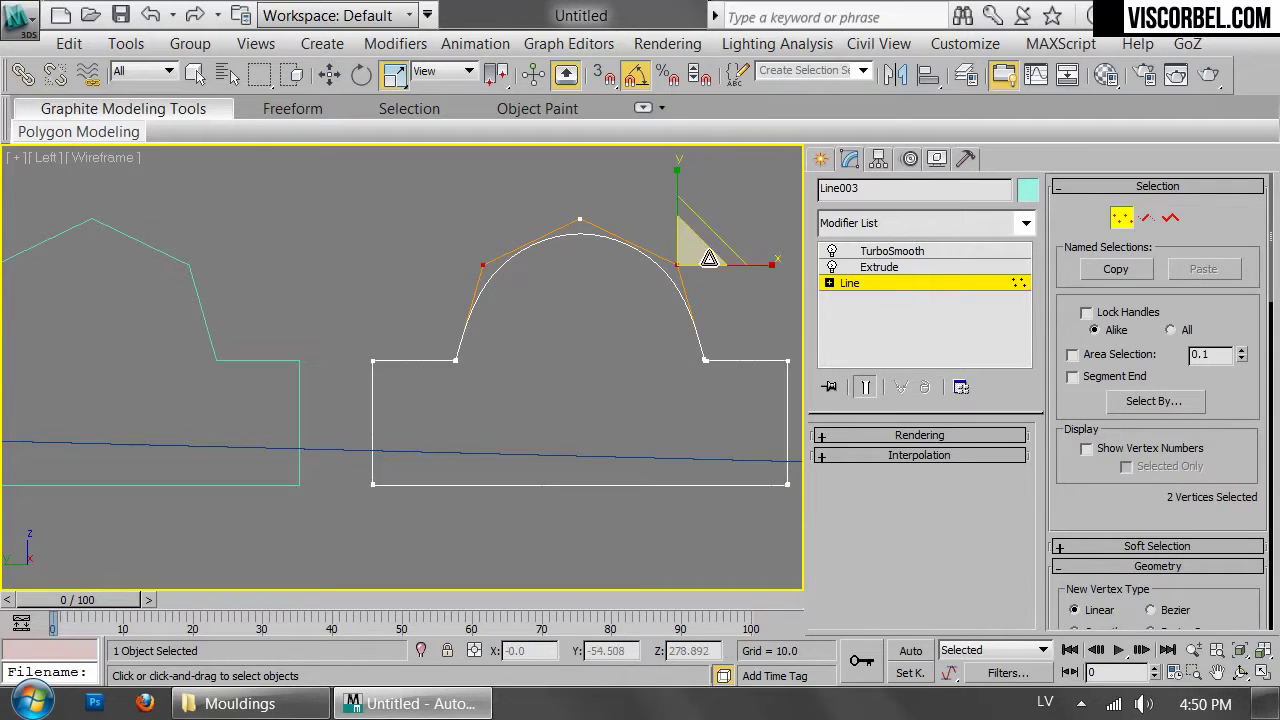
click(482, 265)
key(w)
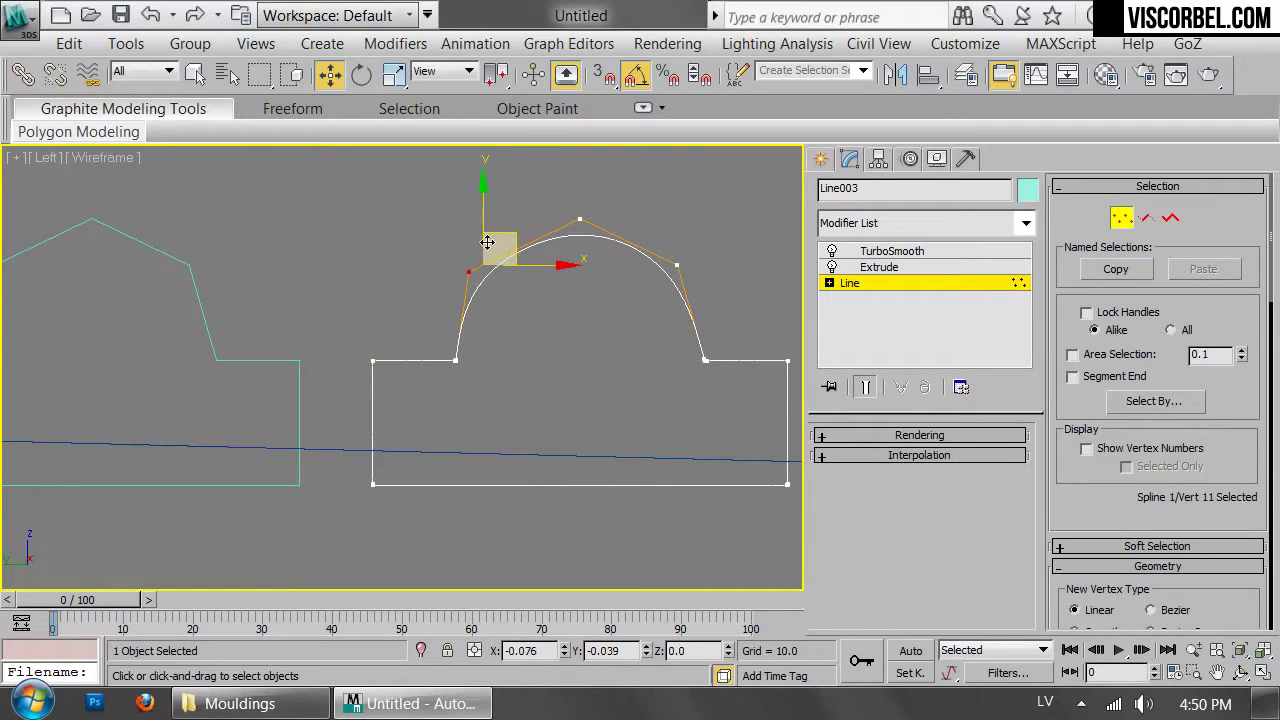
click(677, 265)
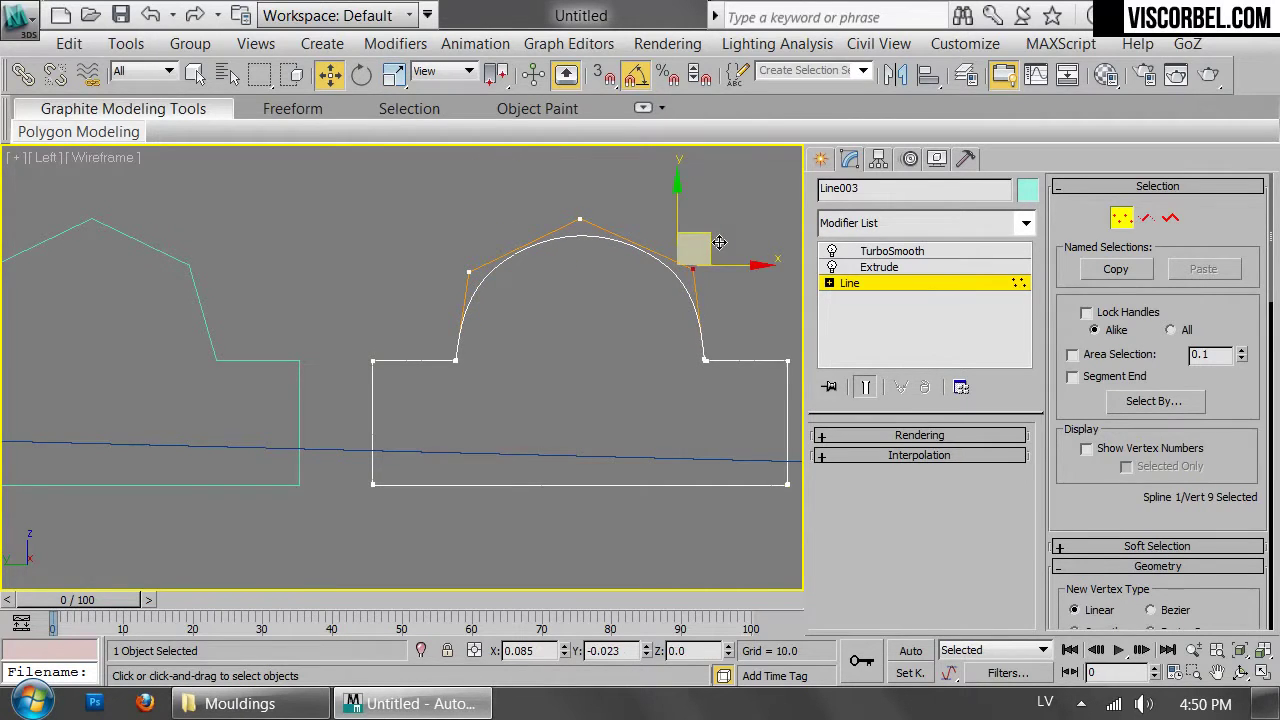
Leave vertex editing and delete the original angular profile beside the rounded copy
key(1)
click(736, 206)
scroll(720, 265, down, 5)
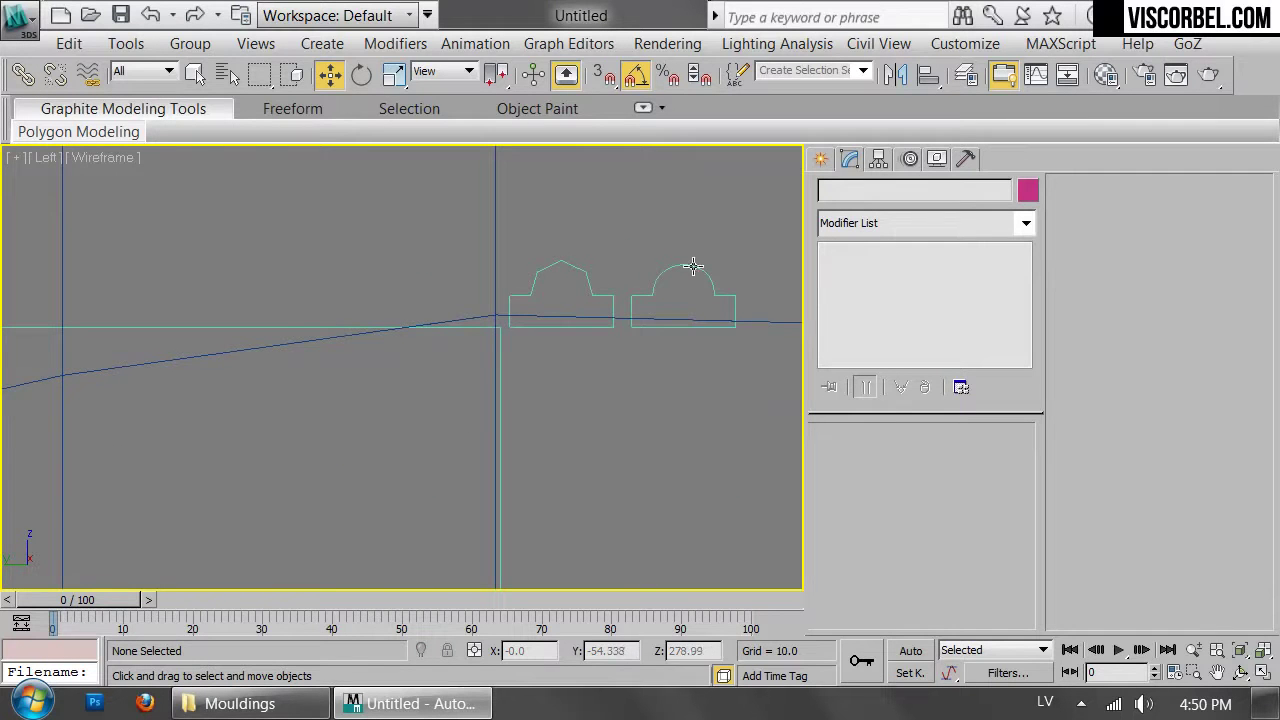
click(710, 294)
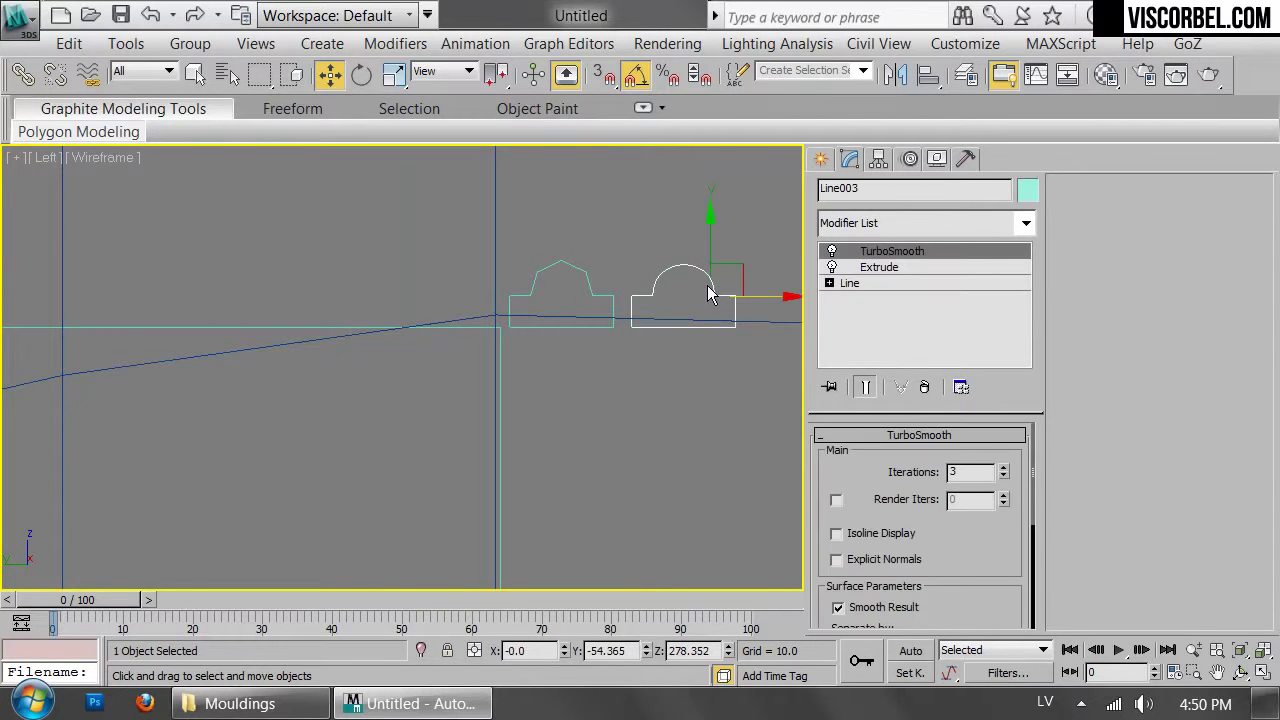
middle_drag(708, 293, 555, 288)
drag(367, 281, 366, 283)
key(Delete)
Select the rounded profile and remove its TurboSmooth modifier, keeping the Extrude
drag(553, 229, 628, 300)
scroll(628, 278, up, 6)
middle_drag(314, 295, 607, 293)
right_click(945, 252)
click(993, 248)
scroll(569, 334, down, 3)
scroll(600, 314, up, 5)
scroll(586, 340, down, 3)
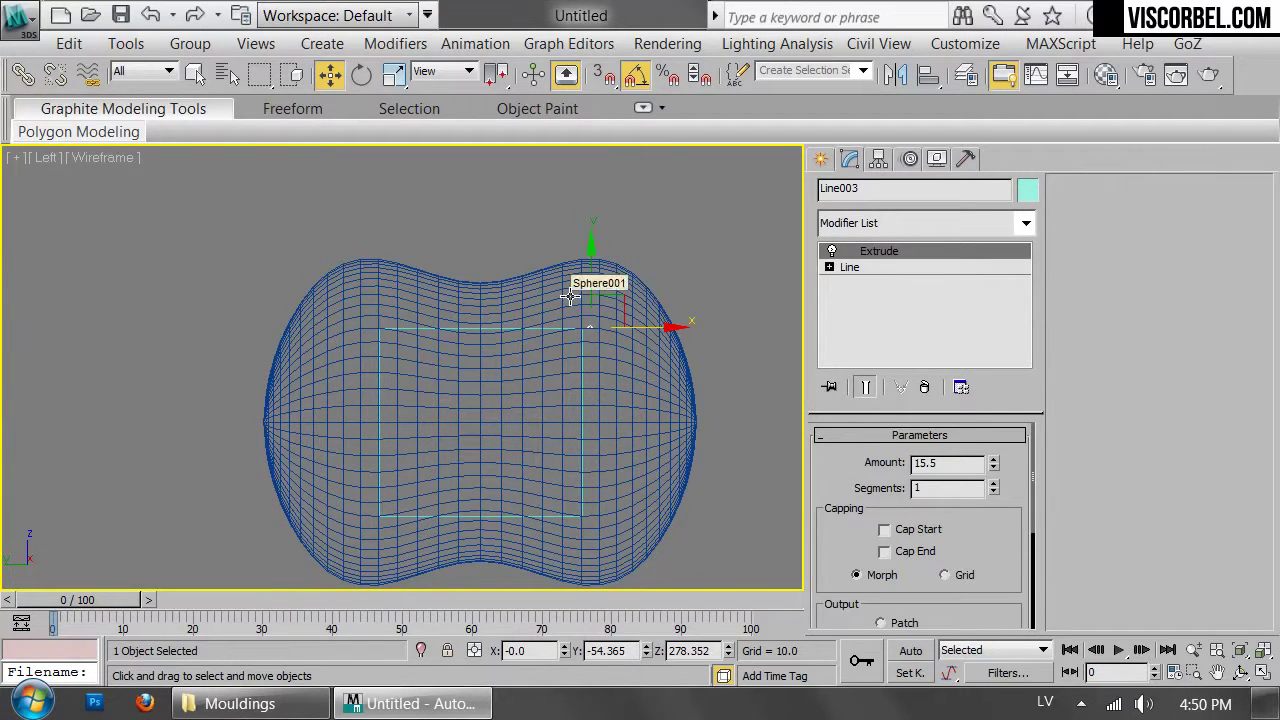
Scale the extruded profile up uniformly to about 352 percent
scroll(570, 296, up, 1)
scroll(650, 344, up, 4)
scroll(334, 307, up, 1)
middle_drag(334, 307, 384, 343)
key(r)
drag(500, 377, 617, 136)
scroll(488, 325, down, 6)
scroll(488, 324, up, 6)
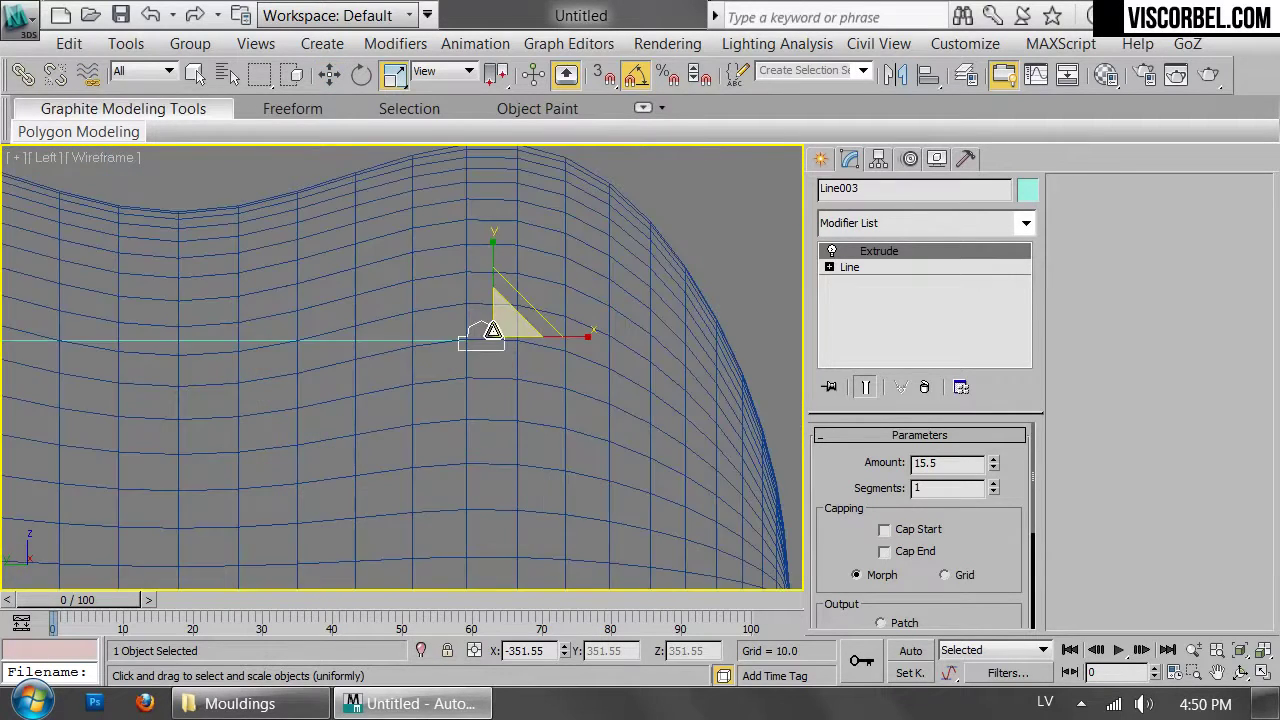
Move the enlarged profile so it sits on the top edge at the rectangle's upper-right corner
key(w)
drag(520, 312, 478, 290)
scroll(567, 278, down, 6)
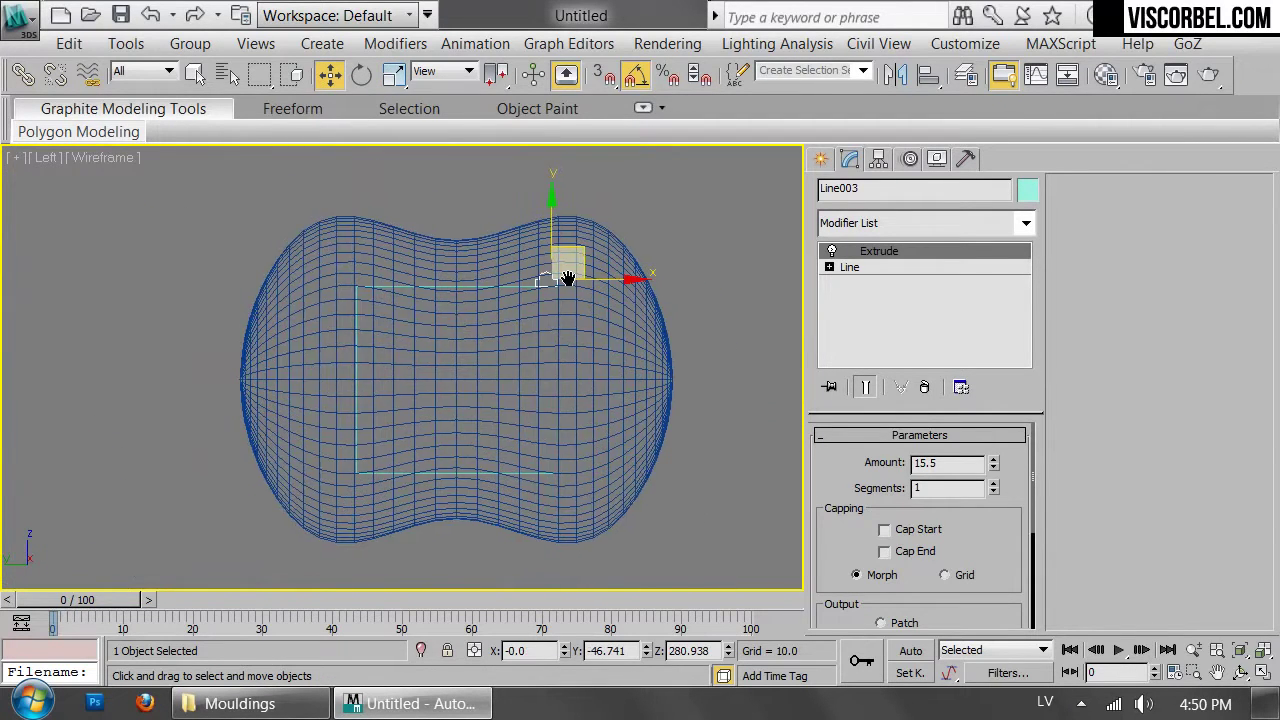
Rotate the extruded profile 90 degrees so its length runs along the rectangle's top edge
scroll(567, 278, up, 6)
key(e)
drag(637, 290, 723, 380)
scroll(591, 323, down, 5)
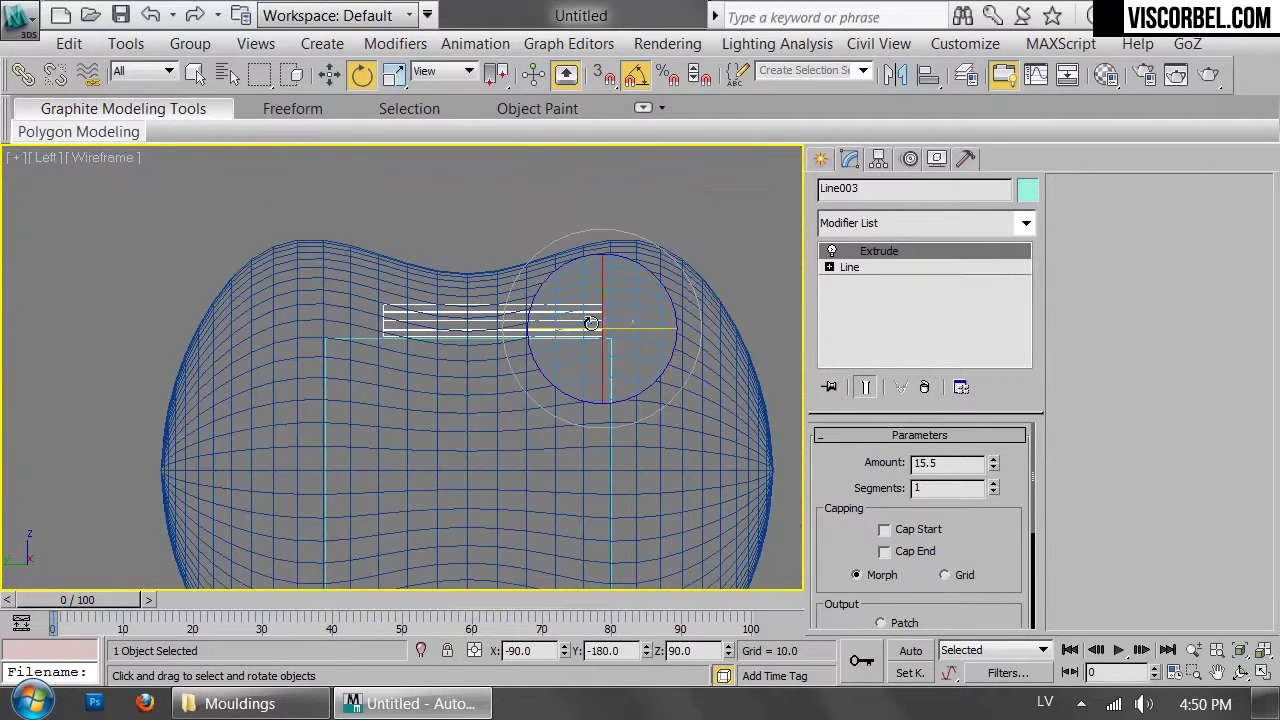
scroll(626, 354, up, 4)
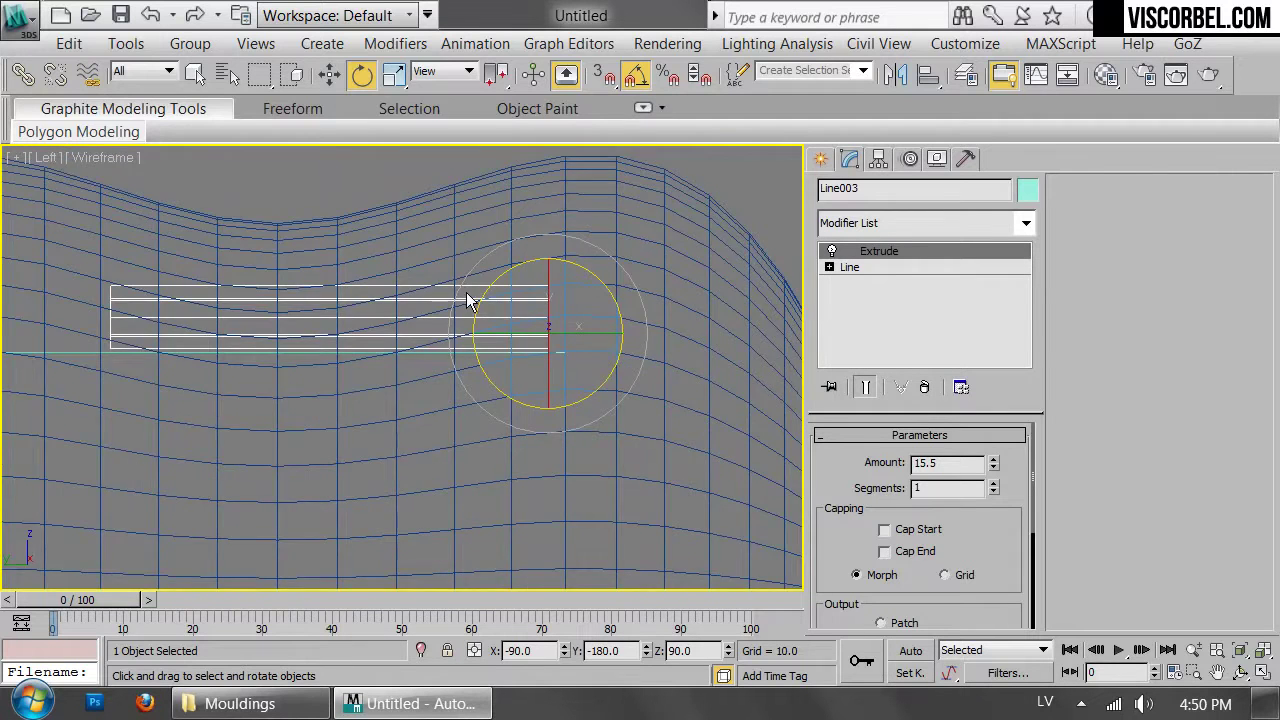
middle_drag(599, 307, 622, 351)
scroll(622, 351, up, 2)
key(F3)
key(F3)
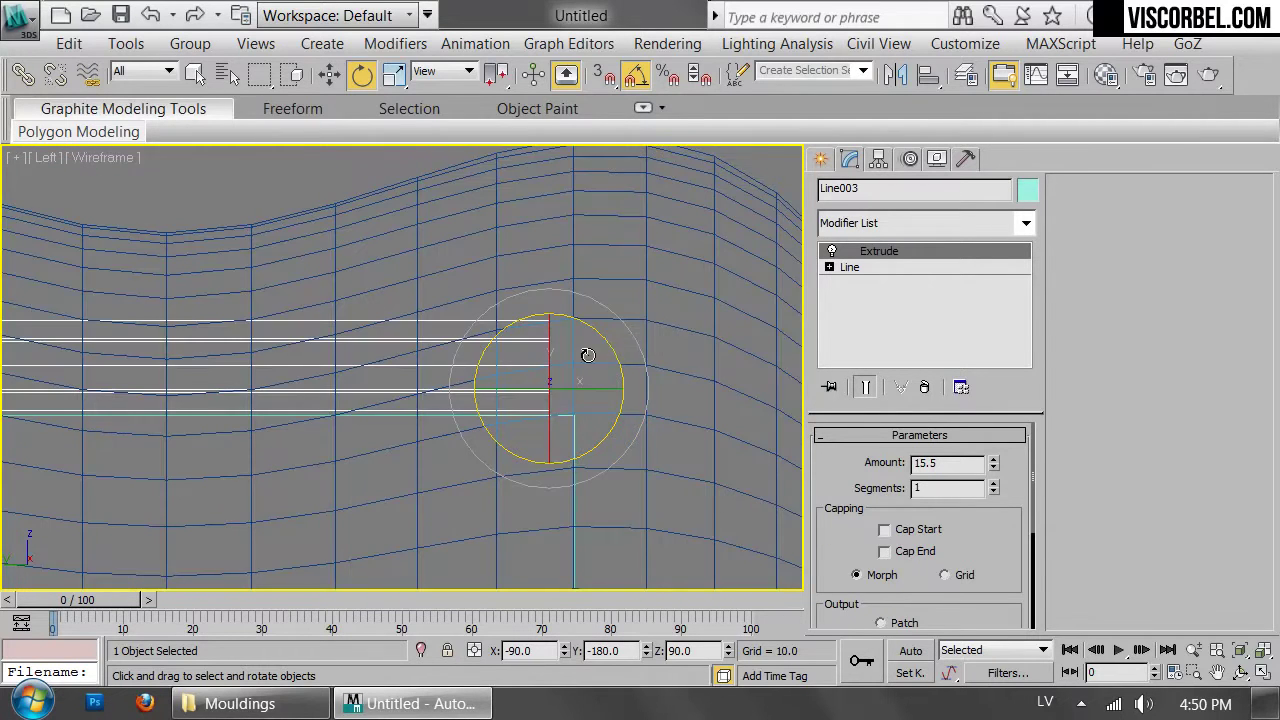
Convert the extrusion to Editable Poly and move its right end vertices outward past the rectangle's corner
scroll(588, 355, down, 4)
scroll(586, 330, up, 1)
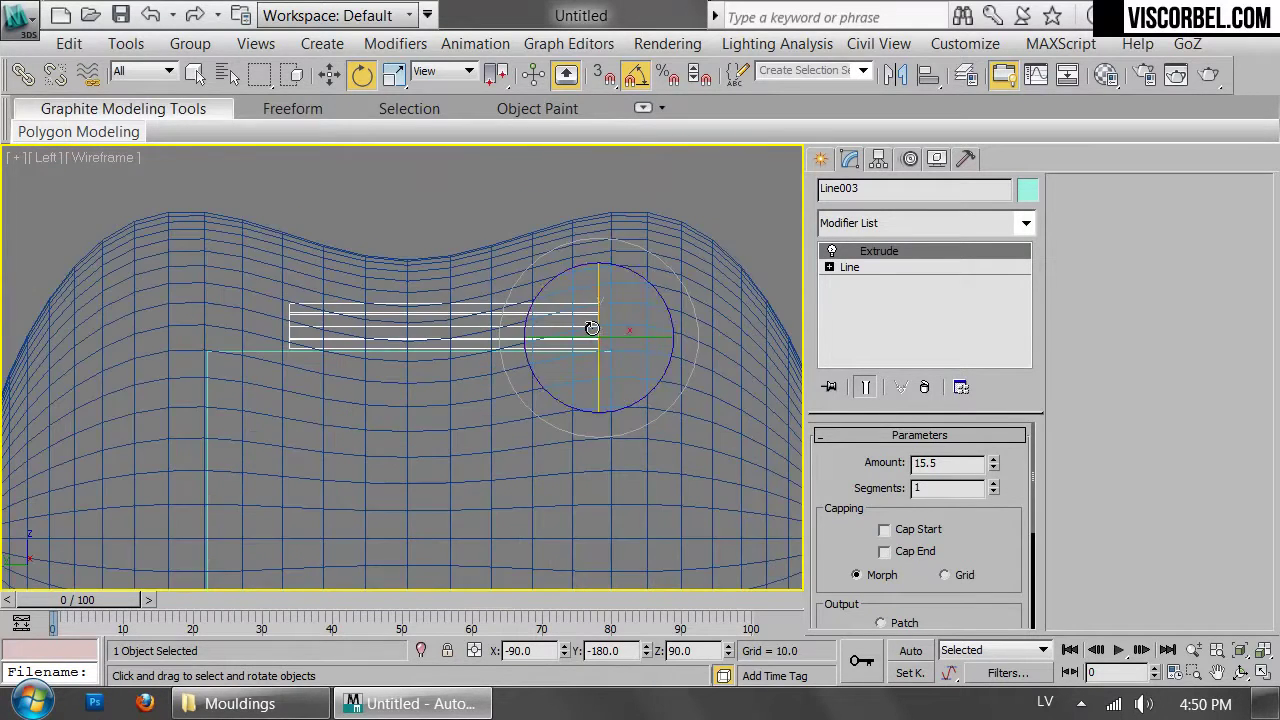
right_click(645, 316)
mouse_move(686, 534)
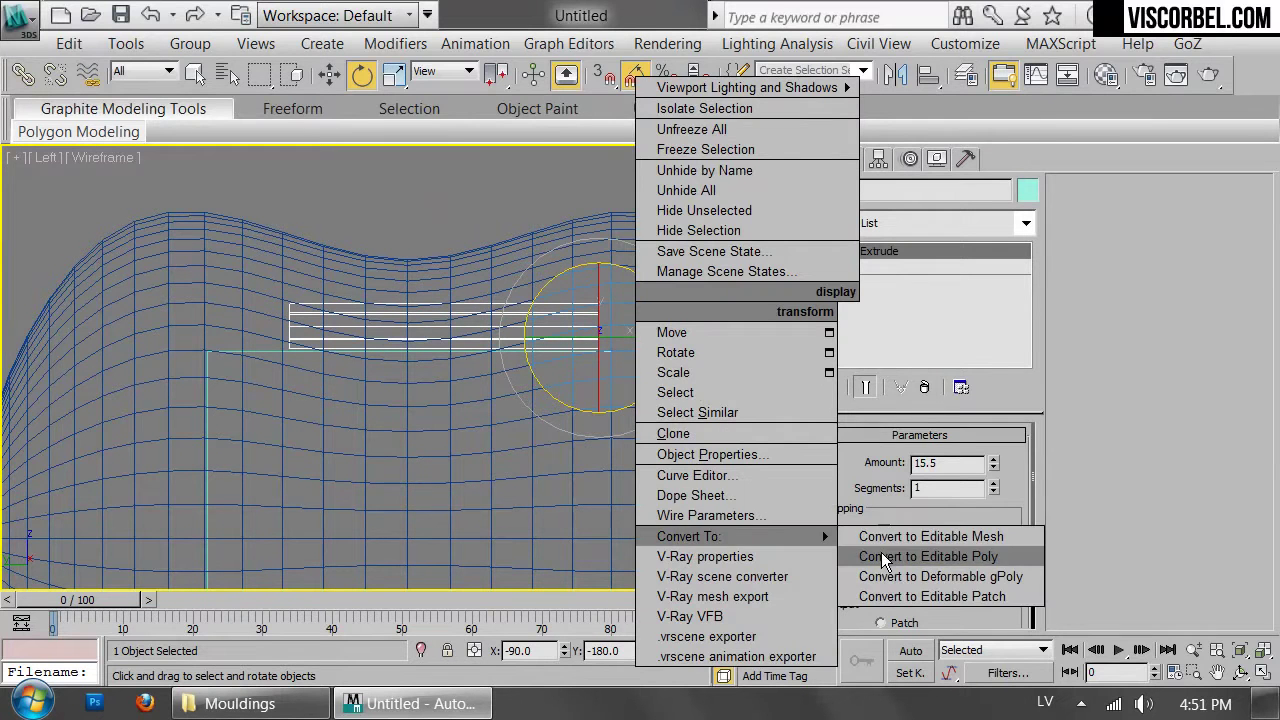
click(920, 554)
key(1)
drag(522, 260, 638, 376)
key(w)
drag(665, 332, 812, 332)
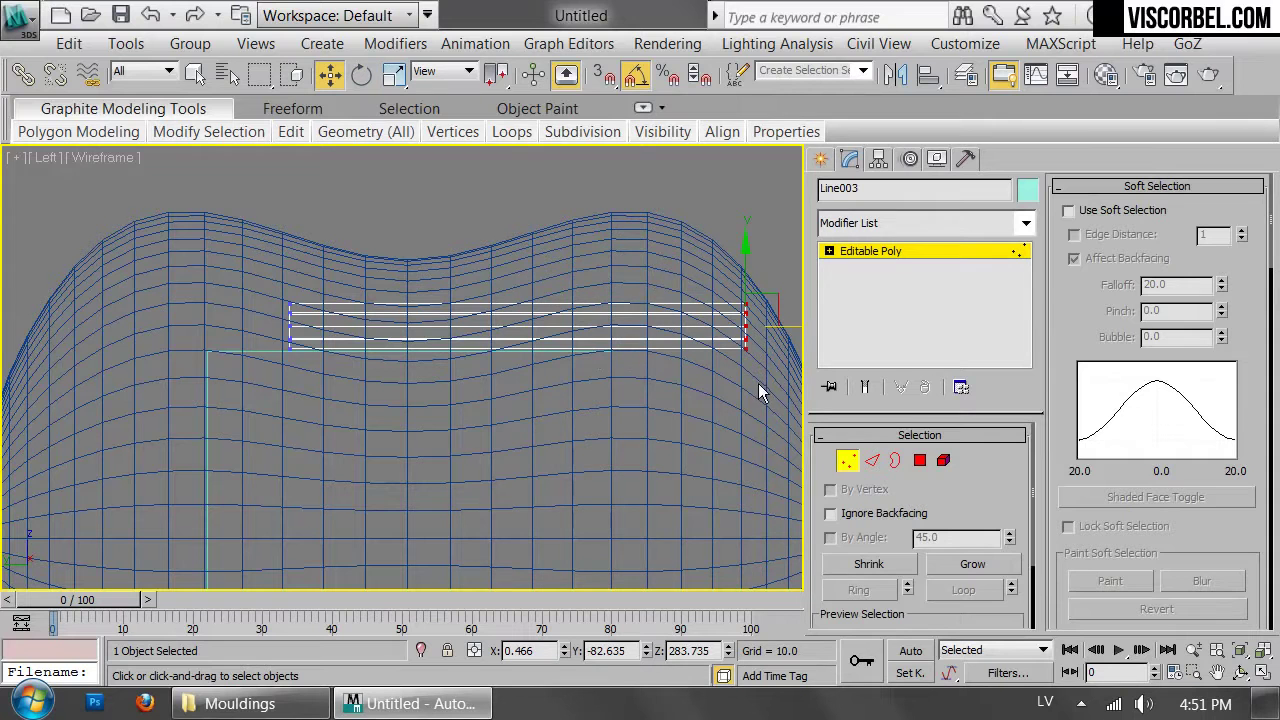
scroll(704, 306, up, 2)
middle_drag(702, 305, 628, 315)
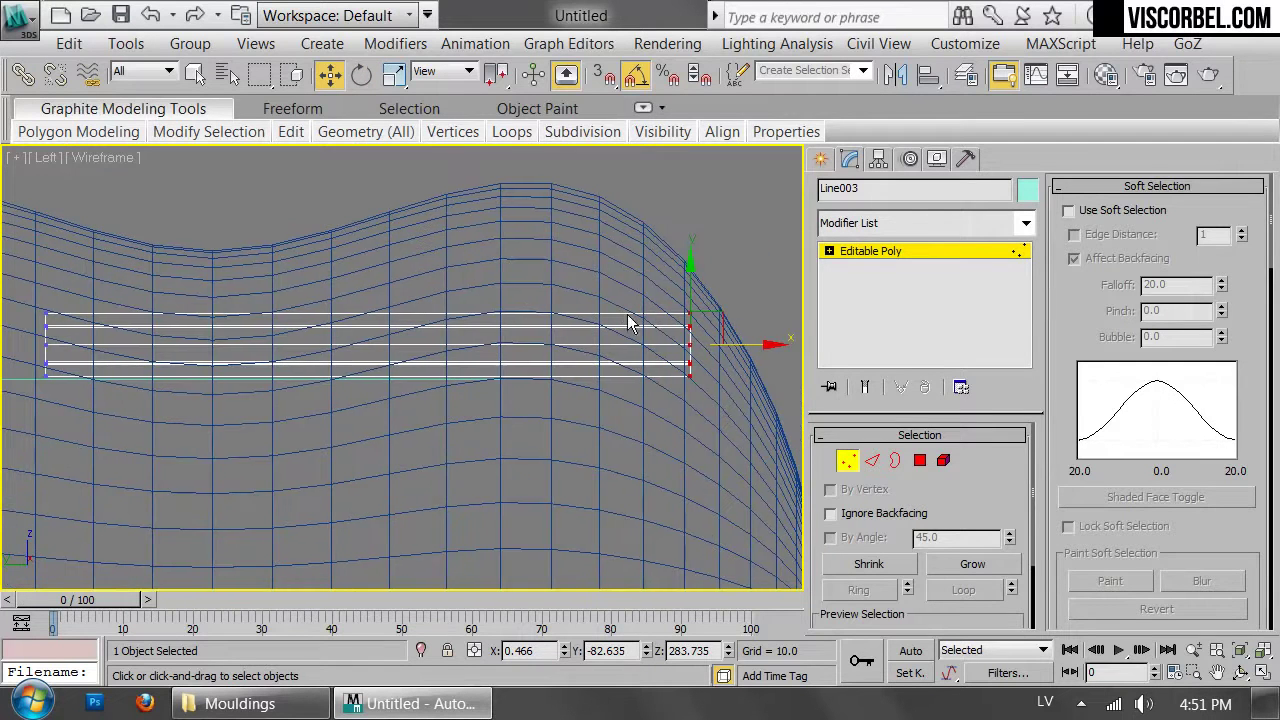
Add a Symmetry modifier on the X axis and rotate its mirror plane 45 degrees to form a mitred corner
click(870, 251)
click(890, 223)
scroll(875, 320, down, 10)
click(884, 381)
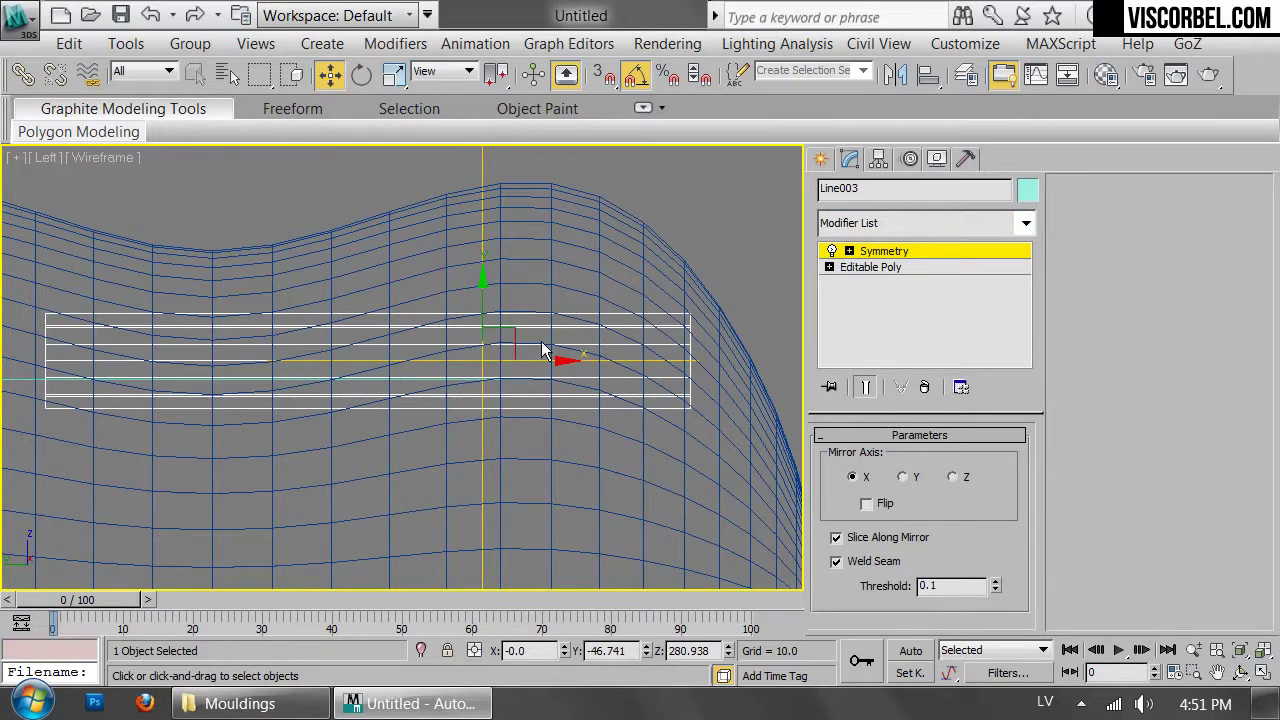
key(e)
drag(547, 320, 528, 275)
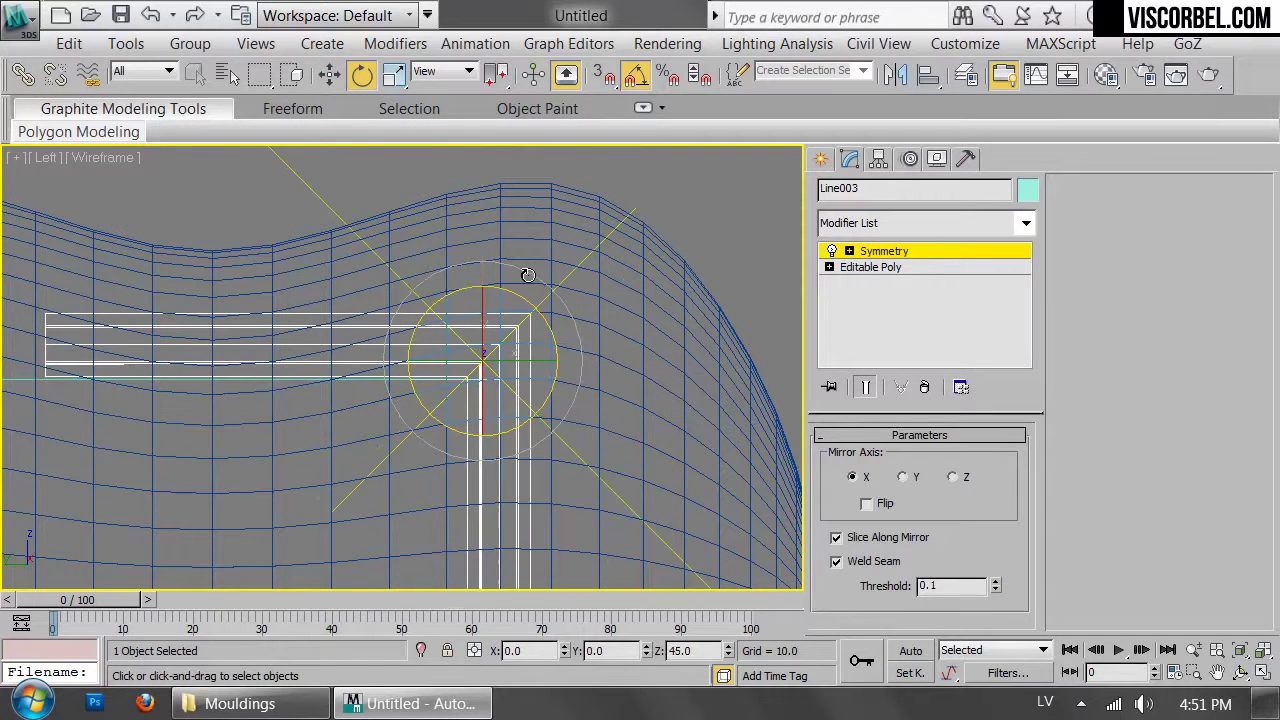
Move the Symmetry mirror plane so the moulding's inner mitre corner meets the rectangle's upper-right corner
scroll(543, 356, up, 3)
key(w)
drag(500, 335, 557, 331)
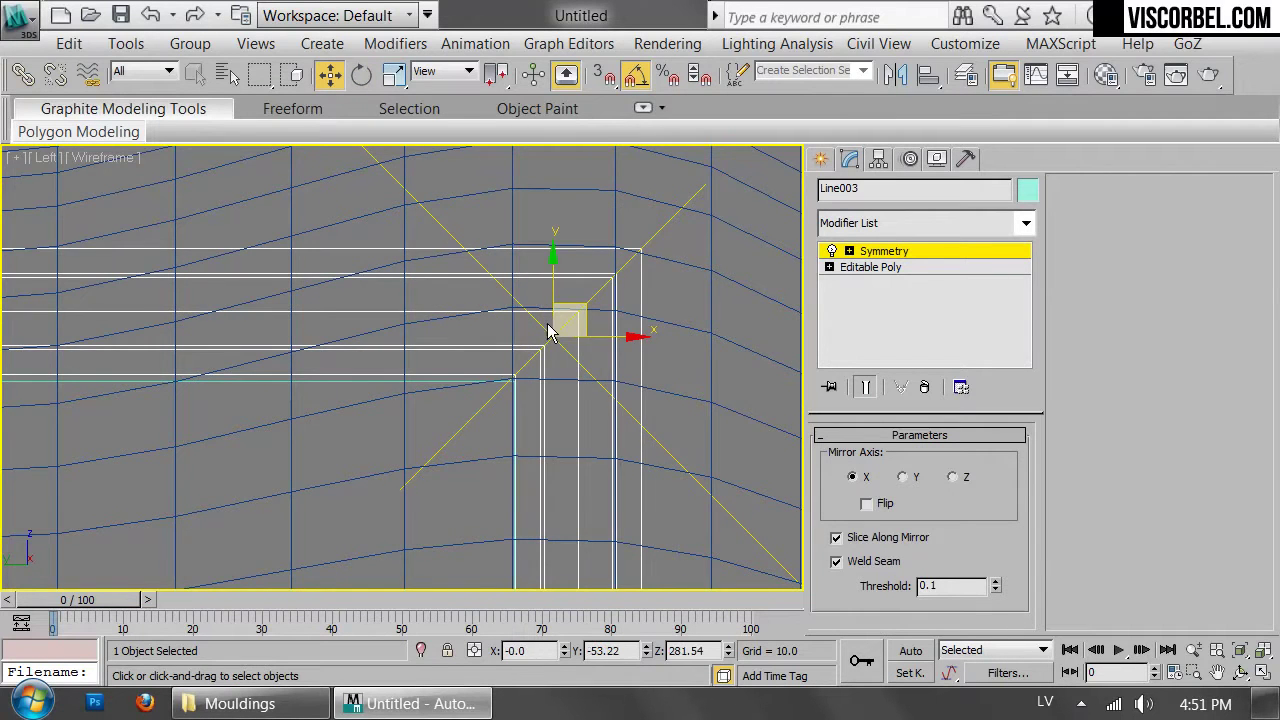
scroll(553, 312, down, 5)
Leave mirror editing and move the mitred moulding along X to about -153, in front of the curved surface
key(1)
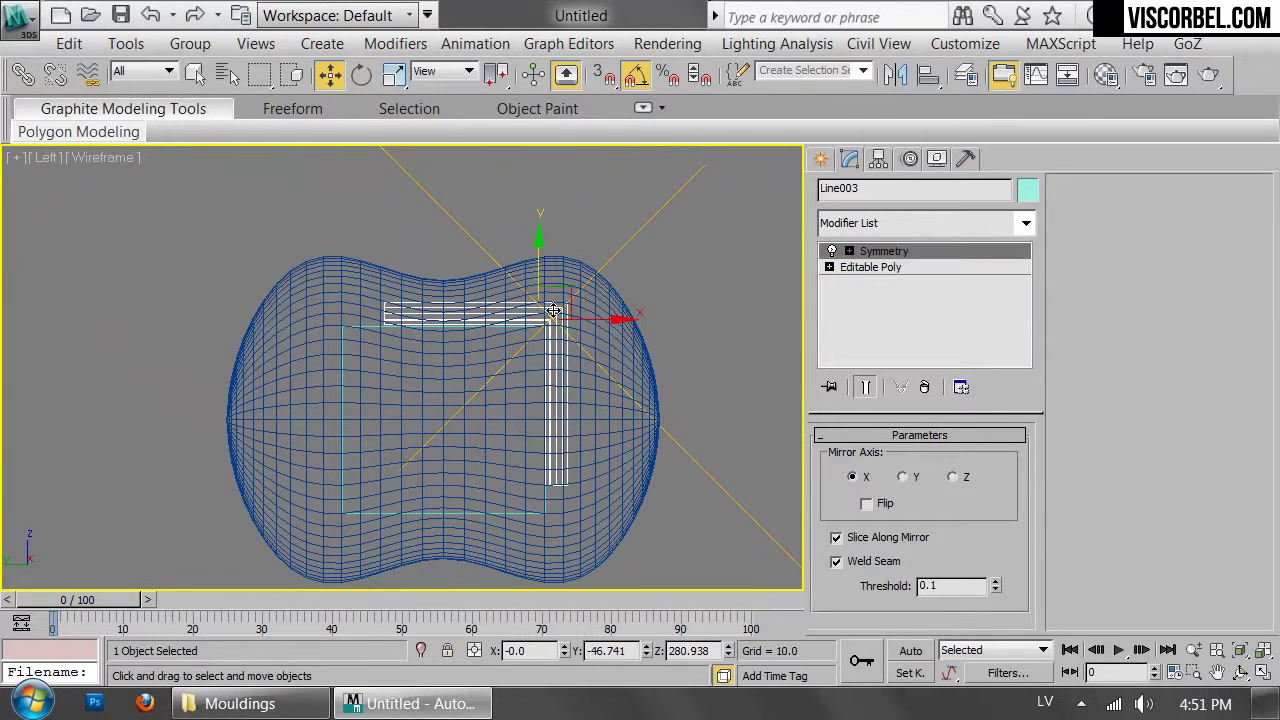
key(p)
key(F3)
scroll(565, 301, down, 4)
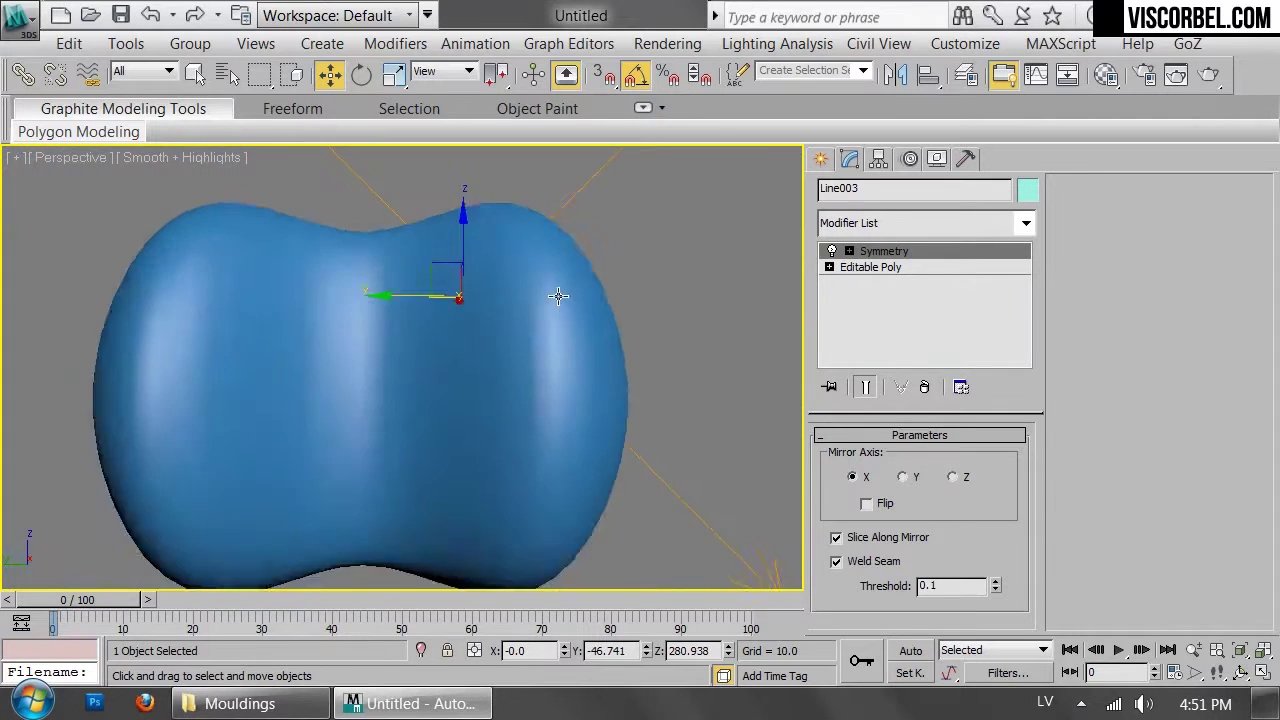
alt+middle_drag(565, 301, 491, 350)
drag(483, 290, 320, 531)
key(z)
alt+middle_drag(320, 531, 256, 467)
alt+middle_drag(620, 300, 651, 280)
key(f)
key(F3)
middle_drag(477, 335, 608, 275)
key(l)
scroll(577, 318, down, 3)
scroll(526, 337, up, 3)
middle_drag(429, 414, 554, 245)
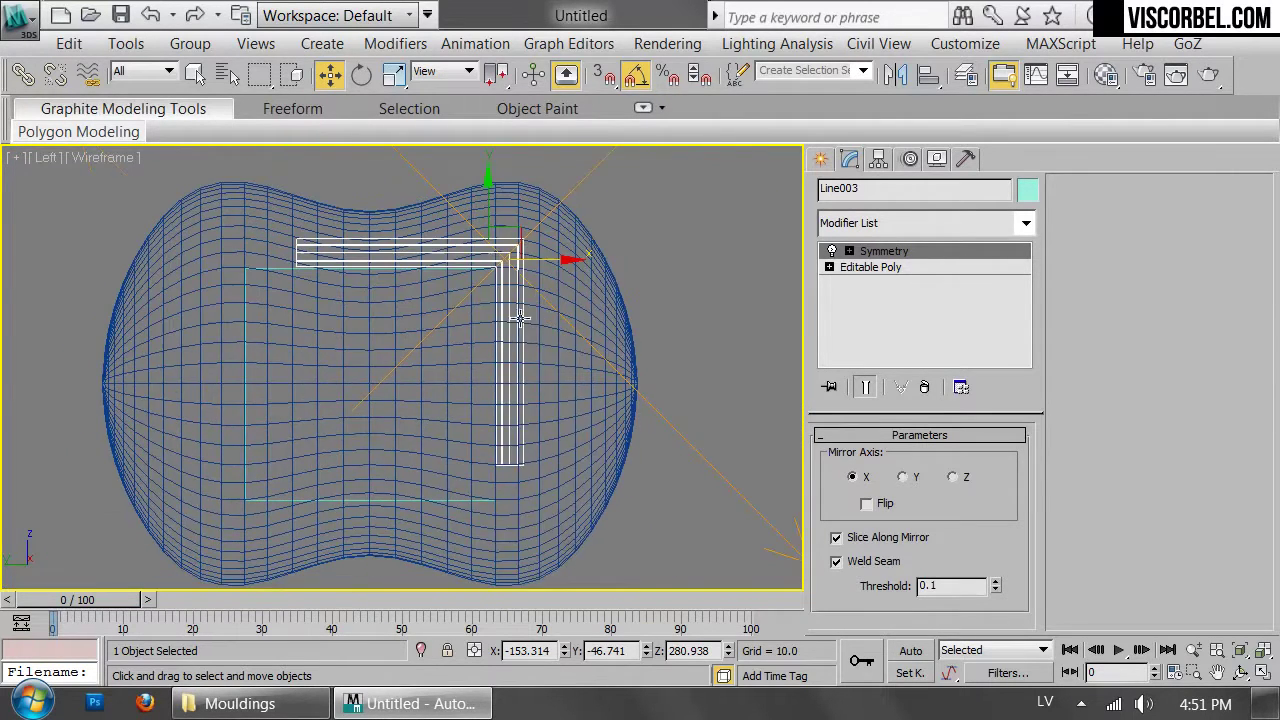
Convert the moulding to Editable Poly and move the horizontal arm's left end vertices to the surface's vertical centre line
right_click(508, 314)
click(780, 569)
scroll(580, 449, up, 3)
drag(425, 365, 536, 359)
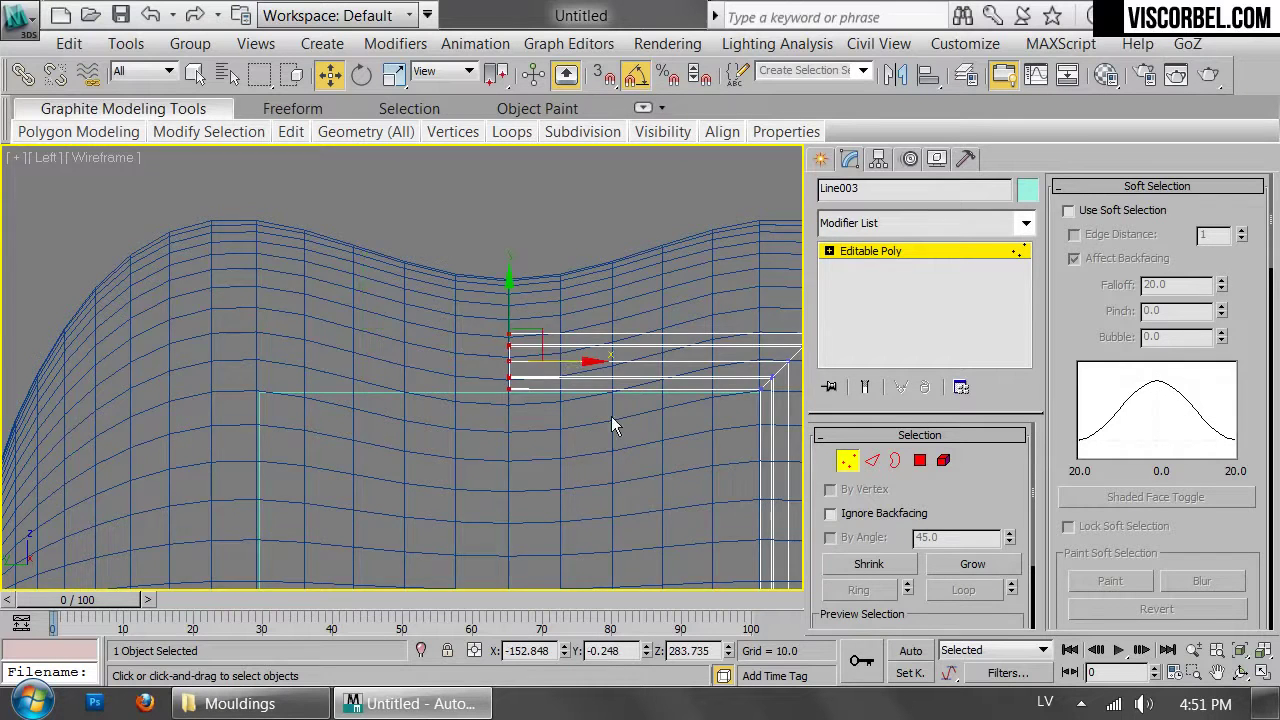
Shorten the vertical leg by moving its lower end vertices up to the surface's horizontal centre line
middle_drag(670, 500, 463, 336)
scroll(463, 336, up, 2)
scroll(640, 537, down, 5)
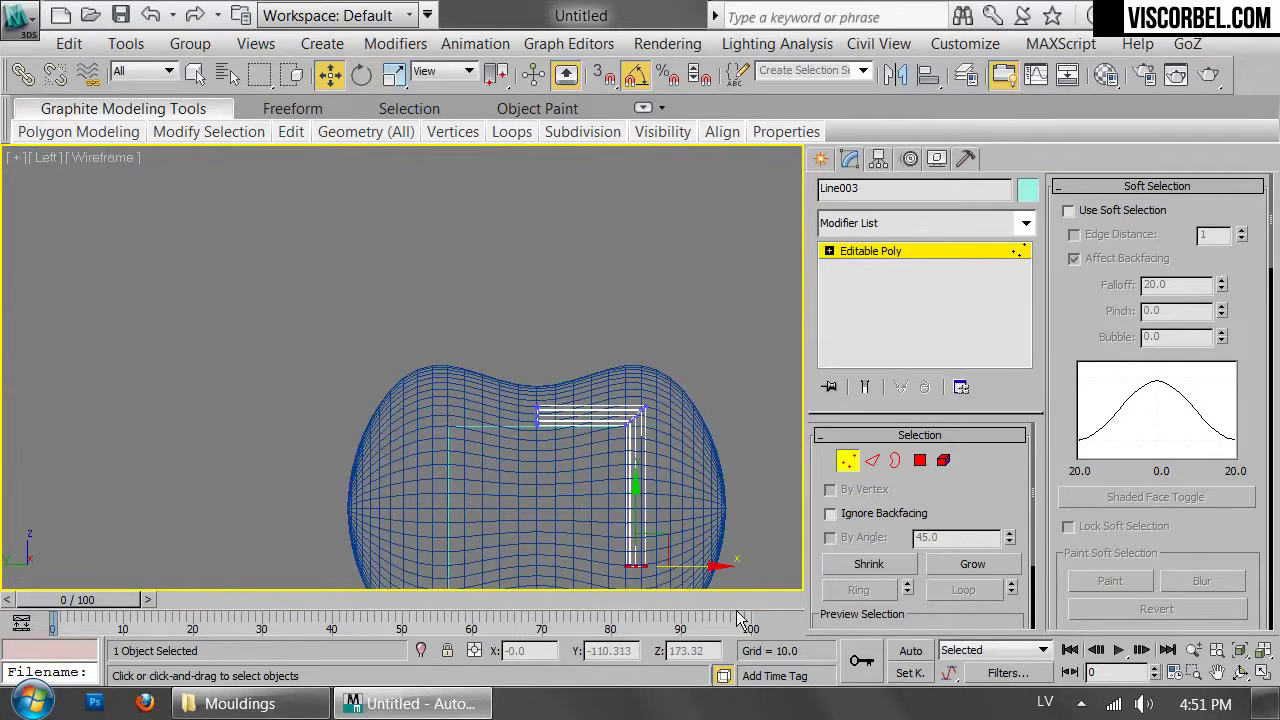
scroll(681, 497, up, 4)
scroll(531, 266, up, 3)
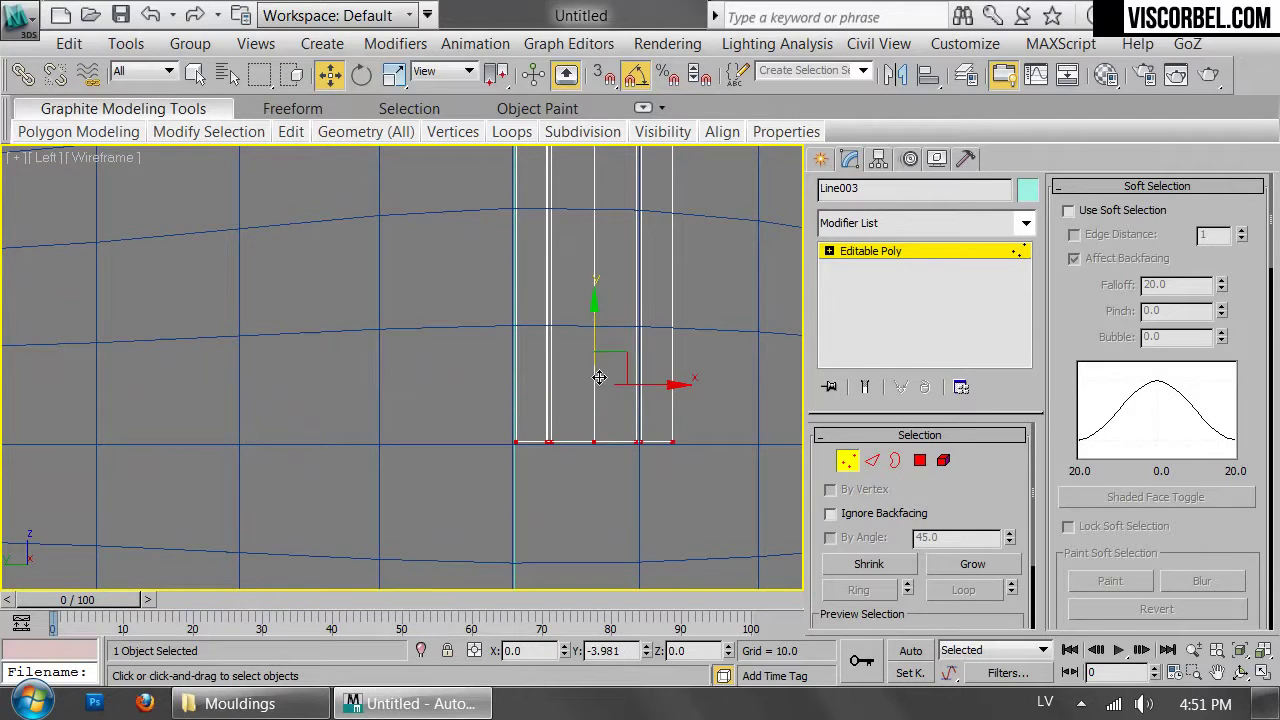
scroll(643, 447, down, 4)
Display the perspective view shaded with edged faces and examine how the leg's lower end meets the curved surface
mouse_move(659, 395)
middle_down()
mouse_move(426, 334)
mouse_move(391, 309)
mouse_move(450, 366)
middle_up()
key(p)
key(z)
scroll(557, 330, down, 5)
key(F3)
key(1)
mouse_move(543, 331)
alt+middle_down()
mouse_move(562, 353)
mouse_move(485, 263)
alt+middle_up()
key(F4)
scroll(535, 405, up, 5)
middle_drag(536, 406, 523, 385)
alt+middle_drag(551, 483, 543, 383)
key(1)
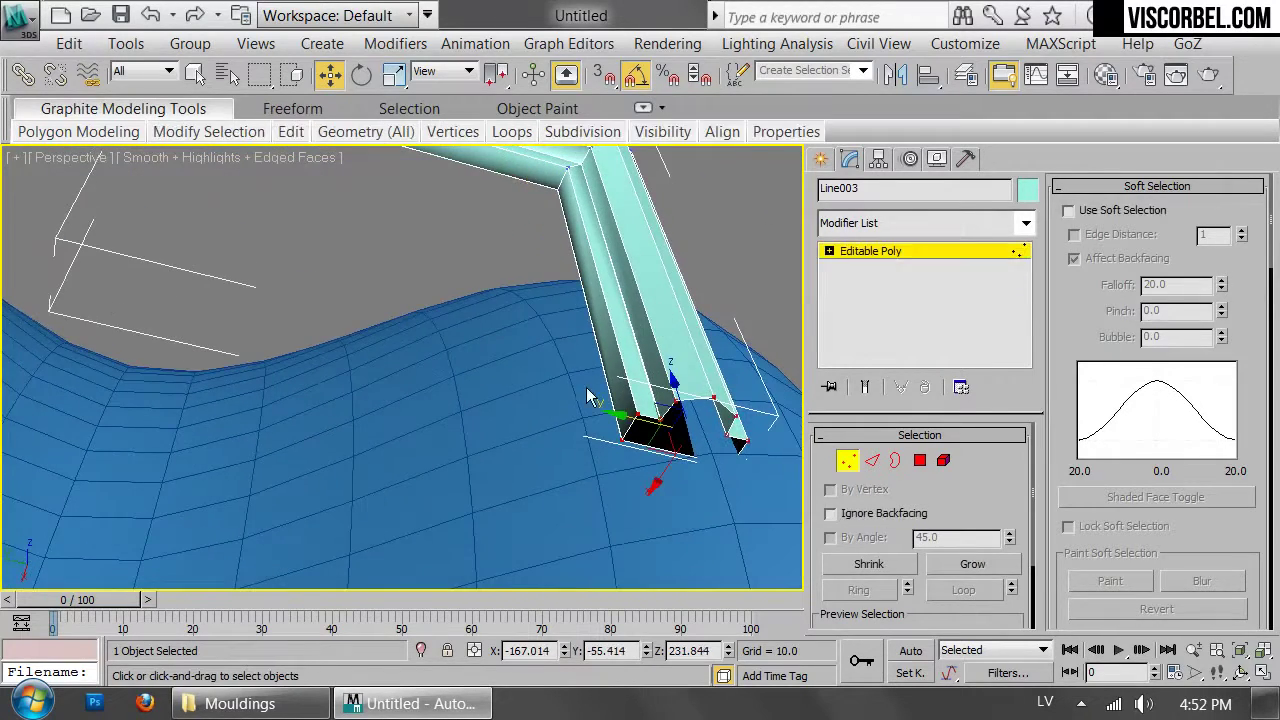
Move the horizontal arm's end vertices along X to about -114 and the corner vertices to about -146, against the surface
alt+middle_drag(713, 480, 279, 277)
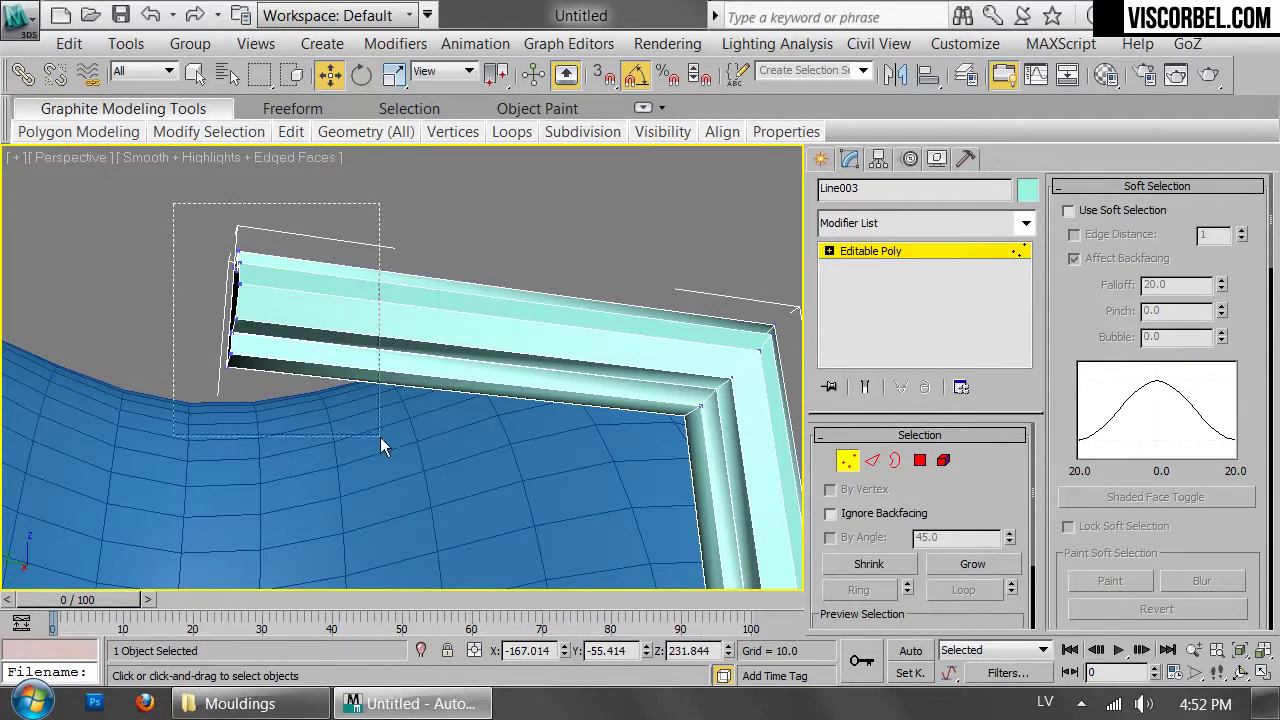
alt+middle_drag(464, 412, 611, 424)
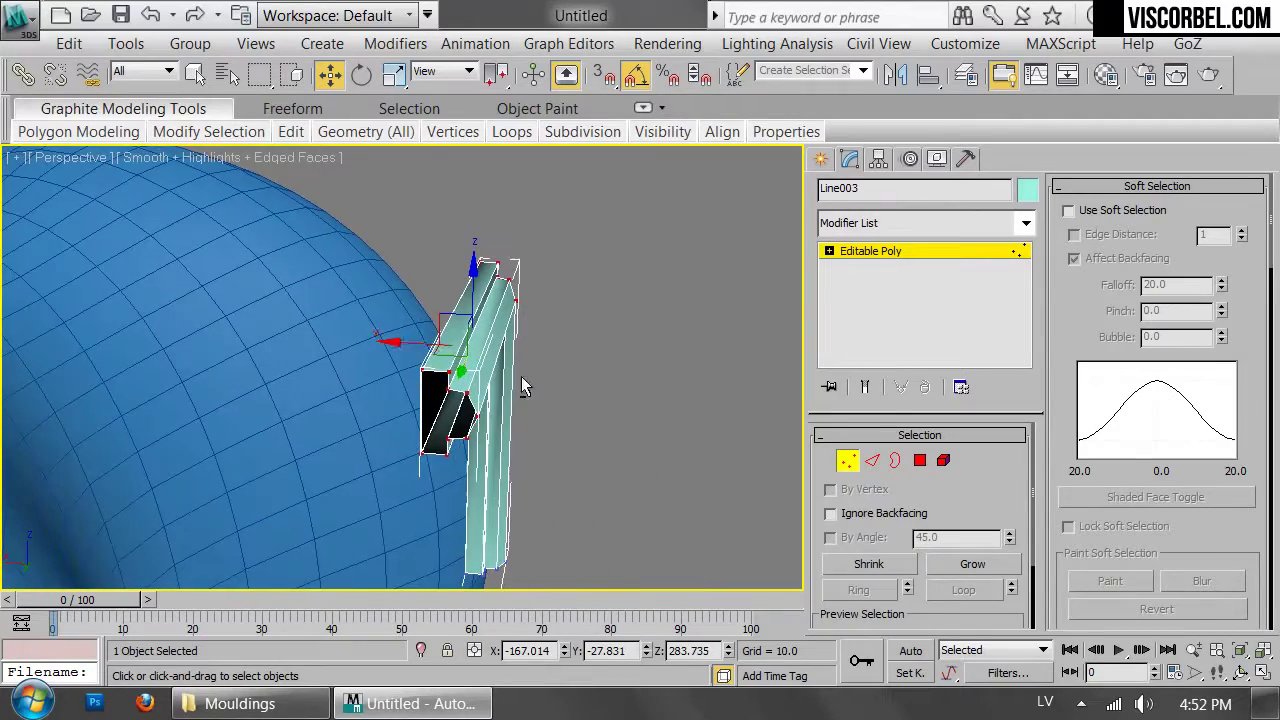
alt+middle_drag(401, 345, 390, 320)
alt+middle_drag(115, 381, 597, 350)
alt+middle_drag(512, 350, 535, 308)
Rotate the corner vertices 20 degrees about Y and shift them along X to -148.4 to follow the surface
key(e)
drag(527, 317, 531, 296)
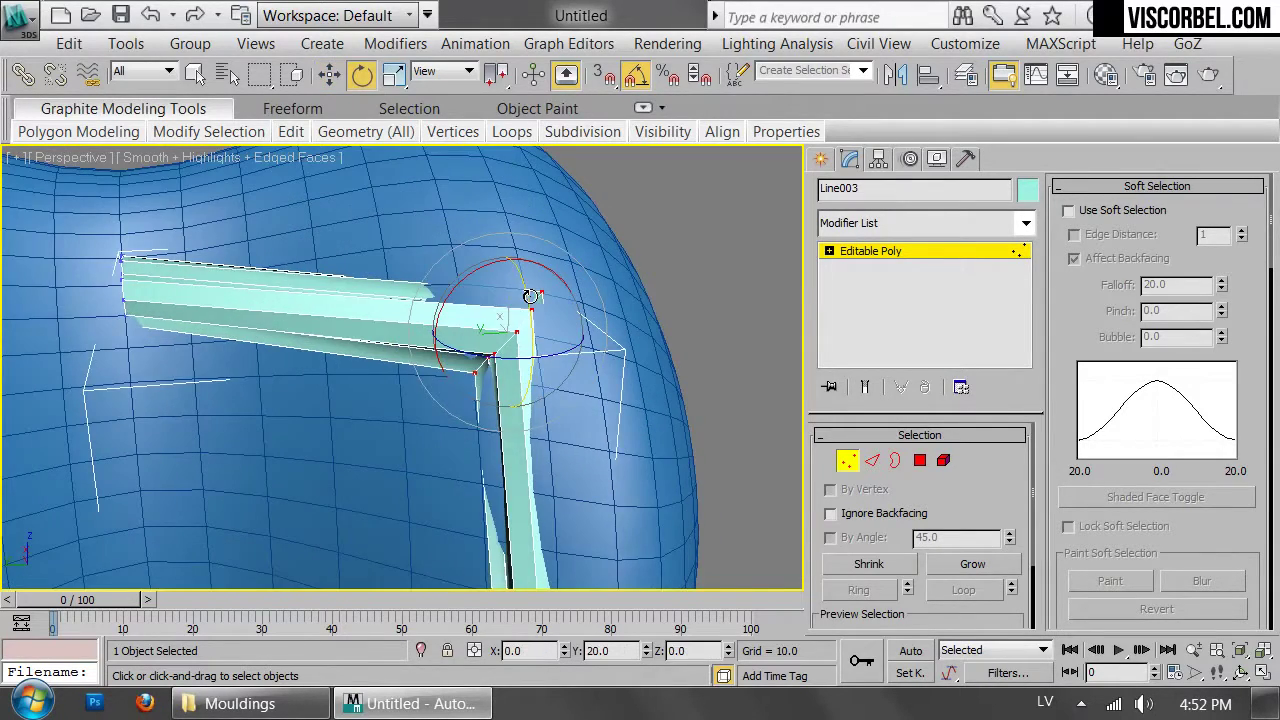
alt+middle_drag(531, 296, 545, 318)
key(w)
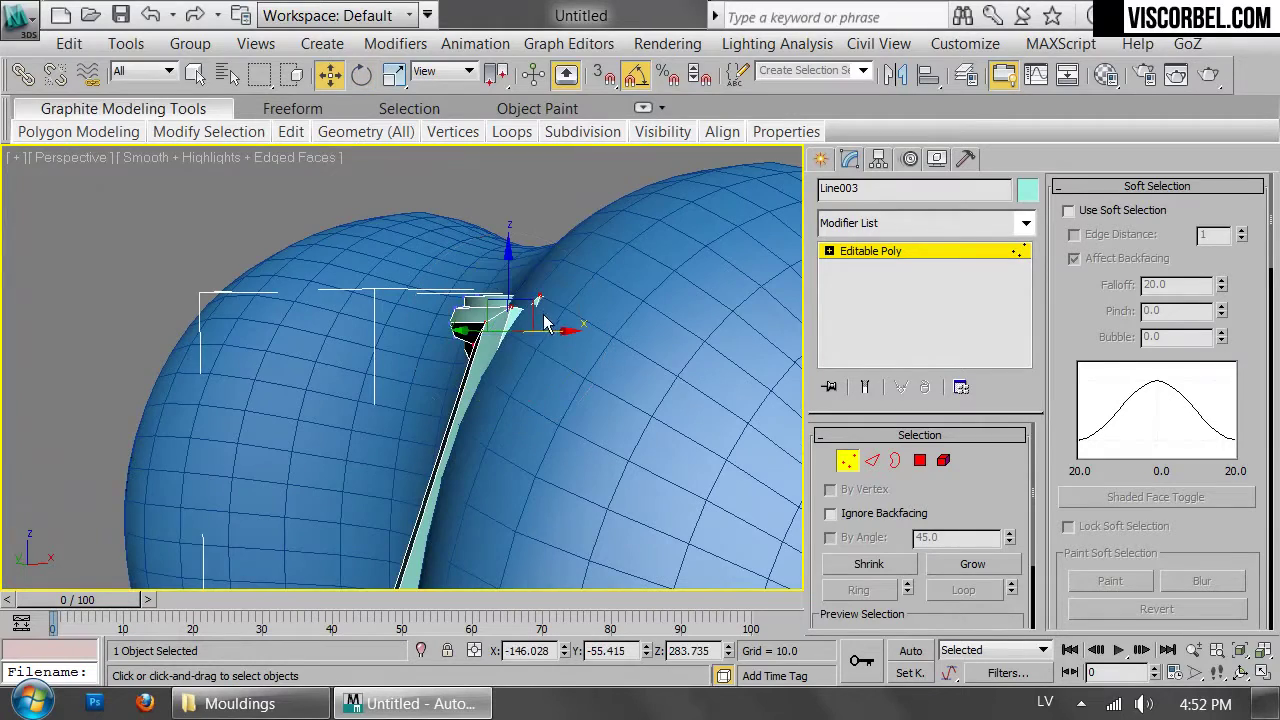
drag(551, 327, 537, 328)
Rotate the vertical leg's lower end vertices to match the surface and move them about 2 units inward along X
mouse_move(456, 323)
alt+middle_down()
mouse_move(615, 262)
mouse_move(436, 313)
mouse_move(476, 333)
alt+middle_up()
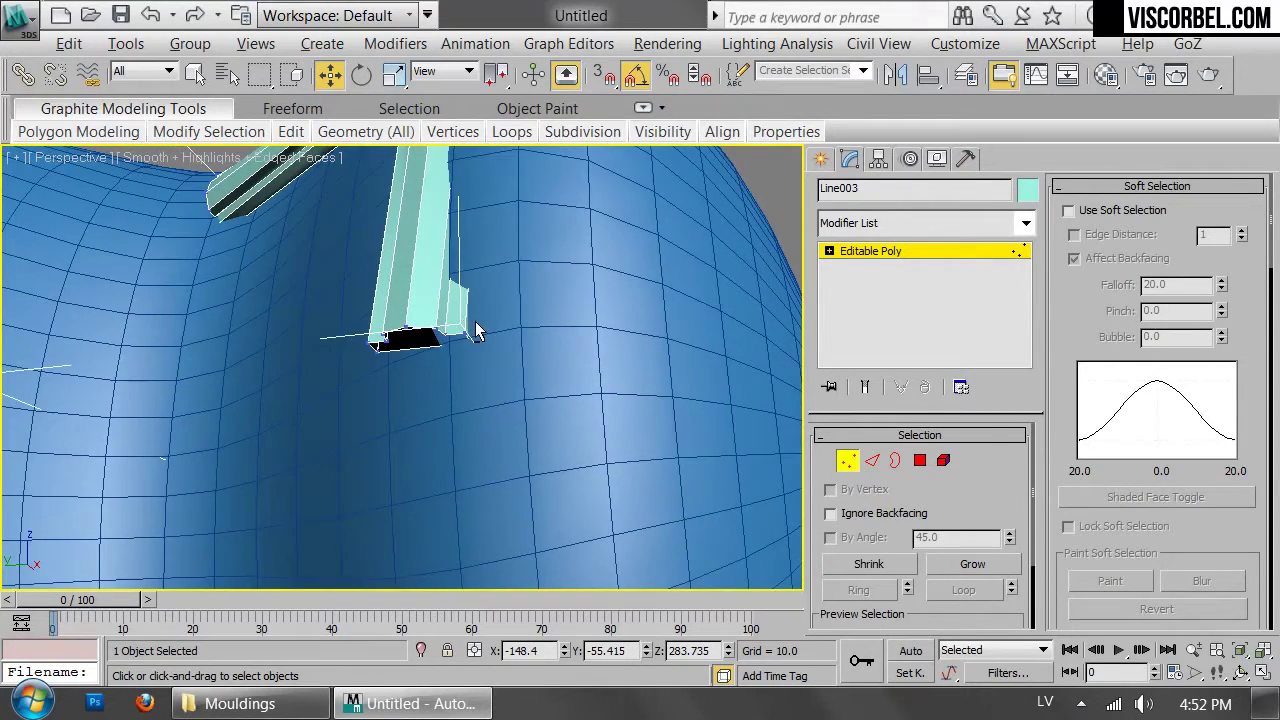
drag(526, 378, 526, 378)
alt+middle_drag(530, 366, 468, 298)
key(e)
drag(470, 305, 443, 292)
mouse_move(446, 300)
alt+middle_down()
mouse_move(486, 206)
mouse_move(437, 316)
alt+middle_up()
key(w)
drag(399, 372, 382, 387)
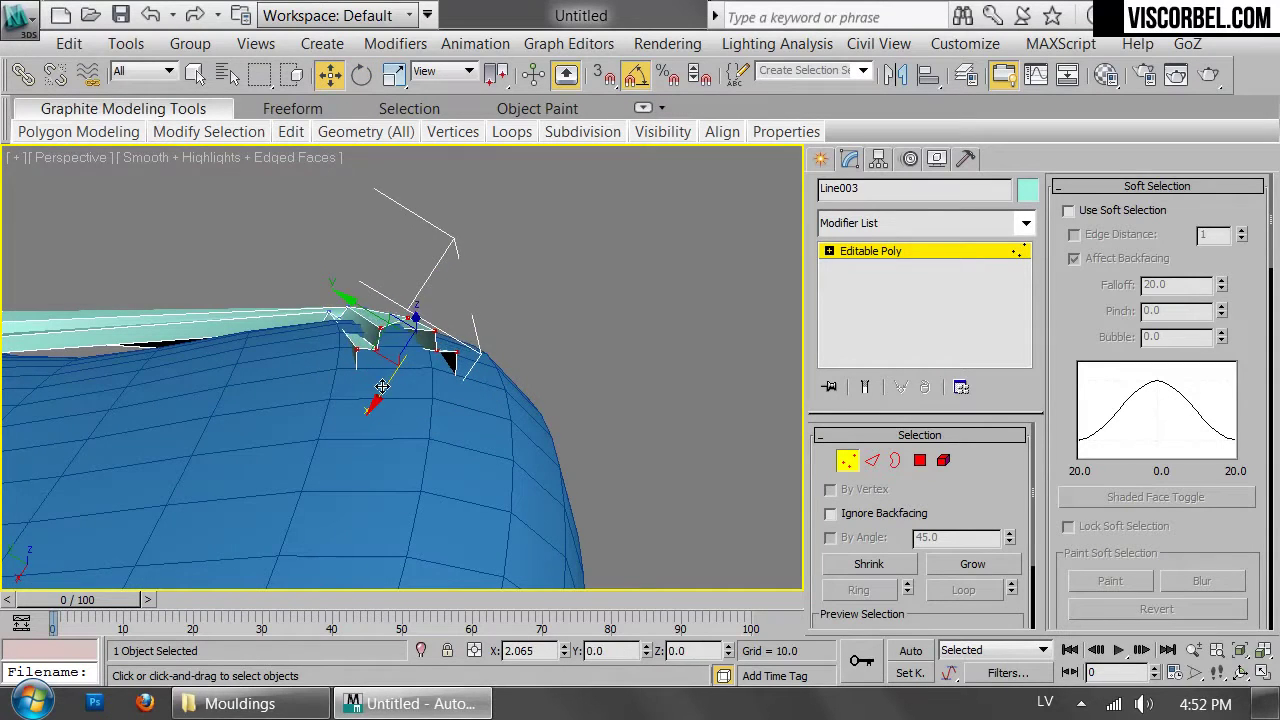
Rotate the corner vertices about -10 degrees around Z to align the mitre with the surface's curvature
alt+middle_drag(430, 400, 402, 318)
alt+middle_drag(516, 418, 455, 360)
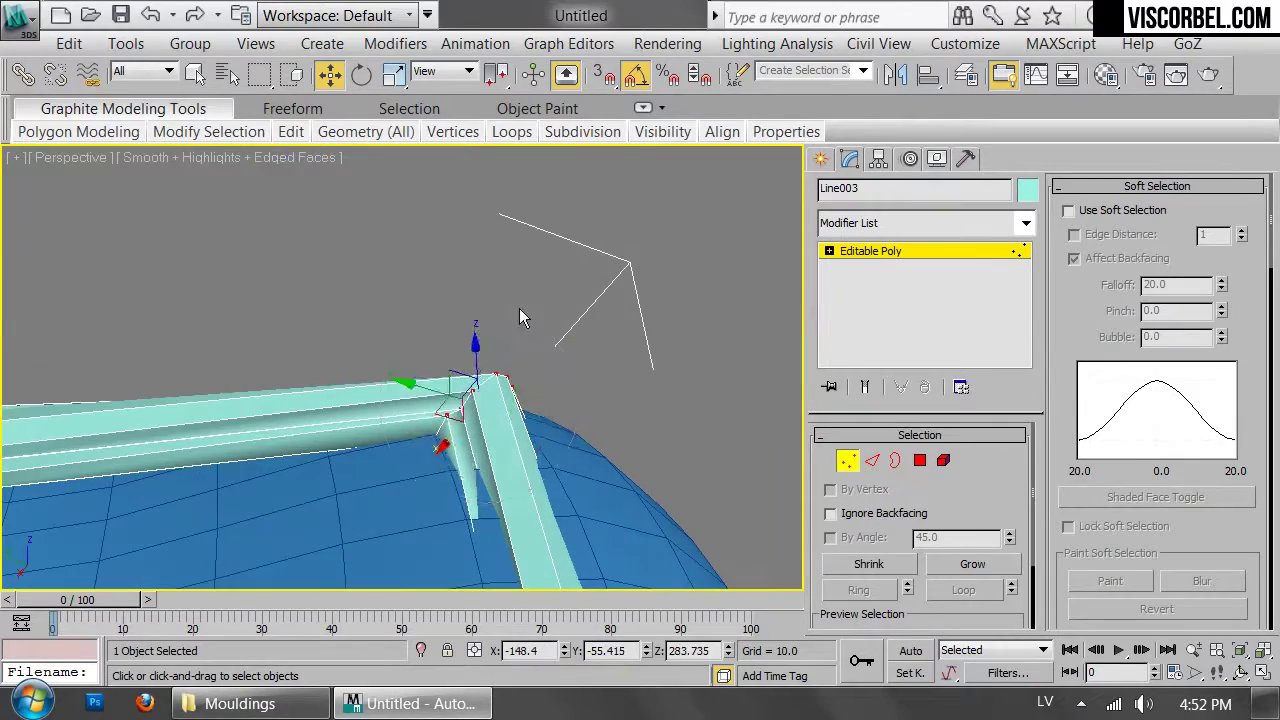
key(e)
drag(457, 357, 453, 359)
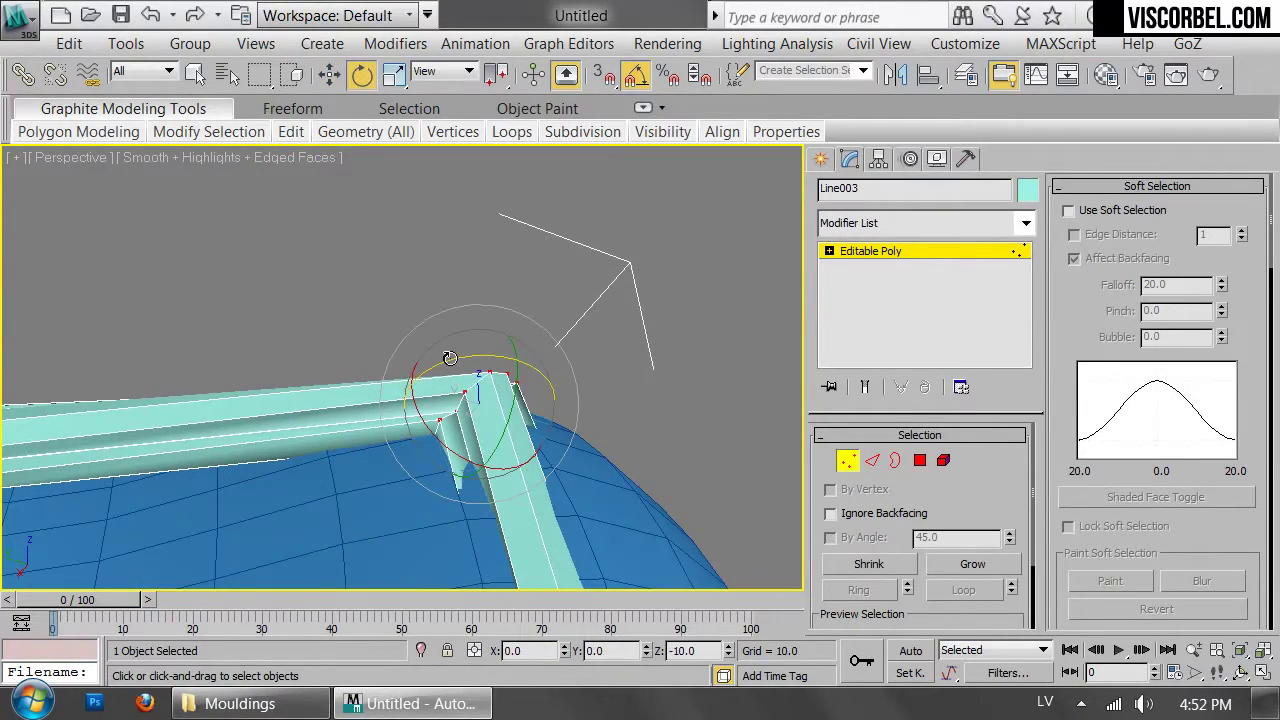
mouse_move(630, 358)
alt+middle_down()
mouse_move(600, 320)
mouse_move(570, 340)
mouse_move(687, 388)
mouse_move(519, 404)
alt+middle_up()
drag(458, 364, 460, 360)
alt+middle_drag(460, 360, 520, 392)
Tilt the horizontal arm's free end vertices about Y and shift them along X to fit the surface
drag(238, 293, 512, 522)
alt+middle_drag(405, 420, 490, 389)
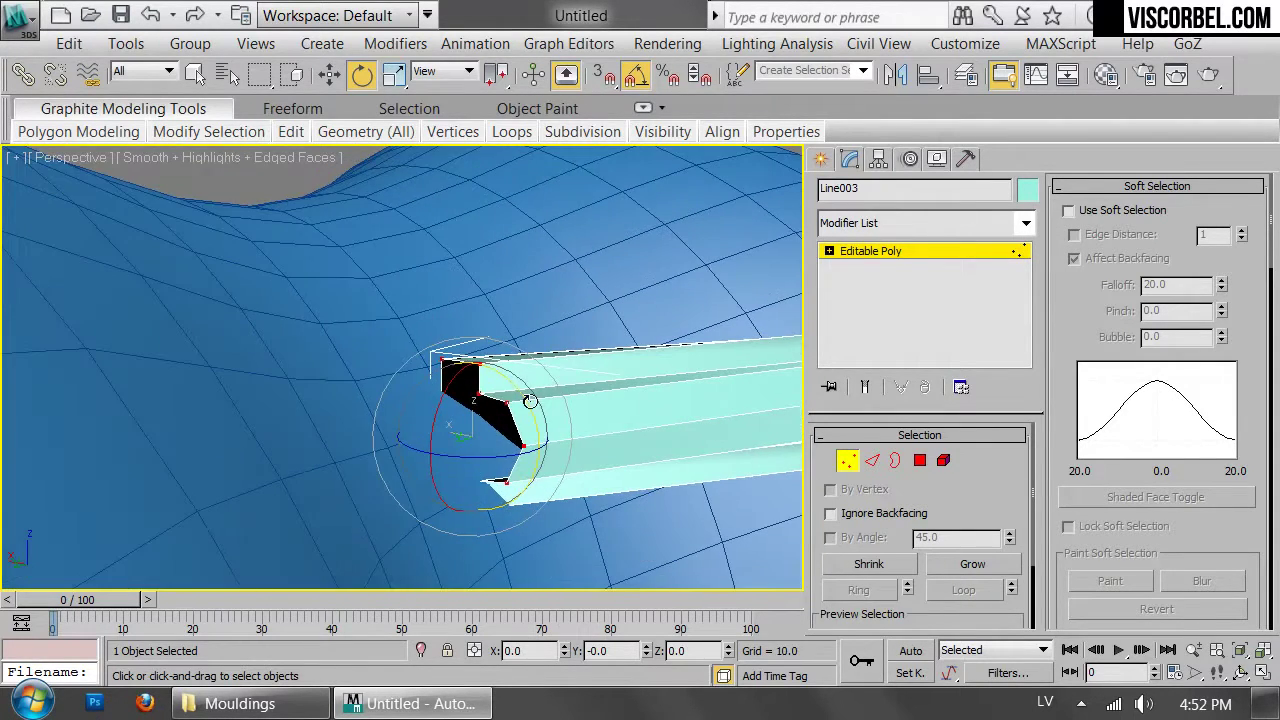
drag(530, 400, 526, 380)
key(w)
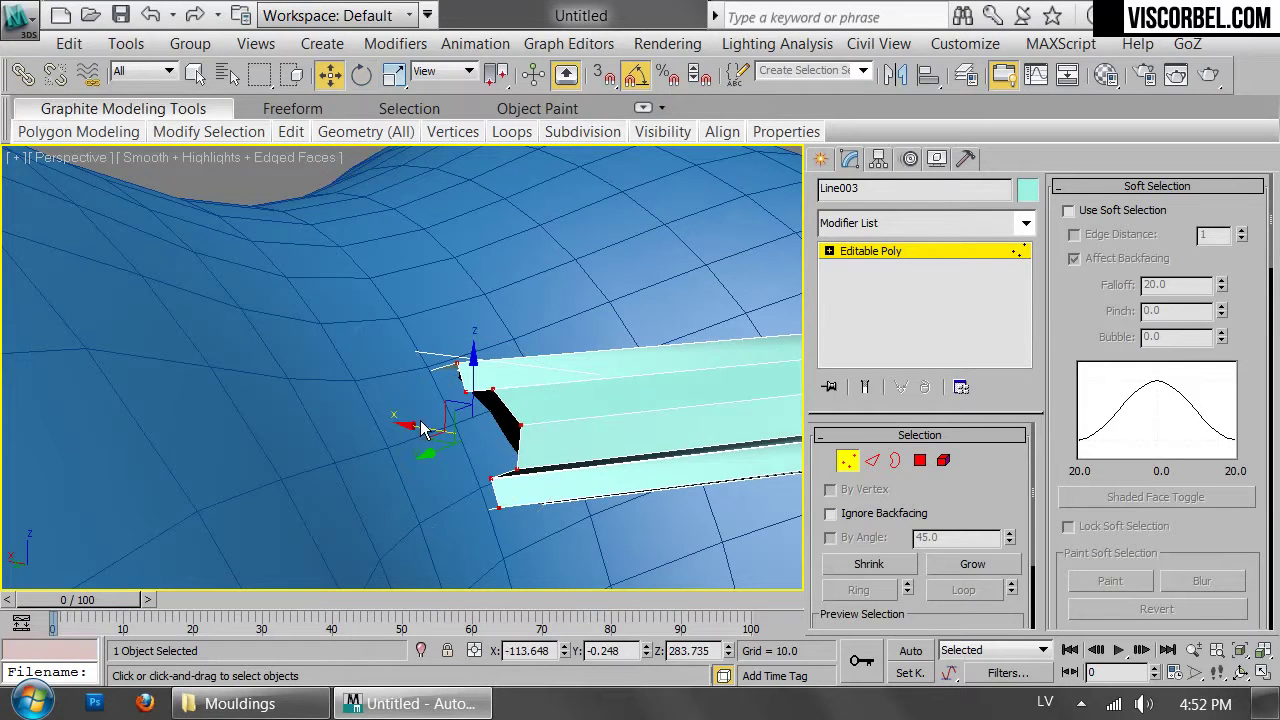
drag(418, 425, 436, 444)
key(e)
drag(529, 398, 530, 397)
Examine the mitred moulding's fit on the curved surface and display it in wireframe in the Left view
scroll(592, 402, down, 8)
middle_drag(592, 402, 487, 417)
middle_drag(487, 417, 483, 386)
middle_drag(560, 415, 485, 340)
scroll(471, 348, up, 5)
key(2)
scroll(470, 310, down, 3)
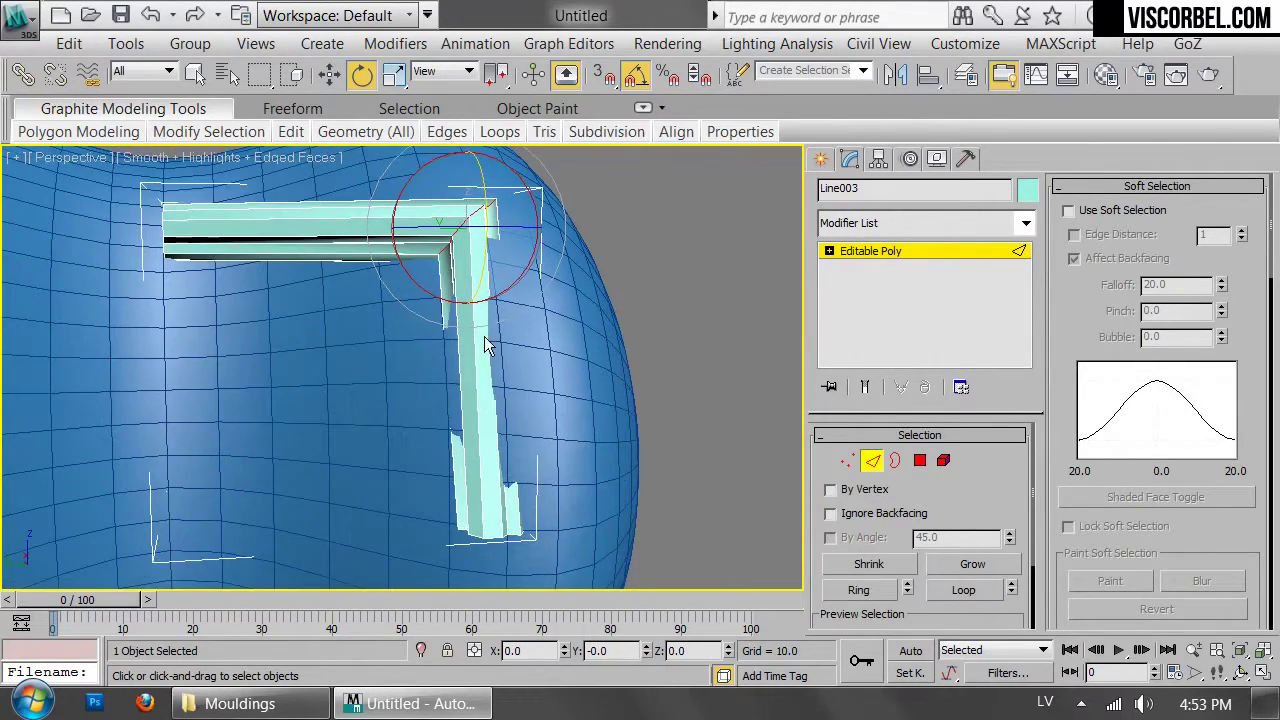
key(l)
scroll(371, 337, down, 3)
scroll(443, 391, up, 8)
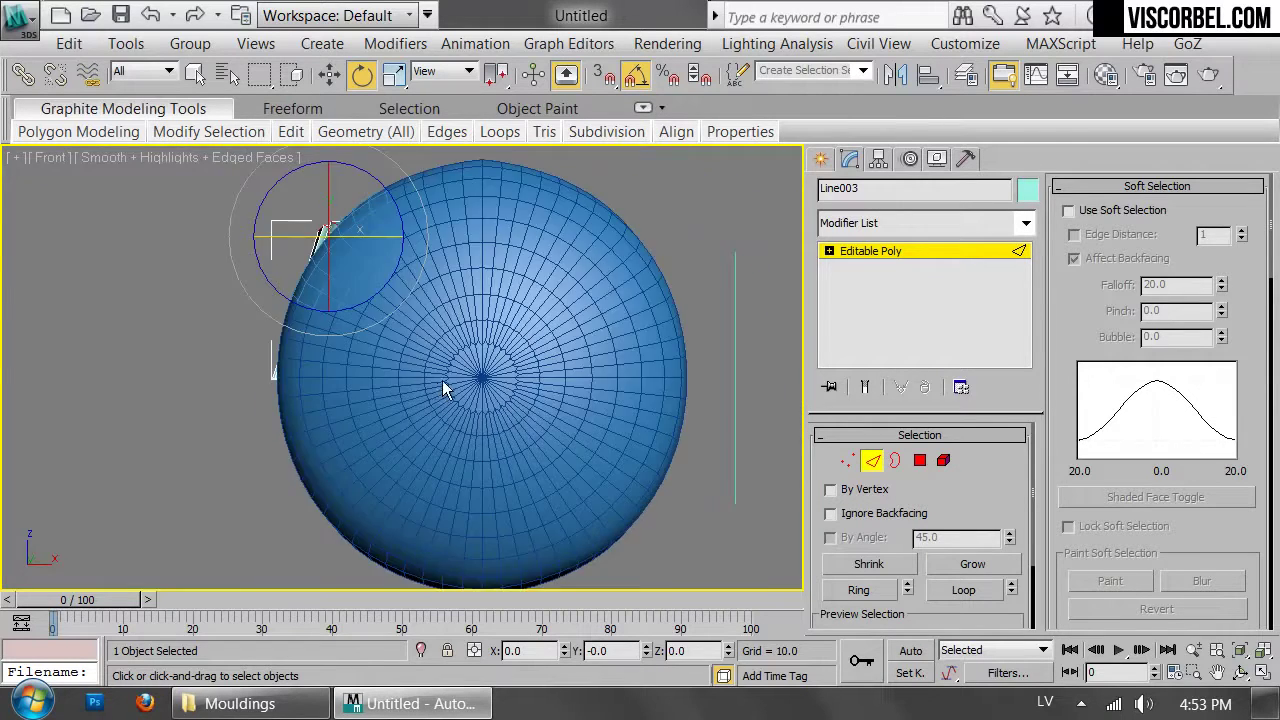
scroll(484, 365, down, 5)
scroll(531, 423, up, 2)
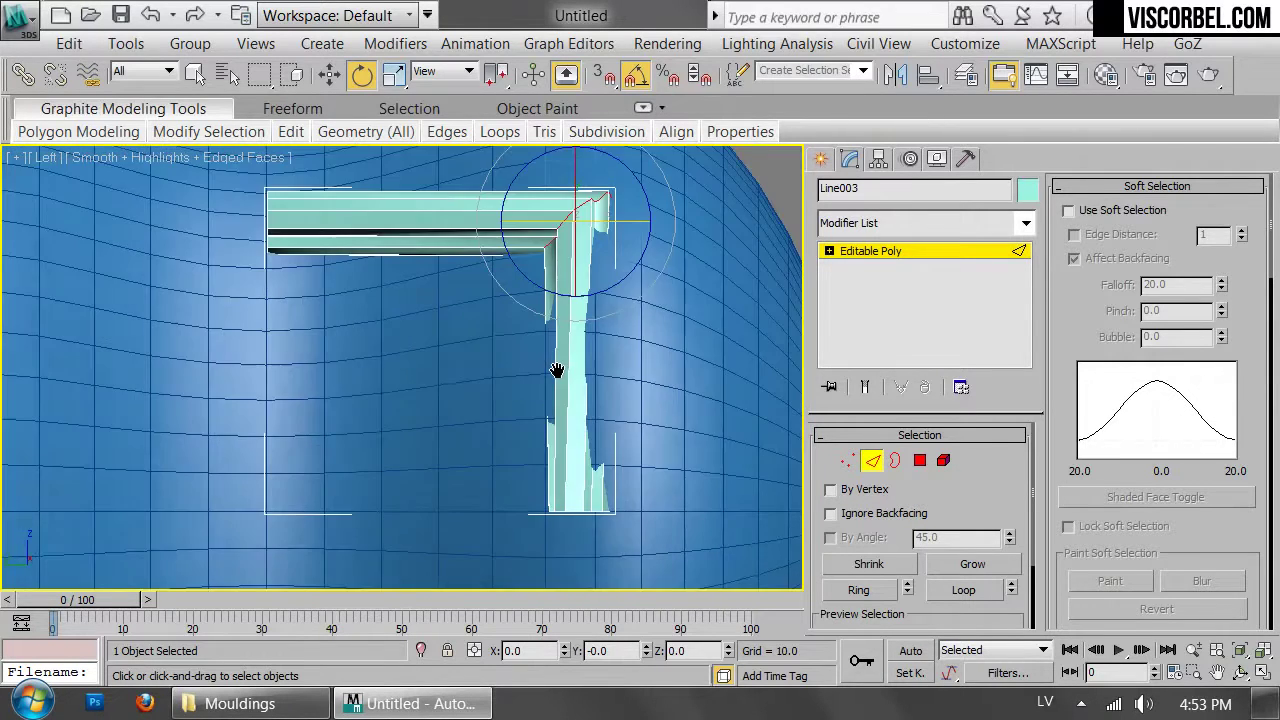
key(F3)
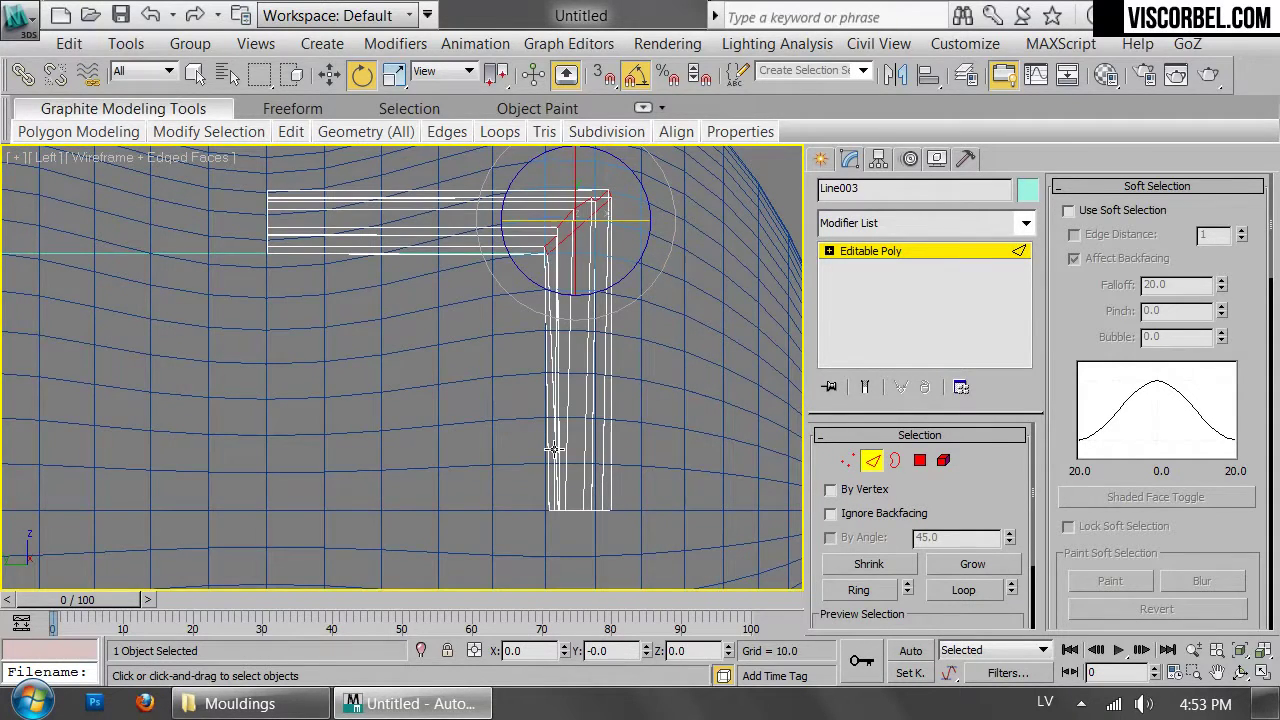
scroll(553, 450, up, 4)
key(2)
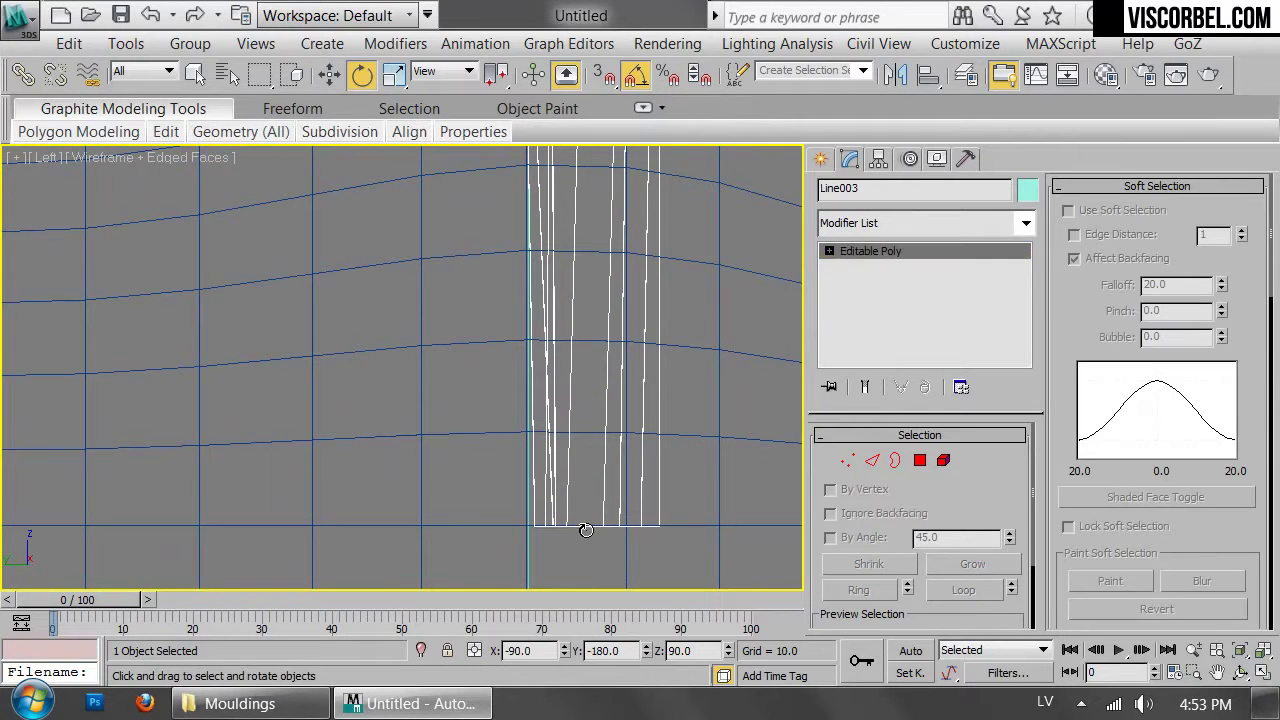
Activate Slice Plane for the moulding at vertex level
key(3)
click(584, 527)
scroll(609, 397, down, 2)
middle_drag(609, 397, 622, 476)
scroll(622, 476, down, 2)
key(1)
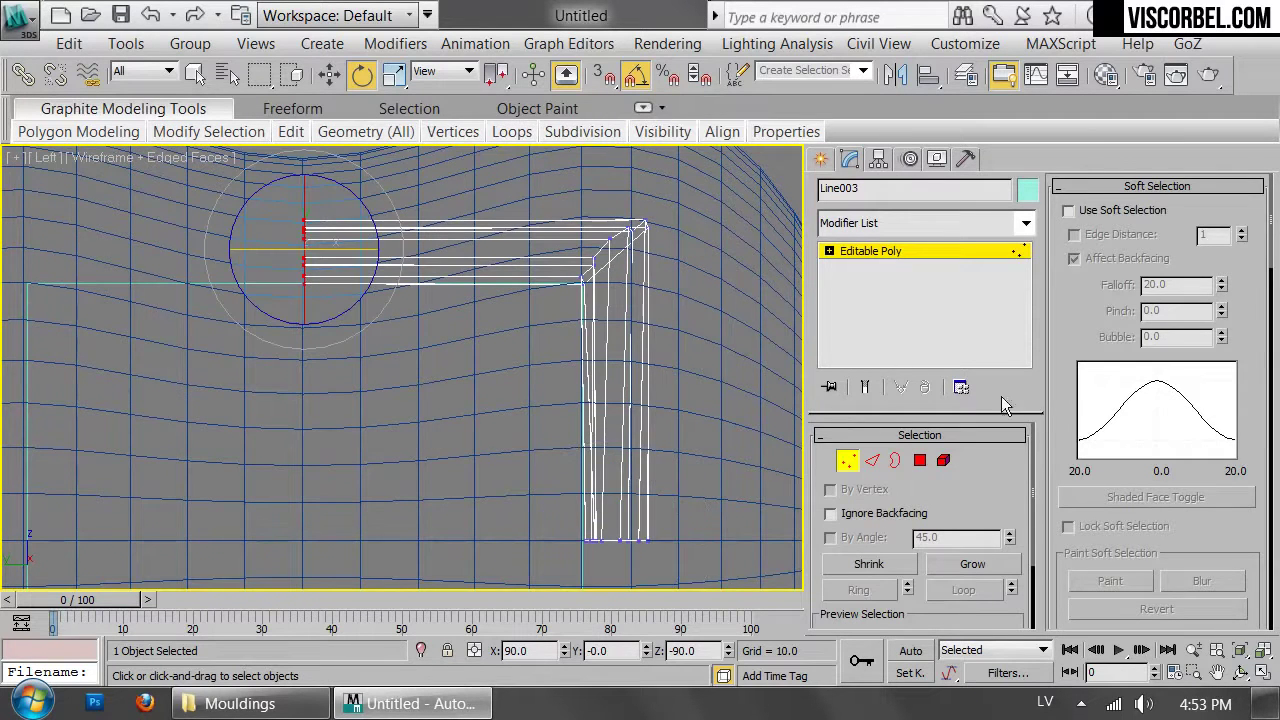
scroll(1148, 492, down, 5)
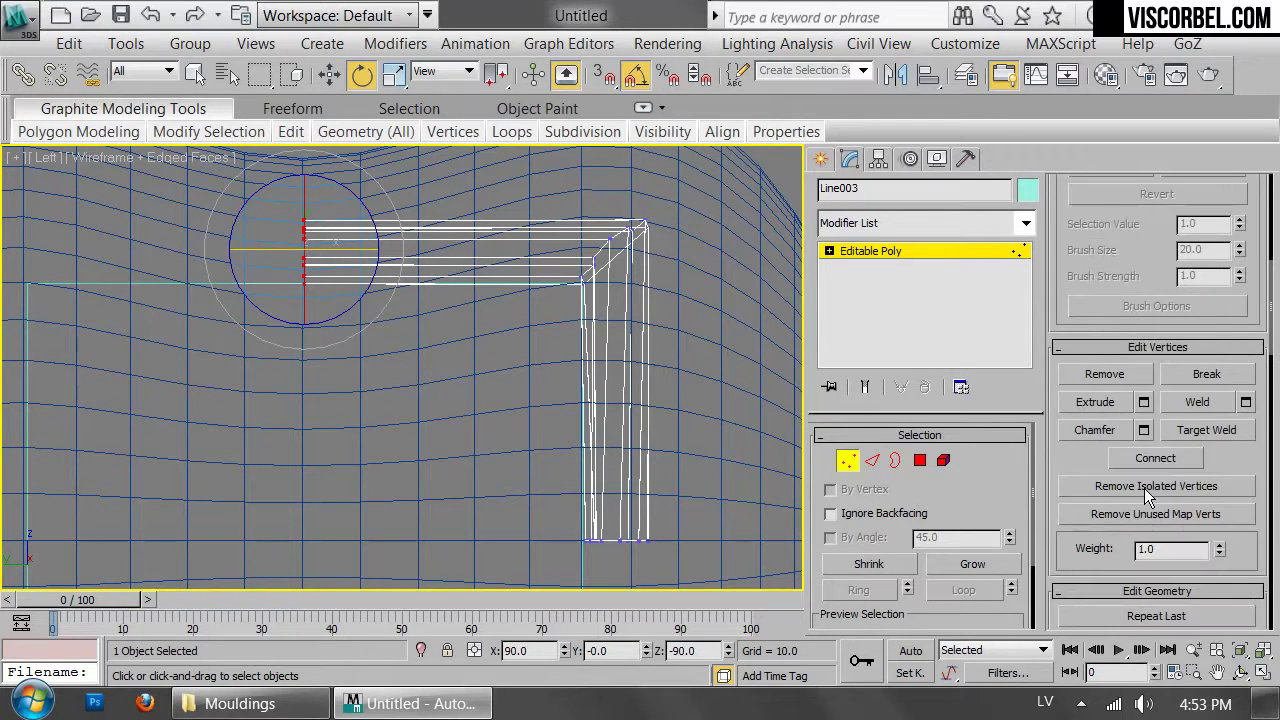
scroll(1150, 420, up, 4)
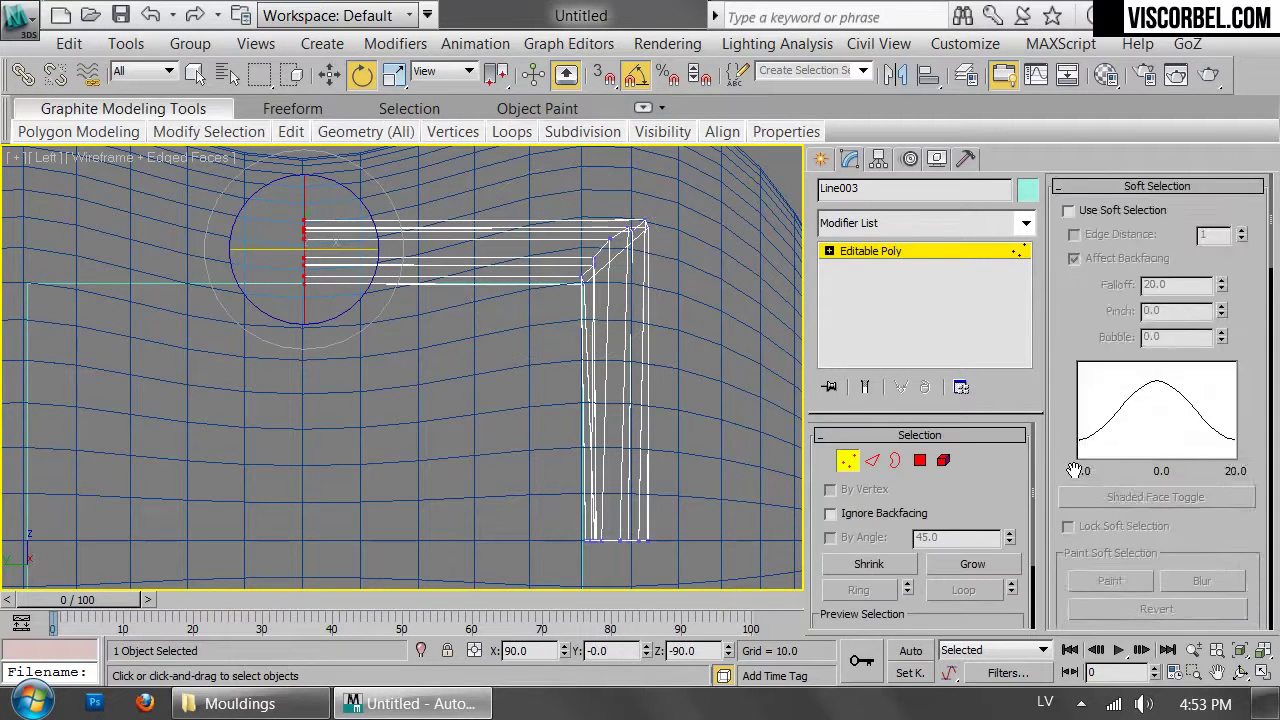
scroll(1146, 433, down, 4)
scroll(1108, 492, down, 5)
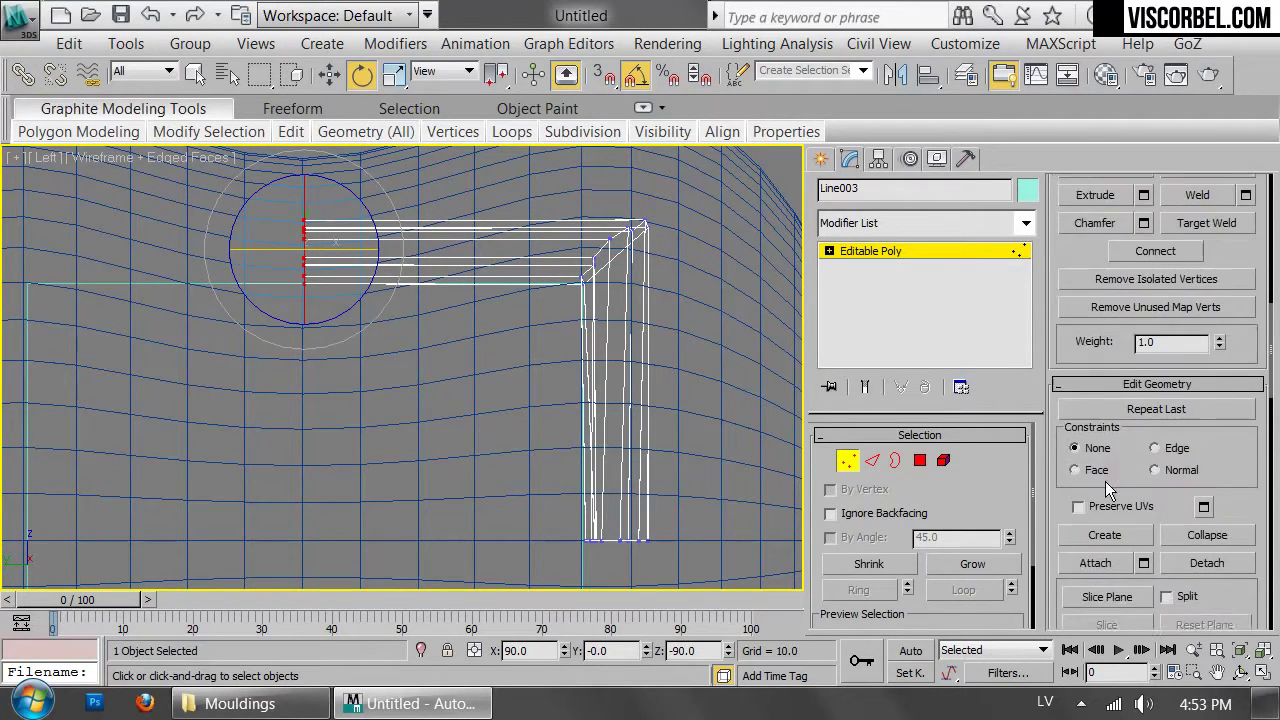
click(1106, 478)
middle_drag(560, 340, 632, 370)
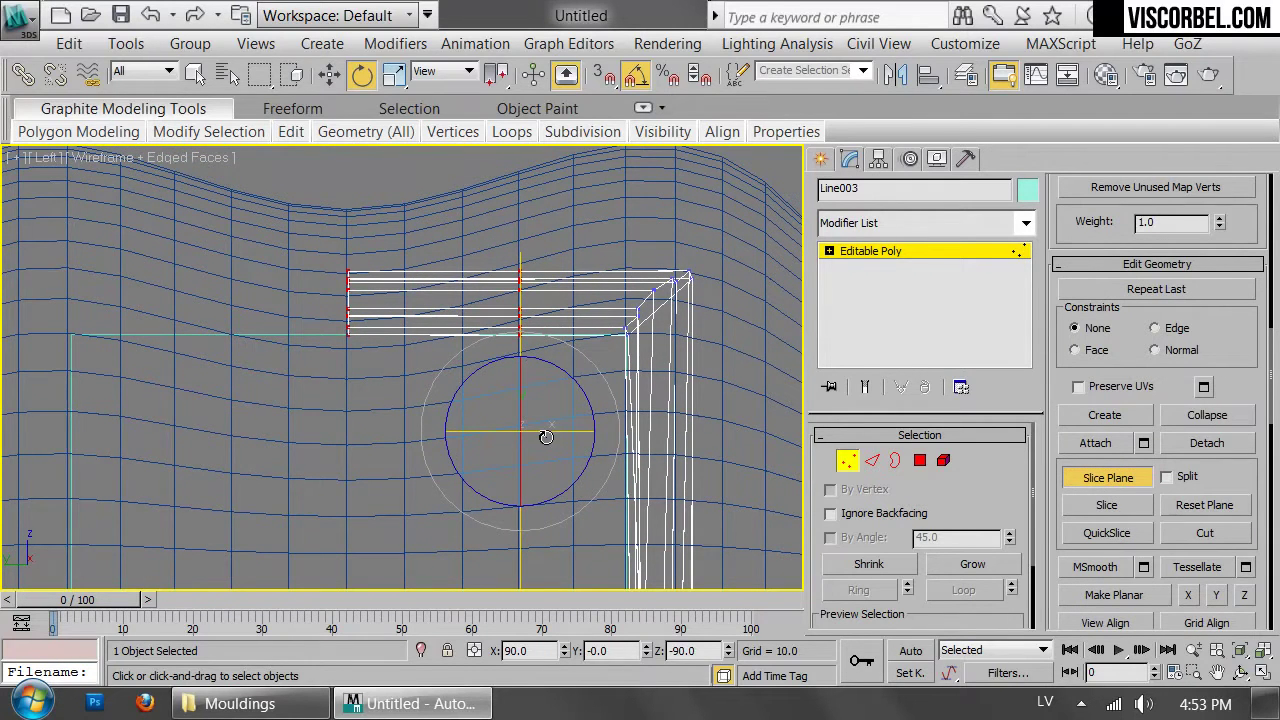
Rotate the slice plane 90 degrees so it lies horizontally and slice the vertical leg at three heights
key(w)
middle_drag(648, 407, 621, 379)
key(e)
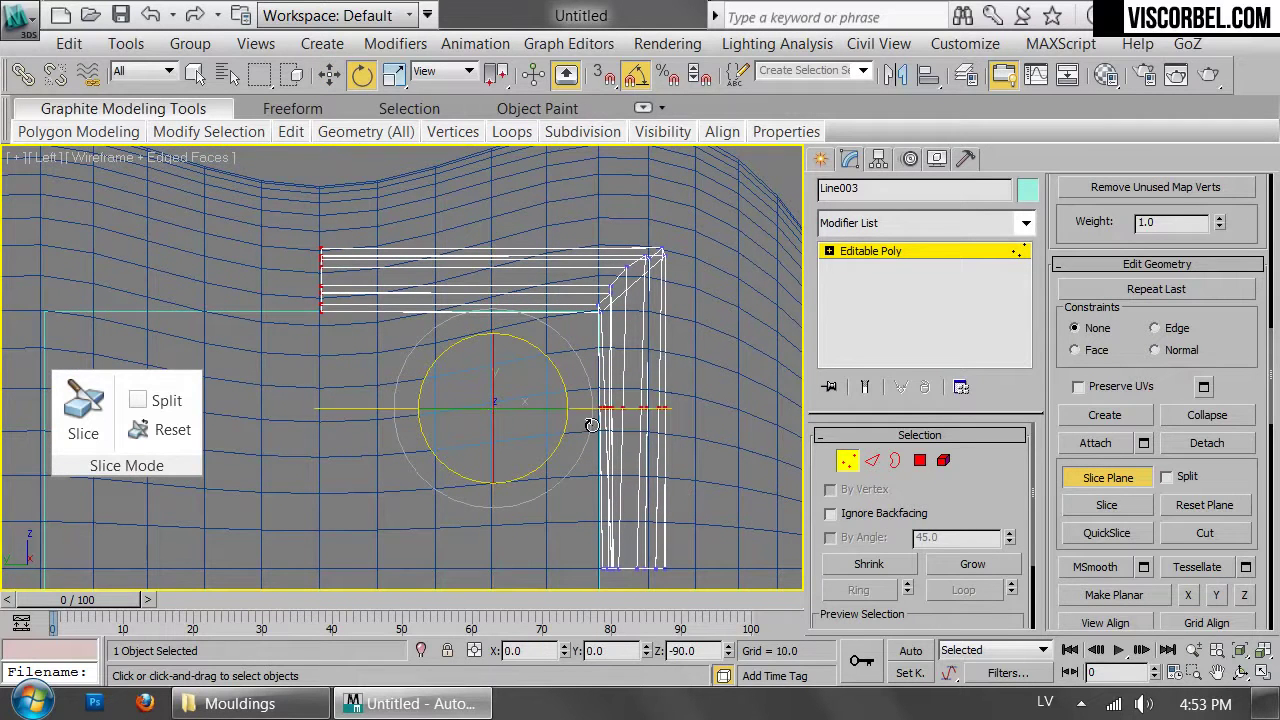
key(w)
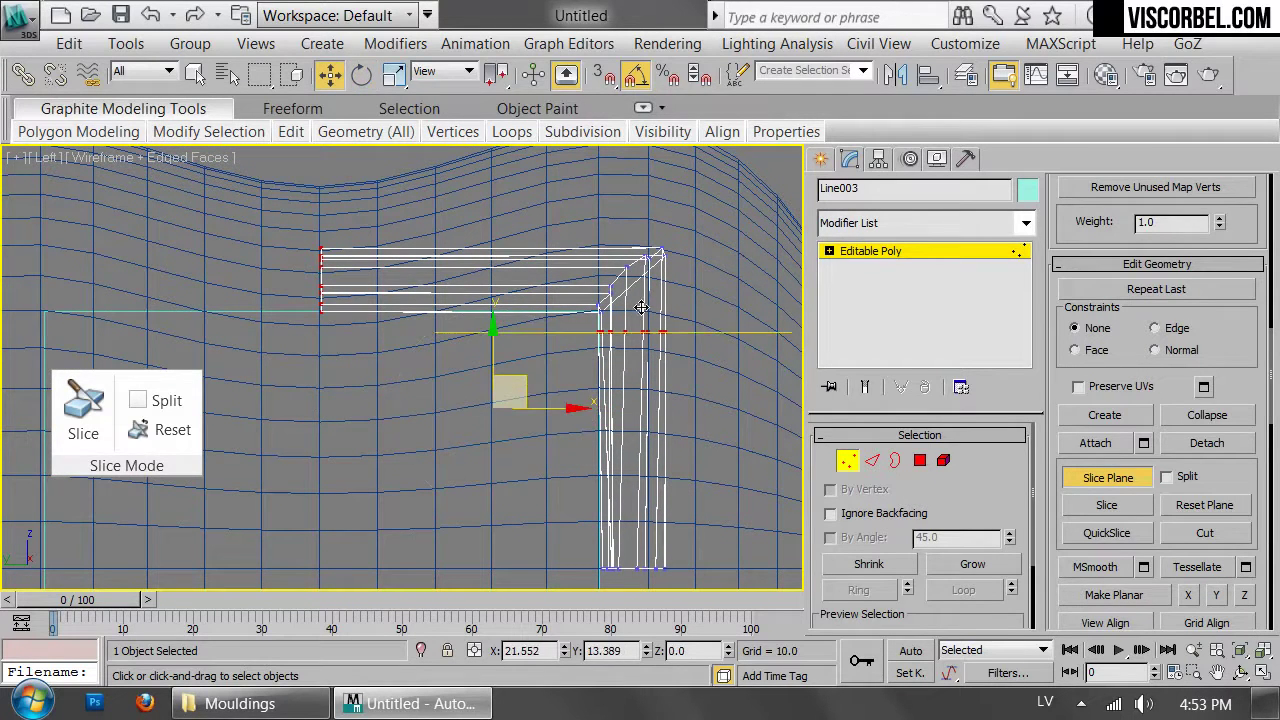
drag(644, 311, 644, 311)
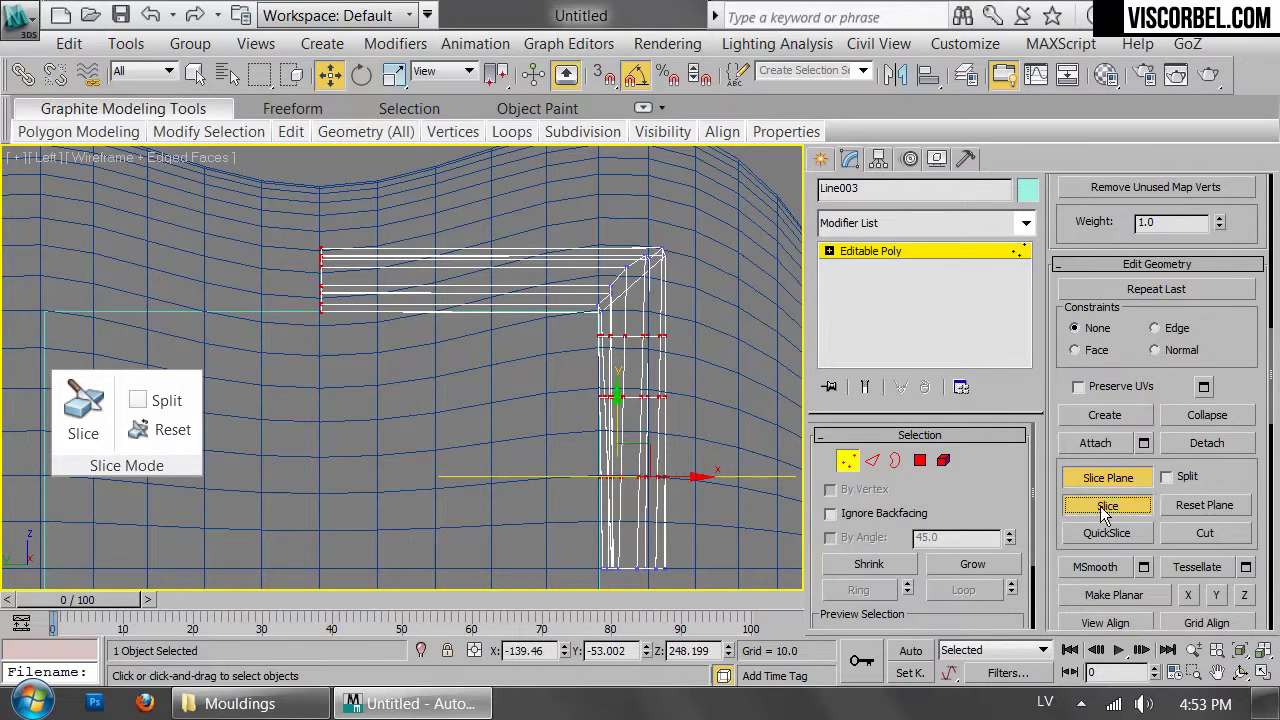
Select the lowest new vertex row on the vertical leg and move it along X out of the surface in Perspective
key(1)
key(1)
drag(511, 433, 711, 483)
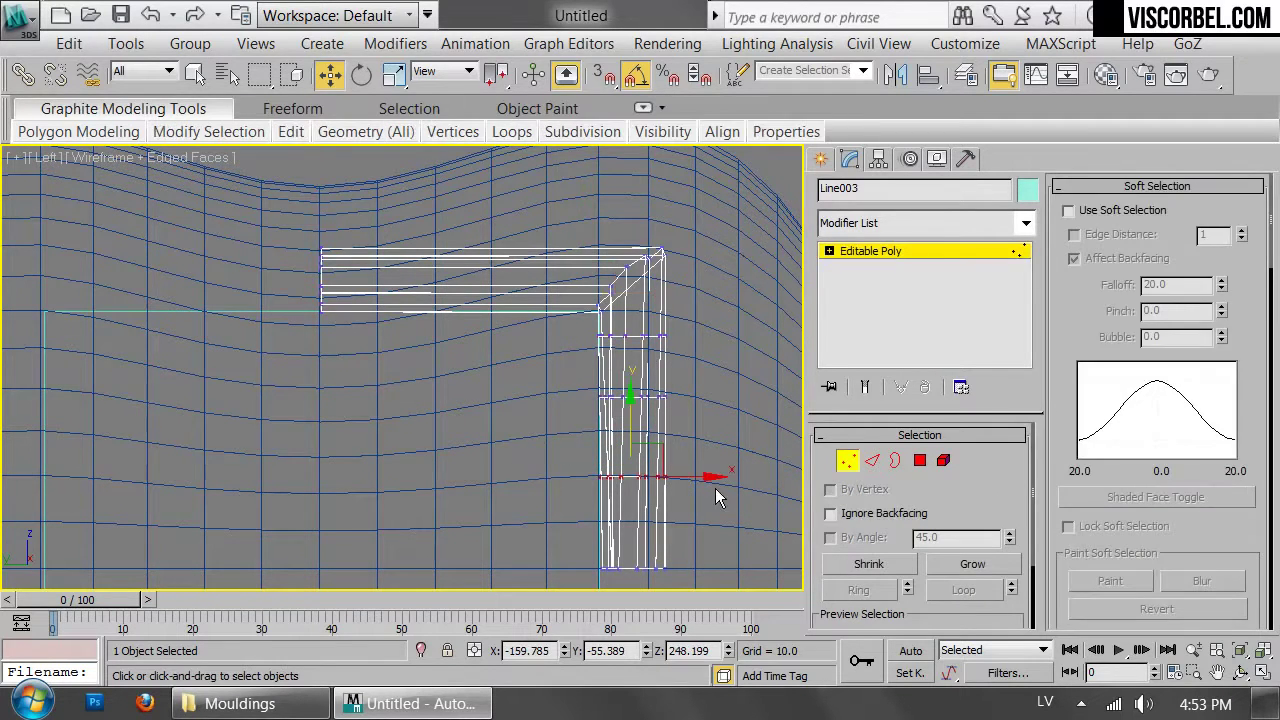
key(p)
key(z)
key(F3)
scroll(588, 506, down, 4)
mouse_move(490, 355)
alt+middle_down()
mouse_move(462, 347)
mouse_move(465, 421)
alt+middle_up()
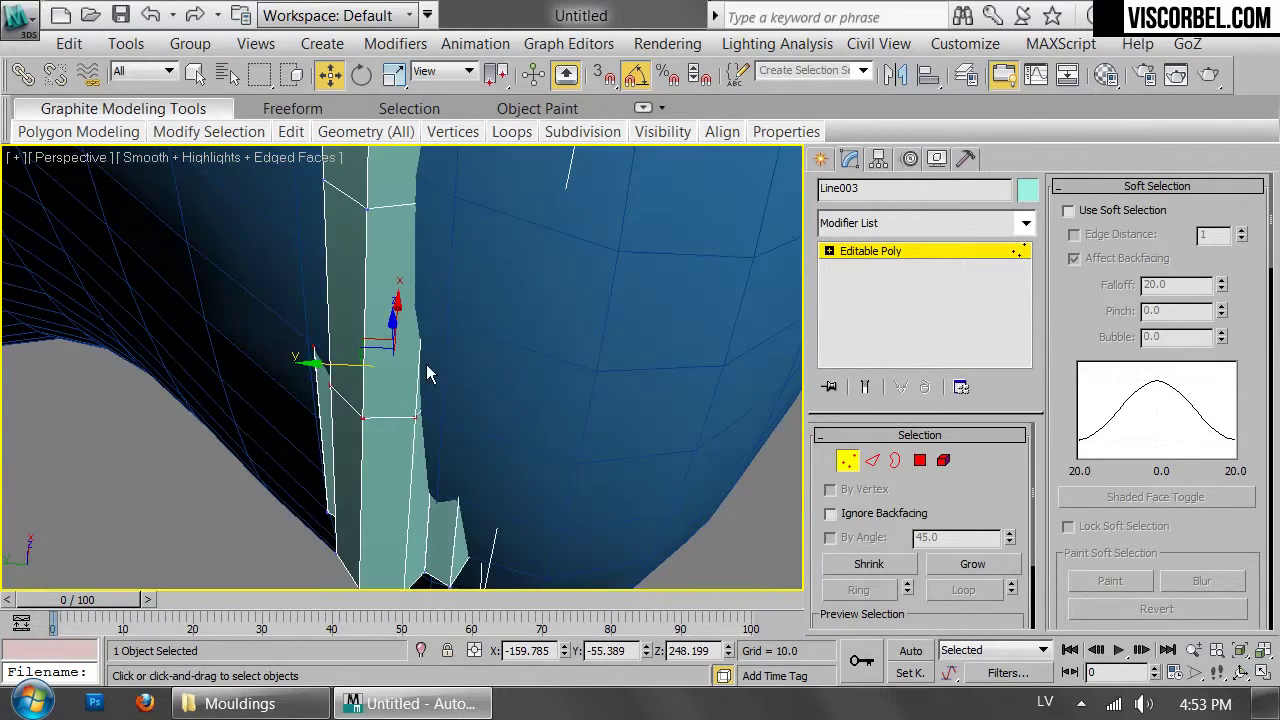
drag(397, 302, 382, 353)
Rotate the lowest new vertex row about -5 degrees around Z to align it with the surface
alt+middle_drag(367, 363, 466, 260)
key(e)
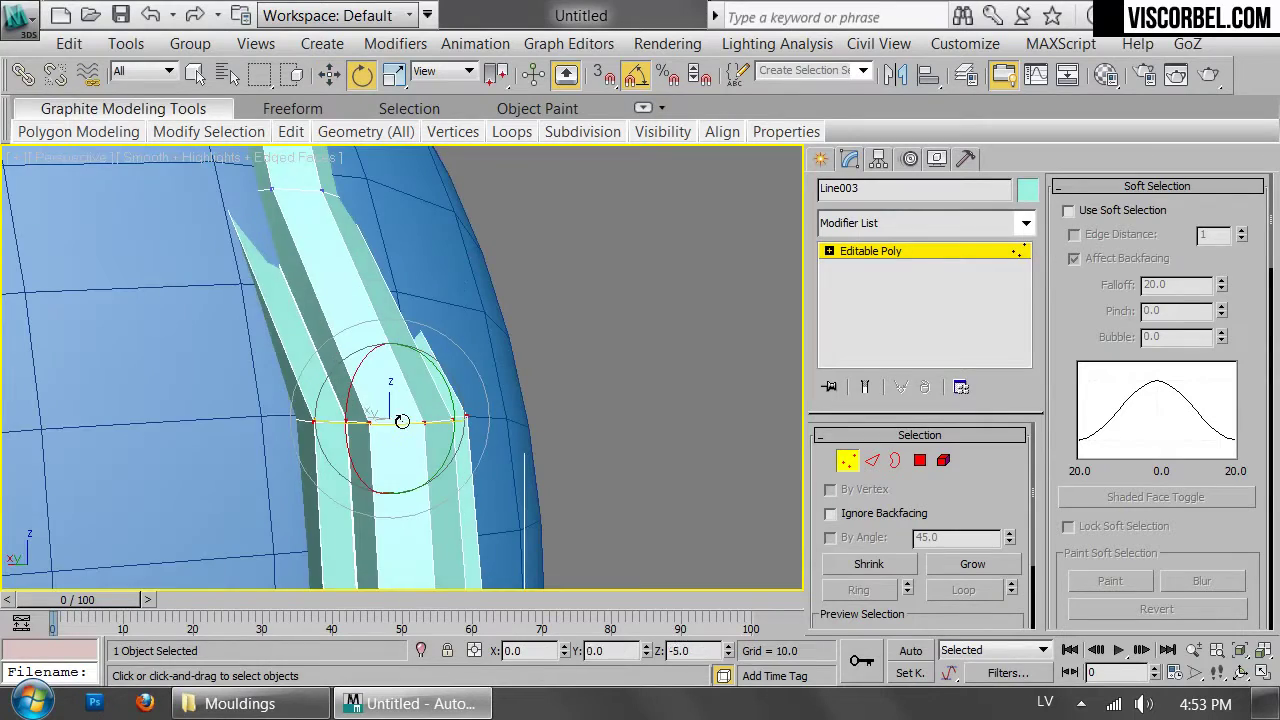
alt+middle_drag(406, 309, 365, 440)
drag(464, 400, 482, 430)
Adjust the middle sliced vertex row and shift it about -3.5 units along X to follow the surface
alt+middle_drag(545, 398, 382, 390)
scroll(403, 400, up, 3)
key(w)
key(e)
alt+middle_drag(449, 338, 400, 300)
key(w)
drag(364, 281, 343, 285)
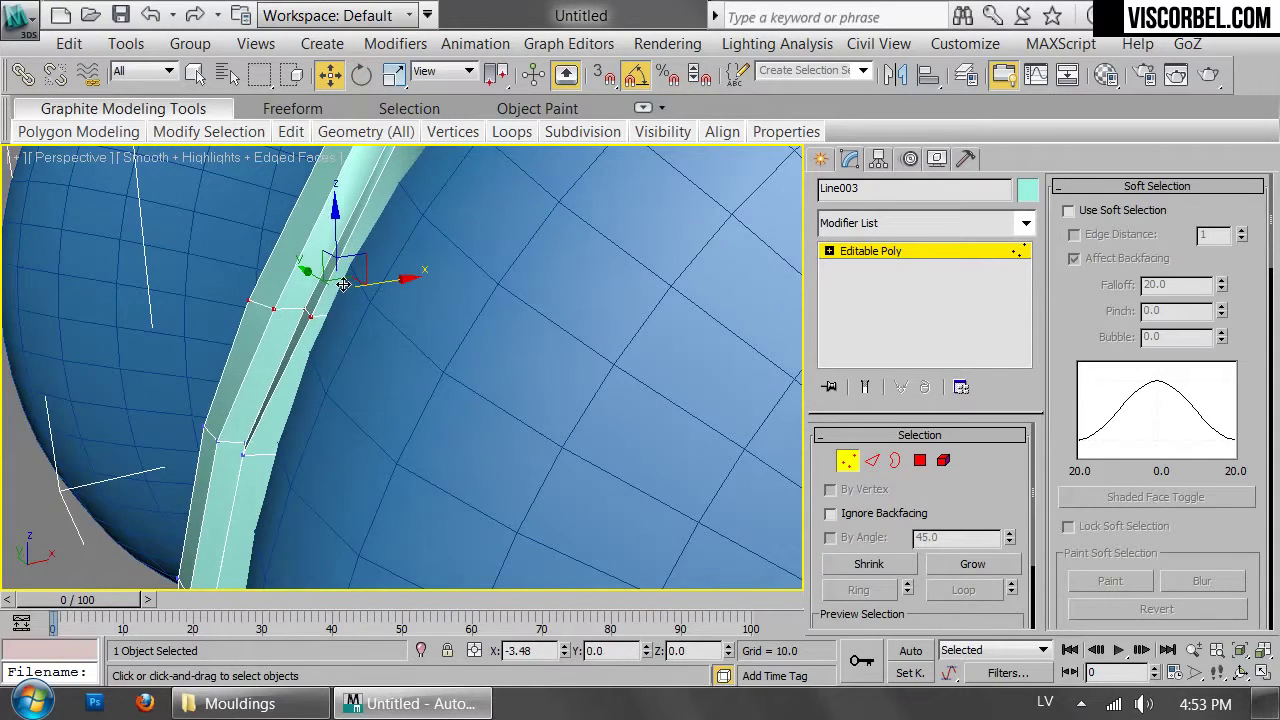
Shift the sliced vertex row nearest the corner along X to -155.029 to fit the surface
alt+middle_drag(343, 285, 487, 292)
key(e)
key(w)
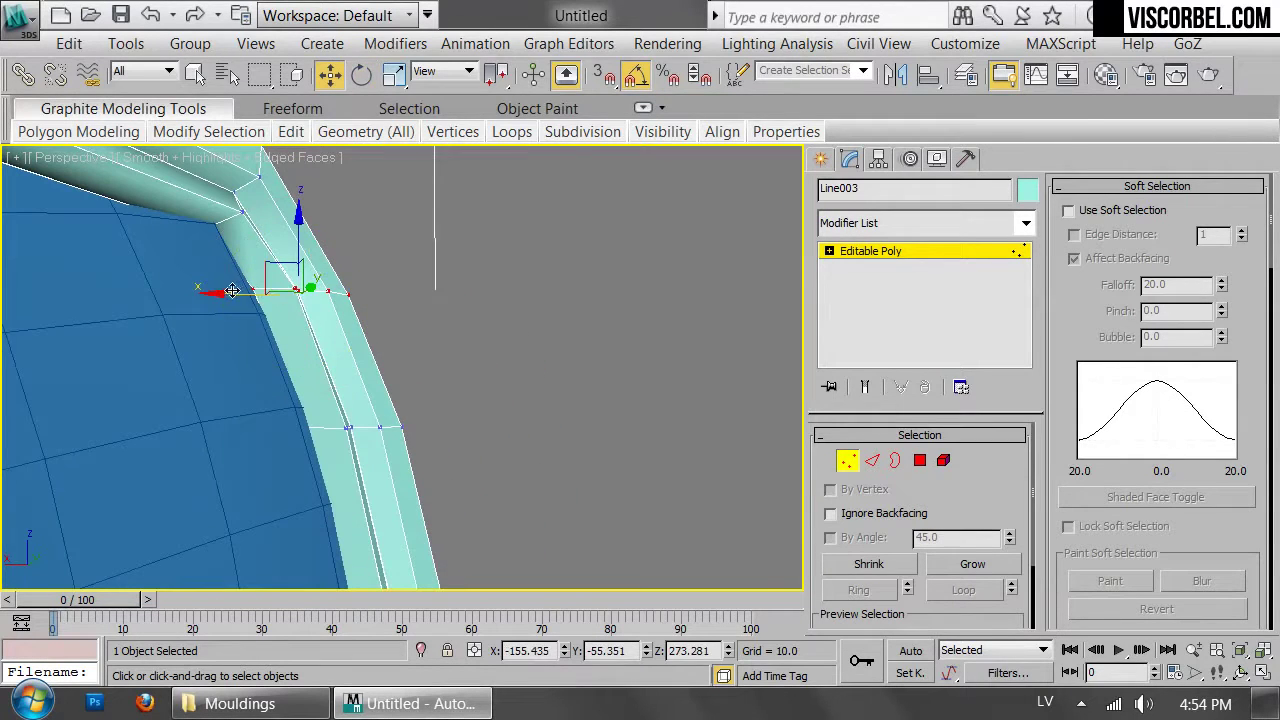
alt+middle_drag(233, 289, 622, 423)
scroll(177, 373, down, 4)
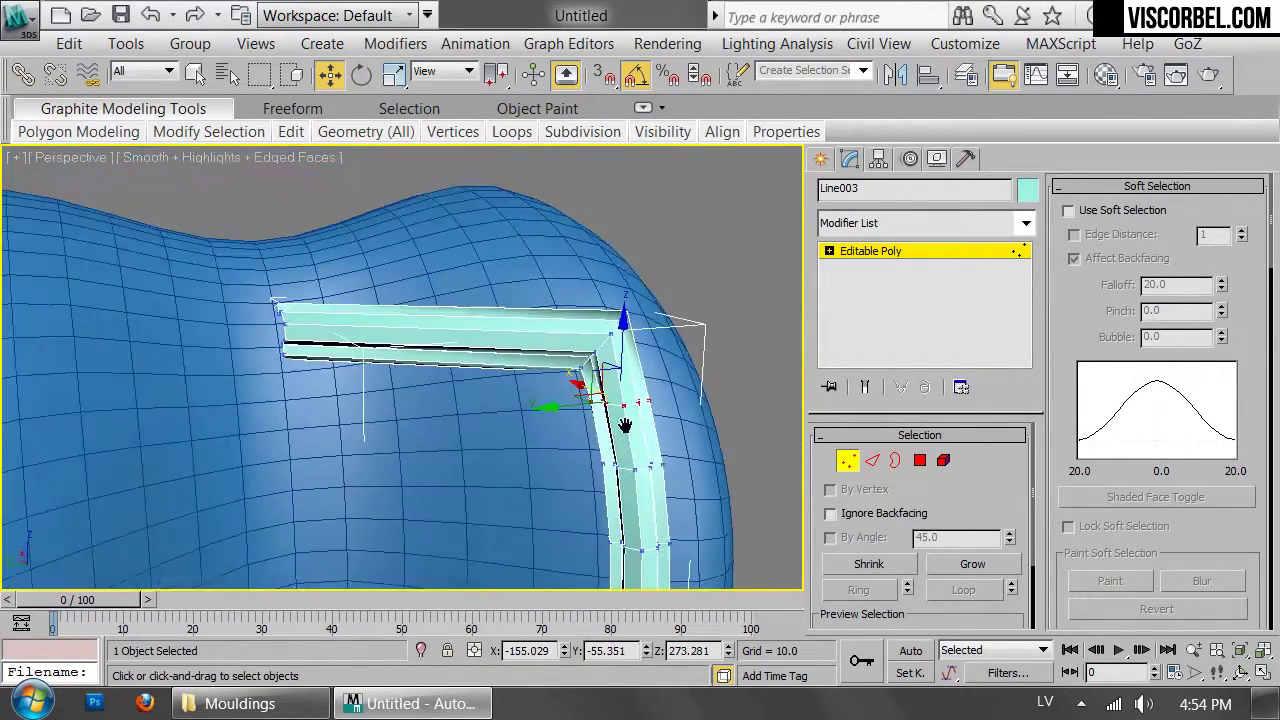
Delete the horizontal arm's polygons, leaving the vertical leg with its mitred end open
scroll(624, 425, up, 3)
middle_drag(463, 290, 381, 312)
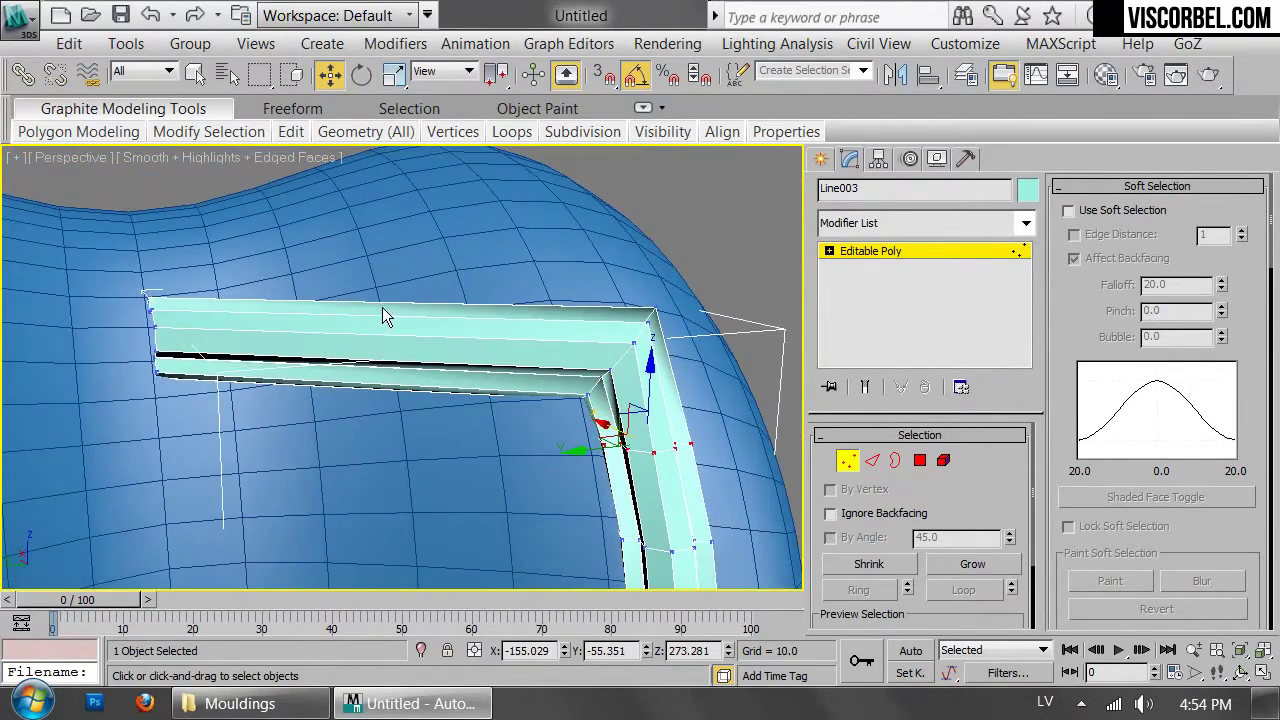
key(4)
click(420, 330)
key(Delete)
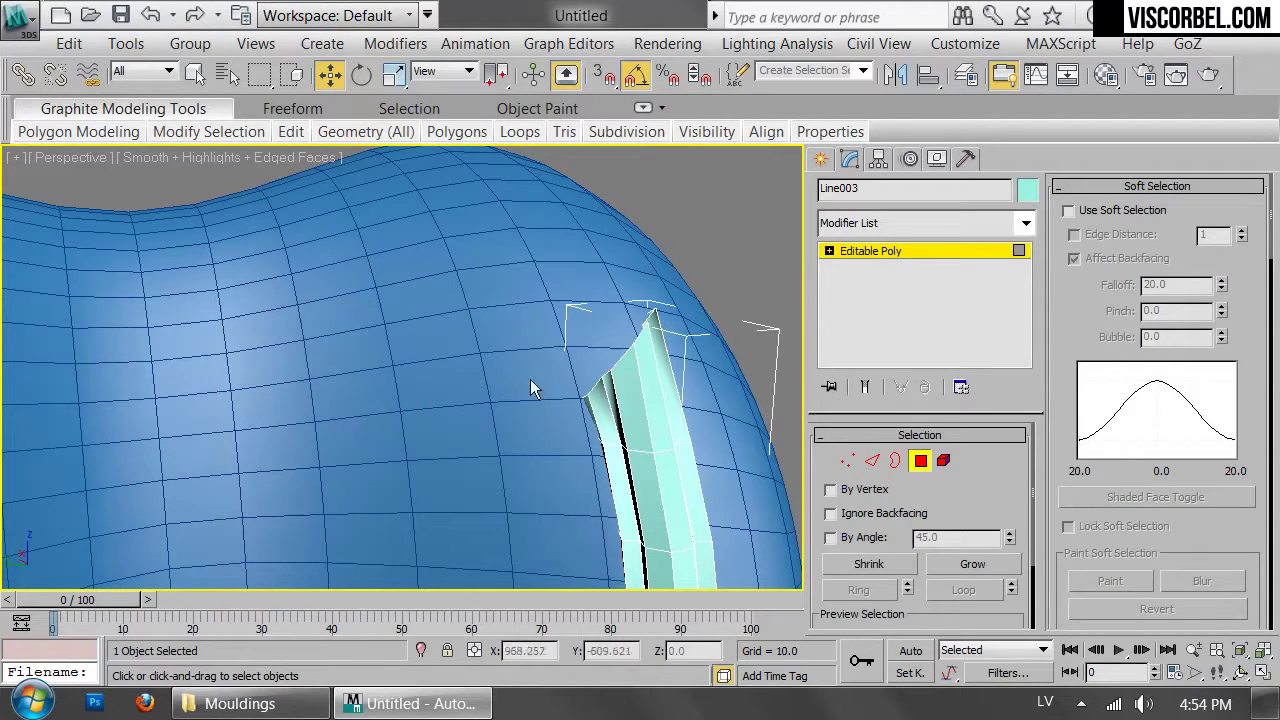
Extend the open border at the mitre along Y to form the first segment of a new horizontal arm
key(3)
click(617, 346)
alt+middle_drag(617, 346, 668, 343)
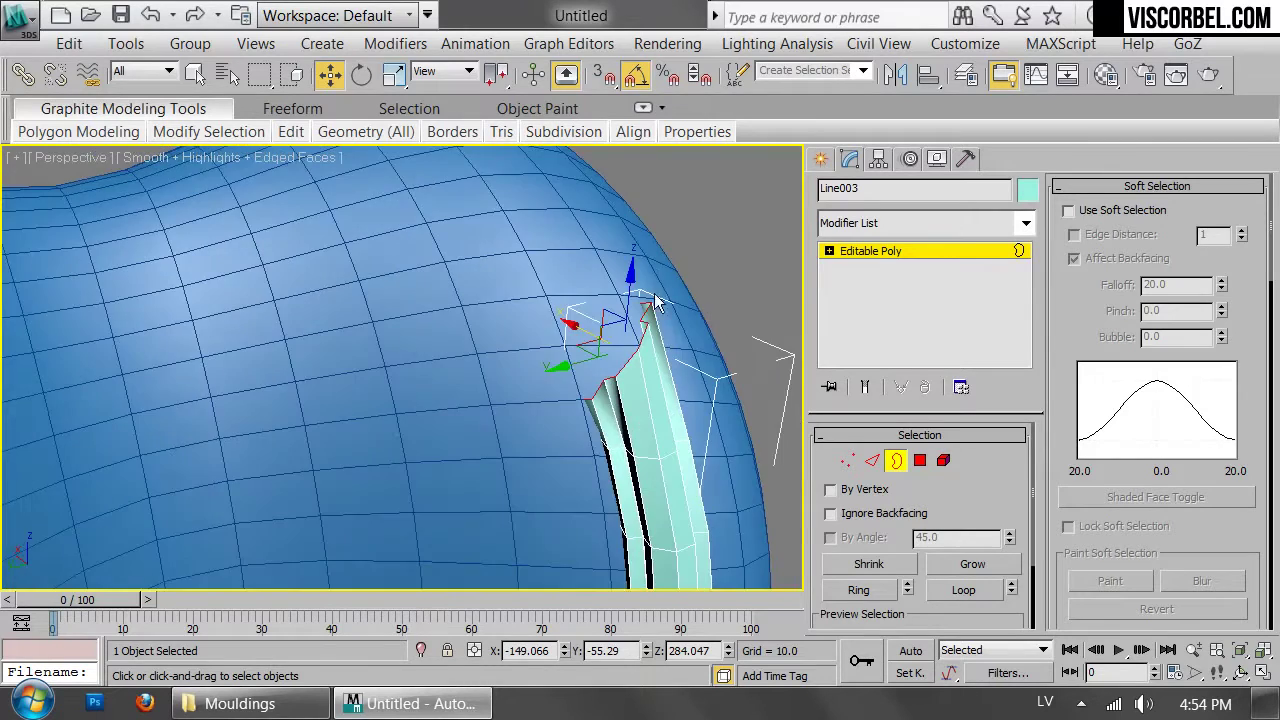
alt+middle_drag(655, 420, 645, 482)
shift+drag(613, 393, 478, 345)
Rotate the new segment's end border and move it along X to -141.337 to follow the surface
alt+middle_drag(506, 440, 568, 199)
key(e)
mouse_move(527, 345)
mouse_down()
mouse_move(534, 363)
mouse_move(546, 331)
mouse_move(535, 329)
mouse_up()
alt+middle_drag(534, 329, 460, 270)
key(w)
drag(481, 366, 445, 363)
Extend the end border along Y to -25.738 in the Left view, adding a second arm segment
alt+middle_drag(572, 352, 490, 272)
key(l)
scroll(531, 280, up, 8)
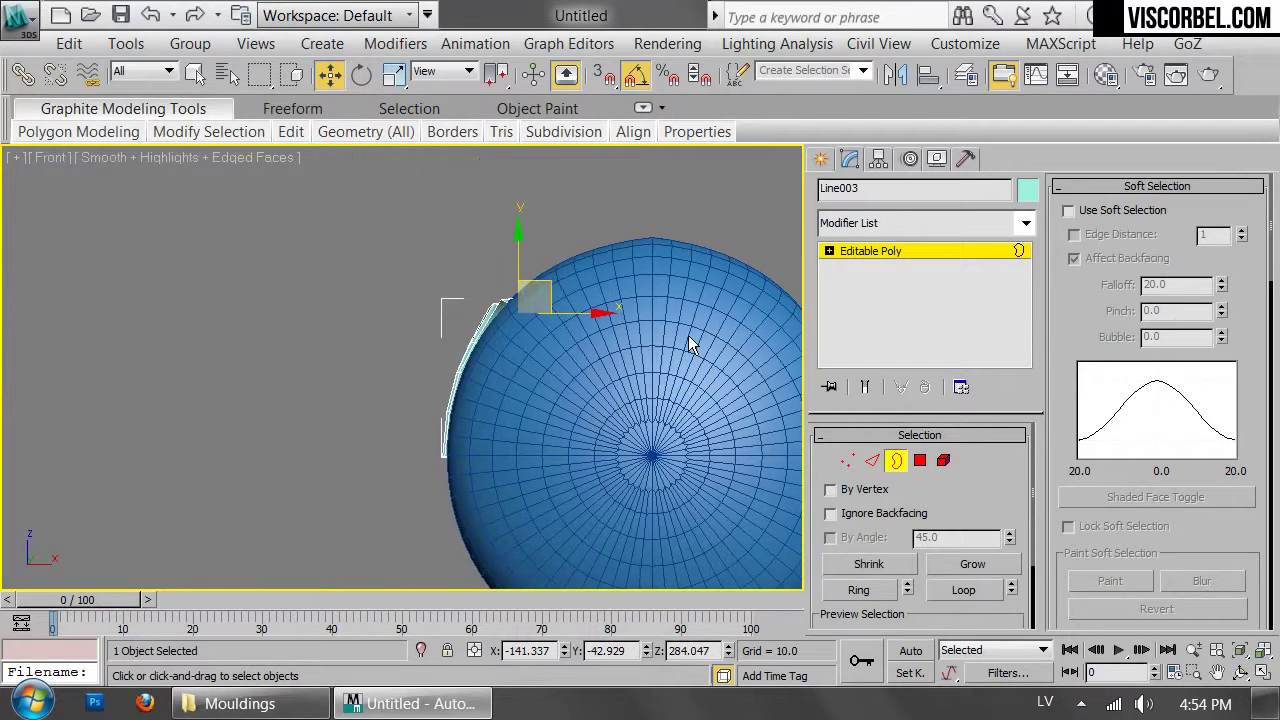
middle_drag(529, 323, 499, 304)
scroll(574, 354, down, 8)
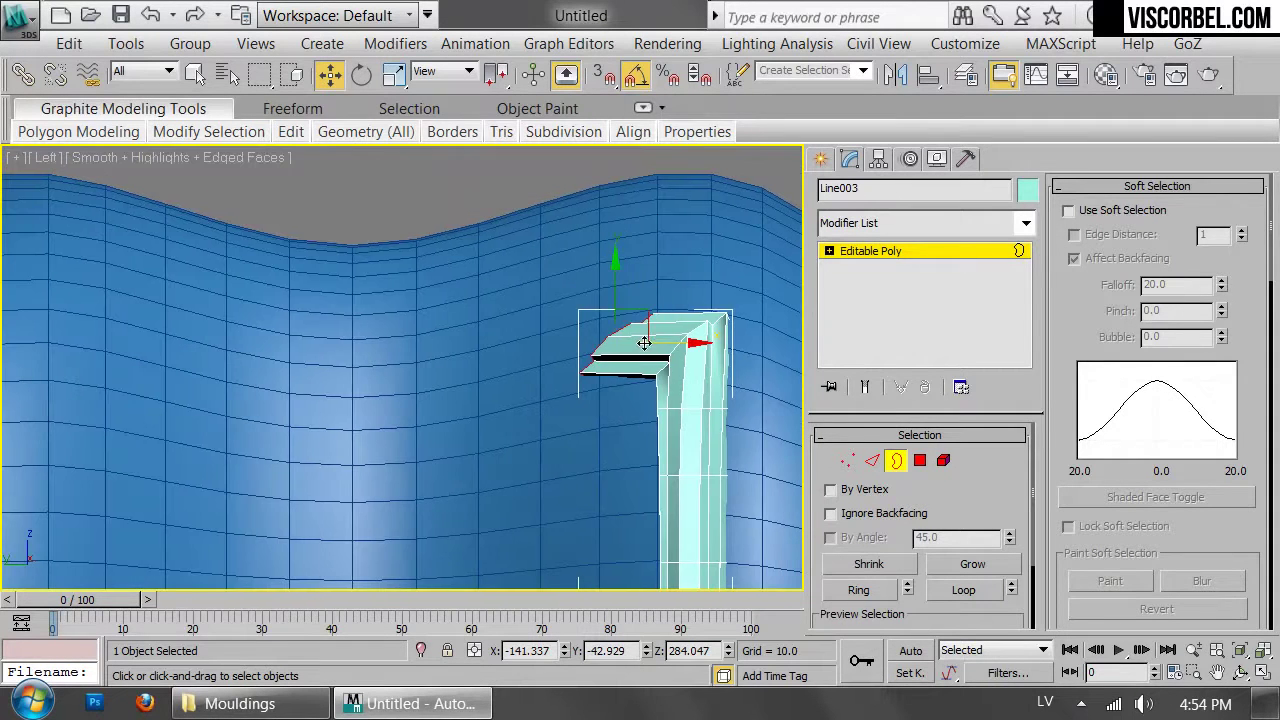
shift+drag(667, 344, 573, 344)
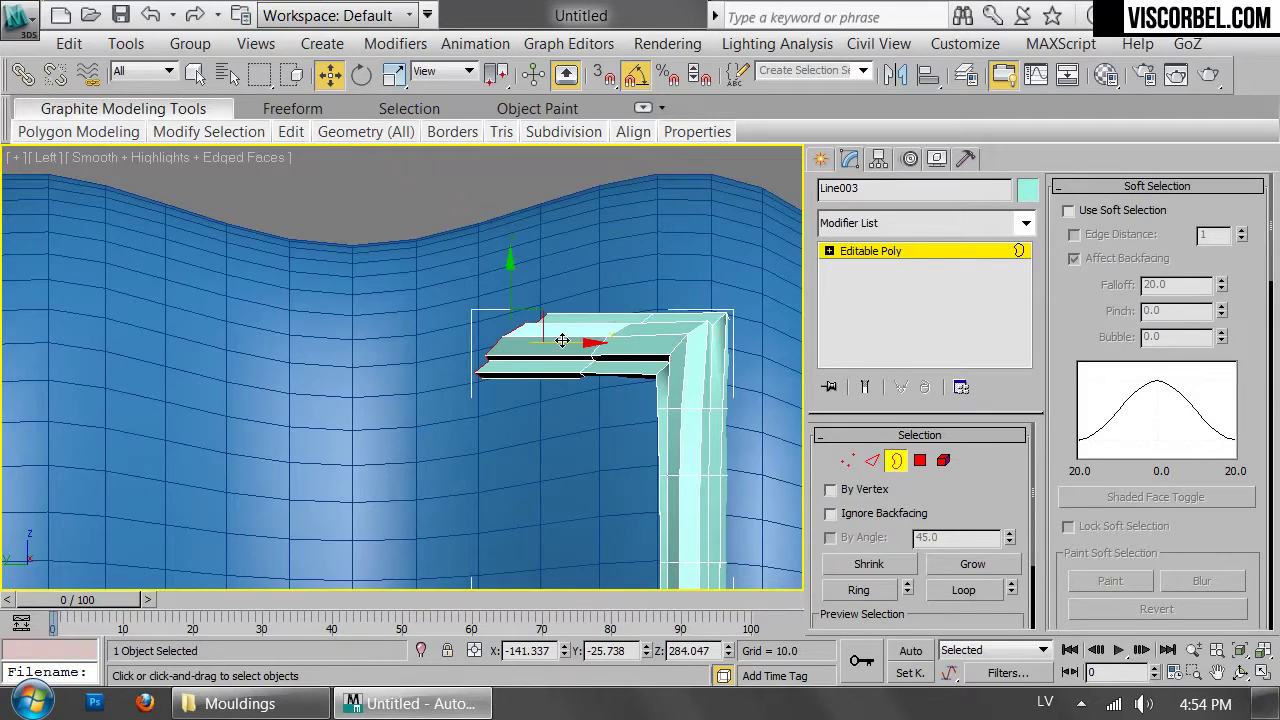
Apply an FFD 2x2x2 modifier to the end border and shift its corner-side control points to flatten the slanted end
key(p)
key(z)
alt+middle_drag(592, 321, 493, 420)
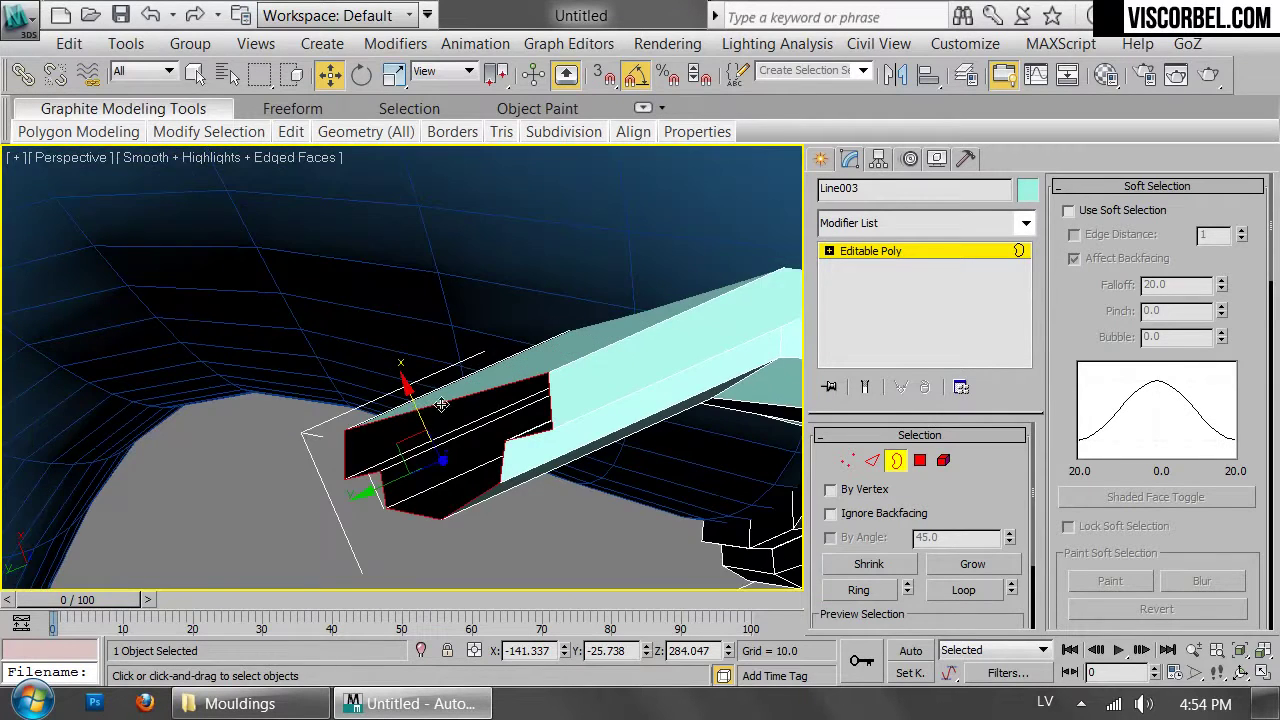
key(l)
scroll(577, 311, up, 5)
scroll(743, 275, down, 2)
click(913, 229)
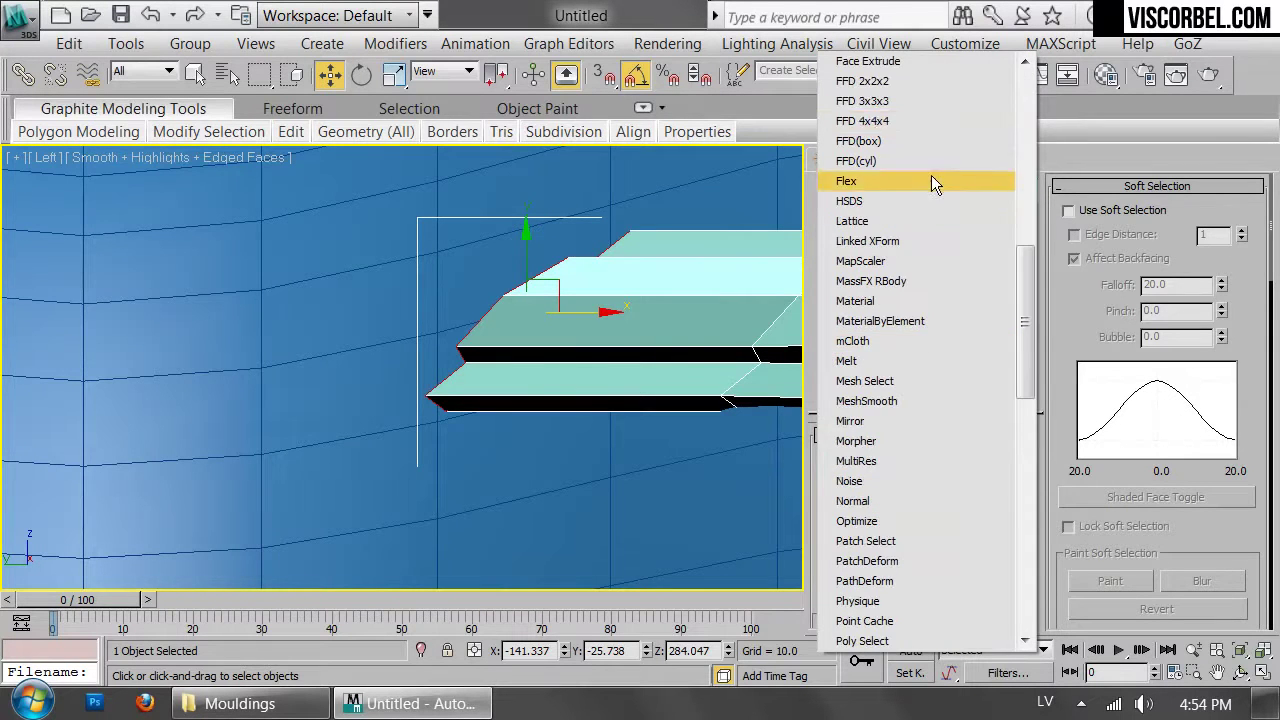
click(927, 84)
drag(718, 317, 537, 277)
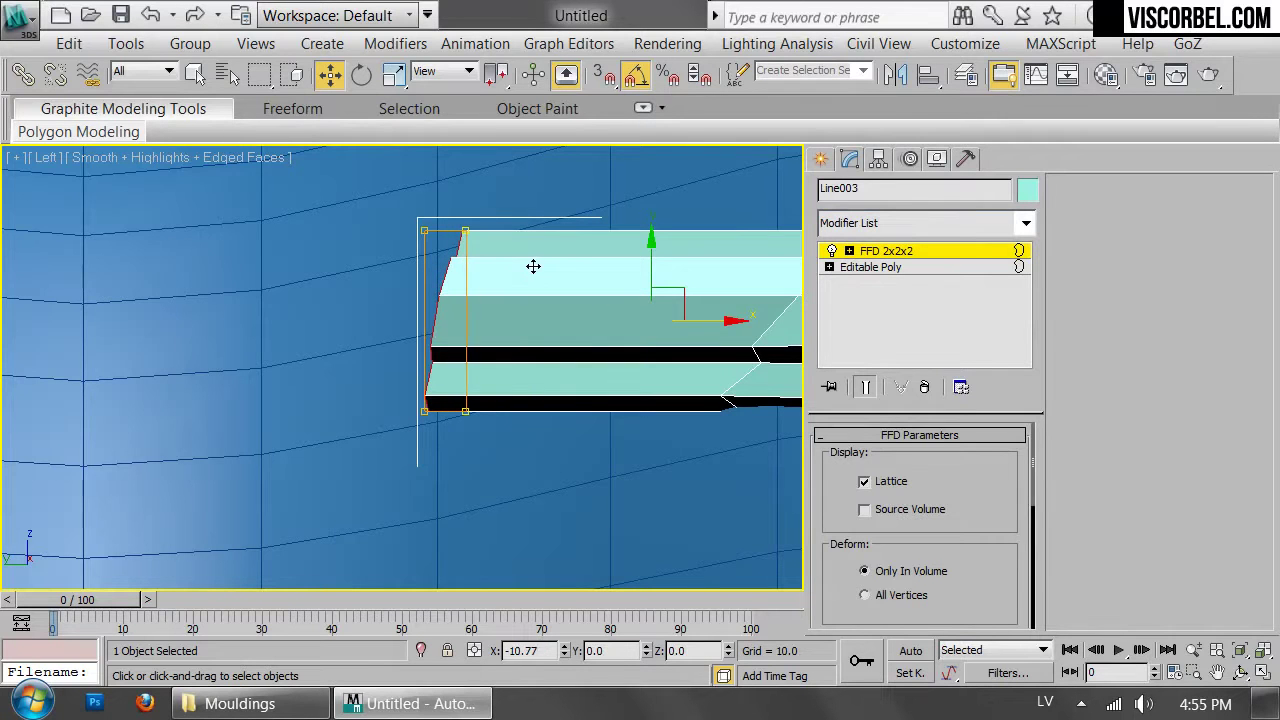
Add an Edit Poly modifier, select the arm's free end vertices and move them along X toward the surface
click(886, 223)
click(860, 121)
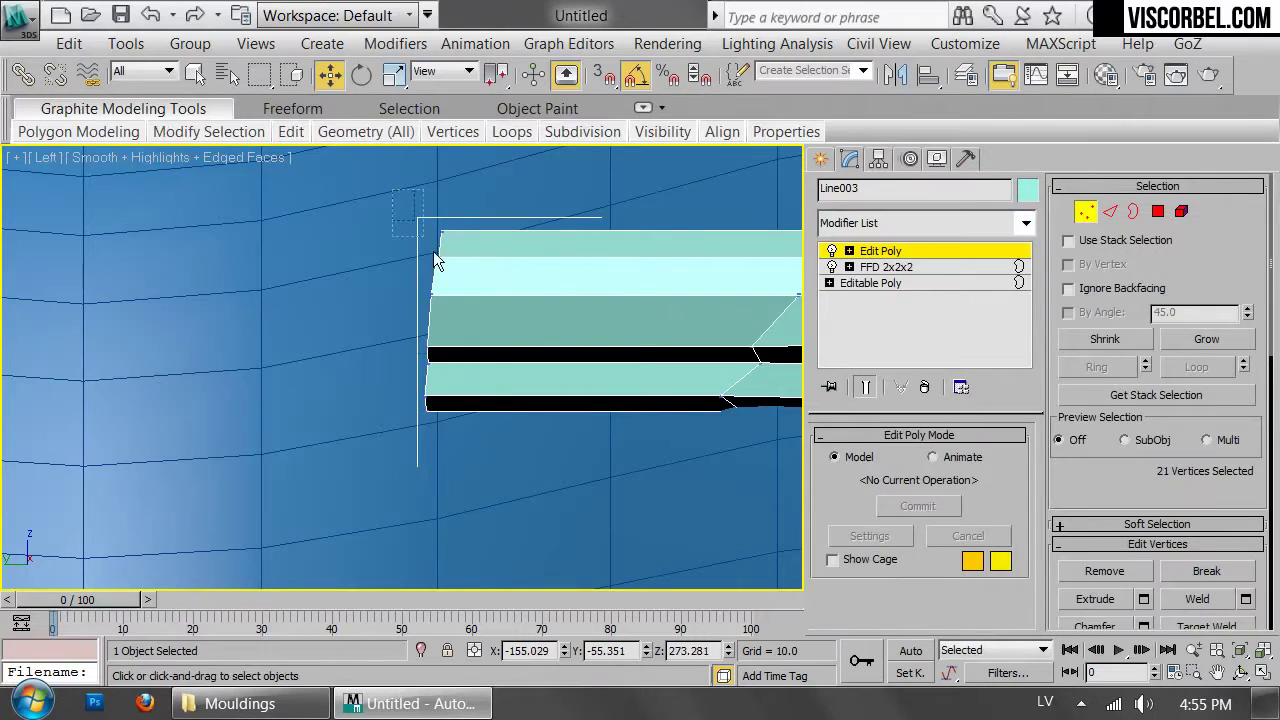
key(p)
alt+middle_drag(412, 374, 380, 372)
drag(354, 344, 238, 194)
alt+middle_drag(402, 275, 397, 440)
drag(345, 392, 430, 404)
Rotate the arm's free end vertices to tilt the end profile with the surface's curvature
key(e)
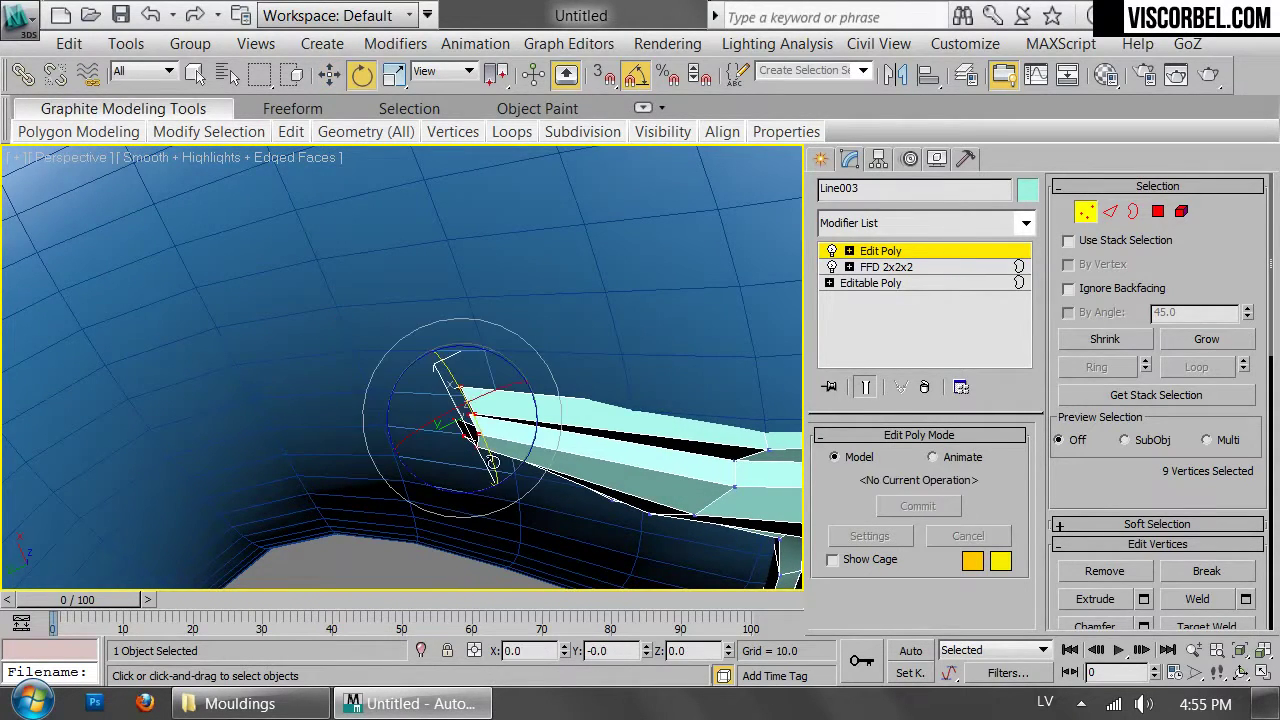
drag(468, 485, 476, 434)
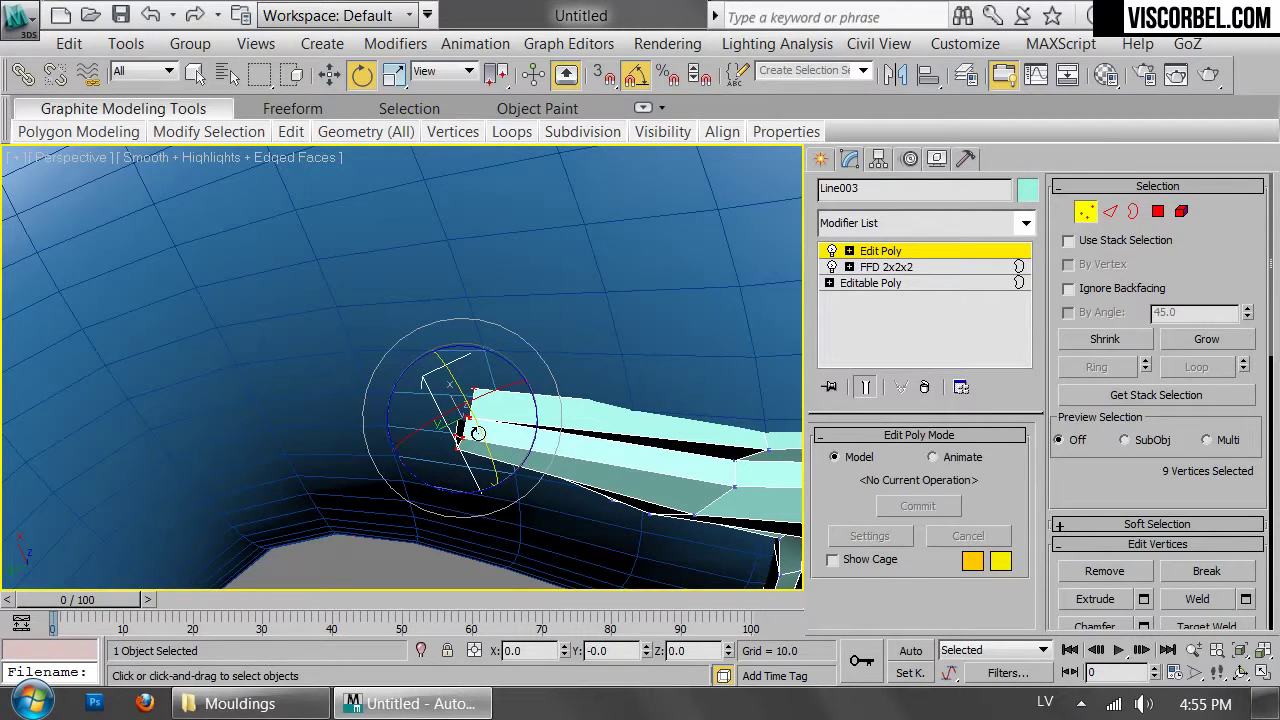
alt+middle_drag(477, 426, 630, 340)
key(w)
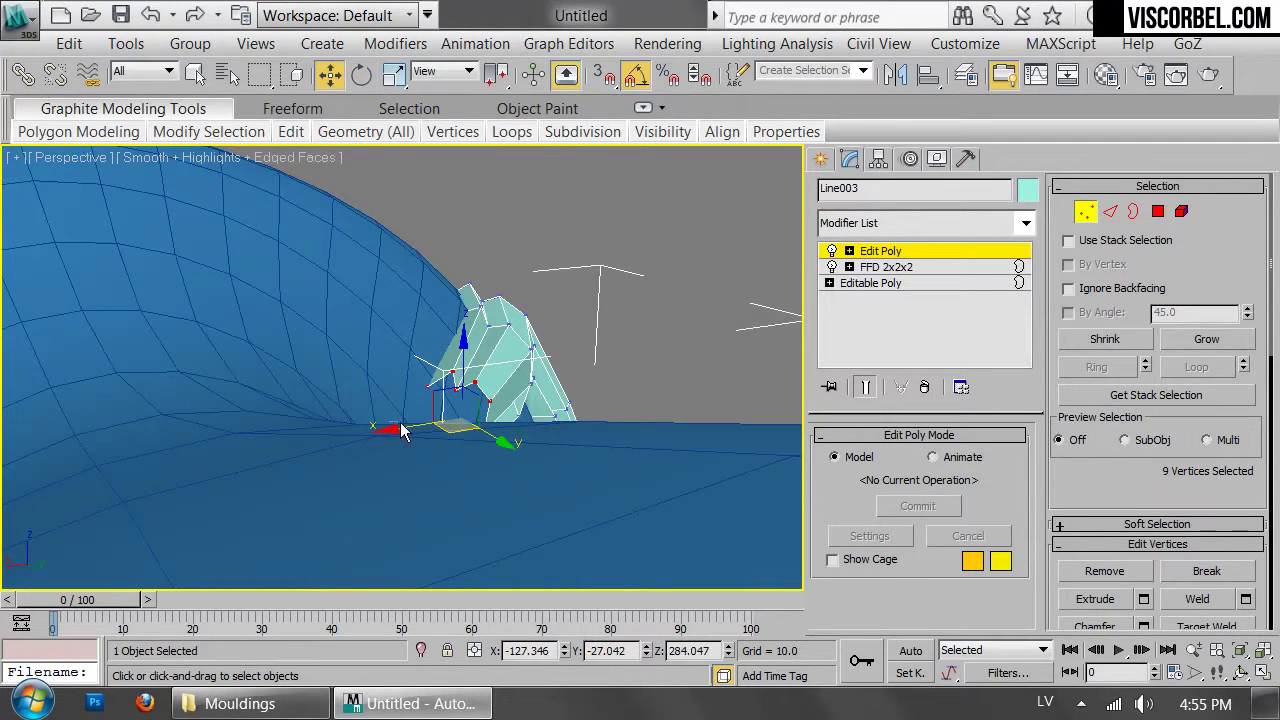
alt+middle_drag(540, 422, 523, 443)
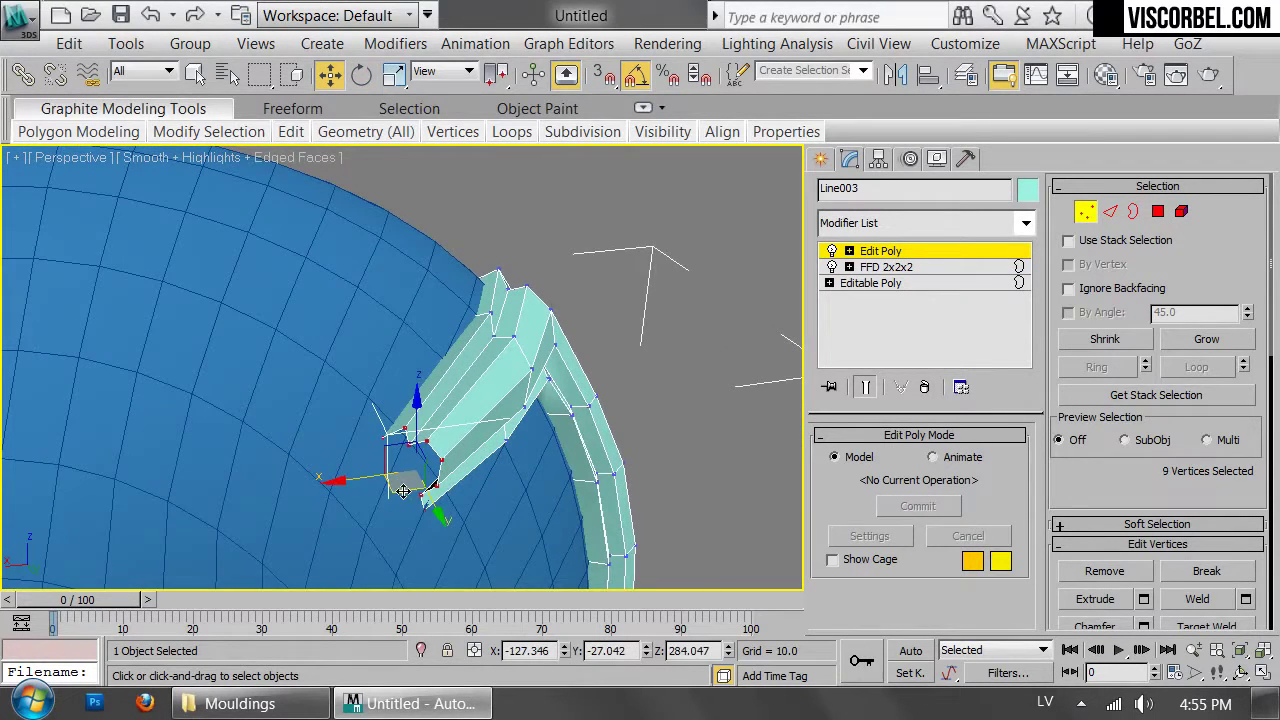
Nudge the free end vertices in the XY plane, fine-tune their rotation and show them in the Left view
drag(399, 488, 412, 487)
key(e)
drag(460, 407, 462, 410)
alt+middle_drag(462, 409, 469, 378)
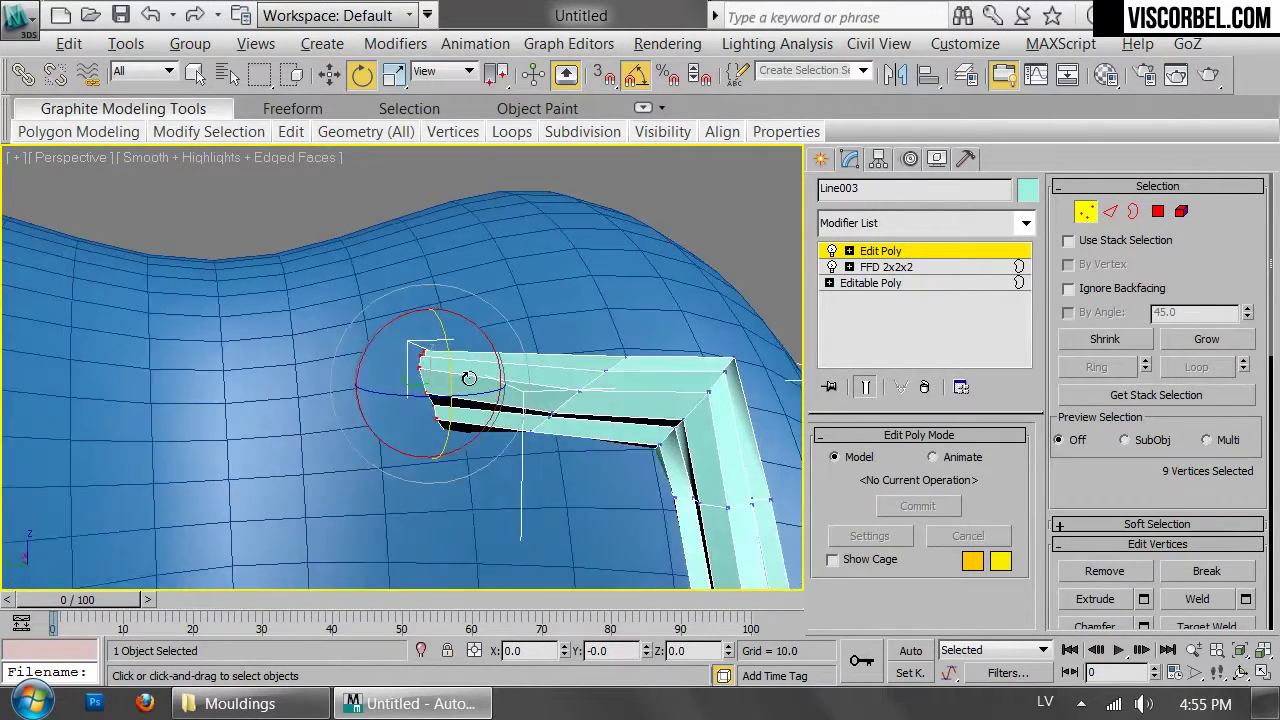
key(f)
key(l)
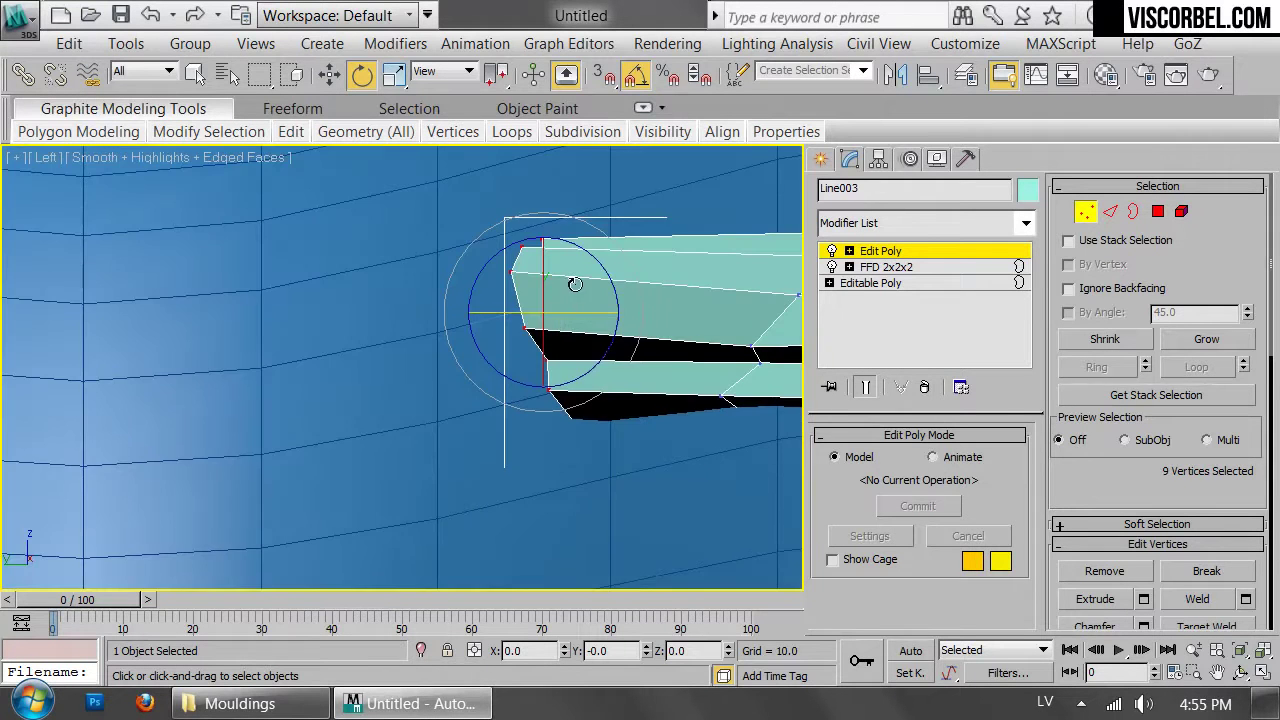
Select the open border at the arm's free end and extrude a new segment from it along the surface in the Left view
scroll(505, 364, down, 4)
drag(598, 481, 598, 481)
ctrl+drag(570, 352, 549, 333)
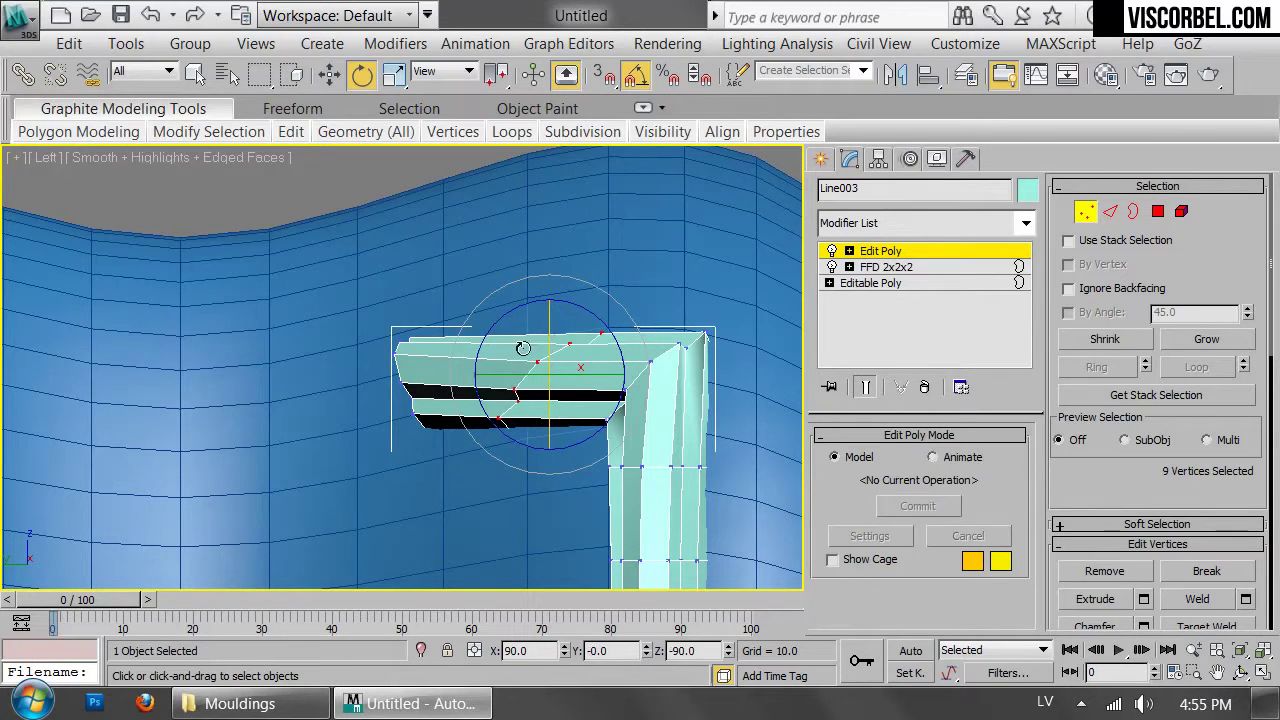
key(3)
click(409, 389)
key(w)
shift+drag(457, 371, 211, 368)
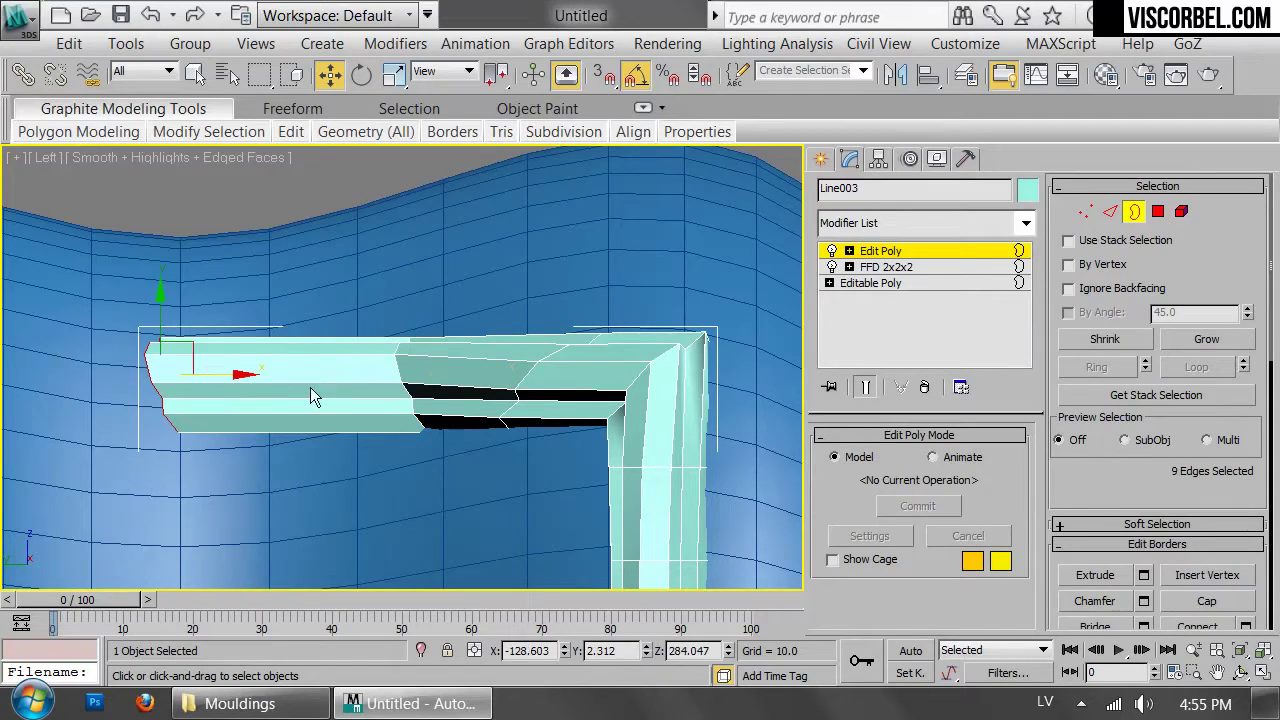
Frame the extruded end border in the Perspective view and scale it slightly
key(p)
key(z)
scroll(370, 355, down, 4)
alt+middle_drag(390, 347, 525, 490)
alt+middle_drag(396, 313, 511, 207)
key(r)
drag(509, 366, 525, 379)
Select the vertices at the joint before the new segment and move them against the curved surface
alt+middle_drag(530, 386, 480, 338)
key(1)
drag(593, 182, 560, 208)
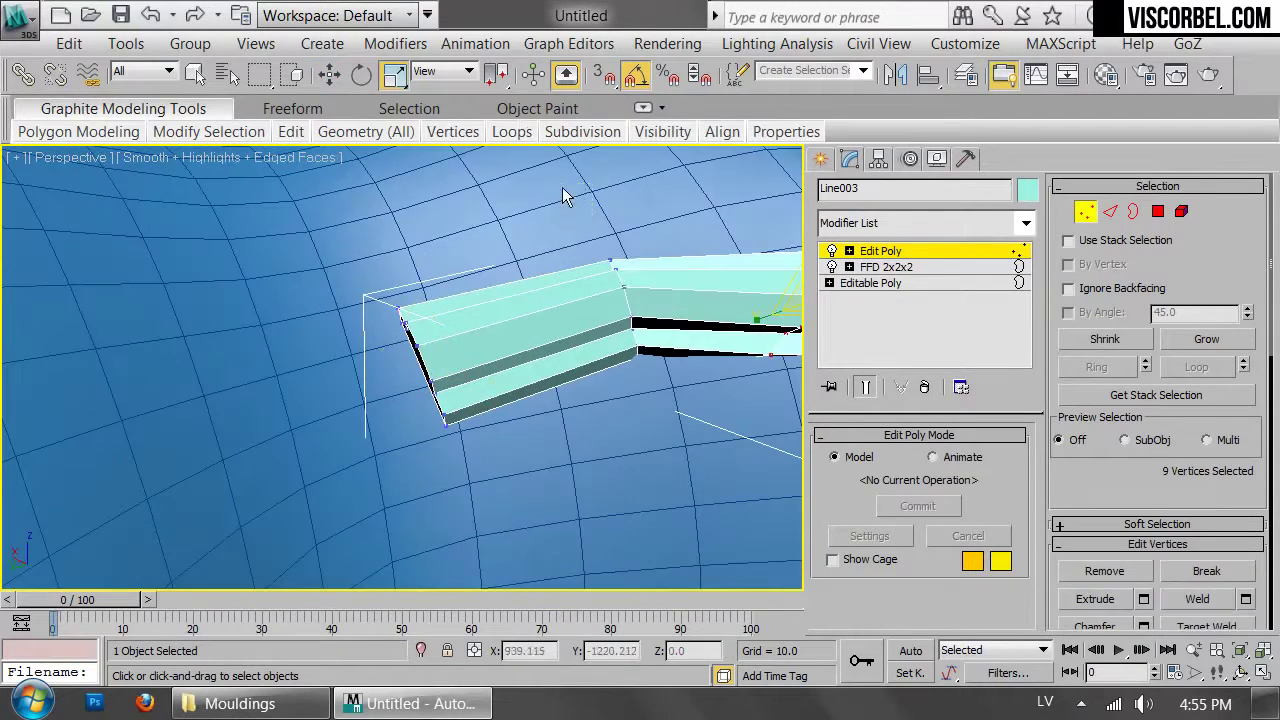
alt+middle_drag(650, 333, 714, 323)
drag(714, 320, 730, 328)
key(w)
drag(541, 455, 461, 376)
key(e)
alt+middle_drag(461, 376, 337, 343)
Connect the new segment's lengthwise edges with a middle loop and move that loop to follow the surface
key(2)
drag(372, 285, 424, 521)
right_click(433, 353)
click(390, 414)
alt+middle_drag(405, 333, 546, 405)
key(w)
drag(562, 462, 540, 405)
Select the arm's free end vertices and nudge them in the Left view
alt+middle_drag(643, 422, 304, 290)
key(1)
drag(316, 398, 316, 398)
key(f)
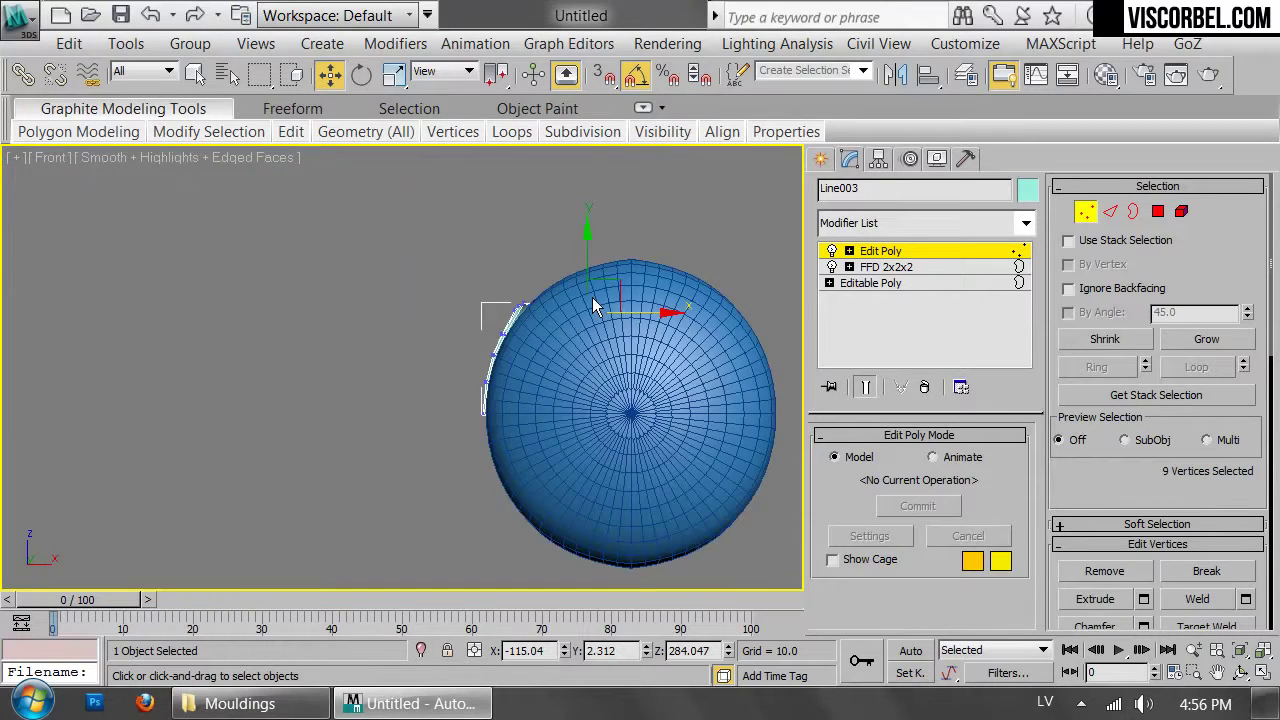
key(l)
drag(206, 379, 196, 374)
In wireframe, move the vertices at the moulding's lower end down about 2.74 units, below the surface's horizontal centre line
key(F3)
middle_drag(275, 432, 224, 150)
scroll(486, 366, down, 4)
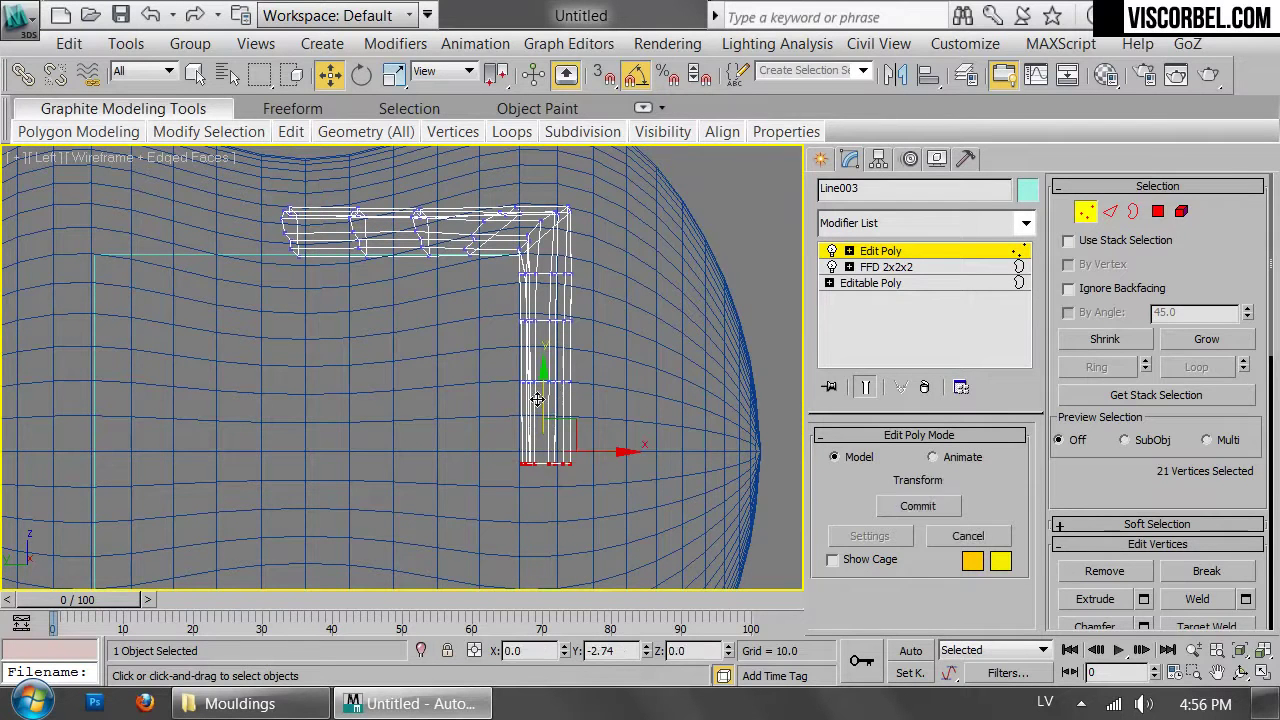
key(1)
Add a Symmetry modifier and move its mirror plane down to the surface's horizontal centre line
click(973, 223)
key(s)
click(907, 383)
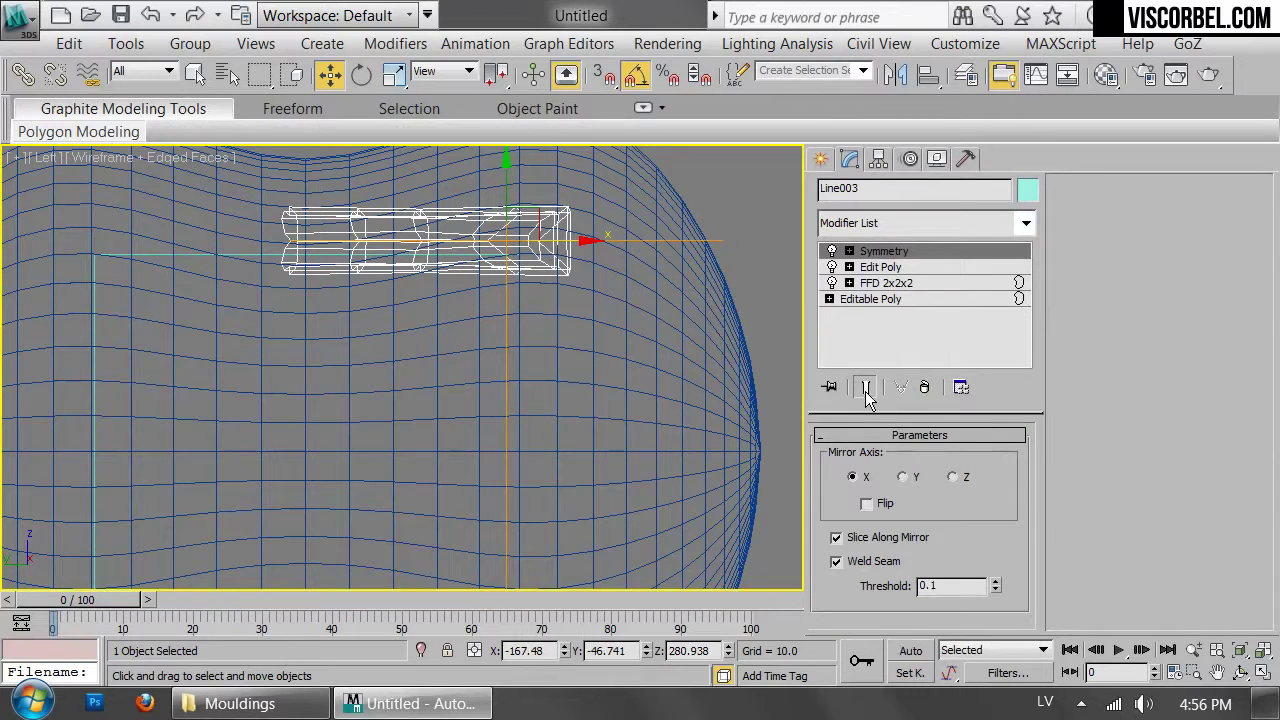
key(1)
drag(502, 192, 554, 399)
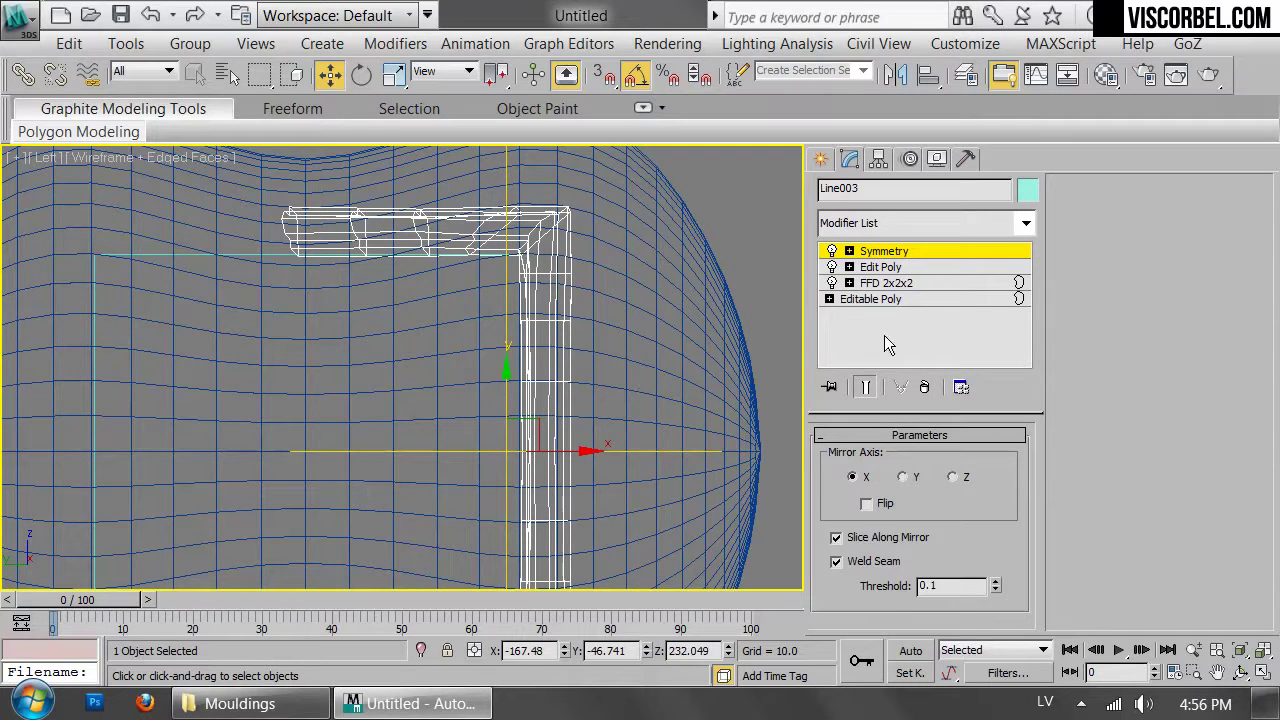
Add a second Symmetry modifier with flipped Z mirror axis and move its mirror plane to the middle of the upper arm
click(975, 223)
key(s)
click(912, 379)
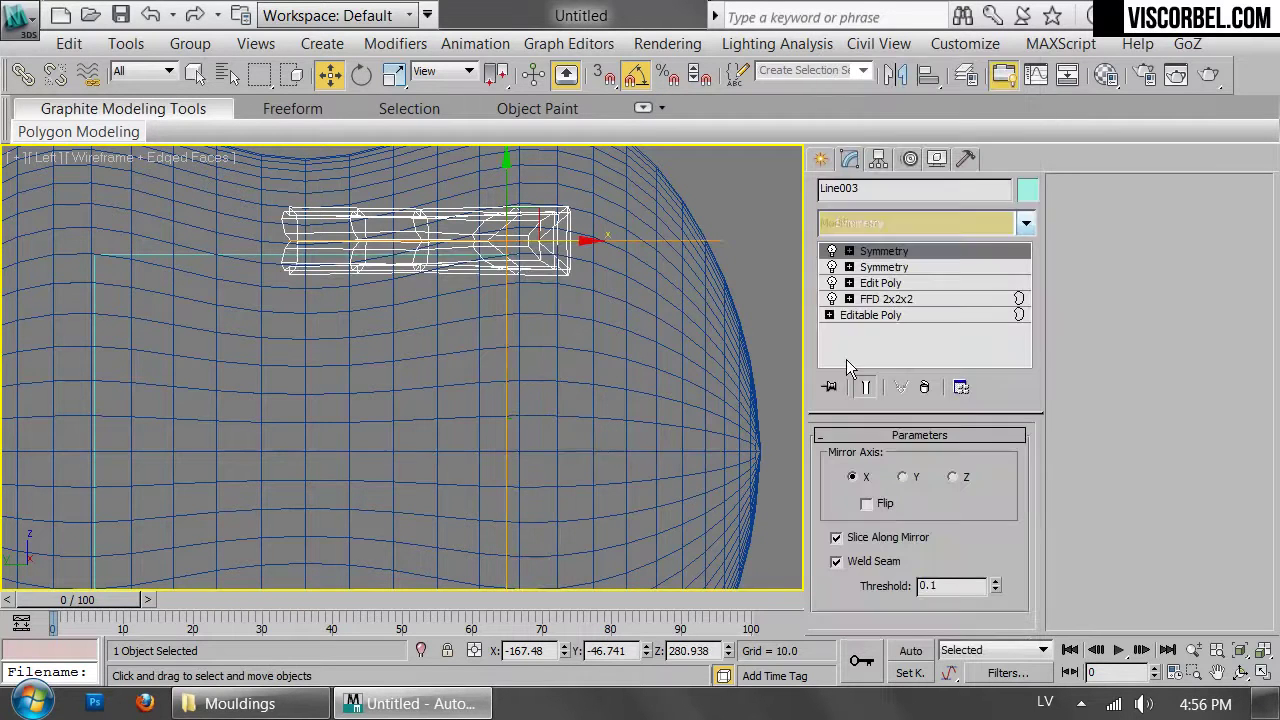
click(903, 478)
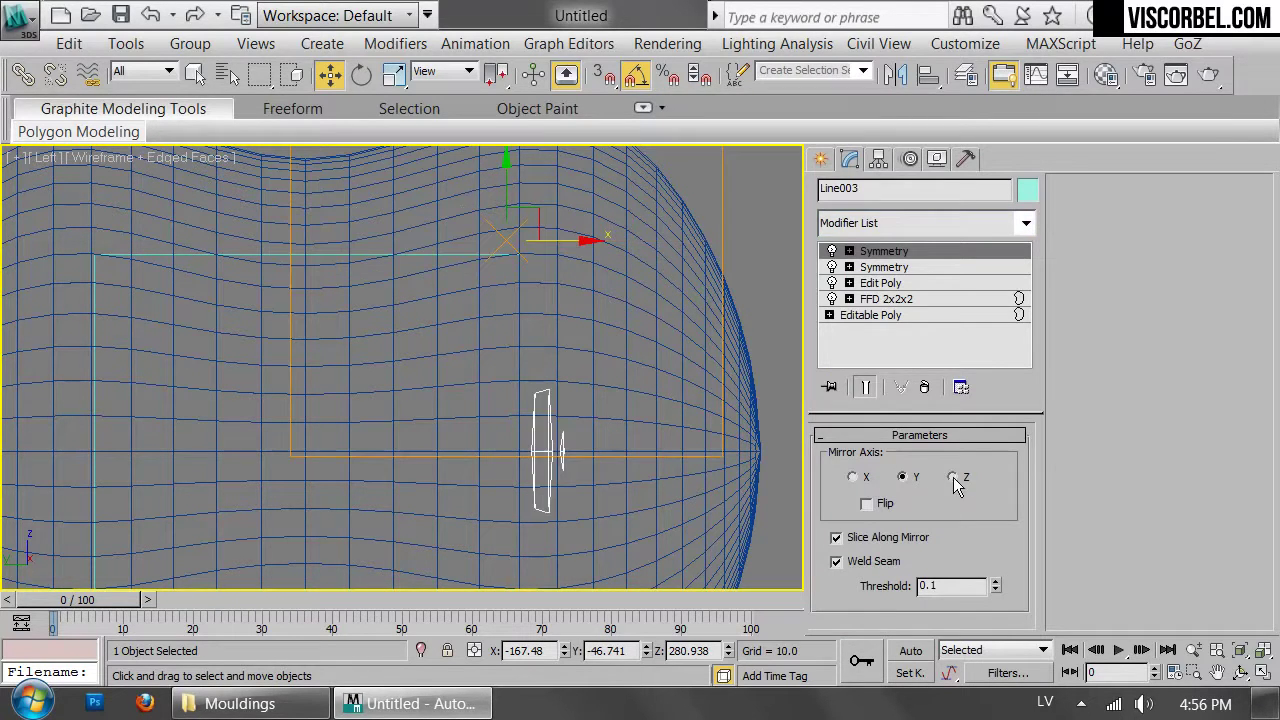
click(952, 478)
key(1)
drag(551, 263, 356, 245)
click(866, 504)
key(1)
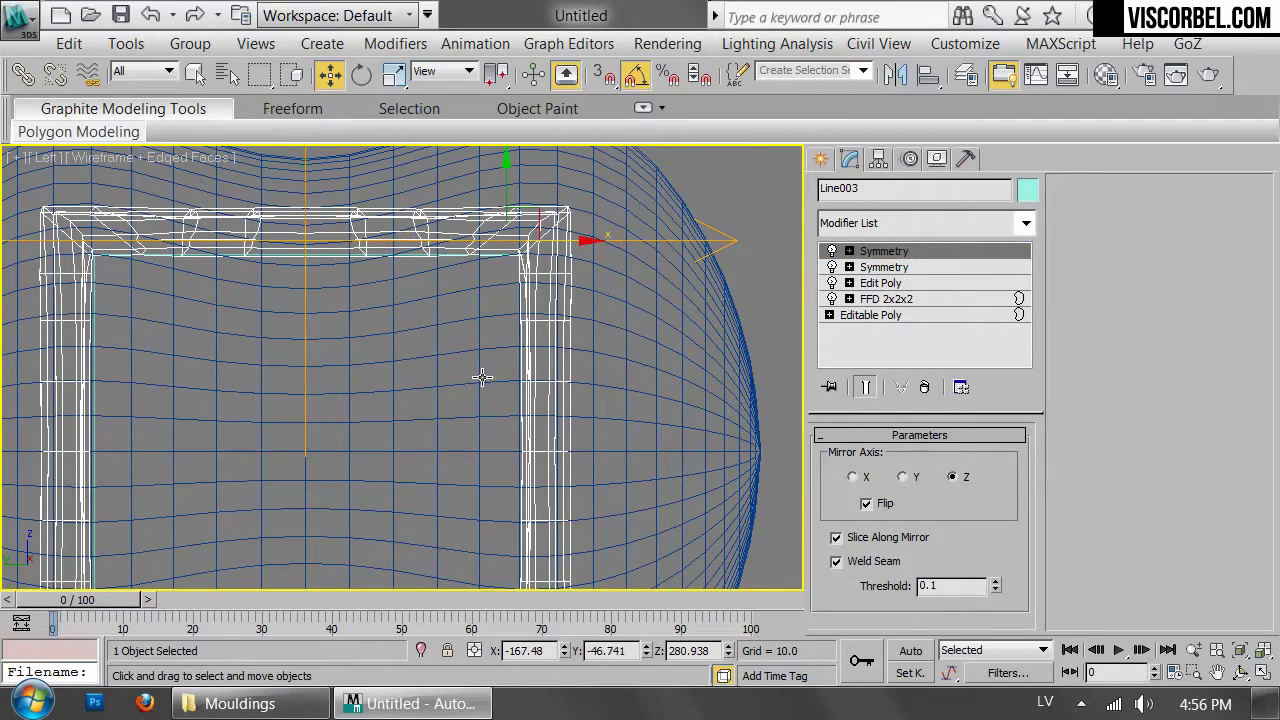
Show the complete frame shaded without edges in the Perspective view and add a TurboSmooth modifier
scroll(484, 380, up, 2)
key(p)
key(z)
mouse_move(448, 381)
alt+middle_down()
mouse_move(530, 366)
mouse_move(487, 364)
mouse_move(497, 317)
mouse_move(500, 354)
mouse_move(500, 340)
mouse_move(611, 263)
mouse_move(583, 212)
mouse_move(615, 295)
alt+middle_up()
key(F3)
key(F4)
click(897, 229)
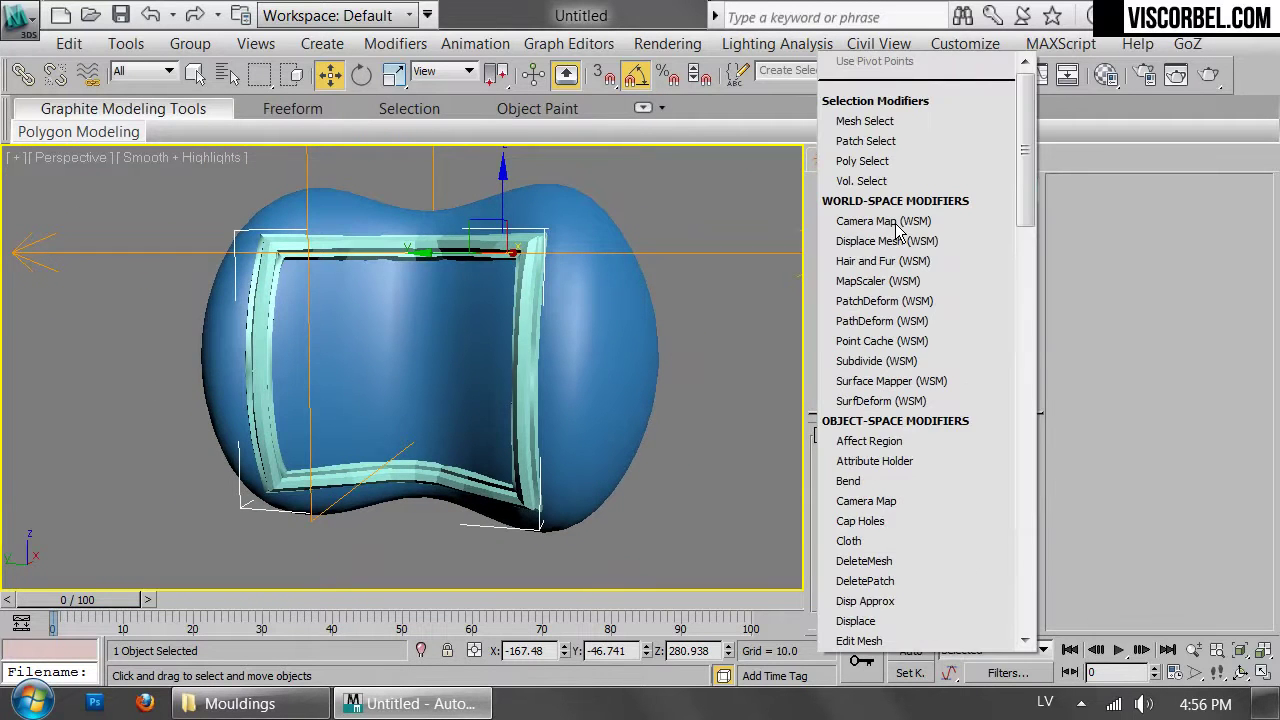
key(t)
key(t)
key(t)
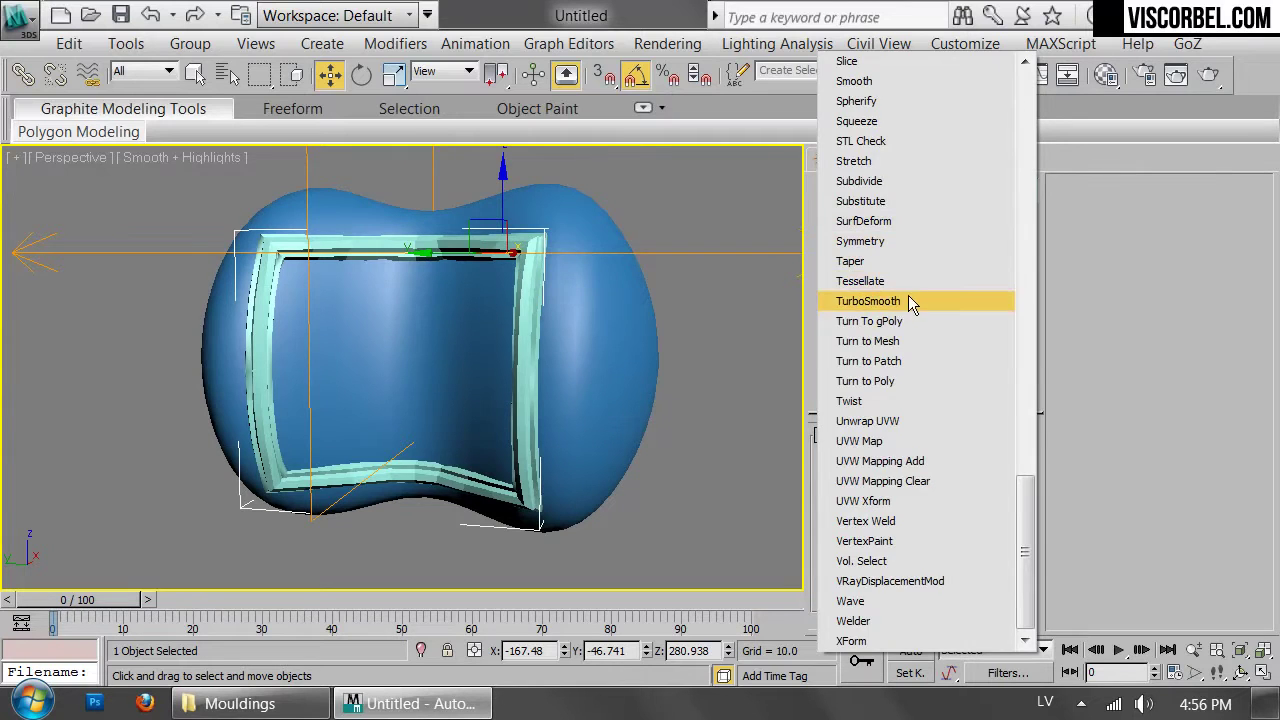
key(Return)
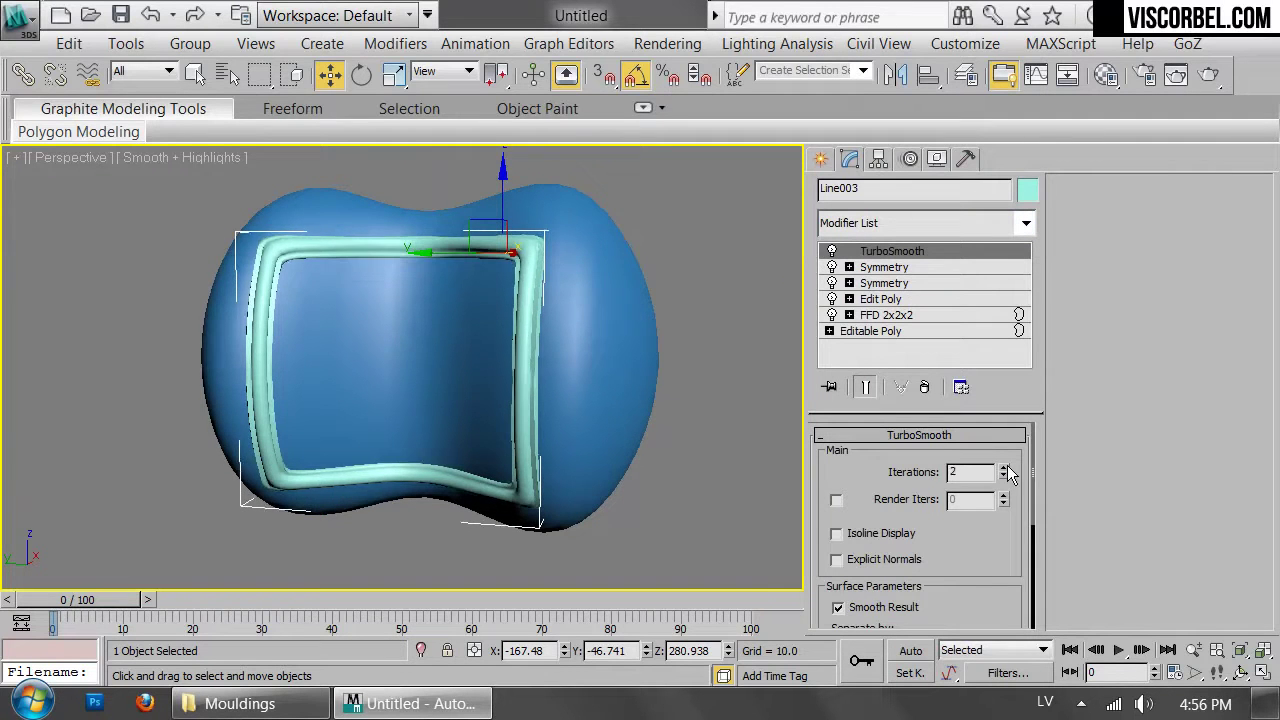
Return to the Edit Poly modifier, turn off the end result and show edged faces at the moulding's corner
alt+middle_drag(565, 317, 611, 394)
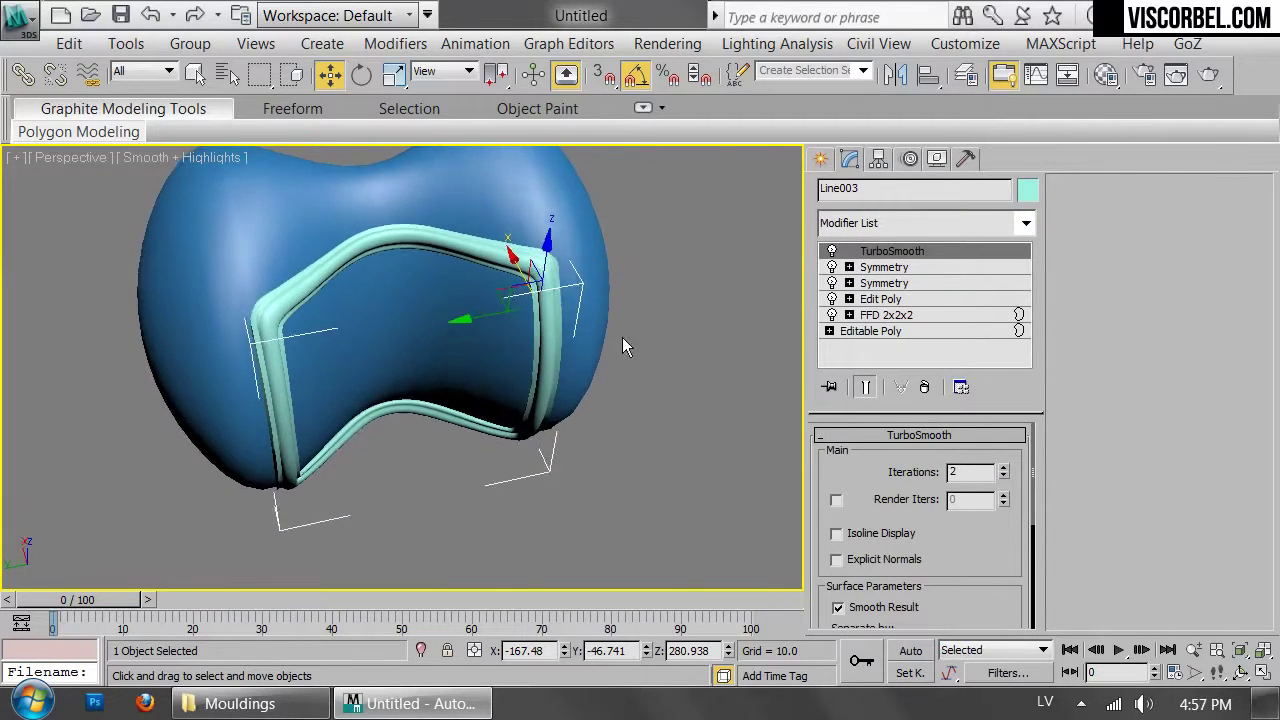
scroll(622, 337, up, 5)
middle_drag(622, 337, 497, 491)
click(905, 299)
key(F4)
scroll(760, 430, up, 3)
click(868, 388)
scroll(746, 480, up, 4)
middle_drag(746, 480, 597, 339)
Select the edge loop along the corner's mitre and inspect where it stops
key(2)
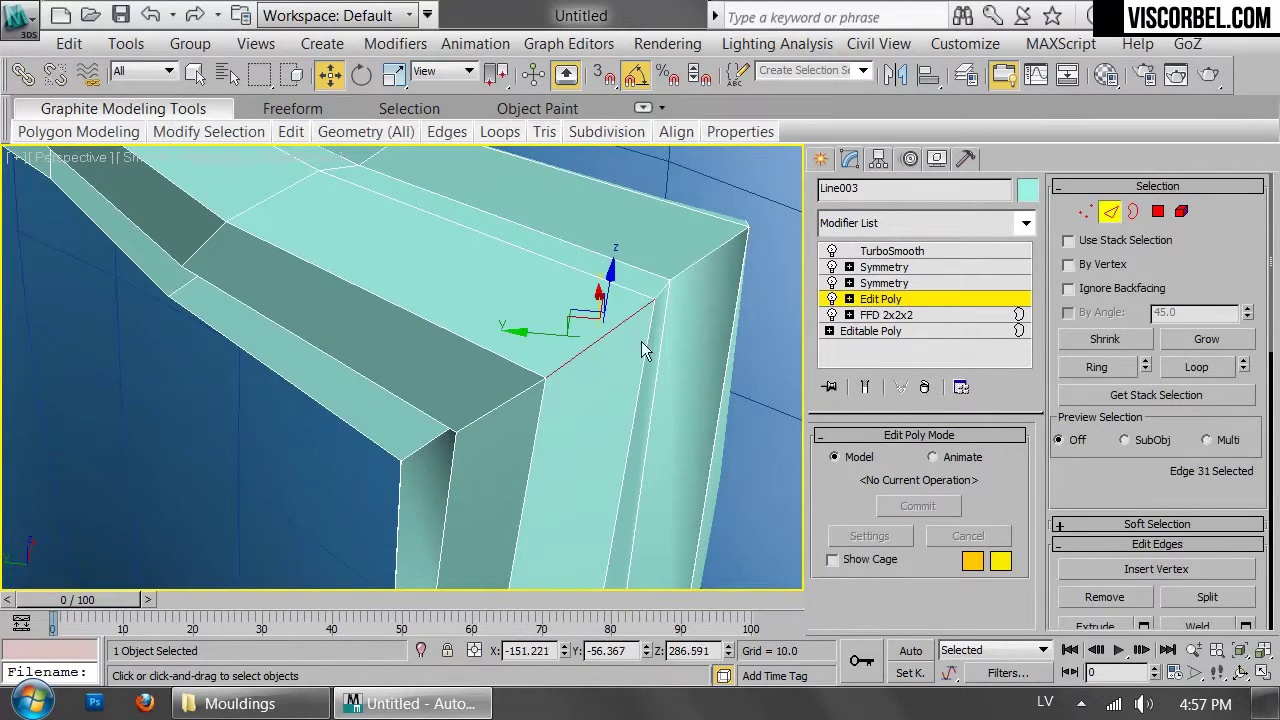
click(1192, 368)
alt+middle_drag(658, 331, 440, 417)
scroll(440, 417, down, 3)
alt+middle_drag(448, 372, 606, 305)
middle_drag(606, 305, 481, 385)
scroll(481, 385, up, 1)
scroll(481, 386, up, 5)
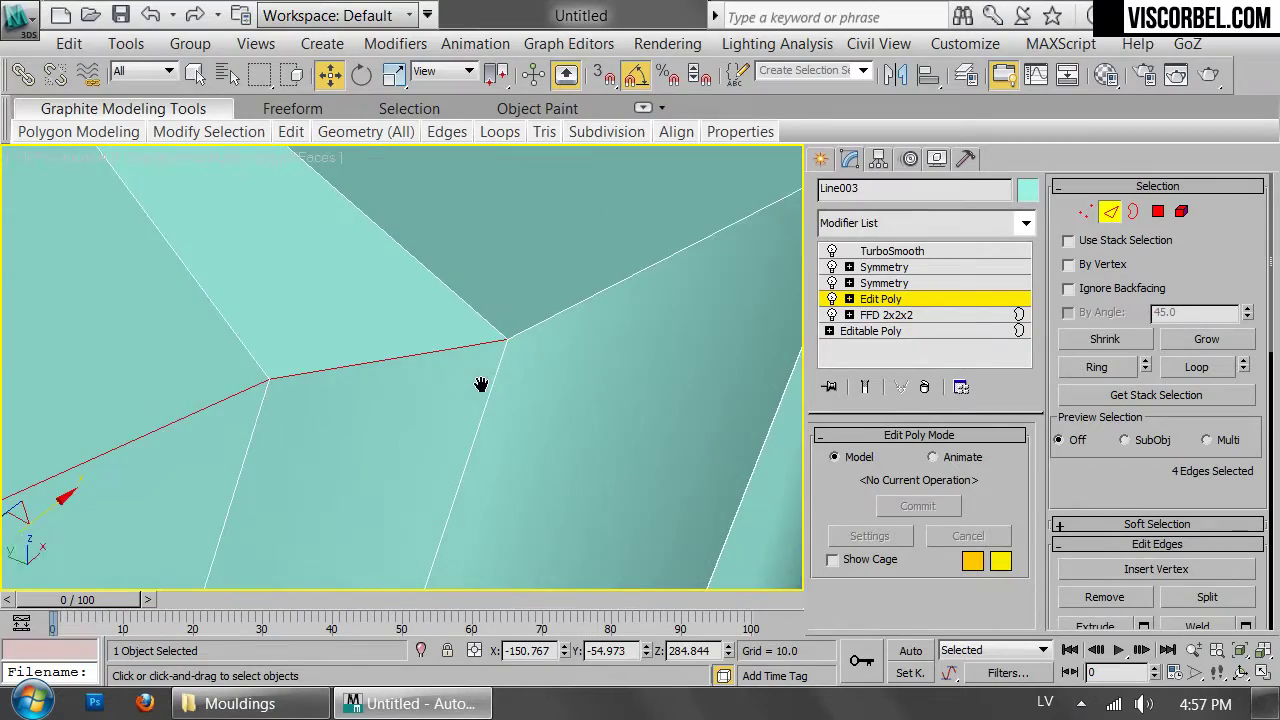
Select all the moulding's vertices in wireframe and weld them
key(F3)
scroll(646, 310, down, 6)
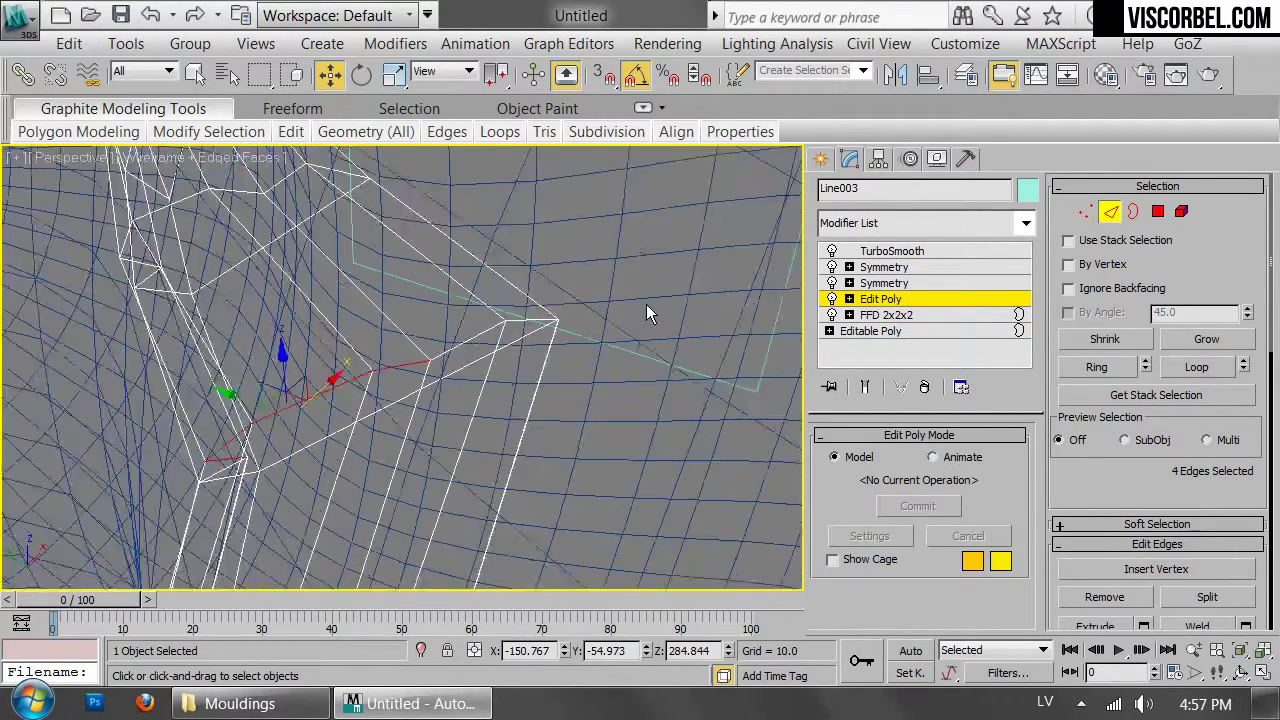
scroll(434, 357, up, 2)
key(1)
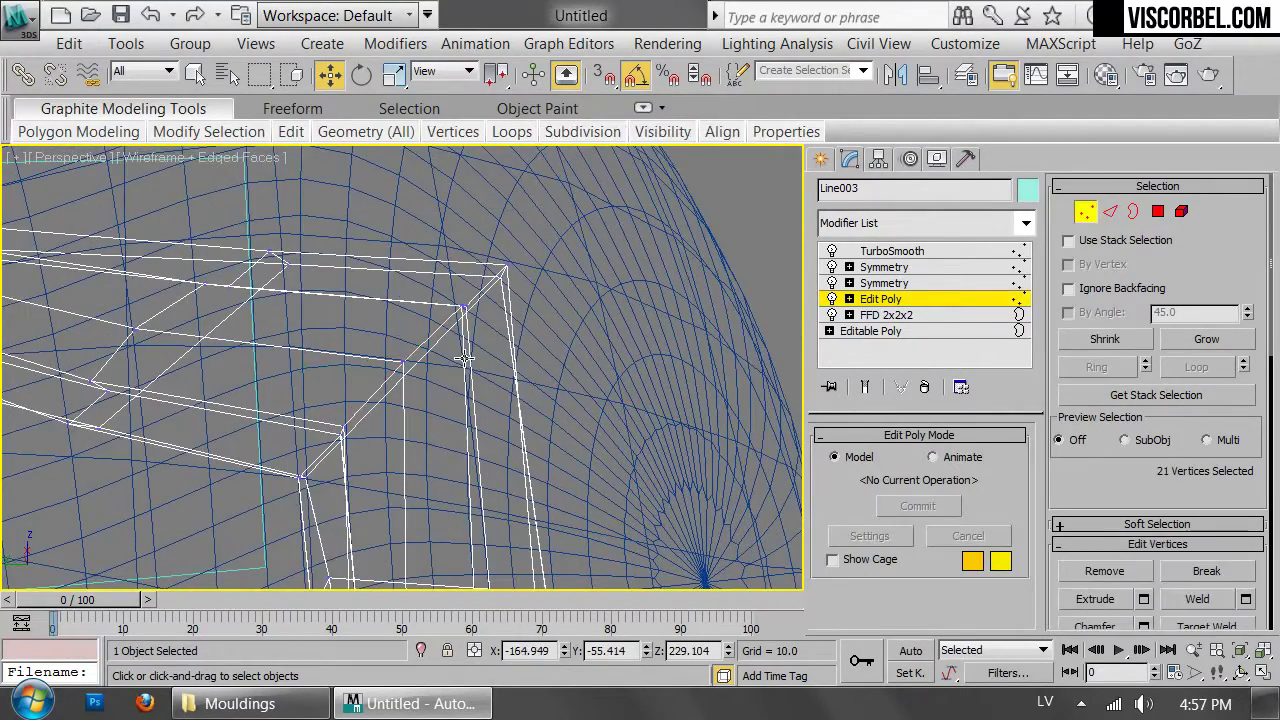
right_click(674, 326)
click(560, 483)
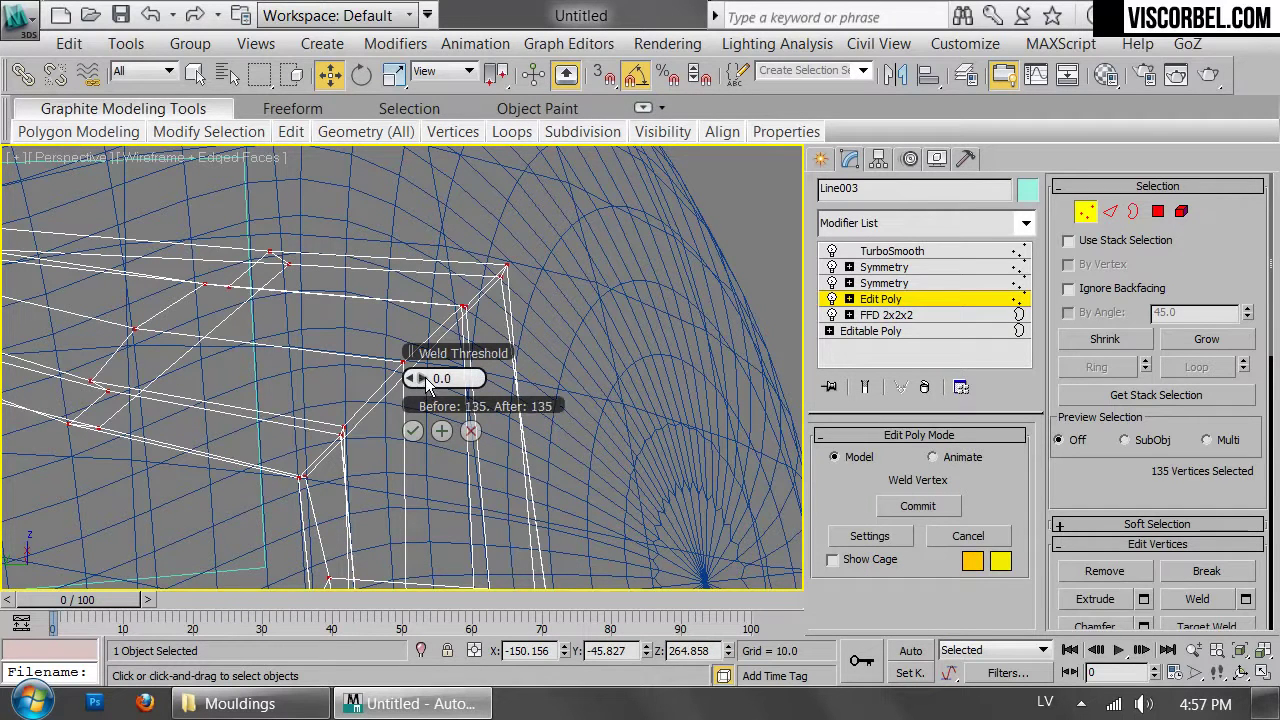
click(413, 430)
Check the TurboSmoothed corner in shaded mode and go back to the Edit Poly modifier
key(F3)
scroll(506, 357, up, 2)
middle_drag(474, 349, 484, 198)
key(1)
click(577, 333)
click(412, 378)
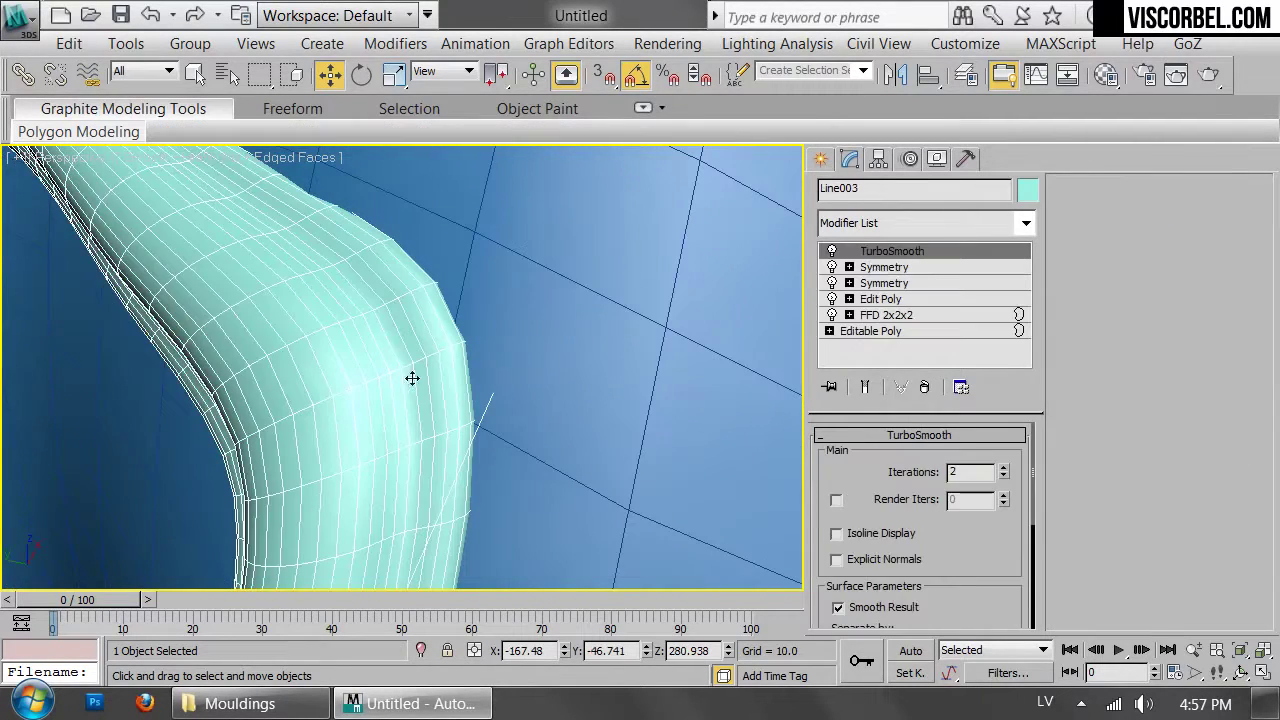
click(878, 268)
click(884, 283)
click(880, 299)
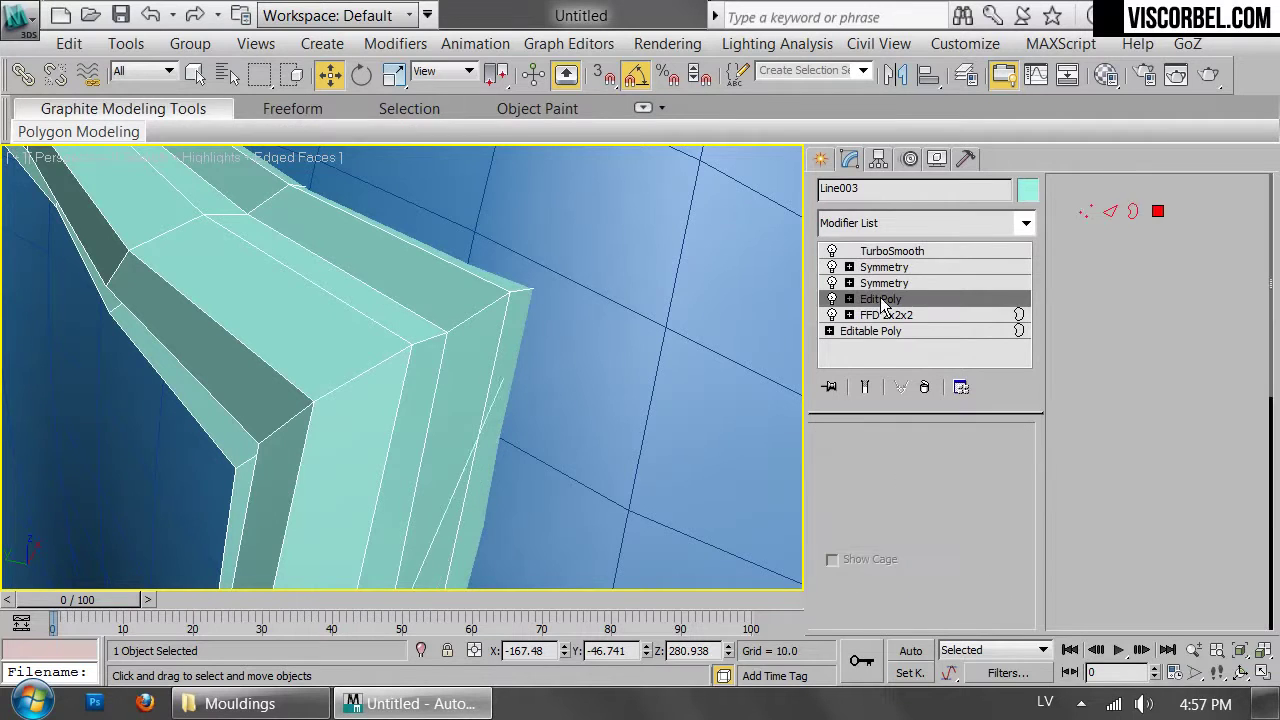
Select the full edge loop along the corner's mitre and frame it
key(F4)
scroll(420, 338, down, 3)
key(F4)
key(F3)
key(F3)
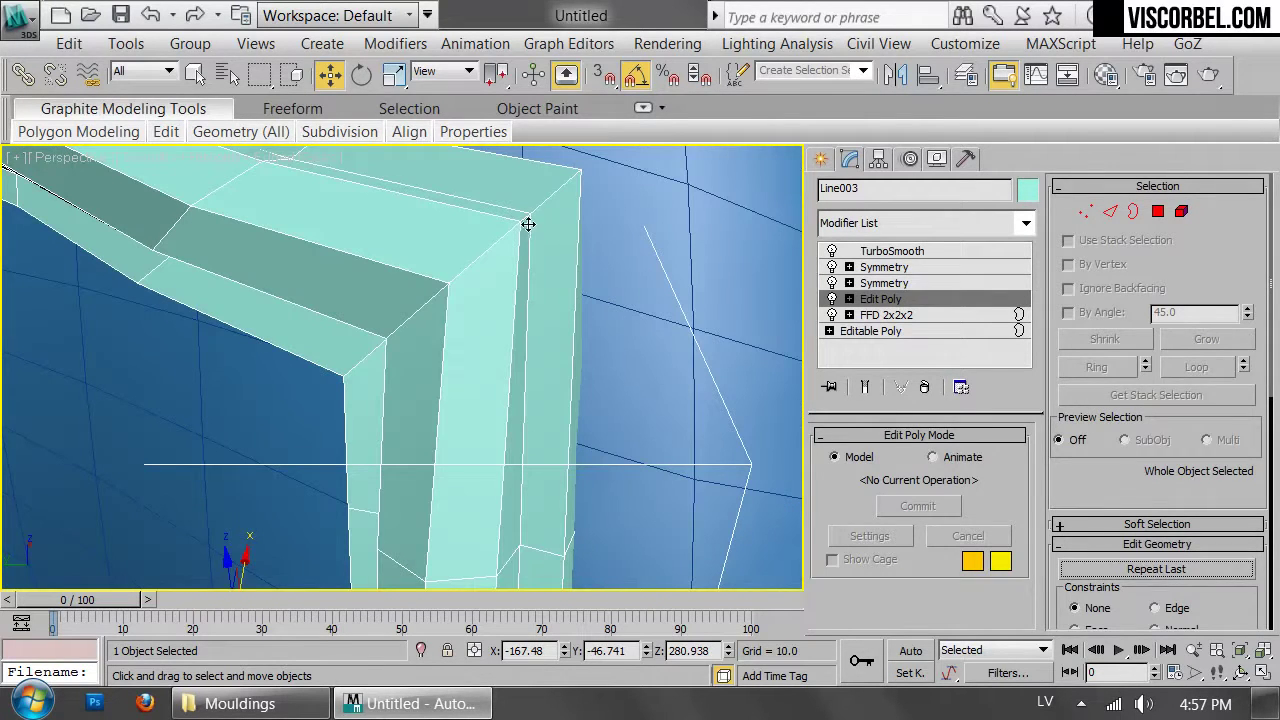
key(2)
click(1180, 370)
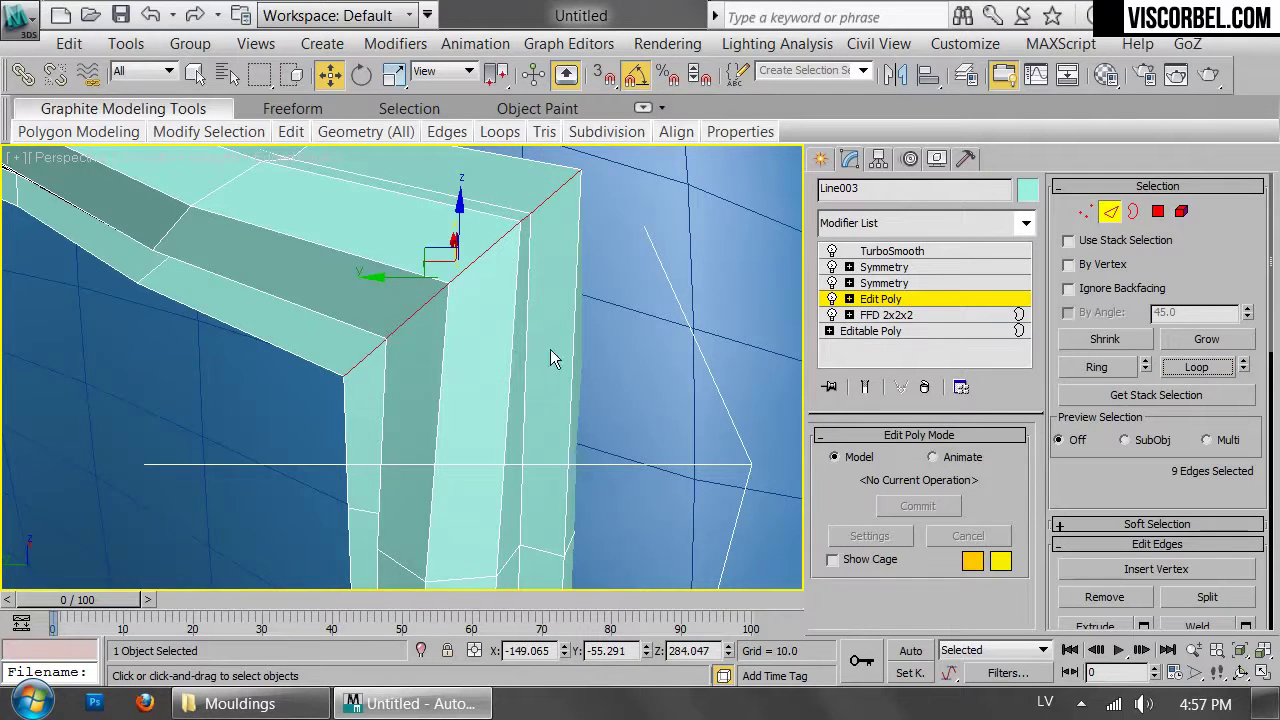
key(z)
Chamfer the mitre edge loop by 0.04 with 2 segments
right_click(585, 310)
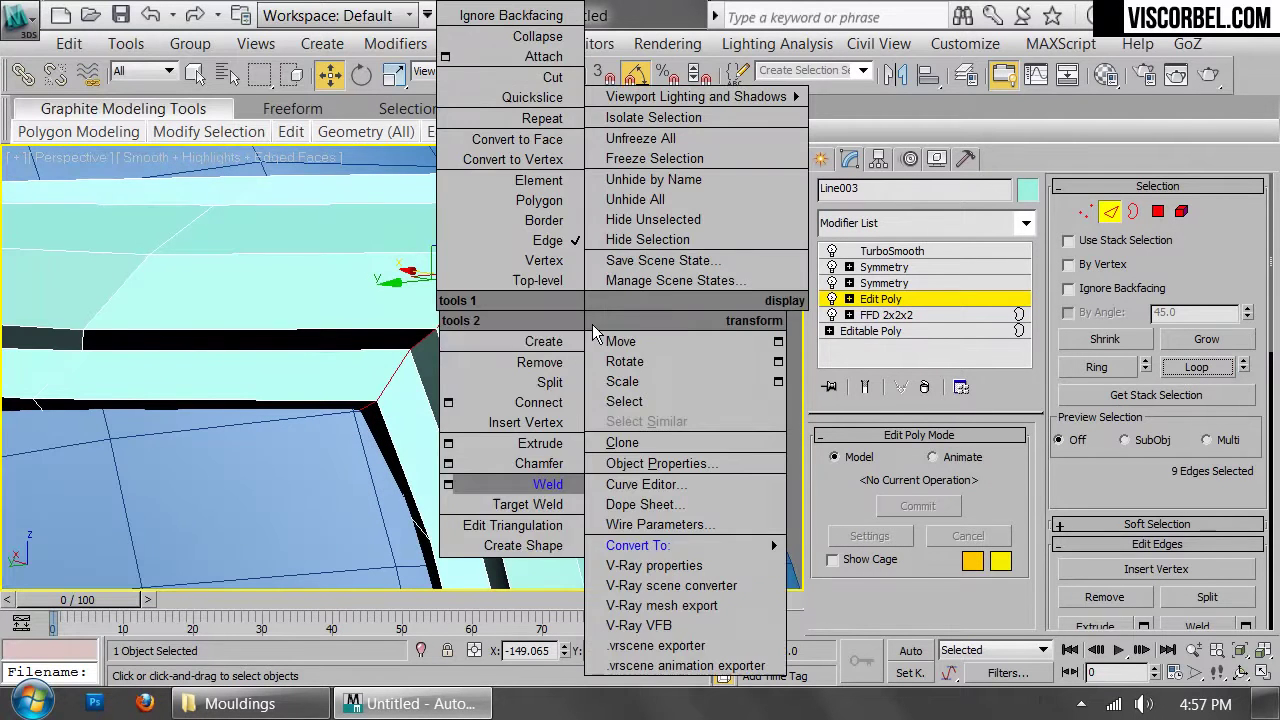
click(448, 464)
drag(433, 377, 408, 377)
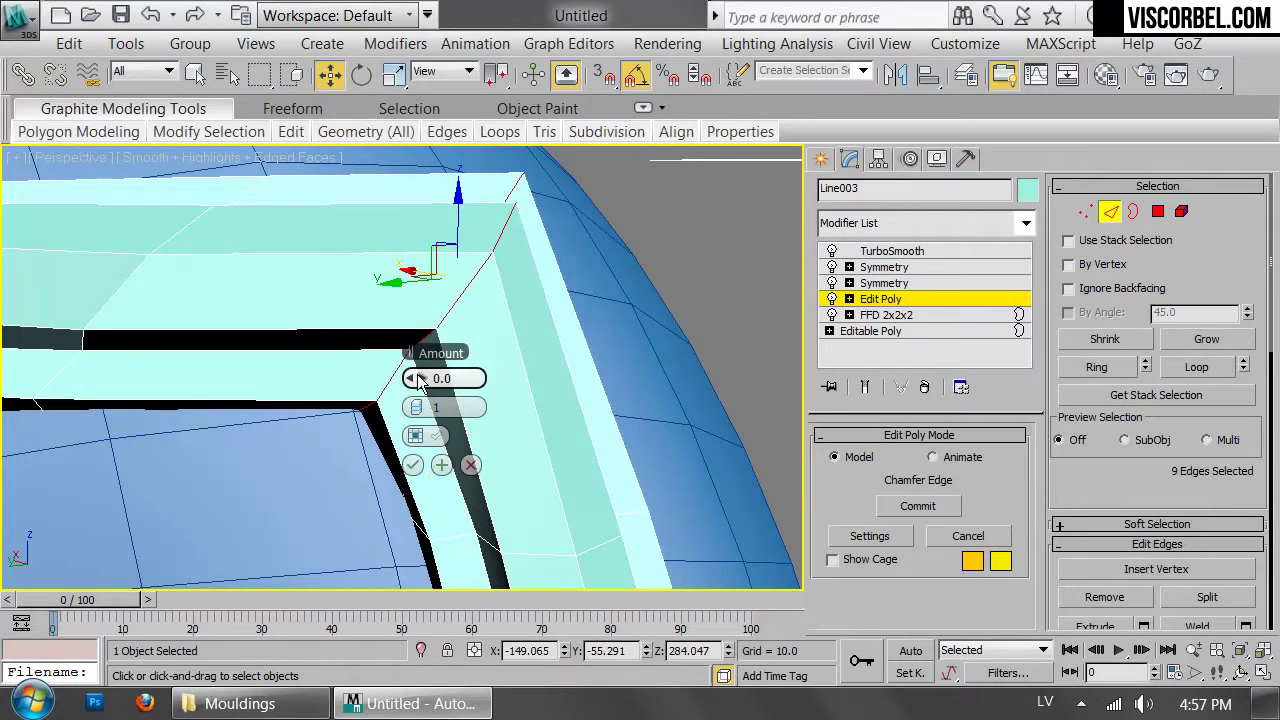
click(425, 379)
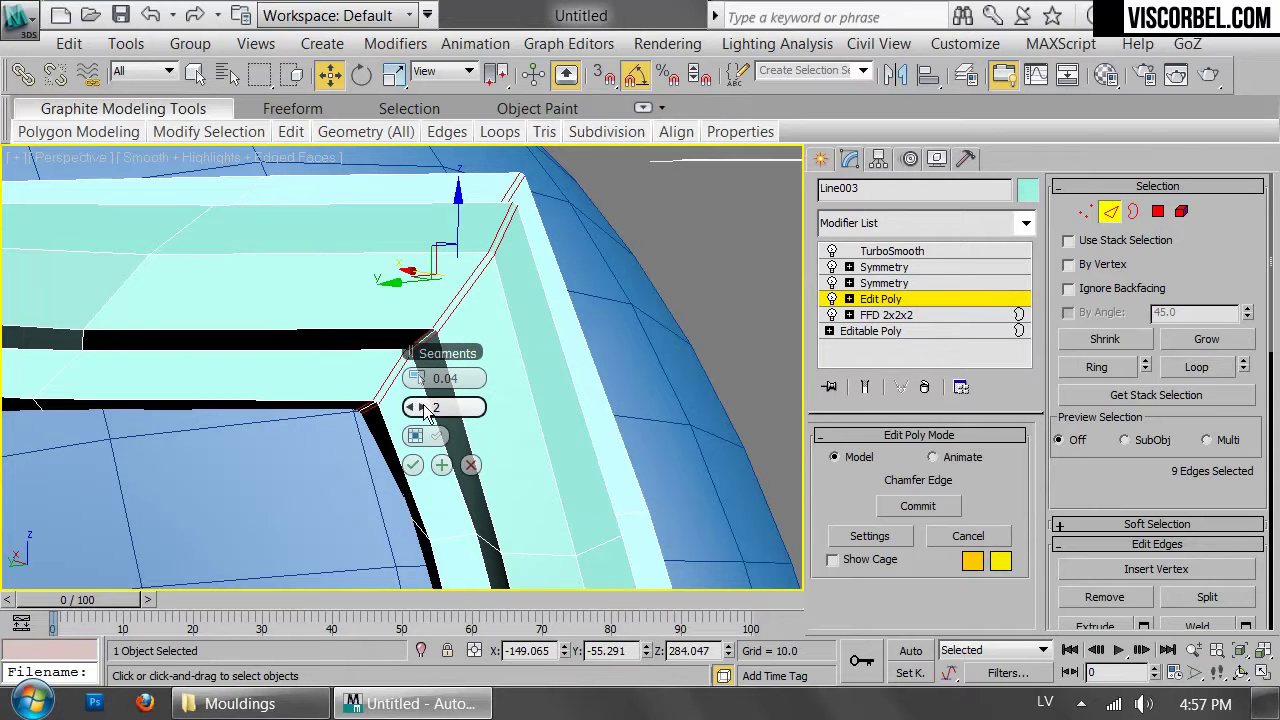
click(415, 469)
Leave edge editing and examine the smoothed moulding without edges and its corner with edged faces
key(2)
click(724, 255)
scroll(508, 395, down, 3)
key(F4)
scroll(500, 395, down, 3)
scroll(460, 400, down, 5)
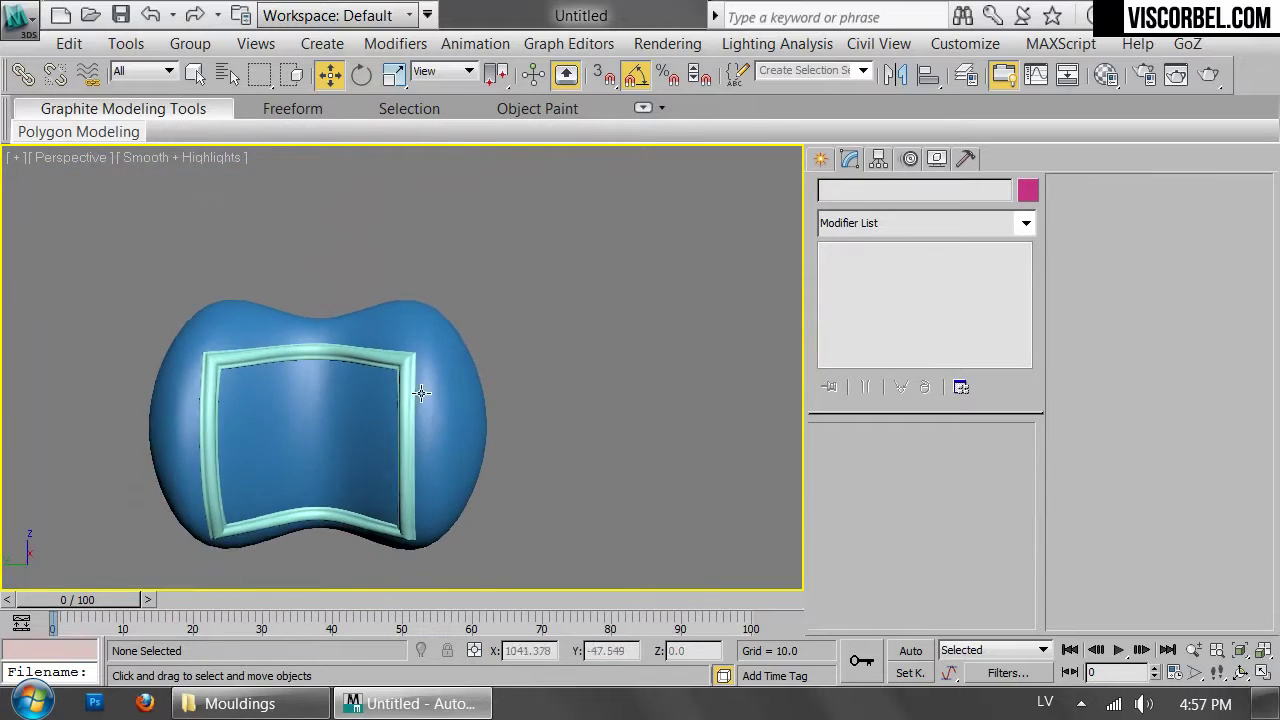
scroll(420, 391, up, 10)
click(430, 377)
key(F4)
scroll(423, 406, up, 4)
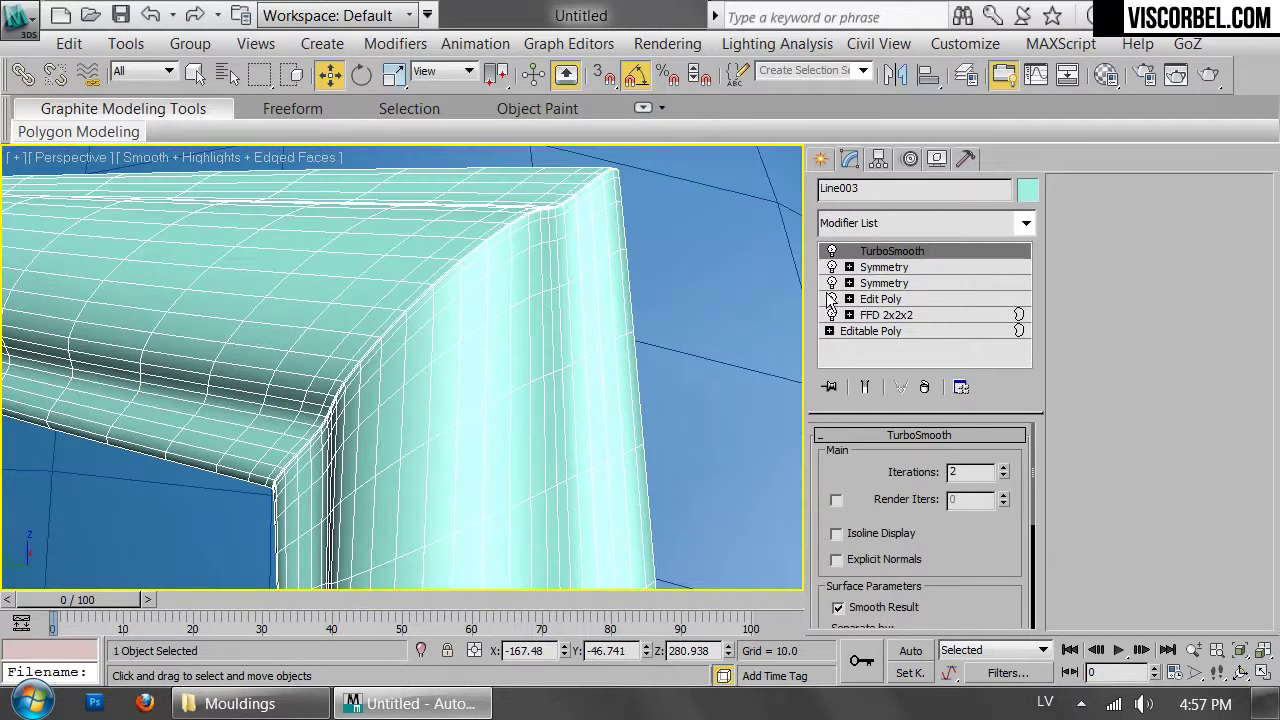
At the Edit Poly modifier's edge level, select five lengthwise profile edges of the moulding near the frame's corner
click(880, 299)
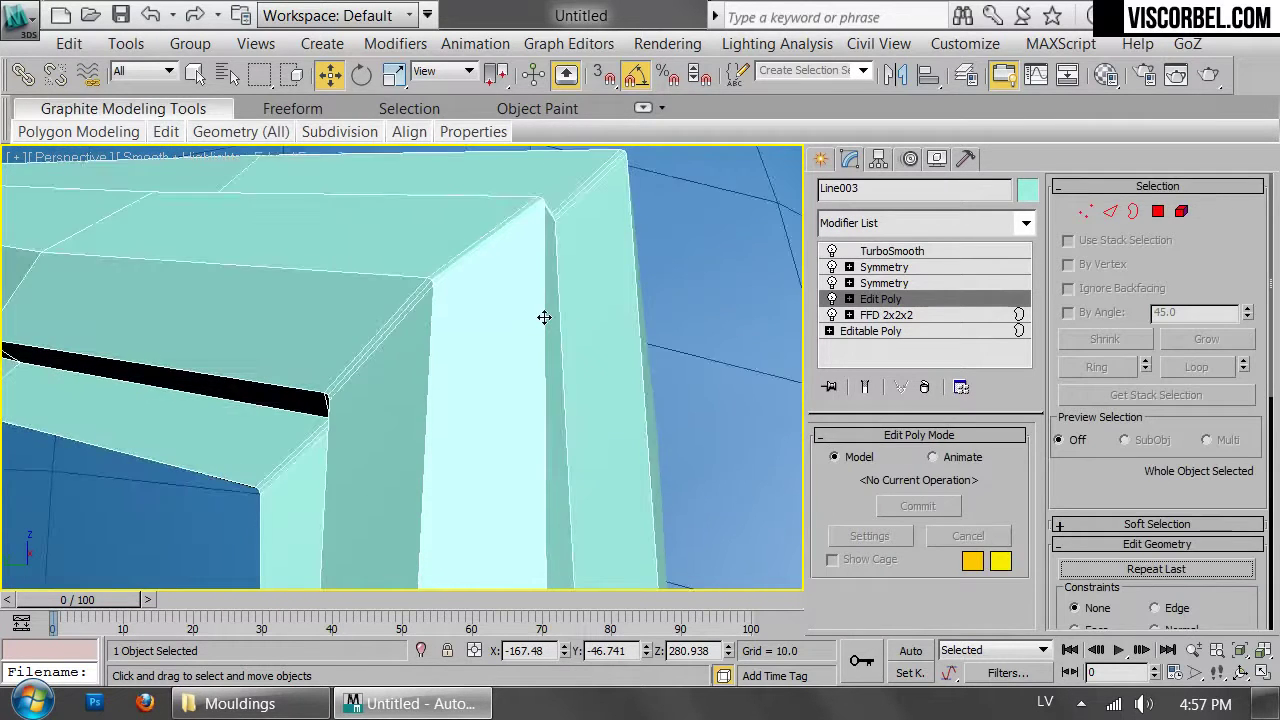
scroll(564, 332, down, 2)
key(2)
click(549, 334)
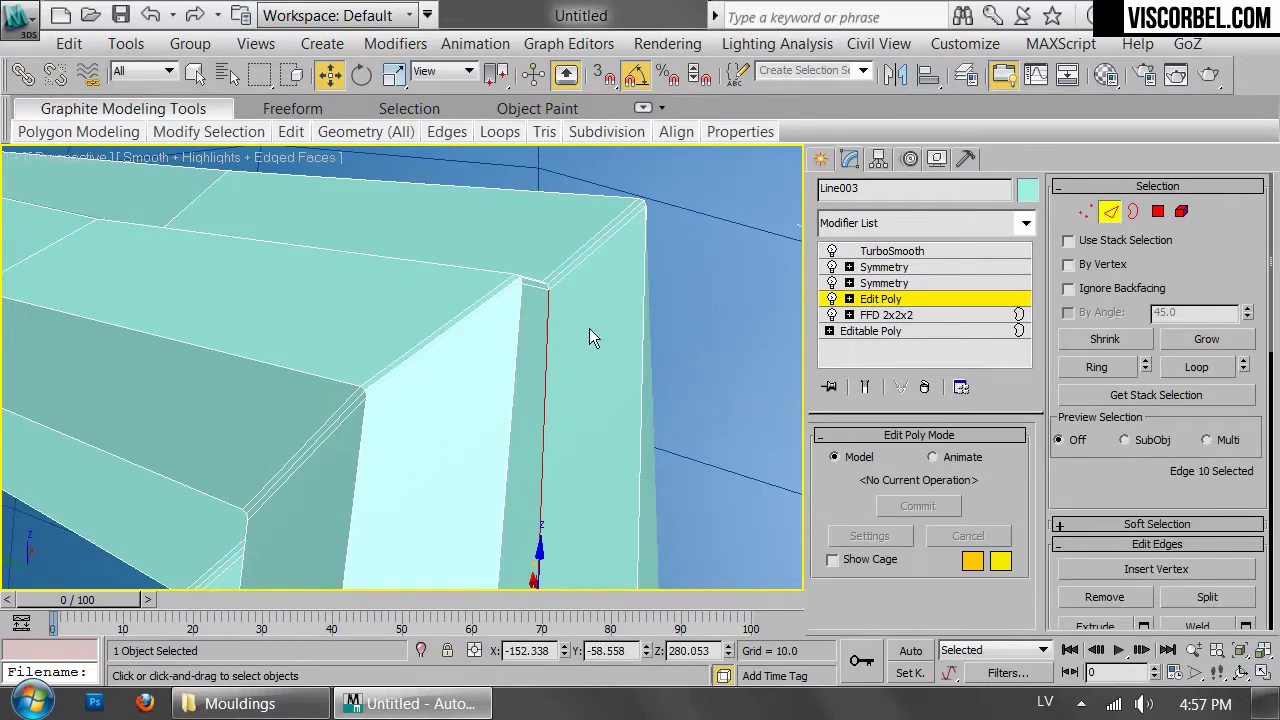
ctrl+click(646, 352)
key(F3)
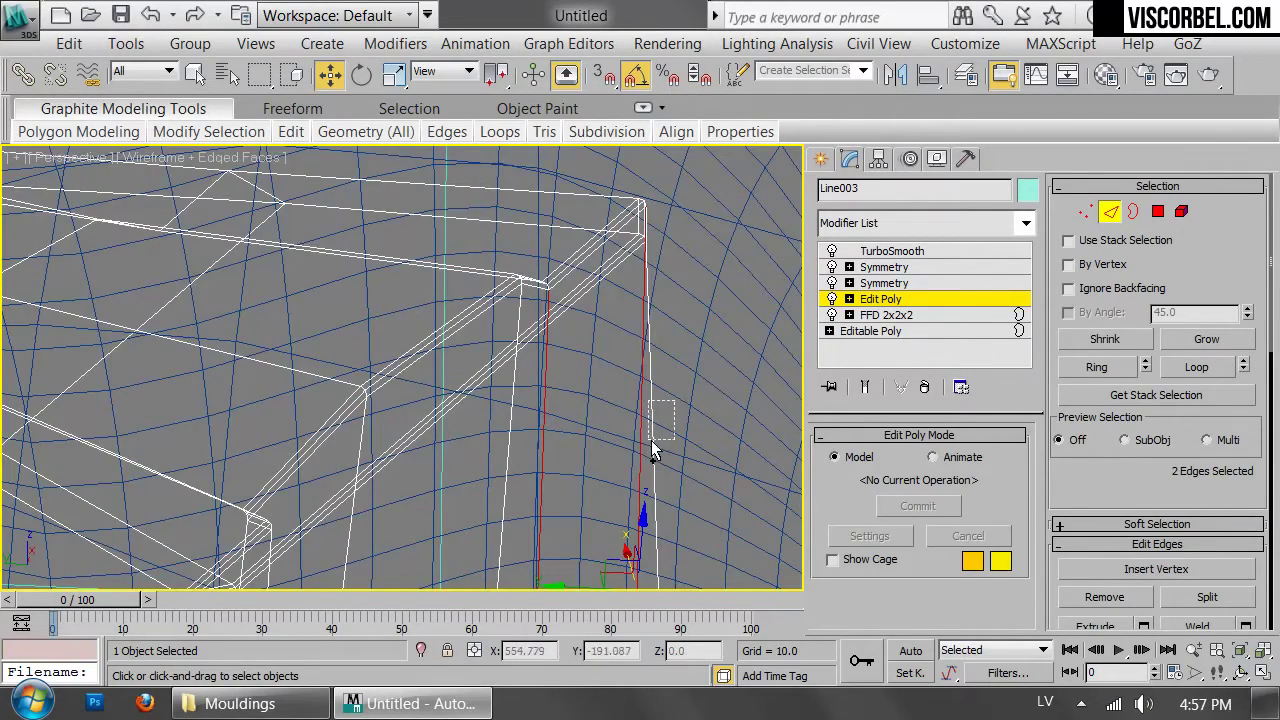
alt+middle_drag(436, 520, 468, 409)
key(F3)
key(F3)
ctrl+drag(360, 462, 375, 443)
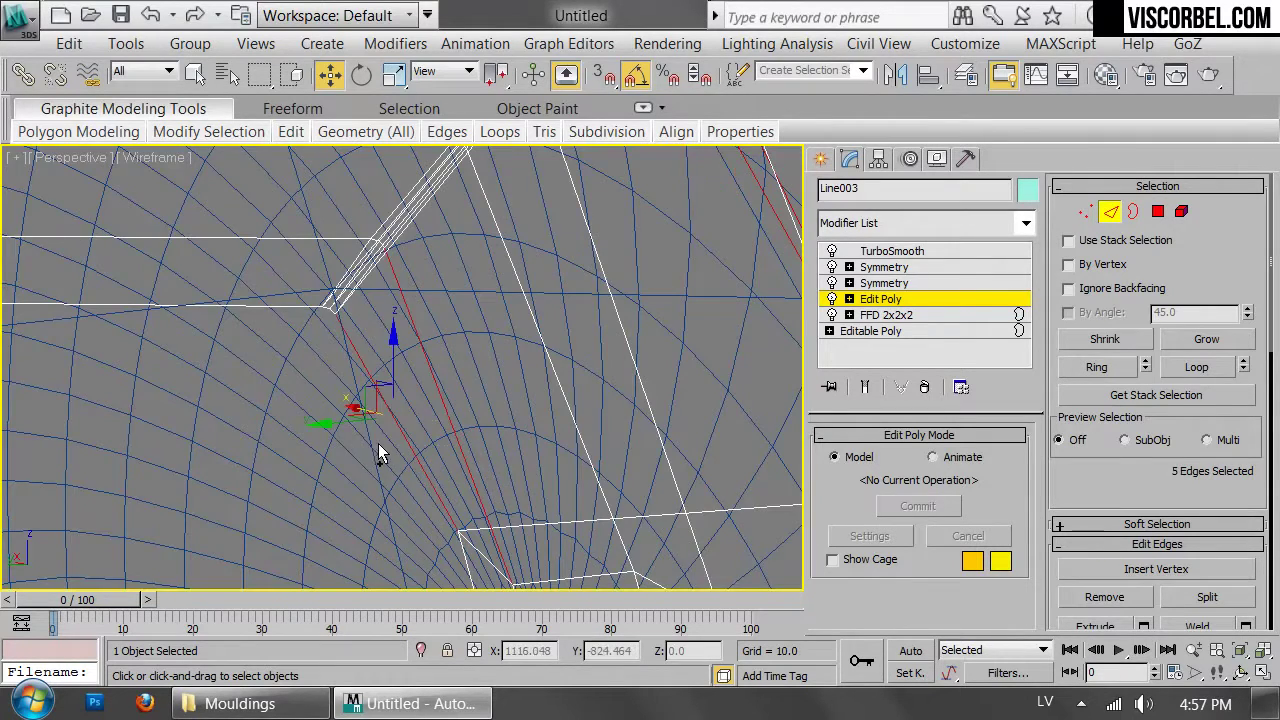
Extend the selected edges to full loops around the moulding and add one more lengthwise edge loop to the selection
key(F3)
alt+middle_drag(605, 318, 645, 312)
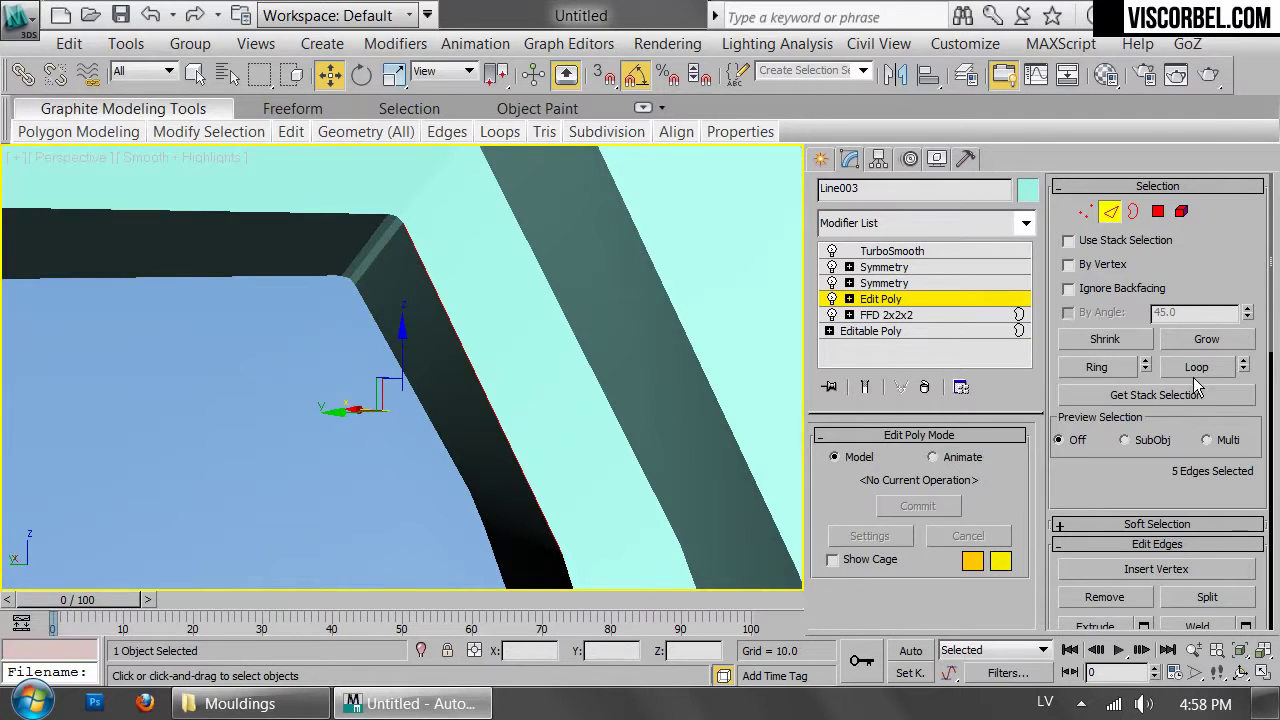
scroll(545, 400, down, 6)
mouse_move(550, 400)
middle_down()
mouse_move(517, 428)
mouse_move(560, 417)
middle_up()
scroll(517, 426, up, 3)
key(F4)
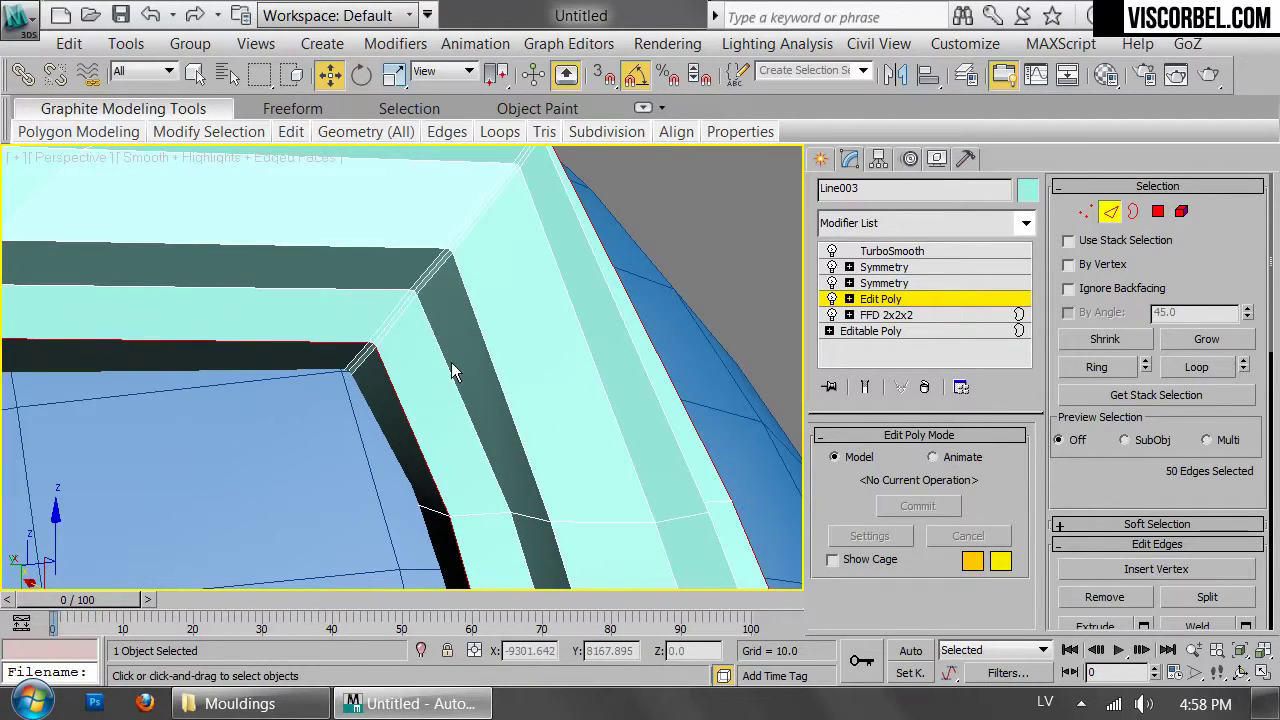
alt+middle_drag(493, 363, 554, 338)
scroll(451, 361, down, 3)
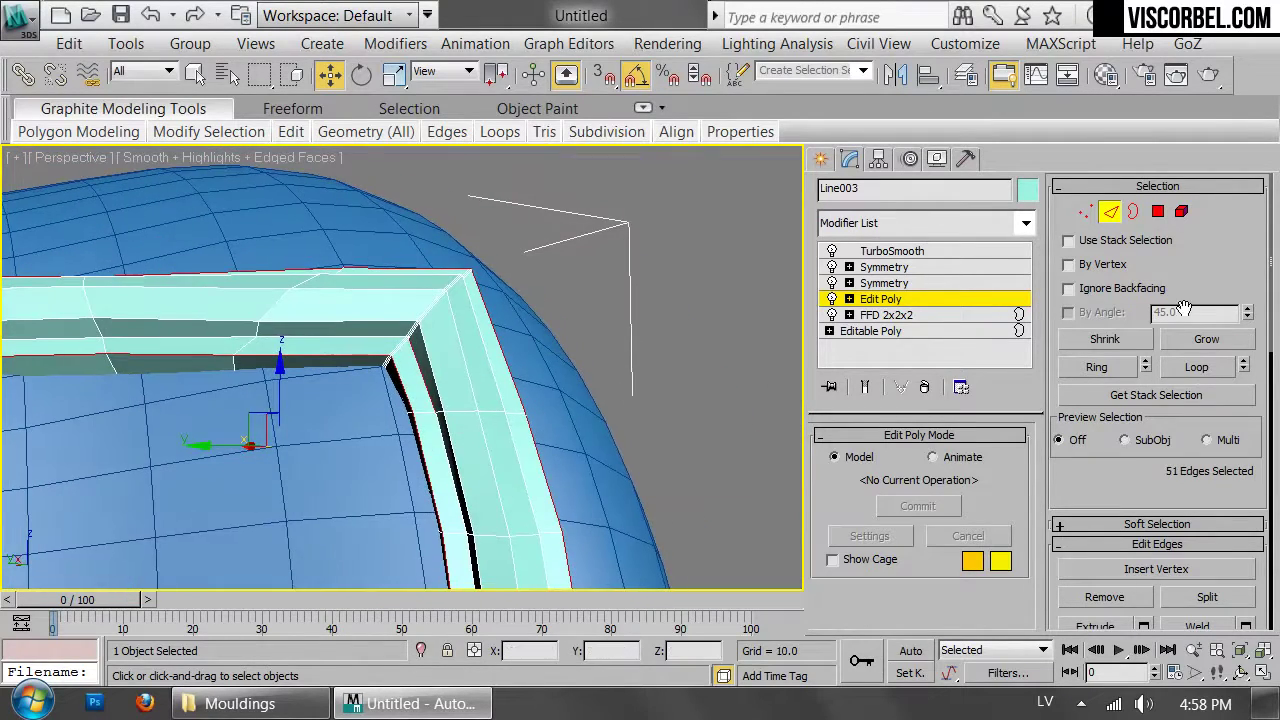
scroll(566, 402, up, 5)
Extrude the selected edge loops with a height of 0.0 and a width of 0.04
right_click(620, 318)
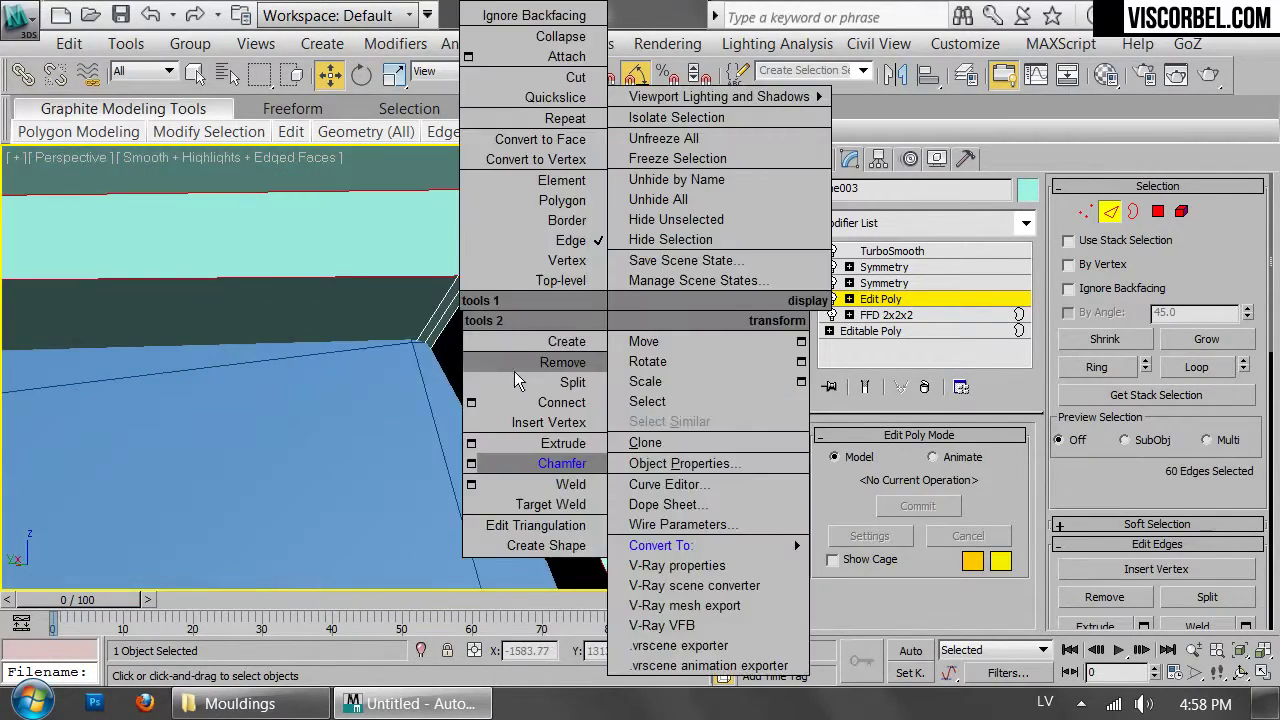
click(471, 443)
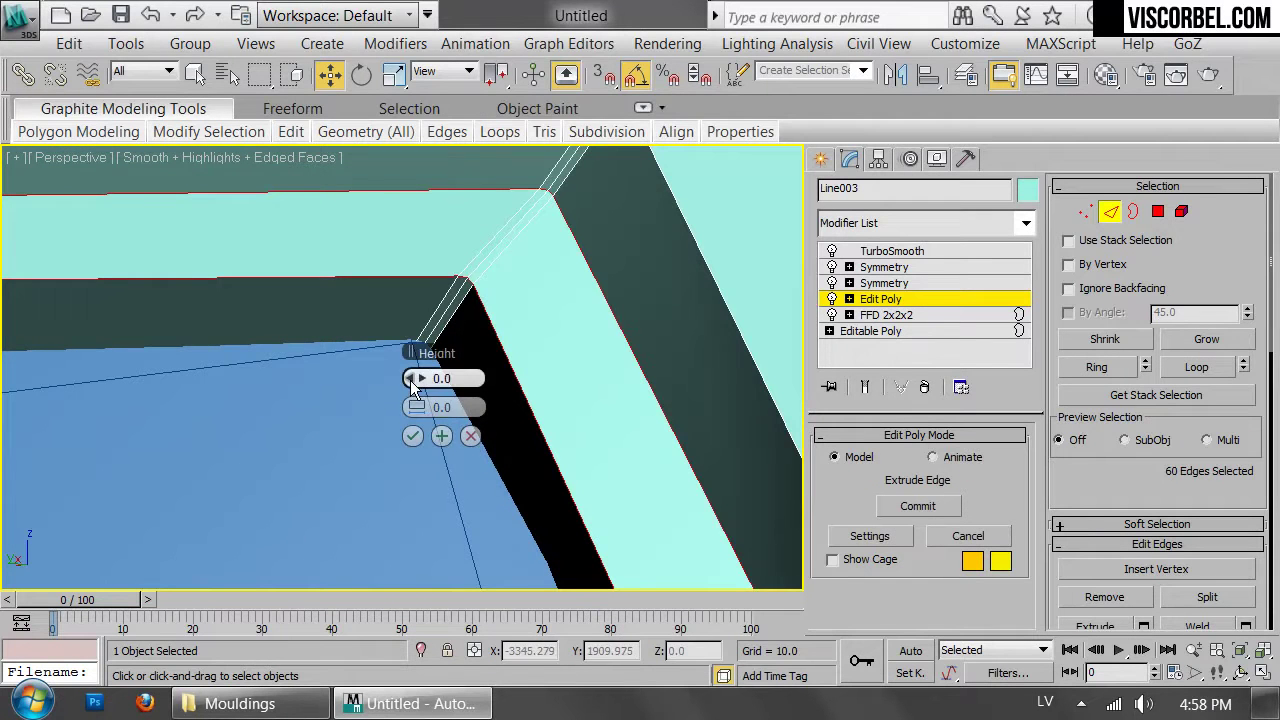
drag(414, 405, 421, 407)
right_click(421, 407)
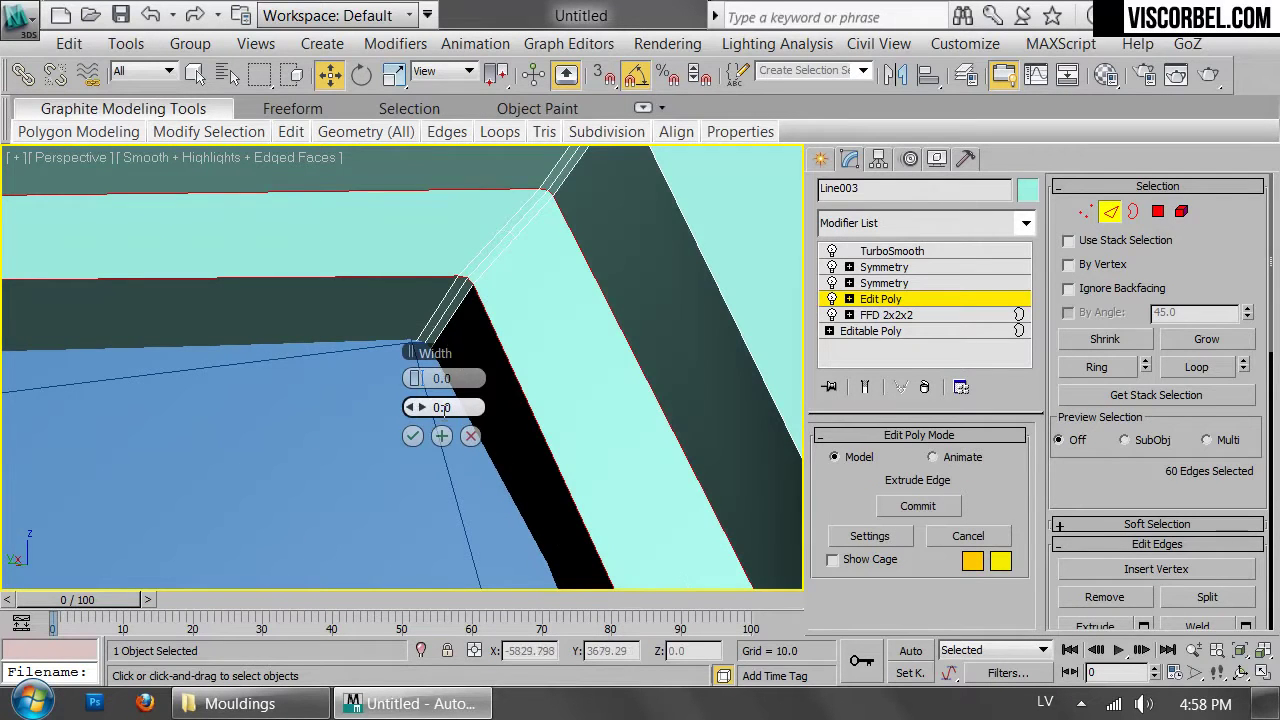
click(424, 406)
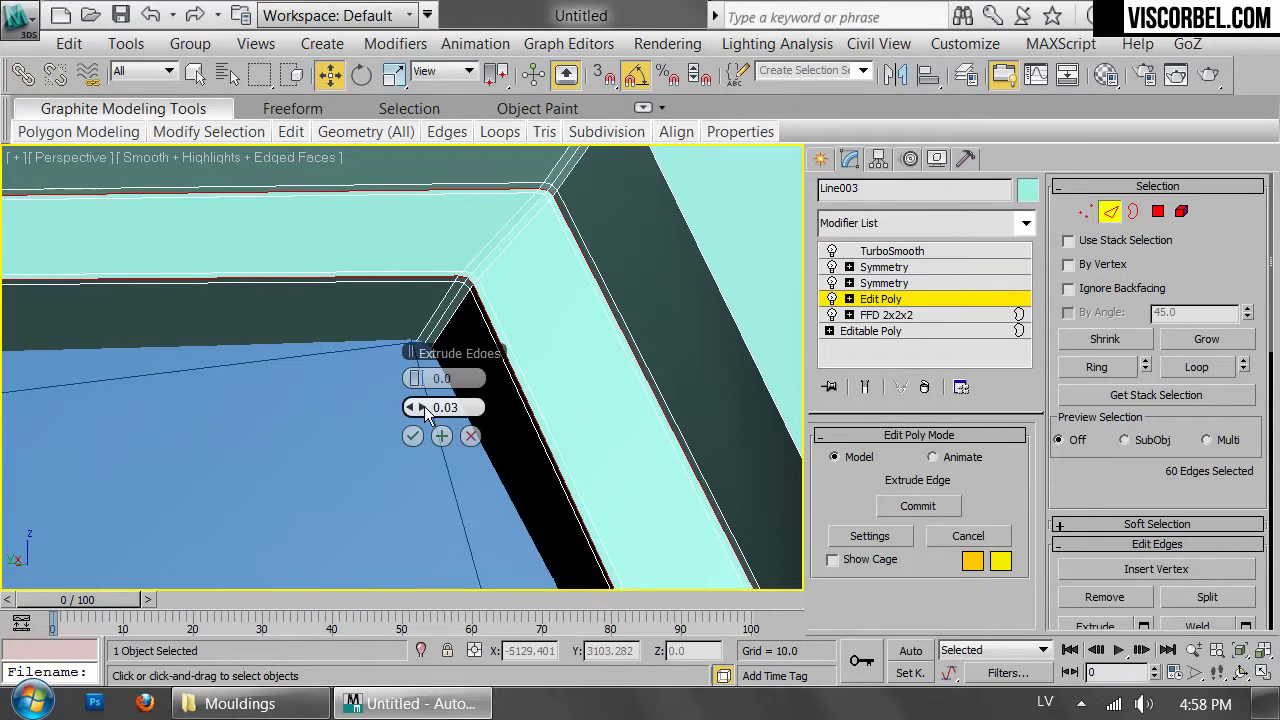
click(424, 406)
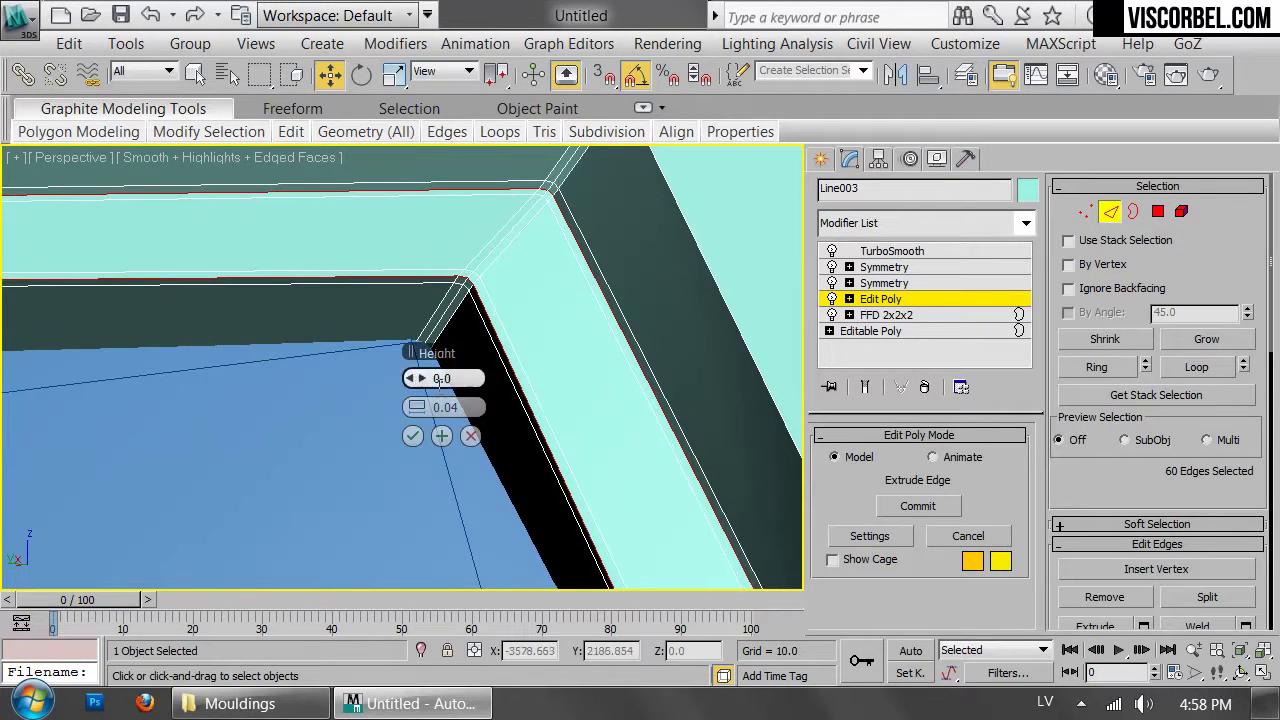
click(412, 436)
Set the weld threshold of the moulding's upper Symmetry modifier to 0.01 and show the end result of the modifier stack
scroll(606, 323, down, 3)
click(686, 269)
key(F4)
scroll(598, 292, down, 4)
alt+middle_drag(530, 350, 443, 383)
middle_drag(326, 333, 577, 394)
scroll(541, 202, down, 3)
scroll(540, 202, up, 5)
click(583, 305)
click(915, 268)
click(995, 591)
click(864, 387)
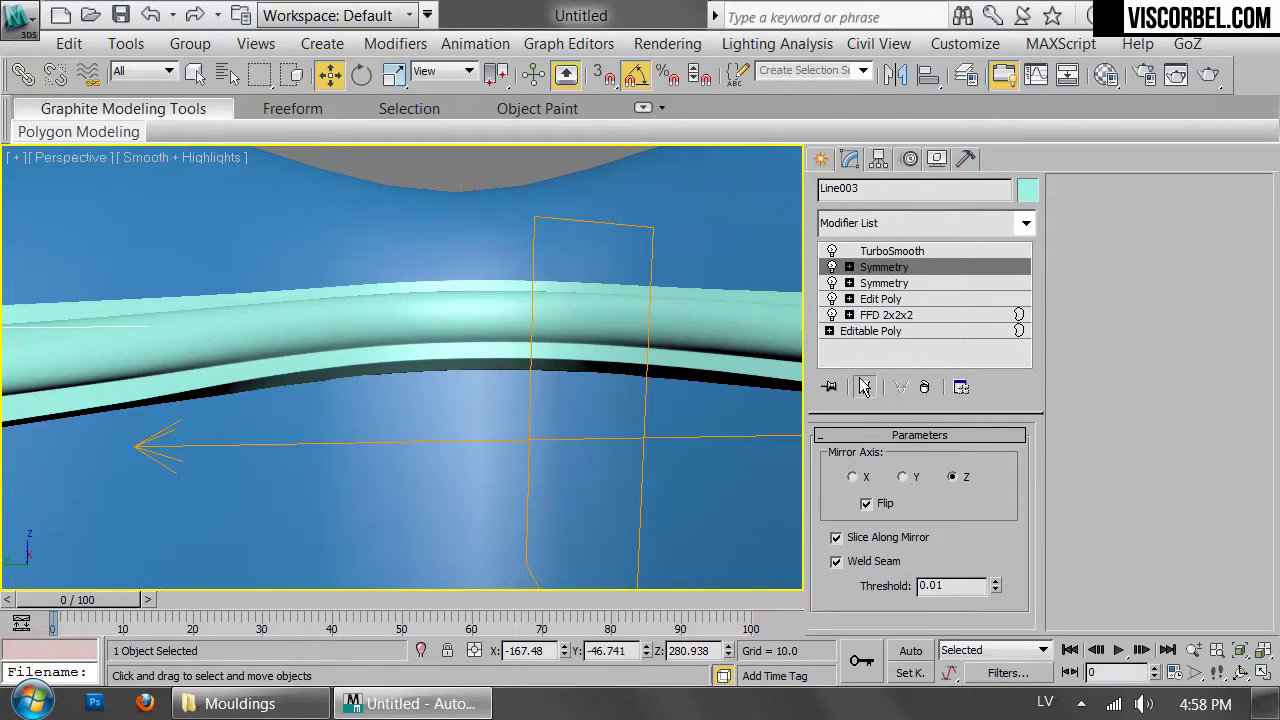
Set the weld threshold of the moulding's lower Symmetry modifier to 0.01 and deselect the moulding
scroll(513, 359, down, 4)
middle_drag(510, 356, 341, 174)
alt+middle_drag(515, 240, 550, 290)
scroll(550, 290, up, 4)
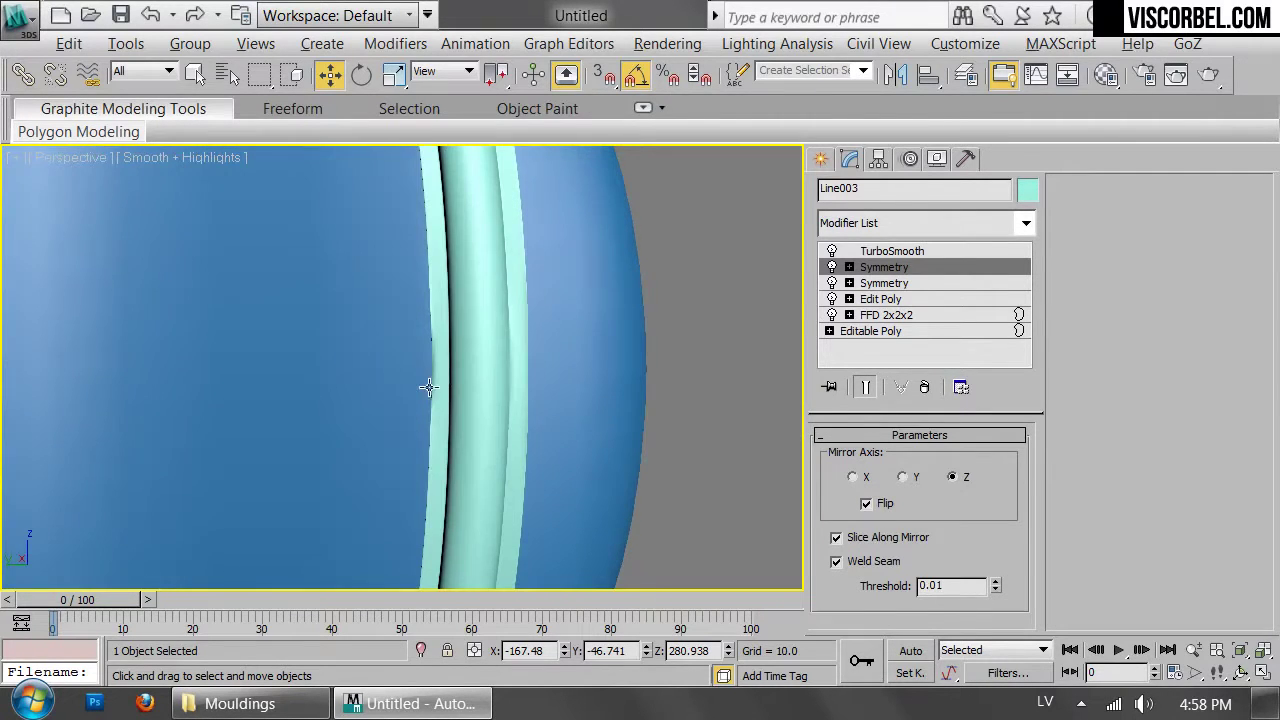
scroll(480, 384, down, 2)
scroll(408, 420, up, 4)
middle_drag(351, 366, 521, 407)
scroll(521, 407, up, 2)
click(903, 299)
key(1)
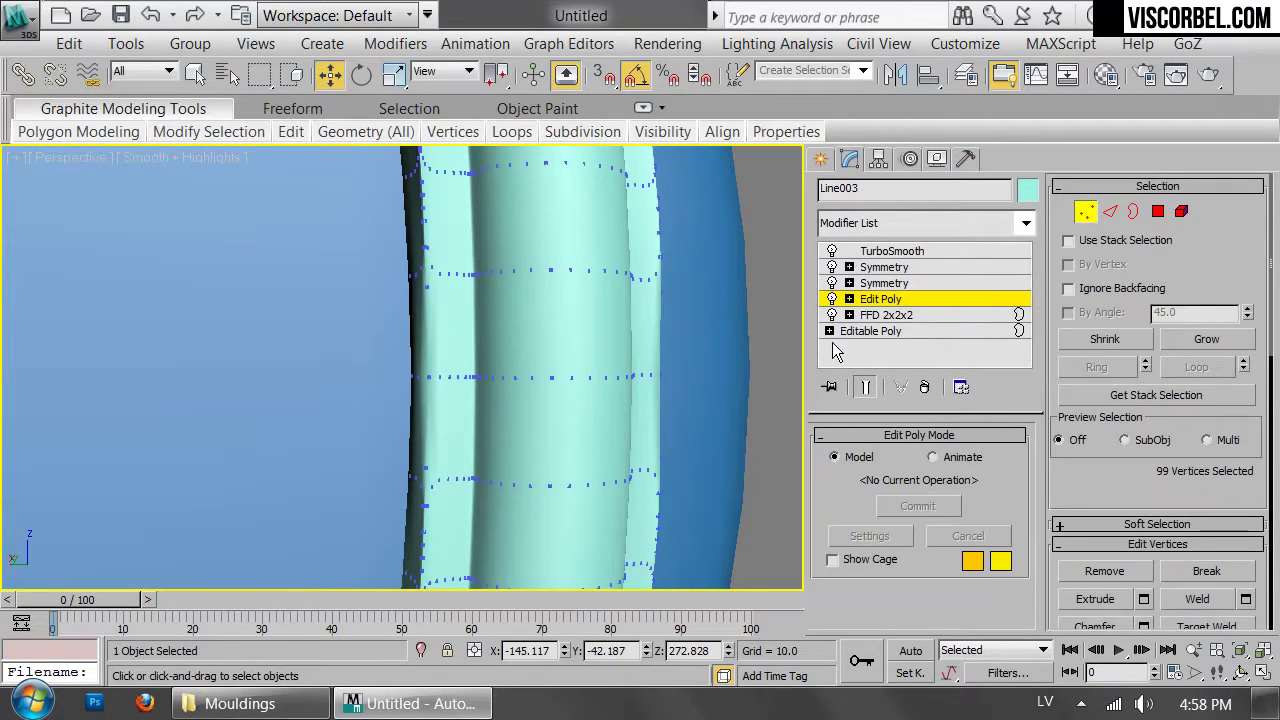
click(906, 284)
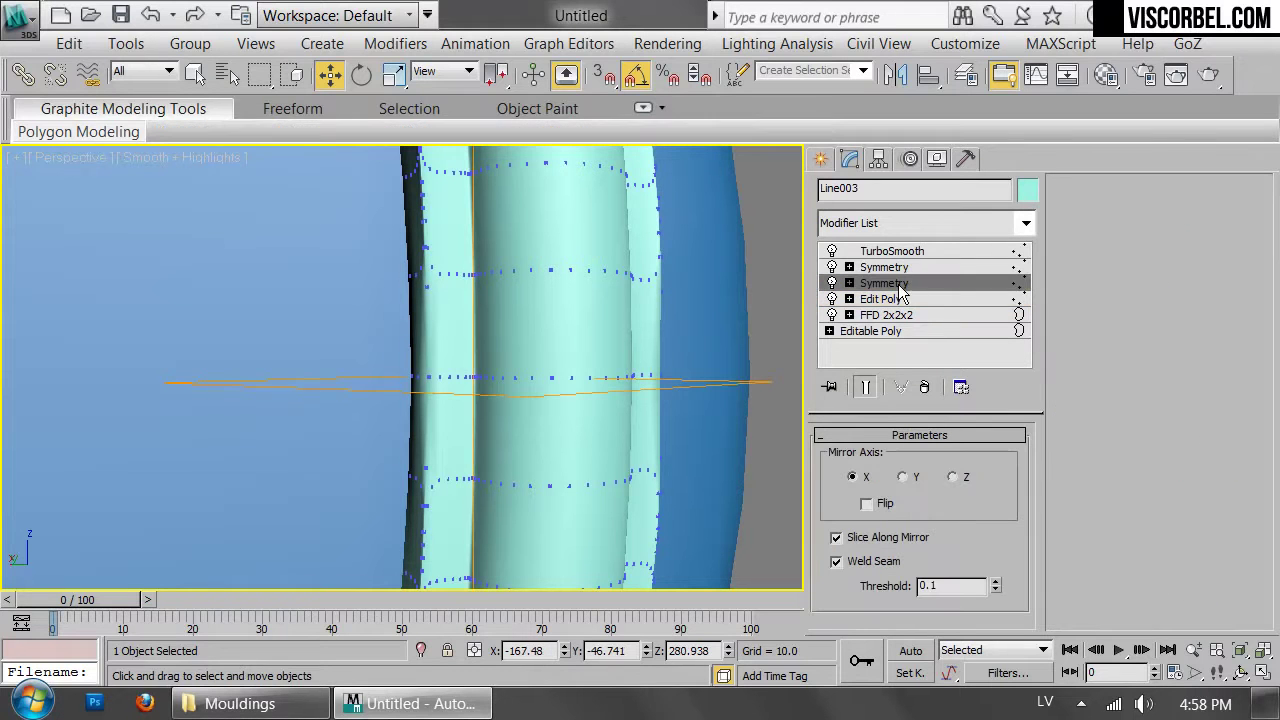
click(996, 590)
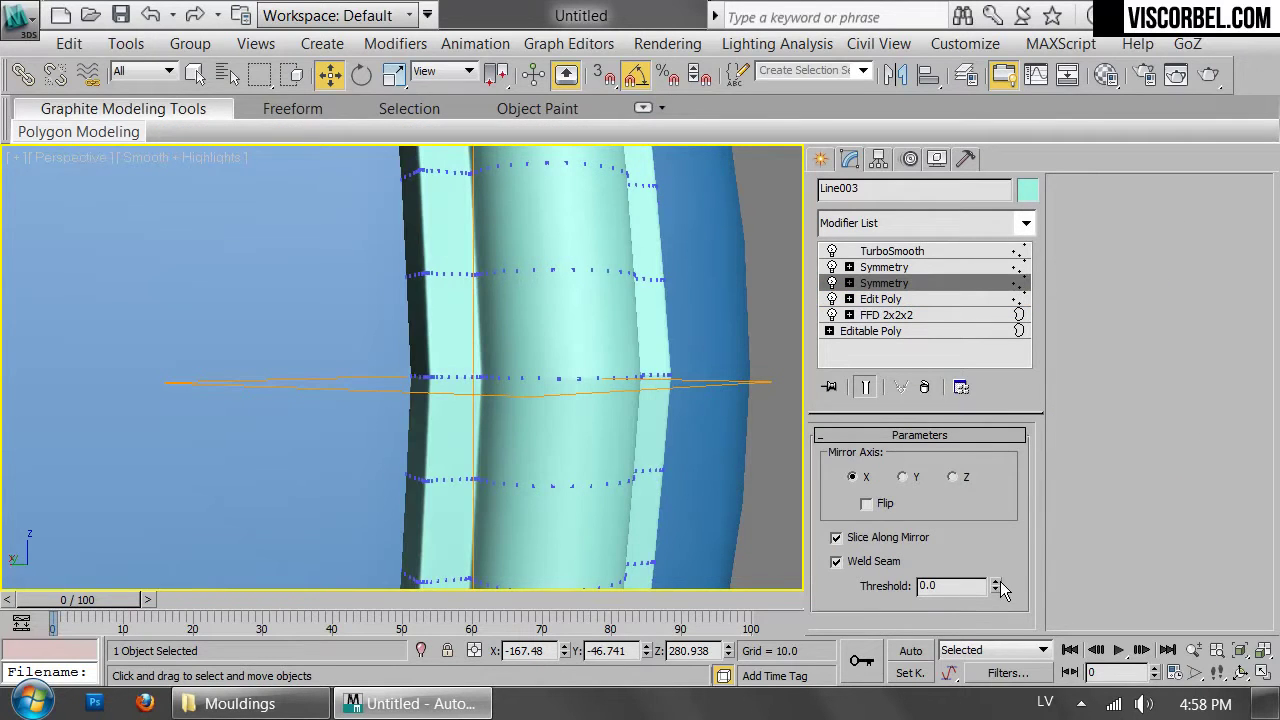
click(996, 581)
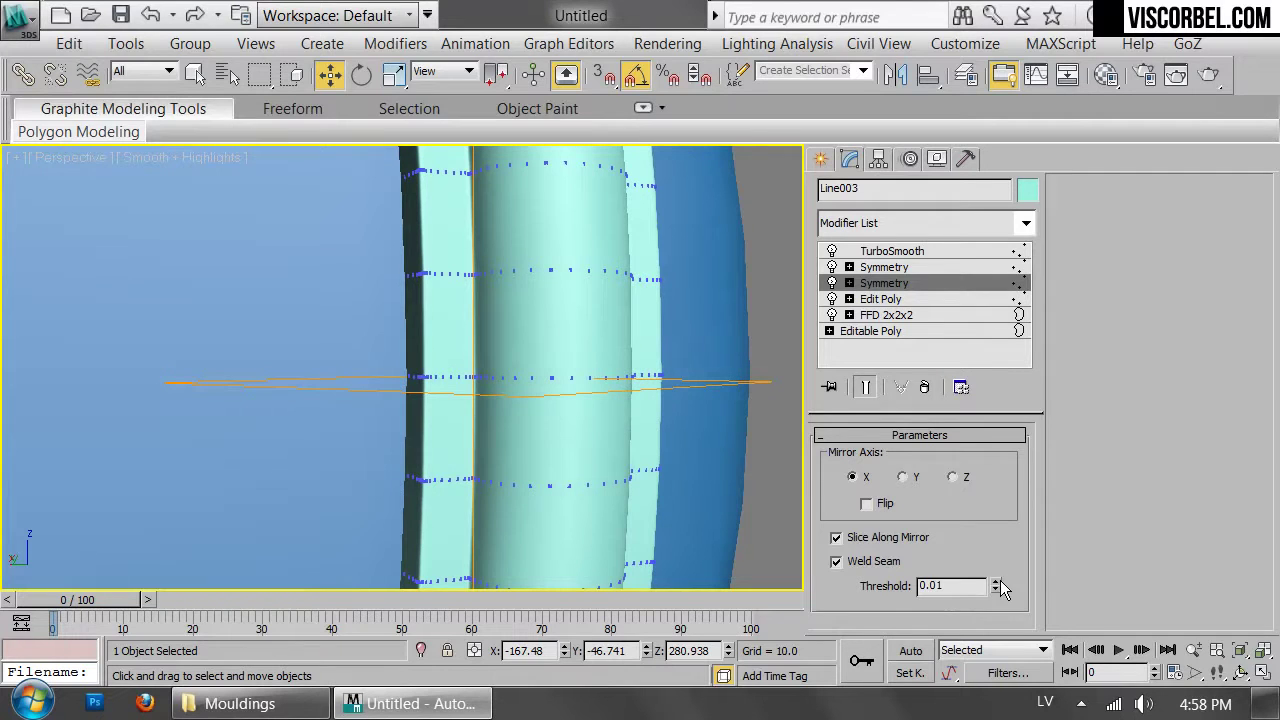
click(789, 280)
Reselect the moulding and return to its Edit Poly modifier's vertices with the end result display turned off
scroll(631, 305, down, 9)
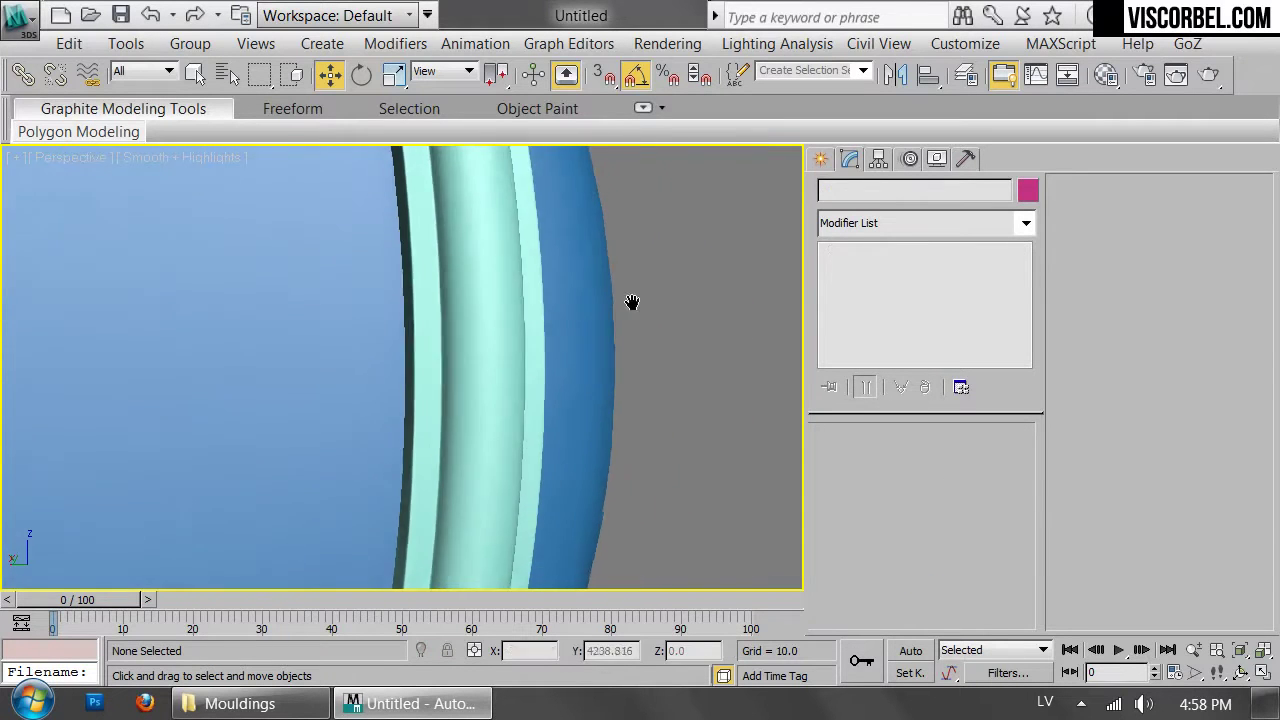
scroll(624, 341, down, 3)
alt+middle_drag(600, 344, 466, 188)
scroll(446, 292, up, 5)
middle_drag(443, 398, 596, 534)
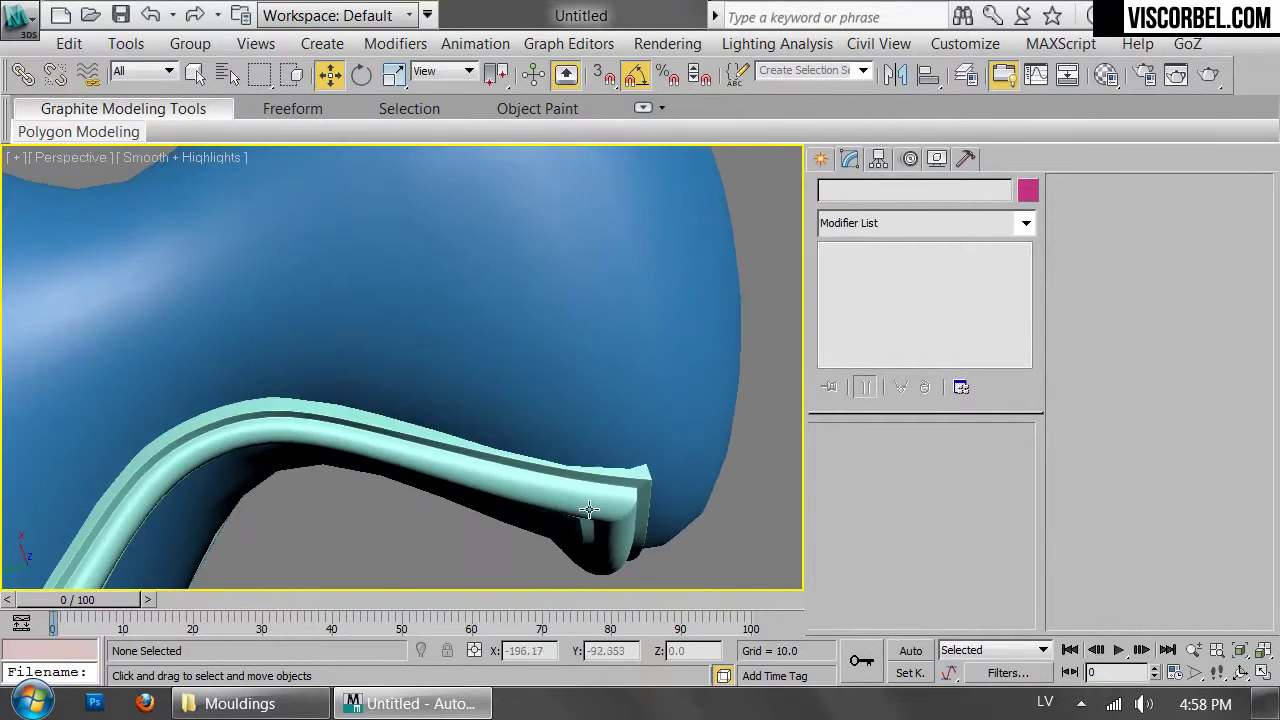
click(588, 492)
click(899, 299)
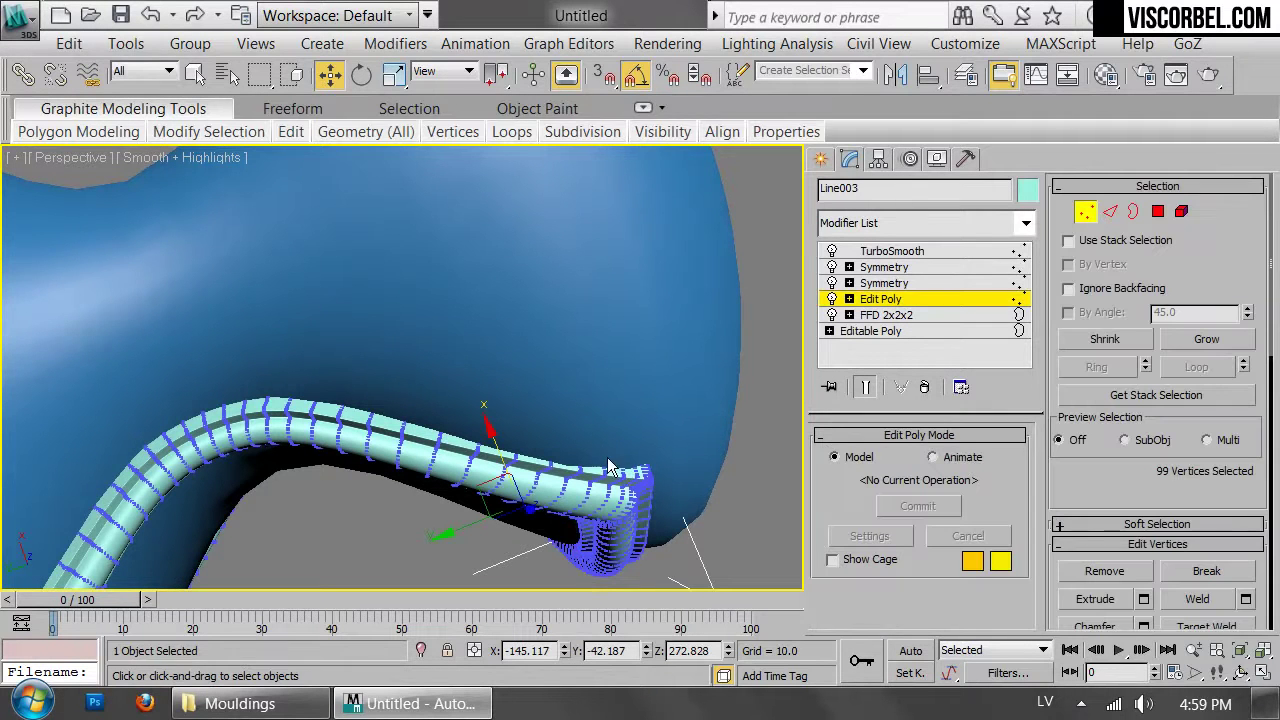
click(866, 389)
key(1)
key(1)
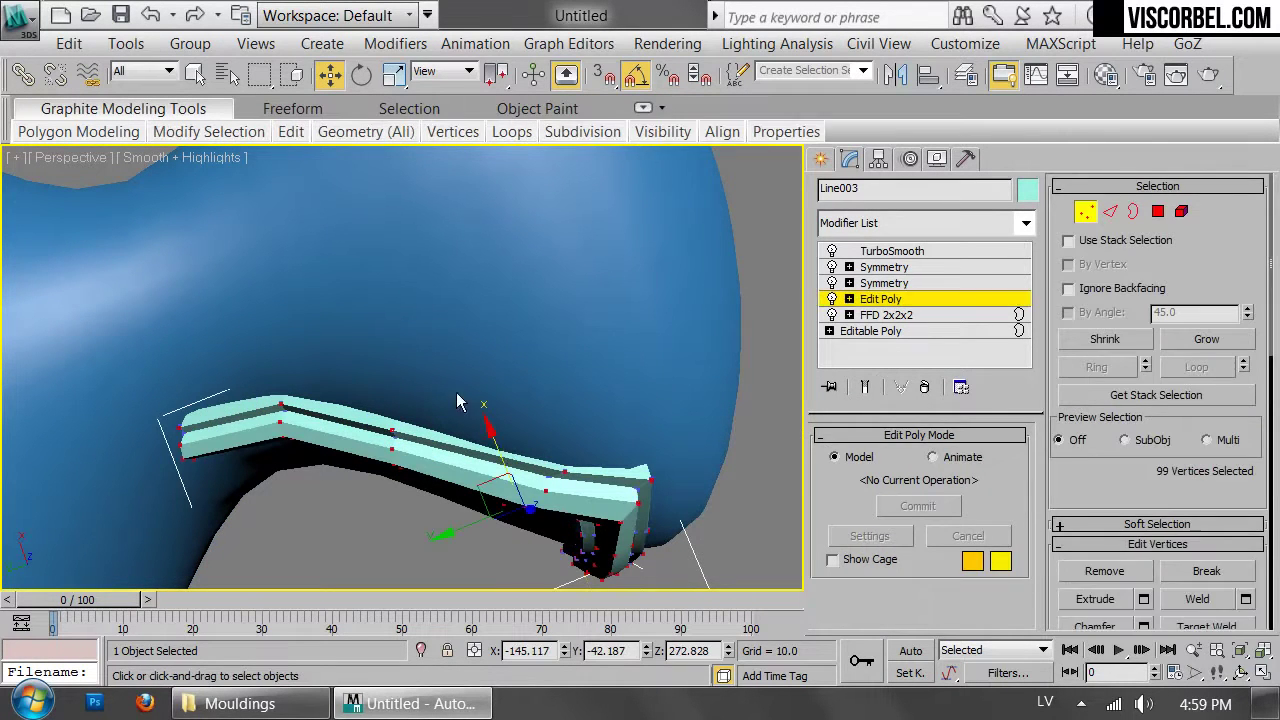
Shift the edge loop across the moulding near its corner slightly away from the corner and show the smoothed end result
key(2)
click(537, 500)
click(535, 500)
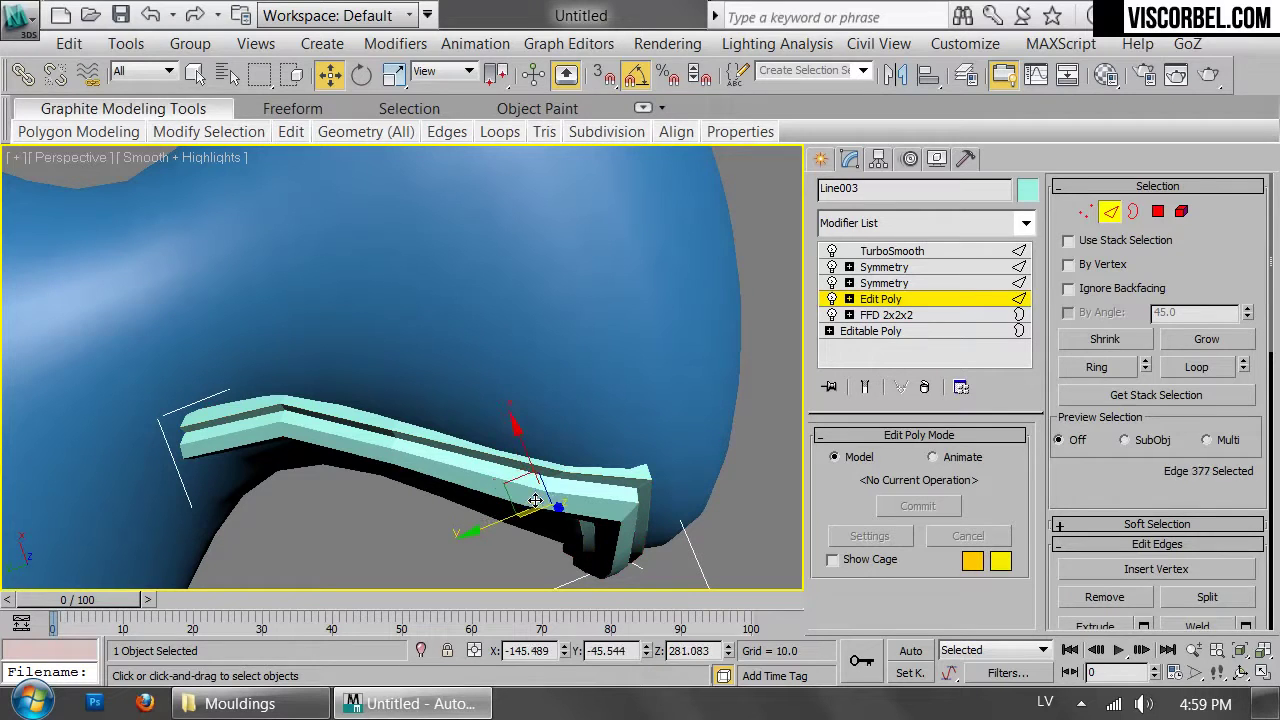
key(F4)
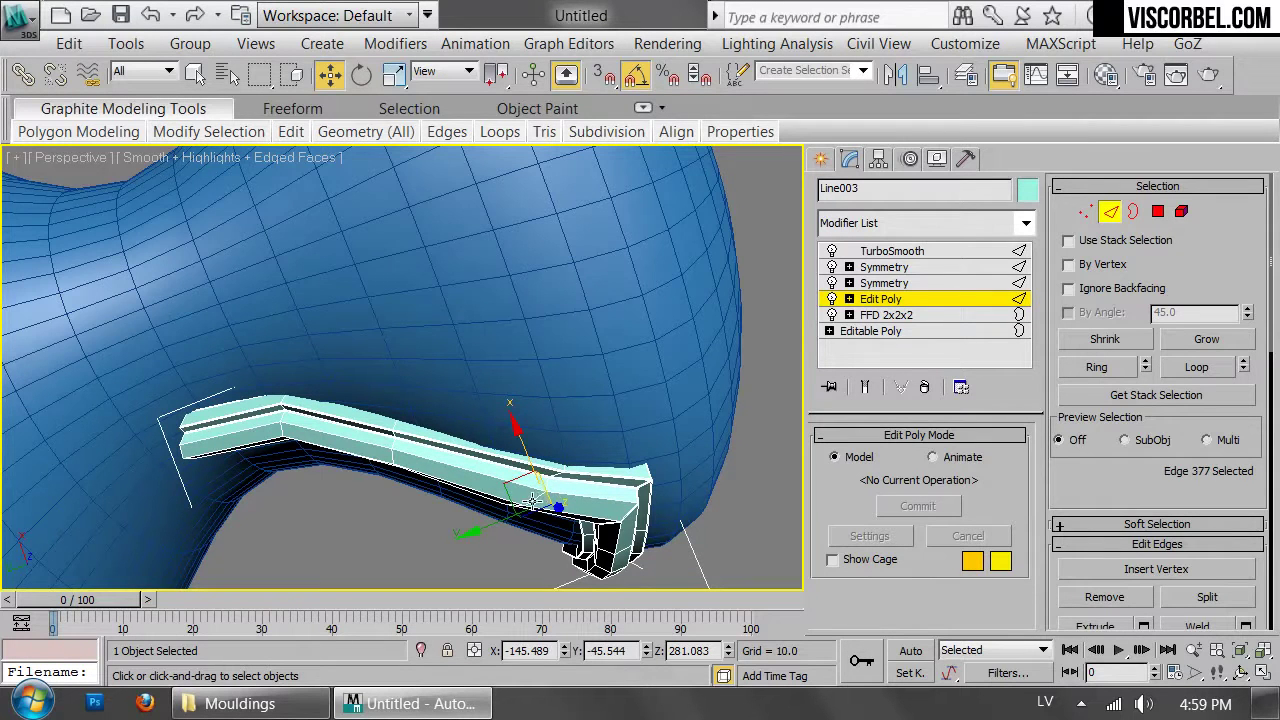
double_click(532, 500)
drag(504, 475, 489, 483)
click(867, 388)
key(2)
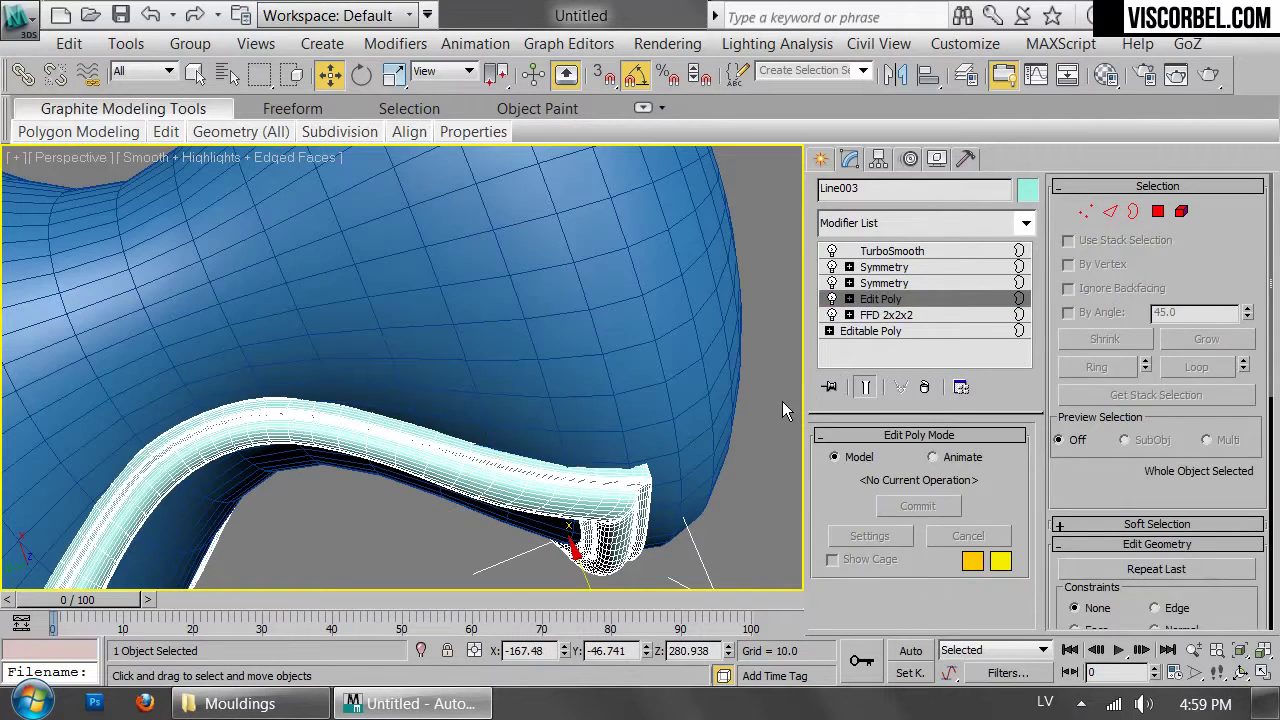
Examine the shaded moulding frame on the curved body from several angles and distances
click(779, 402)
alt+middle_drag(643, 443, 585, 321)
key(F4)
scroll(543, 366, down, 4)
alt+middle_drag(481, 426, 450, 382)
scroll(450, 382, down, 2)
middle_drag(450, 382, 488, 318)
alt+middle_drag(488, 318, 543, 194)
scroll(491, 298, up, 2)
scroll(520, 258, up, 3)
scroll(480, 342, down, 5)
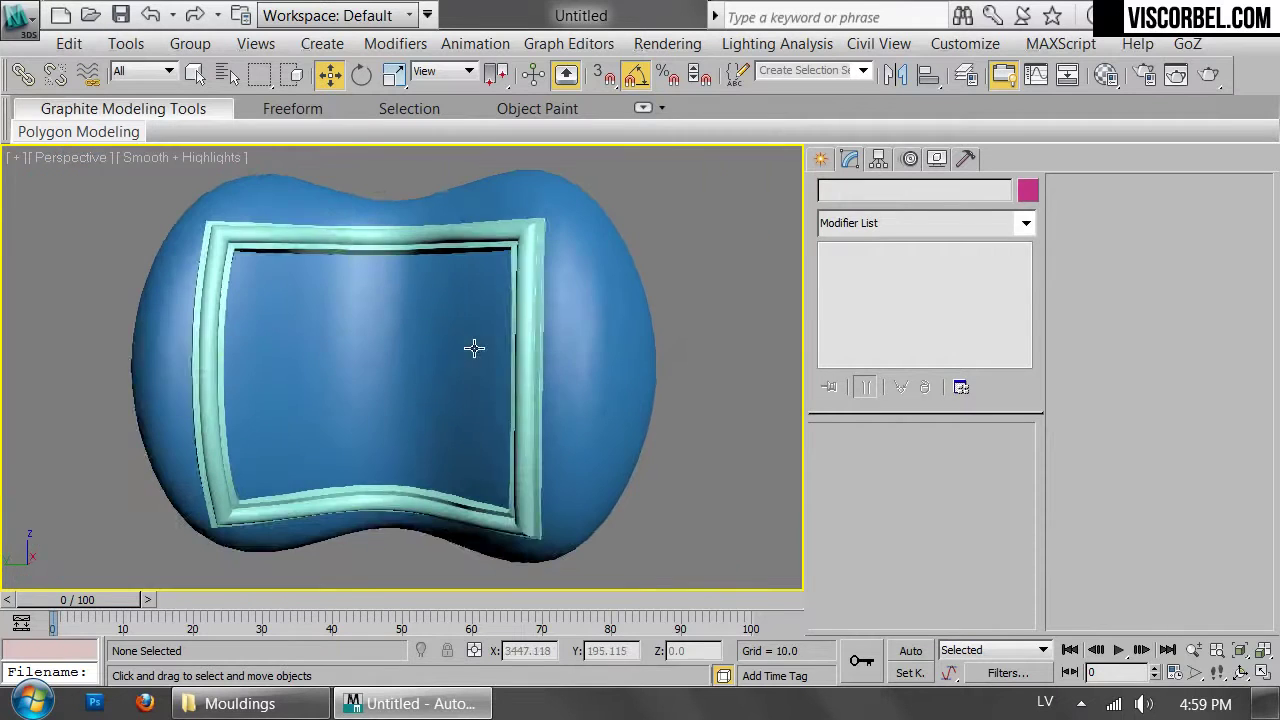
scroll(477, 357, up, 2)
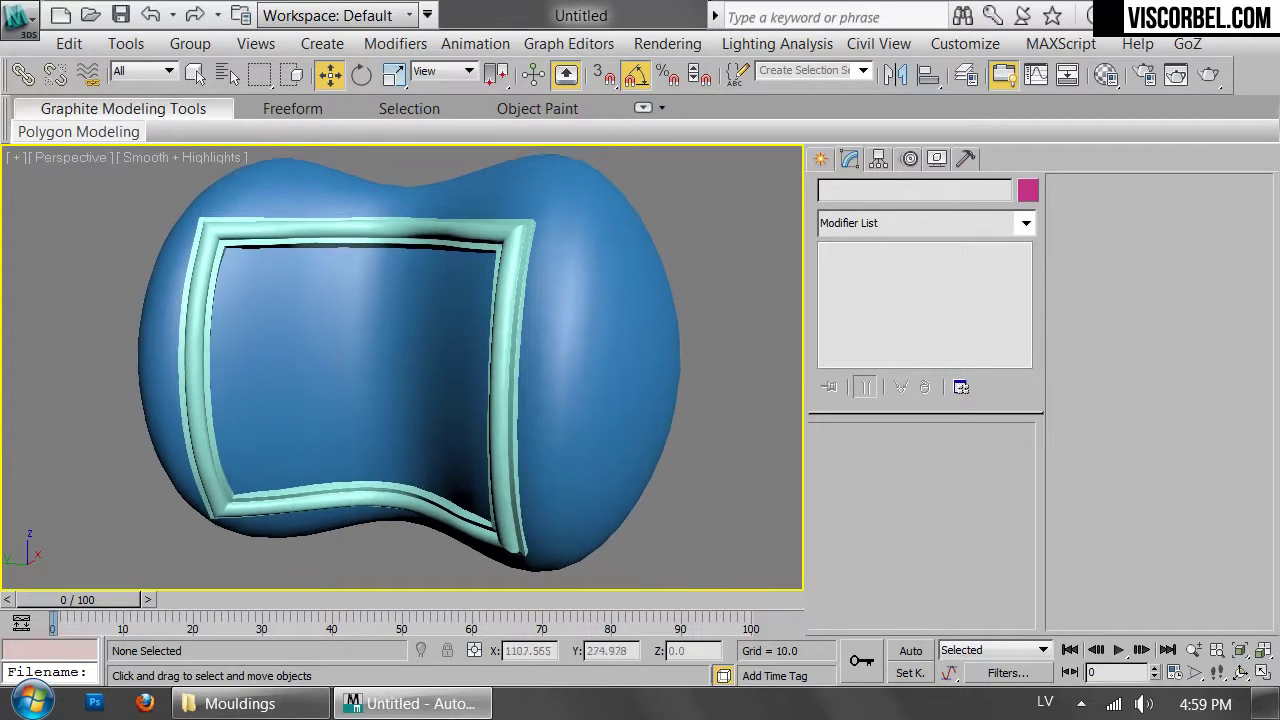
alt+middle_drag(477, 357, 529, 308)
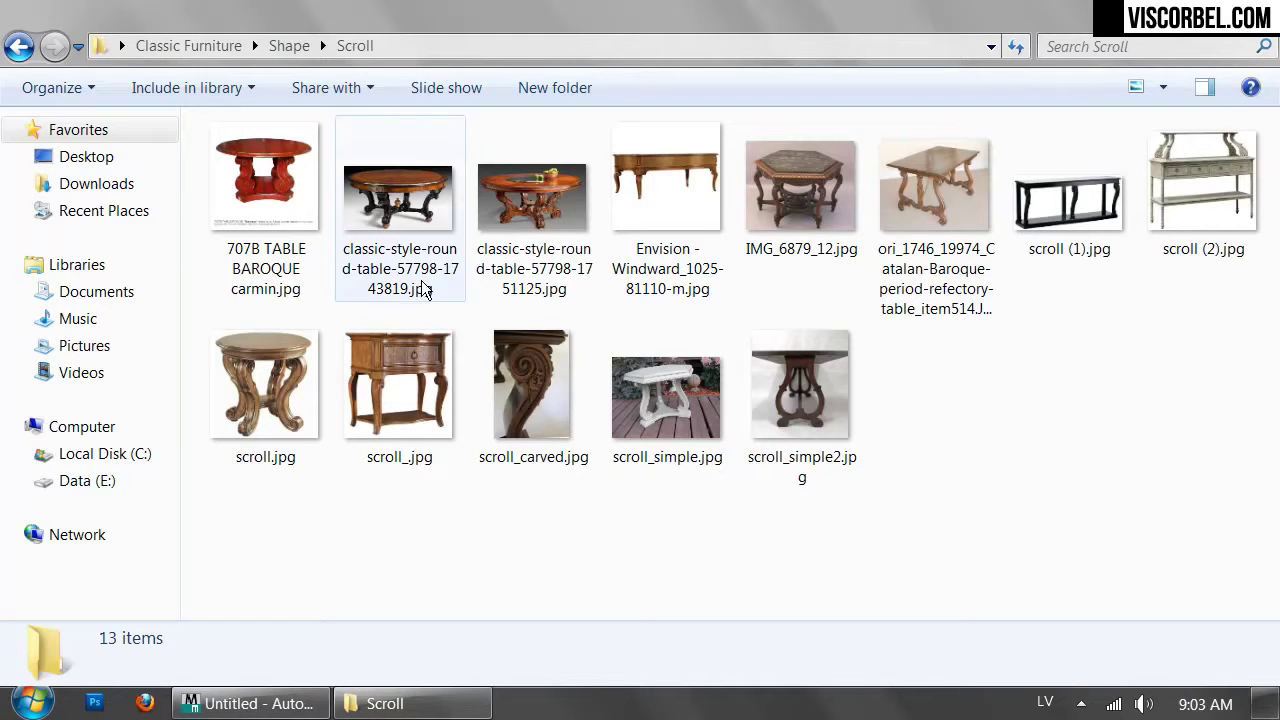
In the Scroll reference folder, view classic-style-round-table-57798-1743819.jpg and 707B TABLE BAROQUE carmin.jpg, closing each image again
drag(359, 557, 451, 606)
double_click(373, 202)
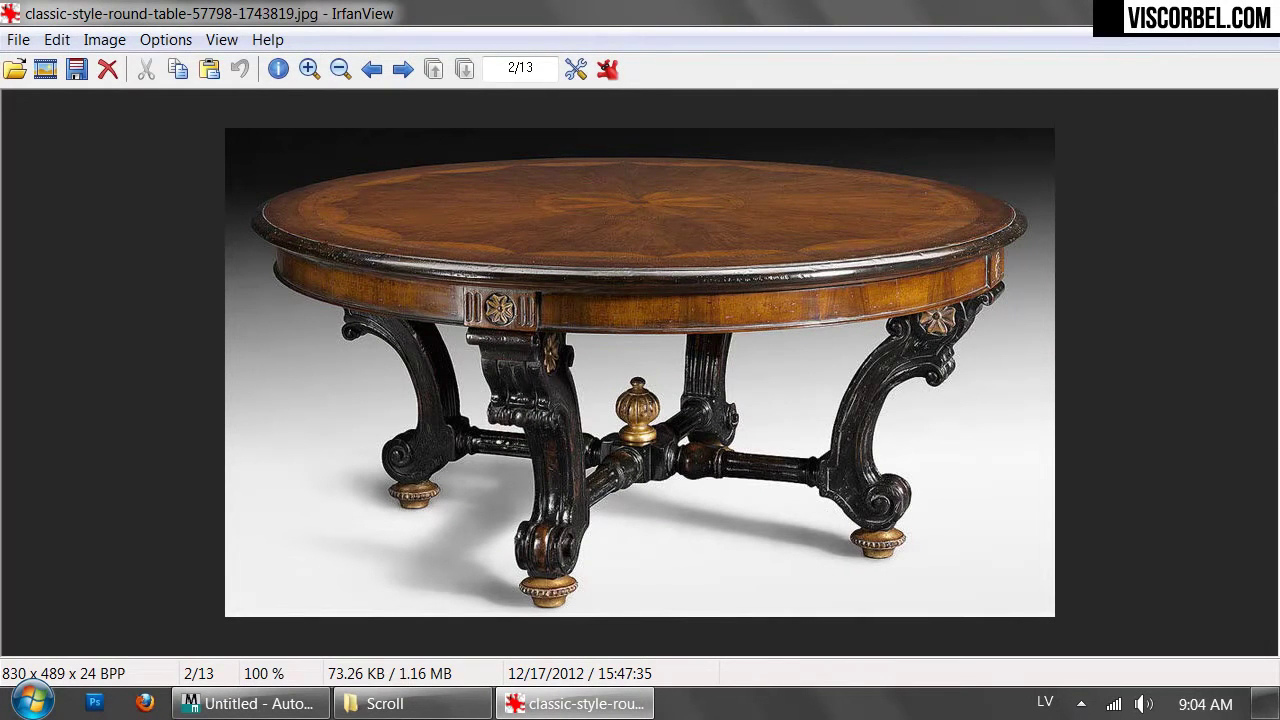
key(Escape)
double_click(284, 149)
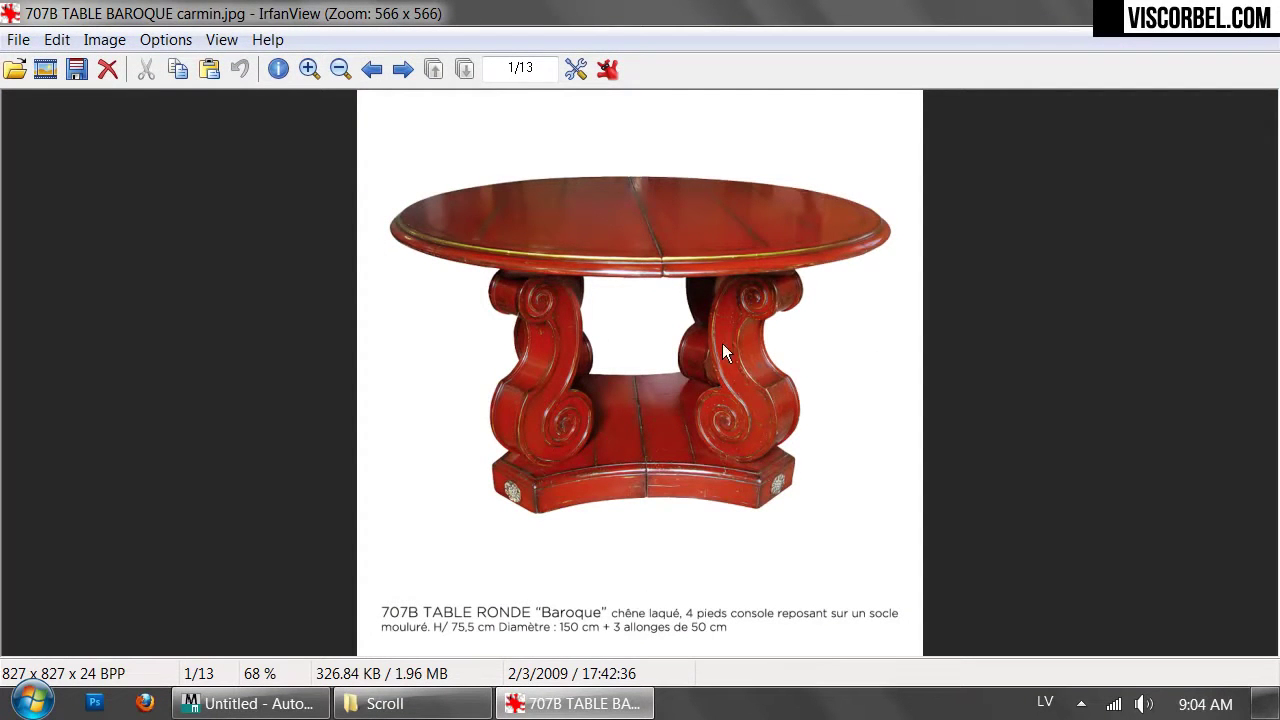
key(Escape)
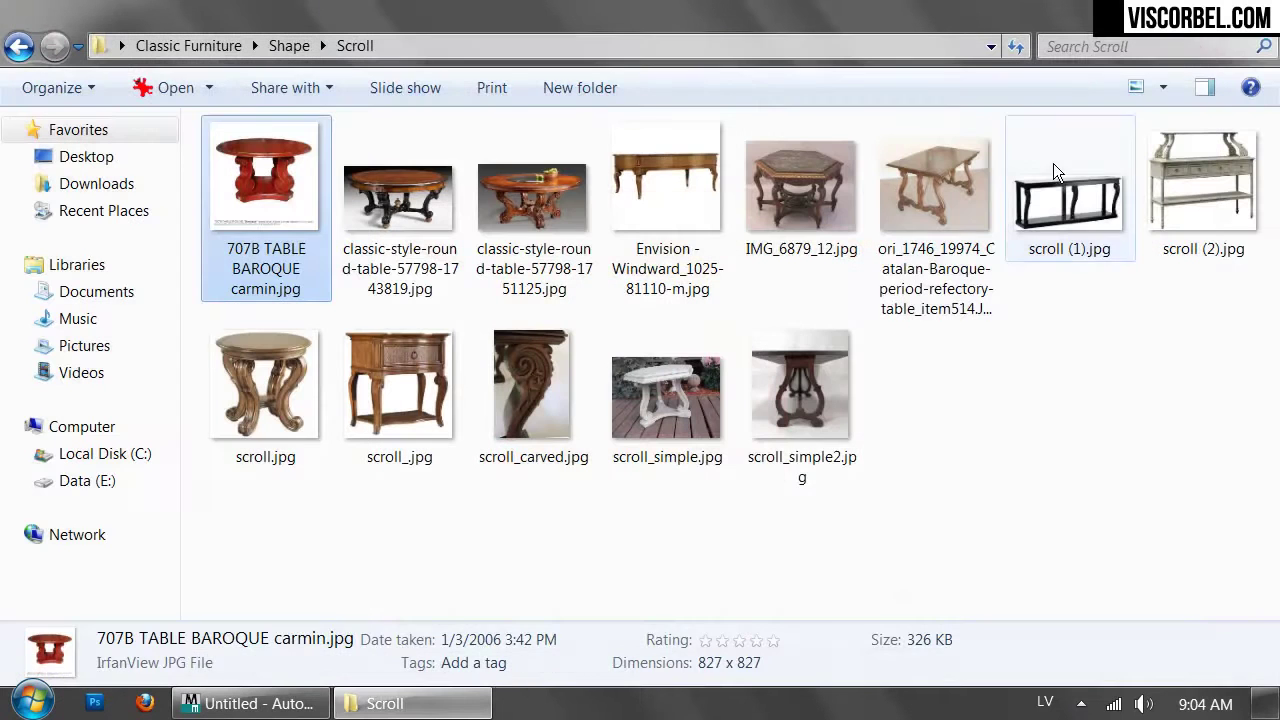
View the reference images Envision - Windward_1025-81110-m.jpg and scroll.jpg, closing each one again
drag(598, 568, 751, 610)
double_click(697, 222)
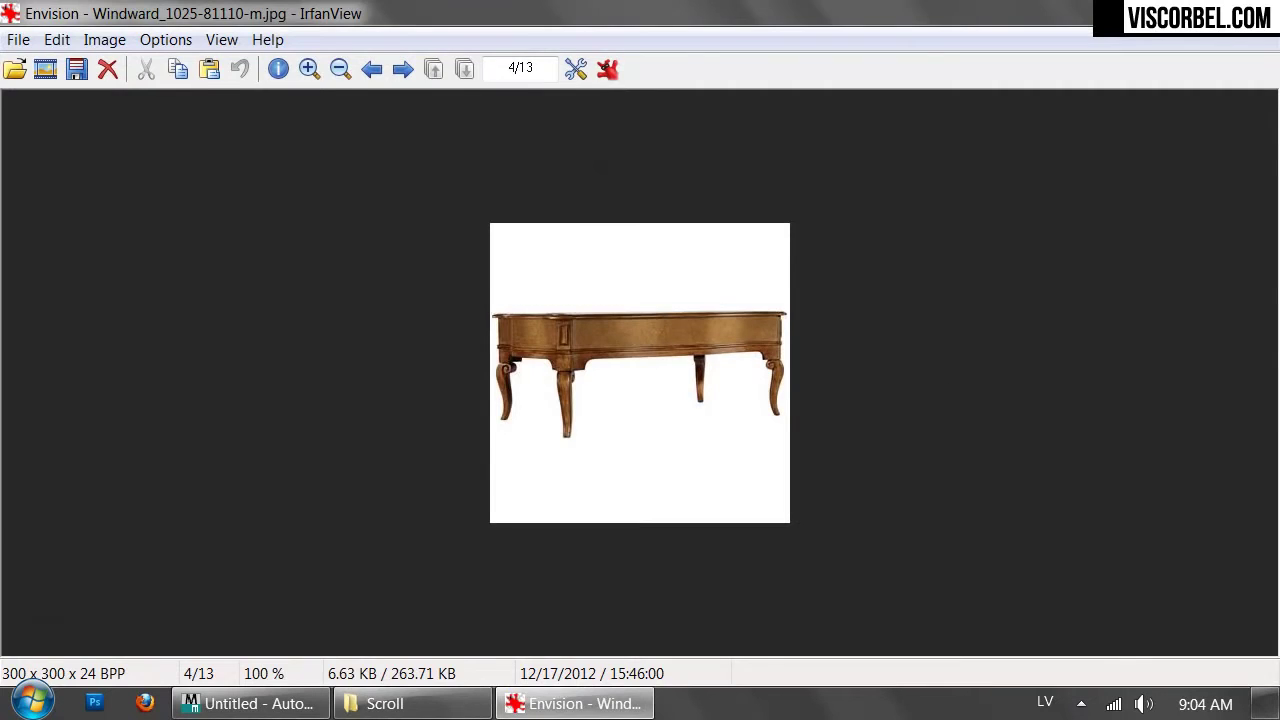
key(Escape)
double_click(323, 381)
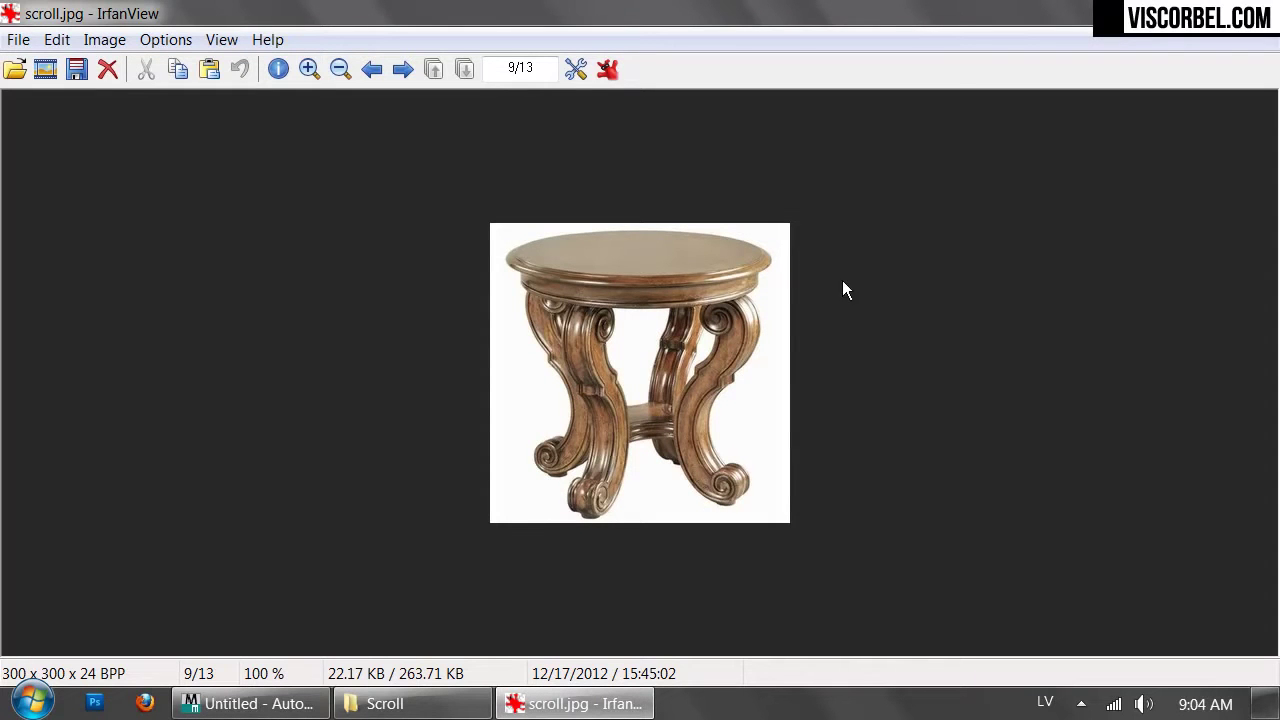
key(Escape)
View scroll.jpg once more, close it, and open the reference image scroll_simple2.jpg
drag(452, 510, 470, 535)
click(258, 426)
double_click(258, 426)
key(Escape)
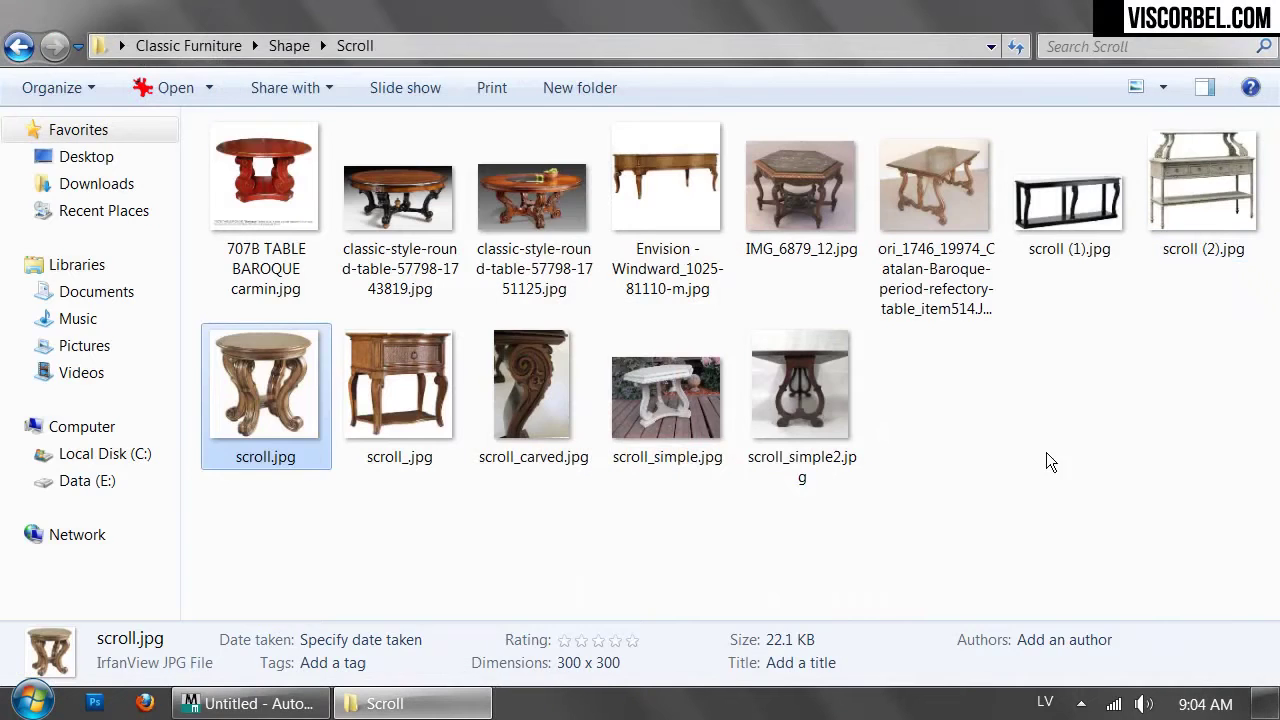
click(933, 532)
double_click(773, 403)
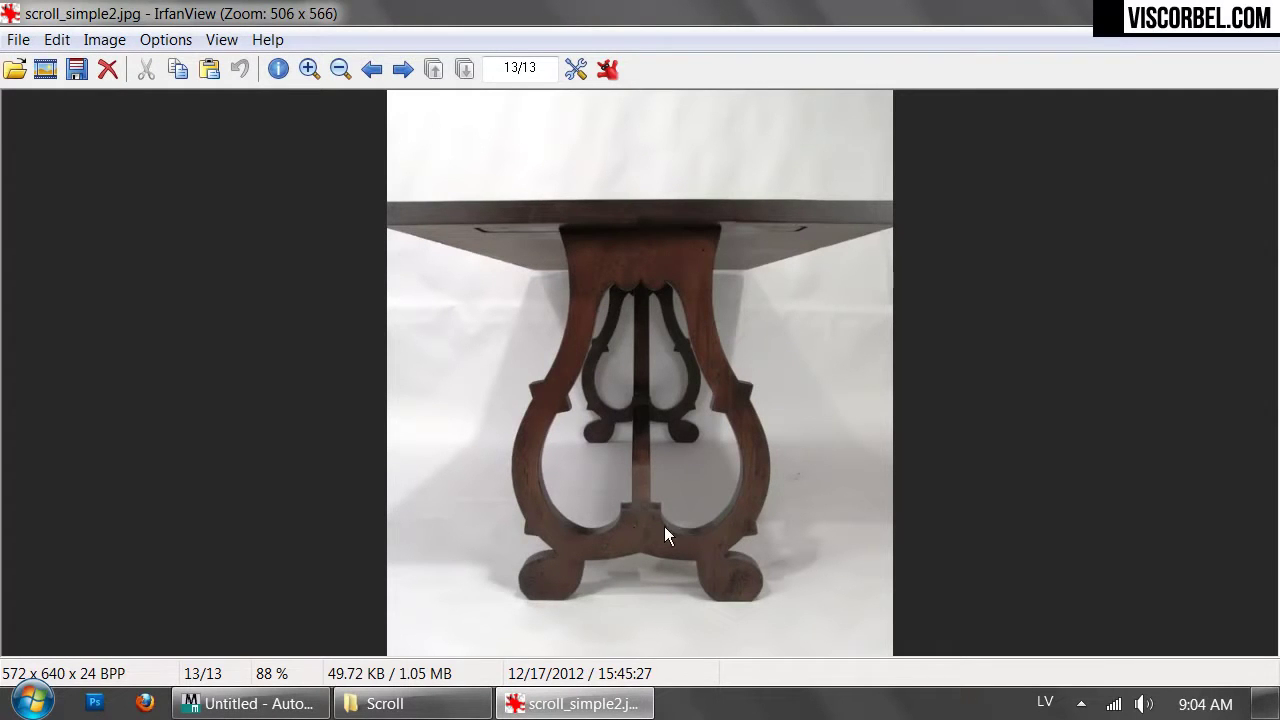
Close scroll_simple2.jpg, examine an enlarged view of 707B TABLE BAROQUE carmin.jpg and view classic-style-round-table-57798-1743819.jpg, closing each image again
click(1266, 10)
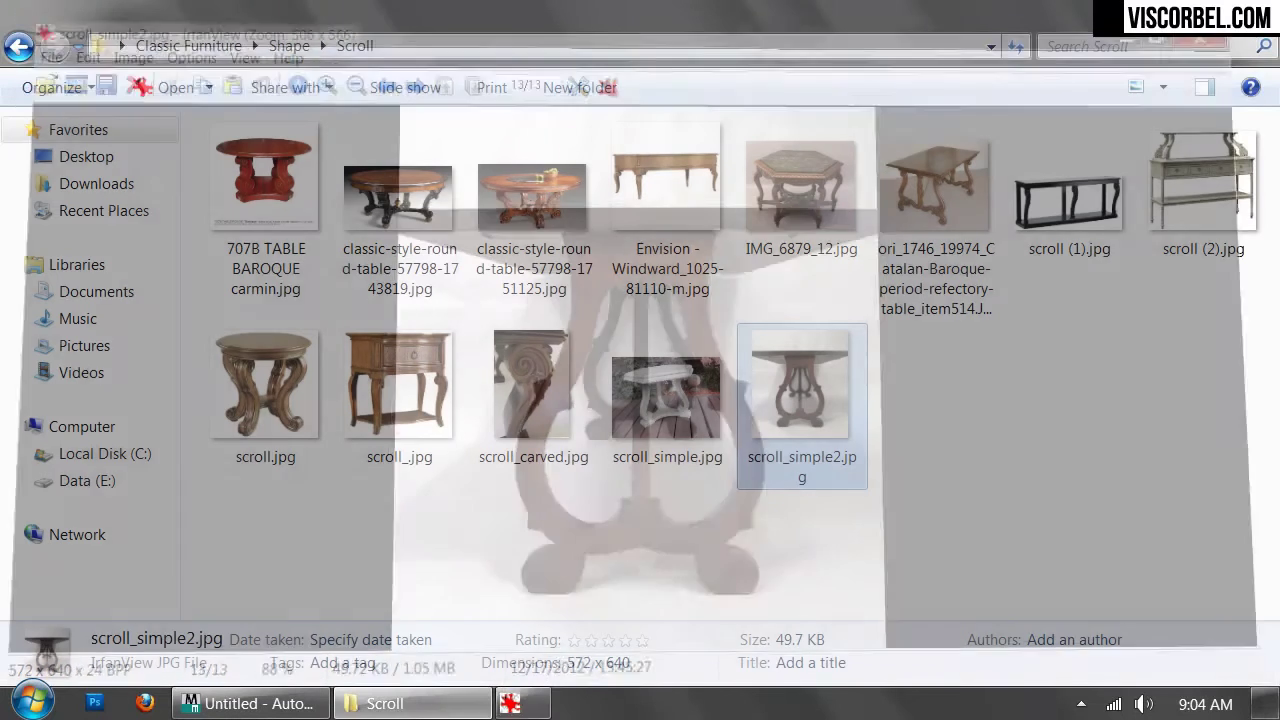
drag(543, 600, 640, 617)
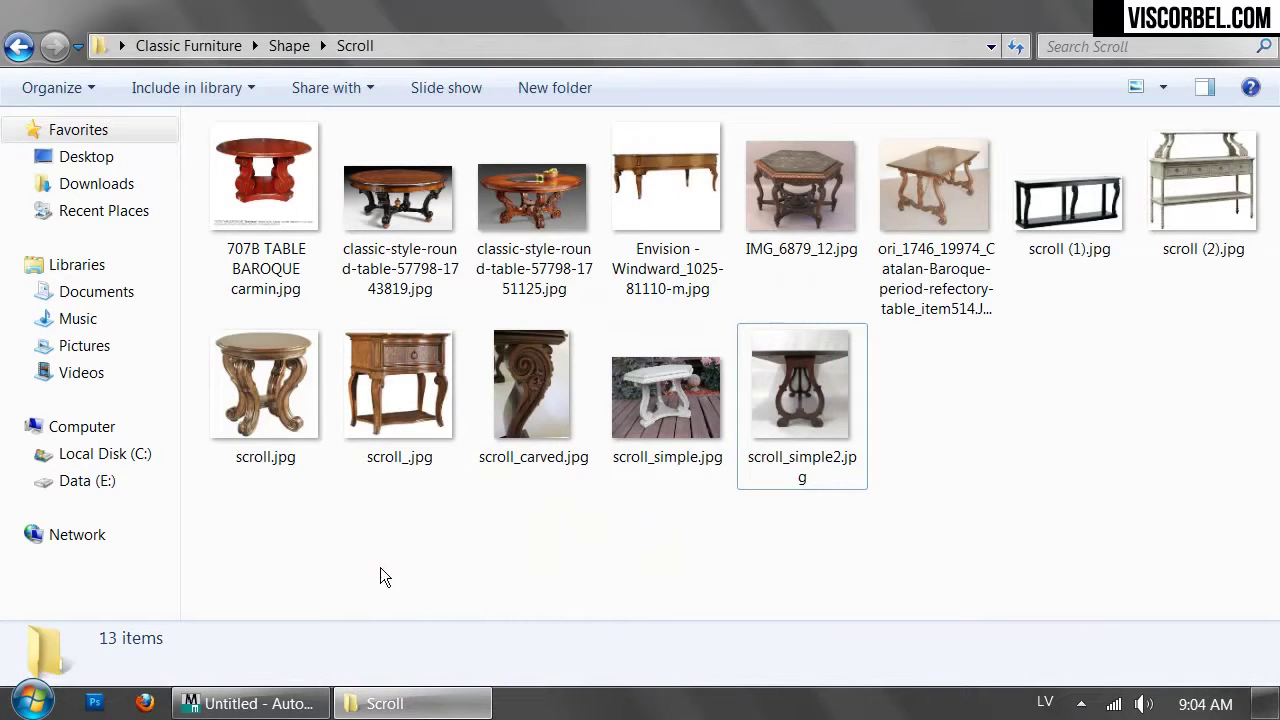
double_click(269, 212)
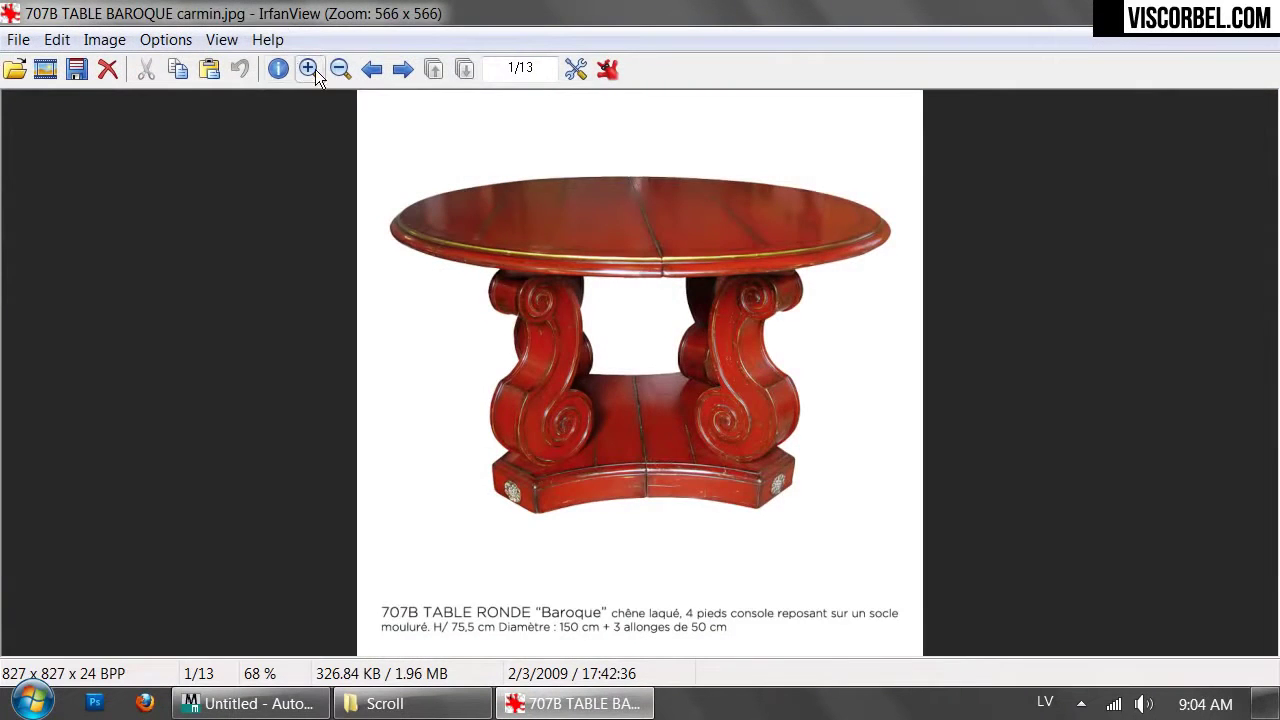
click(308, 69)
click(308, 69)
click(308, 69)
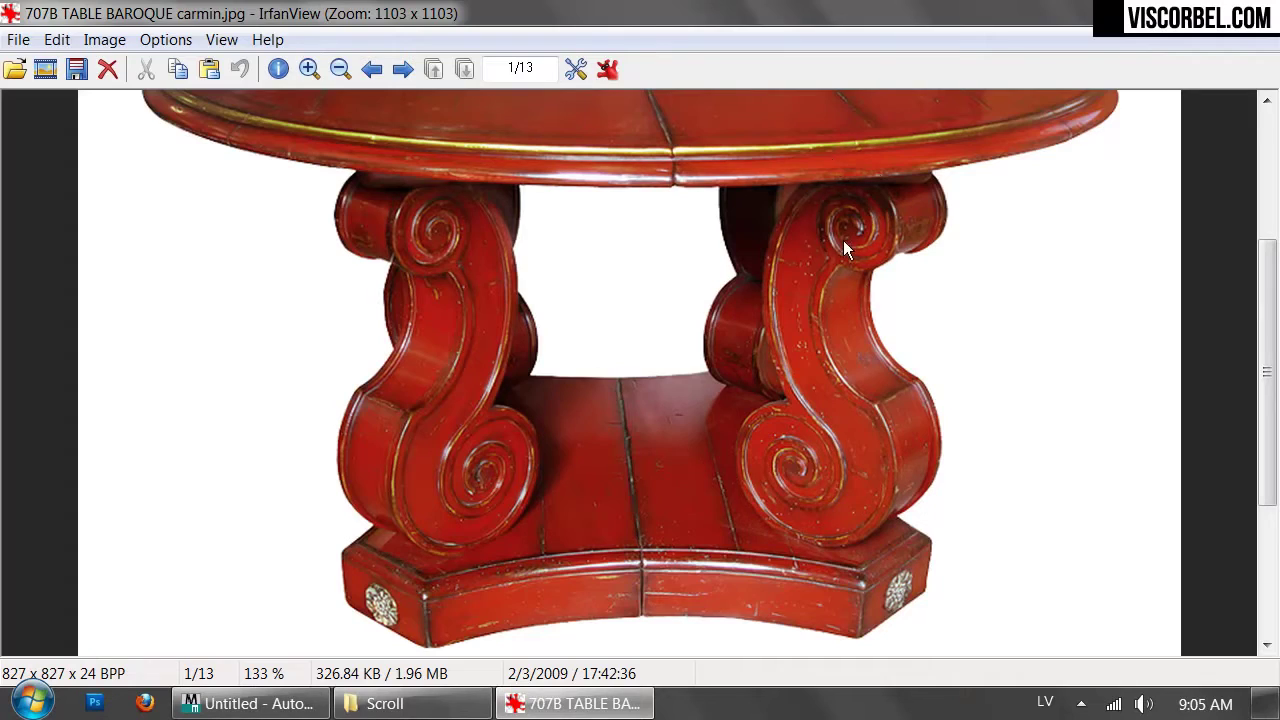
click(1262, 14)
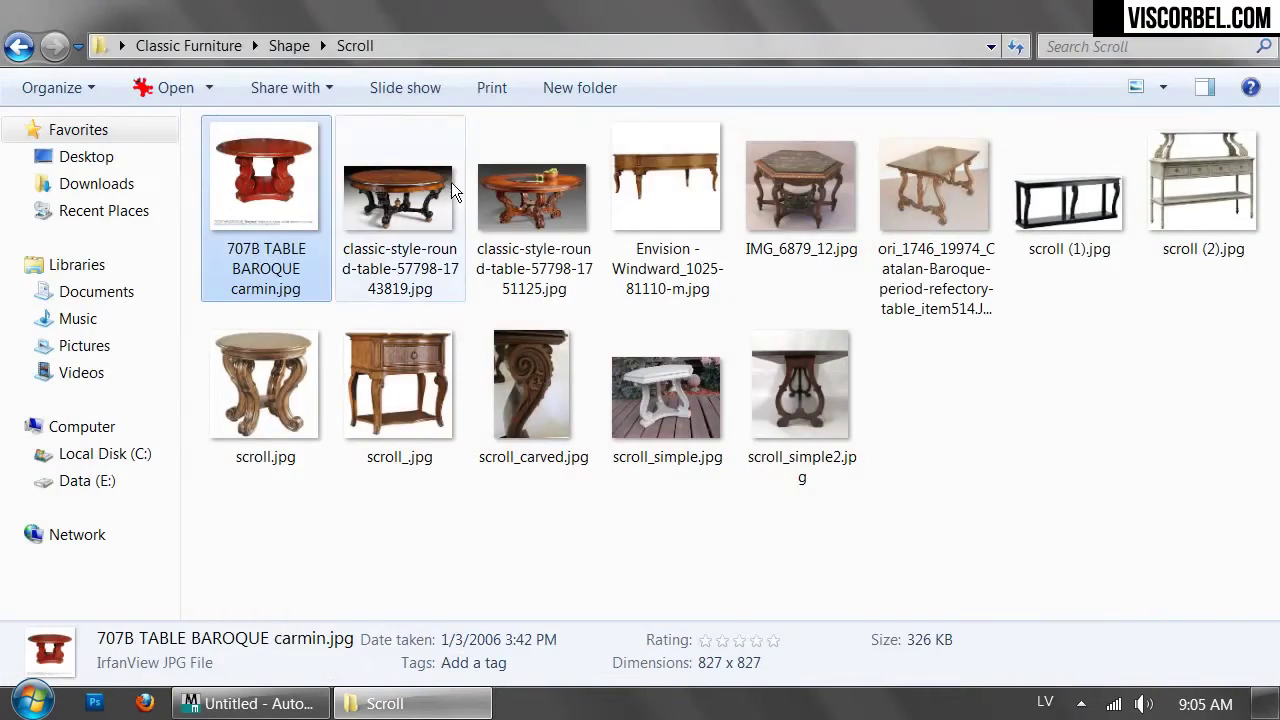
double_click(442, 182)
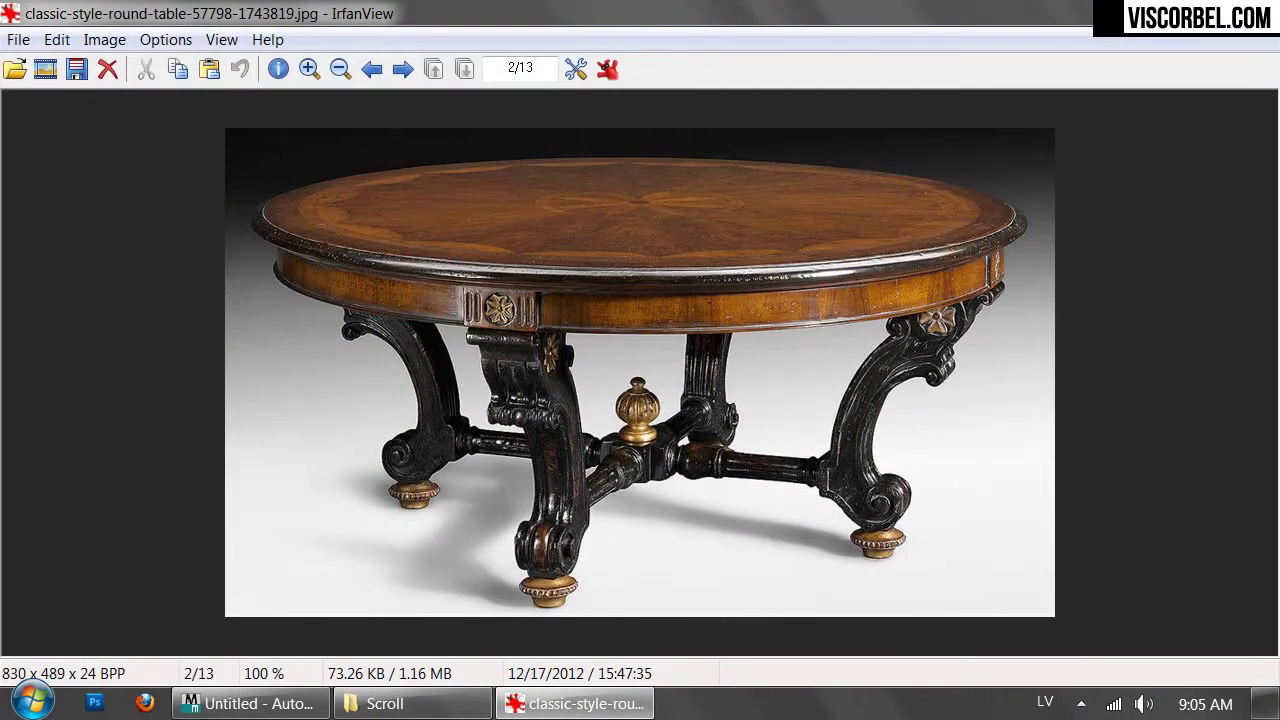
click(1262, 14)
Enlarge classic-style-round-table-57798-1751125.jpg, examine its carved scroll legs, and close the image
double_click(518, 212)
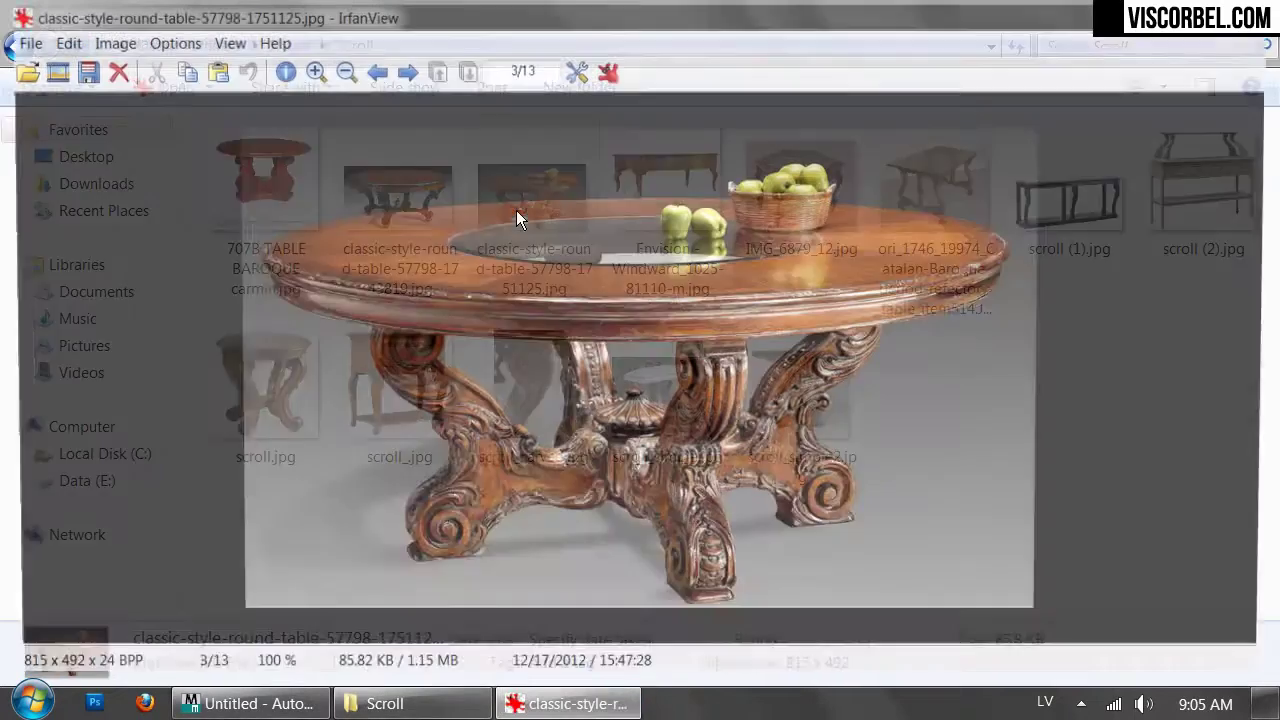
click(312, 70)
click(312, 70)
click(312, 70)
click(312, 70)
drag(849, 496, 1077, 223)
drag(1041, 490, 724, 495)
drag(801, 342, 1041, 272)
drag(817, 390, 828, 265)
right_drag(955, 241, 690, 385)
key(Escape)
View the reference images scroll (2).jpg and scroll_simple.jpg, closing each one again
drag(1094, 417, 1136, 465)
double_click(1201, 175)
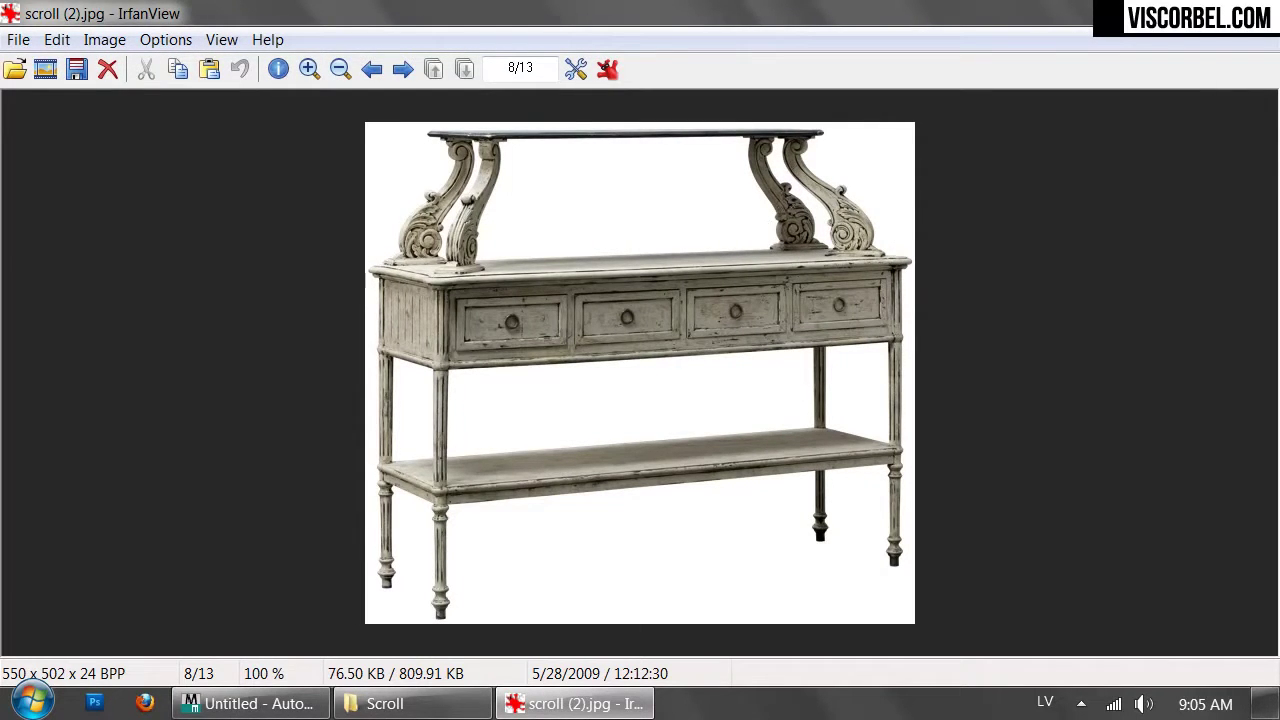
key(Escape)
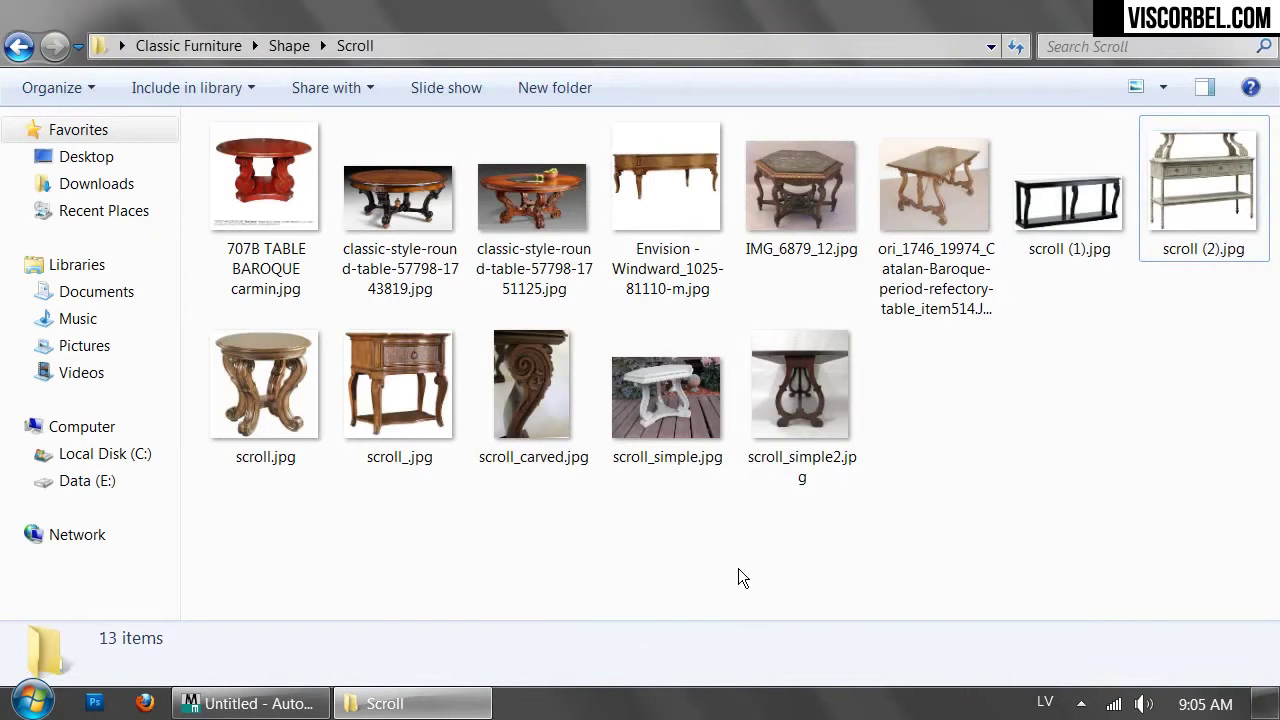
double_click(663, 437)
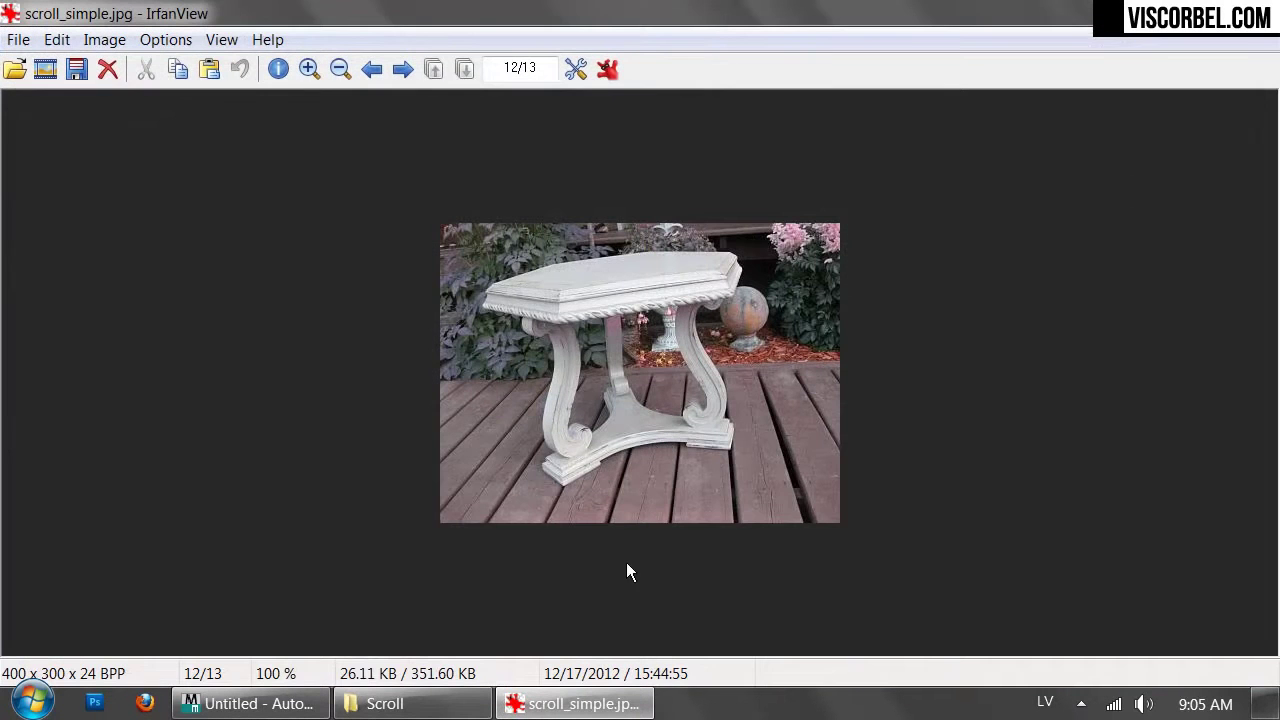
key(Escape)
click(417, 610)
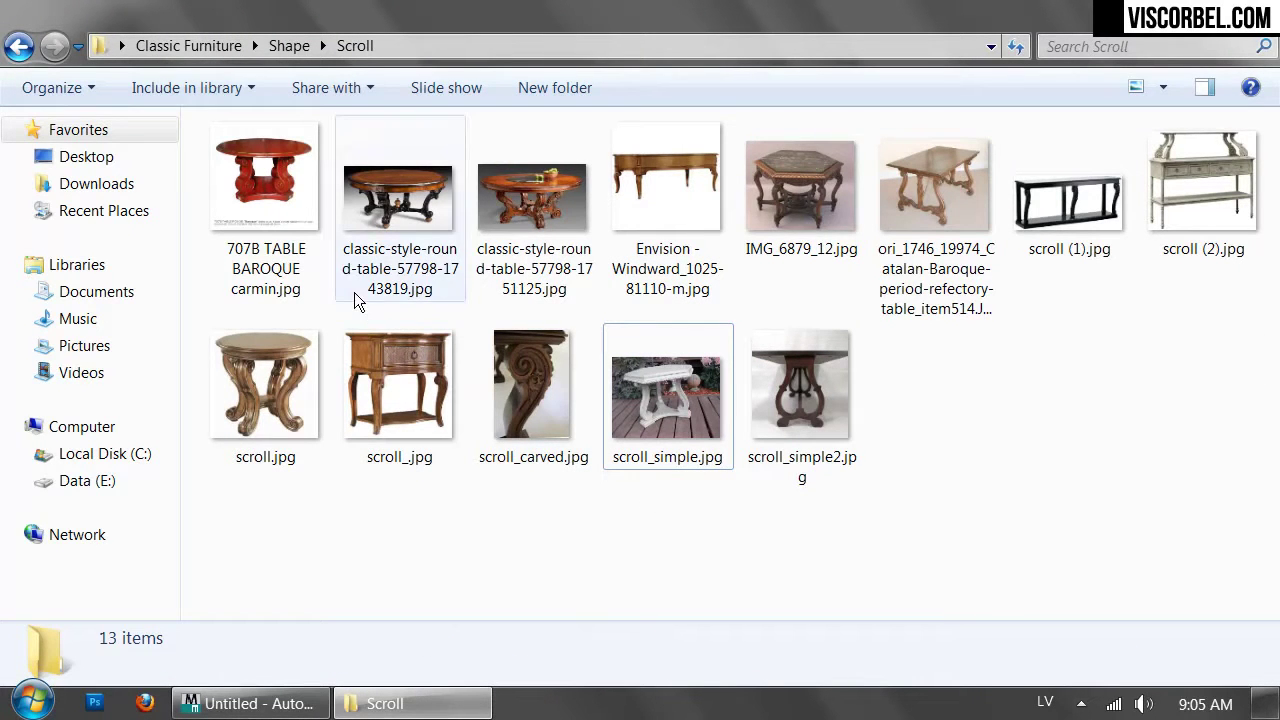
click(787, 334)
click(905, 405)
click(838, 384)
Switch to 3ds Max and maximise the Front viewport in place of the Perspective view
key(alt+Tab)
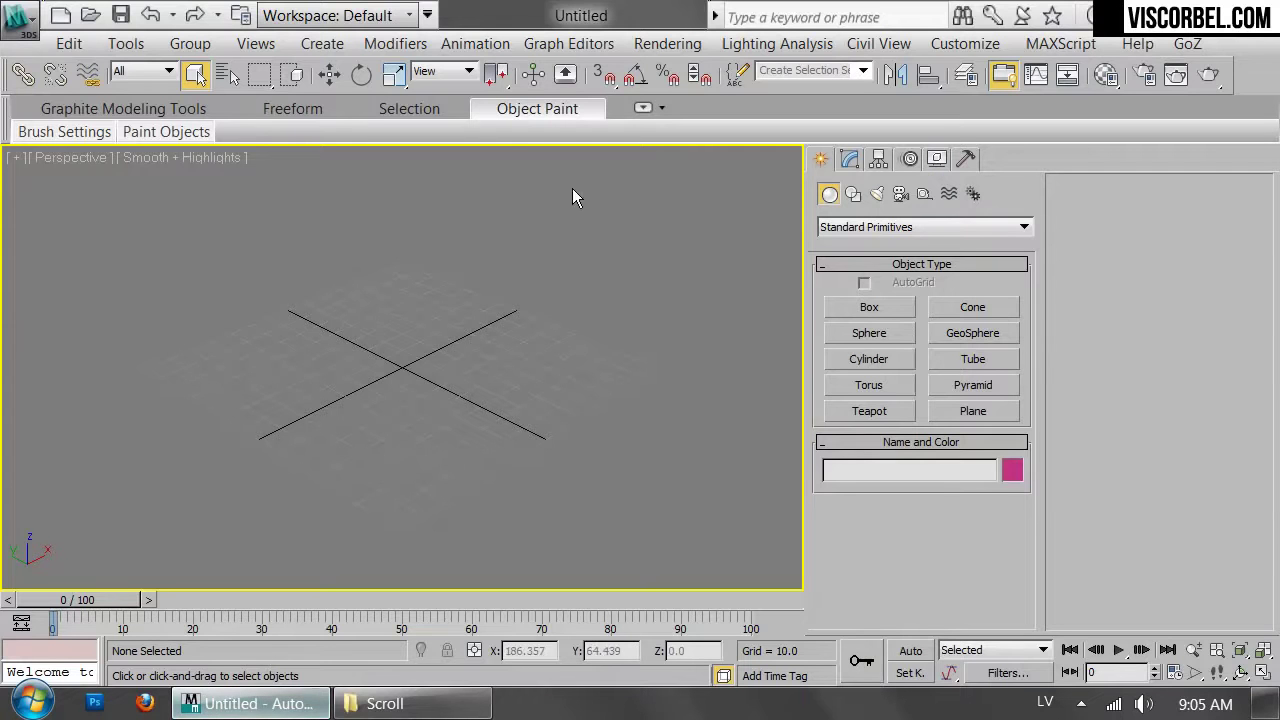
key(alt+w)
click(560, 242)
key(alt+w)
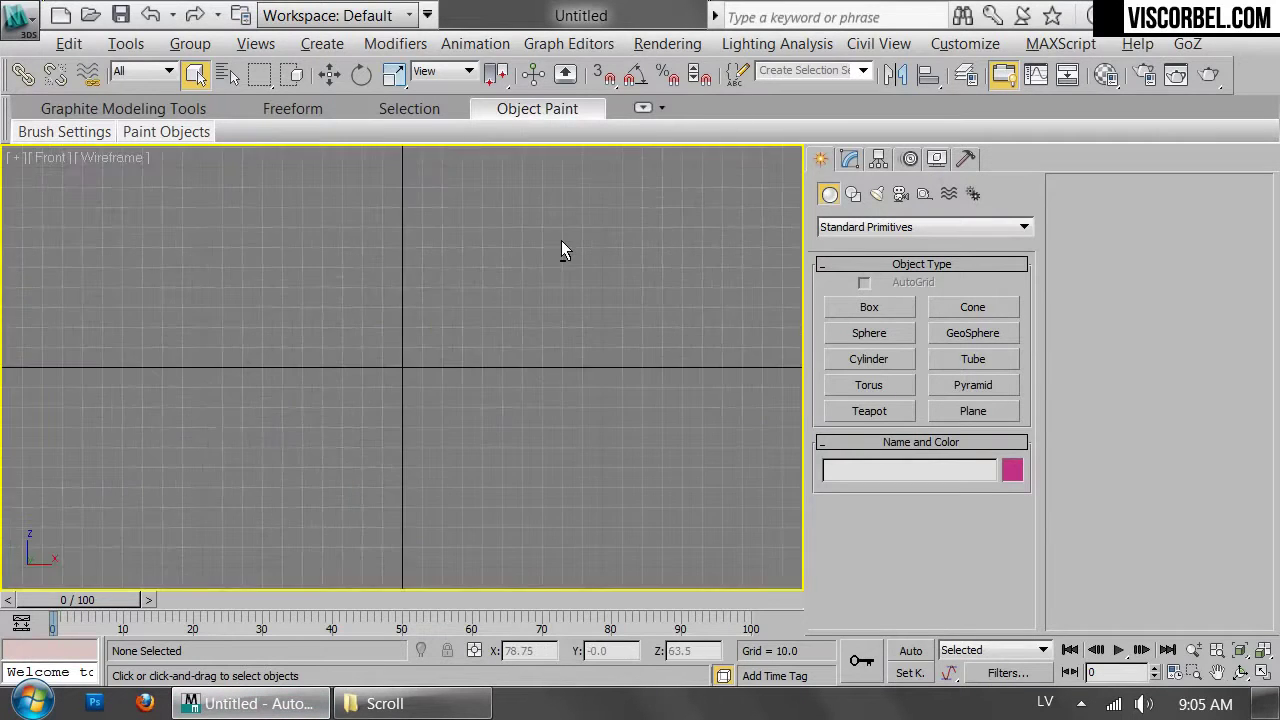
Choose scroll_simple2.jpg from the Classic Furniture Shape\Scroll folder as the Front viewport's background file
key(alt+v)
click(631, 204)
key(alt+b)
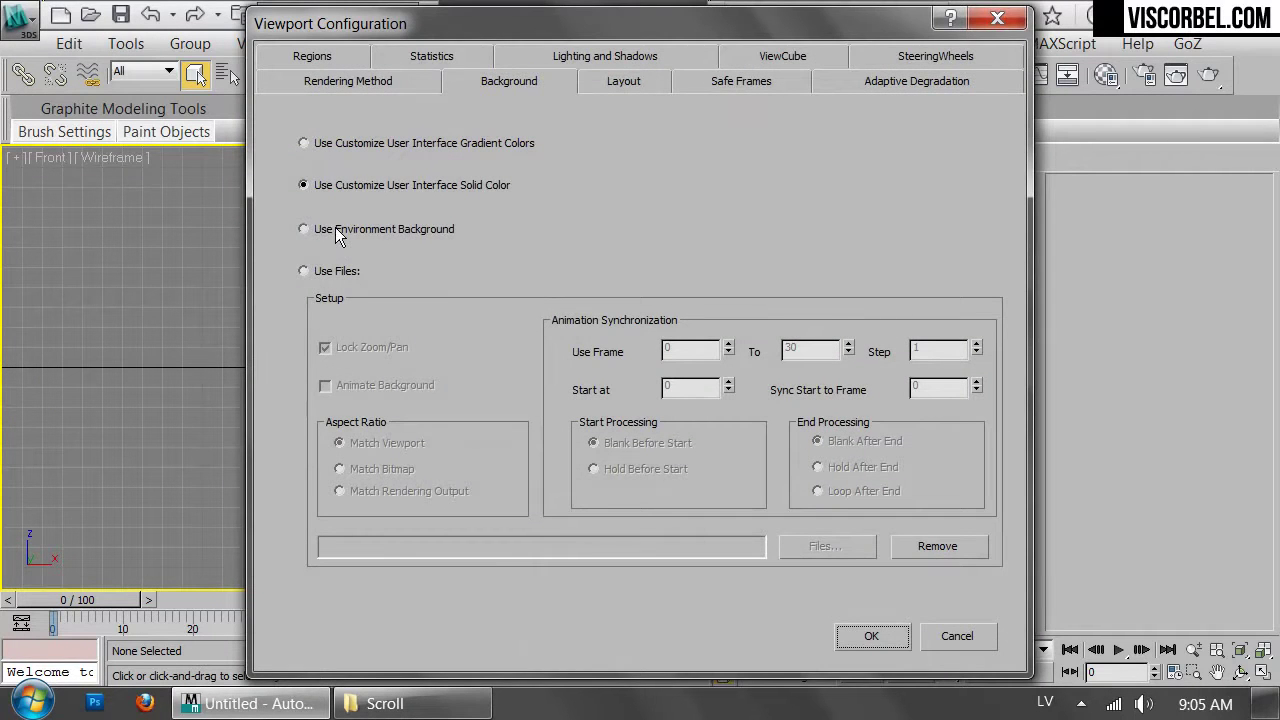
click(336, 271)
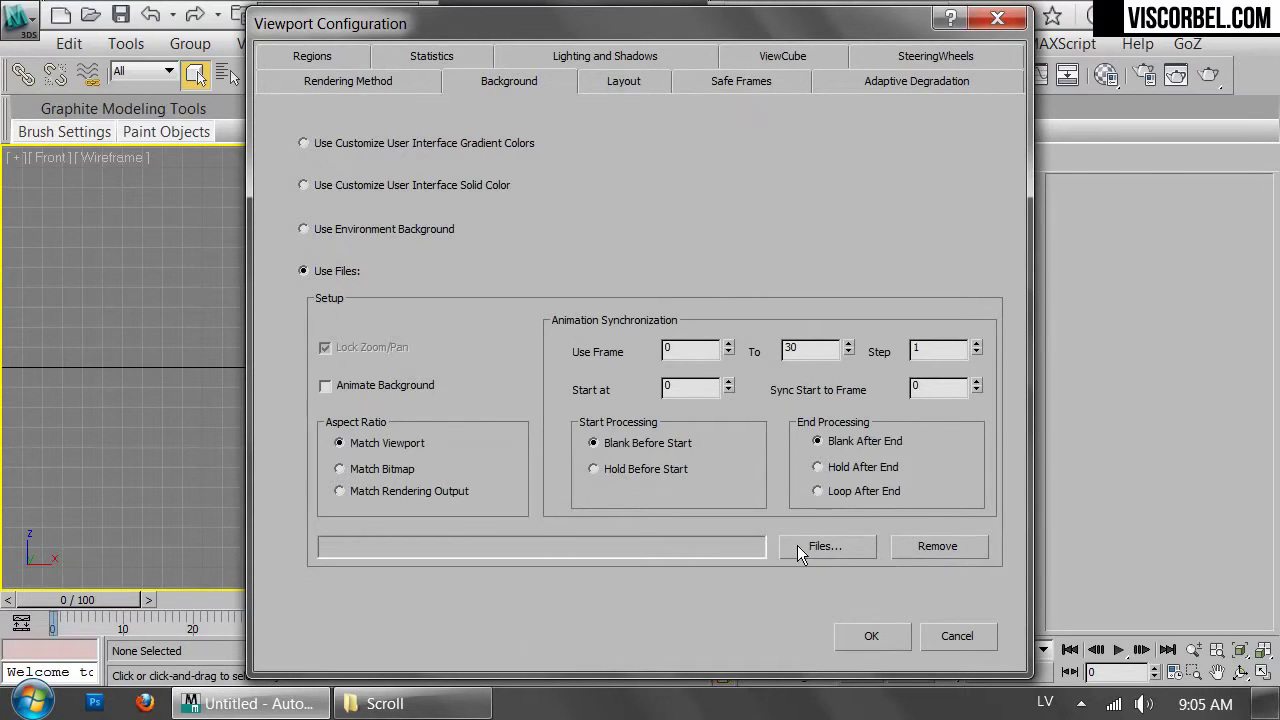
click(800, 548)
click(258, 96)
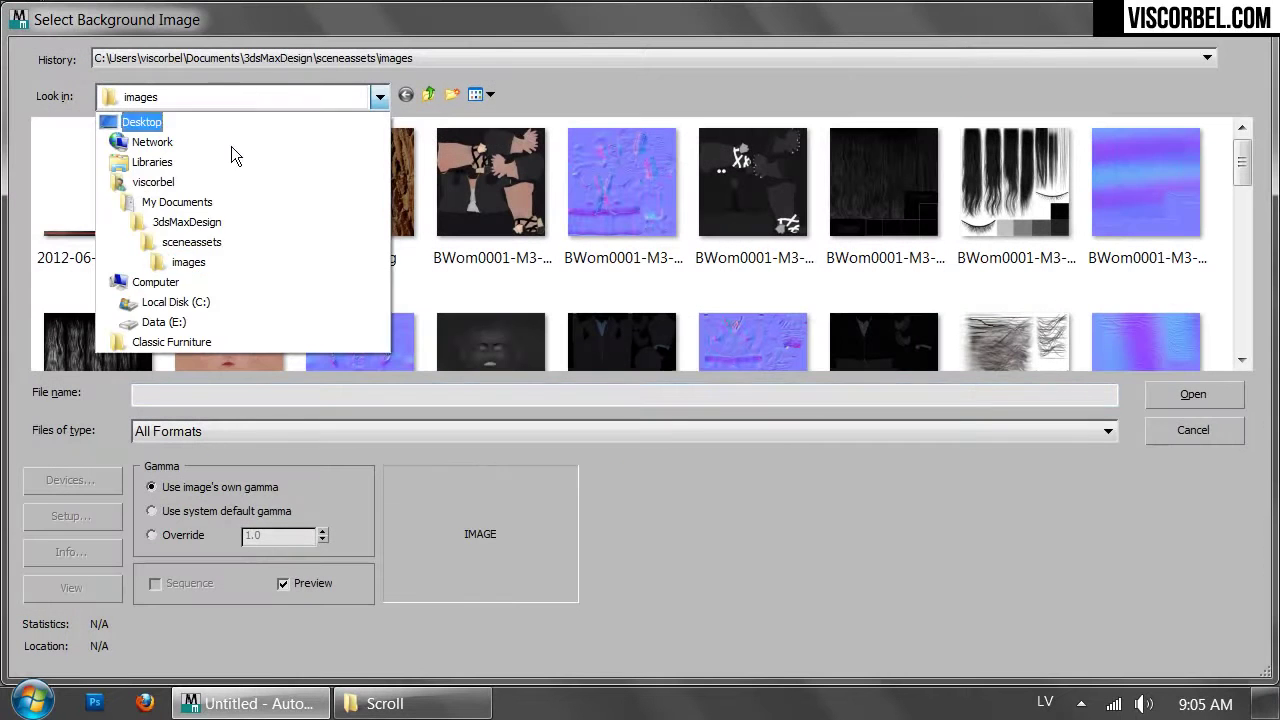
click(167, 344)
double_click(93, 246)
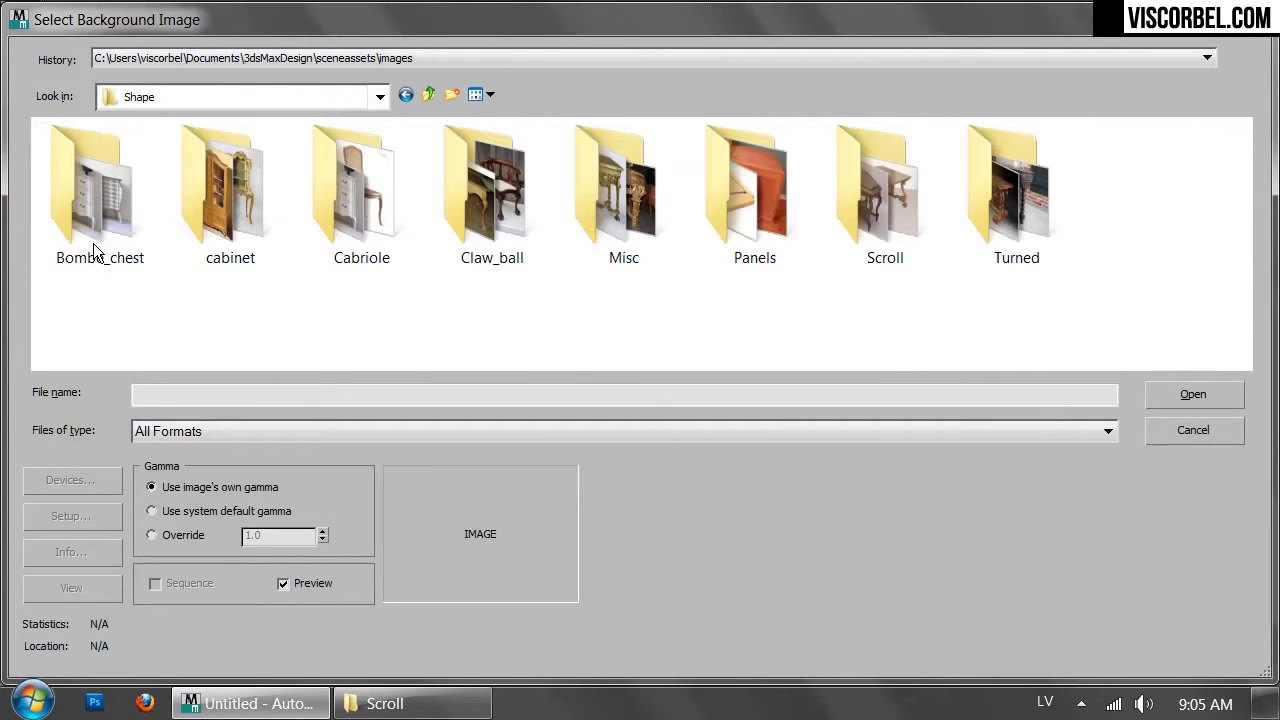
double_click(869, 190)
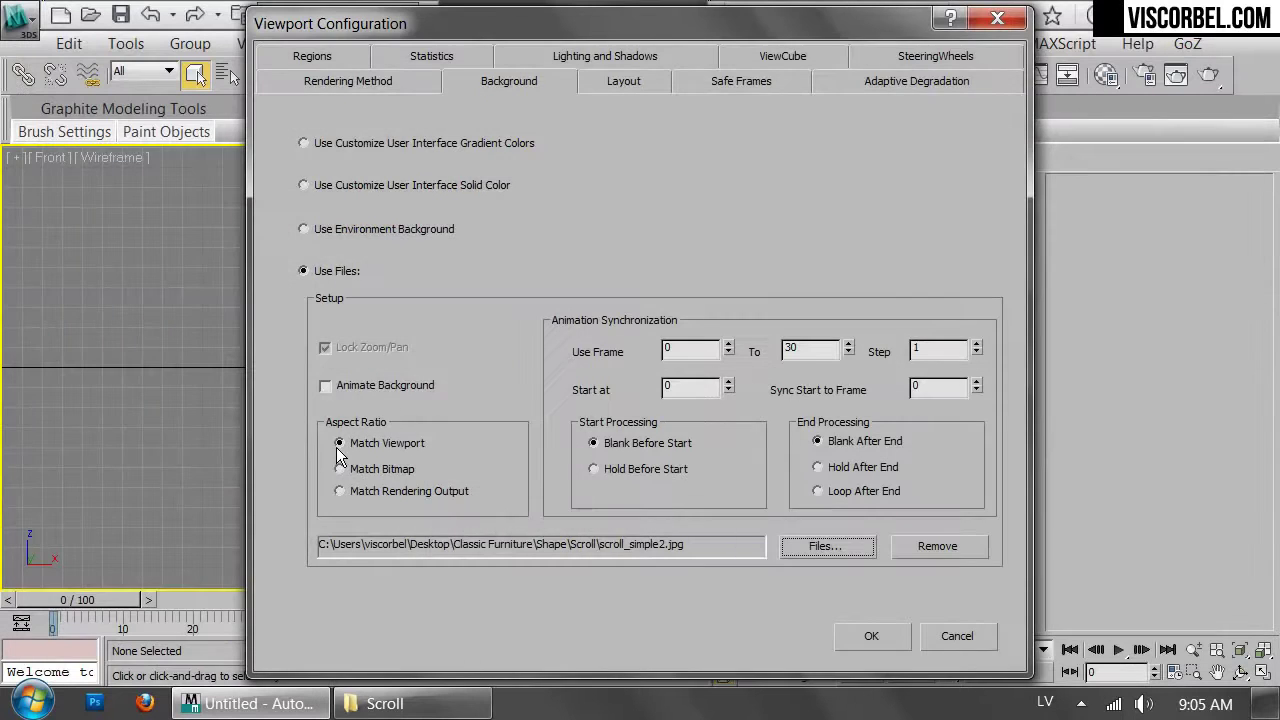
Match the background's aspect ratio to the bitmap, apply the viewport configuration and hide the grid
click(339, 468)
click(875, 636)
scroll(500, 312, down, 3)
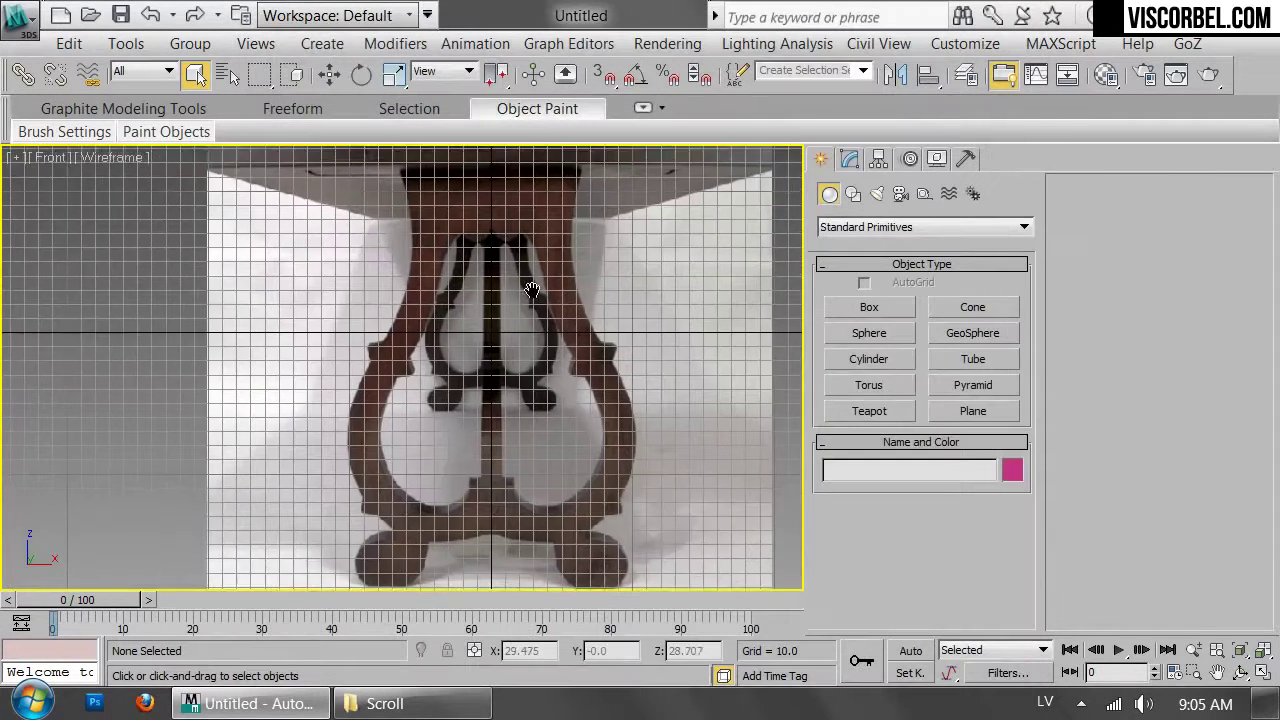
scroll(540, 290, up, 5)
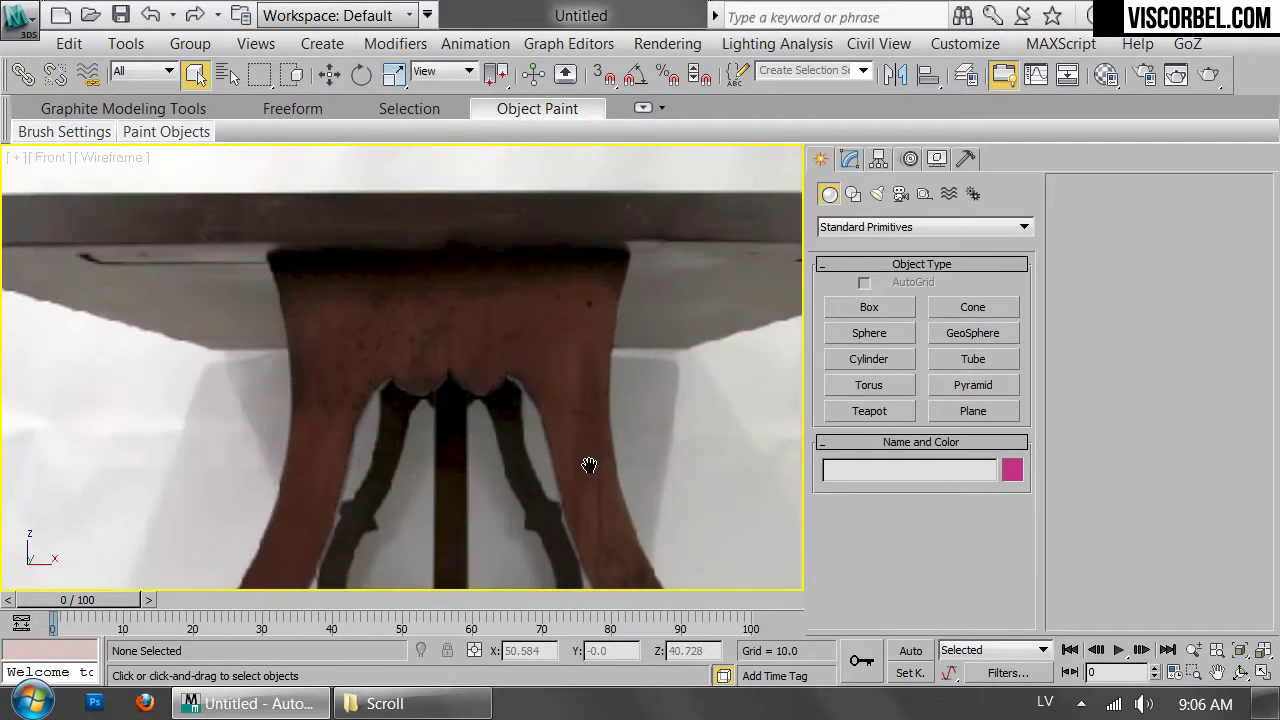
Start a Line spline at the support's central notch, going straight up to the tabletop and across to the support's right upper corner
right_click(637, 372)
click(569, 280)
scroll(438, 425, up, 3)
click(439, 444)
scroll(446, 320, up, 2)
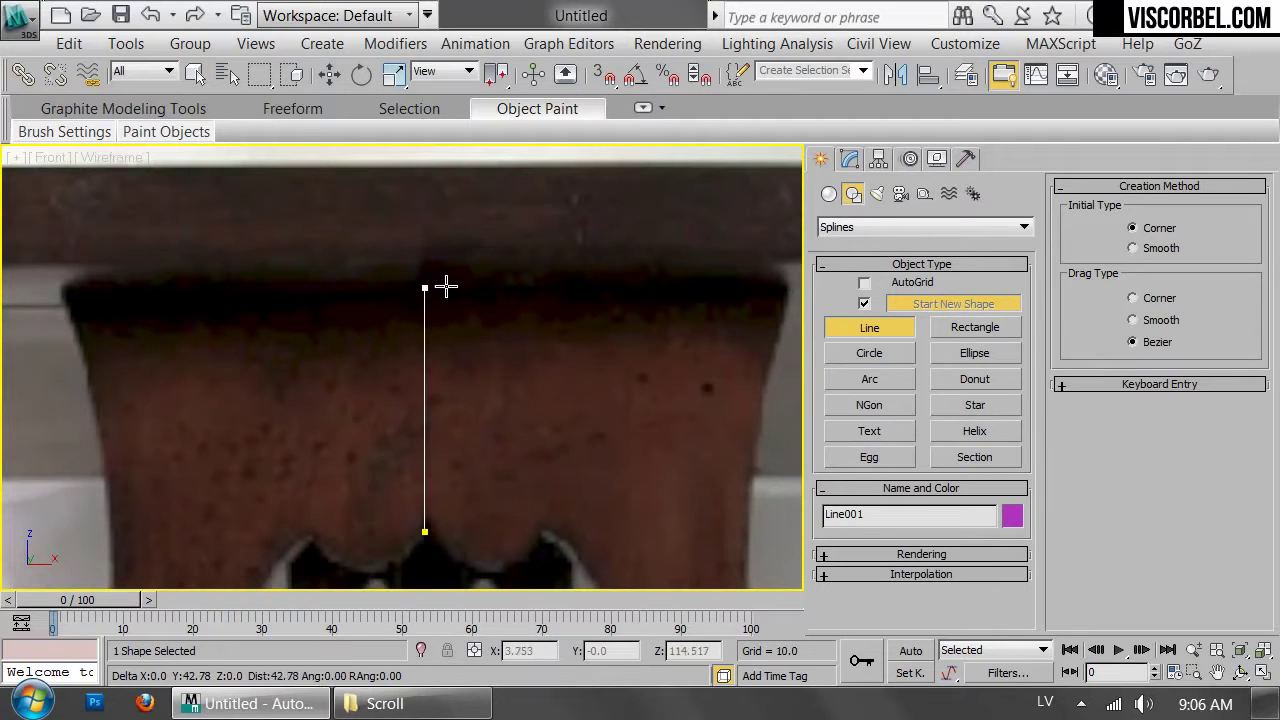
shift+click(466, 274)
shift+click(785, 278)
Continue the line roughly down the right leg's outer edge, around the foot and along the underside to the centre
scroll(731, 434, down, 4)
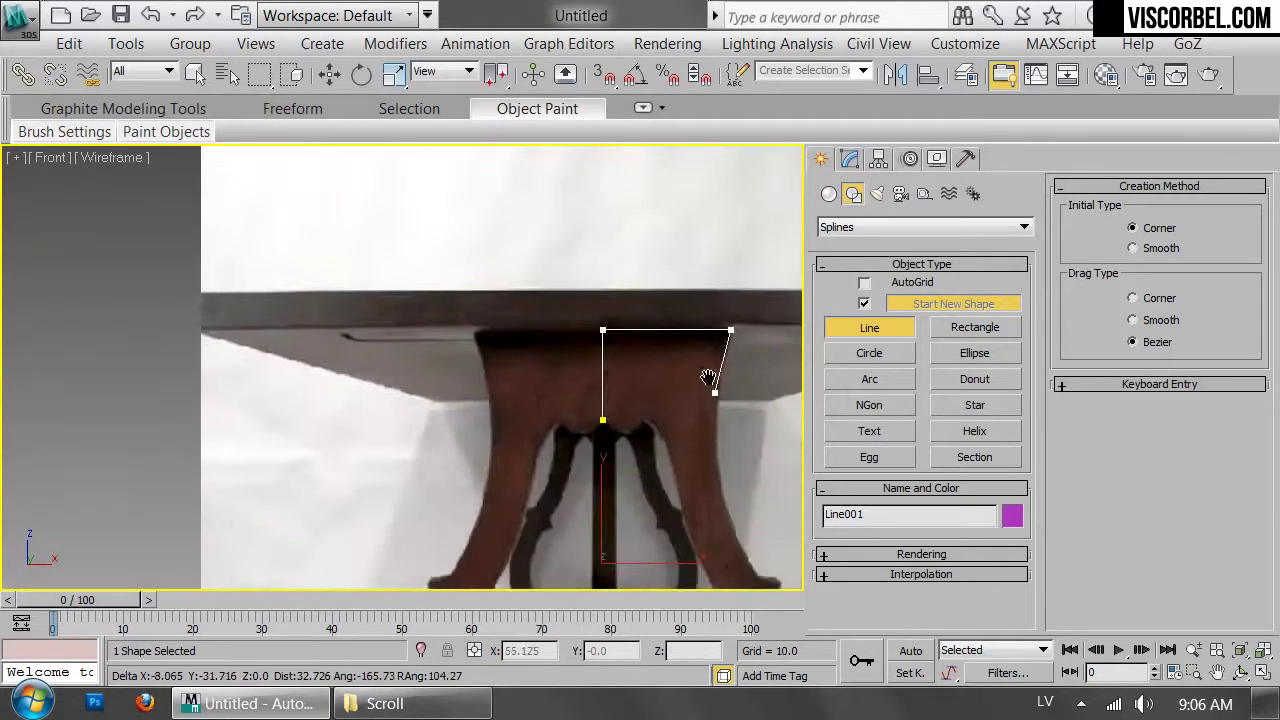
scroll(617, 360, up, 4)
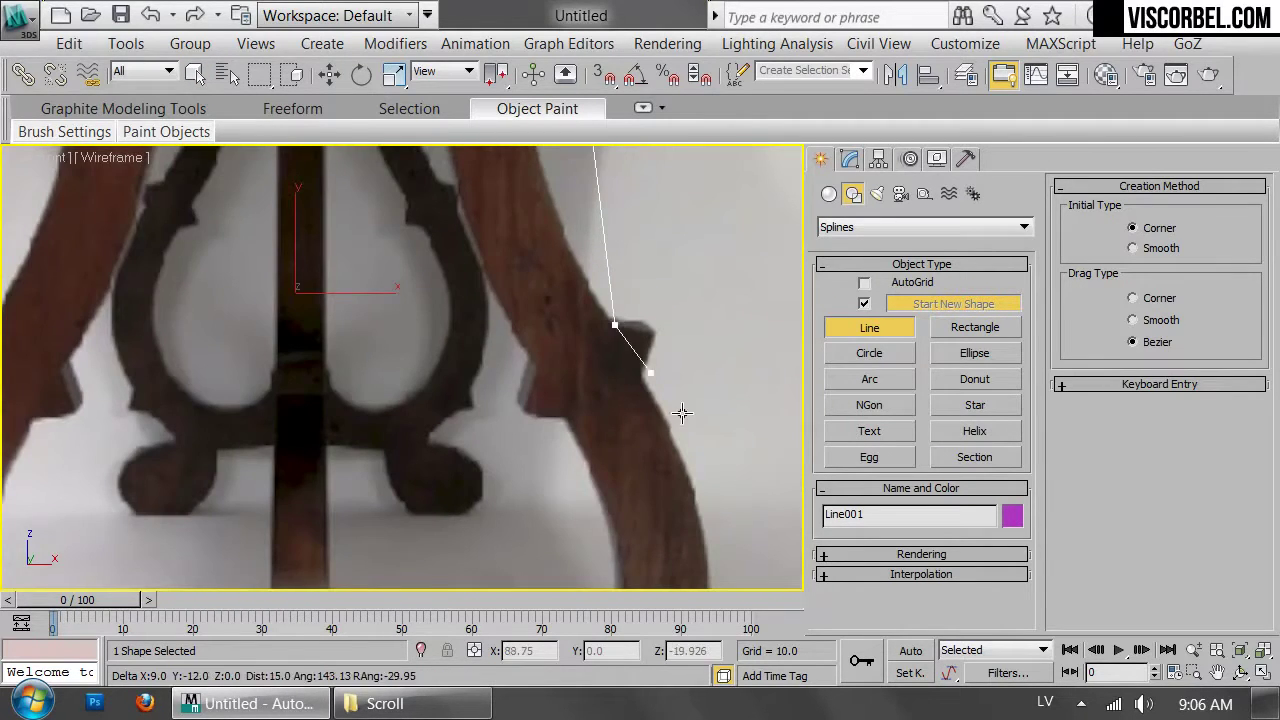
click(607, 320)
scroll(607, 320, up, 2)
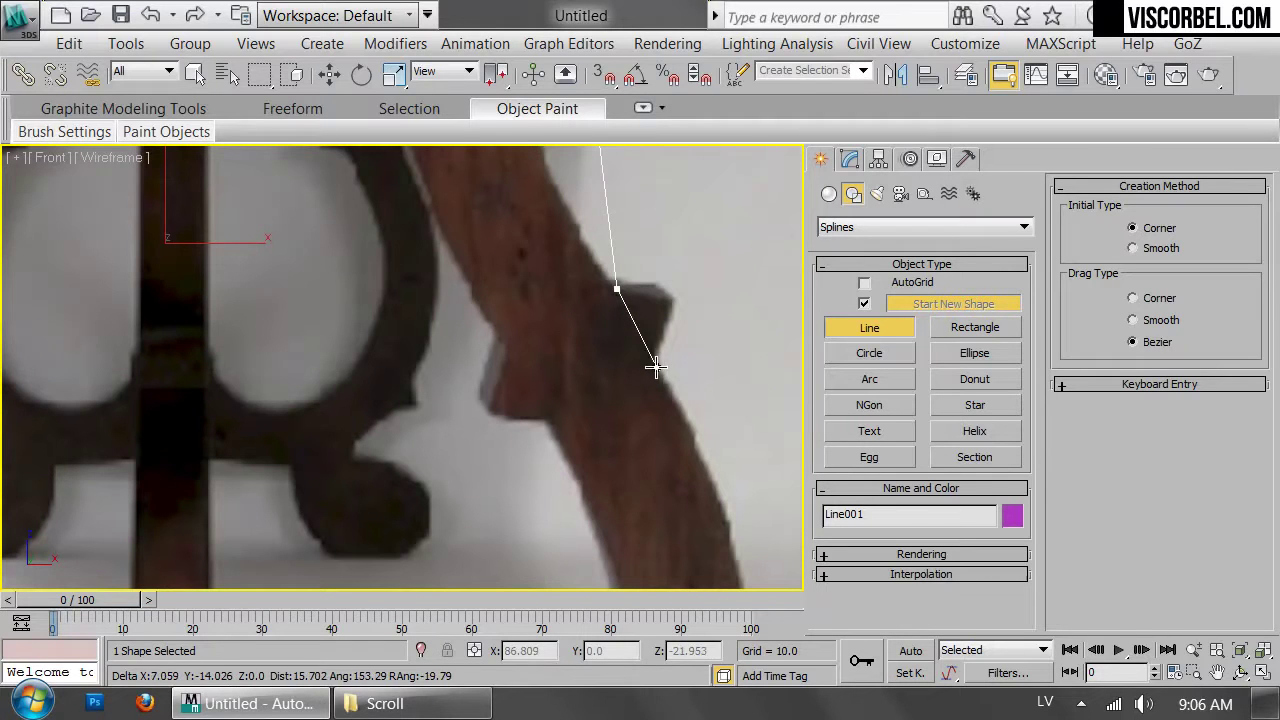
scroll(653, 370, down, 3)
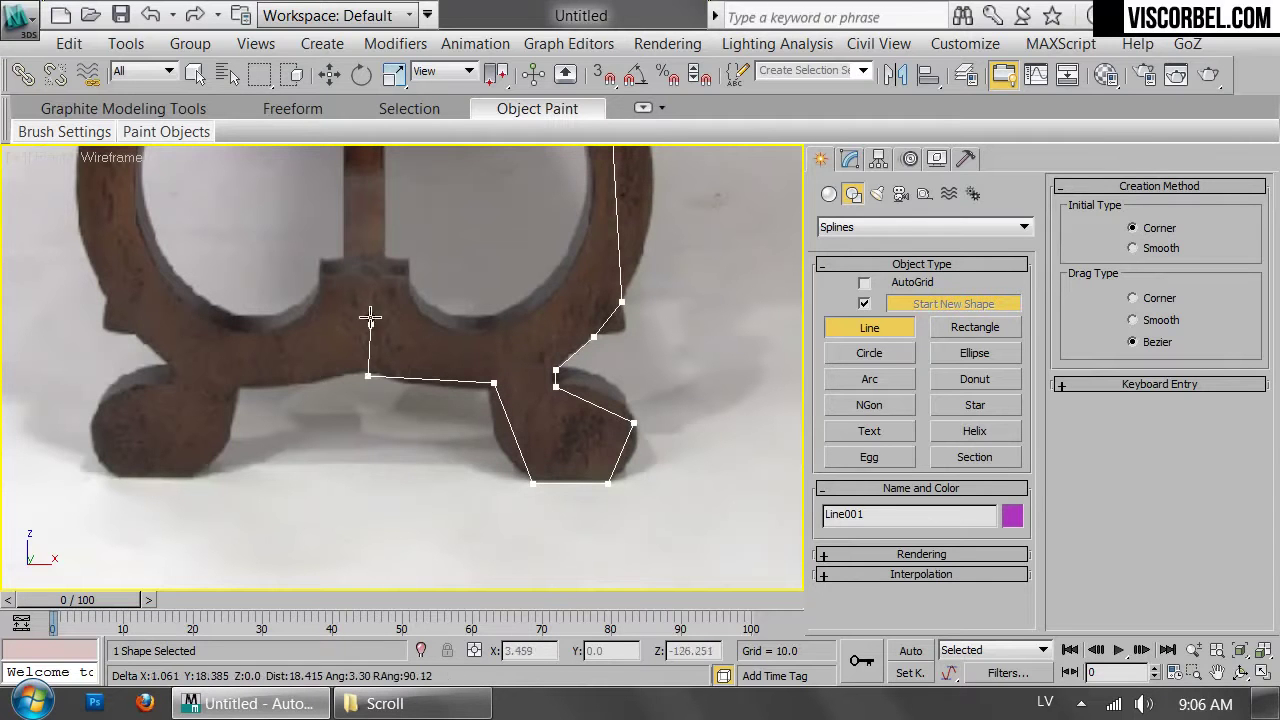
Trace the top of the central base block and the lower inner edge of the right leg up to its inner projection
click(464, 332)
middle_drag(607, 225, 617, 435)
scroll(617, 440, down, 2)
click(591, 466)
click(580, 315)
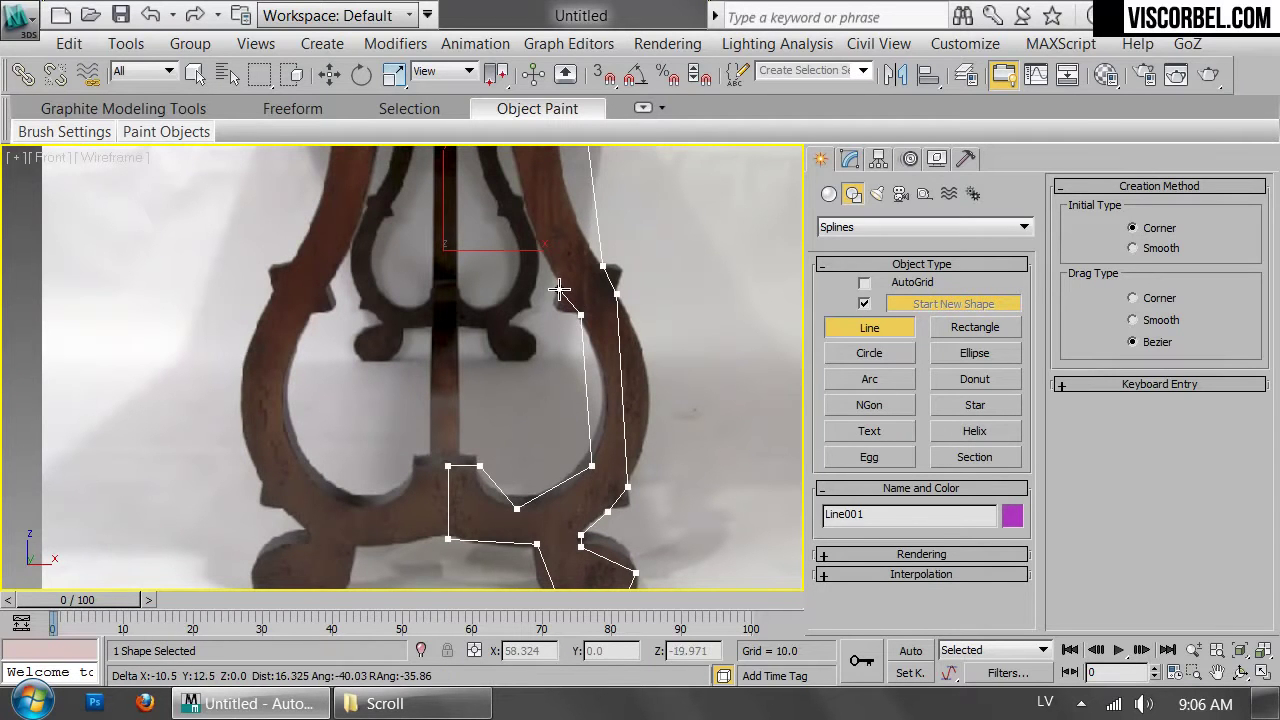
Trace the upper inner edge to the scalloped arch, close the spline at its starting vertex and end the Line command
middle_drag(506, 194, 574, 371)
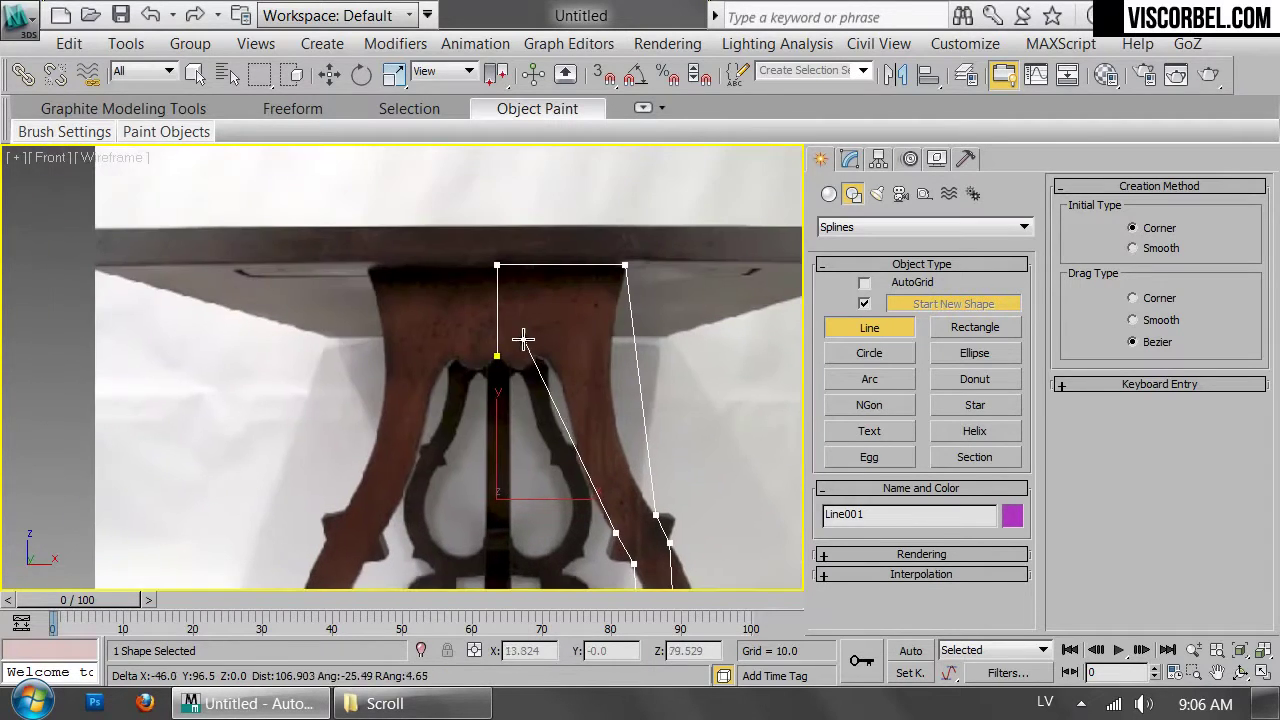
click(539, 354)
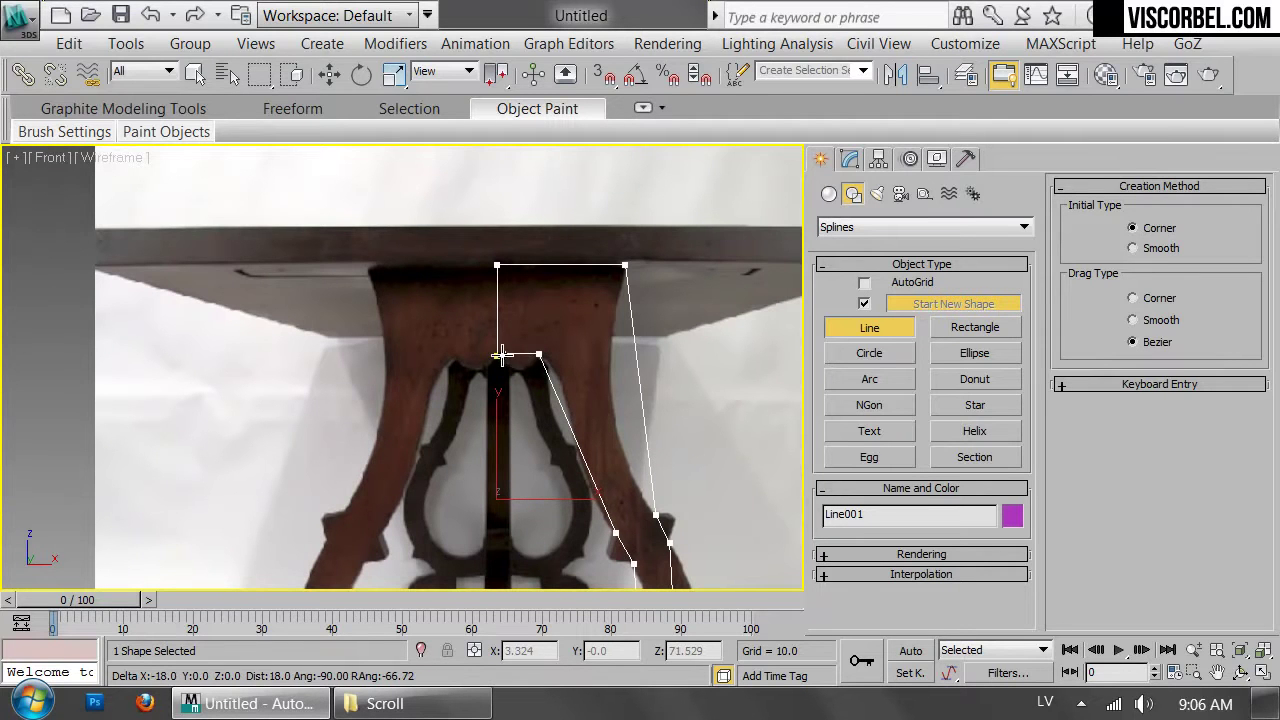
click(497, 357)
click(632, 436)
scroll(573, 423, up, 3)
right_click(530, 324)
Convert the two vertices at the ends of the arch's right scallop to Bezier Corner
key(1)
middle_drag(465, 253, 563, 403)
scroll(448, 320, up, 2)
drag(413, 384, 717, 488)
right_click(697, 465)
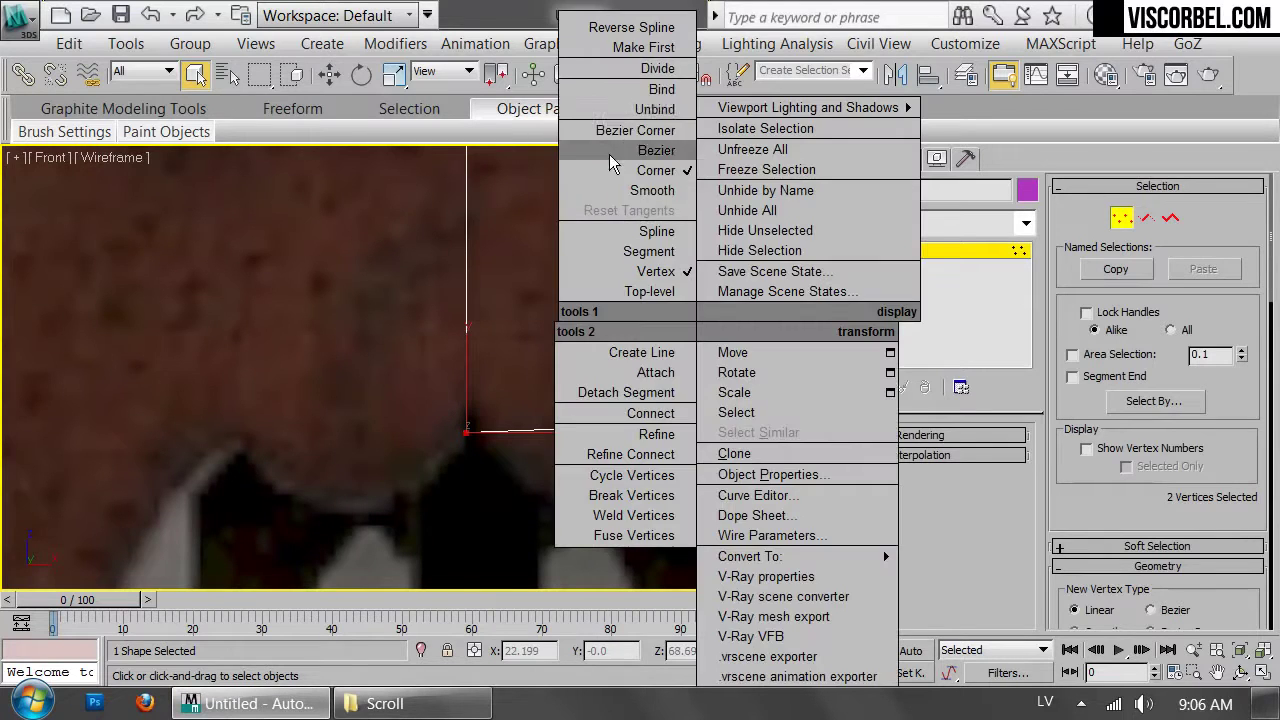
click(610, 130)
Adjust the tangent handles of both scallop vertices so the segment between them follows the curved scallop in the photo
key(w)
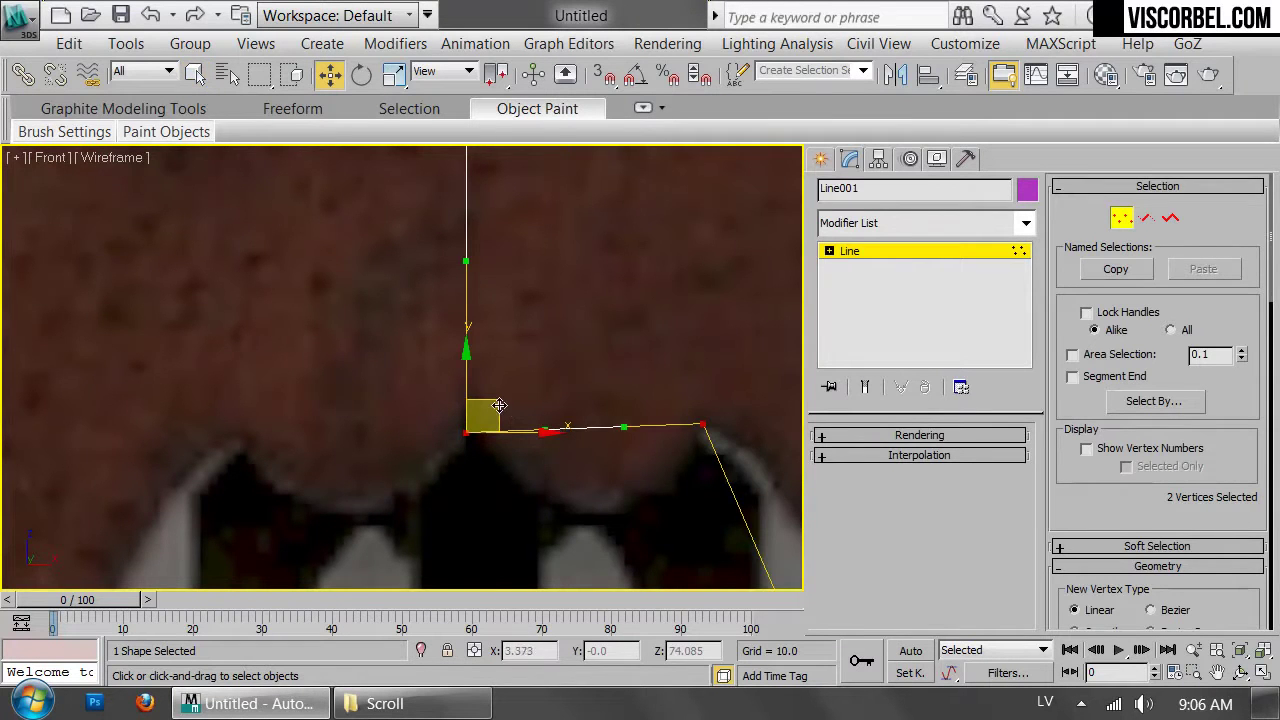
scroll(648, 447, up, 2)
drag(508, 425, 597, 507)
drag(616, 428, 625, 594)
Convert the vertex above the inner projection to Bezier Corner and curve the leg's upper inner edge to match the photo
scroll(535, 289, down, 5)
scroll(535, 289, down, 3)
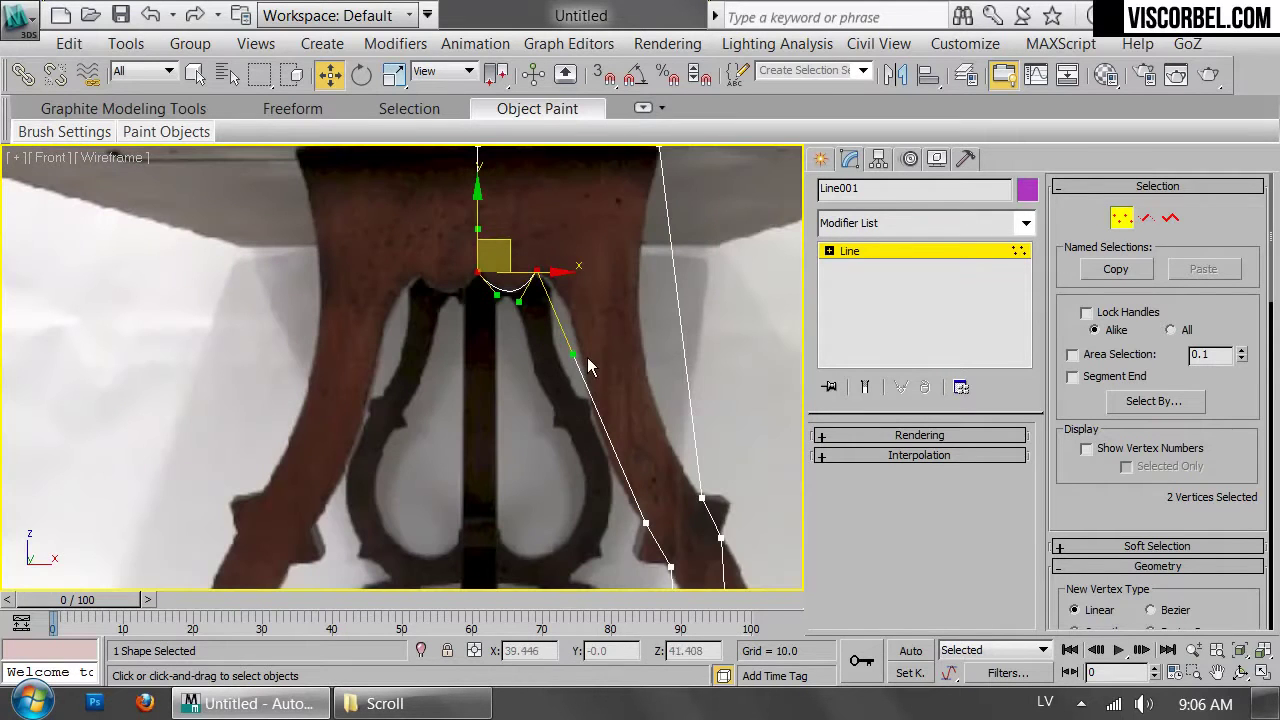
drag(575, 352, 586, 298)
drag(595, 475, 666, 543)
right_click(612, 432)
click(503, 131)
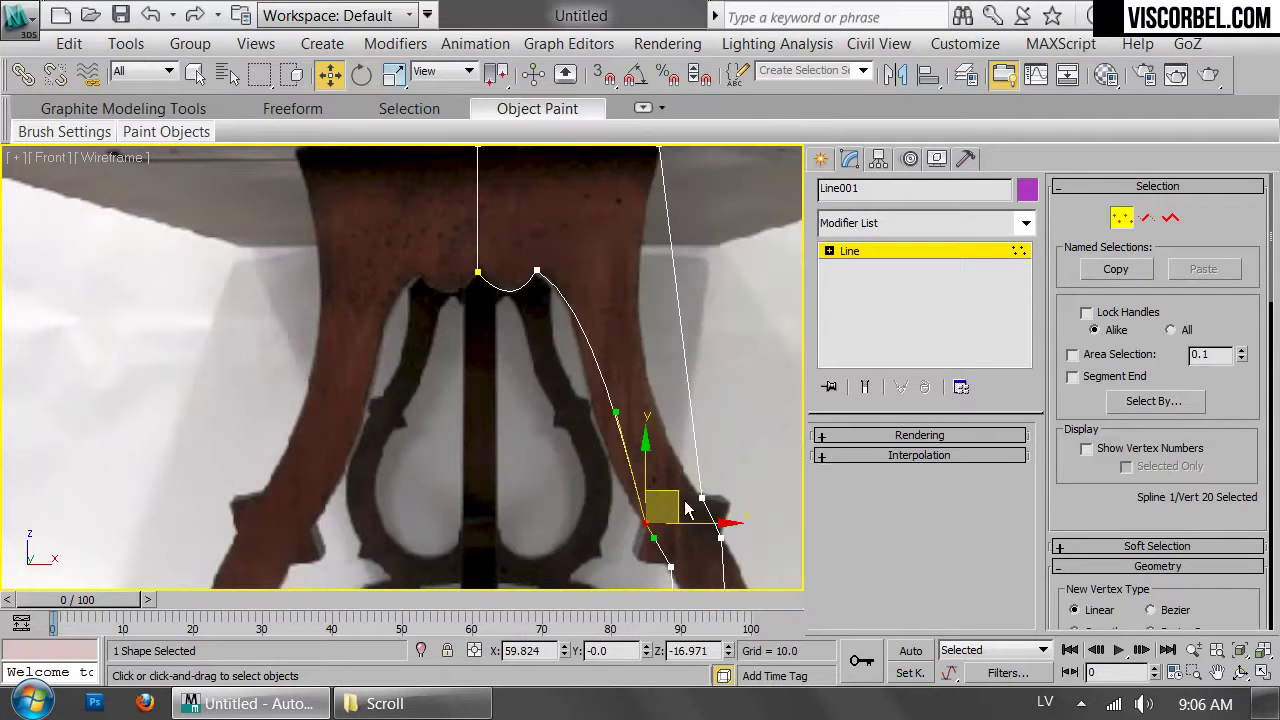
drag(616, 407, 578, 449)
click(538, 269)
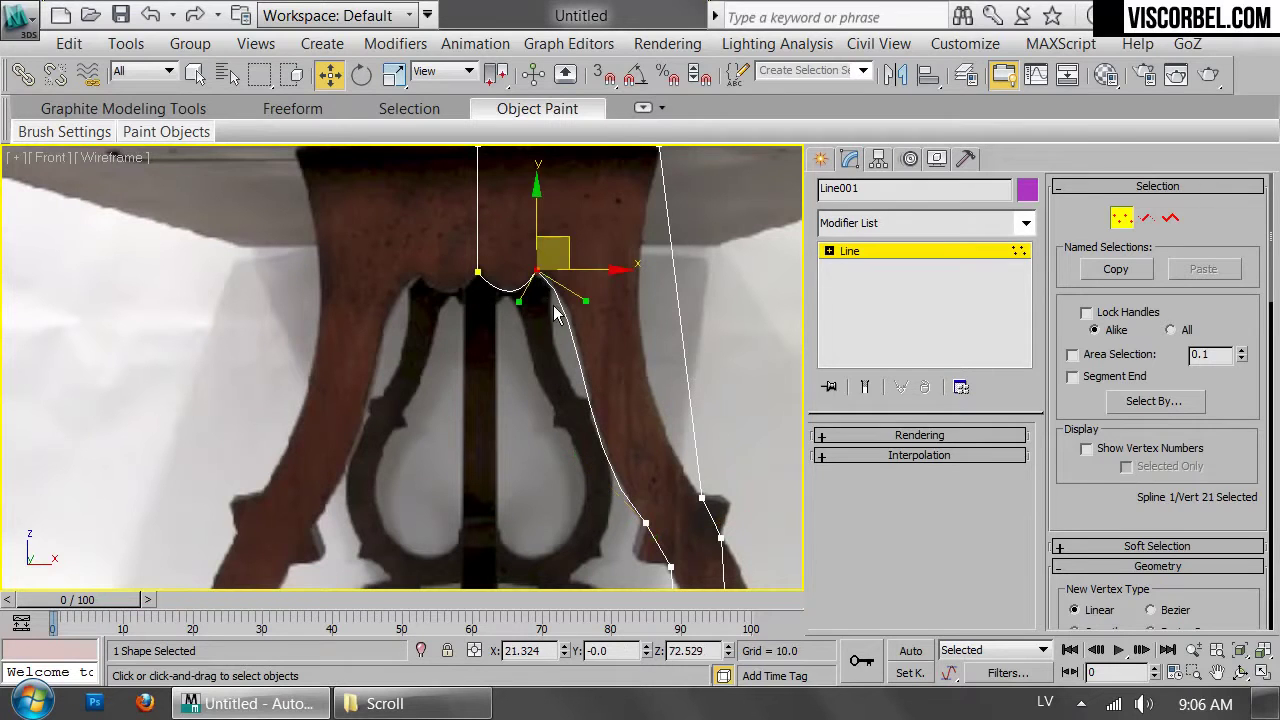
drag(583, 299, 591, 294)
Convert the top outer corner vertex and the vertex above the outer projection to Bezier Corner, and curve the edge between them to match the photo
middle_drag(655, 284, 605, 346)
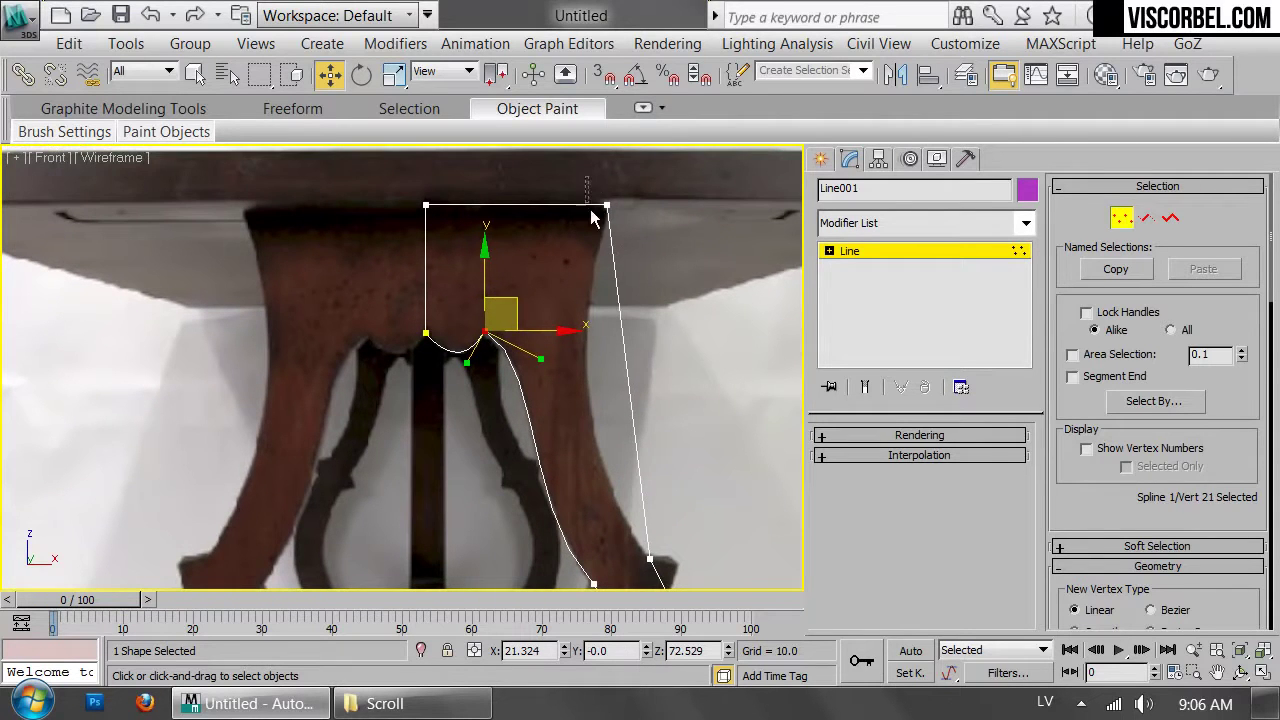
click(607, 205)
drag(686, 583, 686, 585)
right_click(686, 585)
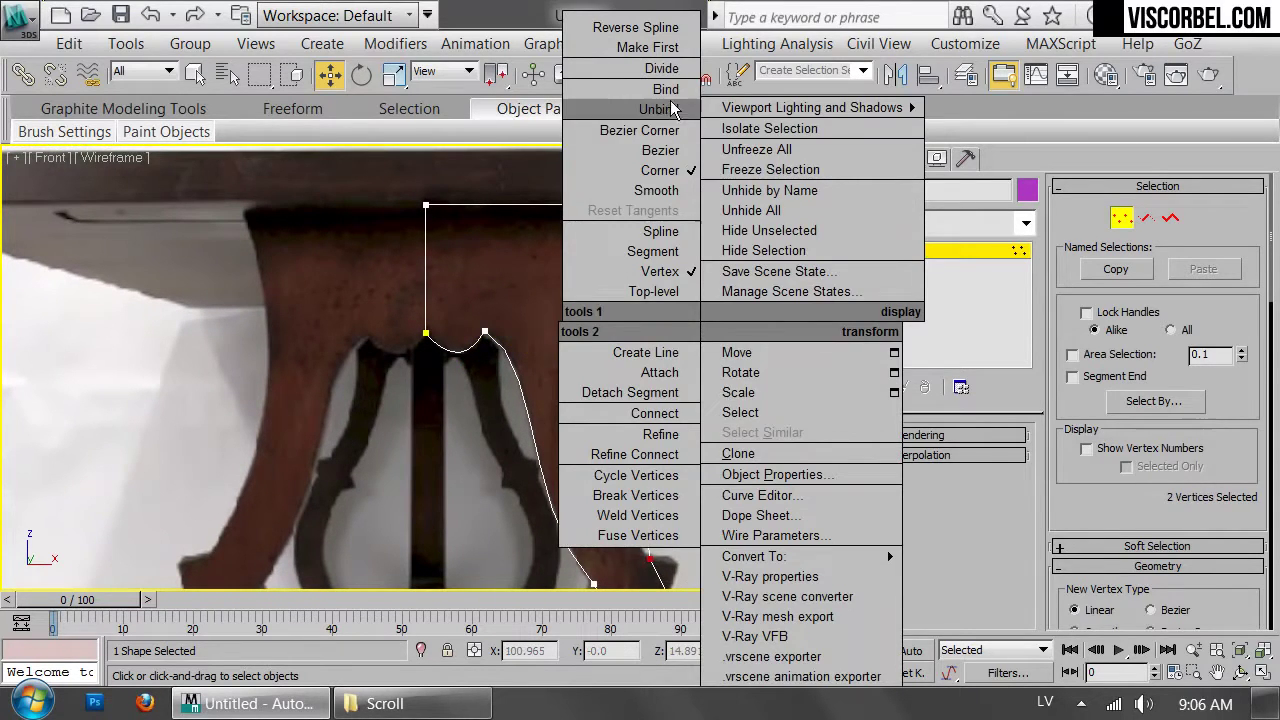
click(660, 130)
drag(623, 320, 551, 343)
drag(631, 443, 595, 492)
drag(551, 343, 559, 355)
middle_drag(639, 459, 603, 220)
scroll(586, 315, up, 3)
drag(665, 357, 706, 330)
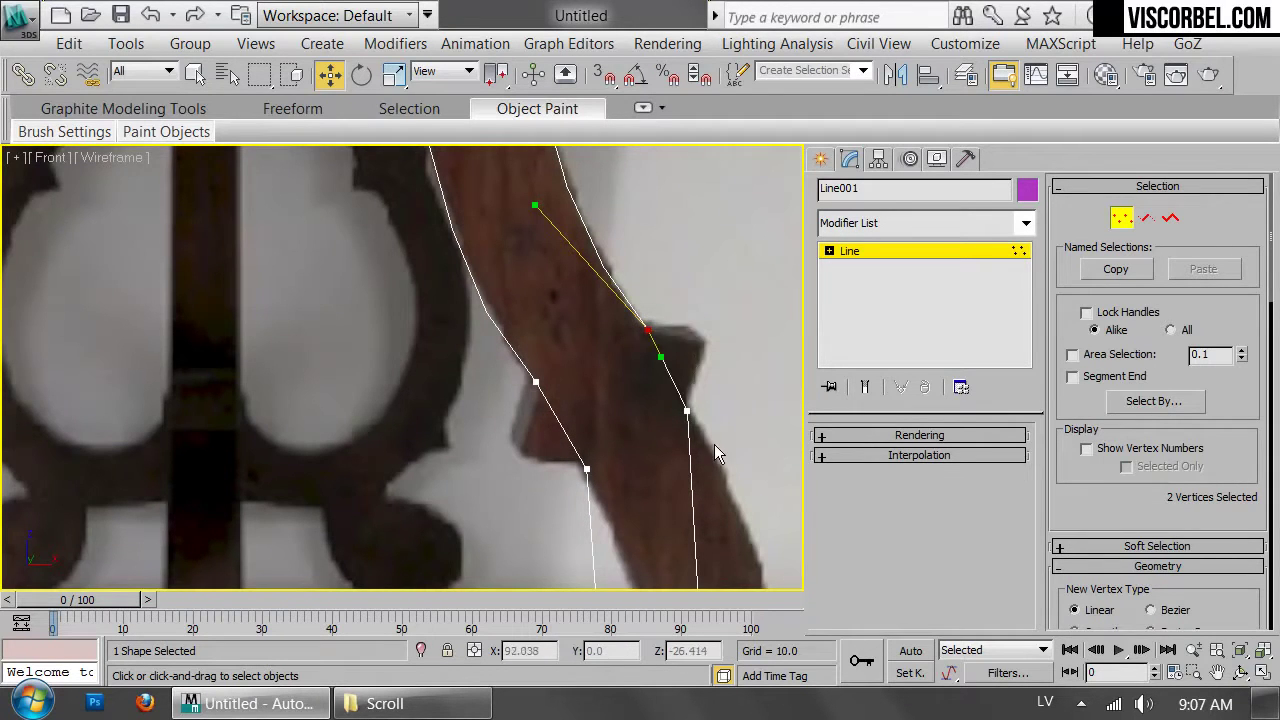
Convert the four end vertices of the lower bow's inner and outer edges to Bezier Corner and bend both edges along the photo
scroll(726, 410, down, 5)
drag(695, 399, 695, 401)
right_click(647, 297)
click(580, 121)
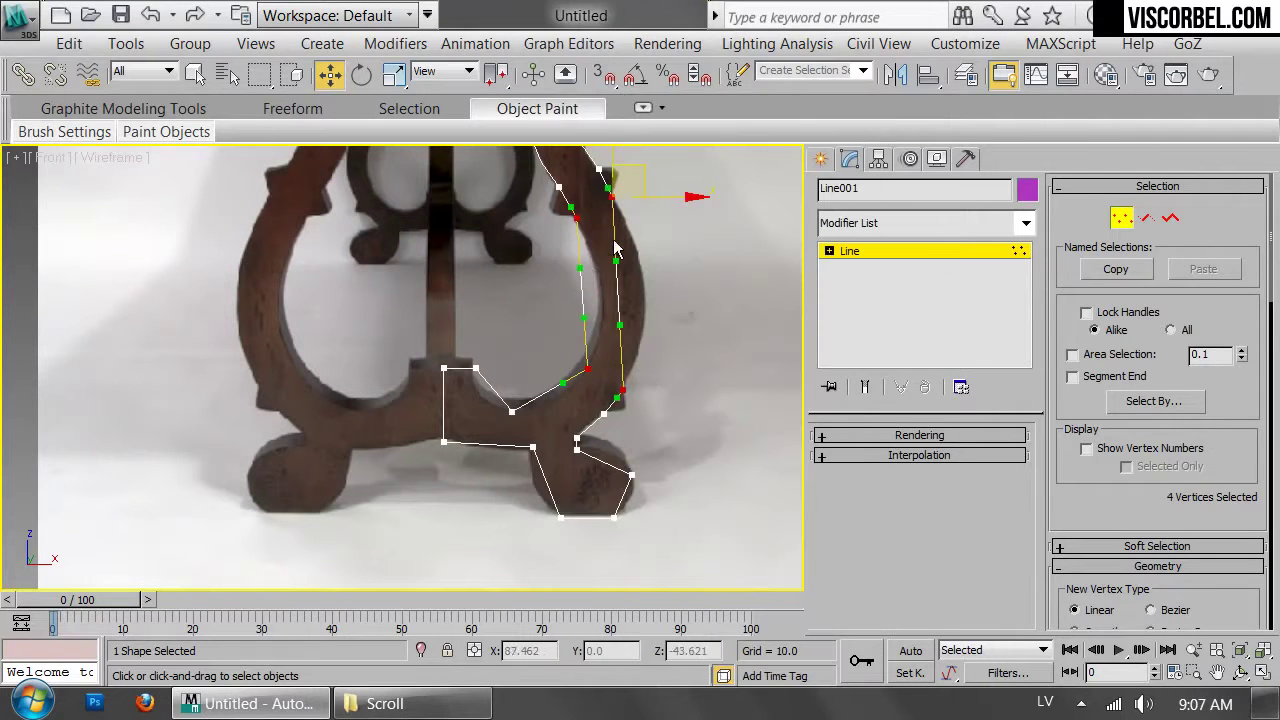
drag(582, 269, 610, 276)
drag(577, 317, 599, 327)
drag(564, 378, 563, 407)
drag(615, 263, 660, 268)
drag(620, 324, 649, 341)
Add a vertex on the lower outer projection with Refine and place it as a Corner vertex at the projection's tip
scroll(645, 392, up, 4)
click(535, 450)
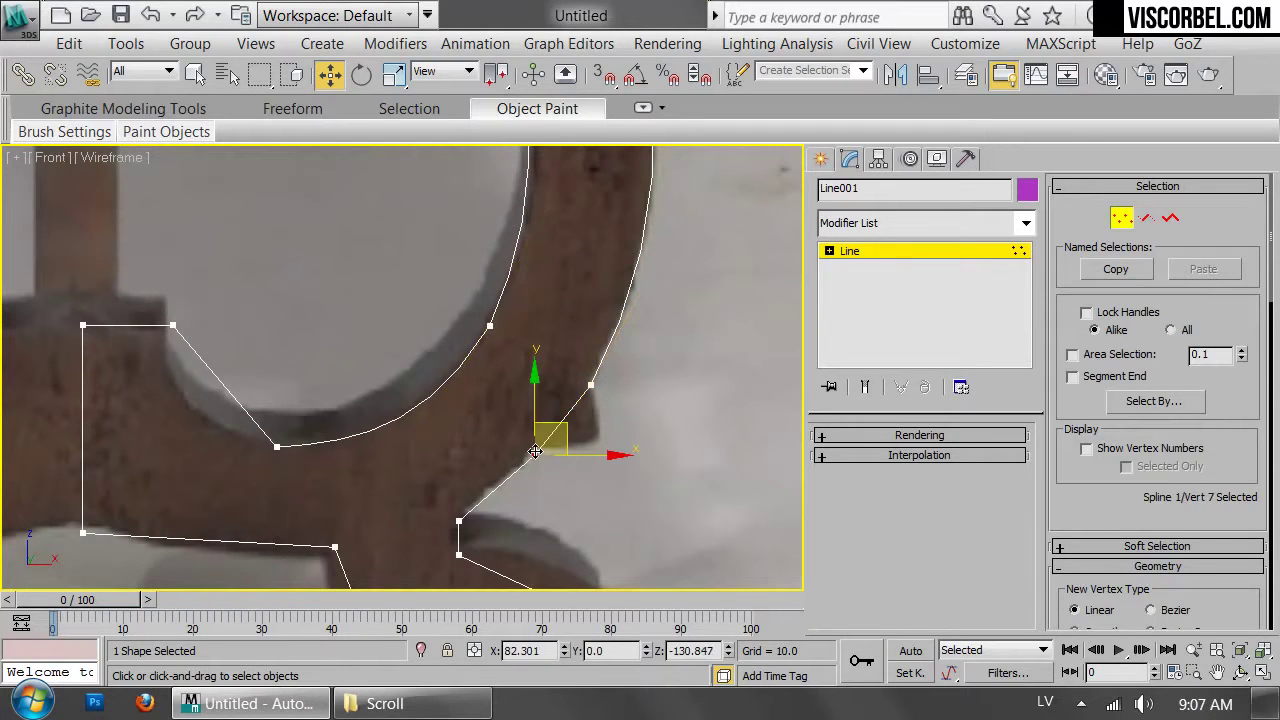
right_click(650, 443)
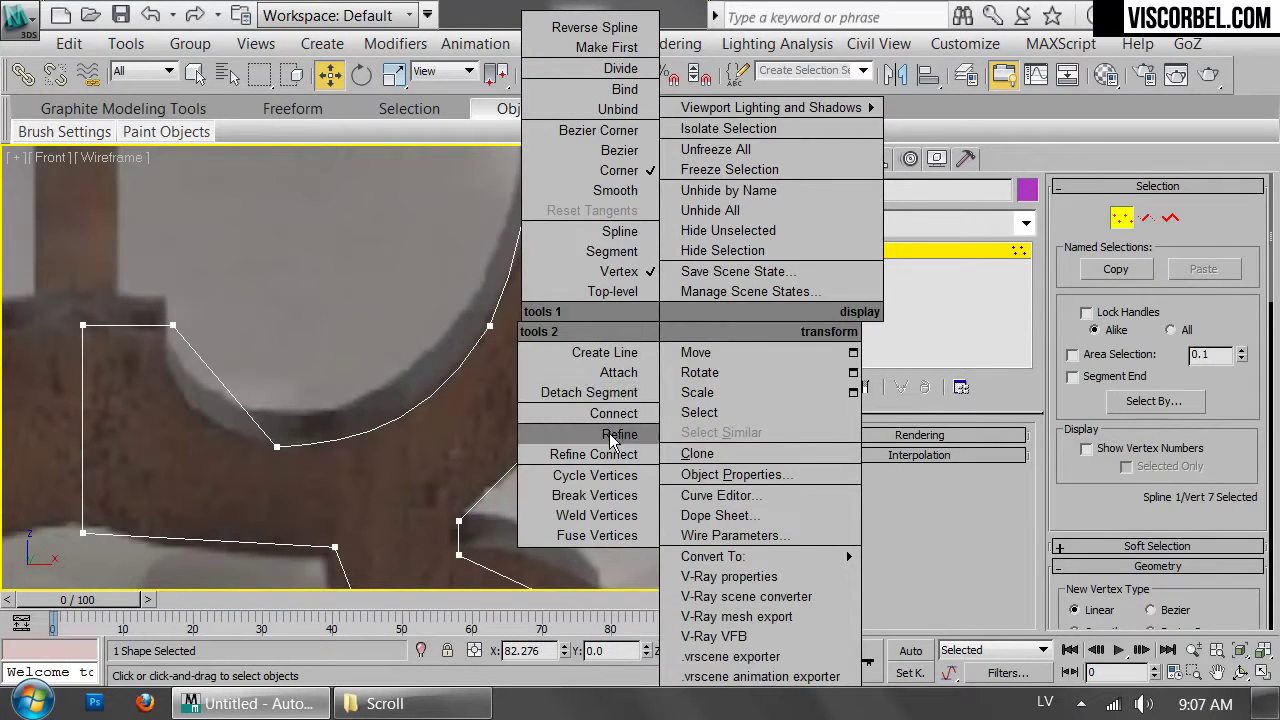
click(611, 437)
click(565, 415)
right_click(565, 415)
click(565, 415)
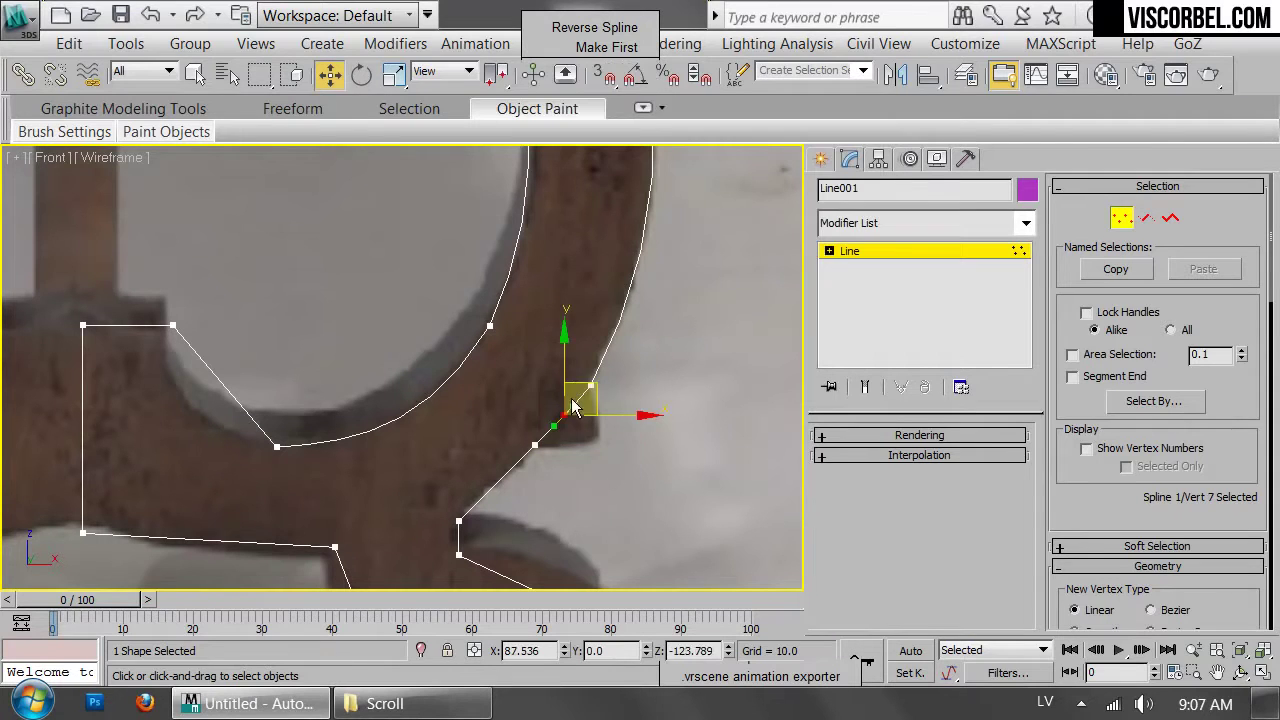
right_click(618, 403)
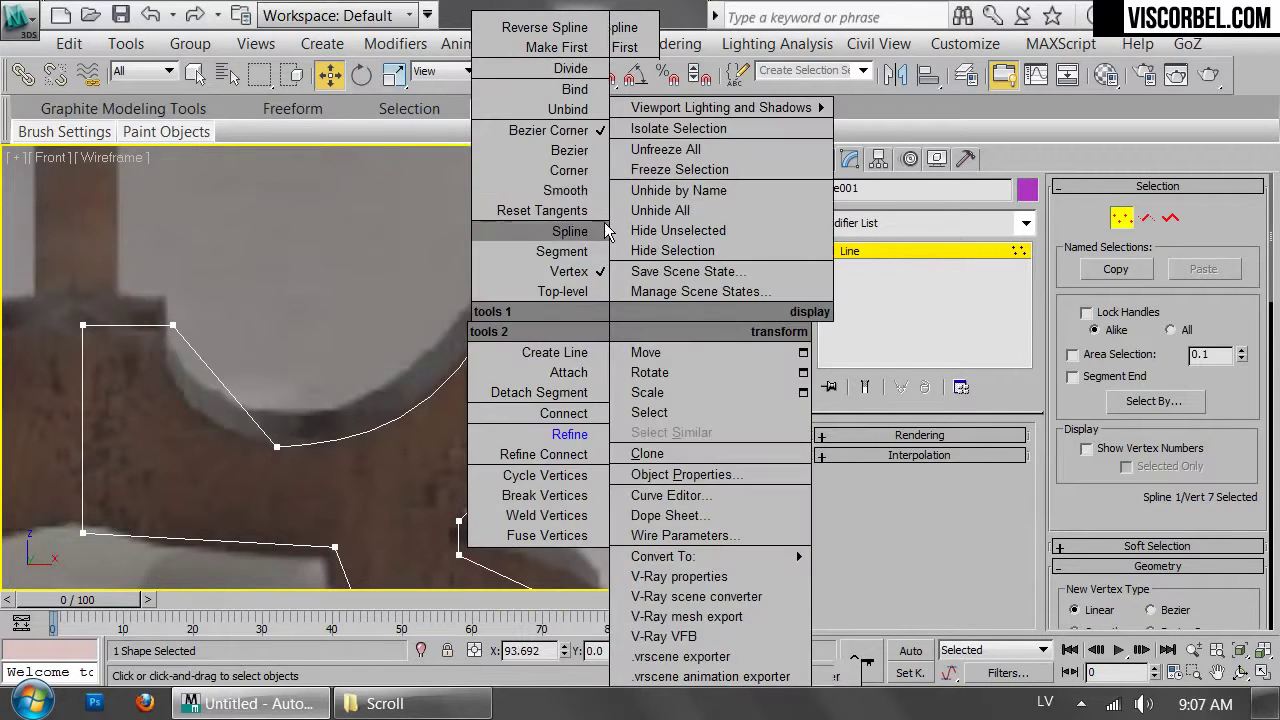
click(600, 175)
Convert the lower outer projection's three vertices to Bezier Corner and adjust the upper vertex's tangent to follow the photo
click(528, 369)
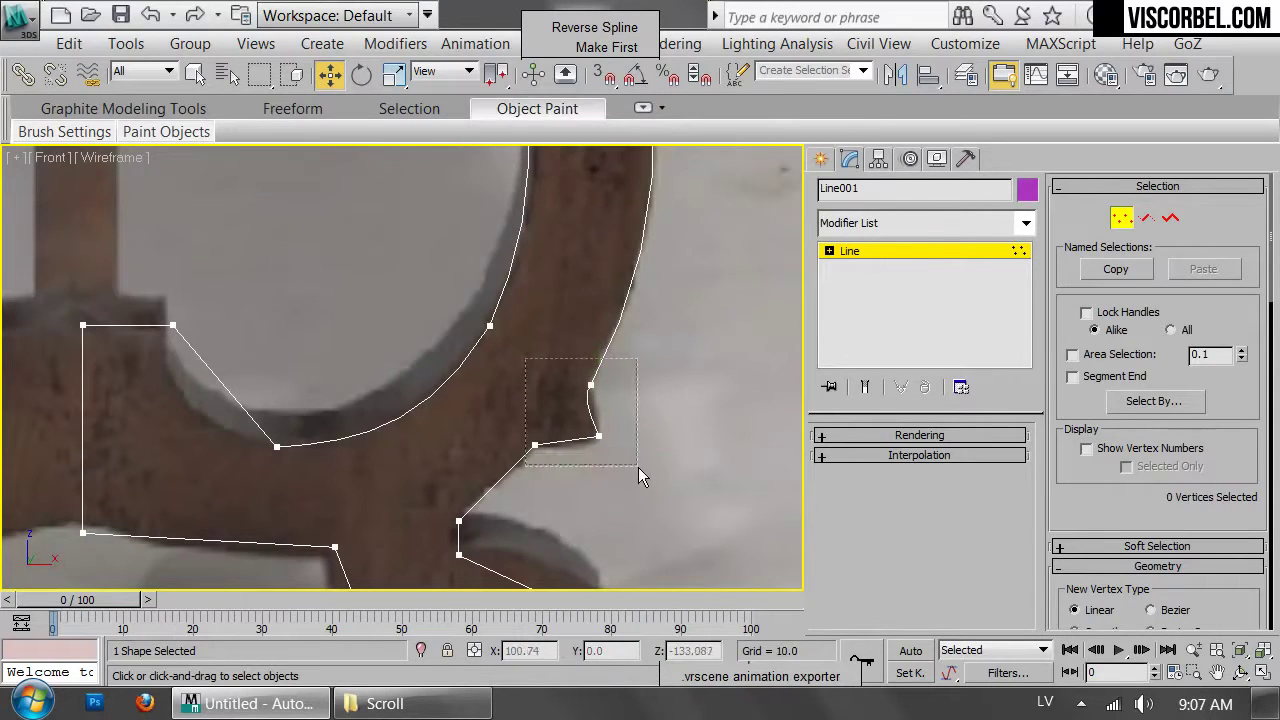
drag(638, 467, 639, 467)
right_click(655, 420)
click(603, 129)
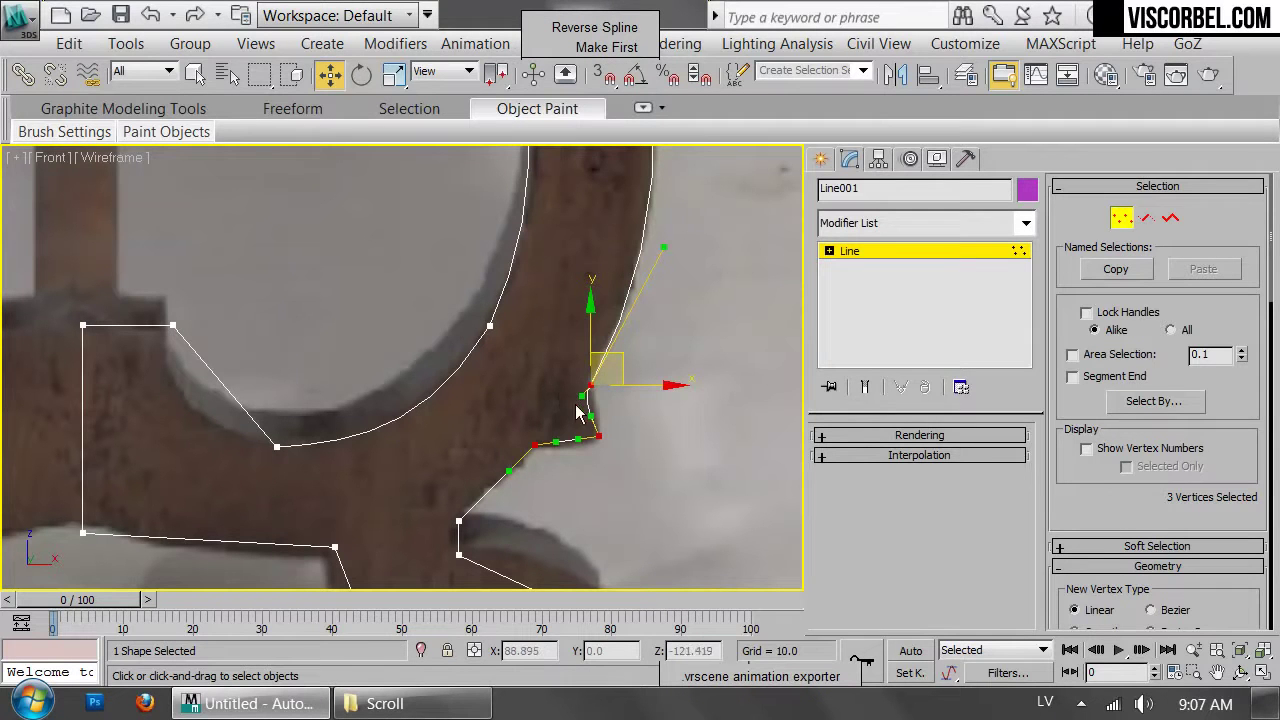
drag(582, 396, 598, 423)
key(1)
Adjust the upper tangent handle of the vertex above the inner projection so the leg's inner edge follows the photo
scroll(566, 490, down, 5)
middle_drag(566, 490, 634, 586)
middle_drag(638, 306, 650, 440)
key(1)
drag(525, 333, 598, 383)
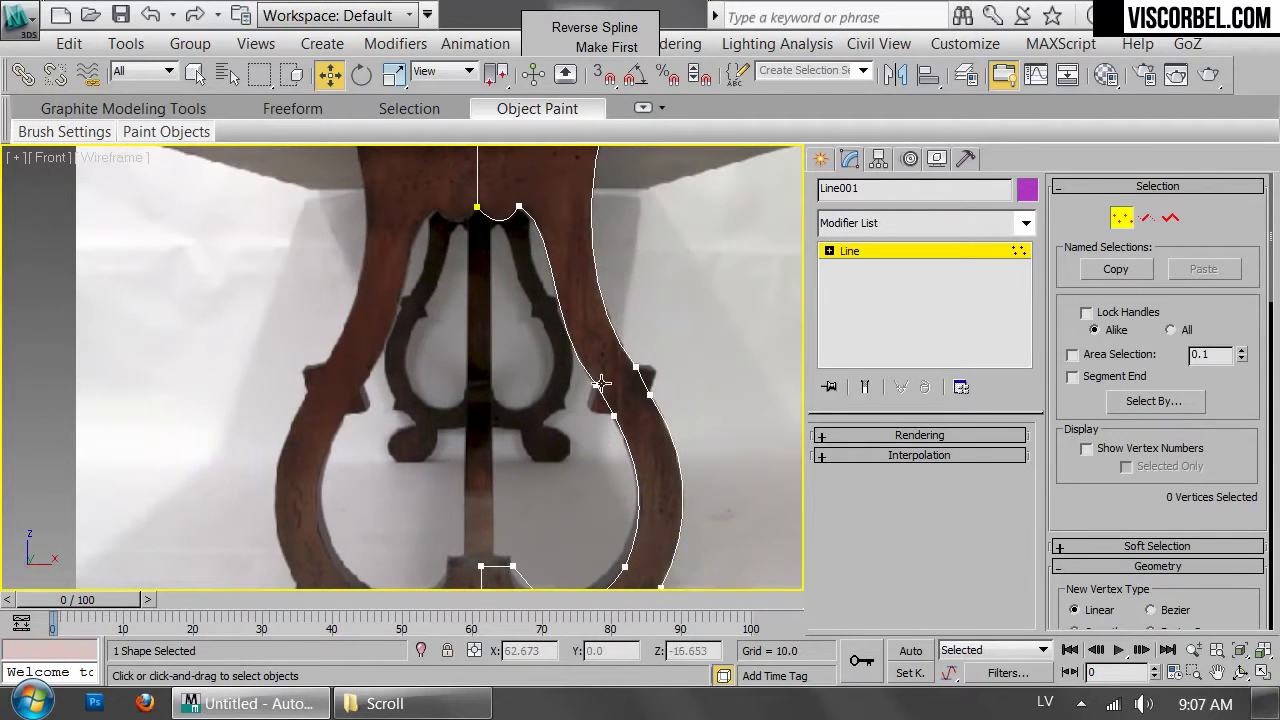
click(597, 385)
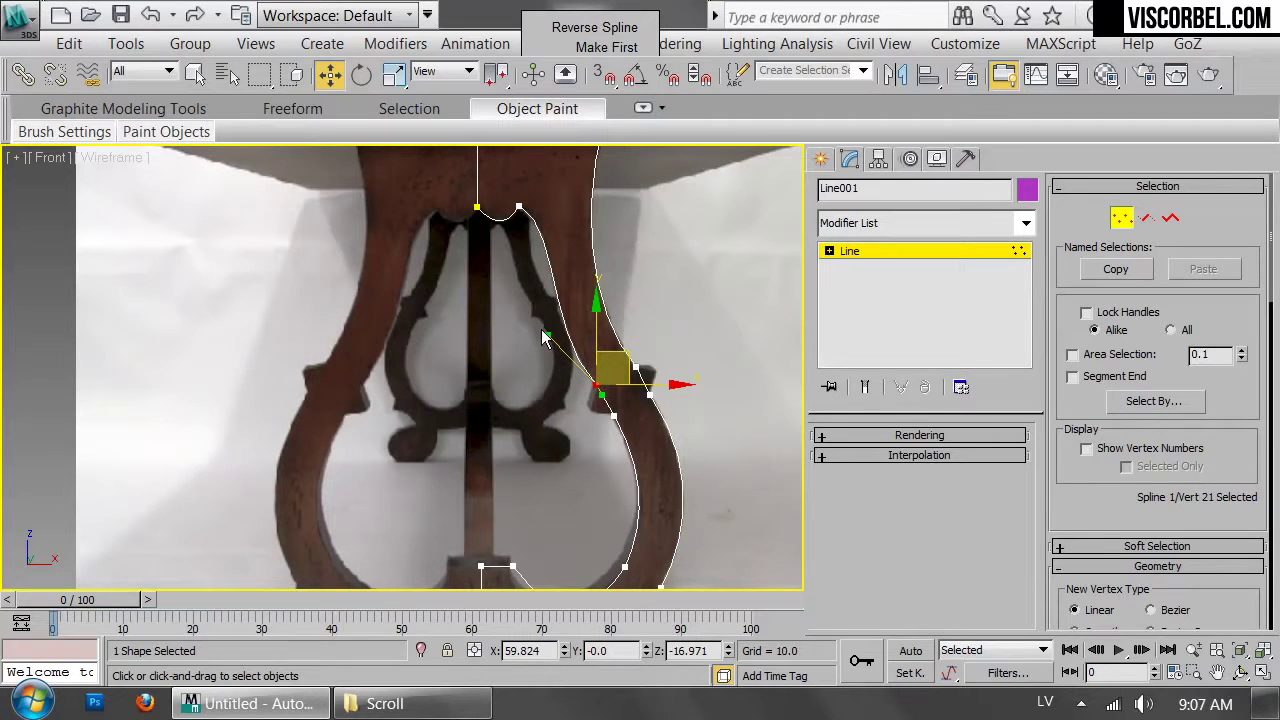
drag(545, 333, 545, 305)
key(1)
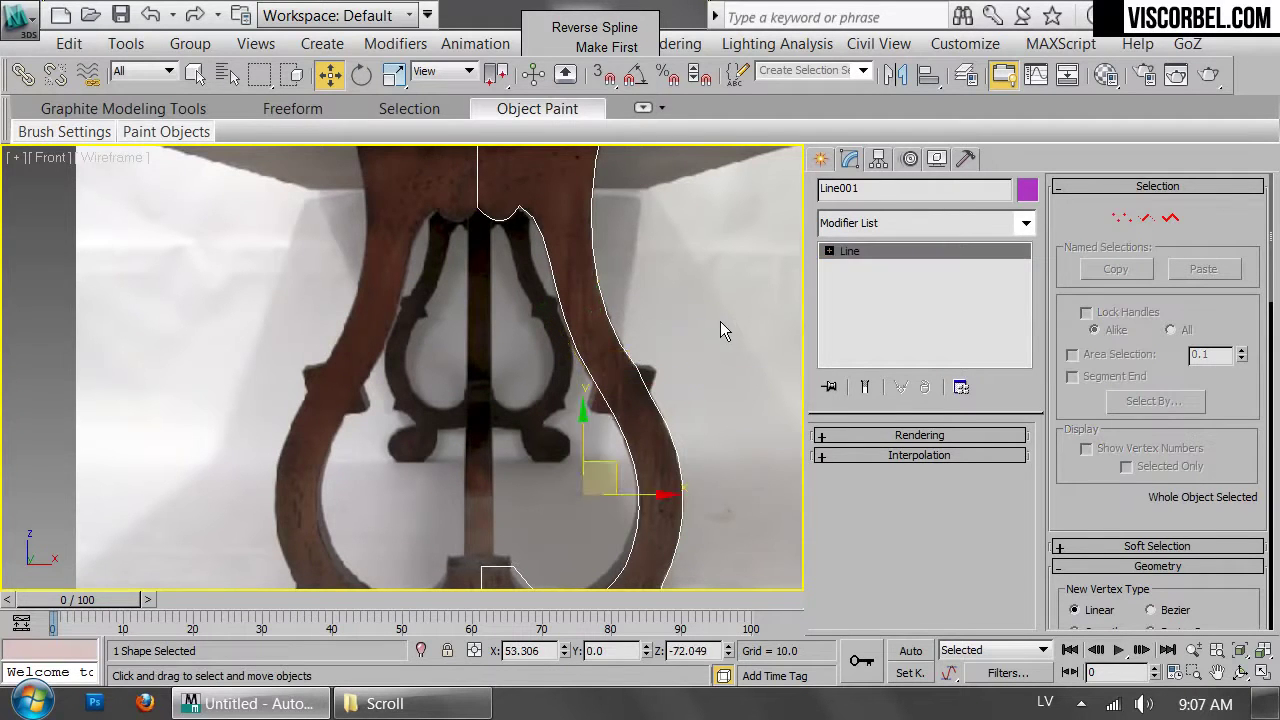
Add vertices on the upper outer and inner projections with Refine and move them out to the projections' tips
scroll(718, 322, up, 3)
key(1)
right_click(712, 331)
click(661, 434)
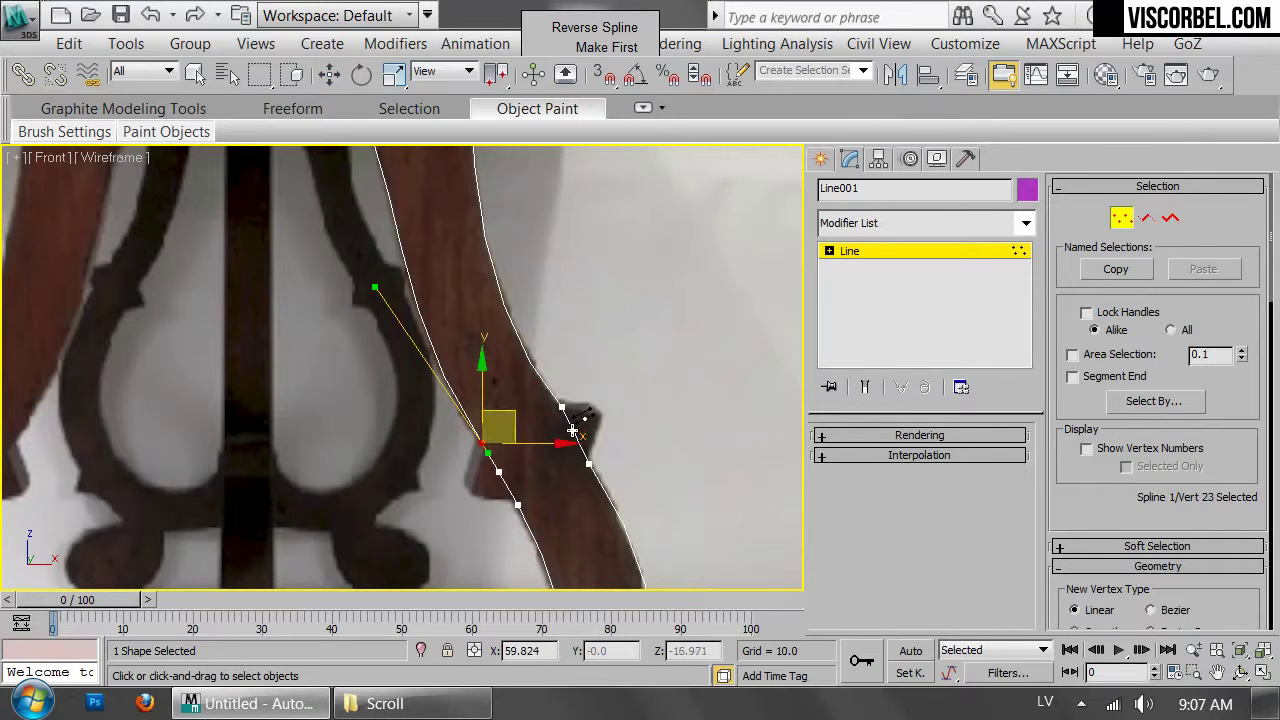
click(572, 431)
right_click(572, 431)
click(573, 430)
drag(608, 398, 643, 378)
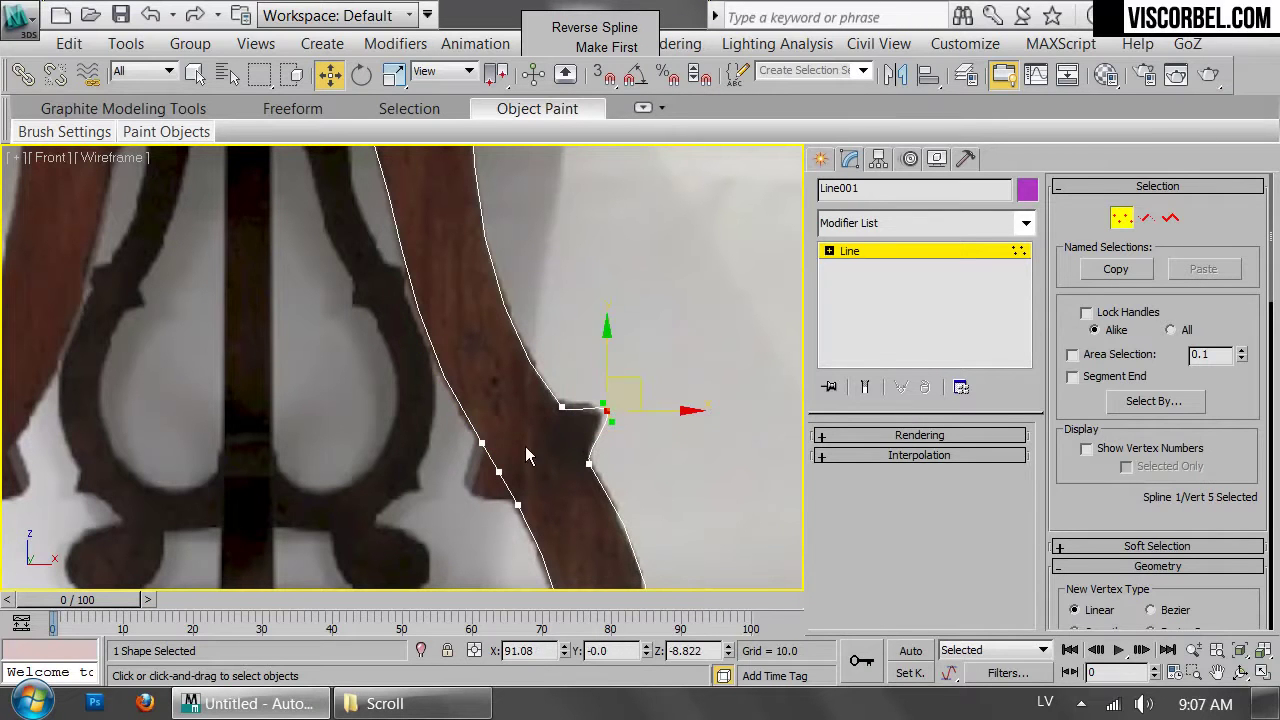
drag(498, 468, 470, 491)
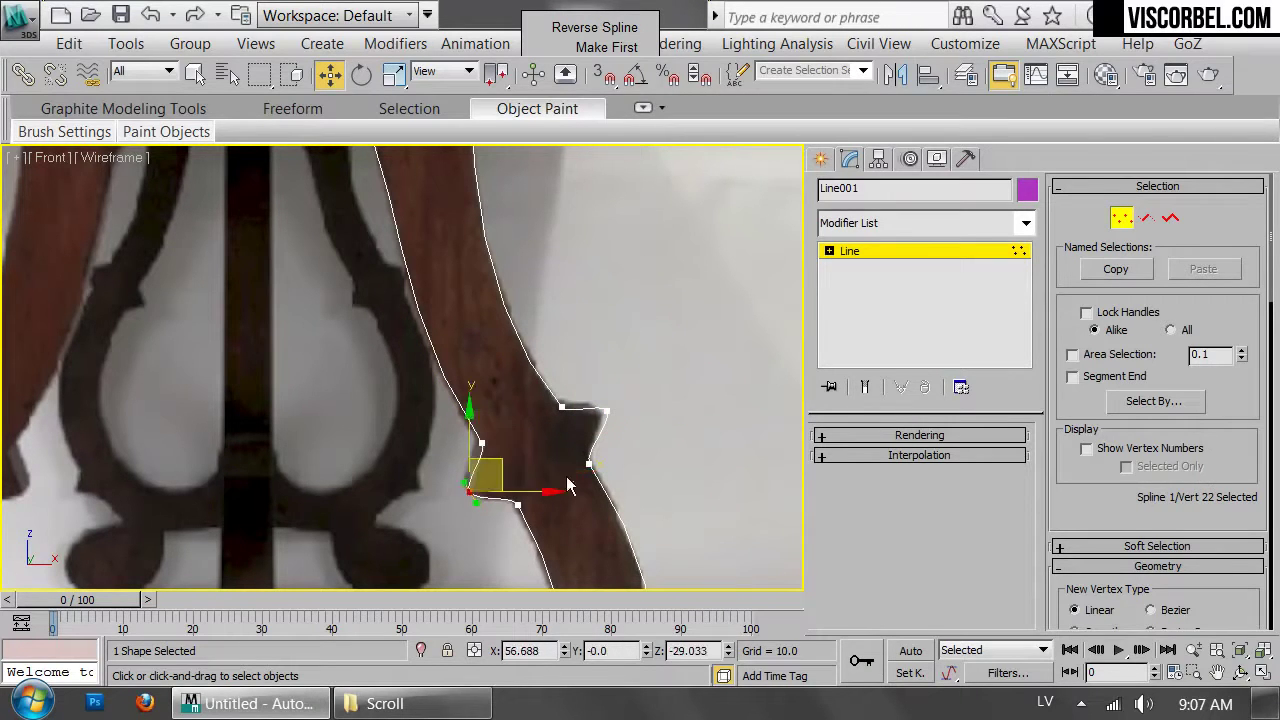
Move the vertex above the upper outer projection slightly up and outward of the leg's centre onto the photo's edge
key(1)
key(1)
scroll(636, 413, up, 4)
click(426, 390)
drag(449, 363, 440, 351)
key(1)
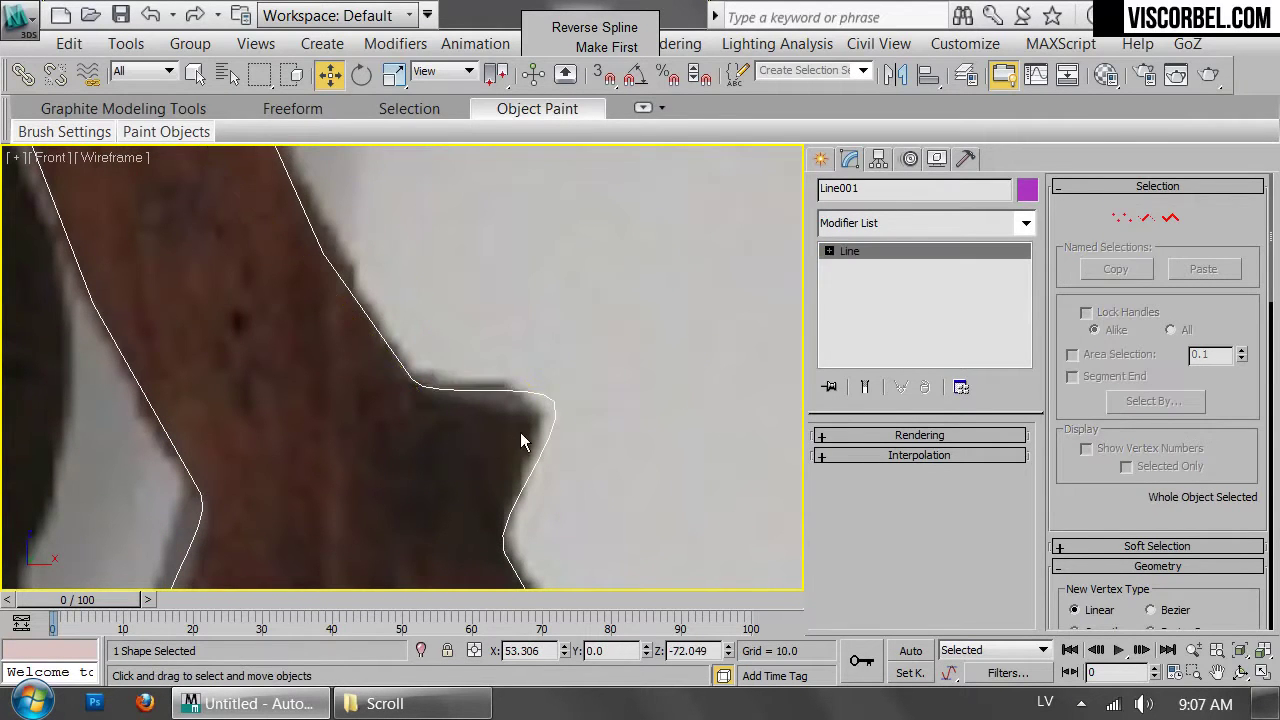
scroll(530, 353, down, 4)
scroll(450, 502, up, 4)
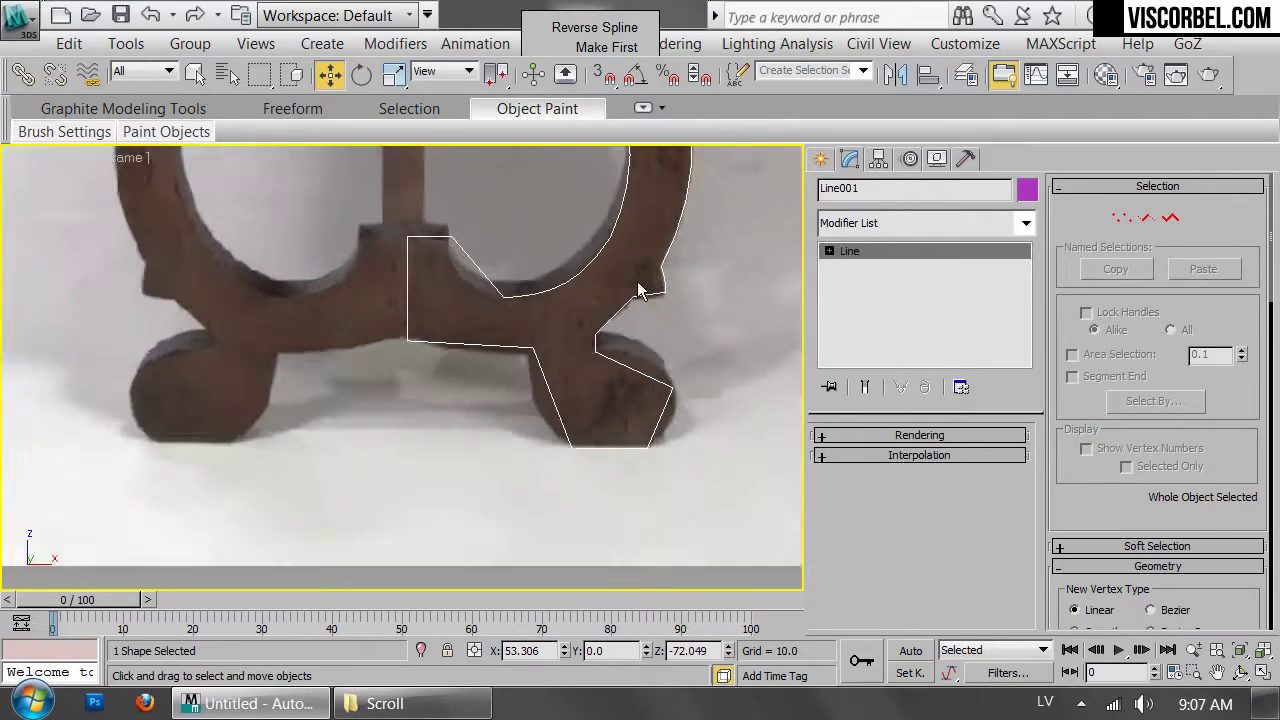
Convert the centre block's corner vertex and the inner curve's bottom vertex to Bezier Corner and curve the segment between them
key(1)
drag(362, 196, 490, 345)
right_click(537, 248)
click(440, 121)
drag(400, 246, 389, 290)
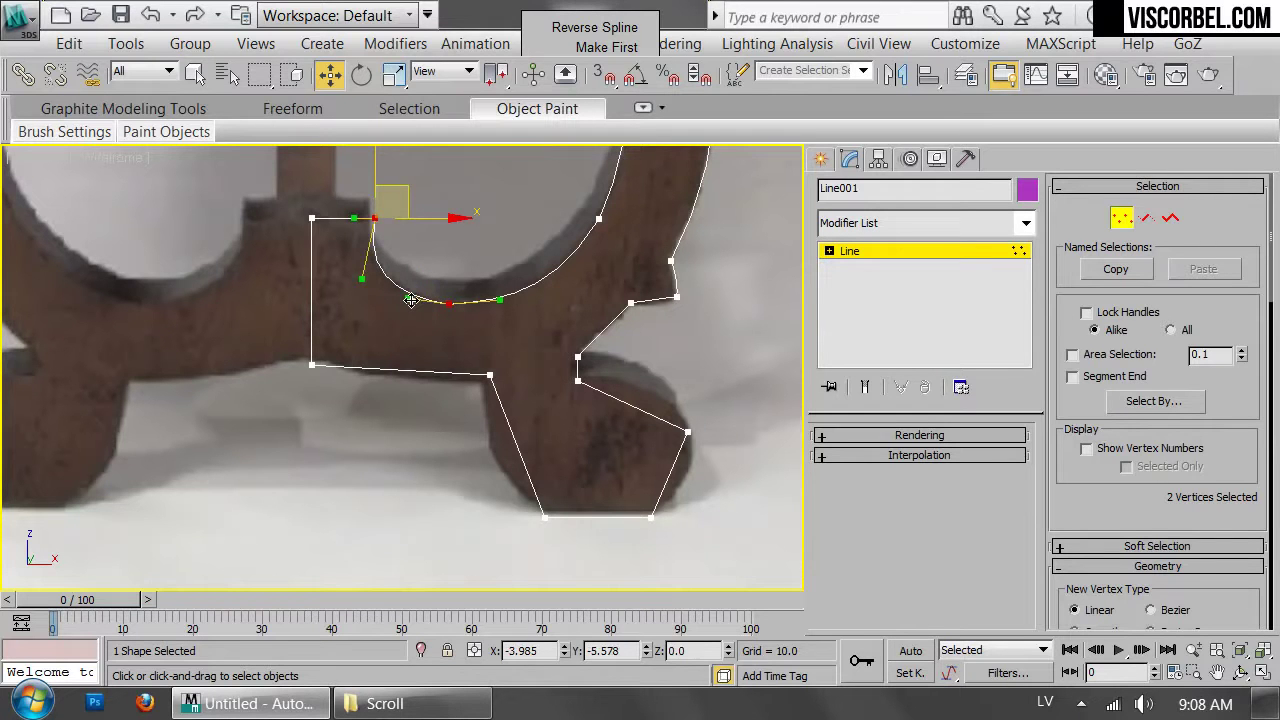
click(433, 268)
Convert the inner curve's bottom vertex to Bezier and adjust it for a smooth transition along the photo's edge
click(449, 302)
right_click(537, 310)
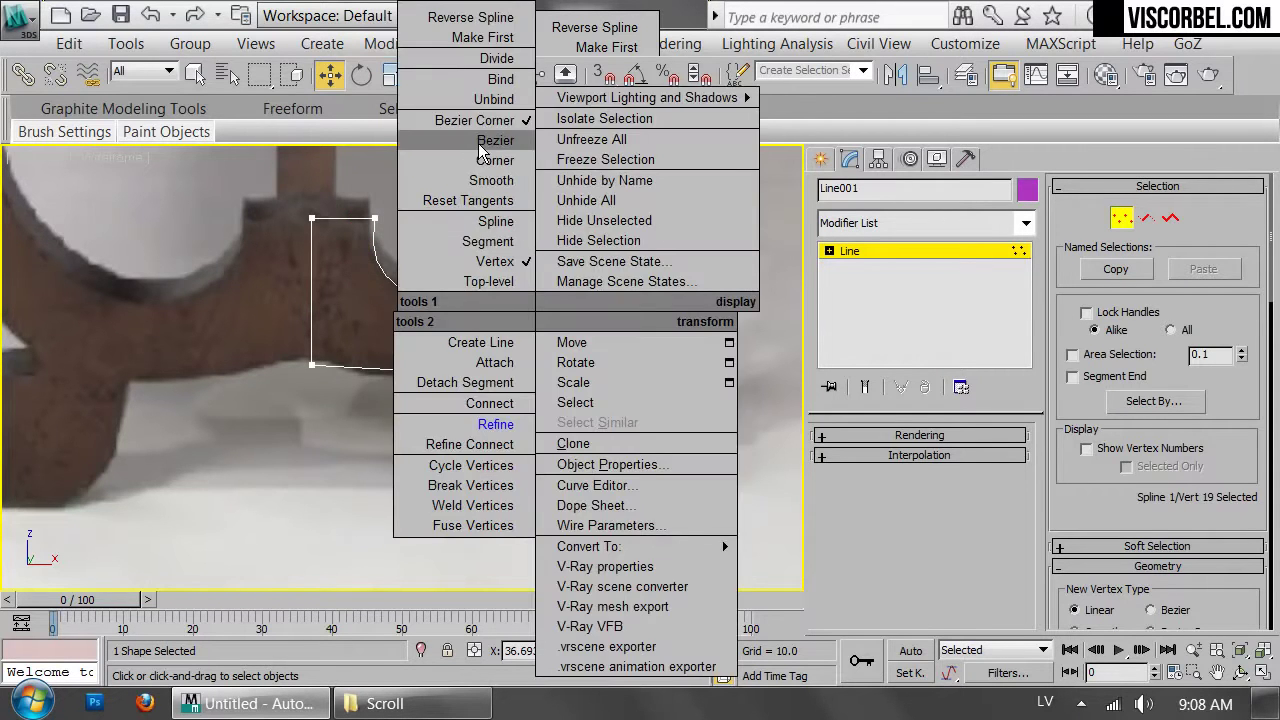
click(495, 200)
scroll(471, 268, up, 4)
drag(506, 497, 506, 492)
Convert the vertex on the rising side of the inner curve to Bezier and reposition it for a smooth curve
middle_drag(642, 282, 526, 297)
drag(534, 293, 700, 388)
right_click(645, 303)
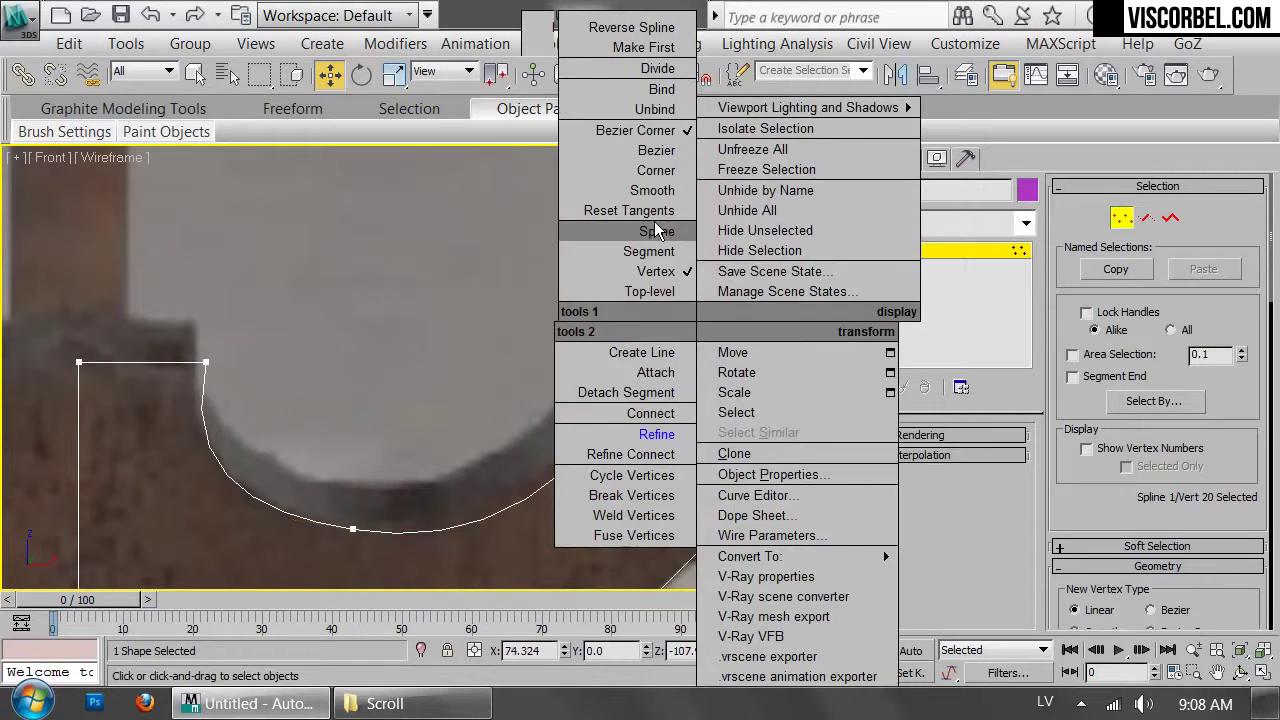
click(640, 150)
drag(677, 329, 679, 312)
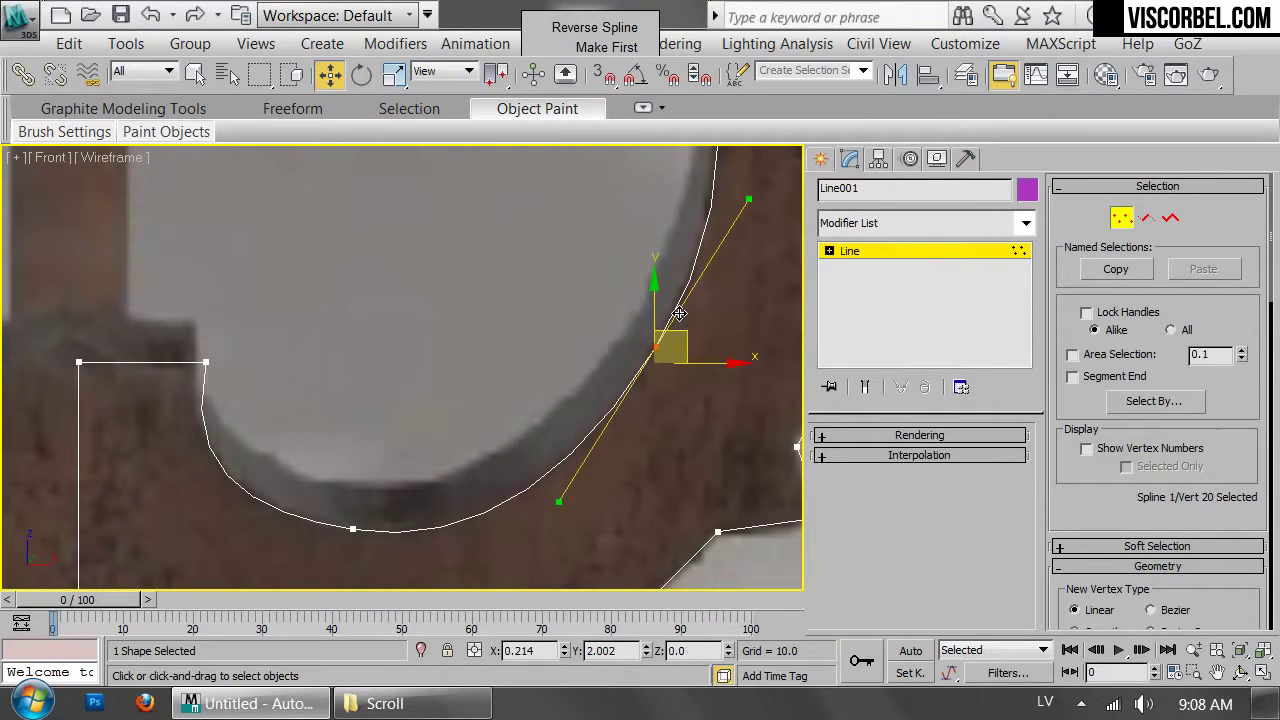
key(1)
Move the lower vertex on the centre line up to meet the crossbar's underside in the photo
click(466, 342)
scroll(466, 342, down, 5)
click(522, 396)
scroll(543, 349, up, 5)
key(1)
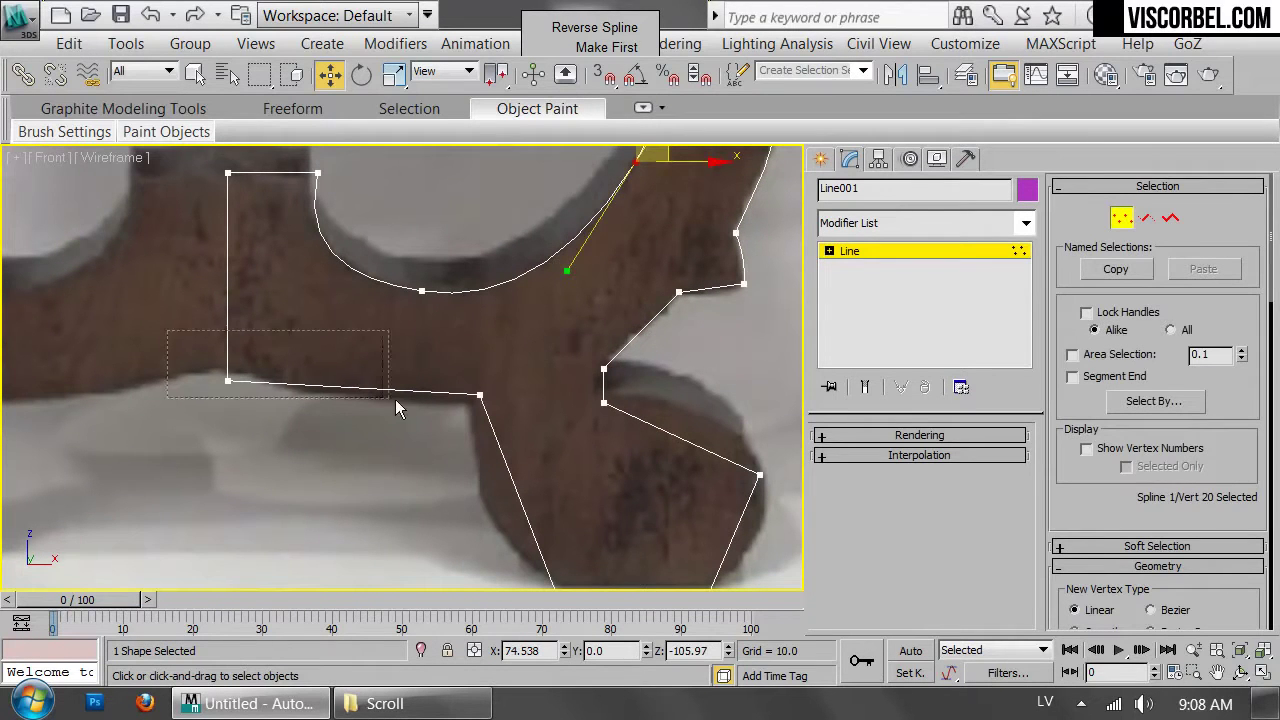
drag(512, 413, 512, 413)
click(228, 380)
drag(224, 325, 224, 312)
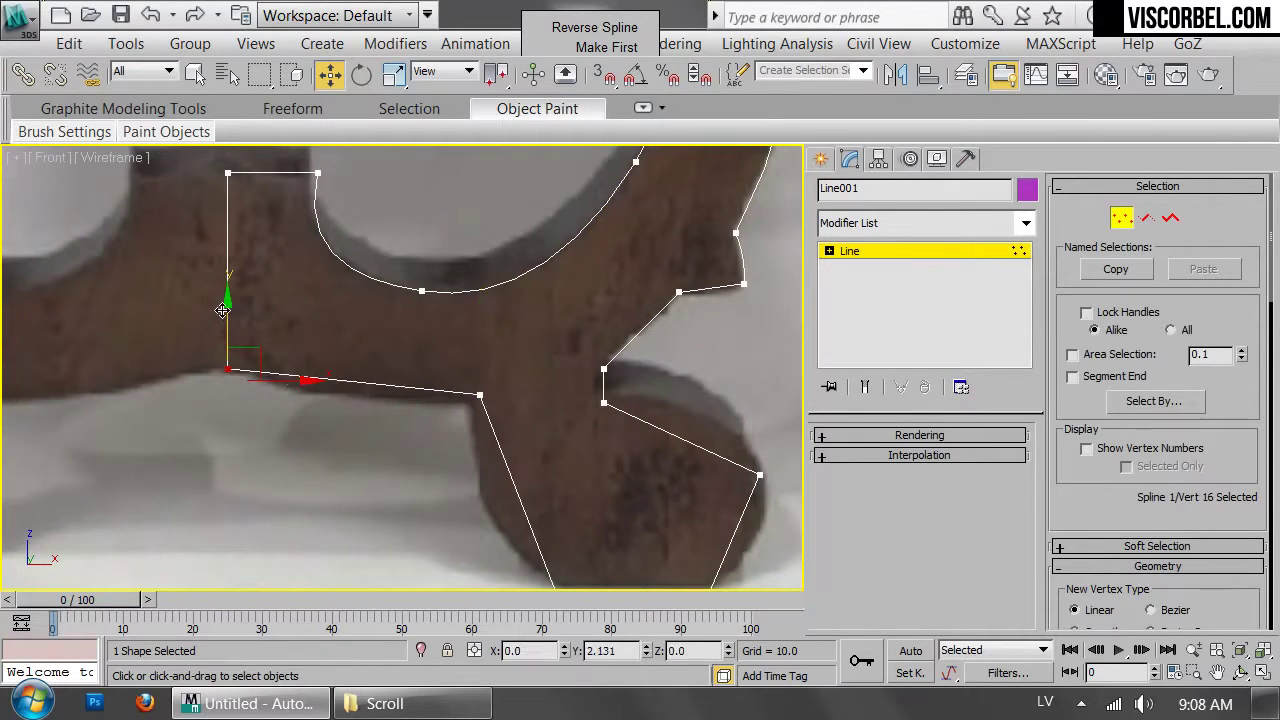
Convert the two end vertices of the crossbar's underside to Bezier Corner and curve the underside and the foot's inner side
ctrl+click(481, 395)
right_click(371, 320)
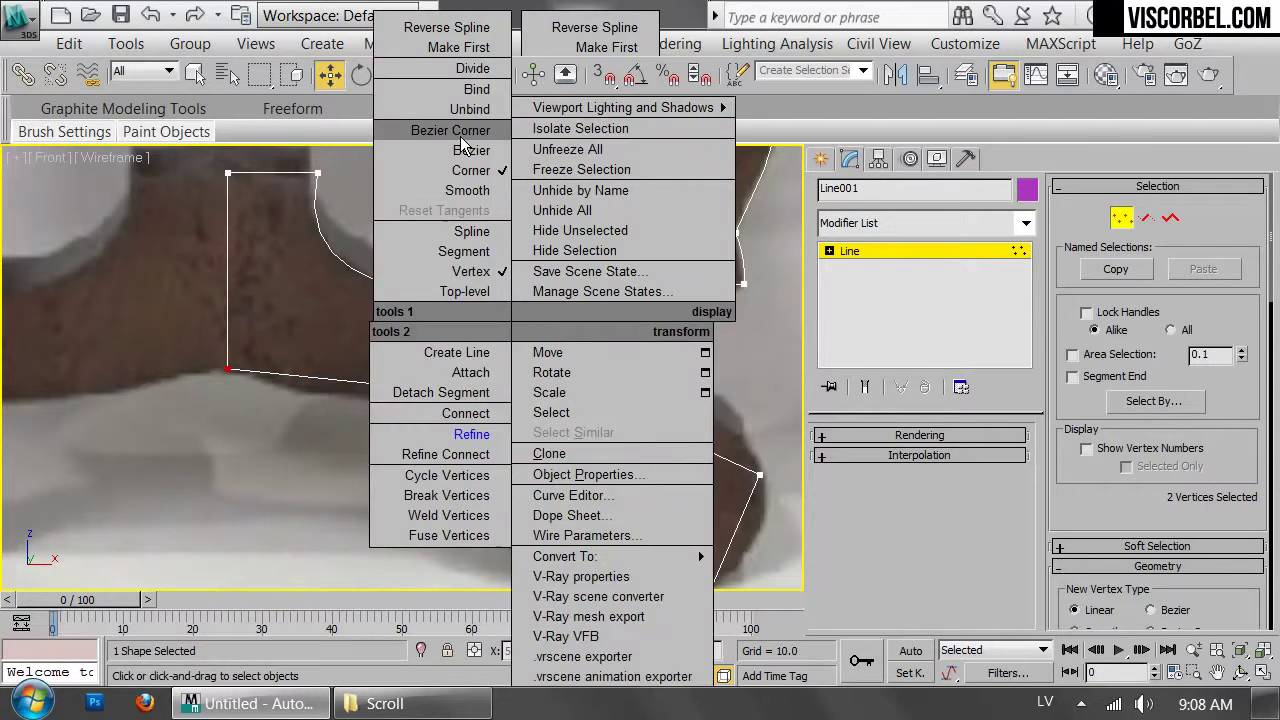
click(423, 131)
drag(393, 389, 393, 414)
drag(308, 375, 278, 362)
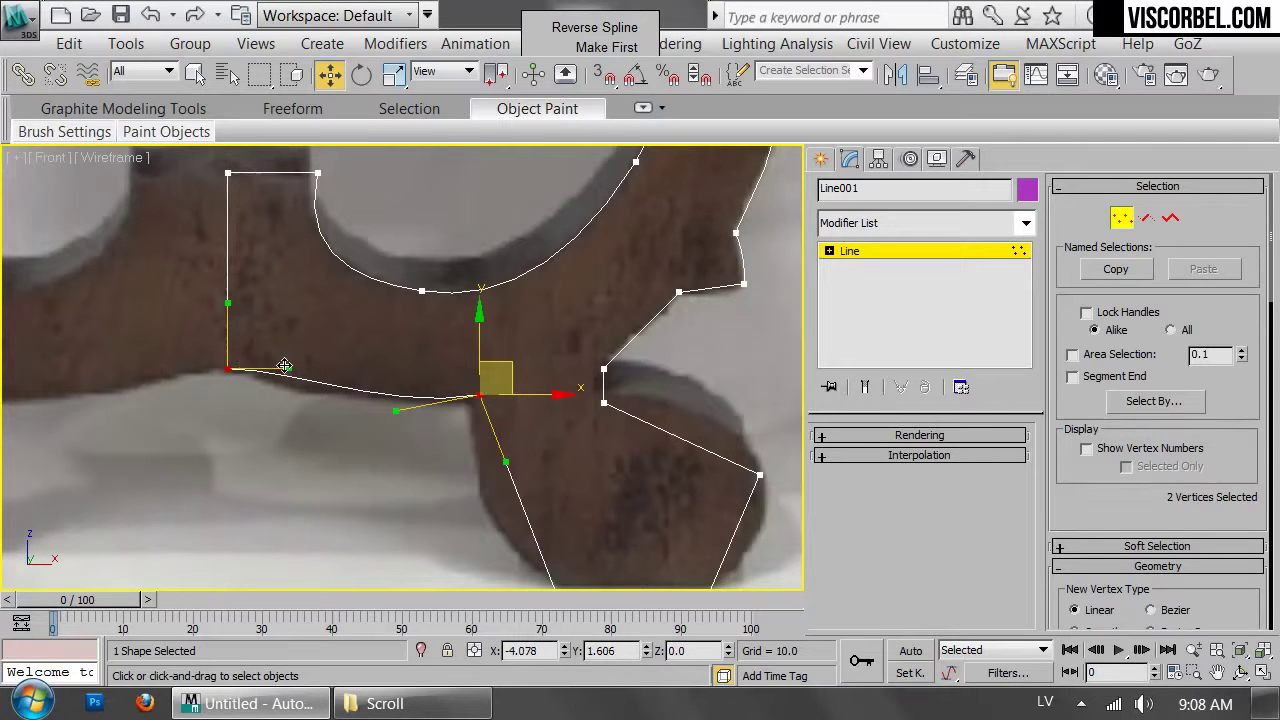
drag(393, 408, 352, 420)
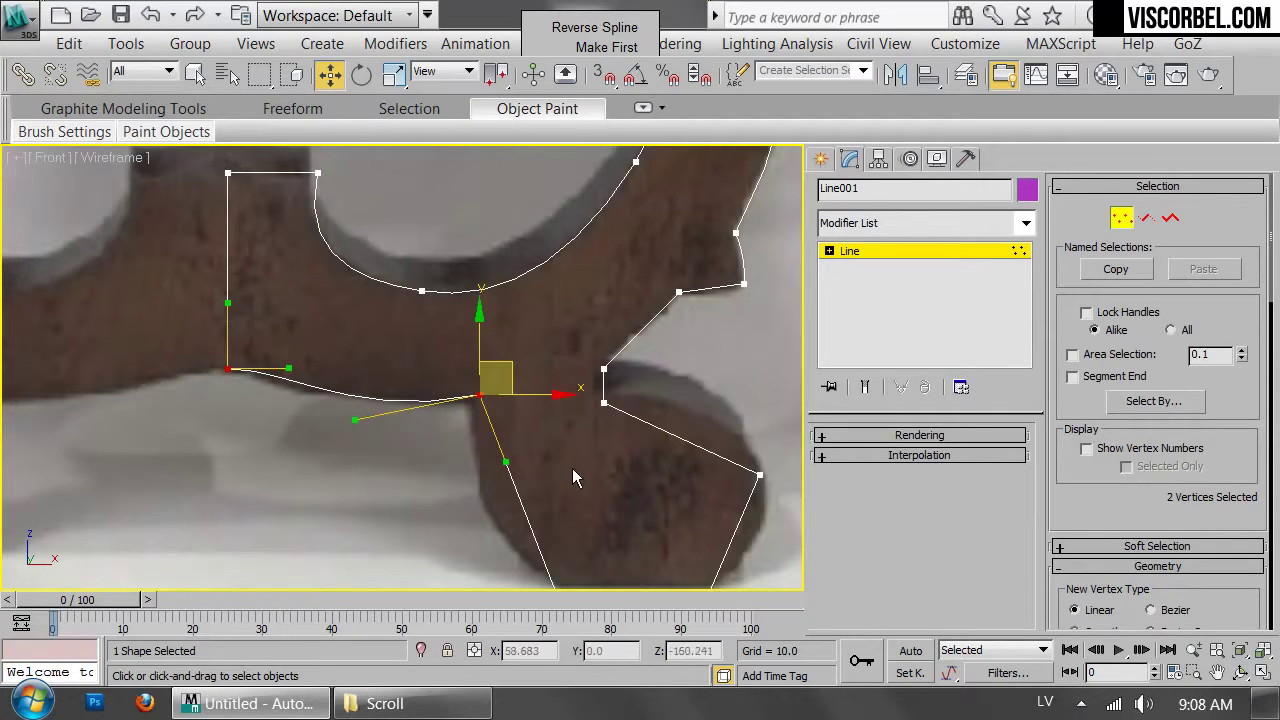
middle_drag(500, 466, 428, 403)
drag(411, 399, 362, 447)
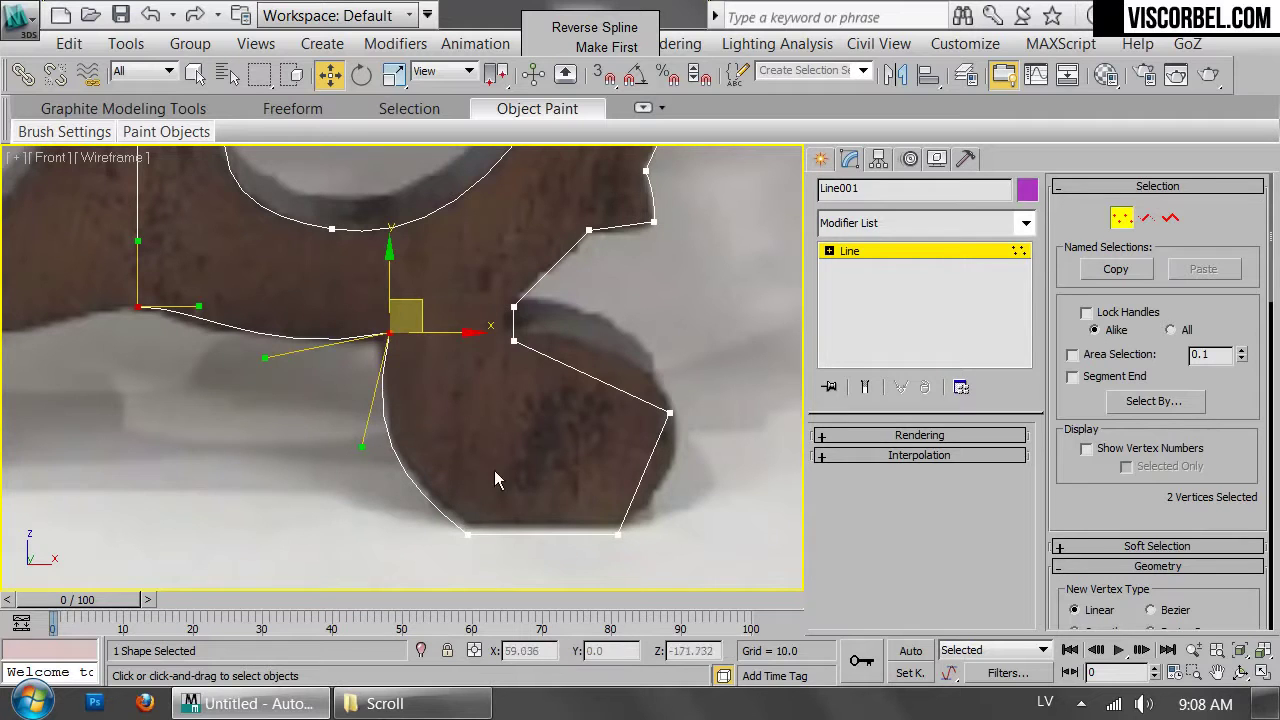
Convert the foot's outer-side vertices to Bezier Corner, round its outline along the photo and smooth the outermost vertex with Bezier
drag(731, 519, 731, 540)
right_click(585, 430)
click(560, 129)
drag(610, 395, 637, 326)
drag(652, 453, 662, 514)
drag(617, 360, 725, 420)
right_click(738, 310)
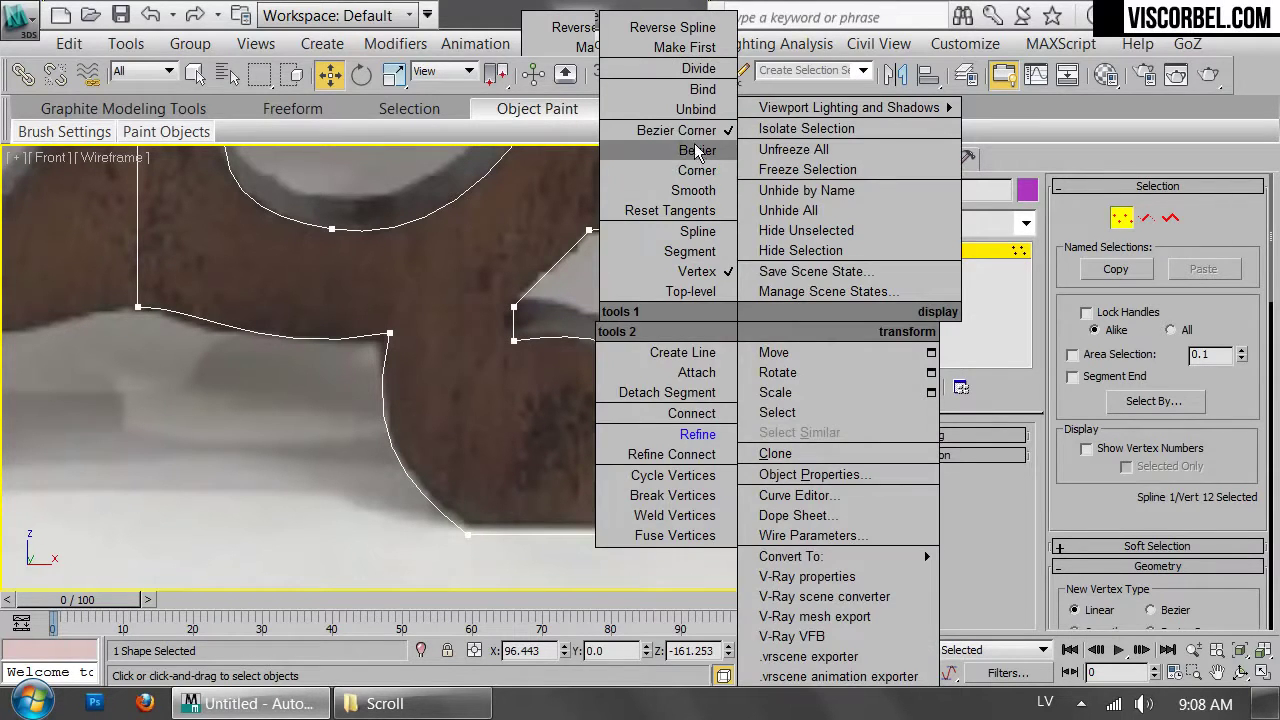
click(690, 291)
key(1)
Adjust the notch vertex above the foot, convert it to Bezier Corner and curve the segment up to the lower outer projection
click(513, 304)
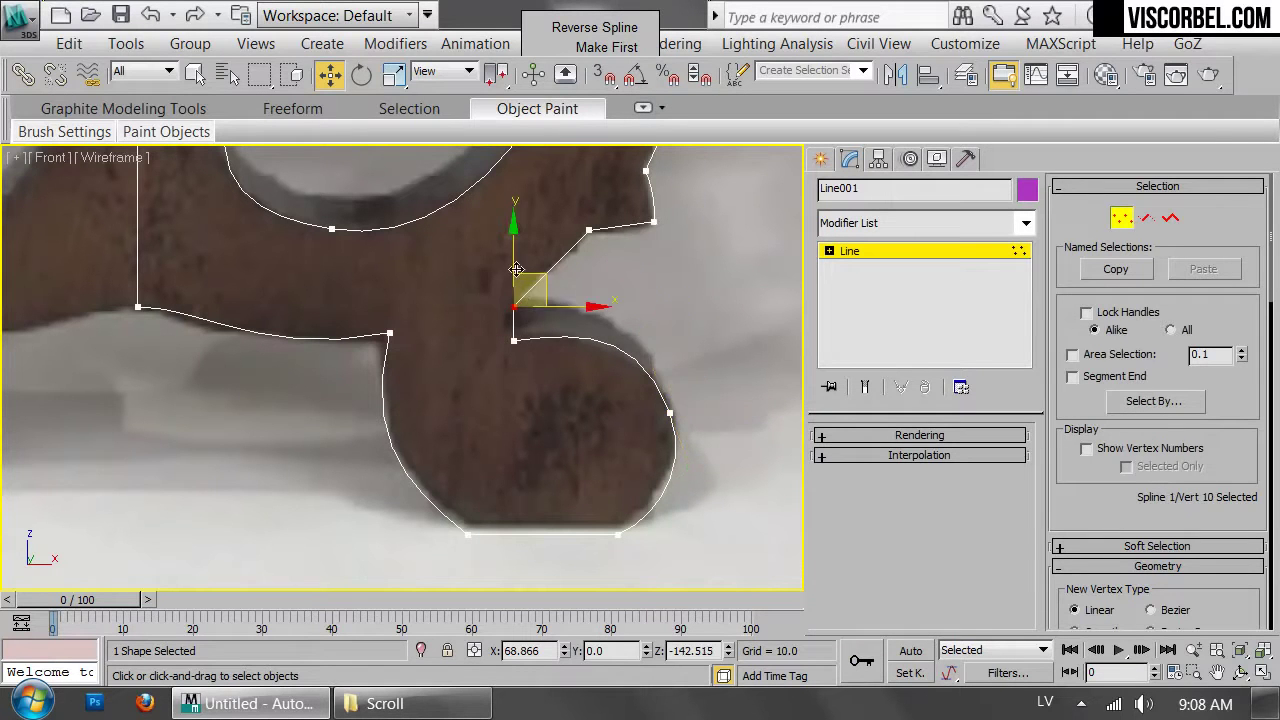
right_click(513, 325)
click(429, 123)
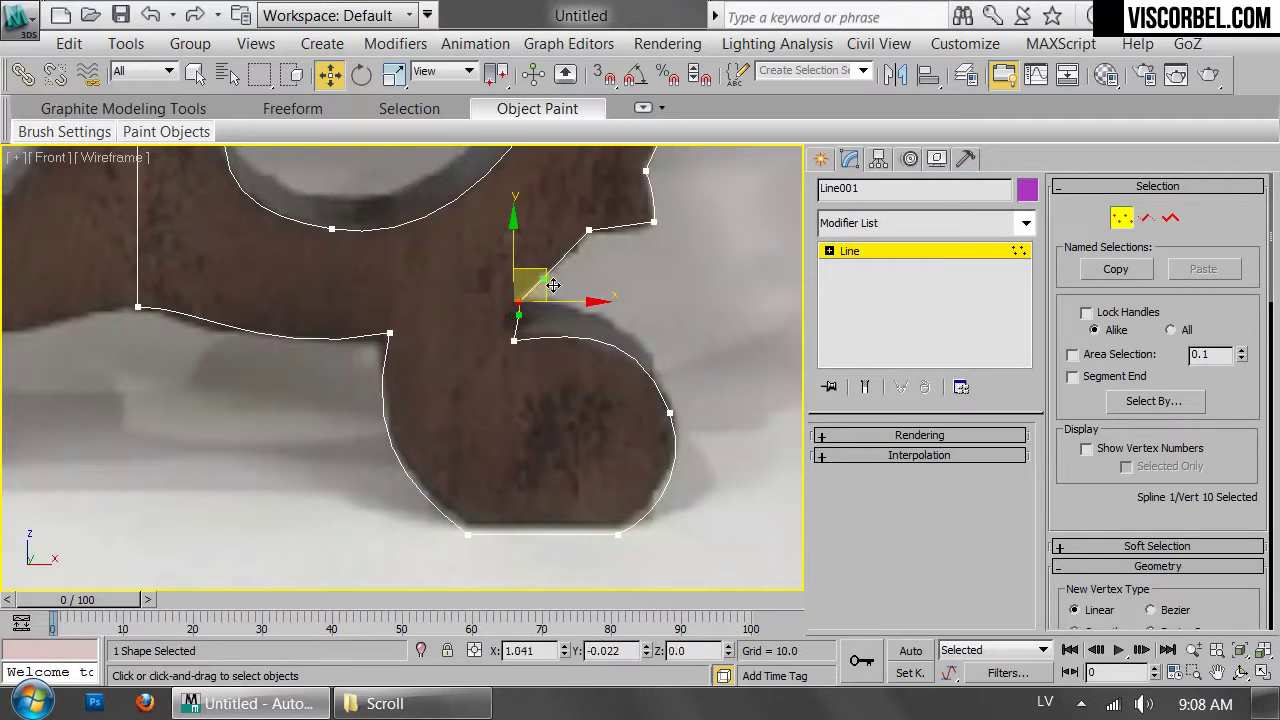
drag(533, 282, 567, 268)
click(589, 230)
right_click(590, 318)
right_click(87, 115)
click(576, 260)
key(1)
Delete the two vertical spline segments on the centre line, at the top block and at the lower crossbar
scroll(648, 243, down, 5)
middle_drag(648, 243, 686, 478)
scroll(686, 478, down, 2)
middle_drag(553, 270, 546, 352)
key(2)
click(554, 245)
key(Delete)
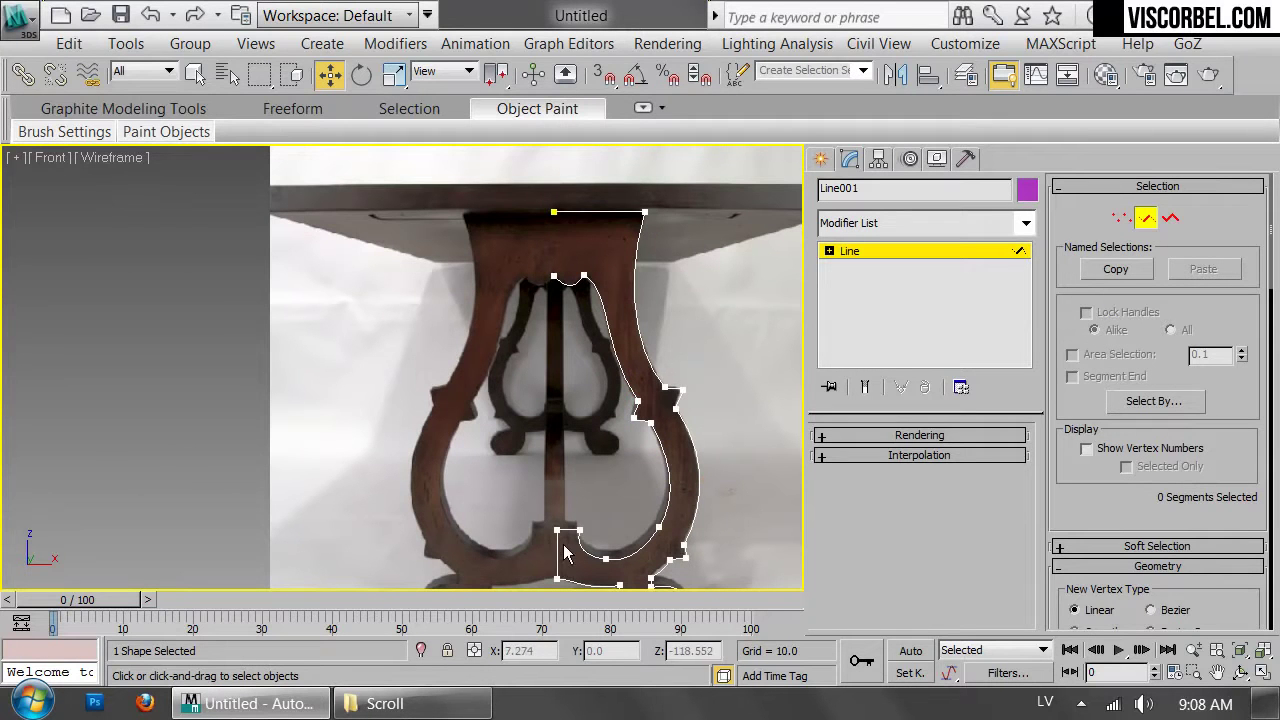
click(557, 555)
key(Delete)
key(1)
key(1)
Mirror the half outline along X as a Copy and move the copy about 107 units along negative X to meet the original
click(700, 76)
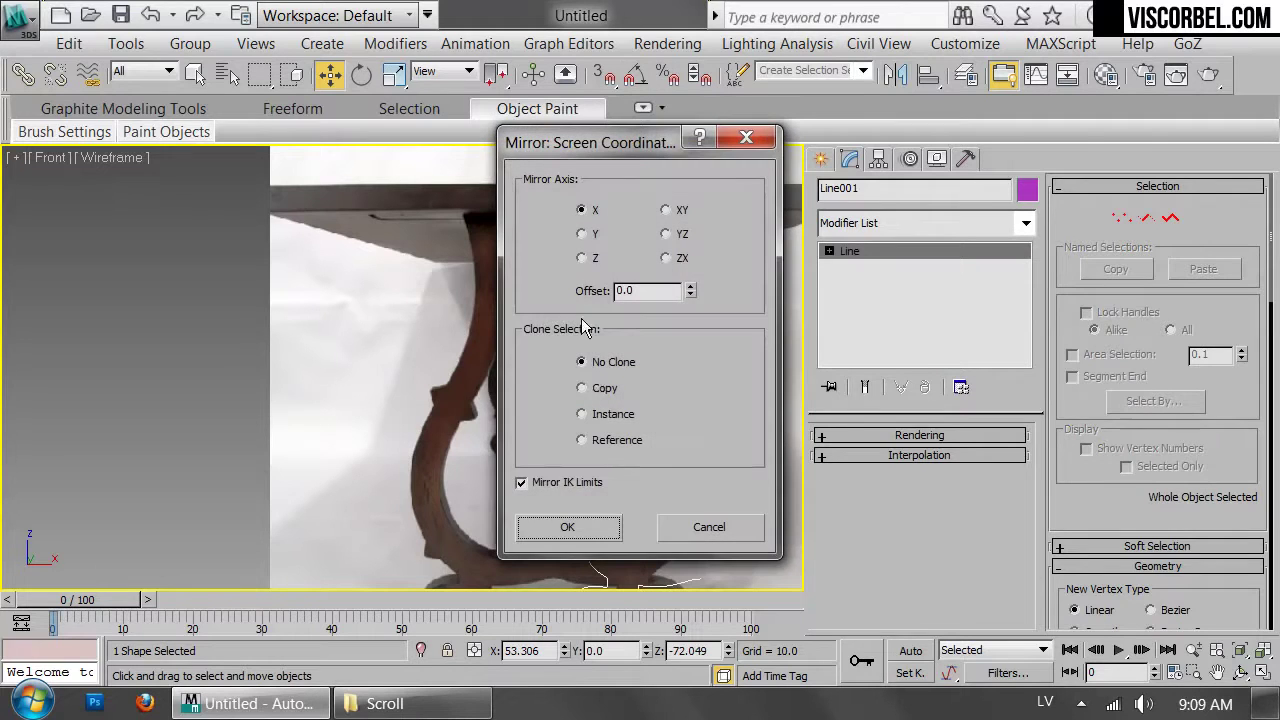
click(598, 384)
click(567, 527)
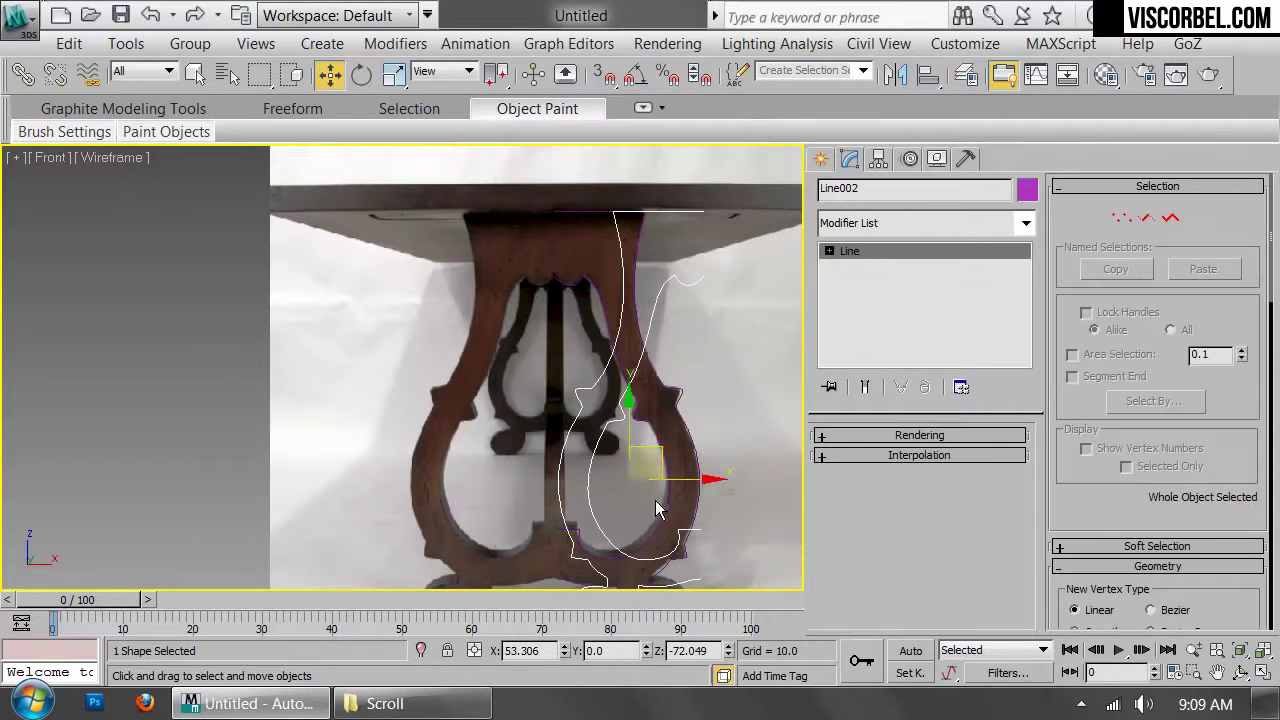
drag(689, 484, 538, 473)
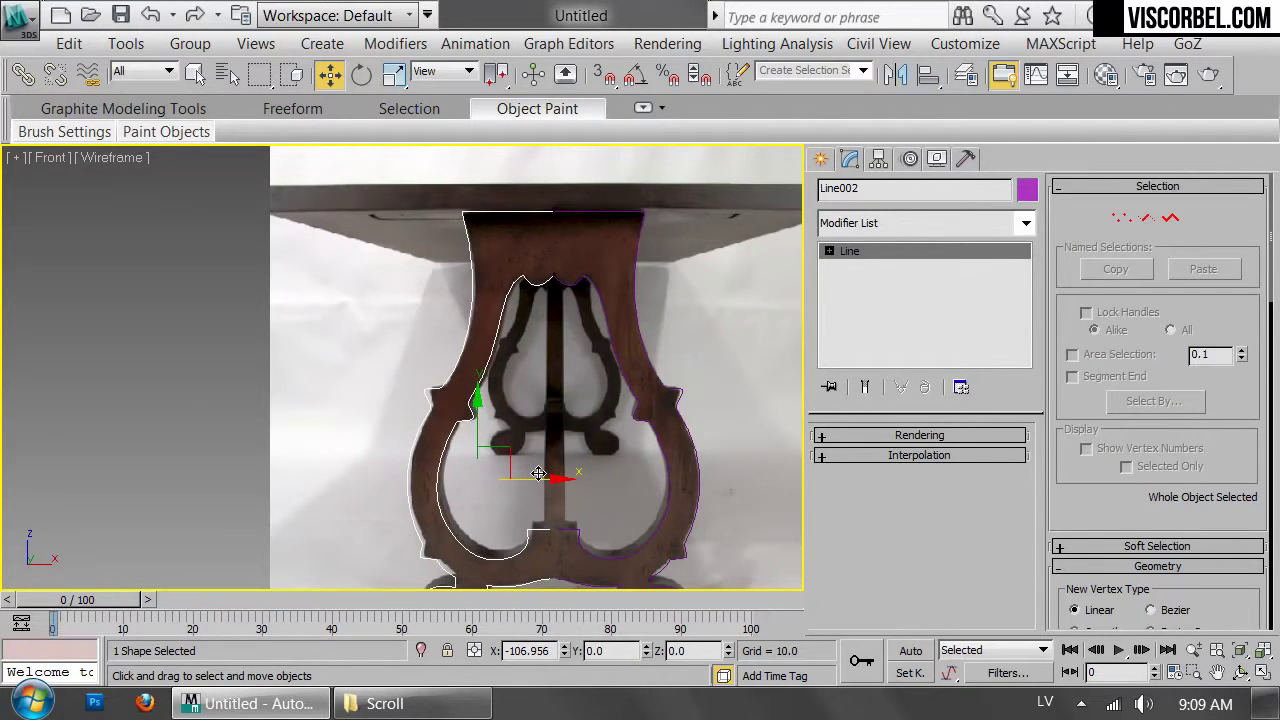
Attach the other half outline to the mirrored copy so both belong to one shape
middle_drag(627, 475, 685, 243)
scroll(685, 243, up, 2)
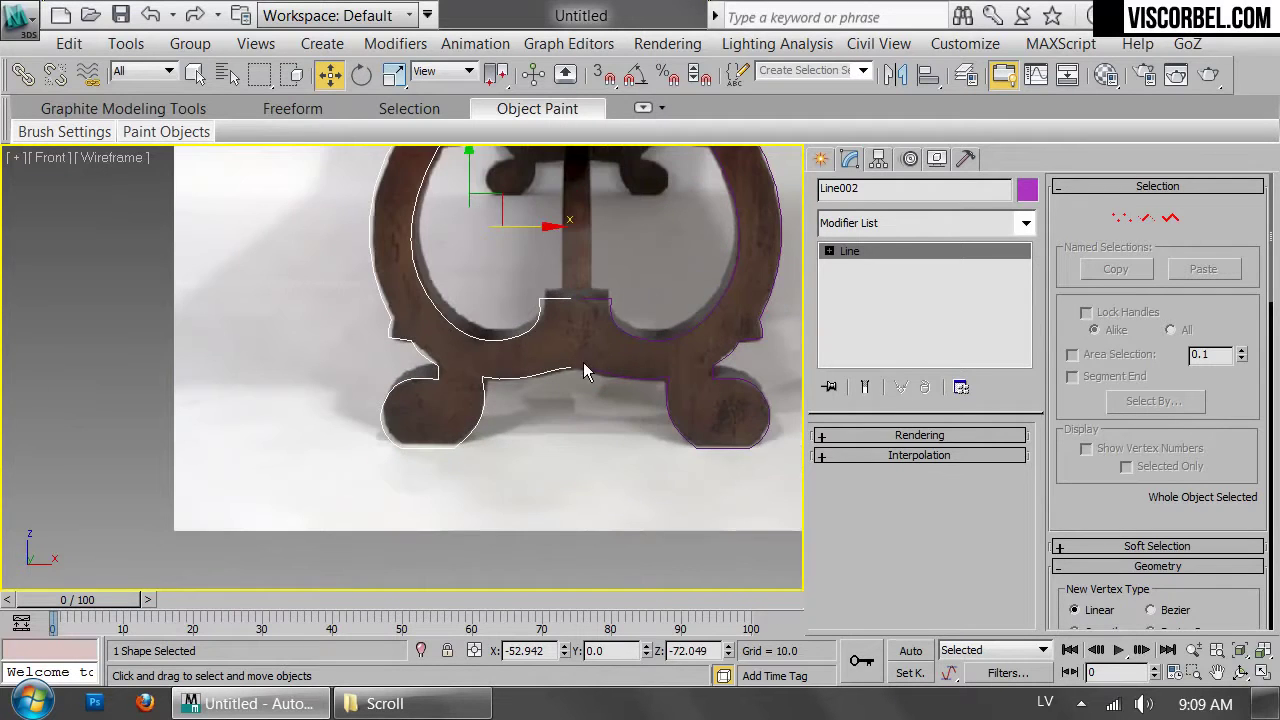
scroll(588, 368, up, 4)
drag(522, 375, 520, 375)
drag(1093, 497, 1123, 362)
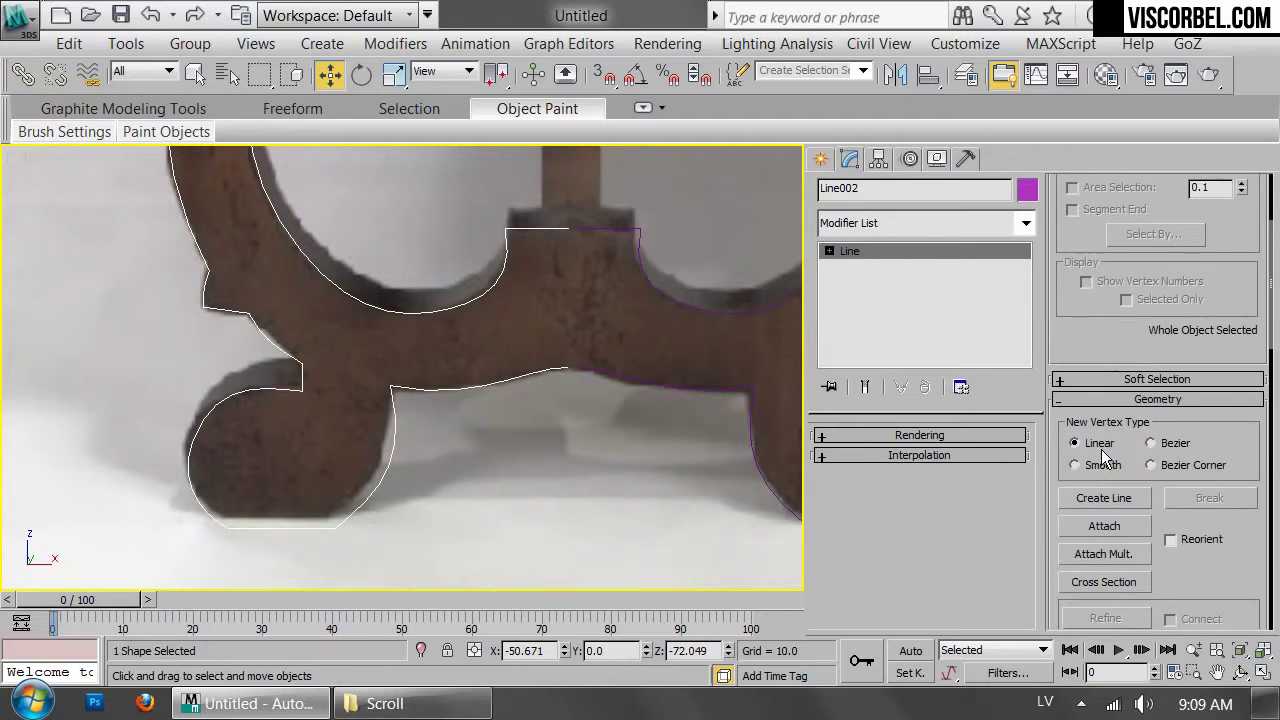
click(1104, 526)
click(652, 377)
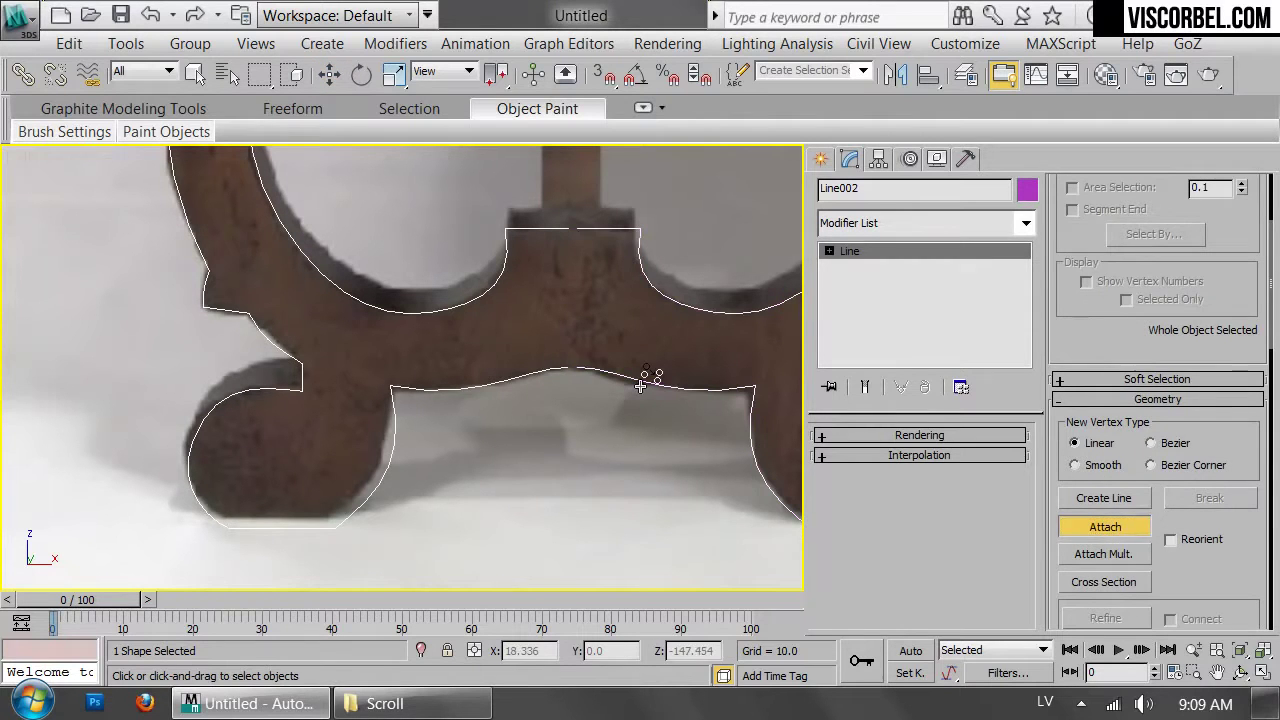
Weld the paired centre-line vertices on the lower crossbar's top and bottom edges, raising the weld threshold to 31.1
key(1)
click(571, 368)
scroll(1171, 536, down, 8)
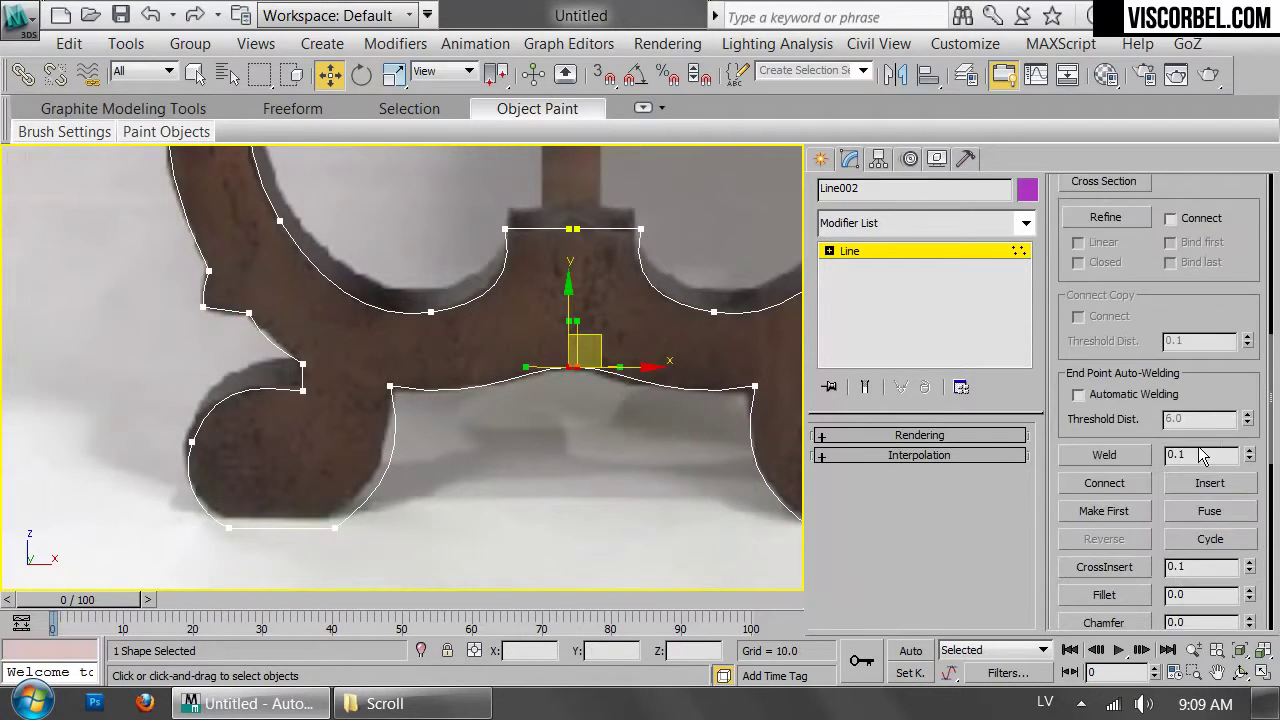
drag(1262, 454, 1256, 427)
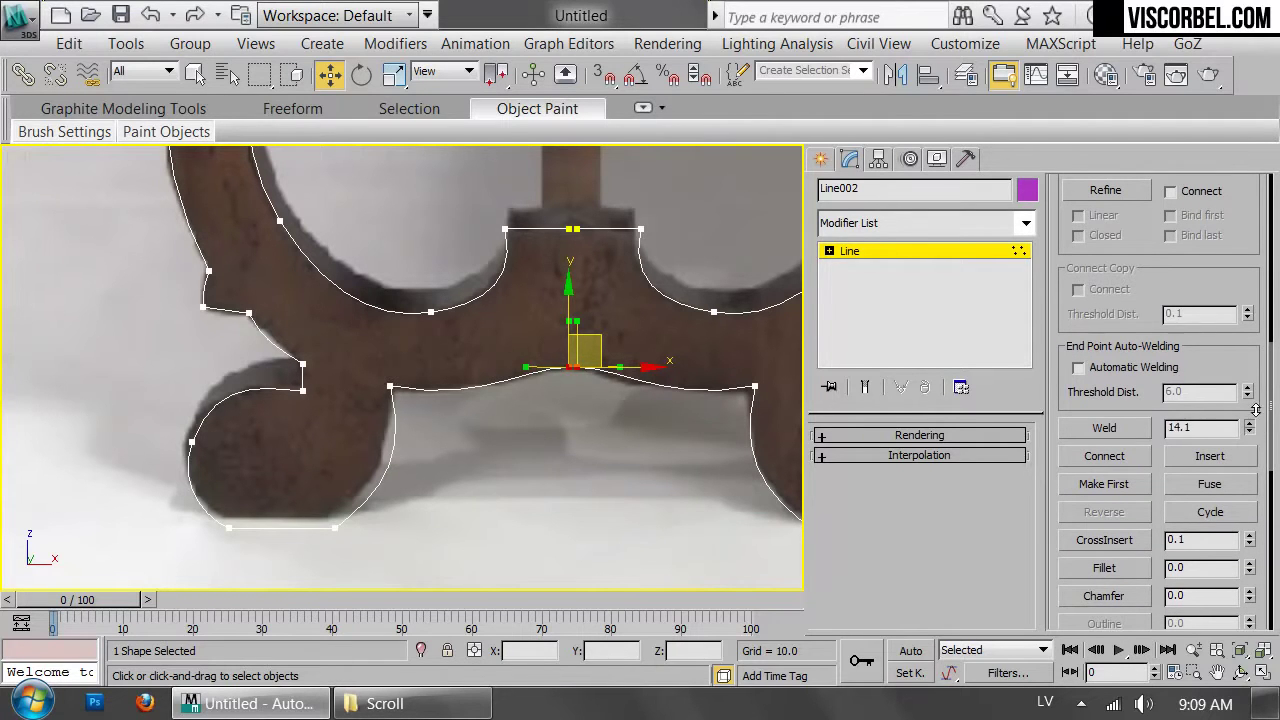
click(1104, 428)
click(1093, 430)
Weld the two centre-line vertices in the scalloped arch below the top block
middle_drag(446, 220, 494, 407)
scroll(494, 407, down, 6)
middle_drag(566, 306, 574, 360)
scroll(576, 365, up, 5)
middle_drag(583, 381, 617, 459)
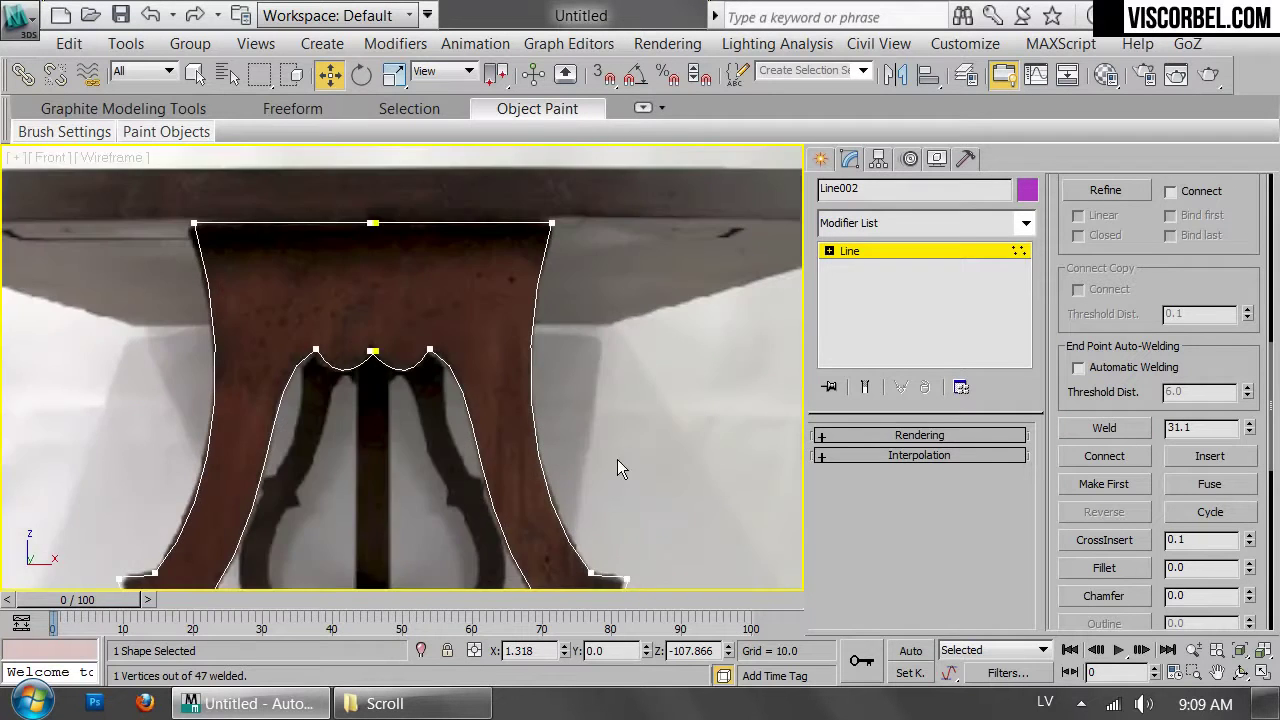
scroll(625, 390, up, 5)
click(595, 371)
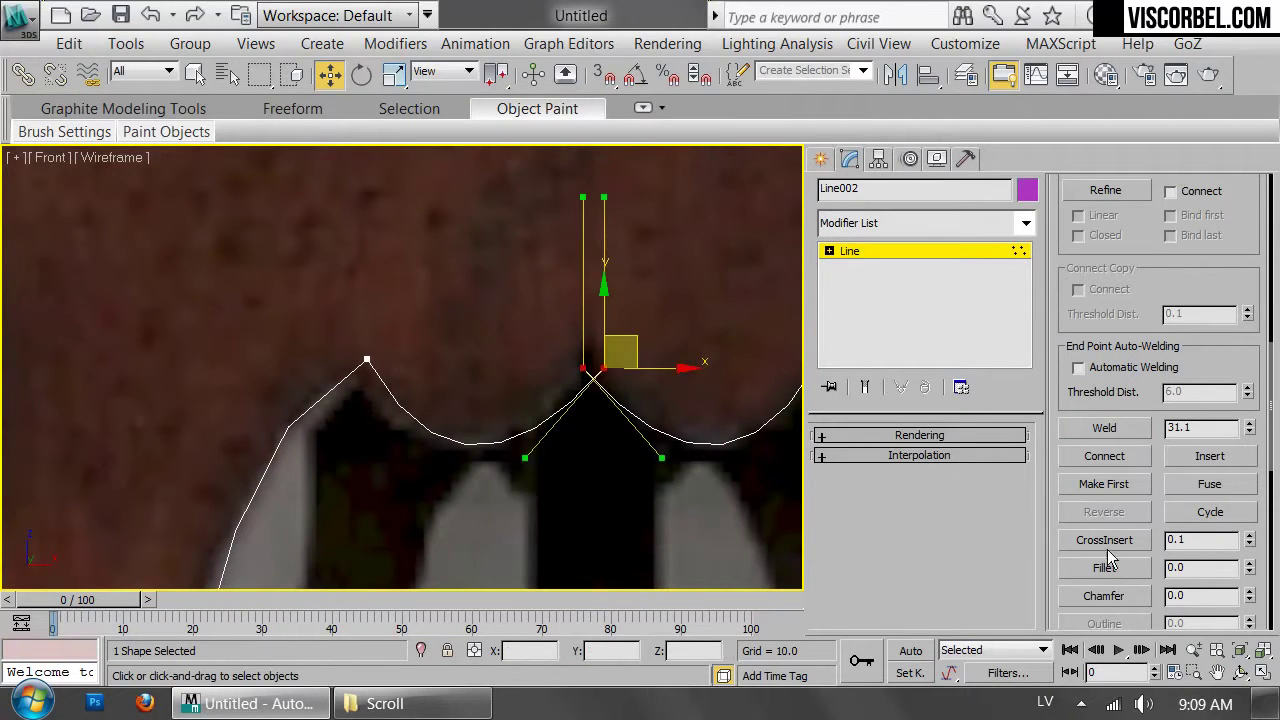
click(1085, 432)
Weld the two centre-line vertices on the outline's top edge and leave vertex editing
scroll(603, 248, down, 4)
middle_drag(603, 248, 546, 477)
drag(515, 234, 650, 328)
click(1098, 435)
key(1)
scroll(520, 462, down, 6)
middle_drag(520, 462, 502, 205)
key(1)
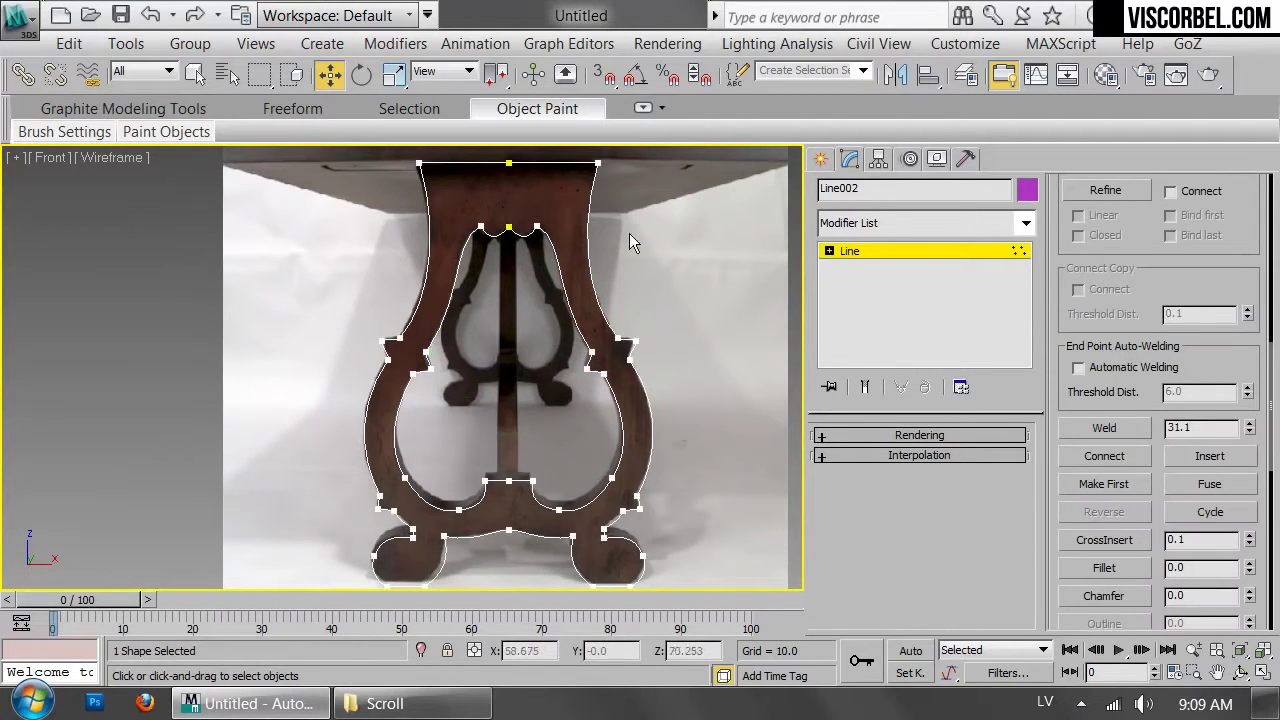
key(1)
Apply a Bevel modifier to the closed leg outline and set its Level 1 height to 12
click(920, 228)
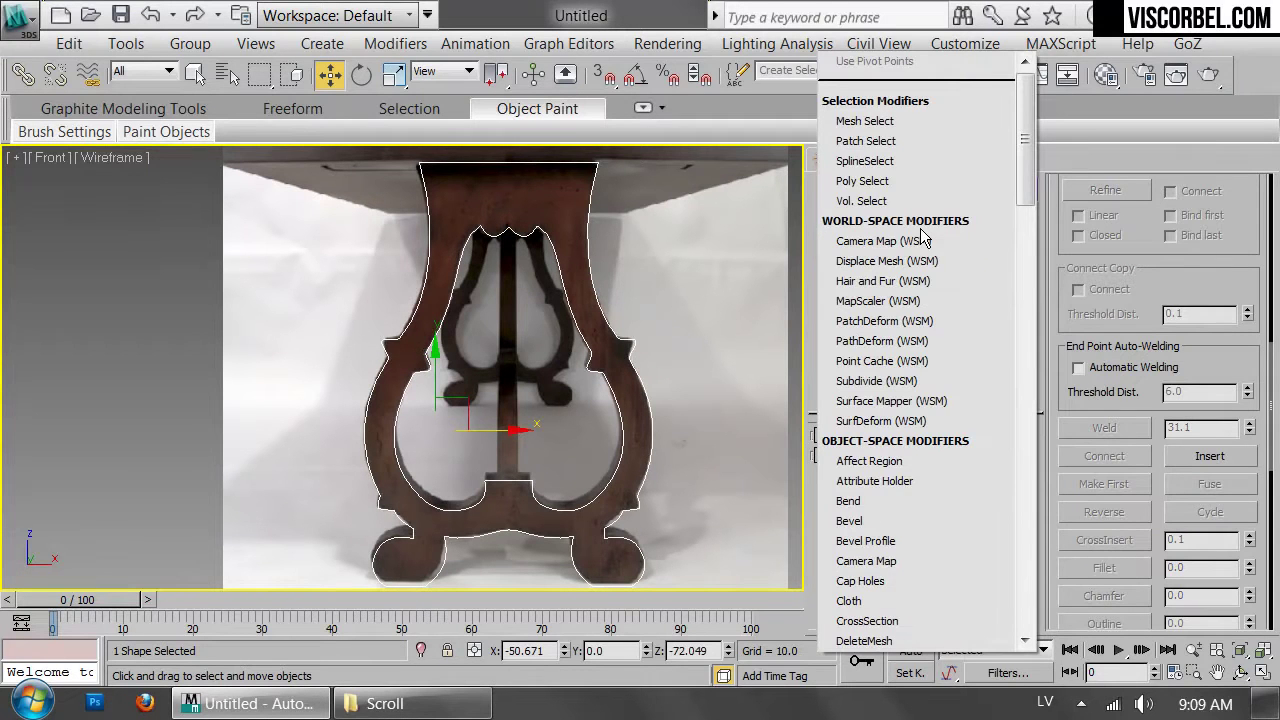
scroll(900, 170, down, 9)
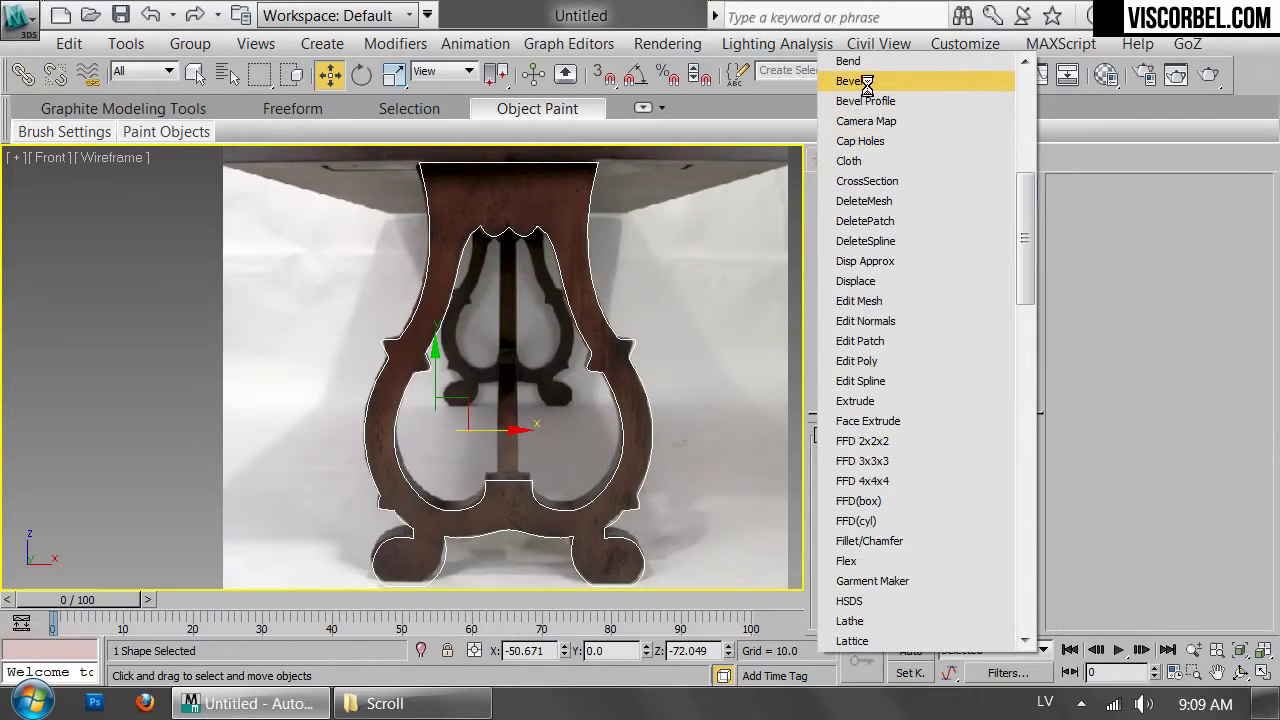
click(866, 82)
key(t)
key(z)
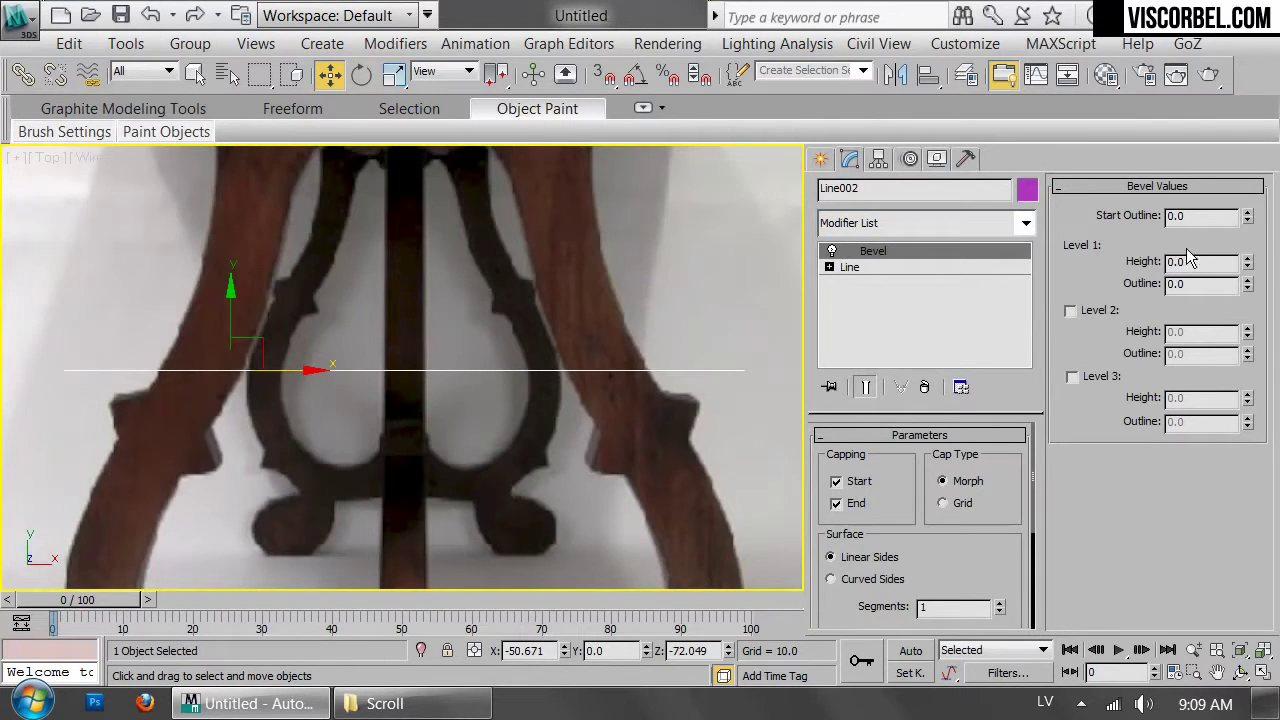
text(4)
key(Return)
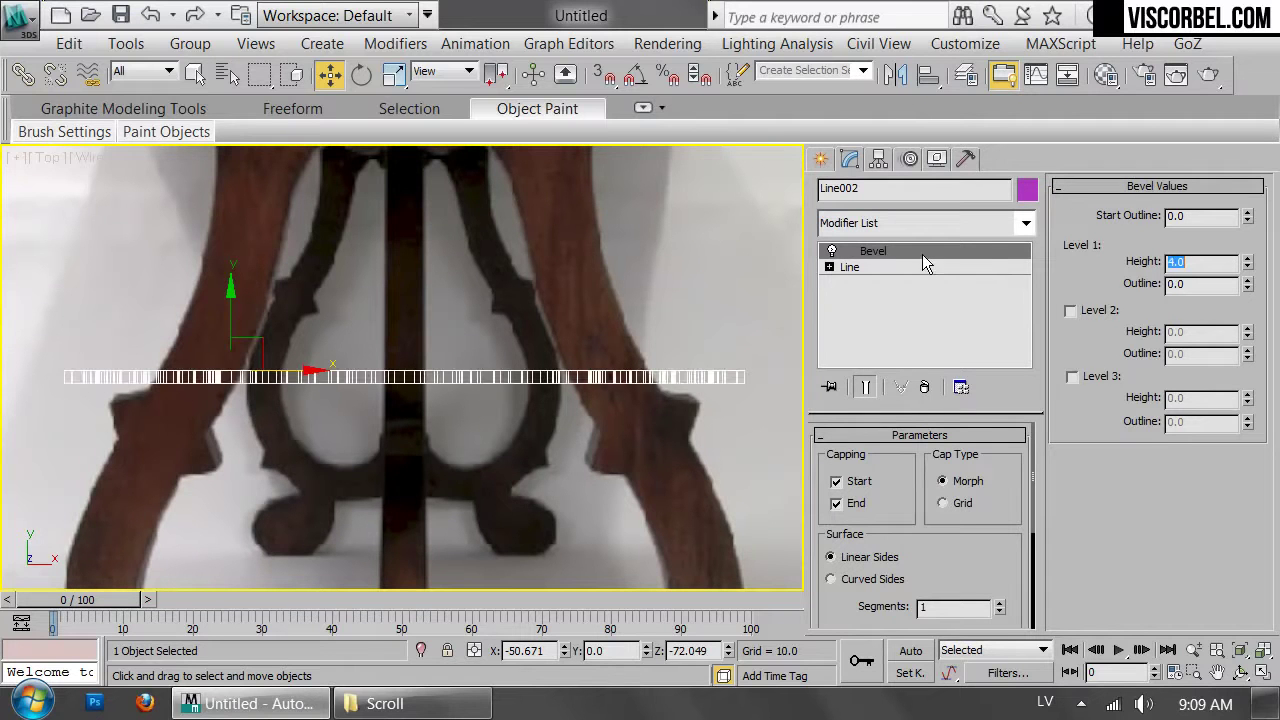
text(12)
key(Return)
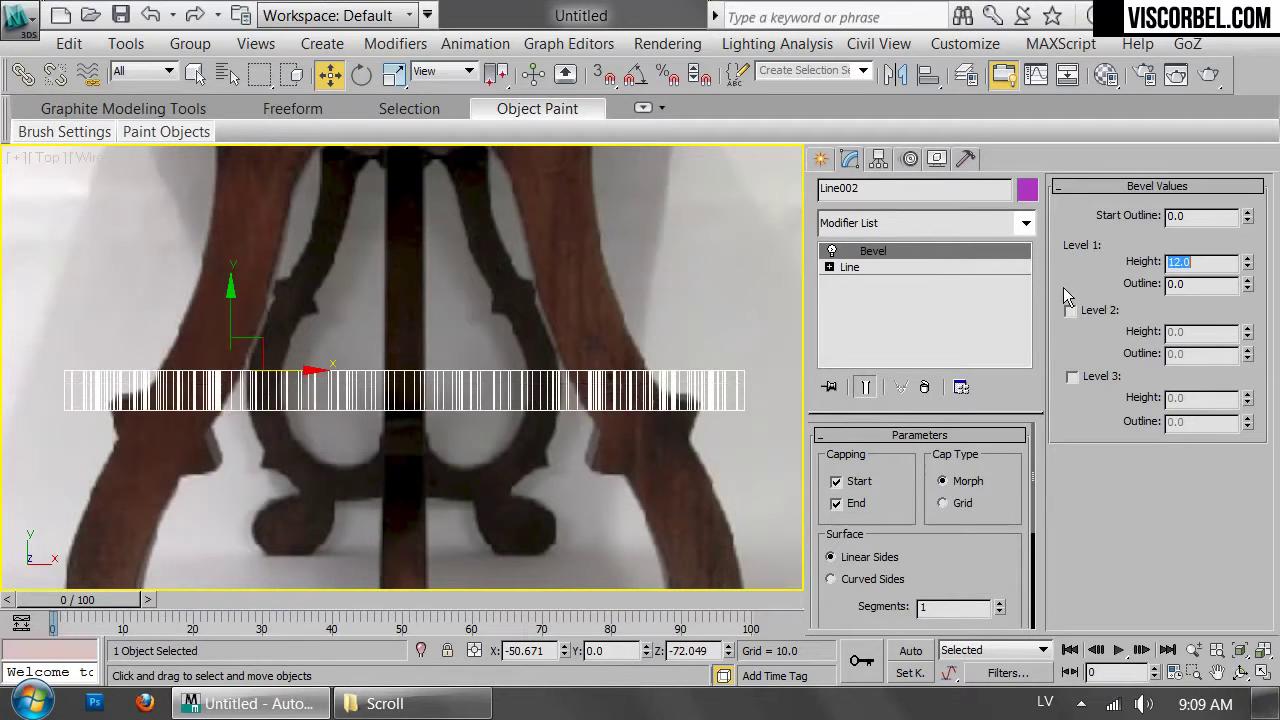
Enable bevel Level 2 with a height of 0.5 and an outline of -0.5
click(1070, 311)
text(0.5)
key(Return)
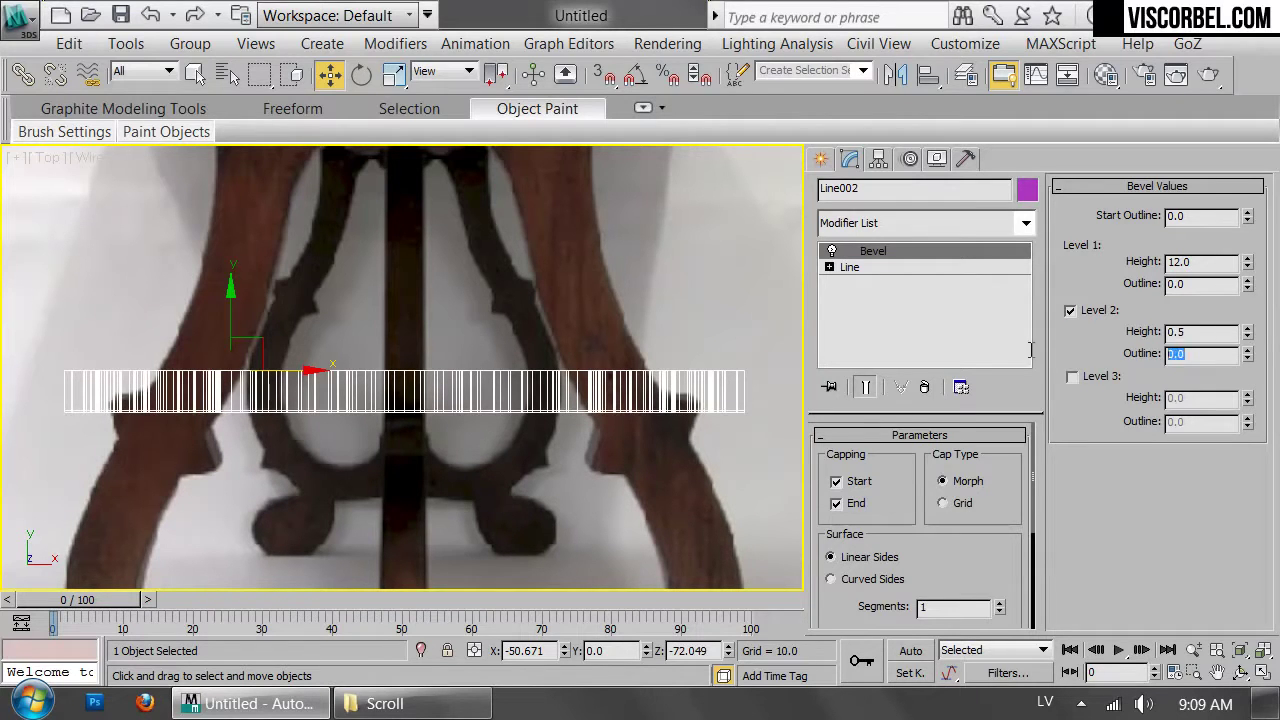
key(Return)
Examine the bevelled edge of the leg up close in a shaded perspective view
middle_drag(597, 393, 607, 344)
key(p)
key(z)
key(F3)
alt+middle_drag(578, 420, 568, 268)
scroll(310, 295, up, 2)
middle_drag(300, 290, 493, 320)
scroll(391, 306, up, 4)
scroll(493, 320, down, 8)
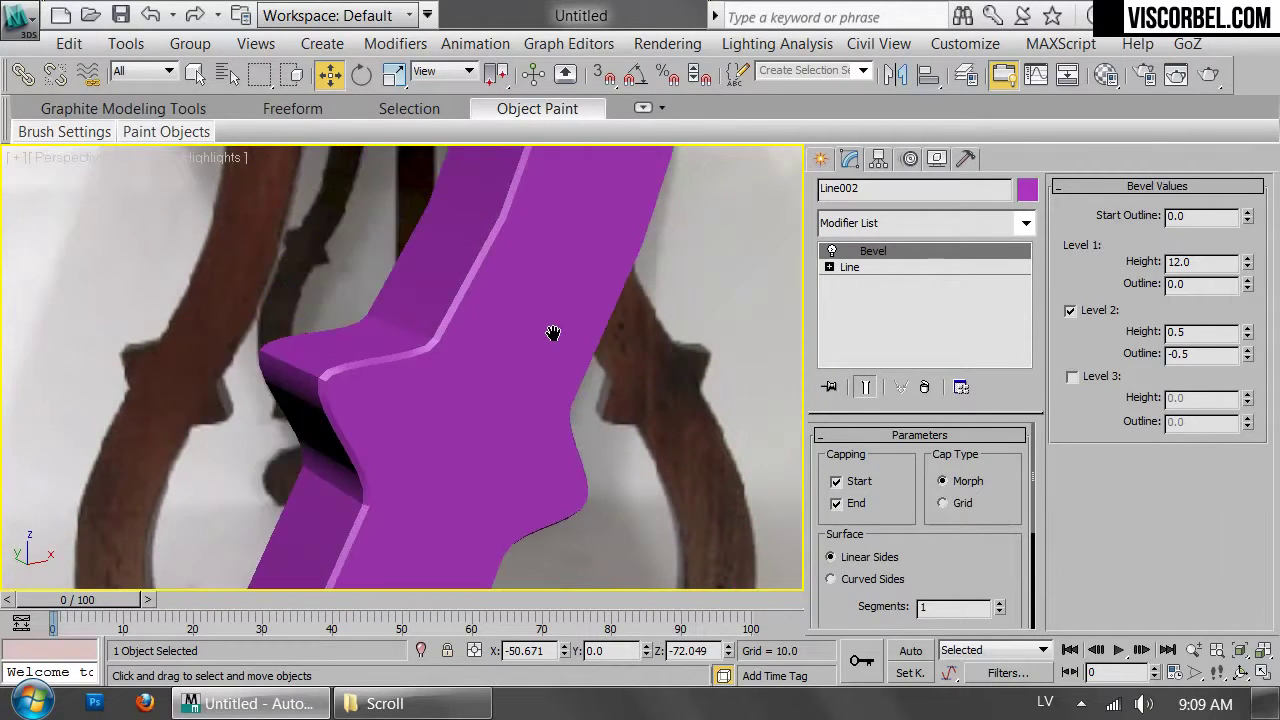
Add a Symmetry modifier with mirror axis Z and move its mirror plane about 4.36 units along negative Y
key(t)
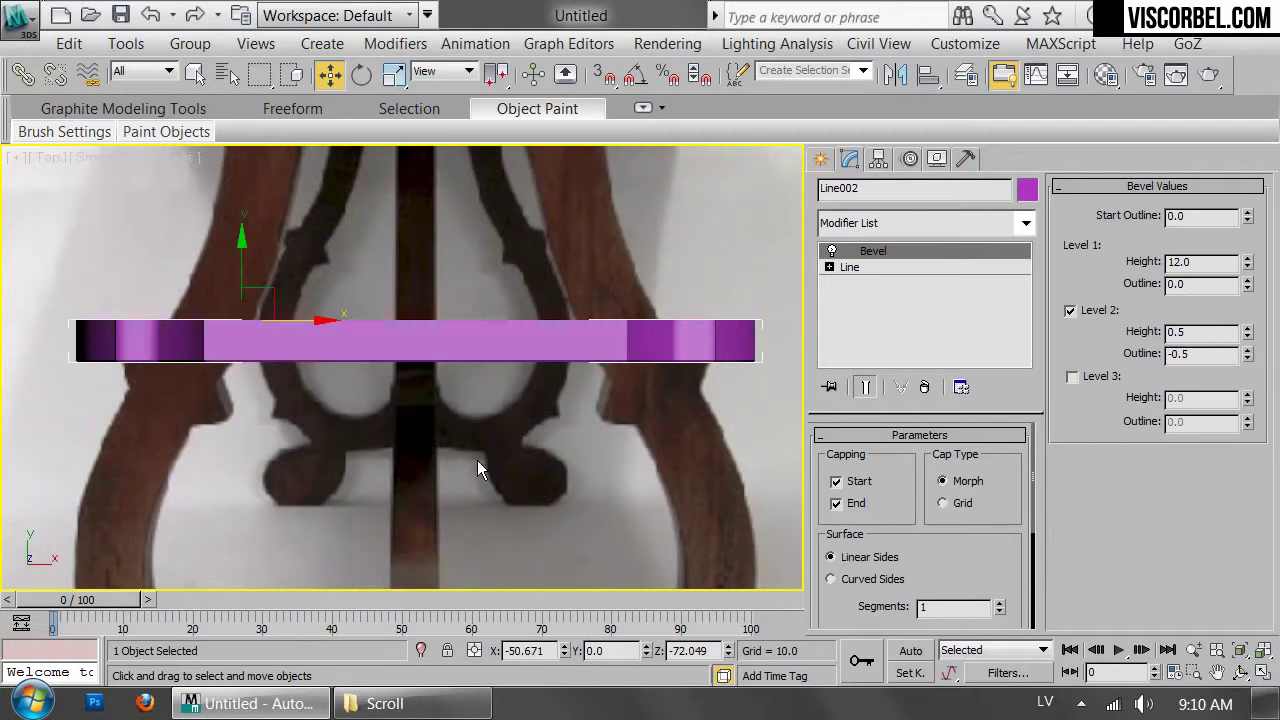
key(z)
key(F3)
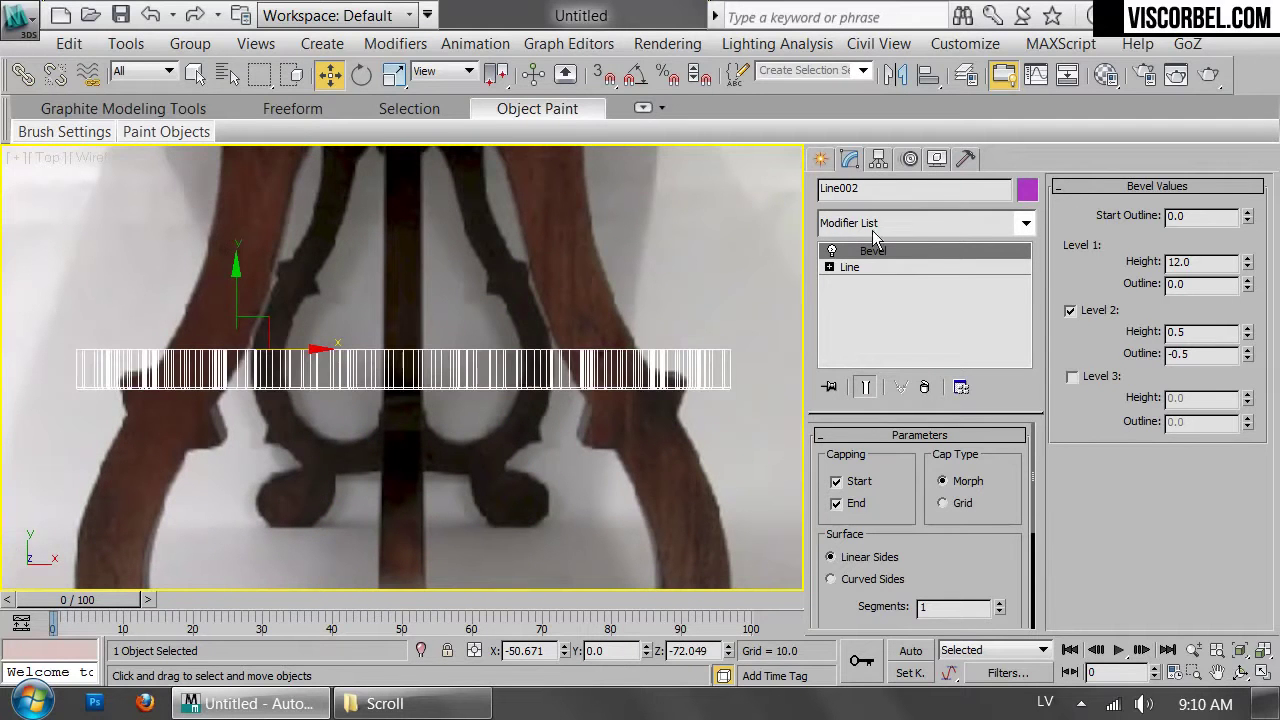
click(937, 223)
scroll(913, 270, down, 15)
click(870, 380)
click(910, 479)
click(952, 477)
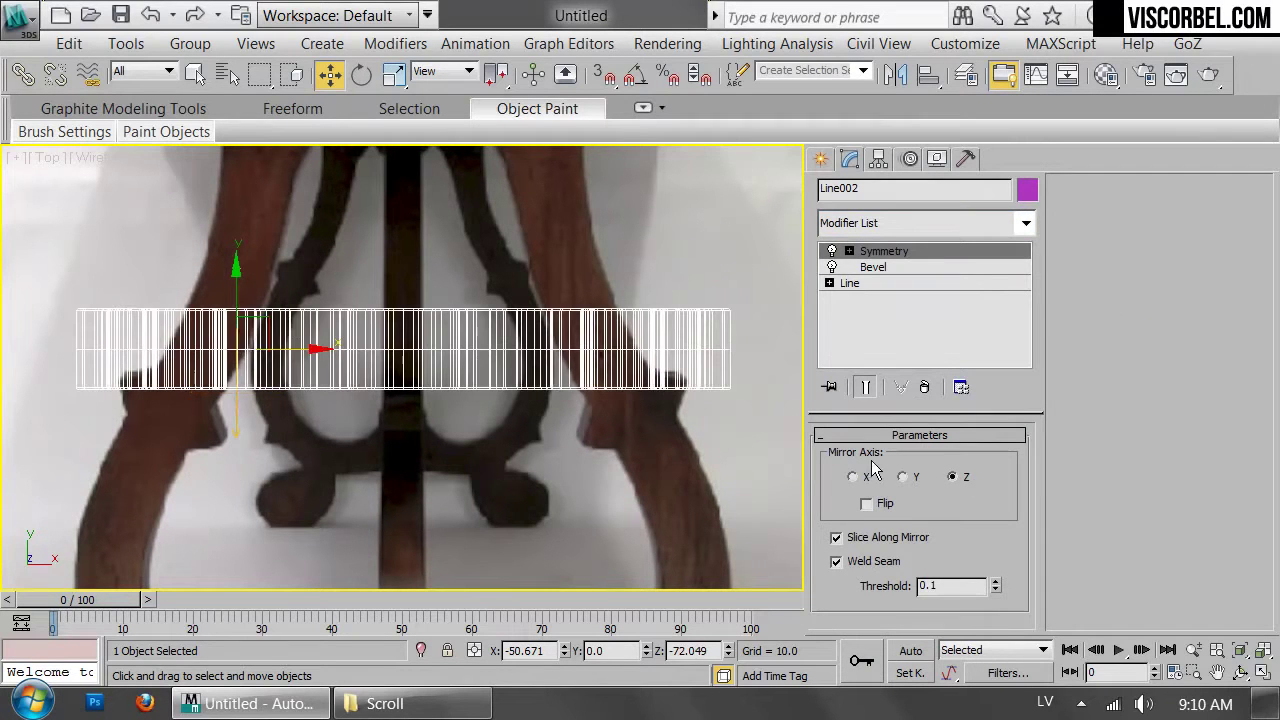
key(1)
drag(241, 289, 250, 303)
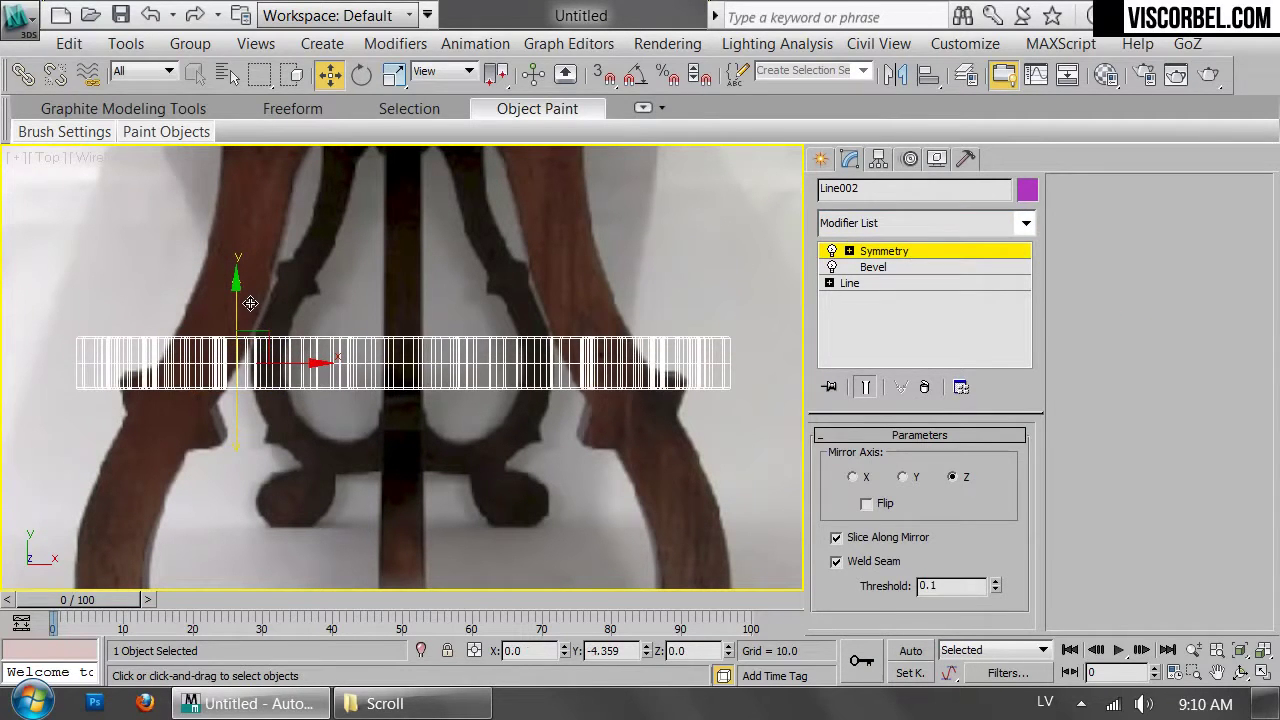
Examine the symmetrical bevelled leg in shaded perspective and from the front
key(p)
key(F3)
alt+middle_drag(241, 389, 271, 215)
scroll(424, 395, down, 4)
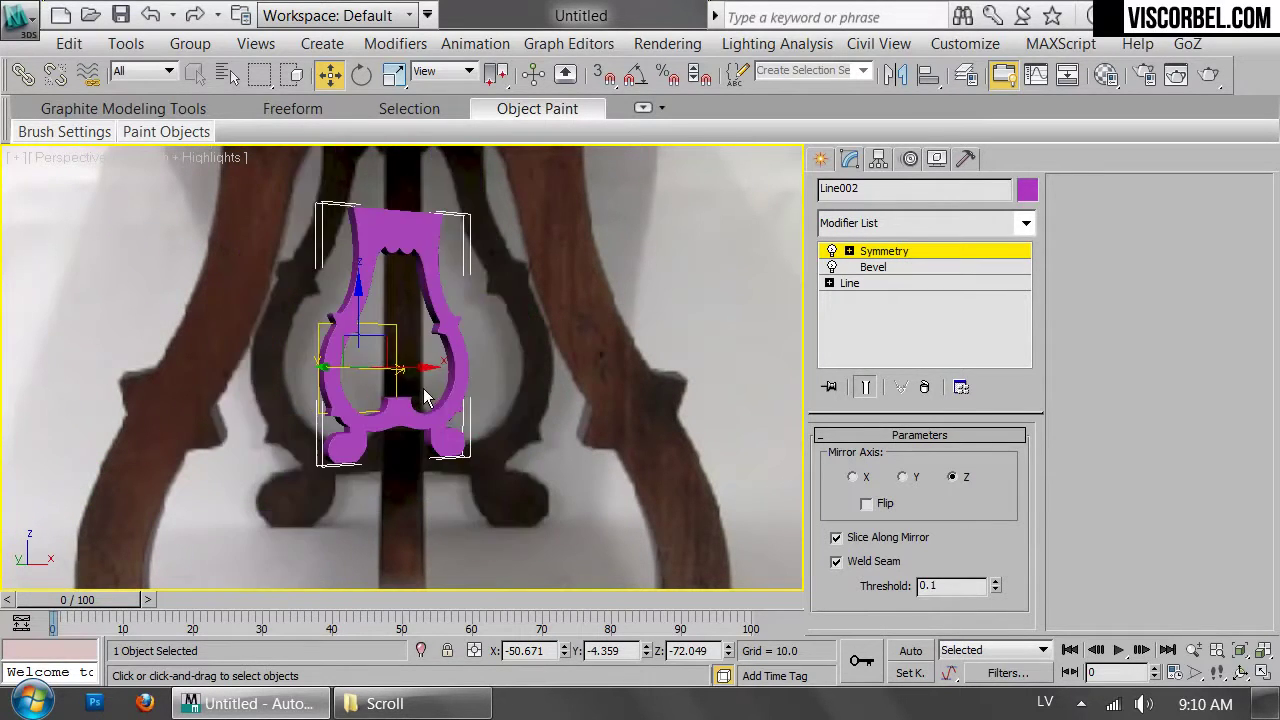
click(568, 292)
alt+middle_drag(568, 292, 314, 309)
scroll(314, 309, up, 5)
middle_drag(365, 206, 439, 305)
scroll(429, 484, down, 2)
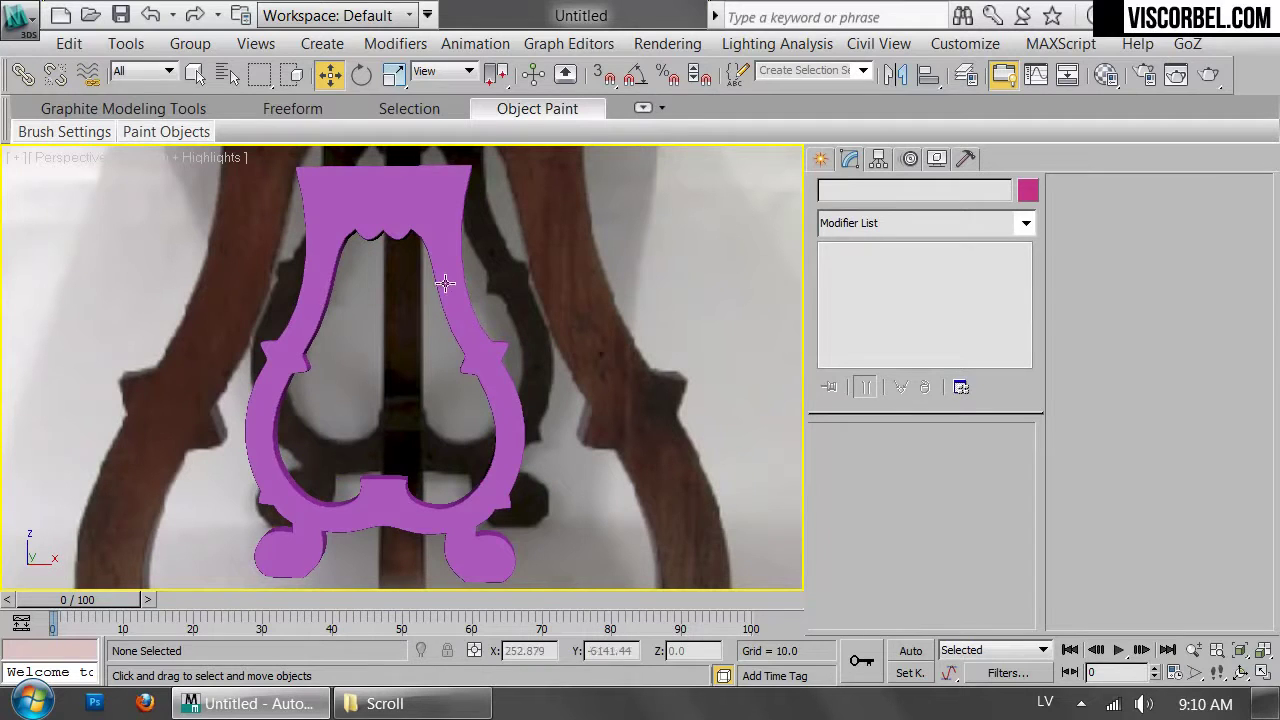
click(440, 313)
click(661, 341)
key(f)
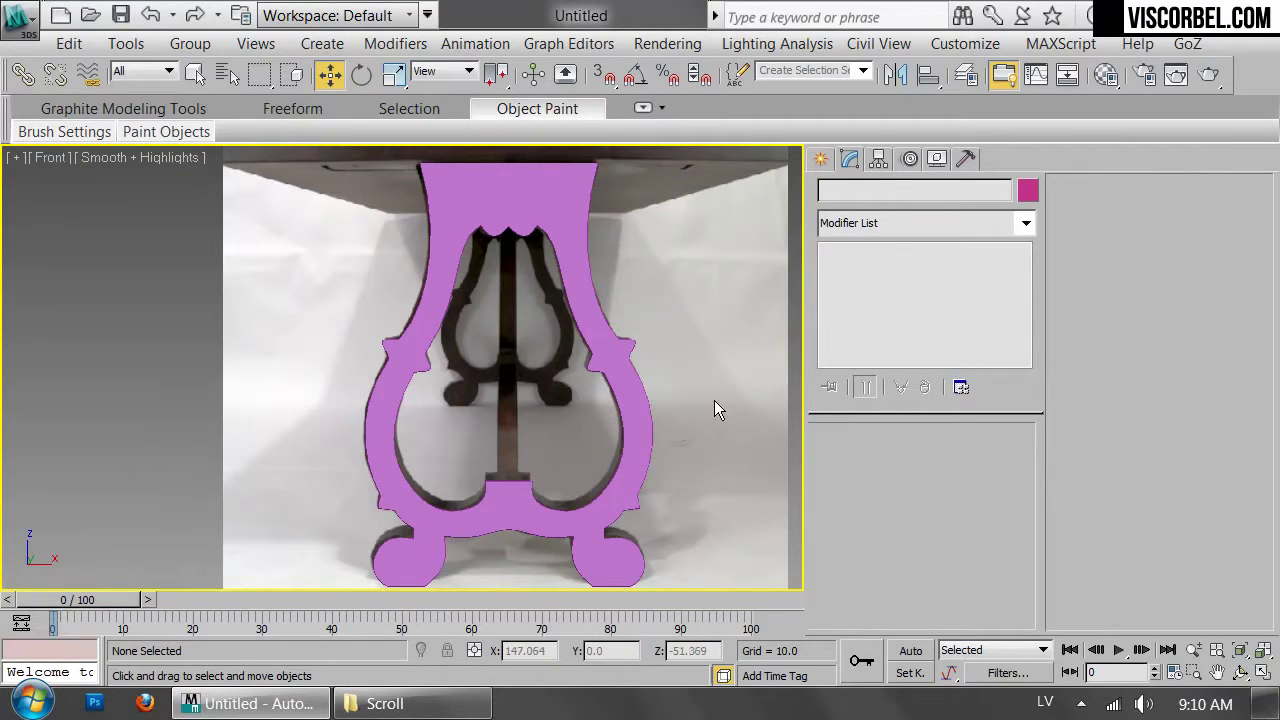
Open the reference photo 707B TABLE BAROQUE carmin.jpg from the Scroll folder and examine its scroll legs enlarged
click(400, 704)
drag(425, 597, 508, 617)
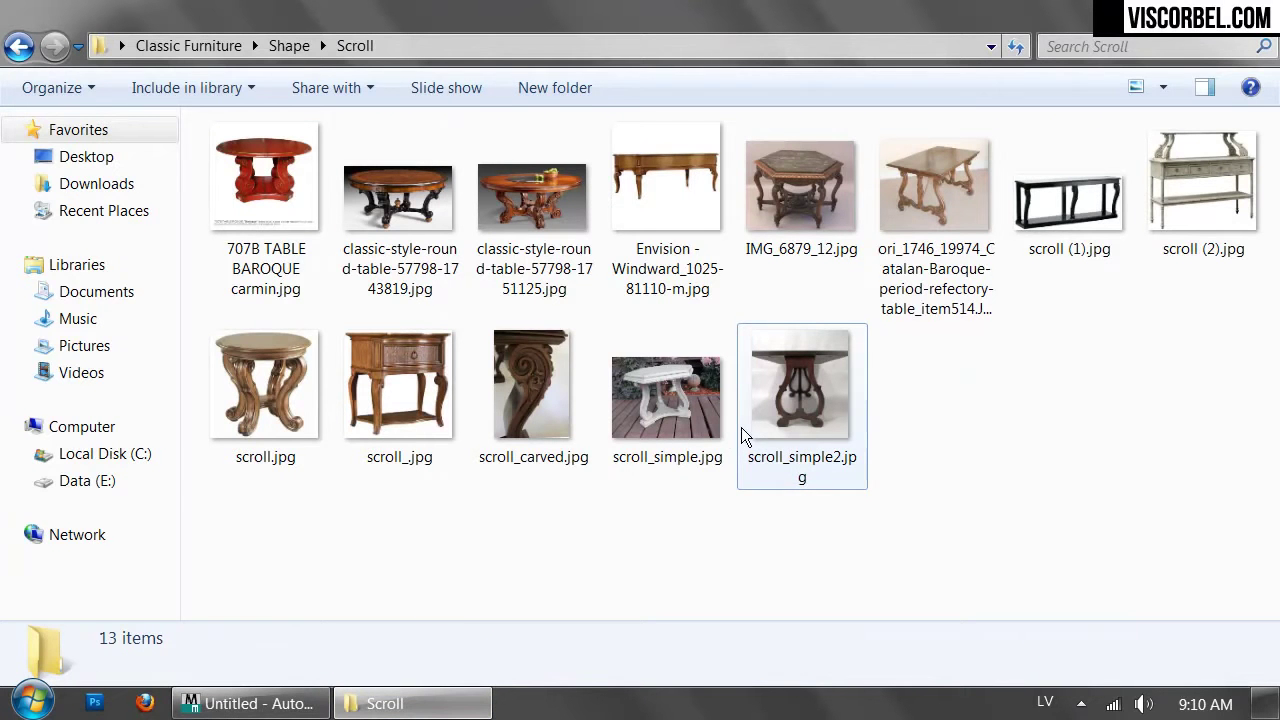
drag(521, 515, 670, 515)
double_click(214, 157)
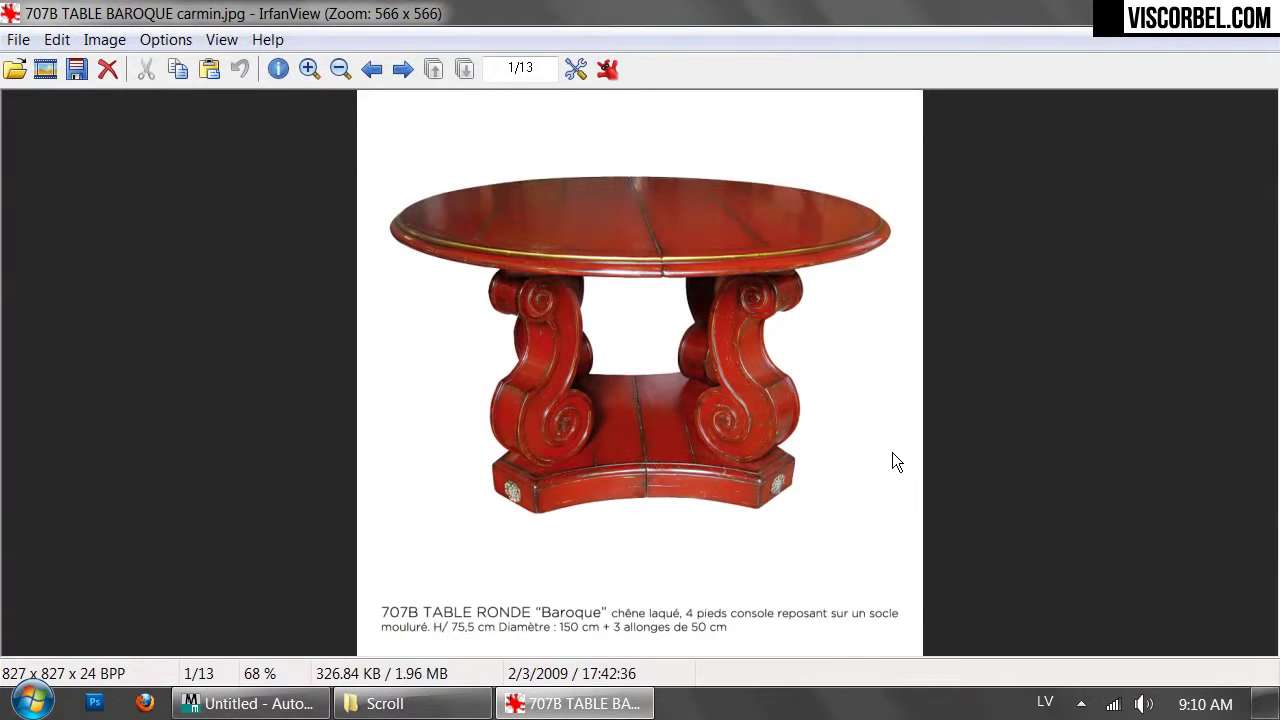
click(309, 68)
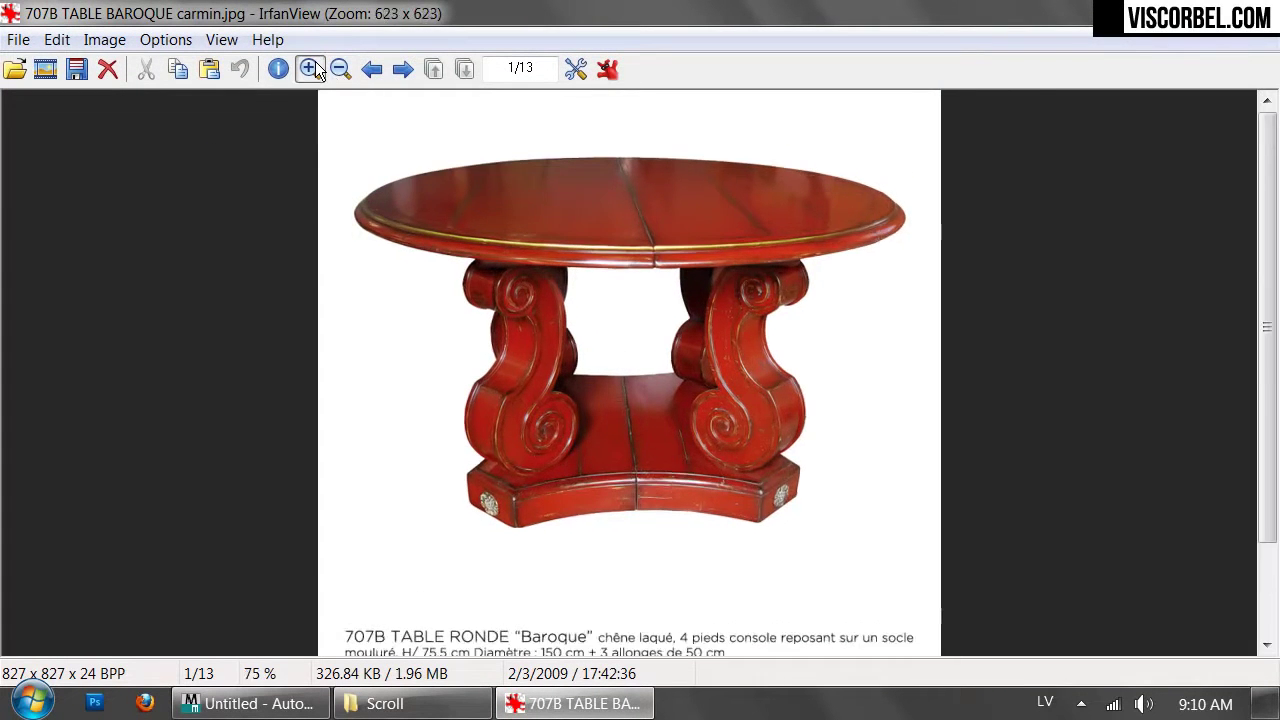
click(309, 68)
click(309, 68)
click(309, 68)
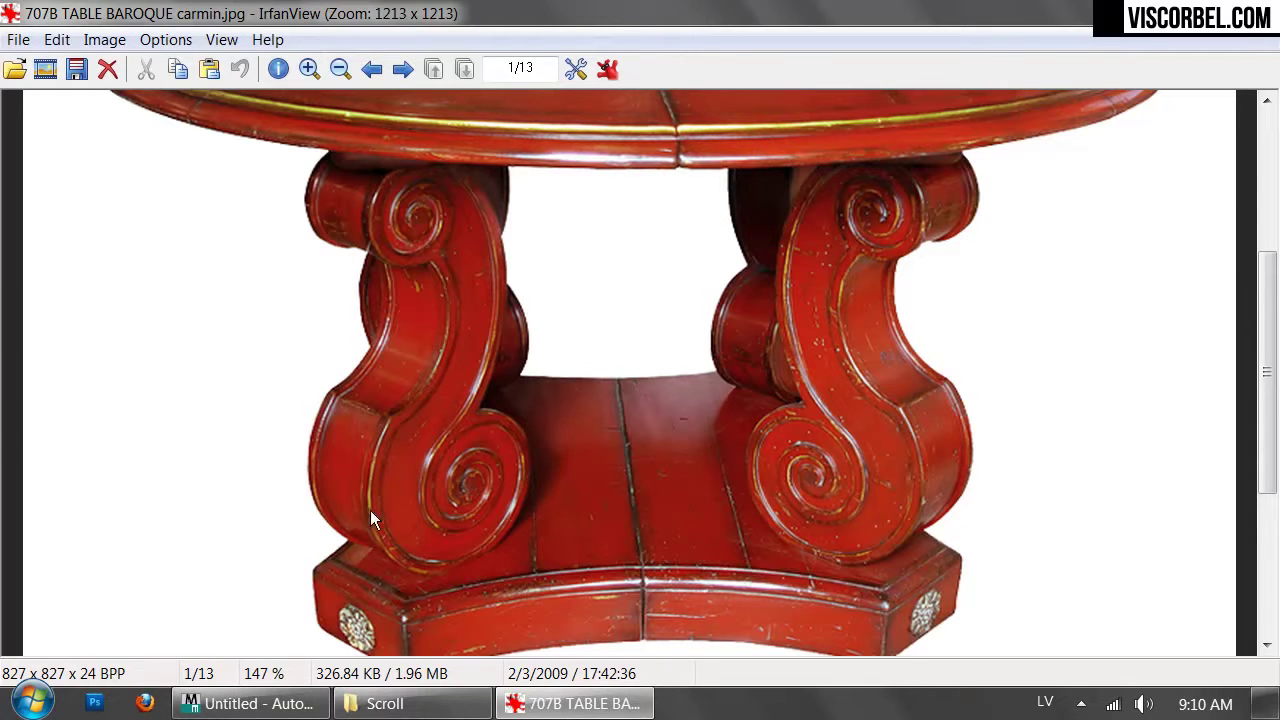
Return to 3ds Max, add an Edit Poly modifier to the leg and select its large front polygon
click(250, 704)
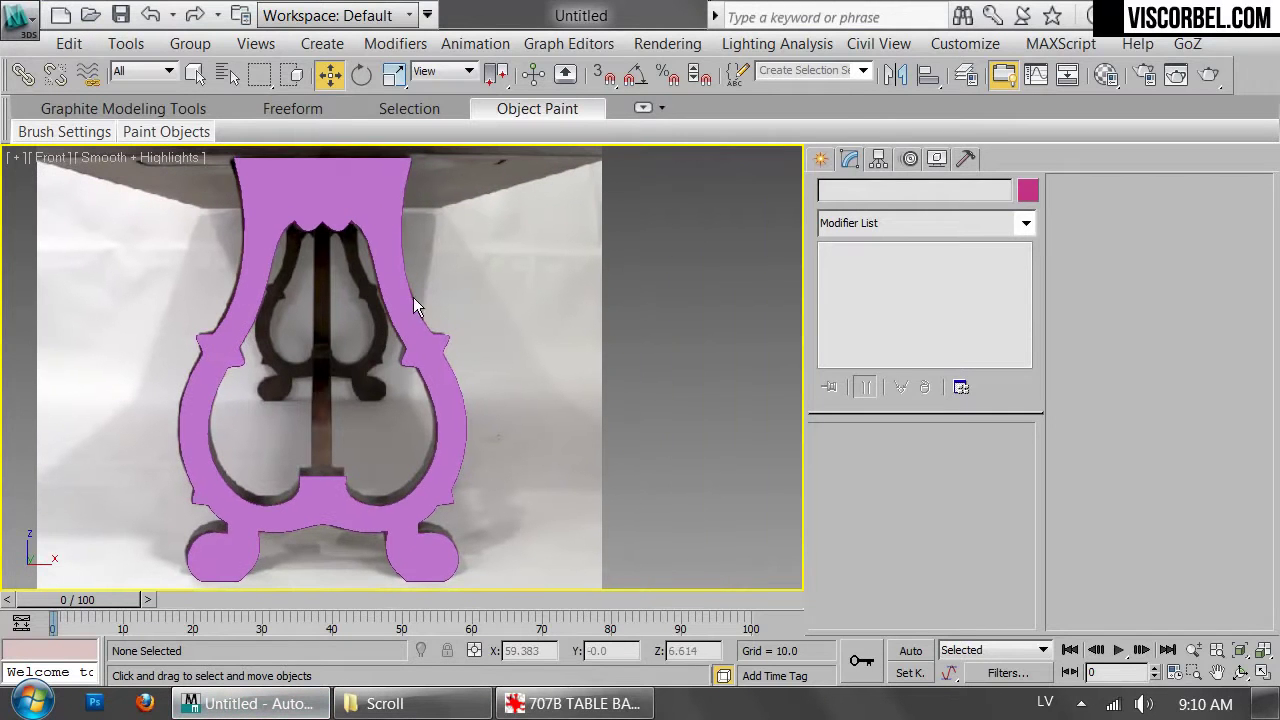
click(420, 346)
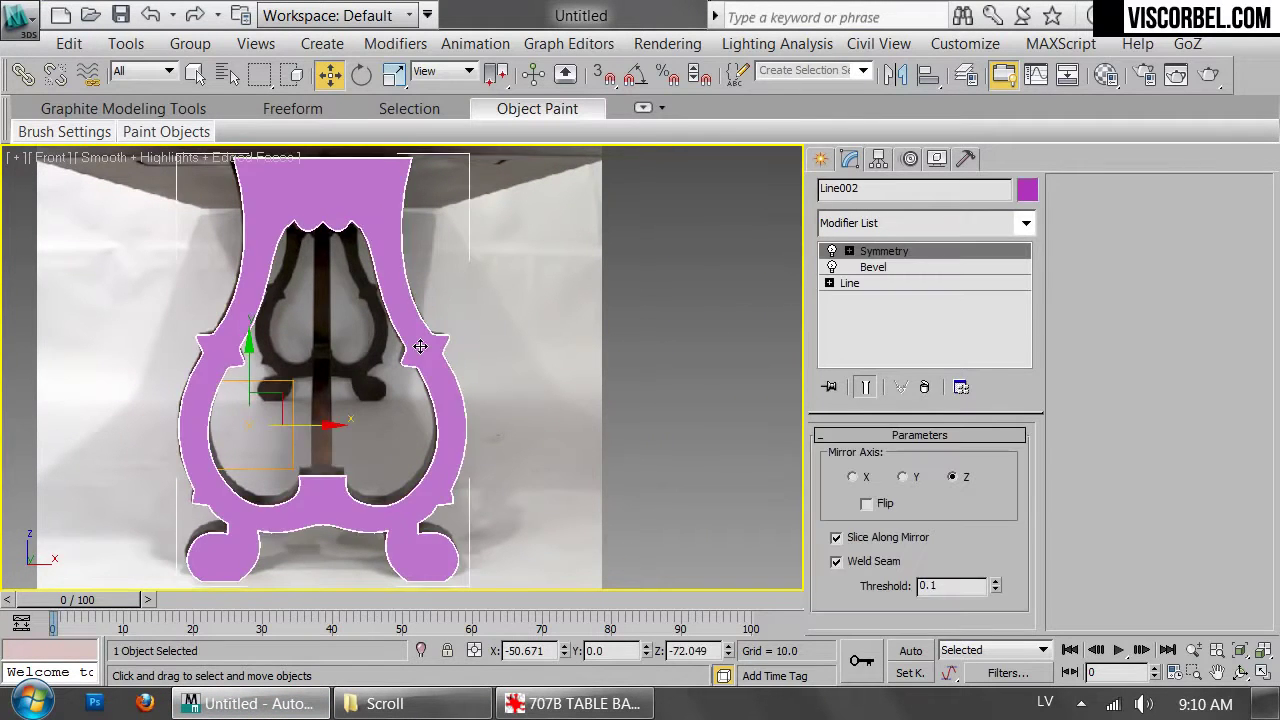
scroll(500, 386, up, 10)
scroll(534, 373, down, 8)
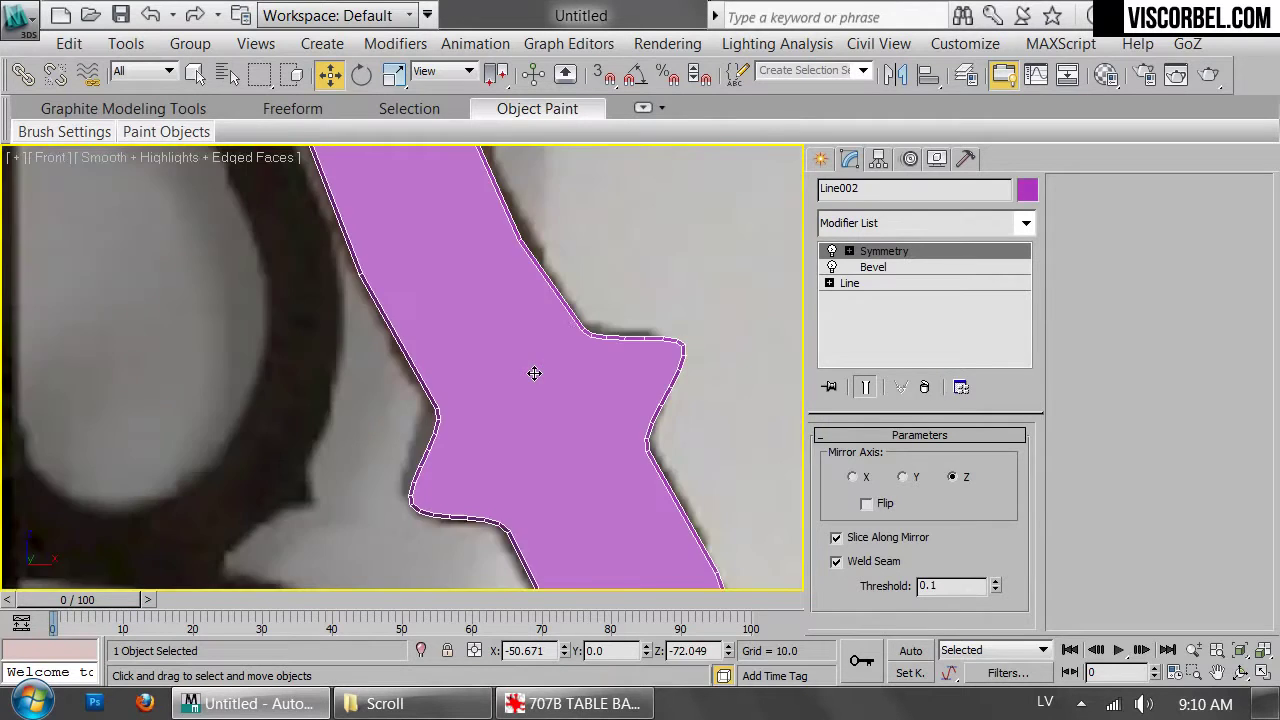
click(975, 229)
key(e)
click(868, 122)
key(4)
click(537, 382)
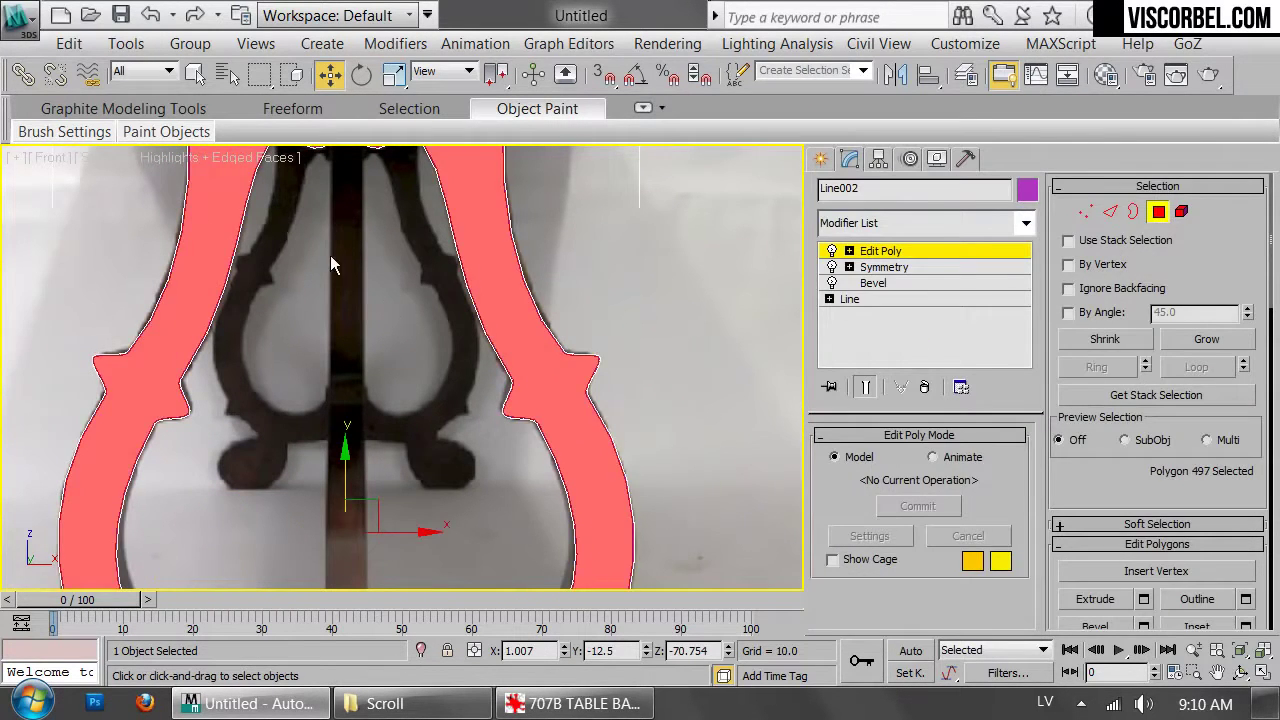
Inset the leg's front polygon by about 2.828
scroll(409, 423, up, 6)
right_click(534, 292)
click(380, 466)
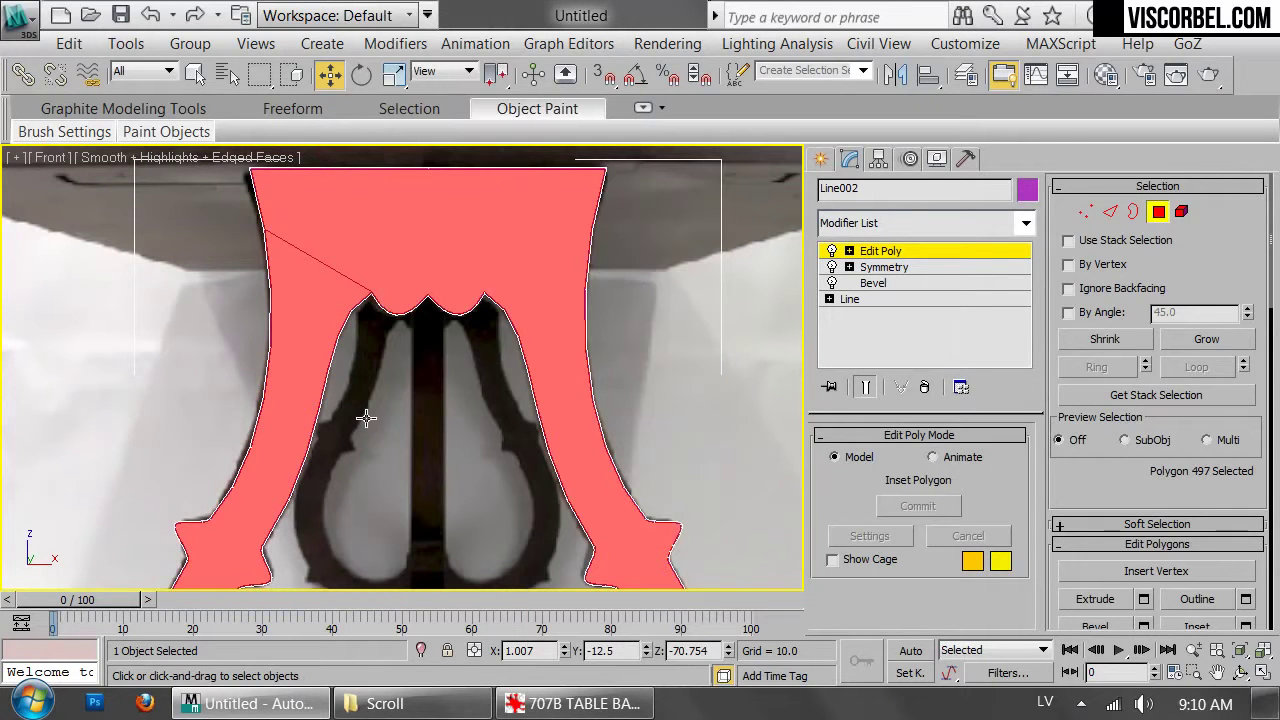
drag(422, 407, 431, 408)
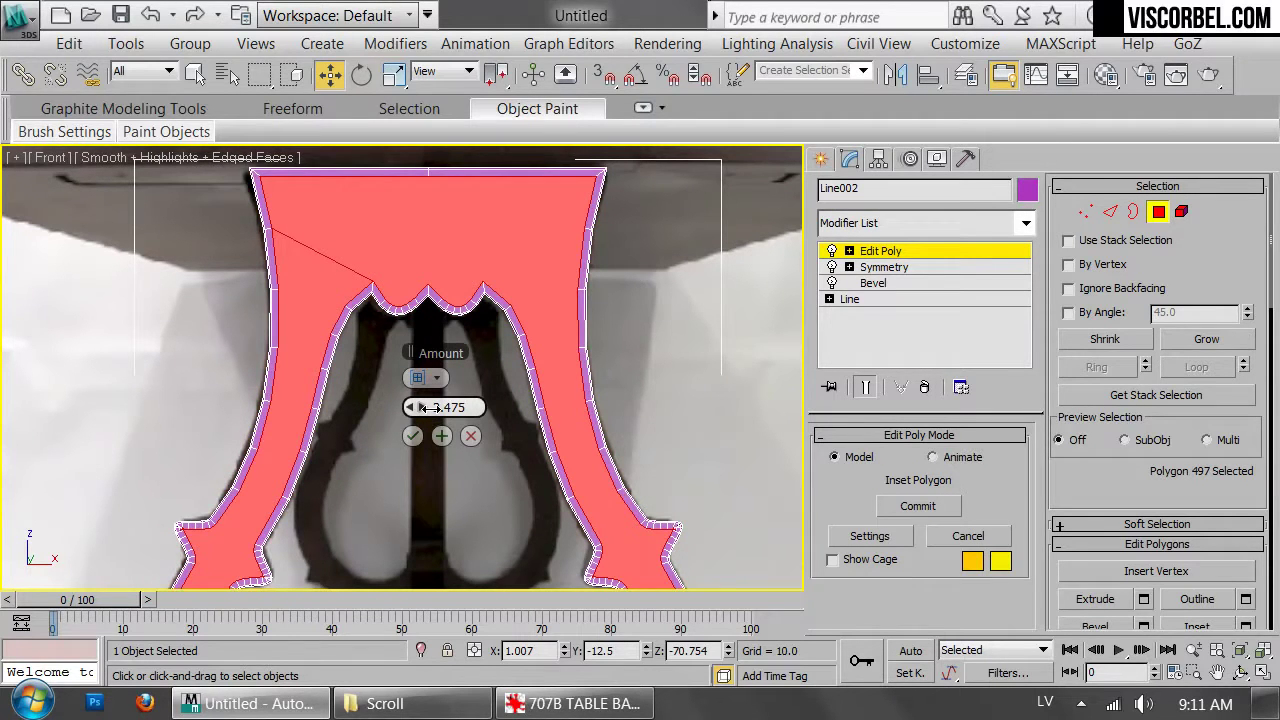
drag(431, 408, 432, 408)
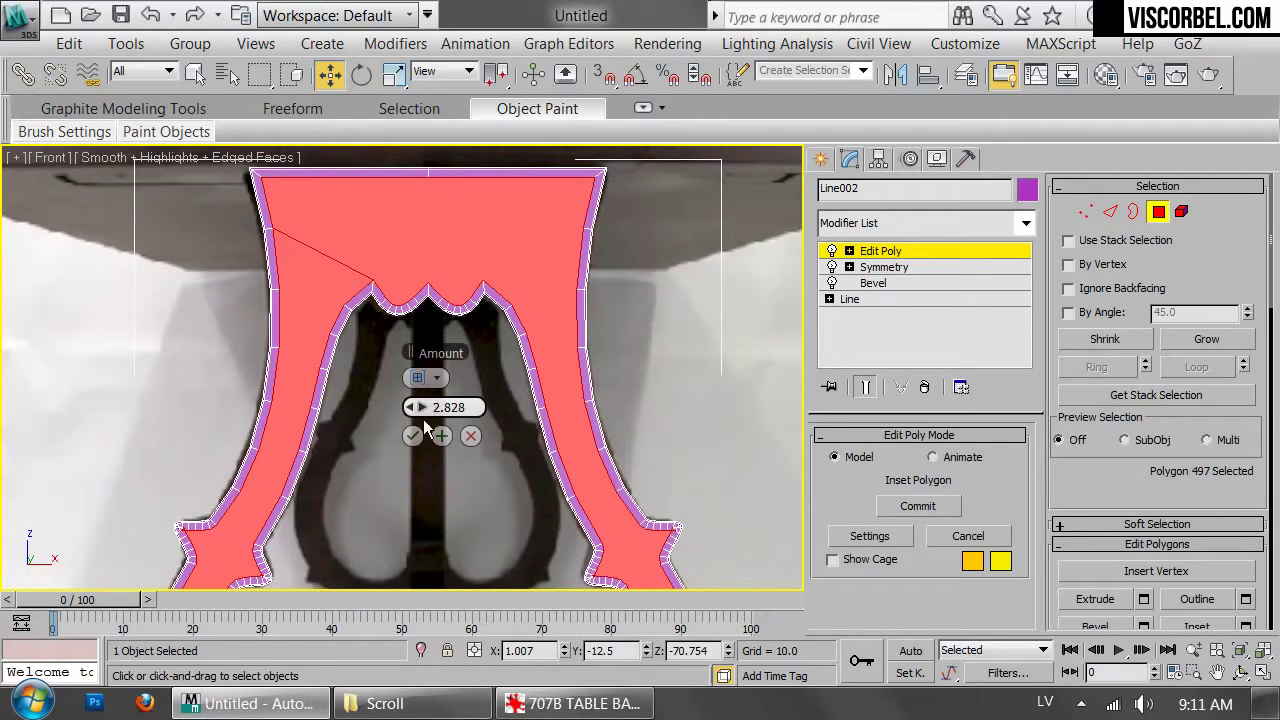
click(412, 436)
Weld the five crossed inset vertices at the right arm's outer spike, raising the weld threshold until they merge
scroll(503, 360, up, 10)
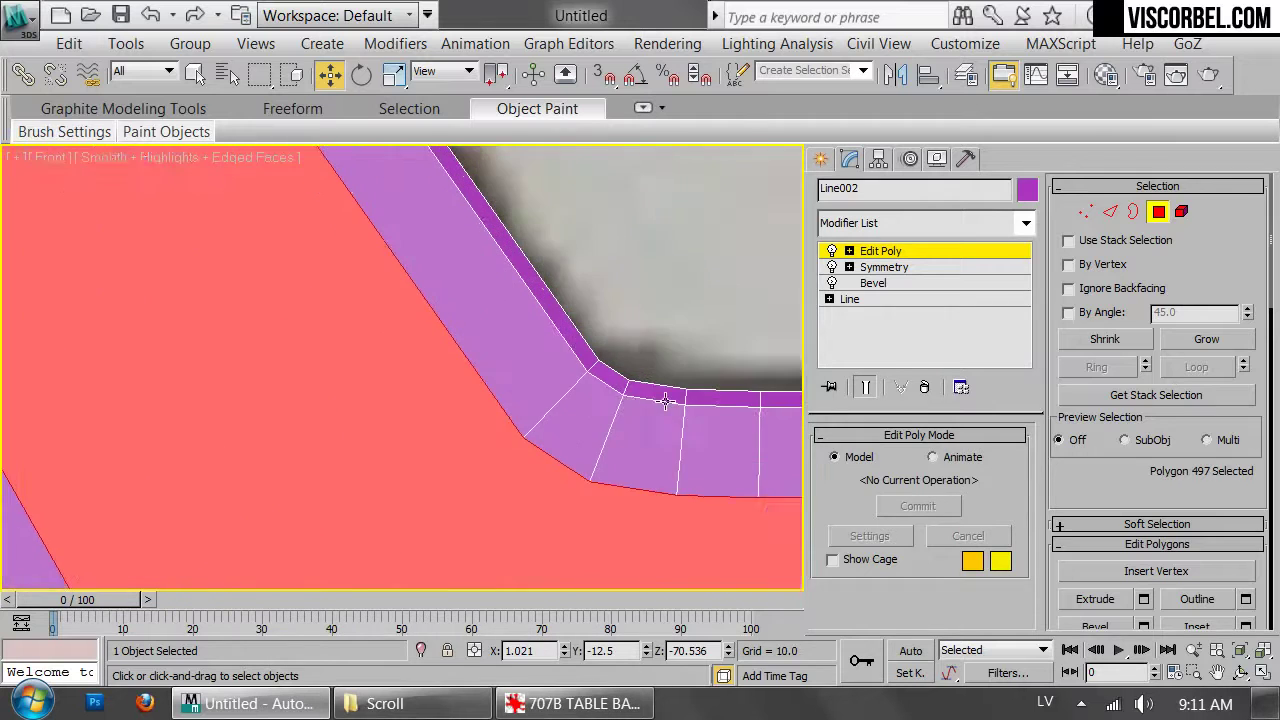
scroll(470, 360, up, 5)
key(1)
scroll(450, 345, up, 3)
drag(477, 357, 552, 408)
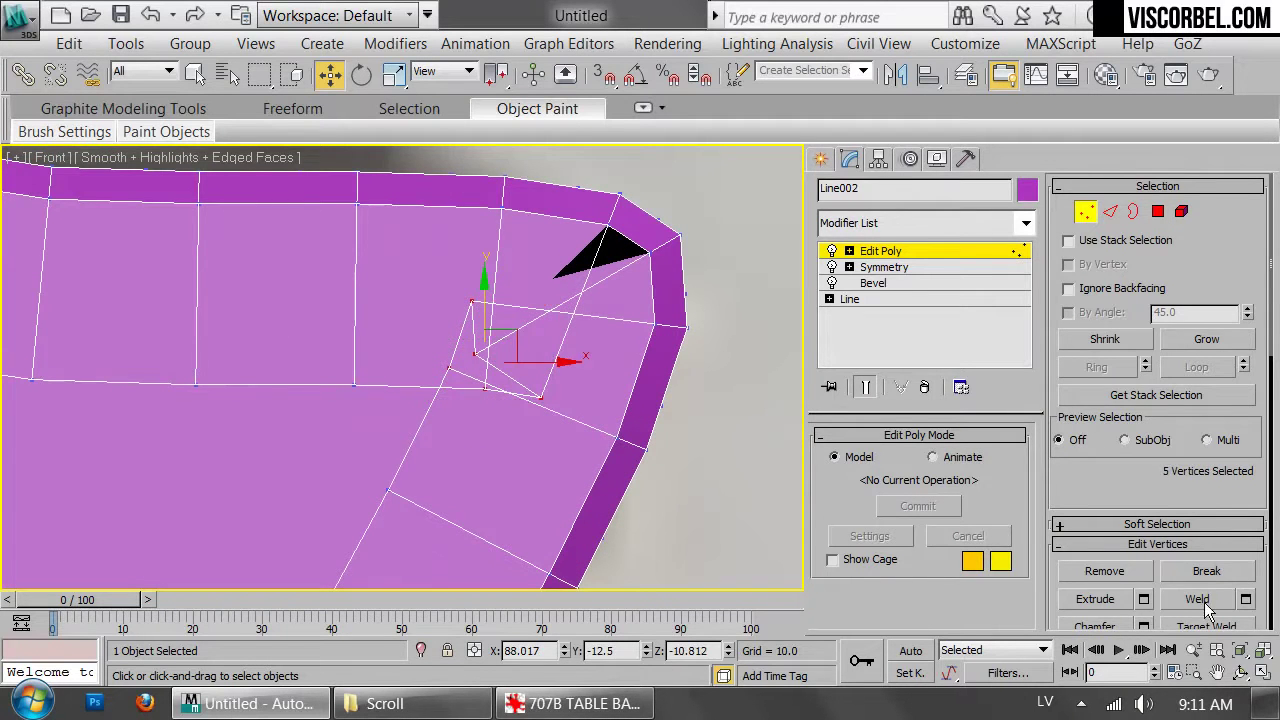
click(1245, 598)
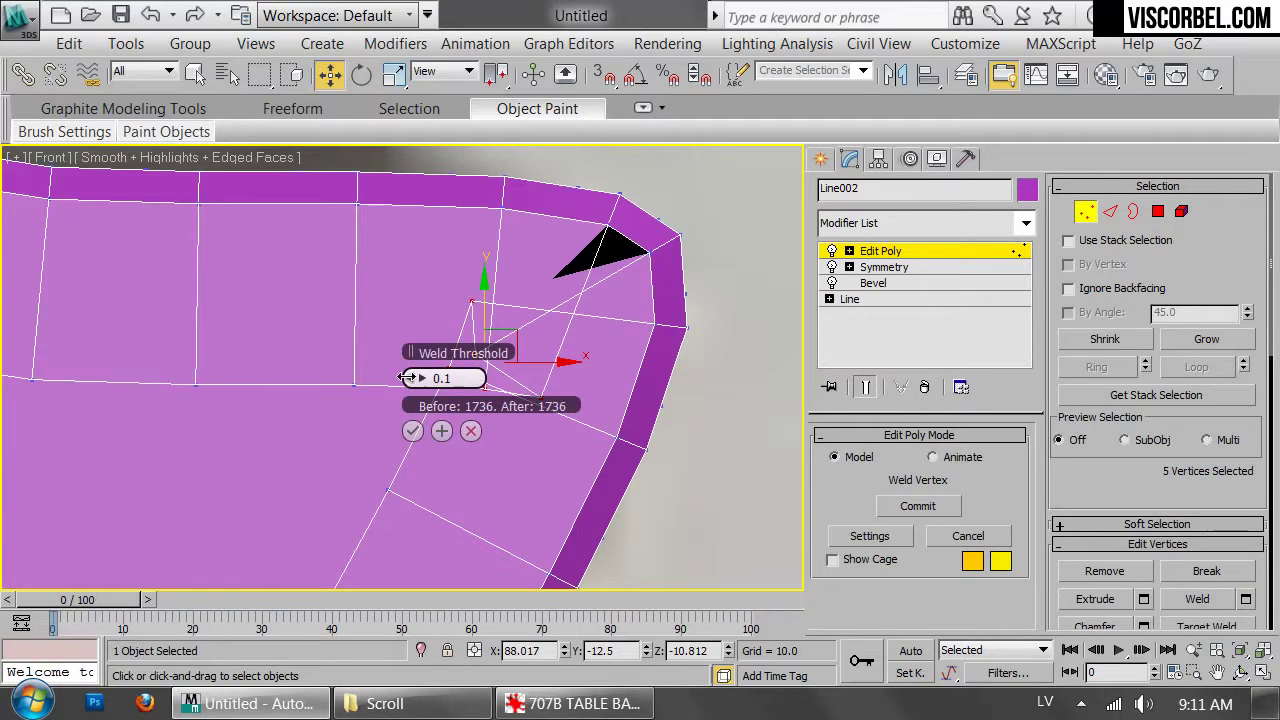
drag(408, 382, 677, 382)
click(412, 430)
Weld the five overlapping inset vertices at the inner spike of the leg's right arm
scroll(306, 394, down, 6)
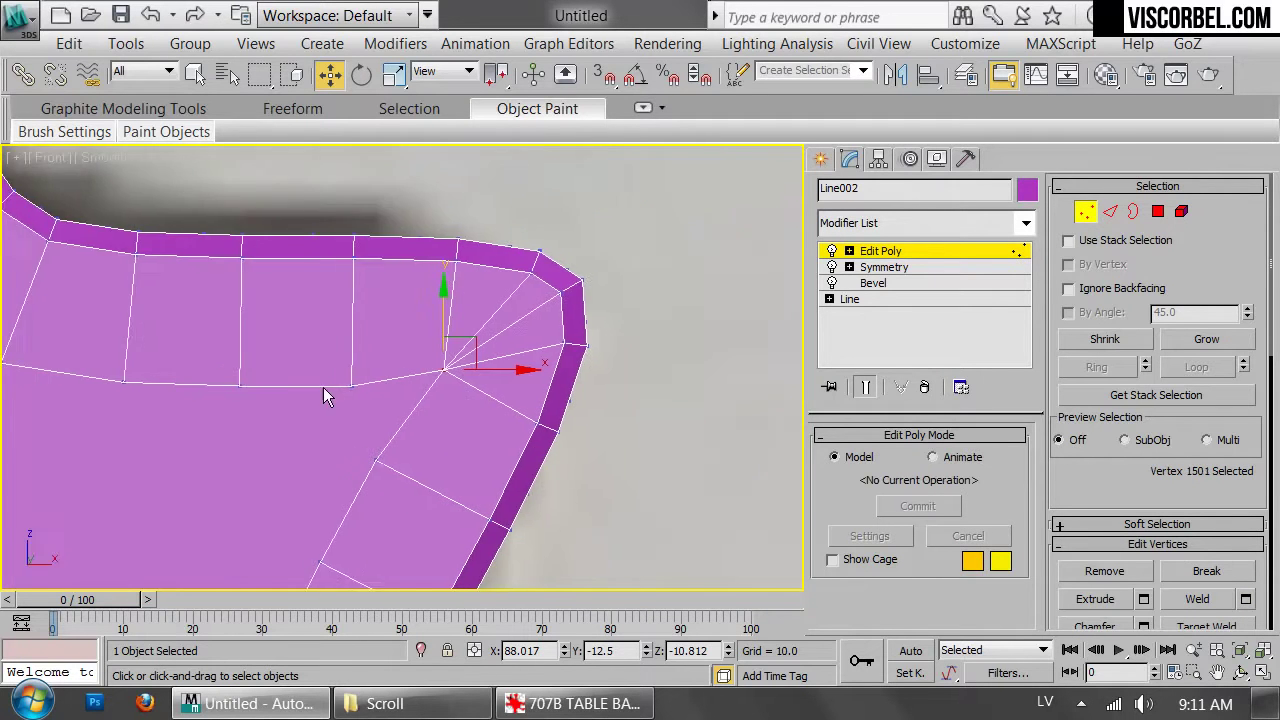
middle_drag(290, 411, 637, 343)
scroll(714, 421, up, 5)
middle_drag(714, 421, 462, 413)
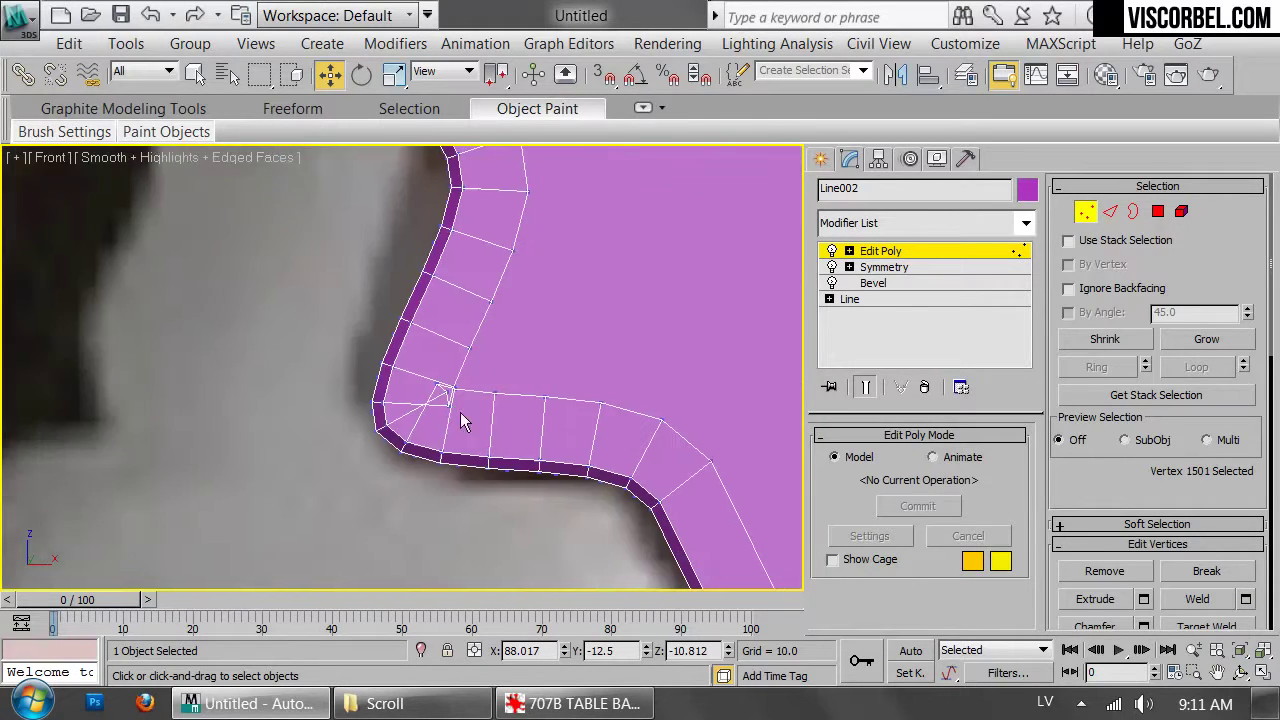
drag(417, 364, 467, 423)
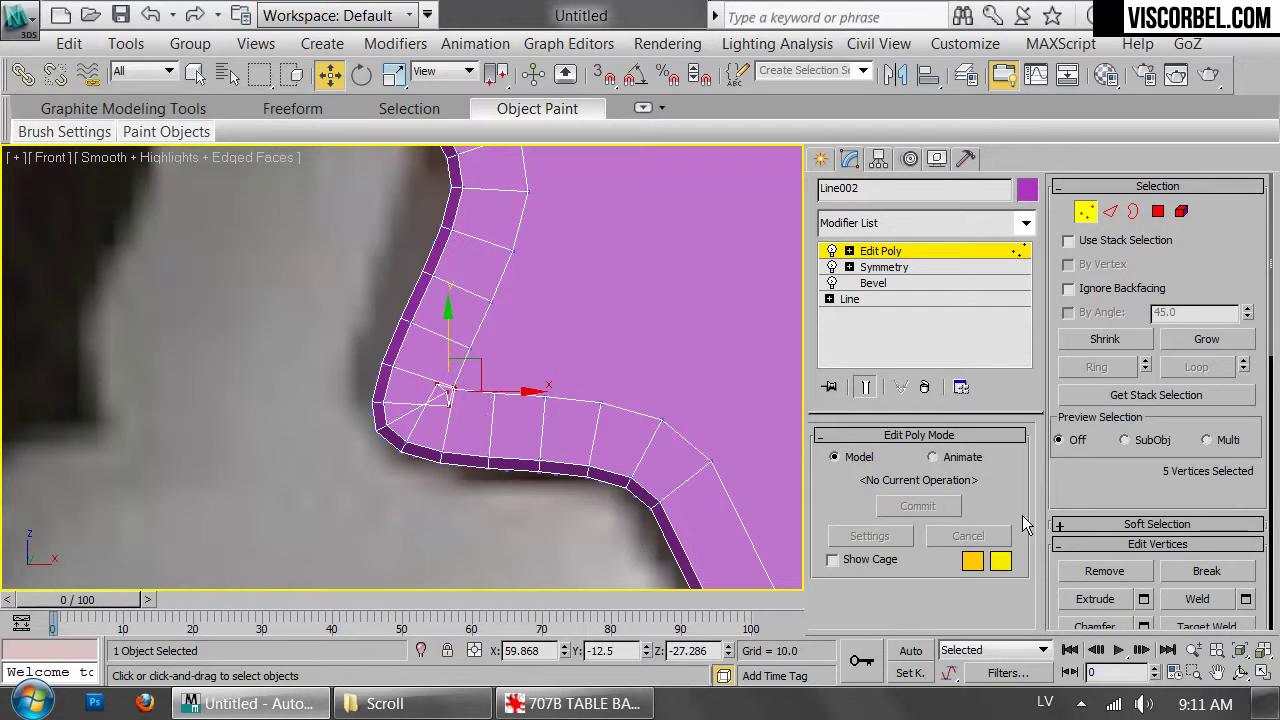
click(1211, 602)
Weld the crossed inset vertices at the inner spike of the leg's left arm
scroll(370, 368, down, 5)
middle_drag(346, 363, 390, 356)
scroll(408, 354, down, 3)
middle_drag(284, 353, 800, 362)
scroll(417, 318, up, 8)
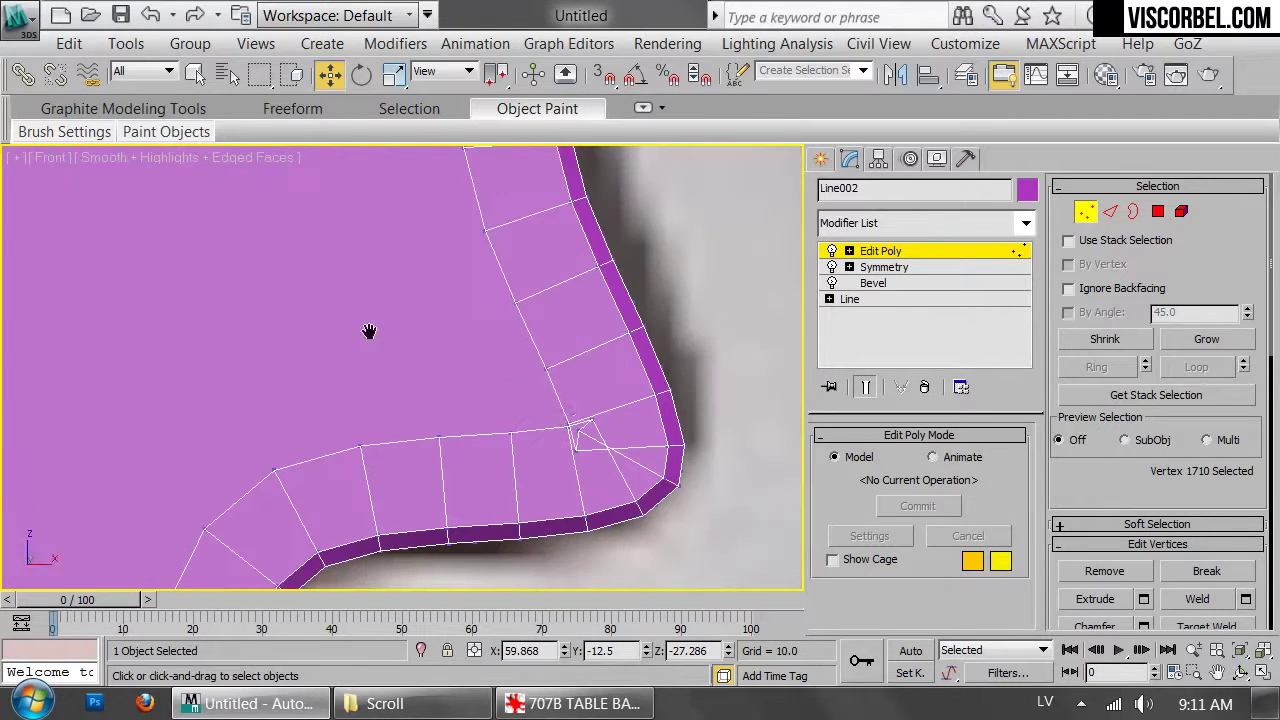
drag(534, 398, 615, 470)
click(1191, 603)
Weld the crossed inset vertices at the outer spike of the leg's left arm
middle_drag(268, 285, 737, 490)
scroll(406, 325, down, 1)
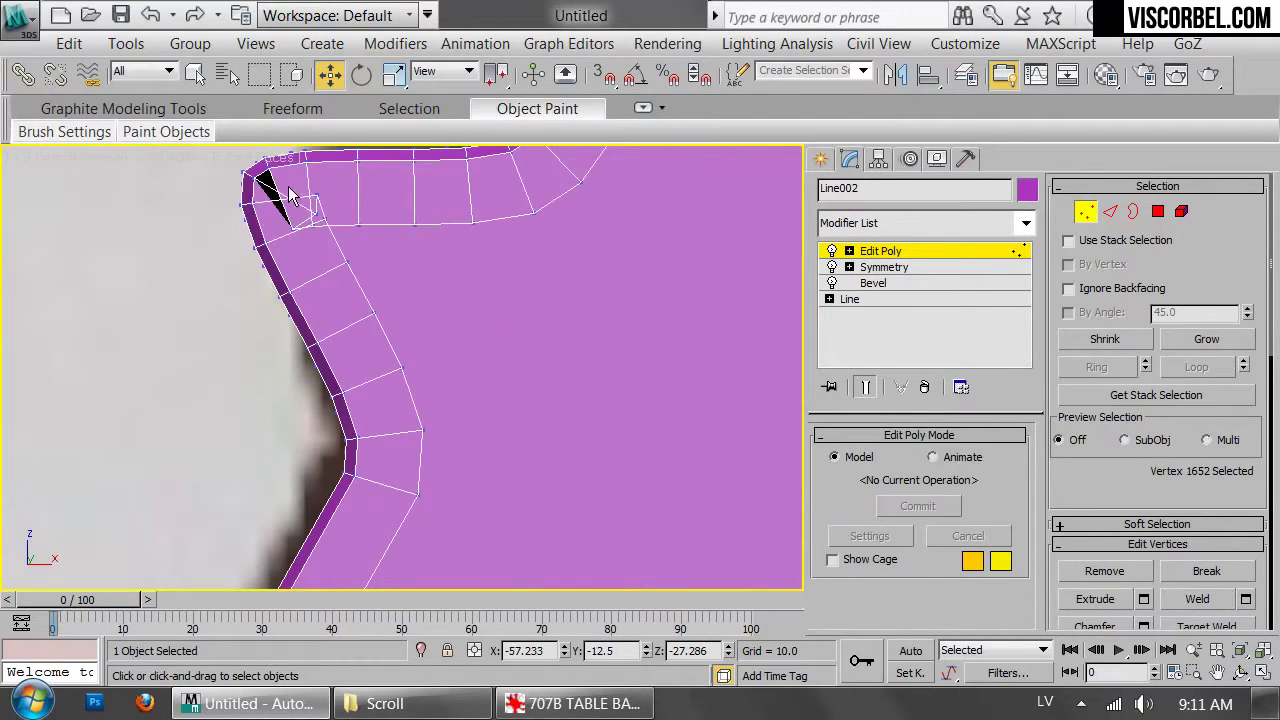
drag(310, 228, 338, 252)
click(1188, 603)
Weld the four overlapping inset vertices at the lower-left outer corner above the foot
scroll(529, 364, down, 6)
middle_drag(610, 446, 505, 205)
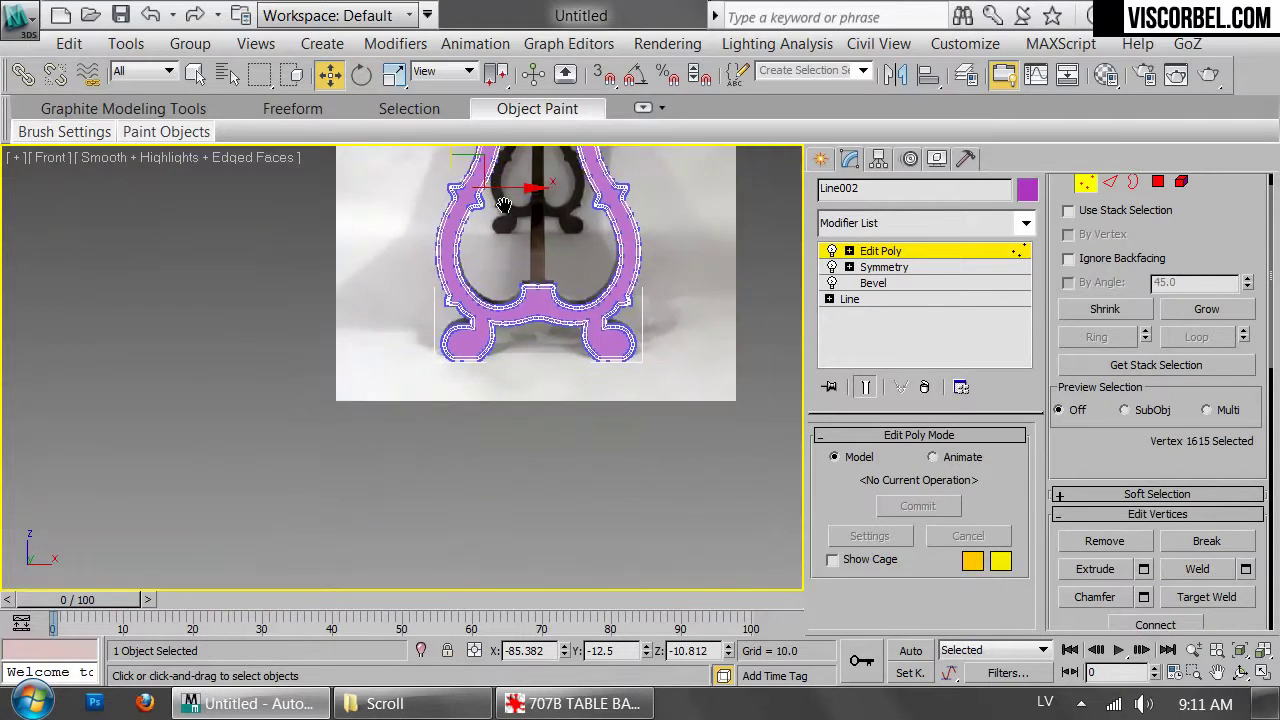
scroll(505, 205, up, 6)
middle_drag(595, 472, 698, 230)
scroll(537, 328, up, 2)
scroll(388, 395, up, 3)
scroll(323, 429, up, 3)
drag(420, 348, 506, 431)
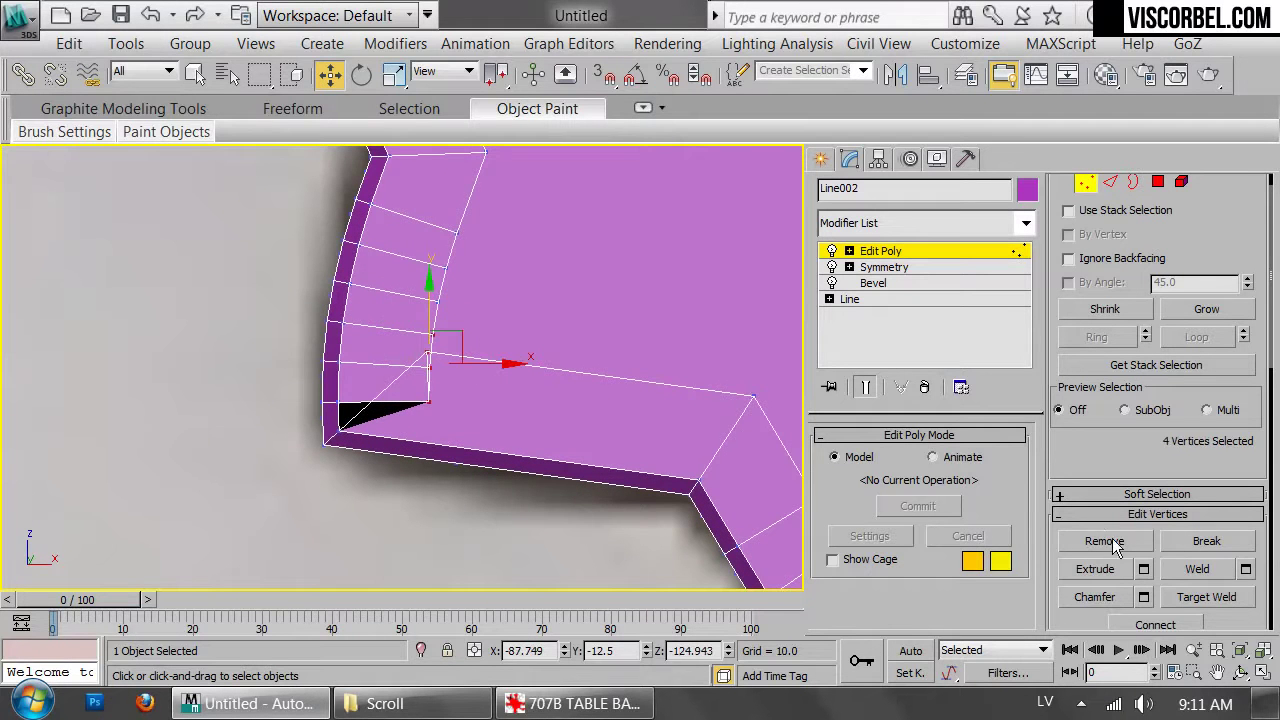
click(1197, 569)
Weld the overlapping inset vertices at the lower-right outer corner above the foot and leave vertex editing
scroll(654, 403, down, 3)
middle_drag(607, 411, 160, 343)
middle_drag(465, 333, 208, 326)
middle_drag(578, 383, 418, 438)
scroll(418, 438, up, 5)
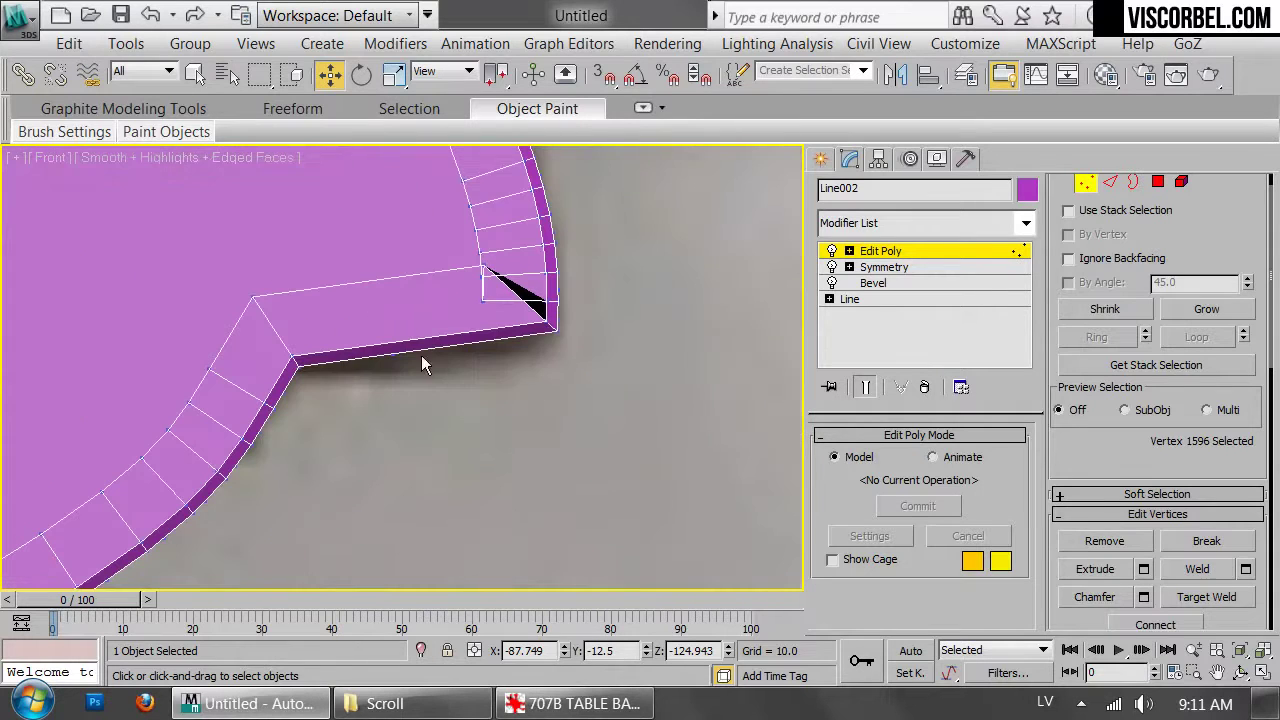
drag(502, 298, 502, 298)
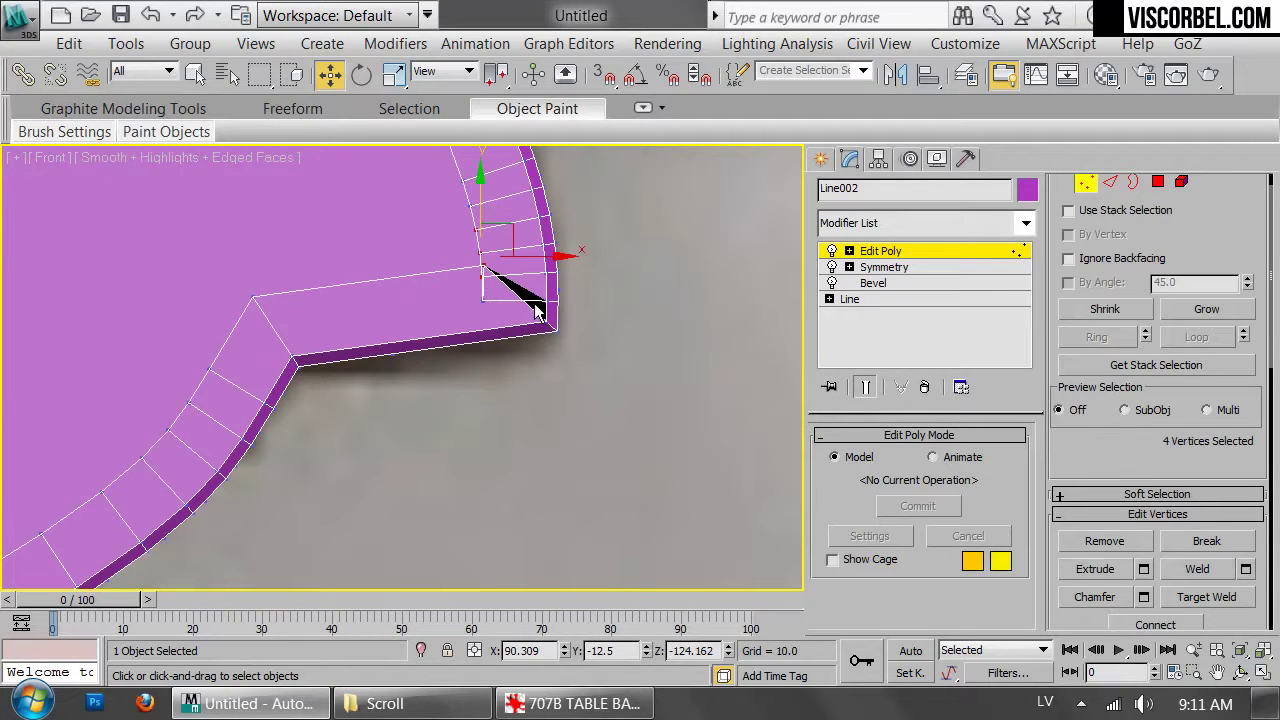
ctrl+click(485, 300)
click(1197, 569)
scroll(561, 365, down, 5)
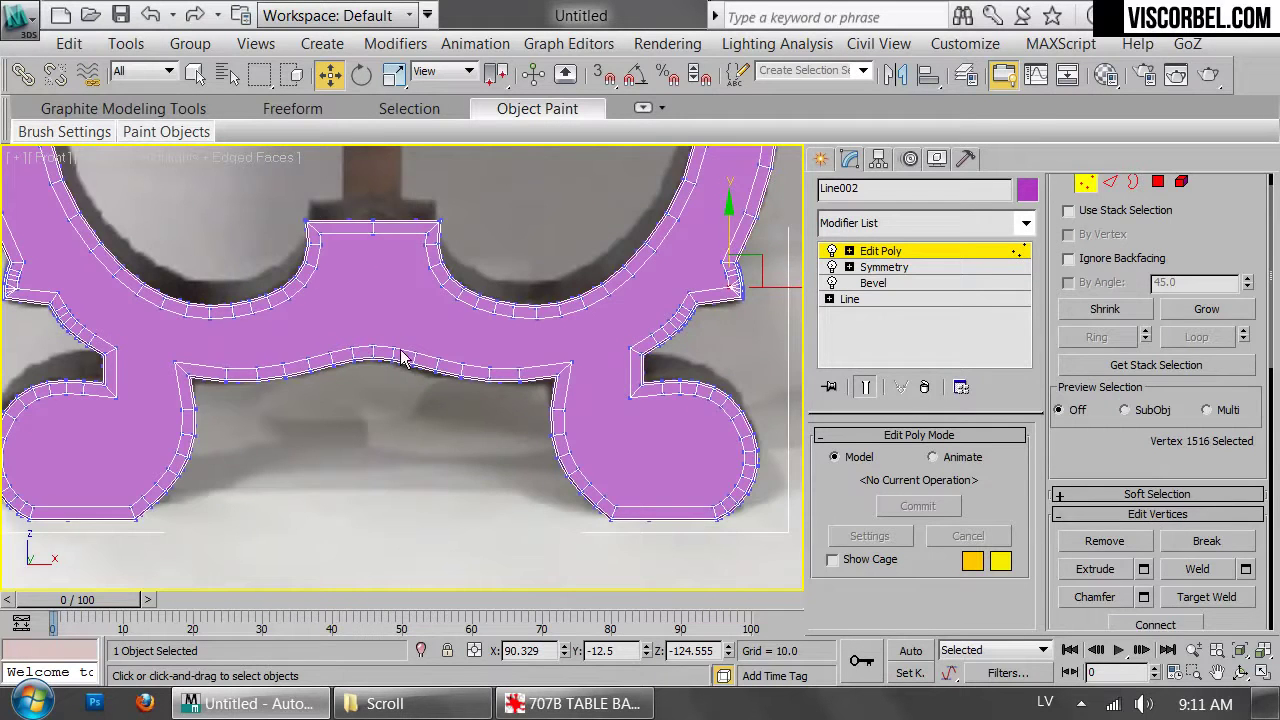
key(1)
scroll(525, 215, down, 4)
middle_drag(526, 217, 544, 540)
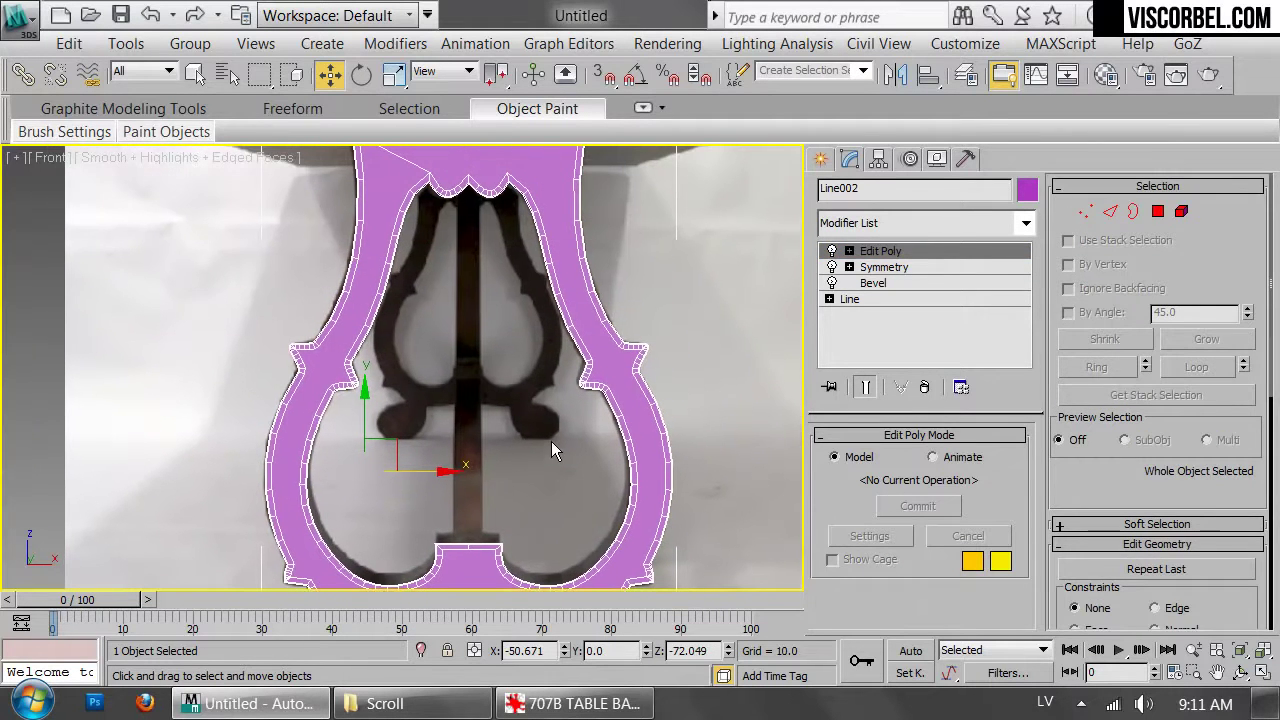
Extrude the leg's inset front polygon slightly inward in the perspective view to recess it behind the border
key(4)
key(1)
key(p)
key(z)
scroll(515, 335, down, 4)
key(4)
scroll(507, 331, down, 5)
alt+middle_drag(629, 349, 411, 320)
scroll(394, 303, up, 2)
scroll(421, 317, up, 2)
right_click(548, 386)
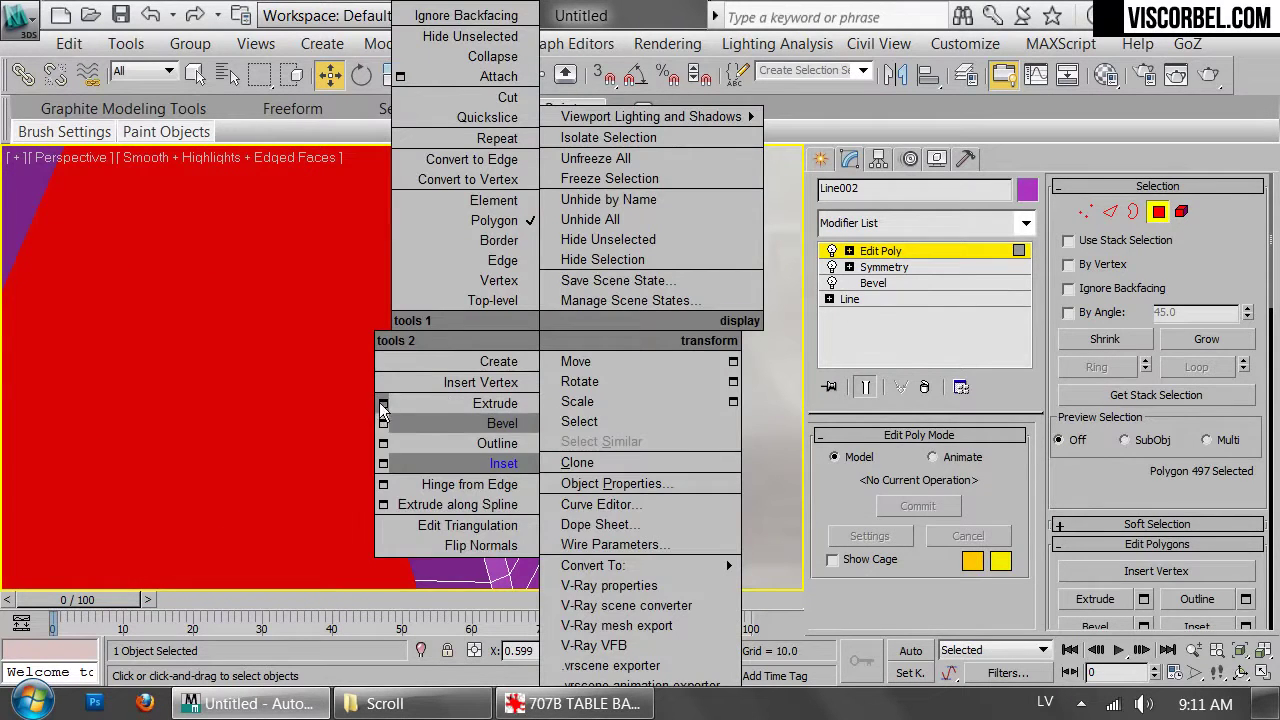
click(524, 423)
mouse_move(405, 408)
mouse_down()
mouse_move(410, 418)
mouse_move(395, 414)
mouse_up()
scroll(223, 343, down, 6)
middle_drag(280, 322, 419, 286)
alt+drag(419, 286, 378, 244)
click(417, 432)
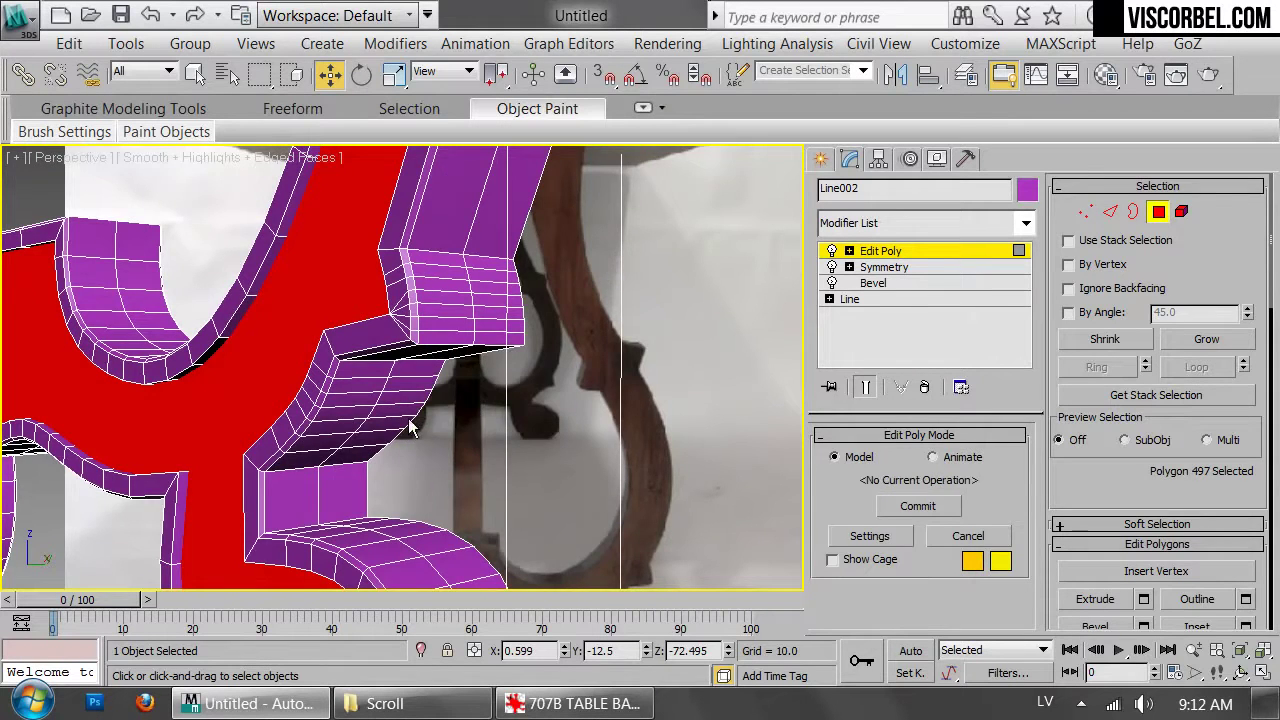
Select the border's inner rim edges along the central opening and the lower right side of the leg
scroll(298, 283, up, 4)
middle_drag(298, 283, 277, 337)
scroll(183, 314, up, 4)
key(2)
scroll(183, 314, down, 6)
middle_drag(200, 314, 380, 344)
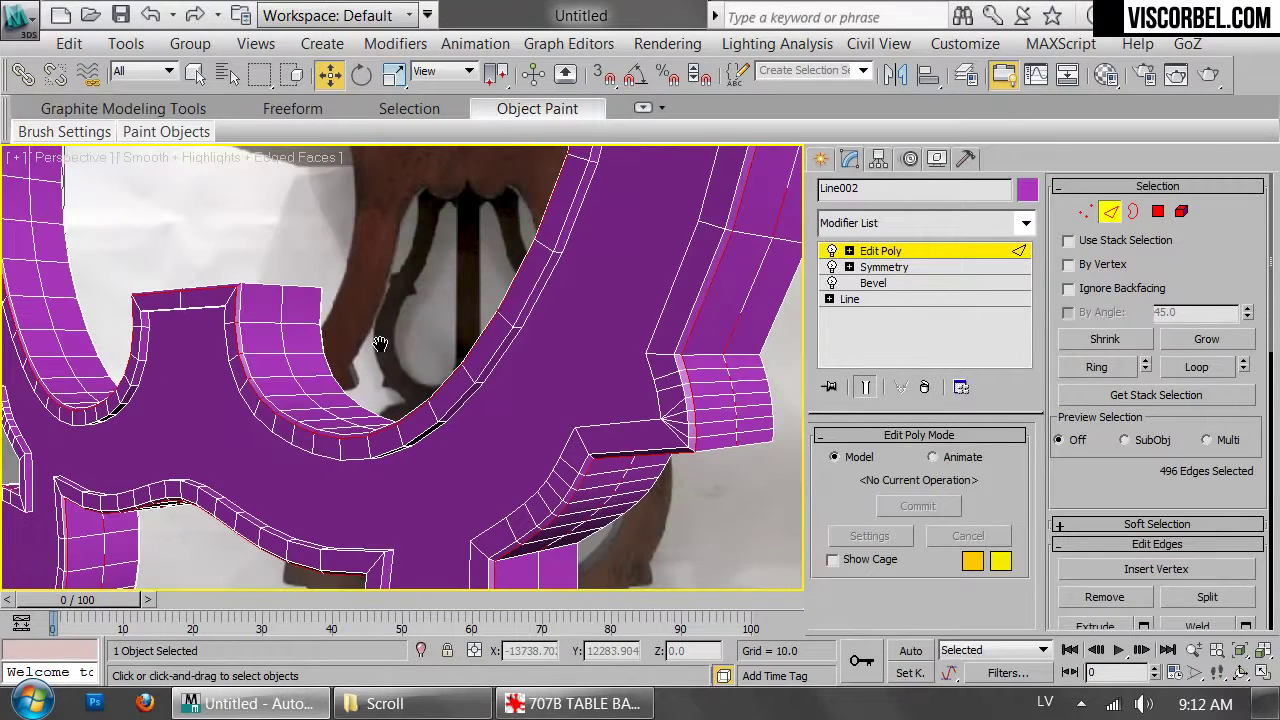
click(493, 357)
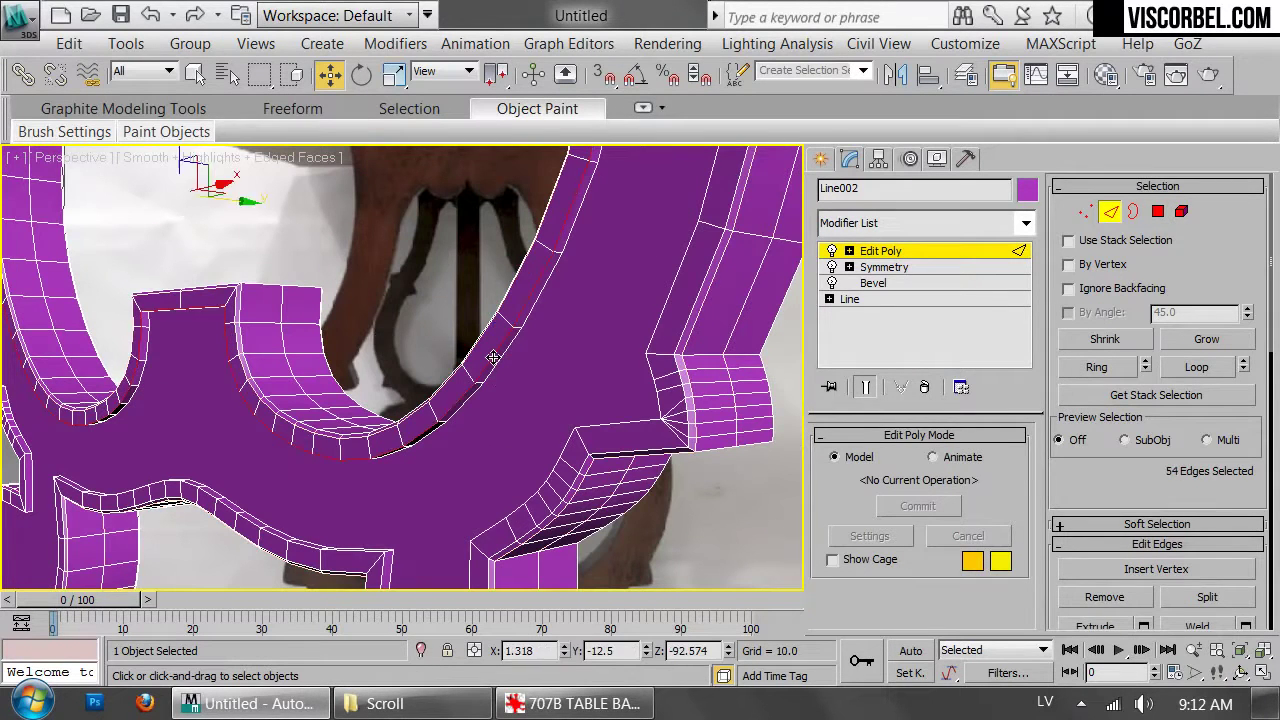
ctrl+click(658, 311)
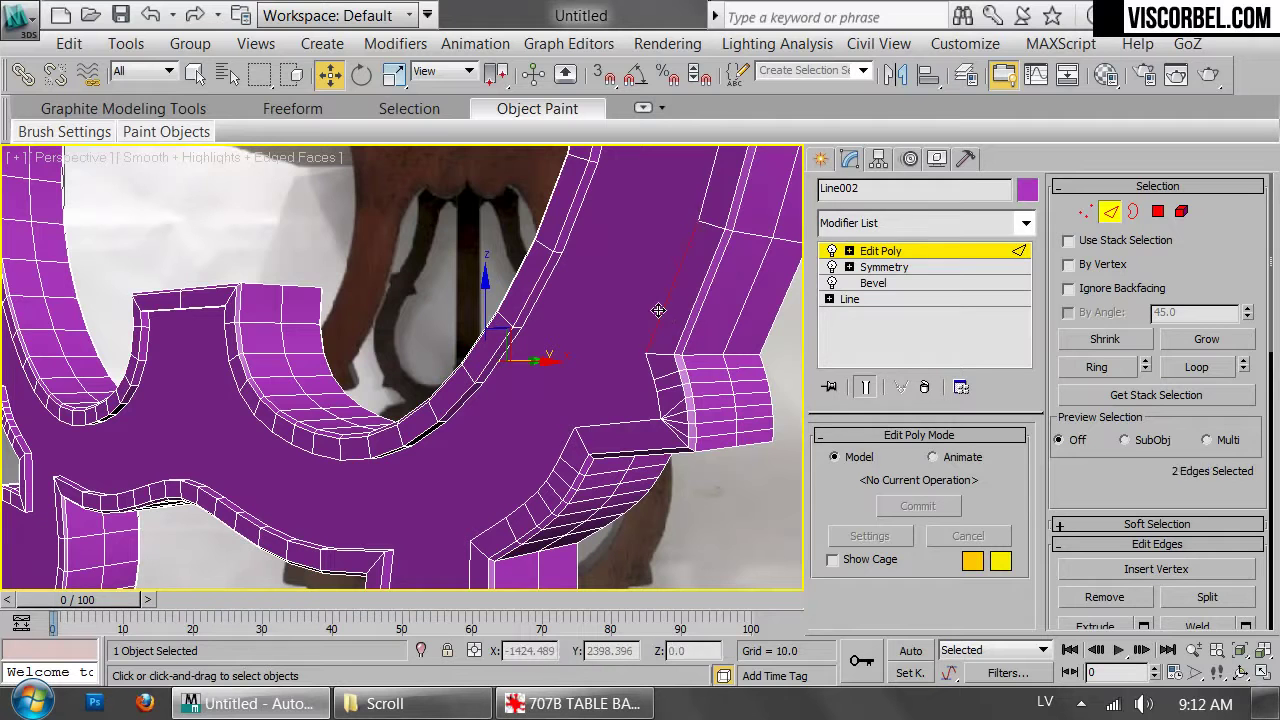
ctrl+double_click(620, 425)
middle_drag(214, 354, 734, 367)
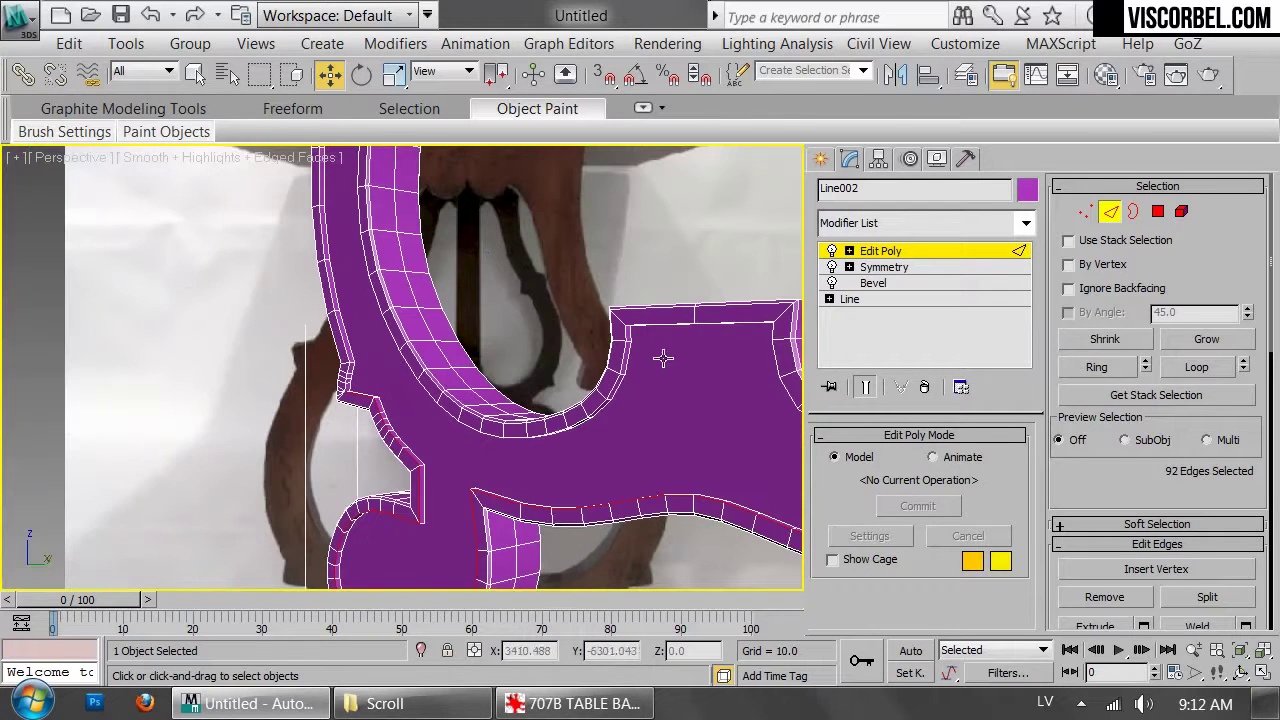
Add the remaining rim edge loops along the leg's left side and upper arch to the selection
ctrl+double_click(340, 340)
ctrl+double_click(386, 330)
alt+middle_drag(386, 330, 686, 387)
scroll(534, 397, up, 3)
ctrl+double_click(692, 392)
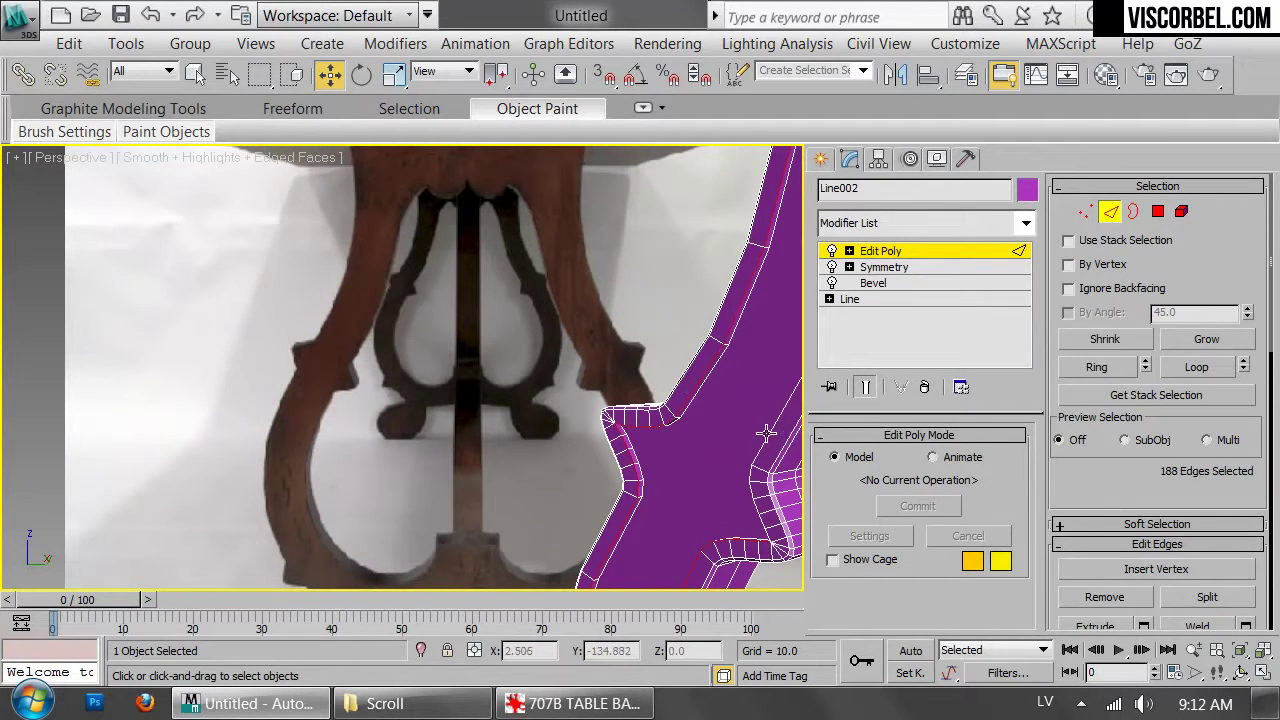
alt+middle_drag(768, 393, 511, 418)
scroll(511, 418, down, 10)
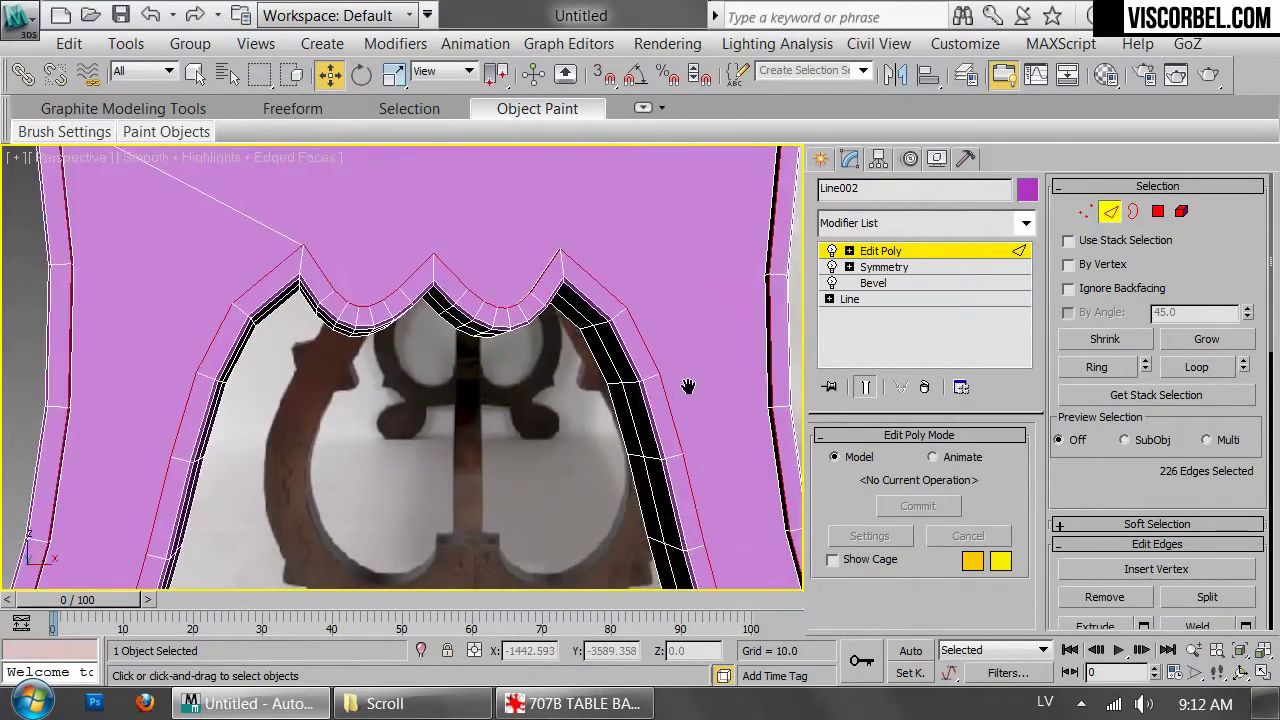
Chamfer the selected rim edges of the recess by 0.16 with one segment
scroll(507, 370, down, 5)
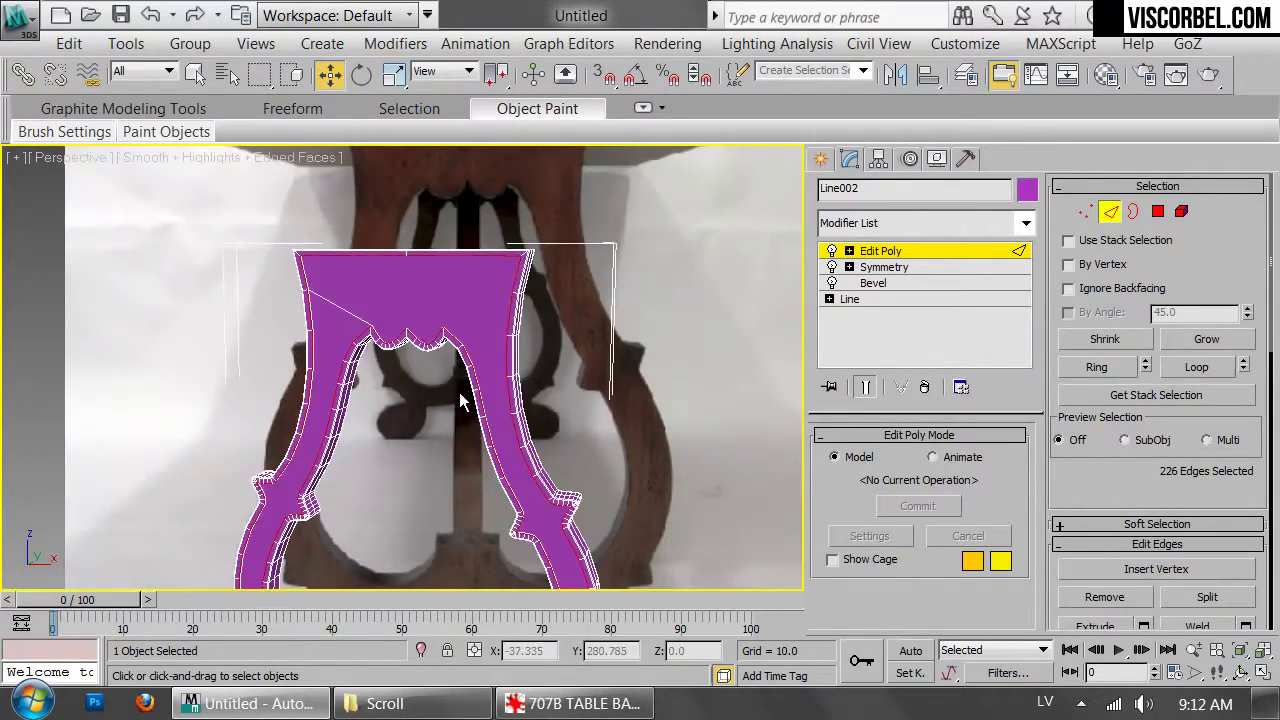
scroll(490, 405, up, 12)
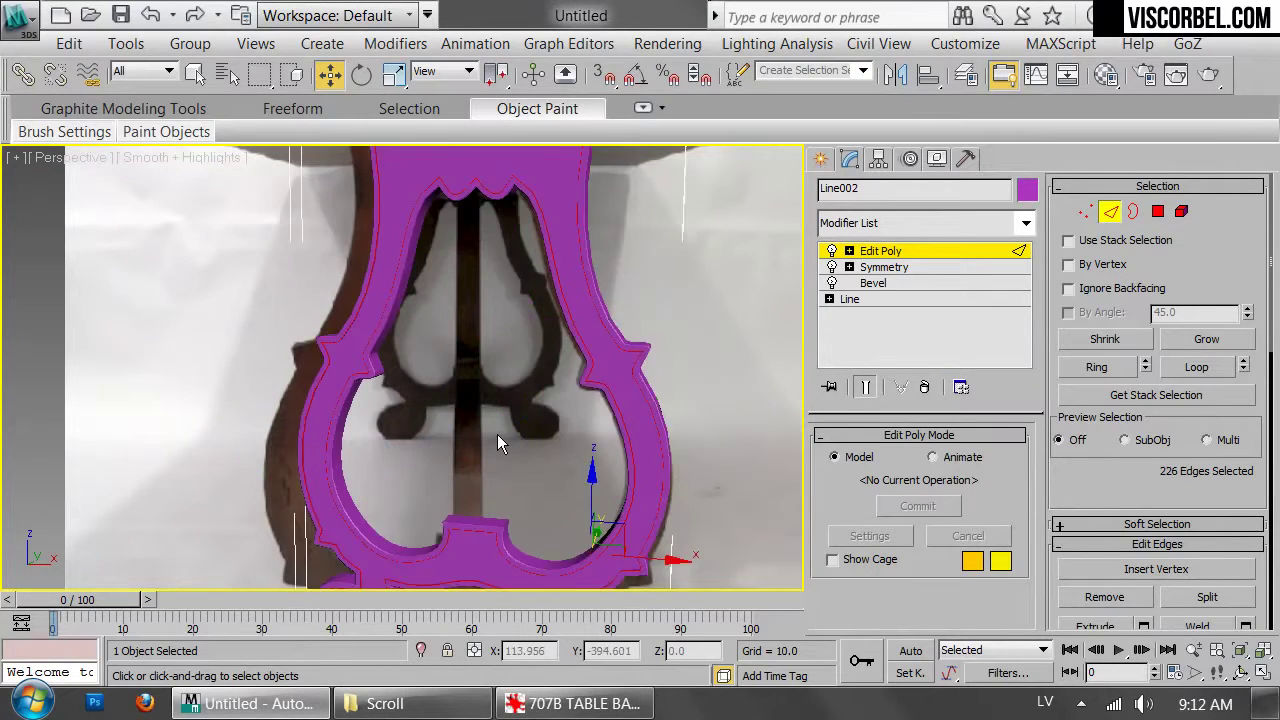
middle_drag(601, 229, 562, 340)
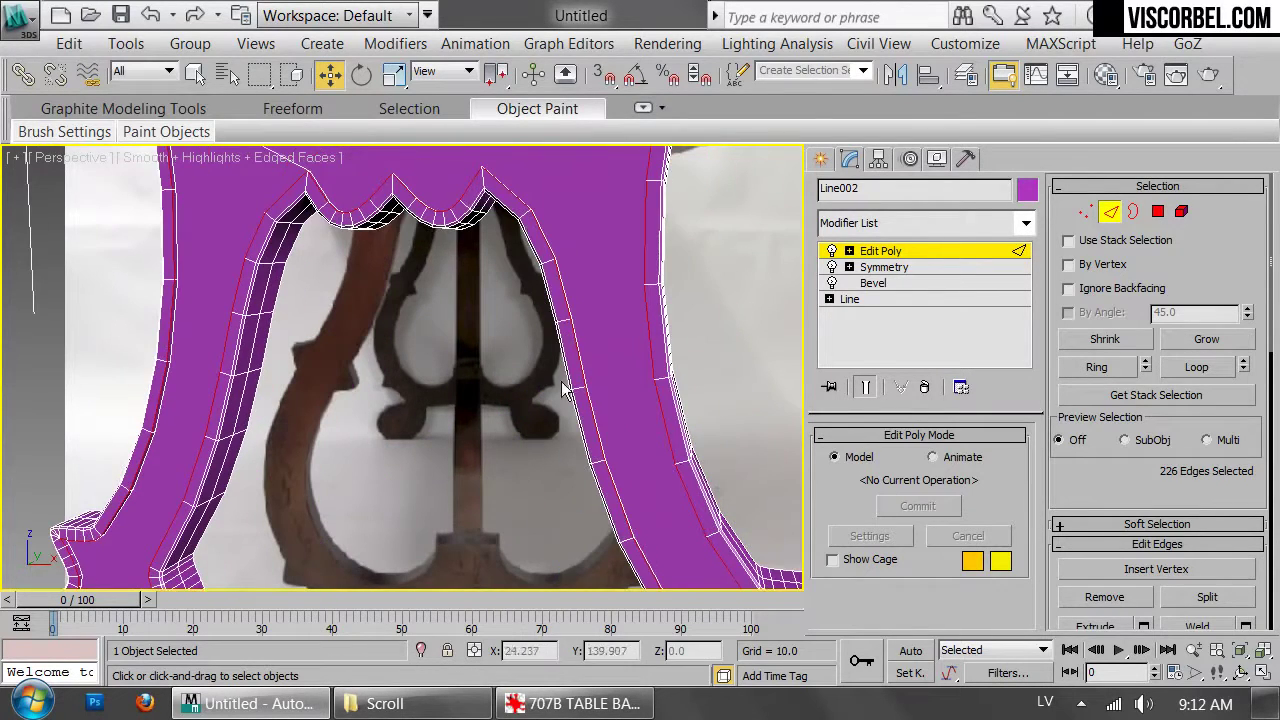
scroll(640, 447, up, 6)
right_click(506, 417)
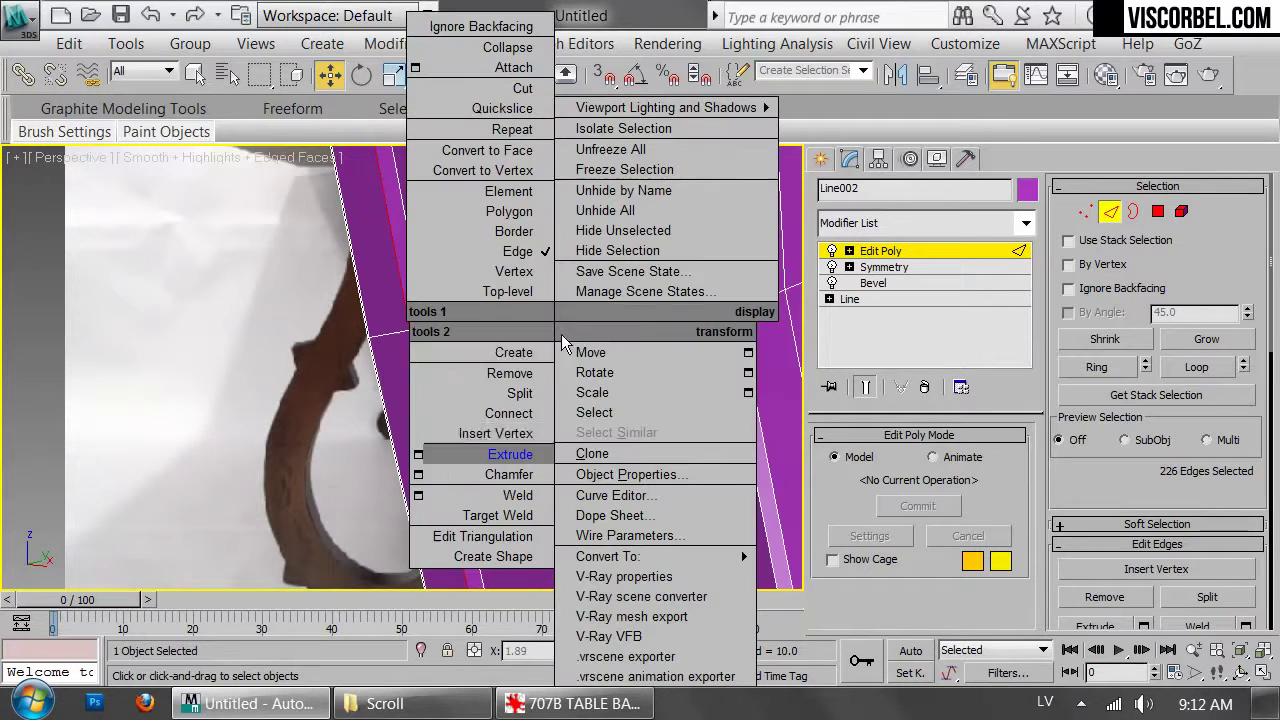
click(419, 474)
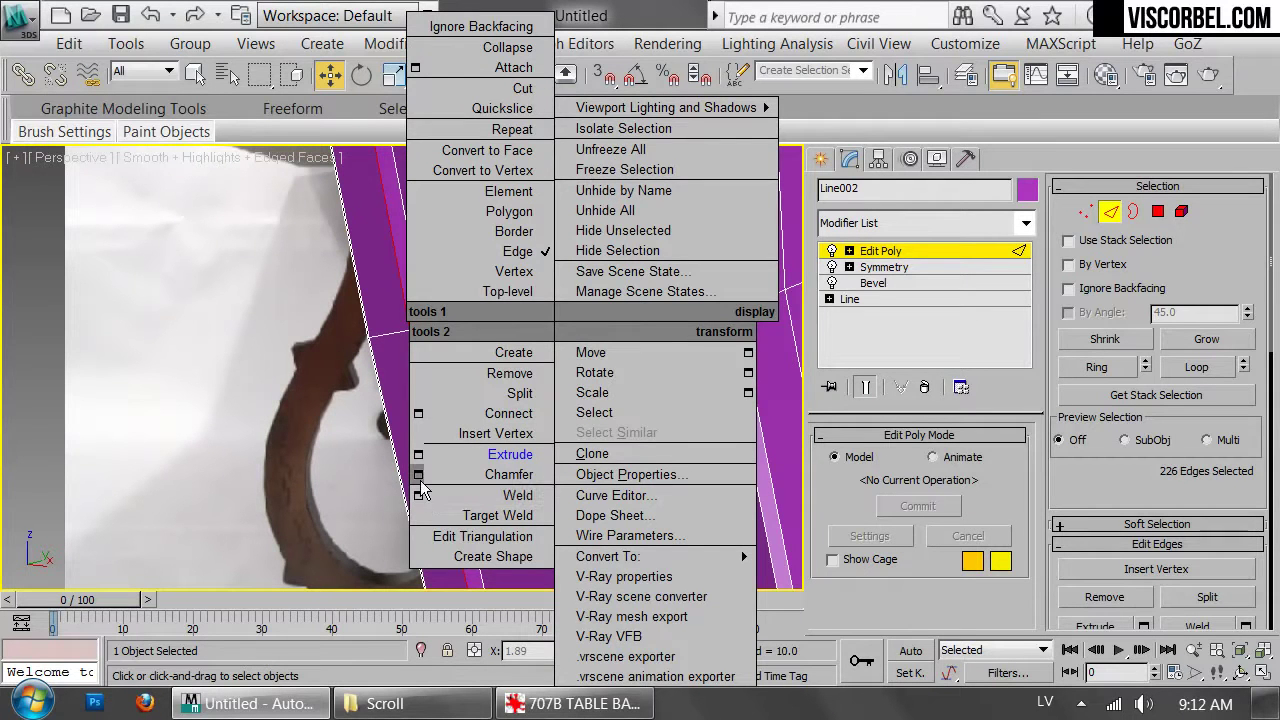
drag(417, 378, 419, 383)
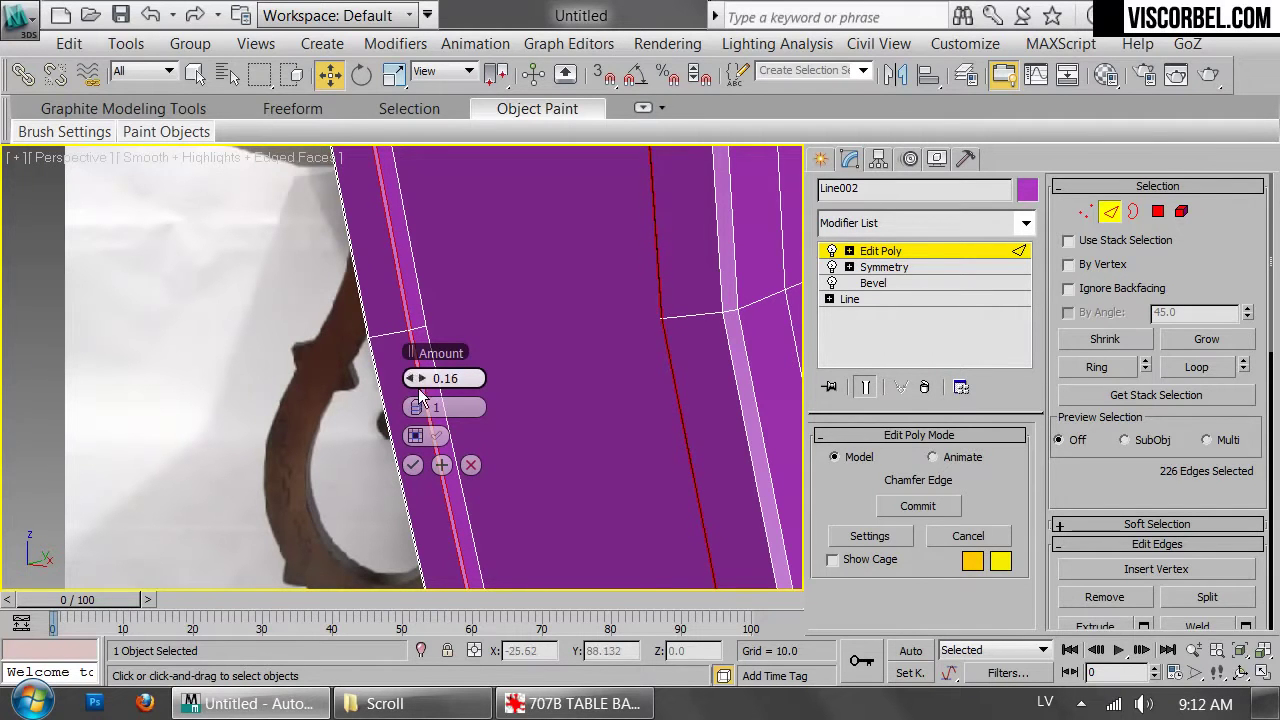
click(414, 467)
Leave edge editing, hide the edged faces, deselect the leg and examine its chamfered border in shaded perspective
key(2)
scroll(281, 415, down, 6)
key(F4)
click(605, 351)
alt+middle_drag(452, 359, 508, 205)
scroll(506, 334, up, 5)
Open the reference photo scroll_simple.jpg from the Scroll folder and examine its table legs enlarged
click(577, 702)
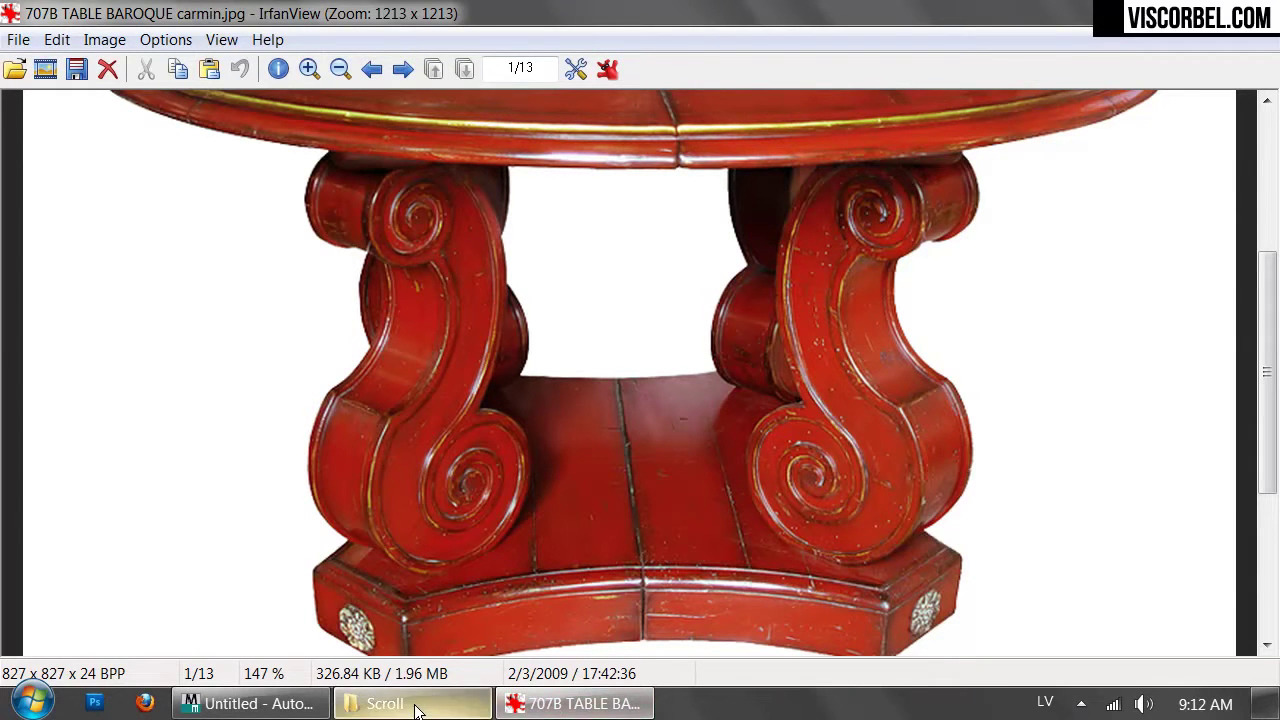
click(385, 703)
double_click(628, 397)
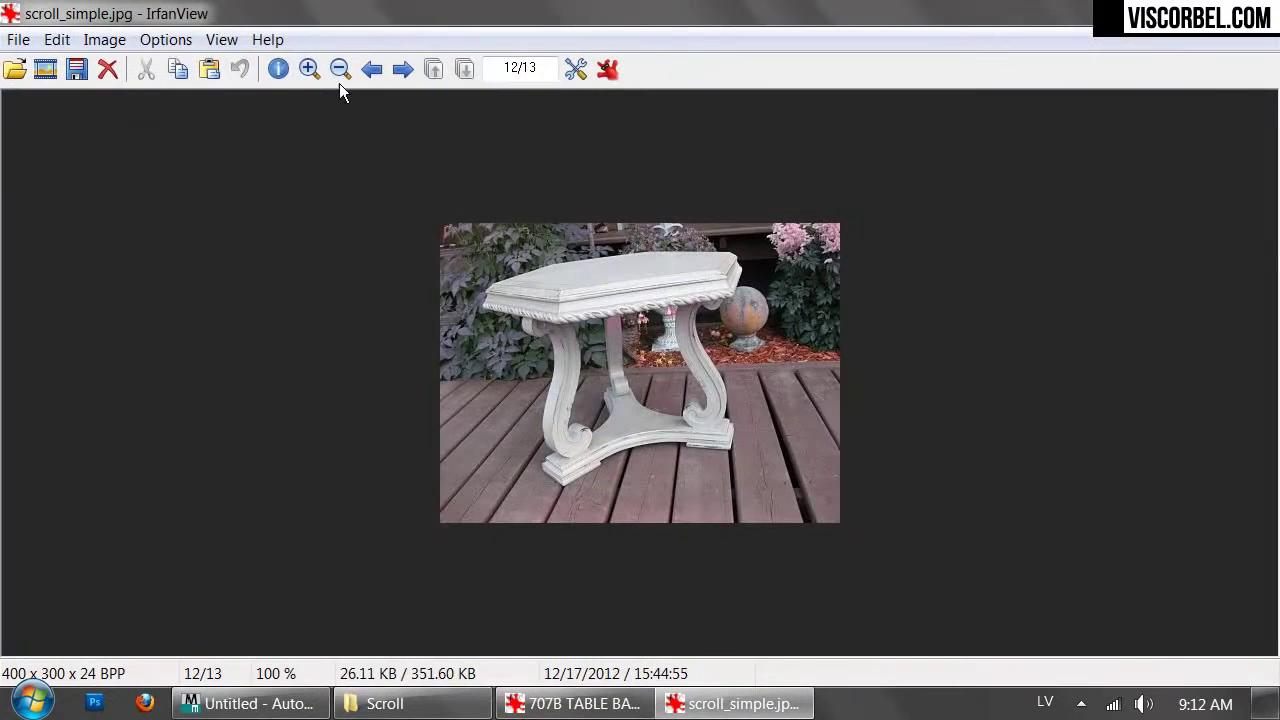
click(308, 68)
click(308, 68)
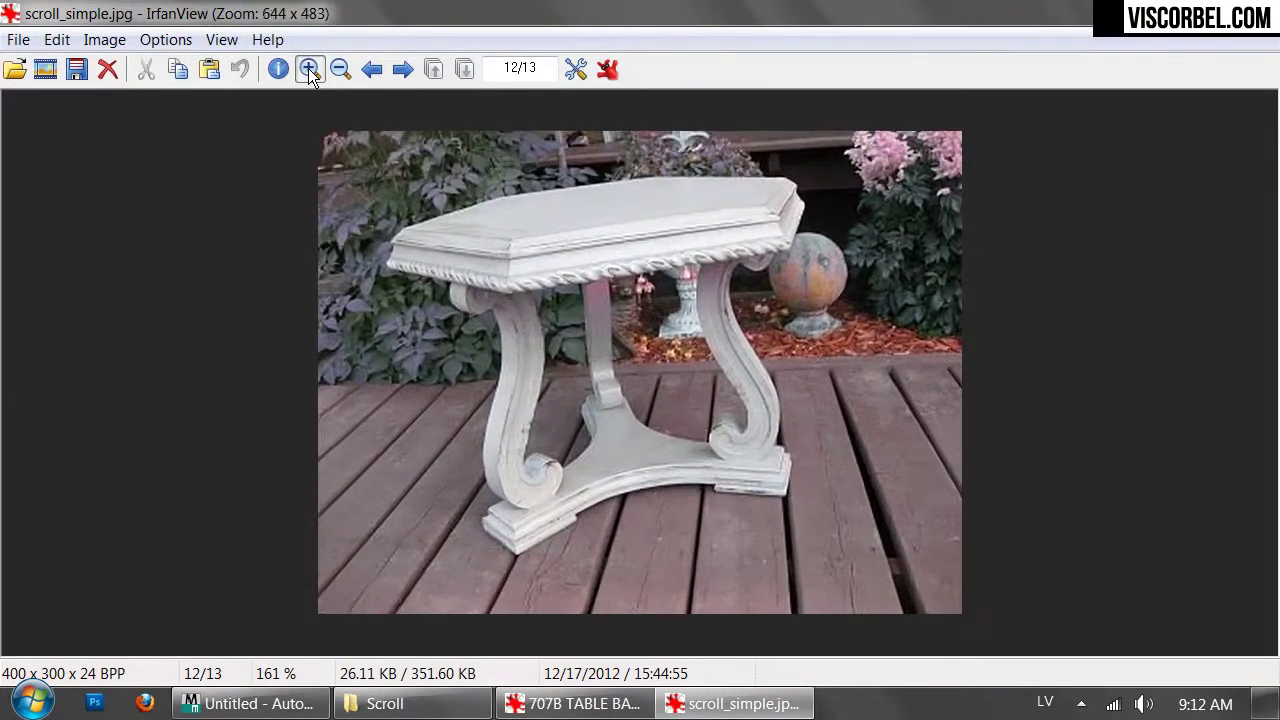
click(308, 68)
click(308, 68)
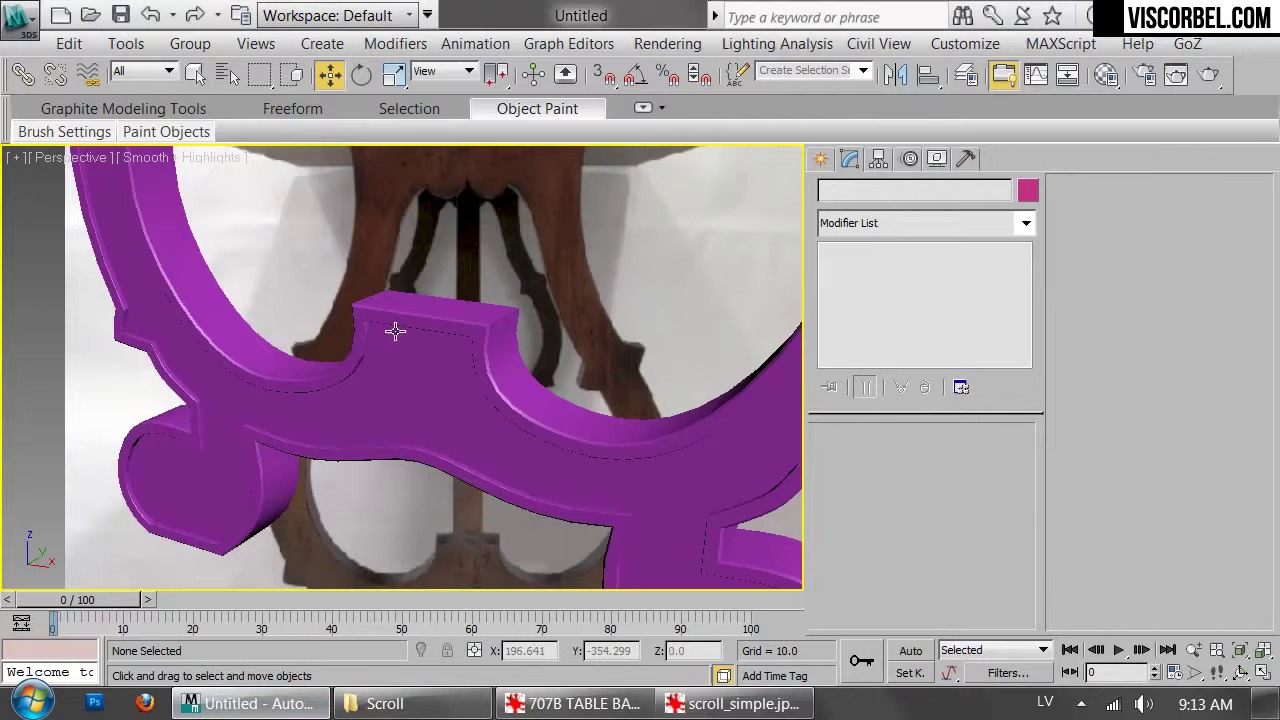
Return to 3ds Max and examine the recessed leg in perspective and from the front
scroll(420, 320, down, 5)
mouse_move(474, 301)
alt+middle_down()
mouse_move(523, 285)
mouse_move(465, 261)
mouse_move(492, 310)
mouse_move(422, 312)
alt+middle_up()
drag(655, 295, 503, 337)
middle_drag(678, 300, 603, 304)
click(646, 267)
key(f)
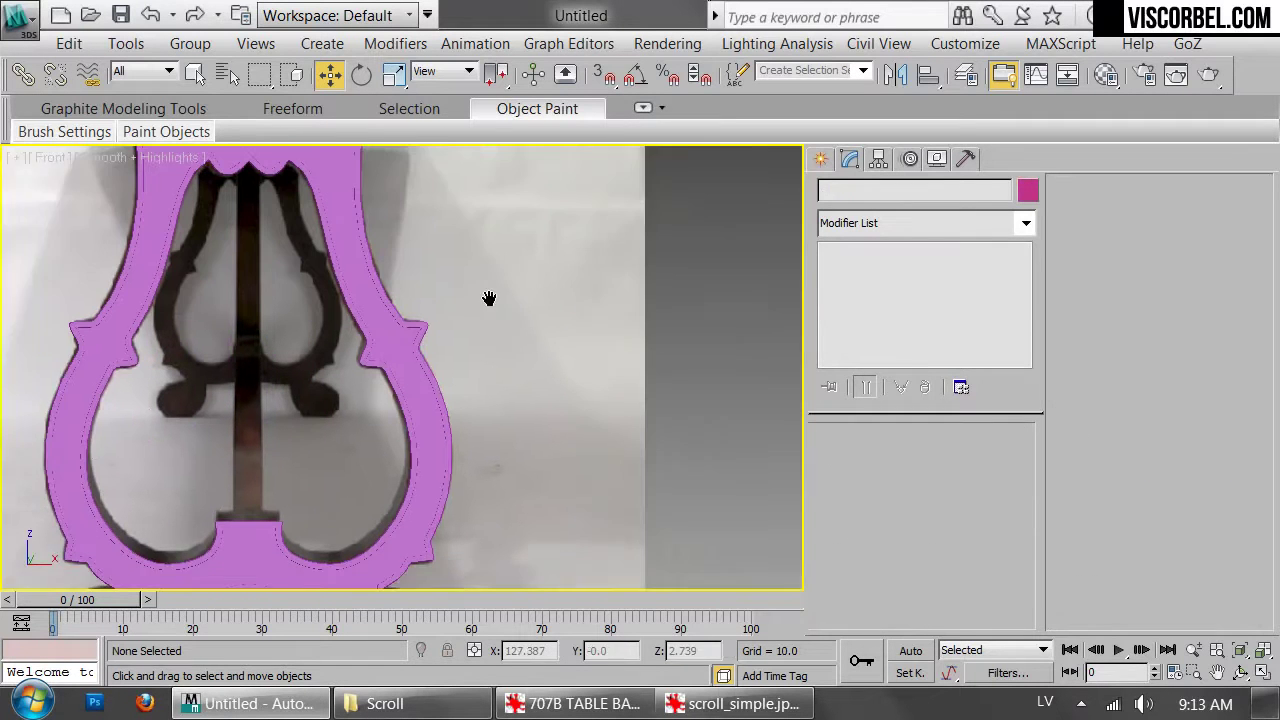
Check the red Baroque table photo in the Scroll folder and load 707B TABLE BAROQUE carmin.jpg as the front view background
key(alt+b)
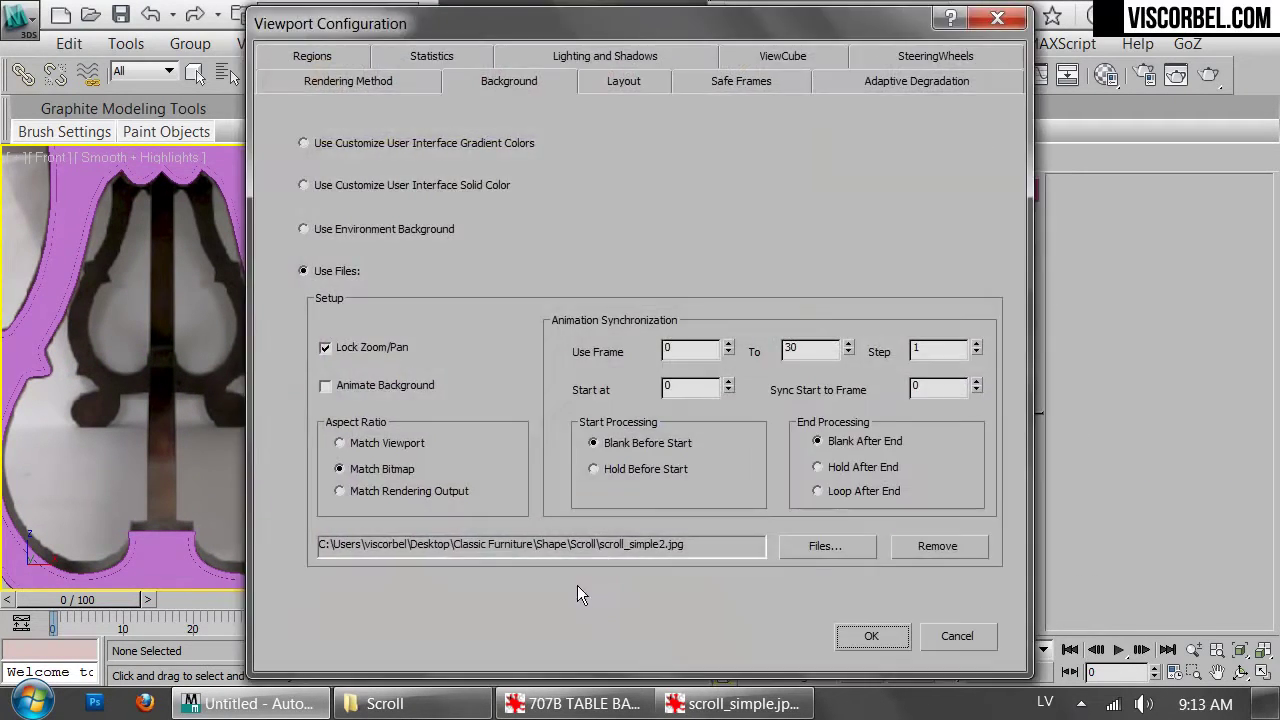
click(385, 703)
double_click(250, 153)
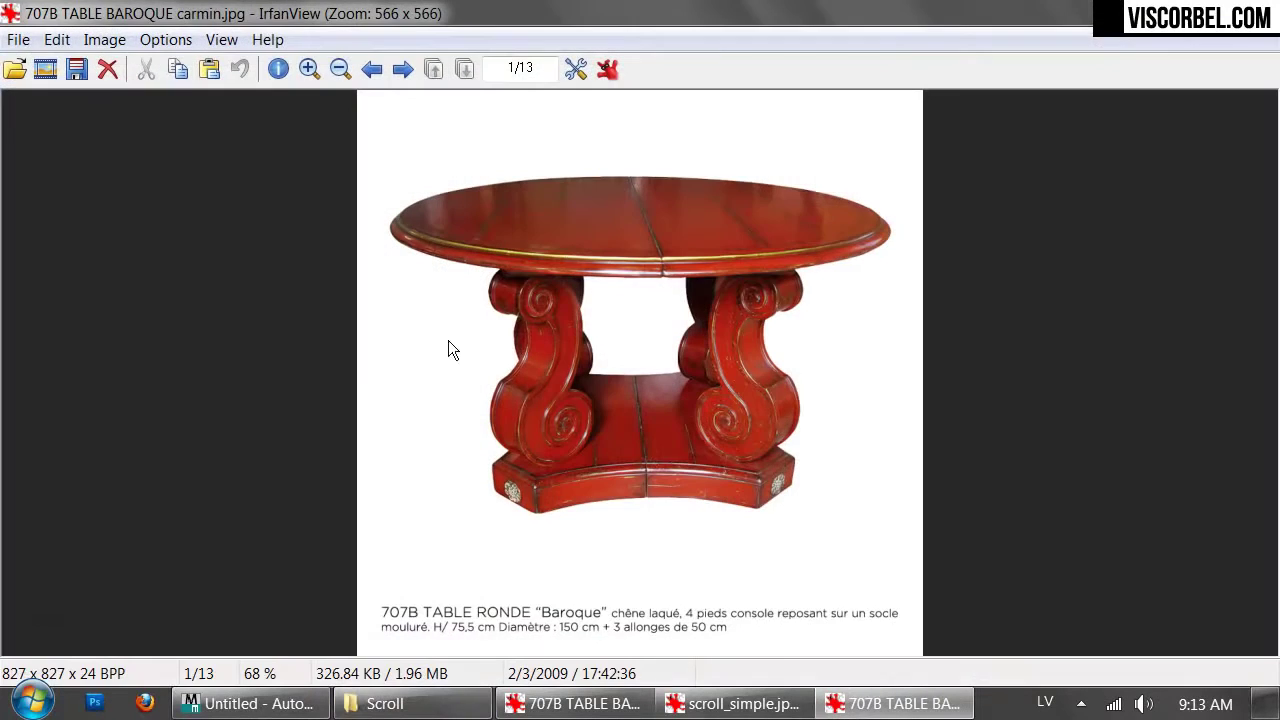
key(Escape)
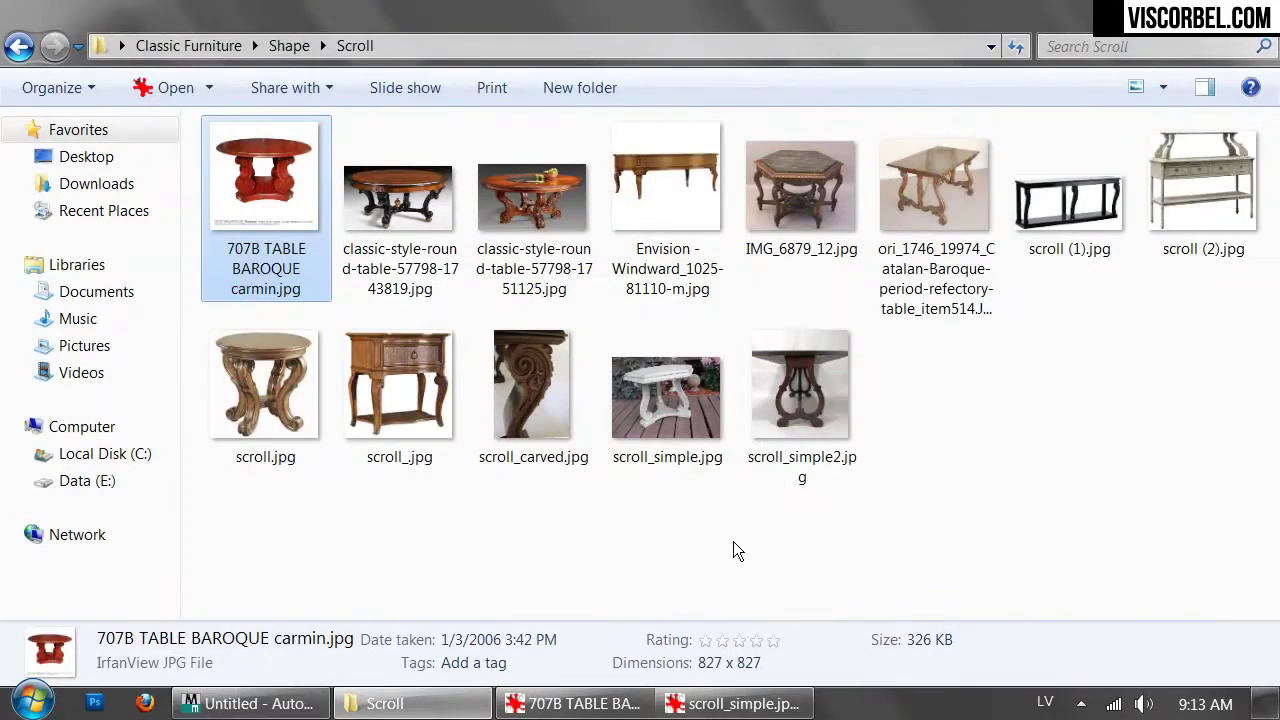
click(250, 703)
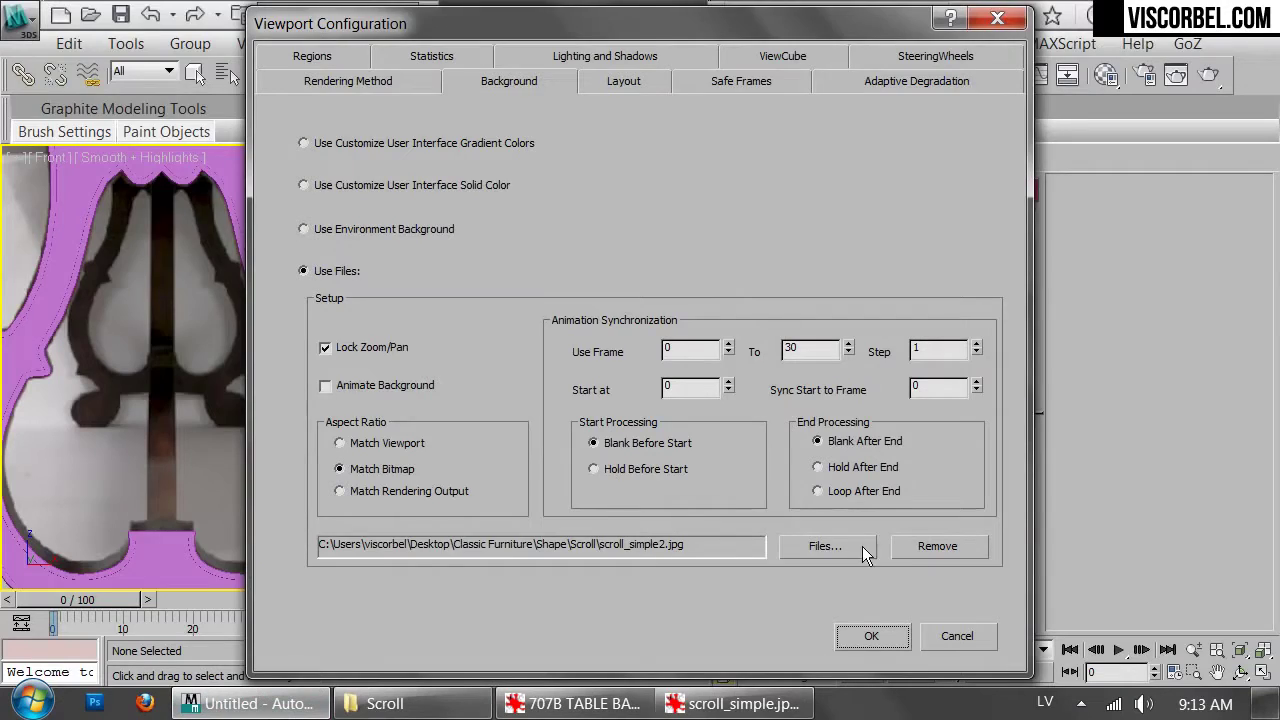
click(825, 546)
double_click(129, 176)
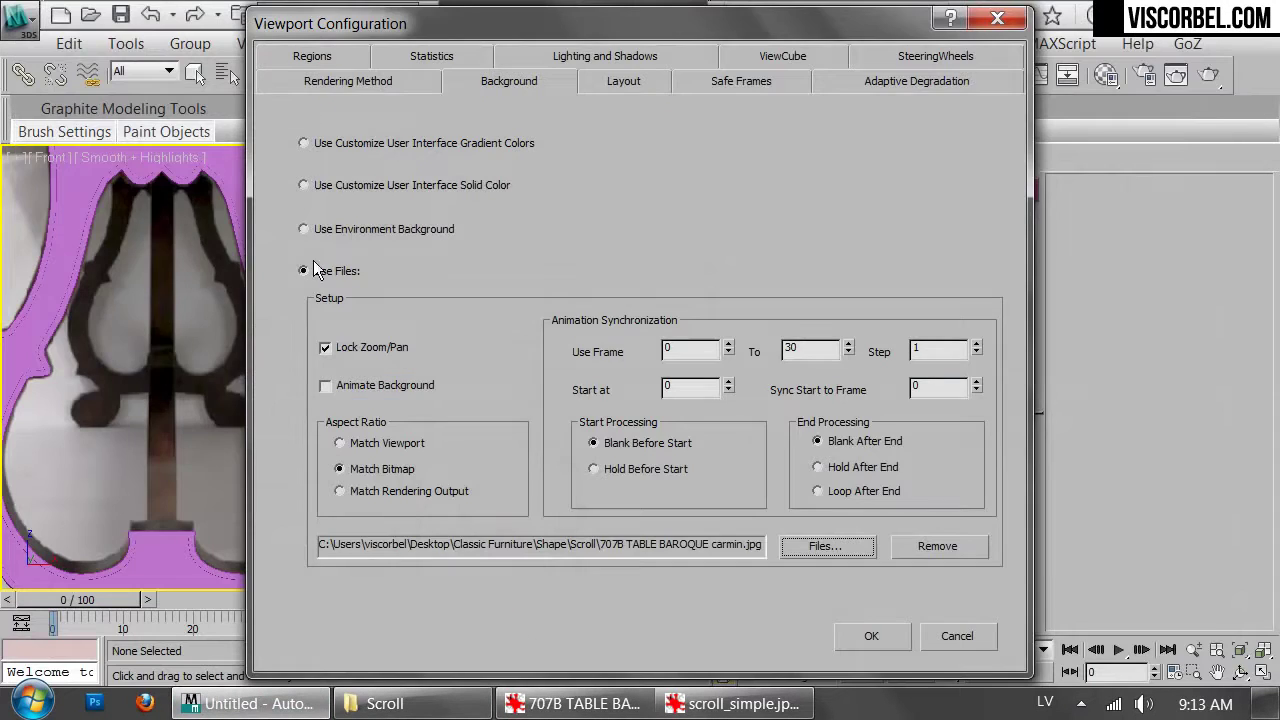
click(877, 642)
Move the finished purple leg sideways until it stands clear of the red table photo, and deselect it
scroll(420, 430, down, 5)
middle_drag(420, 434, 470, 448)
drag(595, 313, 232, 428)
drag(416, 475, 894, 450)
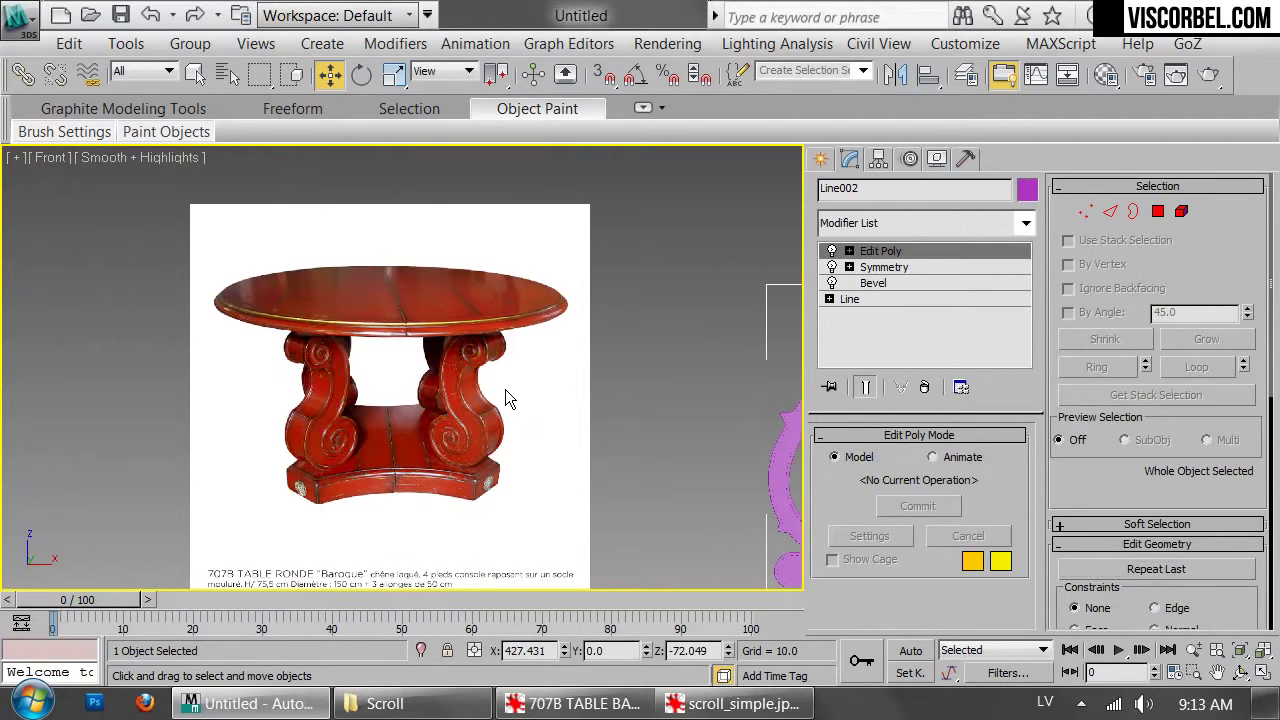
click(507, 400)
Examine the scroll legs in the red table photo enlarged and compare them with the finished purple leg
scroll(489, 389, up, 5)
middle_drag(492, 387, 613, 300)
scroll(617, 265, up, 3)
middle_drag(562, 366, 457, 314)
scroll(583, 291, down, 5)
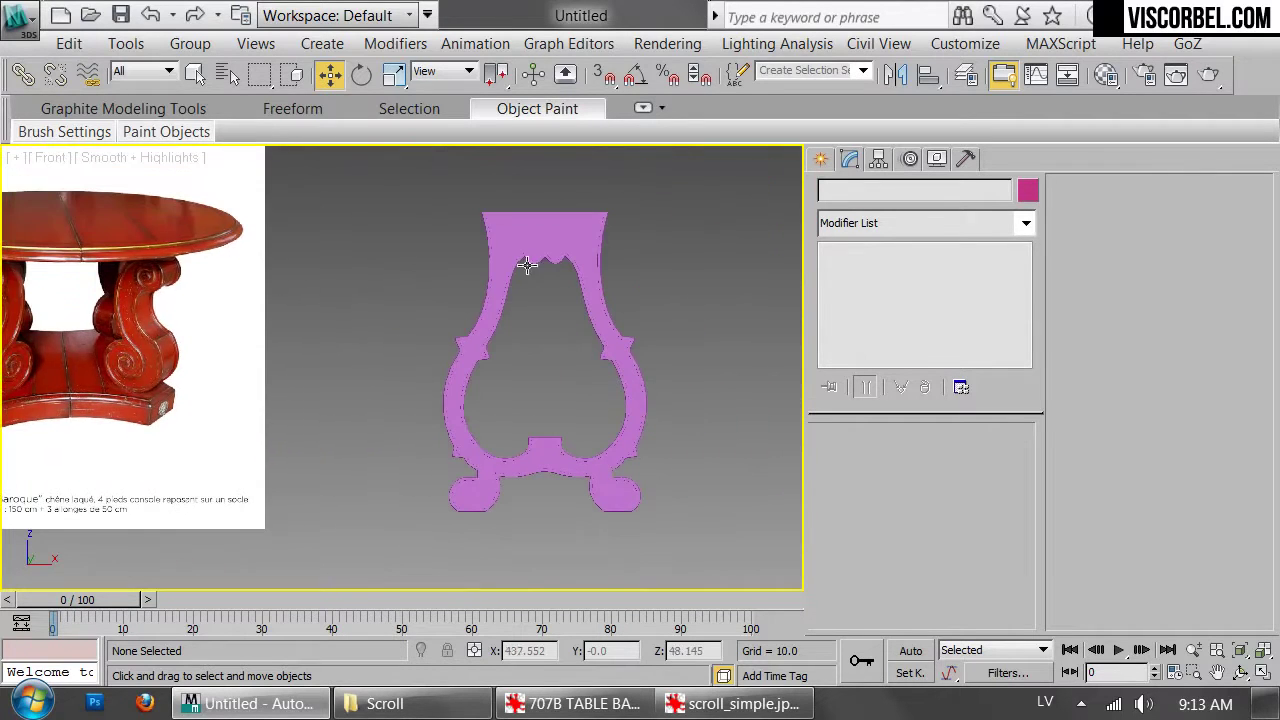
click(640, 455)
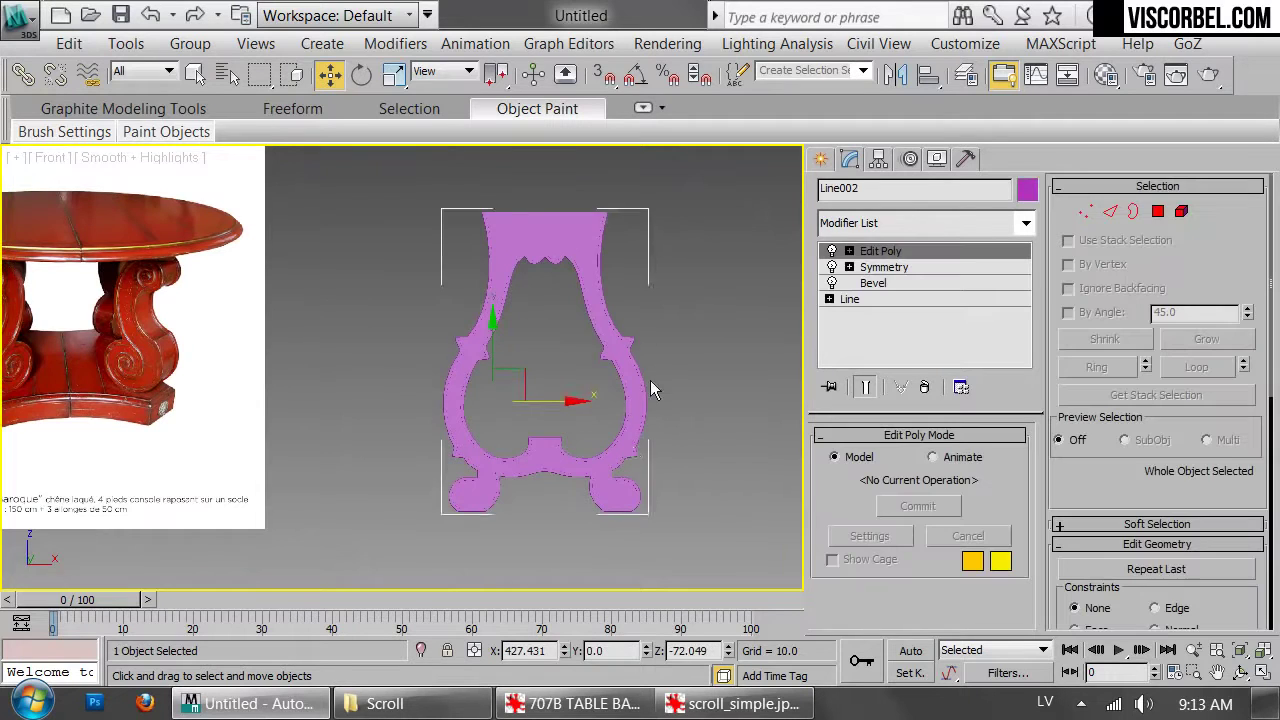
scroll(586, 357, up, 3)
middle_drag(586, 360, 637, 388)
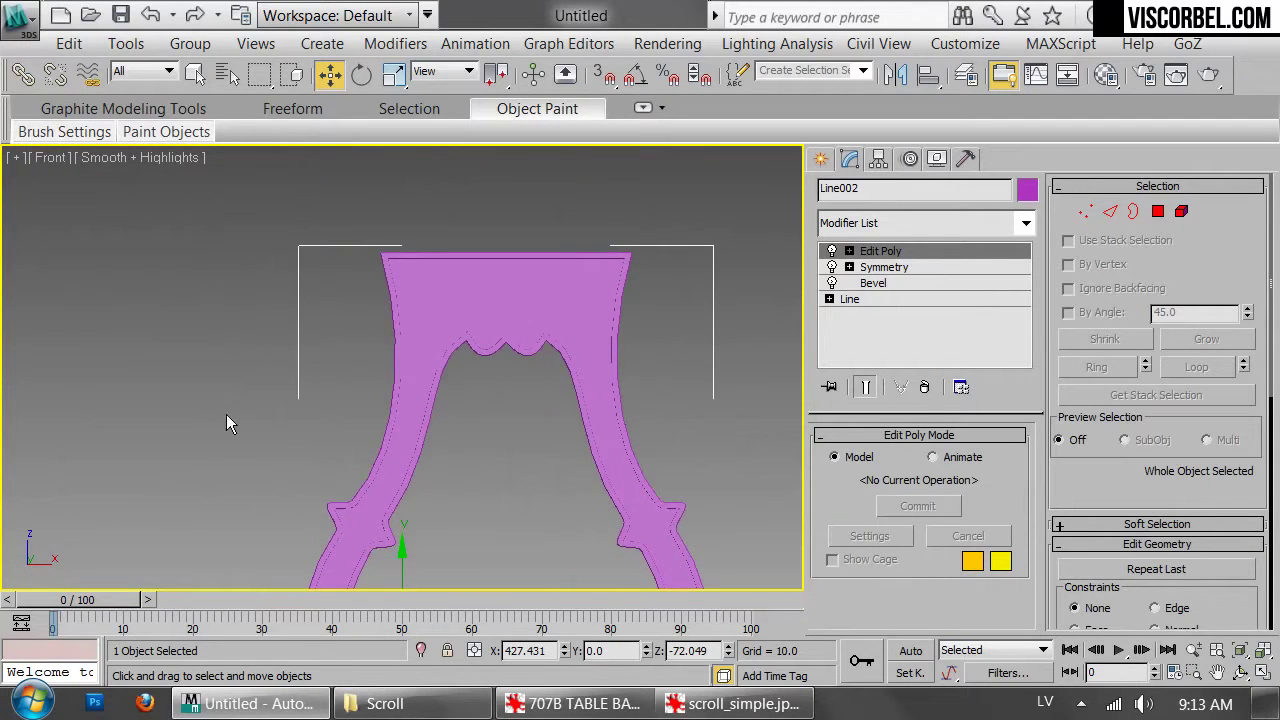
middle_drag(226, 416, 437, 363)
mouse_move(229, 349)
middle_down()
mouse_move(391, 400)
mouse_move(439, 365)
middle_up()
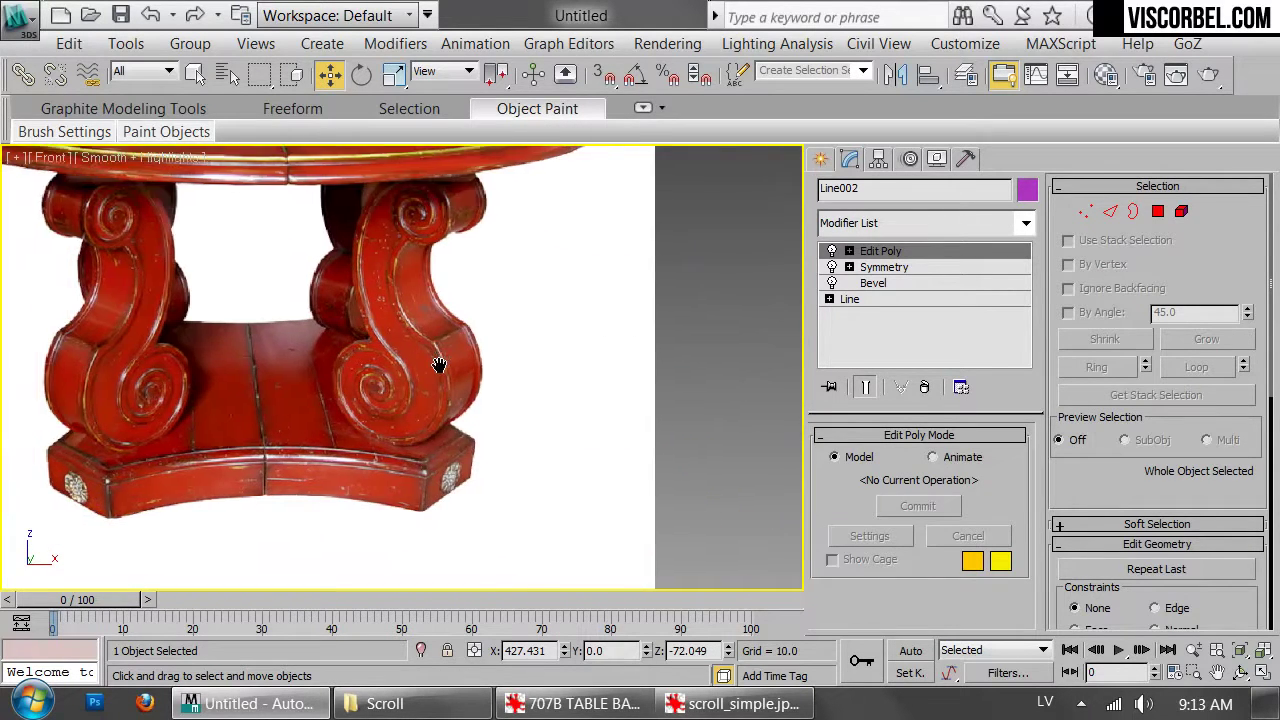
scroll(430, 374, up, 5)
scroll(430, 374, down, 8)
middle_drag(660, 336, 461, 337)
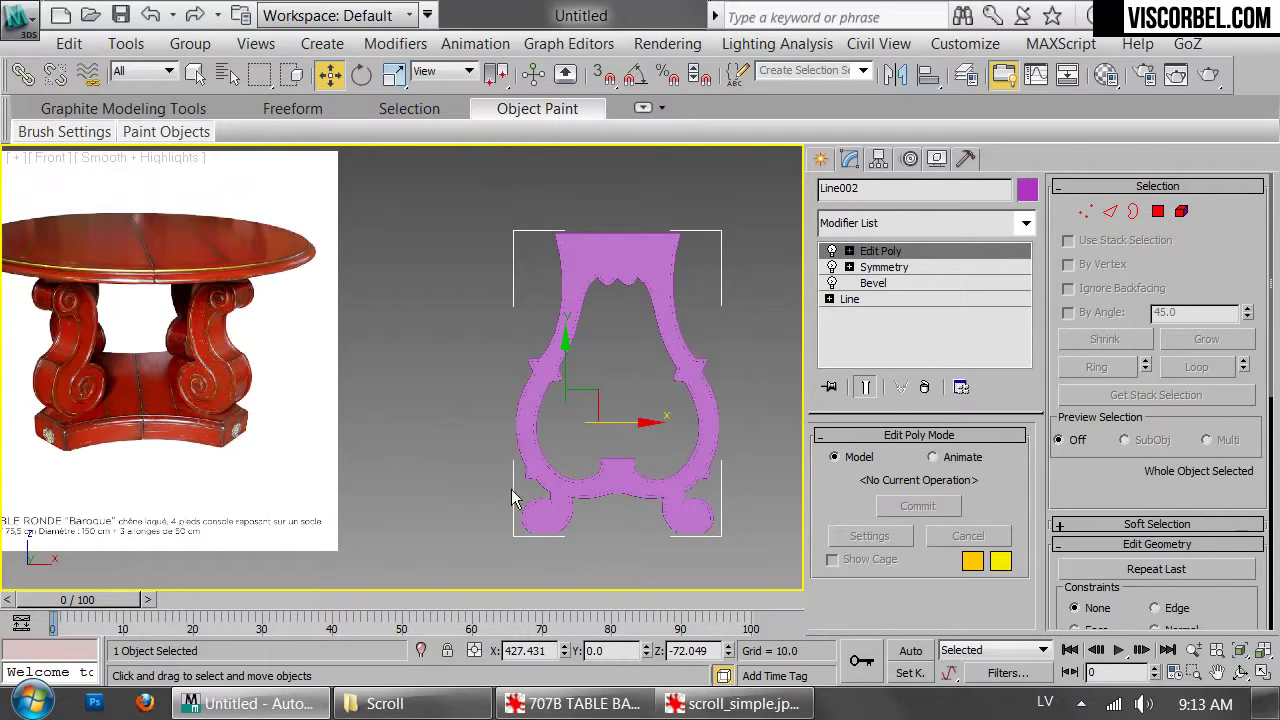
scroll(524, 447, up, 4)
middle_drag(467, 419, 441, 466)
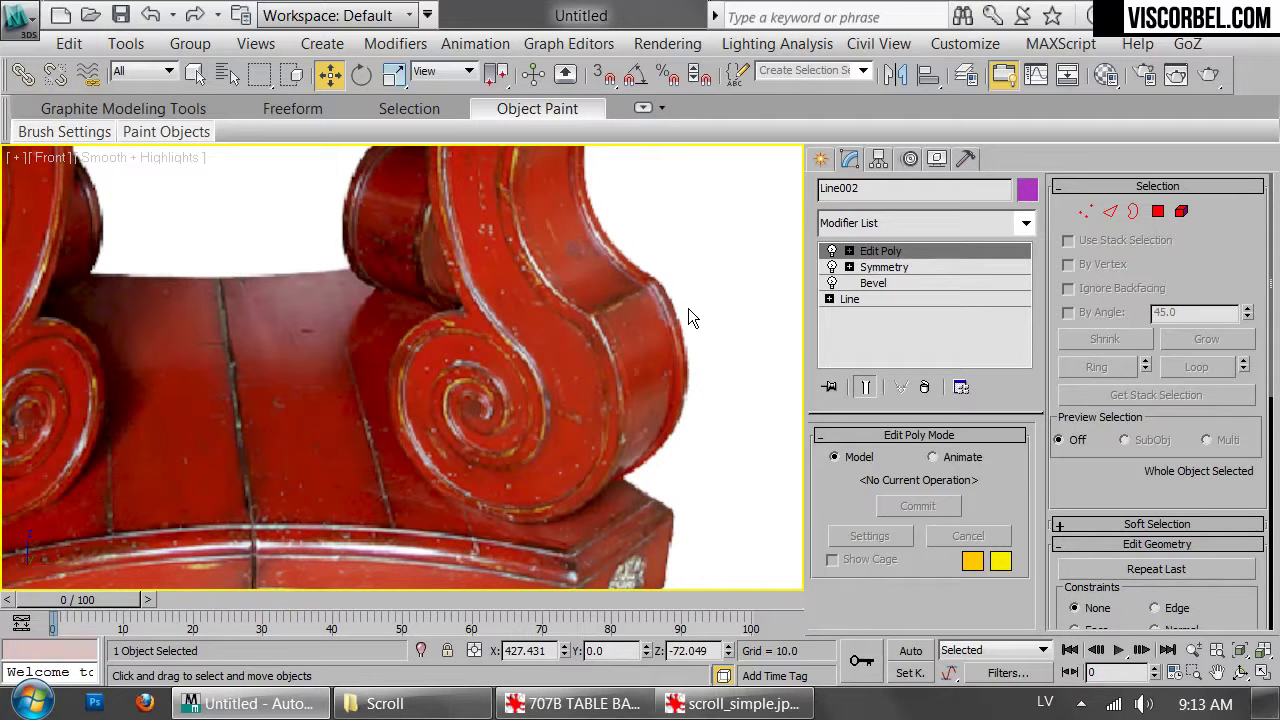
Start a line at the notch above the right-hand leg's lower scroll and trace around that scroll with corner points
middle_drag(688, 199, 695, 438)
scroll(683, 314, up, 2)
middle_drag(683, 314, 706, 366)
right_click(699, 403)
click(725, 292)
scroll(556, 396, down, 2)
scroll(566, 307, up, 4)
click(426, 265)
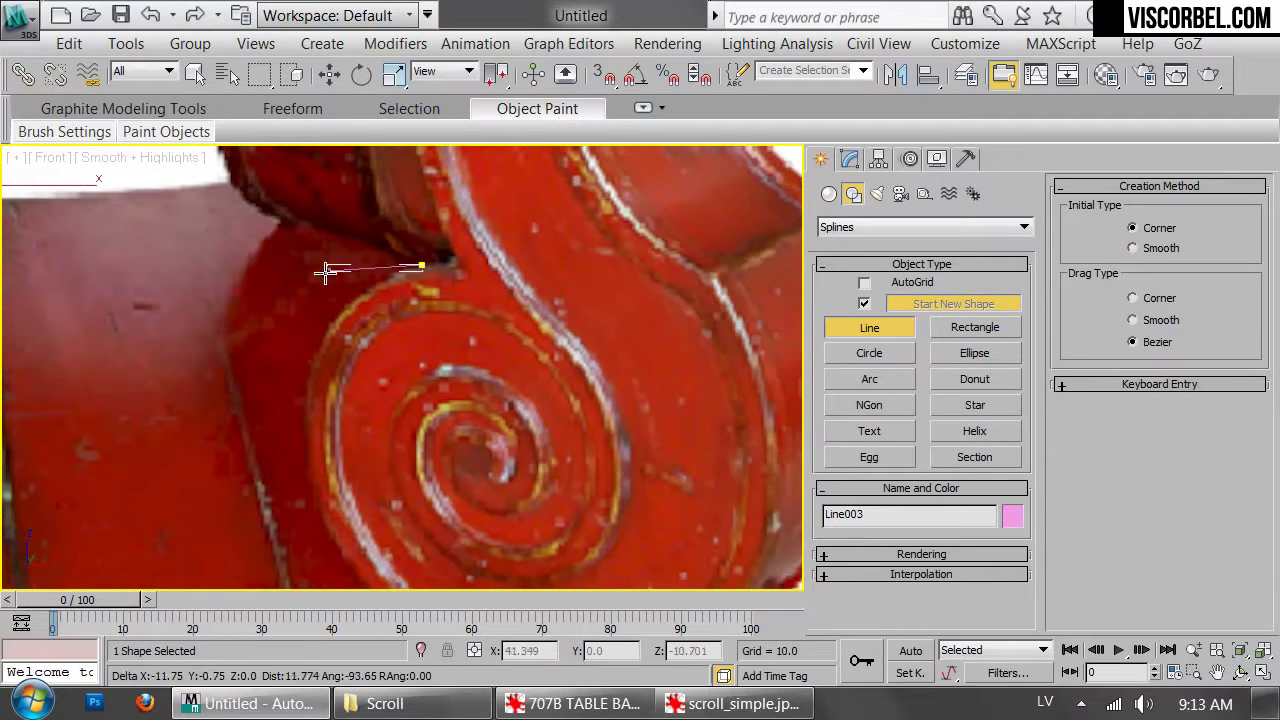
click(294, 336)
scroll(369, 432, down, 2)
middle_drag(369, 432, 379, 329)
click(322, 367)
click(374, 469)
click(471, 522)
click(648, 512)
click(716, 409)
click(646, 209)
Continue the line up the leg's concave inner curve to the underside of the upper scroll, re-placing one misplaced point
middle_drag(646, 212, 678, 456)
click(643, 444)
click(581, 371)
click(551, 263)
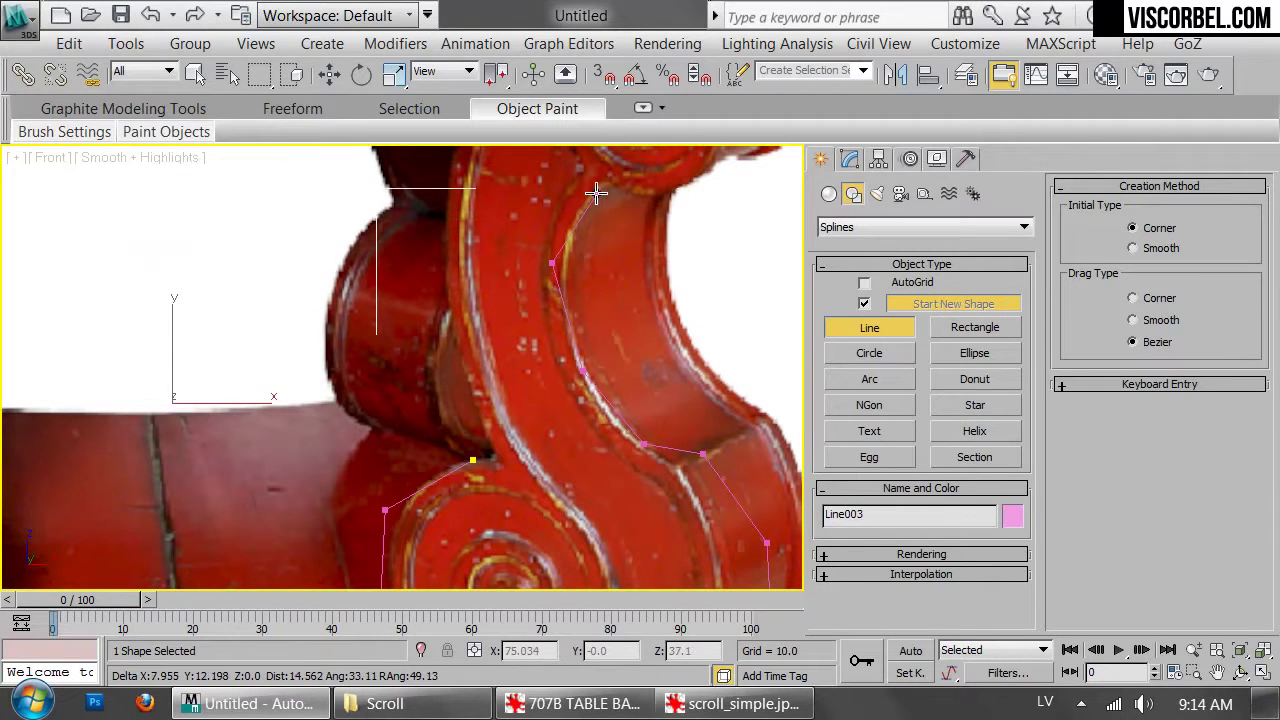
key(BackSpace)
click(565, 285)
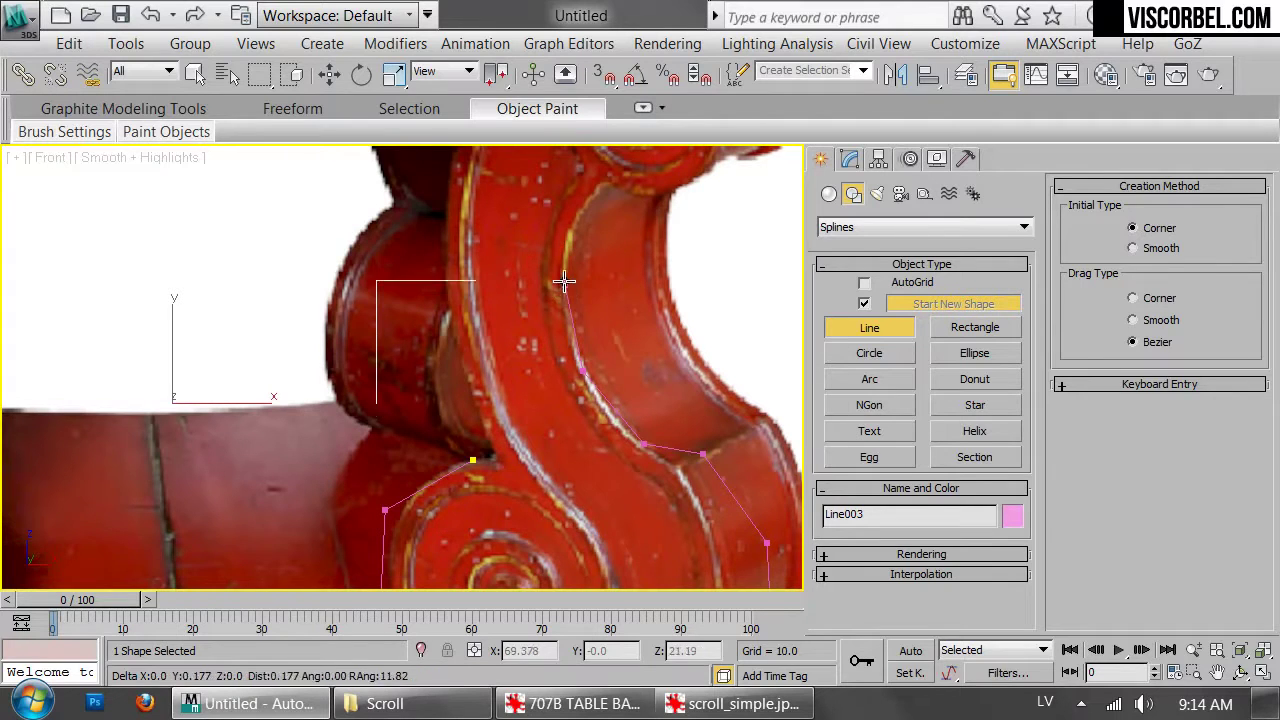
click(584, 219)
click(634, 188)
Trace the line around the upper scroll and over its top to the leg's outer back edge
middle_drag(634, 188, 697, 373)
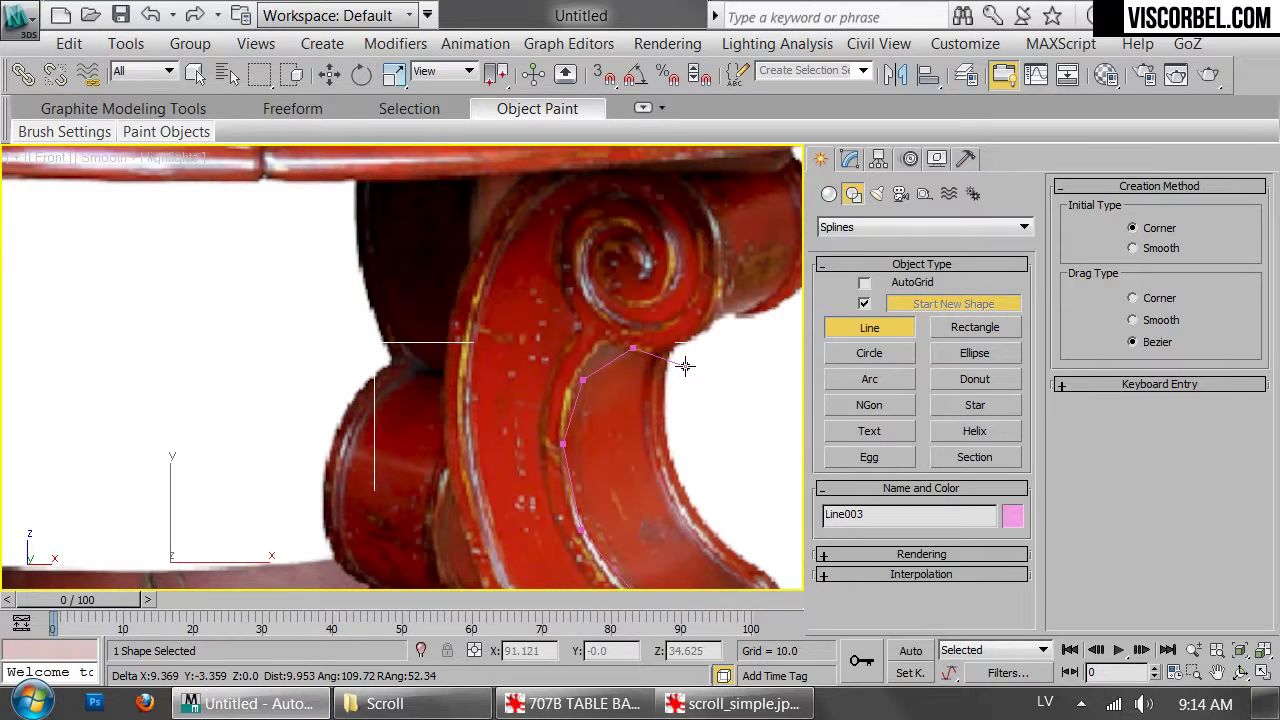
click(743, 332)
click(762, 261)
click(729, 184)
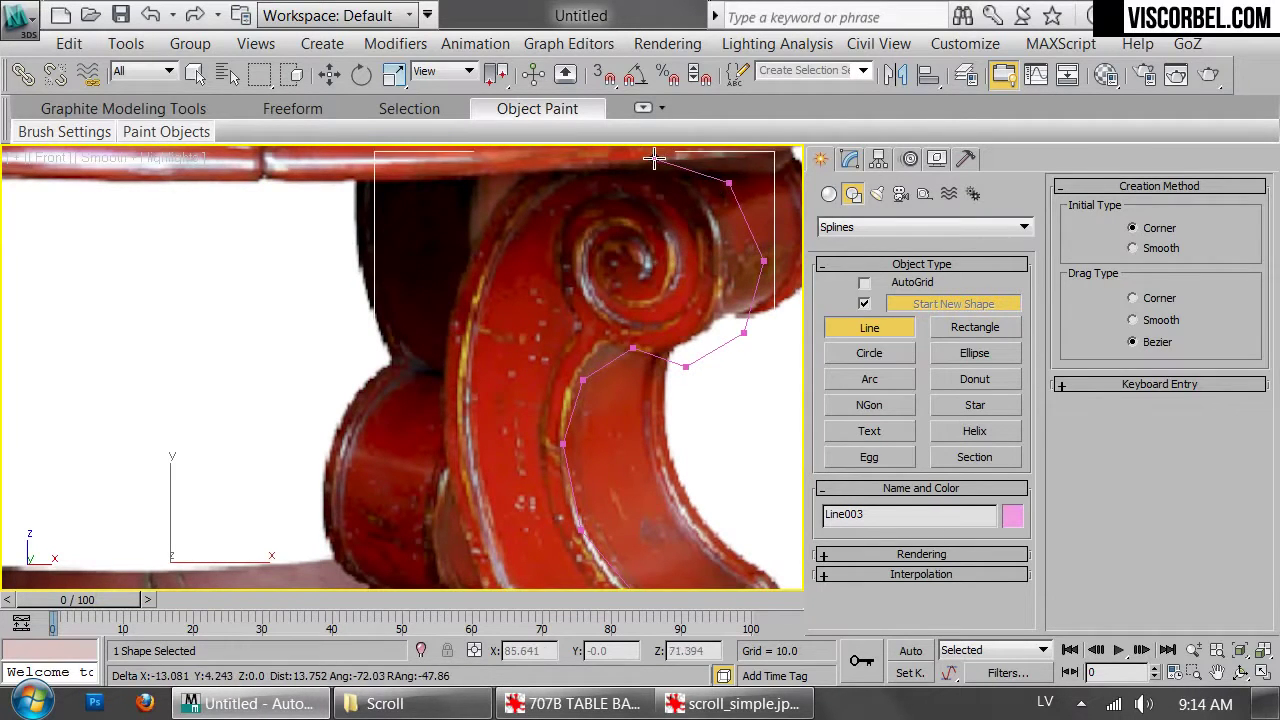
click(466, 278)
Trace the leg's back edge down to the starting point and close the spline
scroll(446, 429, down, 2)
middle_drag(446, 429, 469, 284)
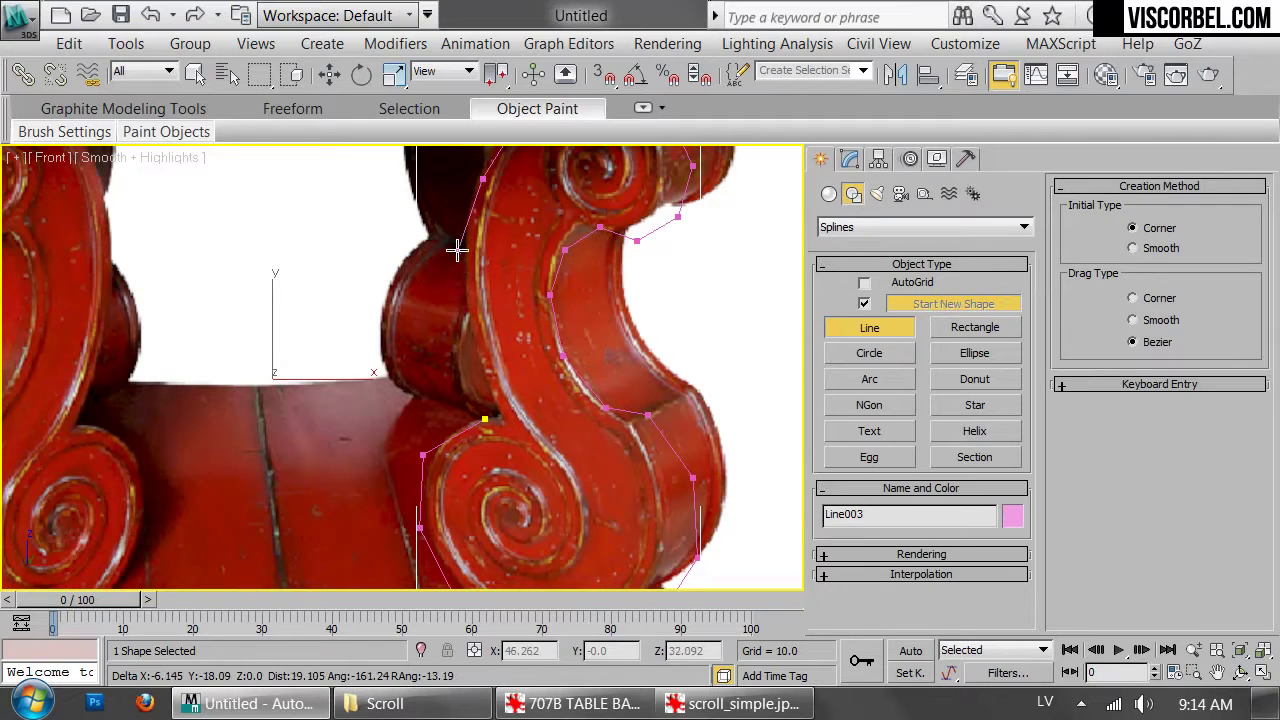
click(477, 366)
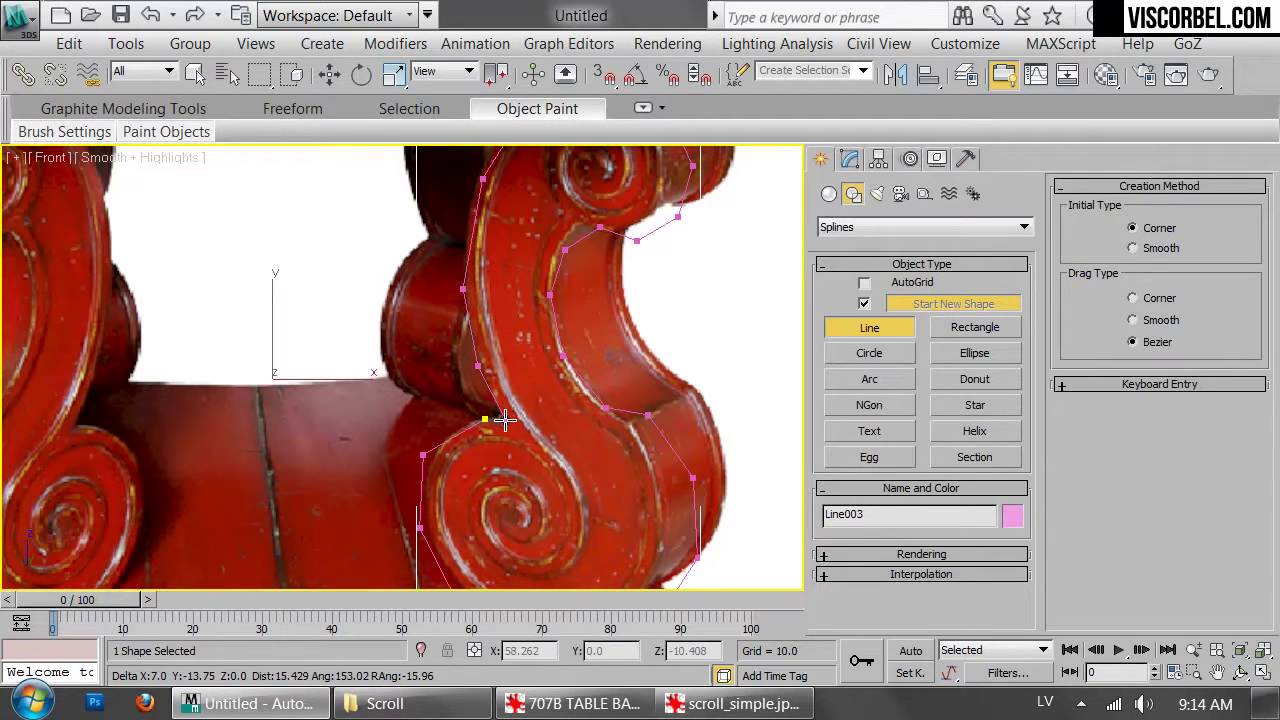
click(485, 421)
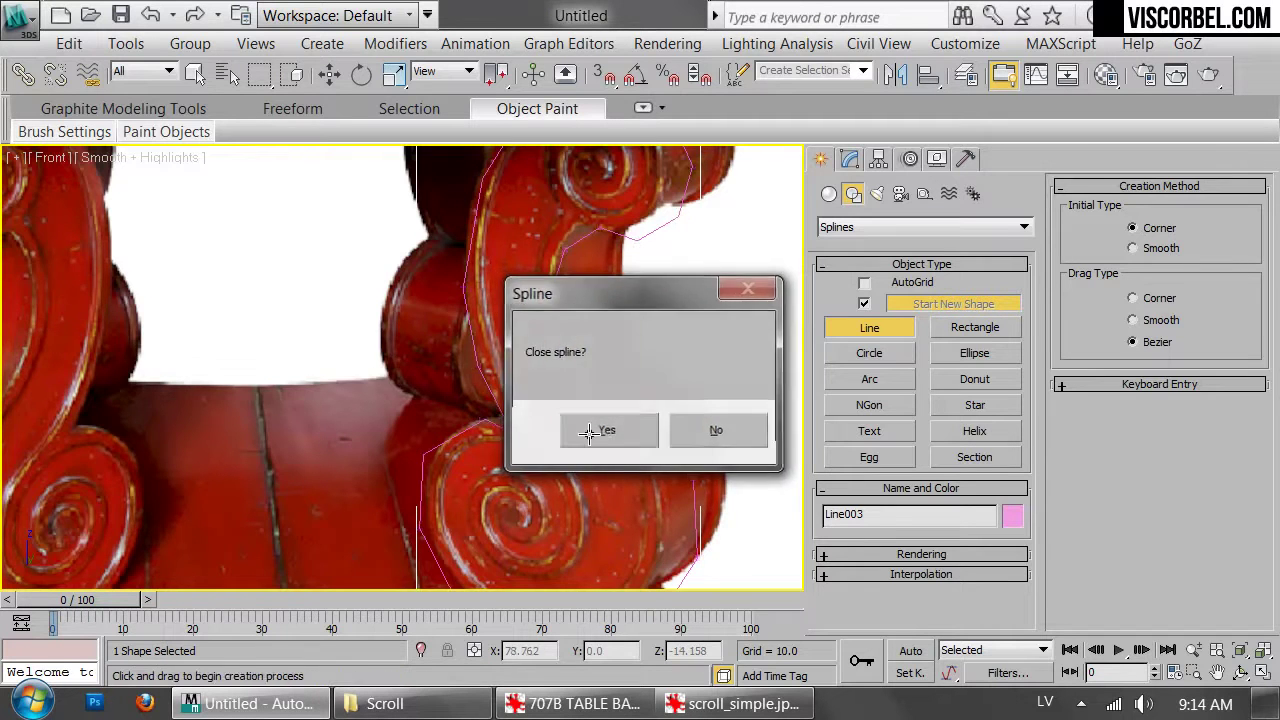
click(600, 431)
Move the closed outline sideways off the photographed leg onto the blank area beside it
scroll(587, 437, down, 5)
key(w)
middle_drag(685, 412, 548, 410)
drag(536, 393, 866, 393)
middle_drag(688, 369, 608, 355)
drag(754, 381, 550, 381)
middle_drag(502, 384, 611, 330)
scroll(611, 330, up, 2)
middle_drag(611, 330, 641, 328)
Enter vertex editing and adjust the outline's vertices at the notch and beside it on the lower scroll
key(1)
drag(535, 410, 547, 388)
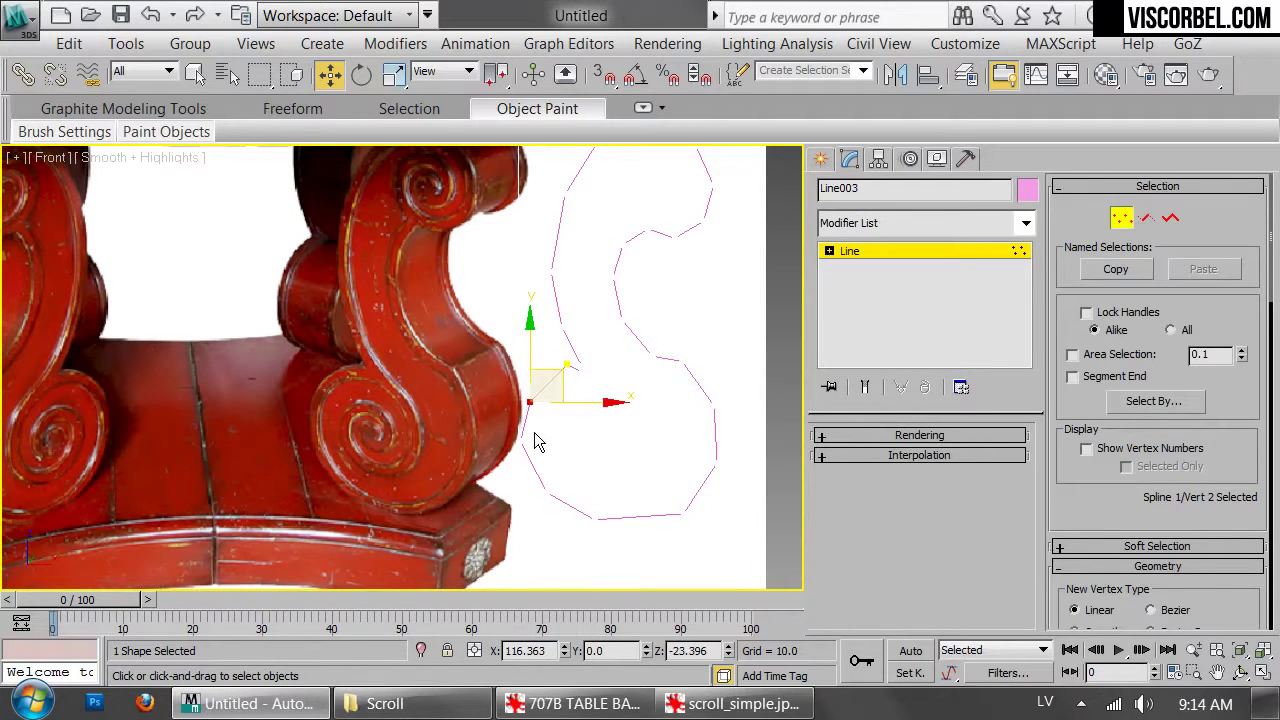
drag(522, 441, 524, 453)
click(561, 365)
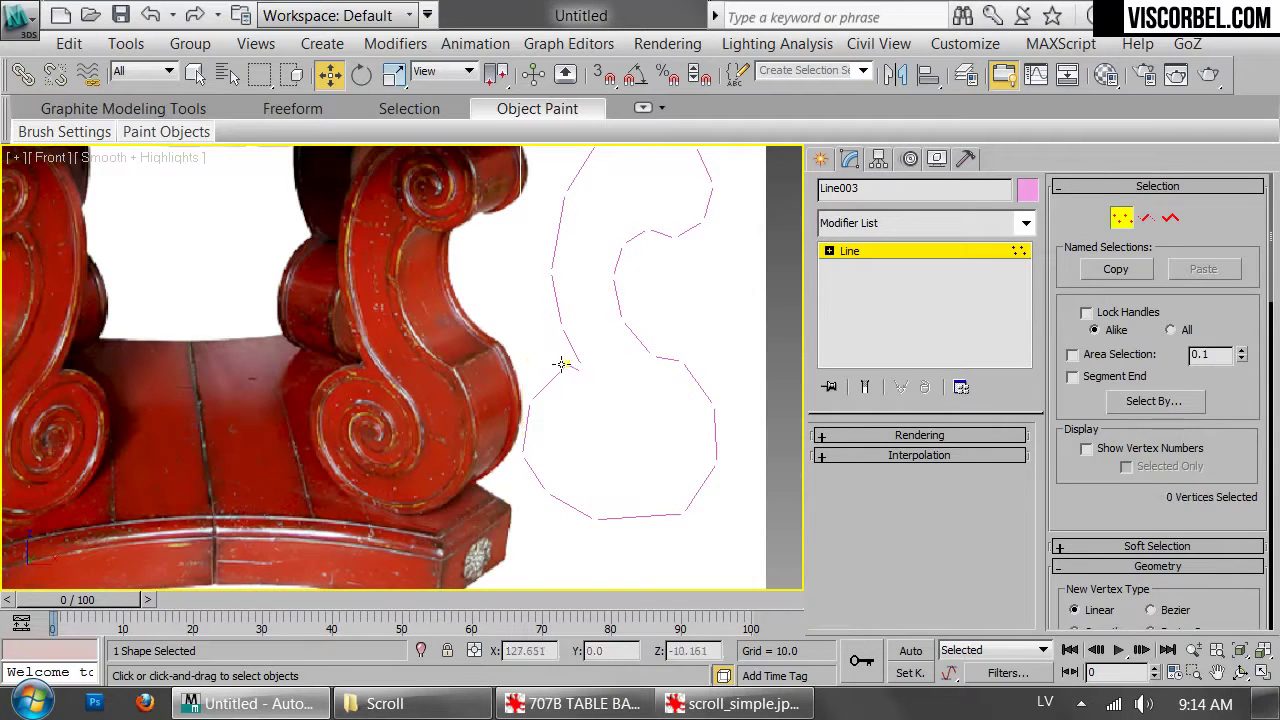
drag(563, 363, 547, 367)
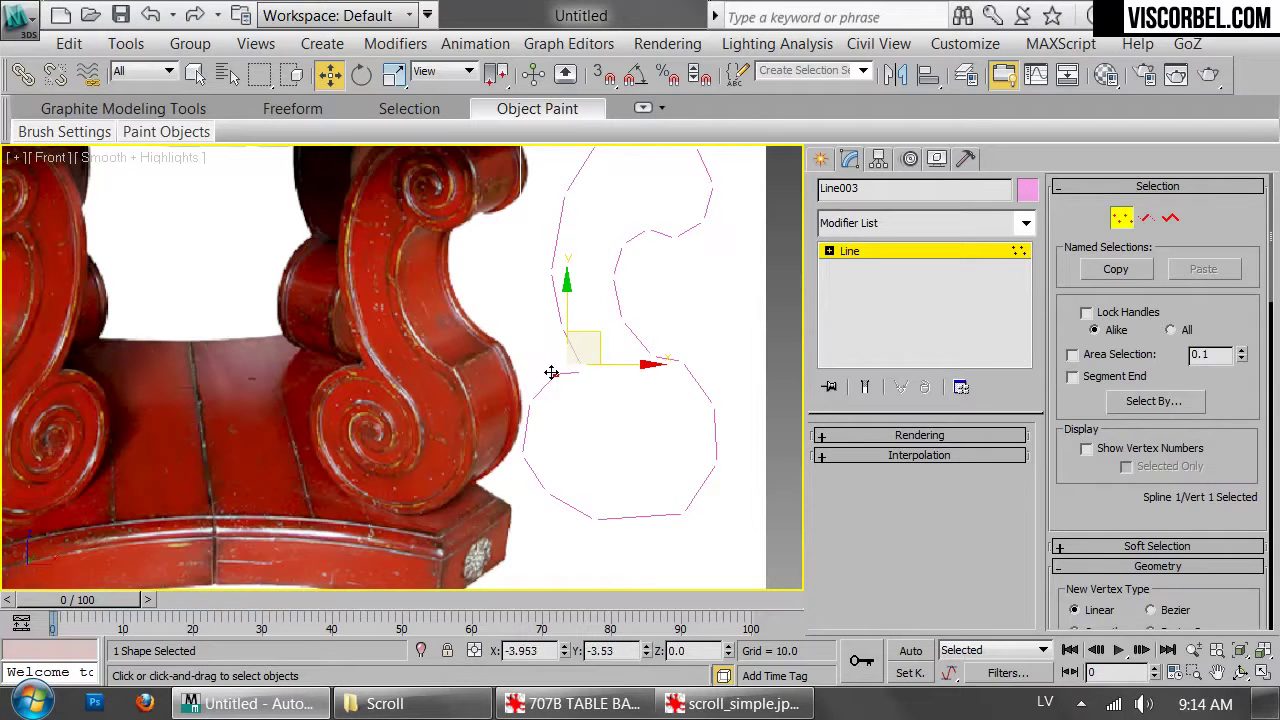
click(584, 370)
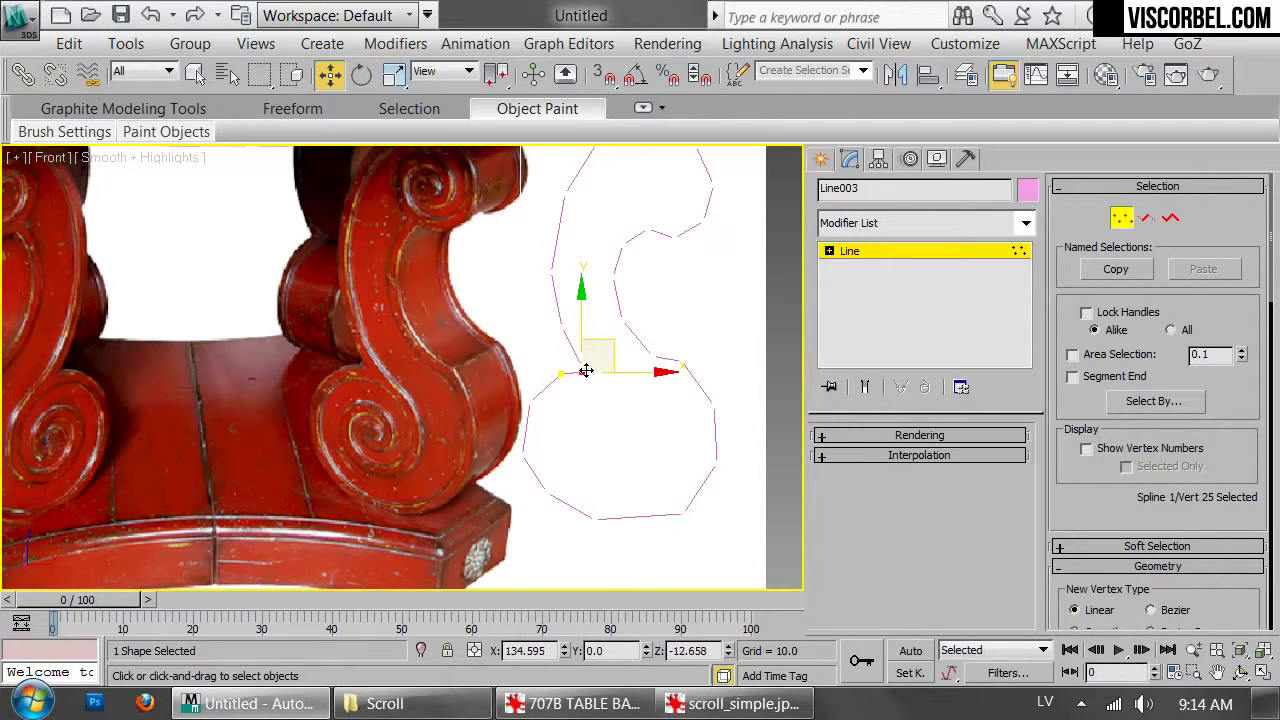
drag(586, 363, 583, 309)
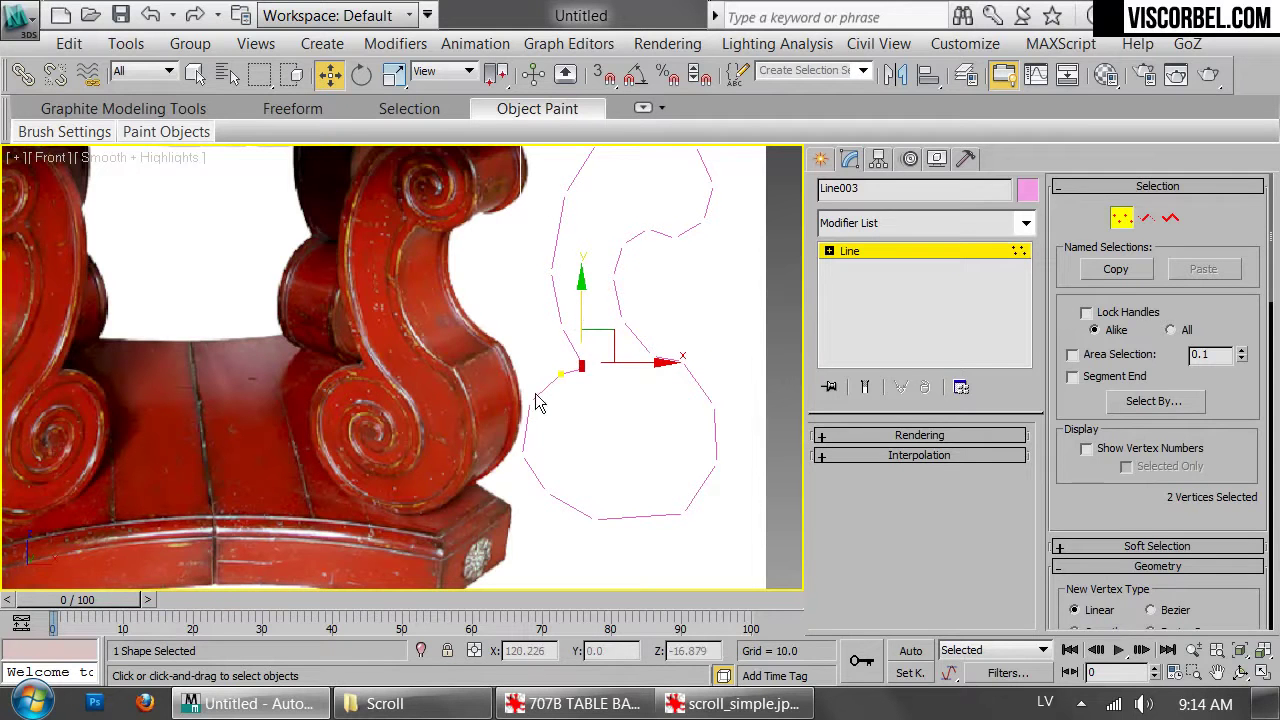
Shift the lower scroll's two leftmost vertices slightly inward and move its bottom vertex down to round the shape
drag(491, 399, 547, 467)
drag(580, 407, 585, 405)
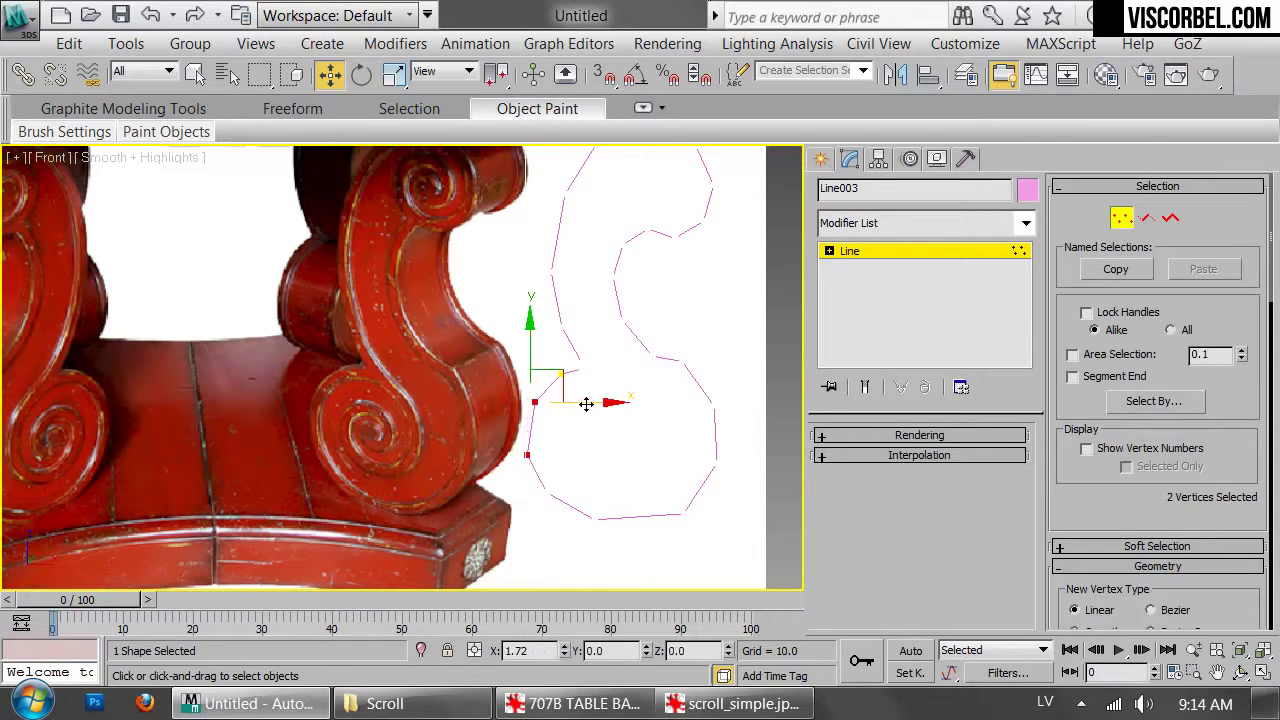
click(597, 518)
drag(622, 496, 637, 505)
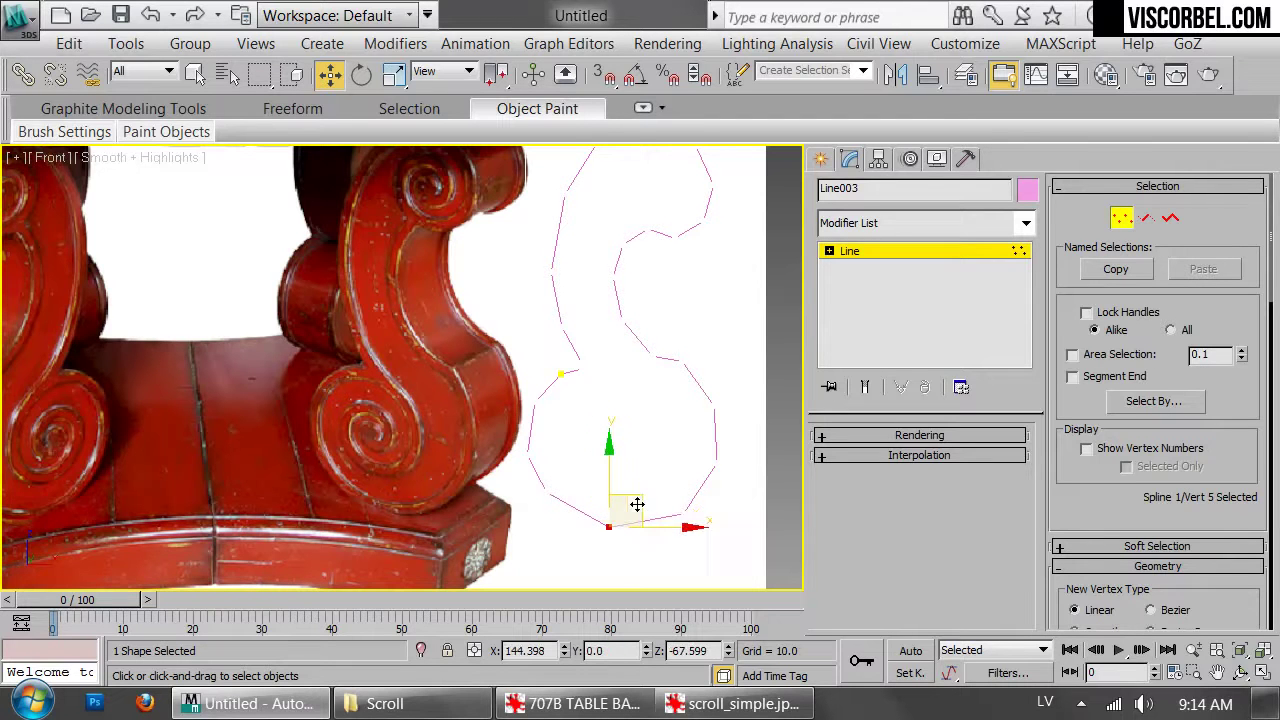
Shift the upper scroll's top vertex about 4 units to the left and leave vertex editing
middle_drag(606, 244, 591, 309)
click(643, 201)
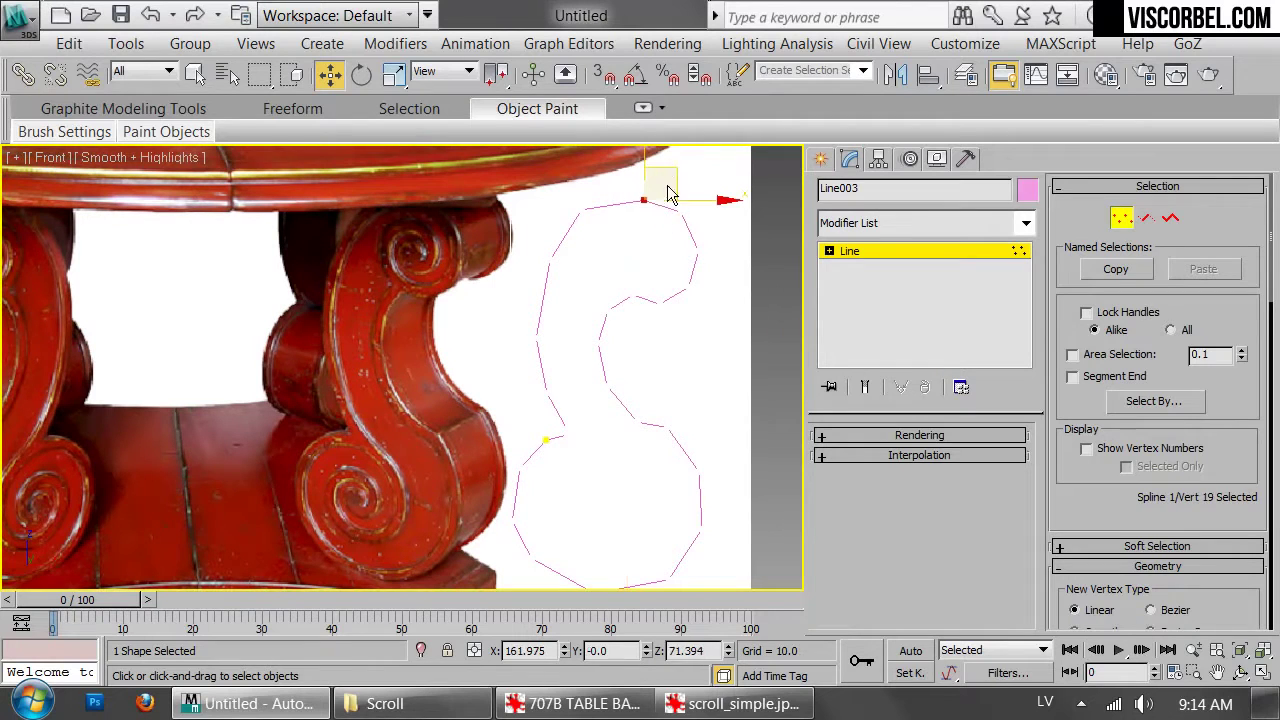
drag(672, 171, 669, 166)
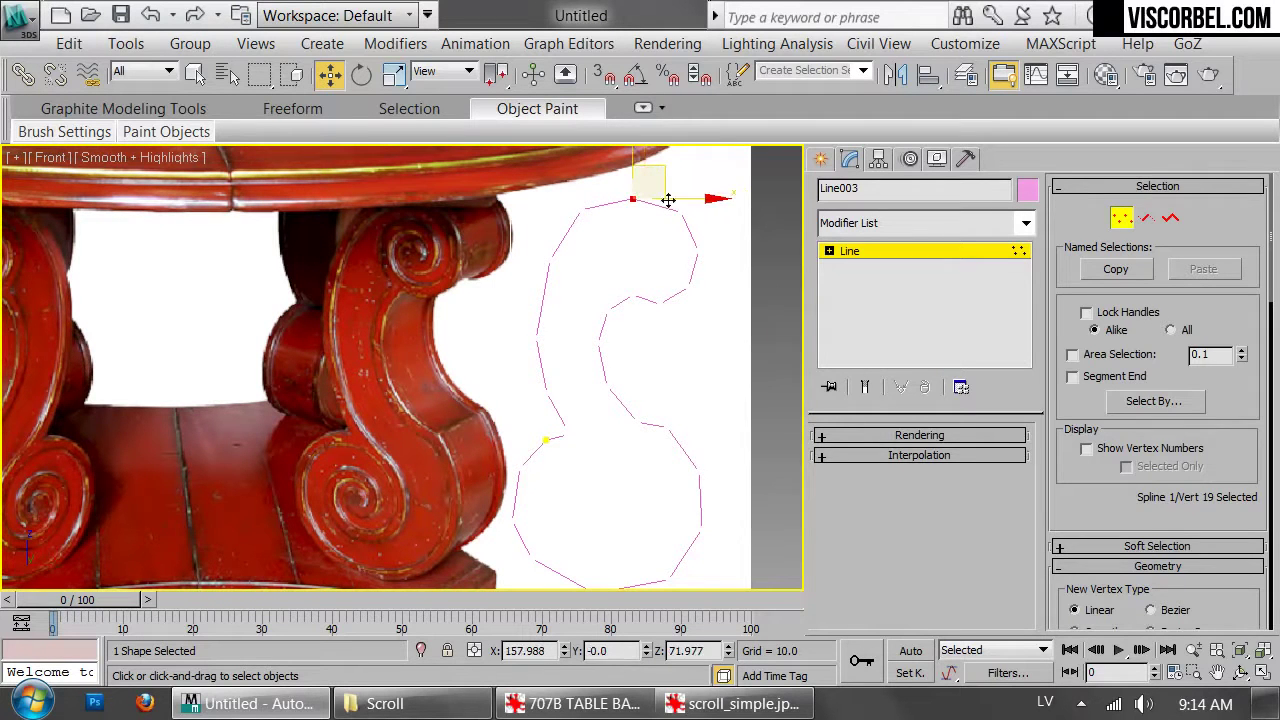
key(1)
key(1)
drag(625, 370, 626, 371)
click(614, 384)
key(1)
Move the whole outline back over the photo's right-hand leg and try a slight rotation to align it
scroll(686, 371, down, 4)
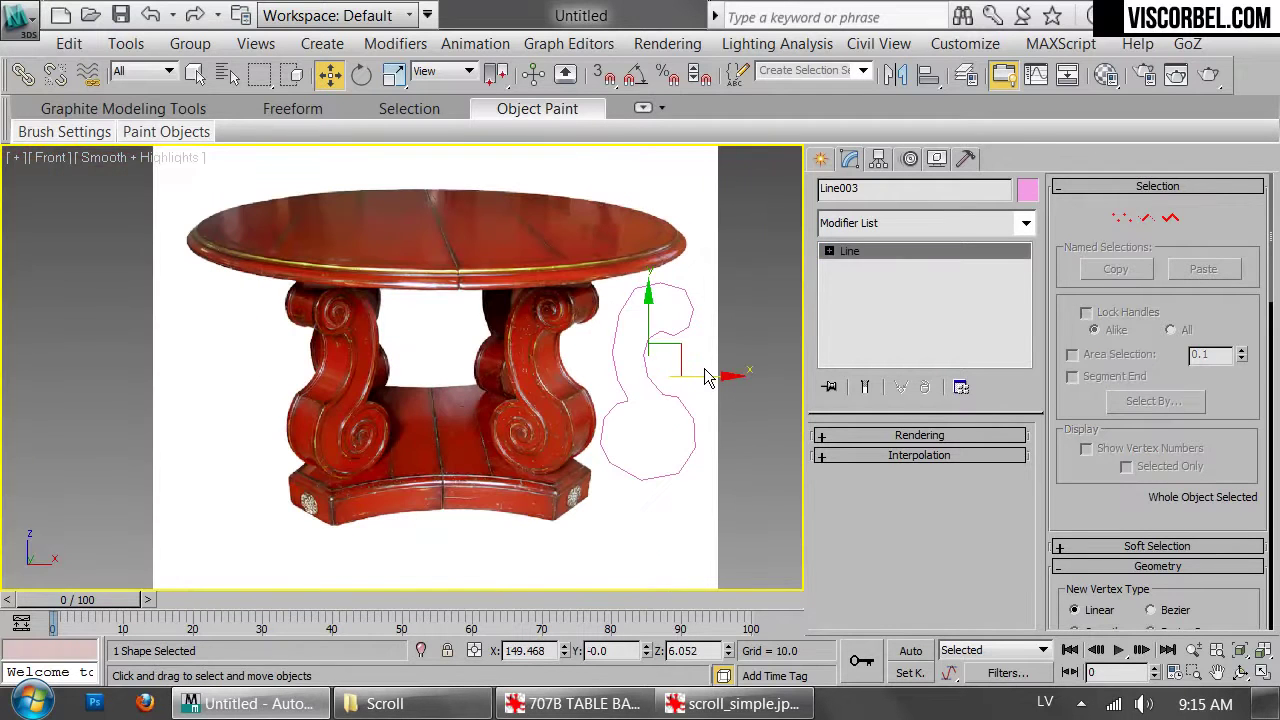
drag(708, 380, 585, 391)
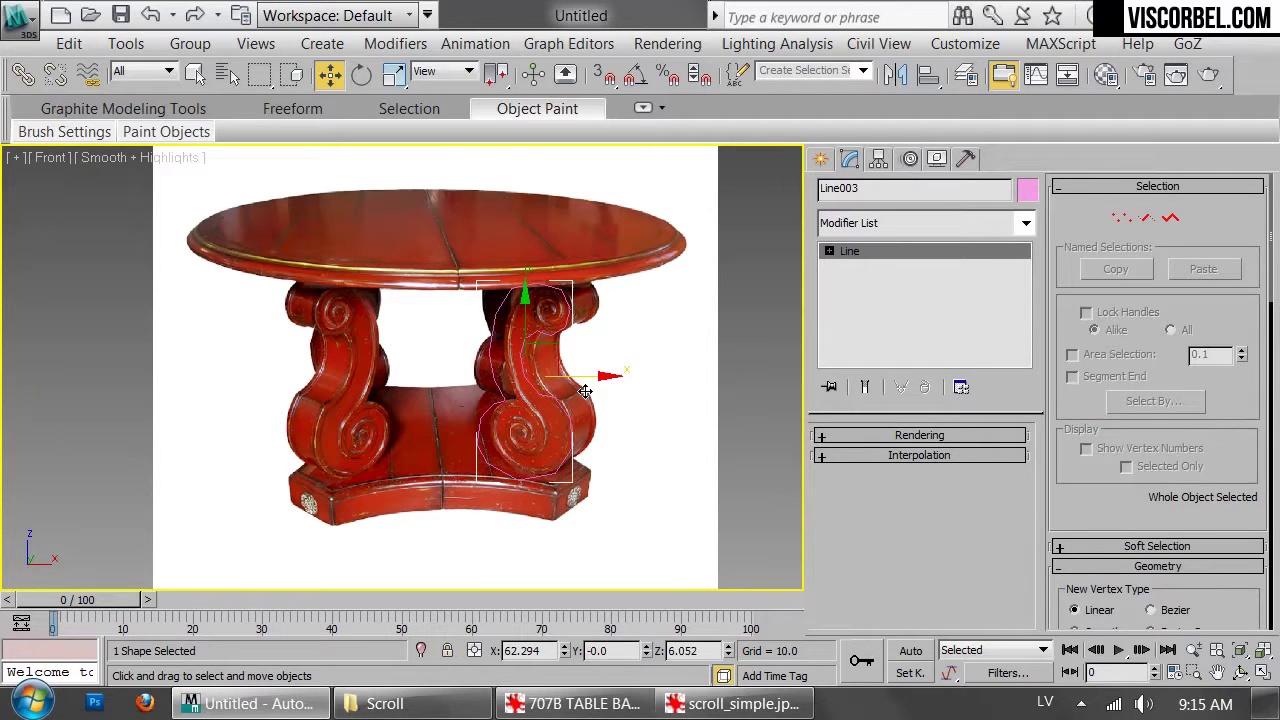
scroll(585, 391, up, 2)
key(e)
mouse_move(548, 370)
mouse_down()
mouse_move(466, 371)
mouse_move(562, 366)
mouse_up()
key(w)
Raise the two bottom vertices of the lower scroll slightly towards the photographed edge and leave vertex editing
key(1)
scroll(543, 453, up, 4)
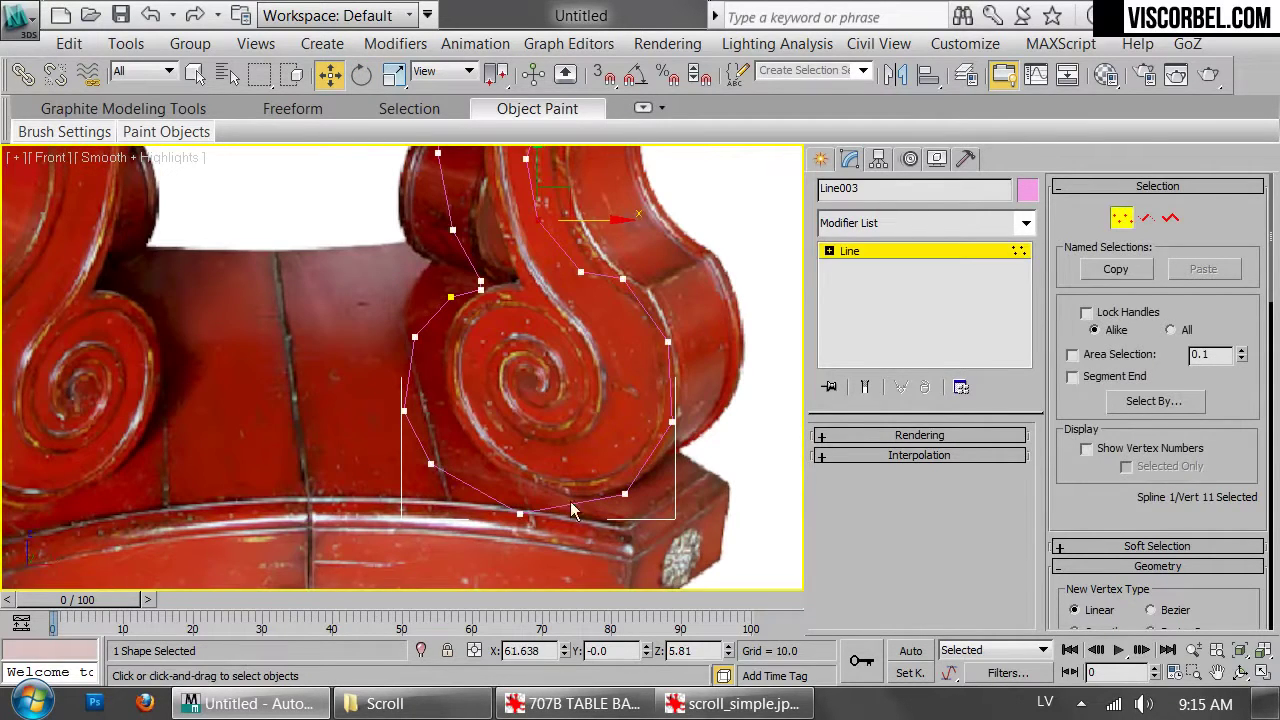
click(521, 513)
drag(514, 458, 514, 449)
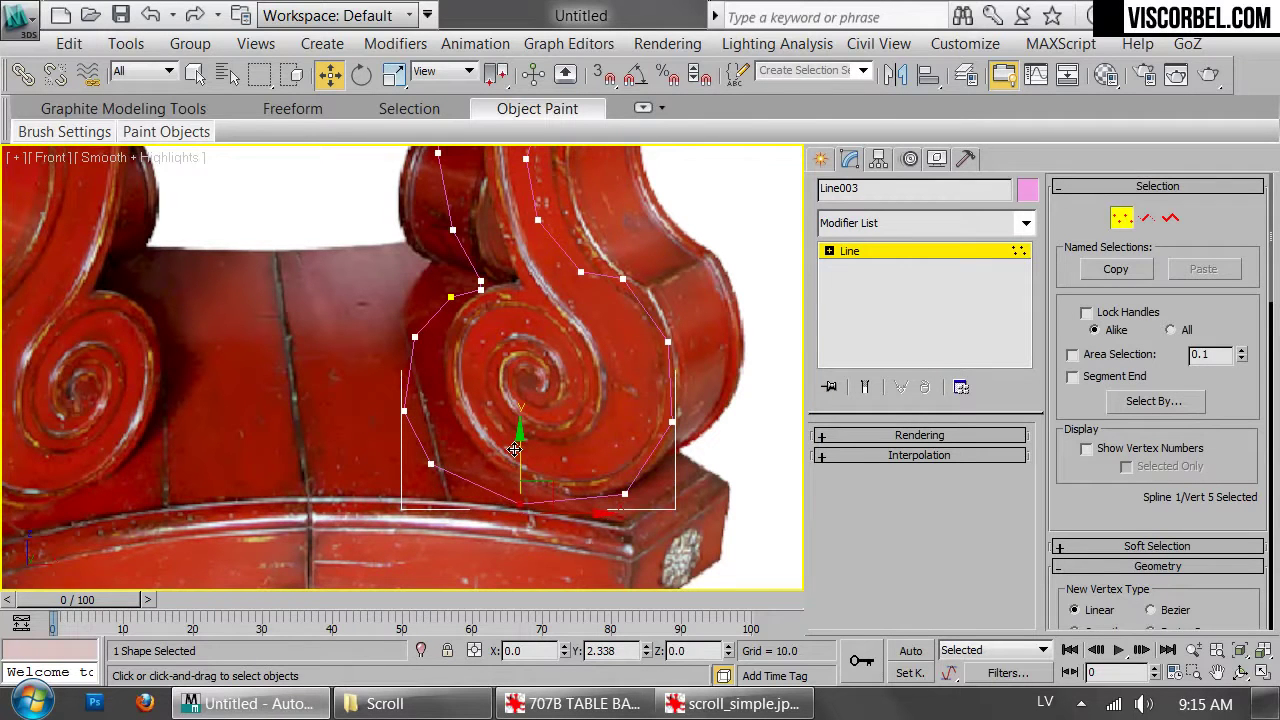
click(624, 493)
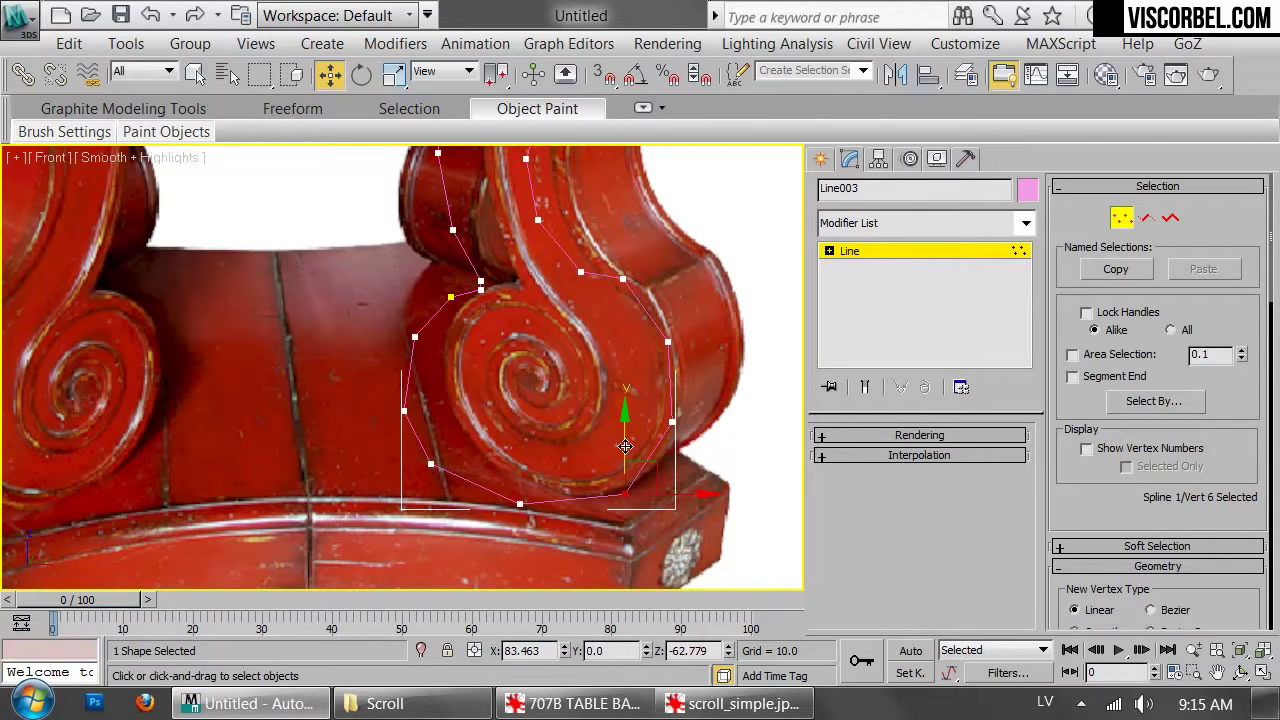
drag(625, 446, 625, 442)
click(623, 272)
middle_drag(624, 276, 625, 446)
scroll(625, 446, up, 3)
scroll(685, 409, down, 4)
key(1)
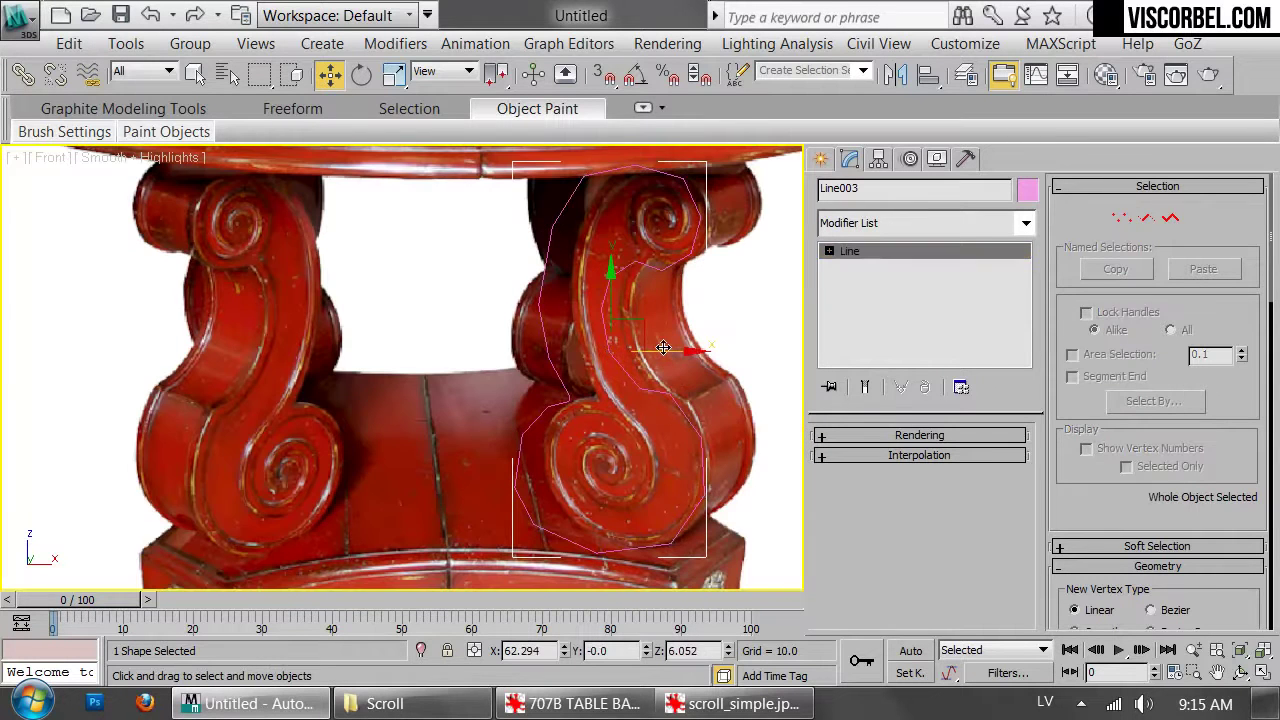
Nudge the lower scroll's leftmost vertex and the one below it to even out the curve, then leave vertex editing
middle_drag(659, 272, 670, 195)
key(1)
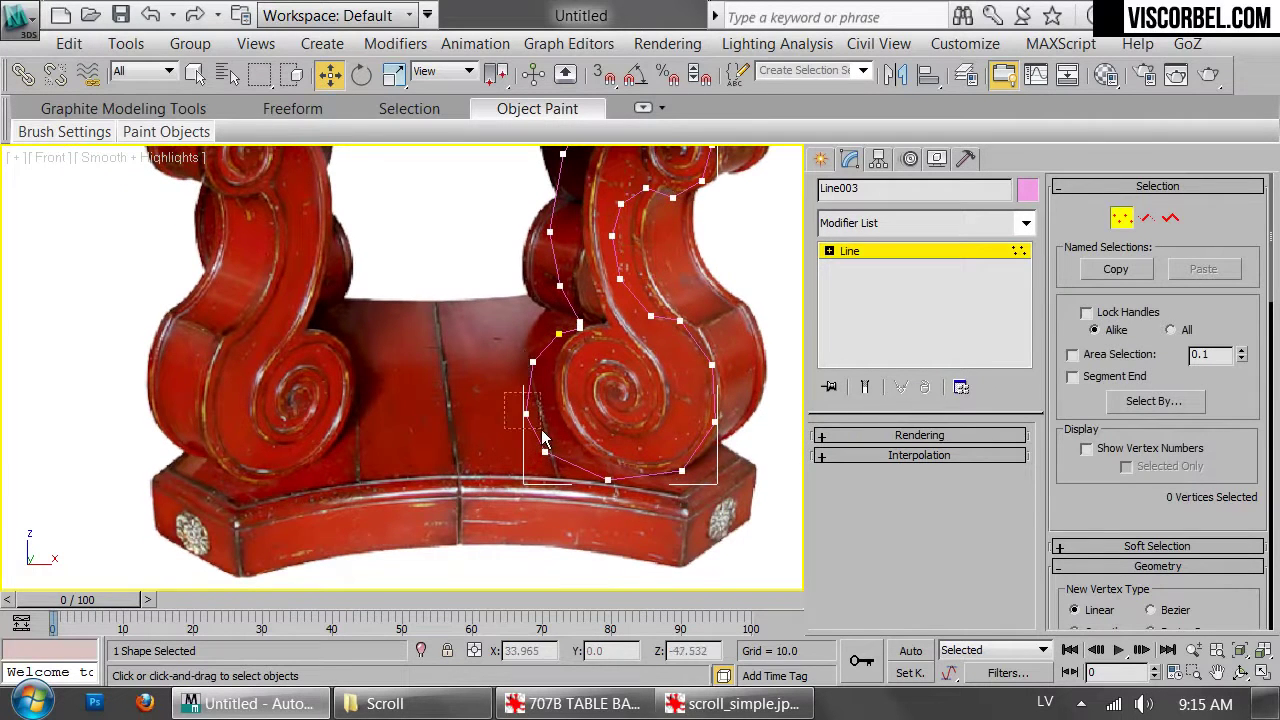
drag(526, 413, 524, 352)
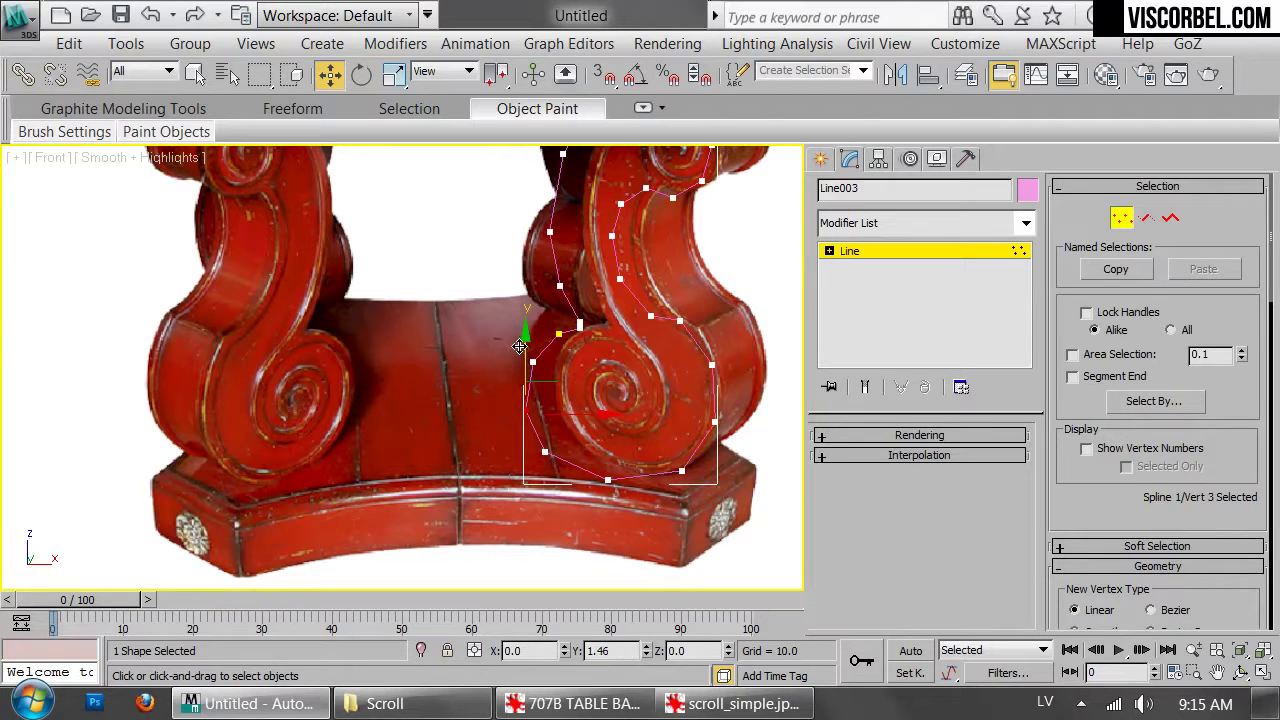
click(545, 452)
drag(564, 418, 568, 419)
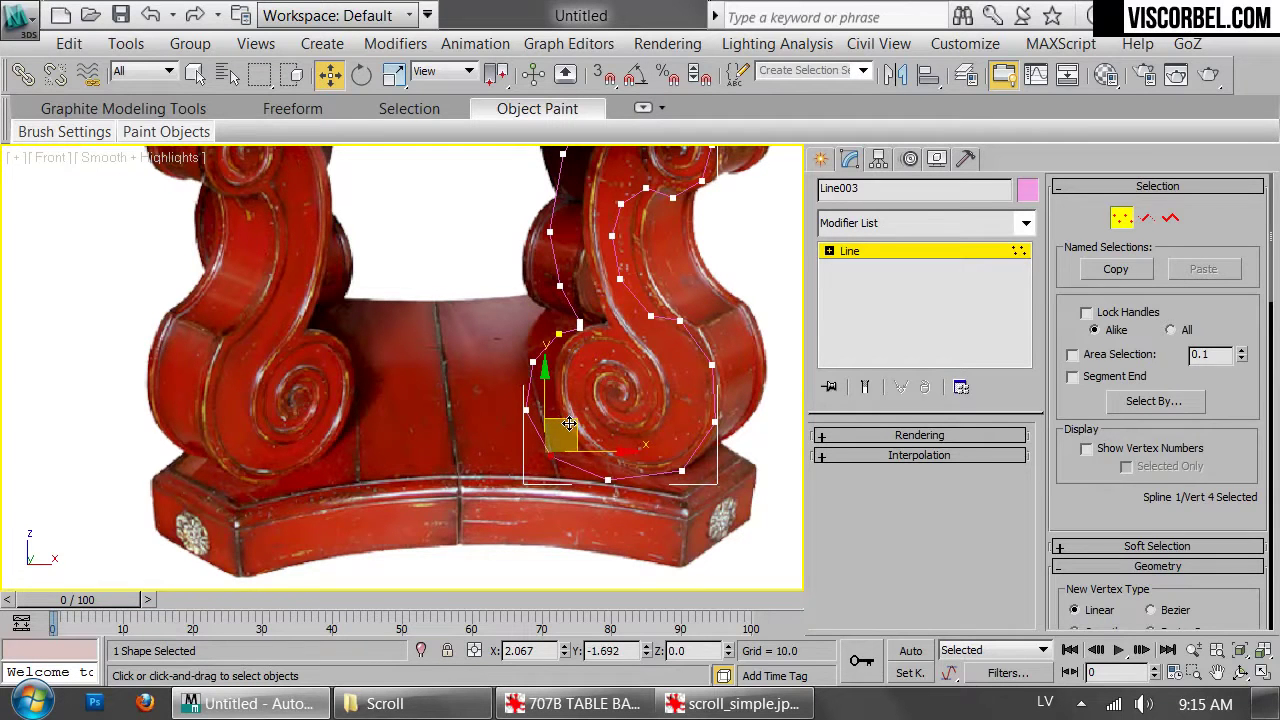
key(1)
middle_drag(621, 205, 585, 275)
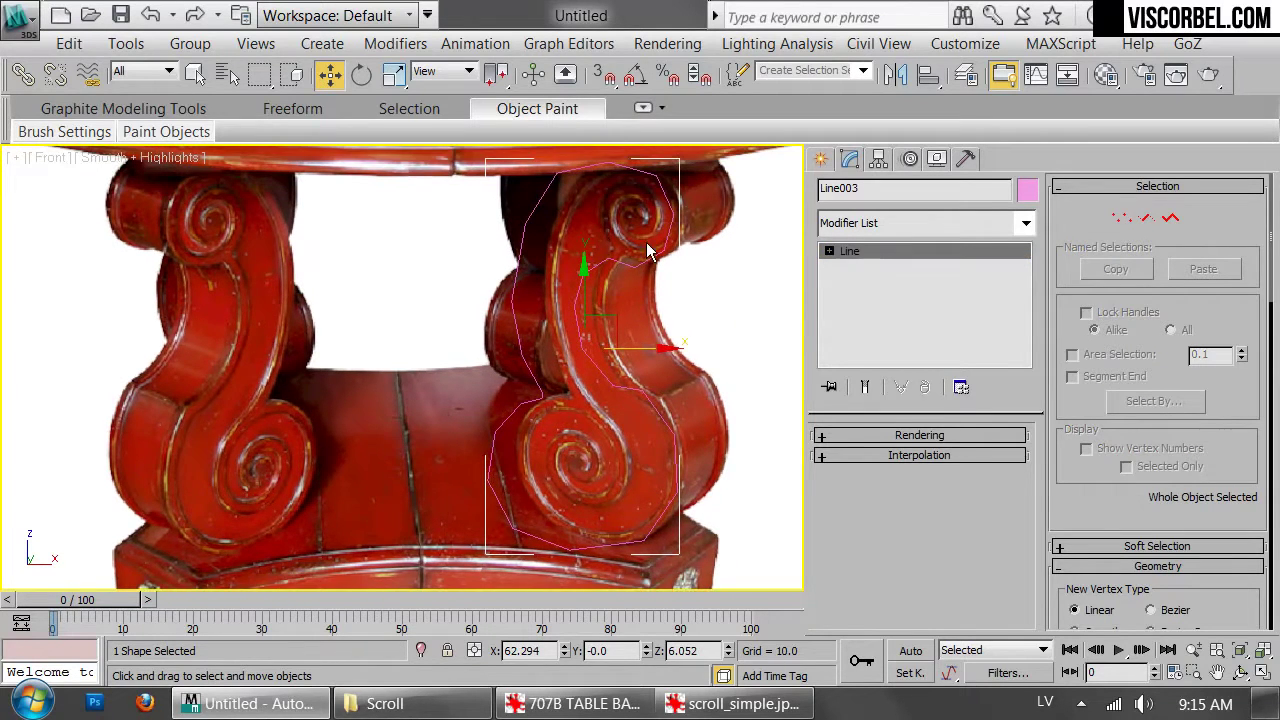
Shift the upper scroll's top-left vertex slightly under the tabletop edge and leave vertex editing
scroll(640, 265, up, 4)
key(1)
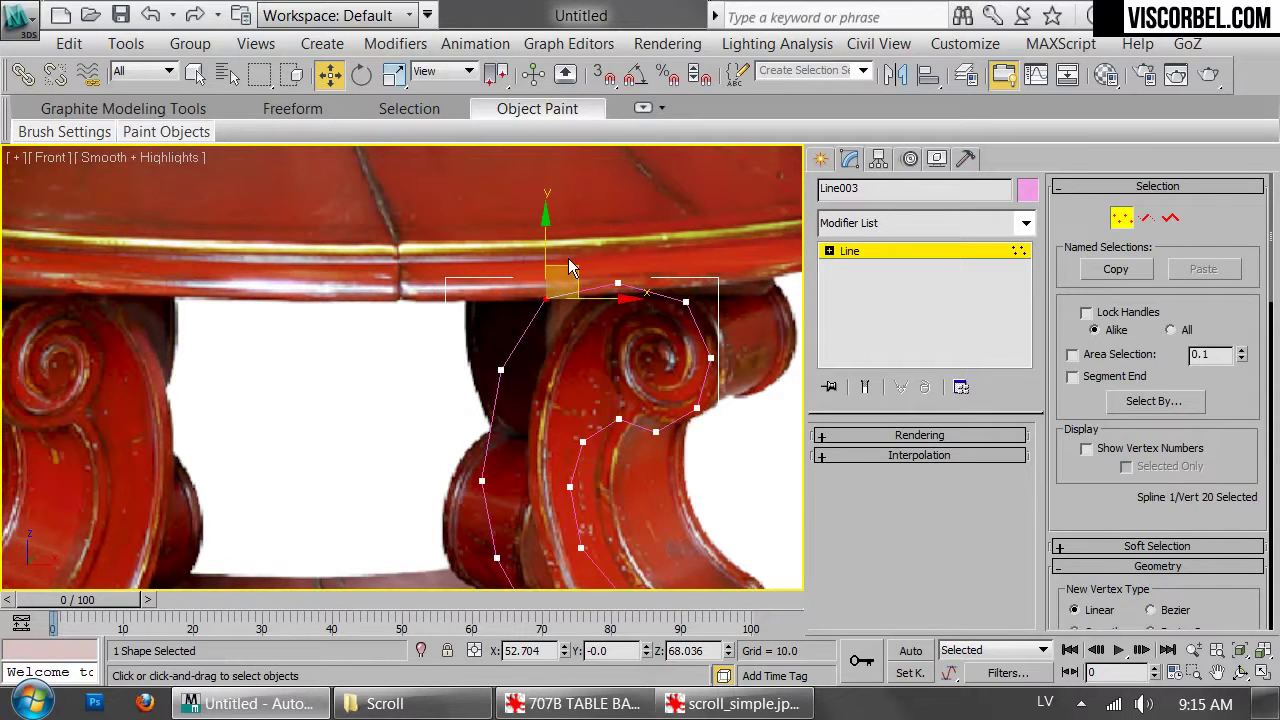
drag(574, 273, 575, 275)
key(1)
Select all vertices of the leg outline and set their type to Corner
middle_drag(670, 418, 628, 320)
scroll(628, 320, down, 2)
key(1)
middle_drag(646, 390, 630, 320)
key(ctrl+a)
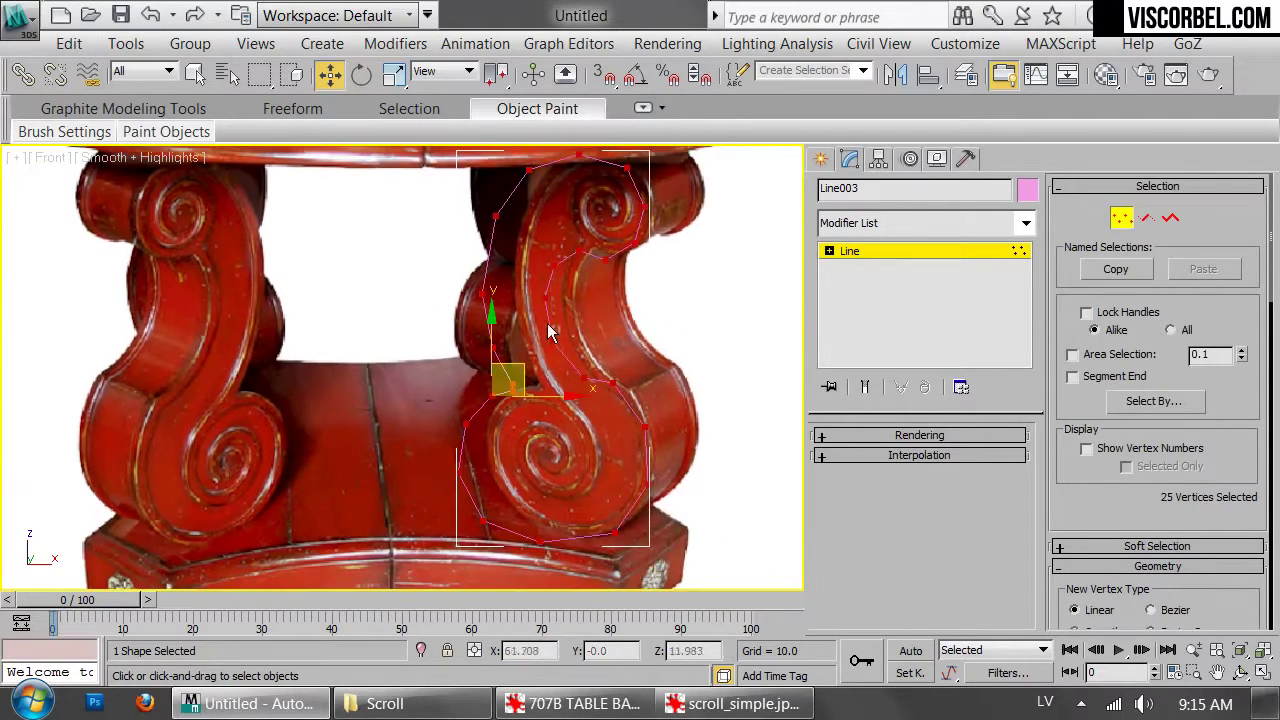
right_click(668, 318)
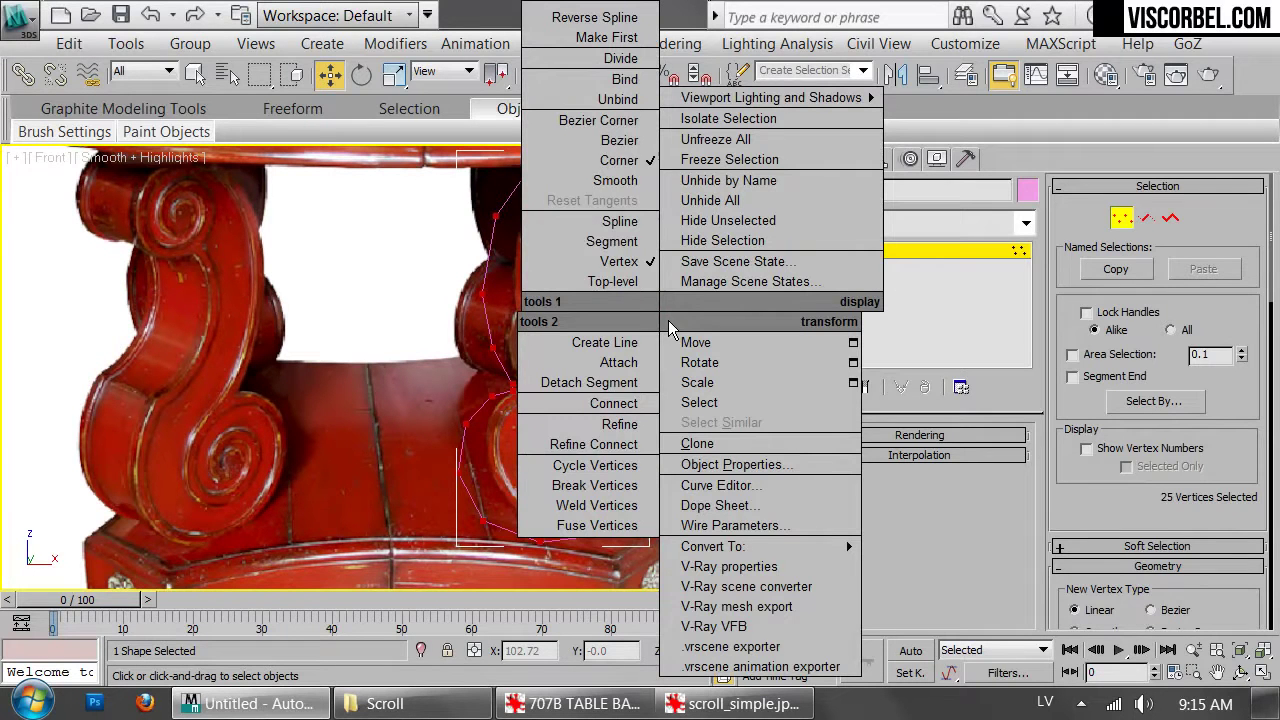
click(636, 158)
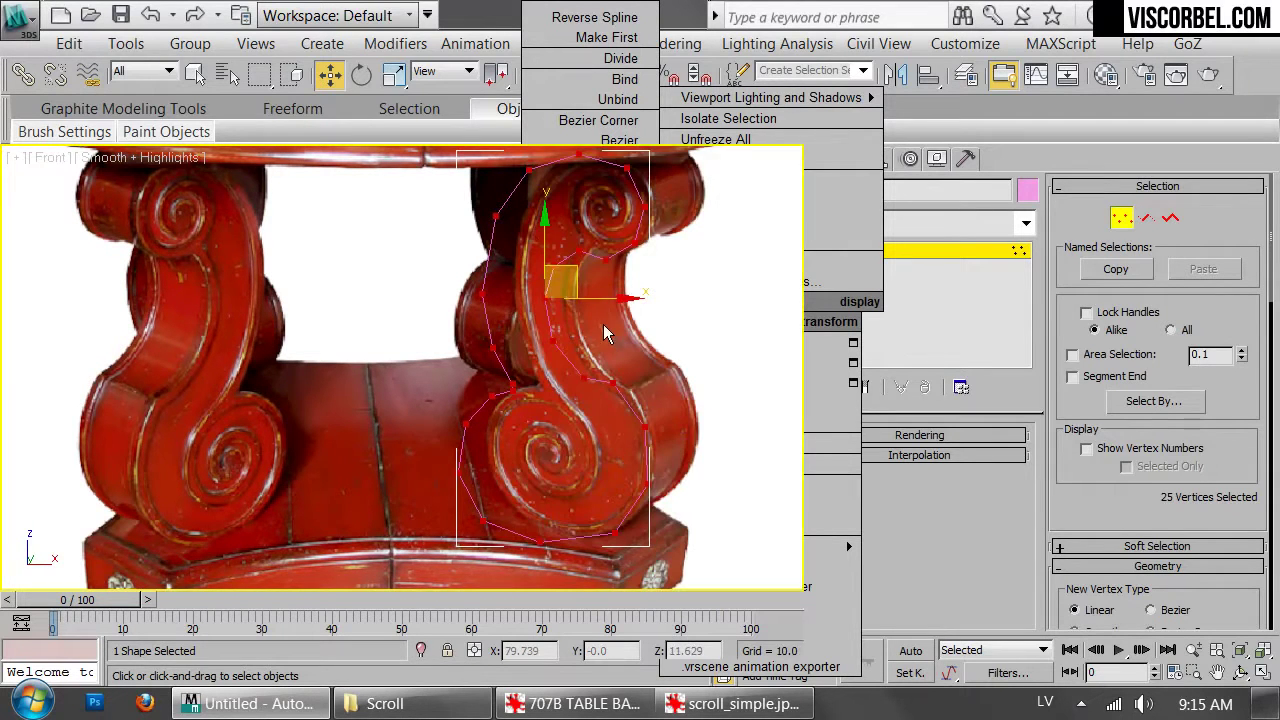
Change the inner-bend vertex just above the lower scroll to Bezier and leave vertex editing
scroll(603, 330, up, 4)
scroll(570, 354, down, 3)
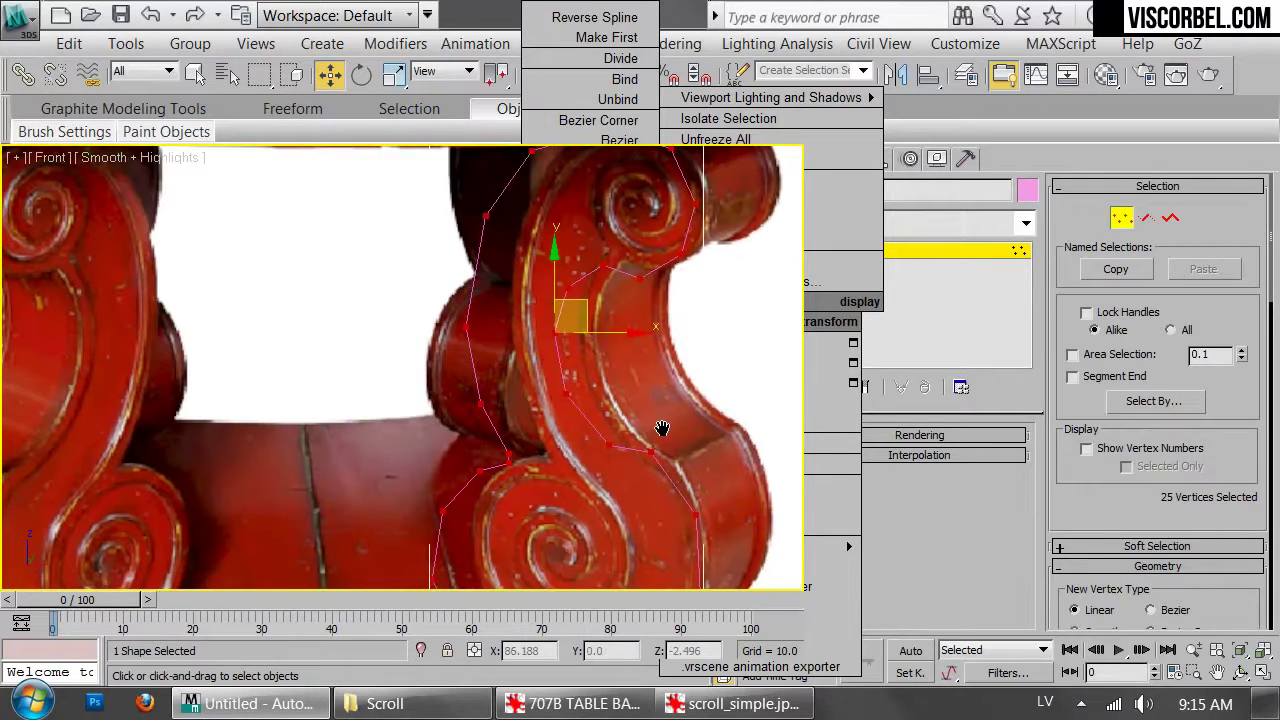
scroll(623, 314, up, 4)
click(521, 347)
right_click(606, 288)
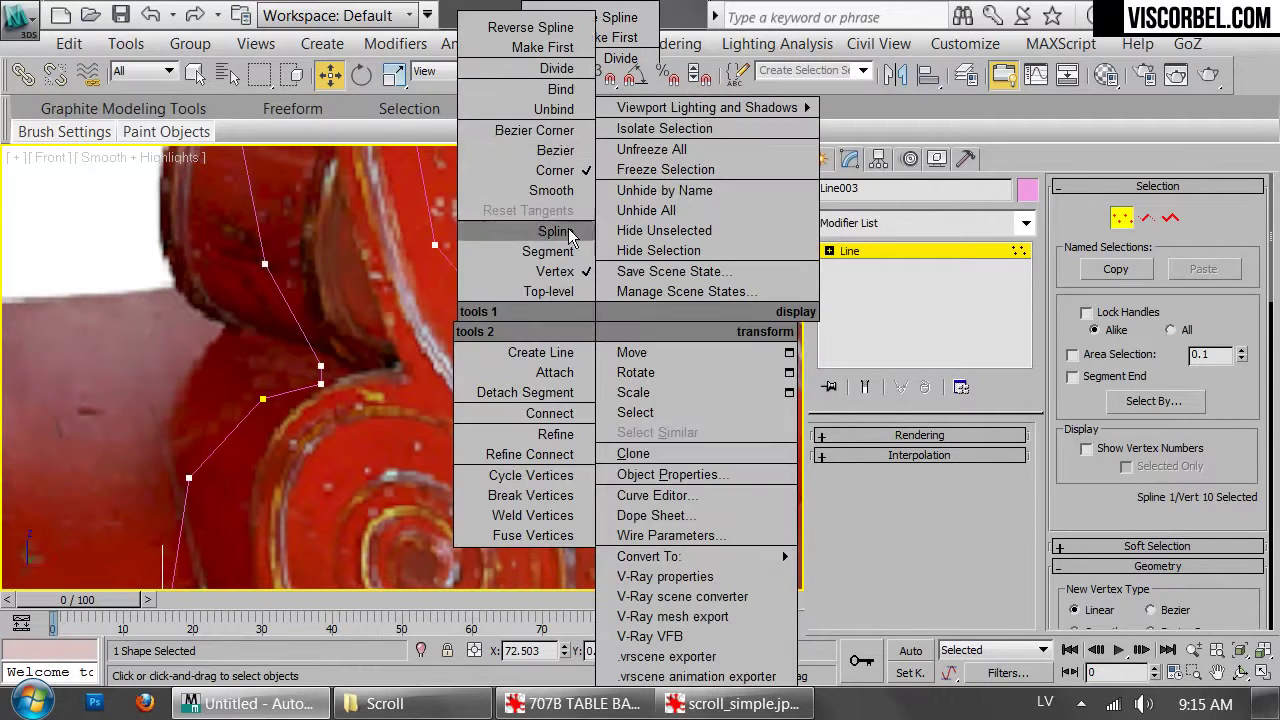
click(555, 143)
key(1)
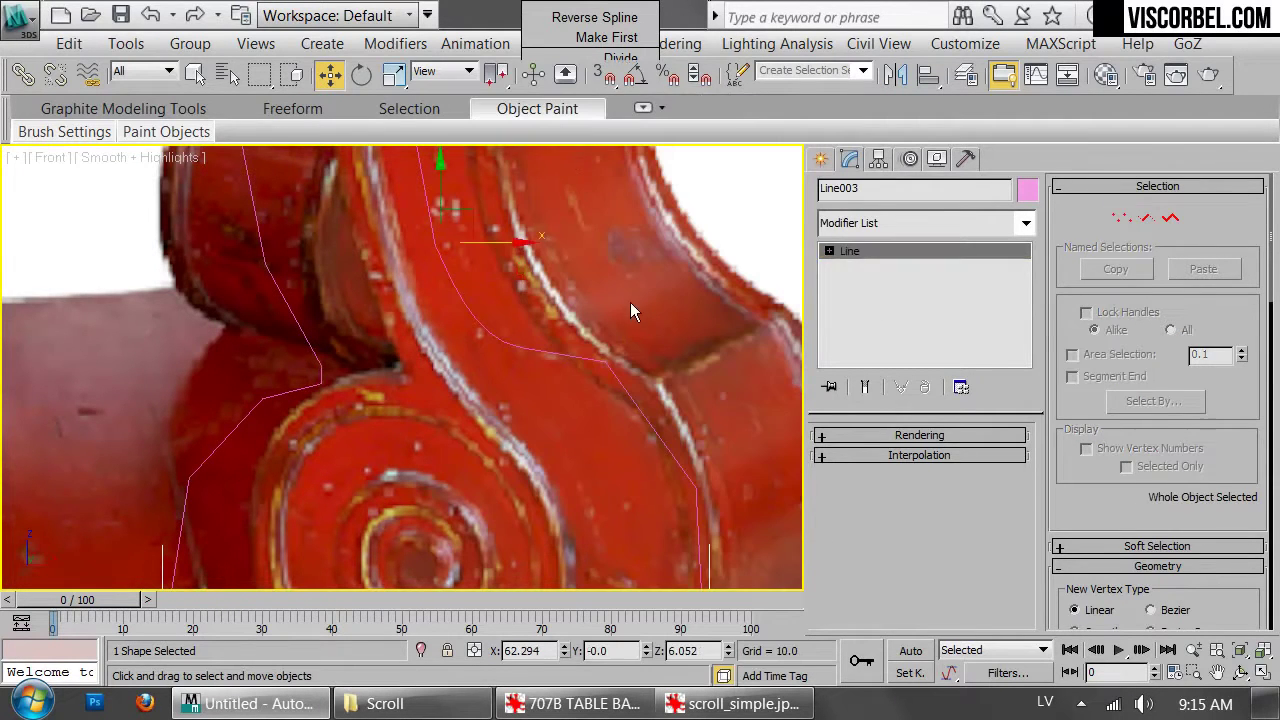
Try converting the leg outline to Editable Poly, check its vertices along the inner bend, and undo the conversion
right_click(703, 271)
mouse_move(760, 496)
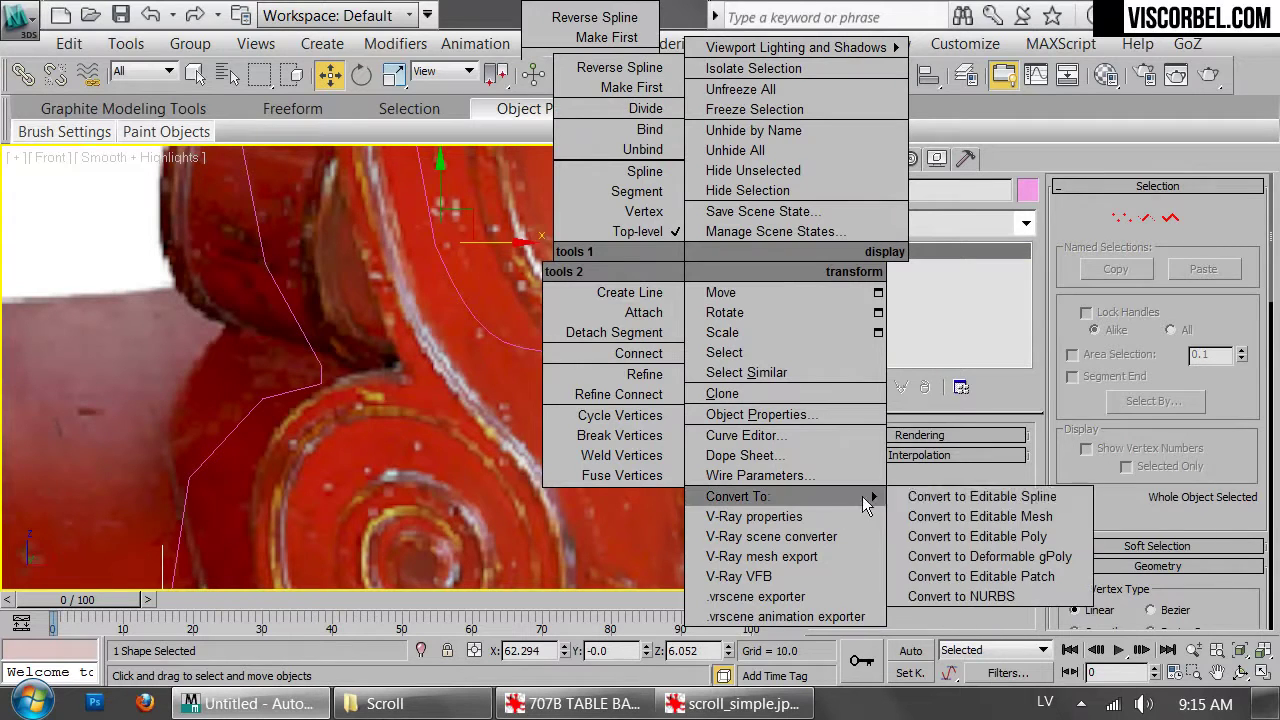
click(970, 537)
key(1)
scroll(566, 346, up, 5)
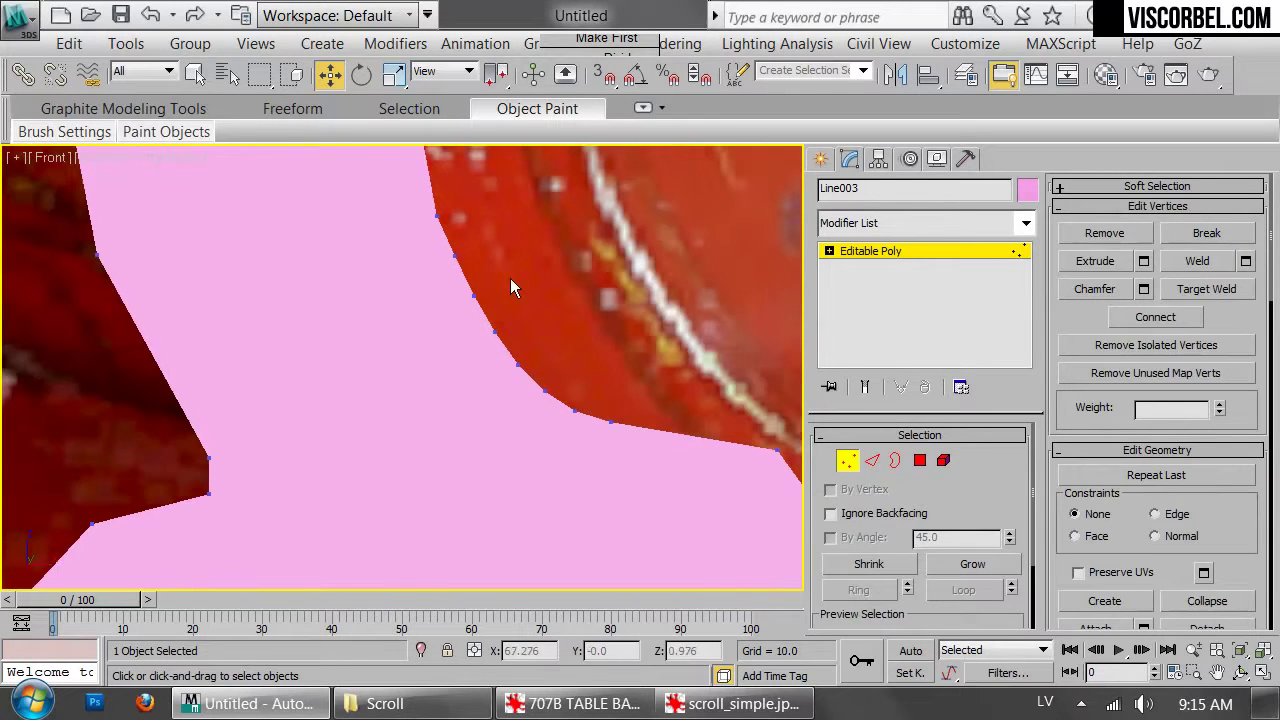
scroll(493, 345, down, 3)
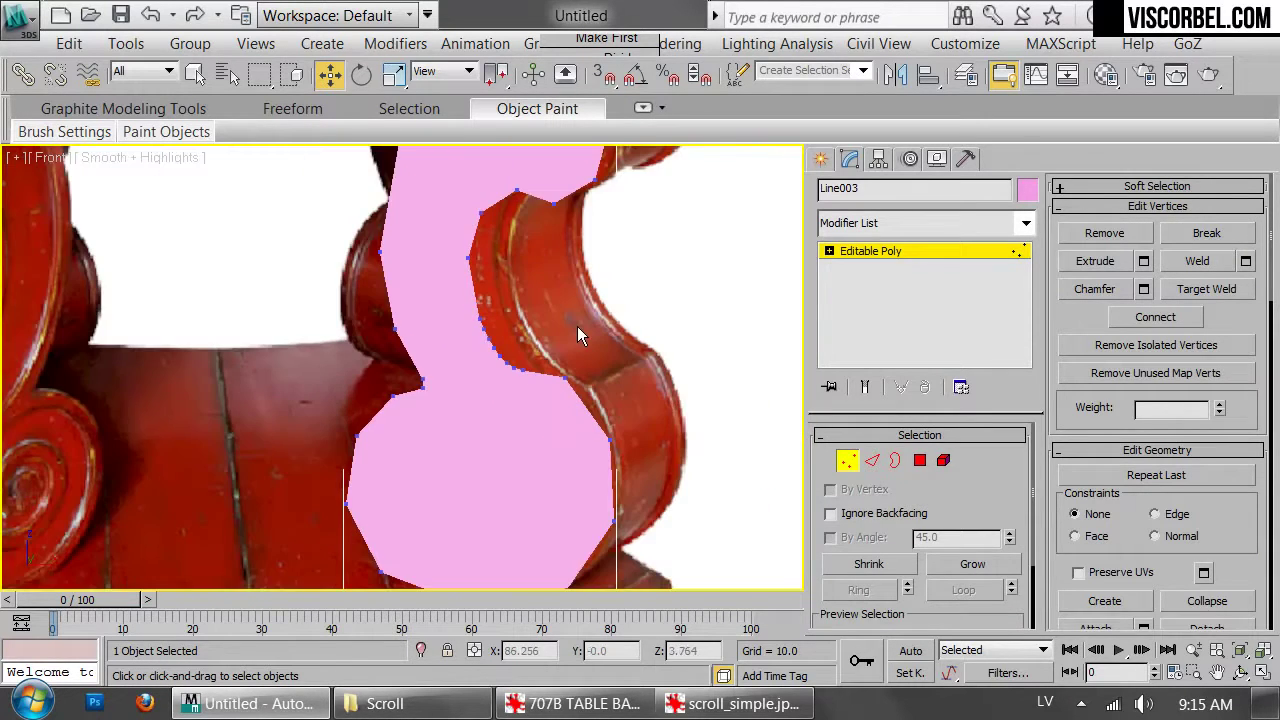
key(ctrl+z)
Set the inner-bend vertex above the lower scroll to Corner and leave vertex editing
key(1)
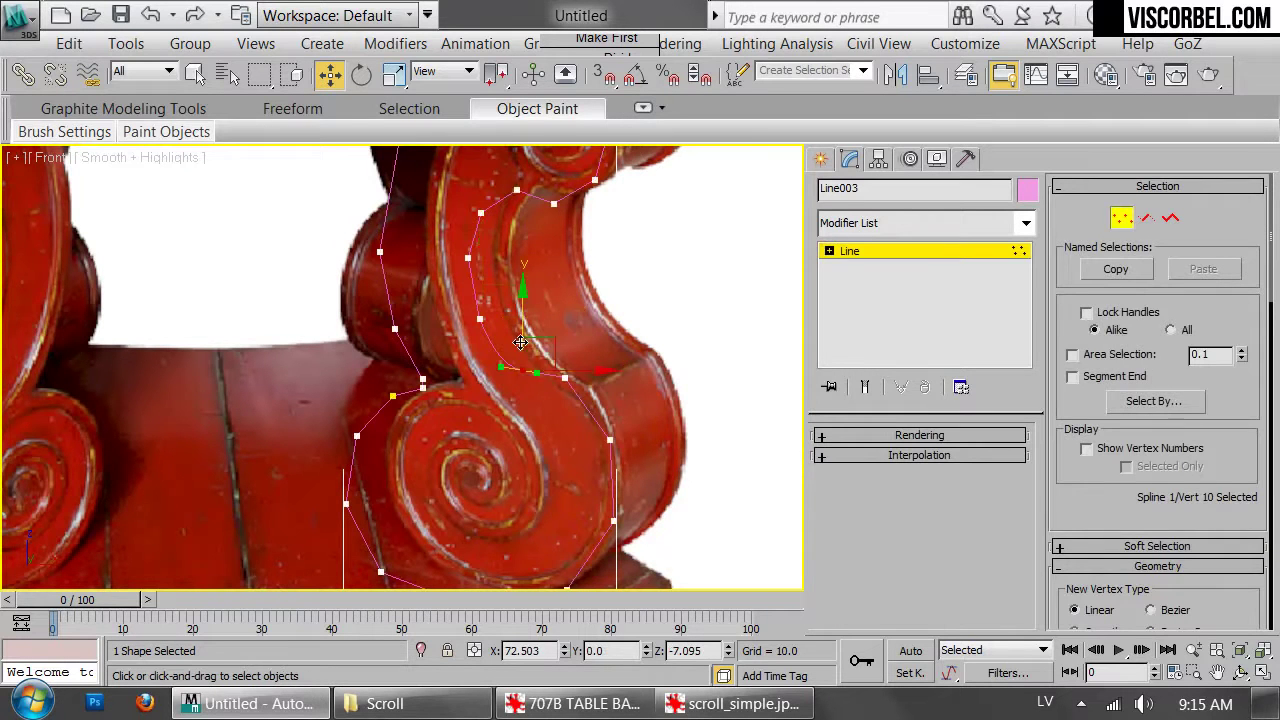
right_click(522, 343)
click(470, 175)
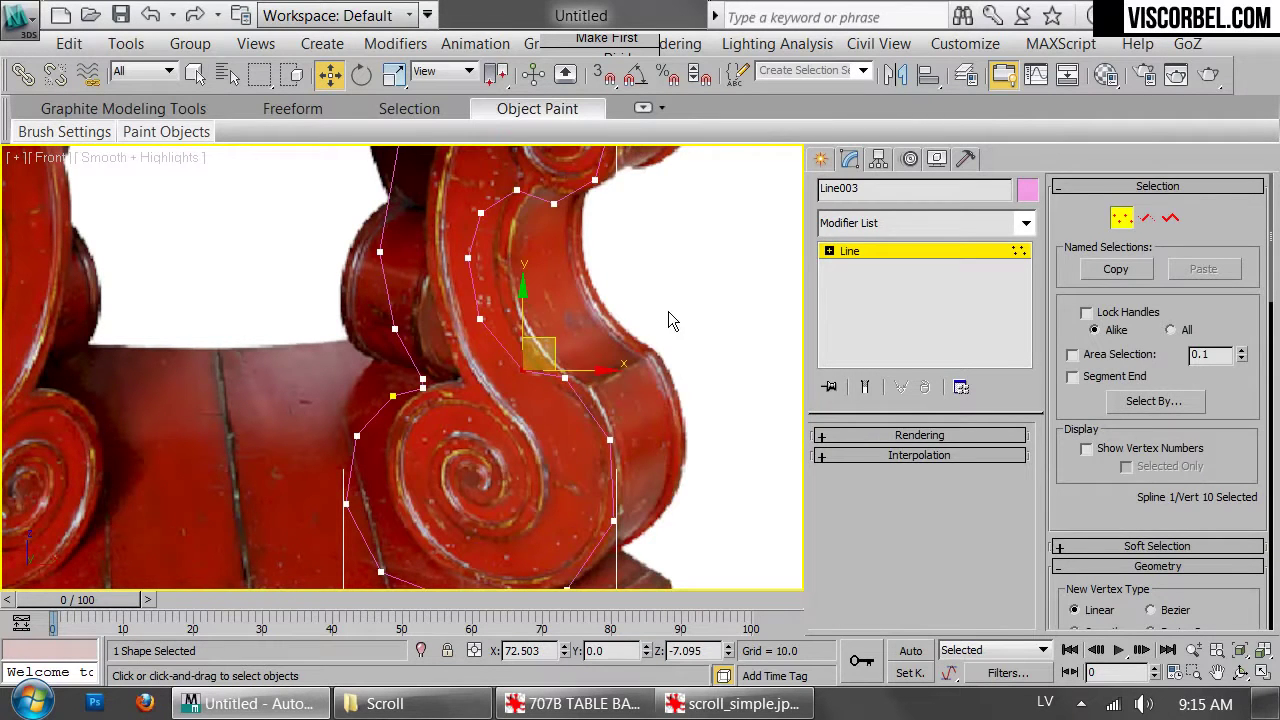
key(1)
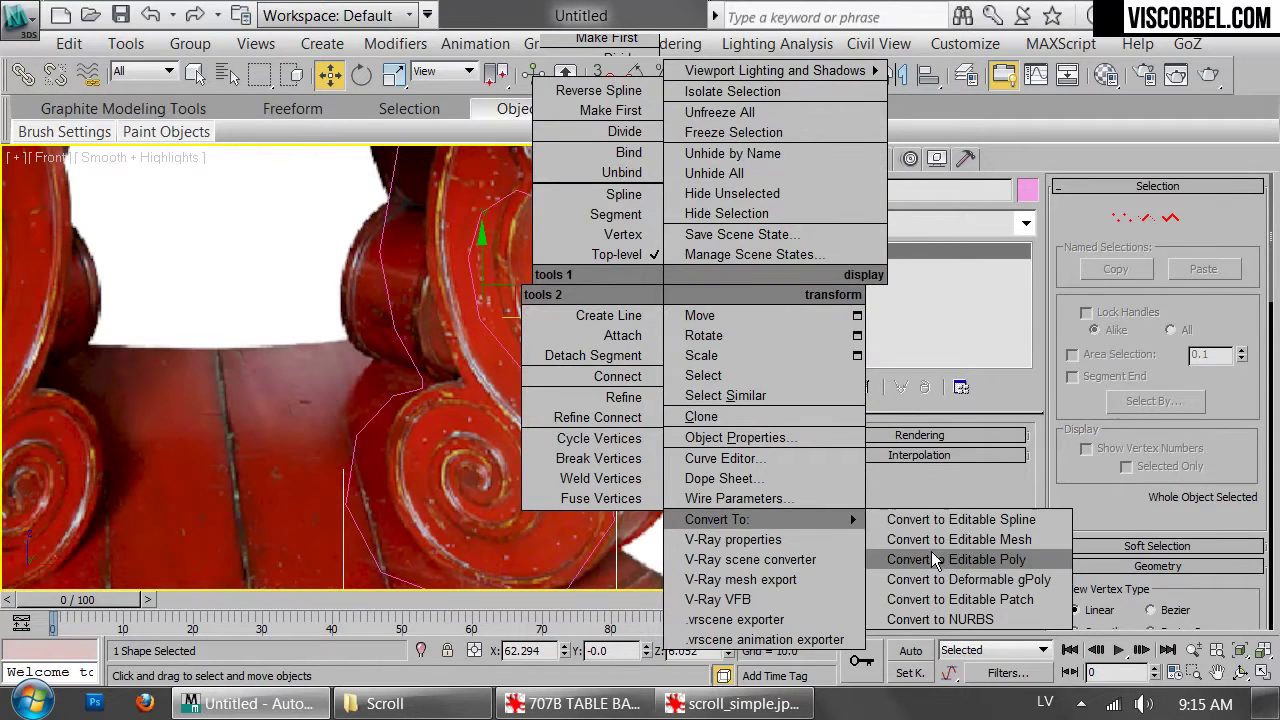
Convert the leg outline to Editable Poly and display it in wireframe over the photo
click(953, 557)
key(F3)
scroll(567, 386, down, 2)
key(F3)
key(1)
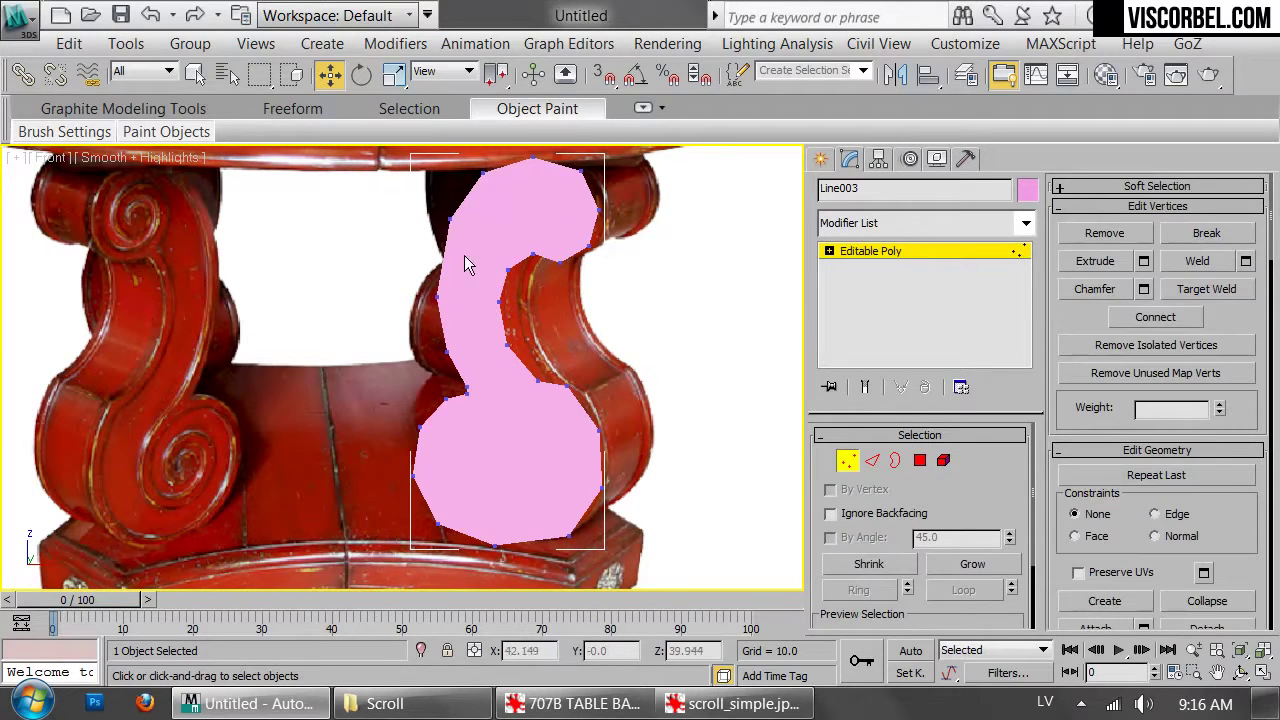
key(F3)
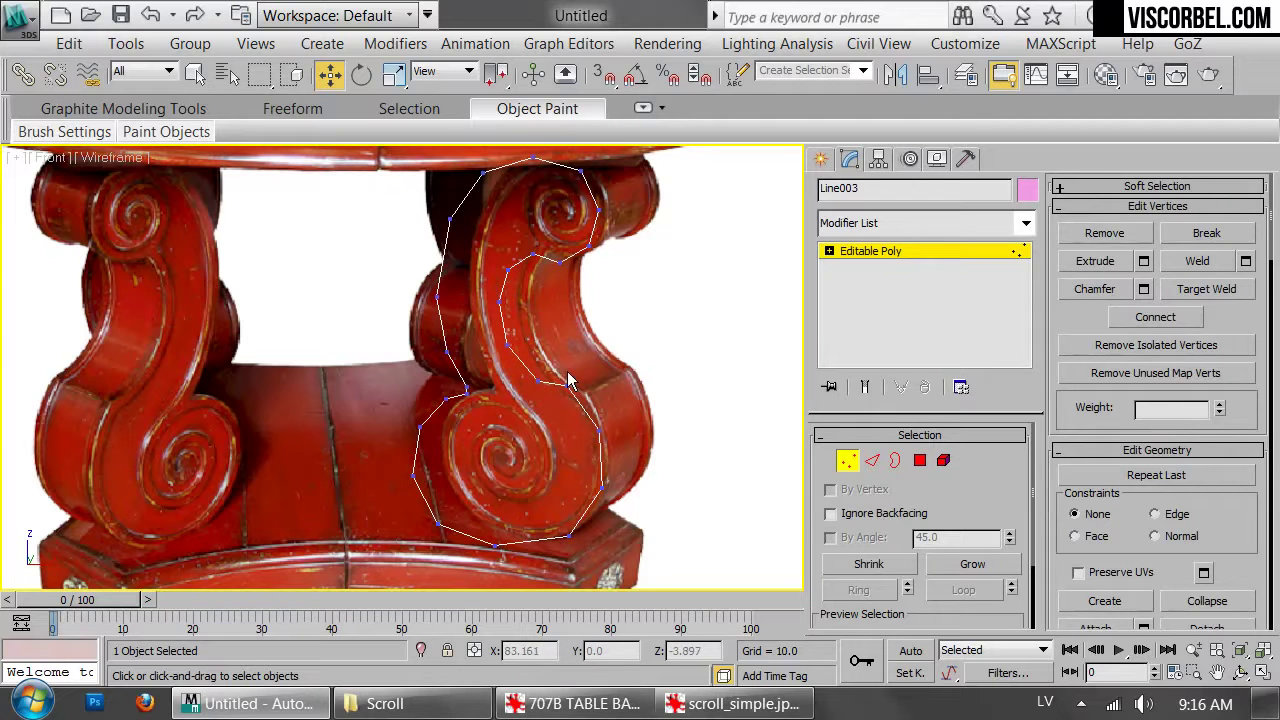
Select the leg's single polygon and inset it by about 3.895 to form a border strip along the outline
scroll(546, 443, up, 2)
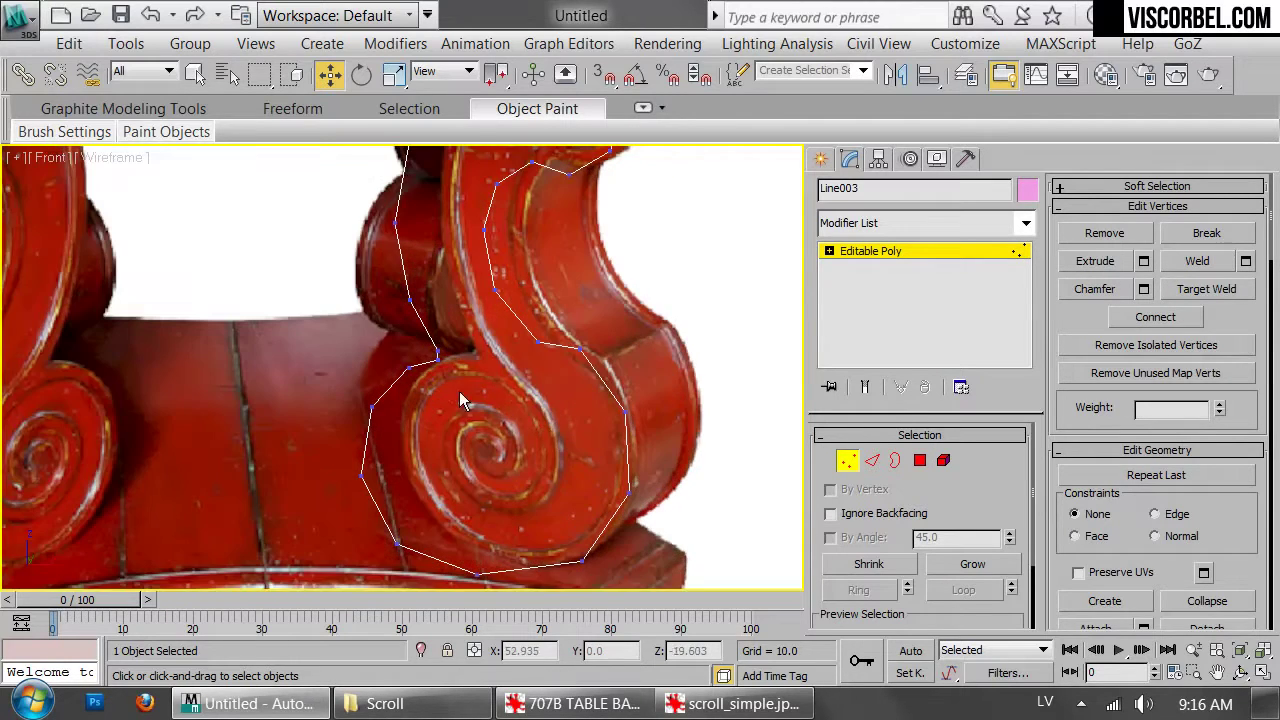
middle_drag(456, 322, 497, 486)
key(1)
key(1)
middle_drag(636, 470, 655, 292)
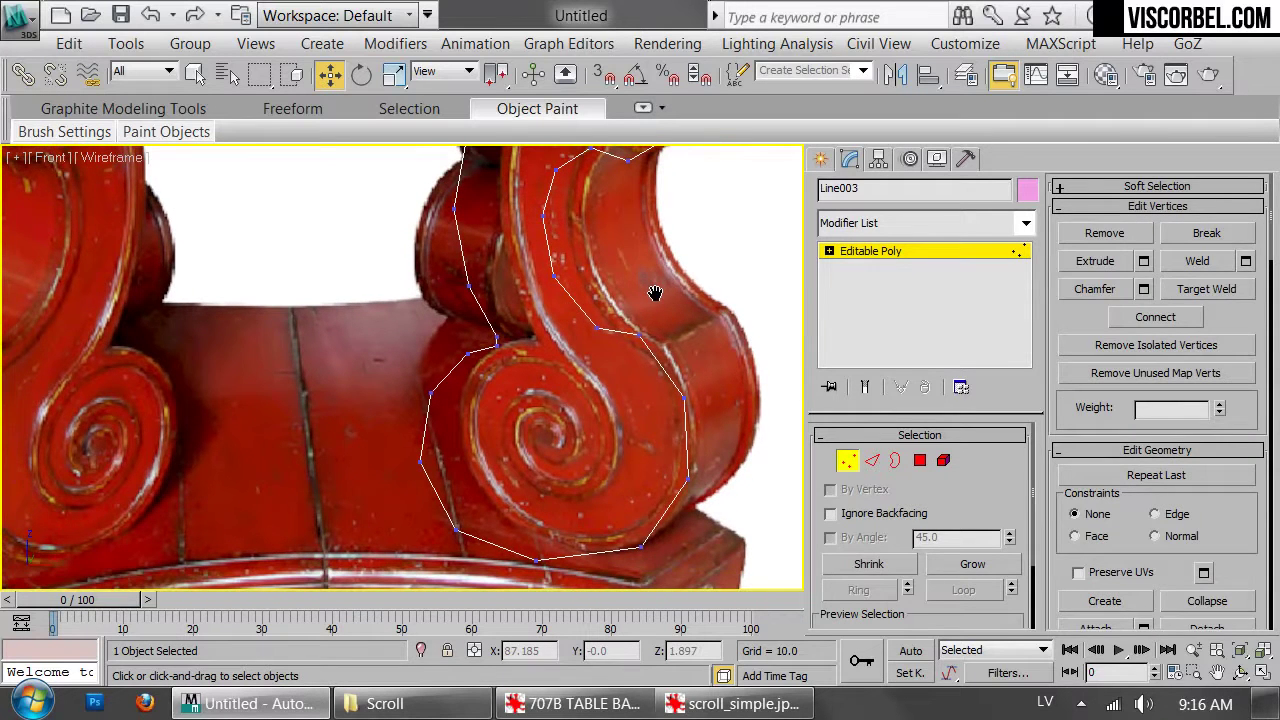
key(4)
click(563, 376)
middle_drag(535, 231, 520, 486)
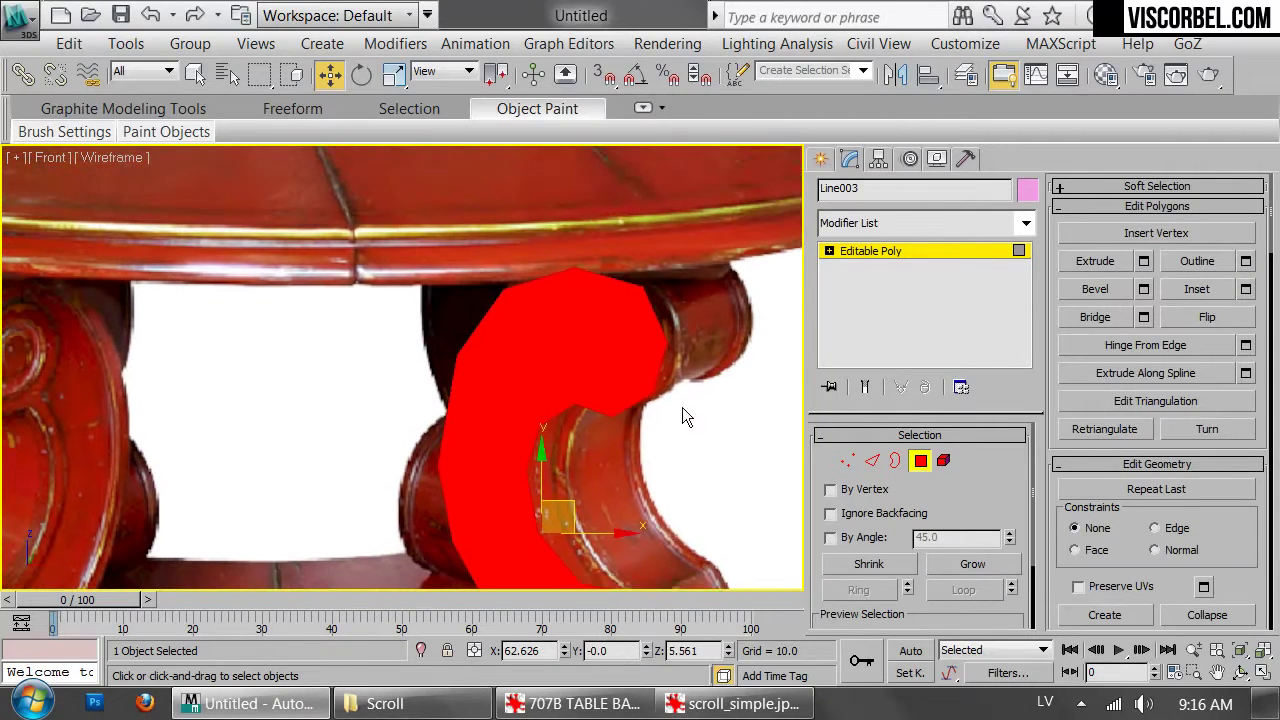
right_click(677, 350)
click(520, 484)
middle_drag(629, 486, 684, 205)
mouse_move(427, 408)
mouse_down()
mouse_move(457, 392)
mouse_move(434, 401)
mouse_up()
middle_drag(591, 279, 596, 382)
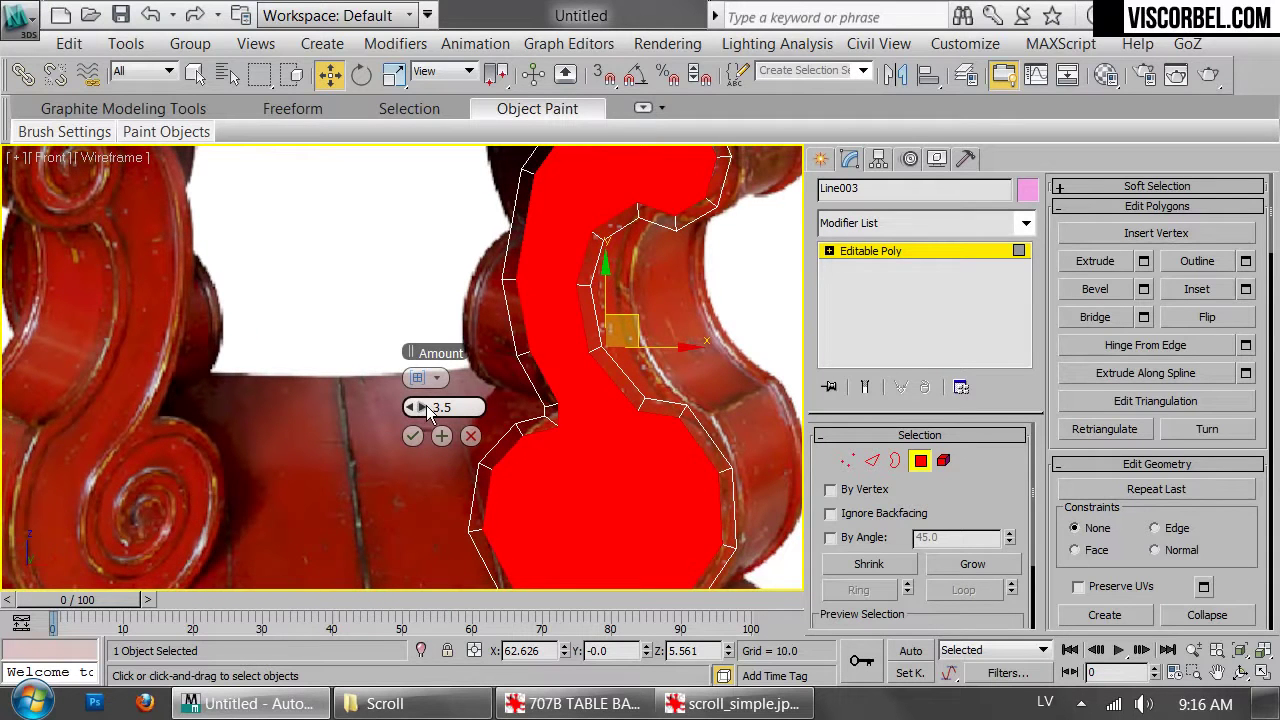
drag(422, 410, 422, 402)
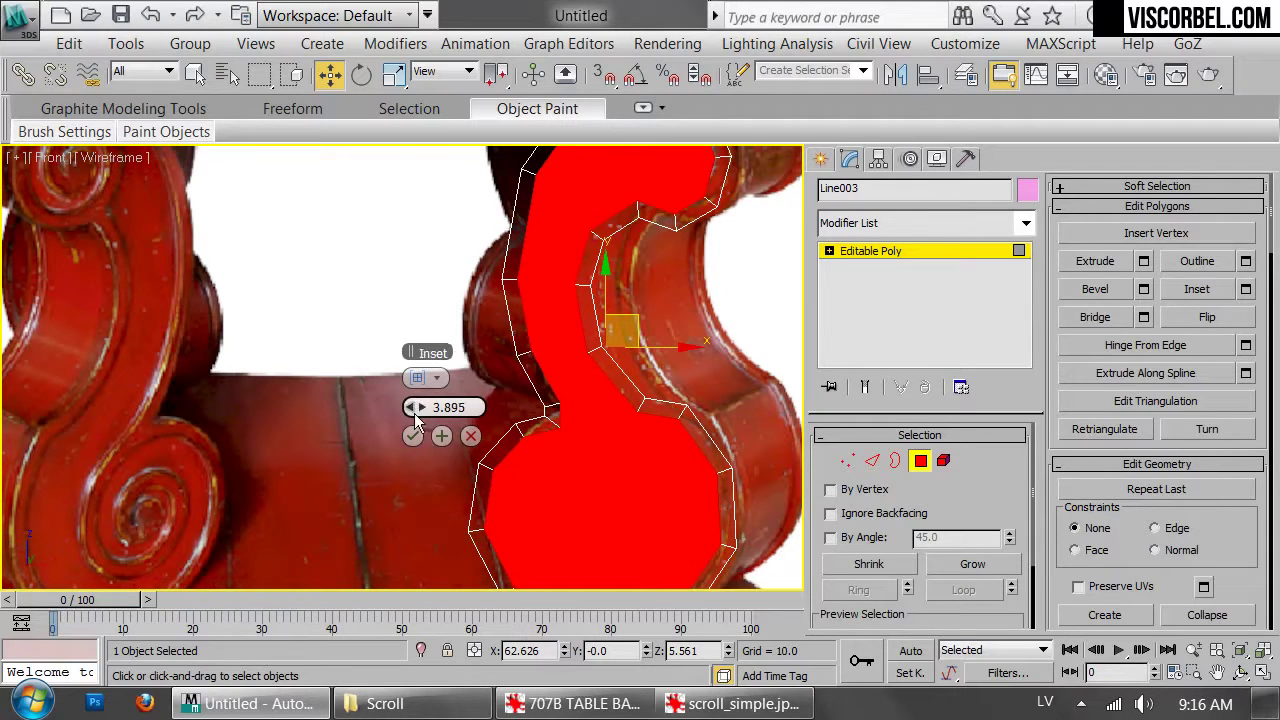
click(412, 437)
Examine the inset border against the photographed leg with selected-face shading switched on and off, then deselect the leg
middle_drag(680, 433, 635, 367)
key(F2)
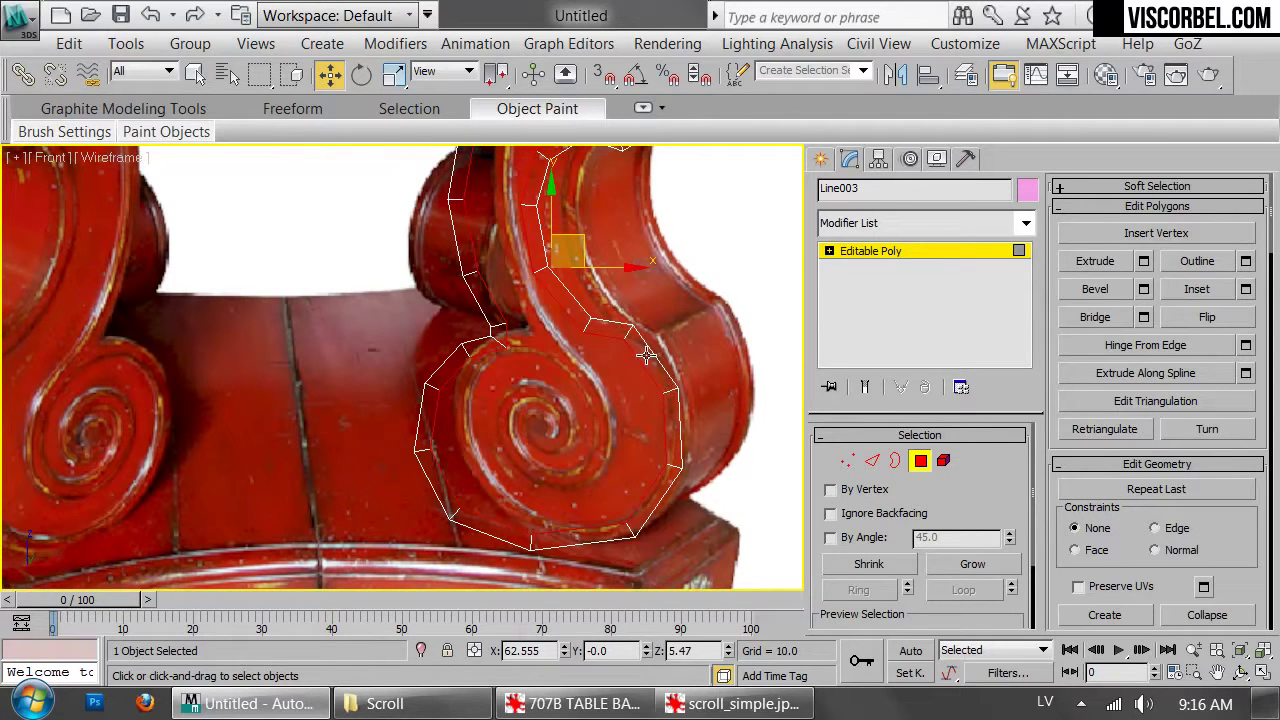
key(F2)
key(F2)
scroll(554, 449, down, 4)
key(F2)
scroll(581, 326, up, 5)
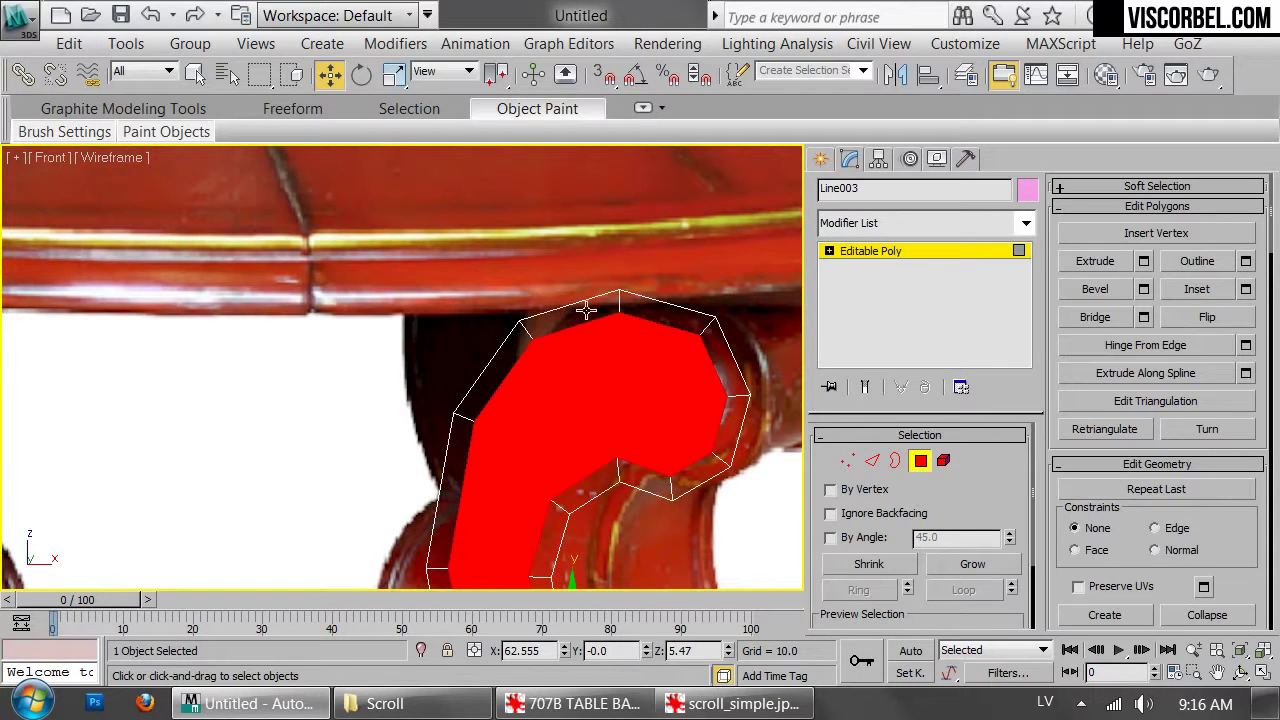
key(F2)
key(F2)
key(F2)
scroll(639, 488, down, 2)
middle_drag(641, 480, 648, 250)
scroll(648, 250, down, 2)
scroll(643, 412, up, 2)
middle_drag(641, 410, 609, 394)
scroll(603, 326, up, 2)
key(4)
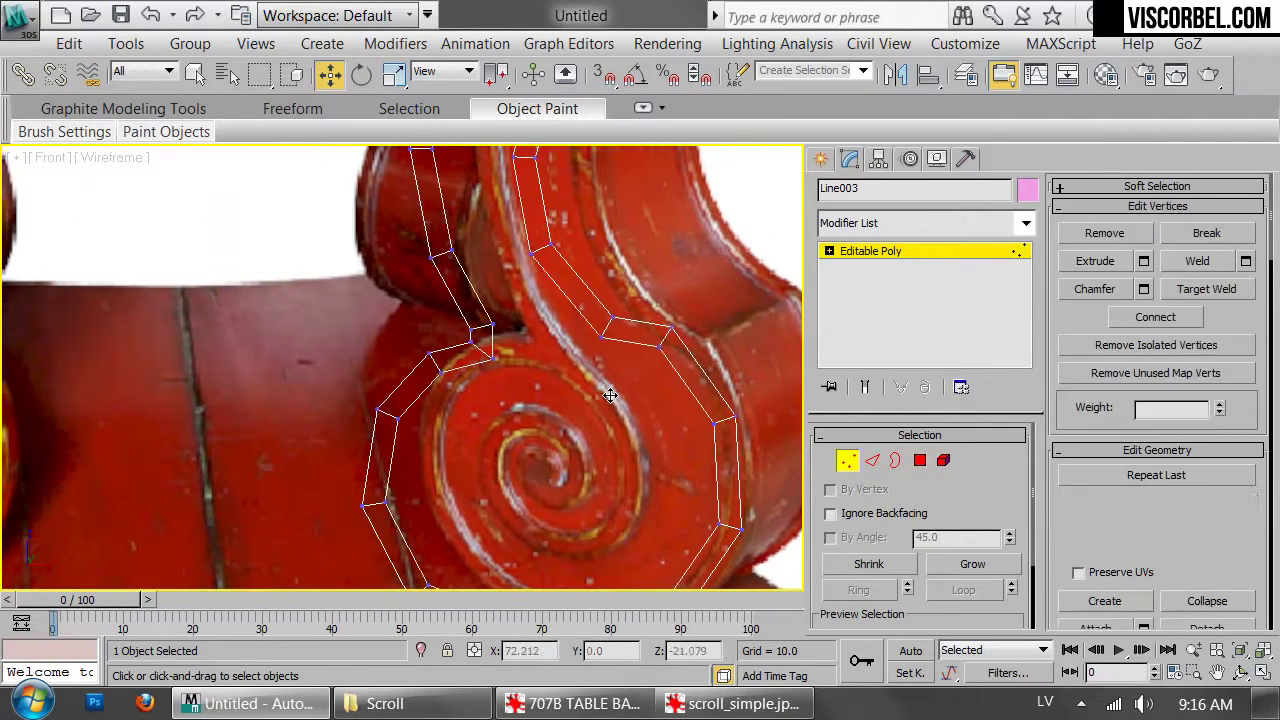
click(664, 257)
scroll(586, 443, down, 3)
mouse_move(586, 443)
middle_down()
mouse_move(586, 486)
mouse_move(583, 346)
mouse_move(563, 444)
middle_up()
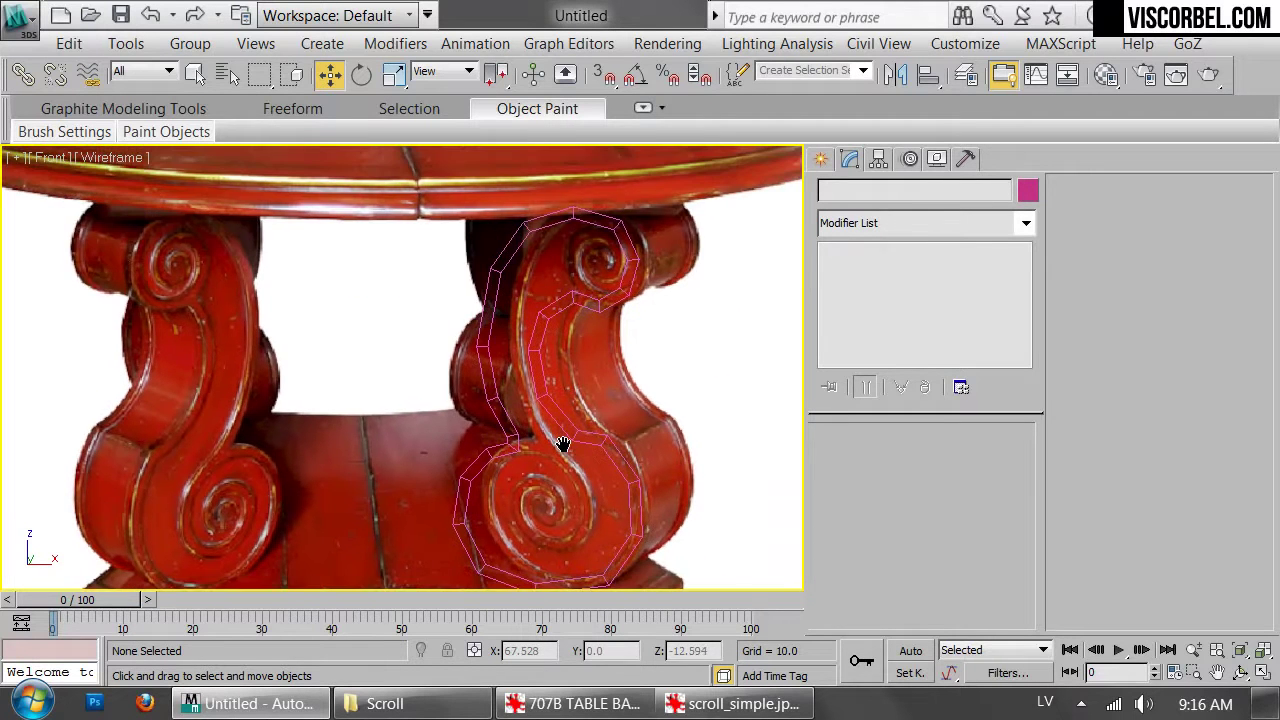
Cut a spiral line in the leg's upper scroll from the inner border vertex below it, around the photographed spiral, to the border's lower-right vertex
scroll(580, 395, up, 6)
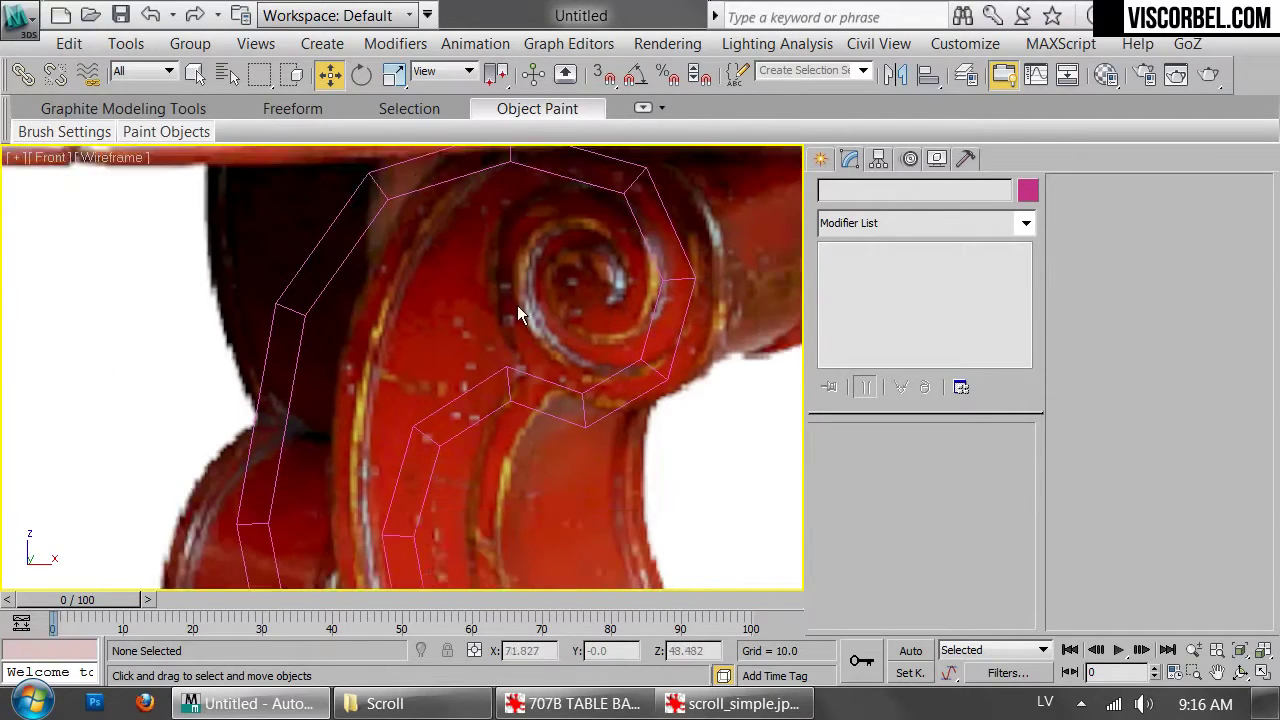
scroll(578, 405, down, 2)
drag(613, 402, 731, 526)
key(1)
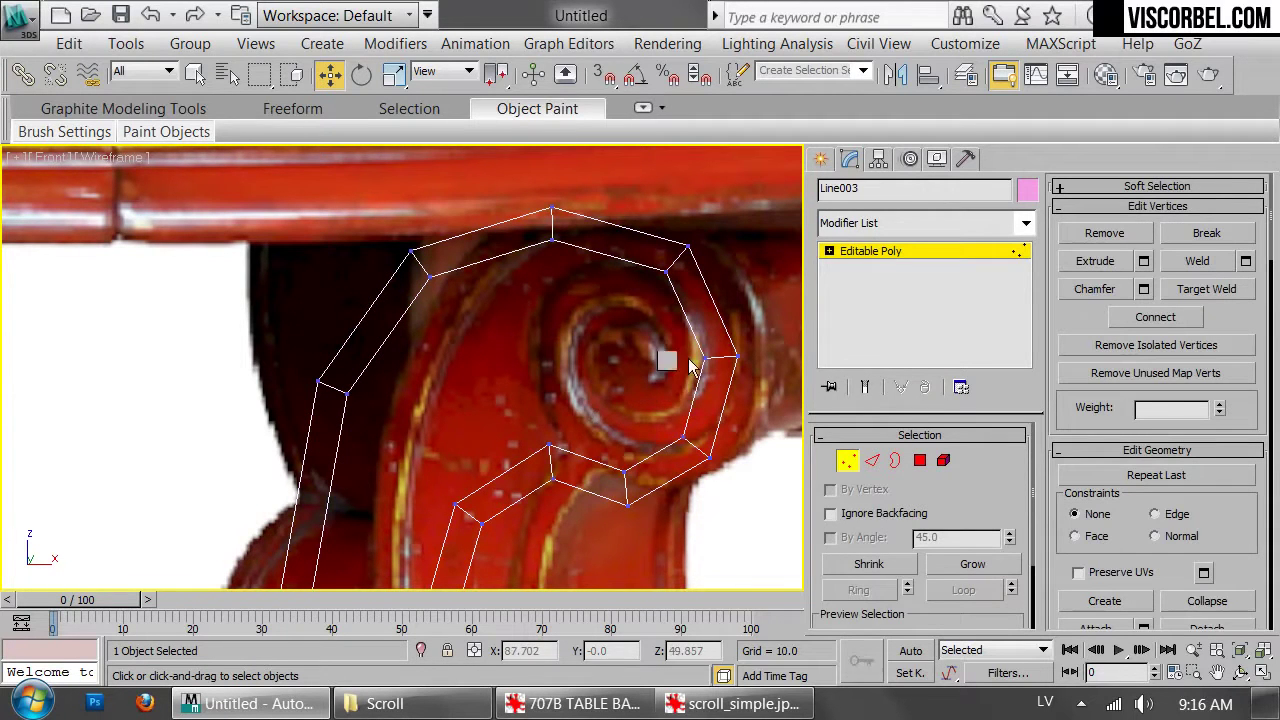
right_click(688, 392)
key(Escape)
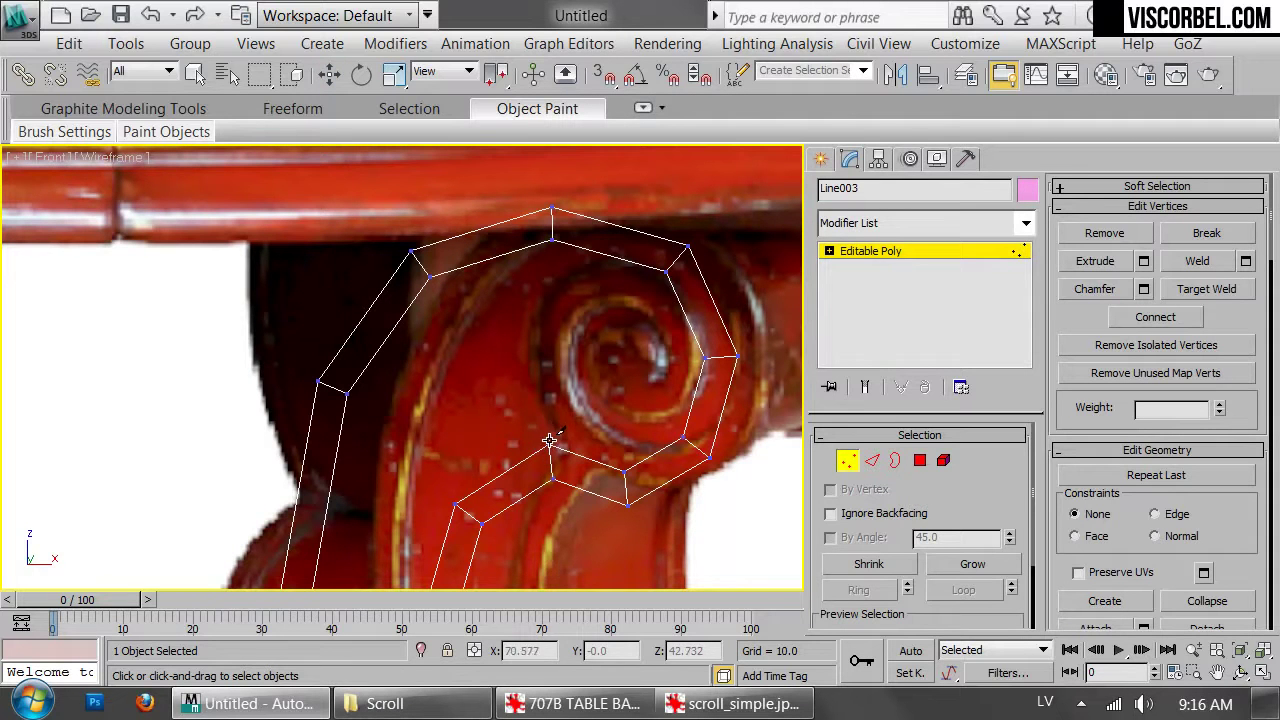
click(547, 444)
click(523, 369)
click(571, 305)
click(640, 312)
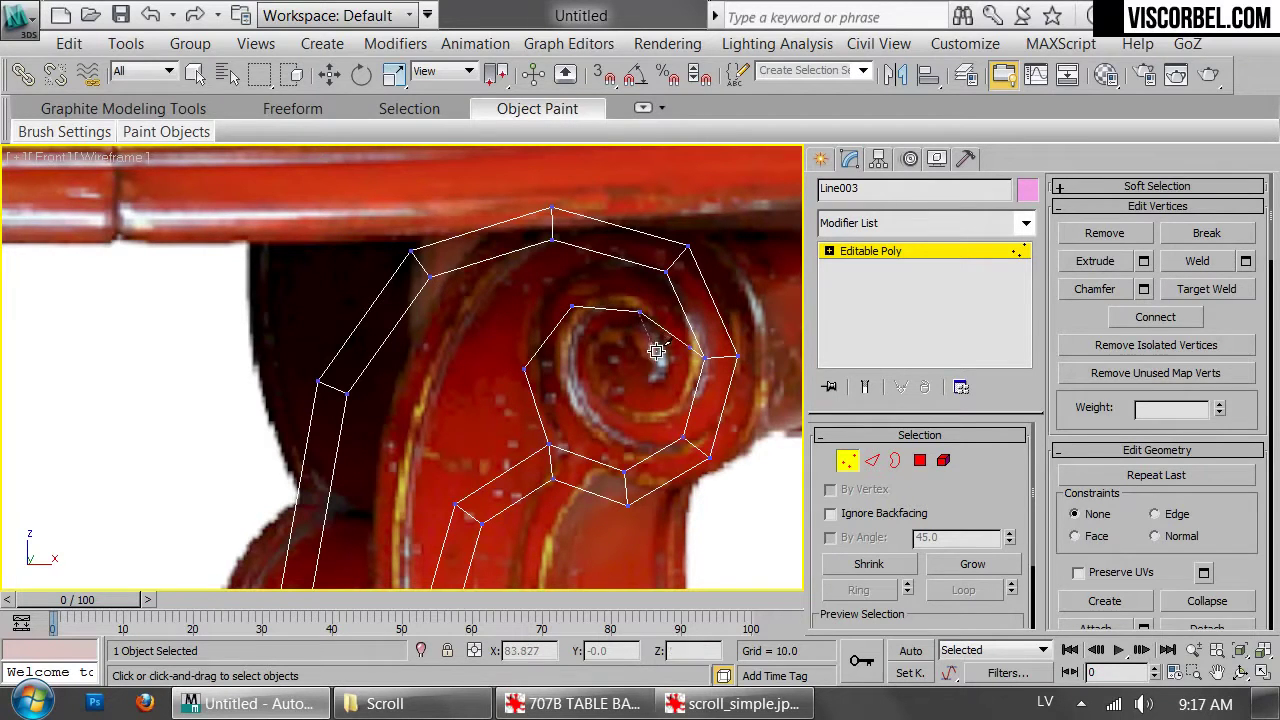
click(662, 367)
click(622, 402)
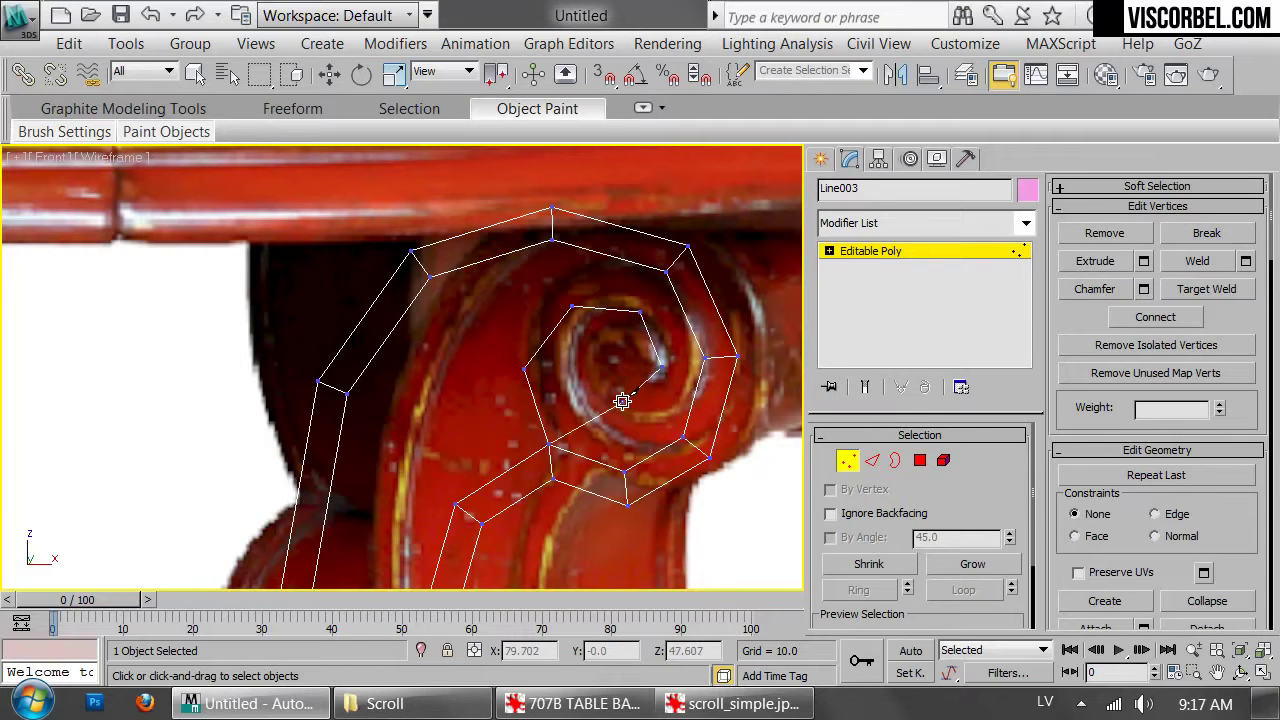
click(682, 437)
Cut a second spiral line outside the first in the upper scroll, from the border strip around the photographed band towards the lower right
click(494, 374)
click(559, 278)
click(660, 277)
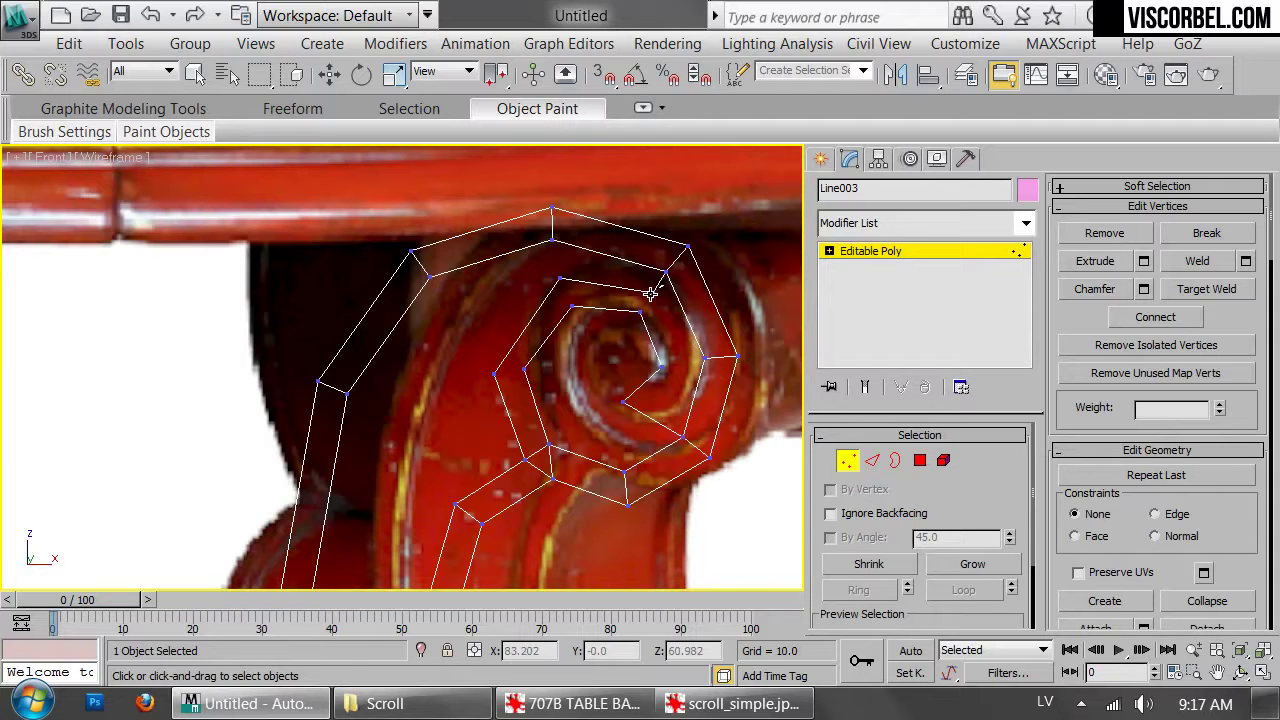
click(662, 365)
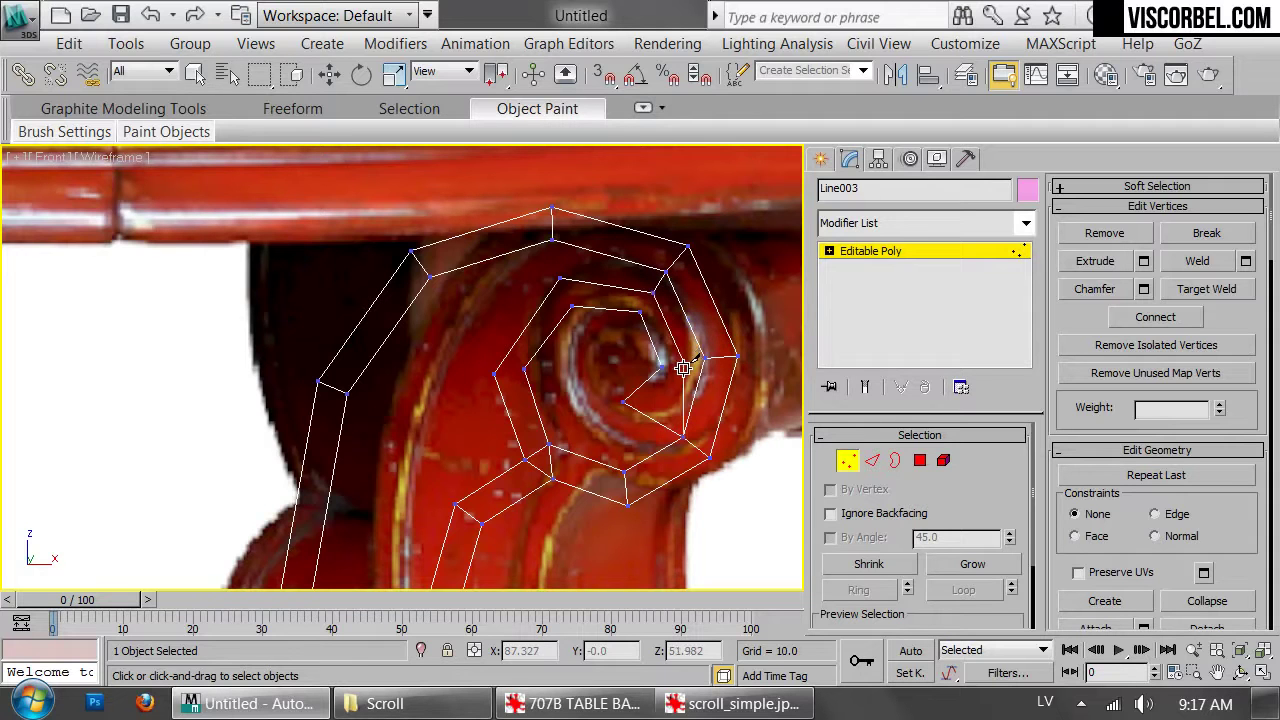
click(624, 401)
Cut the spiral's inner end around the scroll's centre and a lower line from the outer spiral line back to the inner border vertex
scroll(610, 350, up, 2)
click(637, 433)
click(581, 400)
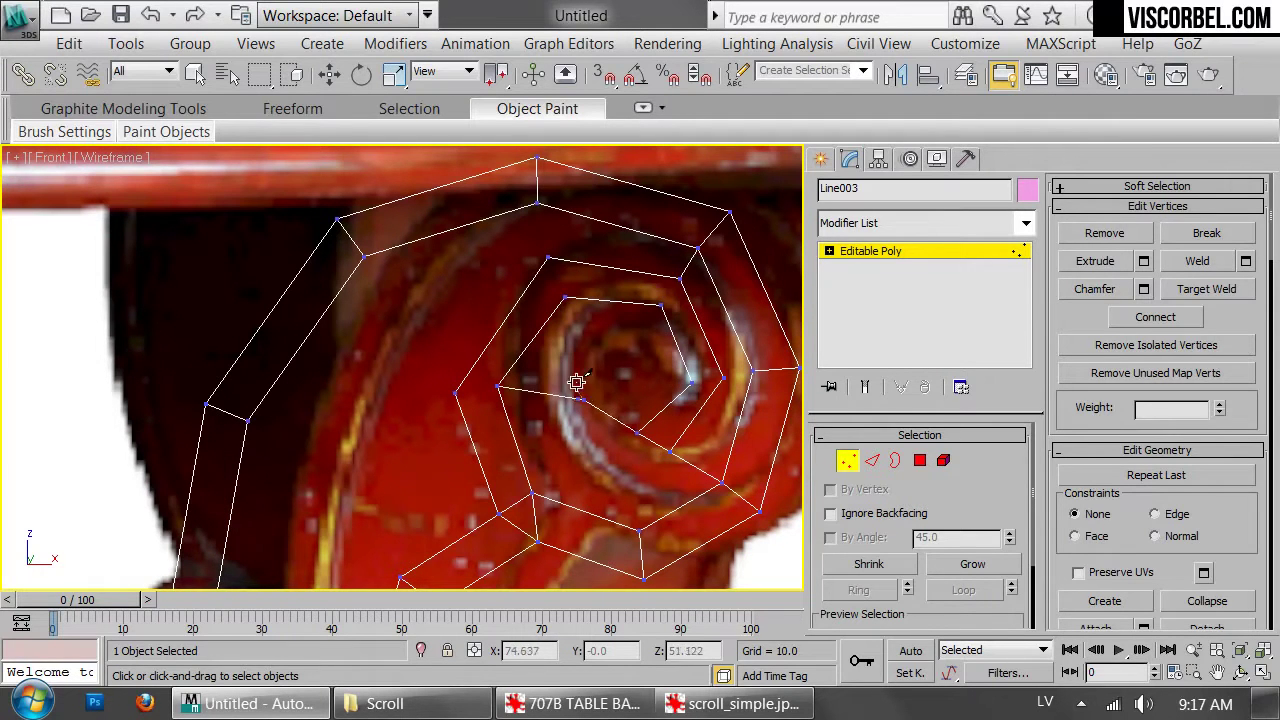
click(565, 298)
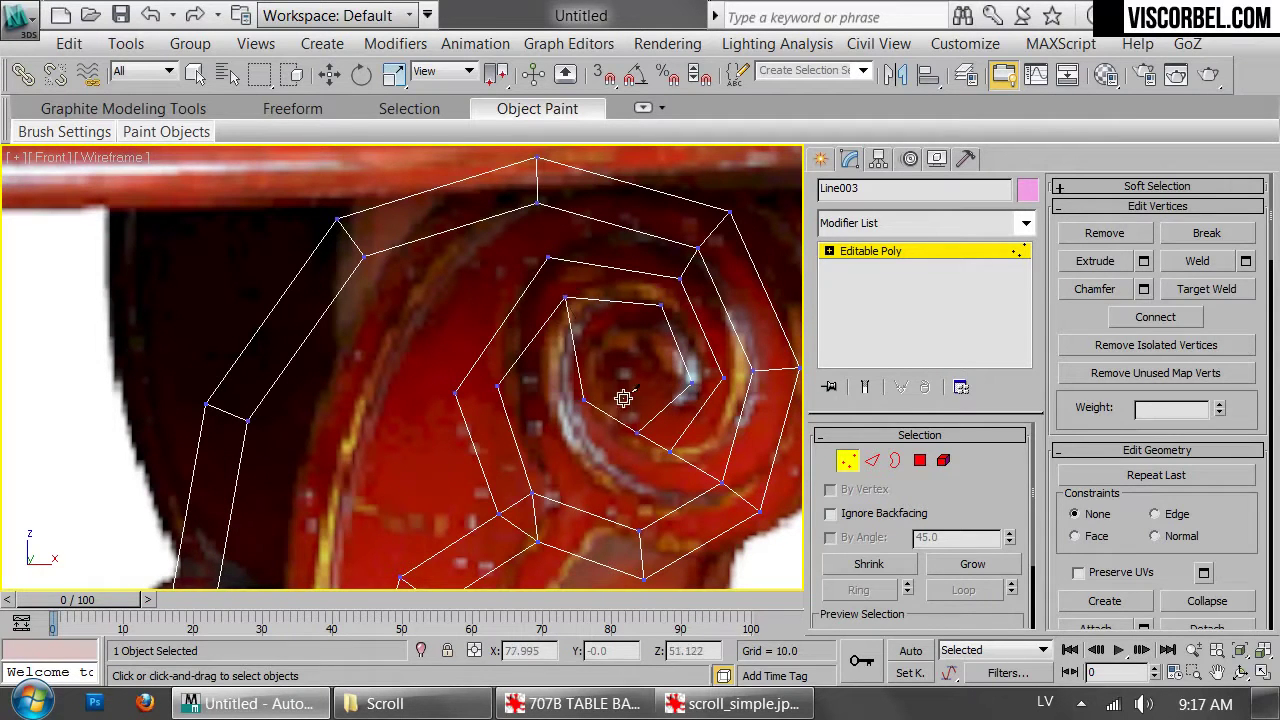
click(670, 453)
click(638, 486)
right_click(692, 450)
right_click(714, 393)
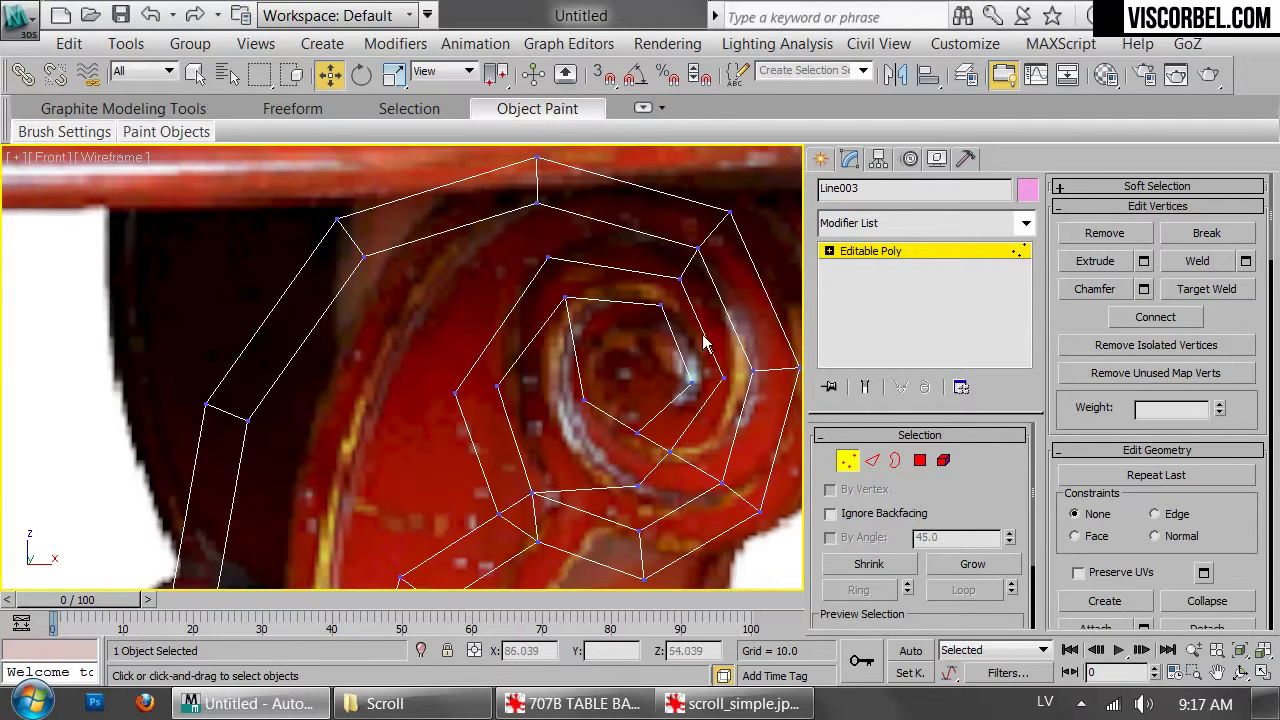
Move the spiral vertices on the scroll's right, bottom and left sides to follow the photographed band more closely
click(722, 376)
drag(742, 343, 742, 338)
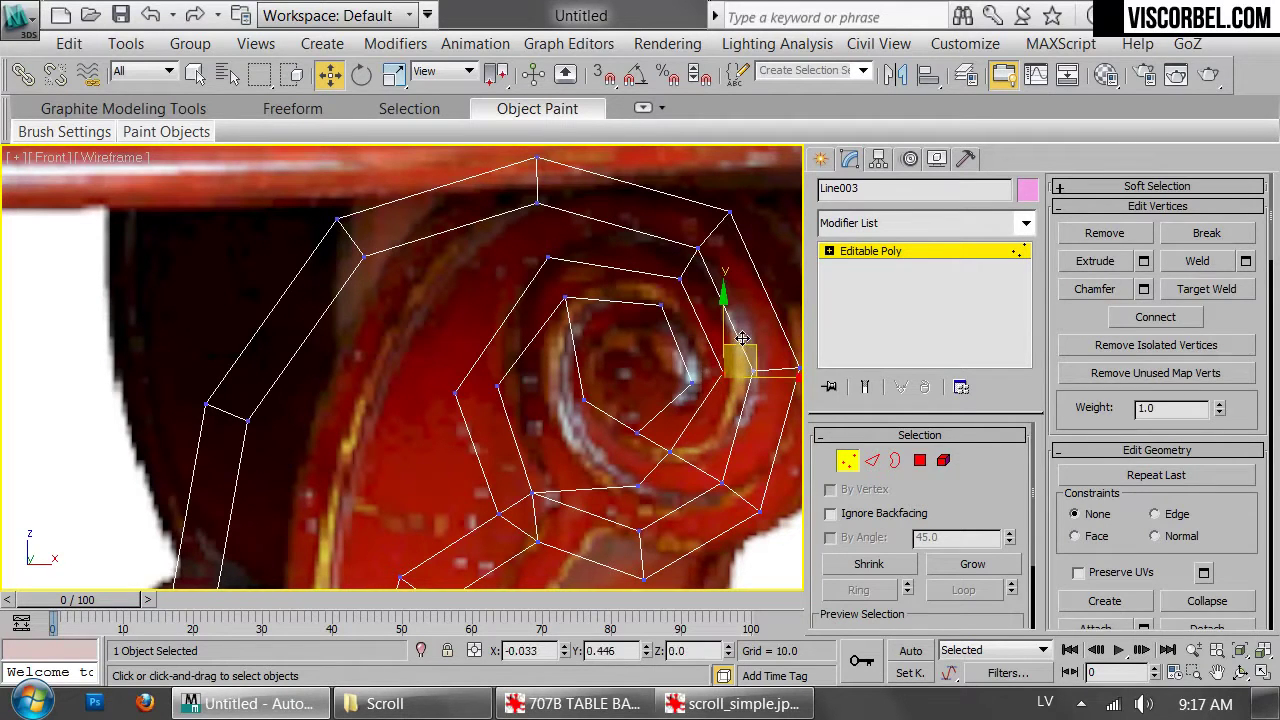
drag(669, 450, 693, 461)
click(632, 494)
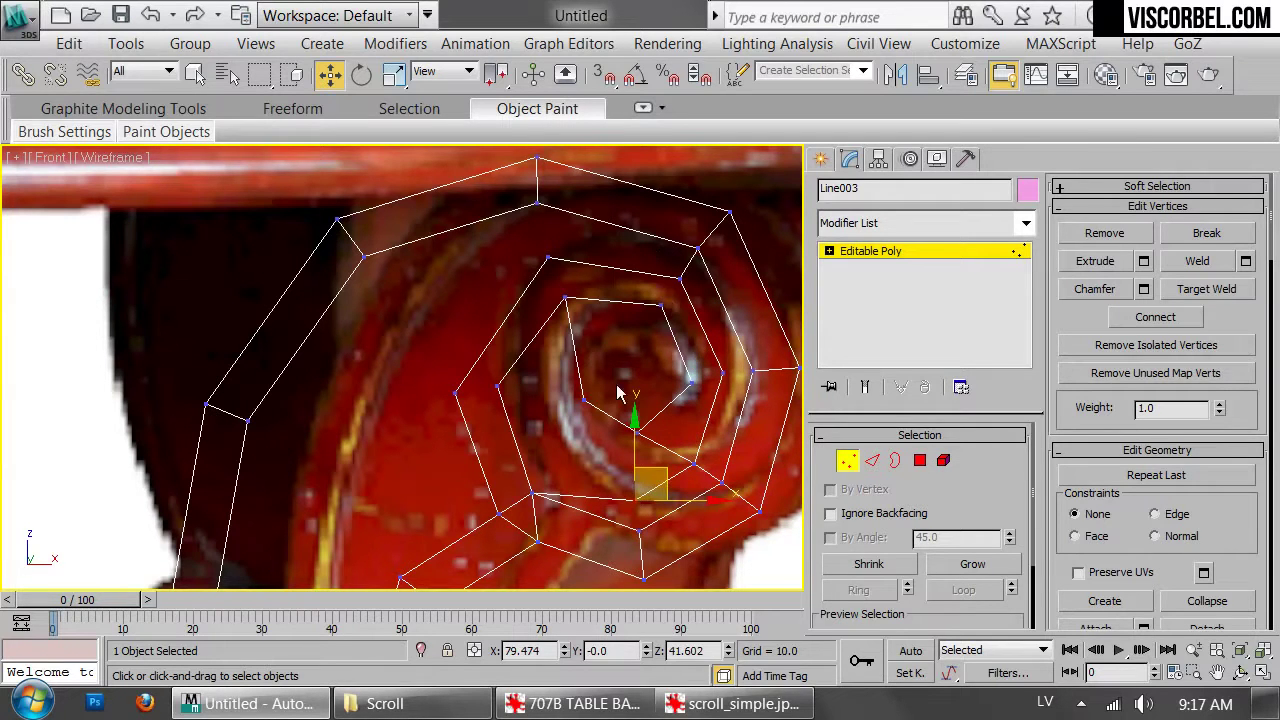
click(531, 488)
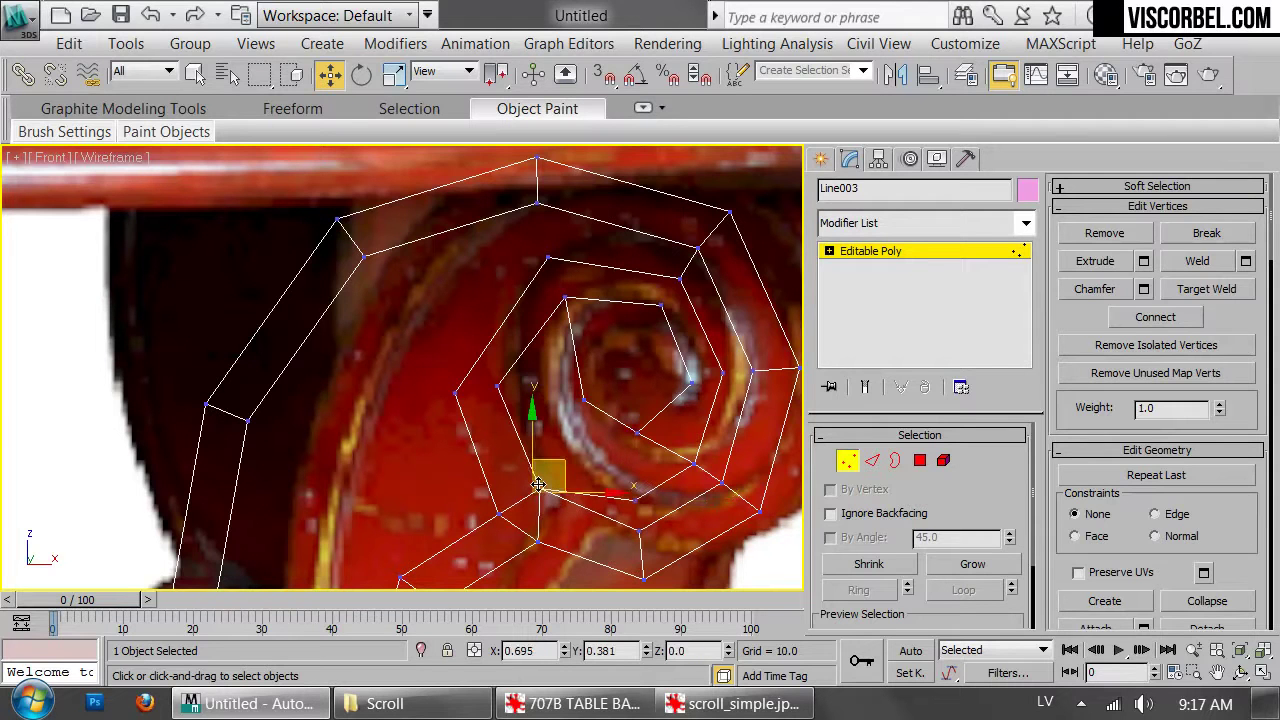
click(499, 392)
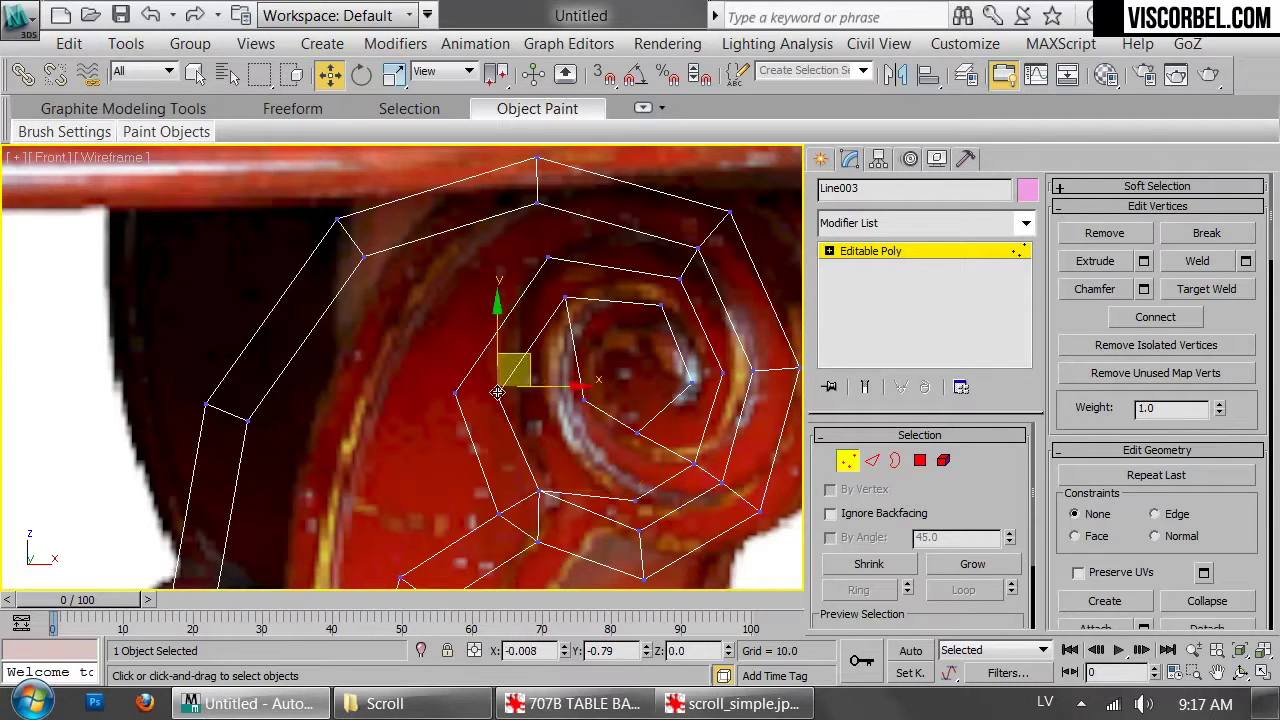
Reposition the inner spiral vertices around the scroll's centre to match the photographed curl
click(679, 281)
drag(661, 308, 646, 326)
click(564, 300)
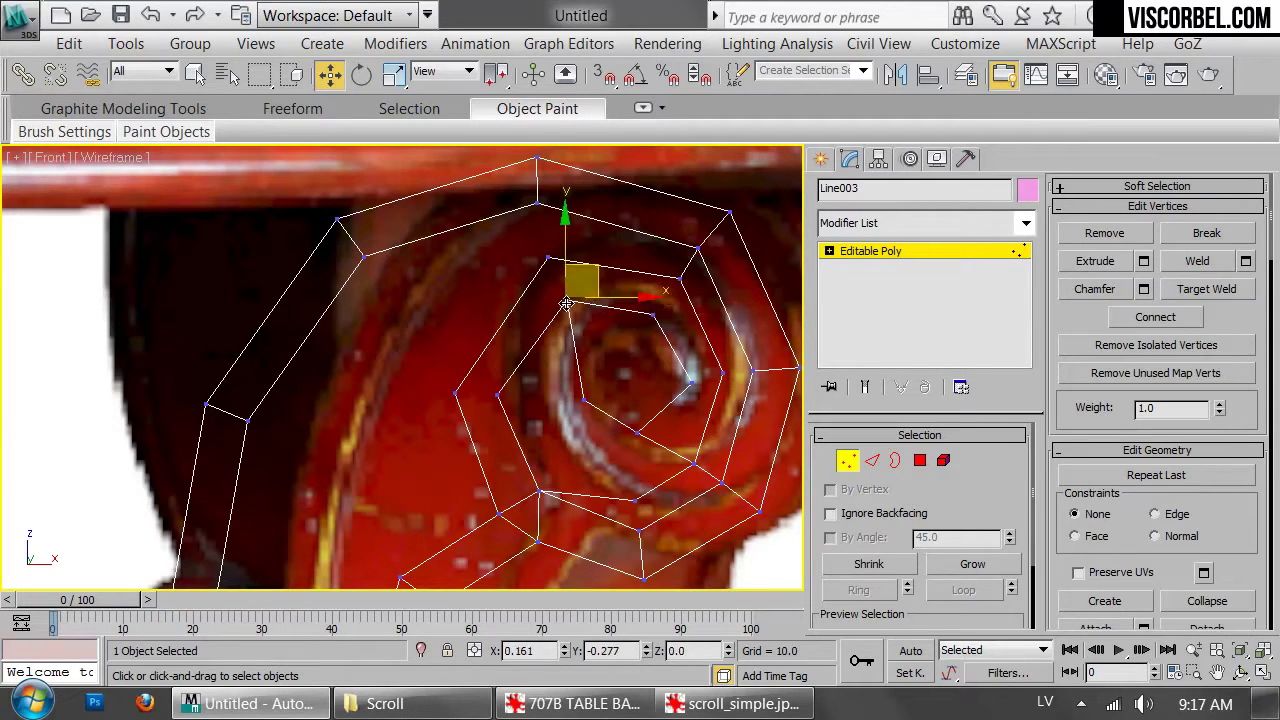
click(687, 376)
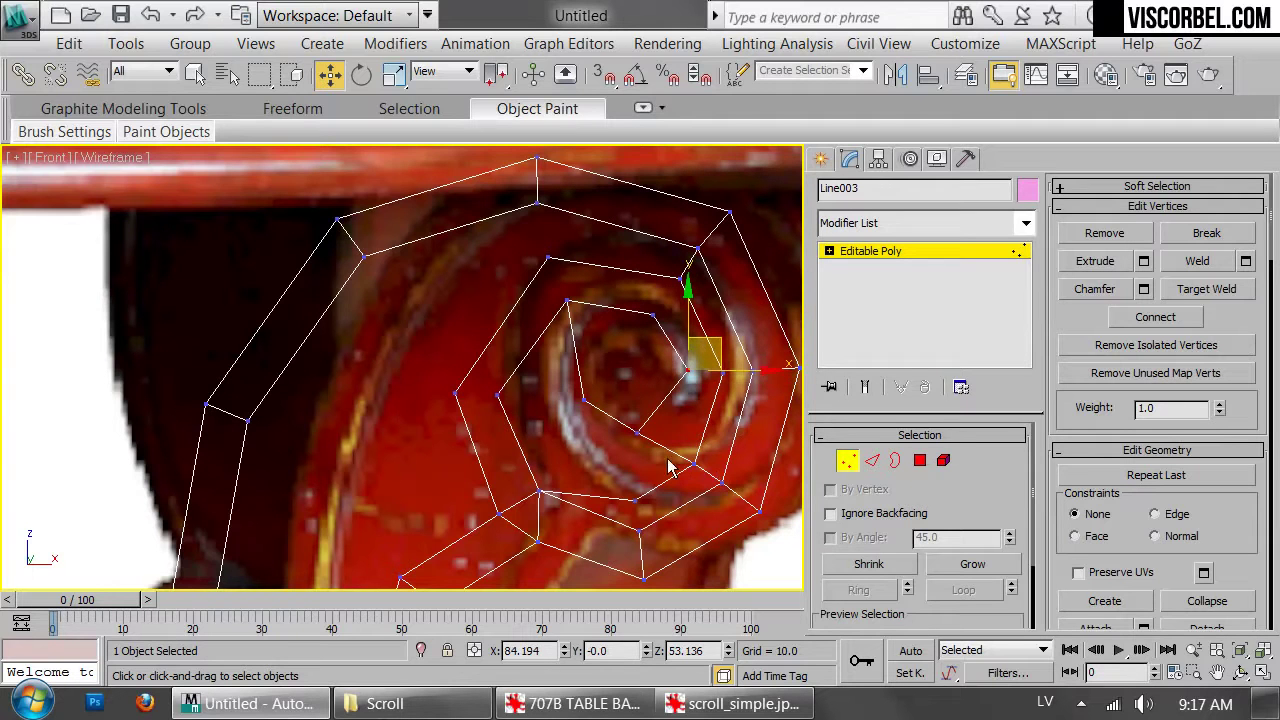
click(637, 429)
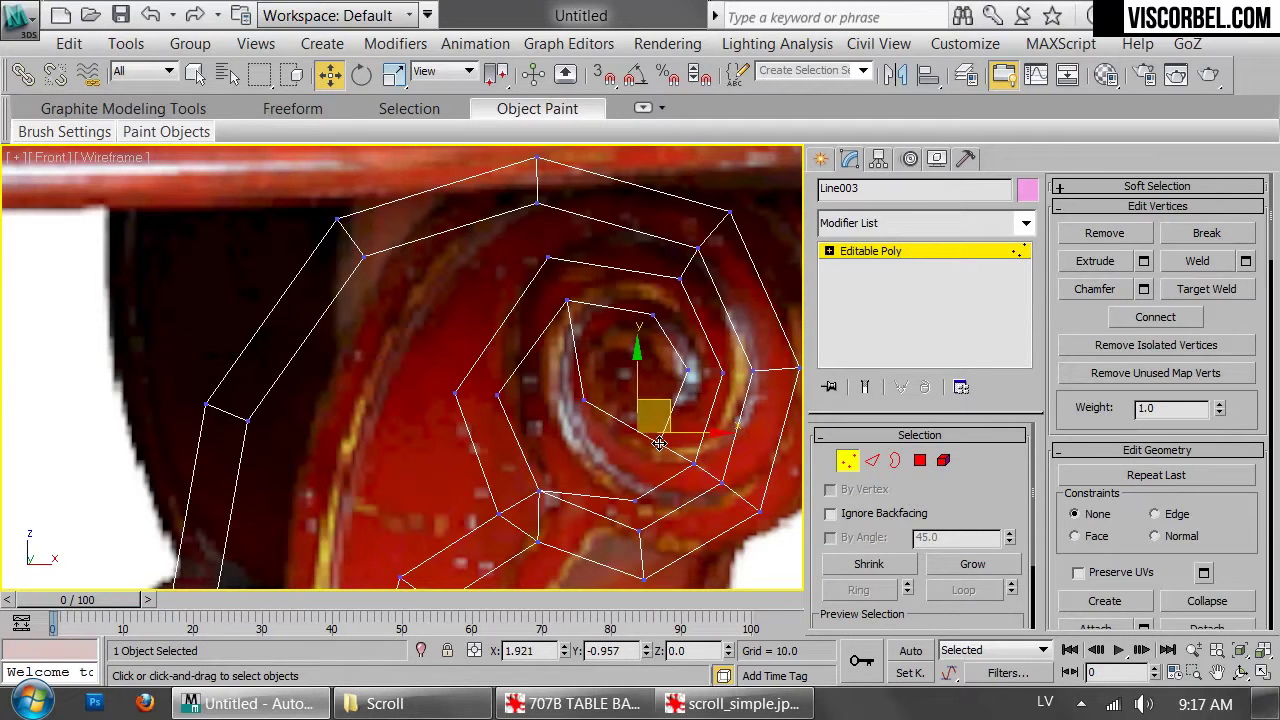
Cut another spiral line around the scroll's centre and down its left side to the lower vertex, giving the spiral band an inner edge
right_click(661, 443)
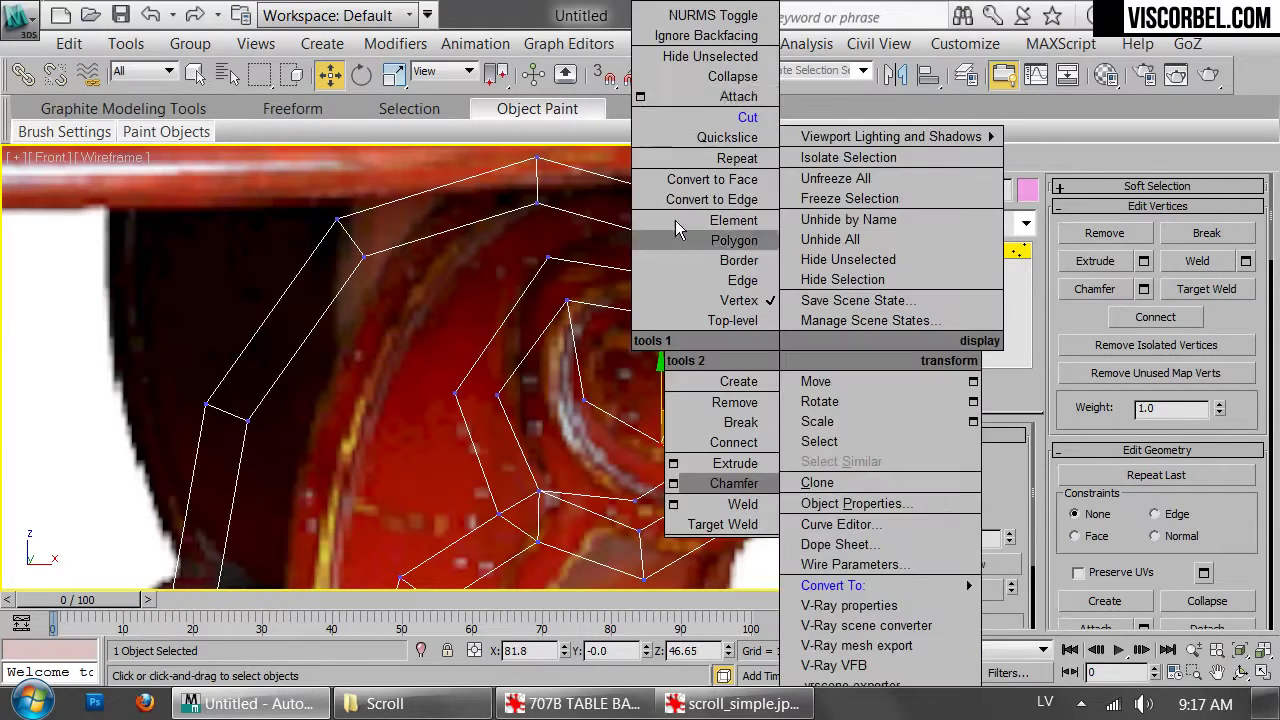
click(676, 114)
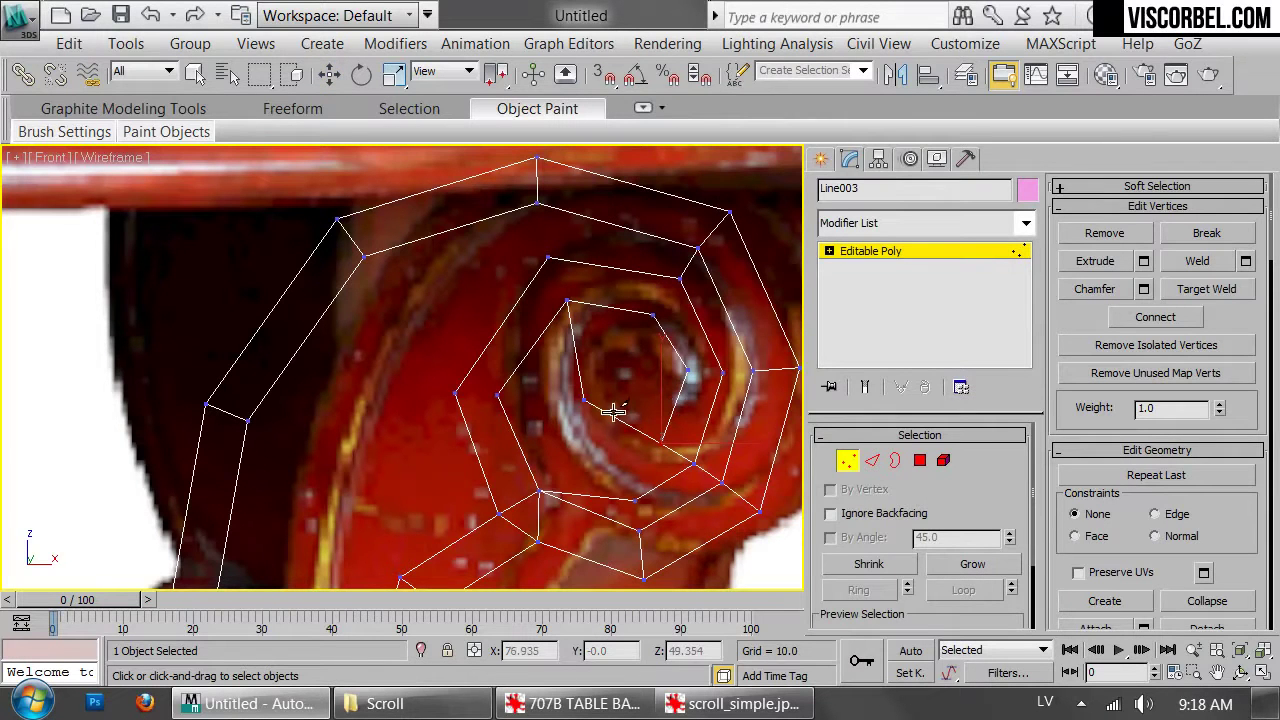
click(660, 440)
click(586, 405)
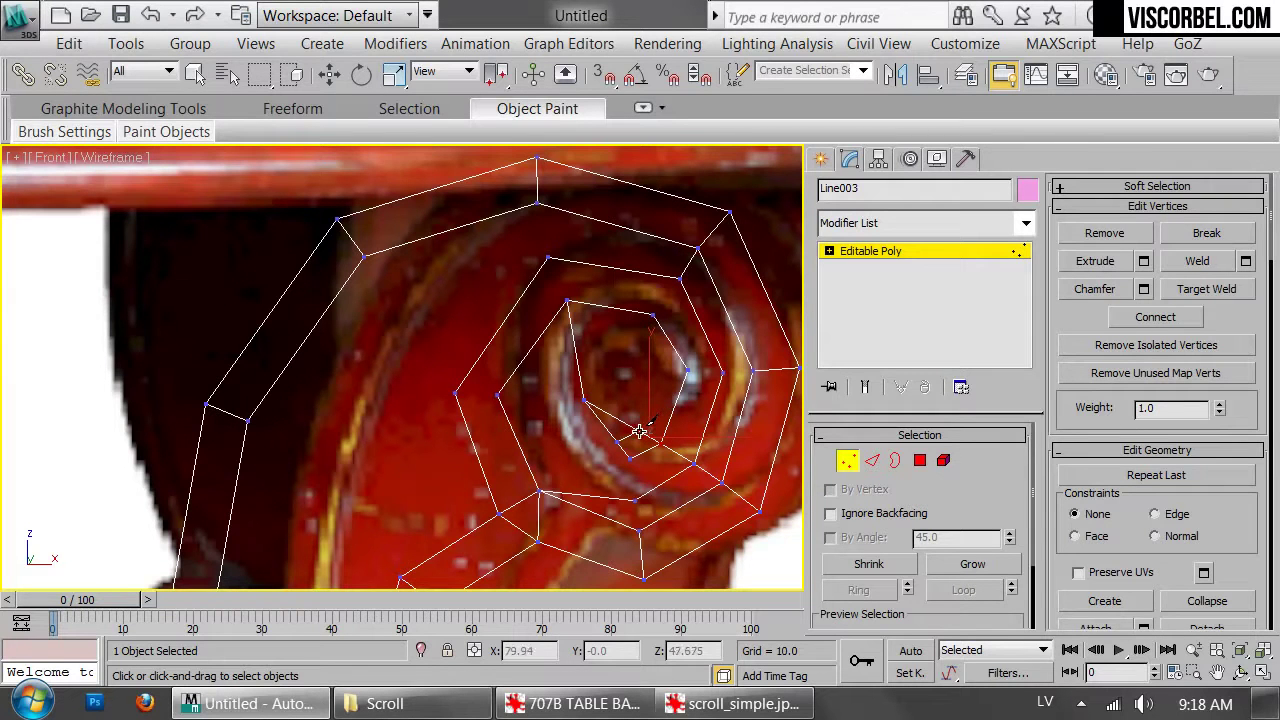
click(641, 339)
click(531, 391)
click(565, 479)
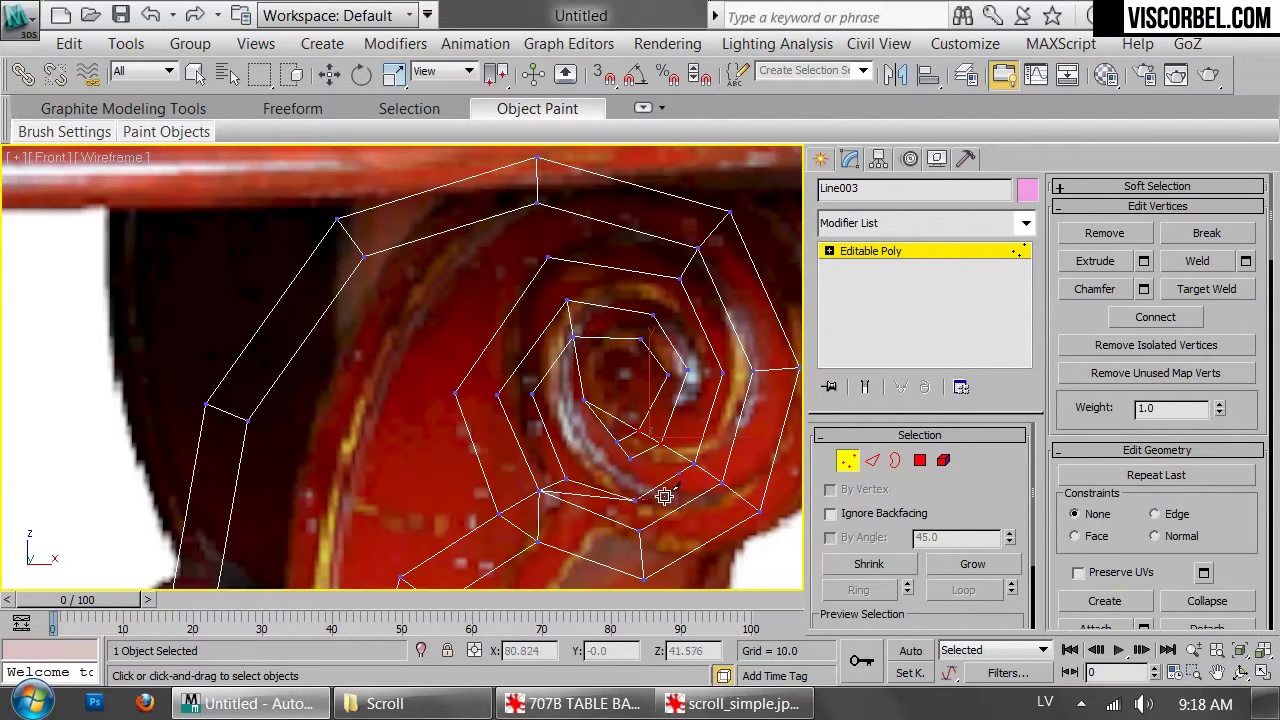
Connect the facing spiral vertices with cross edges at the bottom, right and left of the upper scroll
key(w)
drag(662, 424, 648, 504)
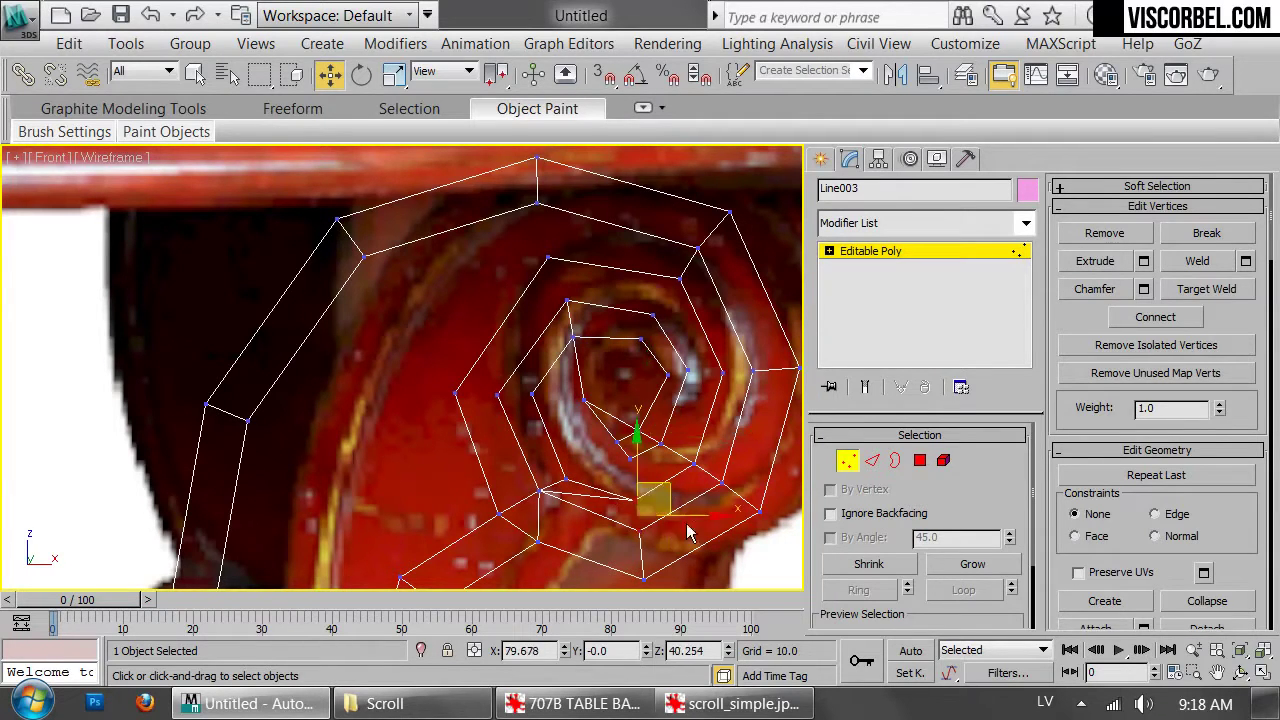
right_click(731, 350)
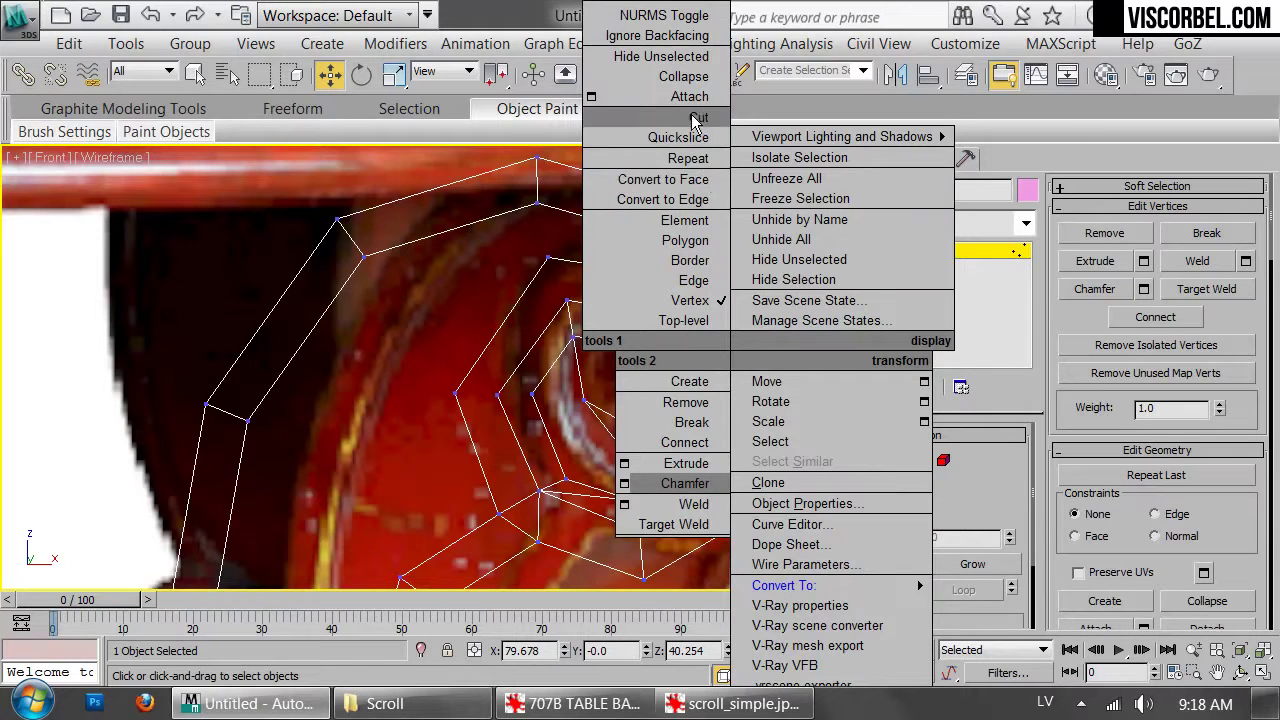
click(704, 443)
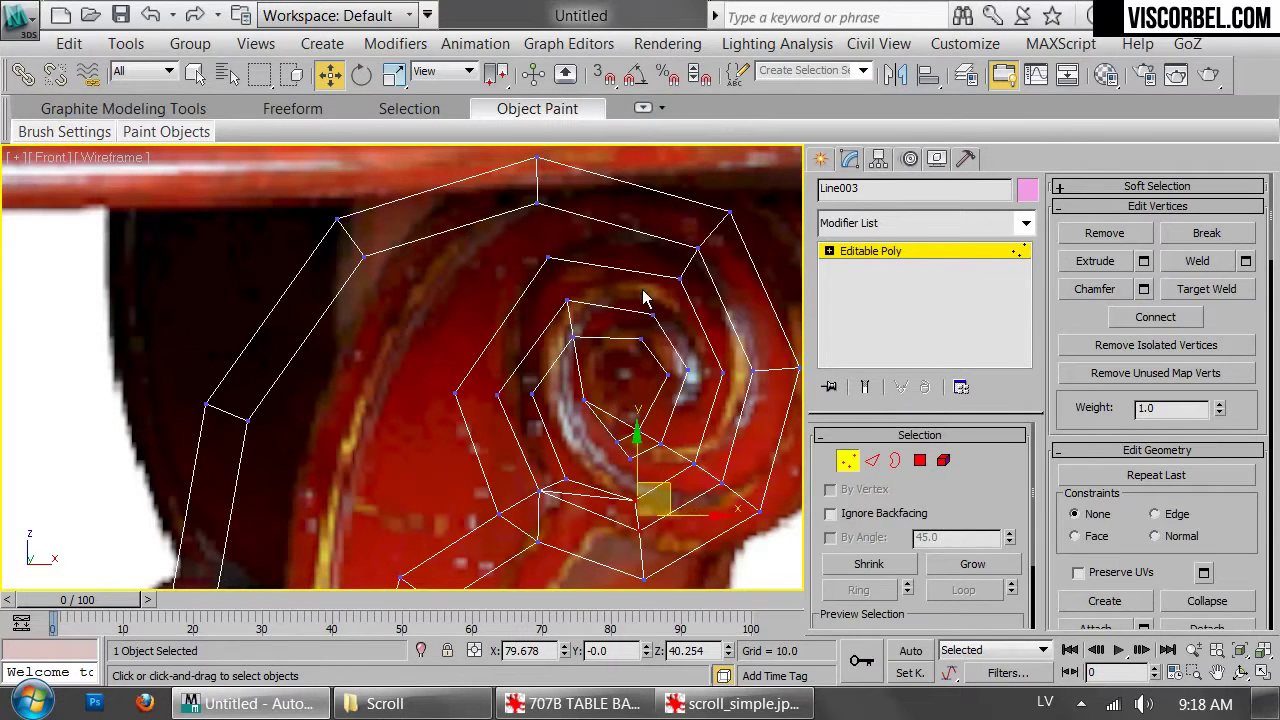
drag(775, 407, 752, 388)
right_click(757, 352)
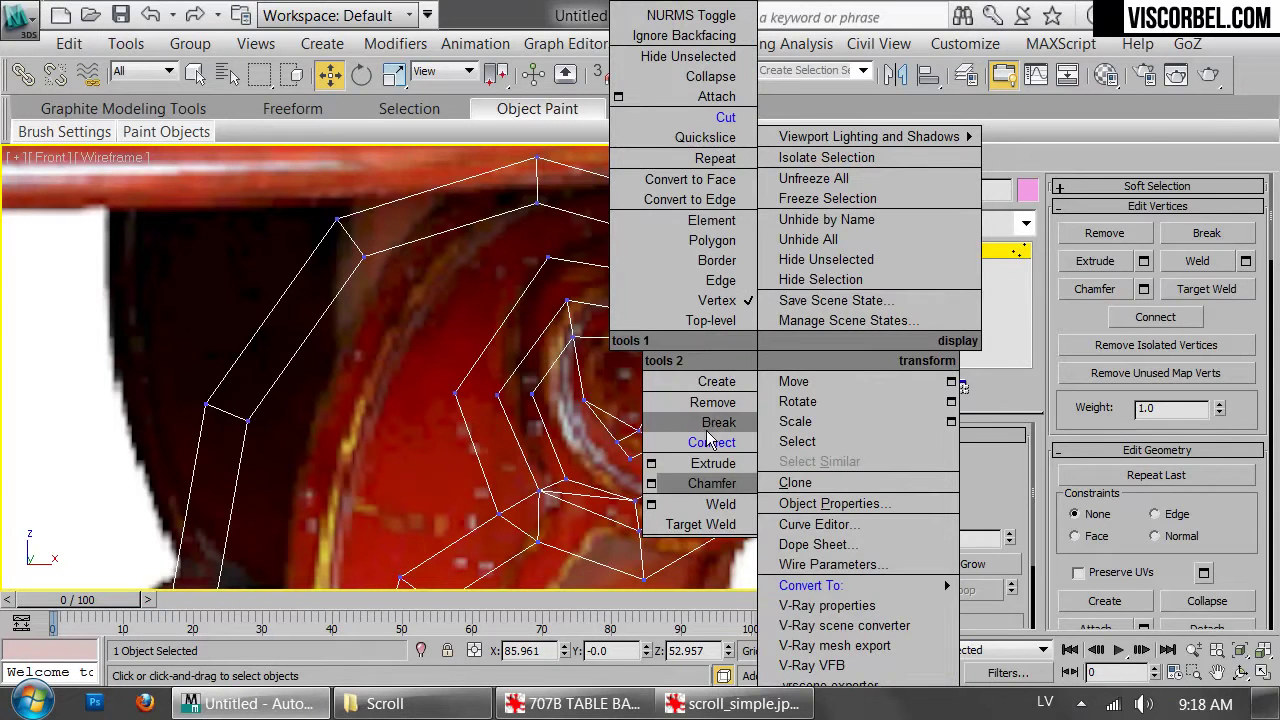
drag(421, 373, 600, 415)
right_click(749, 350)
click(707, 445)
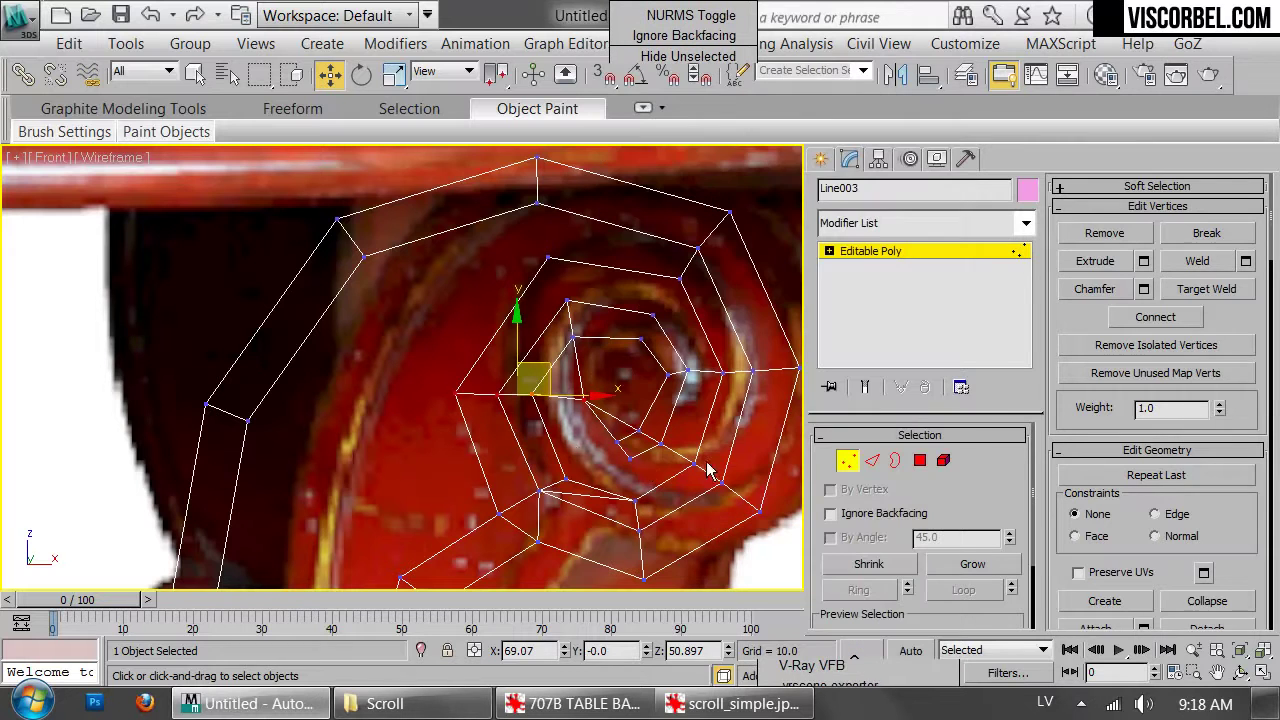
Connect the vertex pairs across the spiral strip at the lower left and bottom, just below the scroll's centre
click(620, 484)
right_click(772, 350)
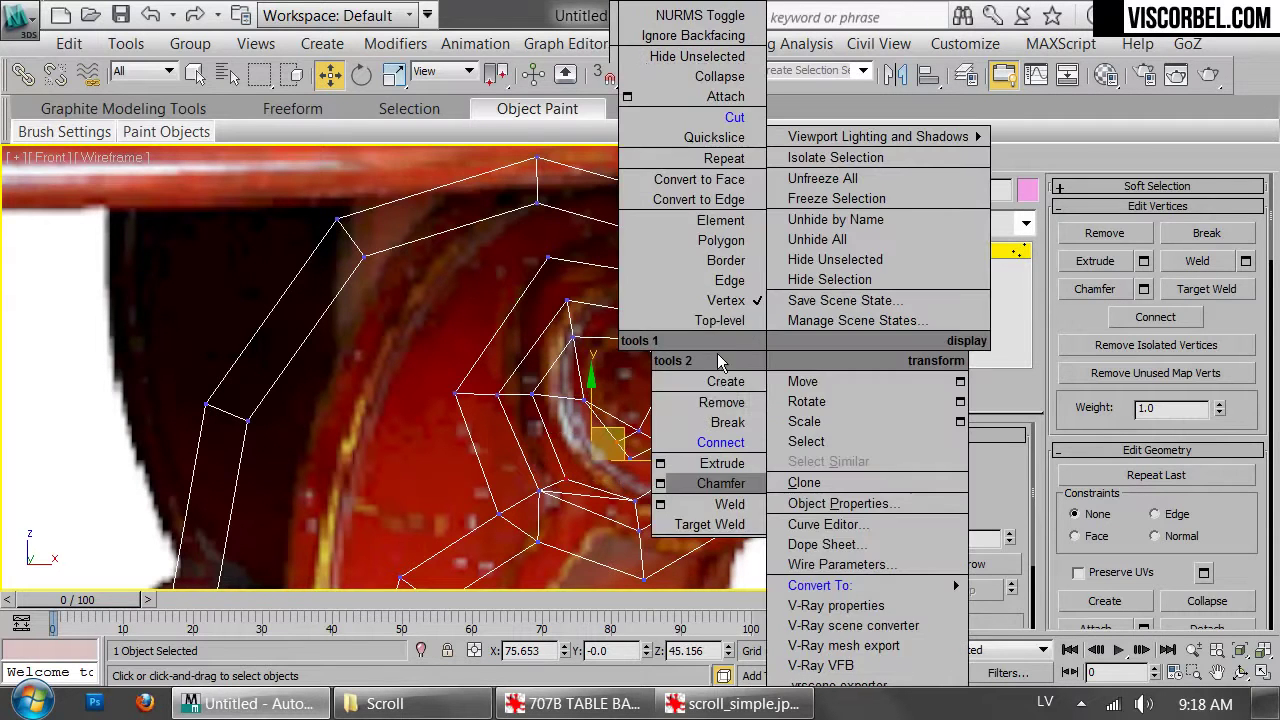
click(714, 443)
click(631, 459)
click(638, 500)
right_click(722, 350)
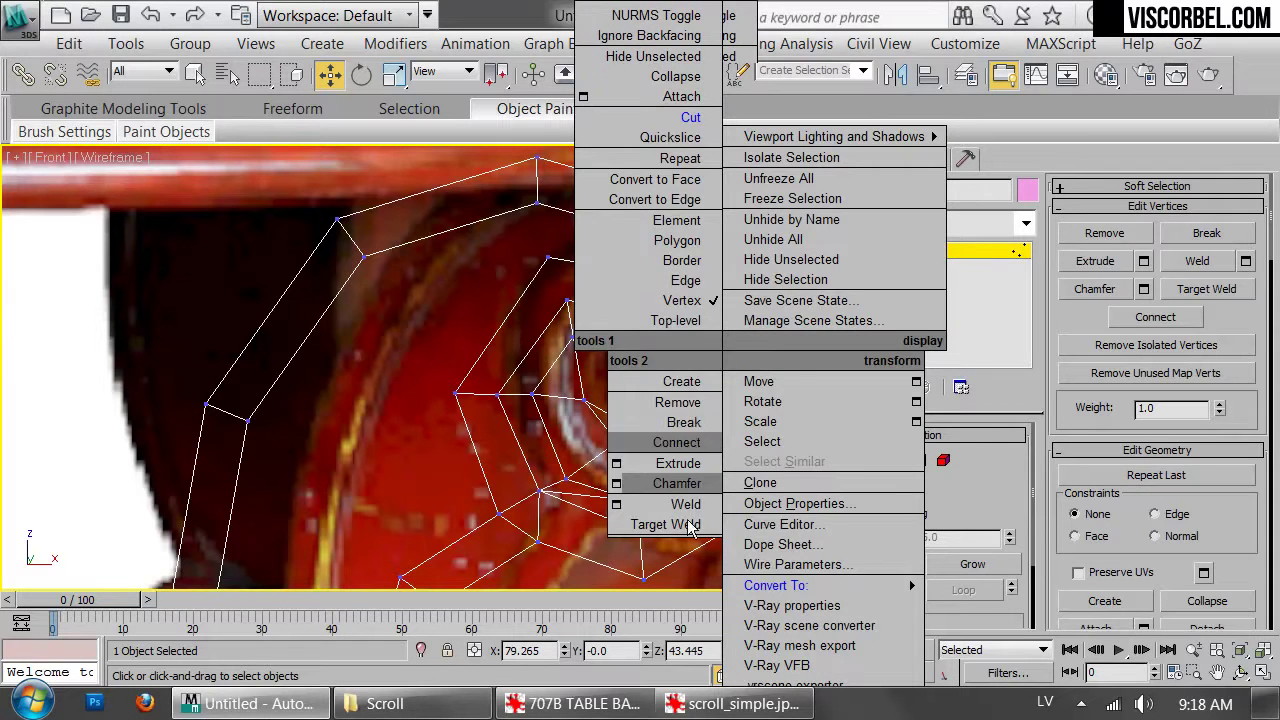
click(686, 443)
Connect the spiral vertices up to the inner border at the scroll's top and across the strip at its upper right
drag(527, 248, 579, 320)
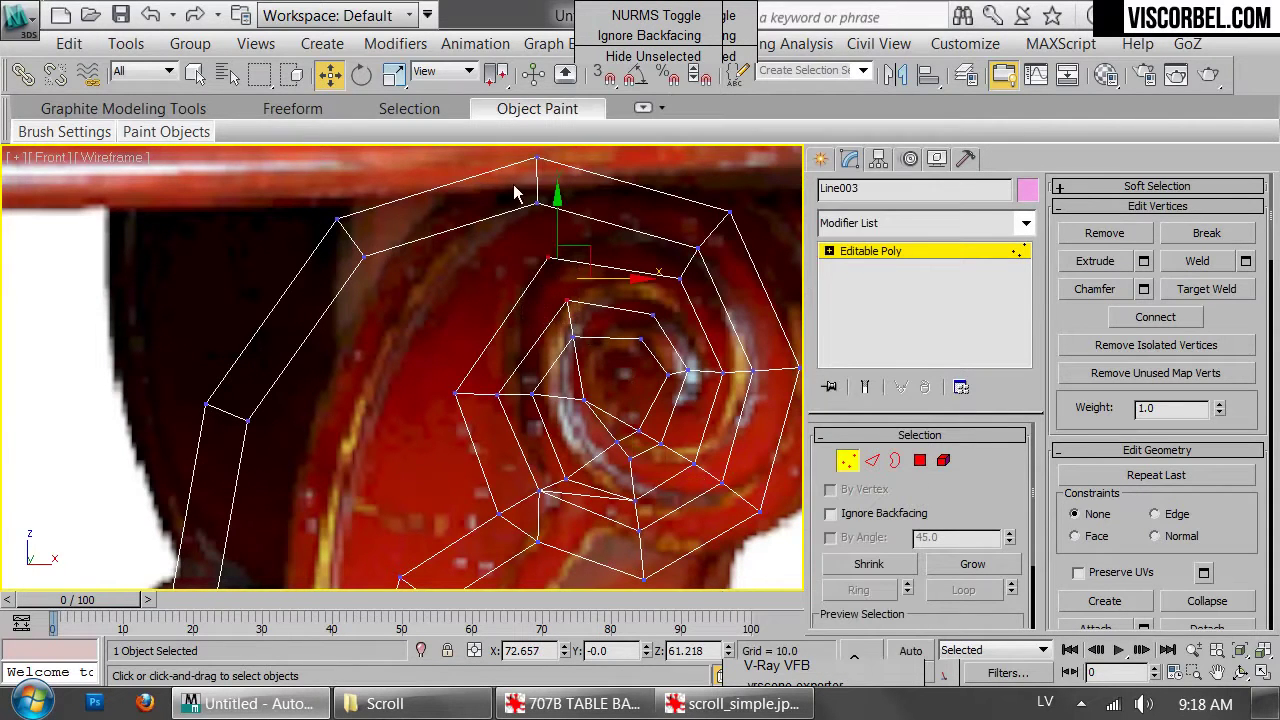
click(568, 302)
right_click(586, 350)
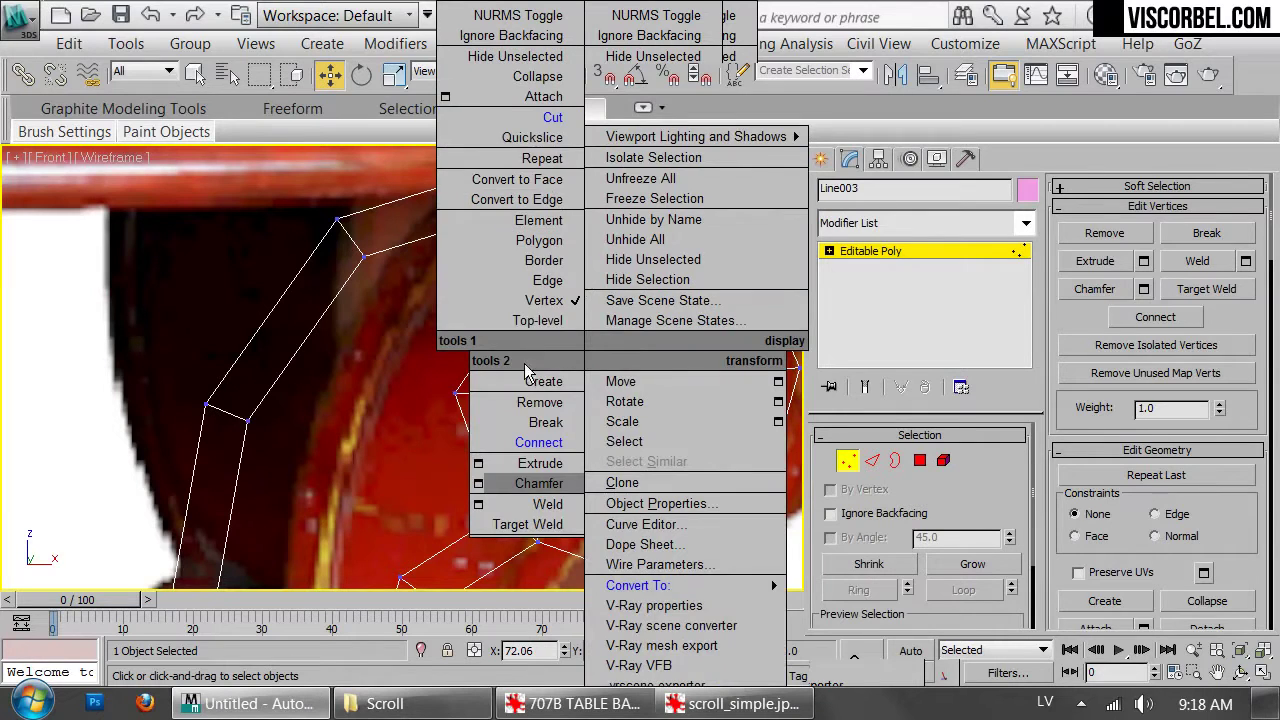
click(540, 447)
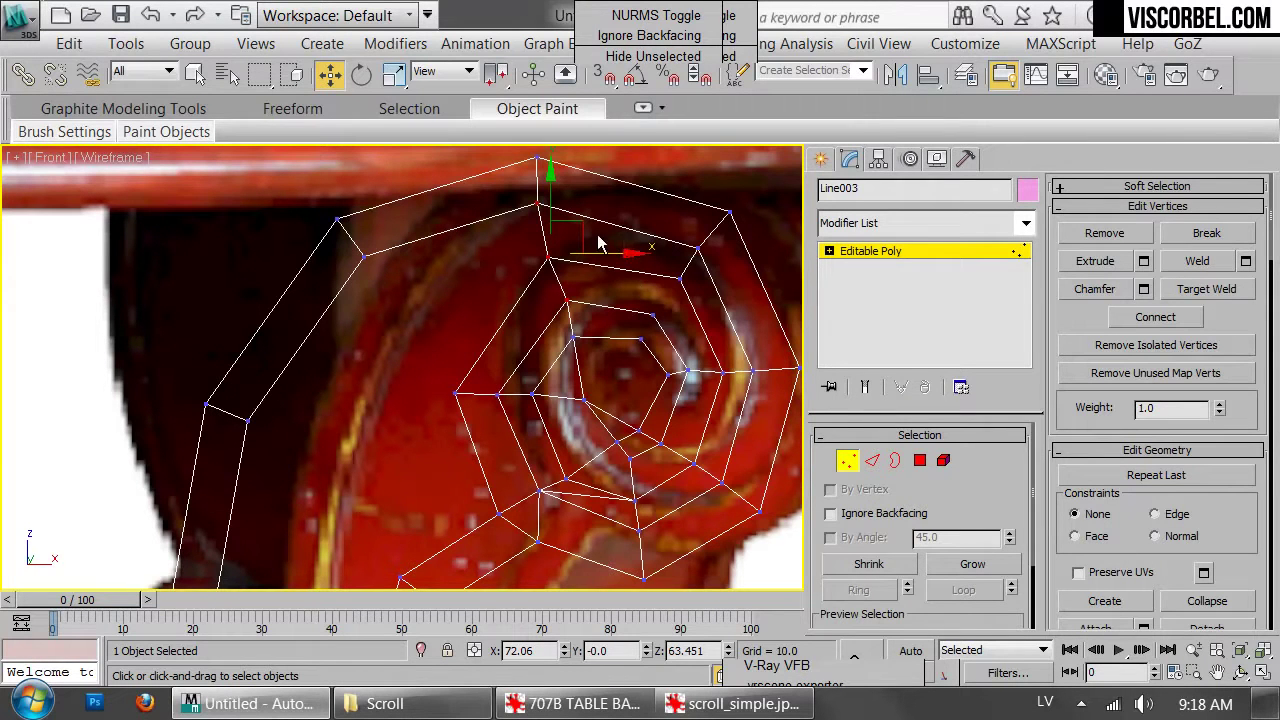
drag(628, 345, 627, 347)
right_click(756, 349)
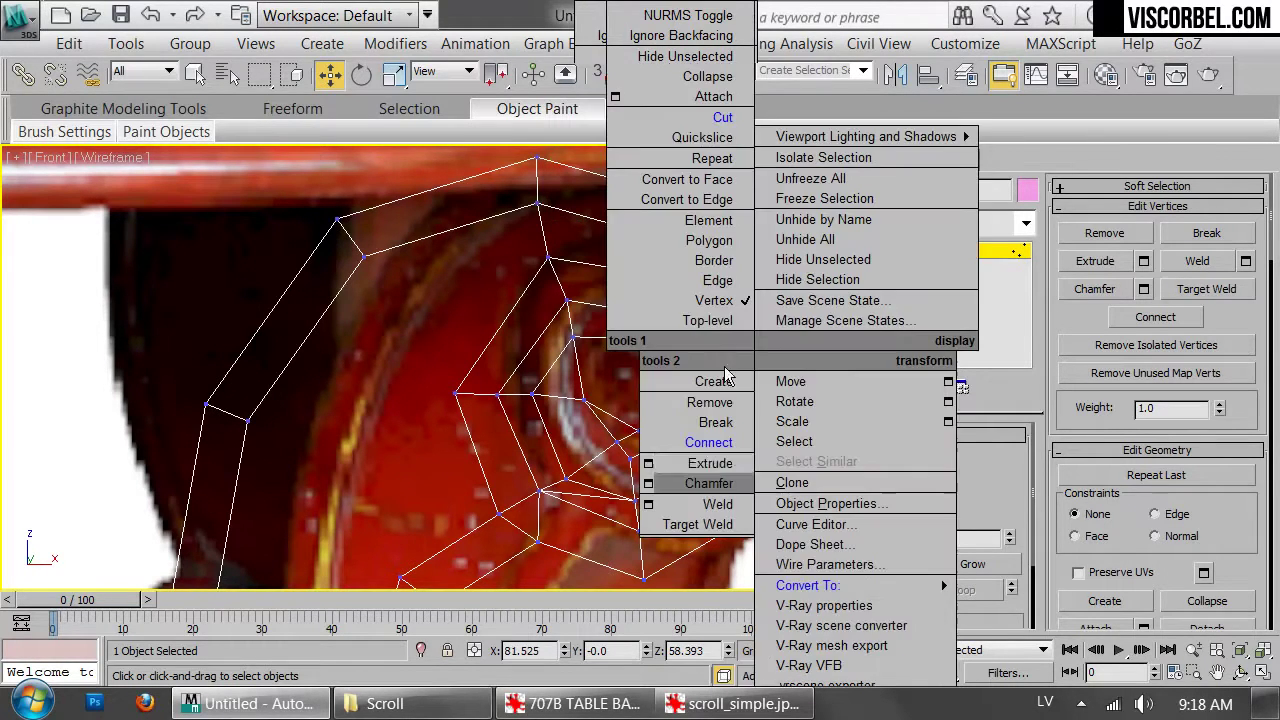
click(705, 444)
Remove the surplus edge between the inner border vertex and the spiral's bottom vertex
key(2)
click(590, 495)
right_click(589, 331)
click(575, 393)
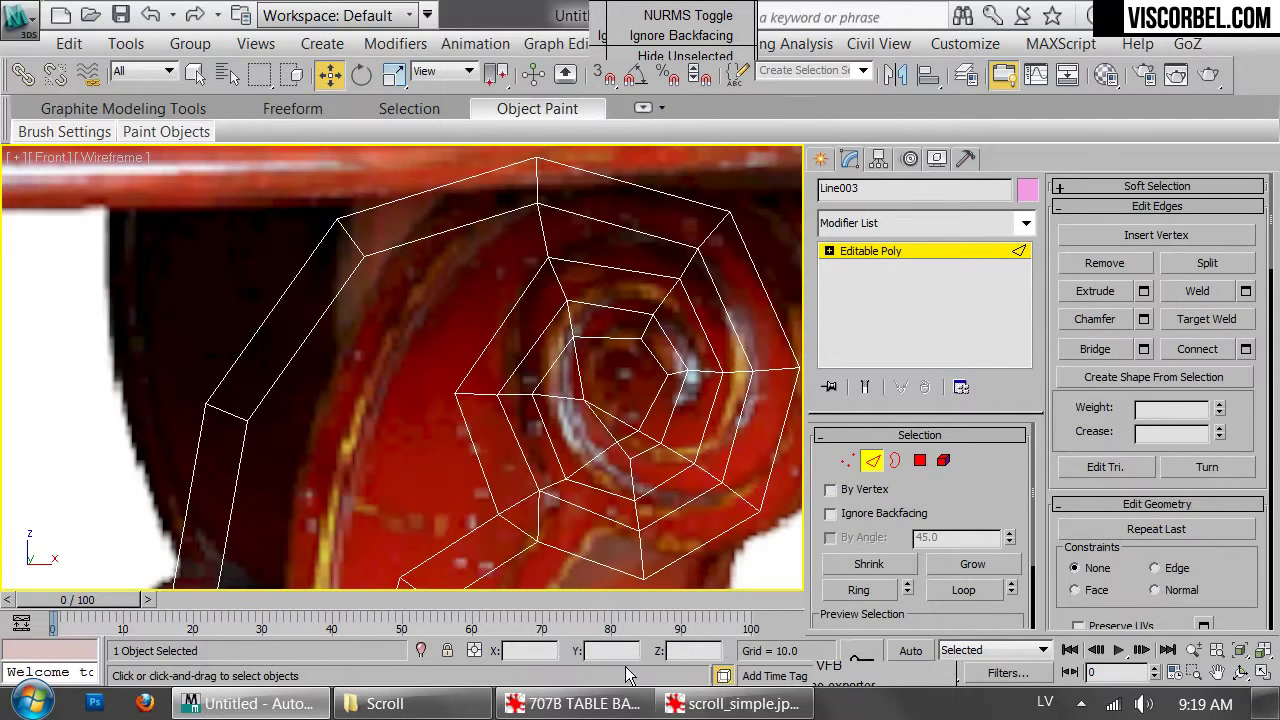
Adjust the spiral vertices near the scroll's centre, bottom and top to even out the band
key(1)
click(652, 436)
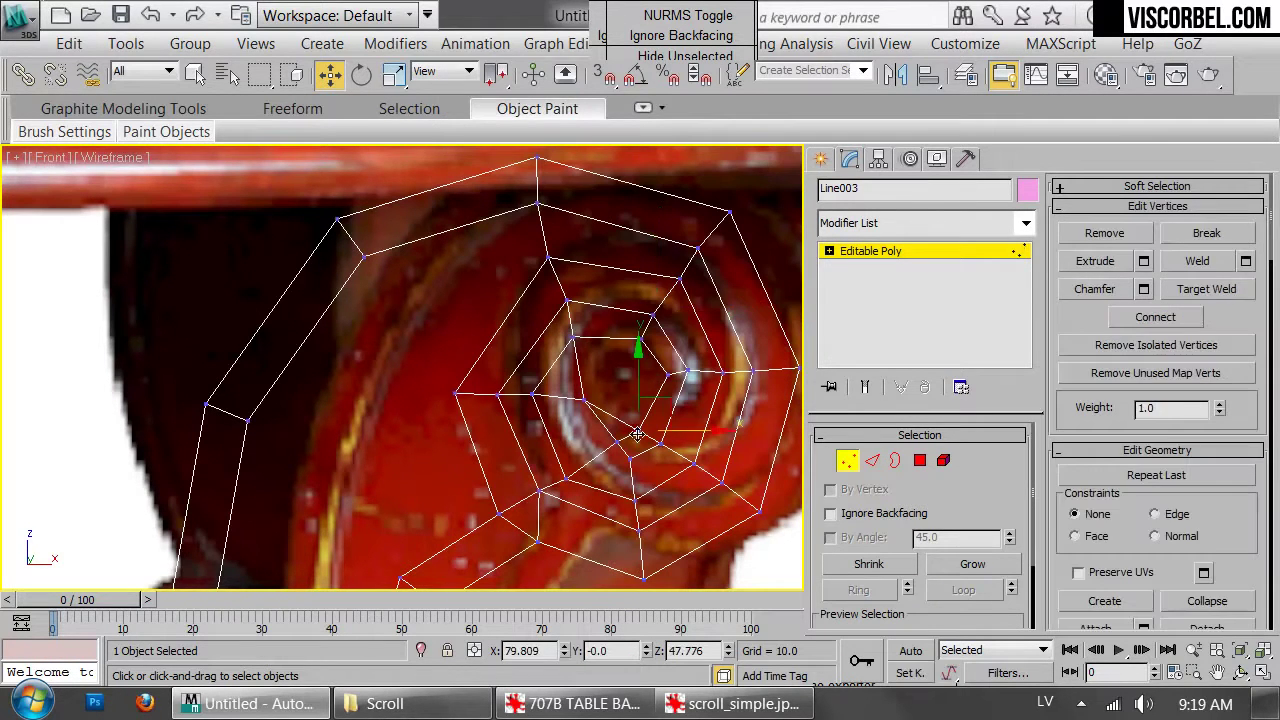
click(633, 498)
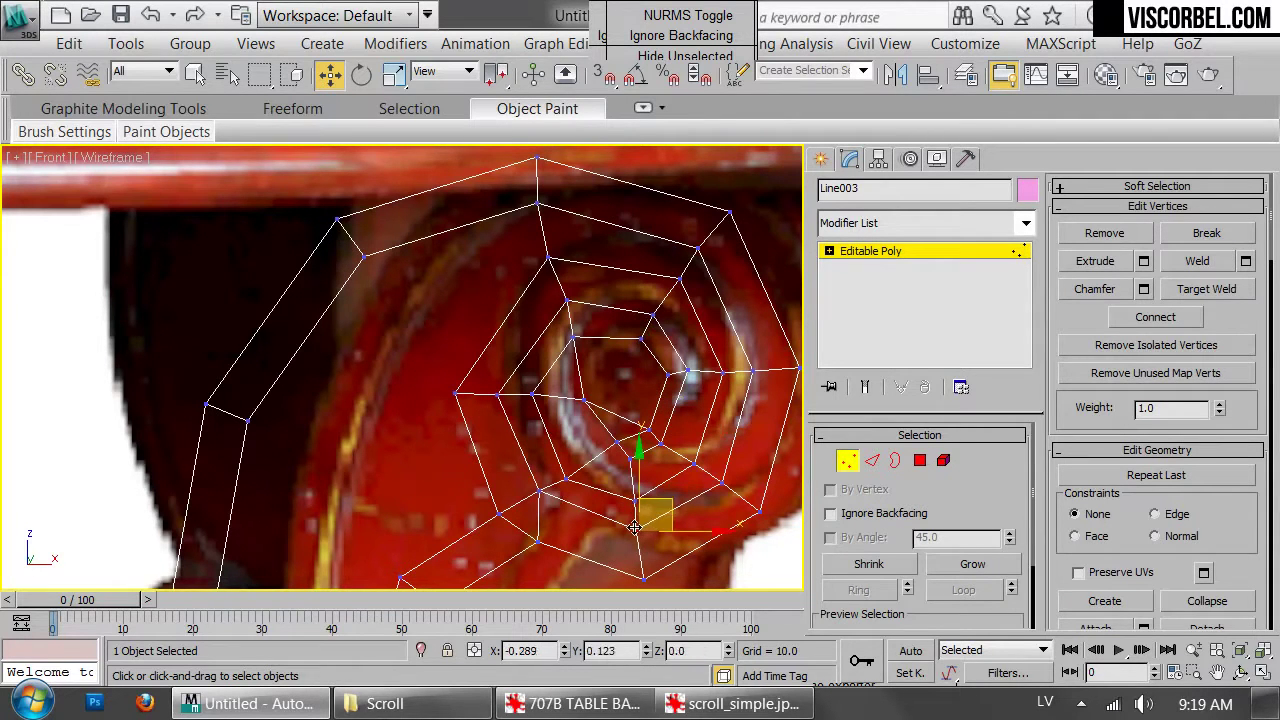
click(570, 338)
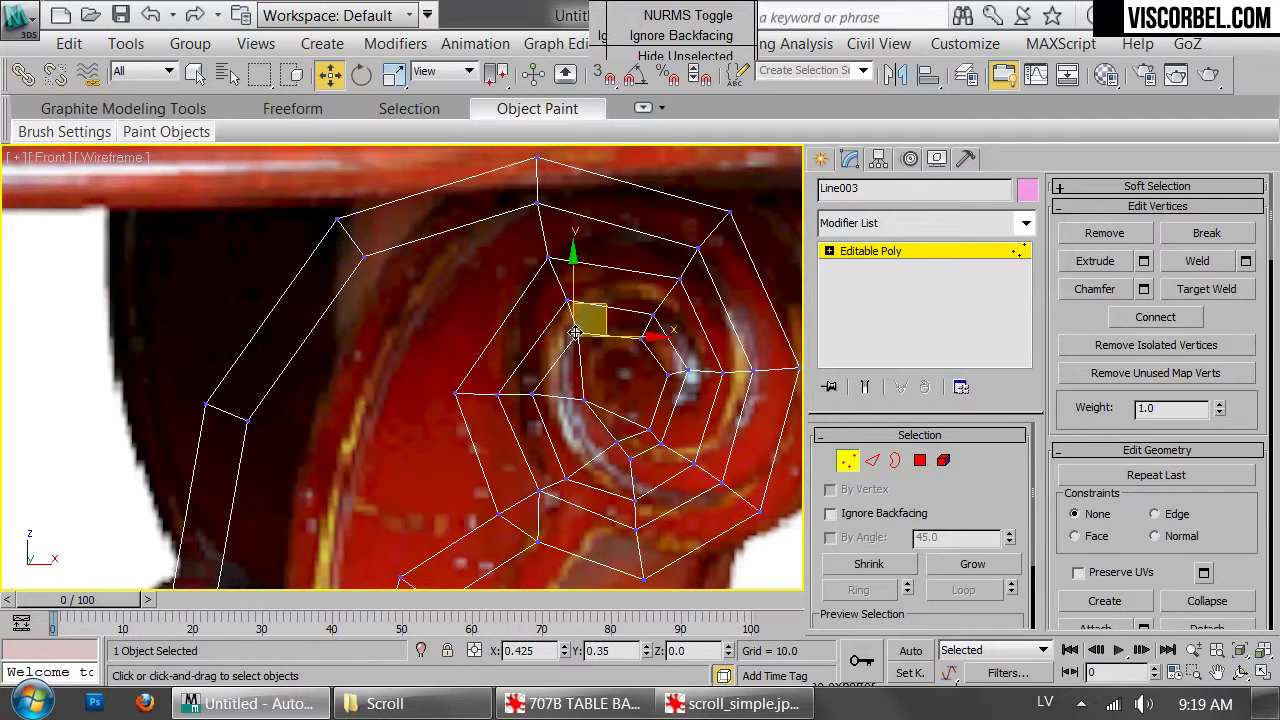
click(662, 322)
Select the polygons of the spiral band from the scroll's centre outward, continuing into the border strip over the scroll's top
scroll(714, 398, down, 2)
middle_drag(714, 397, 623, 367)
key(4)
click(556, 359)
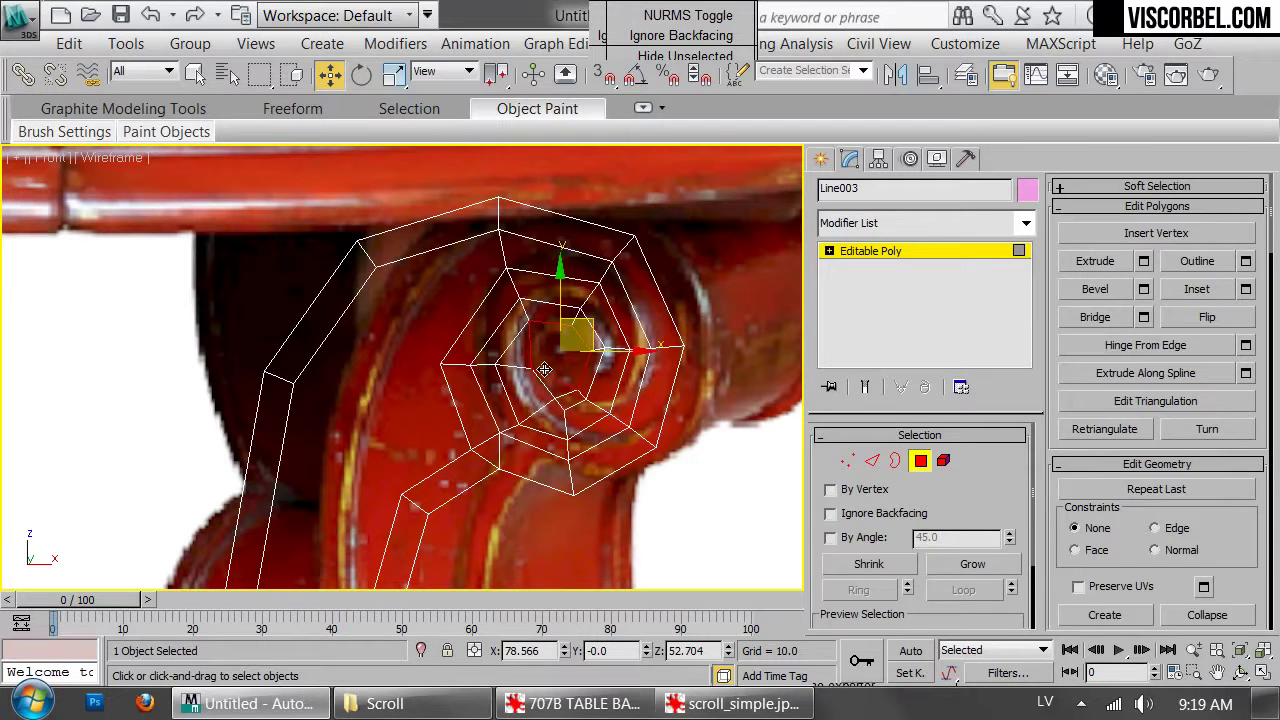
click(536, 372)
ctrl+click(530, 396)
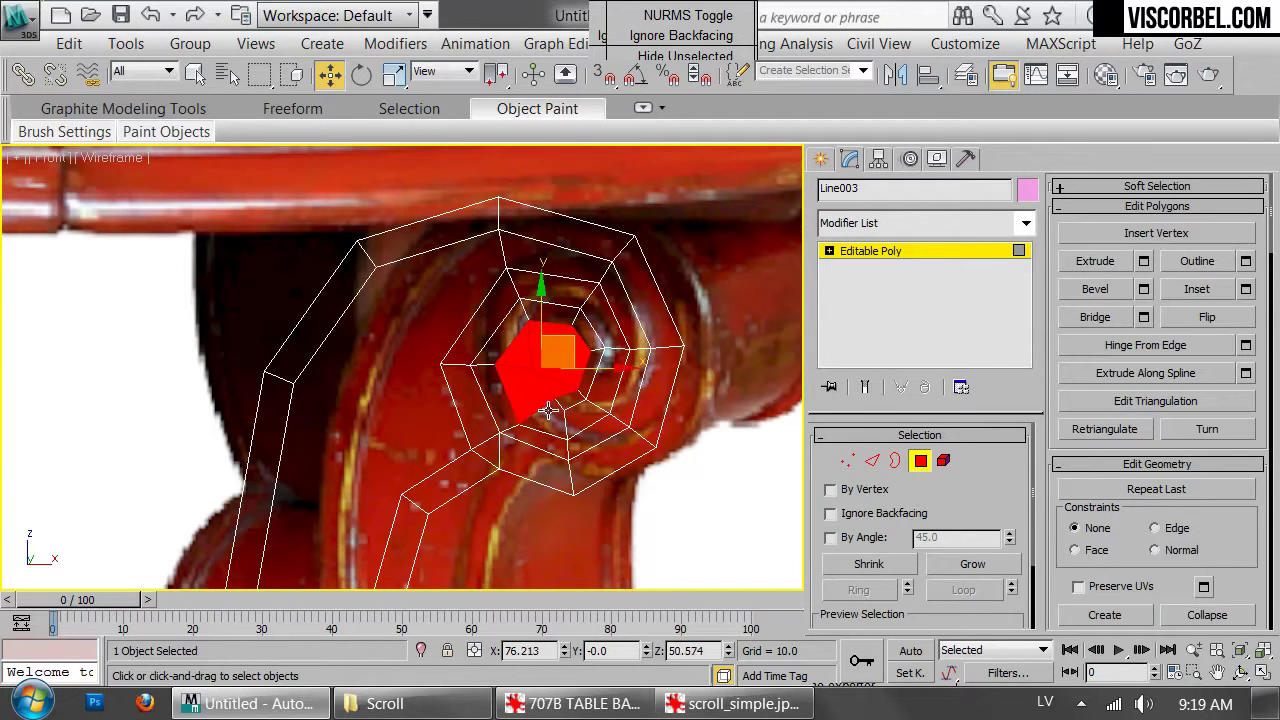
ctrl+click(549, 411)
ctrl+click(592, 409)
ctrl+click(612, 377)
ctrl+click(613, 335)
mouse_move(593, 287)
mouse_down()
mouse_move(508, 297)
mouse_move(469, 399)
mouse_up()
mouse_move(483, 451)
mouse_down()
mouse_move(521, 462)
mouse_move(651, 404)
mouse_move(669, 346)
mouse_move(627, 265)
mouse_move(439, 228)
mouse_up()
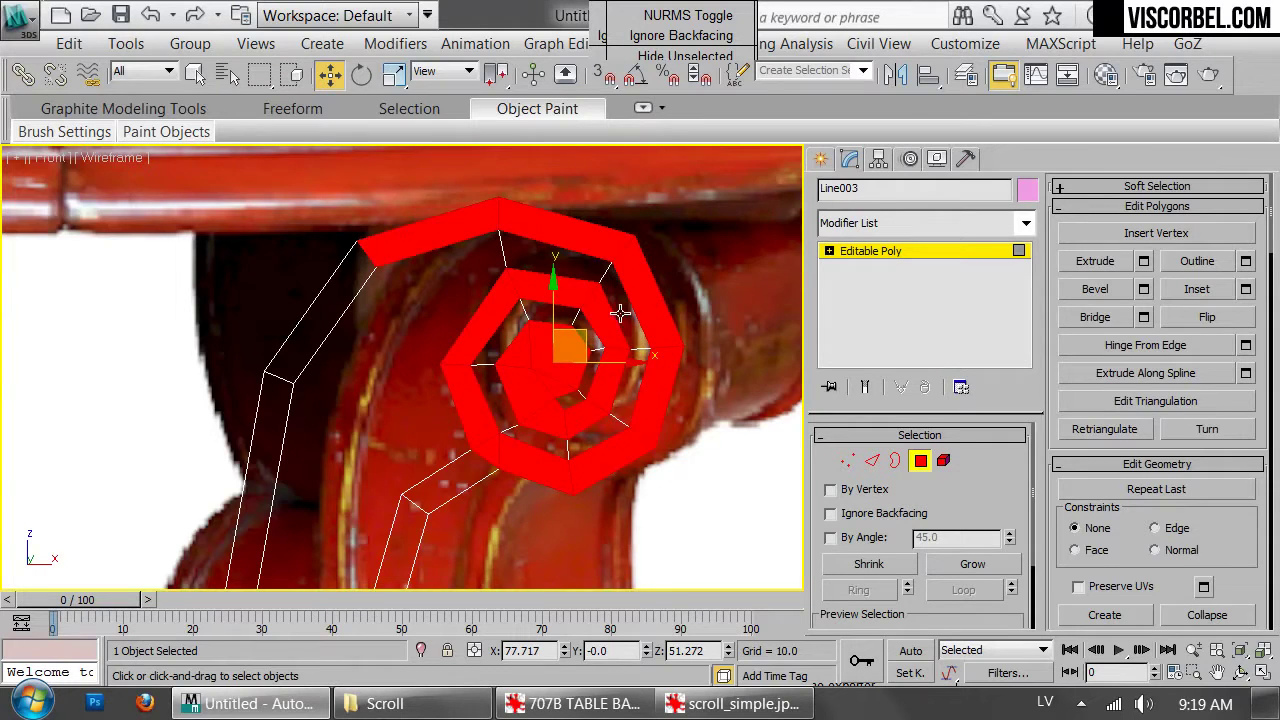
Reposition the band vertices at the scroll's upper right and compare the result with the selected spiral polygons
scroll(620, 314, up, 3)
key(1)
click(725, 362)
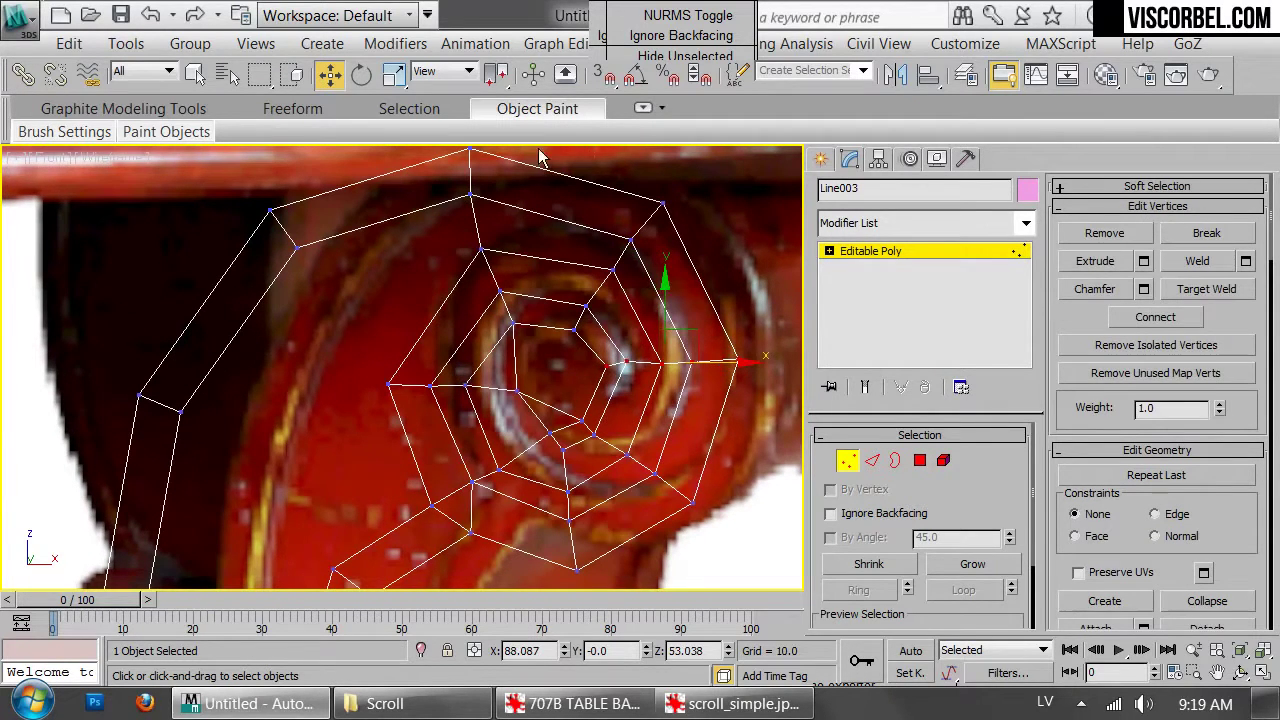
click(633, 239)
drag(653, 222, 658, 213)
key(4)
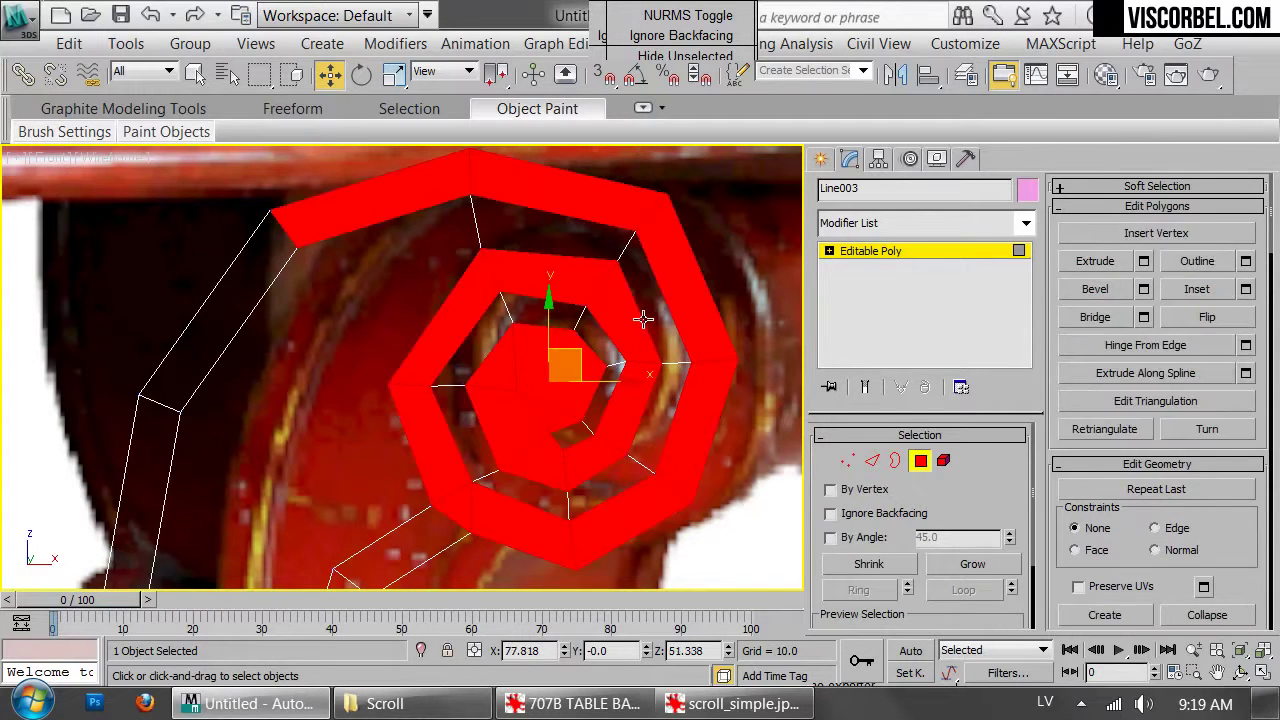
key(1)
drag(656, 211, 637, 233)
key(4)
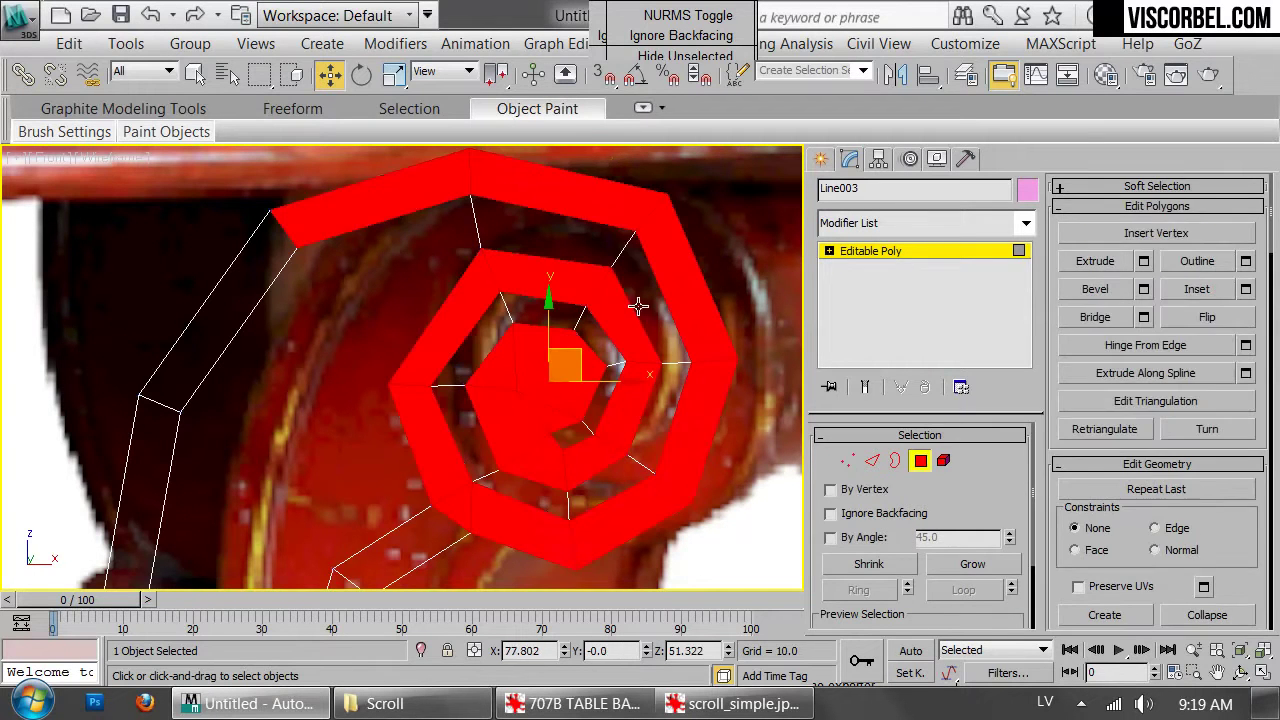
Nudge the inner spiral vertices beside and below the scroll's centre to even out the band, checking it against the polygon selection
key(1)
click(658, 363)
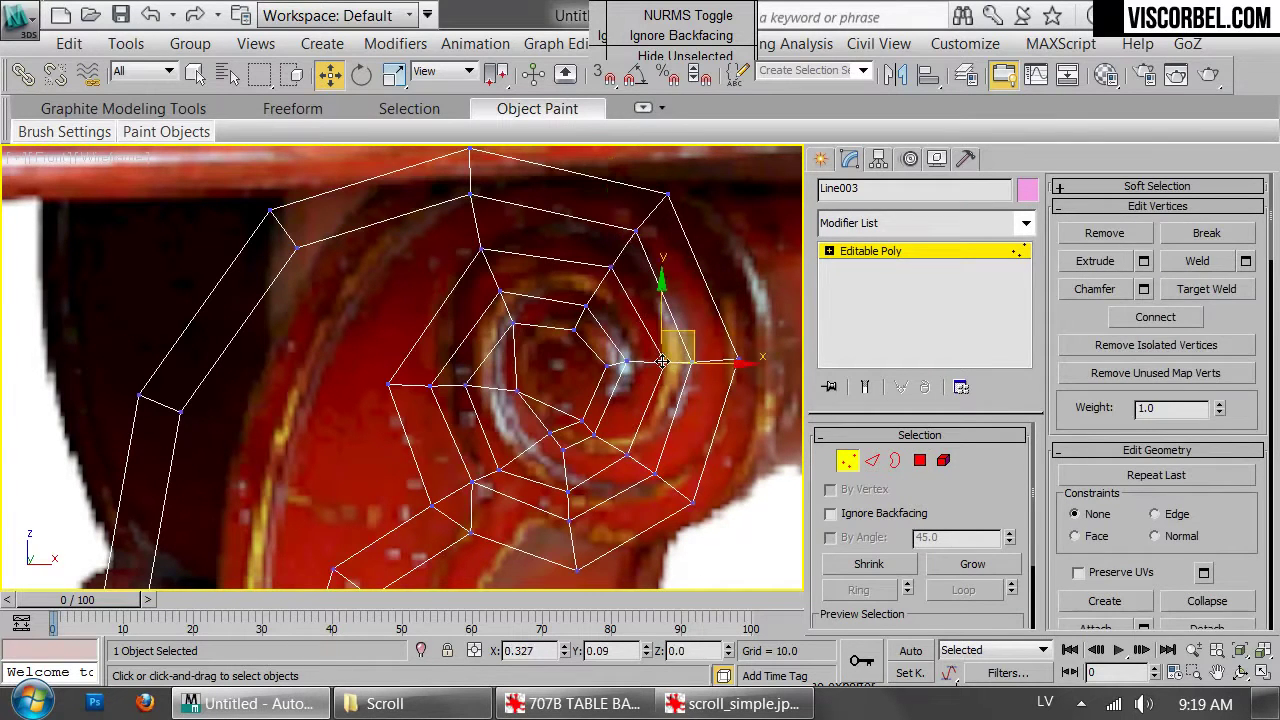
click(633, 449)
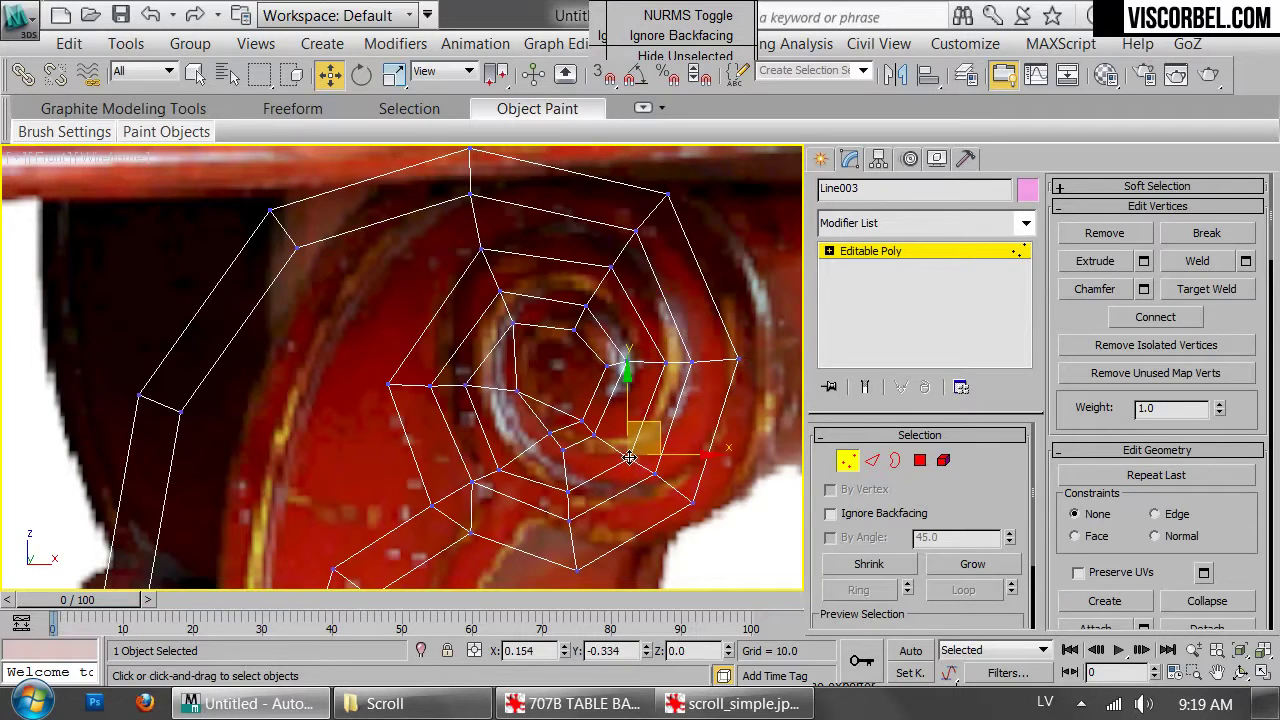
click(615, 365)
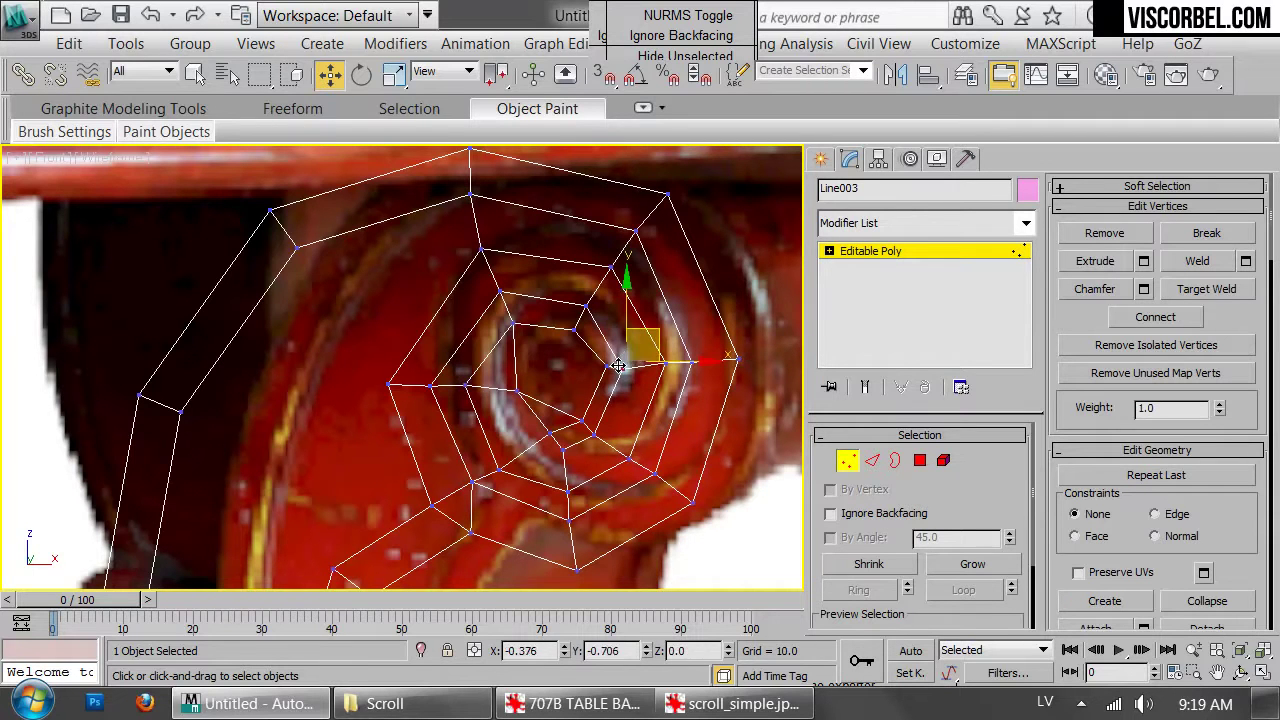
drag(619, 365, 617, 370)
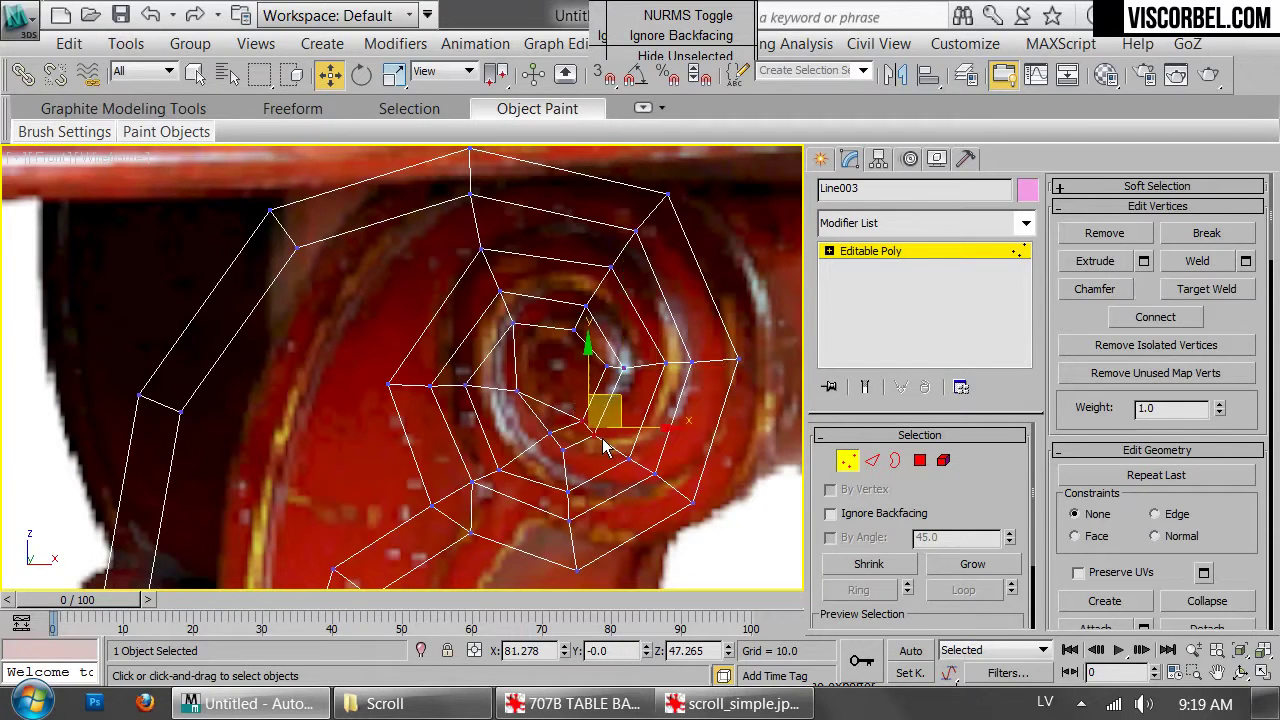
key(1)
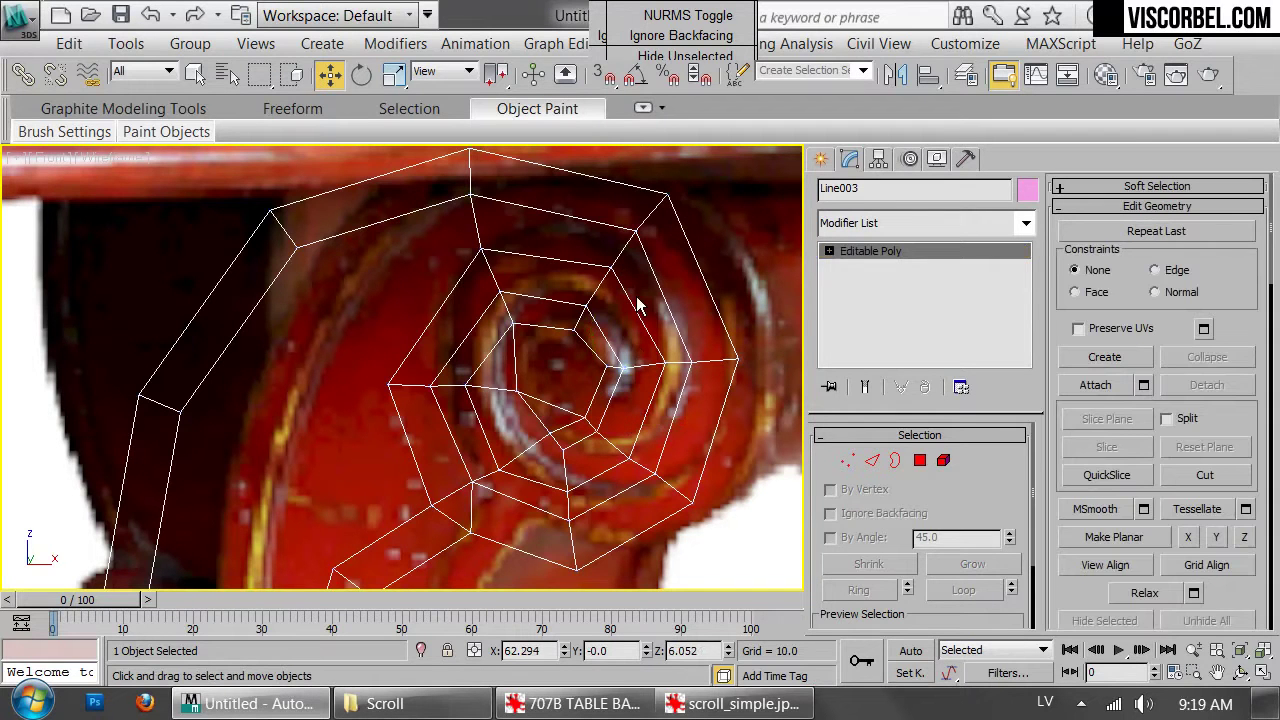
key(4)
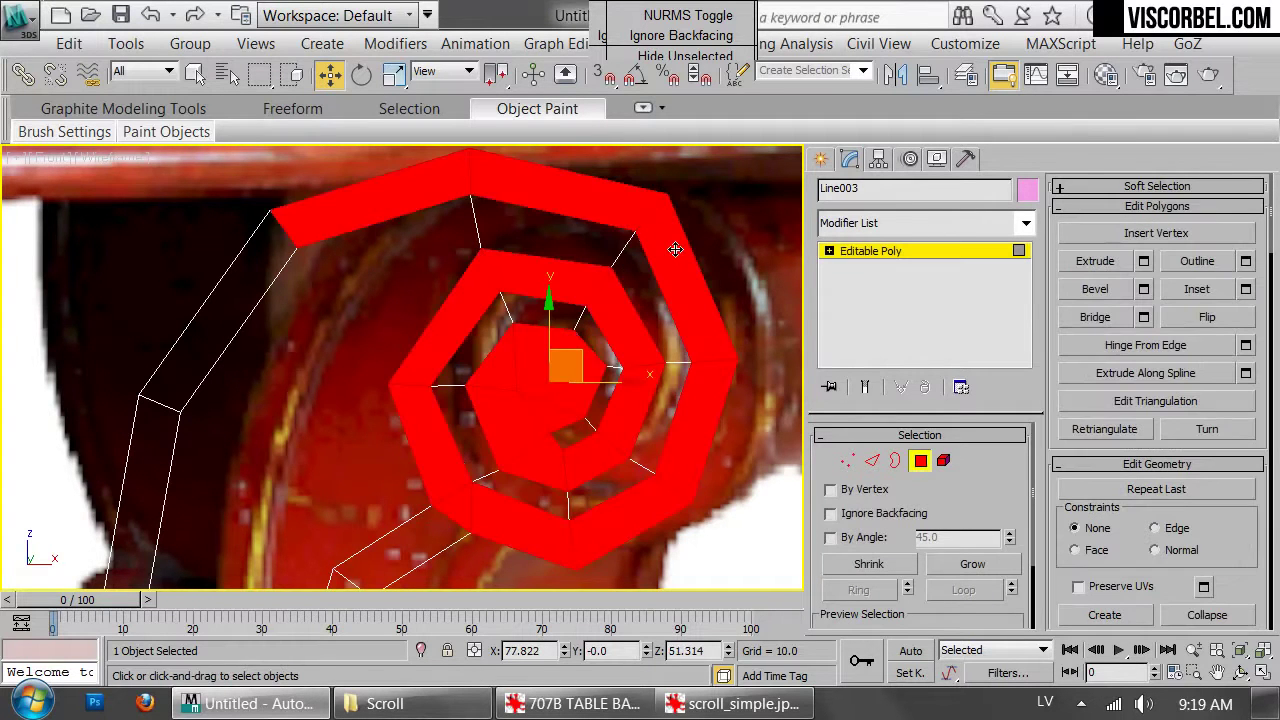
scroll(625, 361, down, 3)
middle_drag(623, 363, 625, 355)
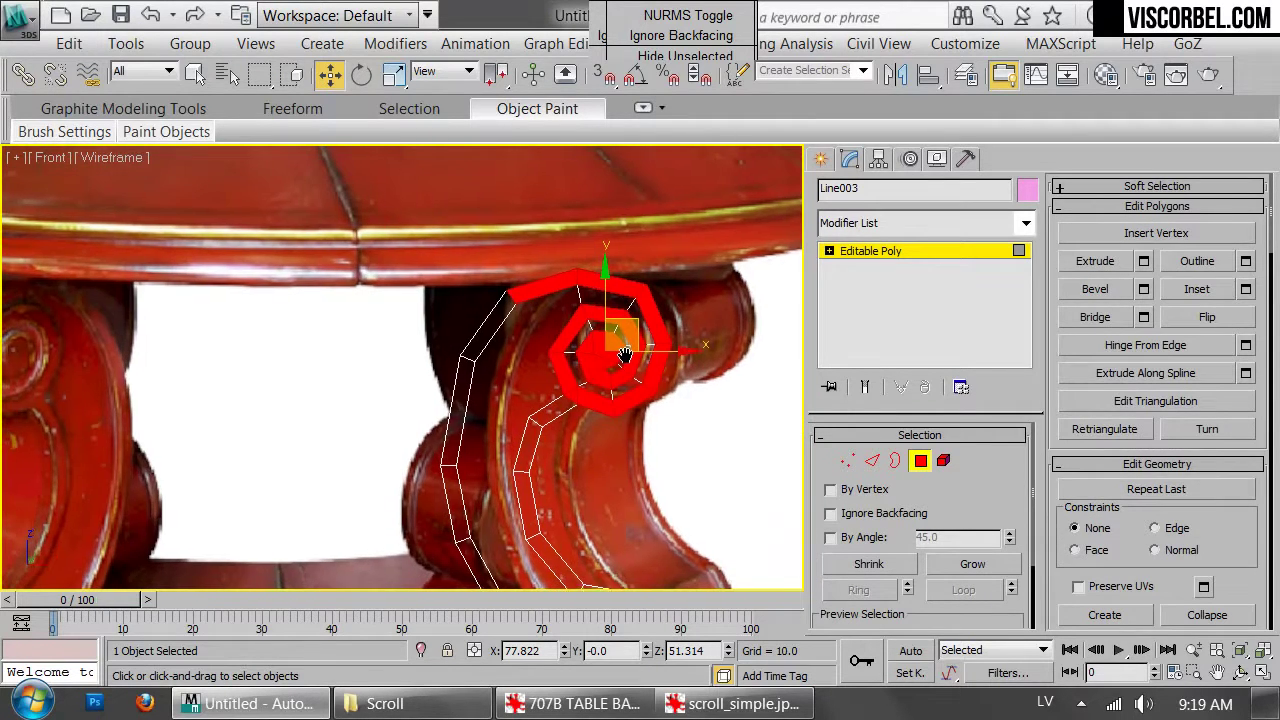
Cut an edge from near the spiral's centre across the band to the inner corner where the scroll meets the leg
scroll(624, 355, up, 8)
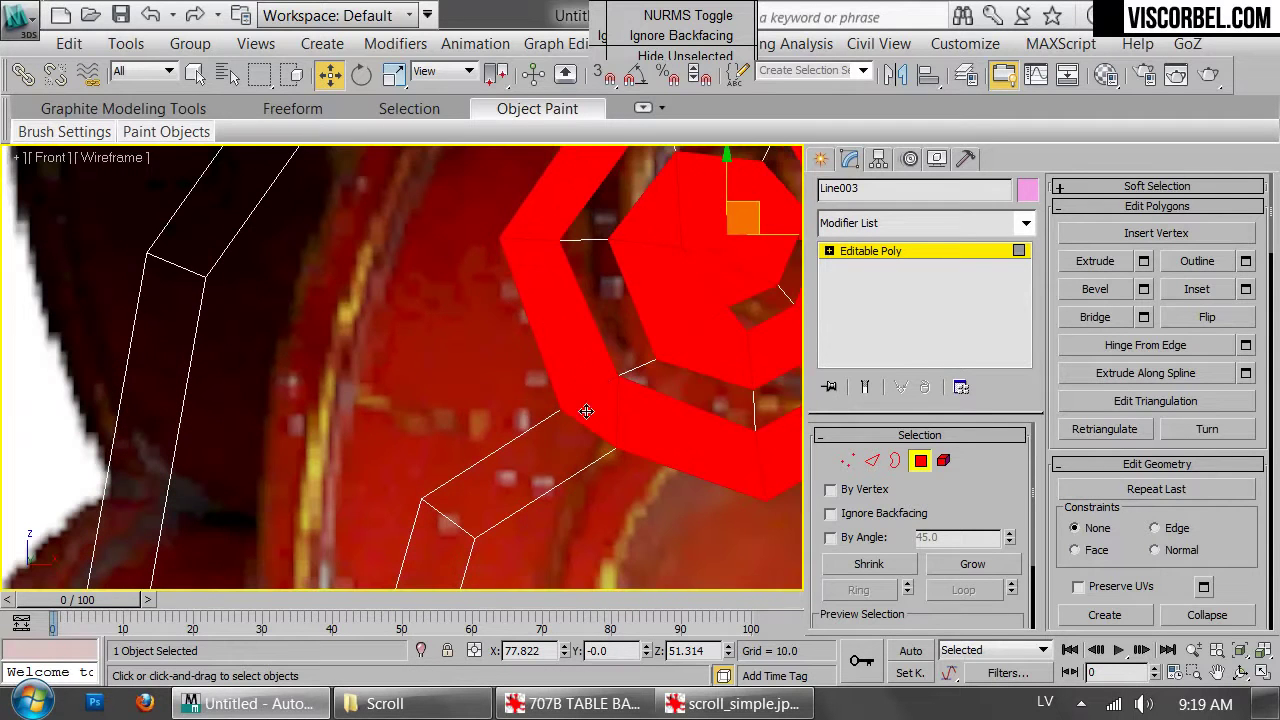
click(646, 496)
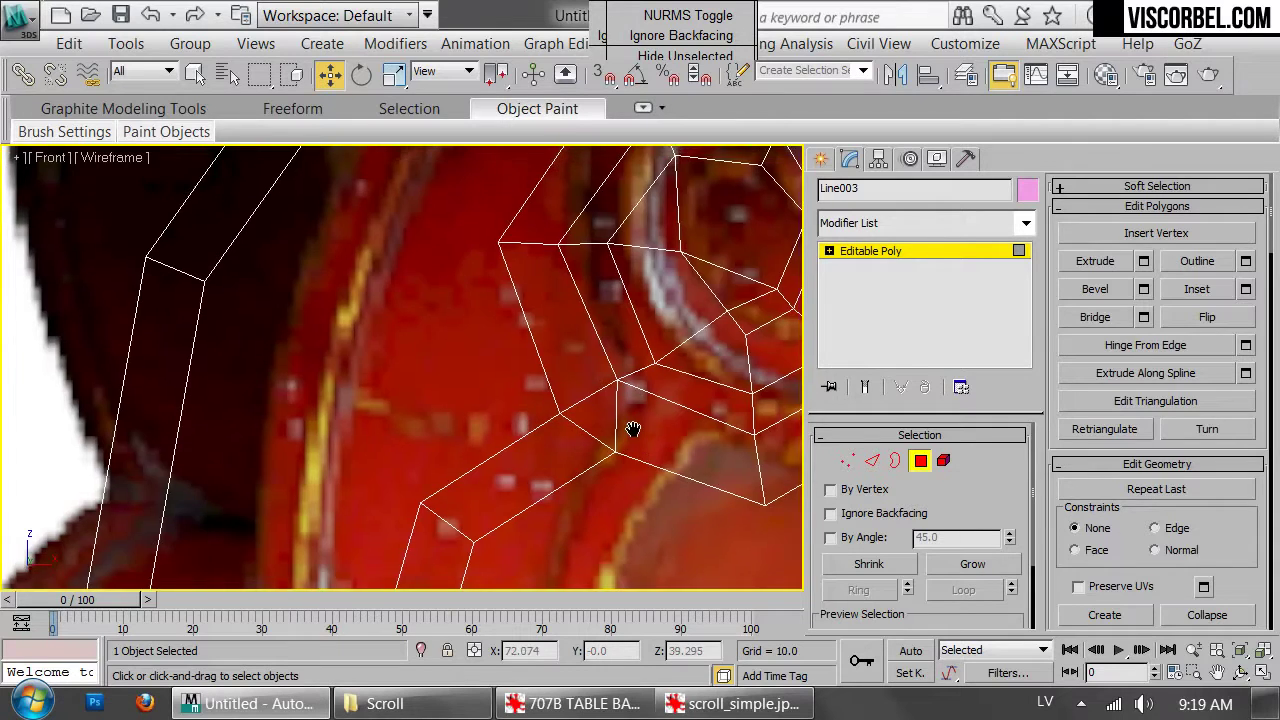
scroll(583, 421, down, 3)
scroll(580, 420, up, 3)
key(2)
click(566, 405)
mouse_move(655, 416)
middle_down()
mouse_move(642, 435)
mouse_move(670, 417)
middle_up()
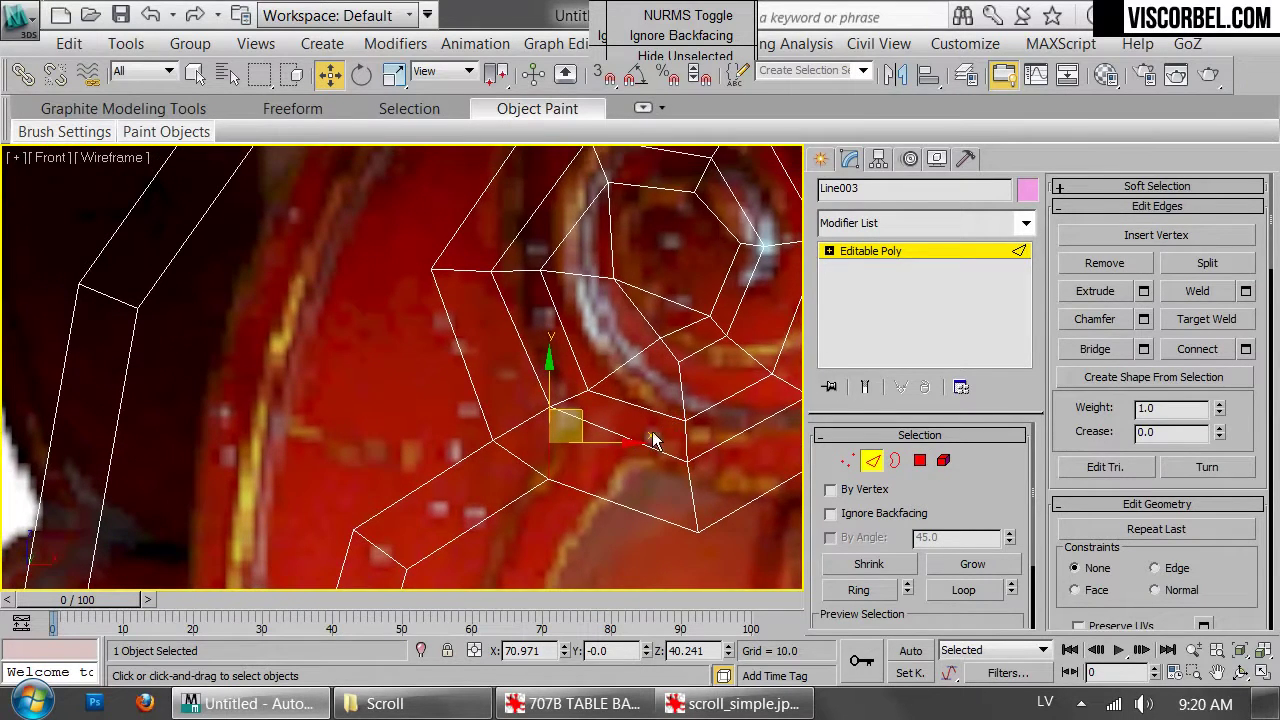
right_click(652, 444)
click(568, 96)
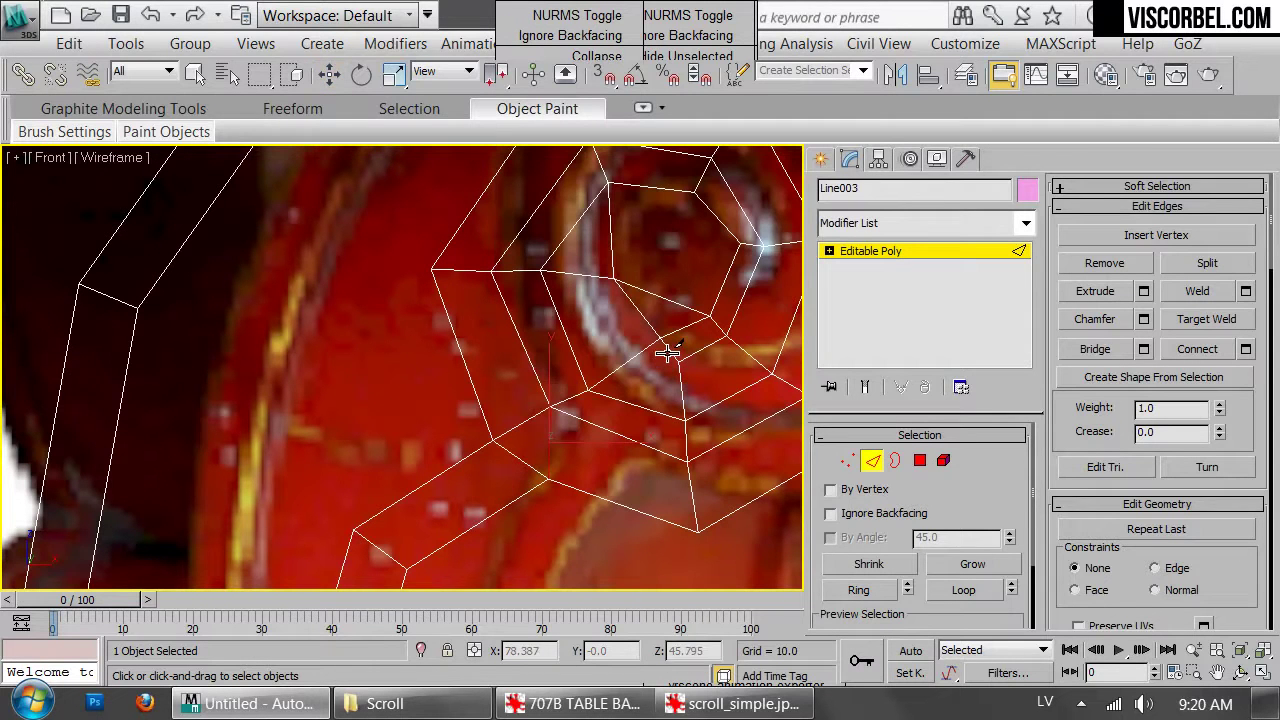
click(548, 478)
right_click(682, 449)
Remove the old edge joining the spiral band to the leg's inner corner beside the new cut
key(2)
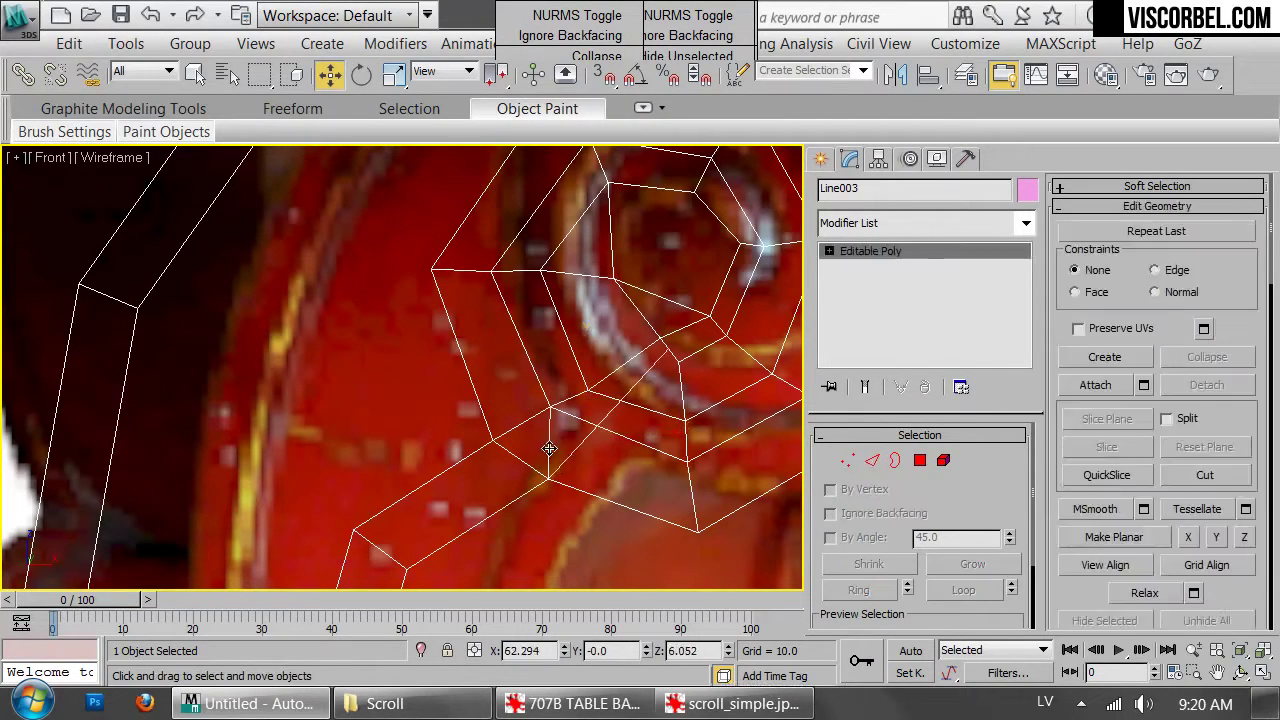
key(2)
right_click(547, 446)
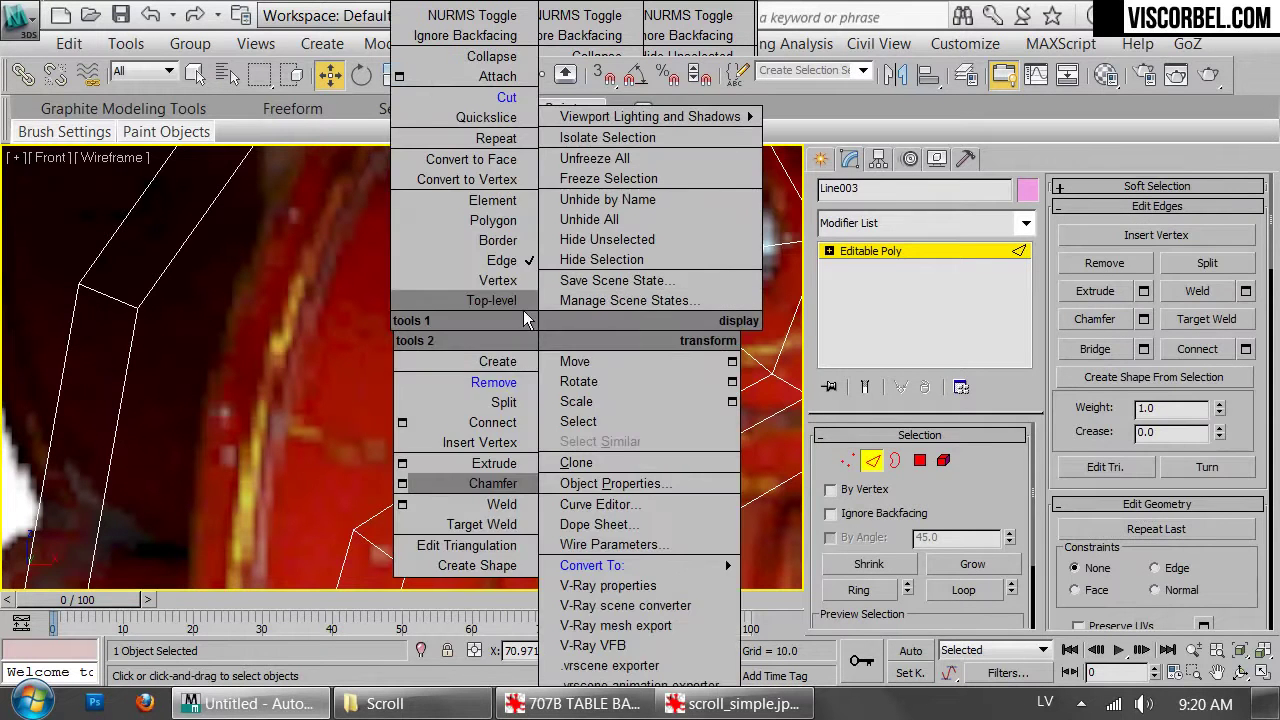
click(414, 476)
Move the spiral vertices around the new cut into an even band and weld the selected vertices near the leg's inner corner
key(1)
drag(601, 402, 592, 338)
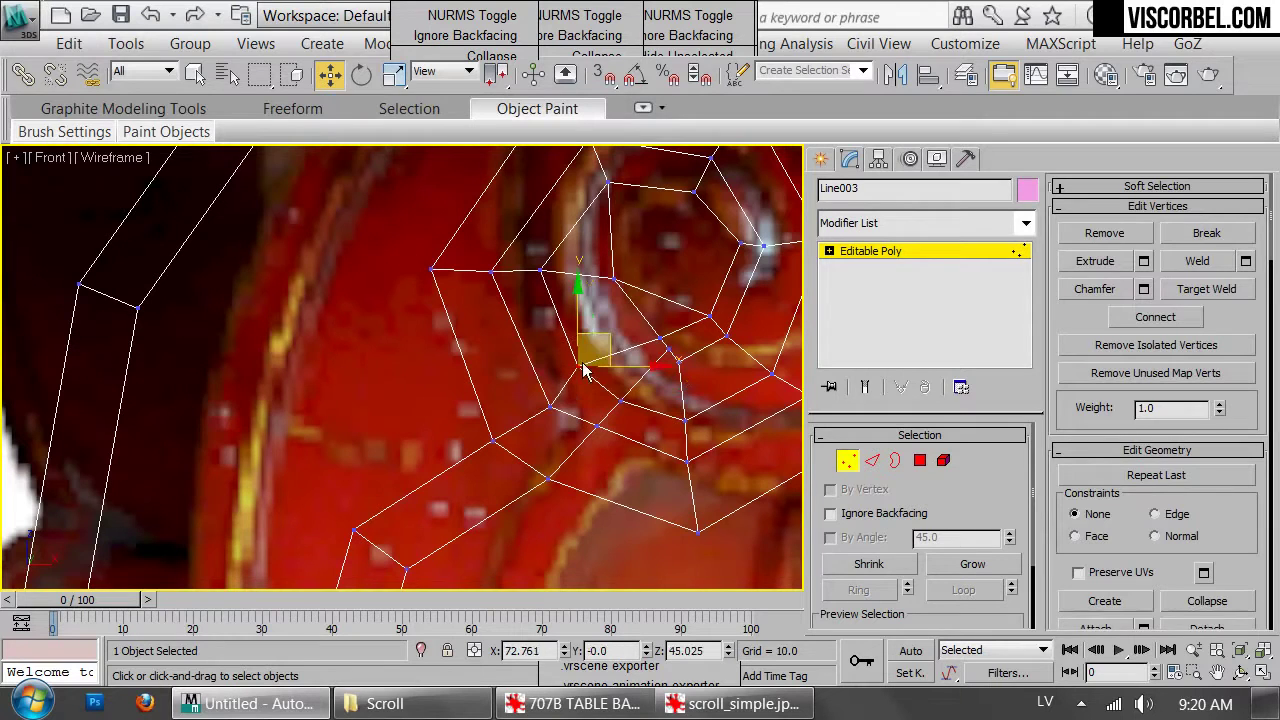
drag(547, 407, 572, 450)
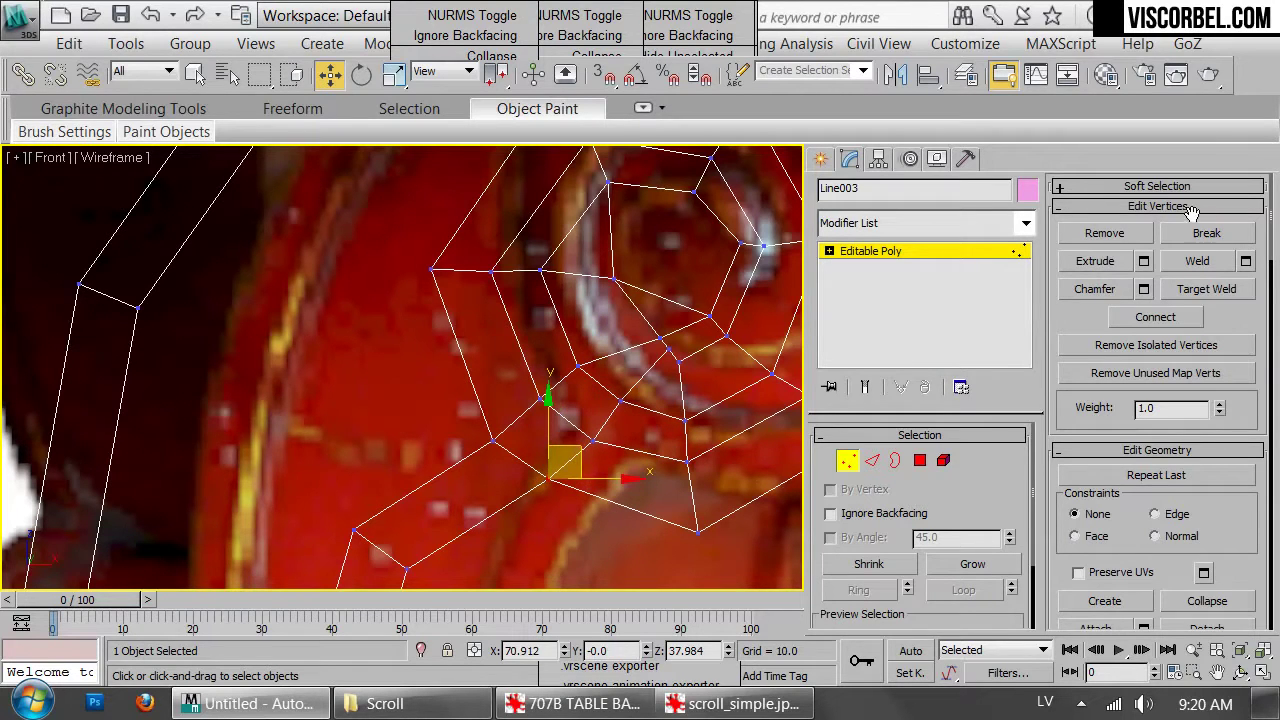
click(1197, 260)
drag(582, 448, 581, 460)
scroll(642, 394, down, 2)
middle_drag(643, 394, 657, 451)
key(1)
key(1)
click(586, 358)
key(1)
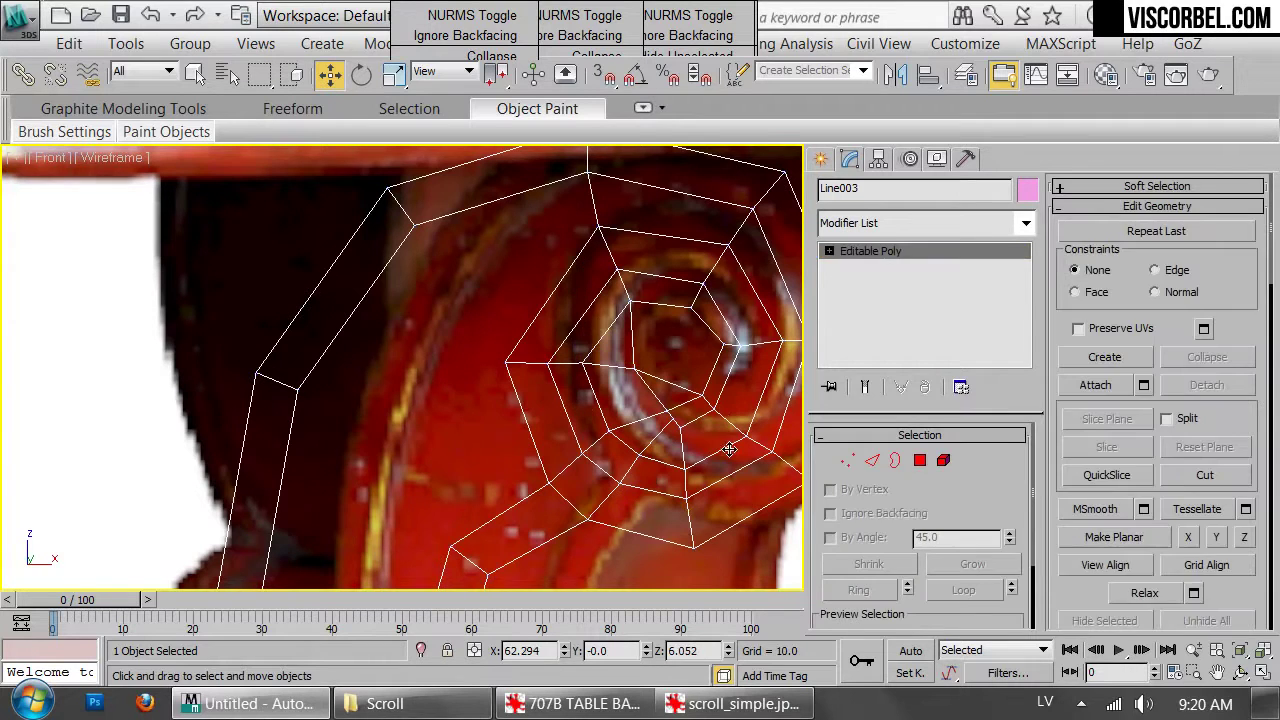
key(4)
scroll(666, 423, down, 3)
click(561, 344)
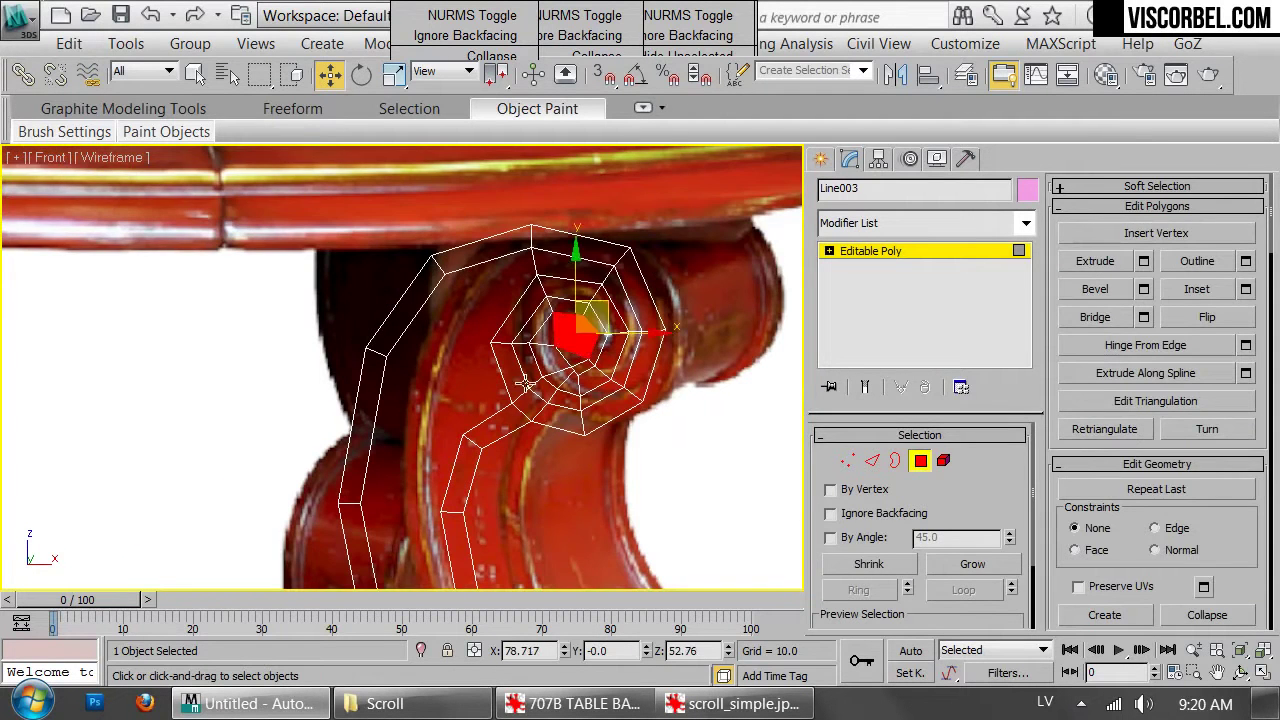
Connect the left border strip's vertices to the spiral and the right strip across the upper part of the leg
scroll(580, 362, up, 4)
key(1)
drag(365, 272, 546, 464)
key(ctrl+shift+e)
scroll(600, 260, down, 2)
middle_drag(600, 260, 618, 412)
scroll(580, 429, up, 2)
drag(597, 457, 601, 464)
key(ctrl+shift+e)
scroll(602, 464, down, 4)
middle_drag(602, 464, 604, 285)
Connect the opposite border strip vertices across the lower part of the leg, down to the junction with the lower scroll
scroll(546, 347, up, 2)
drag(470, 325, 618, 396)
key(ctrl+shift+e)
scroll(511, 470, up, 2)
drag(507, 470, 692, 537)
key(ctrl+shift+e)
scroll(692, 537, down, 4)
middle_drag(692, 537, 592, 310)
scroll(590, 312, up, 3)
drag(700, 398, 700, 390)
scroll(645, 375, down, 3)
Cut a lengthwise edge from the spiral's left vertex down the middle of the leg to the lower scroll's junction edge
scroll(622, 293, up, 2)
middle_drag(622, 293, 611, 374)
scroll(611, 374, up, 2)
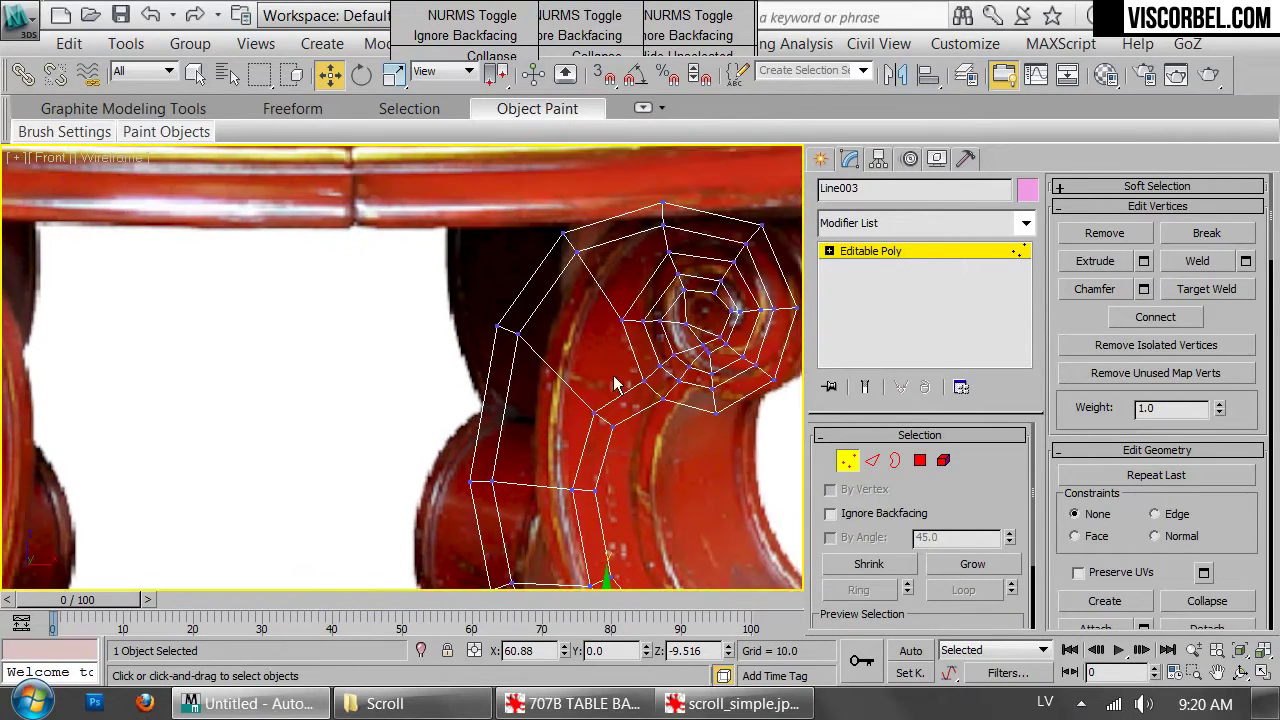
right_click(705, 345)
click(615, 114)
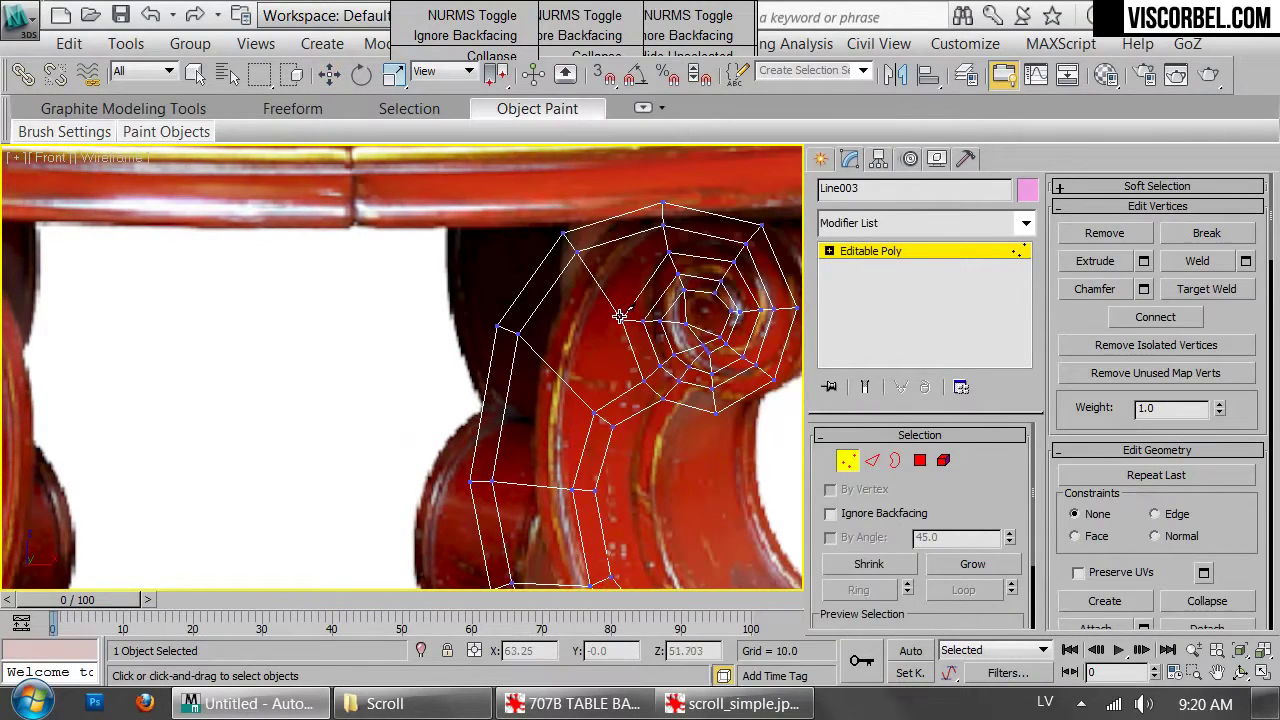
click(622, 322)
click(559, 373)
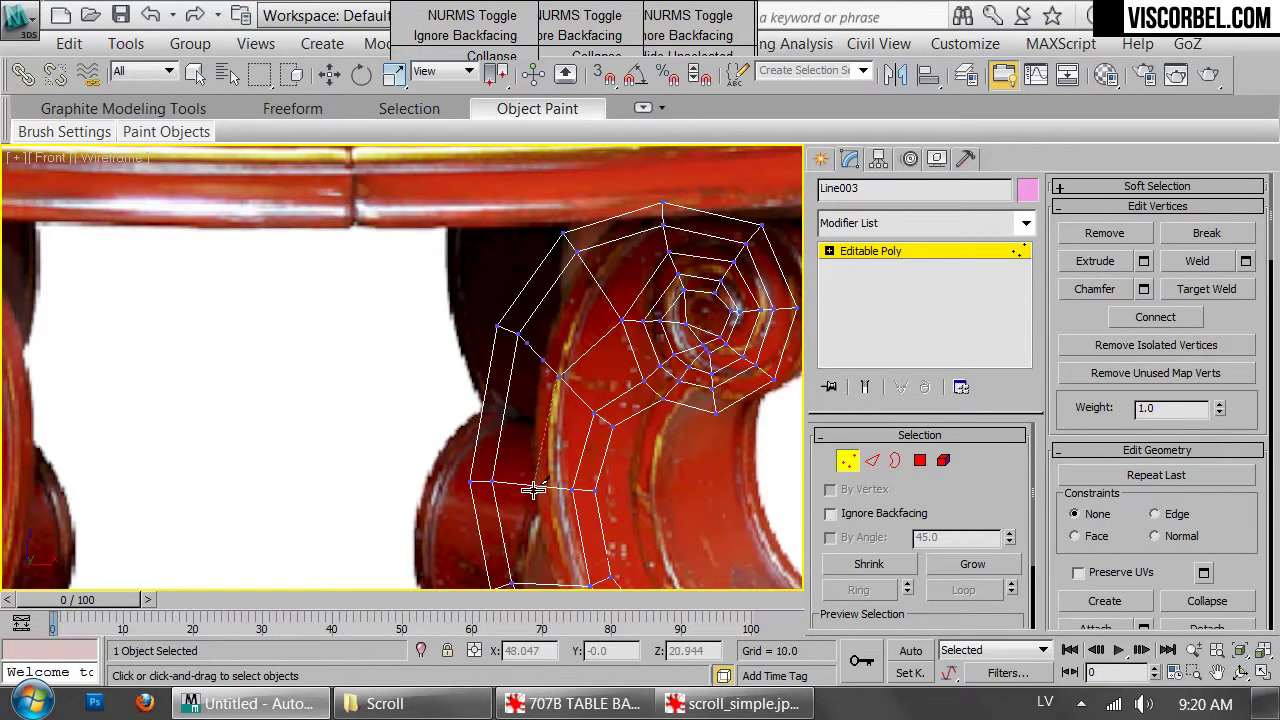
click(533, 487)
middle_drag(573, 543, 600, 349)
click(584, 391)
click(620, 467)
right_click(632, 455)
Inspect the upper scroll's topology in a shaded perspective view with edged faces
scroll(653, 216, down, 2)
middle_drag(653, 214, 608, 372)
scroll(630, 265, up, 2)
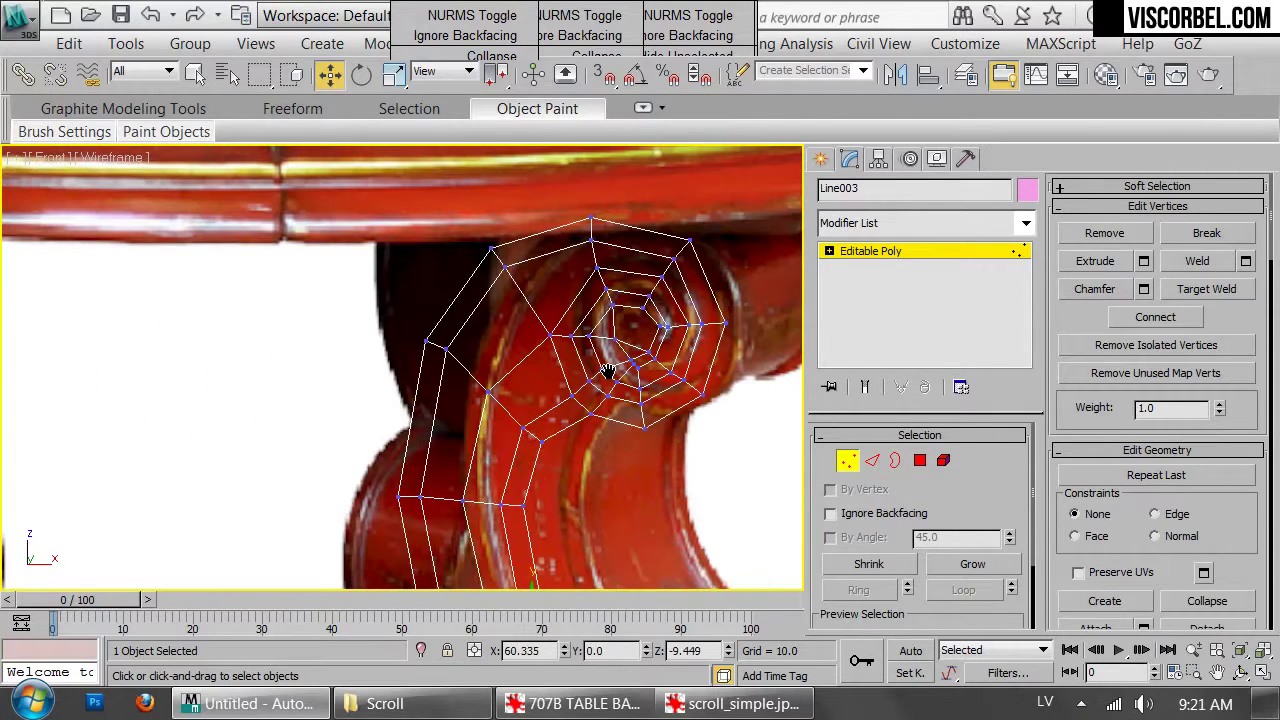
key(p)
key(F3)
scroll(623, 346, down, 5)
key(1)
middle_drag(522, 243, 600, 351)
key(F4)
alt+middle_drag(608, 305, 583, 326)
scroll(590, 302, up, 5)
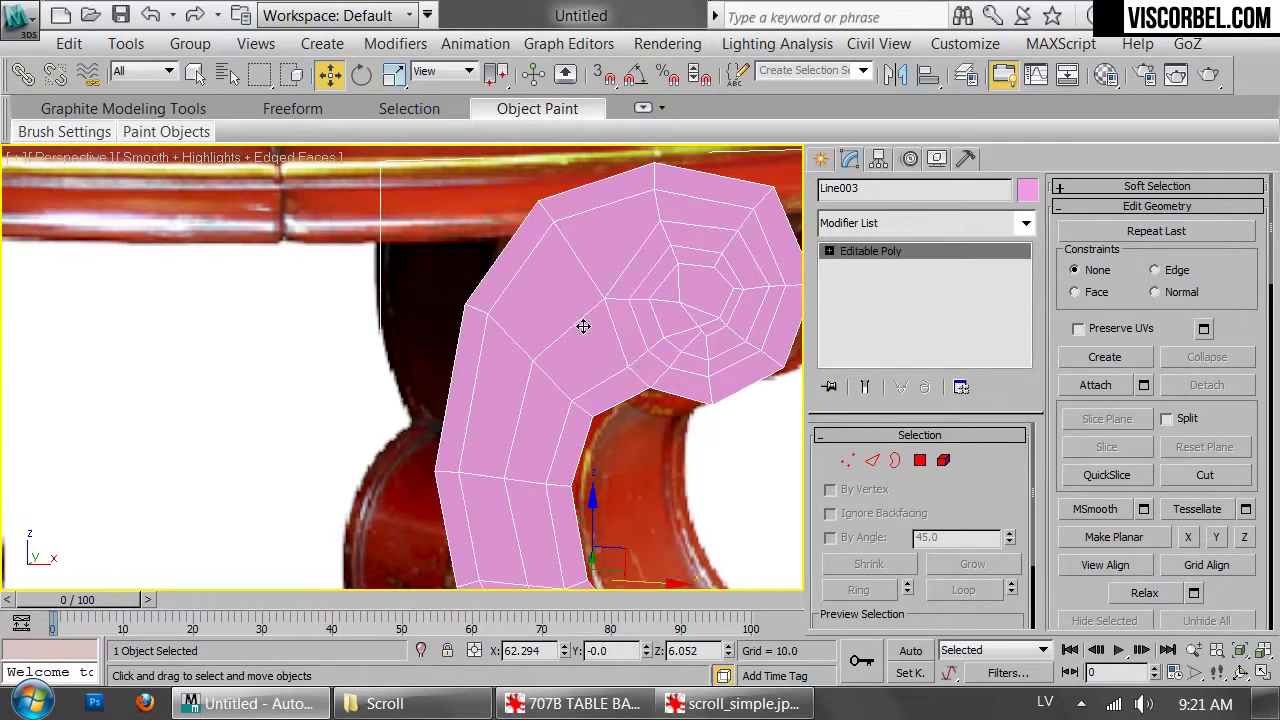
Select the polygons at the upper spiral's centre, and clear the selection again
alt+middle_drag(695, 314, 580, 329)
key(4)
click(554, 346)
ctrl+click(563, 378)
ctrl+click(533, 377)
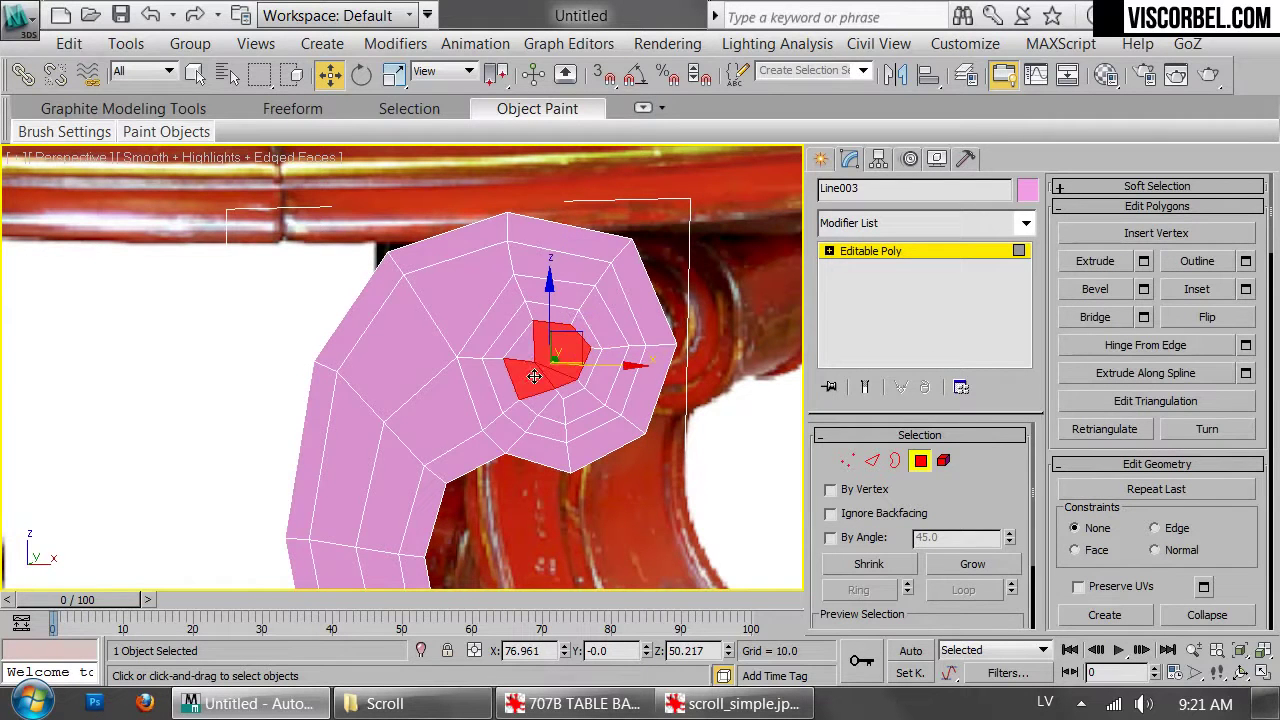
ctrl+click(532, 346)
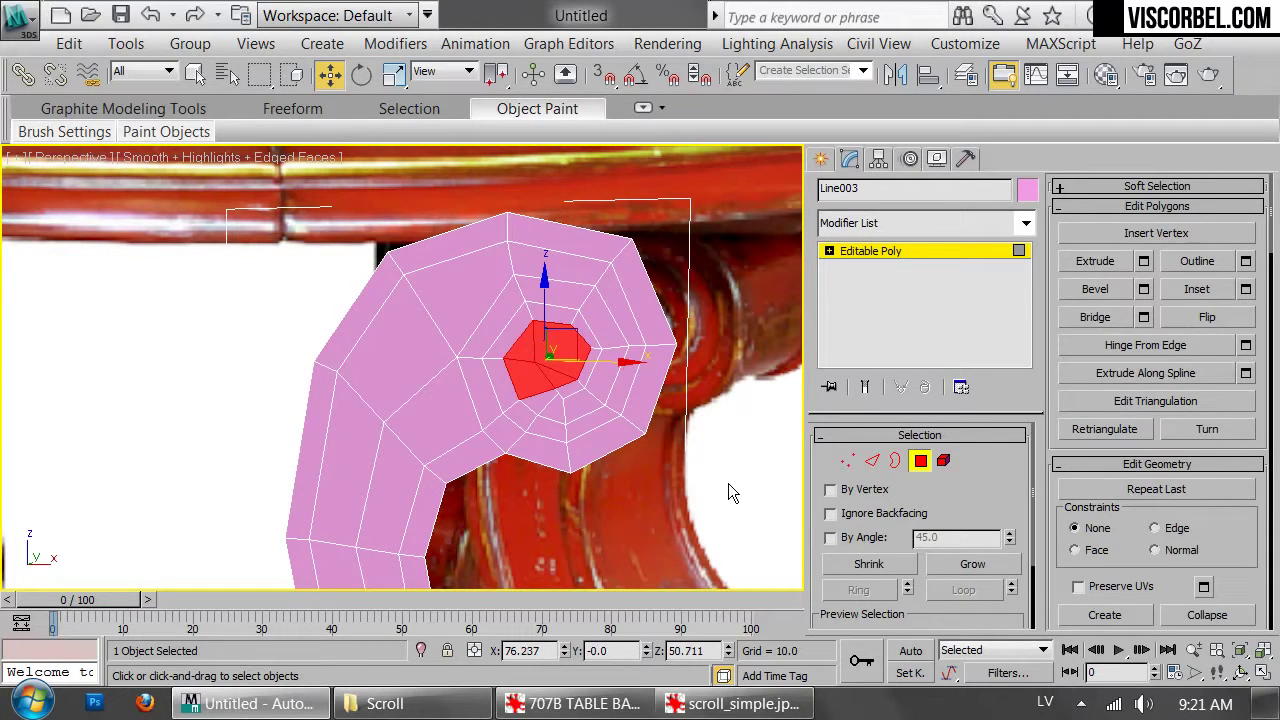
key(4)
click(685, 436)
Return to the front wireframe view and frame the leg's lower scroll
scroll(607, 458, down, 5)
middle_drag(607, 458, 653, 302)
mouse_move(484, 271)
middle_down()
mouse_move(555, 307)
mouse_move(475, 408)
mouse_move(473, 275)
middle_up()
key(f)
click(515, 392)
scroll(501, 280, up, 5)
scroll(473, 275, down, 5)
scroll(568, 390, up, 5)
middle_drag(568, 390, 583, 344)
key(F3)
middle_drag(476, 308, 617, 451)
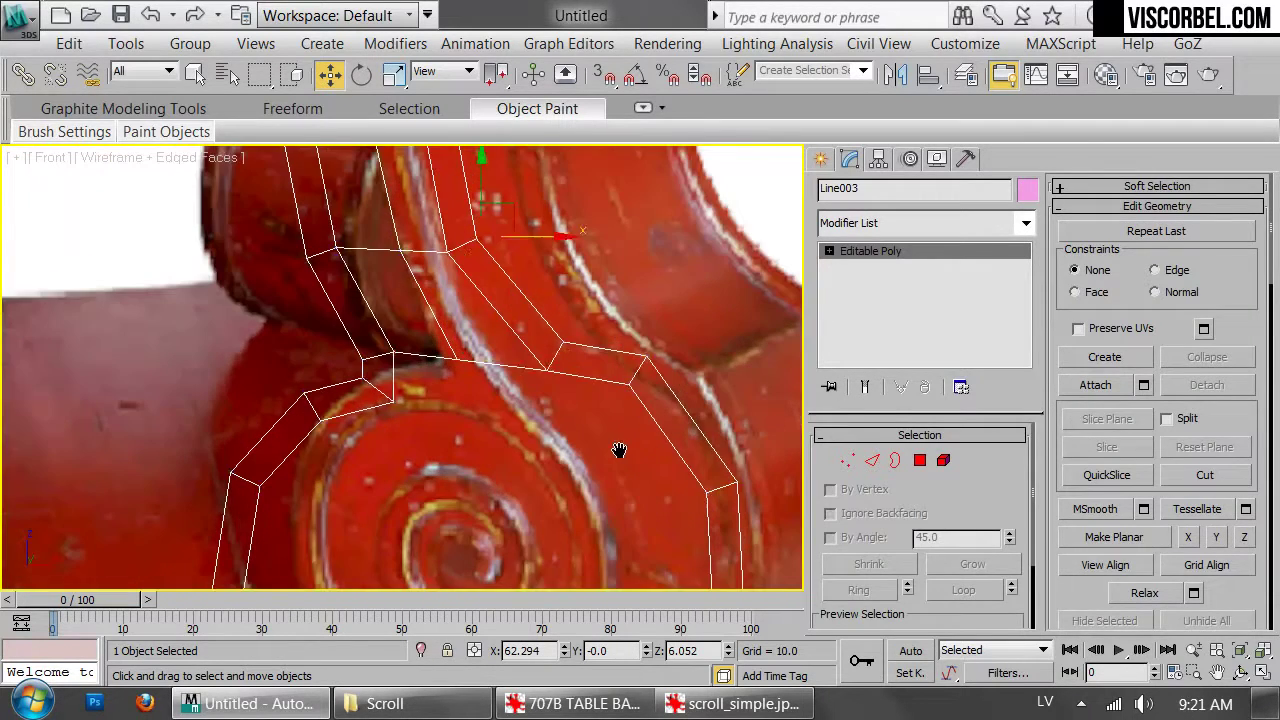
Cut edges from the leg's junction edge down the lower scroll's right side and along its bottom, joining the inner border below
key(1)
middle_drag(657, 400, 674, 347)
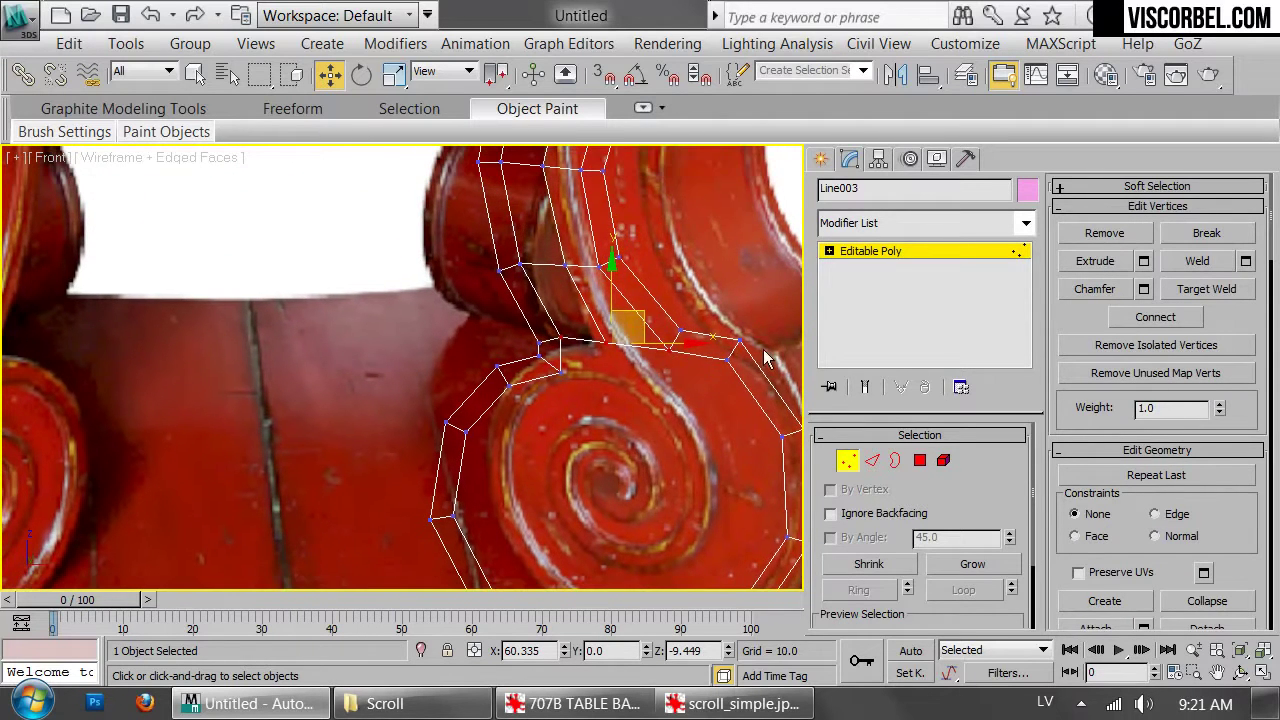
right_click(674, 347)
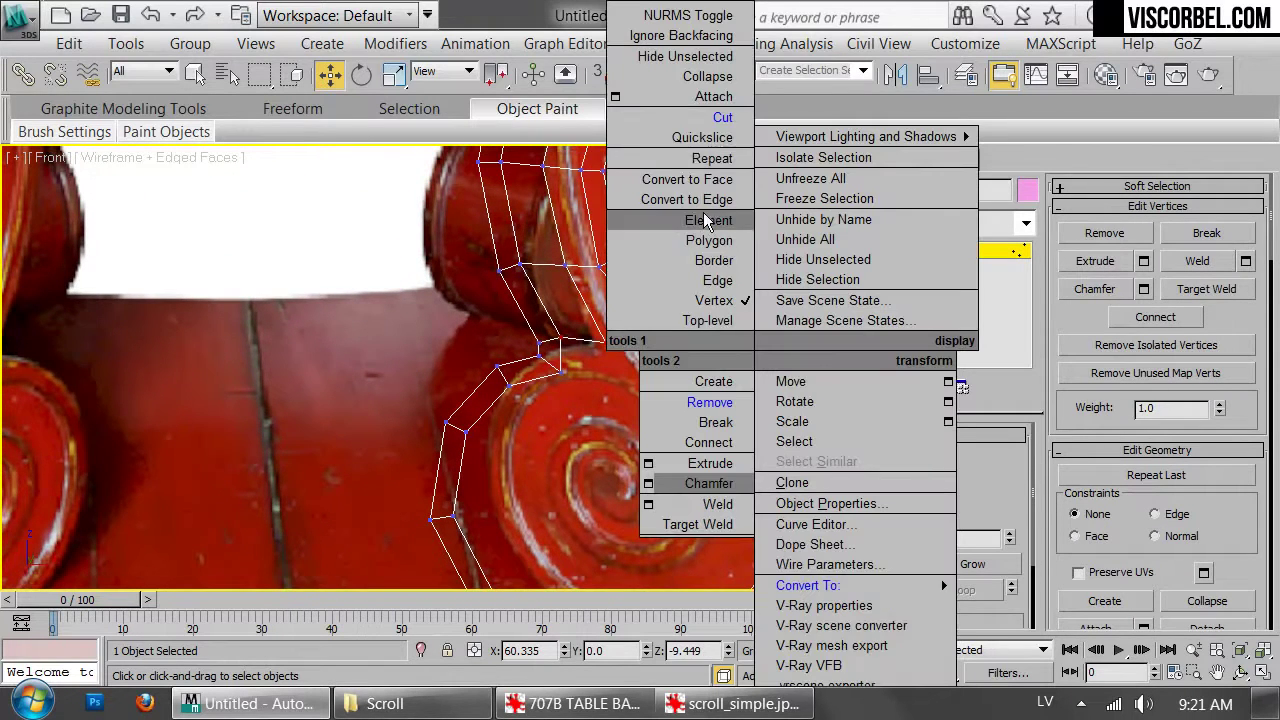
click(680, 115)
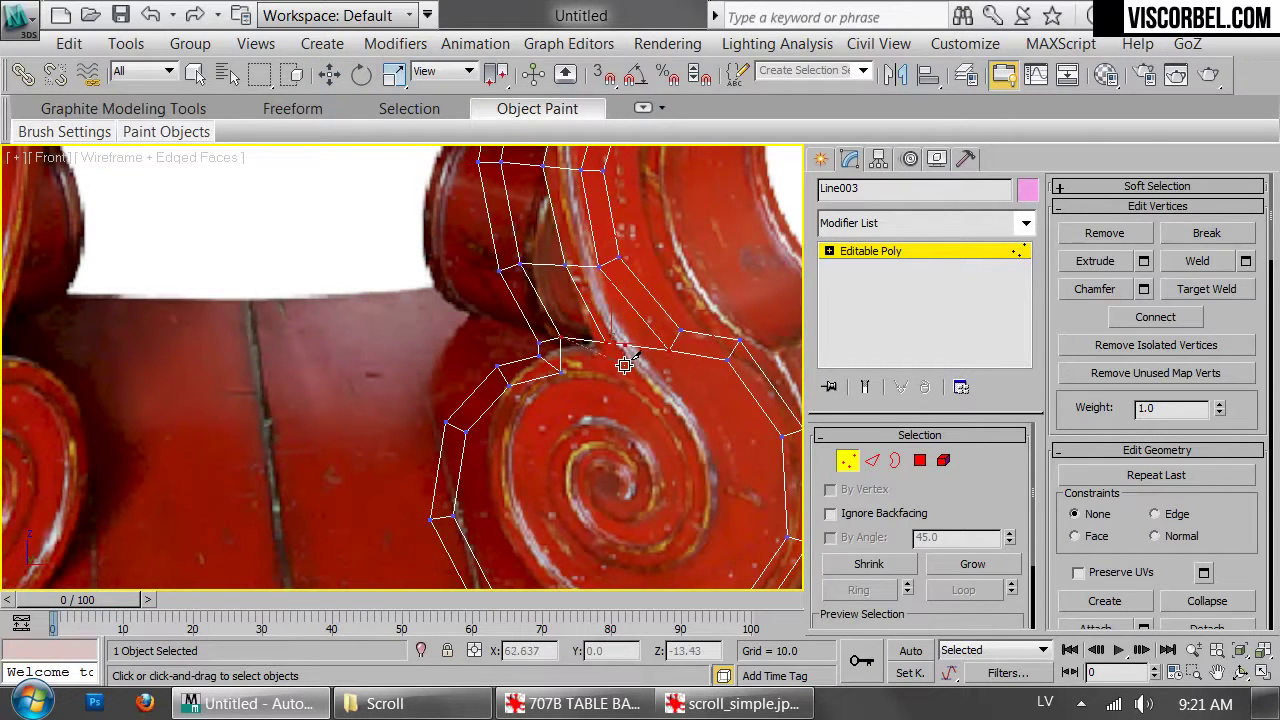
click(703, 436)
middle_drag(706, 540, 648, 407)
click(609, 407)
click(598, 458)
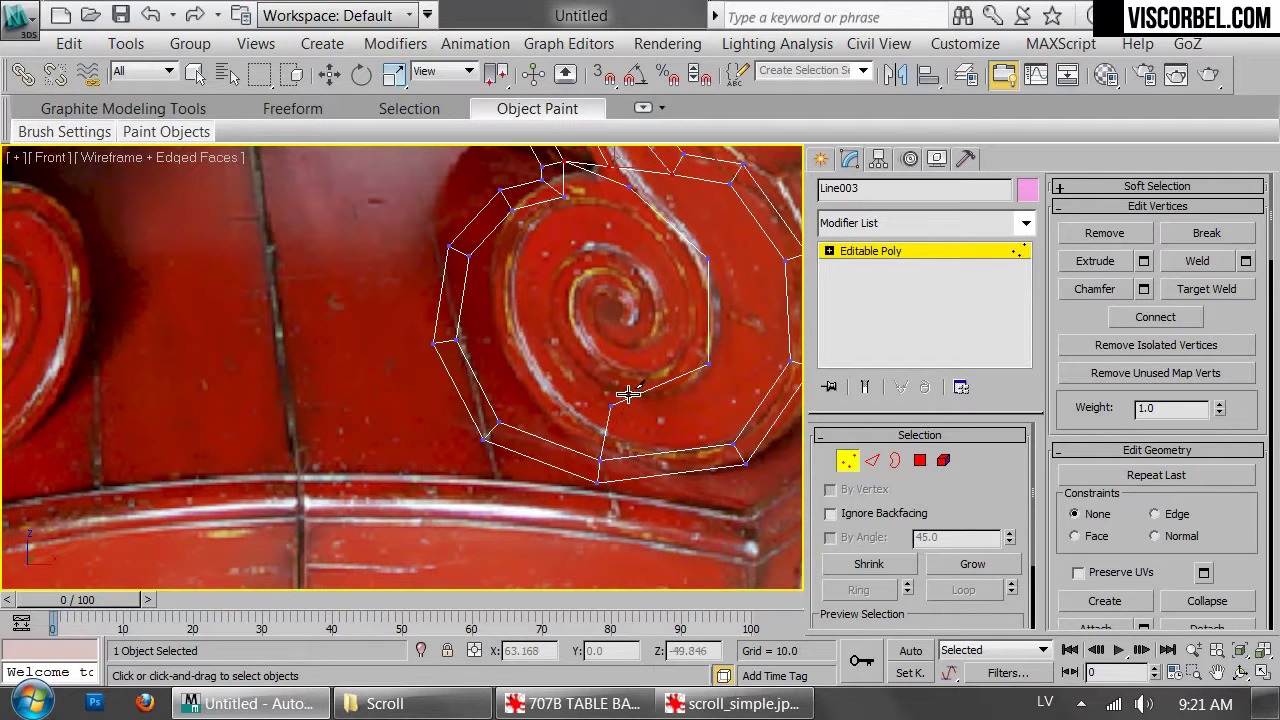
Continue the cut from the lower scroll's bottom up its left side to the inner border's upper-left vertex
click(522, 398)
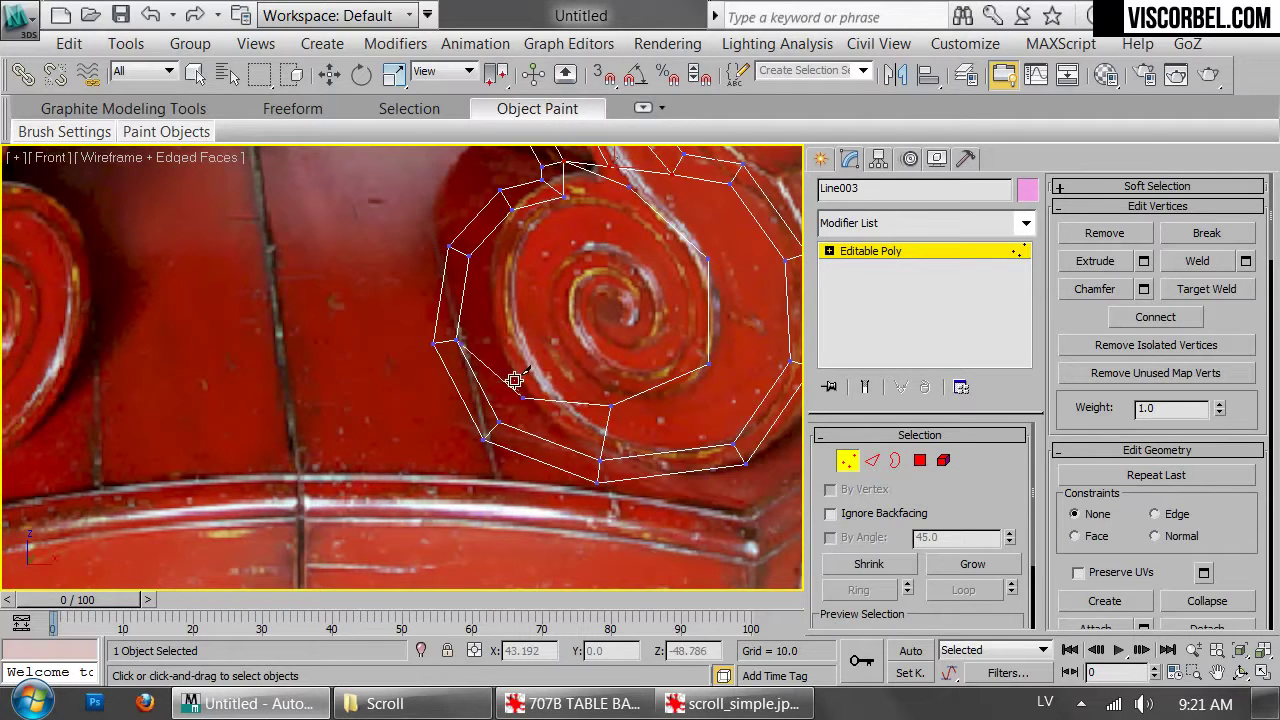
click(486, 337)
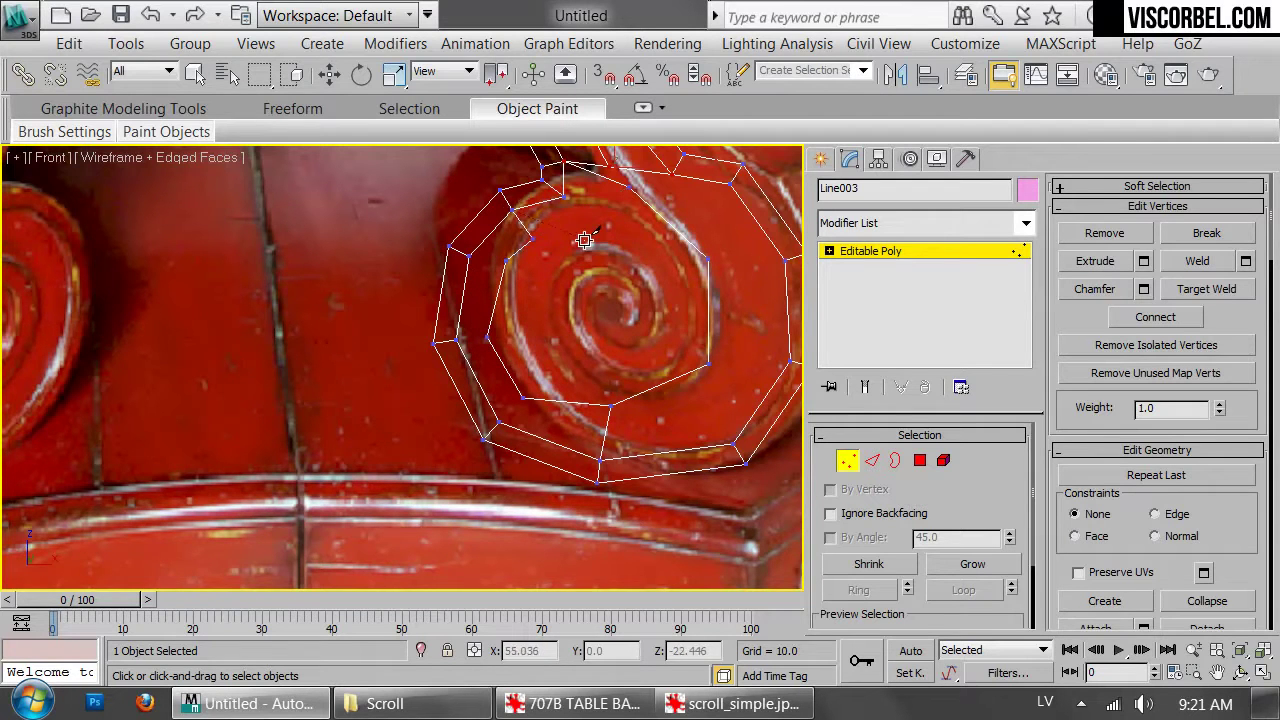
scroll(584, 240, up, 3)
right_click(588, 400)
Adjust the vertex at the bottom of the lower scroll's cut outline to follow the reference spiral
middle_drag(573, 443, 575, 417)
right_click(577, 415)
click(316, 433)
click(580, 500)
drag(604, 475, 598, 484)
scroll(619, 355, down, 2)
middle_drag(618, 318, 621, 386)
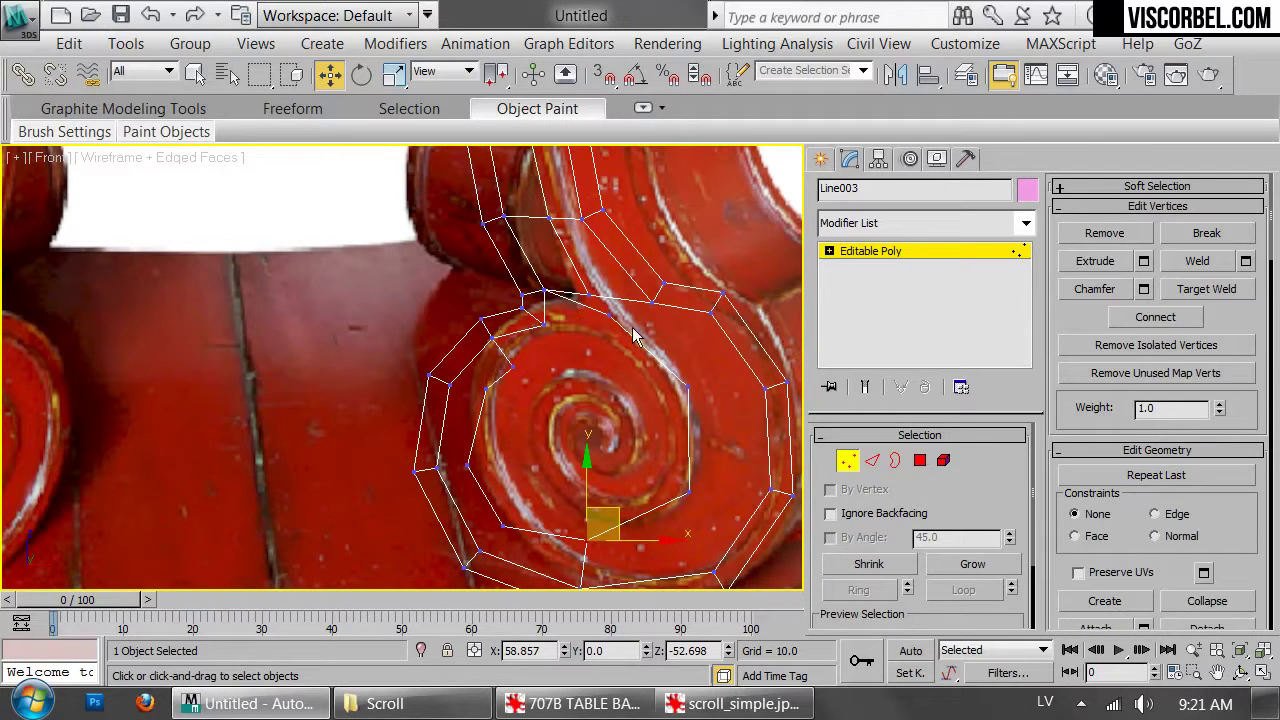
Cut a second spiral line inside the lower scroll, clockwise from its top vertex to the upper left, and adjust its left vertex
right_click(706, 338)
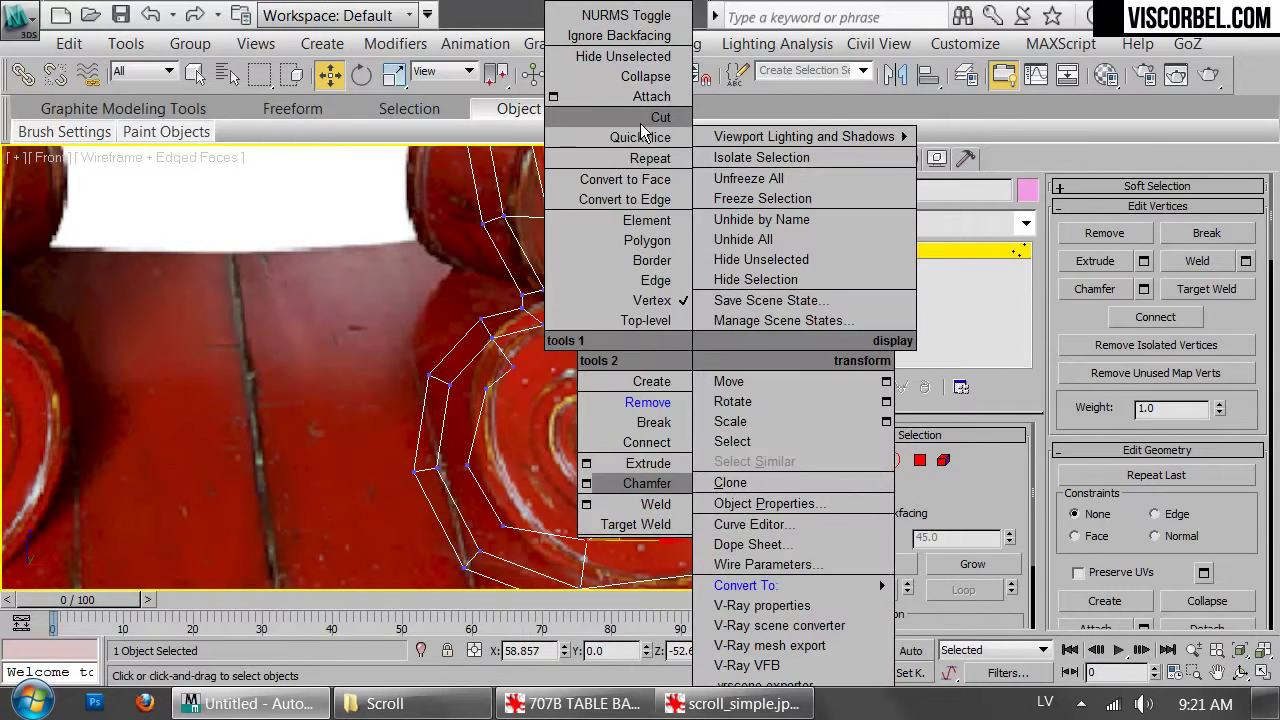
click(651, 277)
click(543, 326)
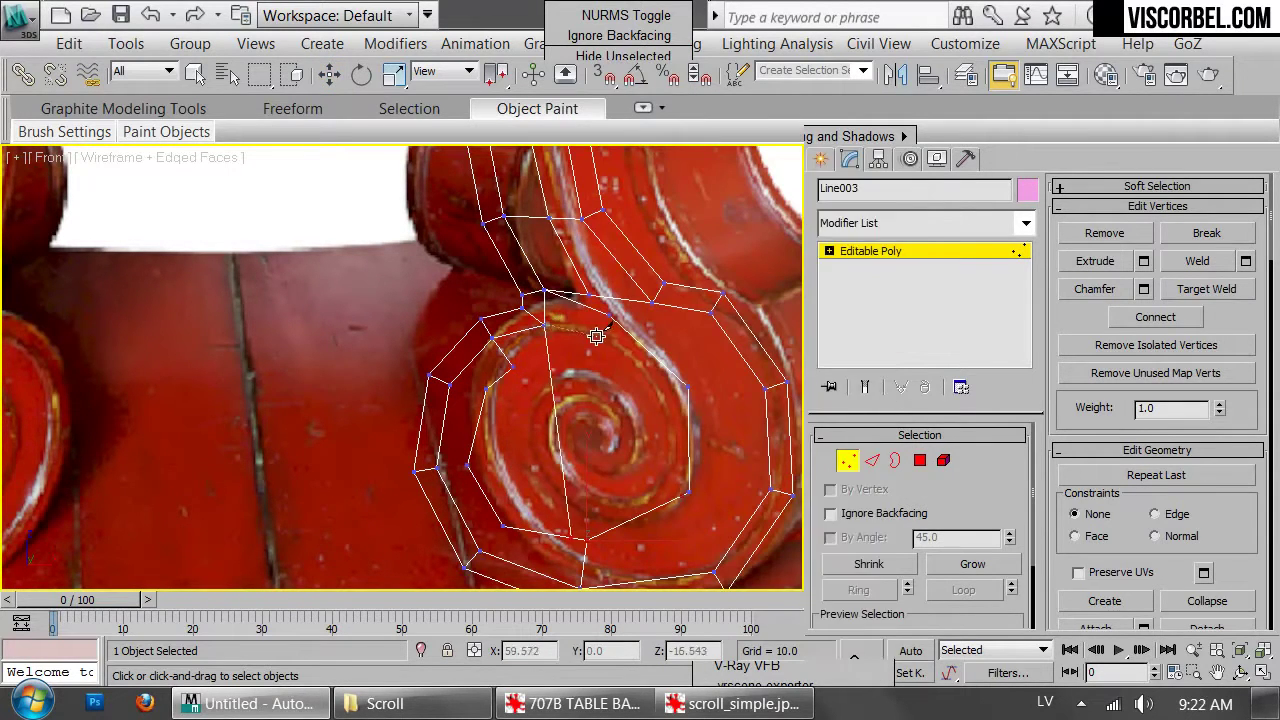
click(657, 399)
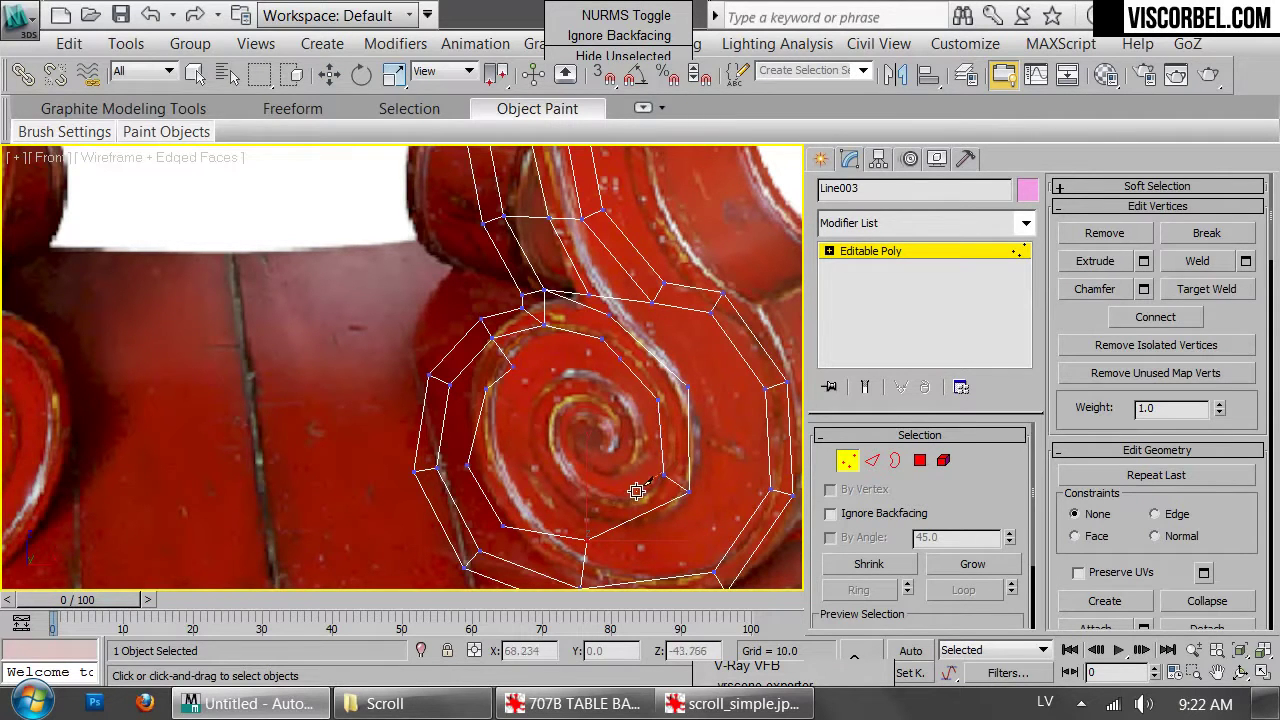
click(584, 514)
click(501, 458)
click(508, 392)
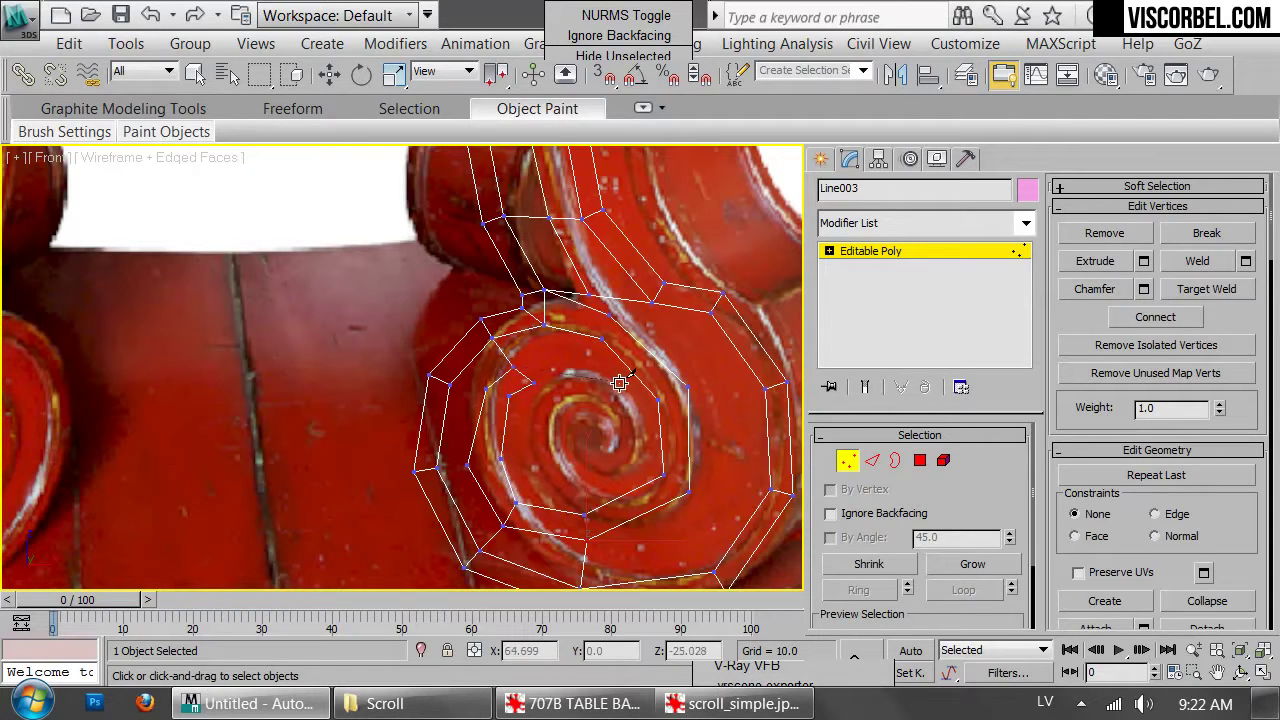
key(w)
click(500, 456)
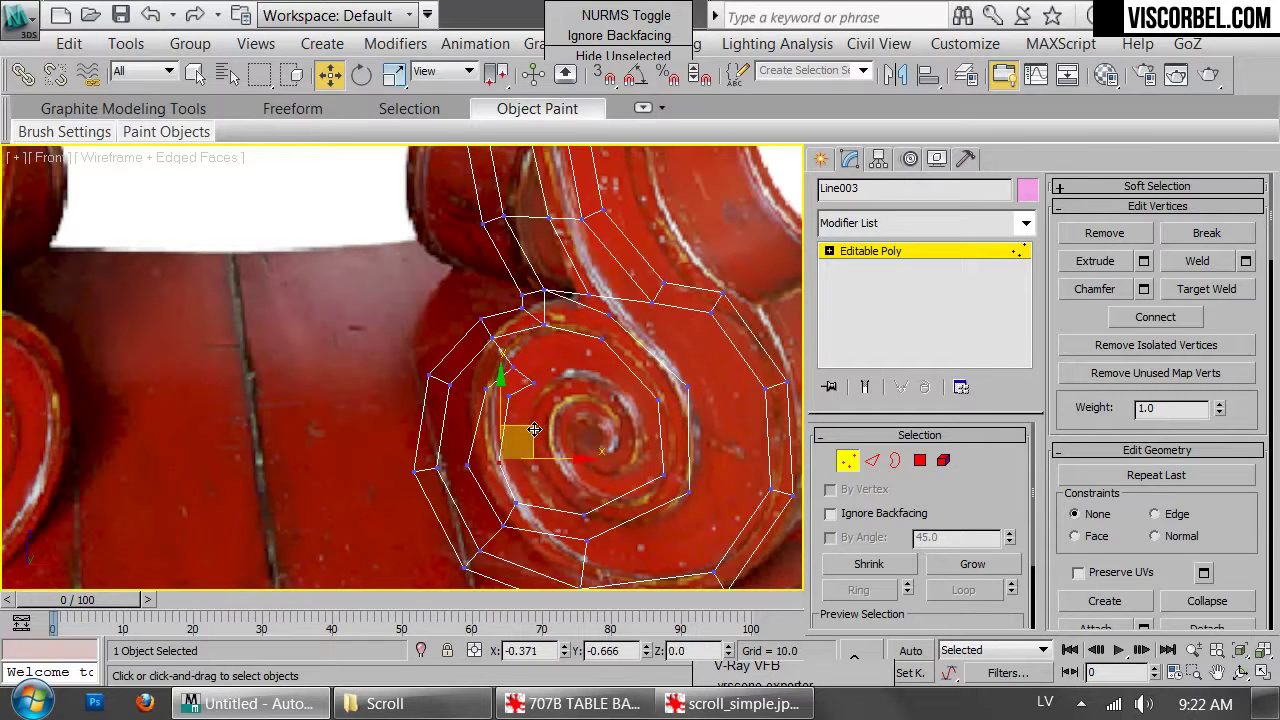
drag(534, 429, 508, 505)
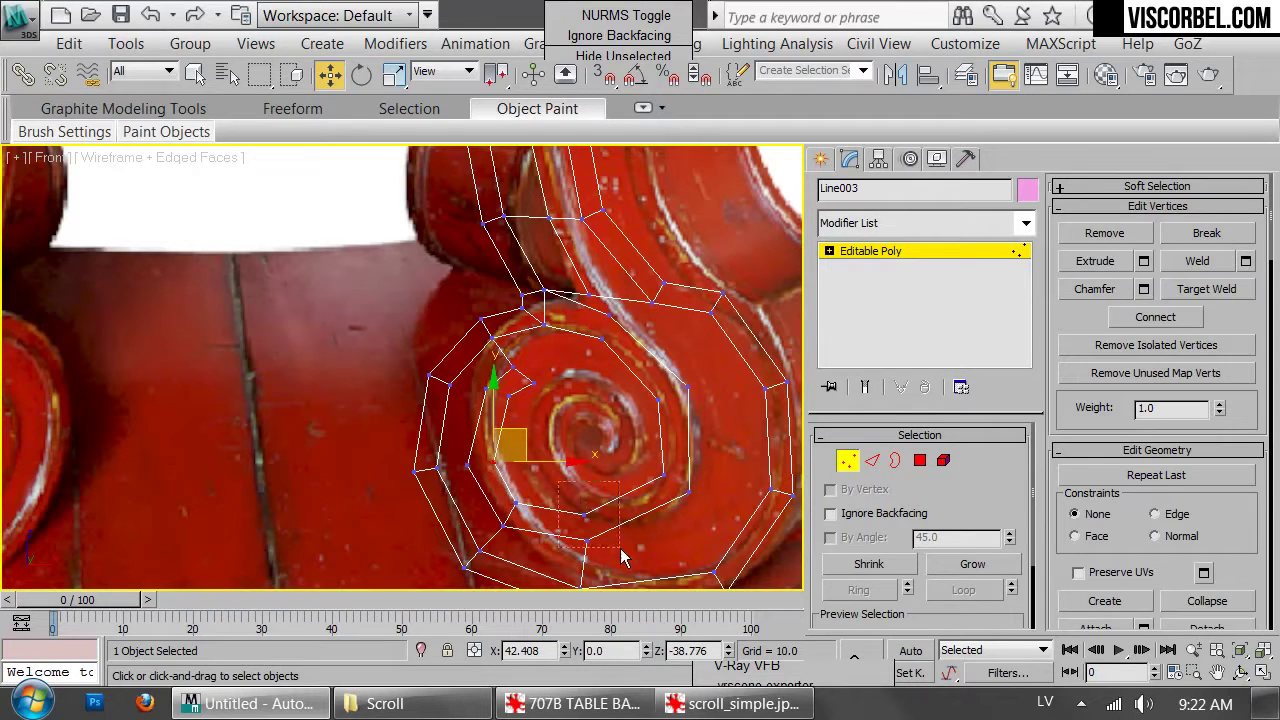
Connect the facing vertex pairs across the new spiral band at the lower scroll's bottom, right side and upper right
drag(620, 548, 622, 548)
middle_drag(652, 478, 655, 390)
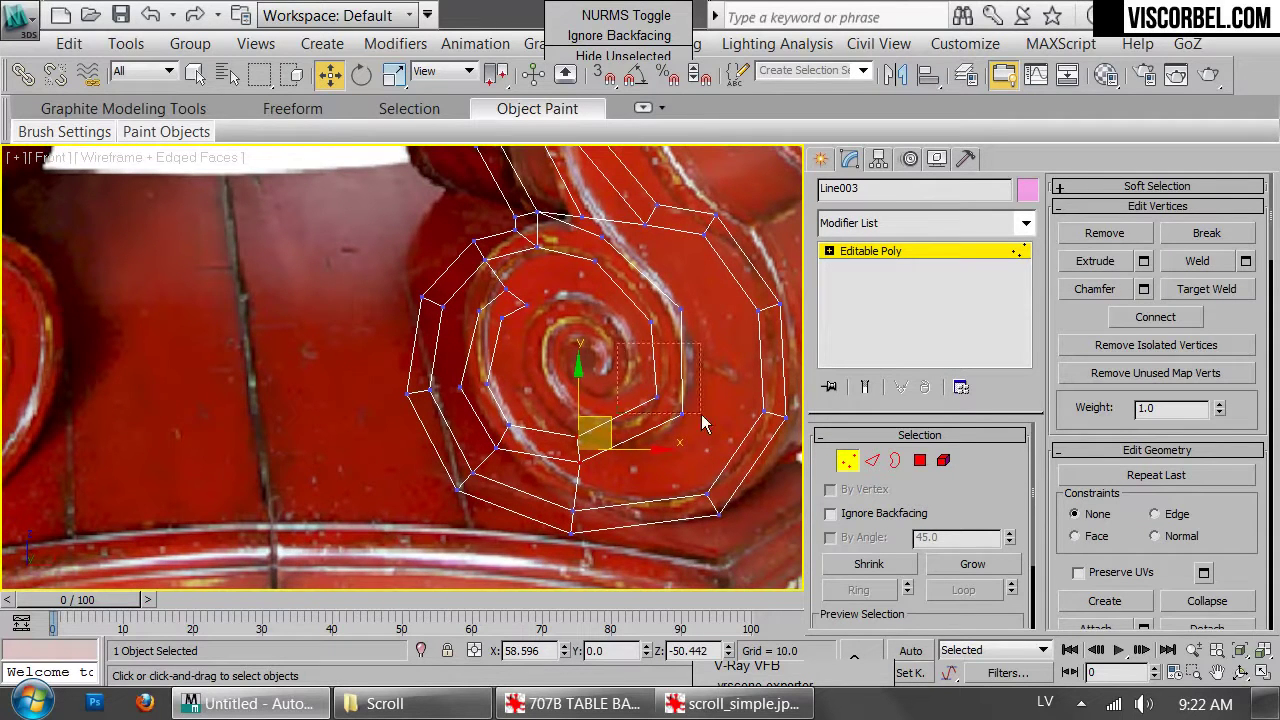
drag(702, 415, 703, 419)
key(ctrl+shift+e)
drag(617, 278, 689, 350)
key(ctrl+shift+e)
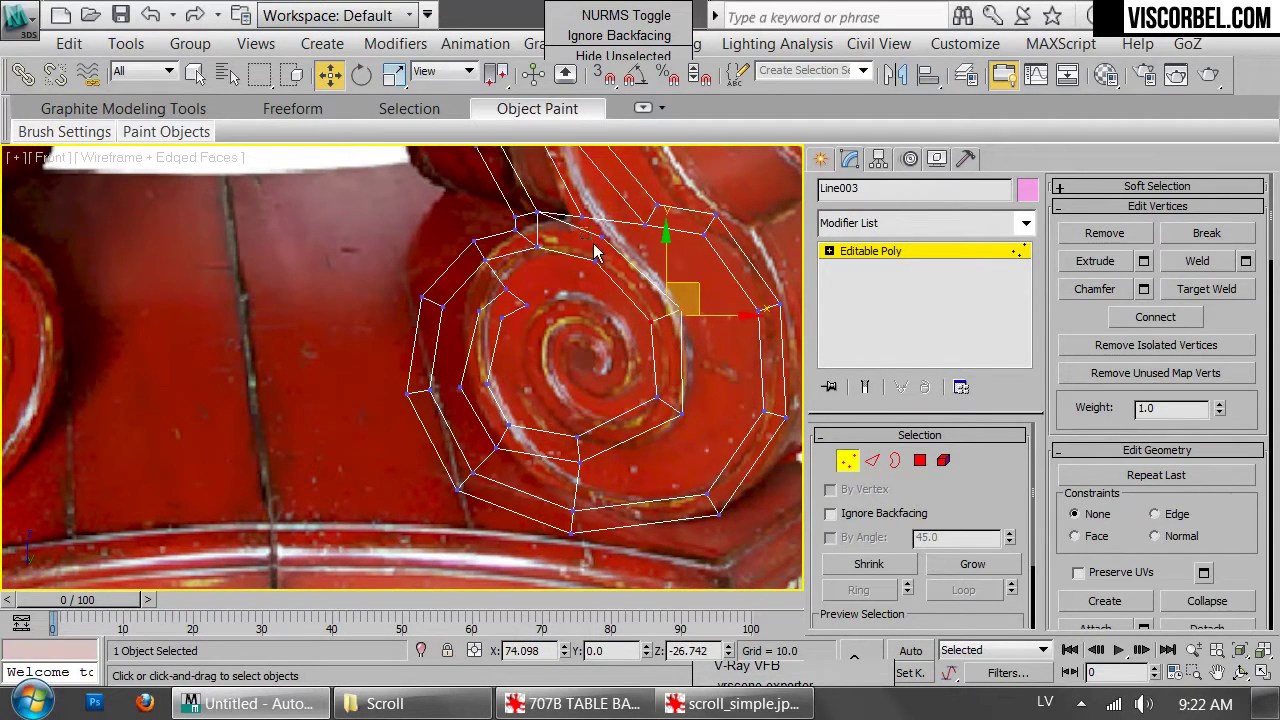
drag(582, 228, 621, 290)
key(ctrl+shift+e)
Adjust the junction vertex above the lower scroll and the inner band vertex at its upper left to match the reference
scroll(546, 283, up, 2)
middle_drag(546, 283, 601, 359)
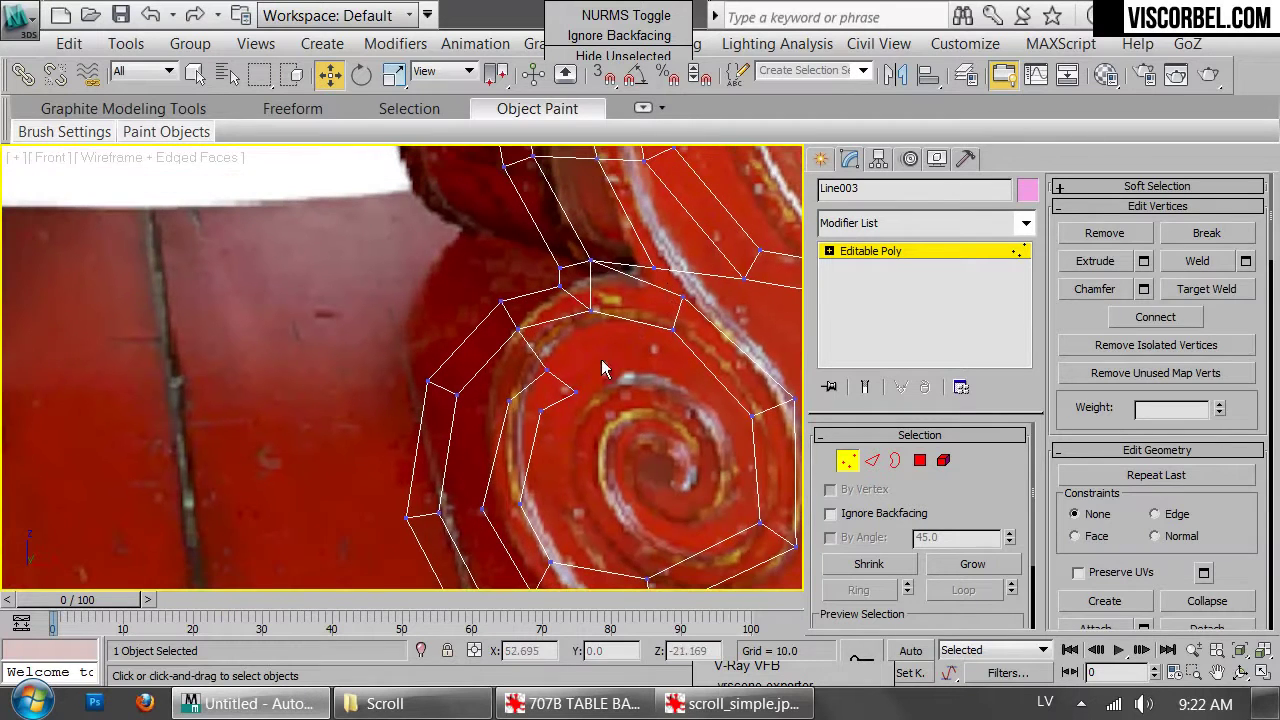
click(651, 270)
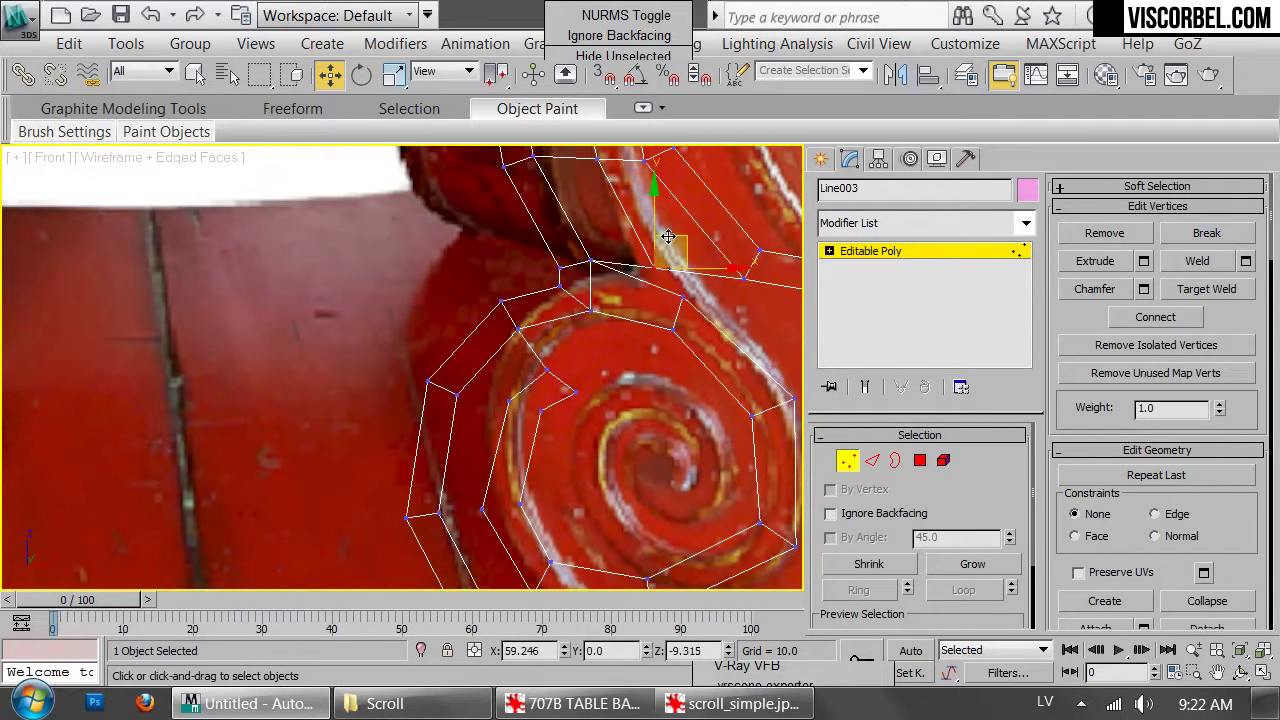
right_click(645, 350)
click(510, 358)
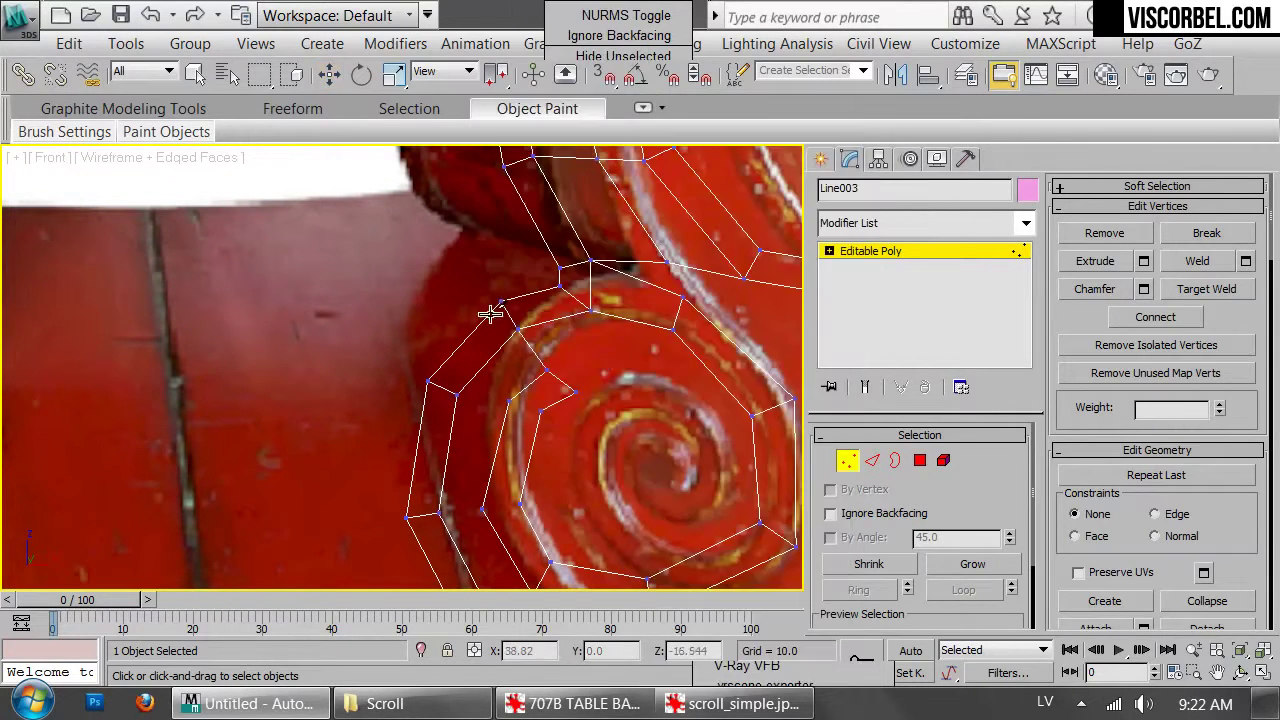
middle_drag(587, 477, 565, 318)
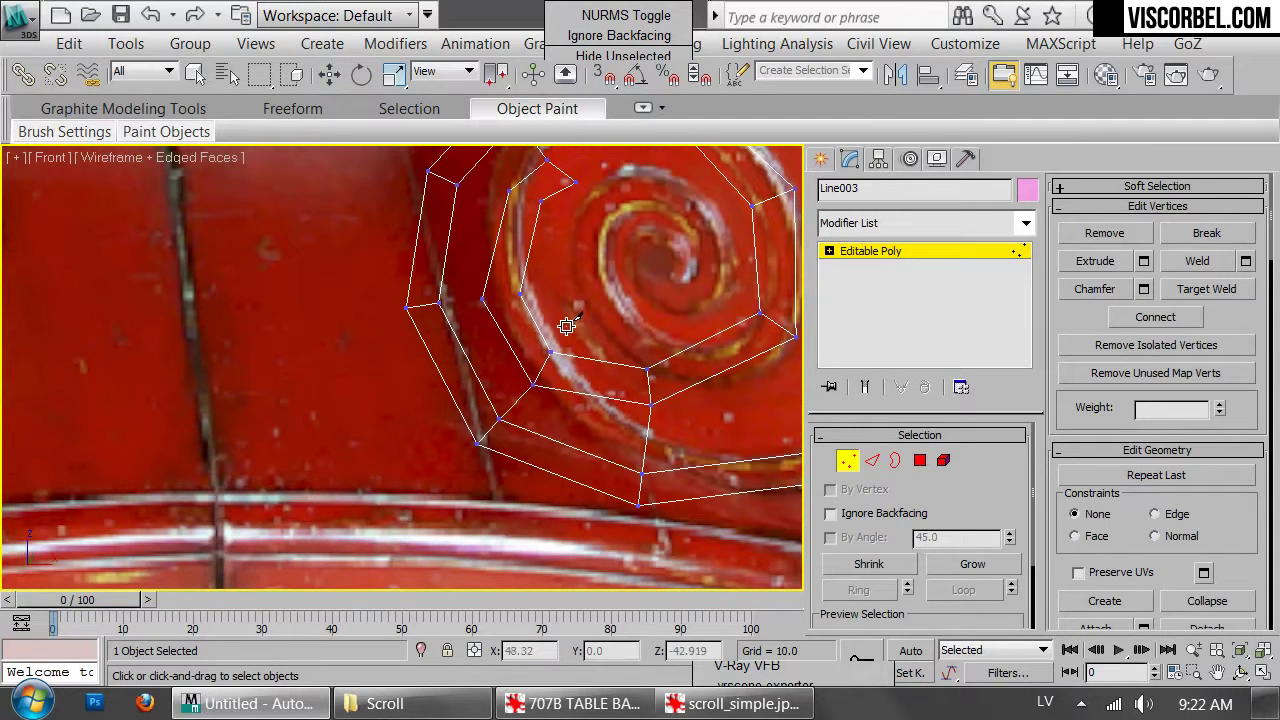
middle_drag(601, 243, 518, 408)
key(w)
drag(468, 394, 471, 397)
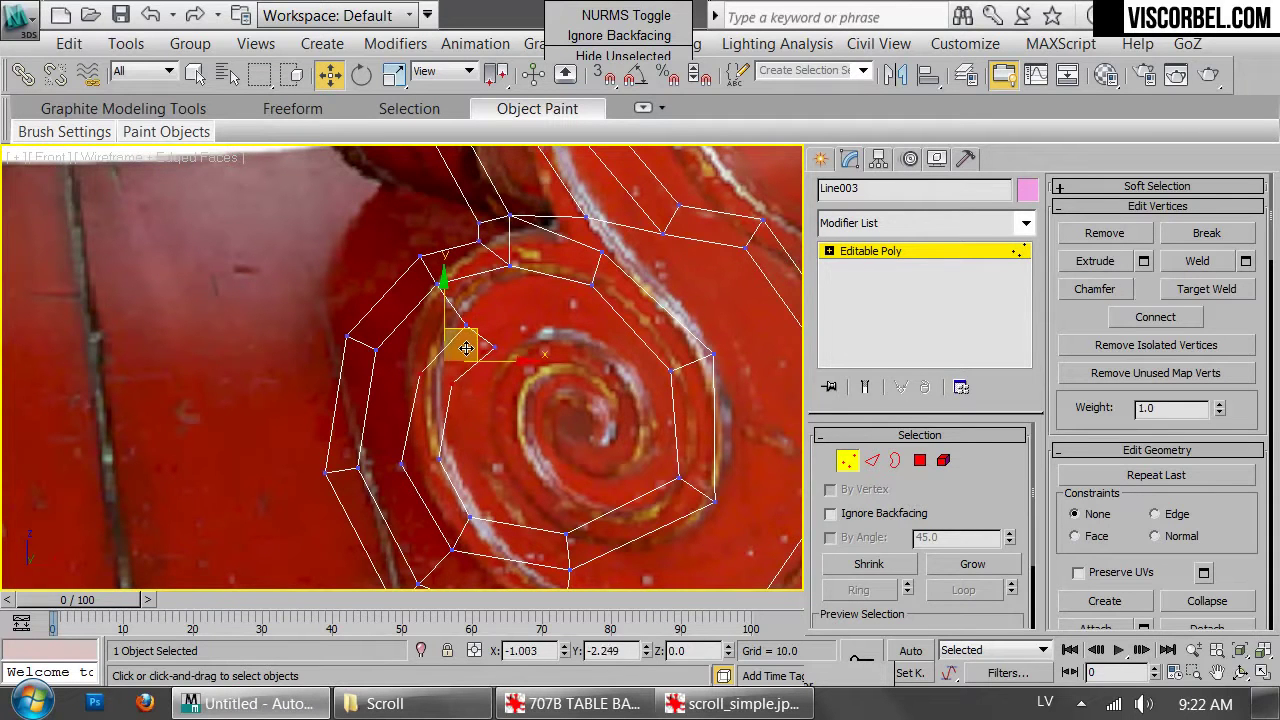
click(460, 393)
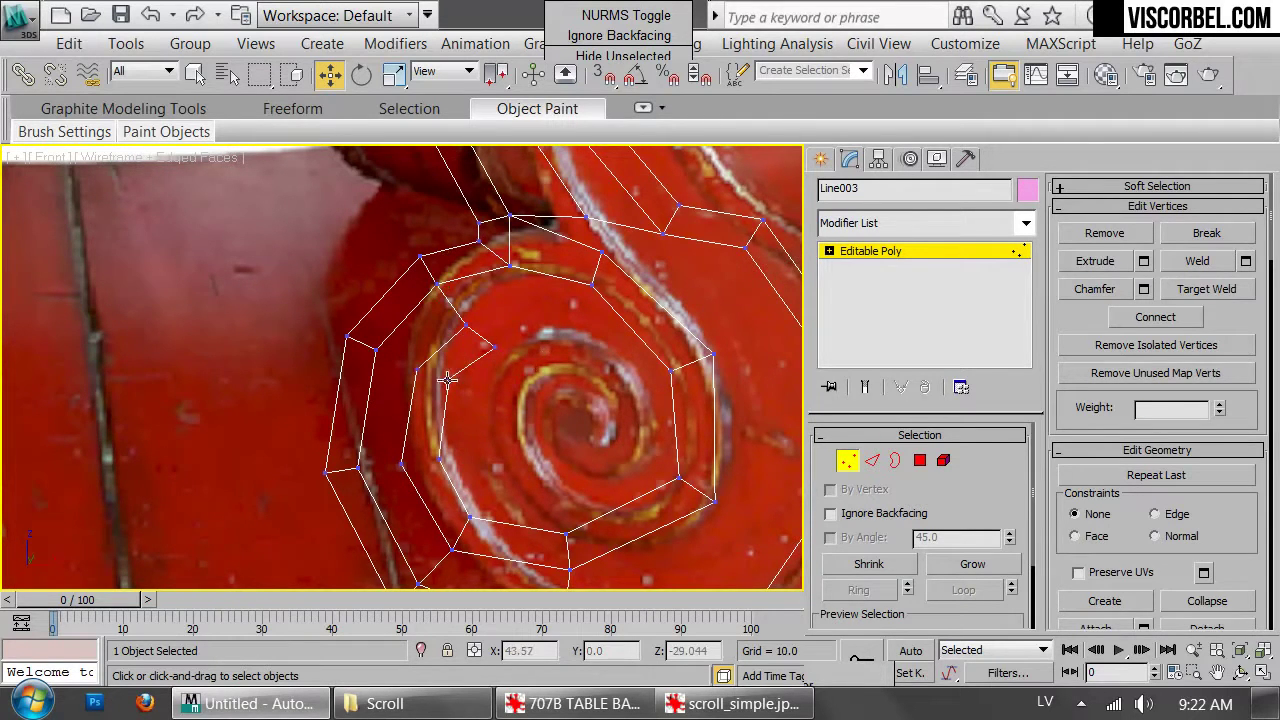
click(445, 384)
drag(444, 389, 443, 390)
Cut the next spiral winding clockwise from the band's upper-left vertex around the scroll, joining it to the band's left vertex
click(659, 381)
right_click(661, 381)
click(590, 118)
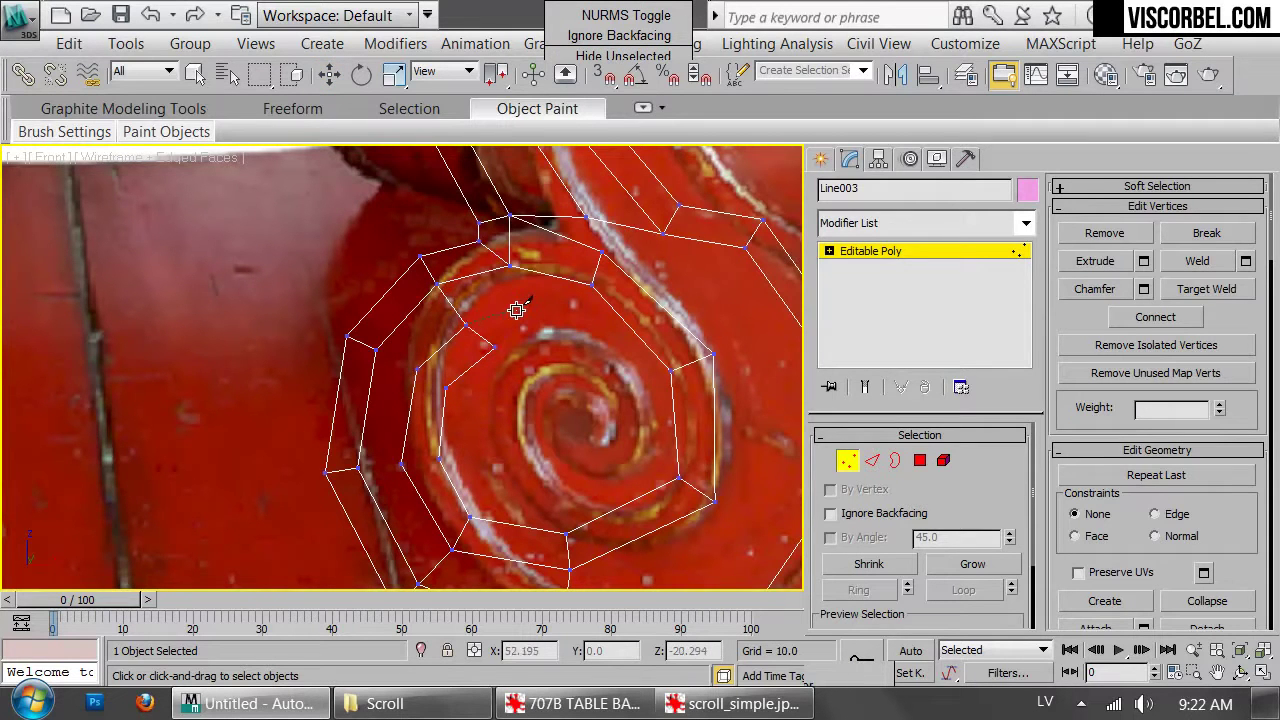
click(509, 312)
click(582, 322)
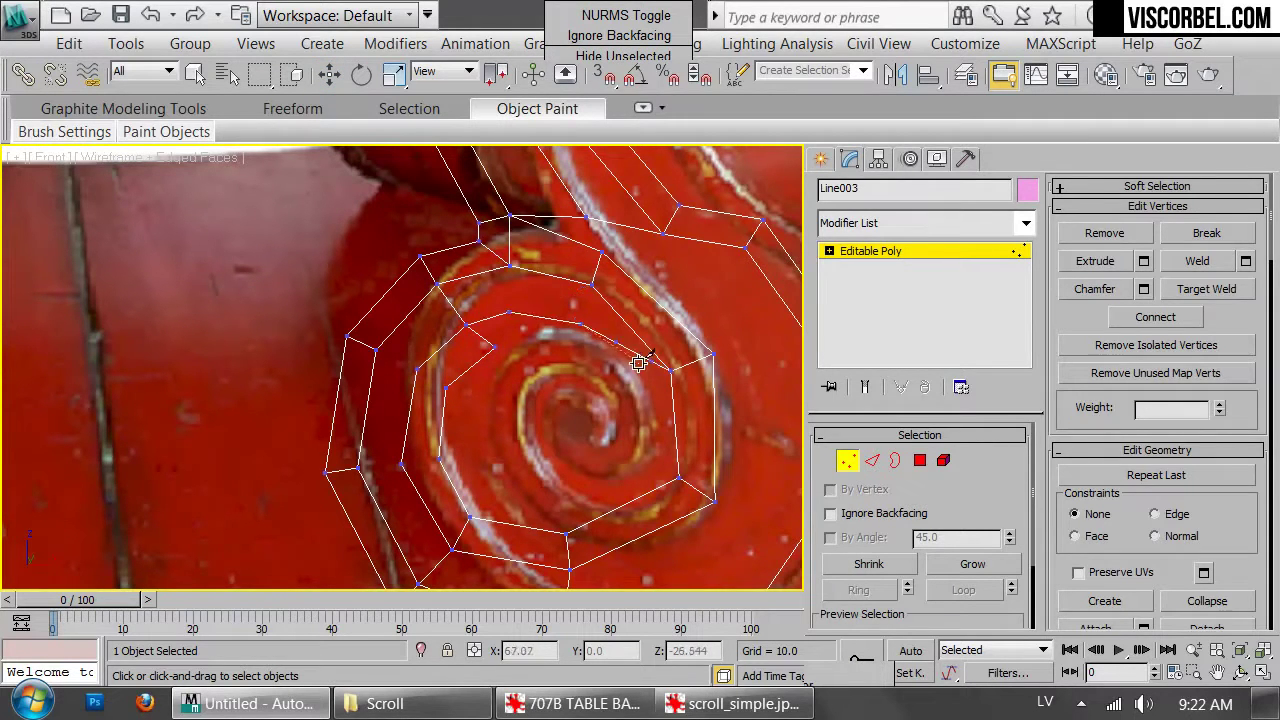
click(637, 376)
click(644, 460)
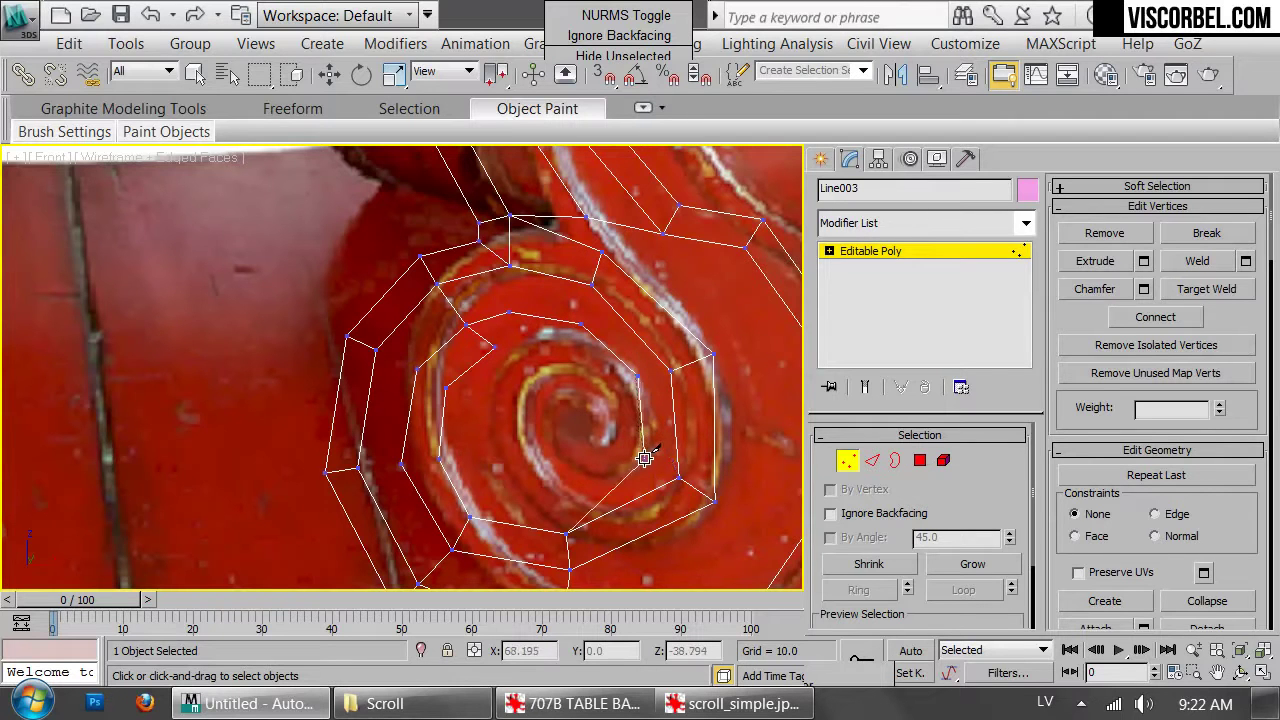
click(565, 493)
click(499, 477)
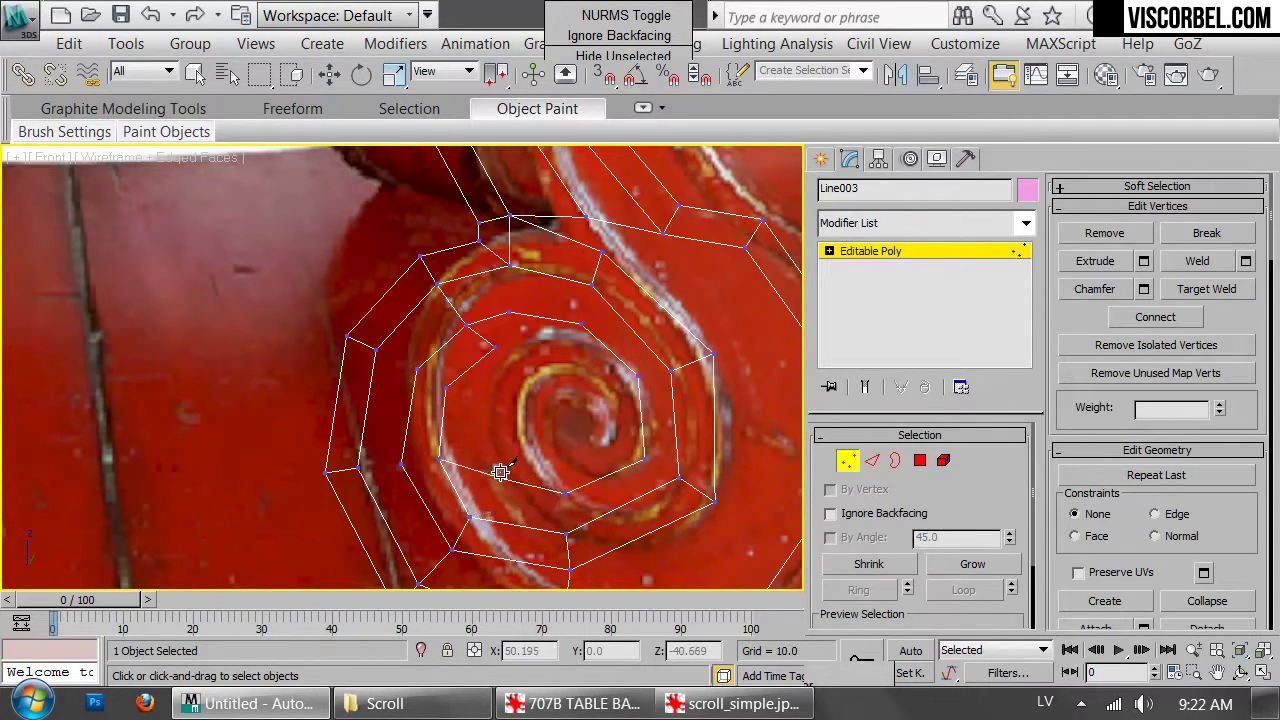
click(492, 400)
click(446, 388)
Cut the innermost spiral line from the band's upper-left tip clockwise into the lower scroll's centre
click(493, 346)
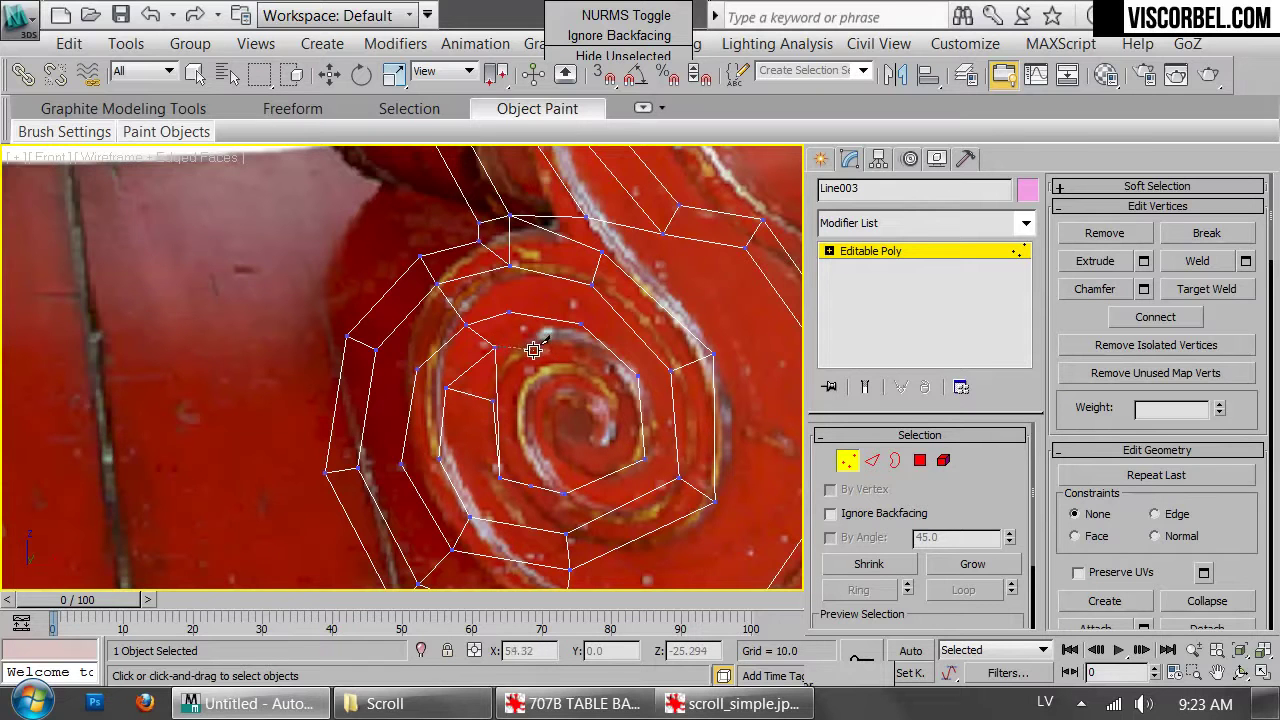
click(572, 359)
click(609, 397)
click(608, 439)
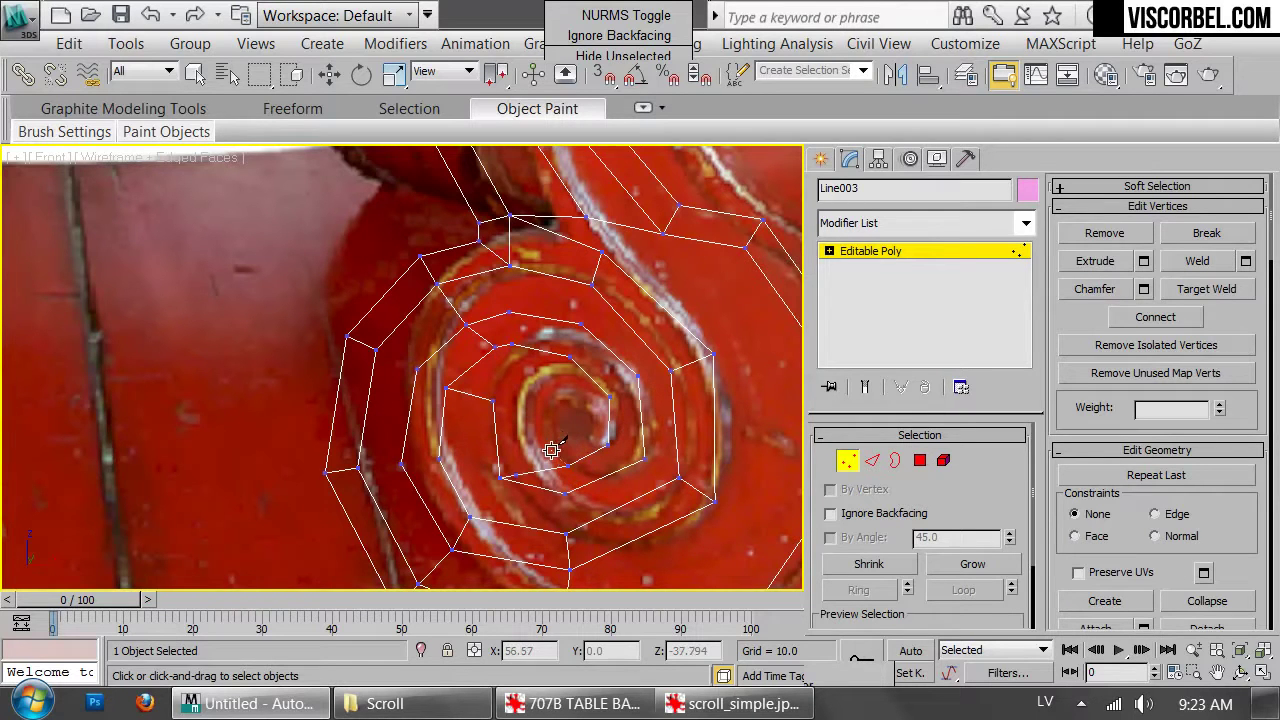
click(520, 380)
click(568, 389)
key(w)
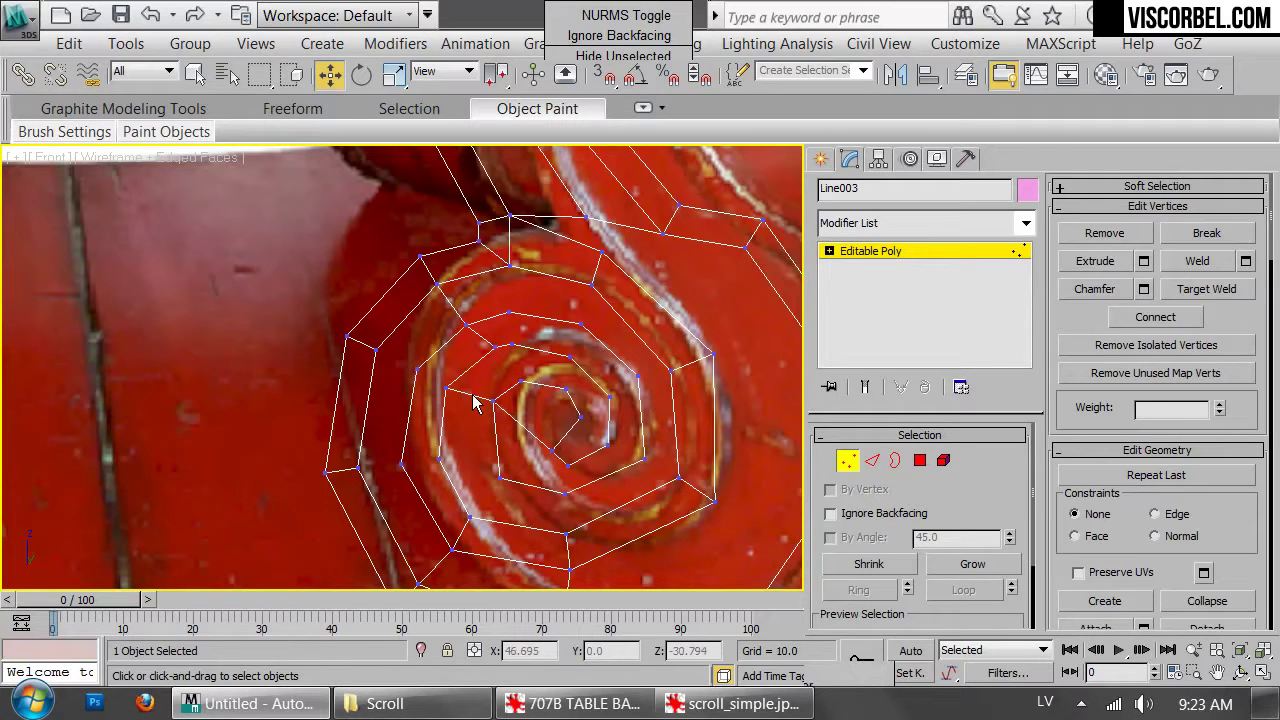
Reposition the innermost spiral vertices and cut an edge joining the two sides of the band at the scroll's centre
click(498, 395)
drag(520, 378, 573, 415)
click(560, 390)
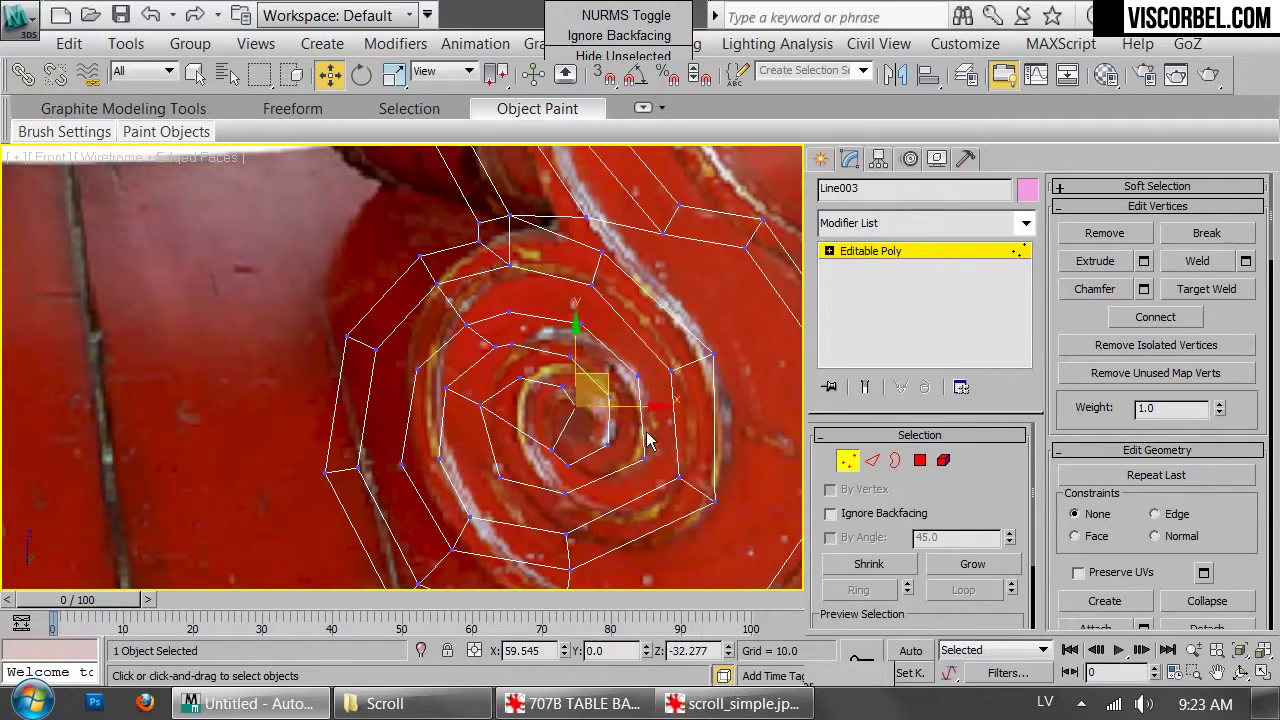
right_click(637, 474)
click(606, 117)
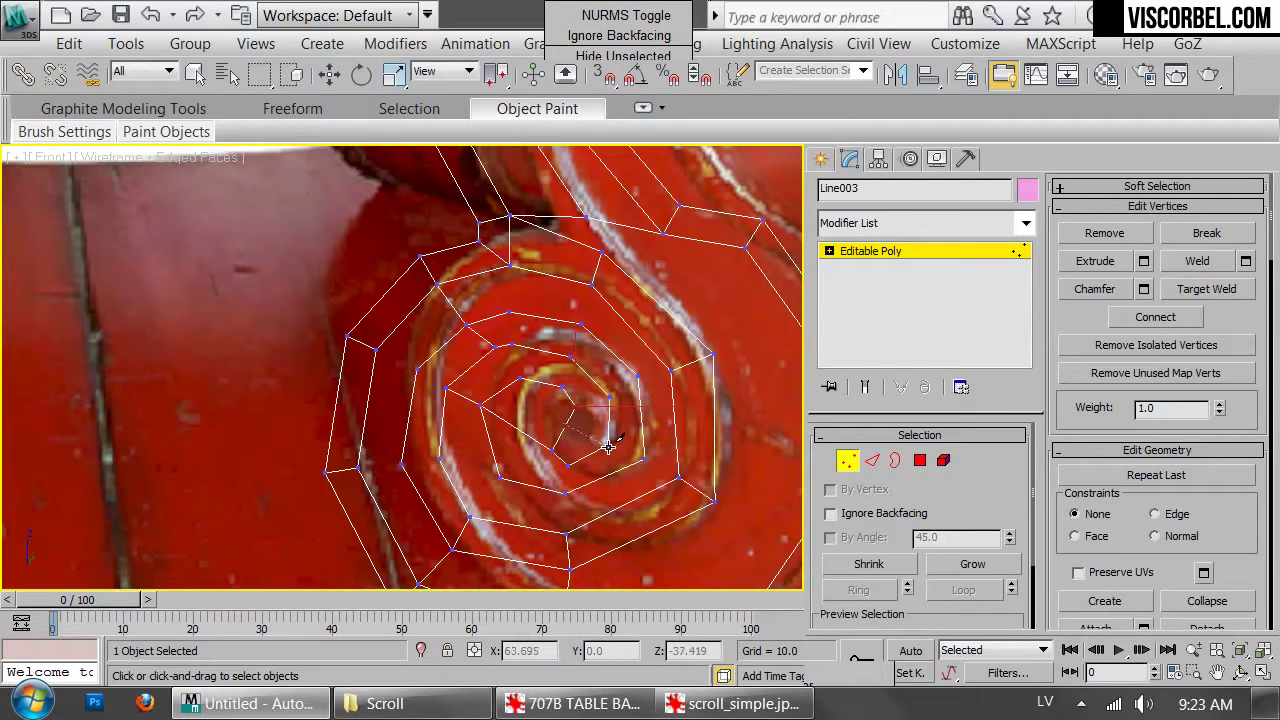
key(w)
drag(578, 432, 580, 434)
click(597, 390)
key(ctrl+z)
drag(598, 392, 608, 399)
Connect the vertex rows across the spiral windings on the lower scroll's left and upper-left sides
scroll(555, 350, down, 3)
middle_drag(555, 348, 571, 312)
scroll(619, 350, up, 5)
drag(626, 268, 436, 347)
middle_drag(437, 269, 497, 387)
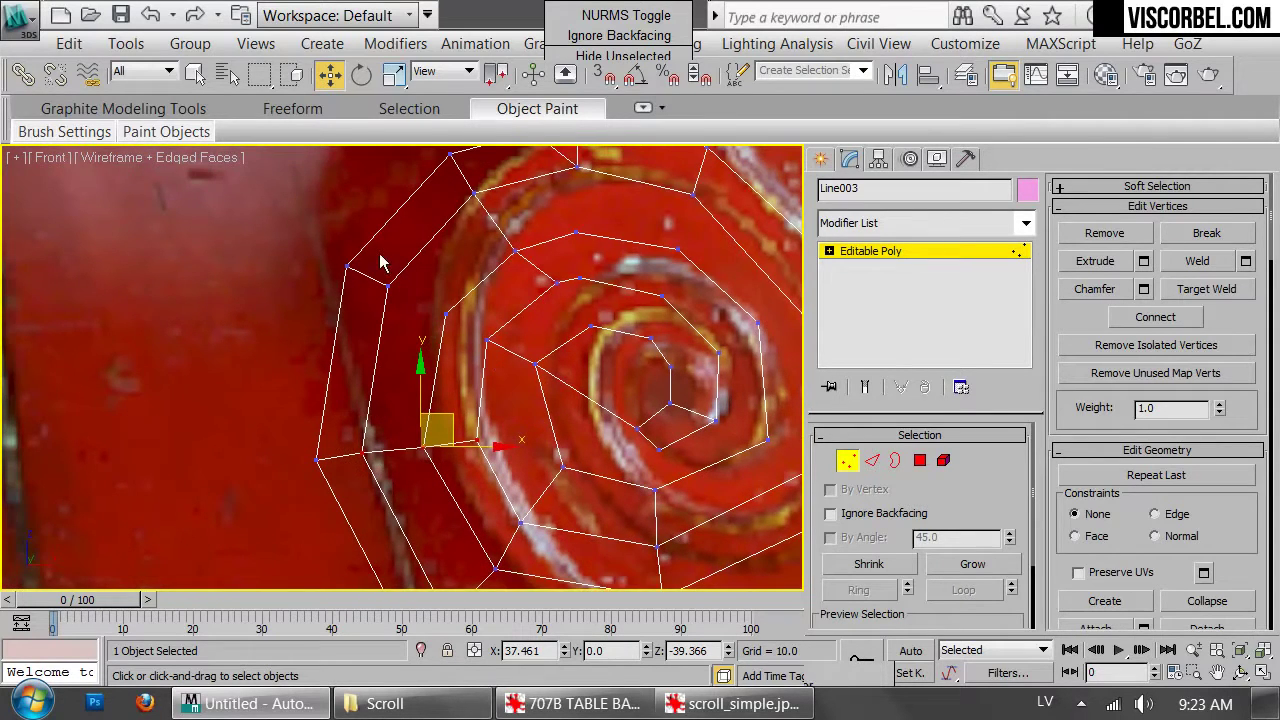
drag(377, 271, 507, 352)
key(ctrl+shift+e)
Connect the remaining vertex rows across the spiral windings along the scroll's top, right side and bottom
middle_drag(621, 346, 575, 457)
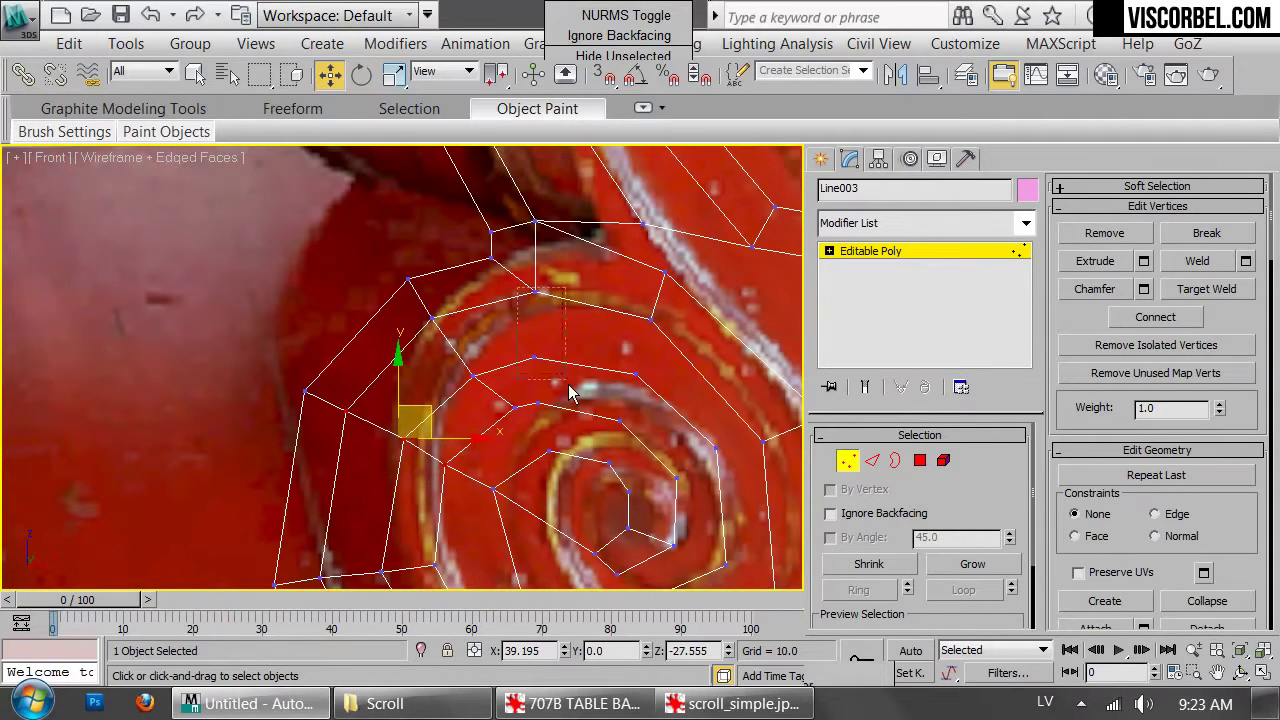
drag(580, 428, 570, 430)
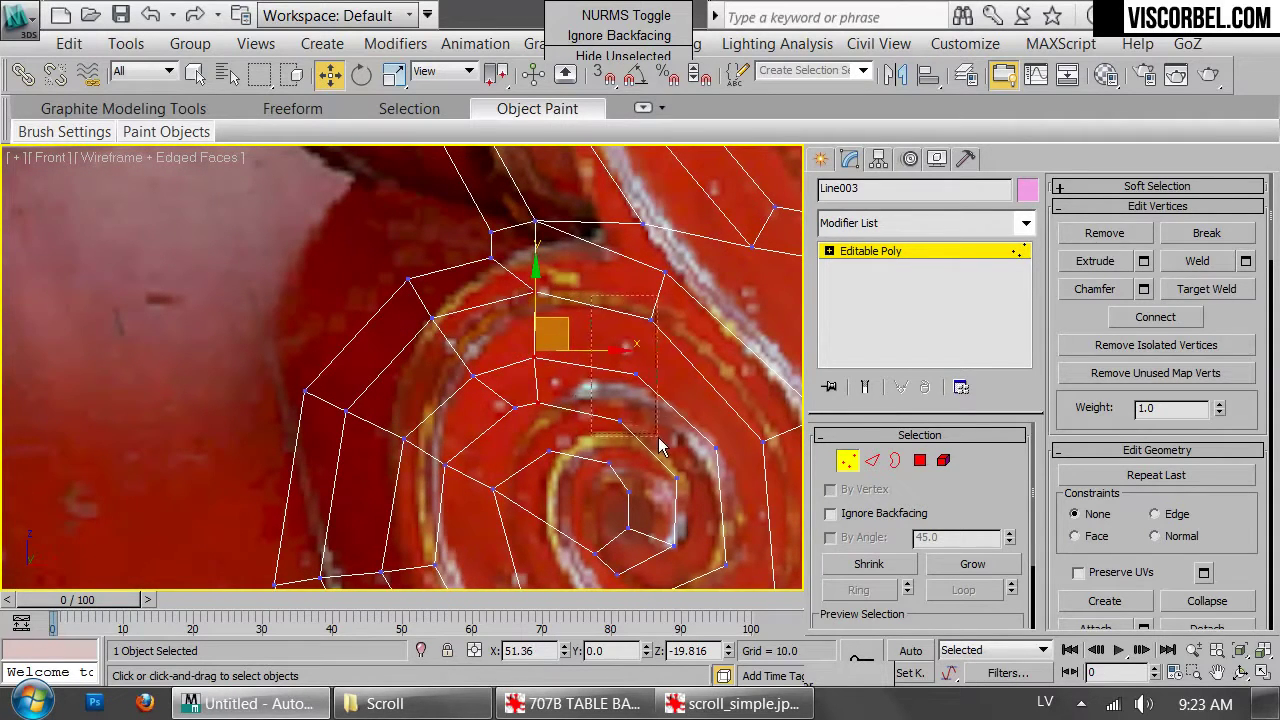
drag(657, 443, 660, 443)
drag(780, 497, 778, 492)
middle_drag(654, 454, 458, 290)
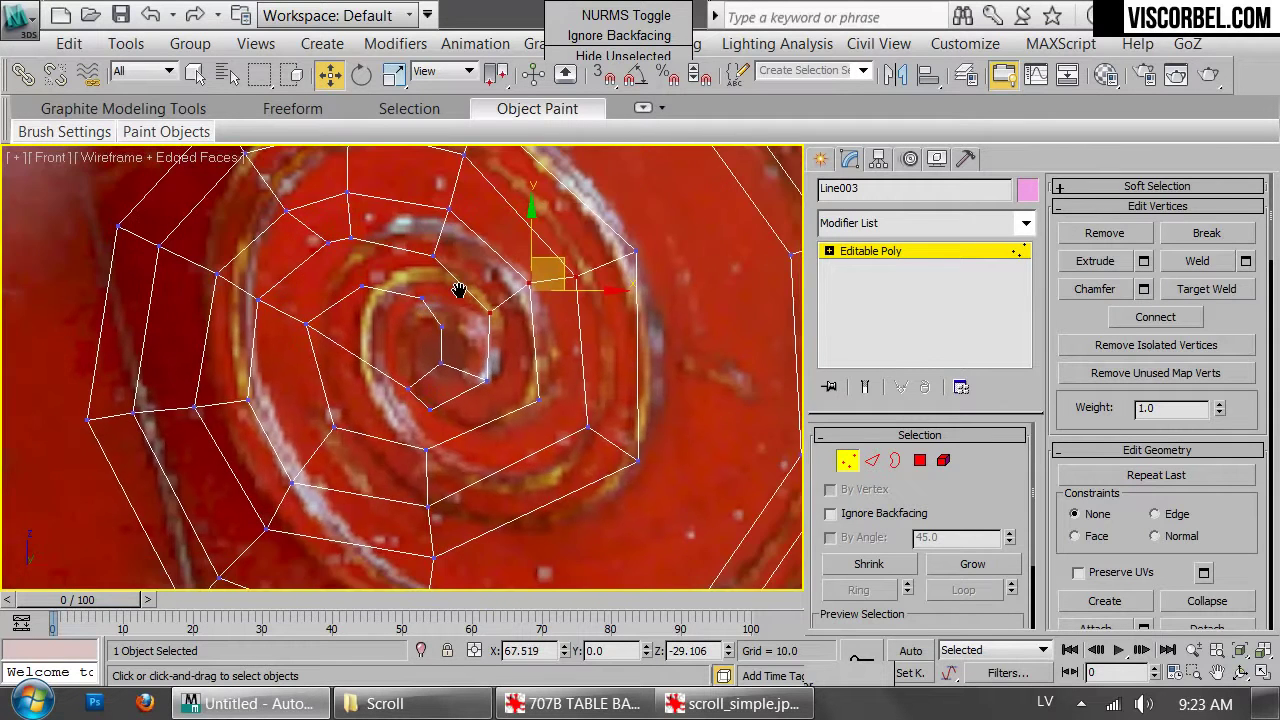
scroll(505, 350, up, 3)
drag(583, 340, 776, 449)
drag(512, 435, 512, 433)
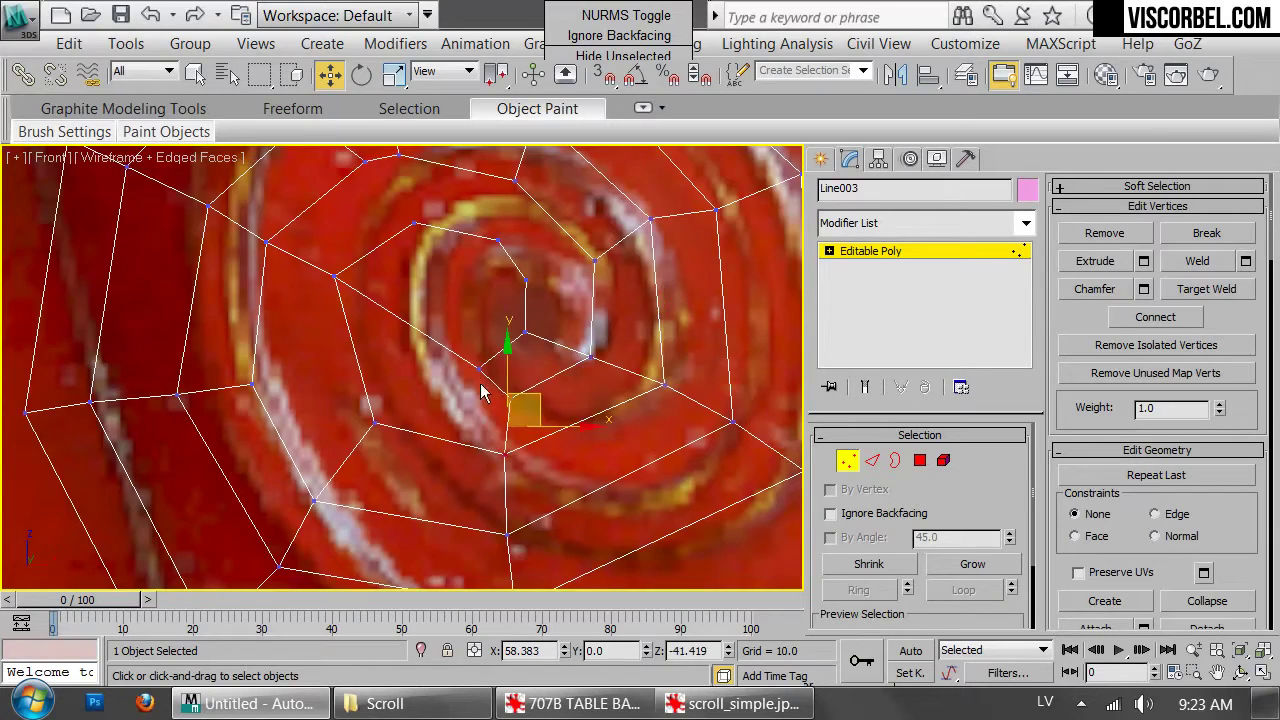
Move the inner winding's upper-left vertices to even out the band along the reference spiral
scroll(560, 415, up, 2)
scroll(522, 383, down, 4)
scroll(470, 285, up, 3)
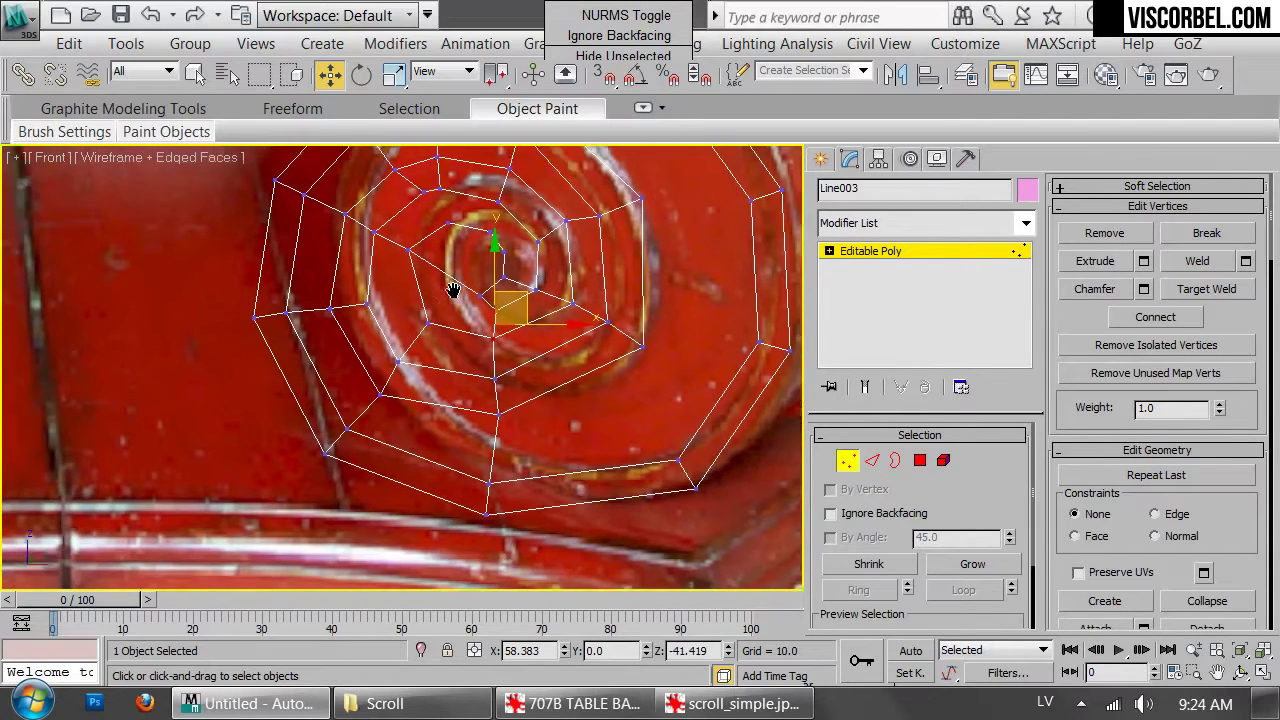
middle_drag(559, 256, 665, 373)
scroll(608, 338, up, 2)
middle_drag(608, 338, 677, 378)
drag(541, 365, 540, 363)
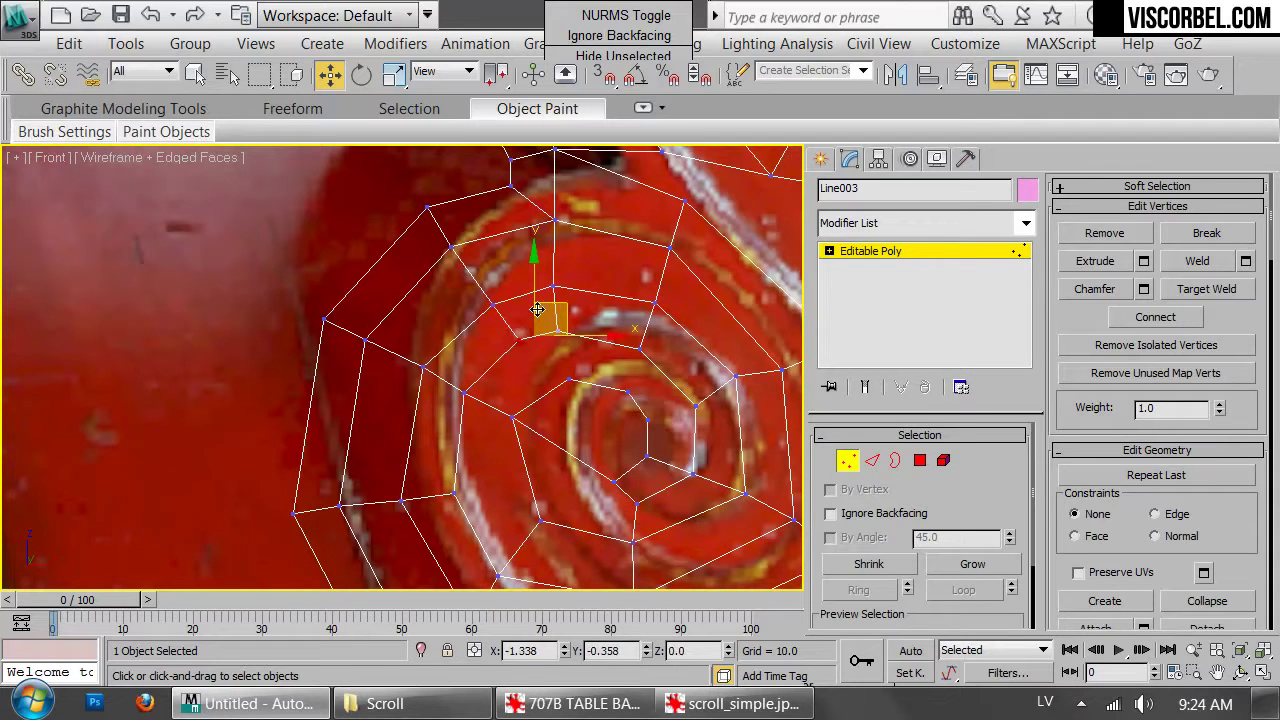
drag(530, 318, 530, 319)
Adjust the inner winding's vertices along the scroll's top to follow the reference line with even spacing
scroll(430, 238, down, 2)
scroll(517, 285, up, 2)
middle_drag(519, 286, 506, 323)
drag(487, 282, 527, 367)
drag(539, 300, 566, 296)
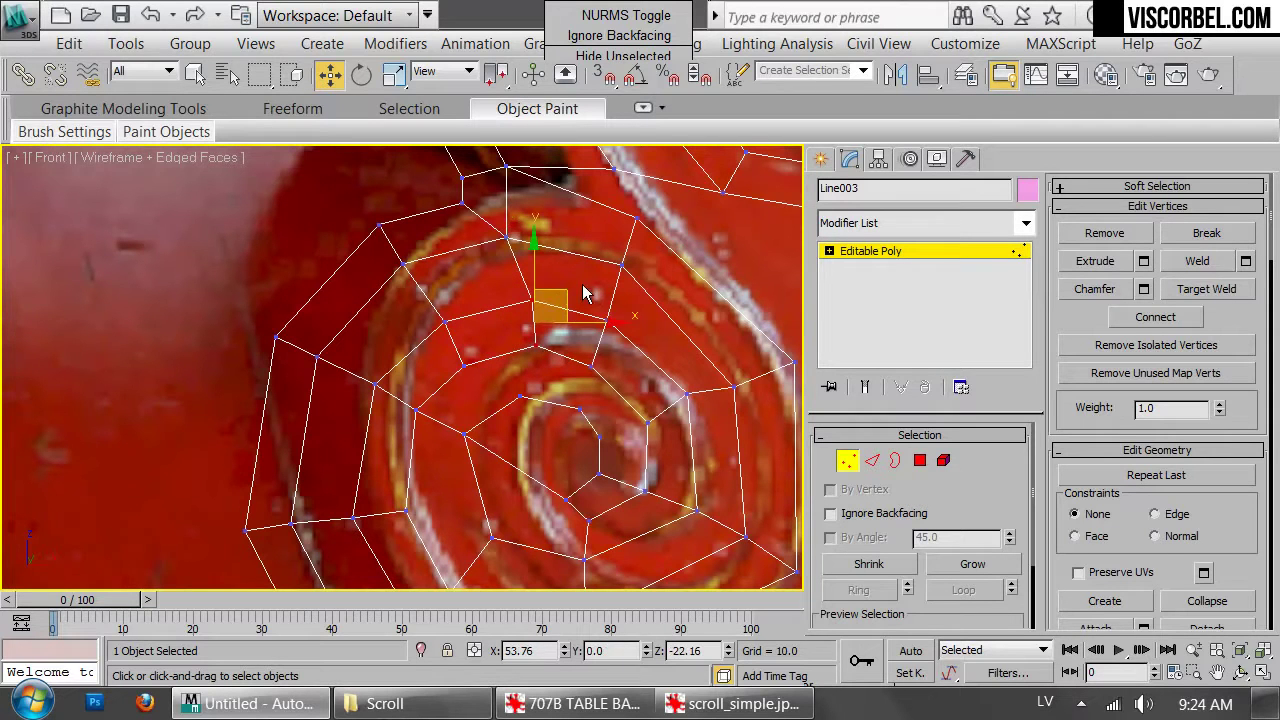
drag(626, 393, 627, 394)
drag(628, 314, 690, 348)
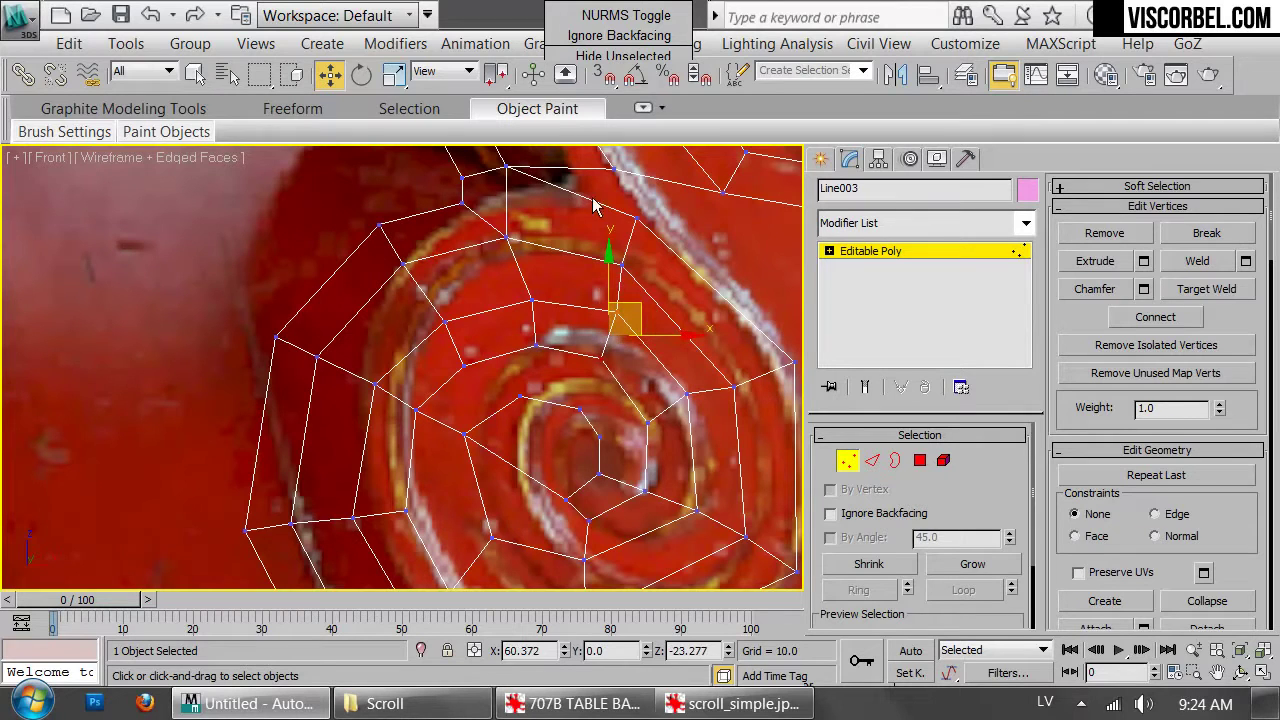
Adjust the vertices at the scroll's upper right and along the inner windings' right side to follow the reference
drag(658, 300, 683, 207)
drag(702, 414, 648, 413)
click(645, 421)
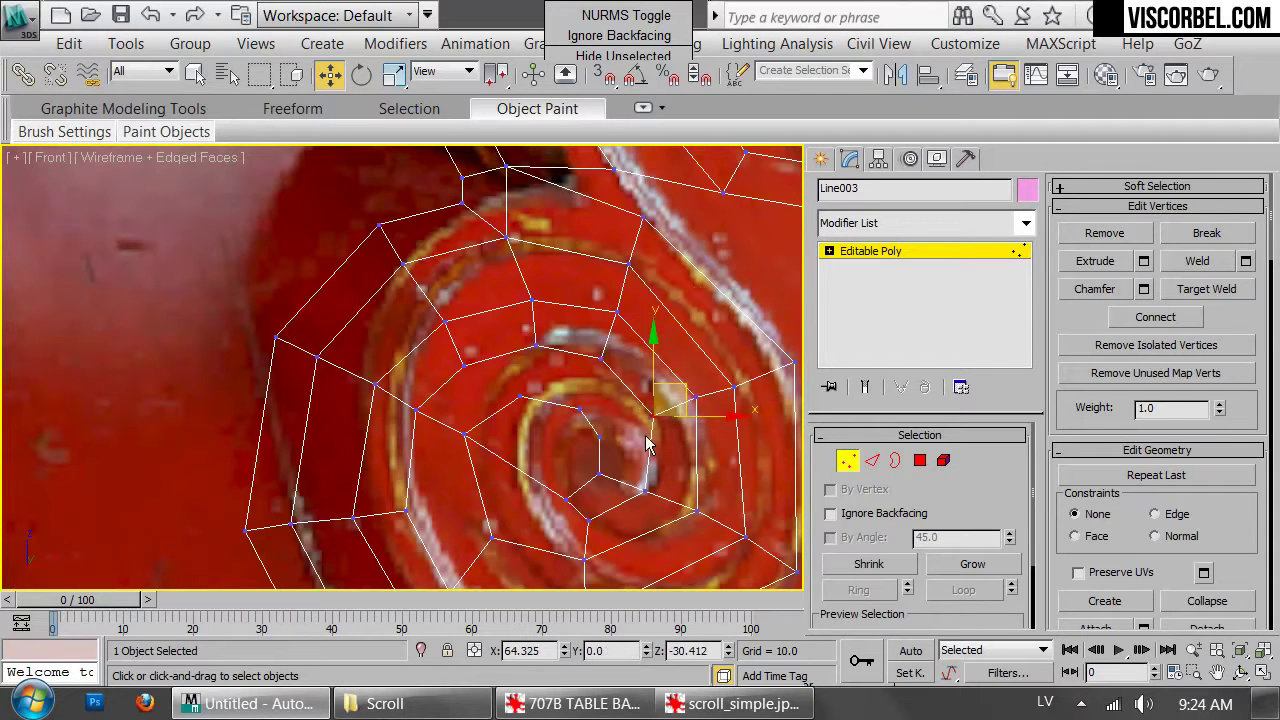
click(697, 509)
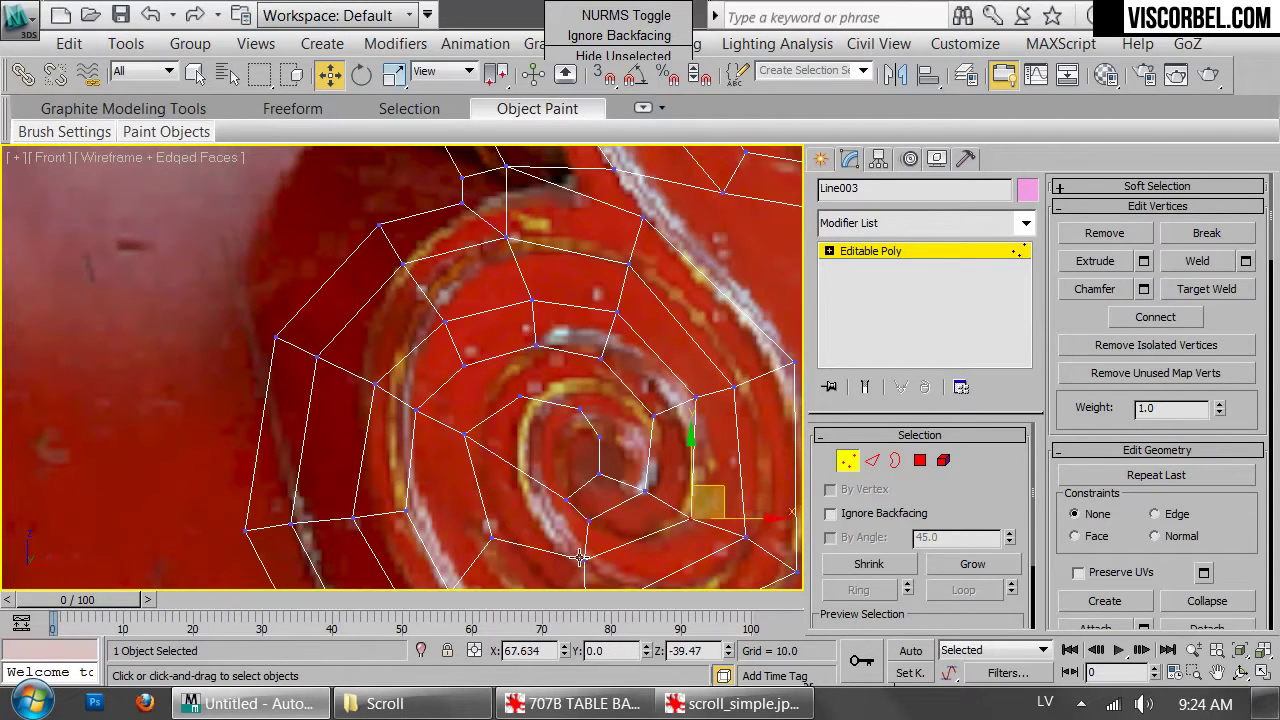
Move the inner winding's bottom and upper-left vertices closer to the reference spiral
middle_drag(593, 542, 614, 383)
click(608, 404)
drag(607, 408, 608, 410)
click(598, 323)
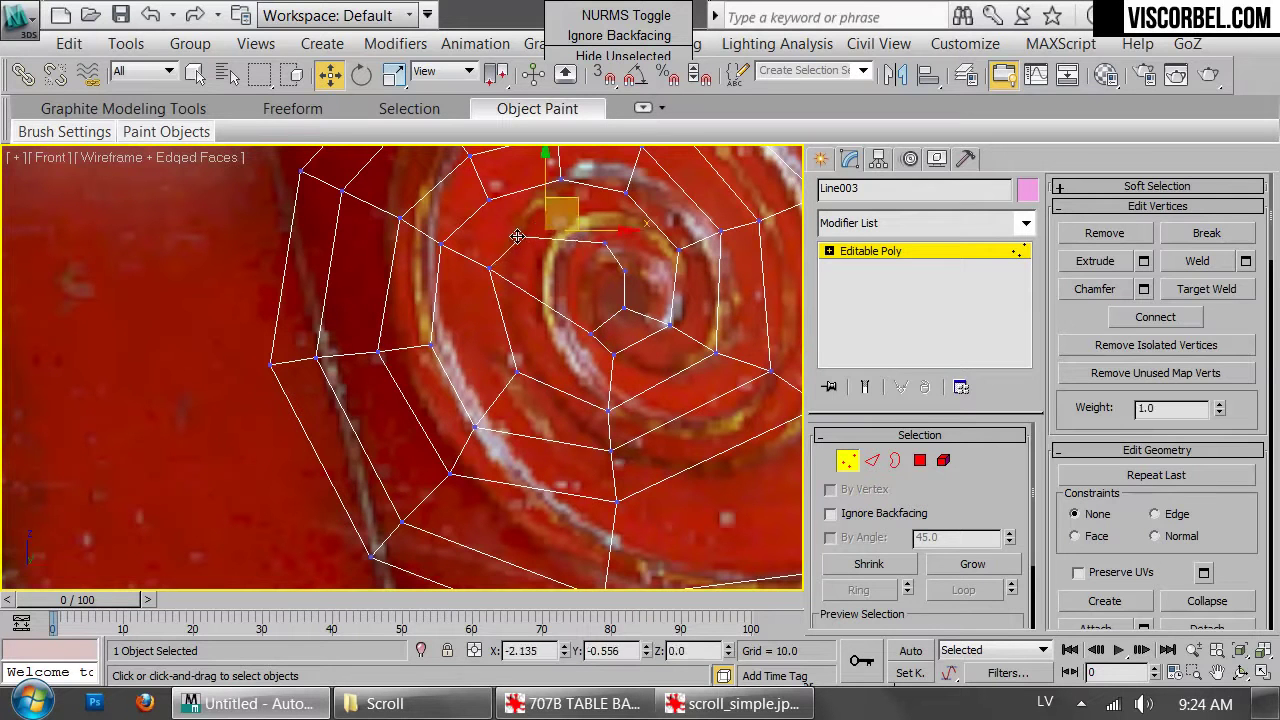
Cut an edge across the inner winding's top and connect the vertex pairs on both sides of it
right_click(667, 288)
click(636, 117)
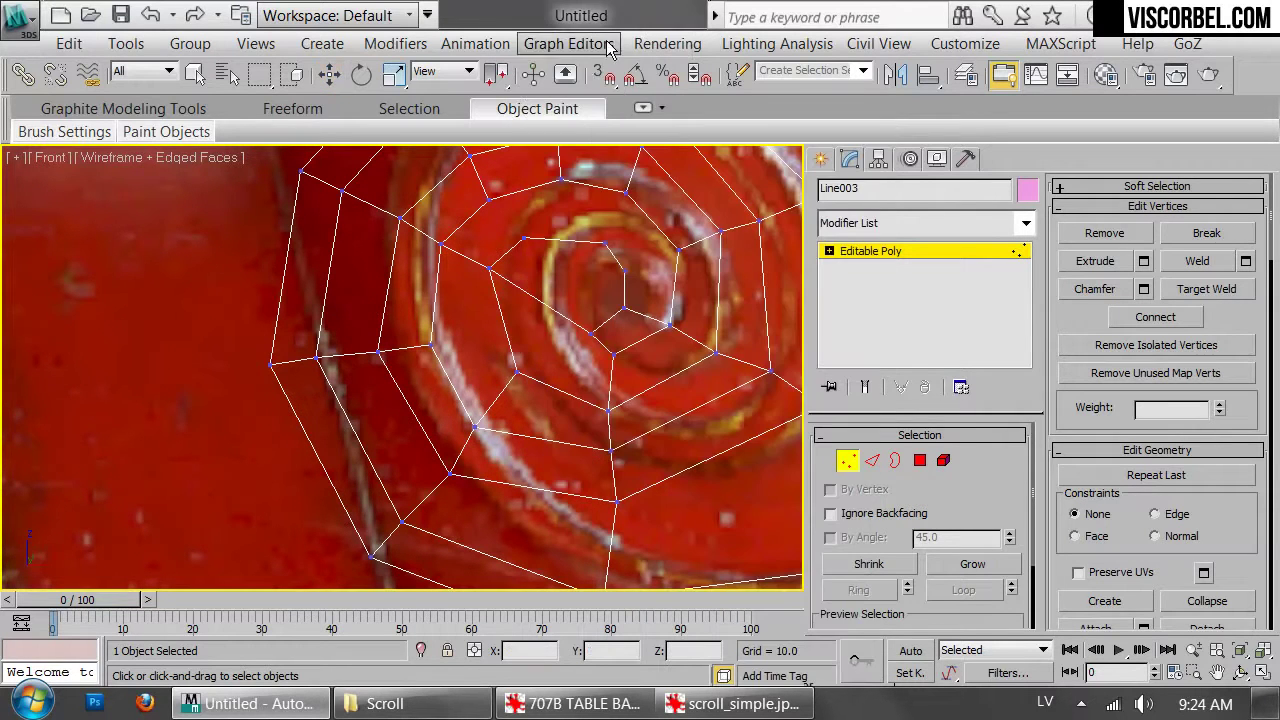
click(563, 180)
click(564, 240)
right_click(555, 221)
key(w)
drag(469, 184, 527, 249)
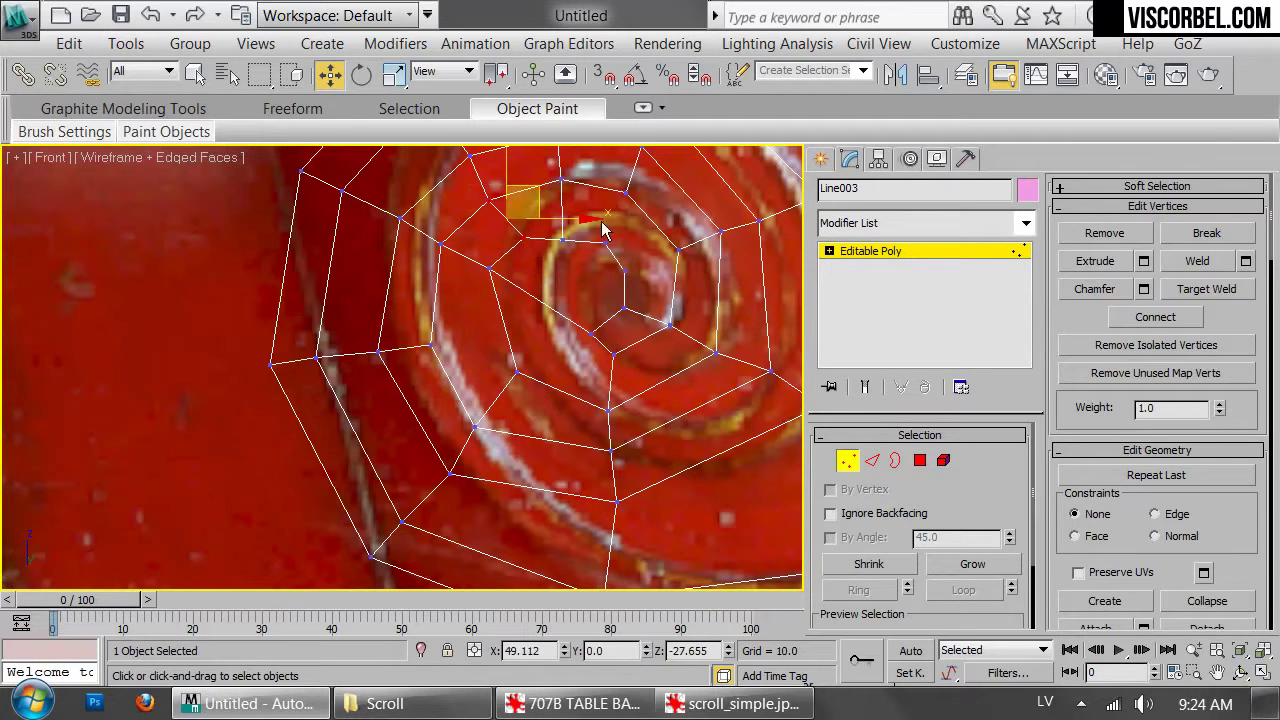
drag(590, 179, 693, 278)
key(ctrl+shift+e)
Reposition the vertices around the spiral's center so the innermost winding follows the reference line
middle_drag(466, 232, 500, 361)
scroll(570, 344, up, 2)
drag(616, 391, 638, 338)
middle_drag(682, 402, 529, 381)
click(523, 374)
drag(516, 363, 531, 342)
click(541, 405)
drag(542, 407, 511, 502)
middle_drag(410, 431, 572, 364)
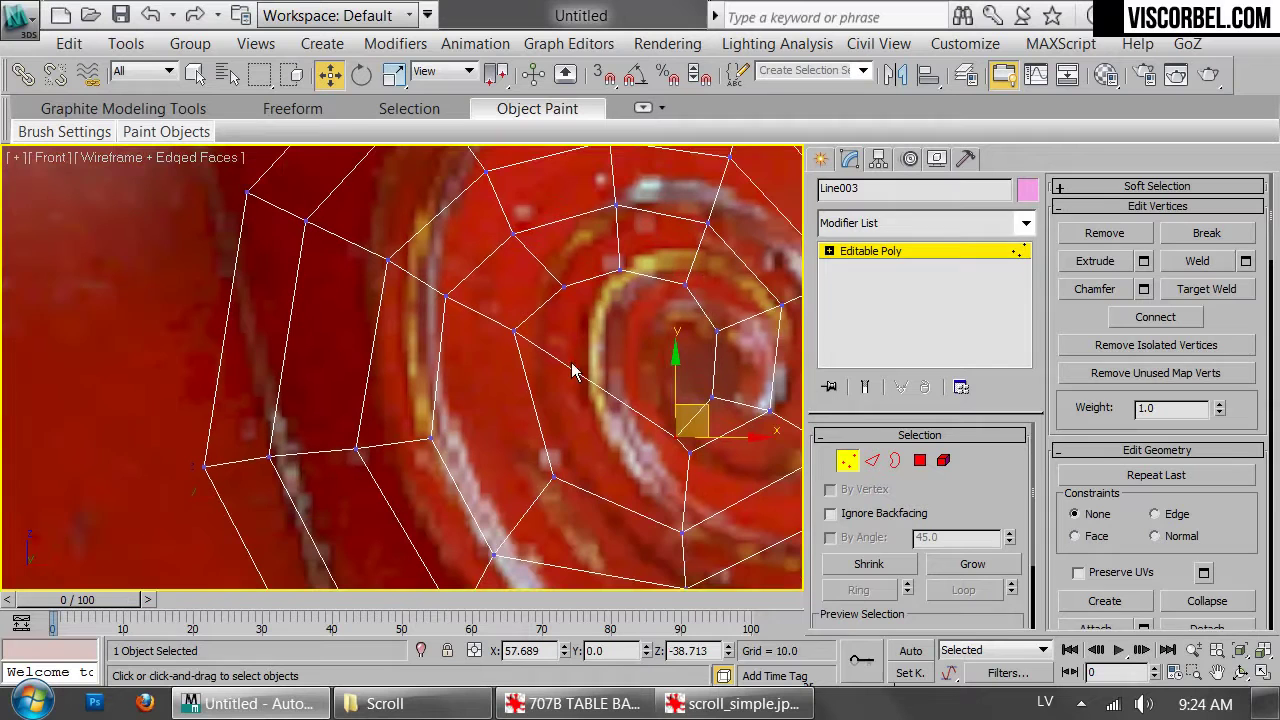
Cut an edge from the left winding's lower vertex to the inner winding's edge and move the new vertex outward to round the curve
click(514, 331)
click(596, 456)
right_click(677, 254)
click(638, 118)
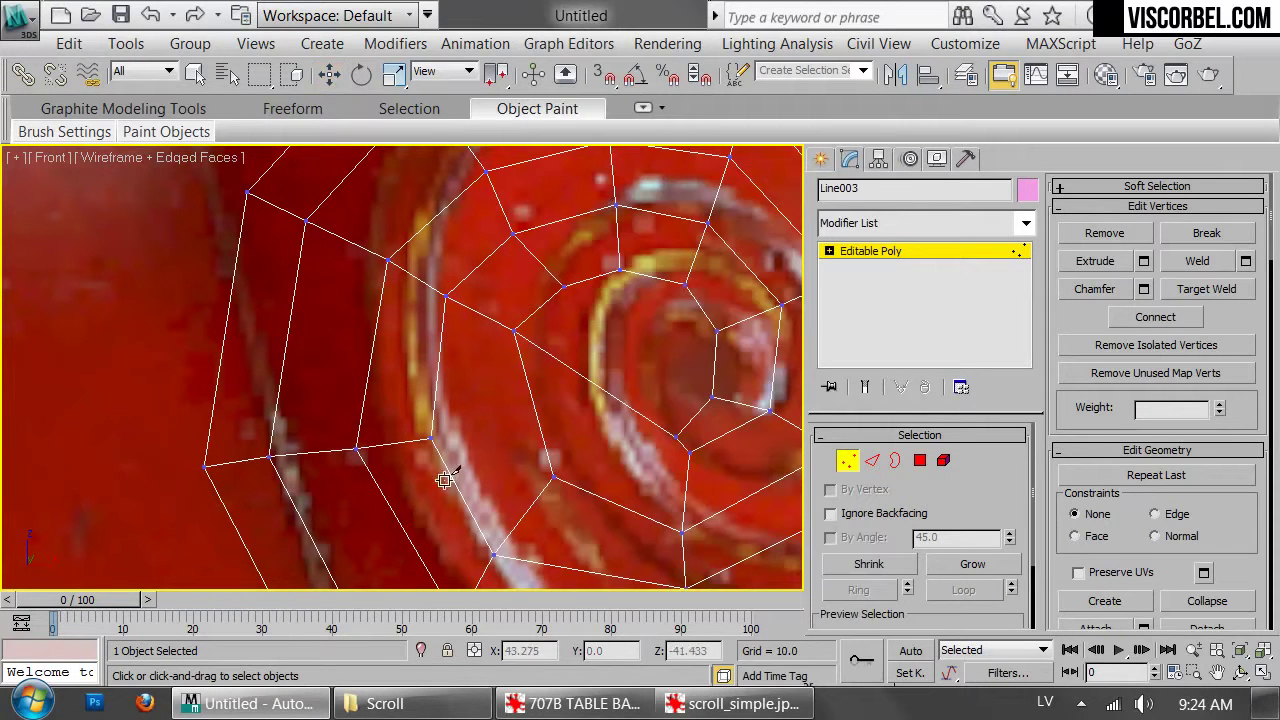
click(430, 438)
click(535, 413)
key(w)
click(535, 413)
drag(546, 383, 525, 400)
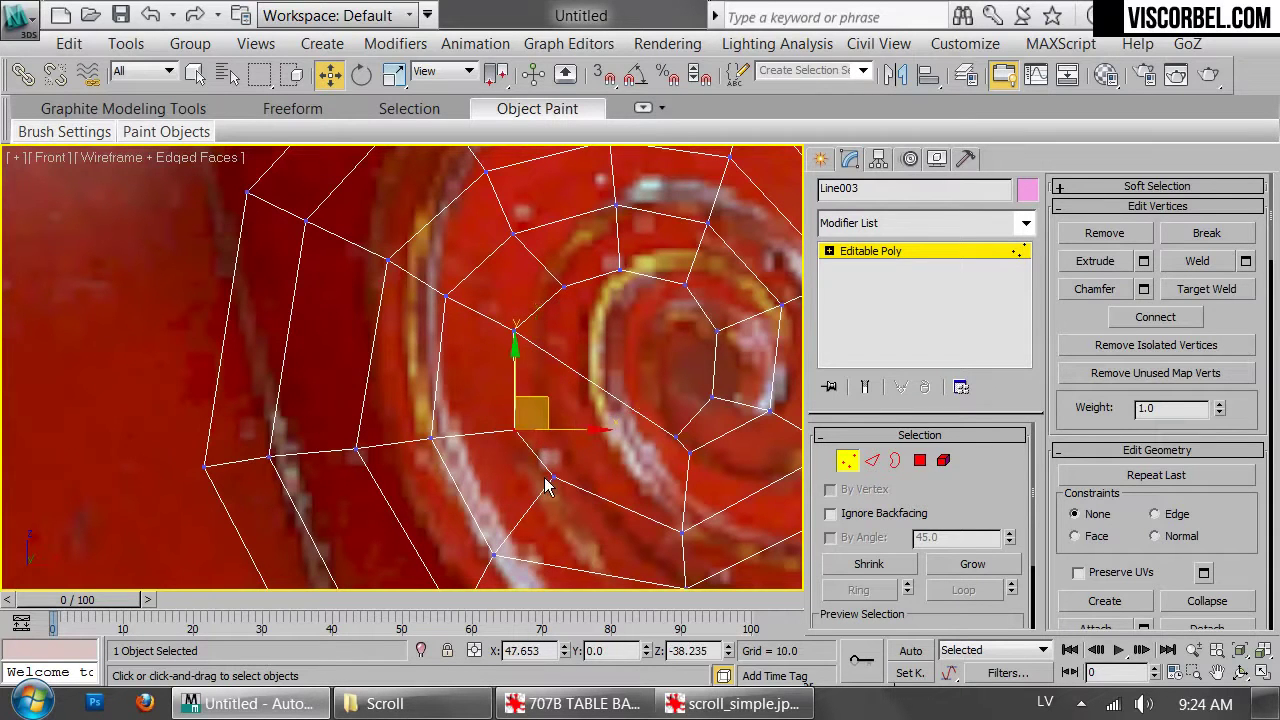
click(556, 481)
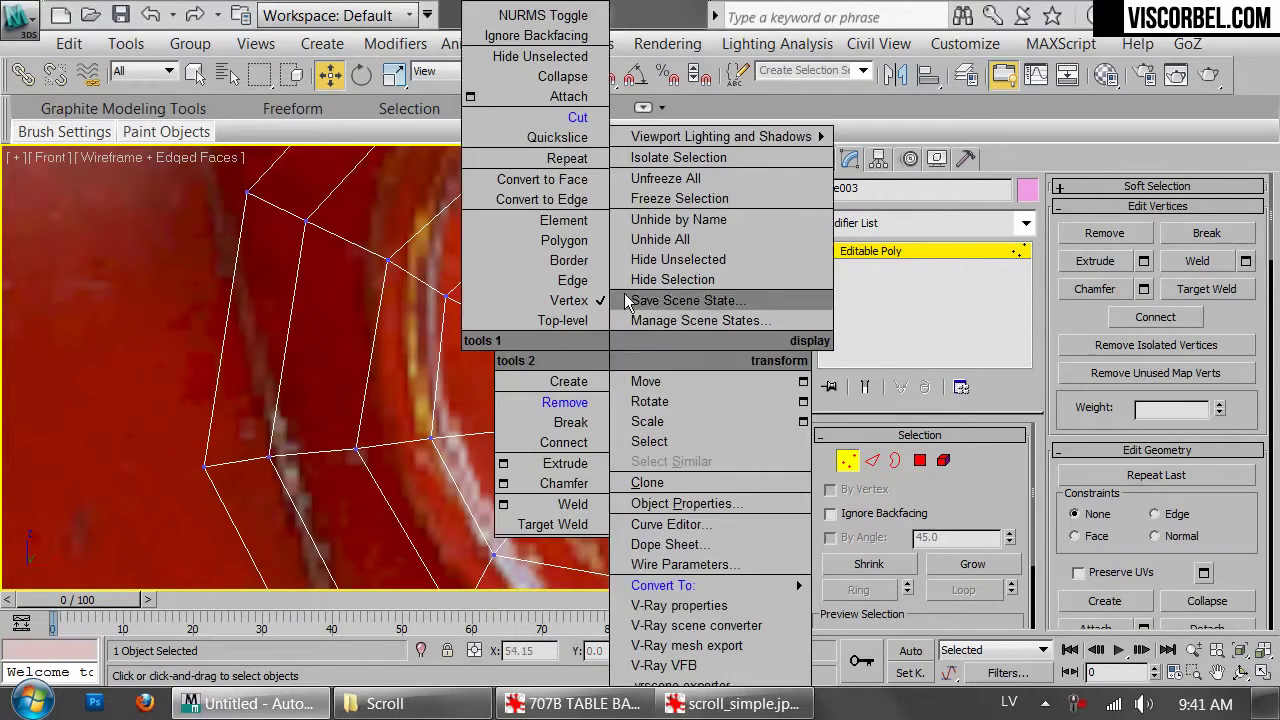
Cut edges from the inner winding's left side across the spiral's center to the innermost vertices
right_click(611, 458)
click(579, 121)
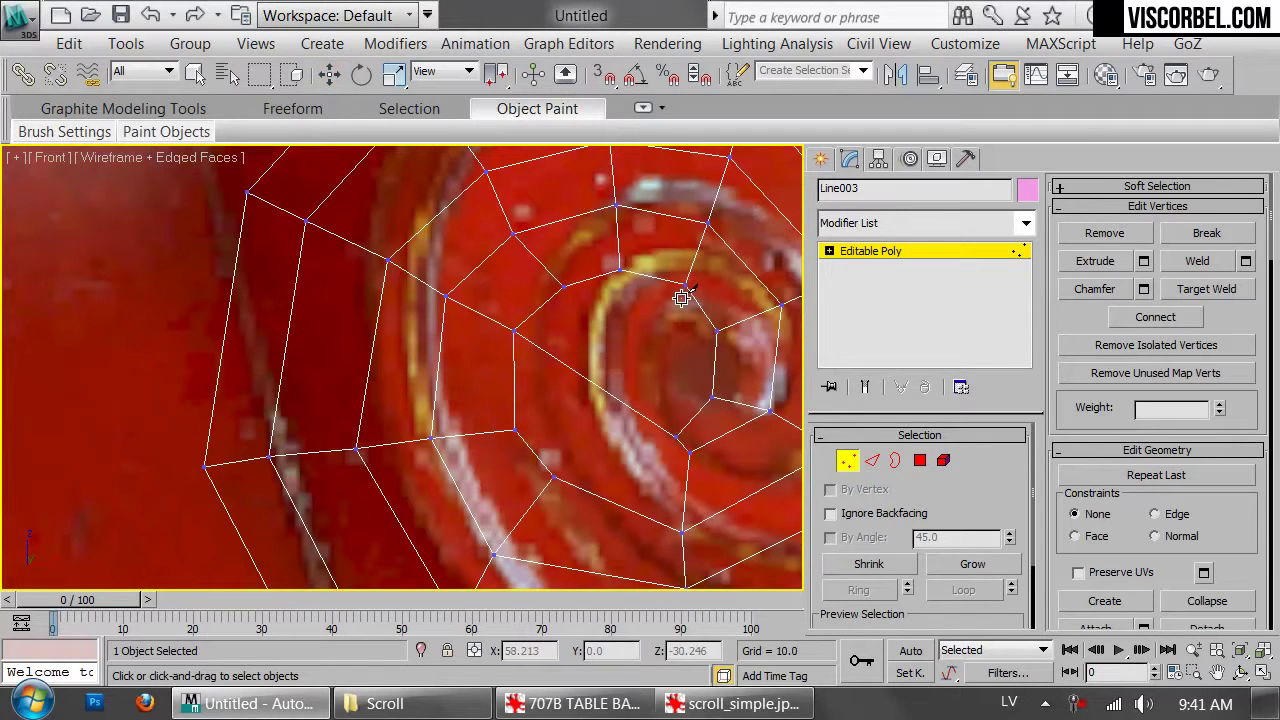
click(683, 284)
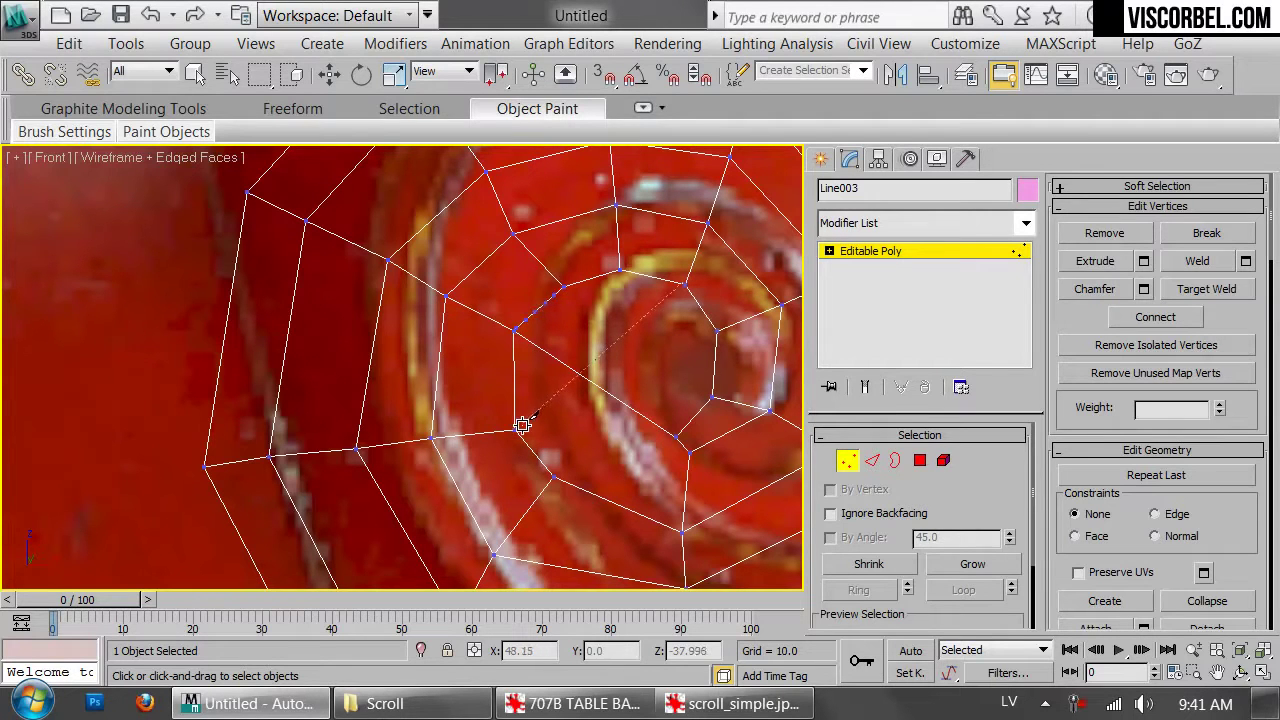
click(516, 429)
click(675, 438)
click(555, 475)
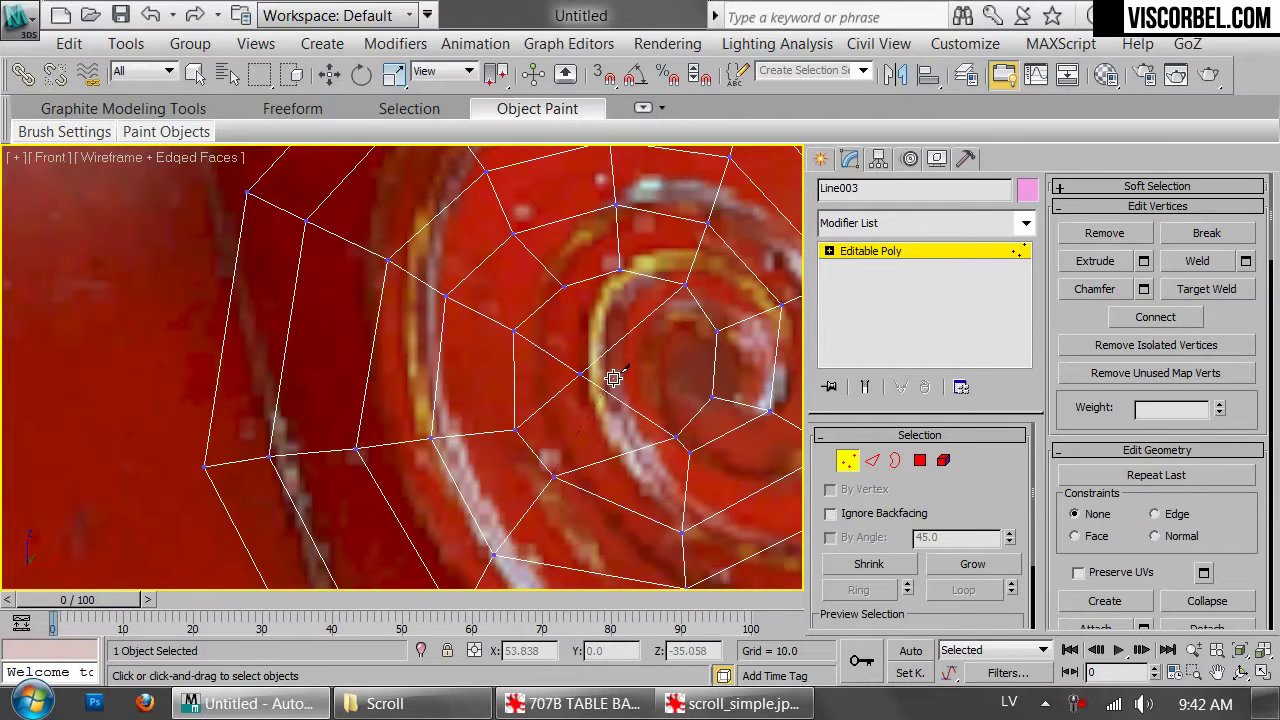
click(564, 286)
click(712, 397)
right_click(655, 490)
Connect the scroll's right-side and upper-right vertices to the matching vertices on the outer band
scroll(658, 492, down, 3)
middle_drag(658, 492, 453, 379)
right_click(602, 352)
click(289, 398)
middle_drag(644, 361, 620, 388)
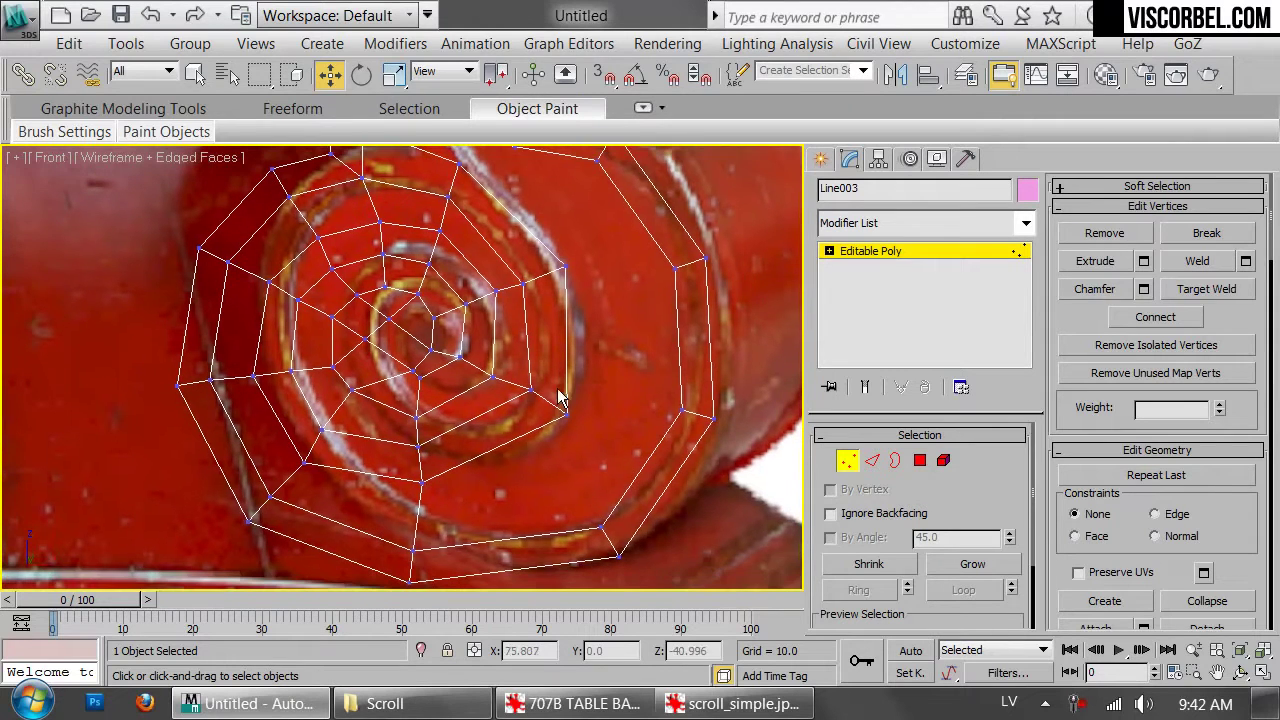
drag(698, 442, 699, 439)
drag(550, 239, 682, 285)
middle_drag(551, 156, 671, 346)
scroll(671, 346, up, 3)
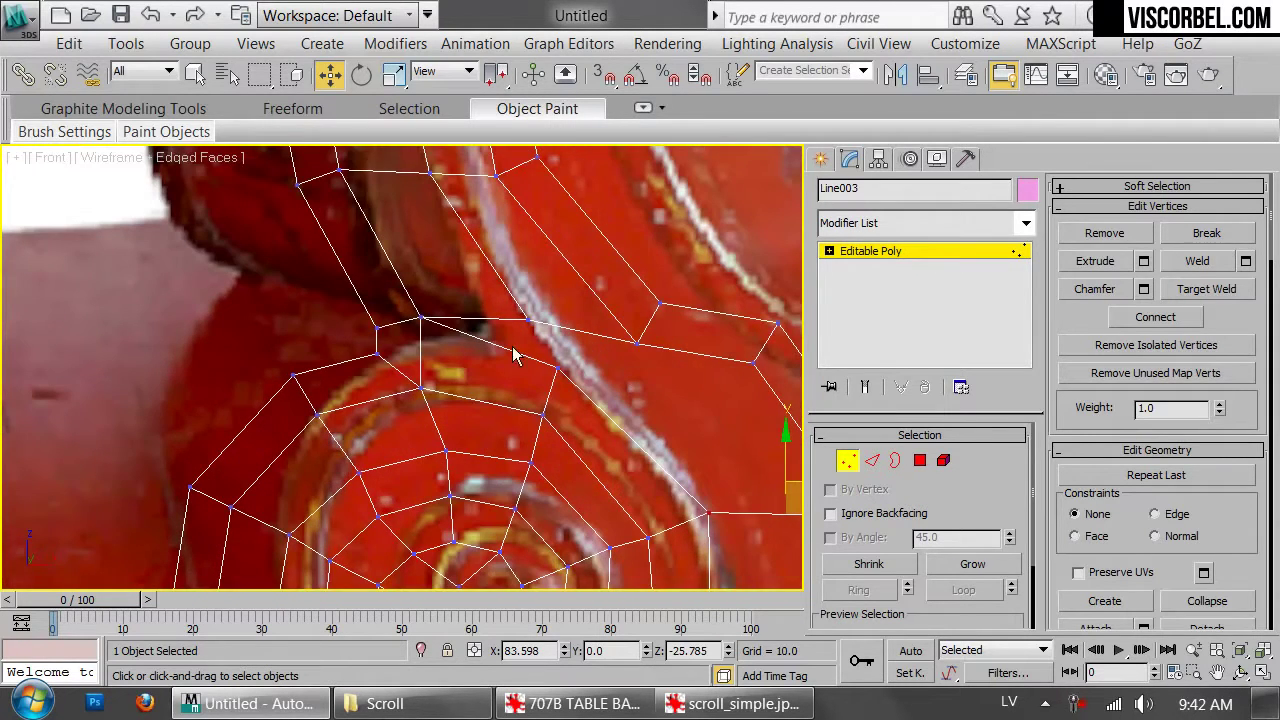
drag(538, 333, 655, 374)
key(ctrl+shift+e)
Cut a diagonal edge from the outer band's upper-right corner through the windings to the spiral's center
middle_drag(685, 387, 549, 348)
scroll(577, 397, down, 3)
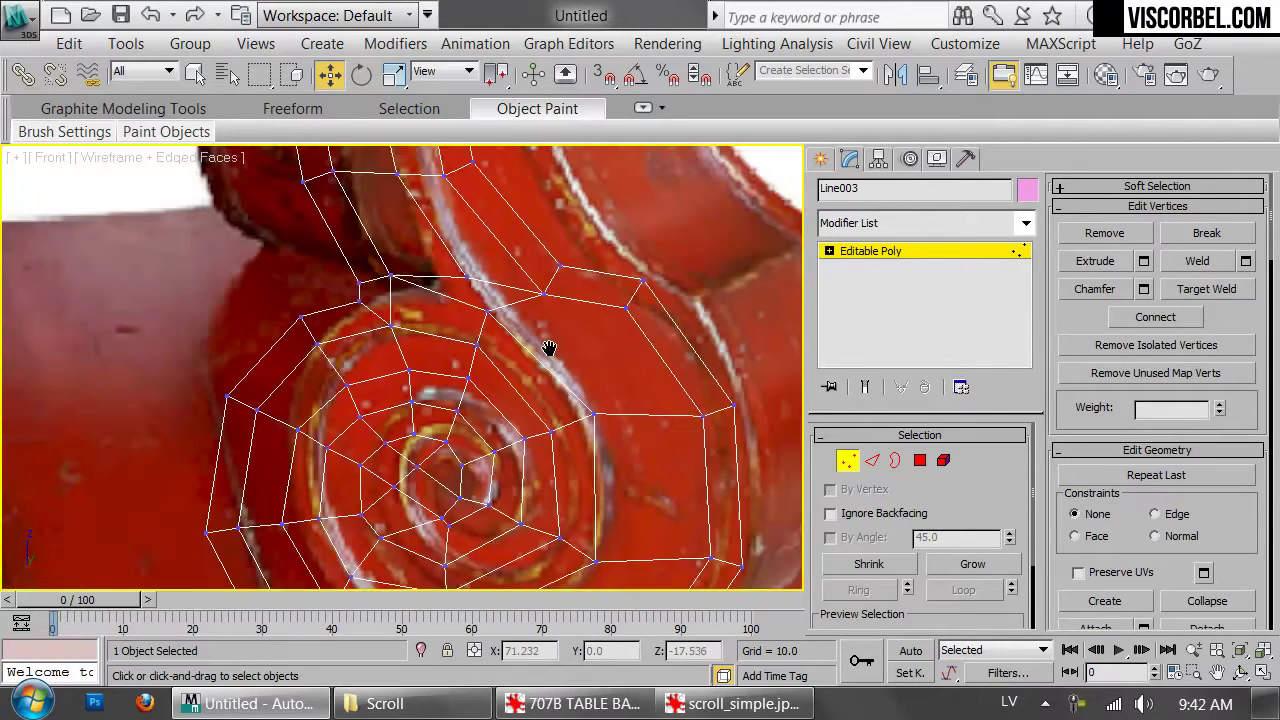
scroll(670, 340, down, 2)
scroll(635, 328, up, 3)
middle_drag(637, 324, 563, 403)
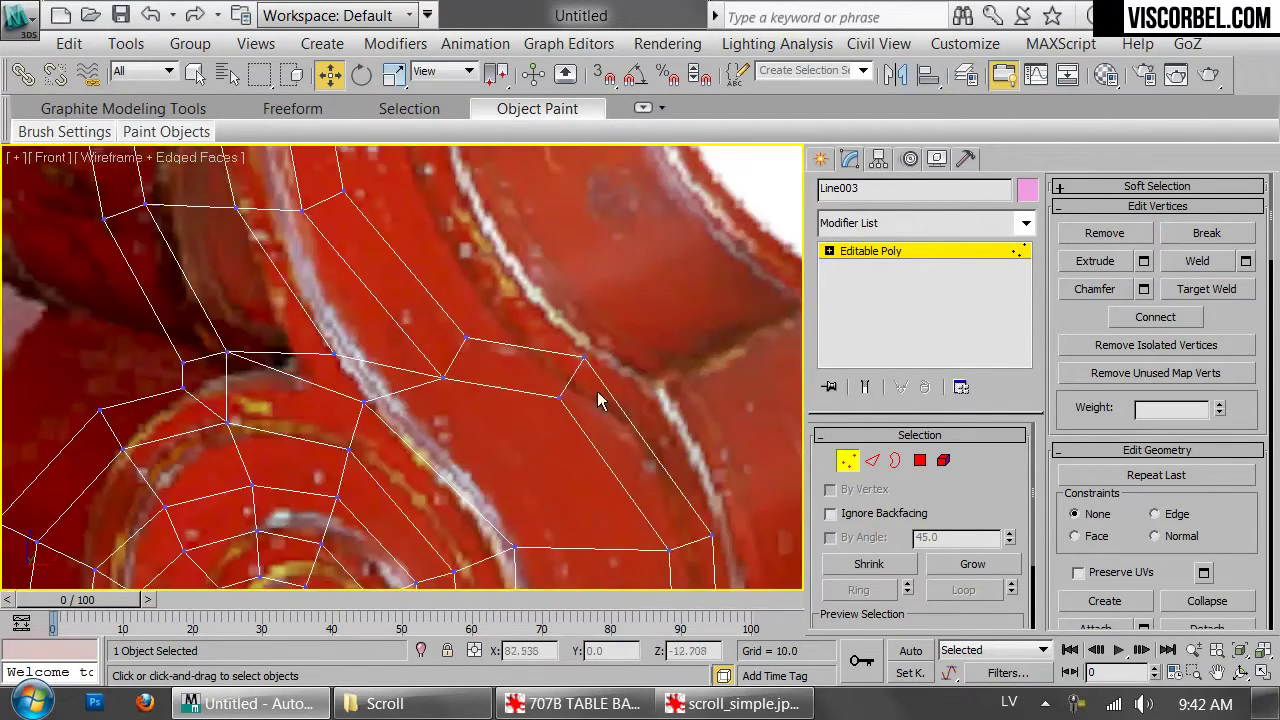
right_click(634, 391)
click(594, 119)
middle_drag(661, 342, 612, 340)
scroll(463, 374, up, 2)
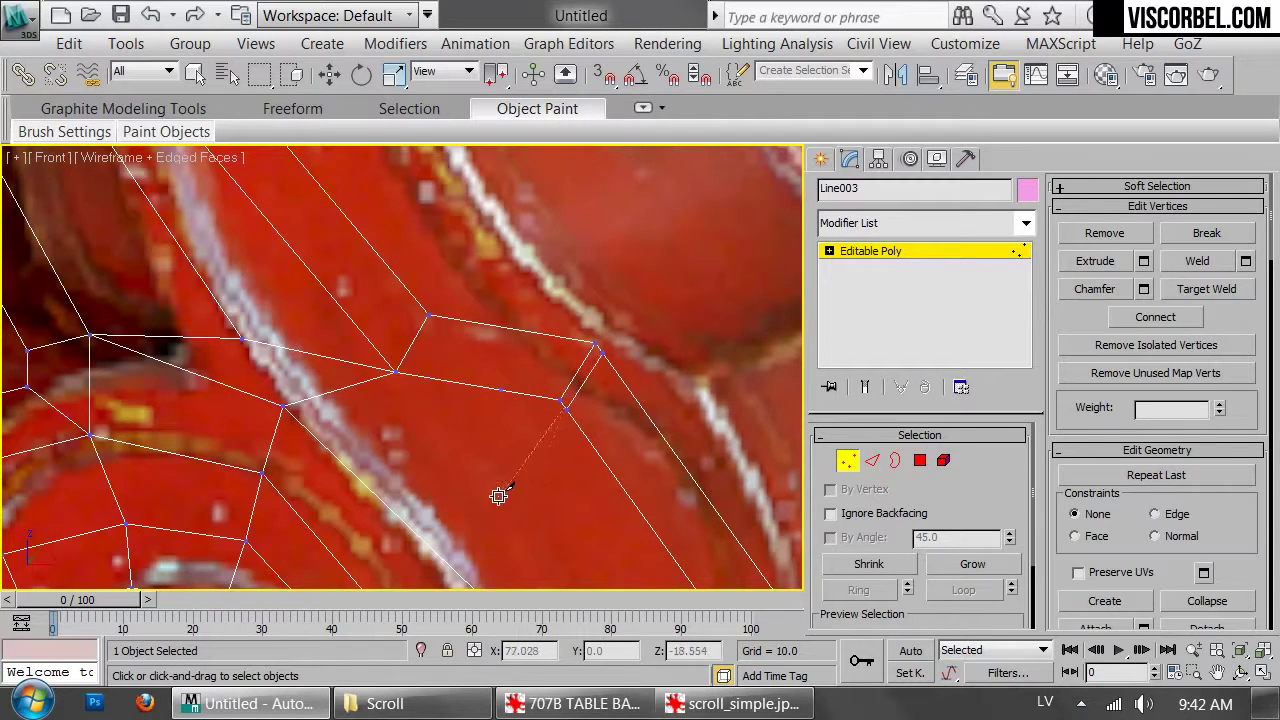
middle_drag(500, 491, 636, 268)
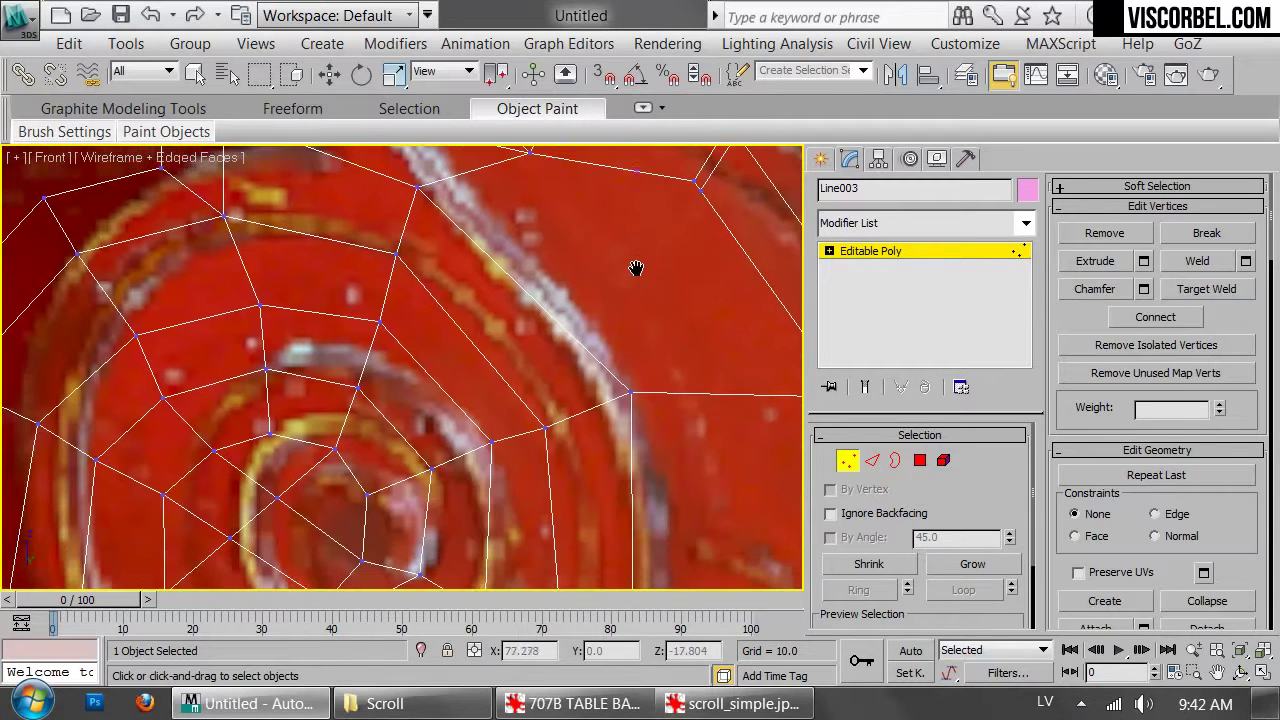
click(563, 327)
click(361, 472)
middle_drag(646, 268, 638, 328)
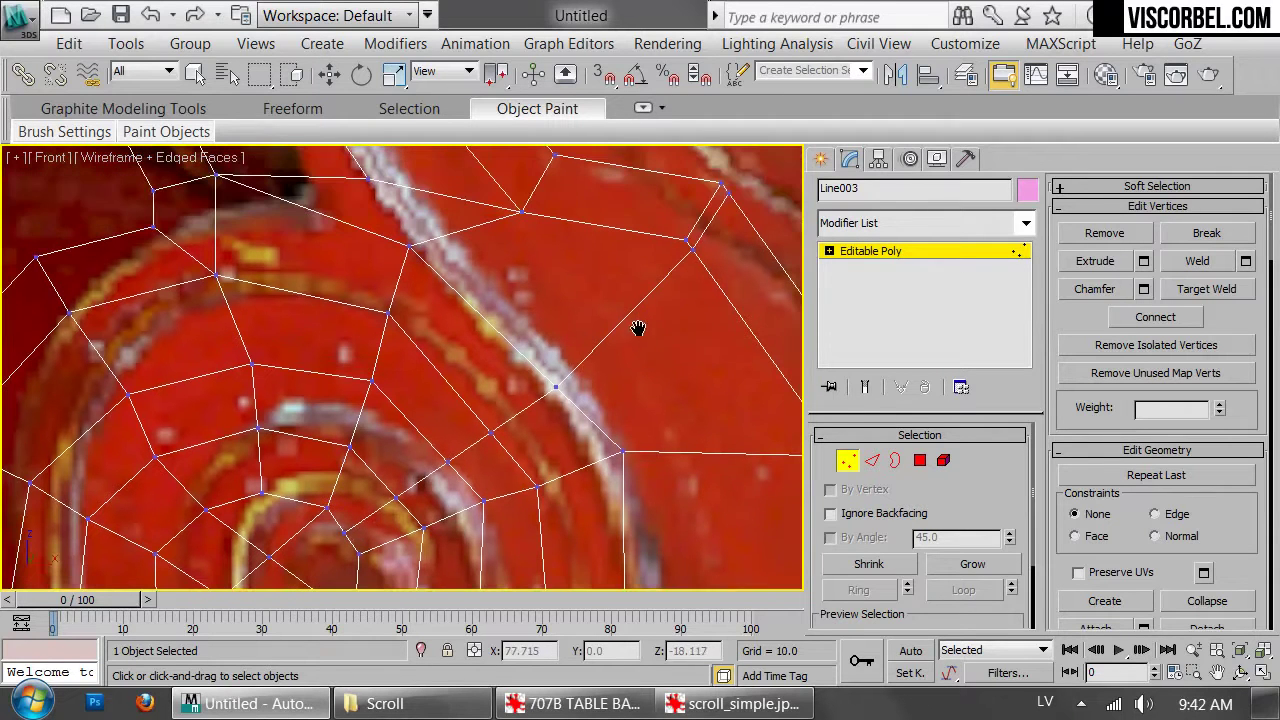
Cut a second diagonal edge from the band's upper-right vertex through the windings to the spiral's center, beside the first cut
click(683, 240)
click(499, 333)
click(331, 513)
right_click(560, 448)
scroll(634, 294, down, 3)
right_click(640, 345)
click(663, 403)
scroll(574, 355, up, 2)
middle_drag(574, 353, 568, 307)
scroll(567, 316, down, 2)
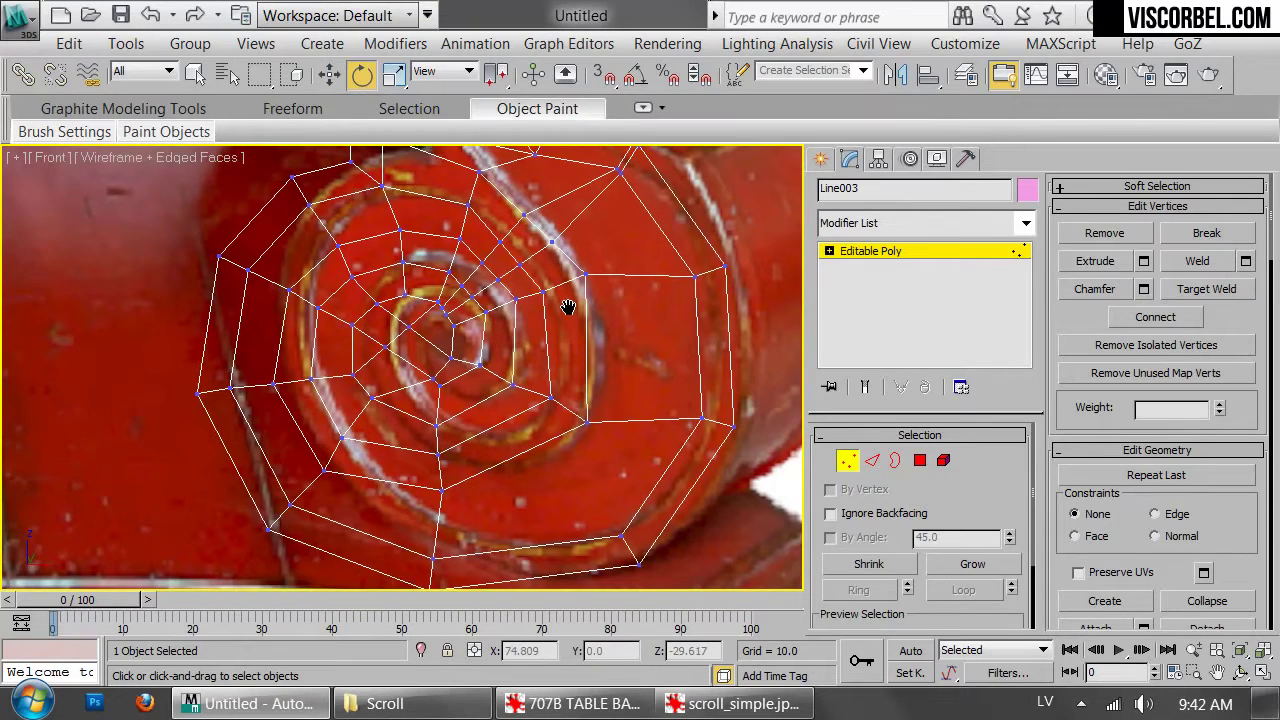
Move the vertices on the scroll's right side and around the spiral's center to space out the new cuts
scroll(585, 340, up, 2)
drag(652, 345, 652, 345)
key(w)
drag(612, 281, 622, 320)
drag(512, 328, 462, 358)
click(463, 359)
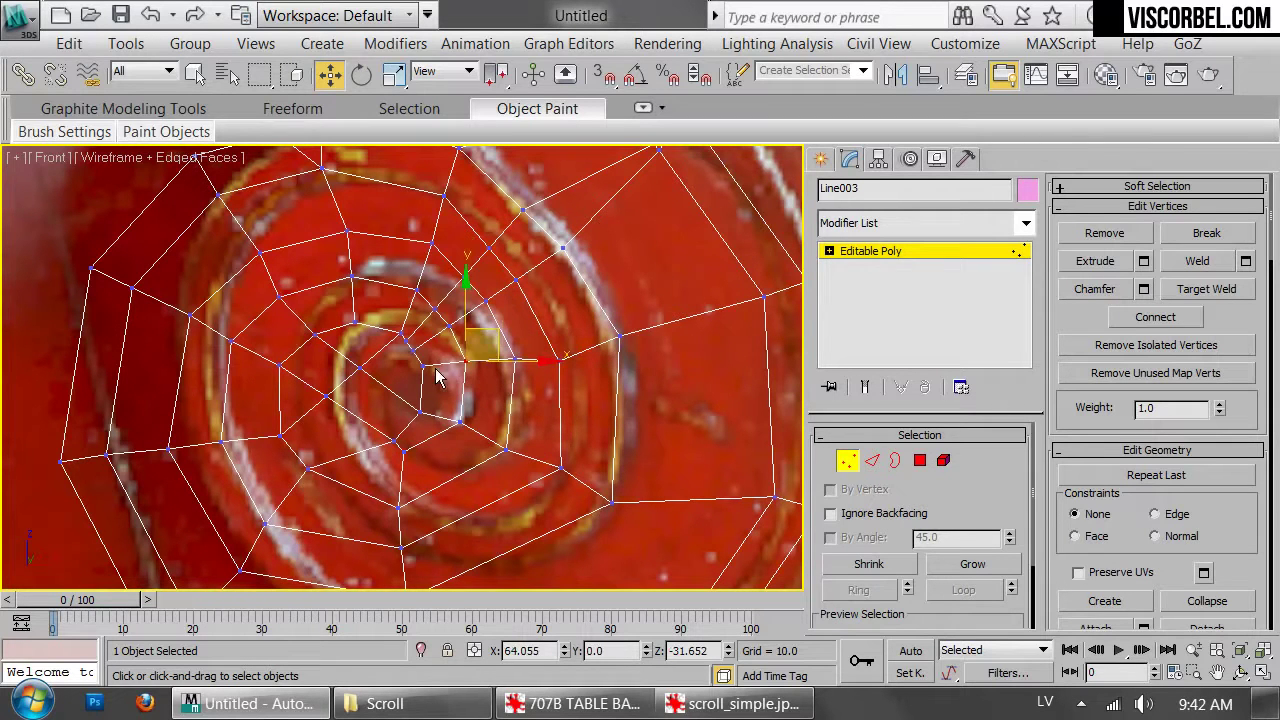
click(421, 365)
drag(425, 382, 409, 337)
click(417, 356)
click(472, 290)
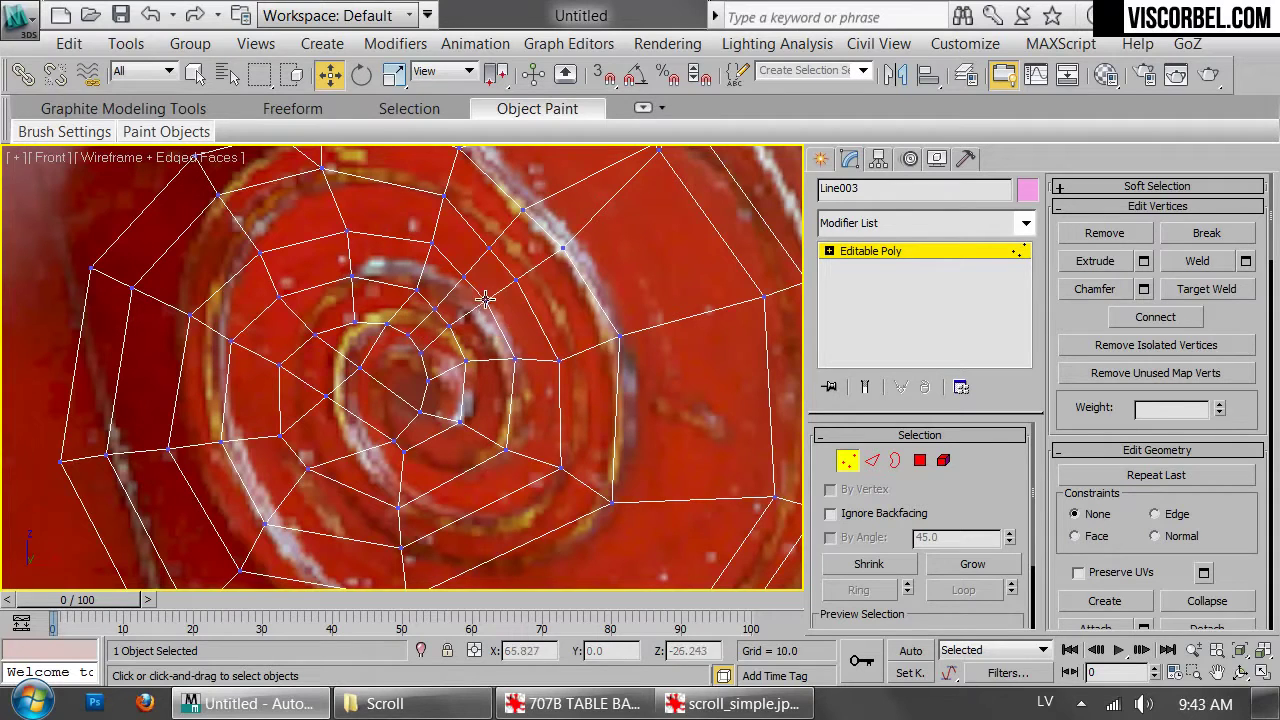
Adjust the new edges and vertices at the scroll's upper right and the vertex at its top junction to round the windings
drag(484, 299, 496, 305)
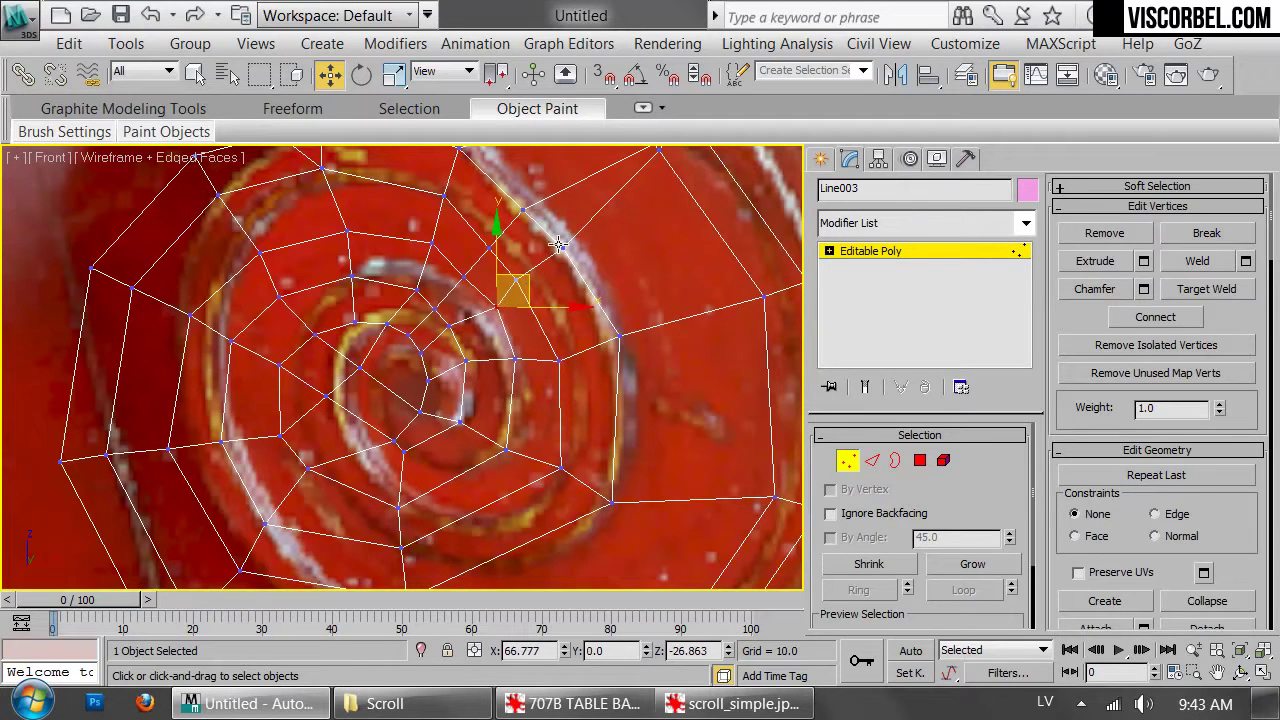
key(2)
drag(542, 262, 568, 267)
middle_drag(552, 207, 568, 315)
drag(521, 341, 538, 326)
key(1)
drag(475, 254, 479, 252)
click(340, 205)
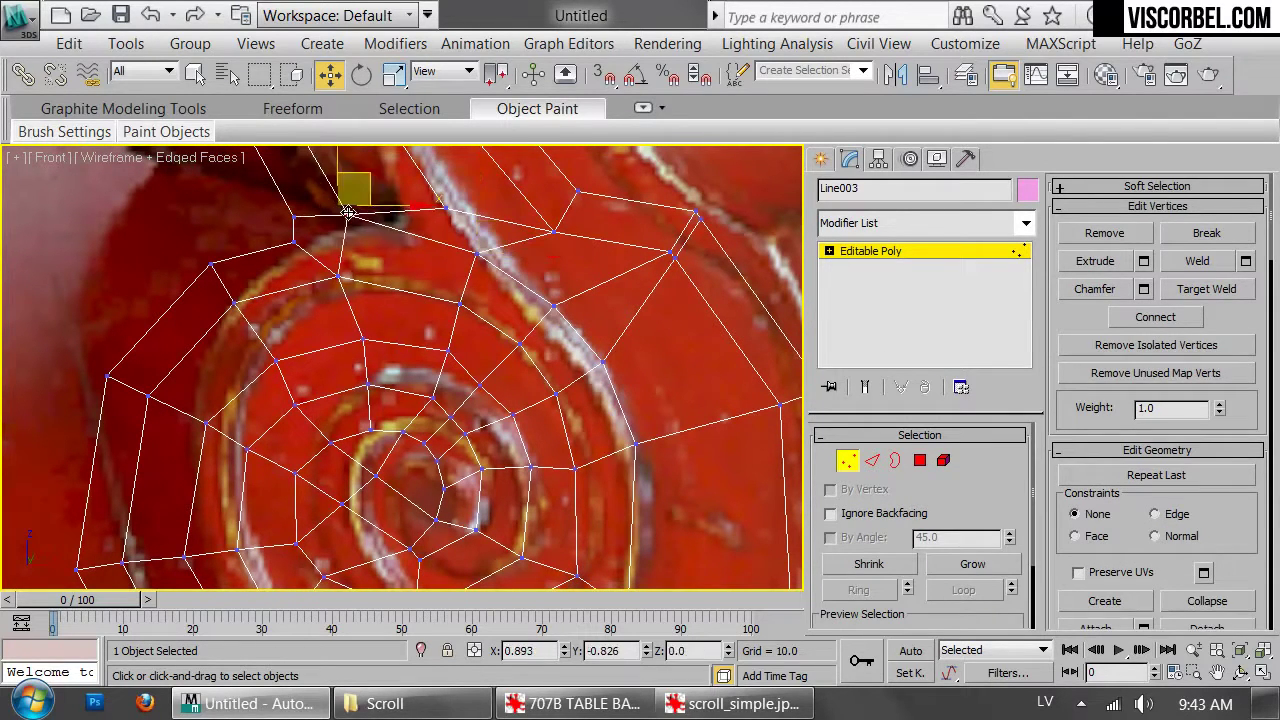
drag(340, 205, 350, 212)
middle_drag(593, 301, 602, 348)
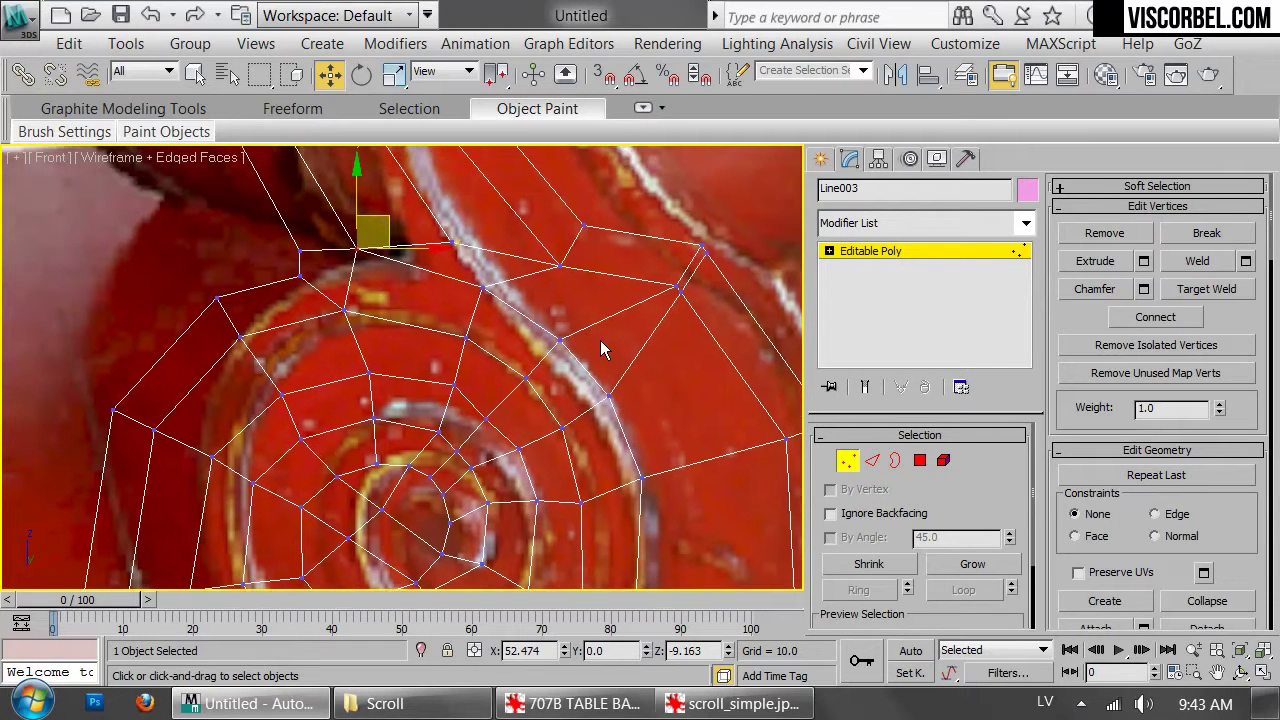
Move the inner winding's top and lower-left vertices outward to smooth its curve
middle_drag(637, 392, 703, 273)
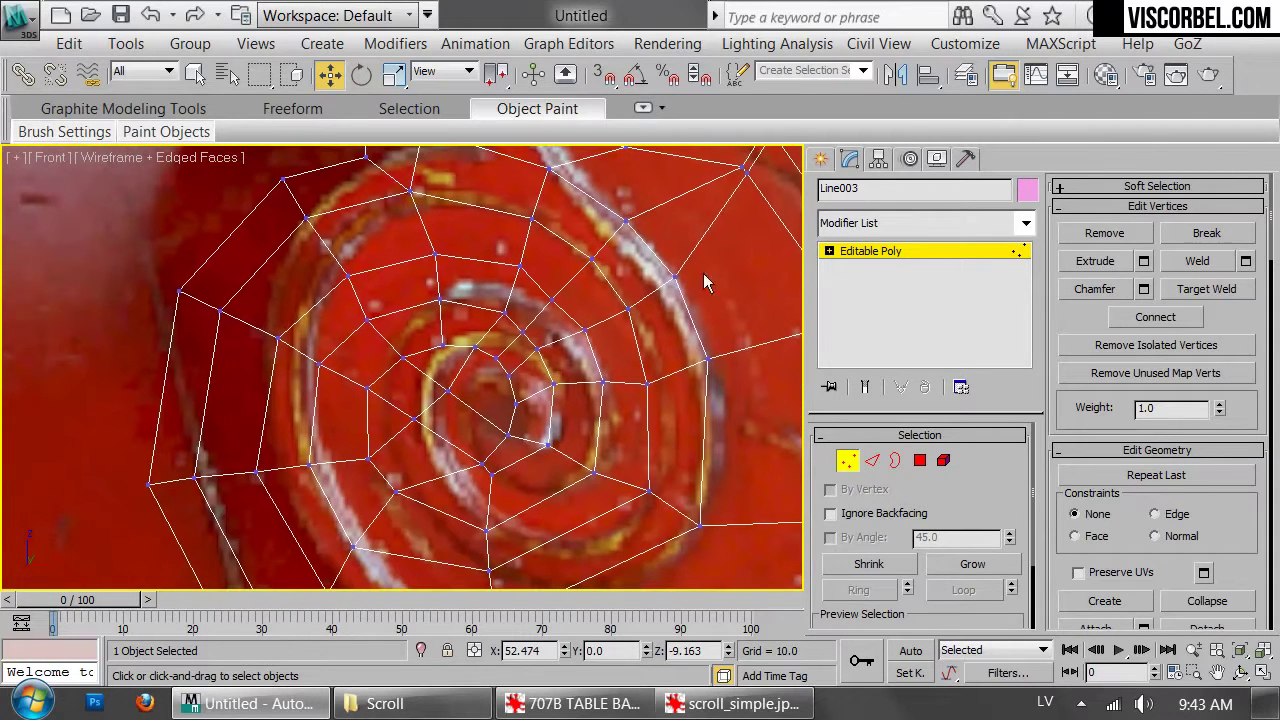
click(498, 313)
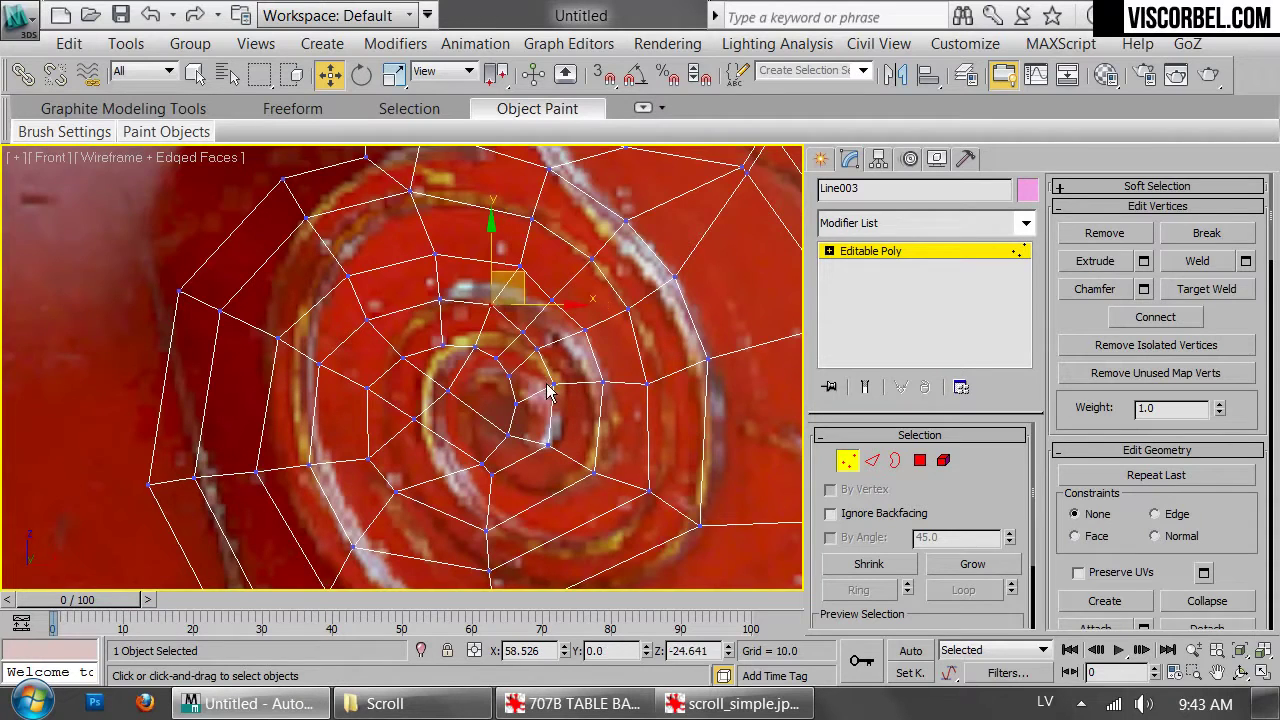
middle_drag(435, 389, 522, 295)
click(497, 408)
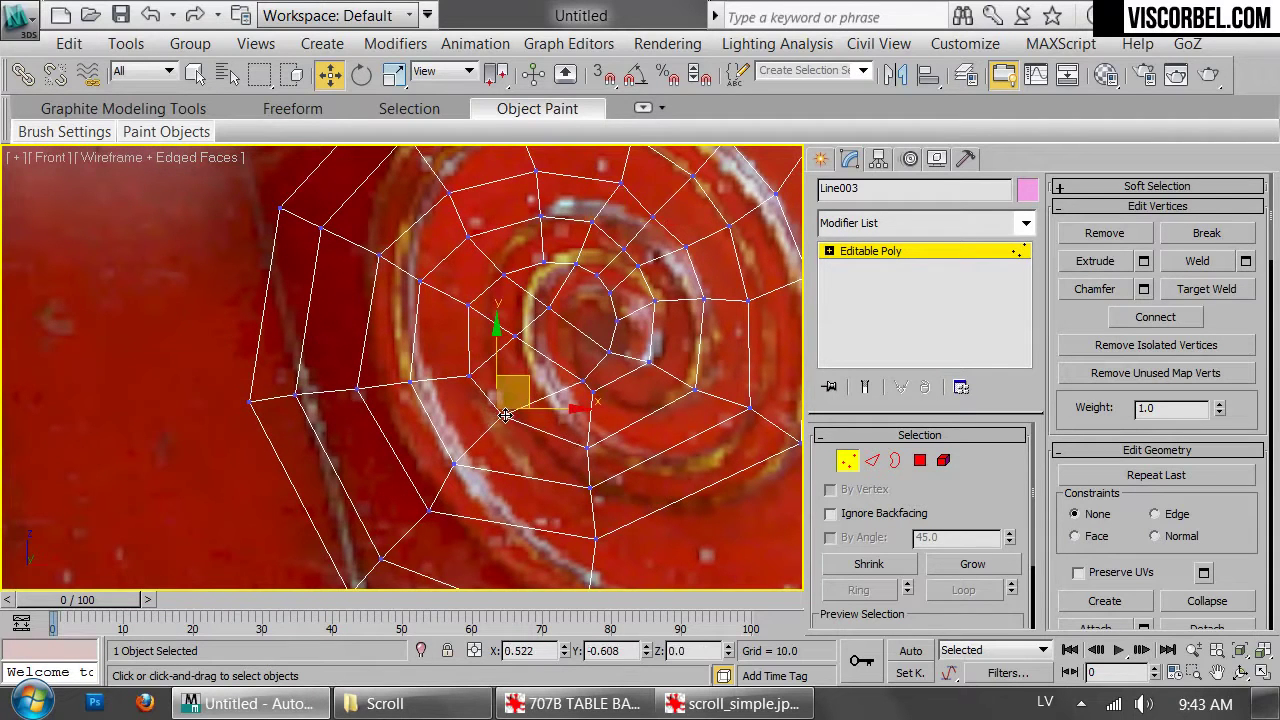
scroll(490, 380, down, 3)
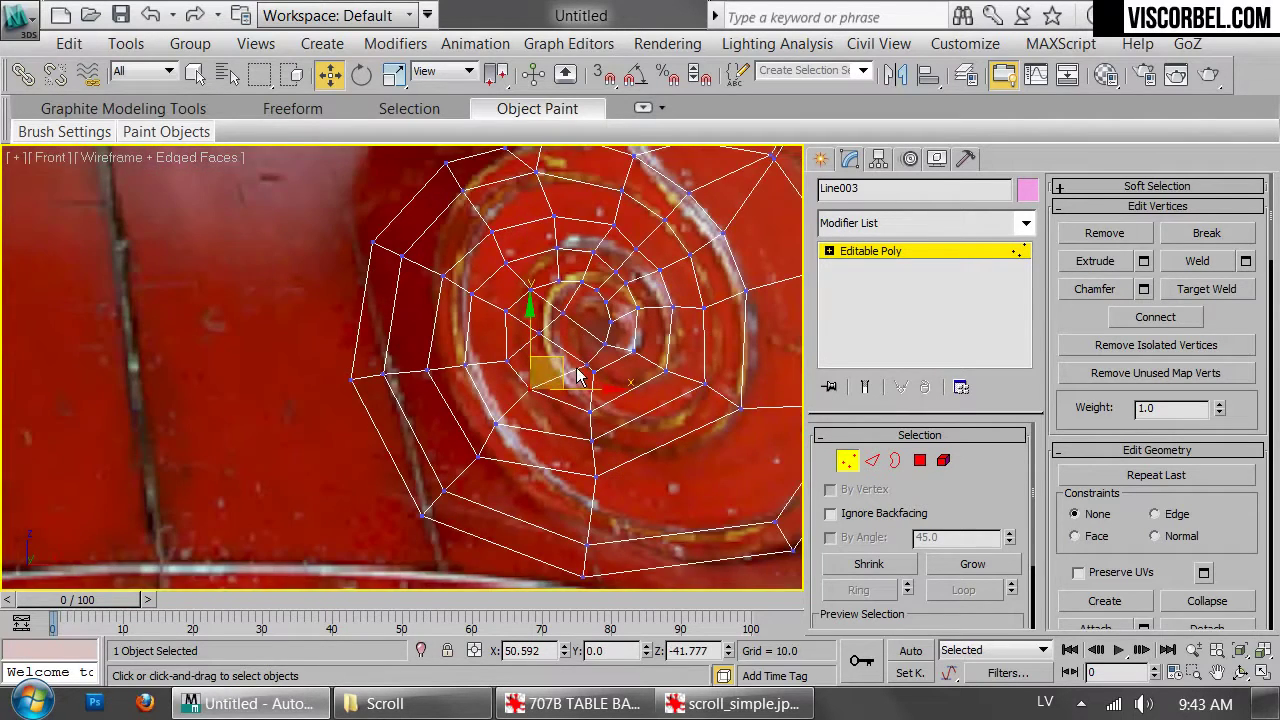
Cut a diagonal edge from the spiral's center through the windings to the outer band's lower-right vertex
key(2)
right_click(707, 443)
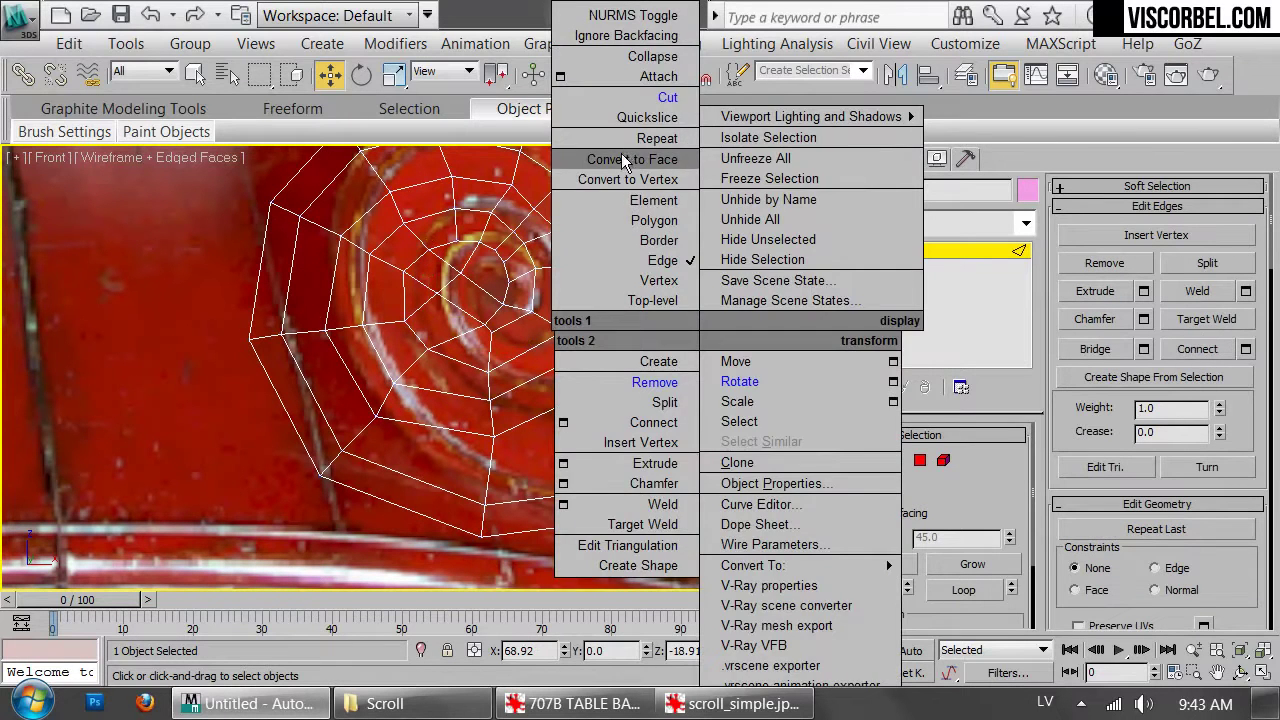
click(626, 101)
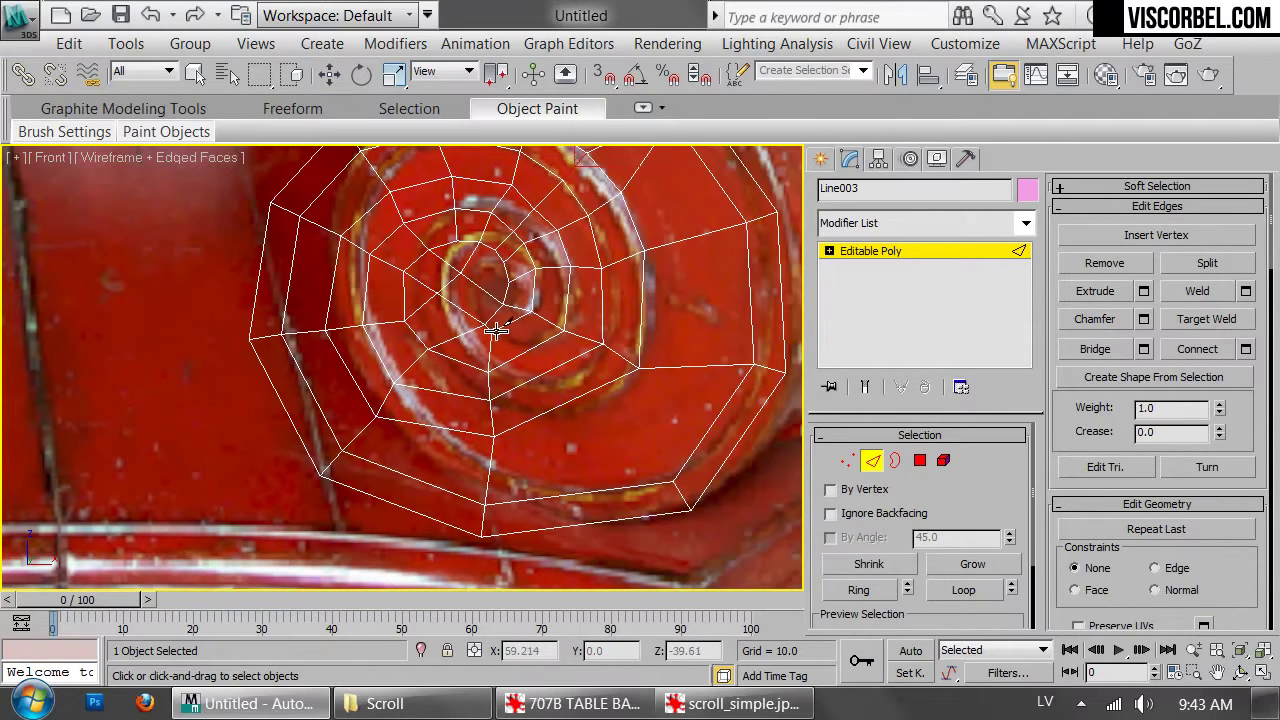
click(672, 482)
right_click(575, 371)
right_click(514, 370)
key(1)
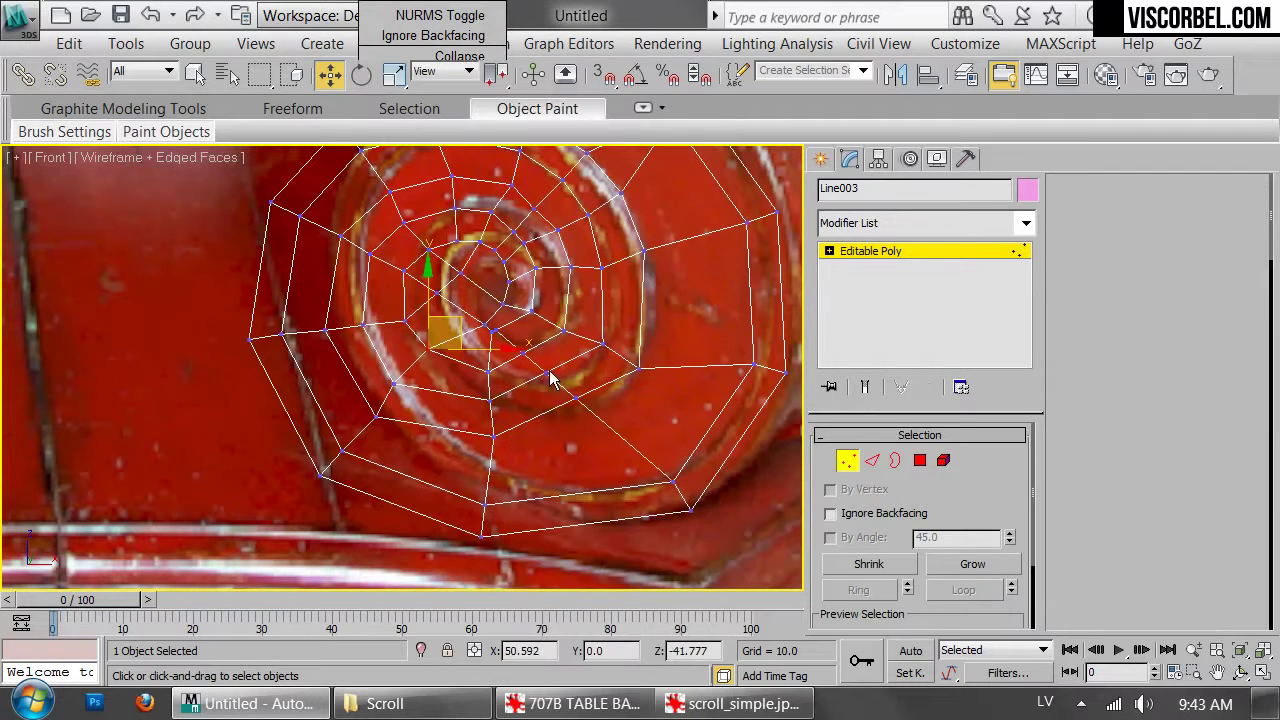
Move the new vertices along the lower-right cut and the neighbouring bottom vertices outward to round the windings
drag(585, 356, 583, 378)
drag(520, 464, 520, 464)
mouse_move(512, 402)
mouse_down()
mouse_move(478, 414)
mouse_move(497, 410)
mouse_up()
middle_drag(501, 336, 528, 374)
scroll(528, 374, up, 2)
drag(535, 385, 584, 412)
drag(580, 367, 582, 384)
click(510, 427)
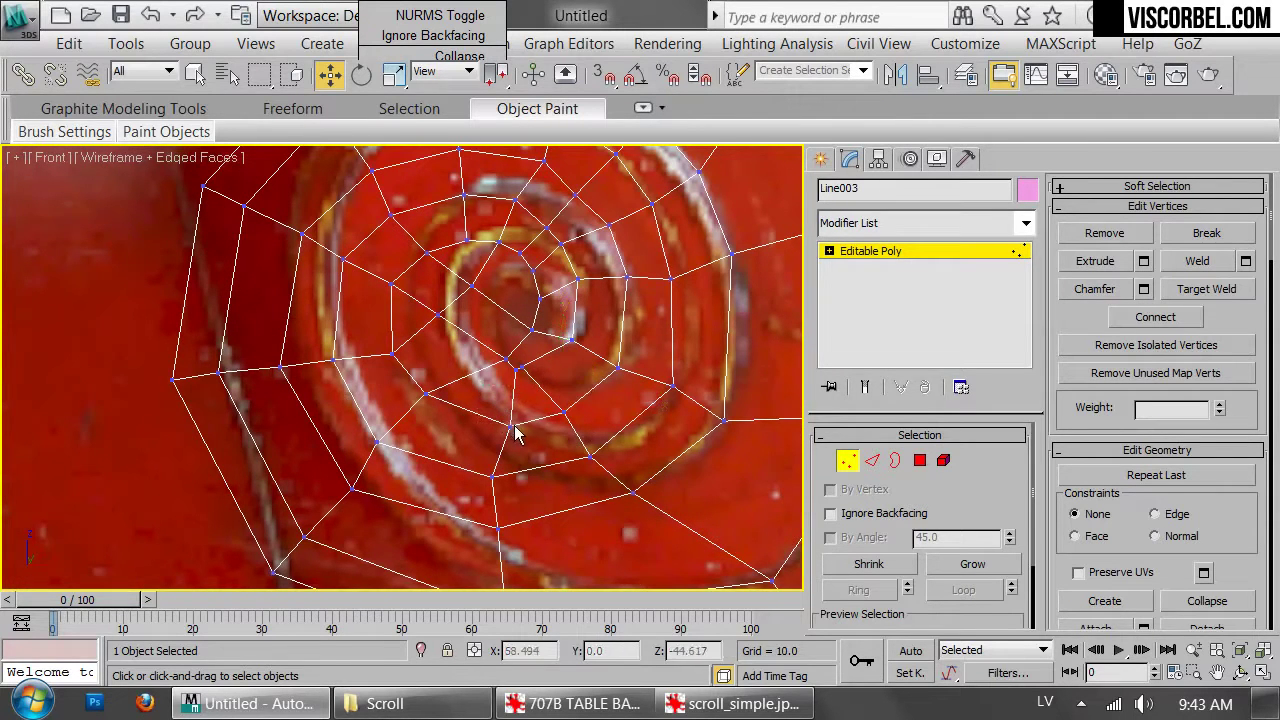
drag(510, 427, 503, 358)
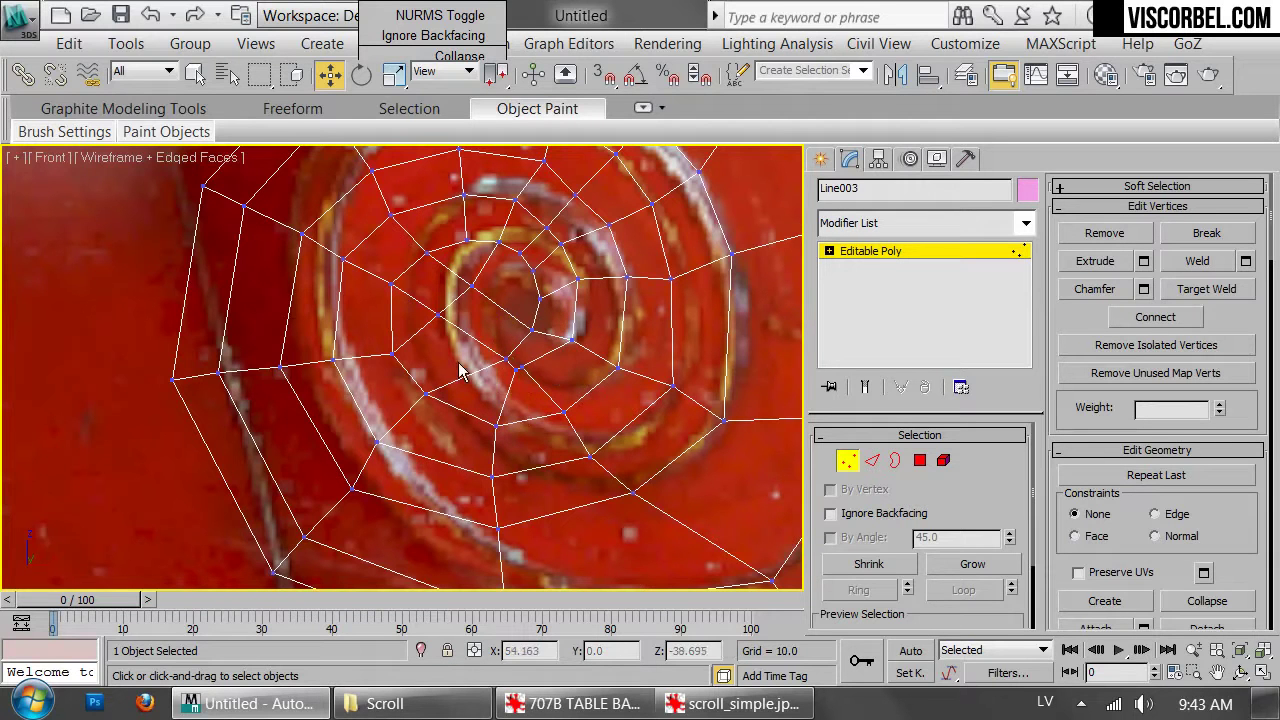
Nudge a vertex on the spiral's inner turn slightly outward and display the model shaded with edged faces
drag(422, 395, 416, 395)
scroll(495, 417, down, 3)
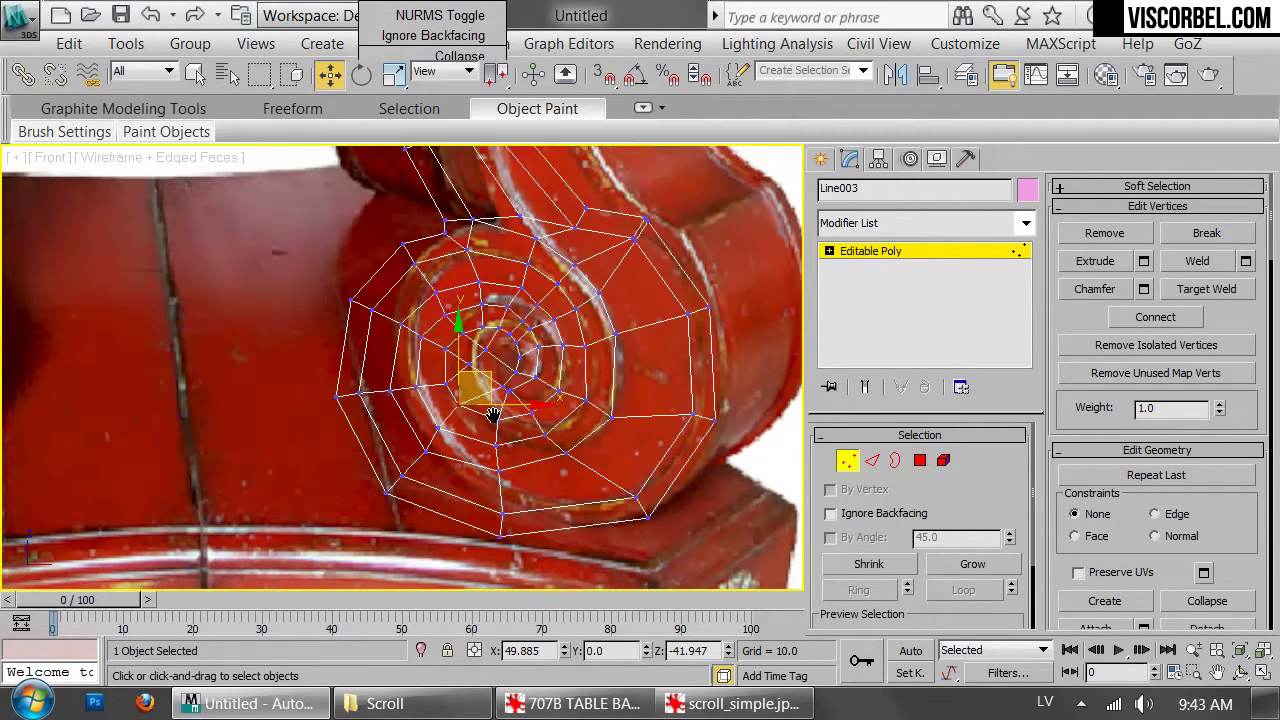
key(F3)
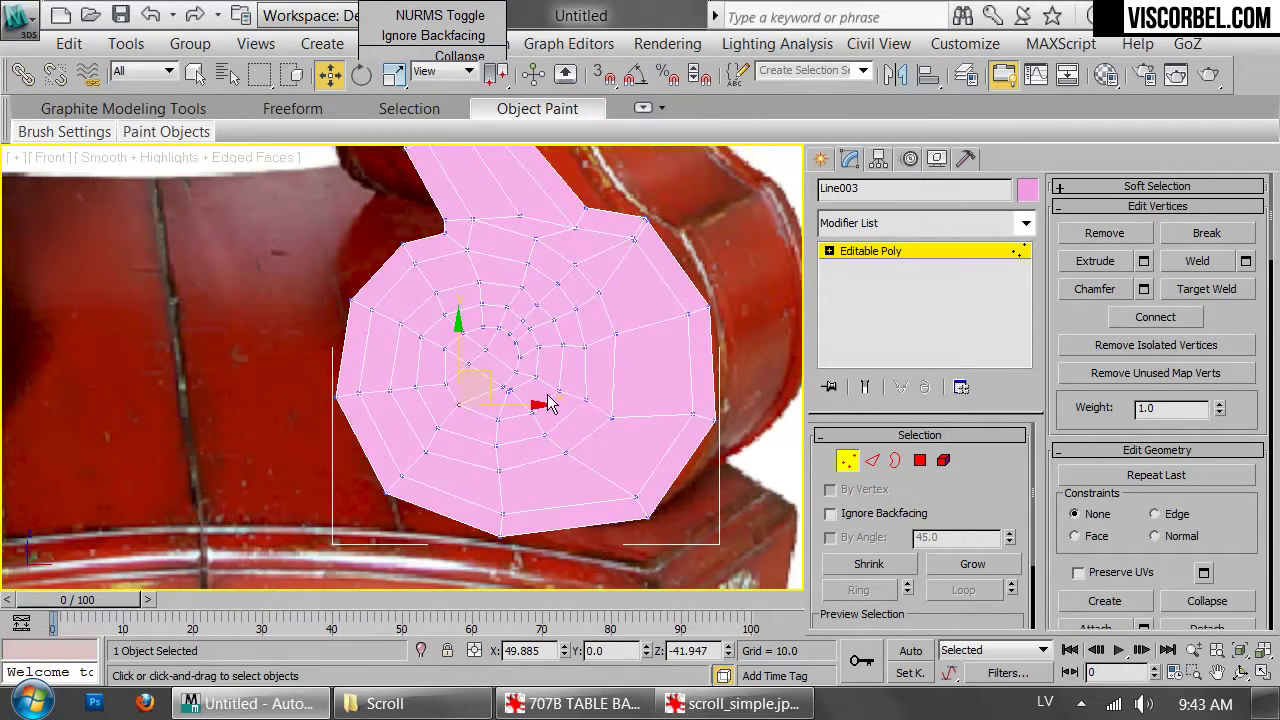
scroll(670, 367, up, 2)
scroll(672, 389, down, 4)
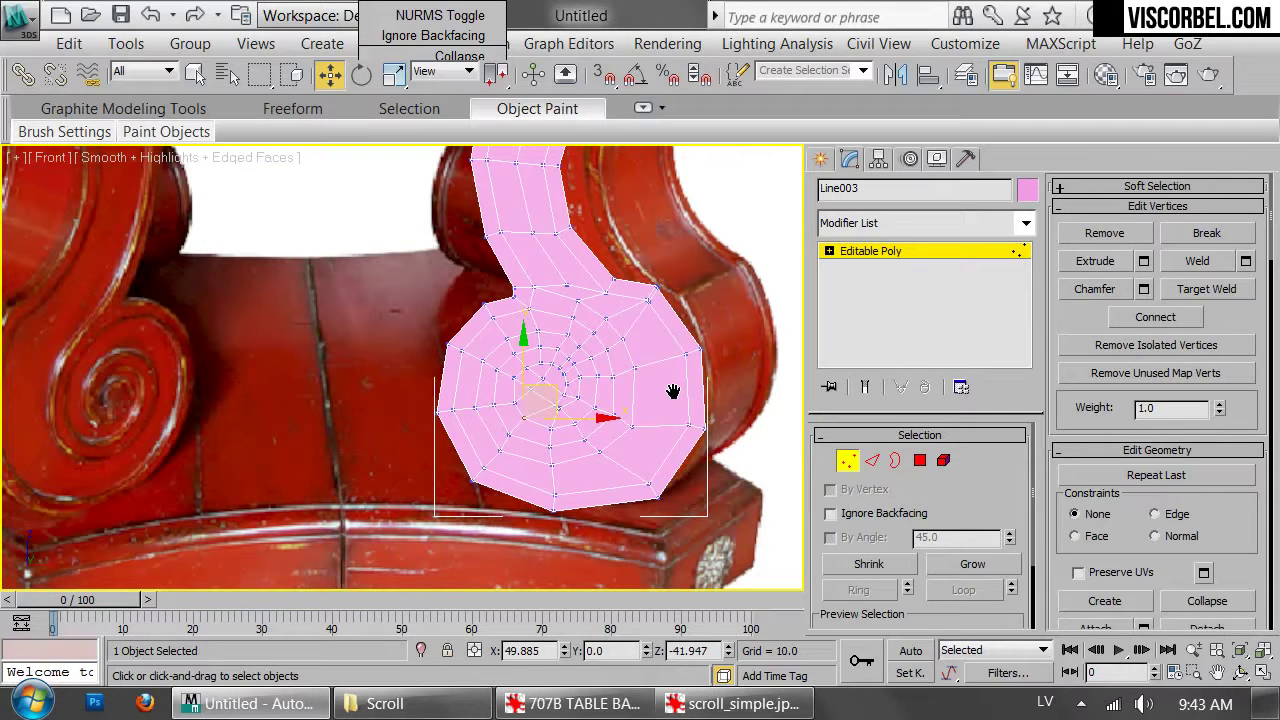
mouse_move(673, 391)
middle_down()
mouse_move(691, 446)
mouse_move(674, 403)
middle_up()
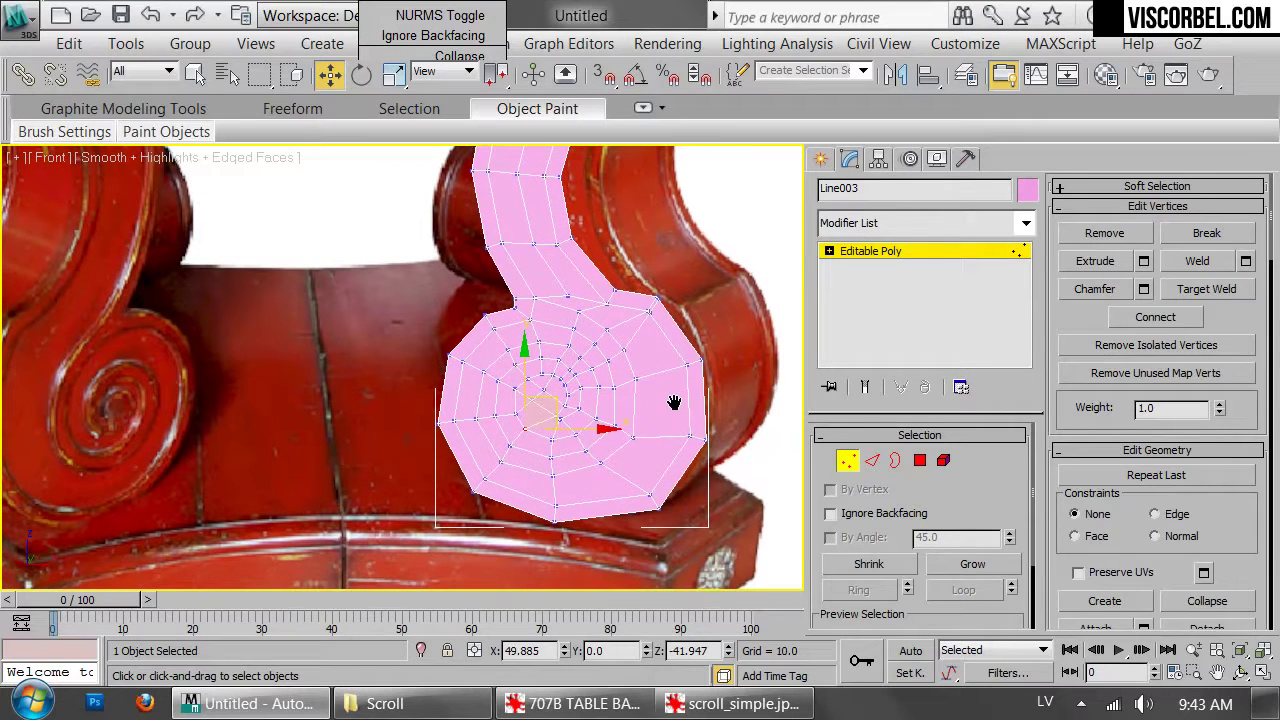
scroll(552, 397, up, 4)
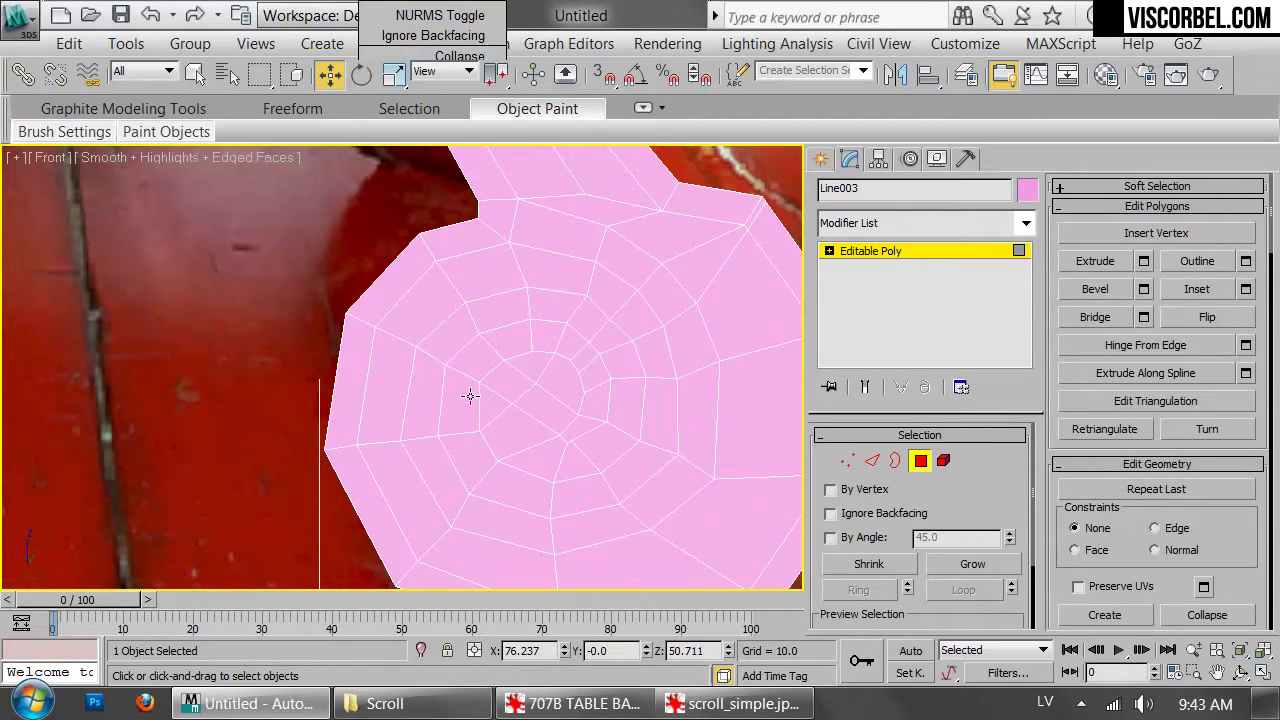
Move the vertex left of the spiral's centre toward its neighbour and try to weld with a threshold of 8.225
click(479, 377)
drag(495, 352, 501, 347)
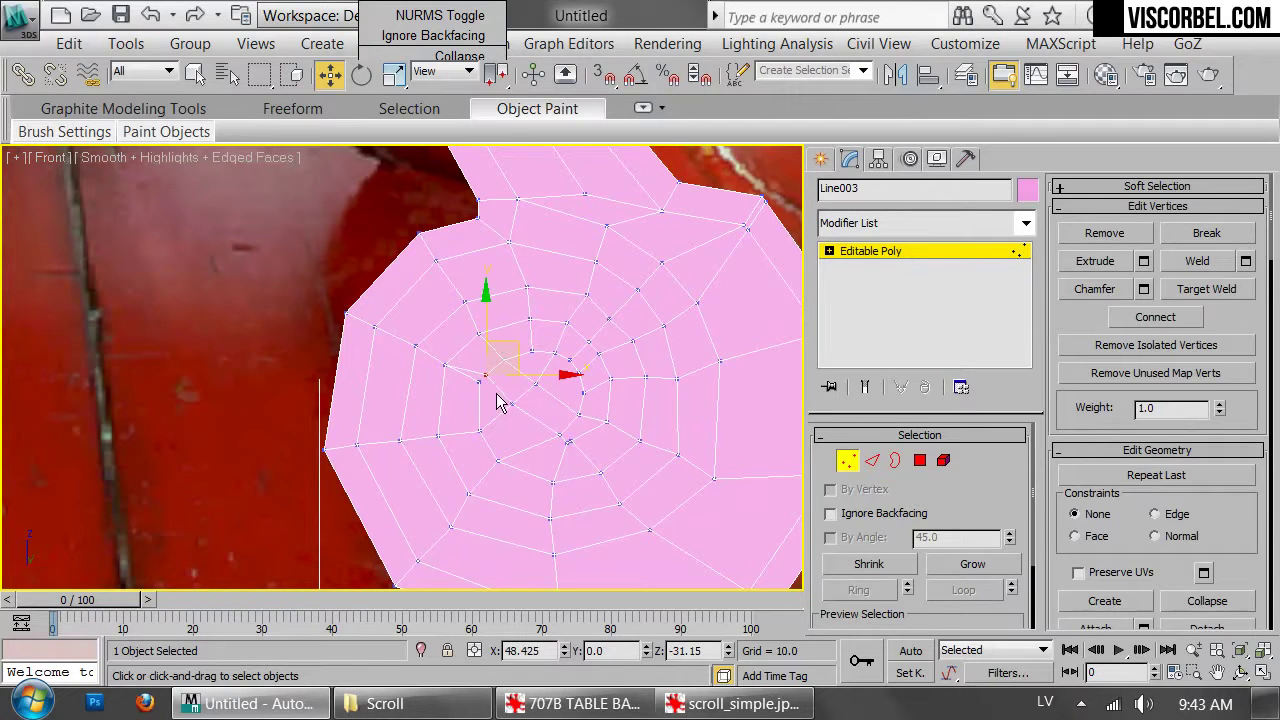
key(ctrl+w)
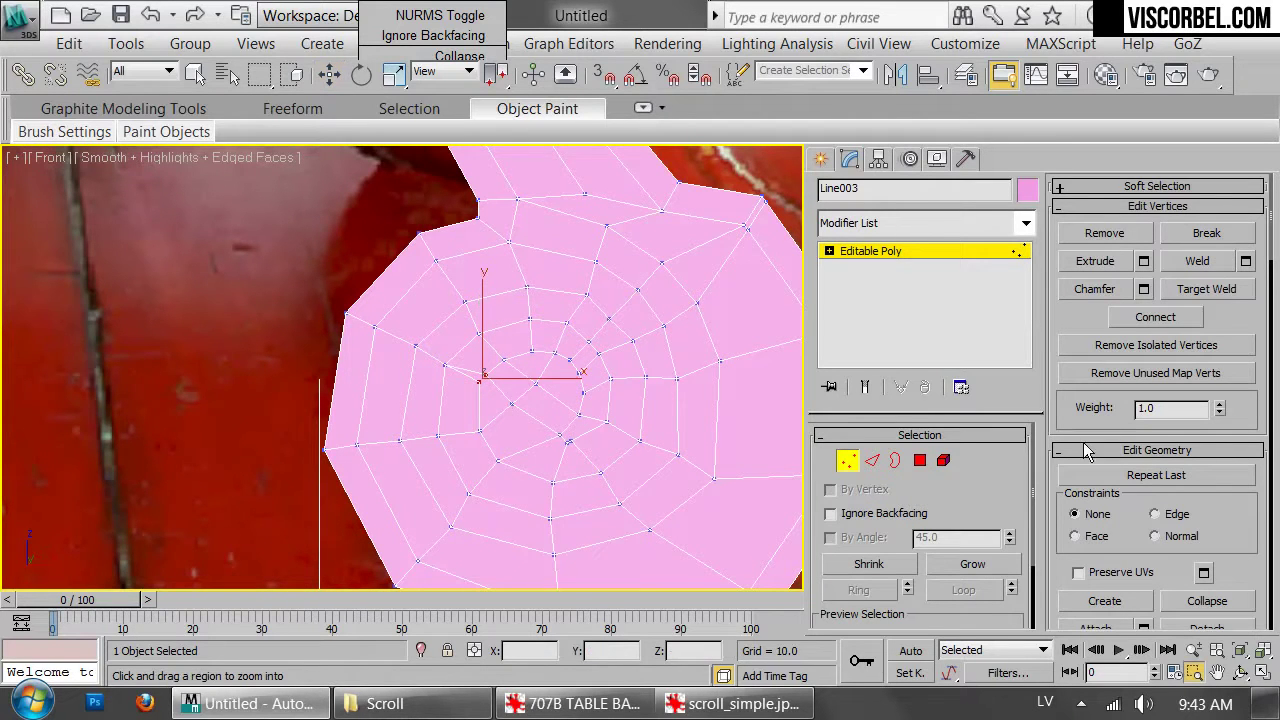
click(1245, 261)
drag(427, 380, 428, 366)
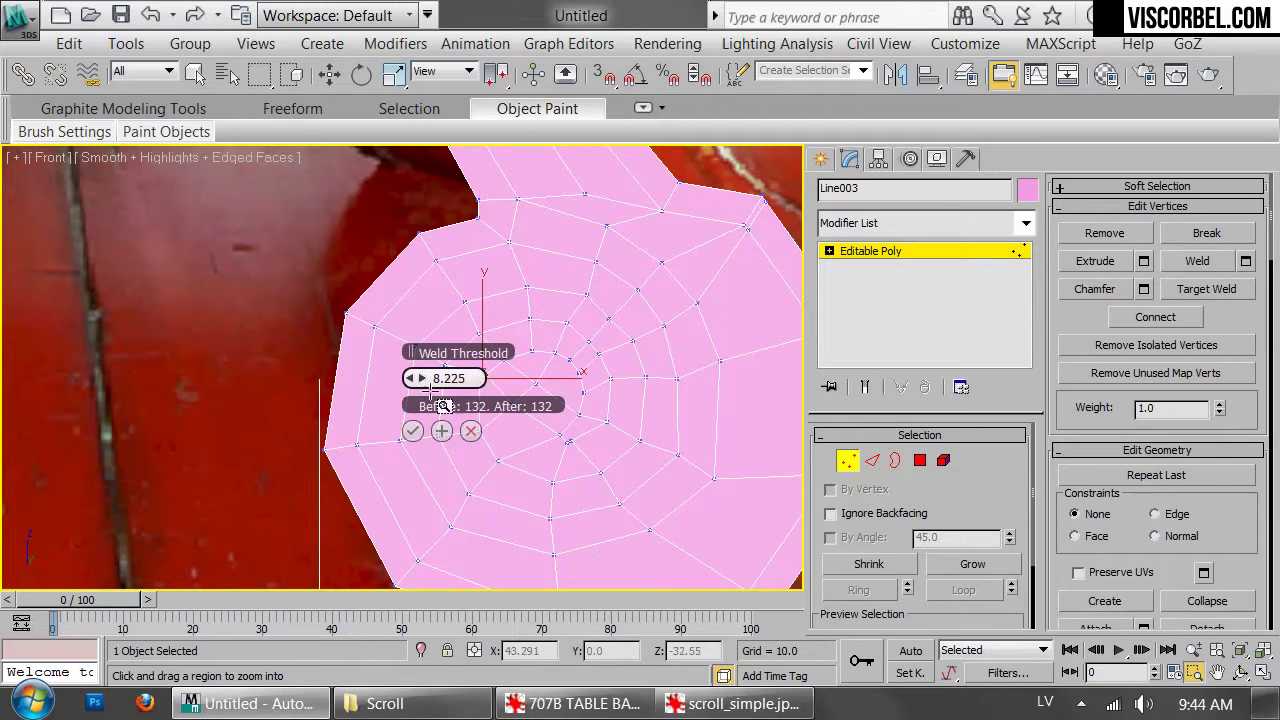
click(415, 430)
key(w)
scroll(479, 422, up, 3)
middle_drag(481, 421, 572, 409)
click(612, 366)
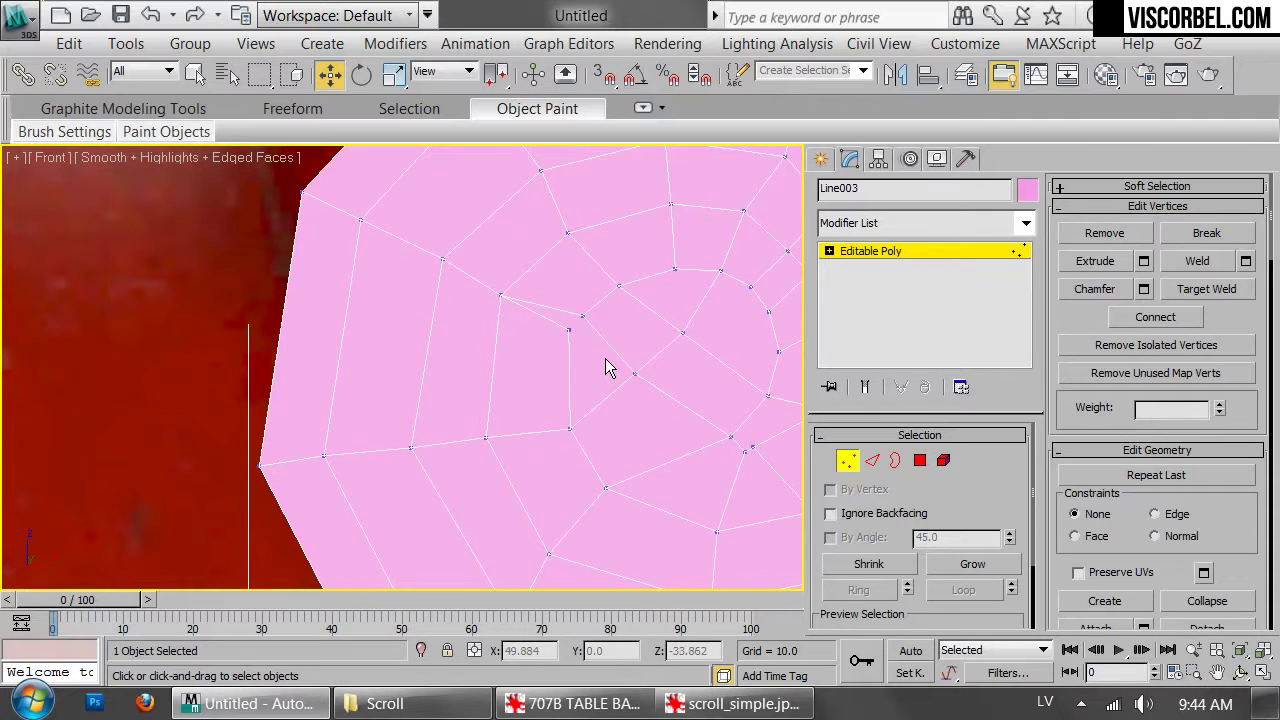
Weld the two close vertices left of the spiral's centre into one and reposition the merged vertex
right_click(659, 350)
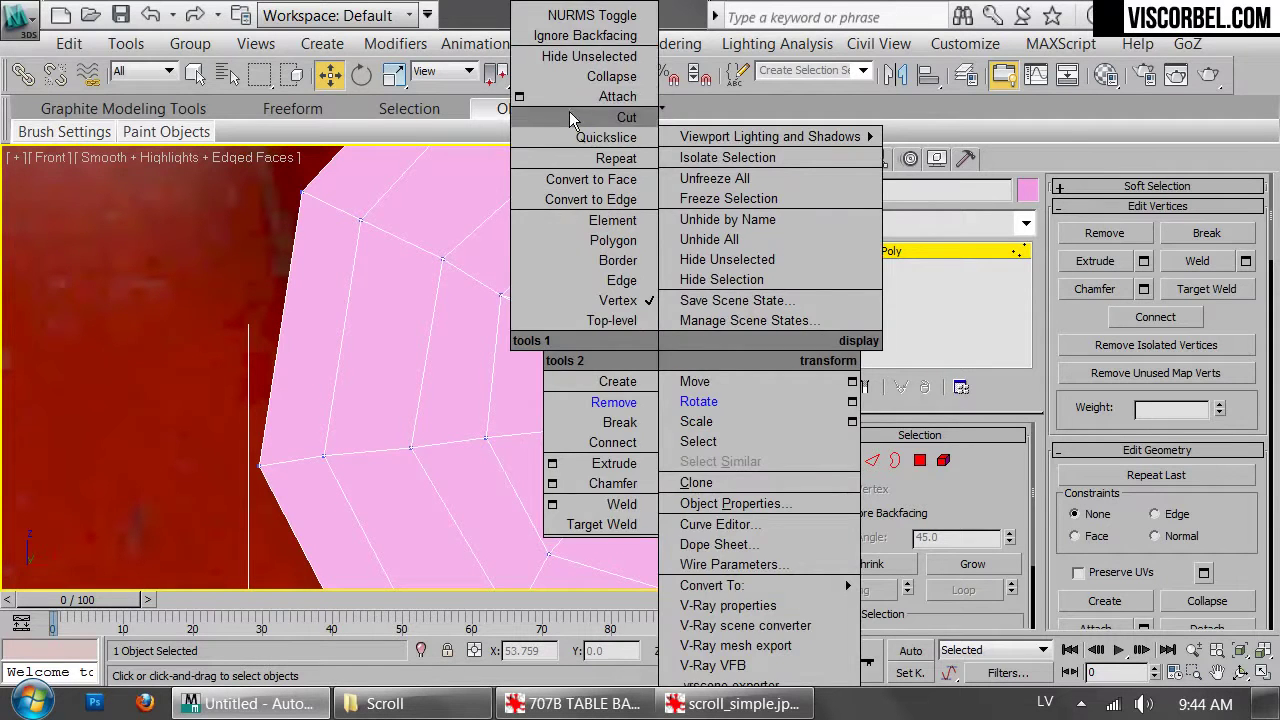
click(592, 117)
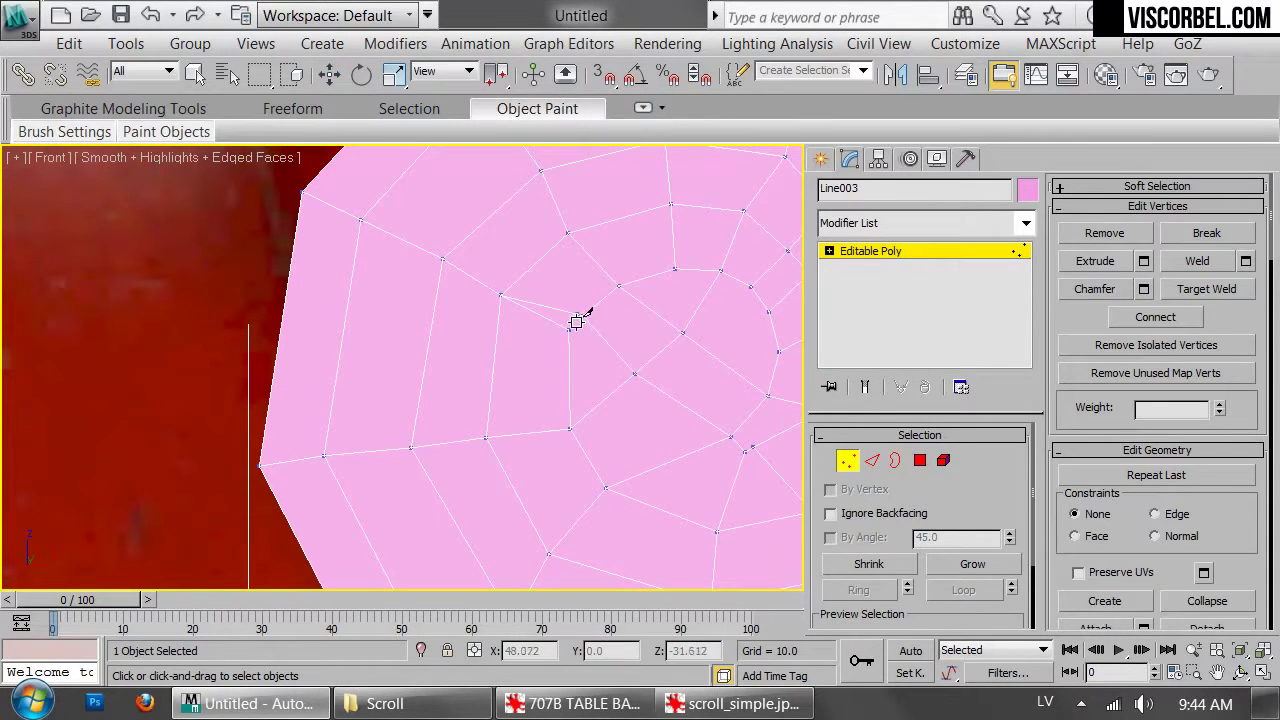
right_click(664, 327)
right_click(692, 350)
click(646, 509)
drag(603, 300, 550, 360)
click(1203, 266)
drag(604, 296, 597, 314)
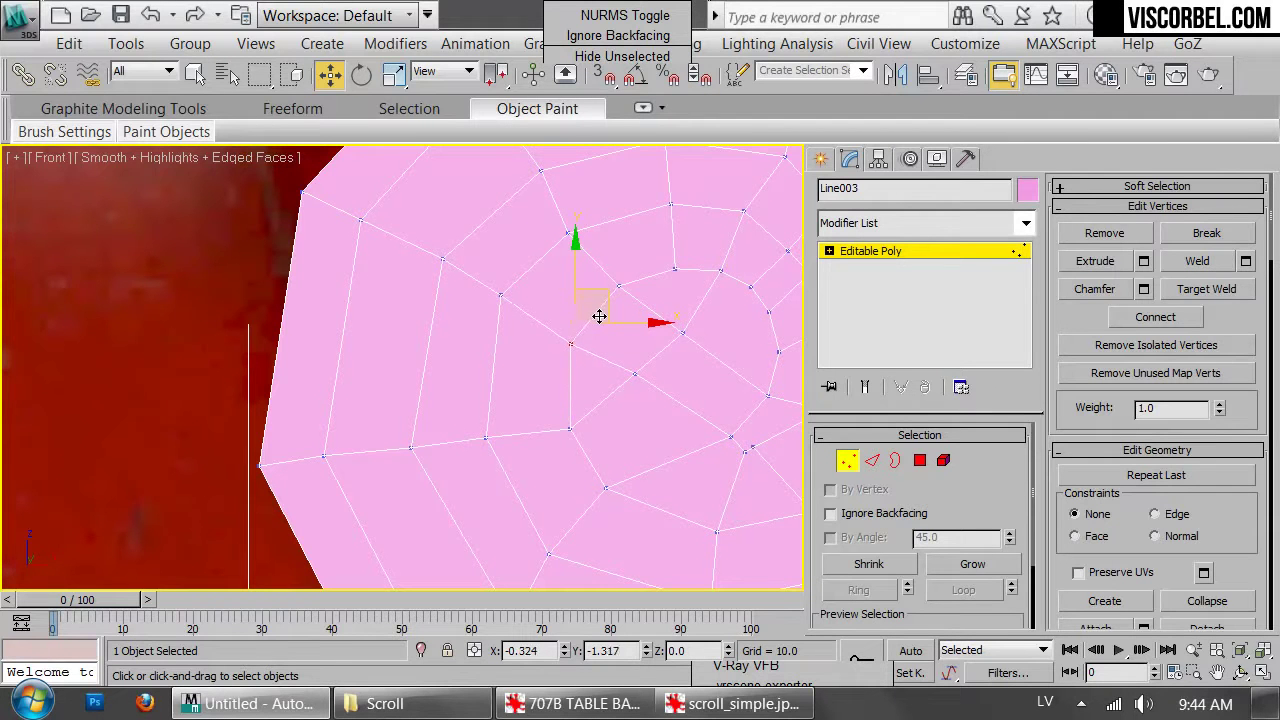
Nudge the vertices along the upper-right inner turns of the spiral to even out the spacing of its bands
scroll(543, 294, down, 2)
middle_drag(543, 294, 494, 280)
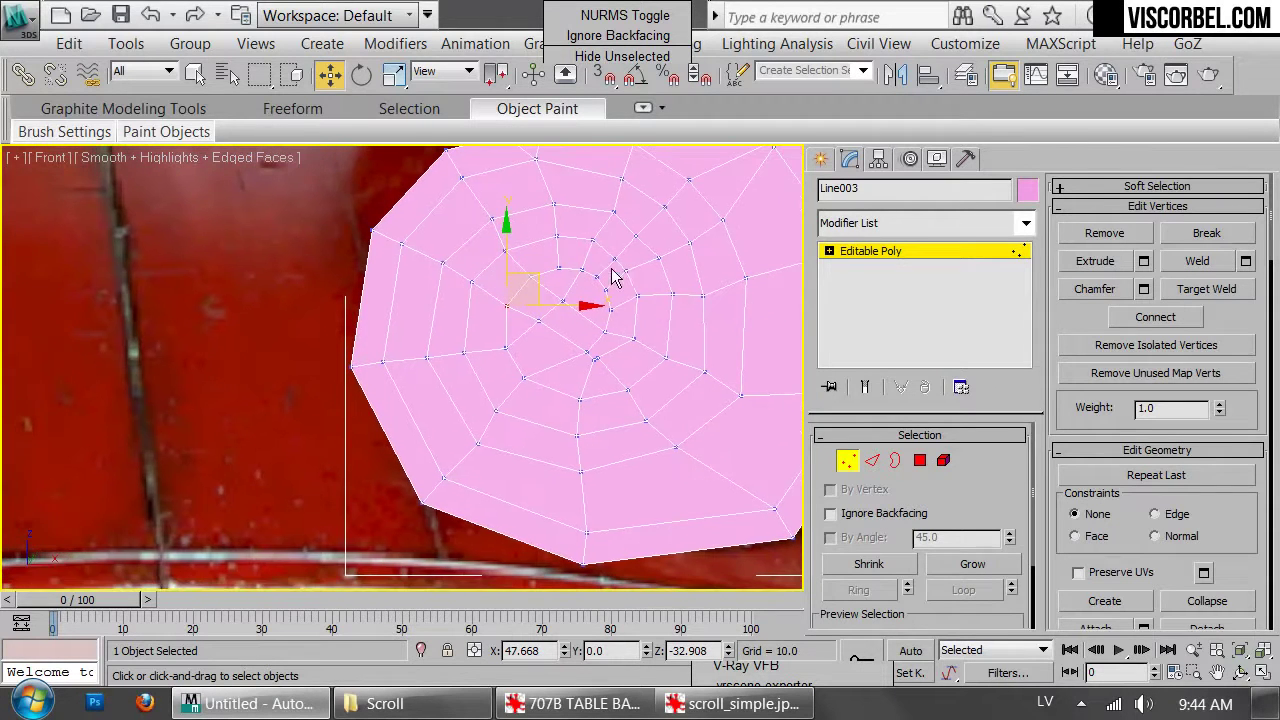
scroll(658, 335, up, 3)
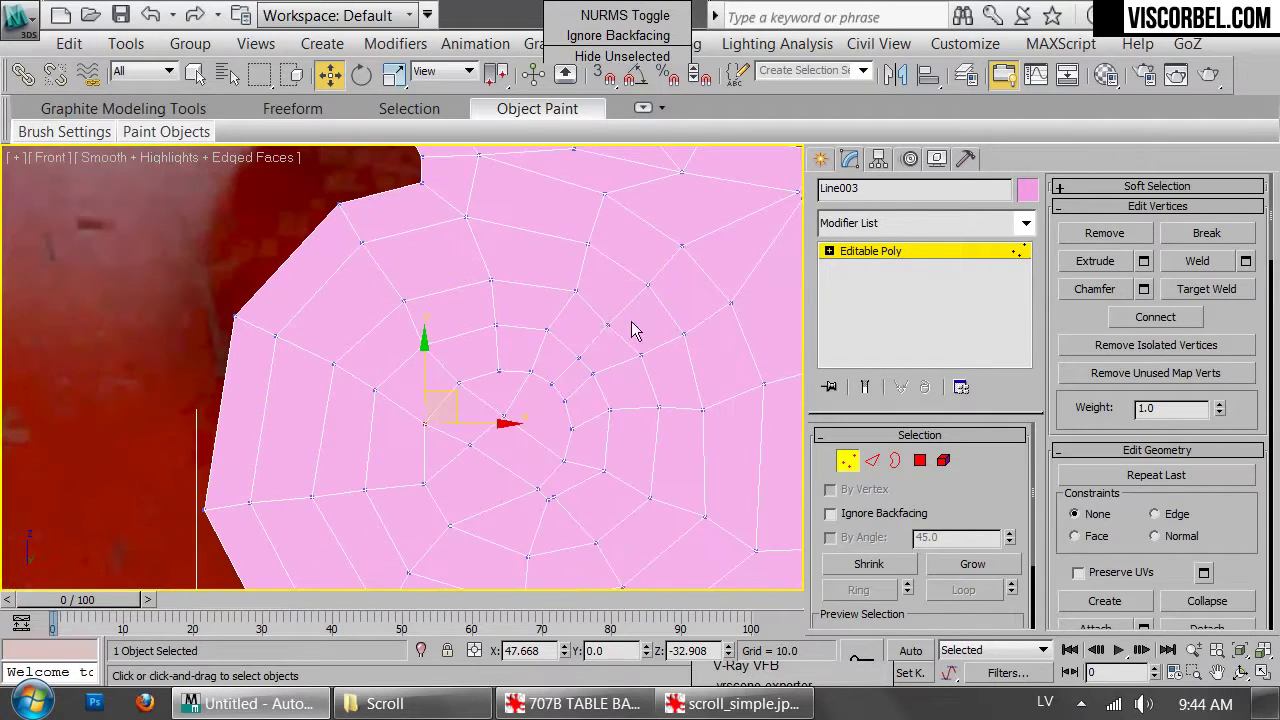
click(576, 290)
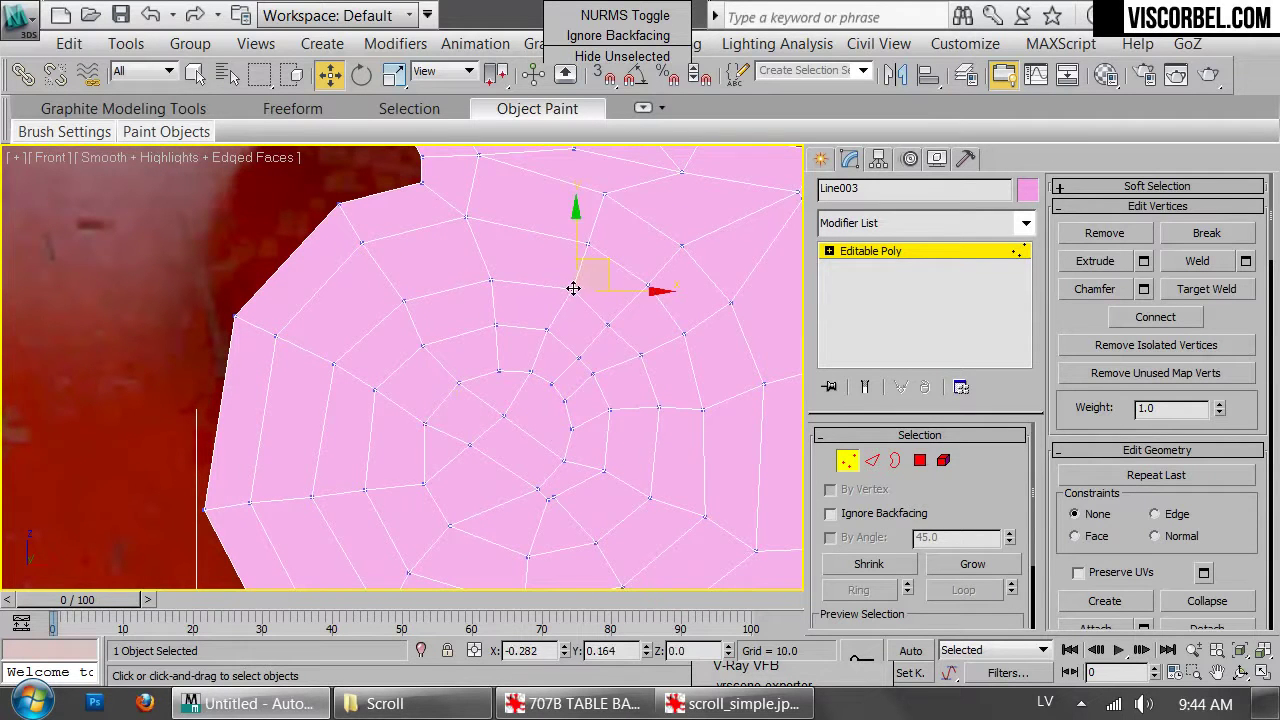
drag(568, 286, 568, 287)
drag(608, 324, 606, 313)
click(580, 358)
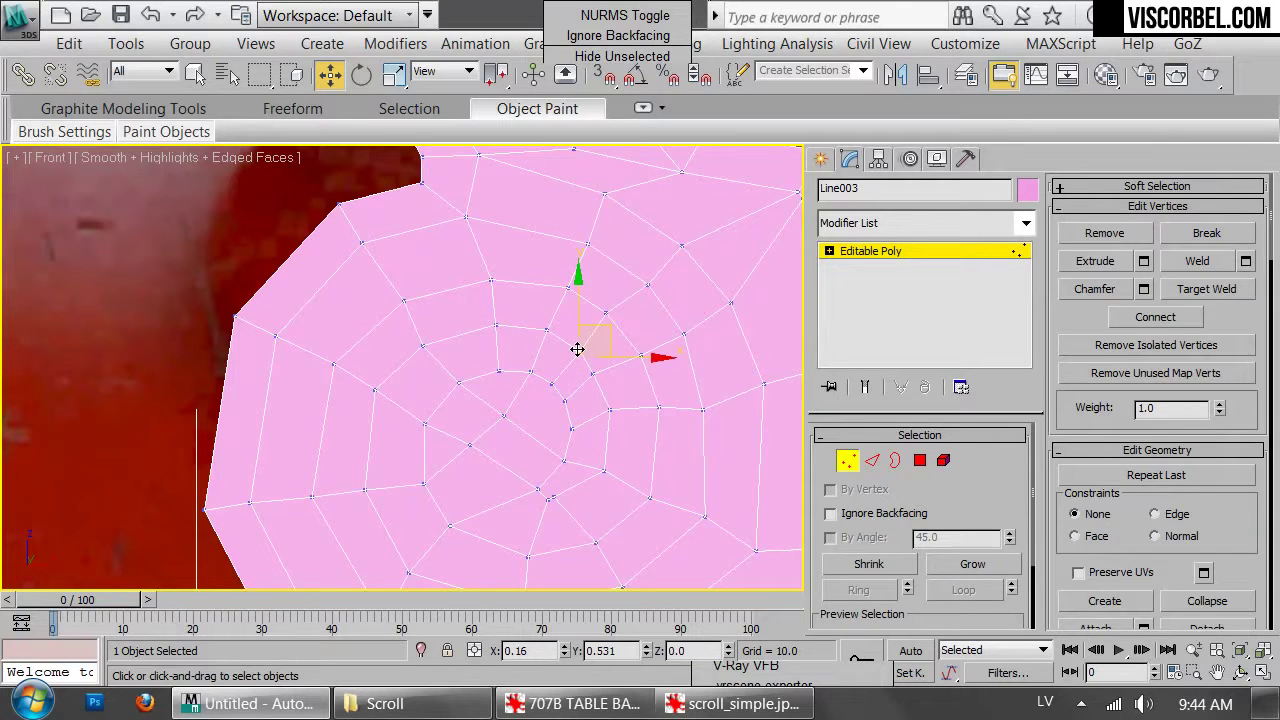
click(594, 377)
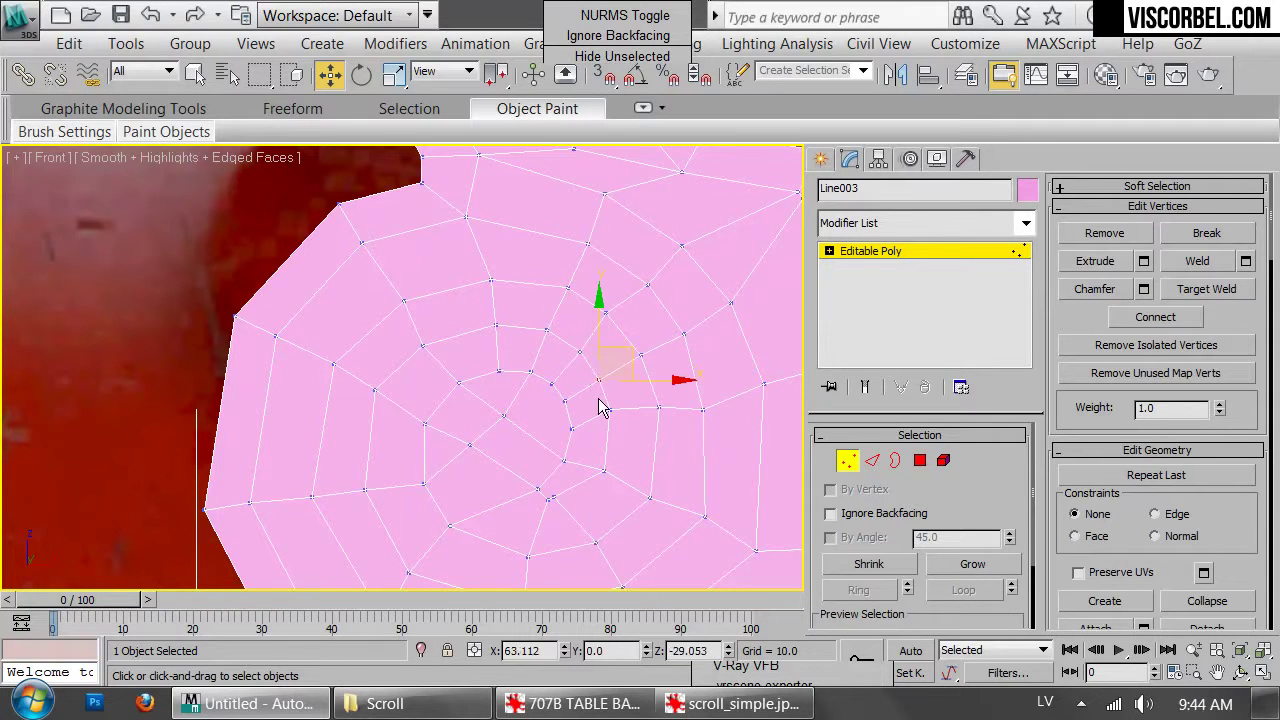
click(607, 410)
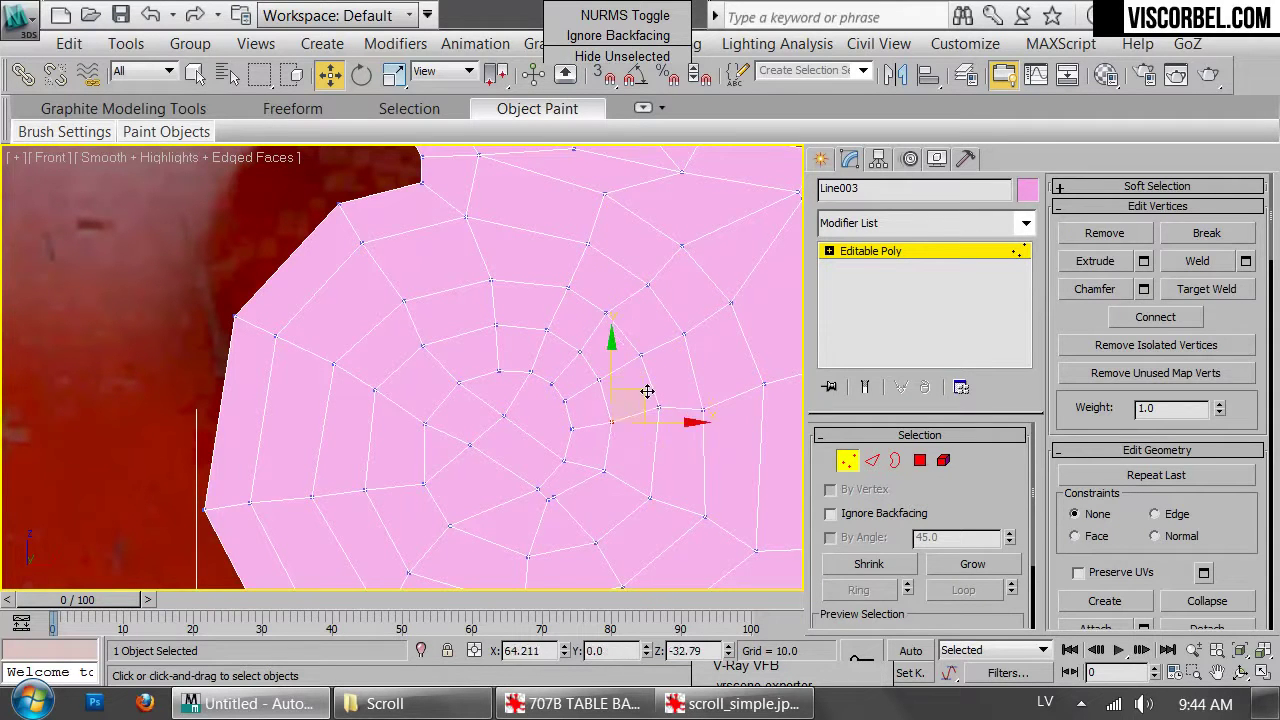
click(637, 400)
Cut an edge from the spiral's centre vertex to the adjacent vertex on the right of the innermost turn
right_click(637, 400)
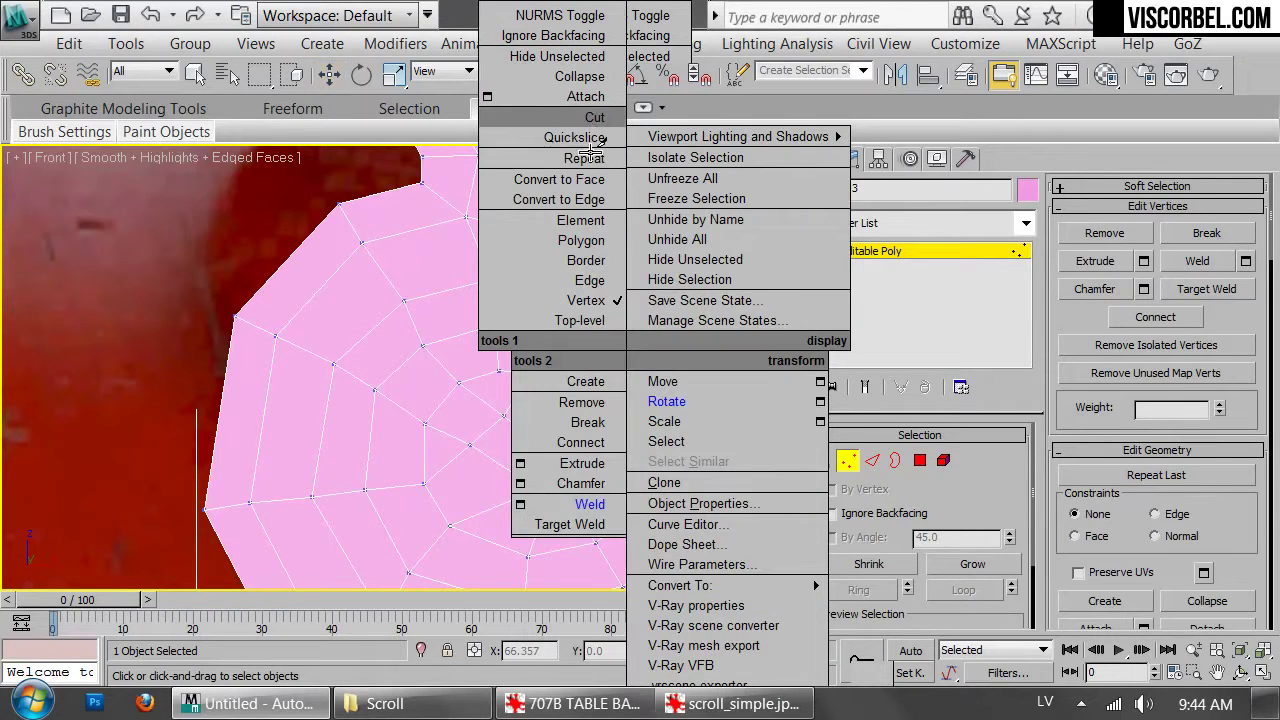
click(594, 117)
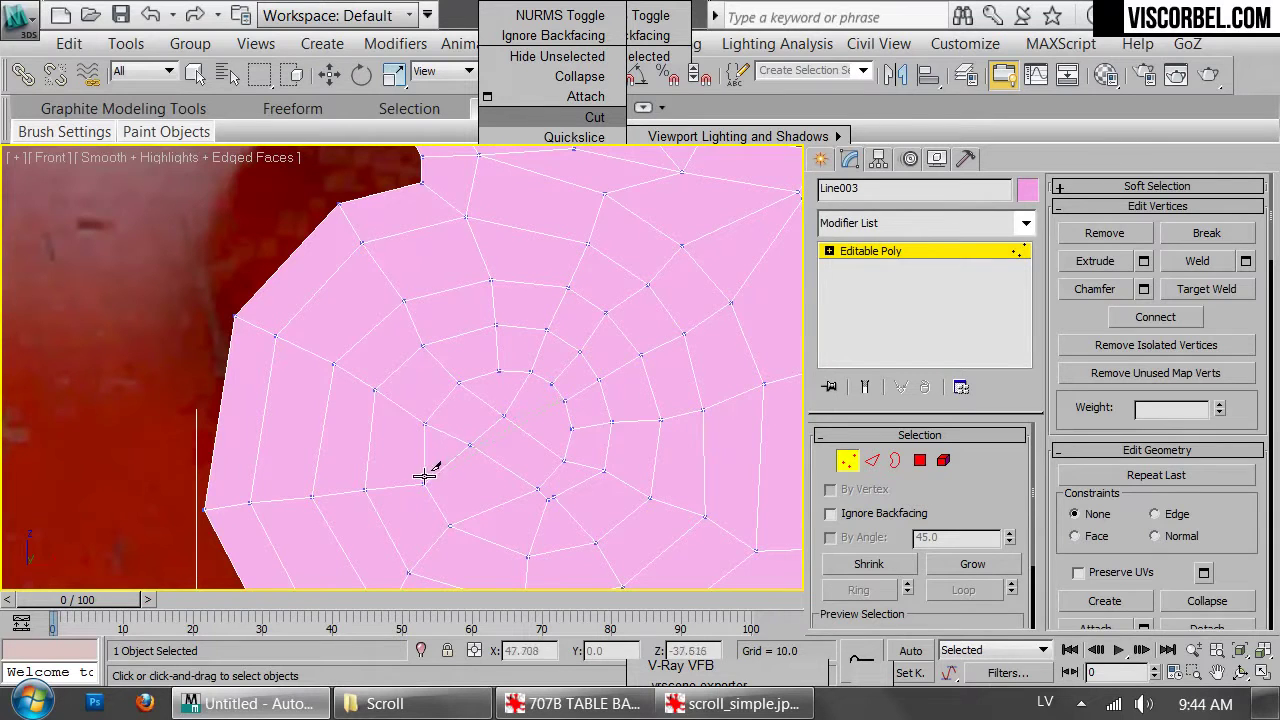
click(502, 412)
right_click(502, 412)
right_click(684, 380)
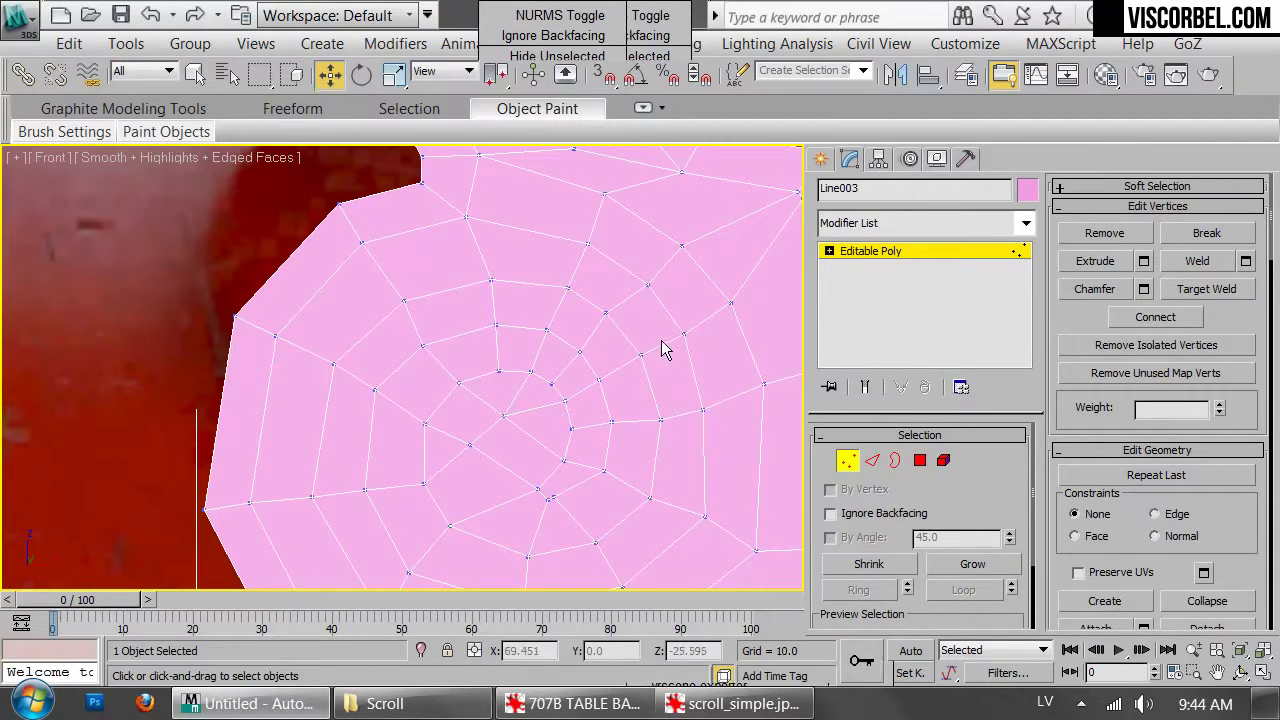
Raise the vertex on the spiral's outer turn just below the neck of the leg slightly
key(1)
scroll(668, 304, down, 5)
scroll(668, 304, down, 3)
middle_drag(666, 300, 570, 336)
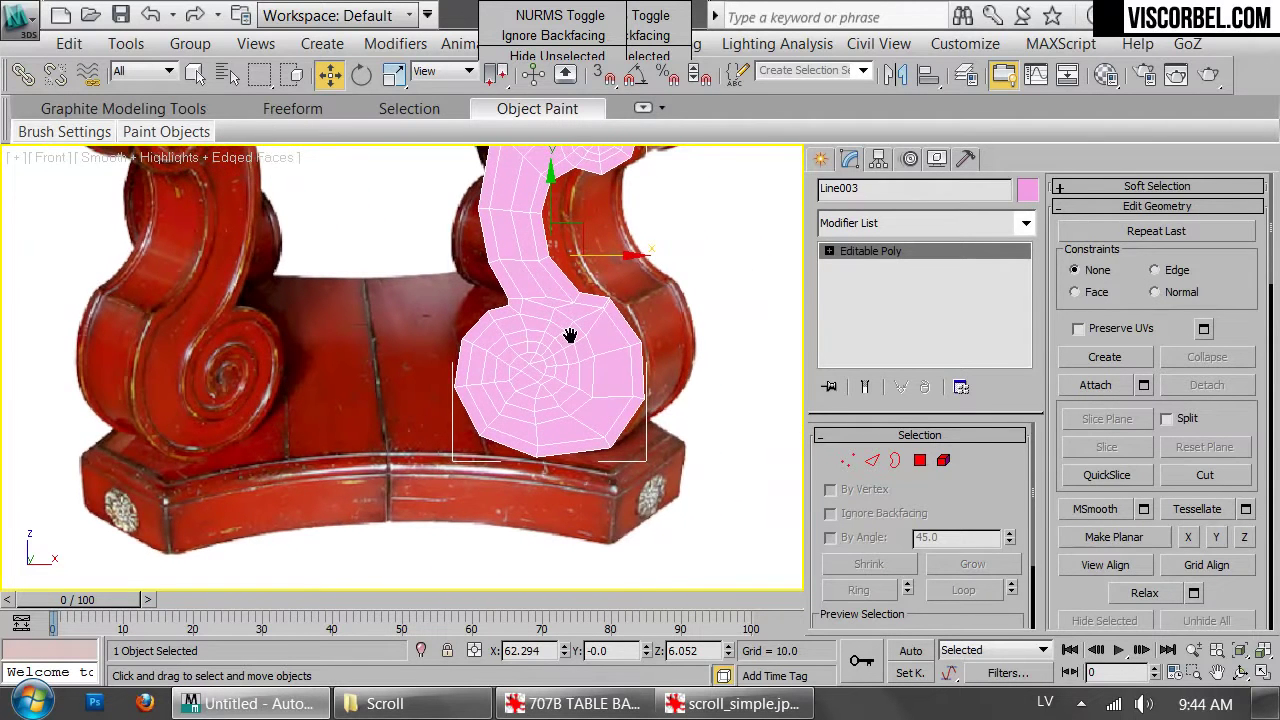
scroll(570, 336, up, 5)
key(1)
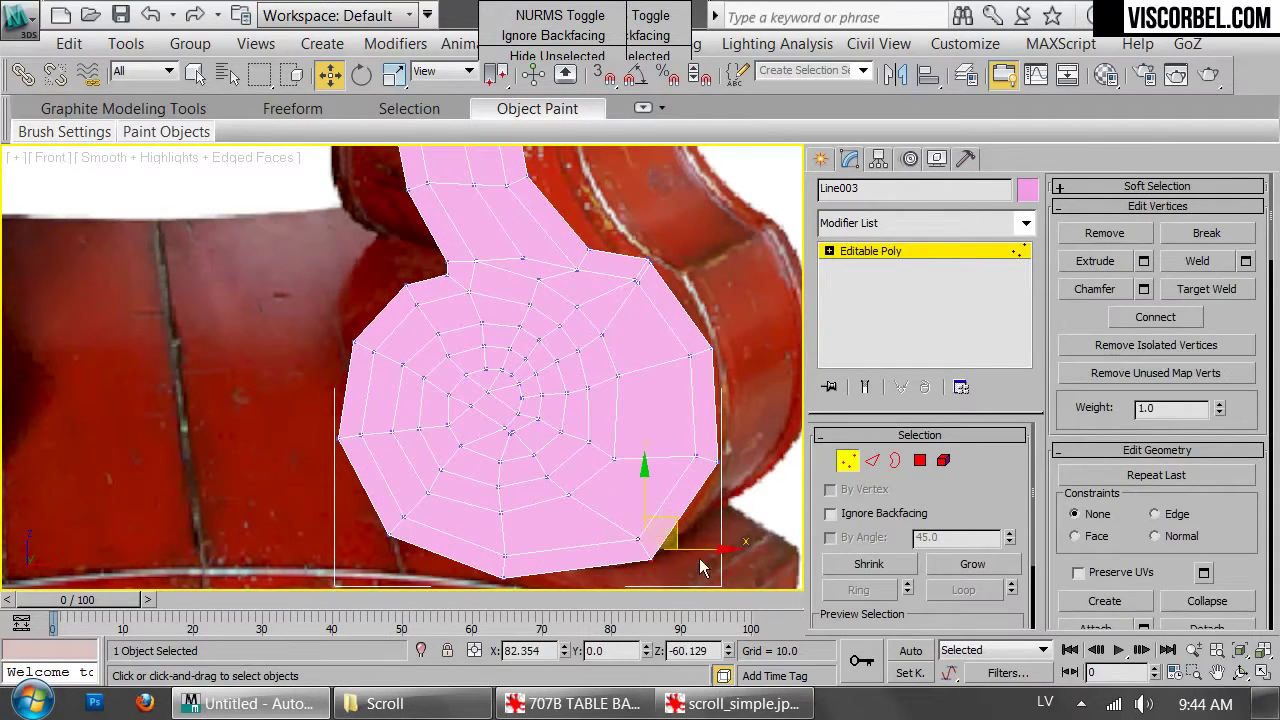
middle_drag(640, 266, 660, 286)
click(500, 284)
drag(495, 268, 492, 264)
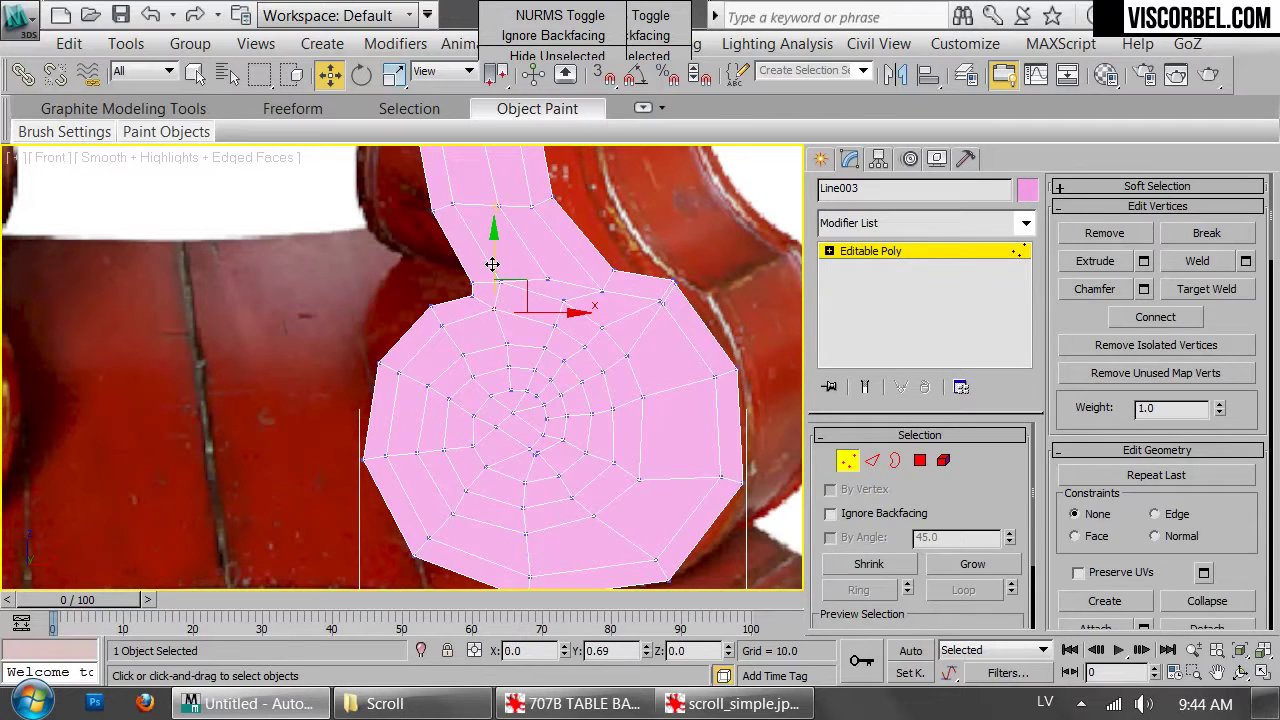
Shift the short cross edges along the upper-right outer turn of the spiral outward for a smoother curve
key(2)
click(552, 315)
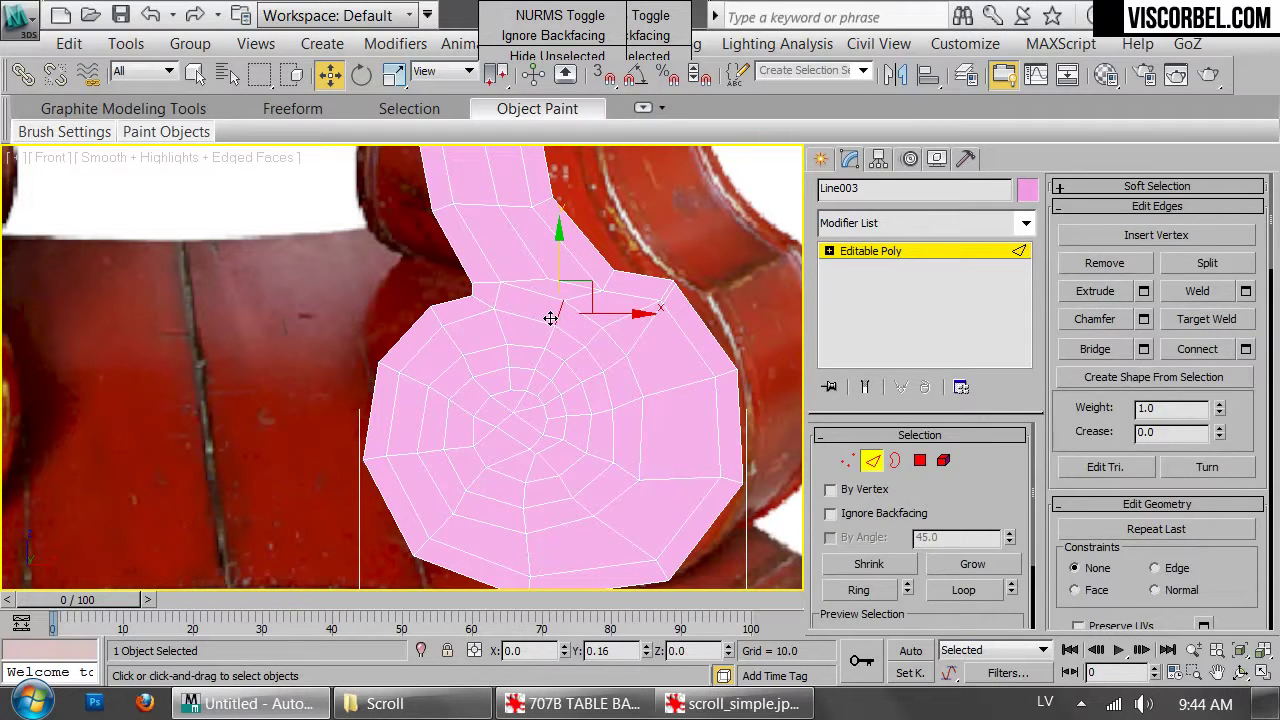
key(1)
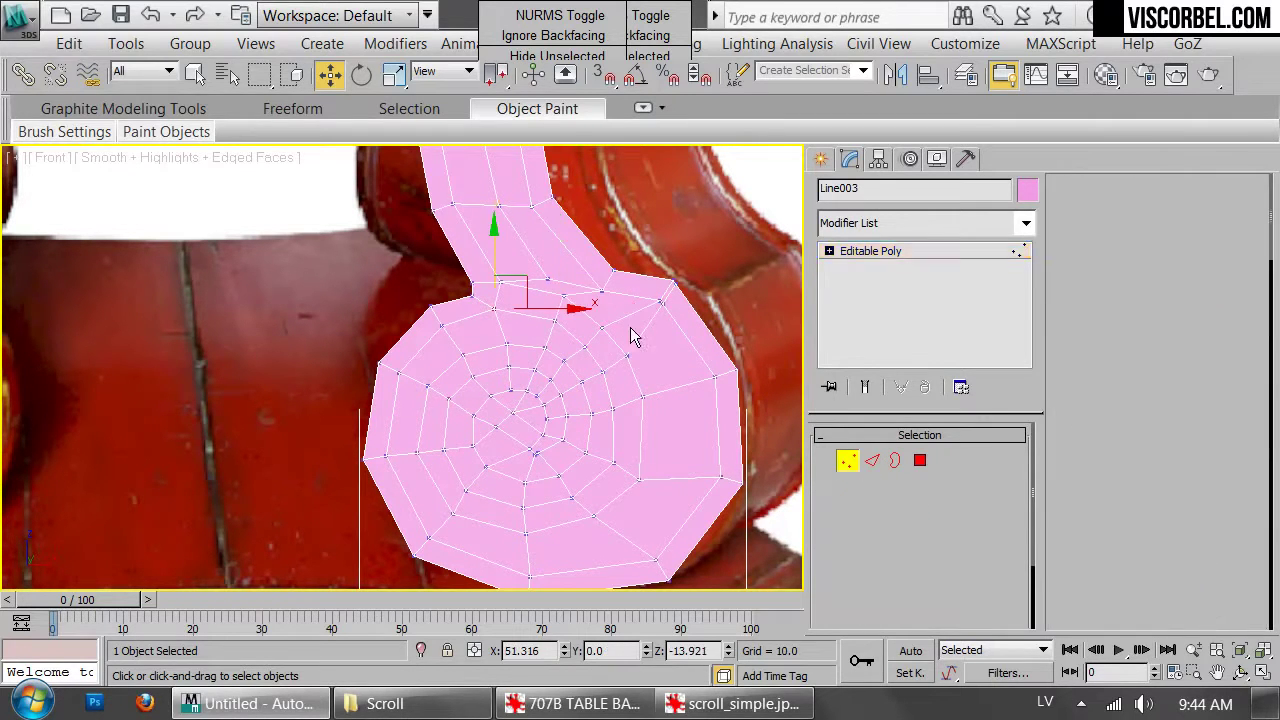
key(2)
click(592, 340)
drag(625, 314, 628, 311)
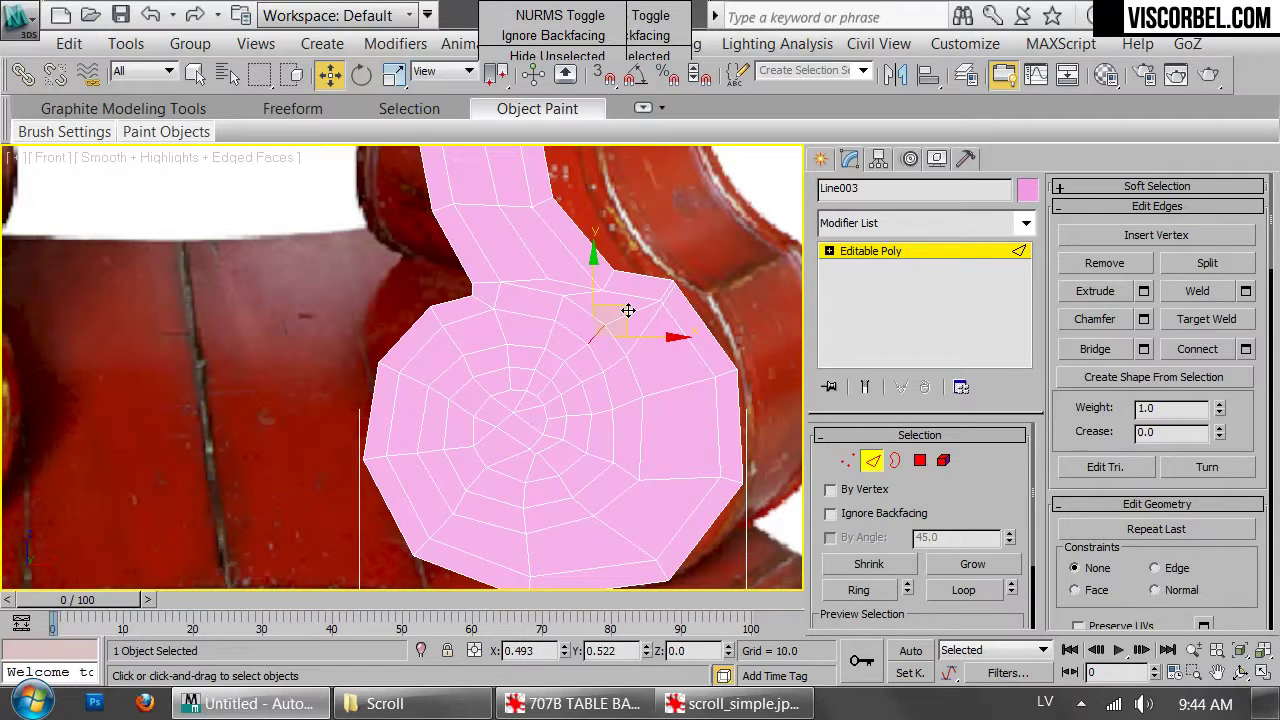
click(616, 362)
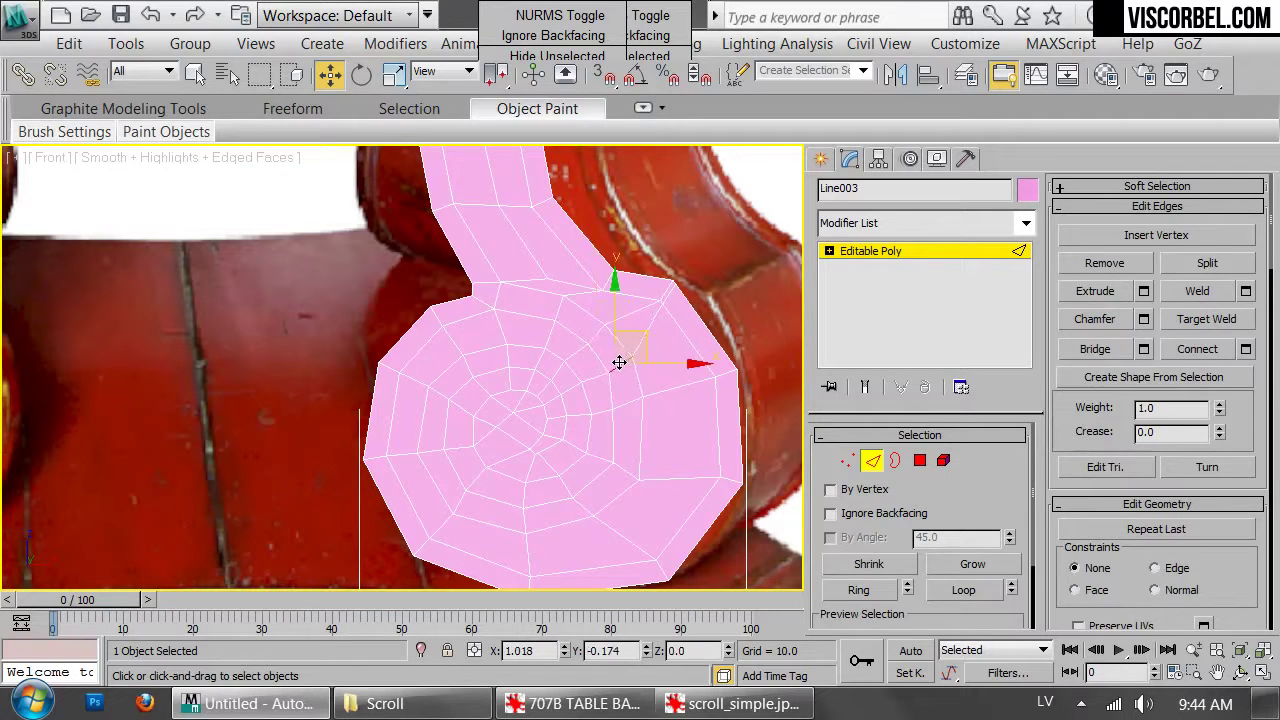
click(639, 408)
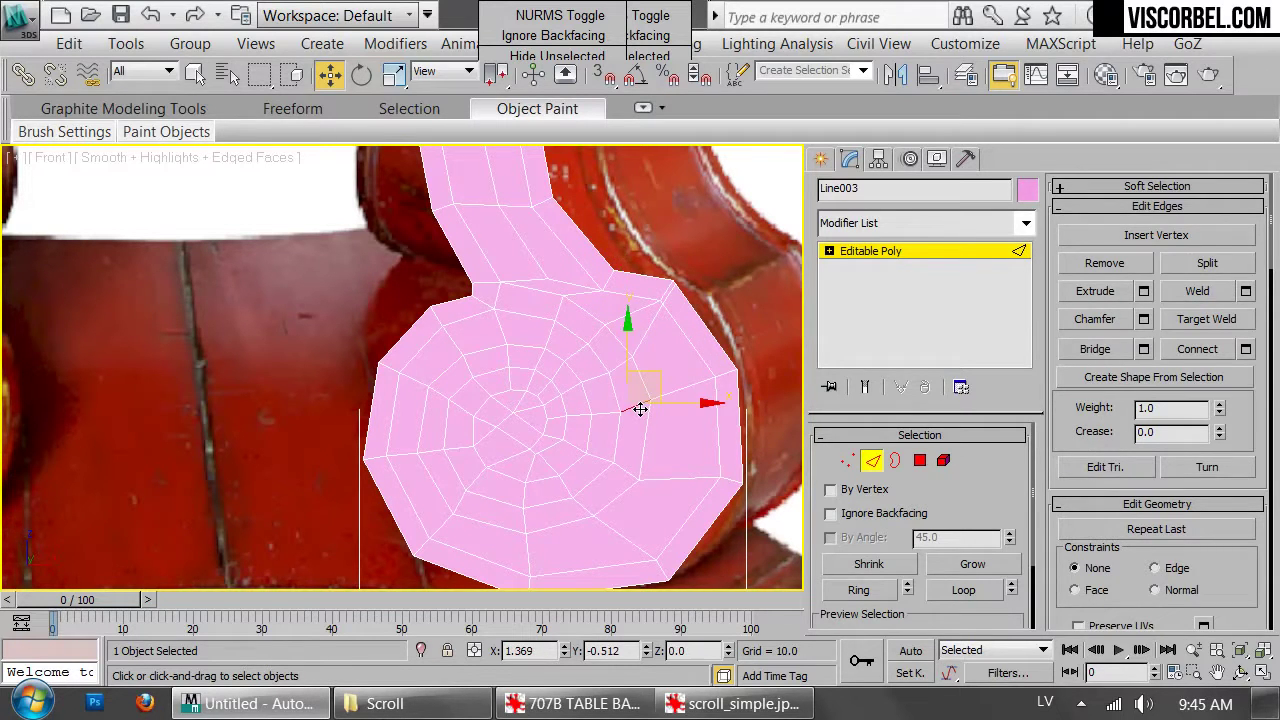
Adjust the vertices on the right side of the spiral's outer turn to continue the smooth curve
key(1)
click(650, 403)
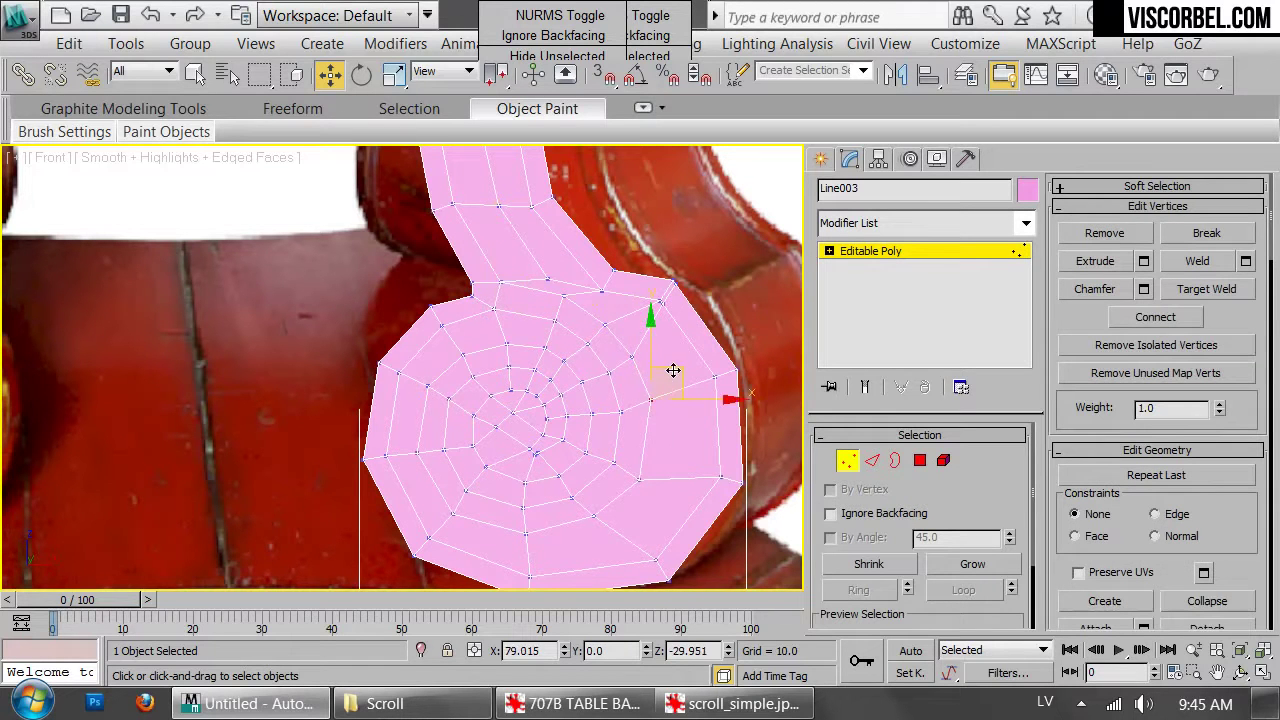
drag(670, 381, 667, 394)
click(636, 478)
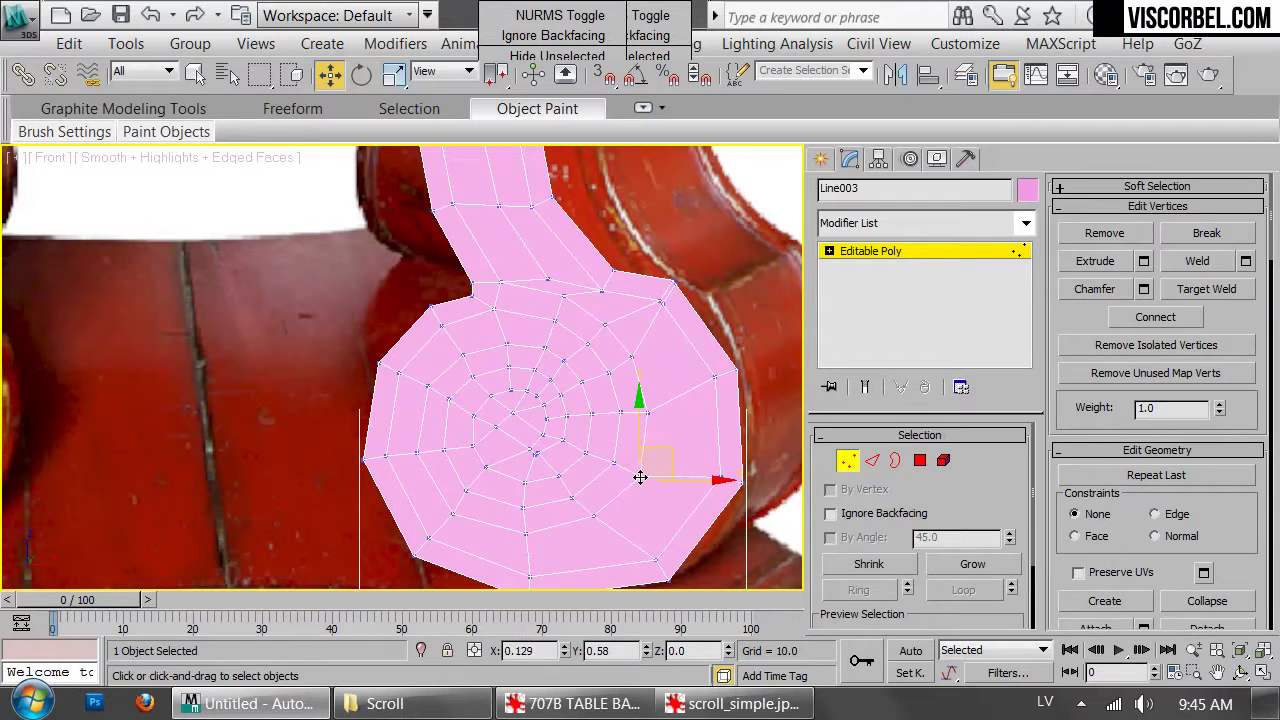
Select the wedge polygons that form the centre of the lower spiral
key(4)
click(524, 425)
key(q)
ctrl+click(524, 434)
ctrl+click(497, 412)
ctrl+click(507, 400)
ctrl+click(531, 398)
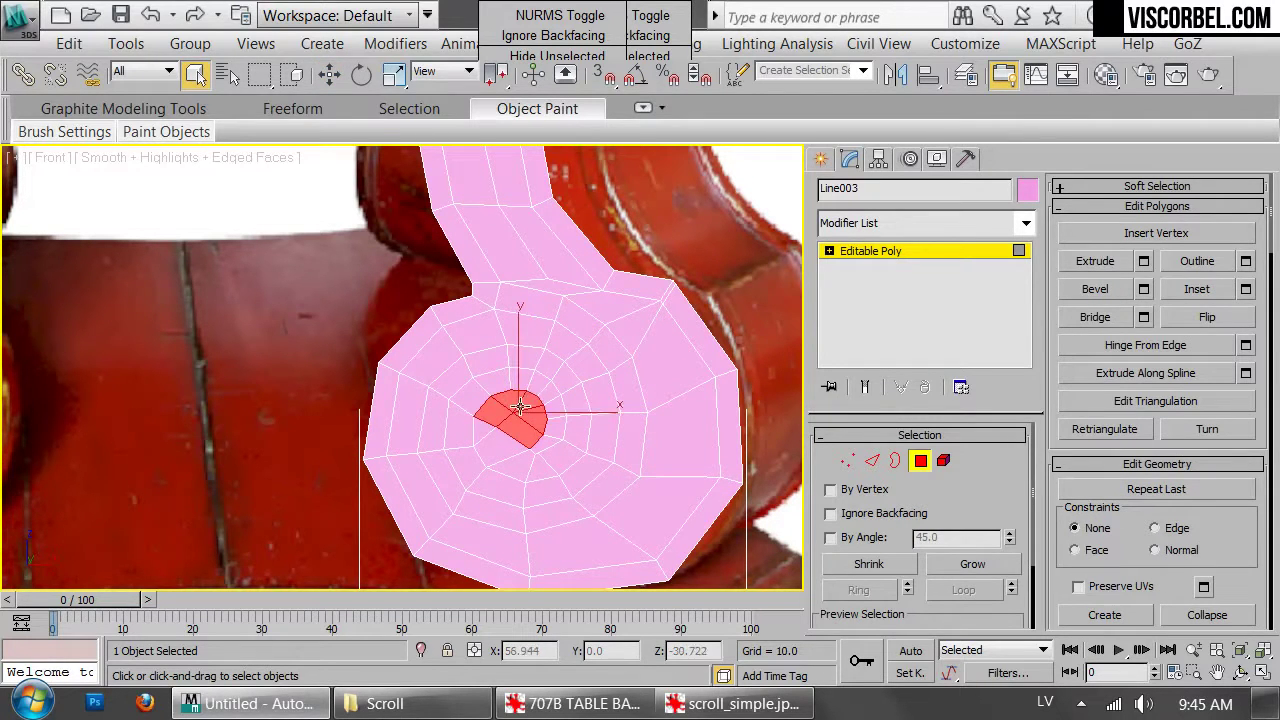
ctrl+click(484, 430)
ctrl+click(498, 452)
ctrl+click(514, 466)
ctrl+click(534, 468)
Add the band polygons of the lower spiral's inner turn to the selection, around to its left side
ctrl+click(548, 470)
ctrl+click(568, 455)
ctrl+click(577, 435)
ctrl+click(579, 406)
ctrl+click(566, 375)
ctrl+click(549, 366)
ctrl+click(524, 359)
ctrl+click(487, 362)
ctrl+click(449, 382)
ctrl+click(436, 408)
ctrl+click(435, 446)
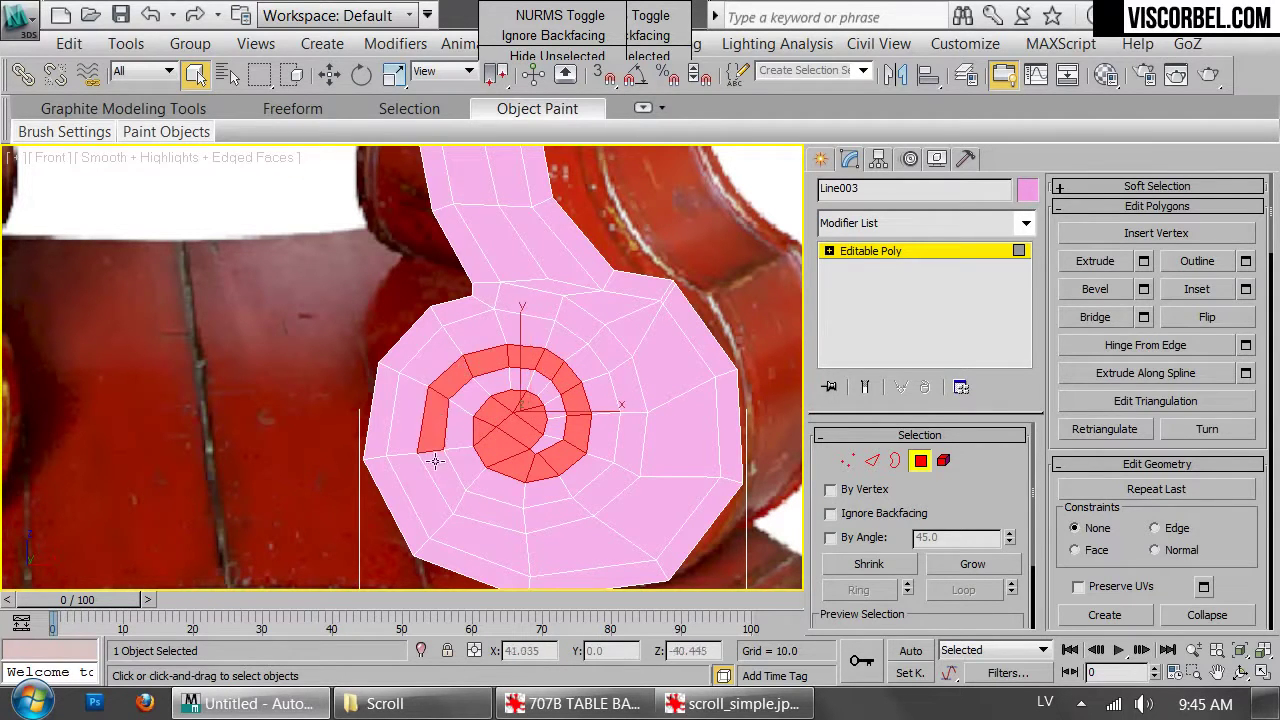
Extend the selection along the lower spiral's second turn, under the centre and up its right side to the neck
ctrl+click(438, 472)
ctrl+click(488, 510)
ctrl+click(545, 512)
ctrl+click(578, 498)
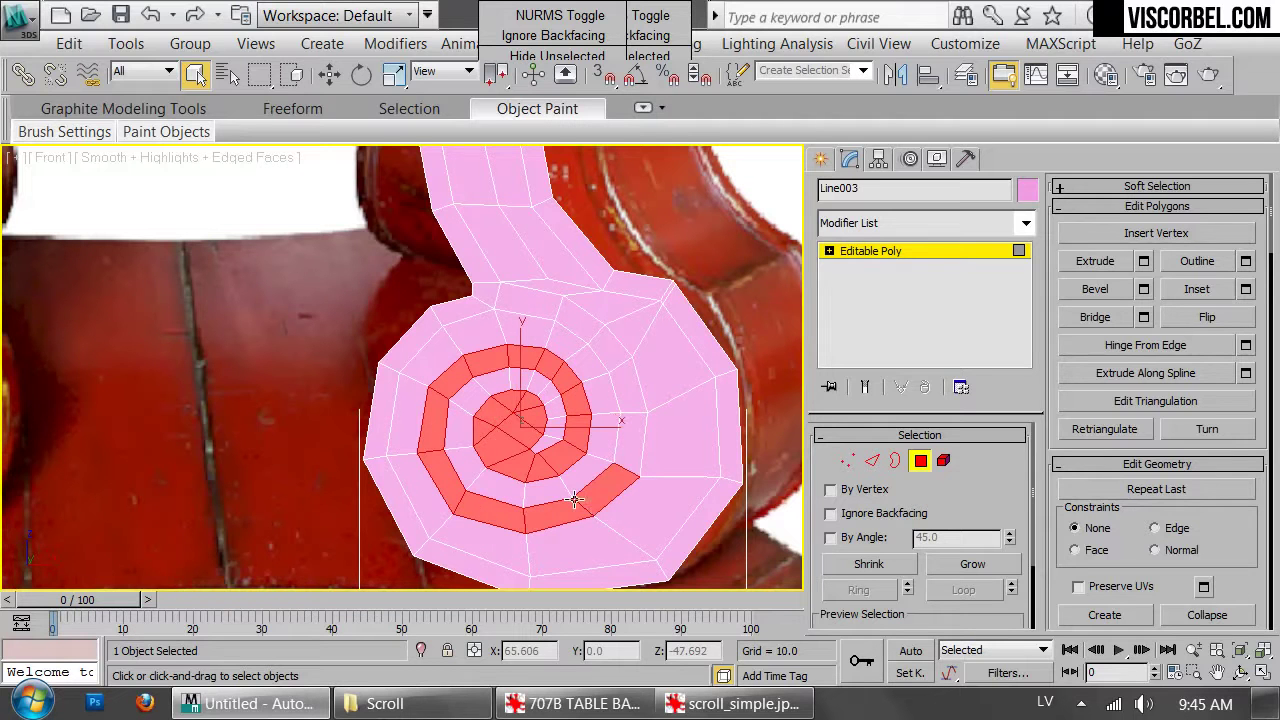
ctrl+click(640, 437)
ctrl+click(617, 382)
ctrl+click(595, 346)
ctrl+click(567, 317)
ctrl+click(530, 305)
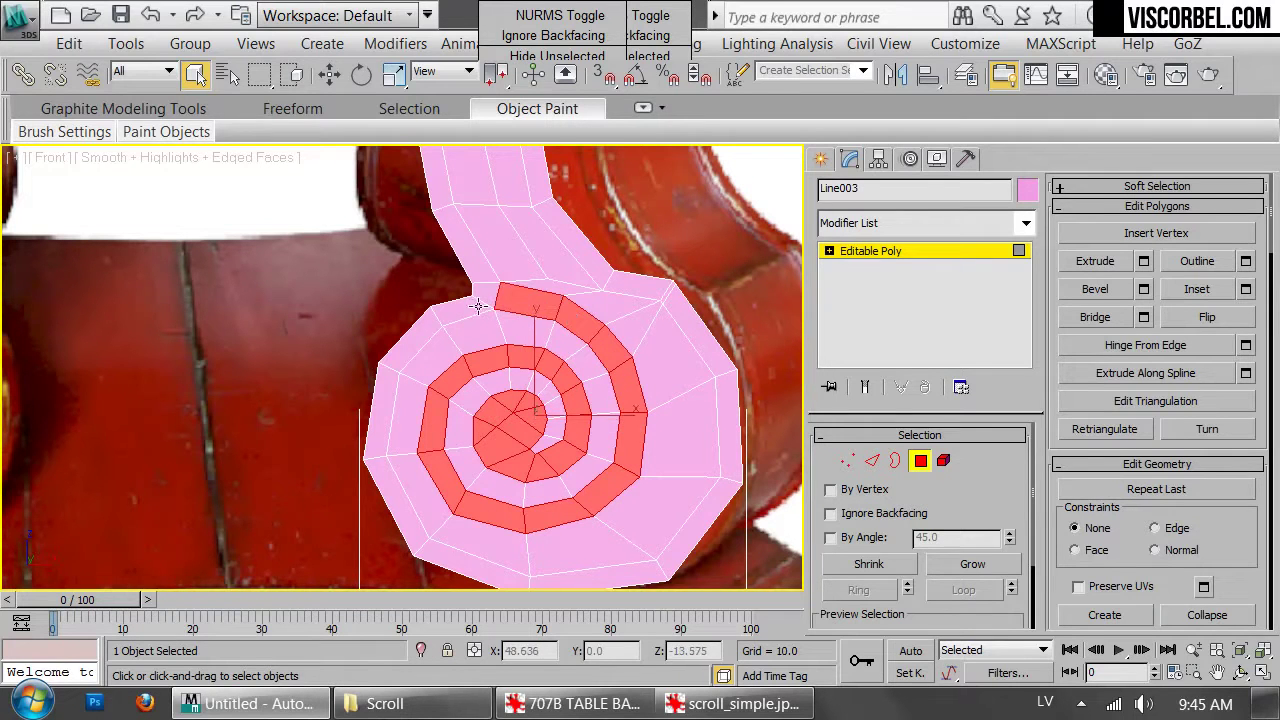
Add the lower scroll's rim polygons from the neck's left edge down the left side and along the underside
ctrl+click(470, 303)
ctrl+drag(465, 300, 467, 303)
ctrl+drag(373, 318, 380, 391)
ctrl+drag(394, 547, 396, 547)
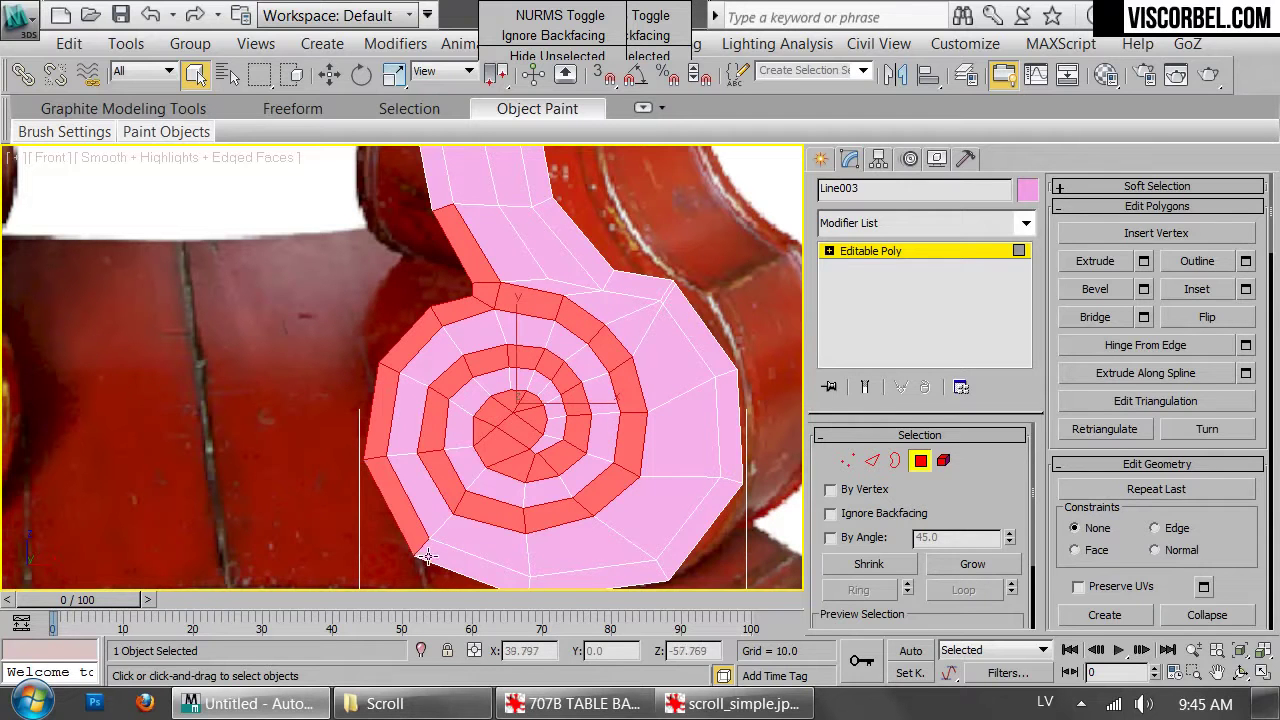
ctrl+click(475, 565)
ctrl+click(600, 575)
ctrl+click(679, 552)
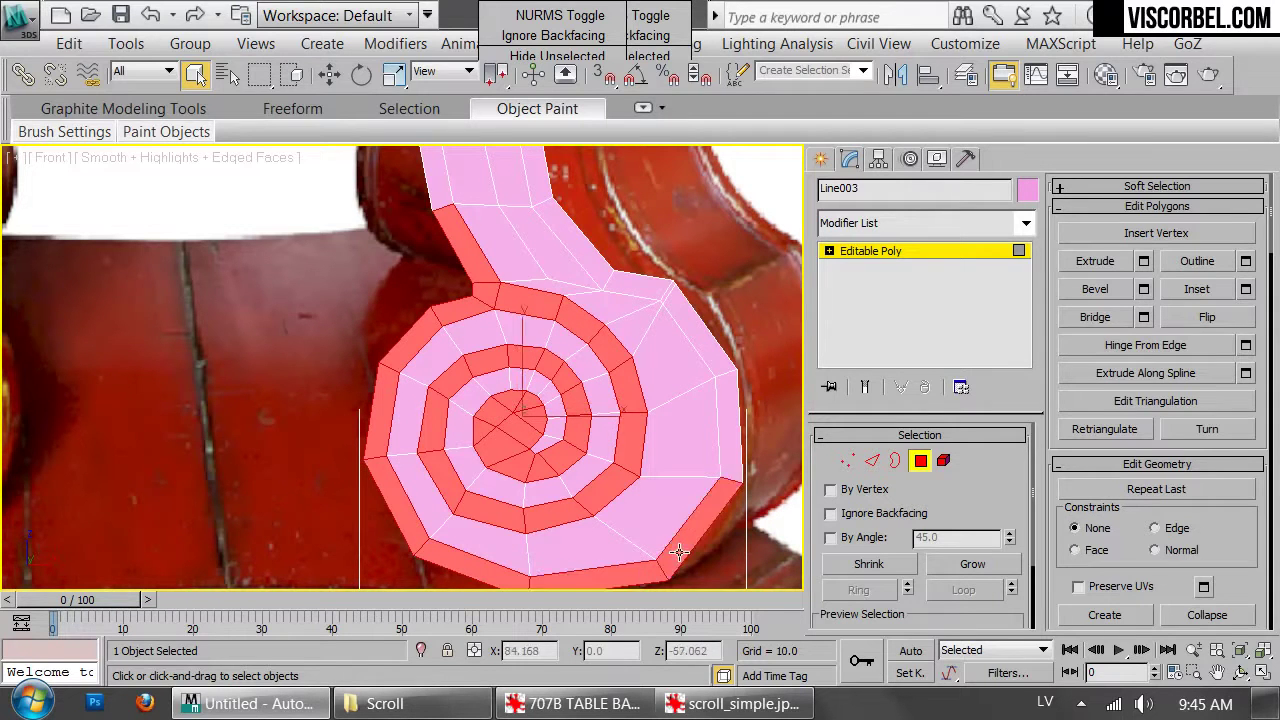
Add the rim polygons on the lower scroll's right side up to the right edge of the neck
ctrl+click(727, 441)
ctrl+click(708, 332)
ctrl+click(666, 286)
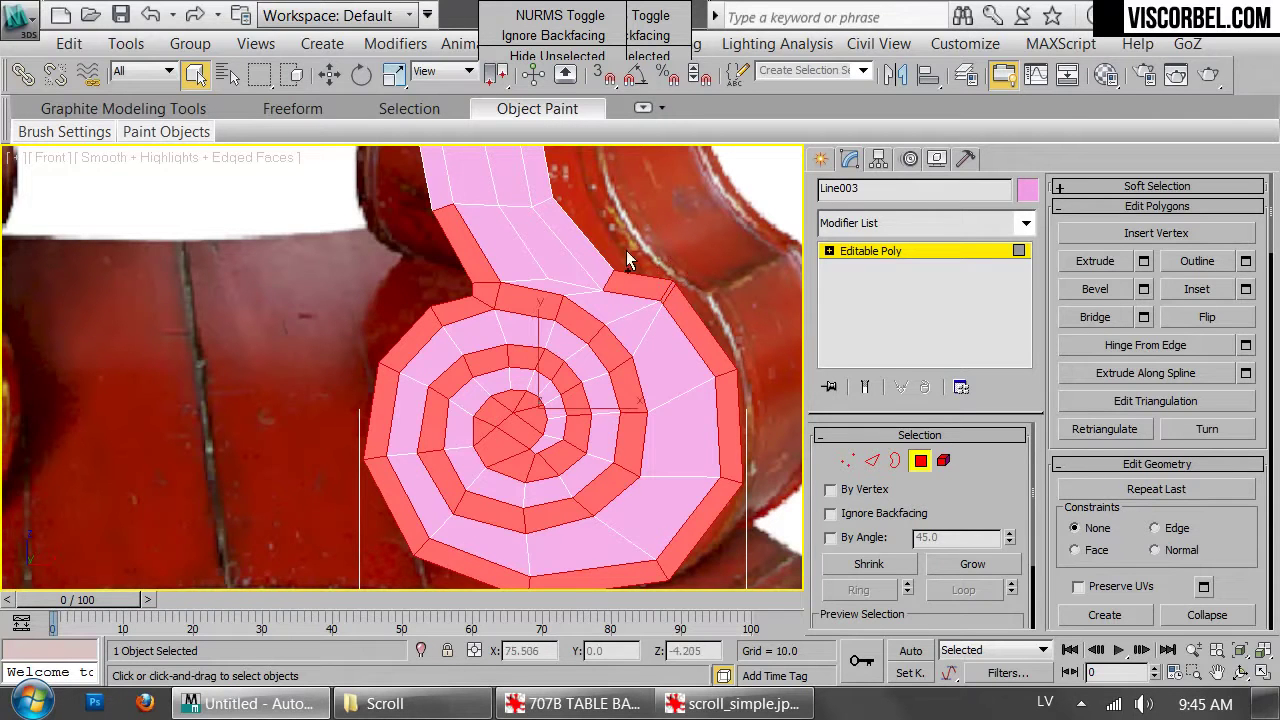
ctrl+click(583, 245)
Continue the selection up the right edge of the leg to the underside of the upper scroll
middle_drag(526, 164, 560, 461)
scroll(526, 192, down, 5)
scroll(527, 270, up, 3)
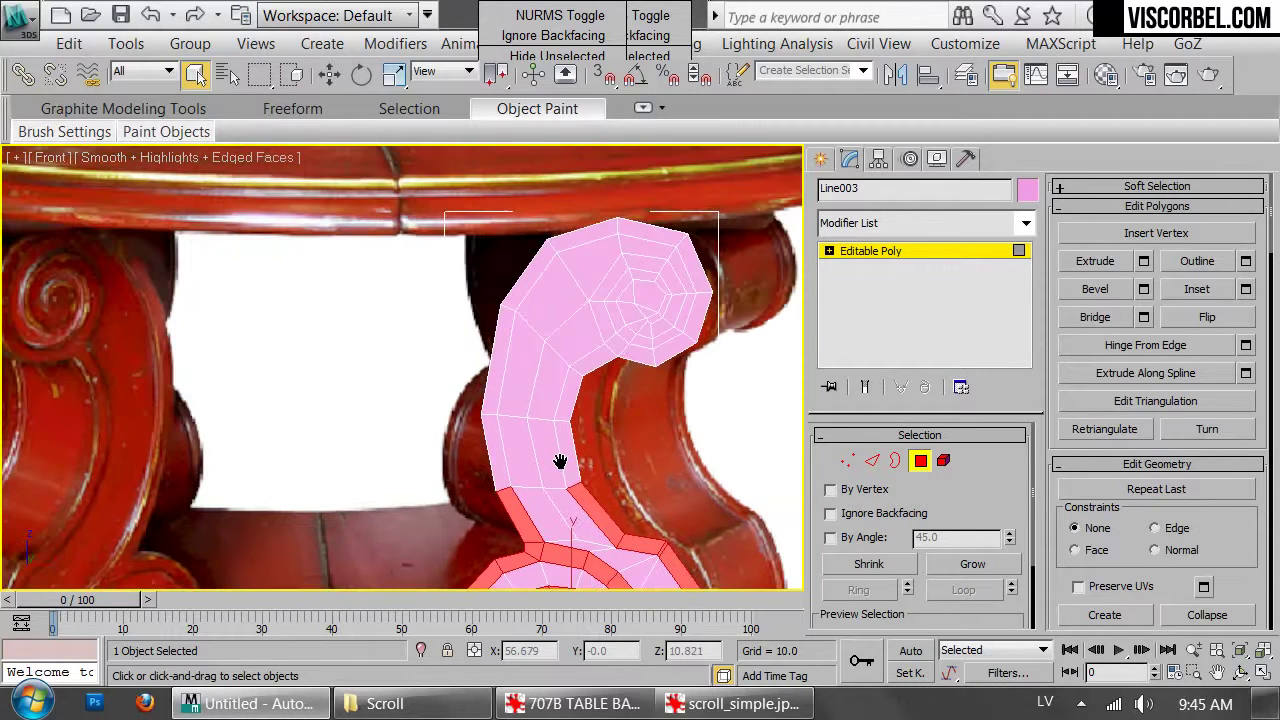
ctrl+click(566, 450)
ctrl+click(567, 388)
ctrl+click(594, 361)
ctrl+click(629, 349)
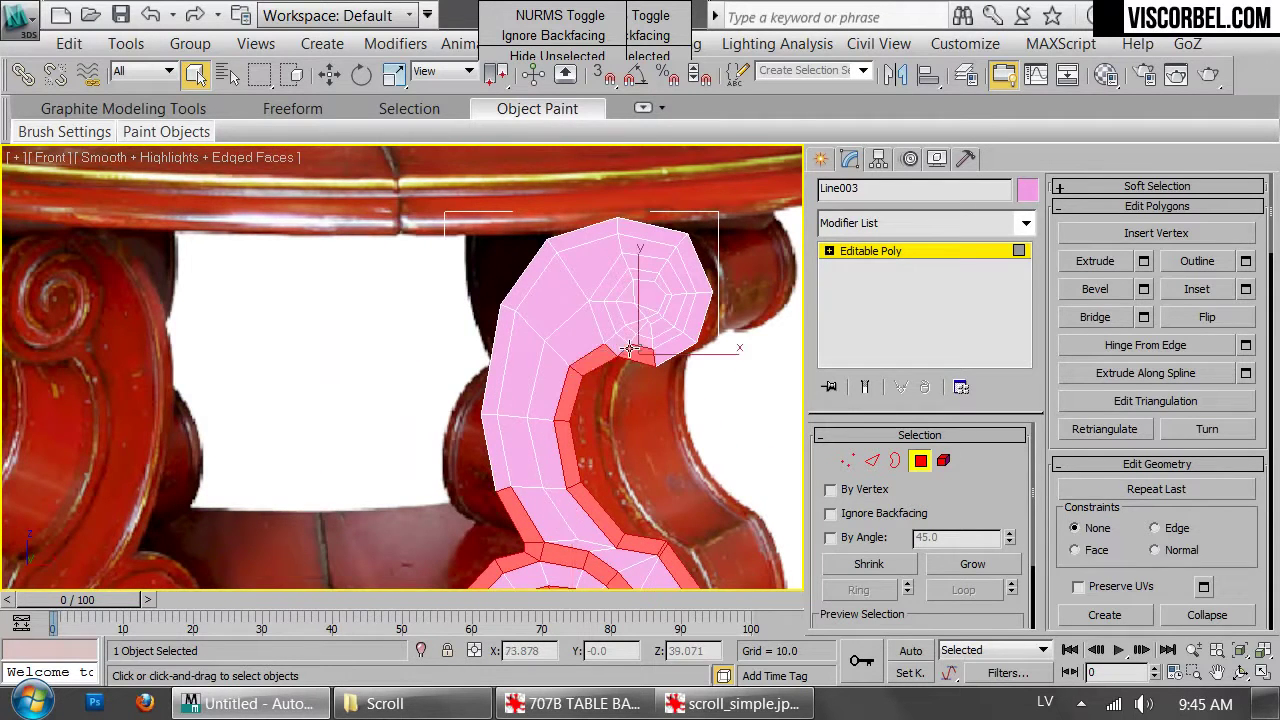
Add the band polygons that circle the upper spiral's turn, from the leg junction to its right side
ctrl+click(612, 337)
key(ctrl+z)
scroll(640, 310, up, 2)
middle_drag(645, 352, 622, 407)
scroll(622, 407, up, 2)
ctrl+click(505, 362)
key(ctrl+z)
ctrl+click(514, 352)
ctrl+click(515, 311)
key(ctrl+z)
ctrl+click(545, 284)
ctrl+click(597, 268)
ctrl+click(653, 281)
ctrl+click(677, 348)
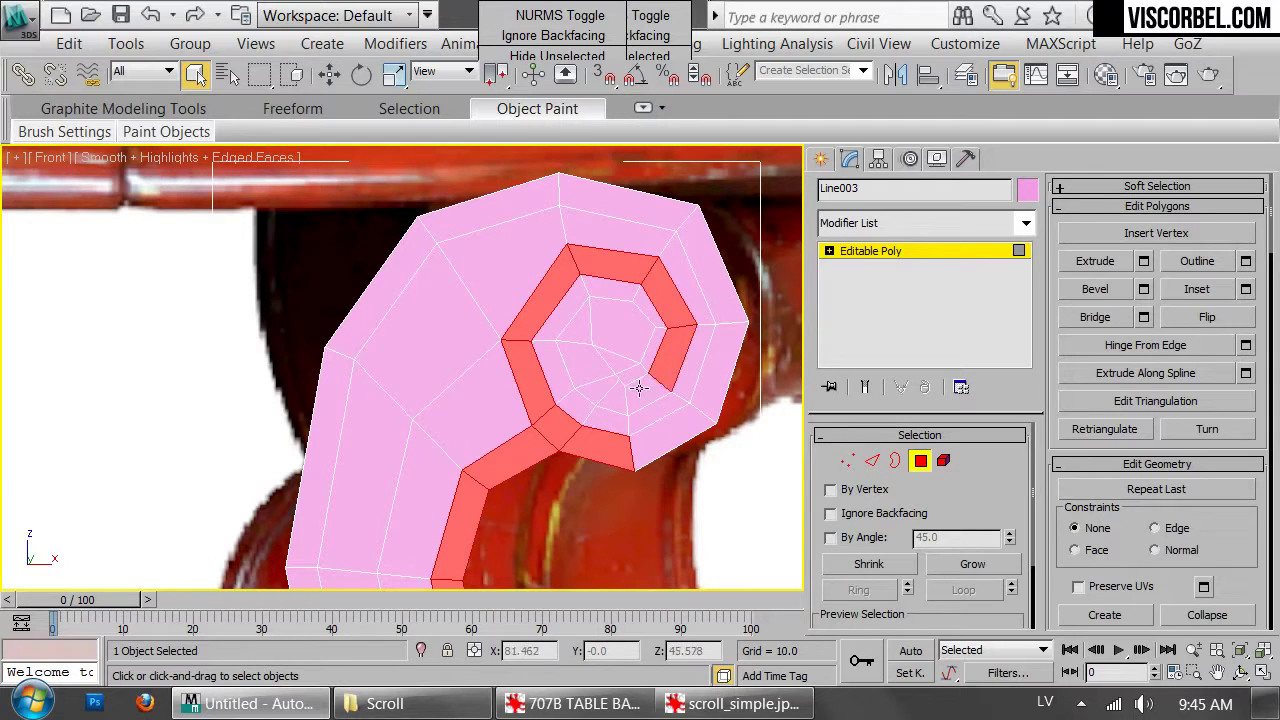
Add the remaining inner band and centre polygons of the upper spiral to the selection
ctrl+click(637, 390)
ctrl+click(616, 398)
ctrl+click(595, 386)
ctrl+click(586, 355)
ctrl+click(610, 321)
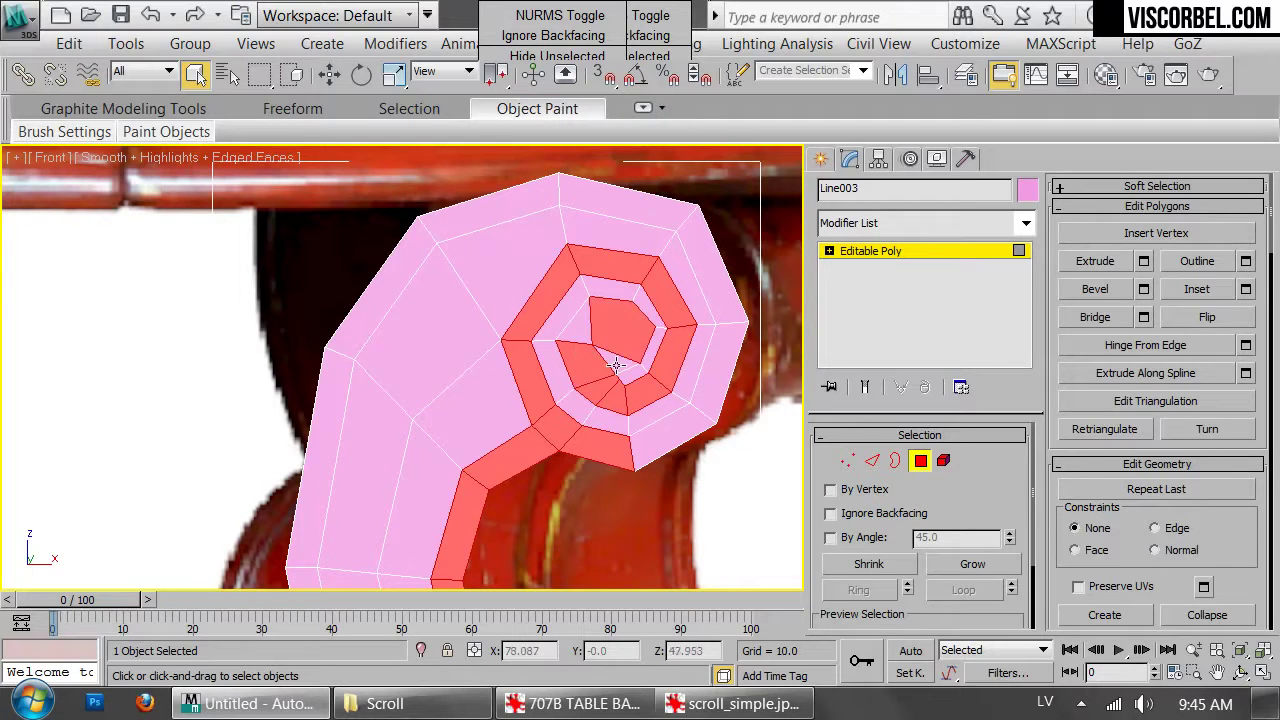
ctrl+click(578, 334)
Add the upper scroll's outer rim and the leg's left edge polygons to complete the border selection
ctrl+click(671, 425)
ctrl+click(709, 378)
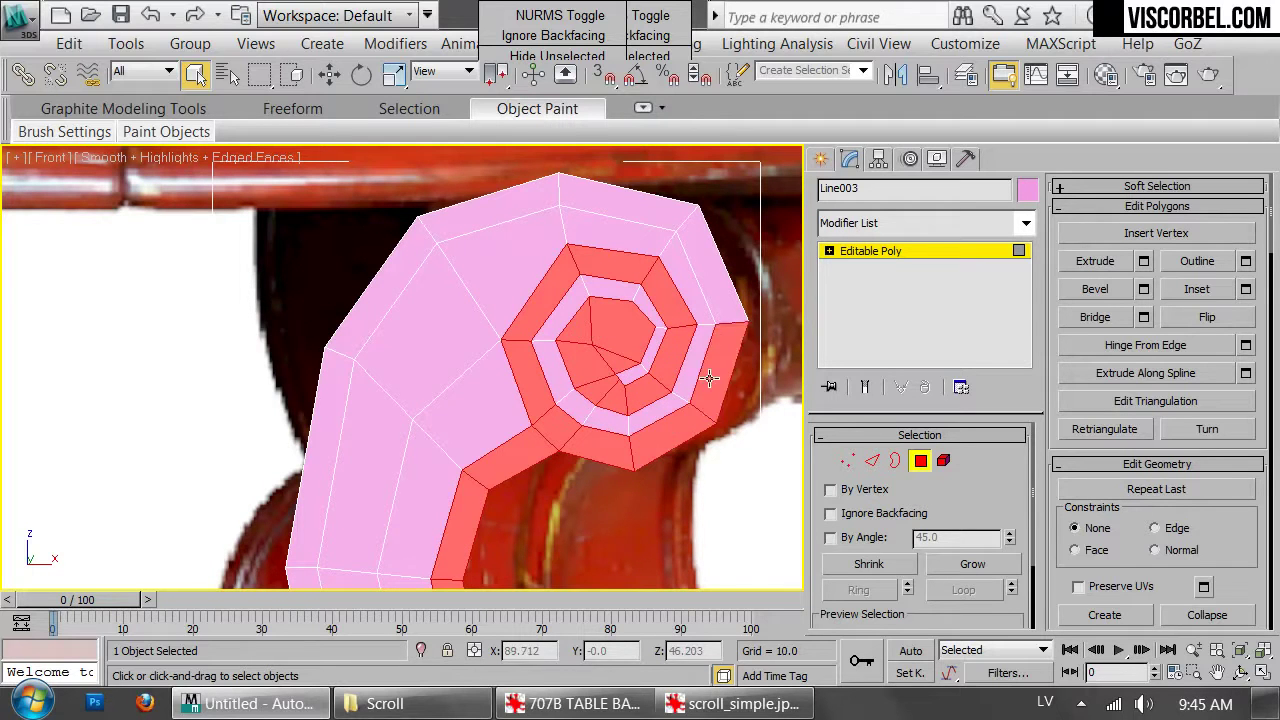
ctrl+click(703, 261)
ctrl+click(660, 207)
ctrl+click(472, 207)
scroll(430, 300, down, 5)
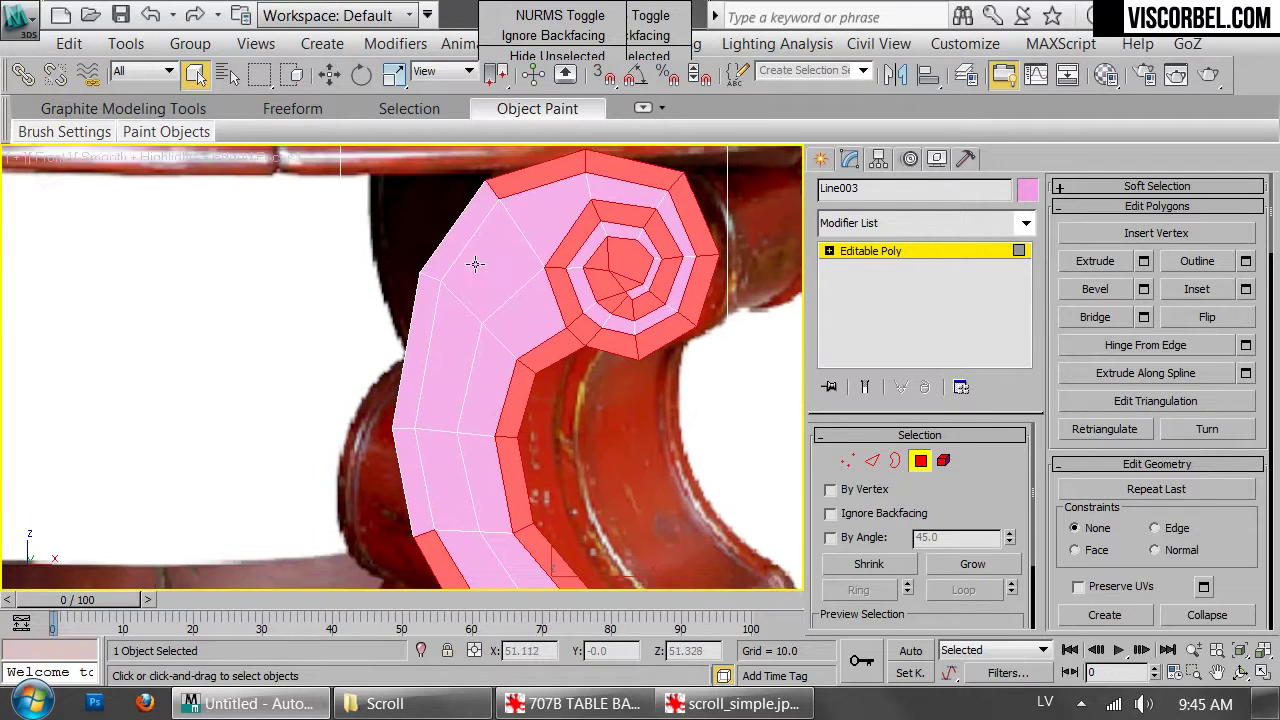
ctrl+drag(441, 283, 446, 292)
ctrl+click(434, 437)
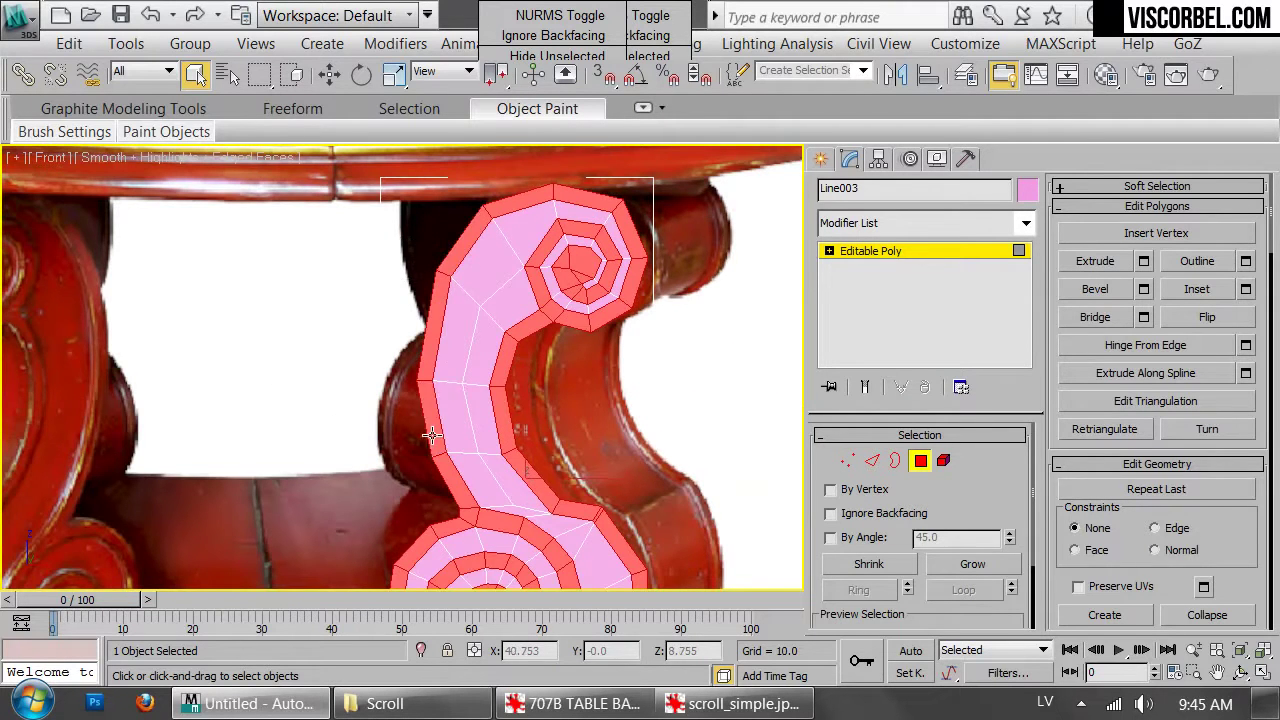
Add an Edit Poly modifier to the leg on top of the Editable Poly
scroll(536, 412, down, 4)
middle_drag(534, 426, 529, 380)
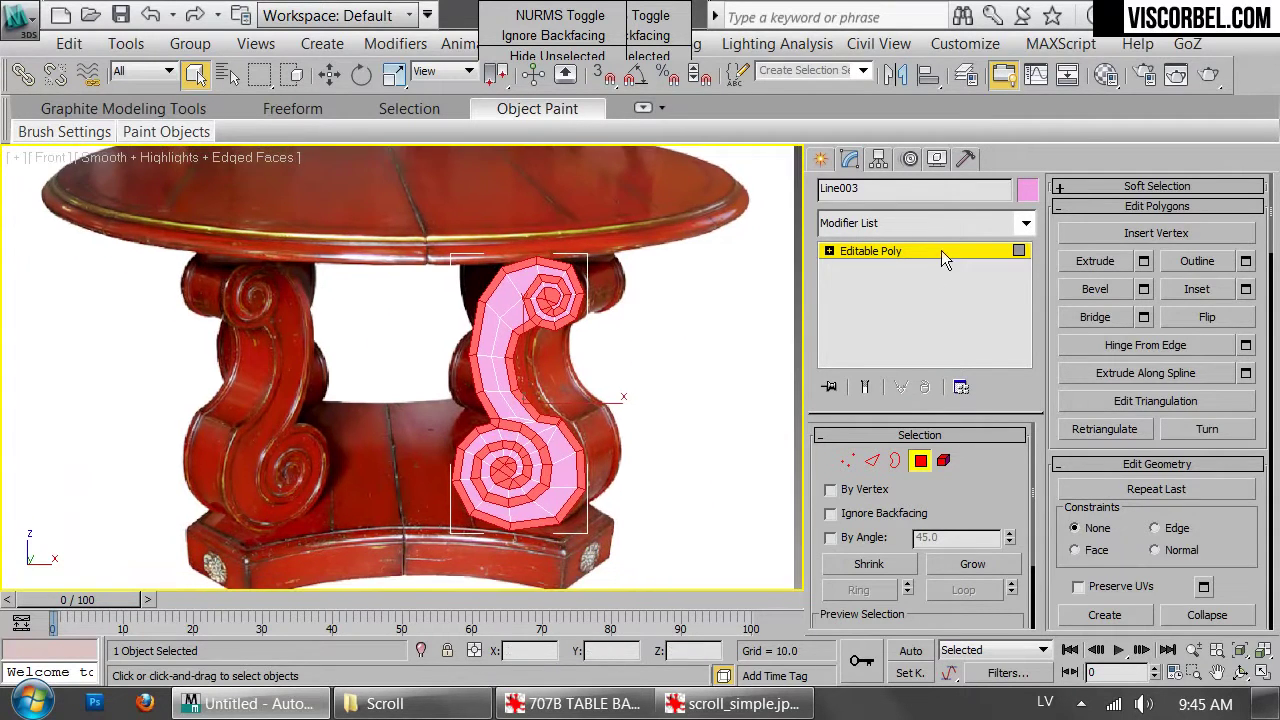
click(925, 222)
scroll(925, 183, down, 10)
click(878, 121)
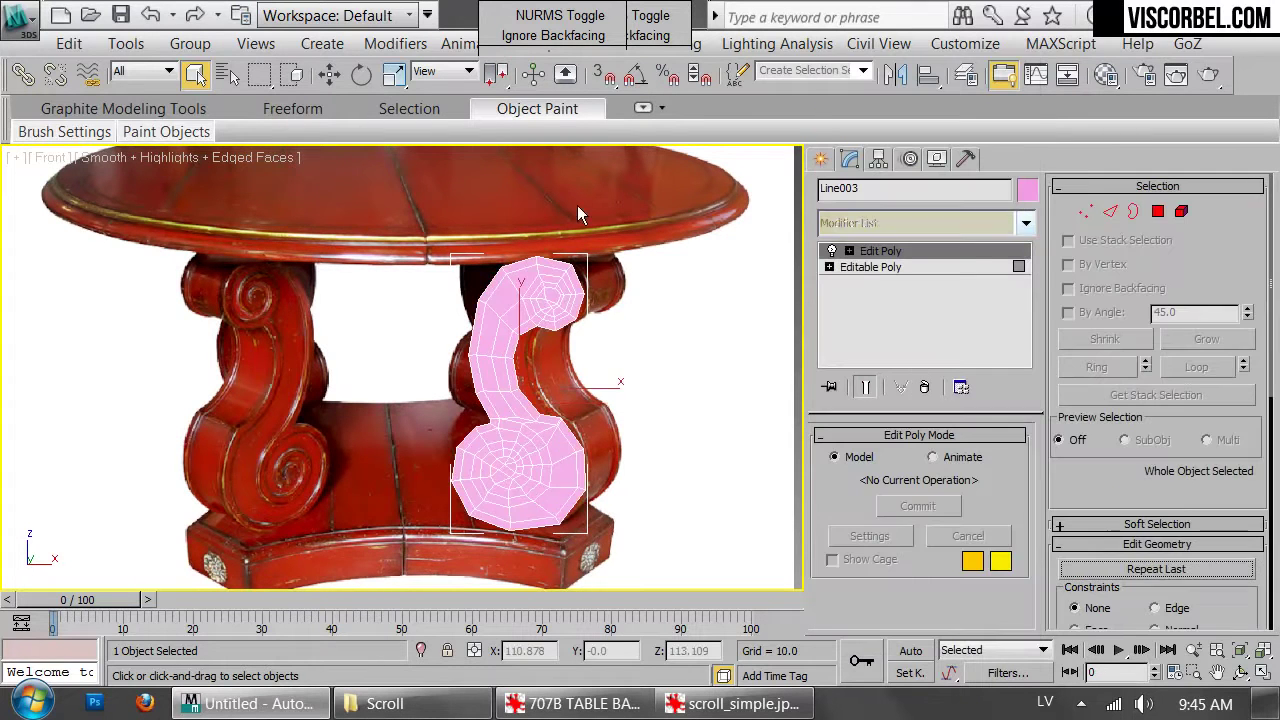
Extrude the selected border and spiral polygons by a height of 0.14 in the perspective view
key(p)
key(F3)
key(F3)
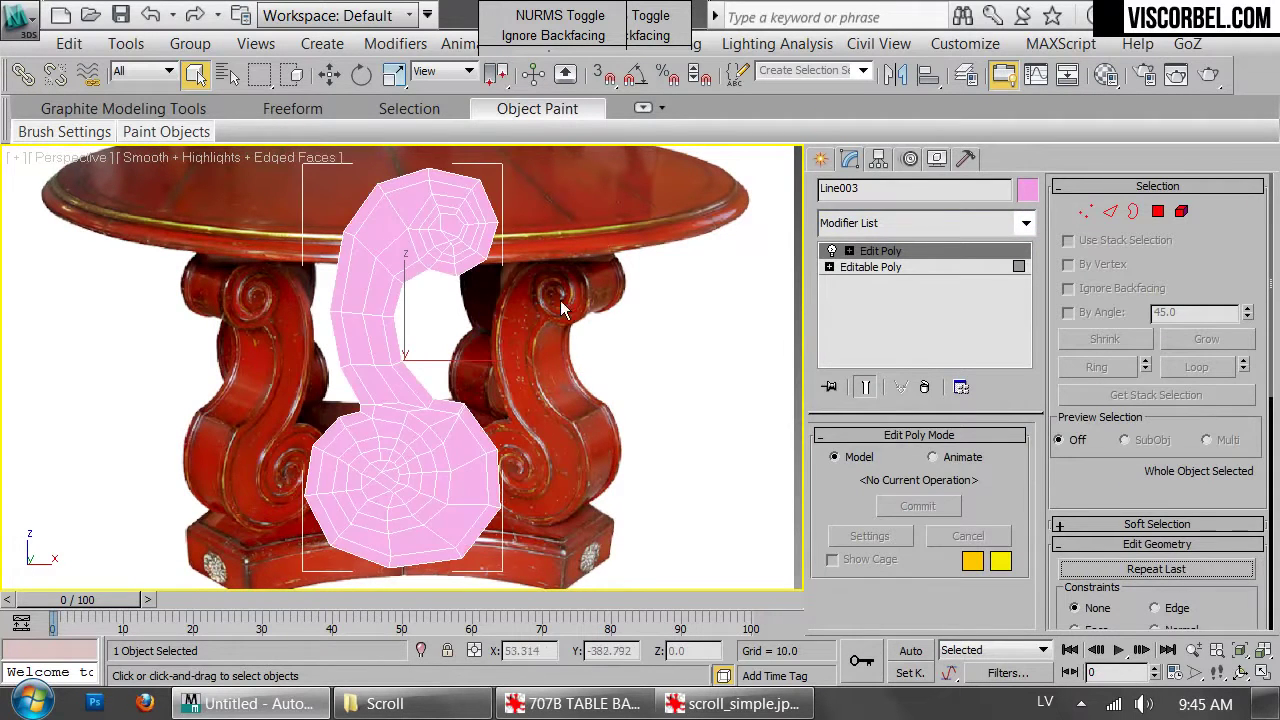
alt+drag(559, 322, 506, 322)
mouse_move(503, 321)
middle_down()
mouse_move(556, 385)
mouse_move(523, 460)
mouse_move(559, 484)
middle_up()
key(4)
scroll(600, 357, up, 5)
right_click(559, 484)
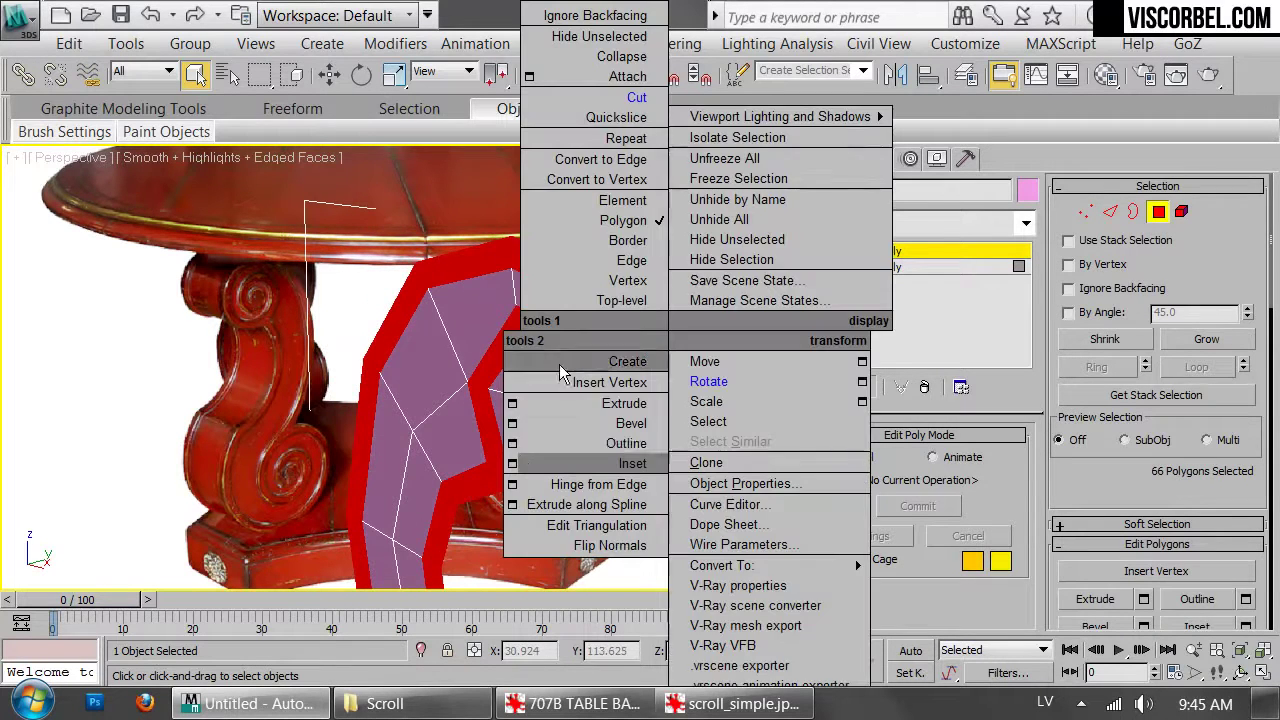
click(512, 406)
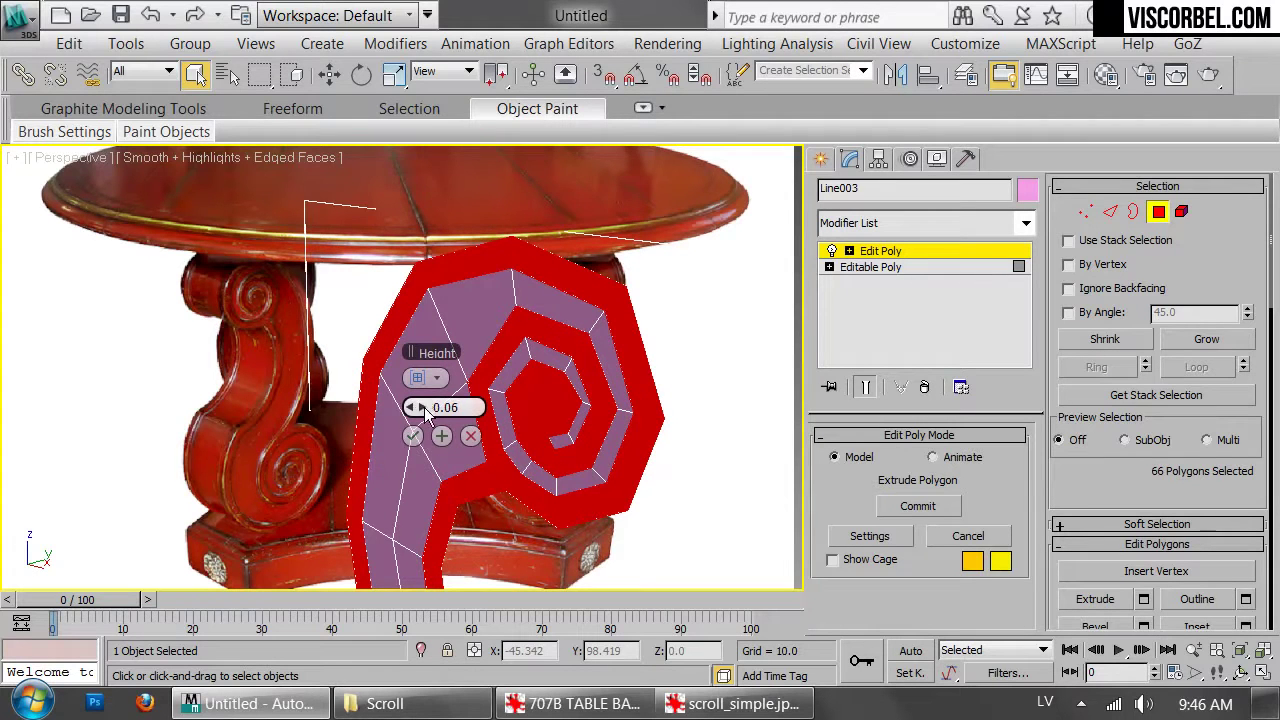
scroll(600, 417, up, 8)
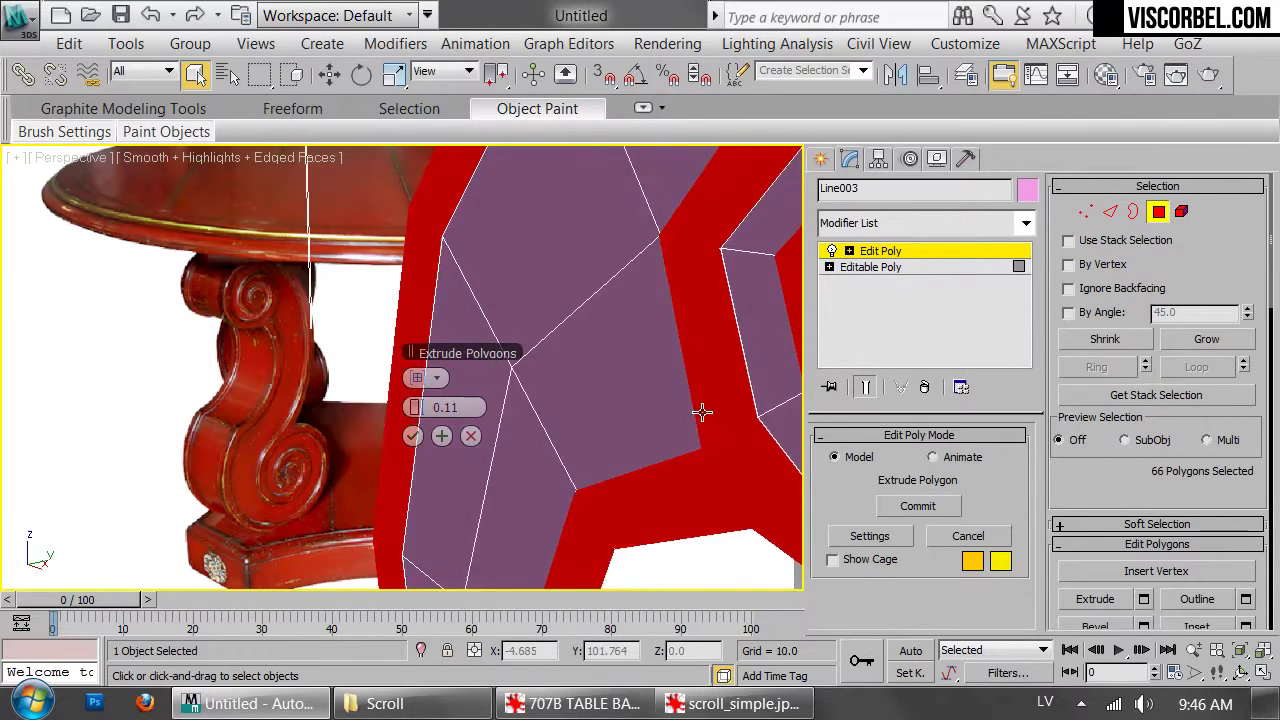
middle_drag(605, 376, 580, 372)
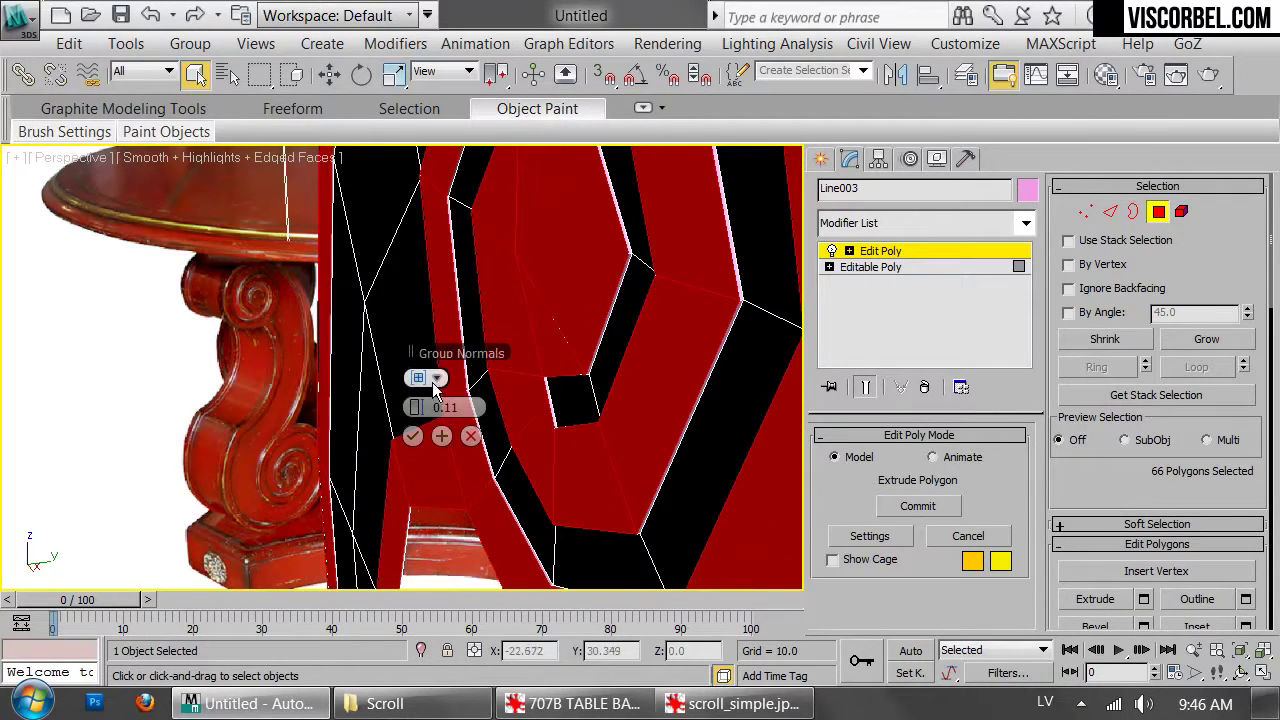
drag(422, 407, 428, 406)
click(441, 437)
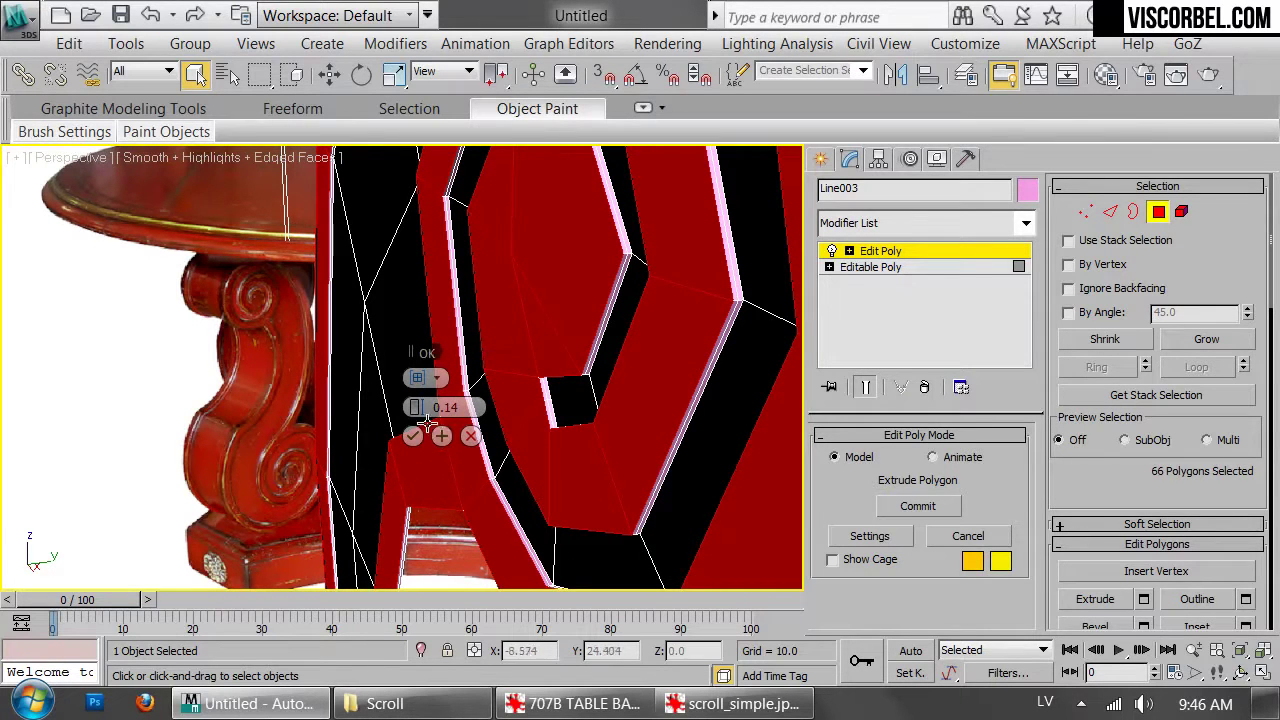
Extrude the same border and spiral polygons again, by about 1.4, to raise the band
drag(419, 409, 425, 407)
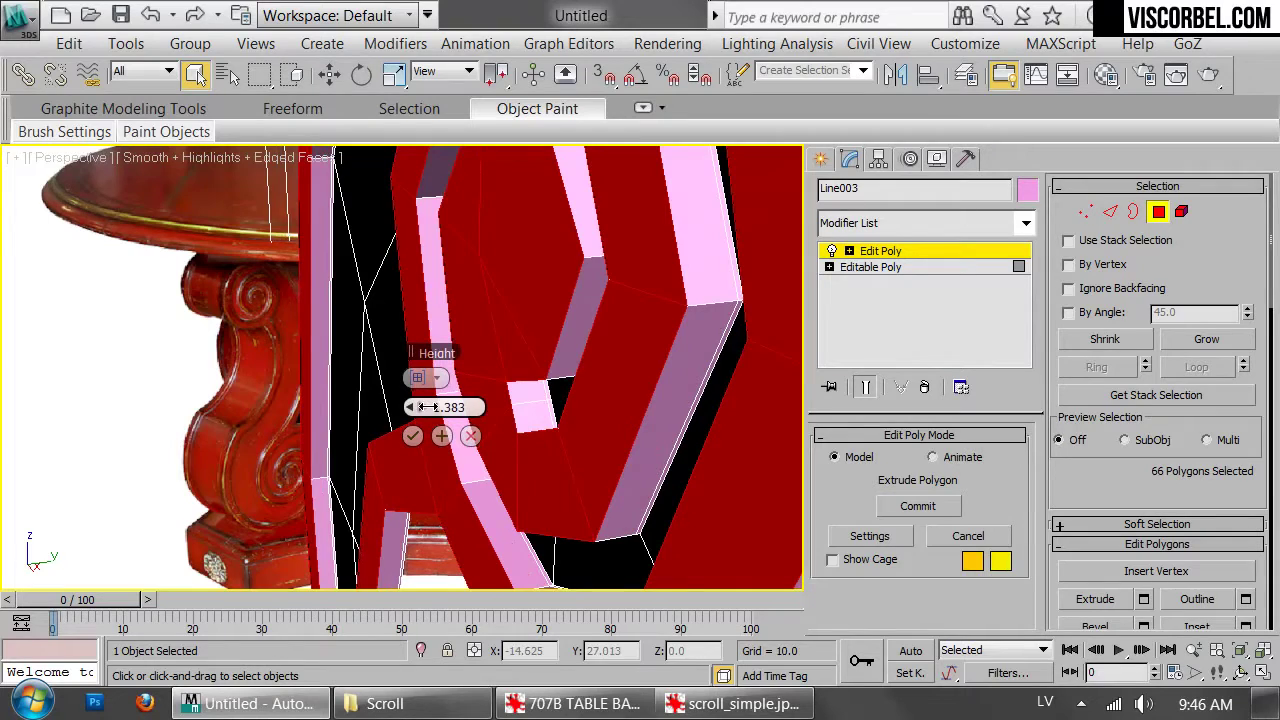
drag(428, 407, 430, 407)
scroll(357, 286, down, 3)
alt+middle_drag(357, 286, 423, 263)
click(413, 436)
Inset the raised band polygons slightly as a group and leave polygon editing
alt+middle_drag(511, 352, 450, 350)
right_click(578, 333)
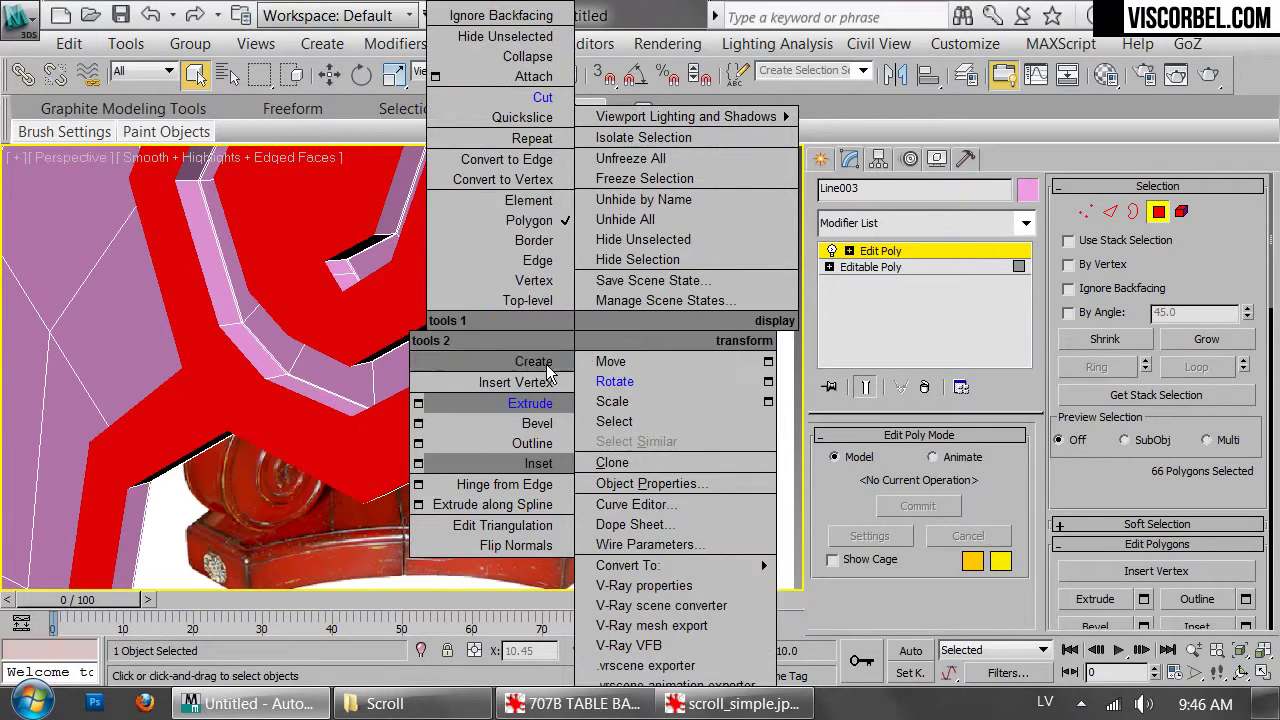
click(418, 463)
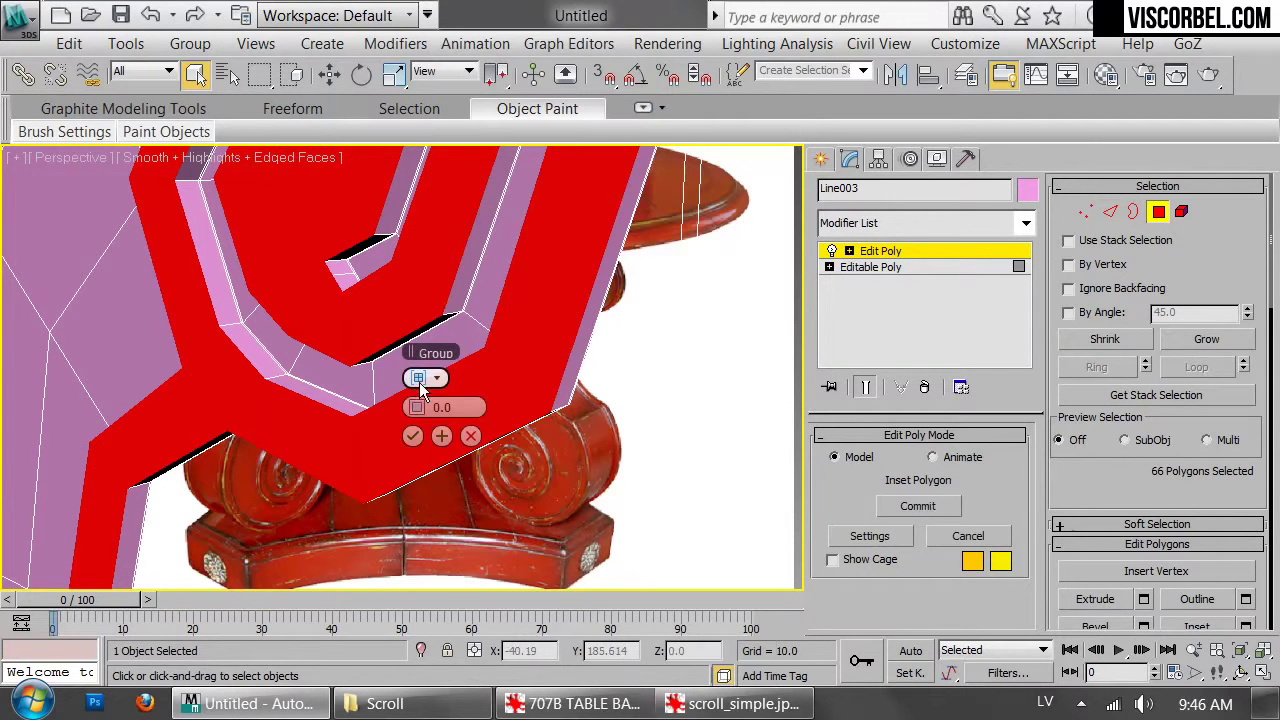
drag(424, 409, 424, 404)
click(414, 437)
scroll(339, 382, down, 3)
scroll(339, 382, down, 3)
key(4)
Add a TurboSmooth modifier to the leg and hide its edges in the shaded view
alt+middle_drag(351, 330, 391, 339)
scroll(391, 339, down, 5)
middle_drag(423, 289, 459, 232)
alt+middle_drag(535, 325, 580, 283)
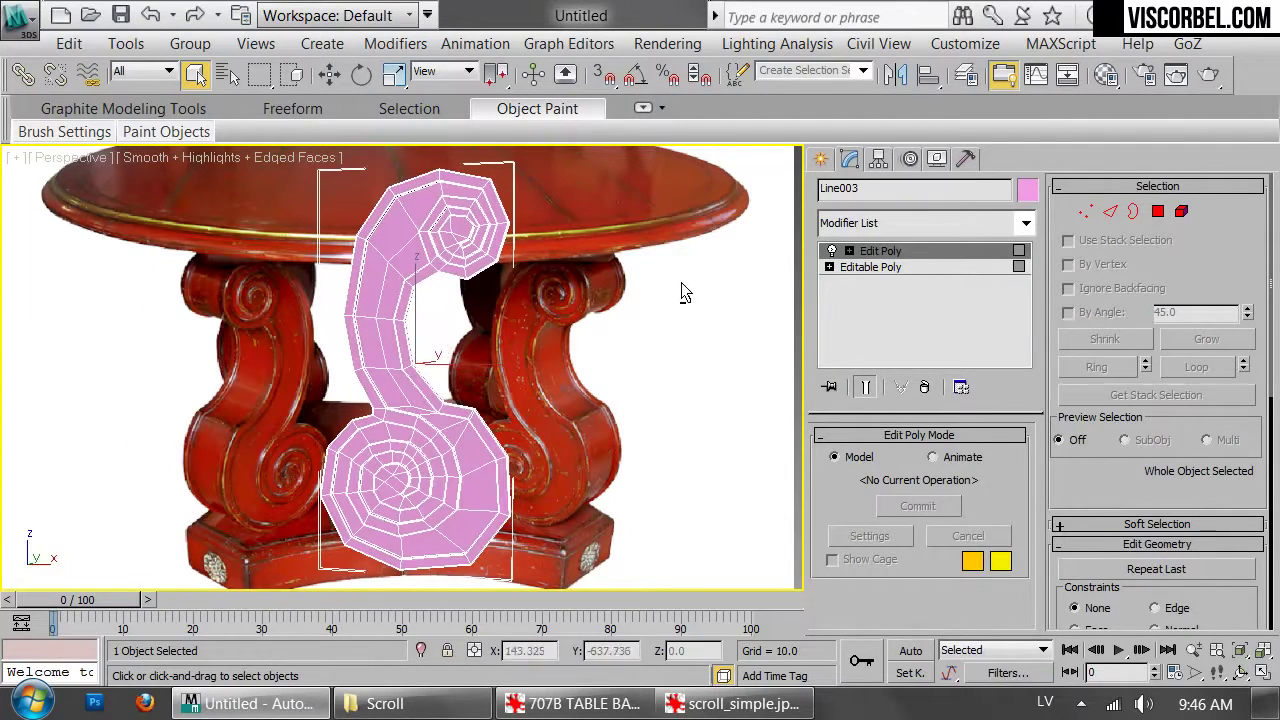
click(969, 217)
scroll(969, 217, down, 10)
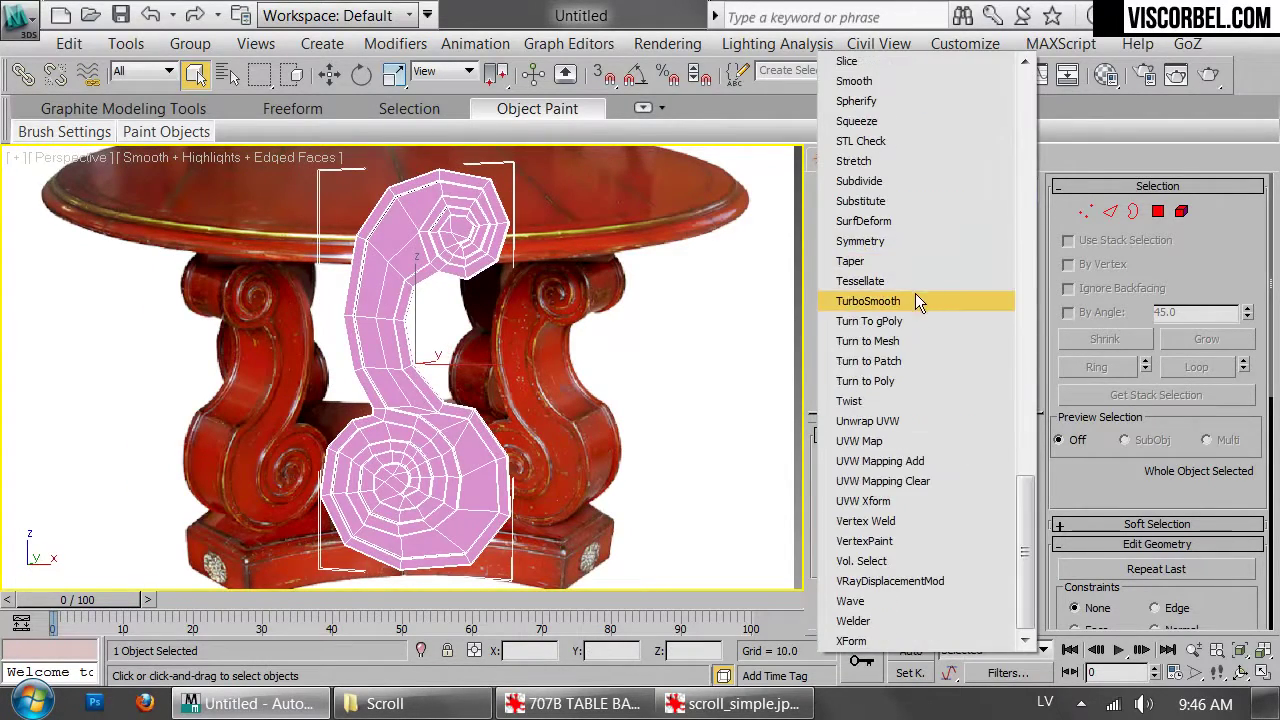
click(915, 293)
click(590, 319)
key(F4)
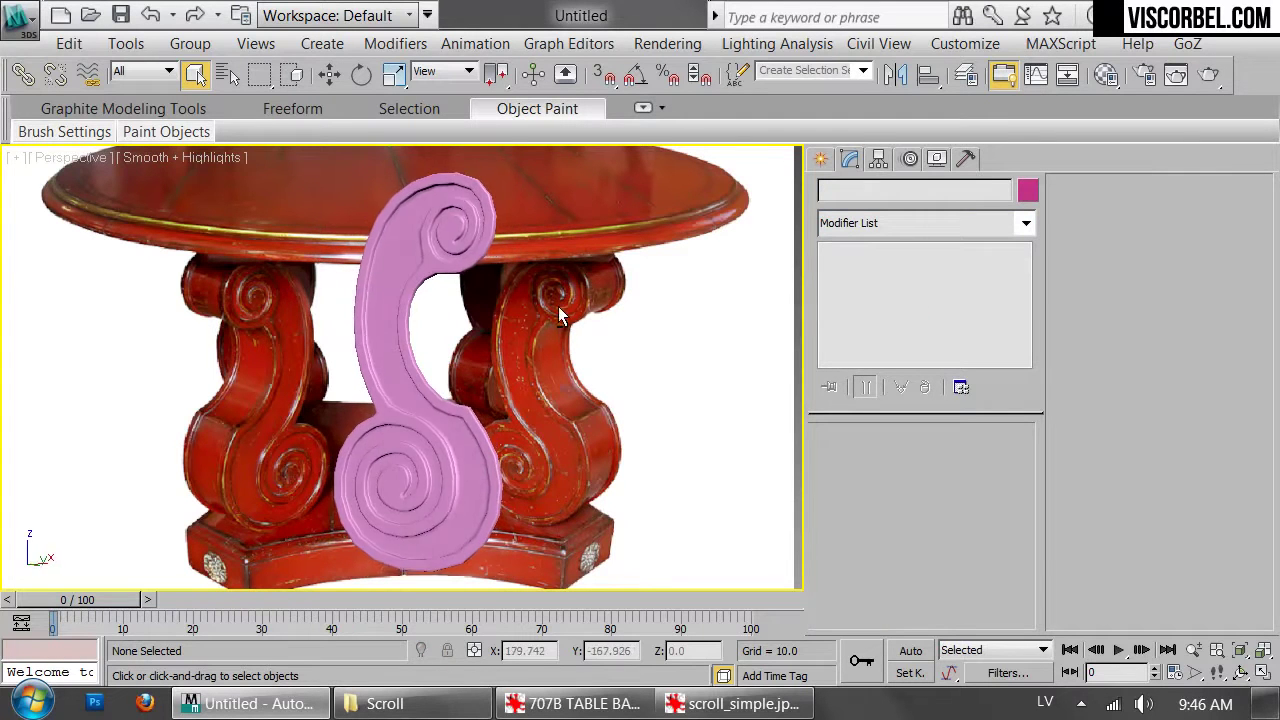
Reselect the leg and raise its TurboSmooth iterations by one
mouse_move(612, 302)
alt+middle_down()
mouse_move(629, 318)
mouse_move(615, 317)
alt+middle_up()
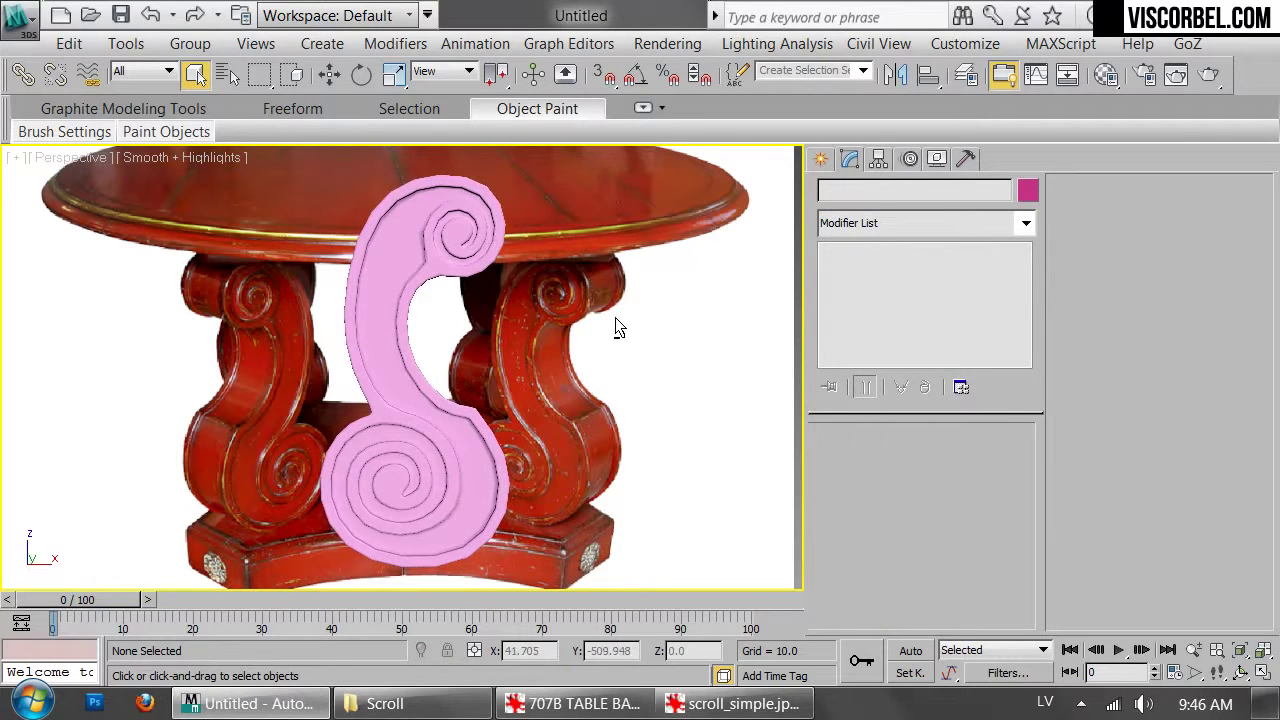
scroll(614, 320, down, 1)
click(460, 424)
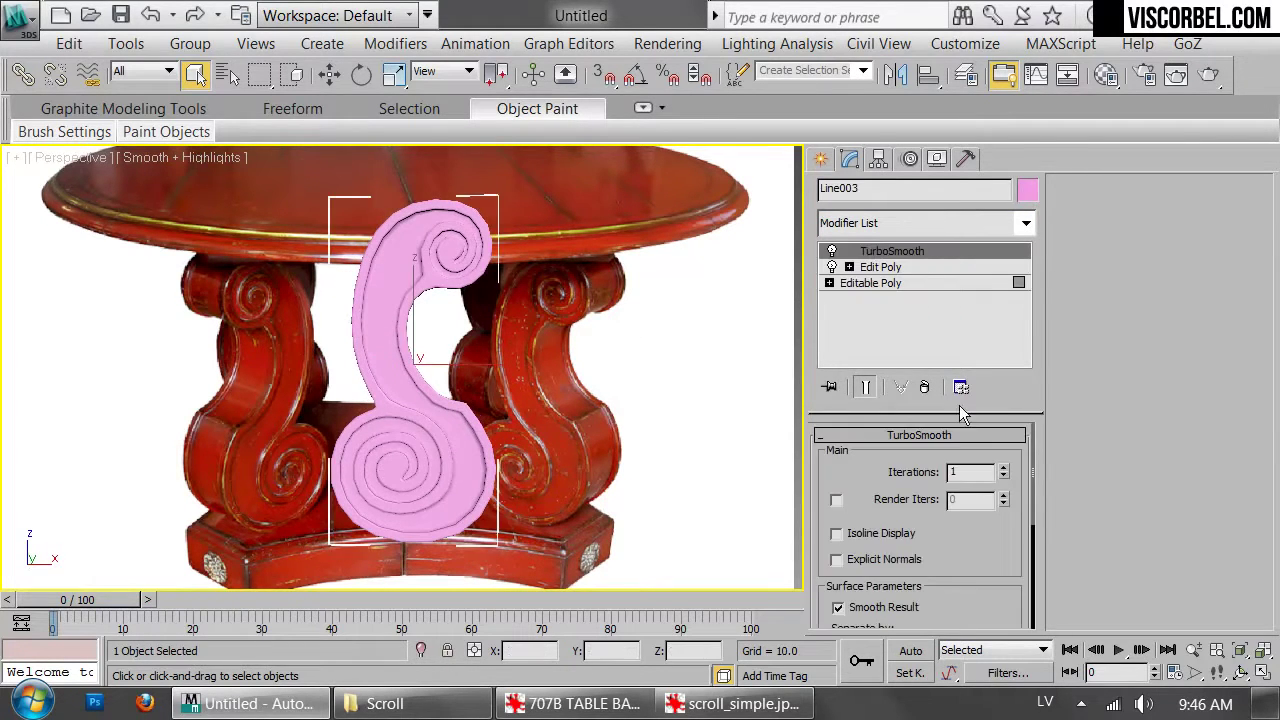
click(1005, 467)
Return to the Edit Poly level with edged faces shown and the smoothed end result turned off
key(f)
scroll(628, 367, up, 8)
scroll(658, 243, down, 2)
middle_drag(660, 243, 679, 538)
middle_drag(645, 276, 791, 136)
scroll(552, 365, down, 5)
scroll(600, 410, up, 3)
click(880, 267)
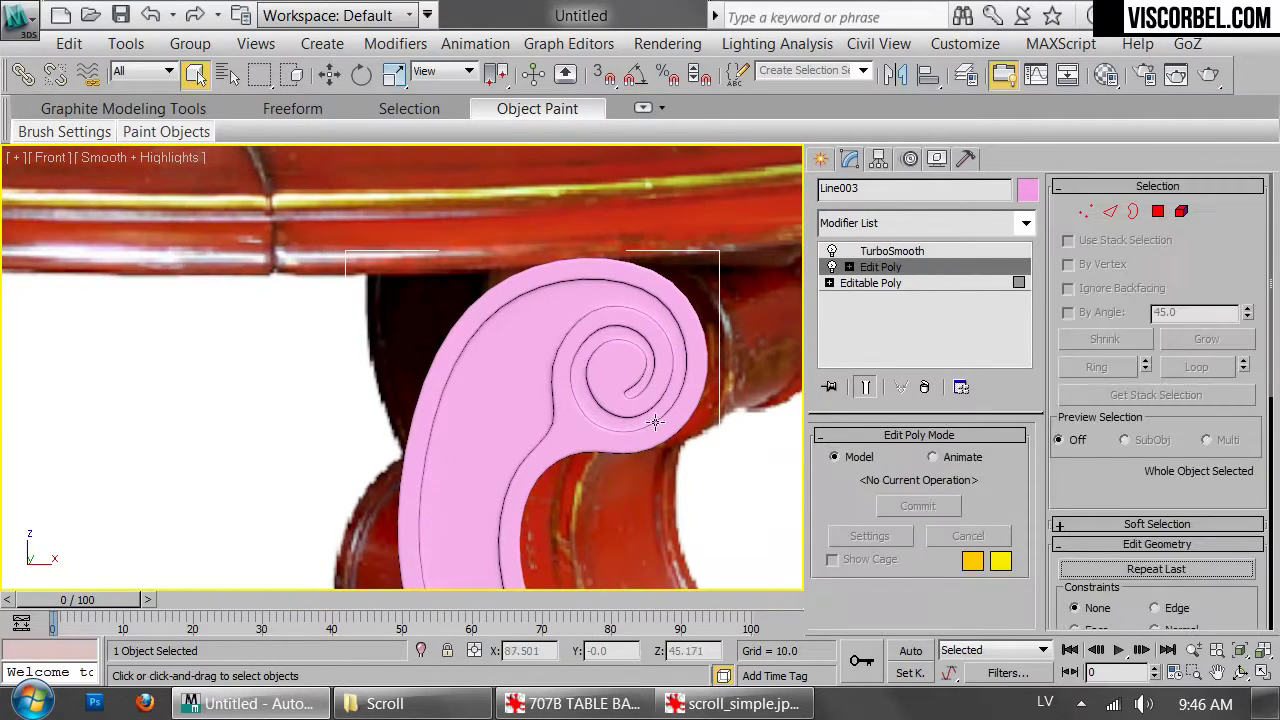
key(F4)
scroll(565, 435, up, 4)
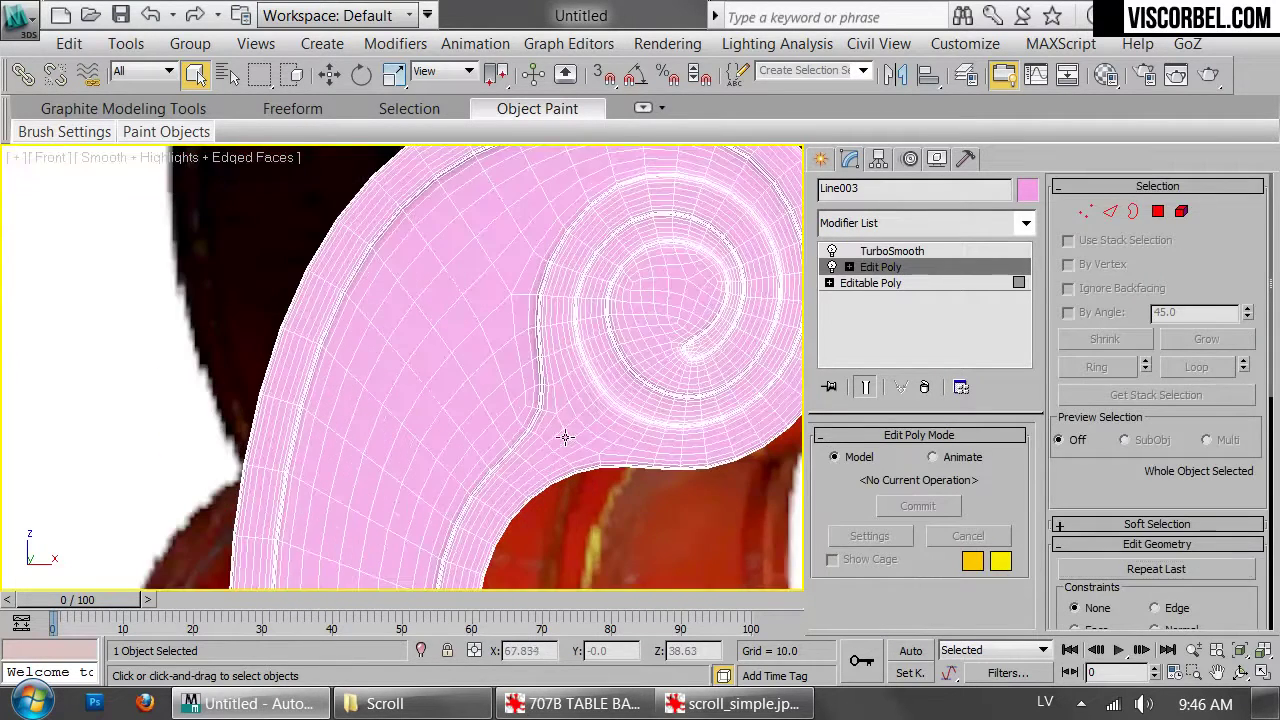
click(864, 388)
Select the vertices at the band corner where the leg meets the underside of the upper spiral
scroll(586, 406, up, 6)
key(1)
drag(478, 321, 592, 388)
scroll(592, 388, up, 3)
middle_drag(592, 388, 604, 330)
scroll(479, 391, down, 2)
Cut an edge from the band vertex under the upper spiral to the inner corner where the leg's raised band turns
right_click(604, 330)
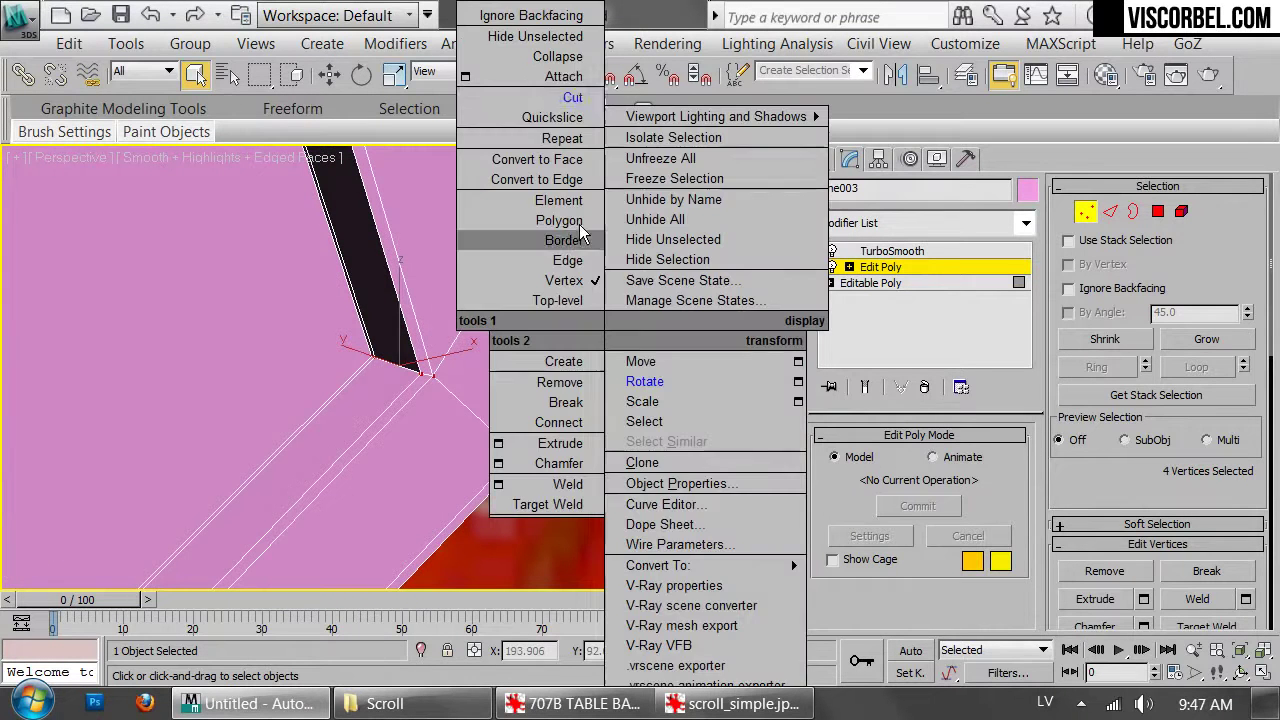
click(538, 98)
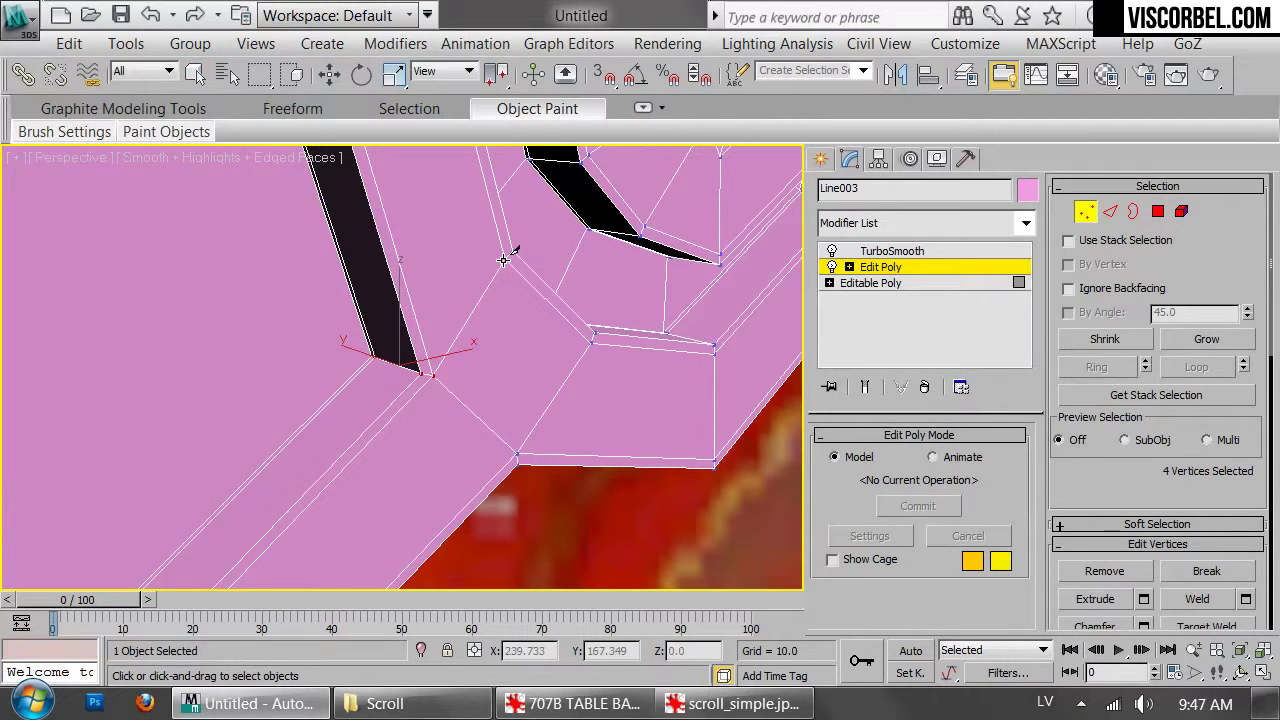
click(507, 254)
click(427, 358)
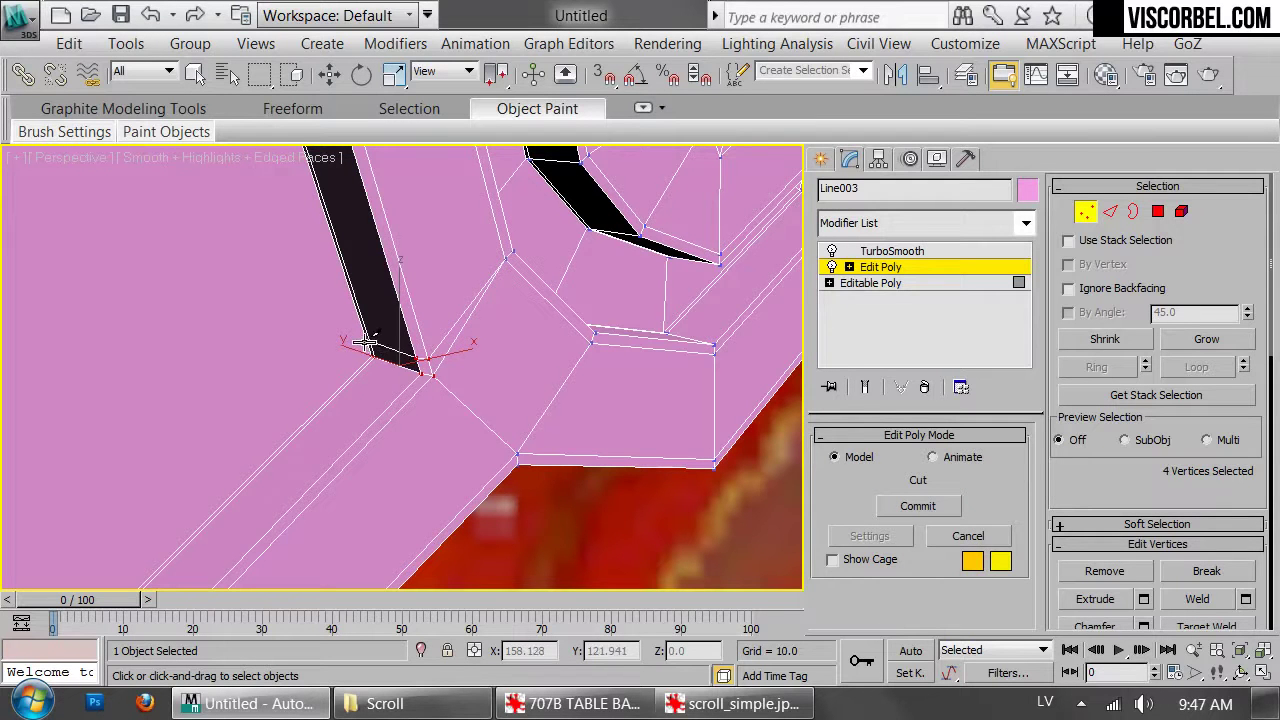
Continue the cut from the band corner to the vertex in the middle of the leg's recessed face, and leave vertex editing
middle_drag(234, 261, 465, 285)
scroll(546, 311, up, 3)
scroll(423, 306, down, 4)
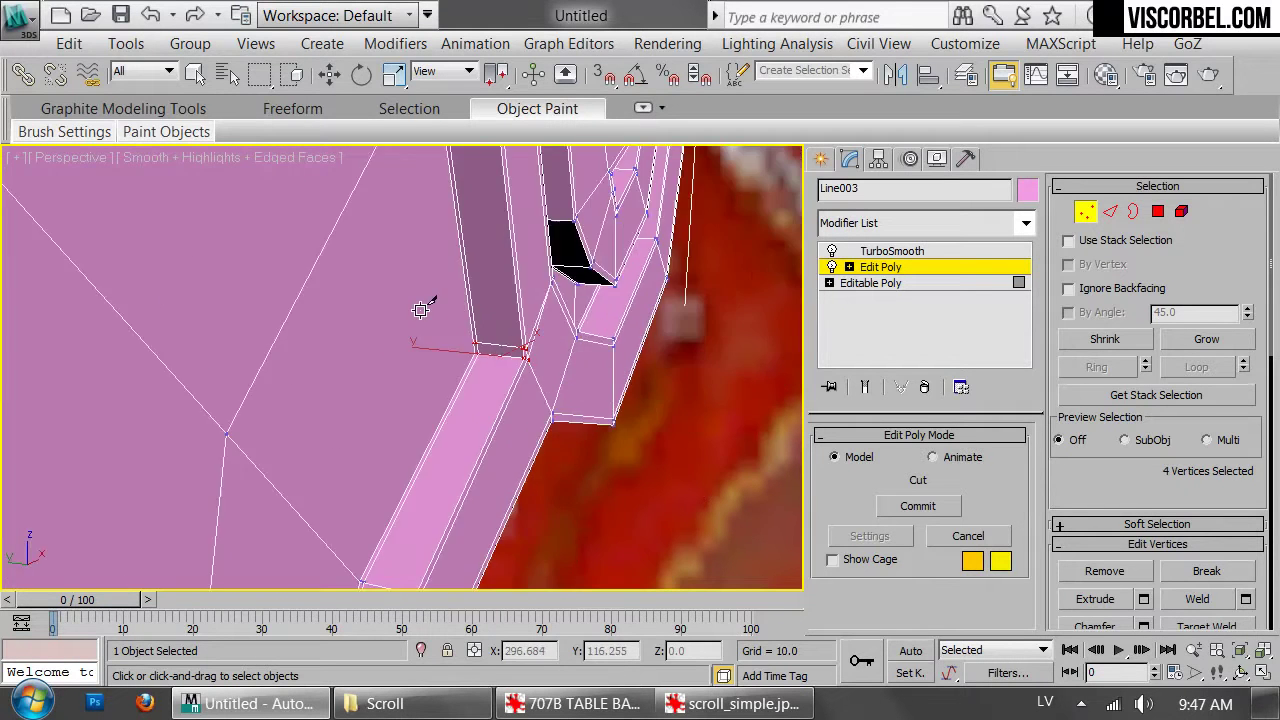
click(189, 357)
right_click(190, 357)
key(1)
key(1)
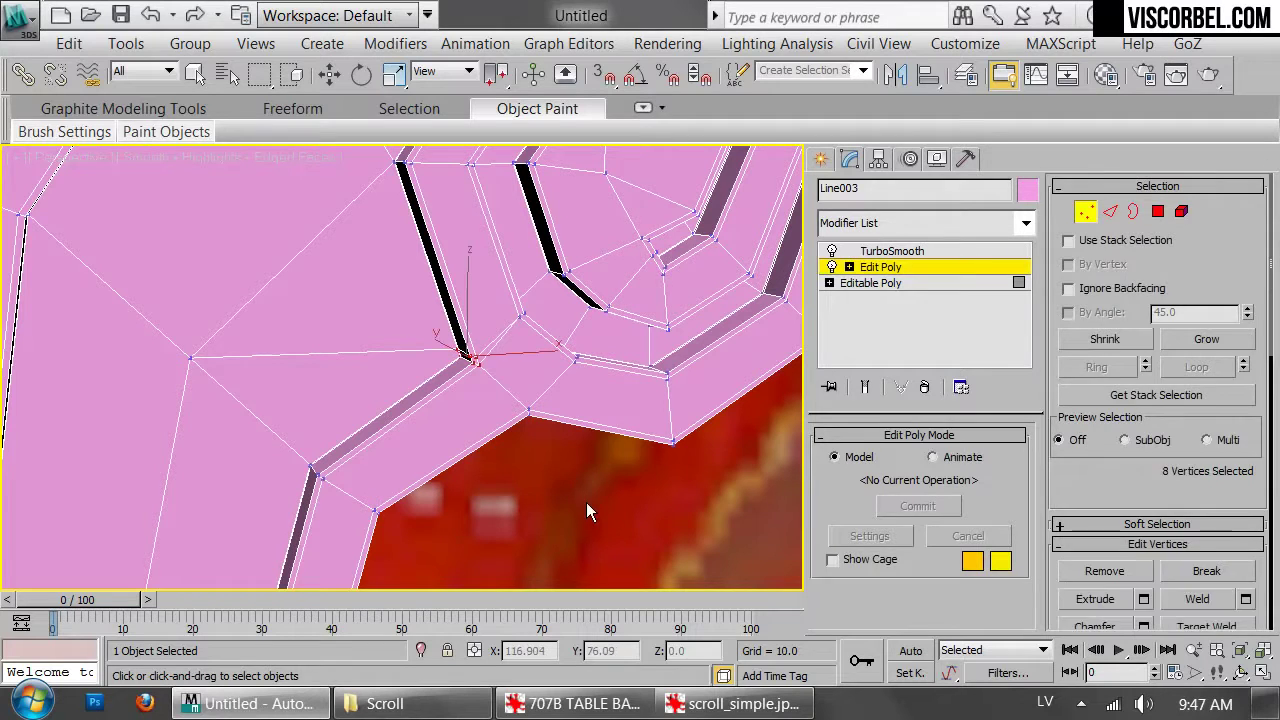
key(1)
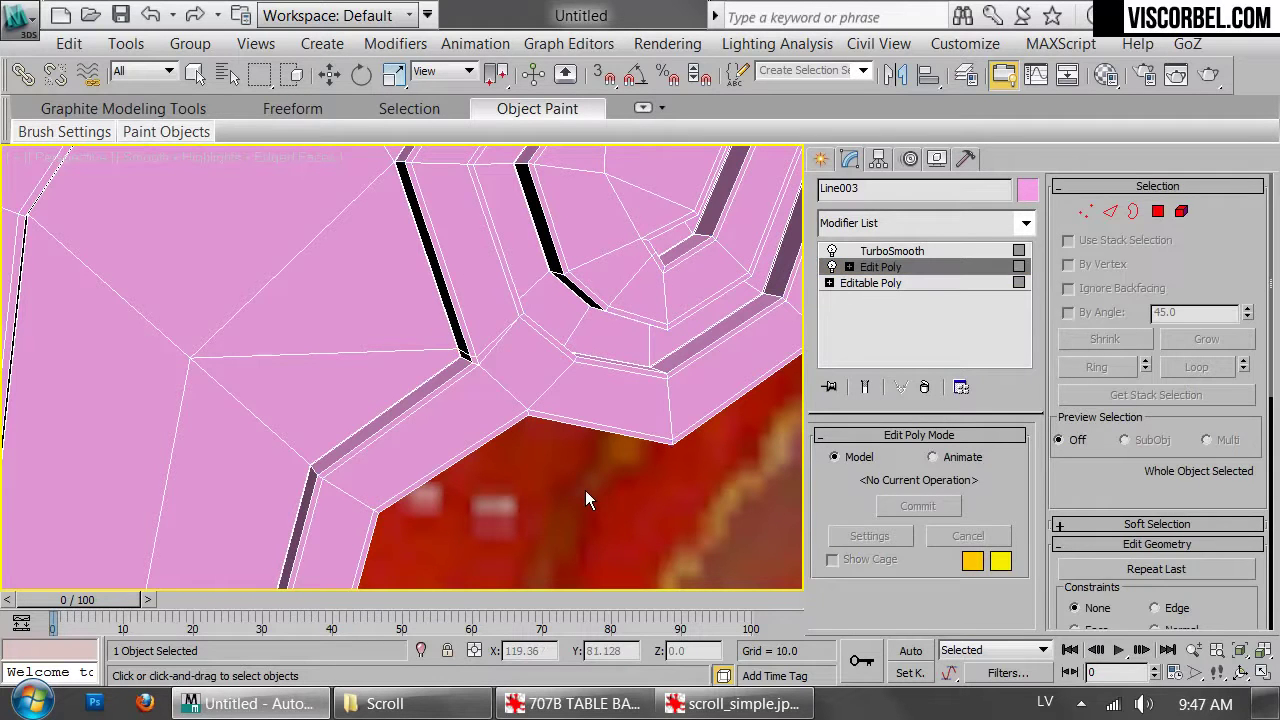
Examine the recut corner at the TurboSmooth level, in perspective and in the front view
click(925, 251)
key(w)
scroll(580, 335, down, 6)
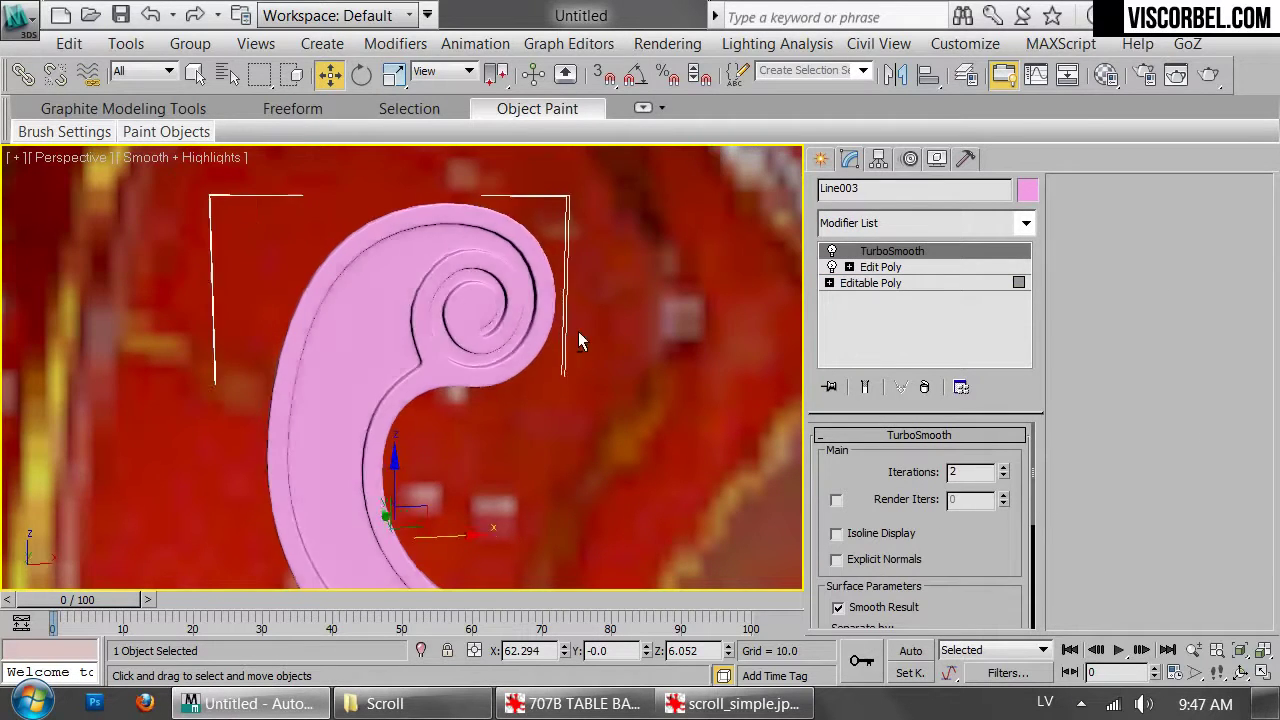
key(f)
scroll(521, 328, down, 3)
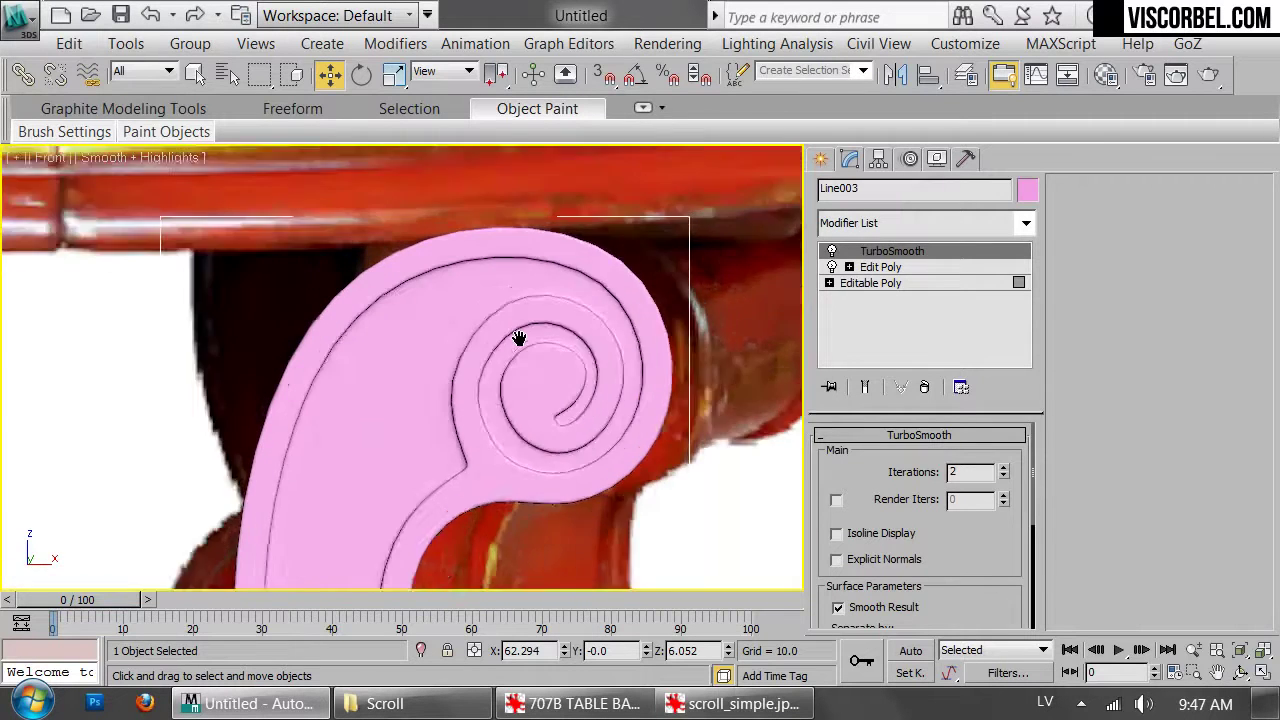
scroll(521, 328, up, 5)
Turn the end result on and enable Isoline Display for TurboSmooth in a wireframe view
click(880, 267)
key(1)
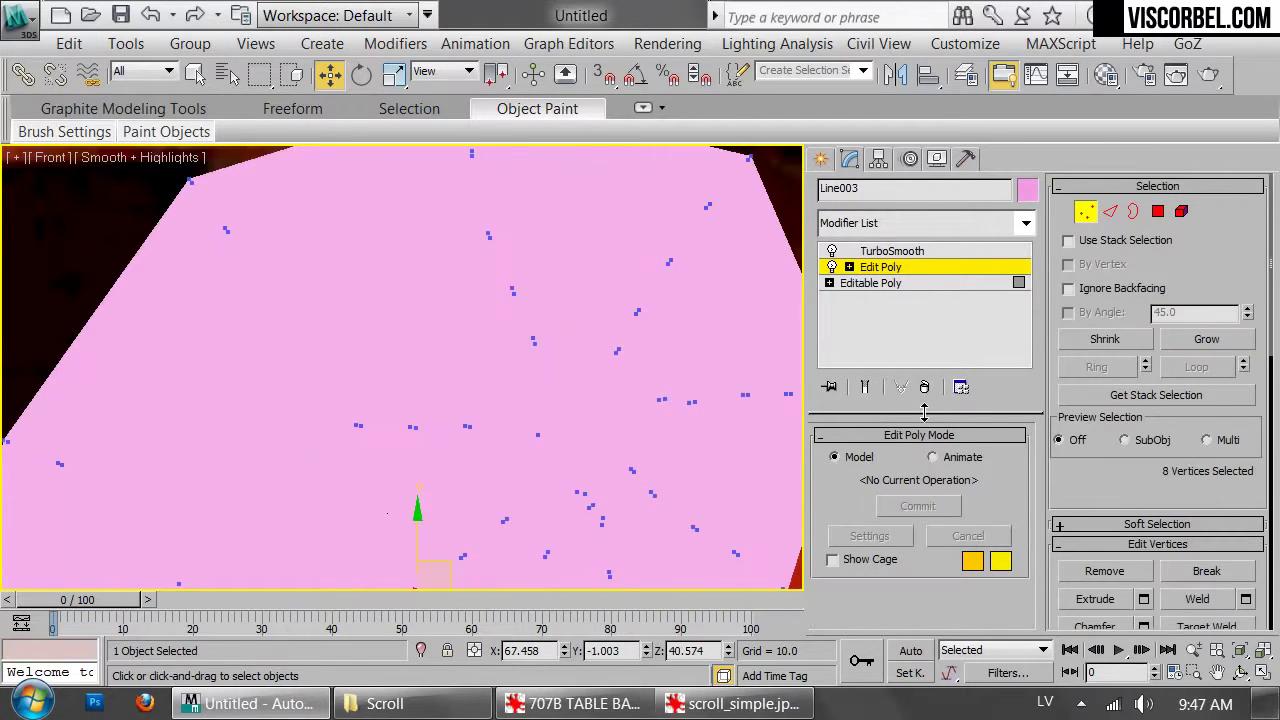
click(866, 388)
click(893, 251)
key(F3)
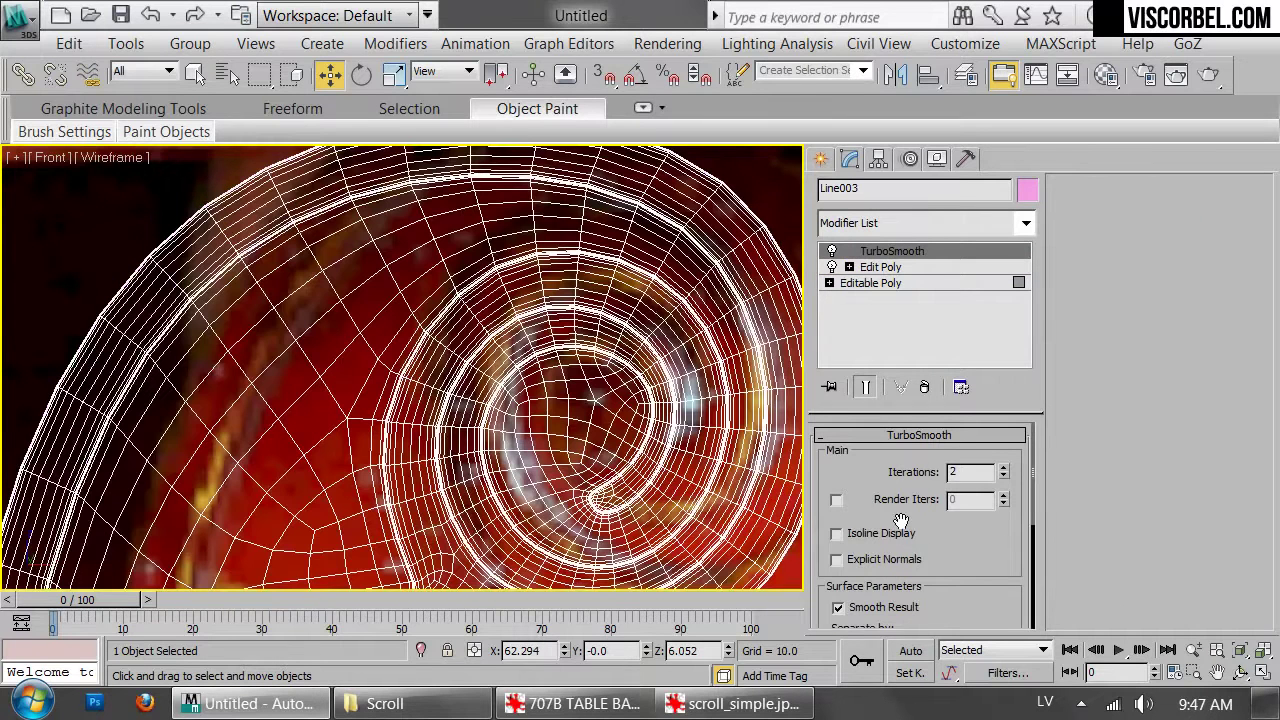
click(837, 533)
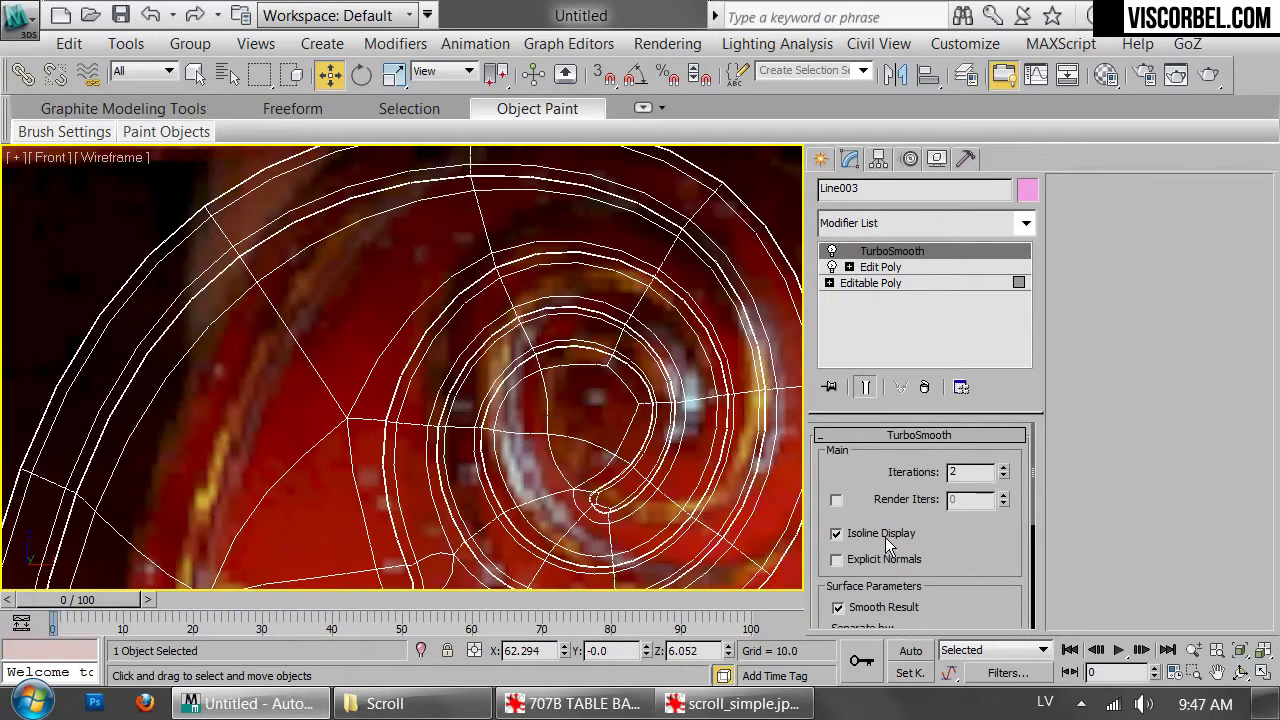
Select the Edit Poly vertices across the left side of the upper spiral, nudge them slightly right, and restore shading
click(880, 267)
key(1)
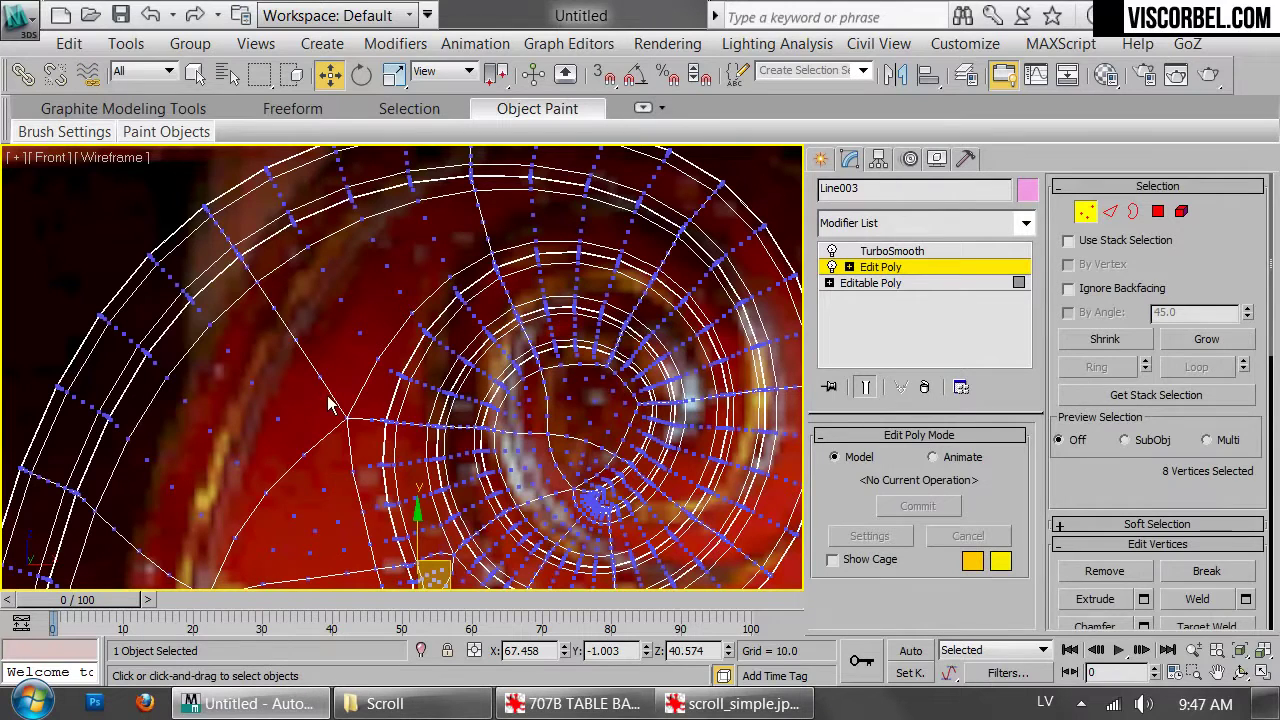
drag(503, 456, 503, 456)
drag(447, 394, 447, 394)
key(F3)
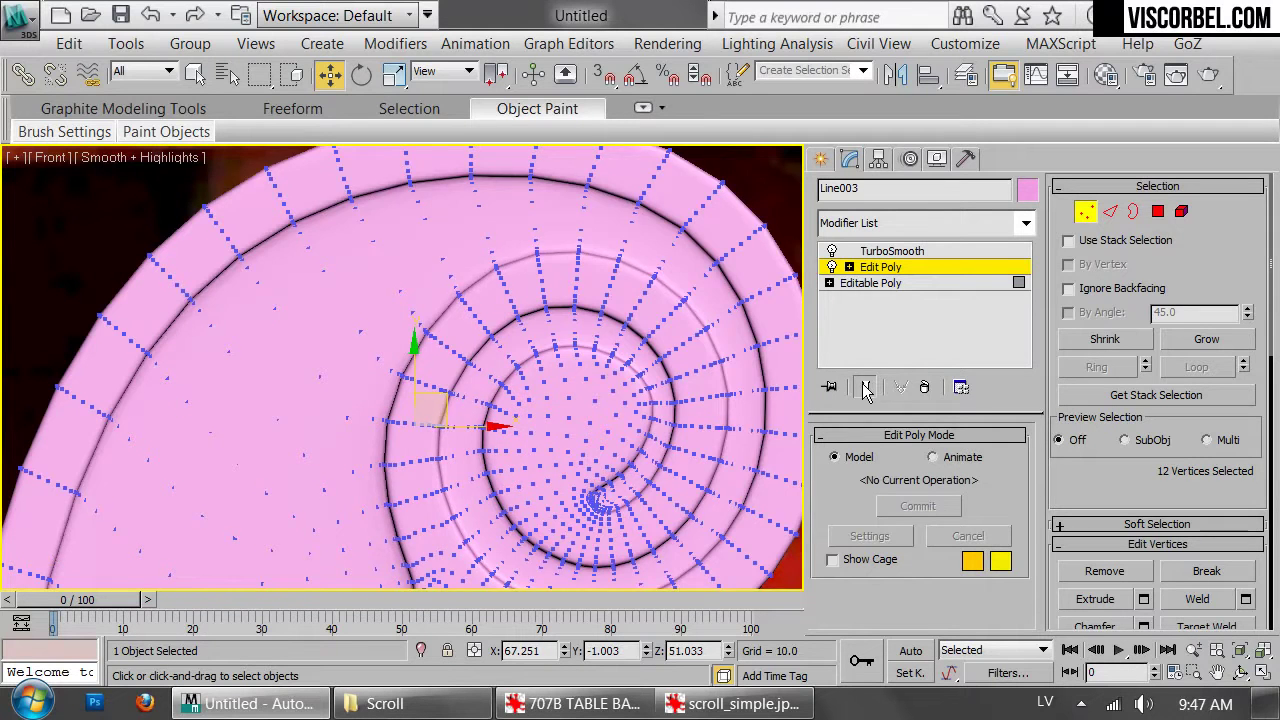
Select the vertices across the band just above the upper spiral's centre and move them slightly down and left
click(866, 389)
key(F4)
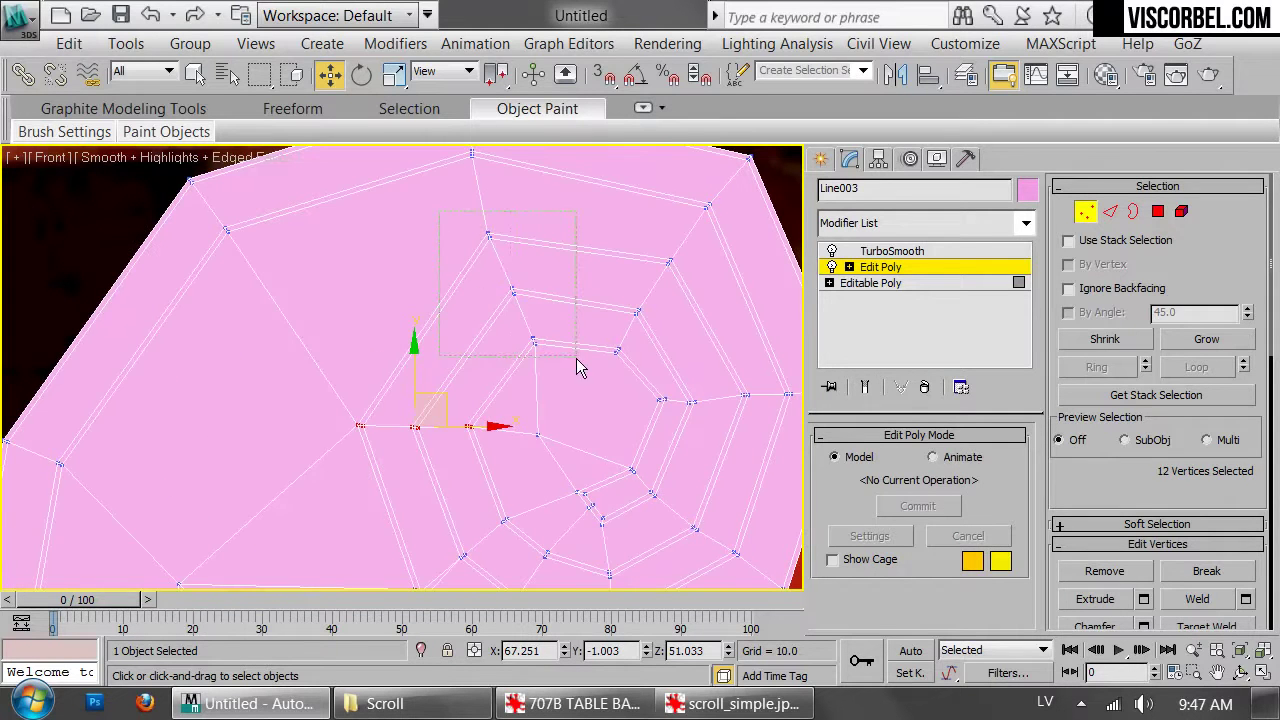
click(866, 388)
mouse_move(546, 271)
mouse_down()
mouse_move(525, 268)
mouse_move(535, 280)
mouse_up()
scroll(535, 280, down, 5)
scroll(606, 260, up, 5)
click(982, 272)
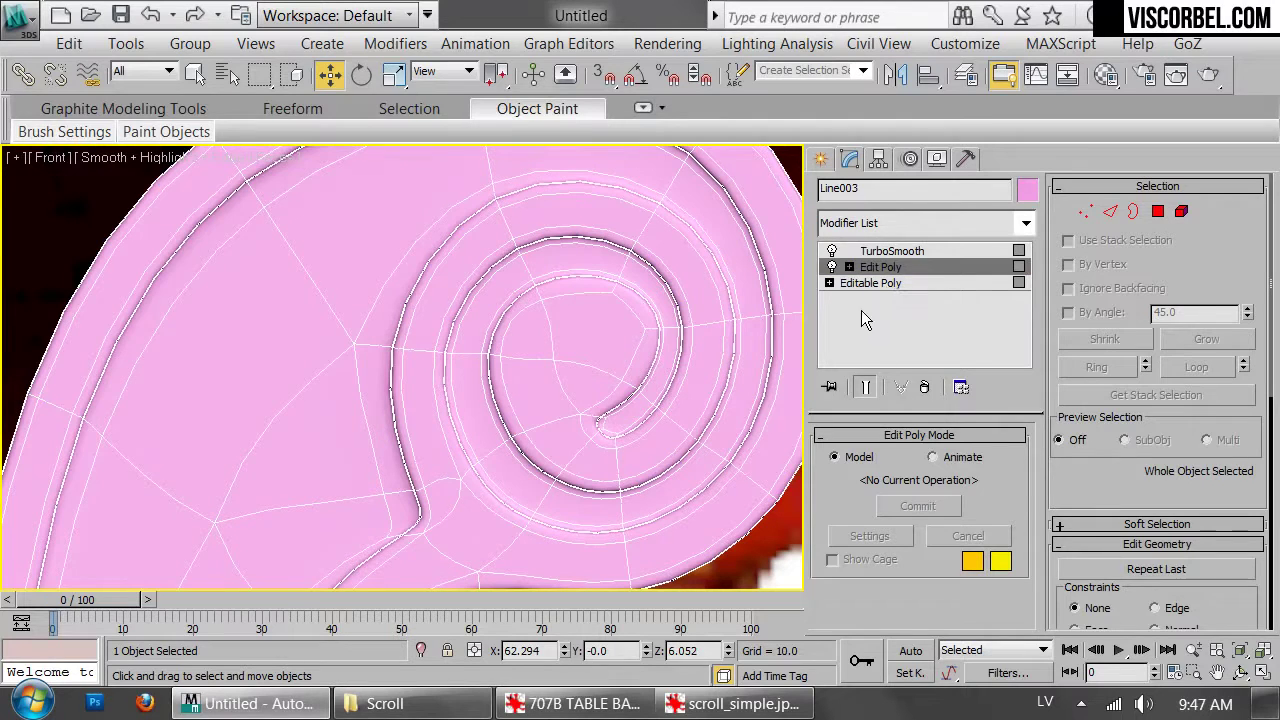
Select the row of vertices at the upper spiral's lower right and move it slightly outward to the right
click(868, 388)
key(1)
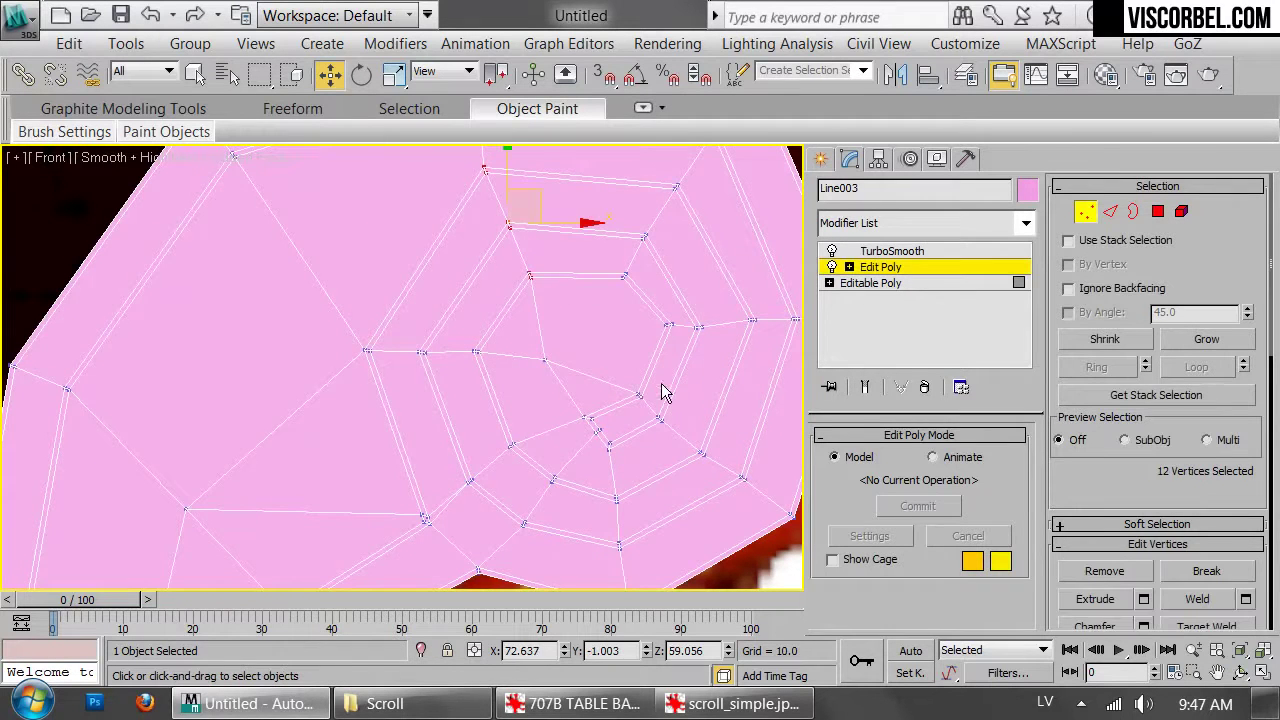
drag(696, 457, 748, 497)
drag(808, 548, 806, 546)
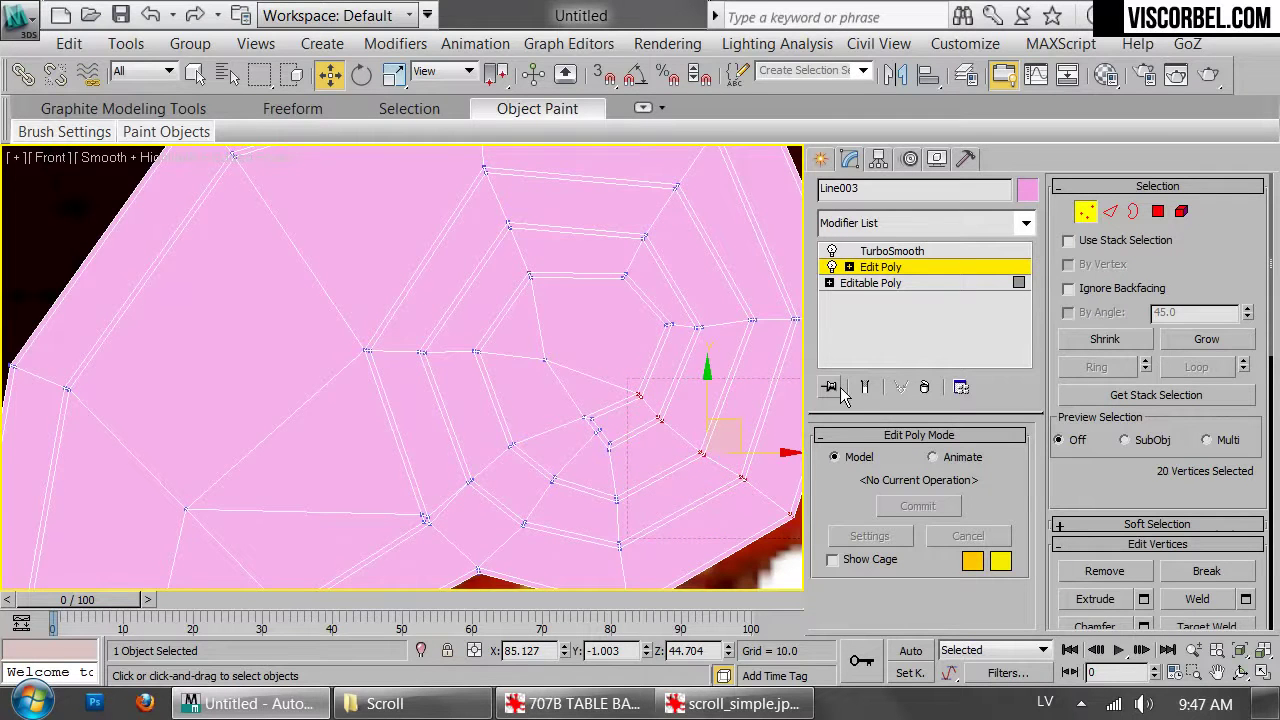
click(866, 388)
drag(734, 422, 750, 425)
click(866, 388)
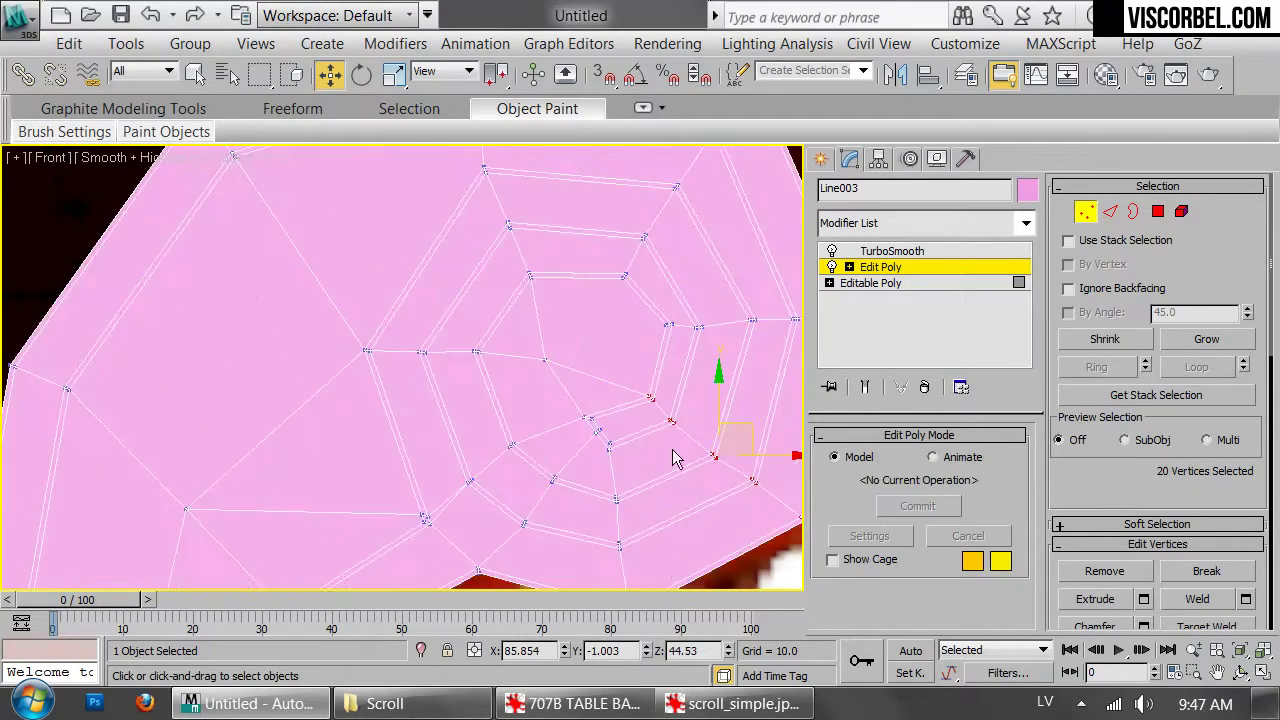
Select the vertices on the leg's outer left edge beside the upper spiral and move them down and slightly left to match the photo
scroll(541, 468, down, 5)
middle_drag(537, 459, 555, 436)
key(1)
scroll(535, 505, down, 5)
middle_drag(580, 207, 655, 277)
click(866, 389)
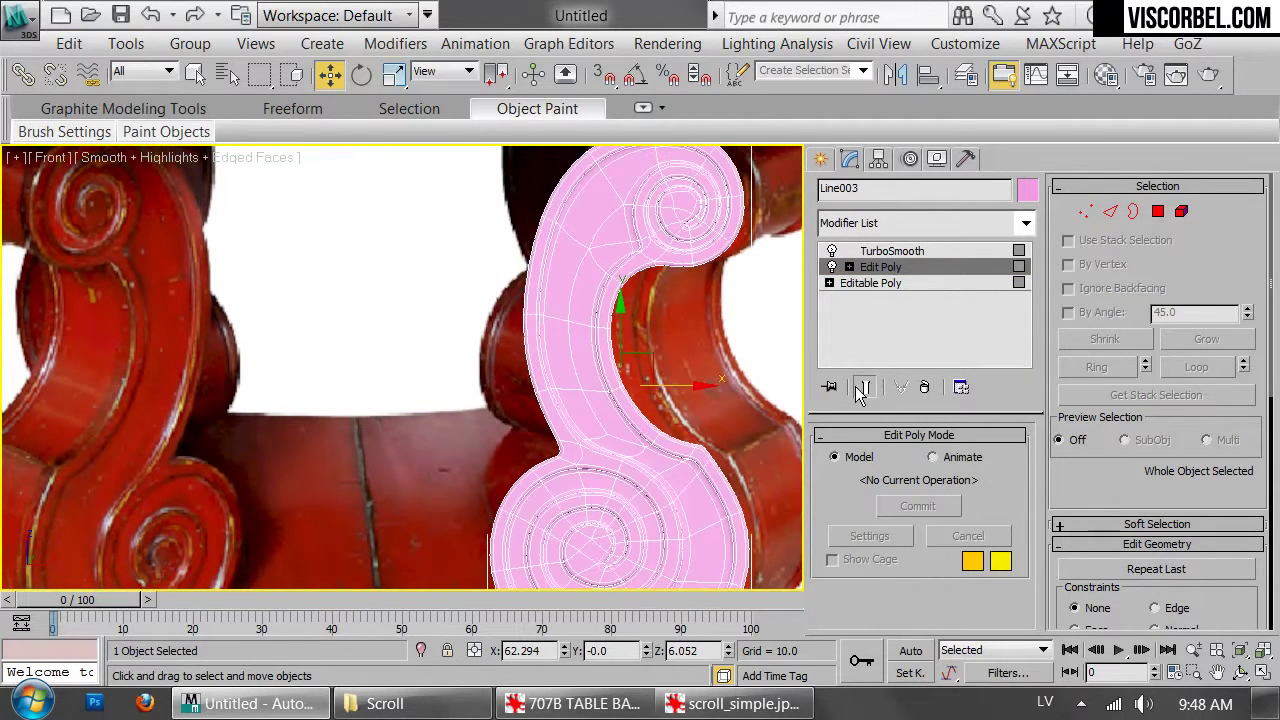
scroll(586, 337, down, 3)
key(1)
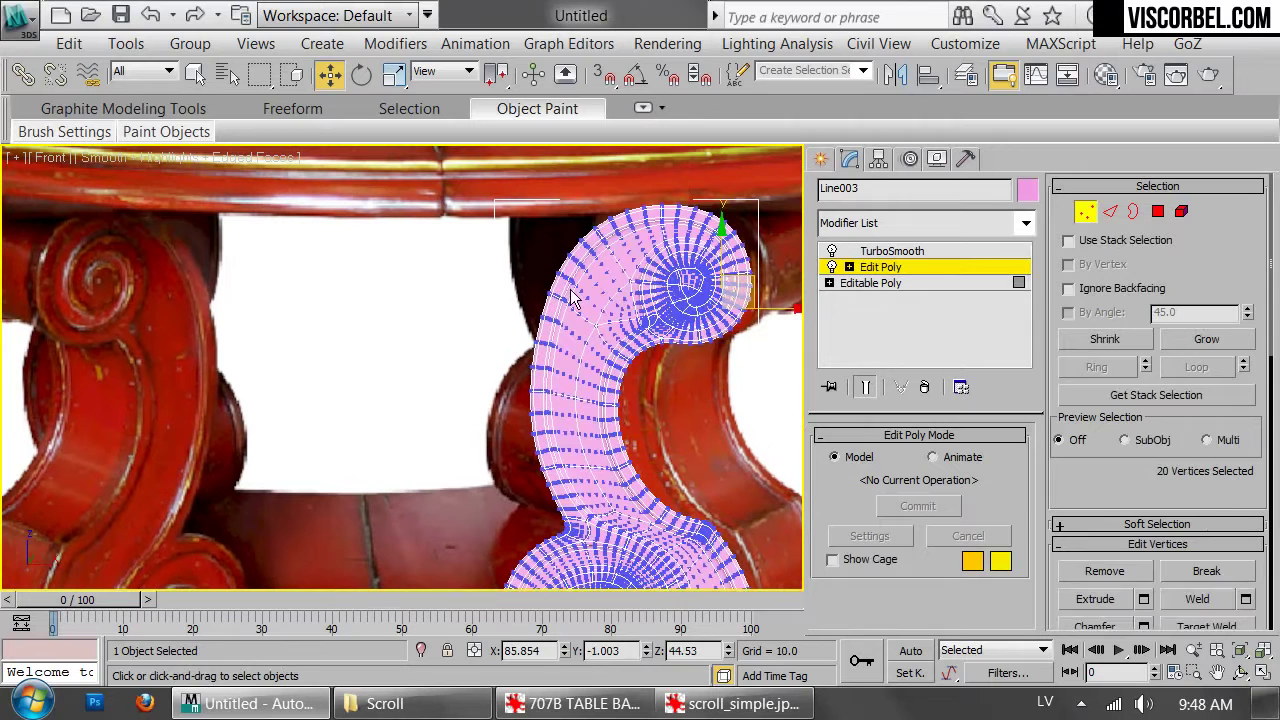
click(866, 388)
drag(580, 314, 582, 316)
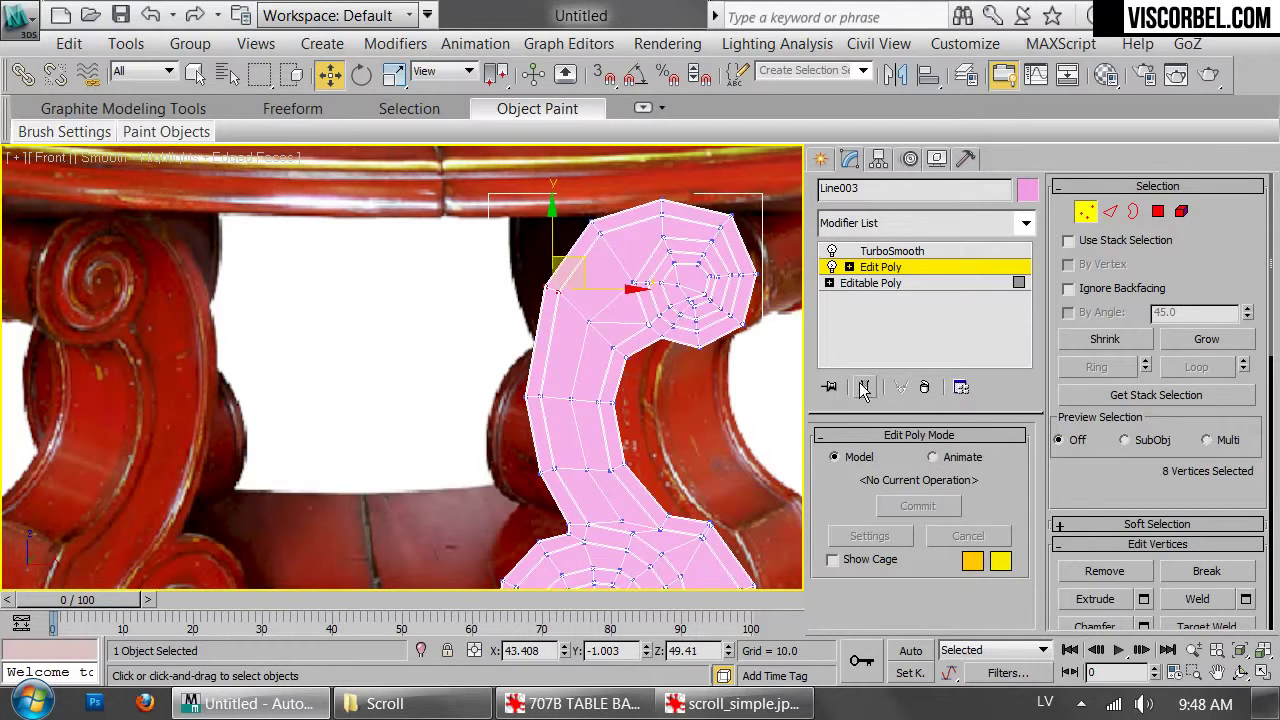
click(866, 388)
drag(567, 258, 566, 268)
key(1)
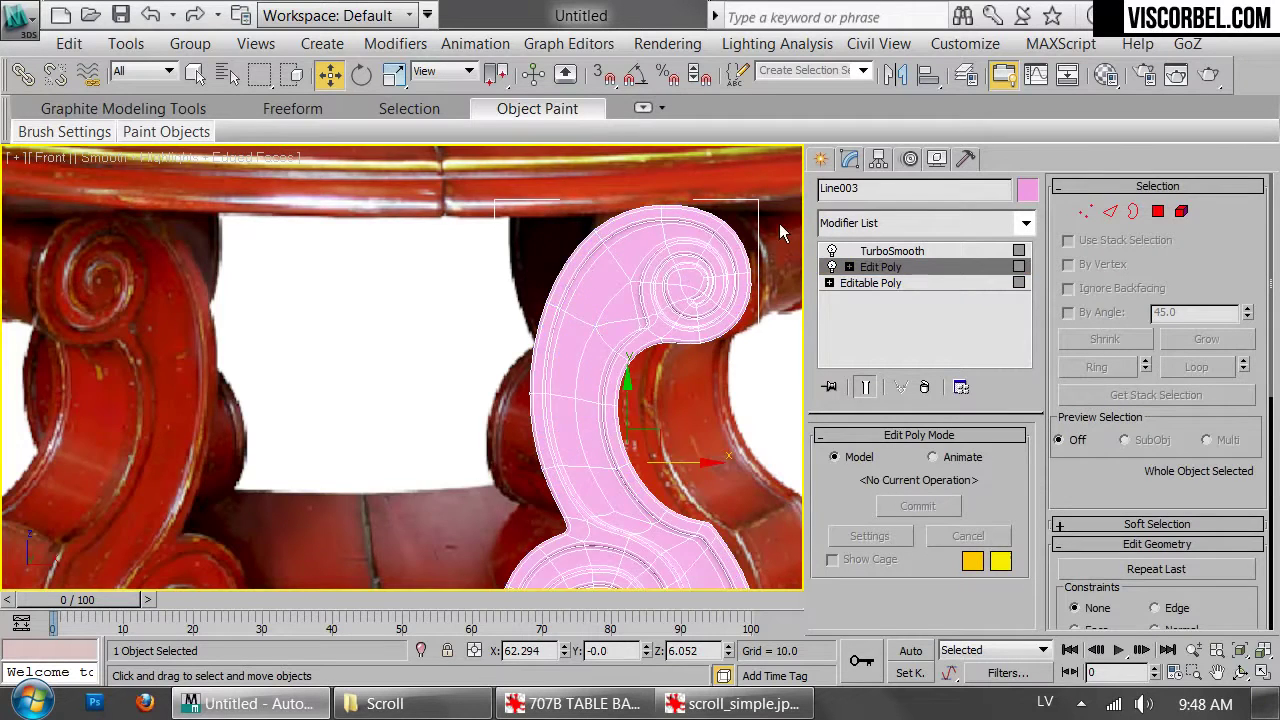
Select the two vertex groups along the top rim of the upper spiral and lower them slightly with the smoothed result shown
scroll(782, 236, down, 2)
middle_drag(780, 231, 690, 314)
scroll(706, 298, up, 2)
scroll(690, 314, up, 2)
key(1)
click(866, 387)
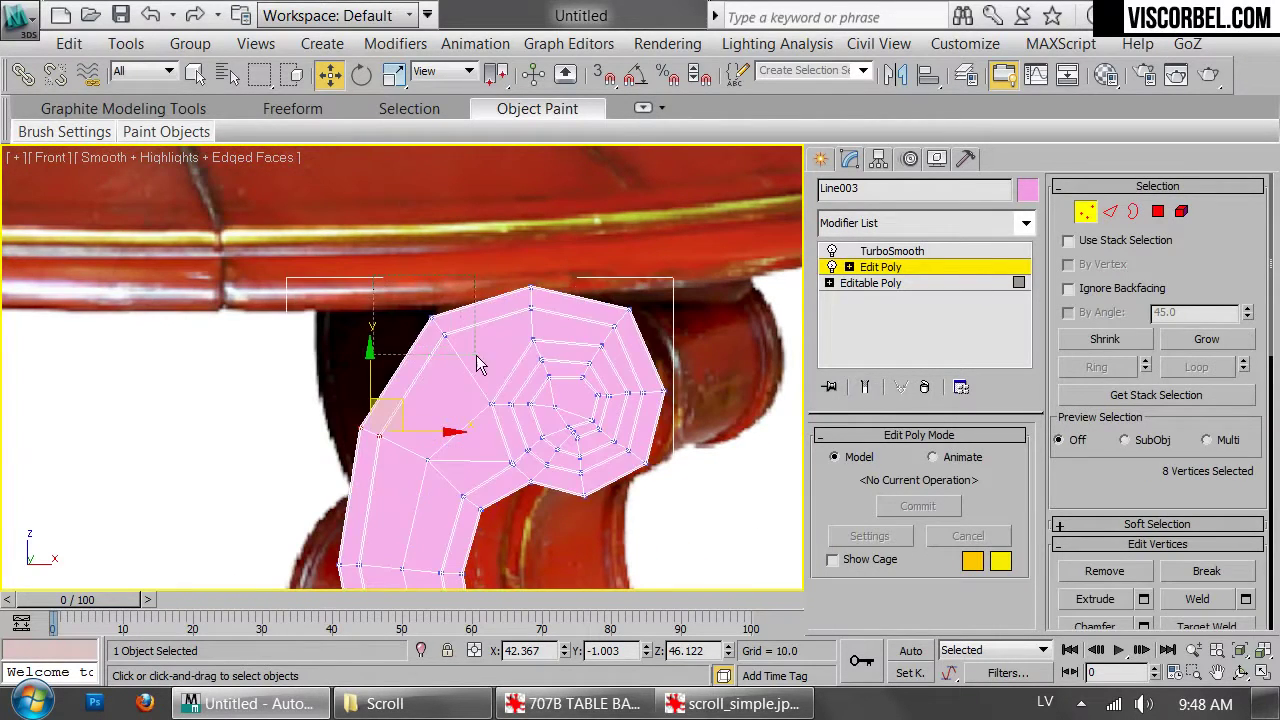
drag(473, 353, 474, 354)
ctrl+drag(565, 321, 566, 322)
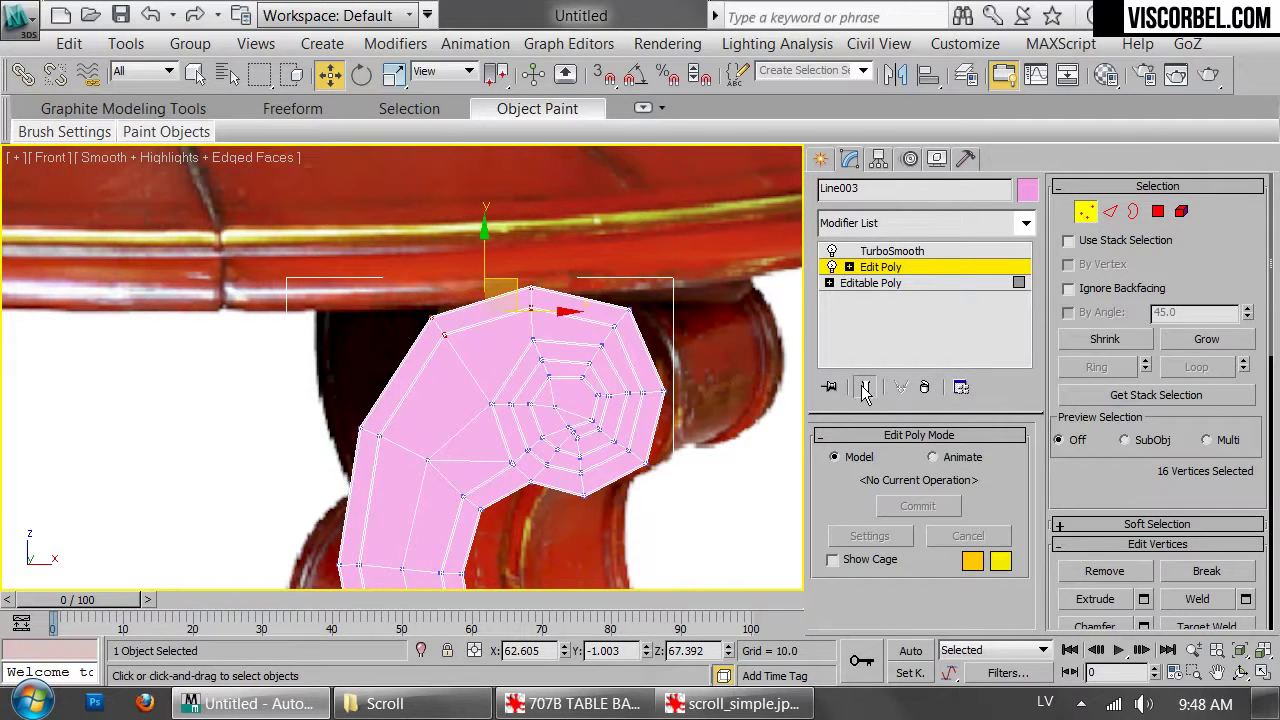
click(866, 387)
drag(484, 241, 482, 254)
click(376, 252)
key(ctrl+z)
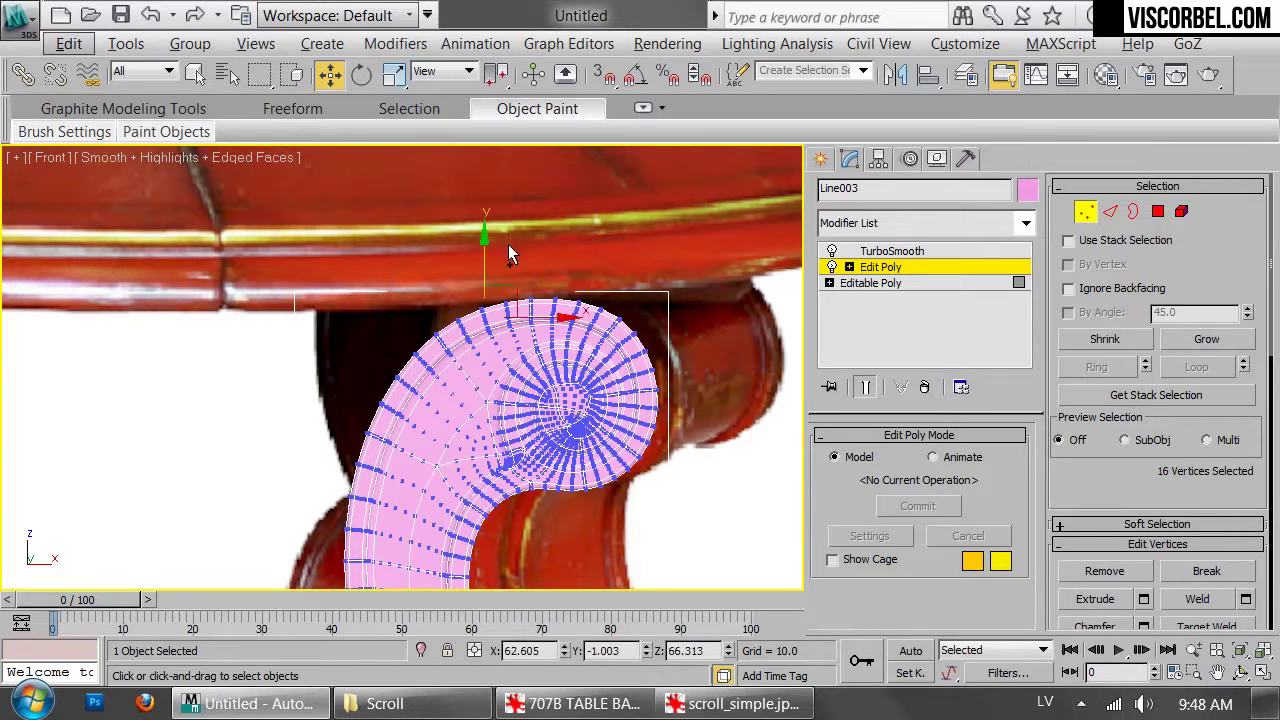
Move the vertex group on the upper spiral's upper-left rim slightly down and right, and leave vertex editing
click(489, 287)
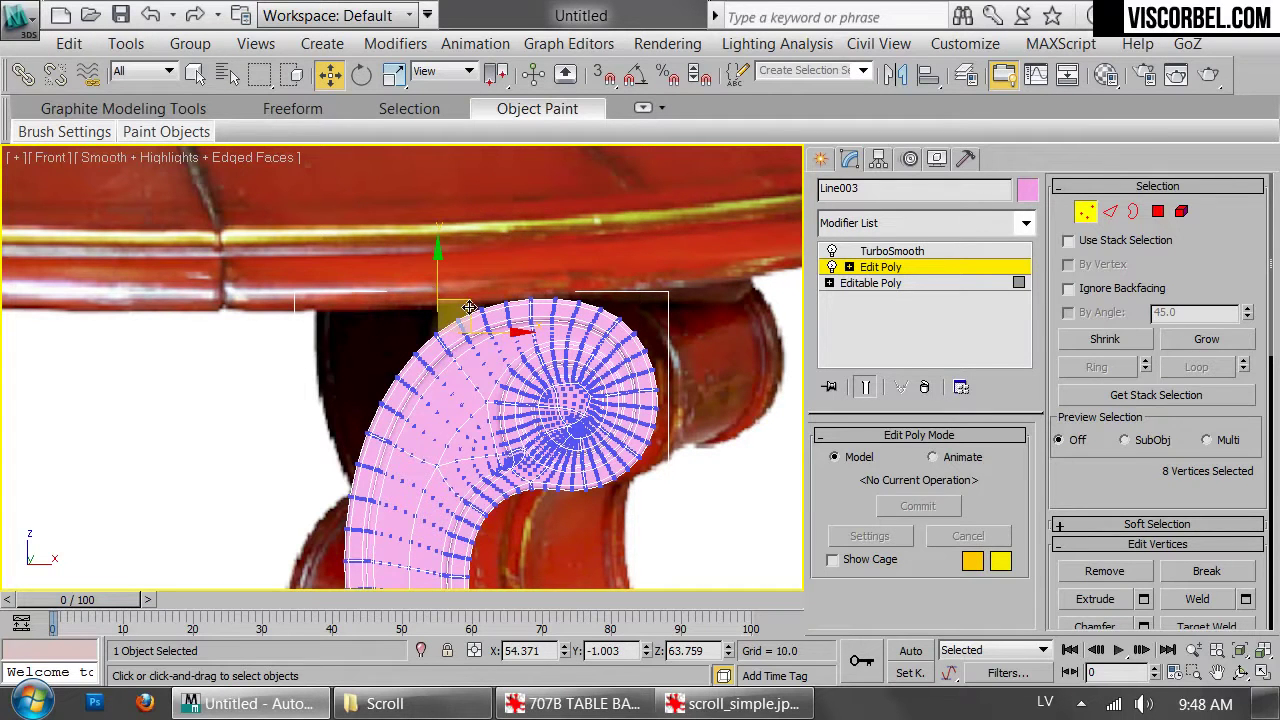
drag(470, 309, 473, 312)
key(1)
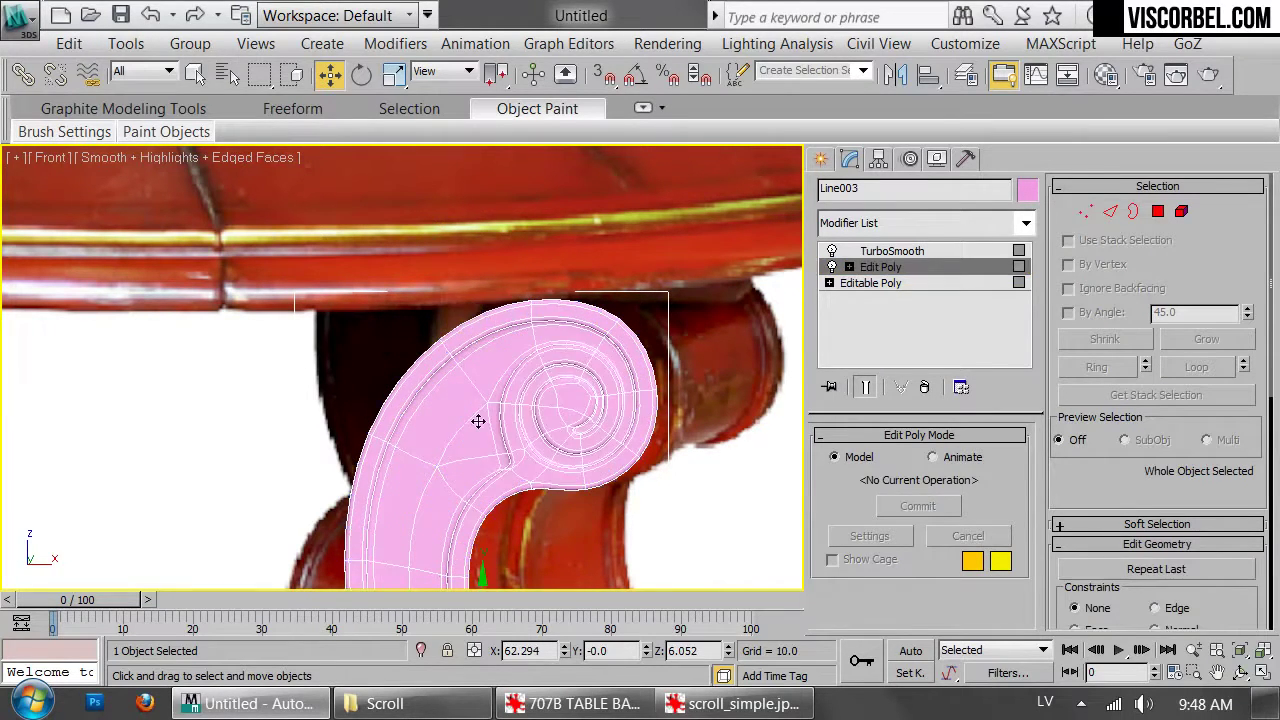
Select the band vertices on the right side of the lower spiral and nudge them slightly right
scroll(479, 421, down, 3)
middle_drag(479, 421, 550, 275)
middle_drag(591, 410, 604, 221)
scroll(604, 221, up, 2)
scroll(675, 318, up, 3)
middle_drag(675, 318, 725, 263)
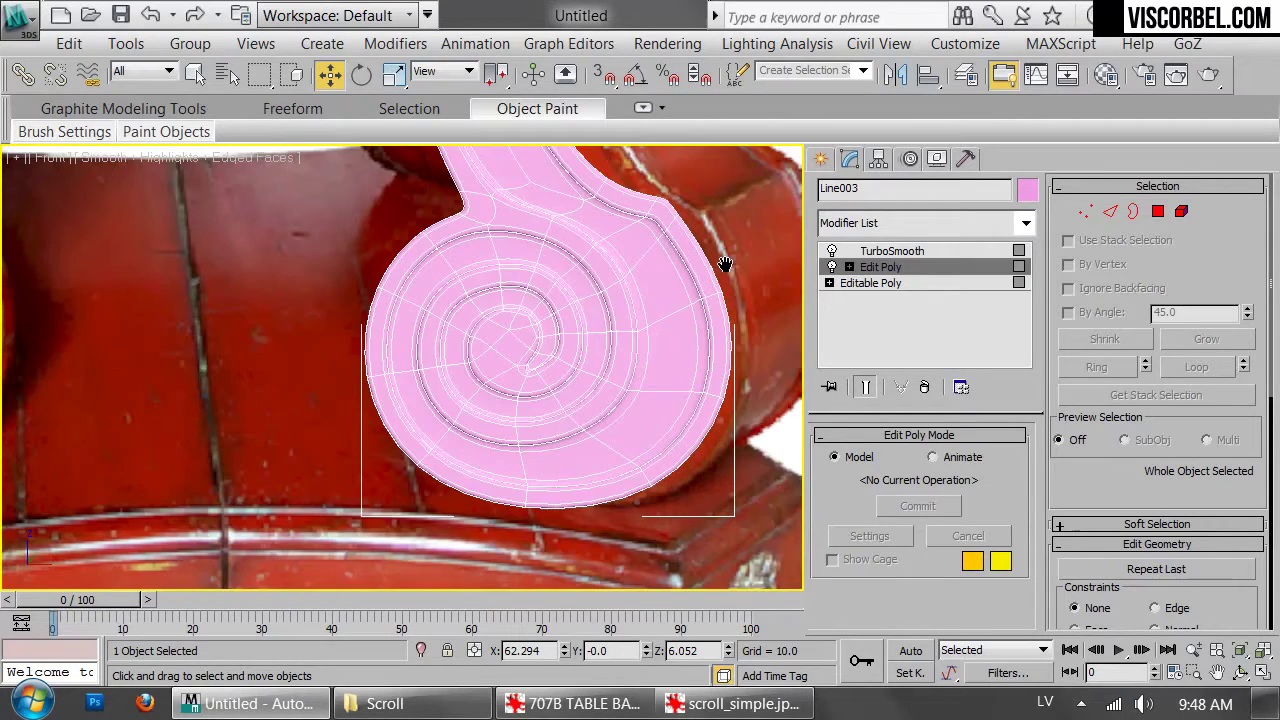
scroll(692, 325, up, 2)
key(1)
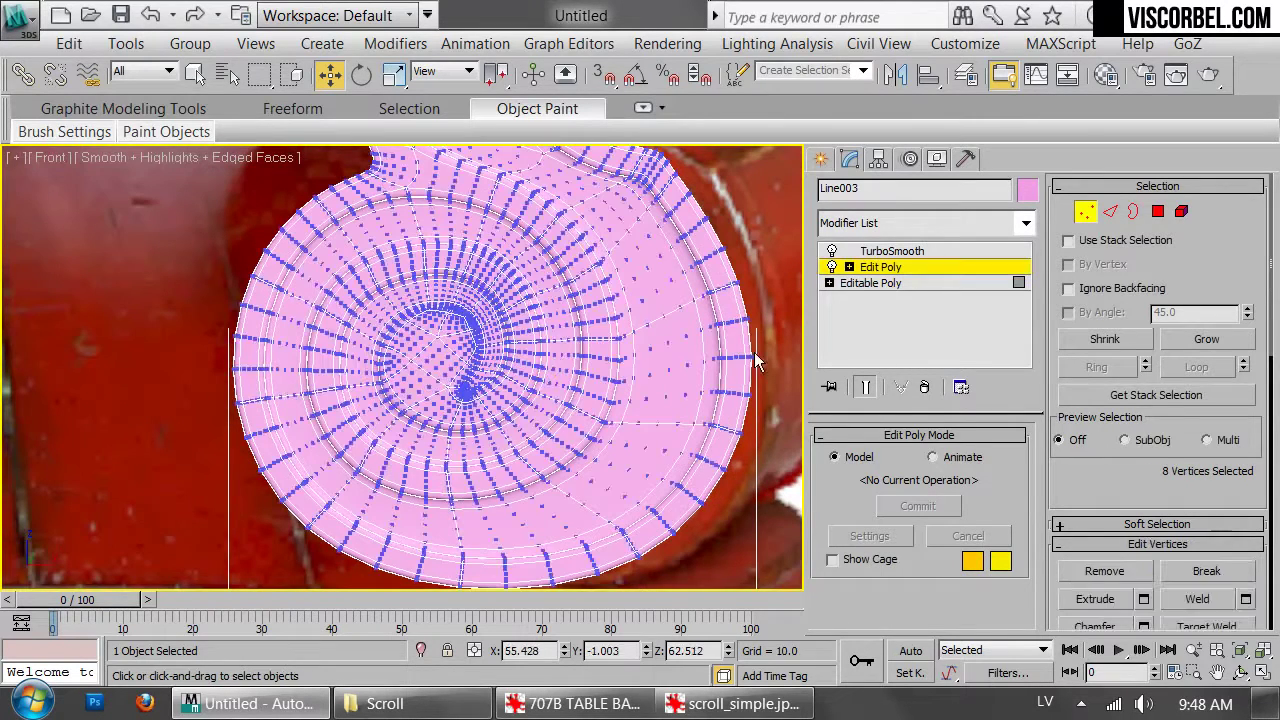
click(866, 388)
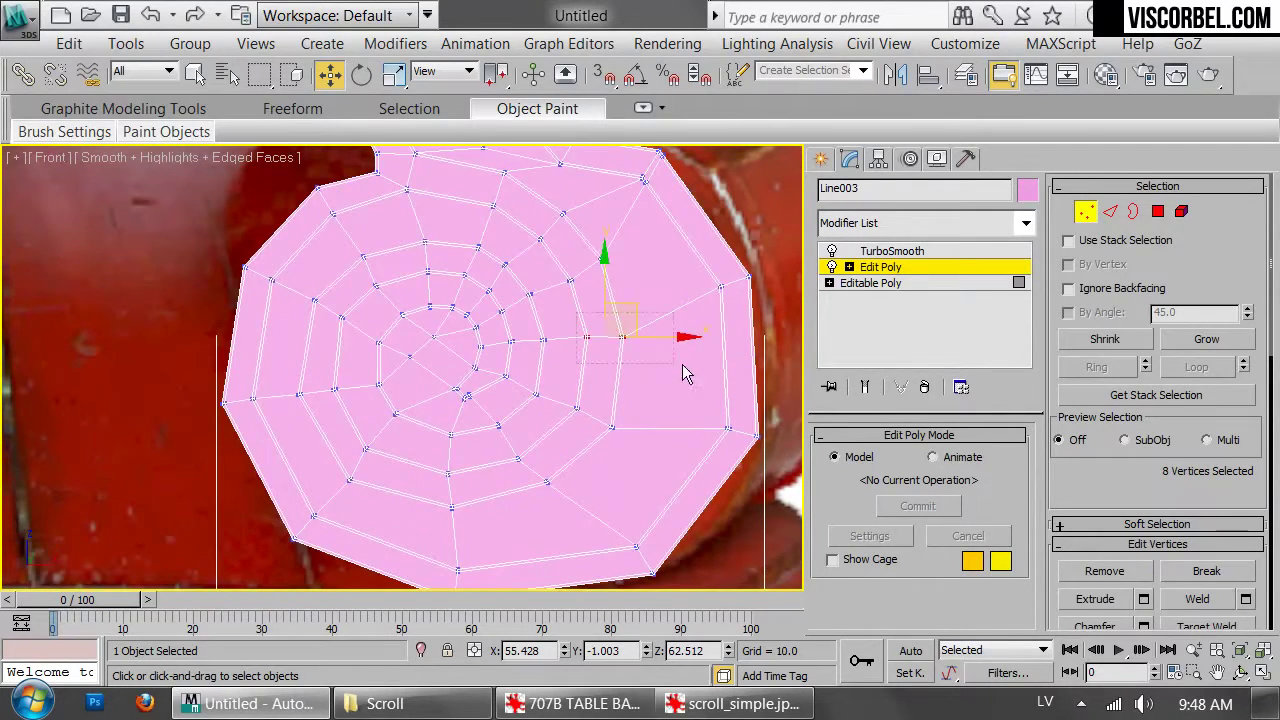
click(866, 388)
drag(662, 339, 665, 339)
click(867, 388)
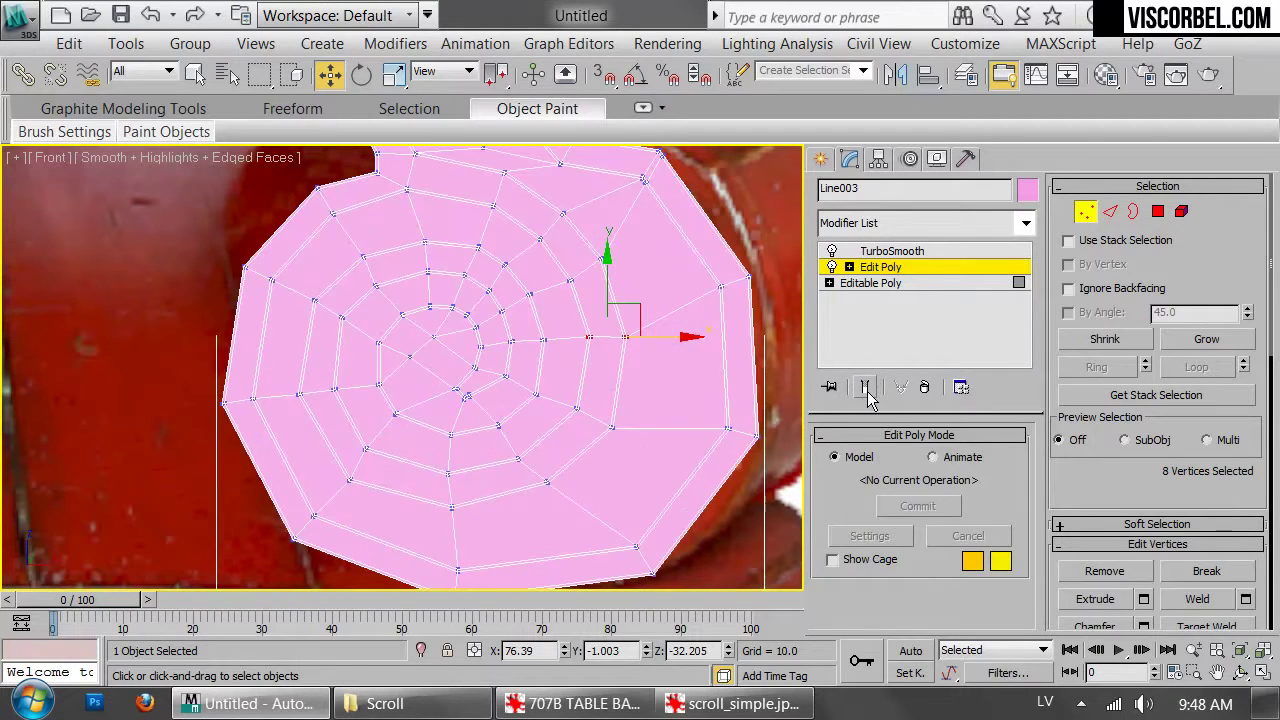
Select the rim vertices beside the notch where the lower spiral meets the leg and move them slightly down and left
middle_drag(555, 432, 590, 395)
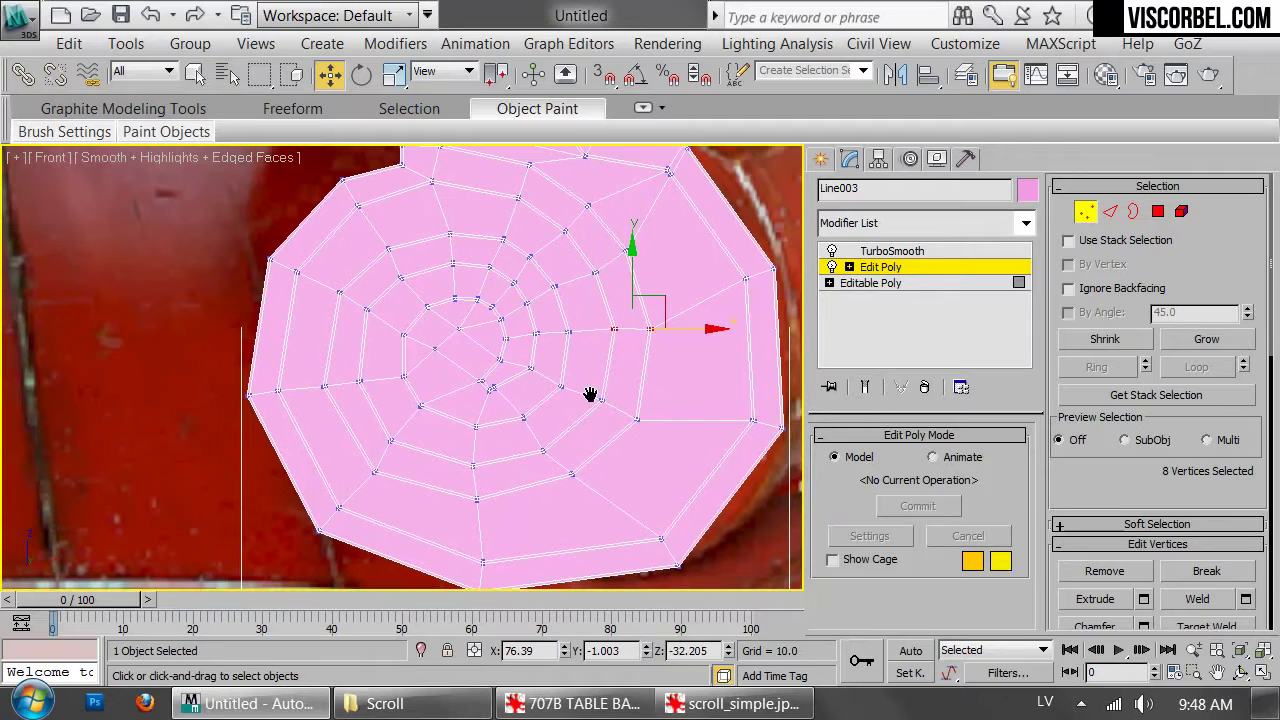
key(1)
click(868, 389)
scroll(662, 385, down, 2)
middle_drag(663, 386, 617, 349)
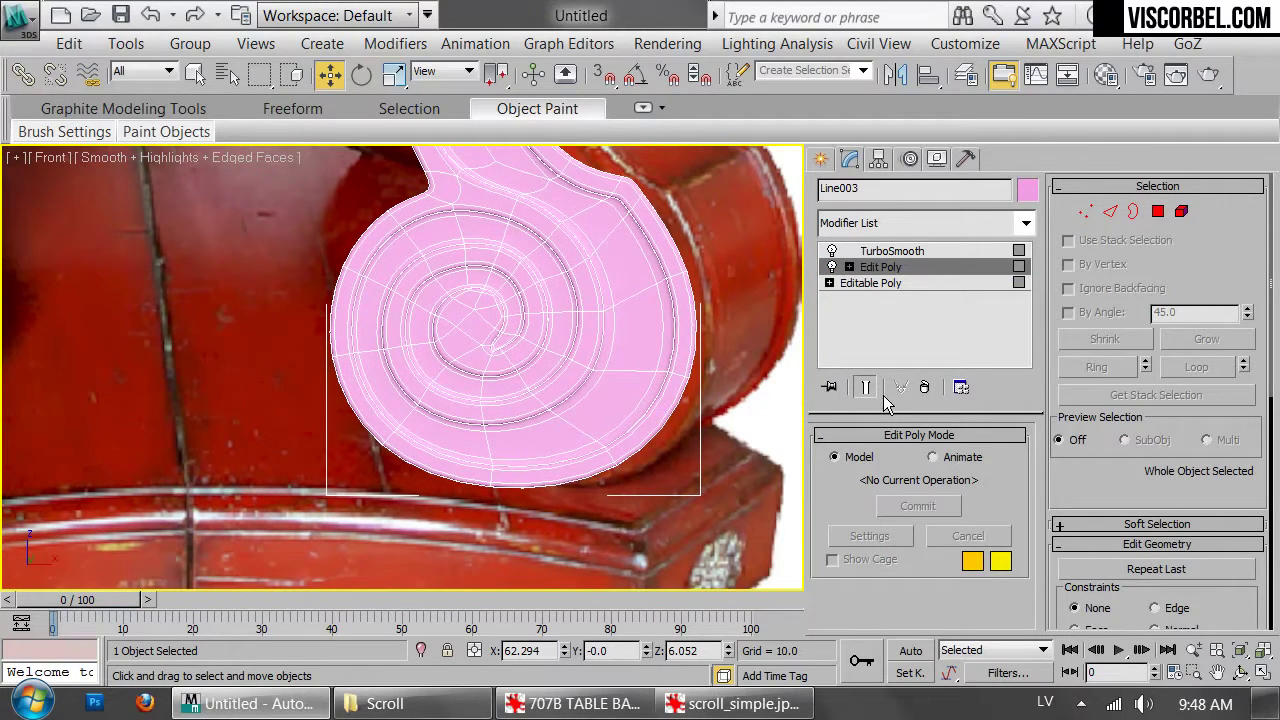
click(871, 394)
middle_drag(593, 222, 657, 279)
key(1)
drag(480, 298, 481, 299)
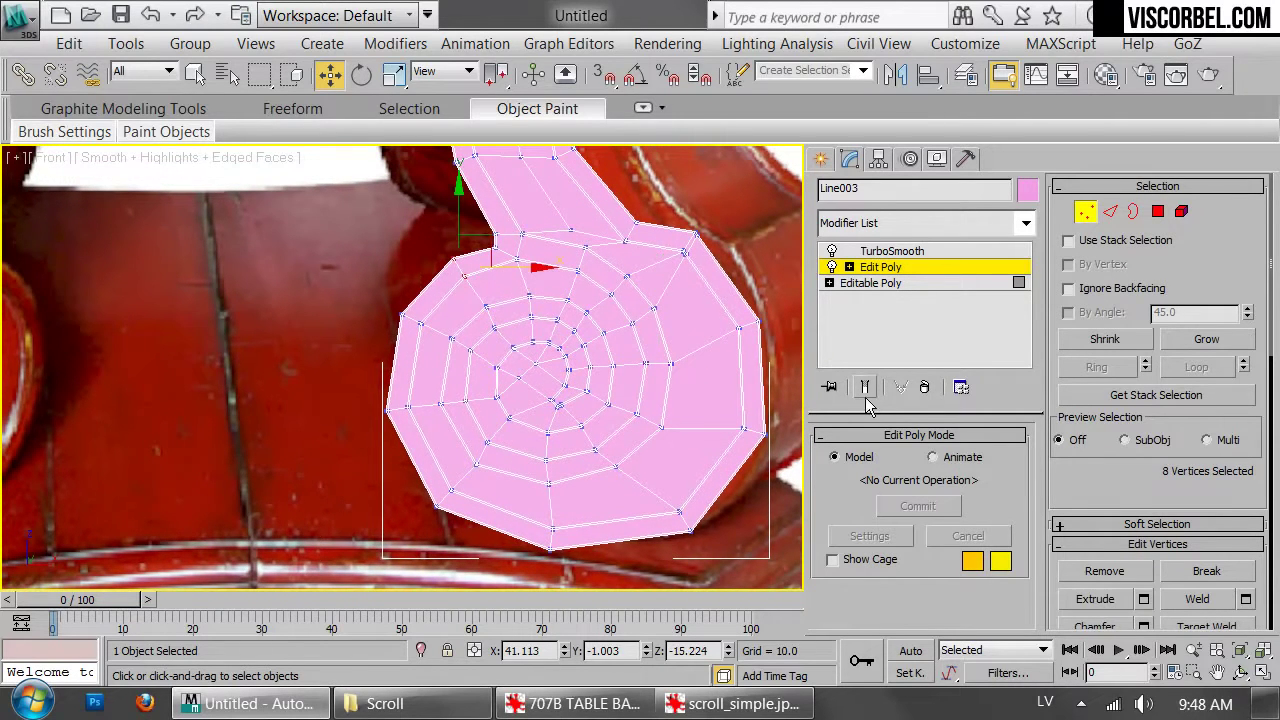
click(865, 387)
drag(471, 231, 469, 239)
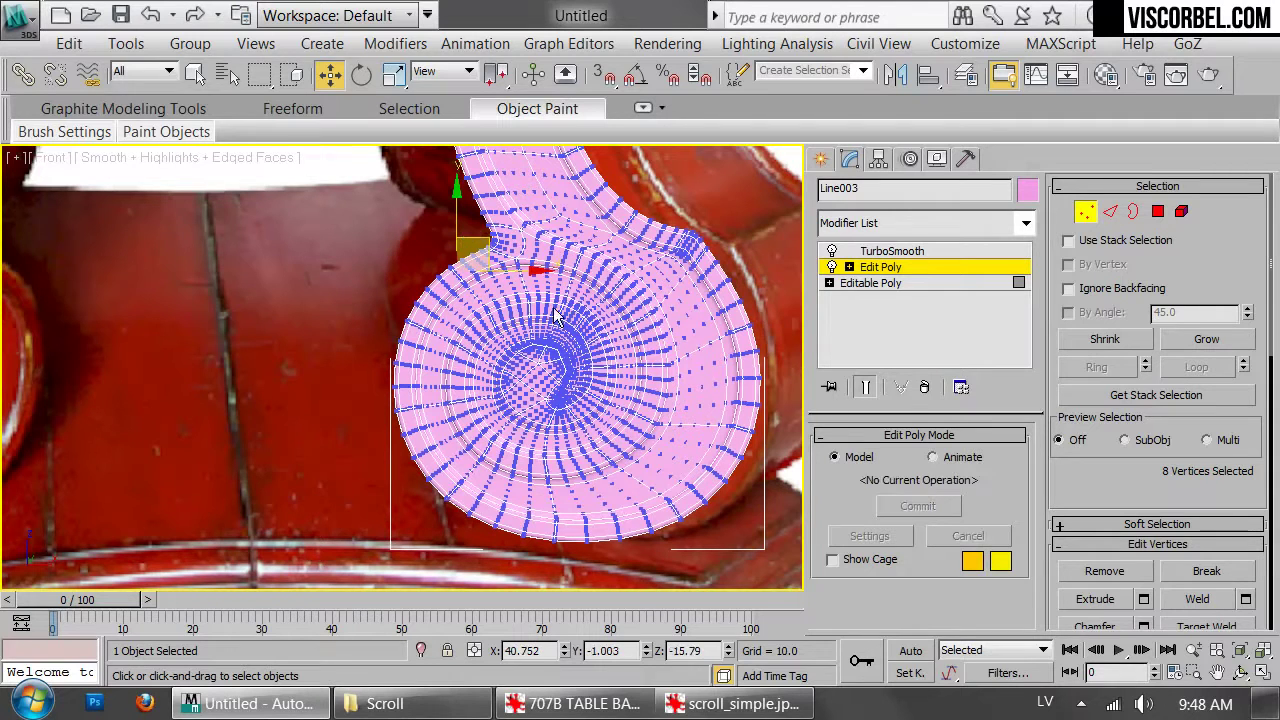
Select the rim vertices at the lower spiral's lower-right edge, nudge them slightly up and left, and leave vertex editing
click(865, 387)
click(700, 505)
click(865, 387)
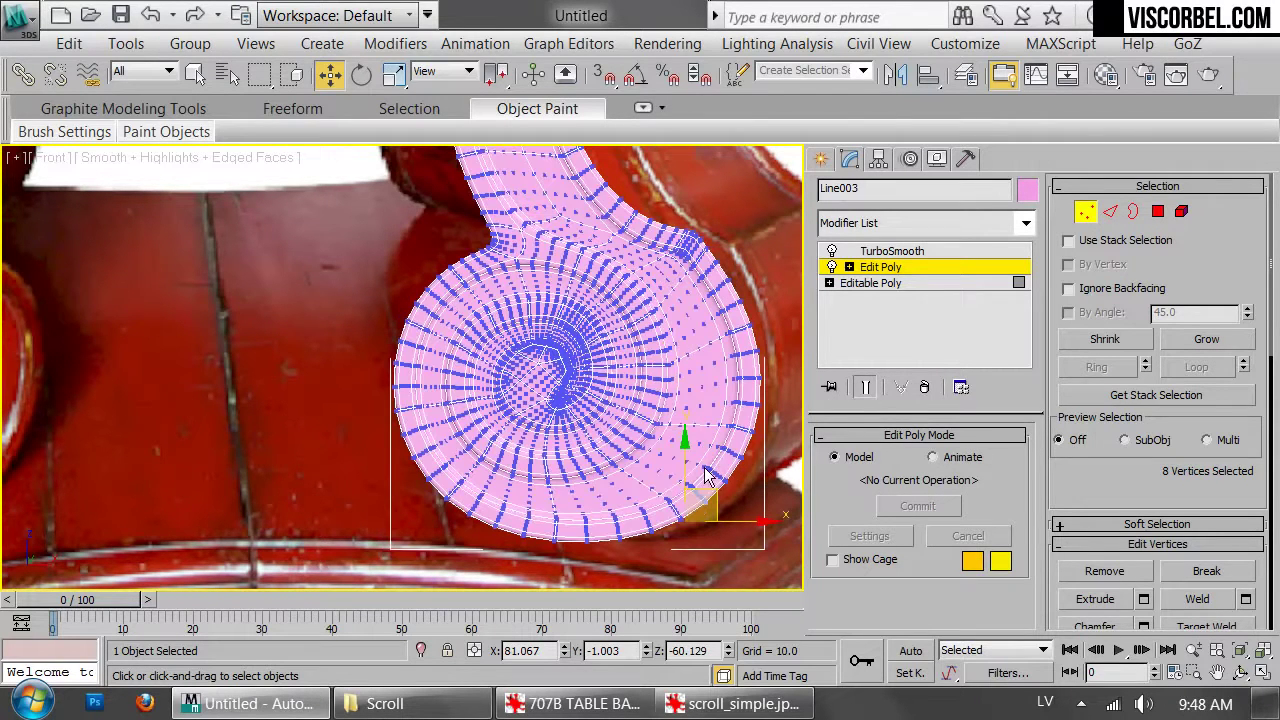
drag(715, 491, 709, 485)
key(1)
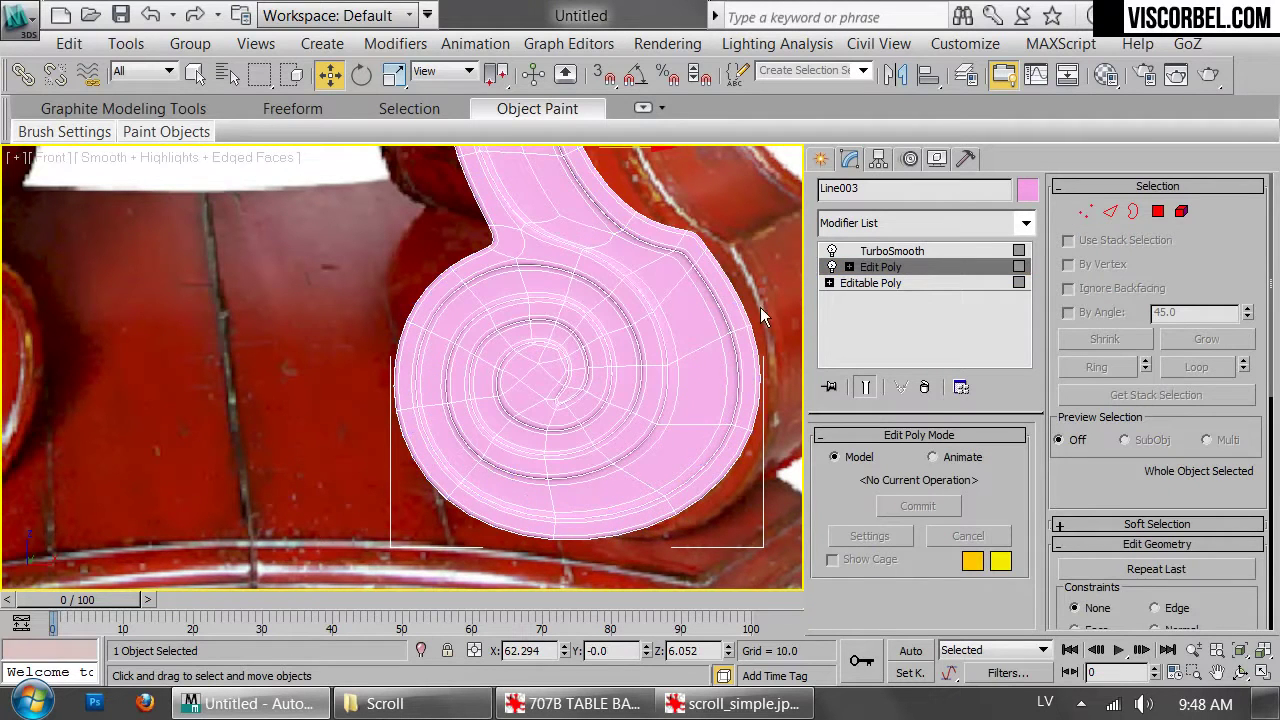
Nudge the four vertices on the right side of the lower spiral's innermost turn slightly right and leave vertex editing
scroll(614, 329, up, 5)
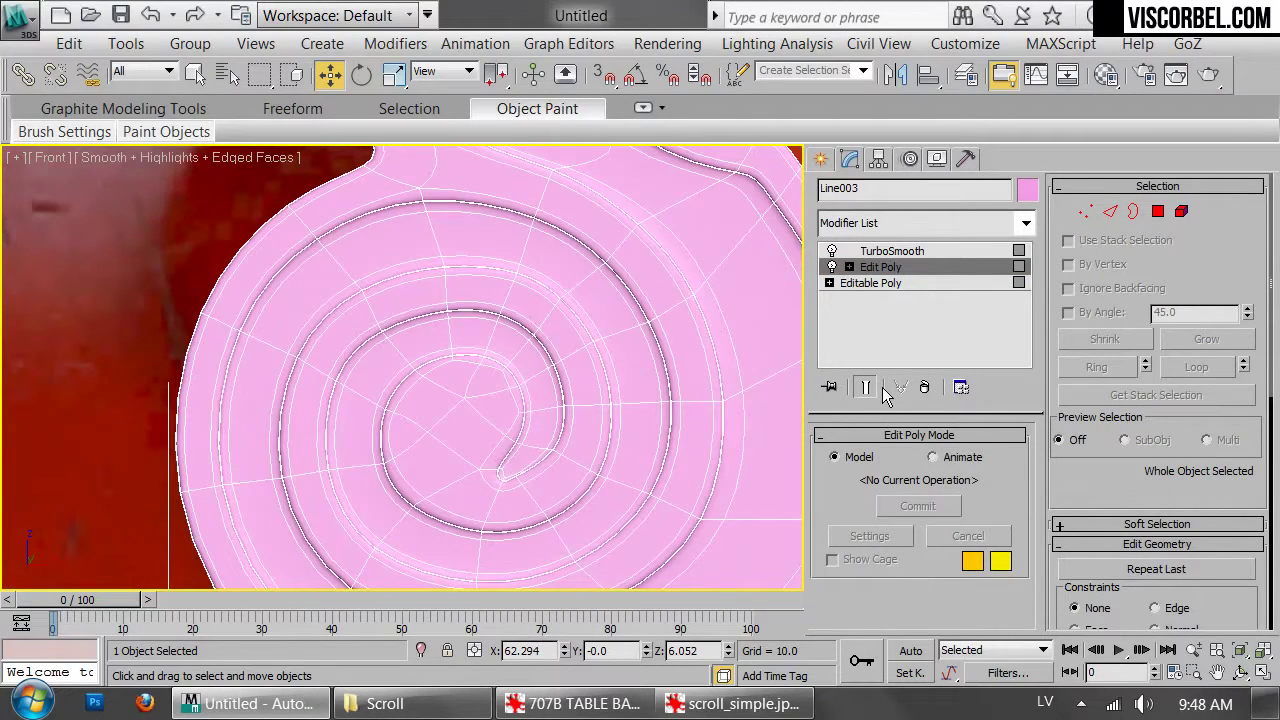
click(866, 387)
key(1)
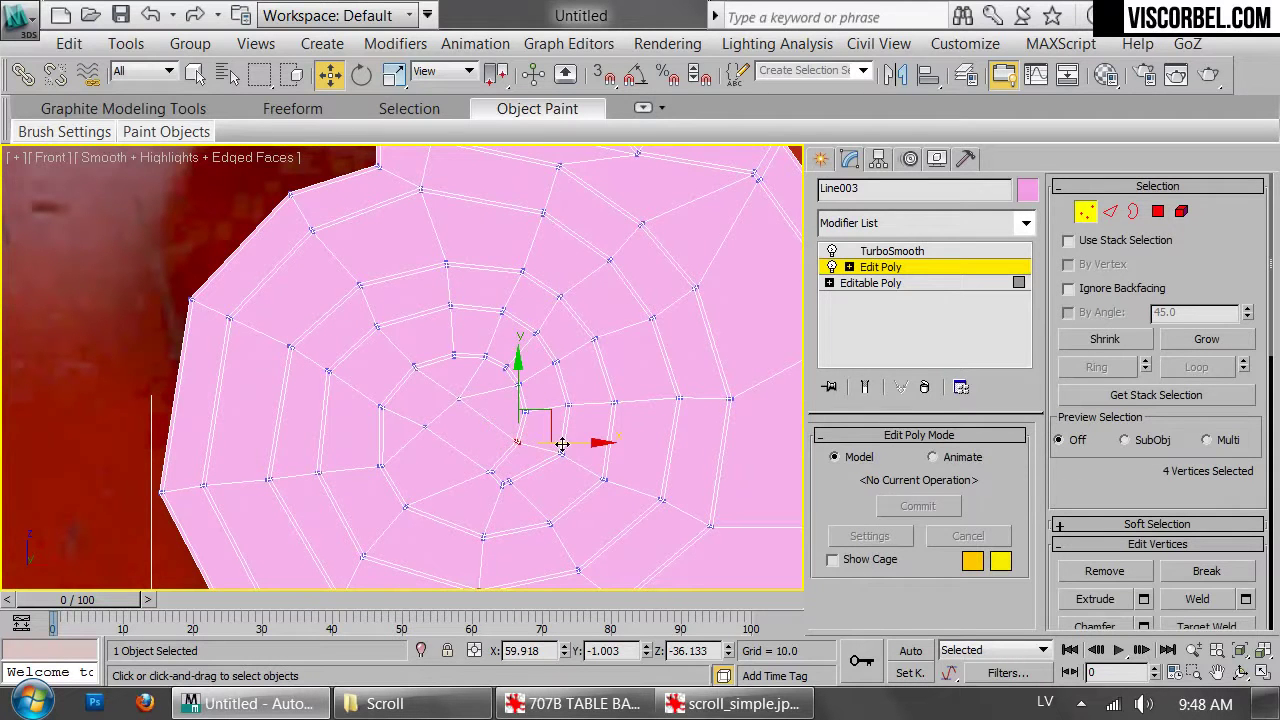
click(595, 487)
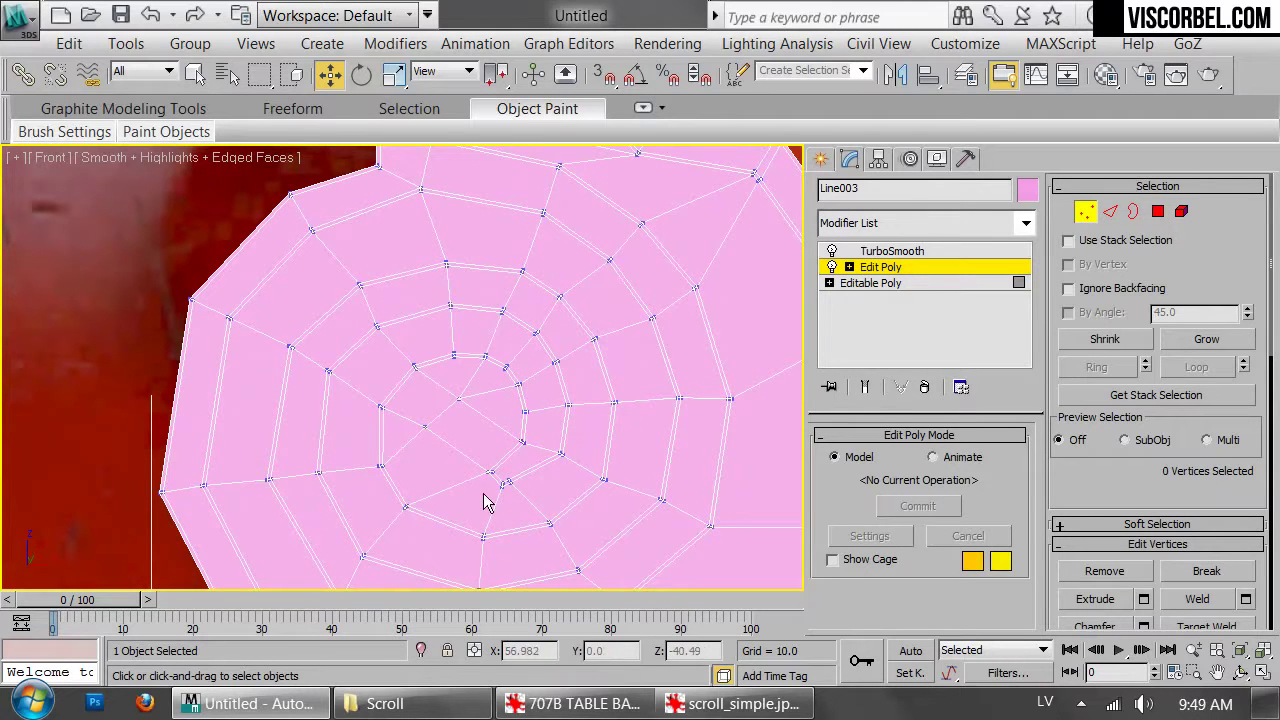
scroll(560, 465, up, 3)
middle_drag(617, 449, 647, 473)
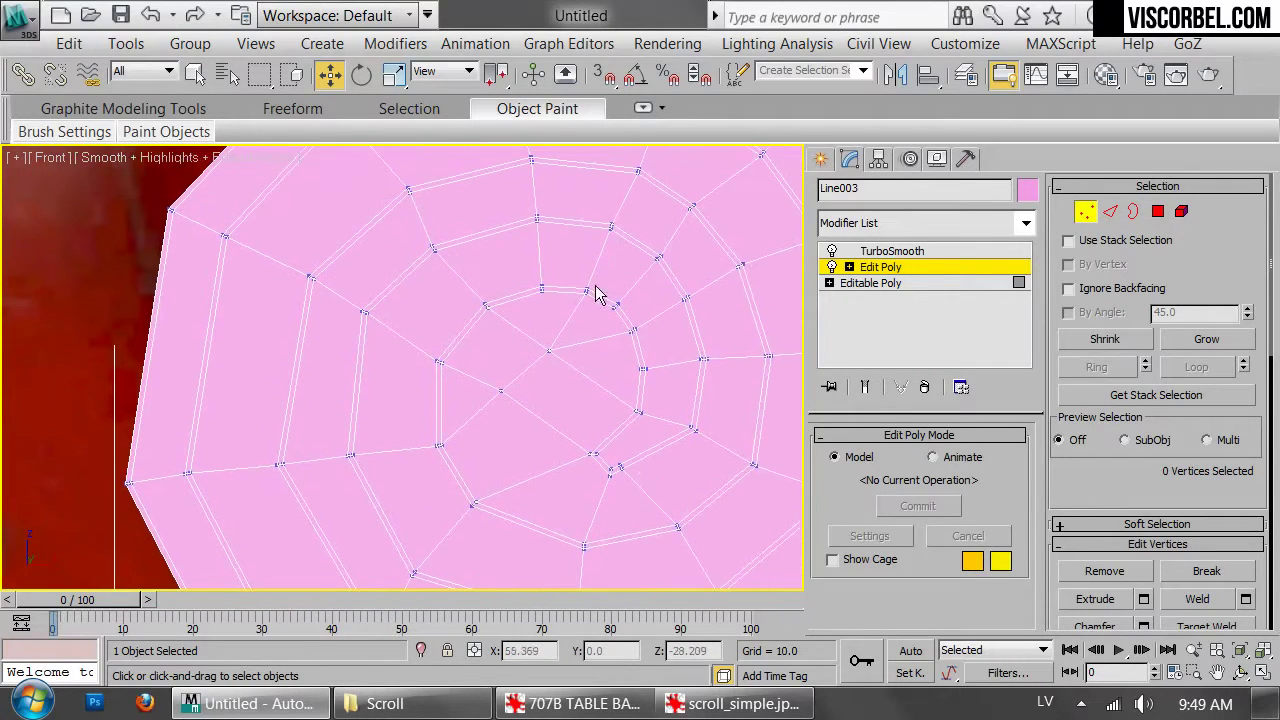
key(1)
Examine the smoothed lower spiral with the leg deselected and the edge overlay hidden
scroll(654, 297, down, 4)
scroll(655, 300, up, 1)
middle_drag(655, 300, 529, 330)
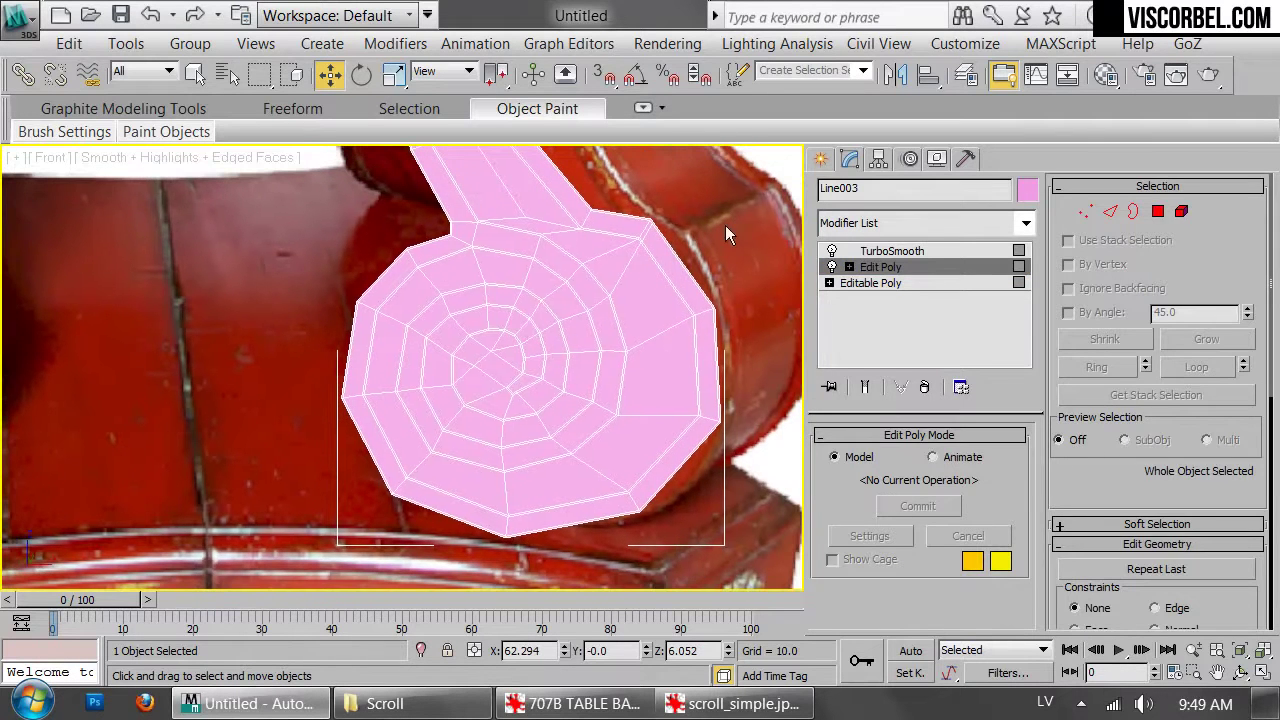
click(748, 206)
key(F4)
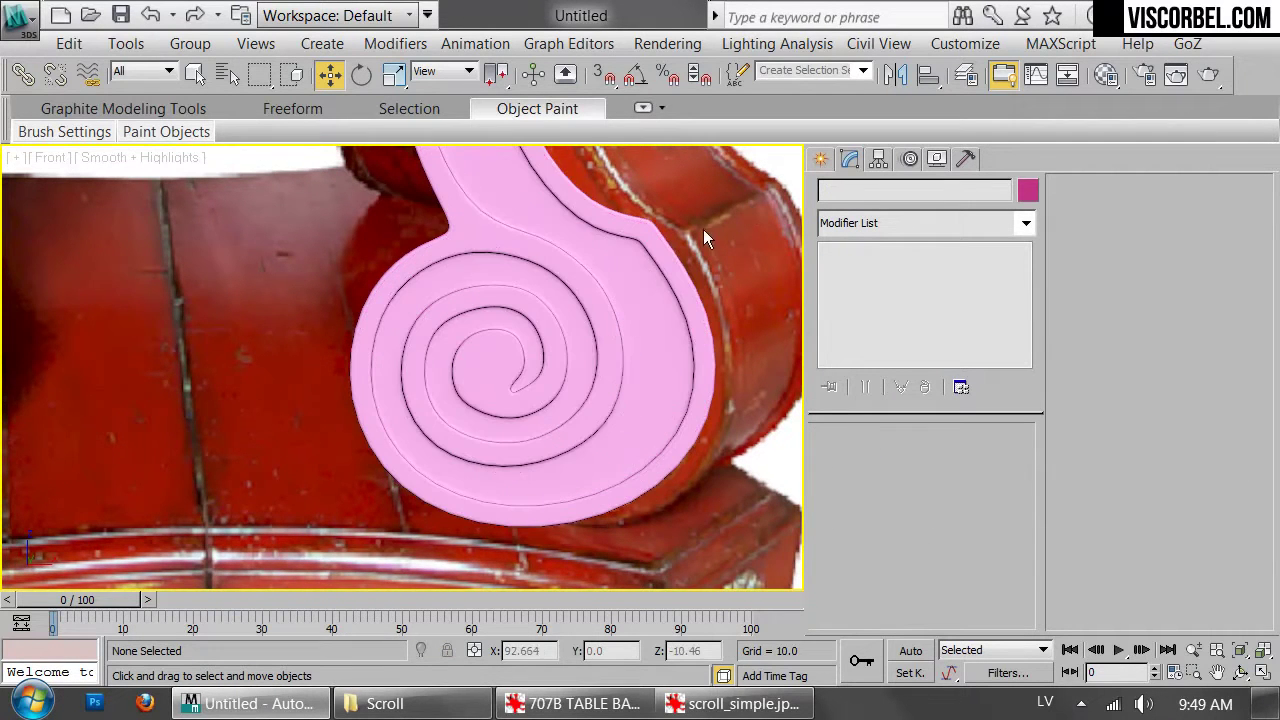
scroll(594, 286, up, 2)
middle_drag(594, 286, 658, 277)
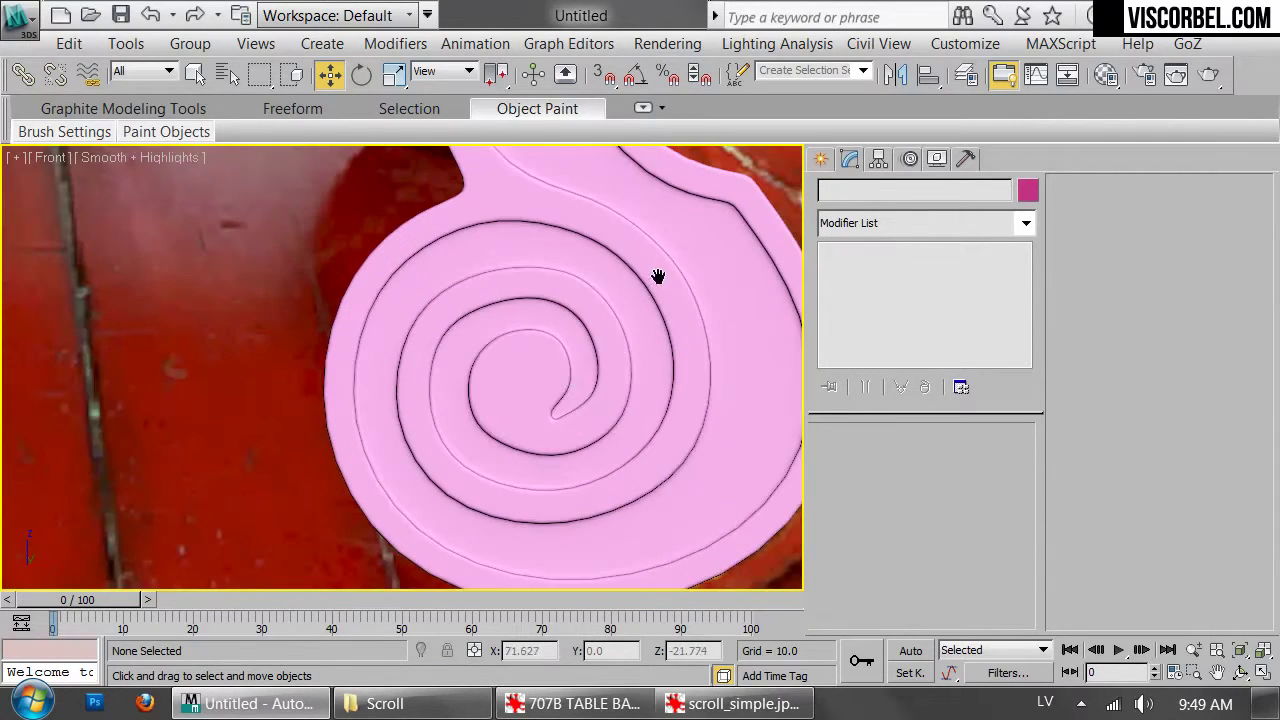
Select the four vertices at the inner tip of the lower spiral and move them right and slightly down
click(634, 350)
click(895, 268)
click(868, 390)
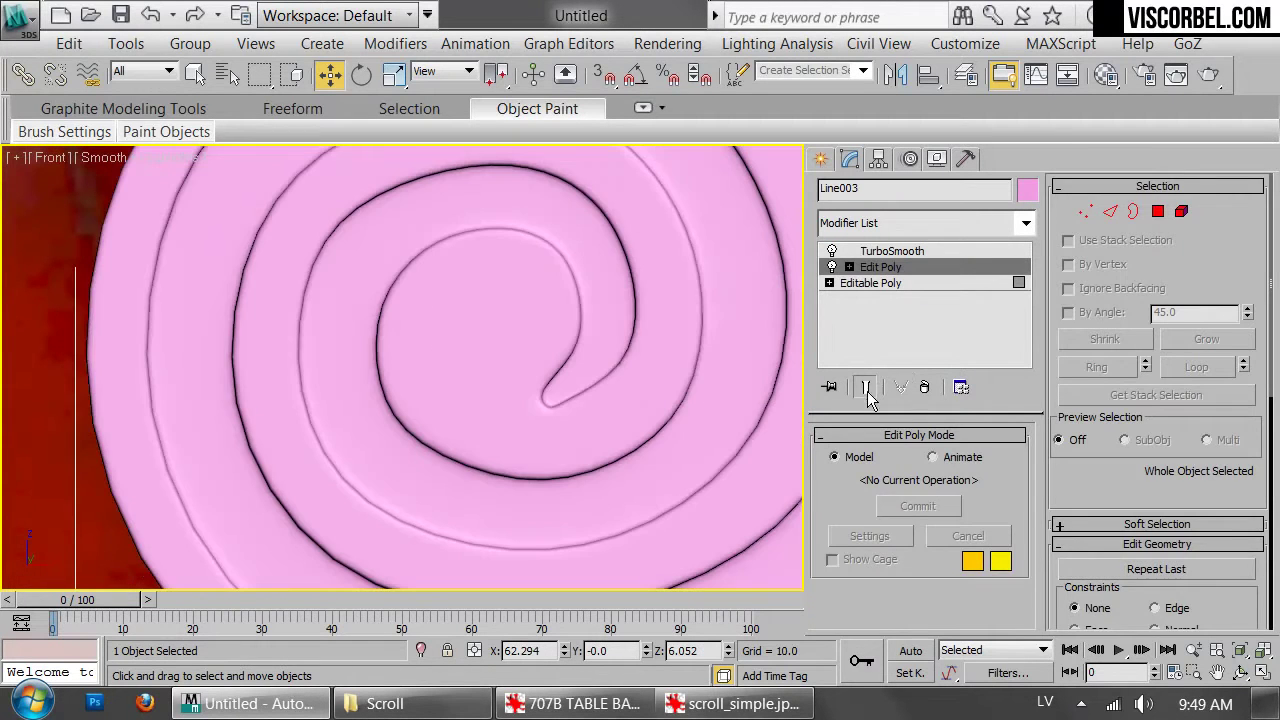
key(1)
click(866, 389)
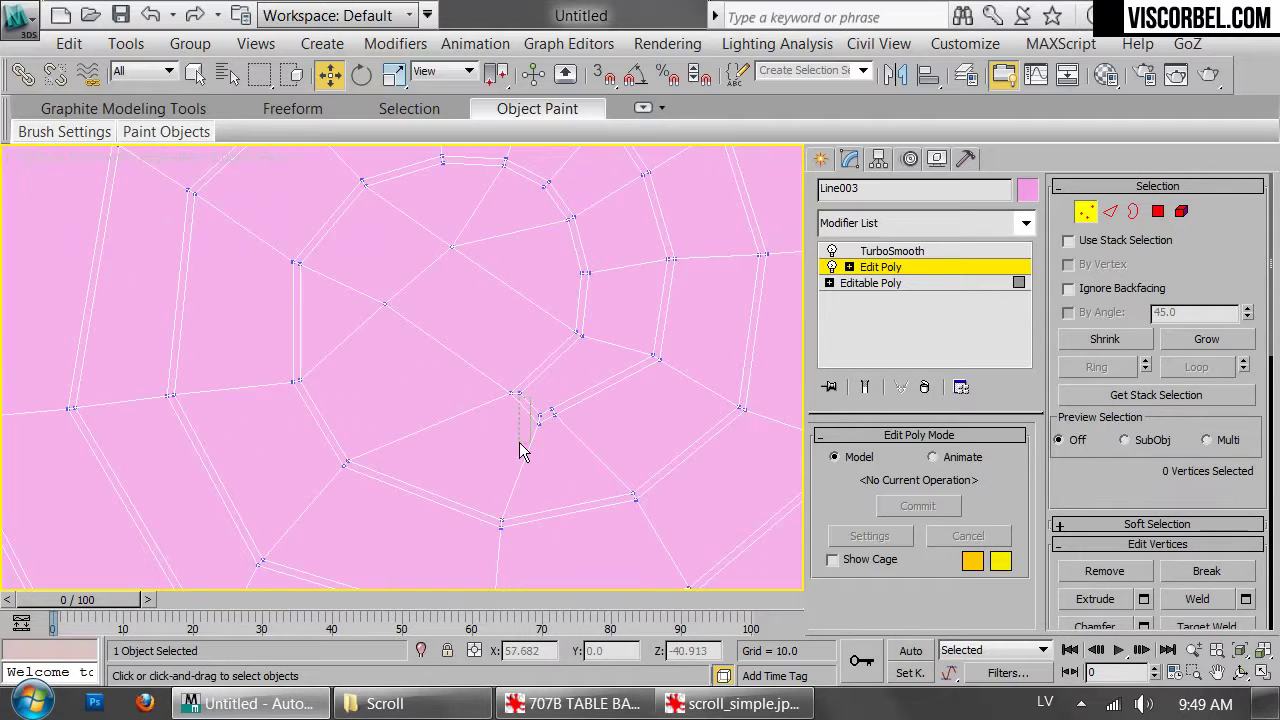
drag(545, 446, 547, 439)
drag(583, 377, 604, 382)
scroll(532, 258, down, 2)
middle_drag(532, 258, 706, 368)
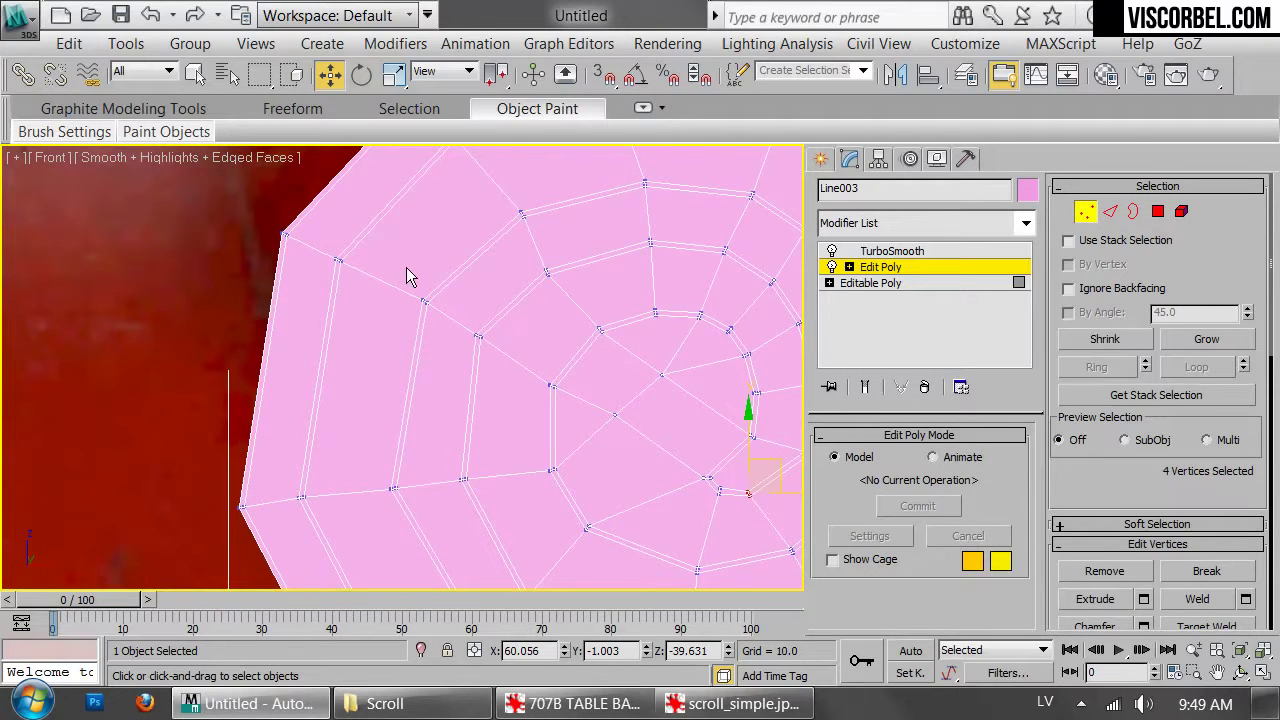
Select the row of 16 vertices crossing the lower spiral's upper-left bands and lower it slightly with the smoothed result shown
scroll(432, 290, down, 2)
drag(447, 354, 447, 355)
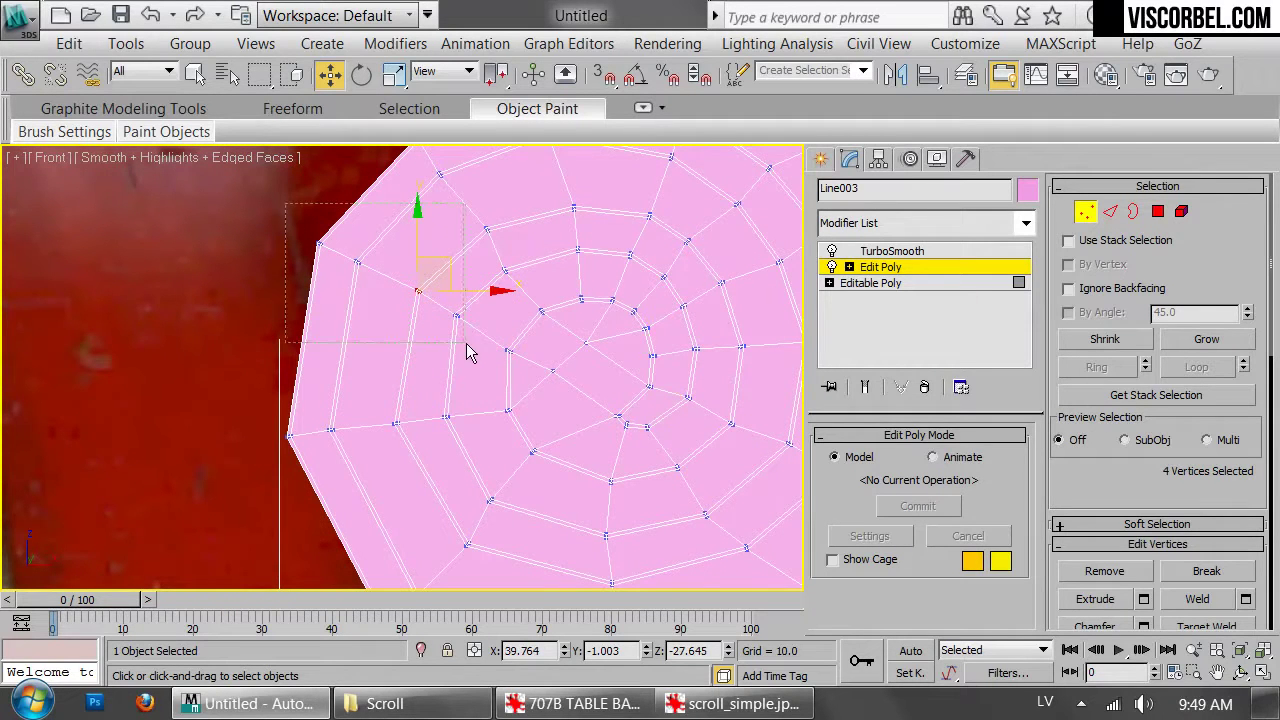
click(865, 387)
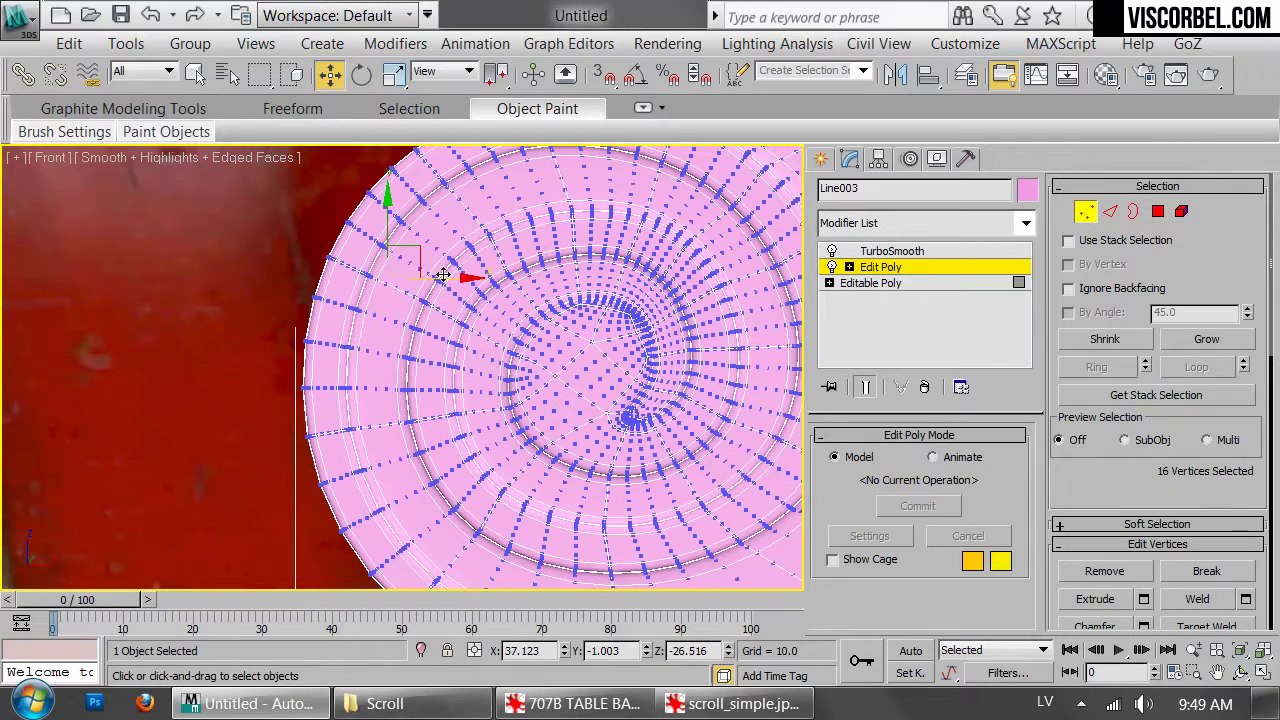
drag(420, 250, 422, 261)
click(865, 388)
middle_drag(514, 221, 527, 299)
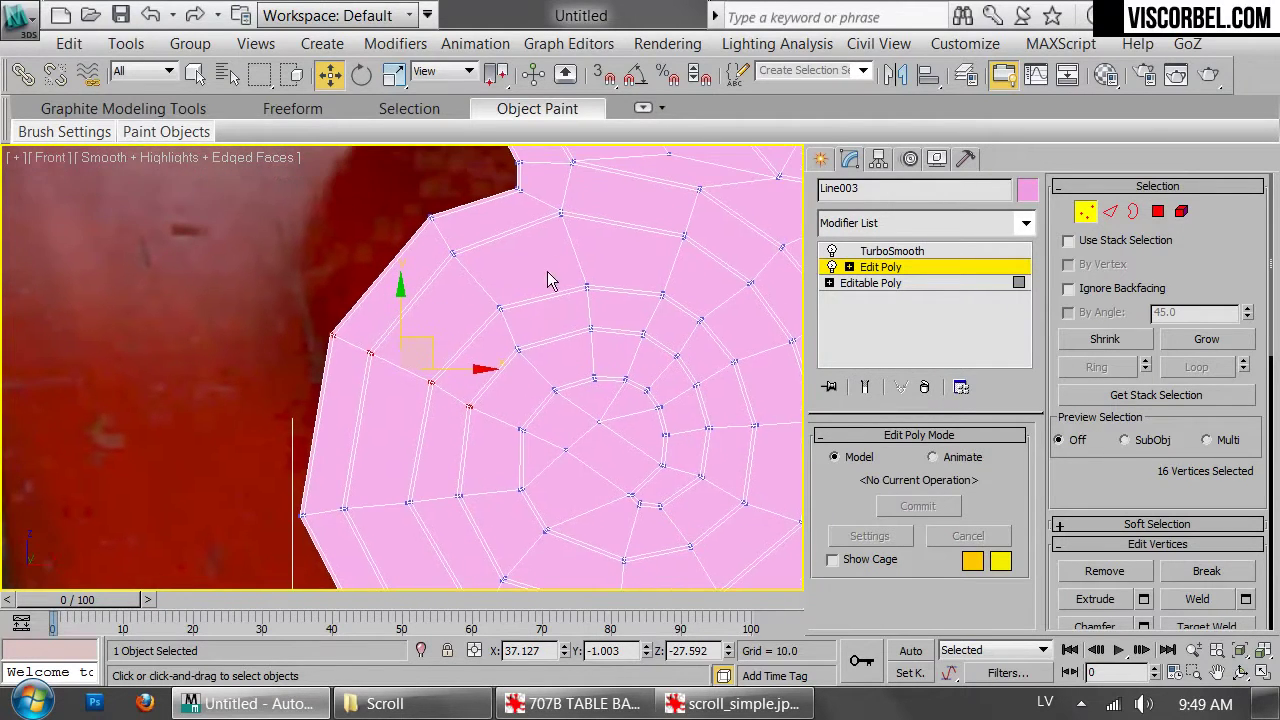
Select the eight band vertices at the top of the lower spiral, nudge them slightly, and leave vertex editing
drag(637, 355, 636, 352)
drag(618, 281, 616, 280)
scroll(699, 388, down, 3)
middle_drag(711, 380, 594, 309)
scroll(594, 309, up, 3)
key(1)
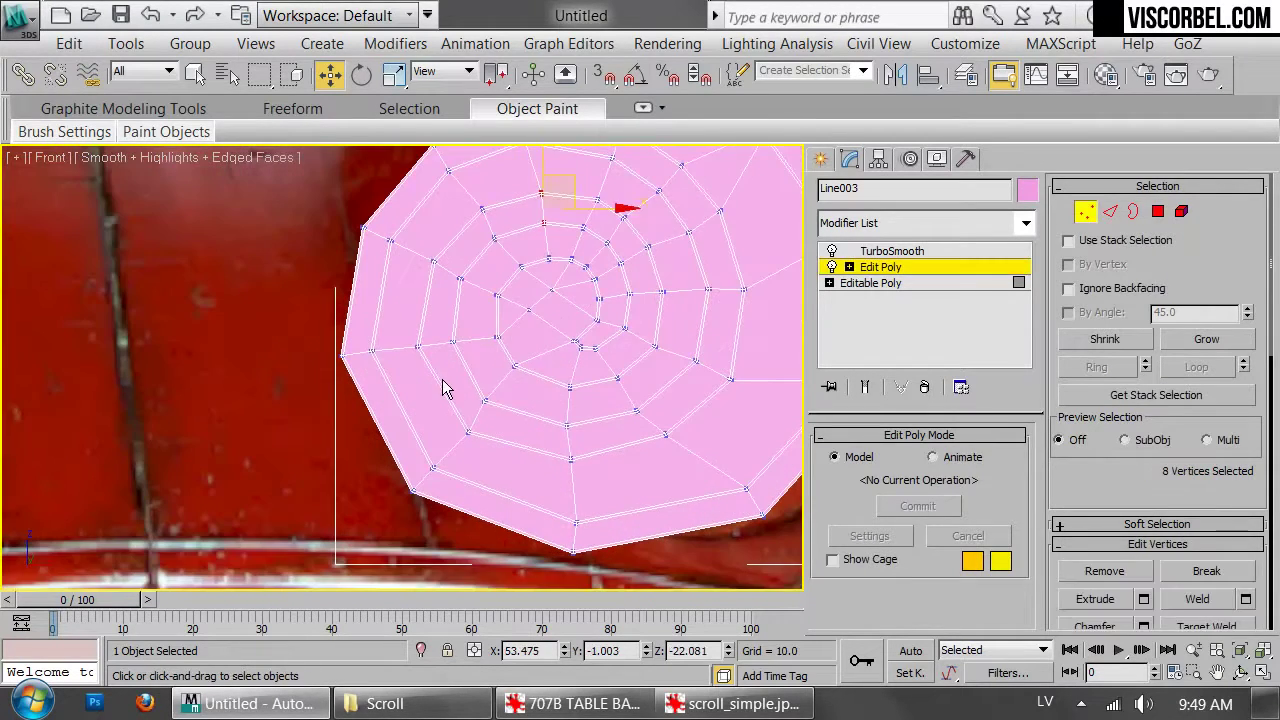
key(1)
Compare the whole smoothed leg with the reference photo without edges and check its depth in perspective
click(716, 558)
scroll(622, 416, down, 4)
key(F4)
scroll(725, 363, down, 3)
middle_drag(725, 363, 648, 468)
click(537, 336)
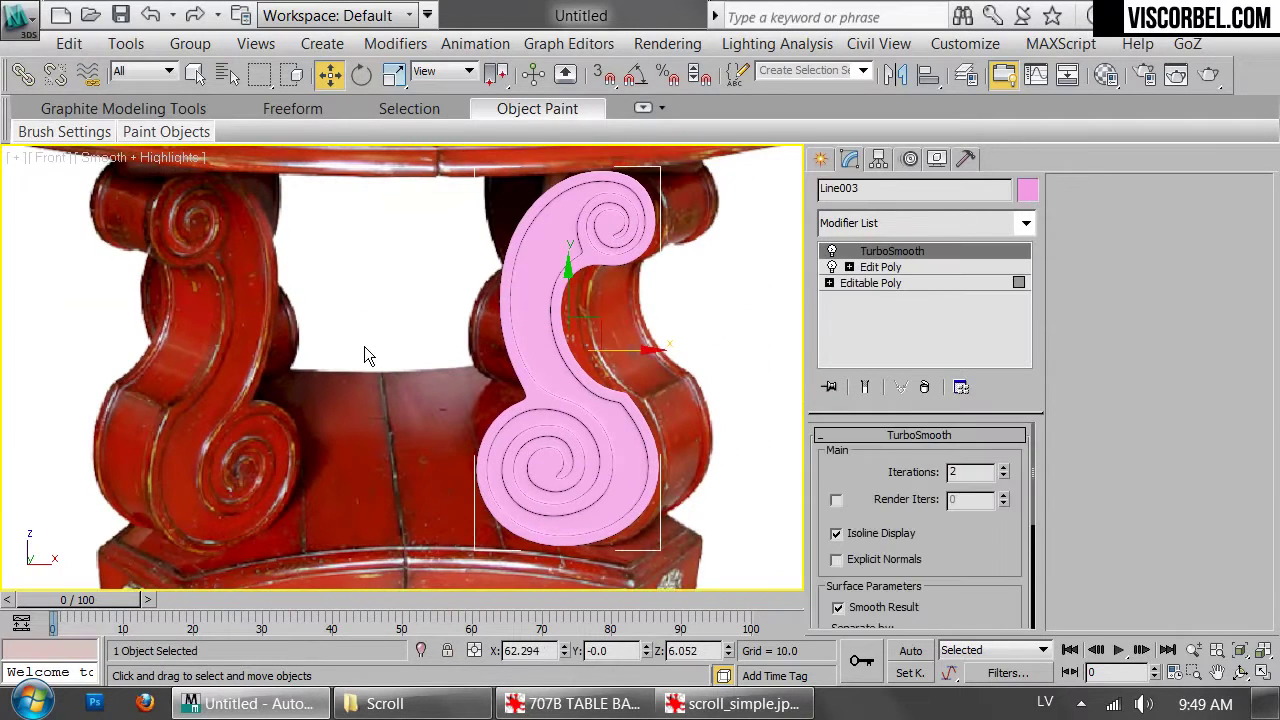
key(p)
key(z)
alt+middle_drag(511, 329, 397, 300)
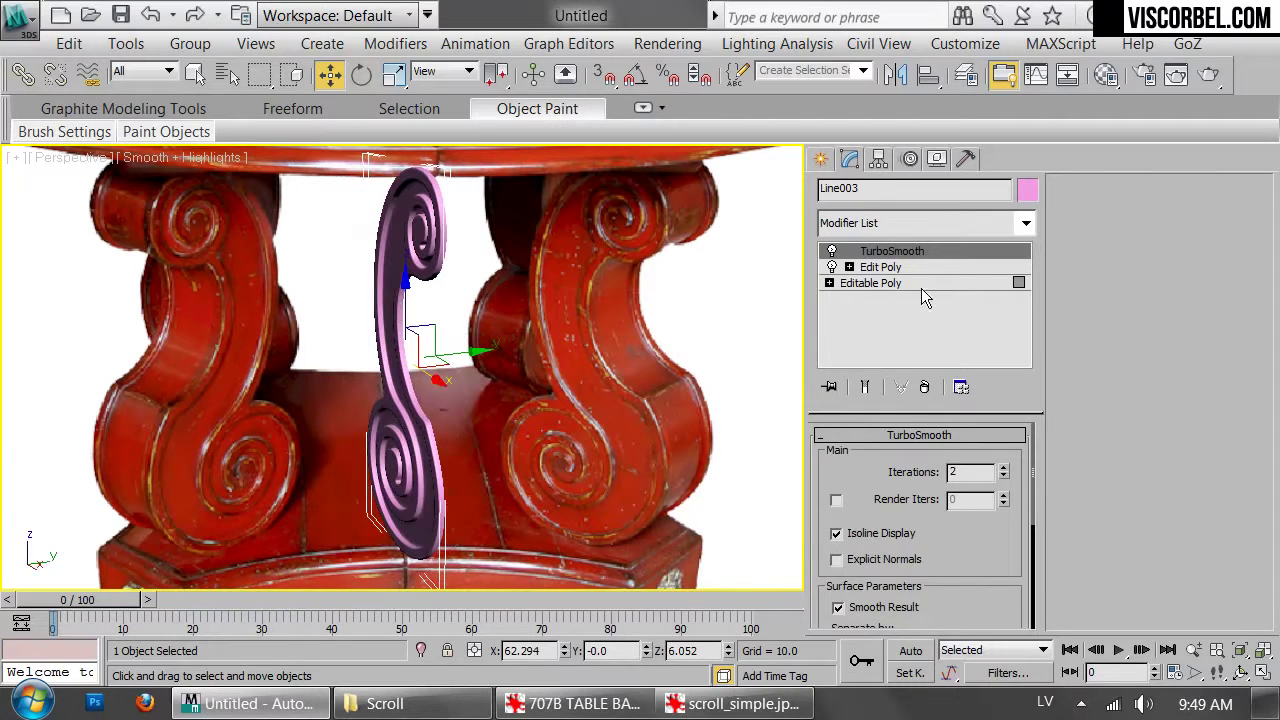
Try to extrude the leg's open back border about 15.8 units along Y in the Edit Poly level
click(892, 267)
key(F4)
alt+middle_drag(555, 254, 430, 282)
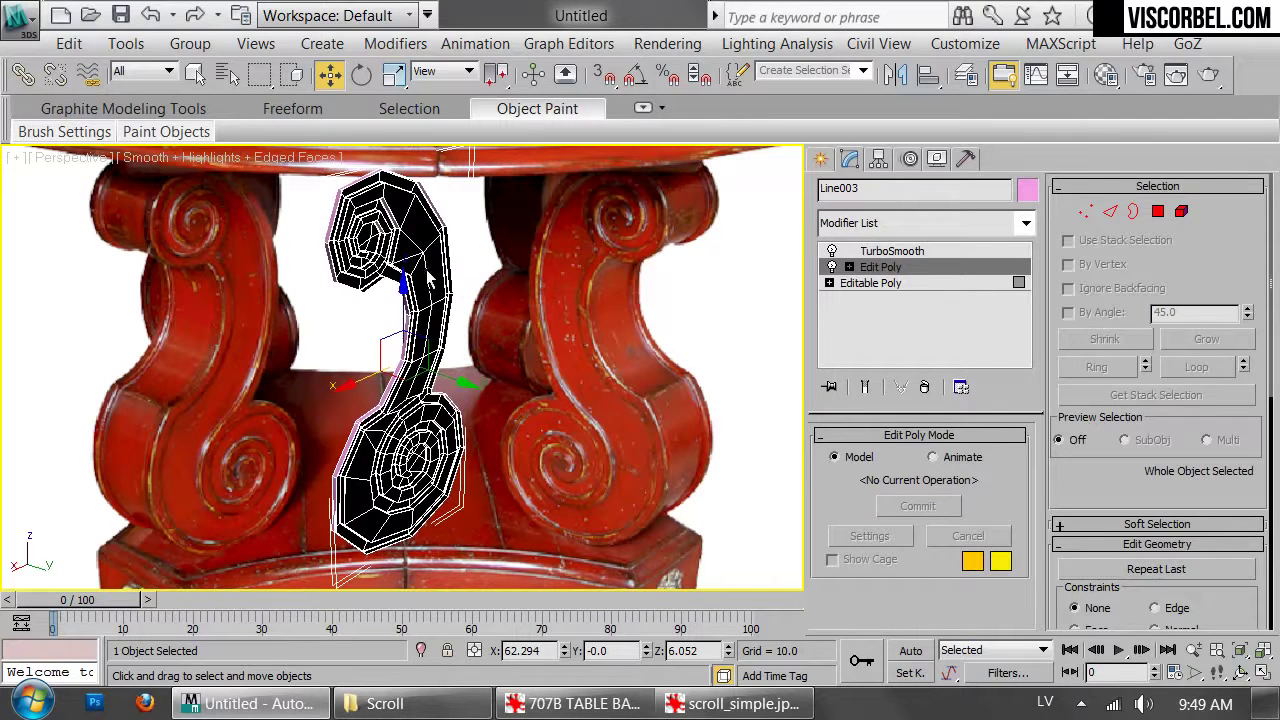
key(3)
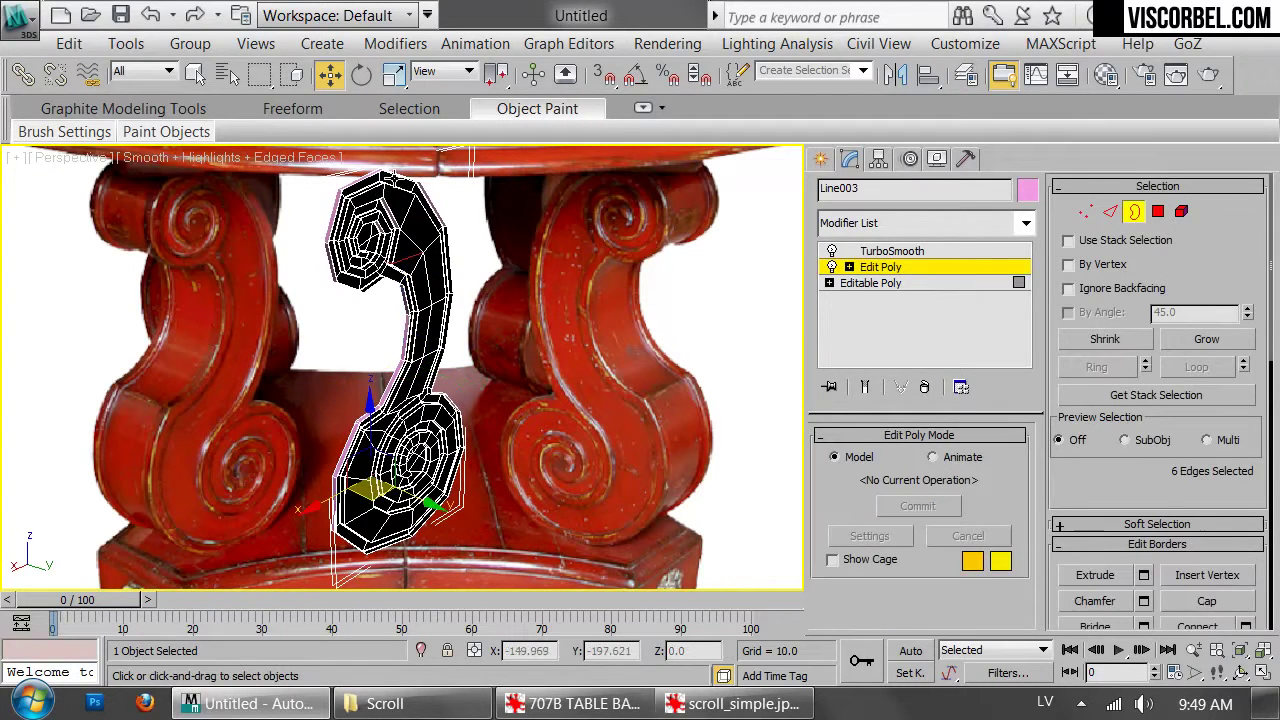
alt+middle_drag(370, 189, 475, 350)
shift+drag(456, 357, 511, 349)
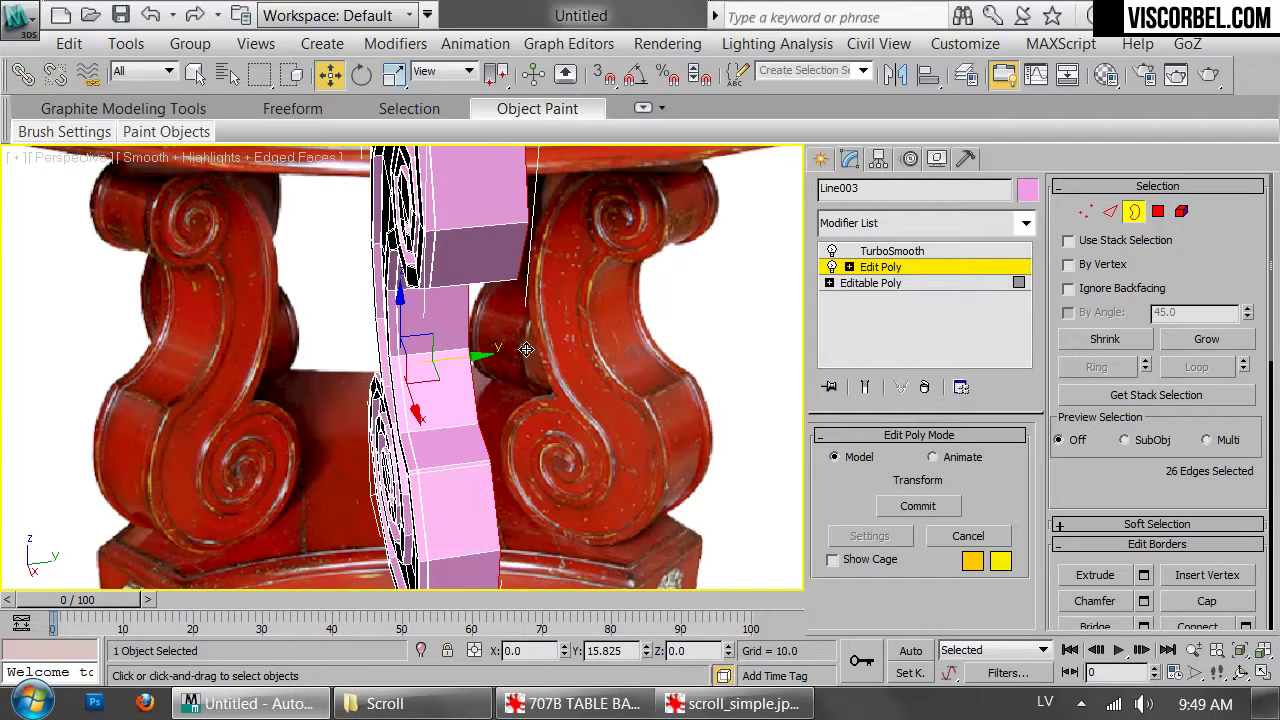
Move the leg's open back border slightly backward along Y and extrude it out to about Y 18.5
alt+middle_drag(522, 352, 466, 400)
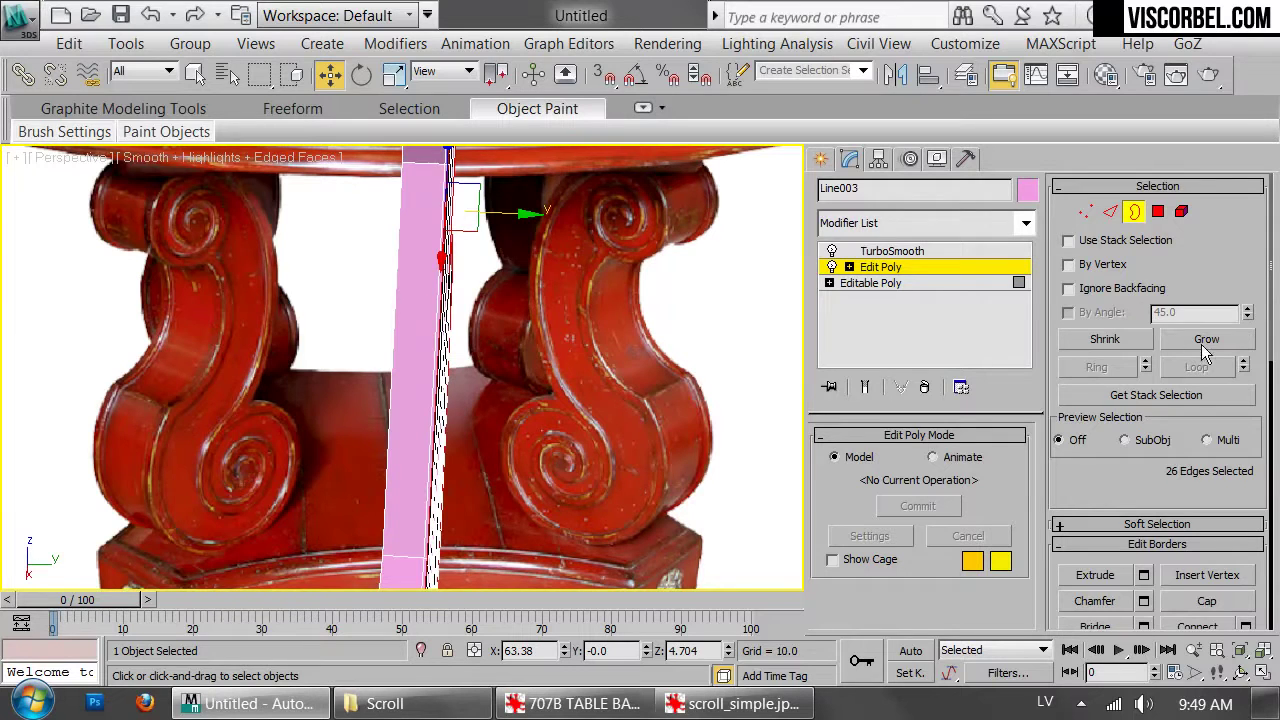
middle_drag(524, 287, 528, 399)
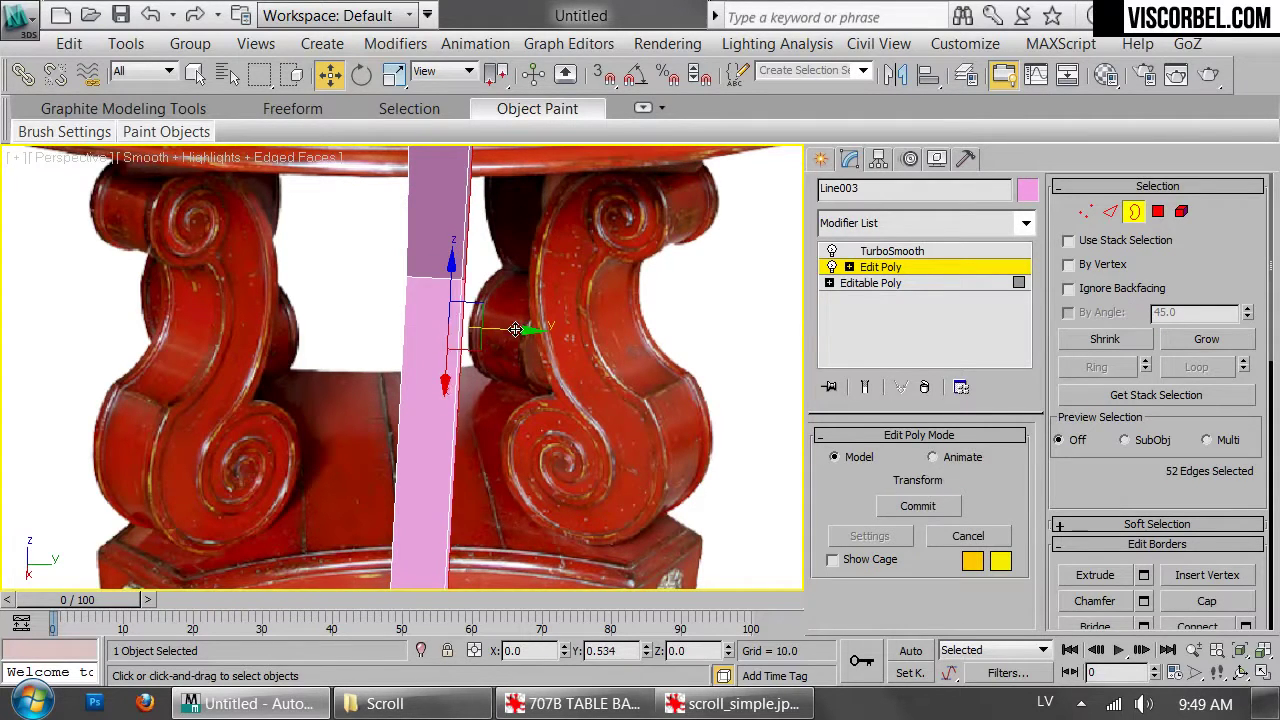
drag(538, 328, 568, 329)
scroll(540, 329, down, 2)
alt+middle_drag(472, 342, 557, 308)
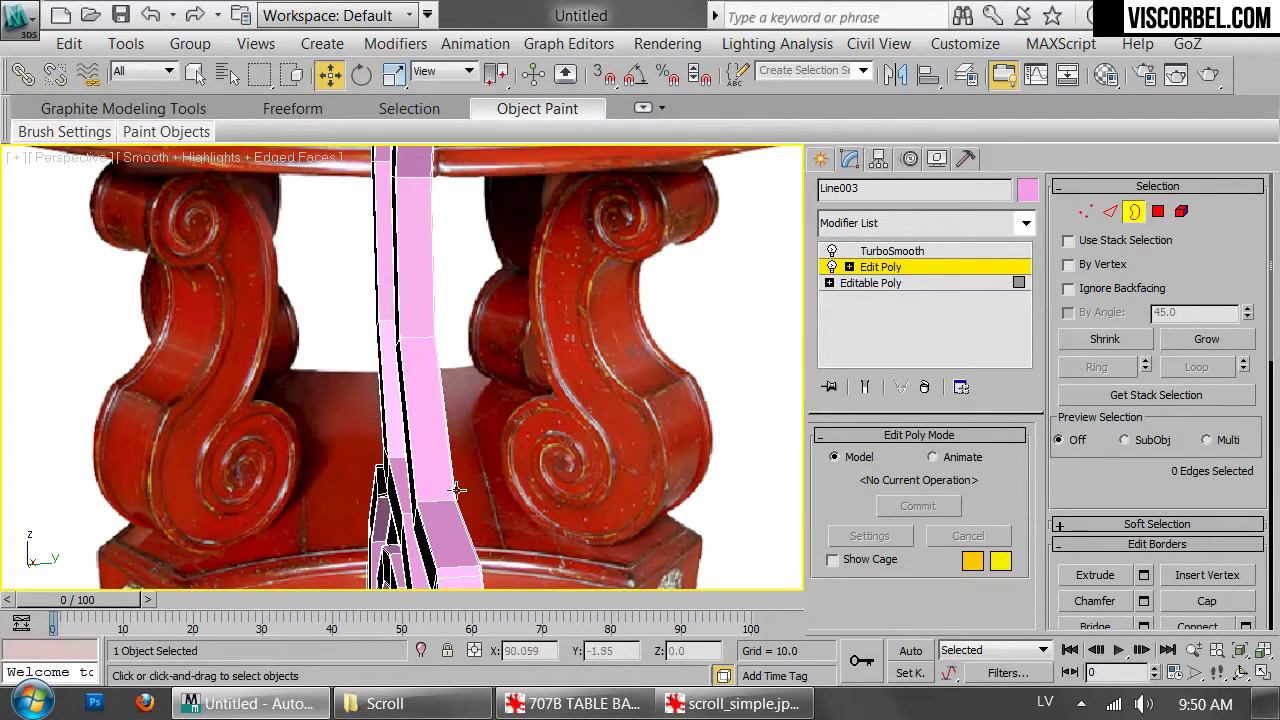
shift+drag(499, 352, 665, 353)
alt+middle_drag(575, 388, 625, 349)
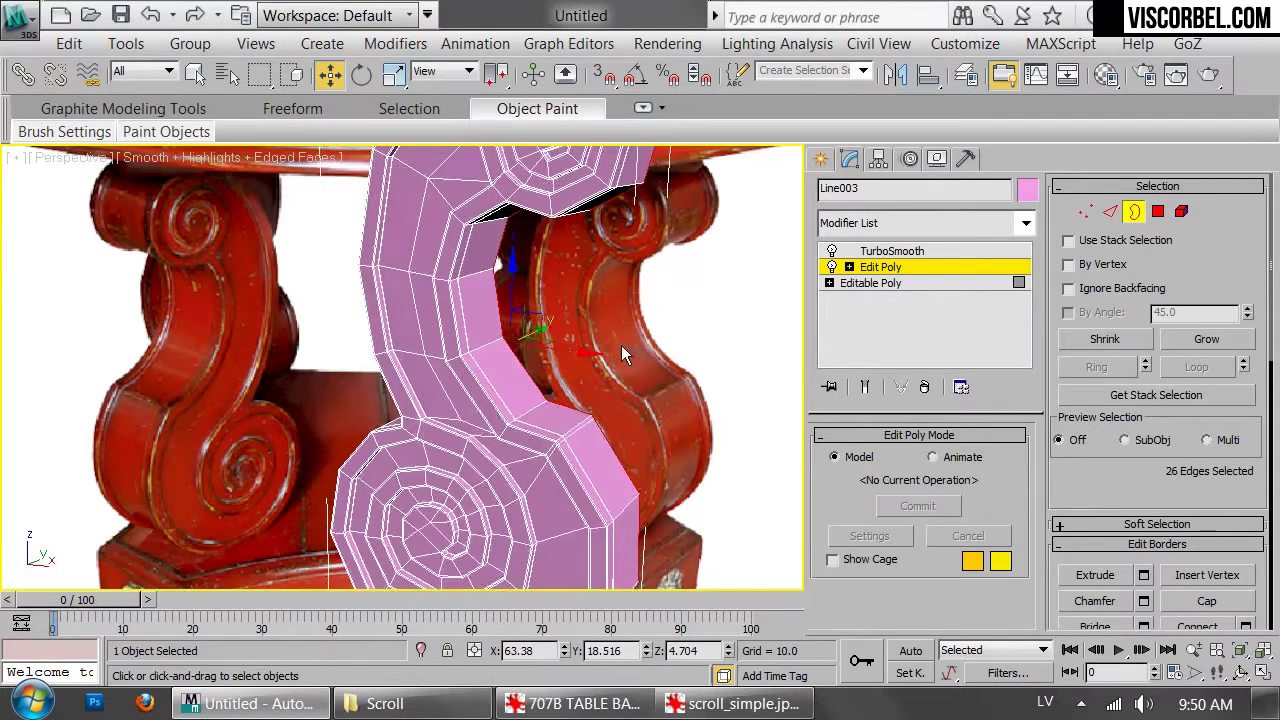
Add a Symmetry modifier above Edit Poly, mirror on the Z axis, and move its mirror plane backward within the leg's depth
key(t)
click(937, 269)
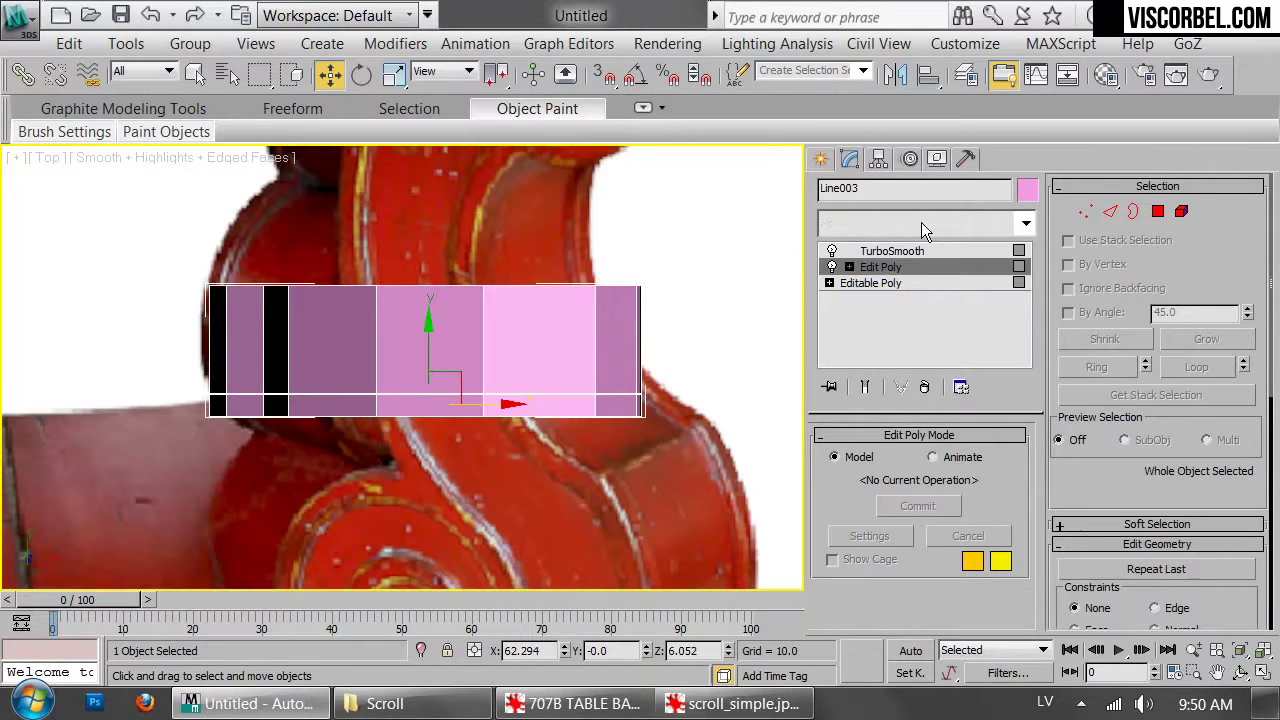
click(921, 223)
scroll(889, 370, down, 15)
click(889, 381)
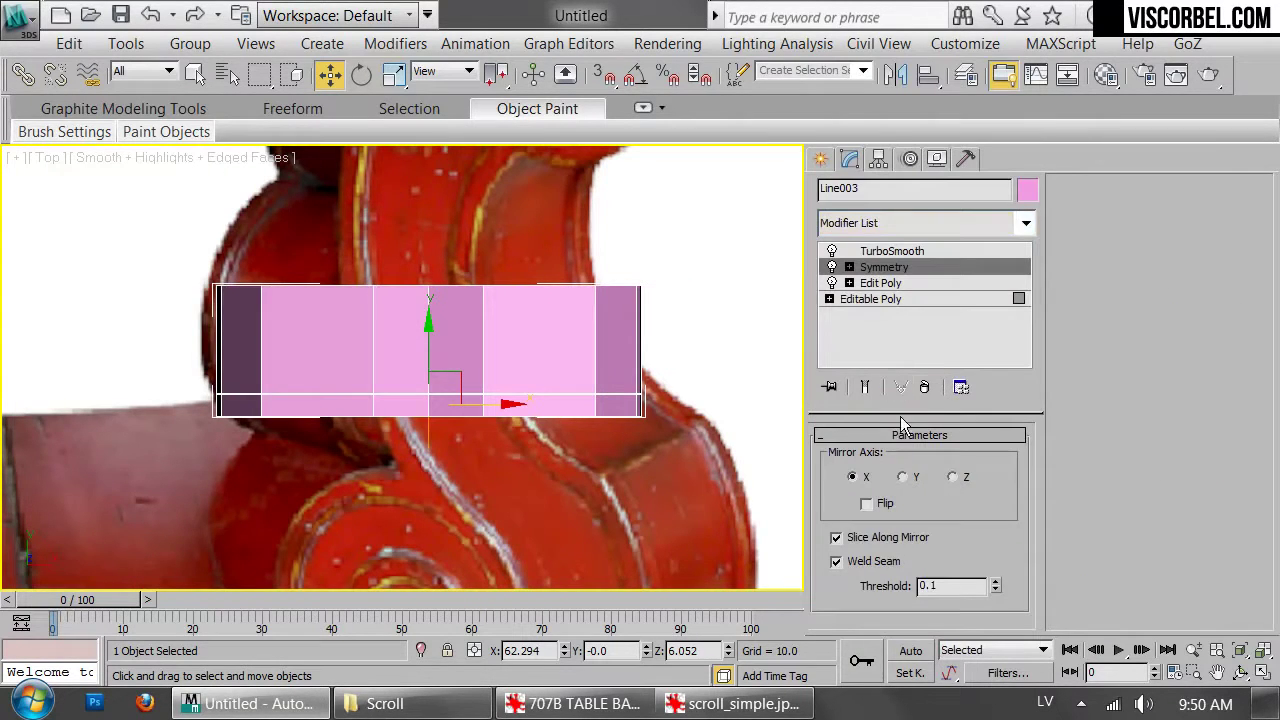
click(903, 477)
click(962, 478)
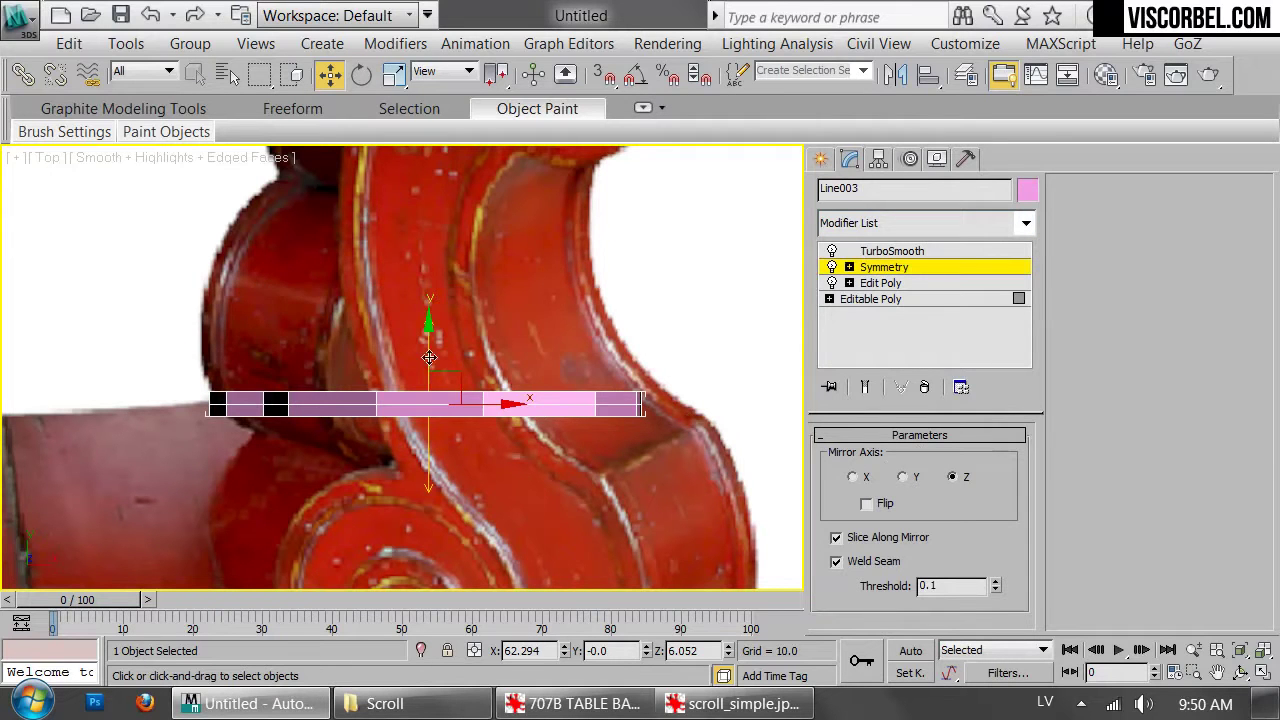
drag(427, 355, 448, 271)
Inspect the mirrored, smoothed leg from several sides in perspective with the edge overlay hidden
key(p)
scroll(440, 313, down, 6)
alt+middle_drag(574, 422, 503, 268)
key(1)
click(653, 310)
key(F4)
alt+middle_drag(483, 373, 921, 325)
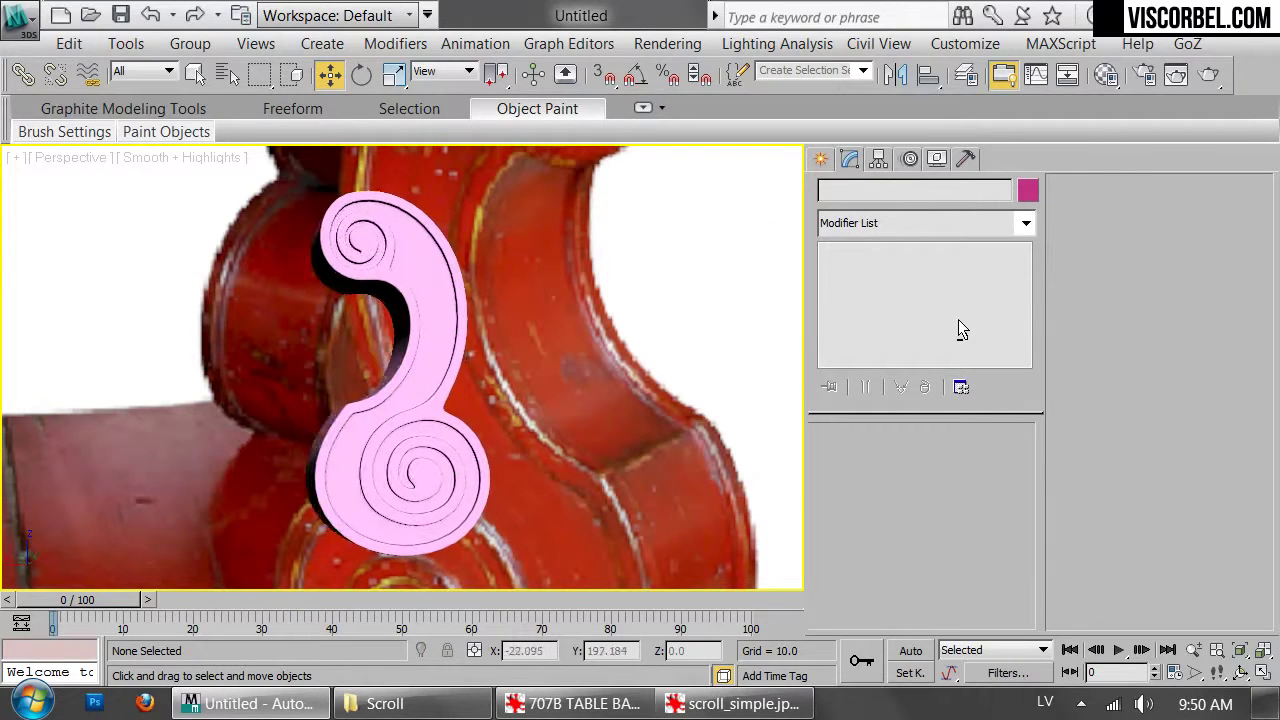
click(441, 470)
In the Edit Poly below Symmetry, select the nine rim vertices on the lower spiral's right side and move them slightly left
key(f)
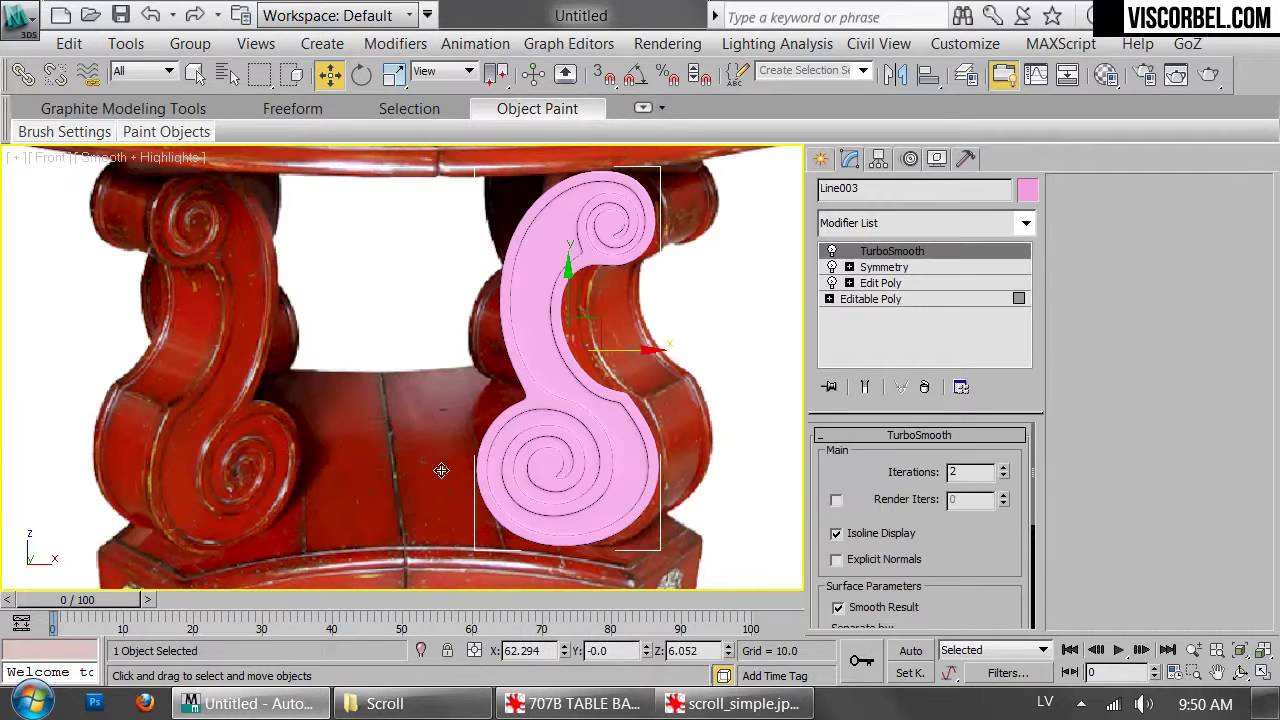
click(888, 287)
scroll(707, 472, up, 3)
middle_drag(707, 472, 645, 415)
key(1)
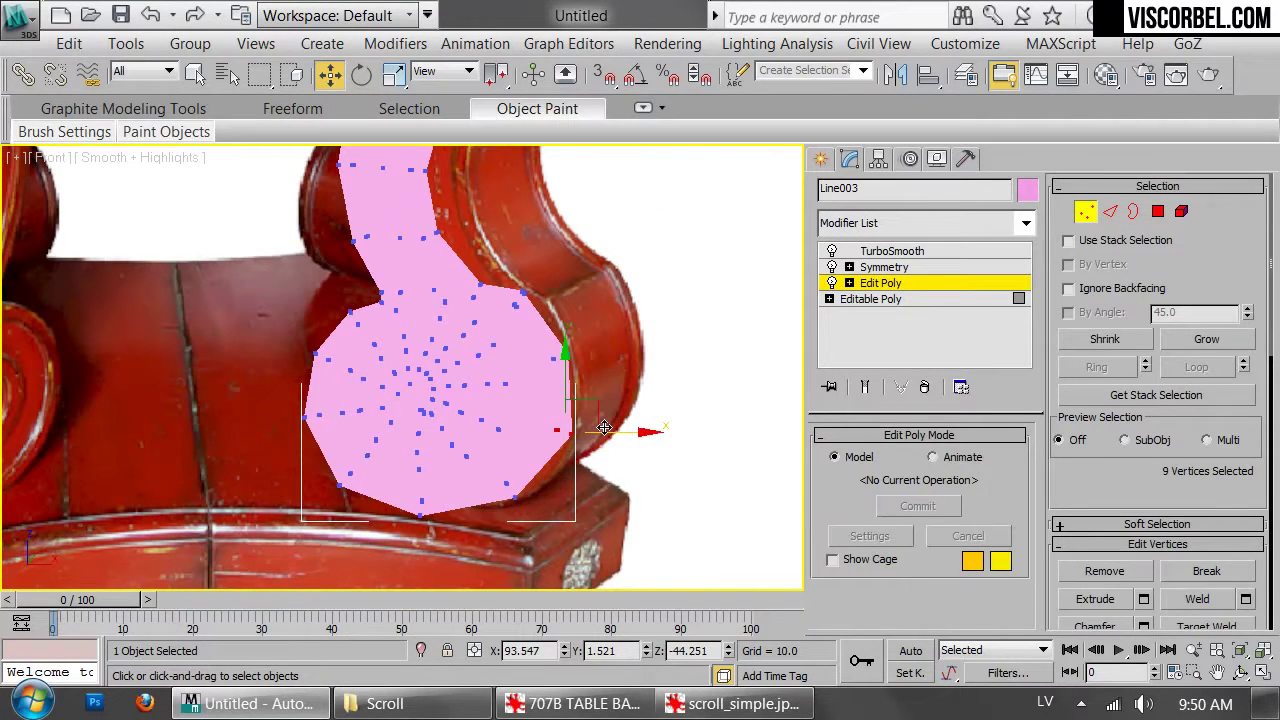
drag(601, 431, 599, 431)
key(1)
click(686, 350)
Examine the upper spiral's unsmoothed vertices against the reference photo in the front view
scroll(686, 350, down, 2)
middle_drag(652, 320, 661, 418)
click(504, 366)
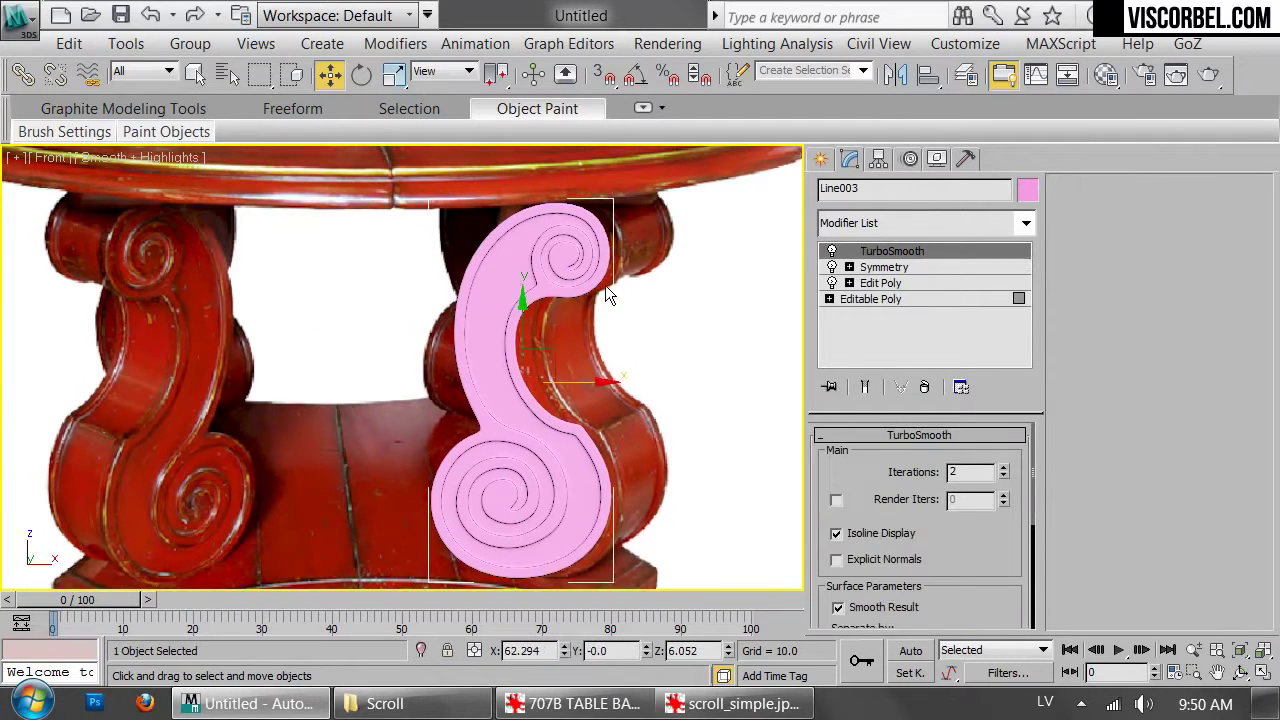
scroll(570, 270, up, 4)
middle_drag(570, 270, 410, 390)
click(928, 282)
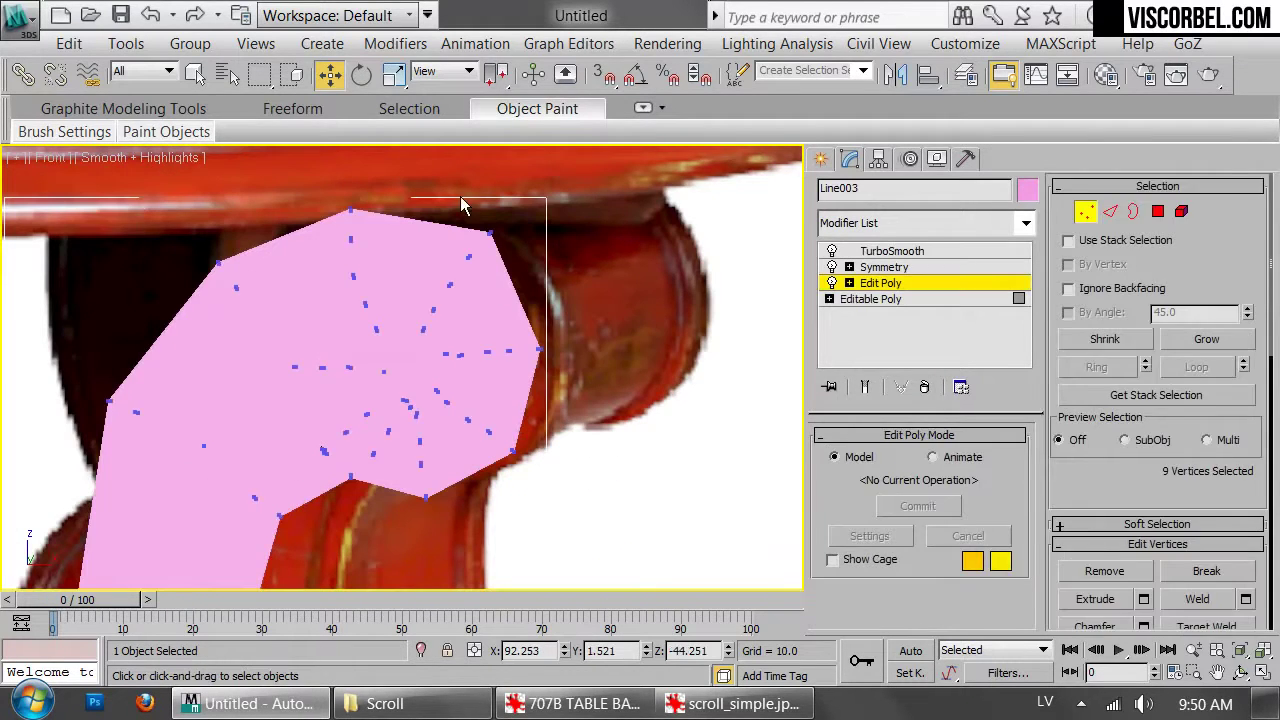
key(1)
Show the leg's edges from the side in perspective and add an Edit Poly modifier between Symmetry and TurboSmooth
key(p)
key(z)
key(F4)
alt+middle_drag(536, 426, 610, 360)
click(885, 251)
click(934, 268)
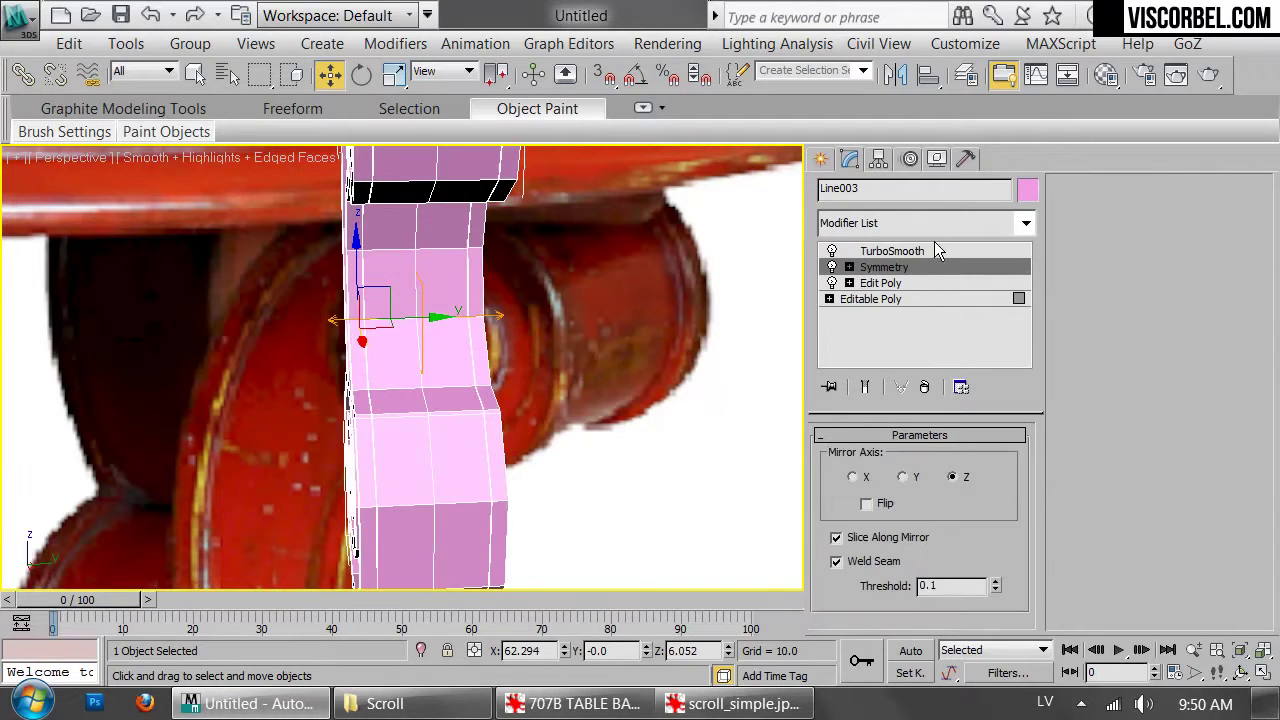
click(930, 223)
scroll(928, 166, down, 10)
click(911, 123)
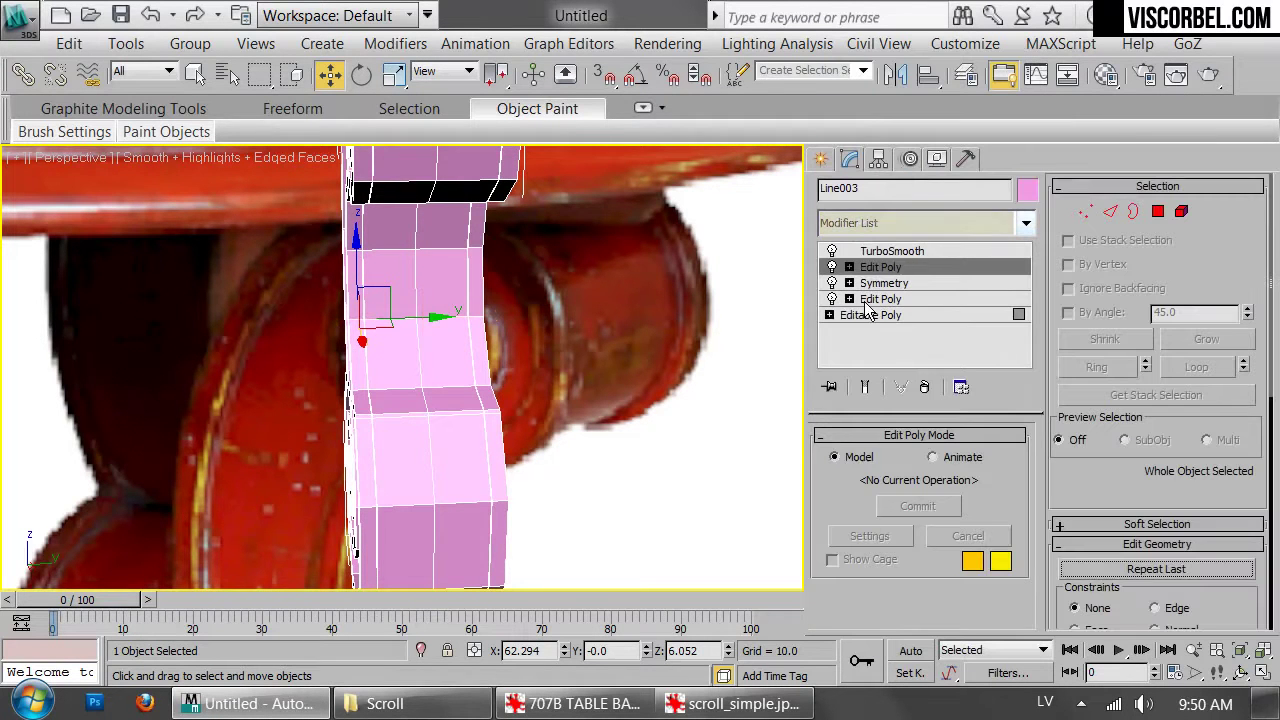
Select the ring of edges running across the leg's rim and convert it to a polygon selection
scroll(405, 391, up, 3)
key(2)
double_click(538, 390)
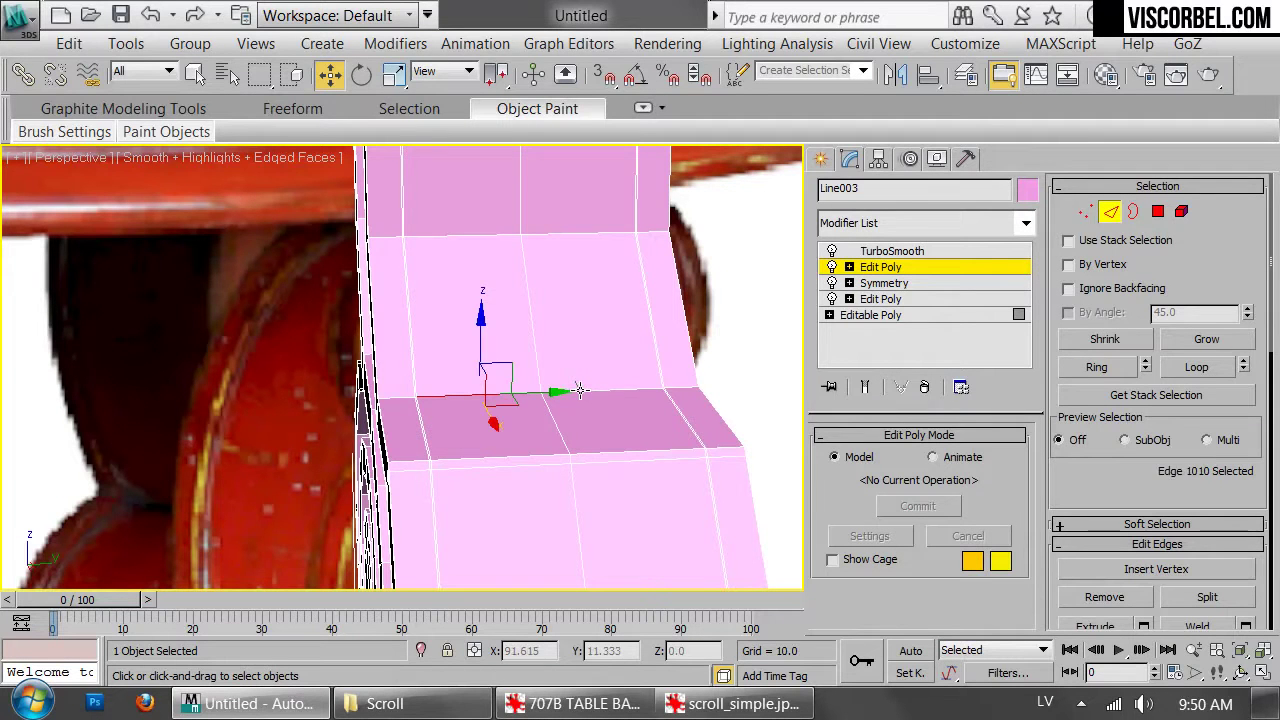
click(1088, 369)
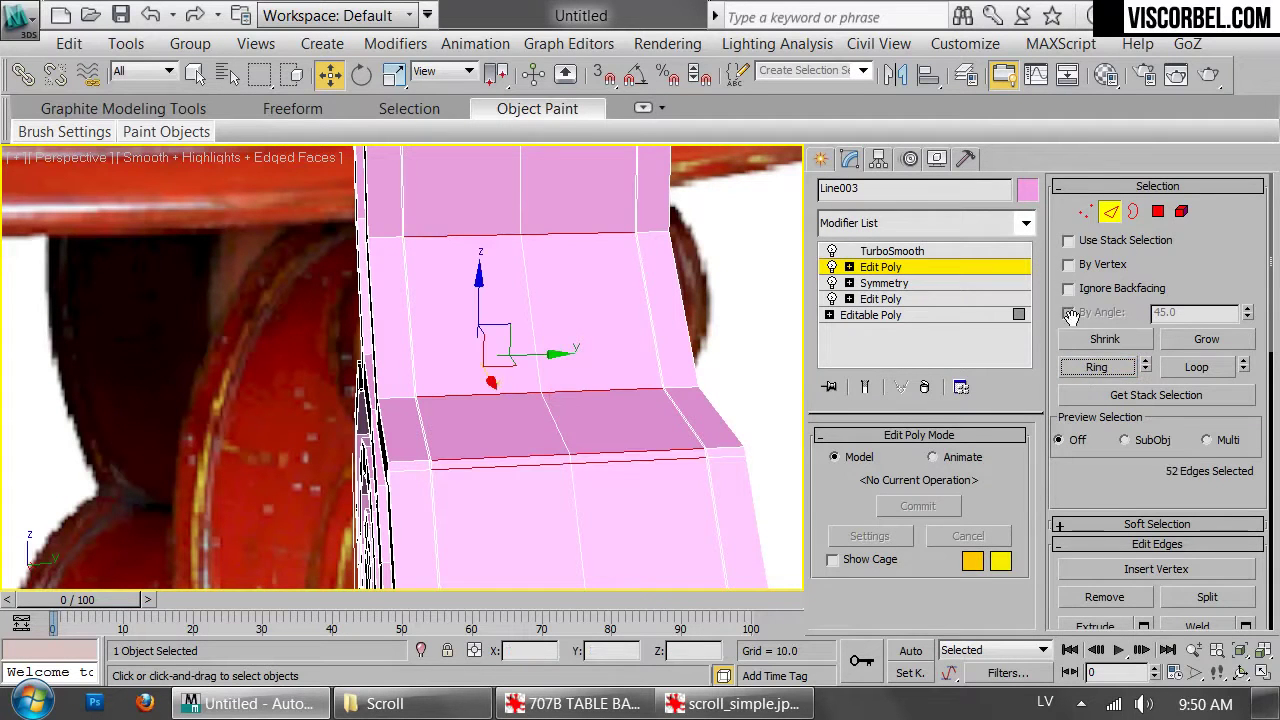
ctrl+click(1160, 215)
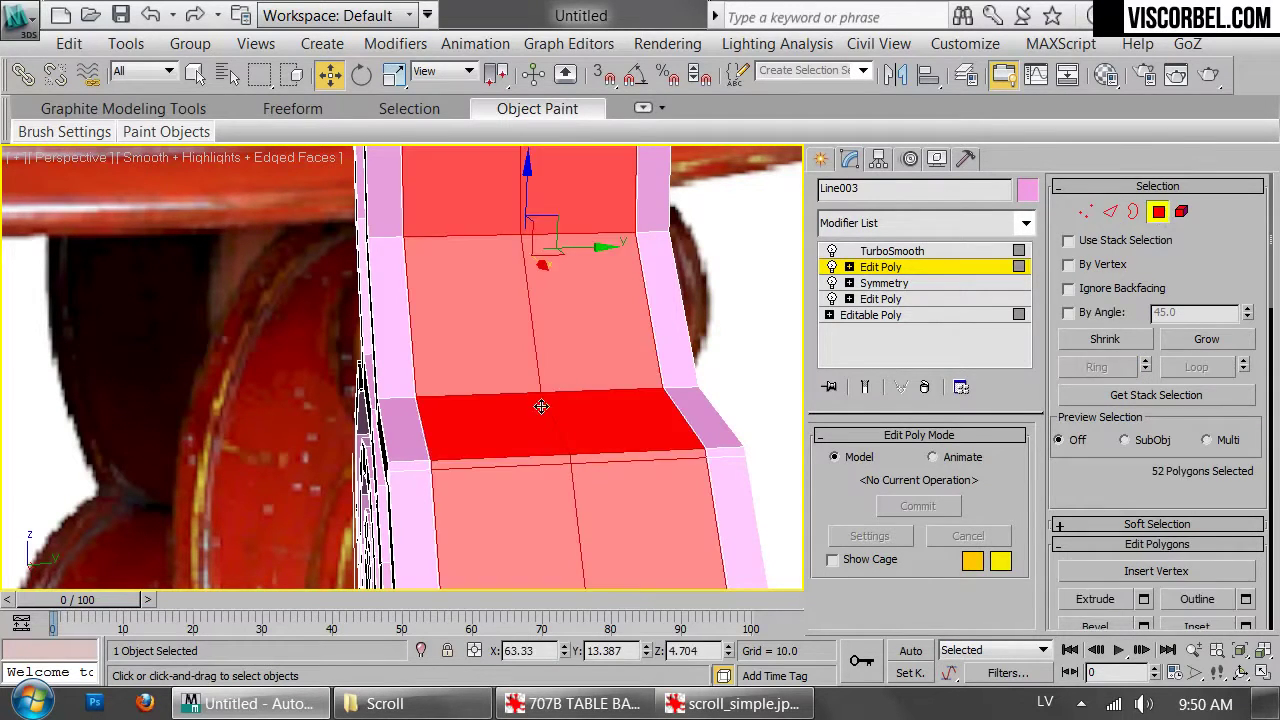
Extrude the selected rim polygons inward by -1.883 and change the extrusion type from Group Normals
scroll(560, 394, down, 4)
alt+middle_drag(480, 300, 628, 397)
right_click(628, 397)
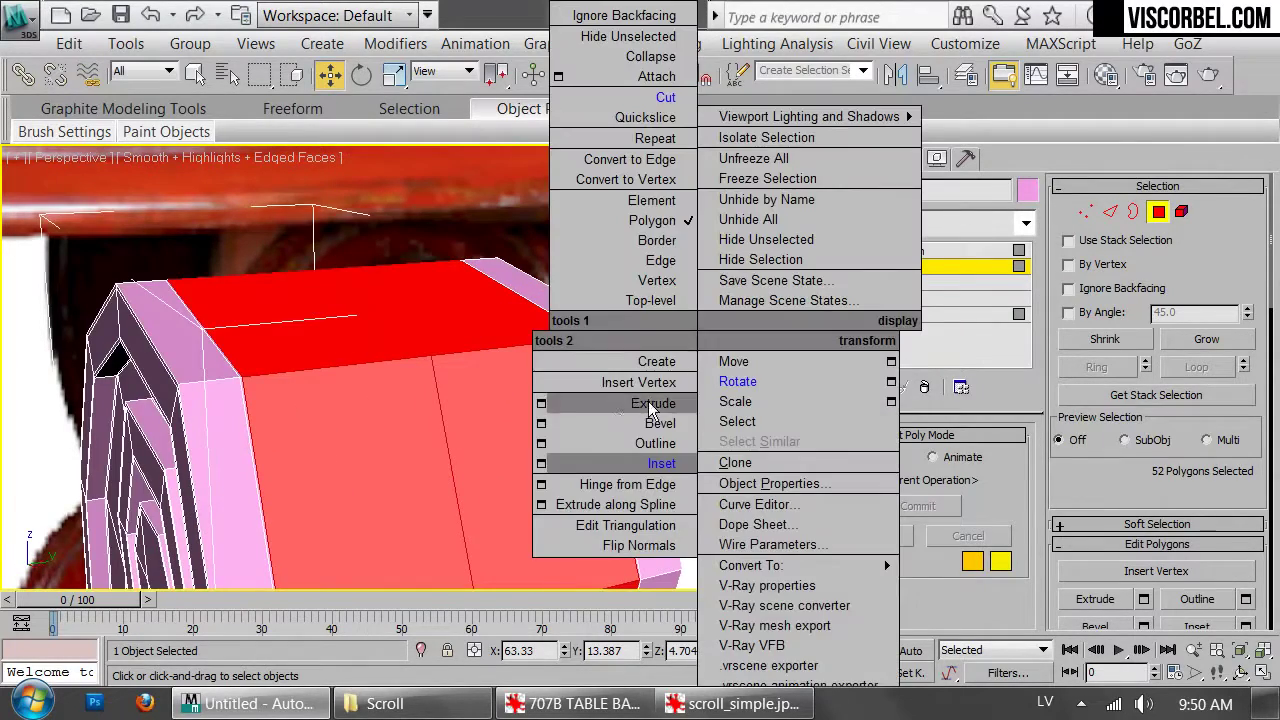
click(562, 403)
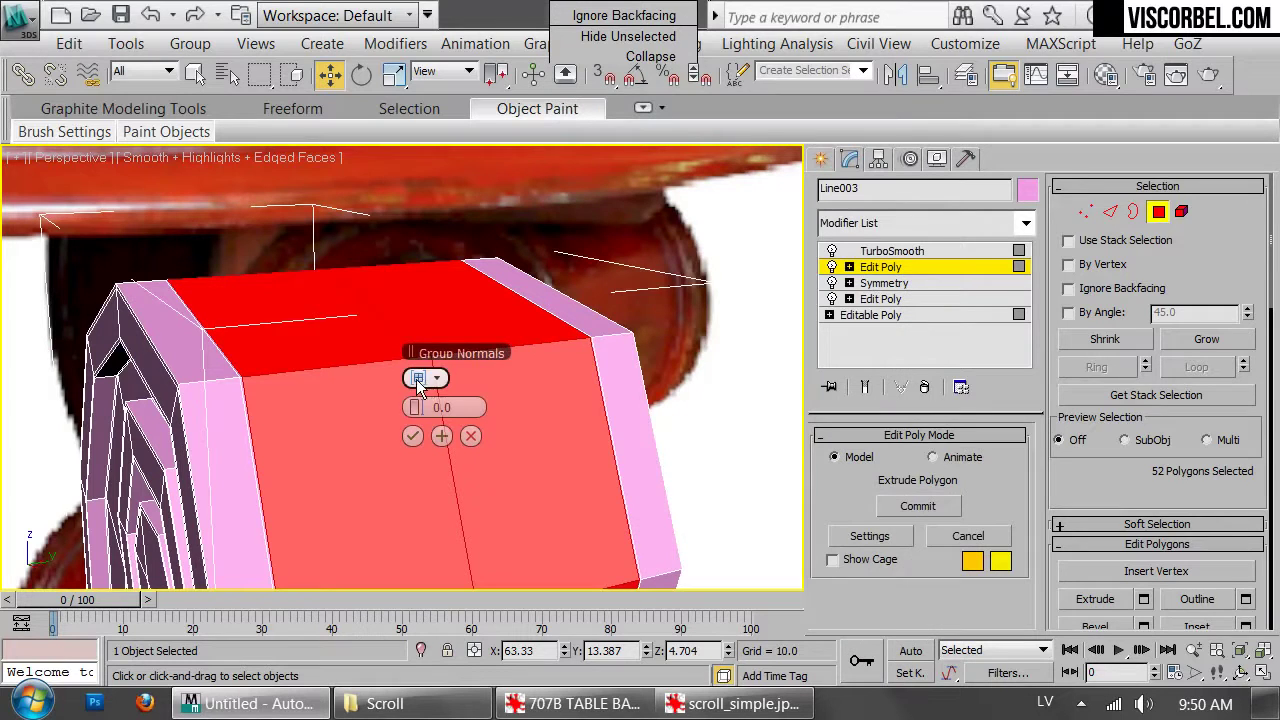
drag(414, 407, 414, 405)
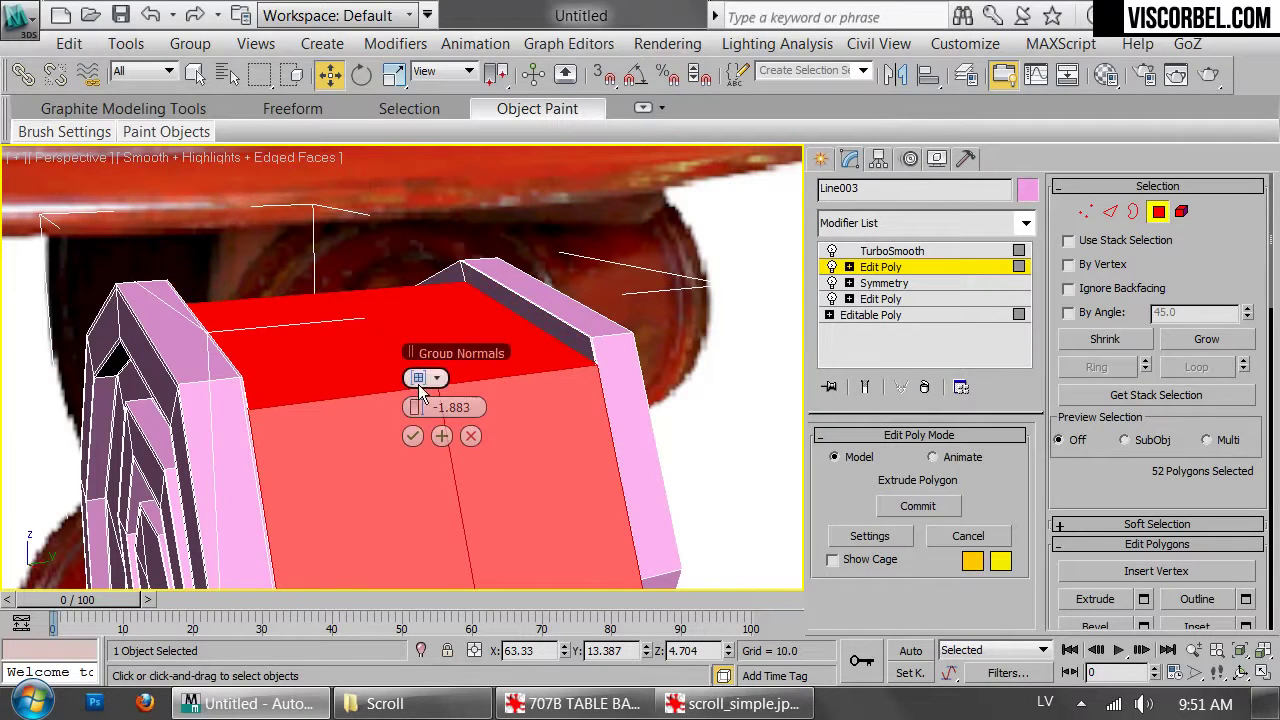
click(436, 380)
click(455, 418)
alt+middle_drag(355, 400, 652, 376)
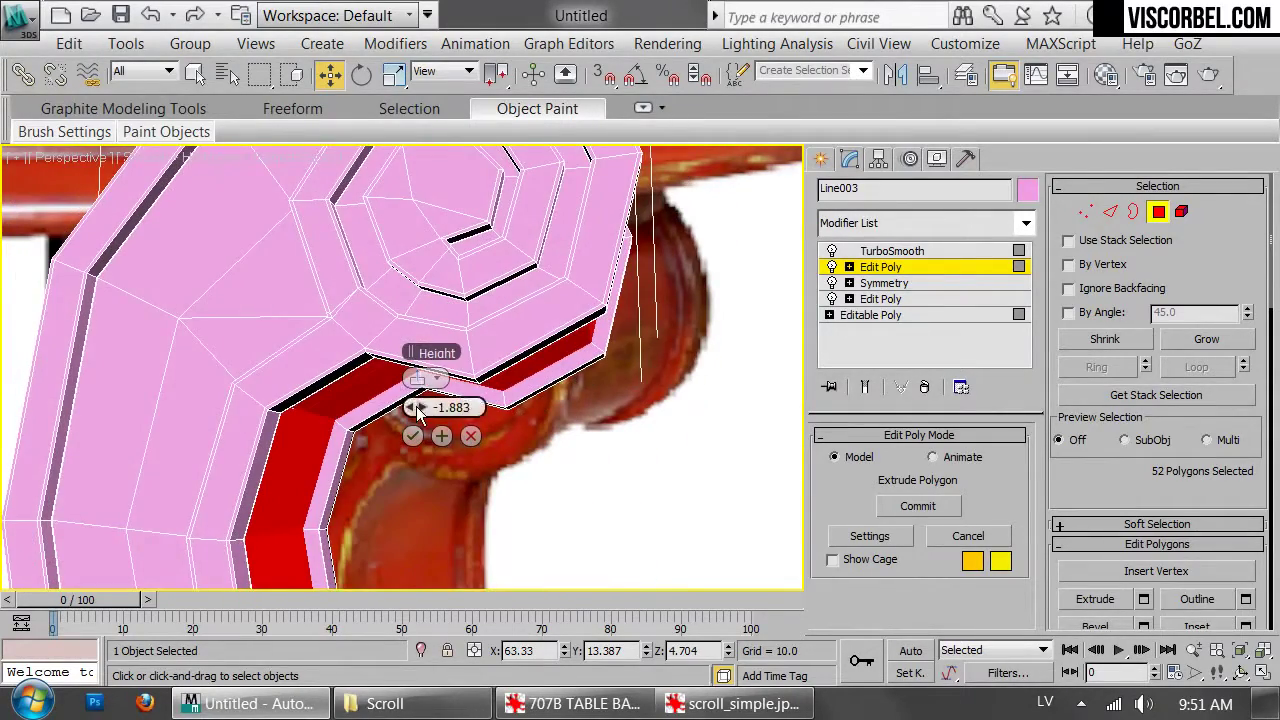
alt+middle_drag(648, 378, 481, 397)
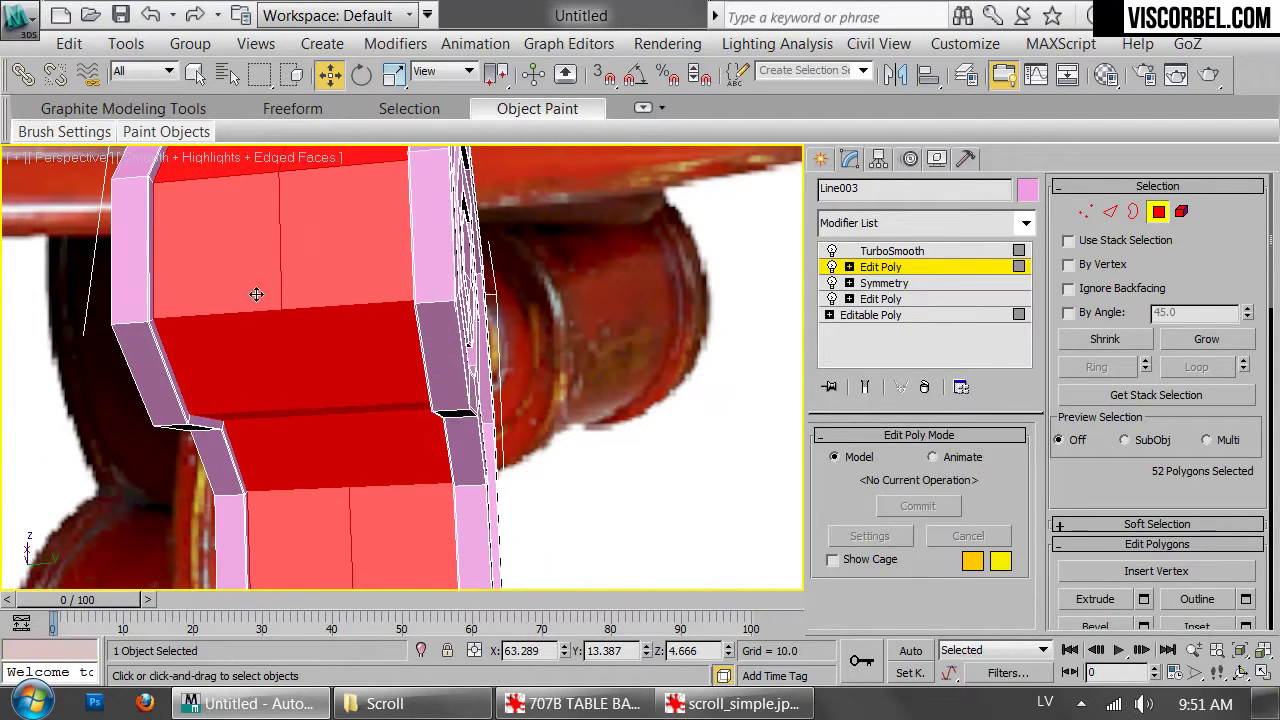
Inset the recessed rim polygons by about 0.09 to add a support edge near the border
middle_drag(256, 295, 460, 446)
scroll(460, 446, up, 2)
alt+middle_drag(423, 366, 491, 369)
scroll(491, 369, up, 3)
right_click(431, 331)
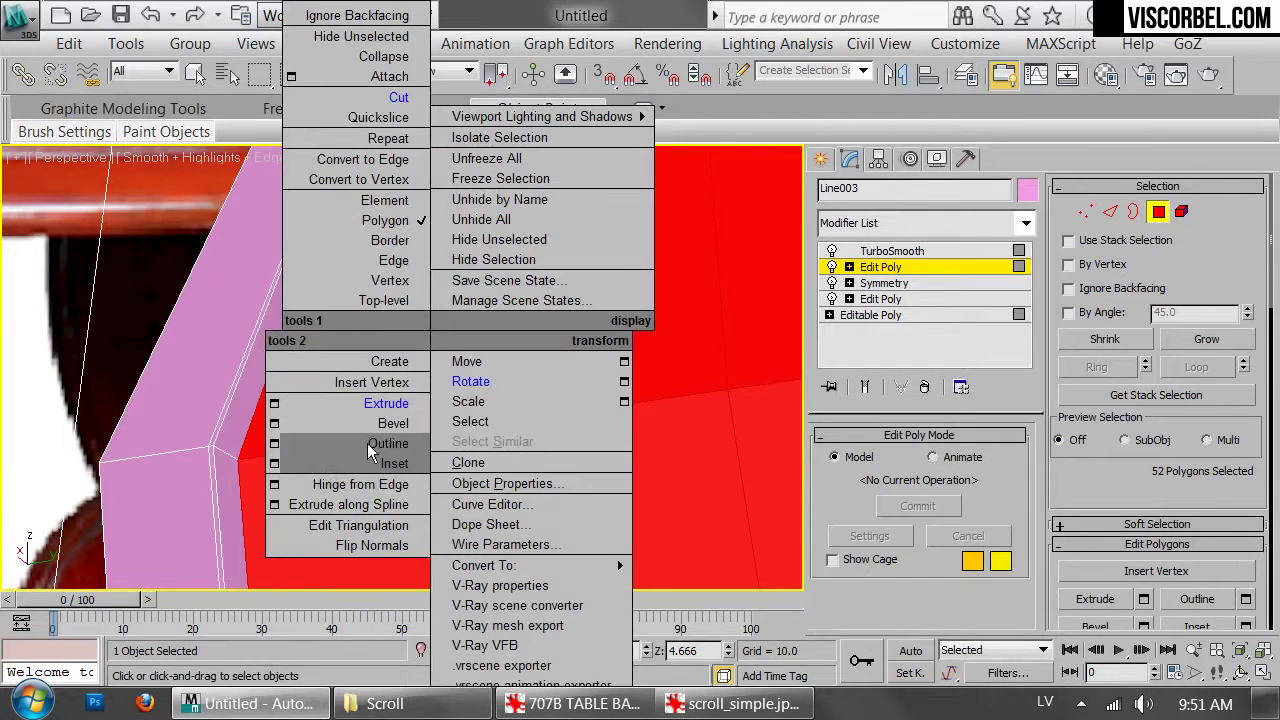
click(275, 463)
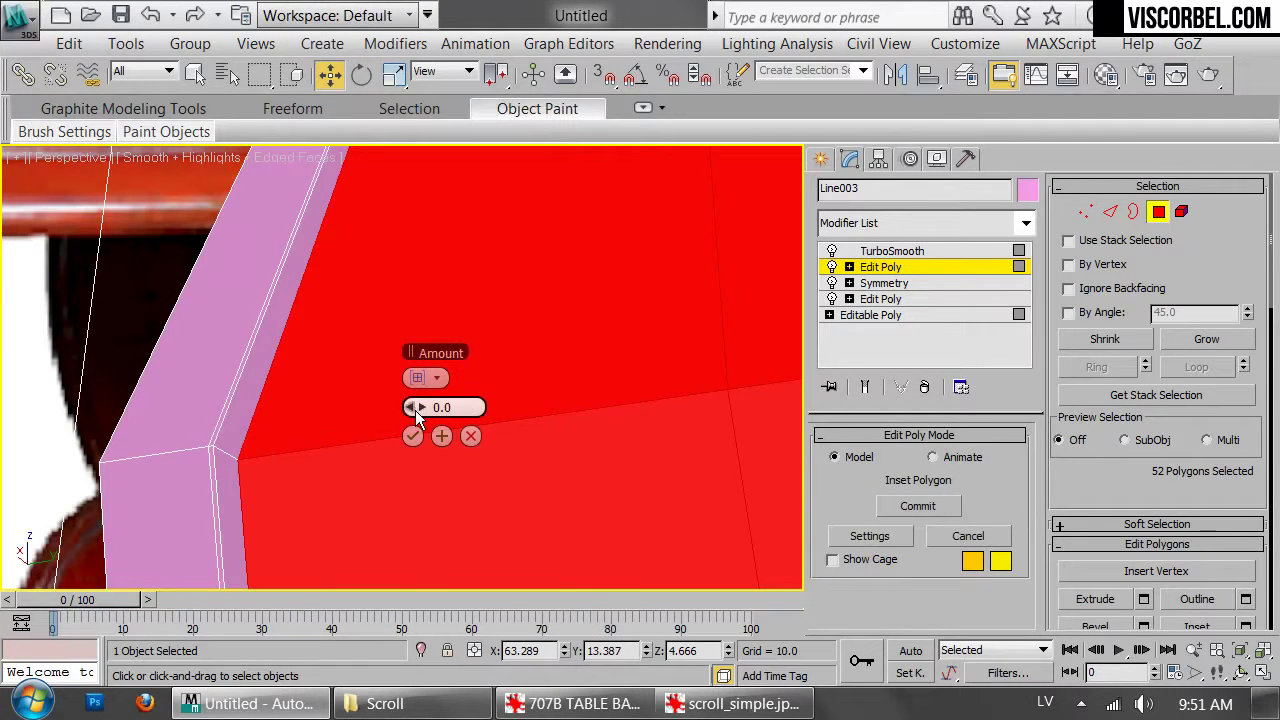
drag(416, 407, 421, 403)
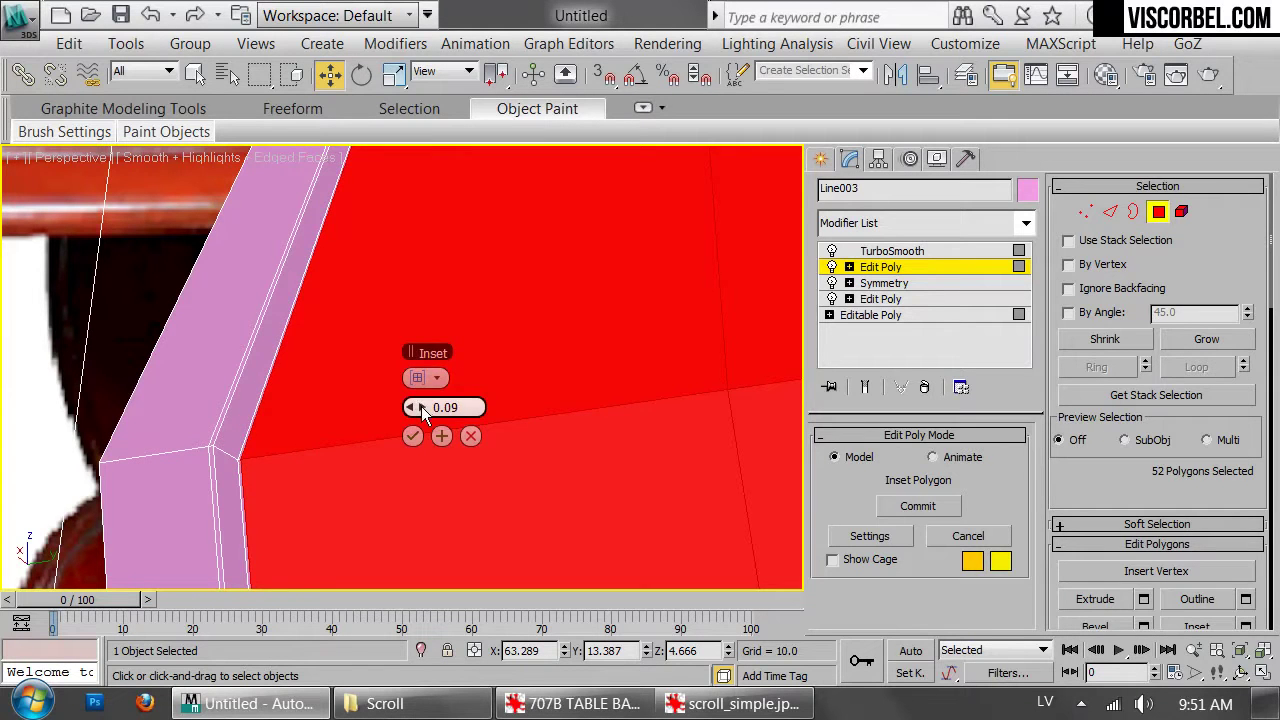
click(413, 436)
Inspect the smoothed leg's recessed rim in perspective, with and without the edge overlay
key(2)
scroll(353, 421, down, 6)
key(2)
click(599, 441)
scroll(545, 392, down, 3)
middle_drag(545, 392, 573, 338)
key(F4)
scroll(570, 338, up, 5)
key(F4)
alt+middle_drag(600, 385, 456, 298)
key(F4)
scroll(460, 269, up, 5)
click(412, 376)
In the front view, move the finished leg along X to about 202.769, clear of the photo's table legs
key(f)
scroll(434, 372, down, 4)
scroll(463, 314, down, 2)
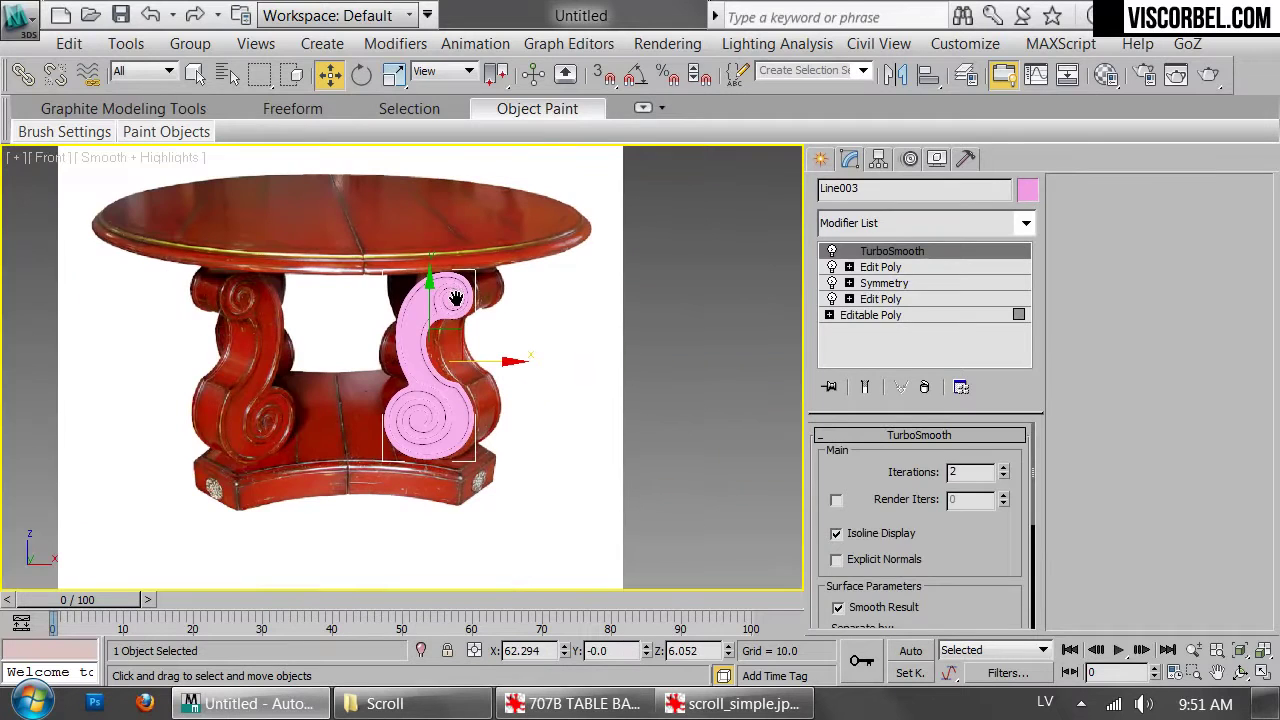
click(593, 326)
middle_drag(632, 371, 743, 358)
scroll(743, 358, up, 2)
click(417, 449)
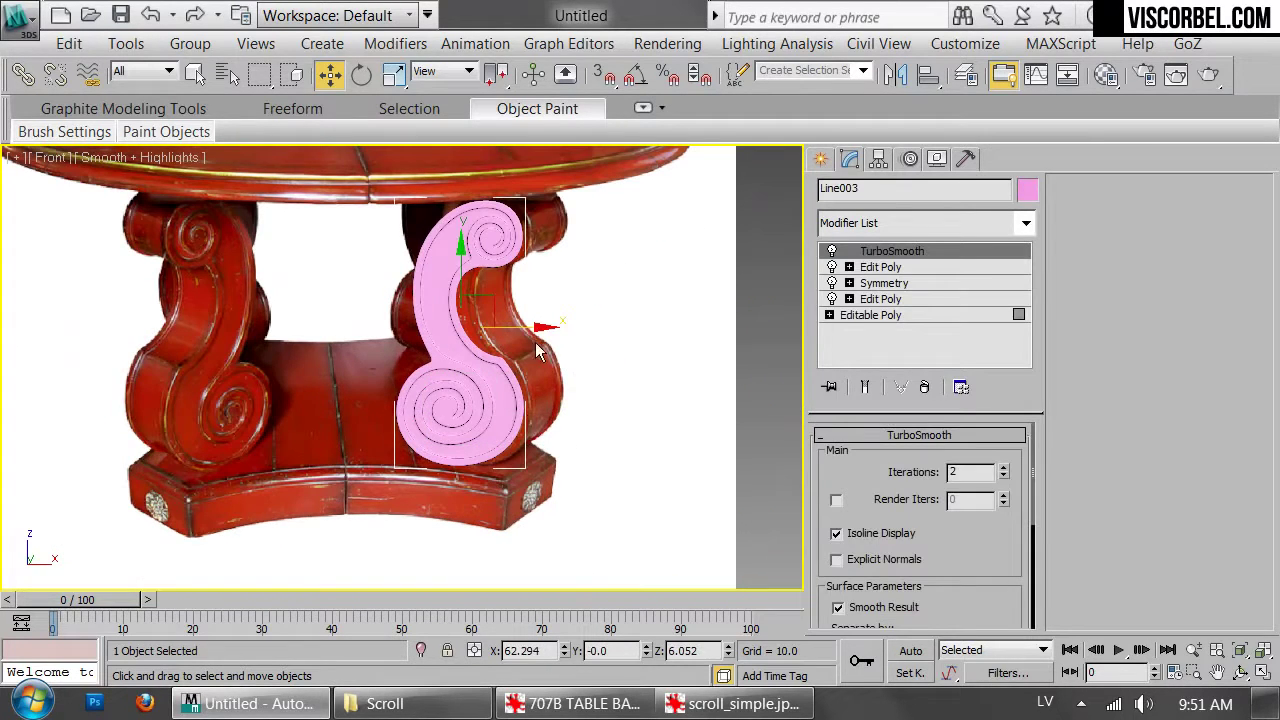
drag(519, 334, 817, 346)
click(568, 386)
scroll(551, 375, up, 3)
middle_drag(551, 375, 649, 343)
ctrl+right_click(656, 347)
scroll(440, 280, down, 3)
middle_drag(406, 314, 215, 300)
click(566, 396)
scroll(604, 385, up, 3)
middle_drag(606, 384, 655, 448)
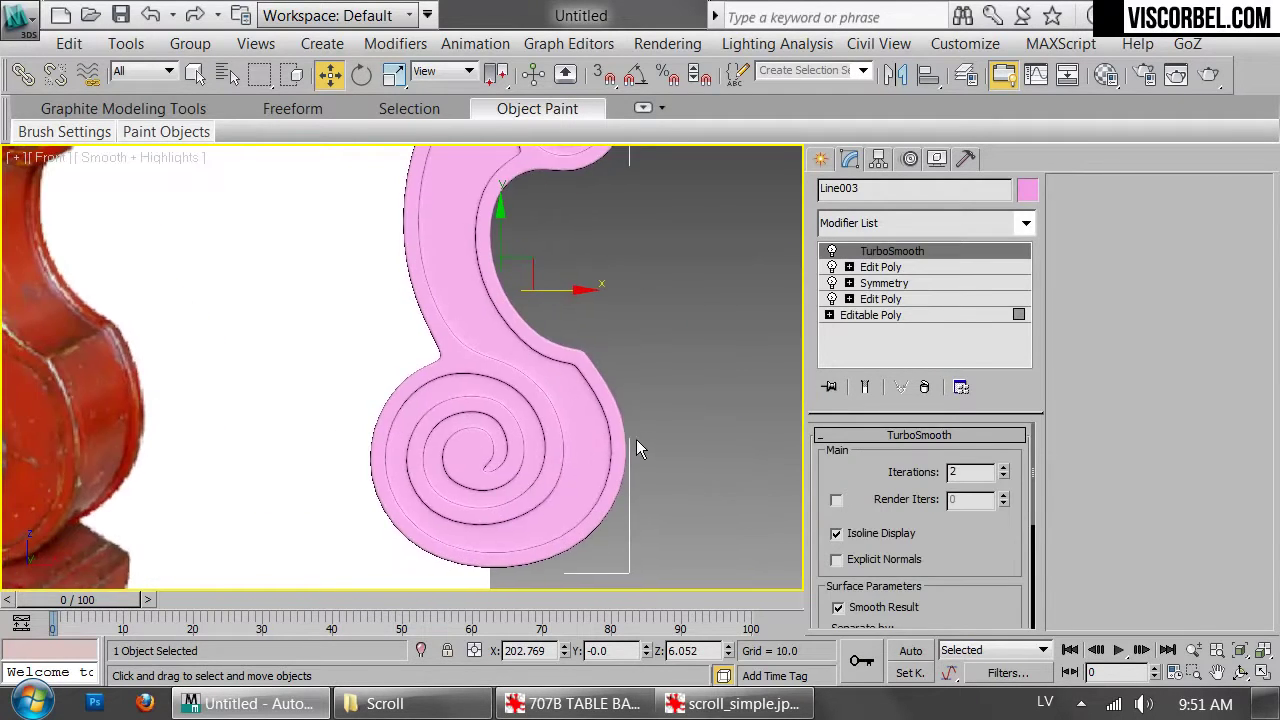
Add an Edit Poly modifier above TurboSmooth and show the leg's edged faces in perspective
key(p)
key(z)
key(F3)
key(F3)
alt+middle_drag(521, 305, 619, 412)
scroll(619, 412, up, 3)
click(927, 223)
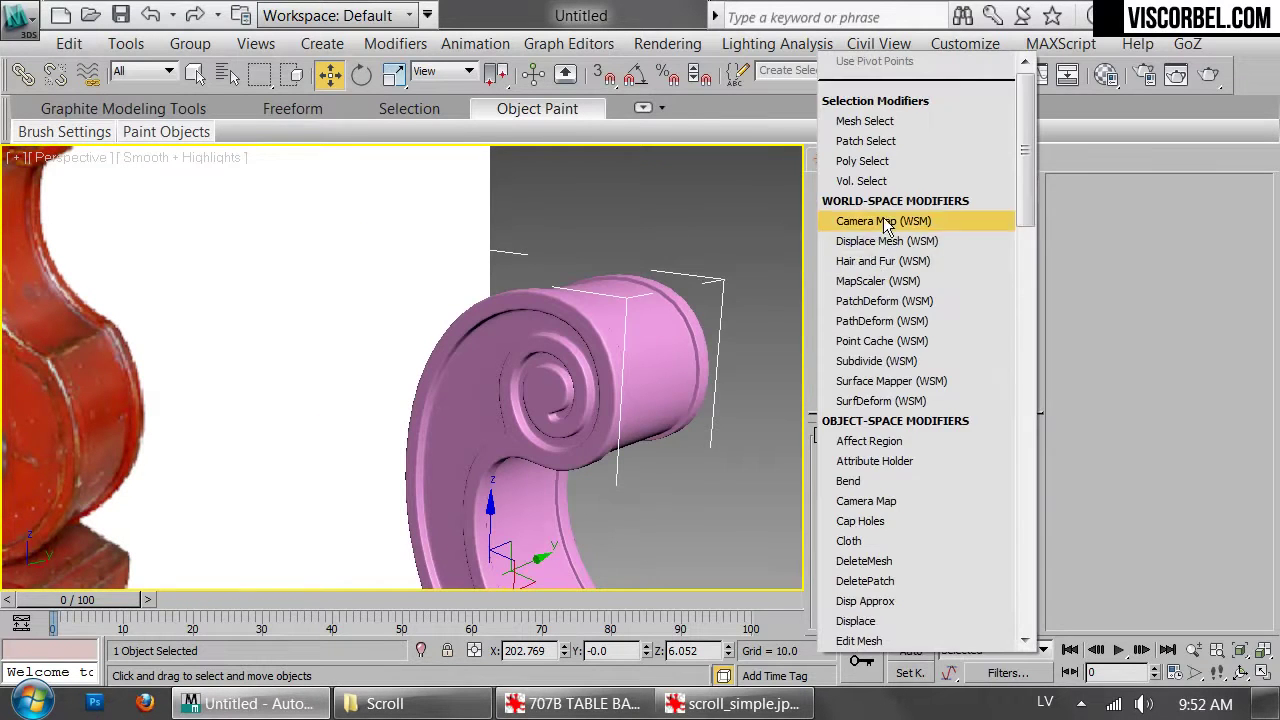
scroll(900, 270, down, 5)
click(890, 123)
key(F4)
mouse_move(614, 343)
alt+middle_down()
mouse_move(634, 400)
mouse_move(715, 408)
alt+middle_up()
click(900, 267)
click(880, 251)
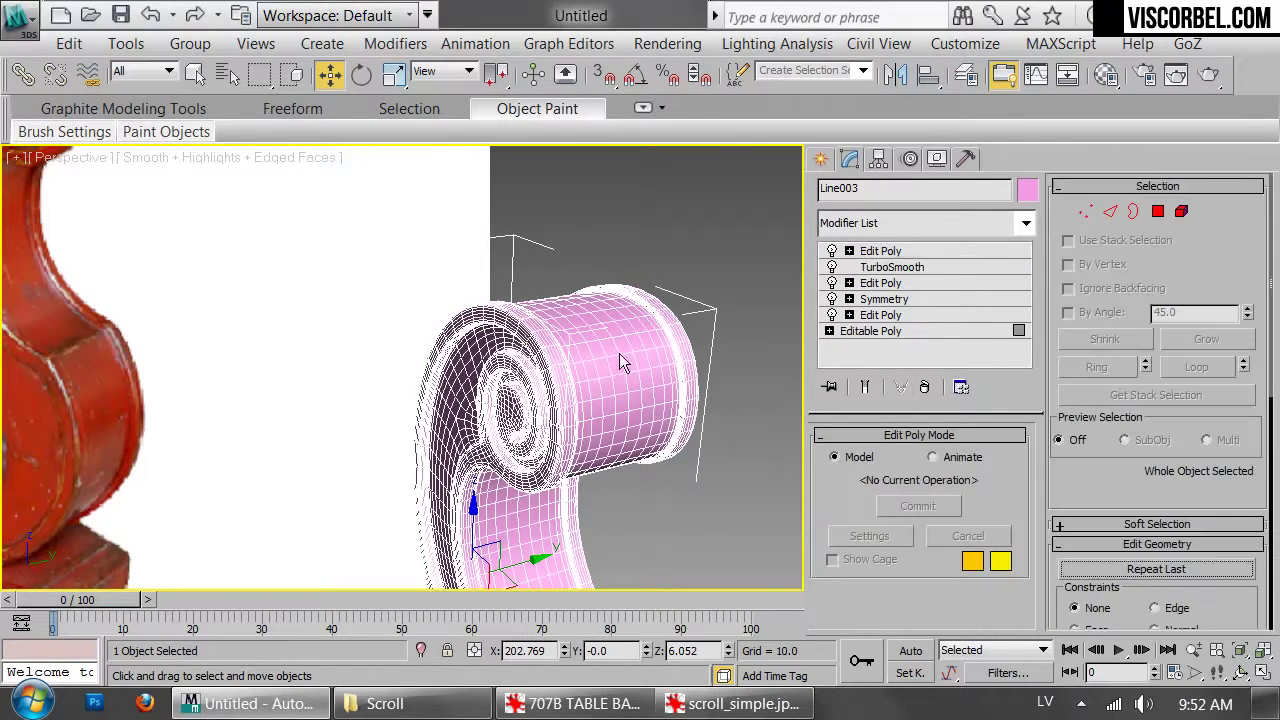
Select the full edge loop along the outer outline of the leg's front face
scroll(708, 338, up, 5)
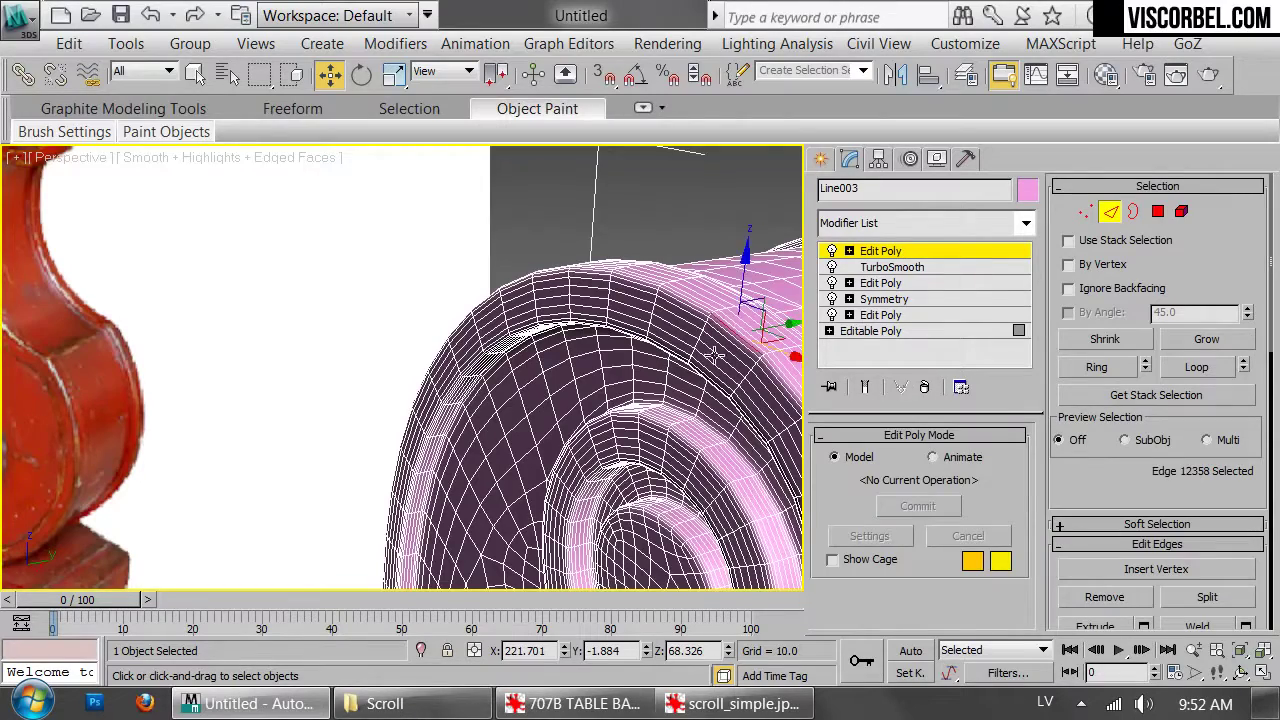
scroll(772, 357, up, 3)
middle_drag(772, 357, 532, 341)
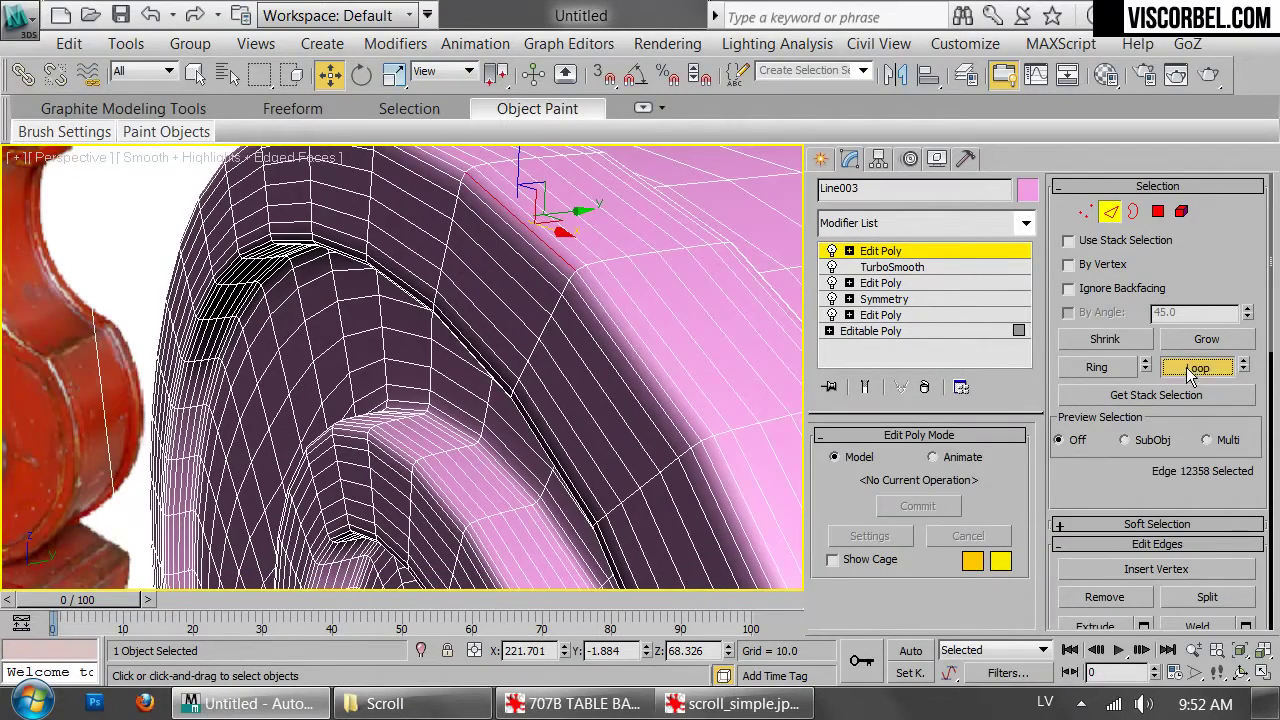
scroll(633, 404, down, 5)
middle_drag(633, 404, 808, 199)
scroll(590, 348, down, 3)
middle_drag(590, 348, 600, 216)
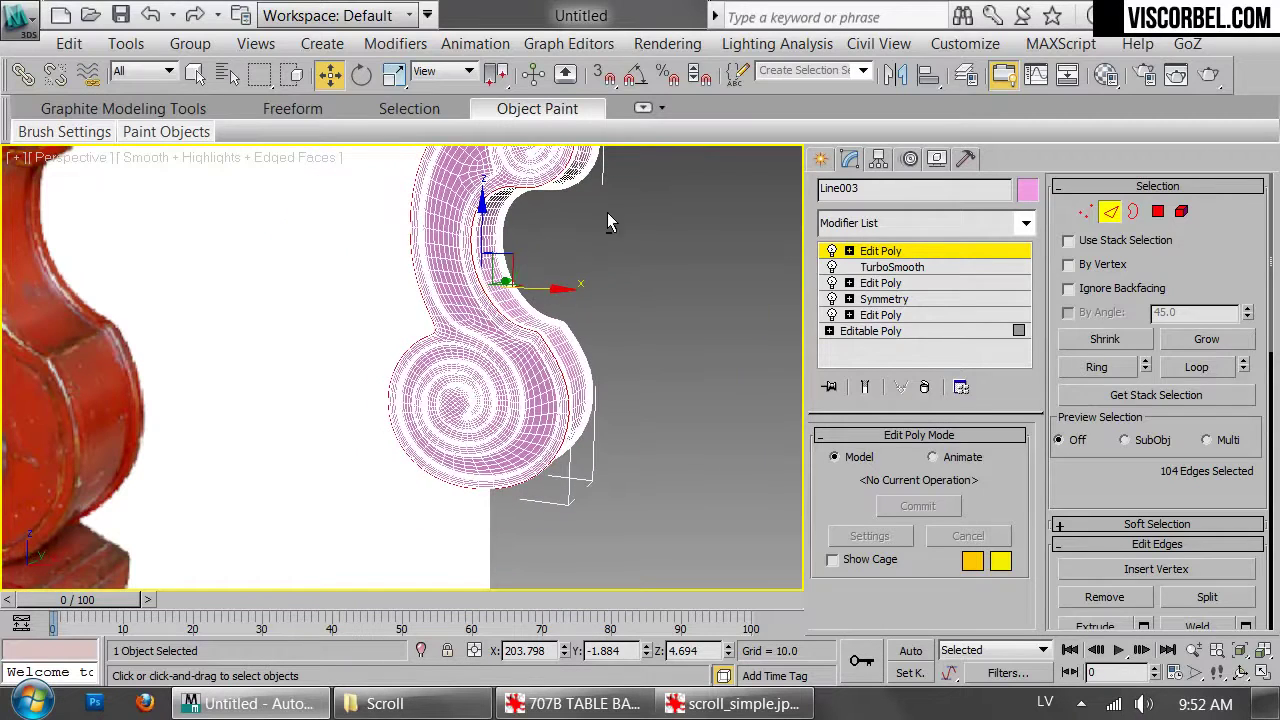
Create a separate spline shape from the selected outline edges and leave edge editing
drag(1105, 468, 1100, 322)
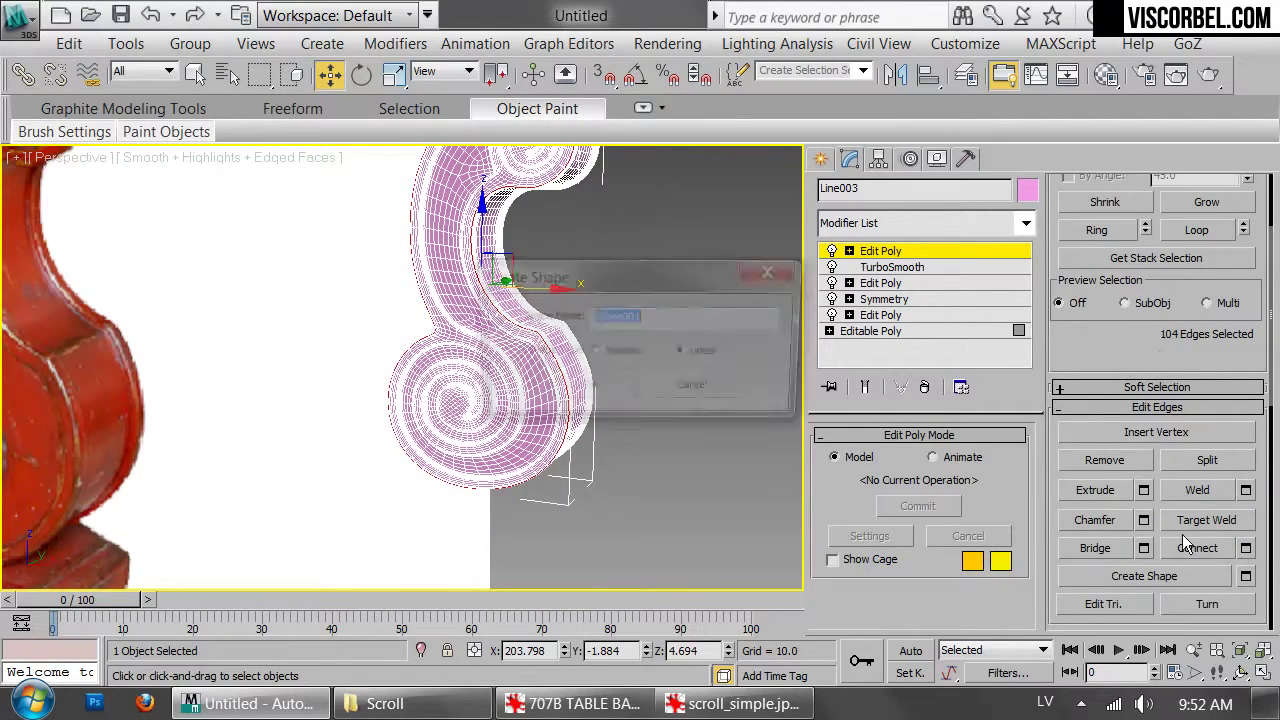
click(586, 389)
click(885, 251)
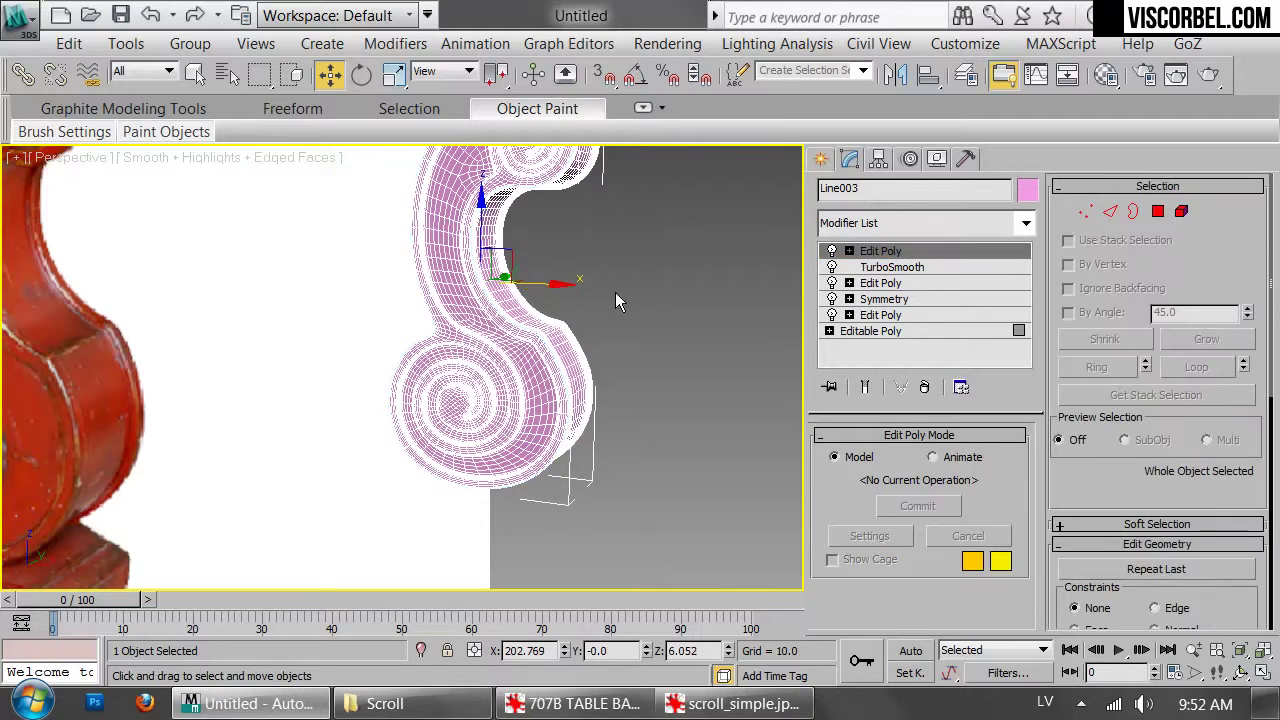
Hide the leg and move the outline shape back over the photo's leg in the front view
right_click(571, 288)
click(591, 210)
drag(600, 263, 435, 362)
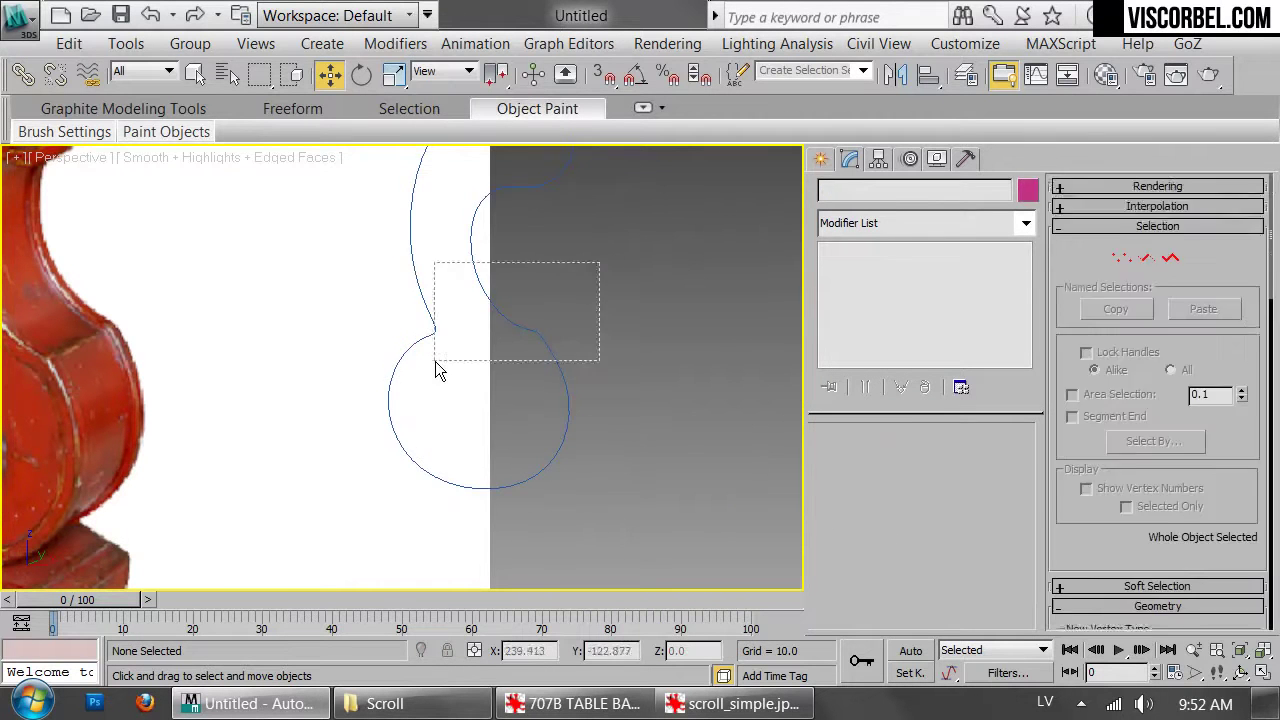
key(f)
scroll(442, 390, down, 3)
middle_drag(442, 405, 641, 431)
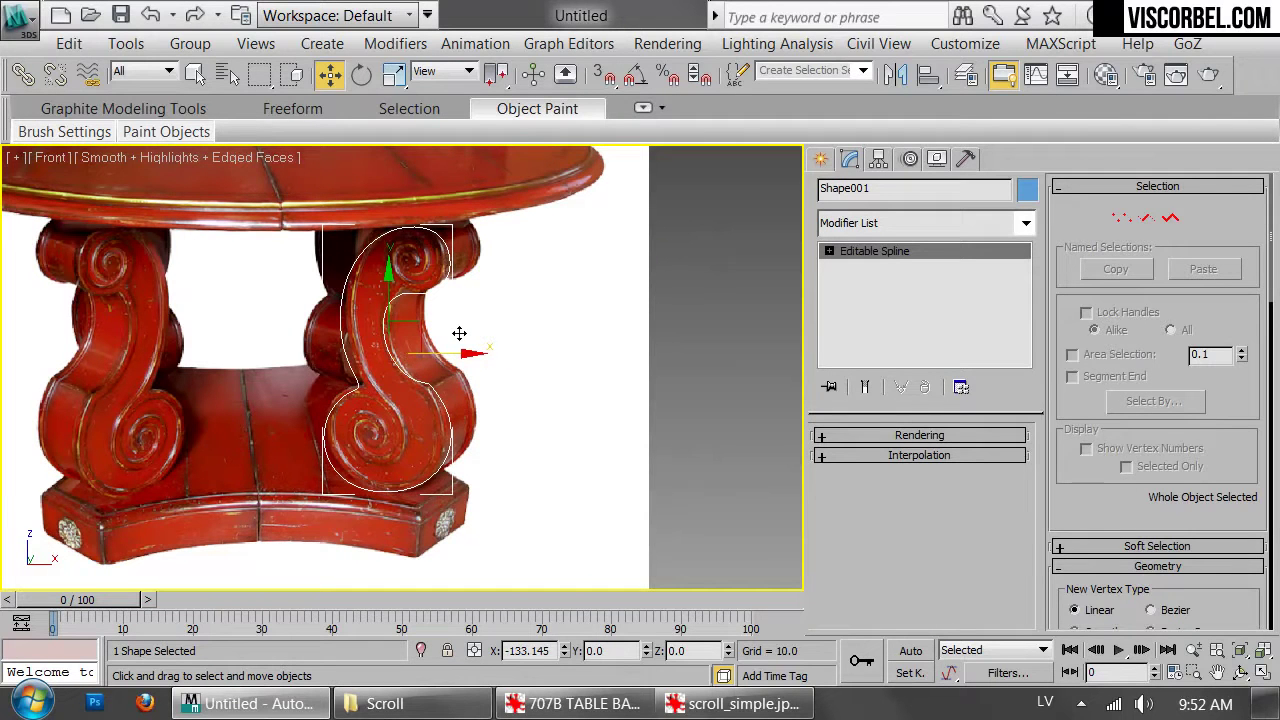
middle_drag(355, 306, 403, 322)
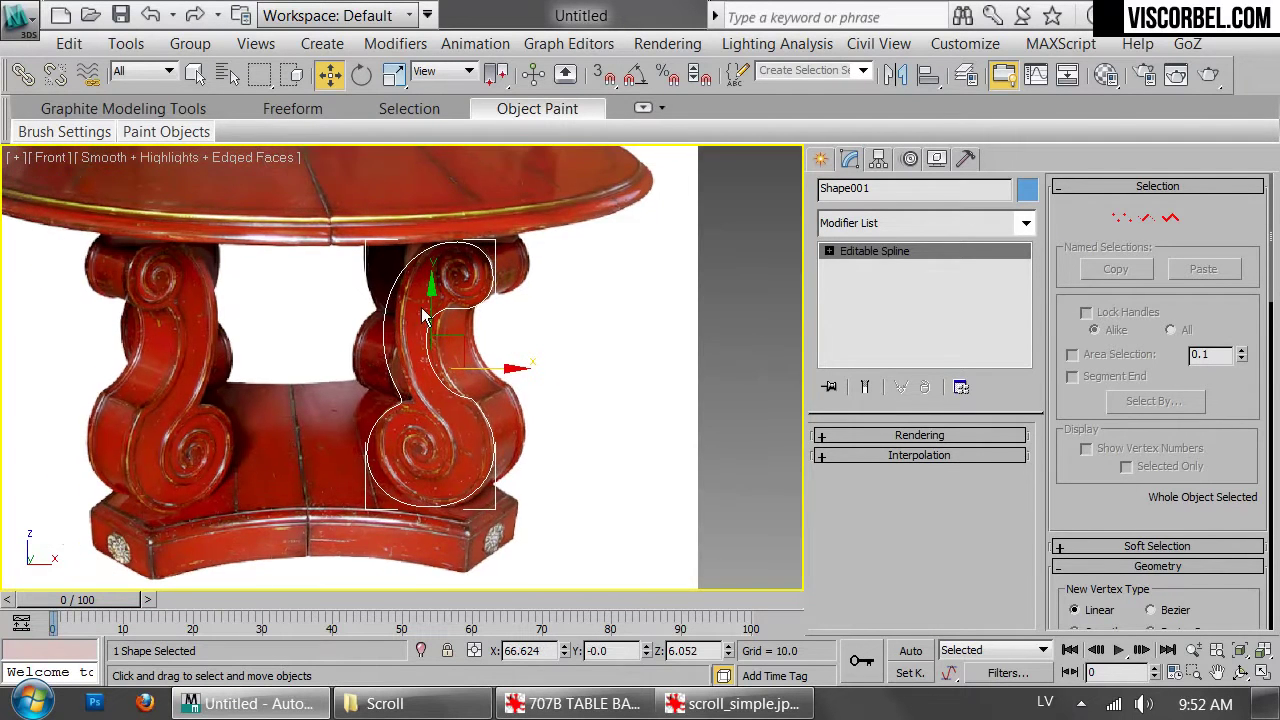
Add an Extrude modifier to the outline shape with an amount of 32.5 and show it shaded in perspective
scroll(425, 316, up, 4)
click(959, 222)
scroll(900, 217, down, 20)
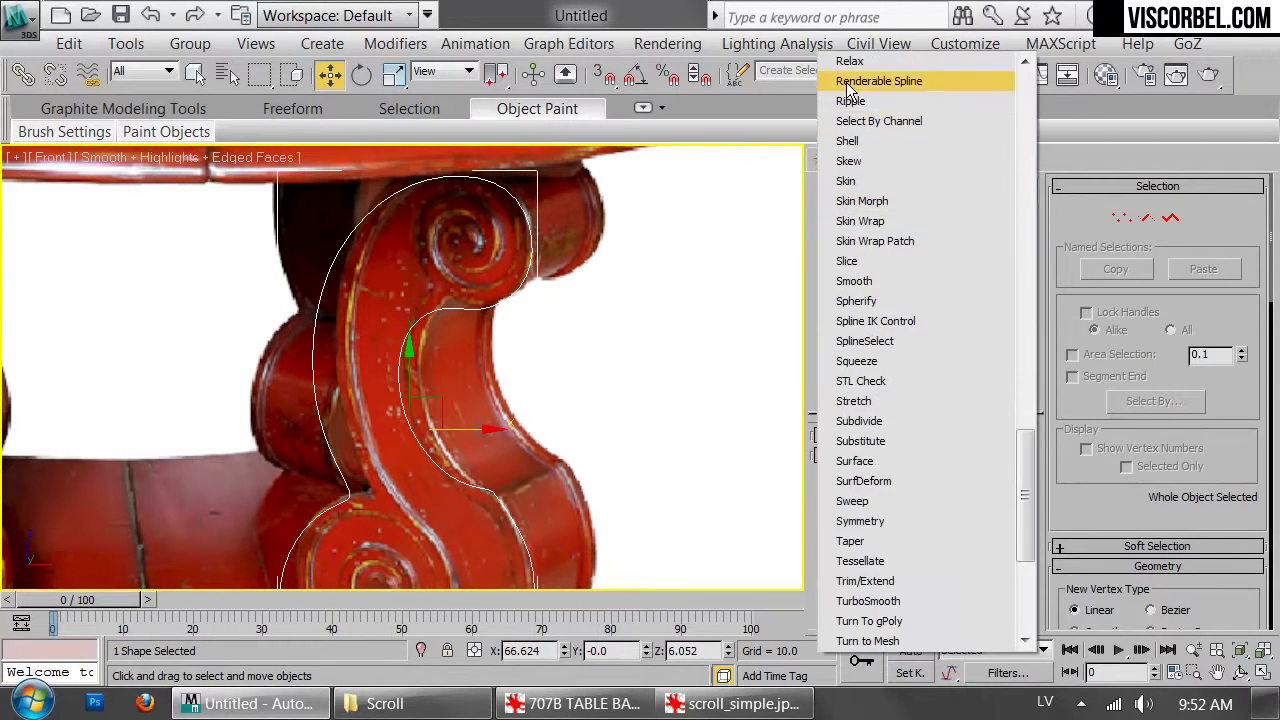
scroll(893, 310, up, 15)
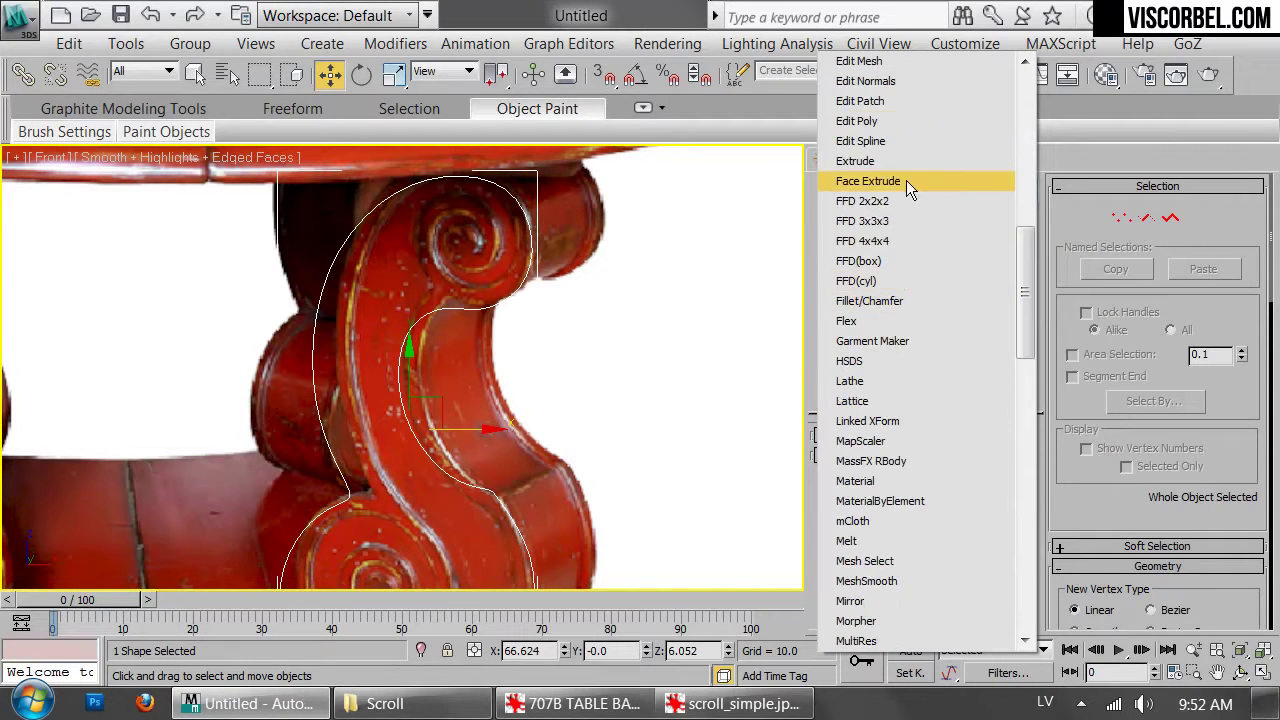
click(876, 160)
key(t)
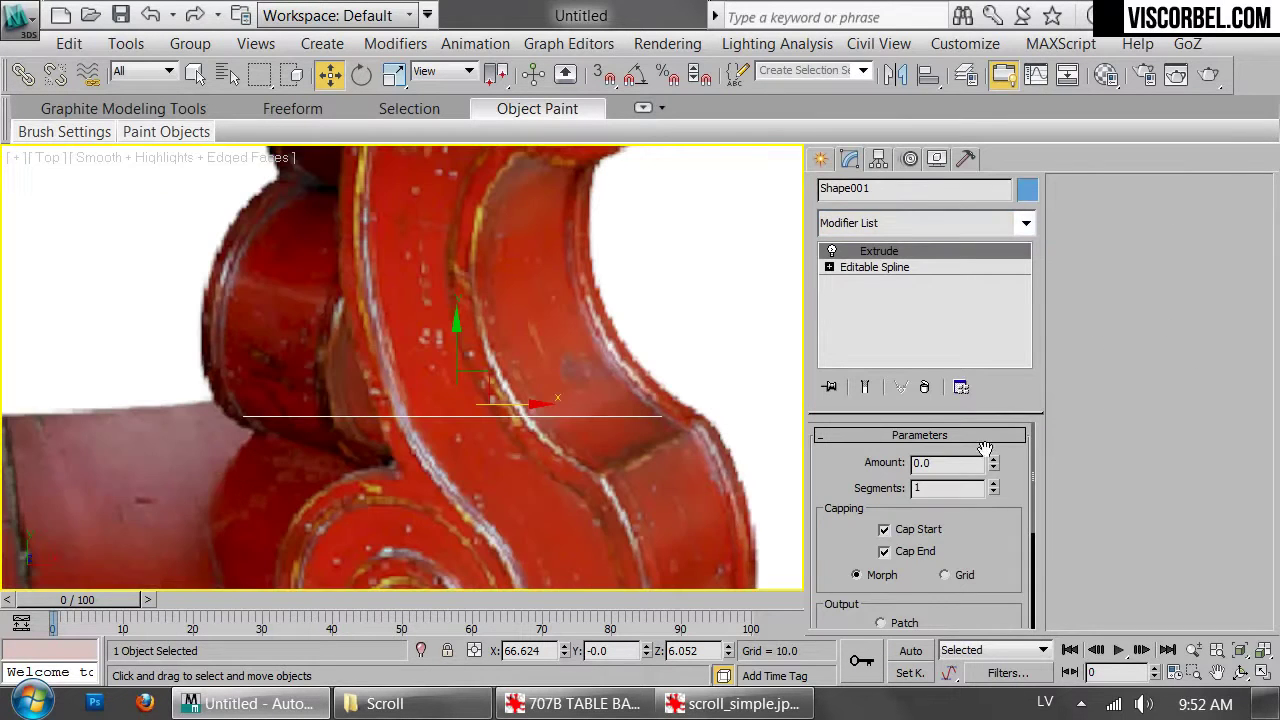
drag(995, 465, 986, 392)
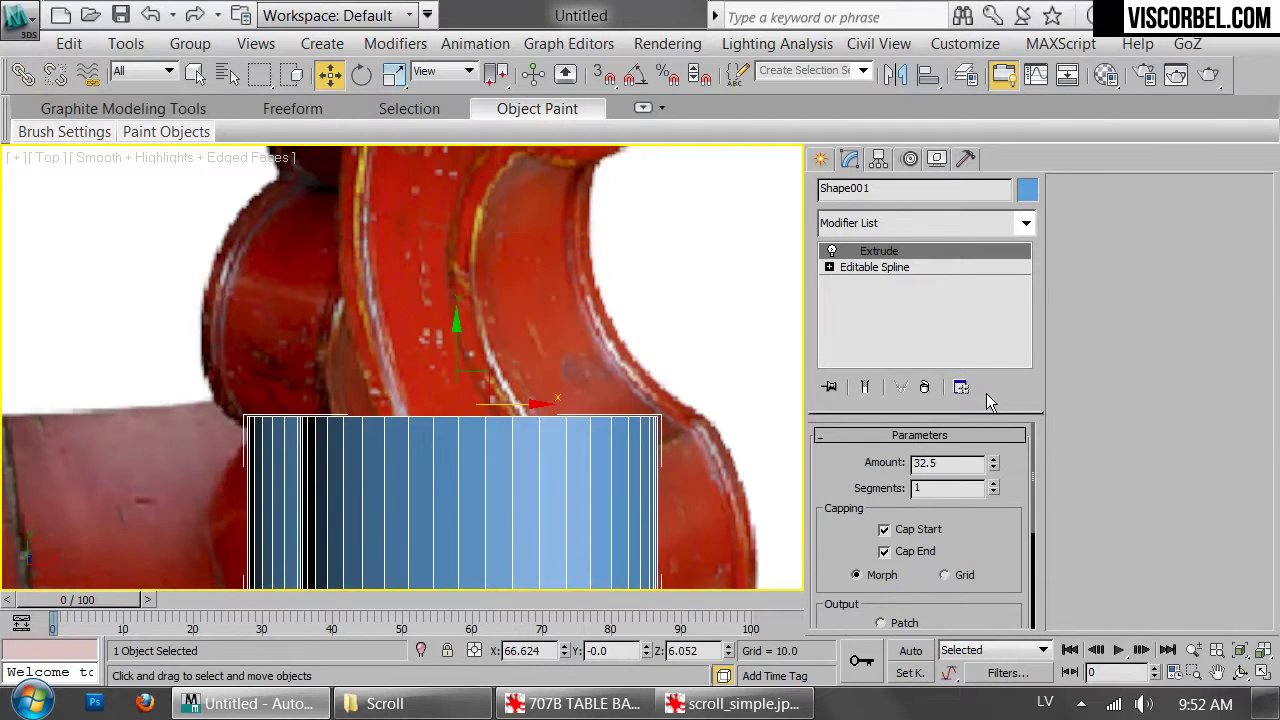
key(f)
middle_drag(494, 412, 470, 372)
key(p)
key(F4)
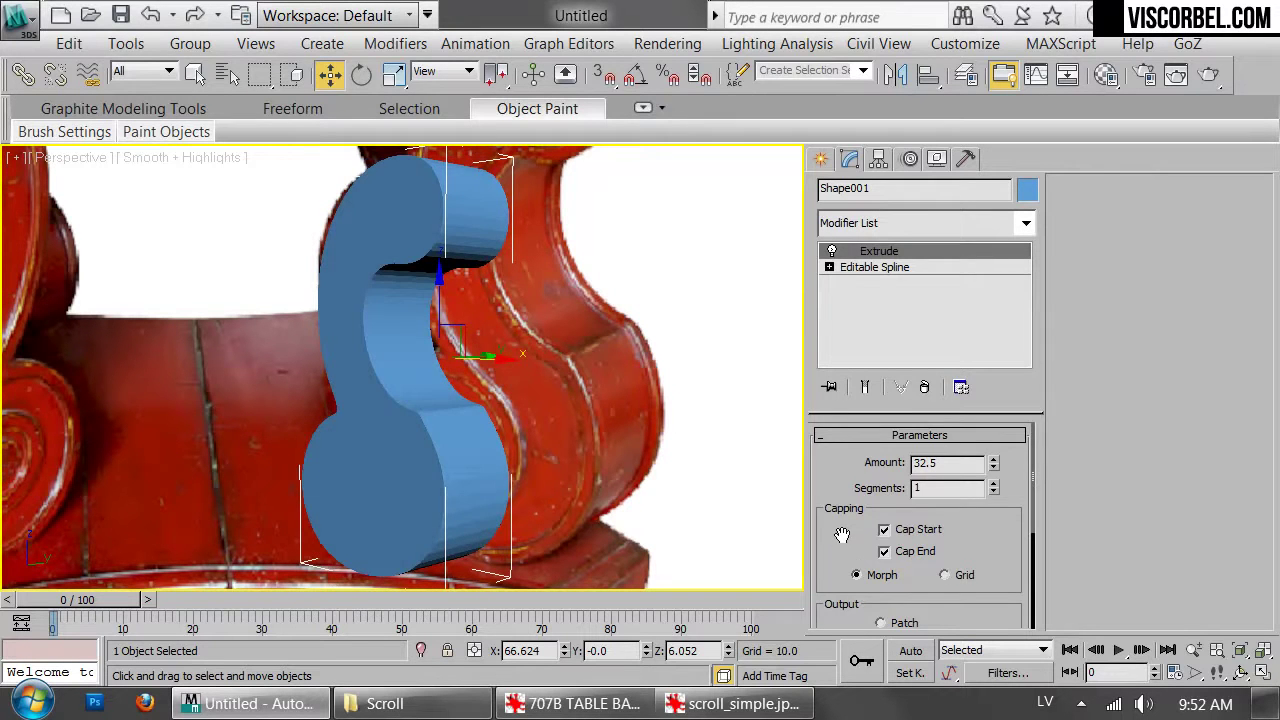
Change the vertex type of all the outline spline's vertices and return to its Extrude modifier
click(879, 268)
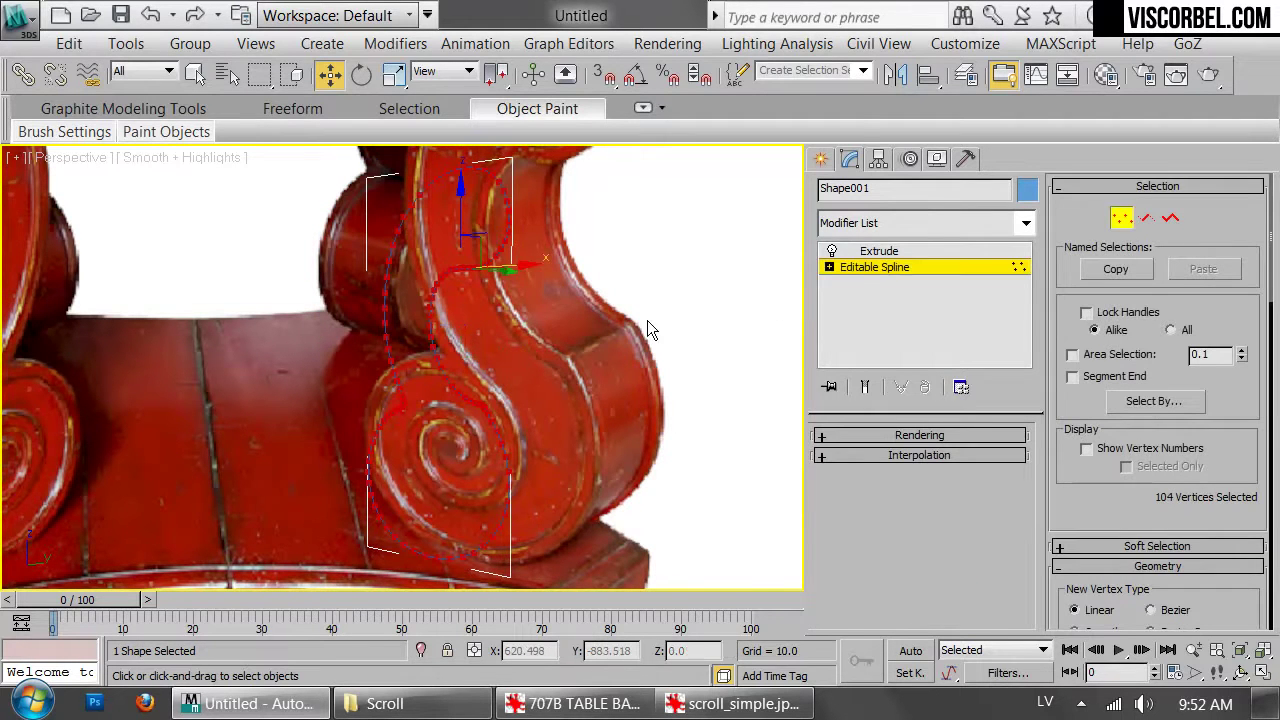
right_click(640, 309)
click(595, 181)
click(858, 251)
click(680, 283)
Unhide all objects and view the detailed leg shaded in perspective
mouse_move(445, 290)
alt+middle_down()
mouse_move(620, 277)
mouse_move(680, 366)
mouse_move(514, 366)
mouse_move(315, 270)
mouse_move(423, 300)
alt+middle_up()
key(f)
scroll(583, 380, up, 2)
key(F3)
scroll(577, 380, down, 5)
middle_drag(580, 384, 371, 371)
scroll(611, 321, up, 1)
scroll(371, 371, down, 2)
right_click(524, 343)
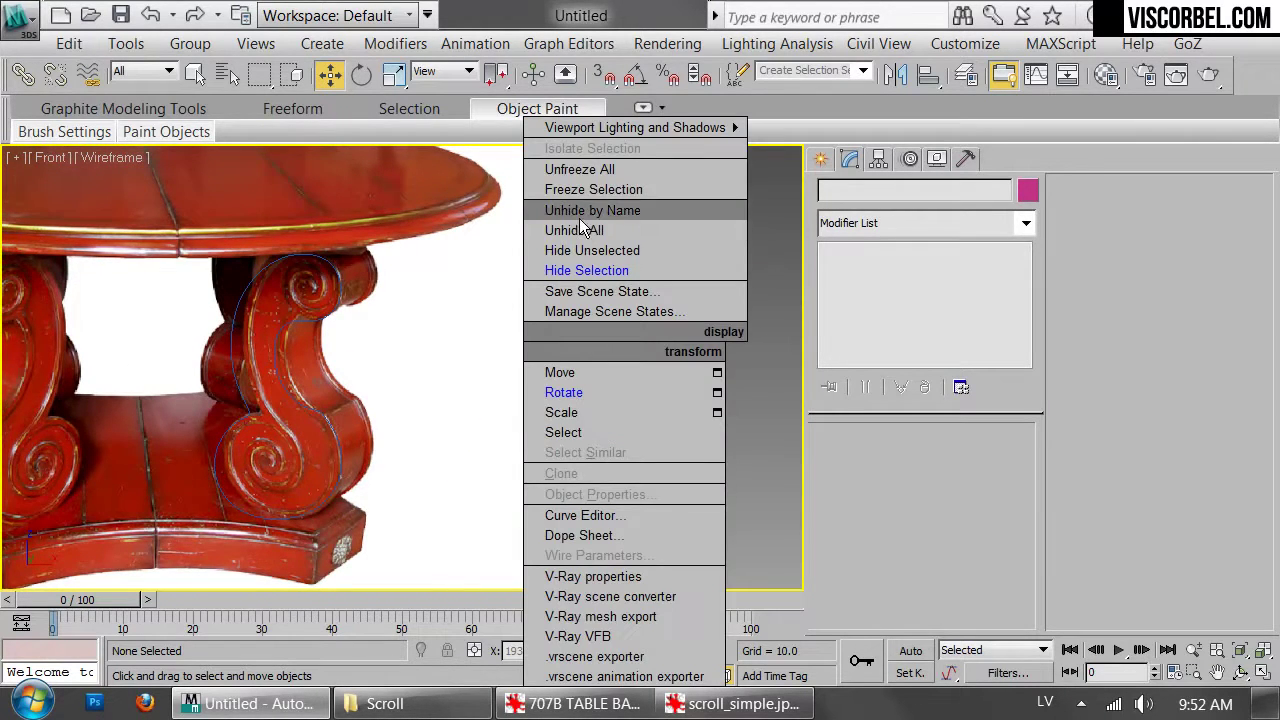
click(574, 231)
click(566, 380)
scroll(609, 421, up, 4)
mouse_move(615, 418)
middle_down()
mouse_move(523, 369)
mouse_move(271, 363)
mouse_move(217, 434)
mouse_move(534, 429)
mouse_move(309, 356)
mouse_move(688, 378)
middle_up()
key(p)
key(z)
key(F3)
click(305, 347)
In the front wireframe view, start a line at the upper scroll's centre and trace its spiral outwards to the leg's outer outline
key(f)
scroll(370, 336, down, 3)
scroll(688, 378, down, 3)
scroll(600, 338, up, 10)
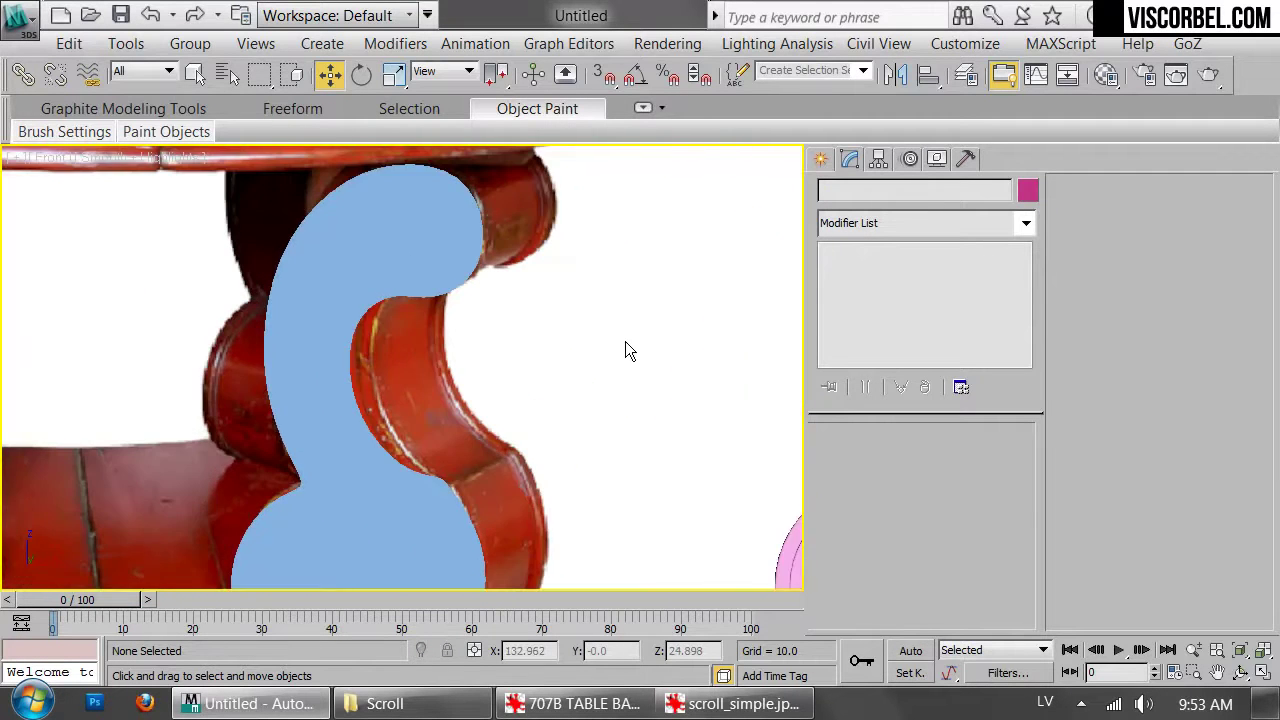
key(F3)
right_click(592, 388)
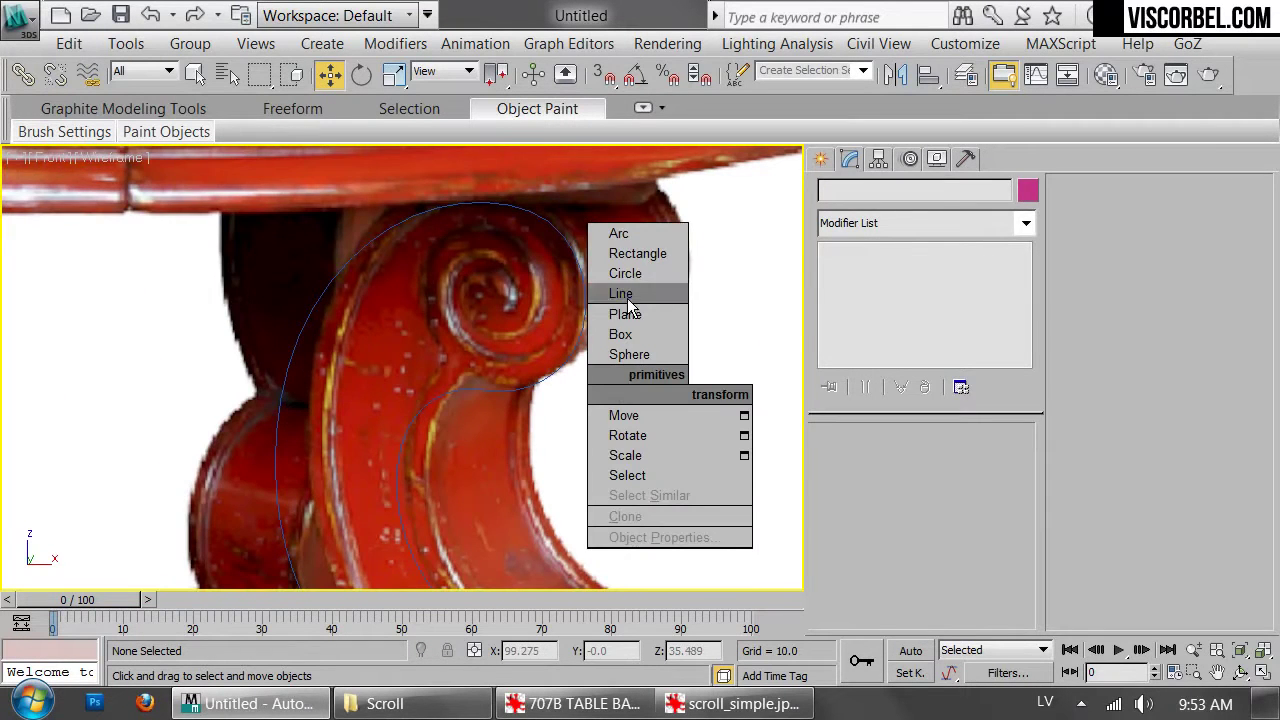
click(620, 293)
scroll(552, 331, up, 4)
click(555, 331)
click(516, 357)
click(554, 406)
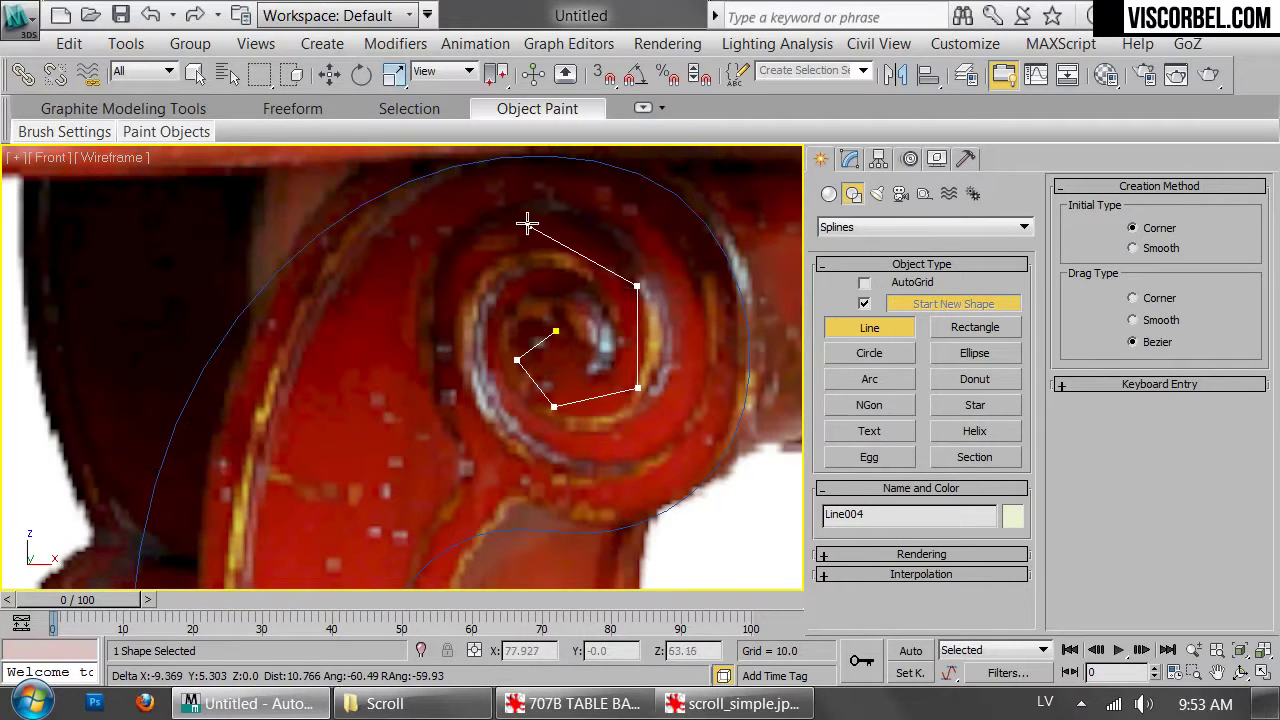
click(412, 305)
click(416, 453)
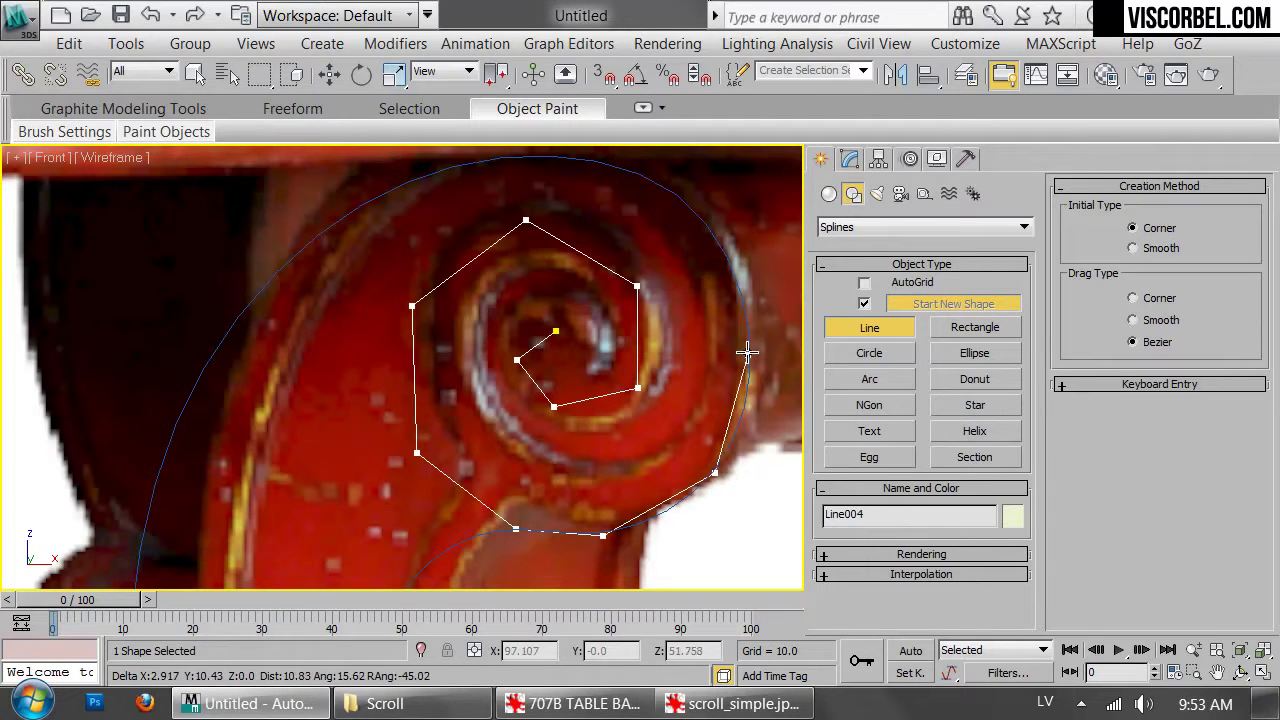
click(692, 201)
Continue the line over the top of the upper scroll and down the leg's outer edge along the blue outline
middle_drag(602, 206, 656, 312)
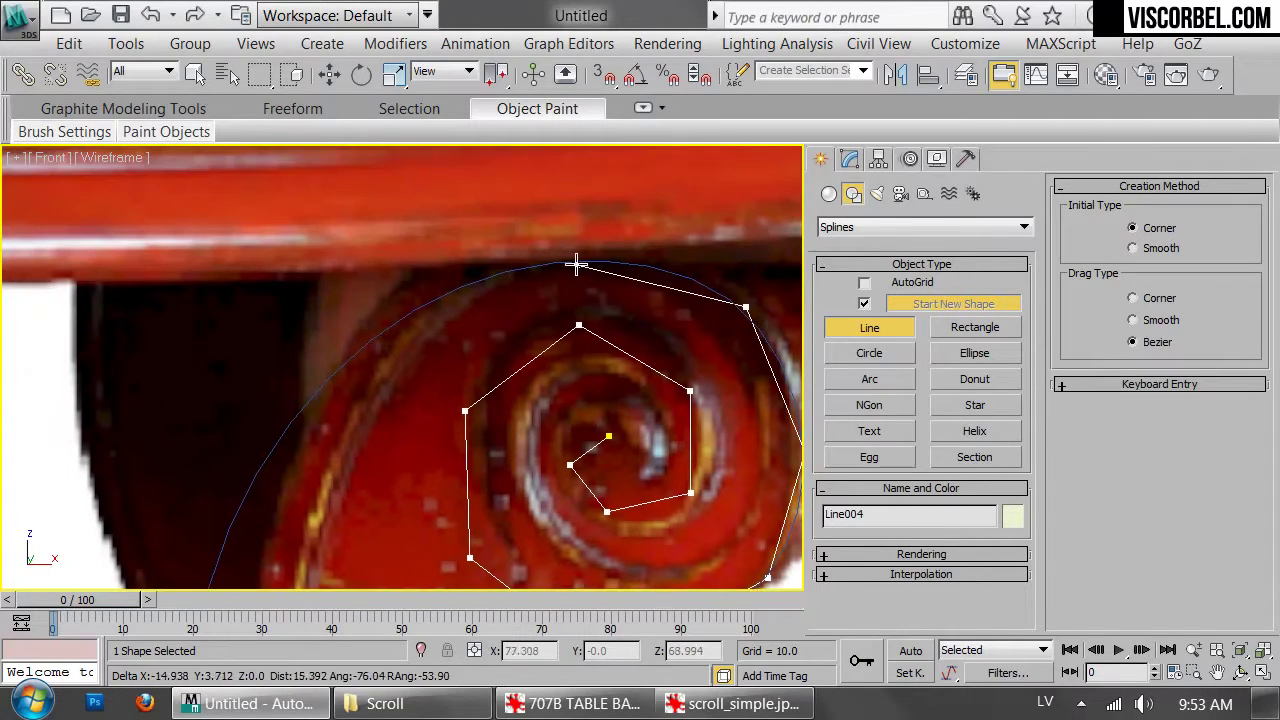
click(560, 262)
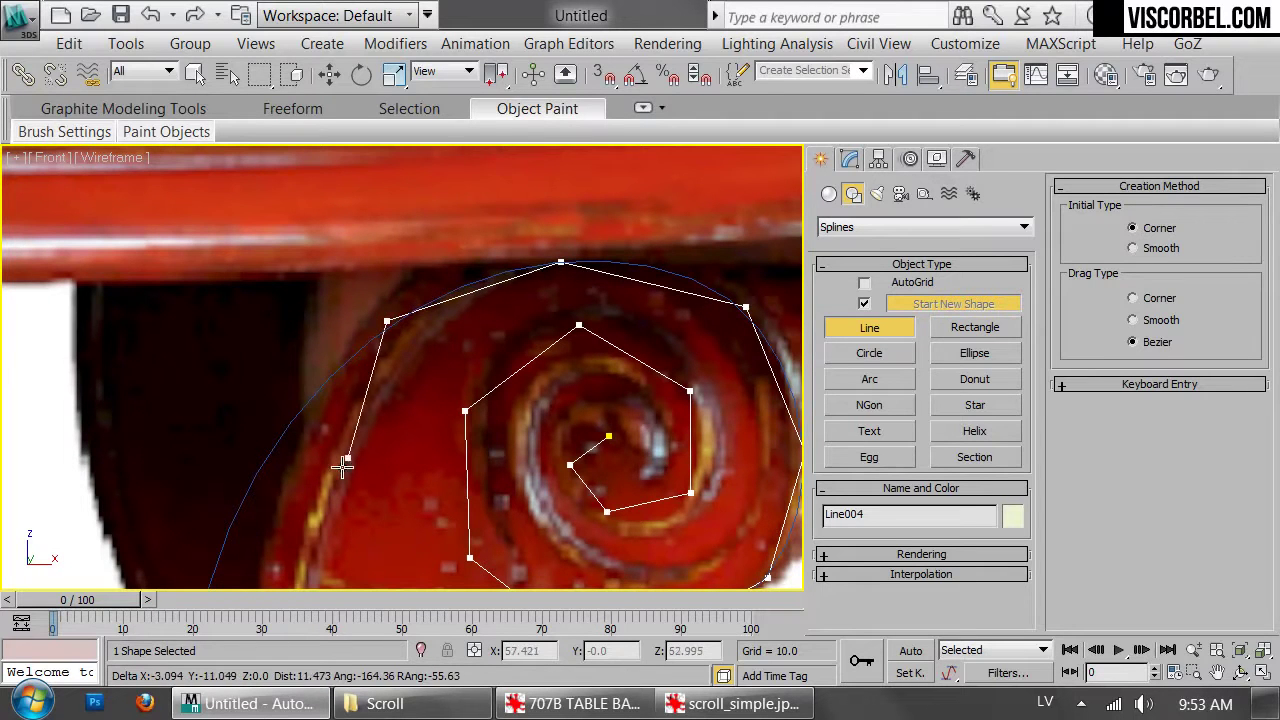
click(261, 461)
scroll(348, 452, down, 2)
middle_drag(350, 448, 491, 216)
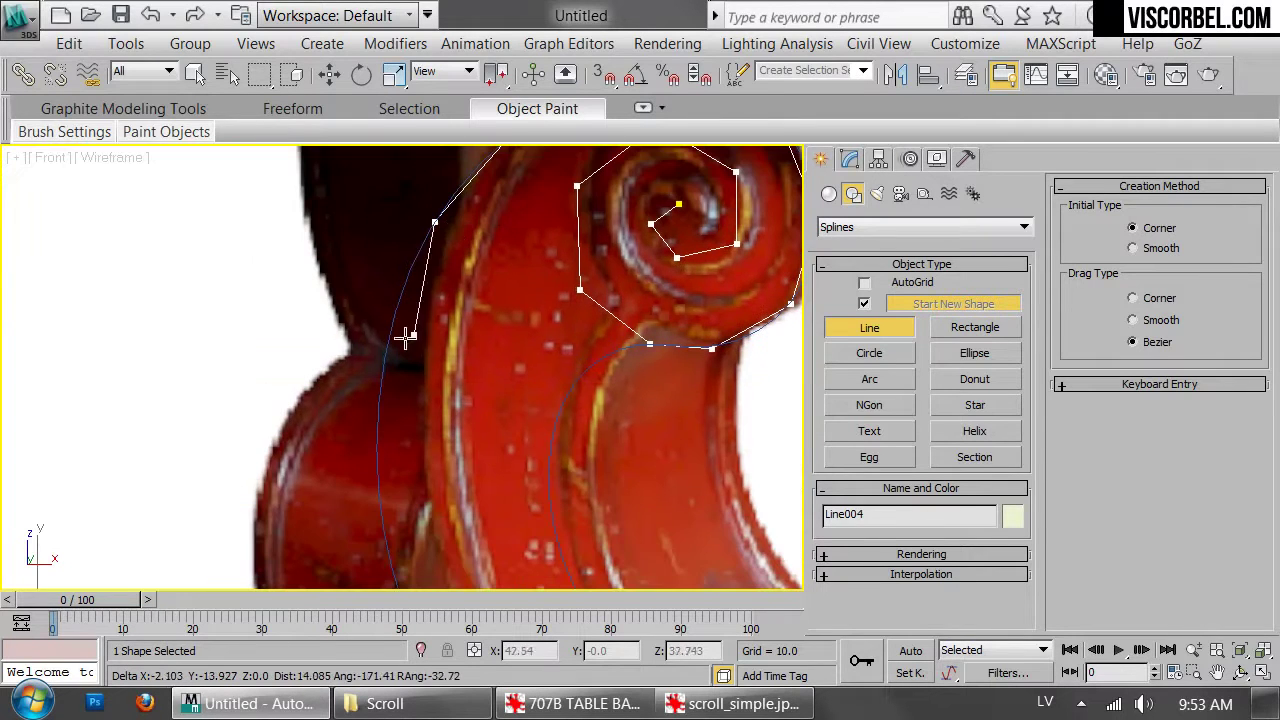
click(377, 483)
middle_drag(377, 483, 431, 183)
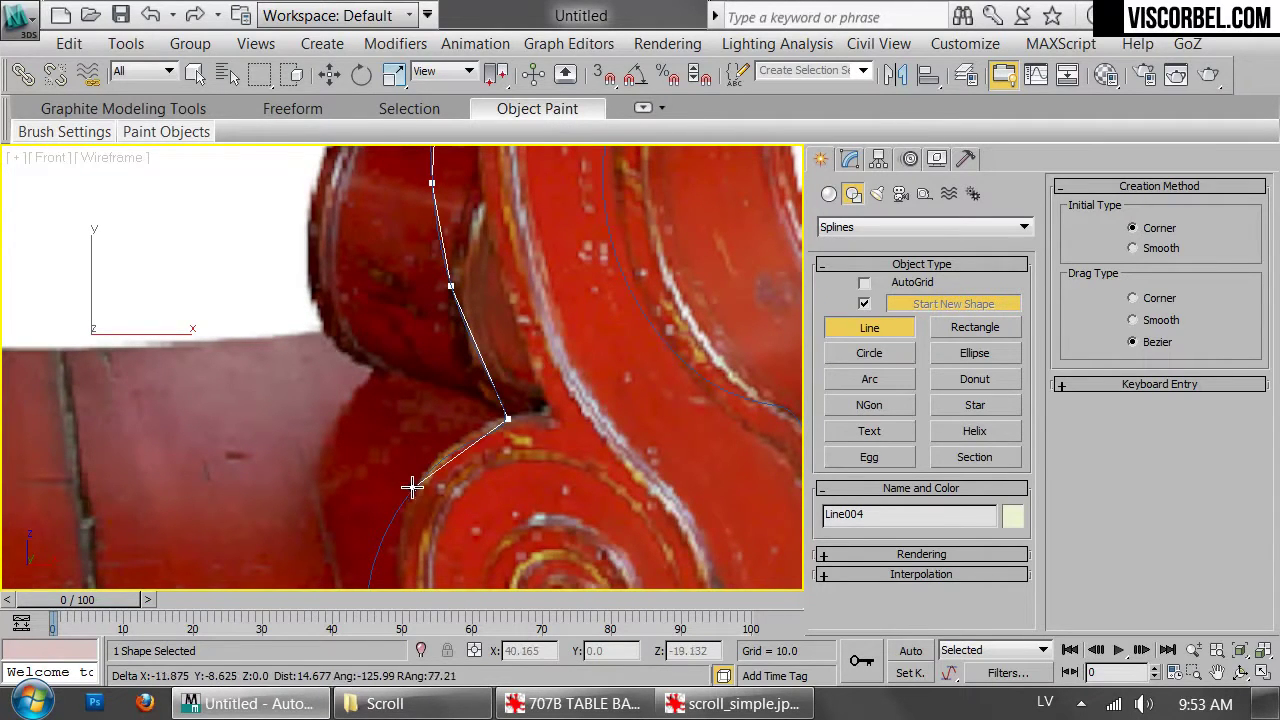
Trace the line around the outer and lower edge of the bottom scroll, replacing the misplaced point at its underside
middle_drag(464, 491, 457, 366)
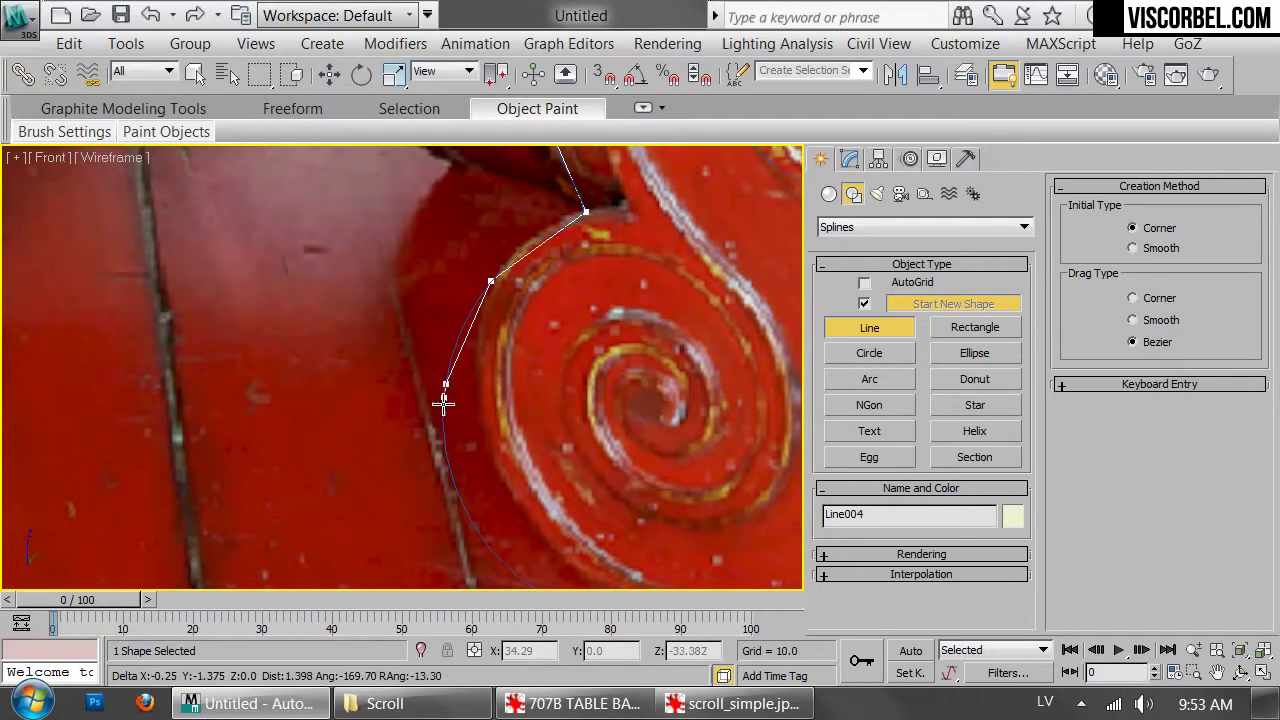
click(453, 490)
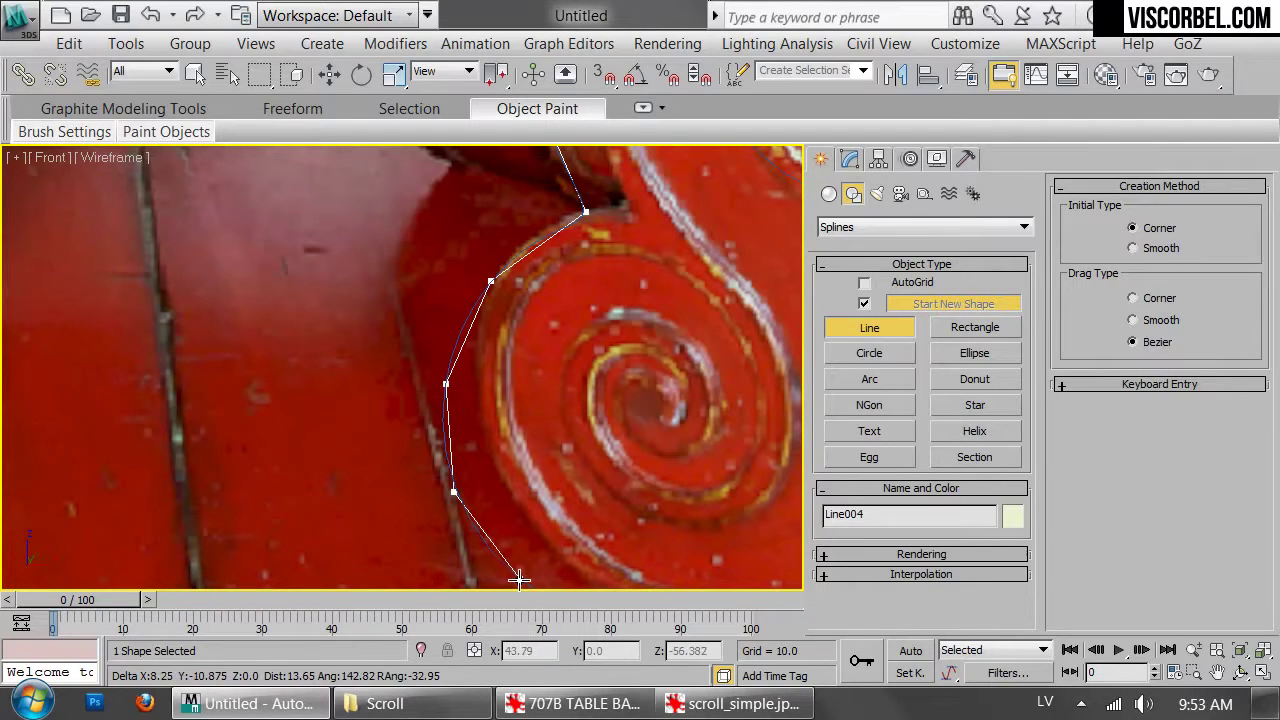
middle_drag(672, 533, 477, 344)
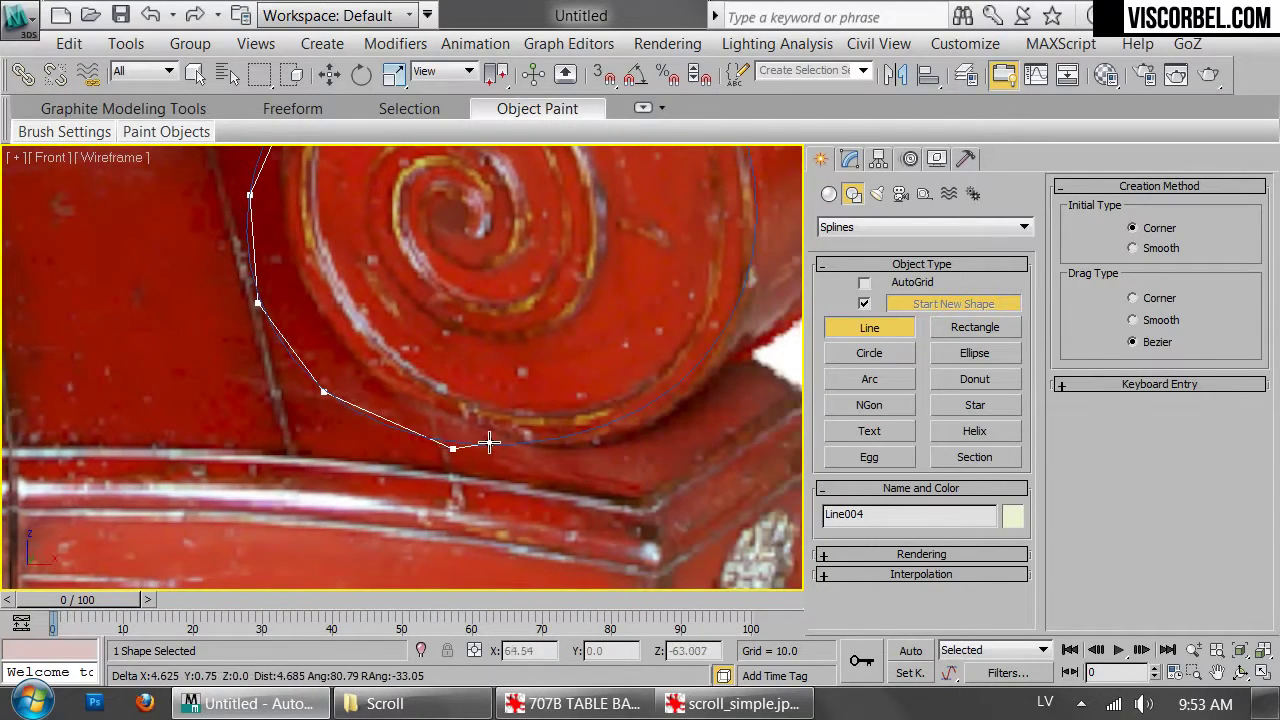
key(BackSpace)
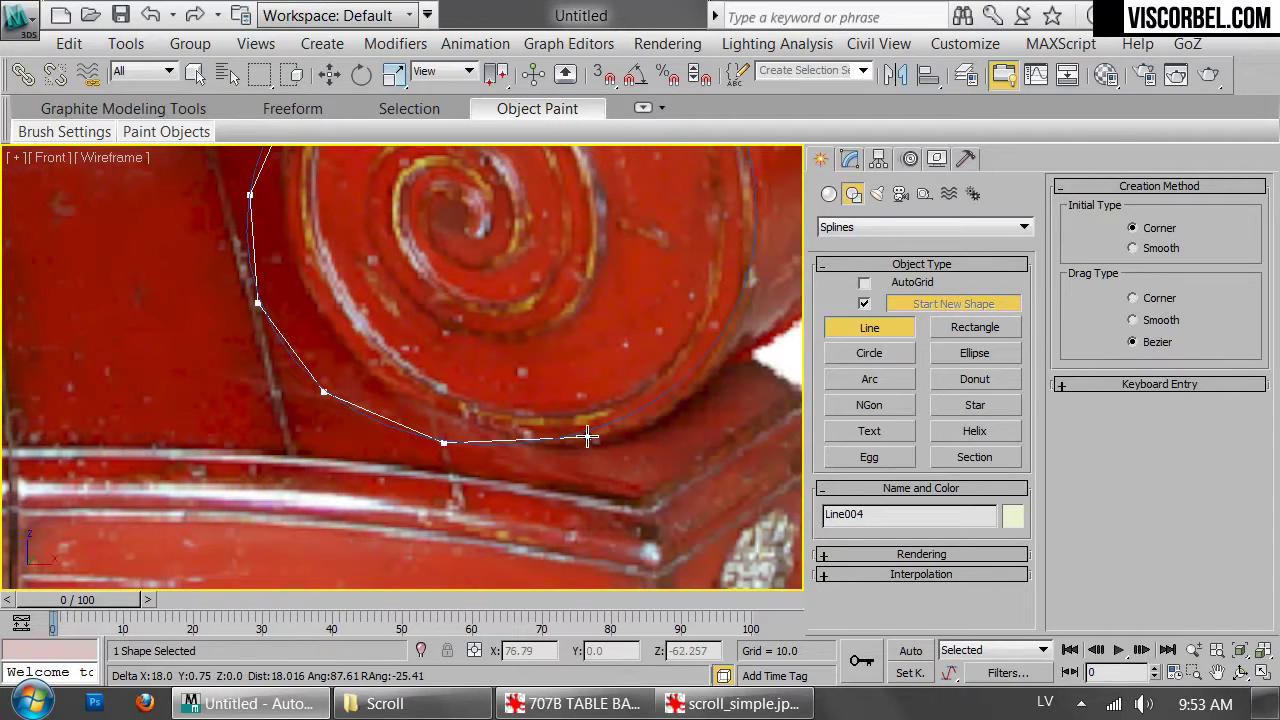
click(688, 370)
middle_drag(704, 336, 518, 523)
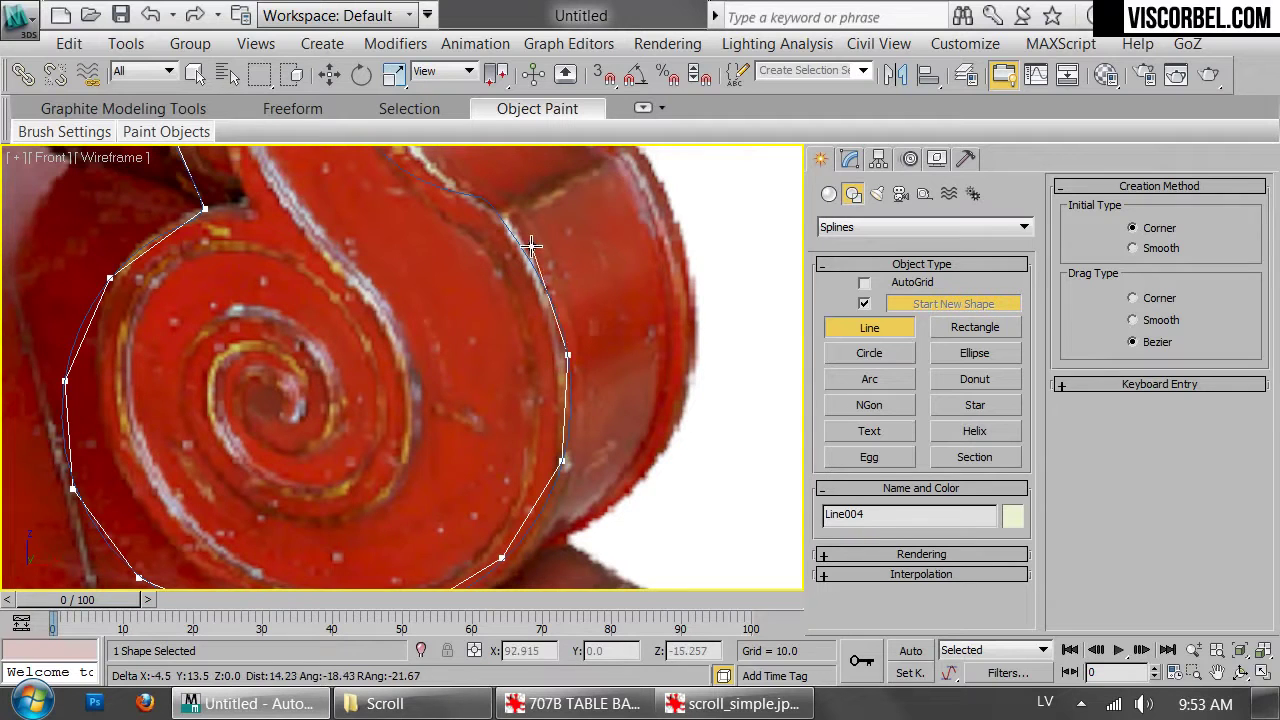
Trace the line up the leg's inner curve and finish it where it meets the upper scroll
click(484, 197)
middle_drag(431, 190, 647, 429)
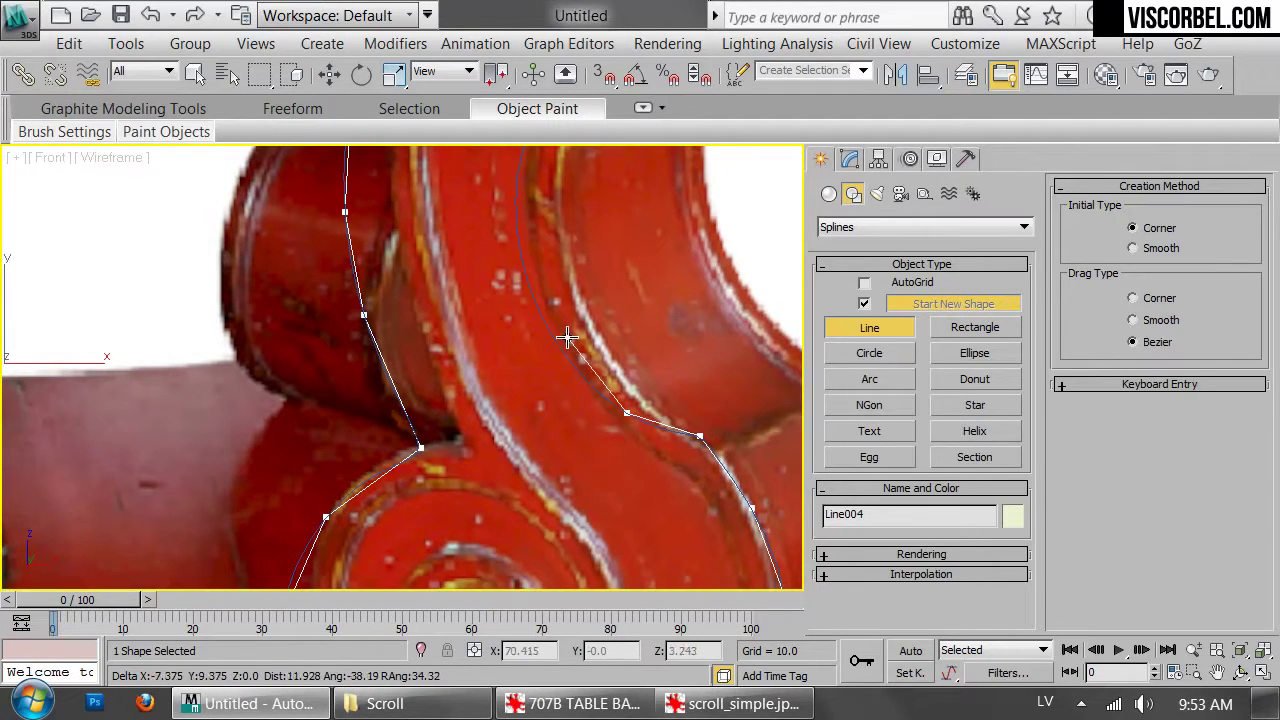
middle_drag(531, 262, 501, 460)
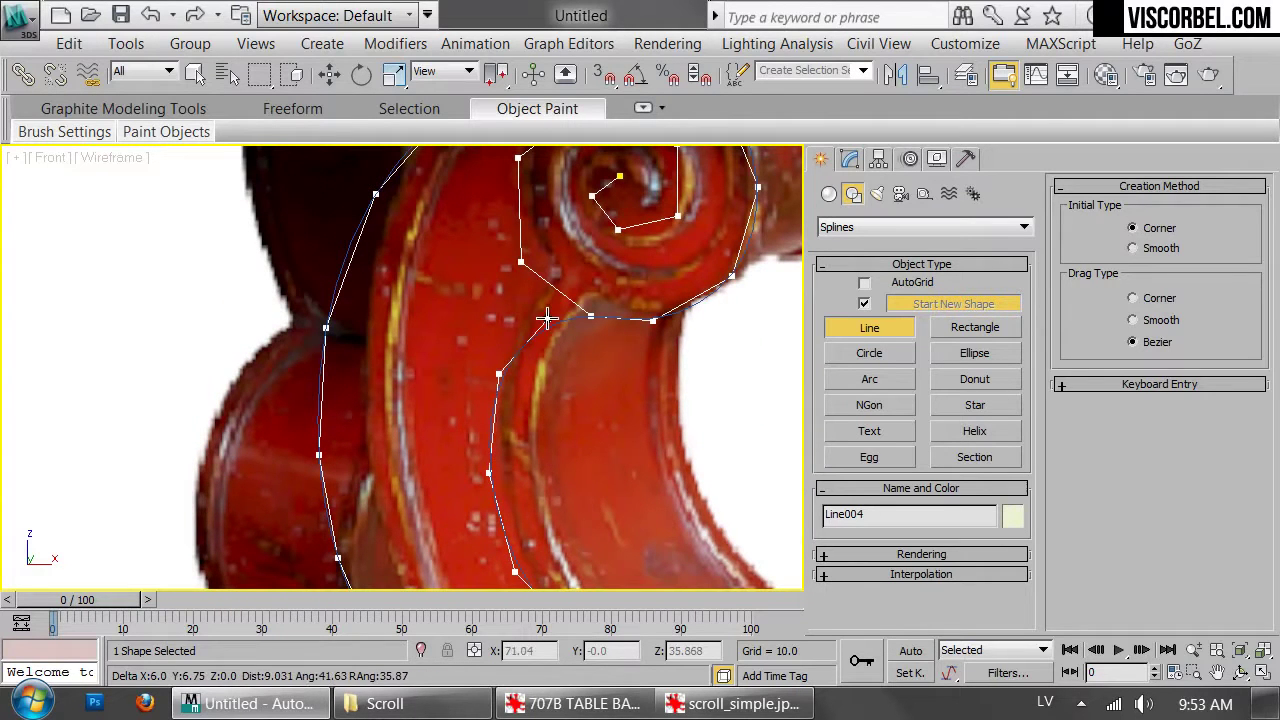
click(591, 315)
right_click(778, 358)
right_click(617, 370)
Within the same line object, start a second spline at the notch above the bottom scroll and trace its outer spiral turn
scroll(610, 365, down, 2)
middle_drag(592, 308, 589, 229)
scroll(577, 400, up, 2)
click(849, 160)
key(1)
scroll(645, 394, down, 2)
middle_drag(588, 371, 636, 184)
scroll(636, 185, up, 3)
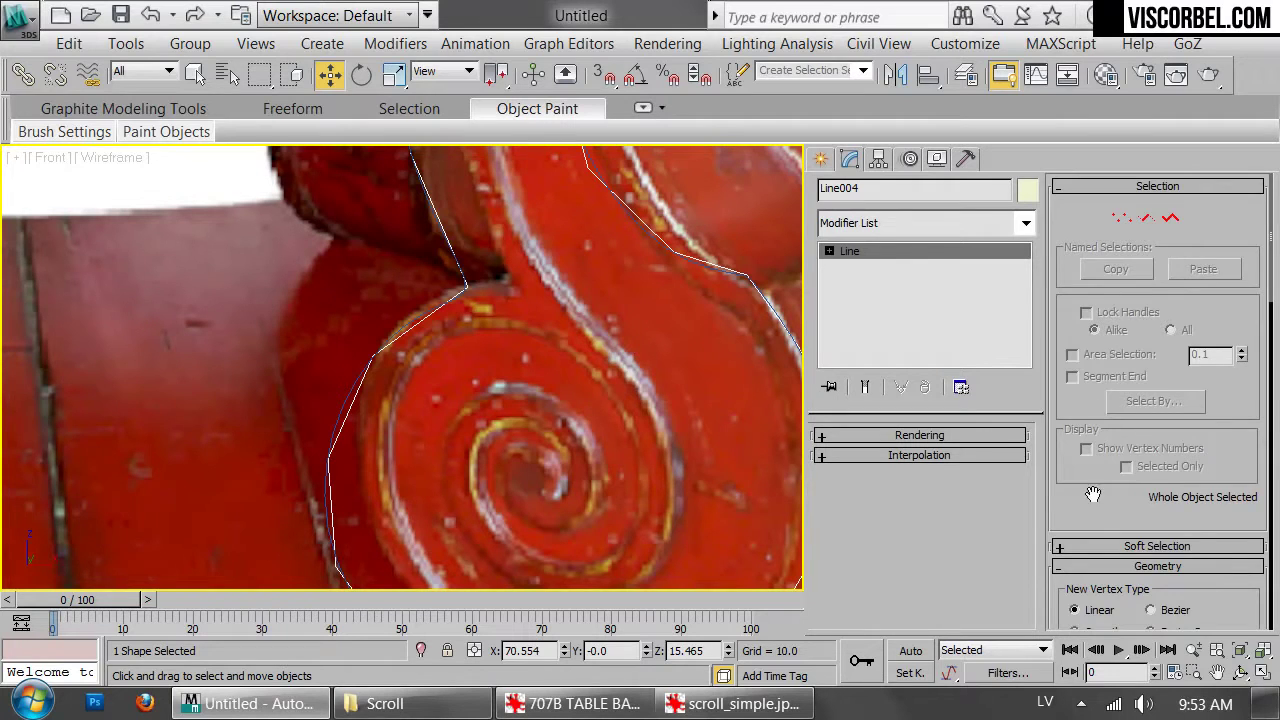
scroll(1088, 448, down, 3)
click(1104, 401)
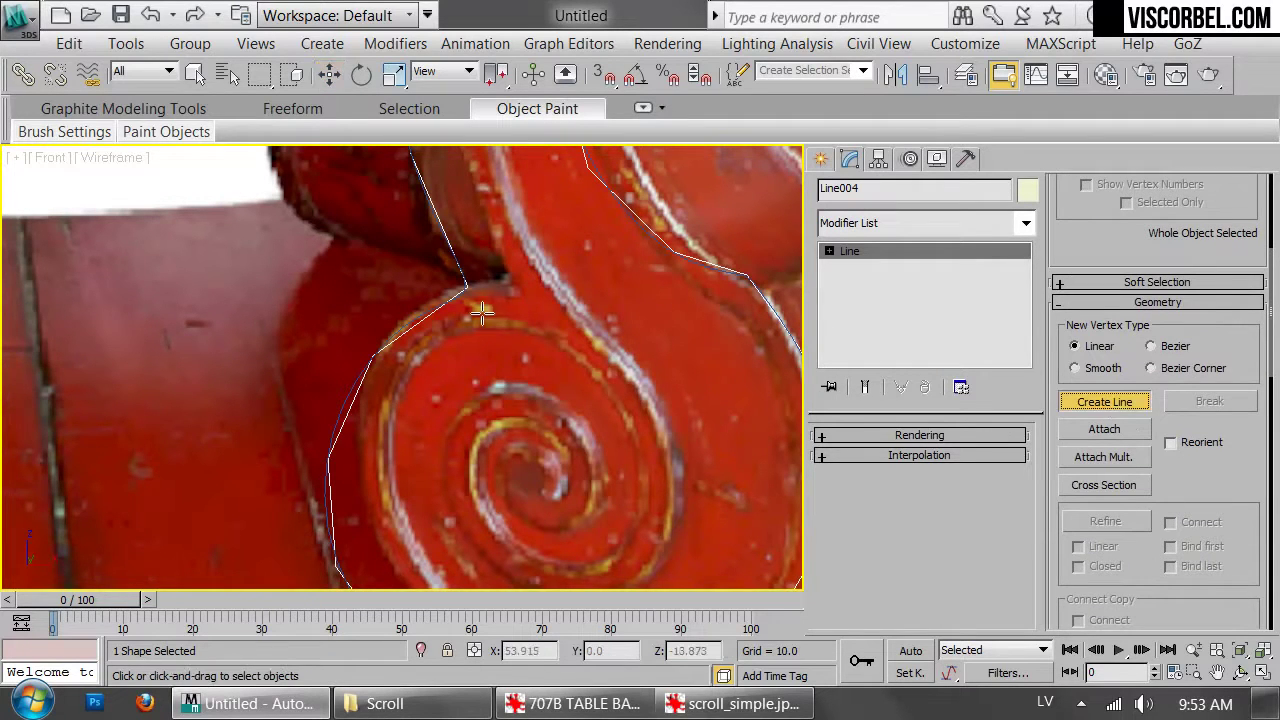
click(470, 288)
click(596, 310)
click(687, 404)
middle_drag(688, 478, 671, 368)
click(654, 413)
click(564, 486)
Continue the second spline inwards along the bottom scroll's spiral and end it at the centre
click(459, 464)
click(424, 407)
click(427, 346)
click(460, 298)
click(536, 294)
click(577, 350)
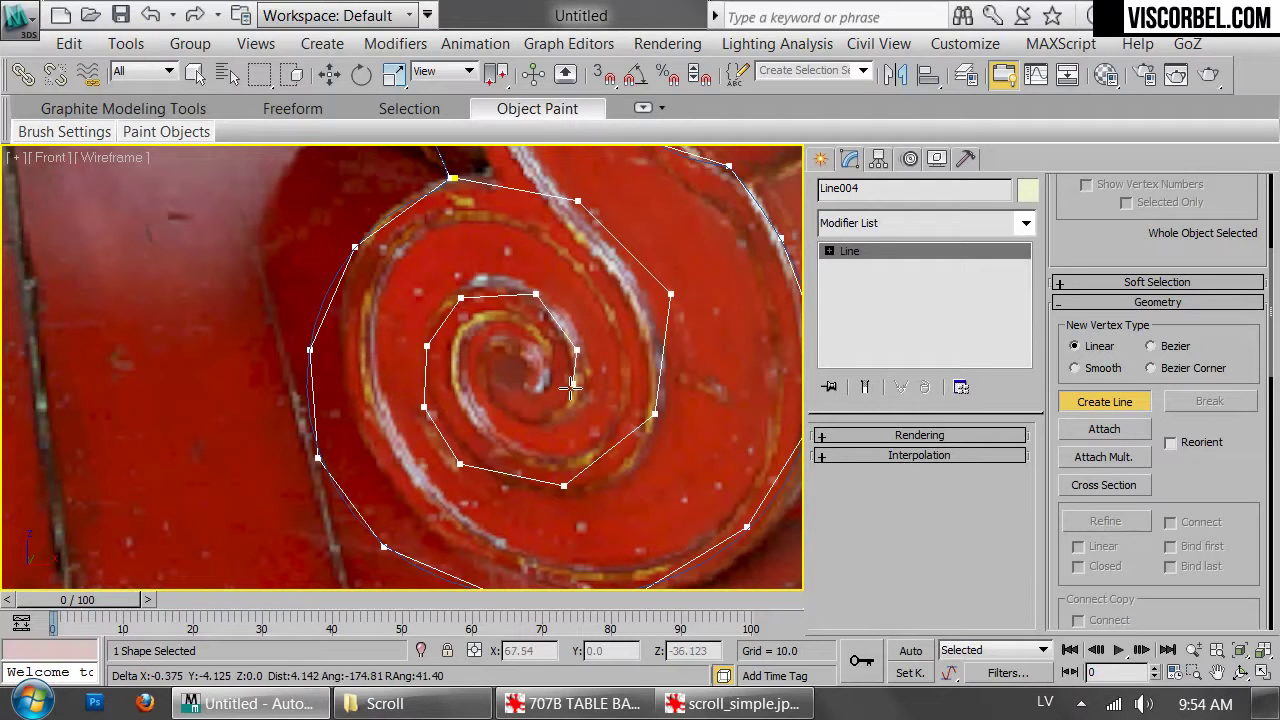
click(555, 409)
click(509, 411)
click(495, 382)
right_click(776, 324)
right_click(690, 268)
Enable the traced line's thickness in the viewport
scroll(640, 354, down, 4)
scroll(640, 337, down, 3)
scroll(600, 346, up, 6)
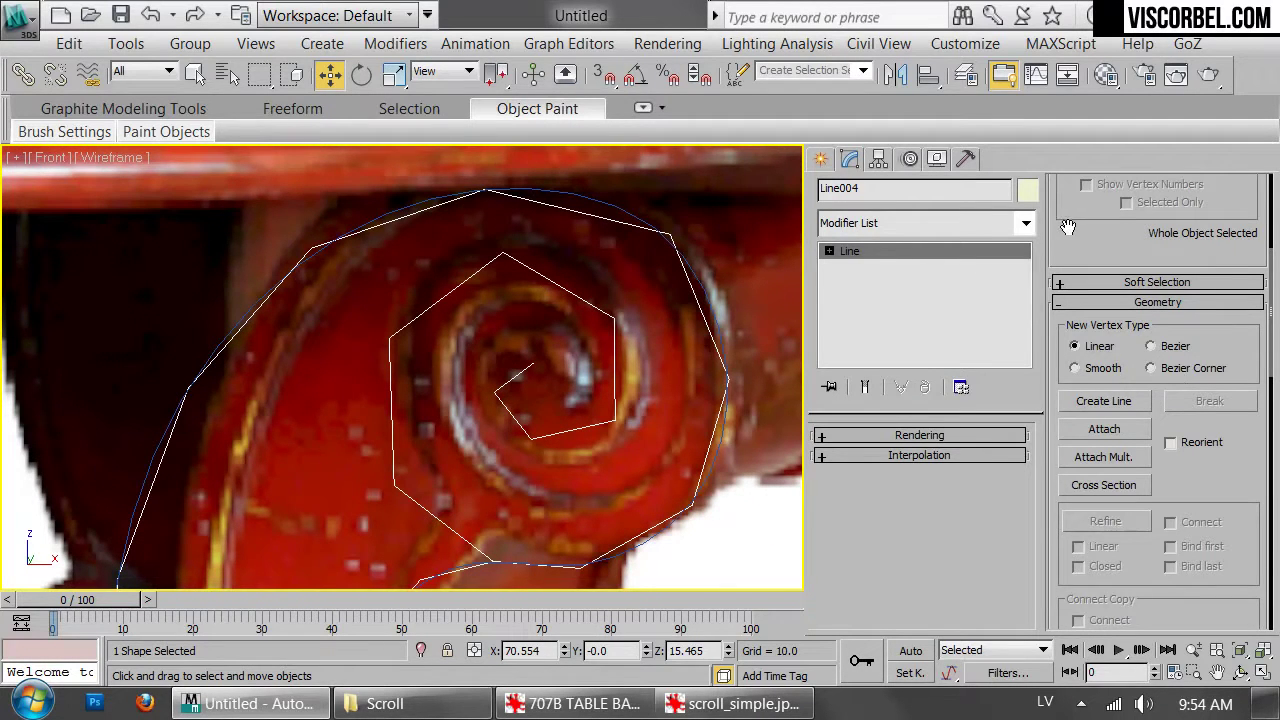
drag(1068, 227, 1064, 251)
click(850, 434)
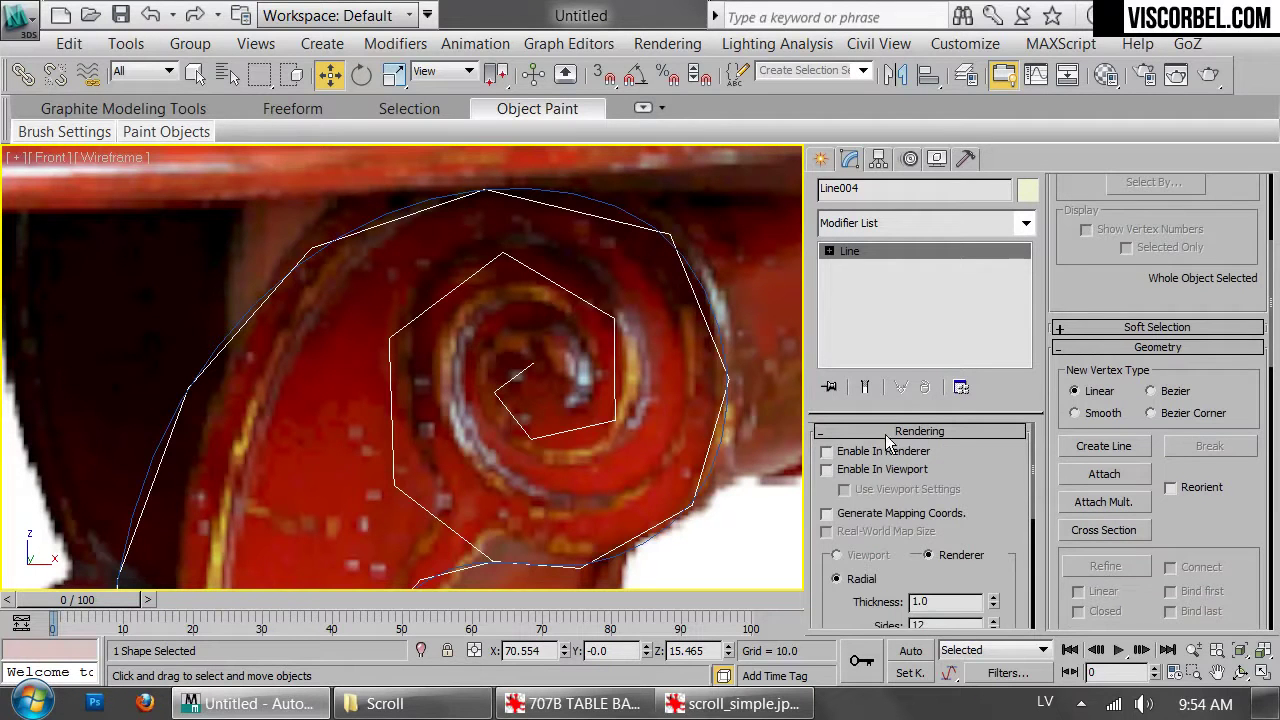
click(895, 468)
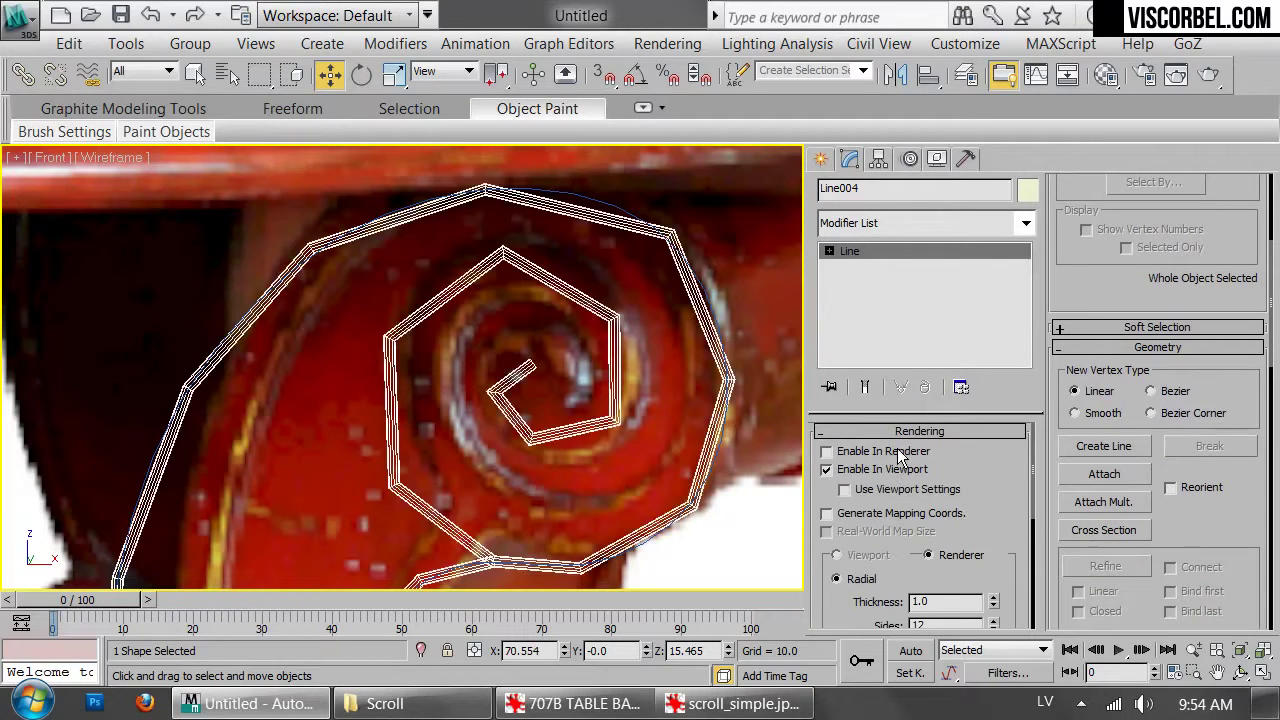
Give the line a rectangular cross-section with a length of 4.0 and a width of 4.0
scroll(1020, 500, down, 3)
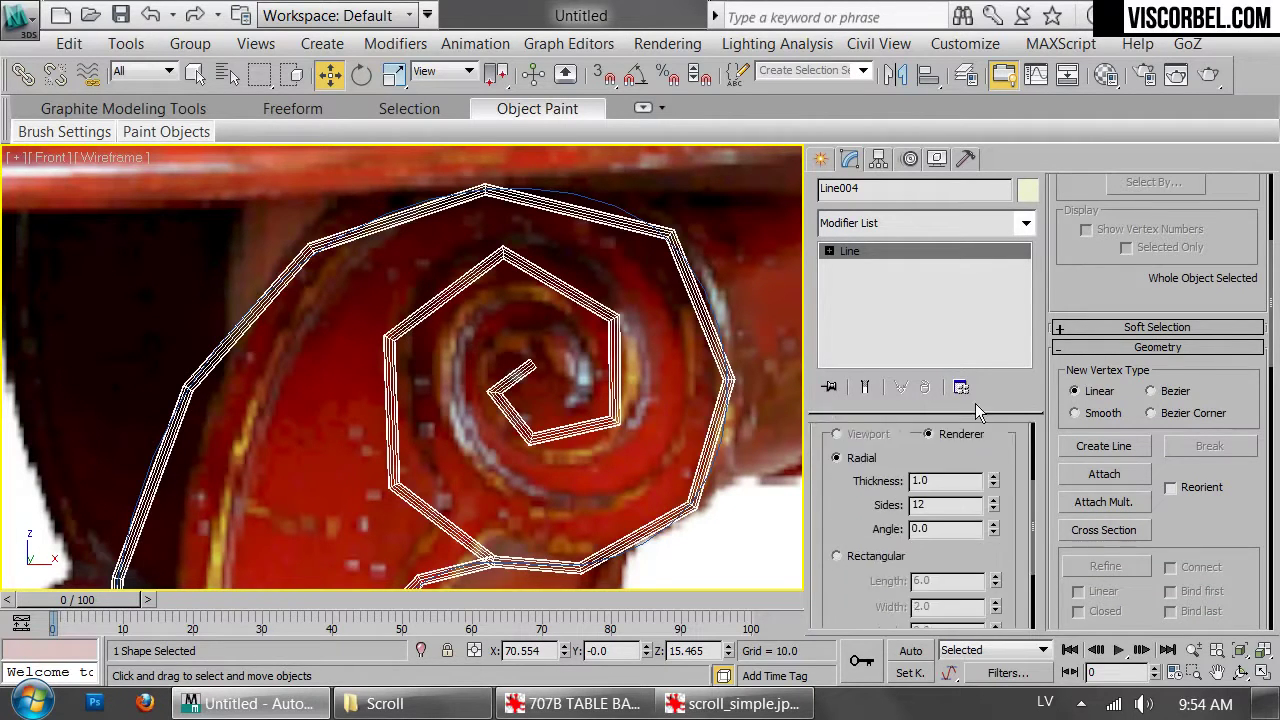
click(837, 556)
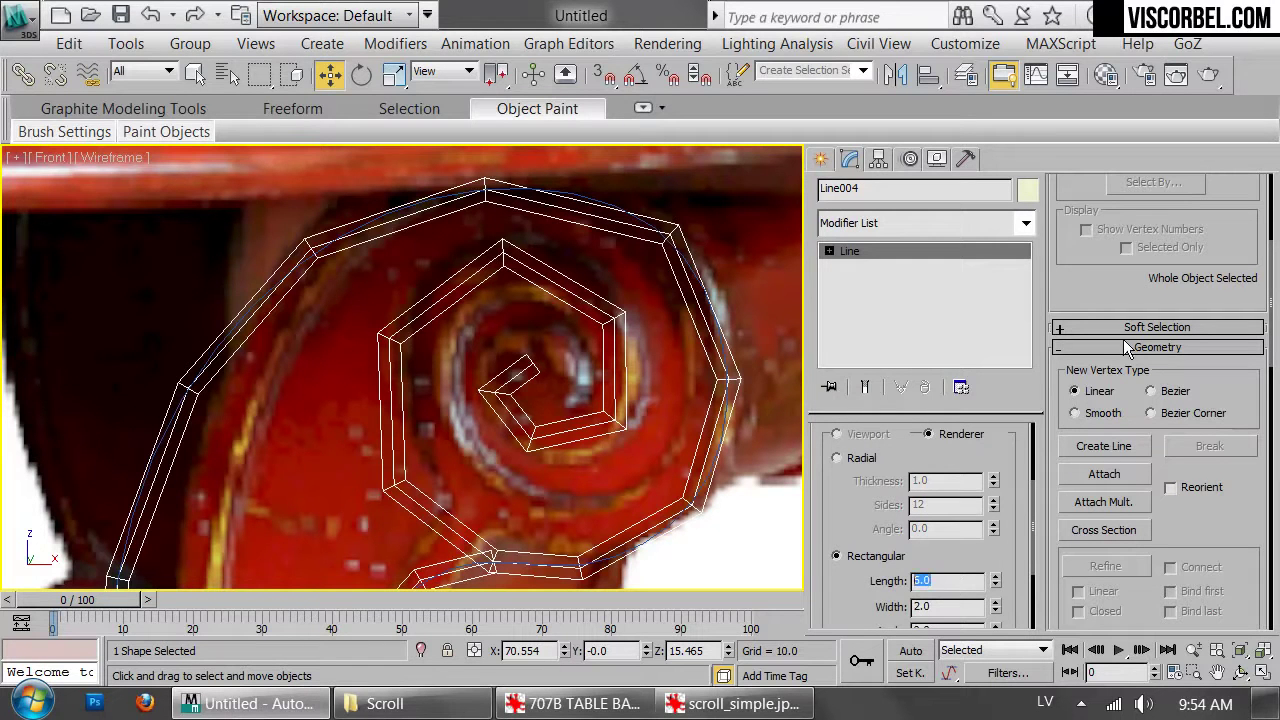
key(Tab)
text(6)
key(Return)
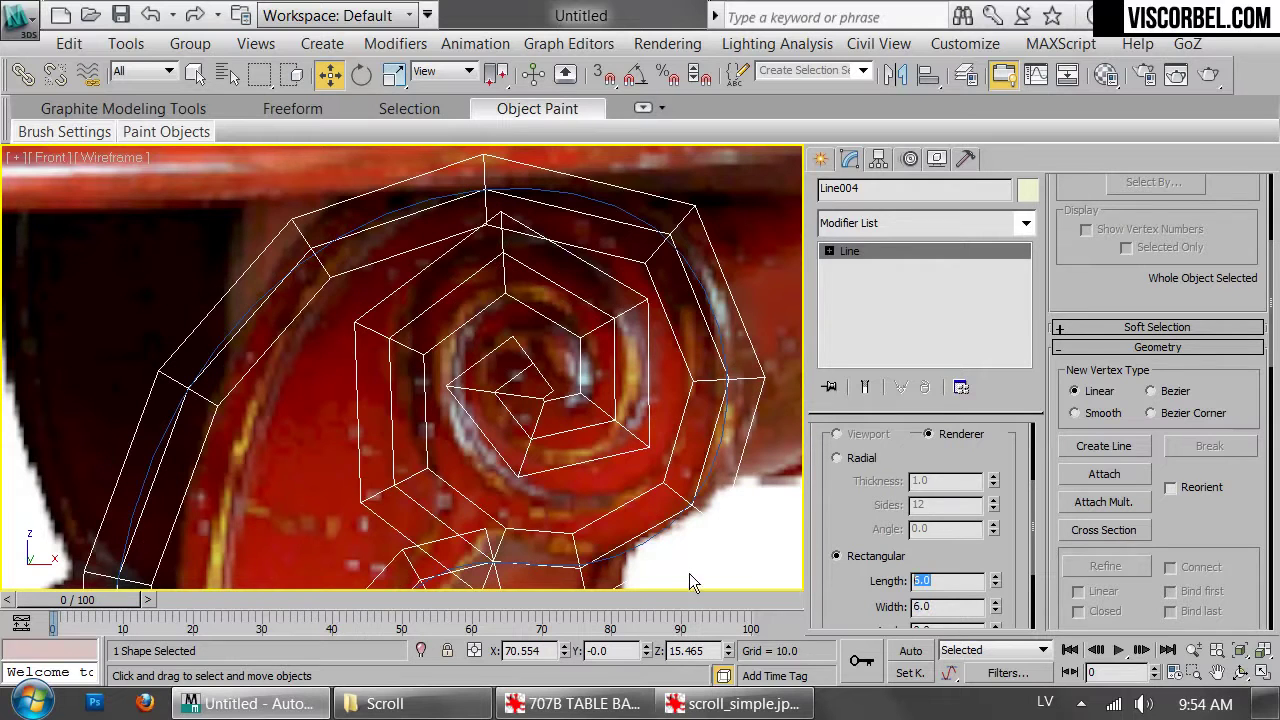
key(Return)
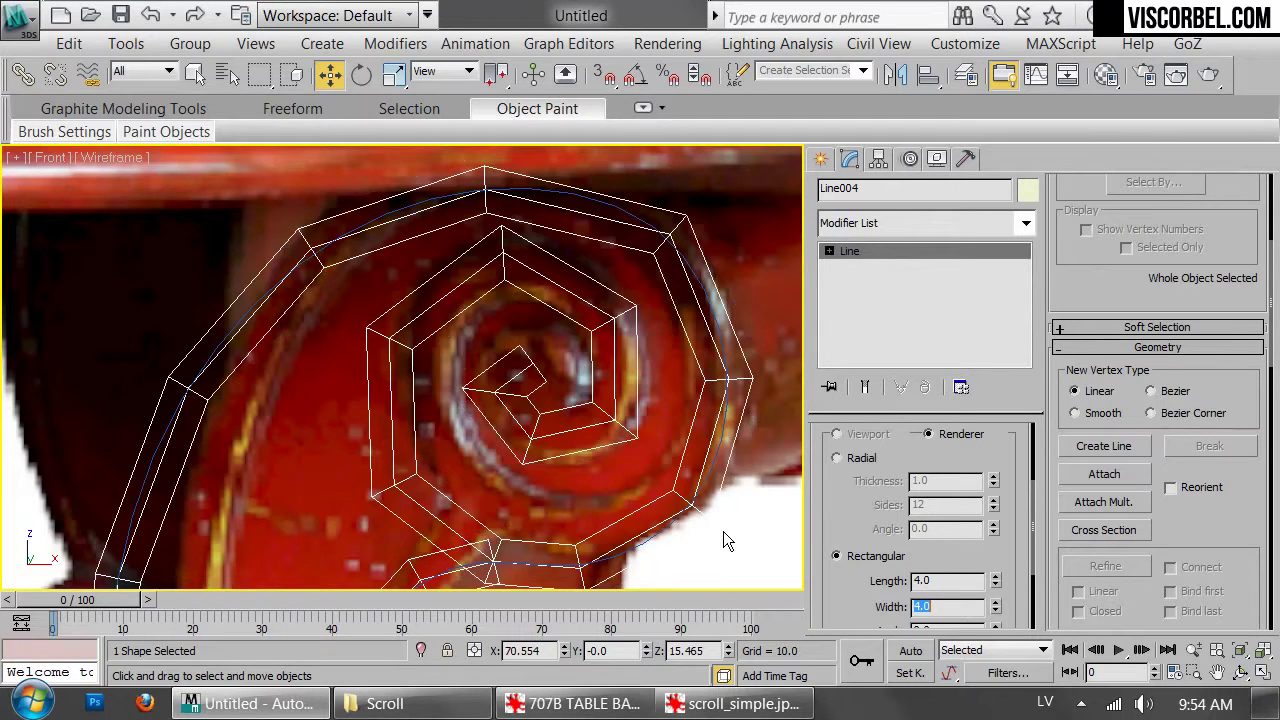
Nudge two vertices of the upper spiral slightly to even out the gaps between its turns
scroll(452, 438, down, 4)
middle_drag(454, 436, 466, 424)
scroll(466, 423, up, 3)
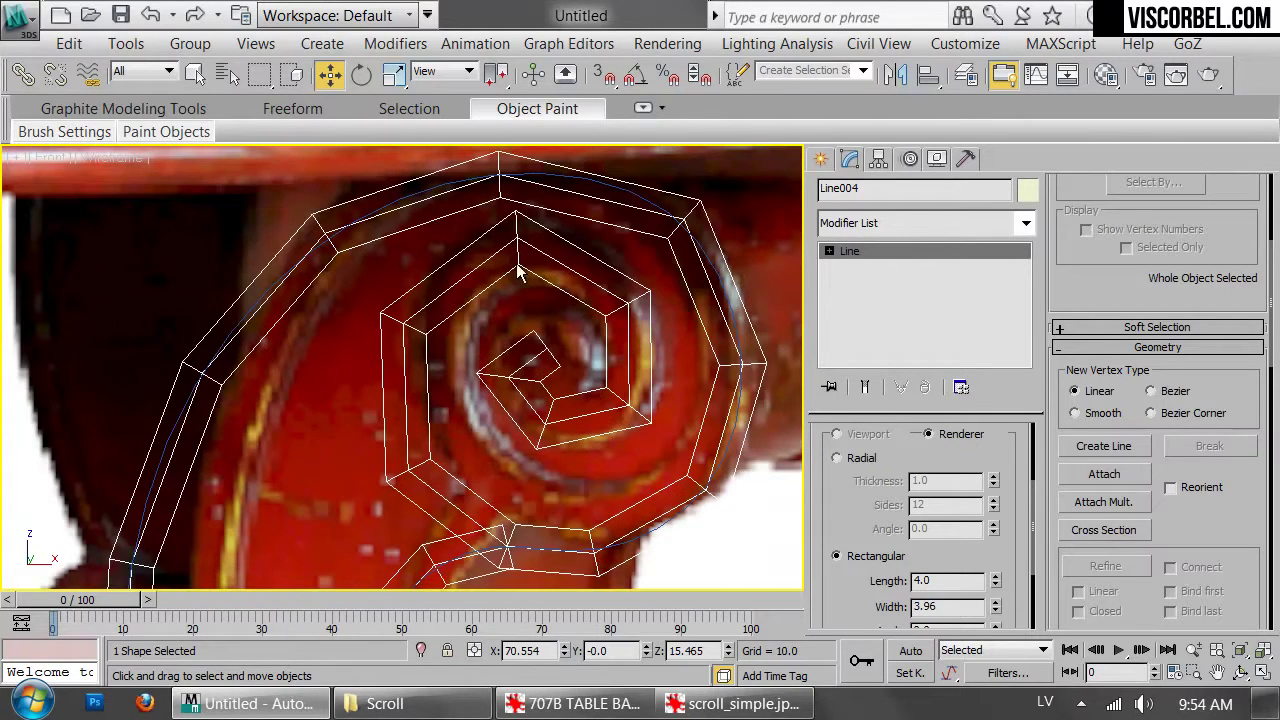
key(1)
click(519, 240)
drag(544, 208, 534, 226)
click(630, 304)
drag(631, 305, 628, 305)
key(1)
scroll(590, 372, down, 5)
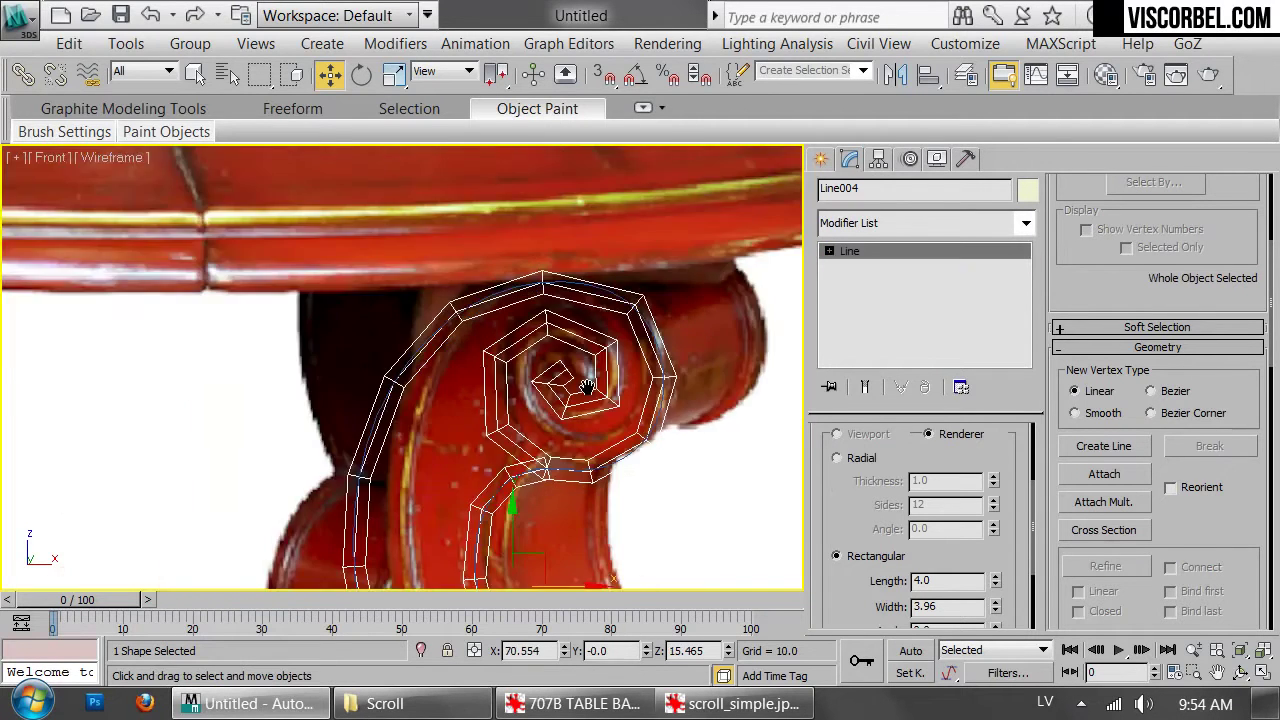
Add an Edit Poly modifier on top of the traced line
middle_drag(586, 422, 600, 242)
scroll(620, 400, down, 3)
scroll(628, 283, up, 4)
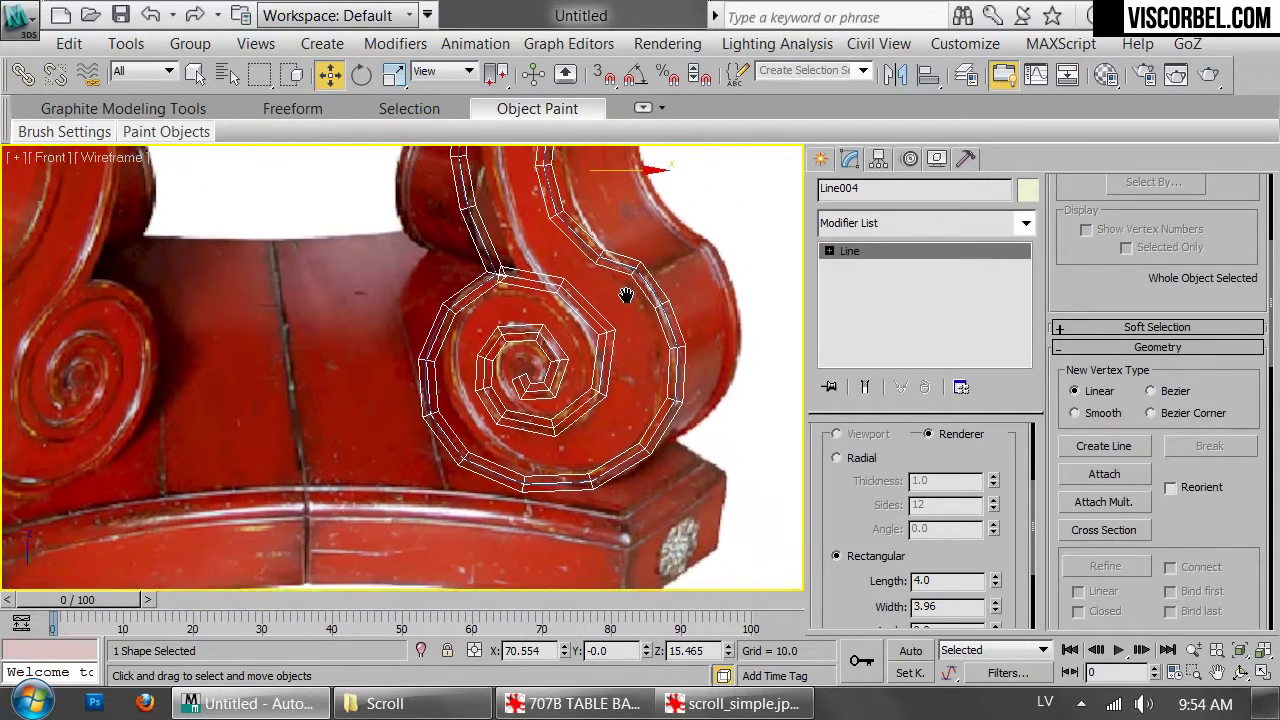
click(927, 222)
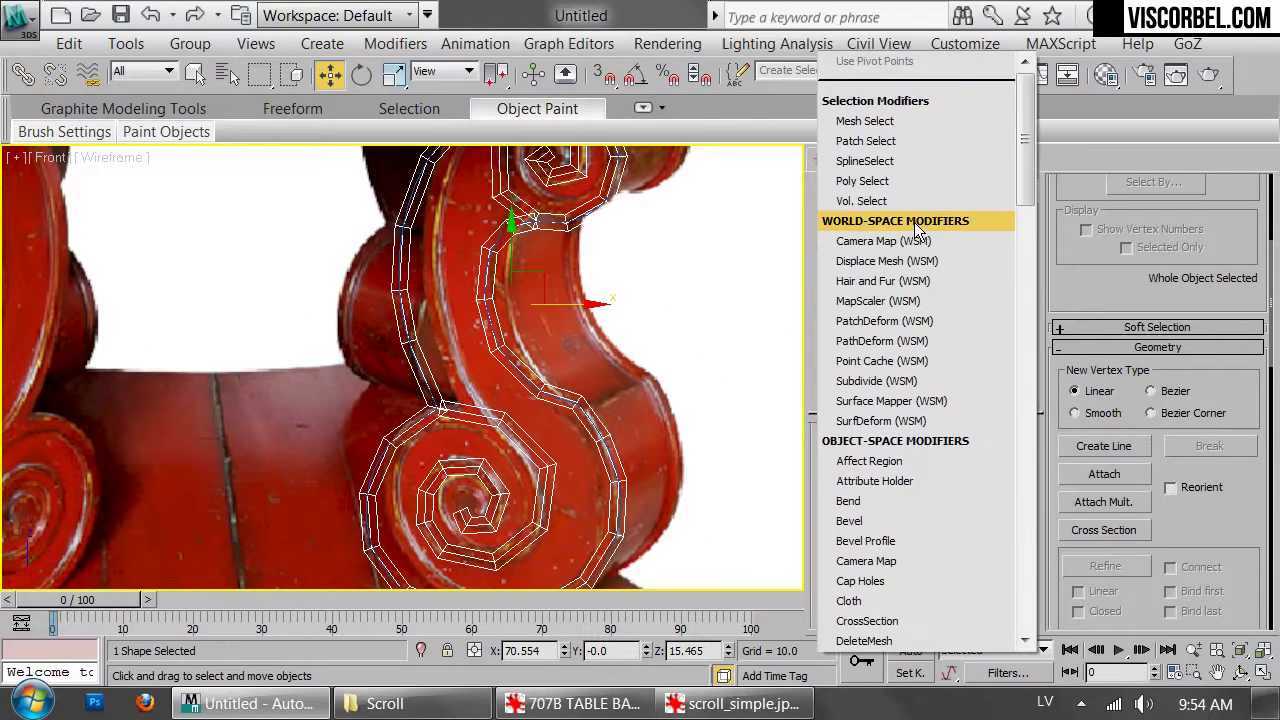
scroll(866, 126, down, 10)
click(860, 121)
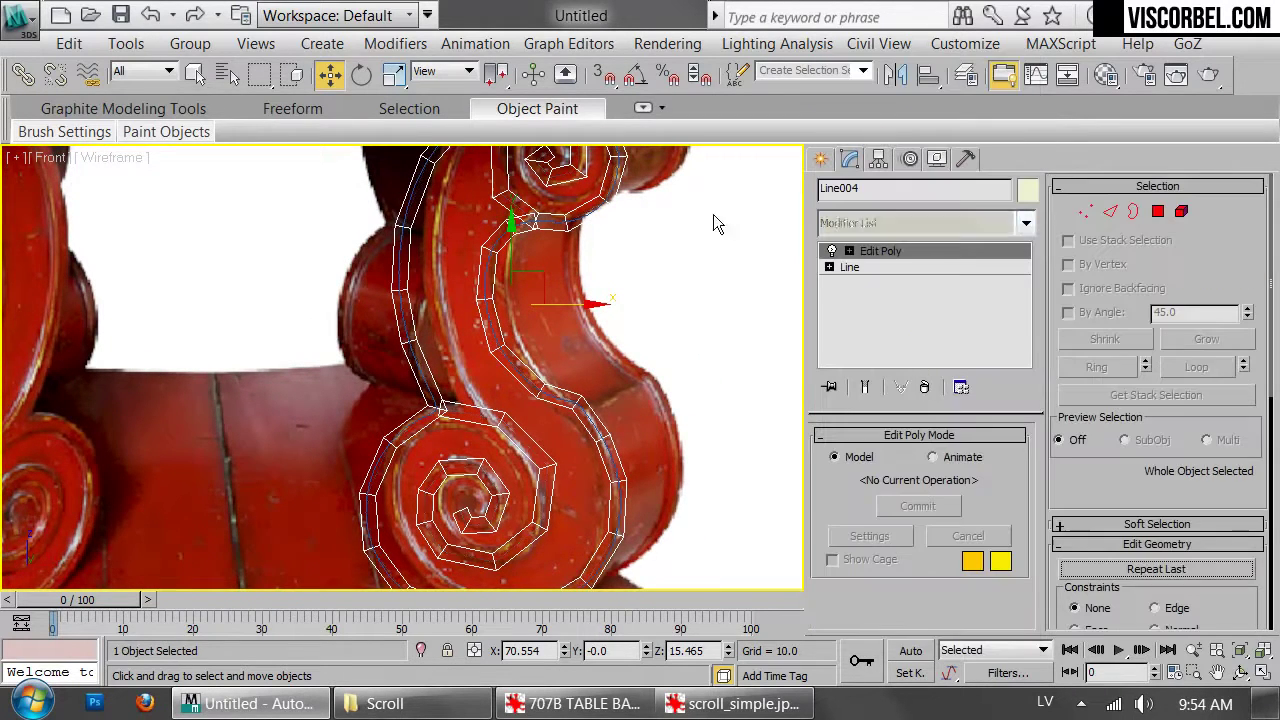
scroll(567, 548, up, 4)
scroll(567, 548, up, 2)
middle_drag(475, 417, 557, 491)
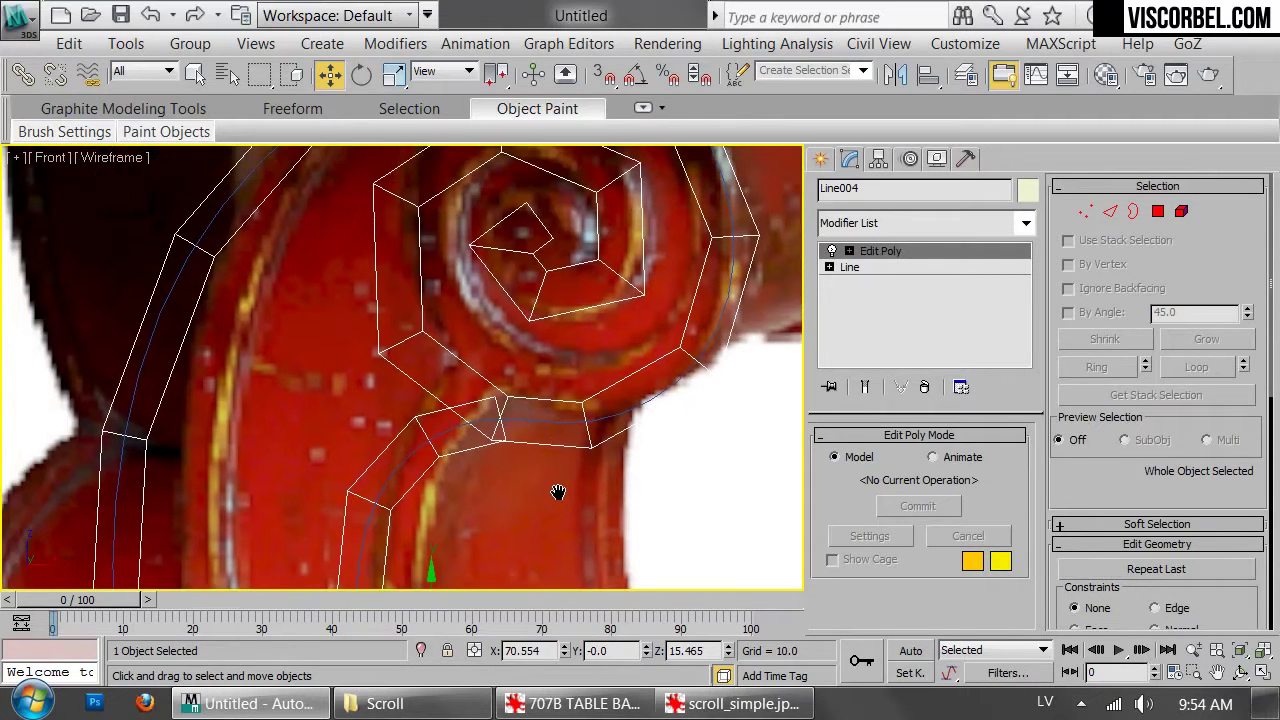
scroll(555, 511, down, 4)
scroll(730, 340, up, 3)
key(2)
click(508, 385)
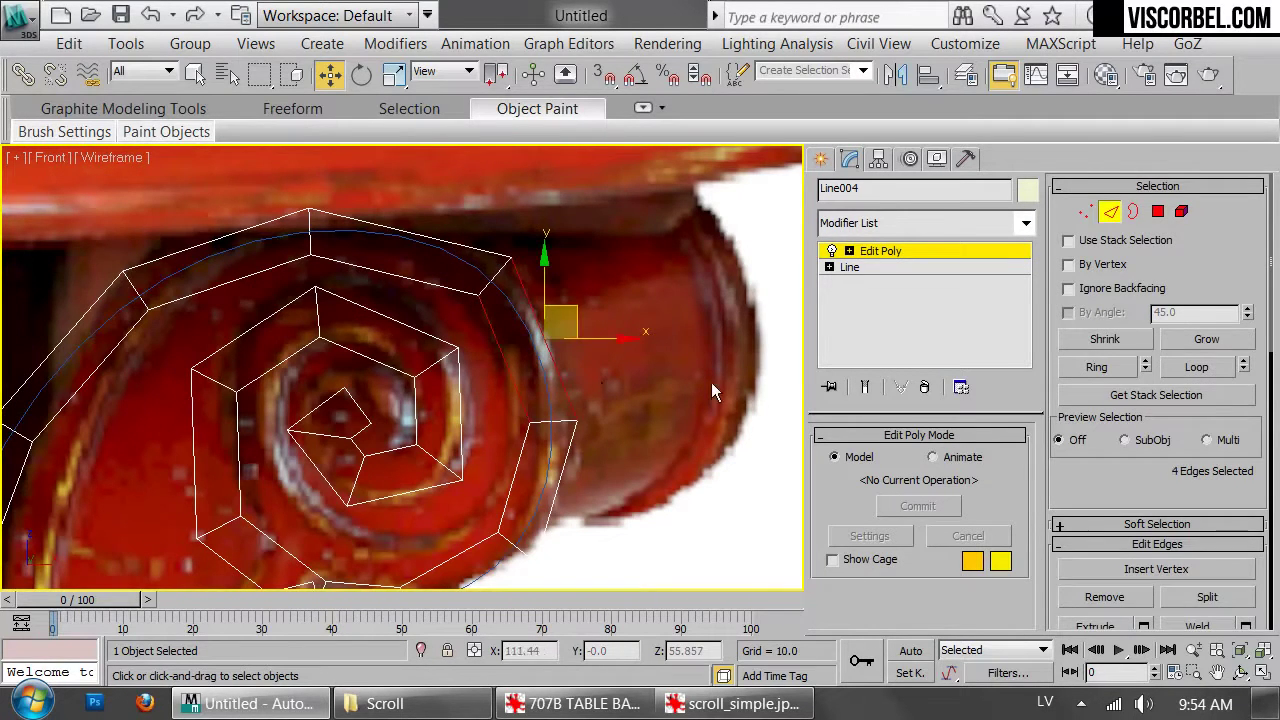
click(880, 251)
Add a TurboSmooth modifier to the traced scroll strip and set its iterations to 2
click(944, 223)
scroll(920, 300, down, 10)
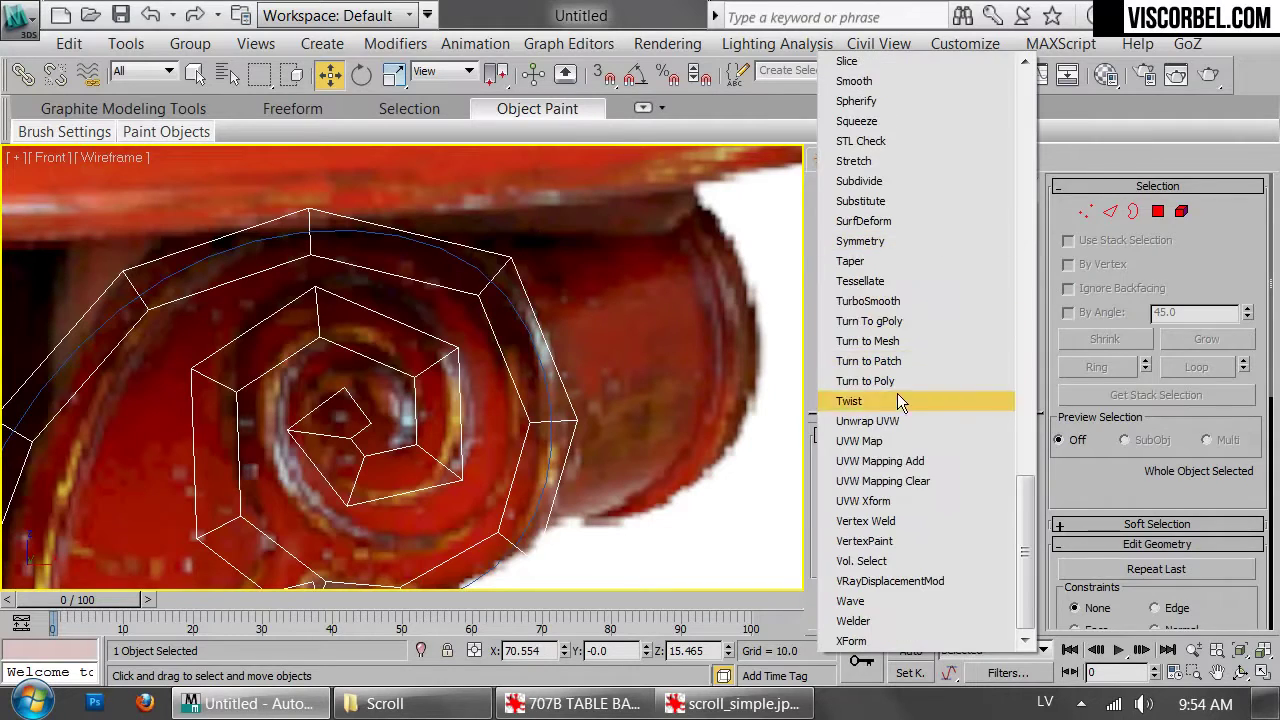
click(906, 300)
click(1004, 467)
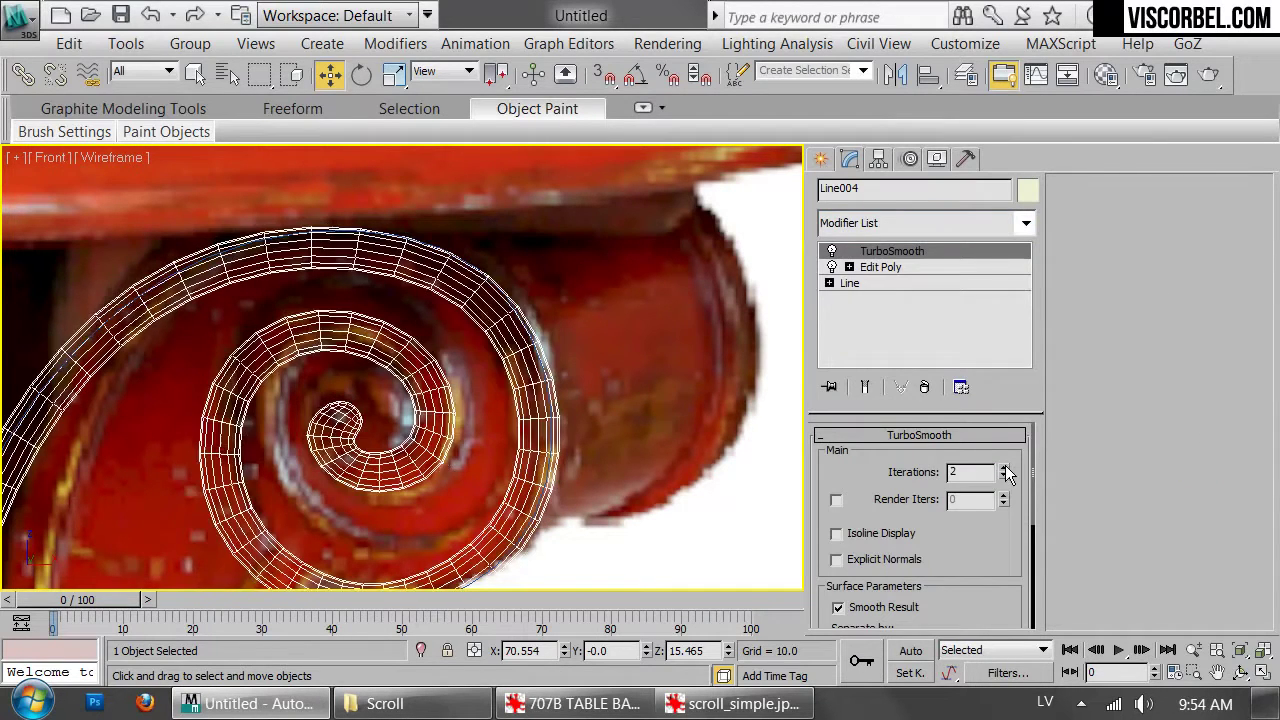
Inspect the smoothed scroll strip shaded in perspective, then return to the front wireframe view
scroll(466, 377, down, 2)
key(p)
scroll(513, 335, down, 4)
key(F3)
scroll(513, 335, down, 3)
mouse_move(513, 335)
alt+middle_down()
mouse_move(468, 349)
mouse_move(420, 338)
mouse_move(369, 356)
mouse_move(449, 334)
mouse_move(423, 334)
alt+middle_up()
scroll(468, 349, up, 2)
key(f)
key(F3)
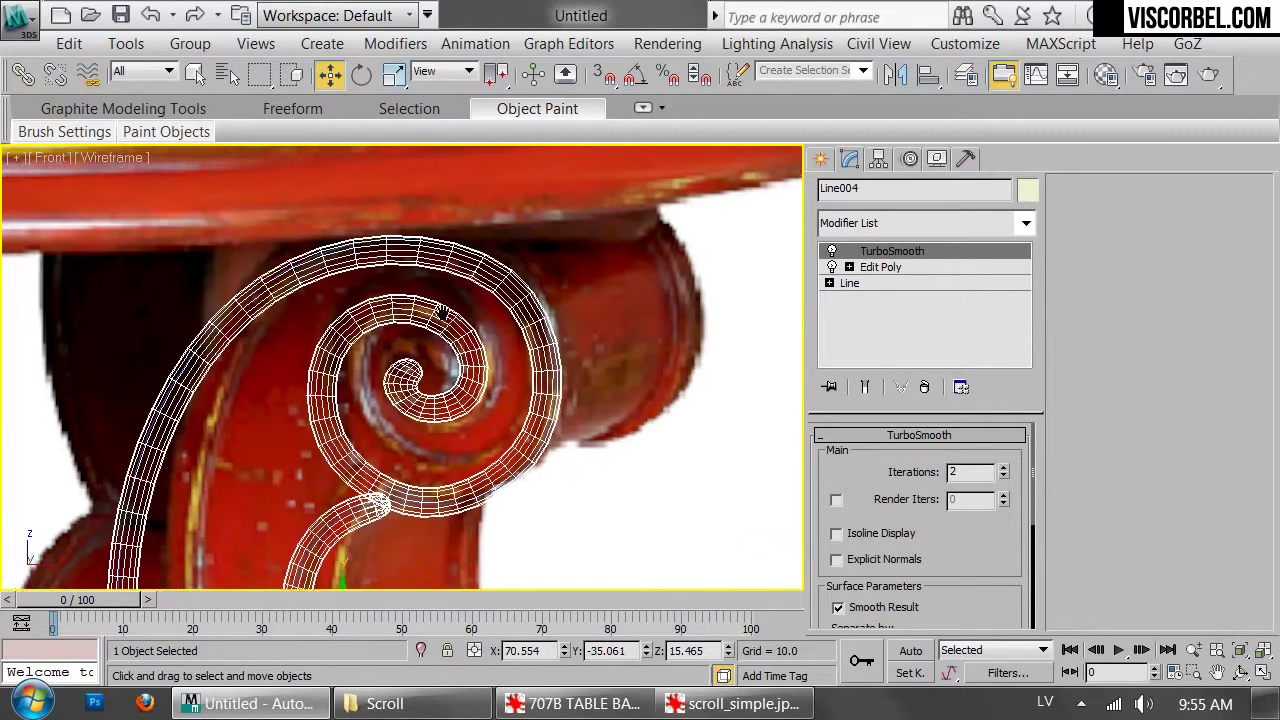
In the Edit Poly modifier, reposition vertices on the inner and lower turn of the upper spiral to even out its gaps
scroll(432, 312, up, 5)
click(906, 272)
scroll(600, 340, up, 4)
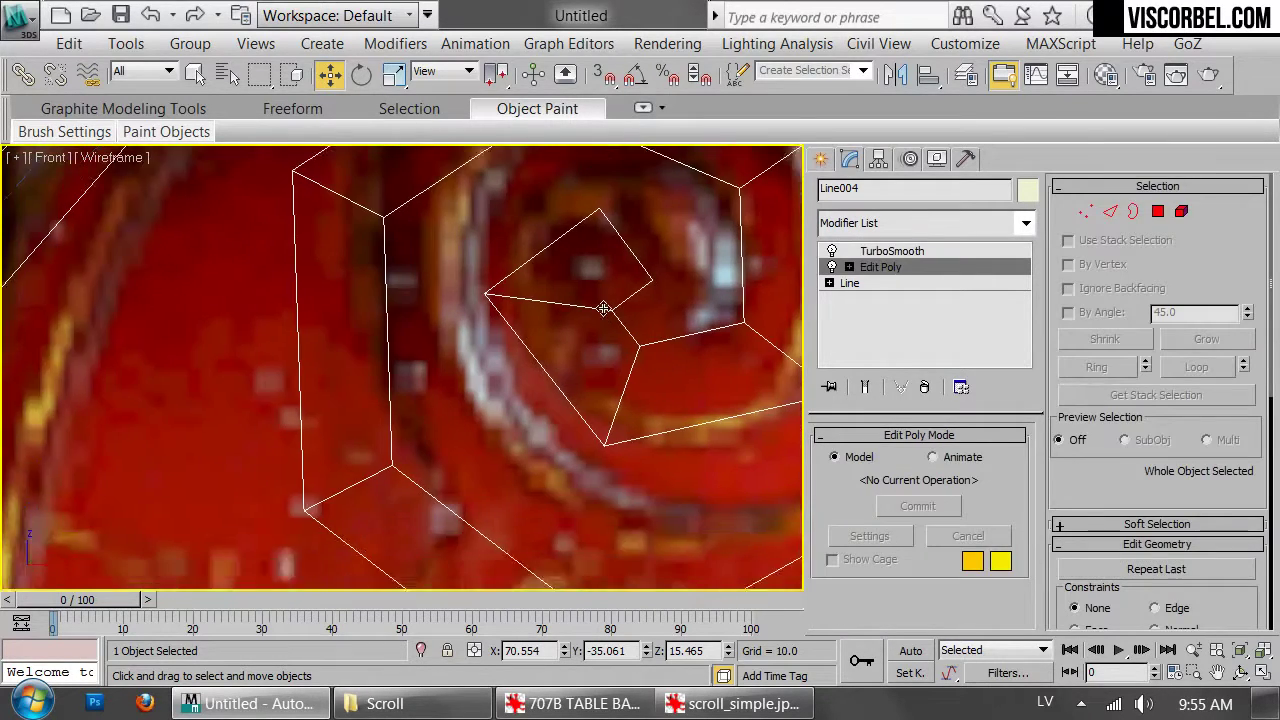
key(1)
drag(629, 365, 655, 435)
drag(641, 337, 643, 353)
scroll(700, 338, down, 3)
middle_drag(704, 334, 627, 349)
drag(662, 378, 668, 336)
middle_drag(561, 200, 549, 243)
scroll(643, 353, down, 5)
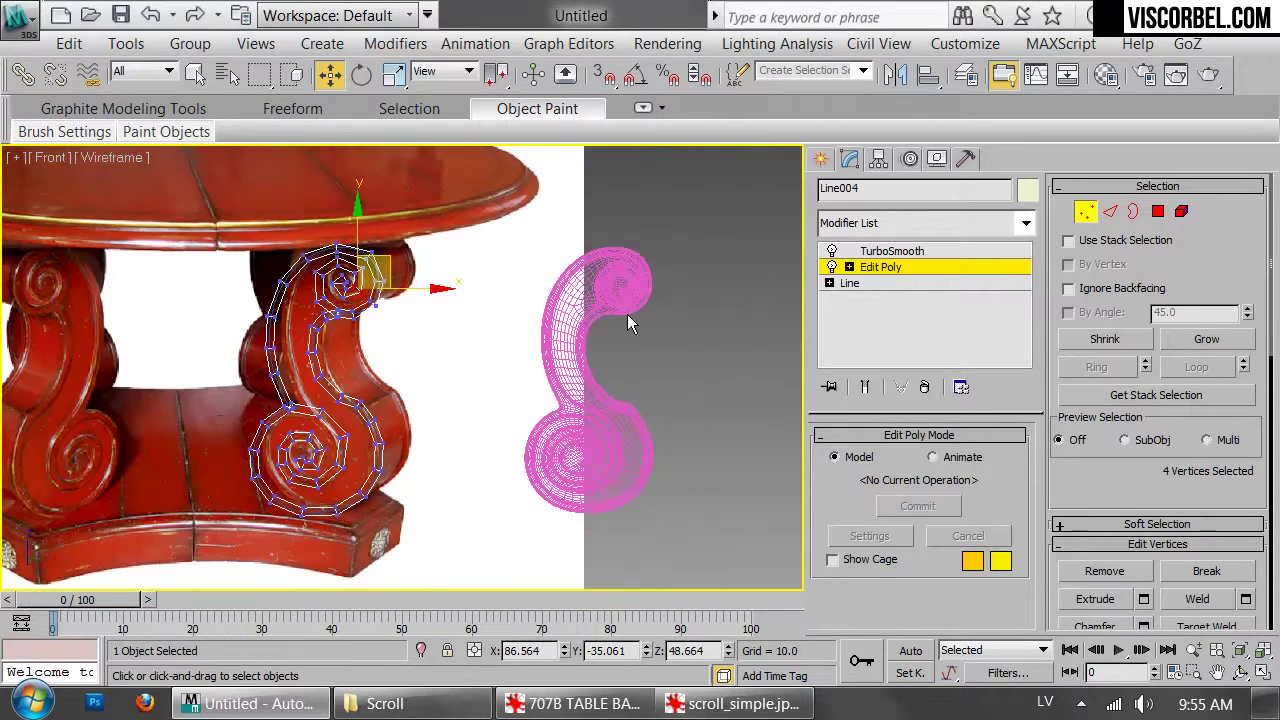
Move the vertices at the upper-left bend of the upper spiral's inner turn slightly down
scroll(434, 302, up, 6)
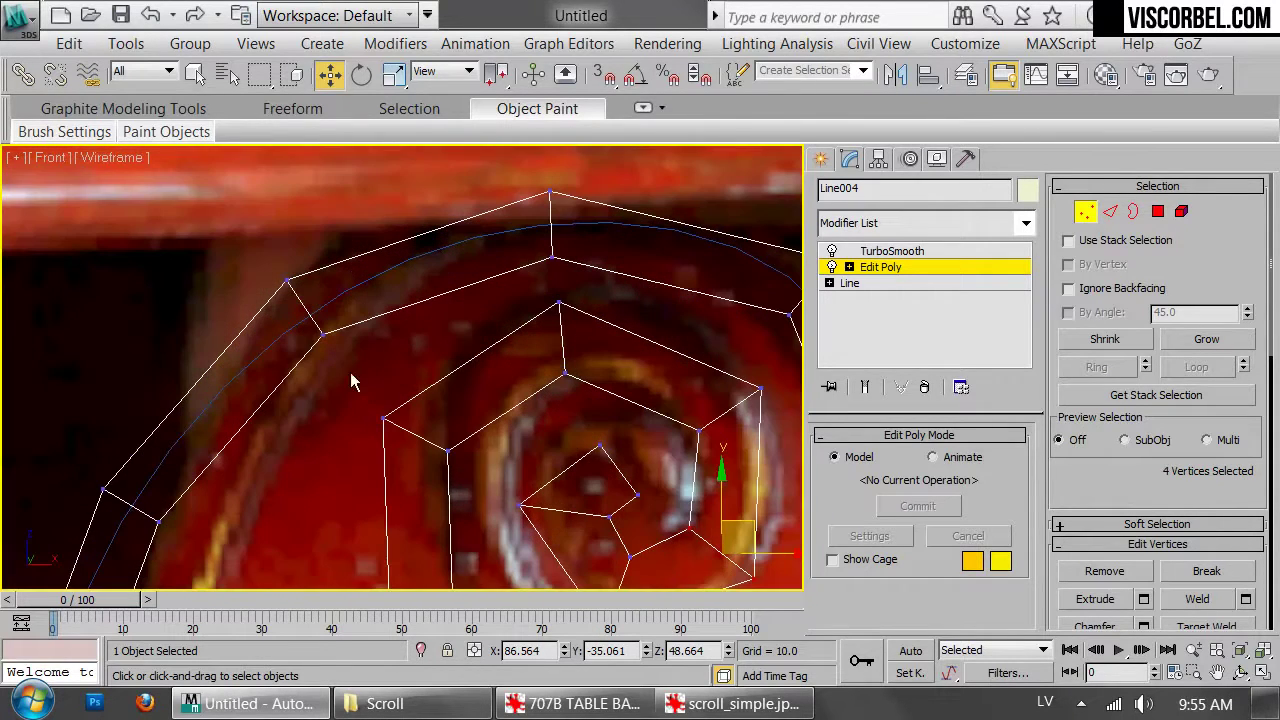
drag(515, 494, 490, 462)
drag(432, 403, 433, 425)
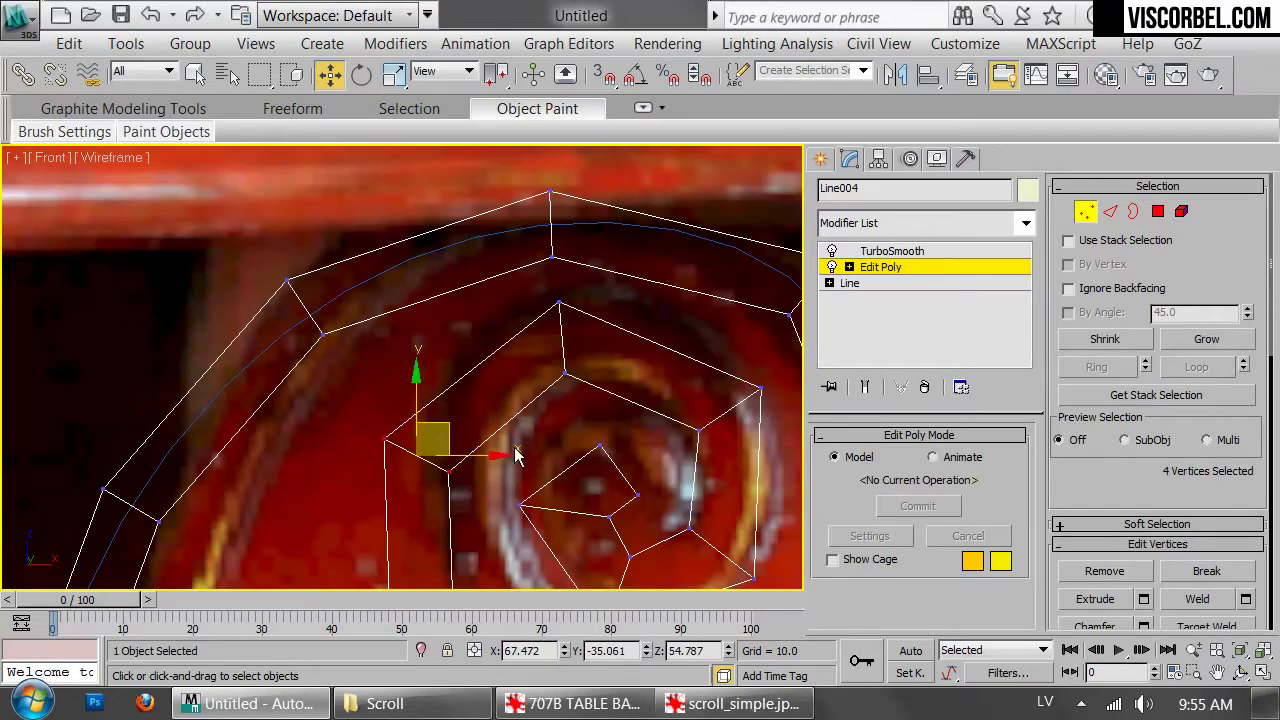
Chamfer the edge loop around the outer rim's sharp bend above the lower scroll by 0.293 with 1 segment
scroll(505, 443, down, 5)
middle_drag(510, 438, 558, 291)
scroll(627, 395, up, 2)
middle_drag(627, 395, 654, 300)
scroll(650, 435, up, 3)
middle_drag(652, 437, 660, 329)
scroll(630, 432, down, 3)
scroll(514, 400, up, 8)
key(2)
click(545, 404)
middle_drag(670, 418, 695, 403)
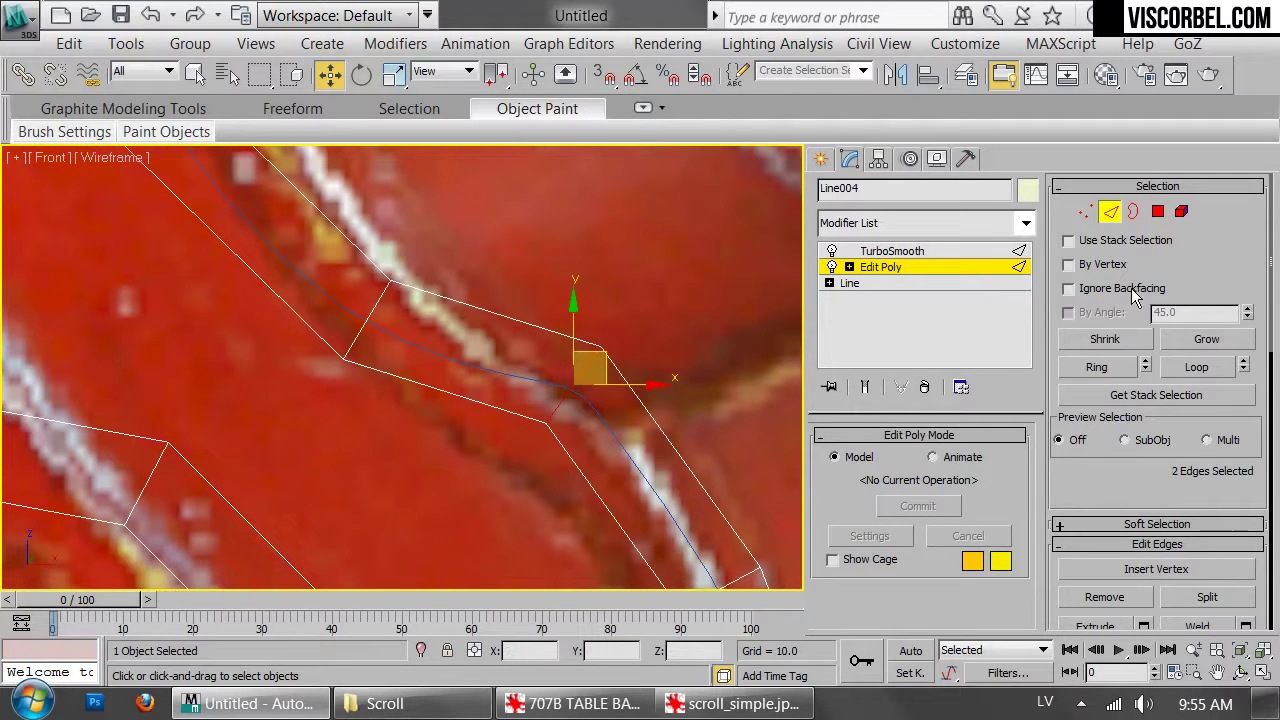
click(1190, 368)
right_click(752, 332)
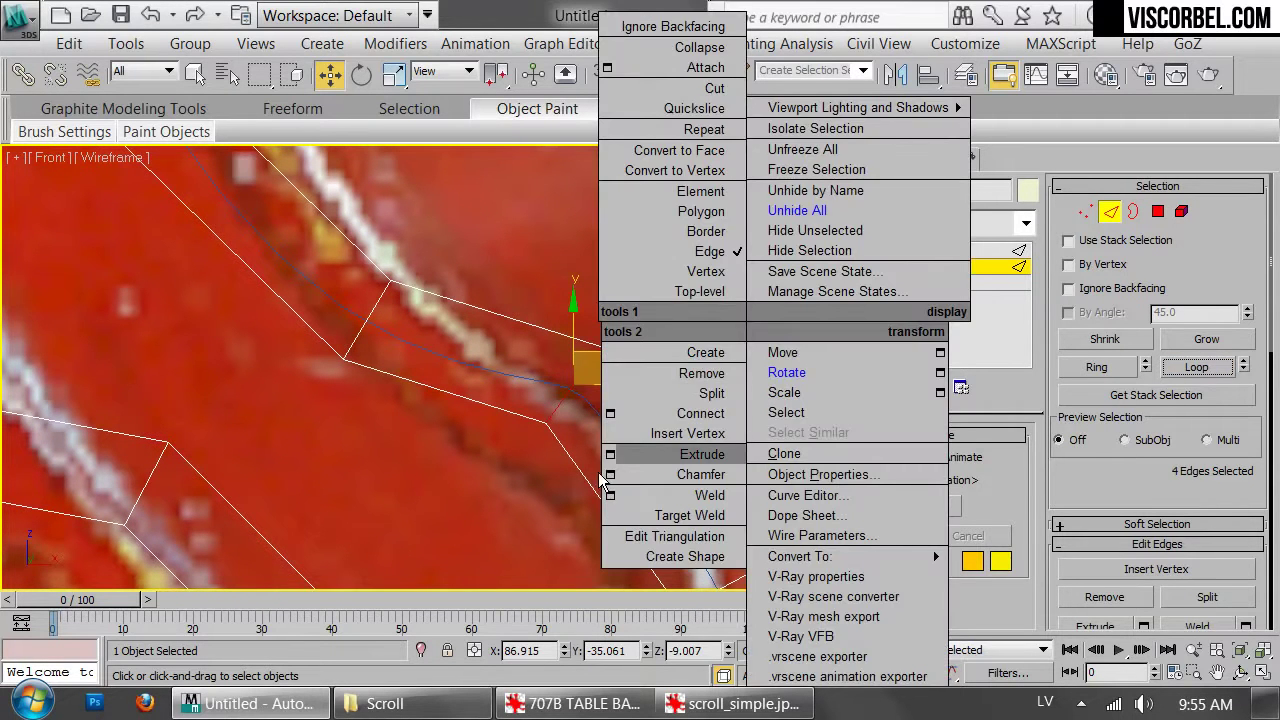
click(610, 476)
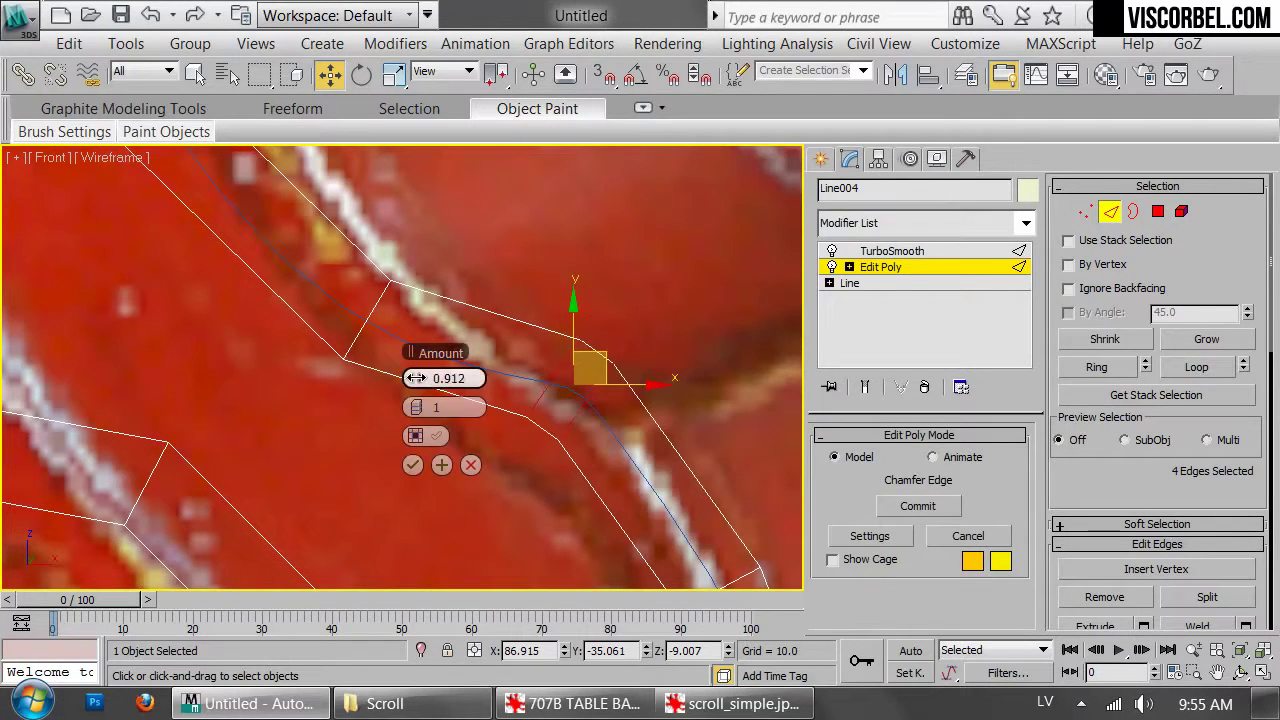
drag(402, 378, 412, 380)
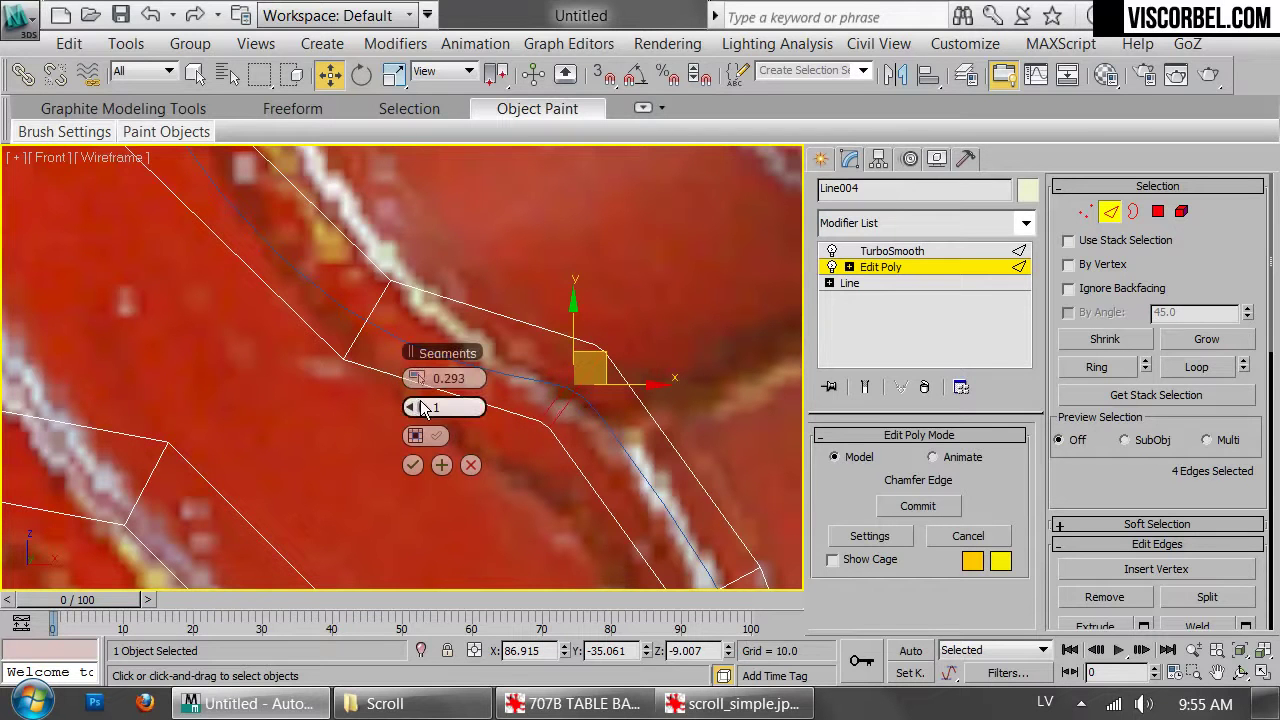
click(413, 465)
key(2)
Inspect the chamfered rim bend with TurboSmooth applied in shaded display
scroll(425, 383, down, 3)
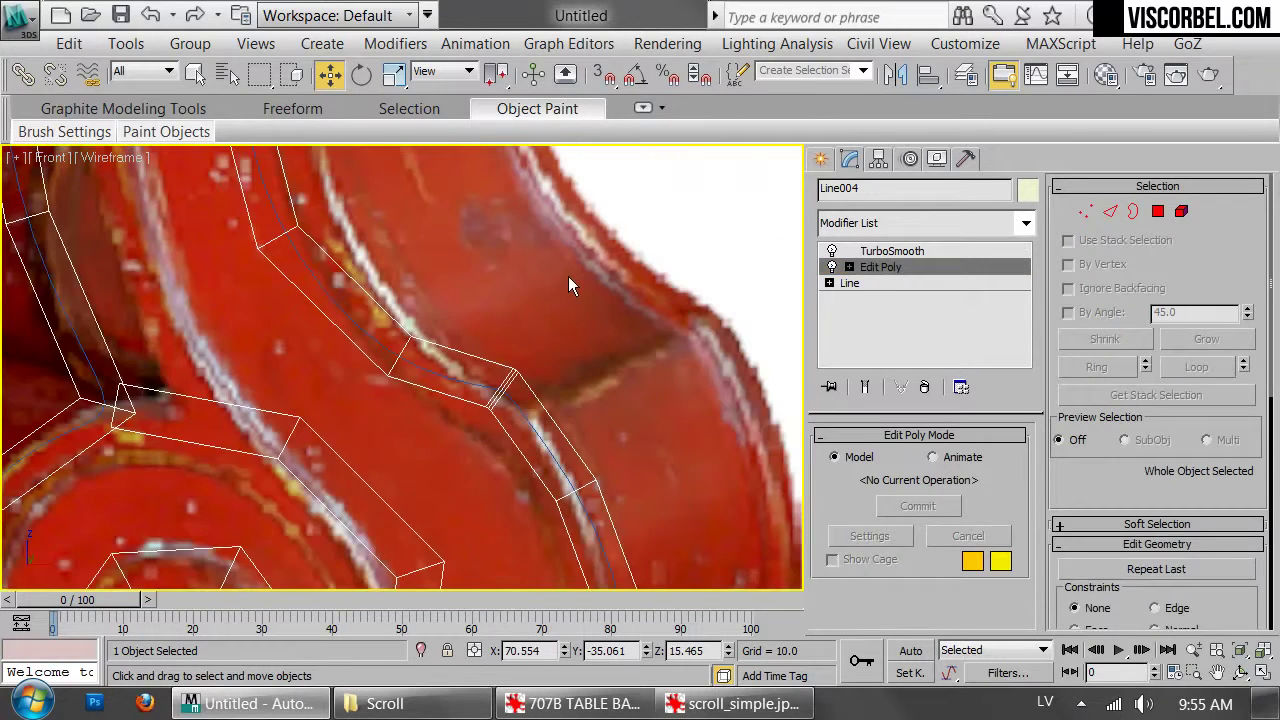
click(541, 312)
click(521, 378)
key(F3)
scroll(520, 377, down, 4)
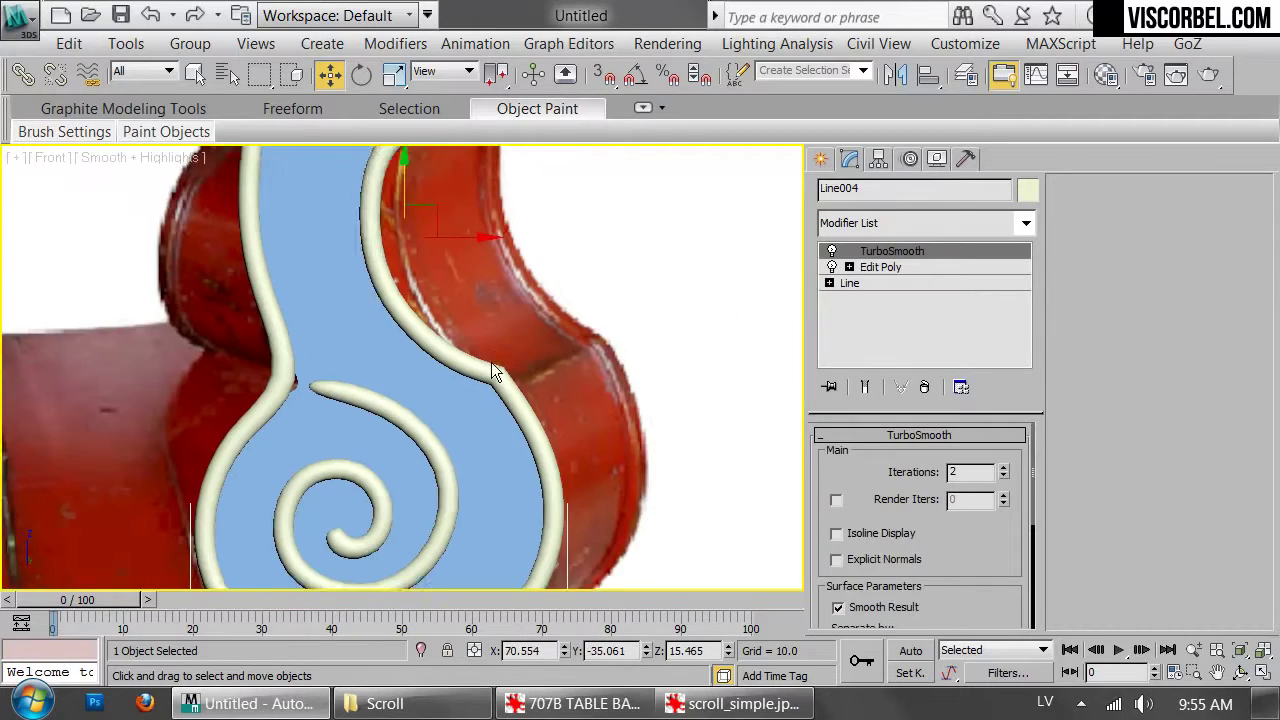
middle_drag(494, 374, 571, 305)
key(F3)
Chamfer the rim's edge loop at the corner where the lower spiral begins by 2.9 with 1 segment
middle_drag(427, 318, 577, 315)
scroll(577, 316, up, 3)
click(880, 267)
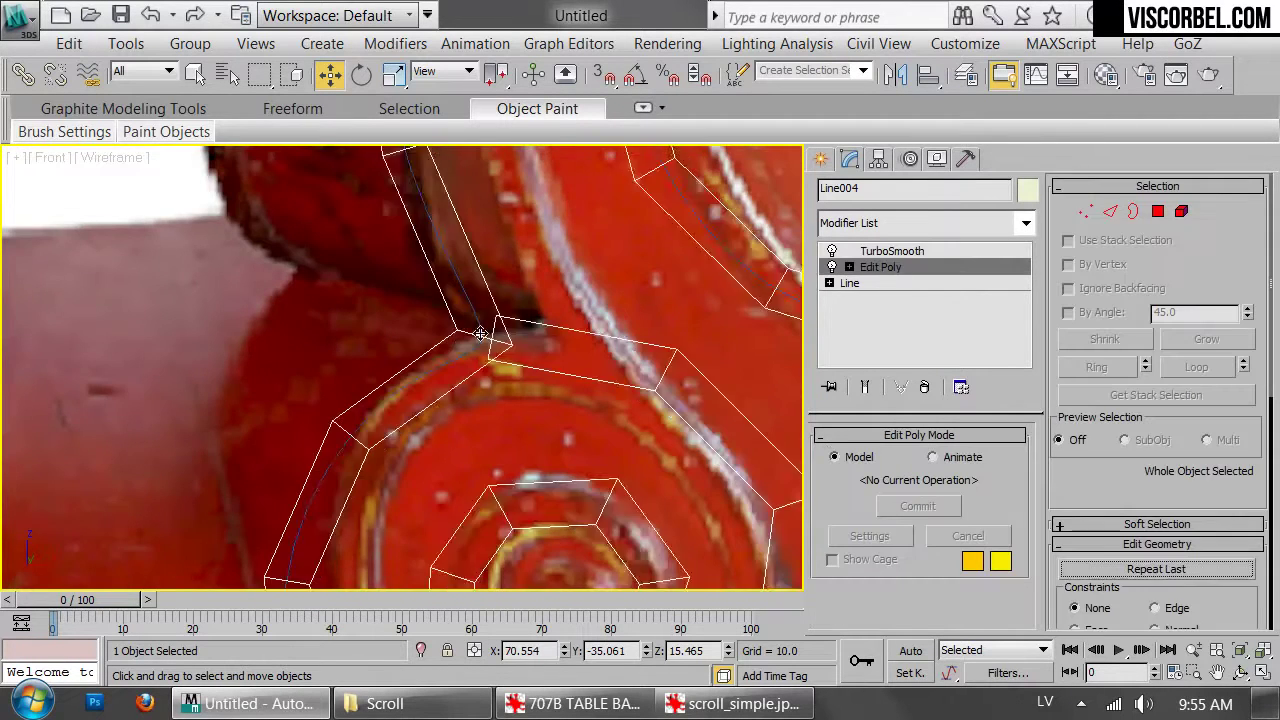
scroll(540, 340, up, 5)
click(565, 336)
middle_drag(688, 336, 557, 345)
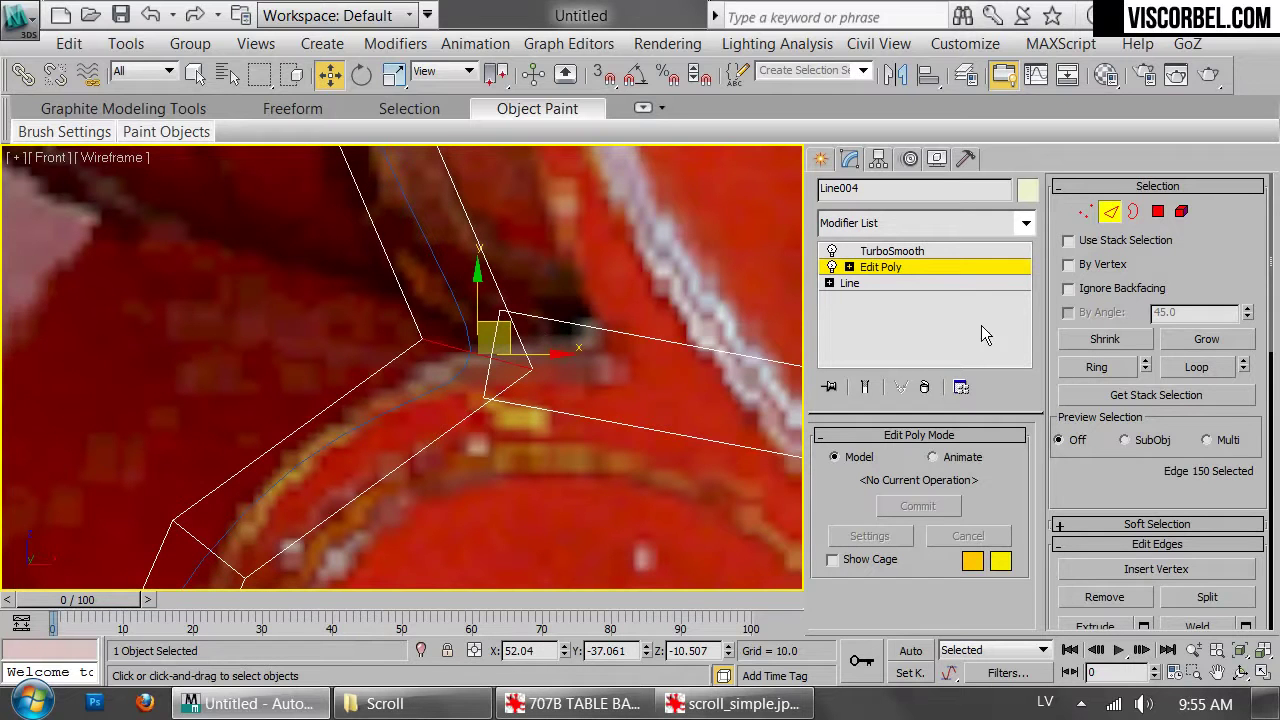
click(1196, 367)
right_click(644, 396)
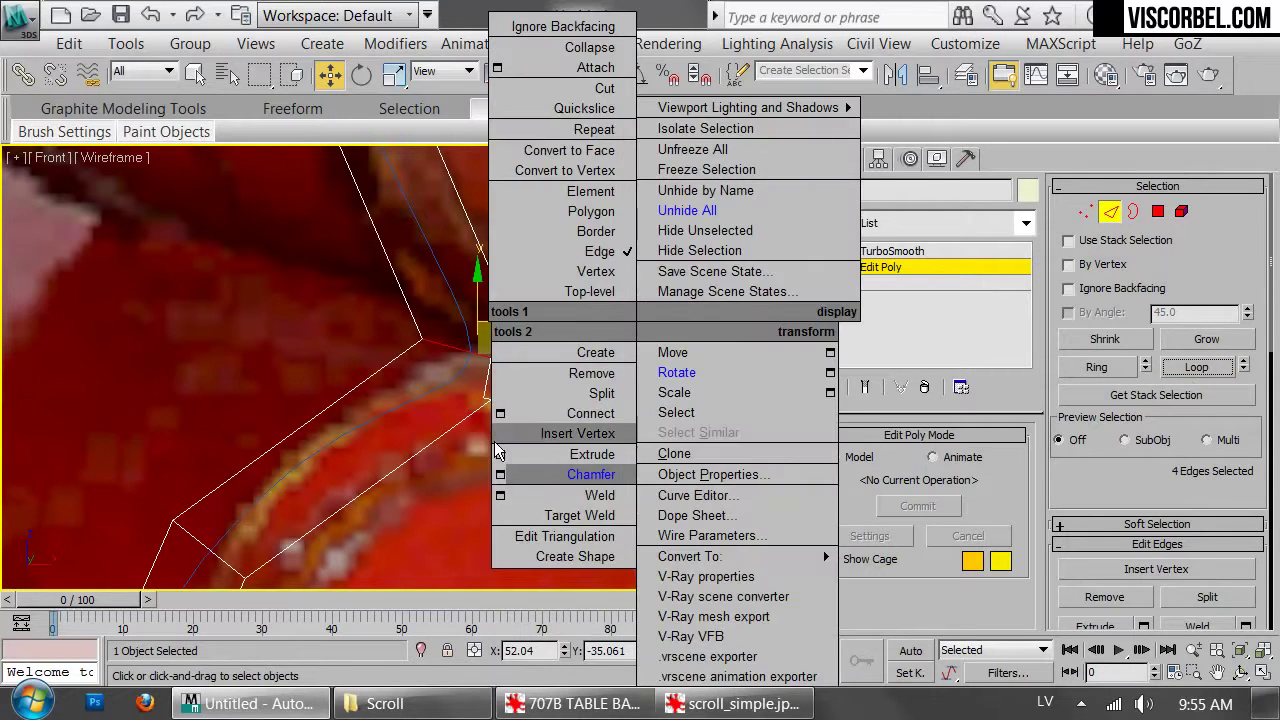
click(501, 476)
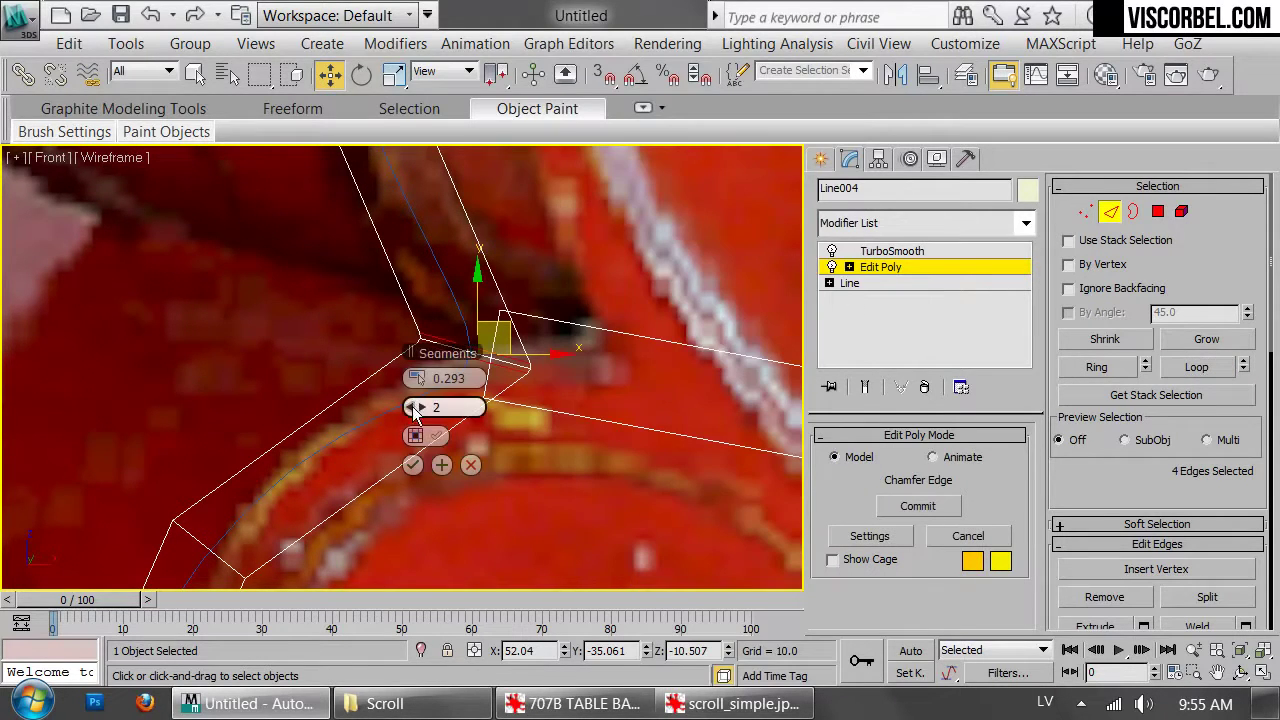
drag(427, 387, 480, 402)
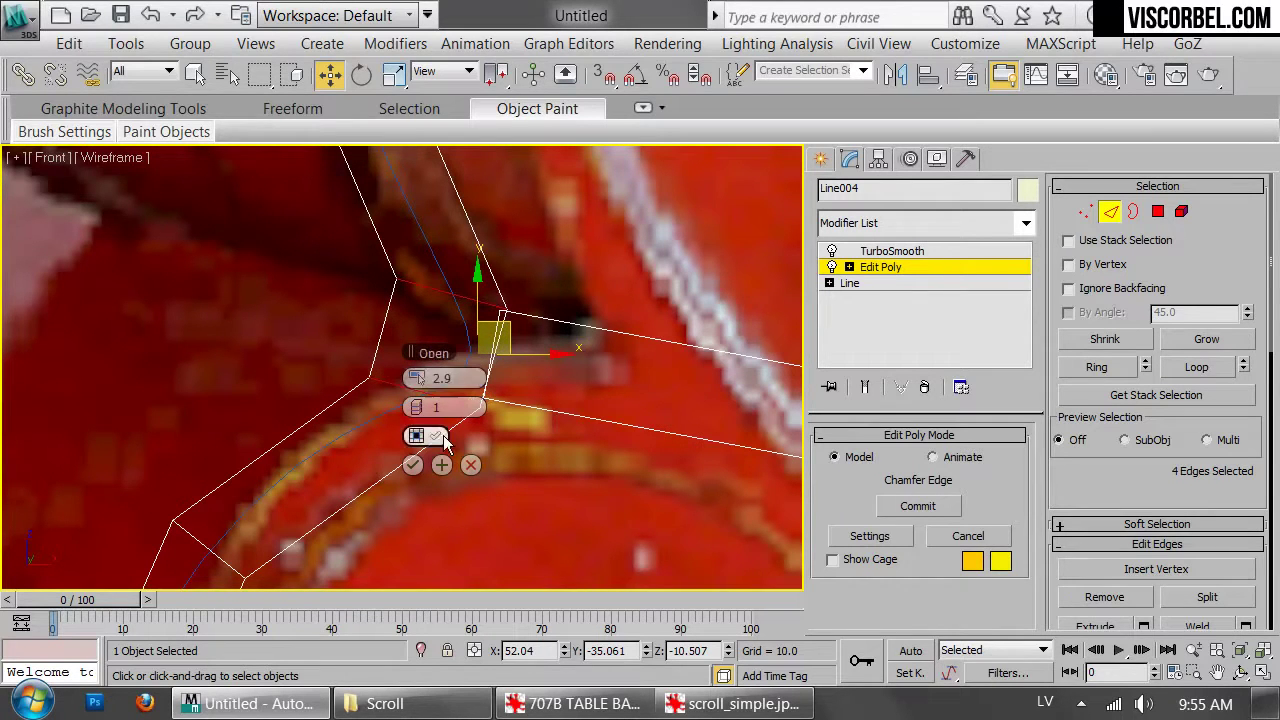
click(411, 464)
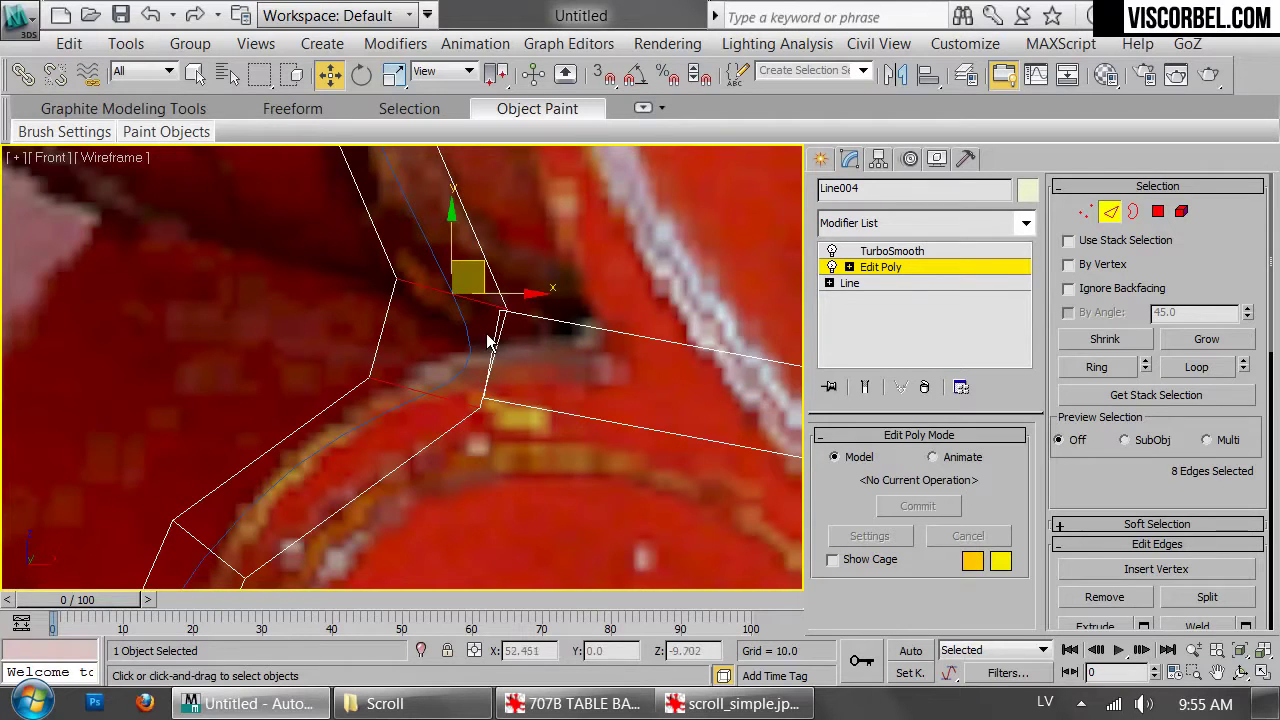
Move the end vertices of the lower spiral strip away from the chamfered rim corner to leave a small gap
scroll(501, 332, up, 4)
key(1)
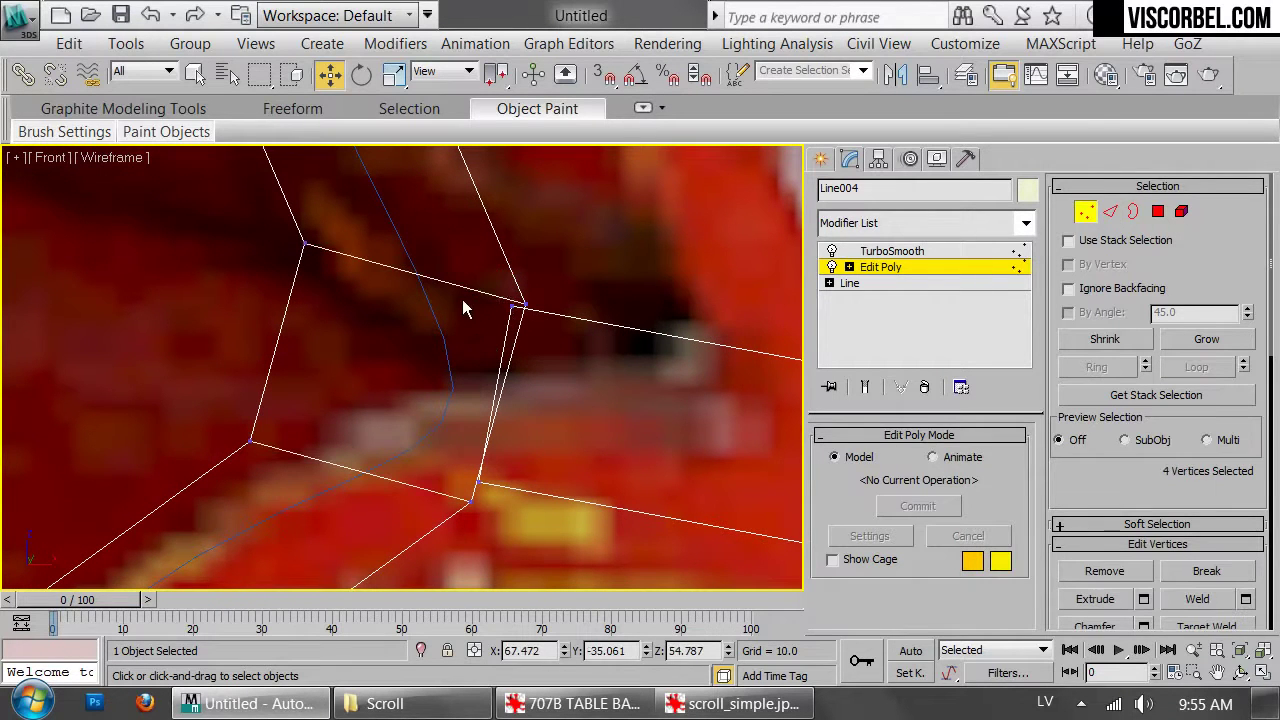
drag(462, 297, 518, 345)
ctrl+drag(486, 488, 486, 490)
drag(525, 366, 430, 401)
Delete the facing polygons on the rim corner and the lower spiral's end to open them for joining
key(2)
alt+drag(327, 509, 428, 192)
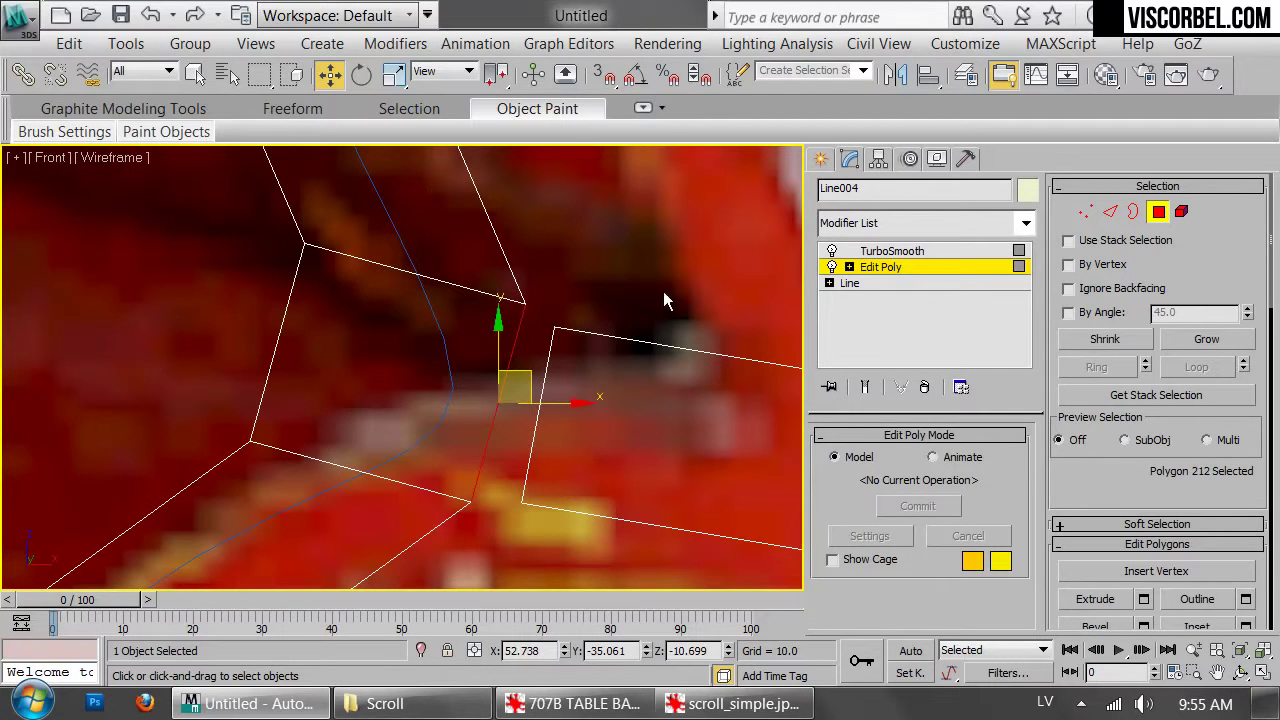
key(3)
click(542, 418)
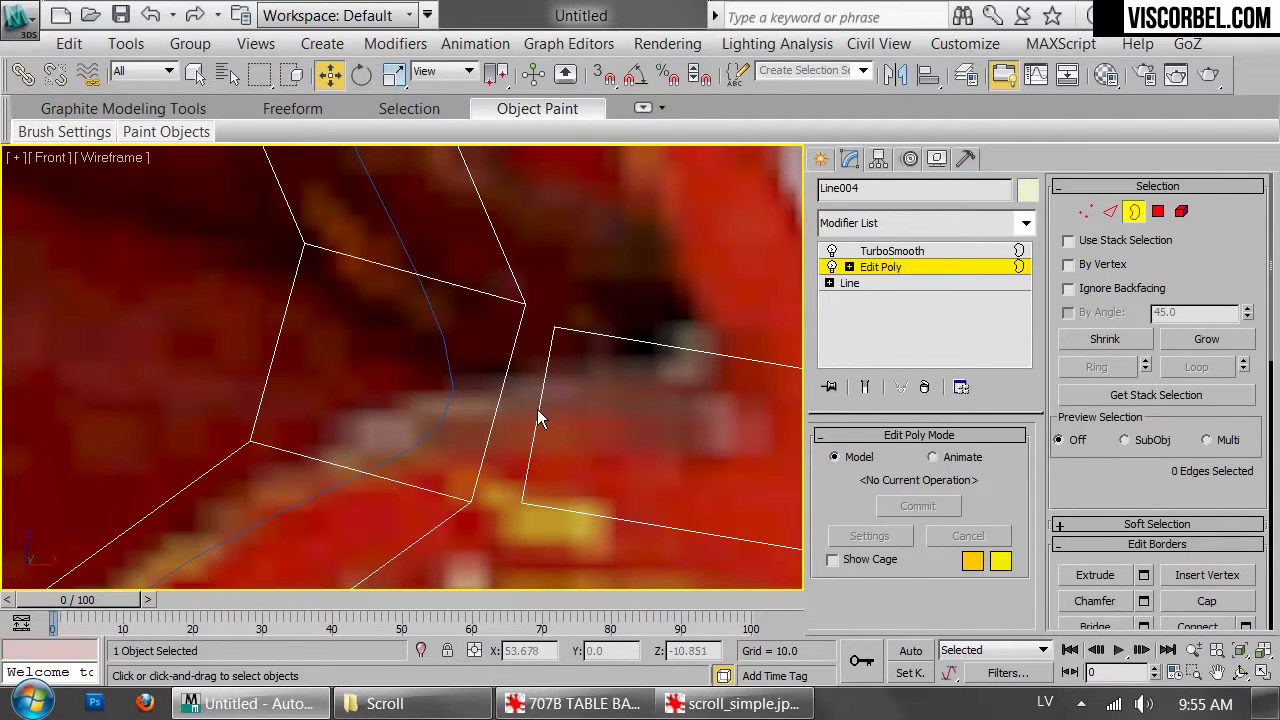
key(4)
click(578, 404)
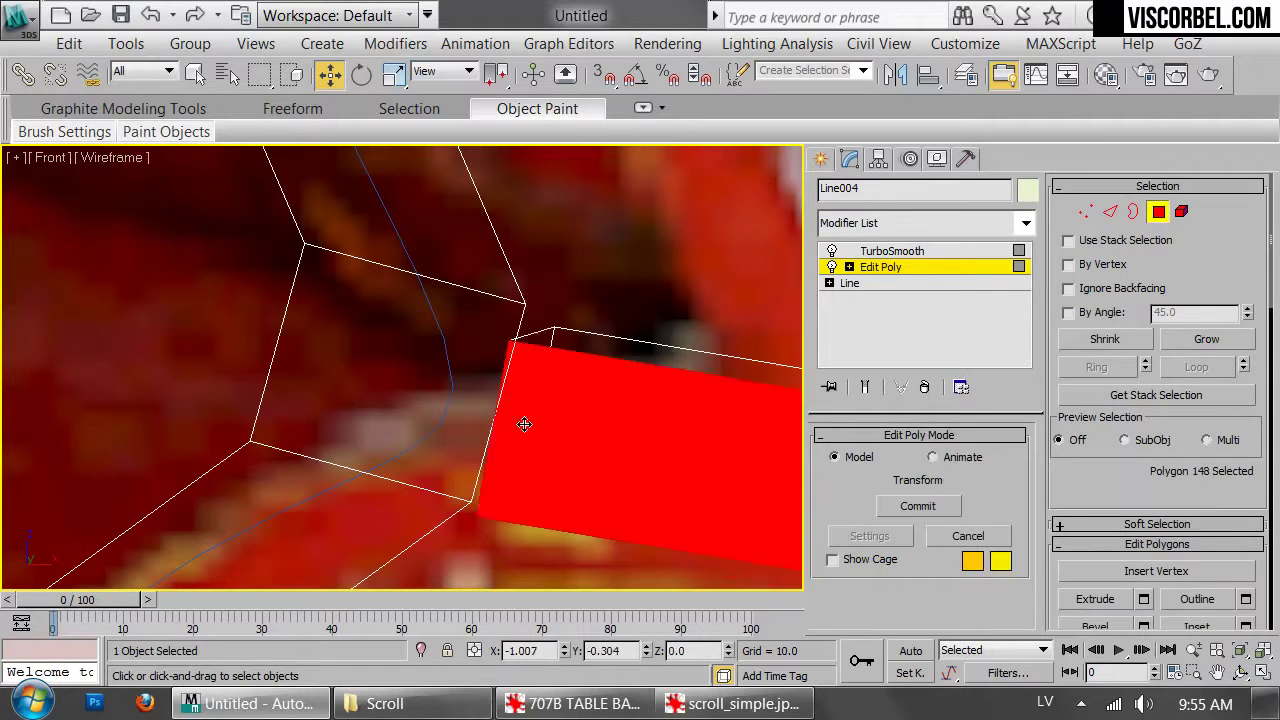
drag(547, 405, 551, 408)
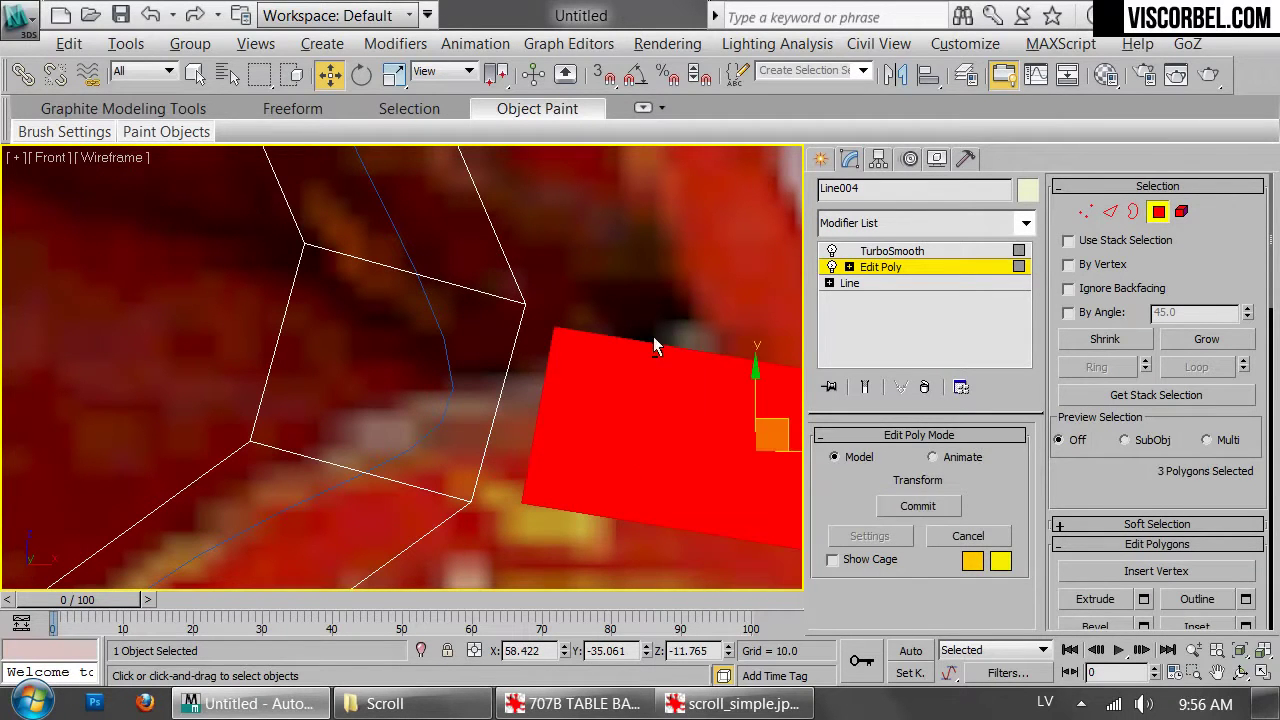
alt+drag(638, 275, 716, 430)
key(Delete)
In the perspective view, target-weld the spiral end's upper front vertex to the matching vertex of the rim opening
key(p)
key(z)
alt+middle_drag(522, 440, 577, 306)
scroll(520, 380, up, 5)
mouse_move(520, 380)
middle_down()
mouse_move(492, 409)
mouse_move(534, 383)
middle_up()
key(1)
mouse_move(648, 308)
mouse_down()
mouse_move(600, 366)
mouse_move(568, 378)
mouse_up()
scroll(627, 357, up, 5)
key(F3)
mouse_move(627, 357)
alt+middle_down()
mouse_move(560, 207)
mouse_move(491, 343)
mouse_move(625, 355)
alt+middle_up()
click(580, 505)
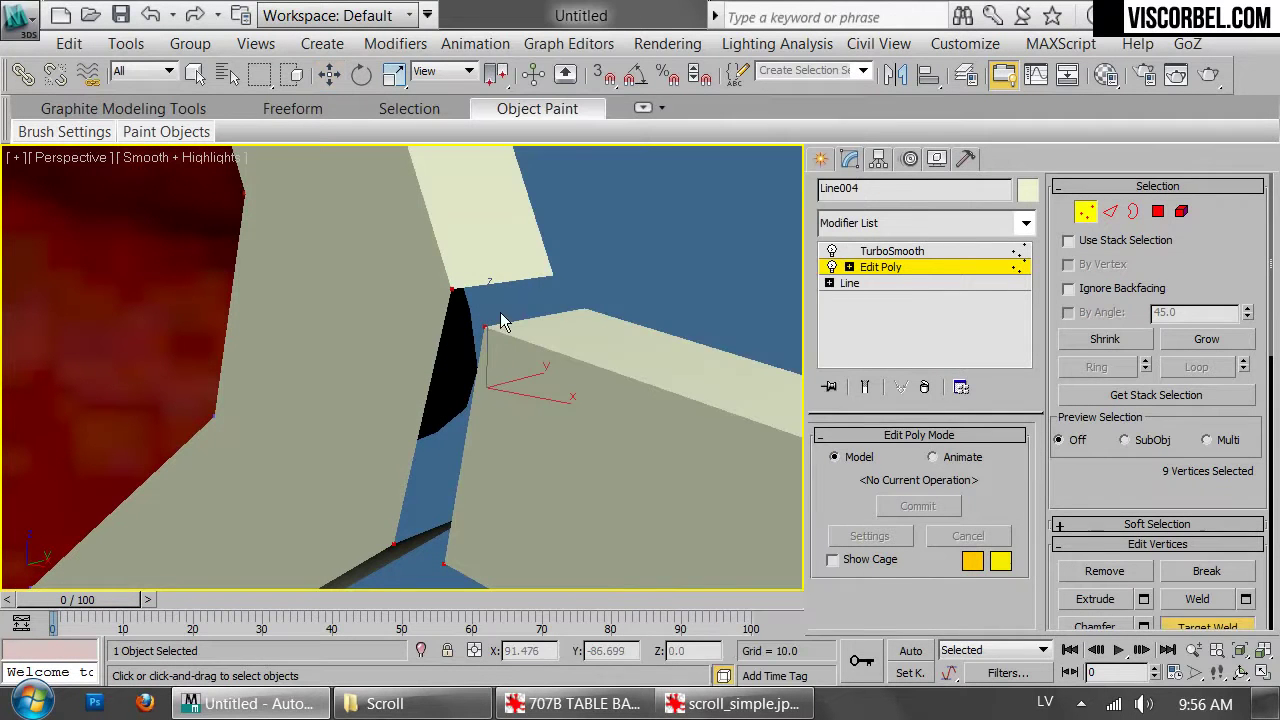
click(452, 291)
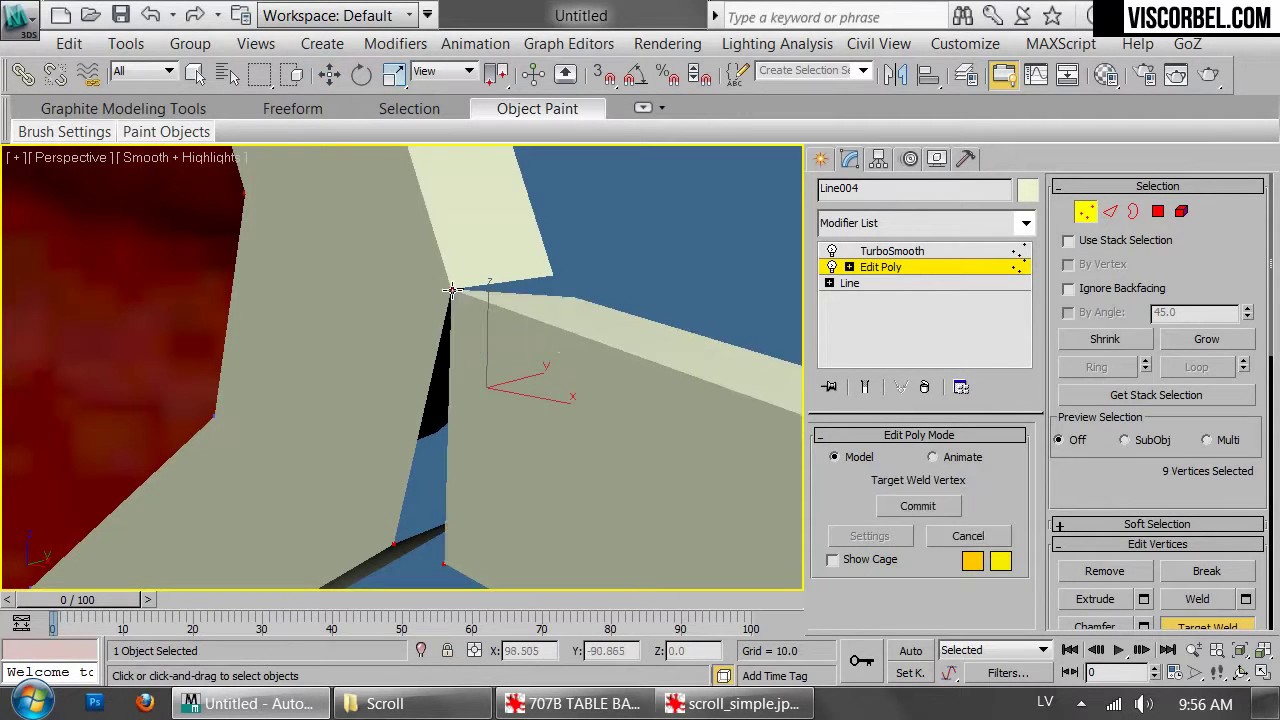
Target-weld the remaining end vertices of the lower spiral to their matching rim vertices
key(F3)
click(593, 269)
click(528, 487)
click(396, 541)
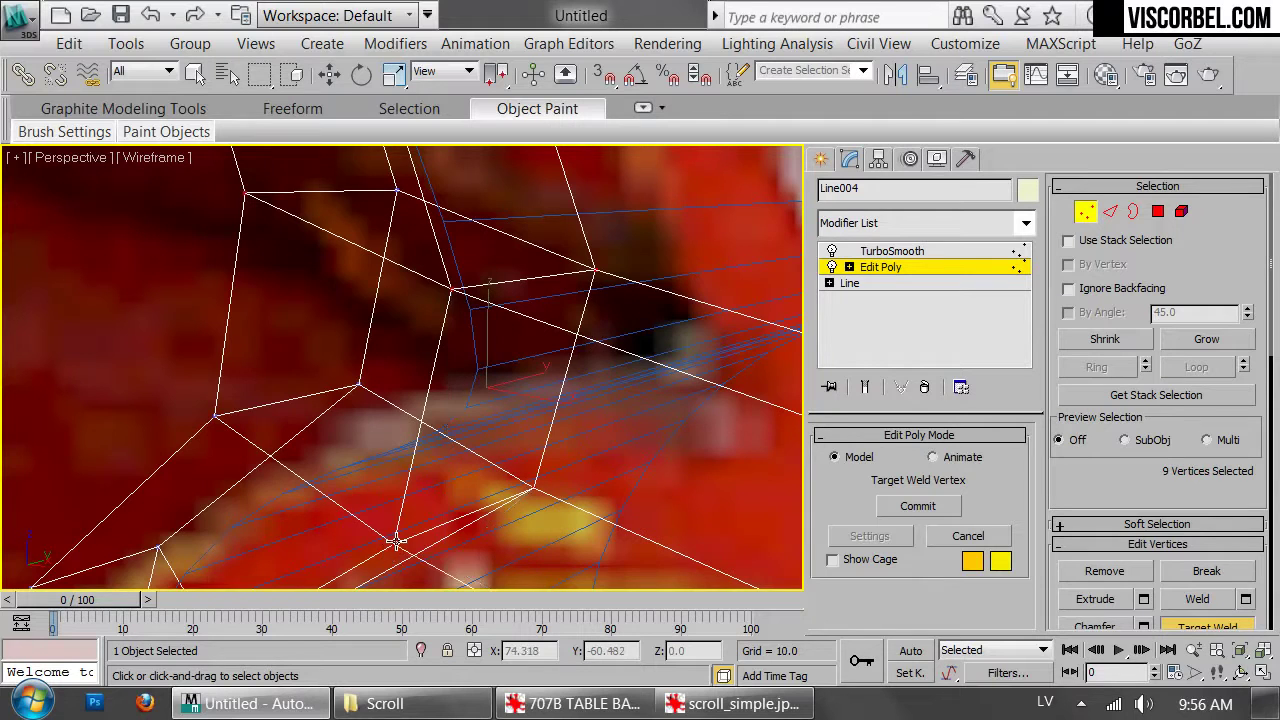
key(F3)
scroll(284, 333, down, 4)
alt+middle_drag(361, 335, 579, 322)
In the front view, move the outer rim vertices at the spiral junction inward to even out the strip's width
key(w)
key(f)
middle_drag(371, 336, 499, 335)
drag(282, 351, 463, 468)
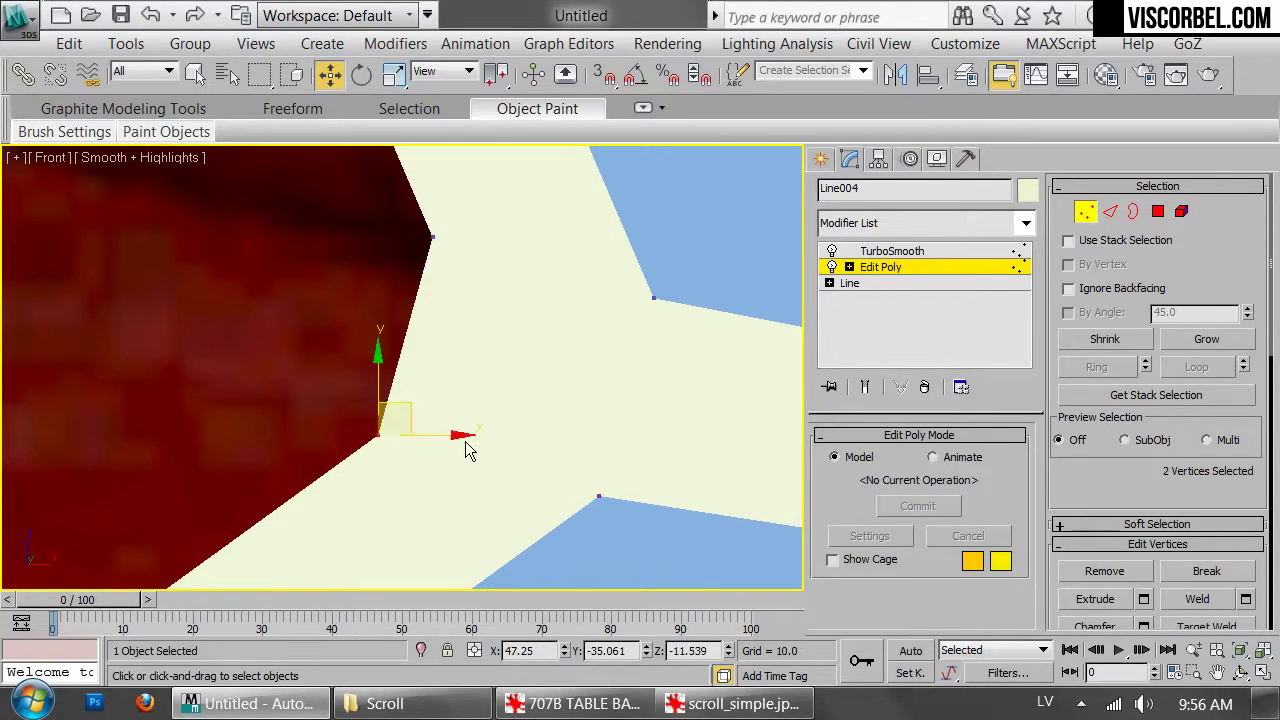
key(F3)
drag(403, 400, 463, 282)
drag(451, 206, 492, 306)
scroll(497, 299, down, 6)
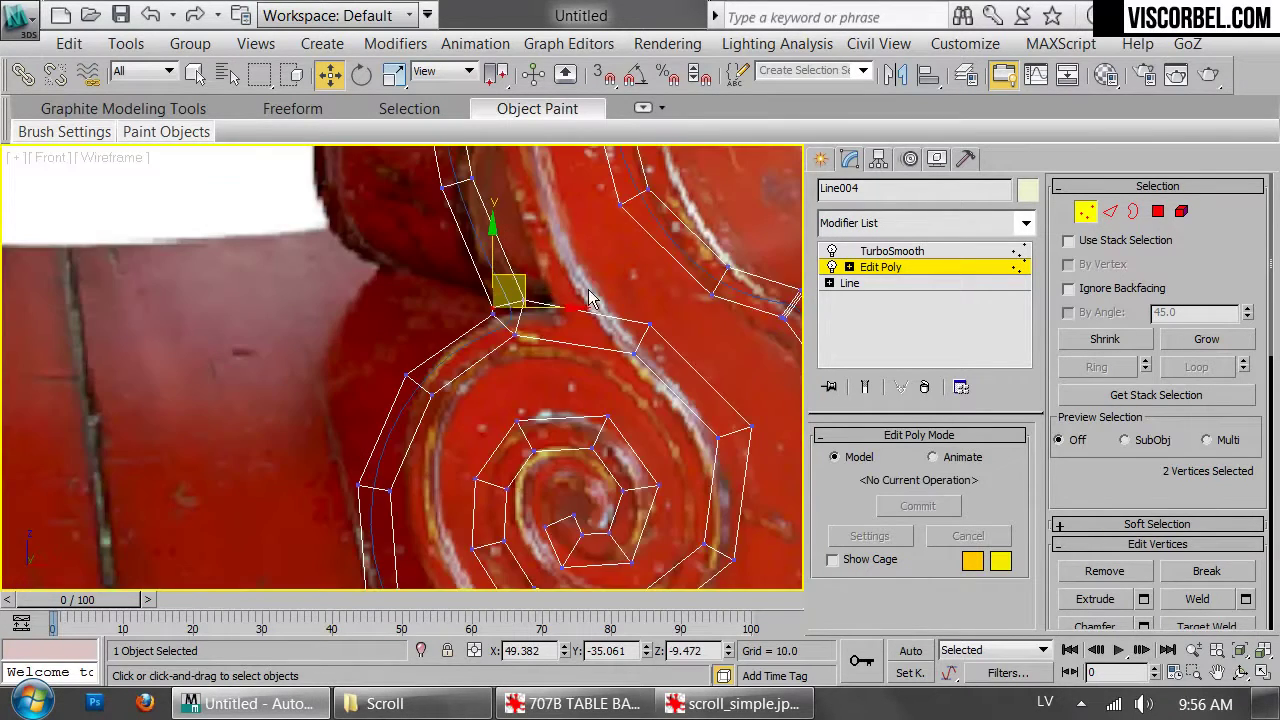
Reposition vertices around the junction and lower spiral turns, and rotate the four vertices at the bottom of the inner turn
middle_drag(575, 295, 557, 168)
drag(508, 319, 529, 338)
drag(516, 286, 519, 280)
drag(404, 350, 487, 391)
drag(489, 333, 475, 343)
drag(486, 455, 490, 475)
drag(547, 530, 546, 527)
drag(518, 478, 530, 480)
key(e)
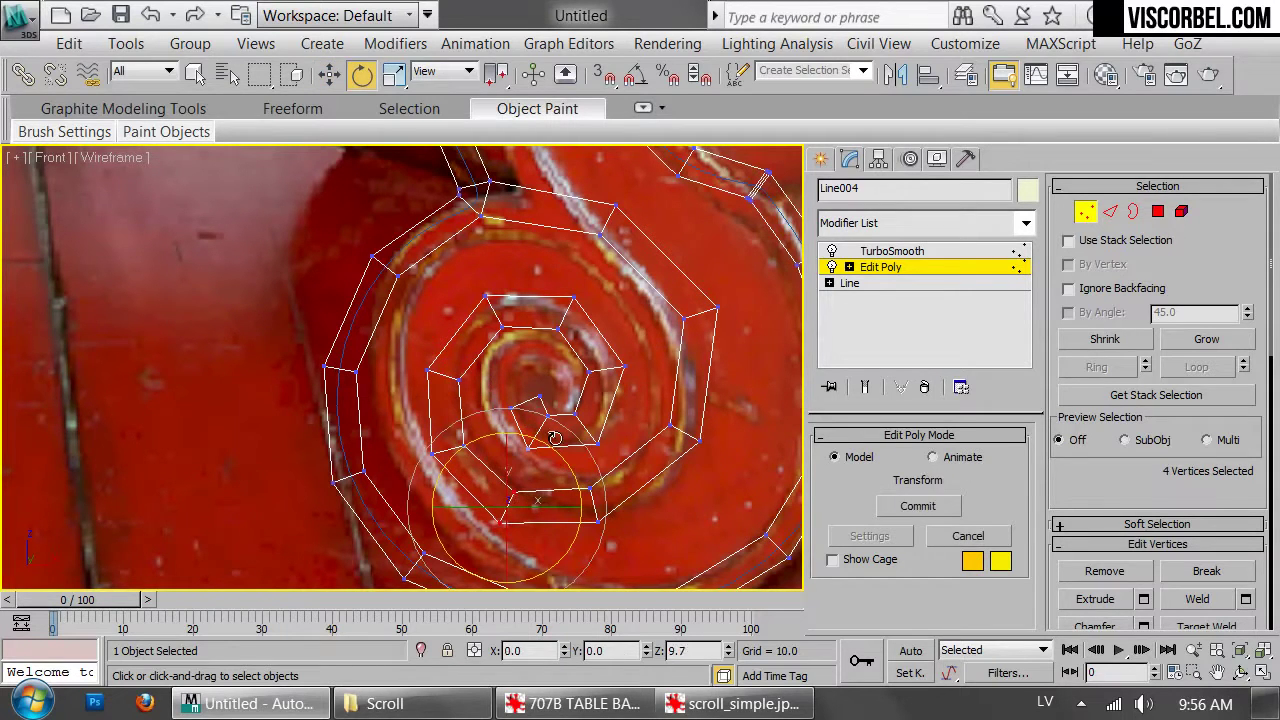
Connect the long edges of the lower spiral's innermost end segment twice to add two cross loops
scroll(620, 415, up, 2)
scroll(490, 412, up, 2)
key(2)
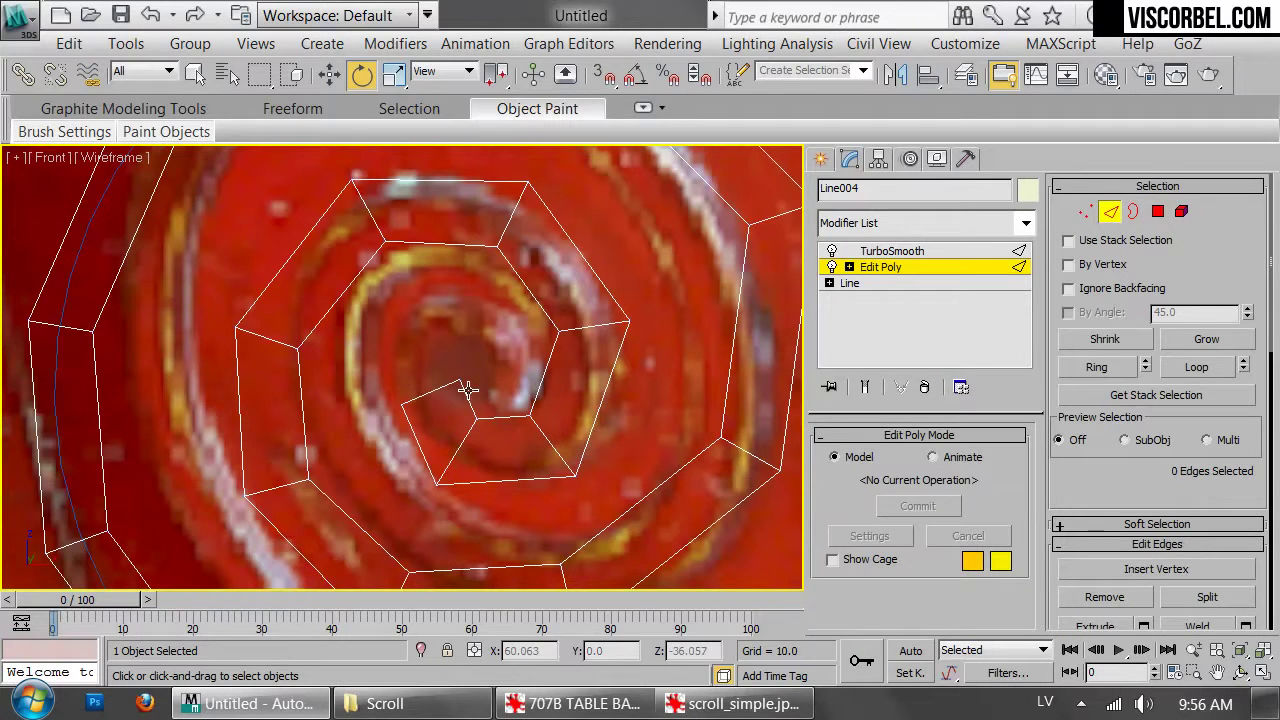
drag(455, 410, 453, 412)
key(q)
drag(384, 434, 428, 447)
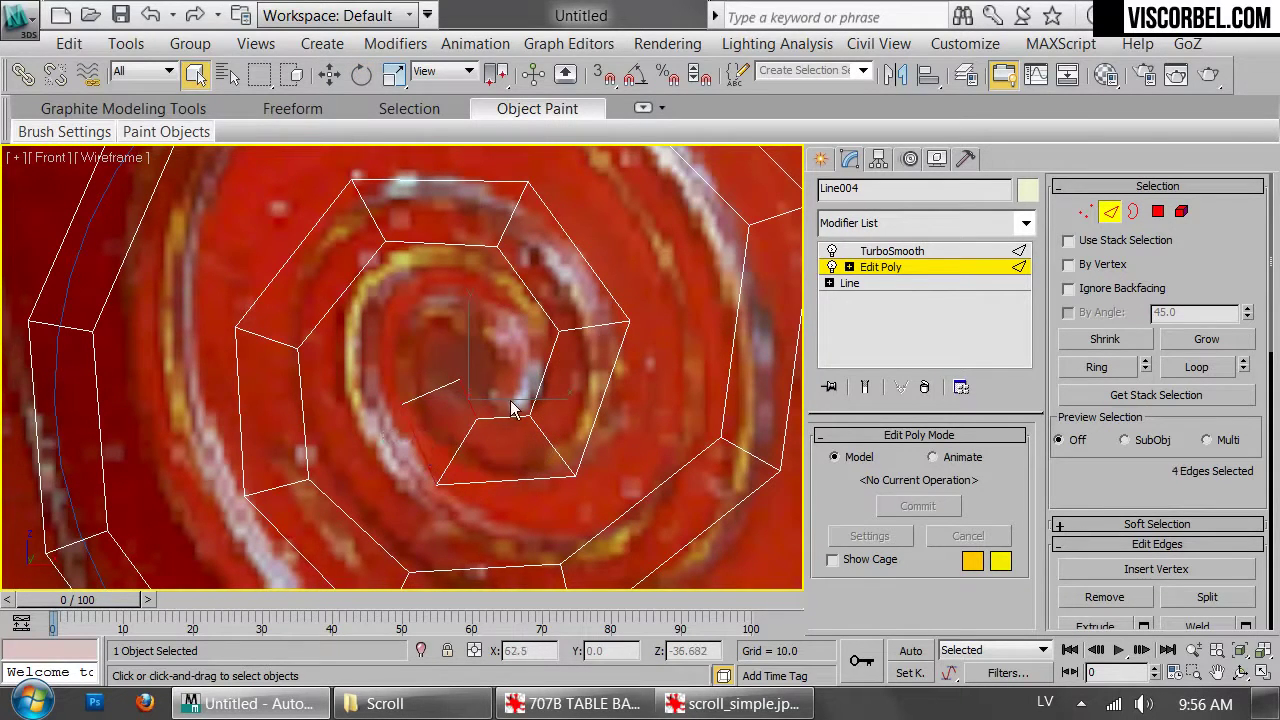
right_click(606, 372)
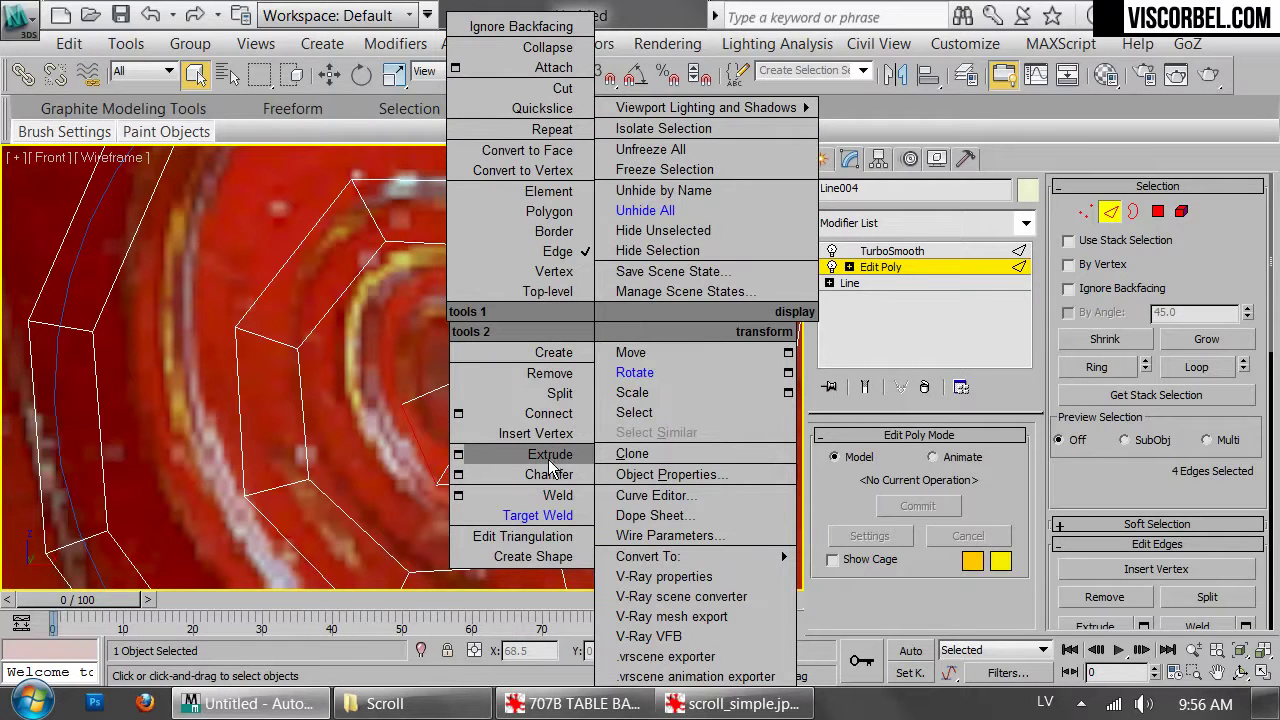
click(540, 413)
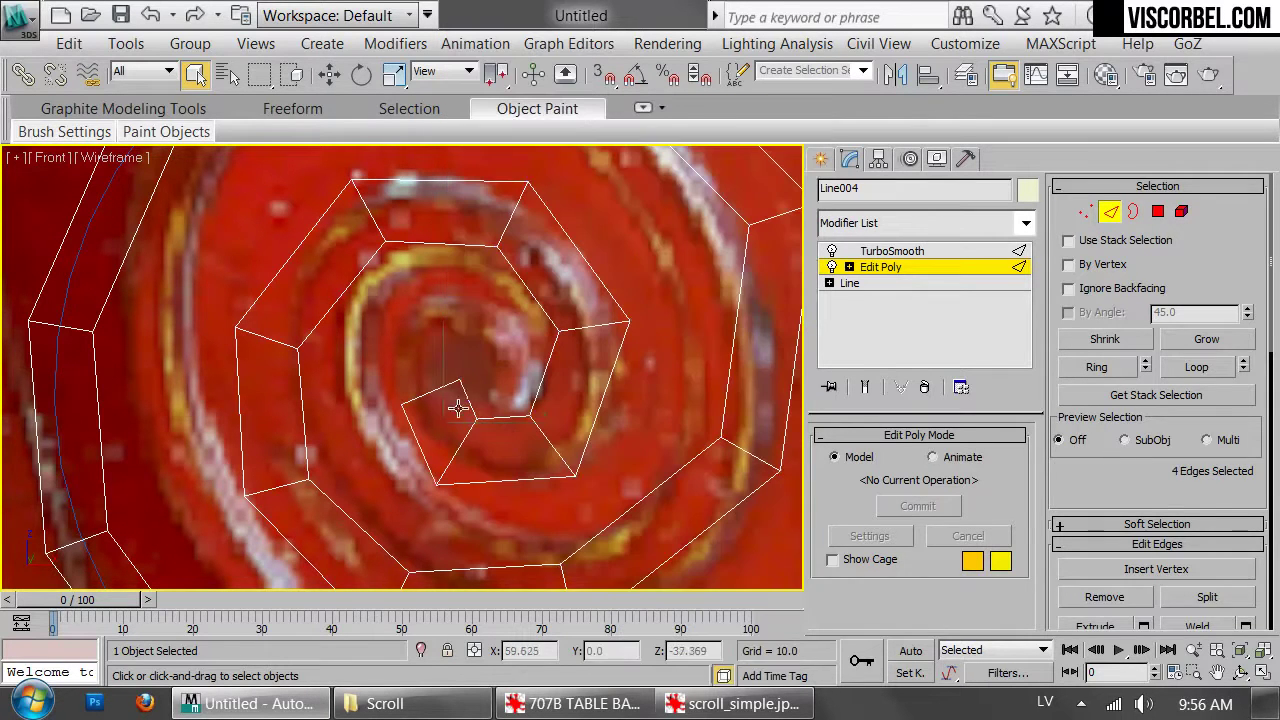
key(1)
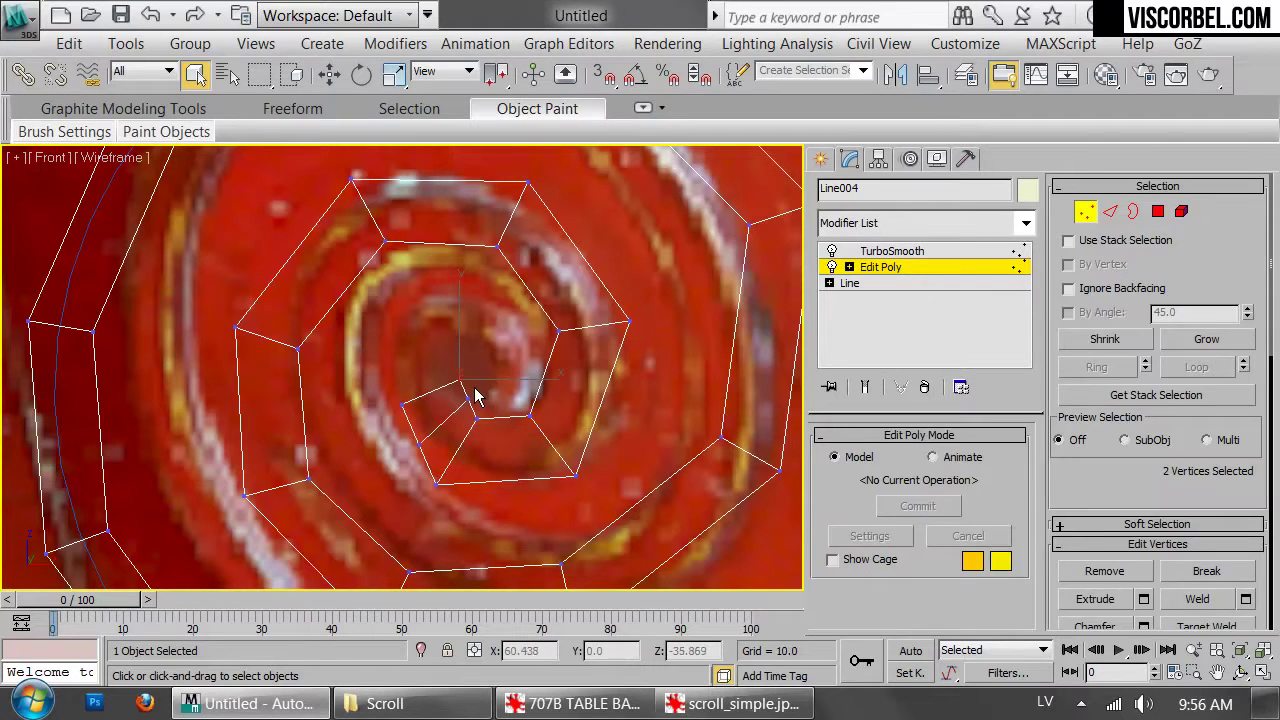
key(2)
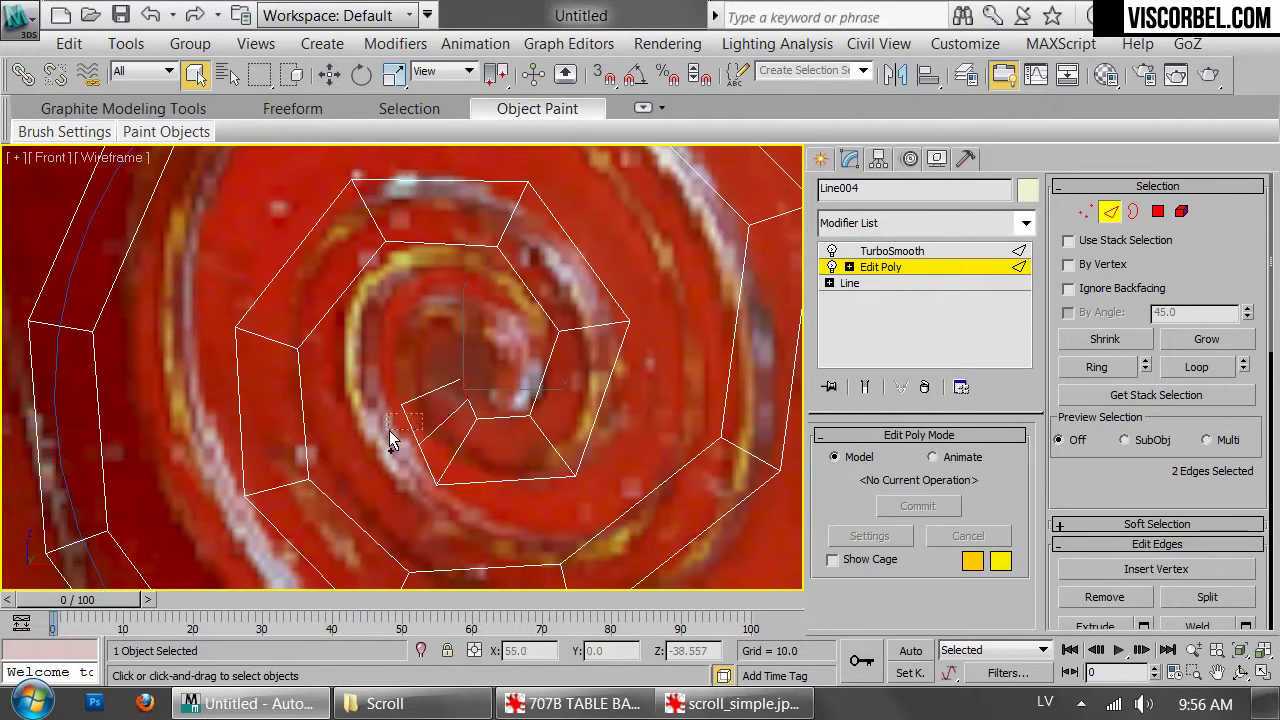
right_click(549, 339)
click(505, 269)
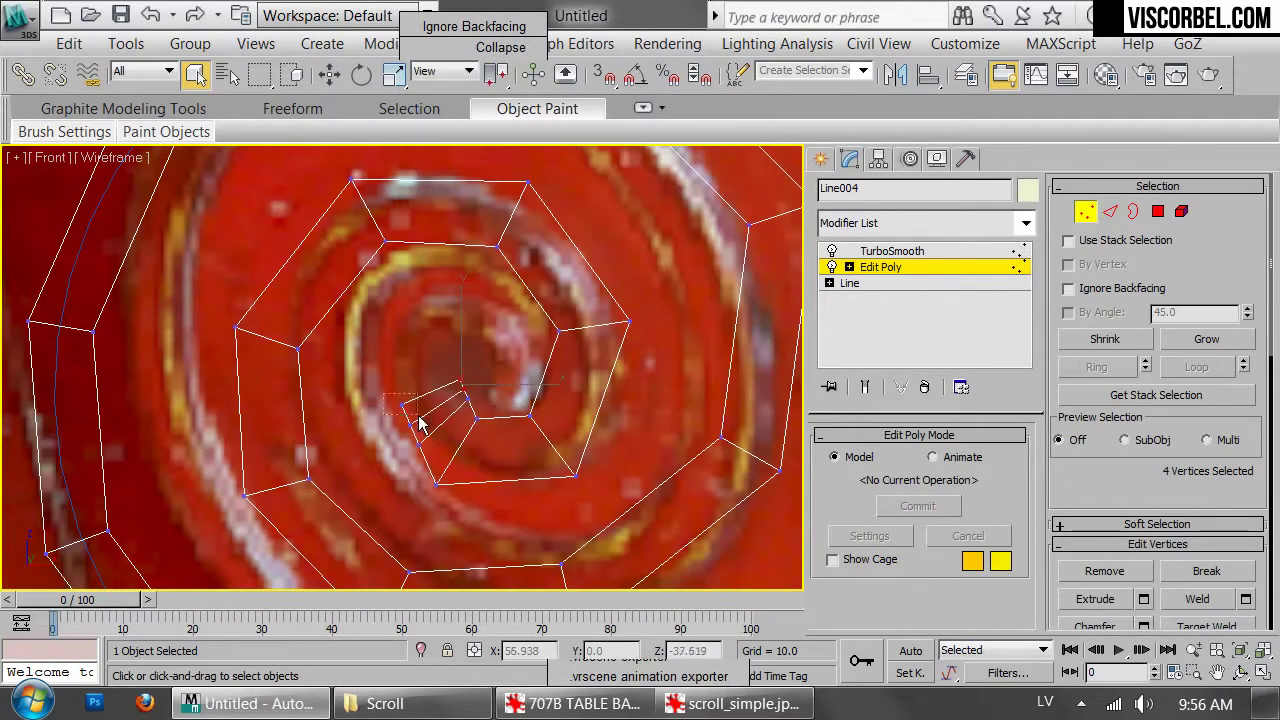
Move the two vertex pairs at the lower spiral's tip outward to open its innermost segment into a wider centre
key(w)
drag(414, 380, 534, 284)
drag(428, 437, 403, 269)
key(ctrl+z)
drag(431, 418, 360, 366)
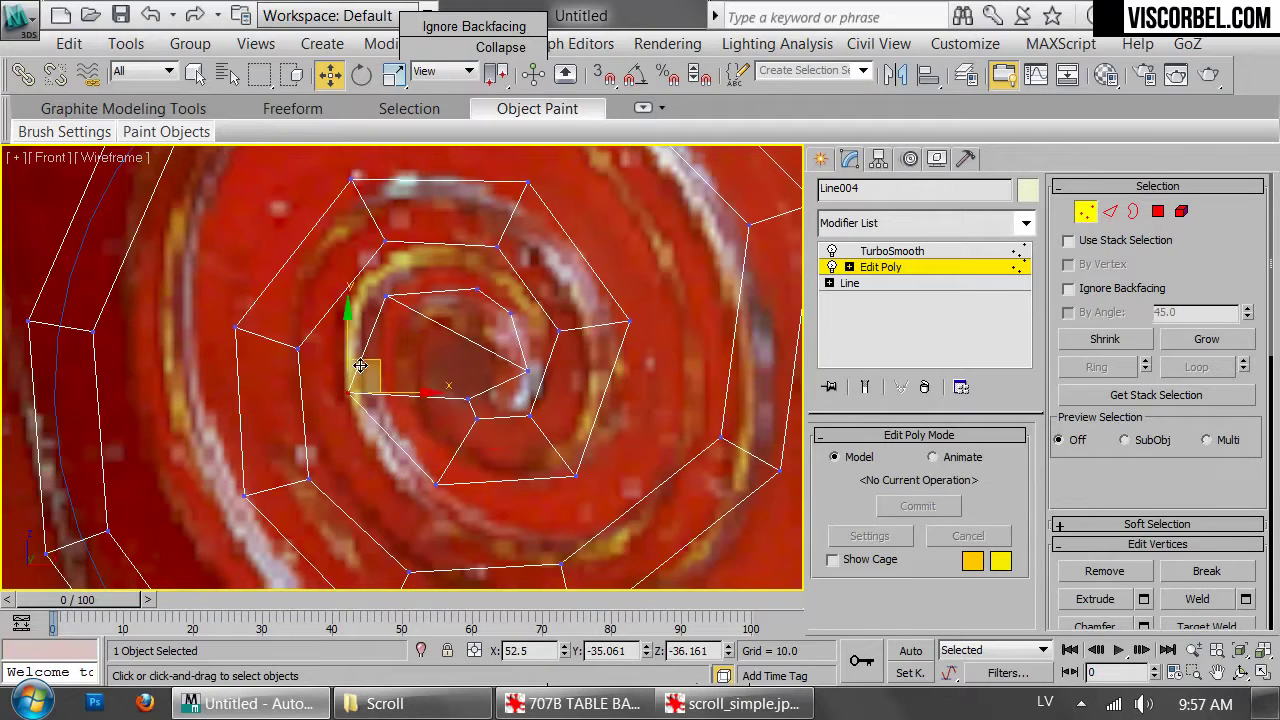
Shift the upper vertices of the lower spiral's centre outward to round its outline
scroll(491, 335, up, 2)
middle_drag(491, 335, 501, 356)
click(481, 292)
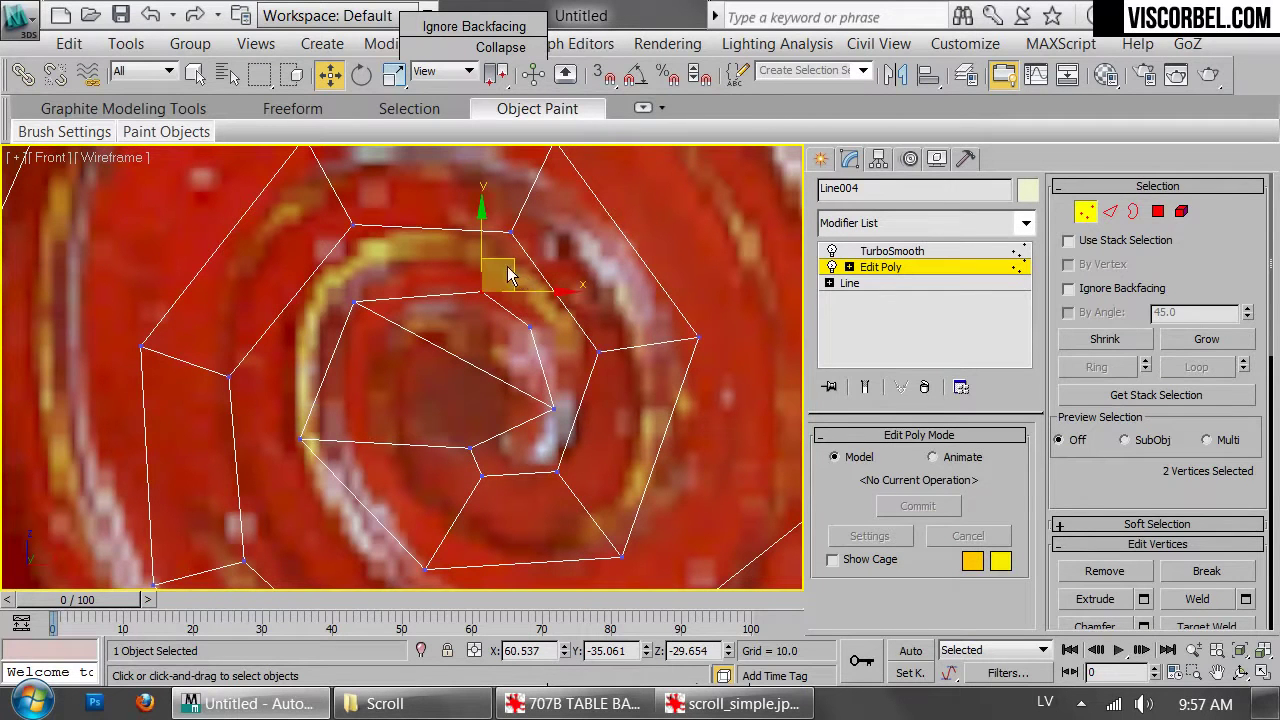
drag(498, 258, 508, 246)
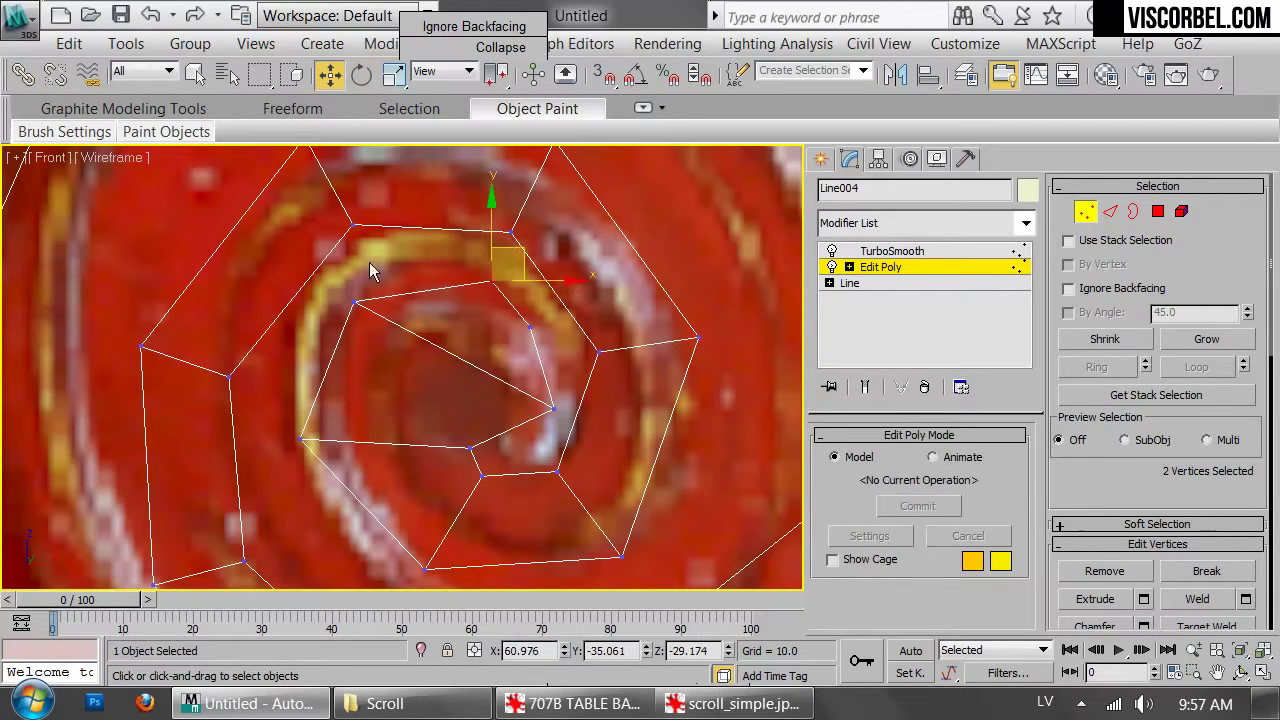
drag(405, 327, 406, 328)
drag(378, 277, 397, 267)
drag(520, 305, 576, 309)
Connect the opposite side edges of the lower spiral's centre with another cross loop and raise its upper outer vertices to follow the curve
key(2)
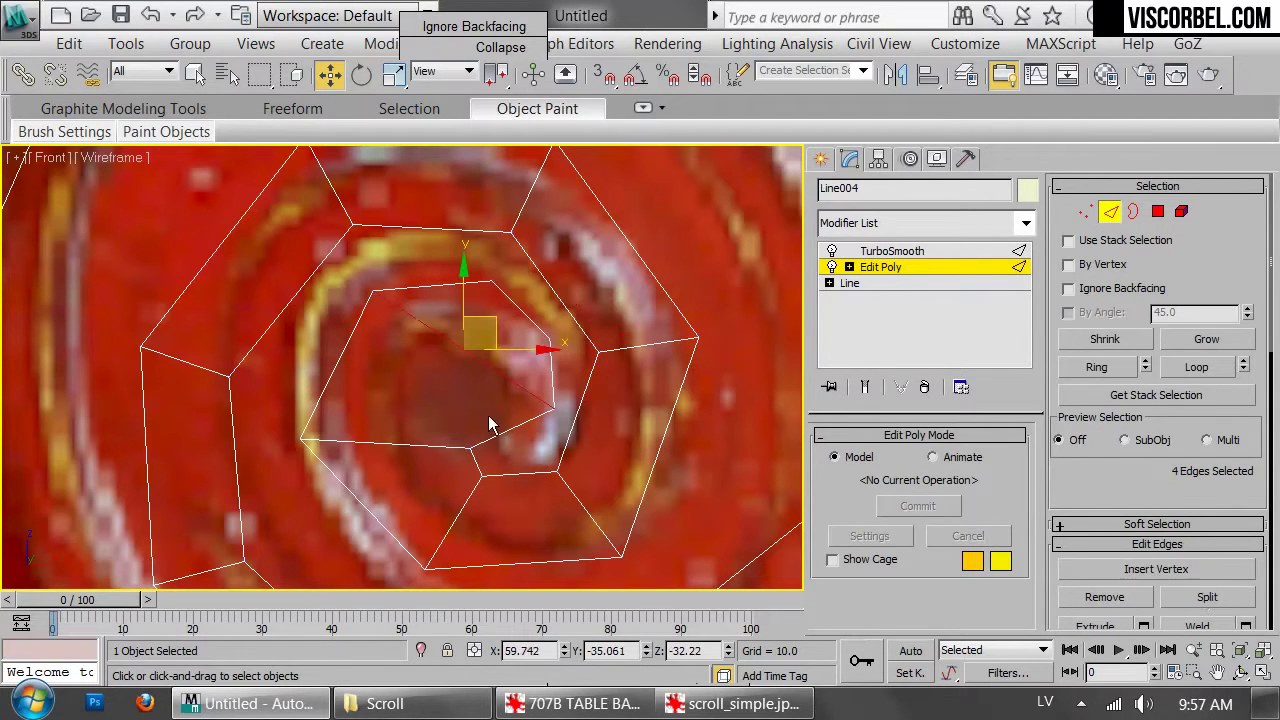
drag(491, 420, 504, 453)
right_click(398, 379)
click(348, 415)
key(1)
drag(318, 344, 379, 387)
drag(356, 333, 414, 247)
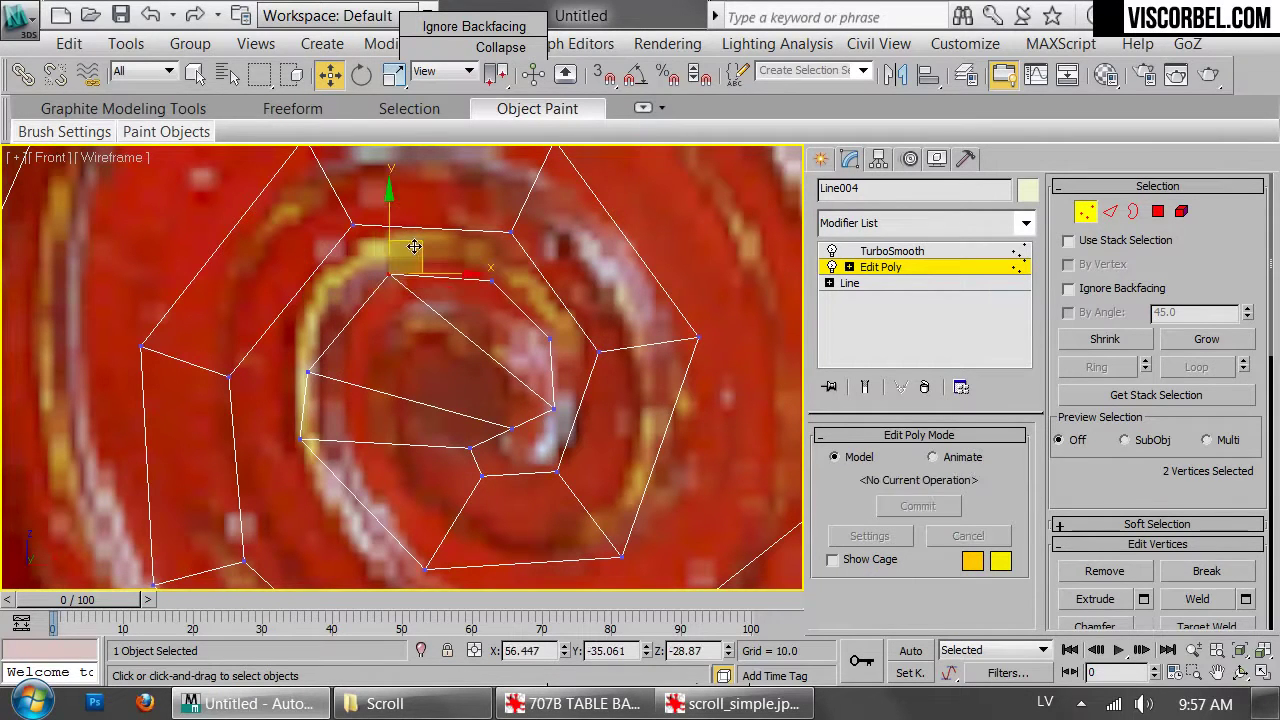
Fine-tune the remaining vertices around the lower spiral's centre and preview the smoothed result
click(511, 427)
drag(534, 410, 357, 504)
click(472, 448)
drag(295, 338, 452, 382)
scroll(456, 344, down, 5)
key(1)
scroll(477, 412, up, 3)
key(1)
click(473, 413)
click(441, 425)
drag(441, 425, 452, 432)
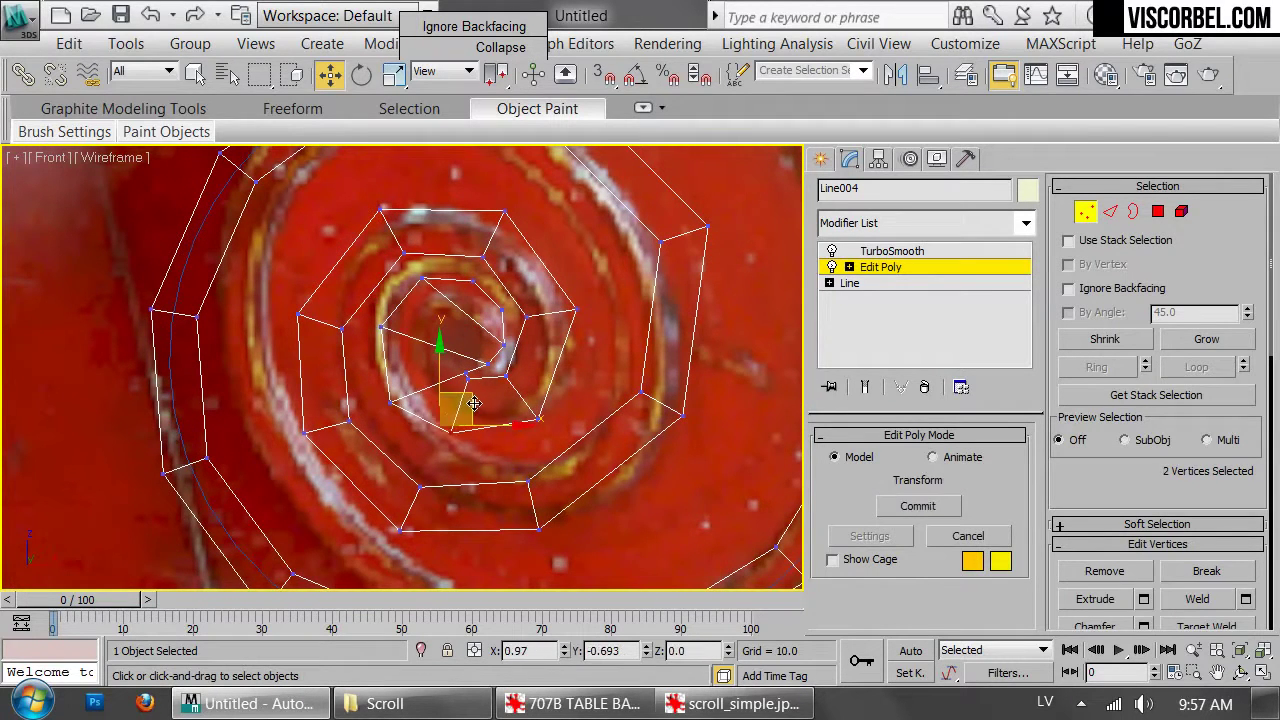
key(1)
click(865, 390)
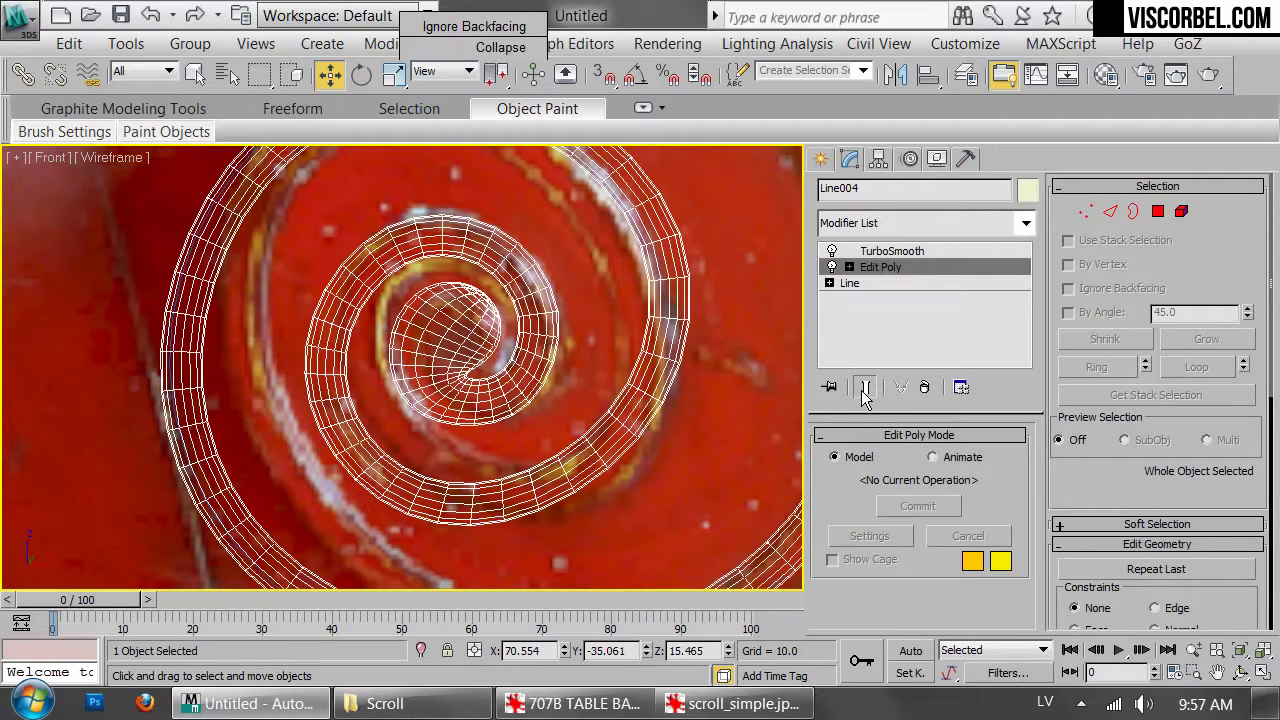
scroll(453, 345, down, 4)
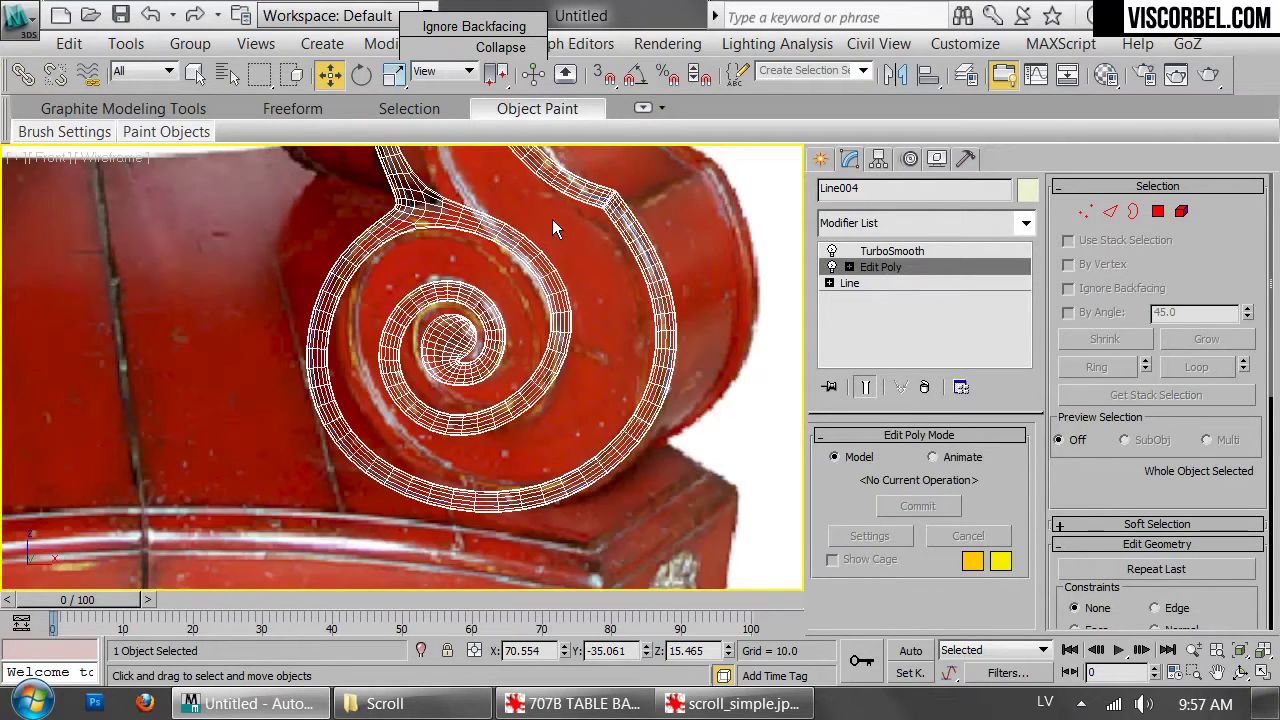
Connect the long edges of the upper spiral's end segment and pull the inner vertices toward the adjoining inner turn
middle_drag(555, 228, 594, 346)
middle_drag(597, 222, 600, 480)
scroll(606, 360, down, 3)
scroll(606, 360, up, 4)
middle_drag(625, 352, 564, 418)
scroll(564, 418, up, 4)
click(865, 388)
scroll(620, 420, up, 4)
key(2)
click(616, 425)
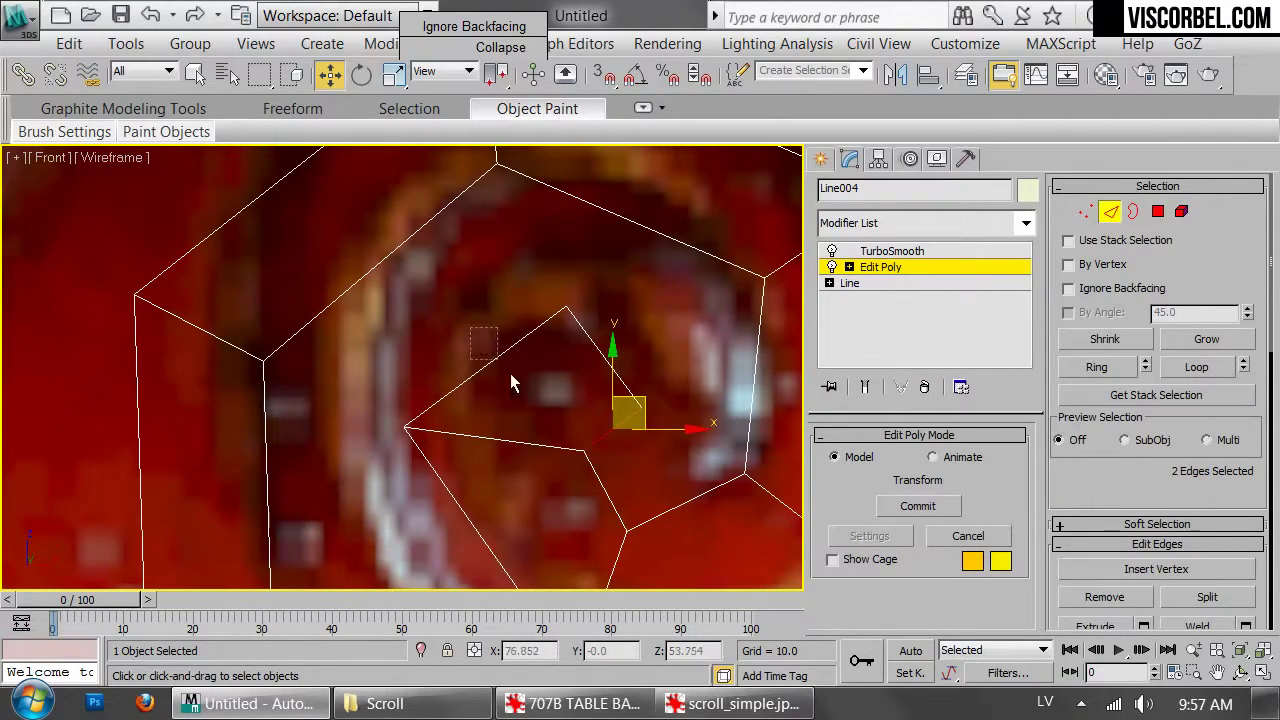
right_click(466, 325)
click(468, 413)
key(1)
drag(609, 430, 668, 441)
drag(603, 481, 601, 474)
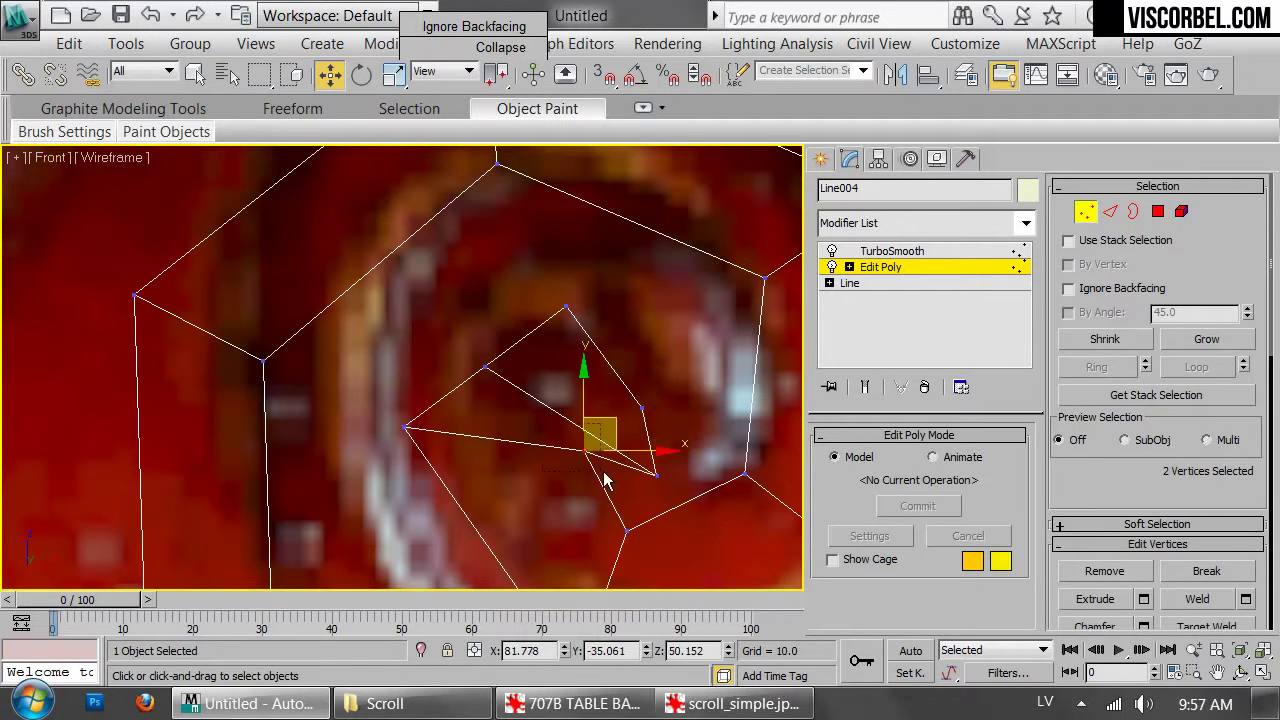
drag(601, 428, 631, 481)
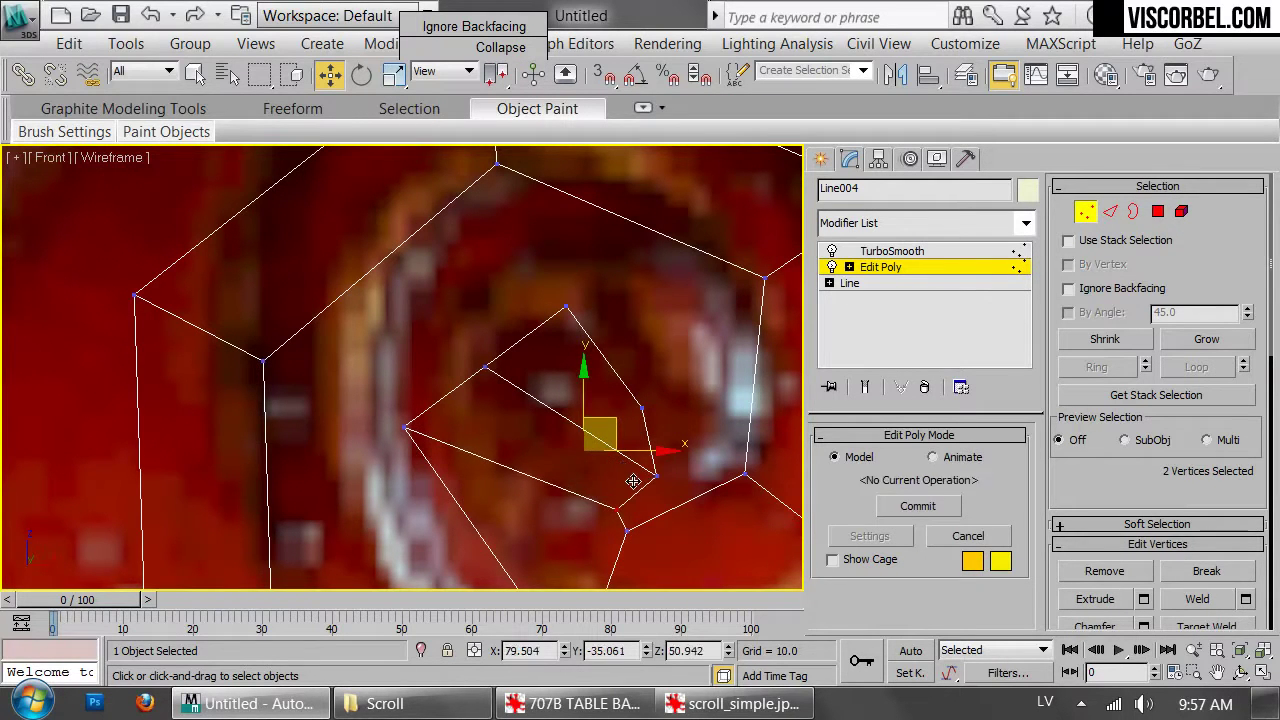
Reposition the vertices around the upper spiral's centre to spread it into a rounder shape, undoing the last adjustment
scroll(645, 375, down, 2)
drag(668, 428, 668, 429)
drag(660, 366, 696, 353)
drag(513, 352, 552, 404)
drag(564, 353, 534, 316)
drag(568, 308, 619, 348)
drag(621, 297, 637, 266)
drag(647, 371, 698, 334)
click(703, 350)
key(ctrl+z)
Connect the edges below the upper spiral's centre with another cross loop and move its outer and neighbouring vertices outward
key(2)
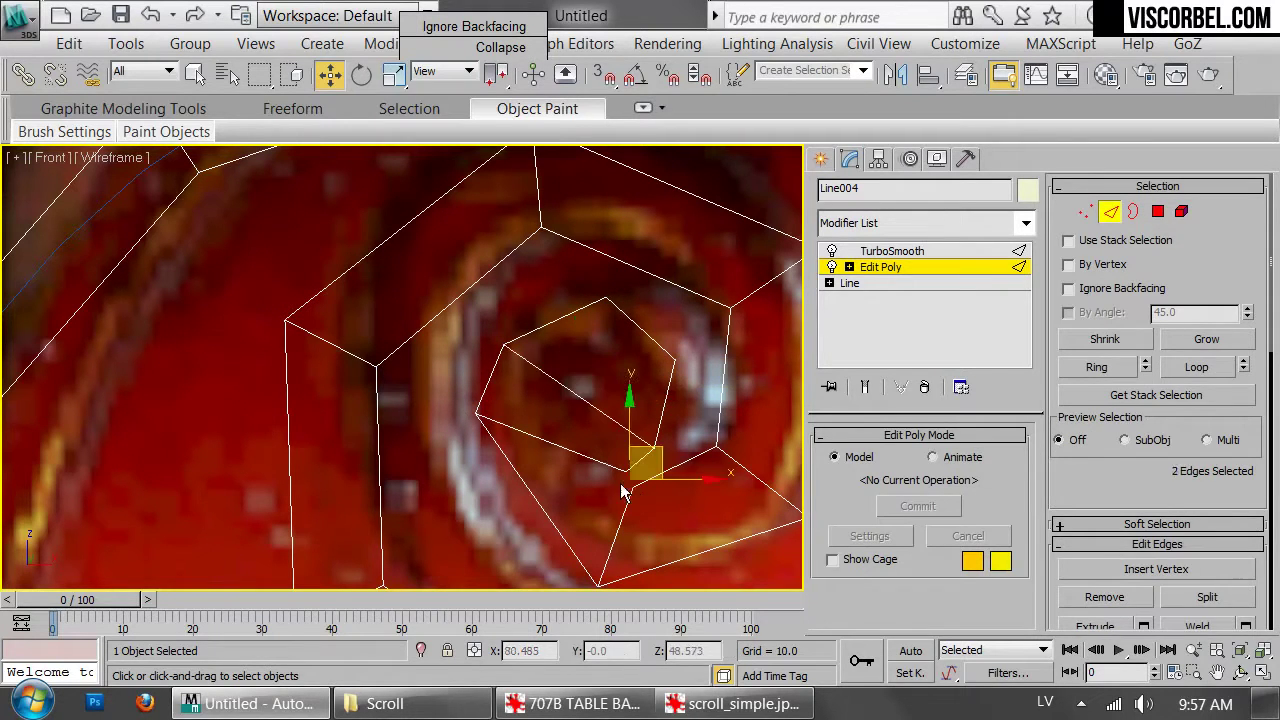
right_click(672, 494)
key(1)
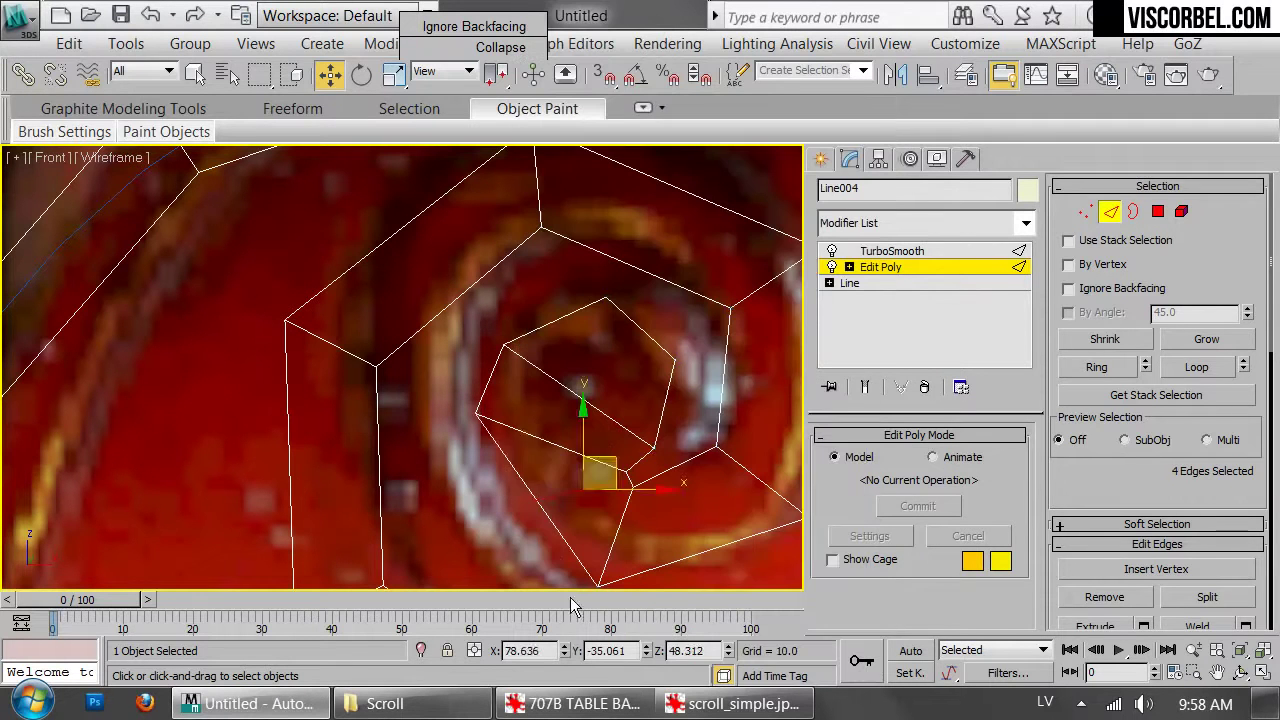
drag(498, 532, 497, 533)
drag(560, 476, 514, 512)
drag(462, 393, 516, 438)
drag(494, 381, 679, 408)
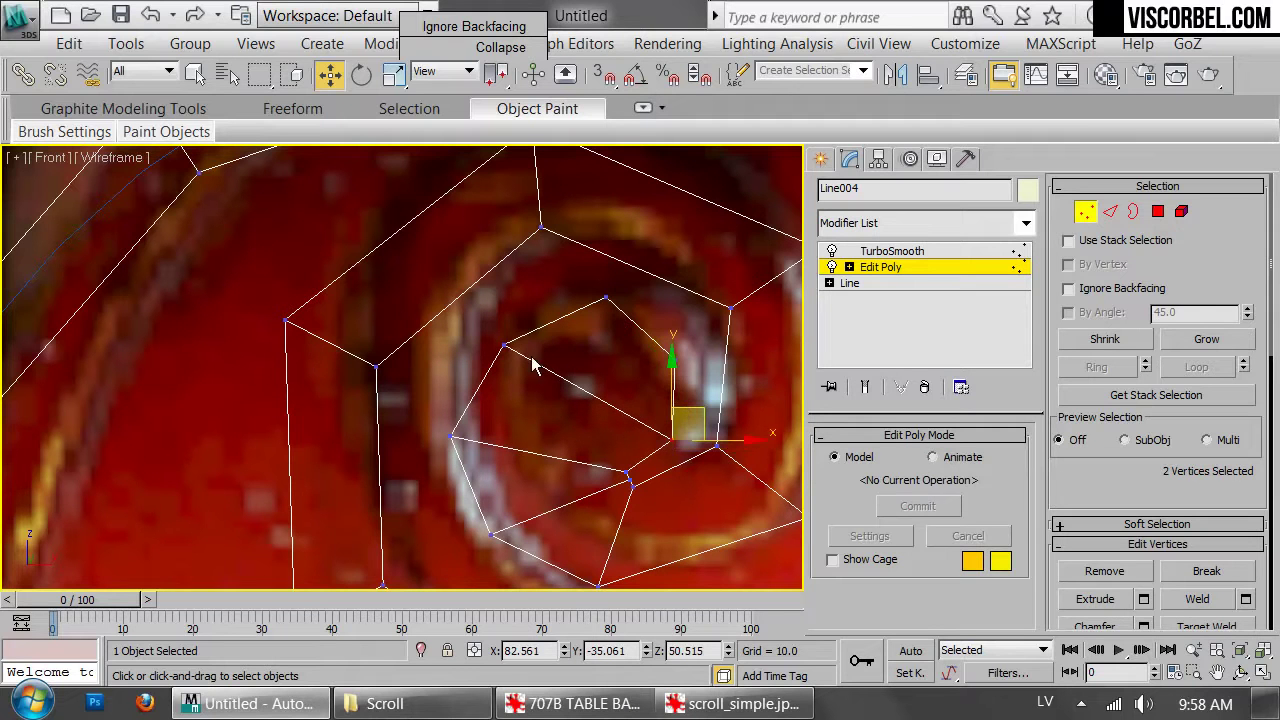
Adjust the top vertices of the upper spiral's centre to round it off and finish editing the rim's vertices
drag(557, 373, 558, 374)
drag(529, 325, 518, 308)
drag(562, 260, 657, 323)
drag(637, 270, 626, 274)
scroll(738, 460, down, 5)
scroll(697, 434, up, 6)
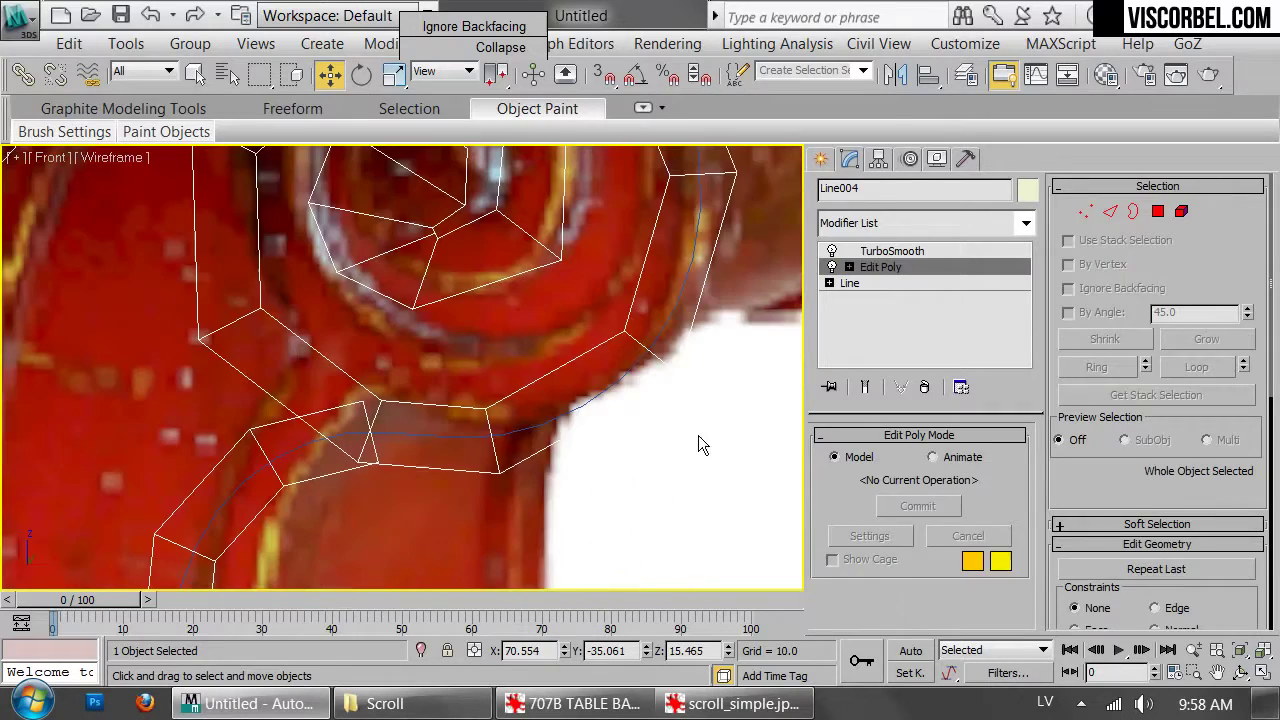
drag(404, 292, 446, 350)
drag(441, 279, 452, 283)
key(1)
click(591, 342)
Examine the junction between the rim's inner strip and the upper spiral in front and perspective views
scroll(539, 268, down, 2)
middle_drag(539, 268, 615, 363)
scroll(569, 331, down, 2)
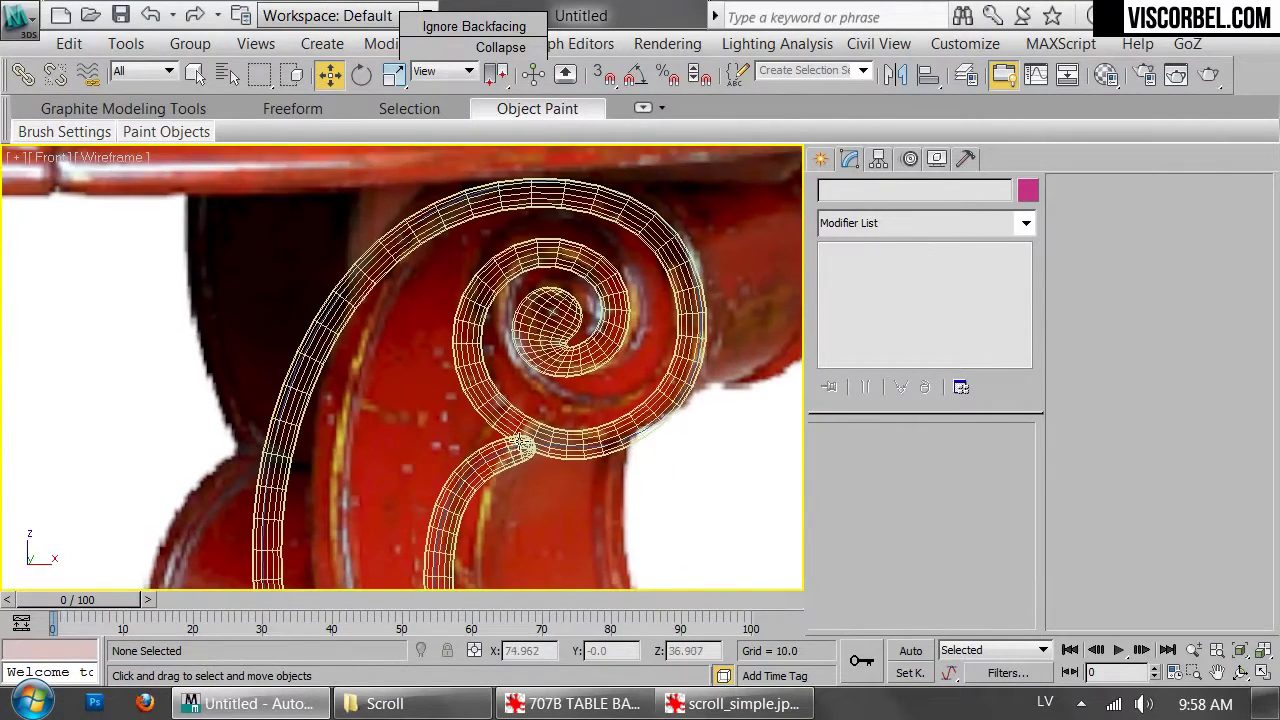
scroll(583, 390, up, 5)
click(575, 415)
click(890, 267)
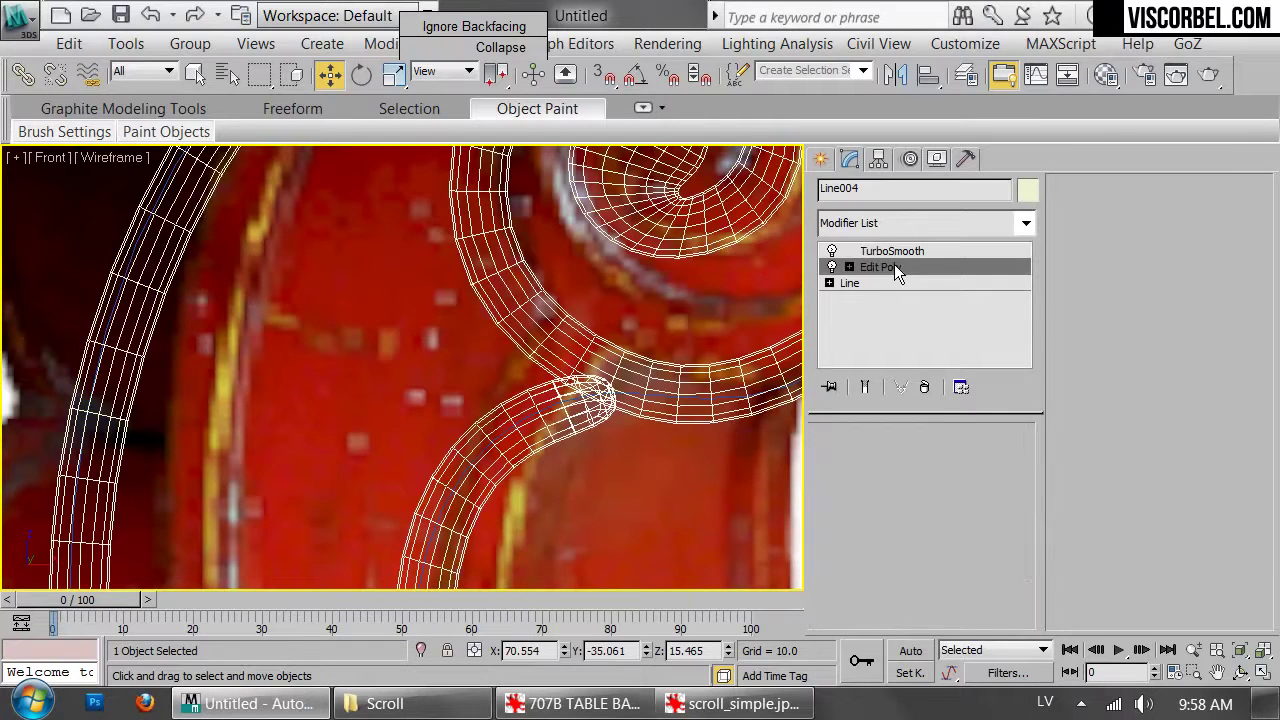
scroll(631, 402, up, 4)
scroll(620, 386, down, 3)
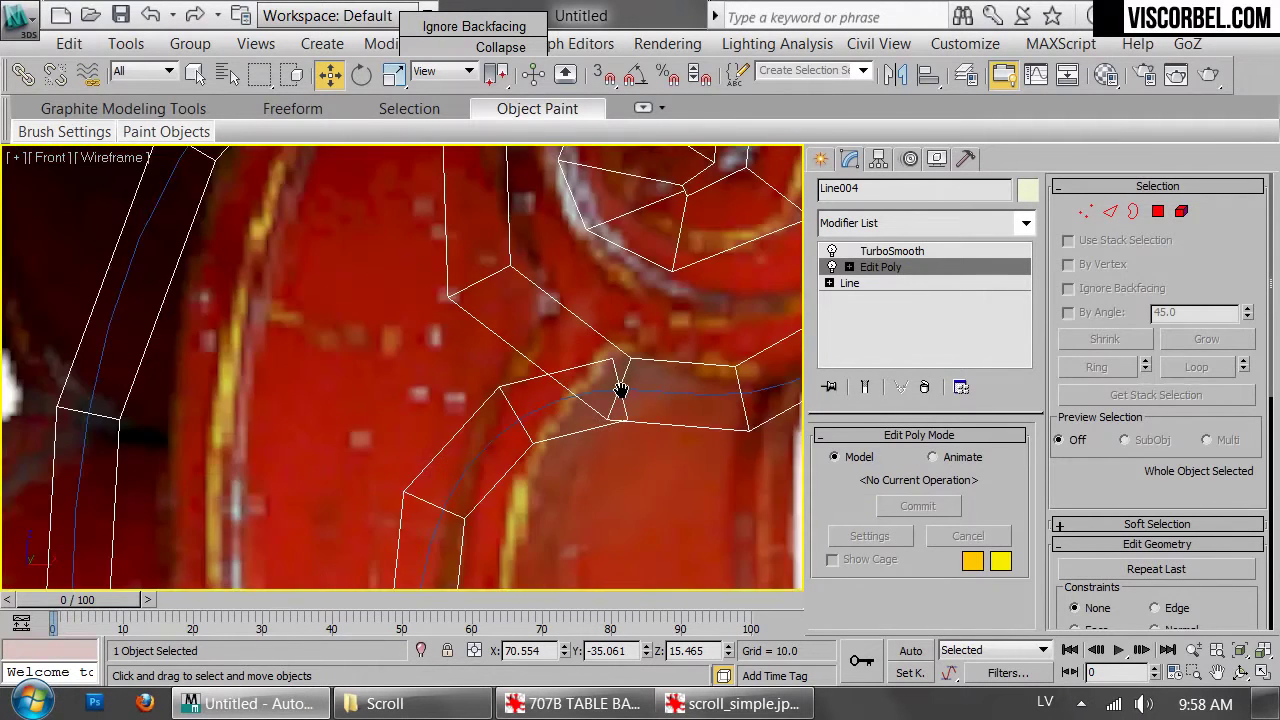
scroll(620, 390, up, 4)
key(4)
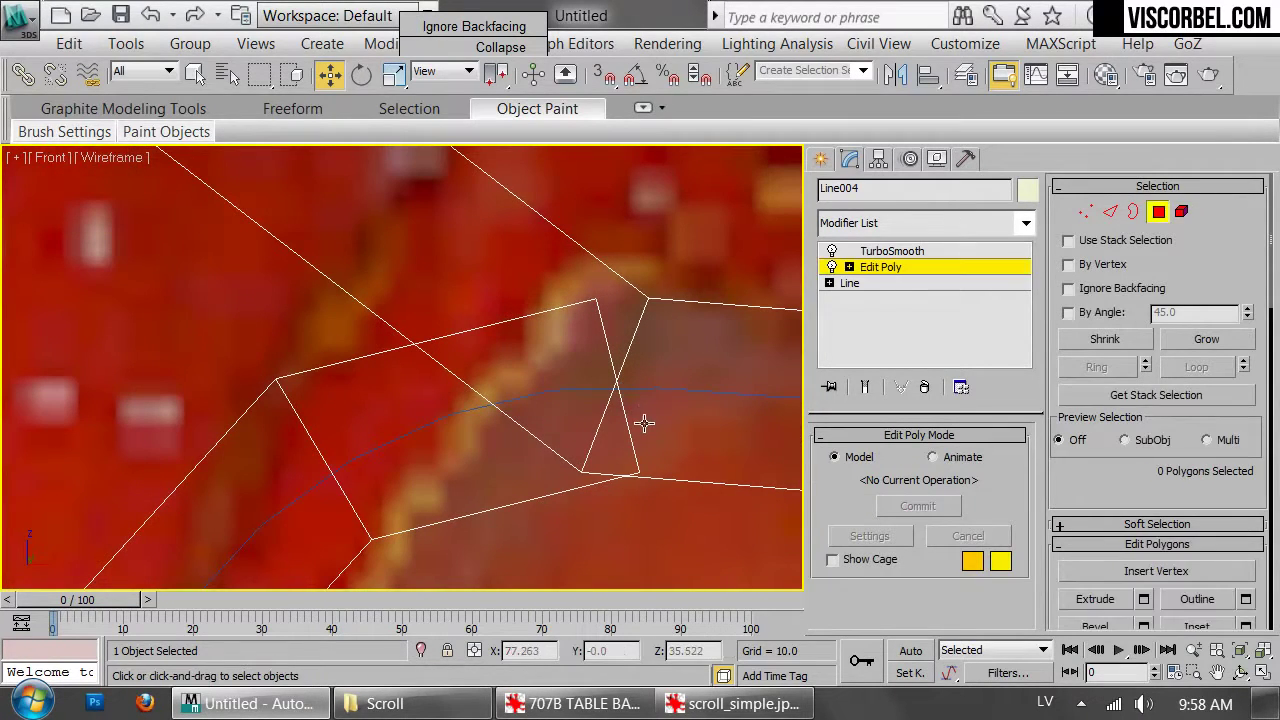
key(p)
scroll(620, 400, down, 4)
scroll(486, 274, up, 3)
scroll(598, 322, up, 3)
scroll(600, 326, up, 2)
mouse_move(600, 326)
middle_down()
mouse_move(527, 388)
mouse_move(534, 326)
mouse_move(525, 430)
middle_up()
key(F3)
scroll(534, 326, down, 4)
scroll(530, 370, up, 4)
key(F3)
scroll(525, 430, up, 1)
key(4)
key(Up)
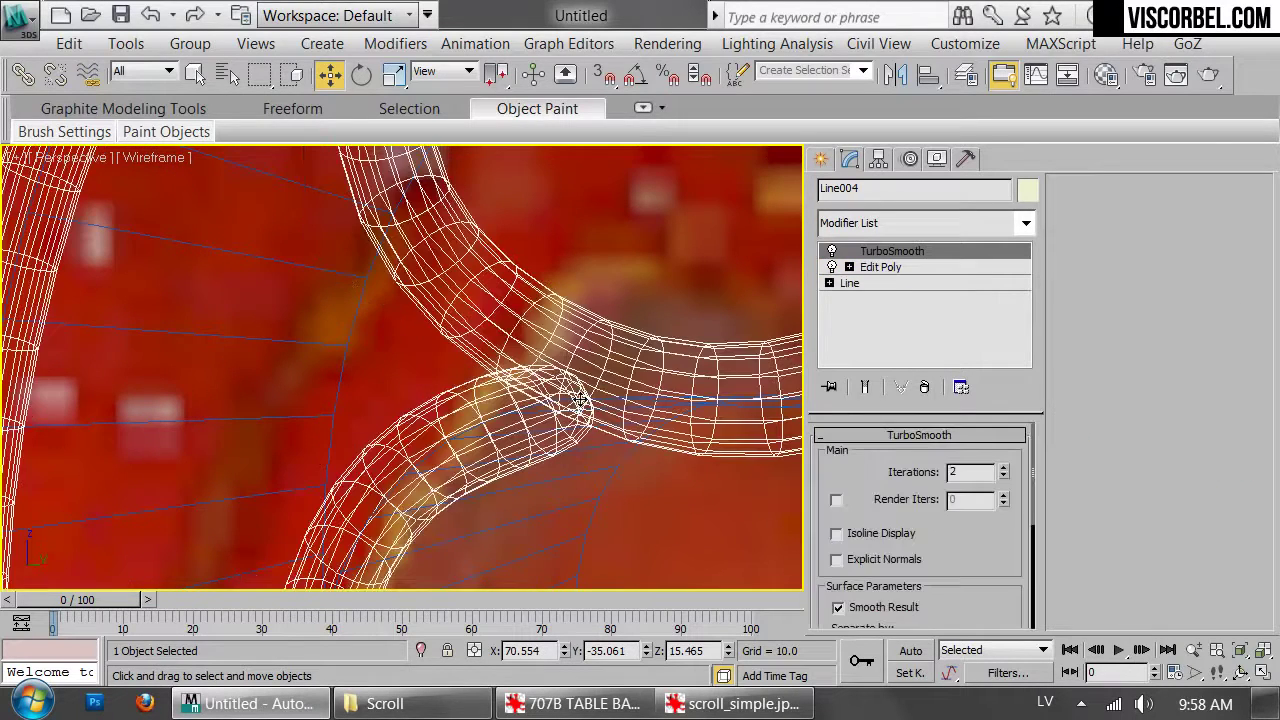
Delete the end polygon capping the rim's inner strip at the upper spiral junction
click(910, 268)
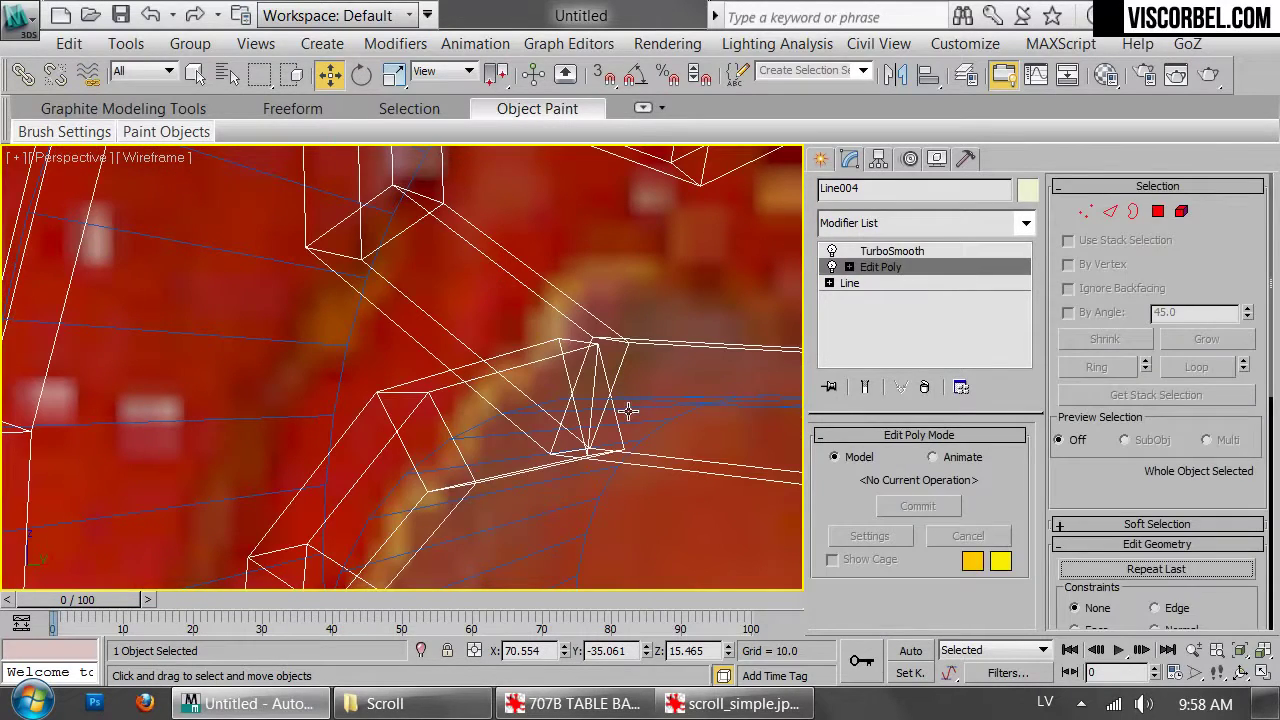
key(4)
click(608, 443)
click(608, 443)
key(Delete)
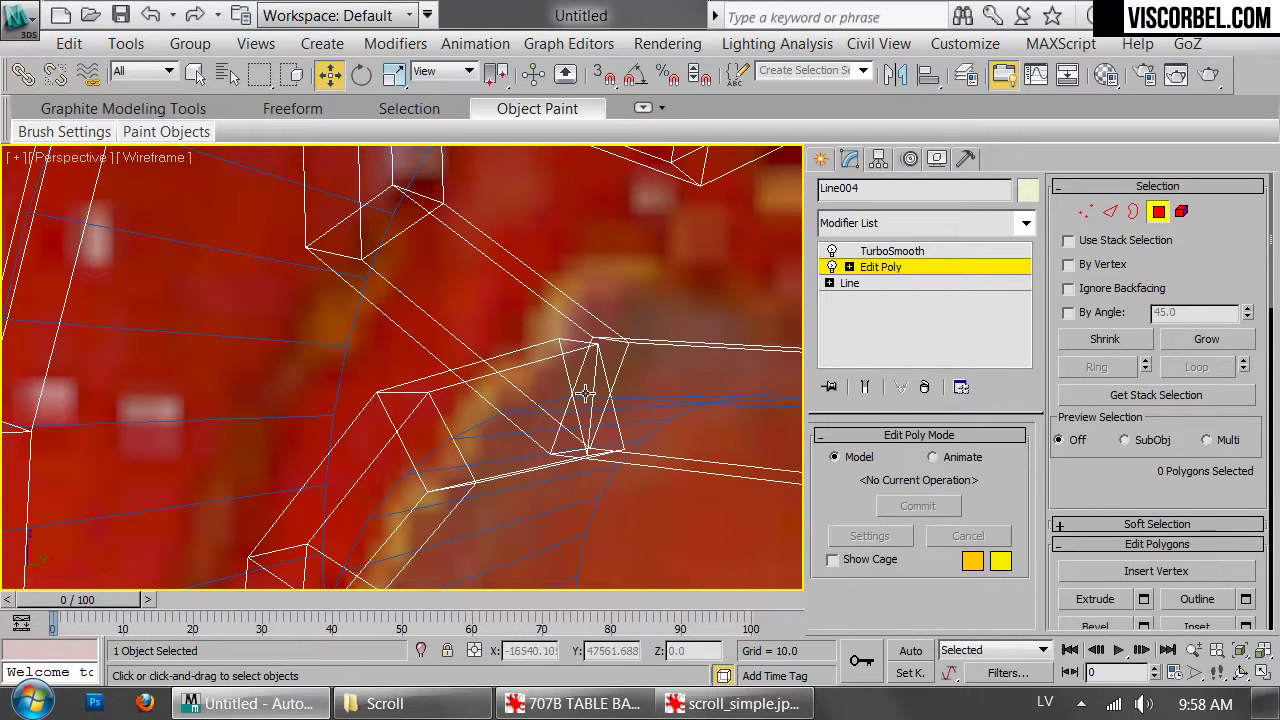
click(585, 393)
click(585, 394)
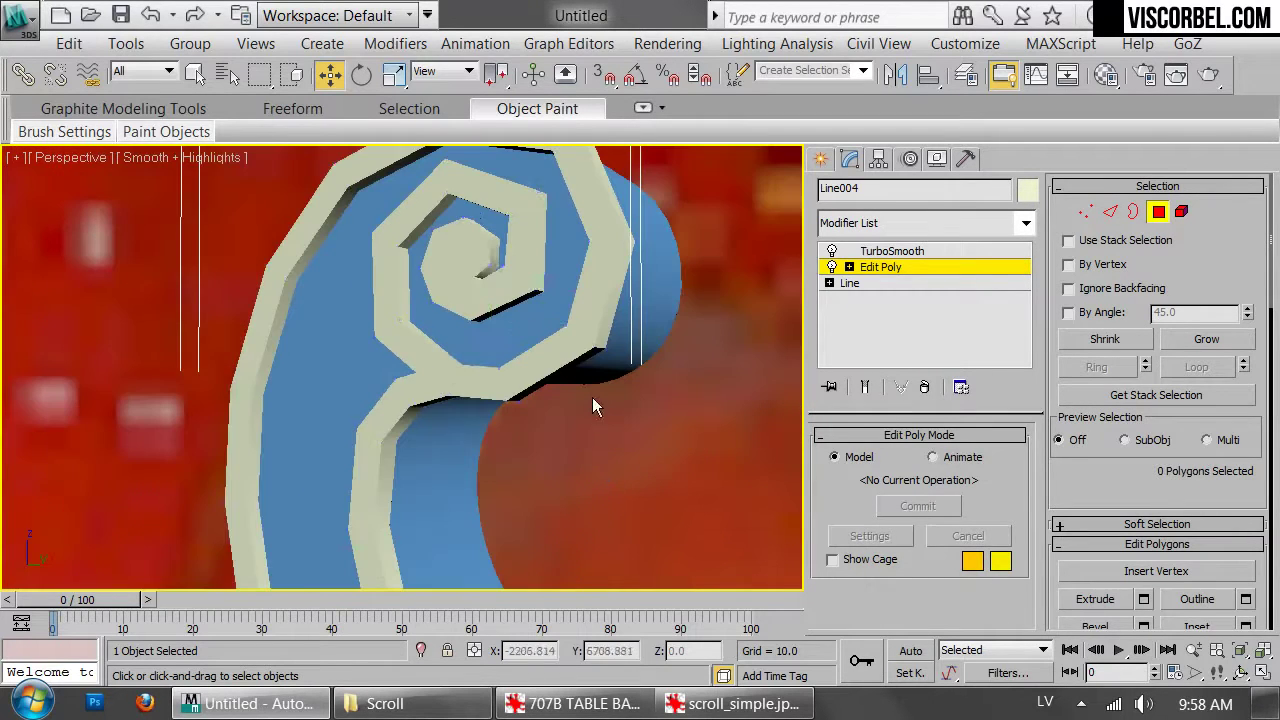
click(601, 462)
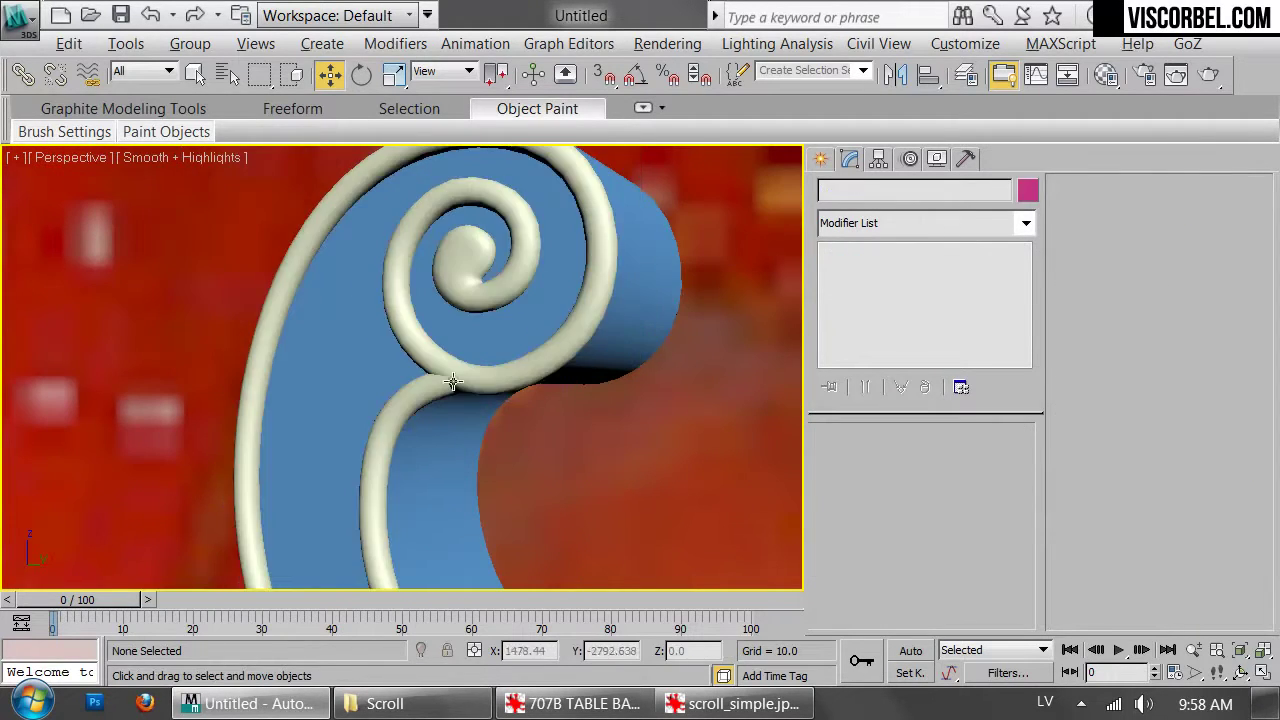
Select the open border at the strip's end and move it slightly up and into the upper spiral to blend the joint
alt+middle_drag(458, 386, 523, 395)
scroll(526, 402, down, 2)
scroll(526, 402, up, 4)
click(482, 402)
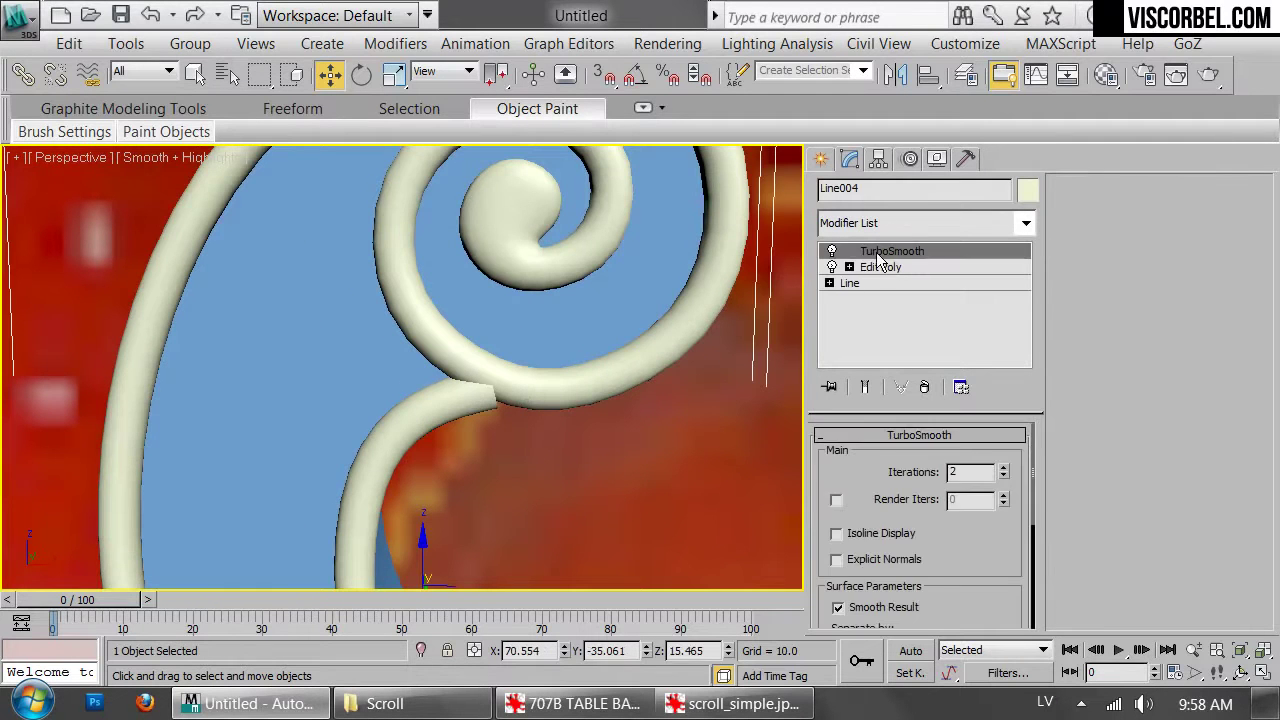
click(912, 268)
key(F3)
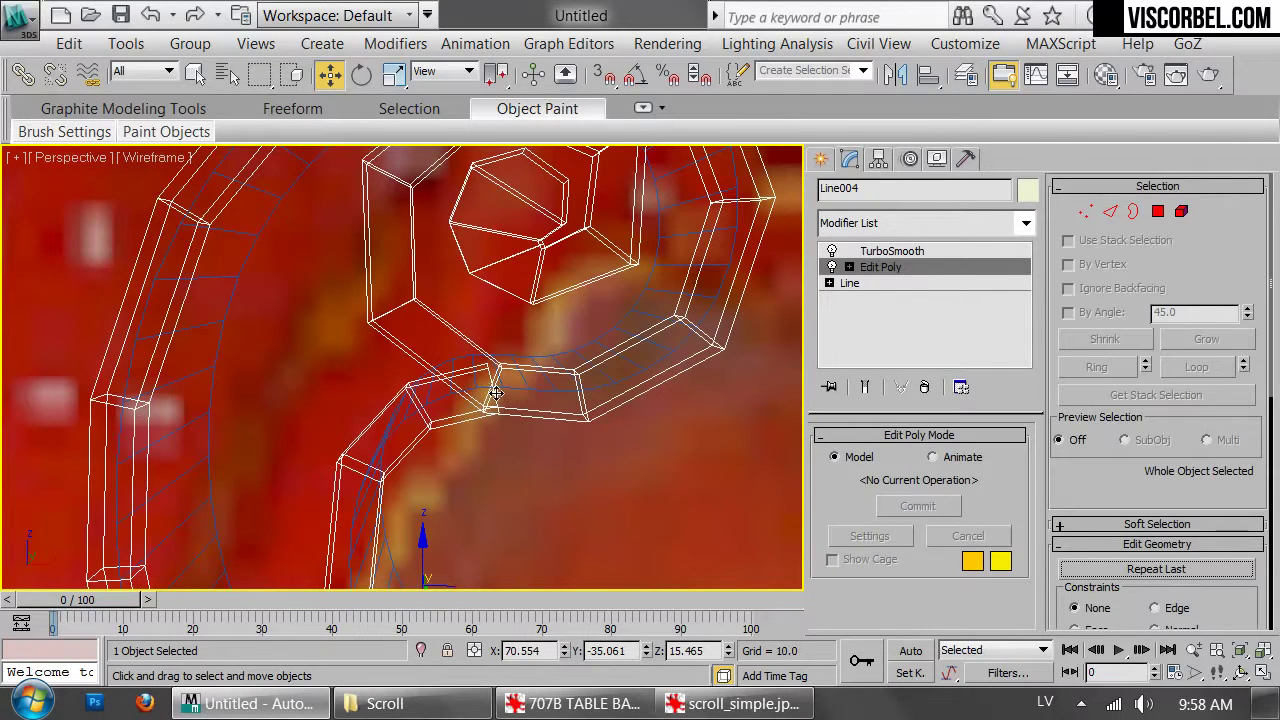
key(3)
click(497, 395)
click(865, 387)
key(F3)
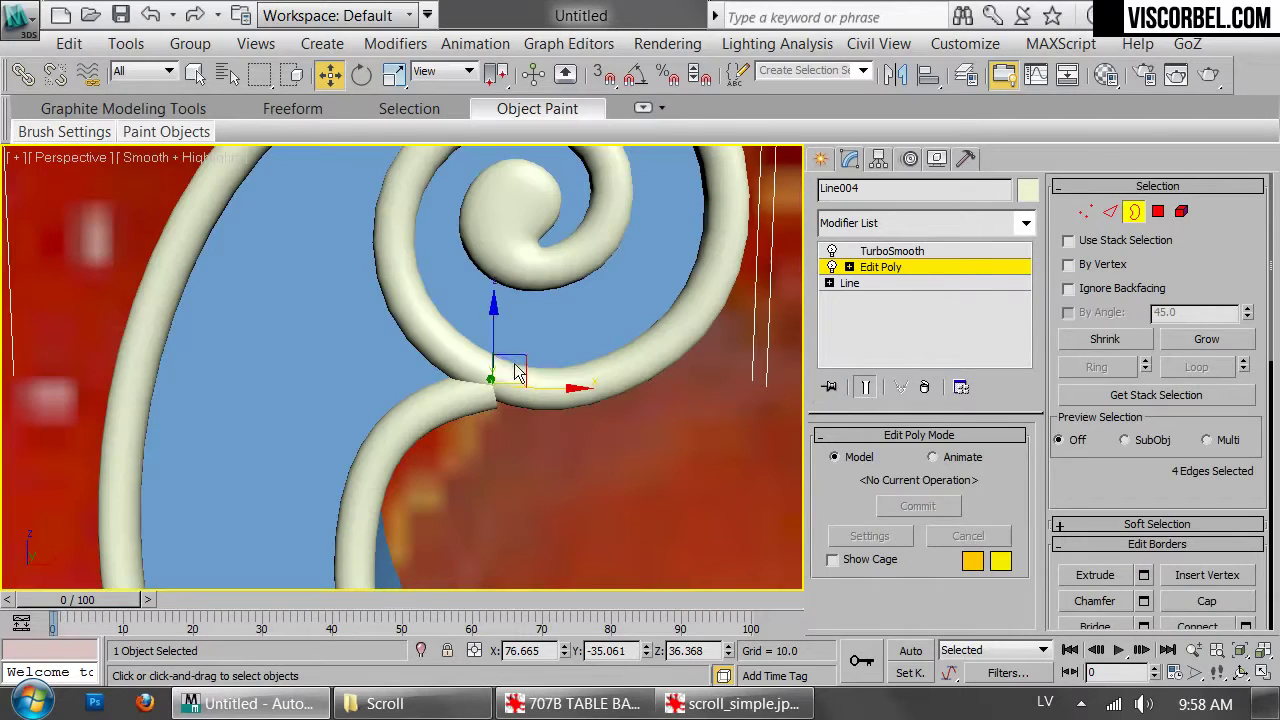
drag(524, 352, 535, 345)
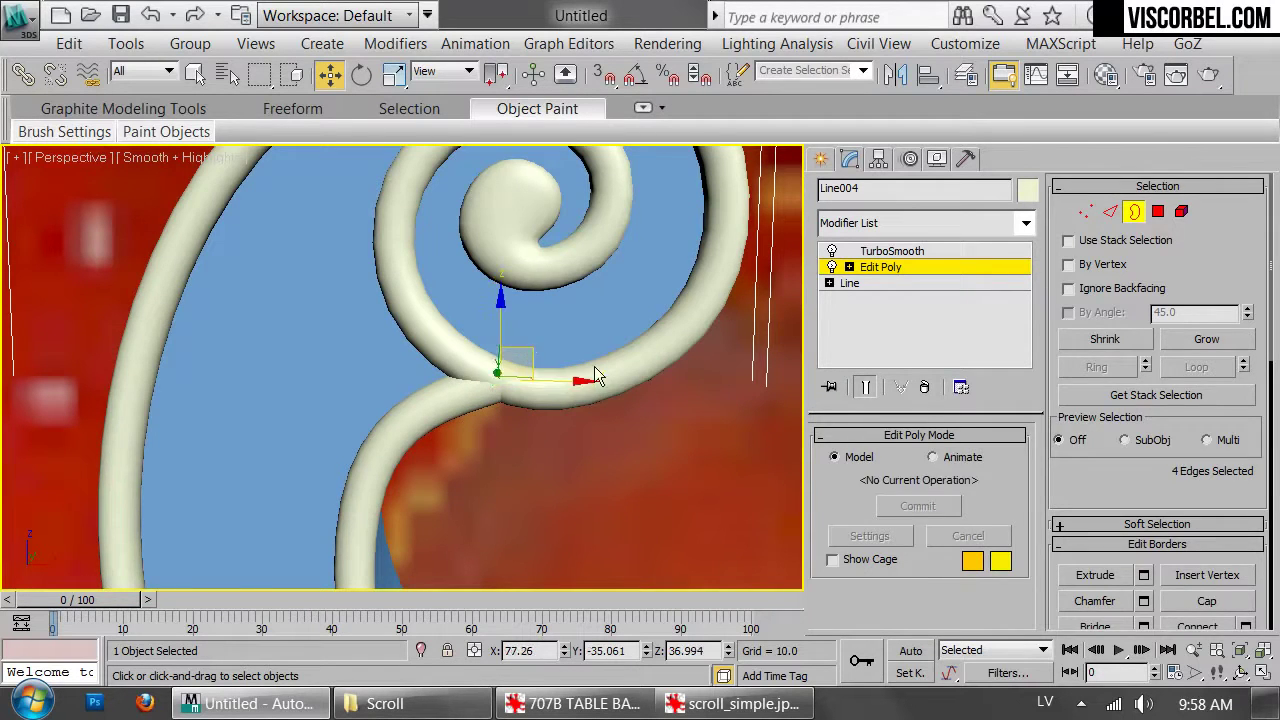
In the front view, reposition the four vertices at the lower right of the lower spiral's middle turn
key(1)
key(1)
scroll(666, 477, down, 5)
middle_drag(666, 477, 669, 325)
alt+middle_drag(595, 353, 469, 294)
key(f)
scroll(469, 368, down, 10)
middle_drag(469, 368, 446, 424)
scroll(420, 540, up, 8)
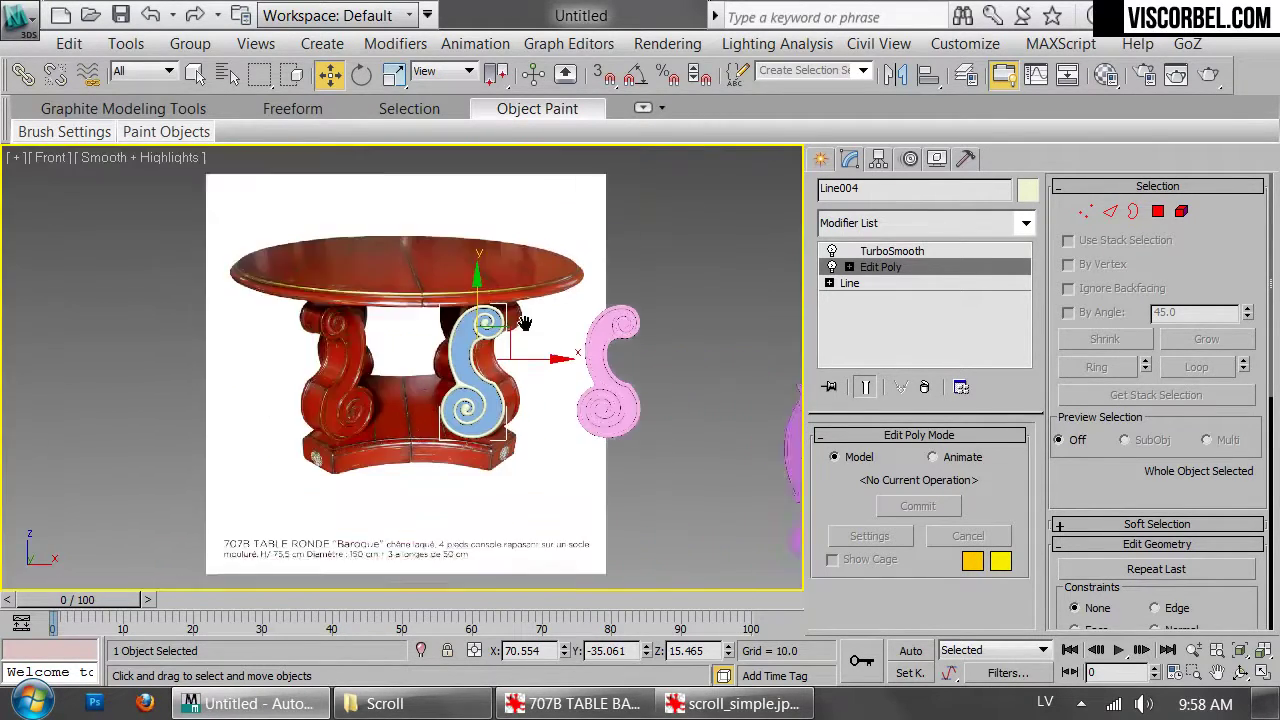
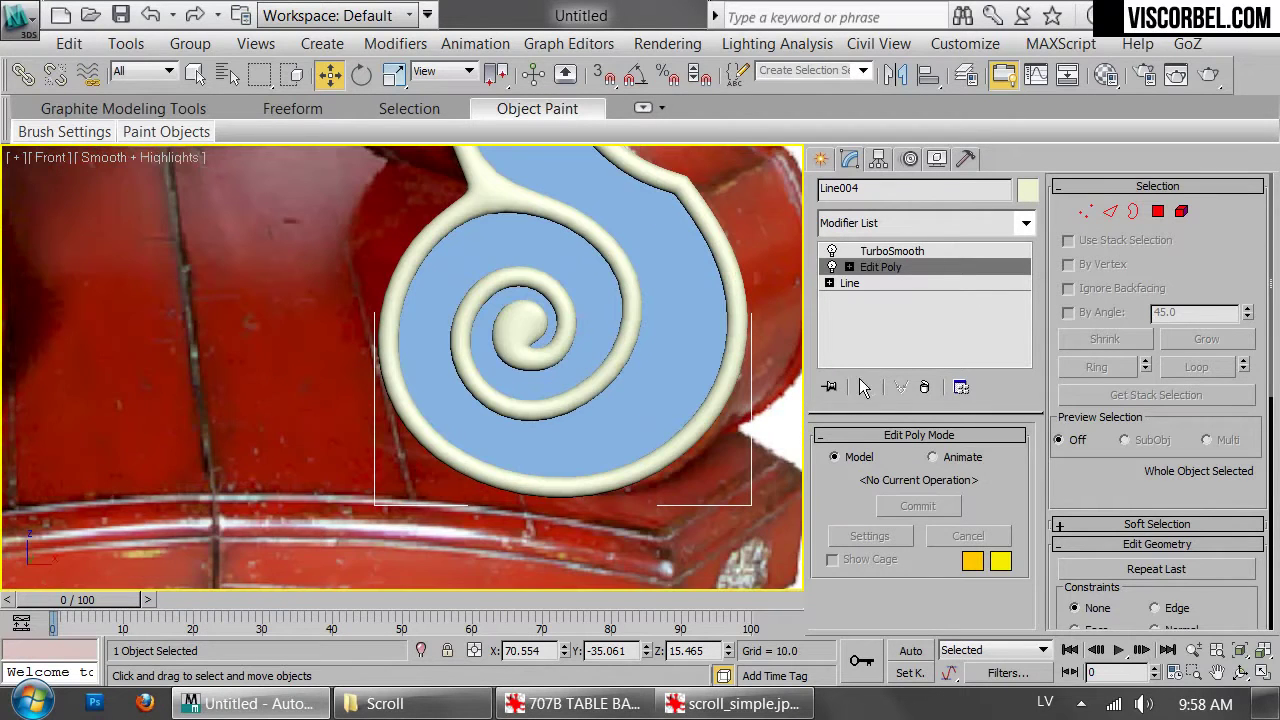
key(1)
scroll(608, 423, up, 4)
click(866, 390)
drag(510, 323, 606, 414)
key(e)
key(w)
drag(555, 340, 588, 332)
scroll(588, 332, down, 4)
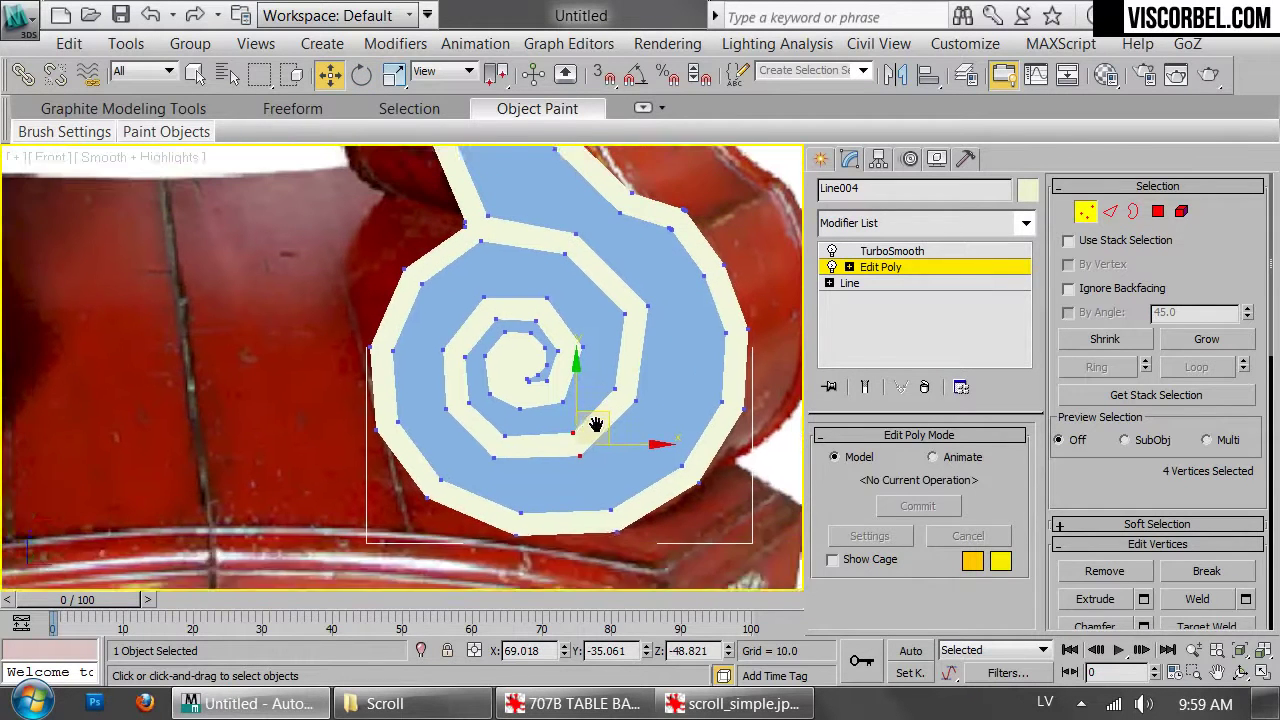
Move the four vertices at the upper right of the lower spiral's outer turn slightly upward and finish vertex editing
key(1)
key(1)
drag(540, 253, 594, 315)
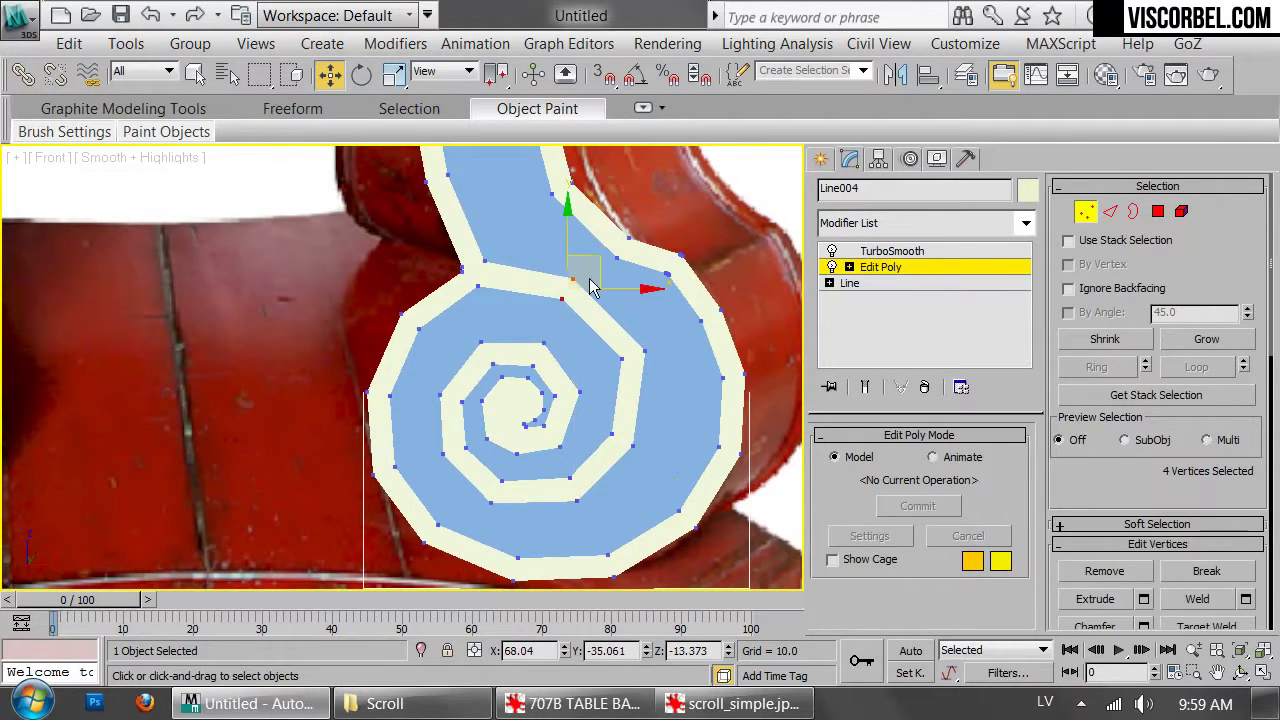
drag(588, 255, 585, 248)
key(1)
click(738, 215)
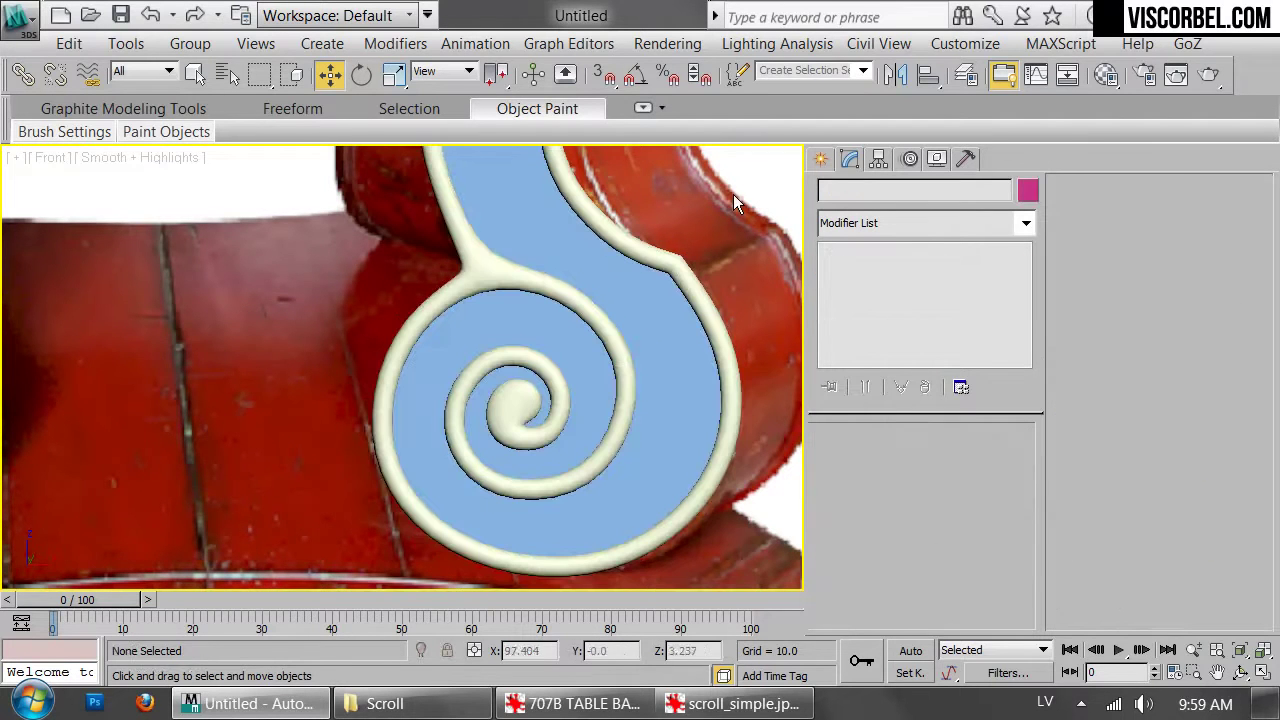
Examine the smoothed rim over the whole leg in the front and perspective views
click(683, 276)
scroll(697, 282, down, 5)
middle_drag(663, 343, 524, 351)
scroll(276, 353, down, 2)
scroll(524, 352, up, 4)
click(636, 324)
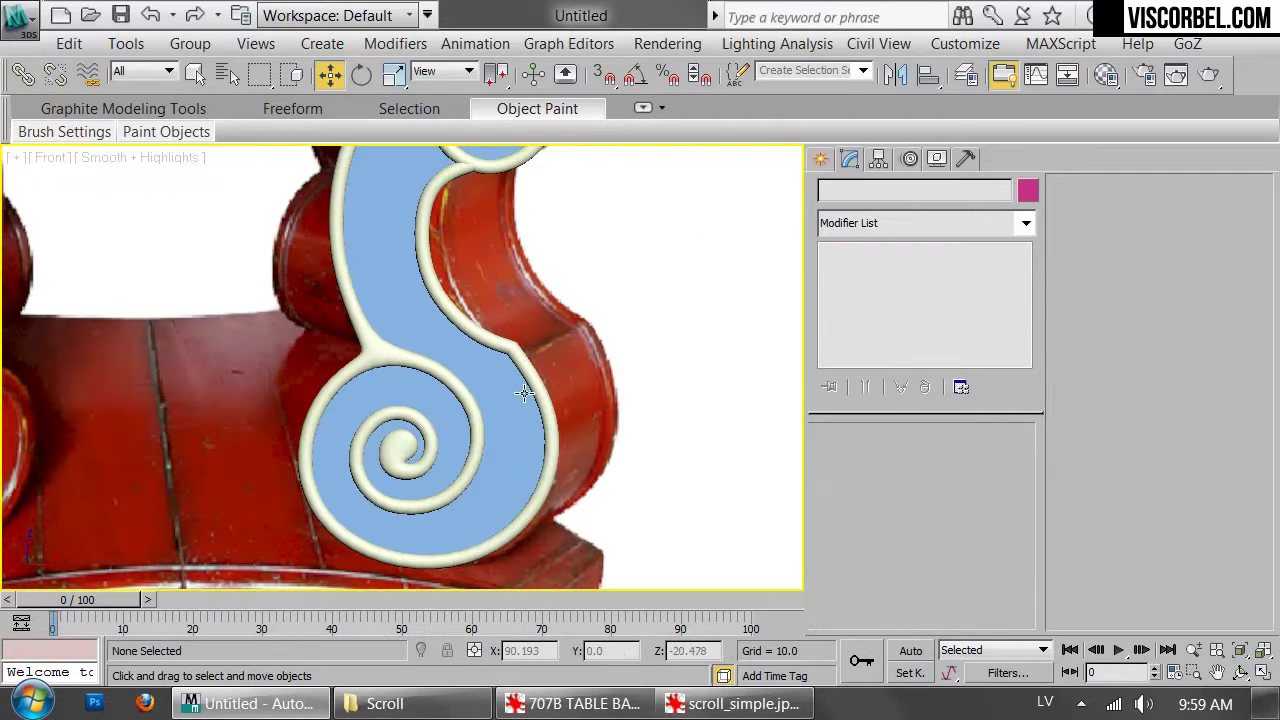
click(533, 386)
key(p)
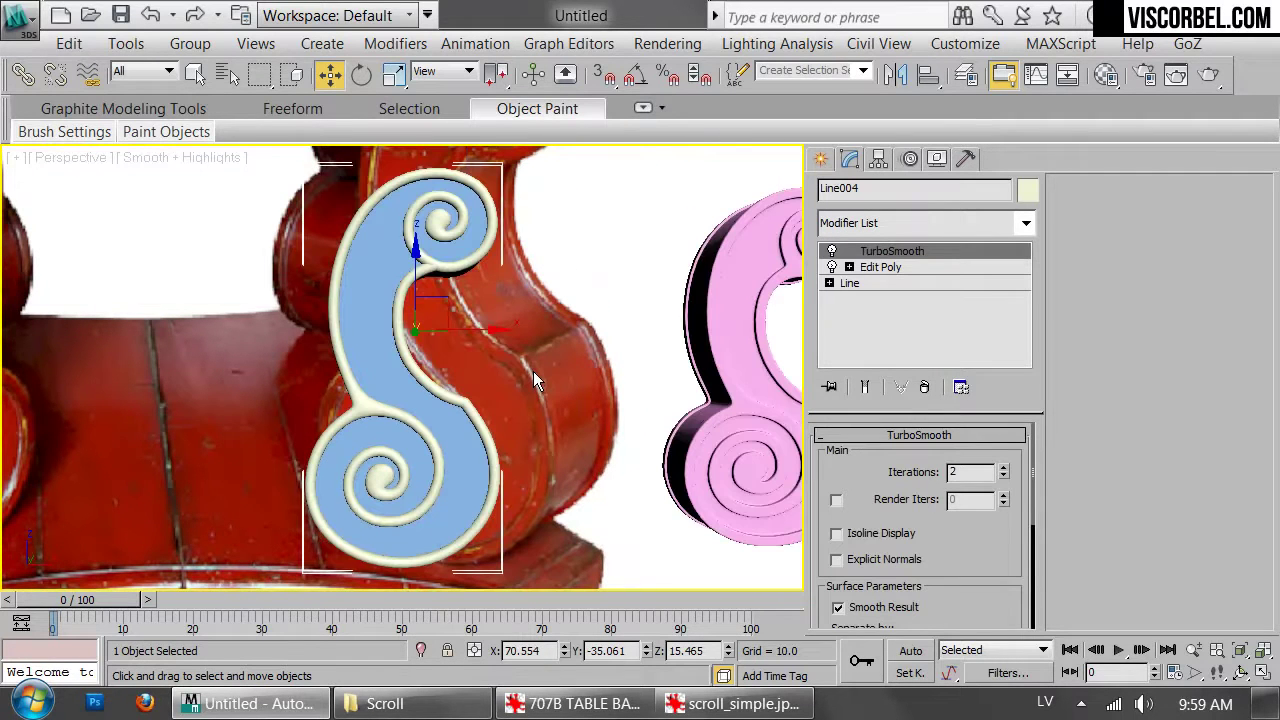
Try to select the rim's lengthwise corner edges as loops in the Edit Poly modifier
click(878, 268)
key(F3)
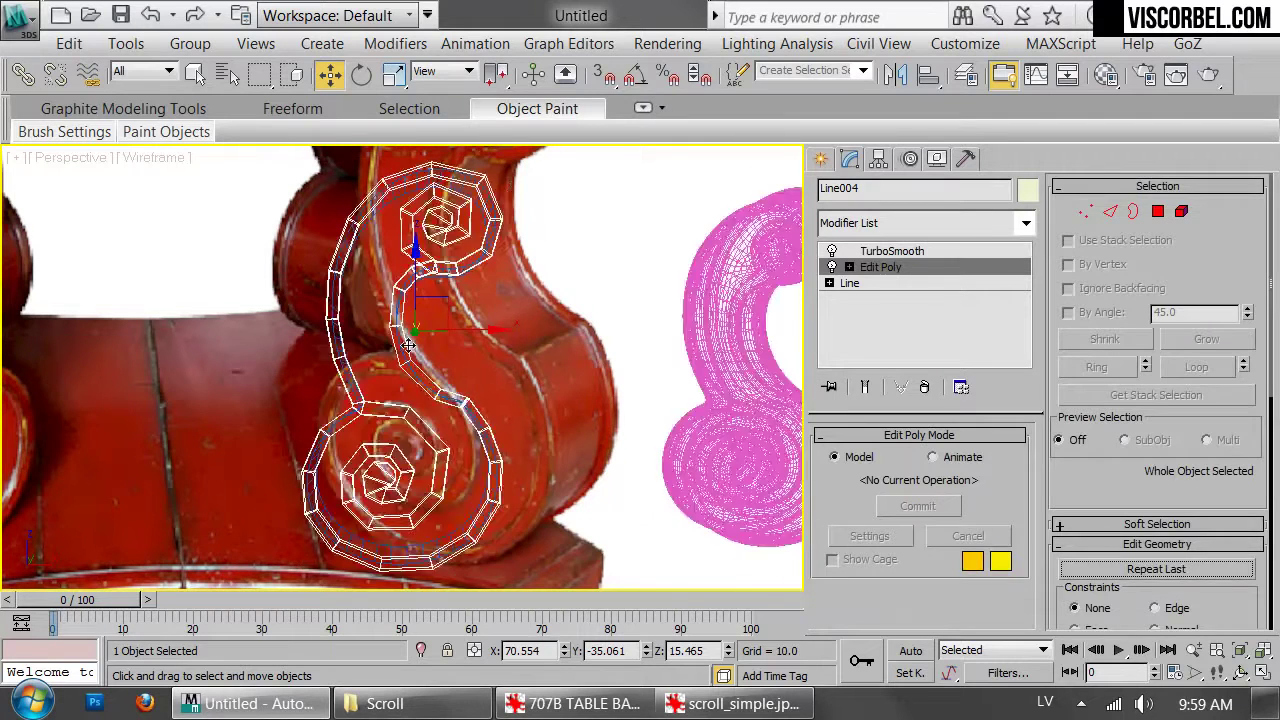
alt+middle_drag(506, 327, 519, 400)
key(2)
drag(518, 395, 538, 393)
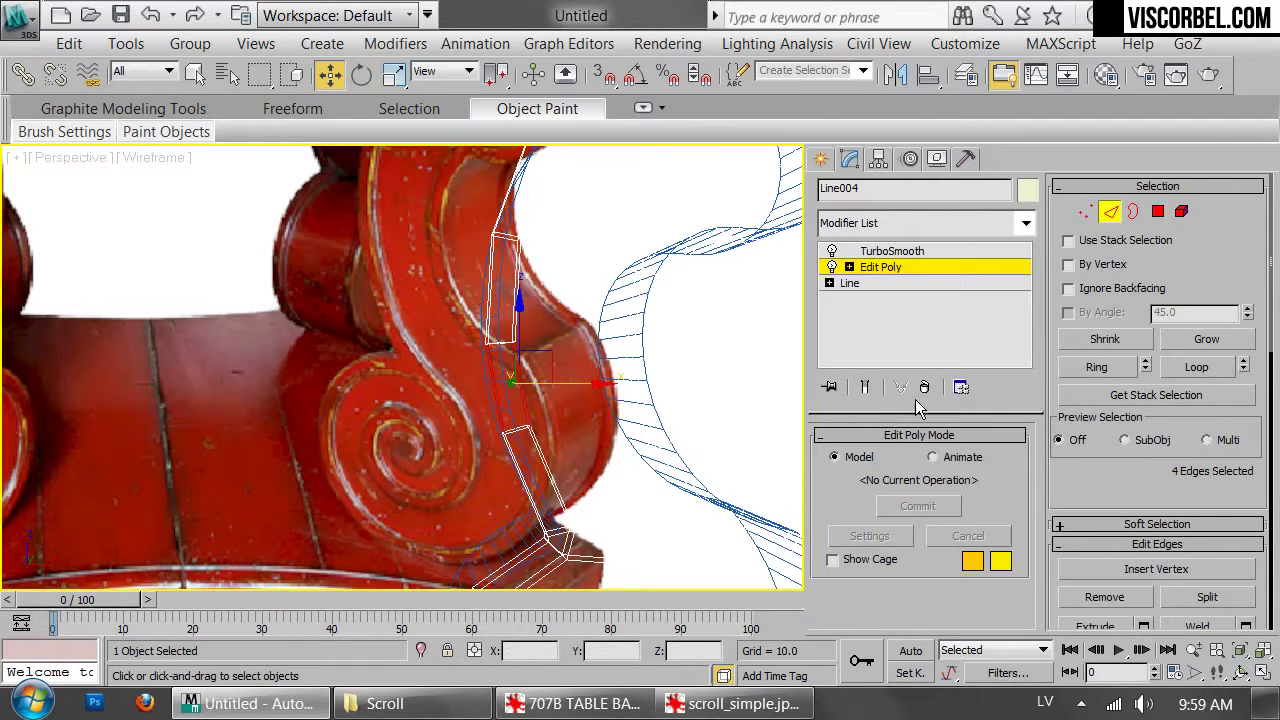
click(1197, 367)
scroll(626, 450, up, 3)
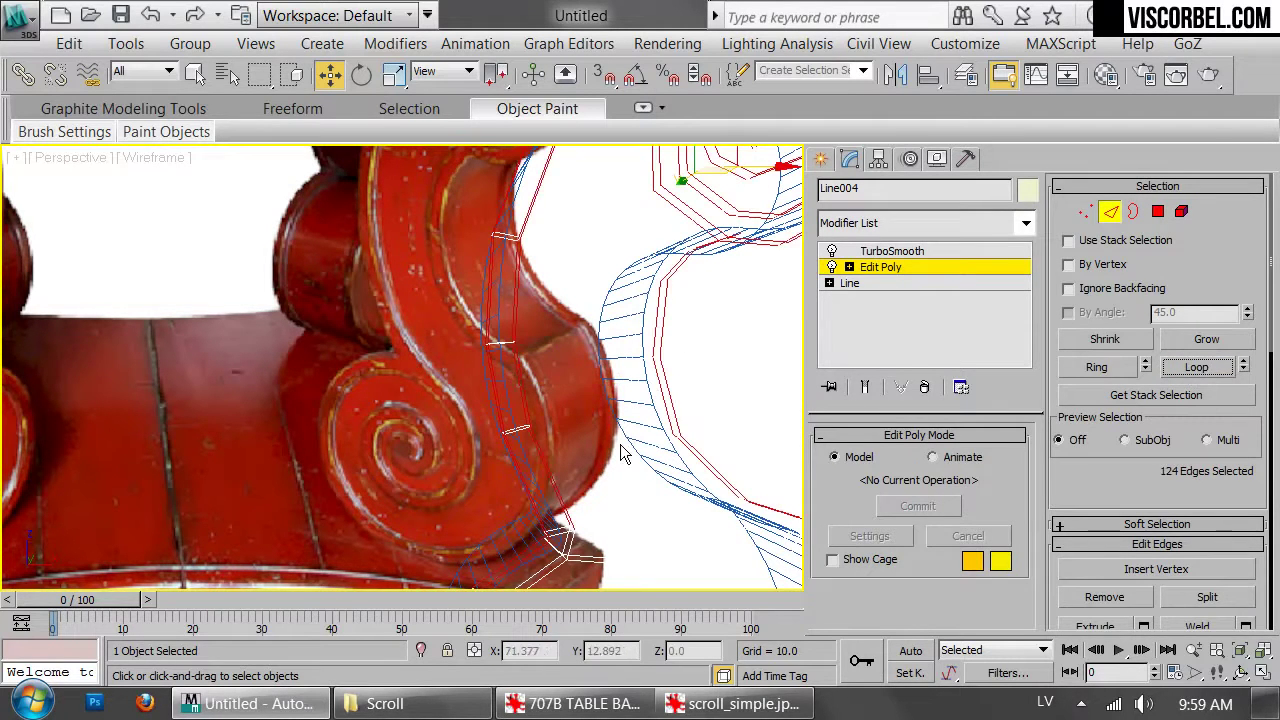
key(F3)
scroll(617, 486, down, 1)
middle_drag(617, 486, 566, 345)
key(F4)
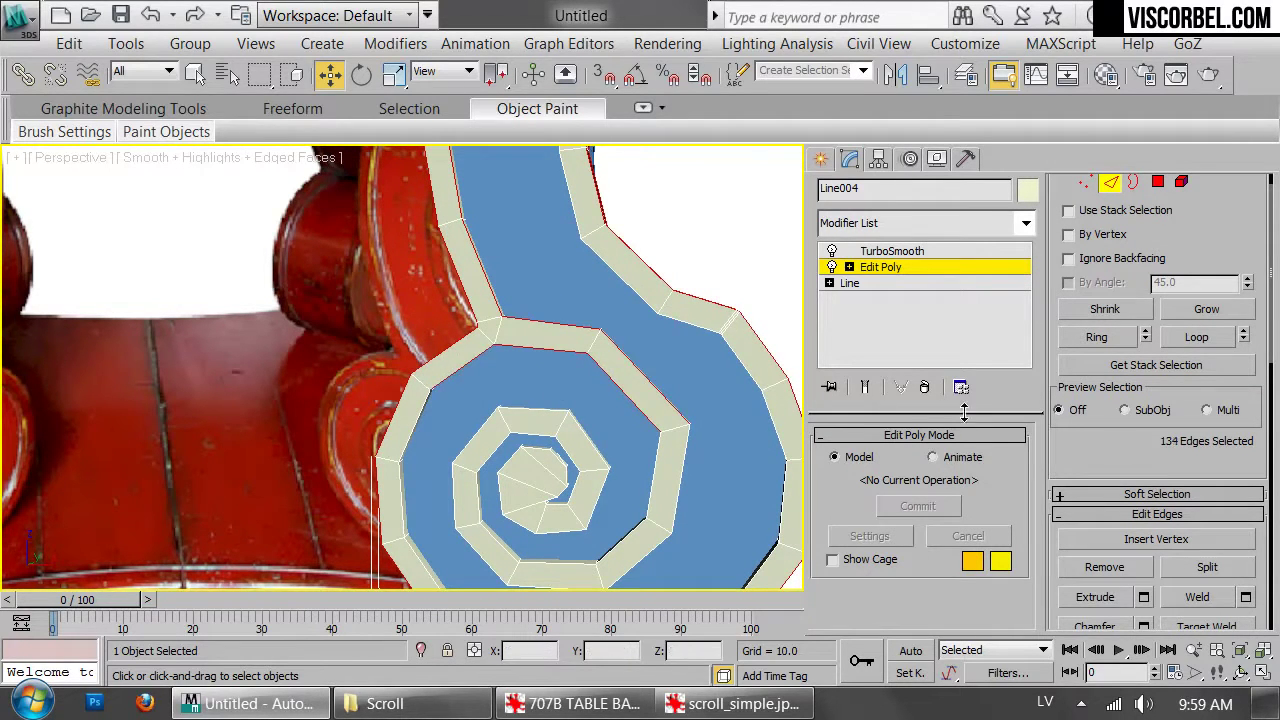
click(1185, 341)
alt+middle_drag(618, 420, 543, 518)
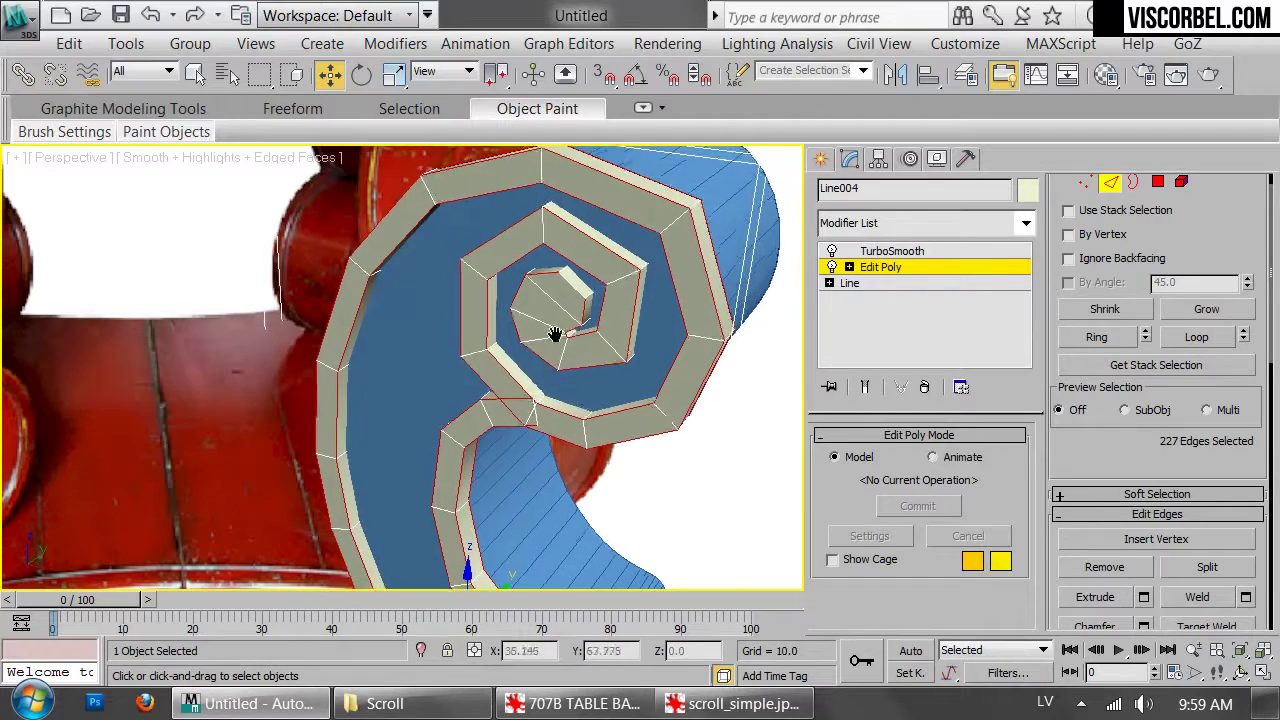
Examine the selected edges around both spiral centres and clear the edge selection
middle_drag(564, 318, 610, 133)
middle_drag(534, 556, 600, 300)
scroll(600, 300, up, 3)
scroll(704, 396, up, 2)
middle_drag(704, 396, 430, 465)
scroll(547, 427, up, 1)
key(F3)
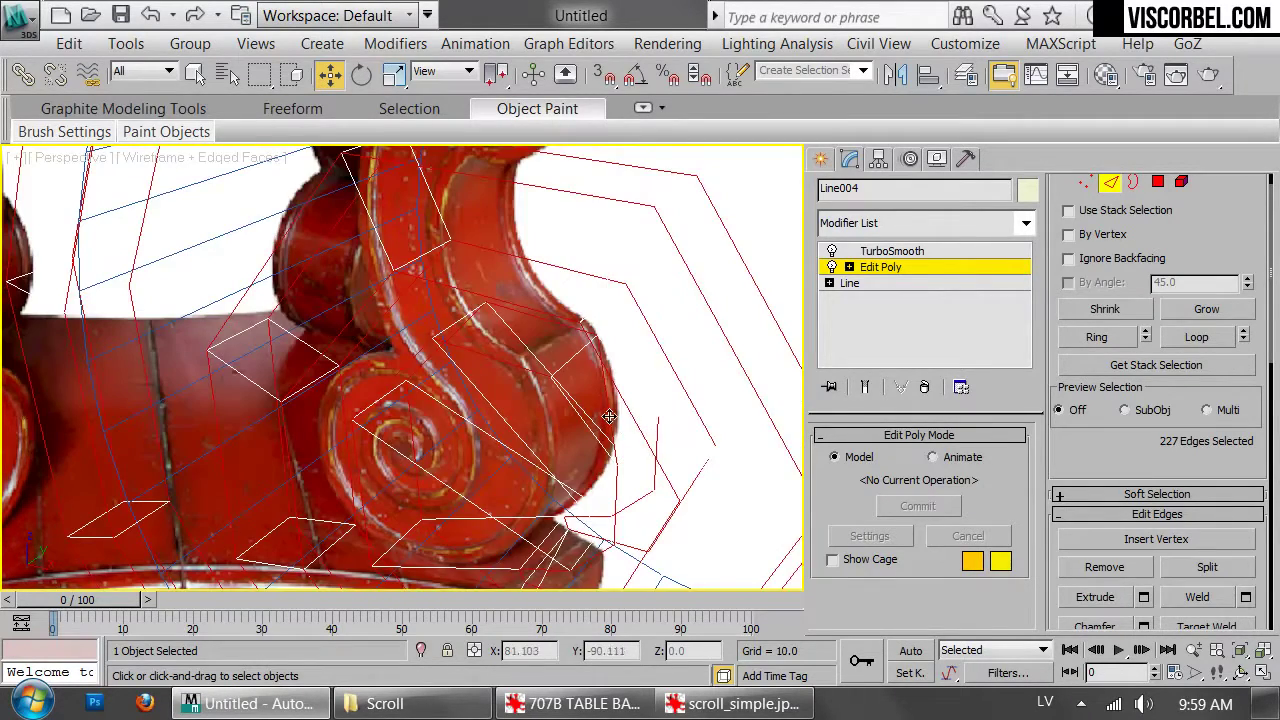
right_click(574, 336)
click(560, 371)
key(F3)
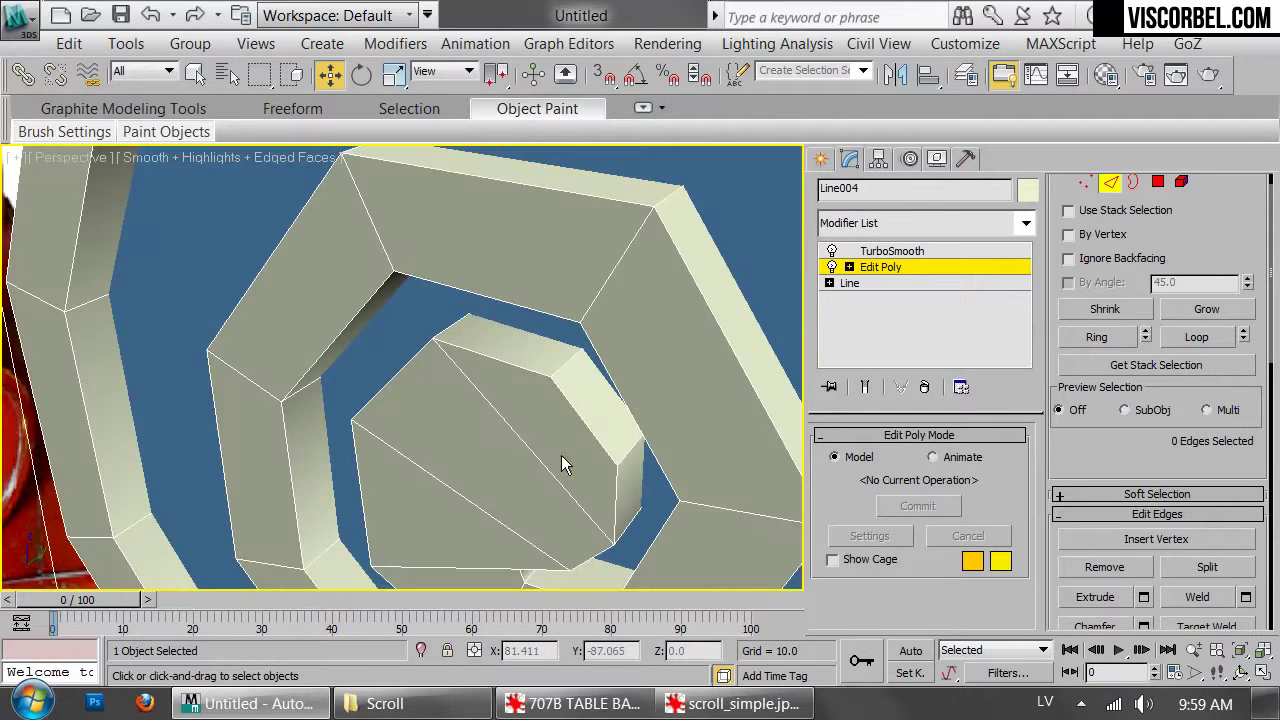
Select the starting corner edges at the lower spiral's centre and on its adjacent turn
click(589, 432)
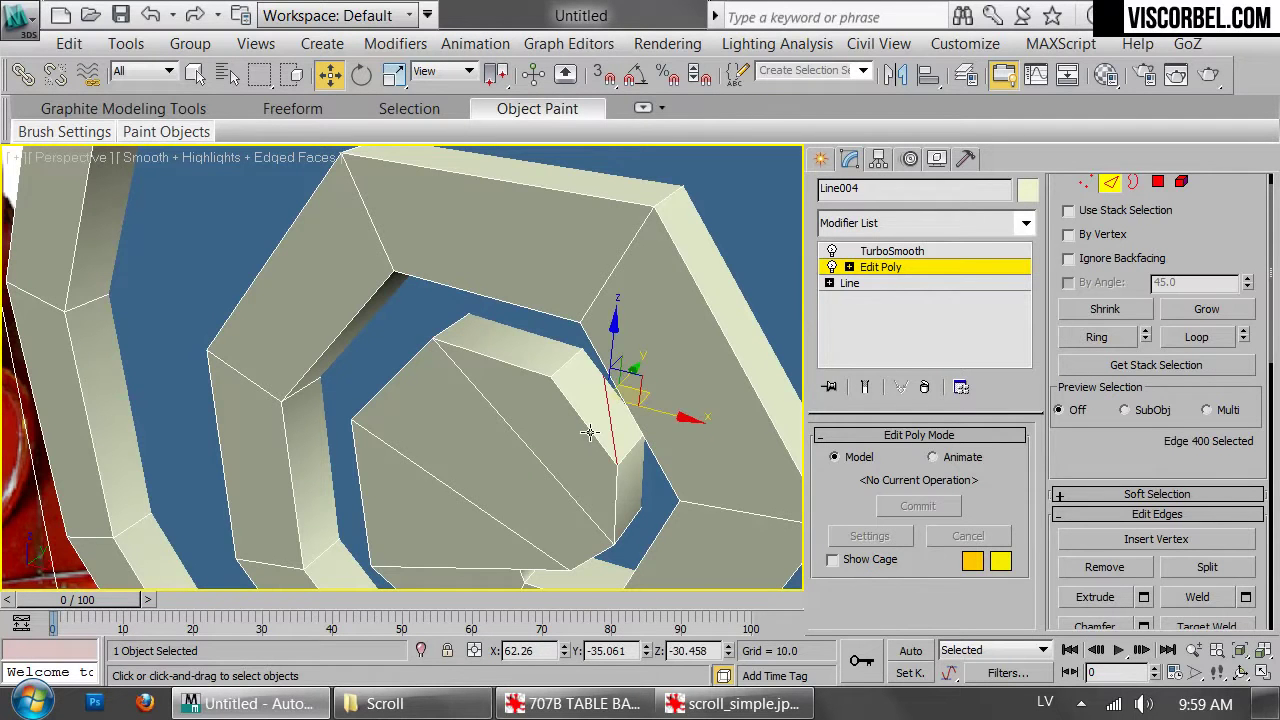
key(BackSpace)
key(2)
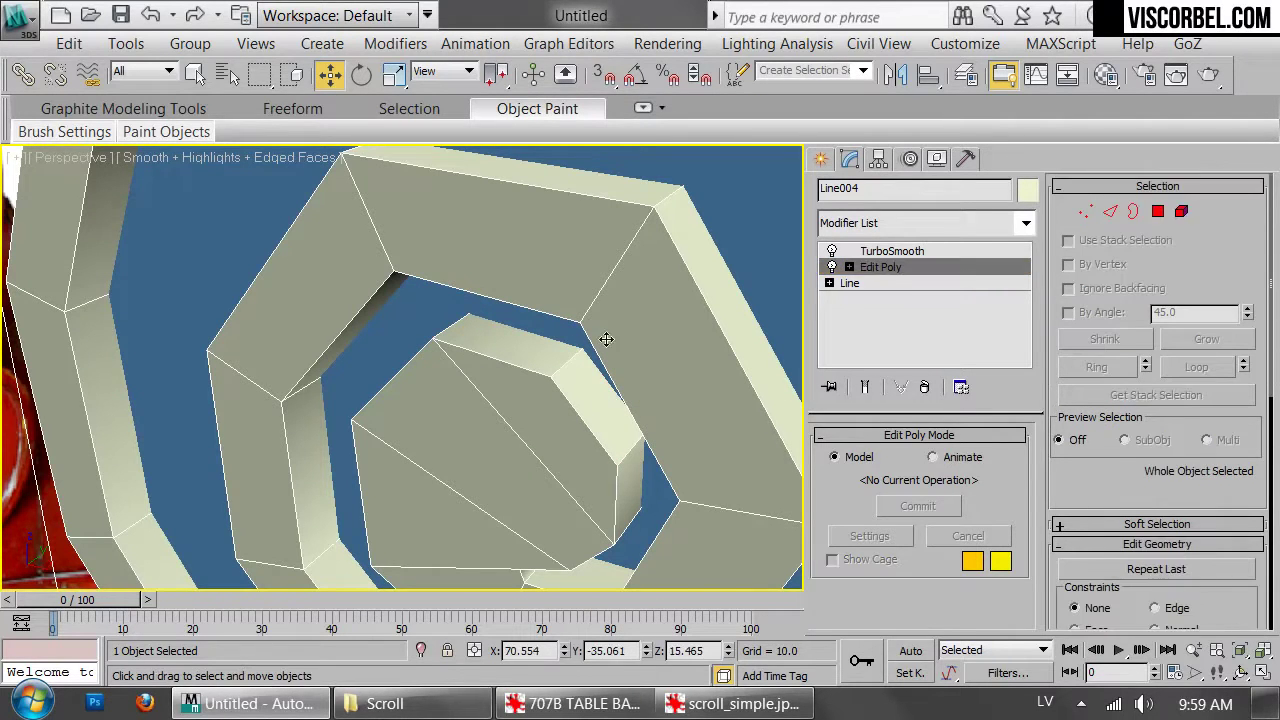
scroll(575, 368, down, 3)
key(2)
click(527, 405)
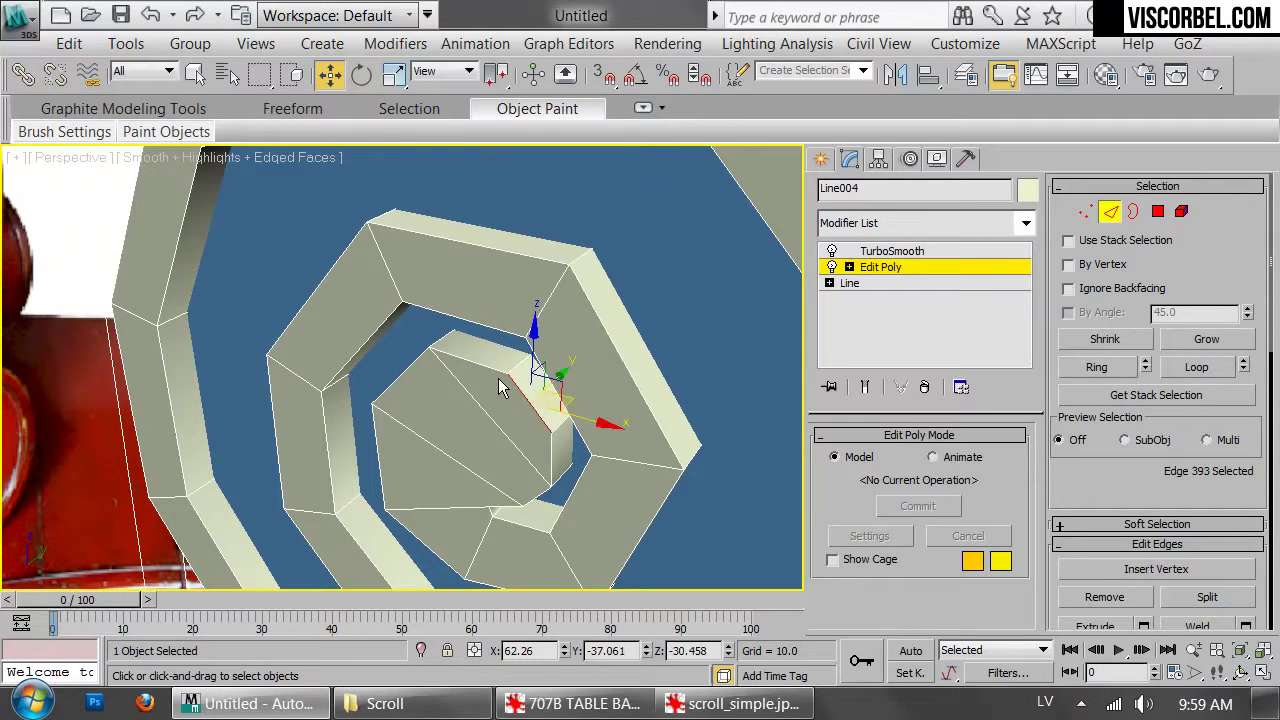
alt+middle_drag(515, 387, 572, 374)
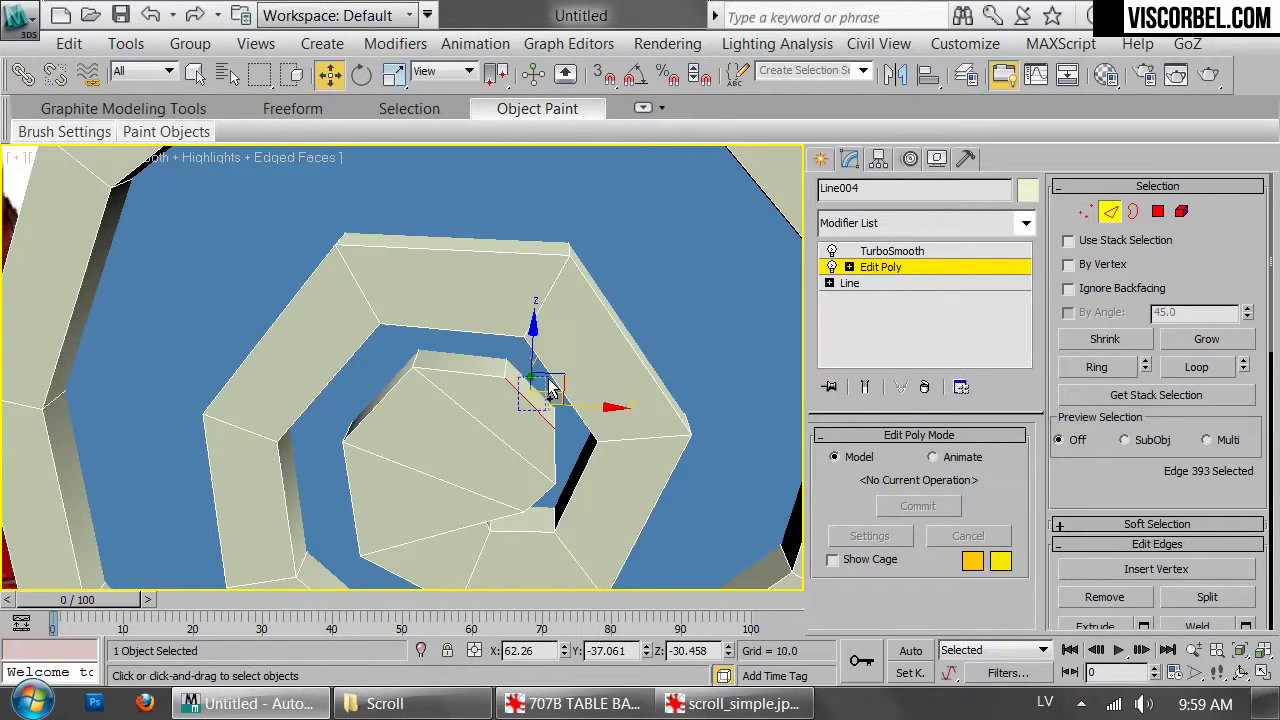
ctrl+click(547, 390)
ctrl+click(626, 336)
click(1110, 366)
click(1185, 376)
key(ctrl+z)
key(ctrl+z)
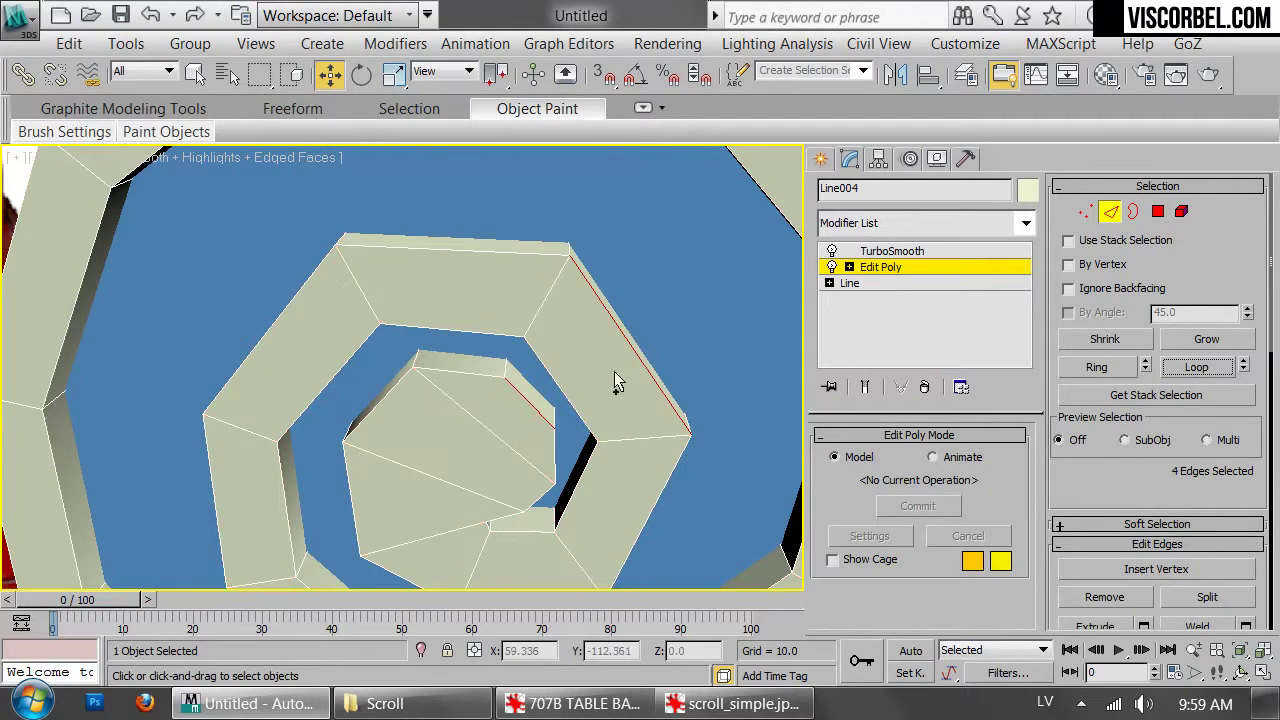
Extend the selection to edge loops and add the lengthwise loops along the lower spiral's outer turn and the stem
click(1182, 368)
key(F3)
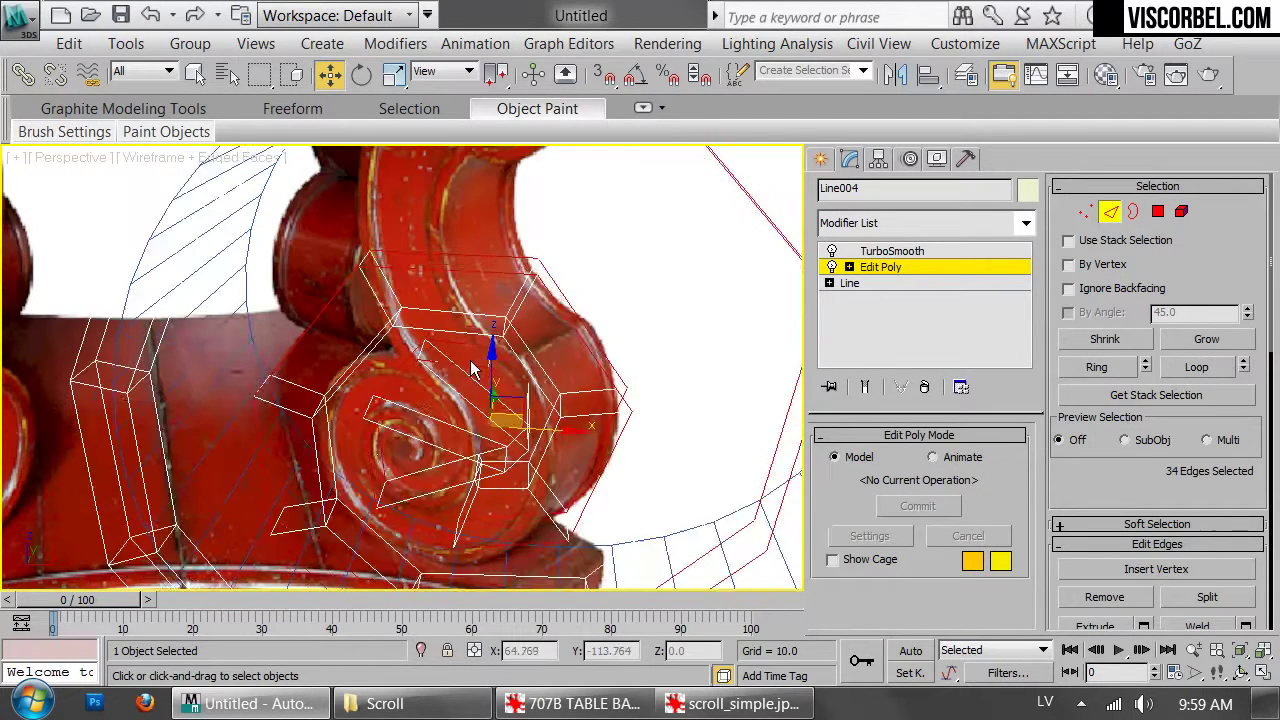
alt+middle_drag(465, 375, 378, 316)
key(F3)
ctrl+drag(314, 352, 317, 354)
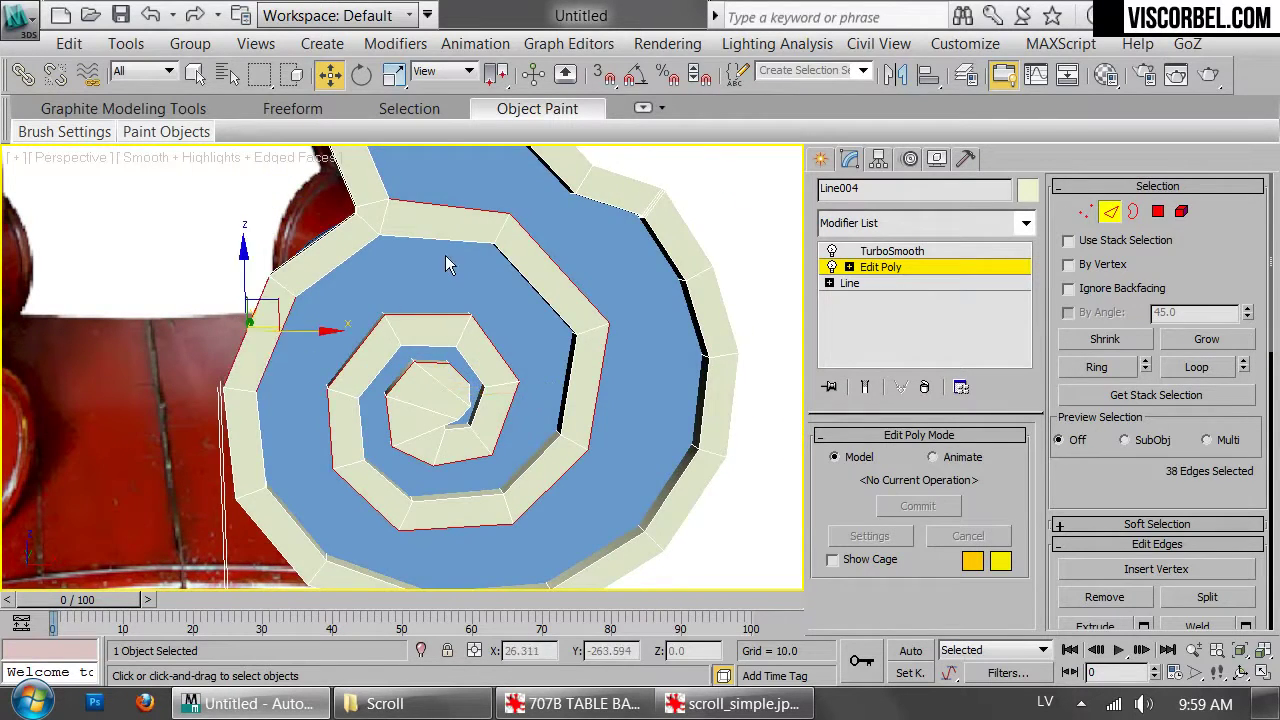
scroll(443, 260, down, 3)
middle_drag(387, 225, 347, 373)
ctrl+drag(280, 313, 372, 310)
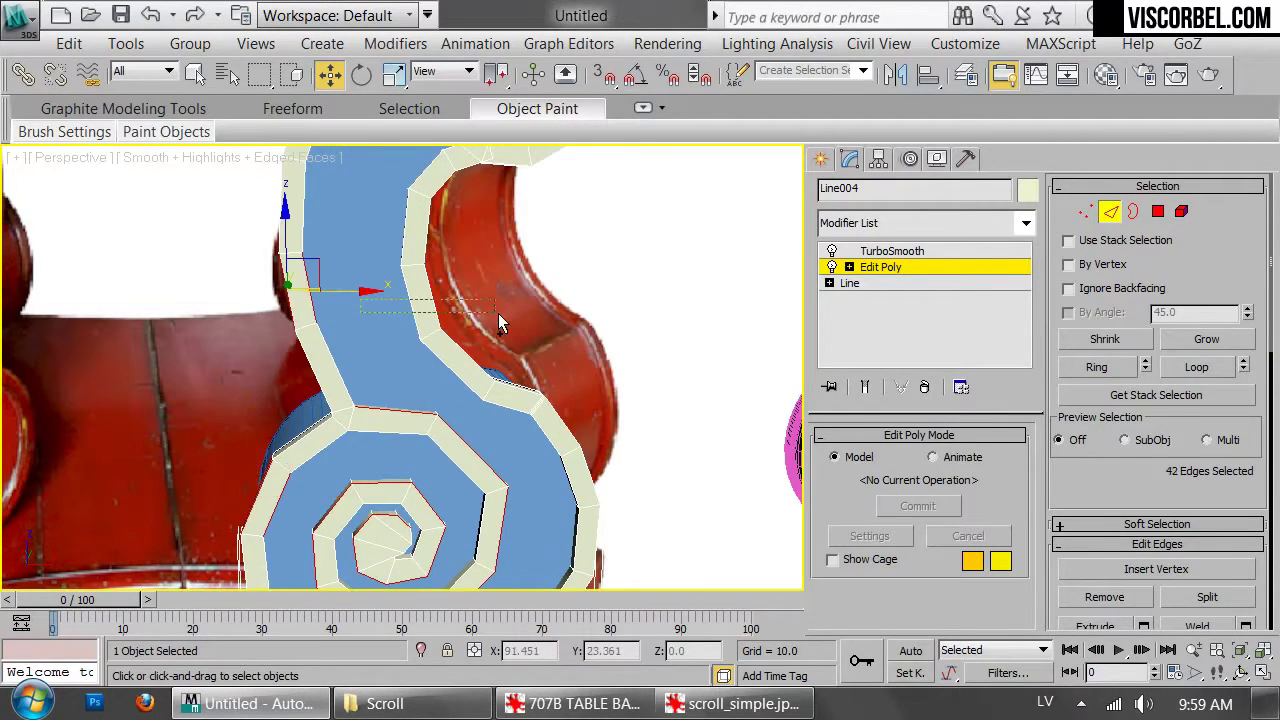
click(1198, 368)
Check the edge selection at the upper spiral, and add the missing lengthwise edge loops on the lower spiral
scroll(590, 225, down, 2)
middle_drag(590, 222, 558, 456)
scroll(538, 460, up, 5)
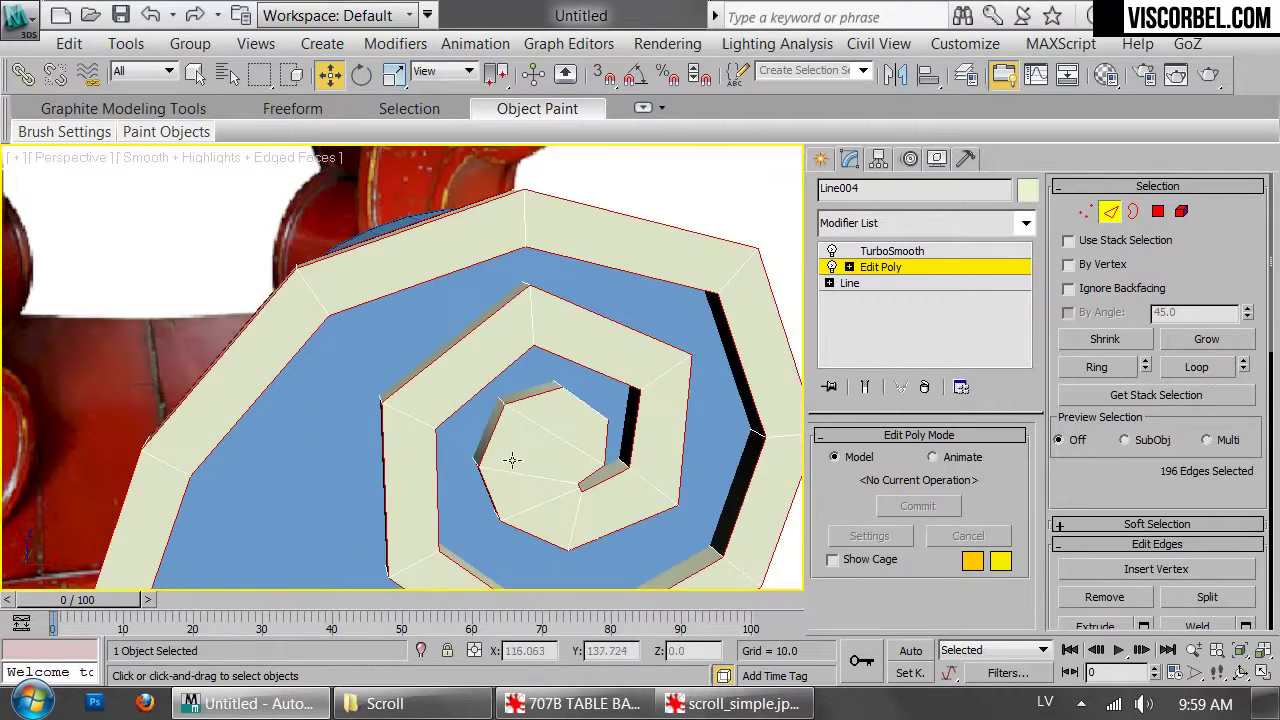
middle_drag(594, 415, 432, 402)
scroll(431, 402, up, 2)
key(F3)
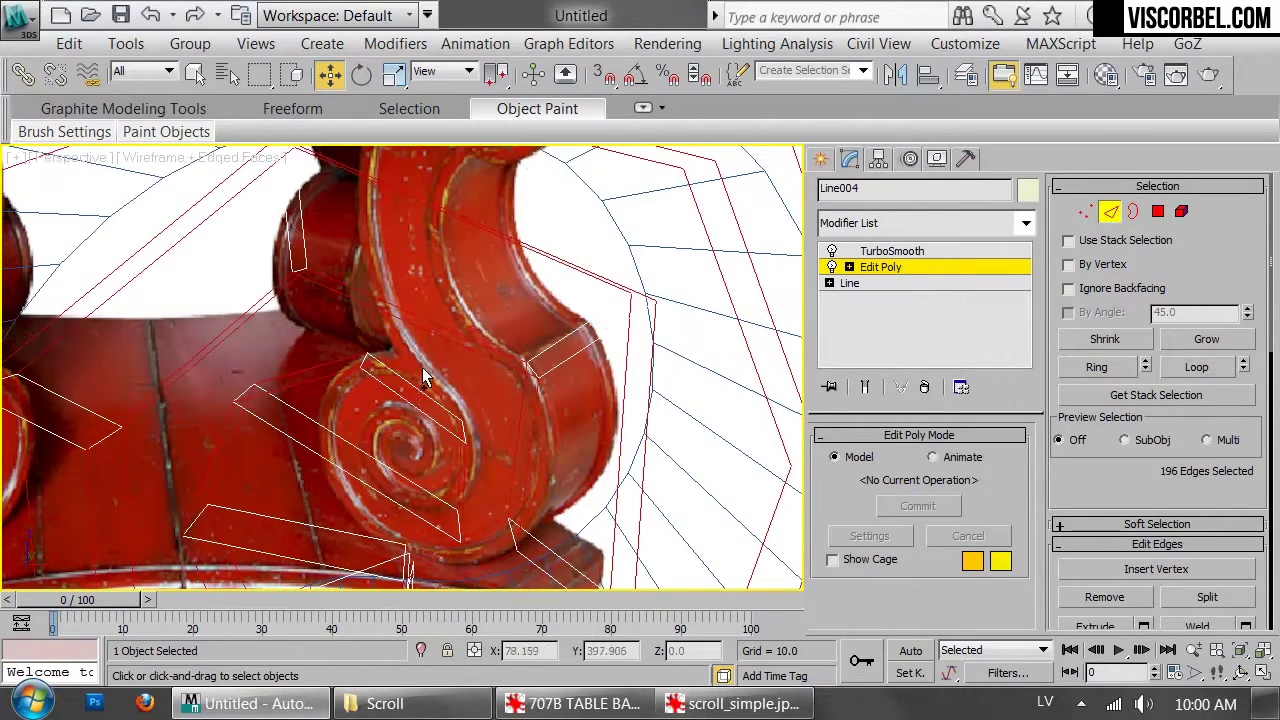
key(F3)
scroll(449, 434, down, 8)
mouse_move(523, 494)
middle_down()
mouse_move(523, 271)
mouse_move(557, 196)
middle_up()
scroll(557, 196, up, 3)
mouse_move(560, 198)
middle_down()
mouse_move(621, 253)
mouse_move(623, 371)
middle_up()
scroll(623, 371, up, 4)
key(F3)
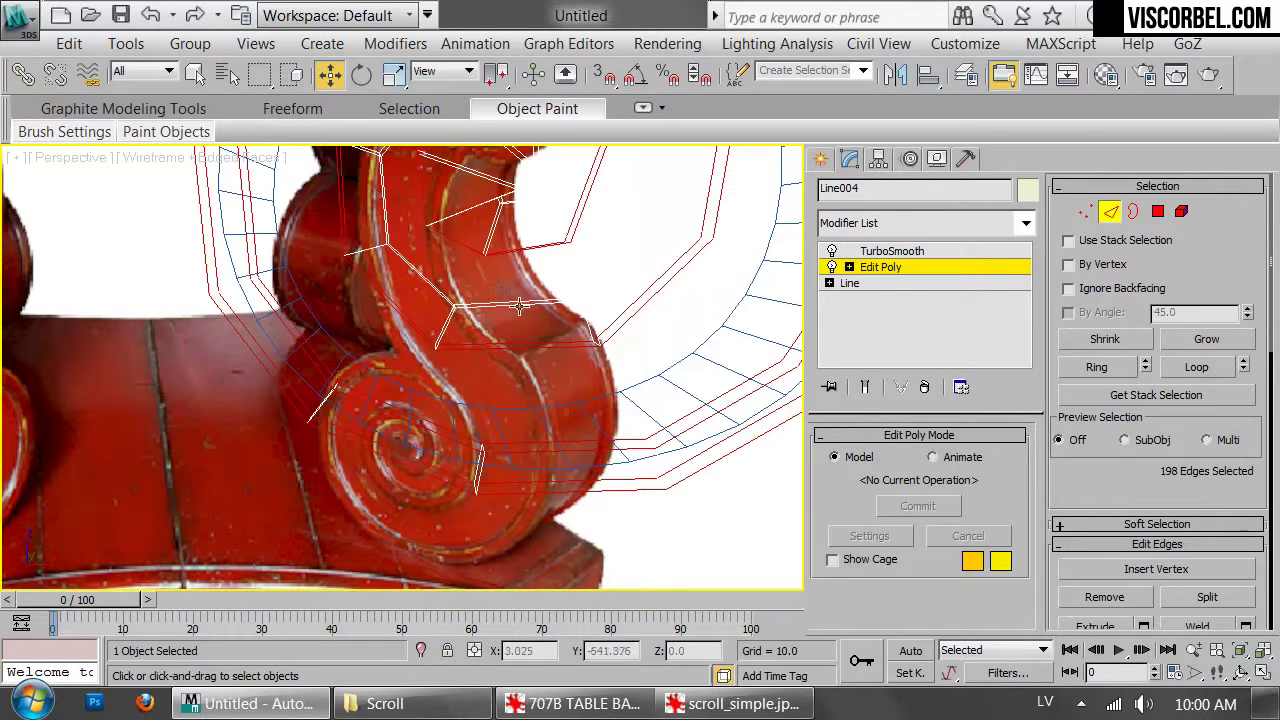
click(1194, 369)
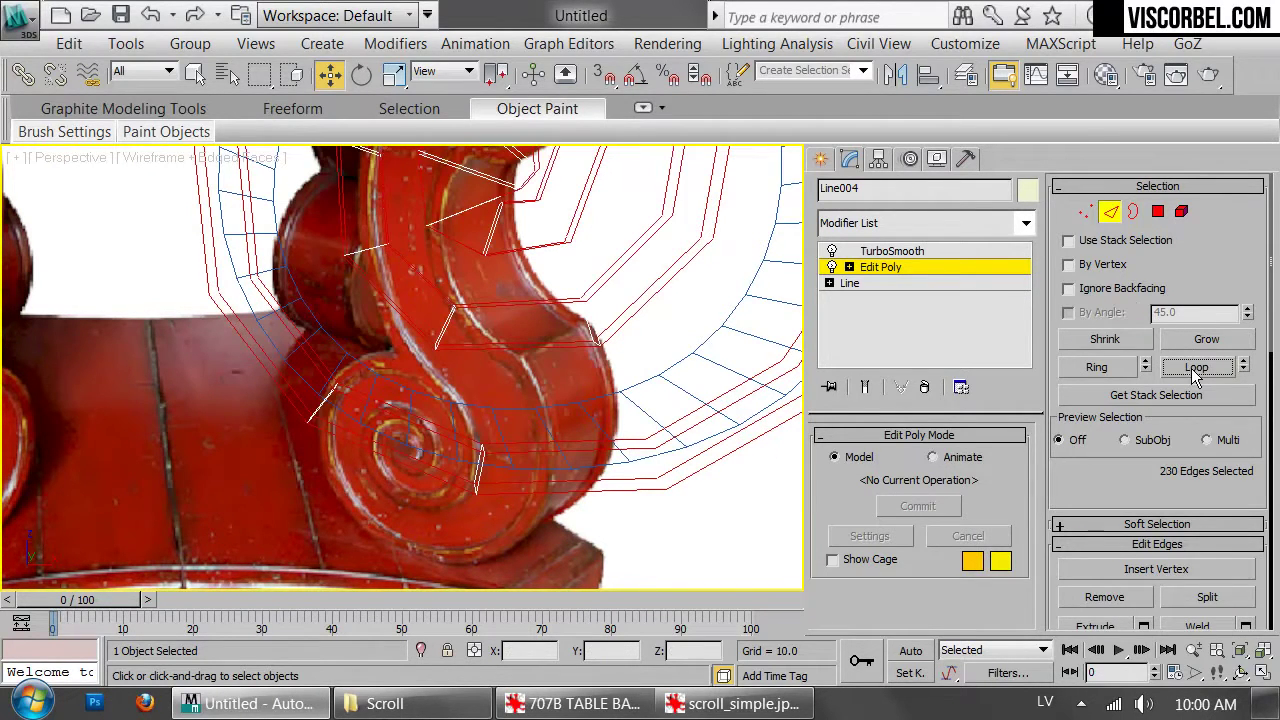
Add a second Edit Poly modifier above the first one and work on its edges
key(F3)
scroll(675, 294, down, 2)
middle_drag(675, 294, 585, 410)
alt+middle_drag(585, 410, 521, 419)
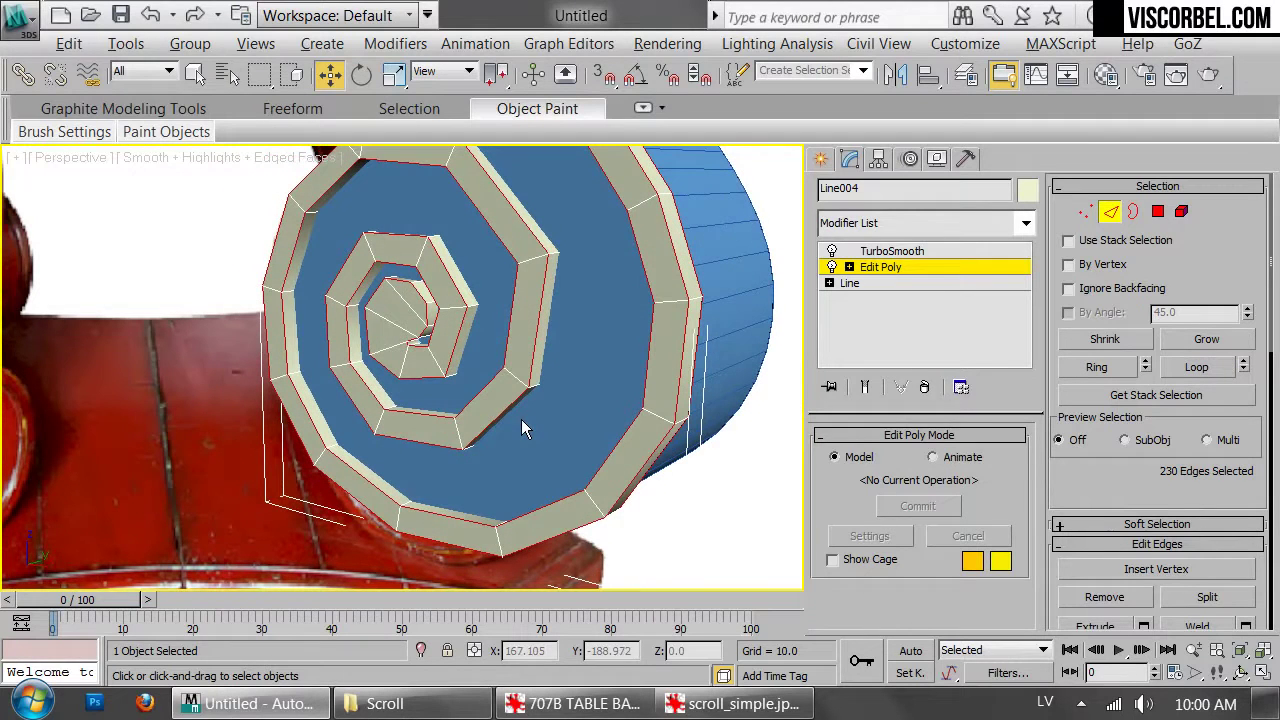
click(910, 220)
key(e)
click(890, 124)
key(2)
Chamfer the selected rim edges by 0.424 with 2 segments and finish edge editing
scroll(612, 311, up, 3)
middle_drag(615, 311, 612, 329)
scroll(612, 329, up, 2)
right_click(612, 329)
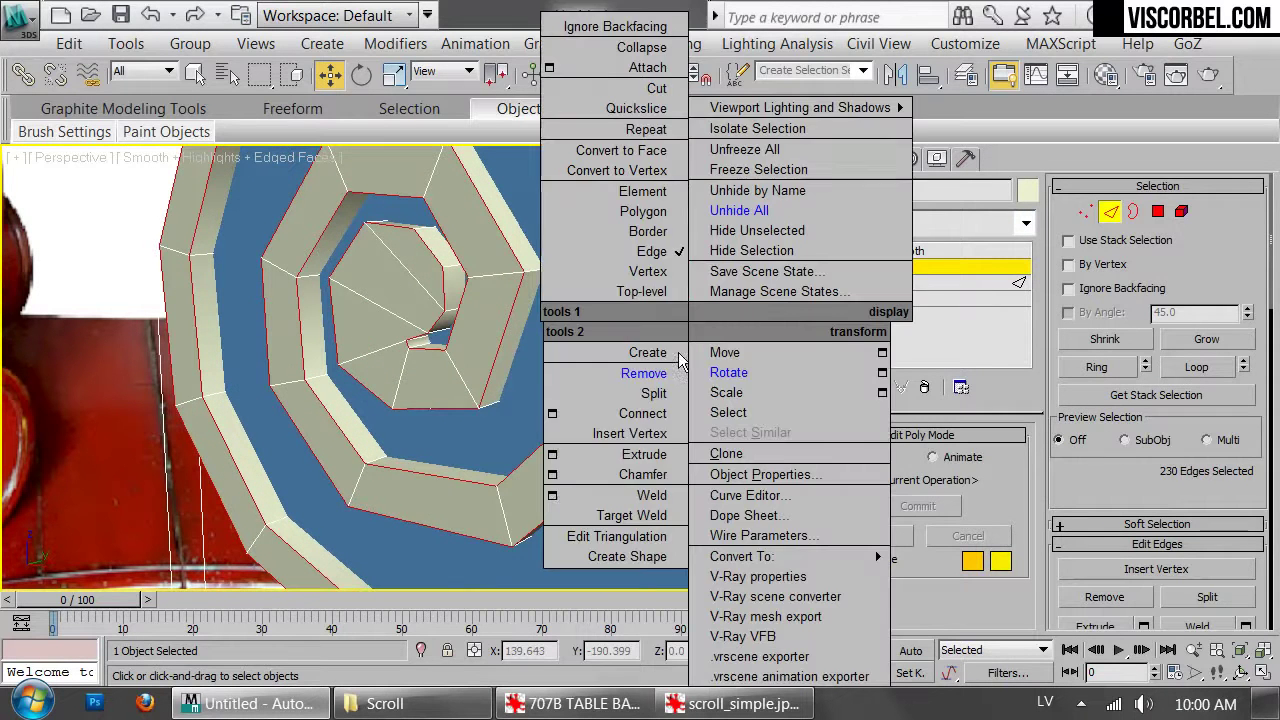
click(560, 468)
drag(416, 378, 416, 392)
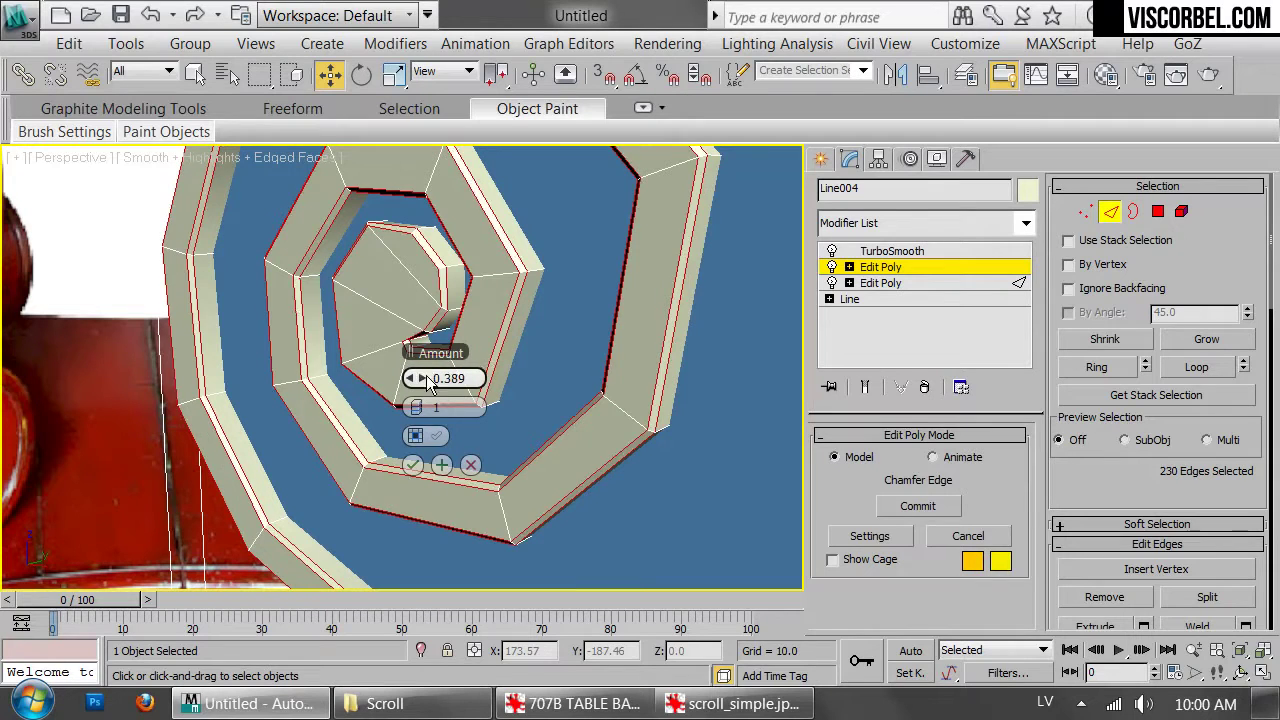
right_click(422, 378)
drag(424, 385, 415, 381)
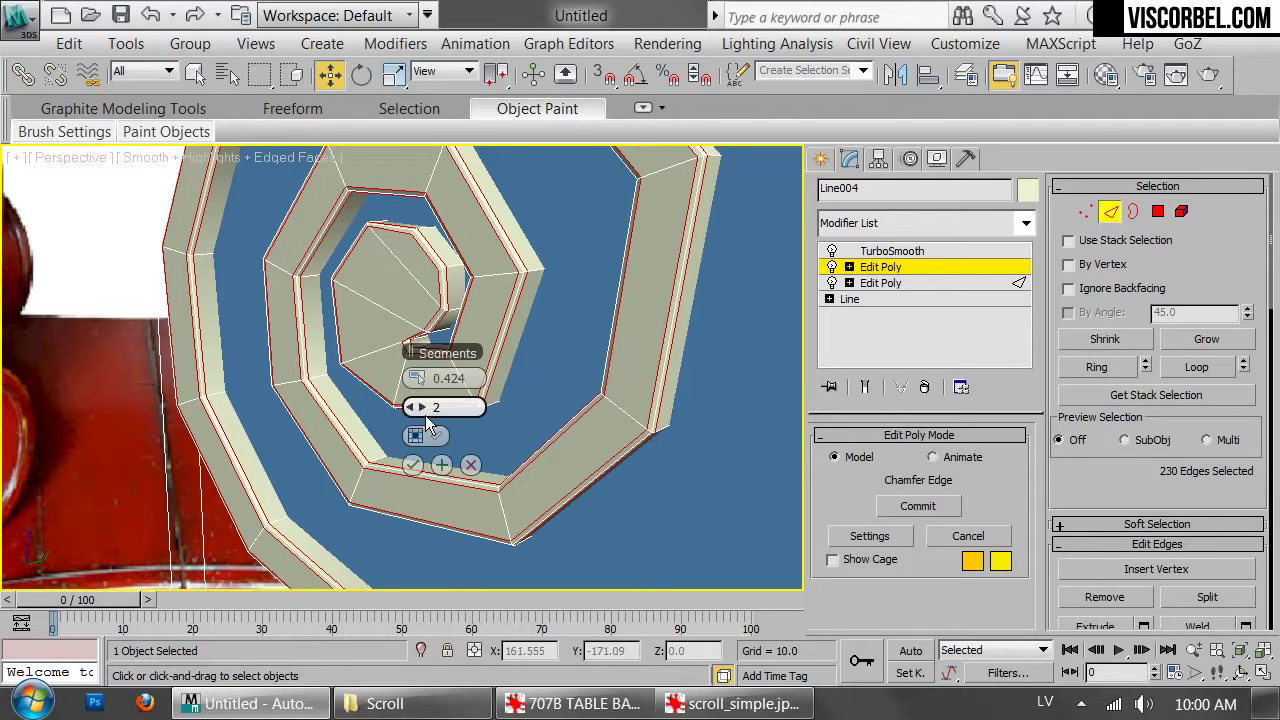
click(413, 464)
key(2)
Examine the smoothed rim at the joint between the stem and the lower spiral
scroll(520, 437, down, 5)
click(617, 414)
key(F4)
alt+middle_drag(437, 360, 520, 402)
scroll(603, 420, up, 5)
scroll(520, 402, up, 3)
click(520, 402)
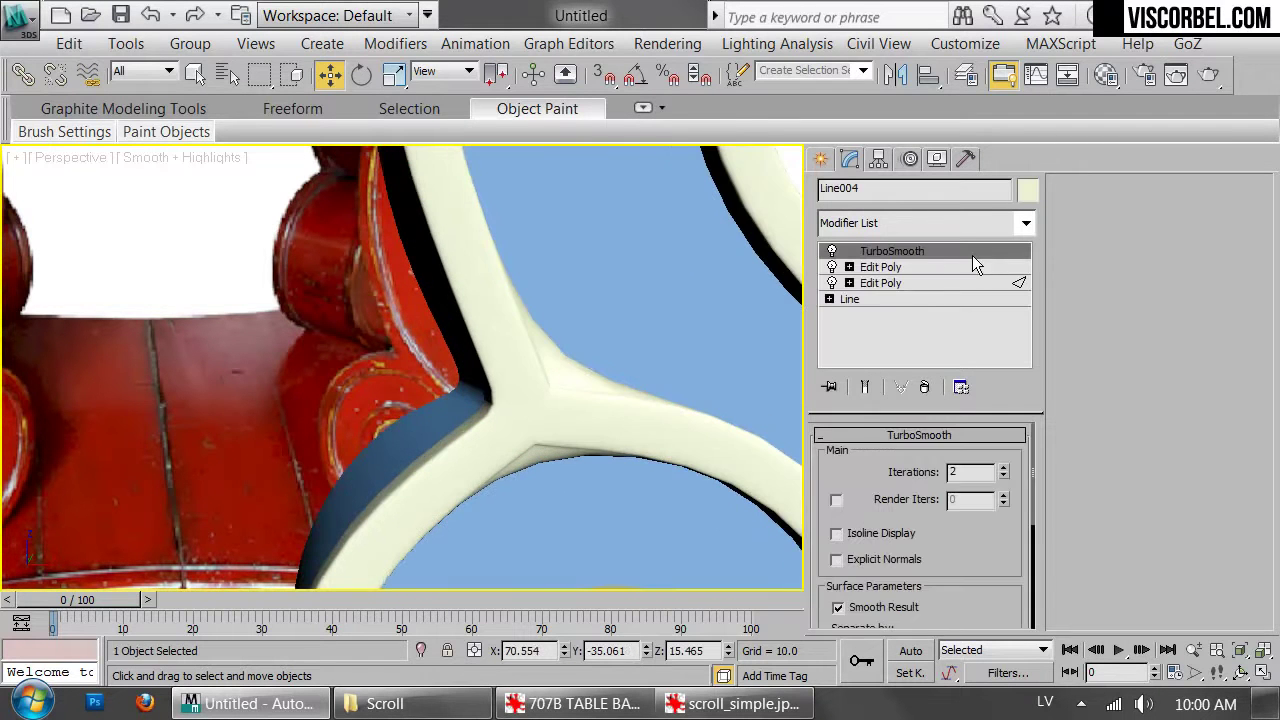
In the upper Edit Poly, cut a diagonal edge across the chamfered upper inner corner where the stem meets the lower spiral
click(970, 267)
key(1)
key(F4)
ctrl+click(551, 388)
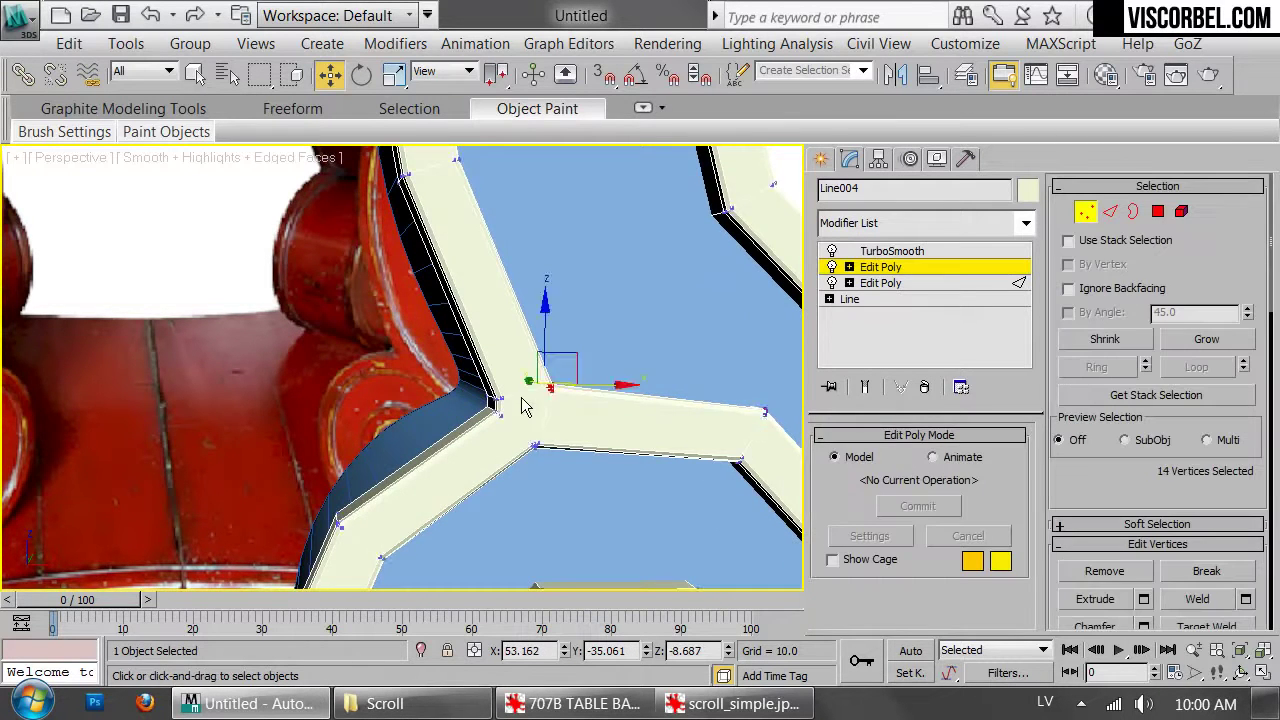
scroll(591, 362, up, 8)
mouse_move(477, 361)
middle_down()
mouse_move(554, 328)
mouse_move(486, 350)
middle_up()
scroll(554, 328, up, 3)
click(648, 366)
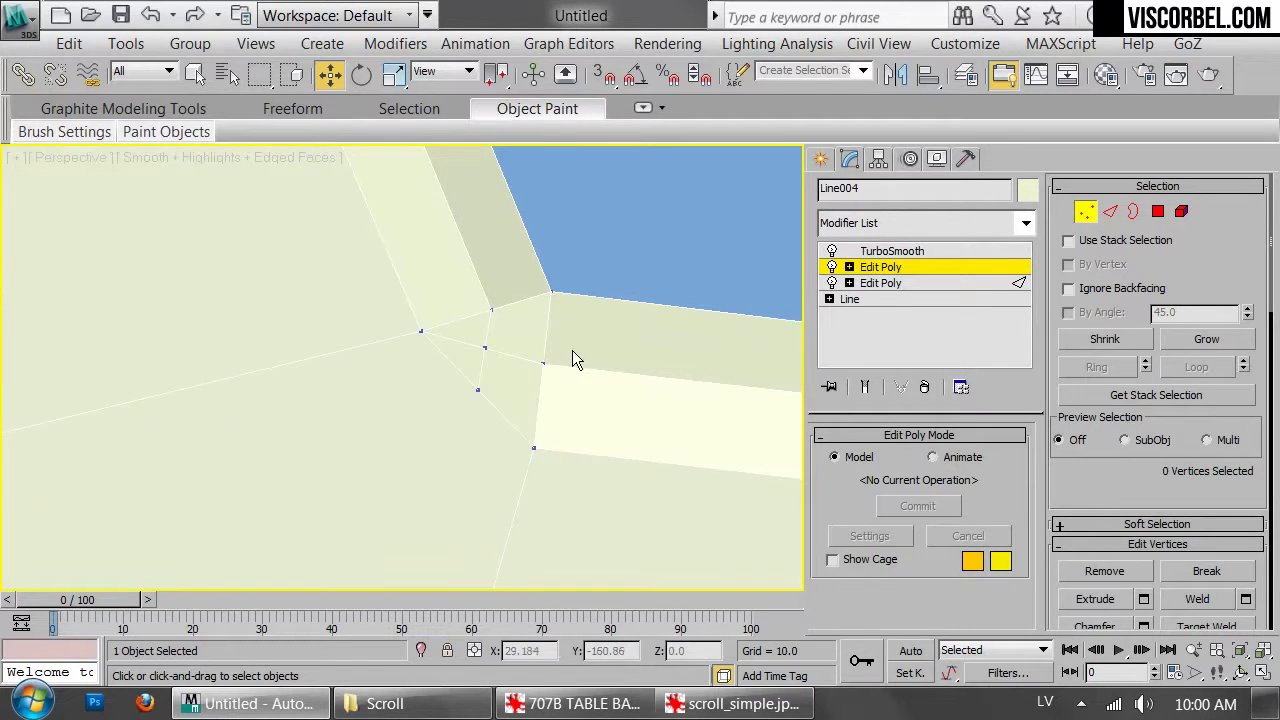
right_click(650, 358)
click(583, 118)
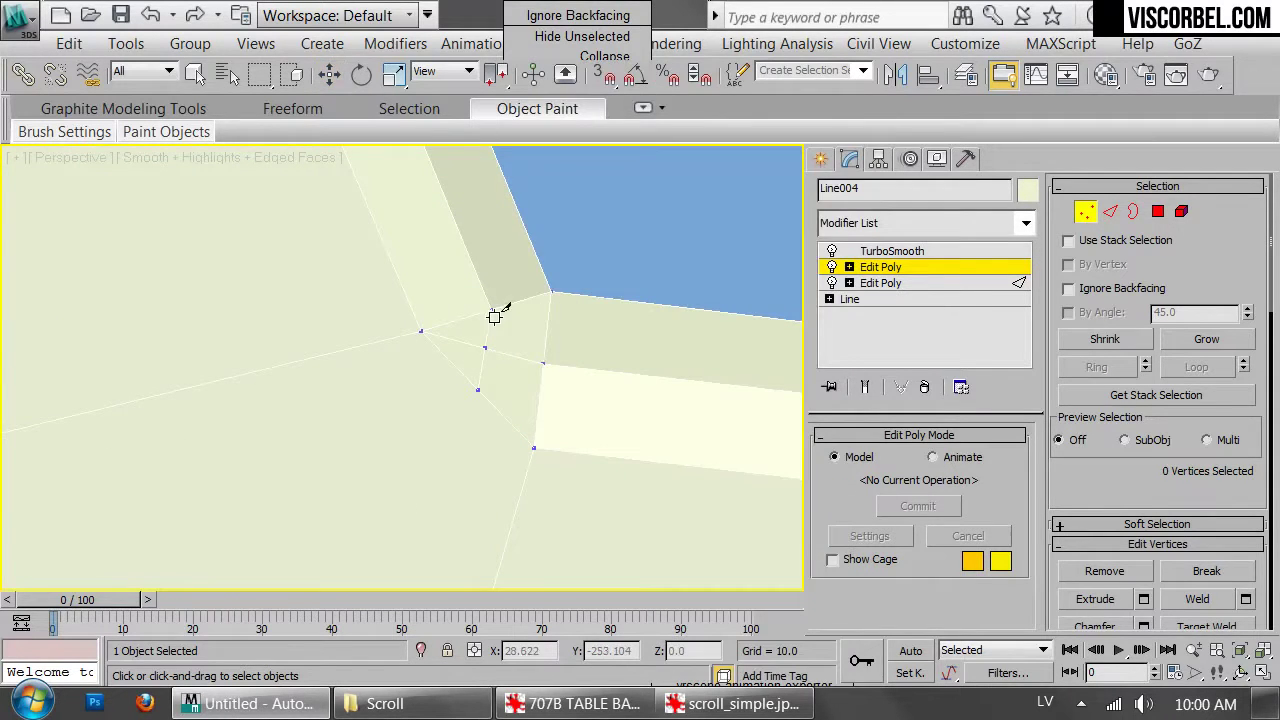
click(543, 365)
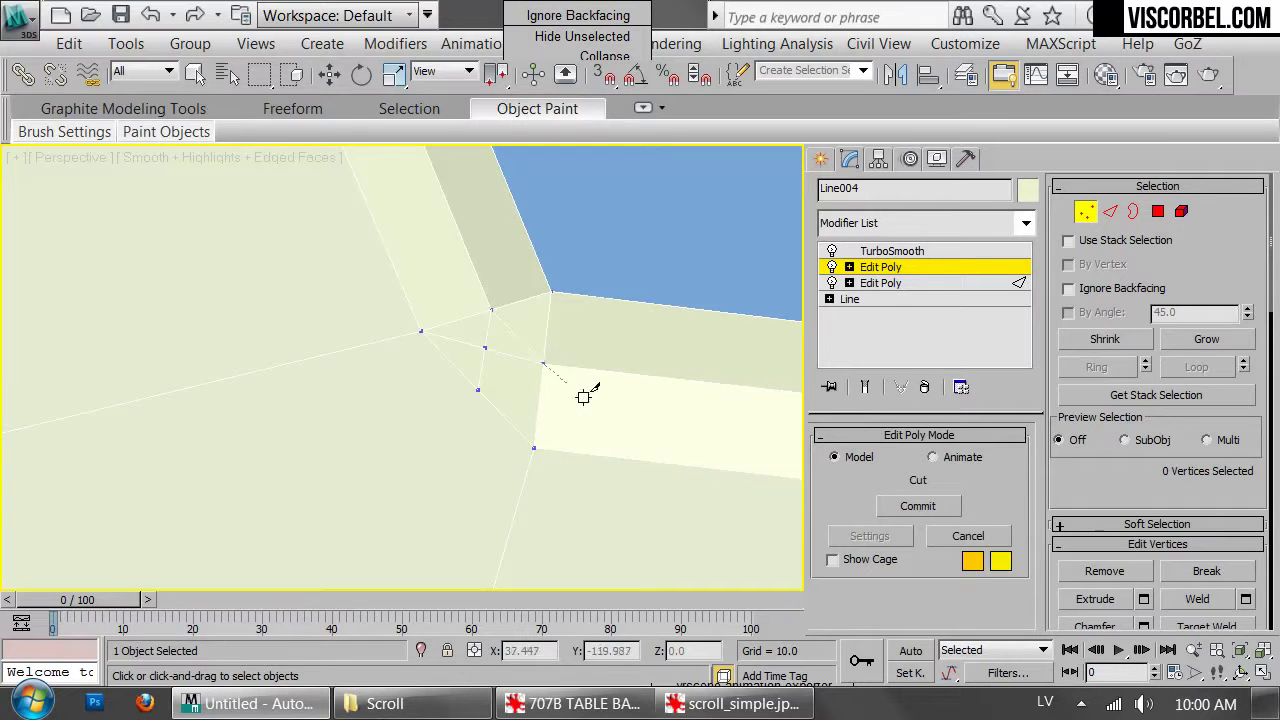
right_click(618, 356)
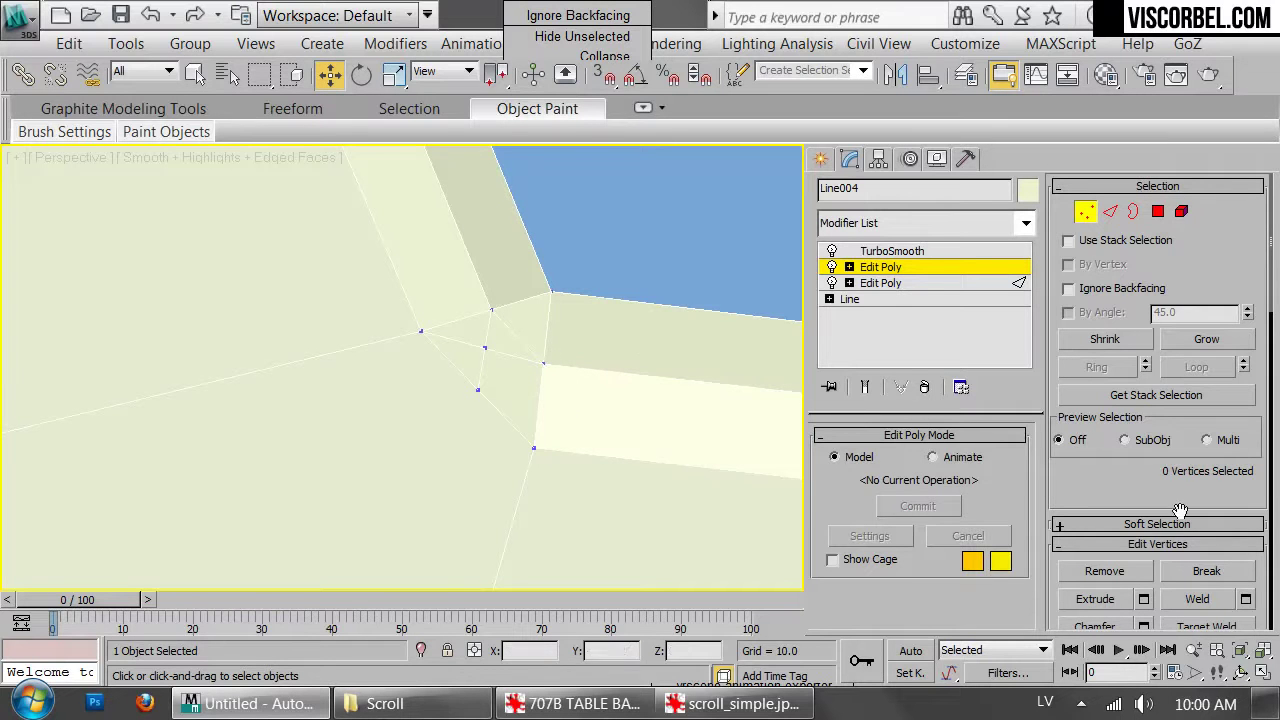
scroll(1119, 491, down, 2)
click(1209, 576)
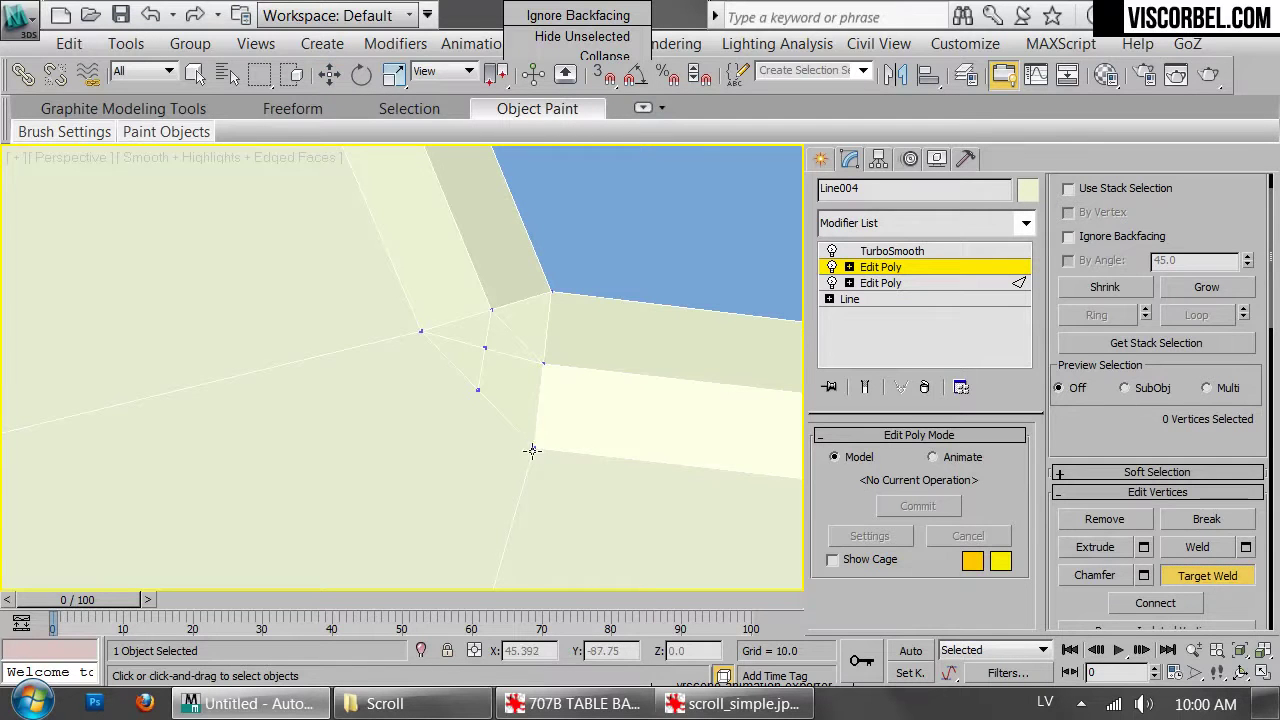
right_click(506, 401)
Remove the four short edges meeting at the chamfered corner's central vertex
key(2)
click(484, 364)
ctrl+click(469, 344)
ctrl+click(486, 333)
ctrl+click(498, 353)
right_click(579, 322)
click(549, 377)
Remove the leftover middle vertex on the corner's front diagonal edge
key(1)
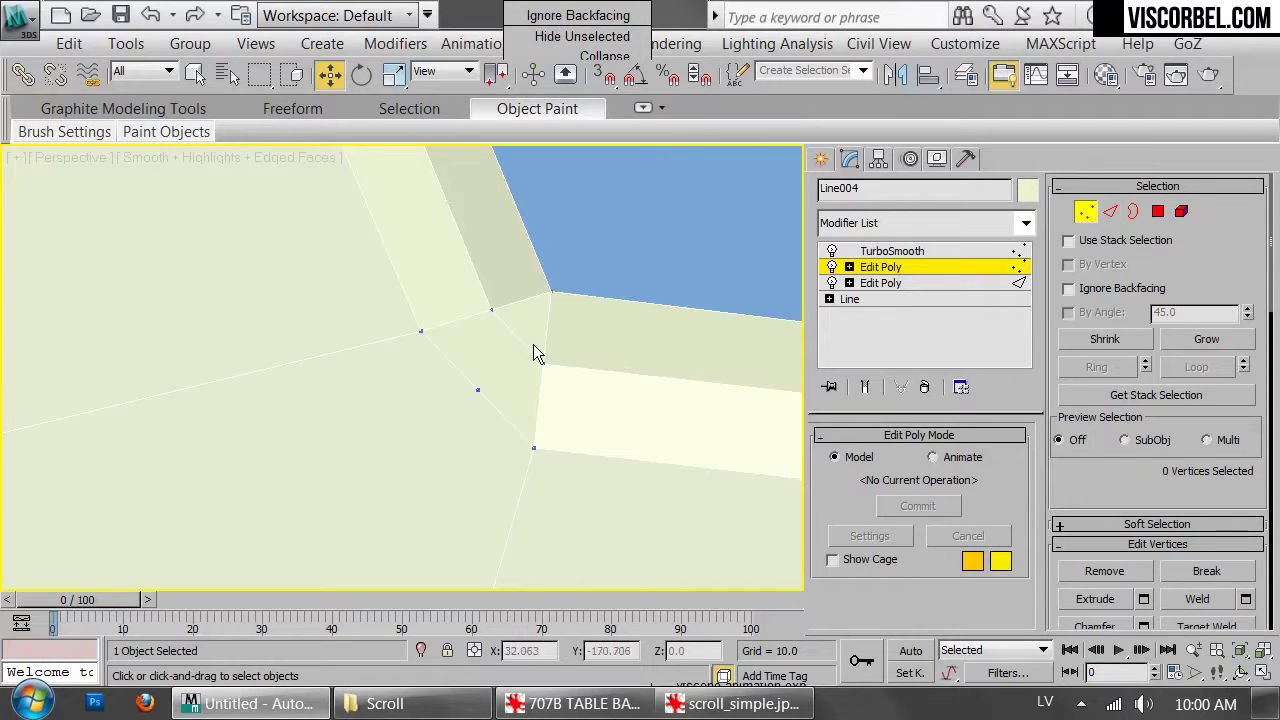
click(480, 390)
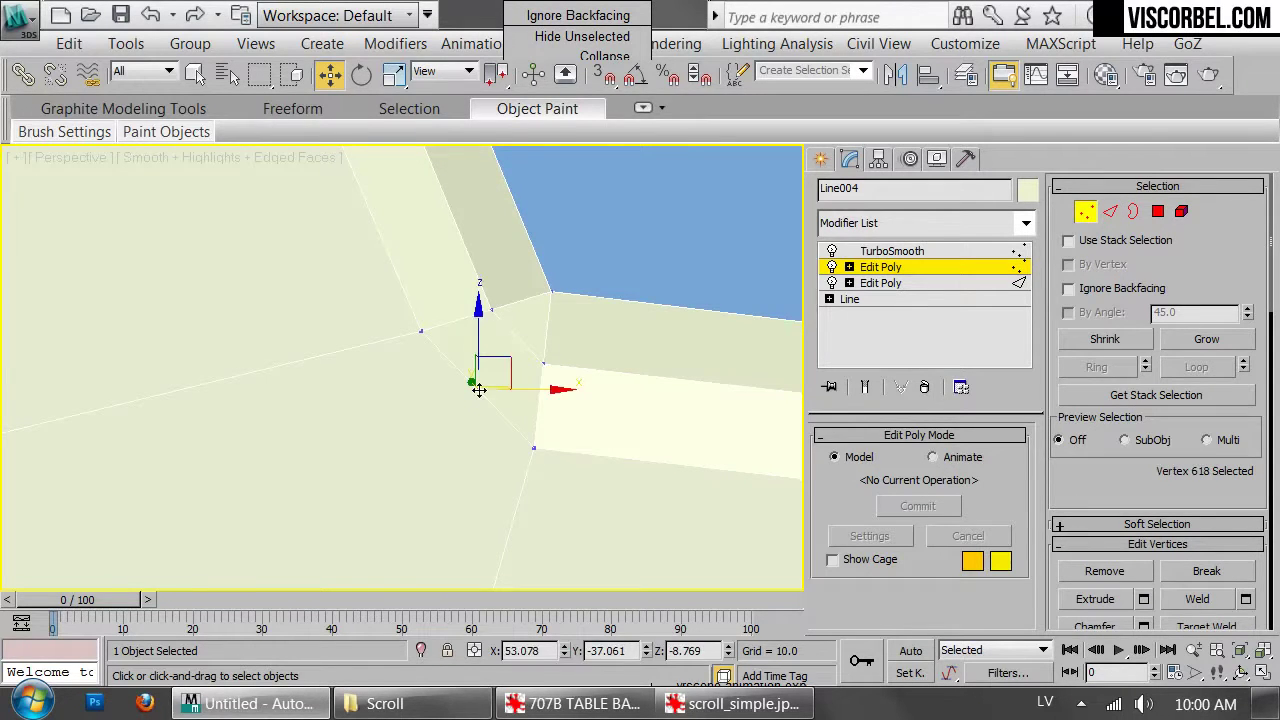
right_click(480, 342)
click(422, 380)
Collapse the two remaining diagonal edges at the corner, finish edge editing and check the smoothed joint
key(2)
click(483, 393)
ctrl+click(522, 340)
scroll(1119, 478, down, 3)
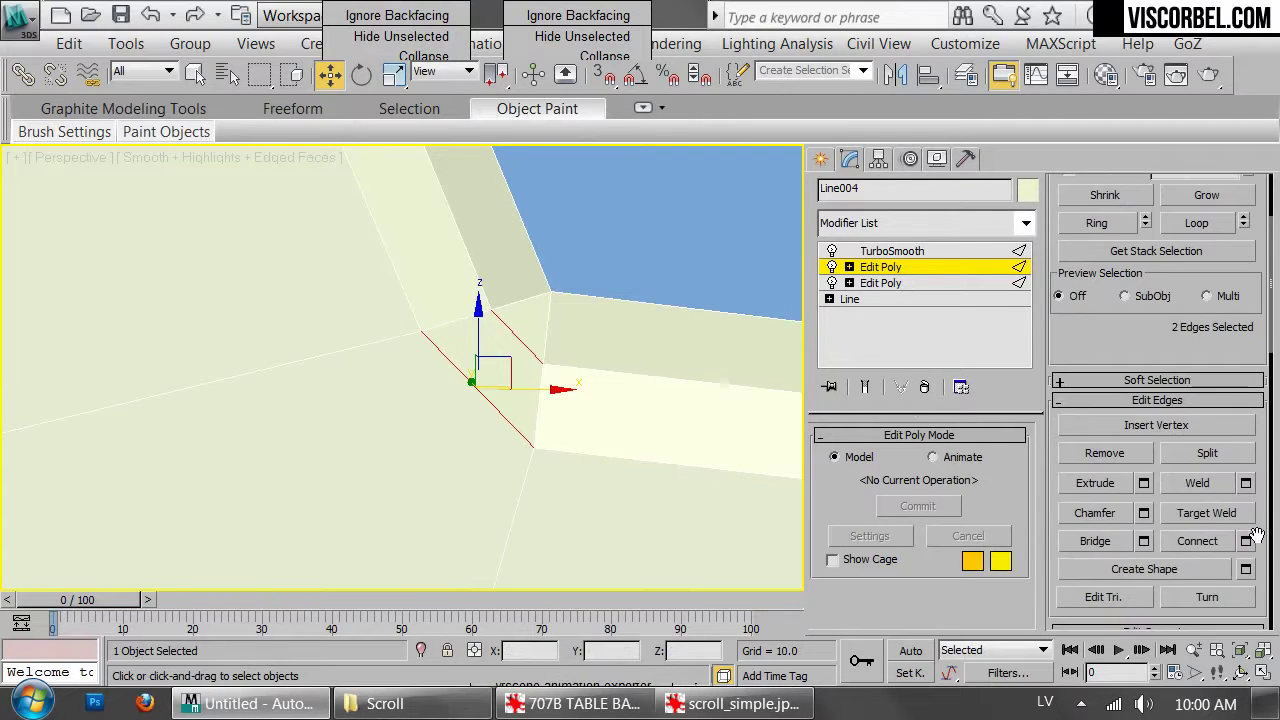
scroll(1200, 573, down, 5)
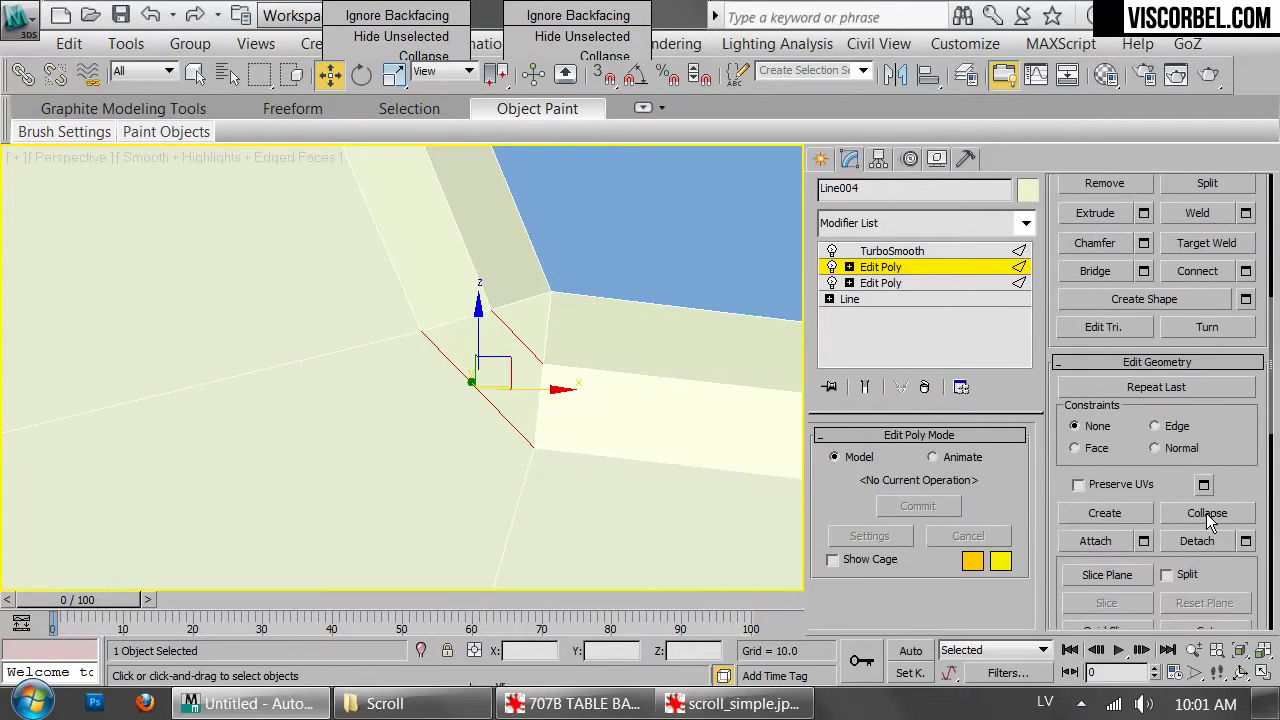
click(1207, 515)
scroll(519, 322, down, 3)
key(2)
click(541, 273)
scroll(533, 282, down, 3)
scroll(594, 249, up, 3)
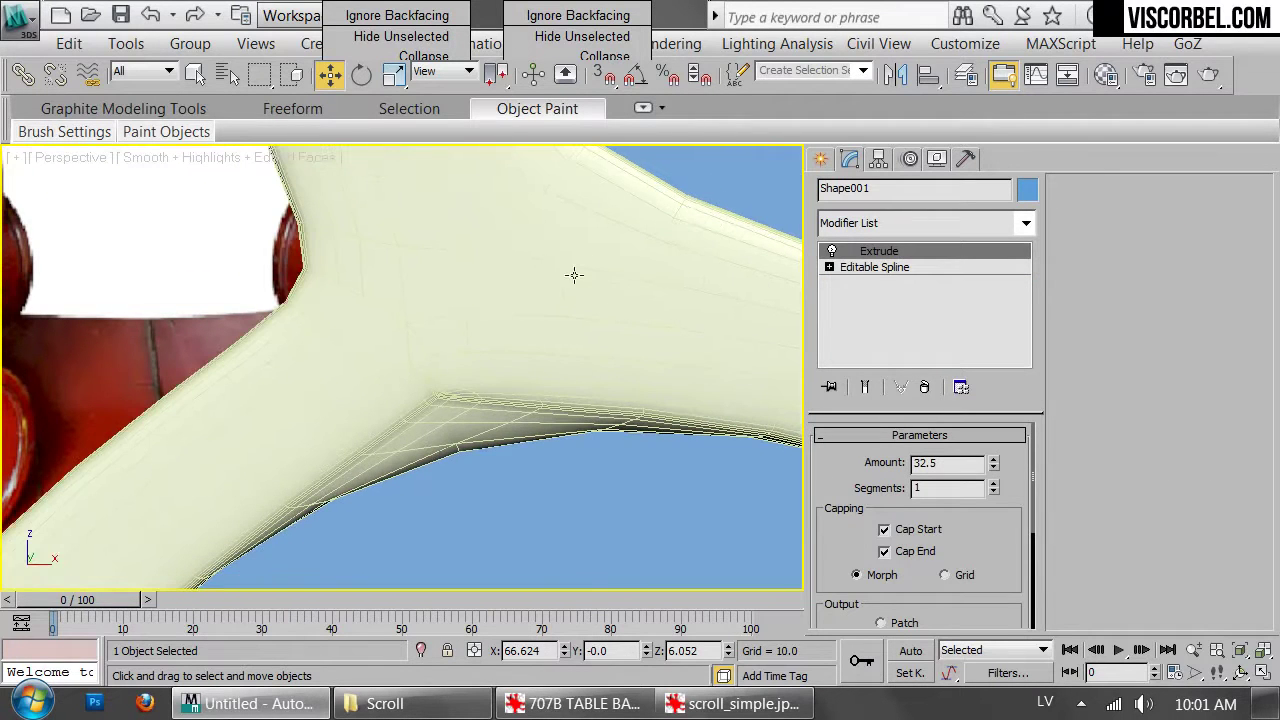
In the rim's upper Edit Poly, connect two vertices across the chamfer at the joint's lower inner corner
click(888, 270)
scroll(494, 297, up, 3)
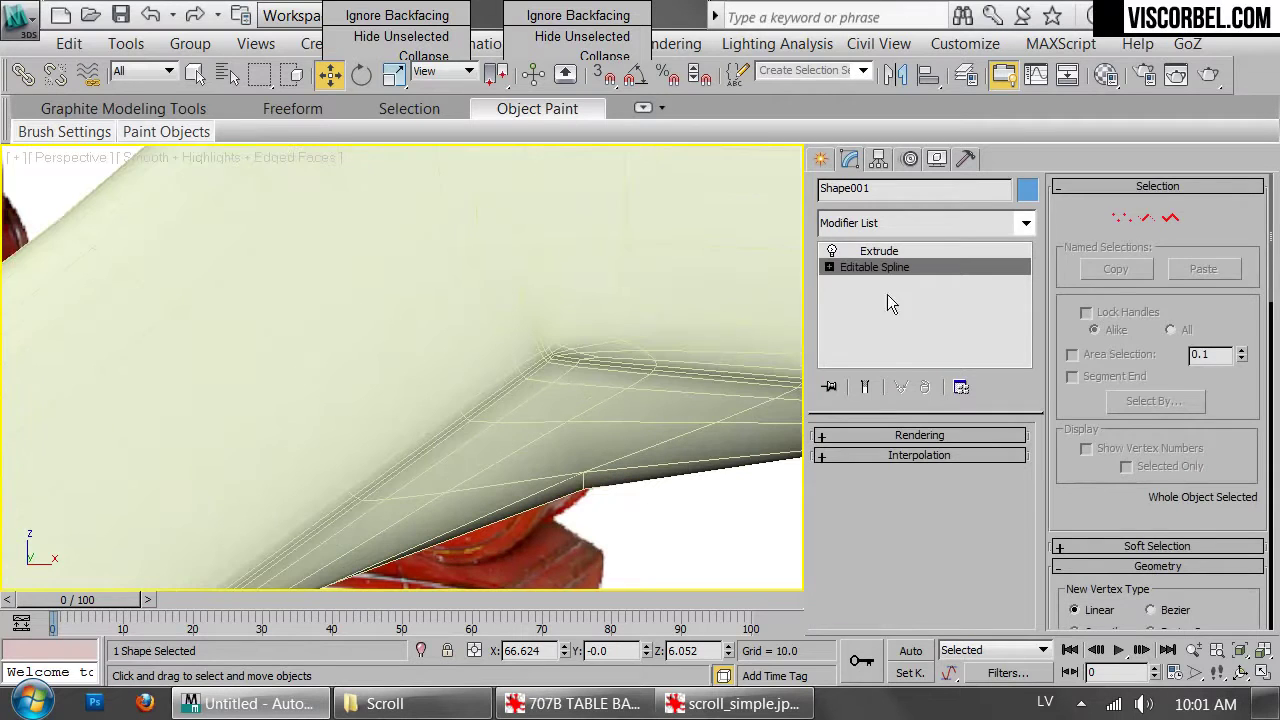
key(1)
click(874, 265)
click(549, 288)
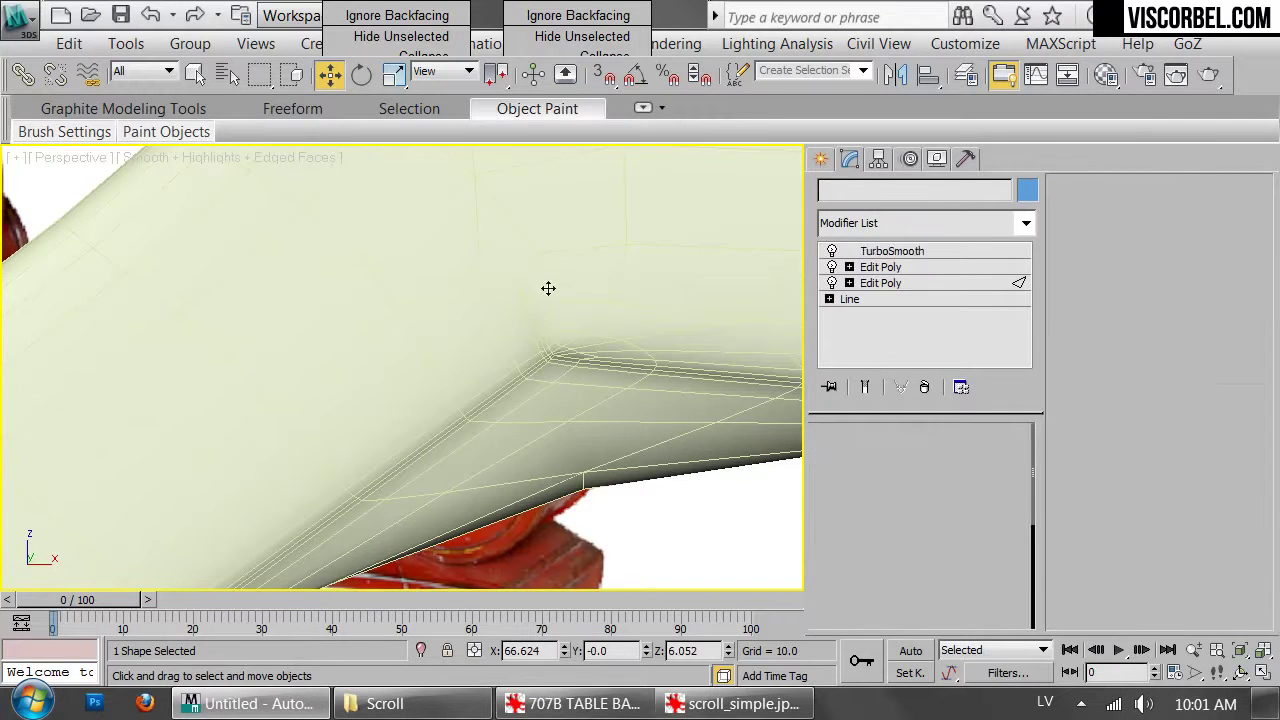
click(882, 268)
key(1)
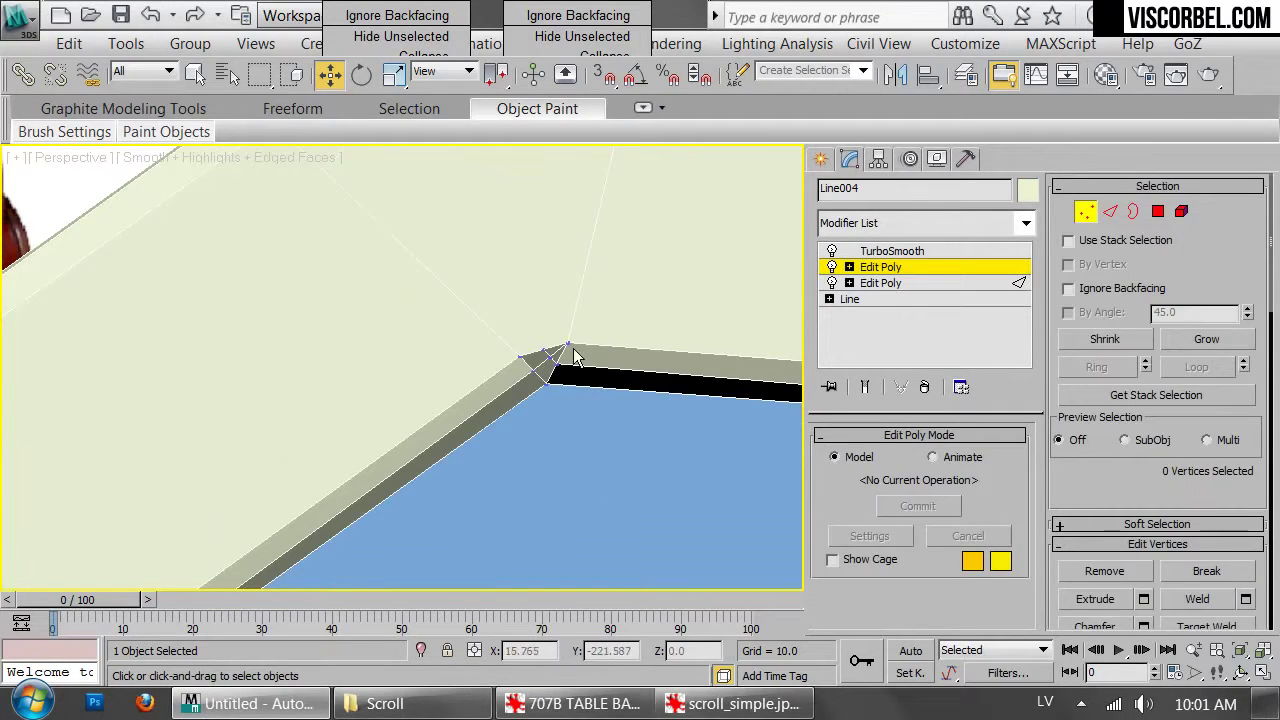
click(545, 362)
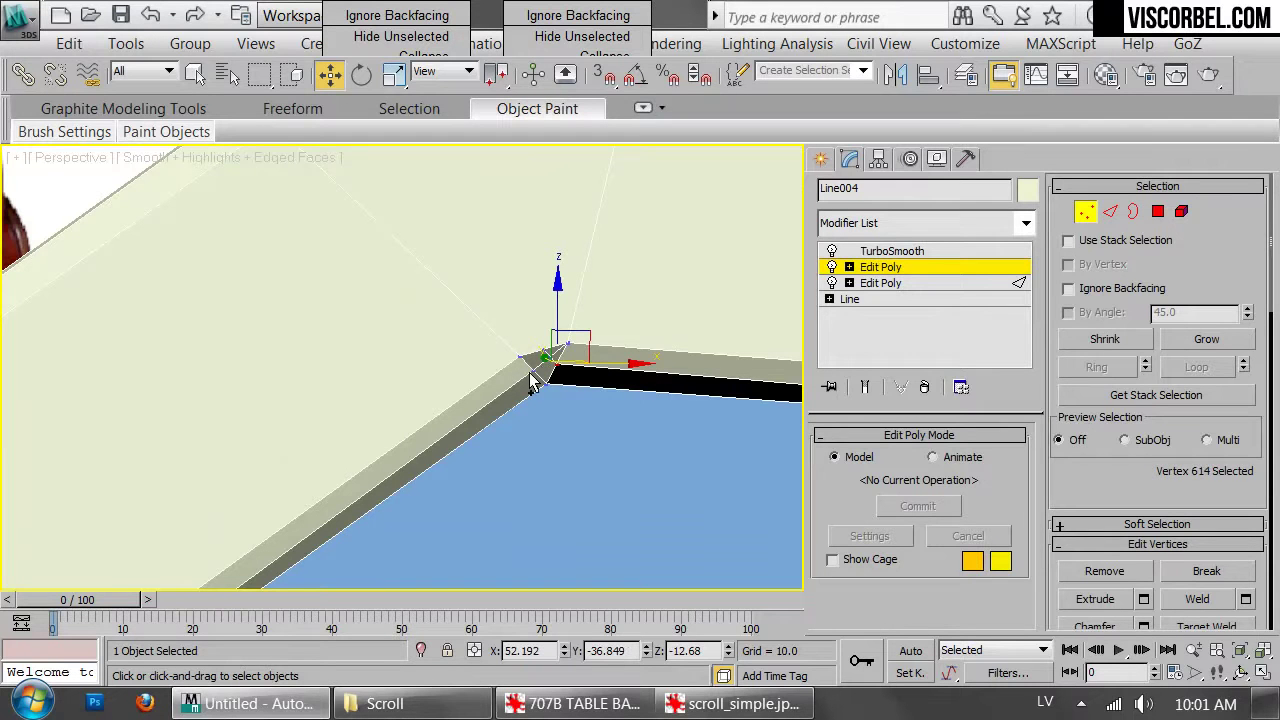
ctrl+click(530, 371)
right_click(705, 355)
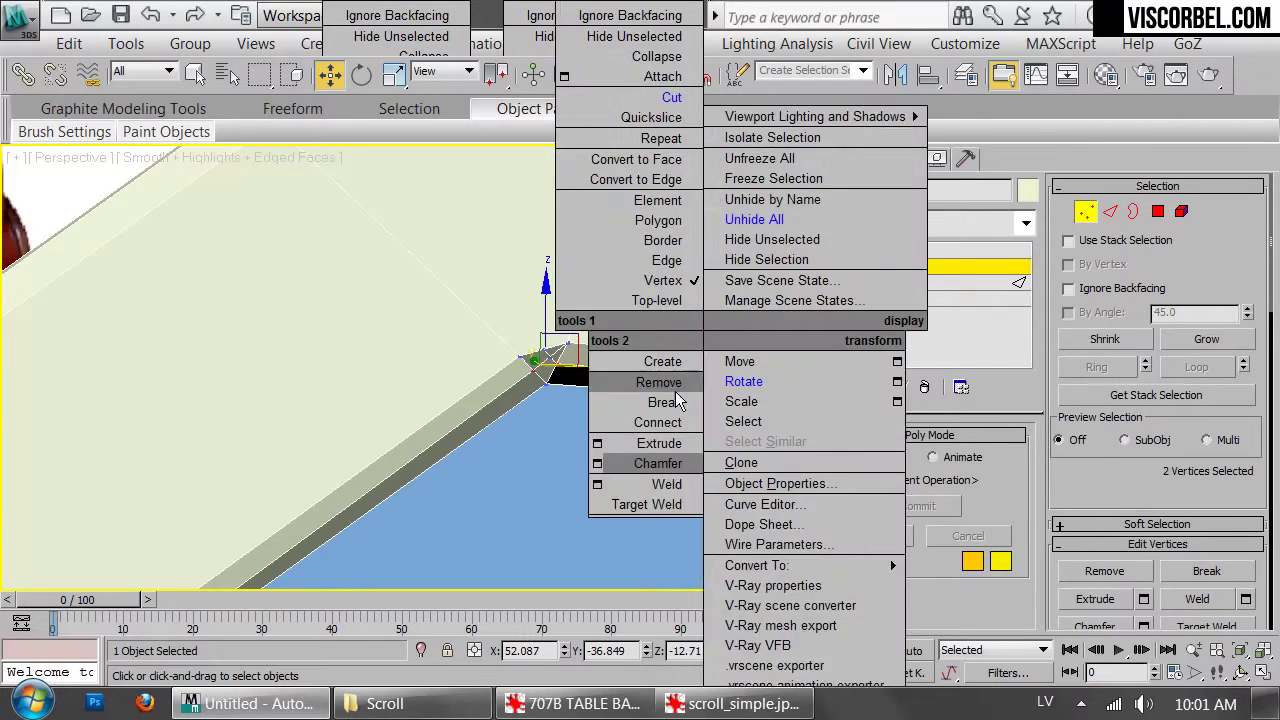
click(667, 424)
Remove the four short edges meeting at the central vertex of the lower inner corner's chamfer
scroll(545, 399, up, 3)
middle_drag(546, 399, 441, 405)
key(2)
click(546, 346)
ctrl+click(531, 356)
ctrl+click(525, 364)
right_click(707, 372)
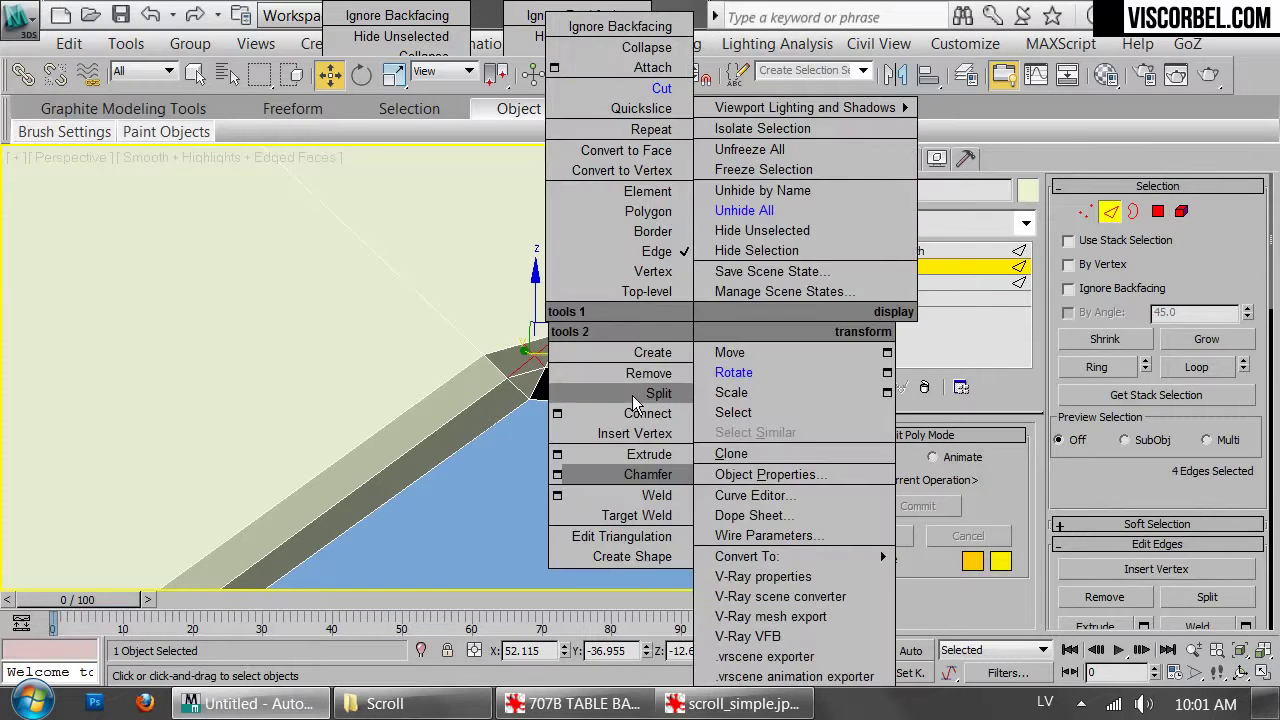
click(652, 371)
Remove the leftover middle vertex on the front edge of the lower inner corner's chamfer
key(1)
click(528, 364)
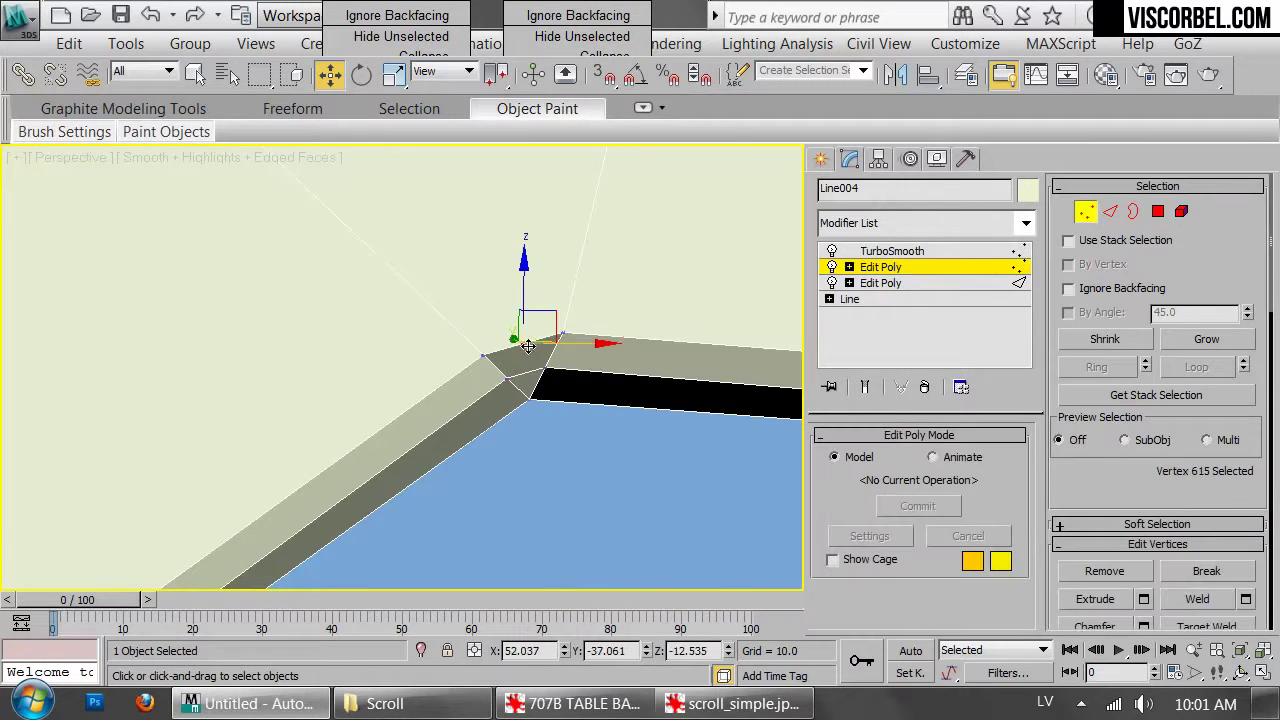
right_click(516, 332)
click(478, 383)
Collapse the two diagonal edges across the lower inner corner and finish sub-object editing of the rim
key(2)
click(508, 347)
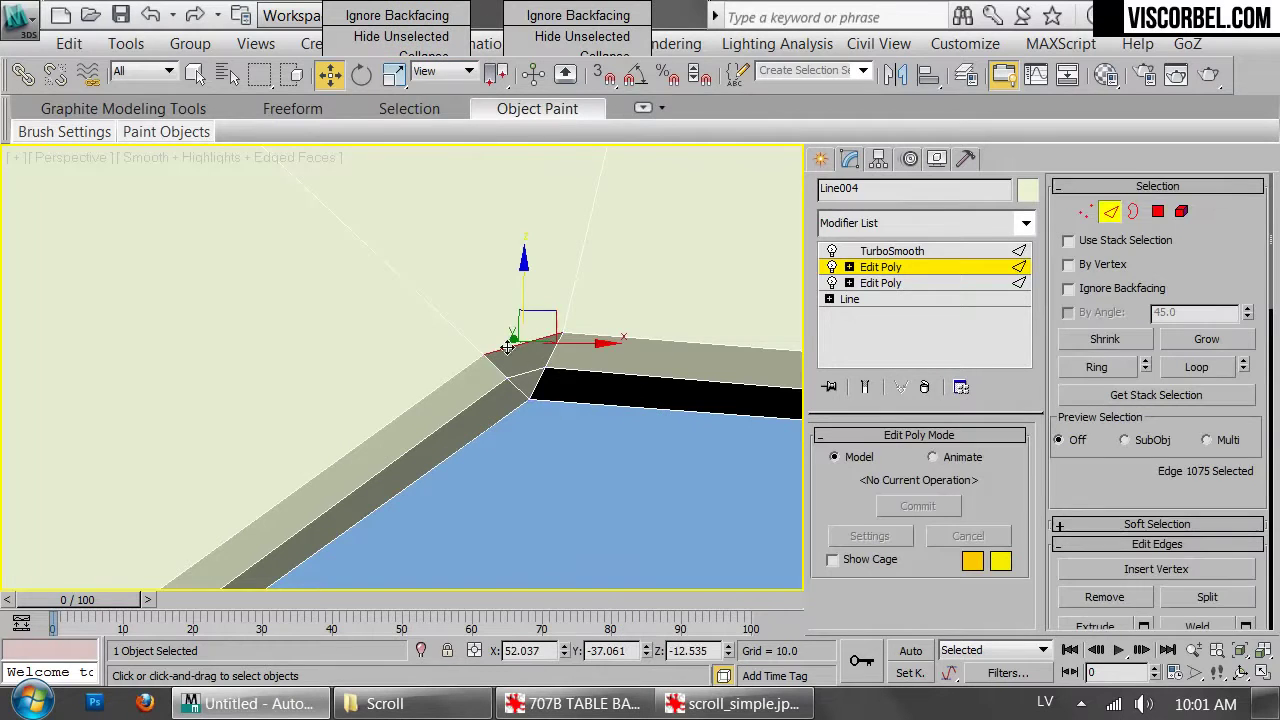
ctrl+click(530, 372)
scroll(1240, 478, down, 5)
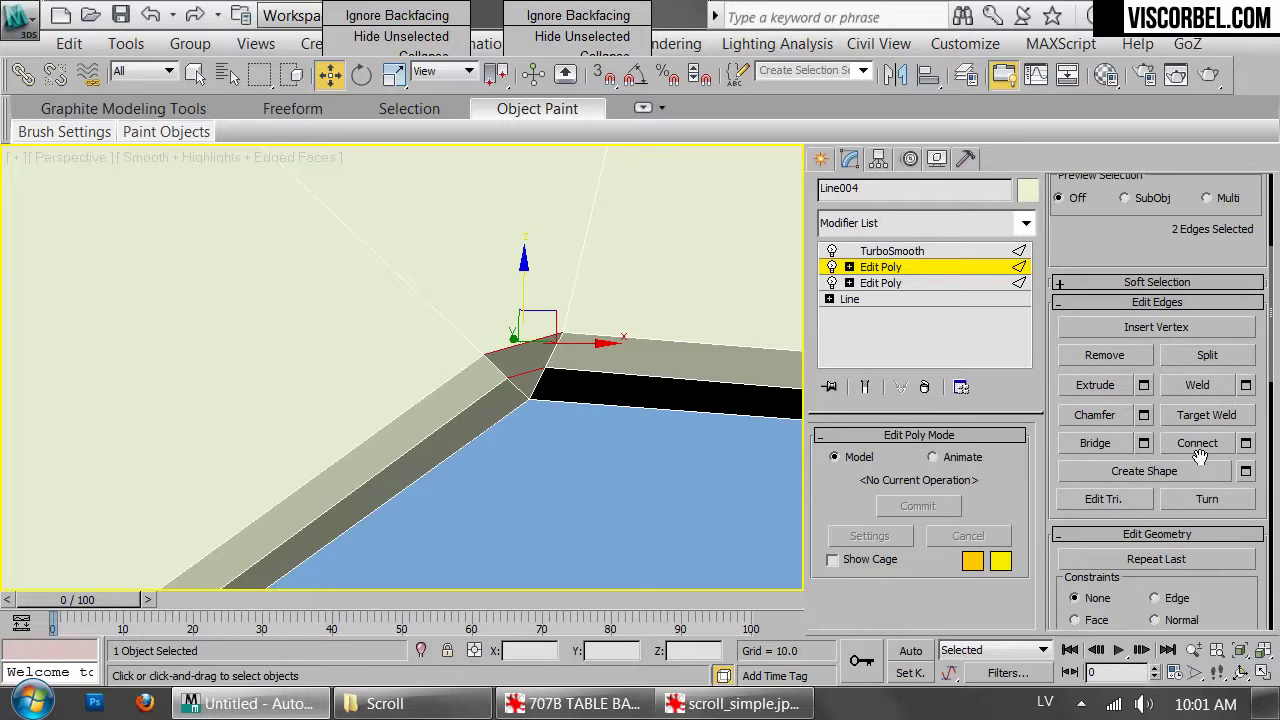
scroll(1220, 558, down, 5)
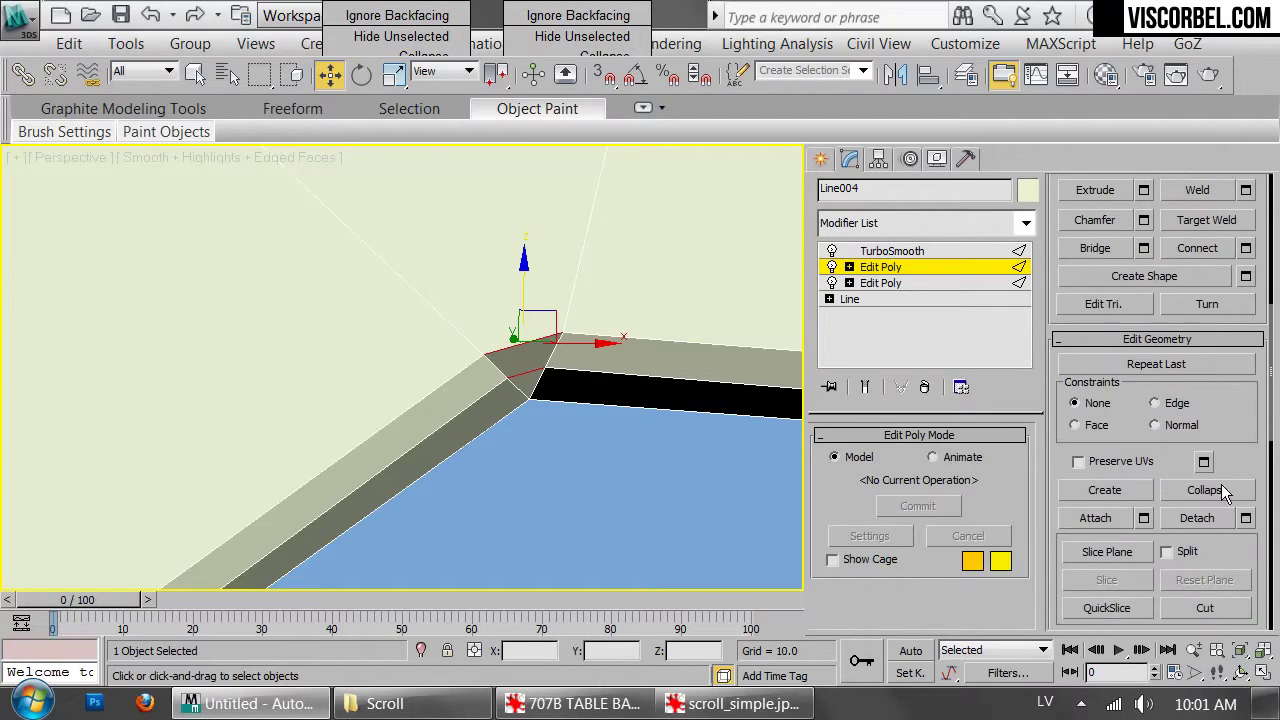
click(1209, 489)
key(1)
key(1)
scroll(613, 366, down, 5)
click(201, 286)
scroll(585, 330, down, 8)
alt+middle_drag(582, 327, 415, 370)
click(478, 360)
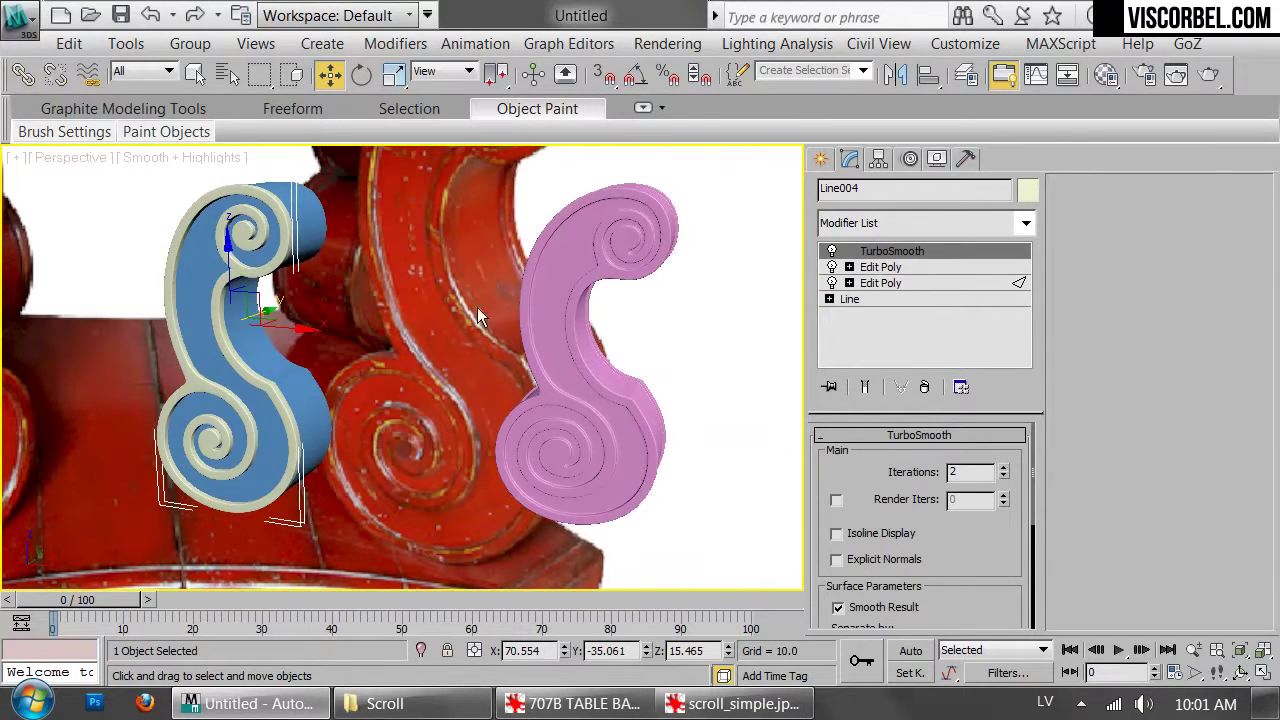
In the top view, copy the smoothed rim along Y to the opposite face of the scroll body
key(t)
scroll(400, 284, down, 4)
scroll(398, 284, up, 3)
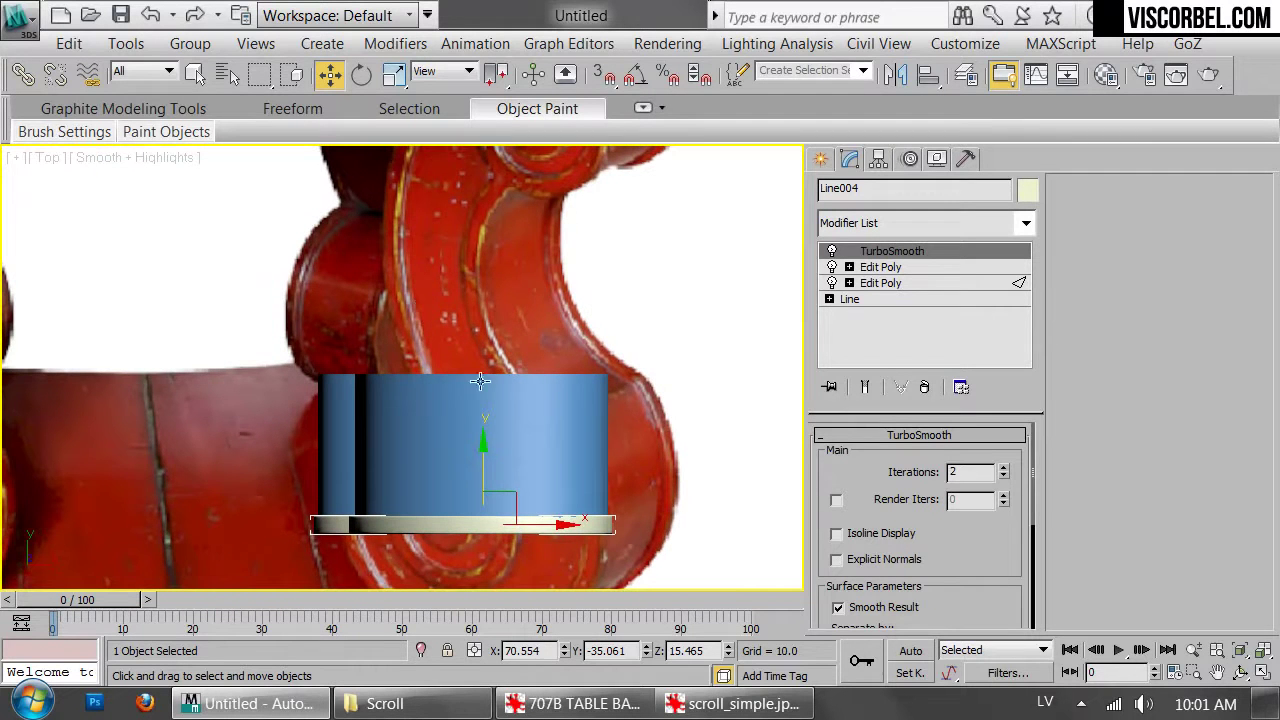
mouse_move(487, 456)
shift+mouse_down()
mouse_move(505, 330)
mouse_move(519, 321)
shift+mouse_up()
click(646, 454)
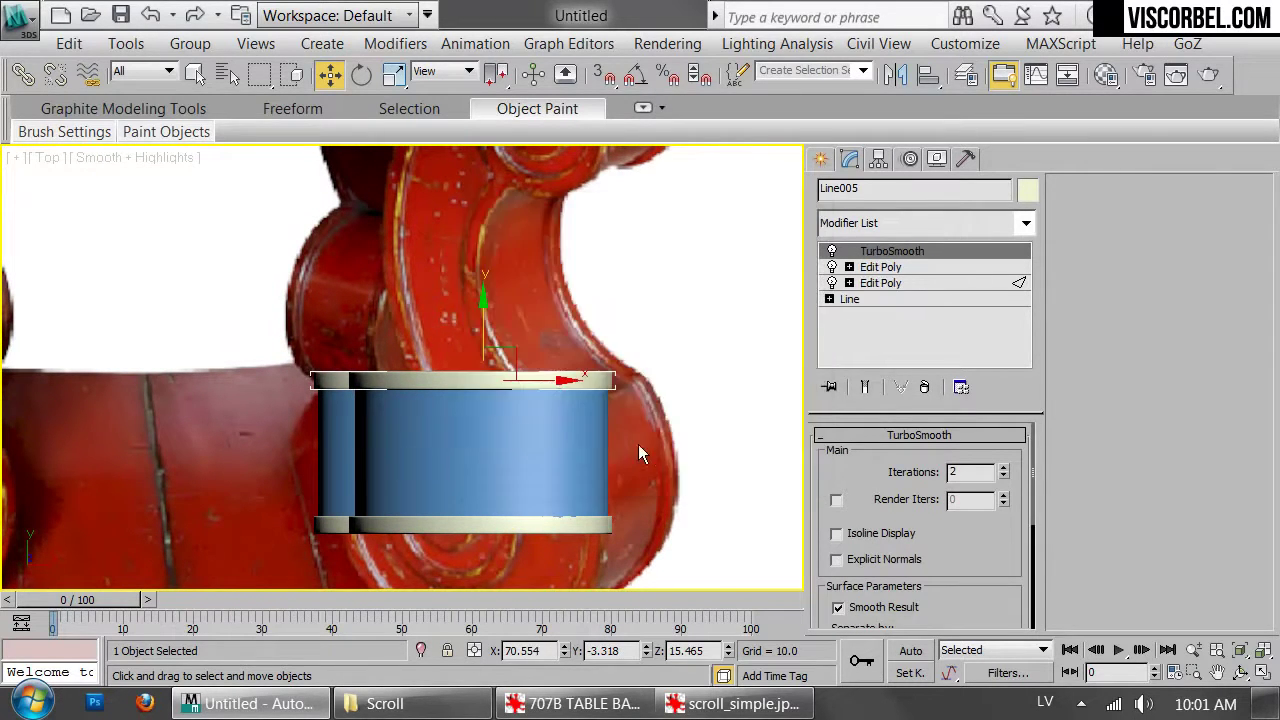
Nudge the copied rim slightly outward along the leg's depth to adjust how it sits on the back face
key(p)
scroll(633, 438, down, 5)
alt+middle_drag(633, 438, 232, 228)
scroll(232, 228, up, 5)
alt+middle_drag(414, 258, 401, 325)
drag(504, 430, 512, 428)
alt+middle_drag(512, 428, 340, 330)
Select both rims and move them together 0.647 along Y in the top wireframe view
ctrl+click(314, 387)
key(t)
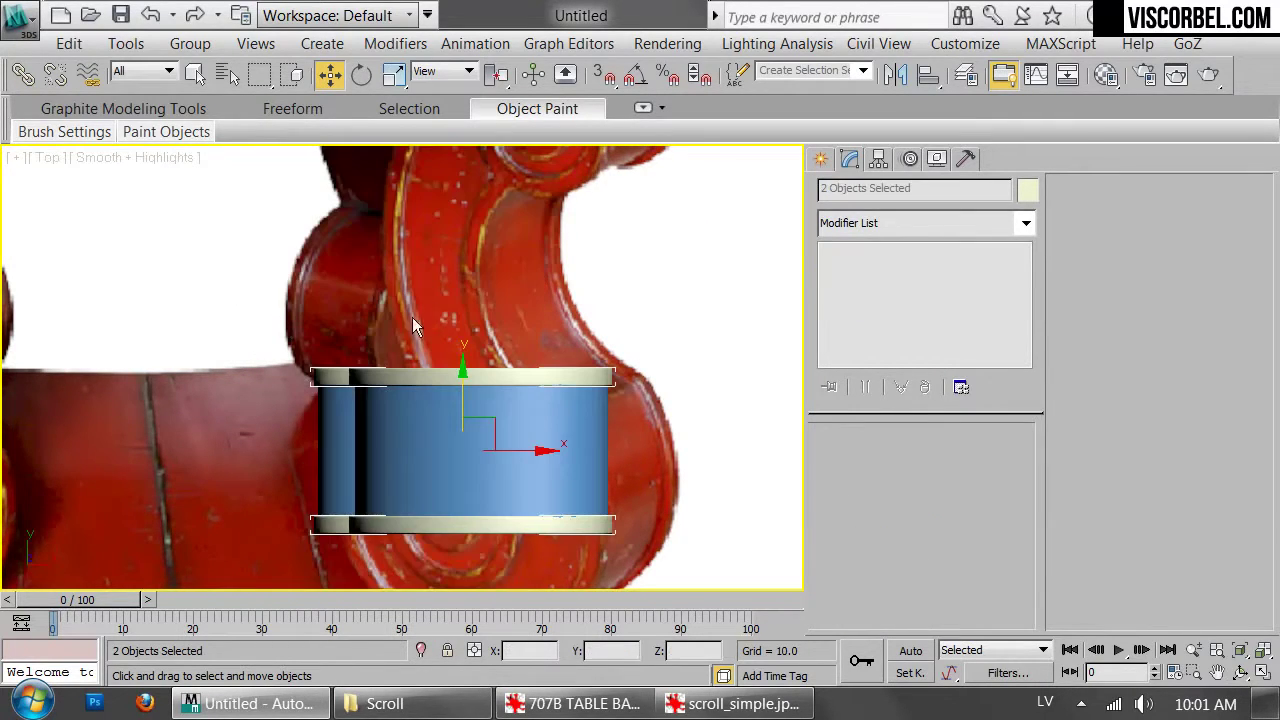
scroll(461, 407, up, 2)
middle_drag(461, 407, 459, 366)
key(F3)
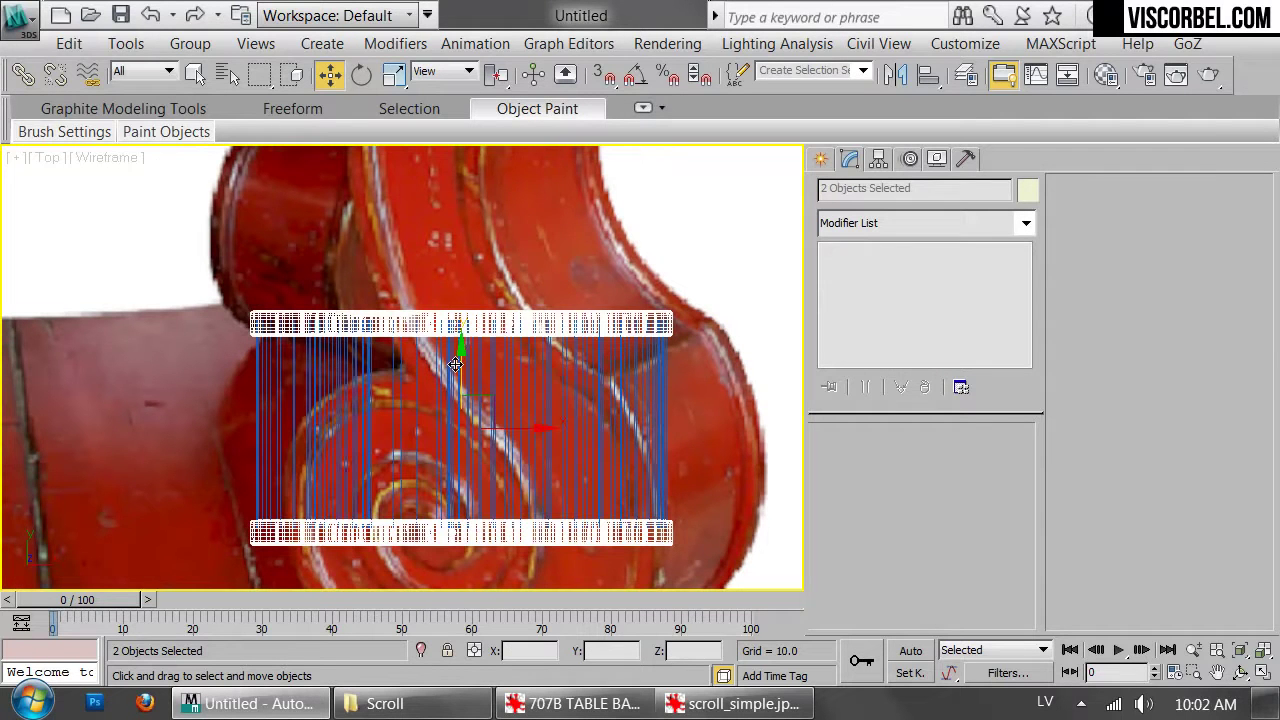
drag(462, 364, 466, 359)
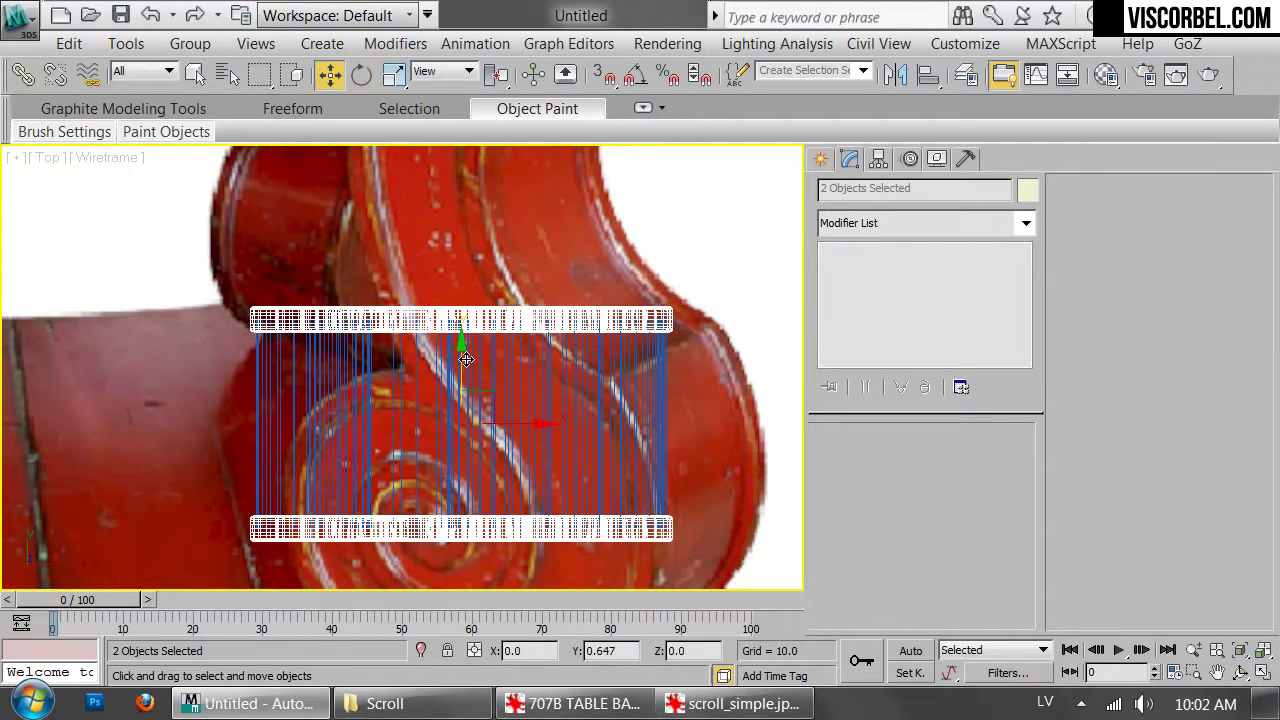
Inspect the blue scroll body and its two rims in shaded perspective from several sides
key(p)
scroll(598, 388, down, 5)
key(F3)
click(604, 228)
mouse_move(552, 448)
alt+middle_down()
mouse_move(508, 275)
mouse_move(530, 290)
alt+middle_up()
middle_drag(666, 346, 667, 273)
scroll(536, 267, down, 3)
scroll(667, 273, up, 3)
scroll(667, 273, up, 3)
alt+middle_drag(573, 229, 446, 284)
Examine the pink scroll leg in wireframe and shaded display and compare it with the rimmed leg
scroll(377, 234, down, 5)
click(442, 282)
scroll(450, 280, up, 6)
key(F3)
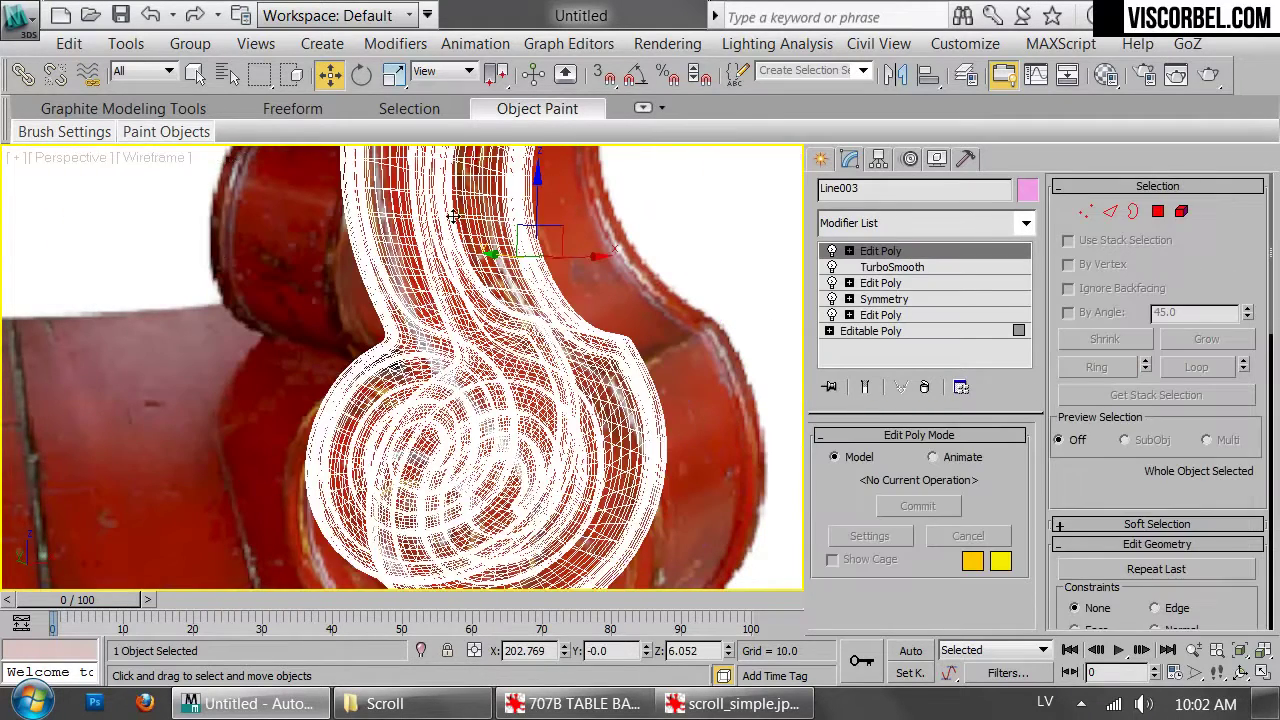
key(F3)
alt+middle_drag(592, 362, 266, 532)
alt+middle_drag(490, 441, 620, 409)
click(624, 410)
Switch to the Scroll folder and examine the legs in classic-style-round-table-57798-1751125.jpg and, enlarged, classic-style-round-table-57798-1743819.jpg
click(410, 703)
click(520, 582)
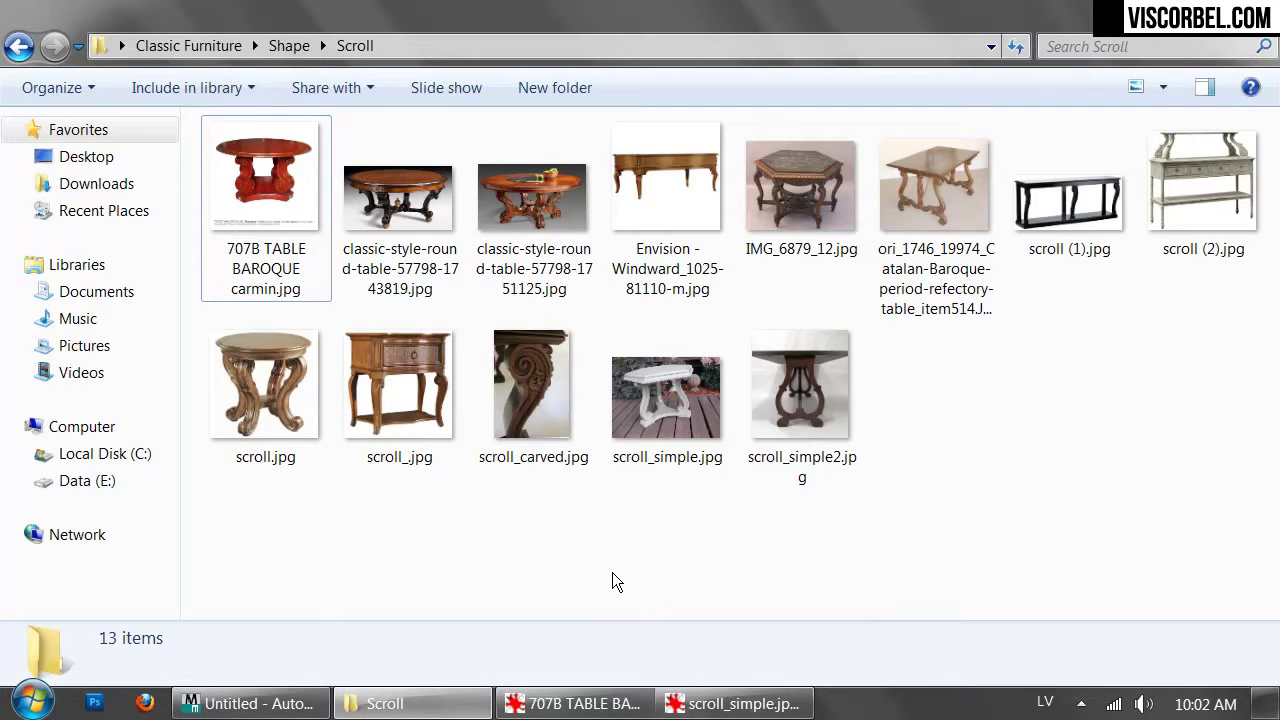
click(541, 220)
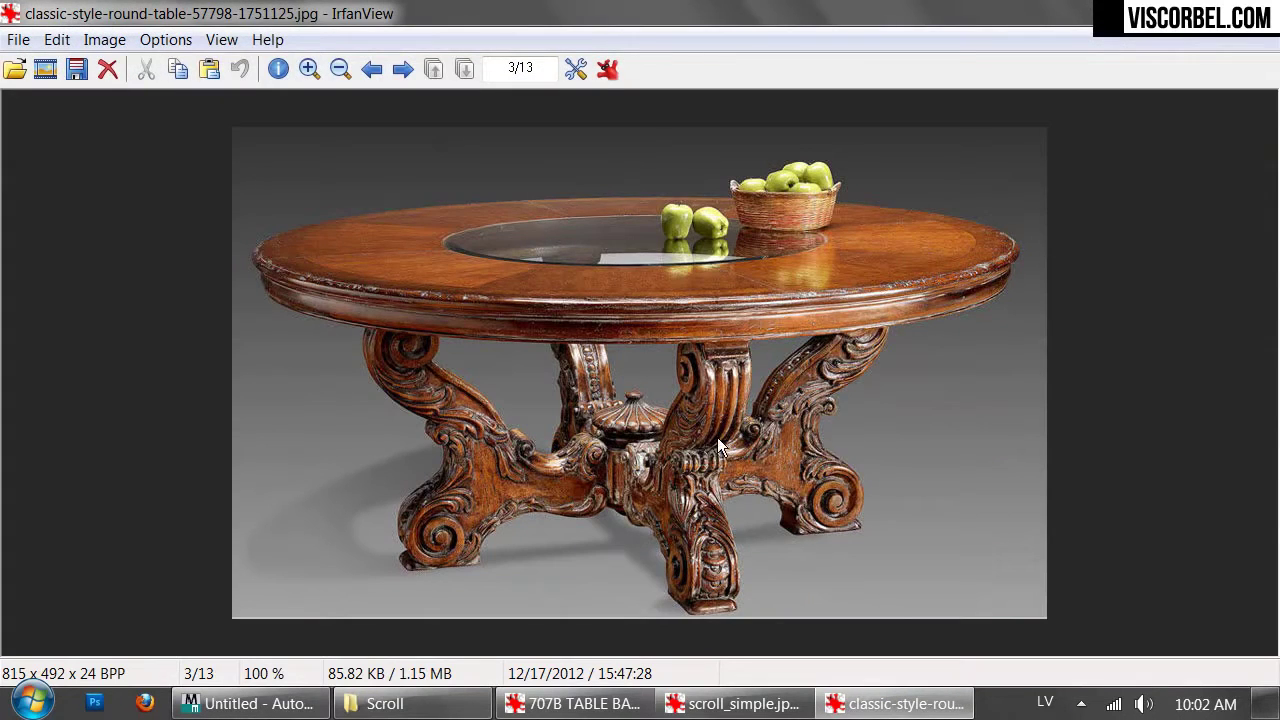
key(Escape)
double_click(401, 216)
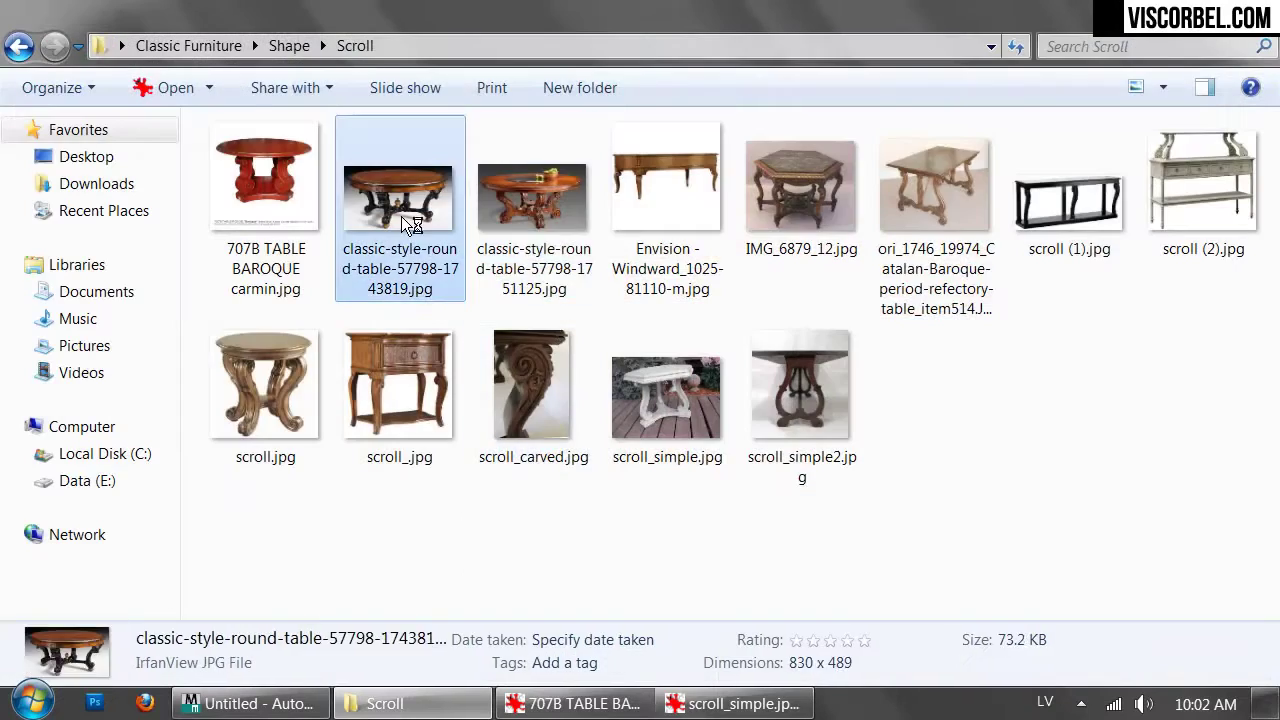
click(340, 68)
click(309, 68)
click(311, 70)
click(309, 68)
scroll(400, 316, down, 3)
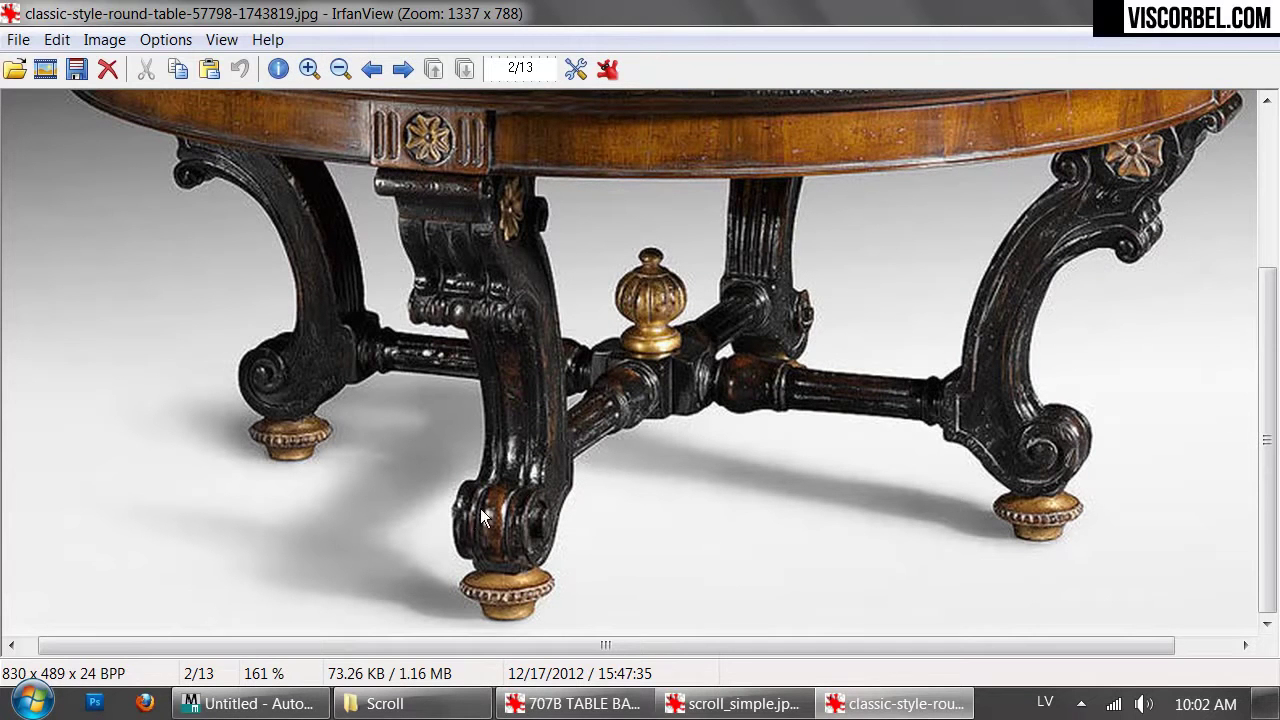
Switch back to 3ds Max and copy the blue scroll body with both rims sideways along X, away from the pink leg
click(250, 703)
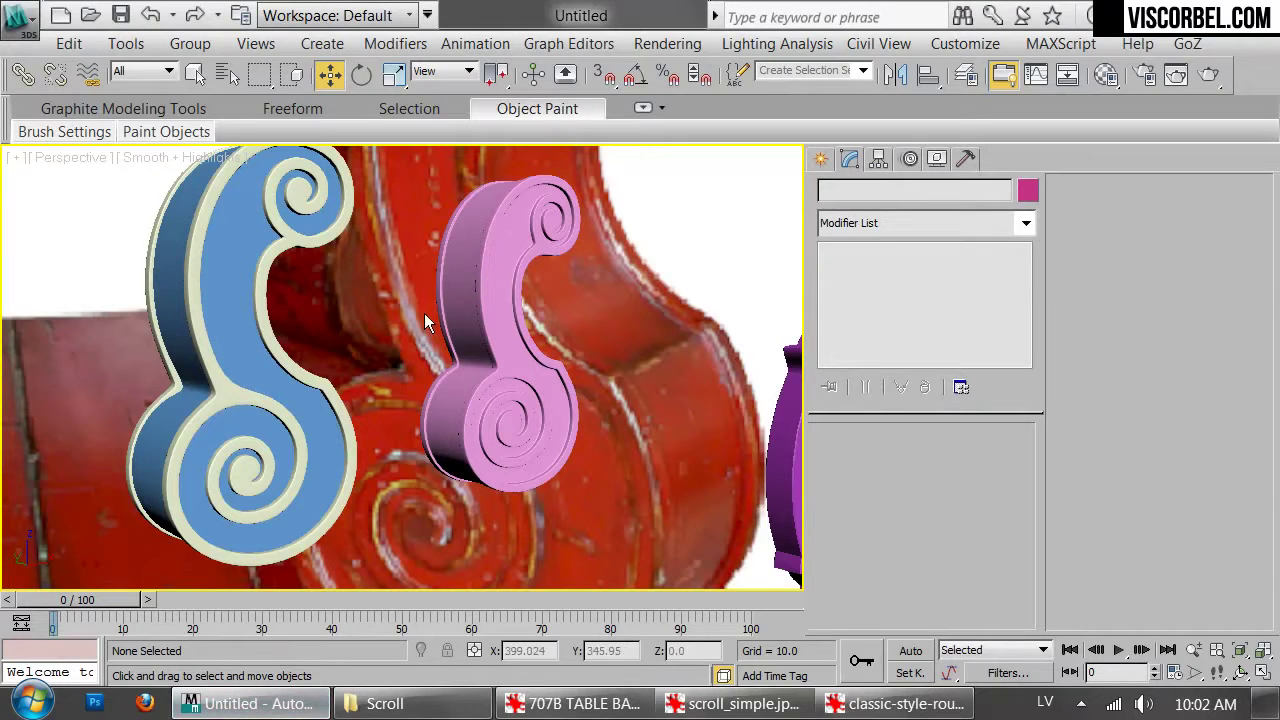
alt+middle_drag(303, 278, 466, 316)
click(573, 341)
alt+middle_drag(561, 383, 428, 374)
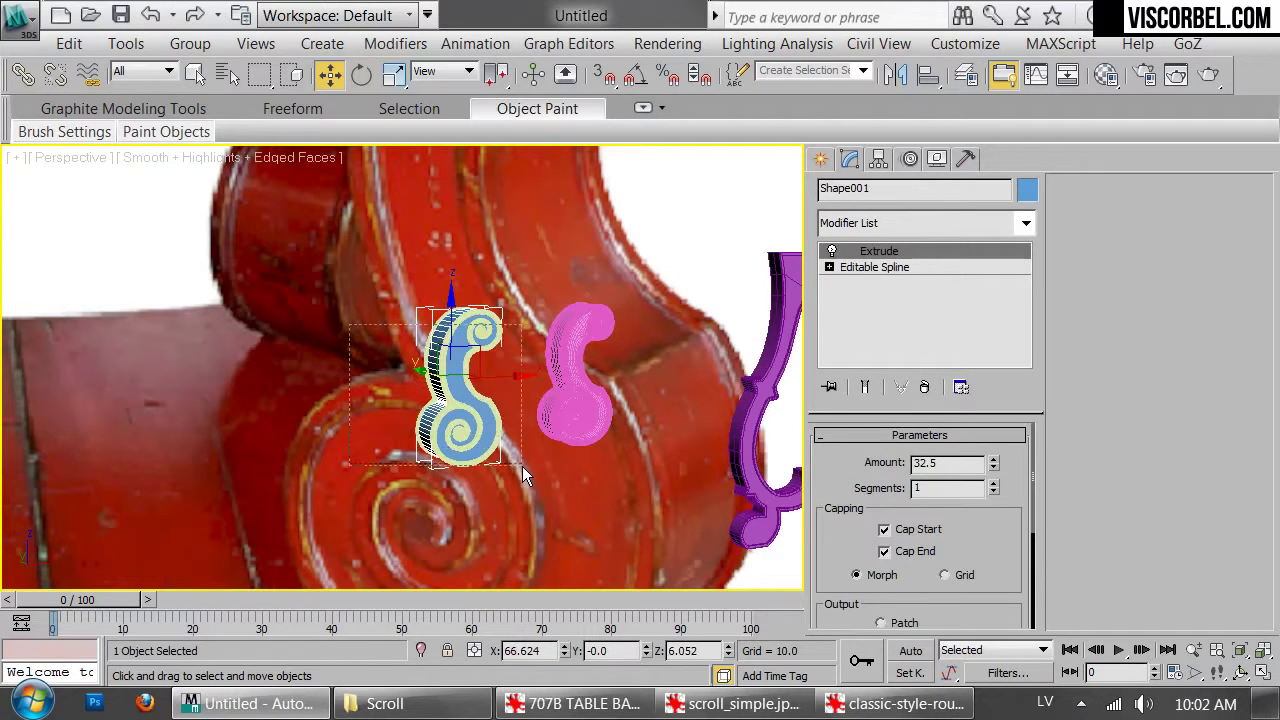
drag(522, 466, 523, 467)
shift+drag(506, 380, 323, 393)
click(628, 460)
Convert the copied leg's extruded scroll body to an Editable Poly
scroll(230, 443, up, 5)
middle_drag(230, 443, 612, 367)
click(612, 367)
key(F4)
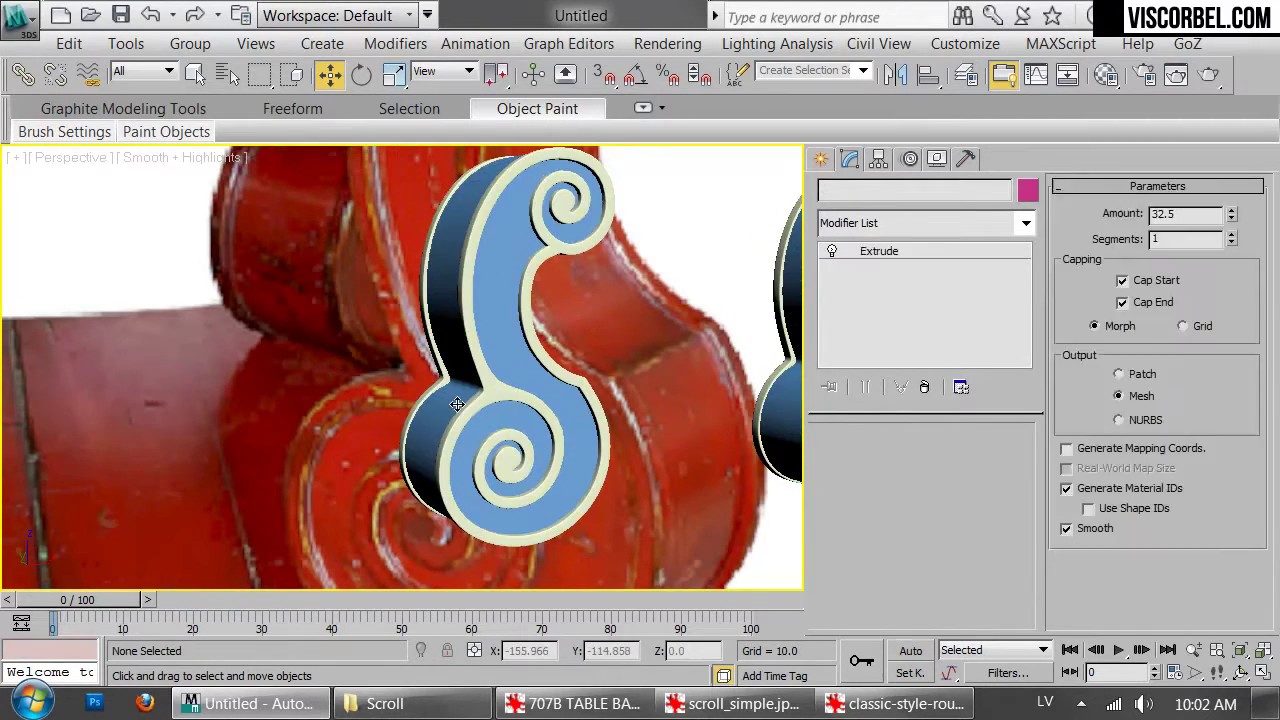
click(456, 403)
alt+middle_drag(456, 403, 529, 386)
key(F4)
scroll(529, 386, up, 3)
right_click(470, 320)
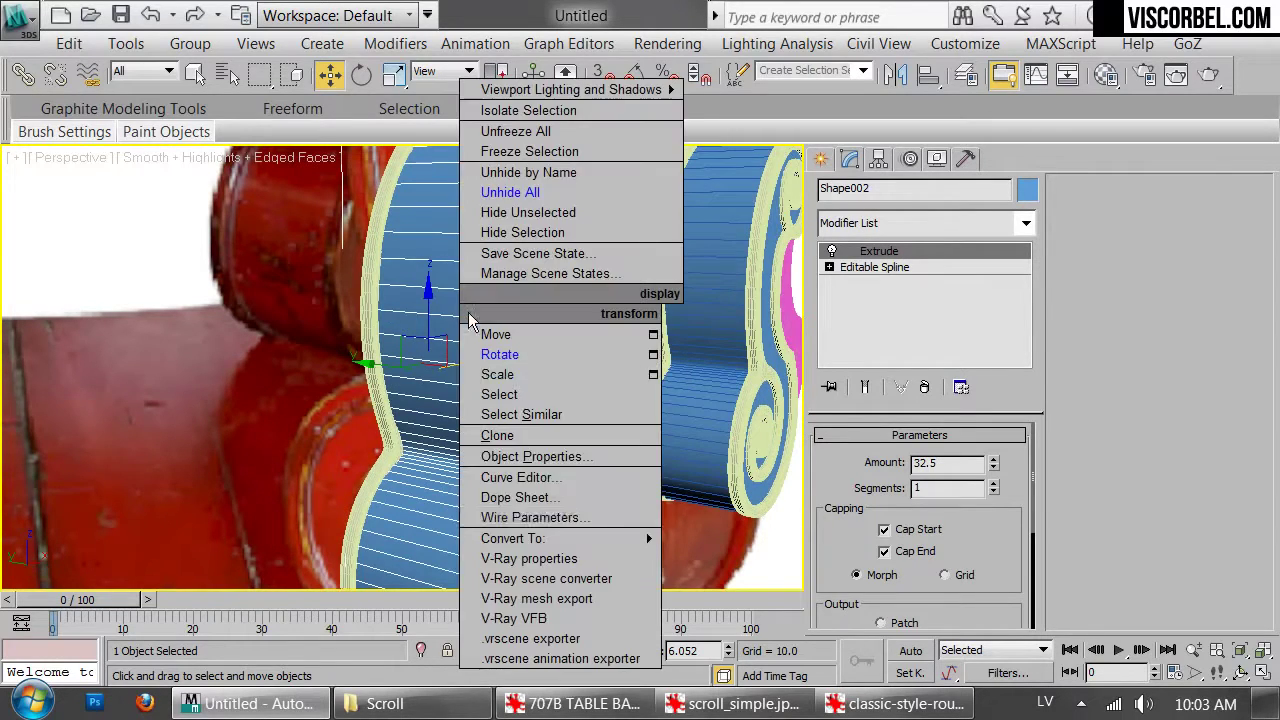
mouse_move(571, 611)
click(771, 634)
Delete the flat cap face of the copied scroll body inside the spiral rim
alt+middle_drag(600, 480, 551, 486)
key(4)
click(507, 478)
key(Delete)
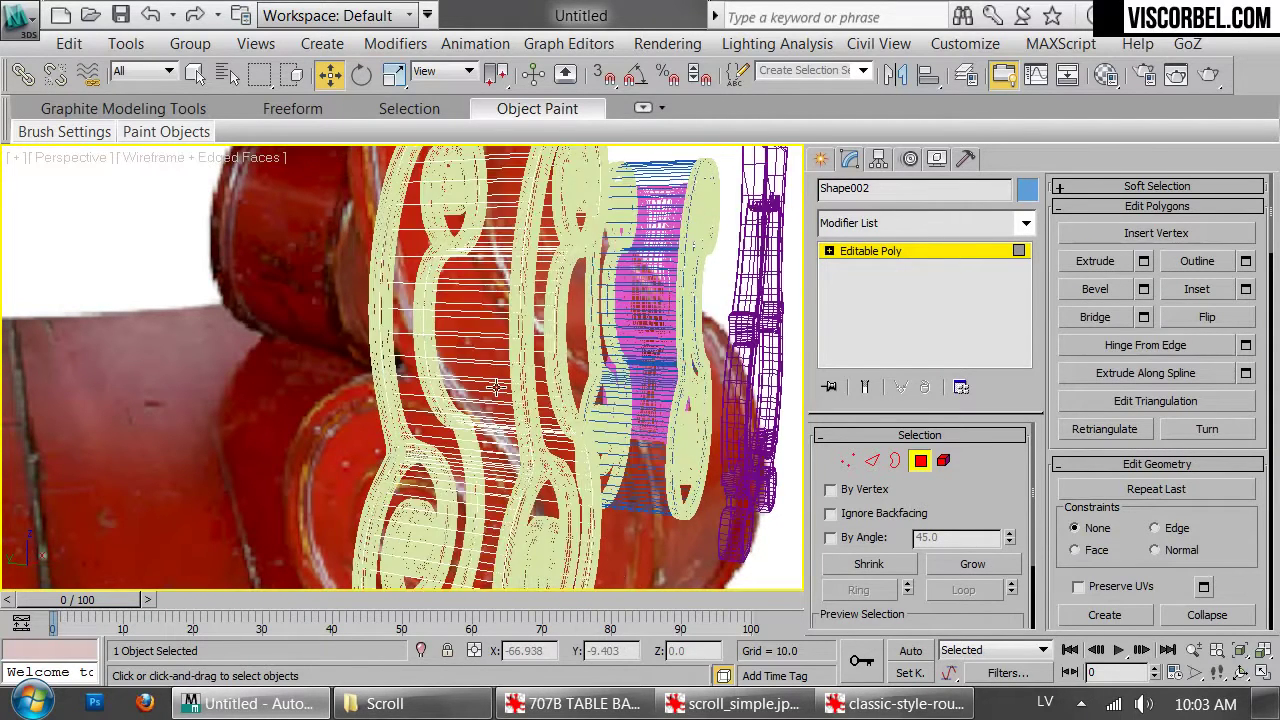
Connect the ring of crosswise edges on the copied body's side wall with 3 segments, pinched apart toward the rims
key(F4)
alt+middle_drag(491, 374, 468, 388)
key(2)
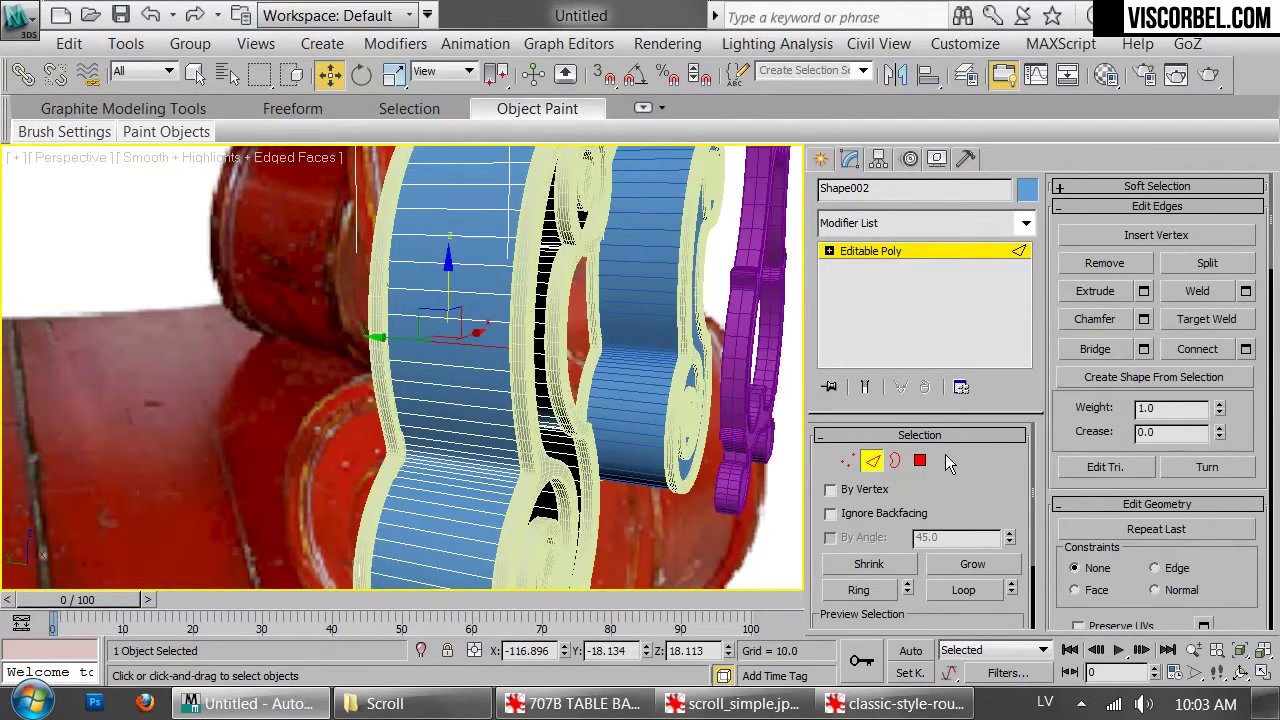
click(858, 590)
alt+middle_drag(615, 386, 672, 352)
right_click(672, 352)
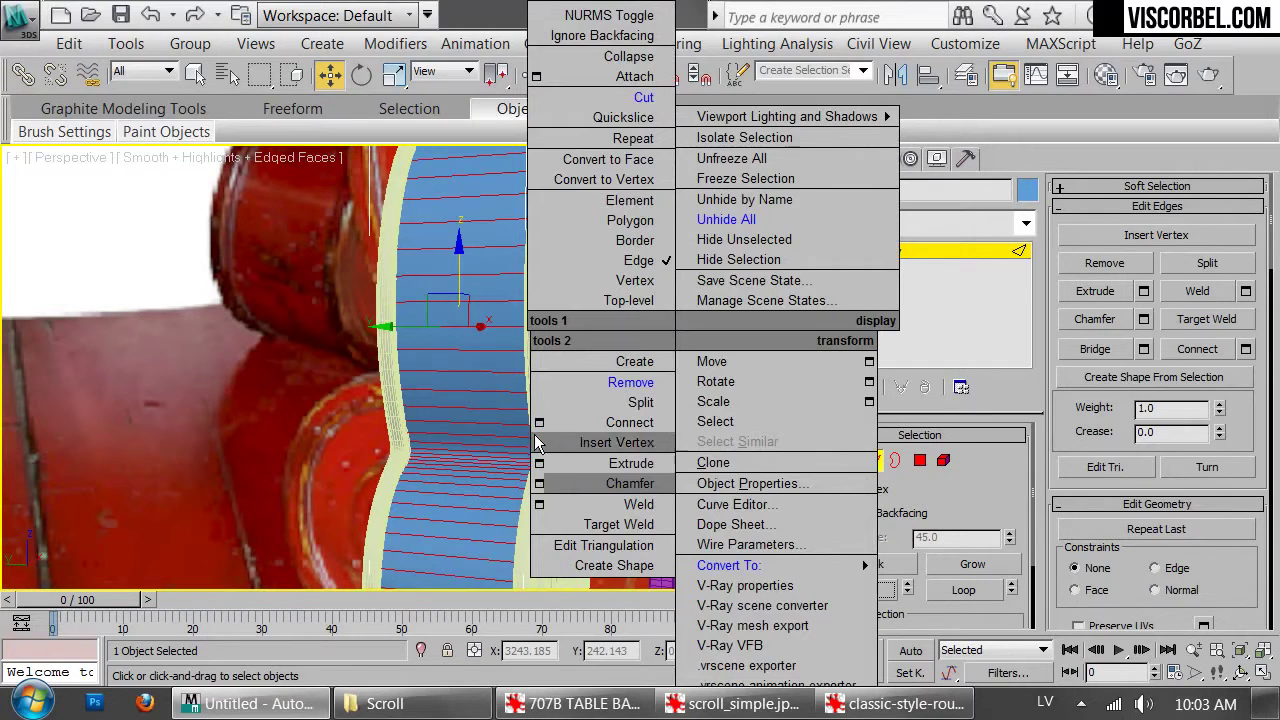
click(552, 425)
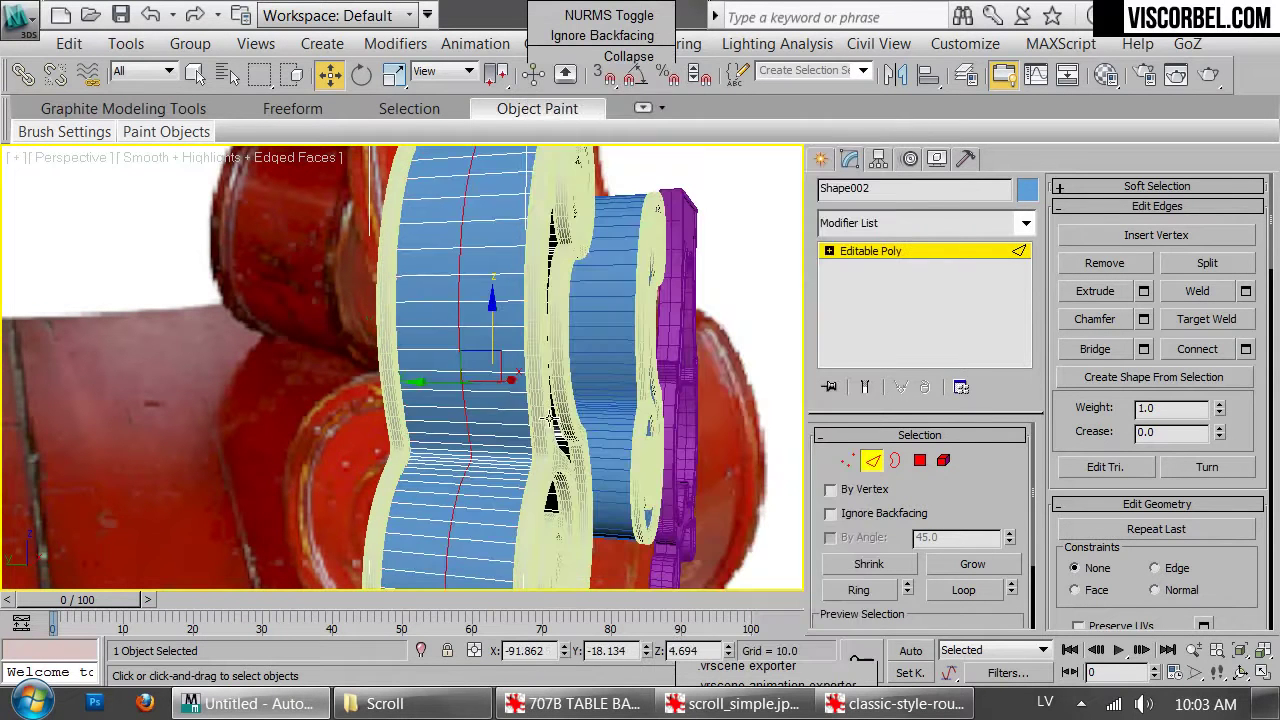
key(ctrl+z)
right_click(689, 390)
click(545, 422)
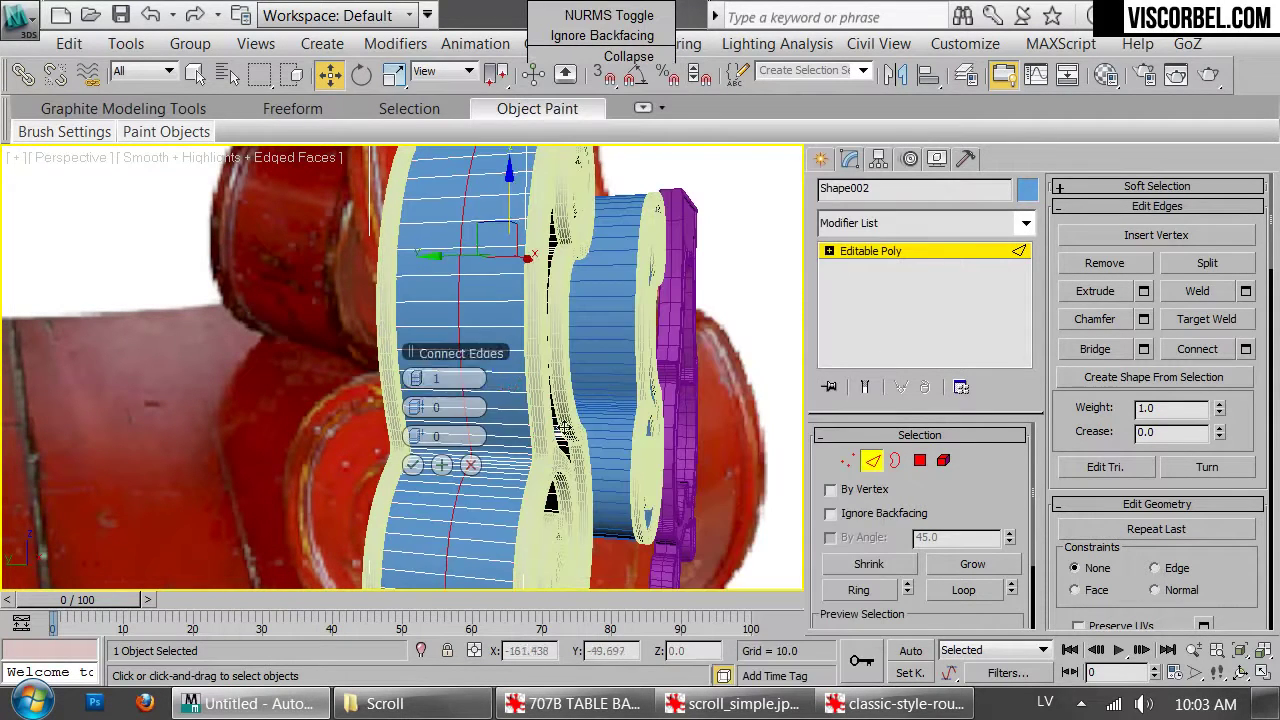
click(418, 381)
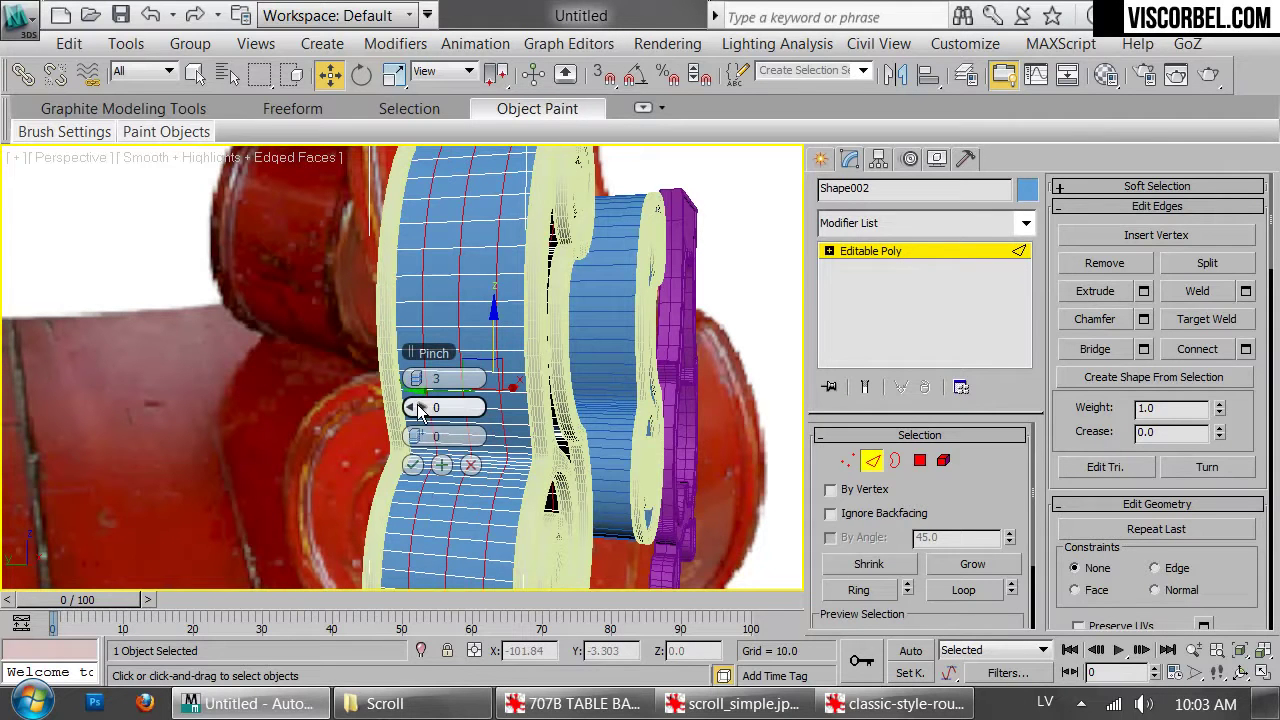
drag(427, 407, 485, 452)
click(411, 466)
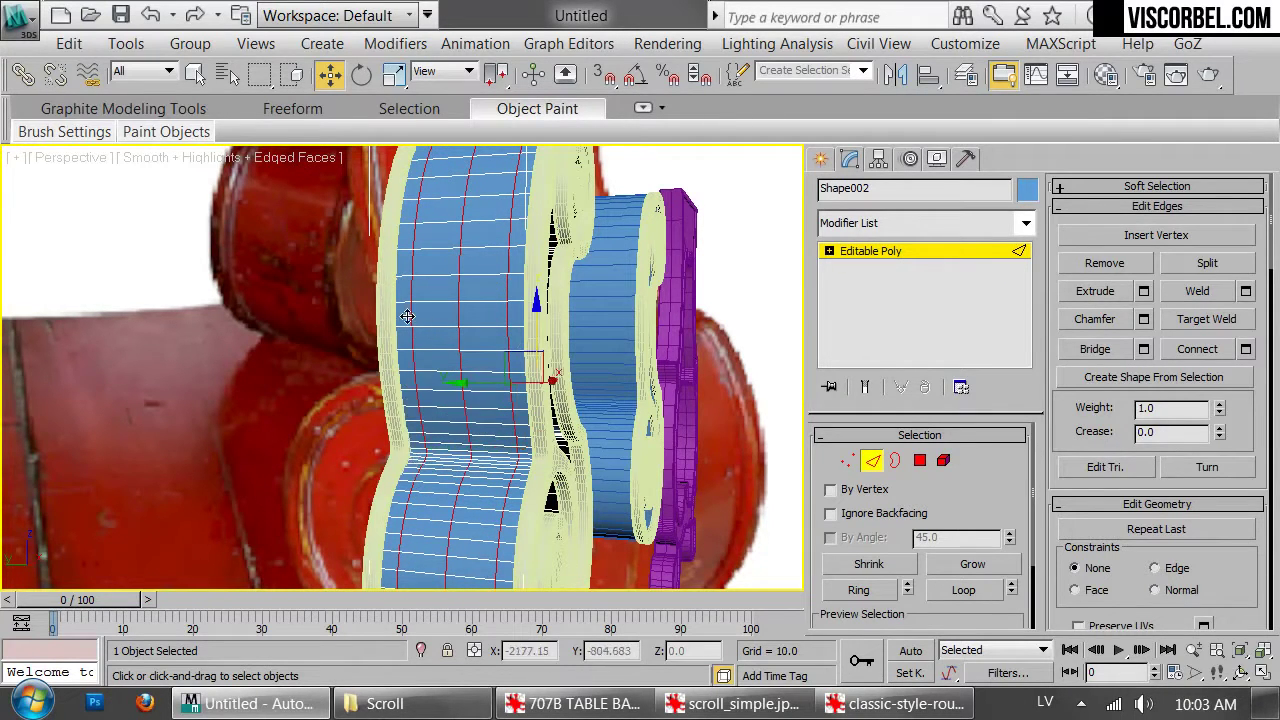
Extrude the two outer lengthwise edge loops of the copied body's side wall inward, with height -2.426 and width 3.0, to form two grooves
click(408, 316)
click(508, 312)
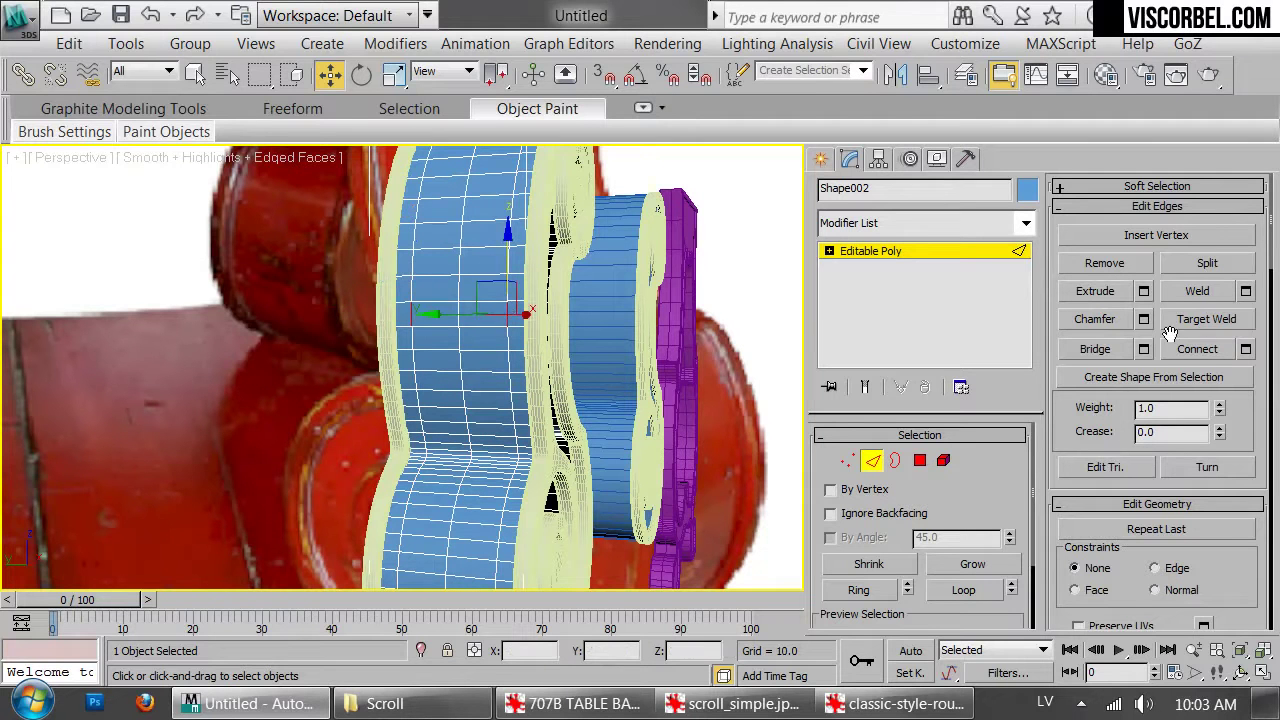
click(963, 592)
scroll(600, 440, up, 3)
right_click(655, 330)
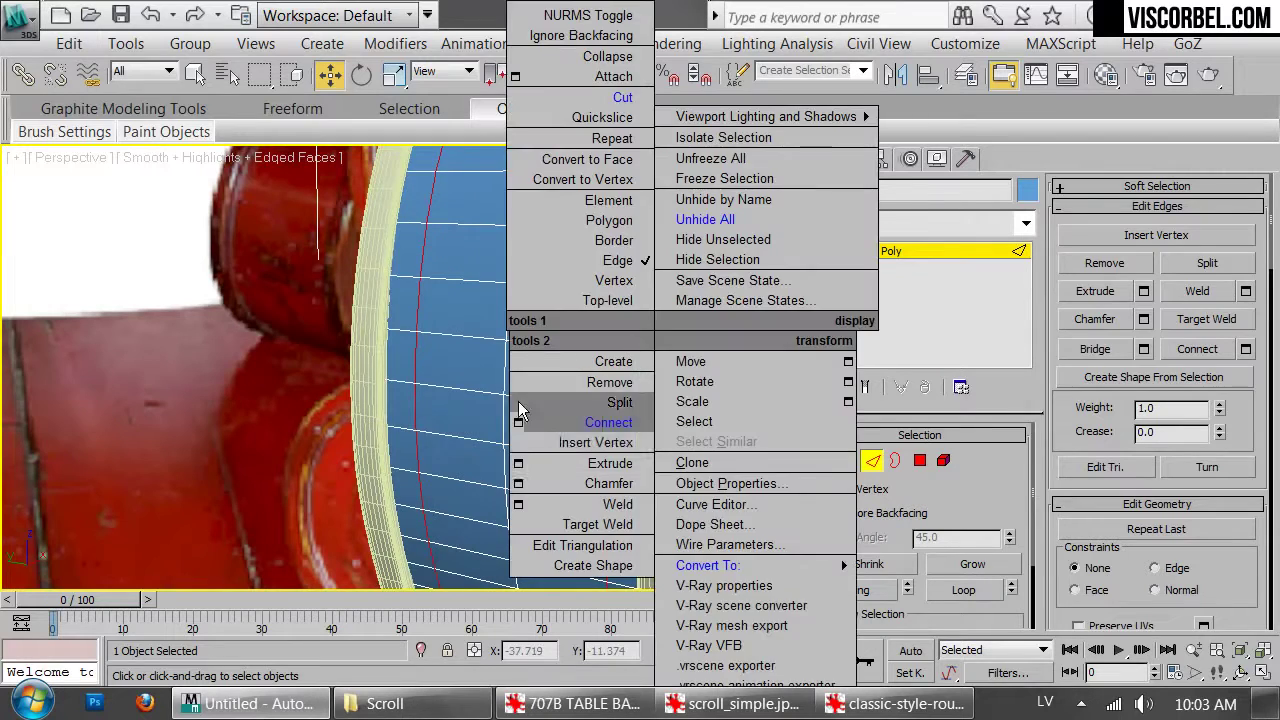
click(518, 463)
drag(425, 383, 425, 420)
middle_drag(529, 425, 566, 320)
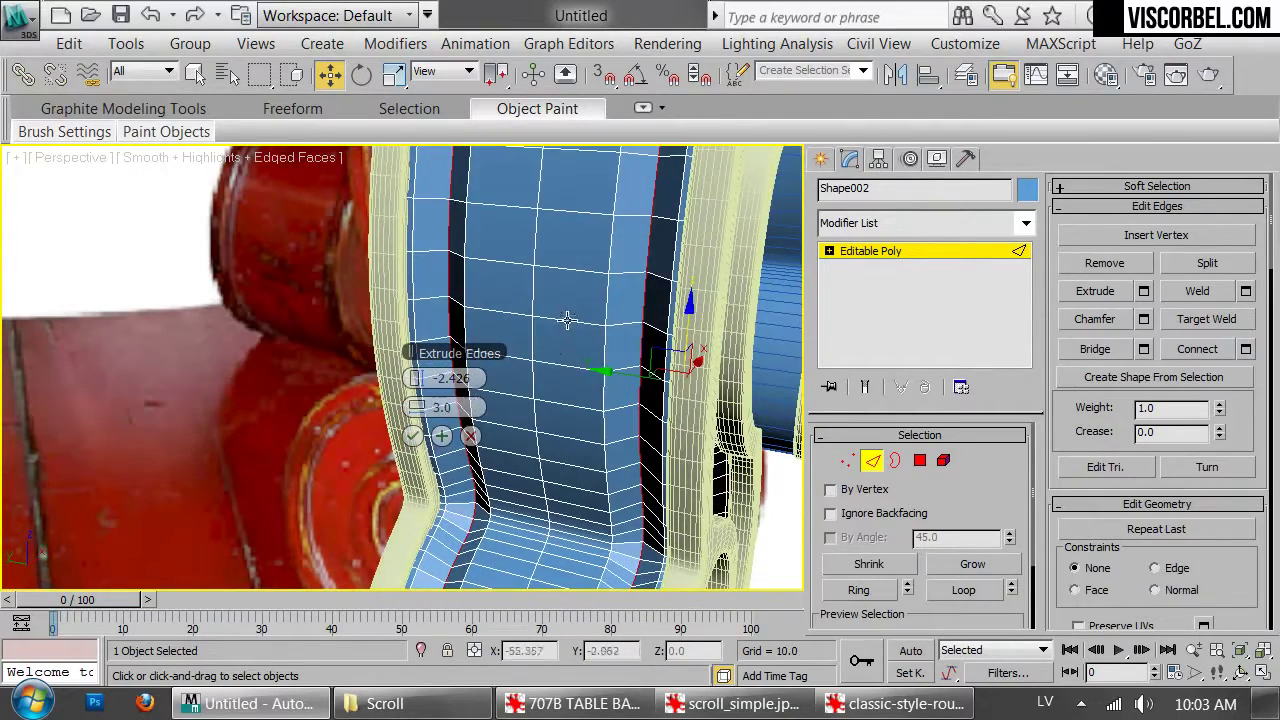
click(413, 438)
Chamfer the lengthwise edge loops bordering both grooves by 0.1
click(425, 415)
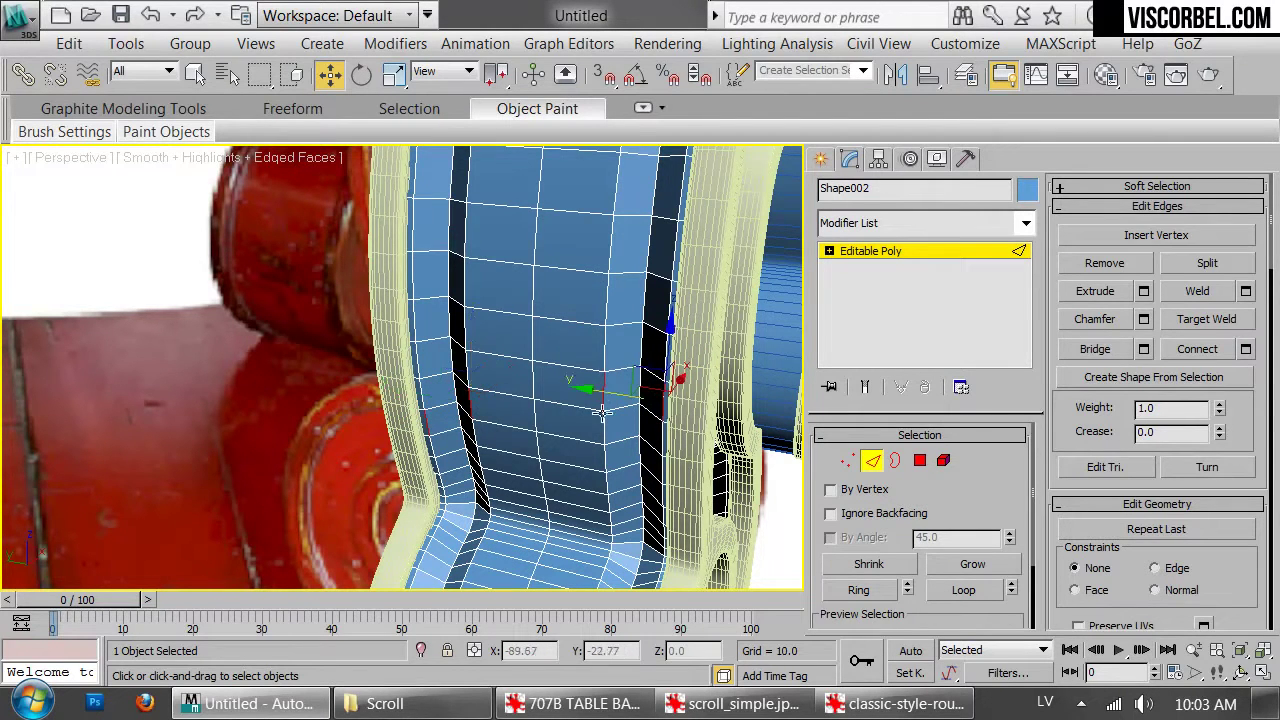
alt+middle_drag(662, 394, 691, 376)
click(951, 590)
right_click(757, 330)
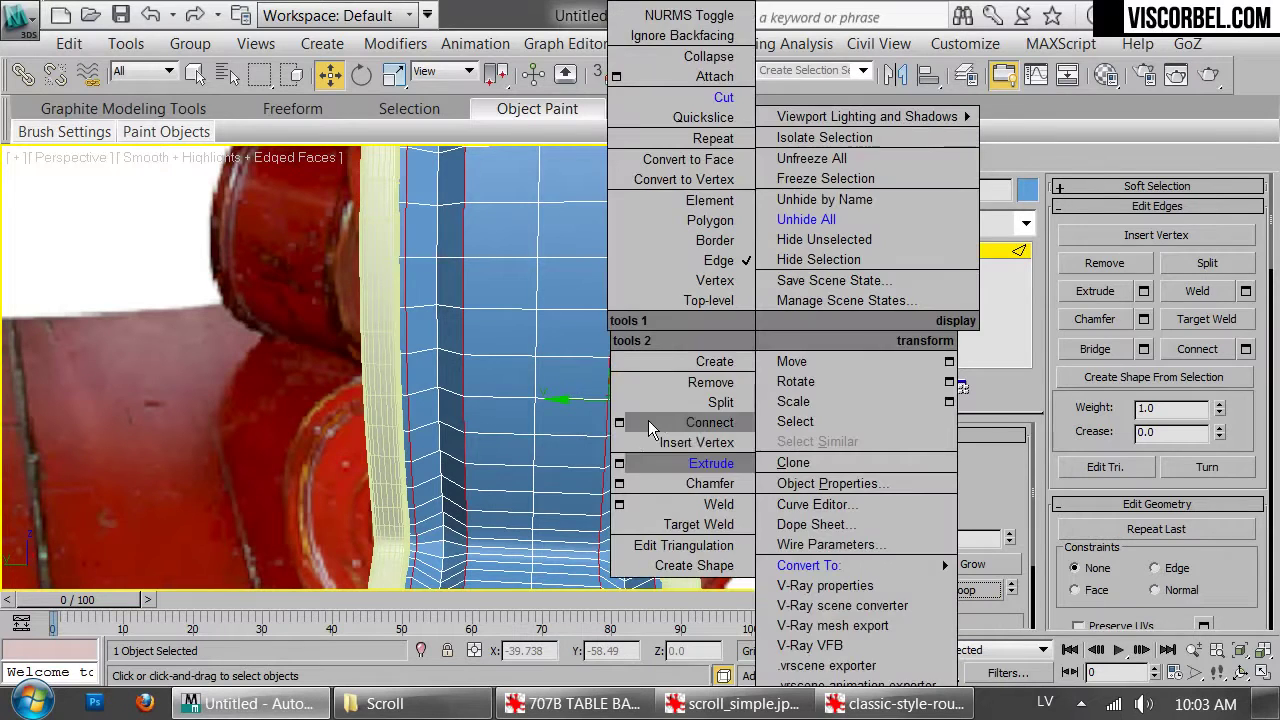
click(619, 484)
drag(413, 378, 412, 378)
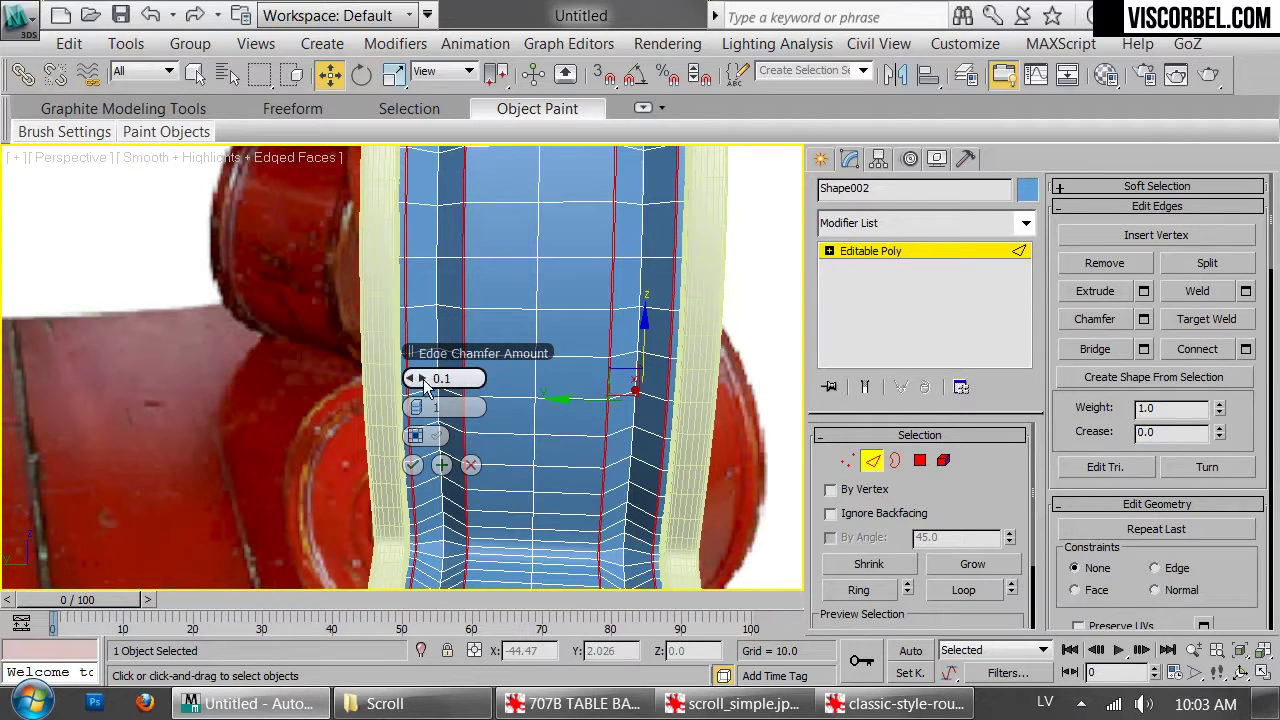
click(412, 465)
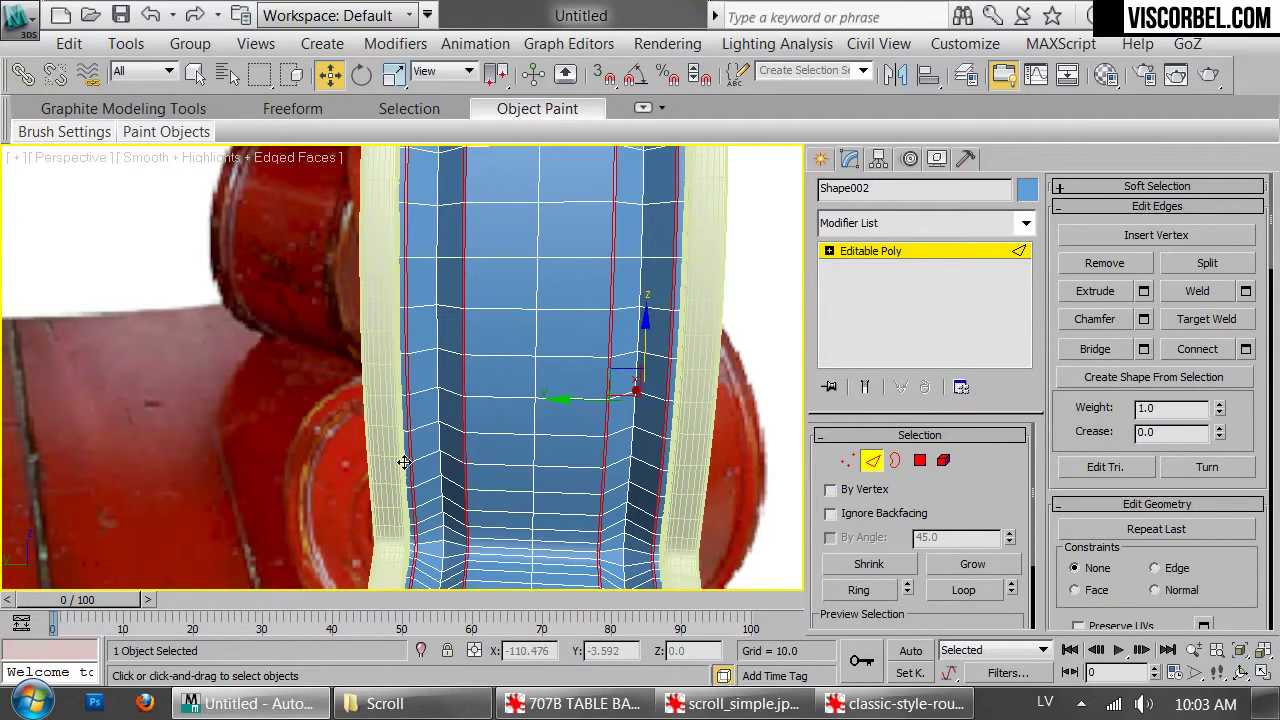
Apply a TurboSmooth modifier to the copied scroll body and check how the two grooves are rounded
click(835, 372)
click(883, 222)
scroll(884, 320, down, 5)
click(884, 298)
key(F4)
scroll(600, 480, down, 10)
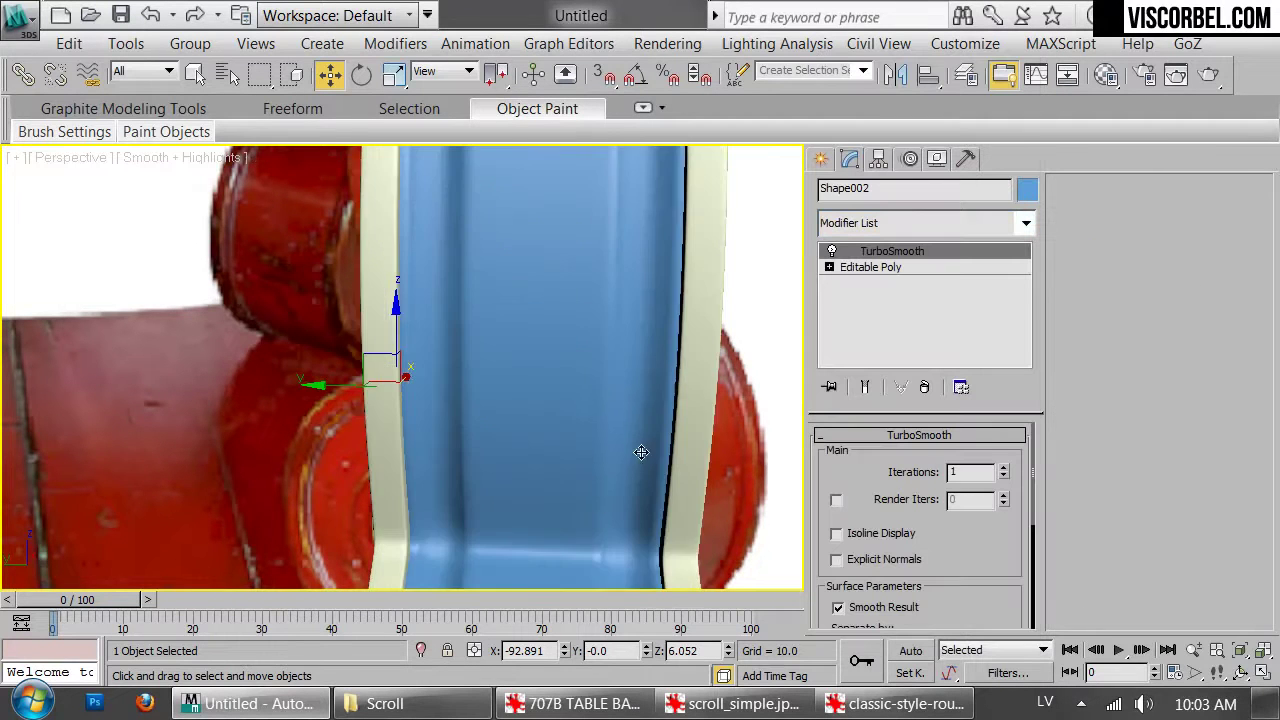
alt+middle_drag(527, 420, 497, 360)
scroll(508, 465, up, 5)
key(F4)
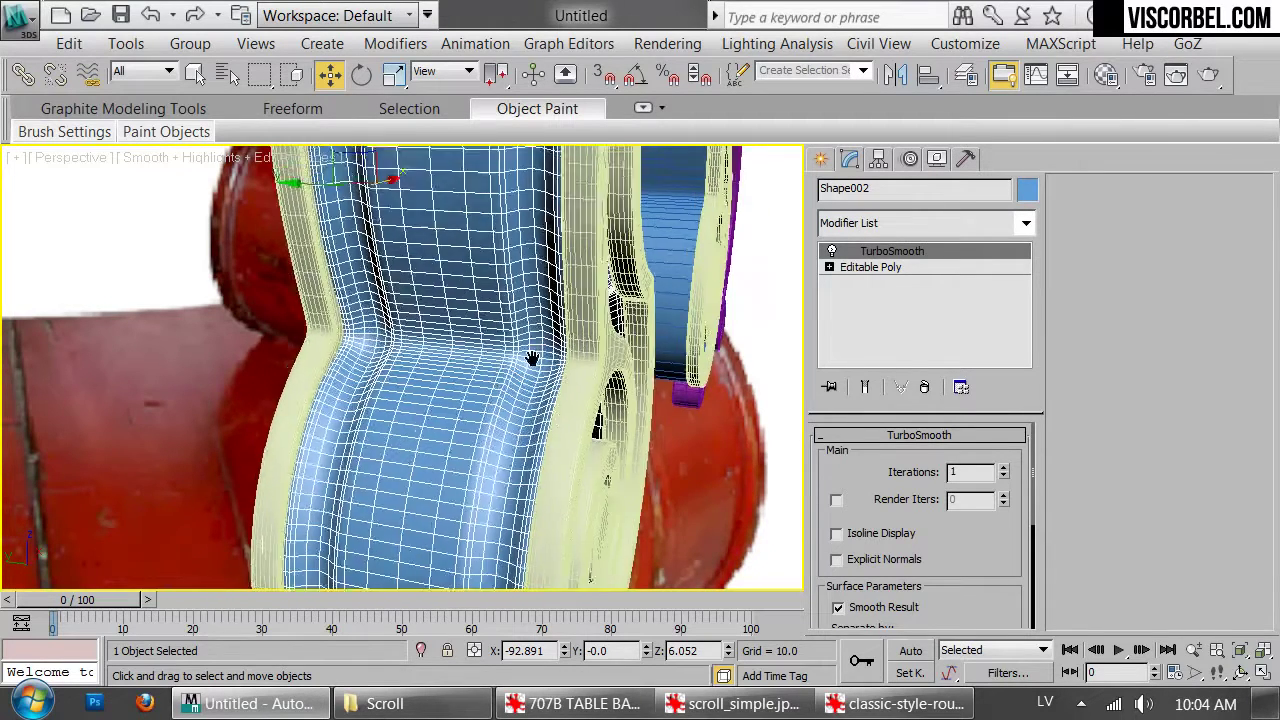
scroll(510, 365, up, 3)
At the Editable Poly level, extrude the side wall's central lengthwise edge loop inward with height -2.426 and width 6.314
click(902, 266)
key(F4)
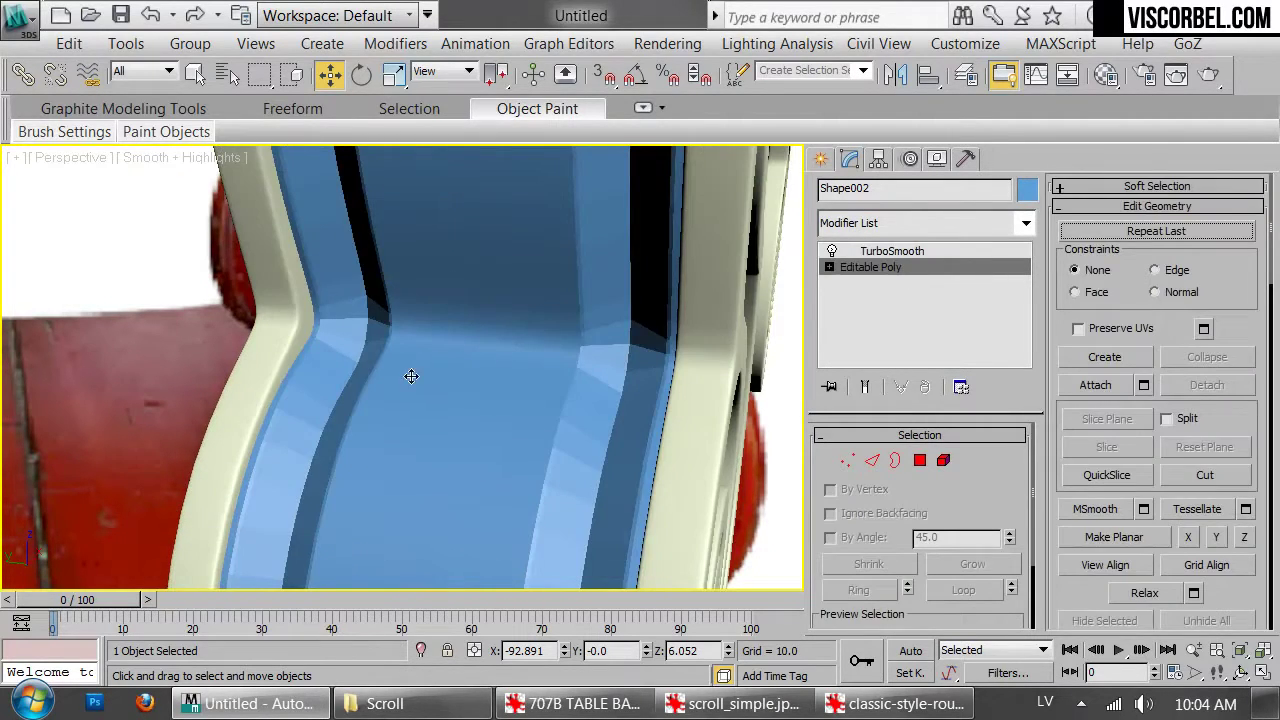
alt+middle_drag(442, 392, 500, 374)
key(F4)
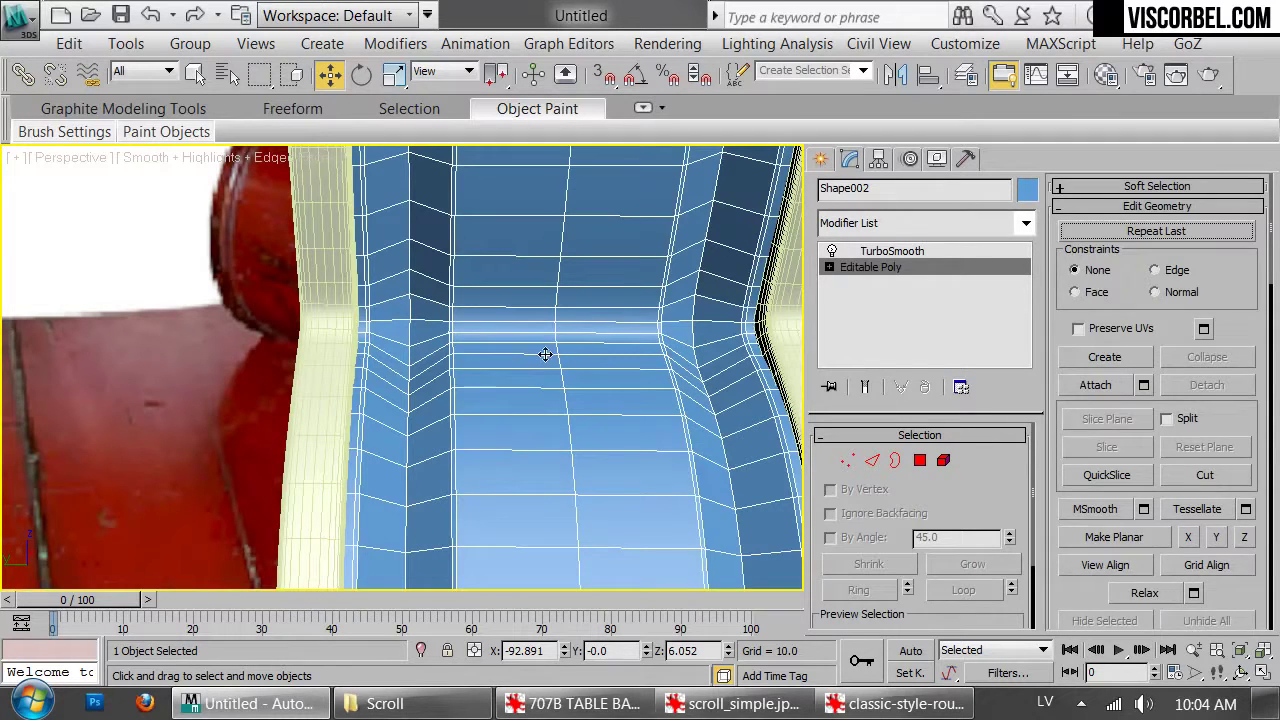
key(2)
click(570, 405)
click(966, 590)
alt+middle_drag(692, 450, 620, 350)
right_click(645, 345)
click(516, 474)
mouse_move(452, 379)
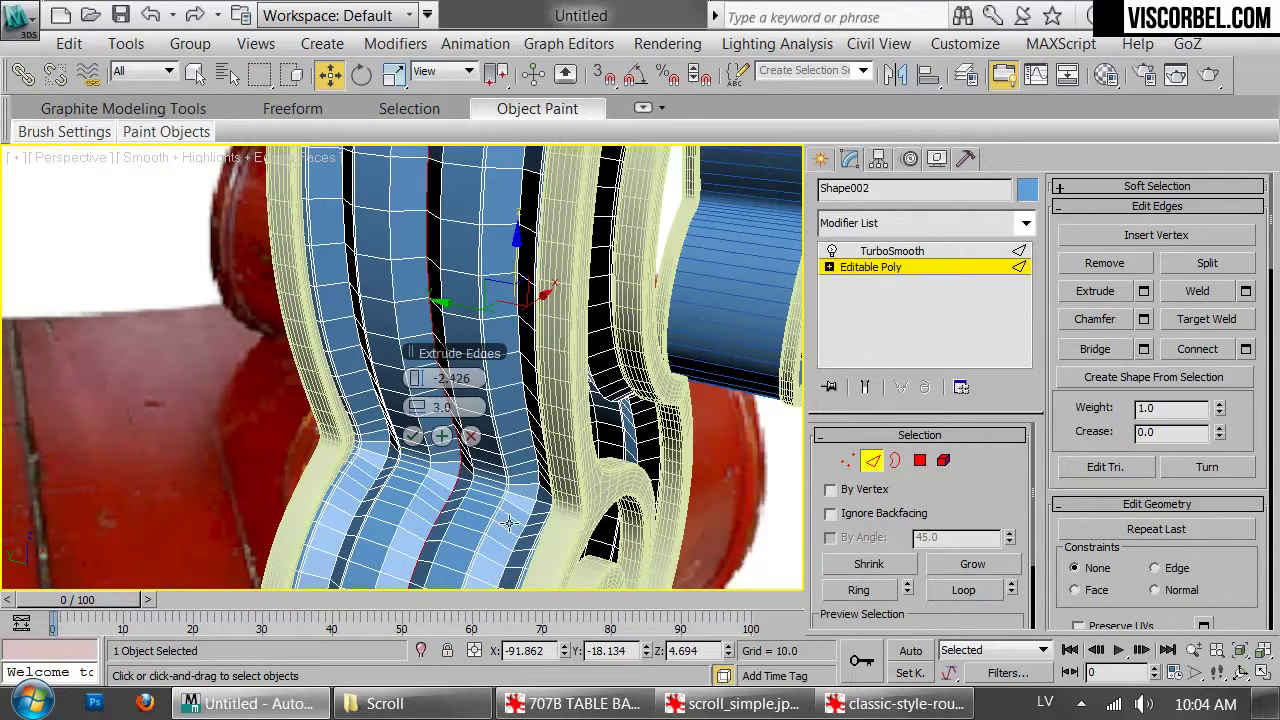
mouse_move(430, 410)
mouse_down()
mouse_move(430, 392)
mouse_move(447, 400)
mouse_up()
click(416, 438)
Extrude the same central edge loop outward to raise a ridge inside the wide middle groove
scroll(520, 387, up, 3)
right_click(670, 335)
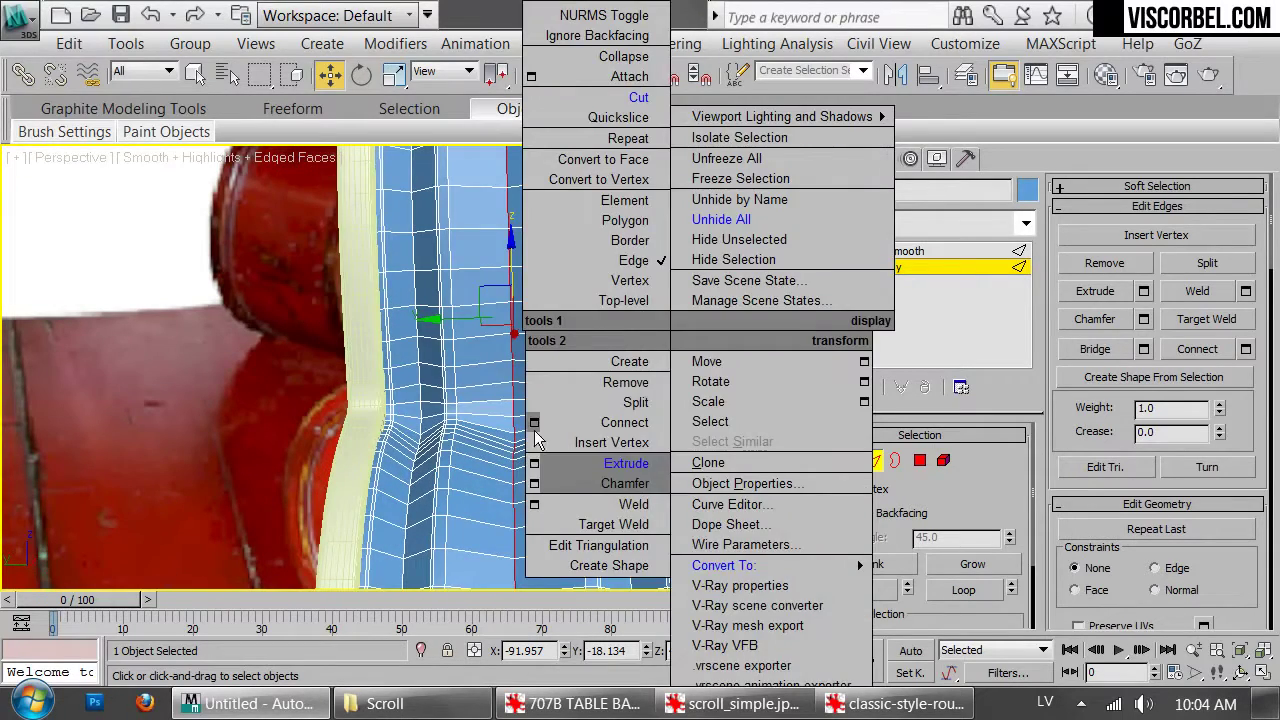
click(535, 464)
alt+middle_drag(530, 416, 435, 443)
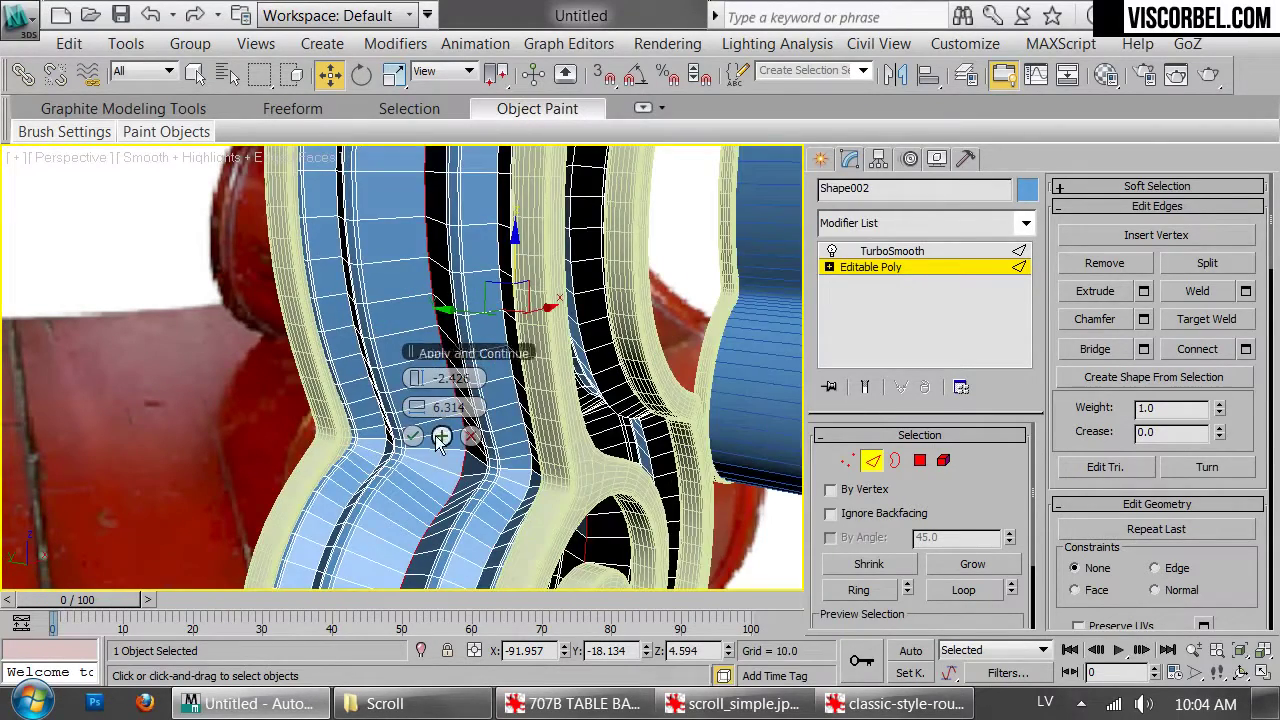
drag(420, 388, 401, 416)
alt+middle_drag(430, 508, 507, 391)
click(412, 436)
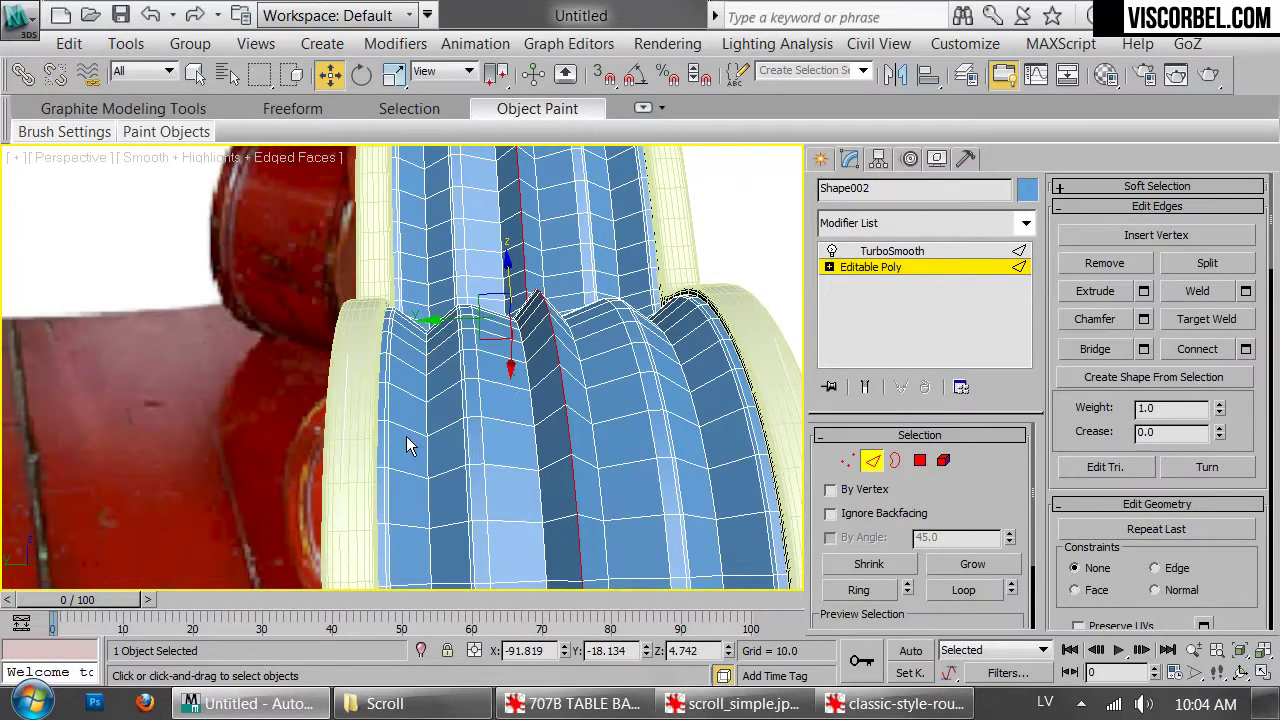
Chamfer the crest loop of the middle ridge by about 1.65 to flatten its top
right_click(711, 384)
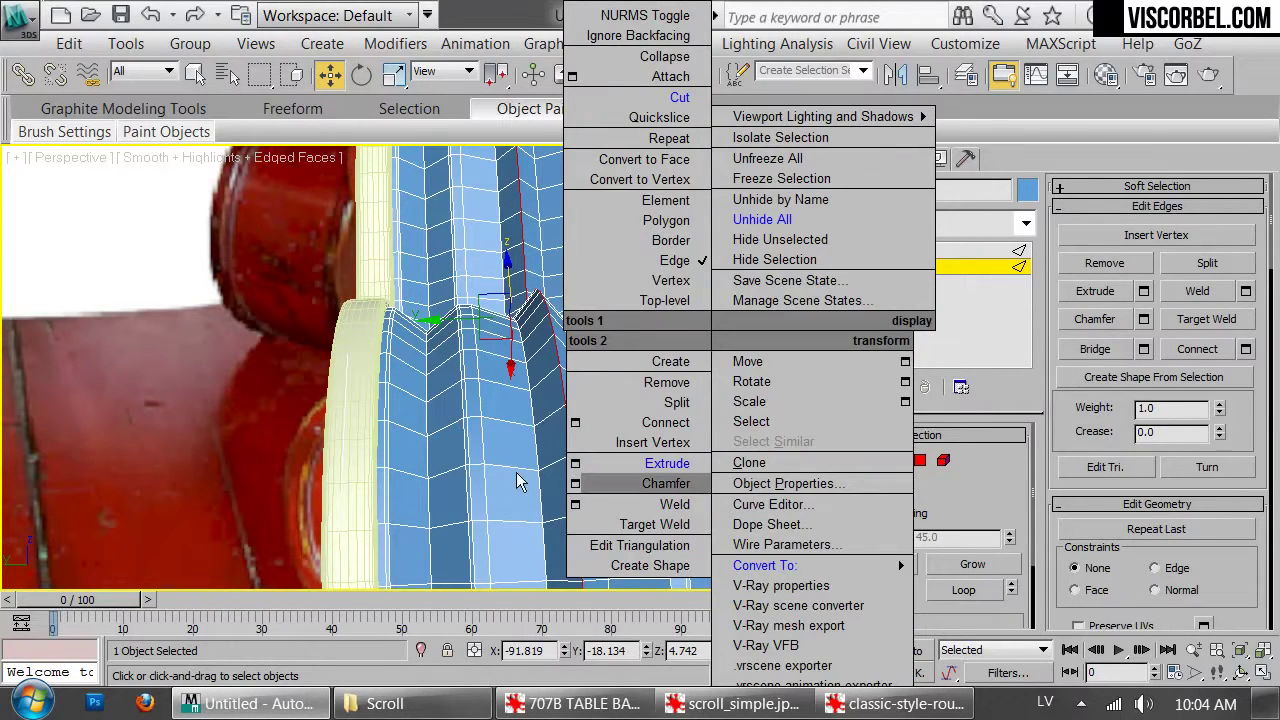
click(575, 484)
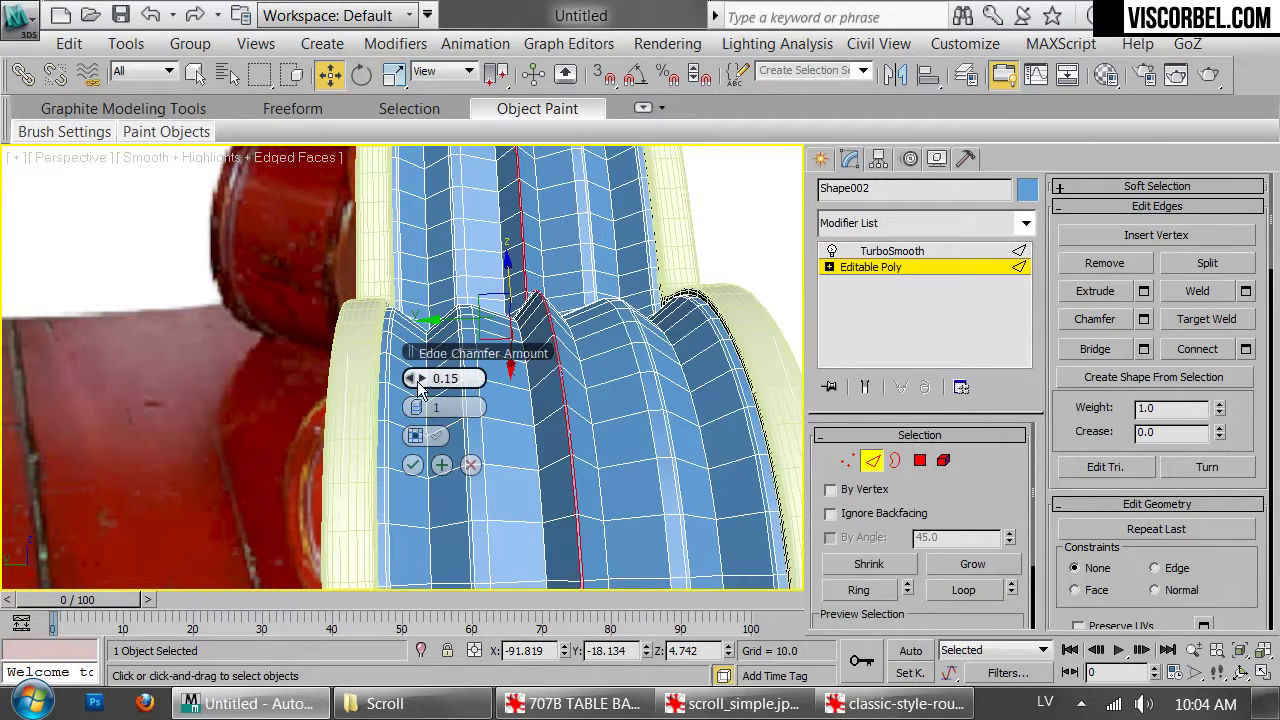
drag(411, 381, 425, 378)
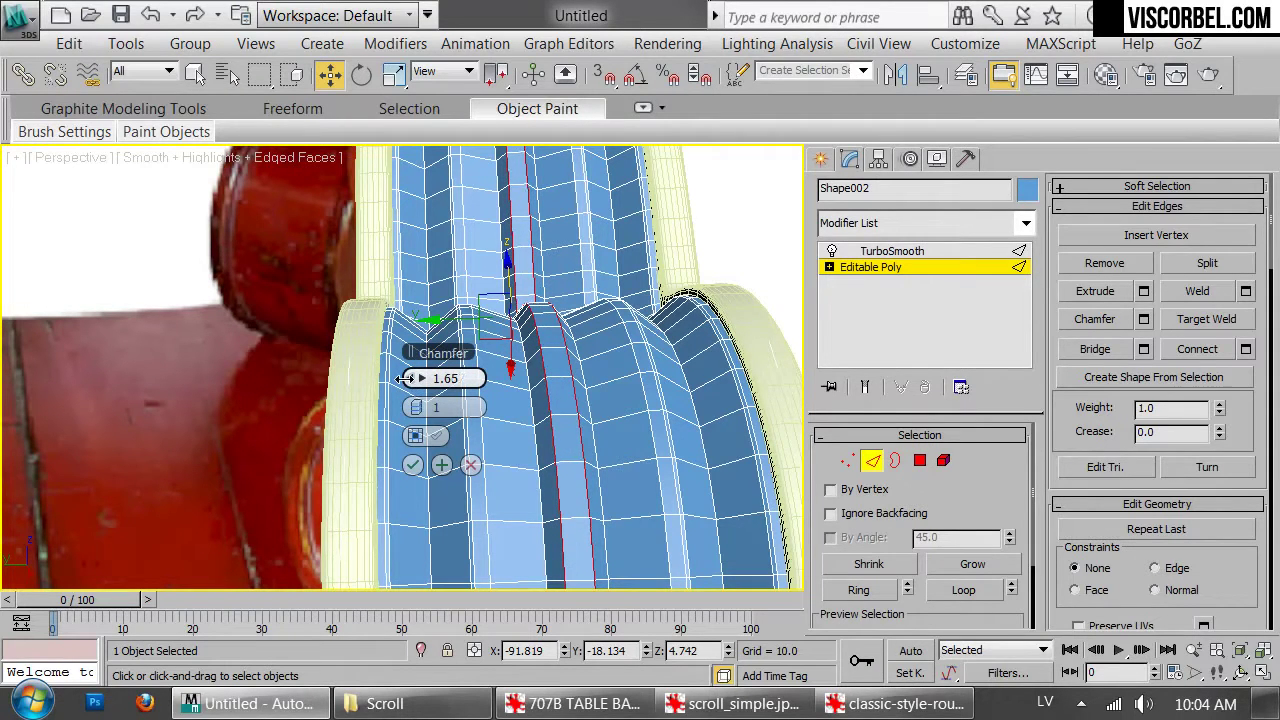
click(412, 464)
Select the edge loops along both bases of the middle ridge and extrude them inward with height about -1.49 and width 0.1
click(534, 454)
click(963, 590)
alt+middle_drag(677, 449, 668, 328)
scroll(566, 391, up, 2)
alt+middle_drag(566, 391, 455, 393)
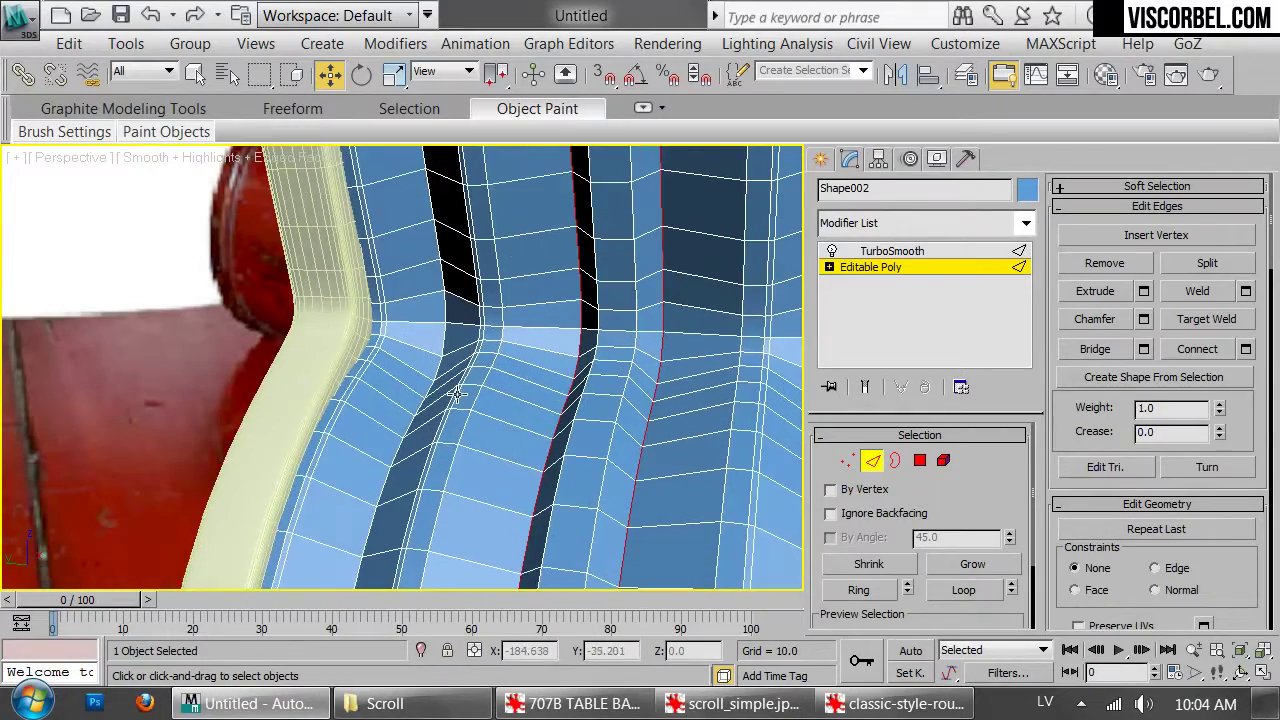
scroll(663, 445, down, 5)
alt+middle_drag(663, 445, 573, 431)
alt+middle_drag(501, 543, 573, 436)
scroll(573, 436, up, 3)
middle_drag(580, 368, 387, 337)
scroll(387, 337, up, 3)
right_click(670, 330)
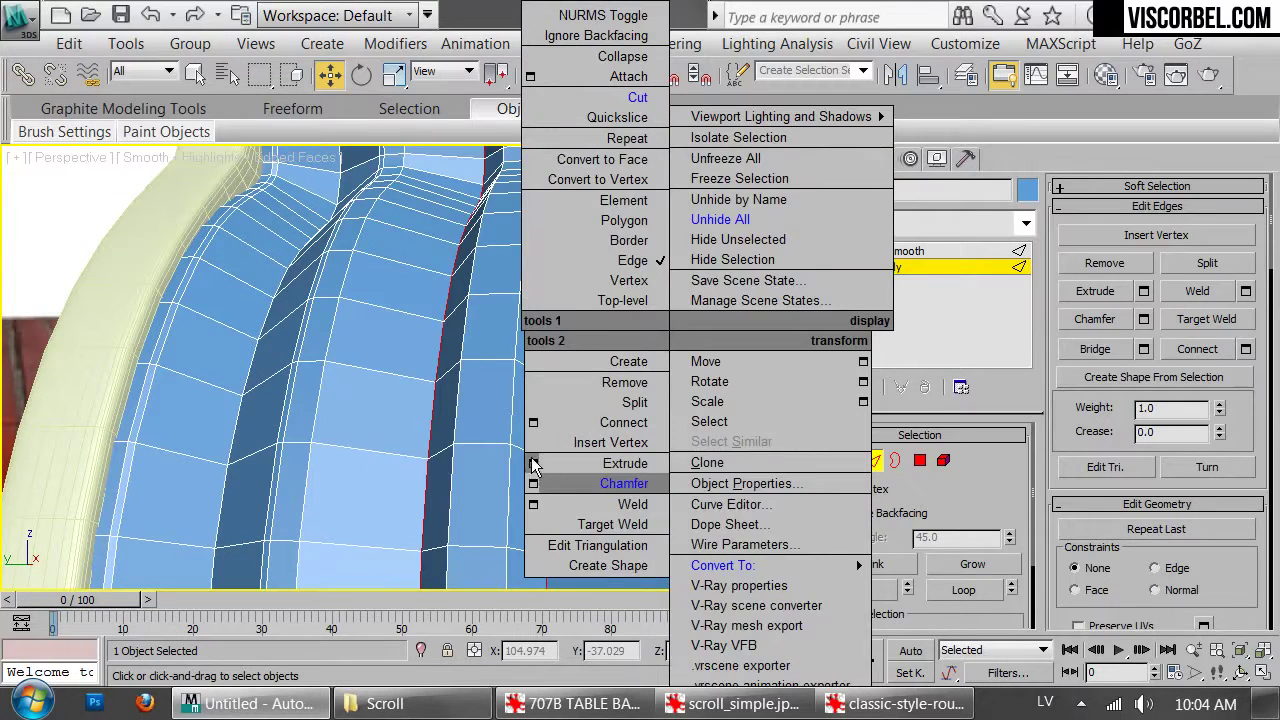
click(532, 465)
drag(432, 378, 418, 410)
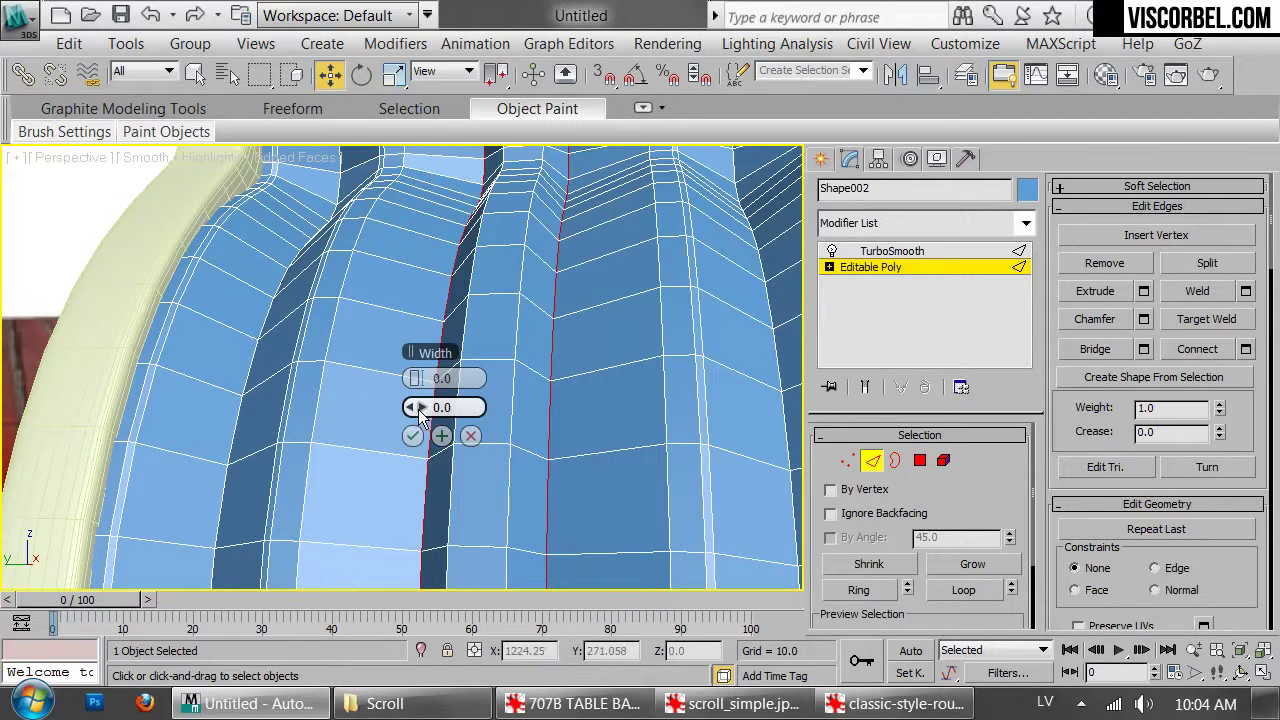
drag(418, 407, 416, 388)
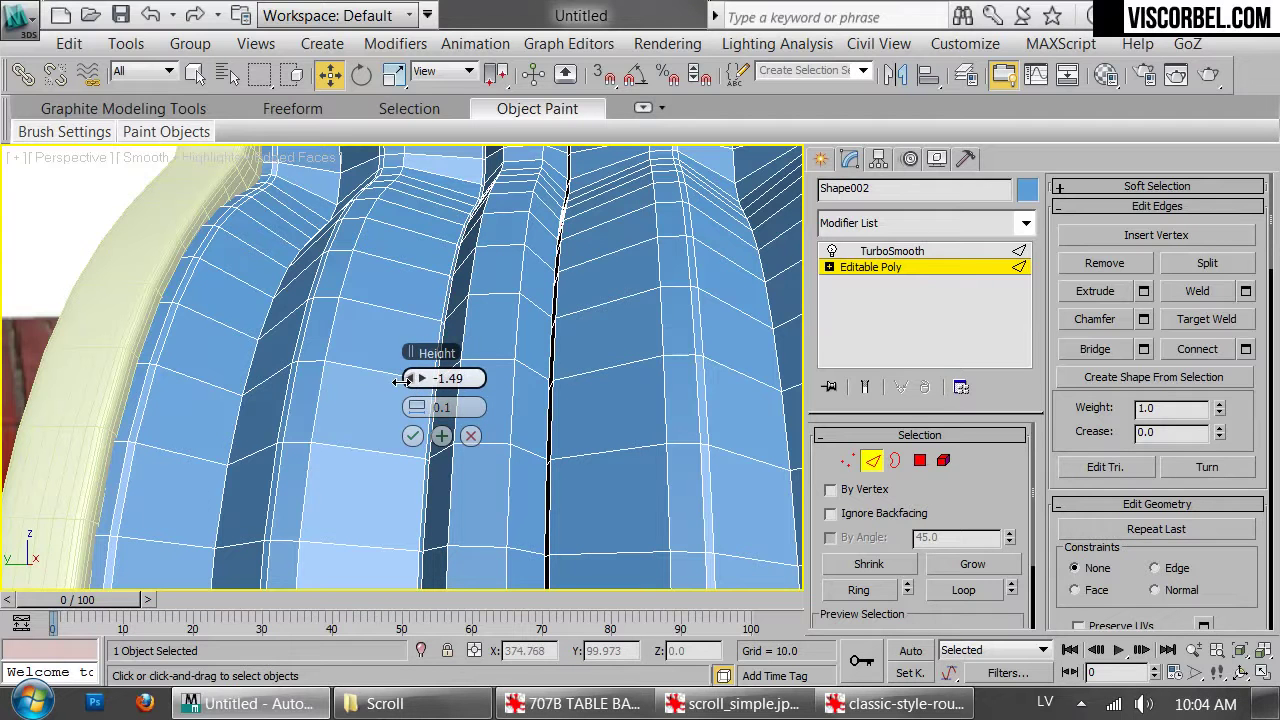
click(412, 436)
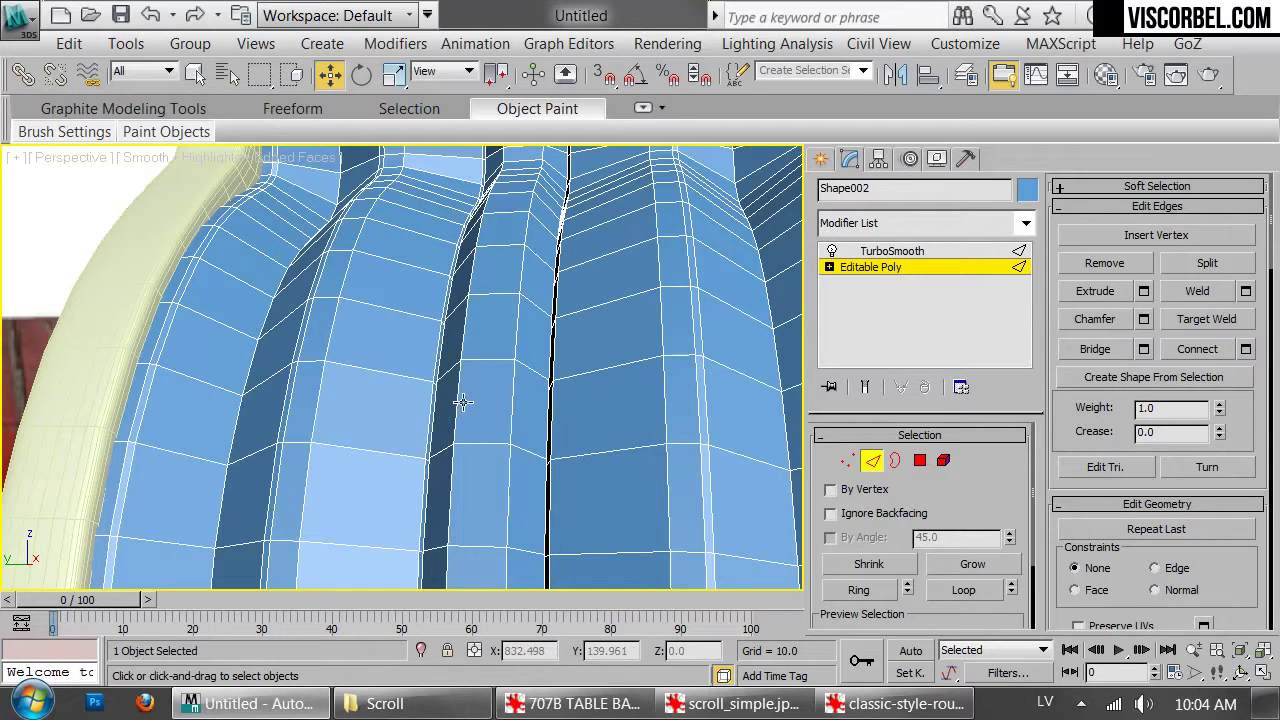
Add a Cap Holes modifier above TurboSmooth on the grooved body to close its open faces
scroll(462, 402, down, 8)
click(622, 358)
alt+middle_drag(462, 297, 410, 288)
scroll(453, 291, up, 4)
alt+middle_drag(530, 279, 378, 304)
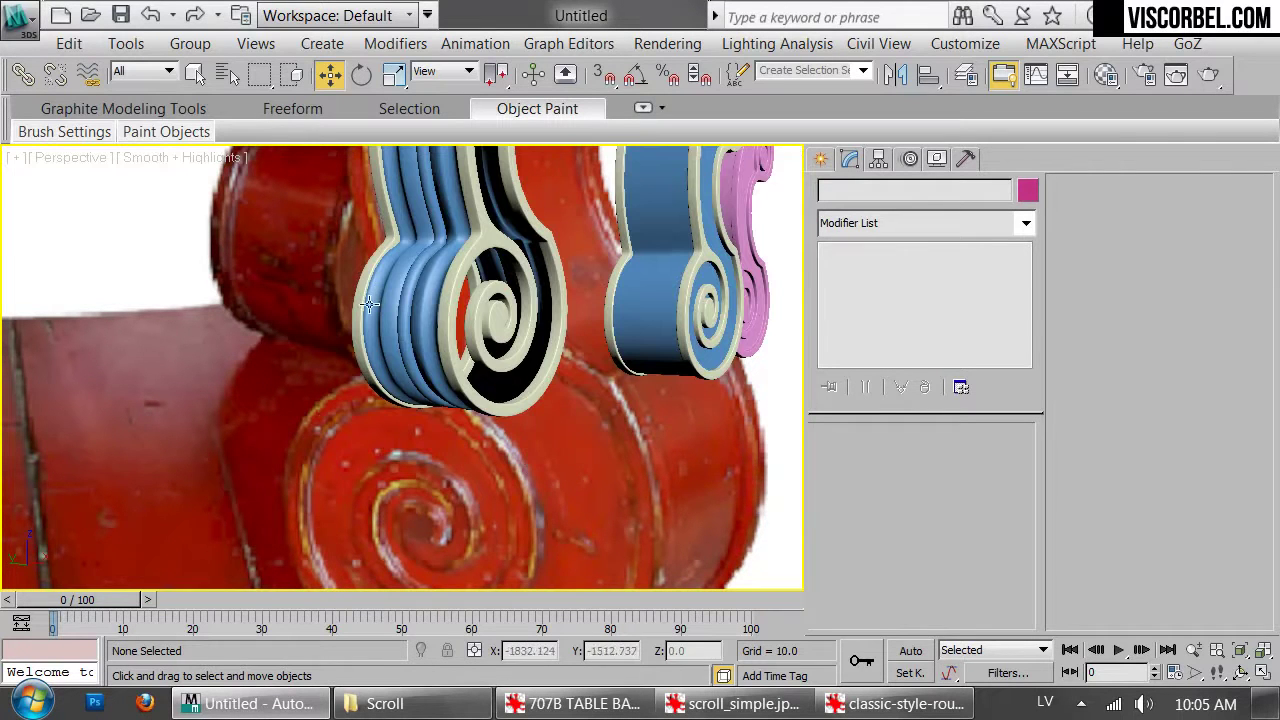
click(372, 304)
click(936, 224)
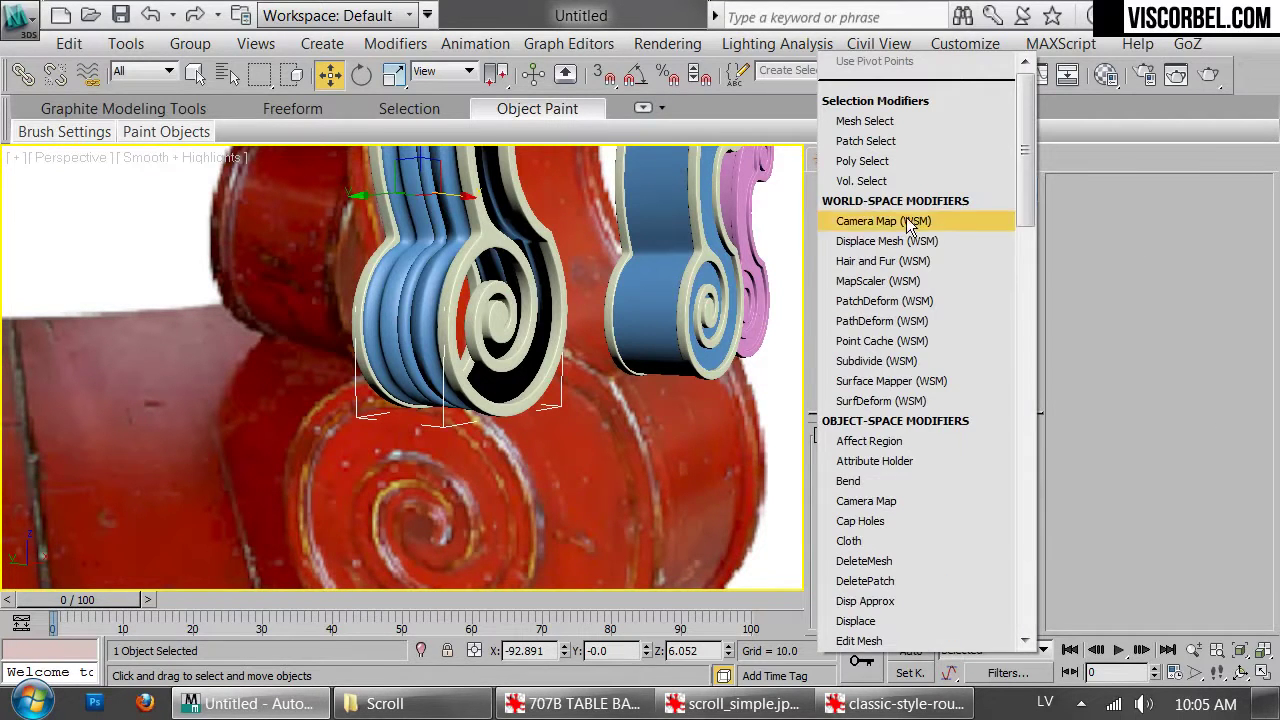
click(880, 522)
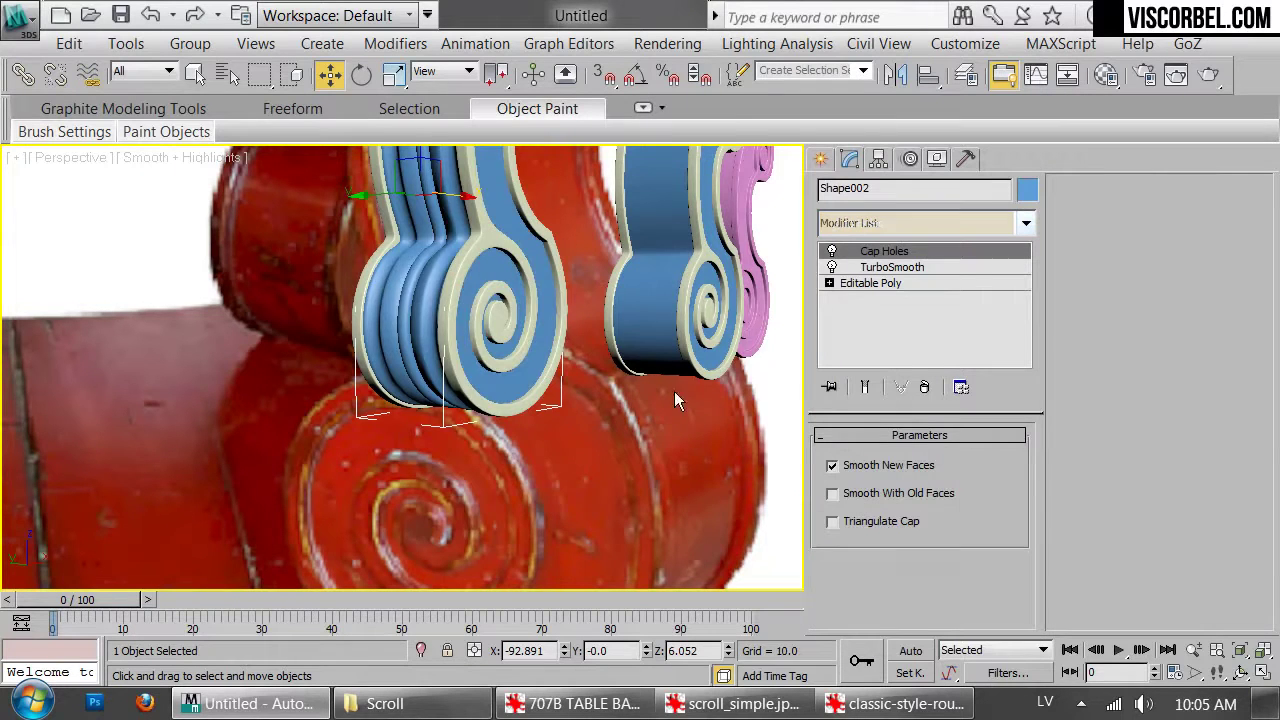
alt+middle_drag(531, 327, 516, 382)
Inspect the pink leg's side-wall edges at the Edit Poly level beneath its TurboSmooth modifier, with edged faces displayed
click(443, 312)
alt+middle_drag(443, 312, 478, 368)
click(614, 343)
scroll(533, 291, up, 10)
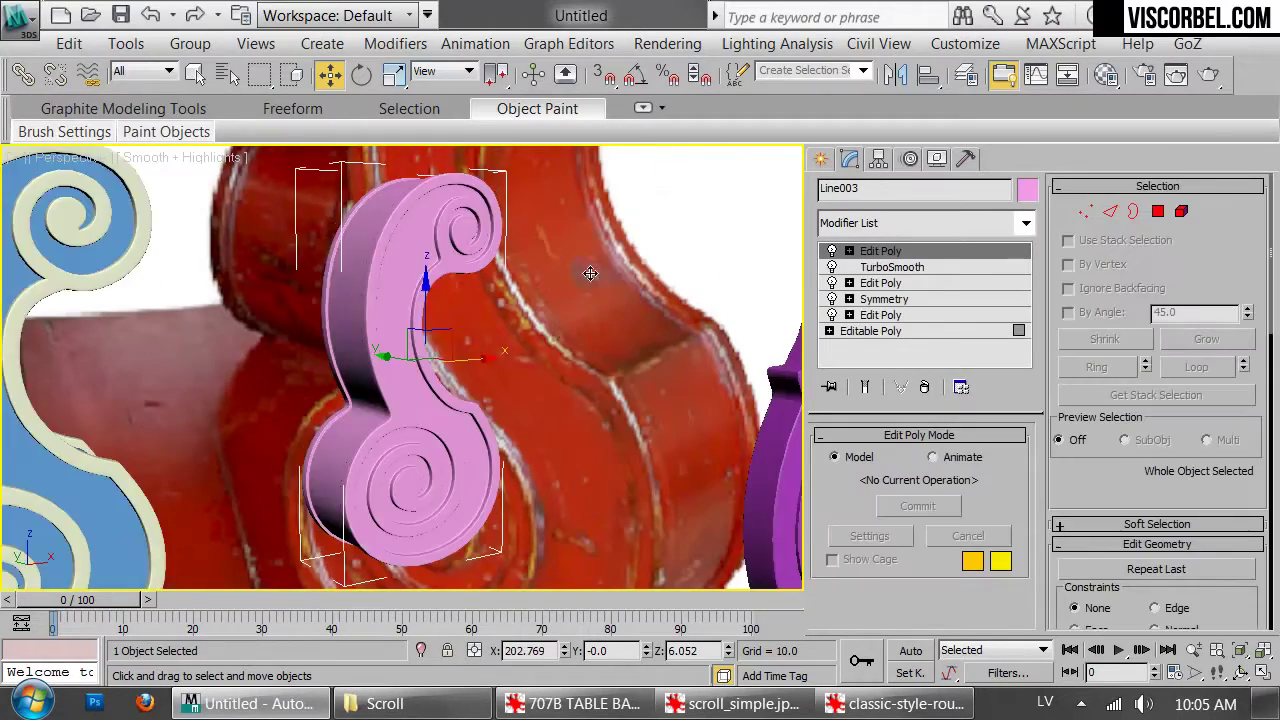
key(F4)
alt+middle_drag(436, 376, 408, 344)
alt+middle_drag(436, 430, 570, 345)
middle_drag(570, 345, 605, 450)
scroll(549, 294, down, 3)
click(880, 283)
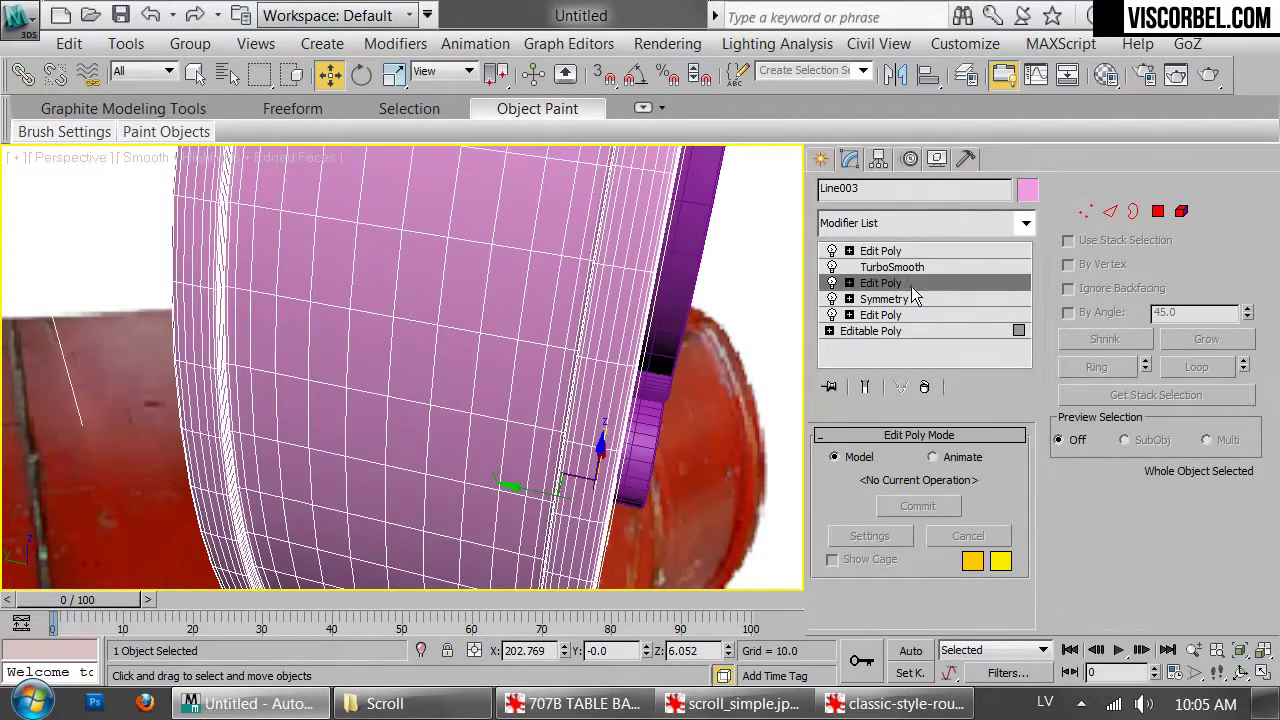
alt+middle_drag(440, 385, 474, 257)
key(2)
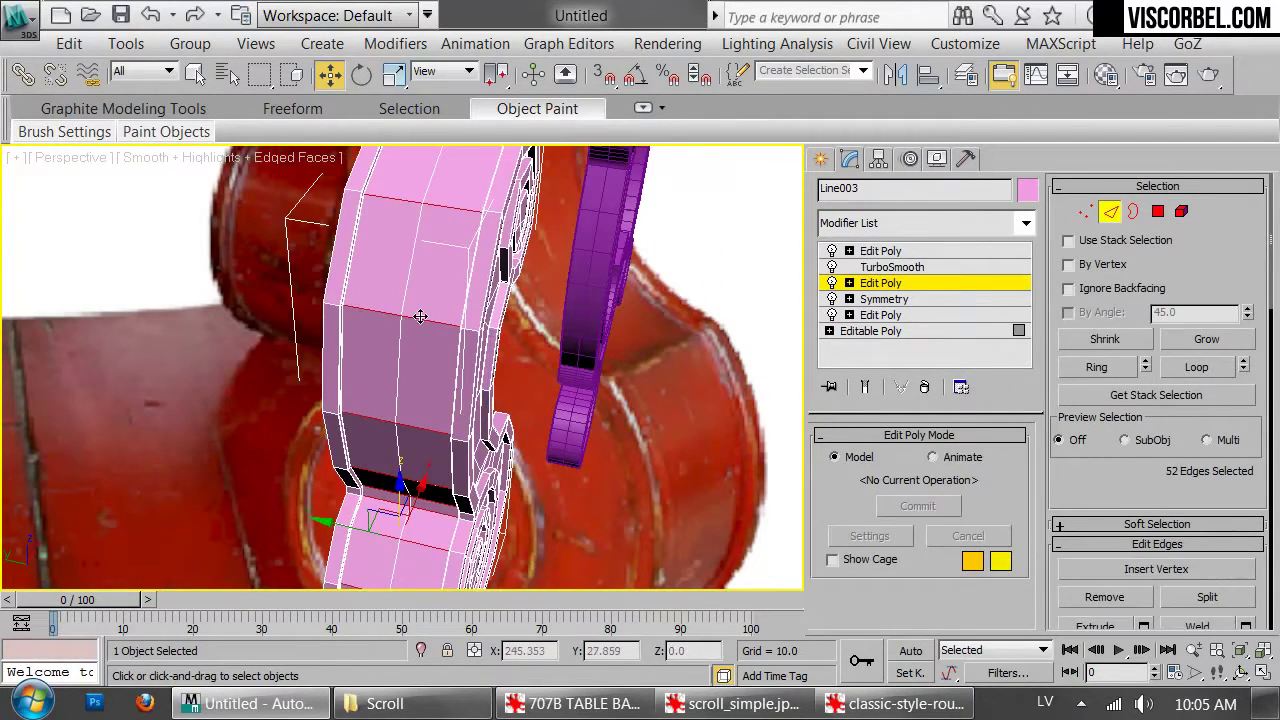
alt+middle_drag(656, 430, 488, 360)
key(2)
click(618, 367)
scroll(450, 397, down, 5)
key(F4)
Select the grooved blue body and check it in wireframe display
click(487, 360)
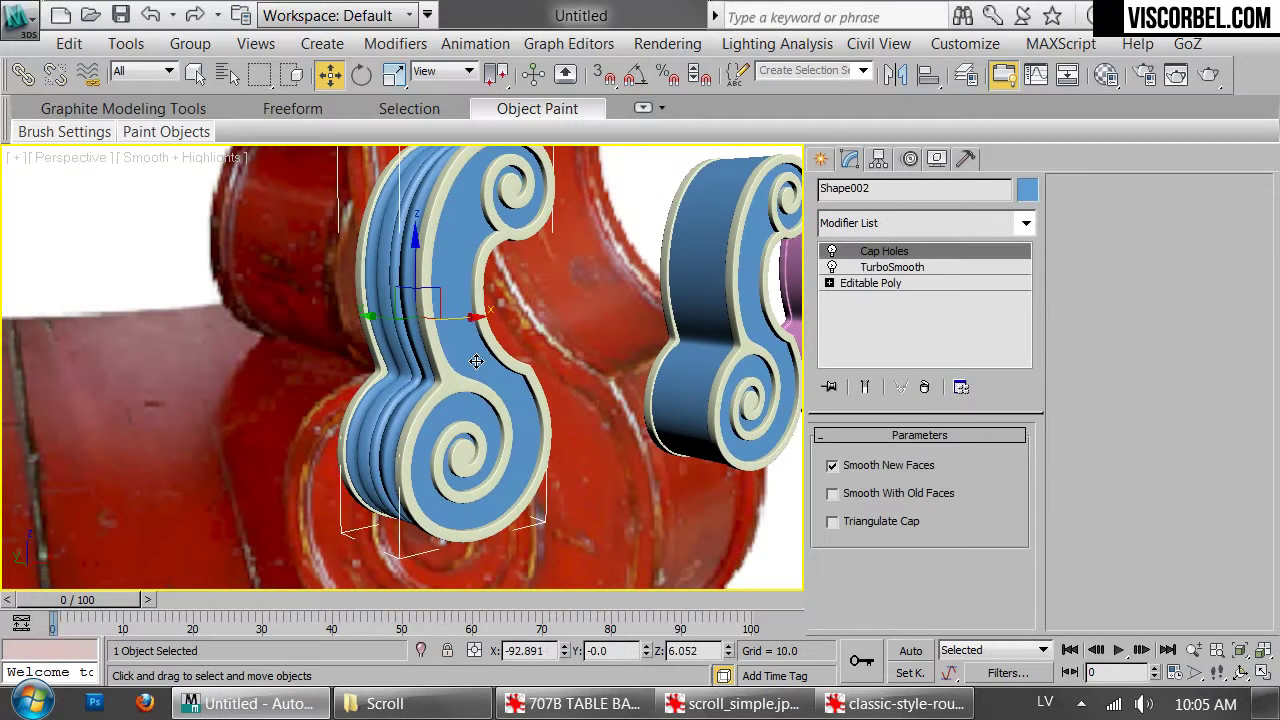
key(F3)
key(F3)
Isolate the plain extruded blue body and examine its edges and flat cap with edged faces displayed
mouse_move(765, 338)
middle_down()
mouse_move(521, 334)
mouse_move(480, 351)
middle_up()
click(546, 367)
key(alt+q)
key(F4)
middle_drag(480, 418, 520, 371)
scroll(483, 425, up, 4)
scroll(552, 463, down, 5)
alt+middle_drag(552, 463, 333, 428)
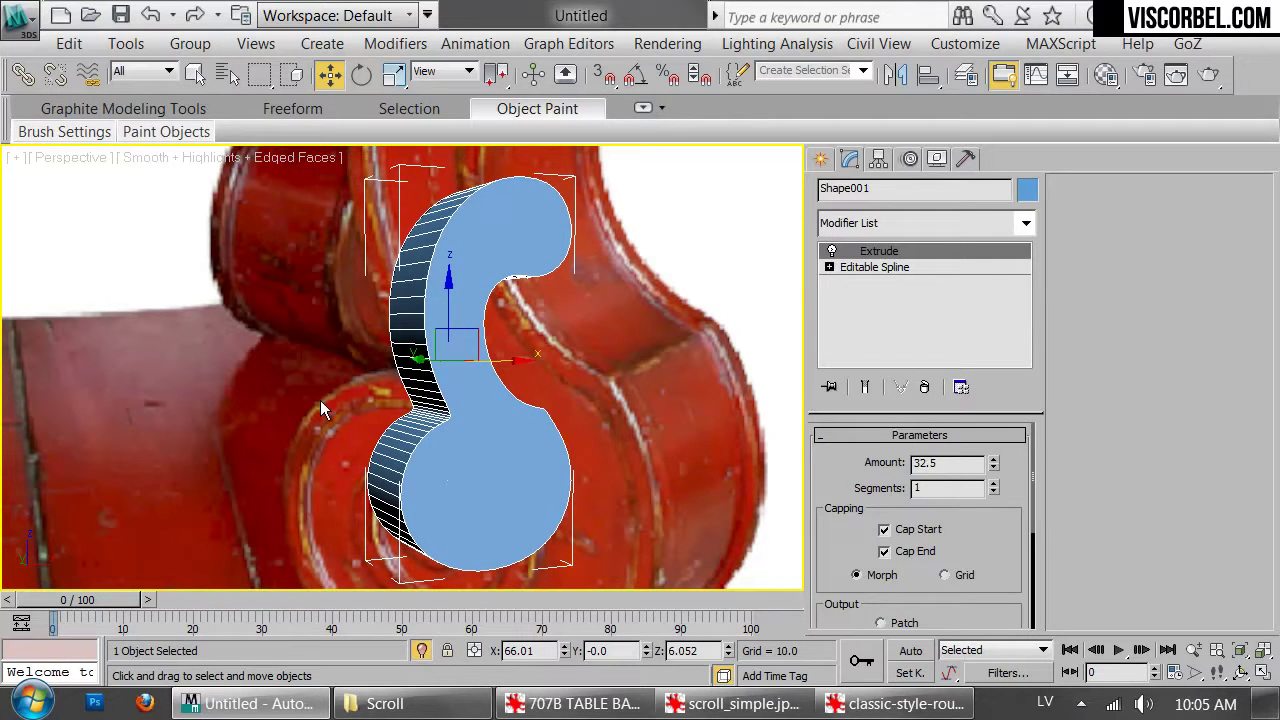
scroll(328, 415, down, 4)
scroll(328, 416, up, 6)
scroll(326, 417, down, 6)
middle_drag(326, 417, 466, 362)
Bring the hidden legs back into view and compare the blue variants in plain shaded display
right_click(724, 388)
click(752, 209)
scroll(720, 300, up, 5)
middle_drag(580, 330, 529, 257)
scroll(438, 328, down, 5)
scroll(660, 270, up, 5)
scroll(651, 263, down, 2)
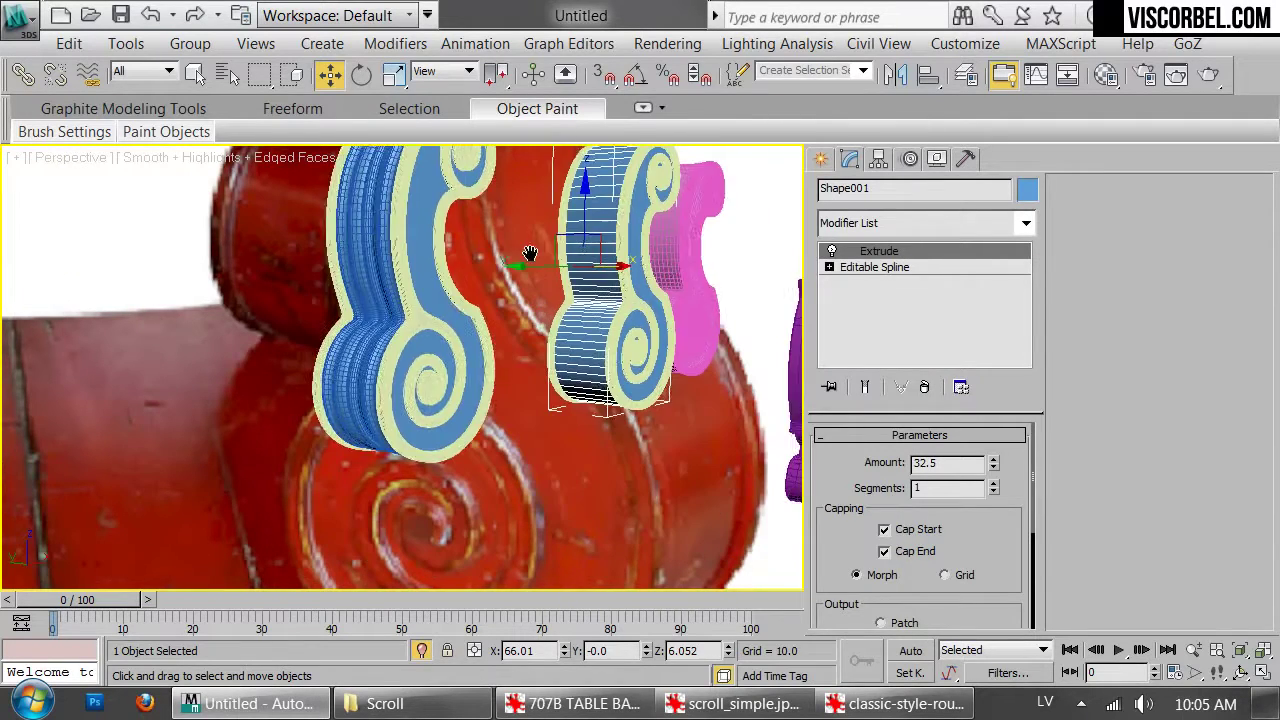
key(F4)
click(543, 396)
scroll(543, 388, up, 2)
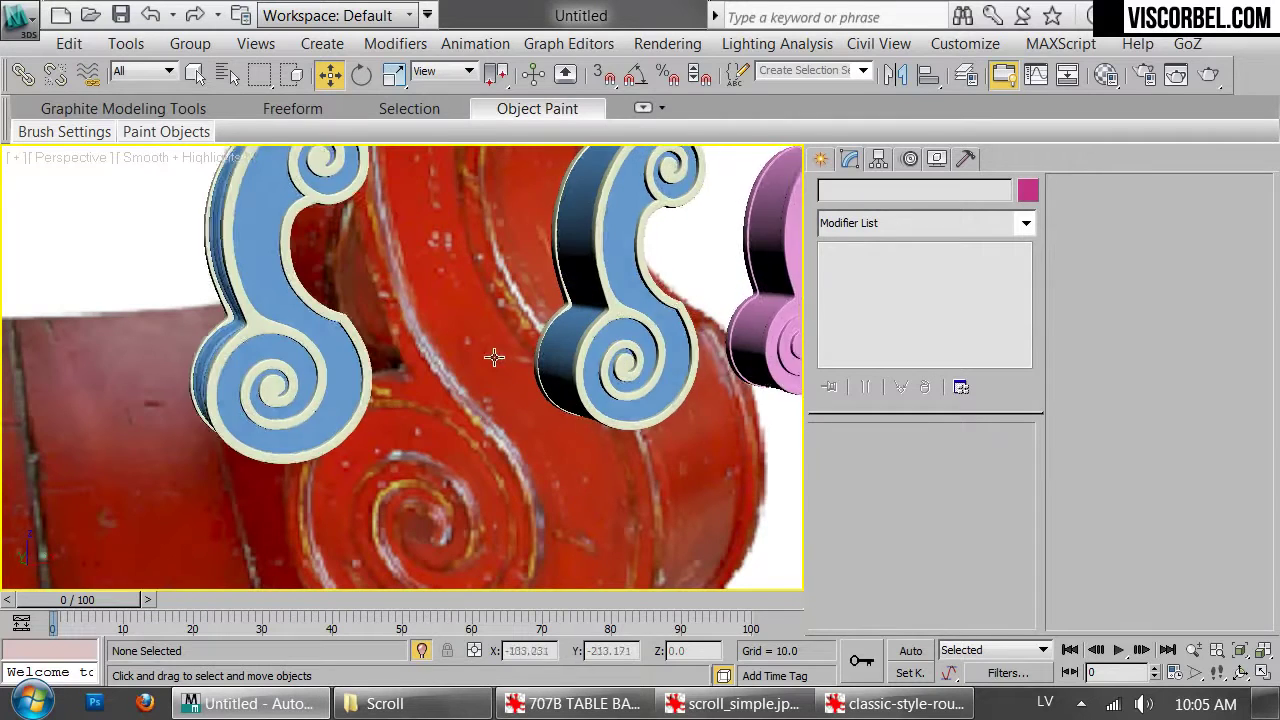
scroll(584, 360, up, 2)
Try a TurboSmooth modifier on the plain extruded blue body, view it in isolation, and undo the modifier
click(673, 280)
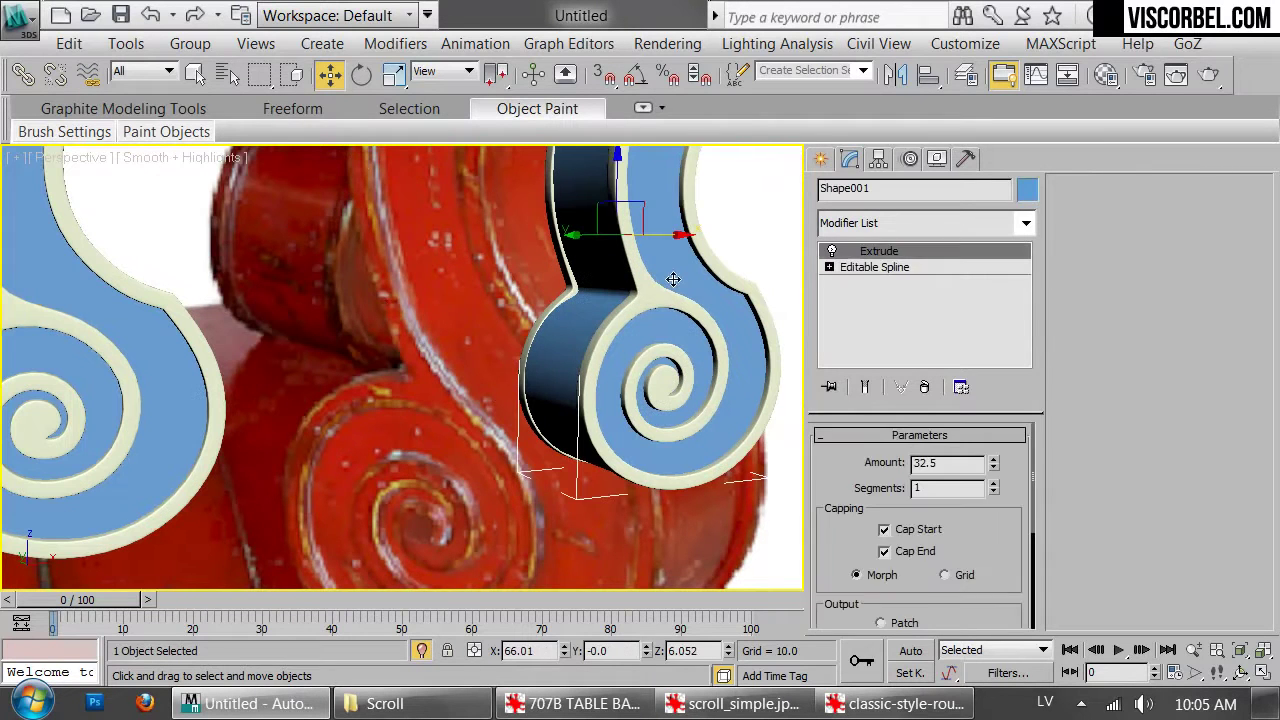
click(900, 224)
click(918, 305)
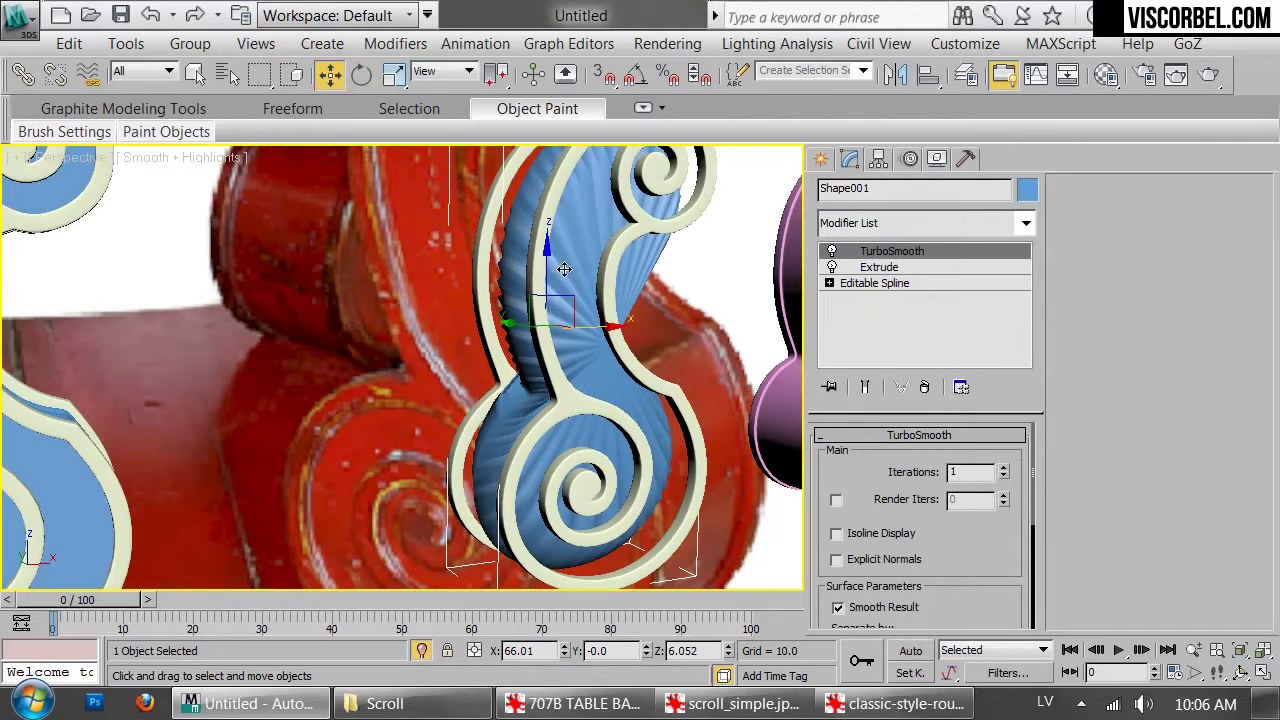
scroll(580, 284, down, 2)
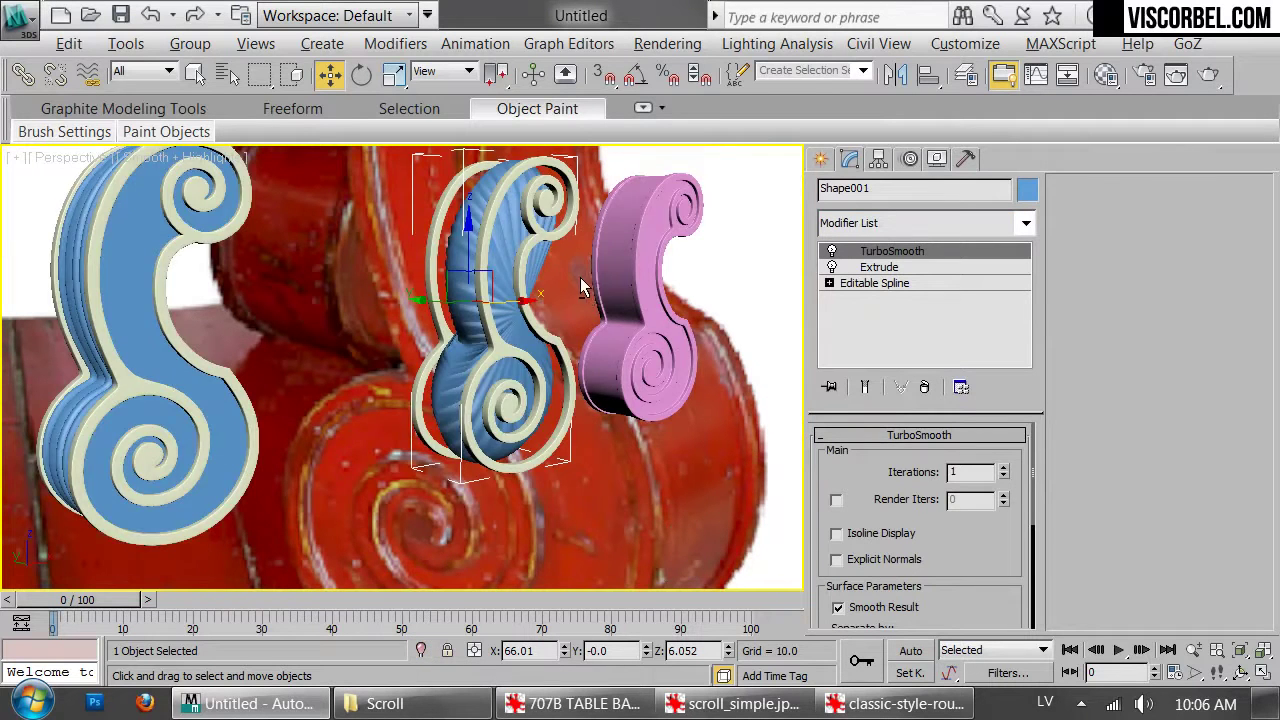
key(alt+q)
alt+middle_drag(590, 304, 603, 327)
key(ctrl+z)
mouse_move(425, 405)
alt+middle_down()
mouse_move(406, 366)
mouse_move(429, 417)
alt+middle_up()
click(589, 380)
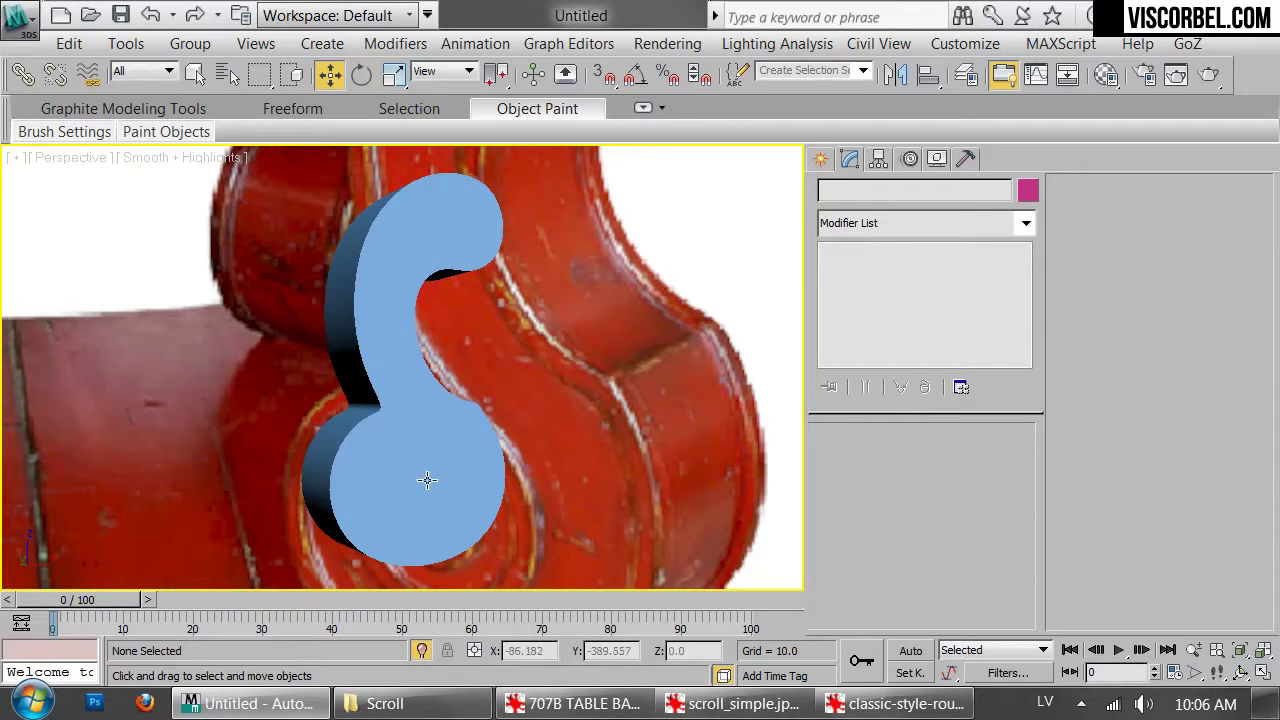
Unhide the remaining objects and frame all the scroll leg variants for a final review
scroll(290, 458, down, 5)
right_click(630, 345)
click(669, 224)
key(z)
alt+middle_drag(453, 342, 471, 306)
scroll(612, 350, up, 3)
scroll(580, 350, down, 3)
mouse_move(568, 266)
middle_down()
mouse_move(580, 305)
mouse_move(596, 270)
mouse_move(577, 268)
middle_up()
scroll(524, 228, up, 2)
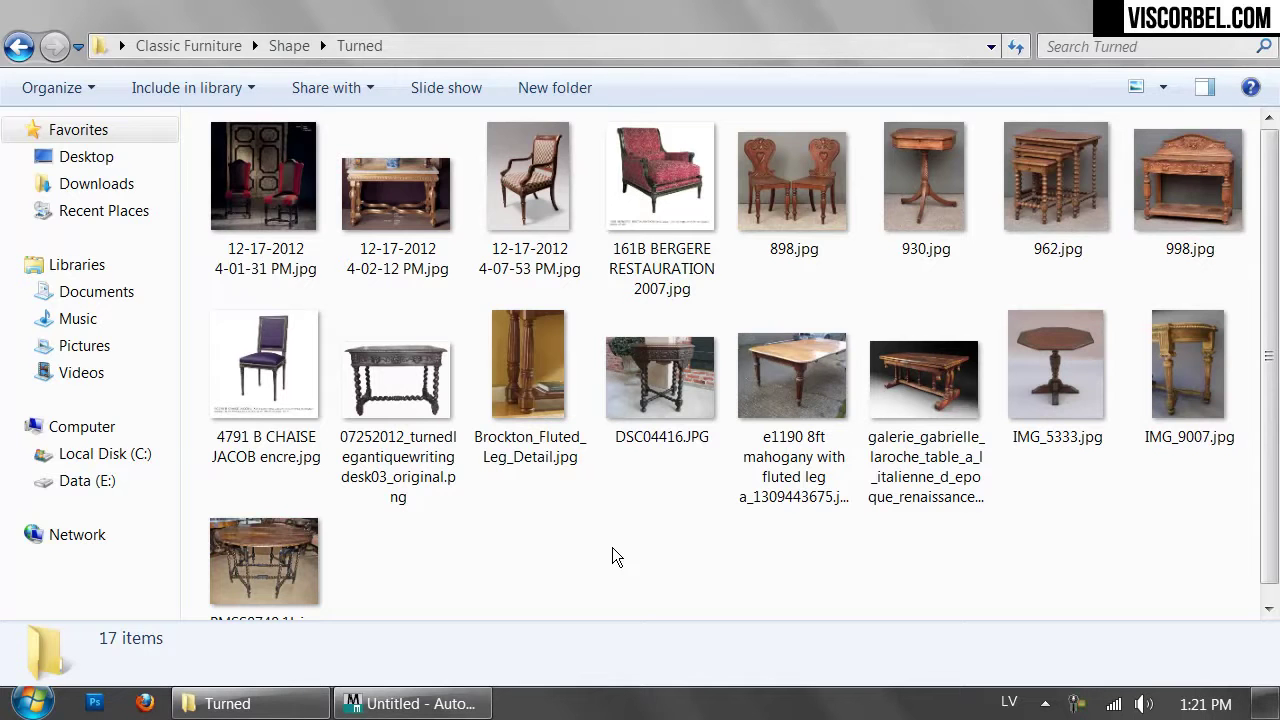
double_click(255, 205)
click(310, 70)
click(310, 70)
right_drag(863, 583, 764, 287)
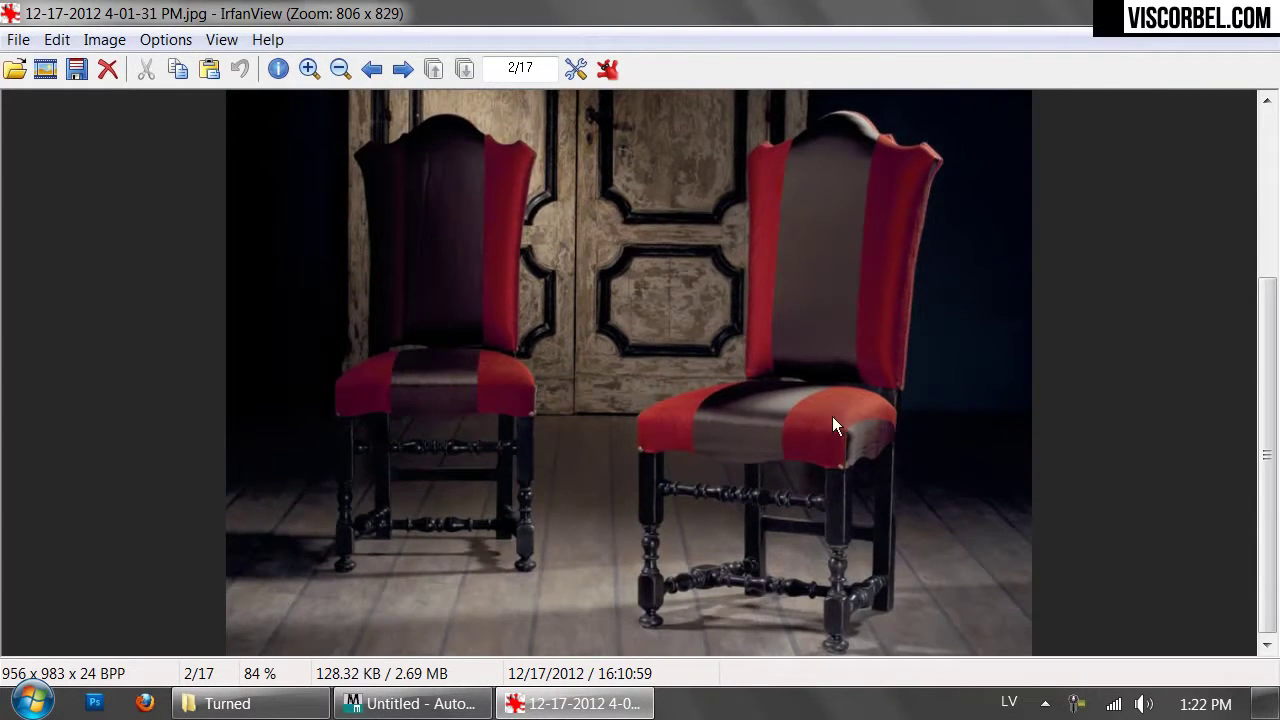
click(310, 70)
click(310, 70)
click(310, 70)
drag(874, 480, 684, 146)
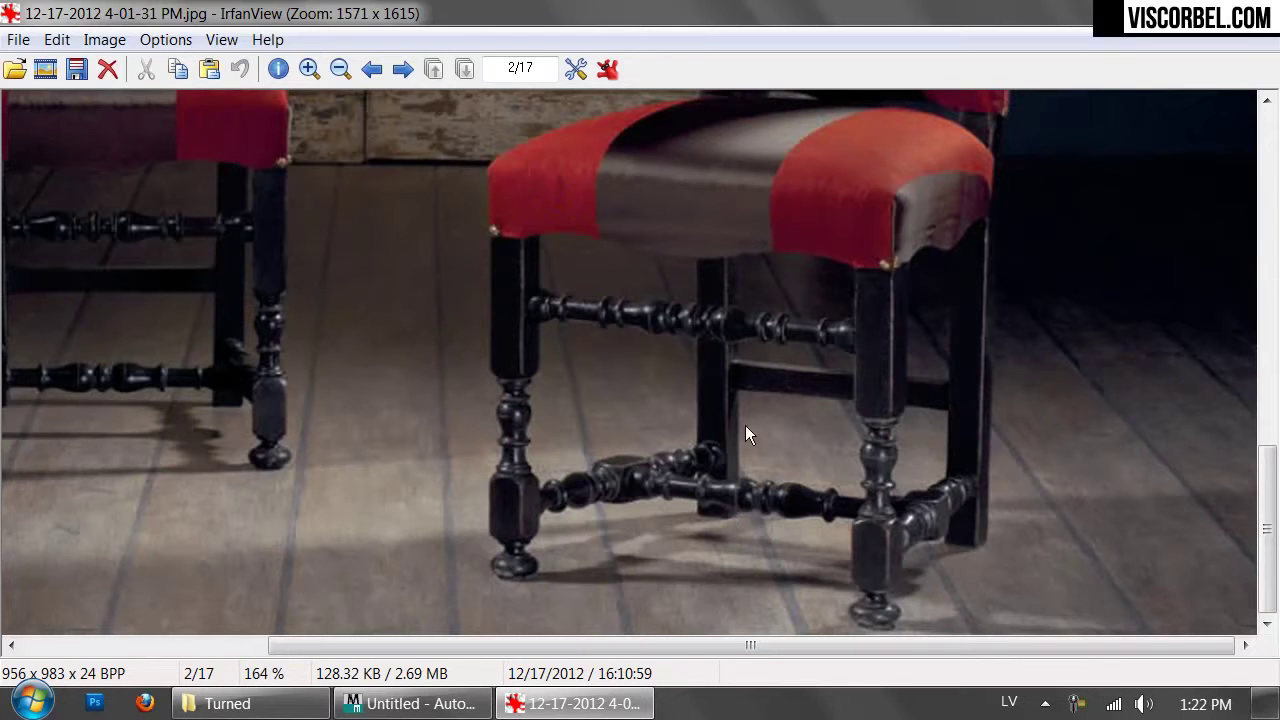
drag(607, 530, 678, 397)
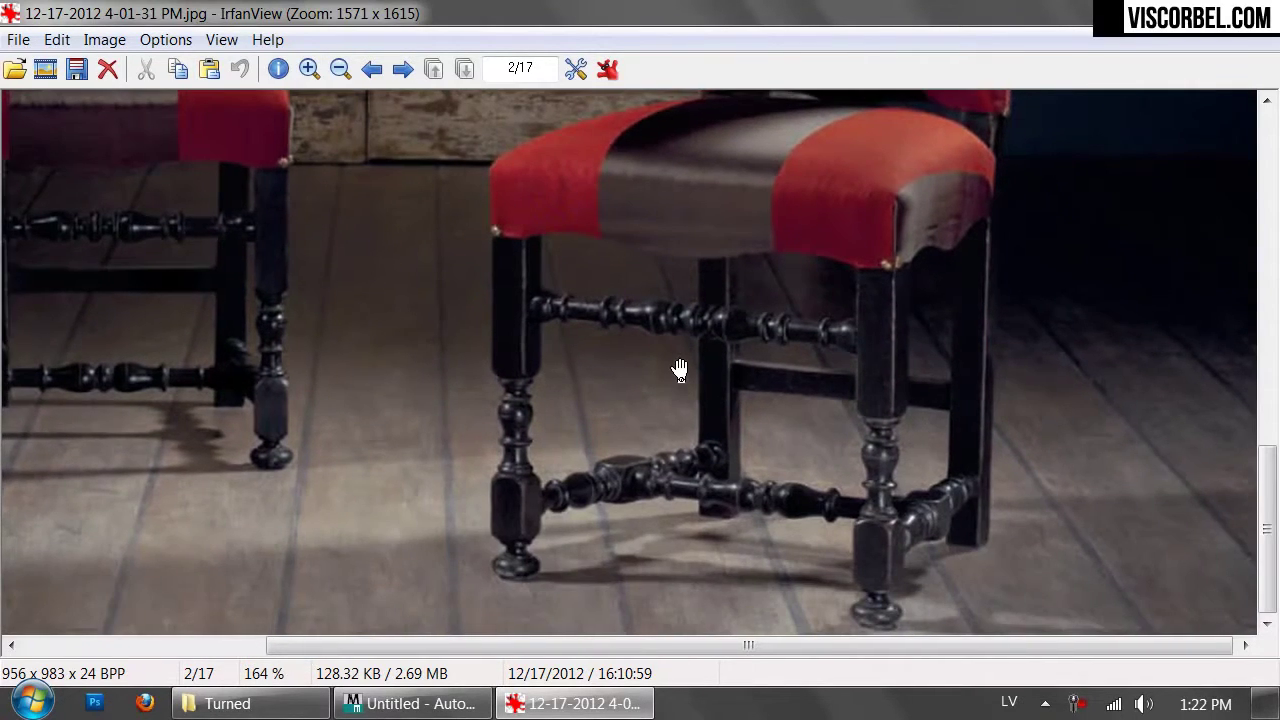
drag(645, 337, 792, 310)
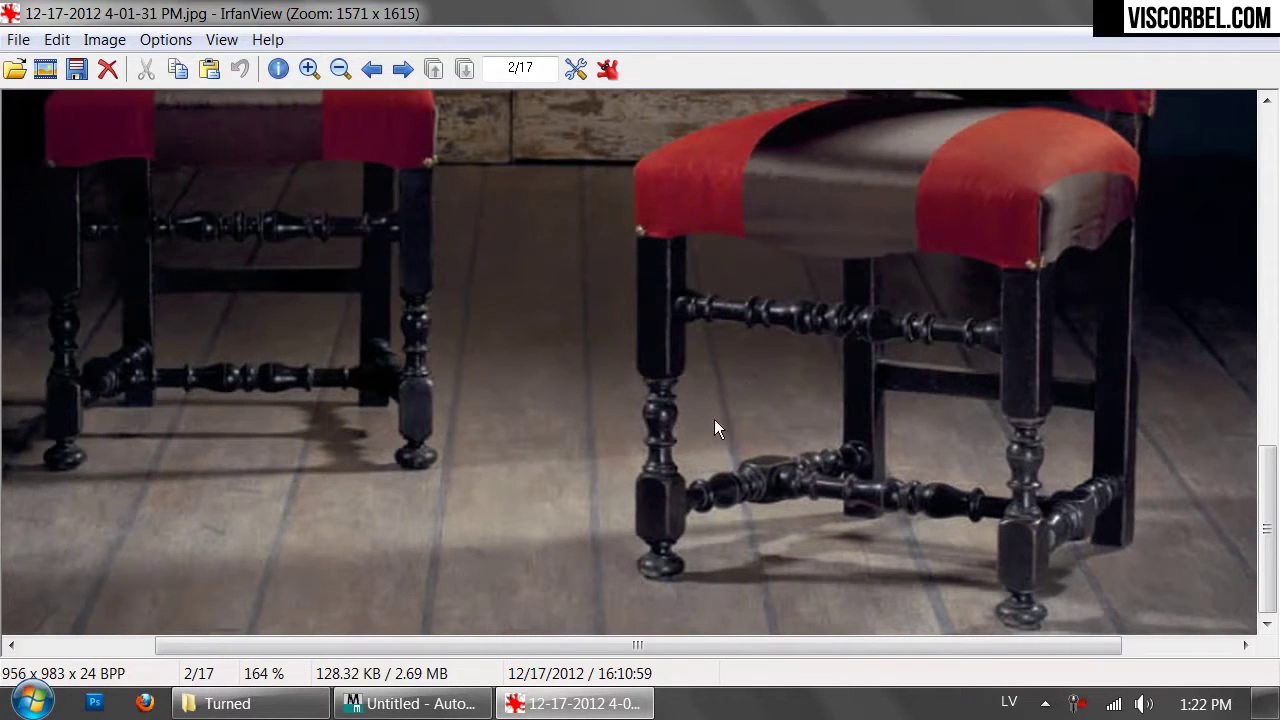
right_drag(729, 377, 660, 378)
click(1256, 9)
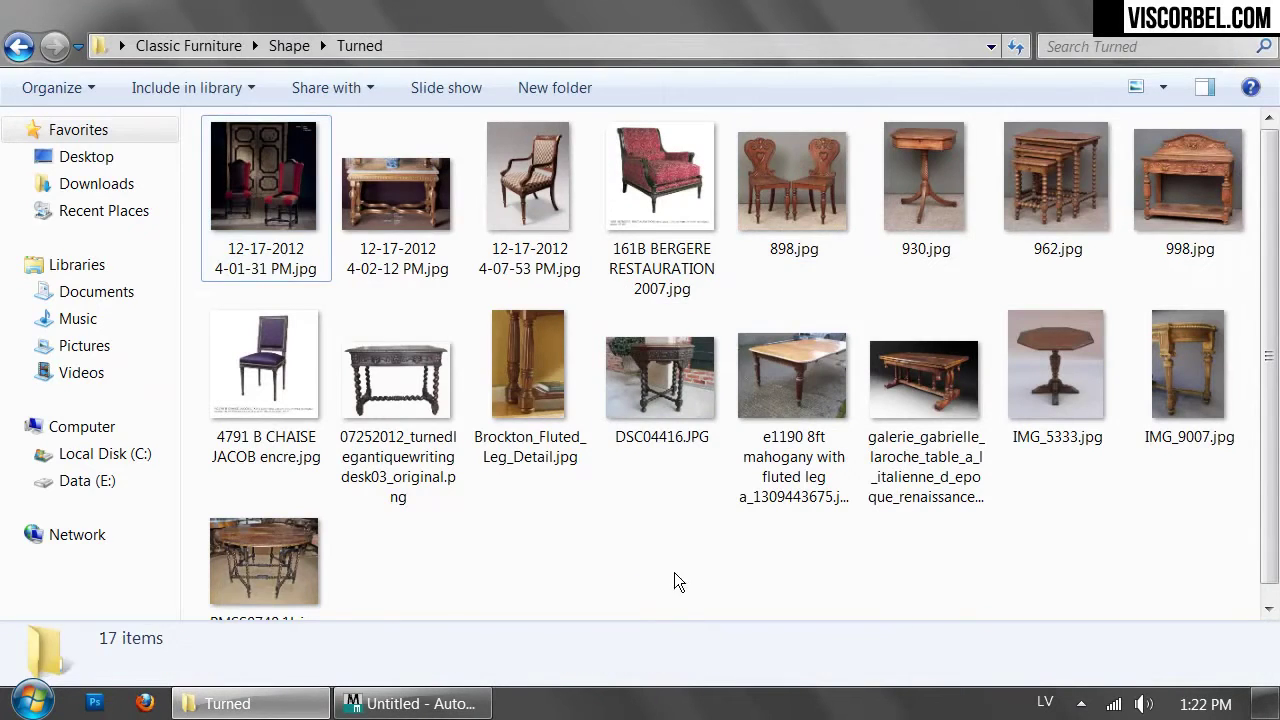
Open 4791 B CHAISE JACOB encre.jpg and examine the purple chair's tapered, fluted legs up close
double_click(312, 353)
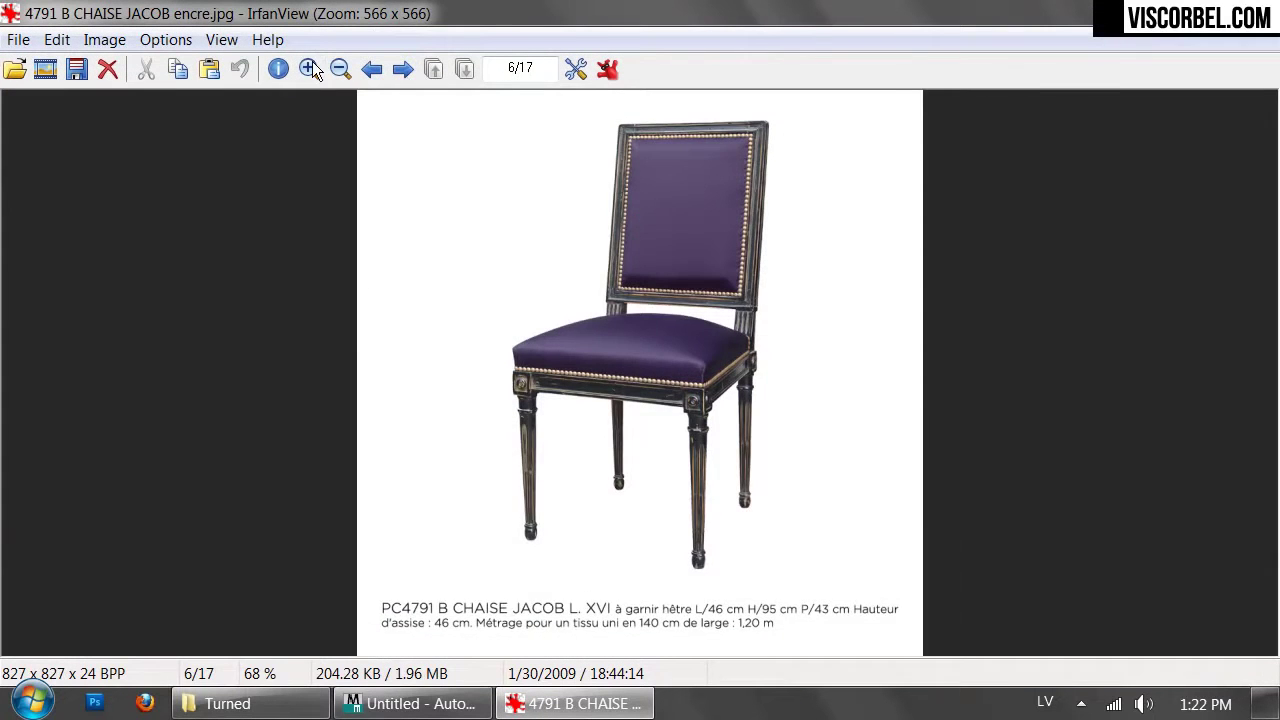
click(309, 68)
click(309, 68)
click(309, 68)
click(309, 68)
click(309, 68)
drag(838, 432, 673, 307)
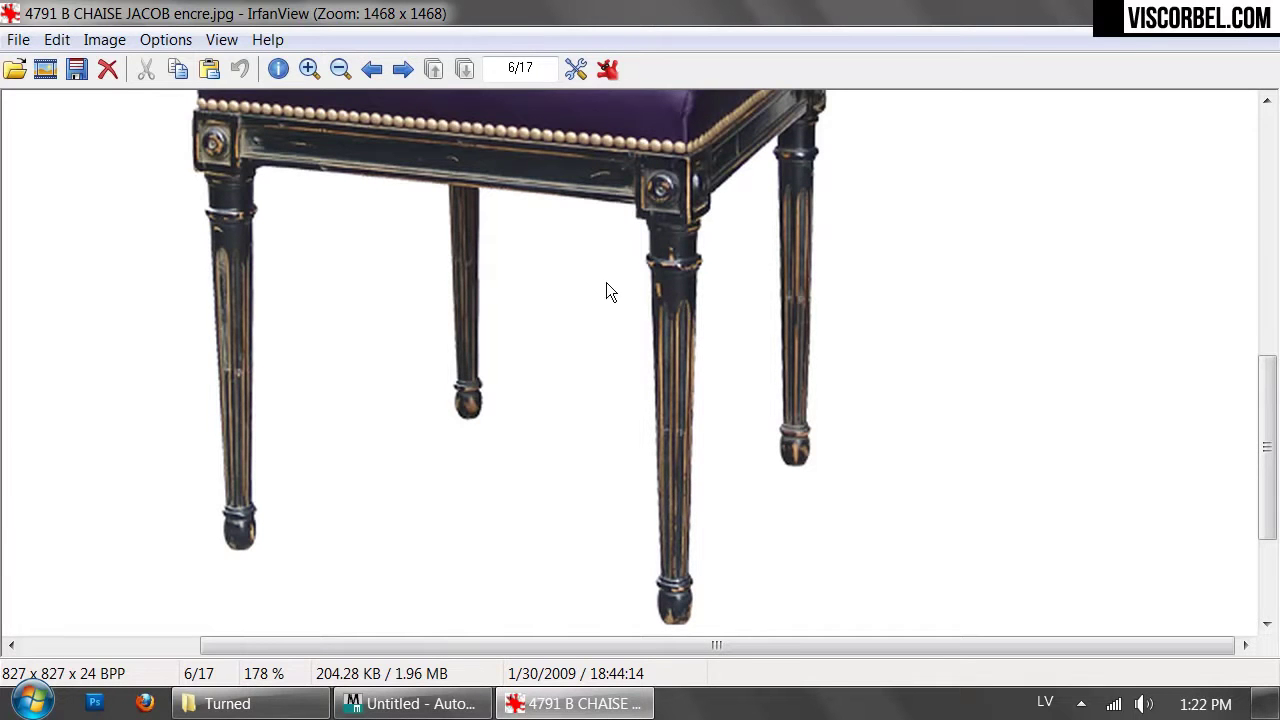
scroll(670, 180, up, 3)
key(Escape)
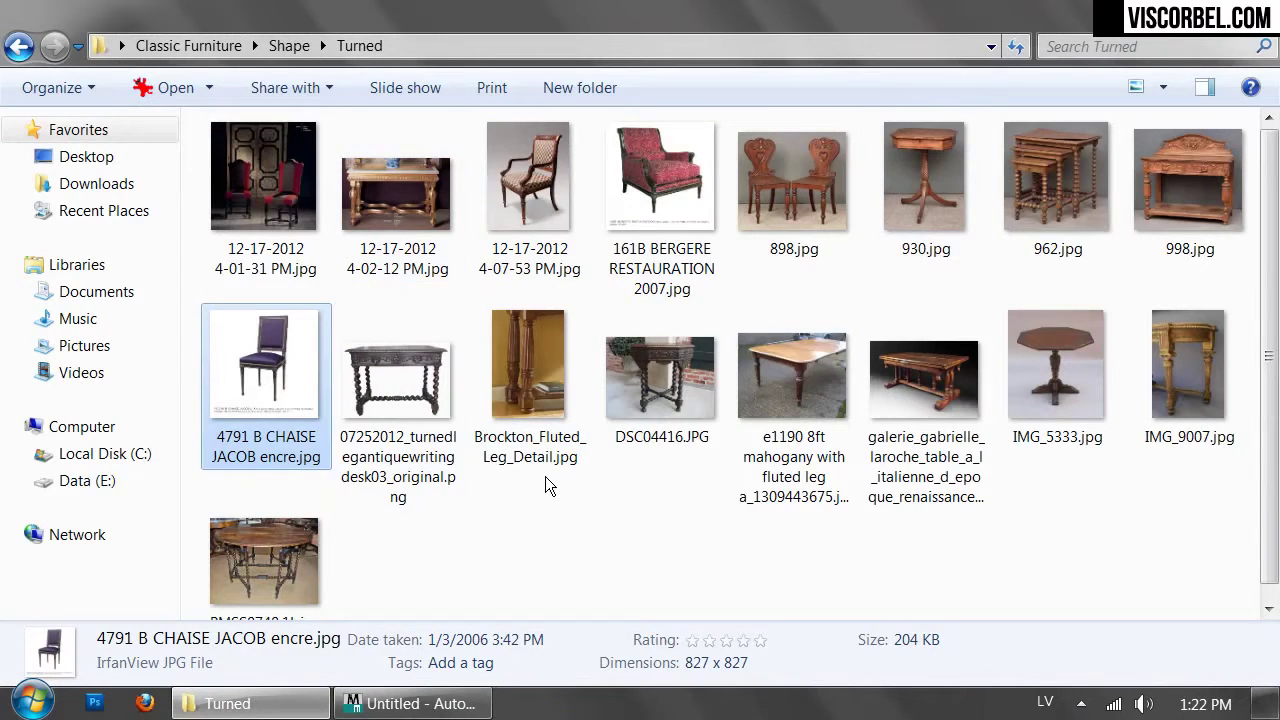
Open 161B BERGERE RESTAURATION 2007.jpg and examine the armchair's short front legs up close
double_click(620, 195)
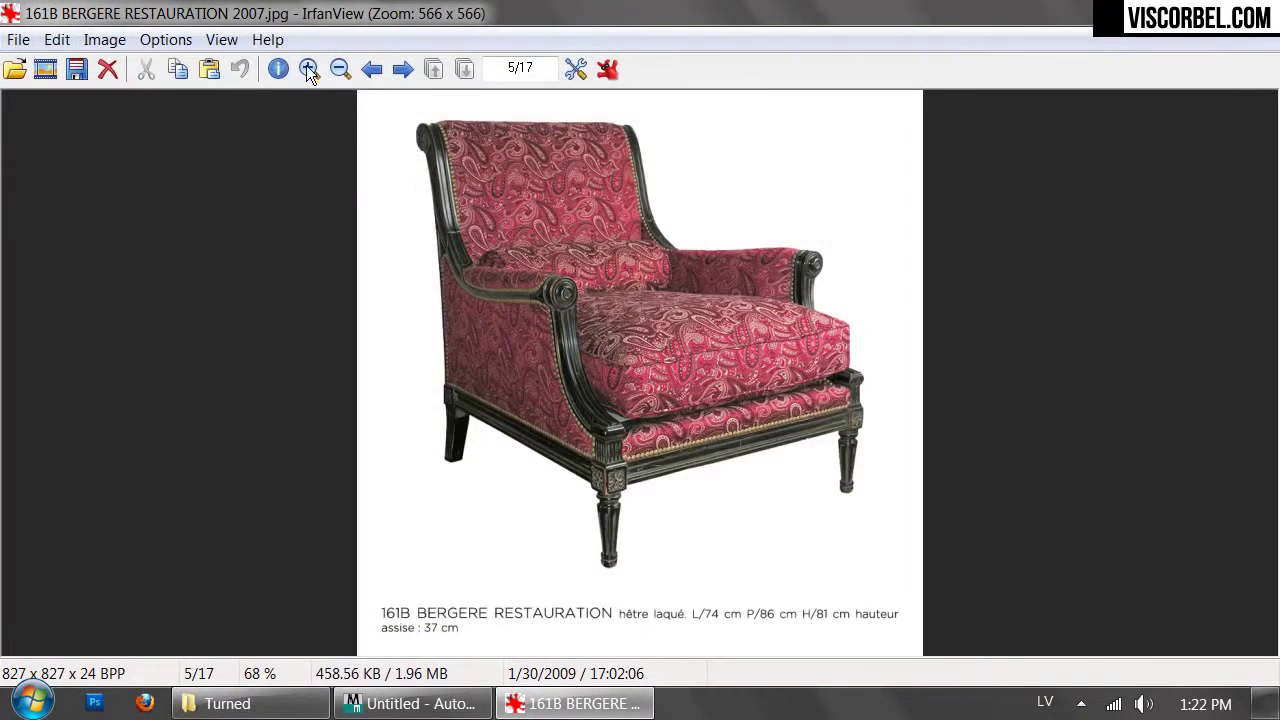
click(309, 68)
click(309, 68)
click(309, 68)
click(309, 68)
scroll(633, 355, down, 5)
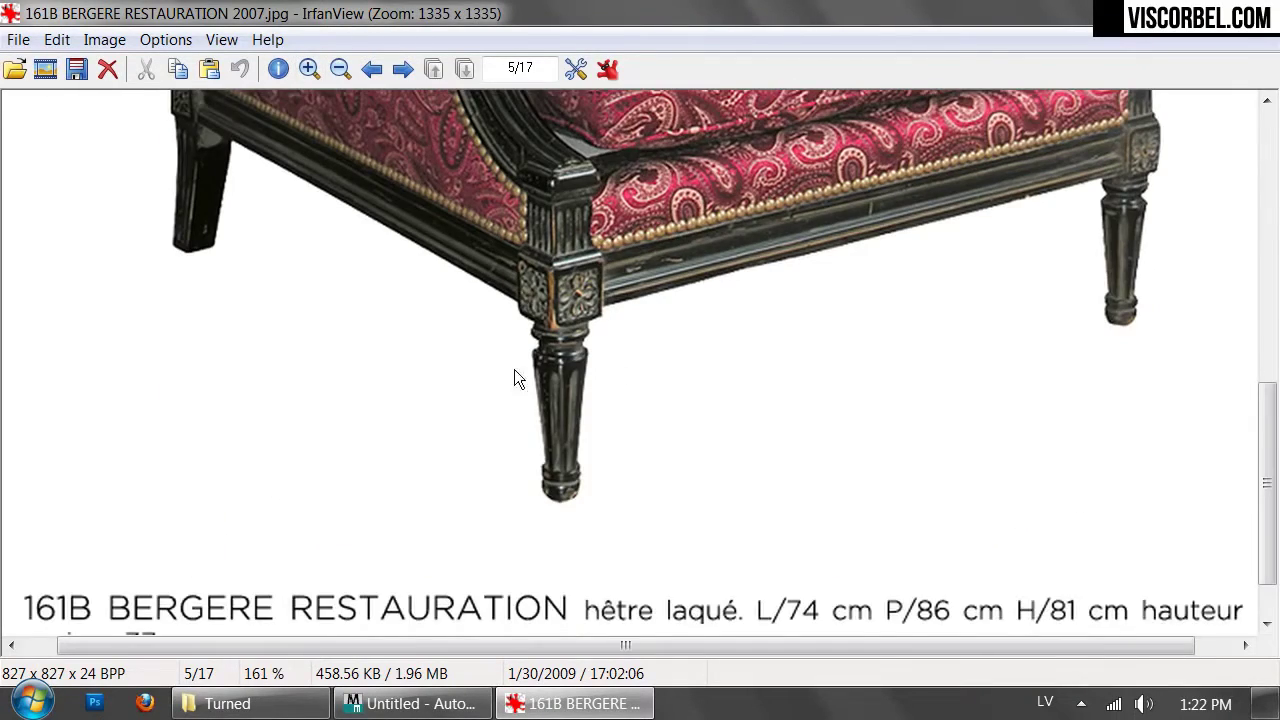
key(Escape)
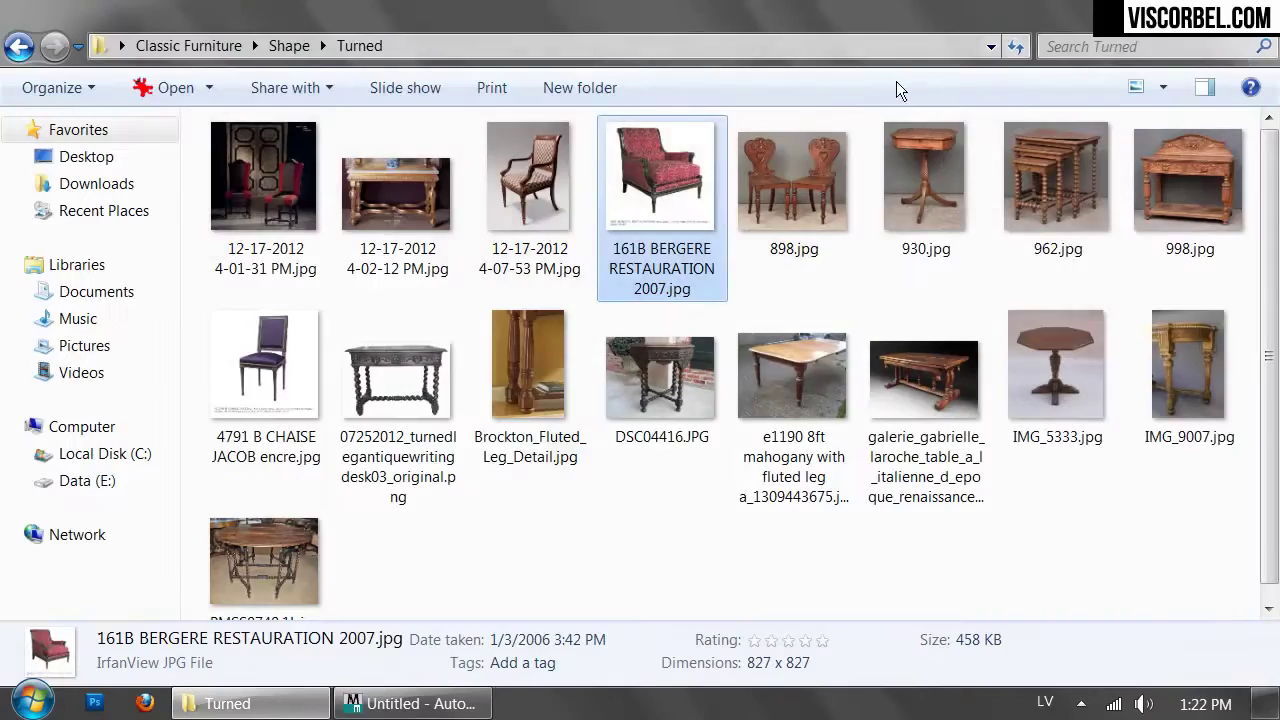
click(625, 584)
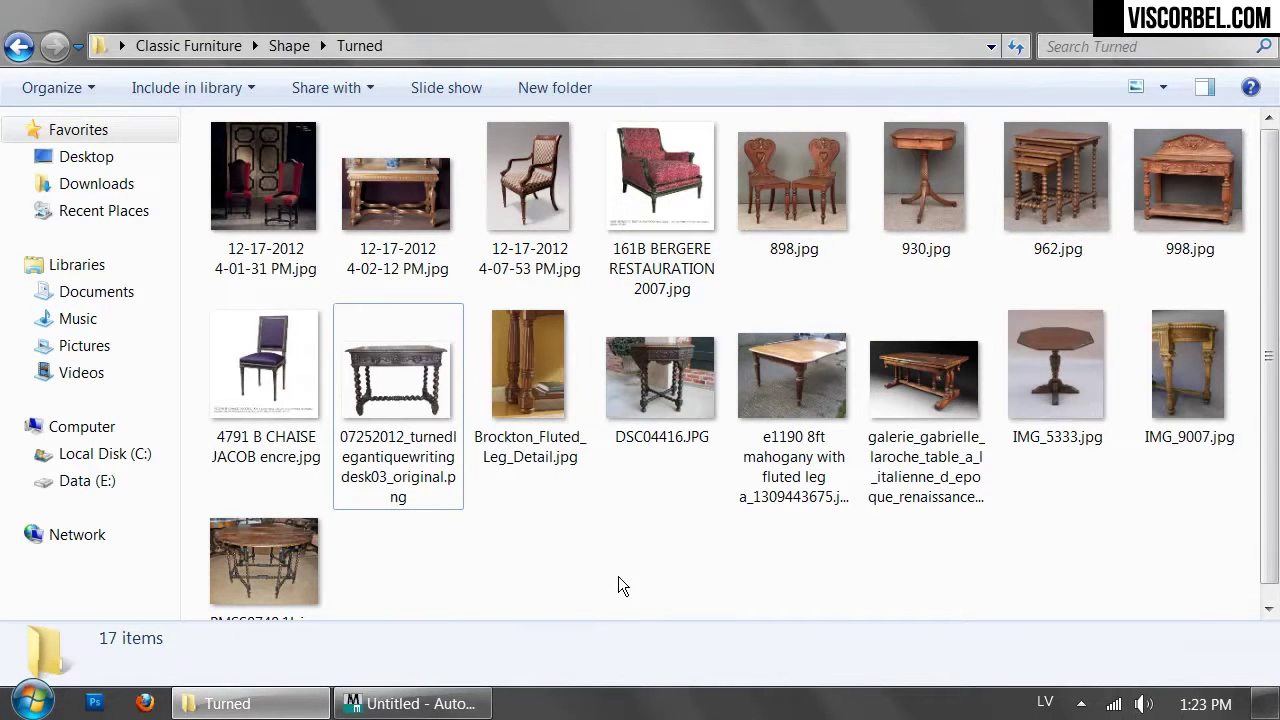
View the twisted desk legs in 07252012_turnedlegantiquewritingdesk03_original.png and the gilded table legs in IMG_9007.jpg
double_click(420, 368)
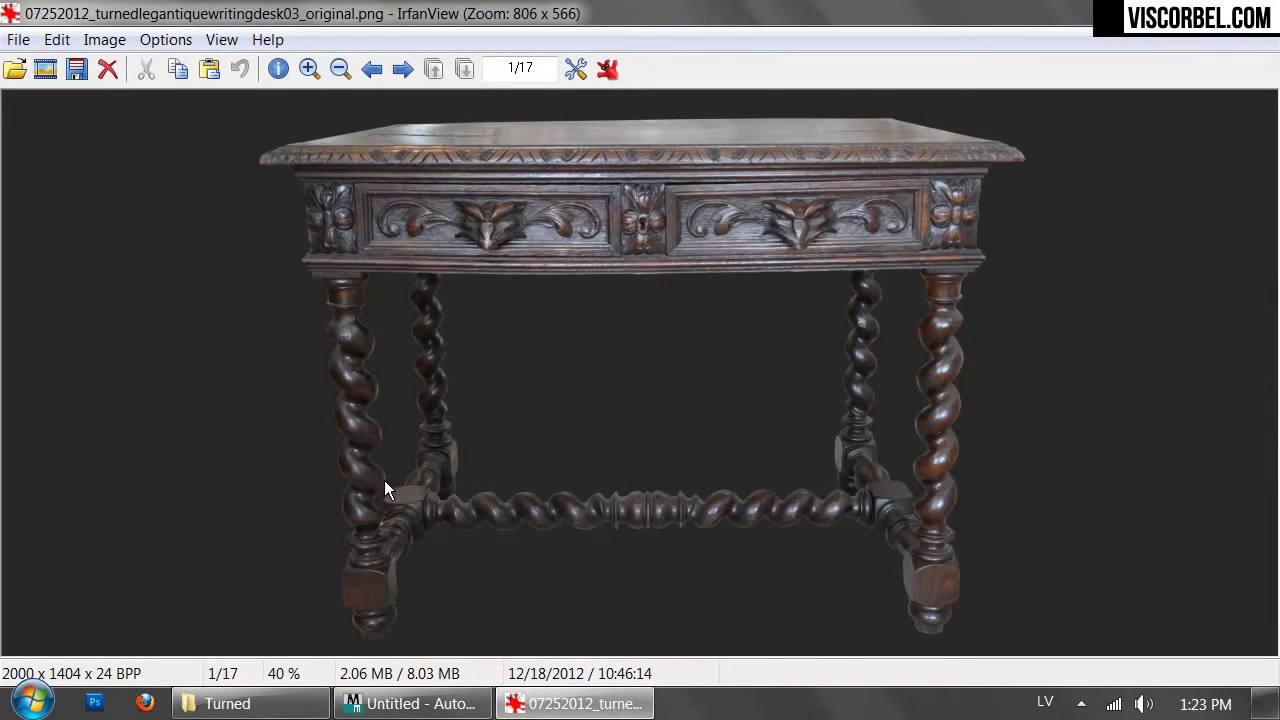
key(Escape)
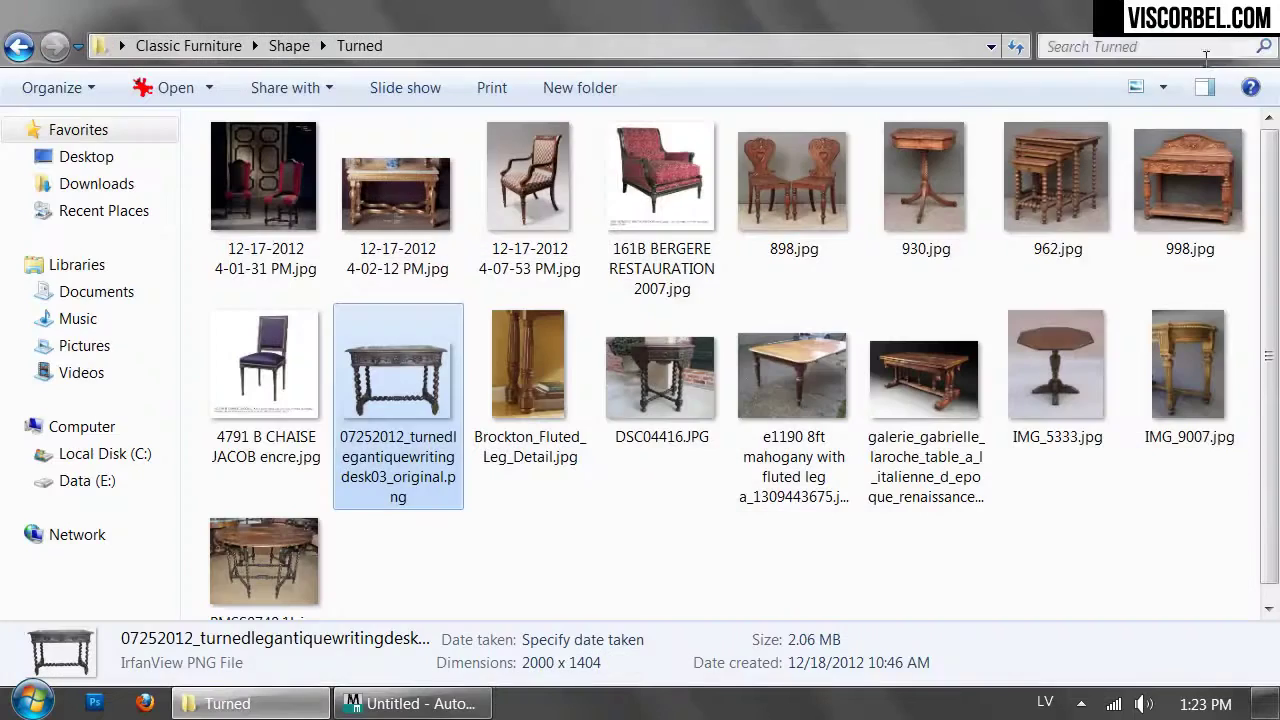
double_click(1186, 385)
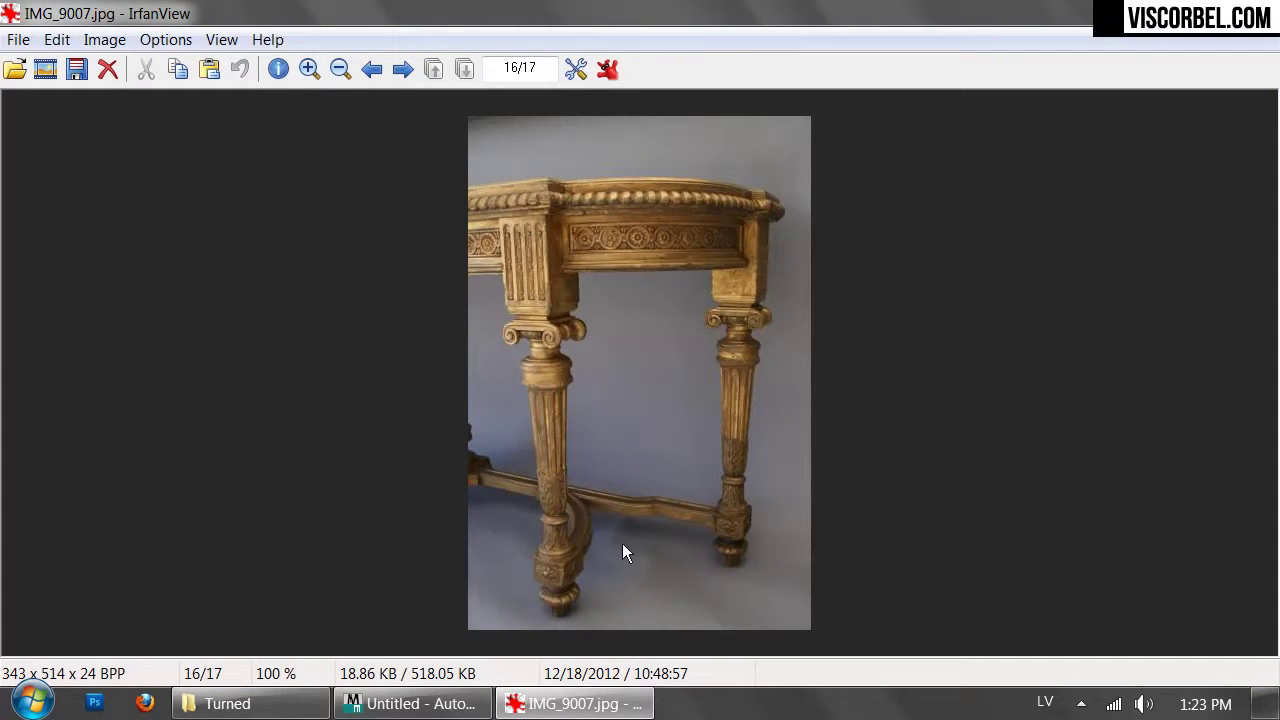
key(Escape)
click(575, 568)
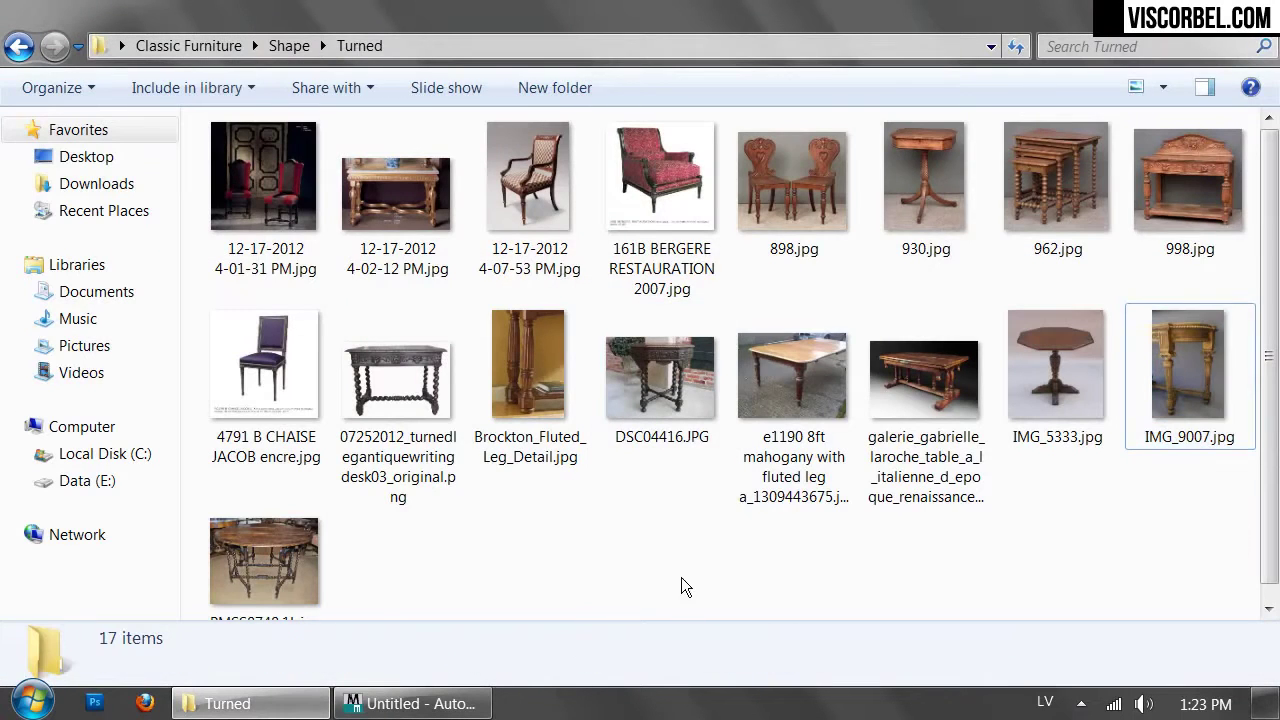
Open 930.jpg and examine the small table's spiral-carved pedestal up close
double_click(942, 195)
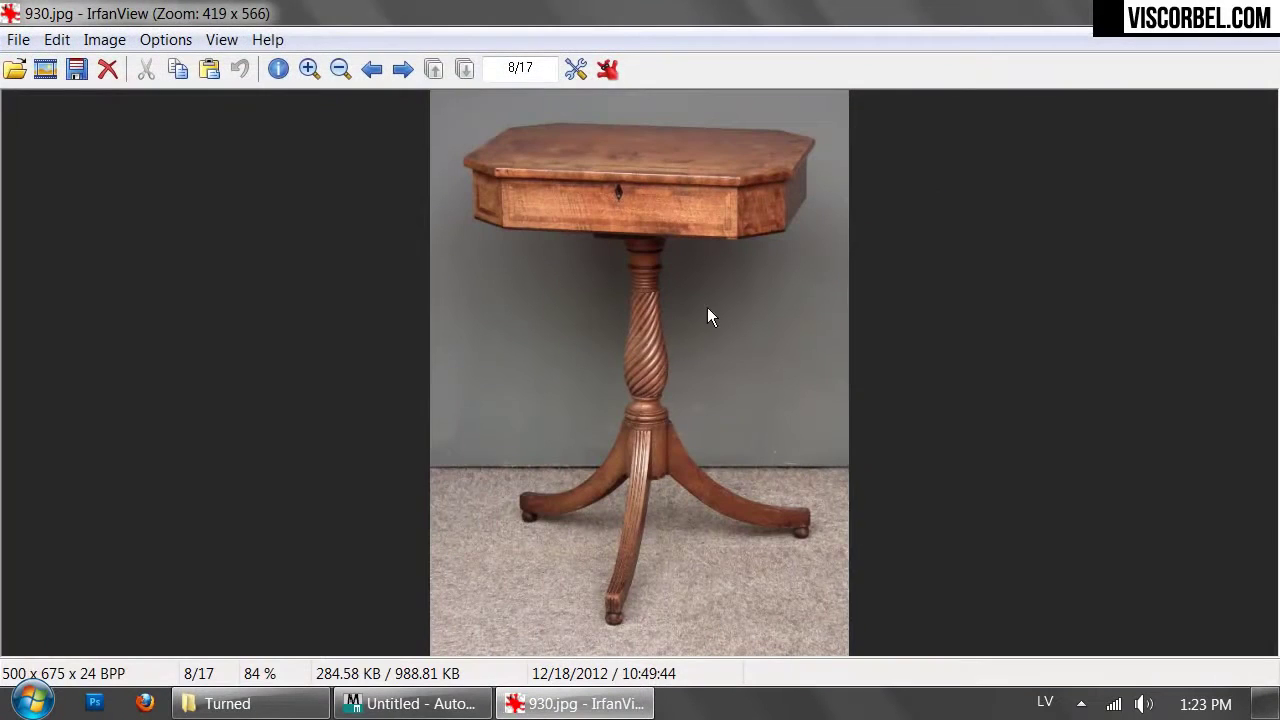
click(307, 68)
click(307, 68)
click(307, 68)
click(307, 68)
drag(640, 250, 686, 597)
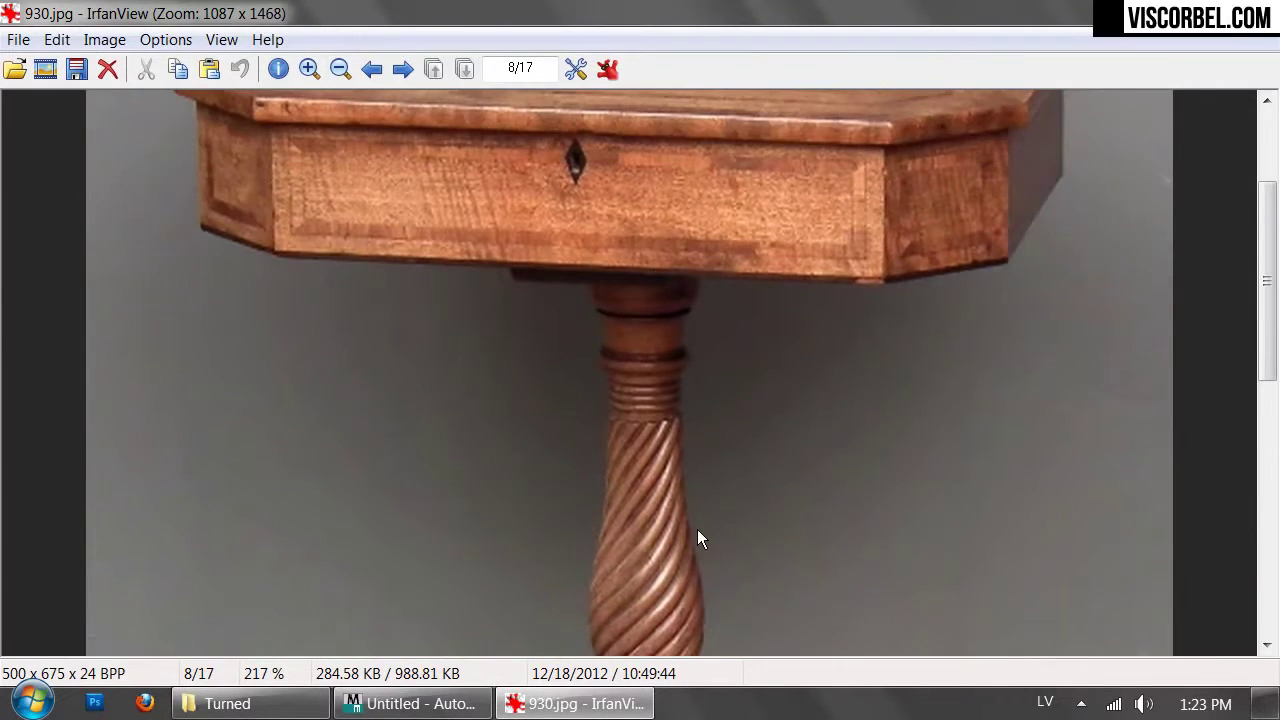
drag(684, 502, 699, 302)
right_drag(754, 548, 728, 280)
right_drag(661, 195, 692, 490)
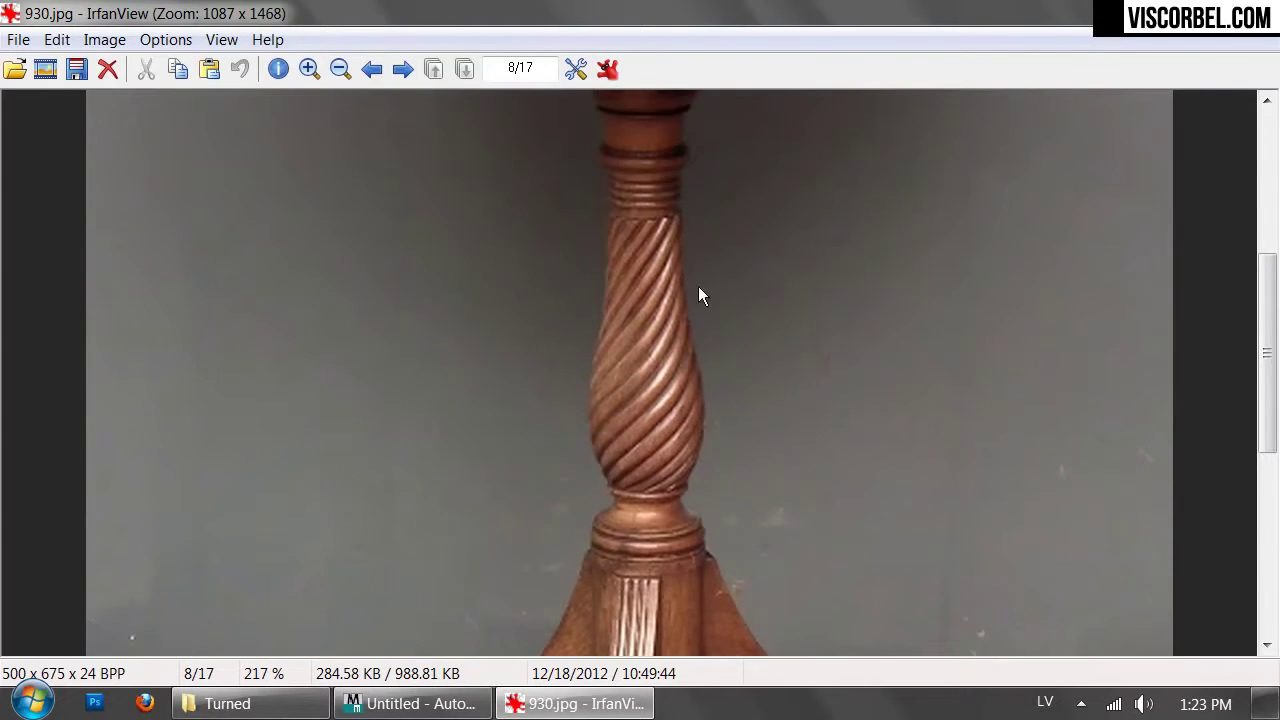
right_drag(710, 385, 742, 530)
key(Escape)
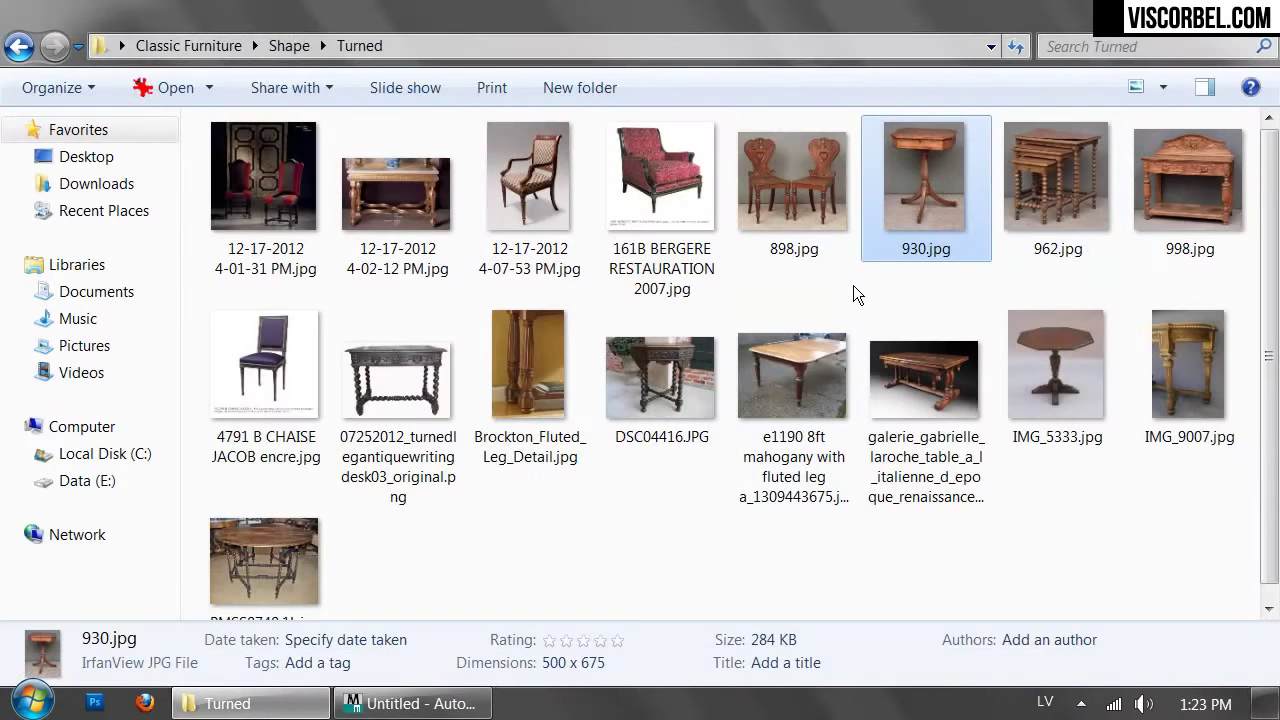
drag(592, 585, 658, 633)
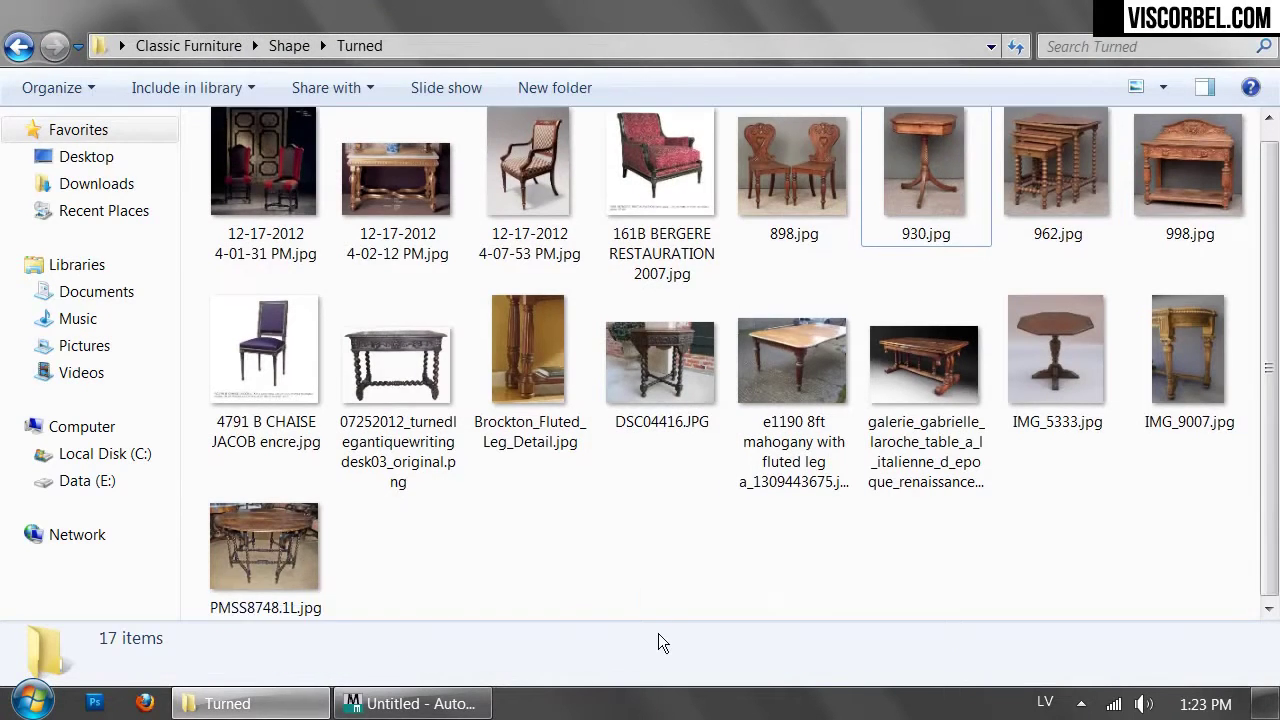
scroll(670, 628, up, 1)
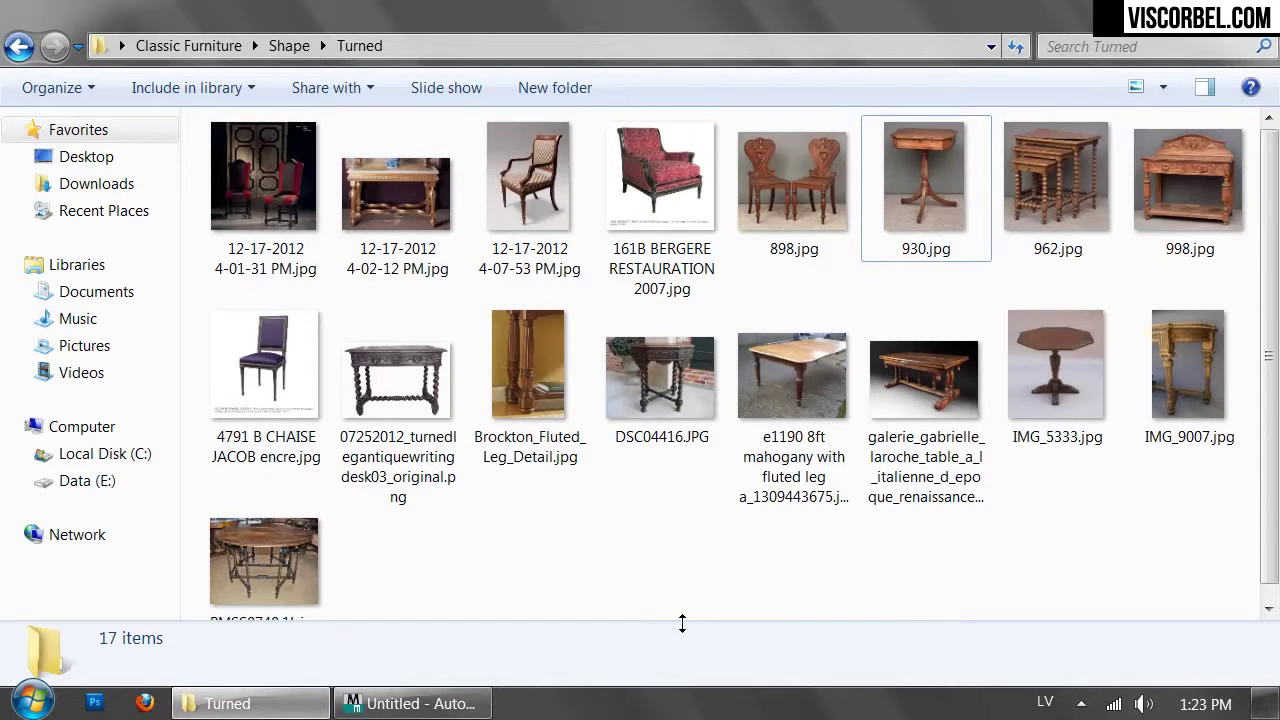
Open the photo of the e1190 8ft mahogany table and examine its fluted legs up close
double_click(814, 411)
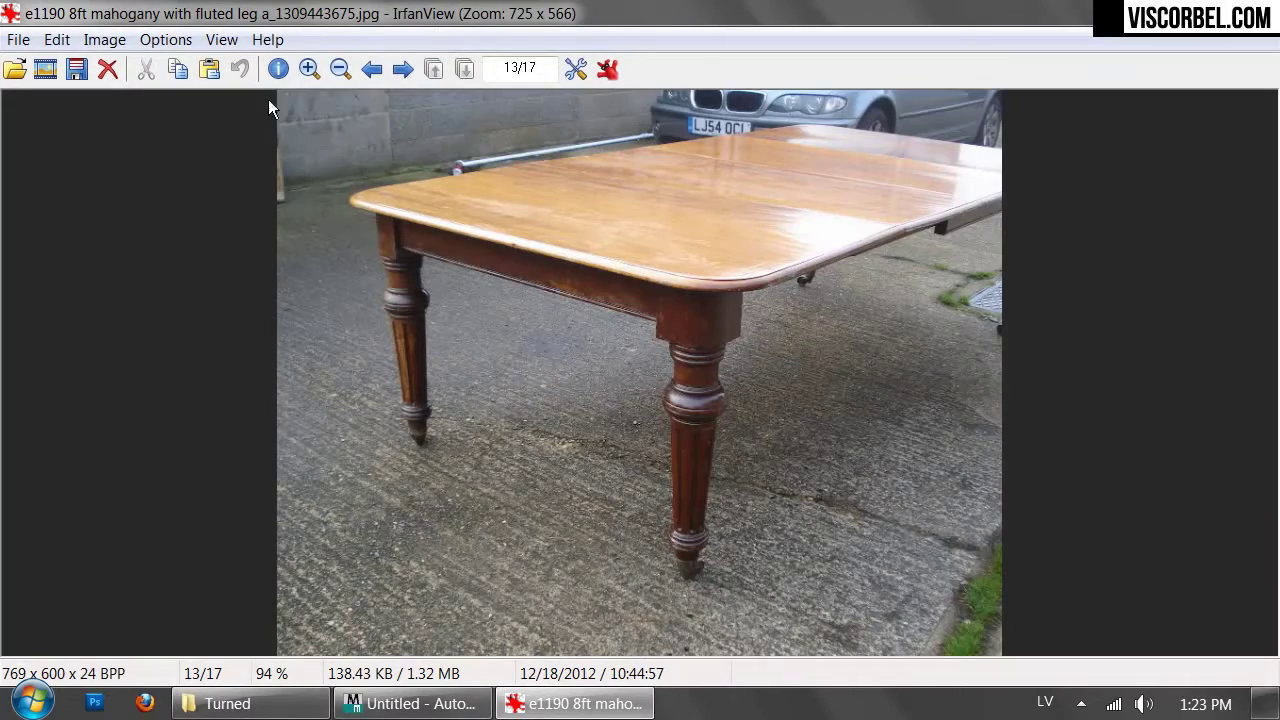
click(314, 71)
click(314, 71)
click(314, 71)
click(314, 71)
click(314, 71)
click(314, 71)
right_drag(601, 427, 553, 393)
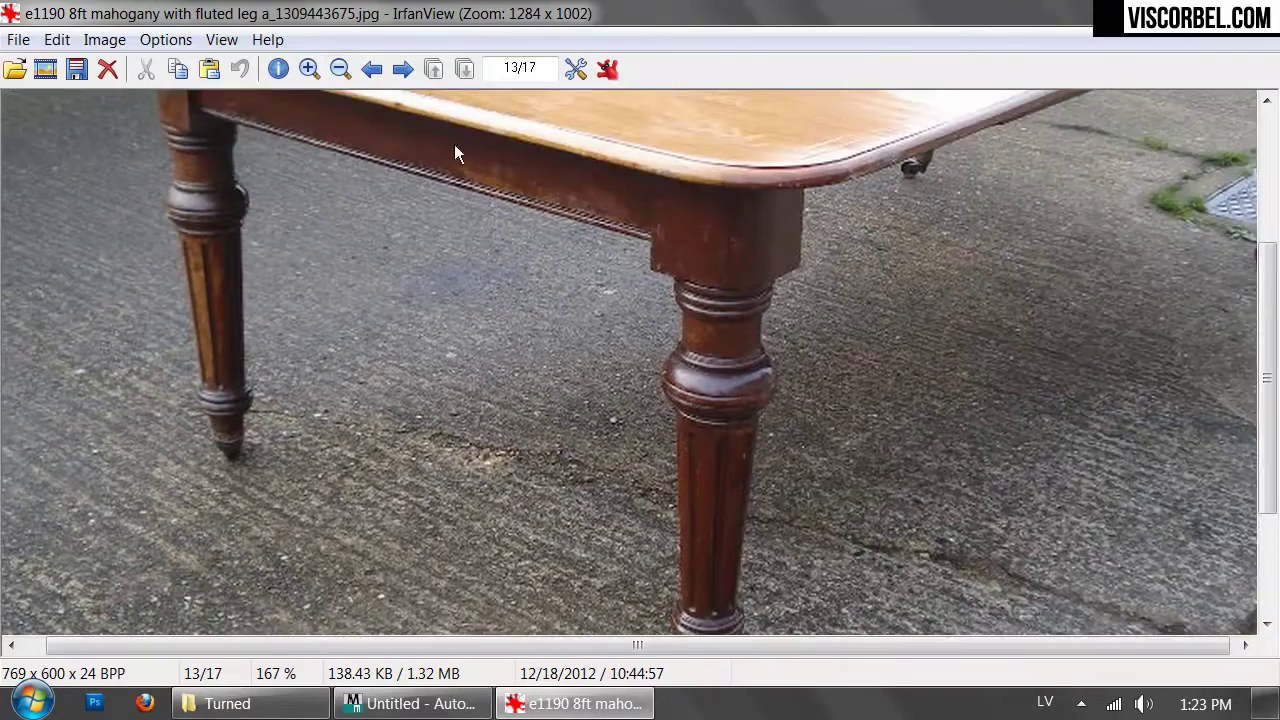
drag(455, 147, 698, 161)
key(Escape)
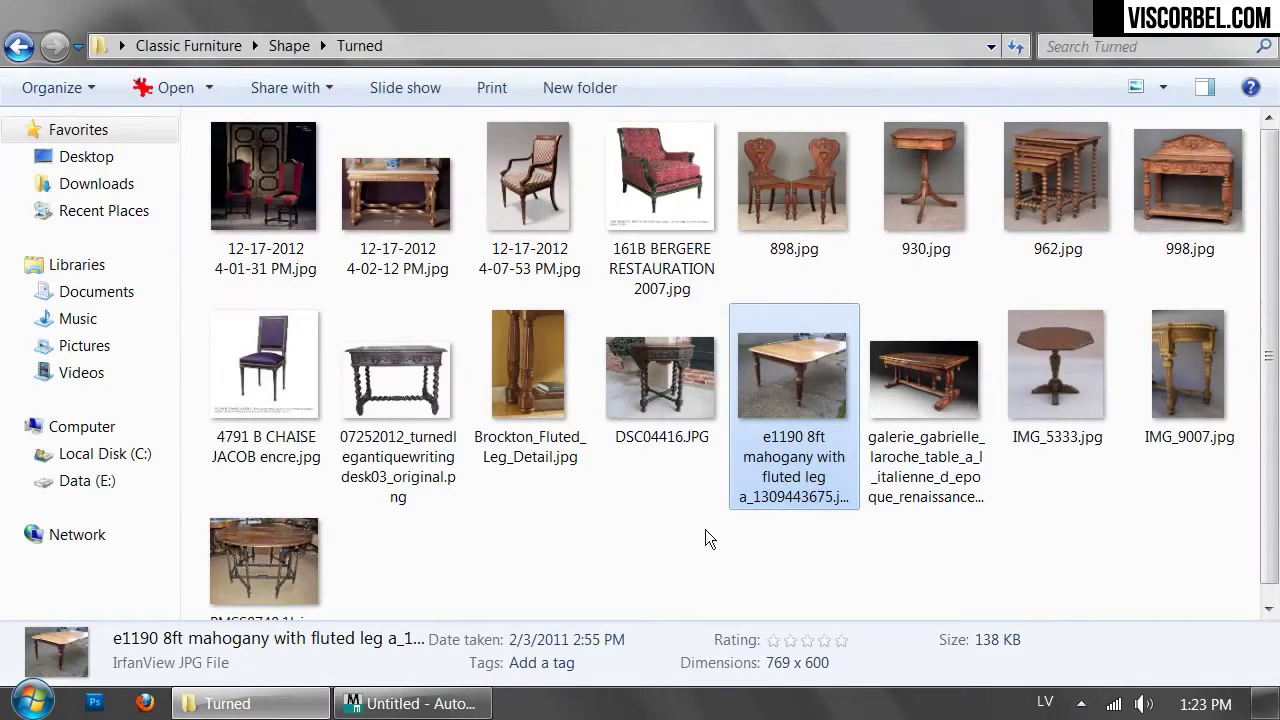
click(508, 595)
Switch to 3ds Max and start a leg profile in the Front view with the Line tool, drawing a small stepped block at its upper end
click(412, 703)
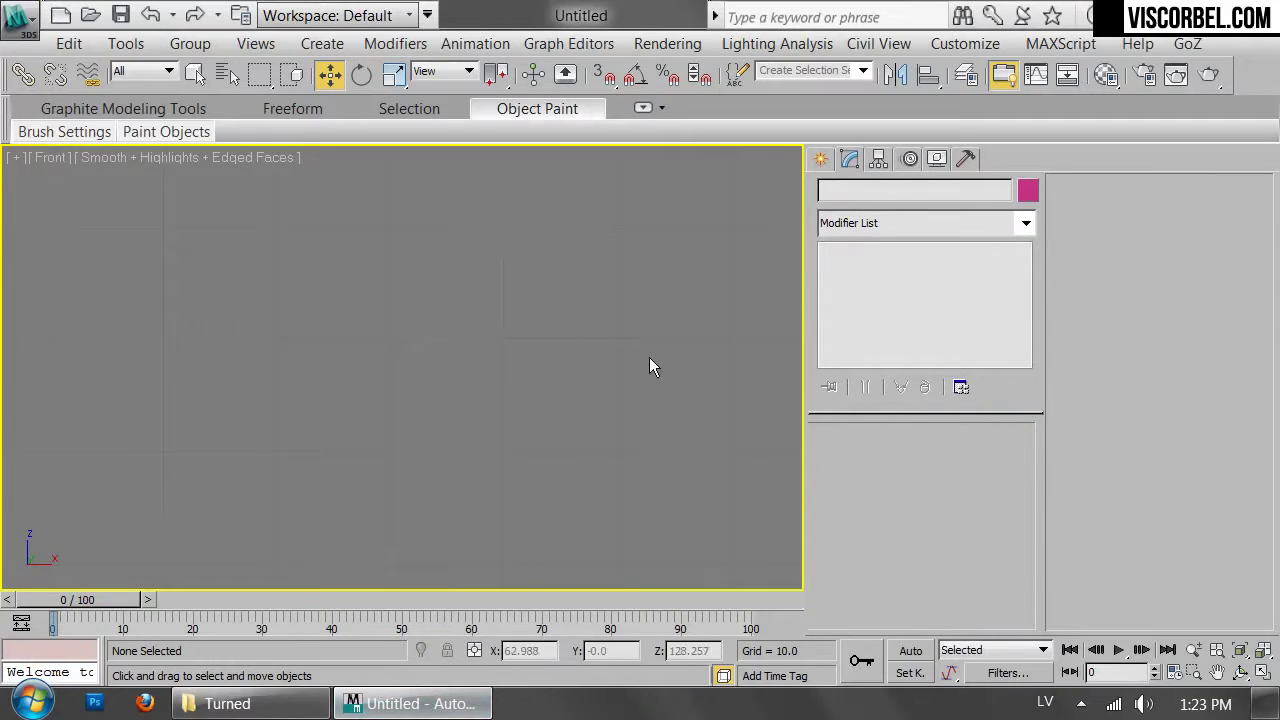
click(220, 703)
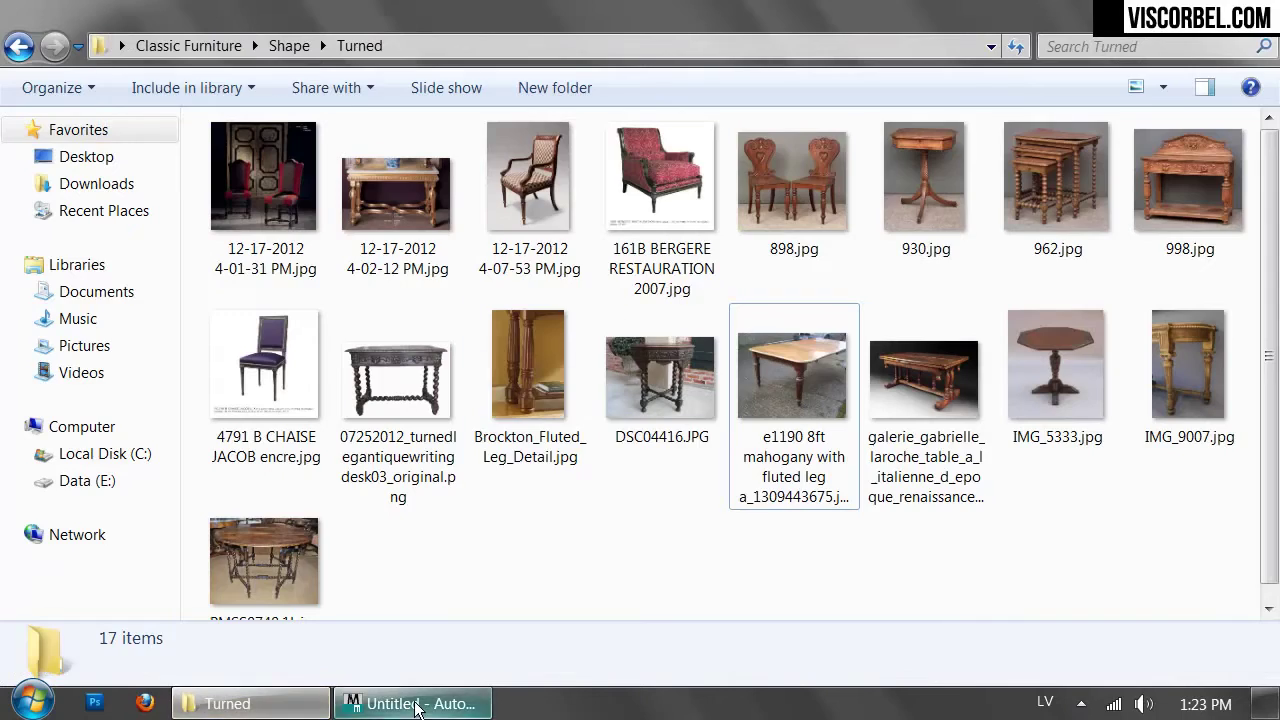
click(415, 704)
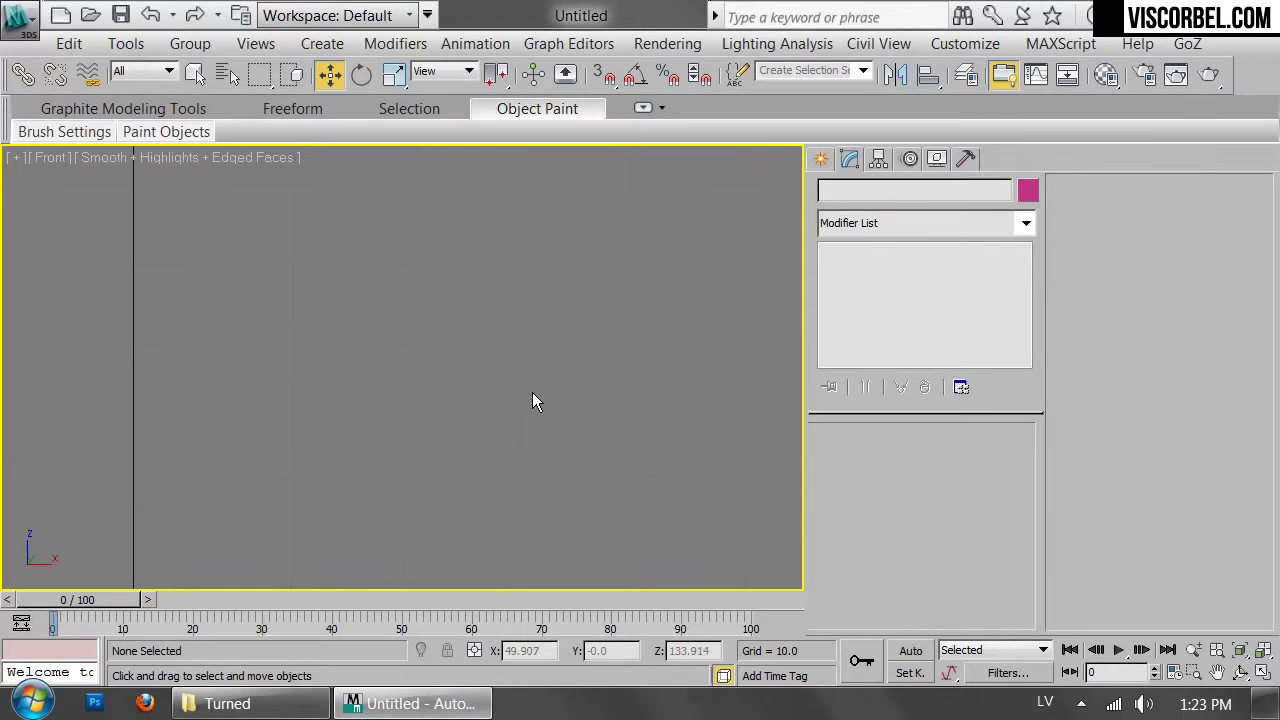
scroll(581, 359, down, 5)
middle_drag(581, 359, 486, 293)
scroll(531, 371, up, 2)
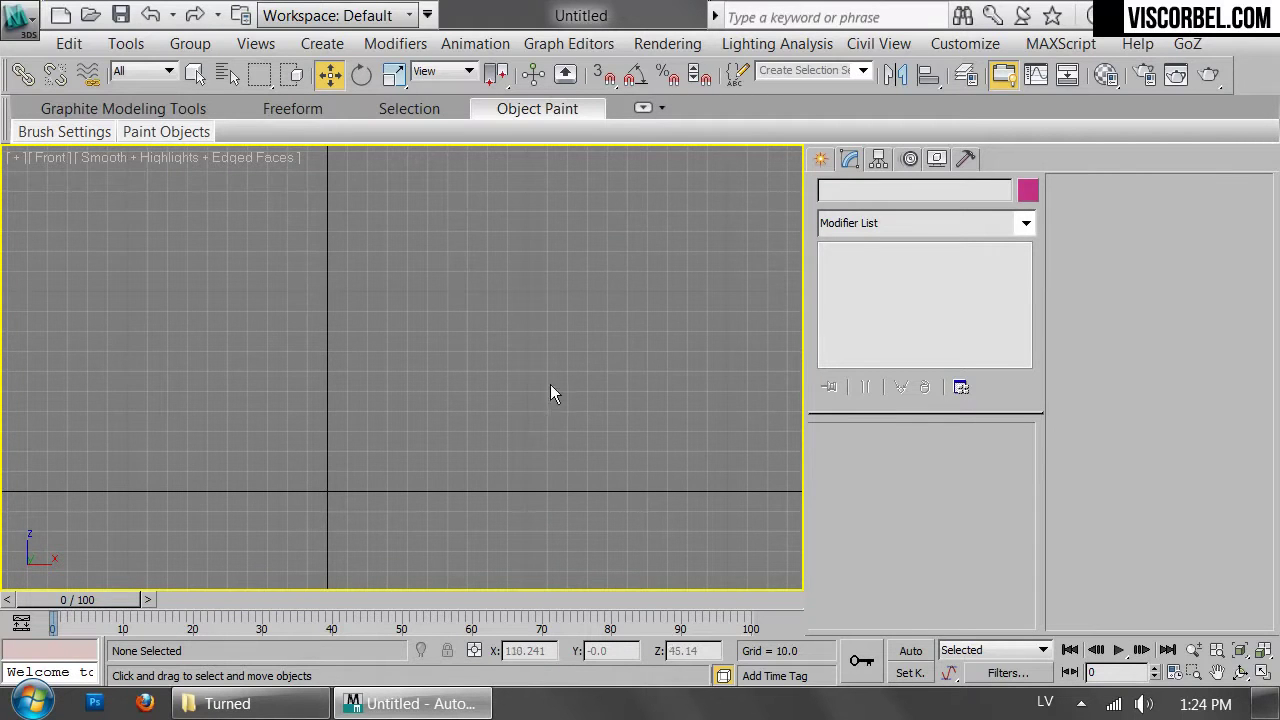
scroll(574, 291, up, 4)
middle_drag(574, 291, 590, 446)
scroll(519, 255, down, 2)
middle_drag(519, 255, 504, 377)
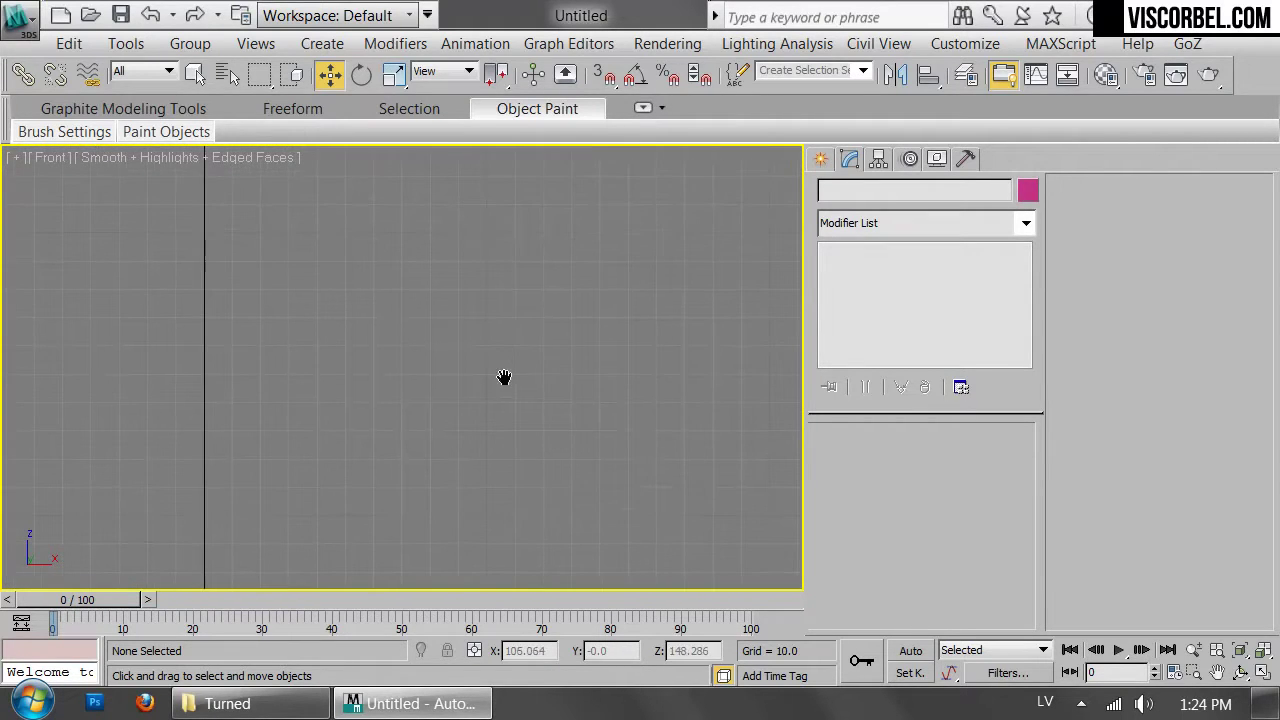
right_click(650, 338)
click(575, 249)
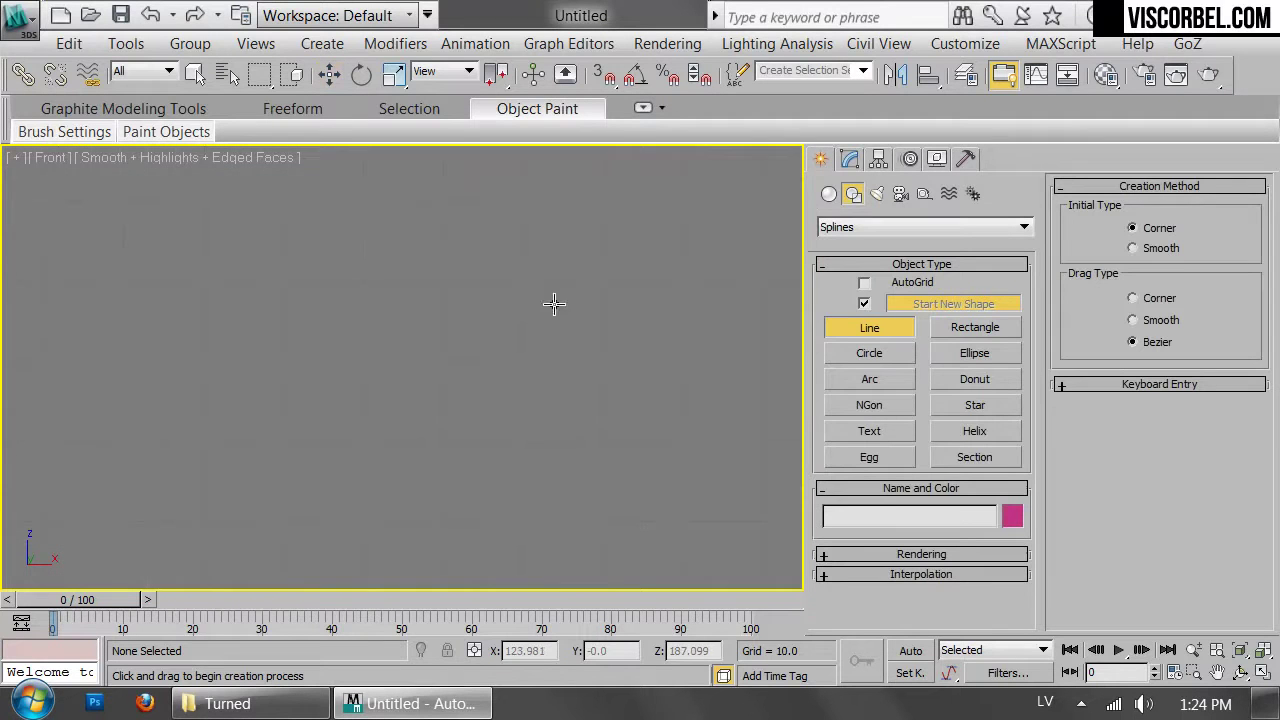
click(599, 371)
click(605, 397)
click(600, 412)
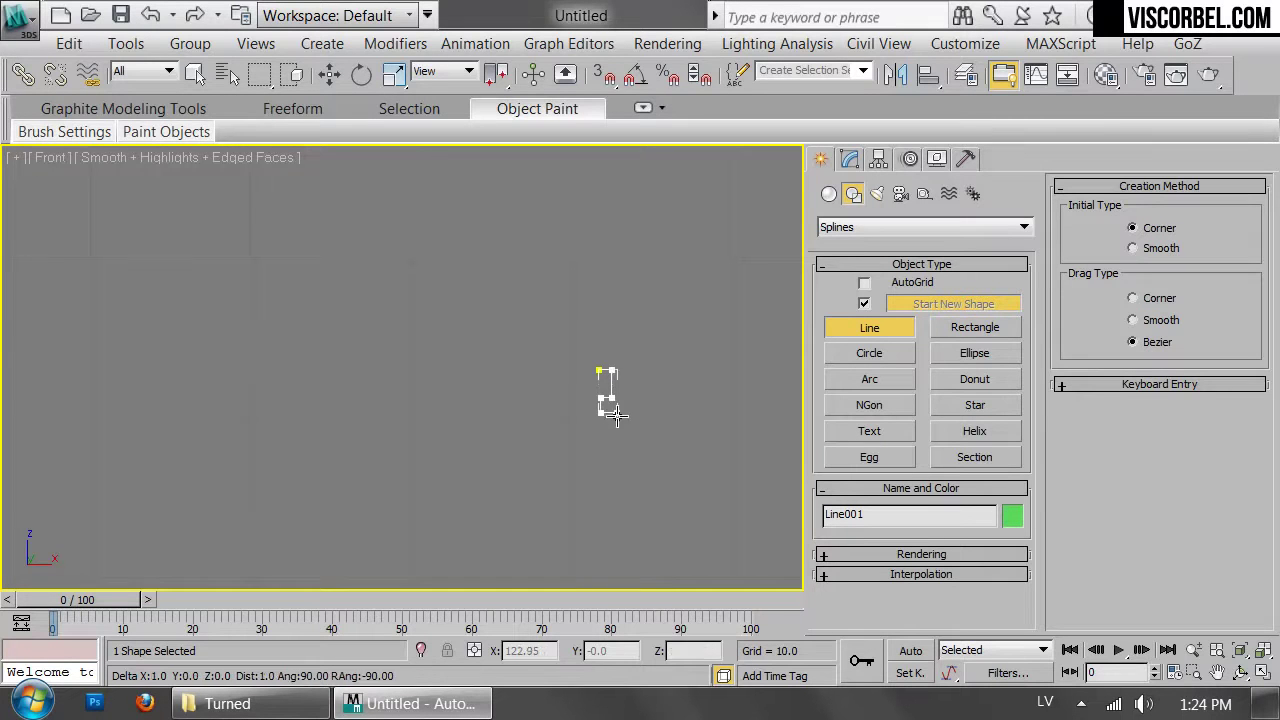
Continue the profile line with a straight vertical segment followed by small square ledges stepping inward below it
shift+click(599, 545)
middle_drag(644, 506, 656, 402)
scroll(656, 402, up, 2)
middle_drag(656, 402, 636, 390)
scroll(636, 390, up, 2)
scroll(530, 480, down, 1)
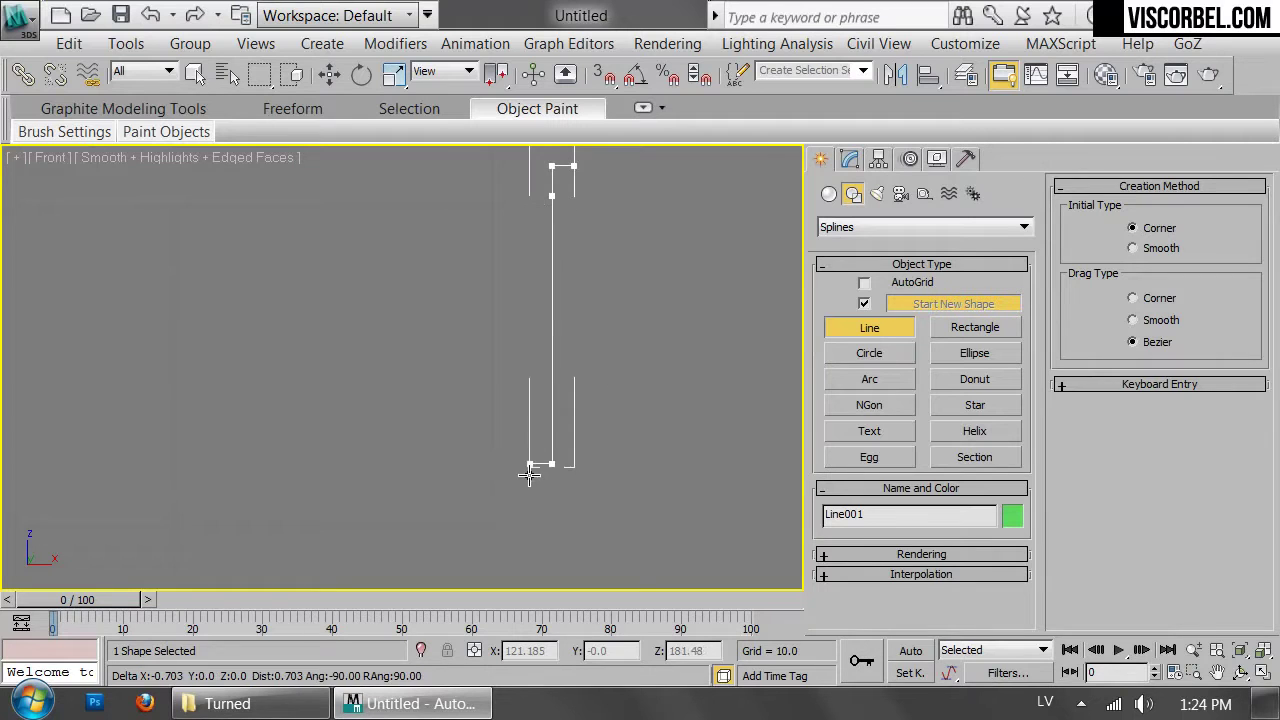
click(530, 490)
click(514, 490)
click(514, 532)
click(467, 532)
Add the long, slightly slanted segment that forms the leg's main shaft below the ledges
scroll(457, 567, down, 3)
middle_drag(458, 564, 542, 229)
scroll(543, 228, down, 2)
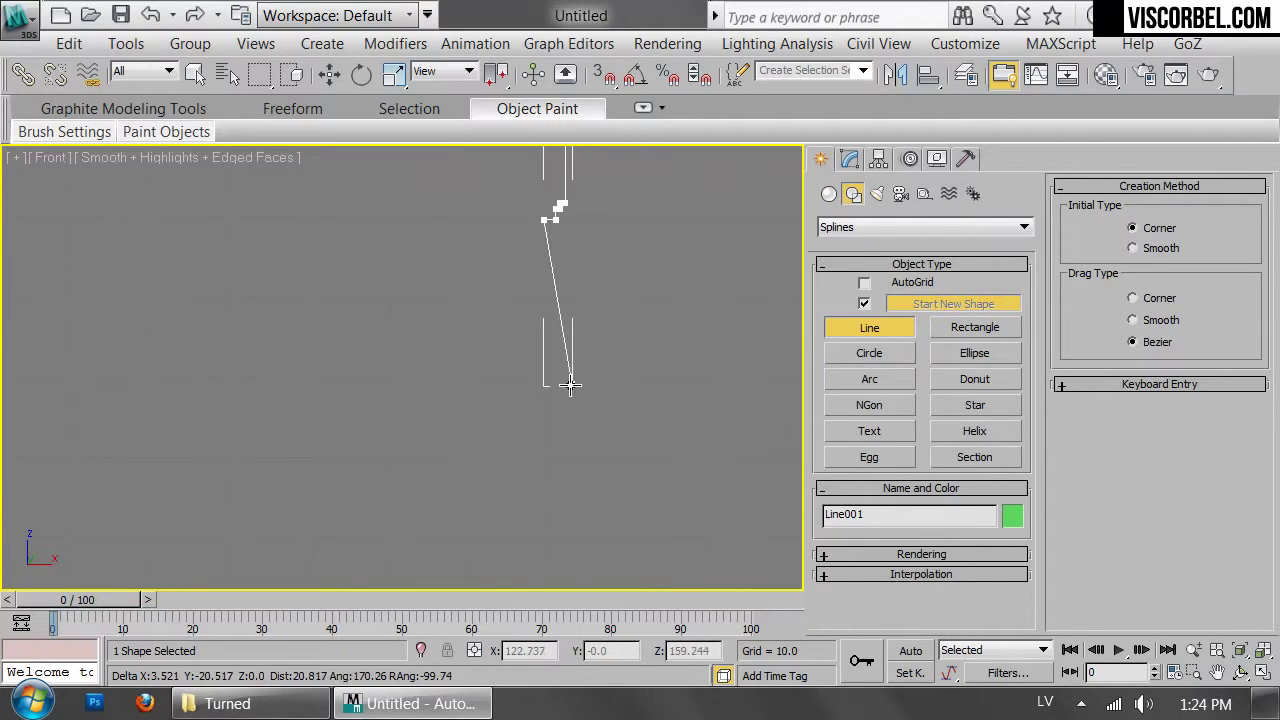
middle_drag(532, 556, 575, 325)
scroll(575, 331, up, 3)
click(555, 553)
Draw the stepped collar and foot outline at the profile's lower end and finish the line
scroll(583, 517, up, 2)
middle_drag(583, 512, 612, 275)
scroll(612, 275, up, 2)
shift+click(574, 361)
click(571, 363)
click(566, 380)
click(587, 381)
click(587, 437)
click(558, 437)
shift+click(549, 457)
click(539, 512)
right_click(670, 495)
Select the two end vertices of the straight vertical segment near the profile's upper end and convert them to Bezier Corner
key(w)
scroll(617, 386, down, 3)
scroll(606, 326, up, 6)
scroll(615, 400, up, 1)
middle_drag(598, 304, 619, 330)
scroll(626, 300, up, 1)
scroll(627, 440, up, 2)
key(1)
drag(600, 258, 665, 547)
right_click(665, 547)
click(654, 126)
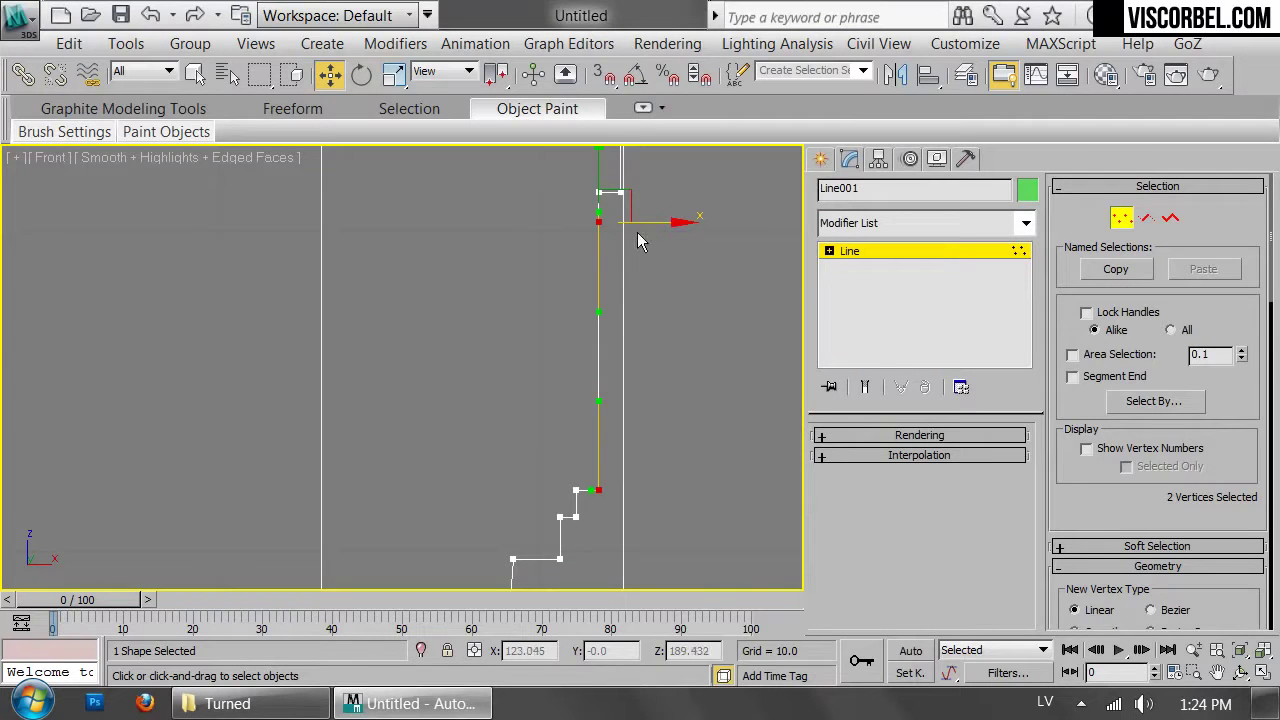
Pull the Bezier handles of both selected vertices outward to bend the straight segment into a rounded bulge
drag(597, 311, 735, 302)
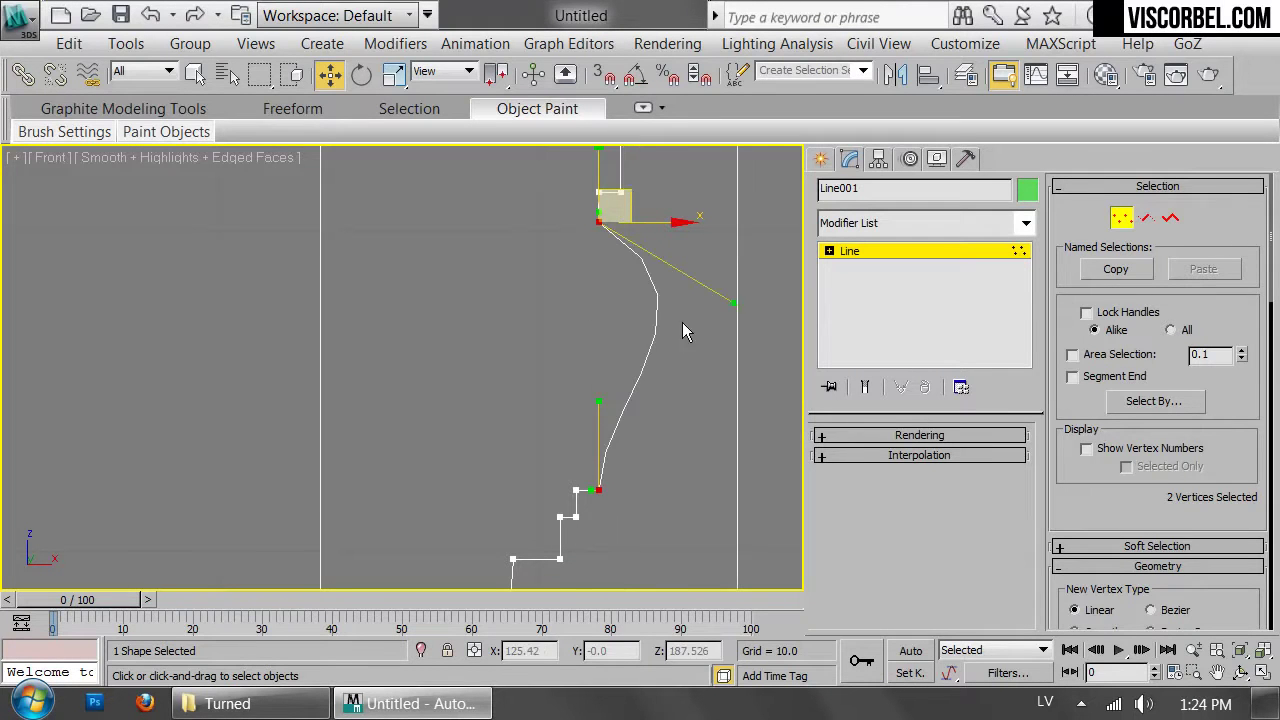
drag(598, 401, 707, 430)
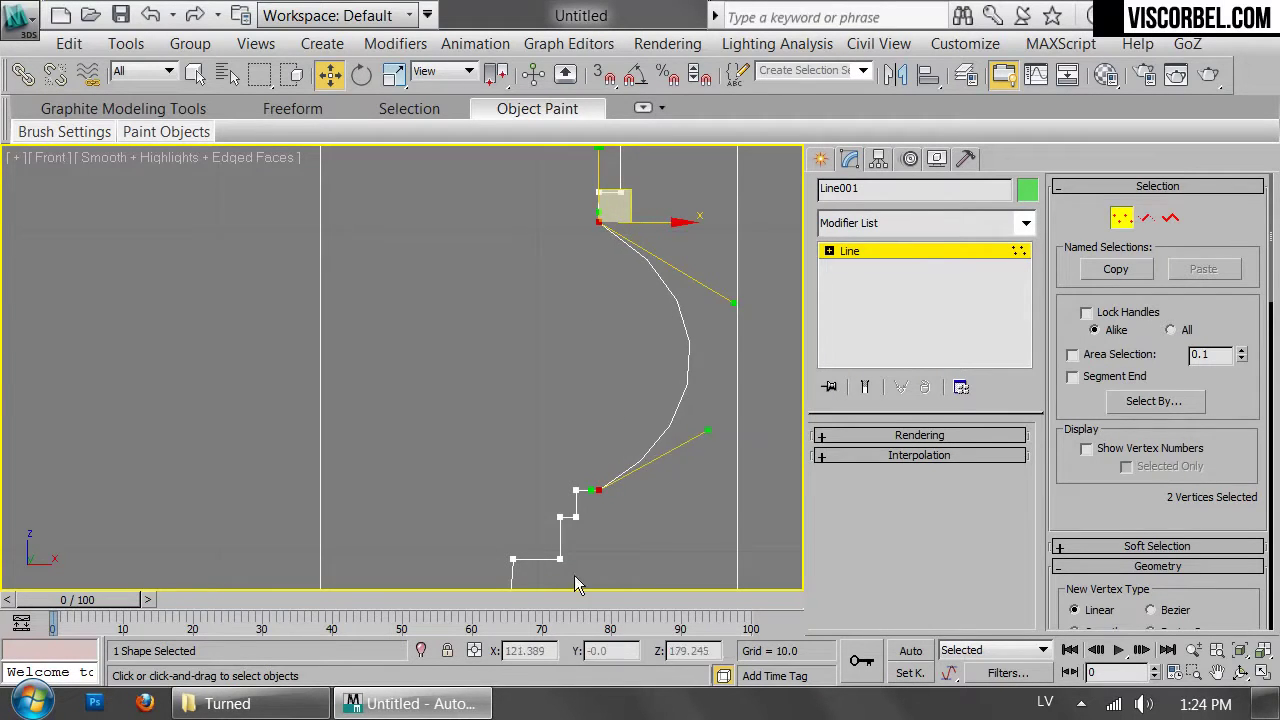
Fillet the outer corner of the lower ledge beneath the bulge and the outer corners of the rim above it
drag(602, 584, 600, 584)
scroll(1123, 550, down, 10)
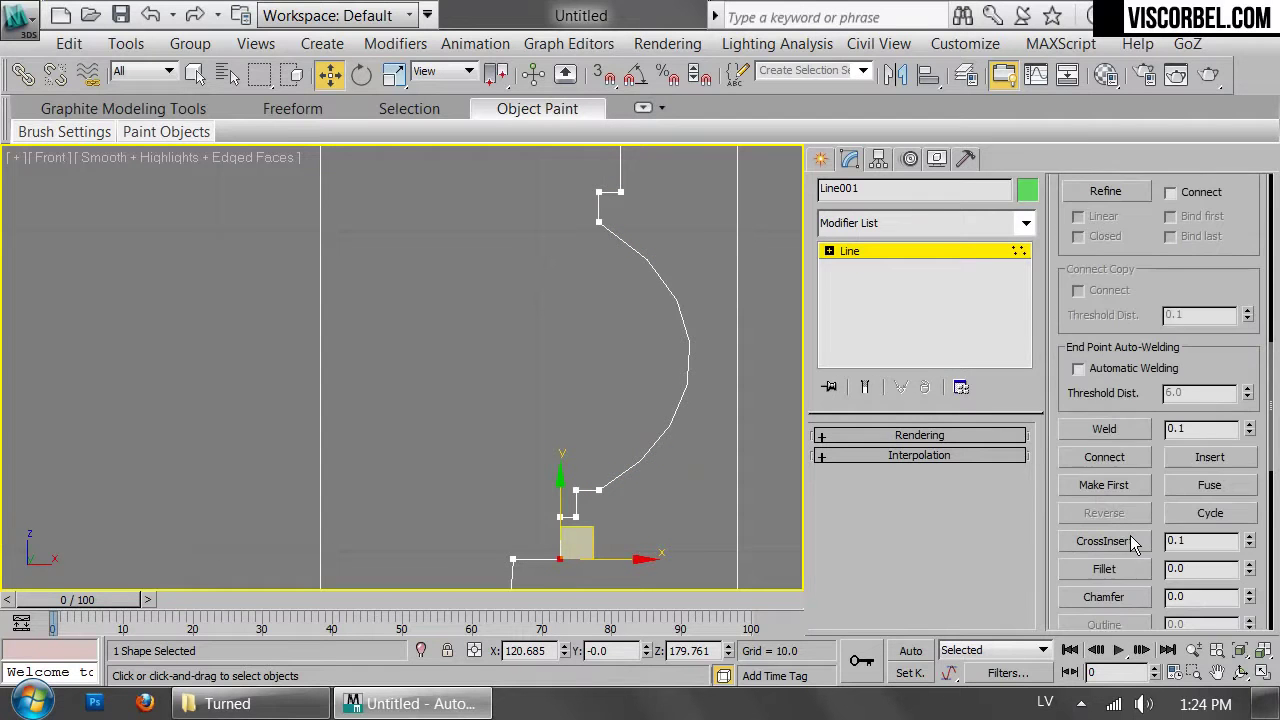
click(1123, 566)
drag(560, 558, 562, 494)
middle_drag(624, 167, 605, 409)
drag(602, 389, 602, 323)
key(1)
Fillet the two outer corners of the wide collar near the profile's foot
scroll(647, 520, down, 3)
middle_drag(647, 522, 657, 355)
scroll(657, 355, down, 2)
middle_drag(680, 506, 666, 349)
scroll(626, 489, down, 1)
middle_drag(622, 510, 625, 328)
scroll(625, 337, up, 4)
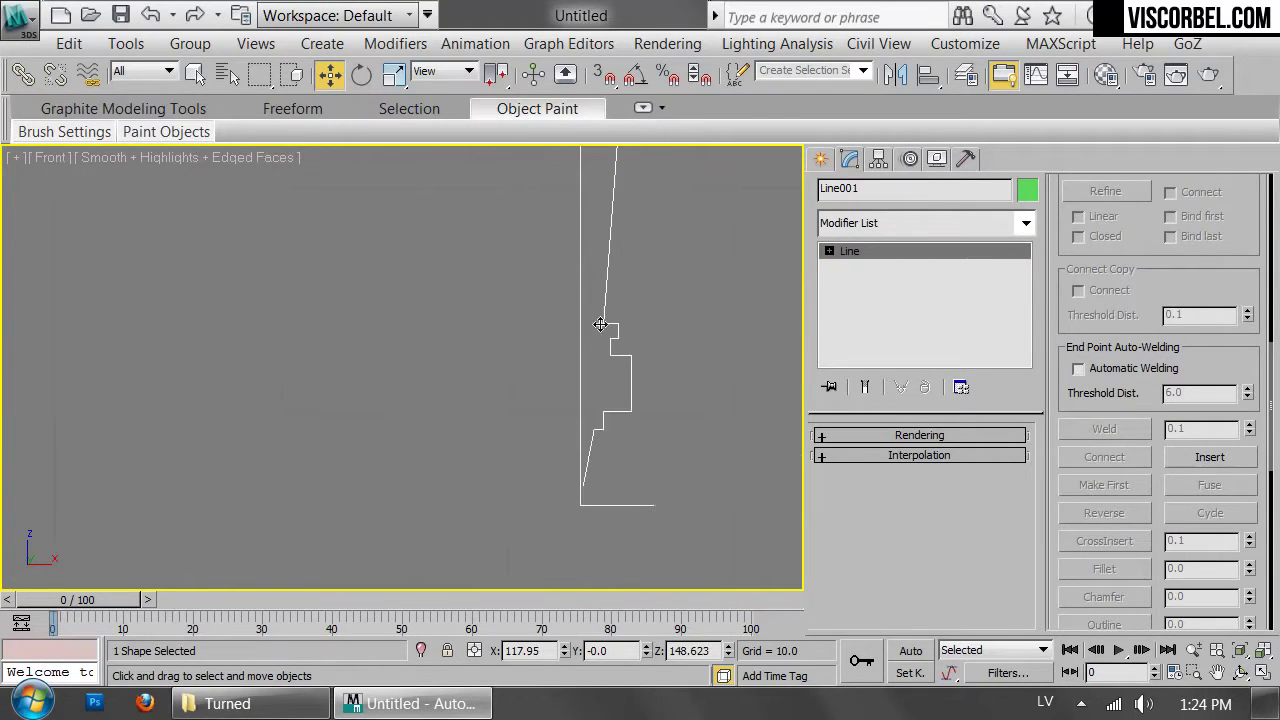
key(1)
drag(625, 343, 733, 460)
click(1104, 568)
scroll(676, 449, up, 5)
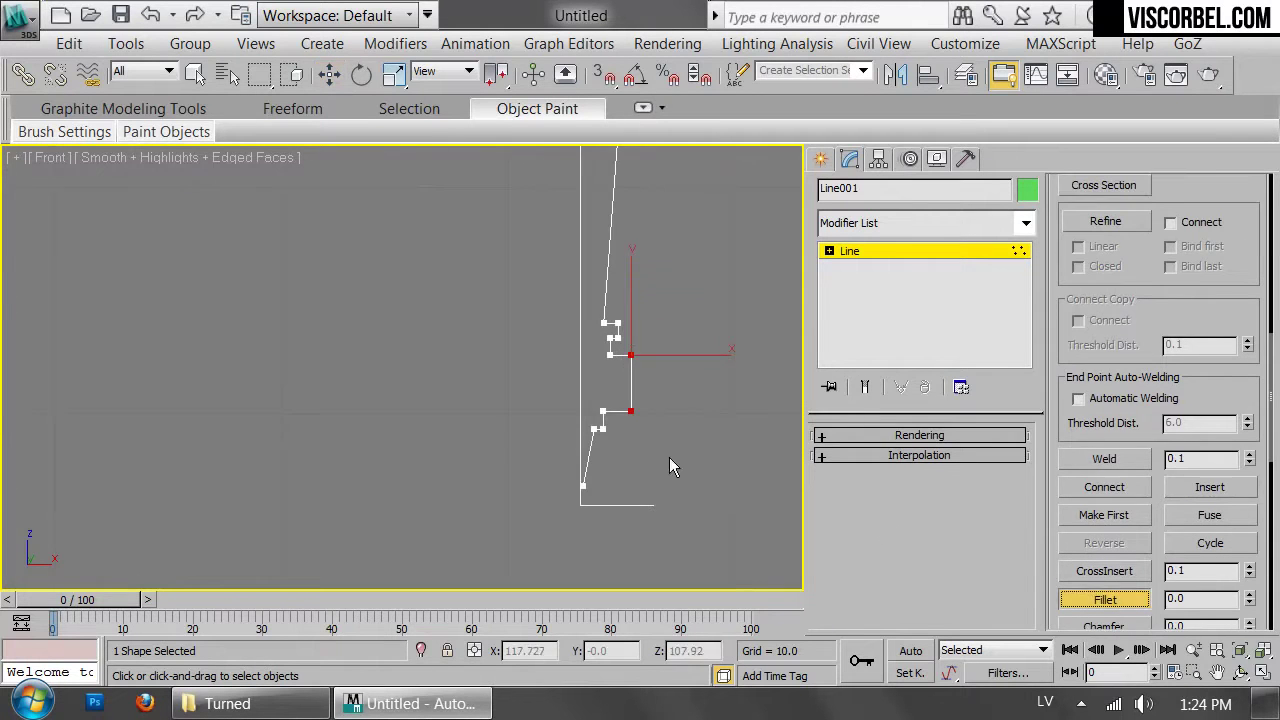
middle_drag(531, 240, 564, 295)
drag(578, 262, 609, 150)
Fillet the outer corners of the small ring above the collar and the outer lower corner of the step beneath it
middle_drag(598, 239, 616, 341)
drag(543, 258, 585, 340)
drag(559, 273, 569, 225)
scroll(603, 366, down, 4)
middle_drag(562, 465, 571, 351)
scroll(571, 350, up, 4)
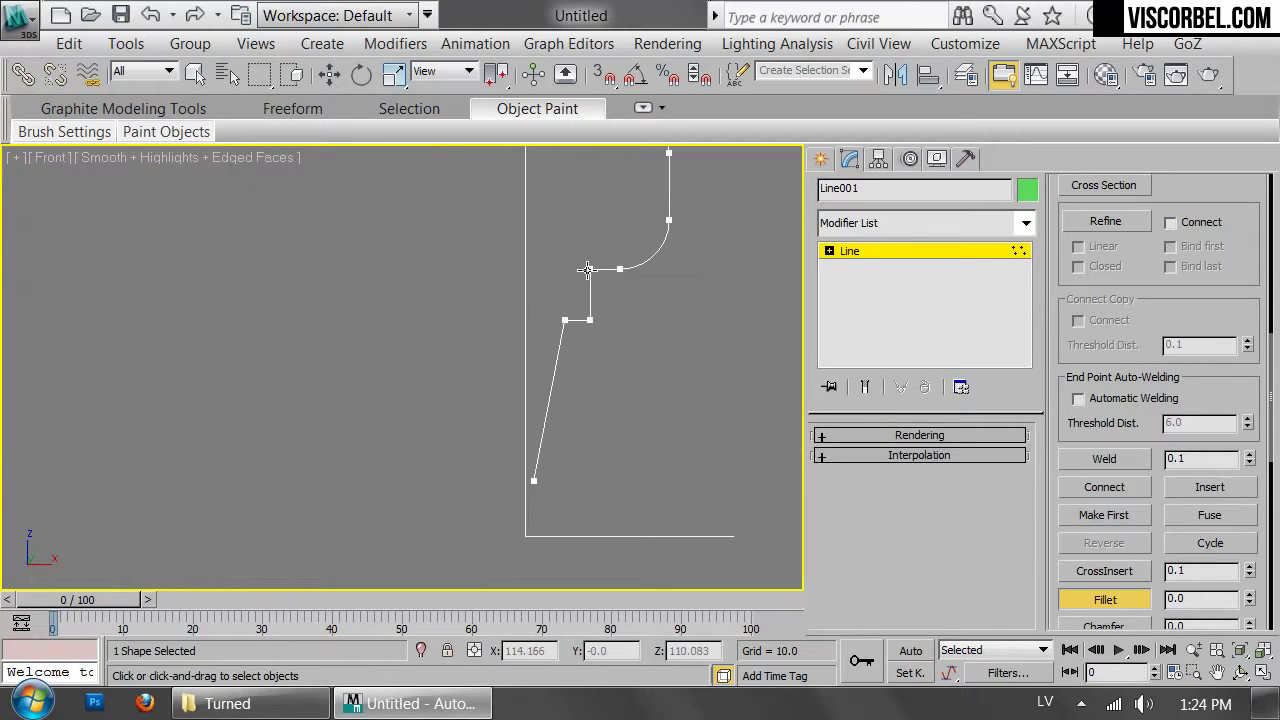
drag(591, 319, 592, 237)
key(1)
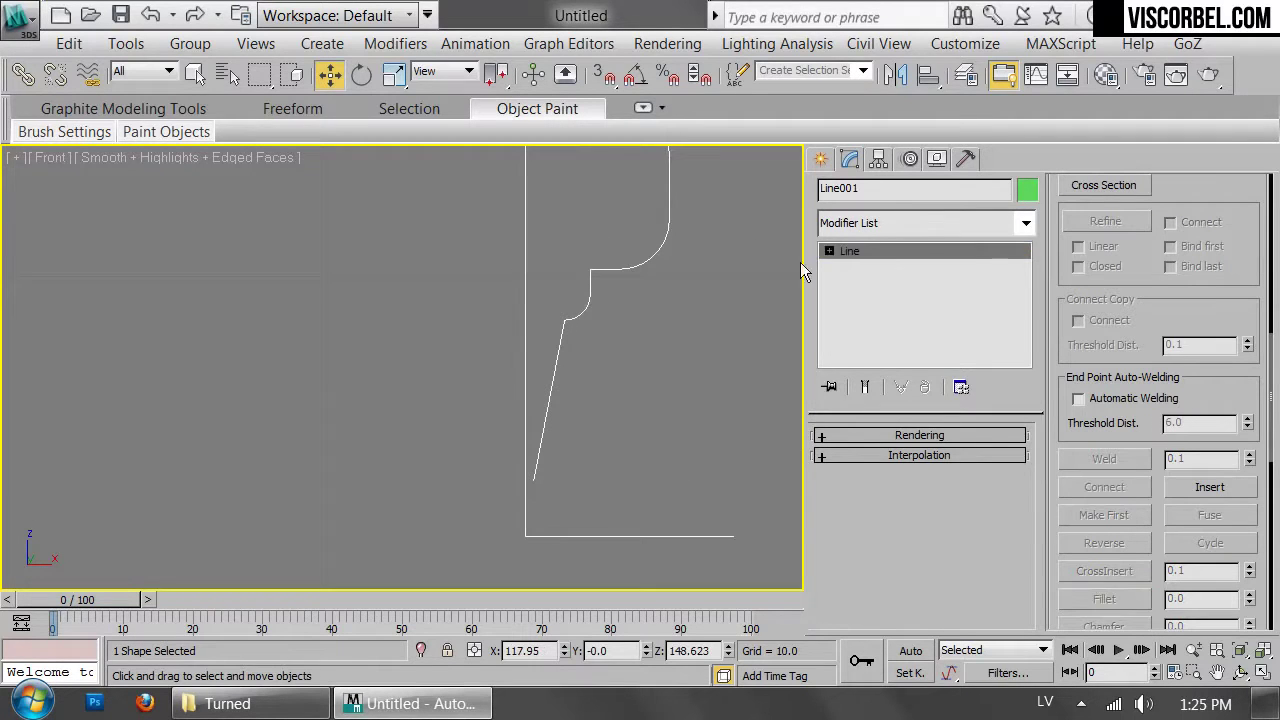
Apply a Lathe modifier to the leg profile
click(912, 218)
scroll(900, 200, down, 10)
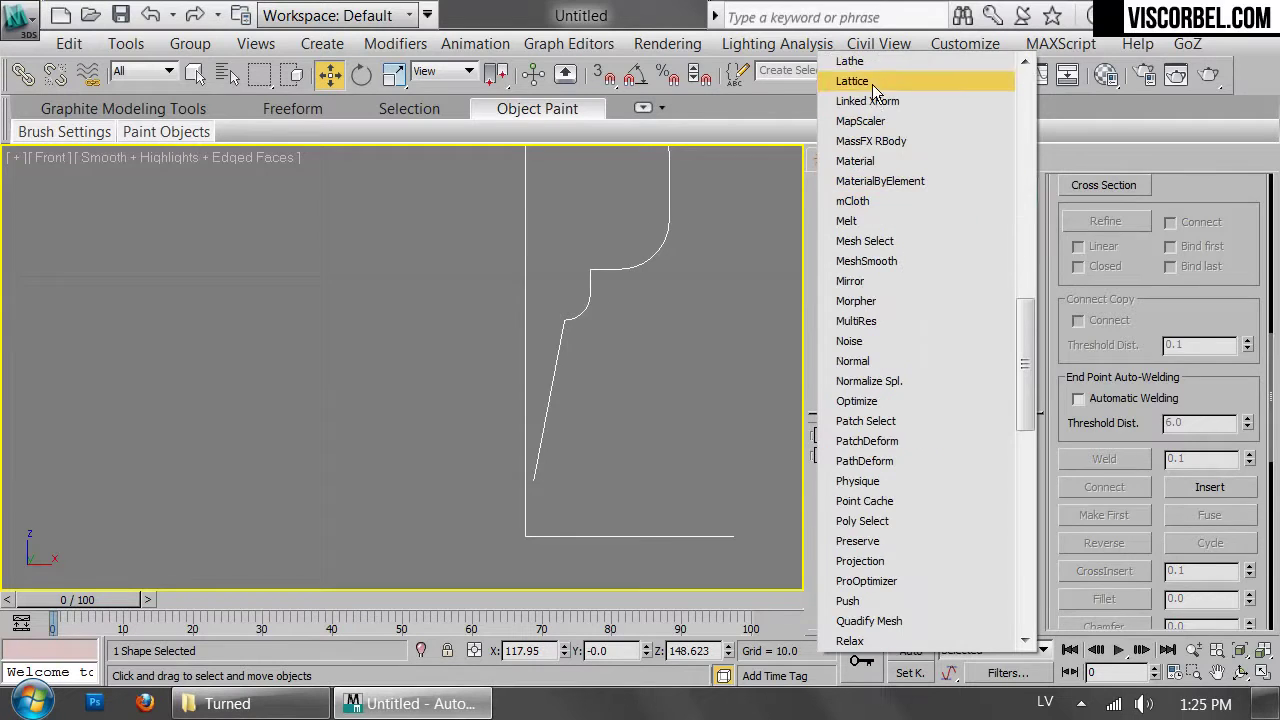
click(881, 63)
scroll(652, 194, down, 2)
scroll(664, 192, down, 3)
middle_drag(664, 192, 624, 428)
scroll(647, 387, down, 3)
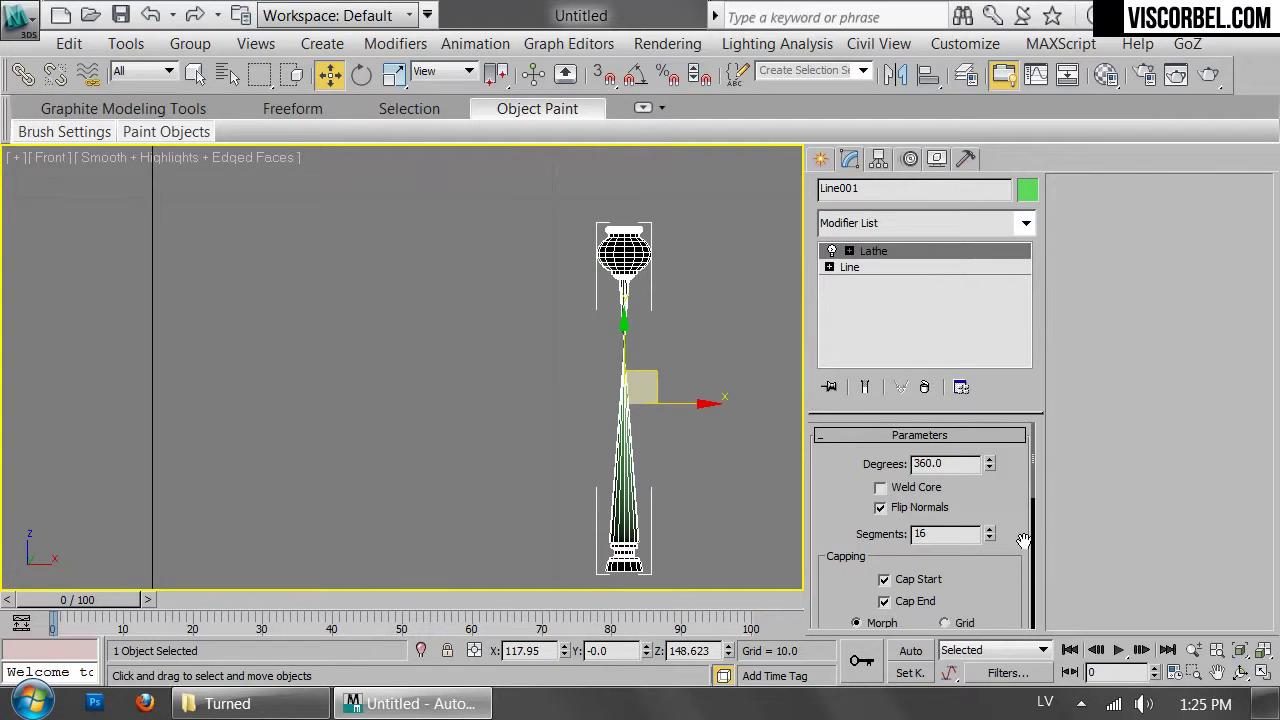
Move the Lathe axis along X to the inner side of the profile so the revolved form becomes a solid tapered leg
click(850, 252)
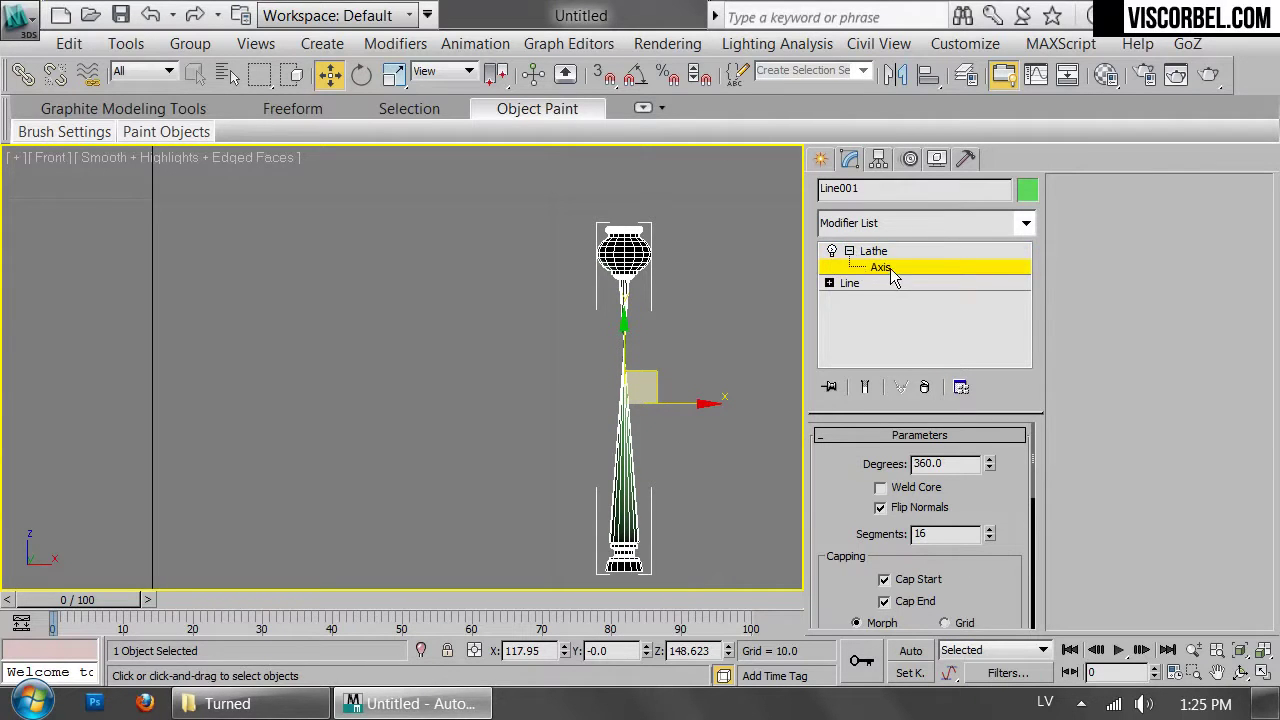
scroll(705, 330, up, 2)
click(858, 253)
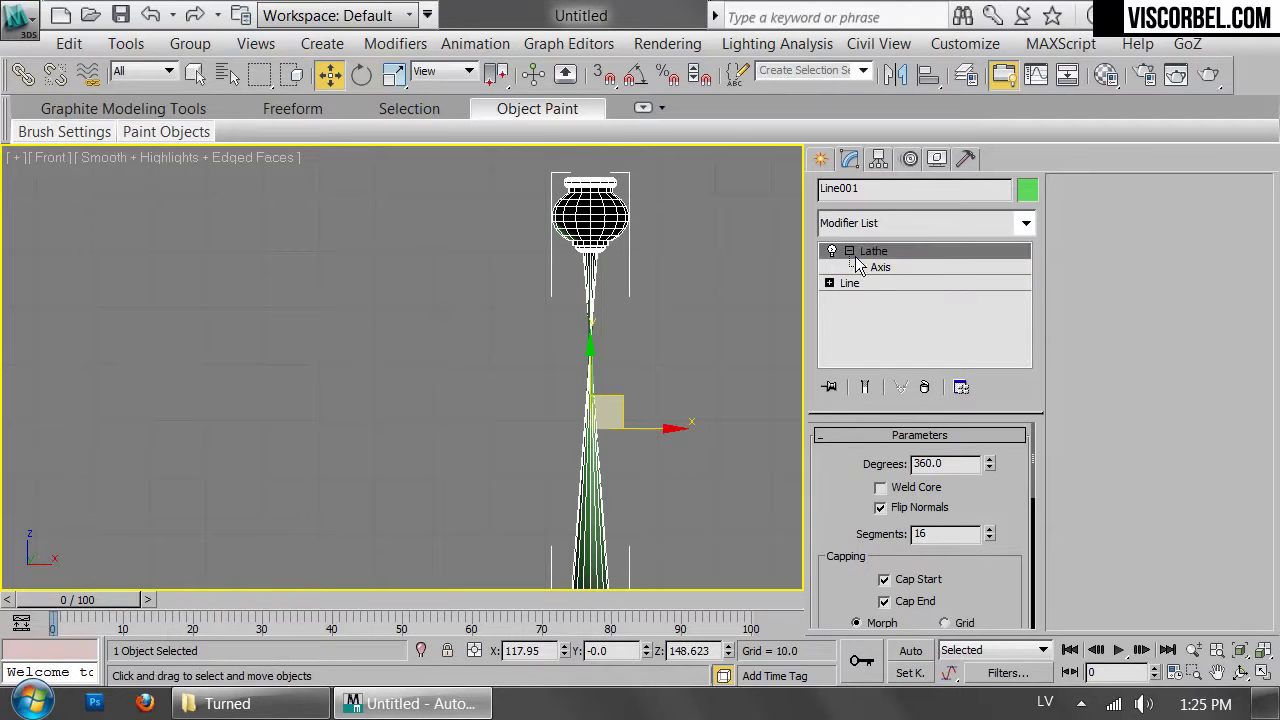
click(882, 267)
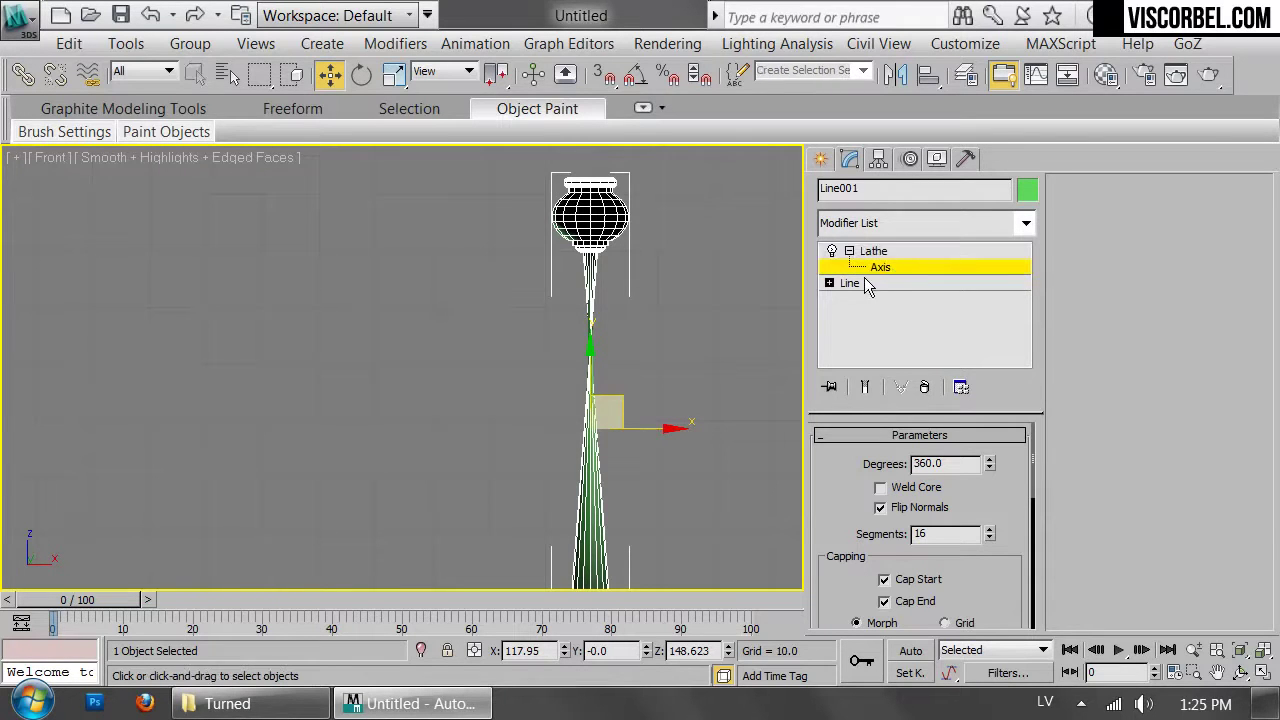
drag(653, 427, 618, 430)
middle_drag(602, 448, 668, 458)
middle_drag(677, 514, 634, 403)
scroll(657, 319, down, 2)
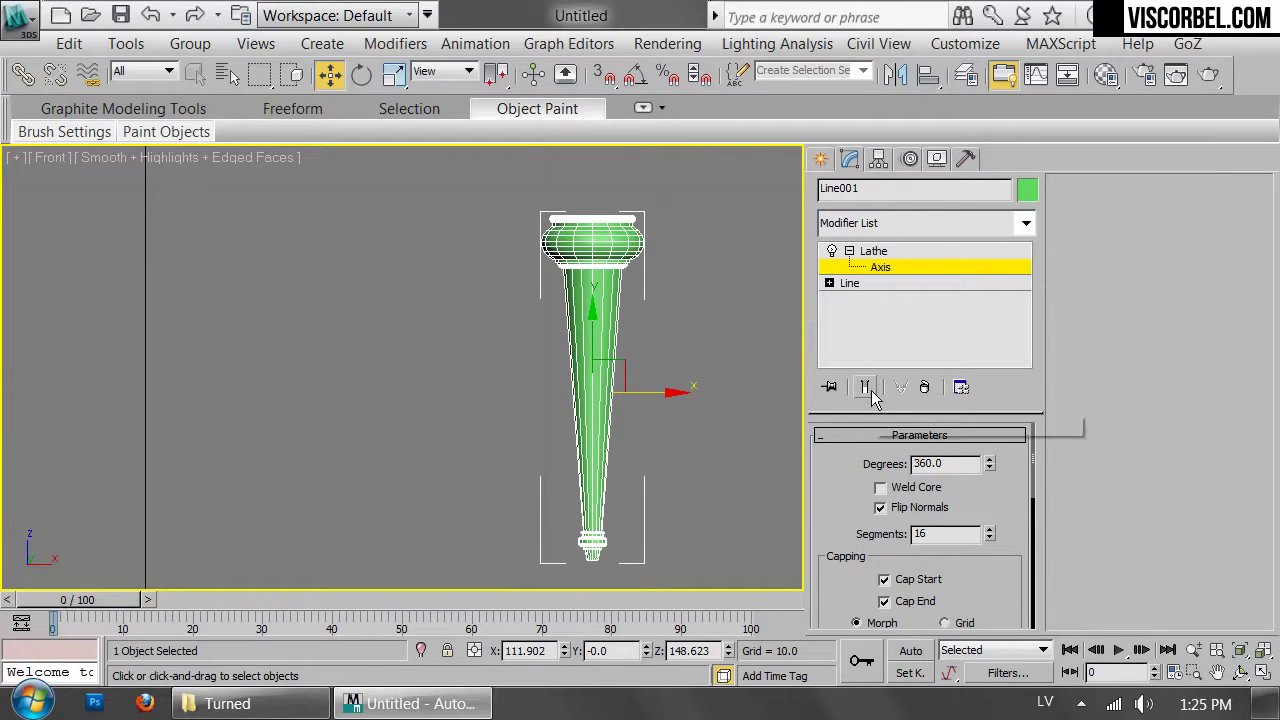
Return to the line's vertices with the lathed result shown and shift the selected head vertices slightly inward
click(852, 284)
click(865, 387)
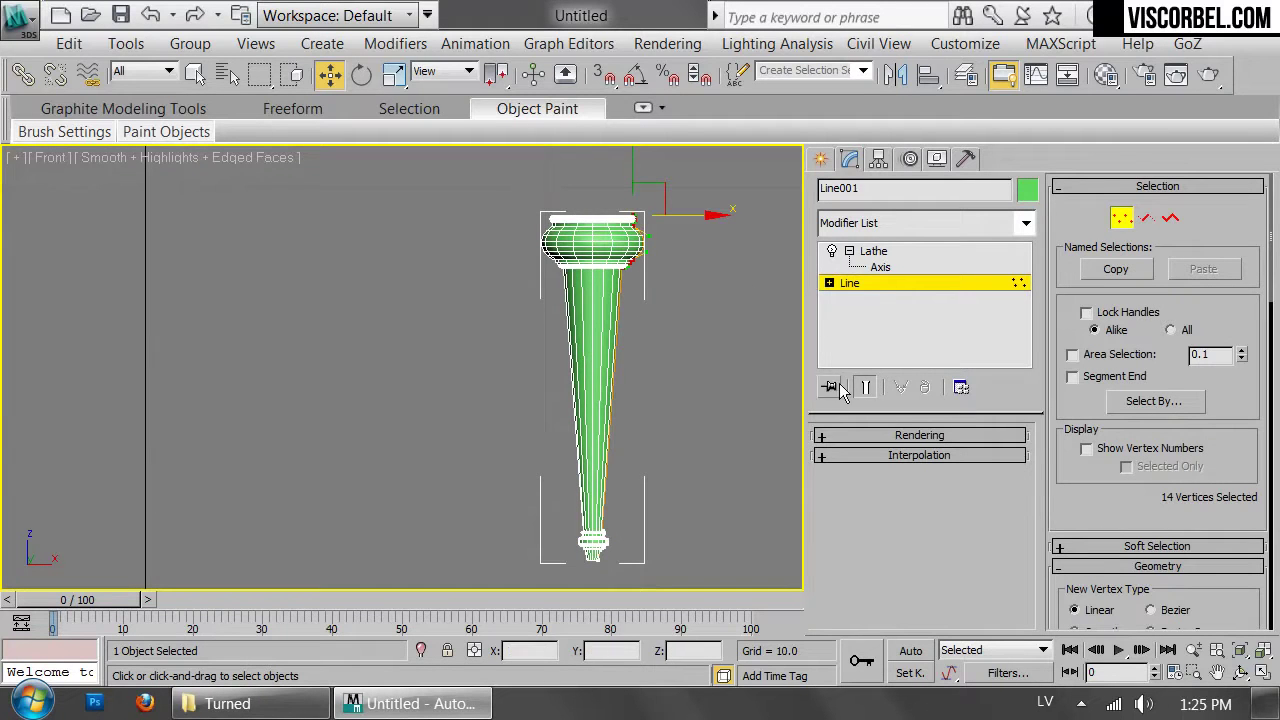
drag(675, 219, 667, 219)
Move the vertices of the collar and foot about 1.09 outward along X, and lower the end vertex to lengthen the foot
middle_drag(638, 425, 660, 283)
scroll(660, 283, up, 3)
drag(537, 358, 640, 570)
scroll(692, 419, up, 2)
middle_drag(692, 419, 715, 238)
scroll(597, 400, up, 5)
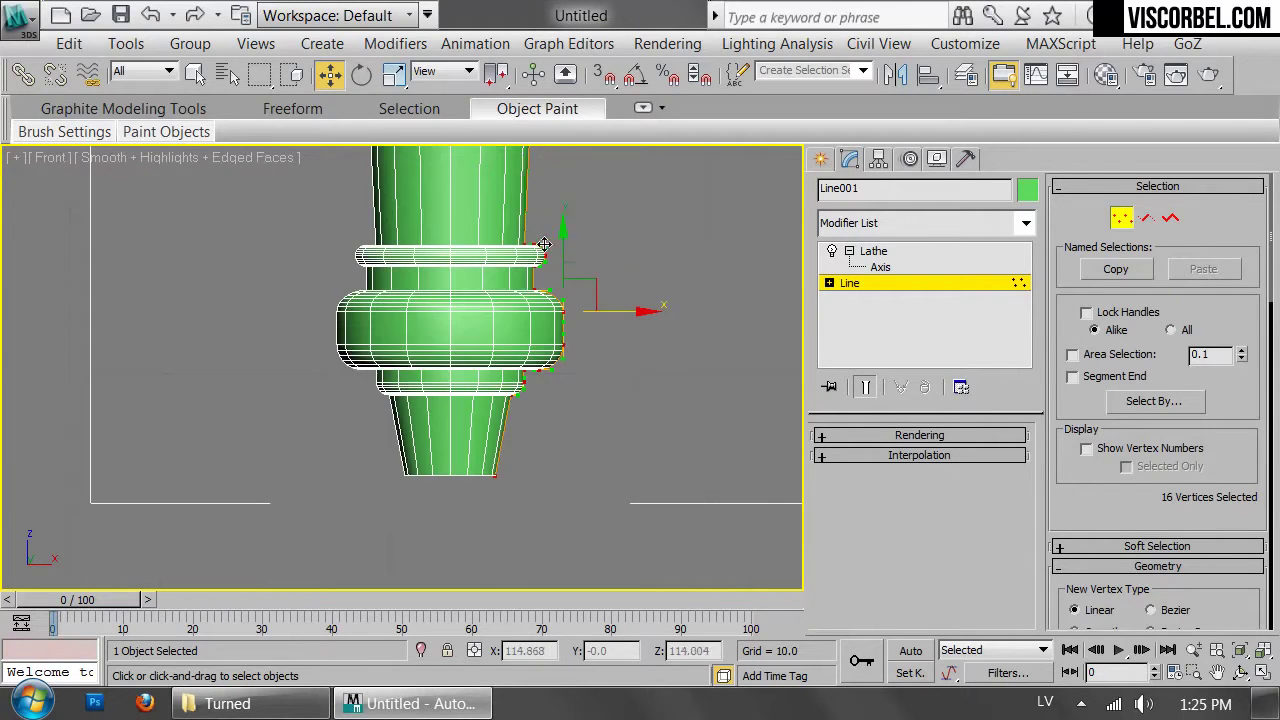
drag(644, 322, 679, 321)
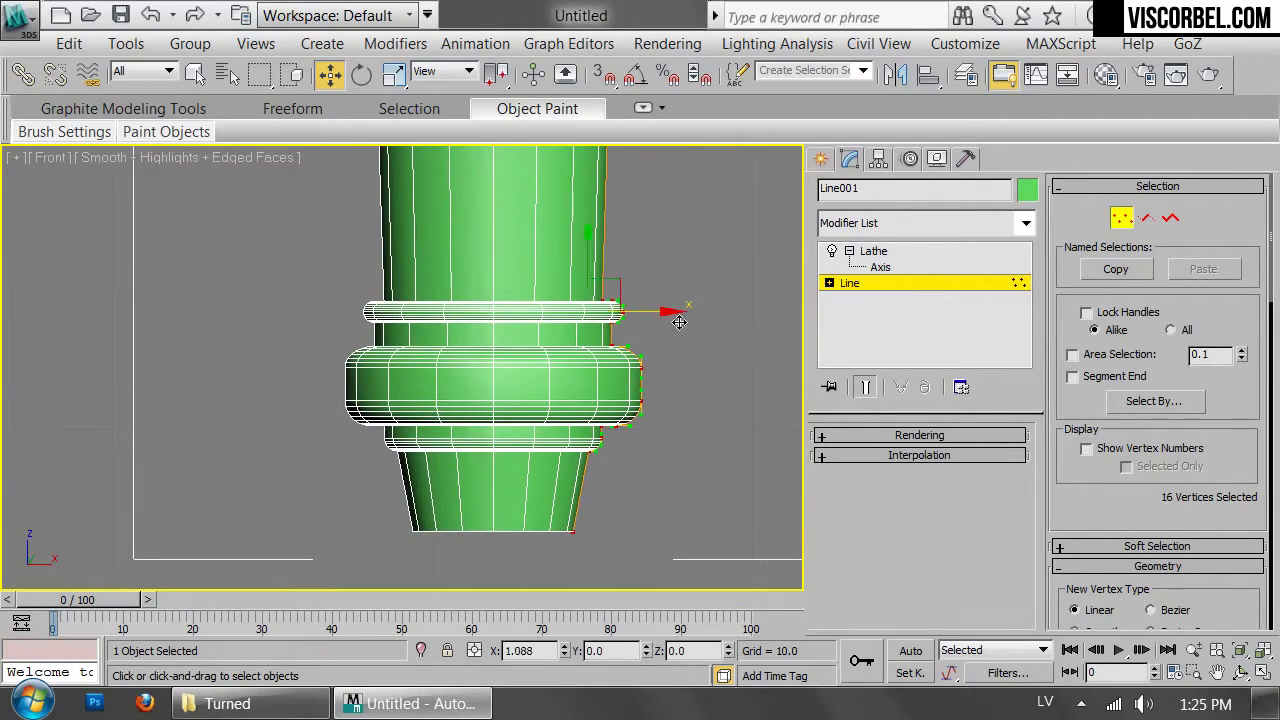
click(572, 530)
drag(578, 476, 580, 560)
Narrow the leg's head by moving the rim and bulge vertices inward, then again together with the ledge below the bulge
scroll(620, 453, down, 5)
middle_drag(664, 380, 674, 497)
middle_drag(715, 284, 637, 534)
scroll(706, 366, down, 2)
scroll(706, 366, up, 1)
scroll(637, 534, up, 2)
middle_drag(536, 318, 601, 410)
scroll(601, 410, up, 2)
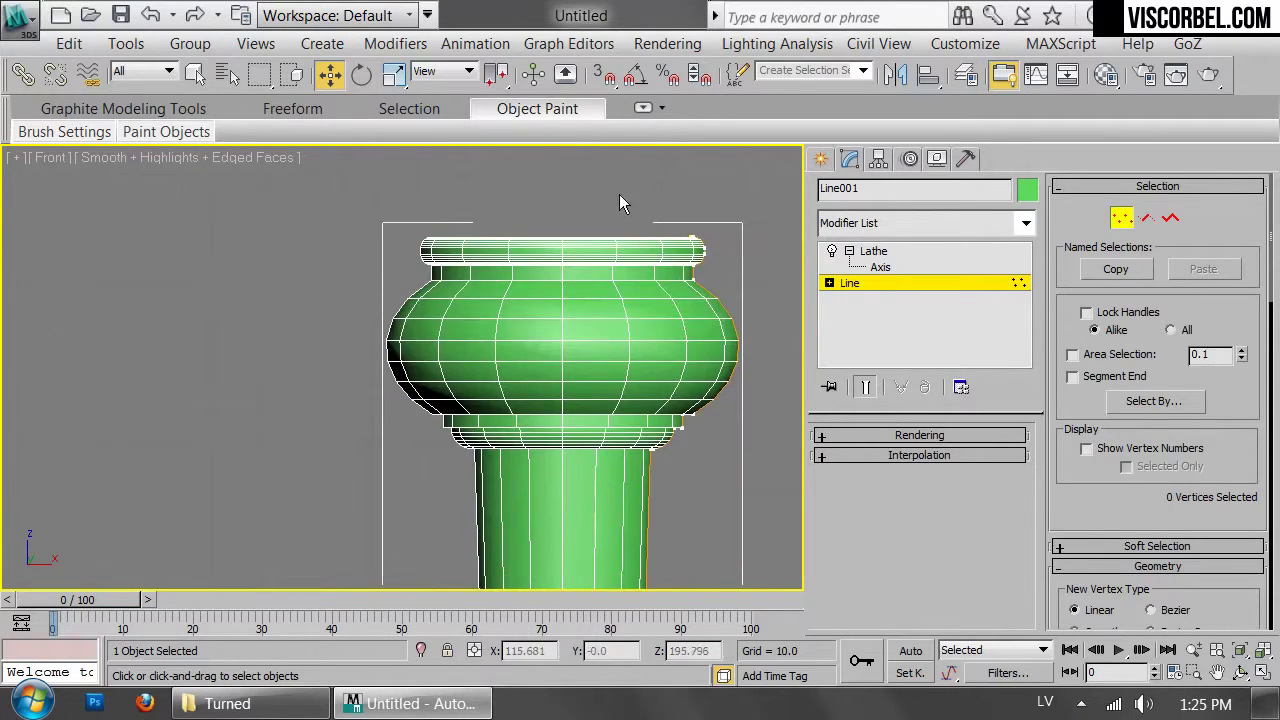
scroll(622, 200, up, 2)
middle_drag(622, 200, 609, 272)
drag(740, 405, 741, 406)
middle_drag(663, 505, 623, 380)
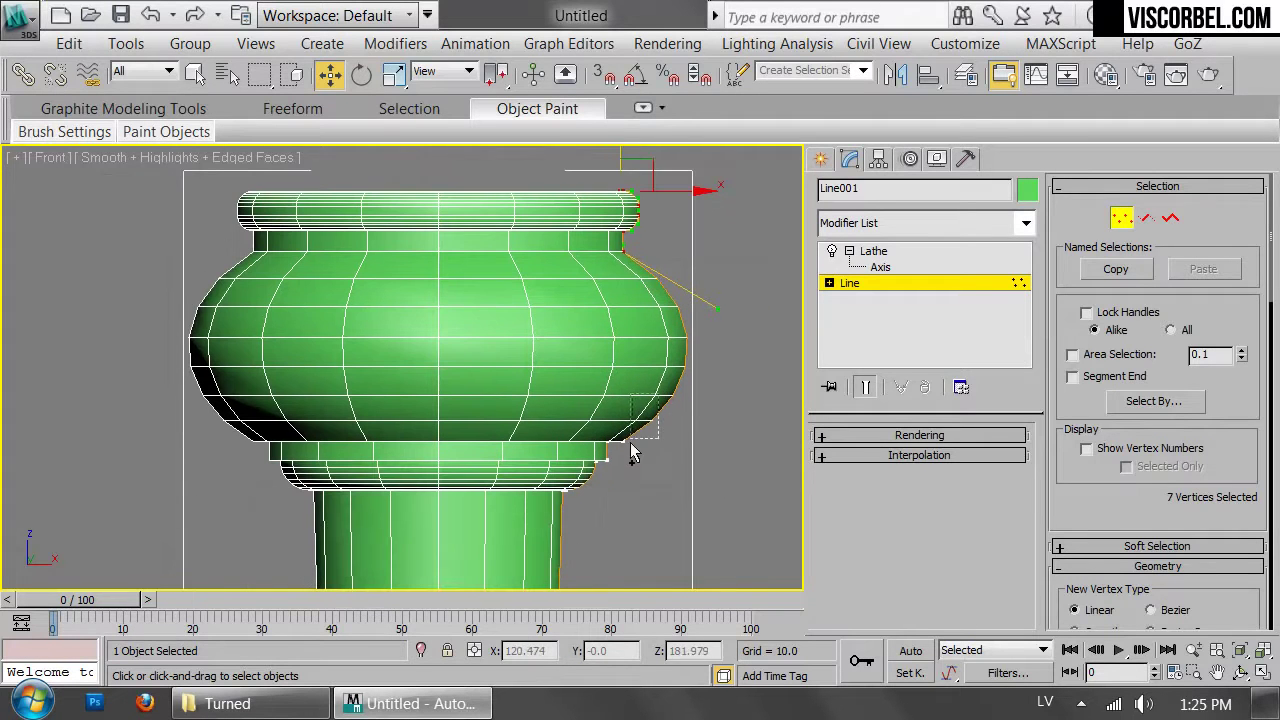
drag(694, 438, 684, 438)
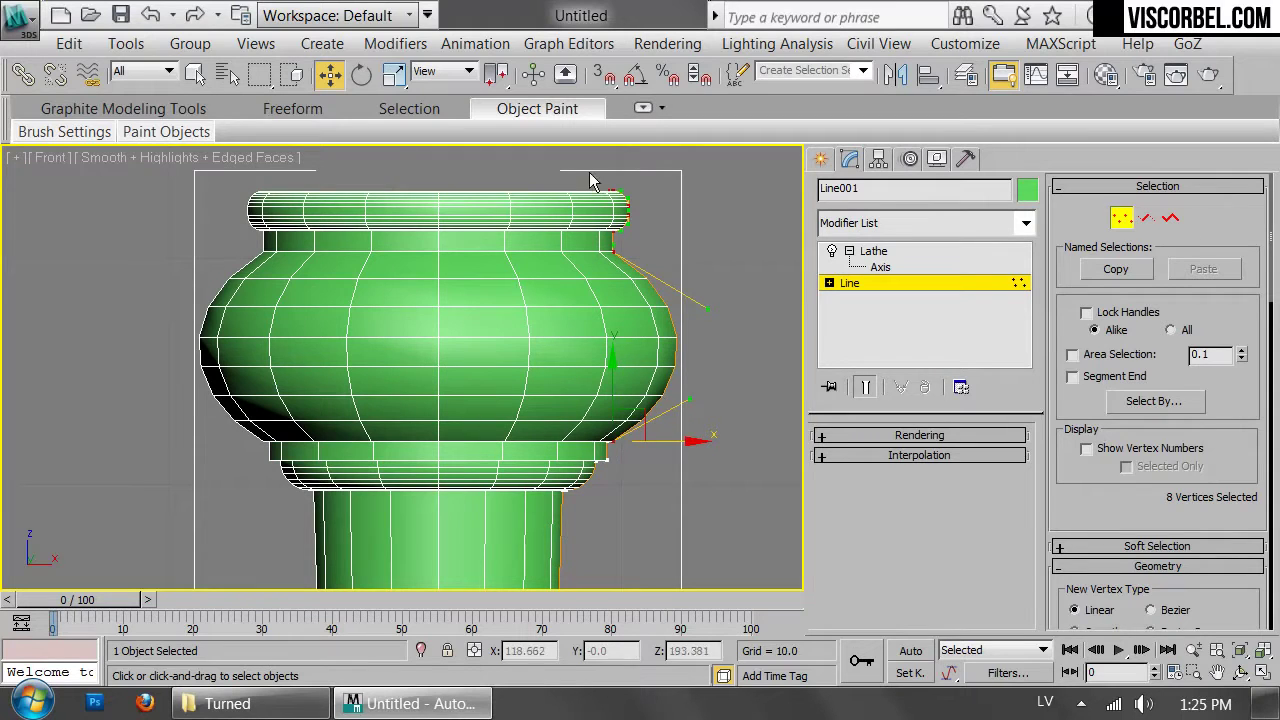
drag(681, 438, 665, 440)
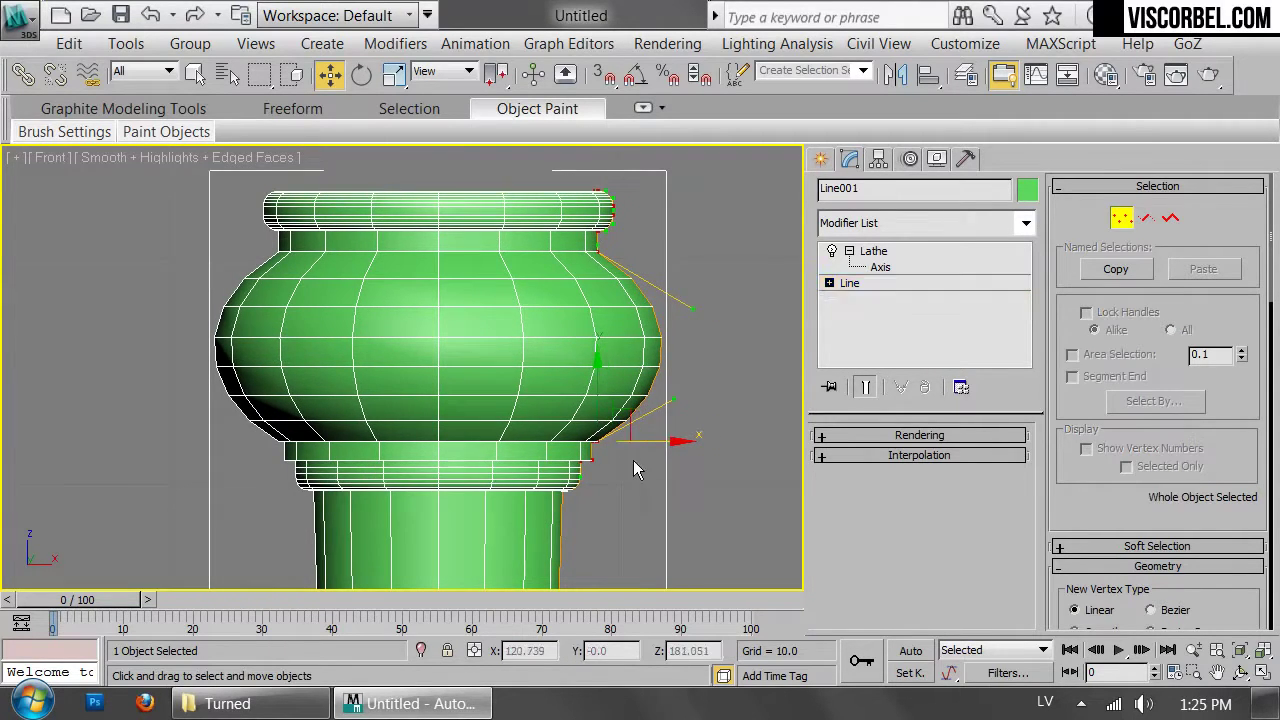
key(1)
Examine the shaded leg without edges from the front and in the perspective view, checking its proportions and smoothness
scroll(614, 480, down, 4)
middle_drag(615, 481, 616, 318)
scroll(617, 318, down, 3)
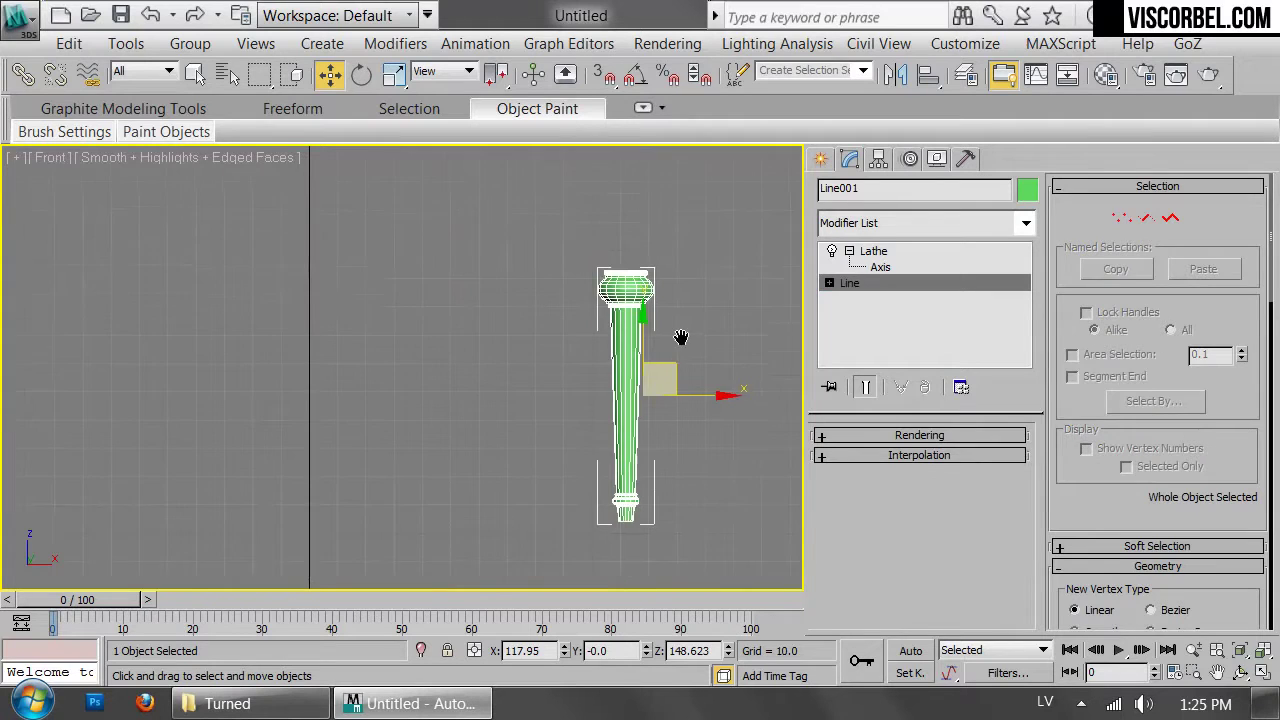
click(674, 253)
key(F4)
drag(633, 446, 624, 447)
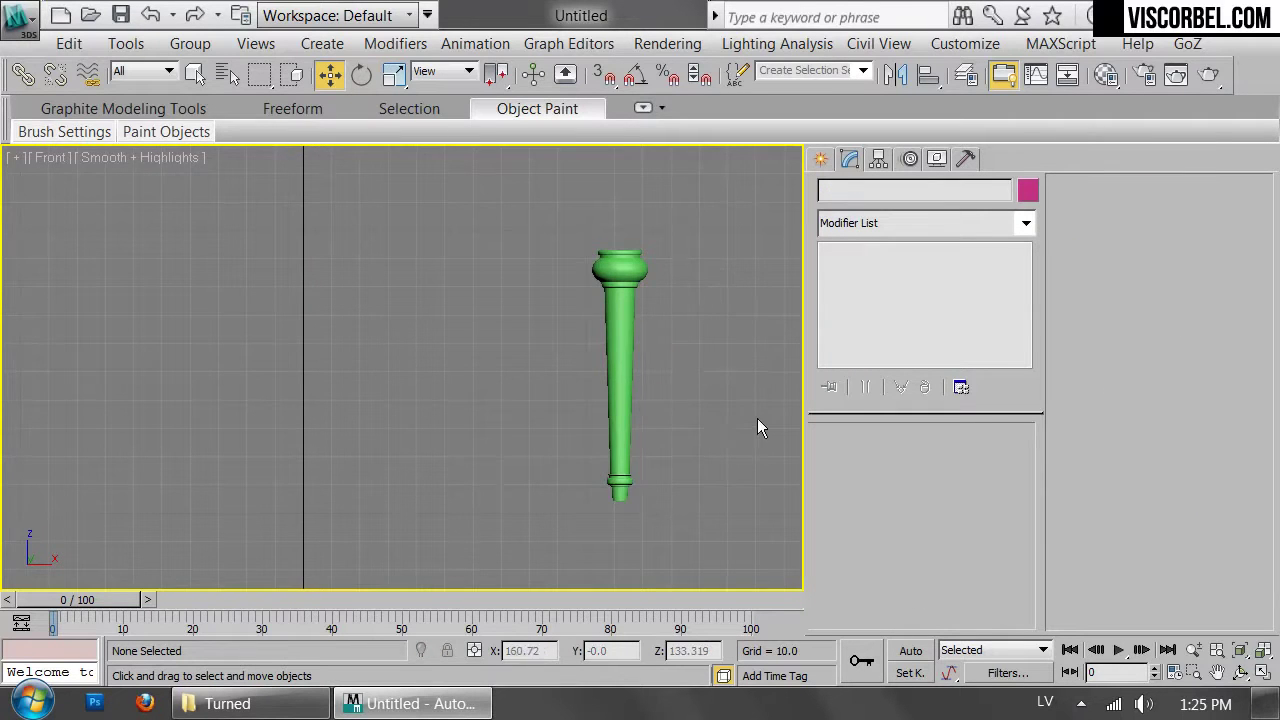
click(757, 418)
key(p)
key(z)
alt+middle_drag(629, 326, 565, 394)
scroll(580, 390, up, 5)
middle_drag(757, 338, 593, 453)
Set the leg's Lathe segments to 32 and check the denser mesh with and without edges shown
click(521, 394)
alt+middle_drag(521, 394, 505, 322)
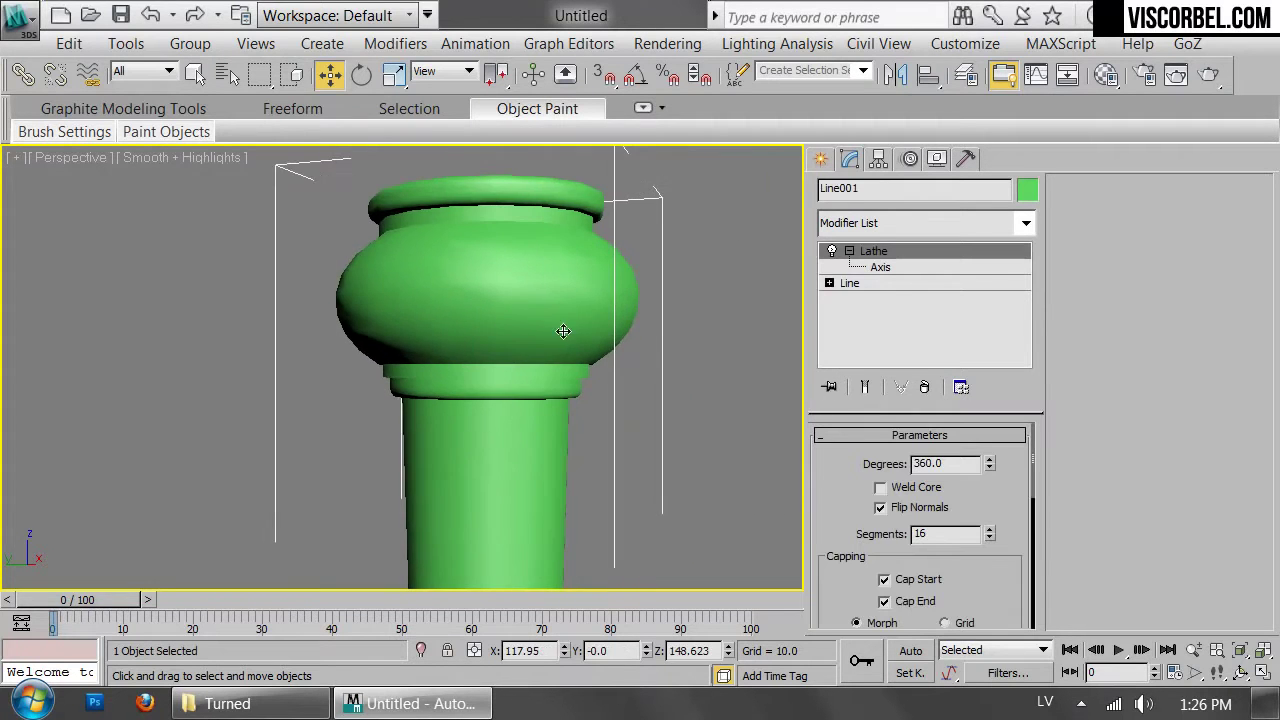
mouse_move(531, 418)
alt+middle_down()
mouse_move(505, 430)
mouse_move(545, 433)
alt+middle_up()
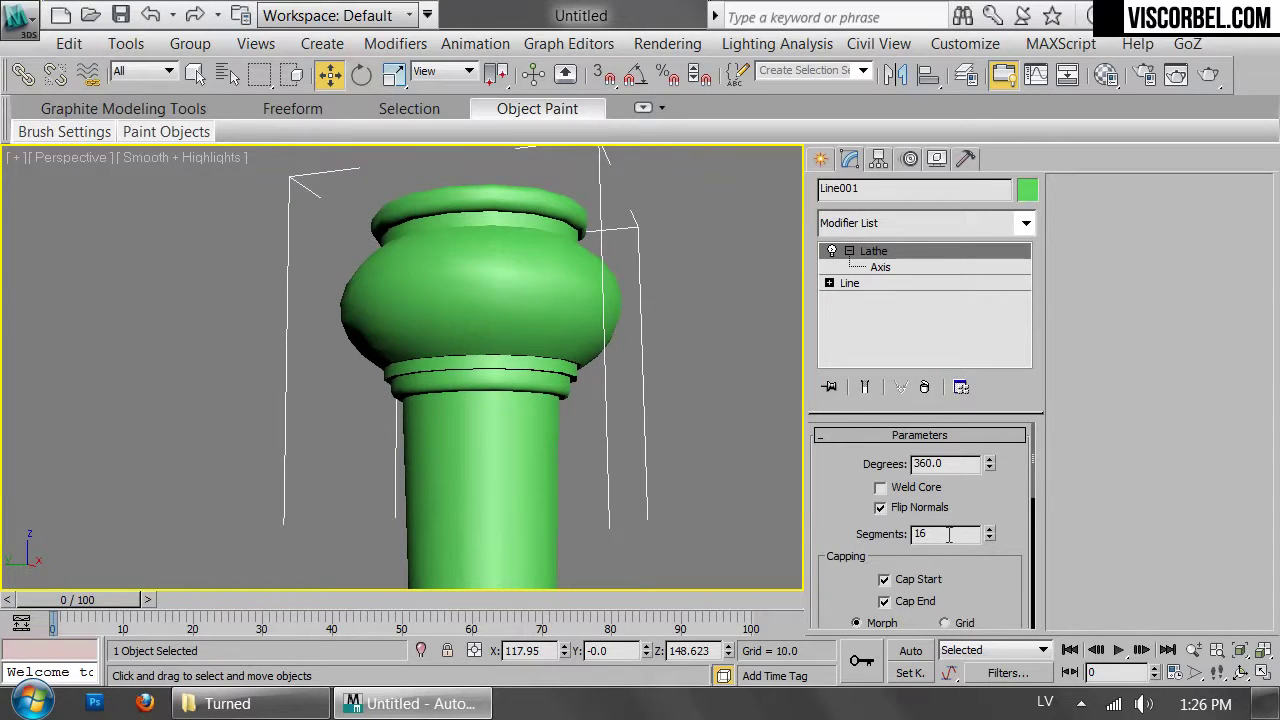
text(32)
key(Return)
middle_drag(466, 397, 494, 347)
key(F4)
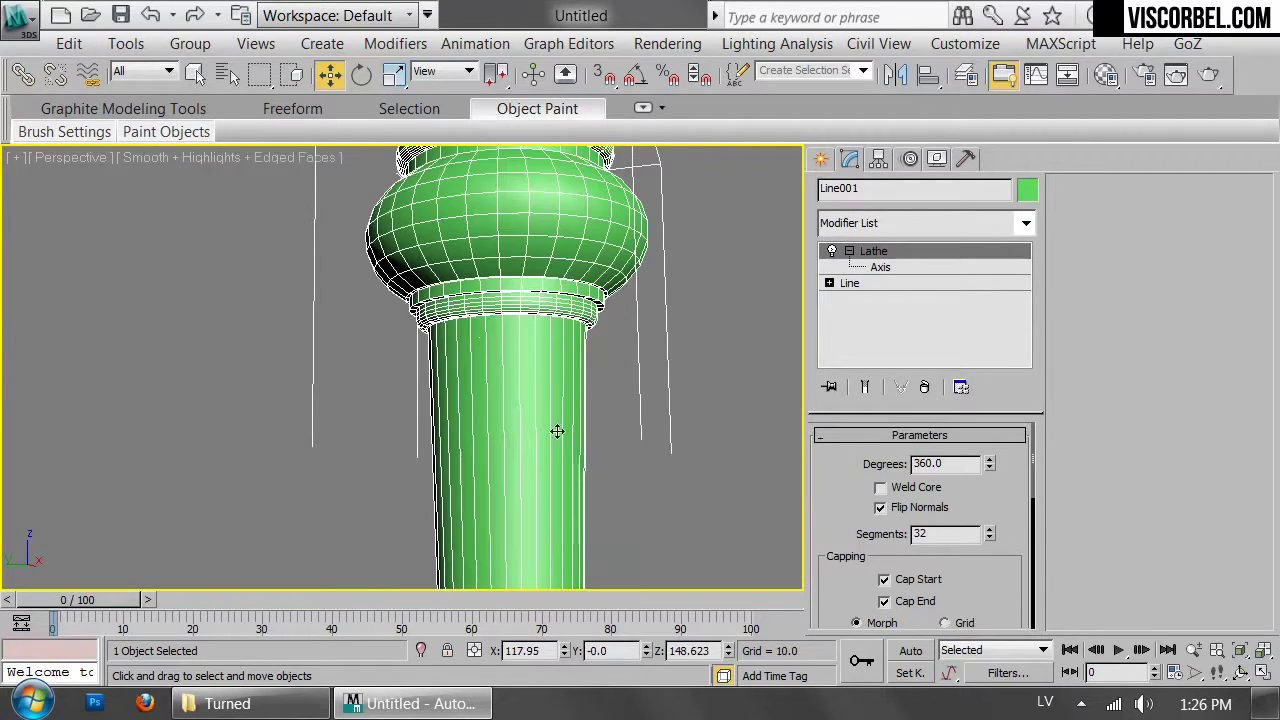
scroll(586, 428, down, 6)
scroll(463, 270, up, 2)
key(F4)
scroll(480, 300, up, 4)
scroll(484, 283, down, 5)
key(F4)
Chamfer the lower outer corner vertex of the square ledge directly beneath the bulge in the line profile
key(f)
scroll(605, 457, up, 3)
scroll(605, 457, up, 10)
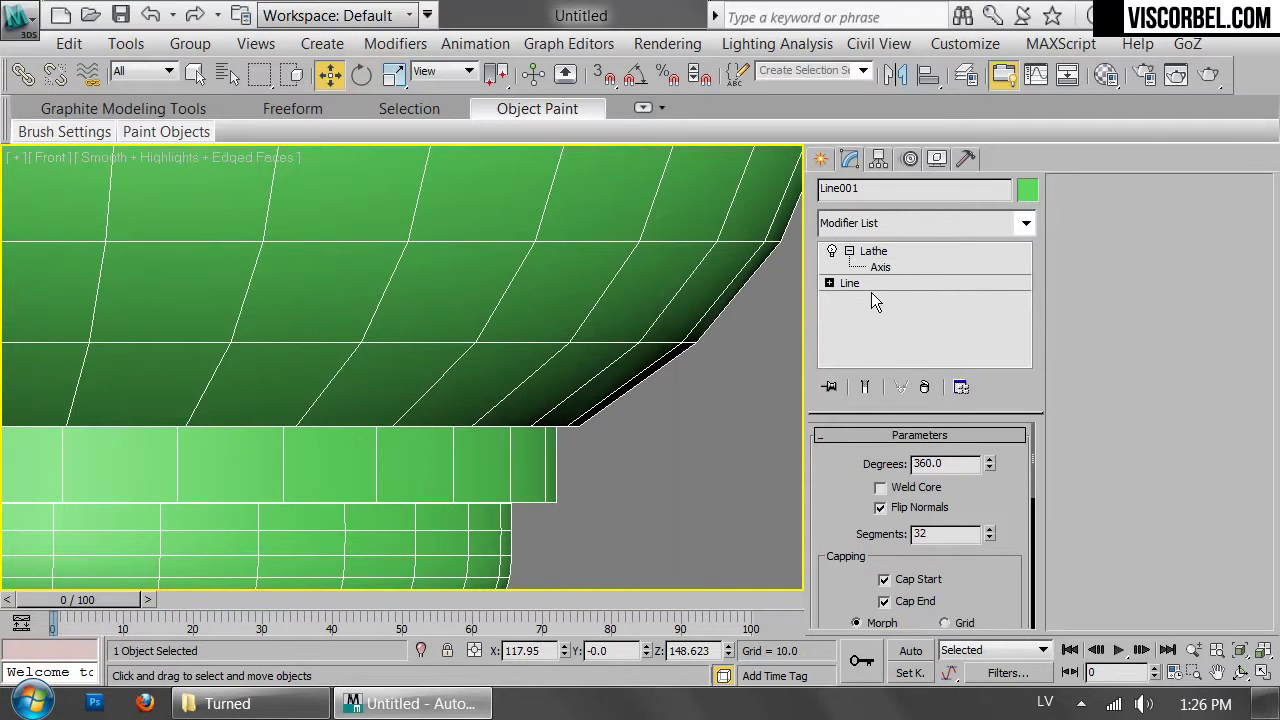
click(868, 285)
scroll(606, 380, up, 4)
key(1)
scroll(637, 412, down, 10)
middle_drag(643, 460, 605, 180)
middle_drag(633, 540, 683, 240)
middle_drag(640, 457, 626, 289)
scroll(615, 320, up, 5)
middle_drag(603, 357, 612, 440)
scroll(594, 203, down, 8)
scroll(600, 374, up, 7)
middle_drag(602, 500, 658, 303)
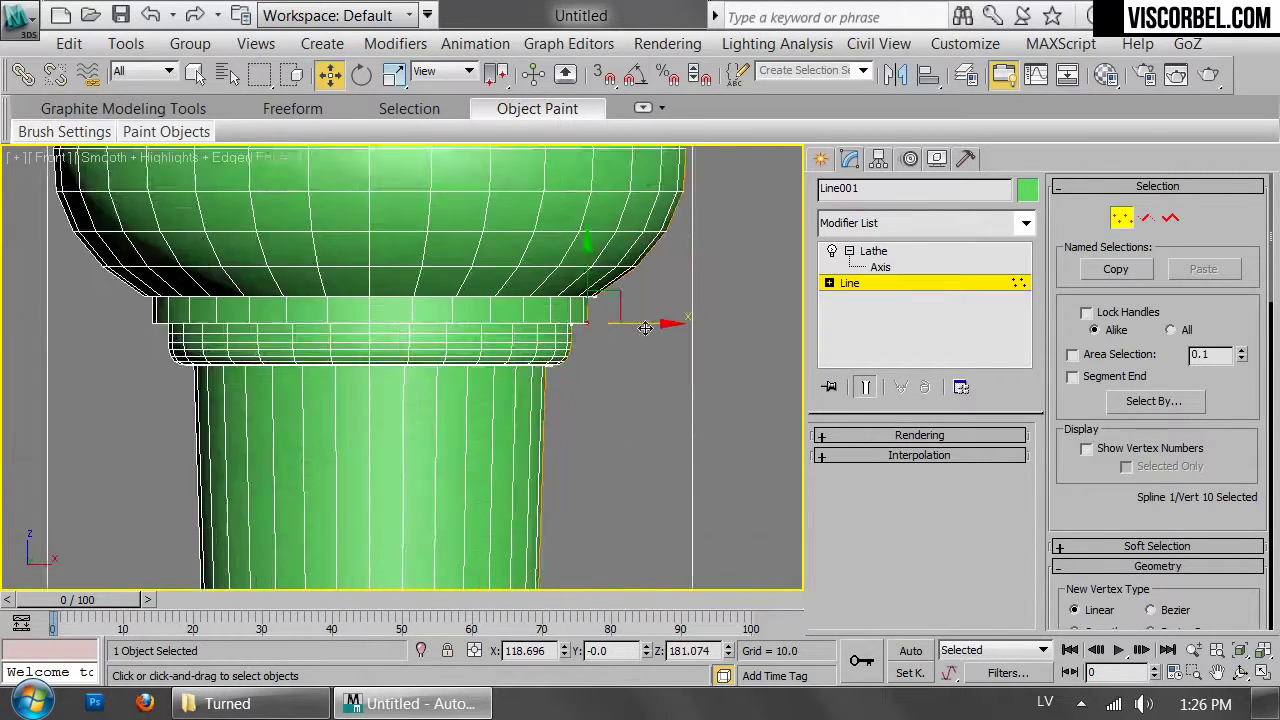
scroll(594, 325, up, 7)
middle_drag(506, 313, 542, 417)
drag(1080, 520, 1065, 310)
scroll(1110, 480, down, 8)
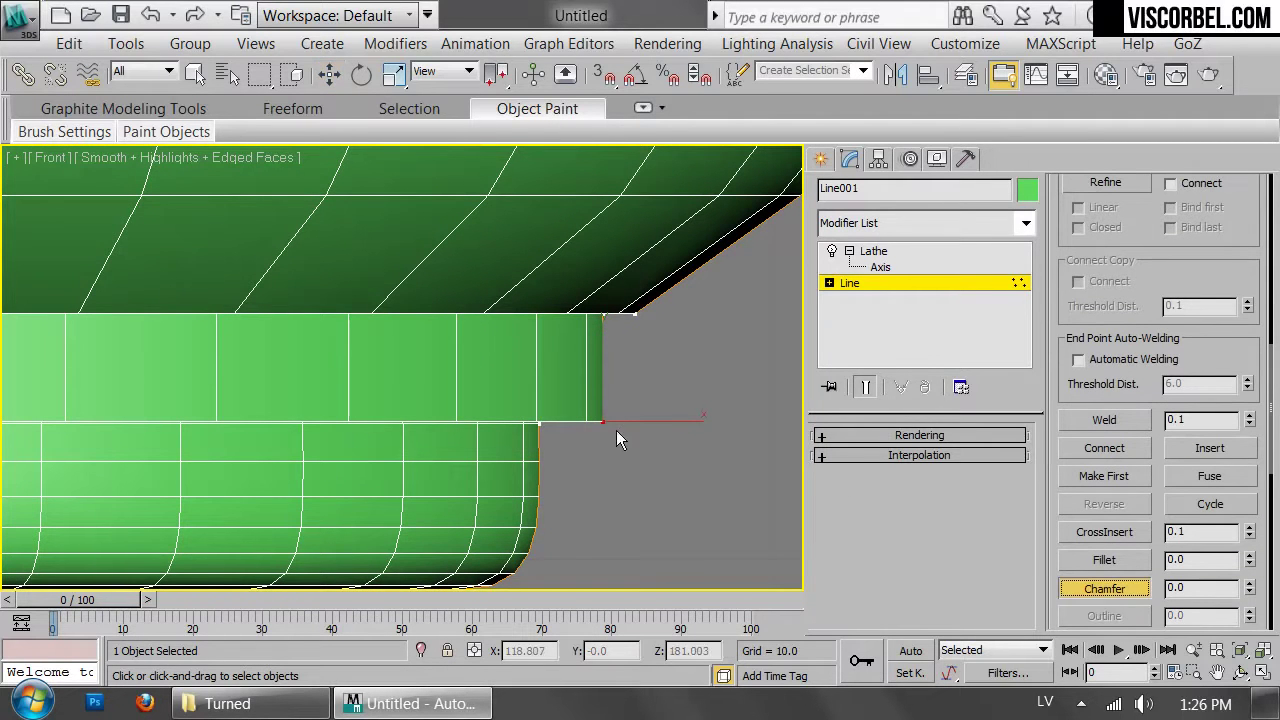
drag(604, 425, 604, 410)
key(1)
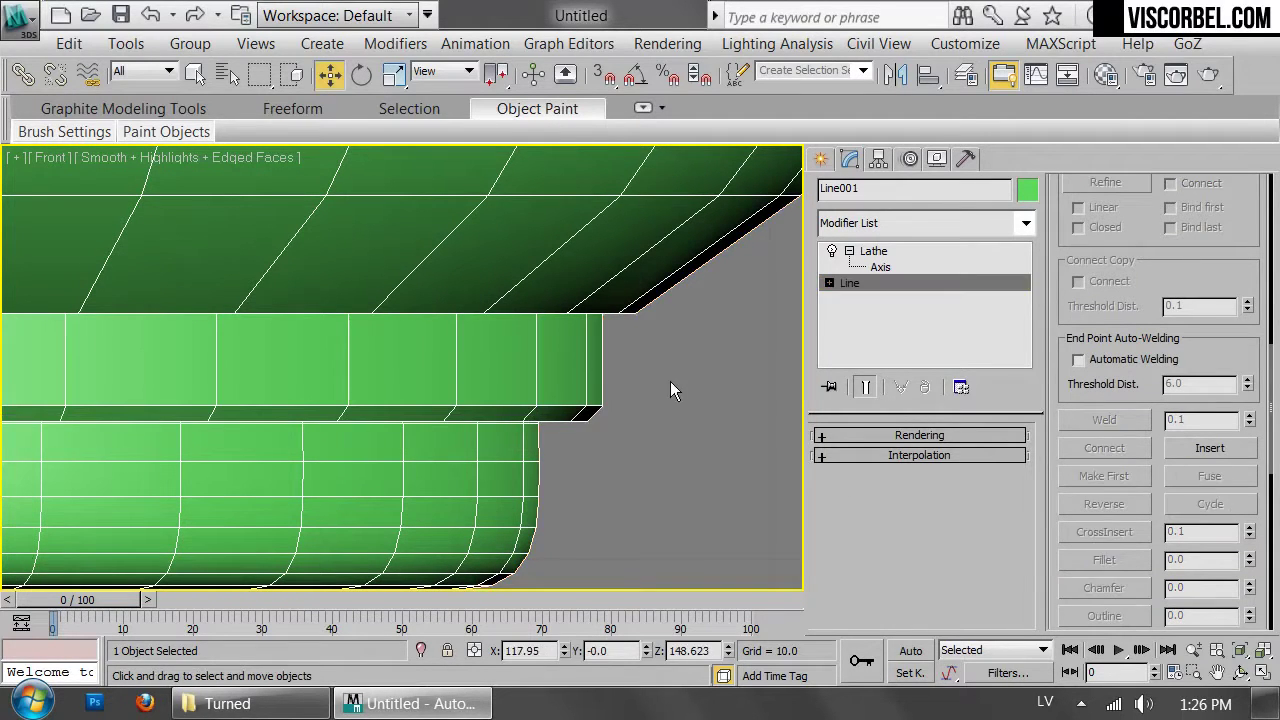
Inspect the finished leg without edges in the perspective and front views, focusing on the ledges below the bulge
key(p)
key(z)
middle_drag(525, 208, 587, 354)
scroll(590, 354, up, 4)
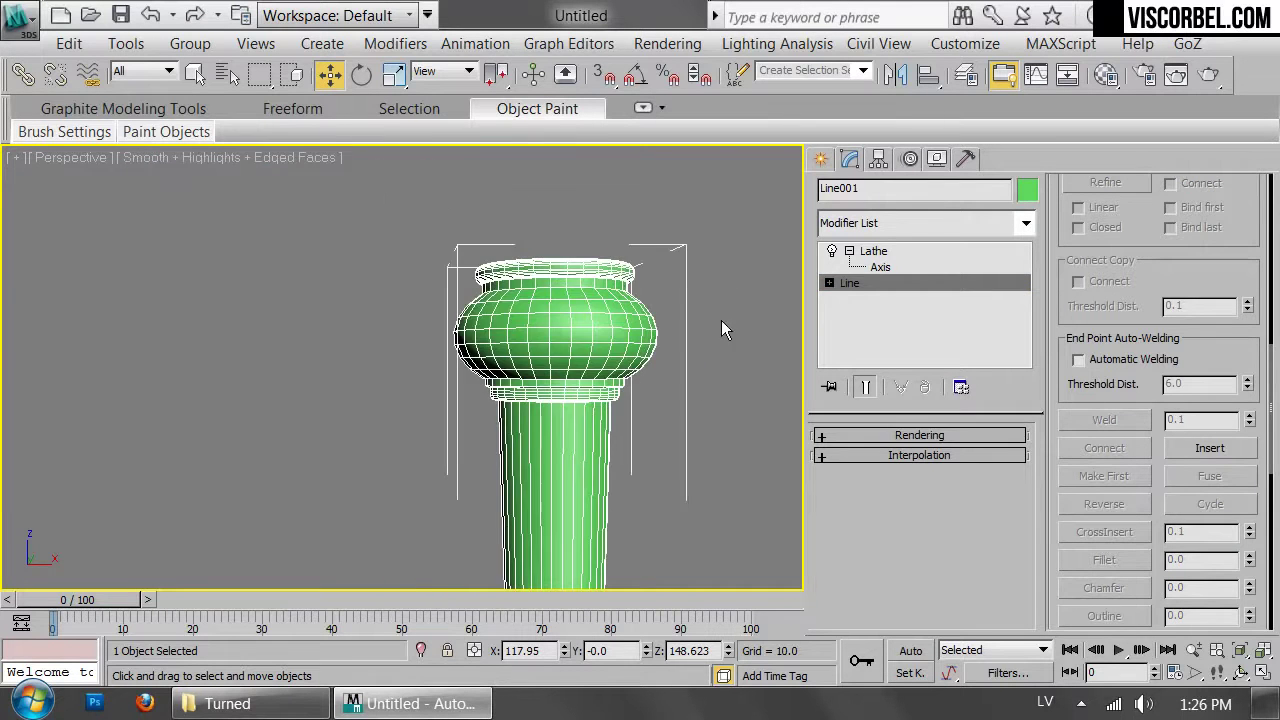
click(724, 445)
key(F4)
mouse_move(677, 432)
alt+middle_down()
mouse_move(669, 382)
mouse_move(656, 430)
alt+middle_up()
scroll(640, 400, down, 6)
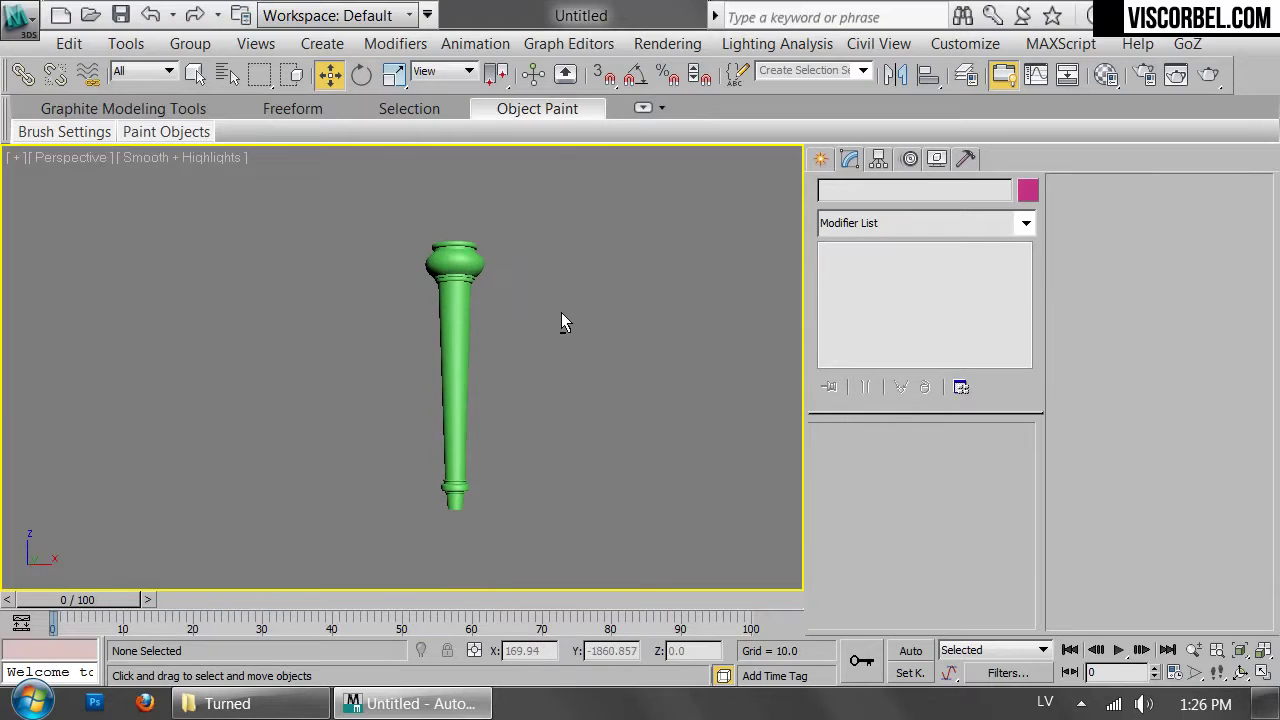
drag(613, 310, 331, 533)
click(586, 389)
alt+middle_drag(586, 389, 608, 317)
drag(643, 300, 311, 391)
key(f)
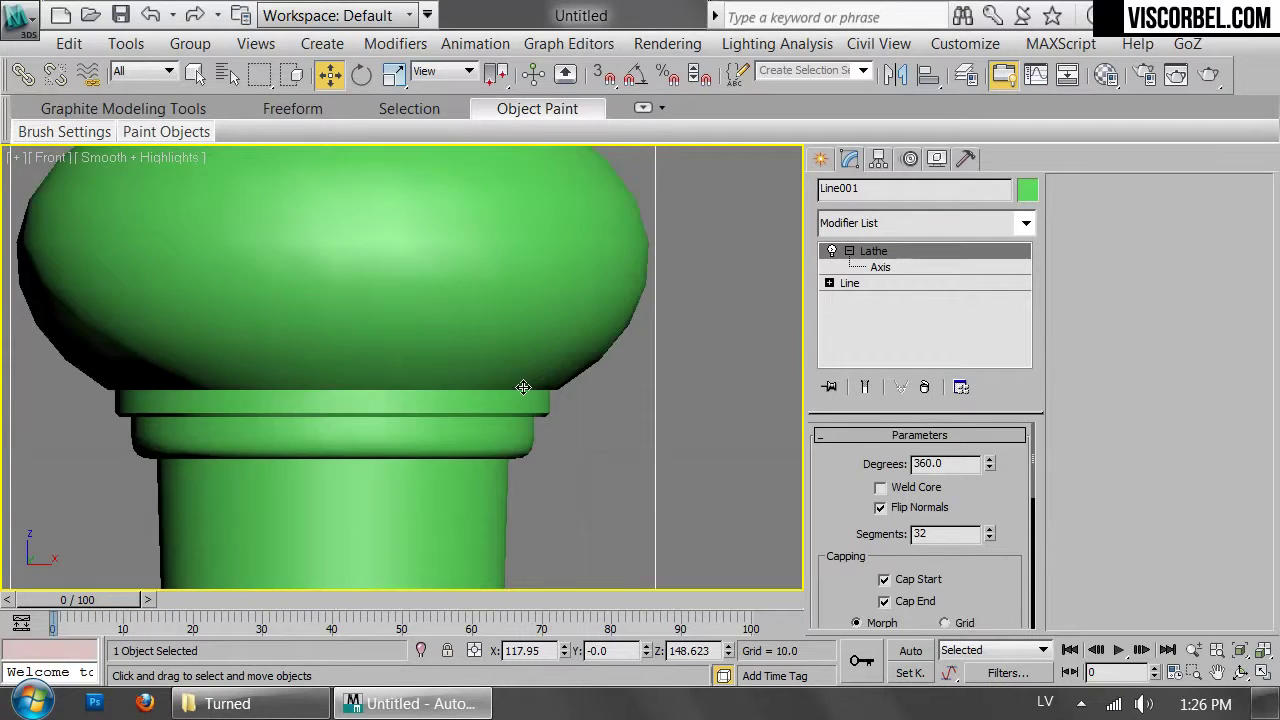
scroll(523, 387, down, 6)
scroll(500, 400, up, 3)
click(250, 703)
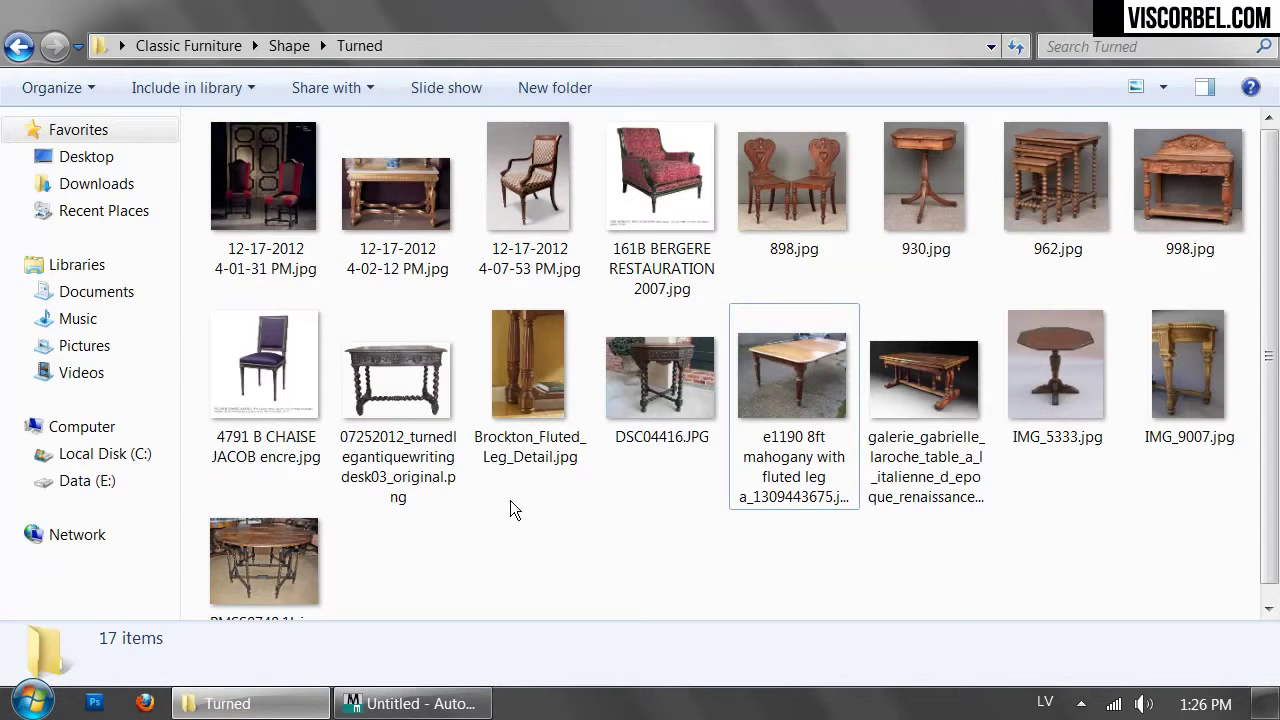
double_click(444, 182)
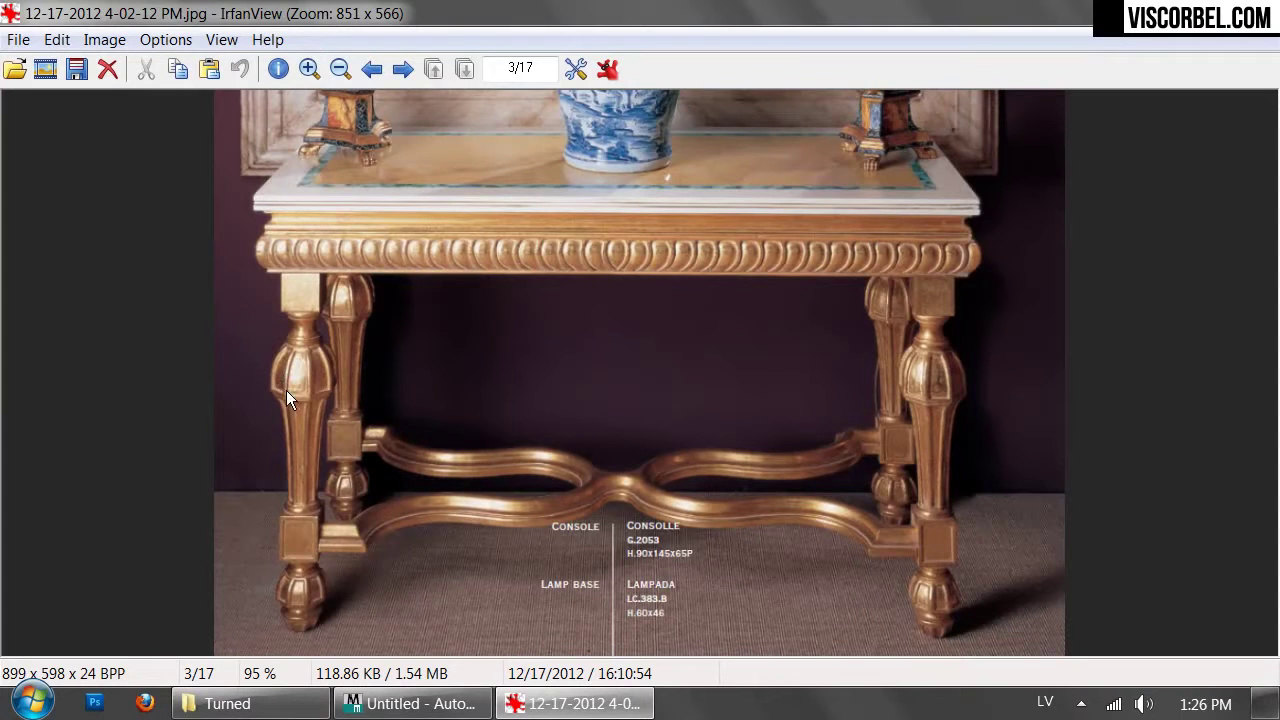
click(415, 703)
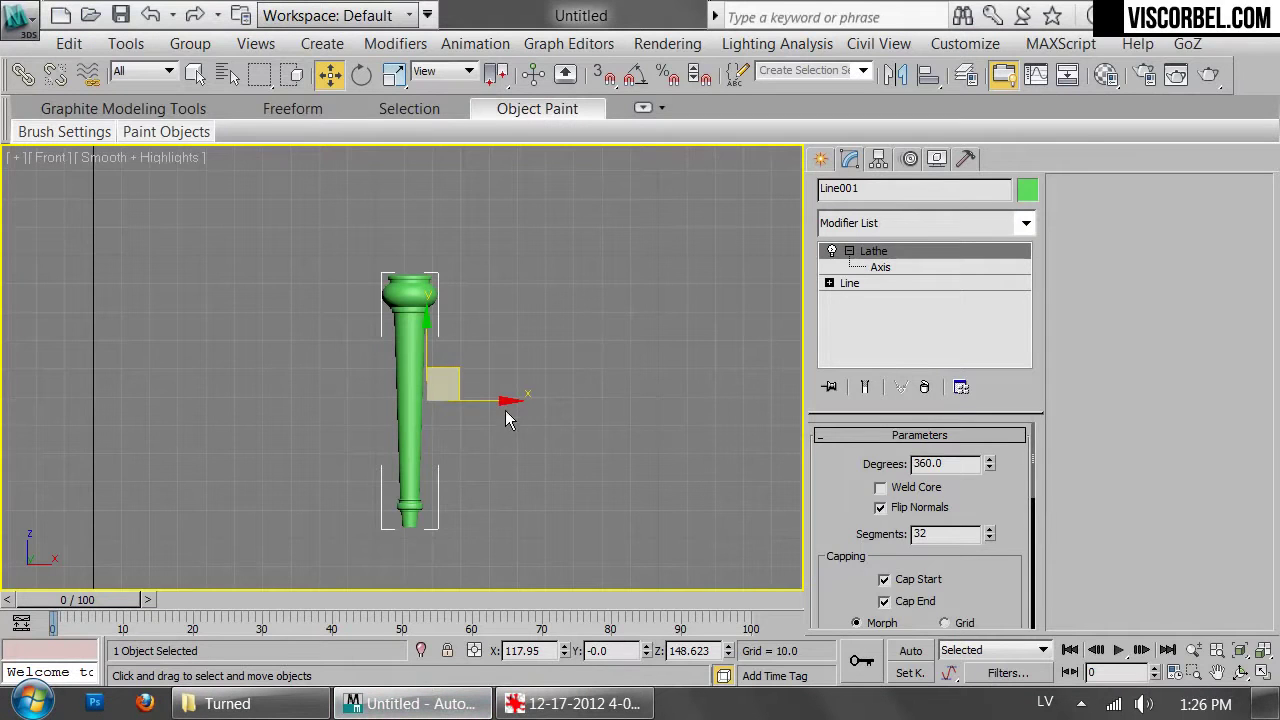
Make one independent copy of the turned leg beside the original and set the copy's Lathe segments to 9
mouse_move(498, 401)
shift+mouse_down()
mouse_move(632, 402)
mouse_move(610, 414)
shift+mouse_up()
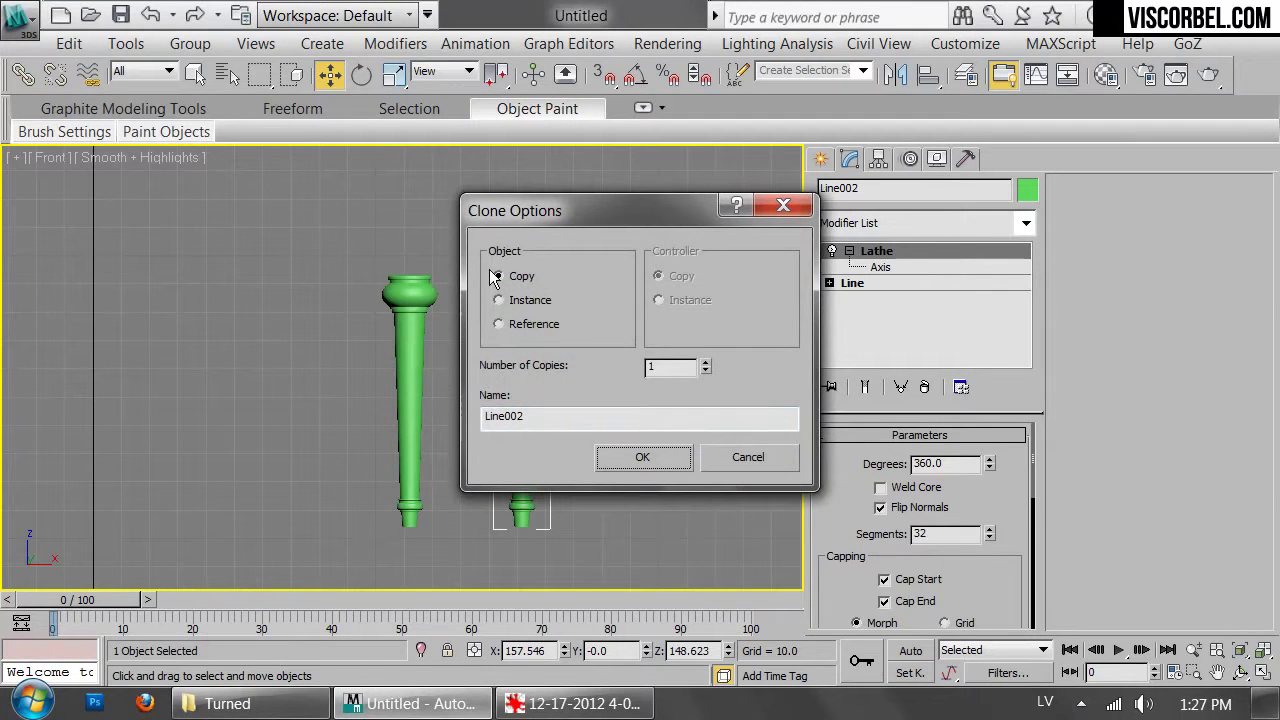
click(615, 457)
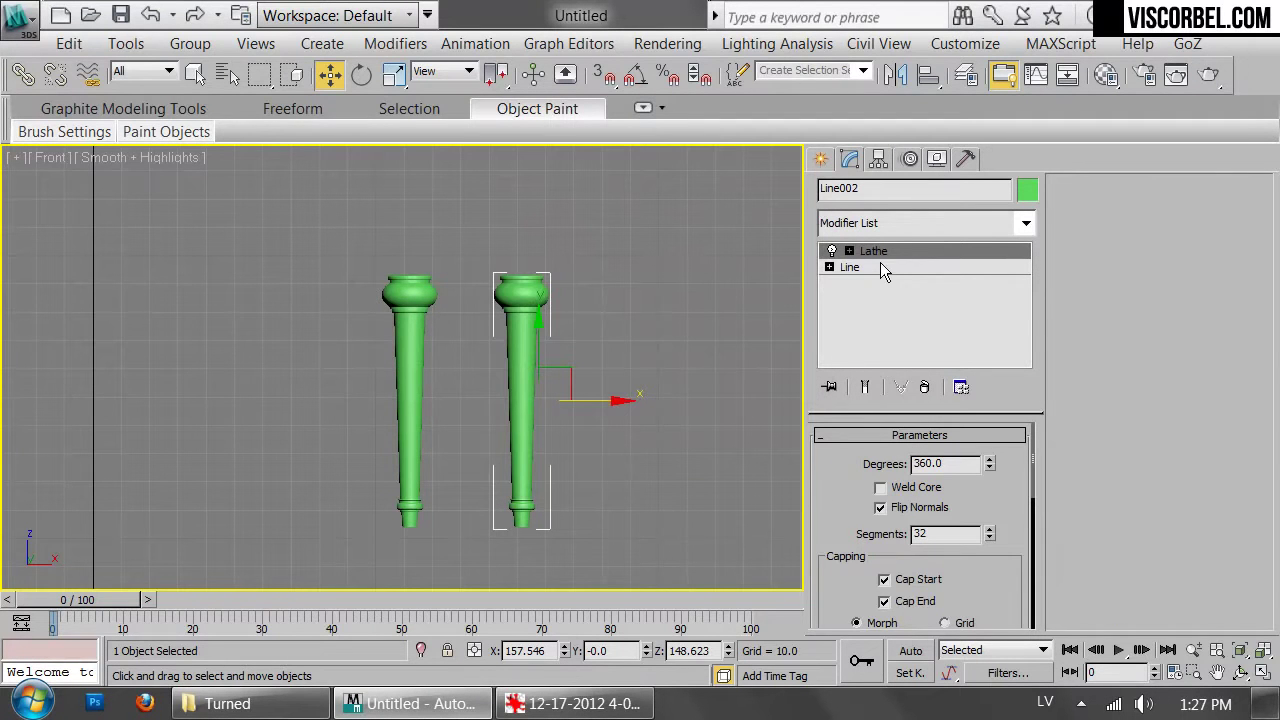
text(9)
key(Return)
scroll(428, 304, up, 5)
key(F4)
middle_drag(697, 268, 633, 259)
key(p)
key(z)
alt+middle_drag(465, 197, 545, 305)
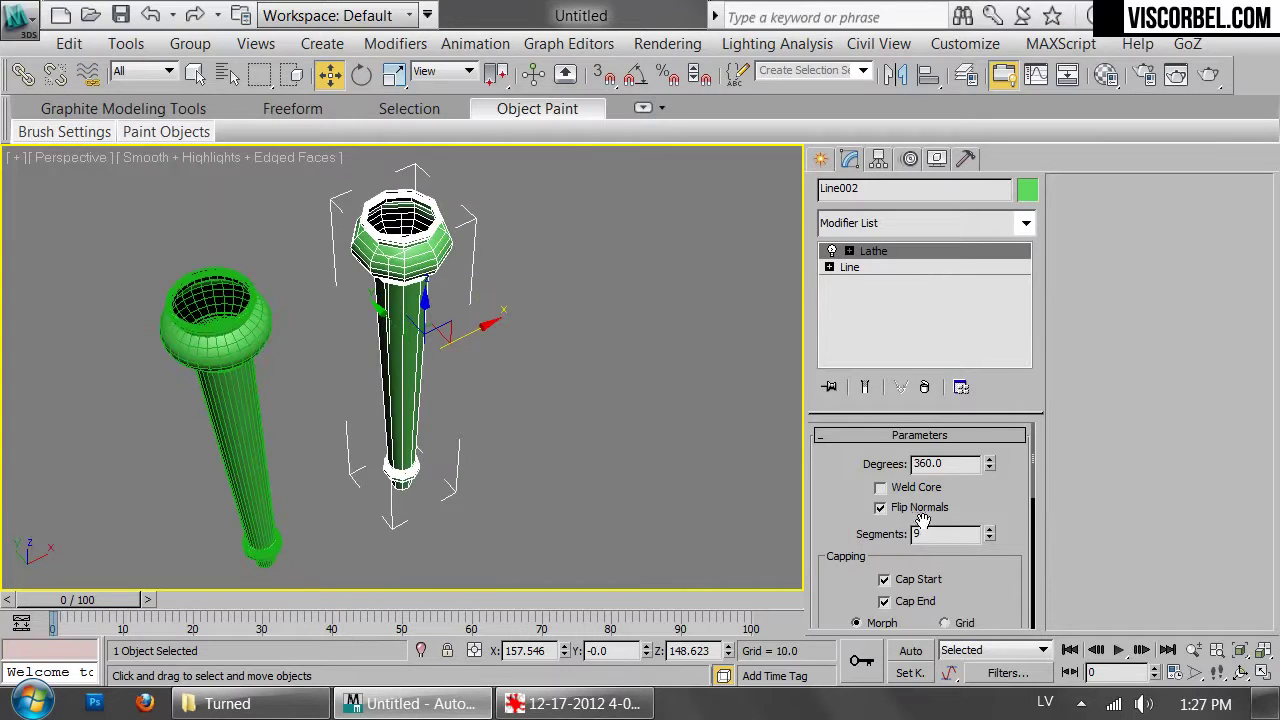
Try 8 segments for the copied leg's Lathe, and settle on 6 segments
text(8)
key(Return)
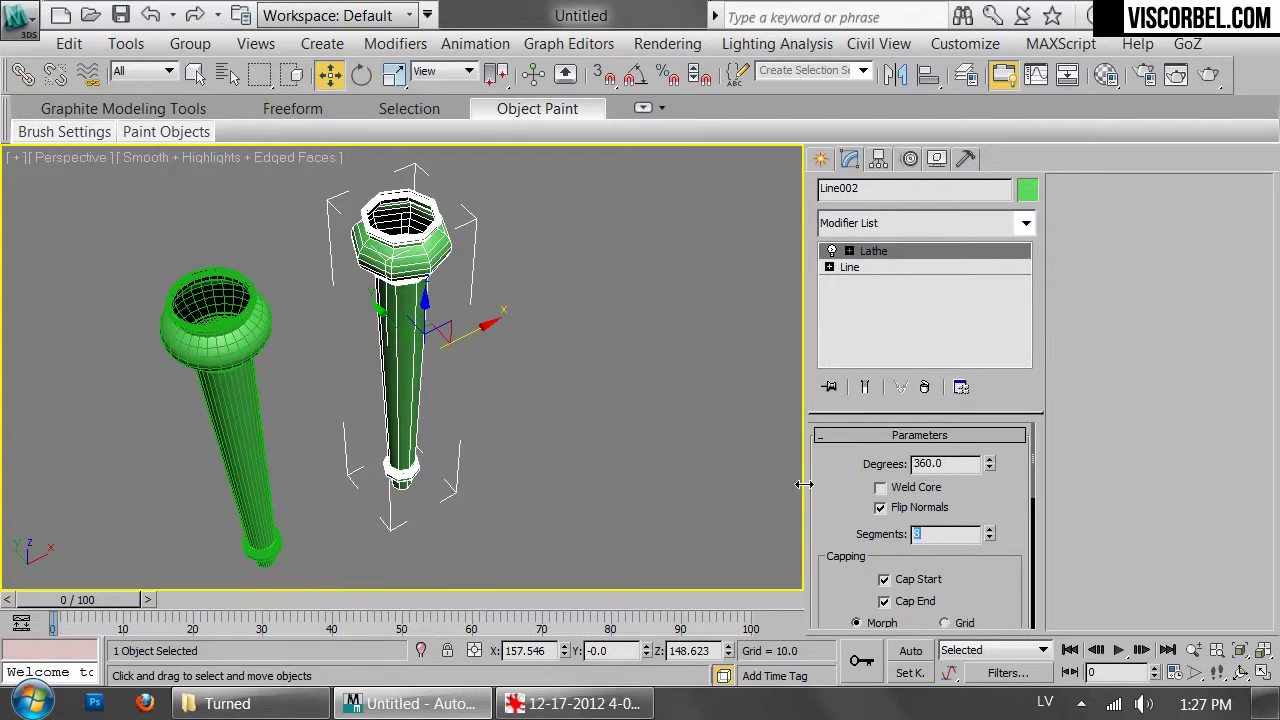
text(6)
key(Return)
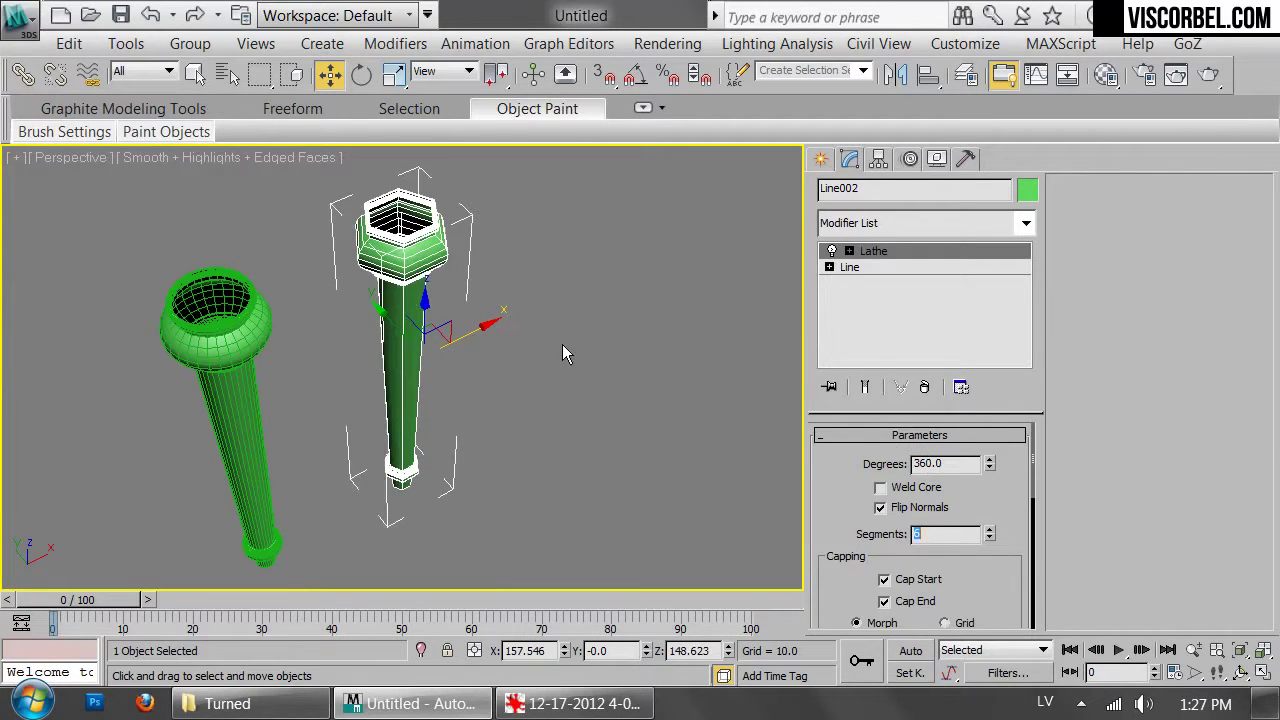
Inspect the upper part of the six-sided leg without edges shown, checking how its corners are shaded
click(556, 357)
alt+middle_drag(543, 440, 420, 331)
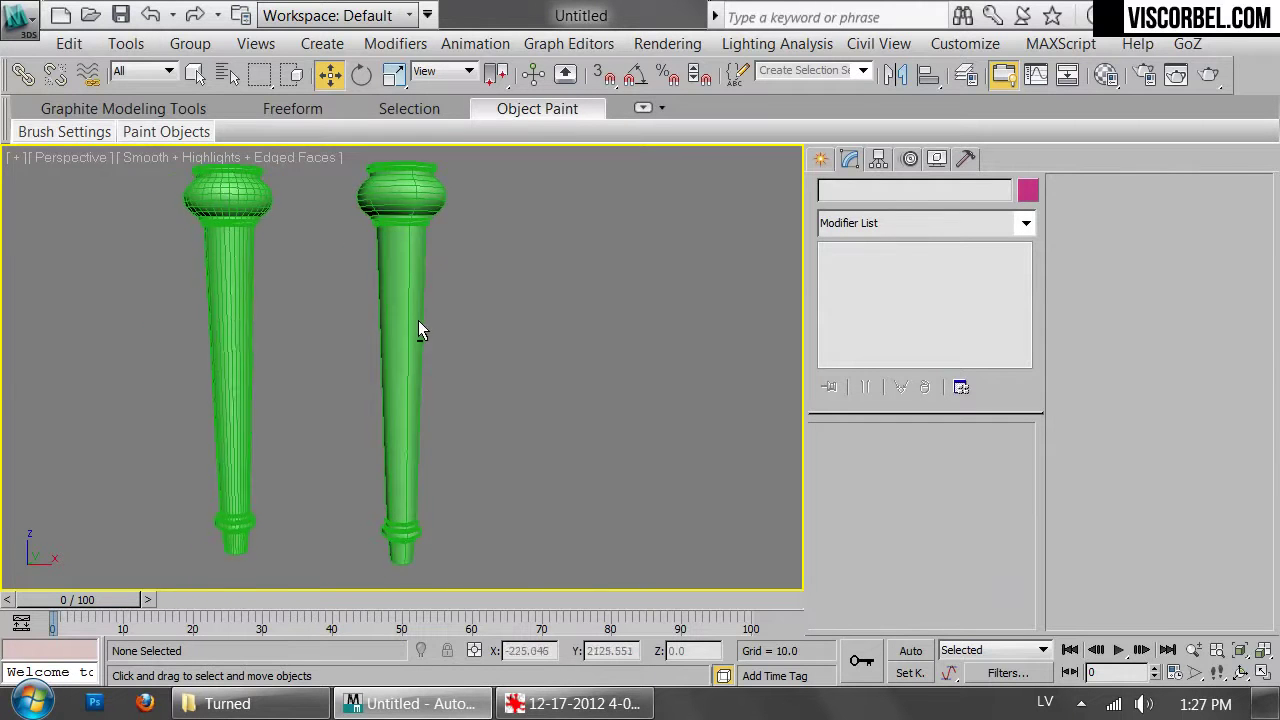
scroll(400, 400, up, 4)
key(F4)
click(260, 449)
key(alt+space)
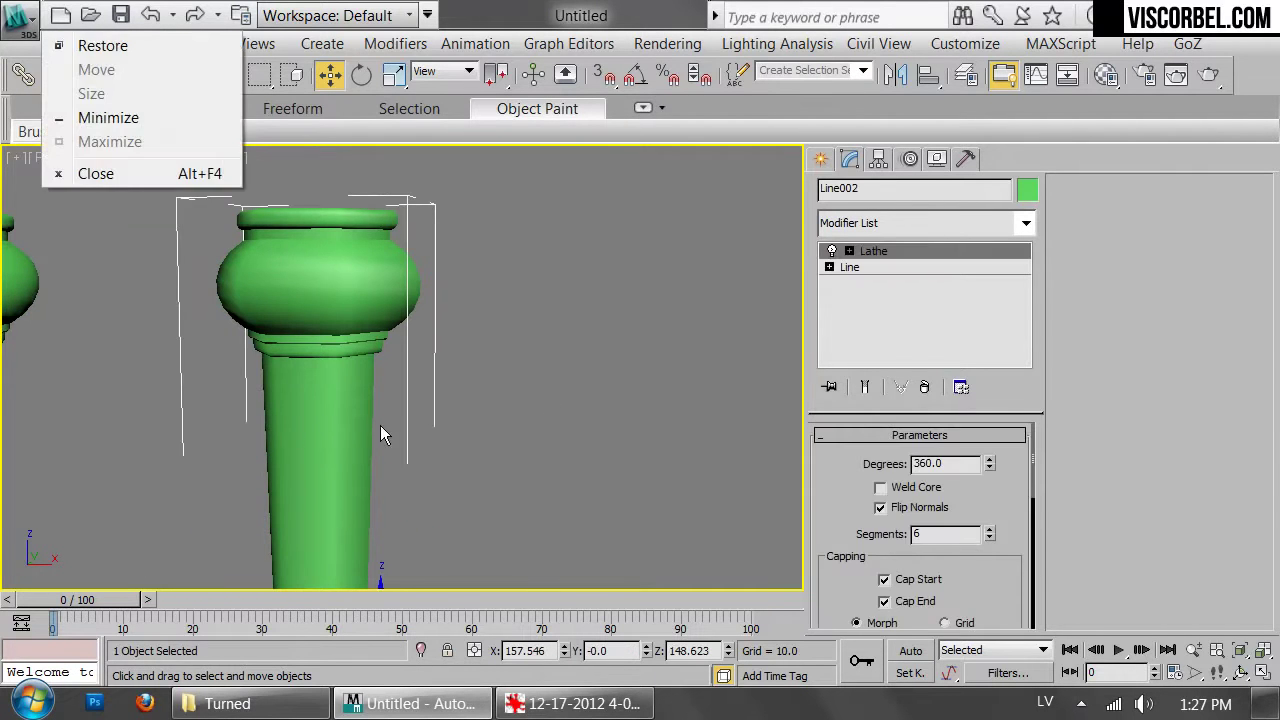
click(482, 430)
alt+middle_drag(481, 430, 471, 364)
Turn off the Smooth option in the six-sided leg's Lathe so its faces are shaded flat
click(385, 418)
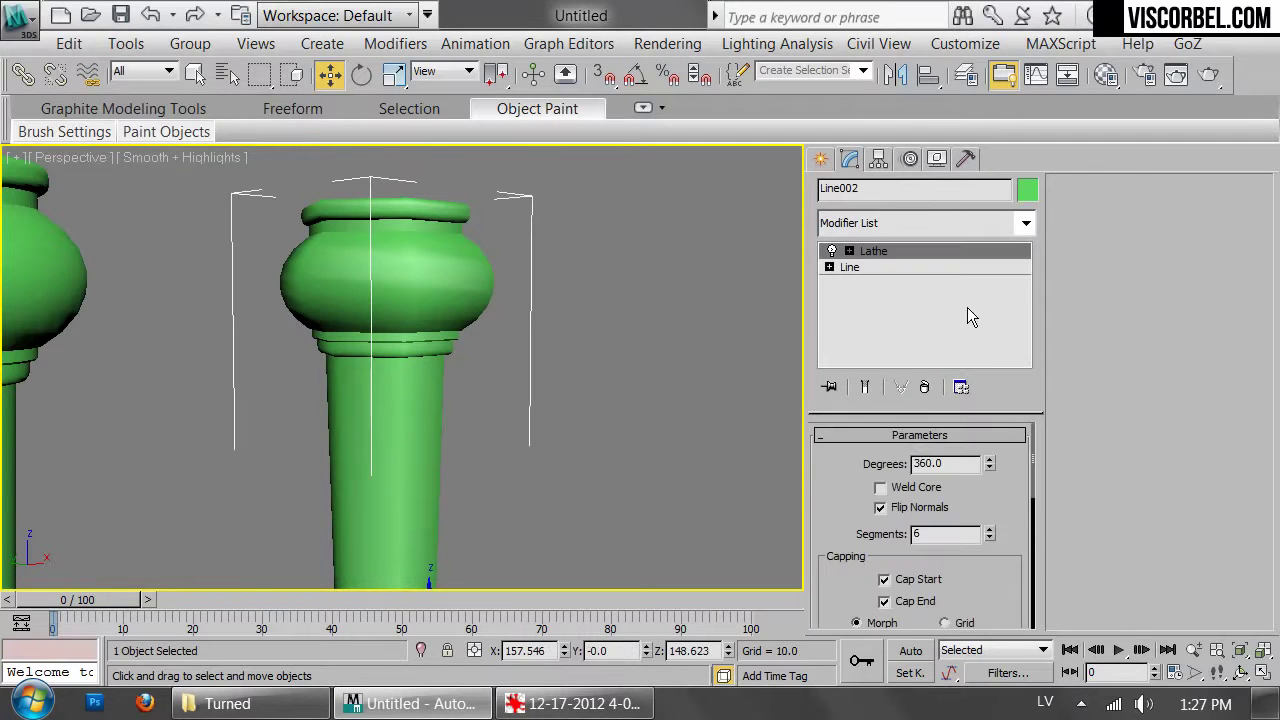
drag(1010, 560, 949, 208)
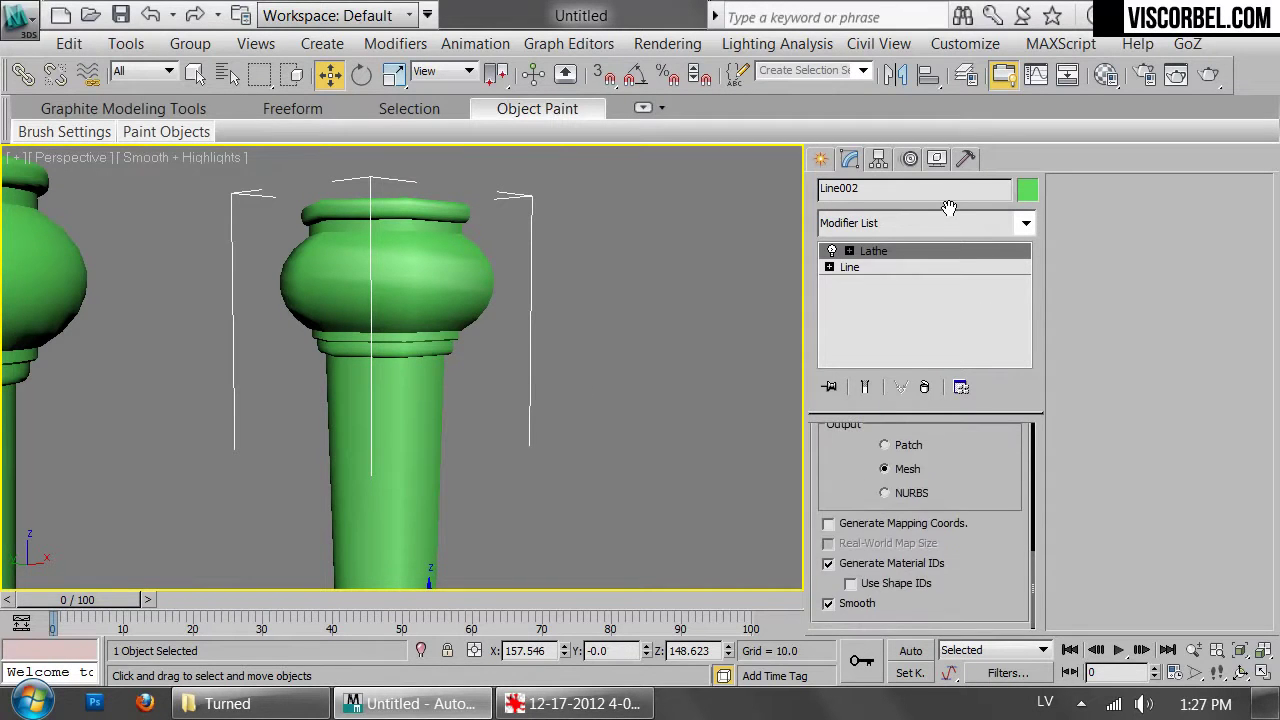
click(829, 604)
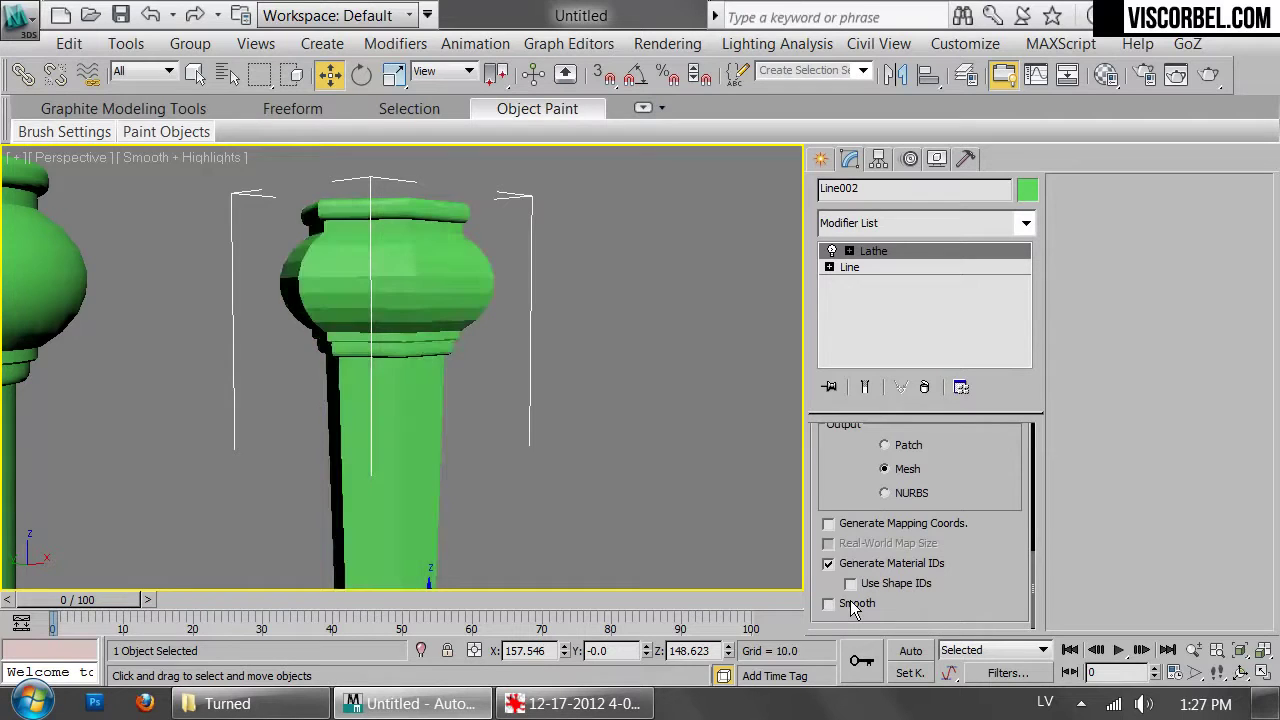
alt+middle_drag(539, 326, 625, 366)
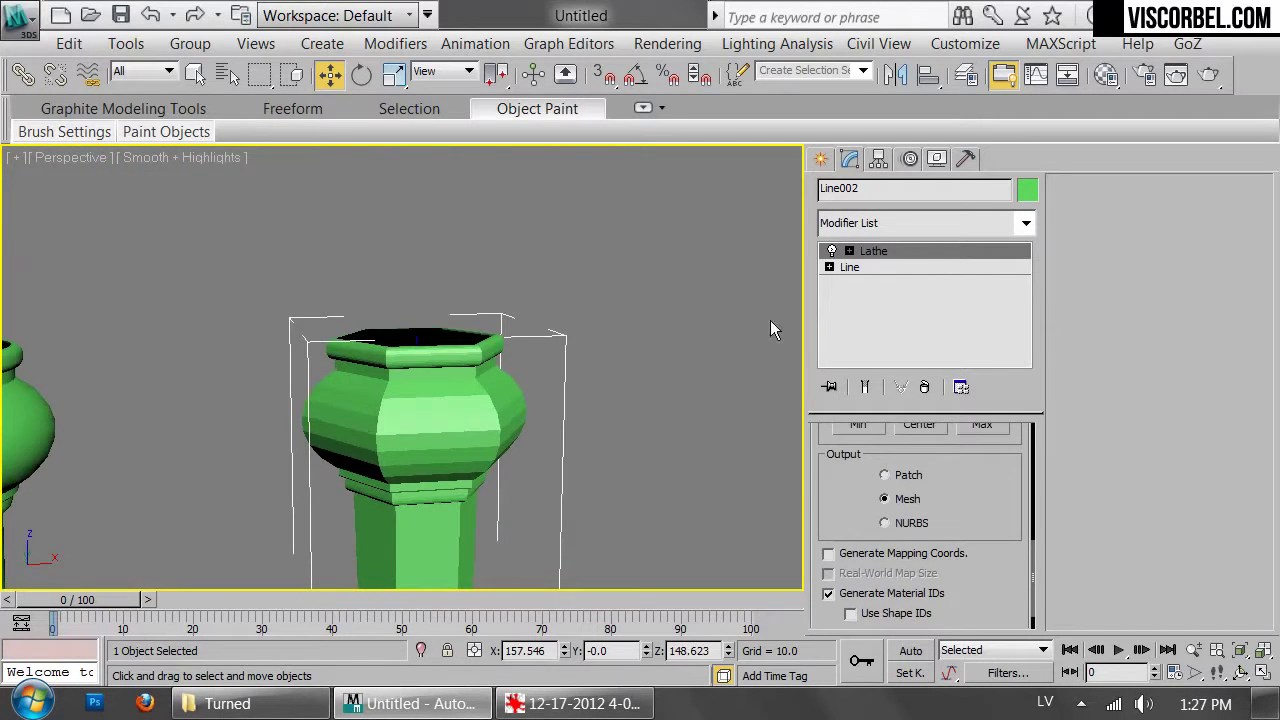
Add an Edit Poly modifier above the six-sided leg's Lathe and show the mesh edges
click(881, 223)
scroll(880, 300, down, 10)
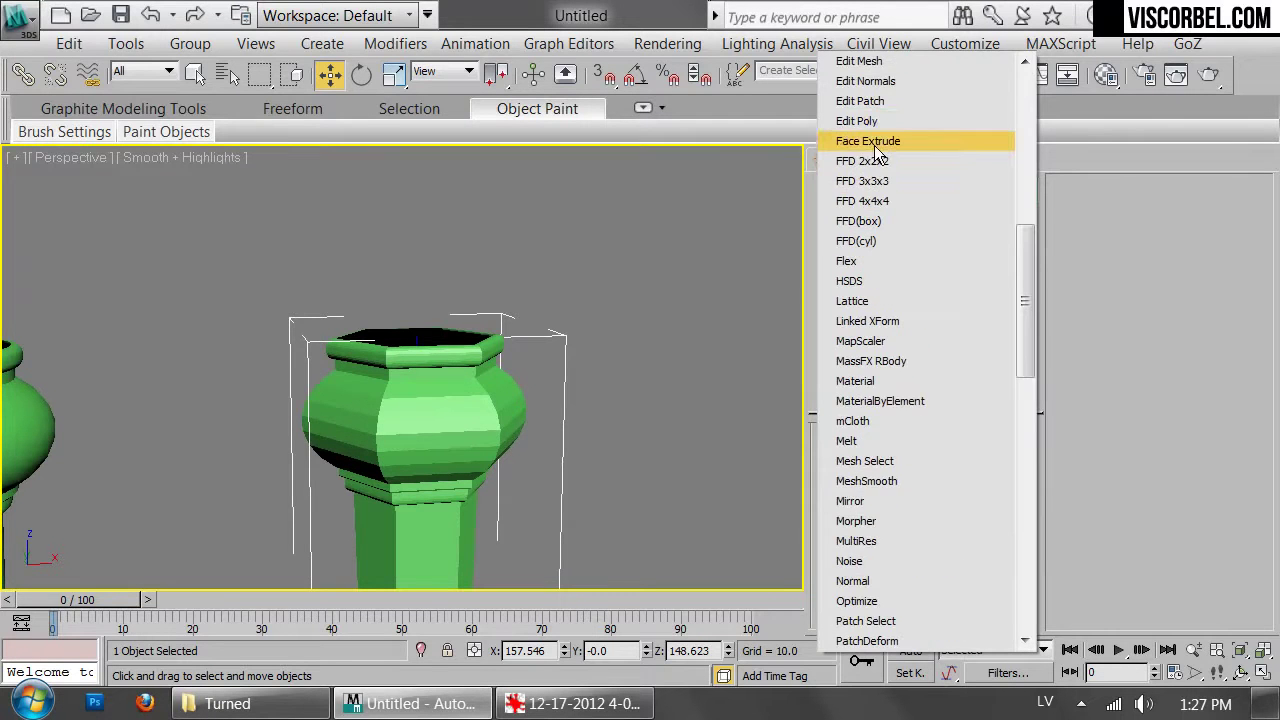
click(879, 122)
middle_drag(508, 495, 537, 361)
scroll(537, 361, up, 5)
key(F4)
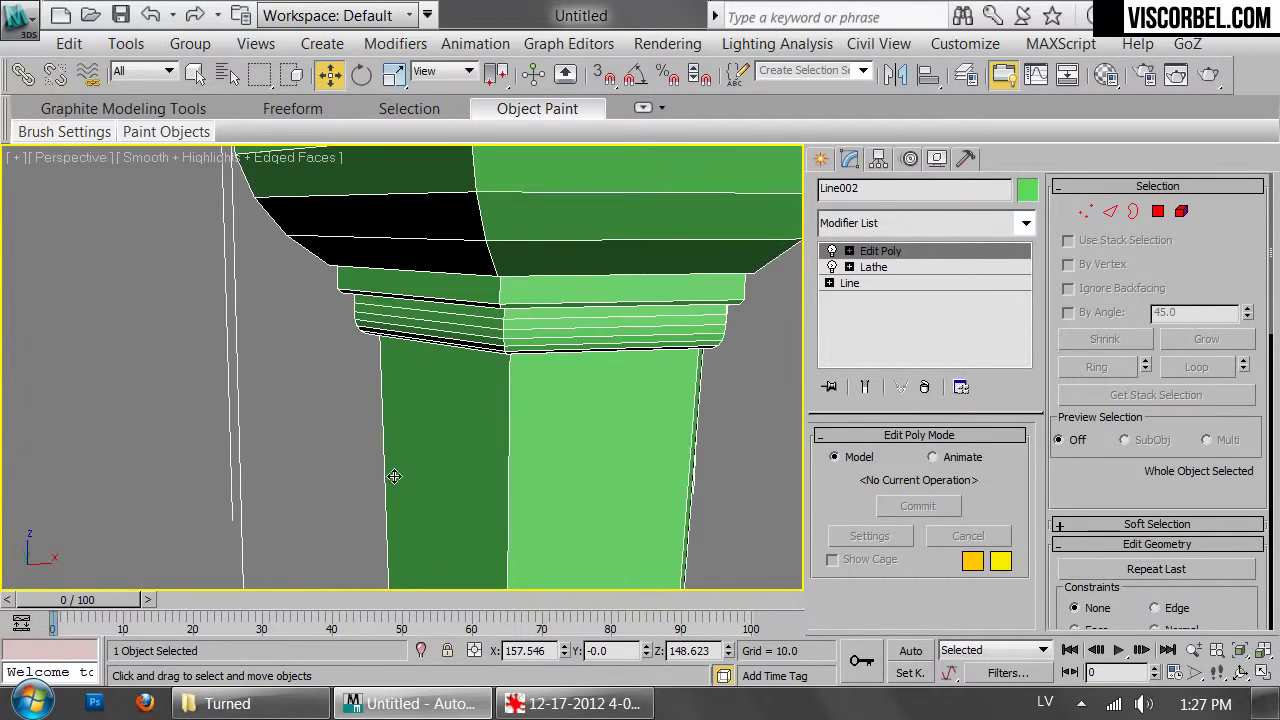
Select the six vertical corner edges of the leg's shaft and extend them to full loops along the leg
scroll(390, 478, down, 5)
middle_drag(402, 515, 431, 440)
key(2)
mouse_move(321, 430)
mouse_down()
mouse_move(635, 459)
mouse_move(330, 438)
mouse_up()
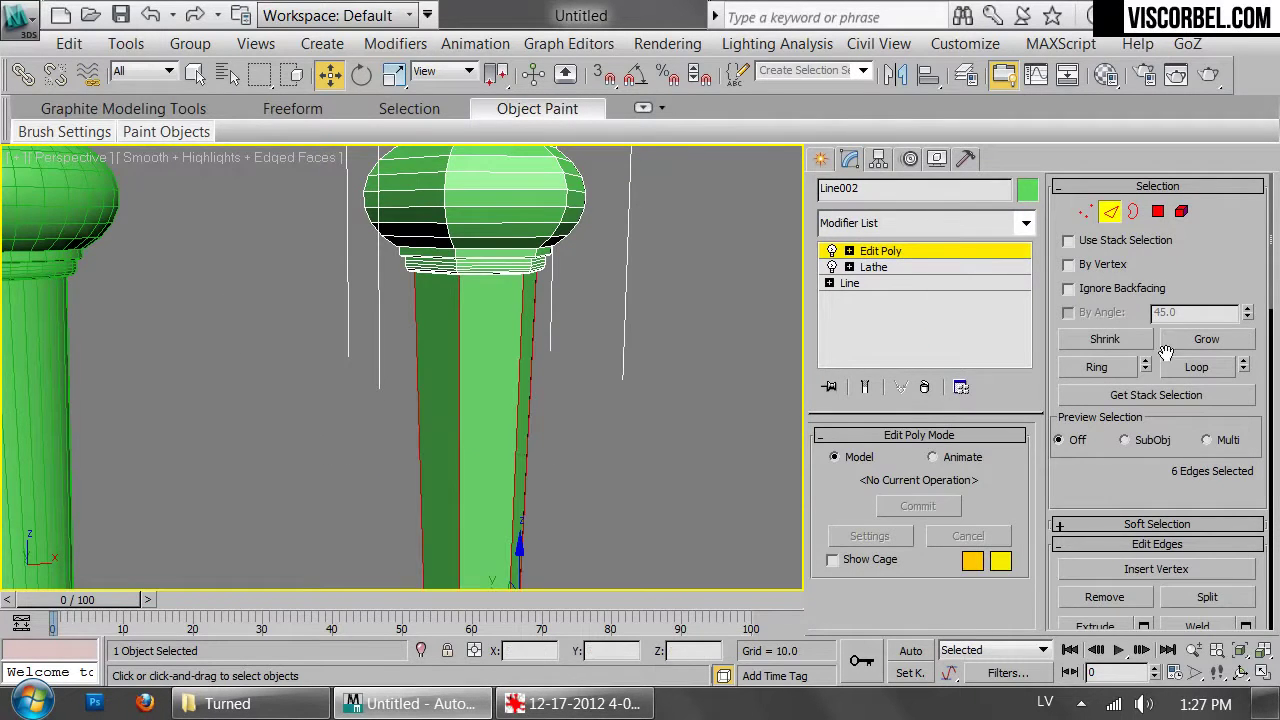
click(1192, 369)
scroll(543, 280, up, 10)
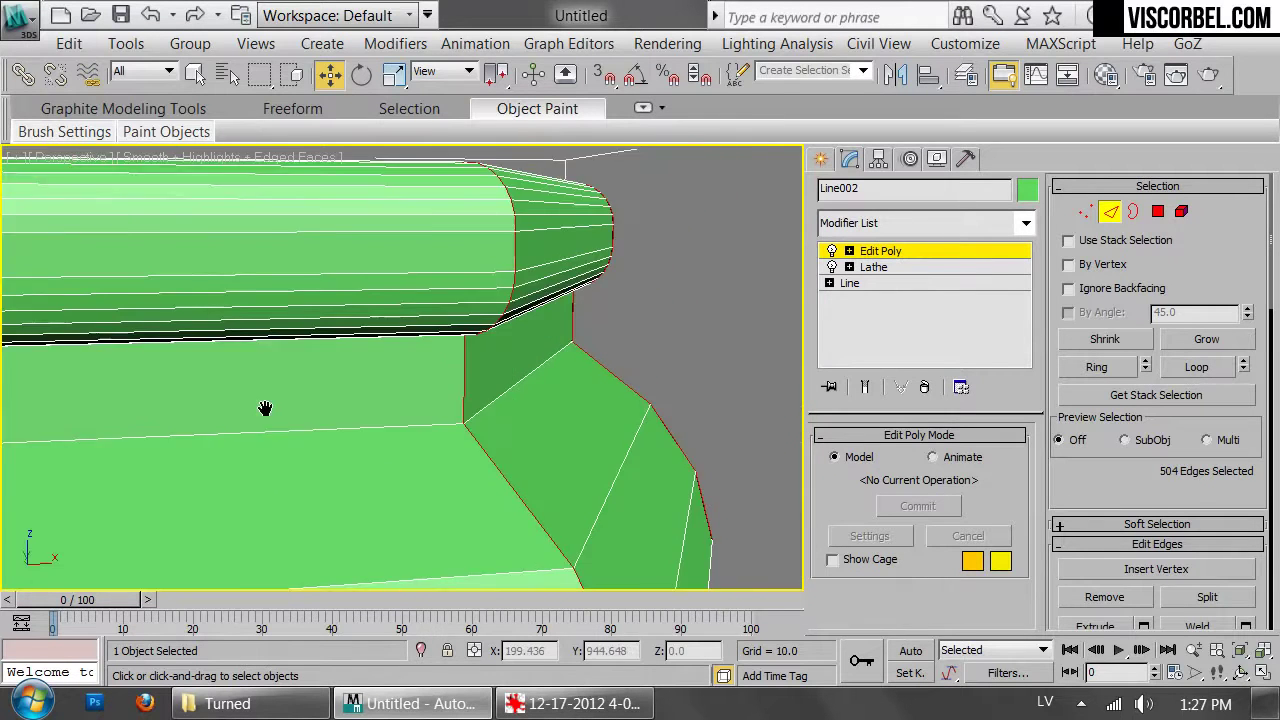
Chamfer the selected corner edge loops by 0.08 with 6 segments
right_click(550, 340)
click(451, 469)
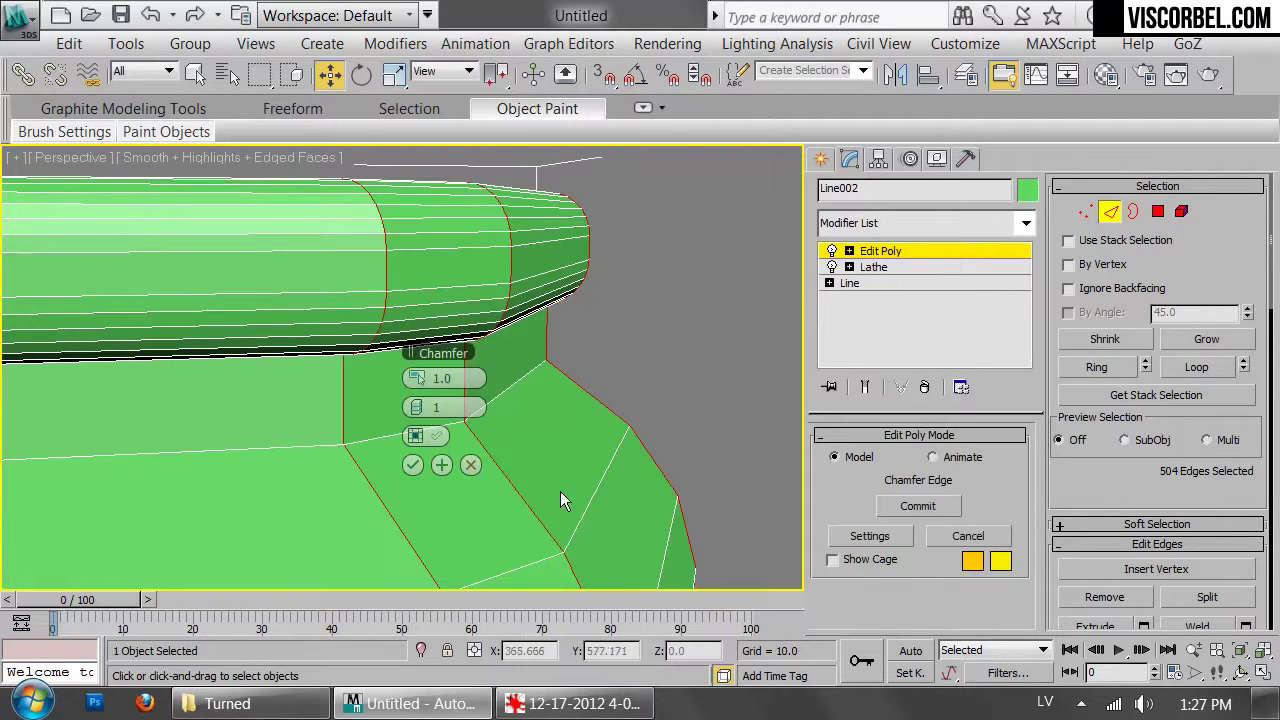
drag(420, 378, 421, 414)
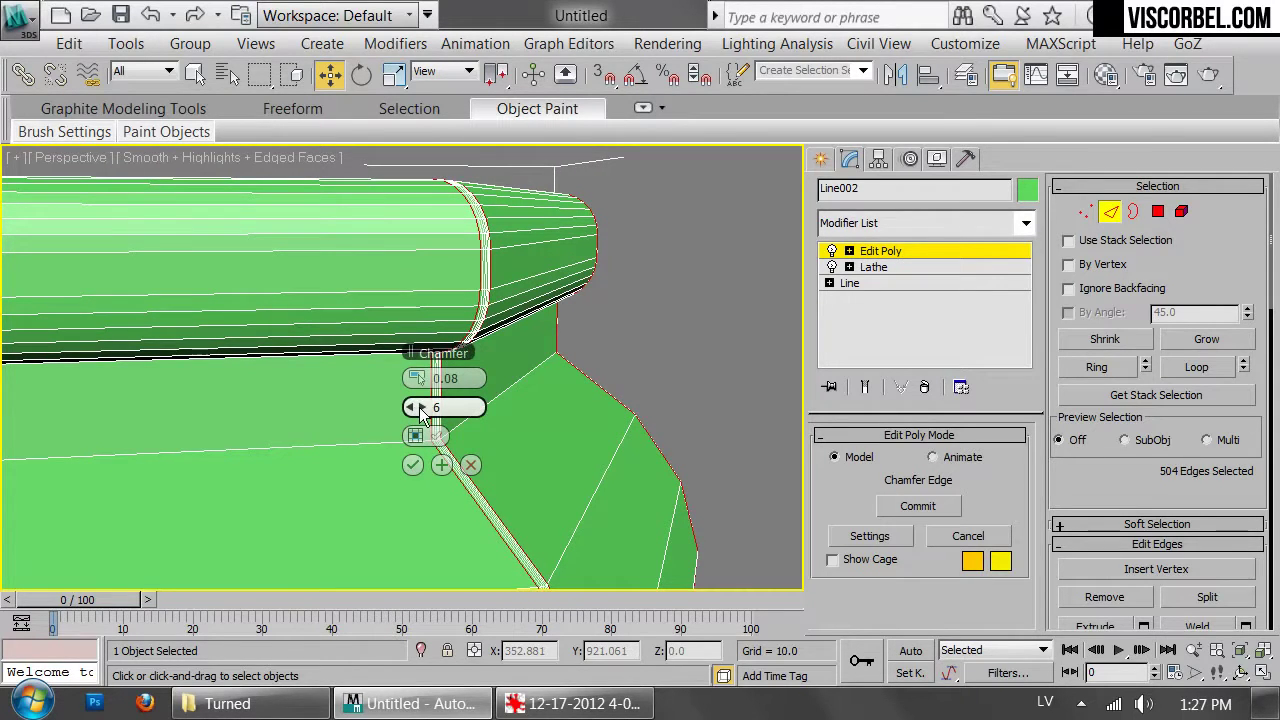
click(412, 464)
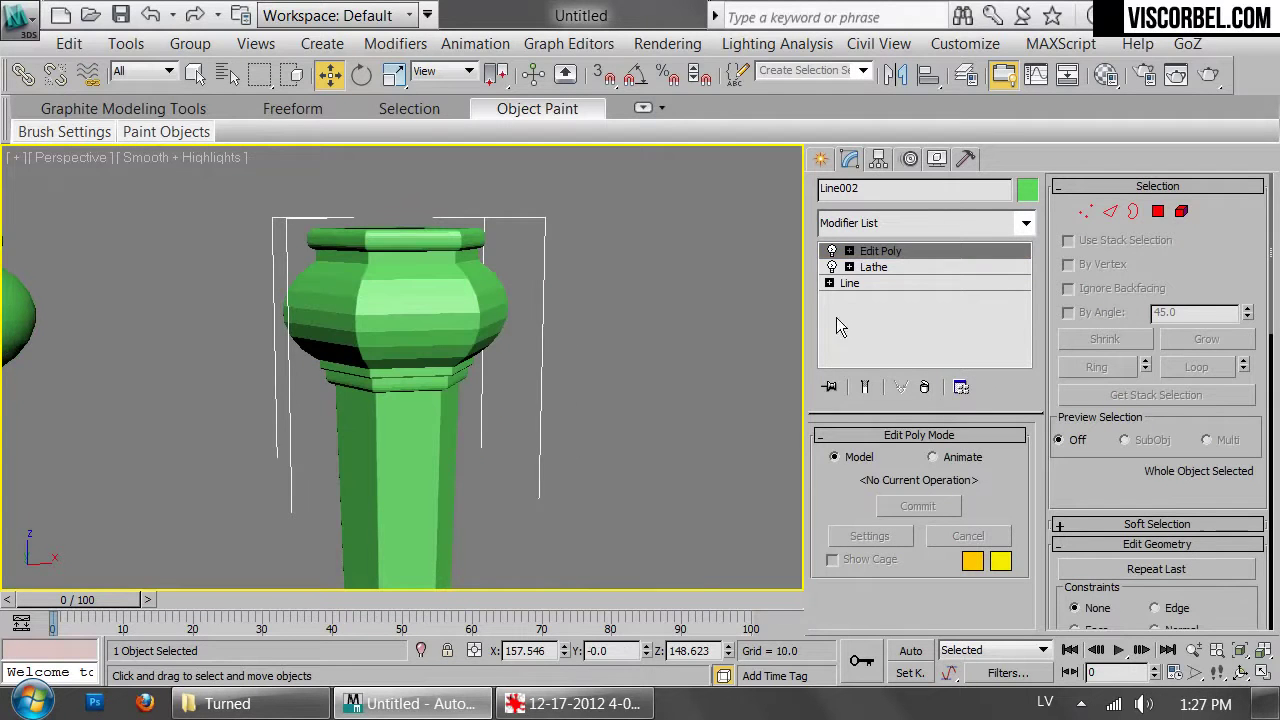
Add a Smooth modifier above Edit Poly on the six-sided leg and enable Auto Smooth
click(917, 222)
scroll(904, 295, down, 10)
click(908, 221)
click(869, 461)
Compare the overall shapes and shading of the round and six-sided legs, from a distance and close to the bulge
scroll(490, 477, down, 5)
middle_drag(490, 477, 280, 362)
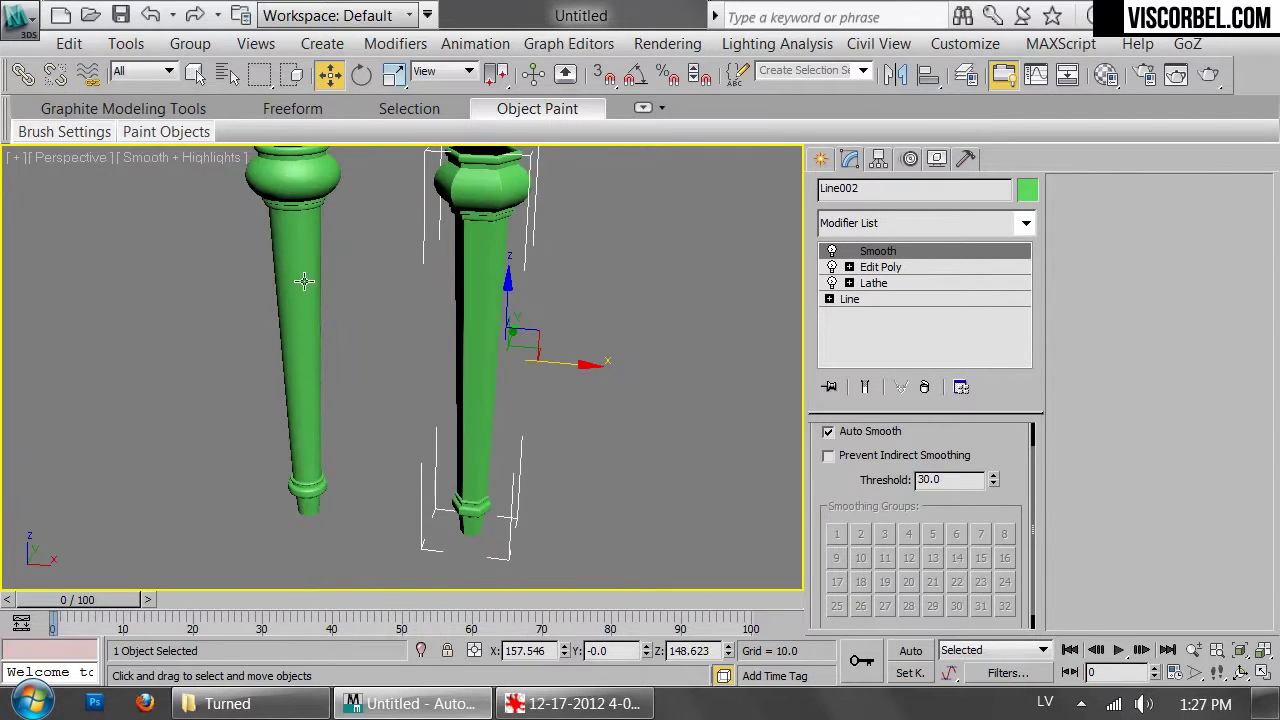
middle_drag(534, 277, 512, 403)
click(562, 294)
alt+middle_drag(562, 294, 557, 331)
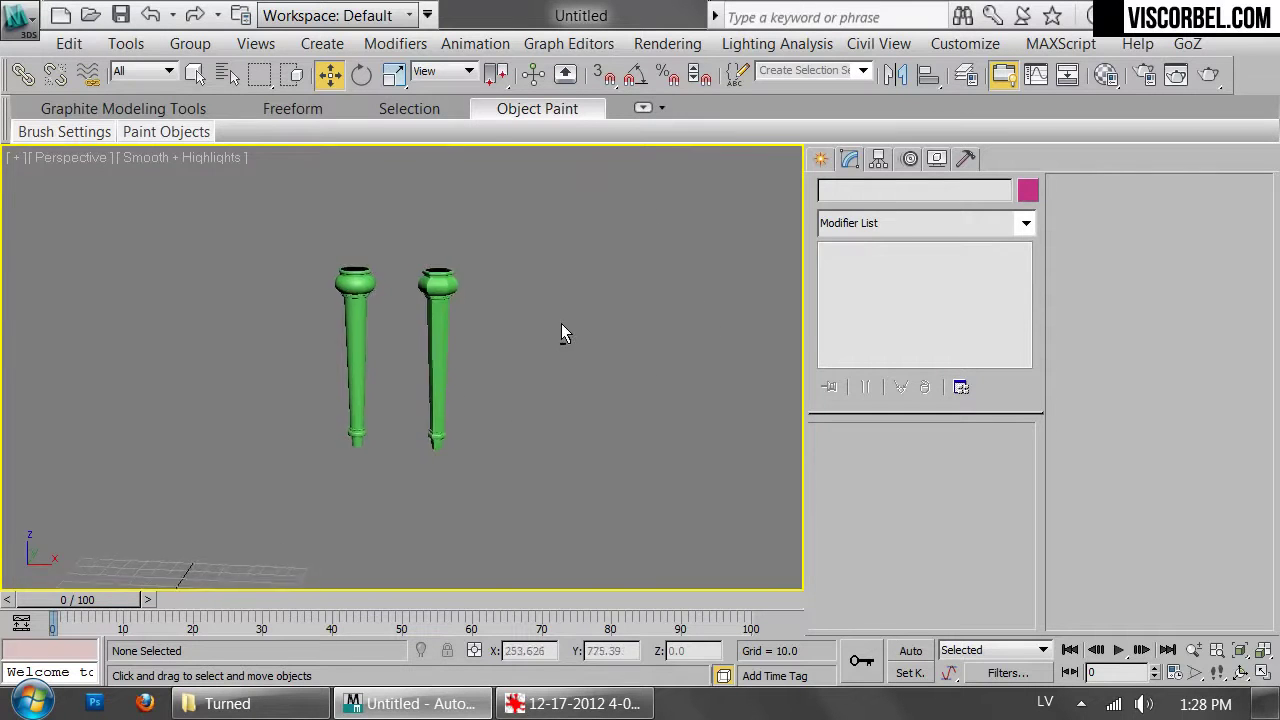
scroll(540, 380, up, 10)
middle_drag(521, 425, 420, 530)
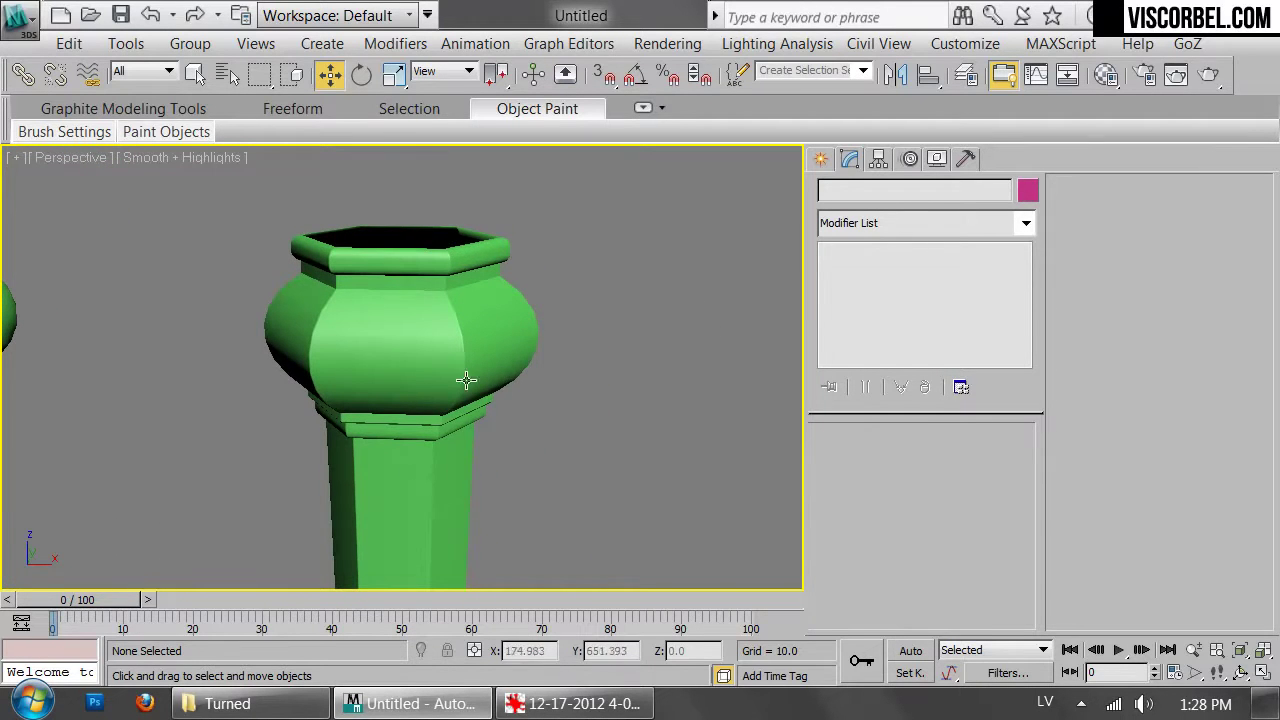
Check the six-sided leg with and without edges, and compare it with the console table's faceted legs in the IrfanView reference photo
click(349, 328)
key(F4)
key(F4)
alt+middle_drag(513, 434, 540, 388)
click(511, 432)
scroll(489, 373, down, 3)
scroll(489, 373, down, 4)
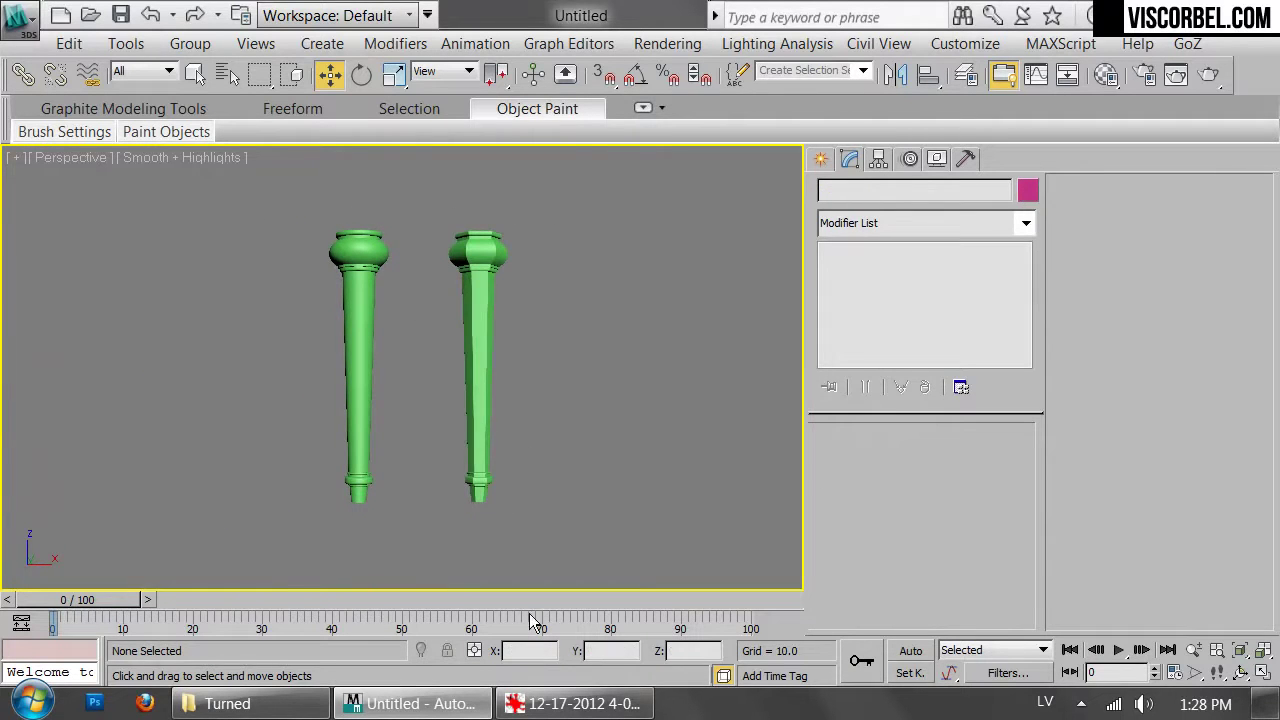
click(553, 705)
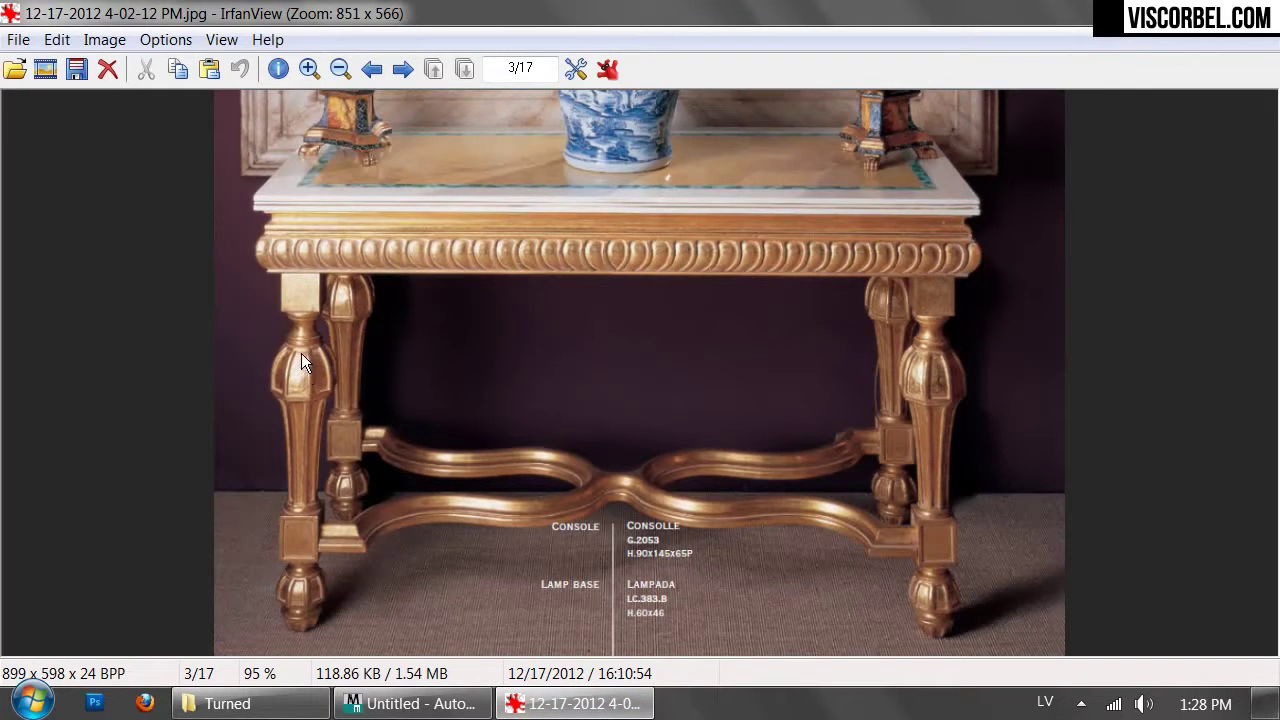
click(385, 712)
Back in 3ds Max, make one independent copy of the six-sided leg beside it along X and adjust its spacing
drag(563, 329, 417, 395)
alt+middle_drag(417, 395, 393, 428)
shift+drag(339, 384, 472, 393)
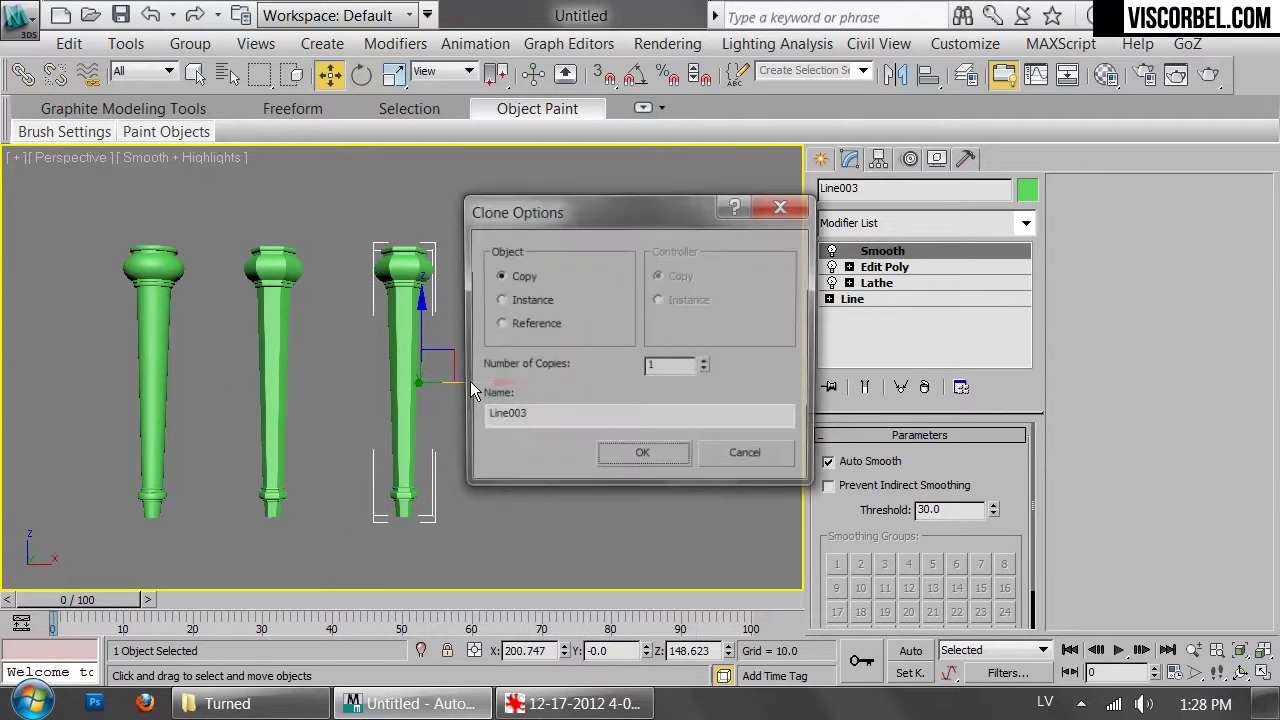
click(623, 457)
scroll(402, 412, up, 3)
middle_drag(398, 413, 491, 415)
drag(587, 399, 559, 390)
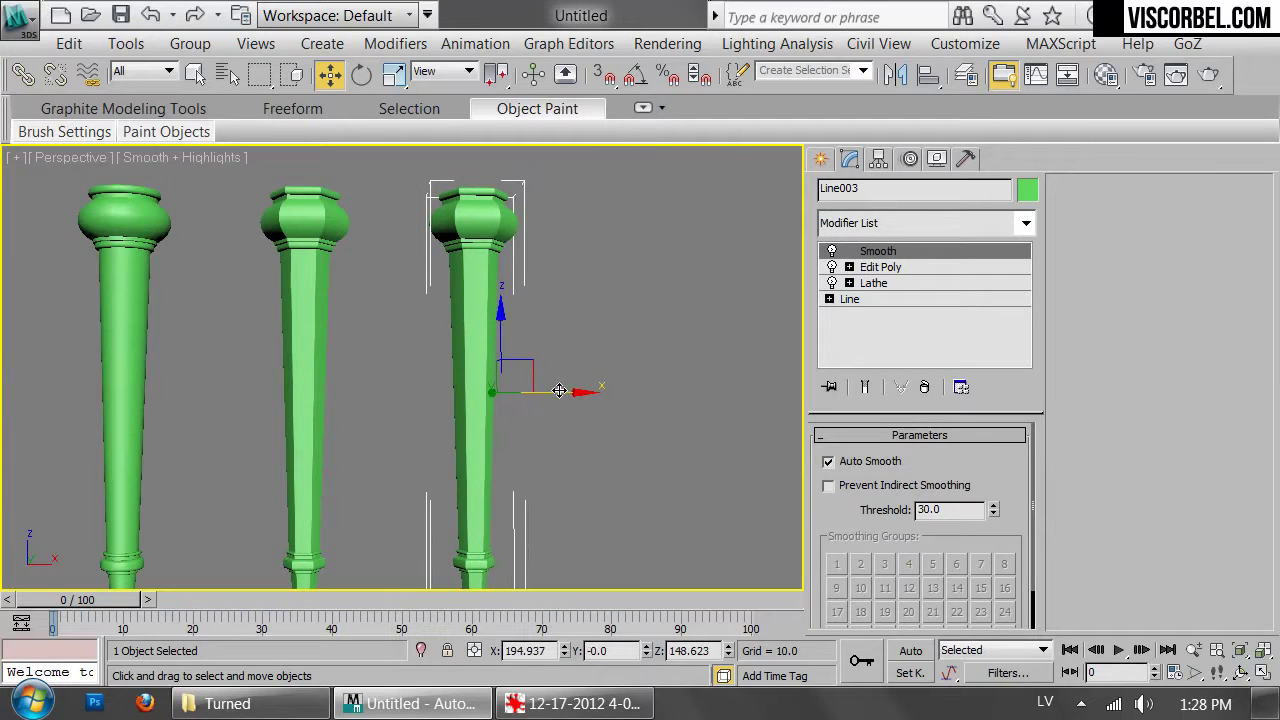
Examine the newest leg's hexagonal outline in perspective and top views, ending with the top view in wireframe
middle_drag(569, 352, 531, 333)
alt+middle_drag(429, 225, 430, 360)
scroll(472, 276, up, 3)
scroll(430, 360, down, 1)
key(t)
scroll(520, 298, up, 8)
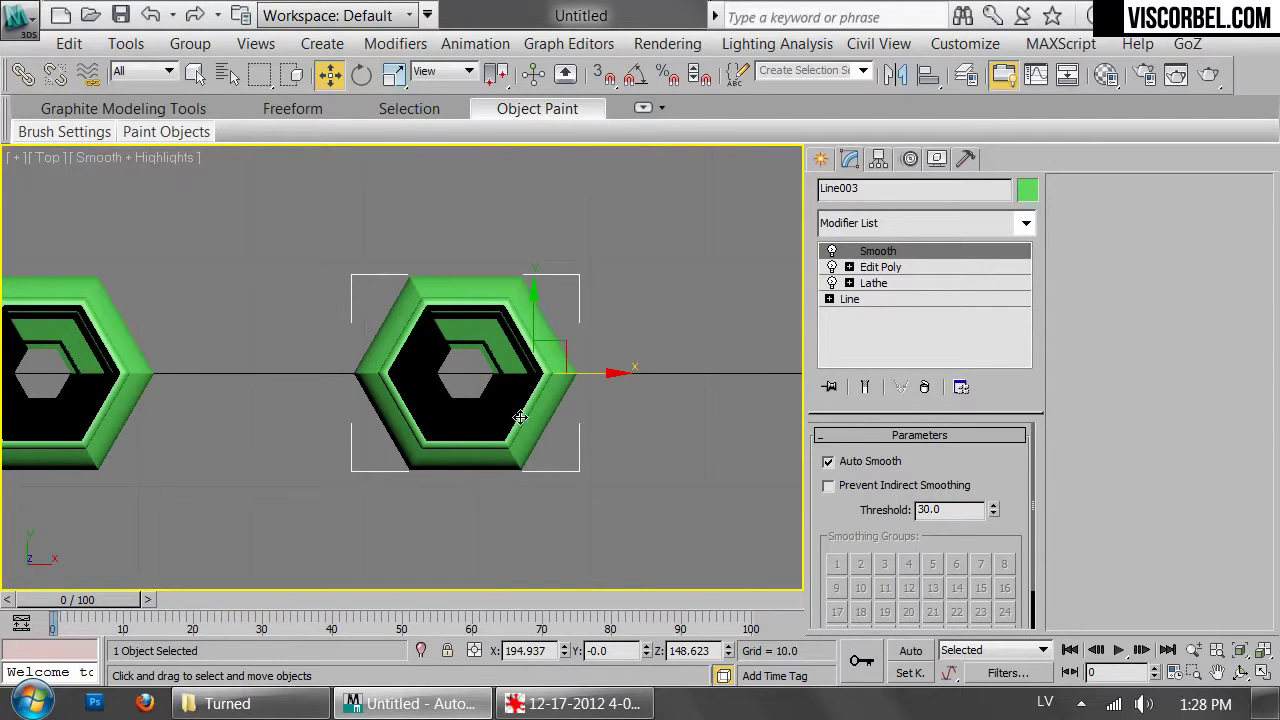
key(p)
alt+middle_drag(477, 454, 514, 288)
scroll(514, 289, down, 5)
alt+middle_drag(470, 327, 423, 314)
key(t)
key(z)
middle_drag(437, 366, 581, 315)
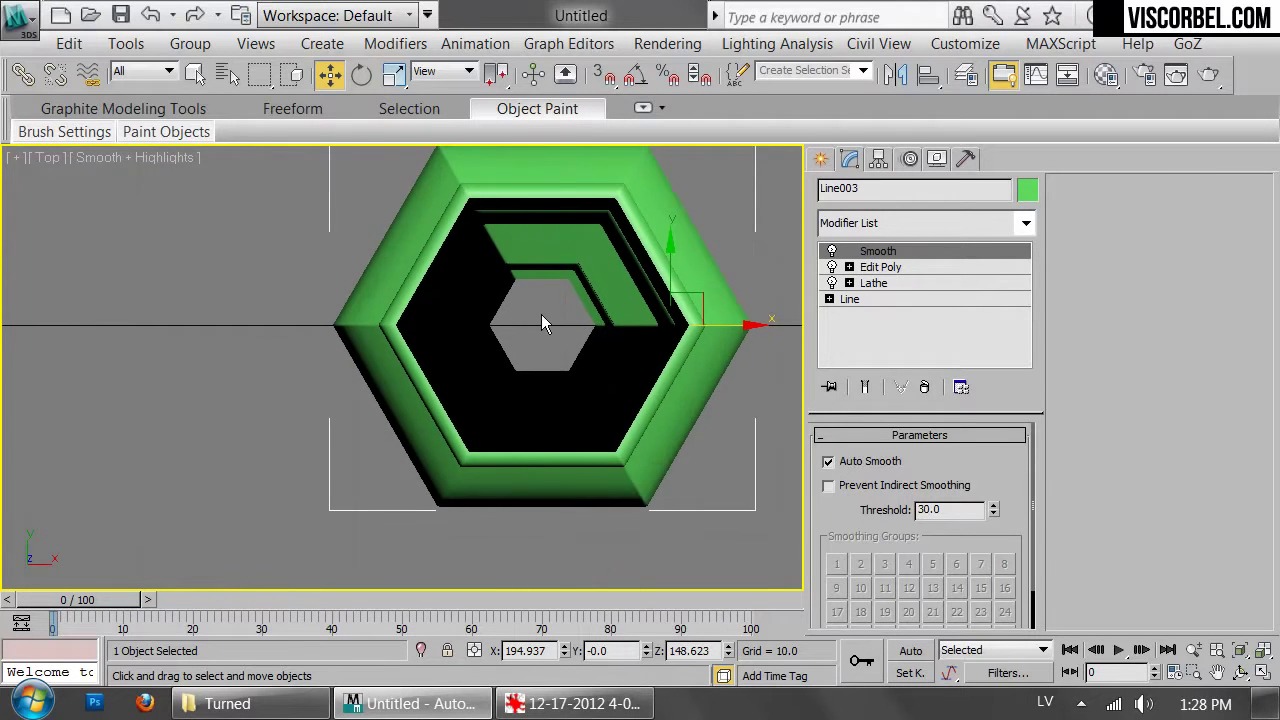
scroll(640, 270, down, 1)
key(F3)
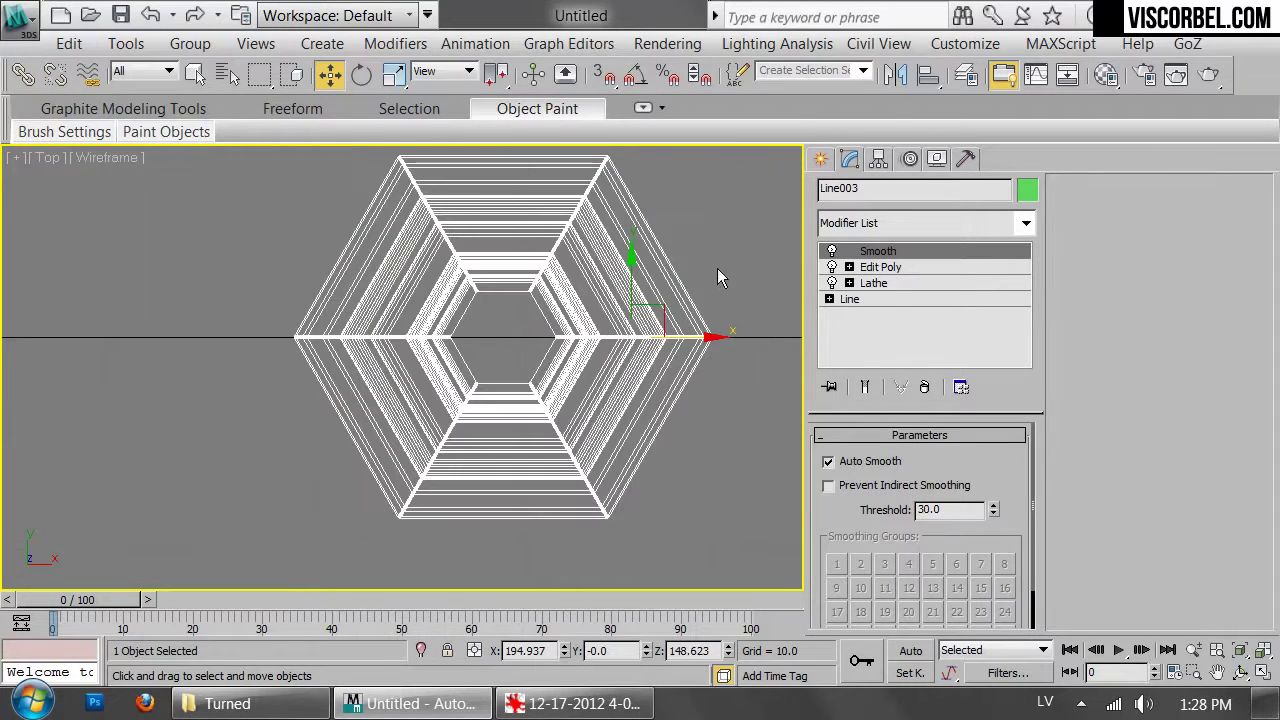
Center the newest leg's pivot to the object and leave pivot adjustment
click(884, 162)
click(898, 306)
key(e)
key(r)
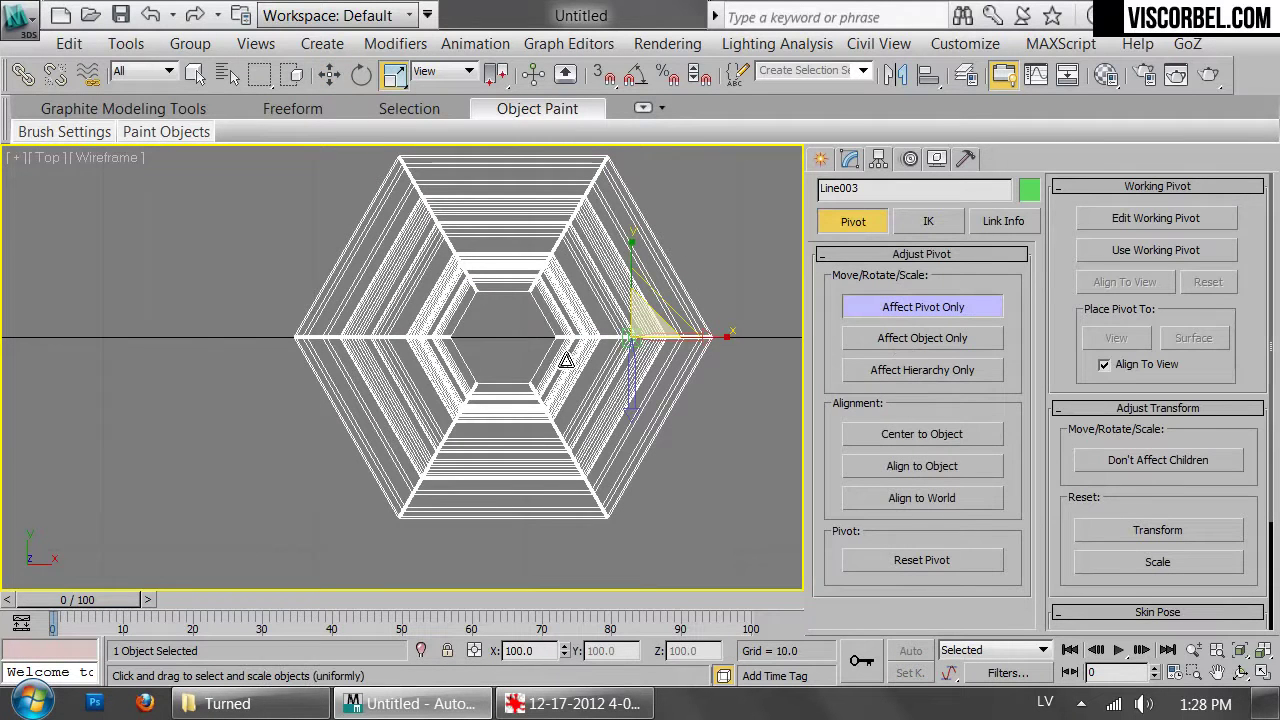
click(922, 433)
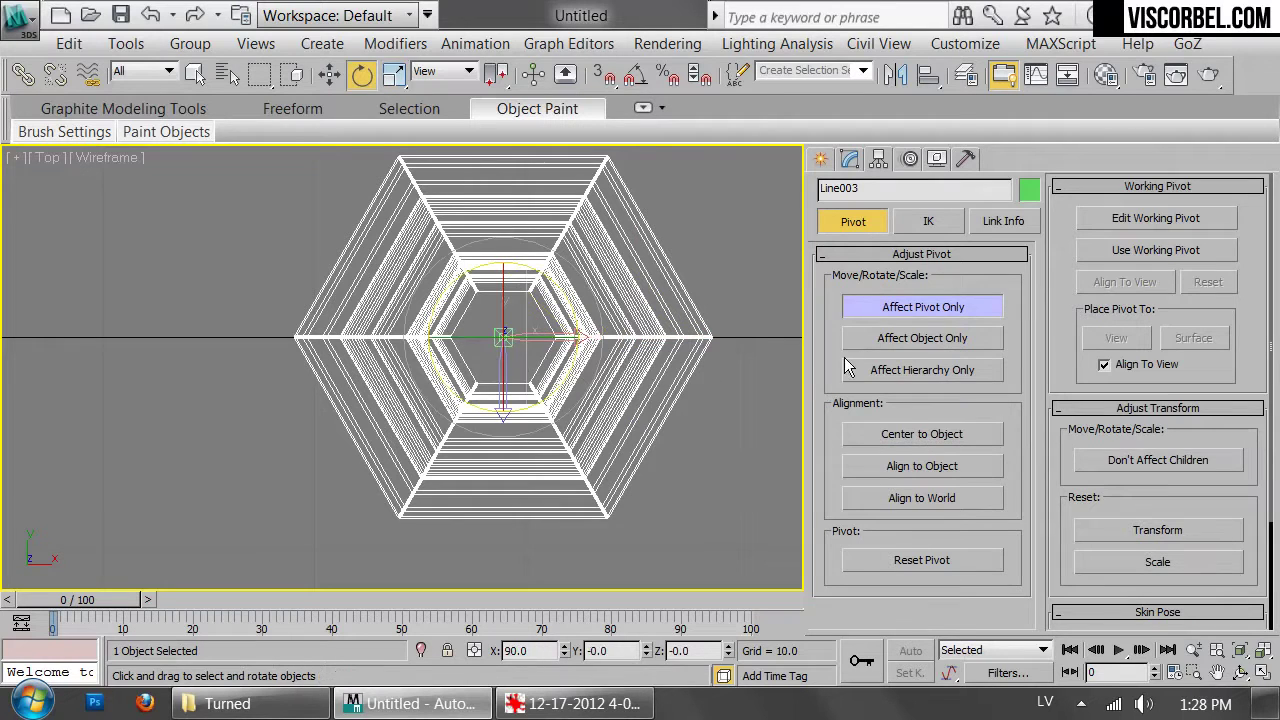
click(900, 306)
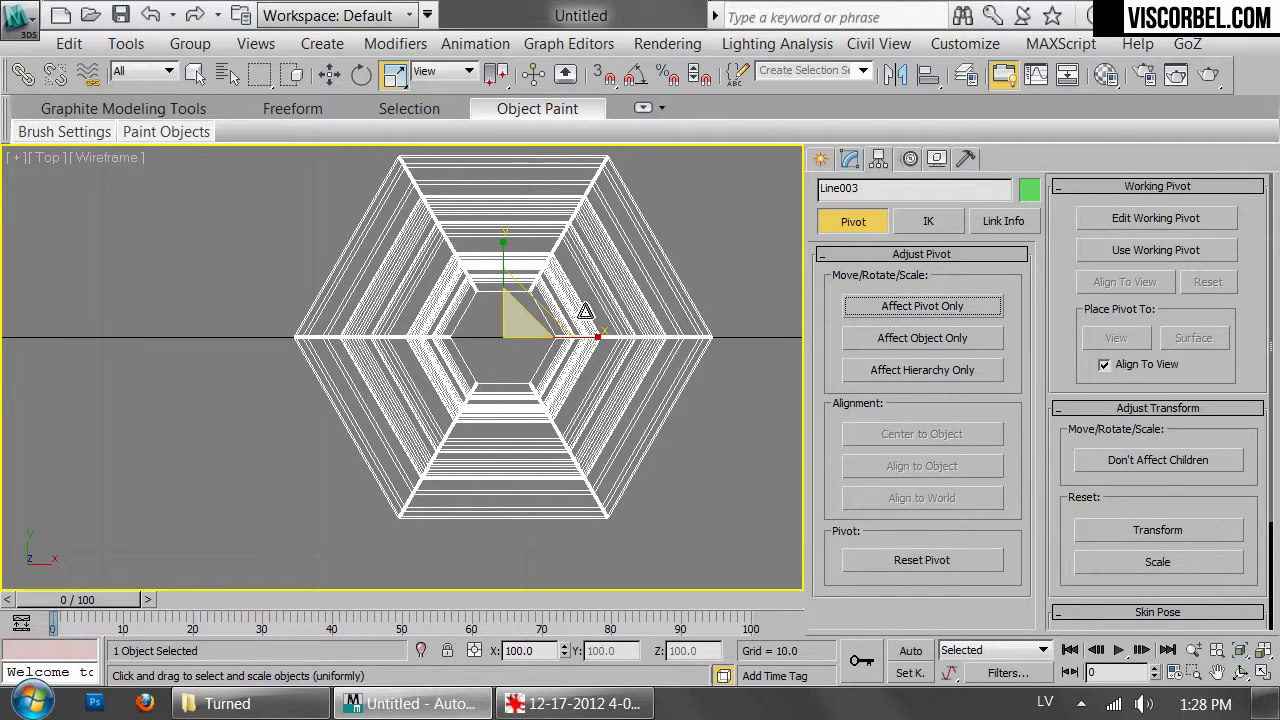
Add a second Edit Poly modifier on top of the newest leg's Smooth modifier
click(849, 160)
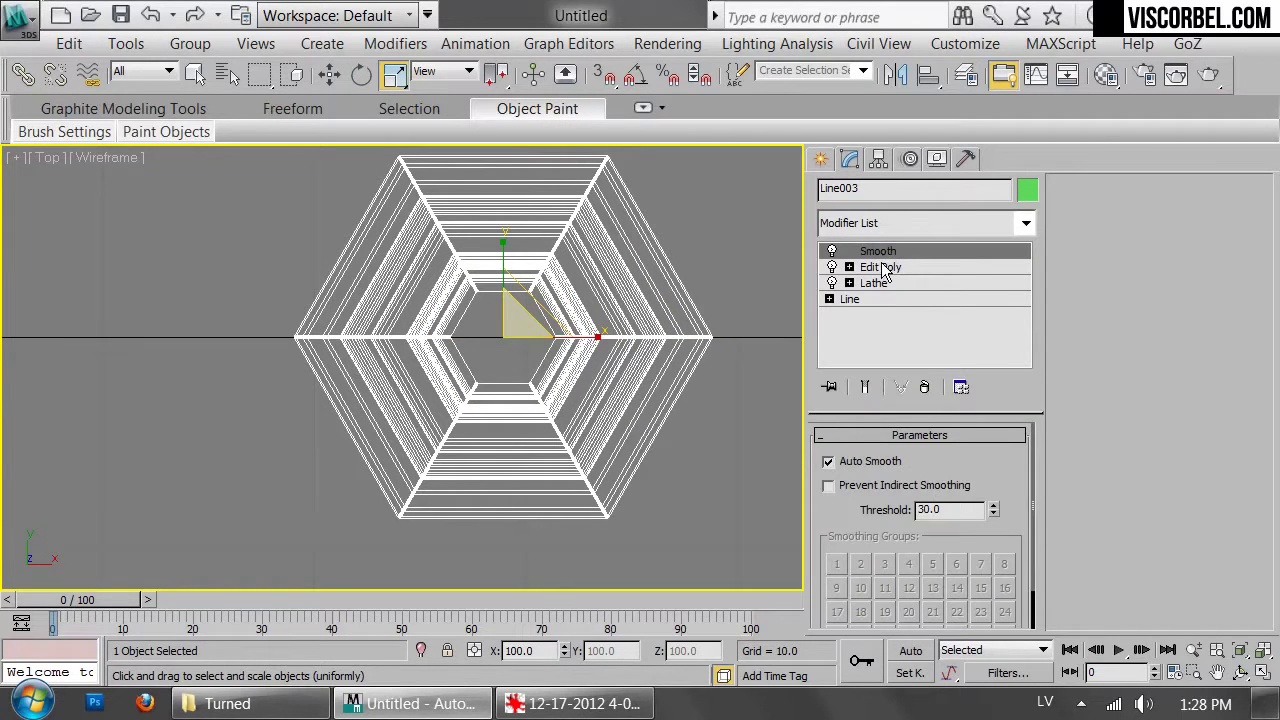
click(934, 224)
scroll(879, 117, down, 10)
click(873, 121)
scroll(600, 330, up, 10)
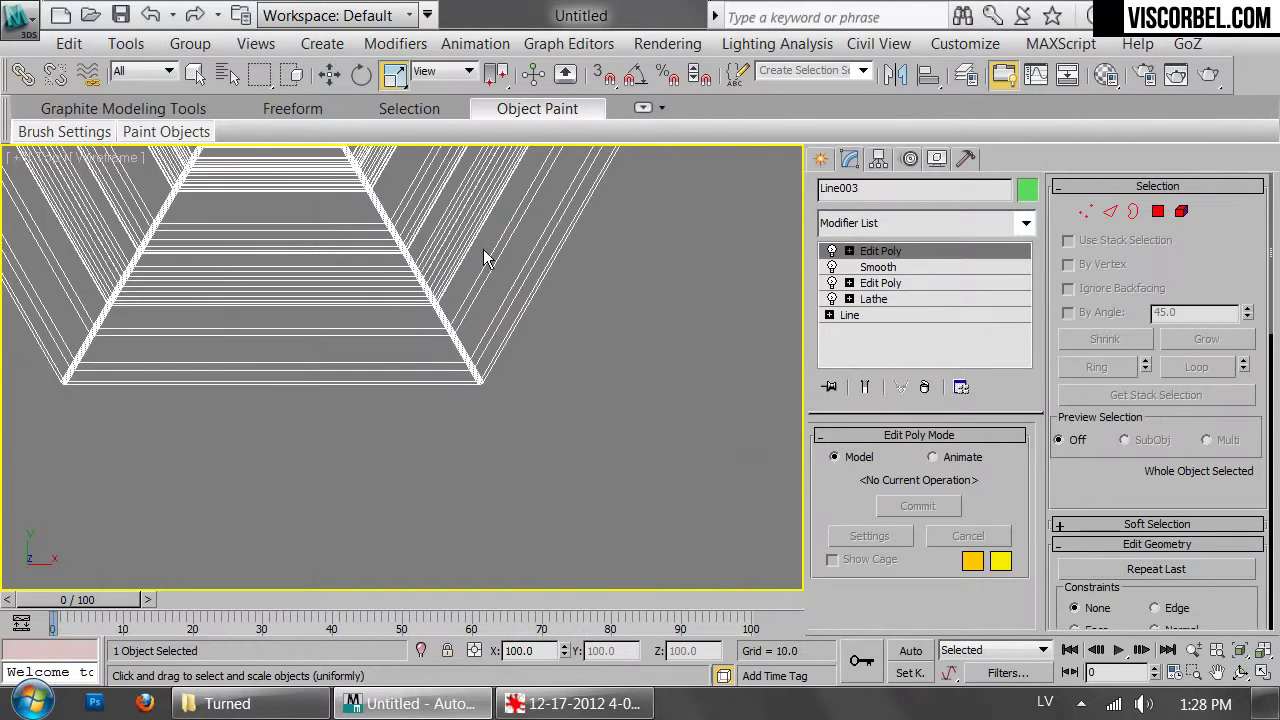
middle_drag(566, 334, 686, 286)
key(2)
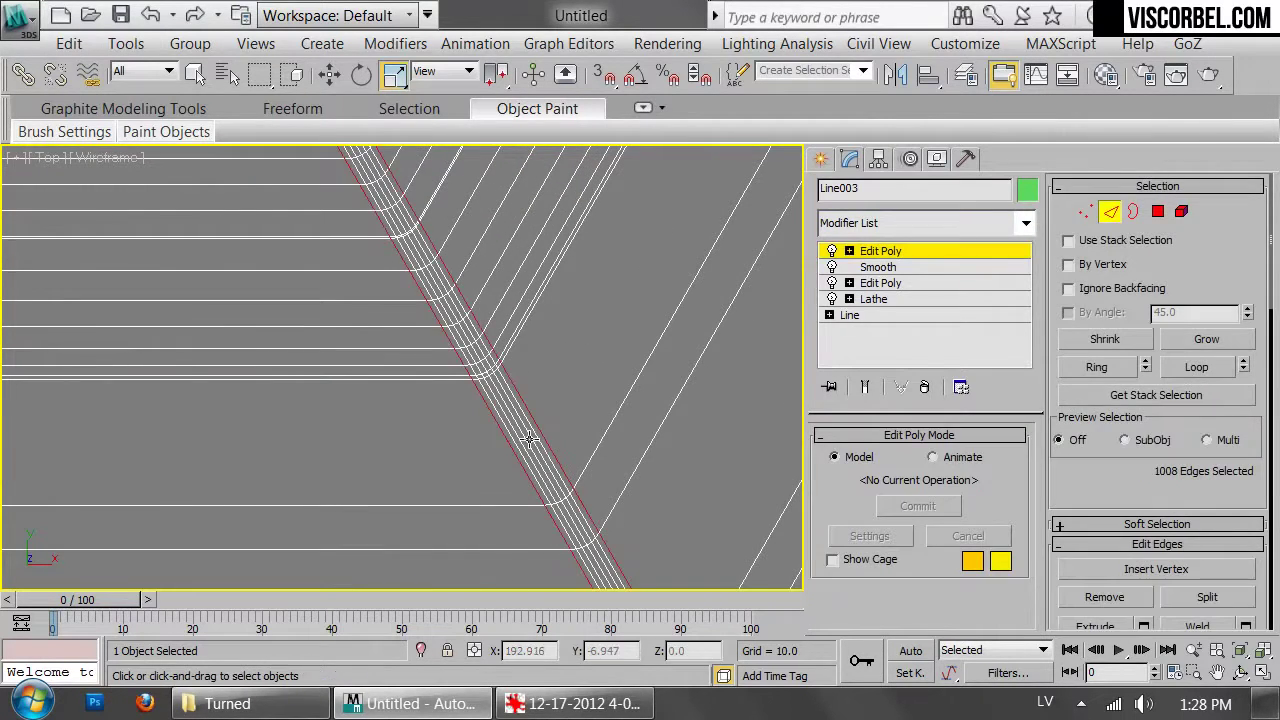
click(526, 440)
middle_drag(322, 432, 280, 338)
scroll(533, 383, down, 8)
scroll(608, 386, up, 6)
middle_drag(535, 405, 600, 449)
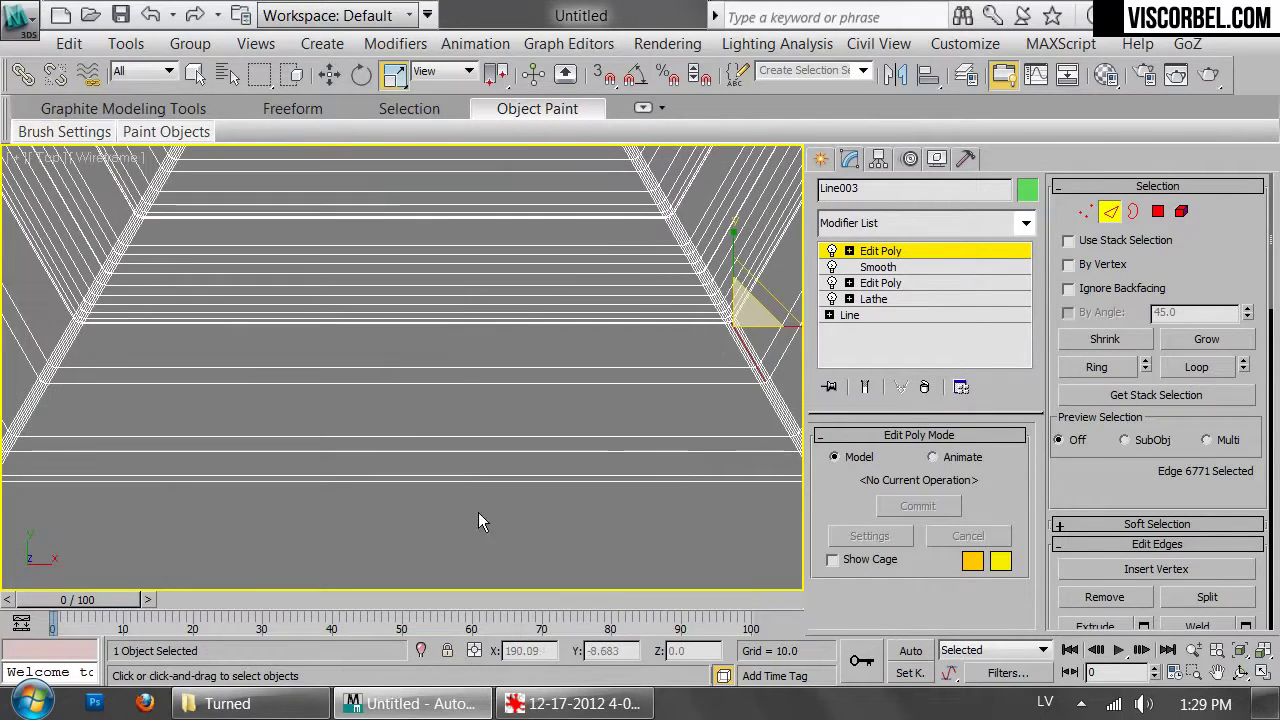
drag(469, 283, 469, 283)
scroll(469, 283, down, 4)
middle_drag(469, 283, 524, 414)
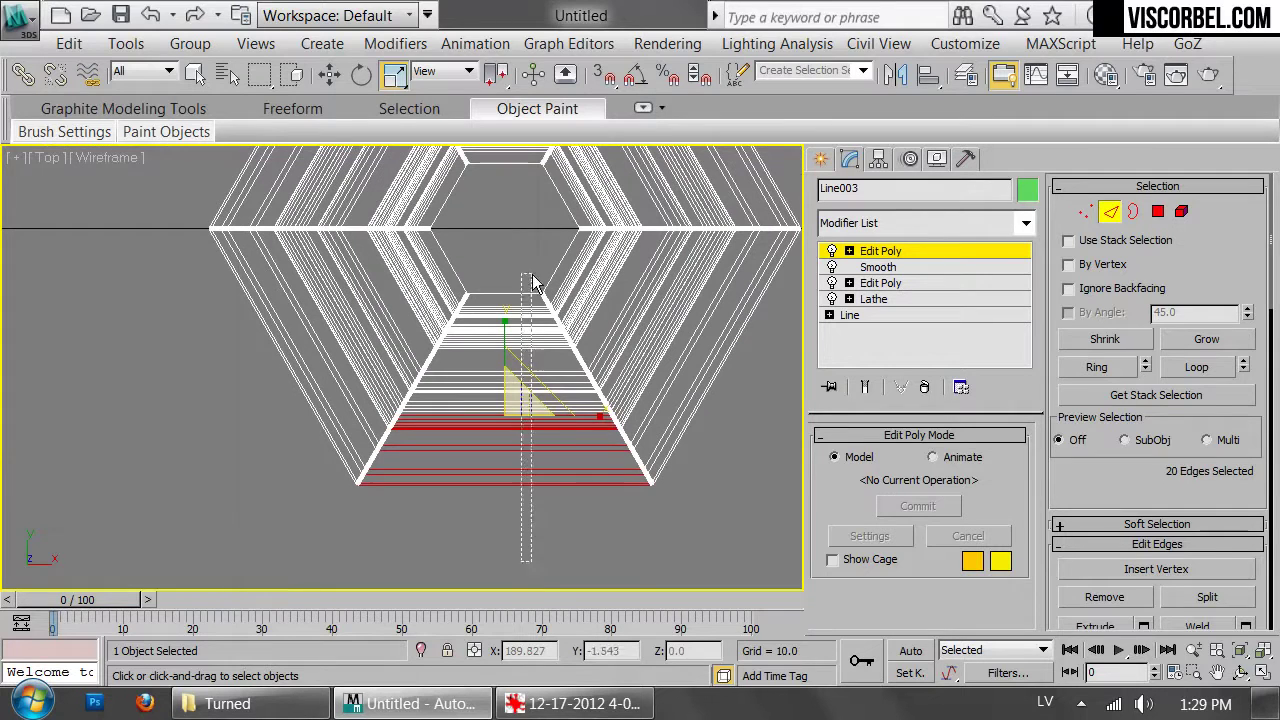
Select all polygons of the hexagonal leg's front side and grow the selection three times across the rounded corners
key(4)
drag(481, 526, 491, 261)
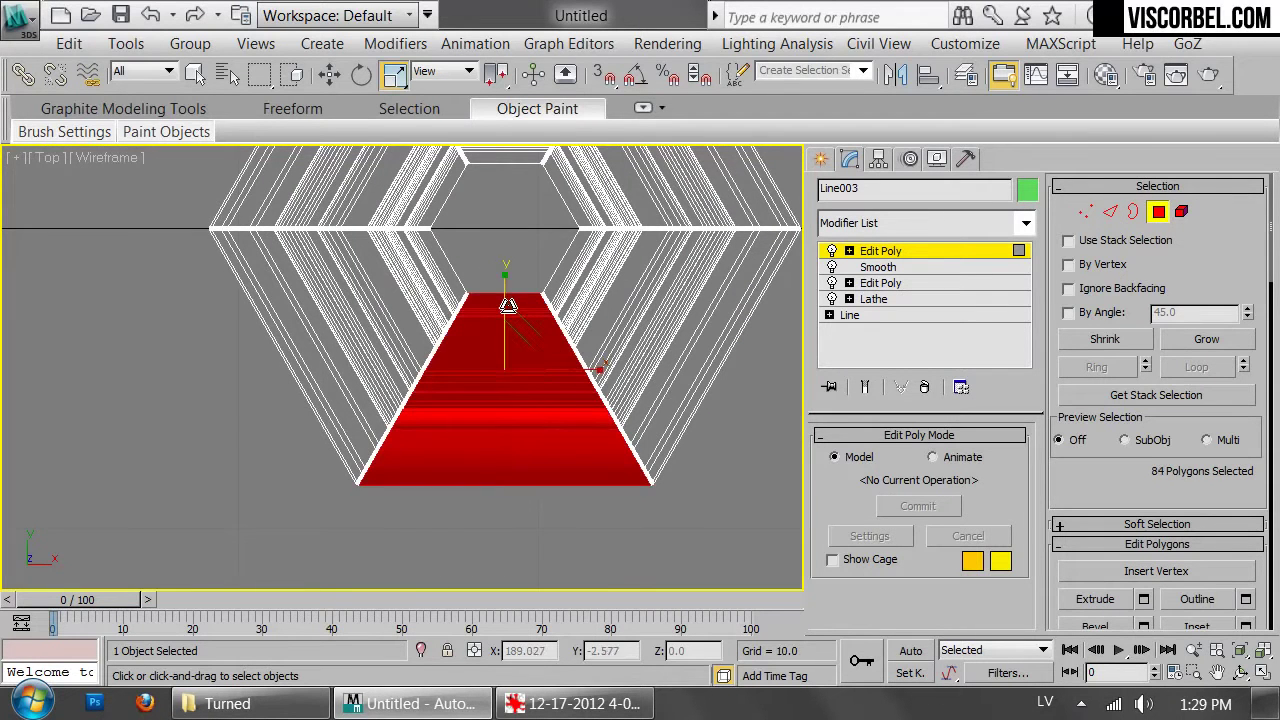
scroll(651, 397, up, 3)
middle_drag(651, 397, 648, 396)
scroll(648, 396, up, 3)
scroll(560, 340, up, 2)
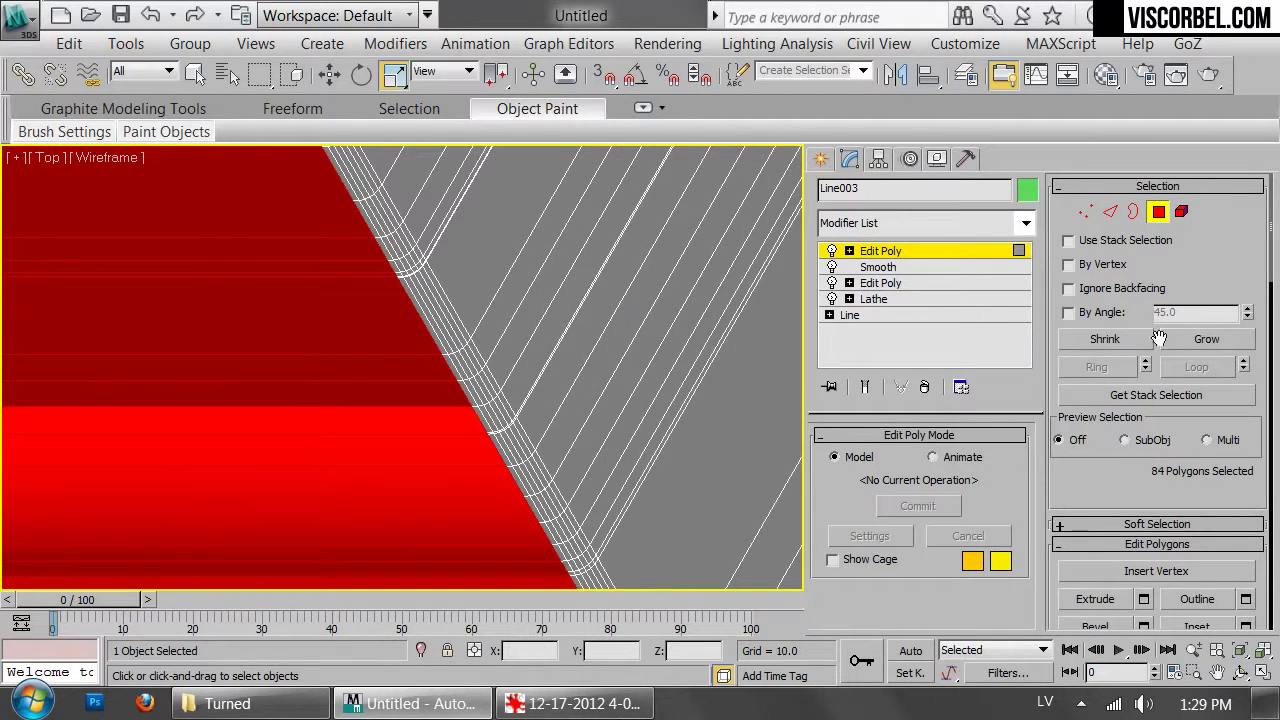
click(1190, 342)
click(1196, 341)
click(1200, 340)
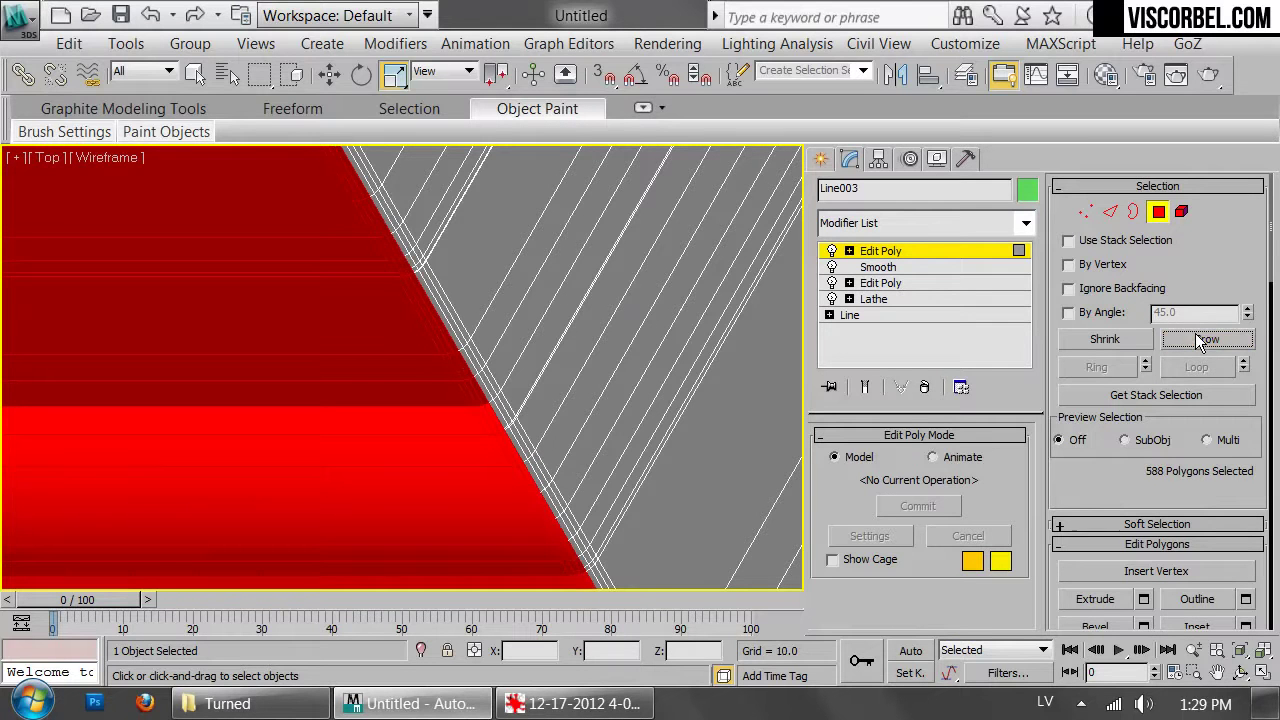
scroll(466, 371, down, 6)
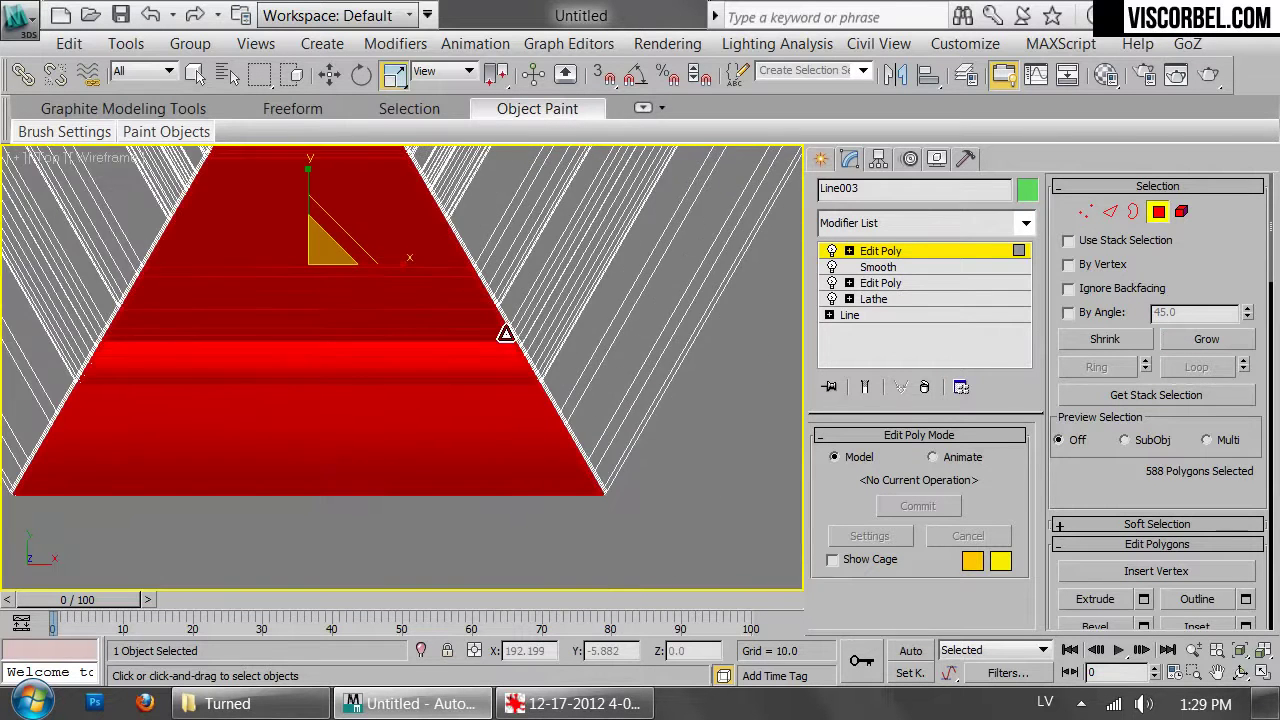
Invert the polygon selection and delete it to keep only the leg's front side, then deselect the object
key(p)
key(F3)
scroll(506, 334, down, 5)
alt+middle_drag(548, 354, 489, 212)
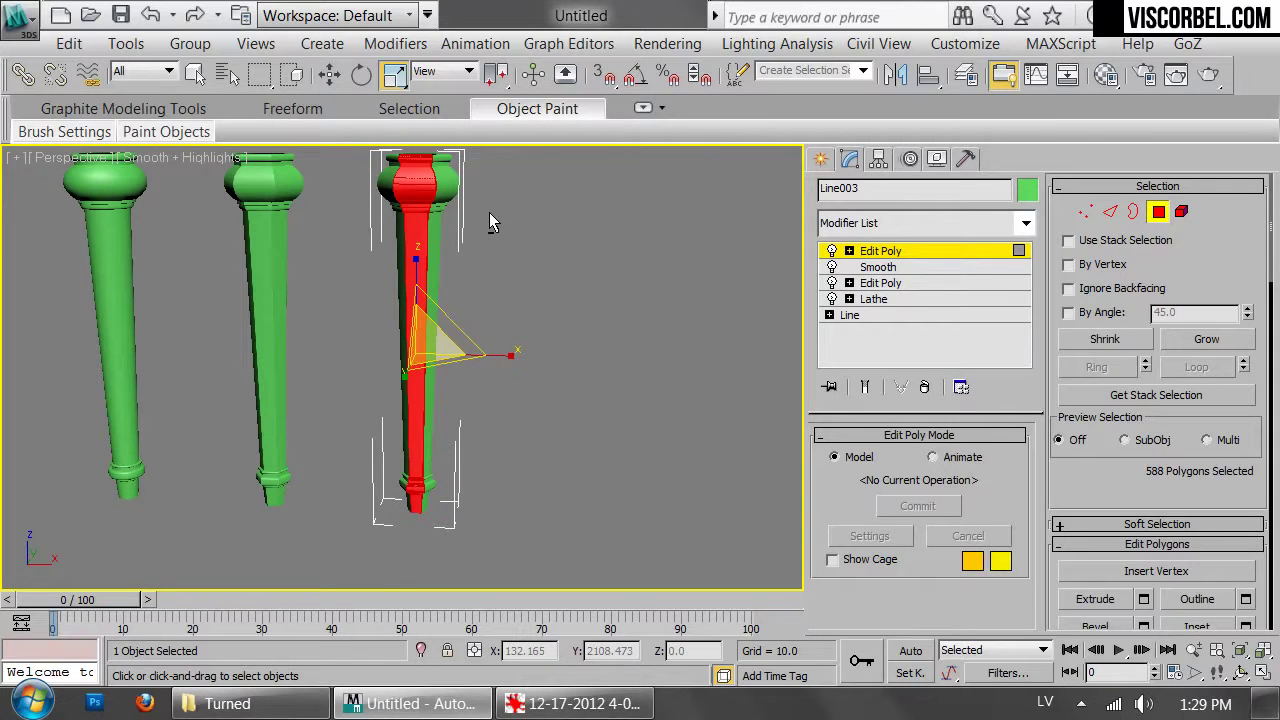
key(ctrl+i)
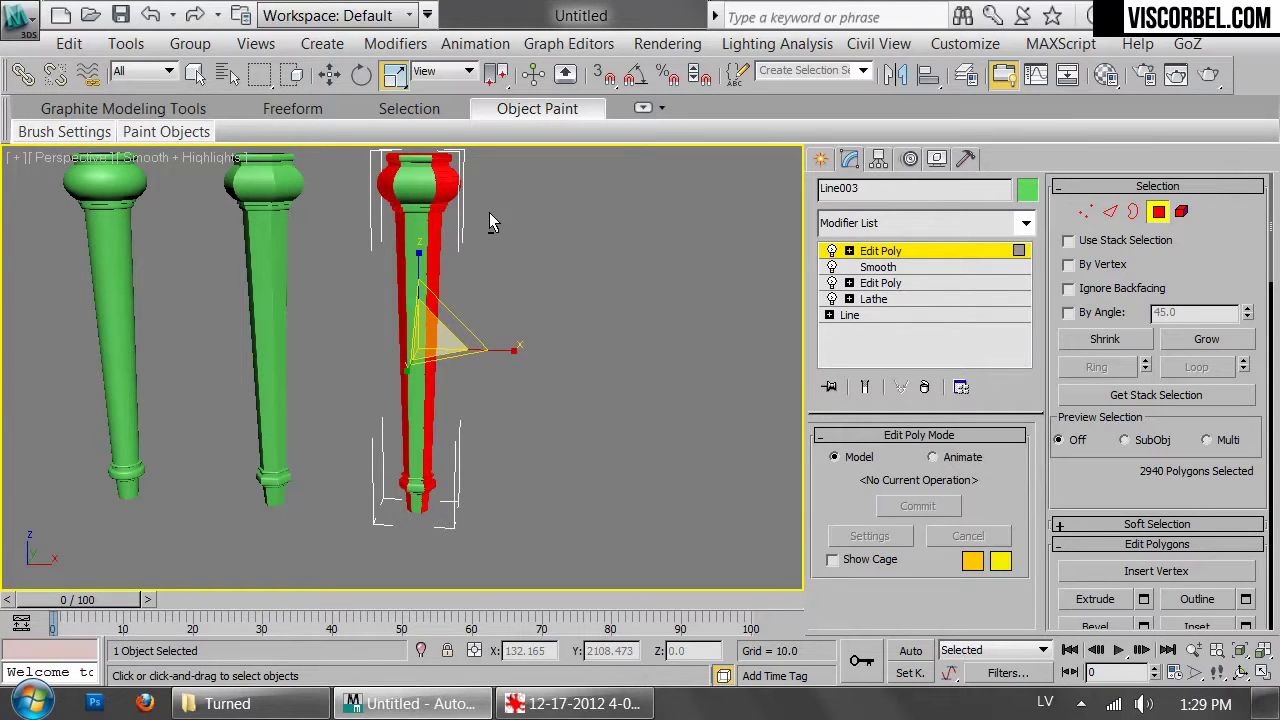
key(Delete)
key(1)
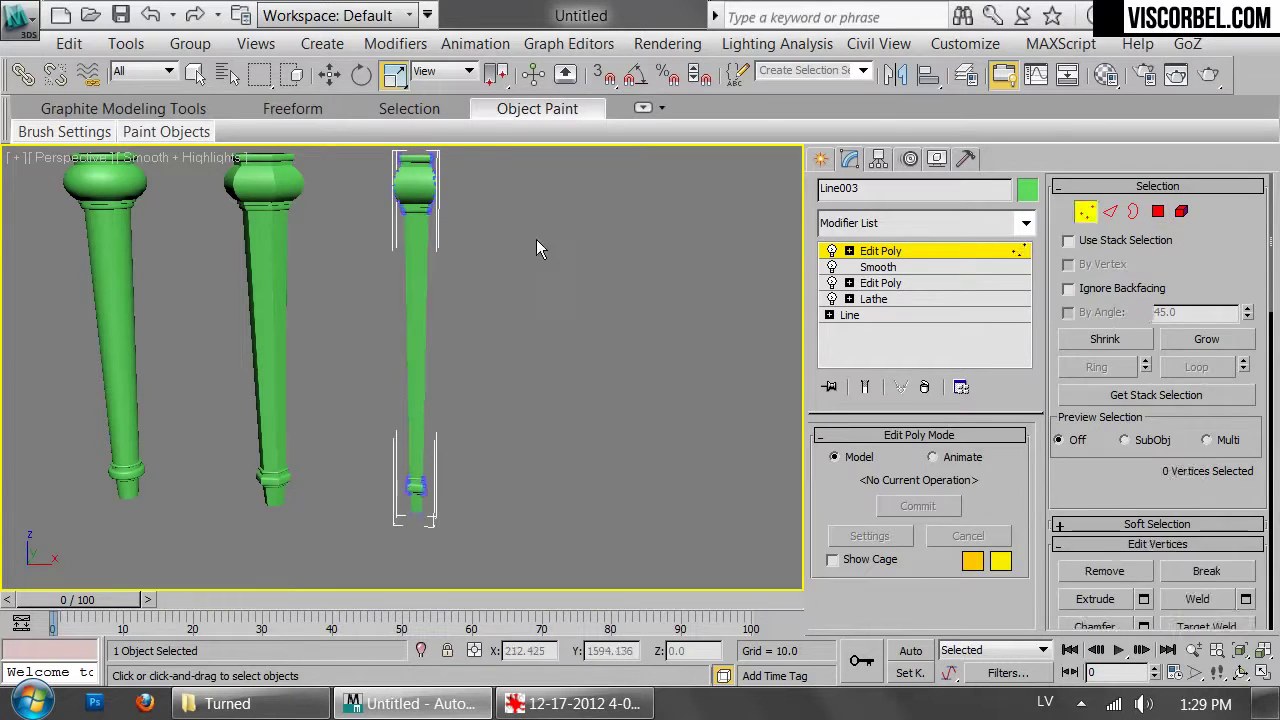
key(1)
click(584, 248)
Select the remaining leg side and examine its head and shaft in perspective with edged faces shown
alt+middle_drag(514, 264, 460, 420)
scroll(600, 290, up, 3)
scroll(471, 442, up, 2)
click(438, 360)
key(F4)
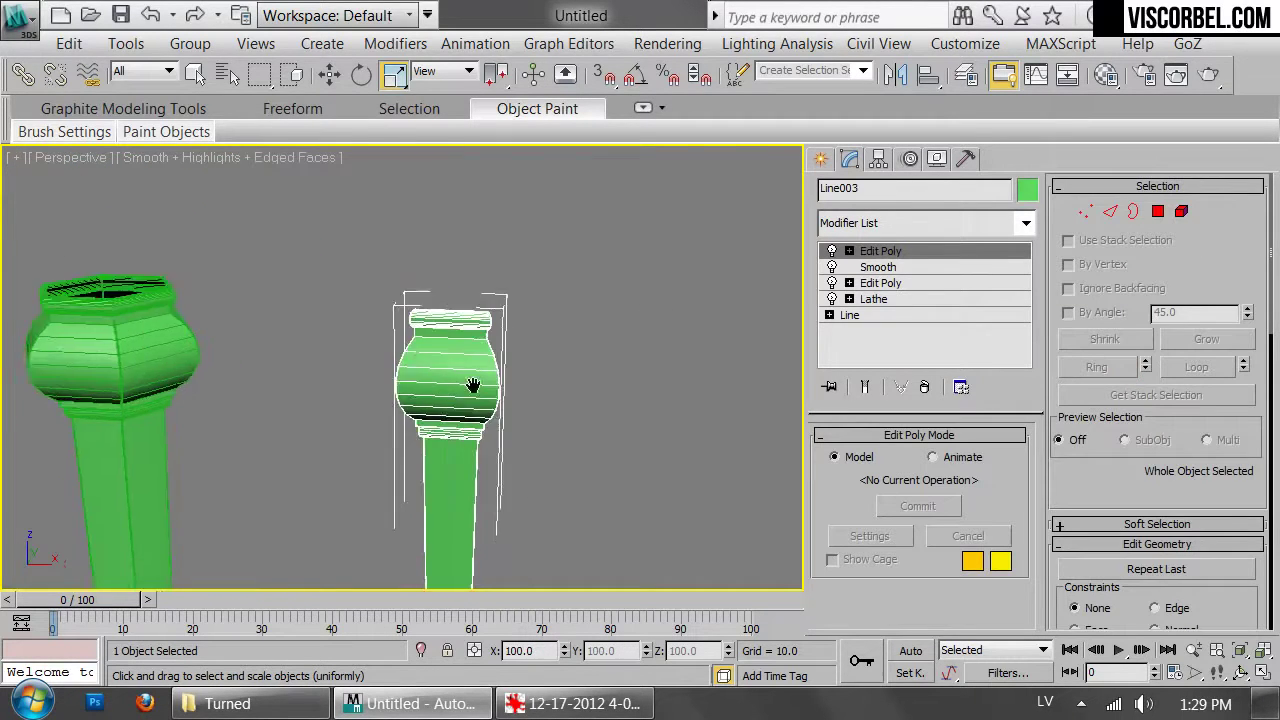
scroll(467, 386, up, 5)
scroll(467, 386, down, 10)
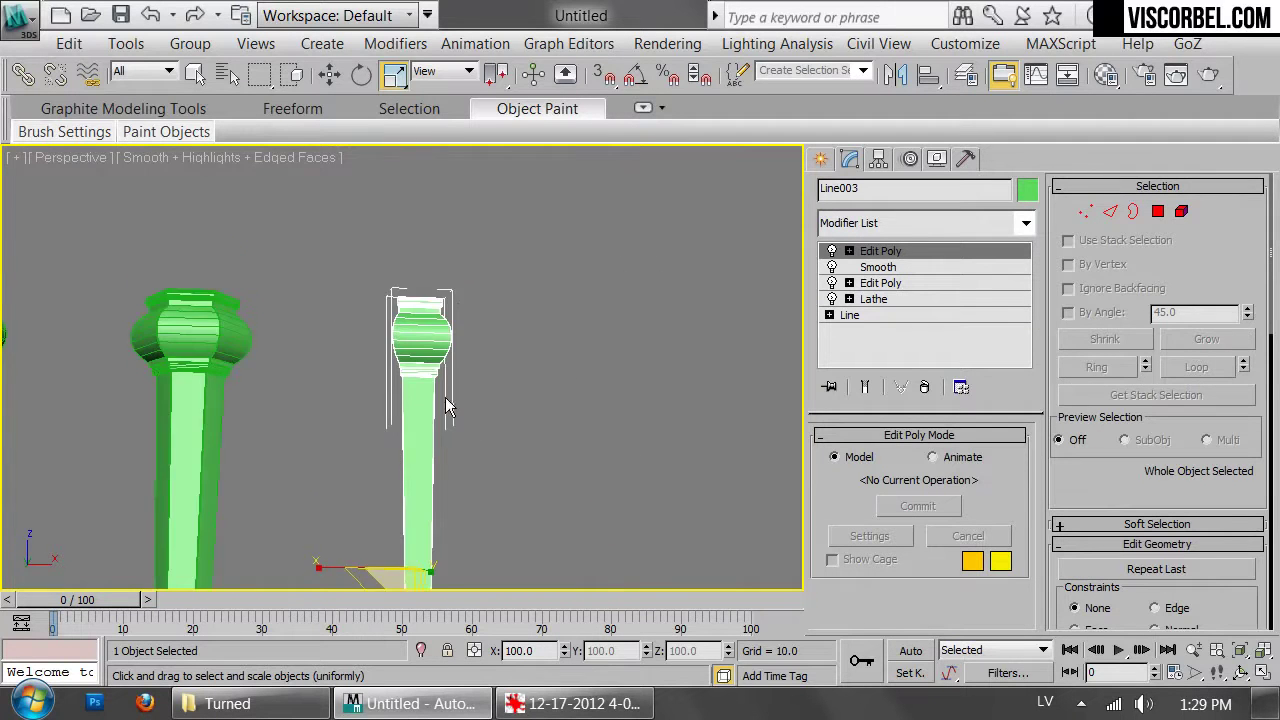
scroll(383, 297, up, 5)
Inset the long shaft polygon of the remaining leg side by 1.0
key(4)
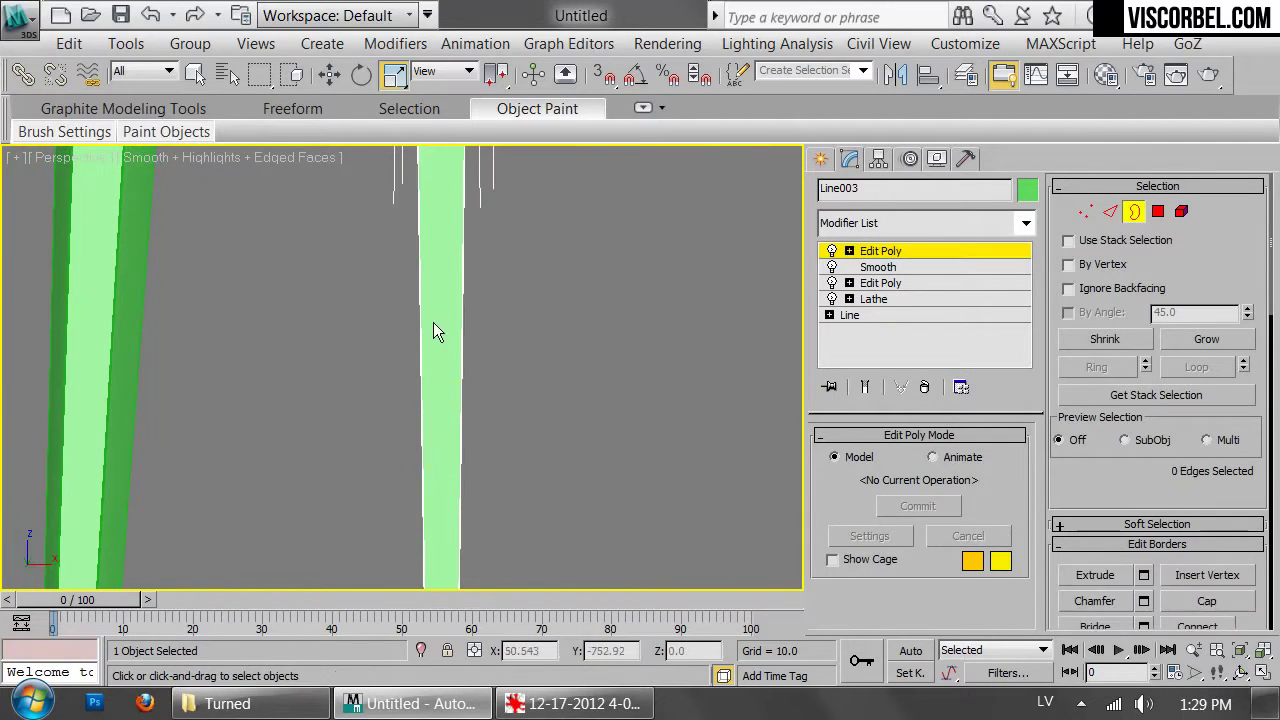
click(447, 327)
scroll(452, 180, down, 5)
scroll(586, 443, up, 4)
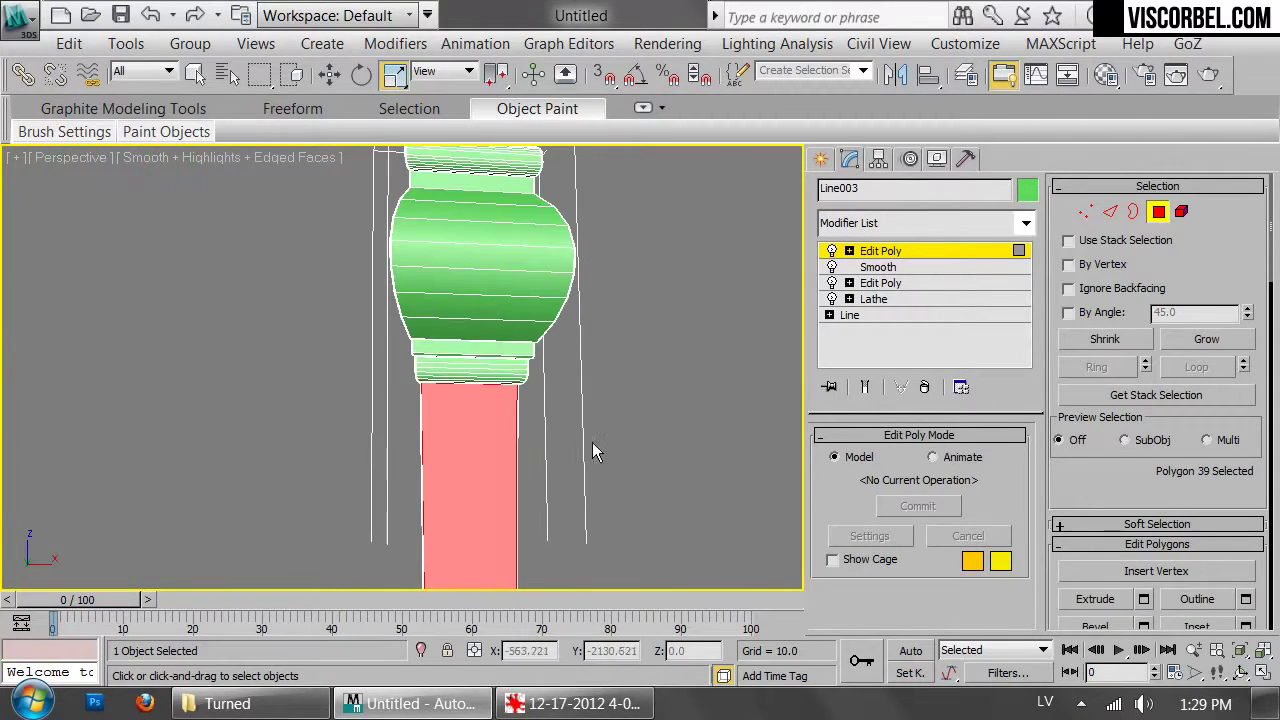
right_click(586, 443)
click(428, 464)
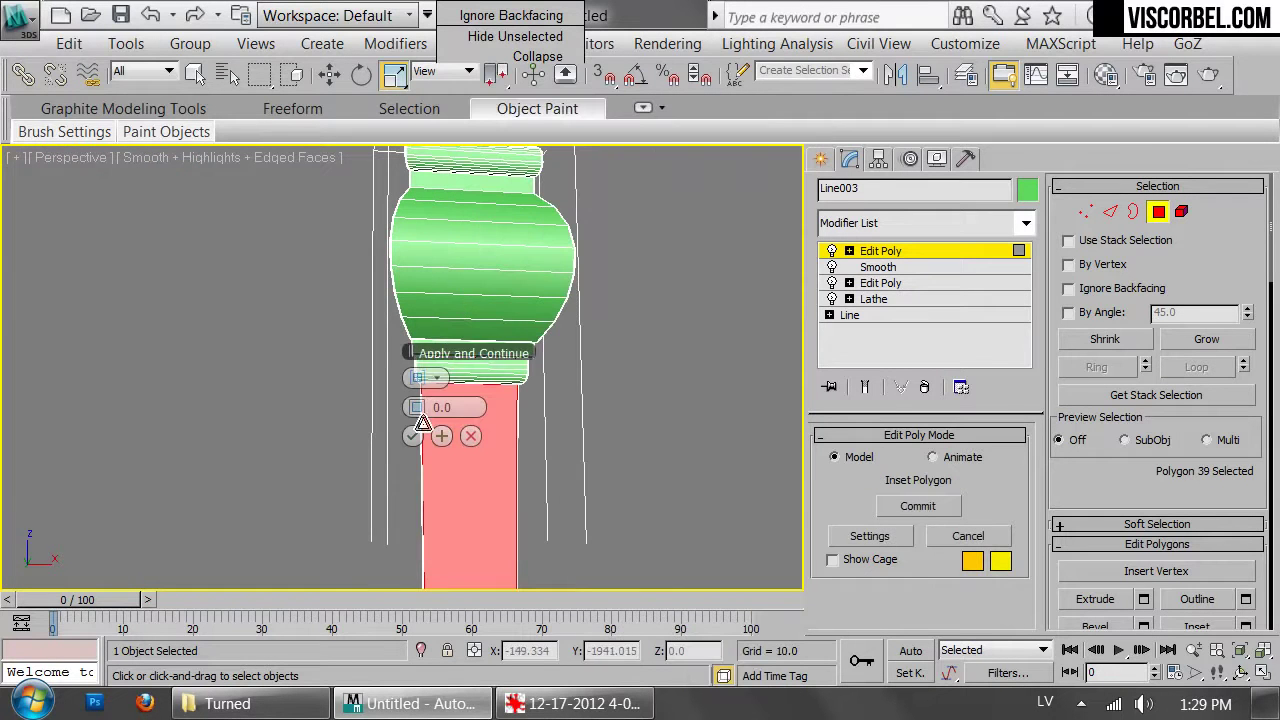
drag(428, 407, 402, 406)
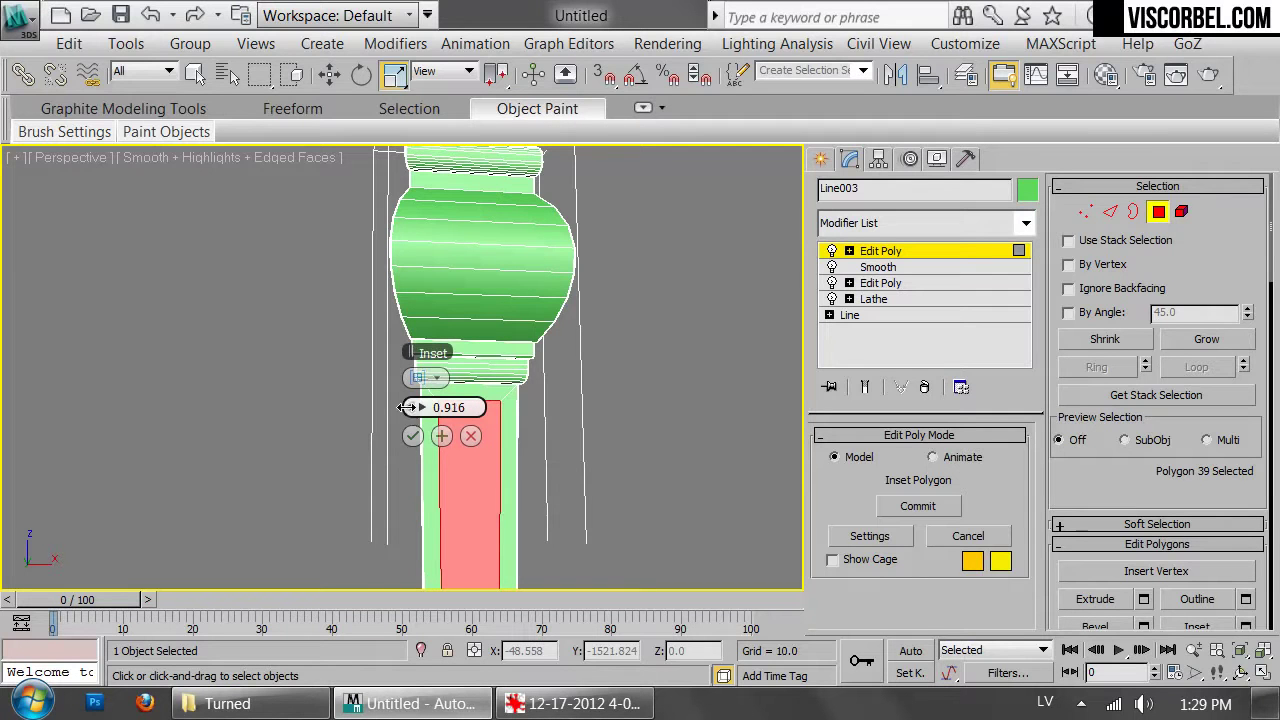
drag(407, 407, 409, 407)
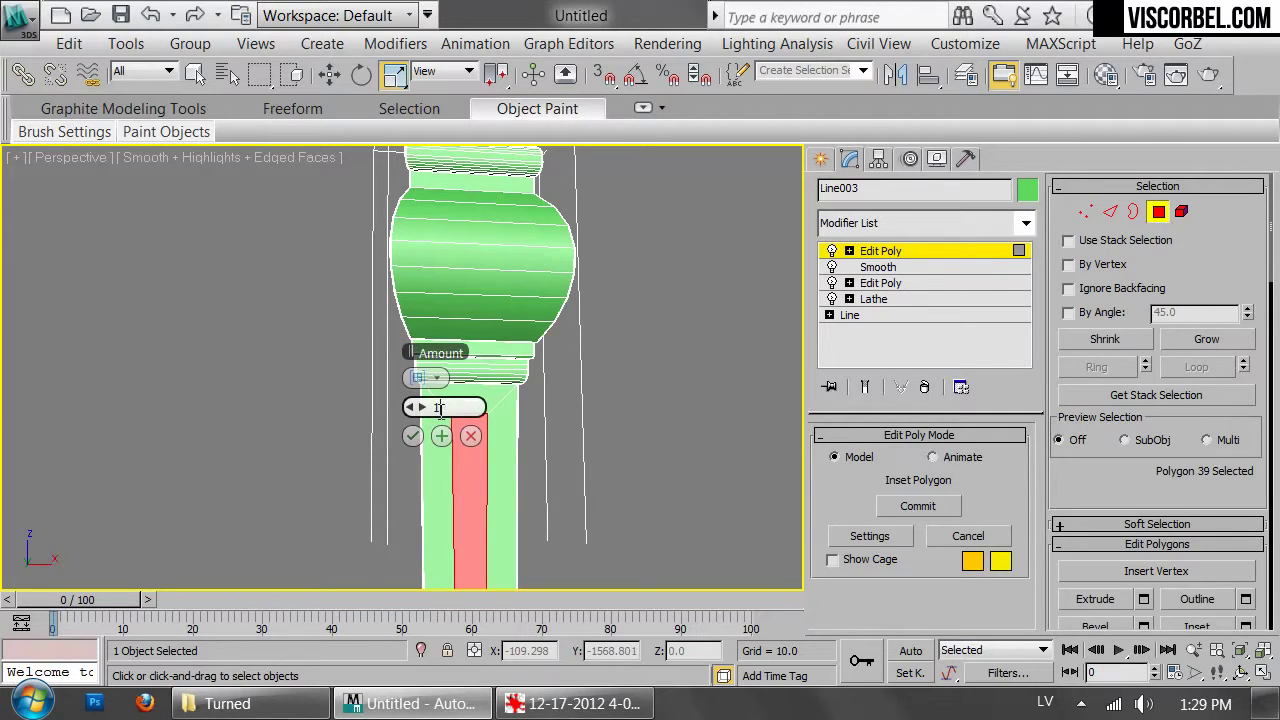
text(.0)
key(Return)
click(412, 437)
Extrude the inset shaft polygon inward to form a shallow recessed panel
scroll(420, 450, up, 8)
right_click(508, 332)
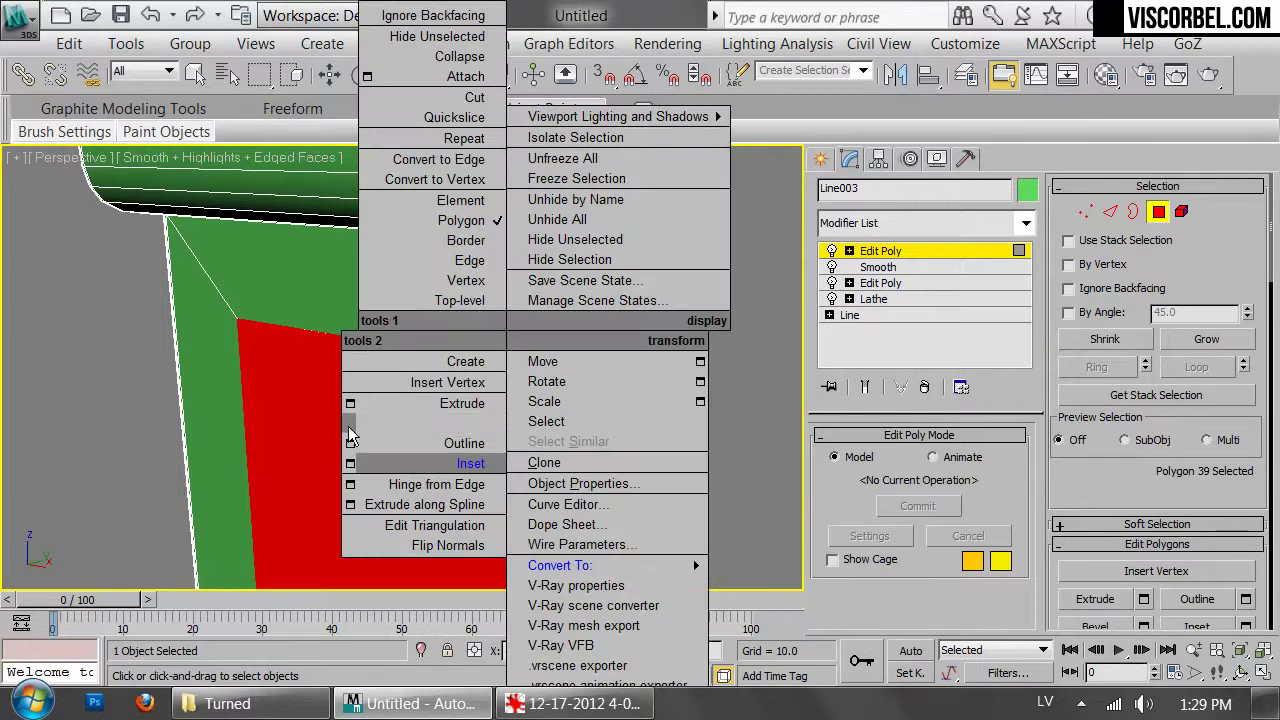
click(349, 403)
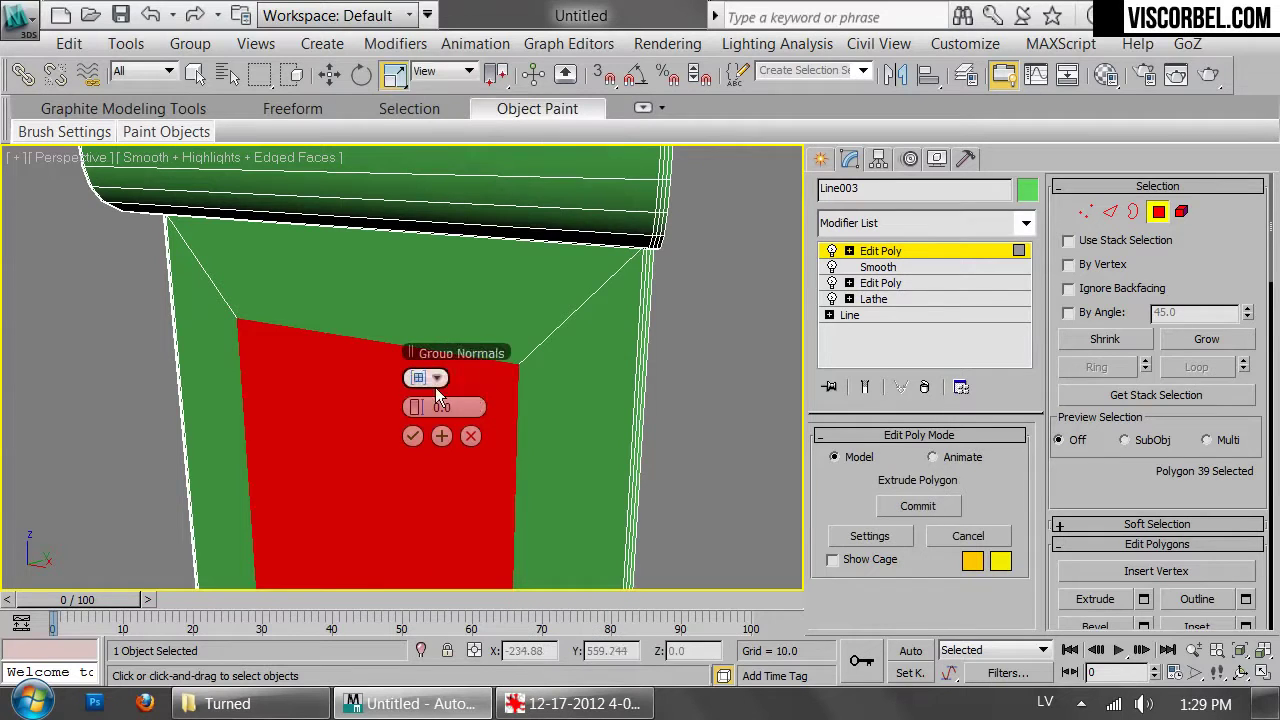
drag(425, 413, 427, 417)
click(412, 436)
Select the edge loop around the recess's opening and chamfer it by 0.09 with one segment
key(2)
click(253, 324)
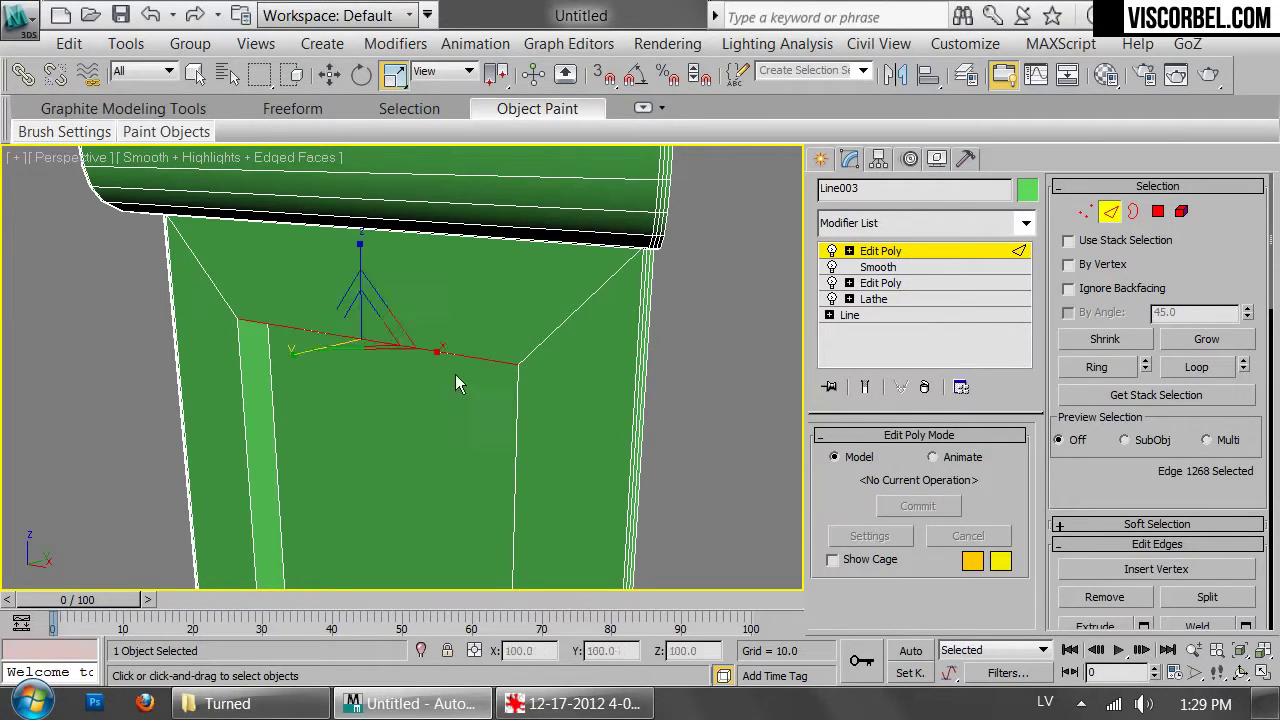
click(1193, 367)
scroll(592, 363, down, 5)
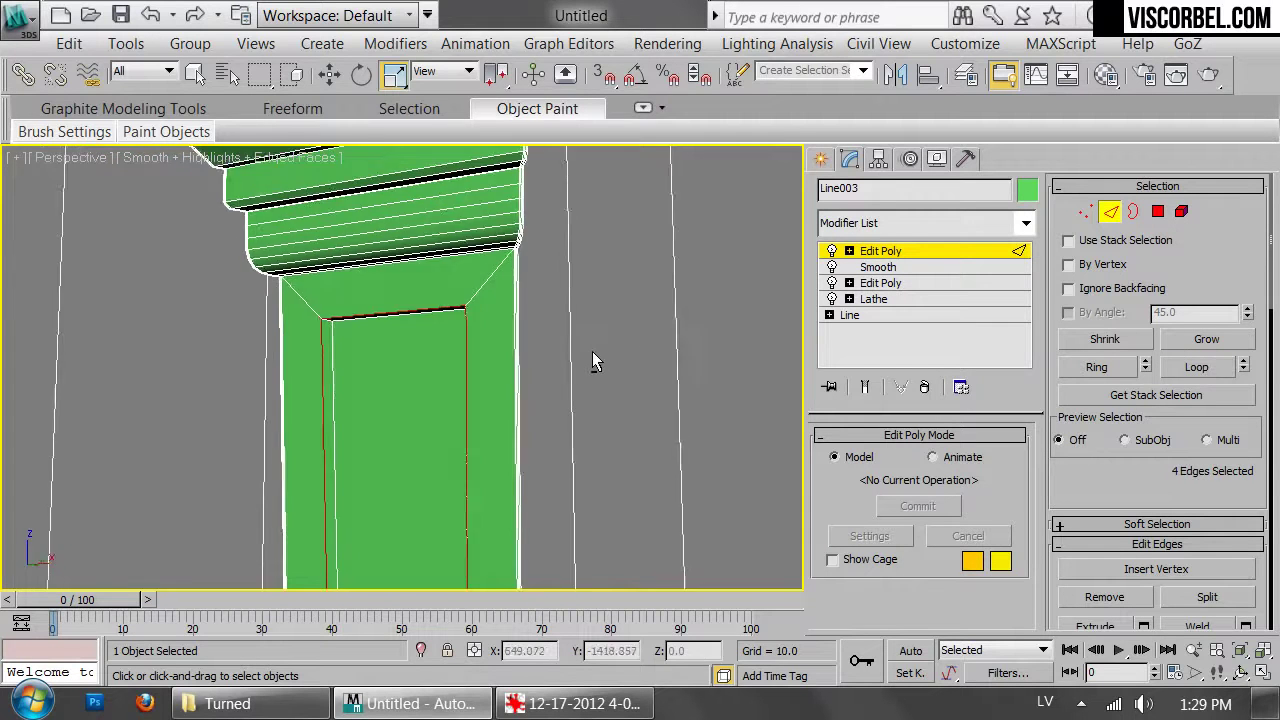
right_click(590, 318)
click(451, 465)
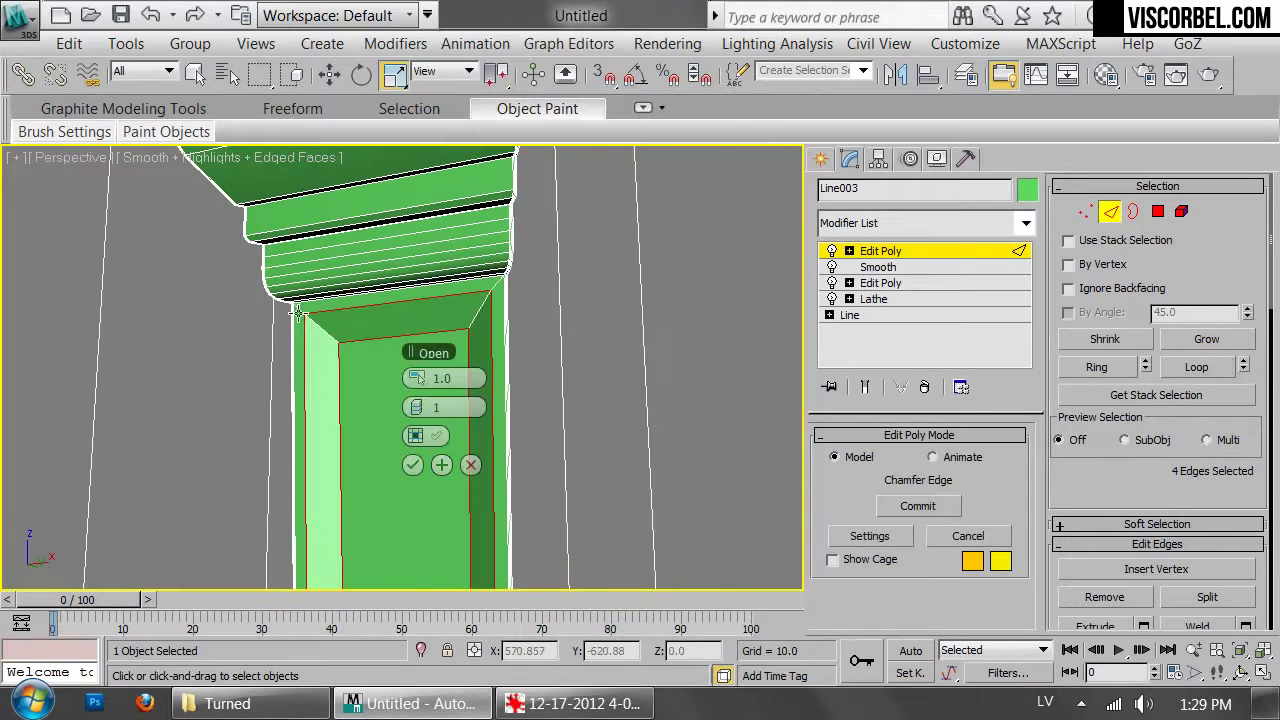
scroll(440, 390, up, 3)
right_click(417, 378)
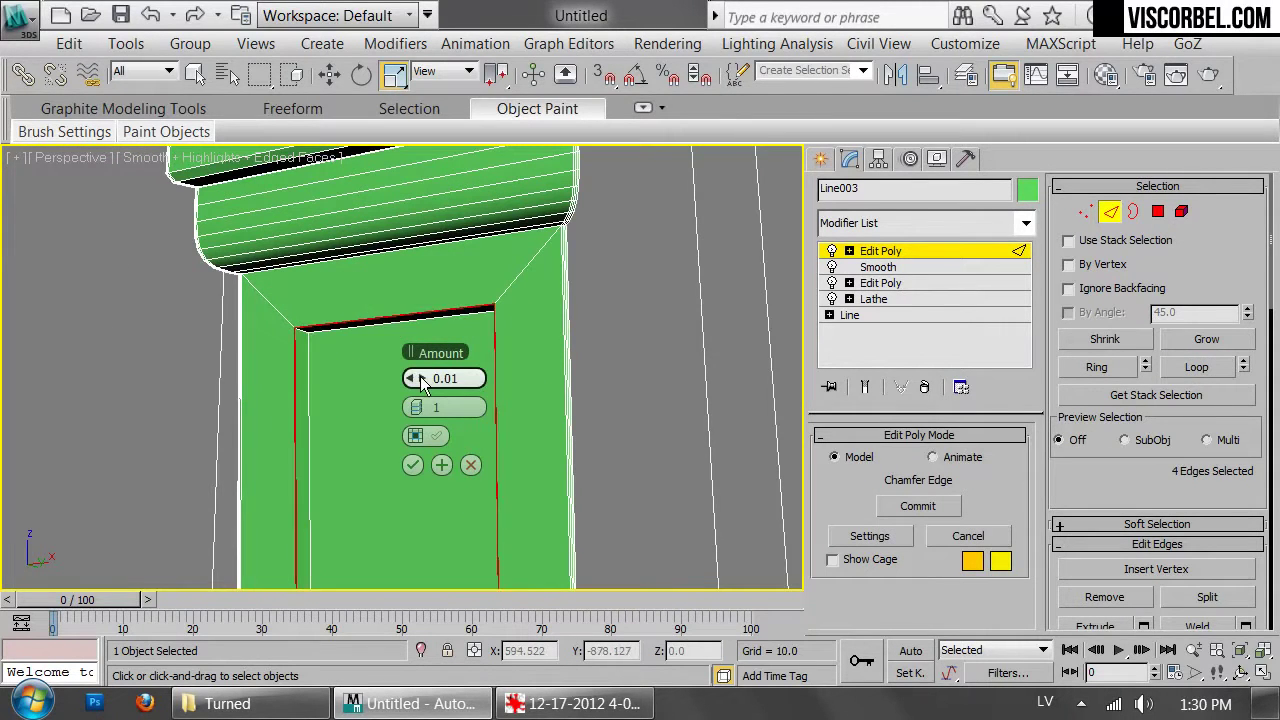
drag(417, 378, 426, 388)
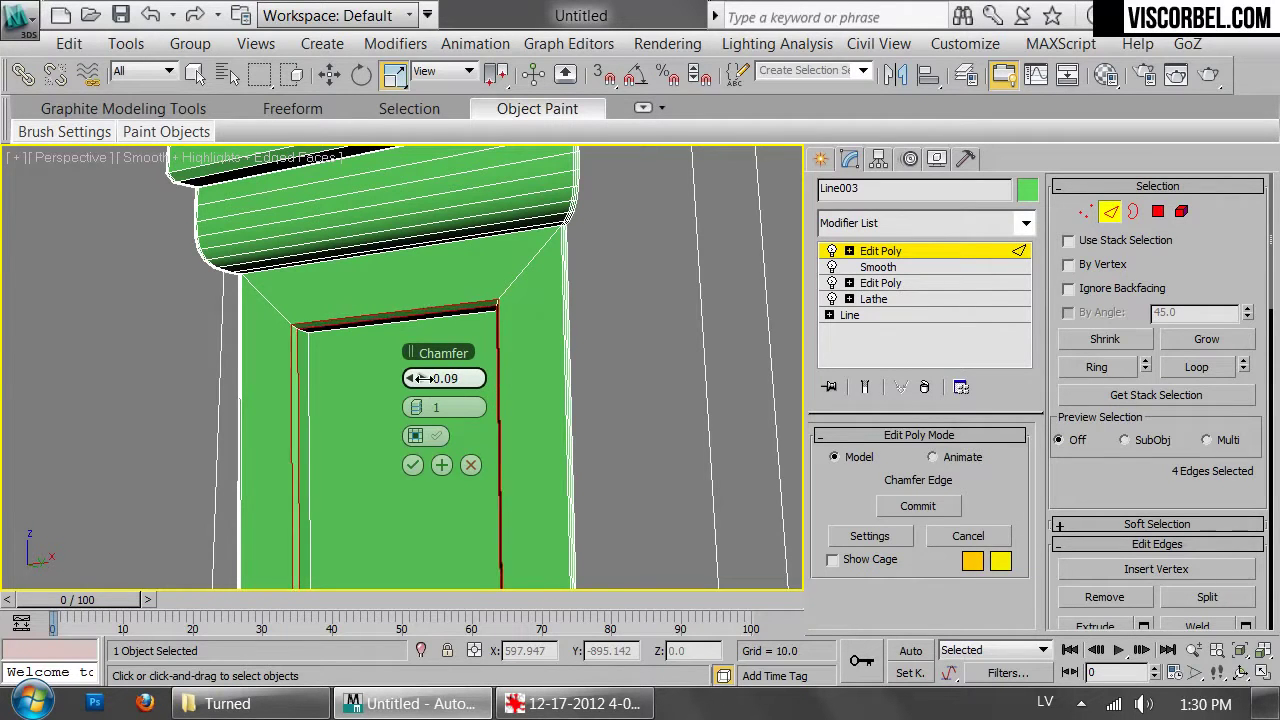
click(412, 464)
Leave edge editing and examine the recessed panel and the whole leg side in shaded view without edged faces
key(2)
key(F4)
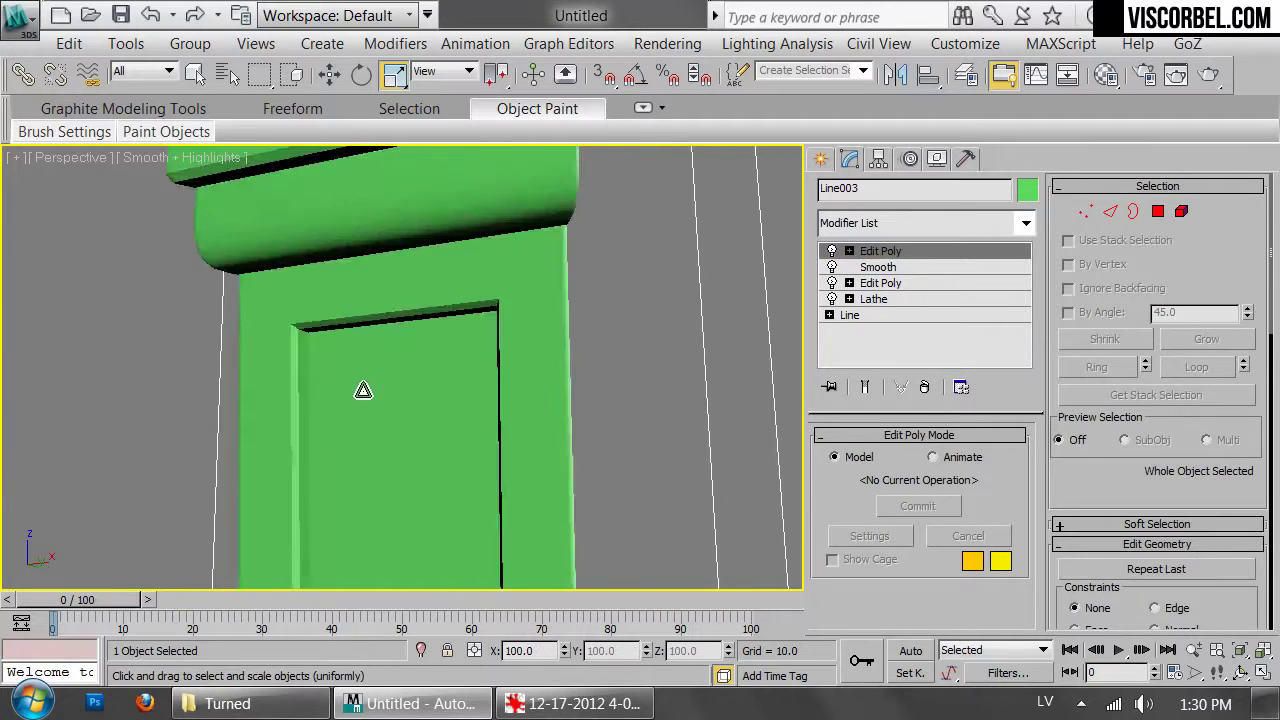
scroll(365, 388, down, 6)
middle_drag(400, 314, 434, 306)
scroll(474, 406, down, 2)
scroll(434, 306, down, 3)
mouse_move(434, 306)
alt+middle_down()
mouse_move(451, 306)
mouse_move(431, 326)
alt+middle_up()
click(547, 400)
alt+middle_drag(547, 400, 567, 377)
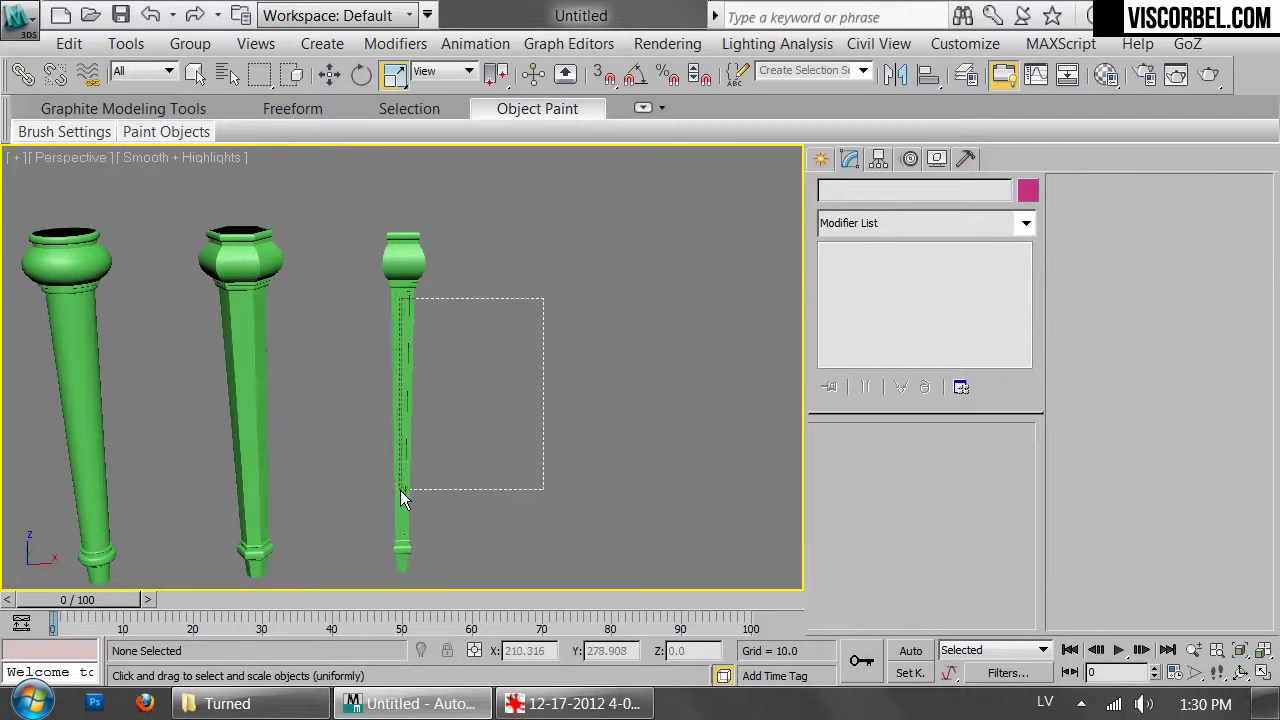
Array the leg side in the top view as six instances over a total Z rotation of 360 degrees
drag(402, 488, 395, 472)
key(t)
key(z)
scroll(510, 335, down, 5)
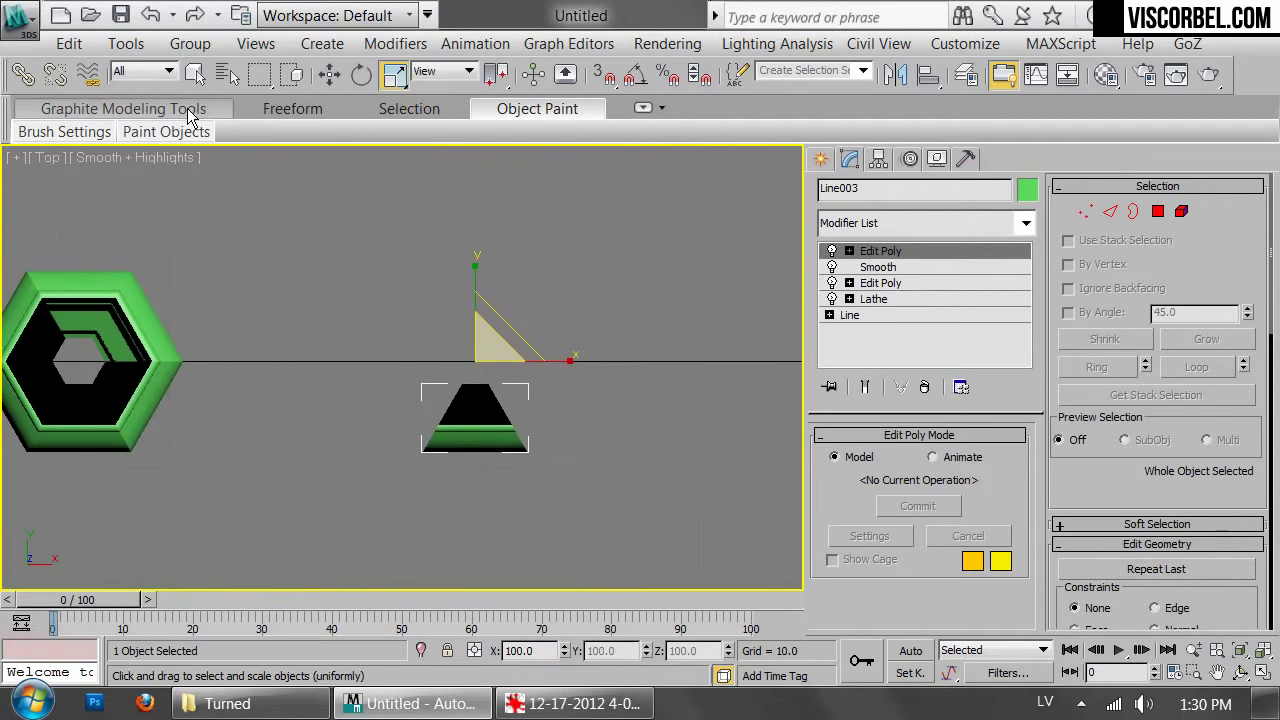
click(126, 43)
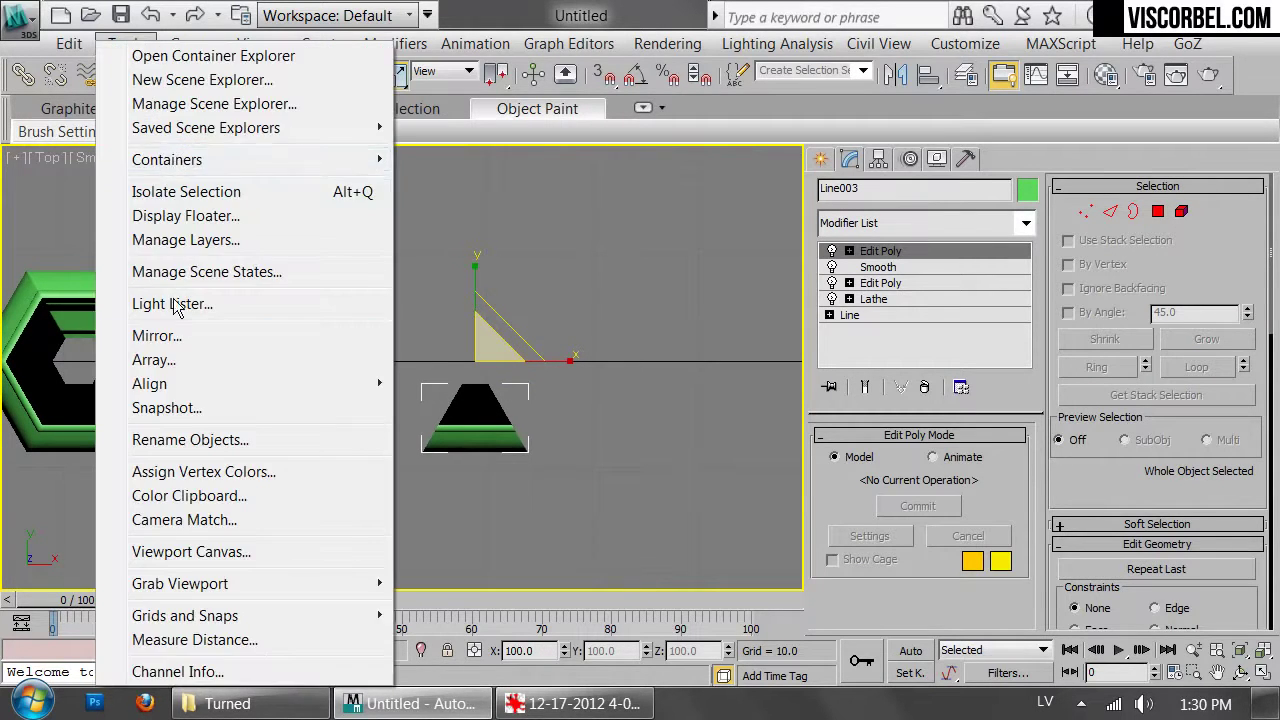
click(153, 360)
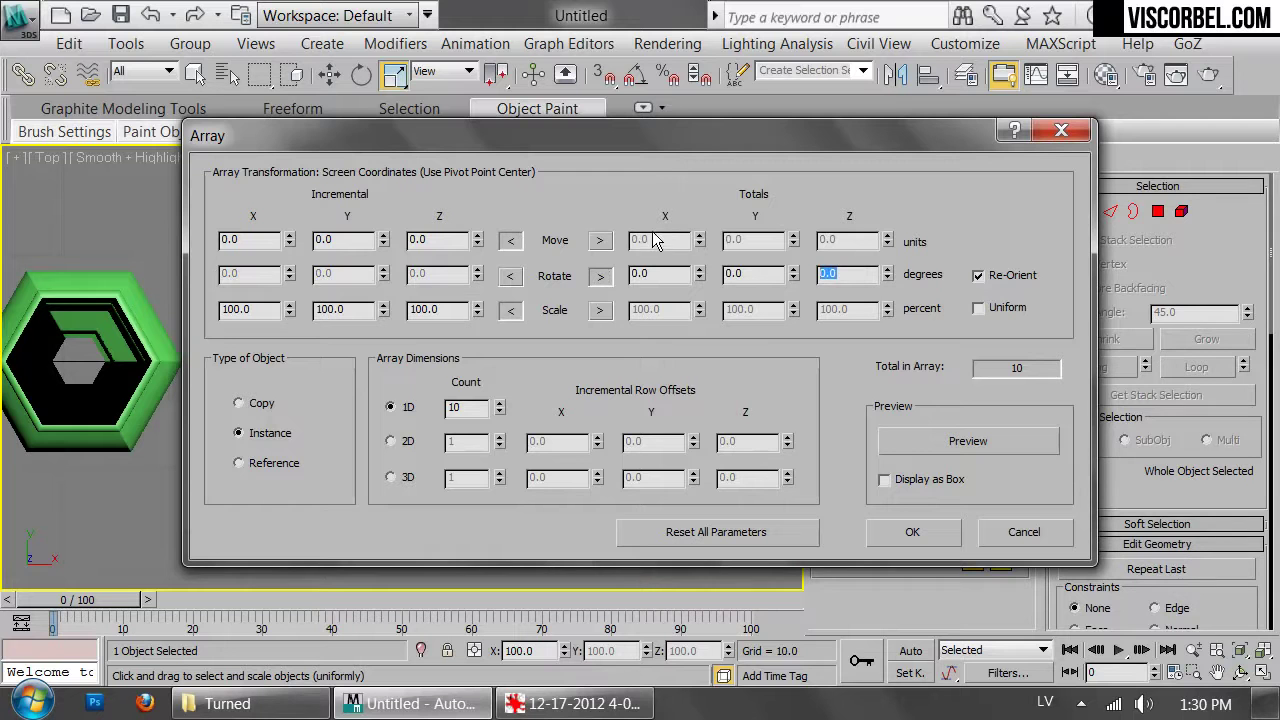
drag(682, 137, 718, 163)
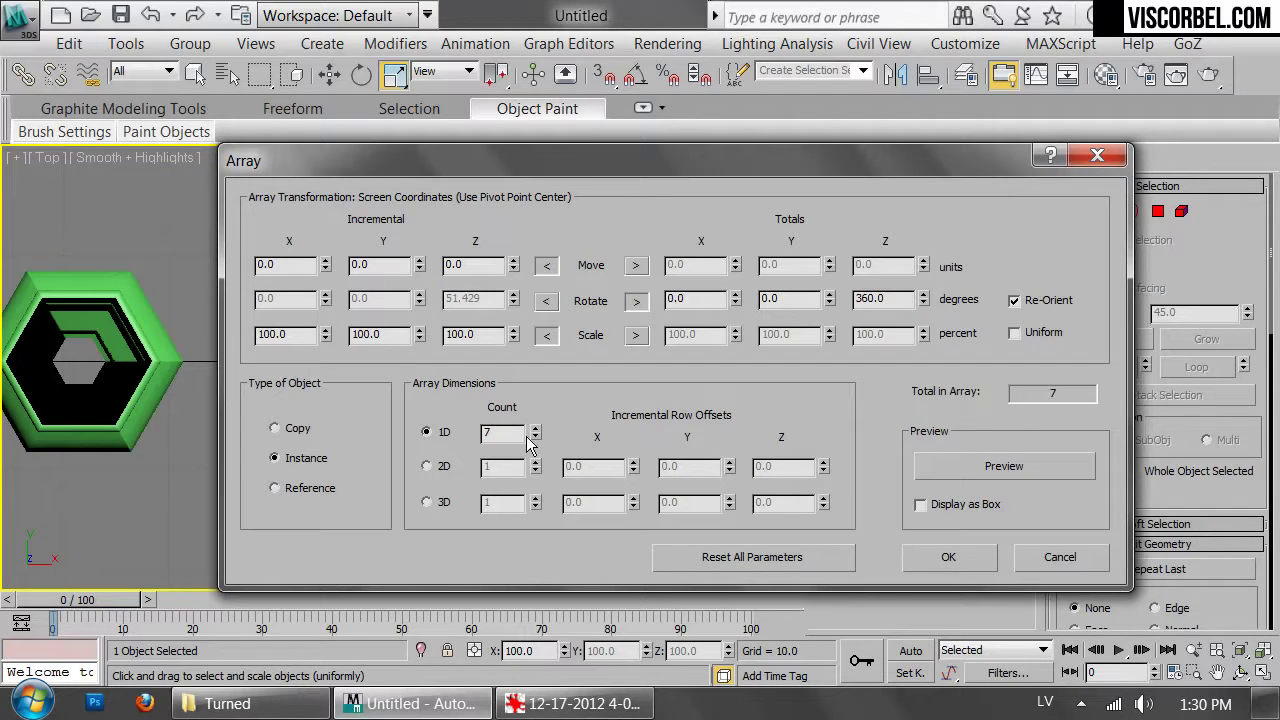
click(978, 467)
drag(541, 159, 622, 165)
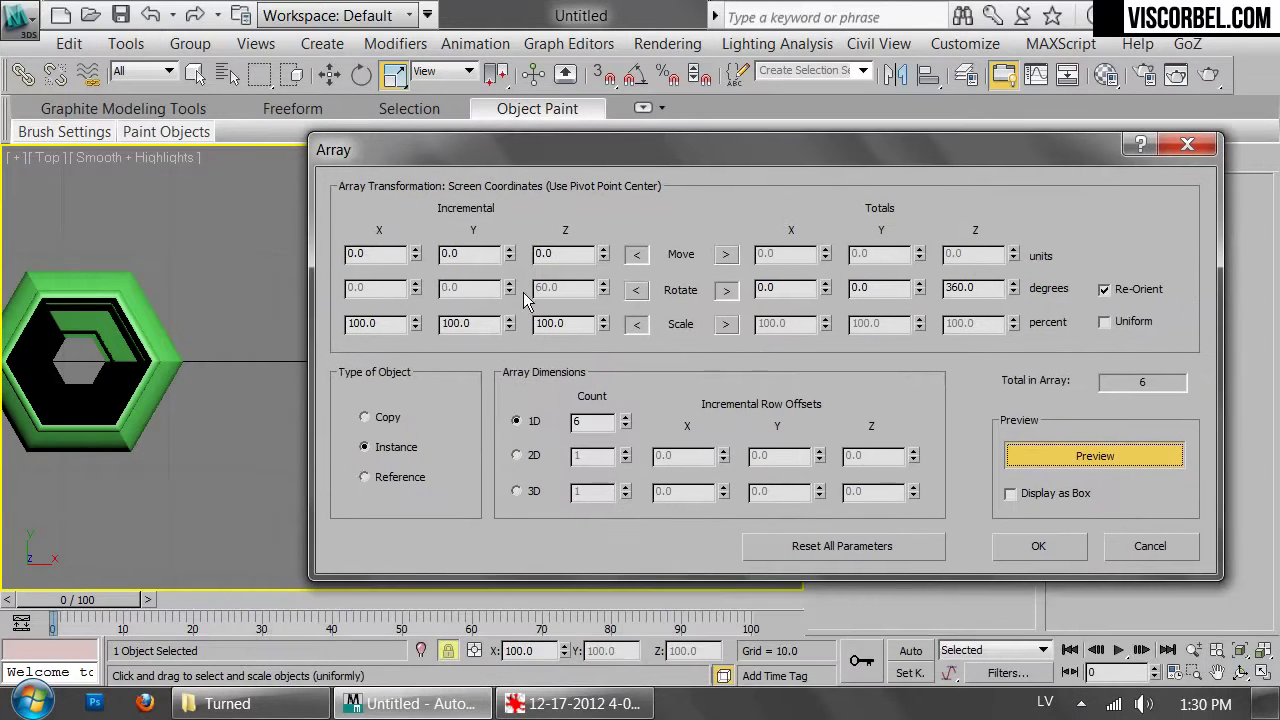
click(1007, 546)
Examine the arrayed leg's recessed panels and head in perspective with edged faces, and select its front segment
key(p)
scroll(587, 486, down, 6)
alt+middle_drag(453, 411, 515, 234)
click(538, 241)
scroll(429, 335, up, 5)
scroll(429, 335, up, 8)
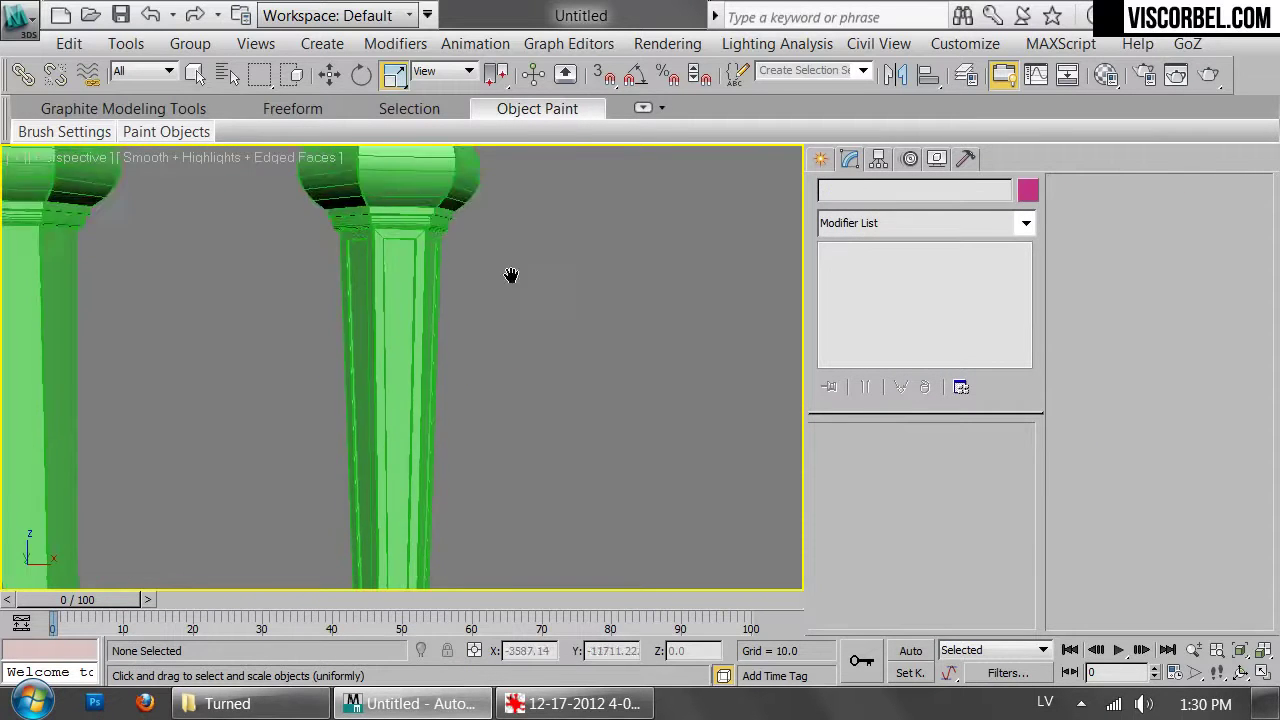
click(379, 334)
scroll(485, 390, up, 6)
key(F4)
scroll(471, 366, down, 8)
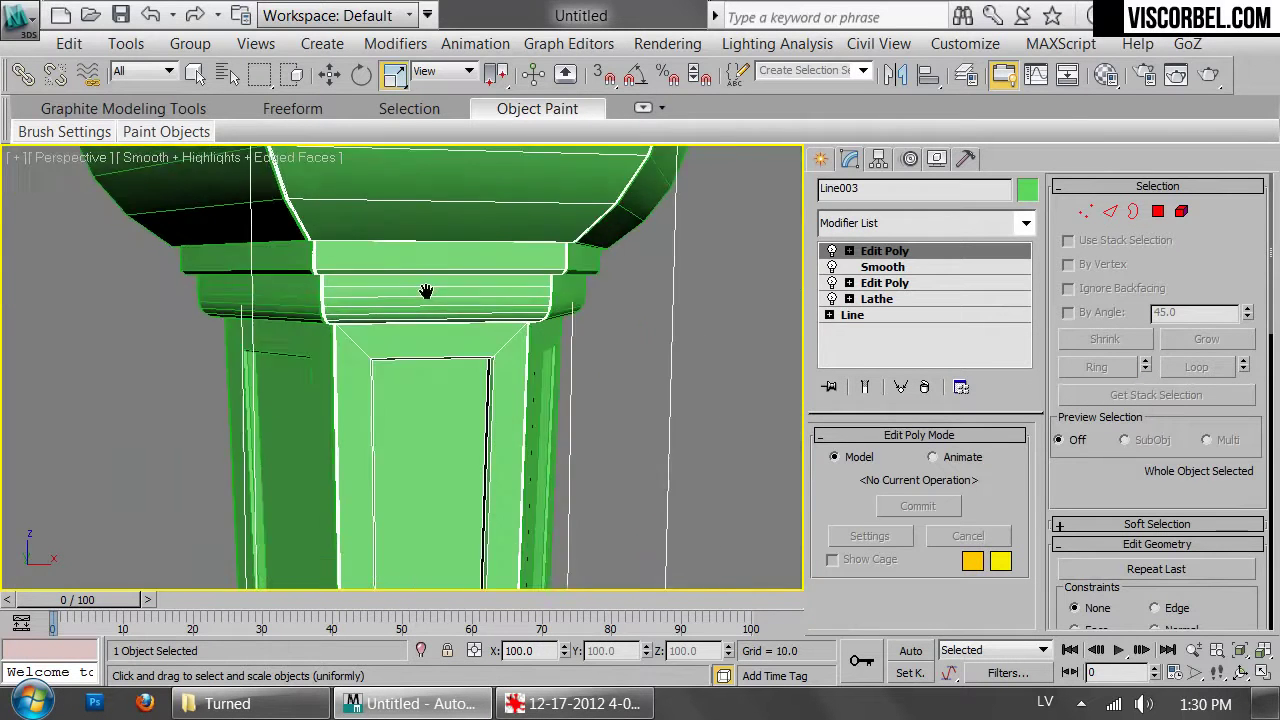
alt+middle_drag(439, 366, 433, 372)
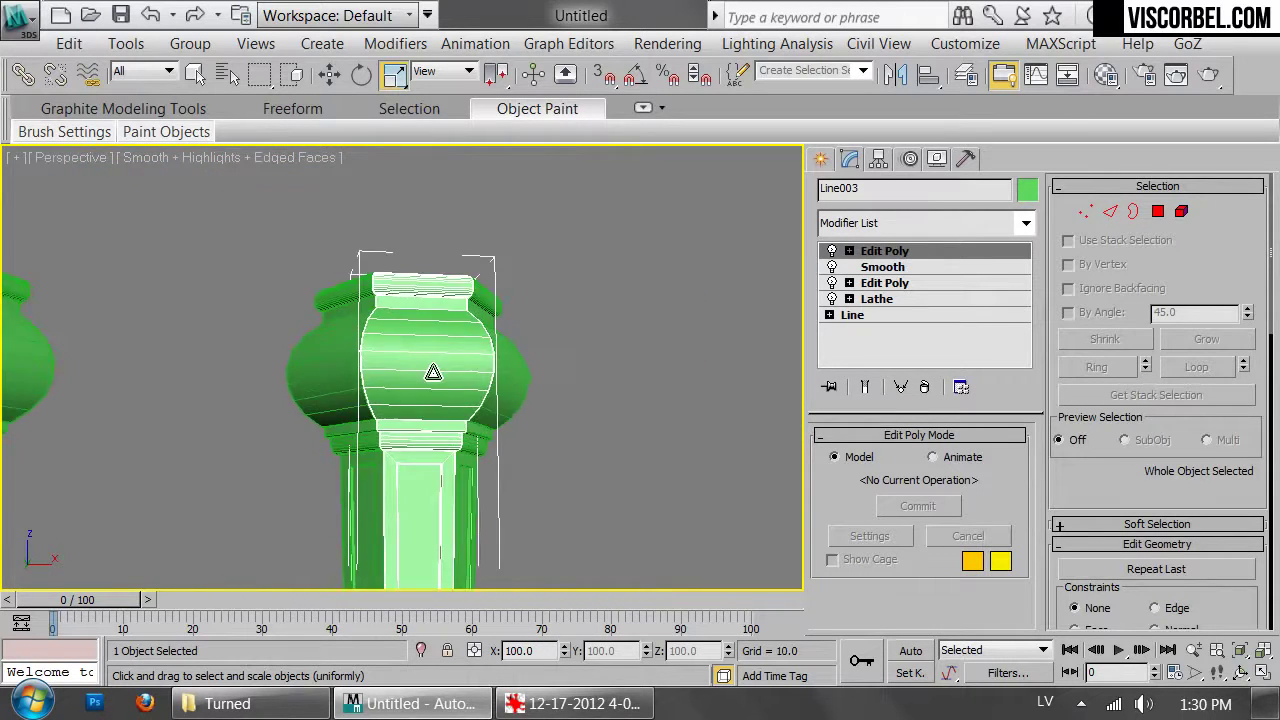
scroll(457, 350, up, 3)
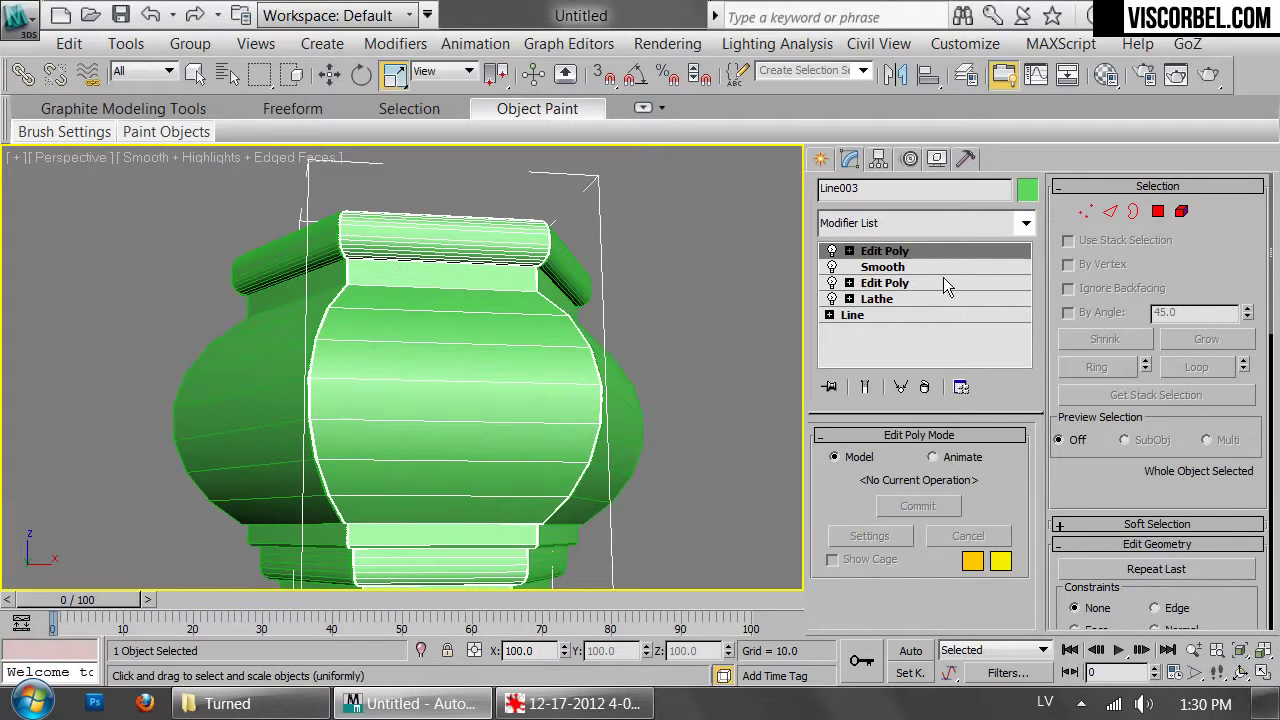
Add an Edit Poly modifier to the front leg segment and select the seven polygons covering its bulbous head
click(866, 223)
scroll(871, 170, down, 7)
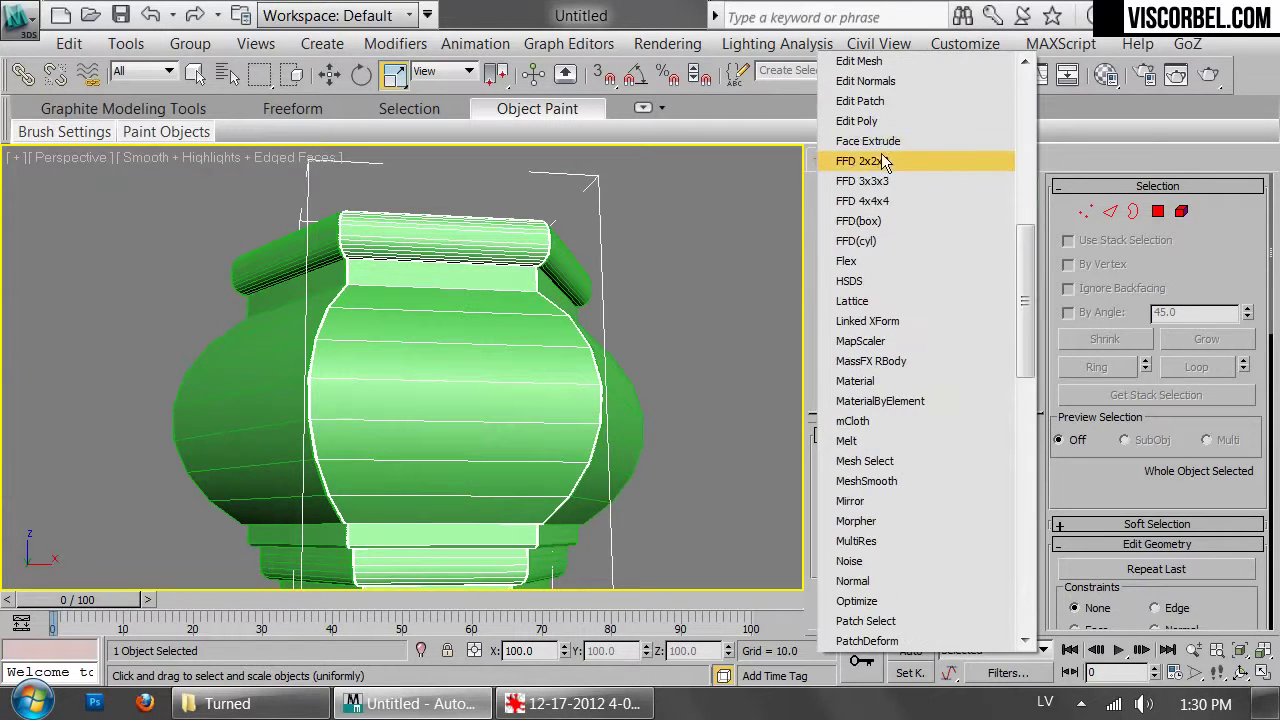
click(886, 126)
key(4)
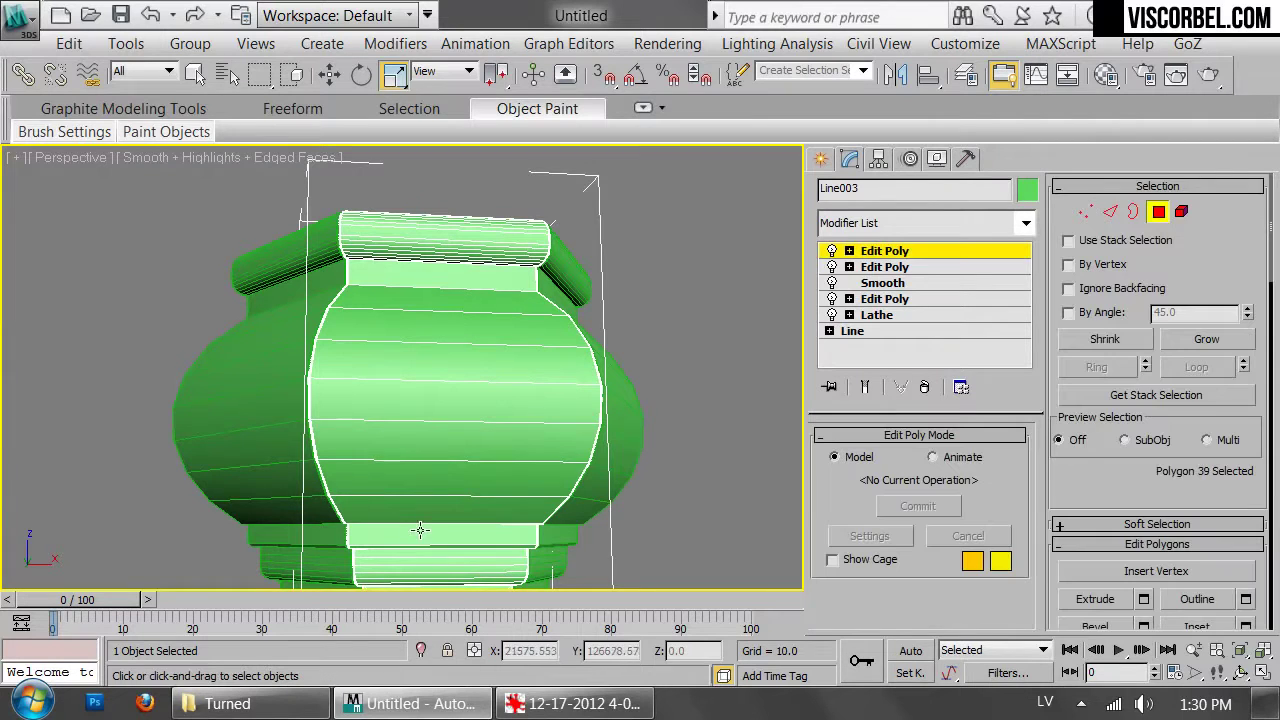
click(429, 508)
ctrl+click(432, 480)
ctrl+click(446, 396)
key(q)
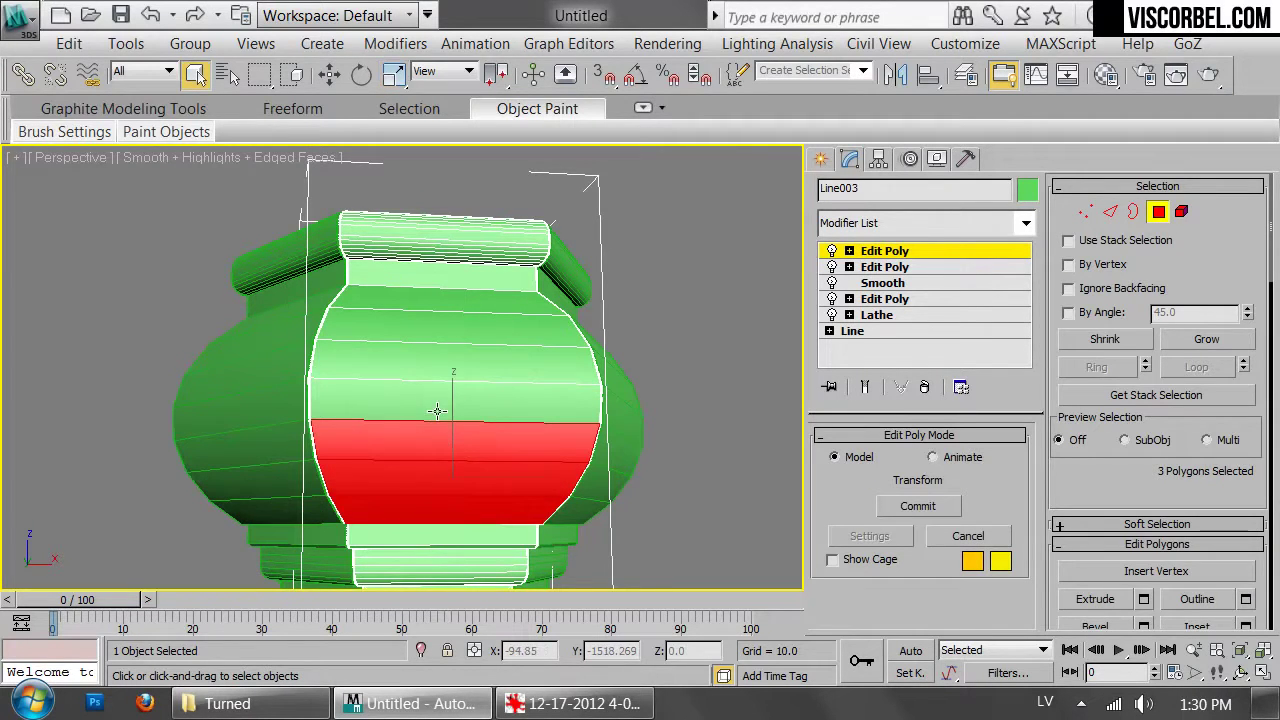
ctrl+click(437, 409)
ctrl+click(445, 362)
ctrl+click(449, 327)
ctrl+click(454, 305)
alt+middle_drag(523, 344, 490, 378)
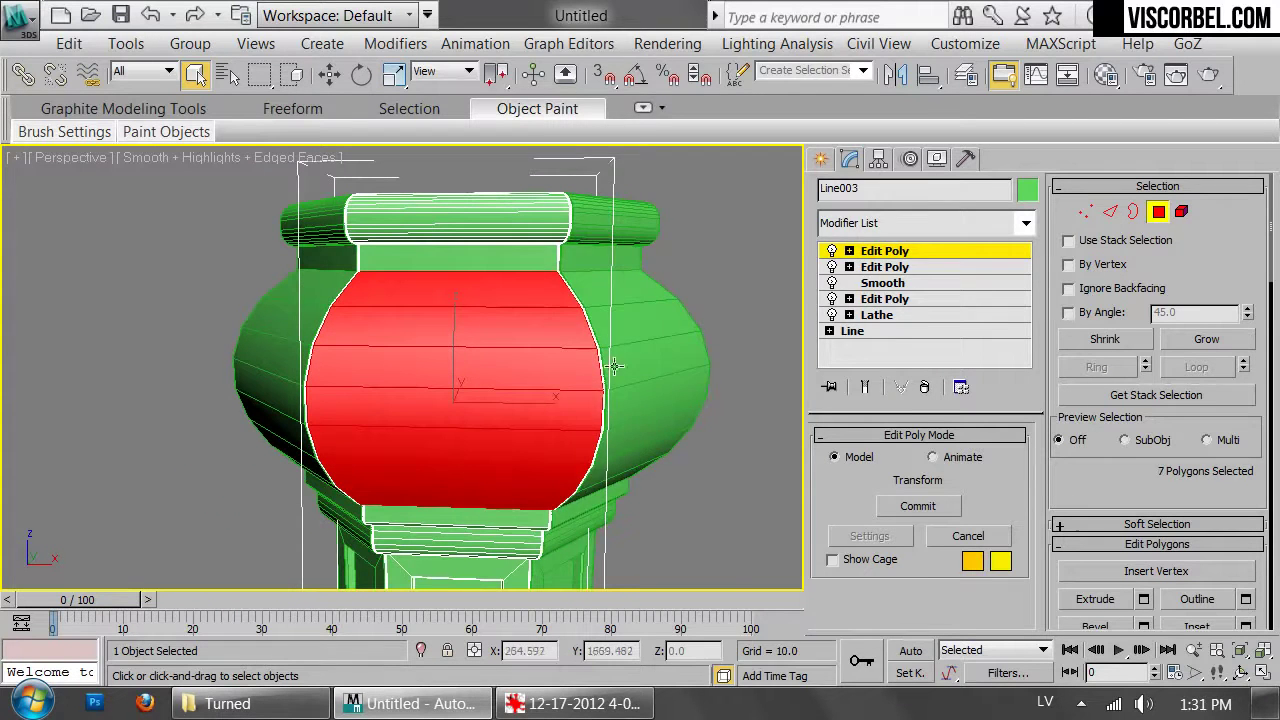
Inset the selected head polygons as a group by 1.026
right_click(705, 335)
click(545, 462)
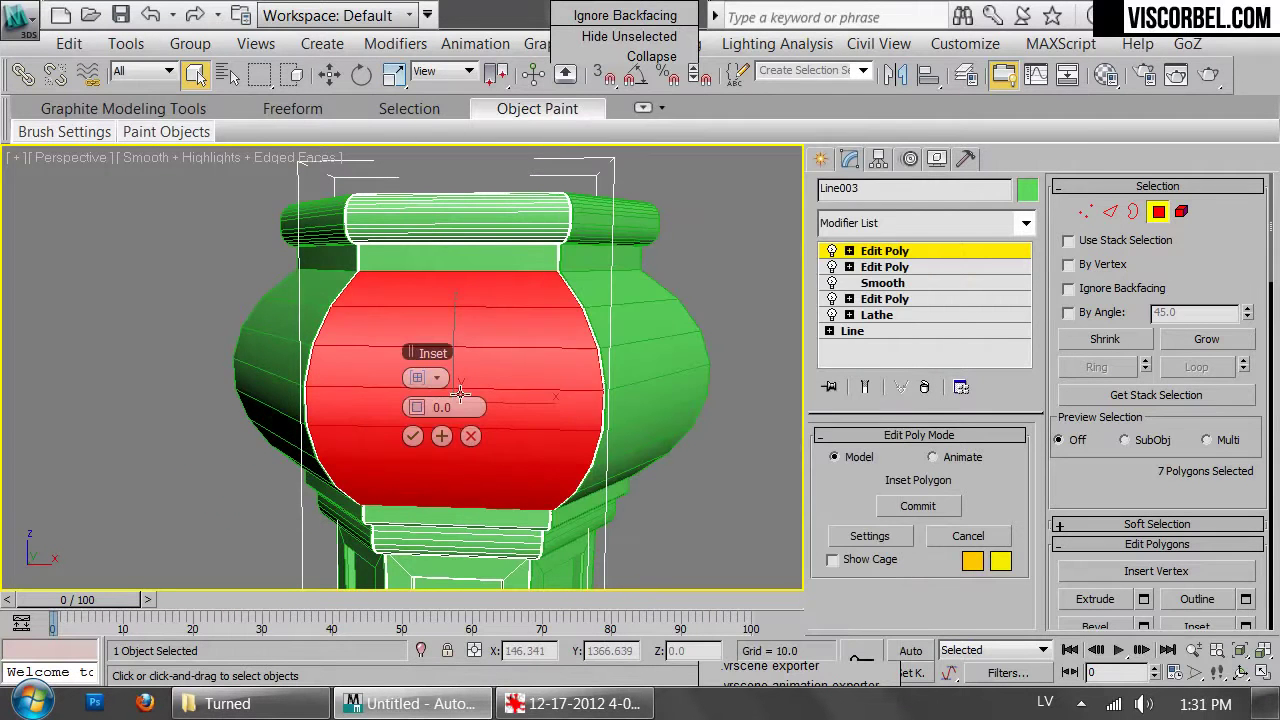
drag(415, 411, 415, 412)
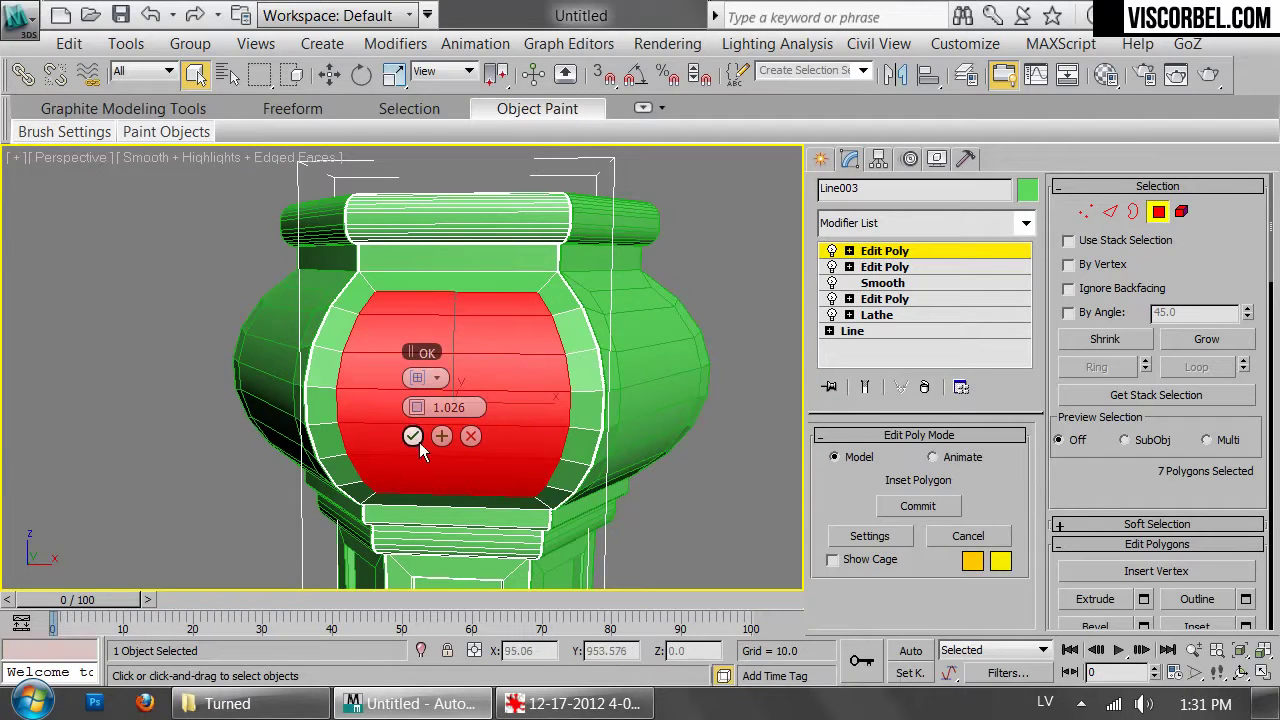
click(413, 438)
Extrude the inset head polygons slightly inward as a group to form a recessed panel
alt+middle_drag(497, 383, 557, 334)
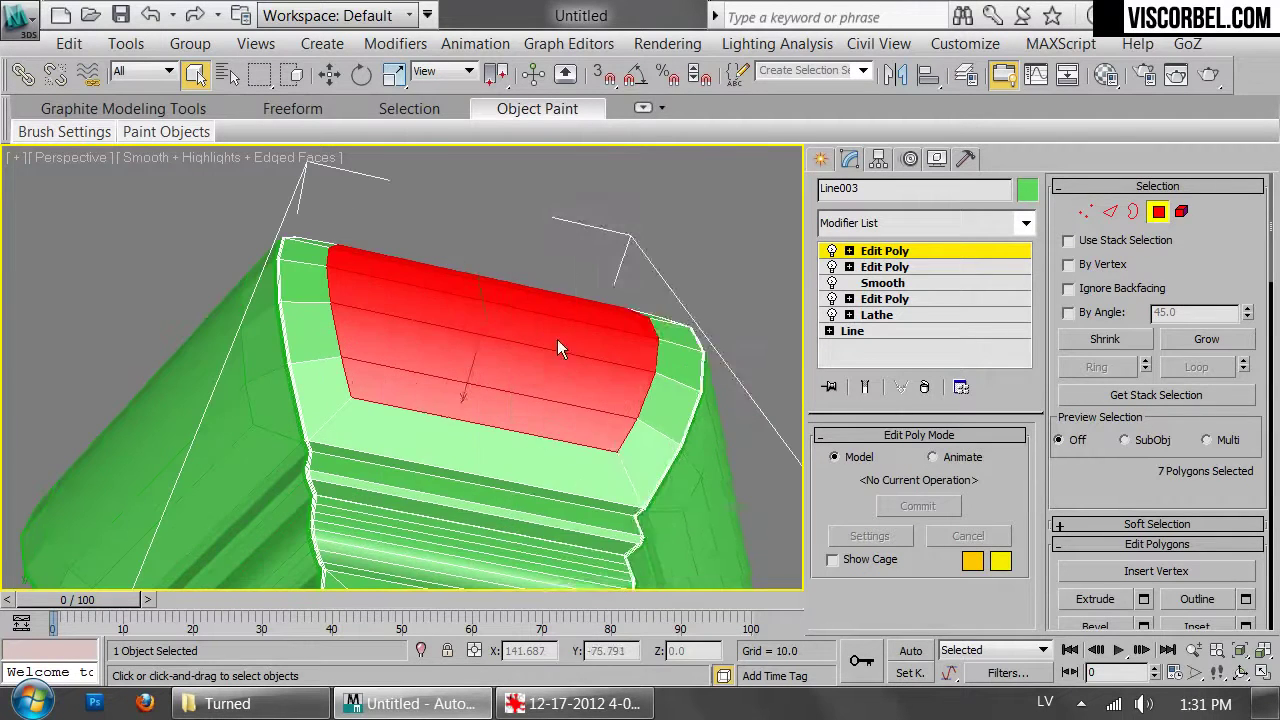
right_click(552, 332)
click(432, 413)
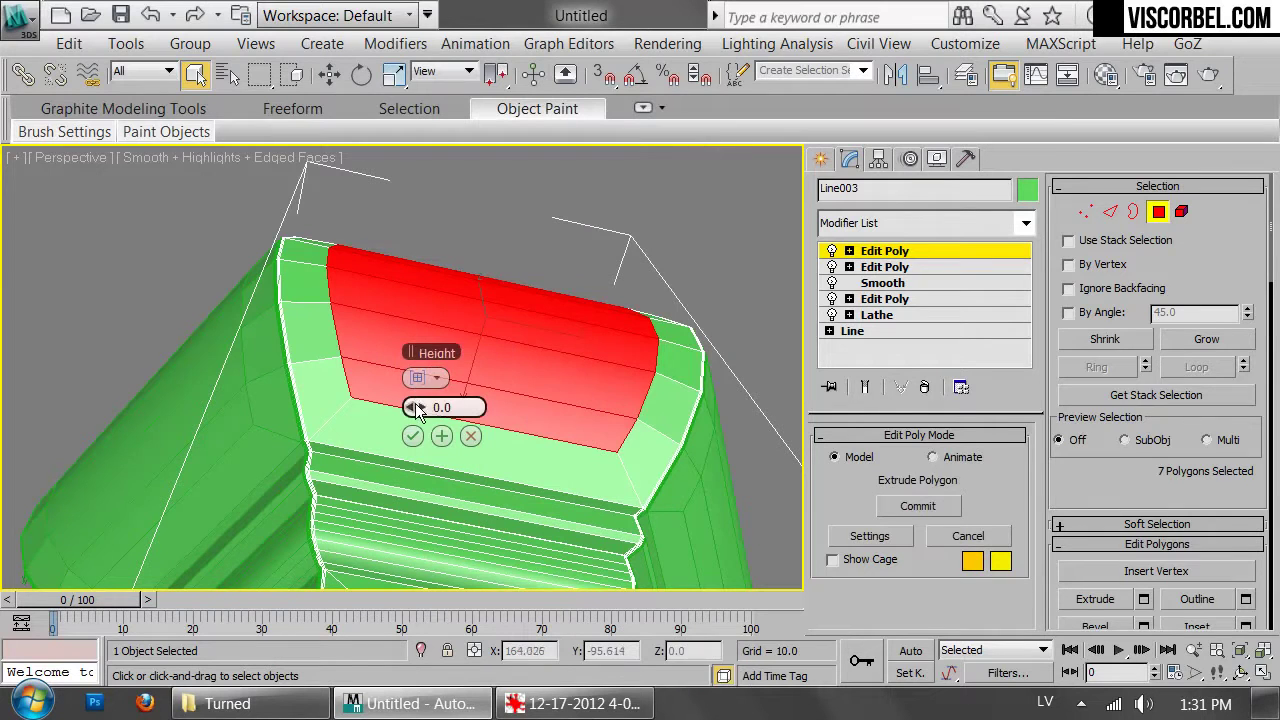
drag(416, 404, 416, 407)
click(413, 437)
Select the edge loop around the opening of the head's recessed panel
key(2)
alt+middle_drag(413, 437, 344, 371)
key(z)
scroll(505, 301, up, 3)
middle_drag(505, 301, 508, 515)
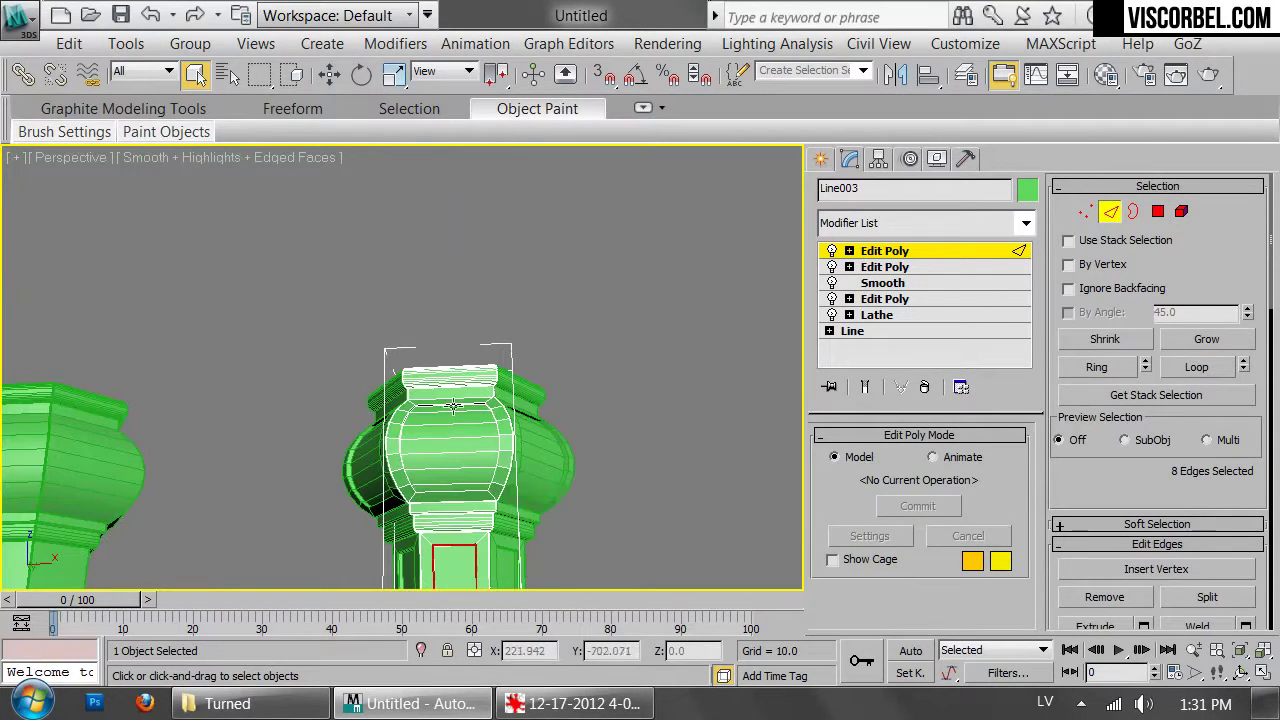
scroll(427, 490, up, 5)
middle_drag(477, 323, 405, 457)
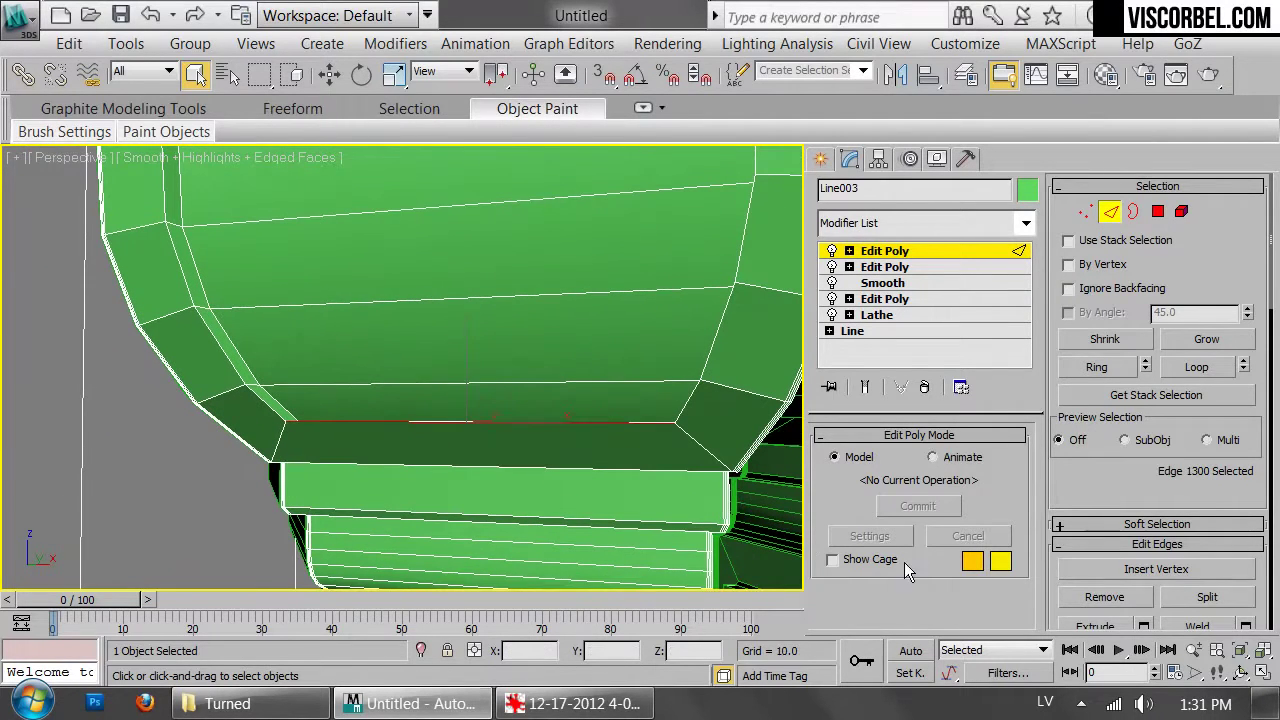
click(1192, 371)
scroll(606, 278, down, 3)
middle_drag(606, 278, 617, 520)
scroll(685, 379, up, 3)
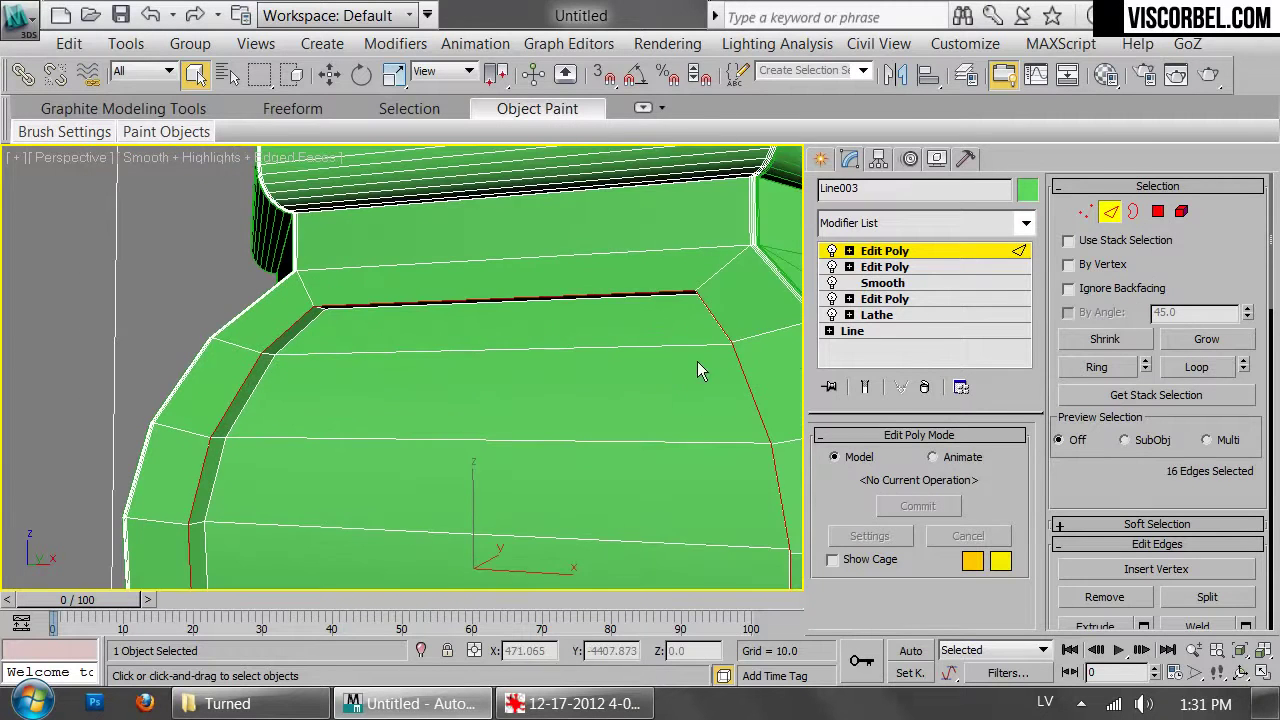
Chamfer the head recess's opening edge loop slightly with one segment and leave edge editing
right_click(685, 389)
click(558, 484)
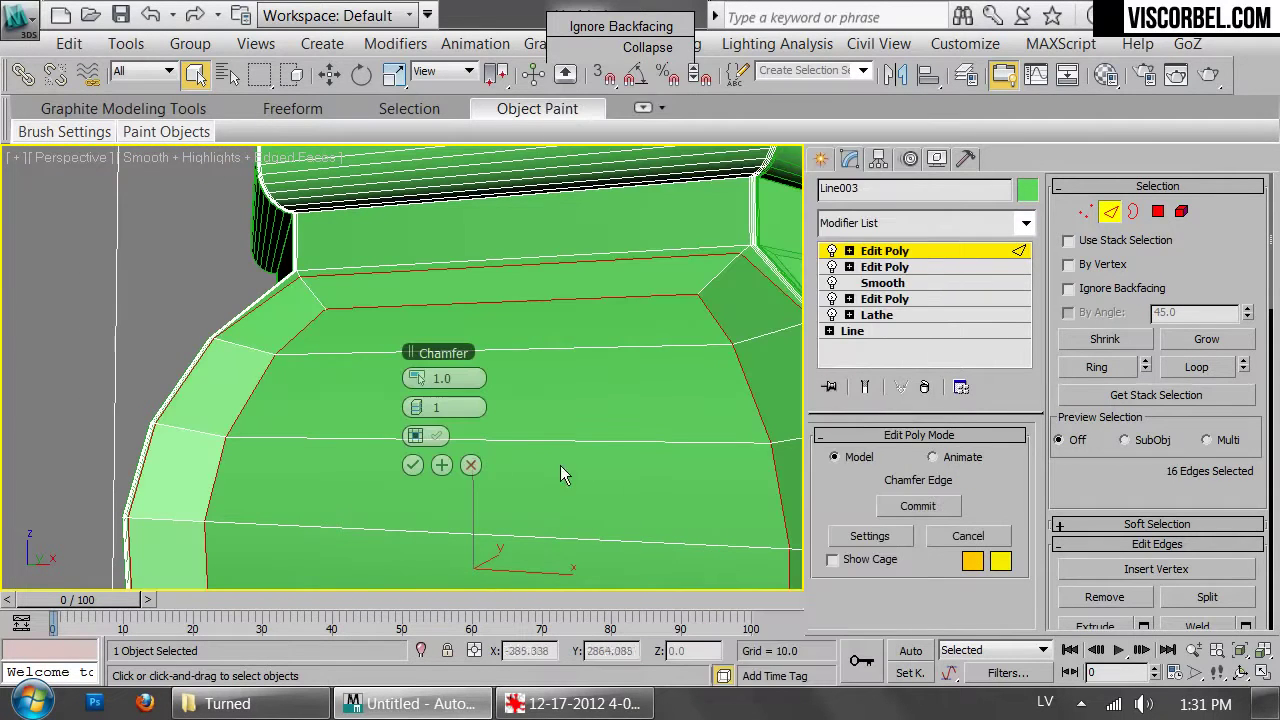
drag(418, 382, 419, 375)
click(414, 466)
scroll(421, 470, down, 5)
middle_drag(421, 464, 481, 406)
key(2)
Turn off edged faces and add a Smooth modifier with automatic smoothing to the leg segment
key(F4)
scroll(391, 406, down, 6)
scroll(468, 382, up, 5)
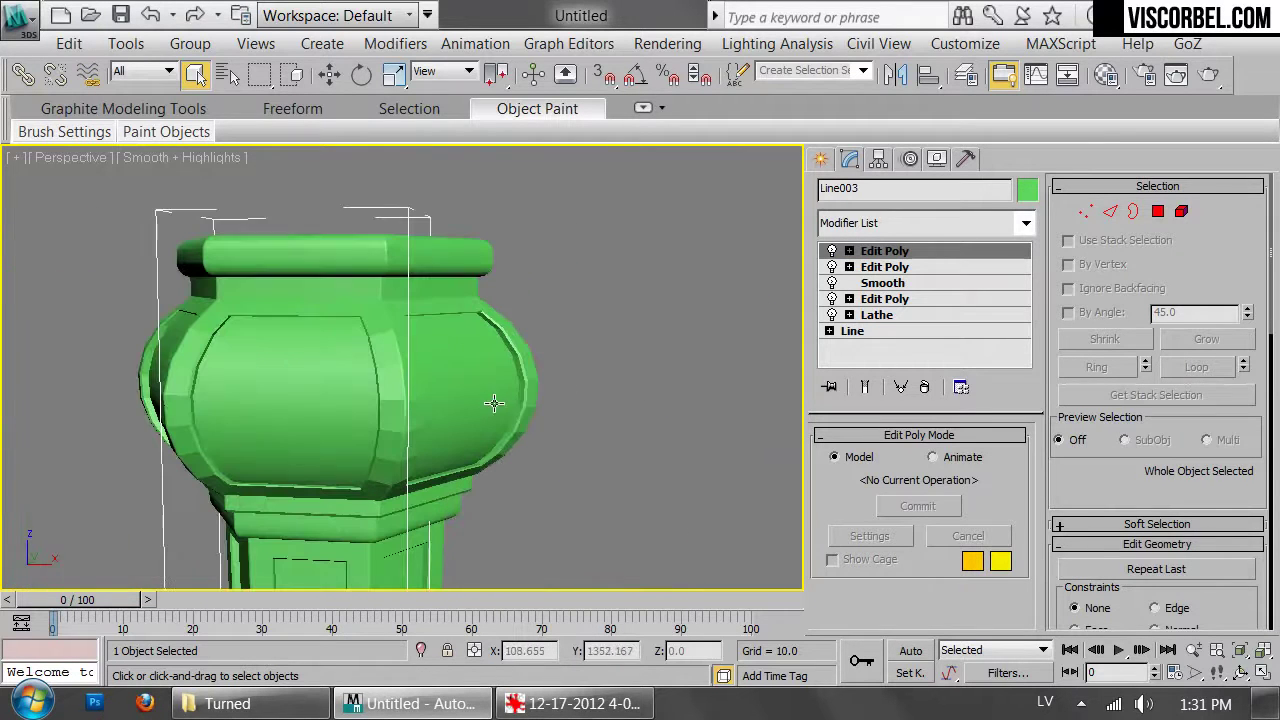
click(901, 224)
scroll(891, 314, down, 10)
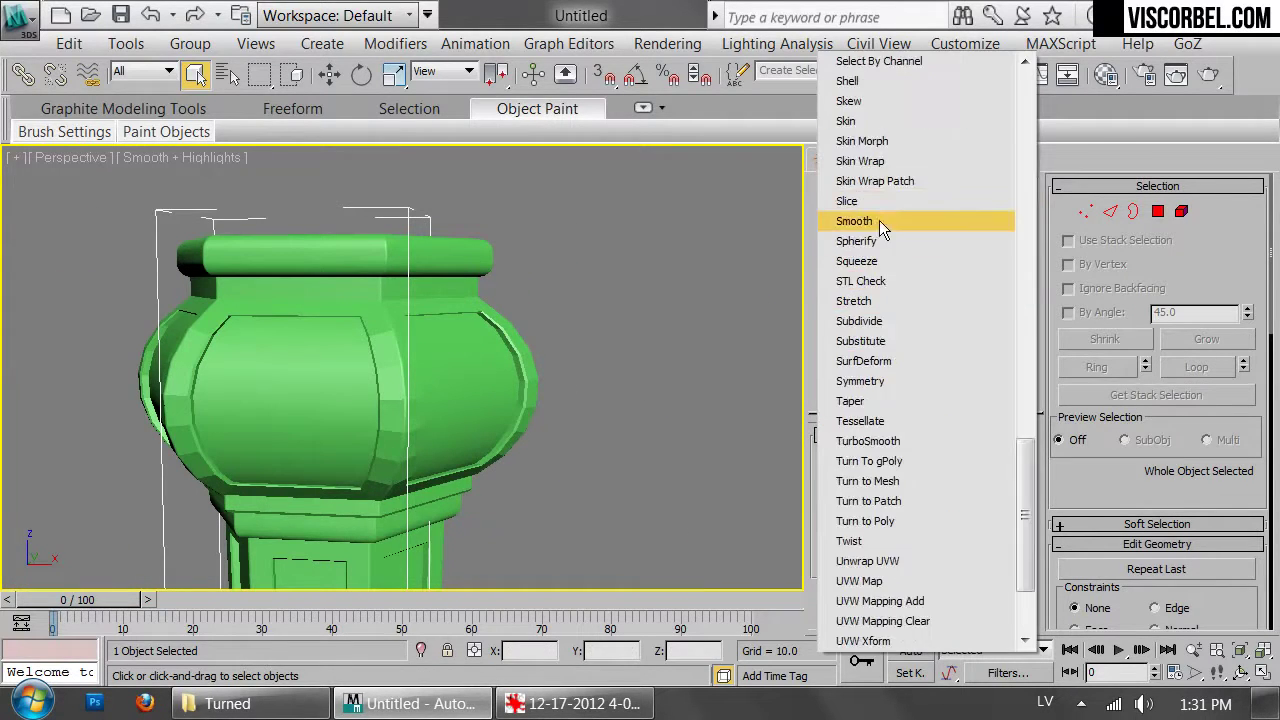
click(883, 215)
click(886, 462)
Deselect the segment and examine the smoothed recessed leg close up and beside the other two legs
scroll(443, 430, down, 5)
middle_drag(443, 430, 505, 247)
click(655, 261)
scroll(466, 291, down, 5)
alt+middle_drag(466, 291, 513, 197)
middle_drag(511, 407, 484, 493)
scroll(486, 215, up, 5)
middle_drag(484, 195, 510, 510)
scroll(622, 373, up, 4)
middle_drag(622, 373, 507, 427)
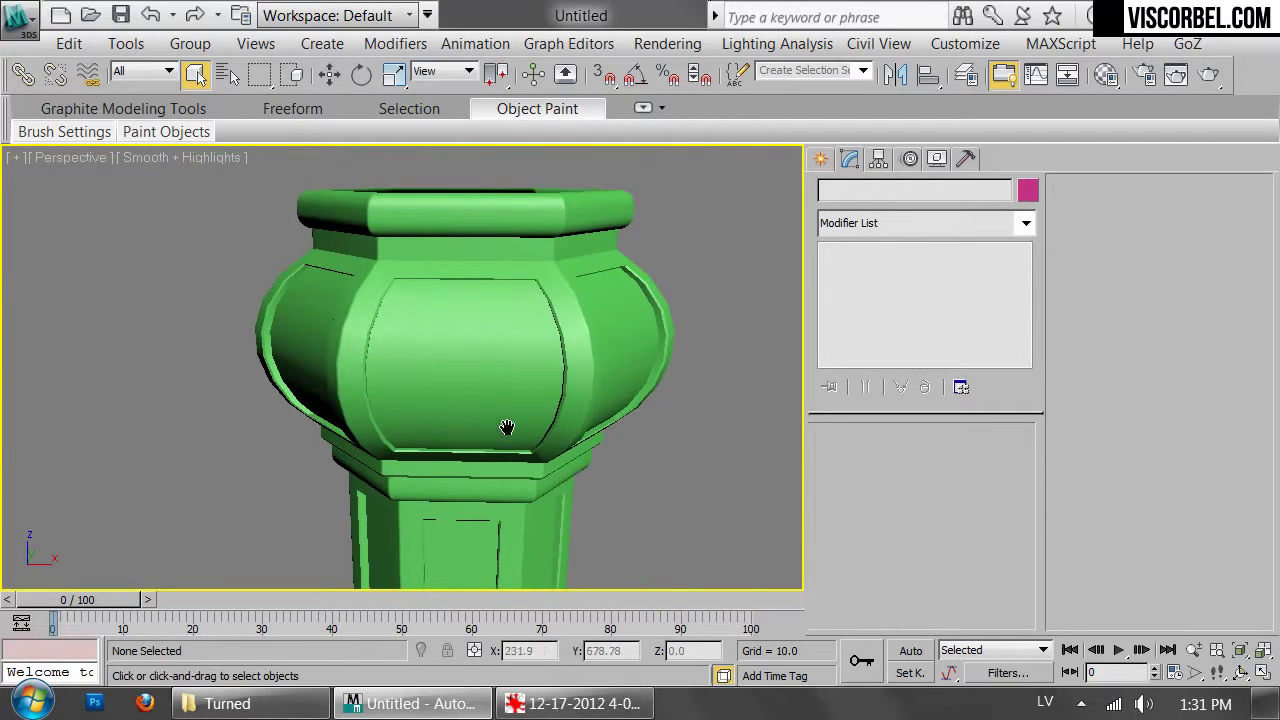
scroll(580, 343, up, 3)
scroll(626, 500, down, 10)
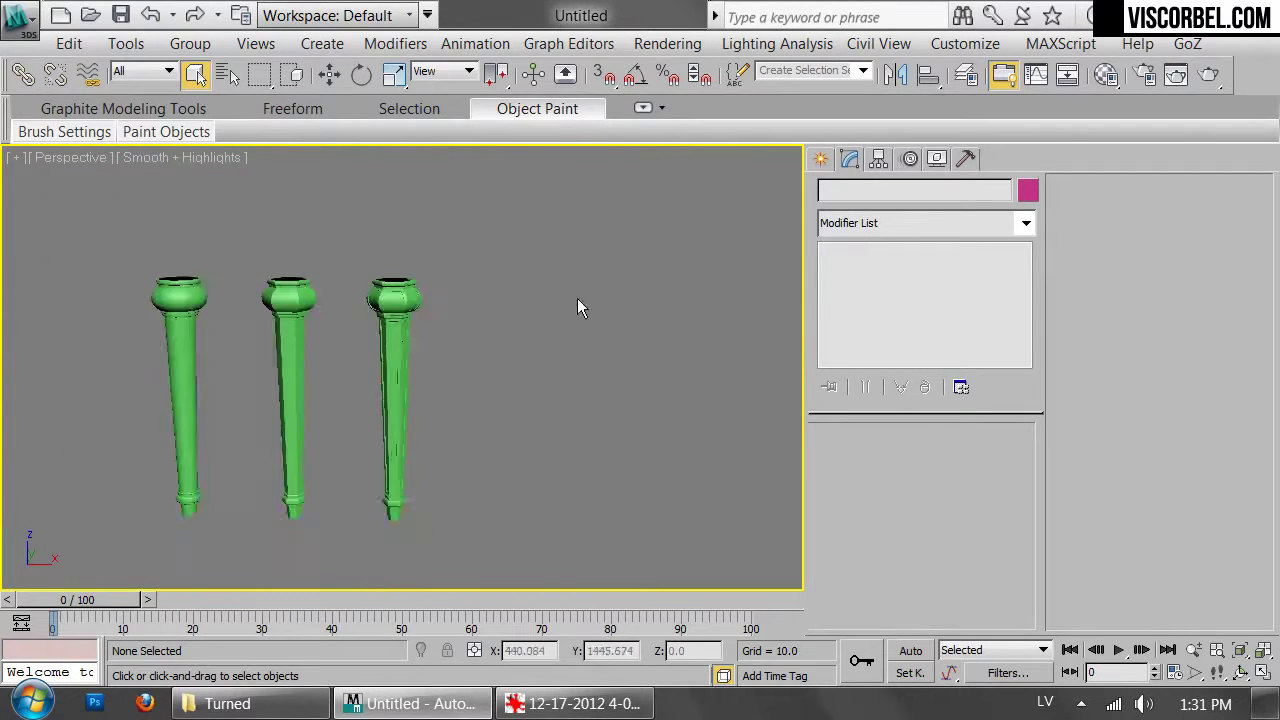
scroll(484, 304, up, 2)
middle_drag(490, 301, 505, 373)
scroll(505, 373, down, 2)
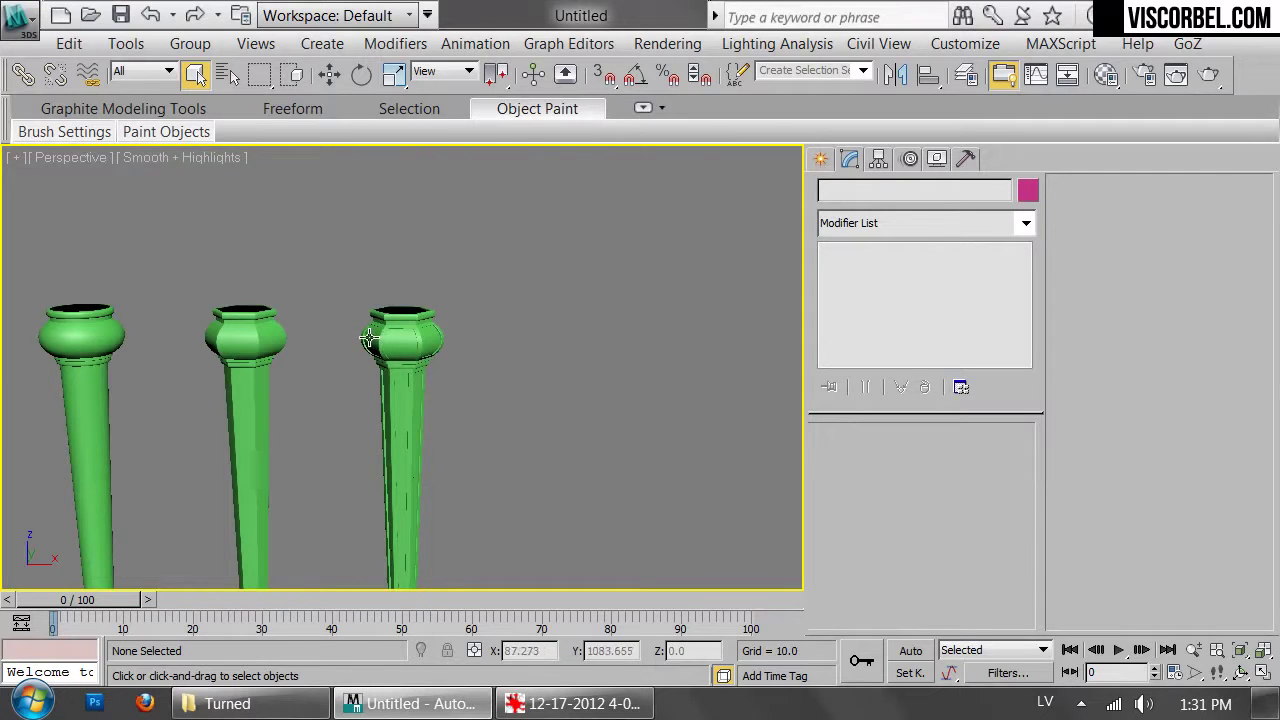
Isolate the recessed leg and convert its front segment to an Editable Poly
key(ctrl+a)
key(z)
middle_drag(543, 259, 551, 328)
click(559, 252)
click(401, 284)
key(ctrl+a)
right_click(625, 272)
mouse_move(680, 506)
click(857, 531)
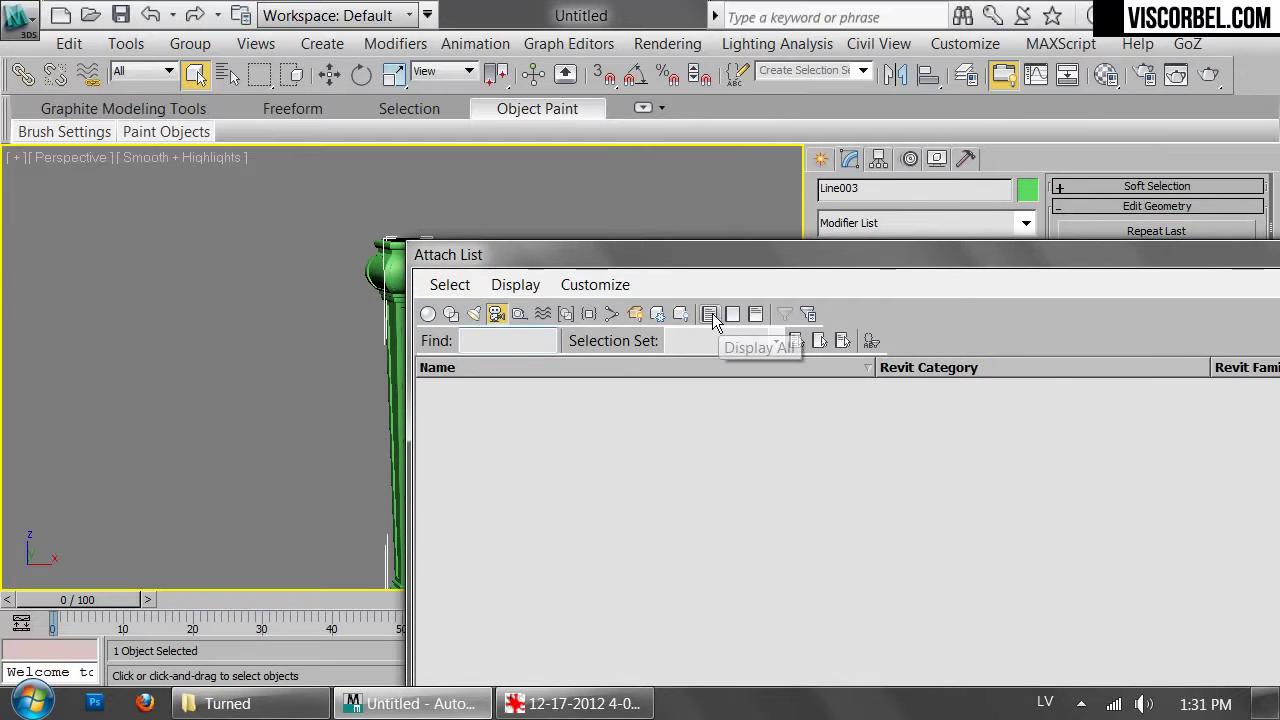
Attach the leg's other five segments, Line004 through Line008, to the front segment from the attach list
click(711, 315)
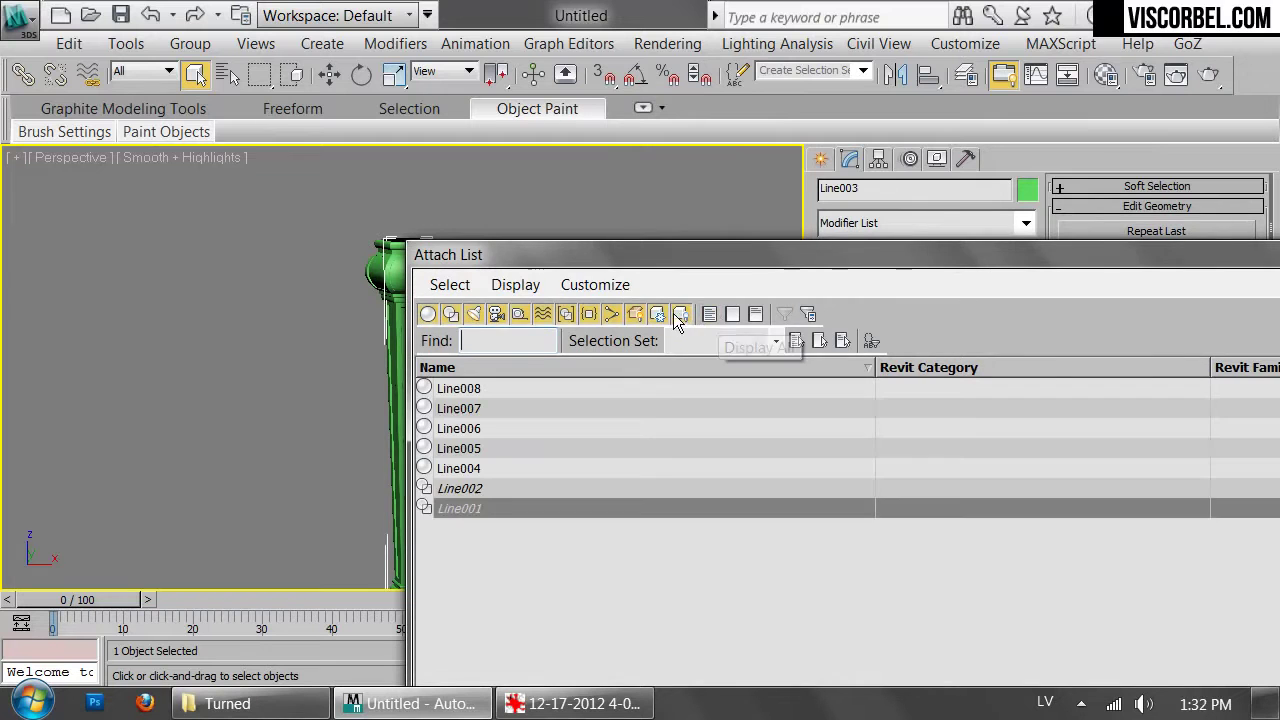
click(492, 405)
key(ctrl+a)
key(ctrl+a)
drag(677, 256, 369, 57)
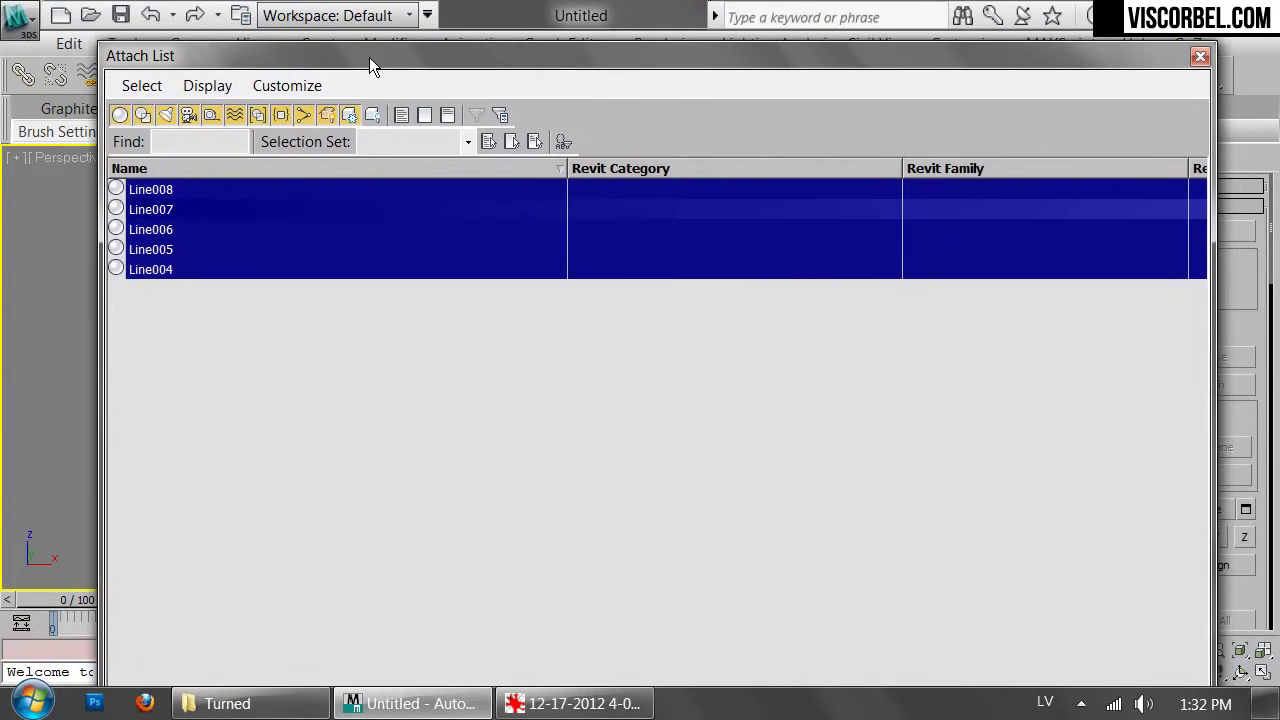
key(Return)
Inspect the attached leg's head and select one of its elements to check how the segments are joined
scroll(418, 252, up, 8)
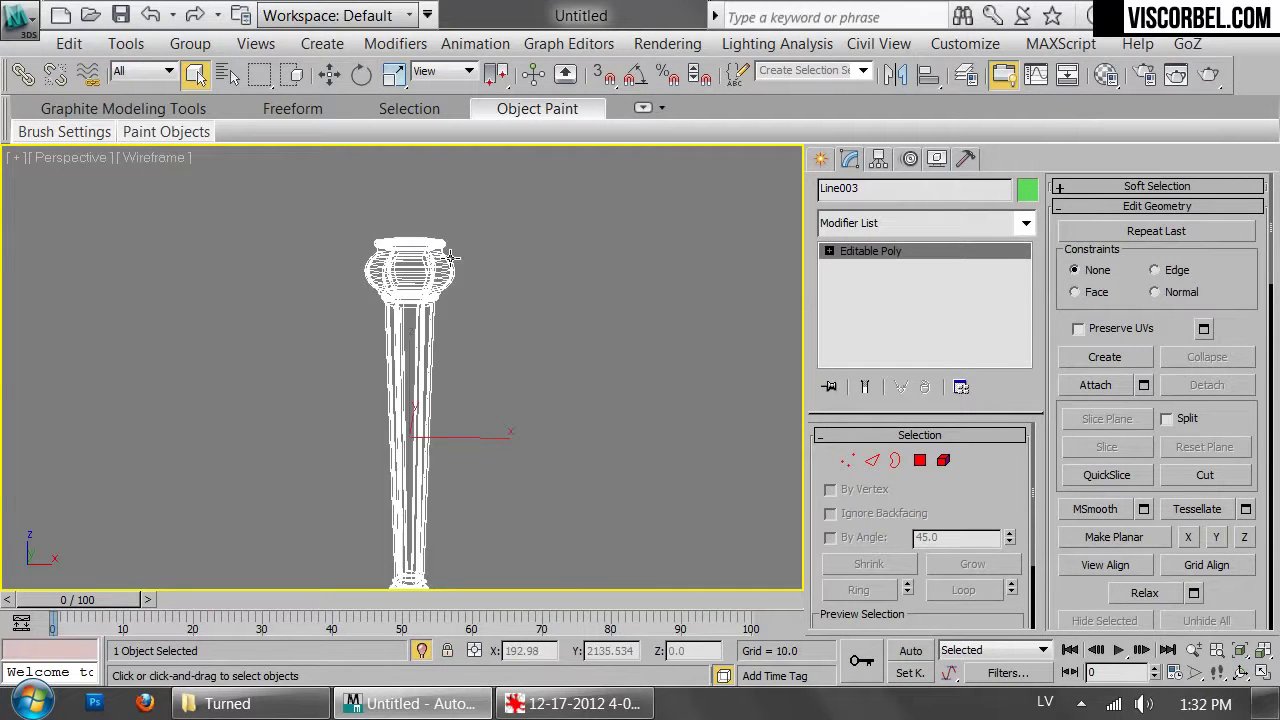
scroll(481, 408, up, 2)
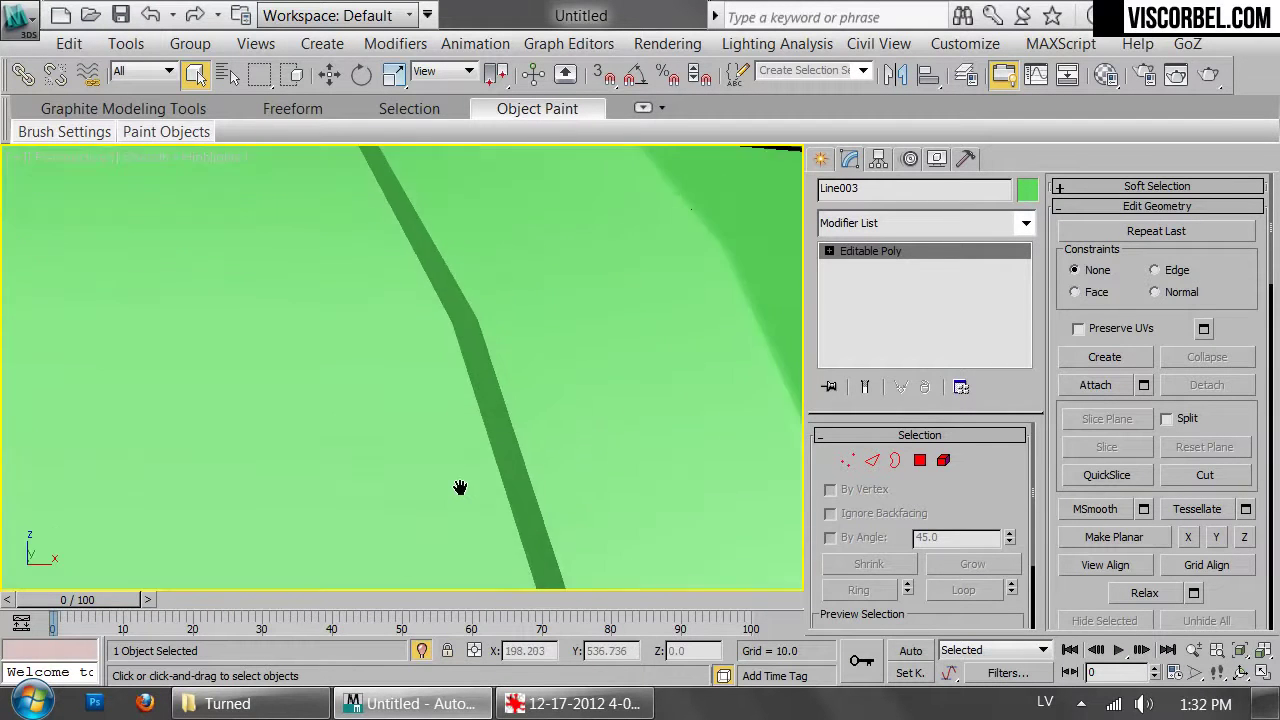
scroll(457, 494, down, 6)
key(5)
click(446, 287)
alt+middle_drag(446, 287, 371, 223)
Select all vertices of the attached leg and weld them with a 0.01 threshold, showing edged faces
key(1)
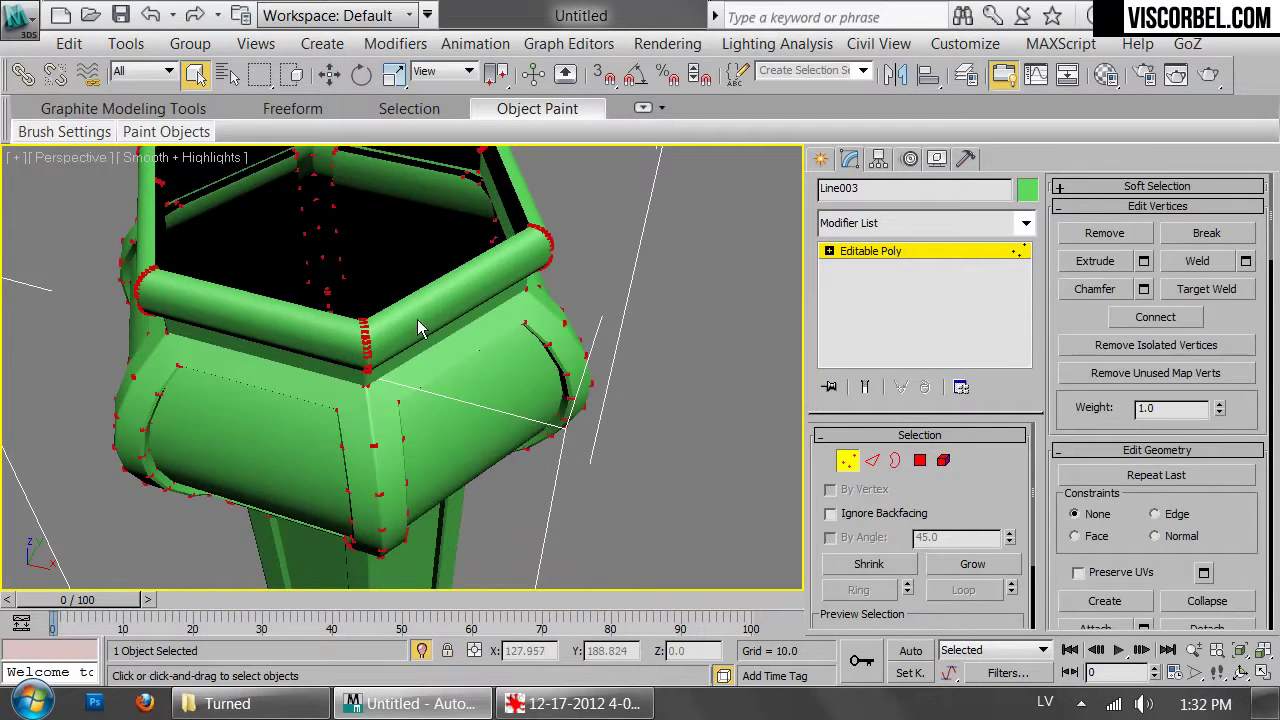
scroll(417, 311, up, 6)
scroll(639, 349, down, 2)
scroll(639, 349, up, 3)
middle_drag(639, 349, 590, 353)
right_click(590, 353)
click(480, 501)
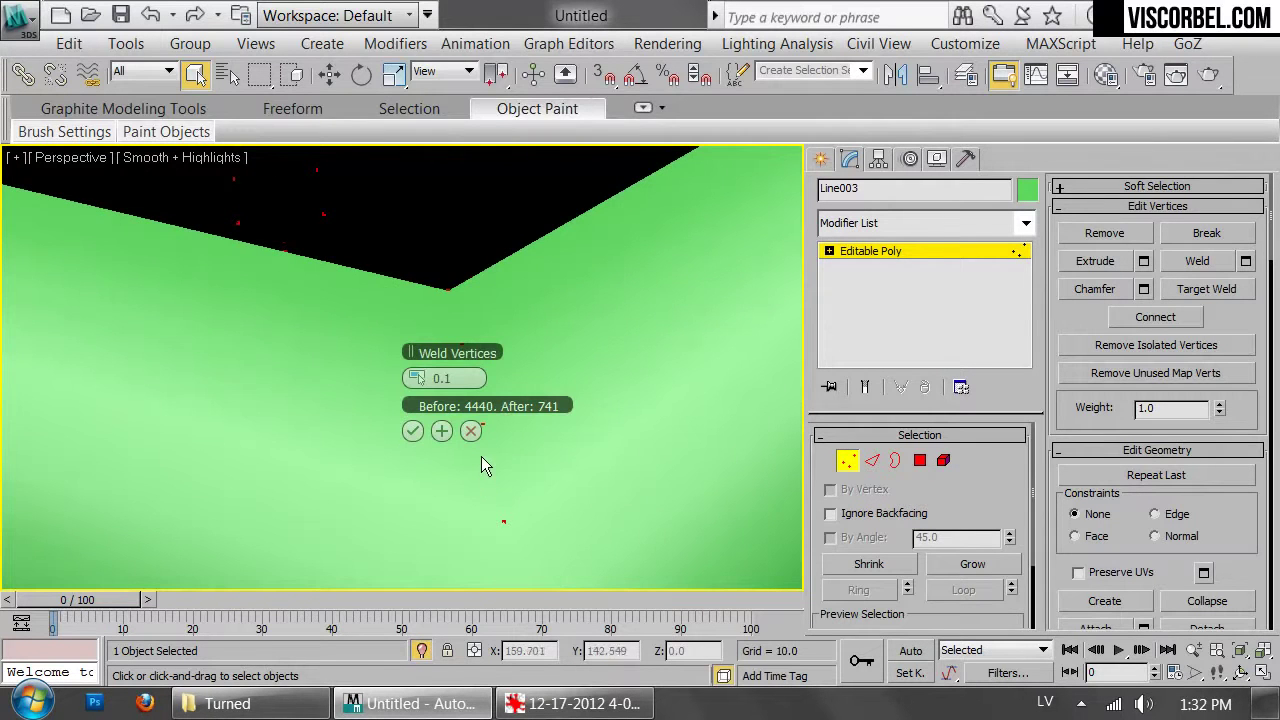
key(F4)
click(414, 379)
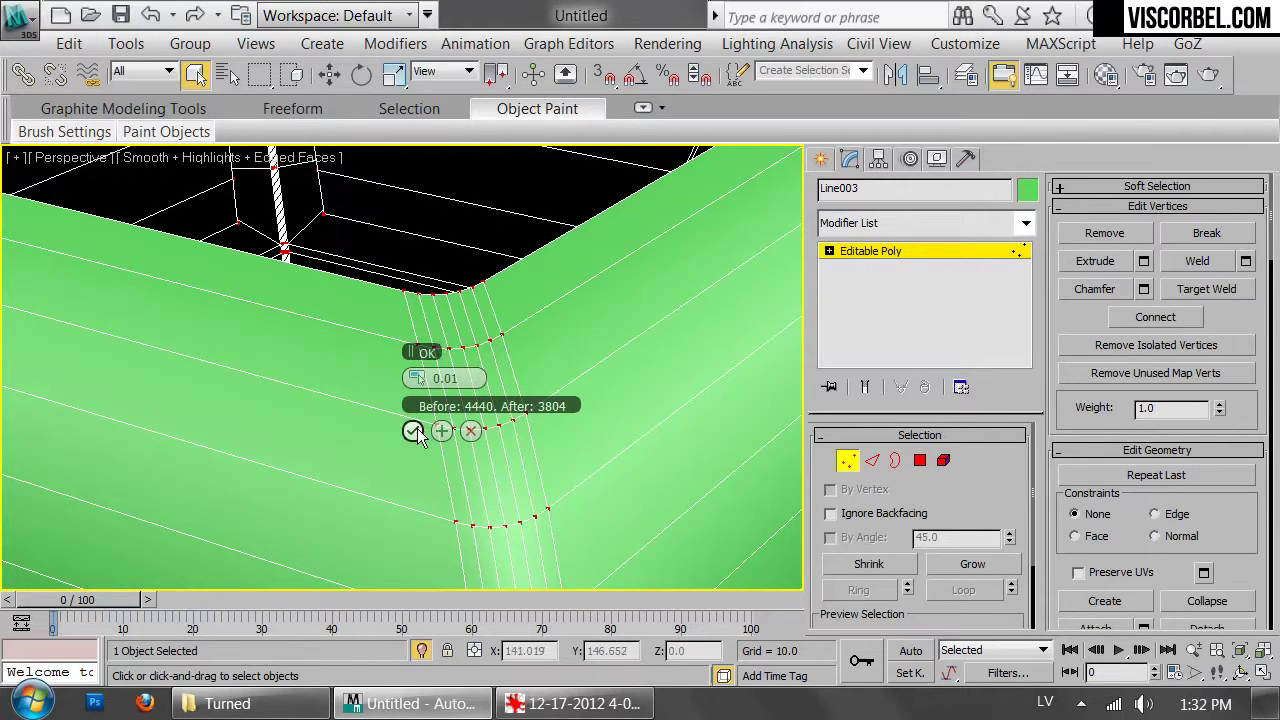
click(414, 432)
Check the welded leg by selecting it as an element, and view it whole without edged faces
scroll(418, 440, down, 8)
key(1)
click(605, 475)
click(384, 372)
key(5)
click(348, 375)
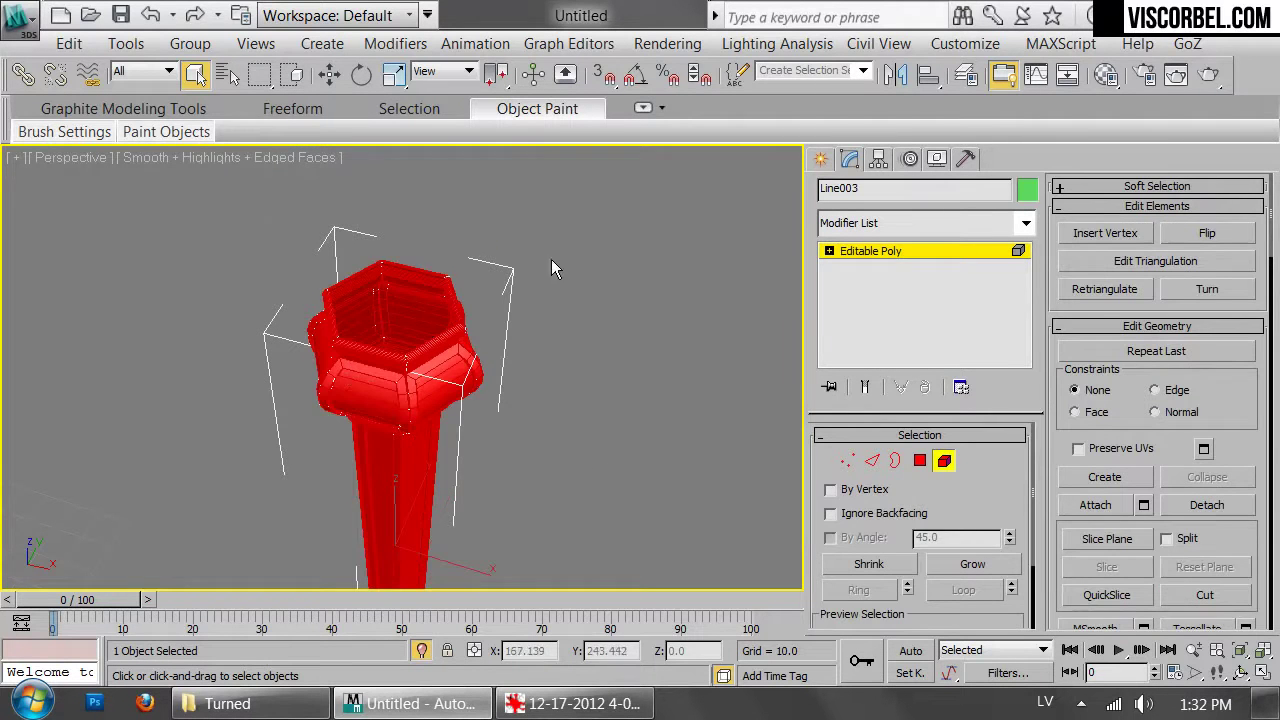
key(5)
mouse_move(494, 445)
alt+middle_down()
mouse_move(516, 360)
mouse_move(507, 288)
alt+middle_up()
scroll(516, 360, down, 5)
key(F4)
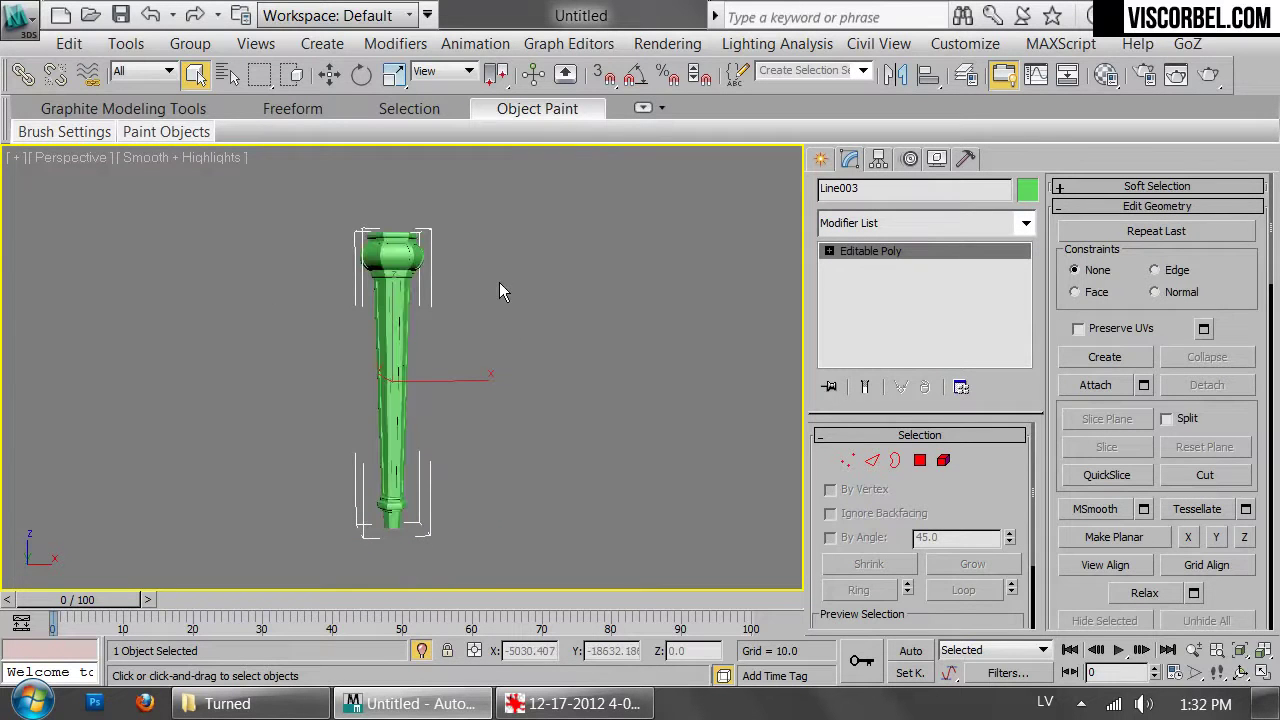
Deselect the welded leg and end isolation to bring back the other legs
scroll(490, 260, up, 5)
alt+middle_drag(305, 320, 548, 286)
click(599, 294)
right_click(605, 291)
click(644, 182)
Examine the welded leg's head and recessed panels up close and from above next to the other legs
alt+middle_drag(646, 194, 423, 260)
scroll(545, 250, up, 3)
middle_drag(545, 250, 480, 458)
scroll(380, 320, up, 3)
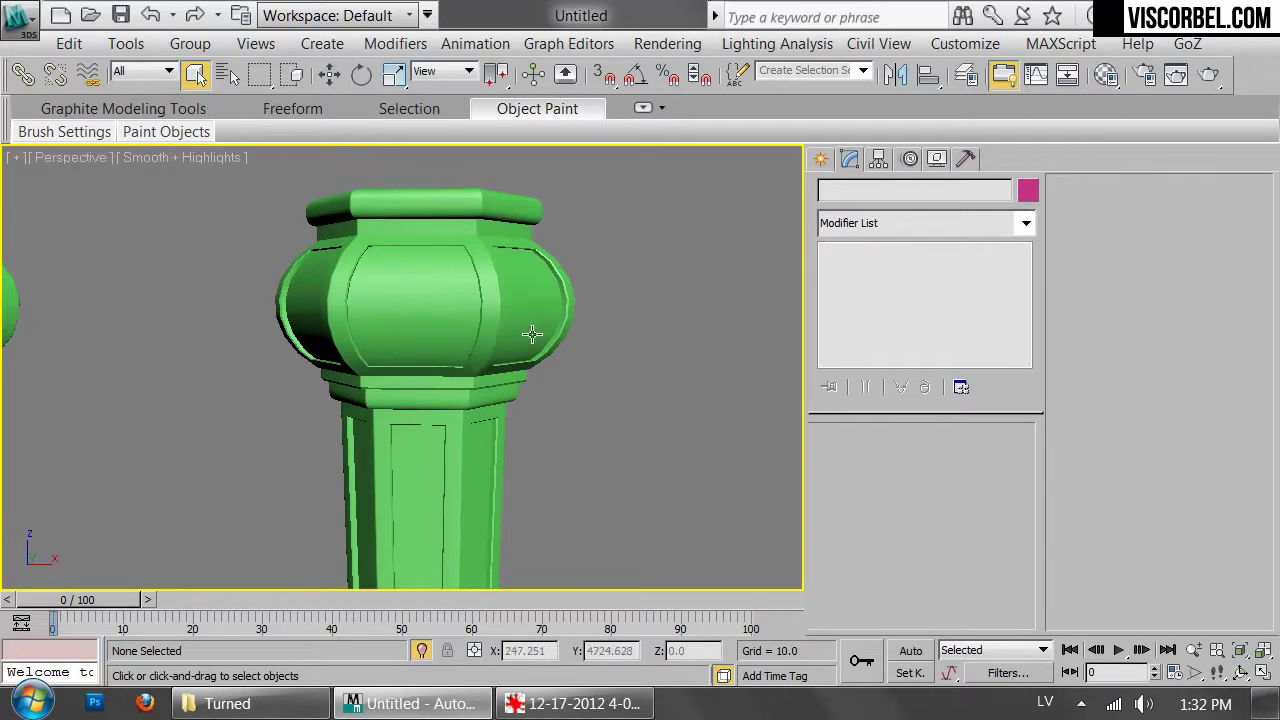
scroll(547, 407, down, 6)
middle_drag(562, 420, 655, 289)
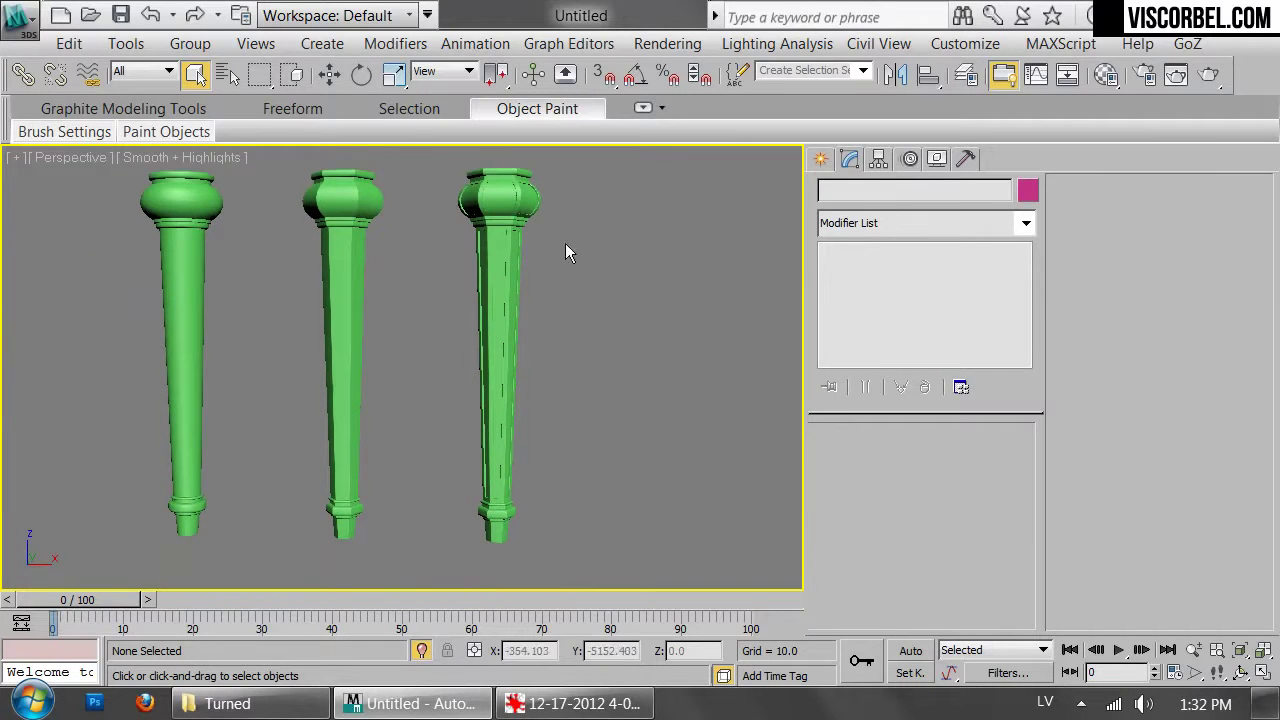
alt+middle_drag(569, 275, 523, 364)
middle_drag(523, 364, 444, 506)
scroll(444, 506, up, 5)
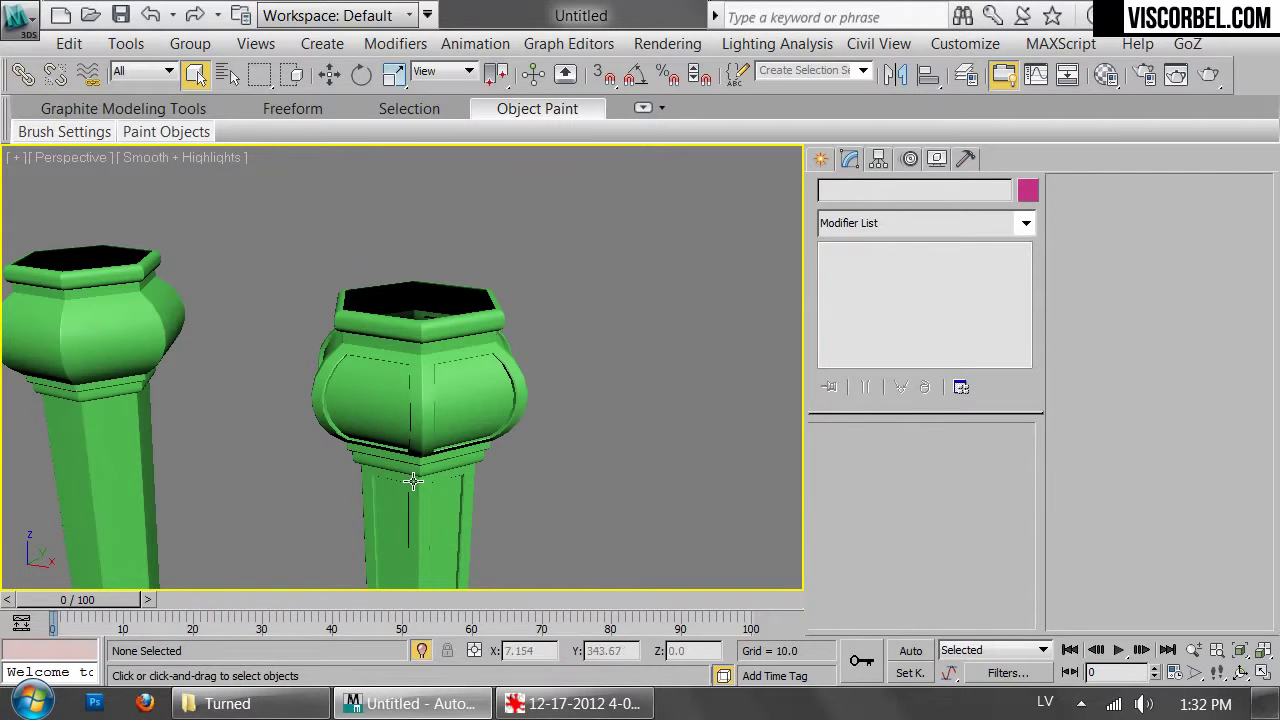
alt+middle_drag(429, 320, 220, 325)
Compare the round, hexagonal and recessed legs from several angles, and select the round lathed leg
click(156, 306)
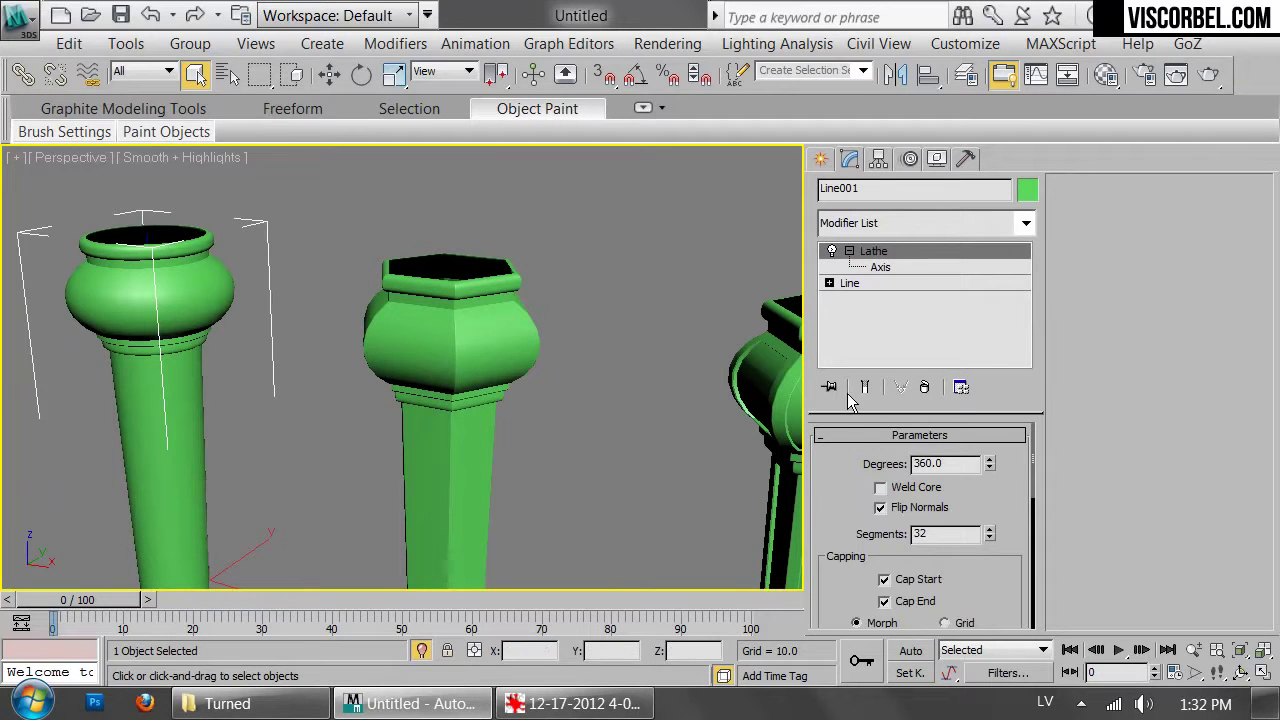
alt+middle_drag(776, 507, 415, 495)
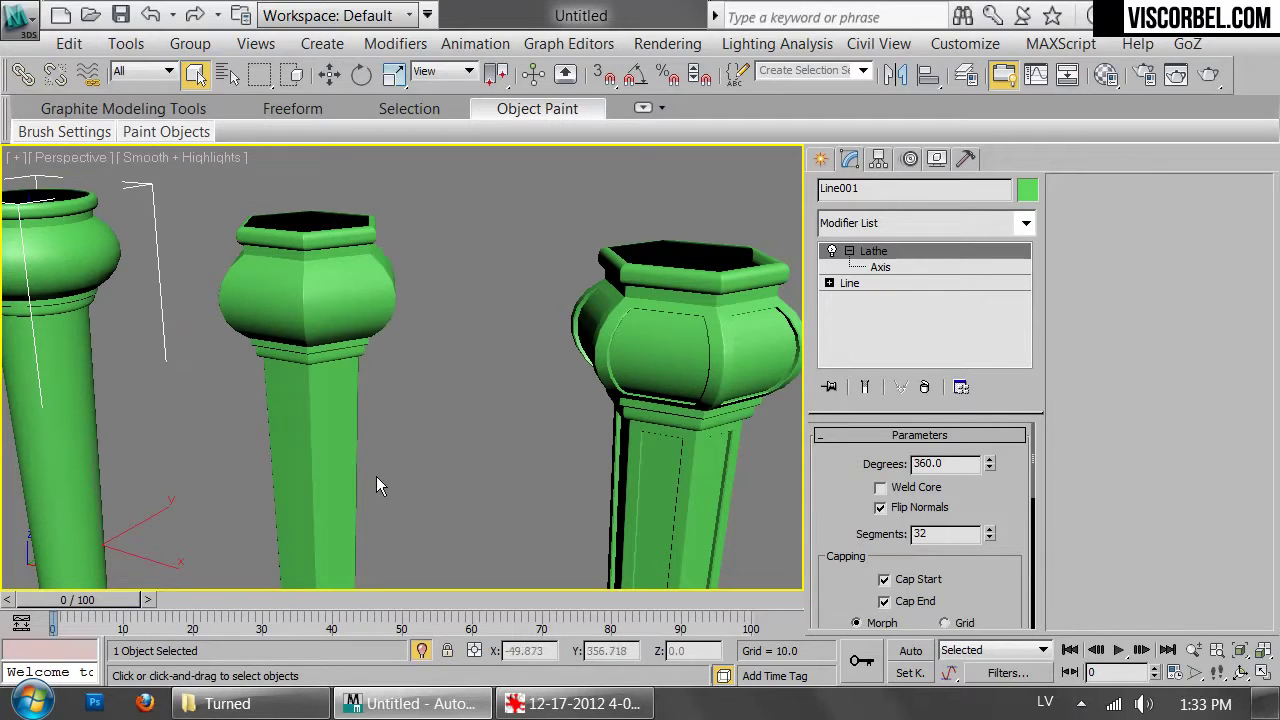
alt+middle_drag(665, 370, 426, 247)
click(620, 304)
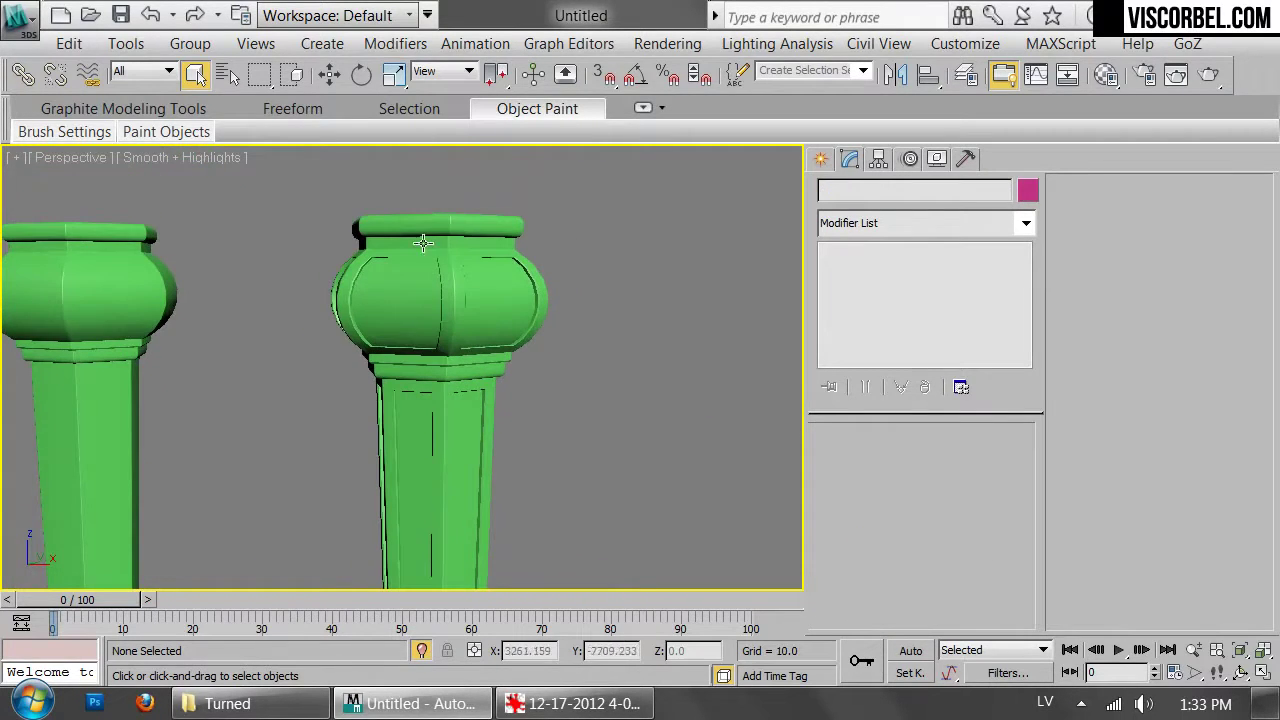
scroll(357, 364, down, 3)
middle_drag(330, 435, 457, 298)
scroll(463, 286, down, 3)
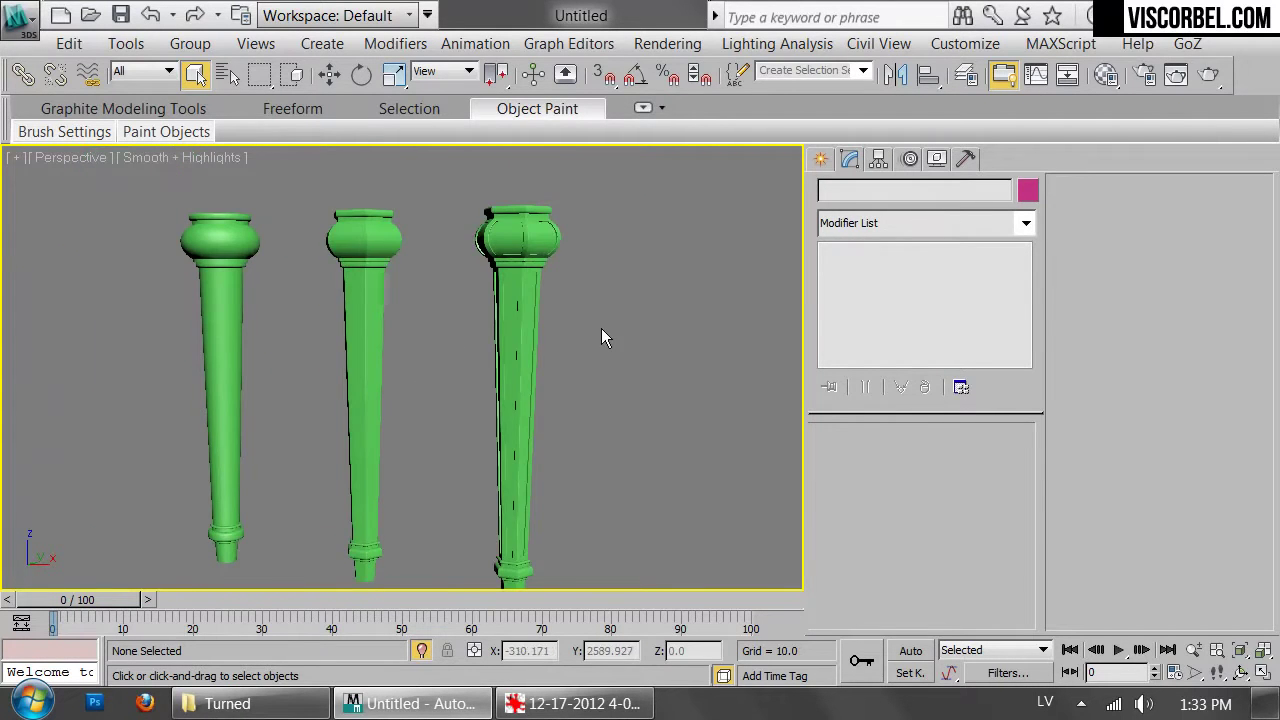
alt+middle_drag(601, 337, 433, 330)
click(208, 349)
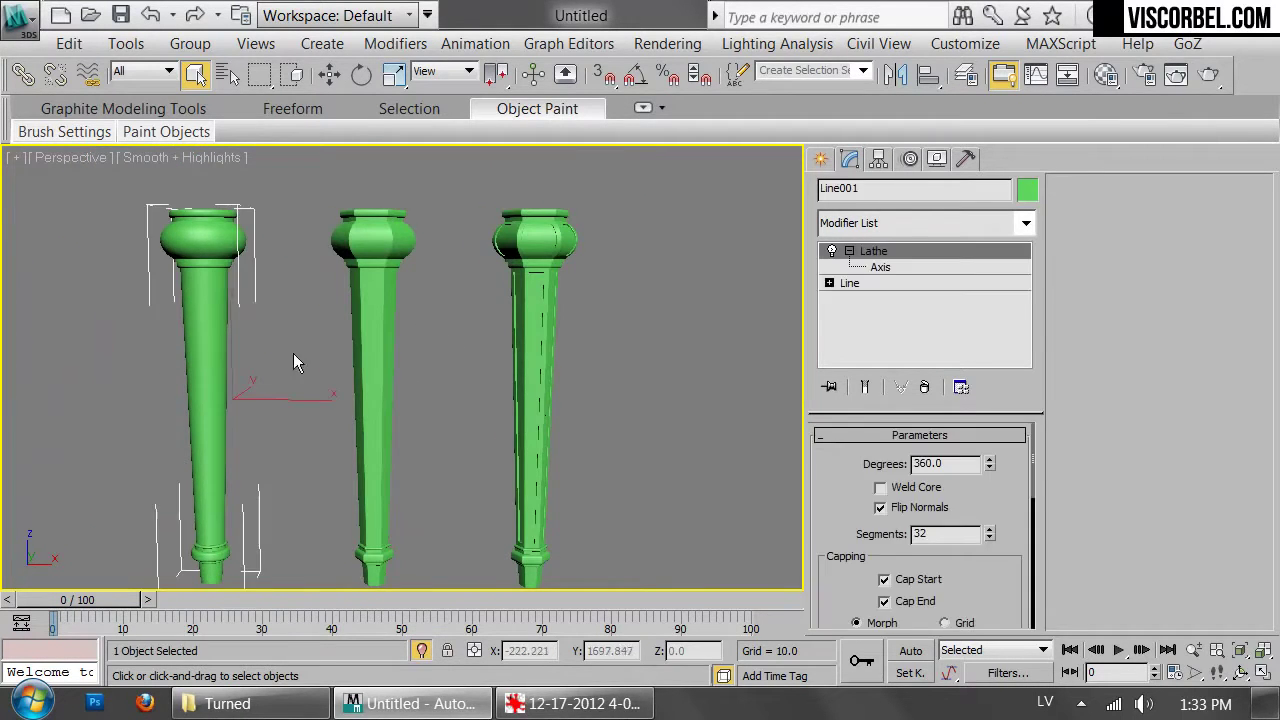
Place an independent copy of the round lathed leg beyond the recessed leg in the row, keeping it aligned in the front view
alt+middle_drag(208, 349, 390, 366)
key(f)
scroll(549, 372, down, 4)
middle_drag(534, 417, 351, 300)
middle_drag(430, 356, 352, 367)
key(w)
shift+drag(271, 334, 588, 337)
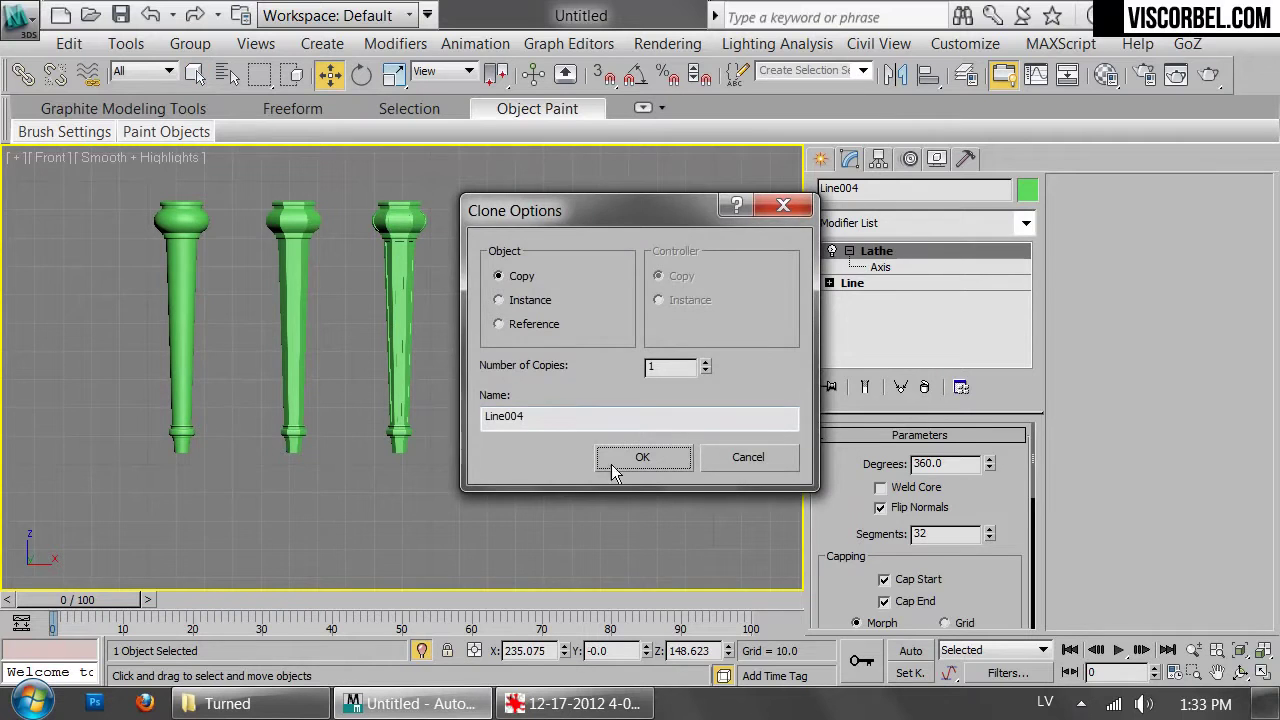
click(644, 458)
scroll(546, 356, up, 4)
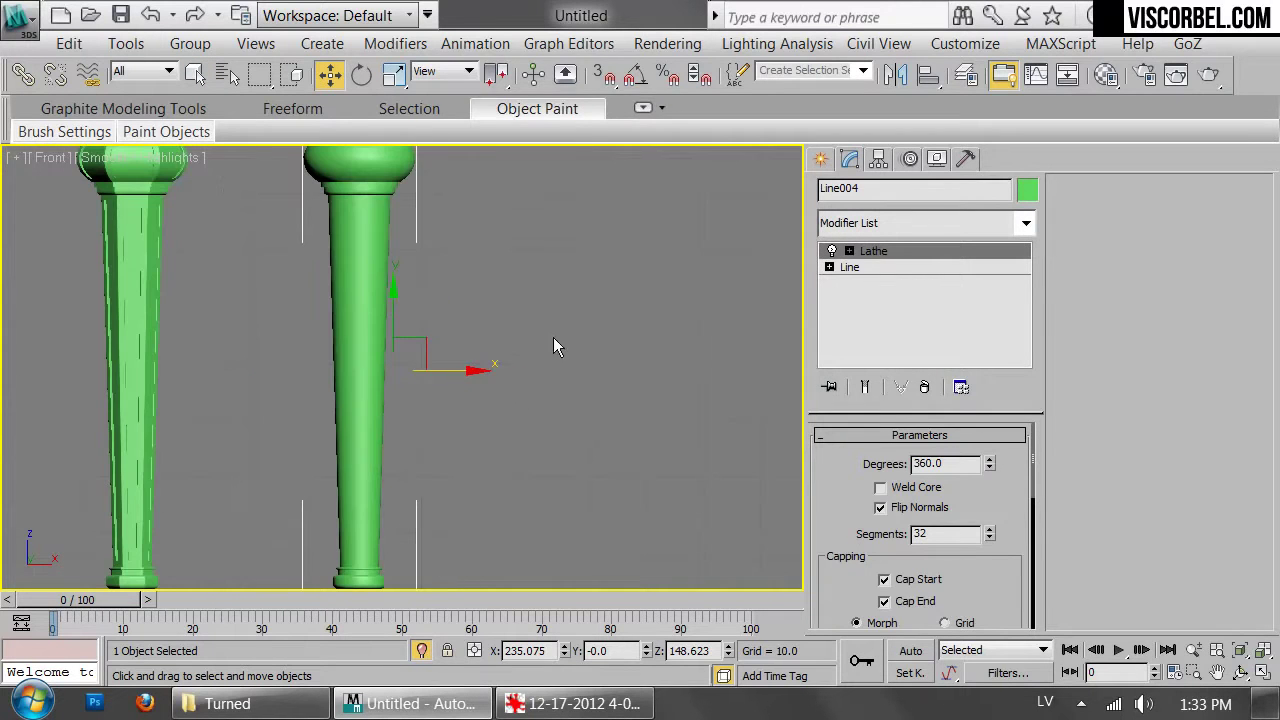
Convert the copied round leg to an editable poly, show the view in wireframe, and deselect the leg
right_click(445, 318)
mouse_move(596, 497)
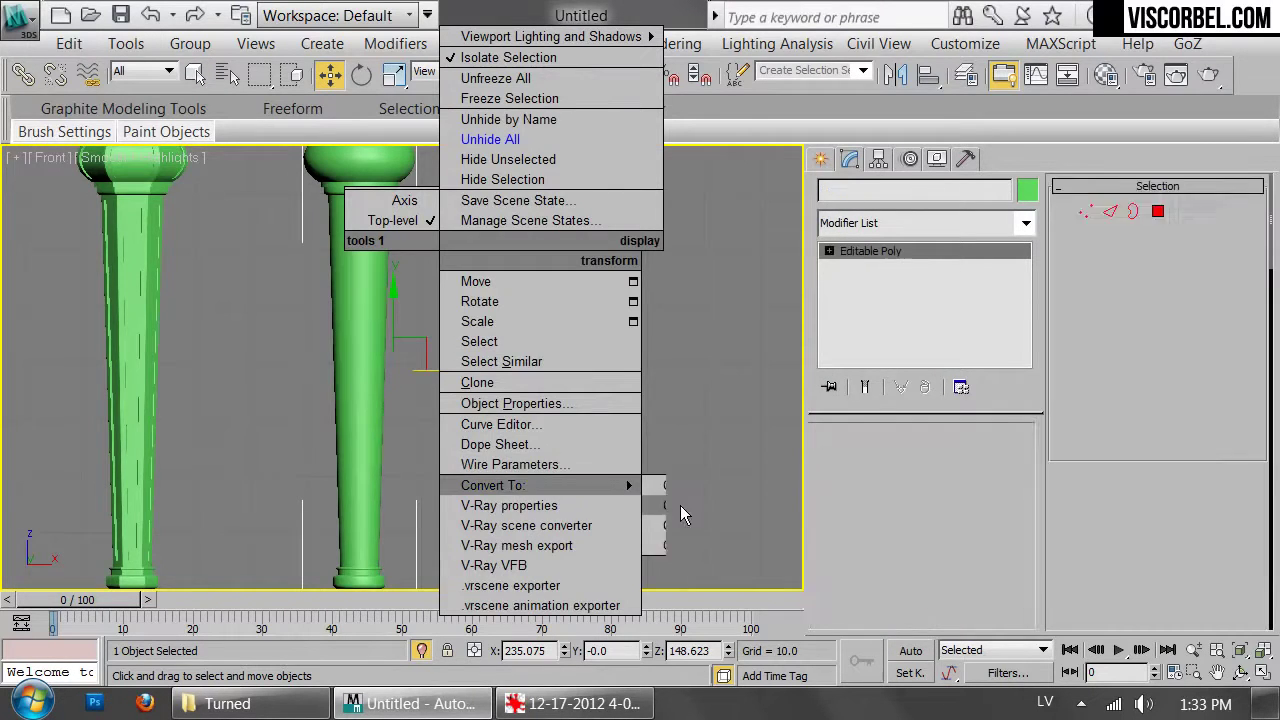
click(737, 506)
key(F3)
click(673, 425)
Create a capsule primitive with a radius of about 1 over the copied leg's upper shaft
click(818, 160)
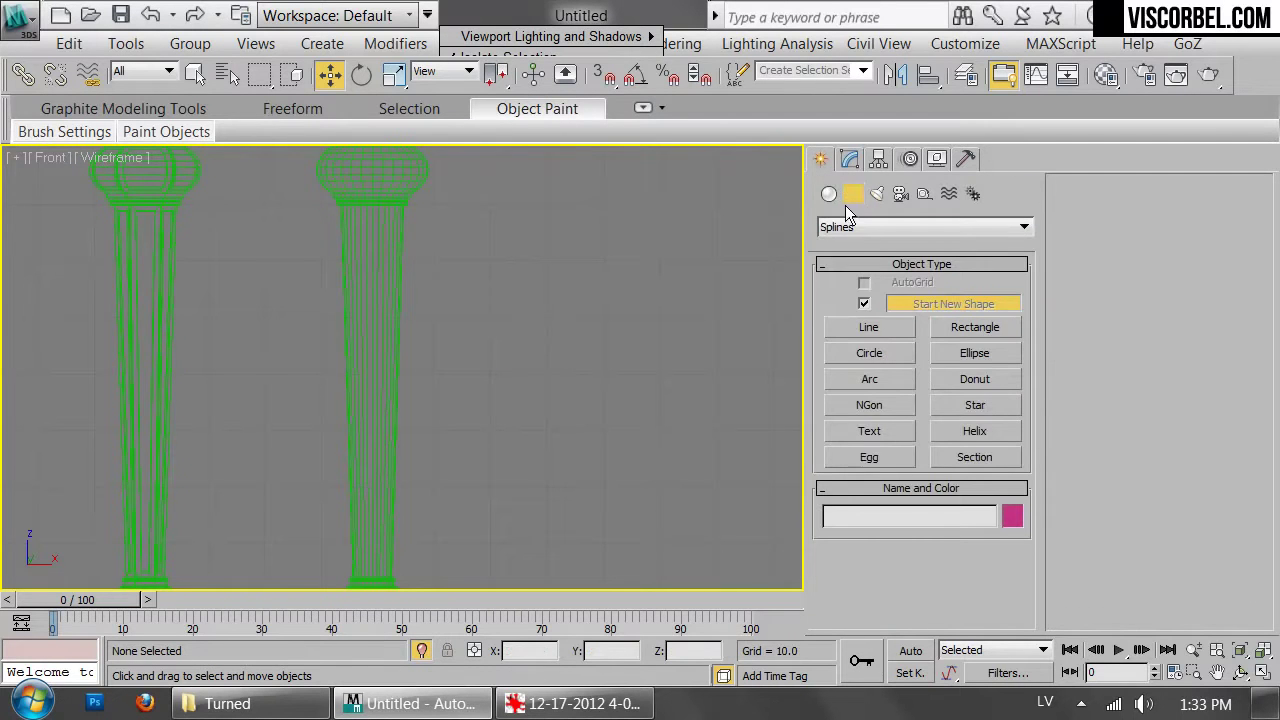
click(830, 196)
click(848, 229)
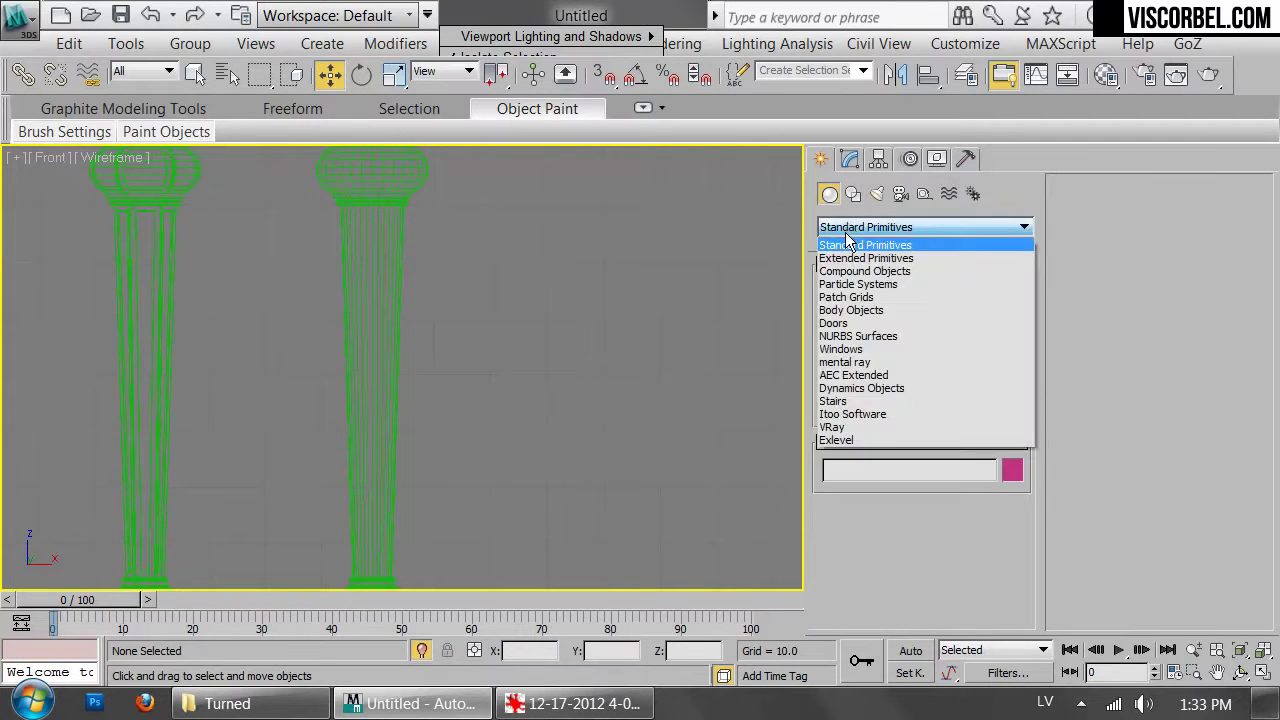
click(848, 259)
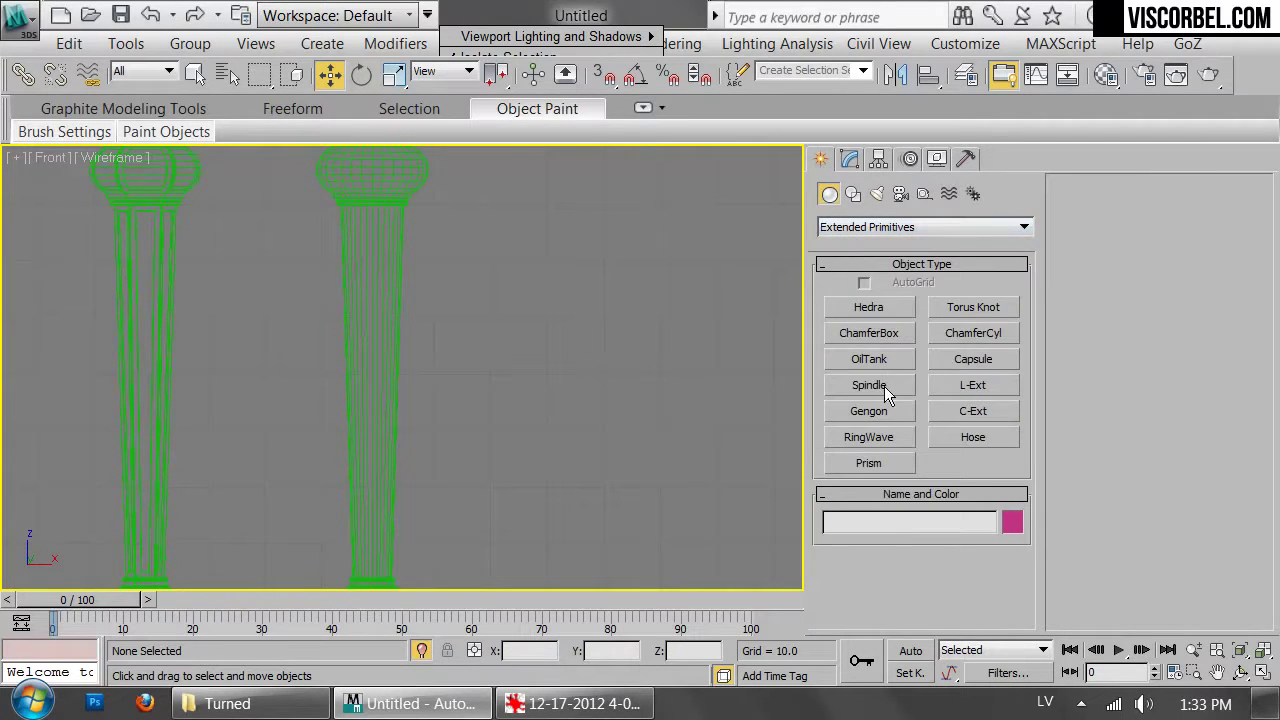
click(958, 362)
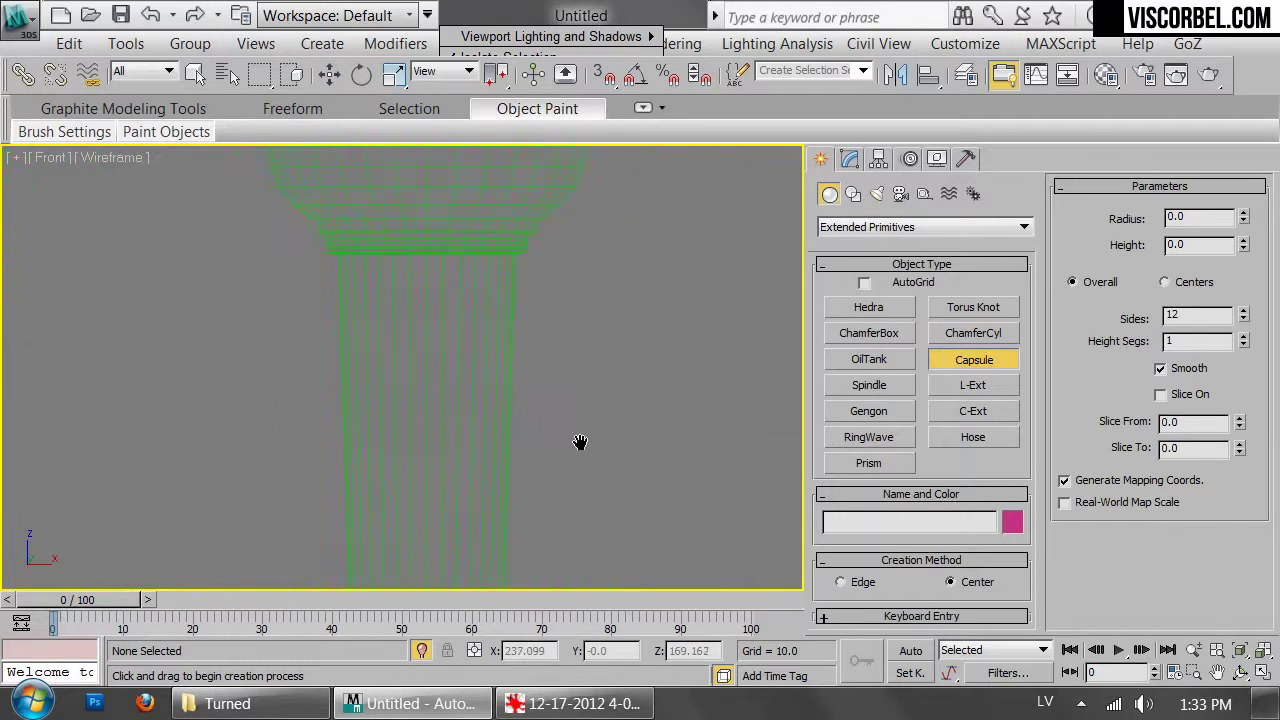
drag(502, 332, 513, 347)
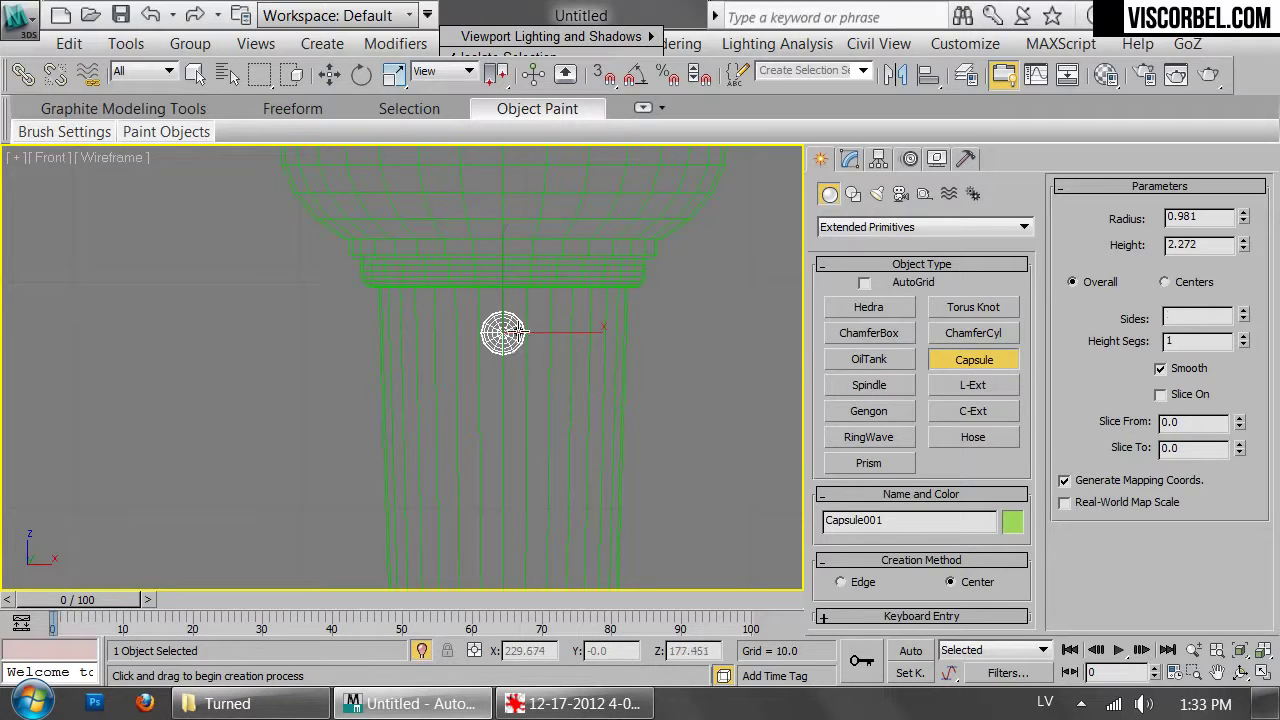
Rotate the capsule upright and move it onto the outer edge of the leg's shaft, just below the collar
key(w)
key(e)
drag(502, 290, 526, 379)
key(a)
key(w)
drag(563, 330, 685, 327)
scroll(685, 327, down, 5)
scroll(608, 315, up, 5)
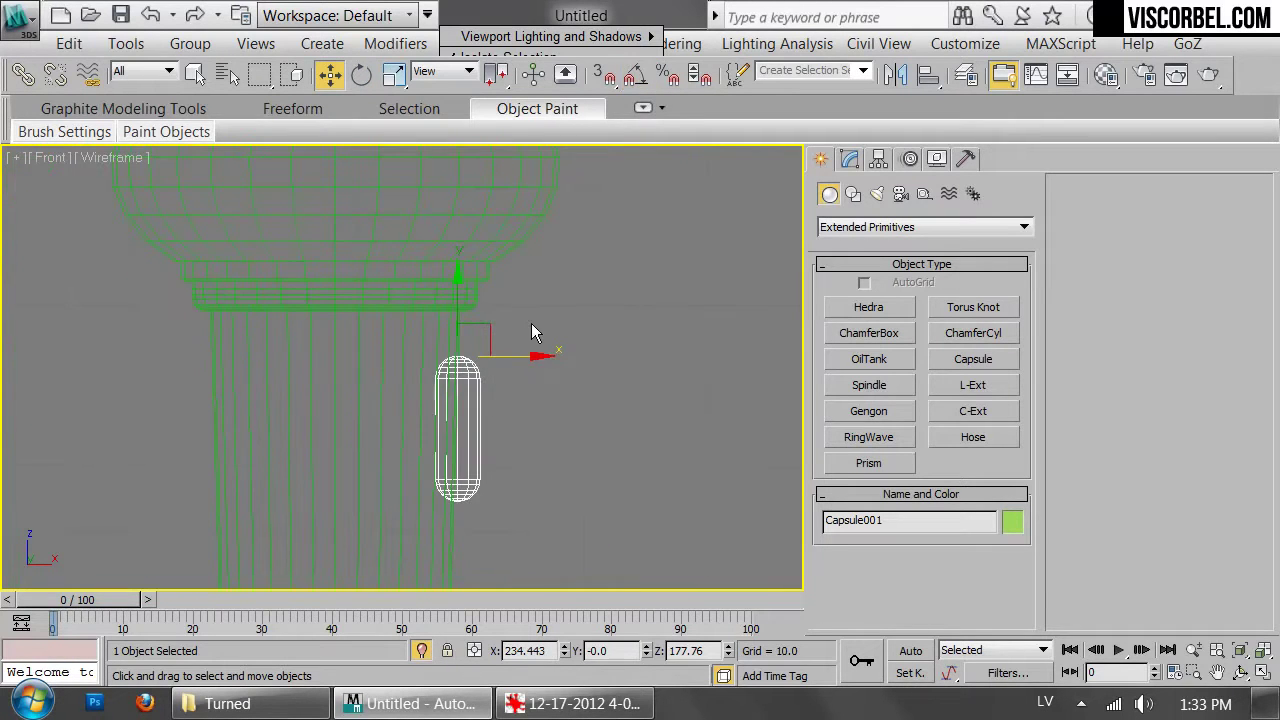
Tilt the capsule to follow the shaft's taper and convert it to an editable poly
key(e)
mouse_move(500, 302)
mouse_down()
mouse_move(509, 289)
mouse_move(513, 300)
mouse_up()
scroll(513, 300, down, 3)
right_click(771, 322)
mouse_move(737, 556)
click(772, 590)
scroll(588, 233, down, 4)
Stretch the capsule down to just above the lower ring by moving its bottom vertices, and scale those vertices to about 67%
key(w)
drag(579, 232, 541, 457)
scroll(580, 517, up, 10)
middle_drag(582, 517, 603, 377)
scroll(602, 372, down, 4)
drag(607, 323, 480, 471)
key(r)
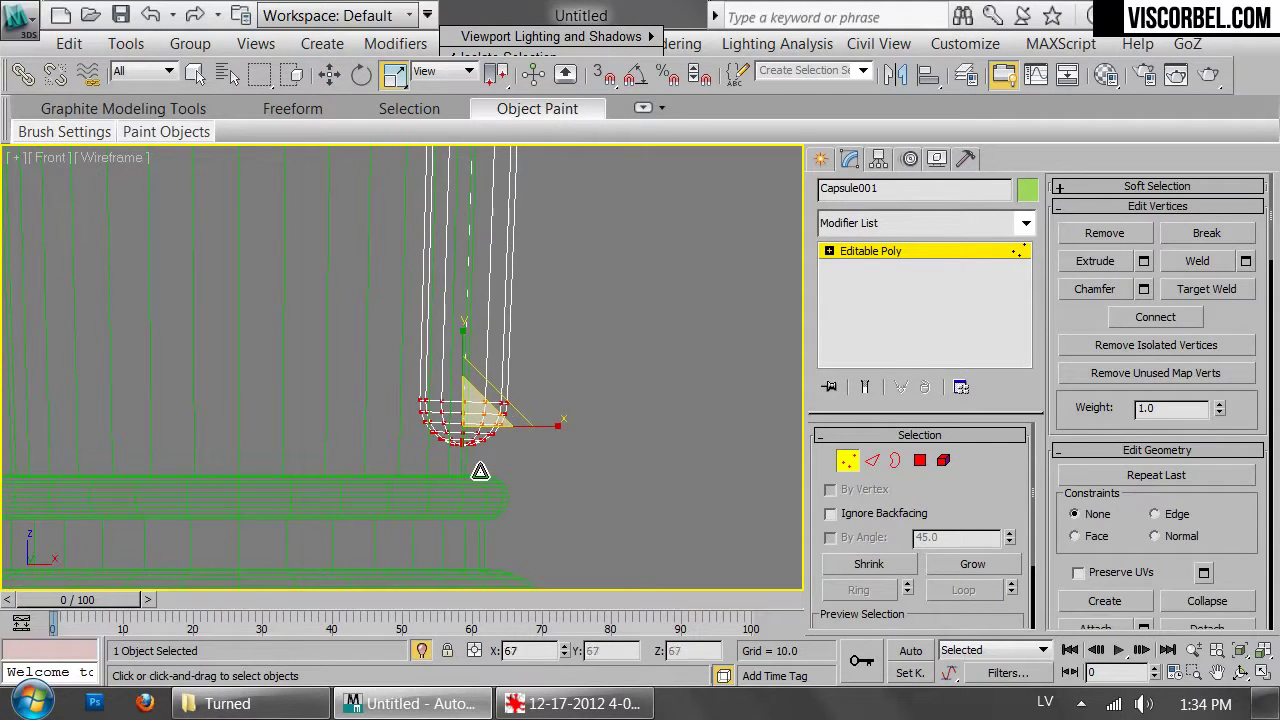
Leave vertex editing and inspect how the stretched capsule sits against the leg in shaded perspective
key(p)
key(z)
scroll(426, 446, down, 5)
key(F3)
scroll(431, 437, down, 5)
mouse_move(462, 366)
alt+middle_down()
mouse_move(386, 297)
mouse_move(357, 482)
mouse_move(404, 304)
mouse_move(538, 319)
mouse_move(358, 332)
mouse_move(452, 318)
mouse_move(422, 292)
mouse_move(336, 328)
mouse_move(251, 314)
mouse_move(408, 323)
mouse_move(440, 256)
mouse_move(406, 437)
mouse_move(534, 306)
alt+middle_up()
scroll(386, 299, down, 5)
key(1)
click(538, 322)
scroll(406, 437, up, 2)
scroll(406, 437, up, 4)
scroll(560, 448, down, 5)
middle_drag(548, 400, 571, 352)
click(443, 409)
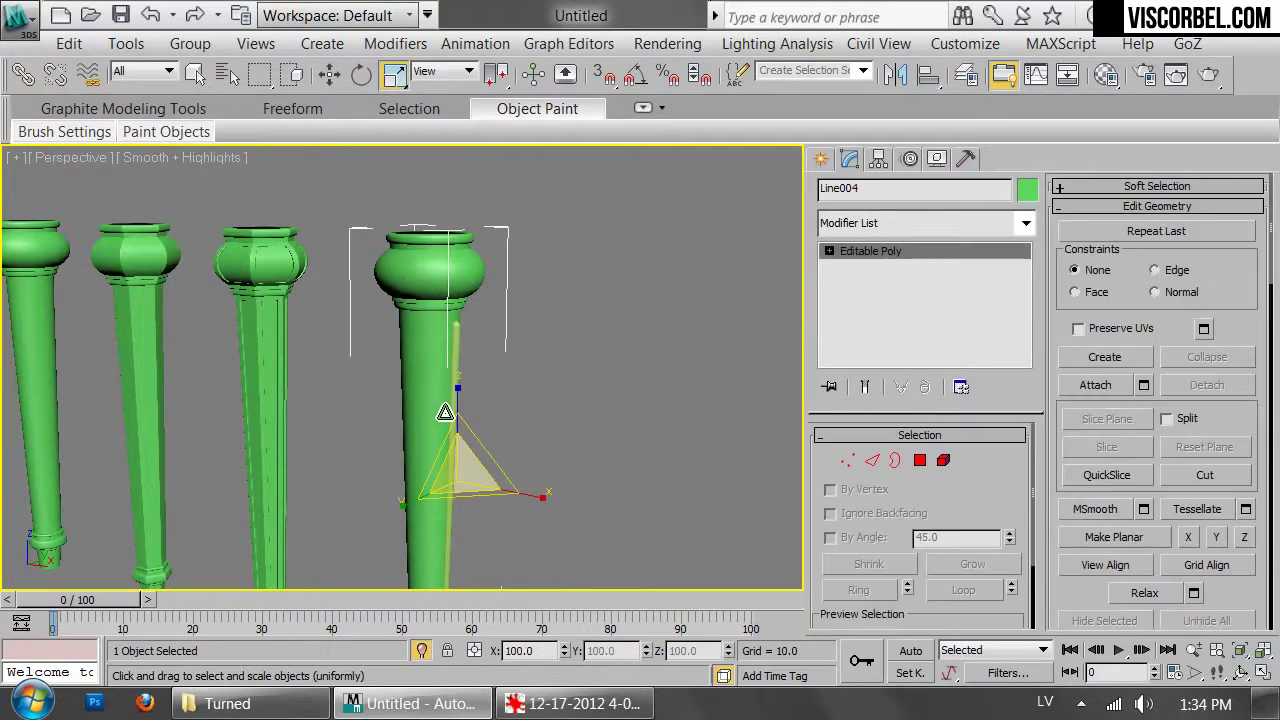
scroll(437, 450, down, 5)
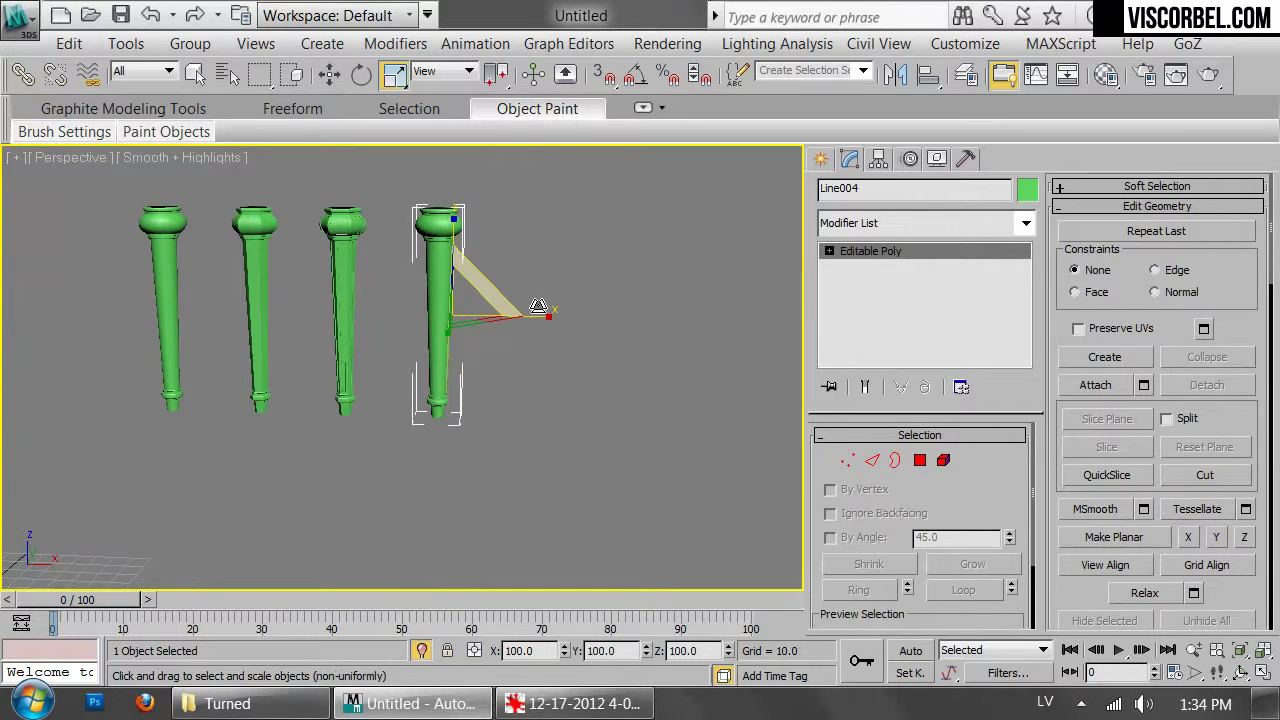
middle_drag(475, 274, 466, 311)
scroll(466, 311, up, 6)
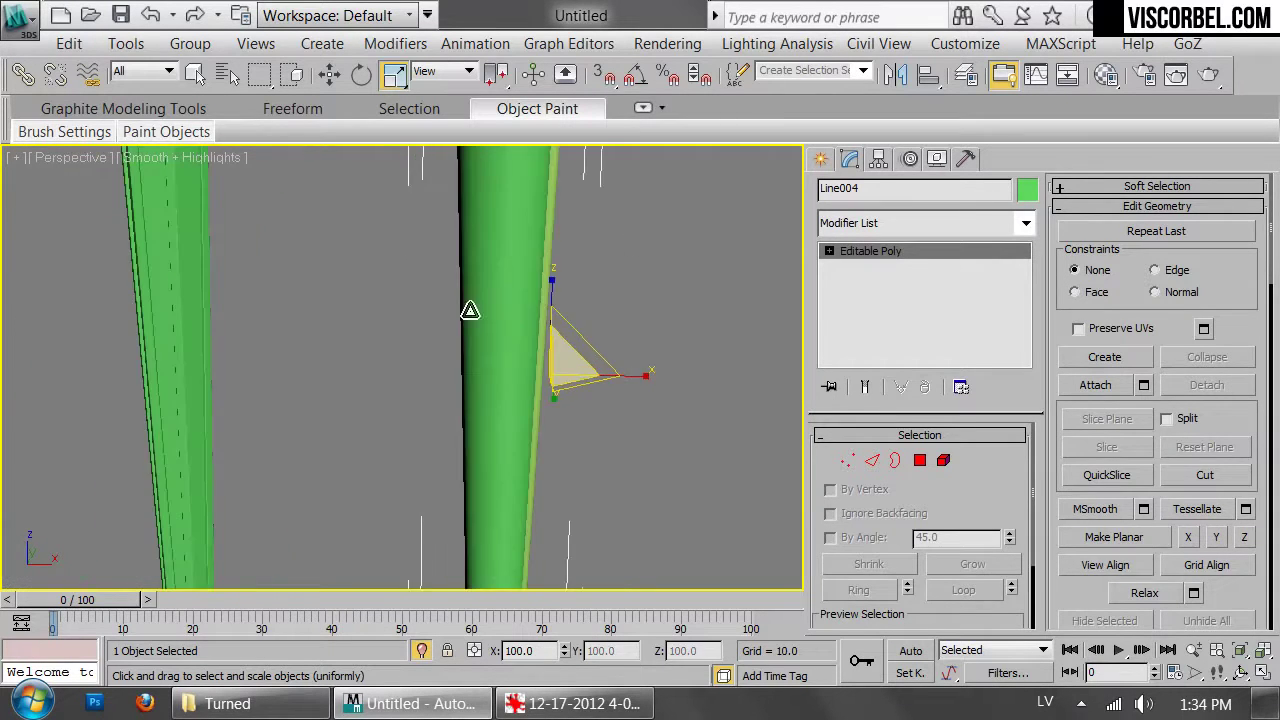
click(624, 205)
middle_drag(622, 206, 516, 373)
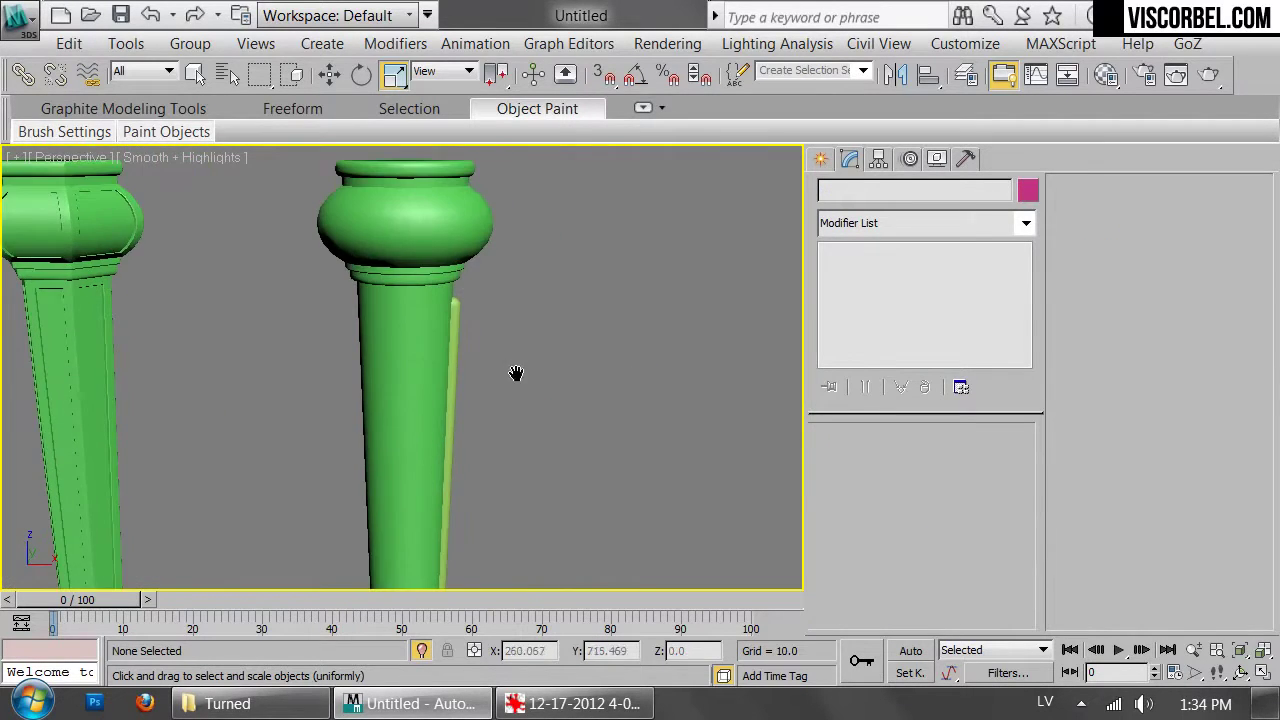
Select the capsule and show it with the round leg from the top in wireframe
click(448, 325)
click(460, 322)
click(456, 321)
key(t)
key(z)
key(F3)
scroll(545, 315, down, 2)
middle_drag(545, 315, 584, 349)
scroll(625, 334, down, 5)
scroll(460, 368, down, 3)
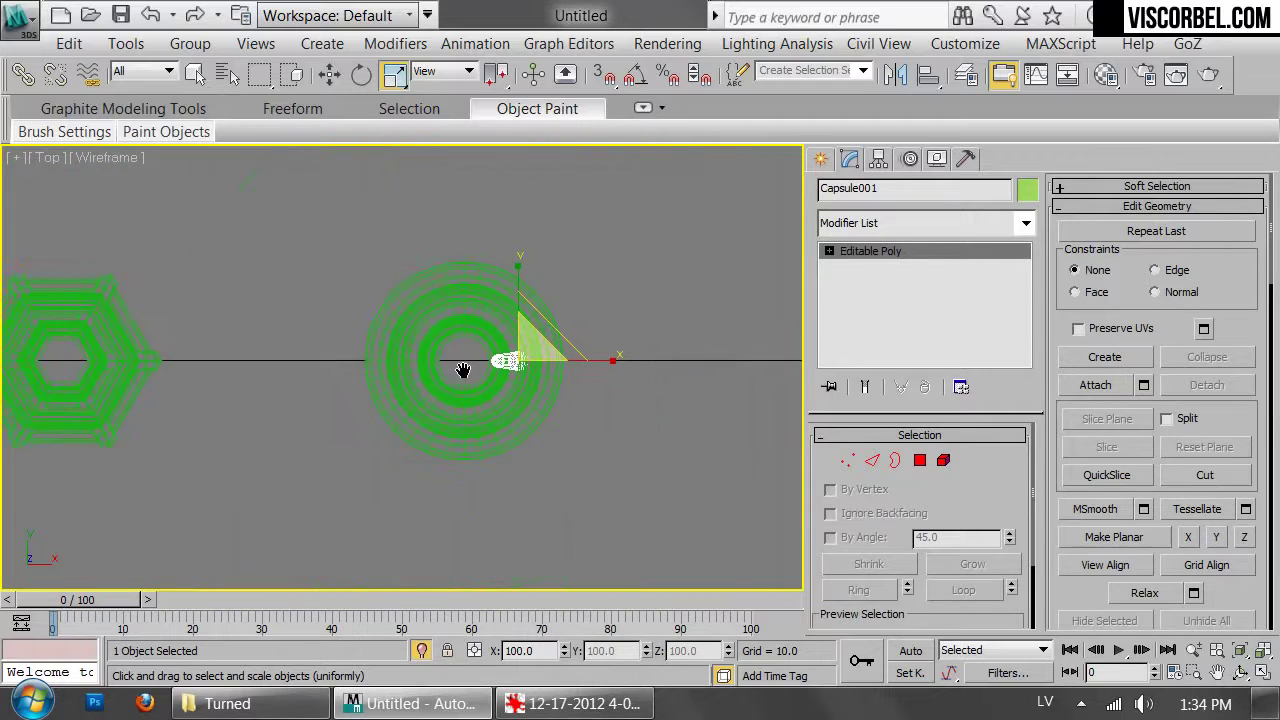
Move only the capsule's pivot to the centre of the round leg
click(879, 161)
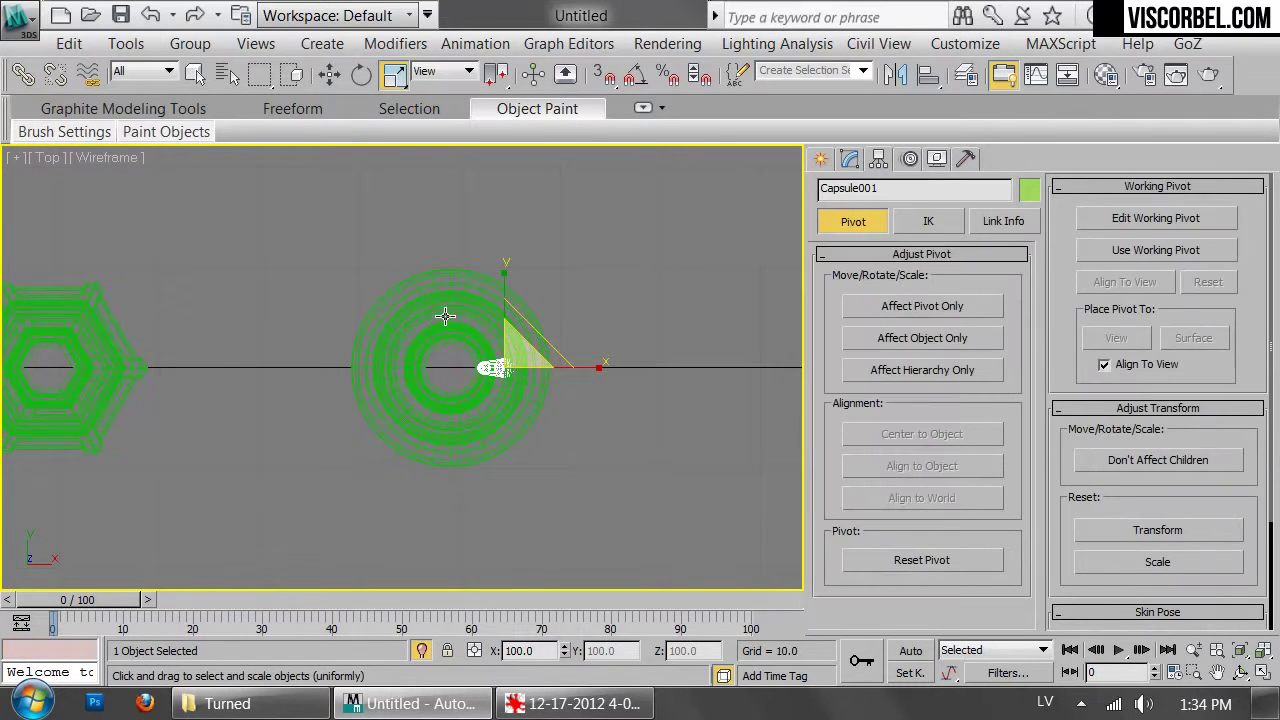
scroll(476, 347, up, 5)
click(903, 314)
scroll(560, 340, up, 5)
scroll(560, 360, down, 5)
key(w)
drag(661, 413, 516, 430)
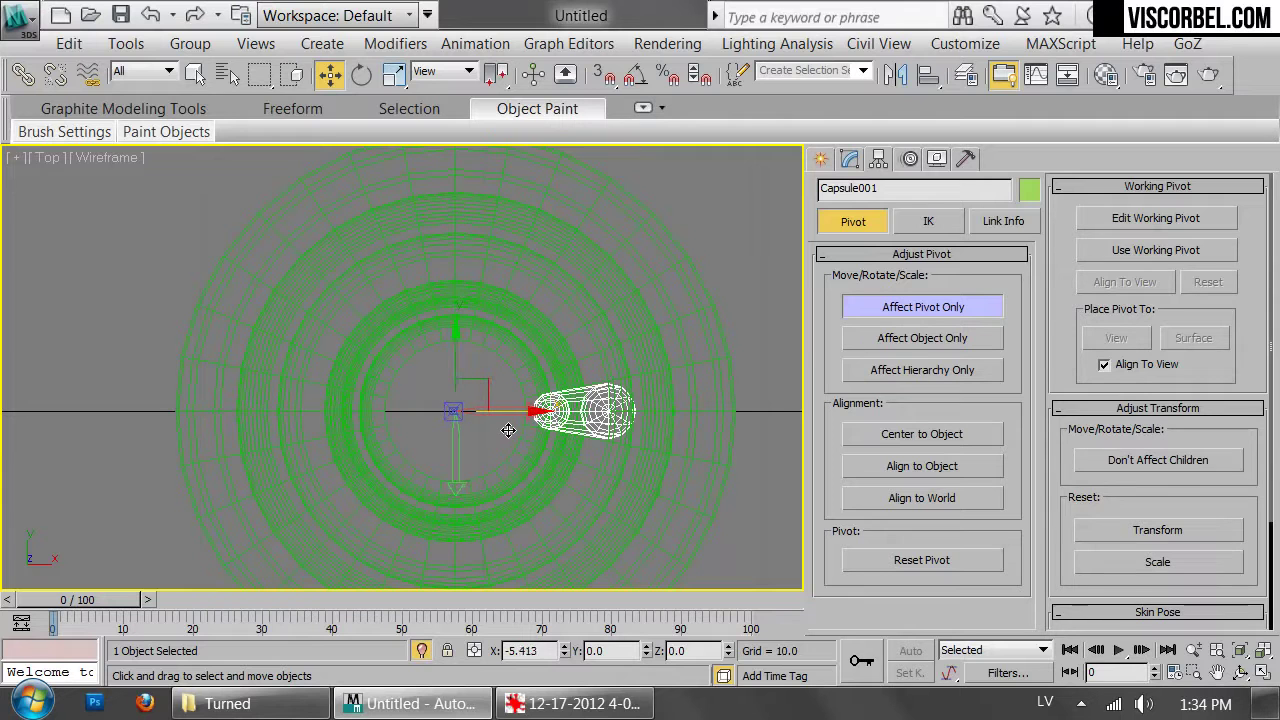
key(e)
key(r)
click(884, 314)
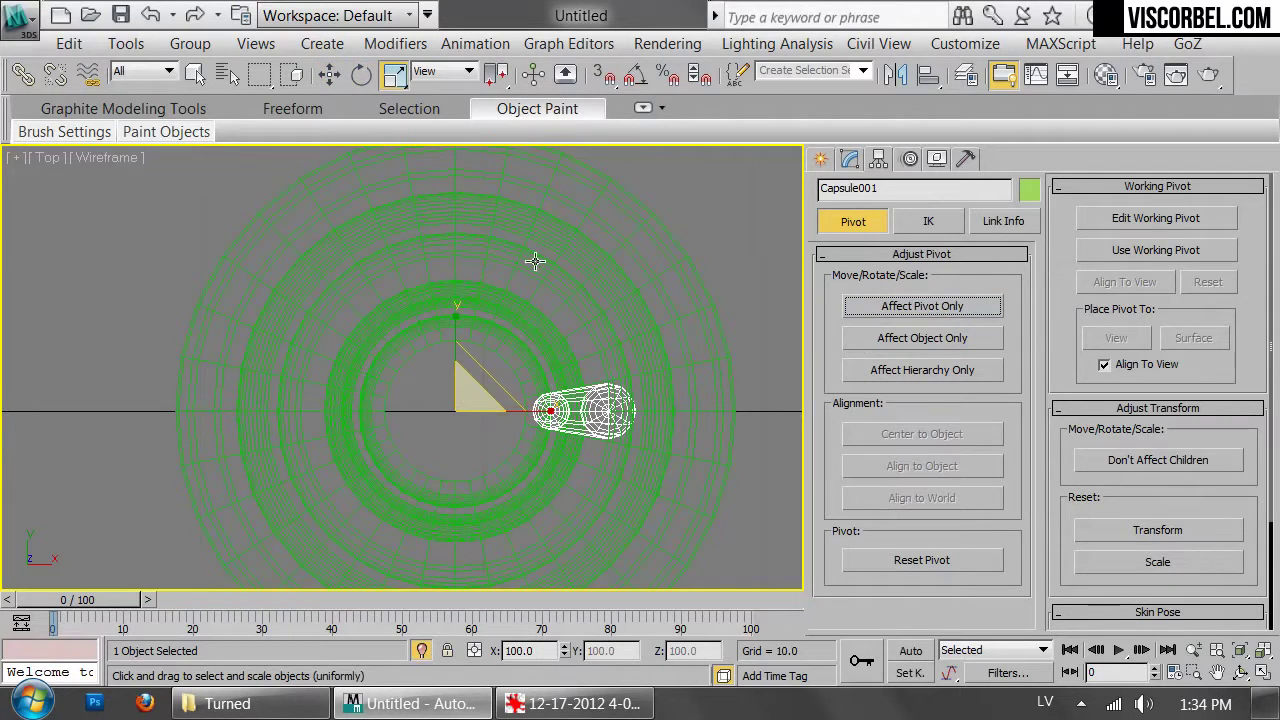
Set up an array of 8 capsule copies rotated through a total of 360 degrees about Z, and preview it
click(124, 44)
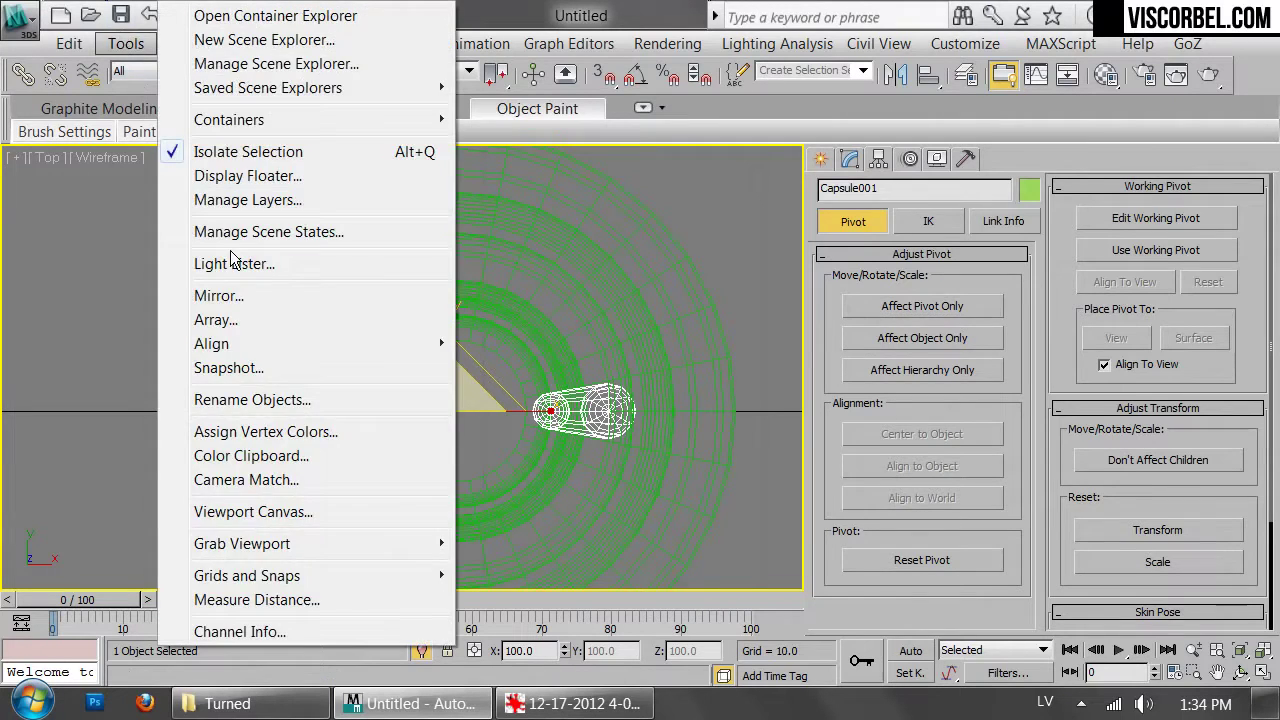
click(274, 319)
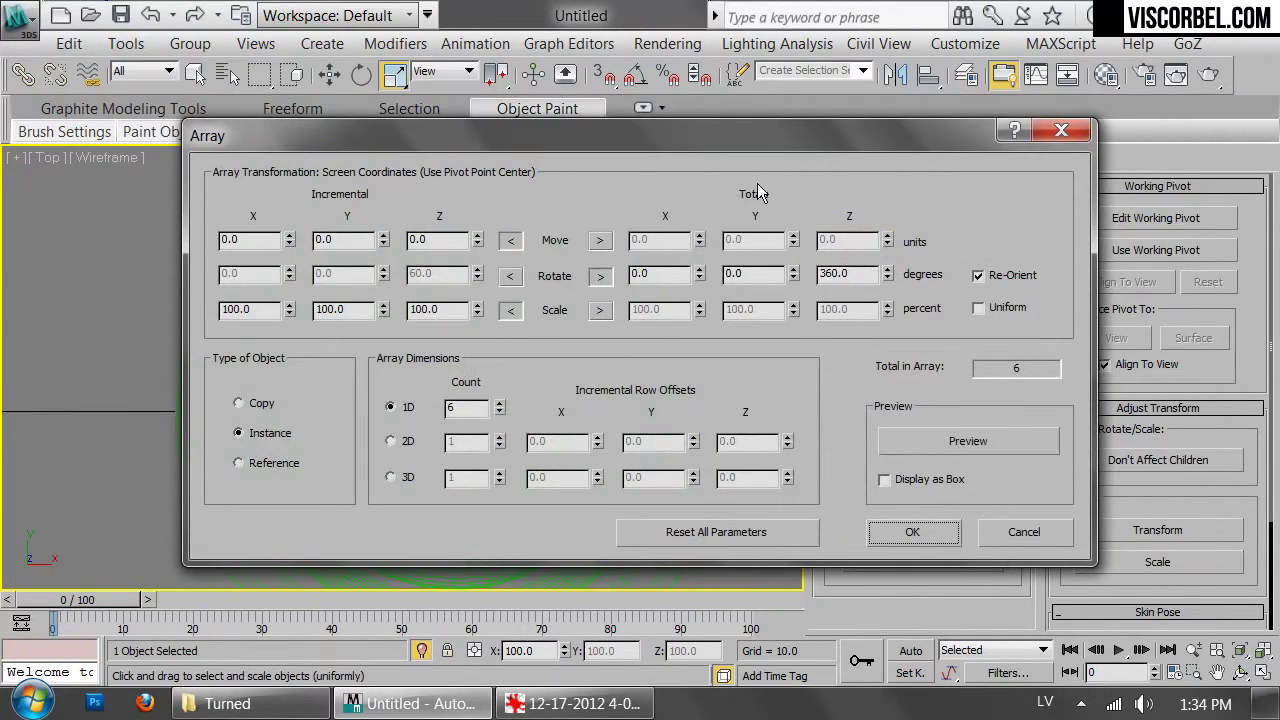
drag(663, 136, 969, 127)
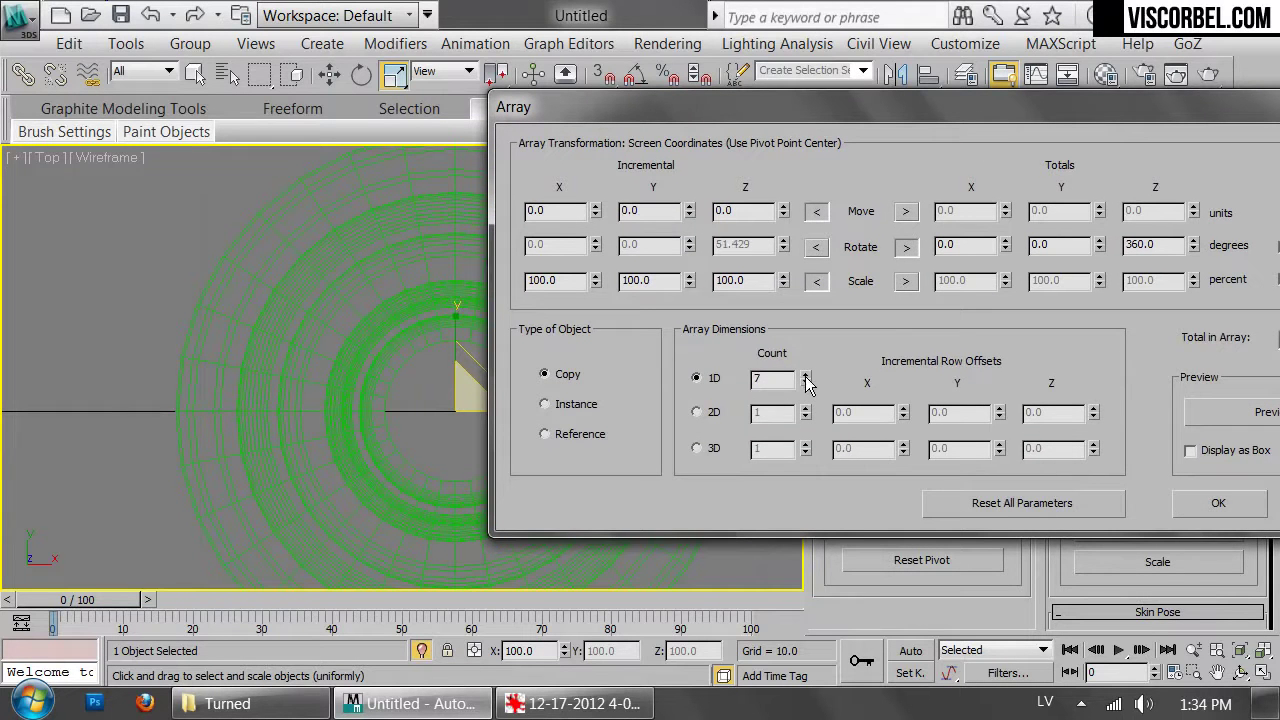
click(1196, 412)
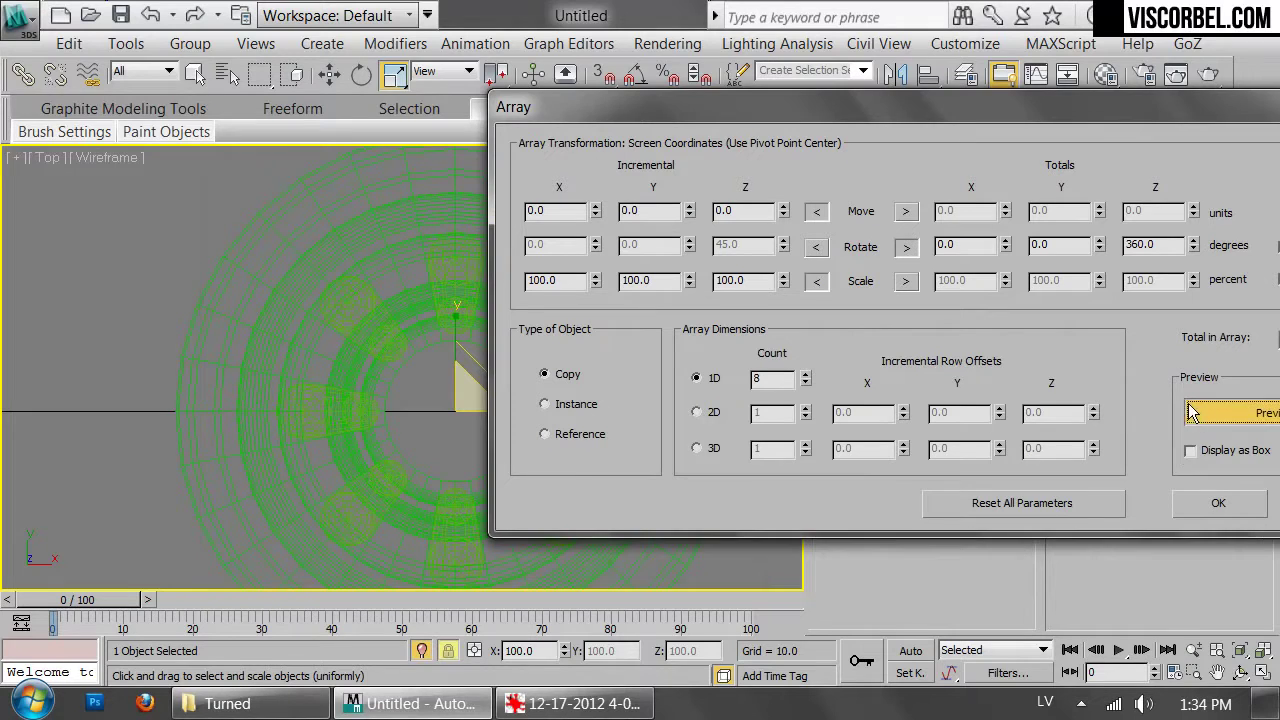
Check the previewed capsules around the leg in shaded perspective, raise the array count to 10, and create the array
middle_drag(337, 354, 266, 334)
key(p)
scroll(348, 366, down, 4)
alt+middle_drag(351, 363, 456, 294)
key(F3)
scroll(456, 294, up, 5)
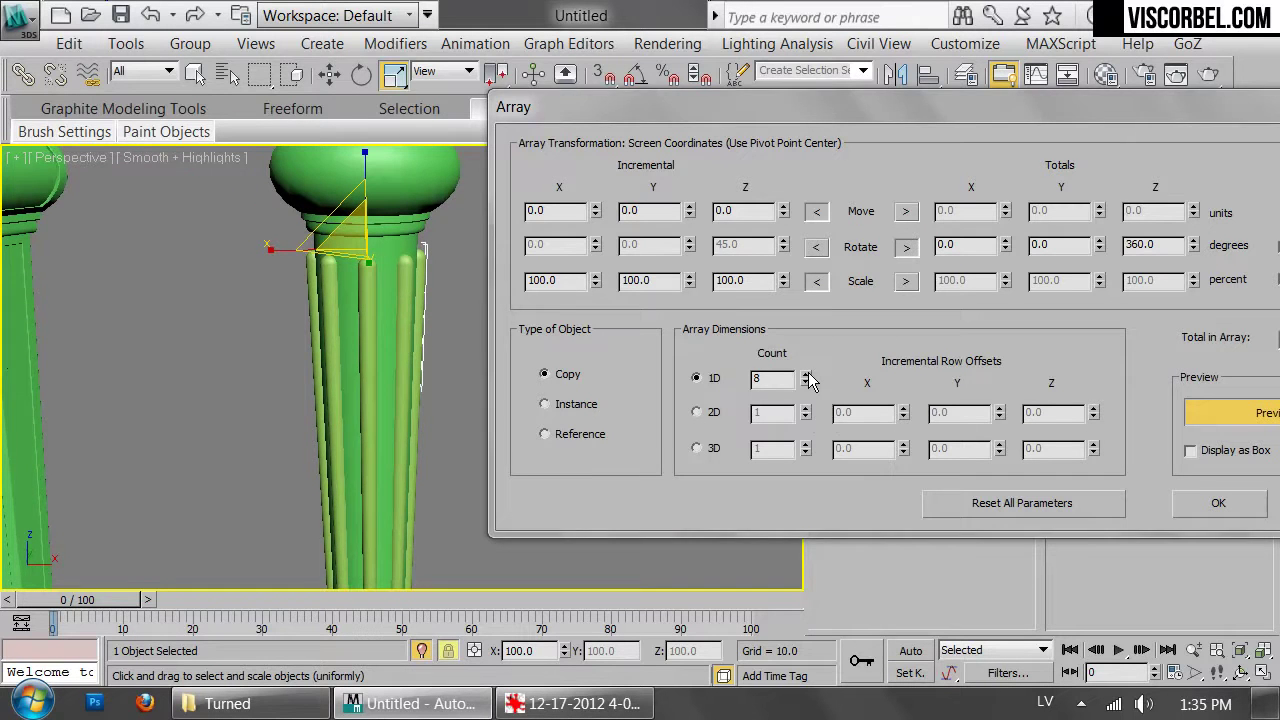
click(807, 375)
click(807, 375)
click(1220, 505)
Convert the copied leg and all its surrounding capsules to editable poly, and deselect them
scroll(530, 343, down, 3)
middle_drag(534, 341, 562, 344)
drag(615, 277, 390, 403)
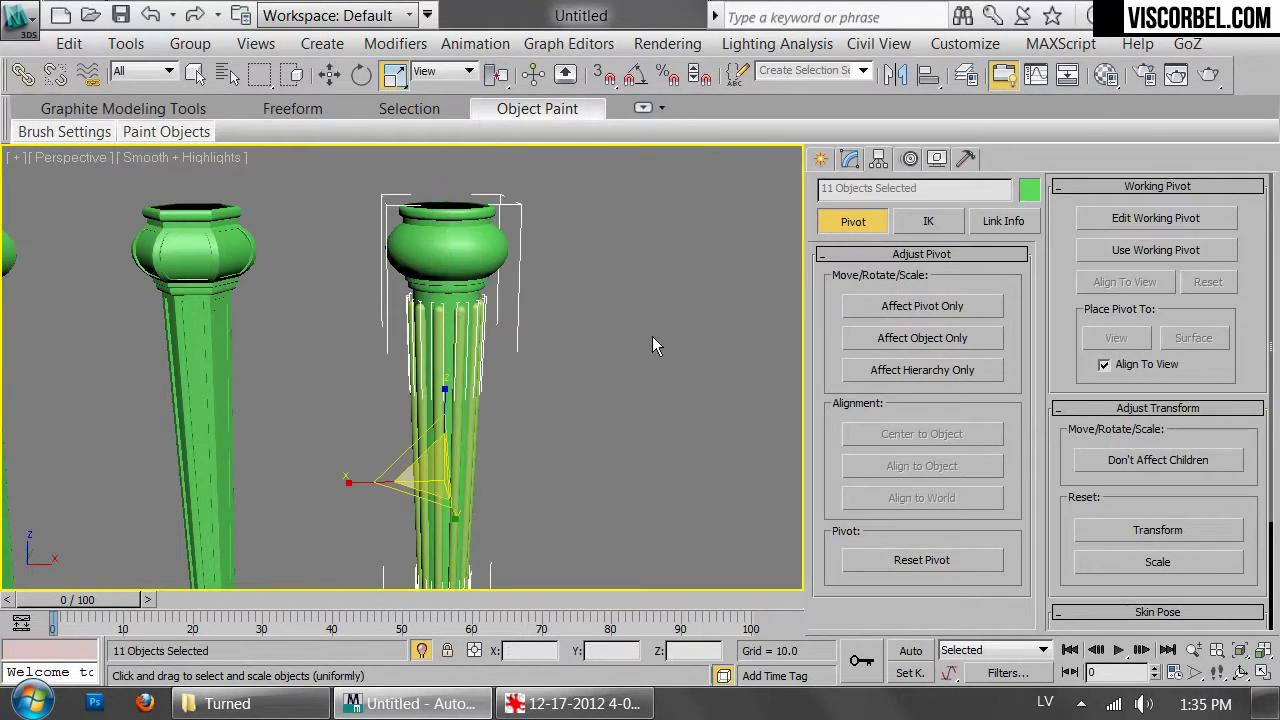
right_click(551, 280)
mouse_move(600, 508)
click(857, 531)
click(739, 478)
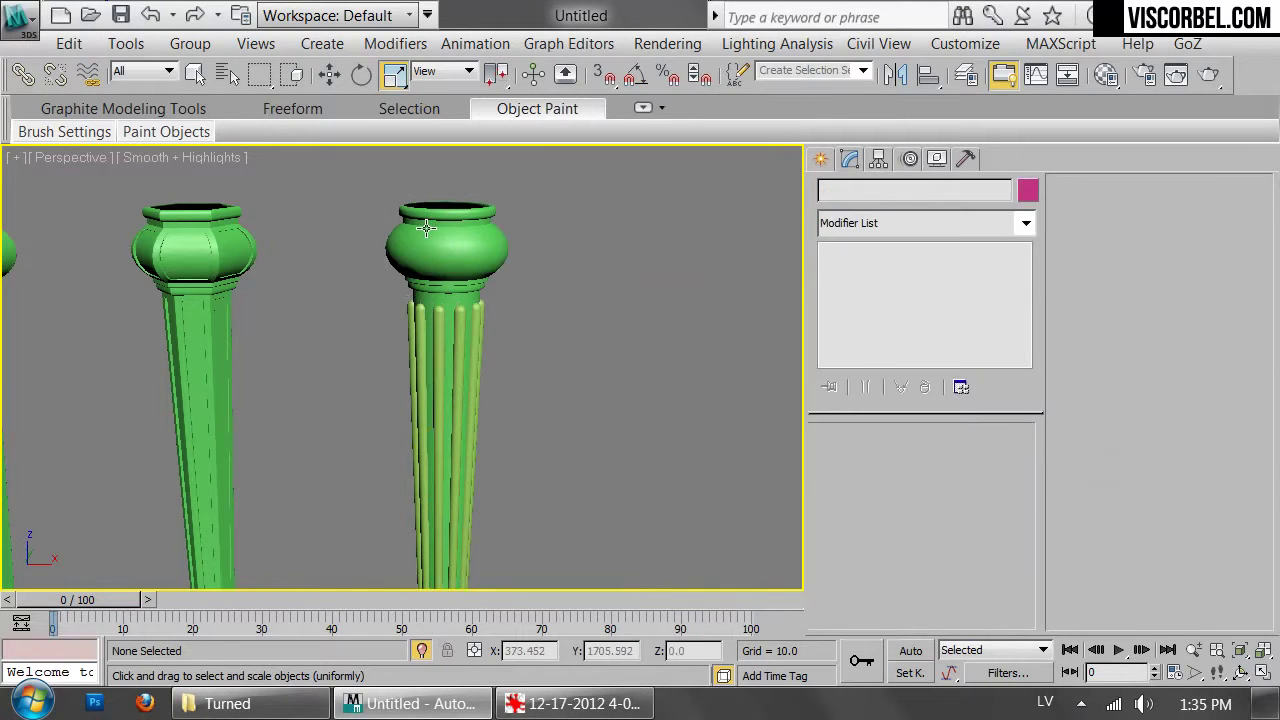
Carve flutes into the copied round leg by subtracting the surrounding capsules with ProBoolean
click(425, 228)
click(822, 158)
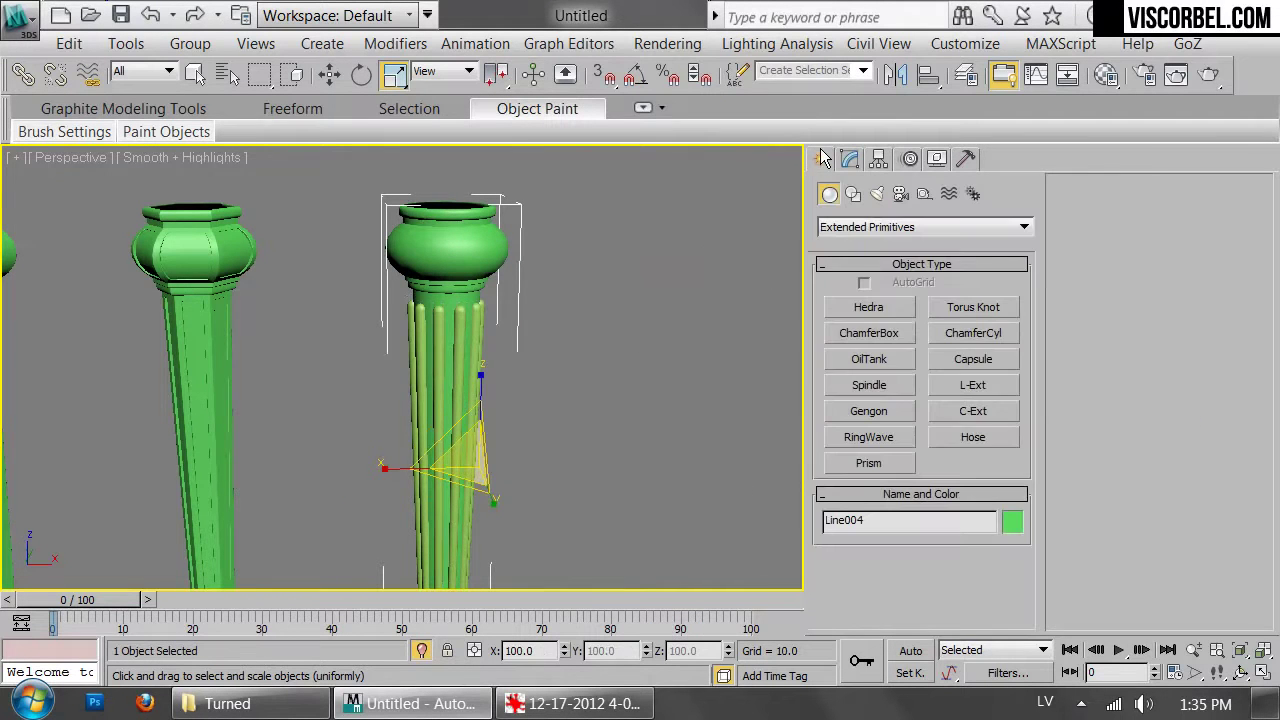
click(857, 230)
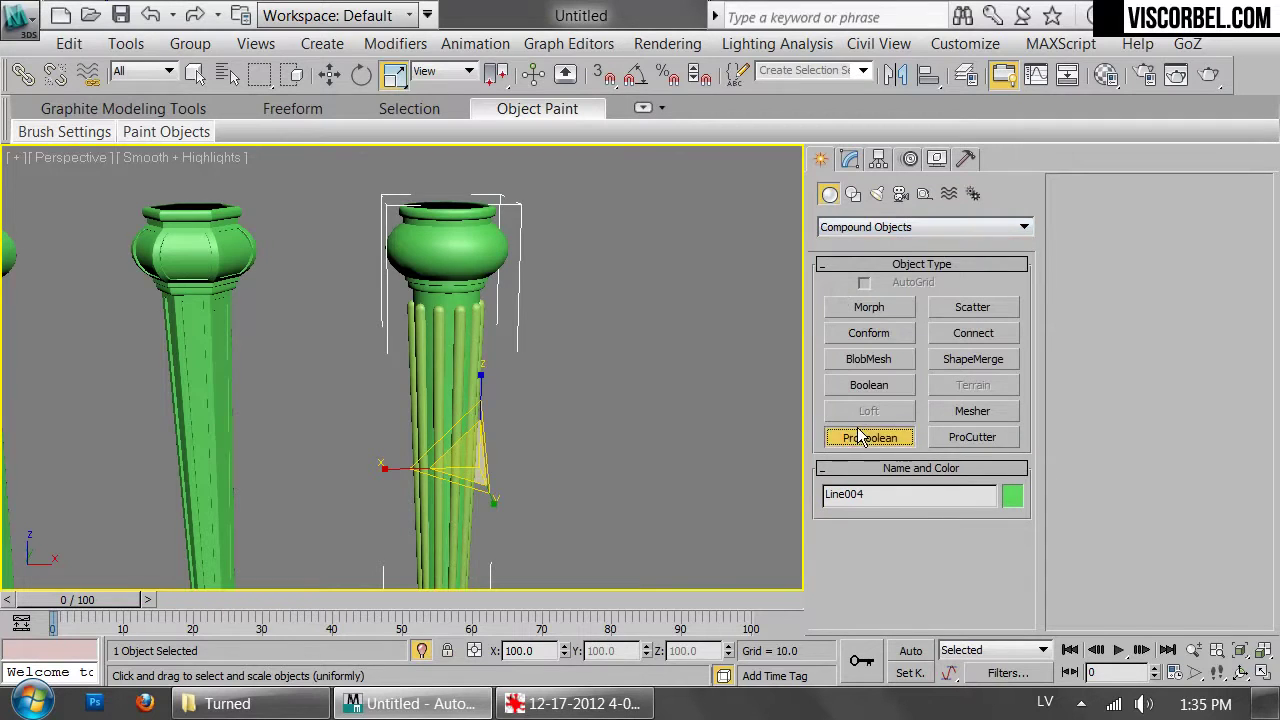
click(858, 437)
click(1105, 212)
scroll(478, 348, up, 4)
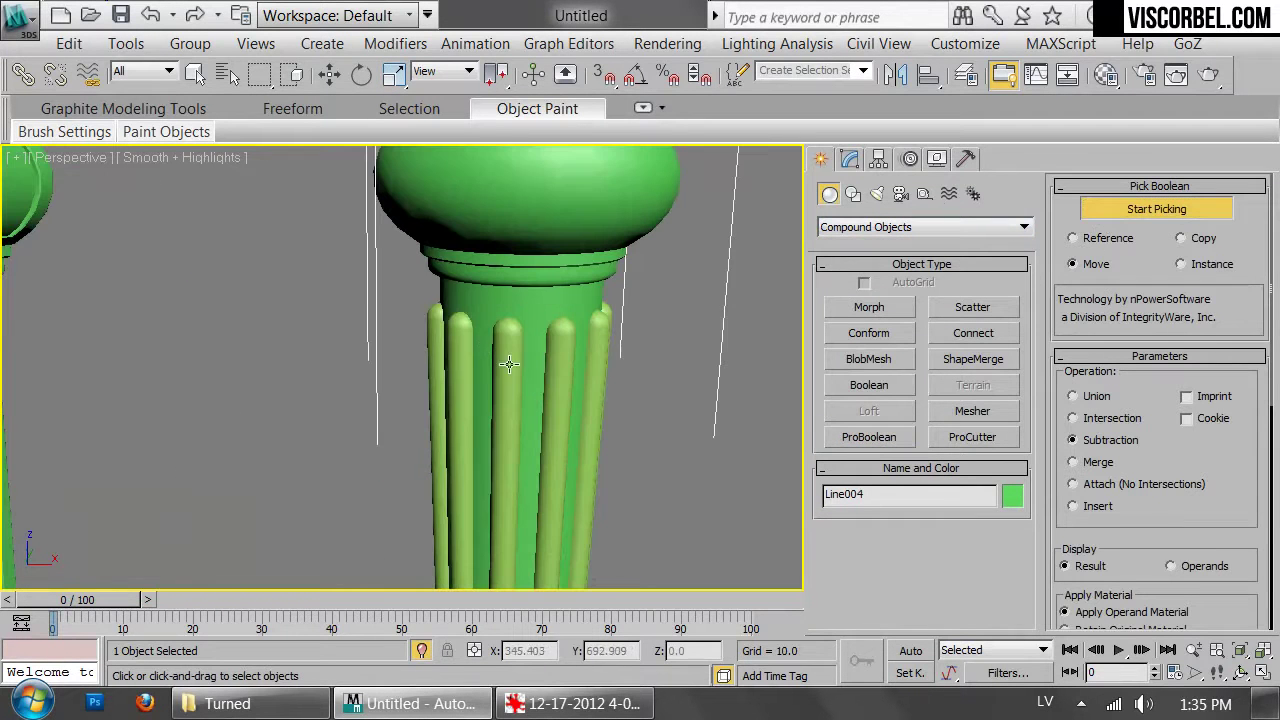
click(562, 348)
click(601, 345)
alt+middle_drag(601, 346, 507, 350)
click(571, 357)
alt+middle_drag(607, 353, 507, 368)
click(625, 368)
click(554, 356)
click(608, 343)
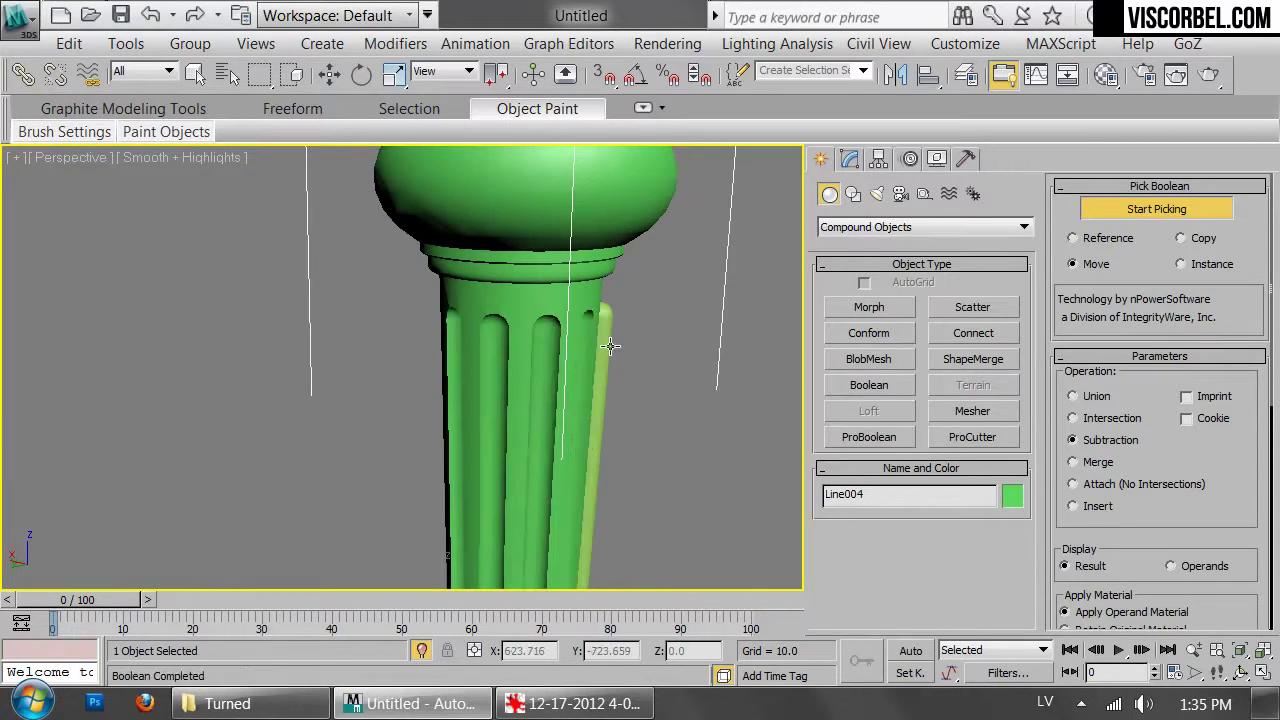
alt+middle_drag(609, 343, 391, 325)
Finish picking operands, show edged faces, and examine the mesh around the upper ends of the flutes
scroll(450, 330, down, 5)
mouse_move(516, 334)
alt+middle_down()
mouse_move(533, 357)
mouse_move(515, 321)
alt+middle_up()
key(w)
click(515, 321)
middle_drag(478, 397, 377, 511)
scroll(534, 349, up, 2)
scroll(534, 349, up, 3)
scroll(457, 337, up, 5)
key(F4)
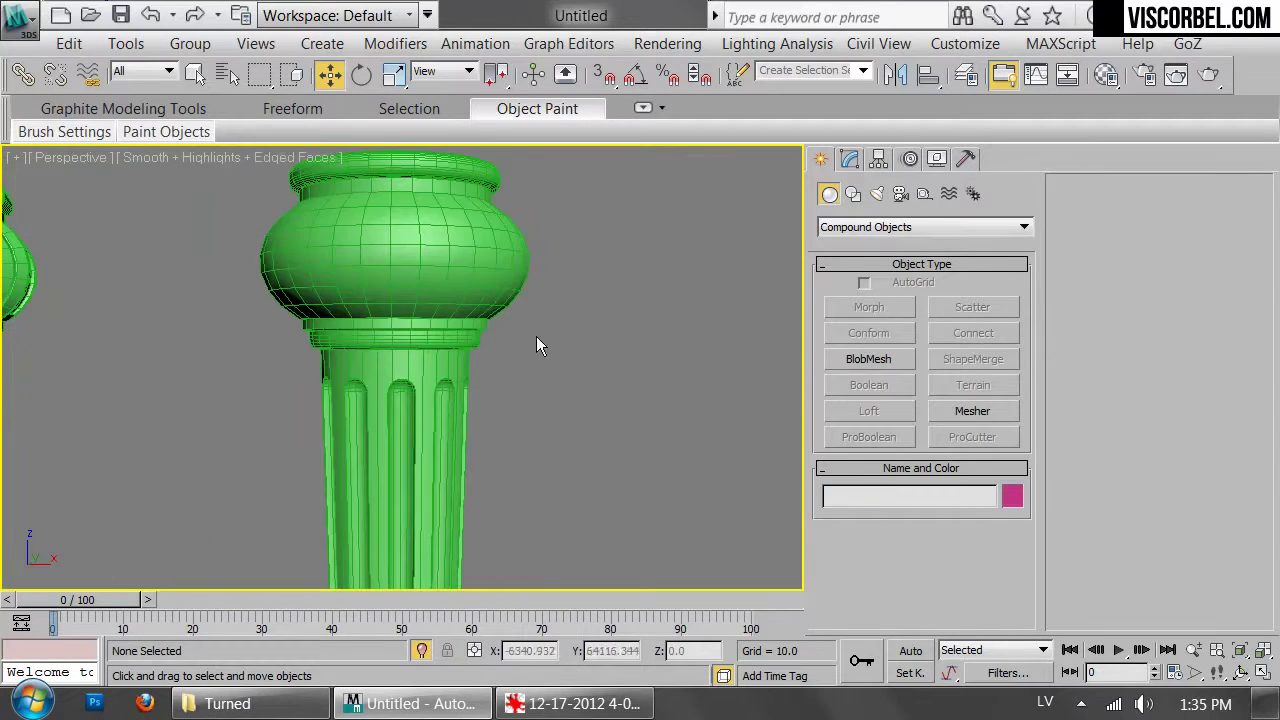
click(457, 337)
scroll(469, 451, up, 6)
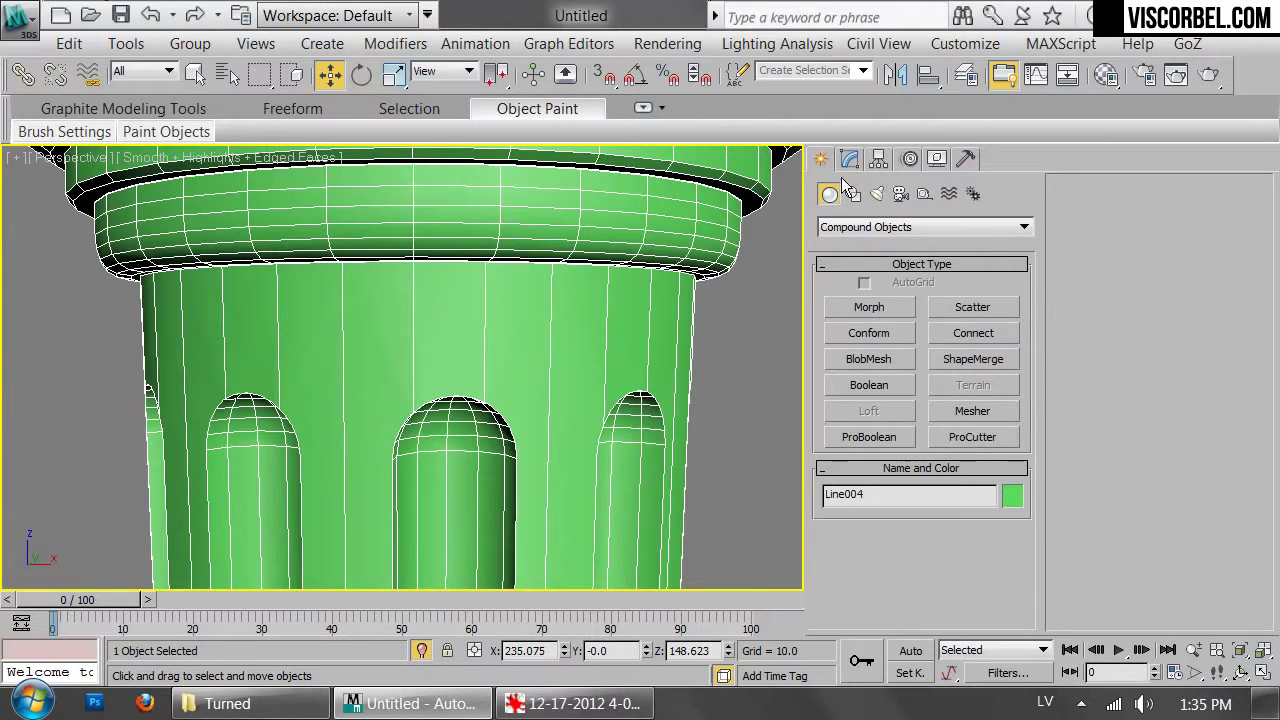
Show the fluted leg's ProBoolean parameters and examine the lower ends of the flutes above the ring
click(850, 159)
scroll(525, 304, down, 10)
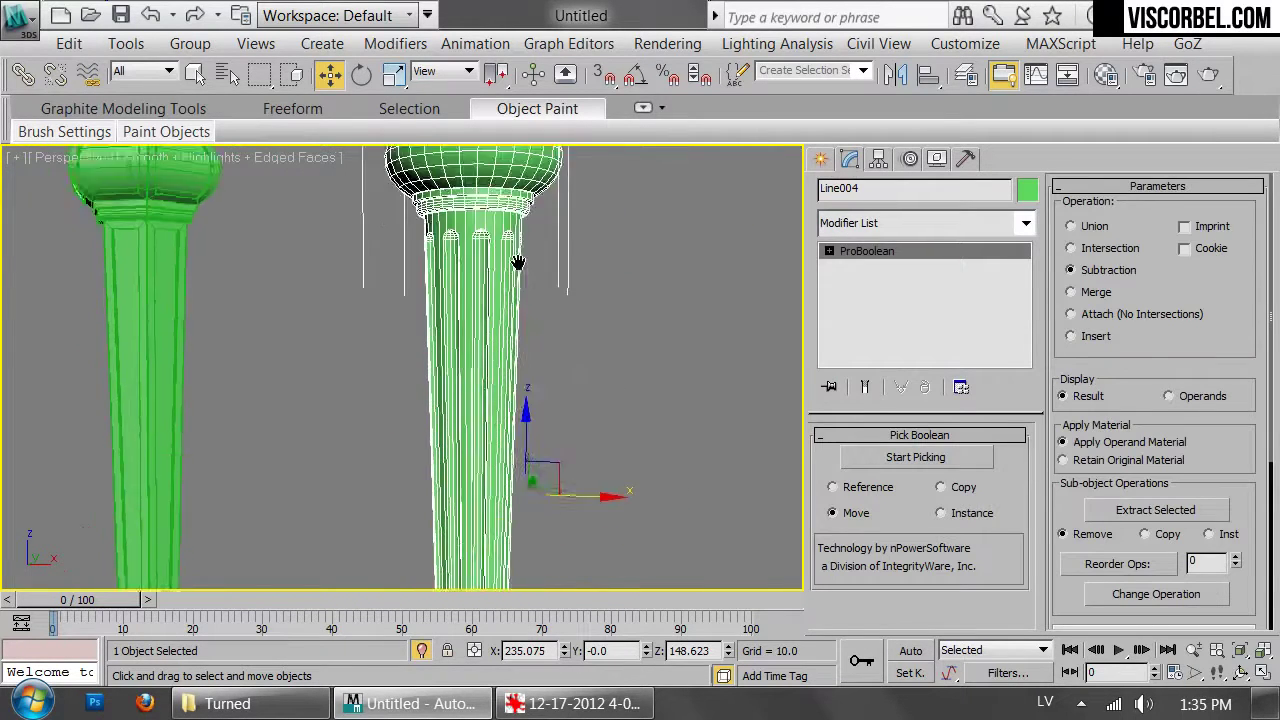
scroll(534, 374, down, 2)
scroll(520, 397, up, 6)
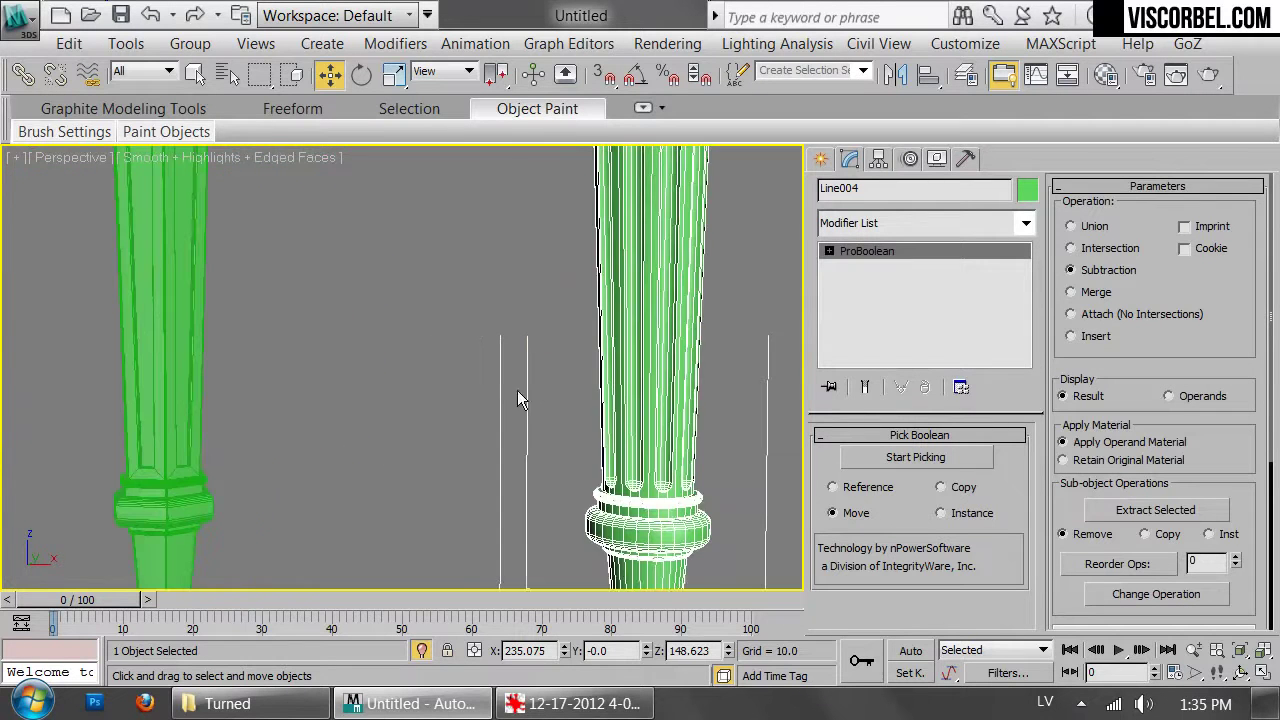
middle_drag(742, 451, 573, 370)
scroll(570, 369, up, 5)
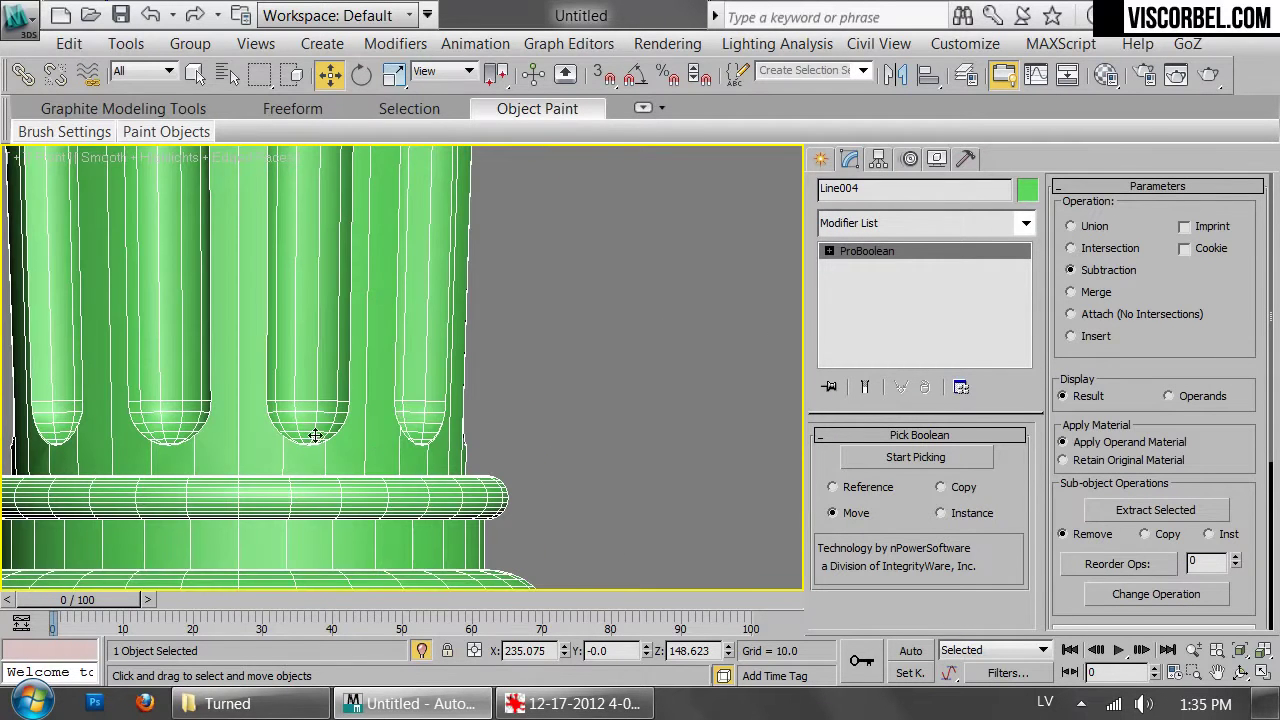
scroll(261, 438, down, 5)
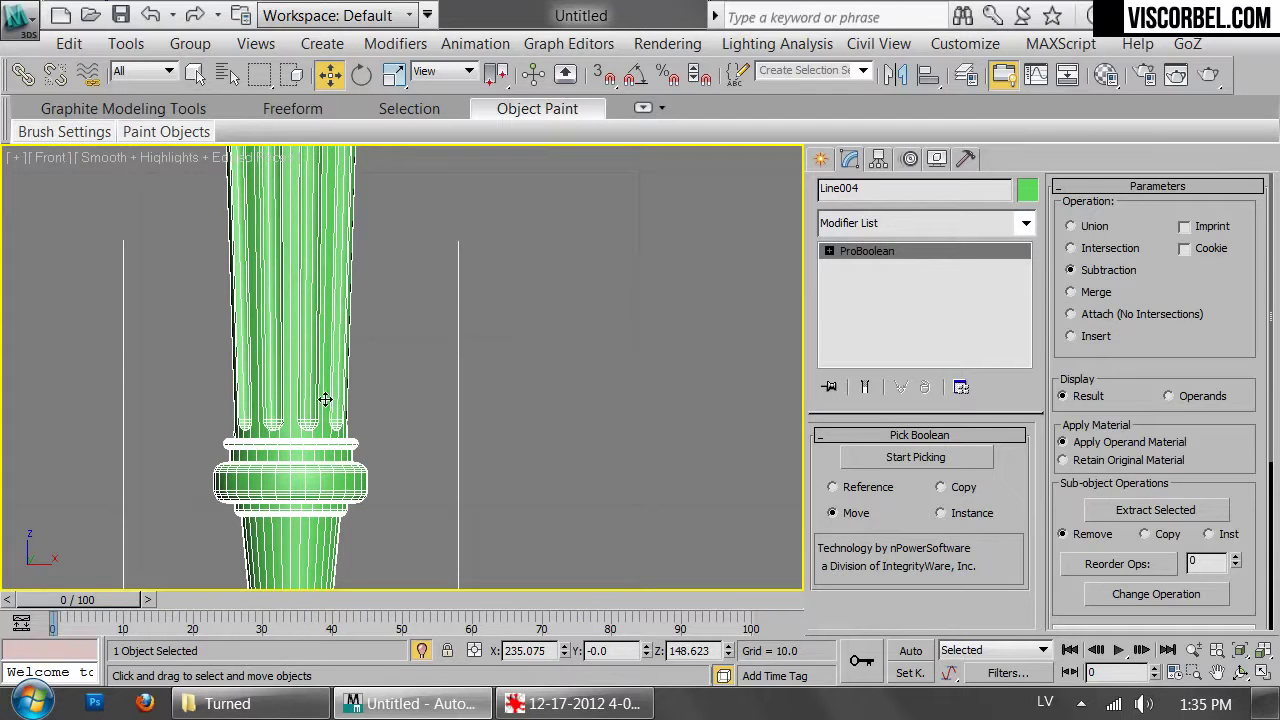
Check the flute ends below the collar and add an Edit Poly modifier above the fluted leg's ProBoolean
scroll(396, 312, down, 3)
middle_drag(397, 312, 440, 464)
mouse_move(415, 230)
middle_down()
mouse_move(417, 463)
mouse_move(483, 377)
middle_up()
scroll(484, 377, up, 4)
middle_drag(286, 290, 460, 296)
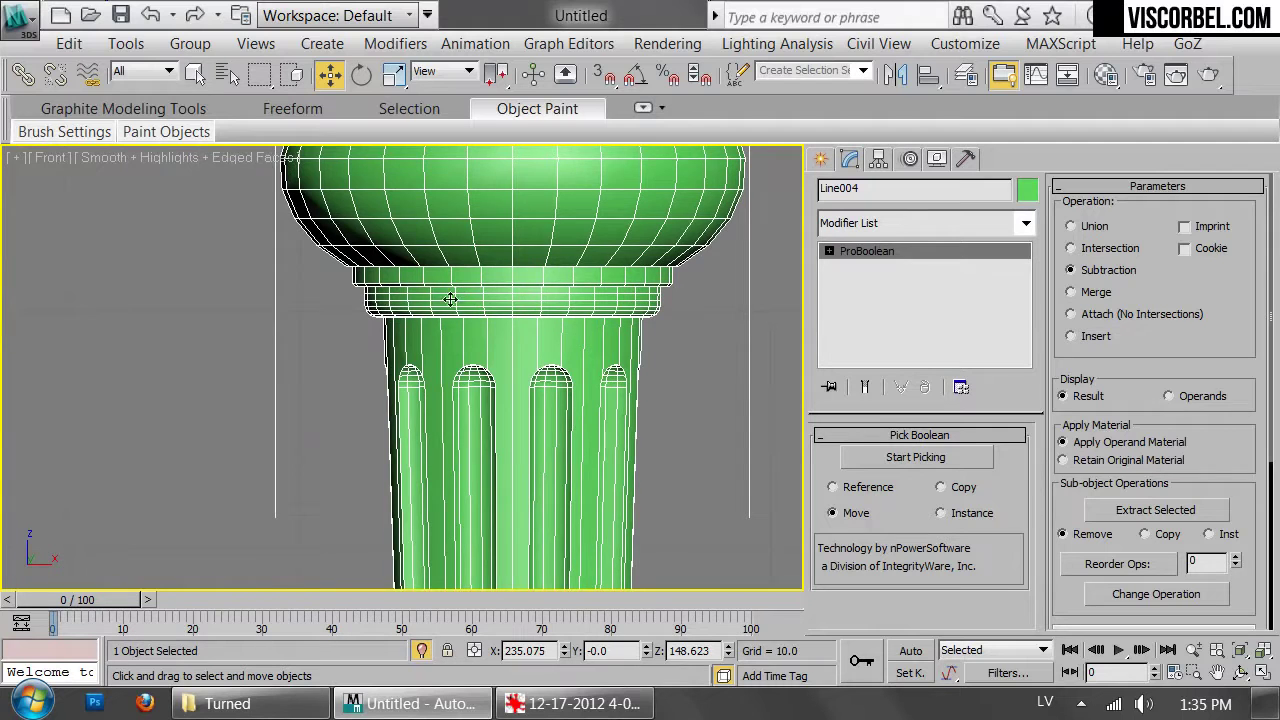
scroll(614, 383, up, 4)
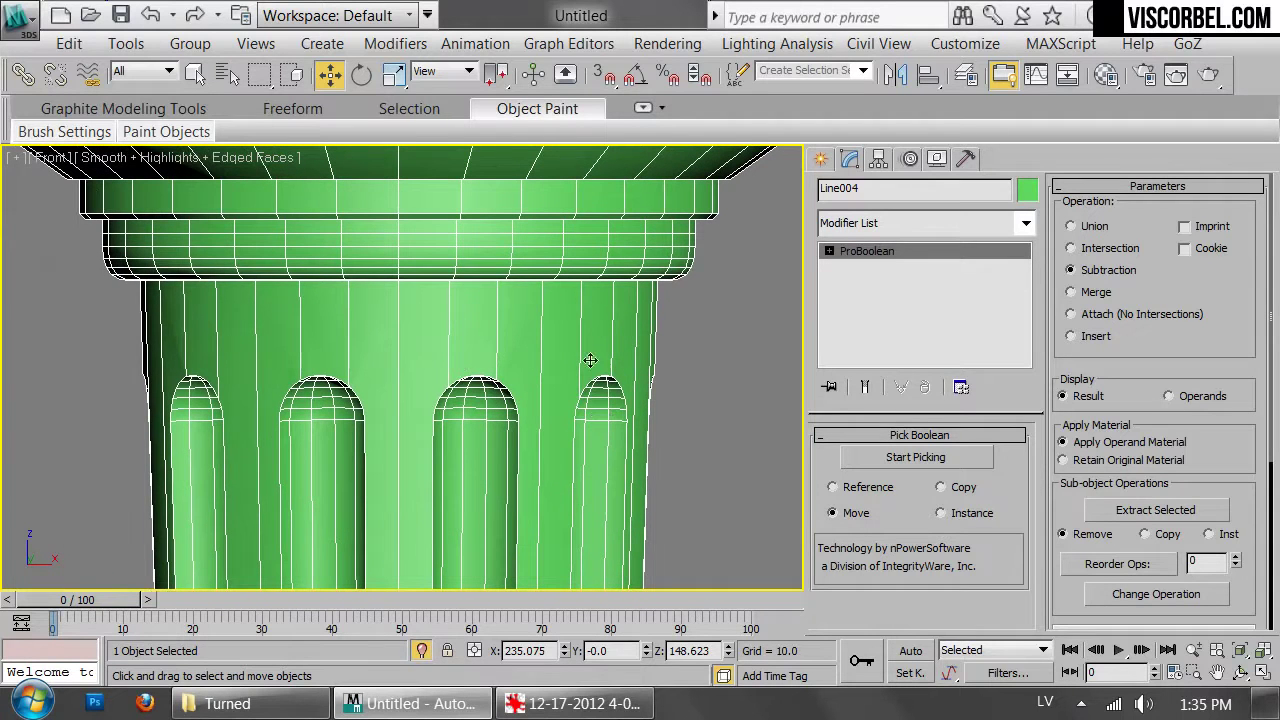
click(847, 224)
scroll(848, 226, down, 8)
click(857, 121)
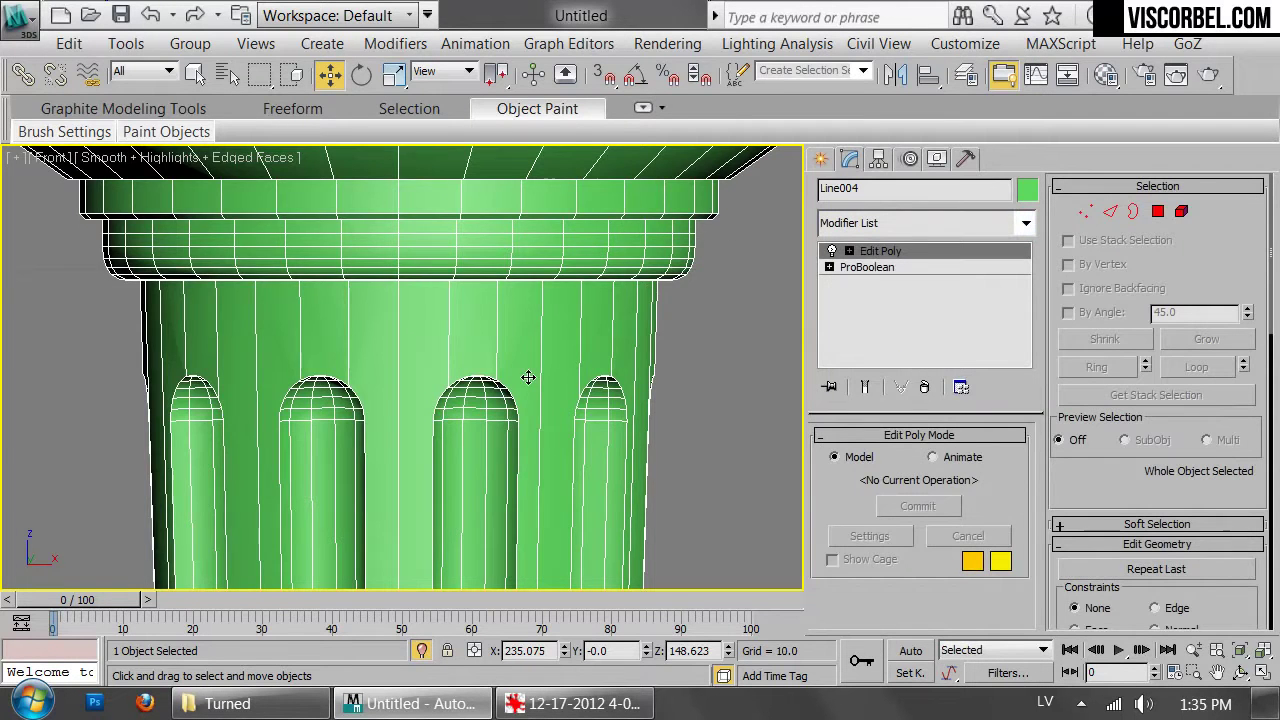
Examine the shading around the upper flute ends with edged faces off and on
key(F4)
scroll(549, 334, up, 3)
scroll(200, 411, up, 3)
key(F4)
scroll(591, 371, down, 3)
middle_drag(591, 371, 414, 391)
scroll(487, 378, down, 2)
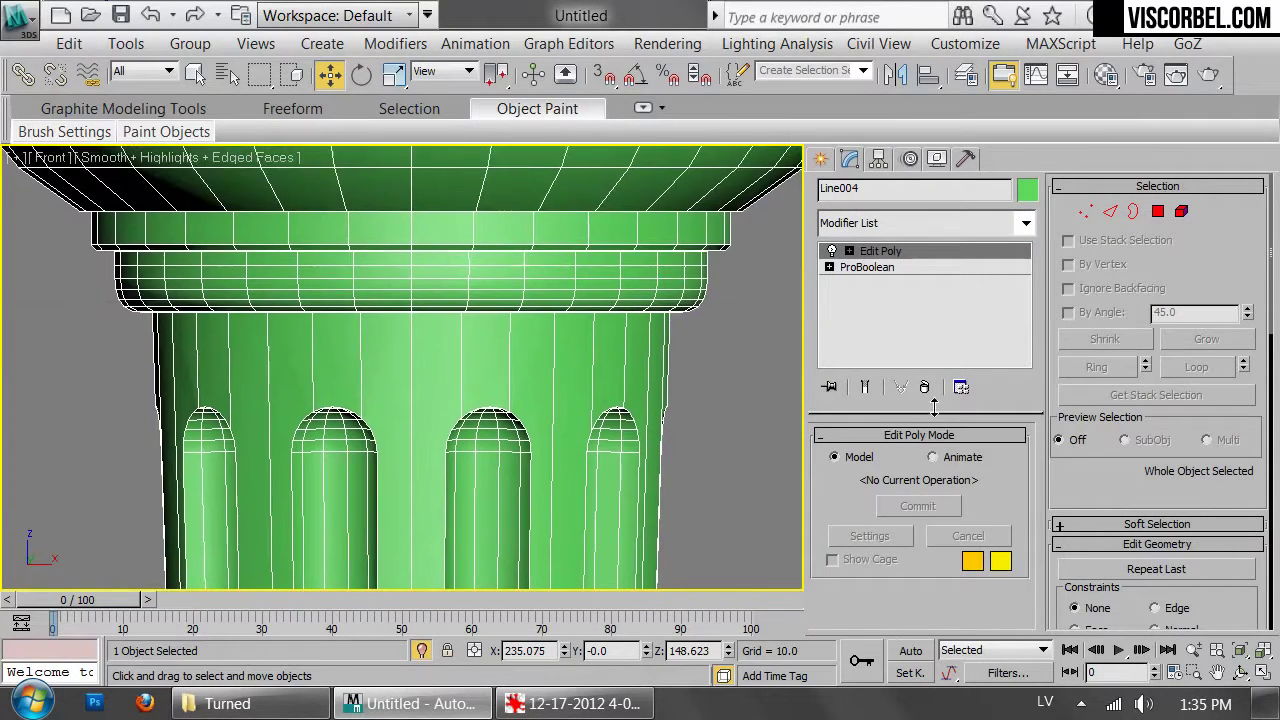
Start a slice plane at vertex level, turn it horizontal and move it up the leg toward the collar
drag(1093, 489, 1070, 316)
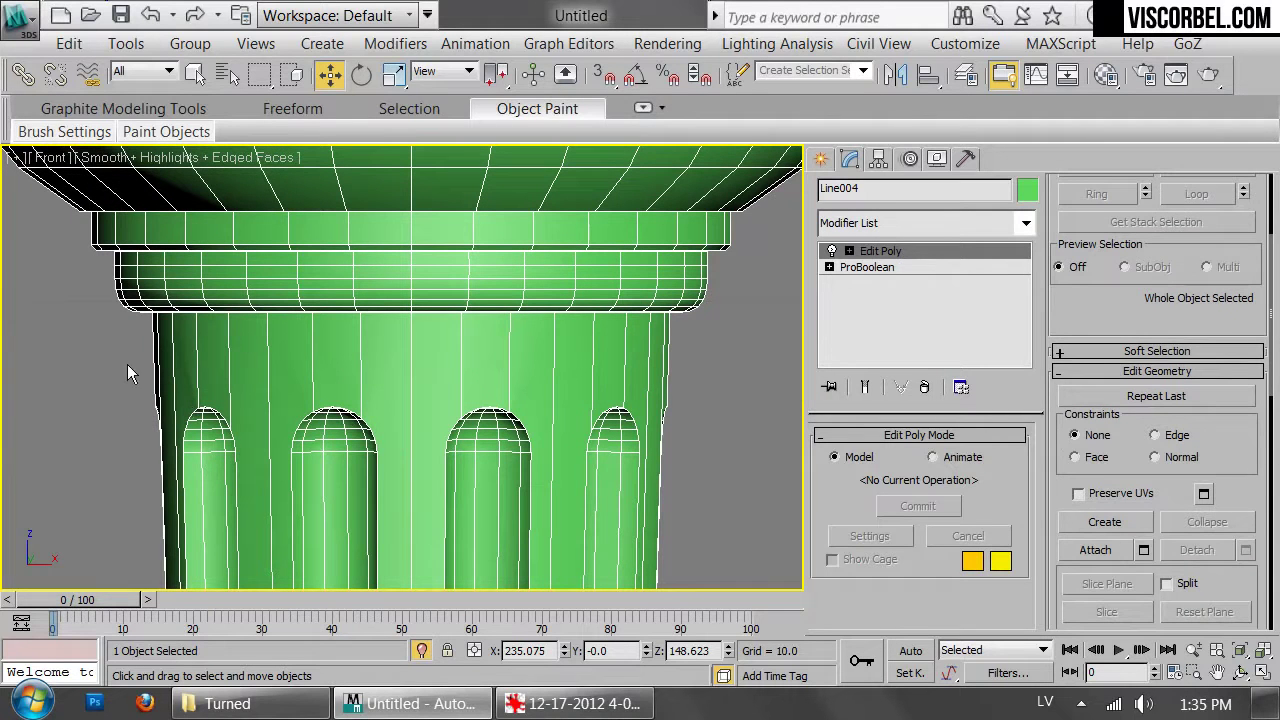
key(1)
scroll(1112, 460, down, 4)
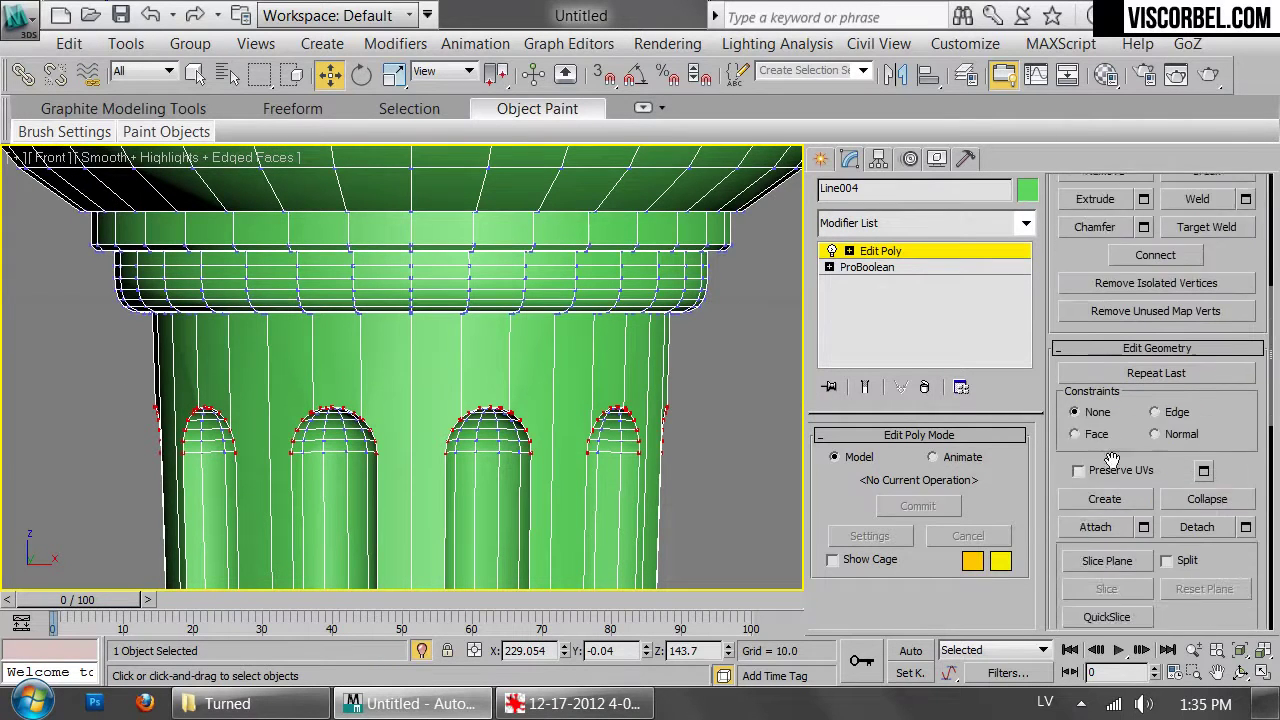
click(1108, 470)
scroll(584, 232, down, 5)
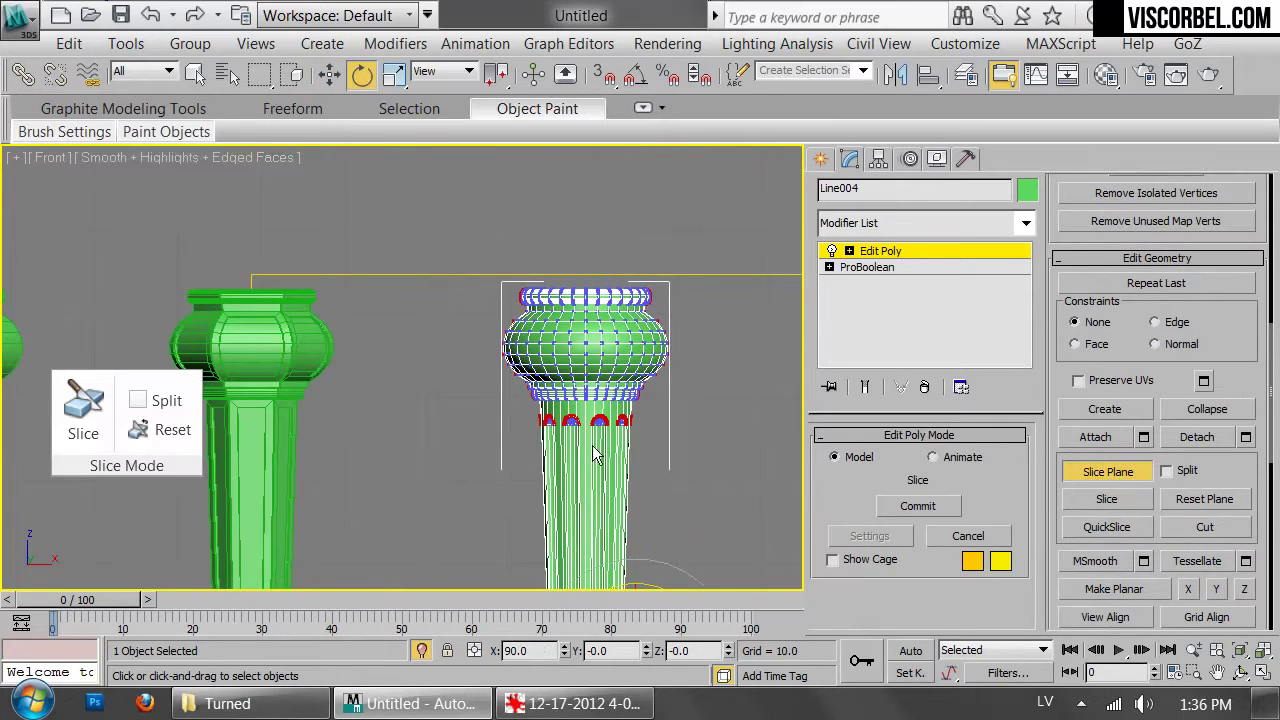
middle_drag(582, 221, 566, 181)
drag(582, 442, 577, 529)
key(w)
drag(583, 412, 580, 164)
Align the slice plane with the very tips of the upper flute ends, at Z about 177.77, and slice the leg
scroll(566, 165, up, 7)
scroll(422, 429, up, 2)
middle_drag(422, 429, 644, 379)
scroll(642, 385, up, 3)
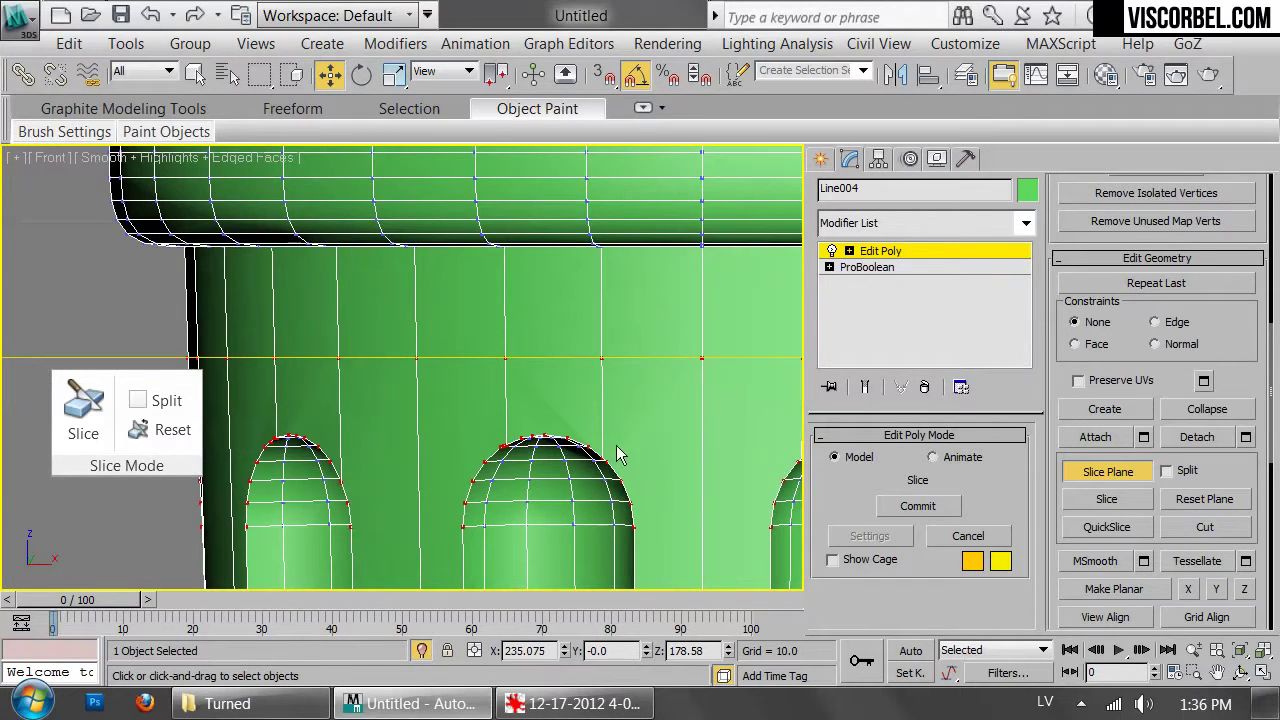
middle_drag(325, 402, 396, 338)
scroll(578, 320, down, 3)
drag(731, 305, 414, 334)
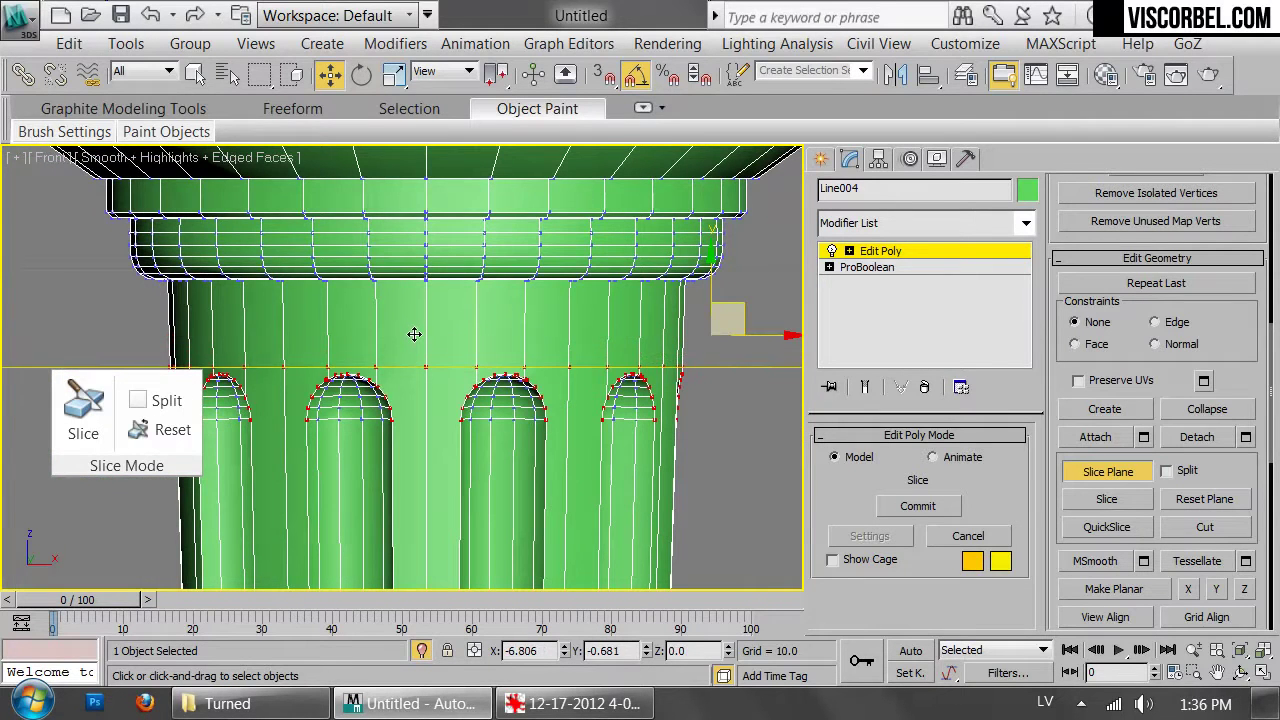
scroll(362, 348, up, 5)
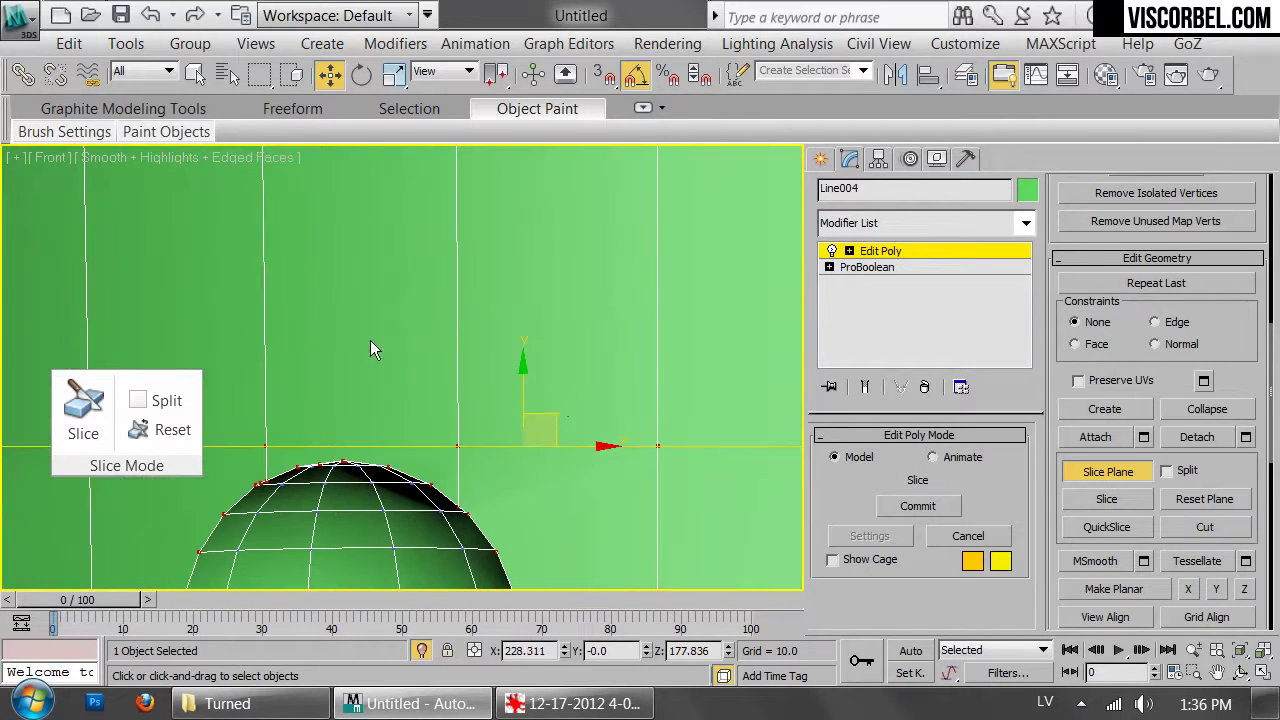
mouse_move(523, 398)
mouse_down()
mouse_move(523, 409)
mouse_move(529, 157)
mouse_move(532, 409)
mouse_up()
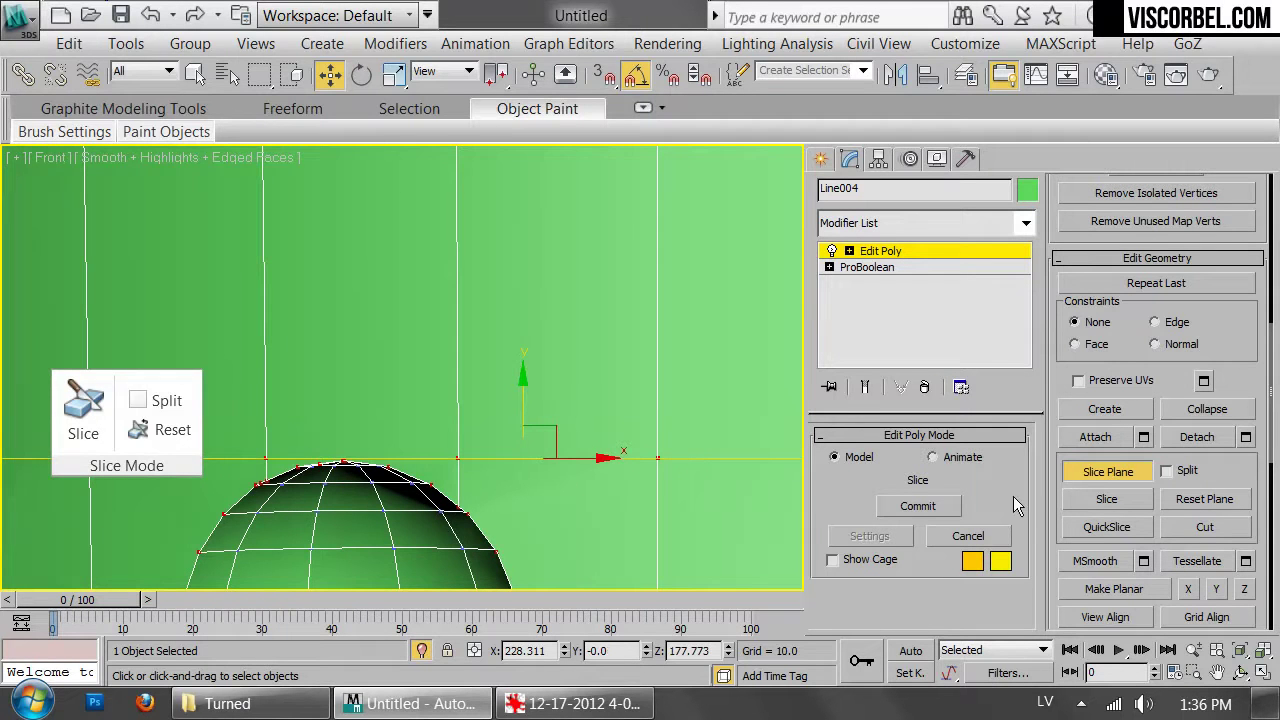
scroll(537, 398, down, 10)
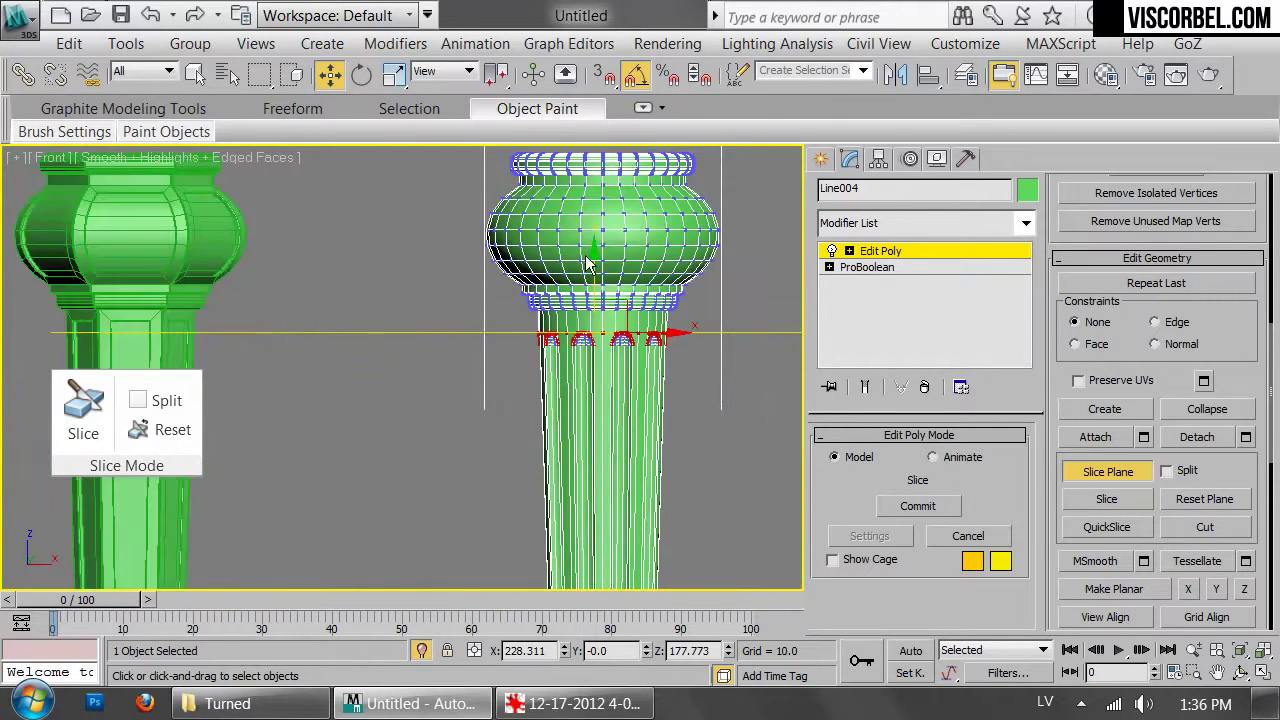
Move the slice plane down to the tips of the lower flute ends and slice the leg there
drag(587, 285, 588, 524)
middle_drag(670, 488, 612, 190)
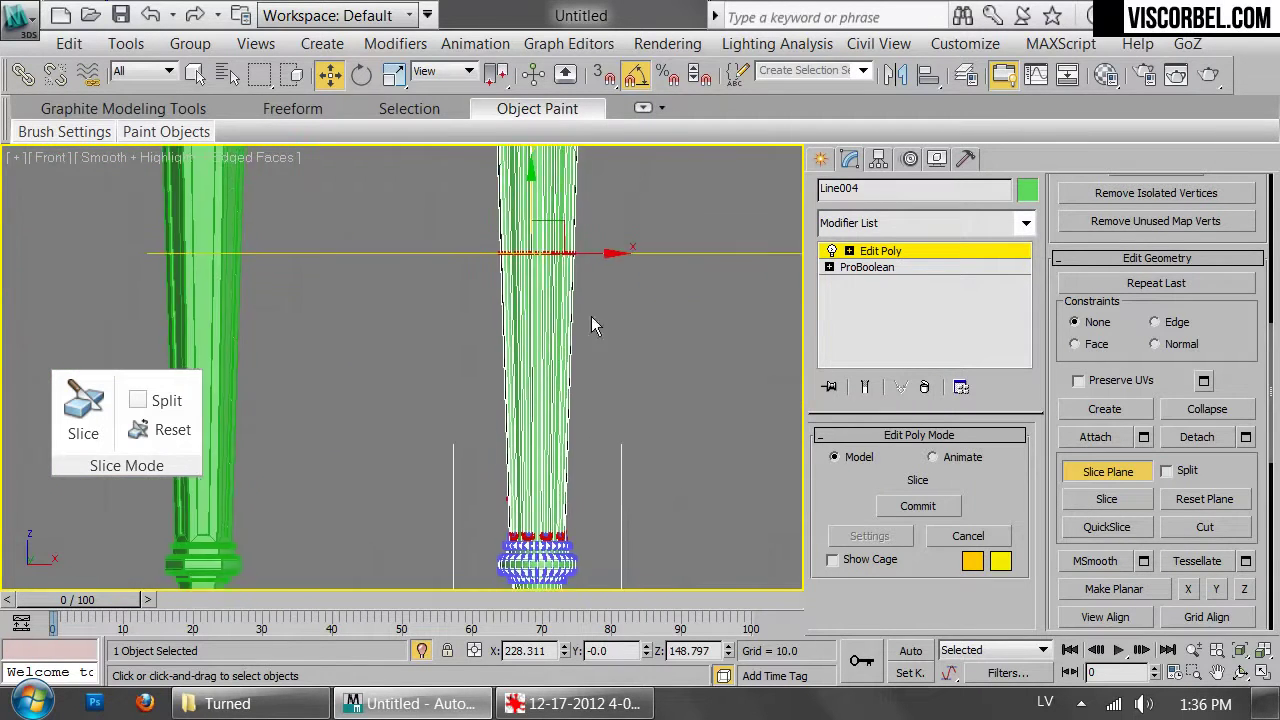
drag(535, 200, 530, 510)
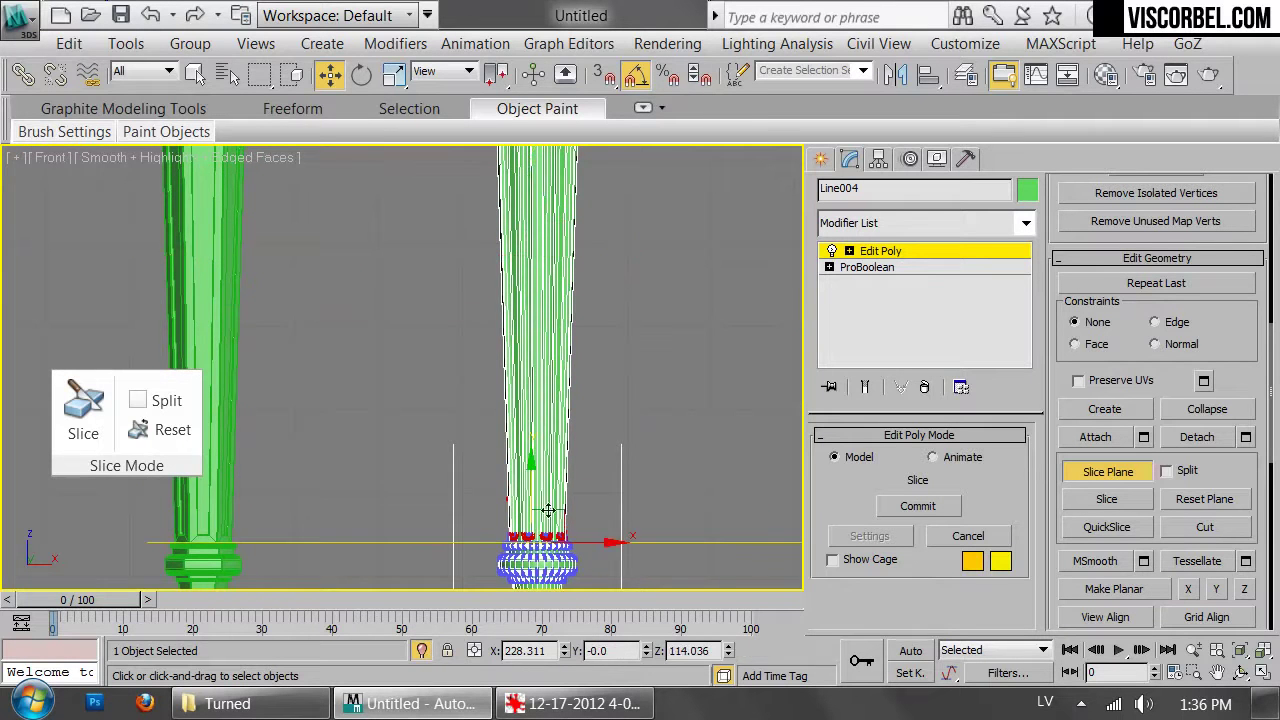
middle_drag(666, 442, 563, 311)
scroll(563, 311, up, 5)
scroll(660, 520, up, 3)
middle_drag(688, 556, 625, 345)
scroll(624, 345, up, 6)
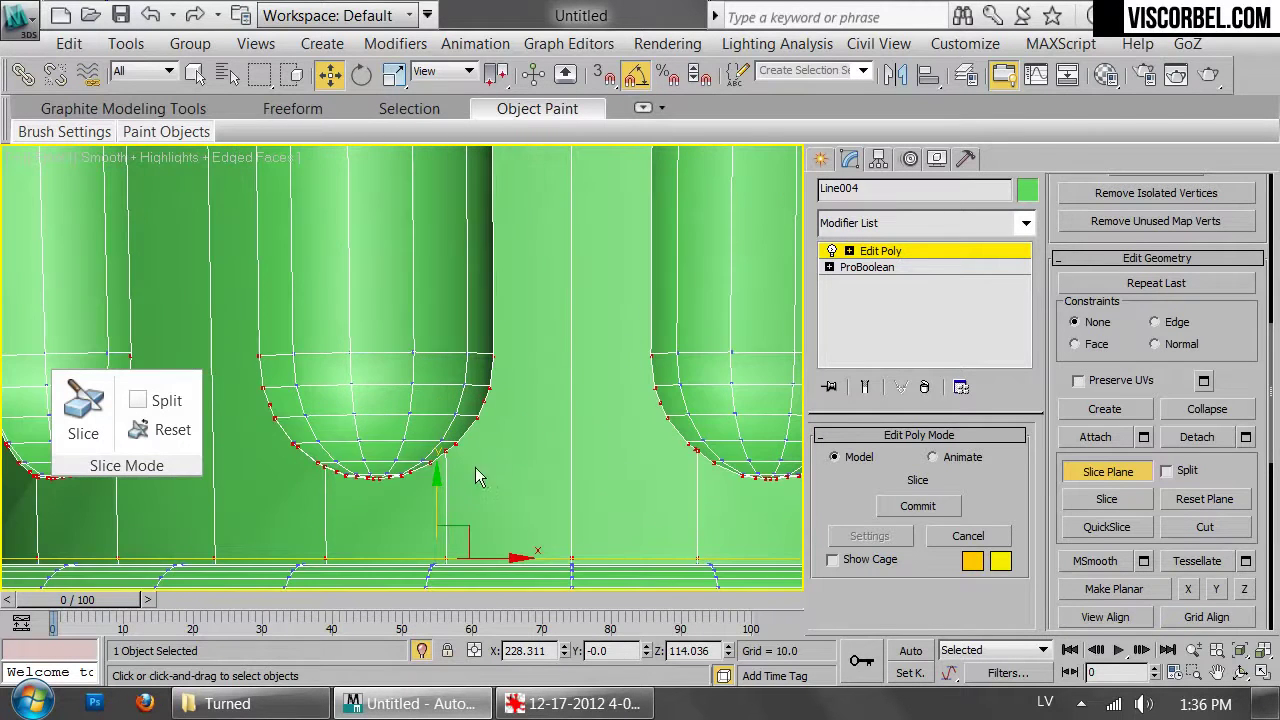
drag(436, 500, 457, 424)
click(1098, 499)
Leave vertex level, deselect the leg, hide edged faces and frame all four legs in the Perspective view
scroll(557, 463, down, 8)
key(1)
click(668, 360)
key(F4)
key(p)
key(z)
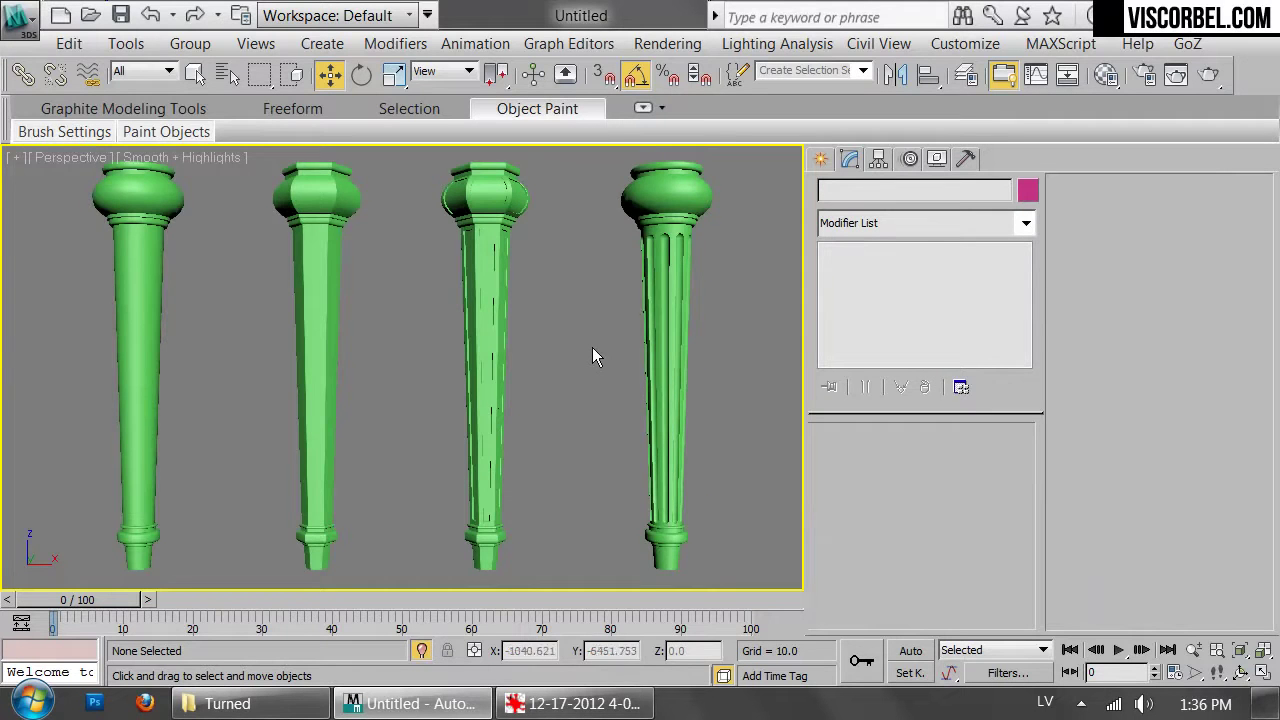
alt+middle_drag(680, 391, 529, 420)
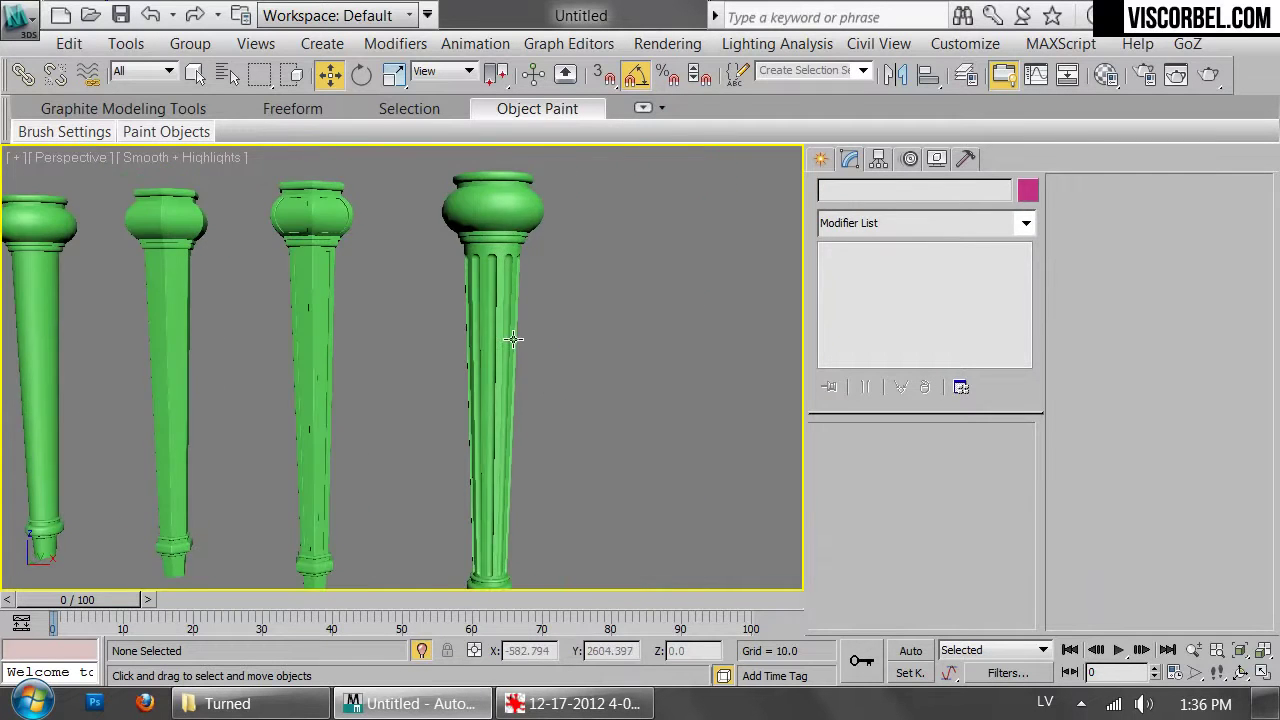
Reselect the fluted leg and switch its Edit Poly modifier to edge level
click(515, 350)
scroll(494, 360, up, 5)
key(2)
Examine the selected flute outline edges and the slice loop around the lower flute ends
middle_drag(494, 360, 478, 167)
scroll(491, 483, up, 3)
scroll(491, 483, down, 6)
scroll(478, 167, up, 1)
scroll(454, 467, down, 4)
scroll(434, 514, up, 5)
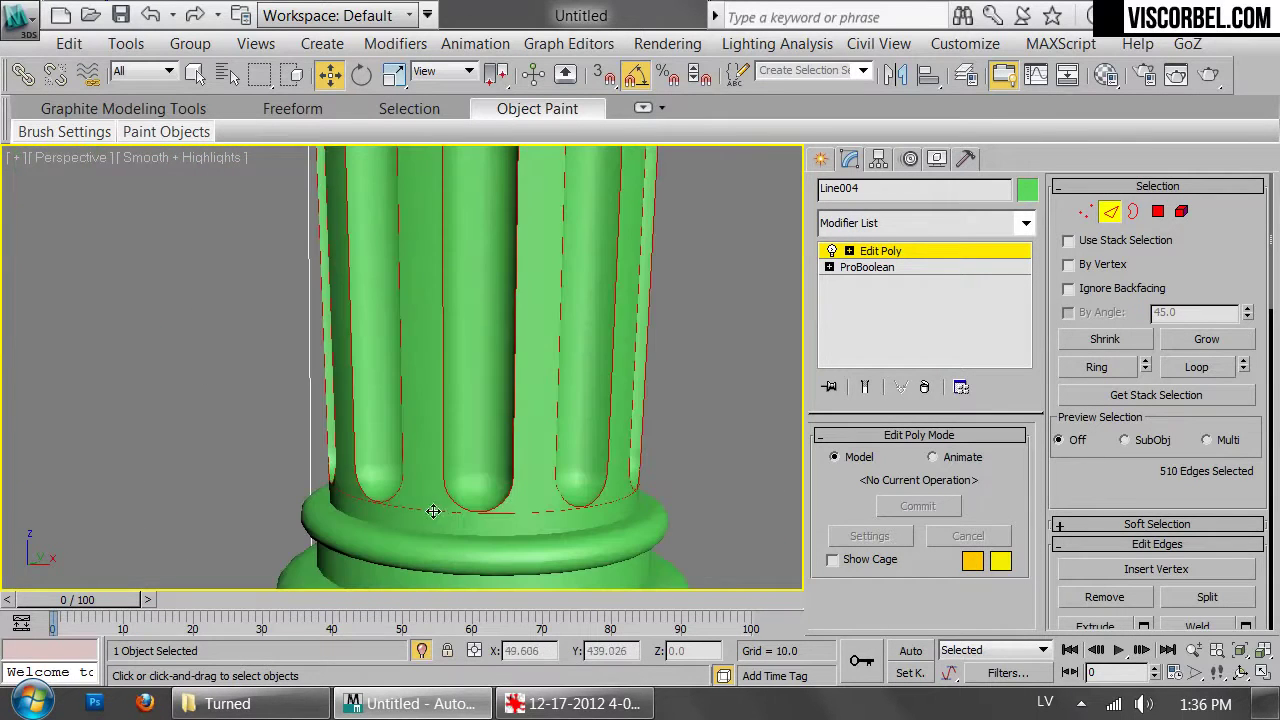
scroll(591, 482, up, 3)
middle_drag(591, 482, 570, 509)
scroll(589, 386, up, 2)
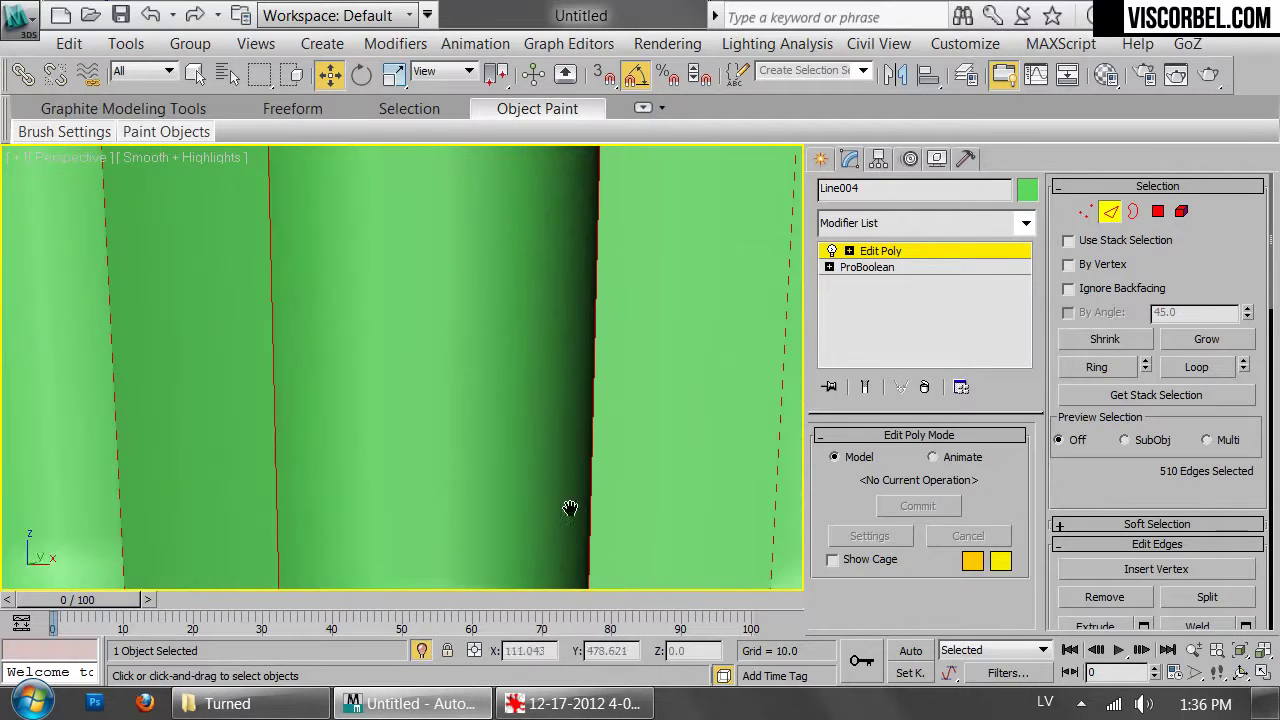
scroll(444, 351, down, 6)
scroll(447, 300, up, 5)
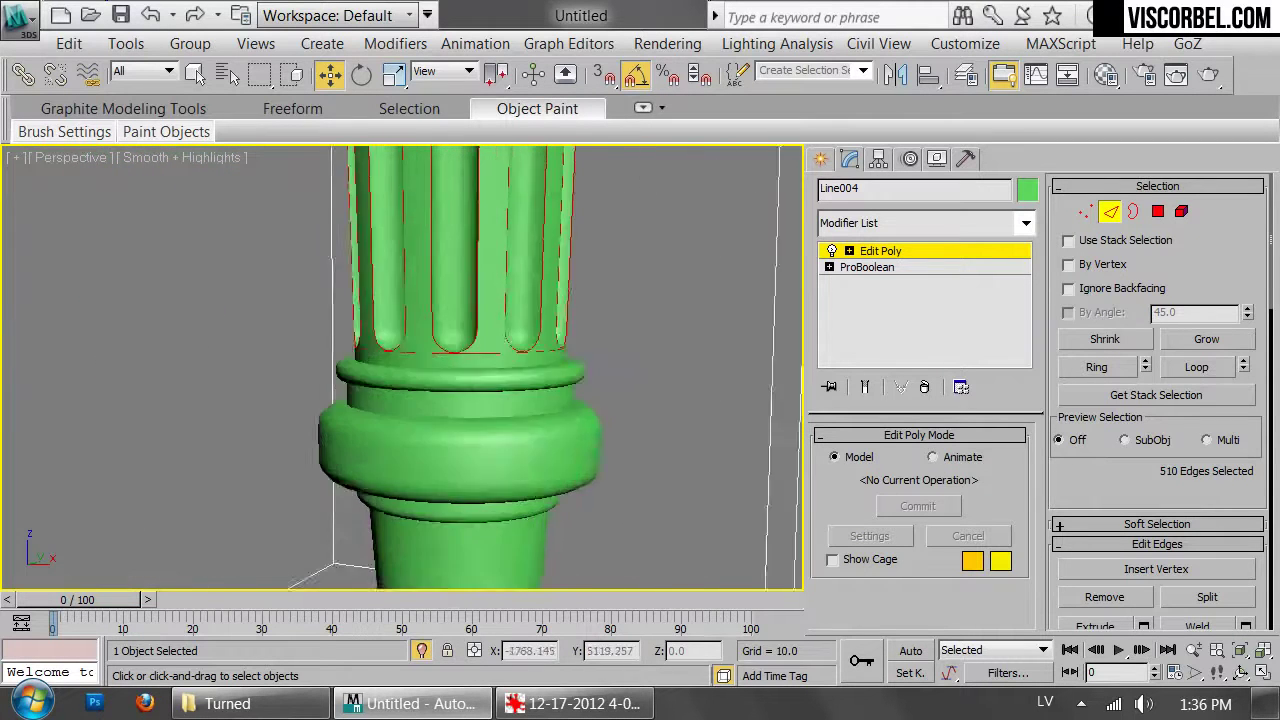
scroll(504, 364, up, 4)
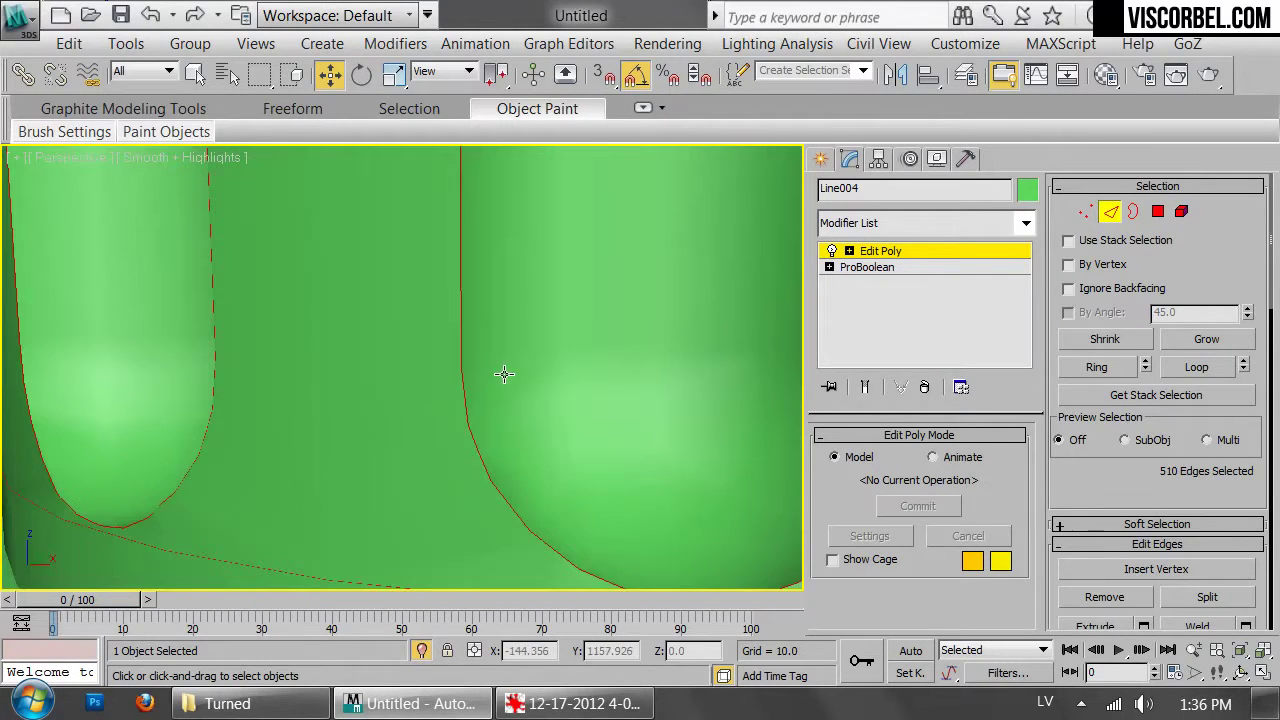
In the Front view, remove the lower slice loop from the edge selection, keeping the flute outlines selected
key(f)
scroll(480, 388, down, 5)
mouse_move(592, 352)
middle_down()
mouse_move(569, 375)
mouse_move(458, 385)
mouse_move(602, 358)
middle_up()
scroll(373, 412, up, 6)
scroll(602, 358, up, 2)
middle_drag(505, 260, 529, 386)
scroll(529, 384, up, 4)
middle_drag(558, 326, 641, 400)
drag(610, 423, 112, 390)
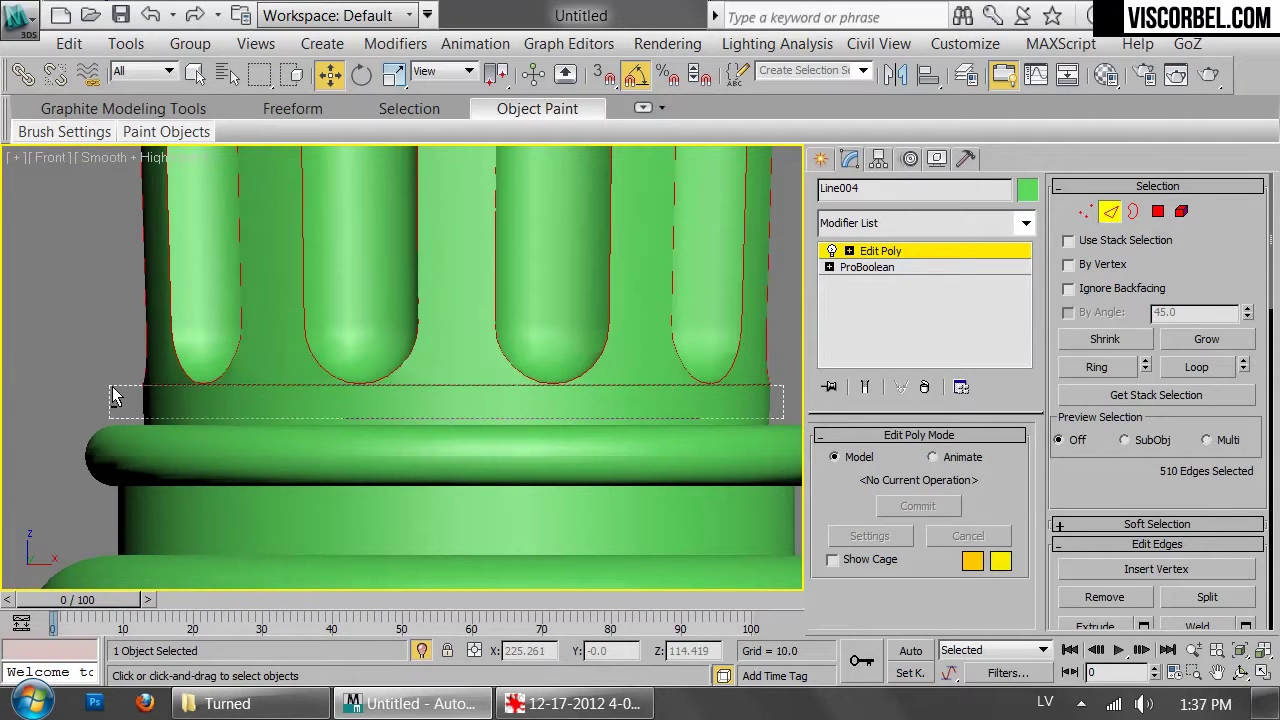
Remove the upper slice loop from the edge selection, keeping only the flute outlines selected
scroll(501, 322, down, 6)
middle_drag(477, 280, 563, 534)
scroll(545, 370, up, 5)
scroll(594, 474, up, 4)
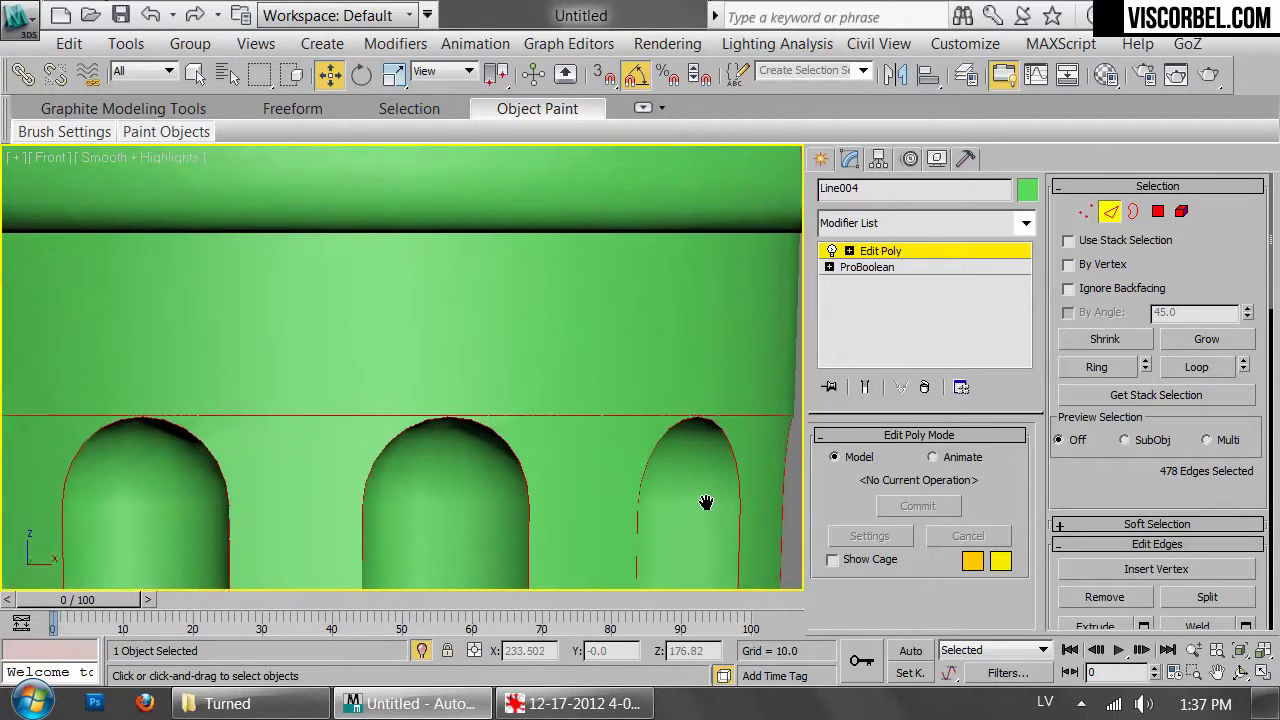
drag(801, 366, 39, 441)
scroll(494, 423, up, 8)
middle_drag(514, 417, 498, 413)
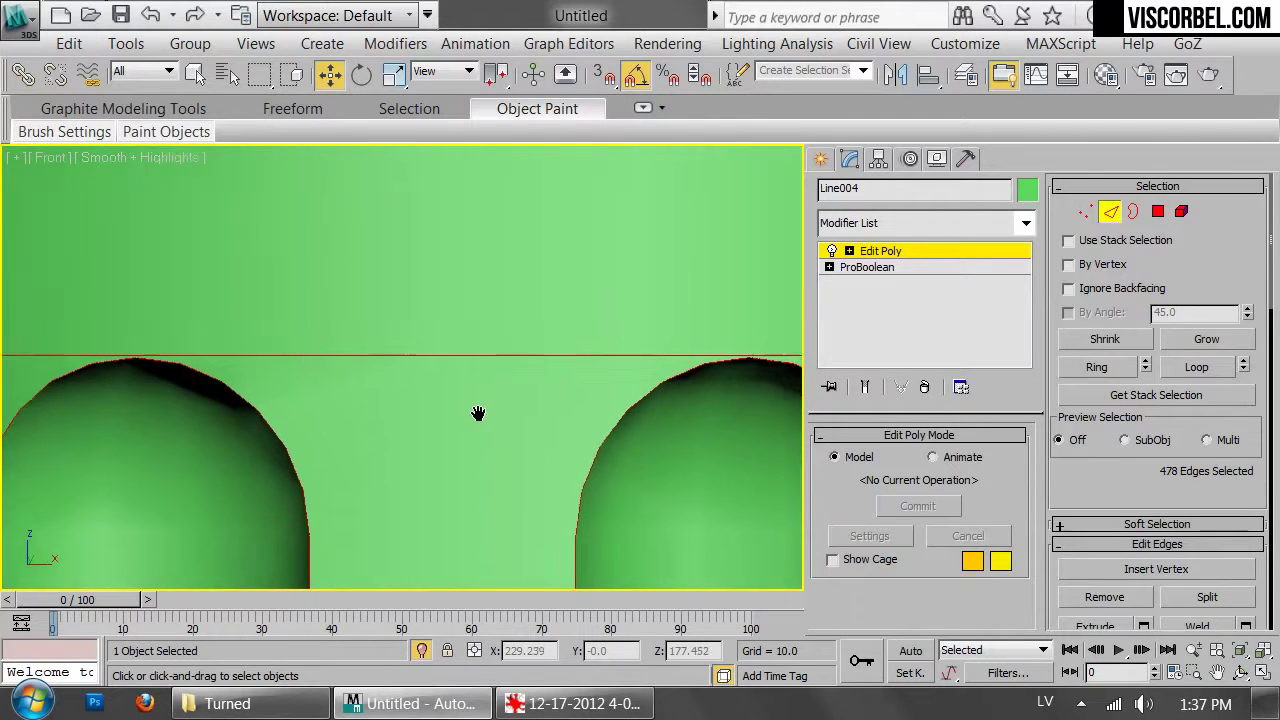
scroll(498, 413, down, 5)
drag(628, 410, 783, 404)
Chamfer the selected flute outline edges by 0.01 with 1 segment
scroll(385, 368, up, 8)
middle_drag(385, 368, 509, 435)
scroll(557, 300, up, 4)
right_click(605, 395)
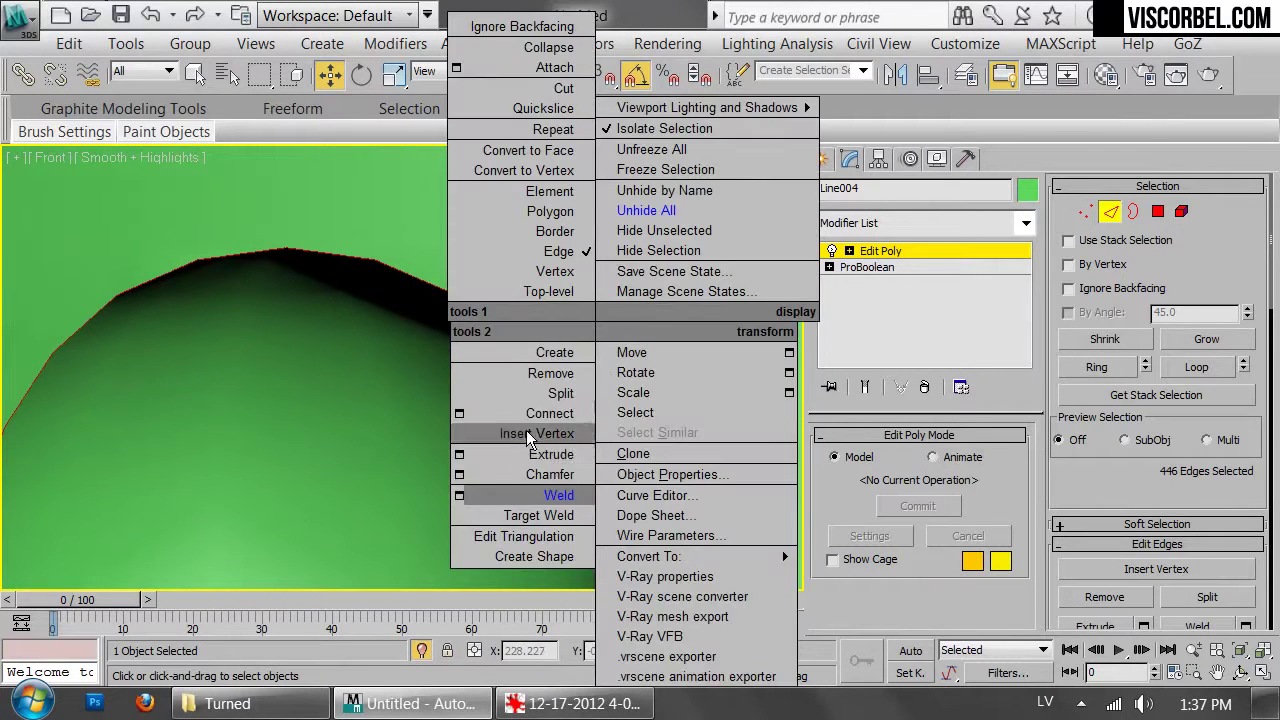
click(459, 474)
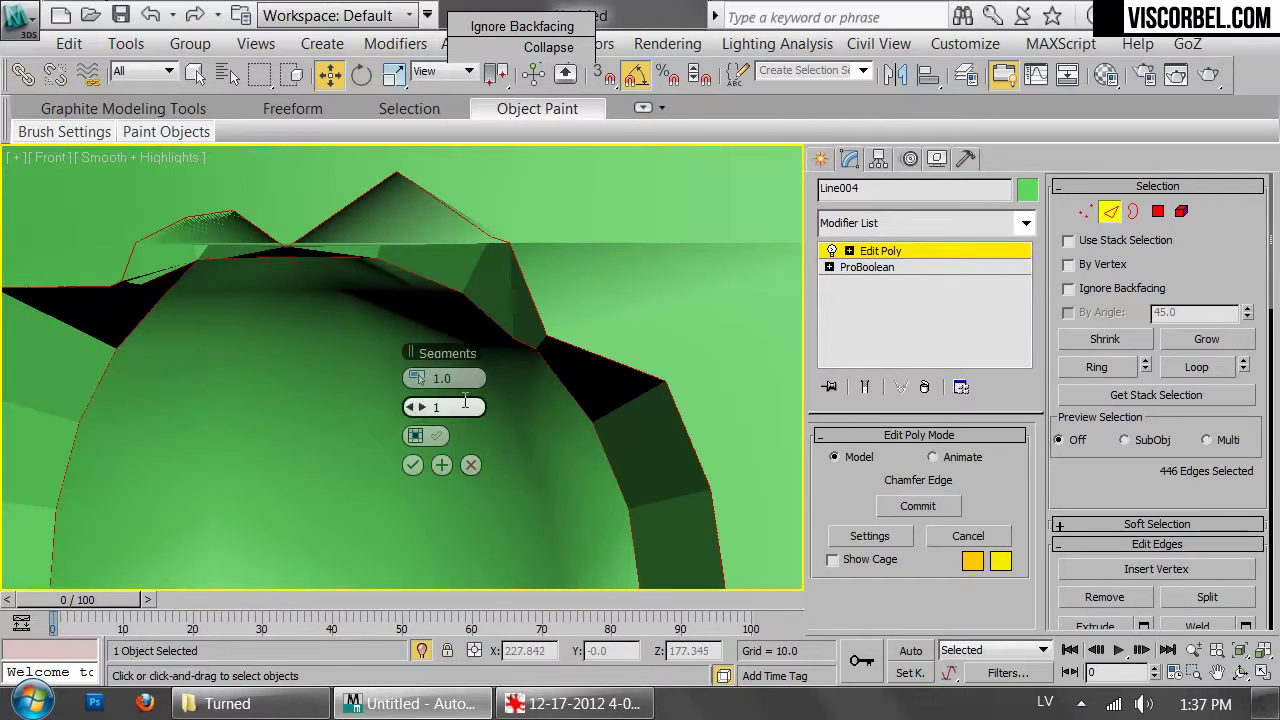
drag(357, 391, 20, 392)
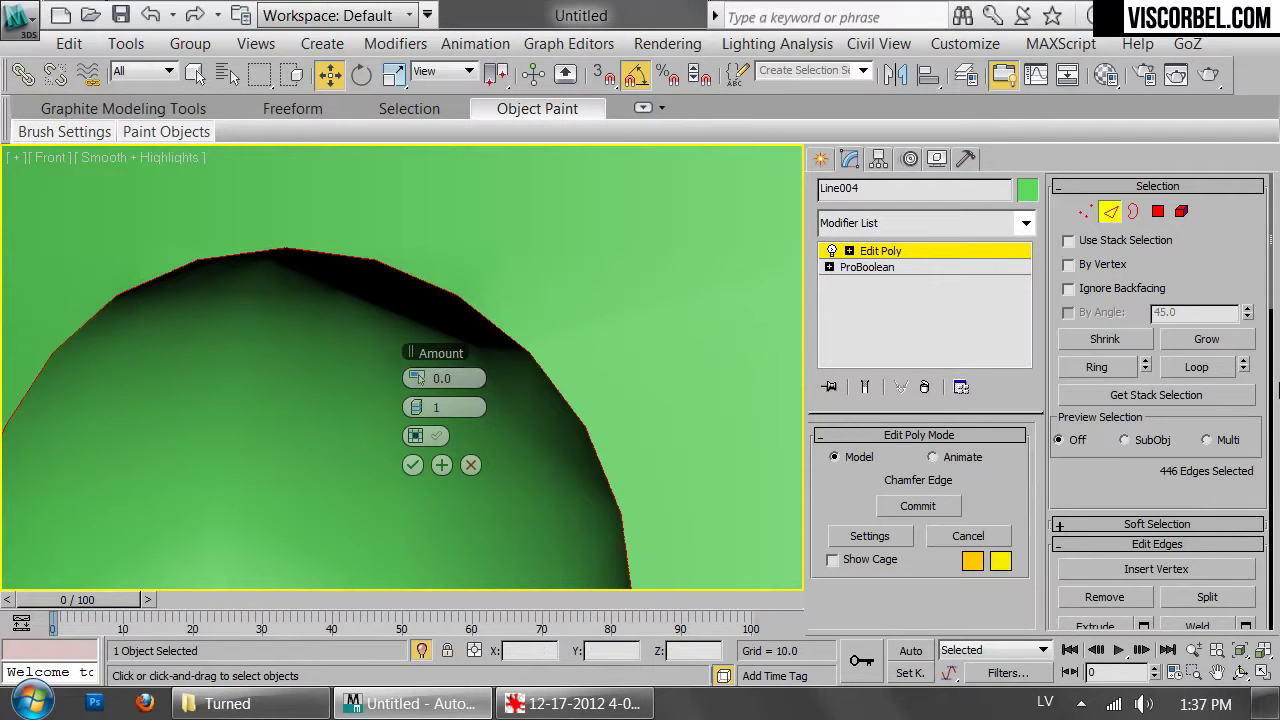
drag(424, 378, 429, 385)
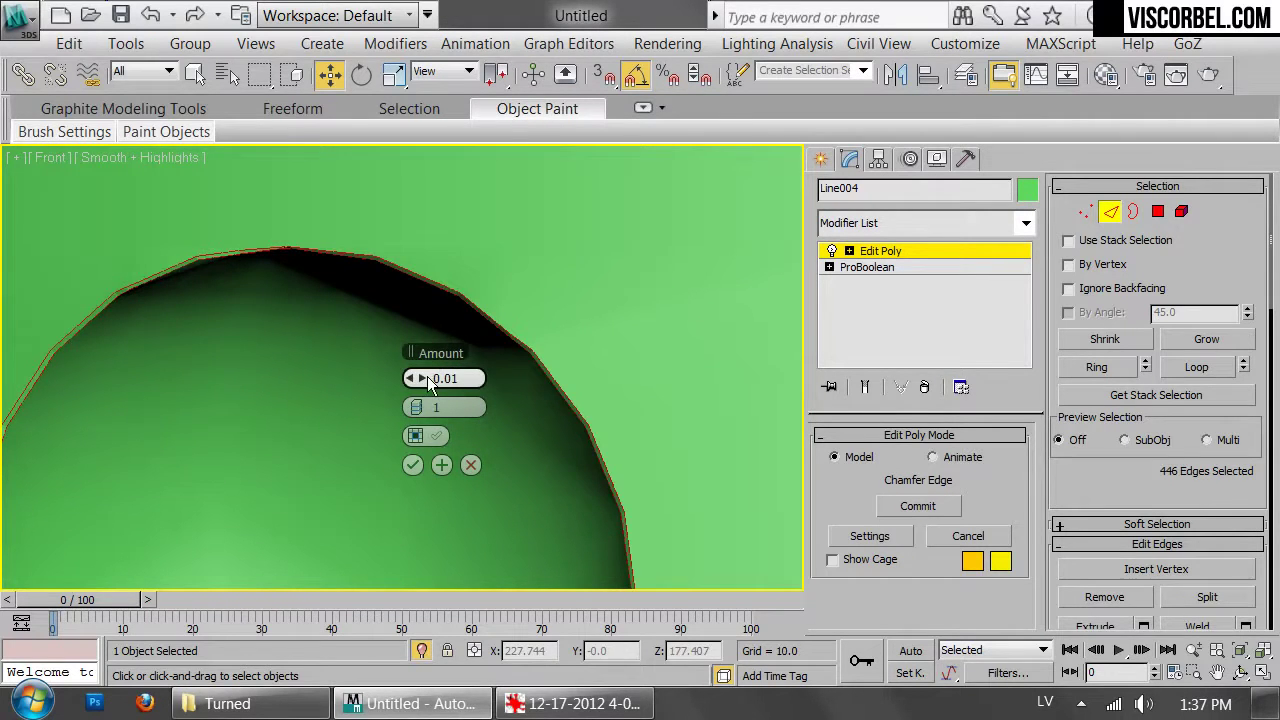
click(416, 469)
Leave edge level, deselect the fluted leg and examine it beside the other three legs in the Perspective view
scroll(548, 352, down, 6)
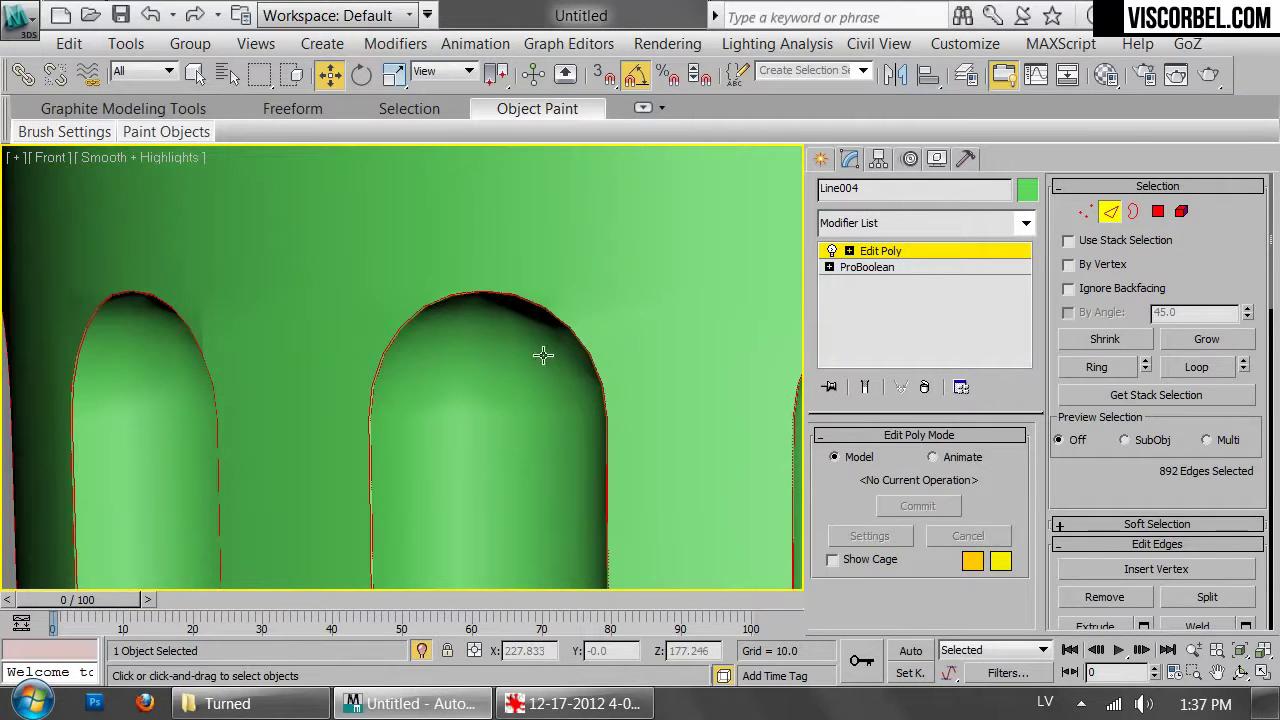
key(2)
scroll(604, 460, down, 2)
scroll(604, 460, down, 3)
middle_drag(604, 460, 596, 154)
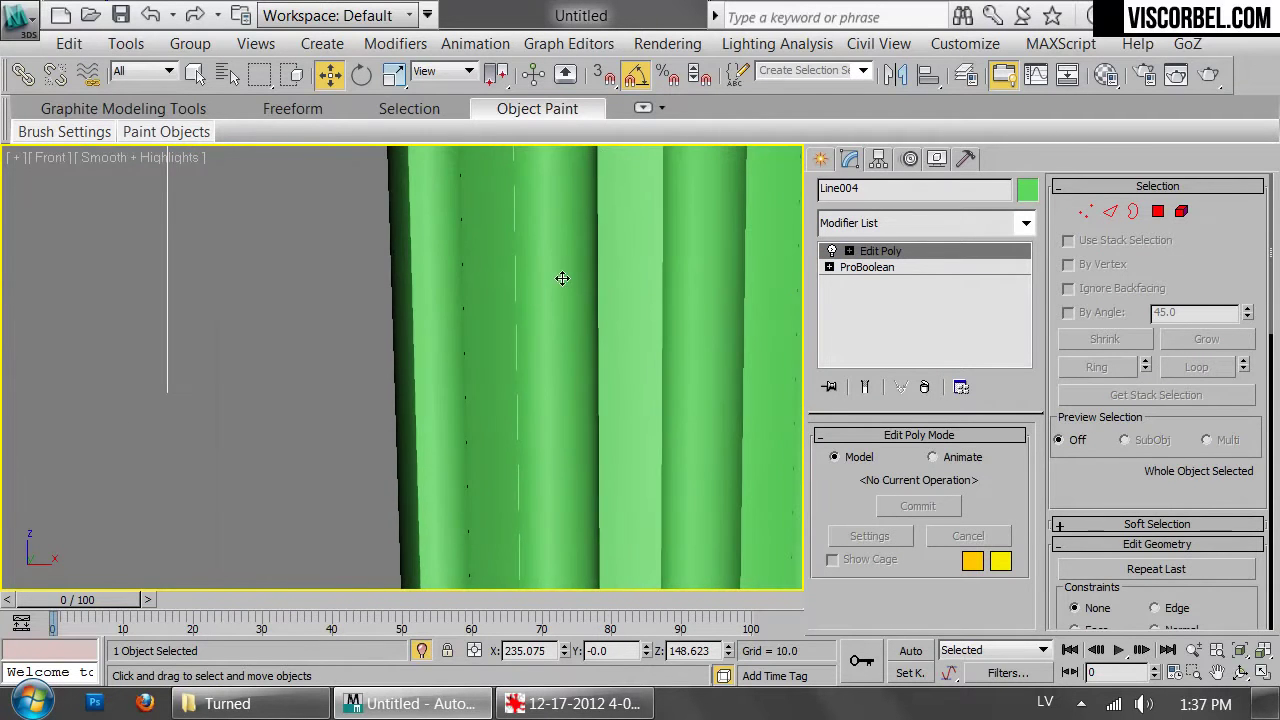
key(p)
alt+middle_drag(529, 385, 542, 409)
click(544, 406)
scroll(433, 269, up, 8)
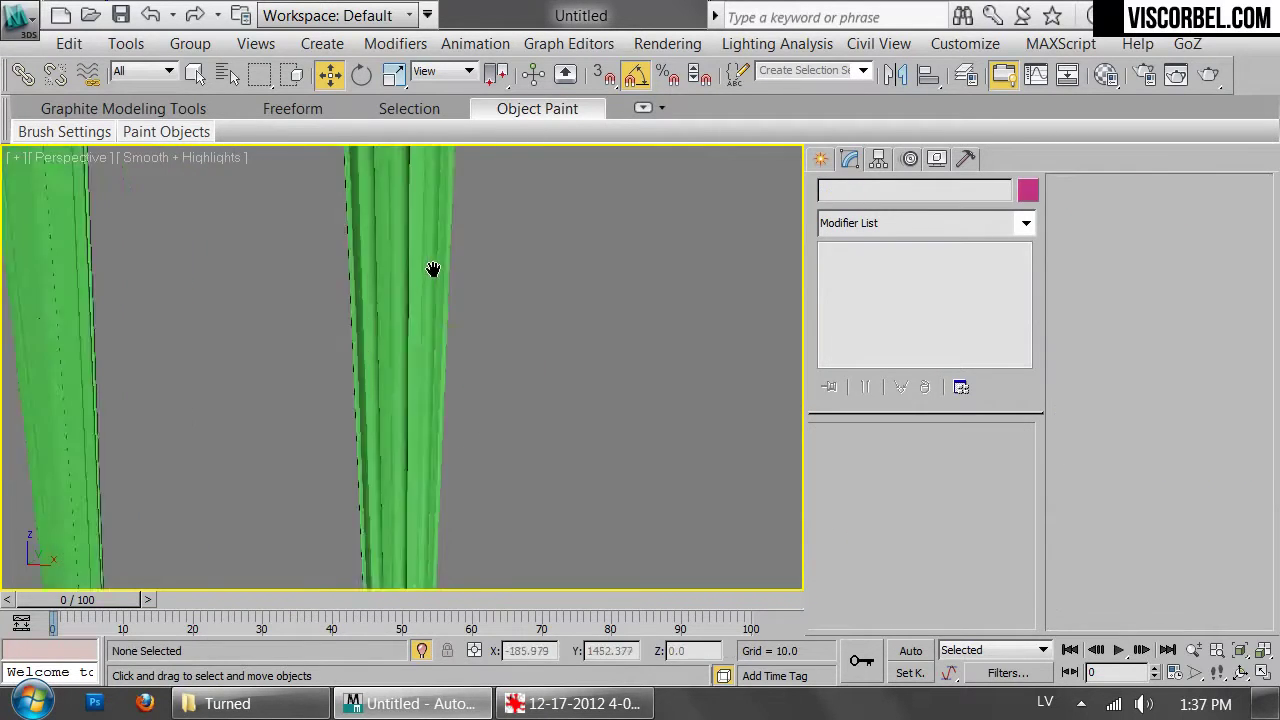
scroll(432, 268, down, 10)
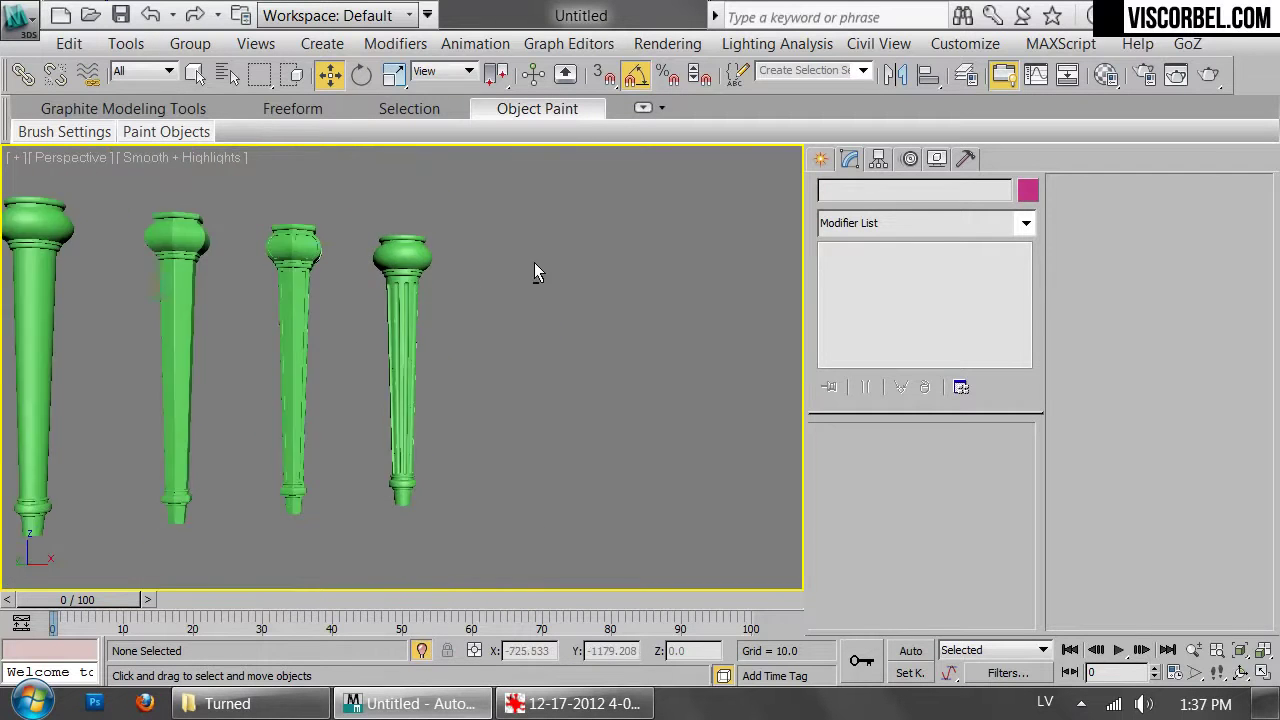
scroll(490, 296, up, 3)
mouse_move(490, 296)
middle_down()
mouse_move(603, 320)
mouse_move(707, 300)
mouse_move(652, 335)
middle_up()
scroll(707, 300, down, 3)
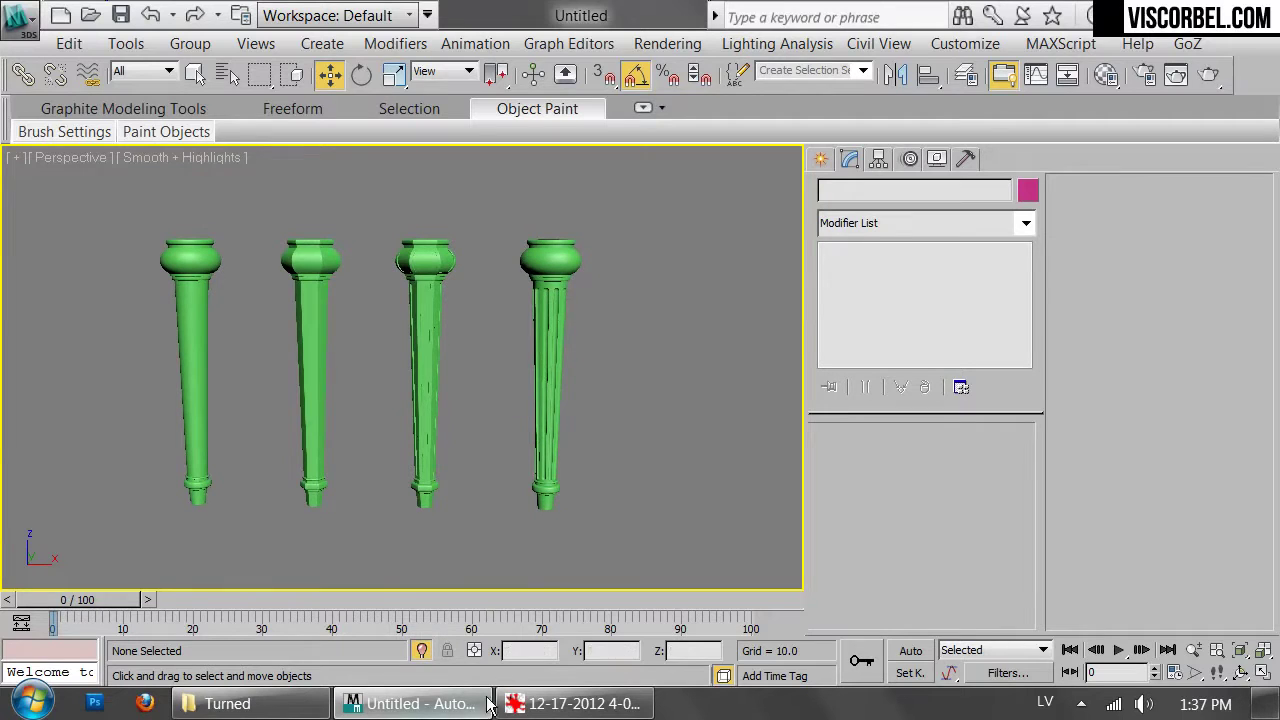
click(235, 703)
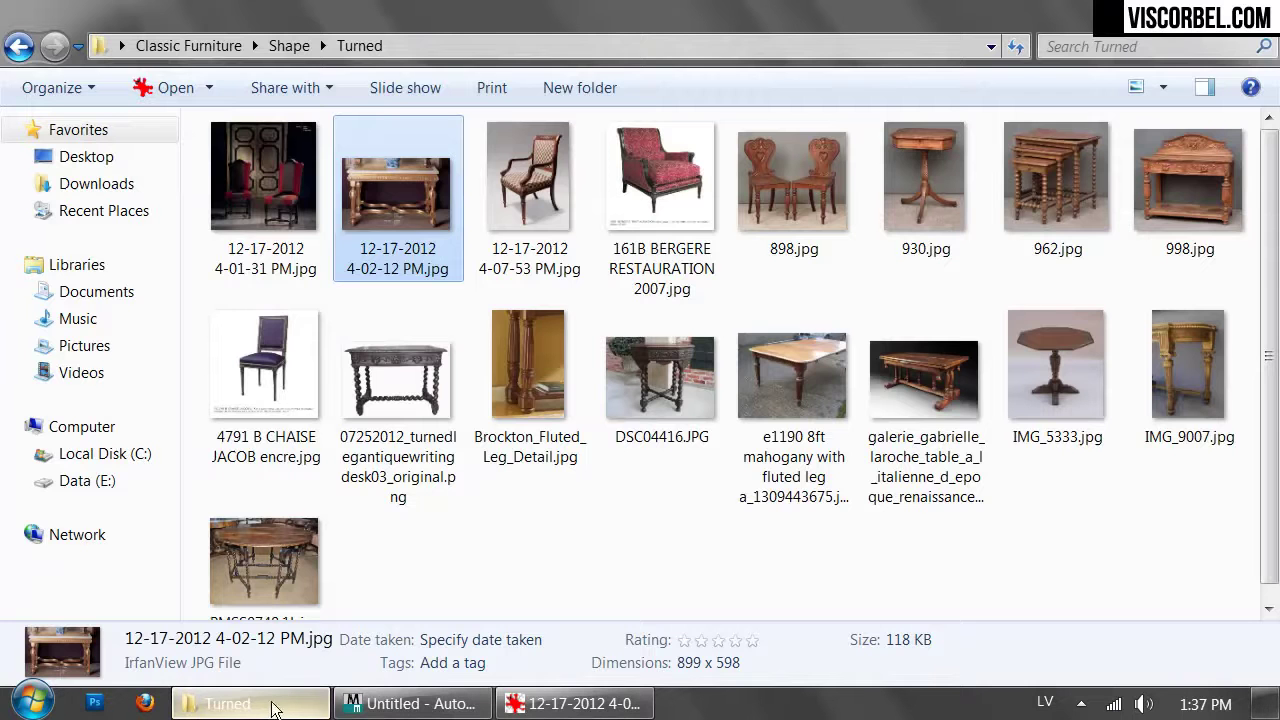
double_click(228, 188)
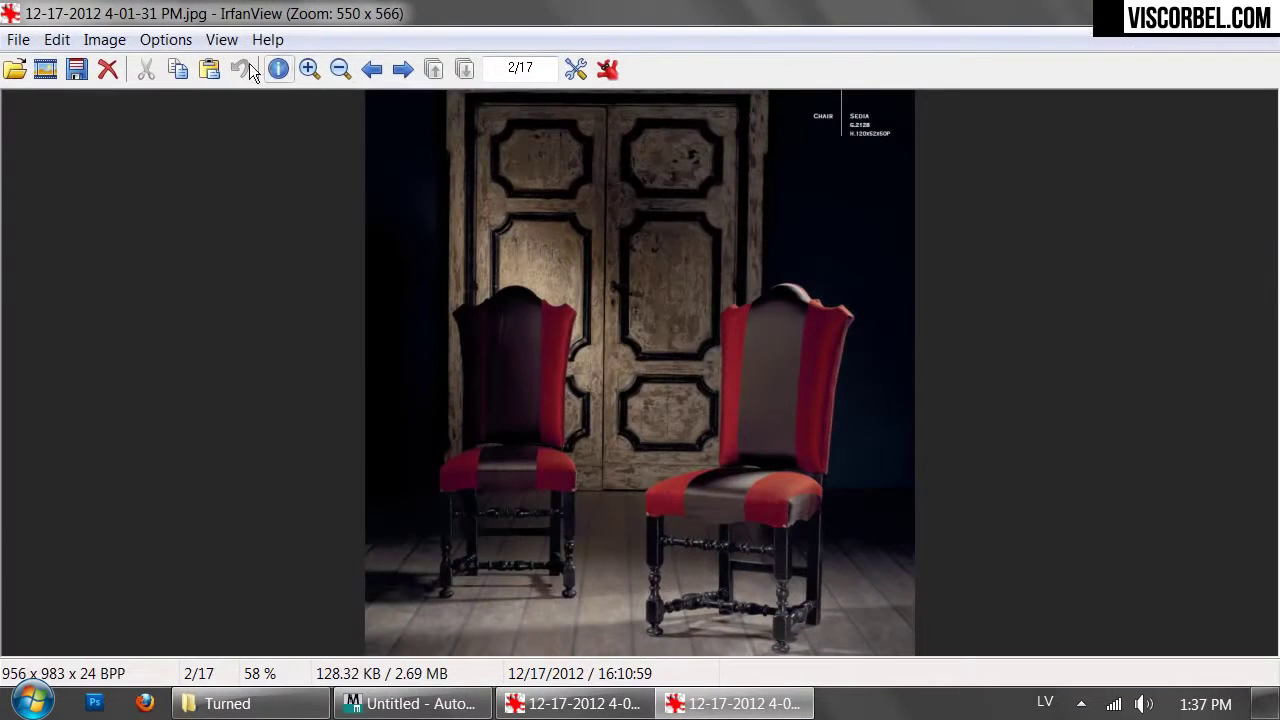
Examine the turned legs and stretchers of the foreground chair in the photo at close range
click(308, 69)
click(308, 69)
click(308, 69)
click(308, 69)
click(302, 74)
click(302, 74)
right_drag(785, 482, 743, 147)
right_drag(820, 434, 704, 300)
click(322, 71)
click(322, 71)
click(322, 71)
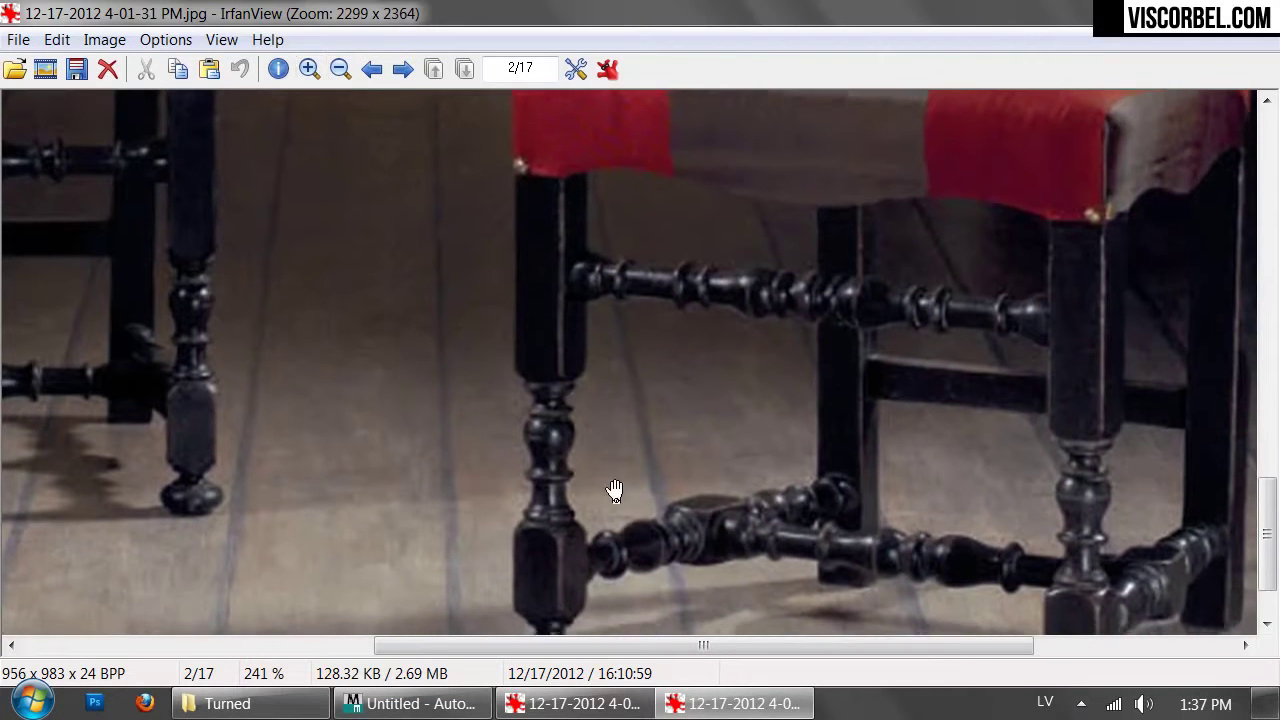
right_drag(575, 541, 586, 419)
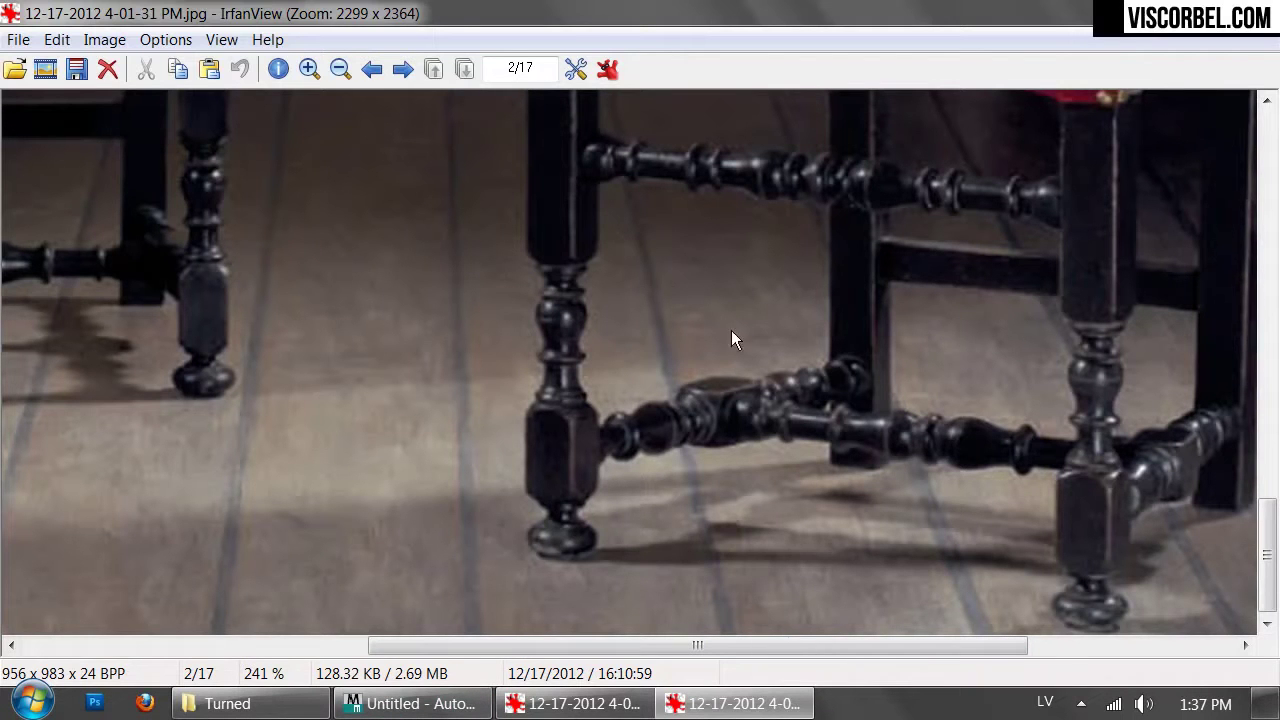
right_drag(935, 467, 694, 462)
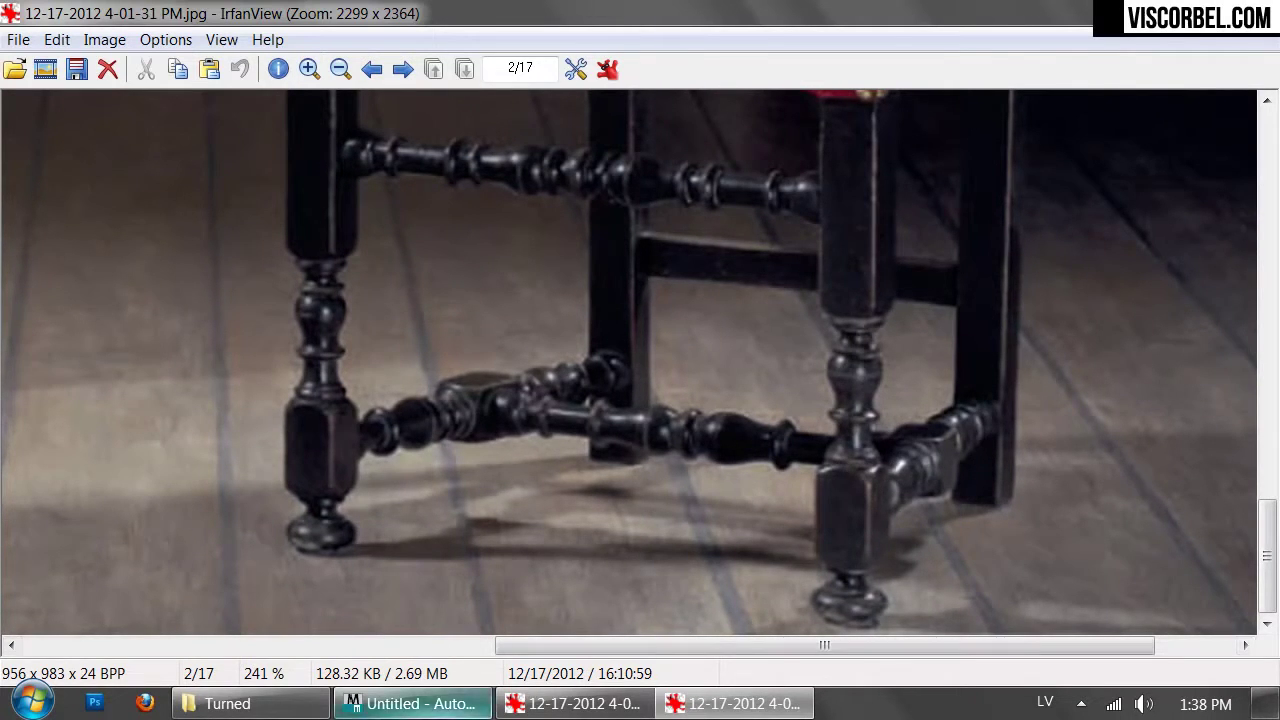
Switch to 3ds Max and create a box about 15.5 long, 16 wide and 21 high beside the fluted leg
click(412, 703)
click(453, 352)
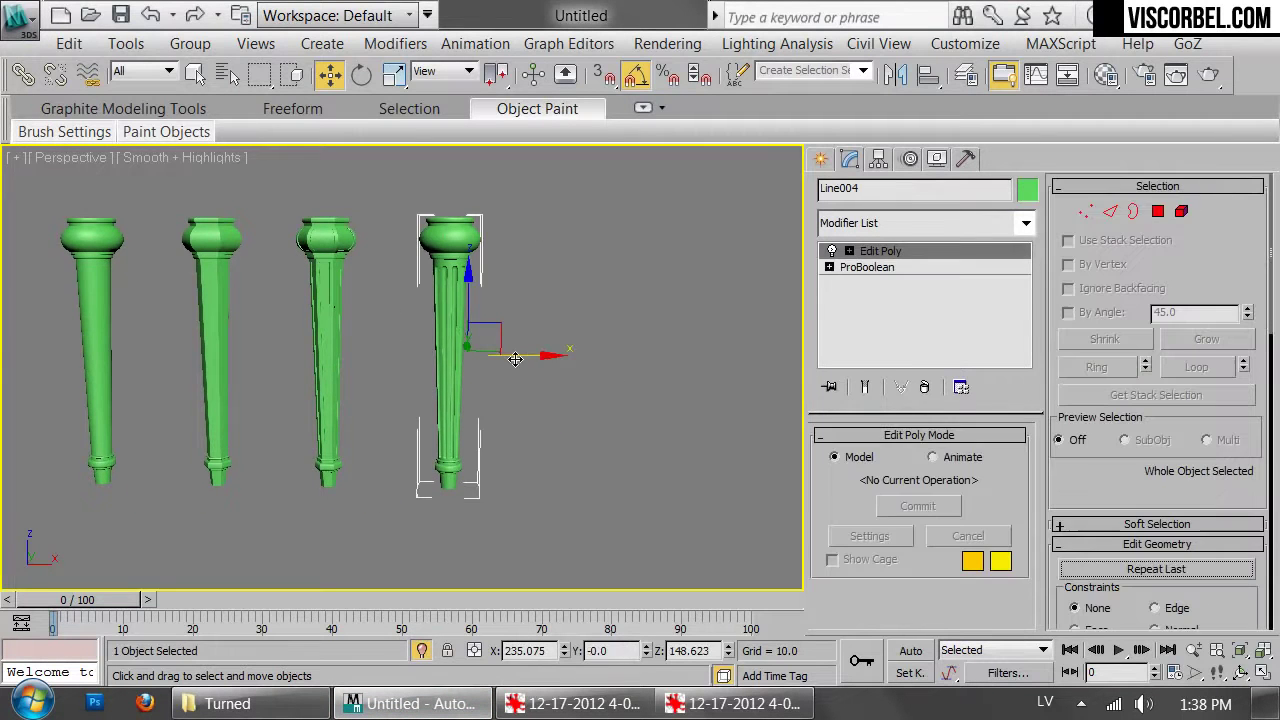
key(f)
scroll(755, 281, down, 6)
click(610, 318)
middle_drag(610, 318, 170, 448)
right_click(568, 365)
click(596, 311)
key(t)
scroll(614, 300, down, 3)
middle_drag(636, 330, 446, 334)
drag(450, 280, 677, 501)
key(w)
key(f)
key(z)
scroll(545, 440, down, 10)
middle_drag(537, 411, 515, 443)
drag(489, 386, 506, 306)
scroll(490, 343, up, 9)
scroll(518, 341, up, 4)
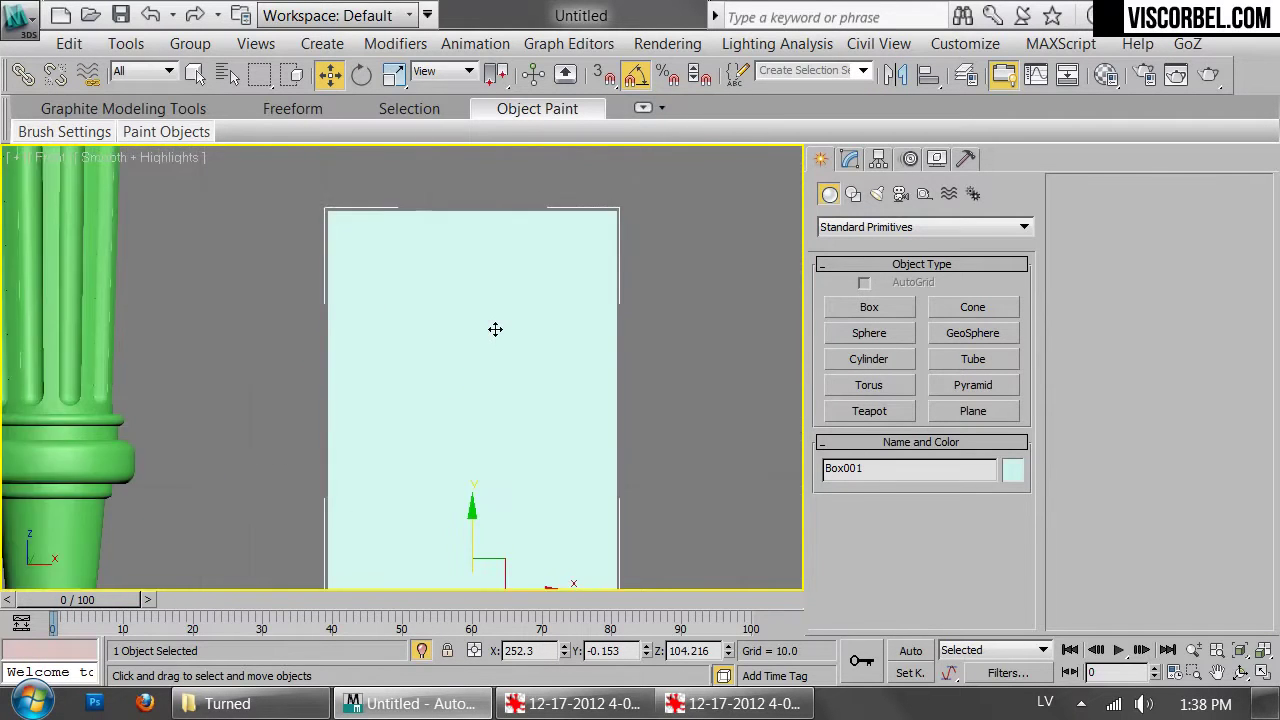
key(F3)
scroll(494, 320, down, 3)
middle_drag(500, 320, 522, 316)
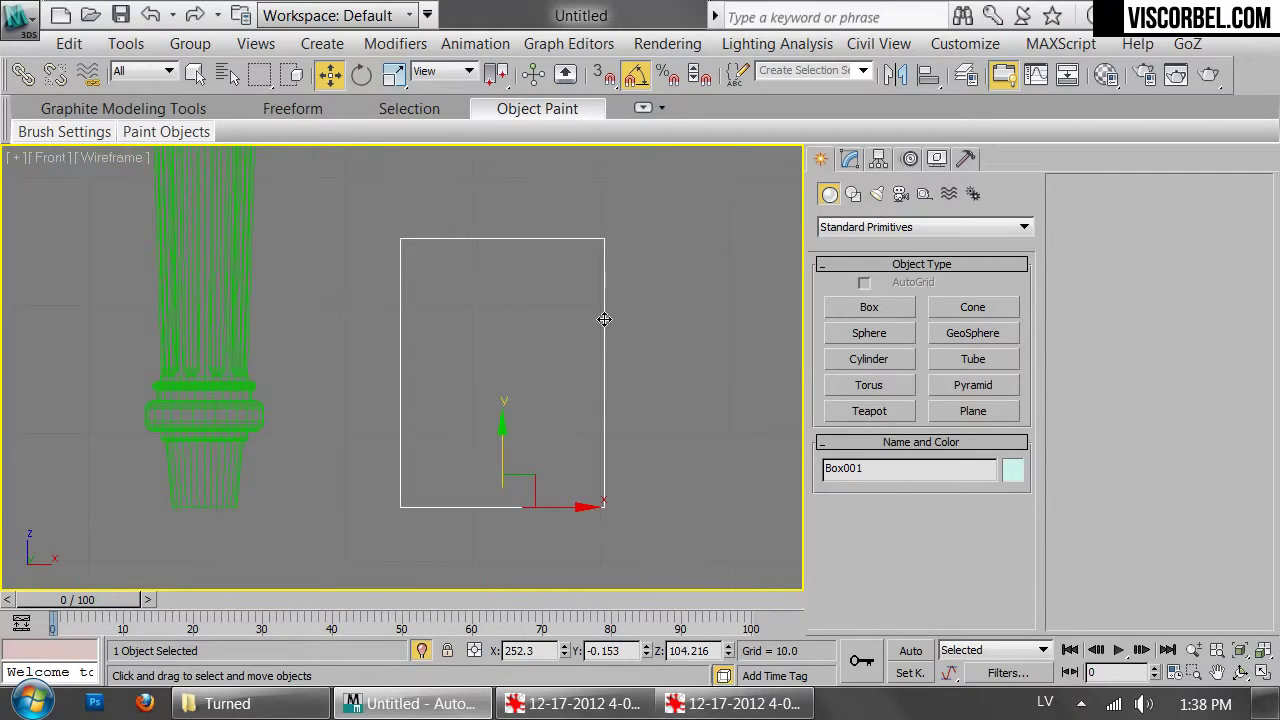
Set the box's length and width to 15 and its height to 30
key(t)
click(853, 160)
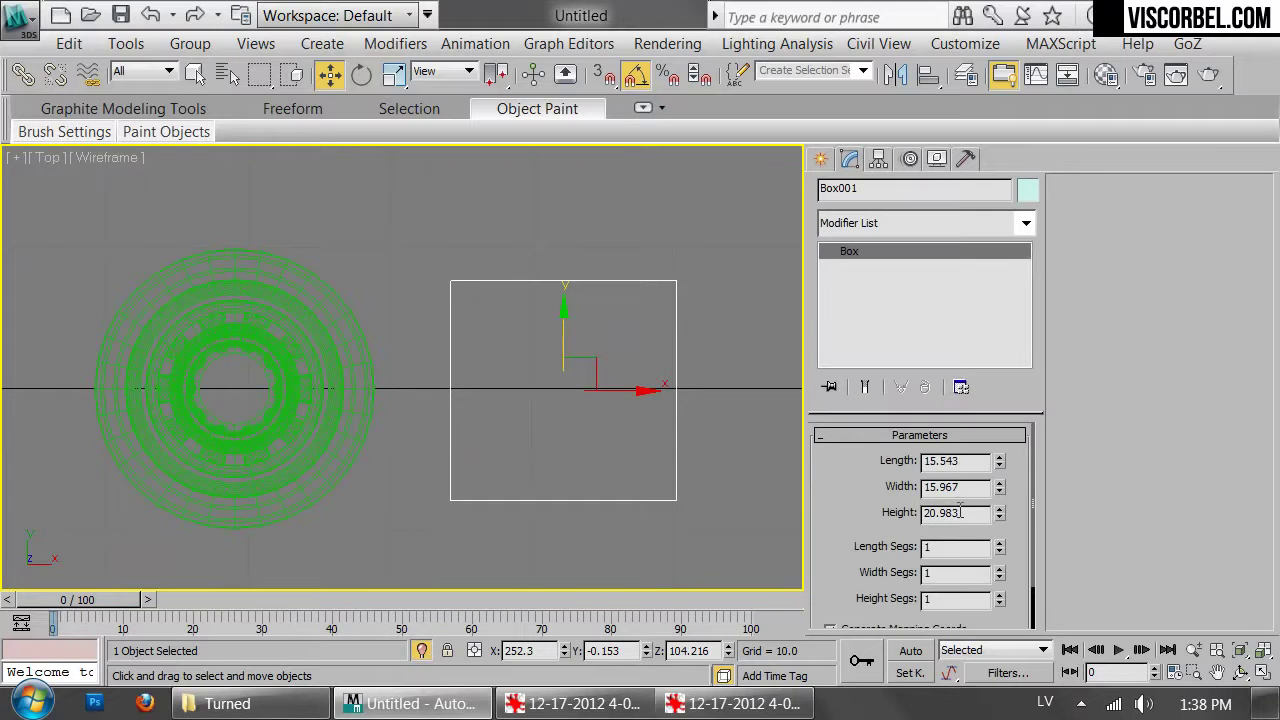
text(15)
key(Tab)
text(15)
key(Tab)
text(1)
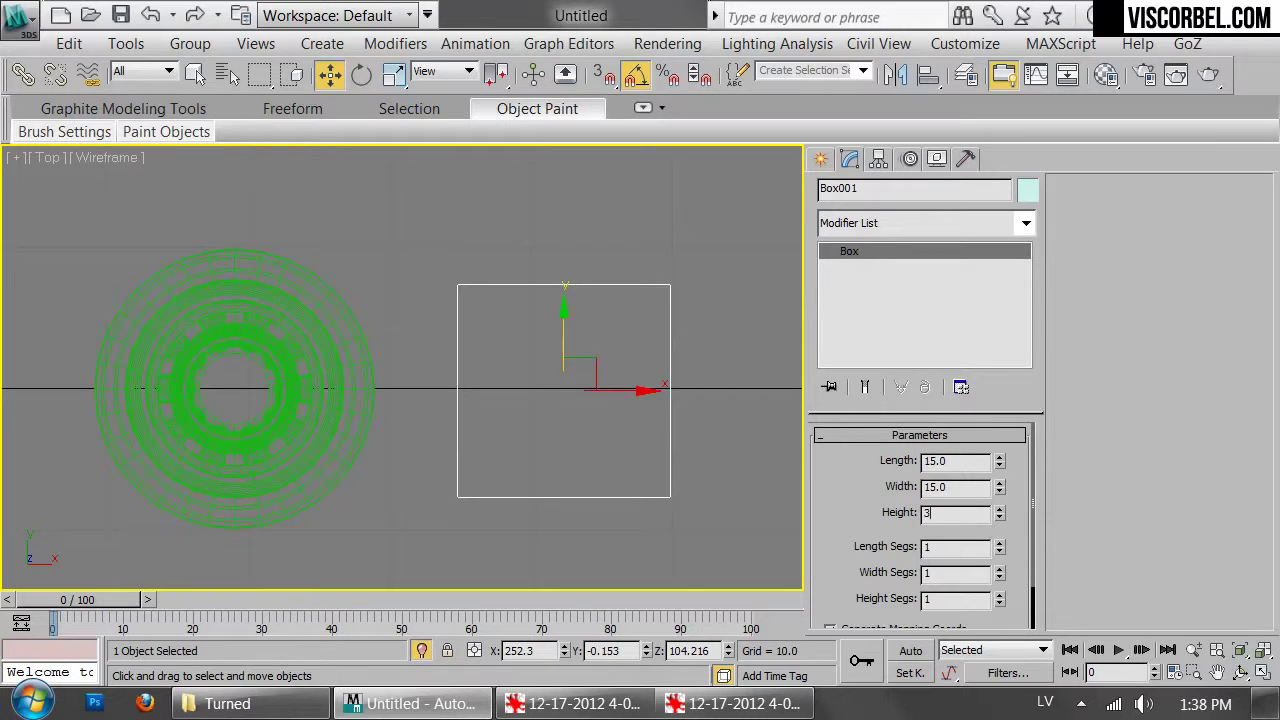
middle_drag(441, 340, 463, 304)
key(f)
scroll(602, 390, down, 3)
middle_drag(611, 390, 622, 422)
scroll(622, 422, up, 2)
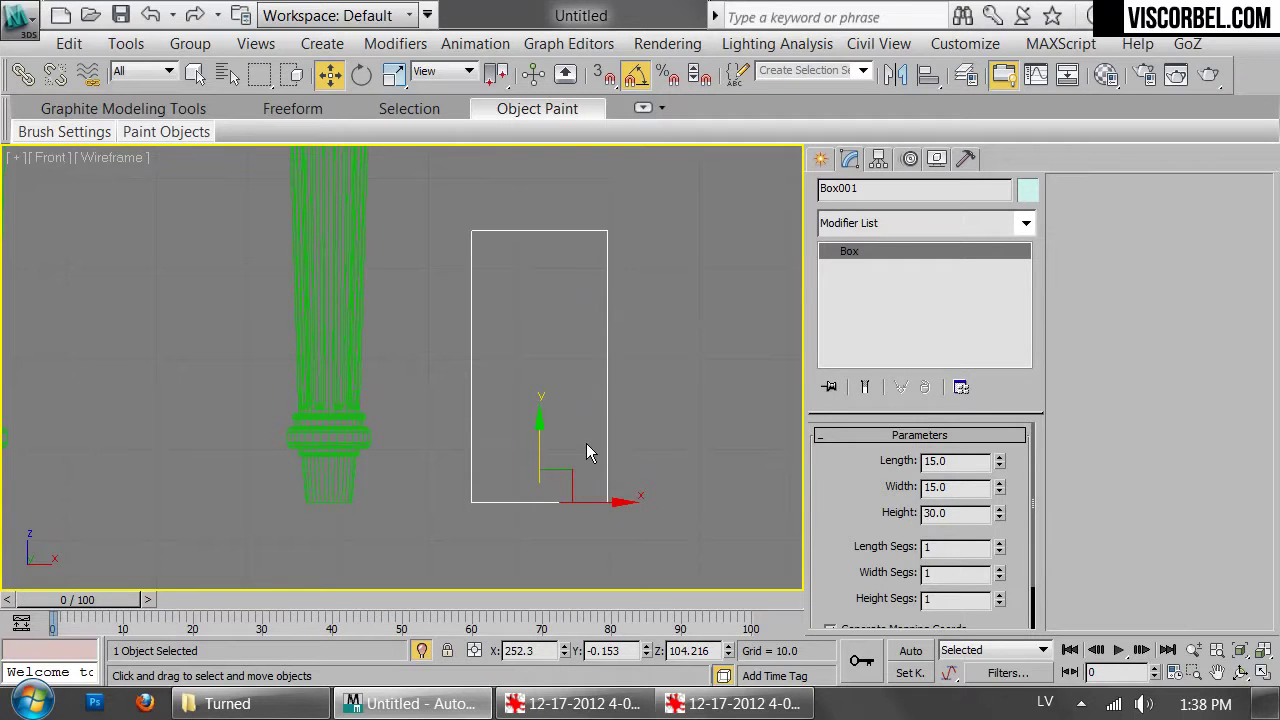
Check the chair photo and subdivide the box with 15 length segments and 15 width segments
click(724, 704)
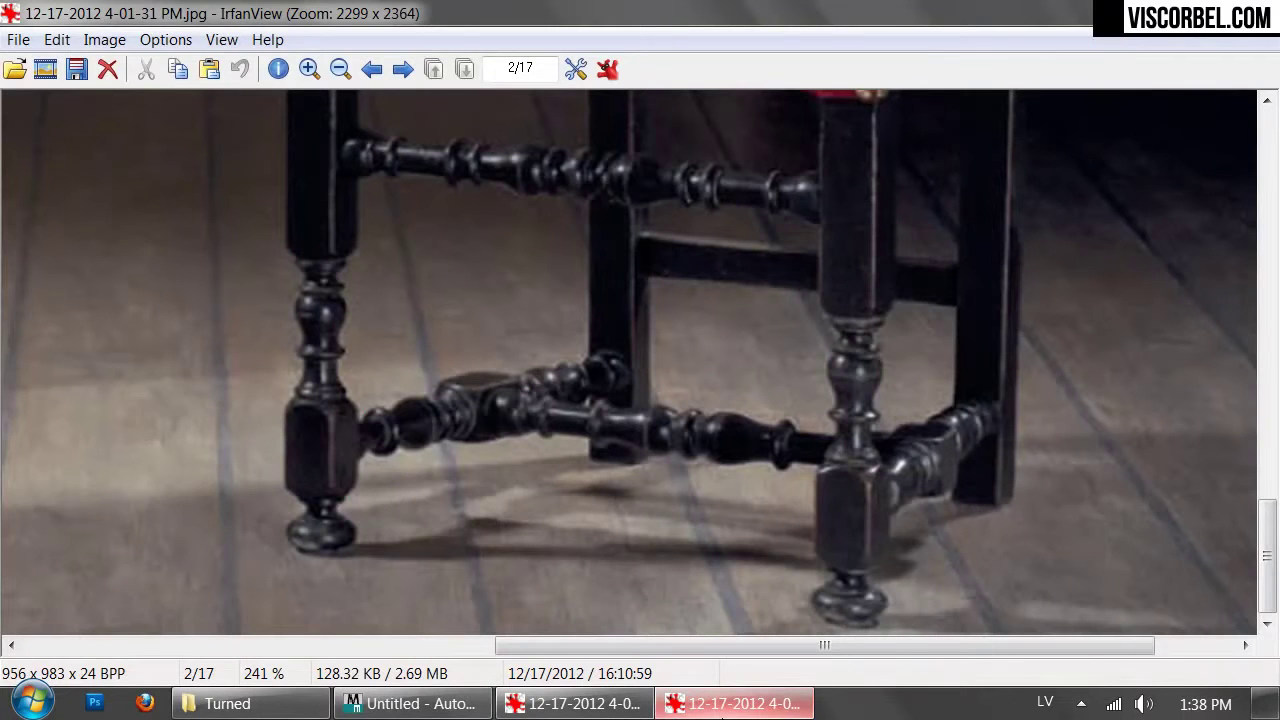
click(722, 705)
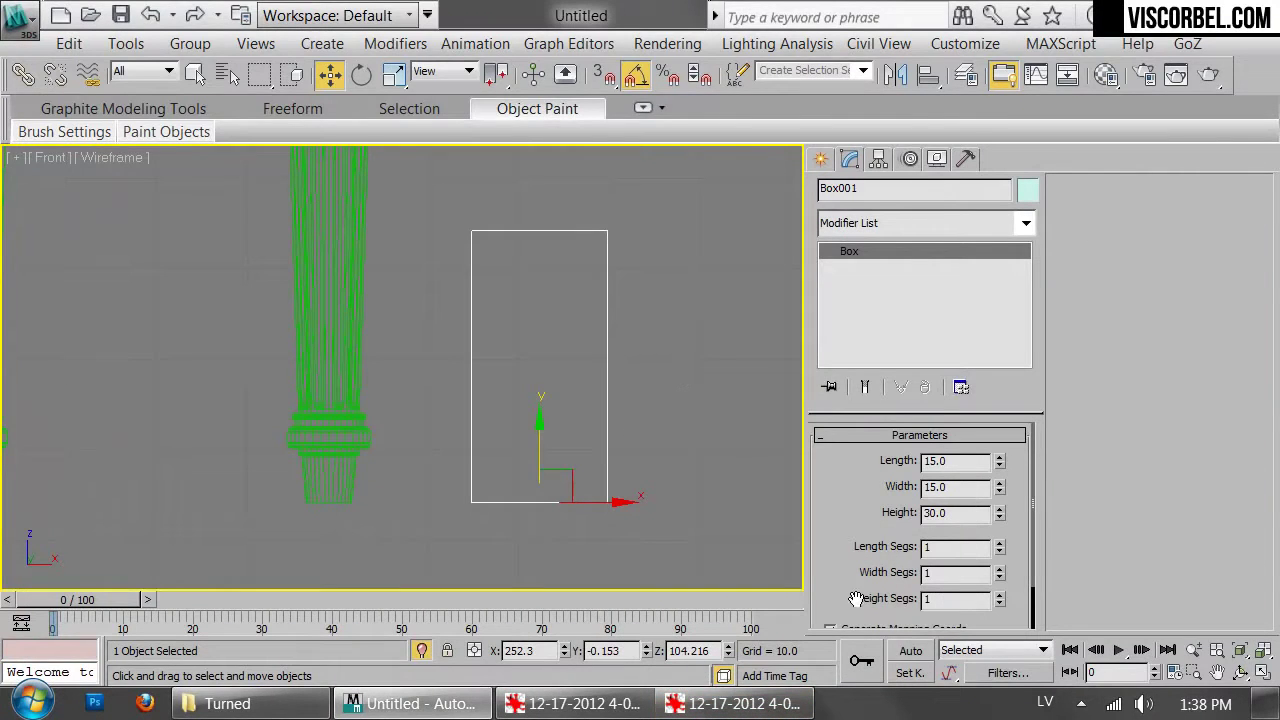
click(738, 704)
click(738, 704)
drag(861, 540, 843, 474)
key(t)
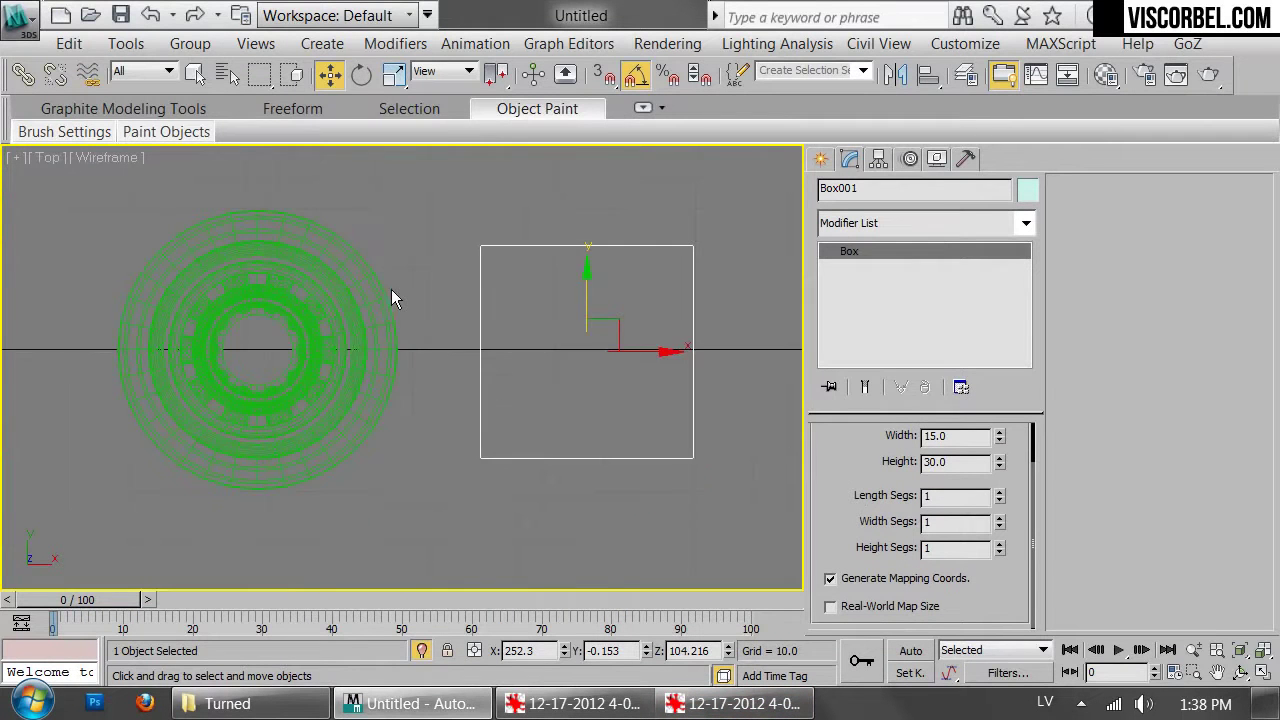
text(15)
key(Return)
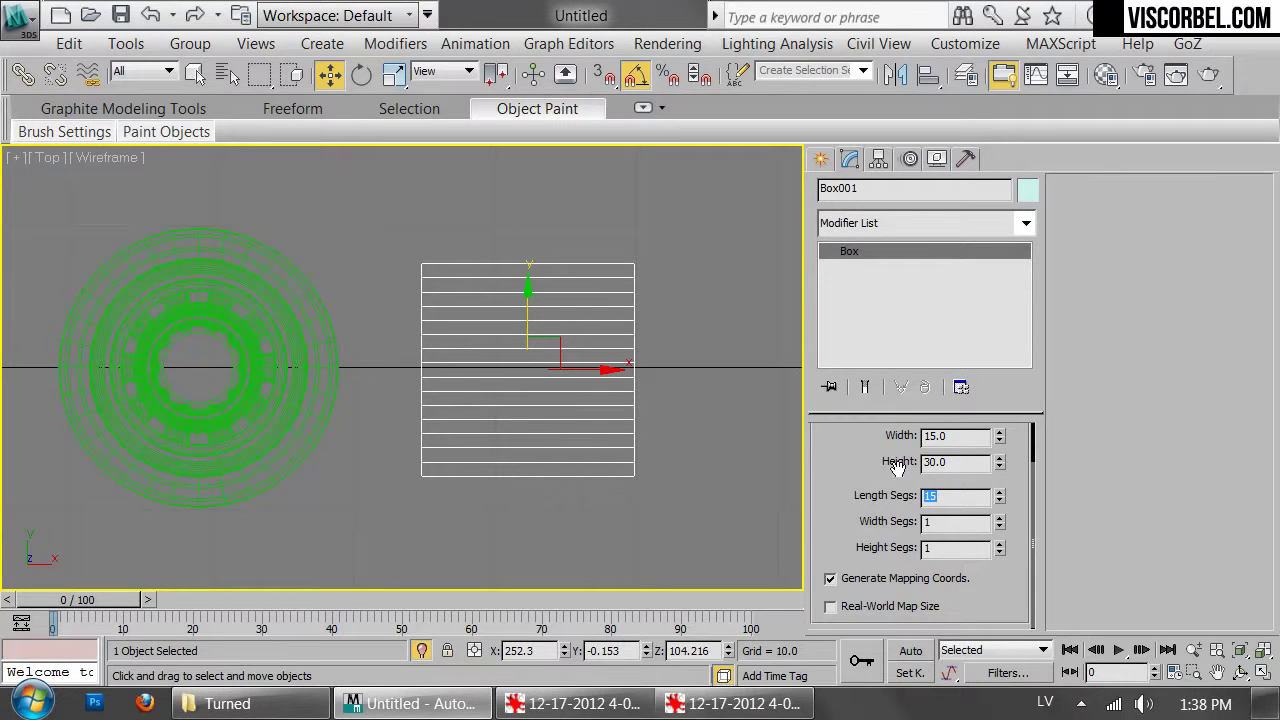
text(15)
key(Return)
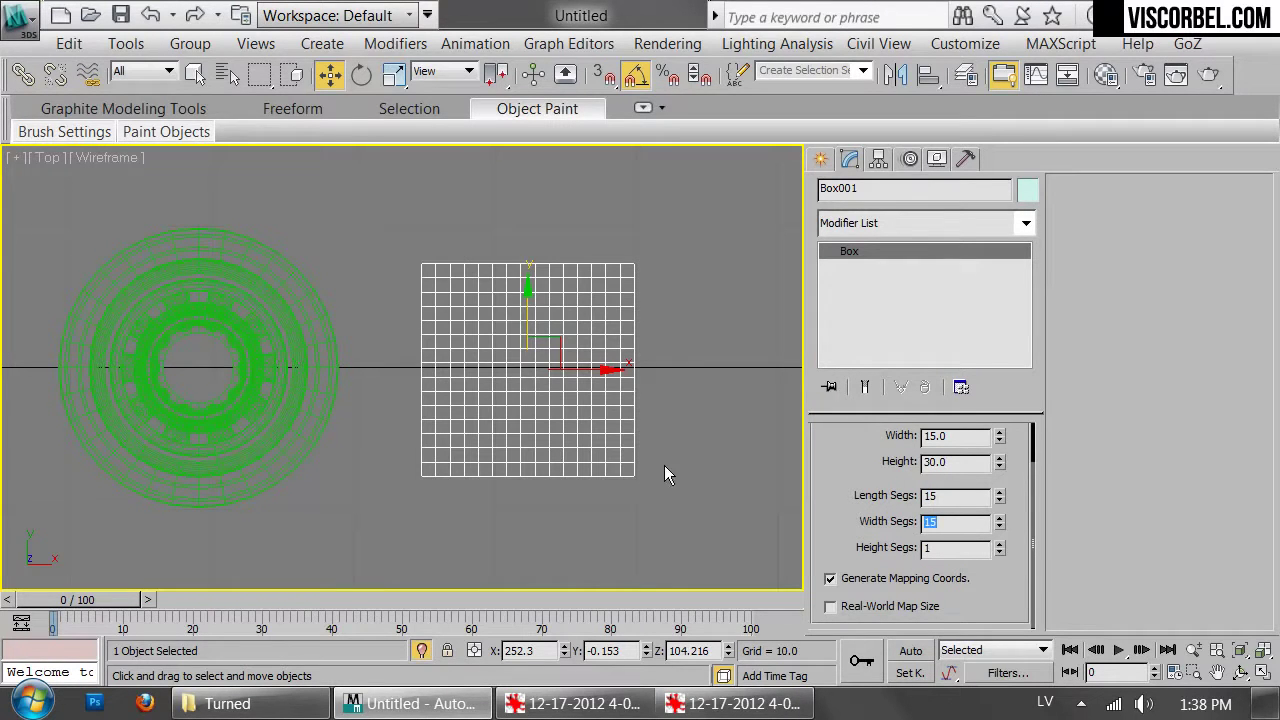
Add an Edit Poly modifier to the box and select all vertices of its top face
key(f)
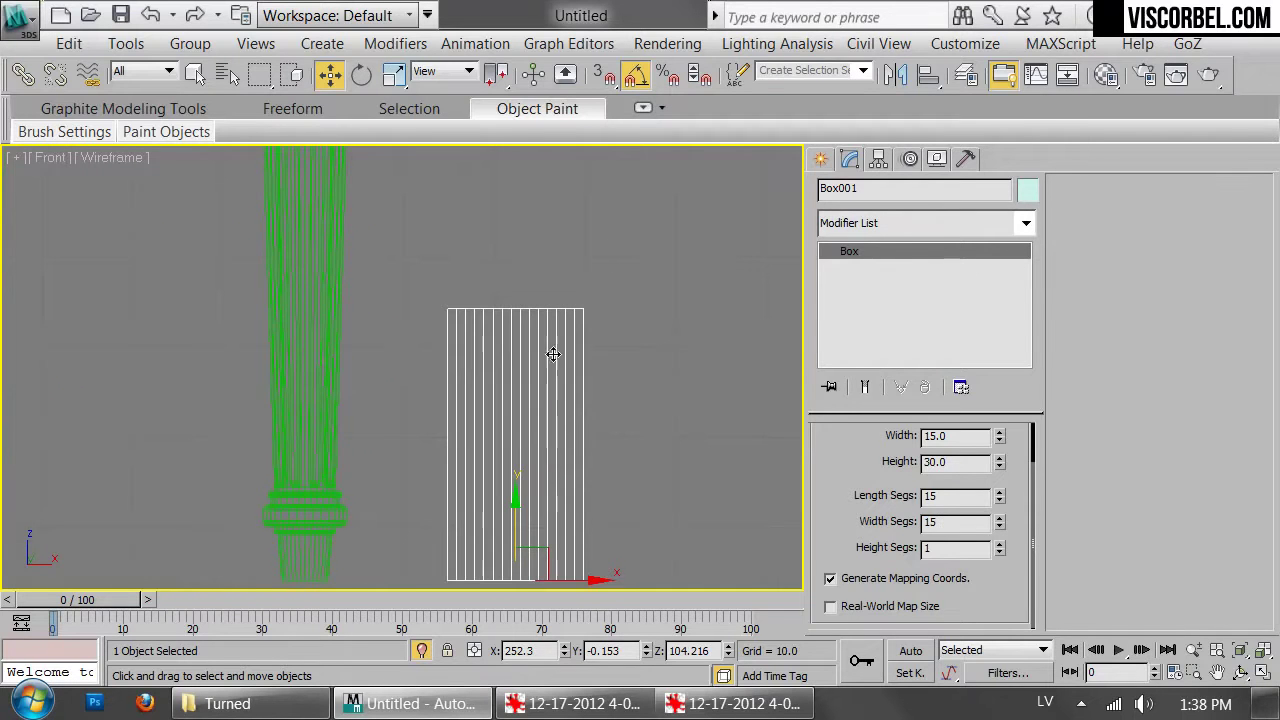
click(936, 222)
key(e)
click(897, 124)
drag(394, 240, 712, 338)
key(z)
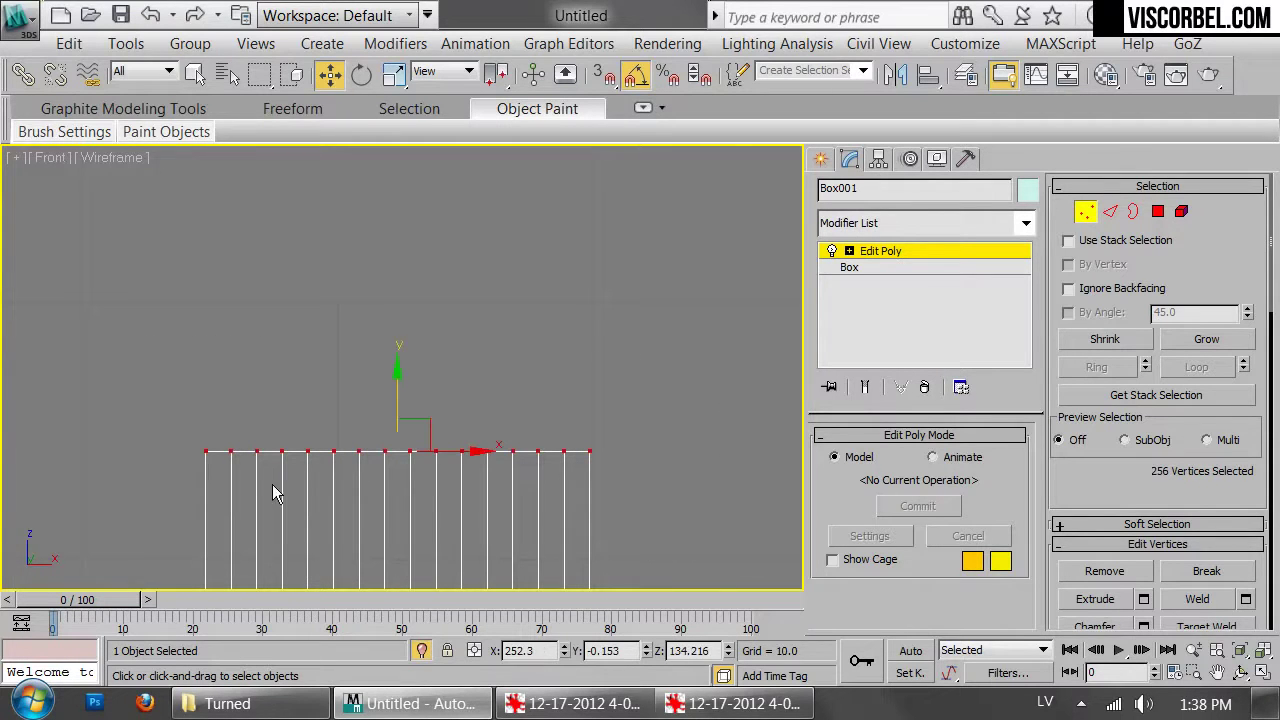
Apply an FFD 3x3x3 modifier to the selected top vertices of the box
click(842, 222)
scroll(860, 200, down, 10)
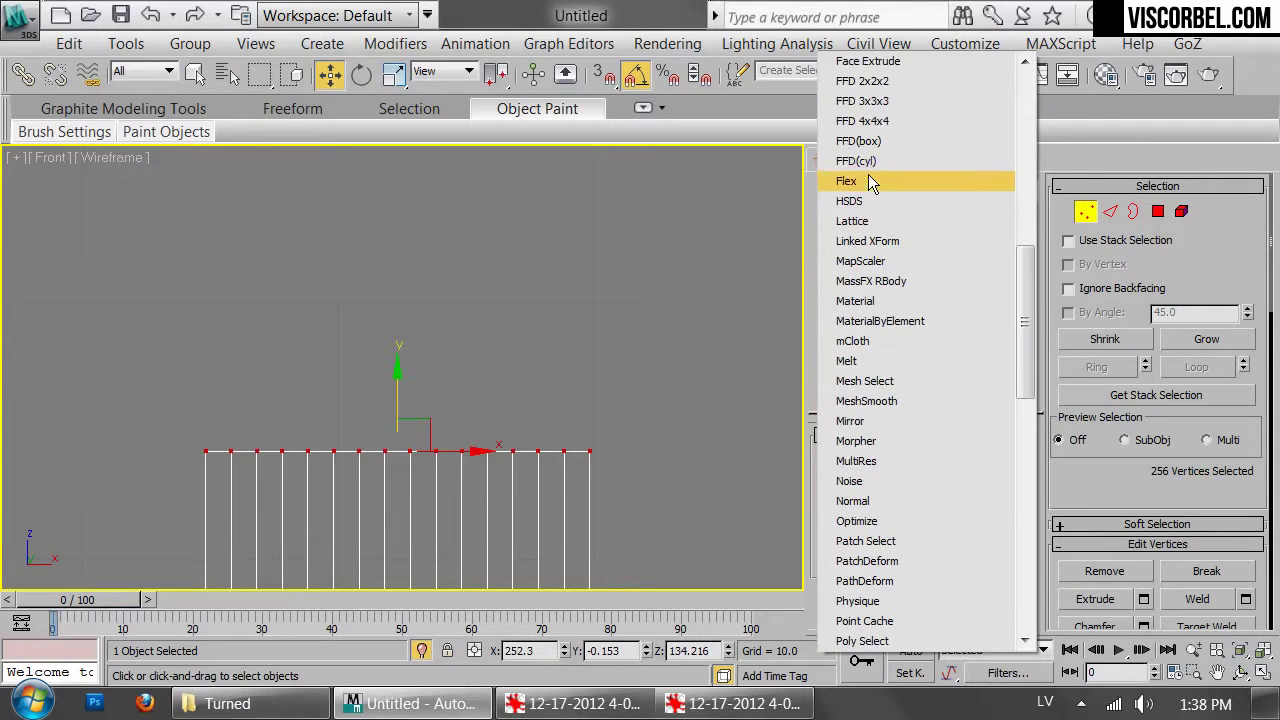
click(901, 100)
scroll(539, 282, down, 3)
mouse_move(566, 197)
middle_down()
mouse_move(571, 168)
mouse_move(568, 182)
middle_up()
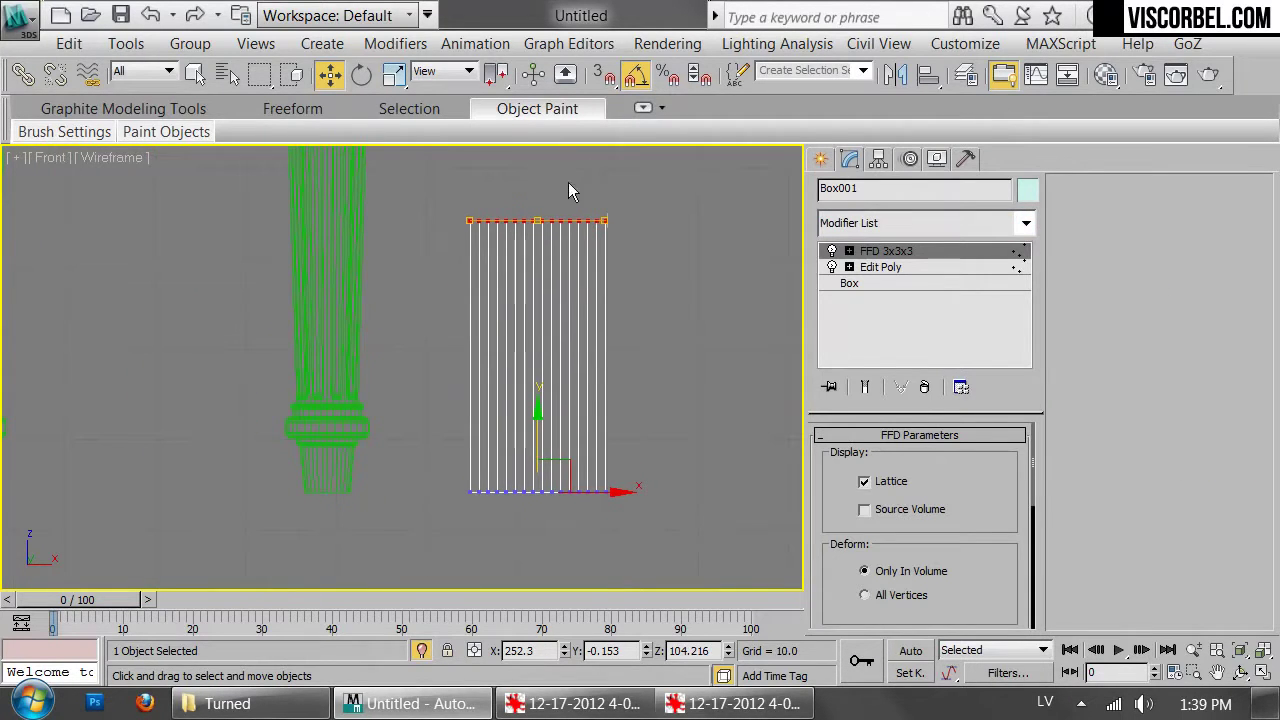
click(892, 267)
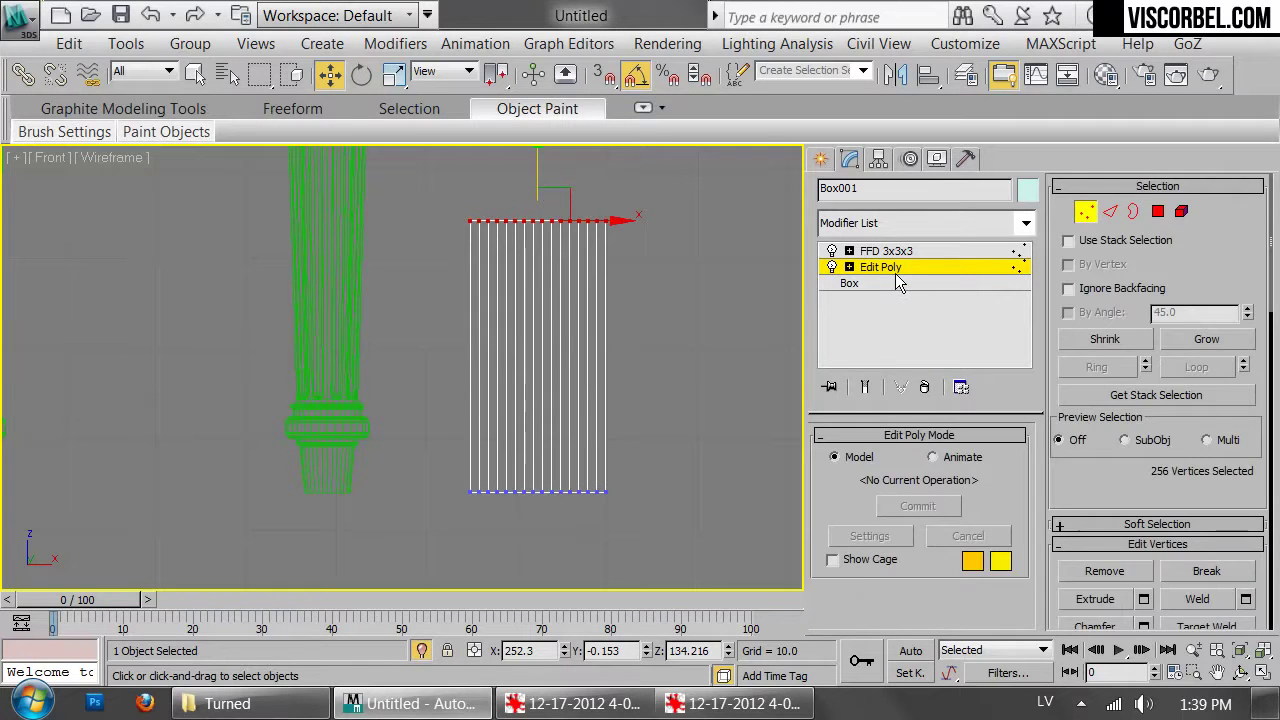
click(897, 254)
Select the middle FFD control points in both directions and raise them to dome the box's top, then leave control-point editing and deselect
middle_drag(438, 259, 440, 318)
scroll(440, 318, up, 2)
middle_drag(625, 277, 575, 307)
key(1)
drag(499, 265, 529, 398)
key(l)
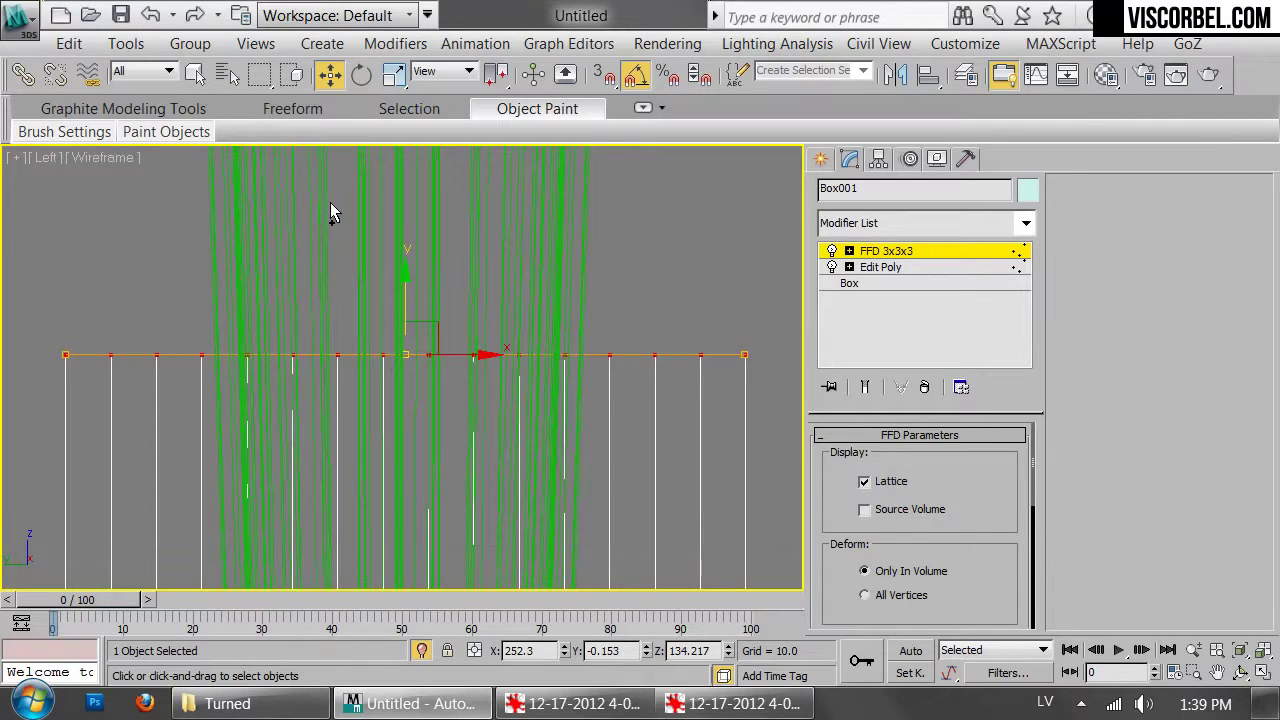
key(f)
key(p)
key(z)
alt+middle_drag(641, 299, 665, 370)
key(F3)
scroll(490, 368, down, 3)
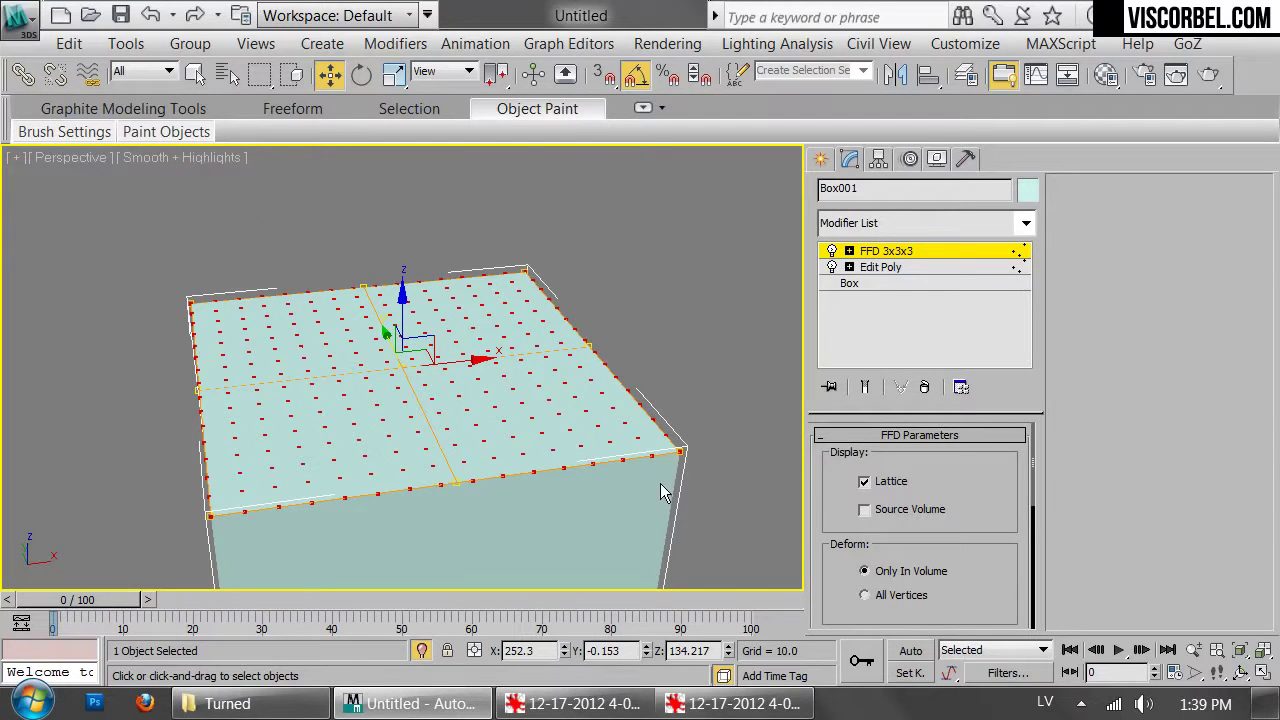
key(f)
drag(511, 261, 554, 202)
key(1)
click(700, 199)
Examine the curvature of the domed box top in the Front and Perspective views
scroll(651, 230, down, 3)
middle_drag(649, 231, 577, 317)
scroll(631, 357, up, 4)
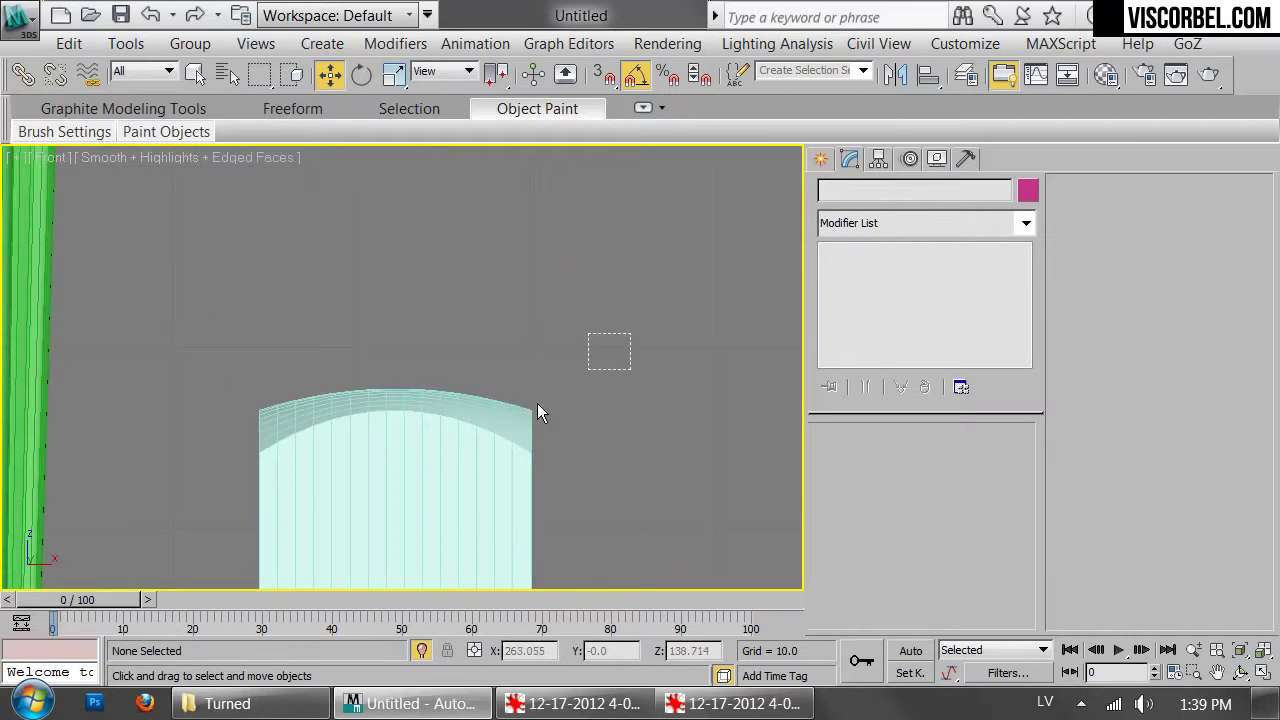
click(437, 411)
scroll(432, 425, up, 4)
click(683, 189)
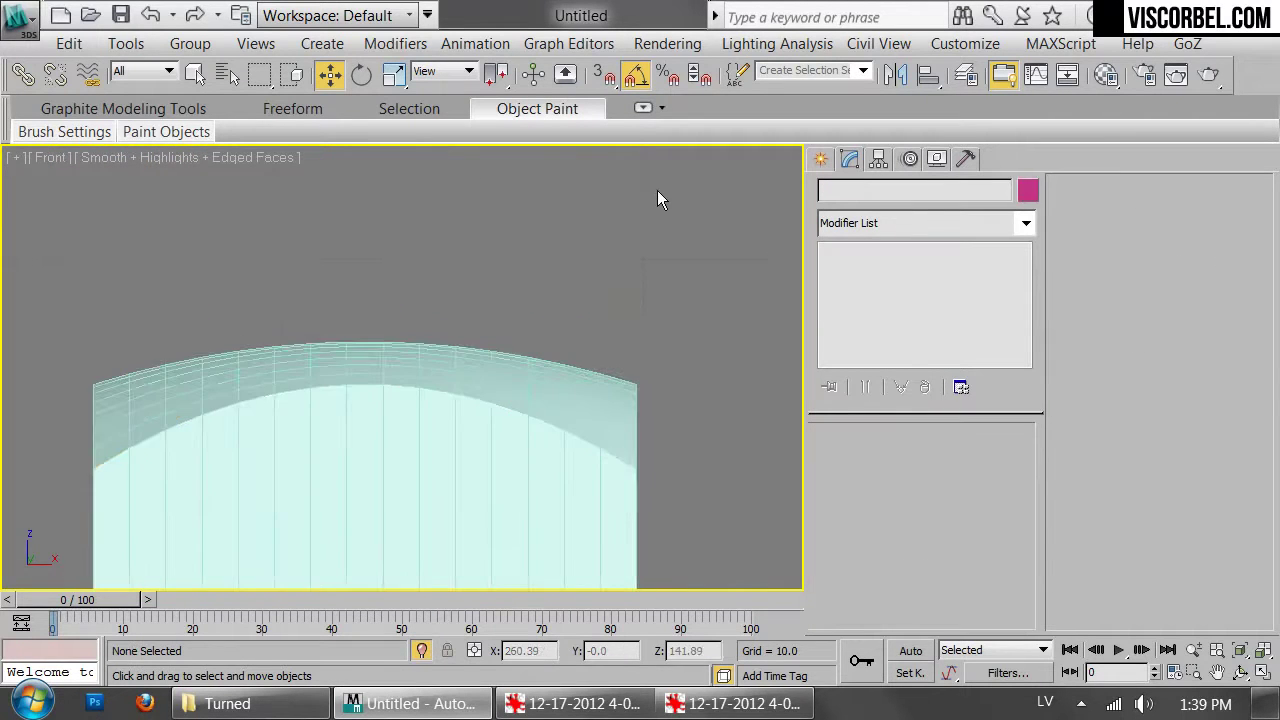
key(p)
key(F3)
click(712, 456)
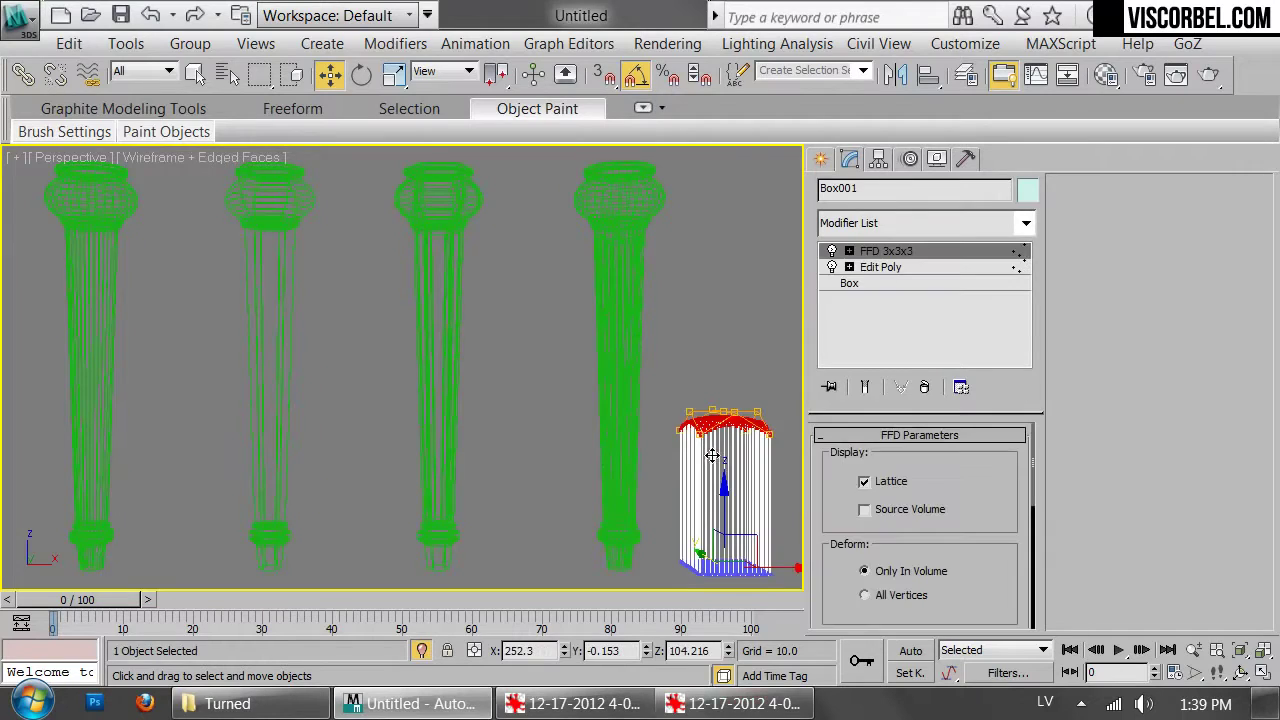
Compare the domed box with the chair photo and inspect it shaded beside the turned legs
click(740, 703)
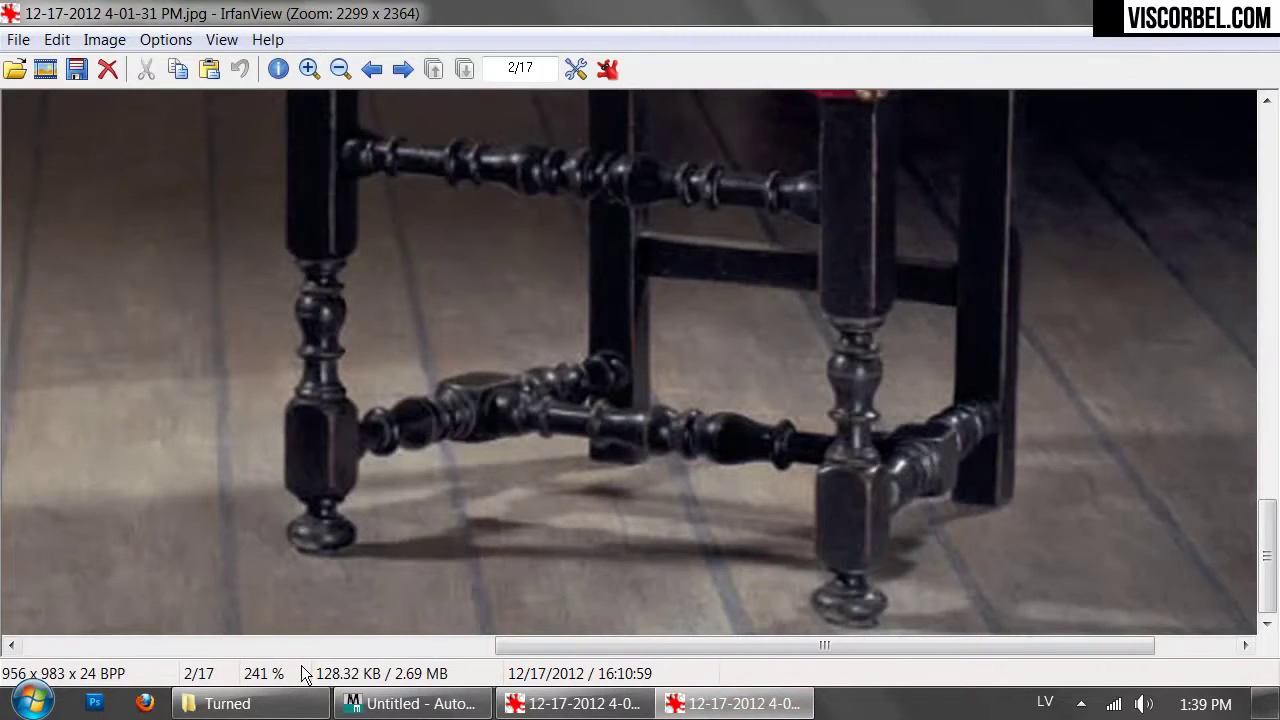
click(440, 701)
middle_drag(570, 332, 338, 298)
key(F3)
click(667, 362)
alt+middle_drag(670, 372, 699, 384)
scroll(666, 428, up, 3)
click(441, 352)
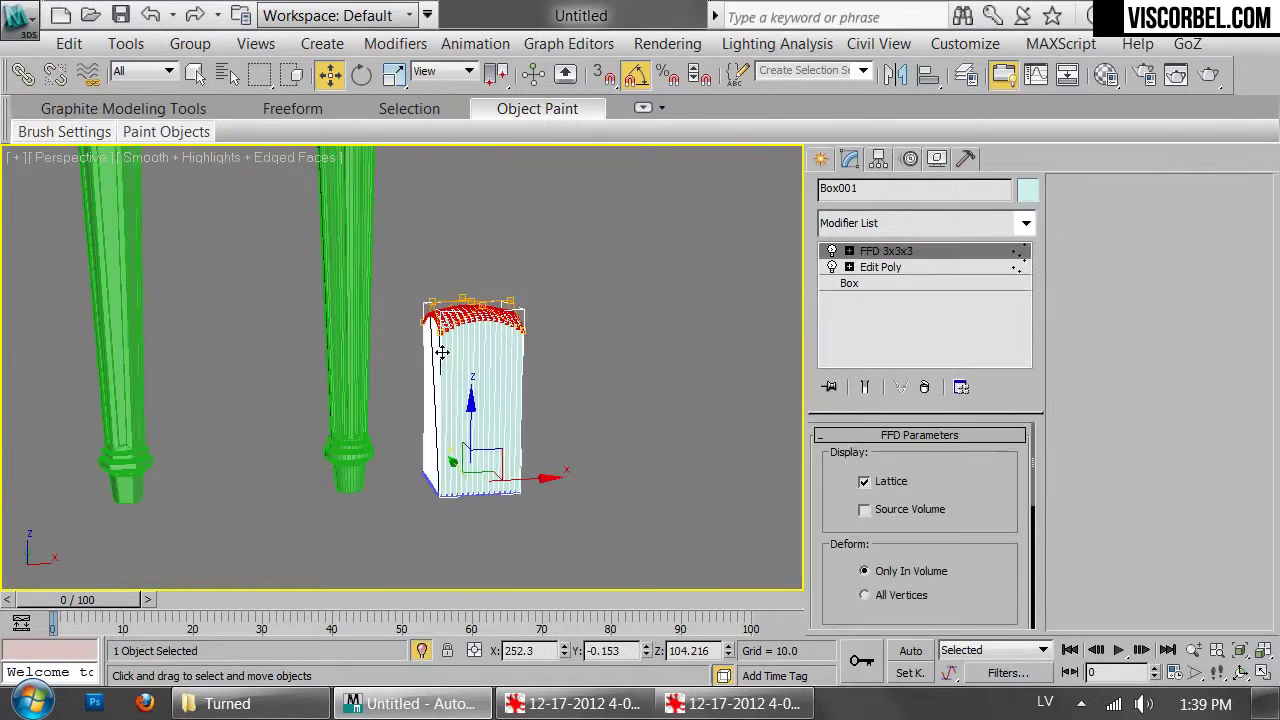
key(f)
click(632, 284)
scroll(533, 391, down, 6)
middle_drag(533, 494, 505, 274)
scroll(505, 274, up, 5)
scroll(546, 400, up, 1)
scroll(546, 400, down, 3)
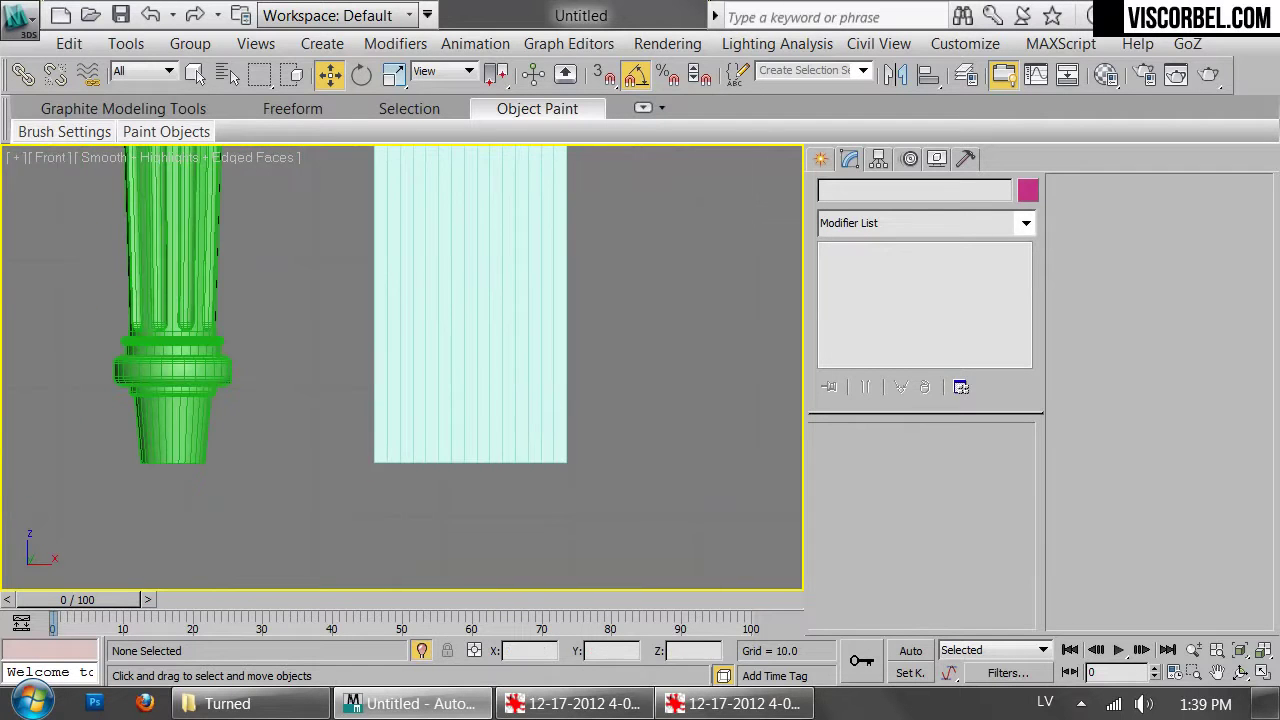
scroll(530, 390, up, 4)
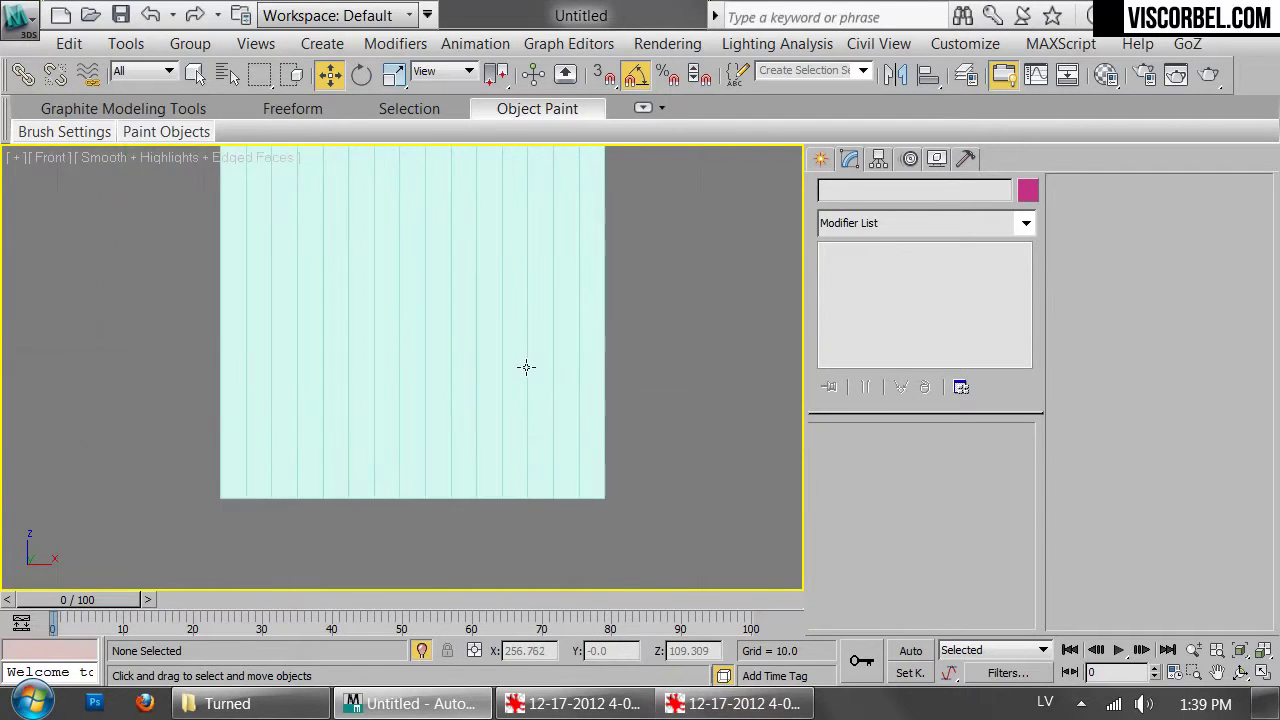
scroll(640, 408, down, 3)
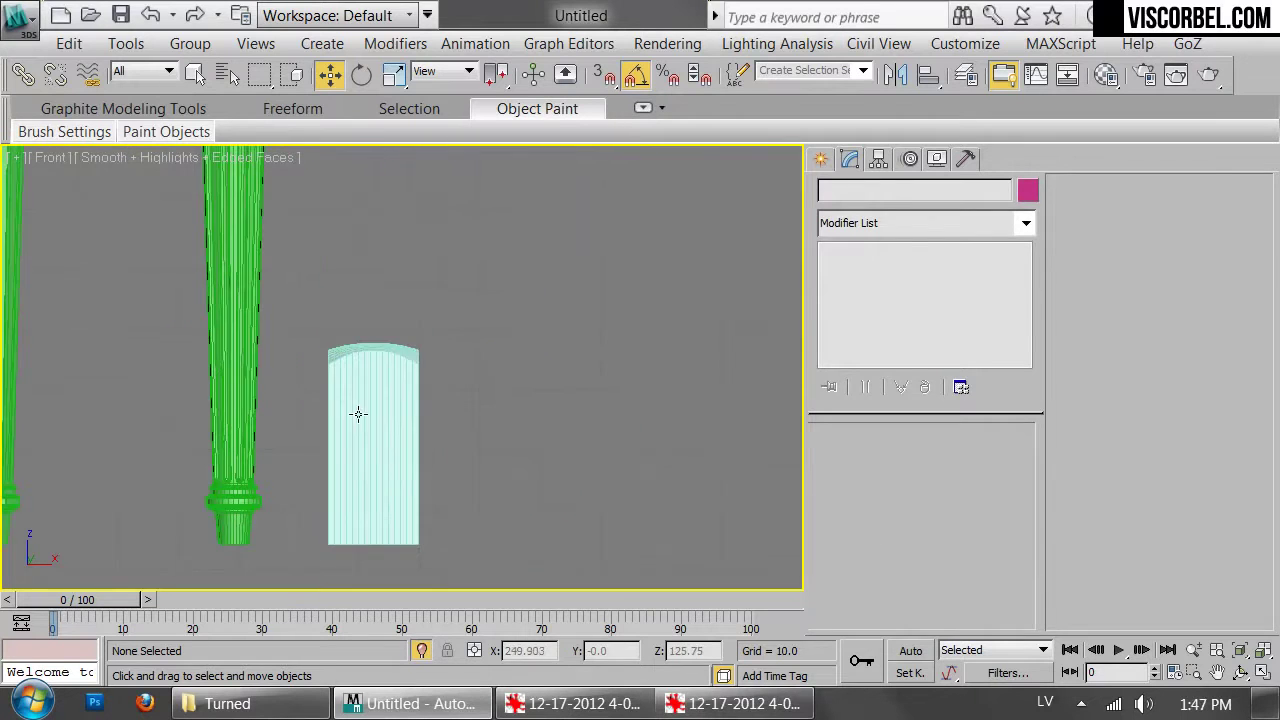
Clone the domed box in the Top view, placing the copy about 22.5 units away along X
click(357, 413)
key(t)
scroll(331, 360, up, 1)
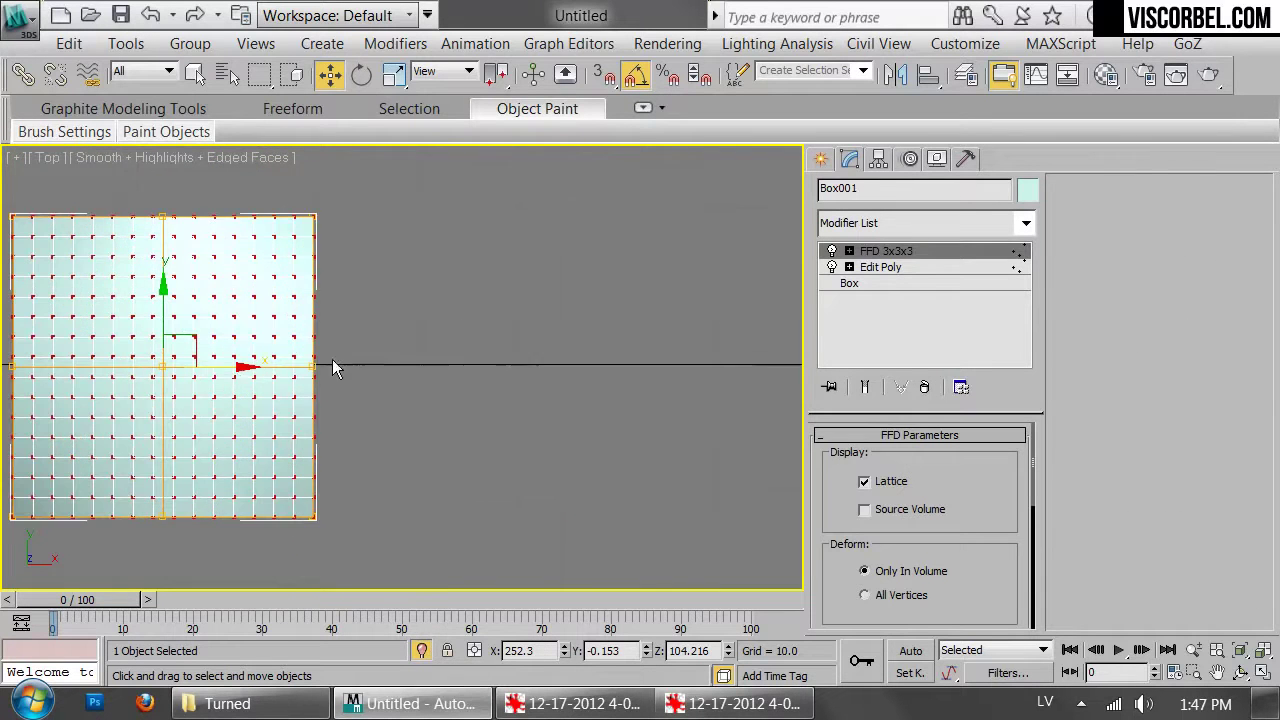
mouse_move(316, 389)
shift+mouse_down()
mouse_move(690, 430)
mouse_move(768, 416)
shift+mouse_up()
key(Return)
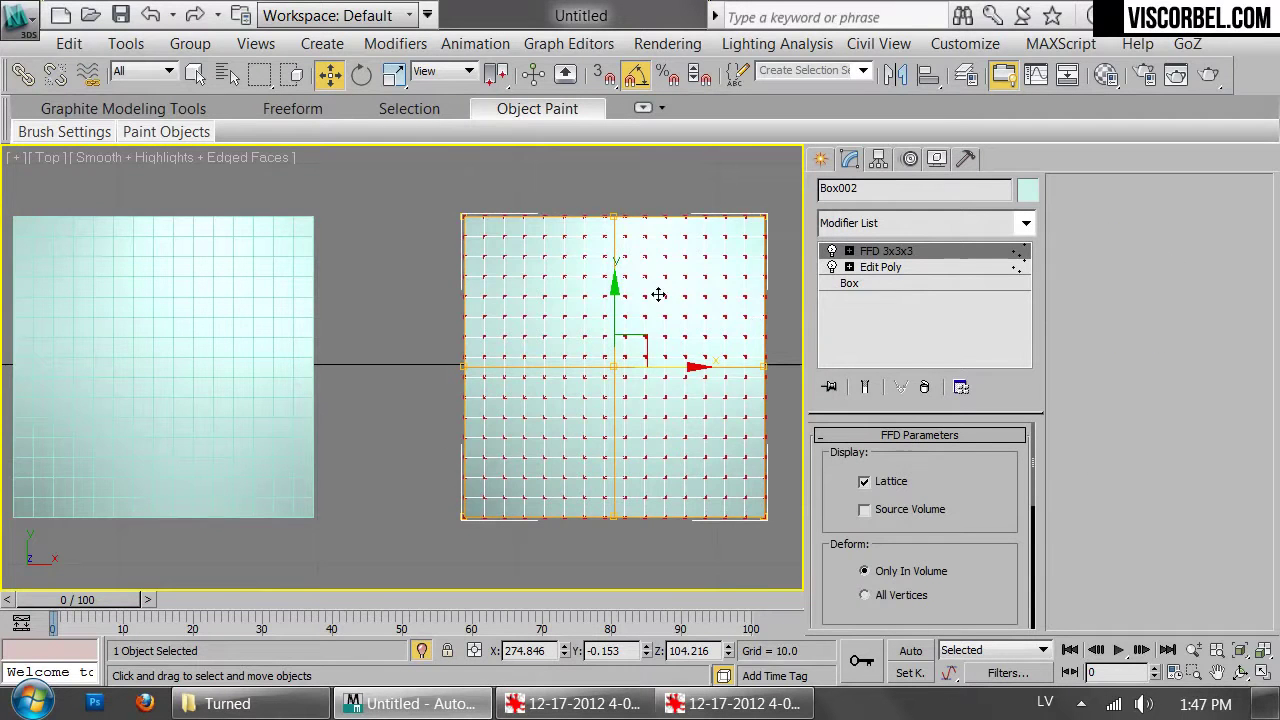
Delete the FFD 3x3x3 and Edit Poly modifiers from the copied box, keeping only its Box base
key(p)
key(z)
scroll(655, 346, down, 5)
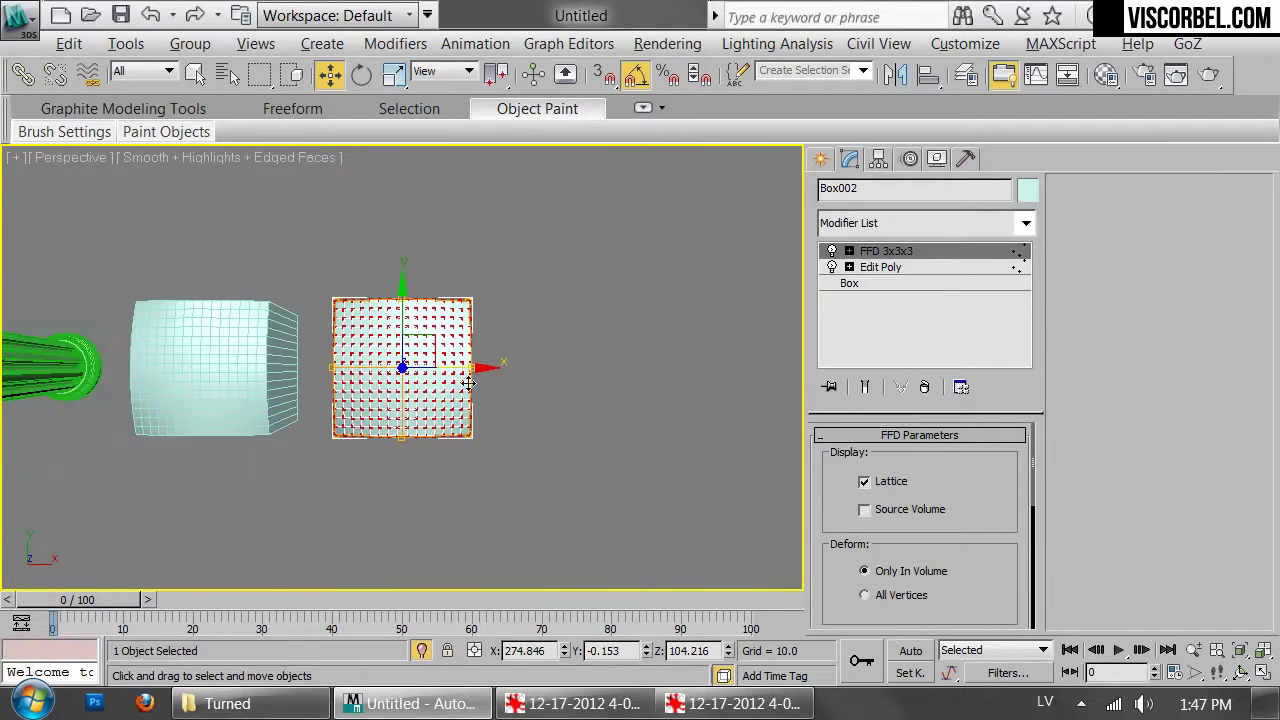
alt+middle_drag(545, 410, 580, 253)
right_click(874, 252)
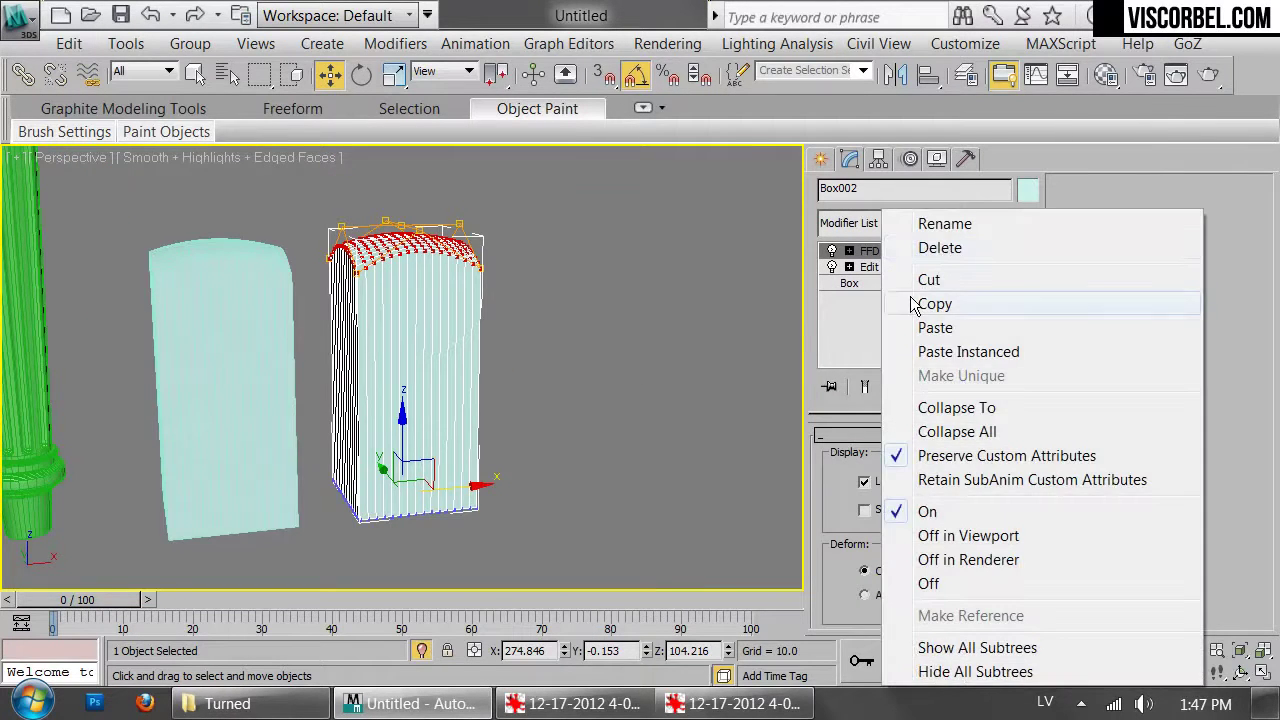
click(935, 248)
right_click(906, 254)
click(960, 250)
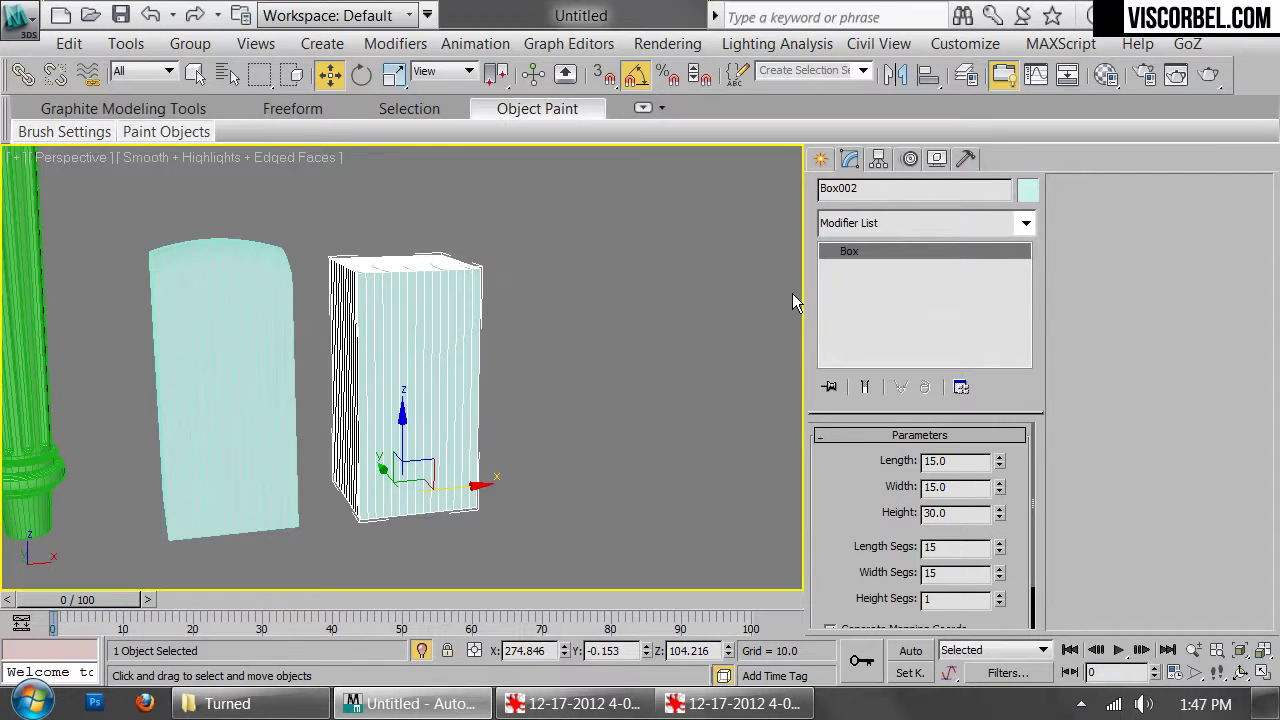
Reset the copied box's length and width segments to one each and deselect it
right_click(1000, 552)
right_click(1001, 577)
alt+middle_drag(523, 385, 579, 313)
click(637, 296)
key(f)
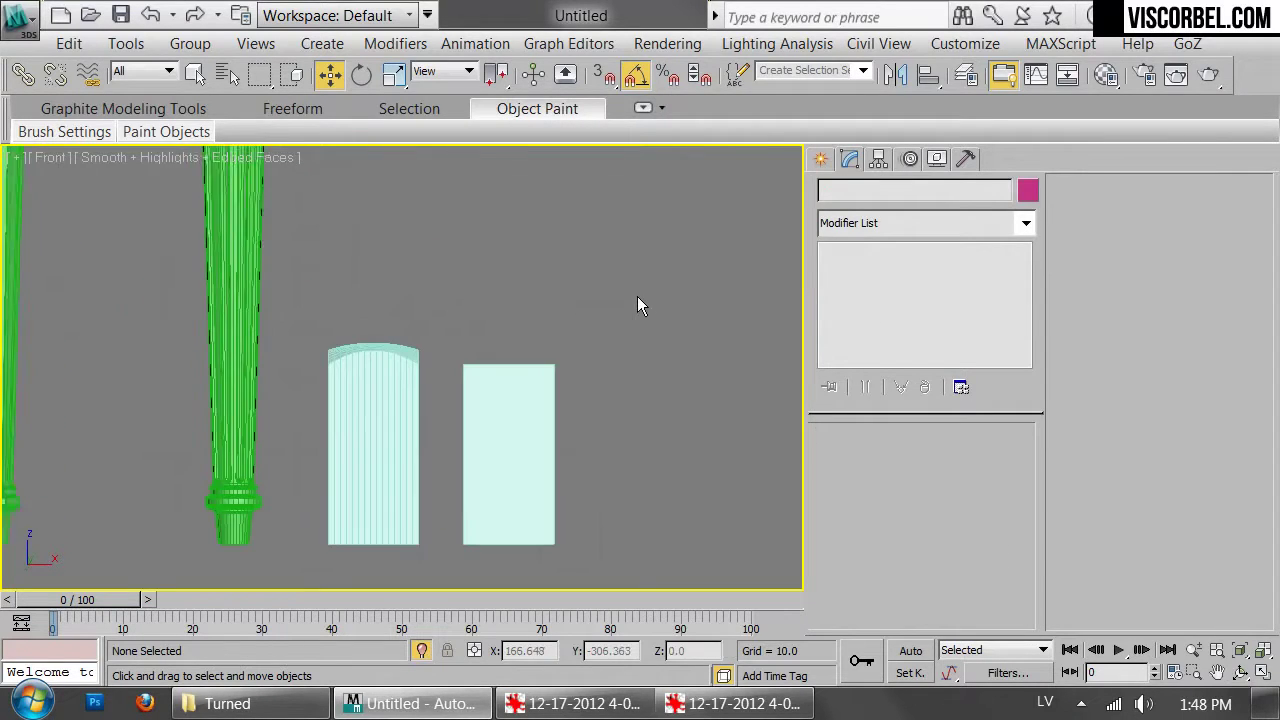
Rotate the copied box 45 degrees about its vertical axis and deselect it
middle_drag(634, 549, 550, 390)
scroll(520, 358, up, 4)
middle_drag(405, 304, 529, 437)
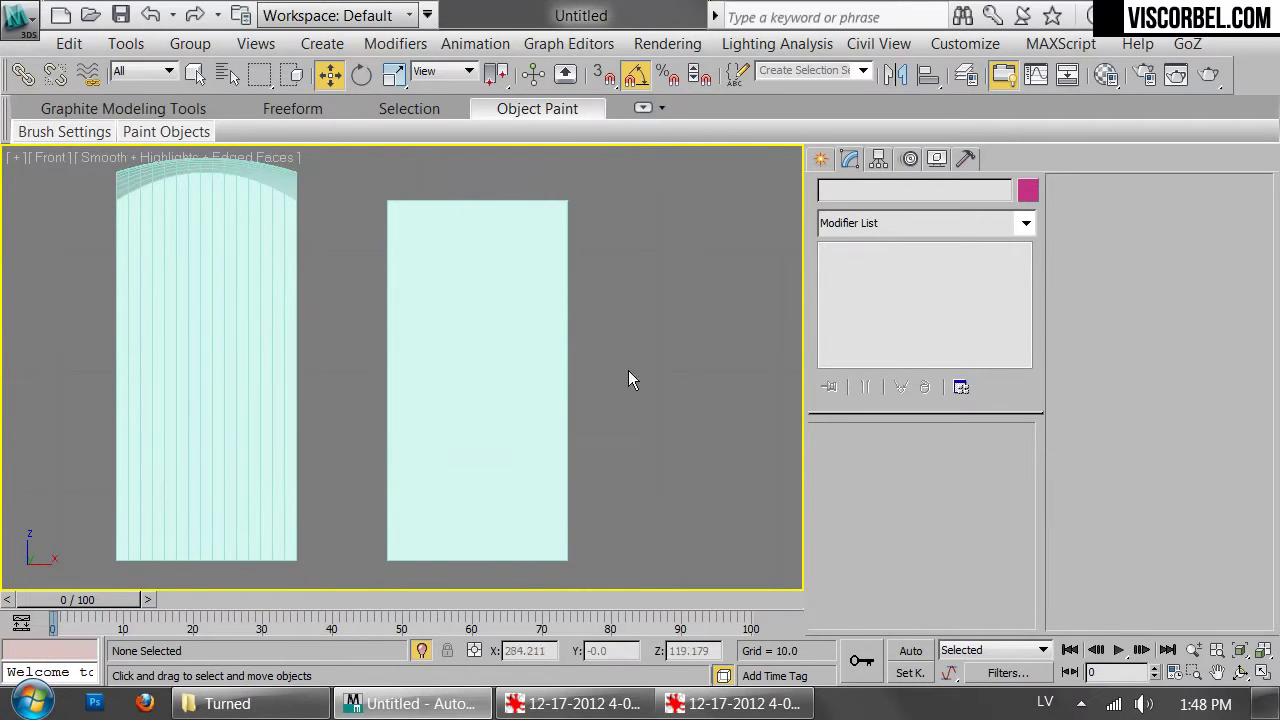
click(554, 391)
key(e)
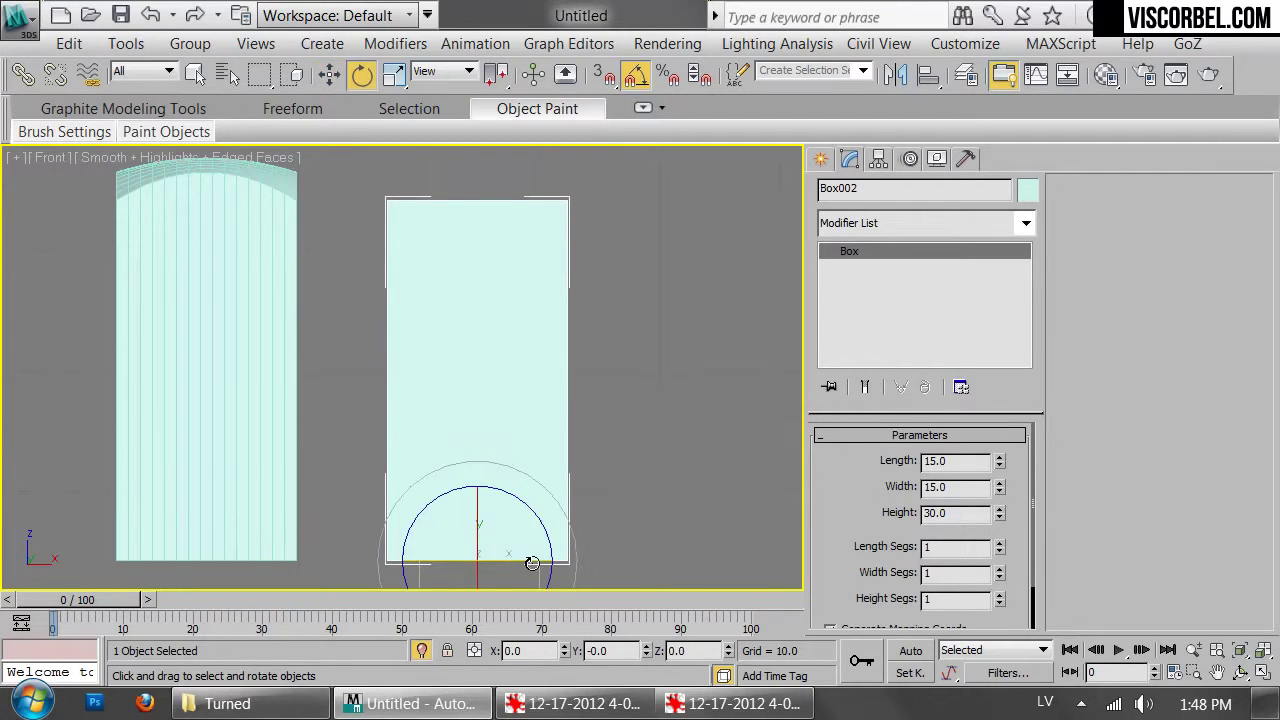
drag(529, 560, 486, 565)
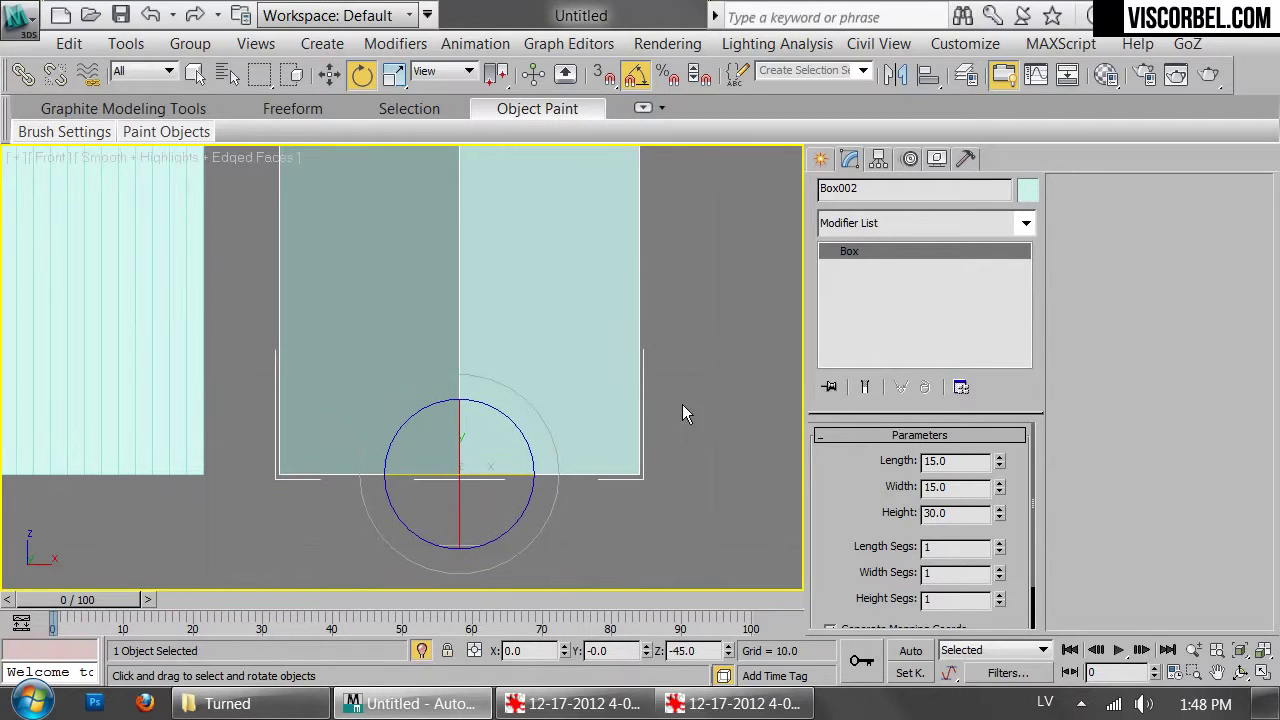
drag(497, 474, 591, 467)
middle_drag(513, 304, 556, 482)
scroll(550, 460, down, 2)
middle_drag(534, 398, 461, 238)
scroll(608, 348, up, 3)
middle_drag(608, 348, 603, 320)
click(653, 377)
Draw a closed five-point line around the copied box's lower-right corner in the Front view, with a diagonal about 6.3 units long cutting the corner
middle_drag(571, 379, 678, 326)
scroll(678, 326, up, 2)
middle_drag(678, 326, 603, 311)
right_click(679, 366)
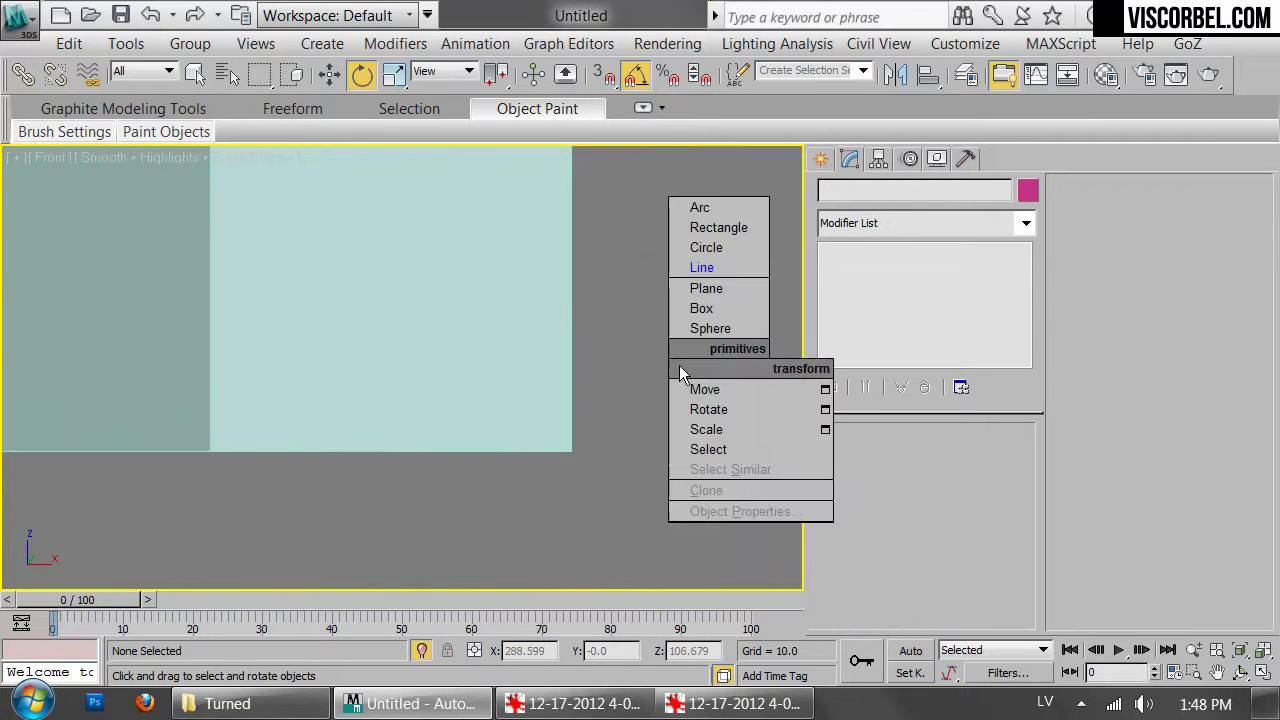
click(700, 267)
click(573, 308)
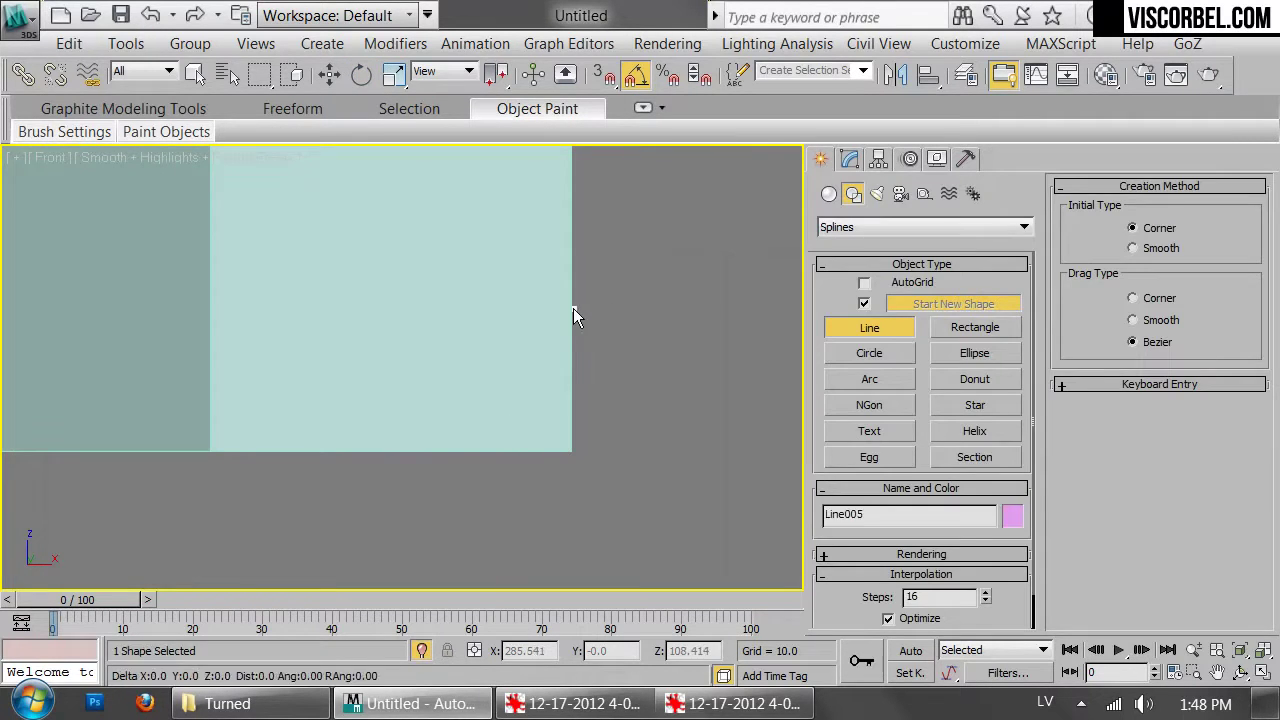
key(F3)
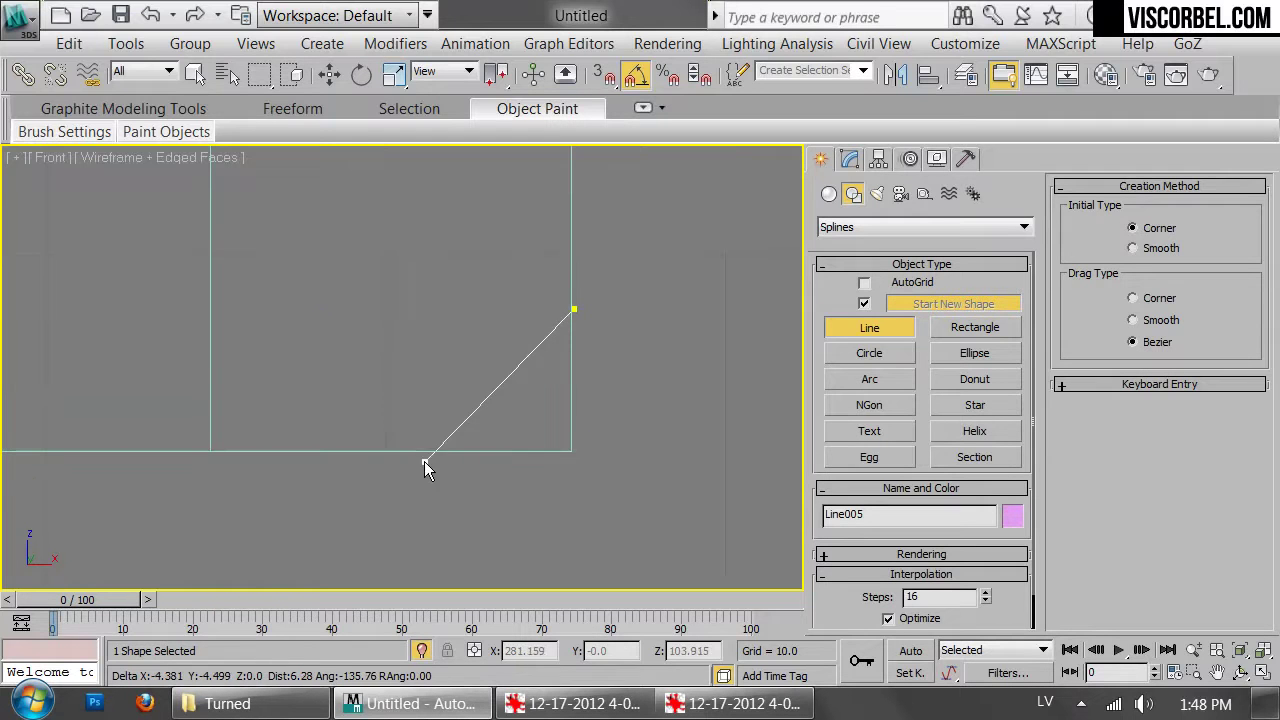
click(413, 456)
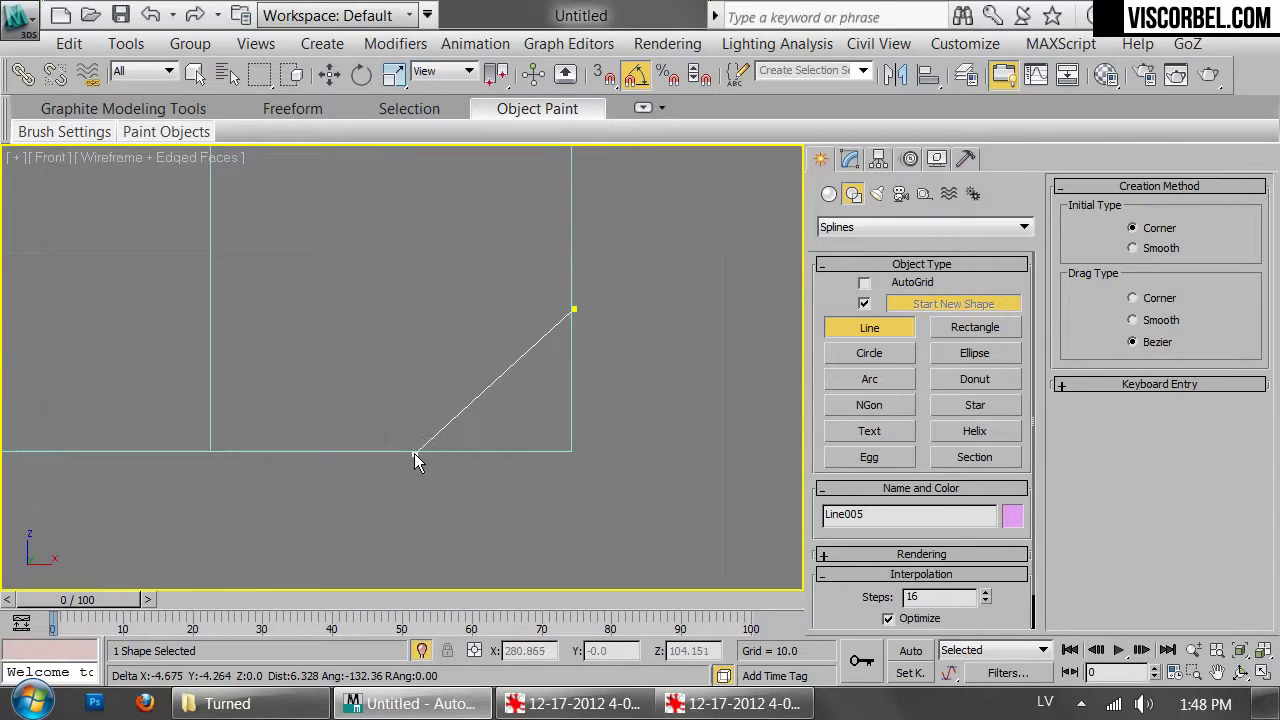
click(413, 524)
click(687, 524)
click(686, 316)
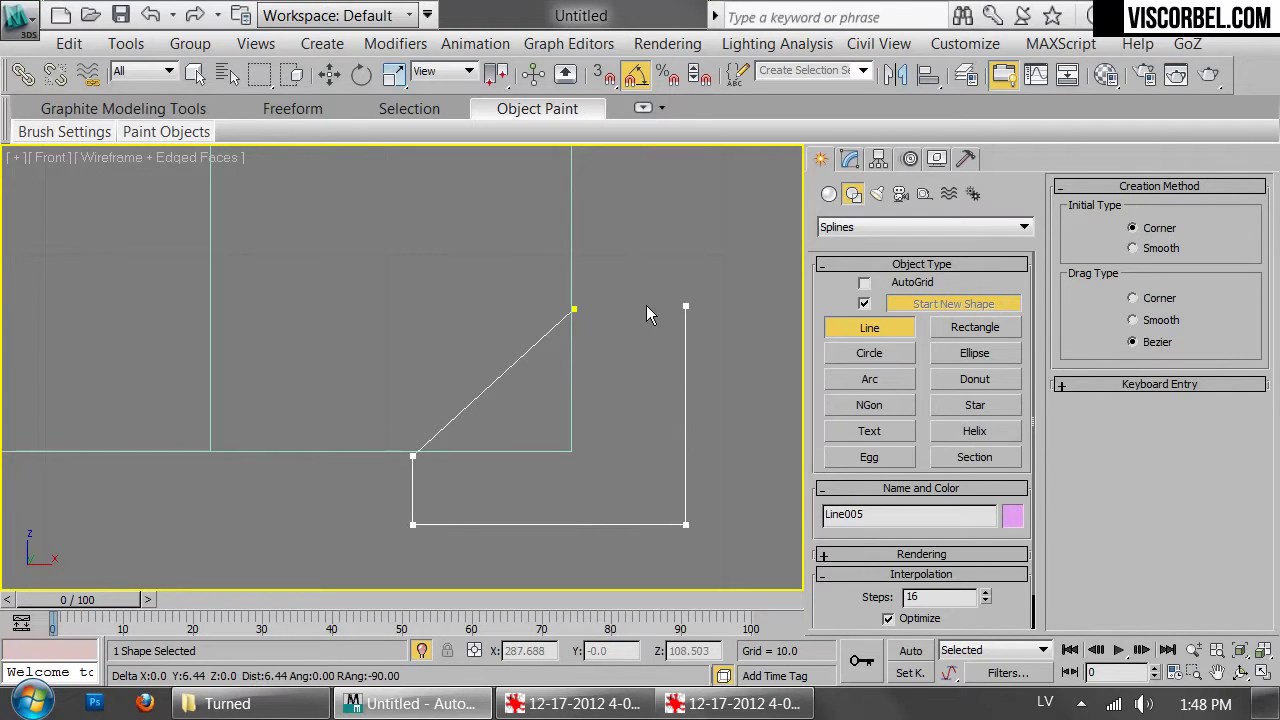
click(575, 311)
click(602, 424)
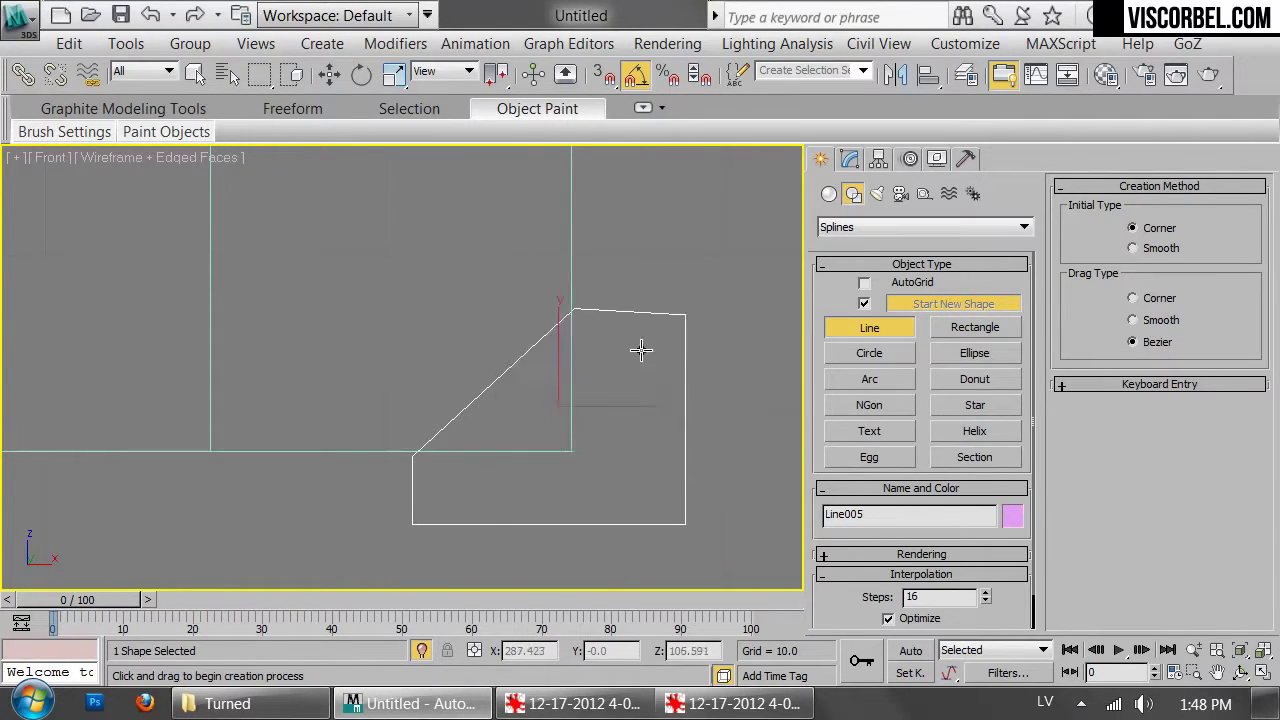
Convert the diagonal's two end vertices to Bezier Corner and bend the segment into a rounded curve along the box's side and base
scroll(630, 335, up, 3)
middle_drag(632, 332, 589, 401)
key(1)
click(486, 361)
click(412, 437)
middle_drag(412, 437, 484, 407)
scroll(594, 347, down, 3)
drag(333, 477, 325, 491)
scroll(480, 482, up, 2)
right_click(641, 420)
click(548, 150)
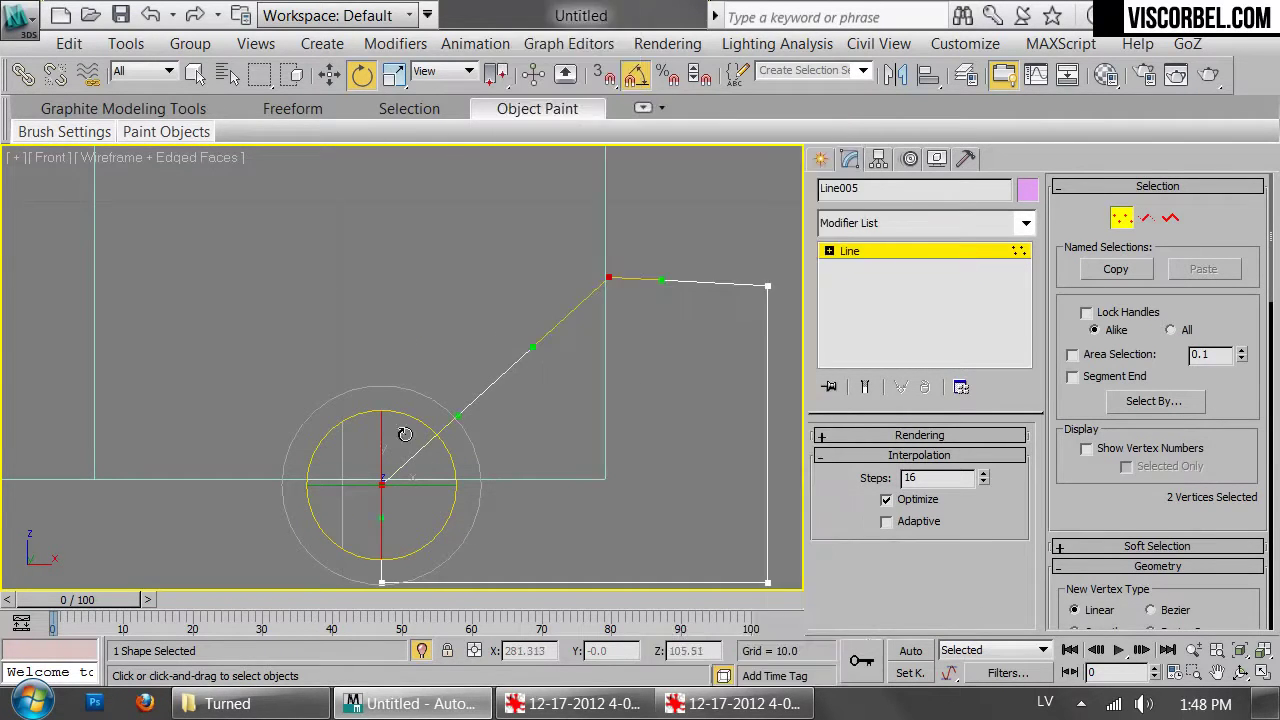
key(w)
drag(456, 418, 539, 483)
drag(534, 347, 607, 419)
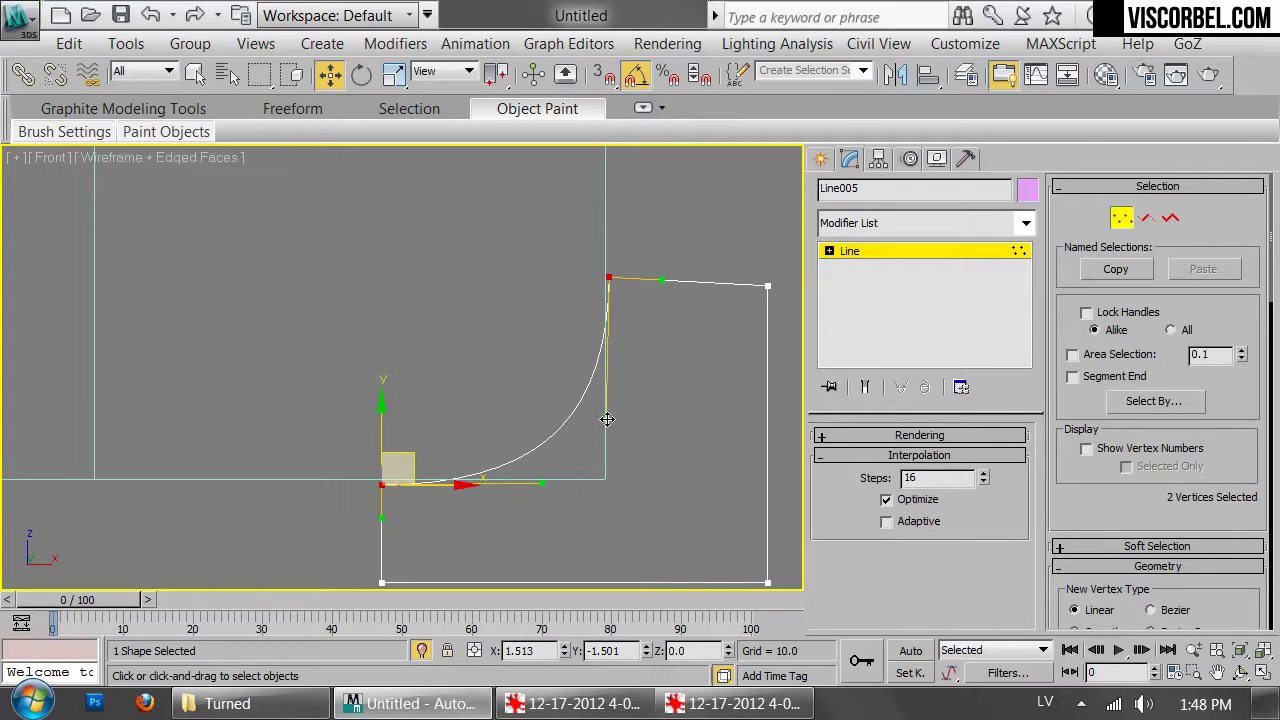
Raise the curve's lower vertex about 0.075 units to meet the box's bottom edge and leave vertex editing
scroll(403, 409, up, 4)
click(481, 455)
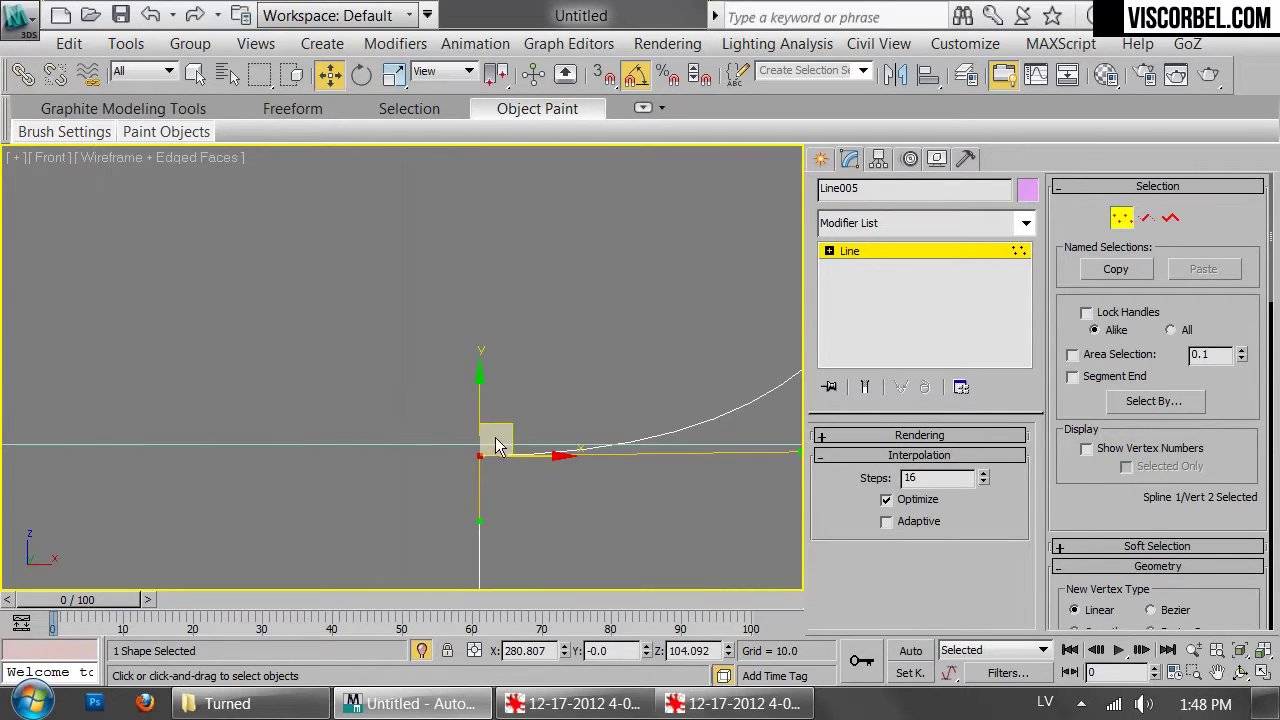
drag(484, 400, 485, 396)
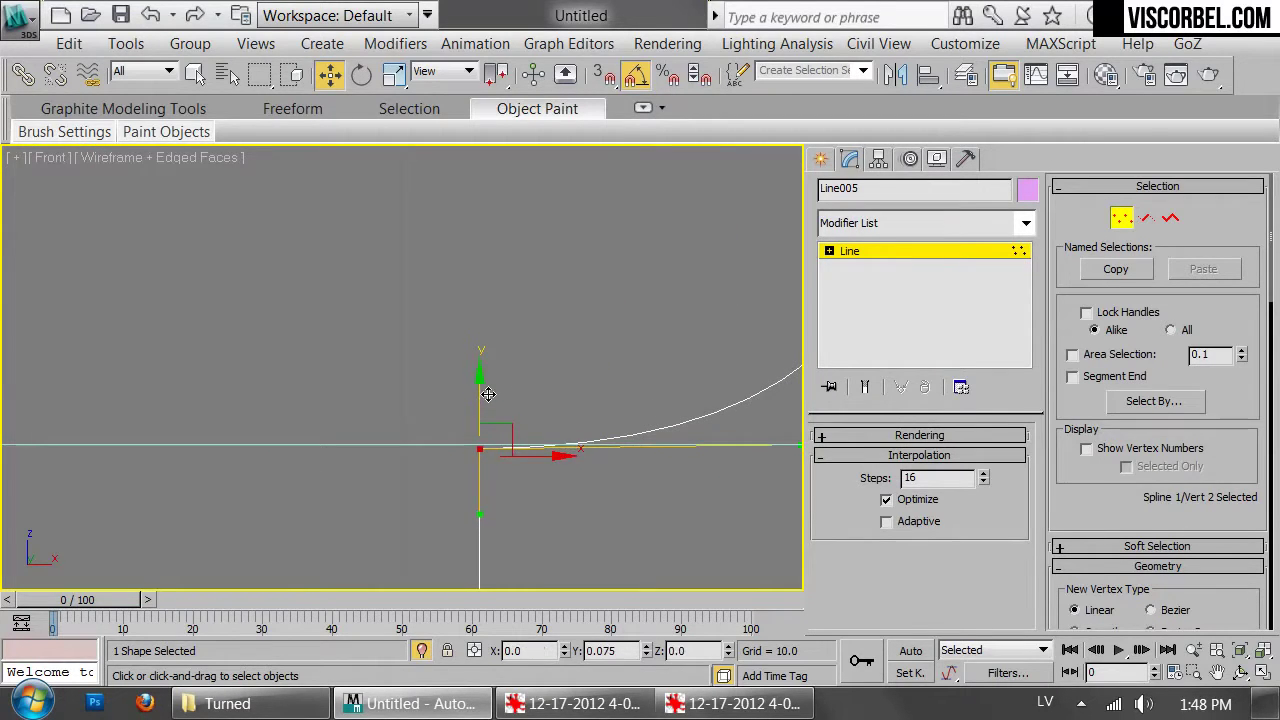
key(1)
Move only the line's pivot along X to near the copied box's central vertical edge
scroll(701, 386, down, 4)
middle_drag(680, 384, 480, 434)
scroll(503, 357, down, 4)
middle_drag(519, 292, 612, 297)
scroll(612, 297, up, 4)
click(880, 158)
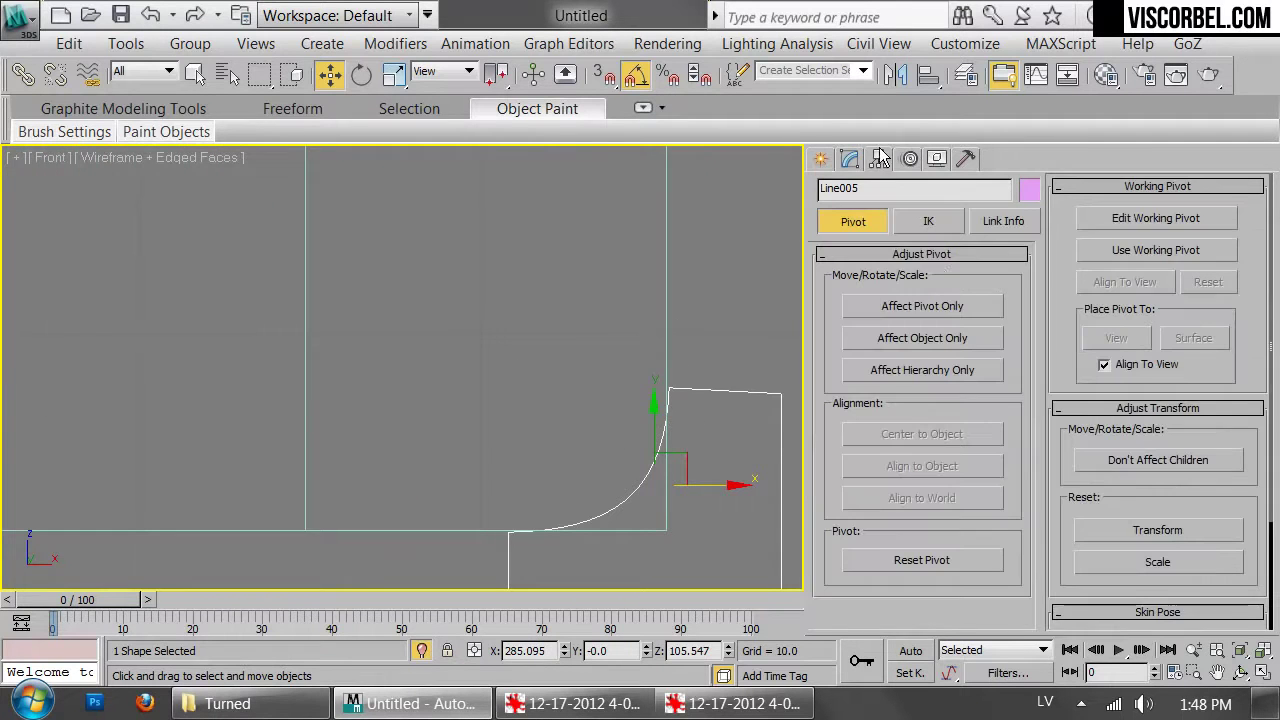
click(922, 305)
scroll(491, 391, down, 3)
scroll(543, 420, up, 3)
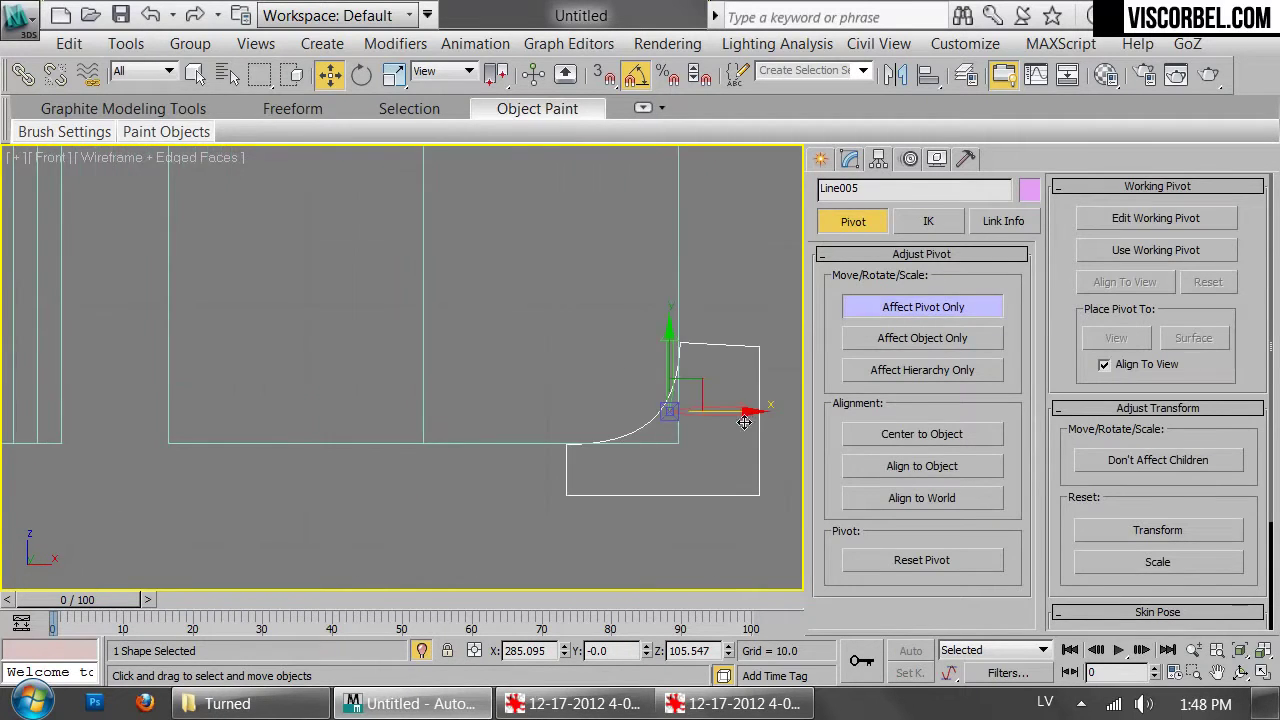
drag(730, 408, 491, 477)
Fine-tune the line's pivot about 0.314 units in negative X onto the box's central edge and finish pivot editing
scroll(432, 429, up, 3)
middle_drag(432, 429, 563, 434)
scroll(561, 432, up, 1)
drag(623, 366, 598, 380)
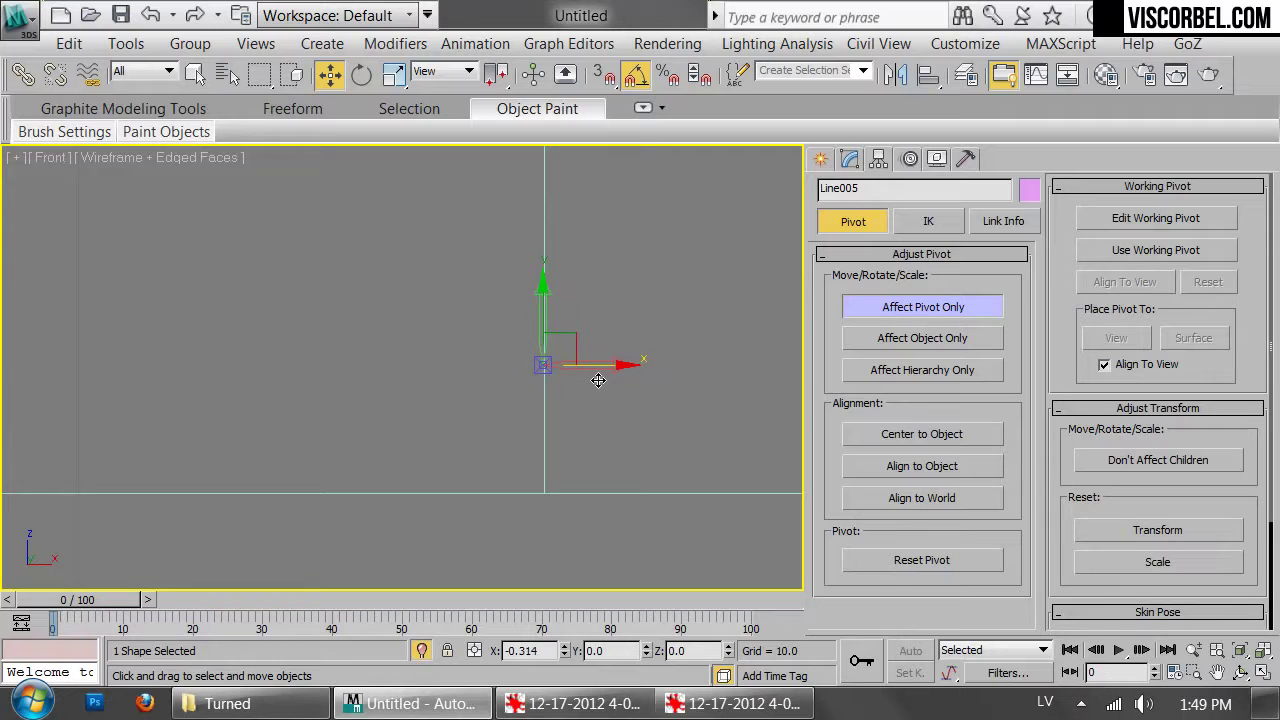
scroll(690, 350, down, 3)
middle_drag(671, 362, 551, 391)
scroll(648, 391, down, 3)
middle_drag(592, 318, 510, 326)
key(e)
key(r)
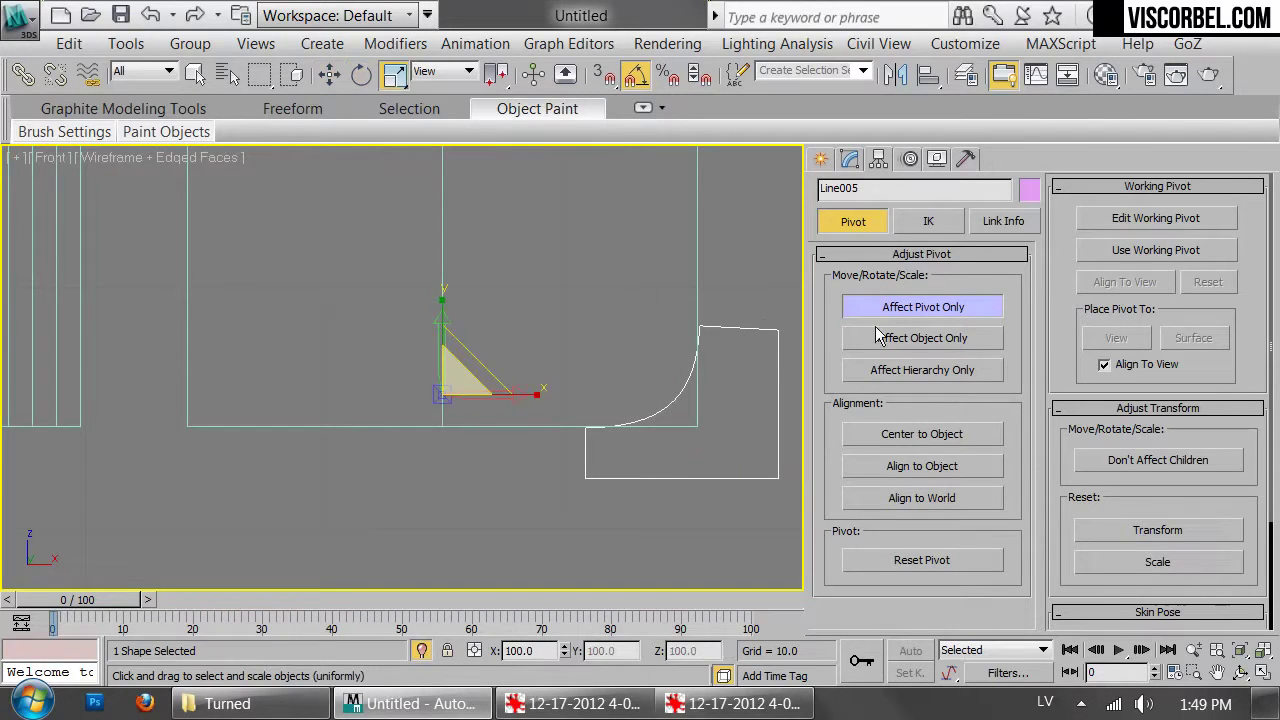
click(923, 306)
Apply a Lathe modifier to the line, revolving it 360 degrees with 64 segments around the box's base
click(850, 159)
click(893, 223)
scroll(900, 300, down, 5)
click(855, 80)
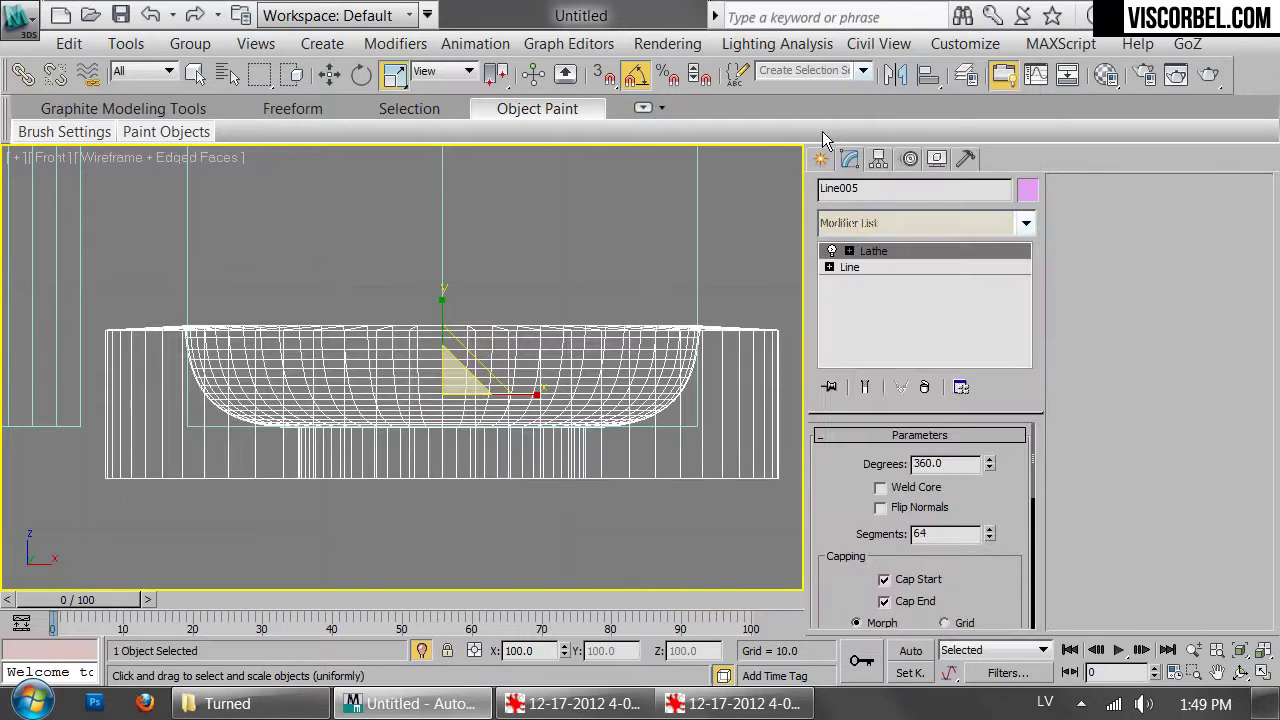
key(p)
alt+middle_drag(482, 276, 501, 310)
click(945, 534)
key(Return)
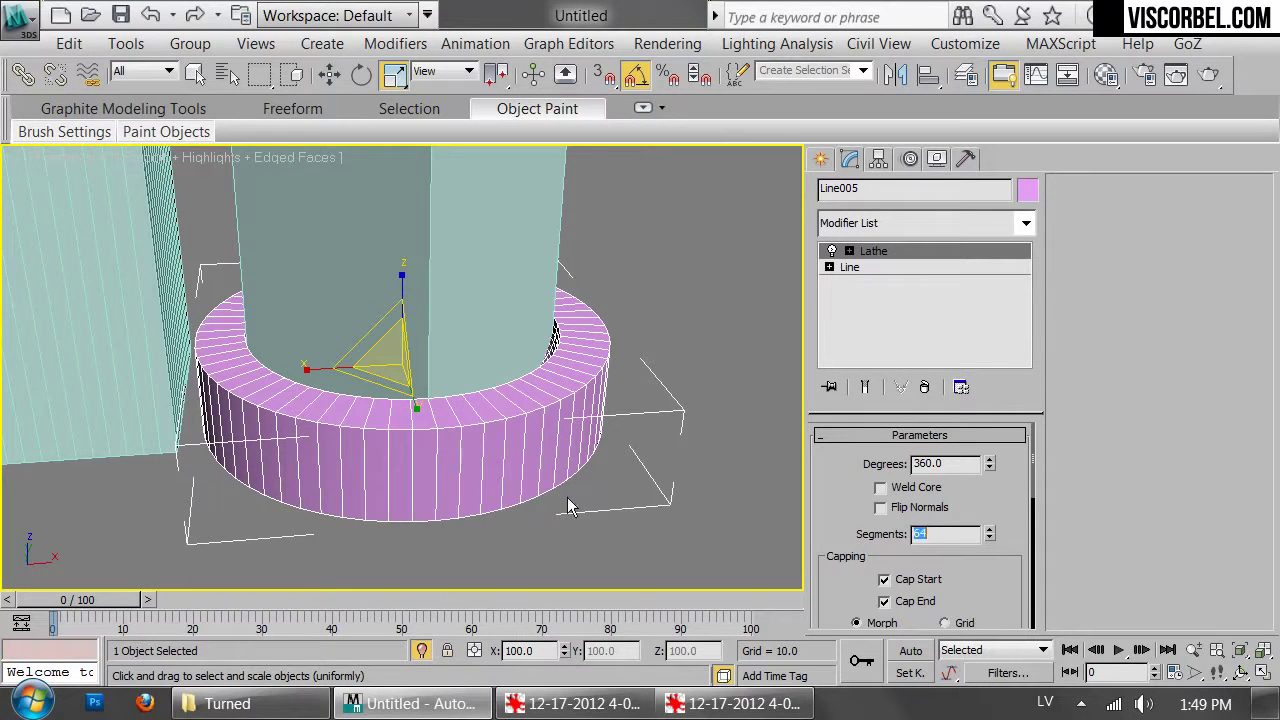
Examine the base profile and the lathed ring around the box from several angles in wireframe and shaded display
click(624, 292)
click(518, 447)
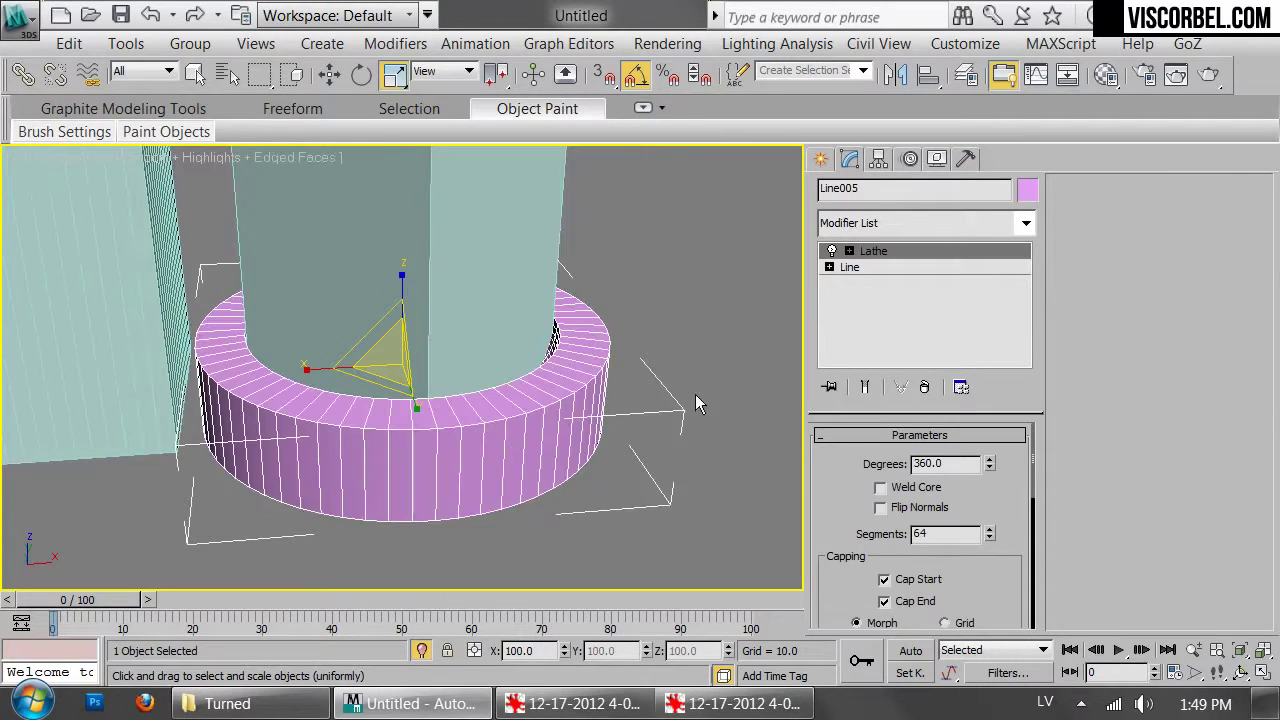
click(862, 268)
alt+middle_drag(538, 455, 432, 440)
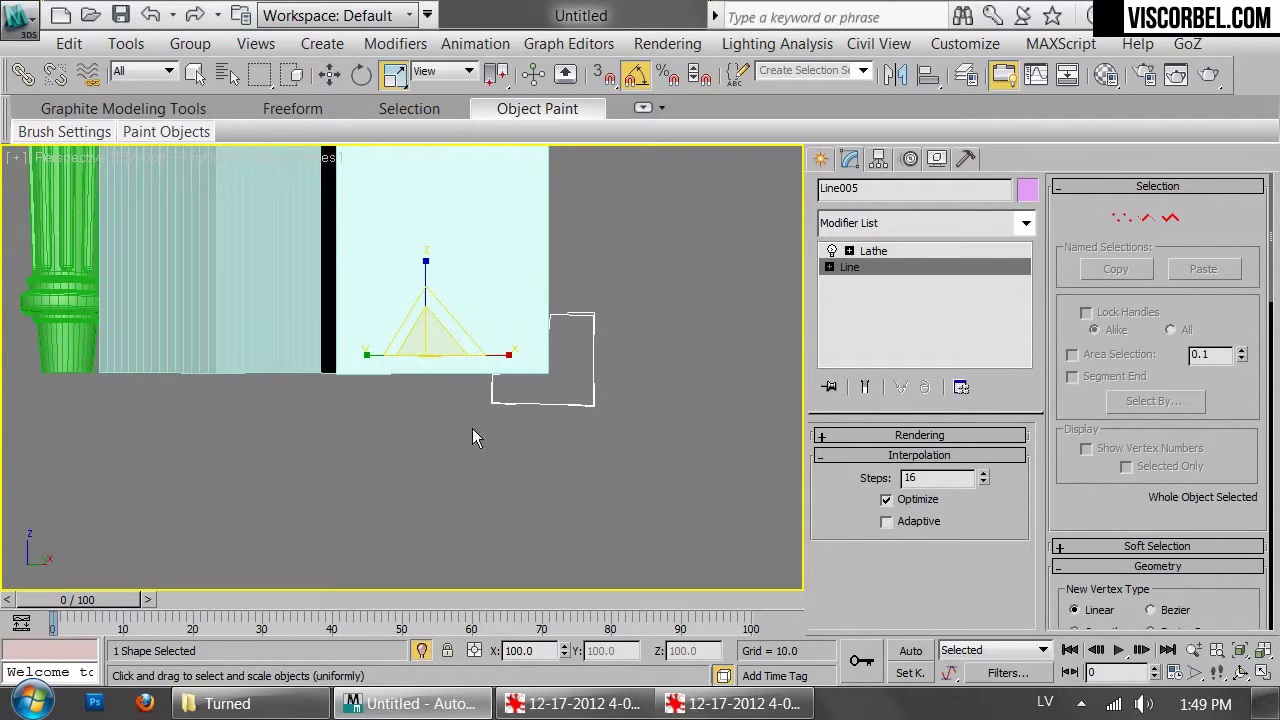
click(620, 440)
click(542, 367)
key(F3)
mouse_move(540, 366)
alt+middle_down()
mouse_move(517, 332)
mouse_move(560, 404)
mouse_move(569, 352)
mouse_move(491, 411)
mouse_move(473, 328)
mouse_move(511, 347)
mouse_move(574, 309)
mouse_move(592, 326)
alt+middle_up()
key(F3)
Convert the copied box and the lathed ring together to Editable Poly
scroll(576, 310, down, 2)
drag(634, 217, 450, 484)
right_click(554, 321)
mouse_move(700, 556)
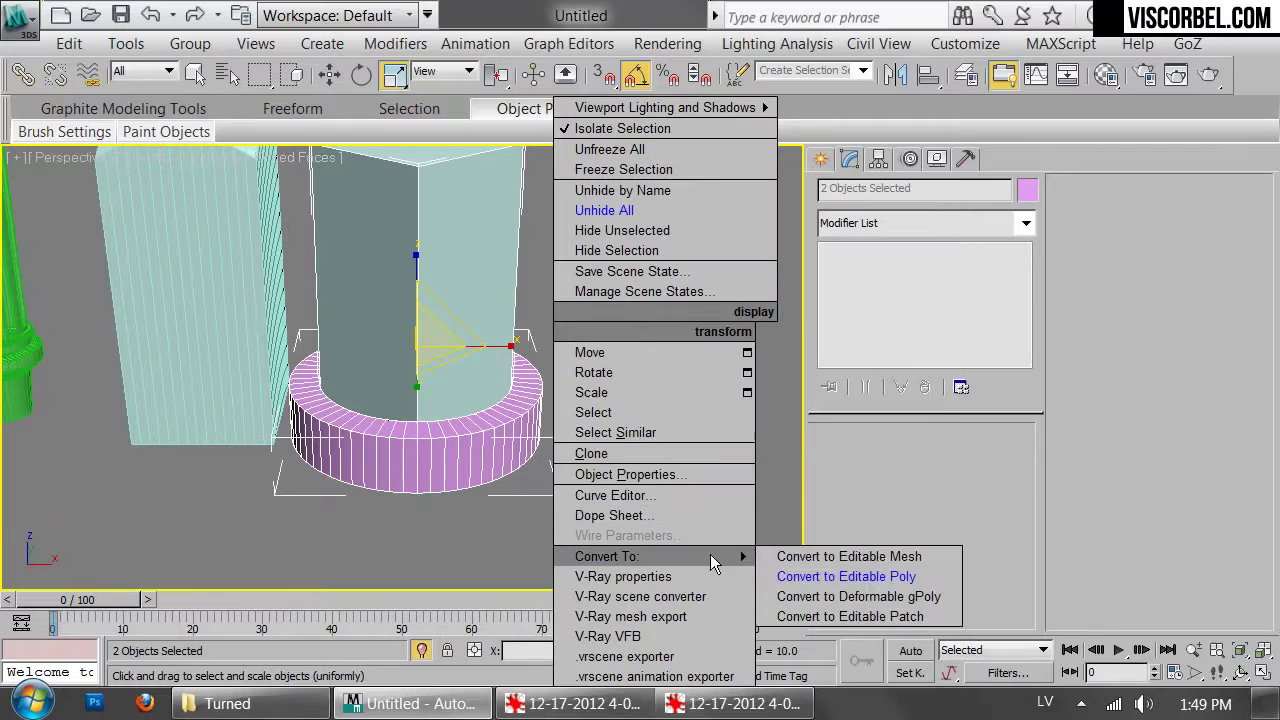
click(788, 574)
Subtract the lathed ring from the copied box with ProBoolean to round off the box's bottom corners
click(682, 327)
click(380, 220)
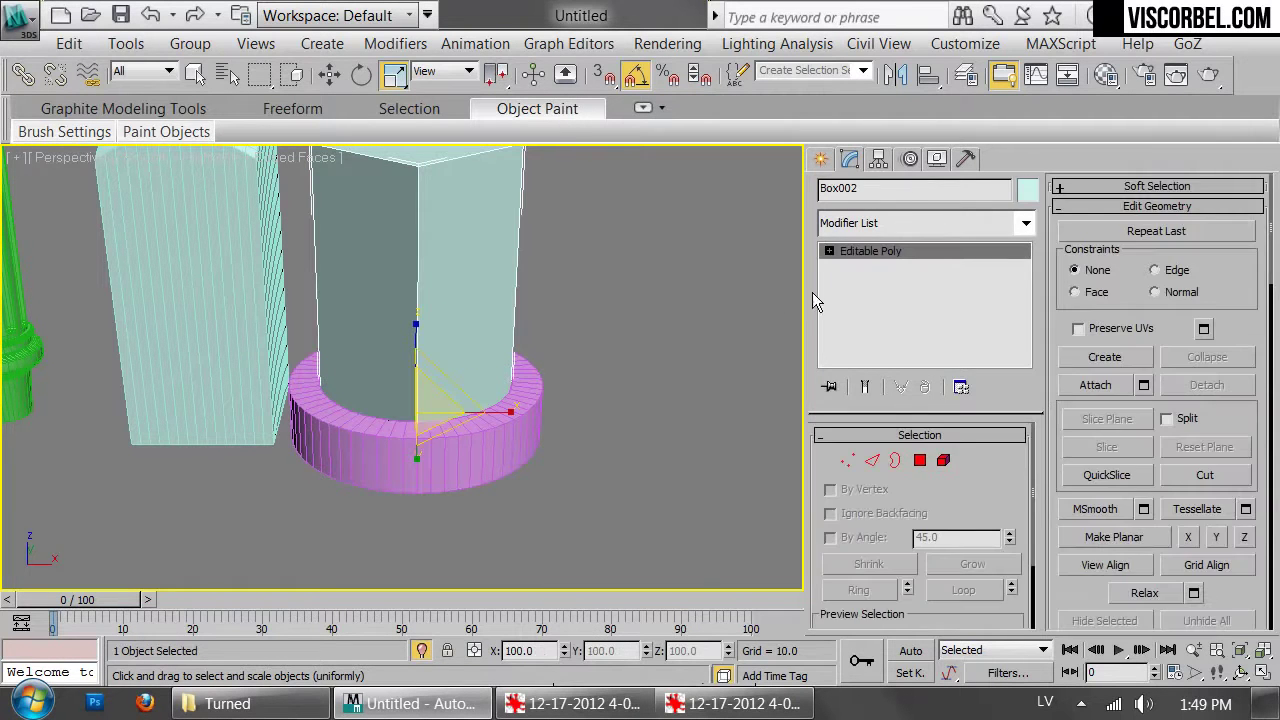
click(820, 160)
click(829, 194)
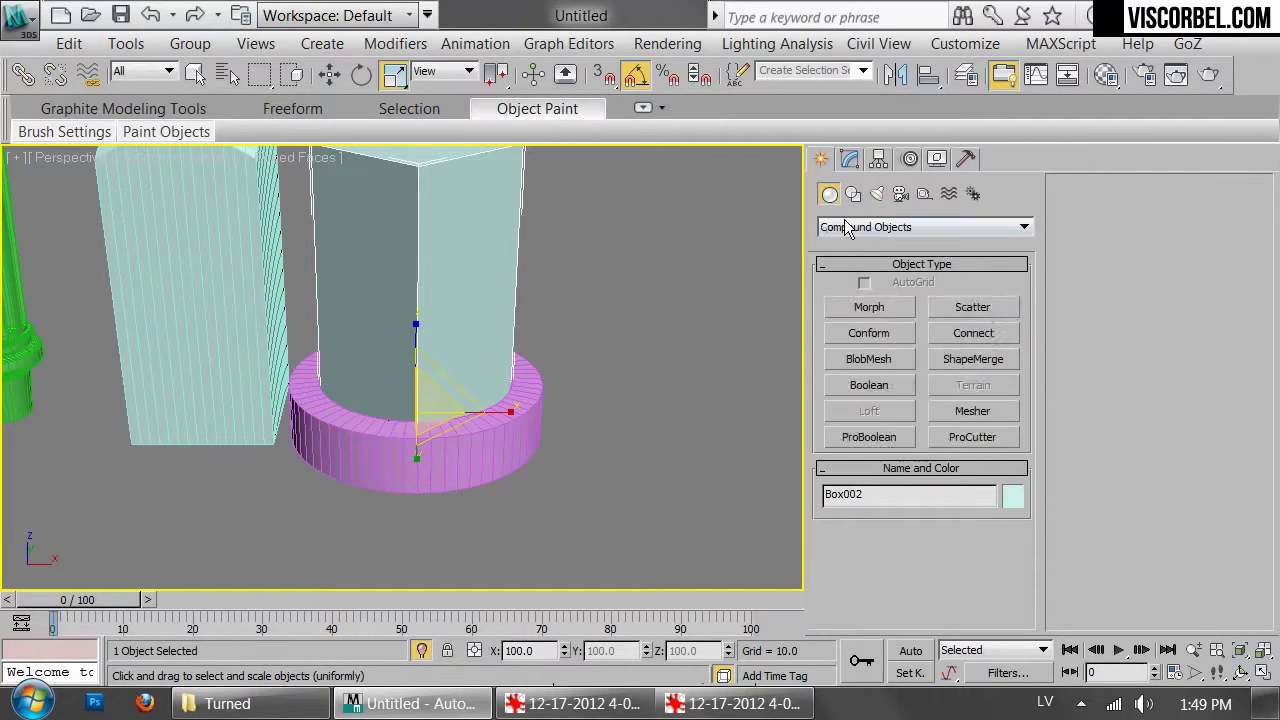
click(924, 227)
click(870, 271)
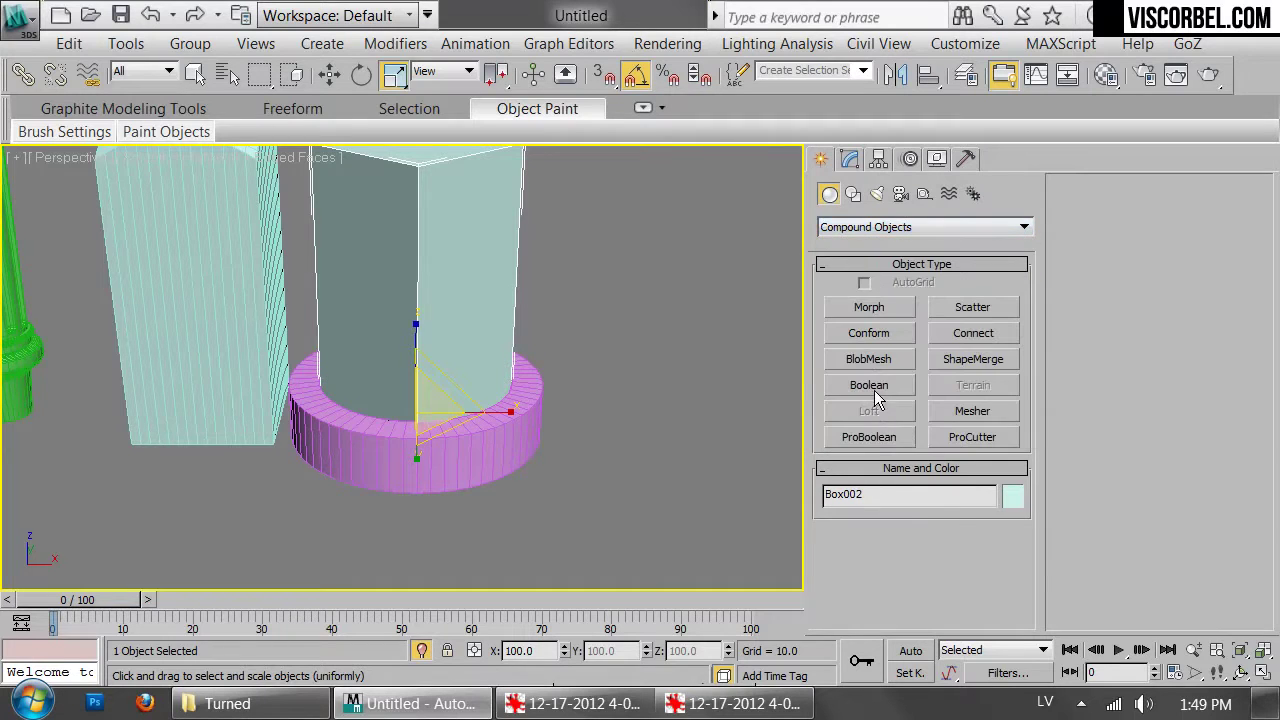
click(872, 442)
key(f)
key(F3)
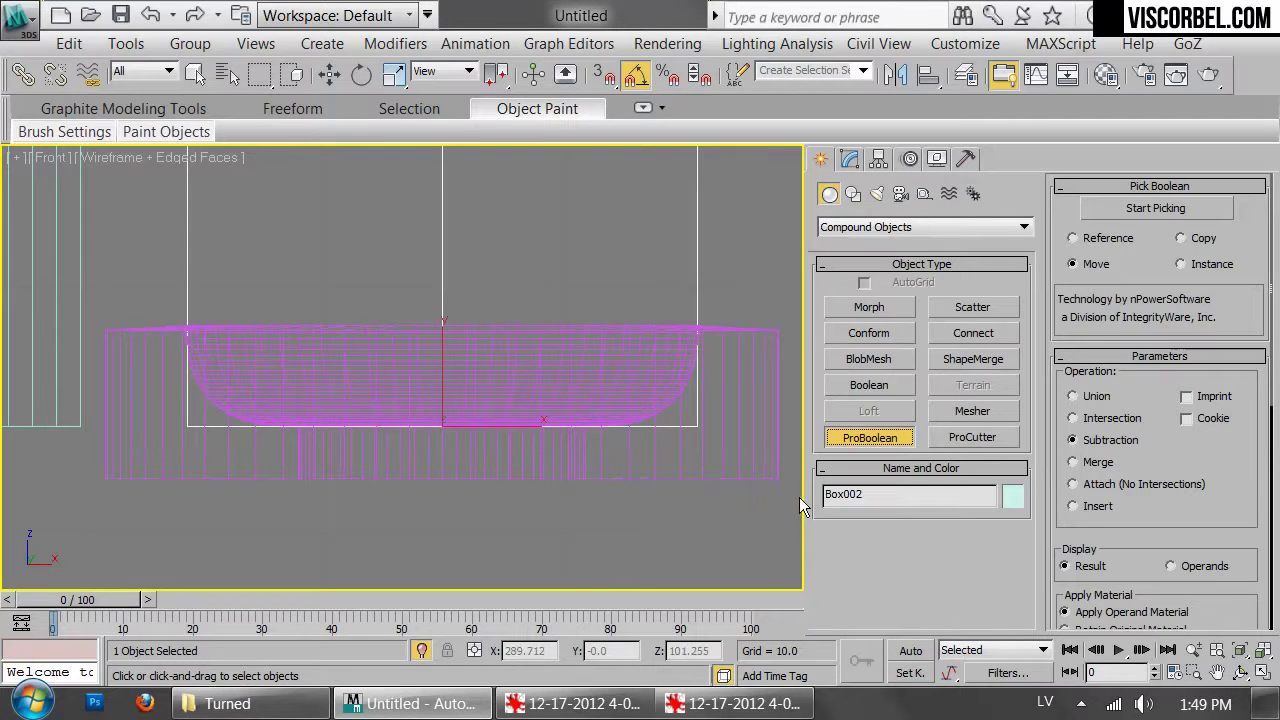
key(p)
alt+middle_drag(477, 363, 686, 376)
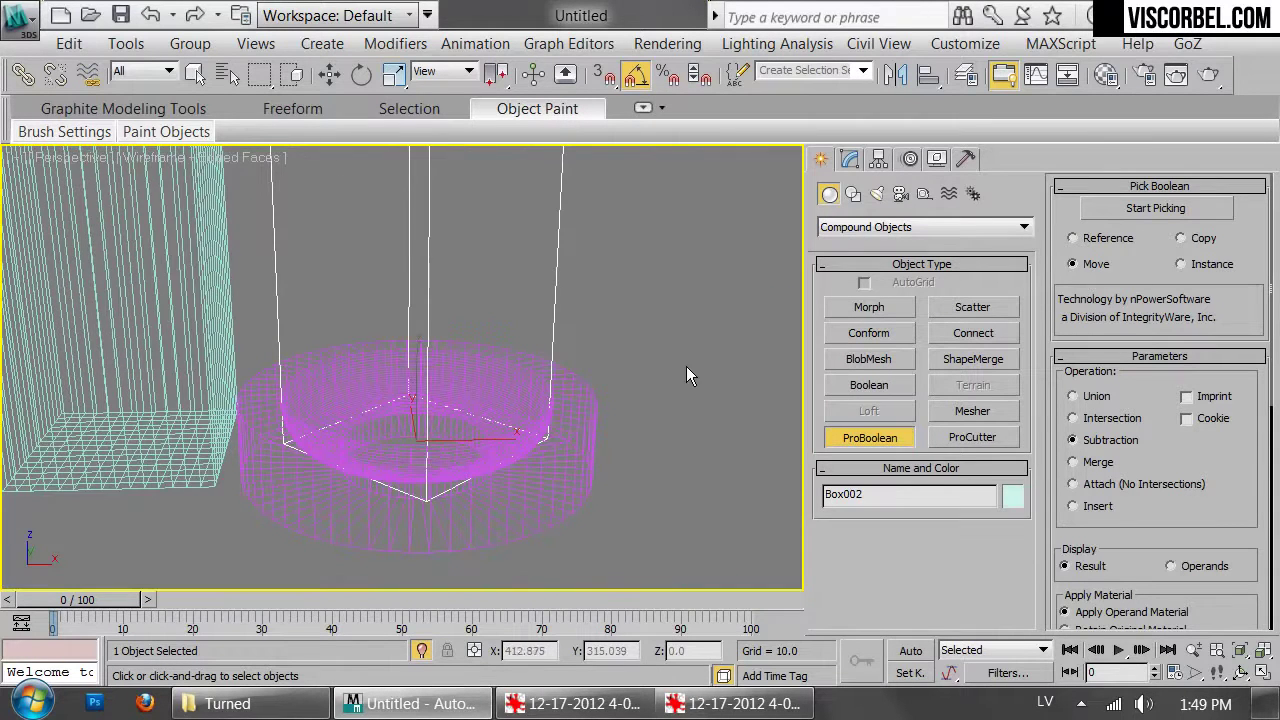
key(F3)
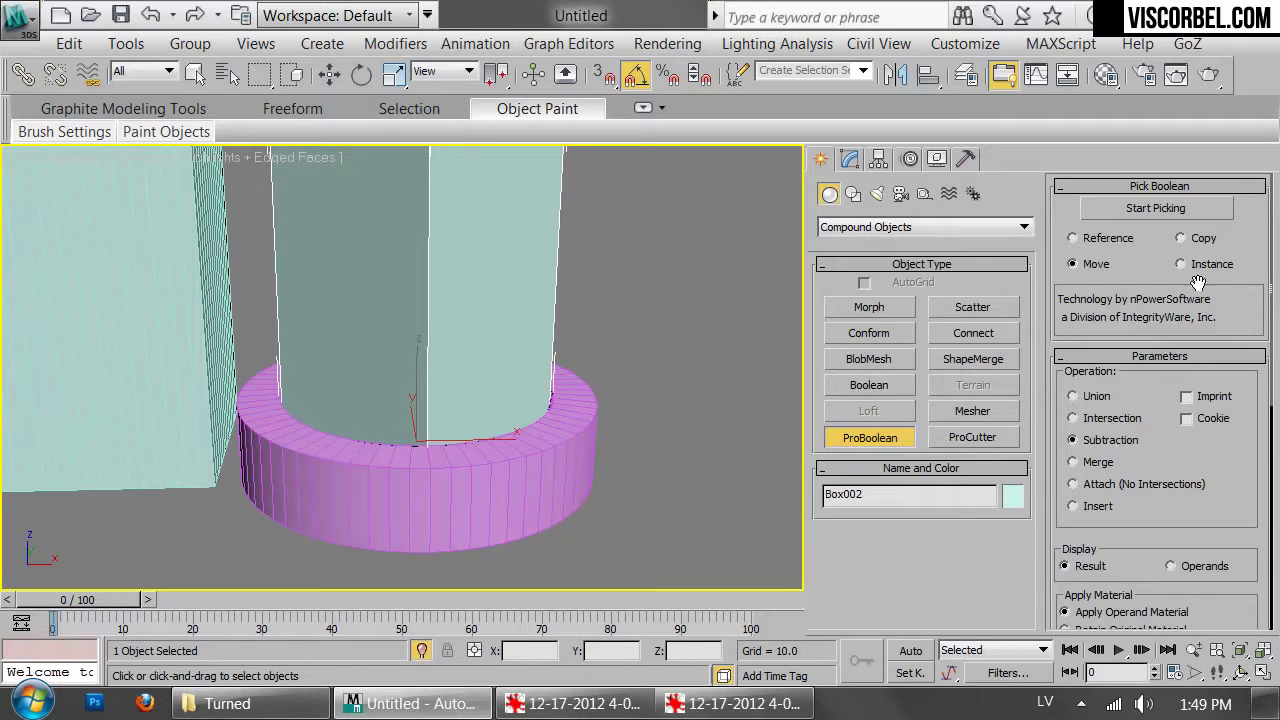
click(1195, 217)
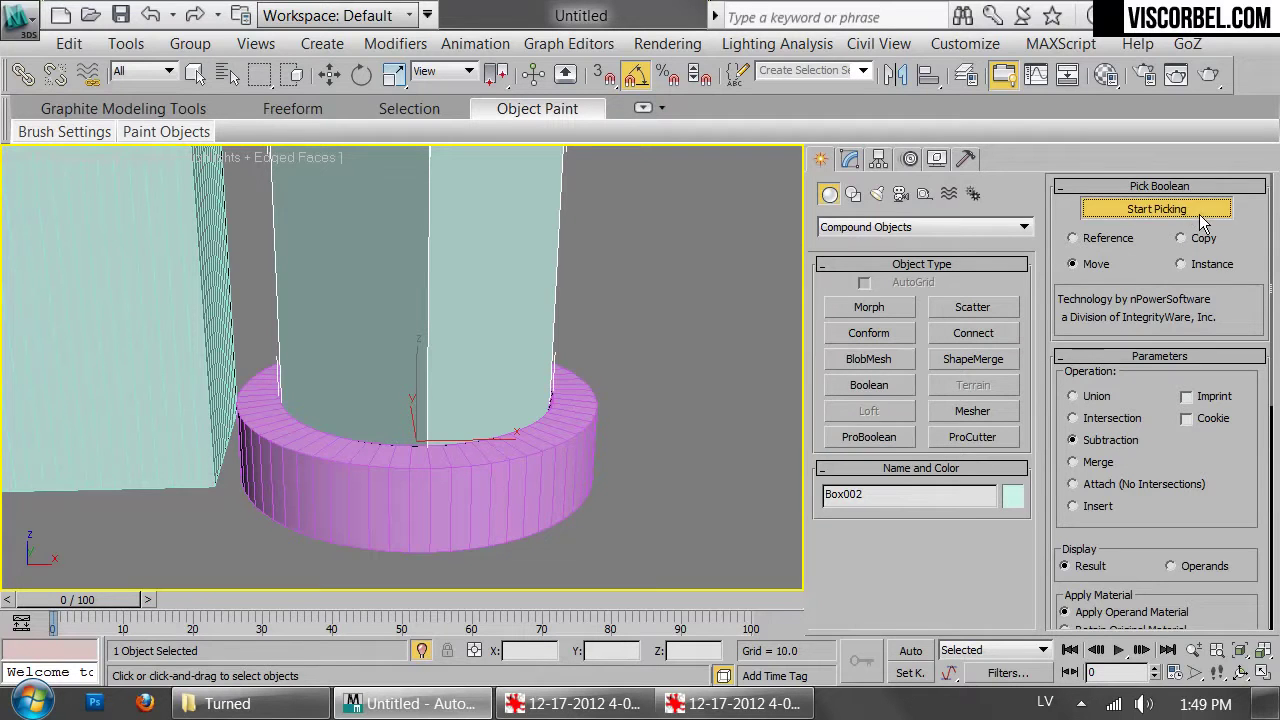
click(538, 459)
key(w)
Inspect the rounded bottom without edged faces, and rotate the cut box 45 degrees to square it with the Front view
key(F4)
click(601, 440)
alt+middle_drag(551, 490, 457, 363)
click(457, 359)
key(r)
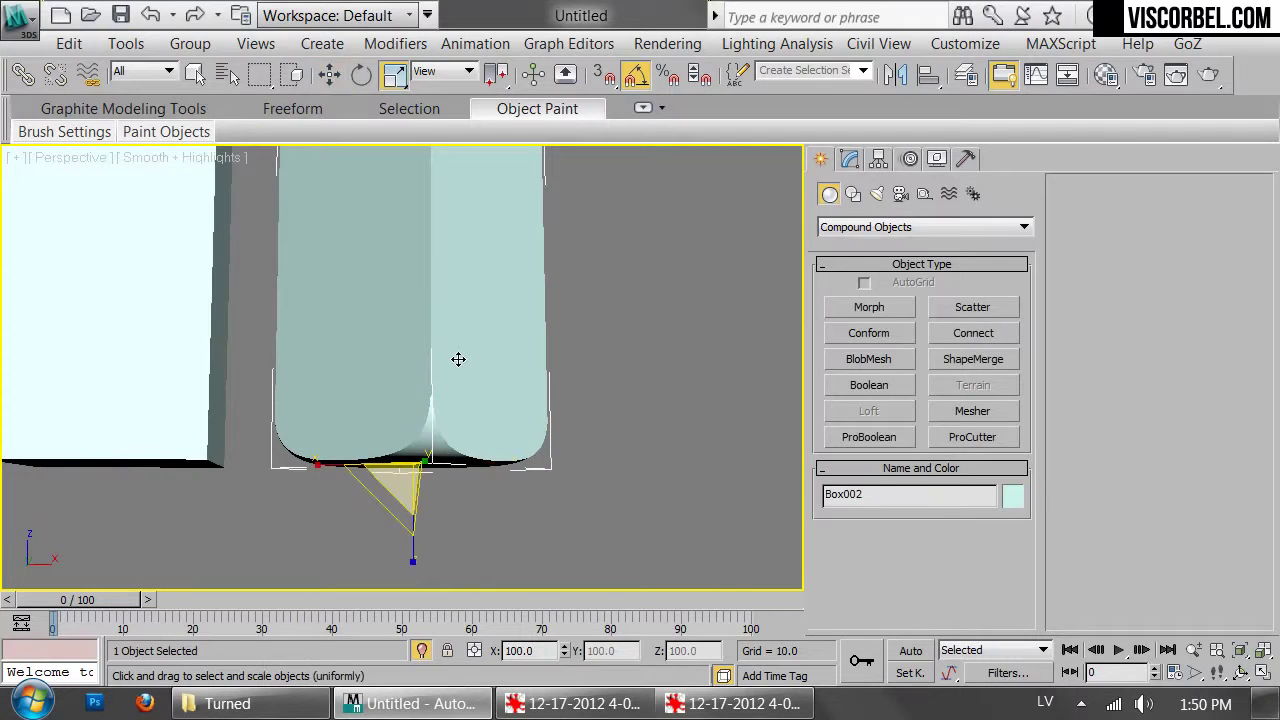
key(f)
middle_drag(443, 409, 500, 526)
scroll(500, 511, down, 2)
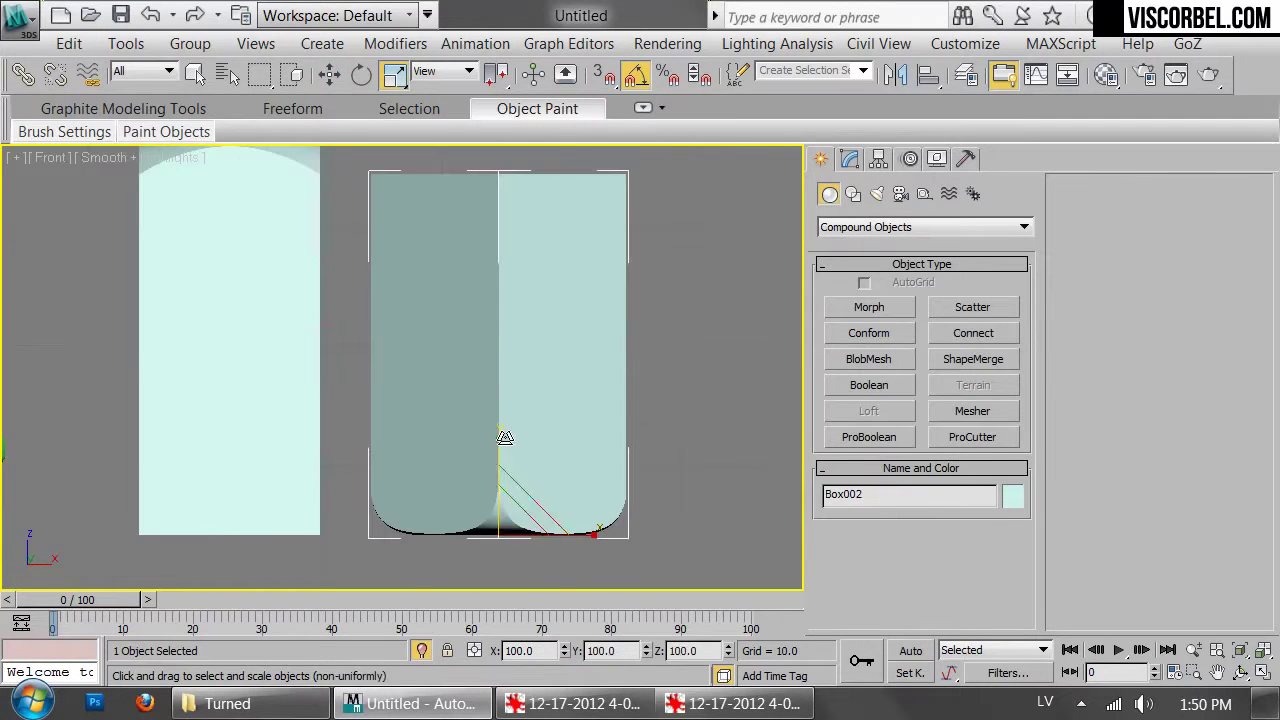
key(e)
drag(535, 537, 584, 537)
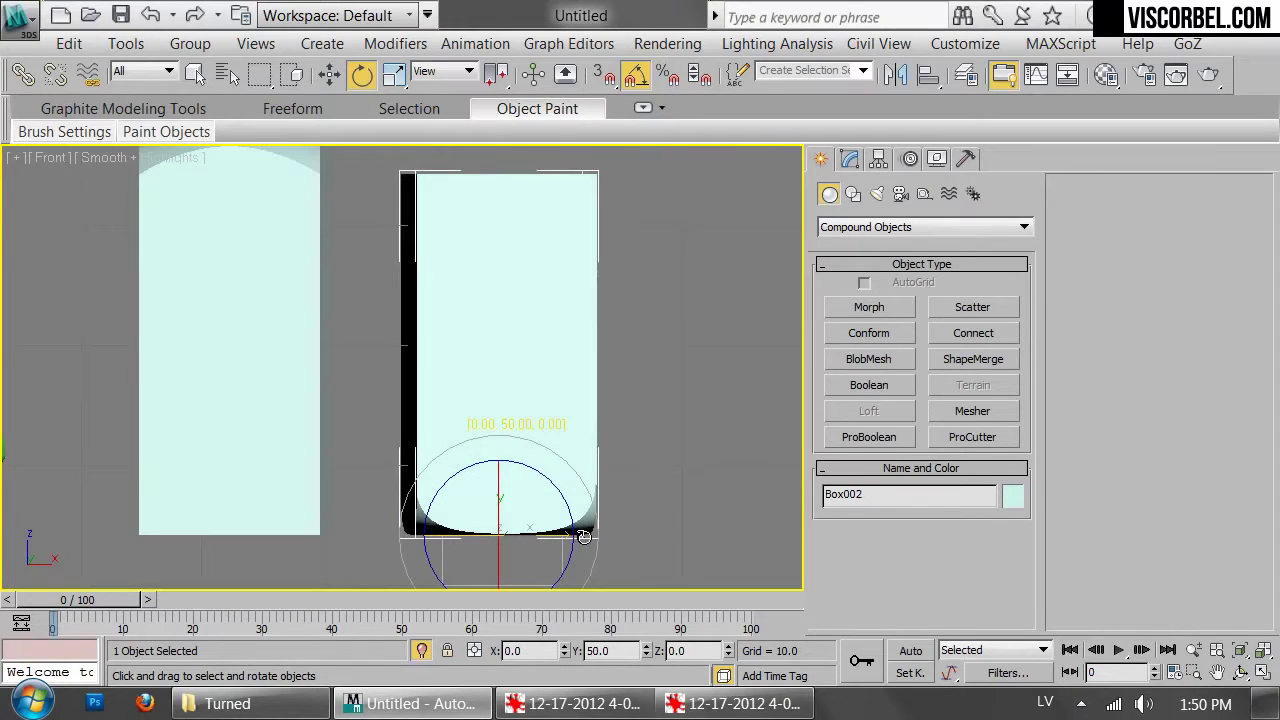
right_click(584, 540)
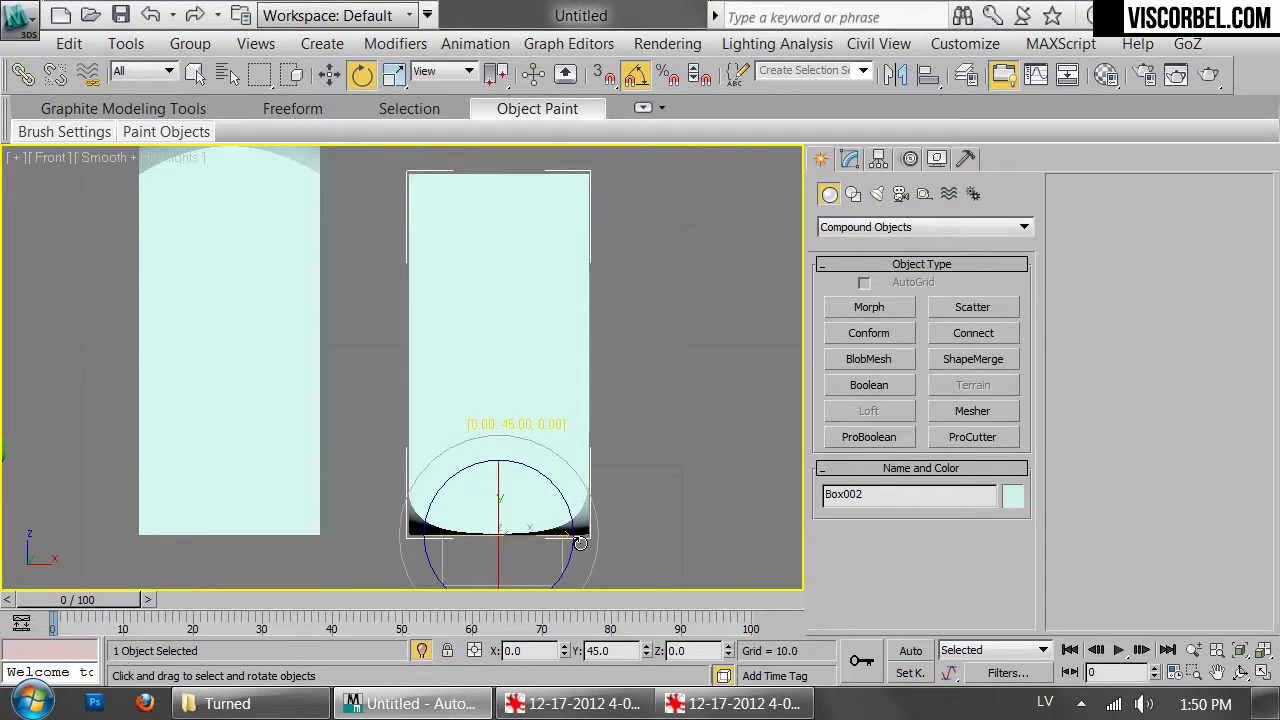
Add a Symmetry modifier to the cut box with flipped Z mirror axis, and raise its mirror plane to round the top end too
click(852, 163)
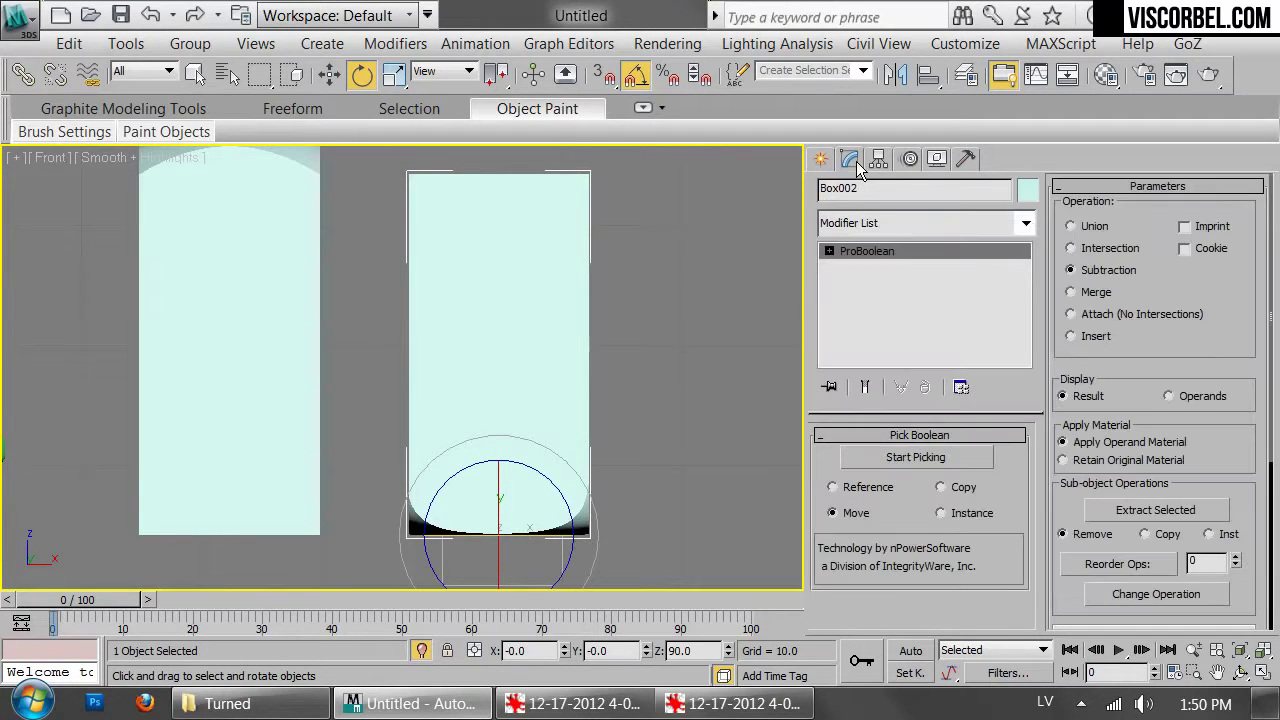
click(895, 225)
scroll(885, 355, down, 15)
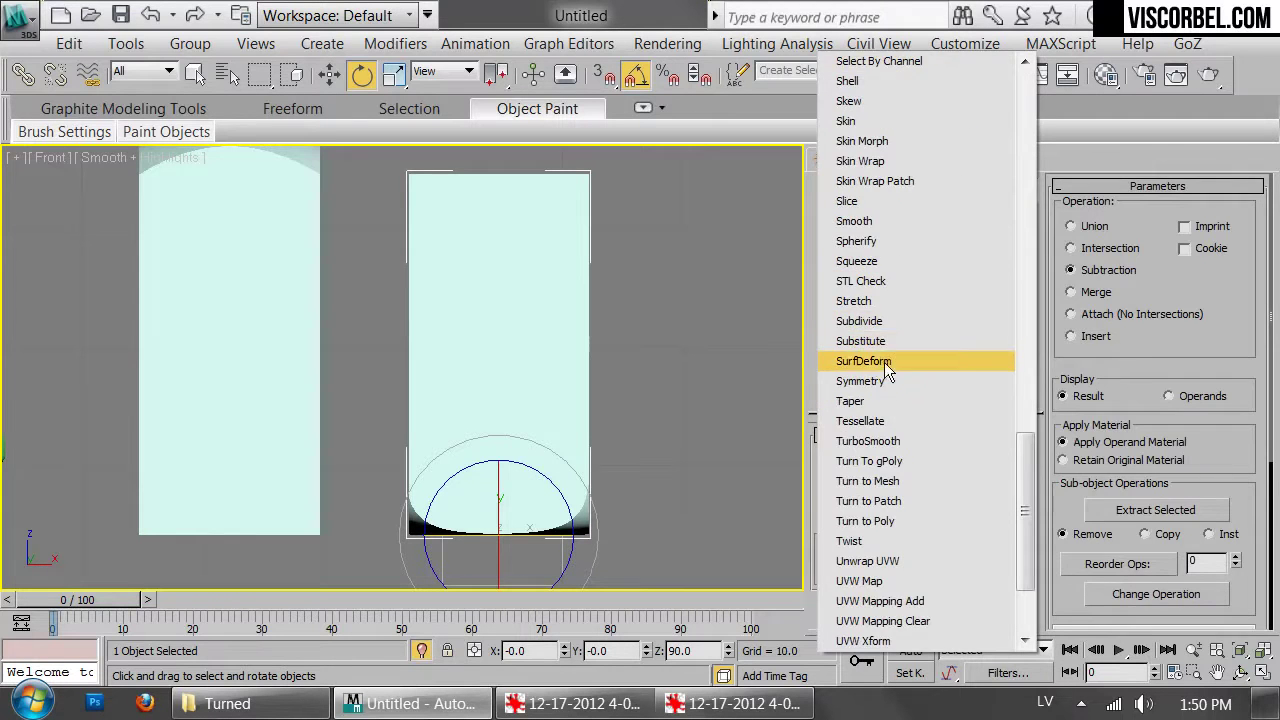
click(870, 381)
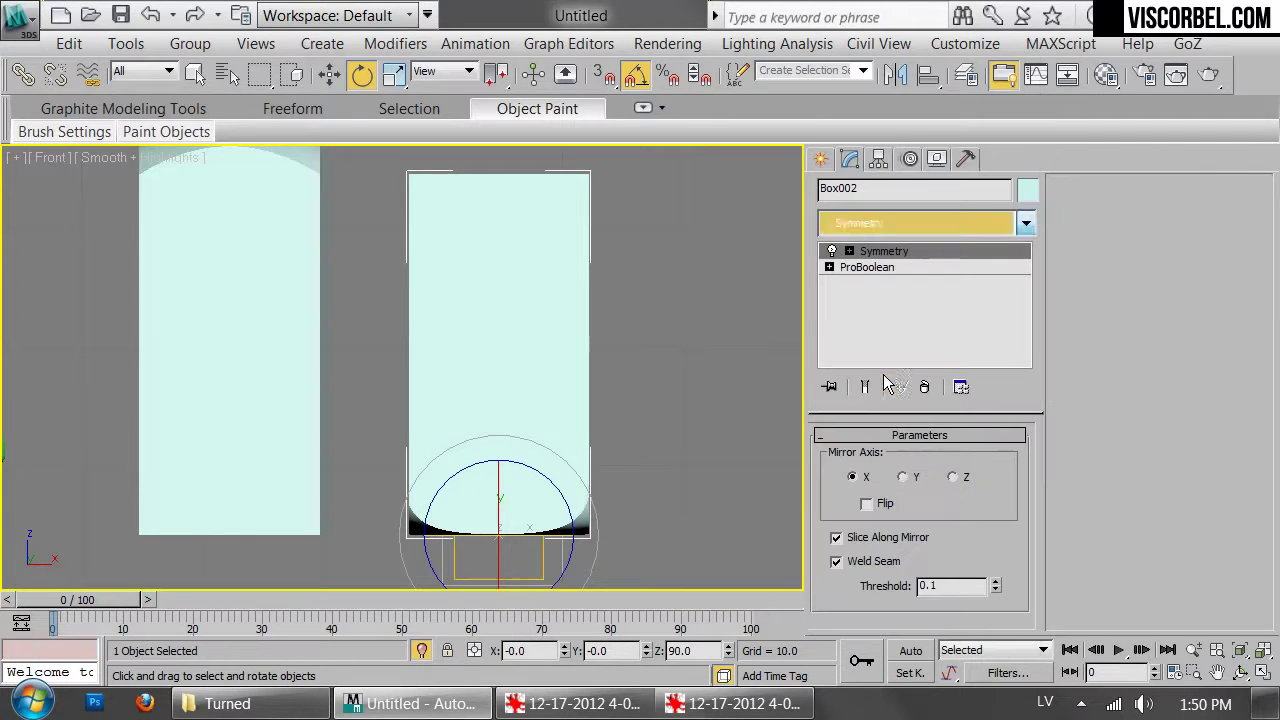
click(952, 478)
key(1)
key(w)
drag(500, 478, 535, 295)
click(885, 505)
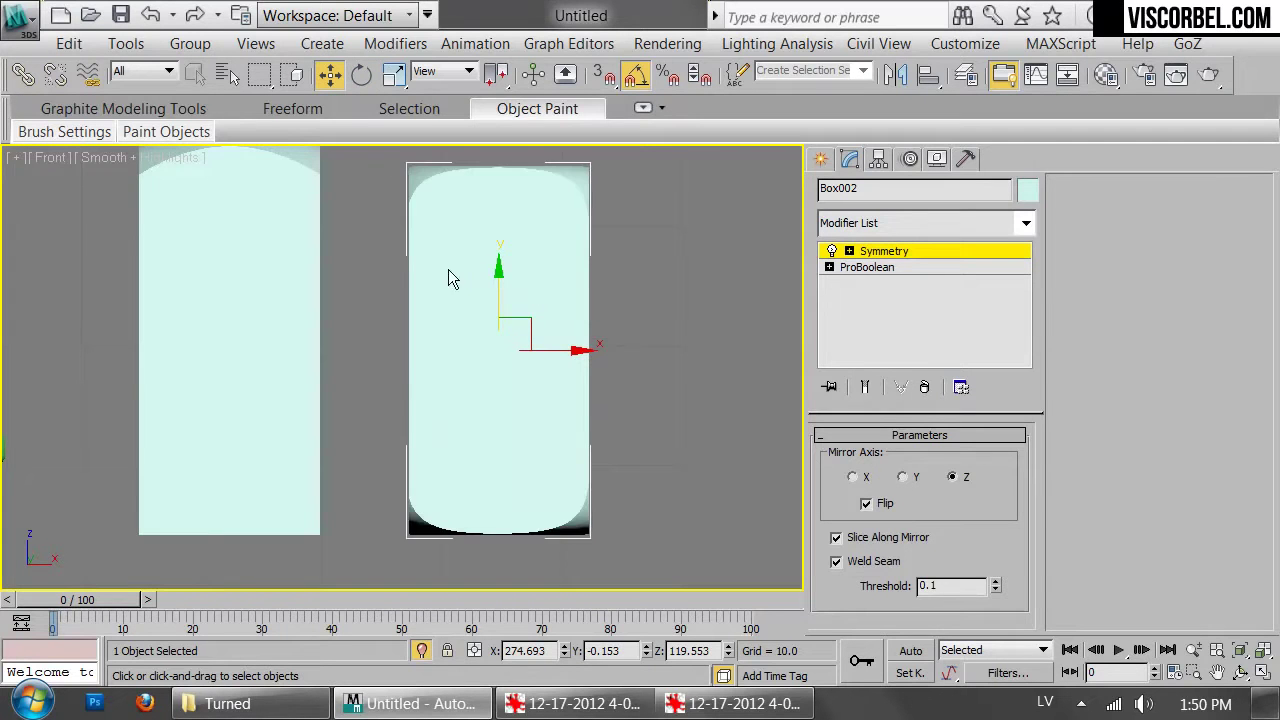
middle_drag(512, 239, 539, 290)
drag(525, 332, 532, 319)
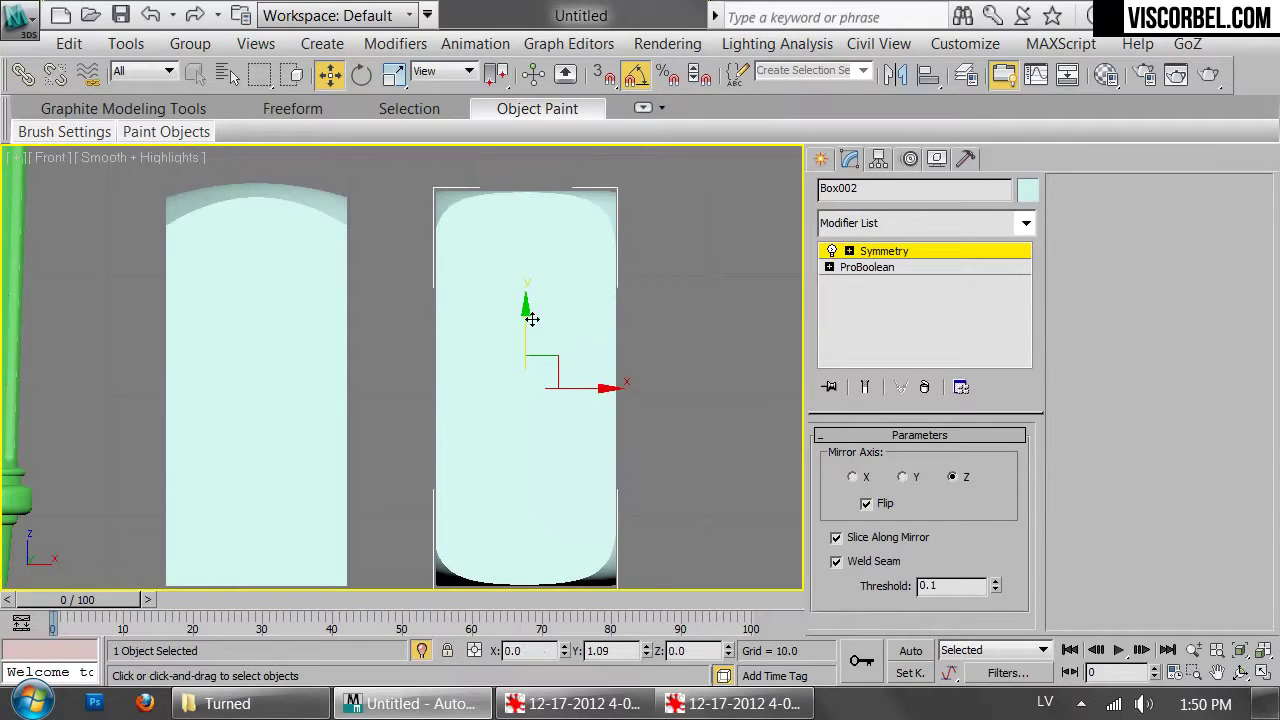
Leave the mirror sub-object and compare the box's rounded ends with the domed box in the shaded Perspective view
key(p)
key(z)
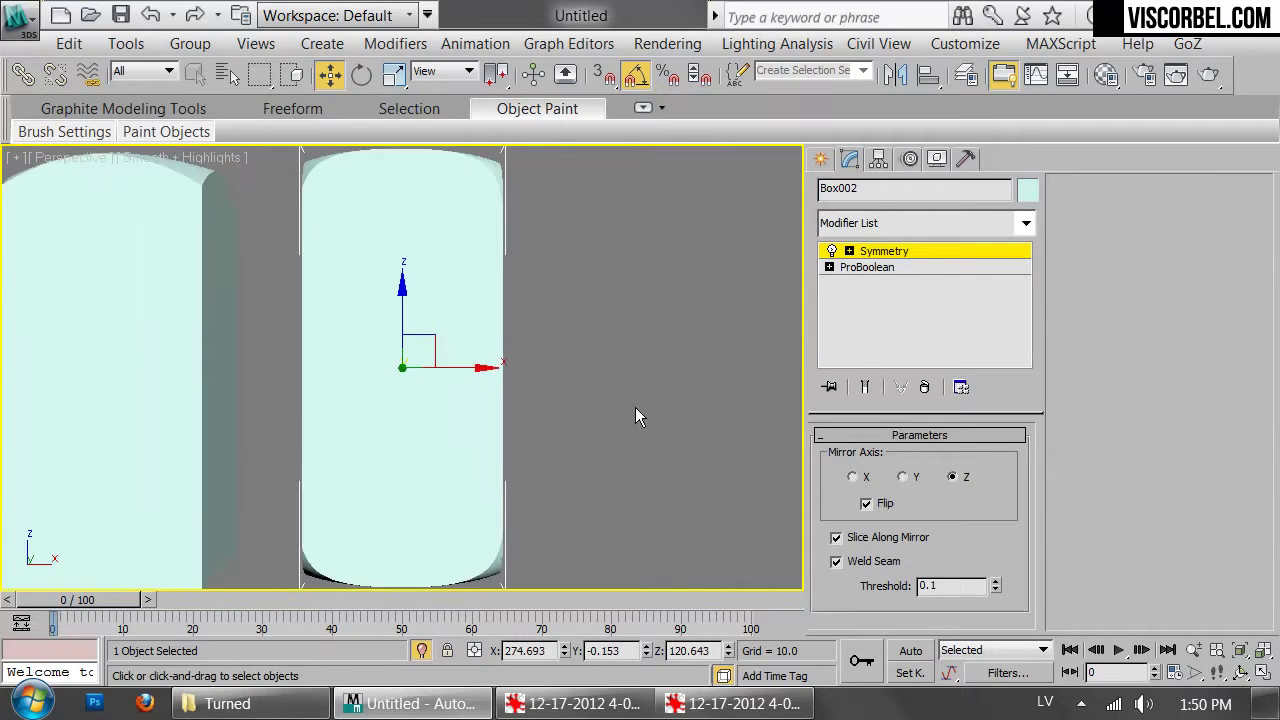
scroll(512, 332, down, 3)
key(1)
click(604, 292)
alt+middle_drag(604, 292, 752, 394)
scroll(690, 355, up, 5)
scroll(752, 393, down, 3)
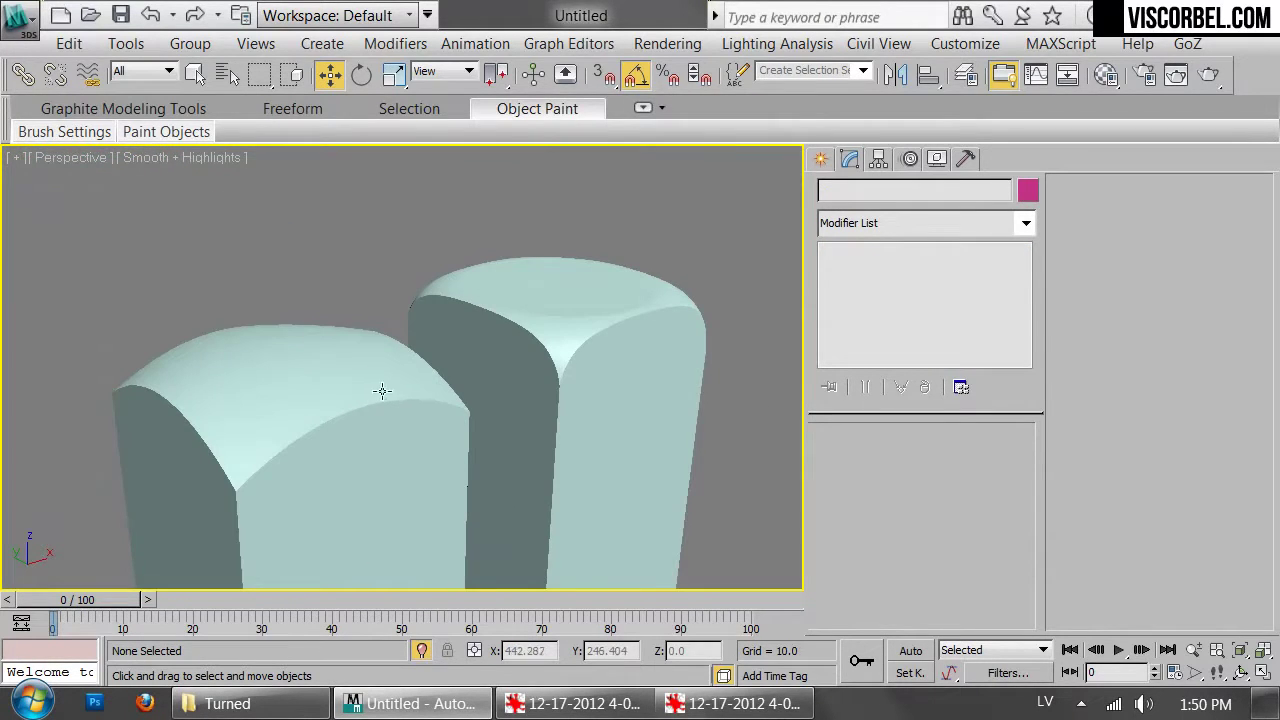
alt+middle_drag(645, 380, 514, 263)
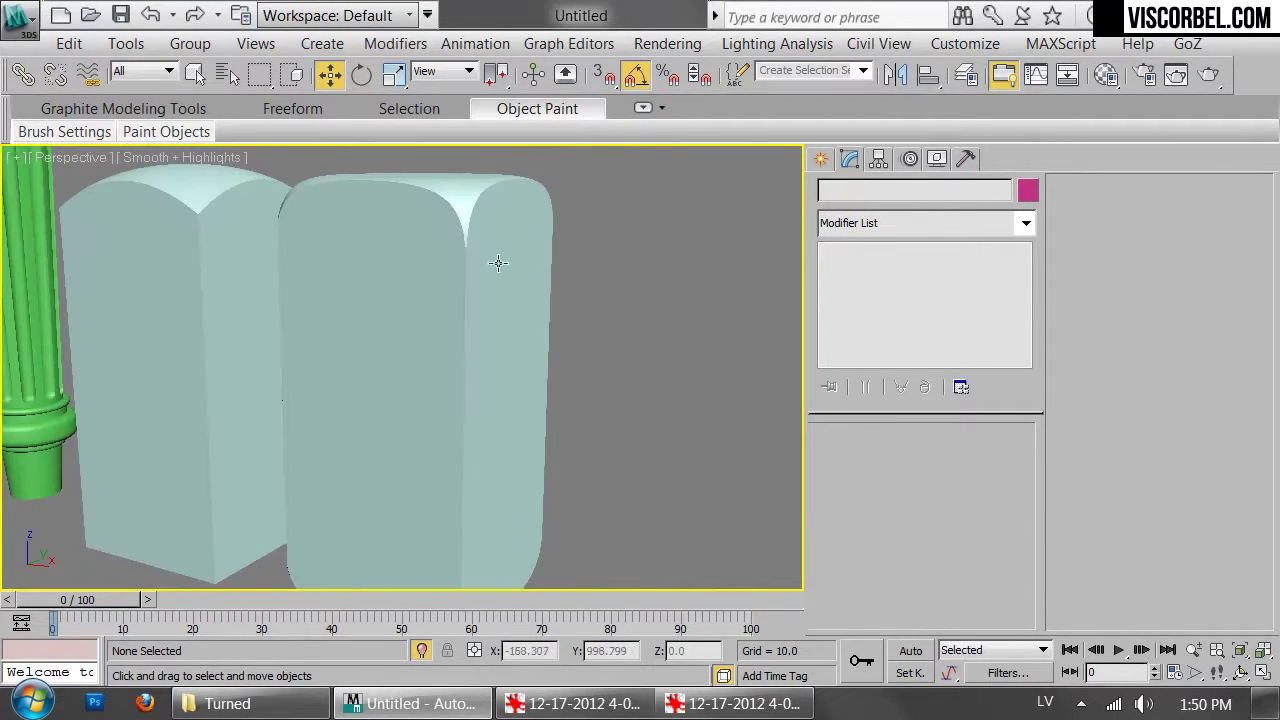
Examine the mesh of both boxes with edged faces on
click(510, 263)
key(F4)
scroll(489, 221, up, 4)
middle_drag(489, 221, 638, 286)
scroll(420, 341, down, 4)
scroll(451, 272, down, 3)
click(638, 286)
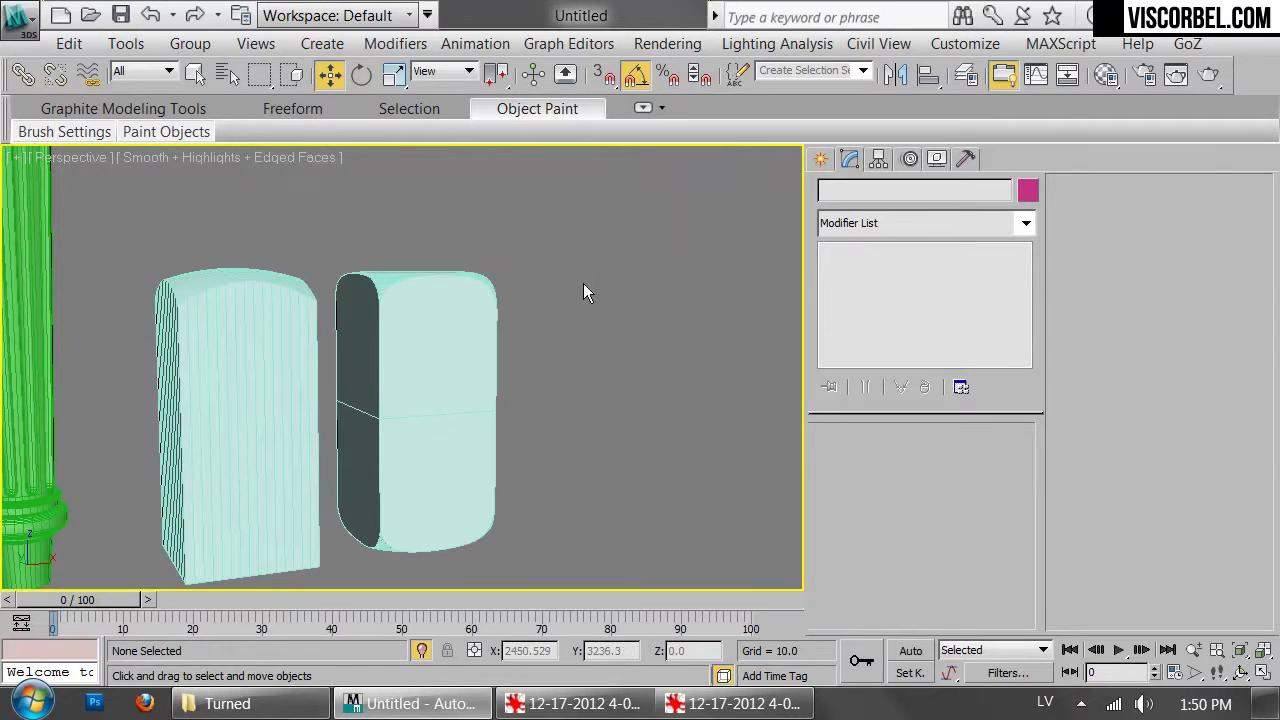
key(F4)
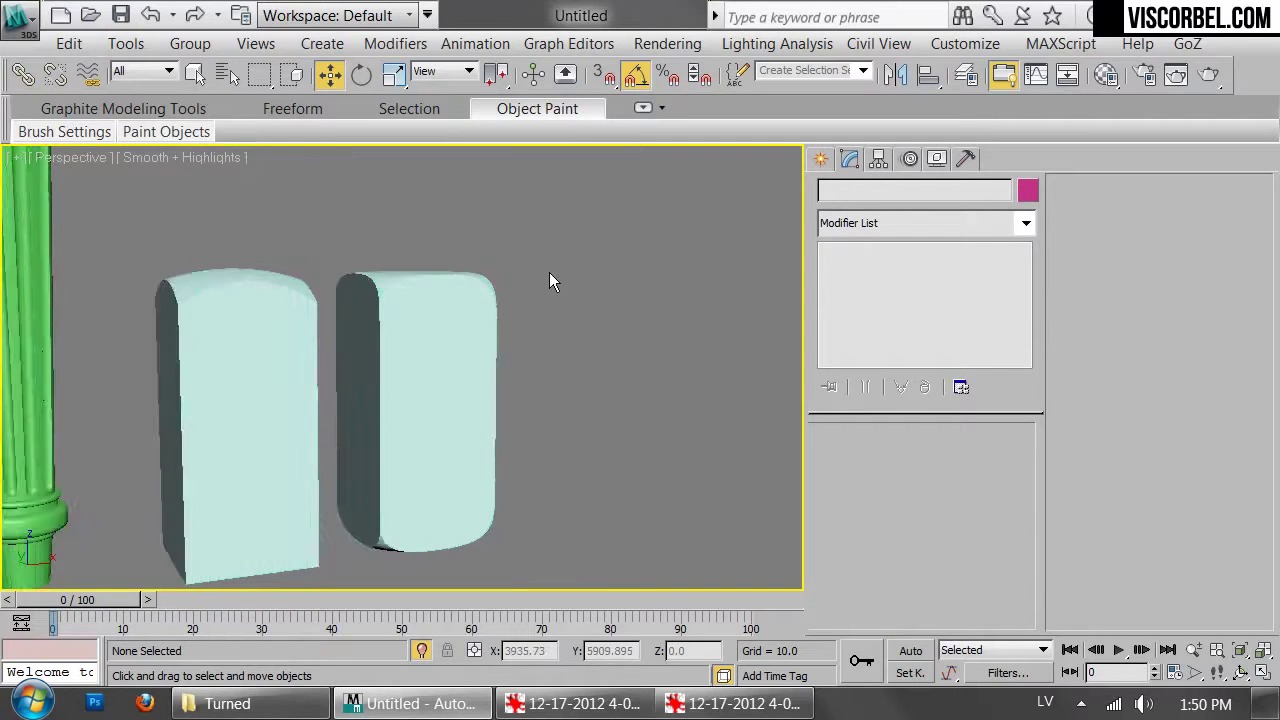
Examine the rounded box's upper corner up close, with edged faces shown
scroll(551, 277, down, 5)
alt+middle_drag(571, 326, 522, 319)
scroll(509, 323, up, 5)
scroll(522, 319, up, 3)
alt+middle_drag(529, 374, 469, 329)
click(517, 446)
key(F4)
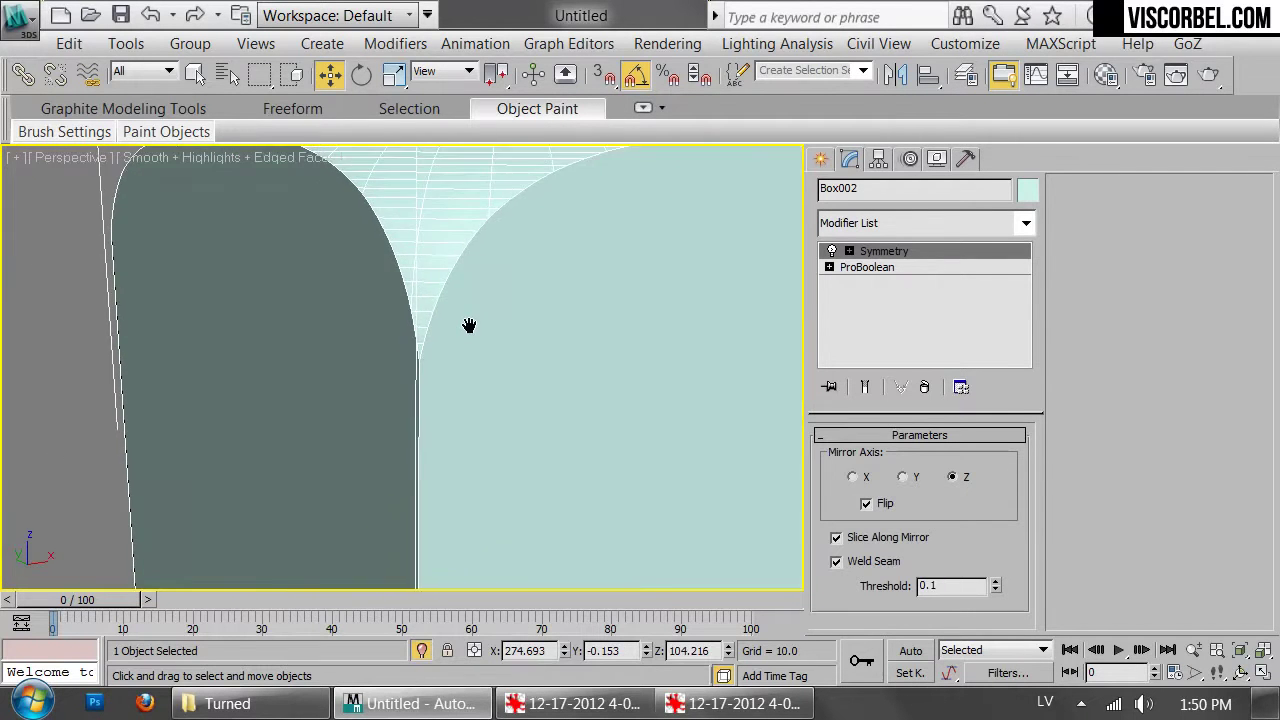
alt+middle_drag(592, 329, 425, 283)
scroll(526, 320, down, 5)
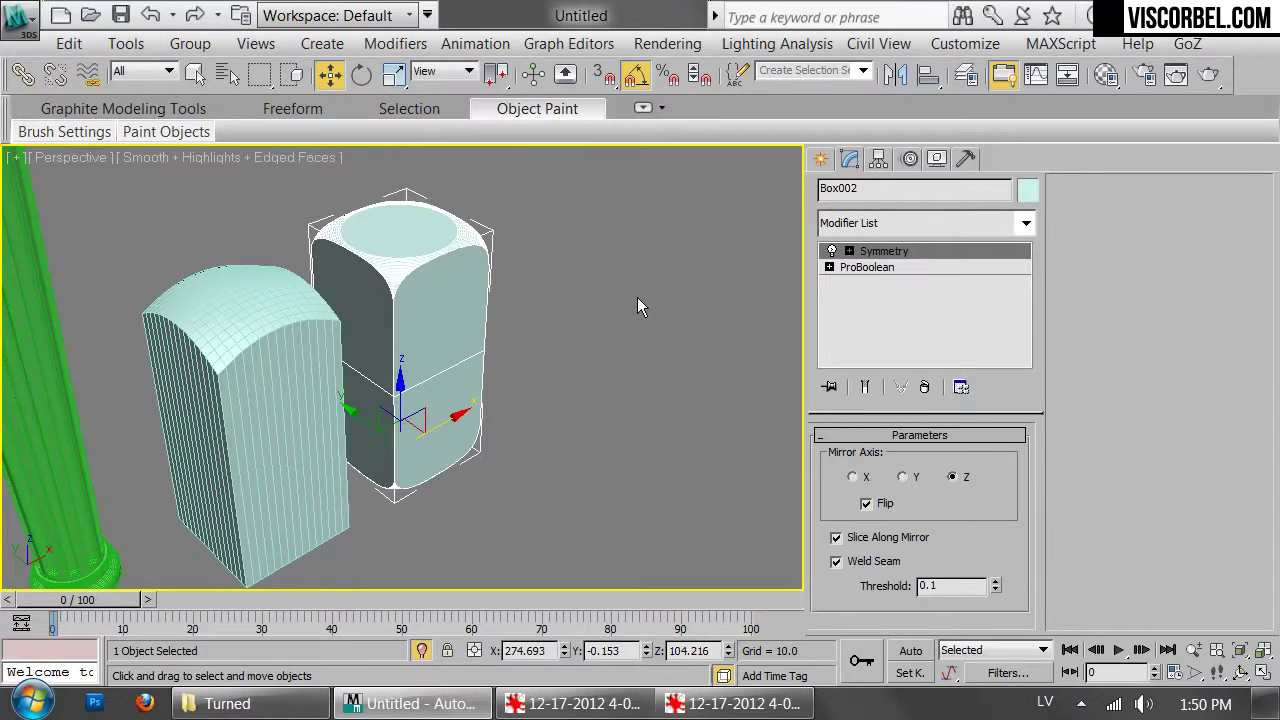
Add an Edit Poly modifier to the rounded box and select the edges where its curved corners meet the flat sides
click(637, 297)
alt+middle_drag(636, 296, 545, 290)
scroll(430, 289, up, 5)
click(402, 280)
key(z)
click(900, 223)
scroll(880, 200, down, 8)
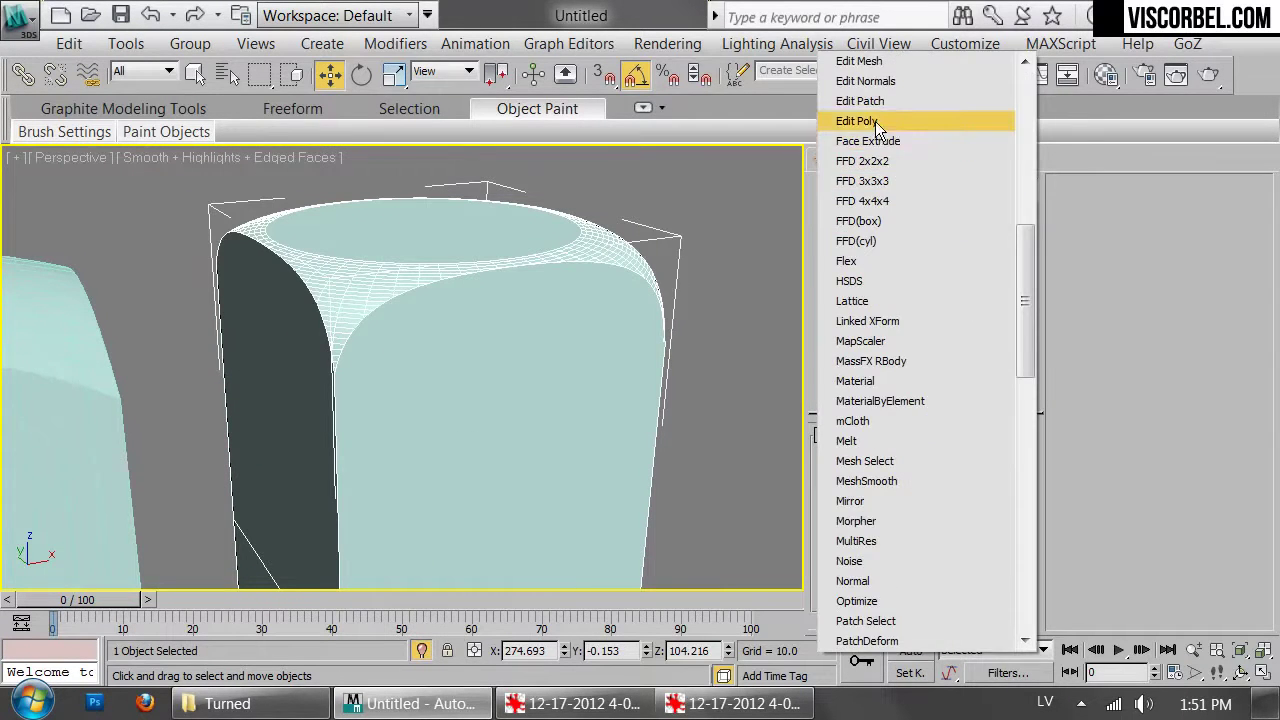
click(875, 121)
key(2)
alt+middle_drag(417, 455, 403, 524)
alt+middle_drag(494, 465, 321, 283)
drag(297, 242, 697, 363)
Chamfer the selected edges by 0.02 with 3 segments
scroll(540, 320, up, 3)
middle_drag(520, 290, 427, 400)
scroll(417, 393, down, 3)
scroll(427, 399, up, 5)
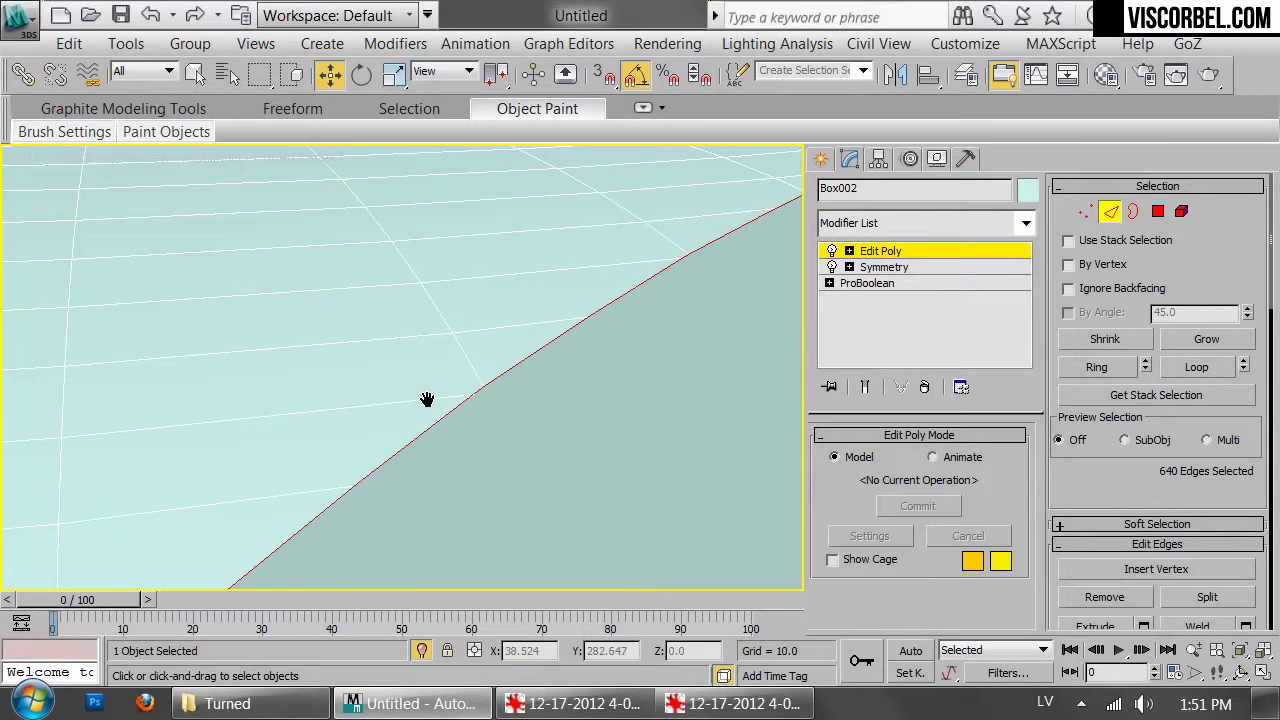
right_click(562, 427)
click(426, 476)
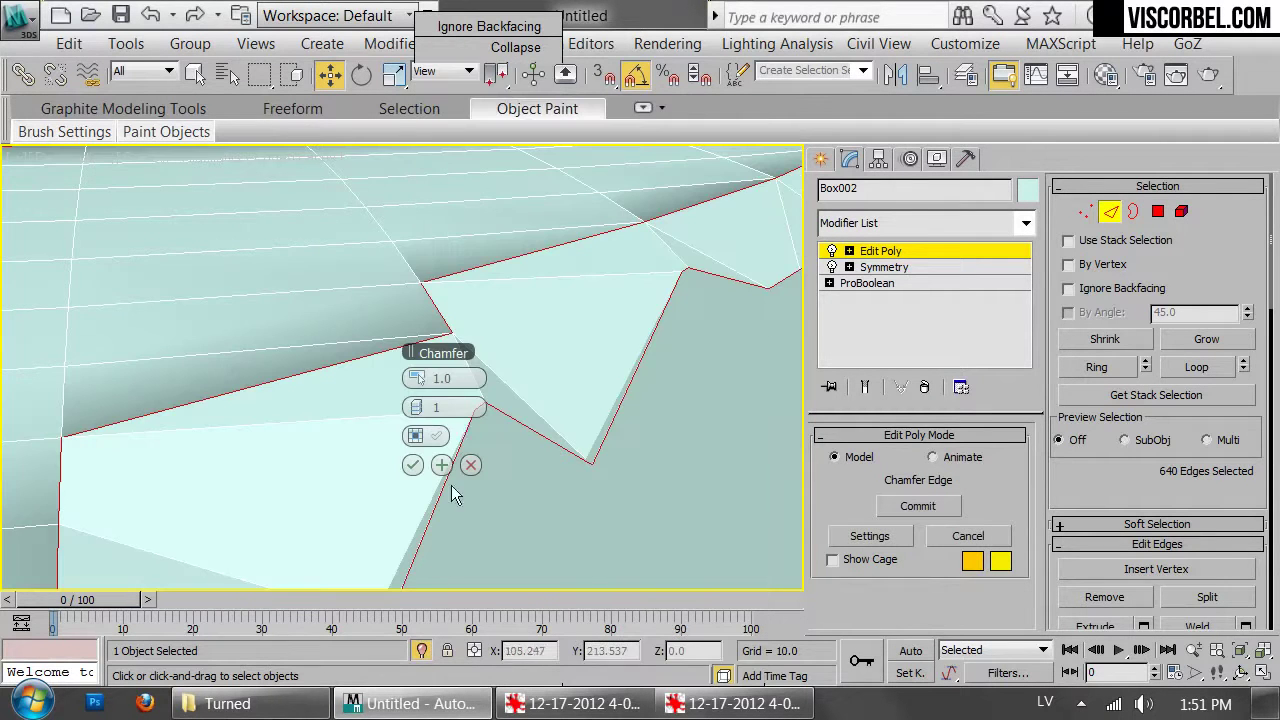
right_click(415, 384)
drag(425, 383, 420, 378)
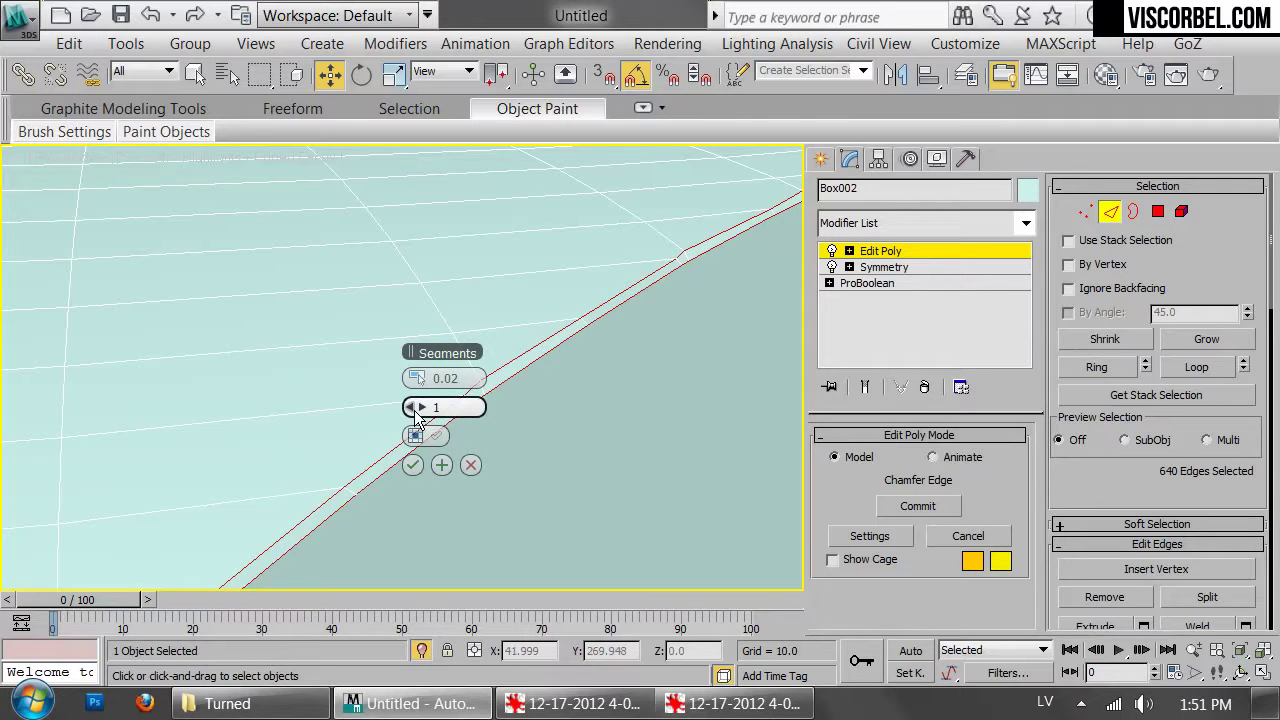
drag(418, 407, 424, 416)
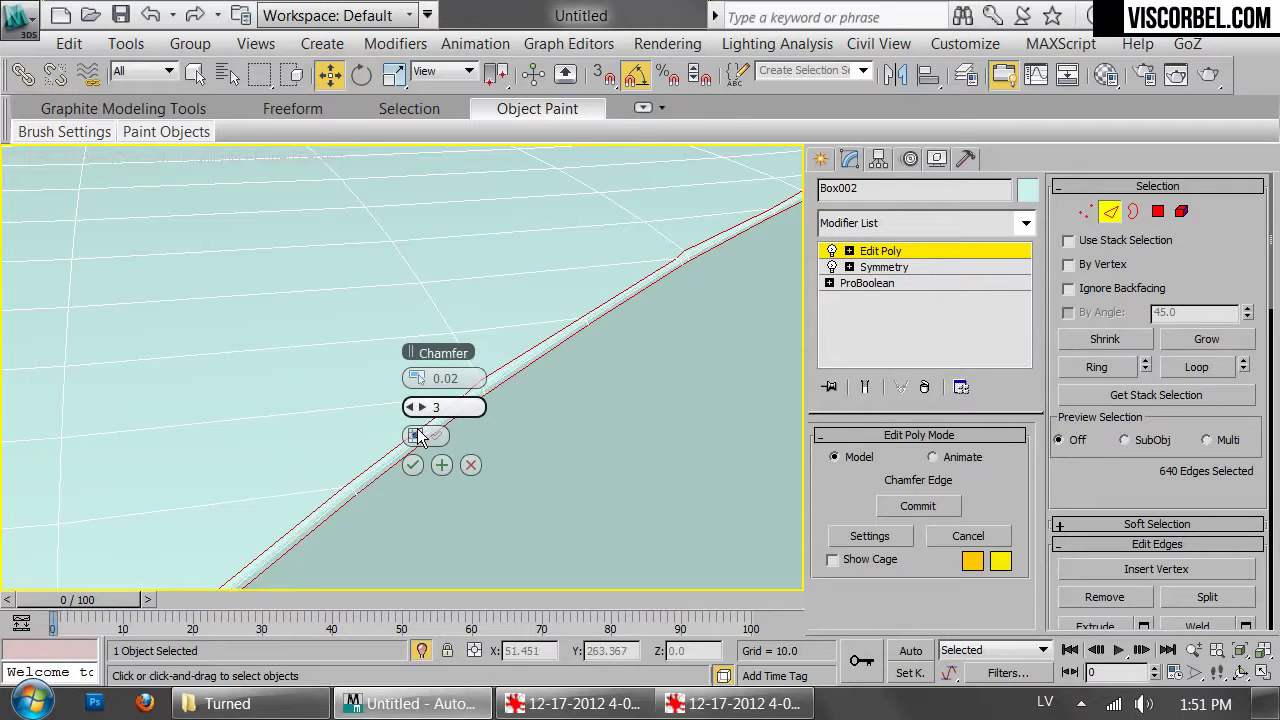
click(413, 465)
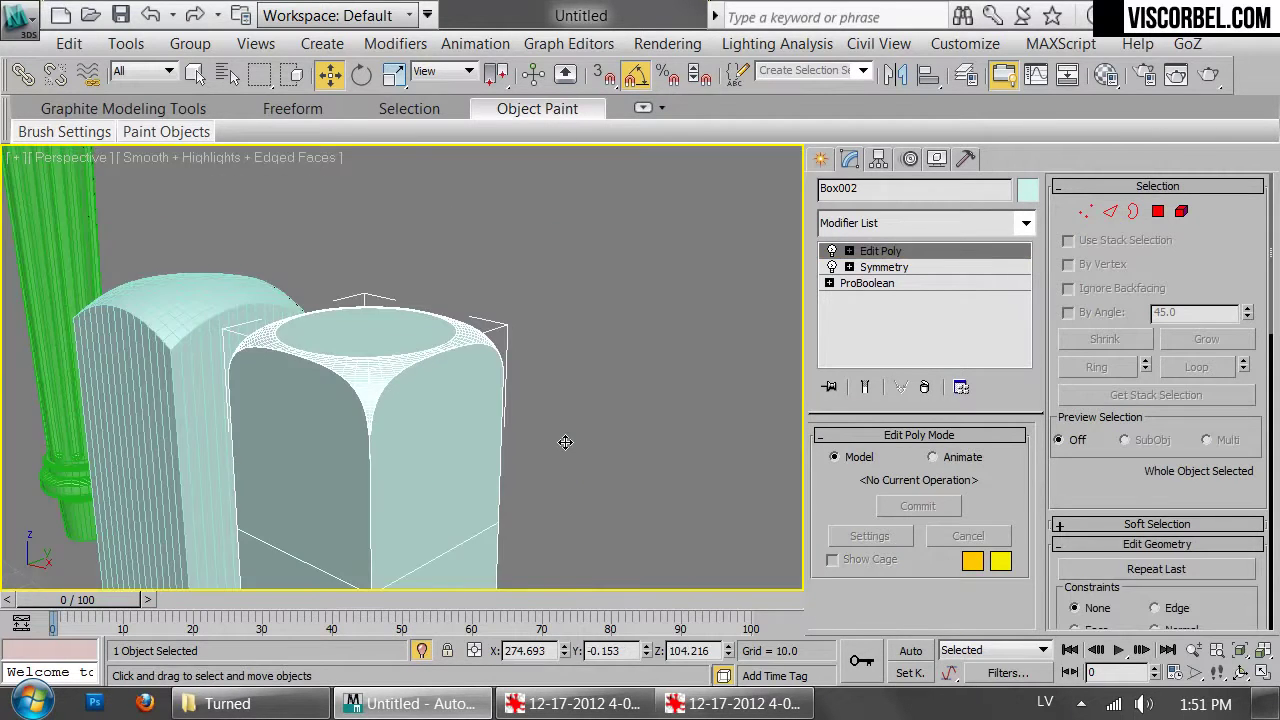
Inspect the box's chamfered edges and corners from several angles without edged faces
key(F4)
scroll(566, 442, up, 3)
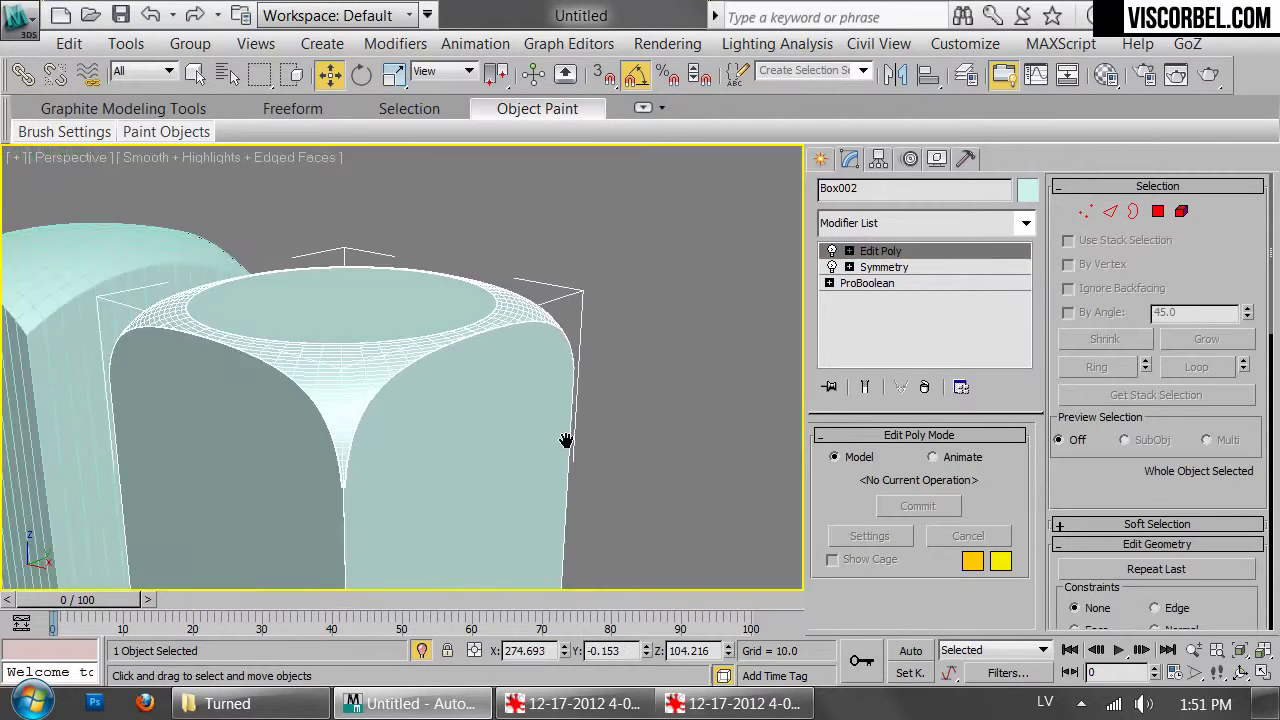
alt+middle_drag(551, 386, 480, 325)
scroll(609, 364, up, 3)
scroll(537, 260, down, 5)
scroll(480, 325, up, 4)
middle_drag(480, 325, 478, 260)
scroll(478, 260, up, 3)
alt+middle_drag(449, 326, 260, 427)
scroll(446, 217, up, 3)
scroll(418, 504, up, 4)
scroll(420, 510, down, 3)
alt+middle_drag(397, 400, 291, 425)
scroll(435, 400, down, 6)
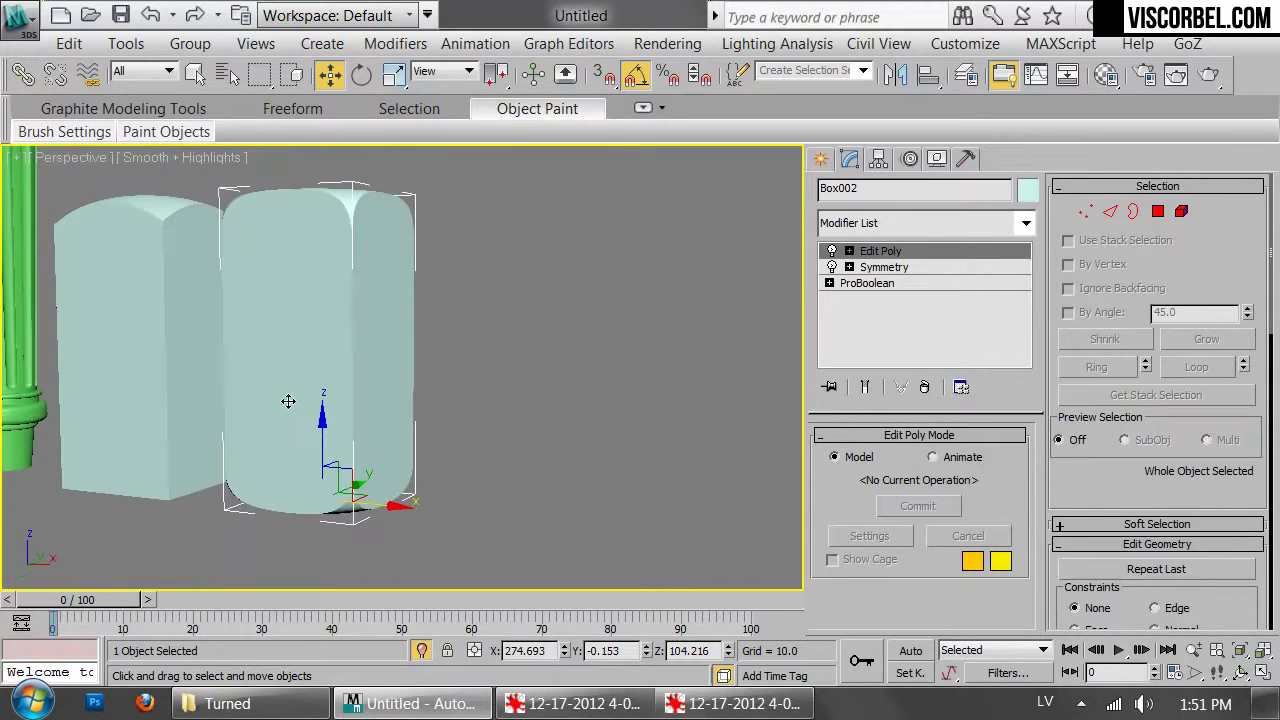
Examine the chamfered box's top and corners with edged faces shown
scroll(408, 389, up, 5)
key(F4)
alt+middle_drag(471, 371, 489, 303)
alt+middle_drag(403, 286, 441, 255)
scroll(441, 255, down, 5)
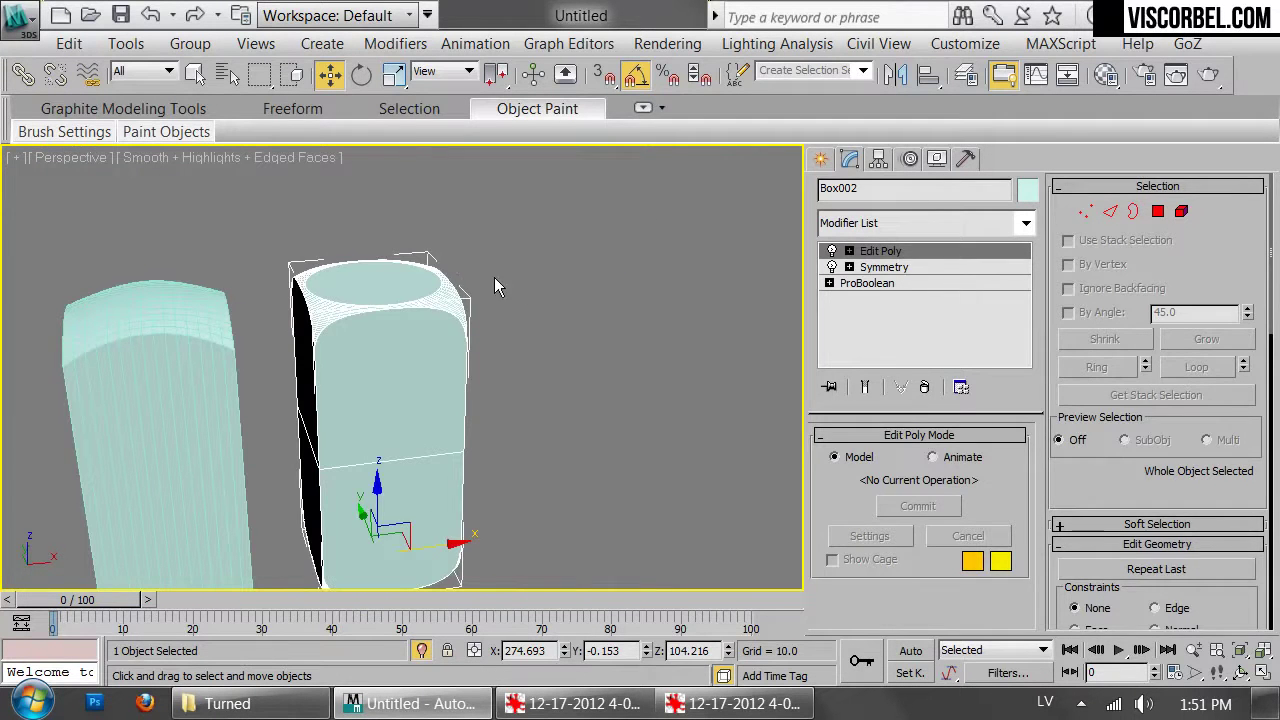
click(589, 307)
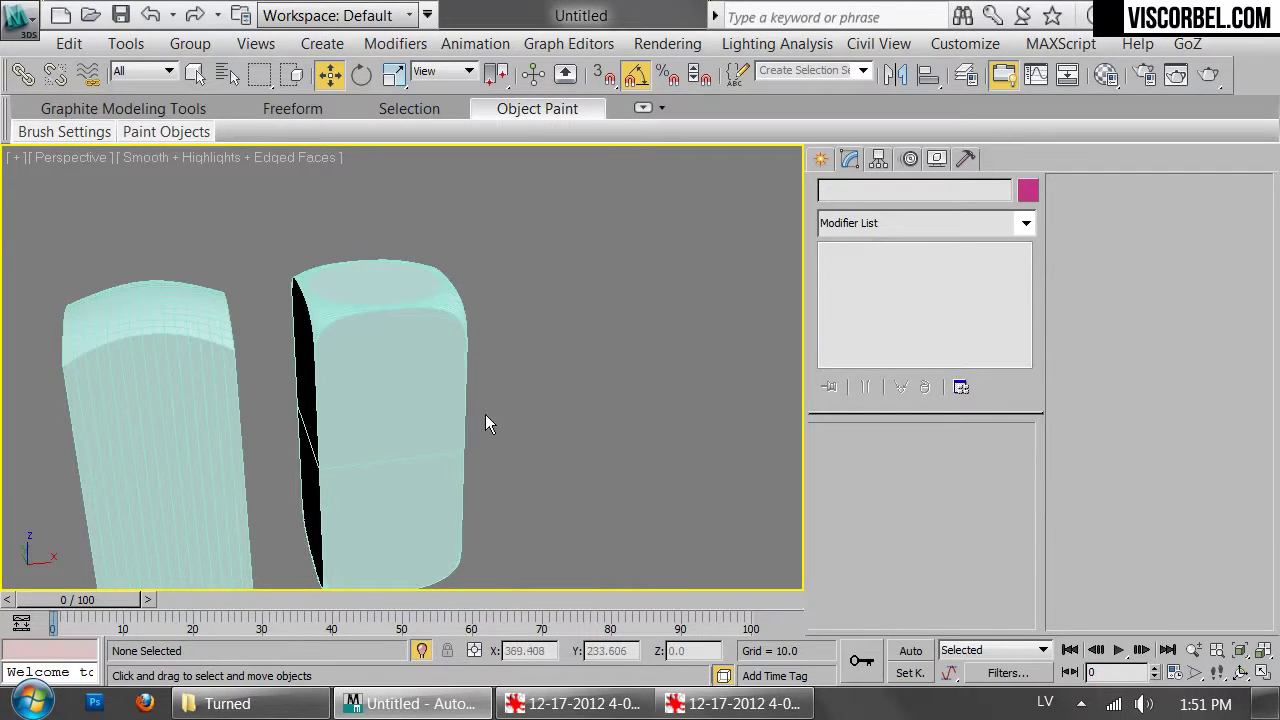
scroll(486, 283, up, 6)
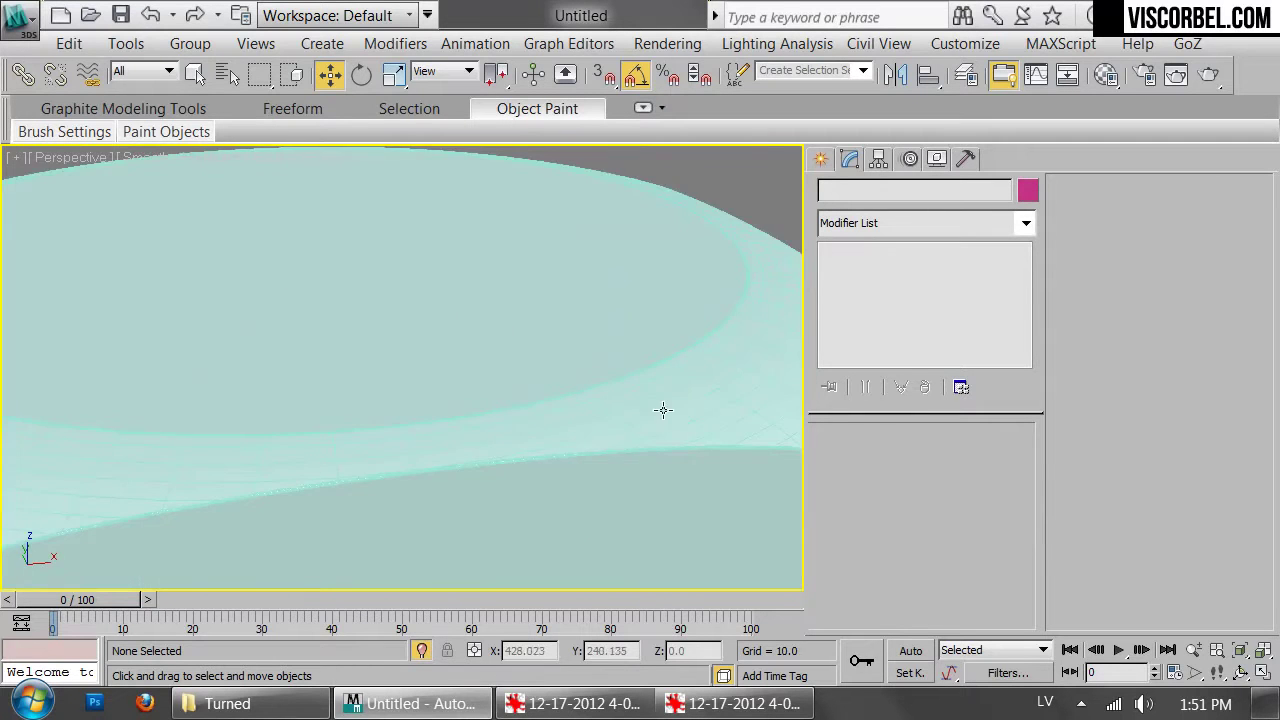
scroll(474, 380, down, 3)
alt+middle_drag(527, 384, 424, 214)
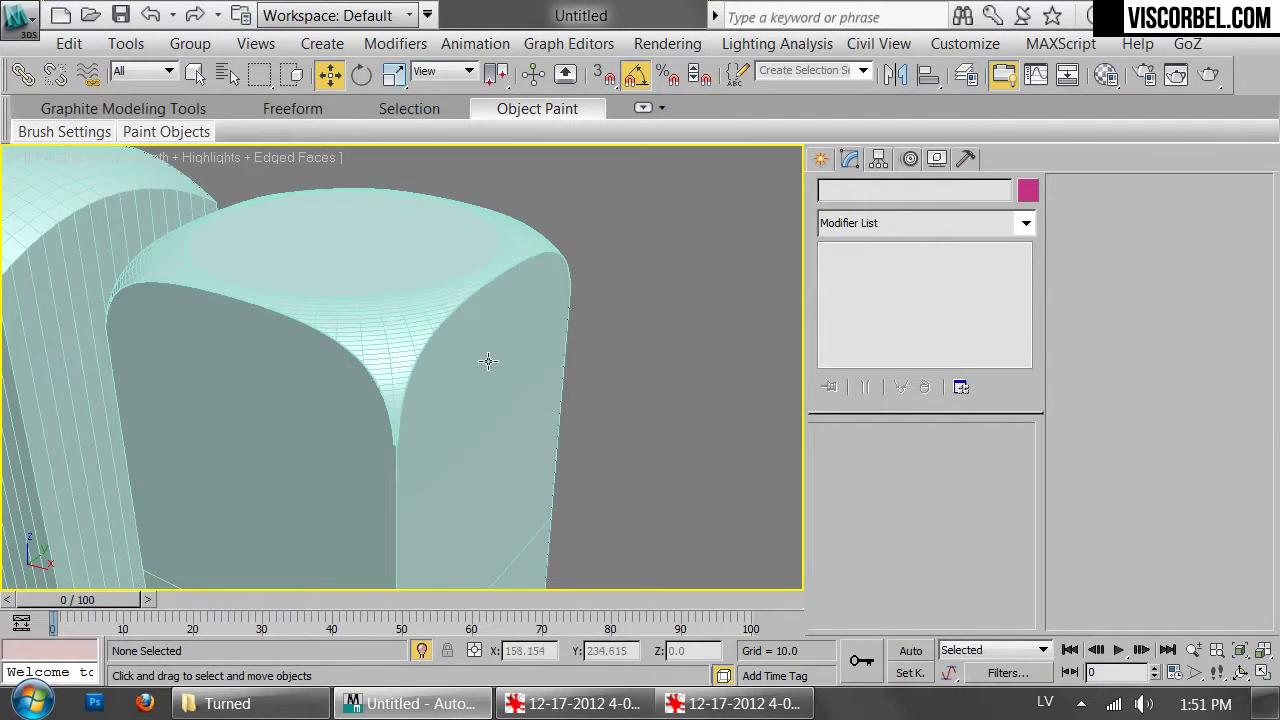
scroll(452, 366, down, 3)
click(738, 703)
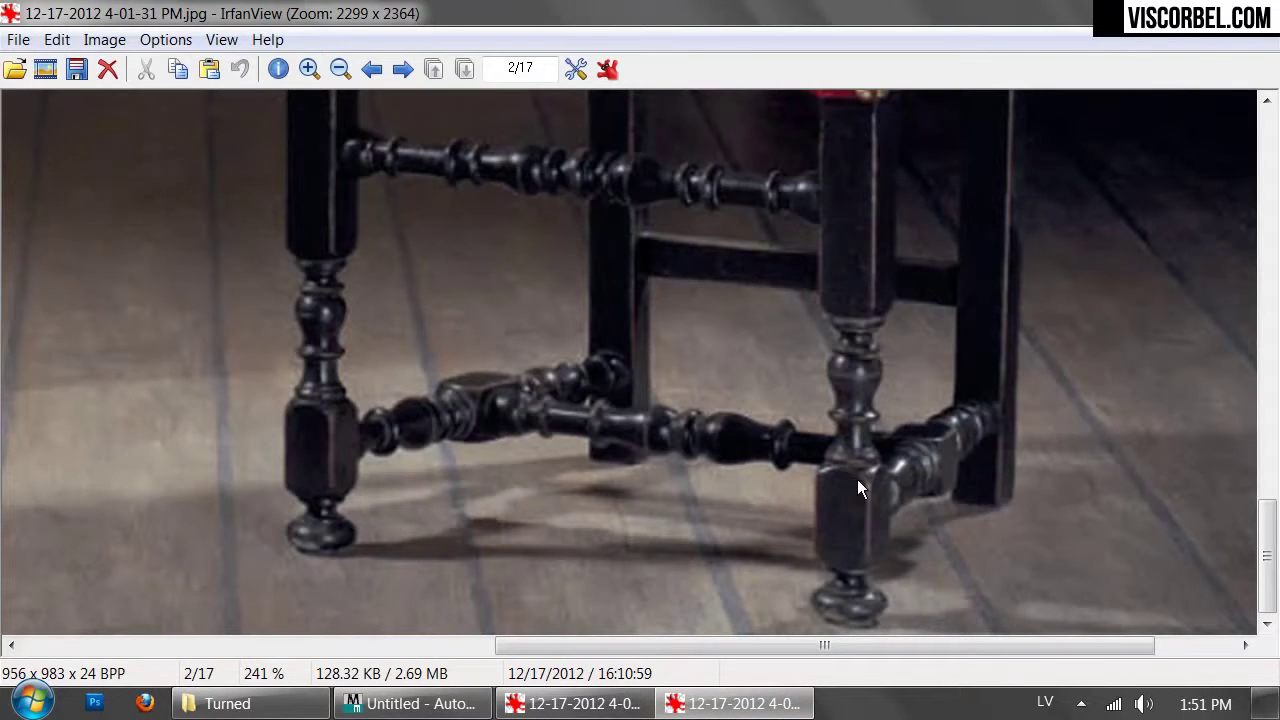
click(390, 698)
scroll(590, 407, down, 5)
alt+middle_drag(590, 407, 506, 361)
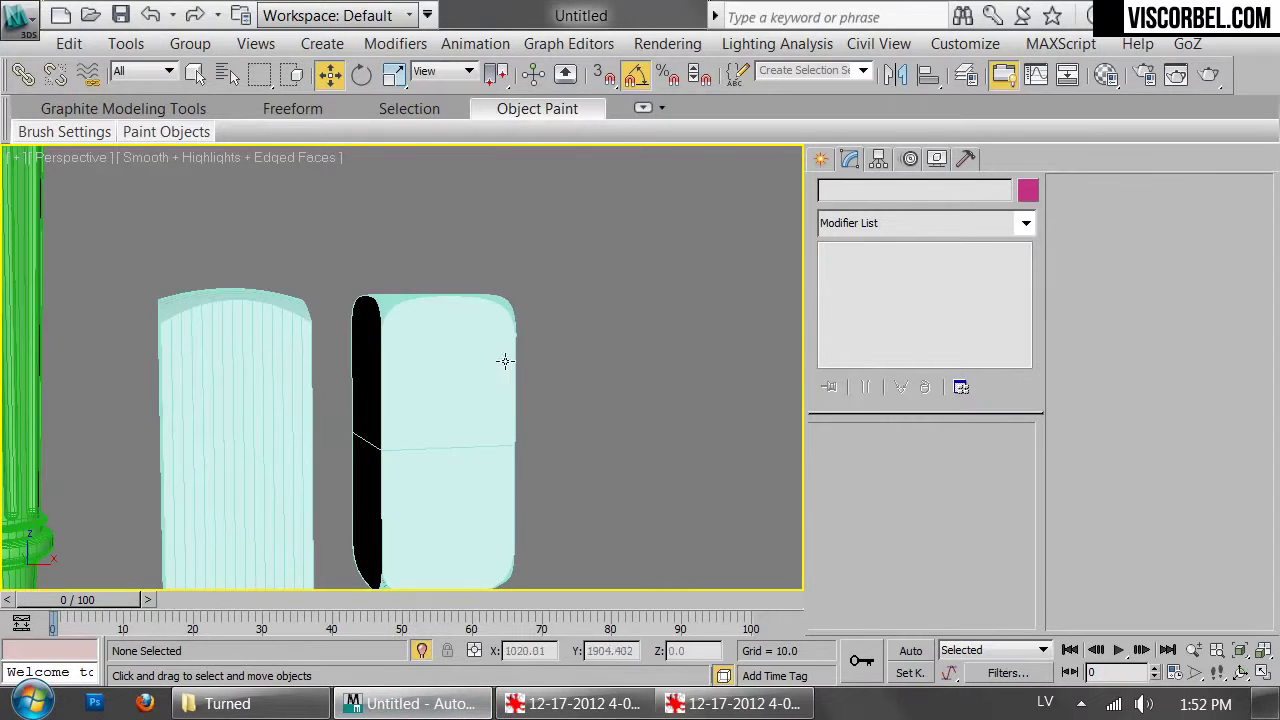
key(F4)
alt+middle_drag(602, 314, 484, 314)
View the twisted desk legs in 07252012_turnedlegantiquewritingdesk03_original.png from the Turned folder, and close the image
click(235, 703)
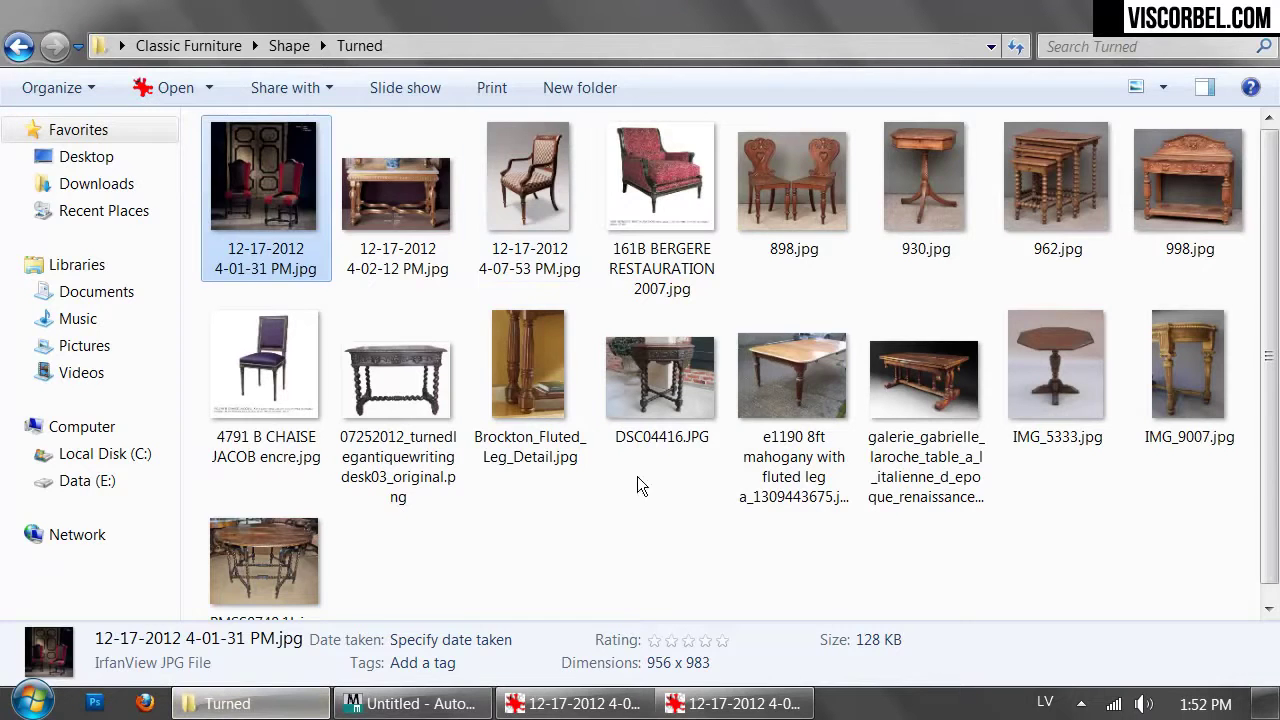
click(441, 564)
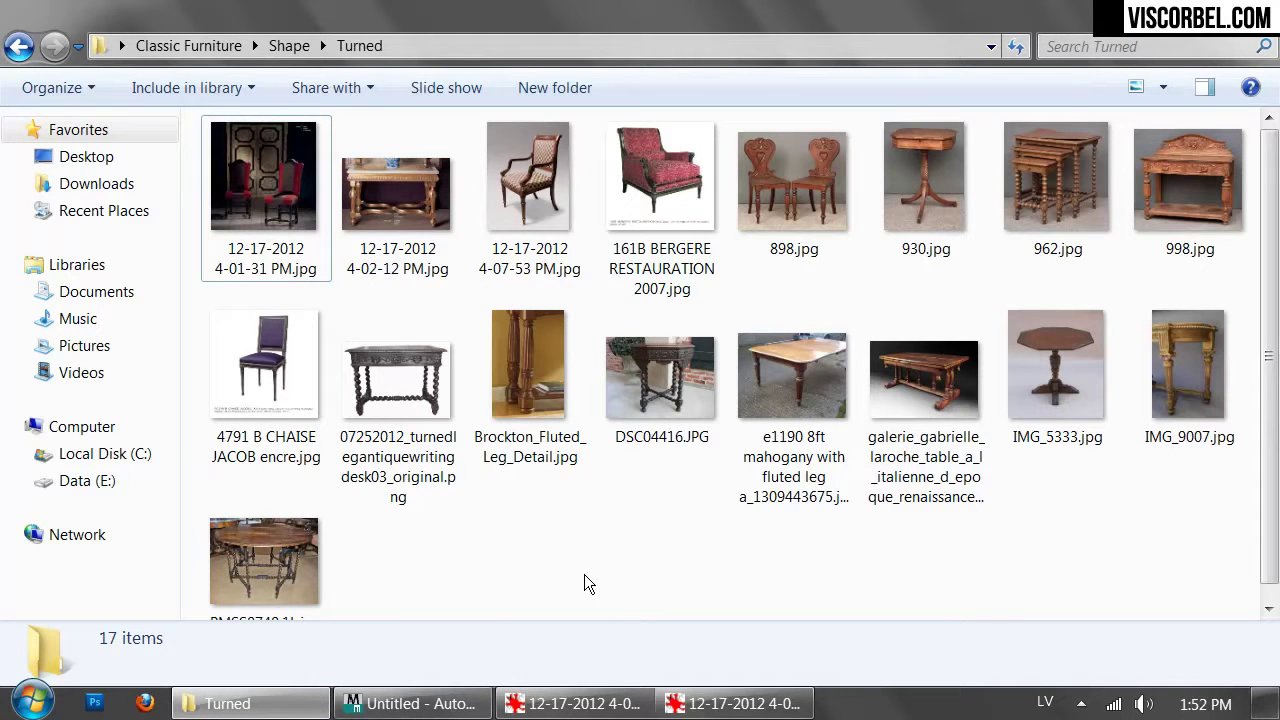
double_click(397, 390)
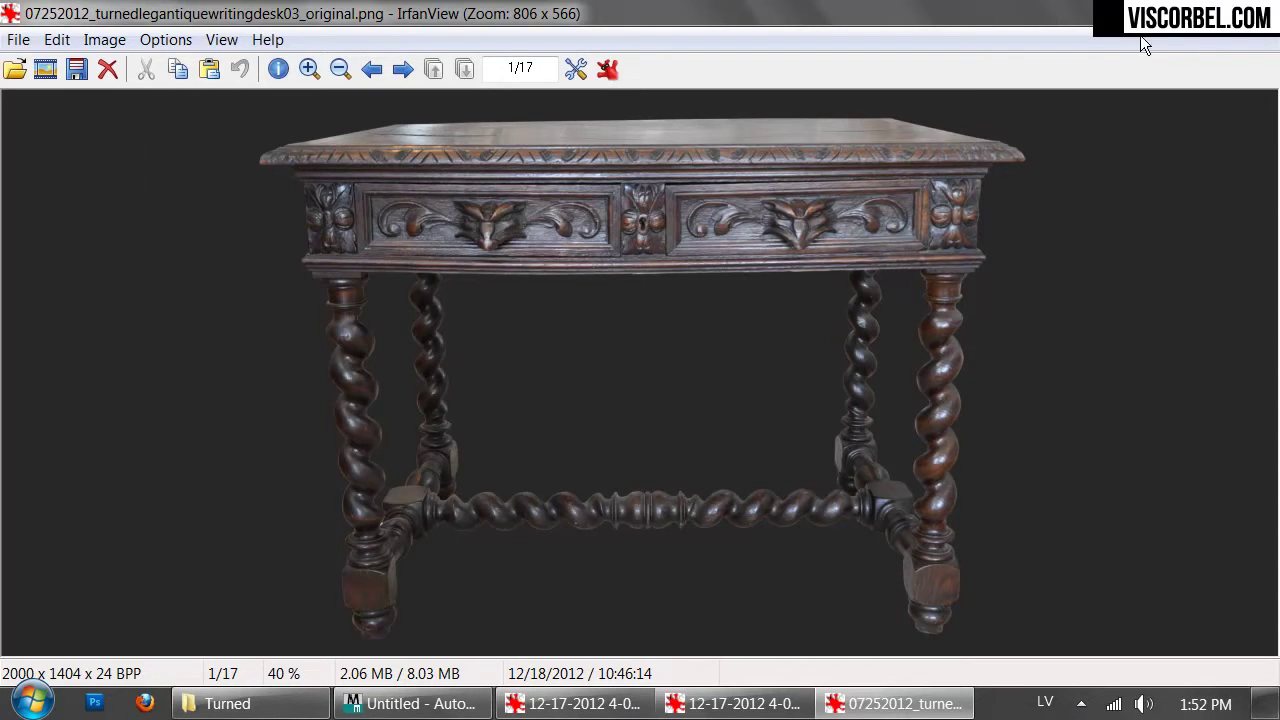
key(Escape)
Switch back to 3ds Max, hide all objects in the Front view, and save the scene as ss.max
click(412, 703)
scroll(477, 300, down, 5)
middle_drag(478, 303, 357, 310)
key(f)
scroll(431, 286, down, 4)
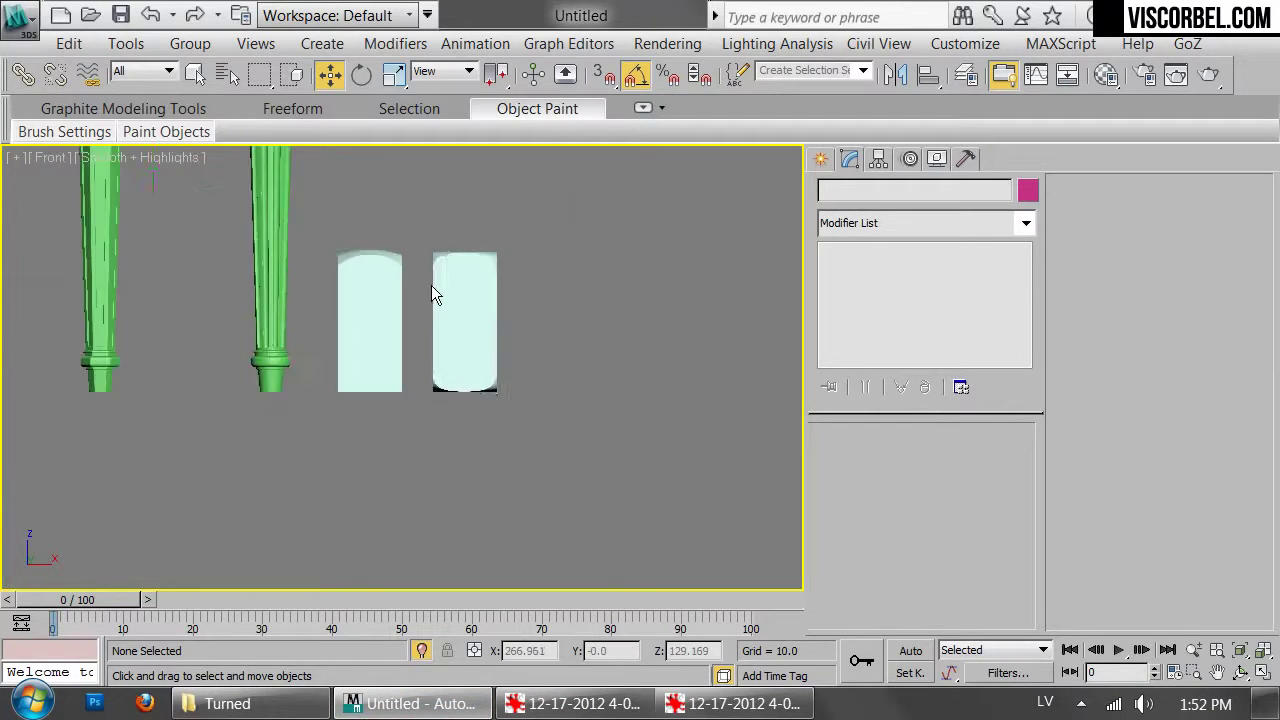
key(ctrl+a)
right_click(562, 246)
click(604, 175)
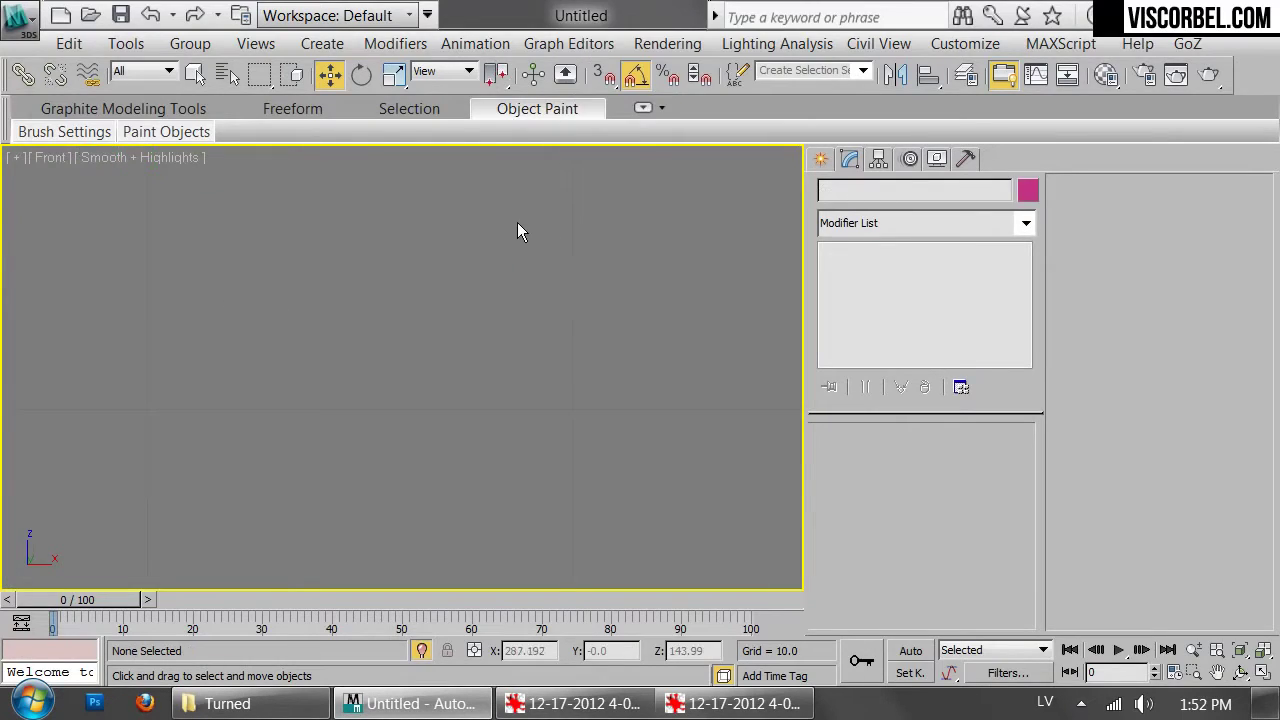
key(ctrl+s)
key(Return)
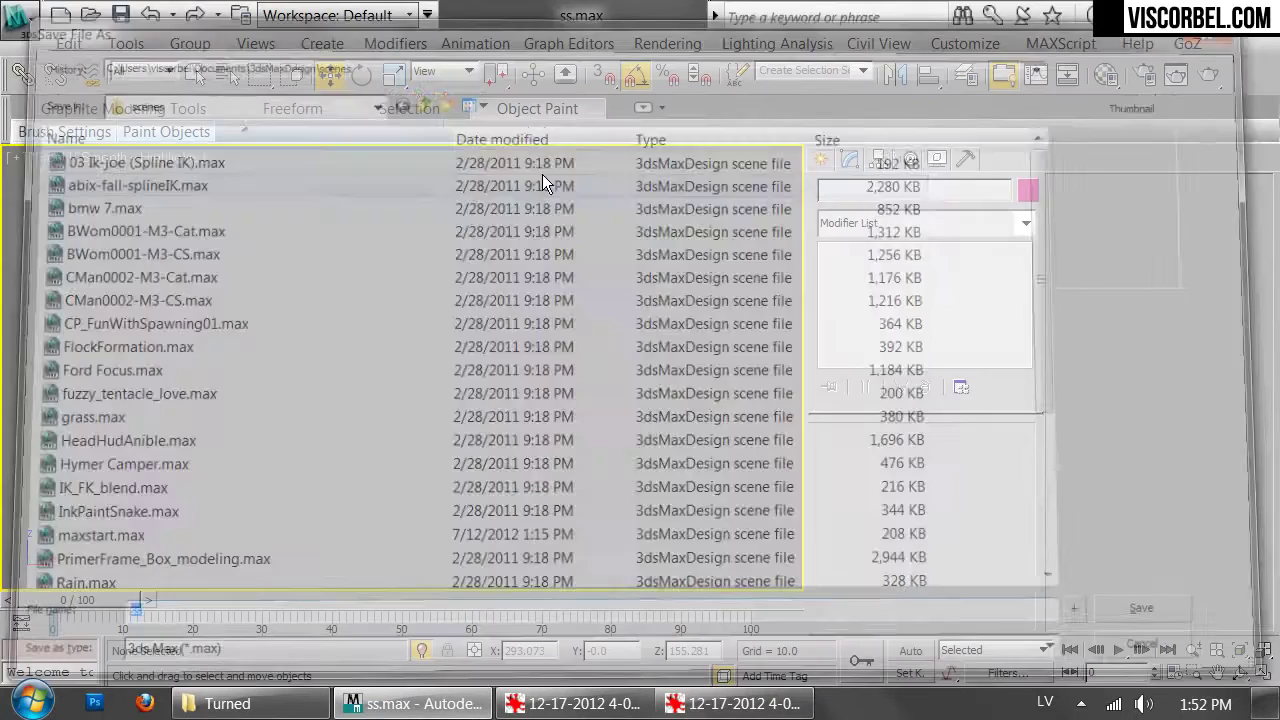
Load 07252012_turnedlegantiquewritingdesk03_original.png from Classic Furniture\Shape\Turned as the Front viewport's background image
key(g)
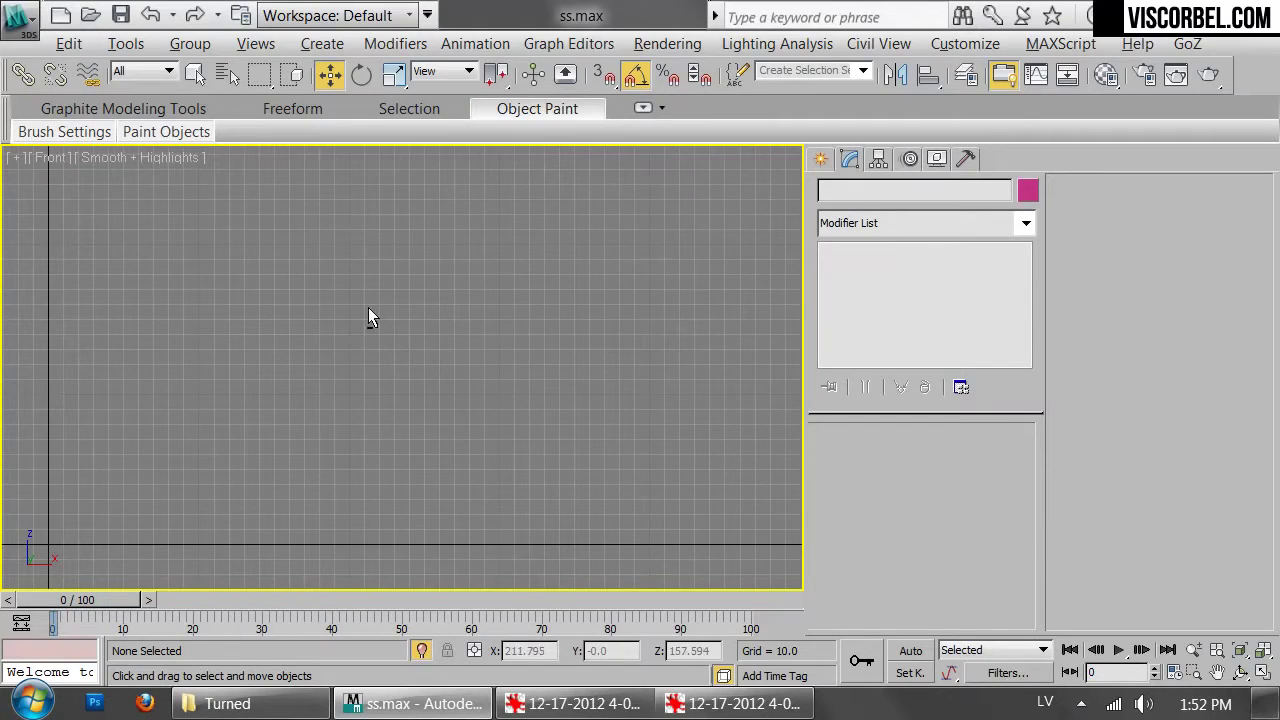
key(alt+b)
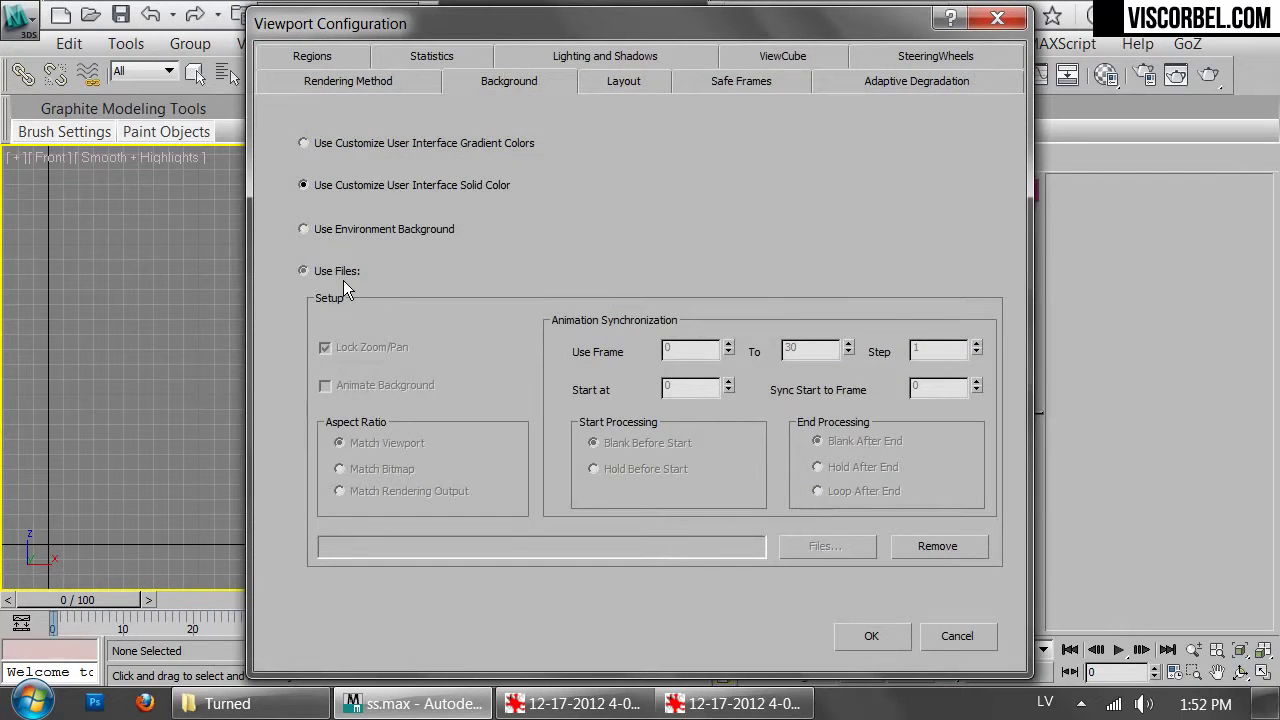
click(341, 276)
click(825, 546)
click(253, 97)
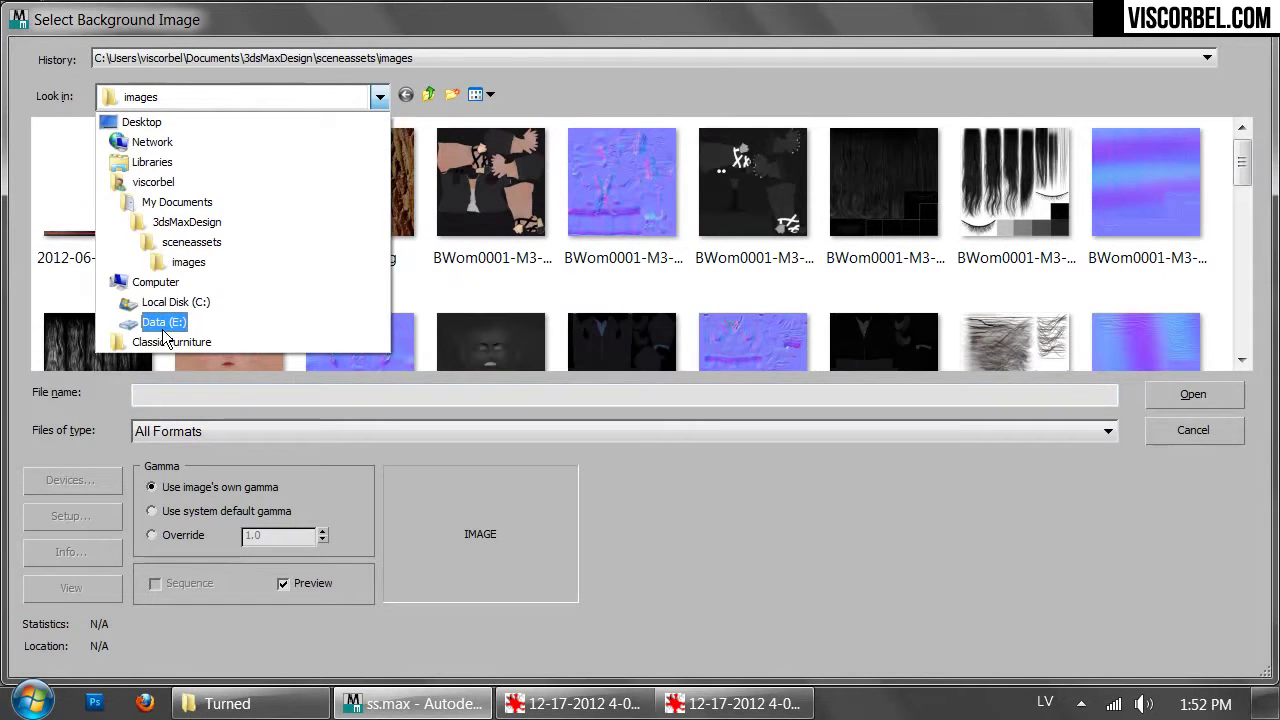
click(184, 342)
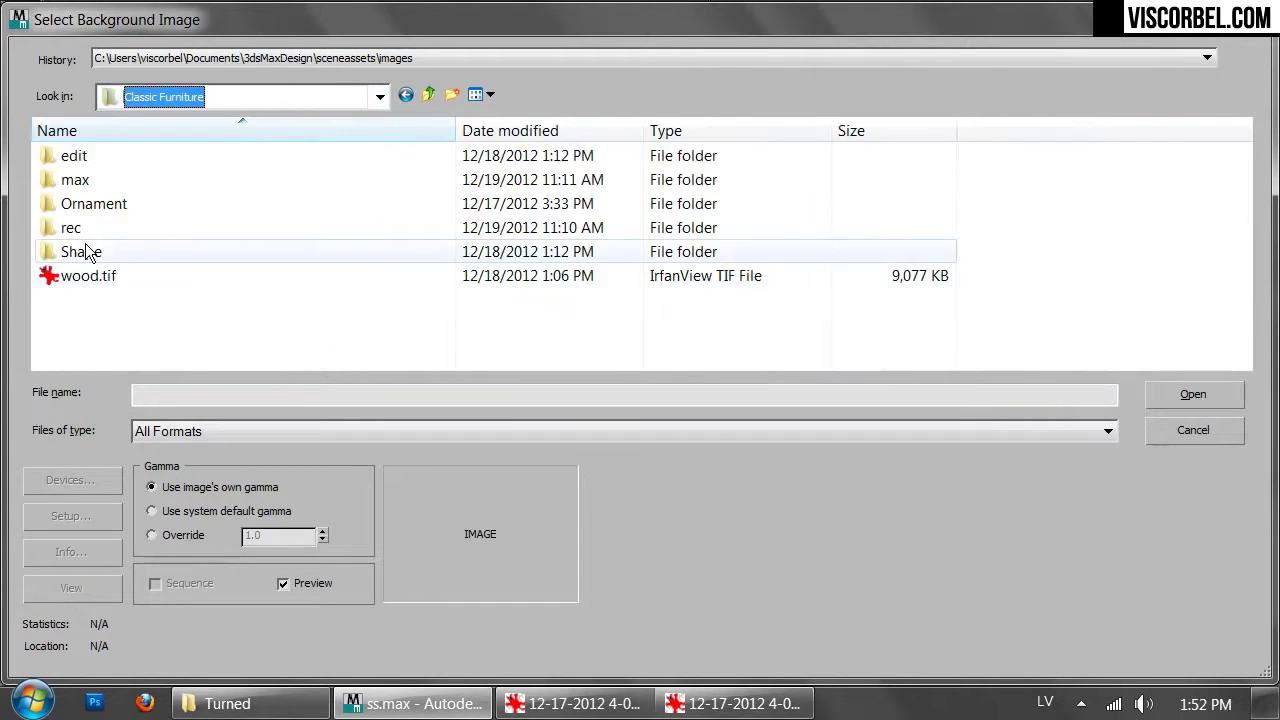
double_click(78, 255)
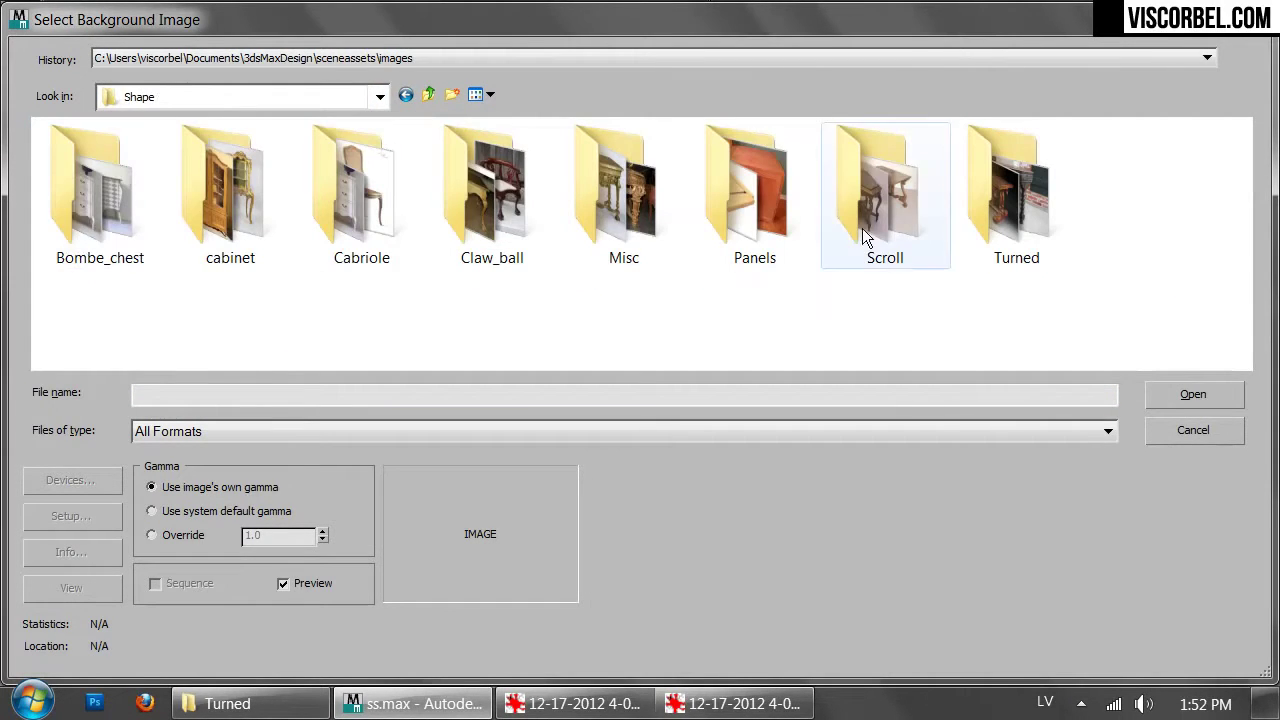
double_click(962, 201)
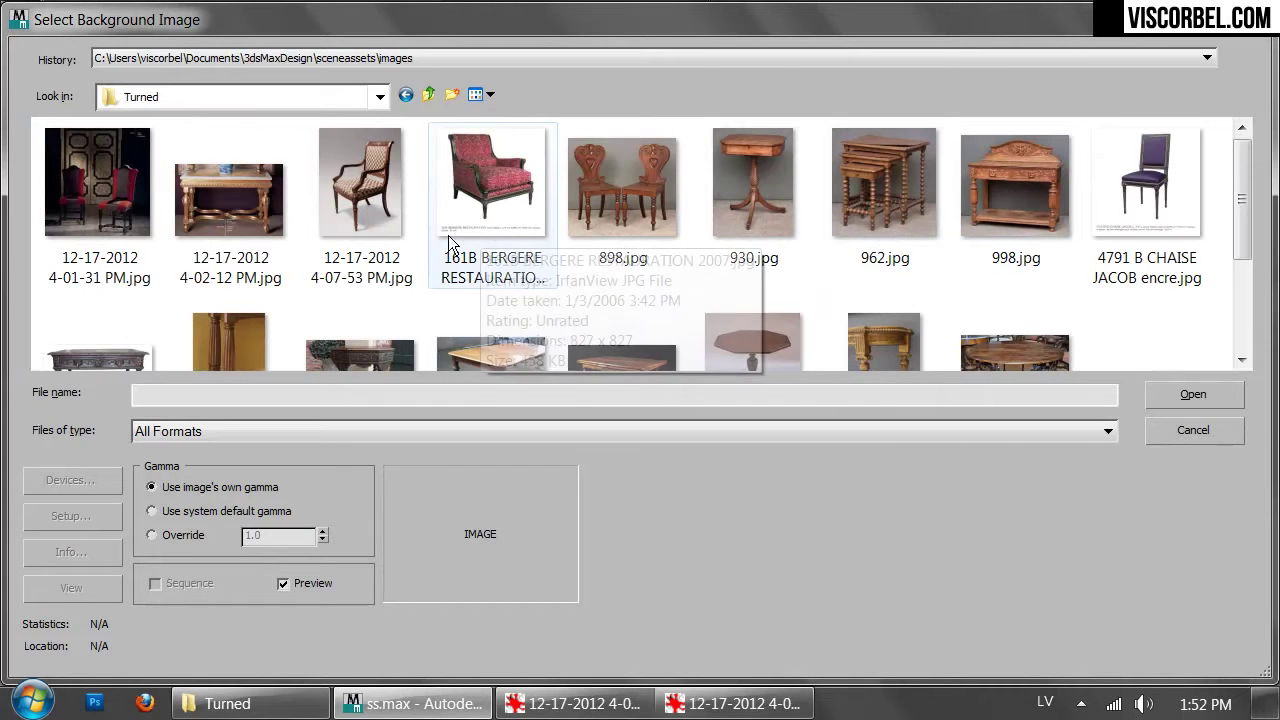
scroll(774, 296, down, 2)
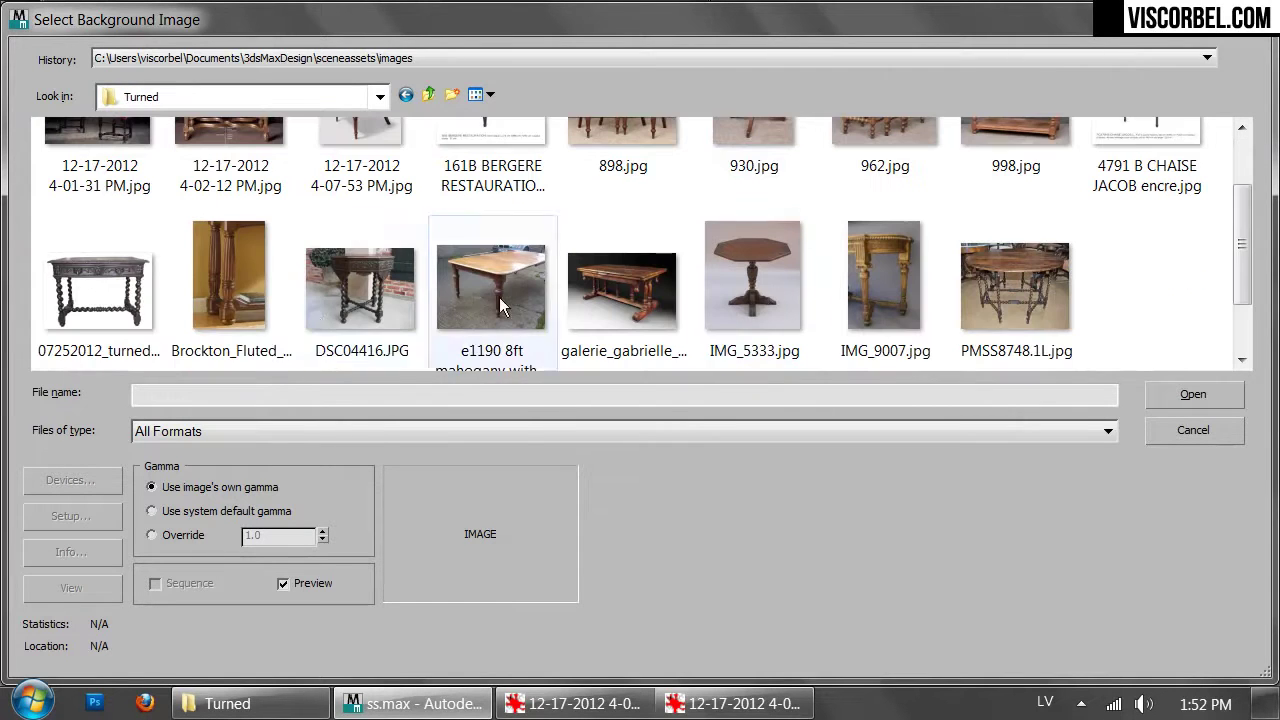
double_click(89, 285)
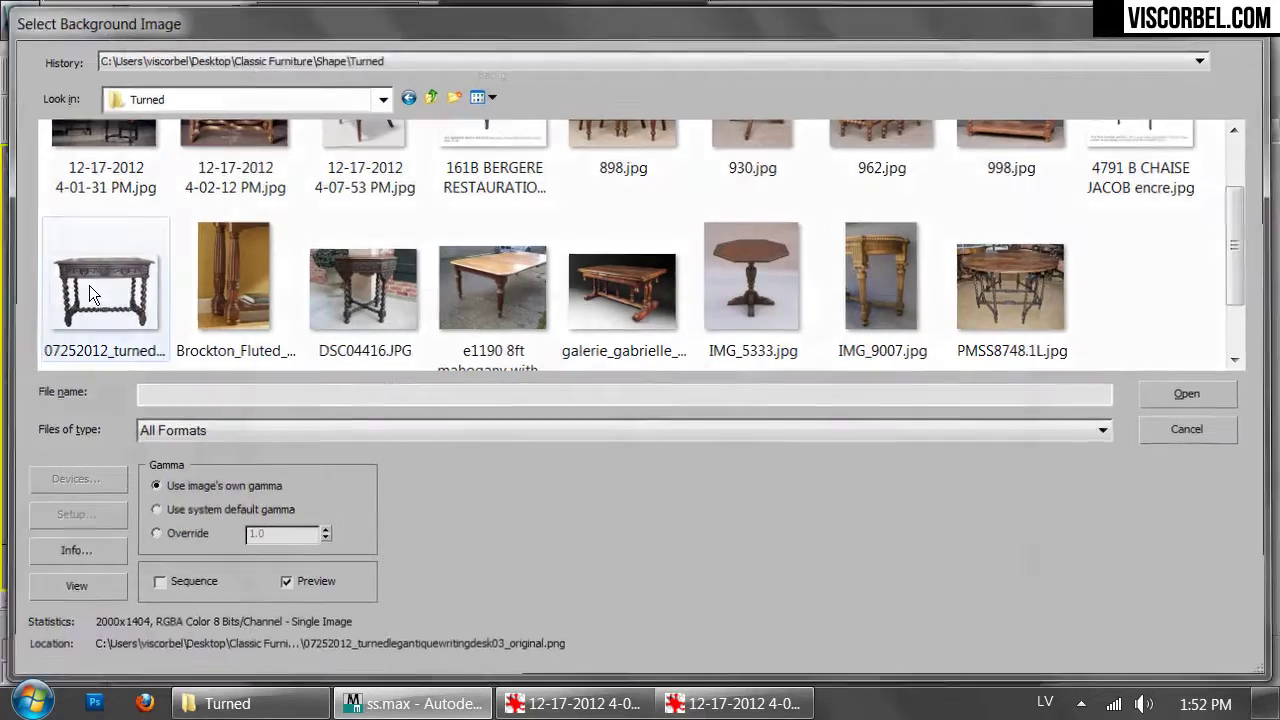
click(864, 633)
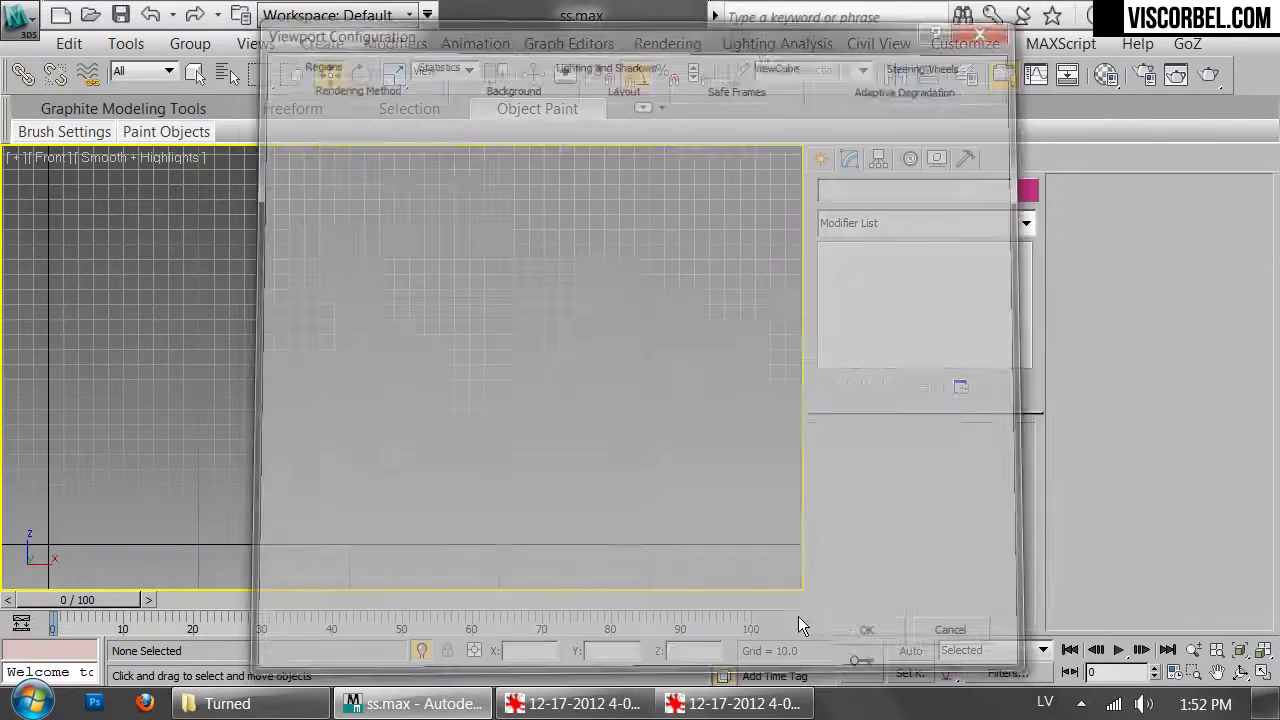
Show the desk background in the maximized Front view, hide the grid, and frame the twisted front leg
key(alt+w)
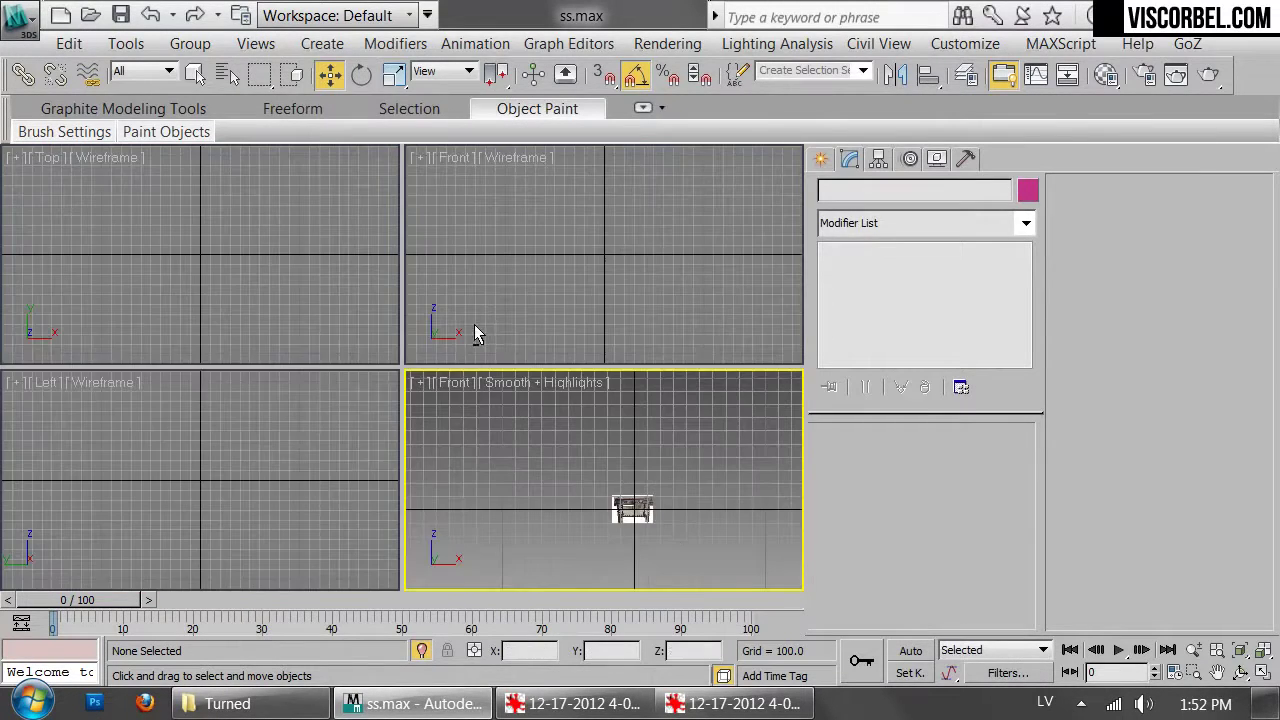
key(alt+w)
scroll(474, 363, up, 8)
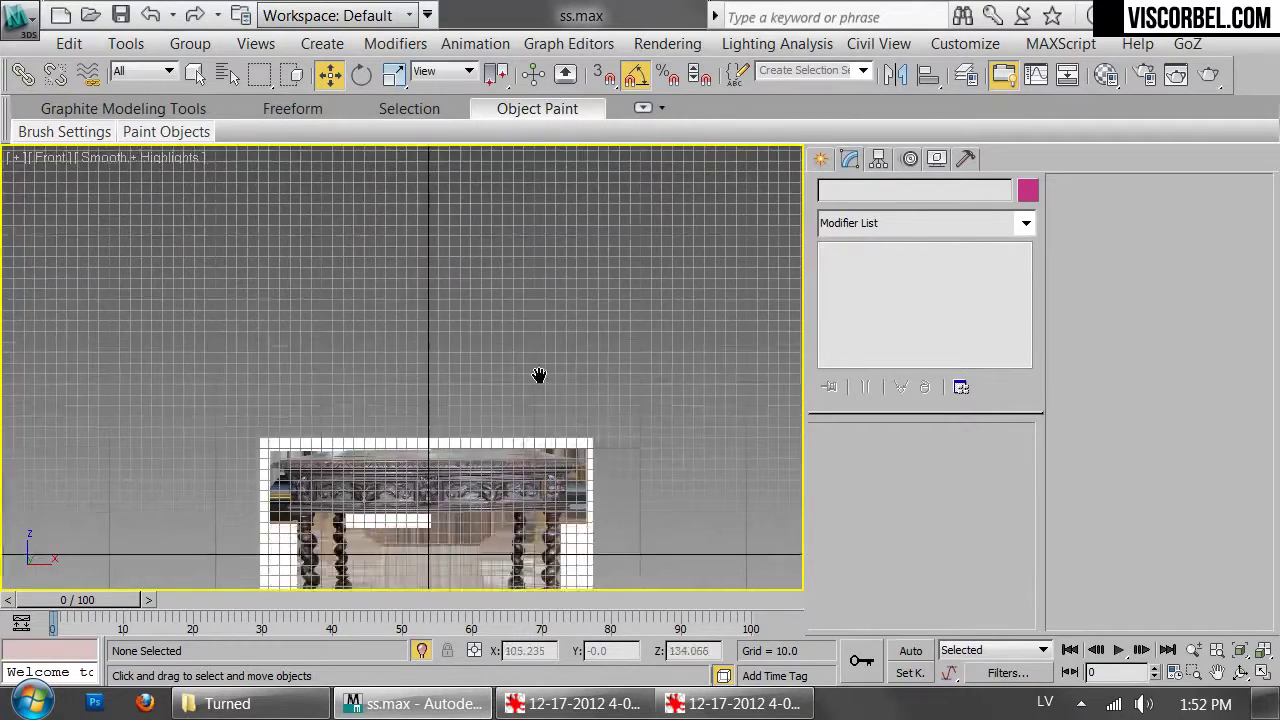
scroll(532, 265, down, 5)
key(g)
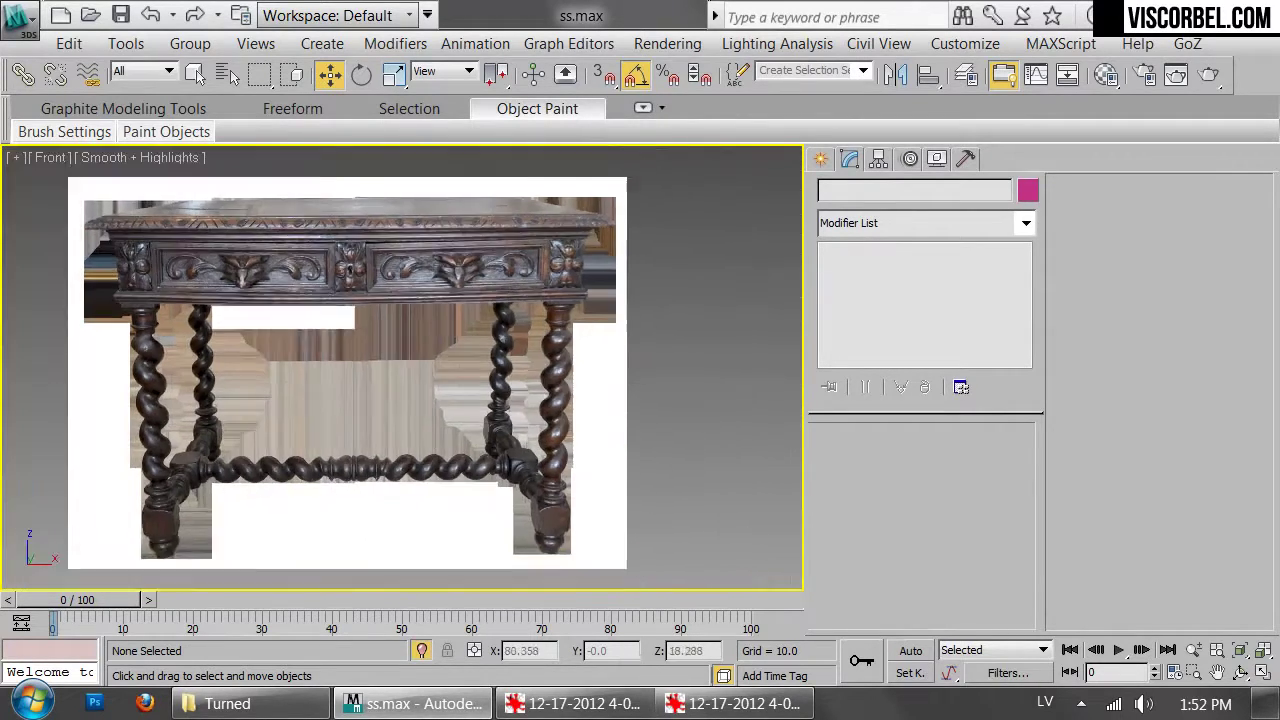
scroll(488, 320, up, 6)
middle_drag(566, 396, 474, 237)
scroll(474, 237, up, 4)
middle_drag(541, 299, 467, 295)
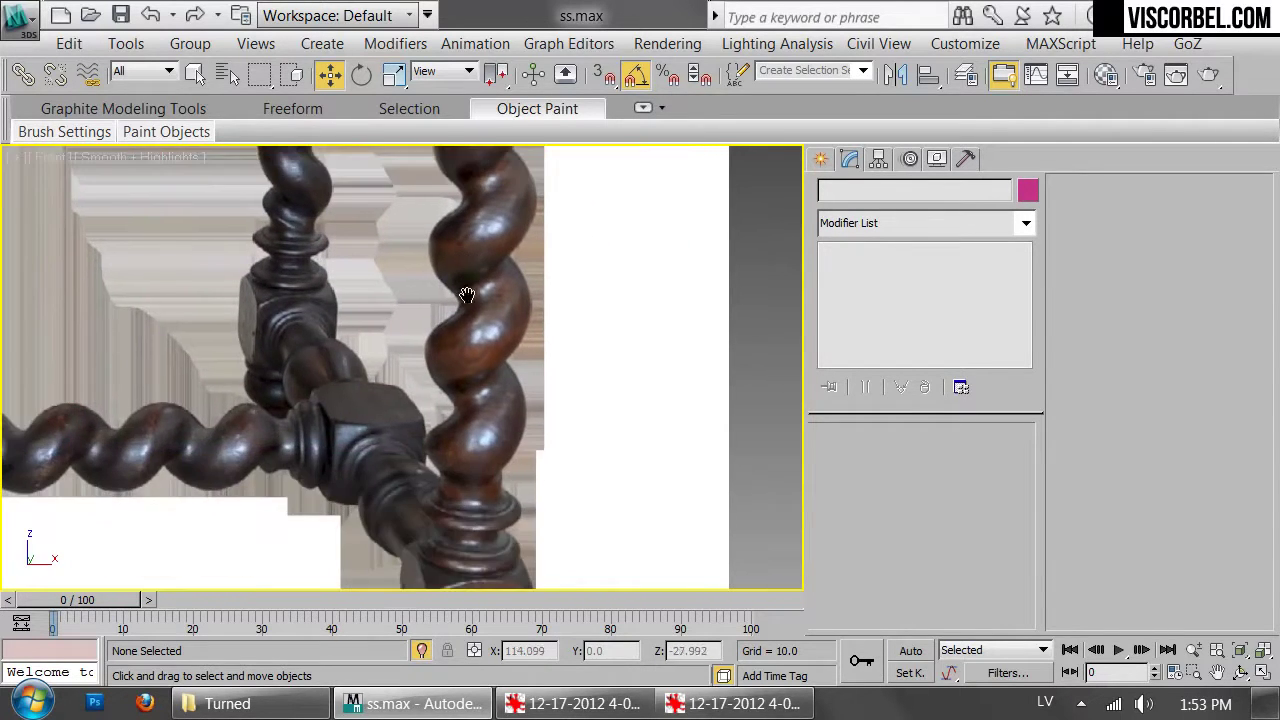
right_click(514, 358)
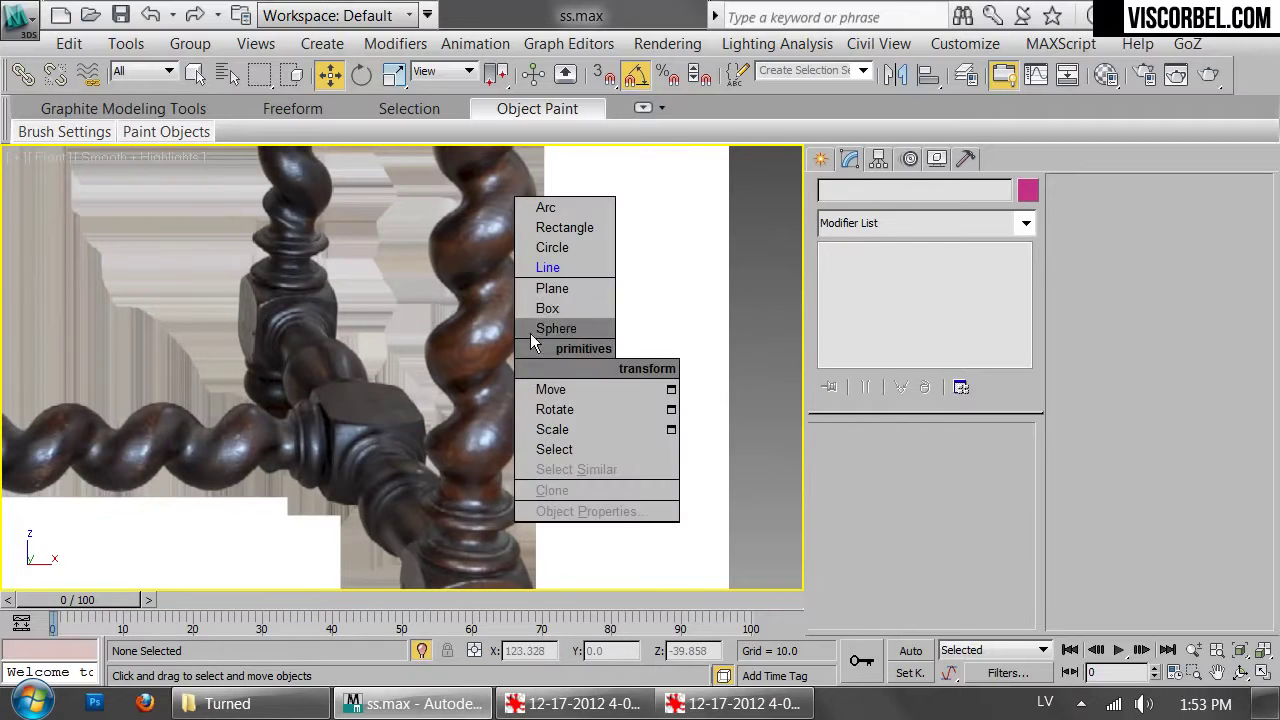
click(553, 268)
scroll(481, 381, down, 2)
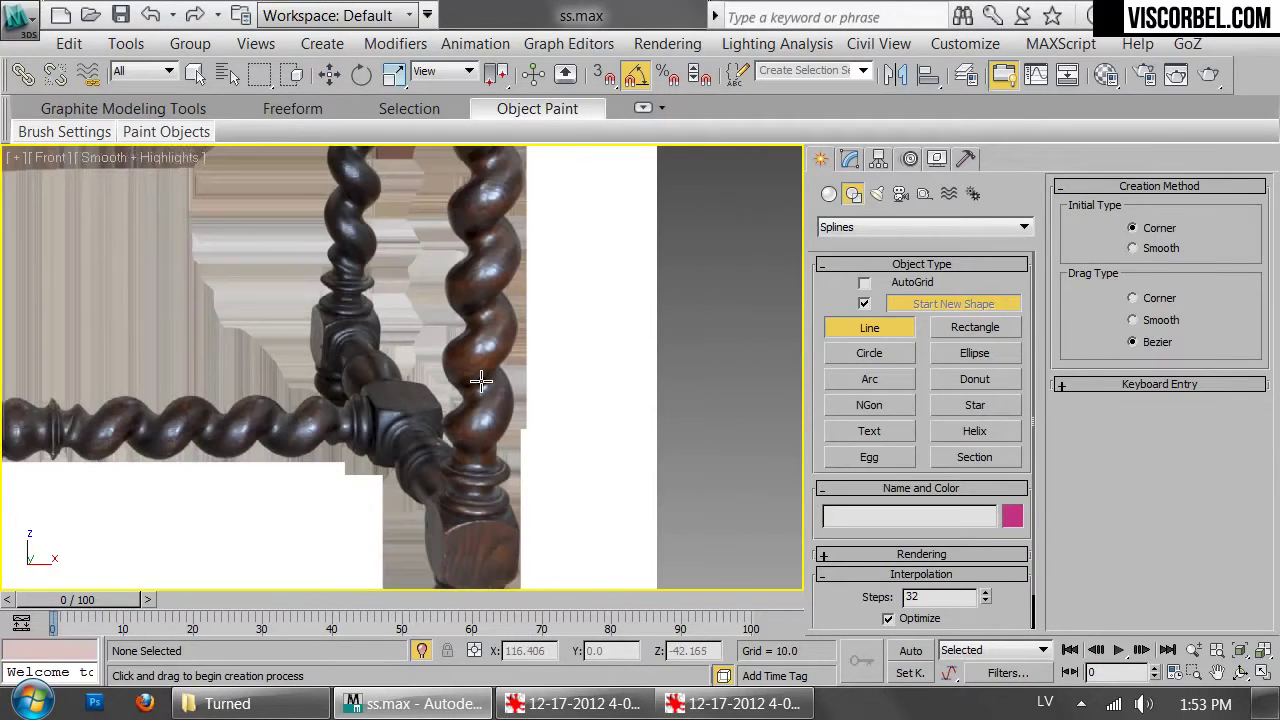
scroll(477, 379, up, 6)
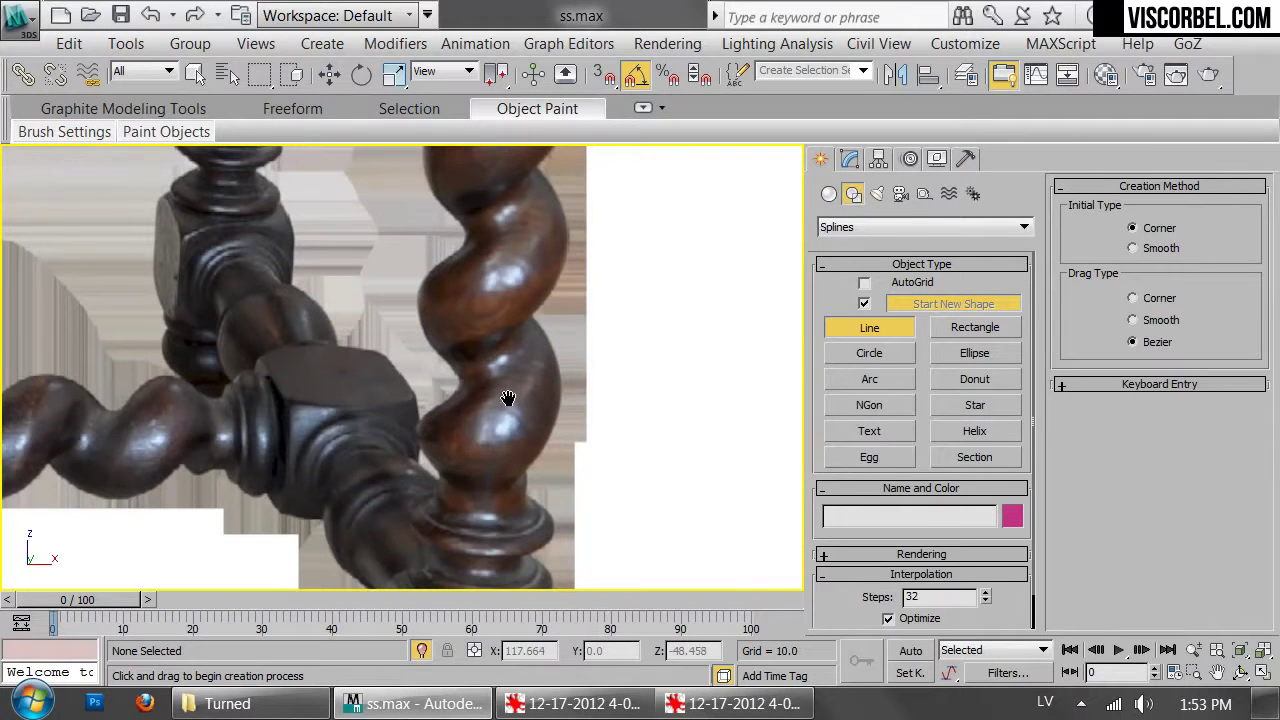
middle_drag(508, 398, 455, 323)
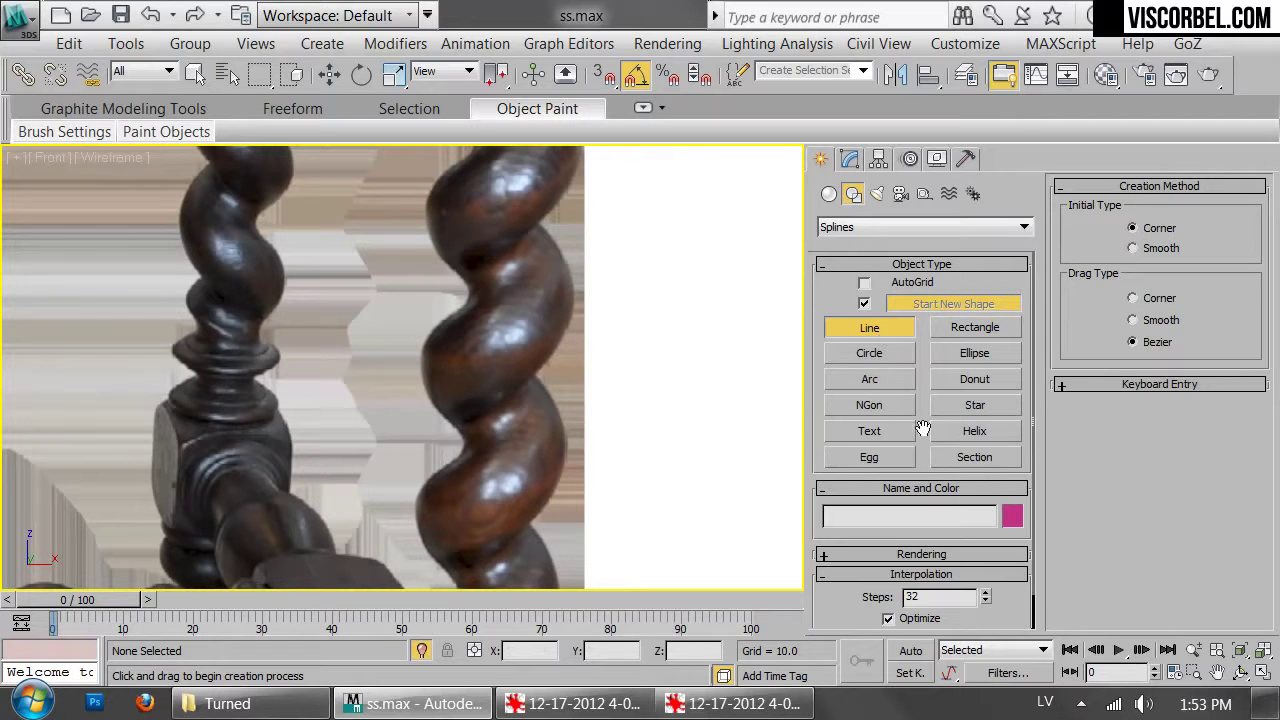
Draw a helix with a base radius of about 3.2 and a height of about -5.4 over the twisted front leg
click(975, 431)
drag(500, 252, 520, 266)
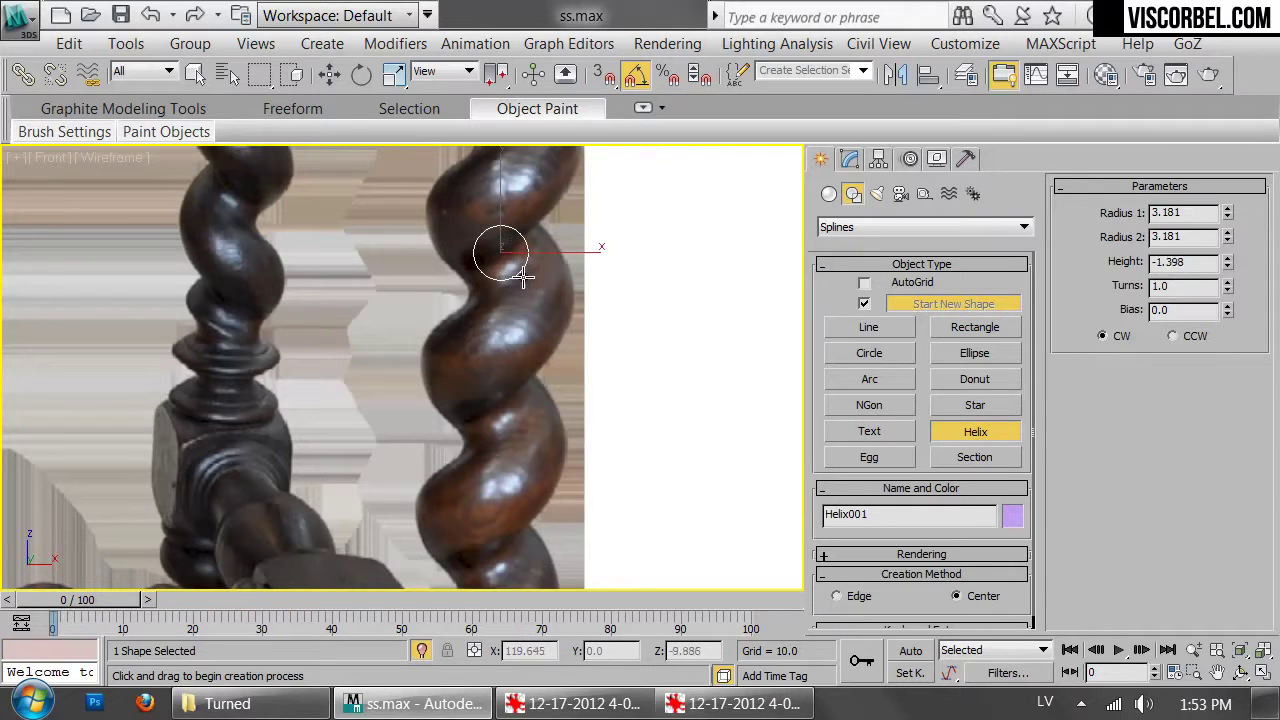
click(500, 312)
click(490, 249)
right_click(585, 292)
Rotate the helix so its axis runs along the leg, and move it down onto the middle twists
key(e)
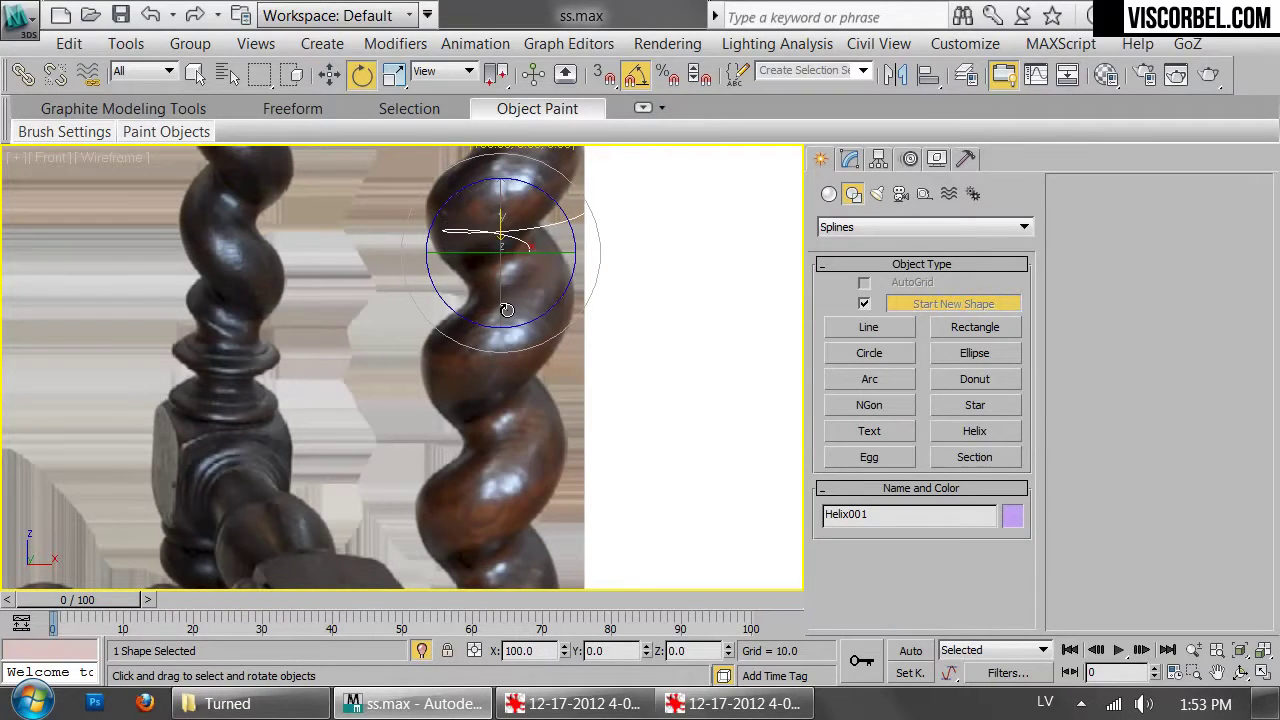
drag(506, 310, 504, 303)
key(w)
drag(500, 213, 498, 354)
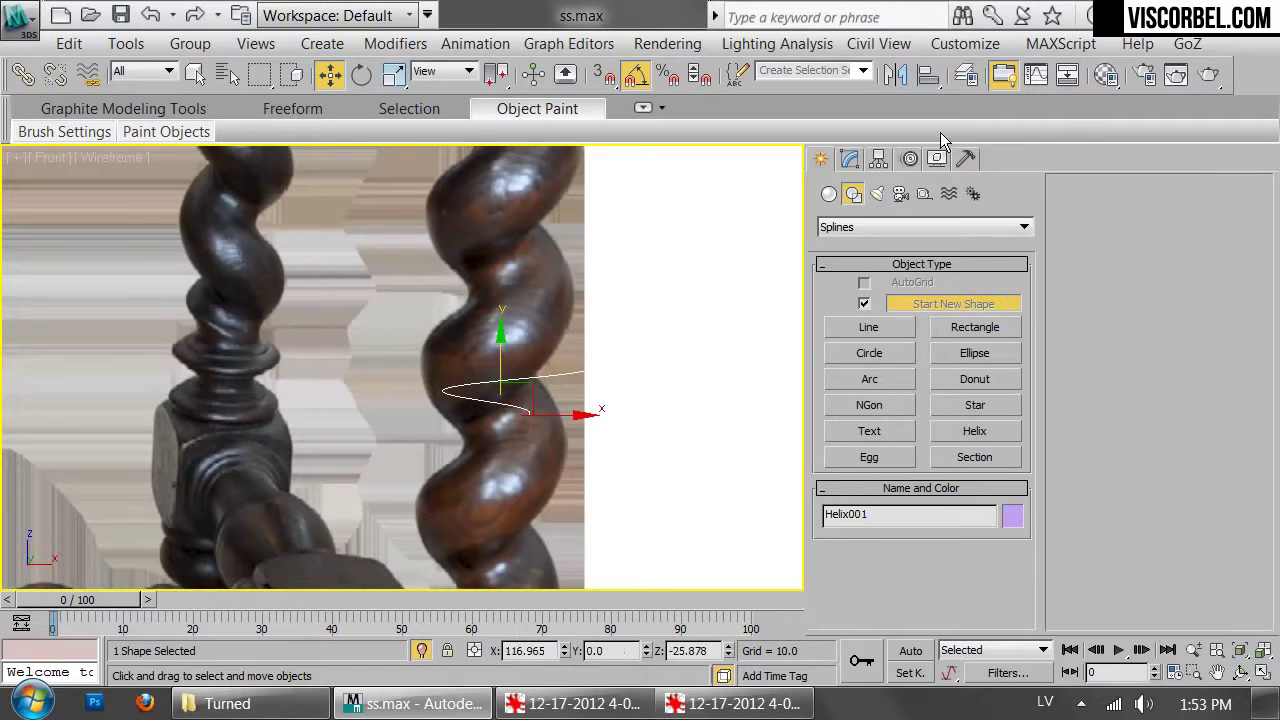
Set the helix's Radius 1 and Radius 2 to 5
click(849, 158)
double_click(950, 483)
text(10)
click(957, 505)
double_click(957, 505)
text(10)
click(950, 484)
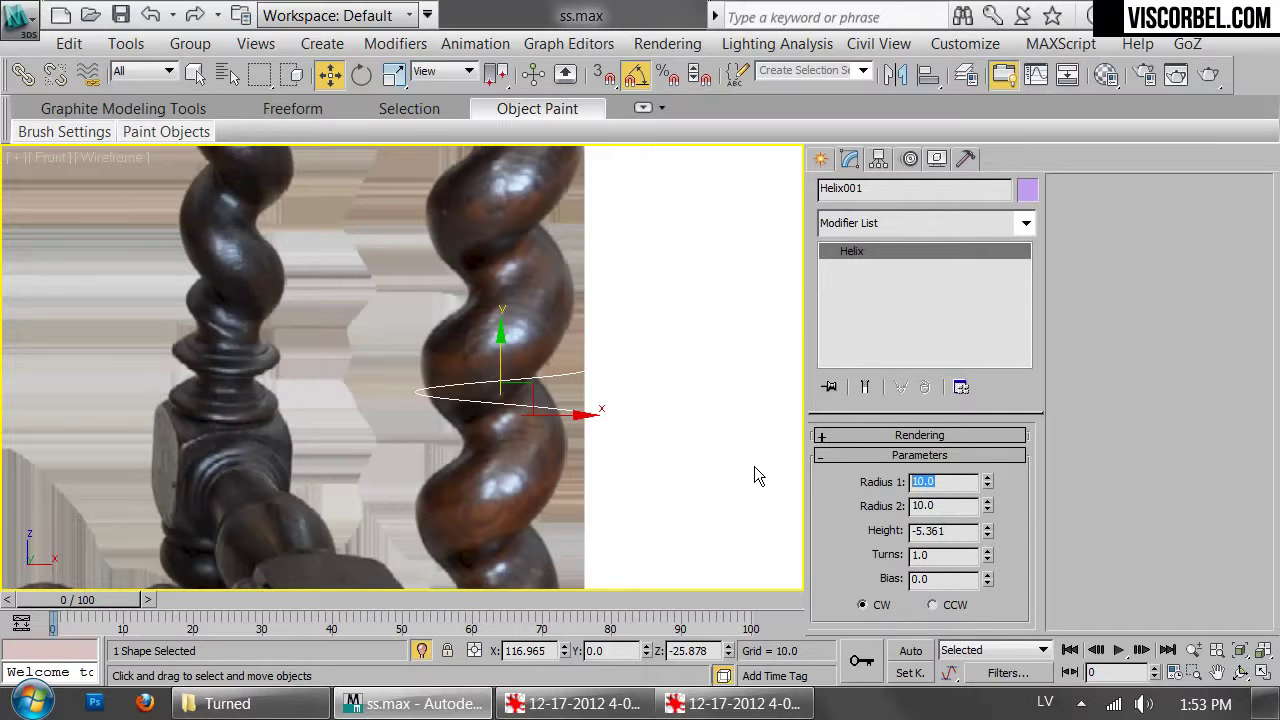
key(Tab)
text(5)
key(Return)
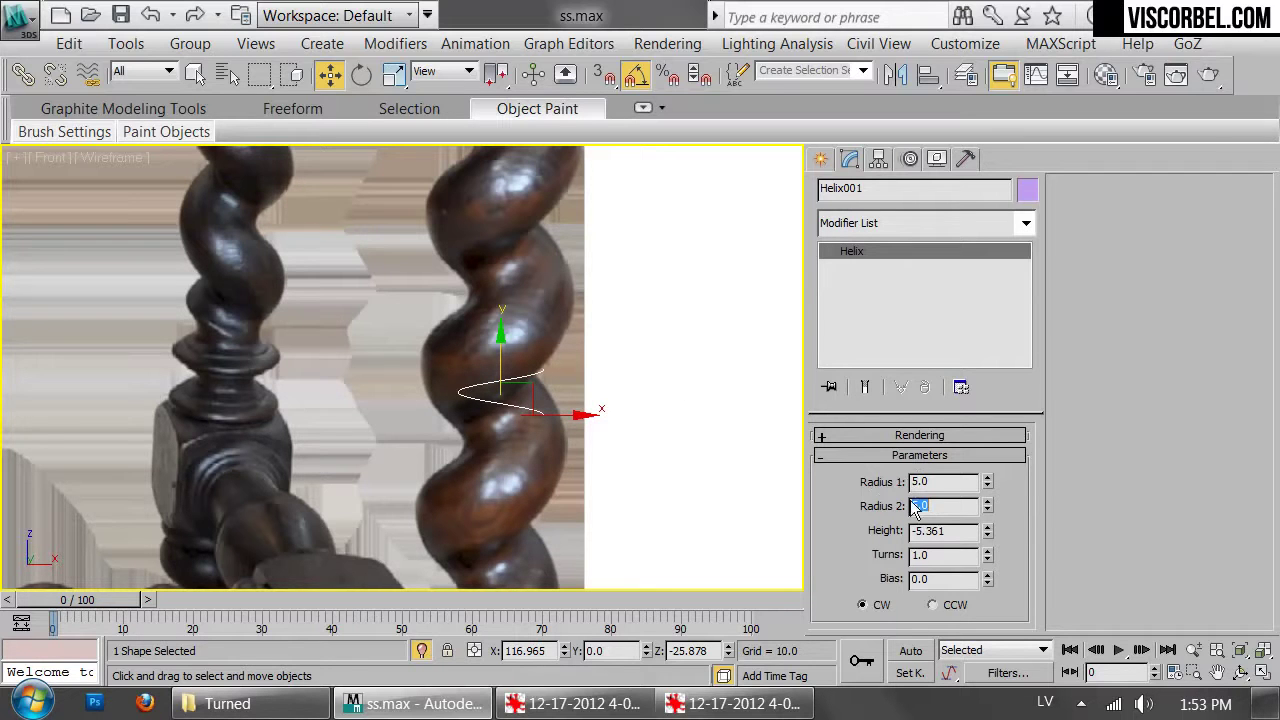
Set the helix height to about -18.14 and move the helix to match one twist of the leg
drag(985, 535, 1020, 145)
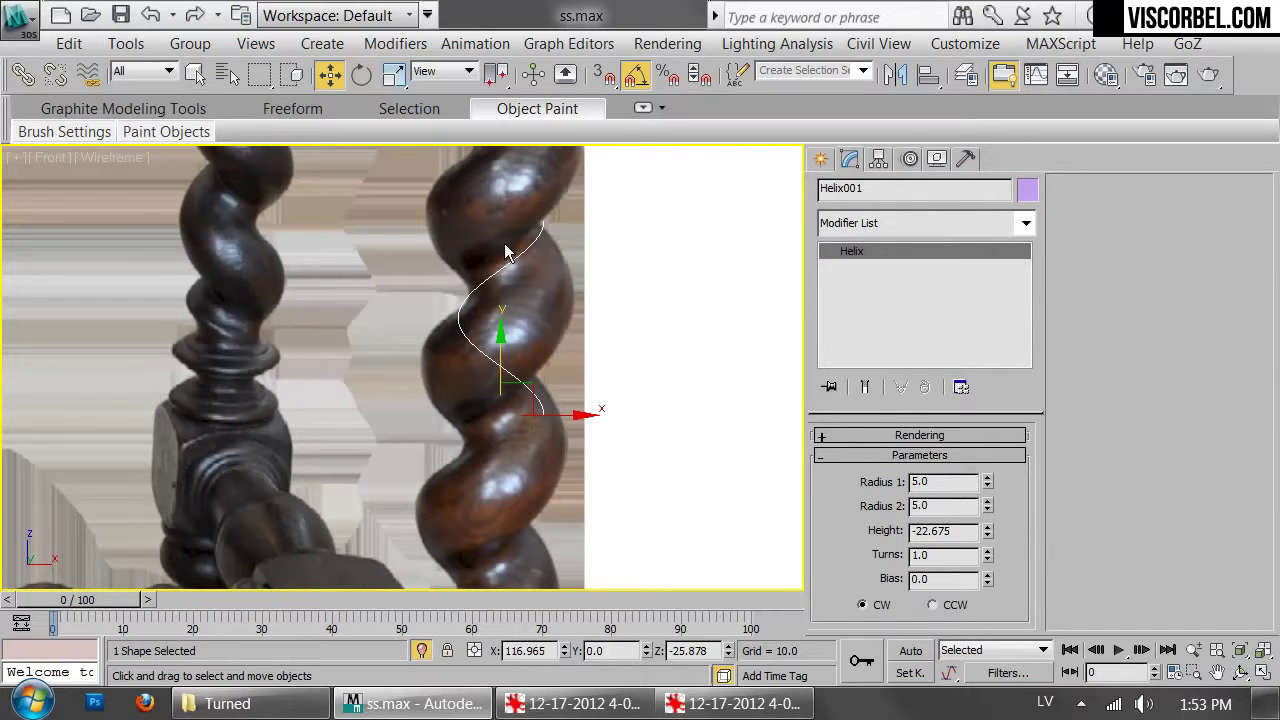
drag(499, 362, 502, 371)
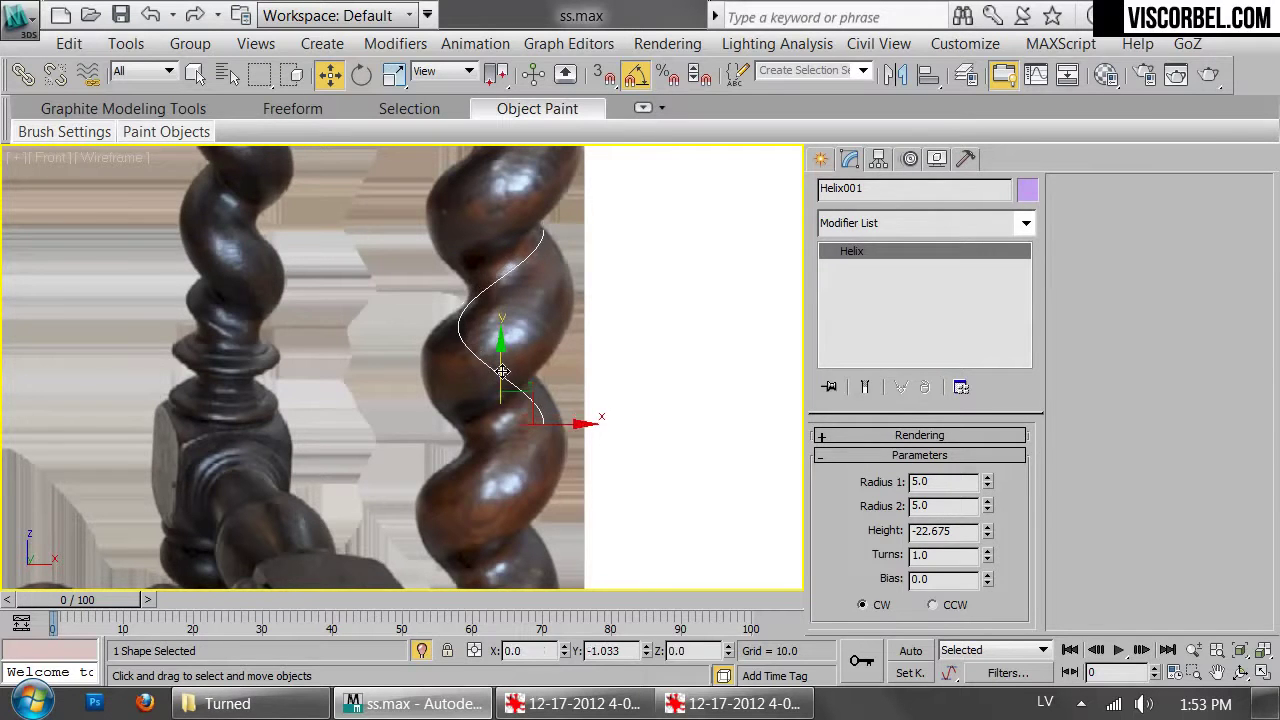
drag(560, 427, 523, 431)
mouse_move(986, 532)
mouse_down()
mouse_move(986, 545)
mouse_move(985, 508)
mouse_up()
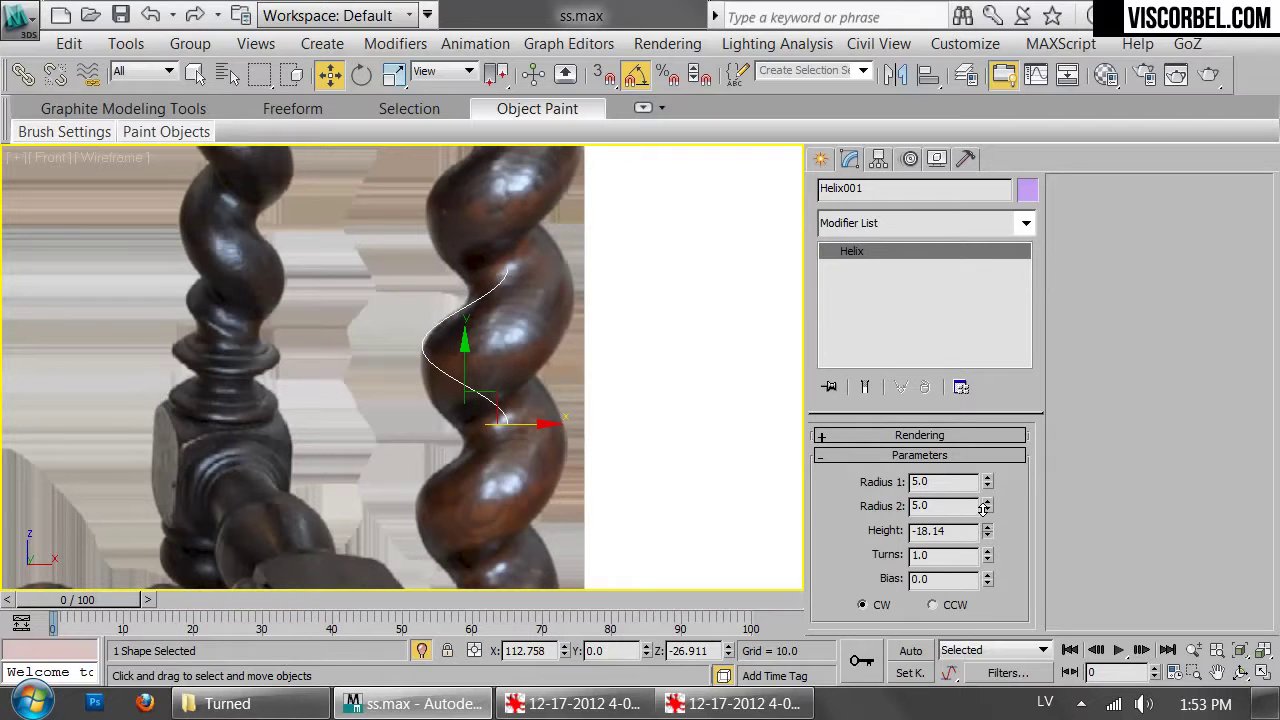
Try the helix's bias and return it to 0, and rotate and shift the helix to follow the leg's twist
drag(988, 580, 984, 535)
right_click(989, 580)
key(e)
drag(502, 425, 556, 424)
key(w)
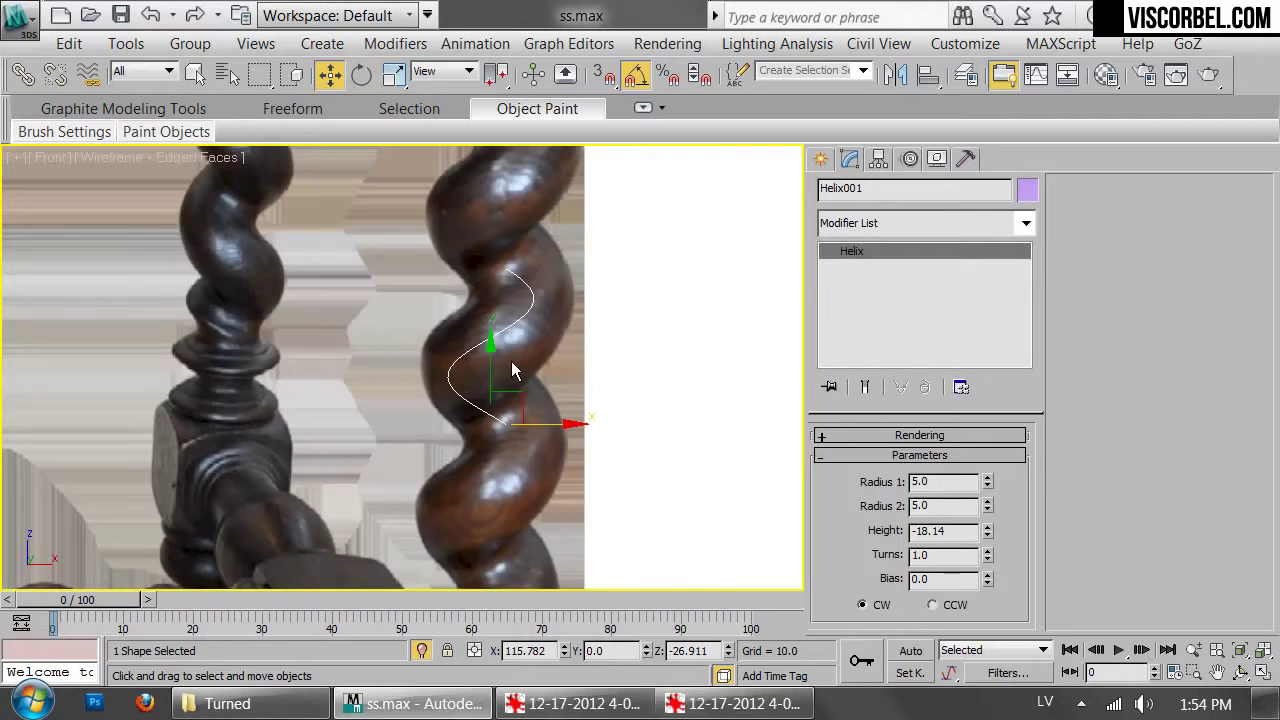
Try converting the helix to an editable spline, check the vertices at its lower end, and undo the conversion
scroll(519, 382, up, 5)
scroll(491, 334, down, 1)
alt+middle_drag(497, 364, 437, 315)
right_click(661, 331)
mouse_move(800, 548)
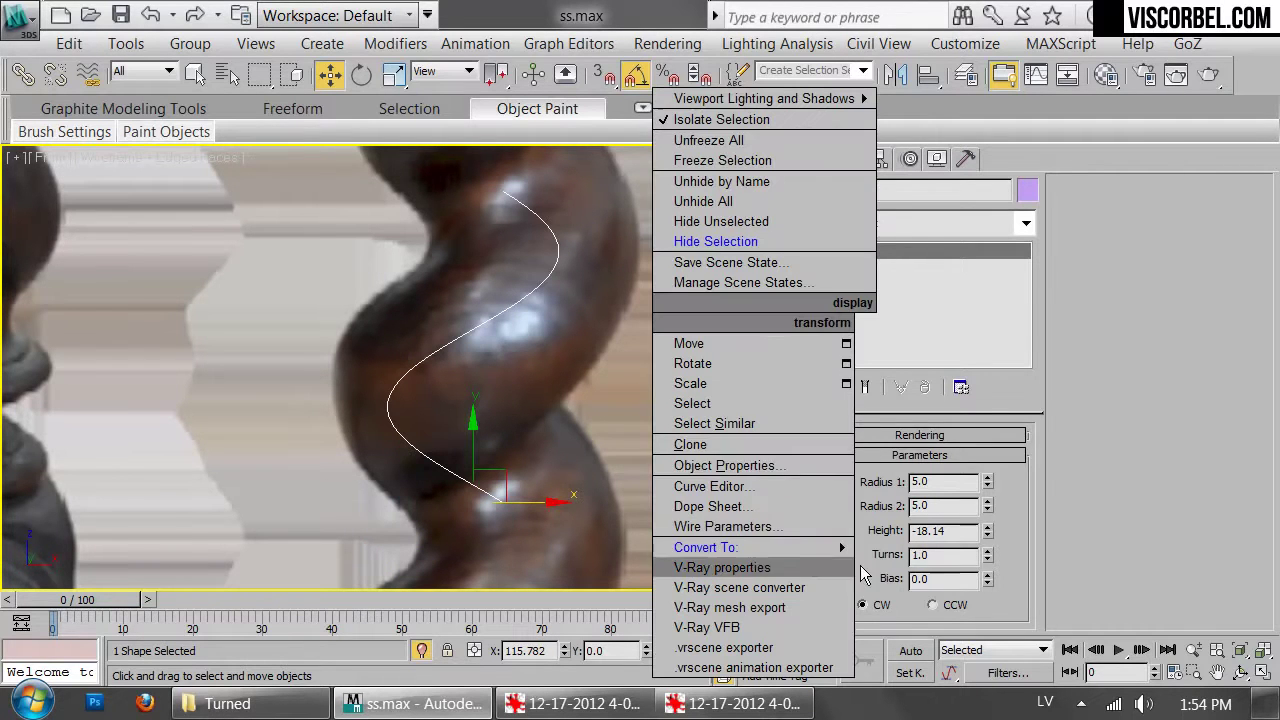
click(908, 555)
scroll(531, 414, up, 6)
click(435, 500)
scroll(351, 457, down, 1)
middle_drag(351, 457, 430, 405)
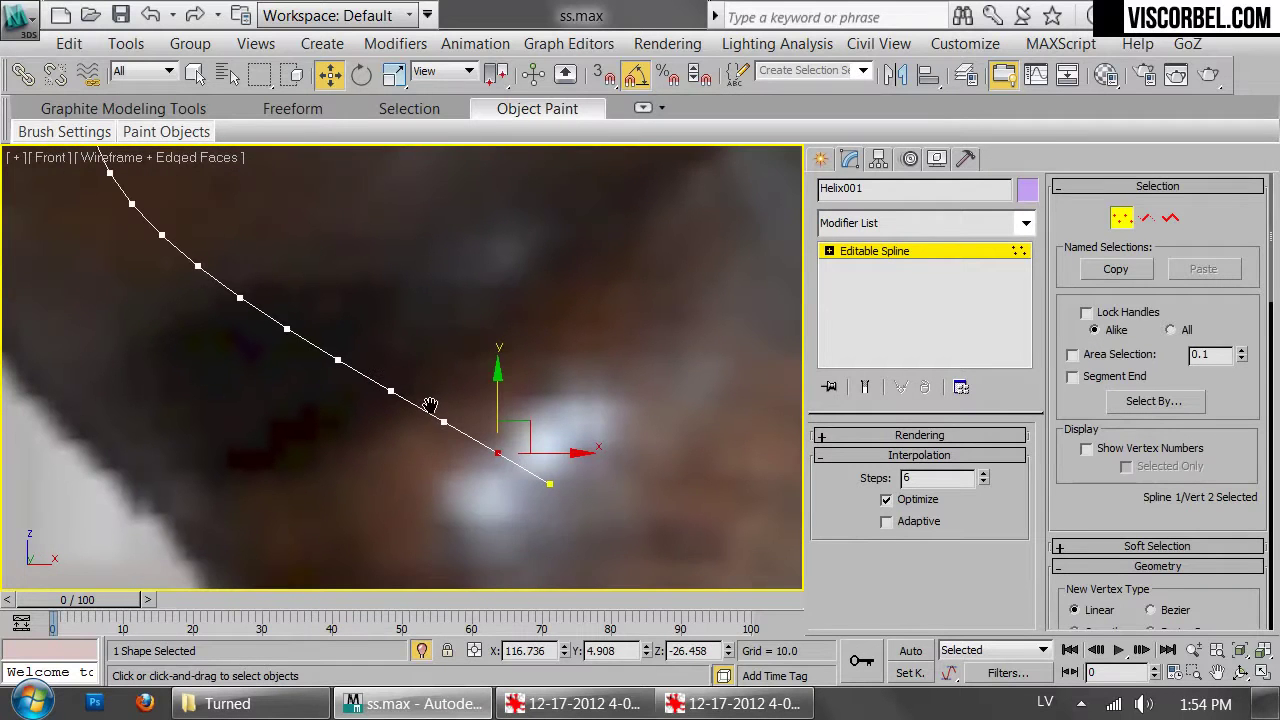
key(ctrl+z)
key(ctrl+z)
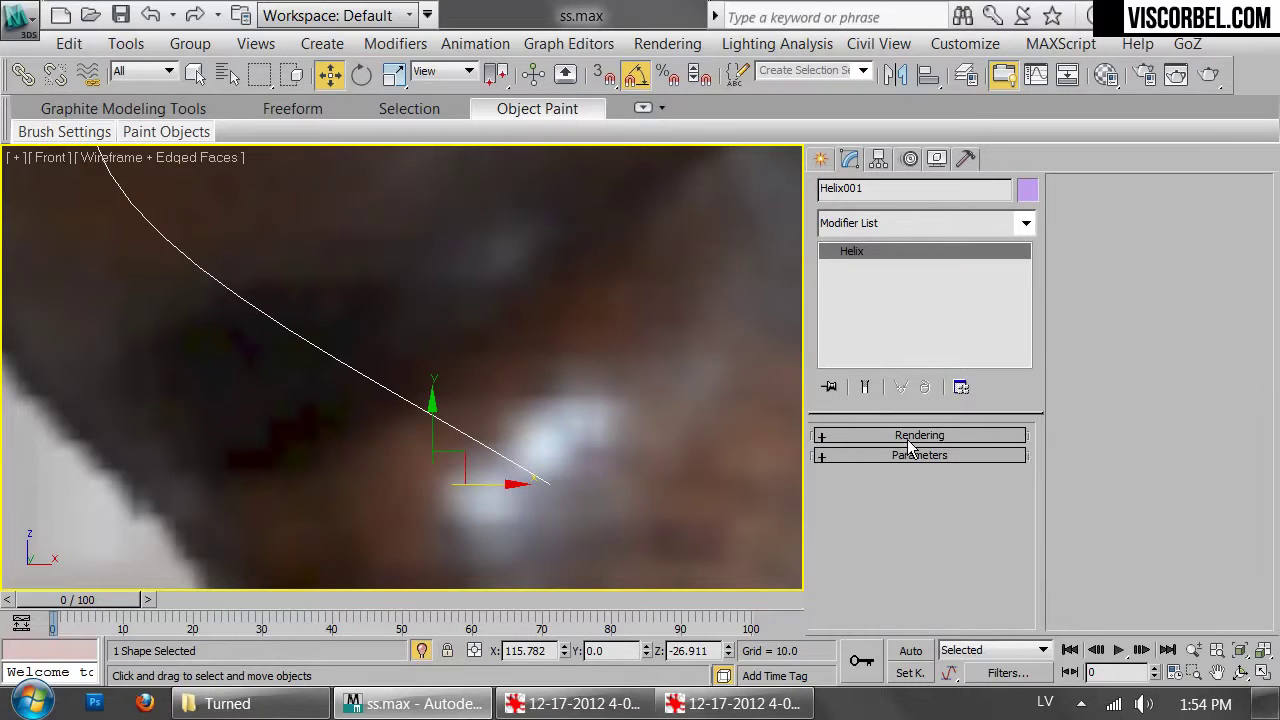
Convert the helix on the table leg to an editable spline
click(909, 435)
click(908, 433)
click(940, 455)
drag(853, 448, 850, 465)
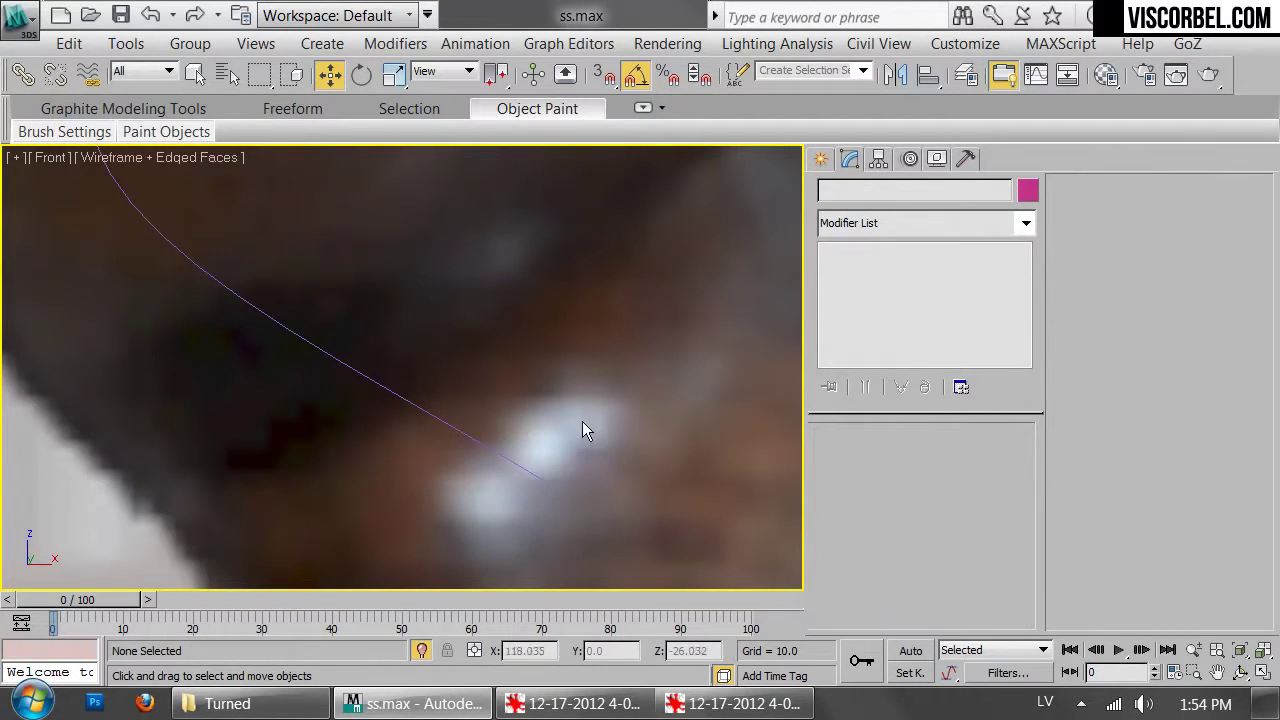
click(516, 463)
scroll(525, 367, down, 3)
middle_drag(498, 348, 477, 448)
scroll(457, 368, down, 1)
mouse_move(527, 315)
middle_down()
mouse_move(523, 363)
mouse_move(536, 316)
middle_up()
right_click(450, 356)
mouse_move(601, 550)
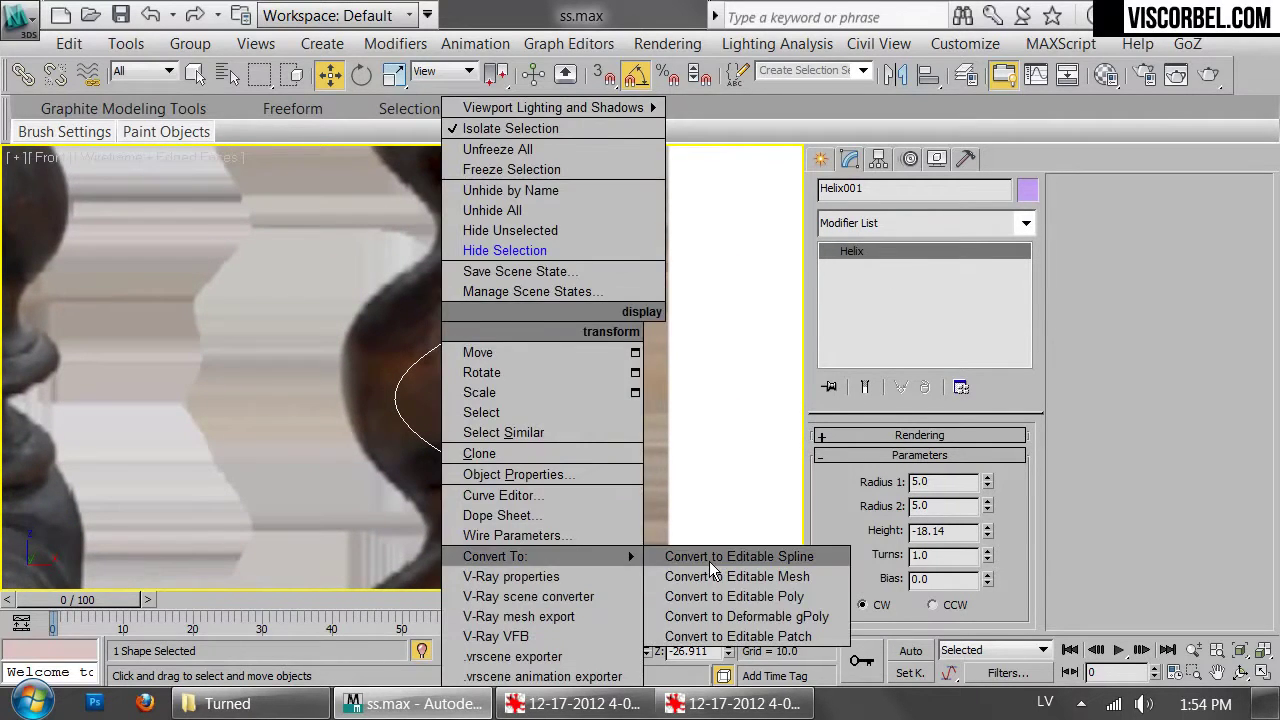
click(729, 554)
Delete every other vertex along the whole spline, keeping both end vertices
scroll(494, 463, up, 5)
scroll(475, 405, up, 2)
middle_drag(475, 405, 491, 417)
click(537, 433)
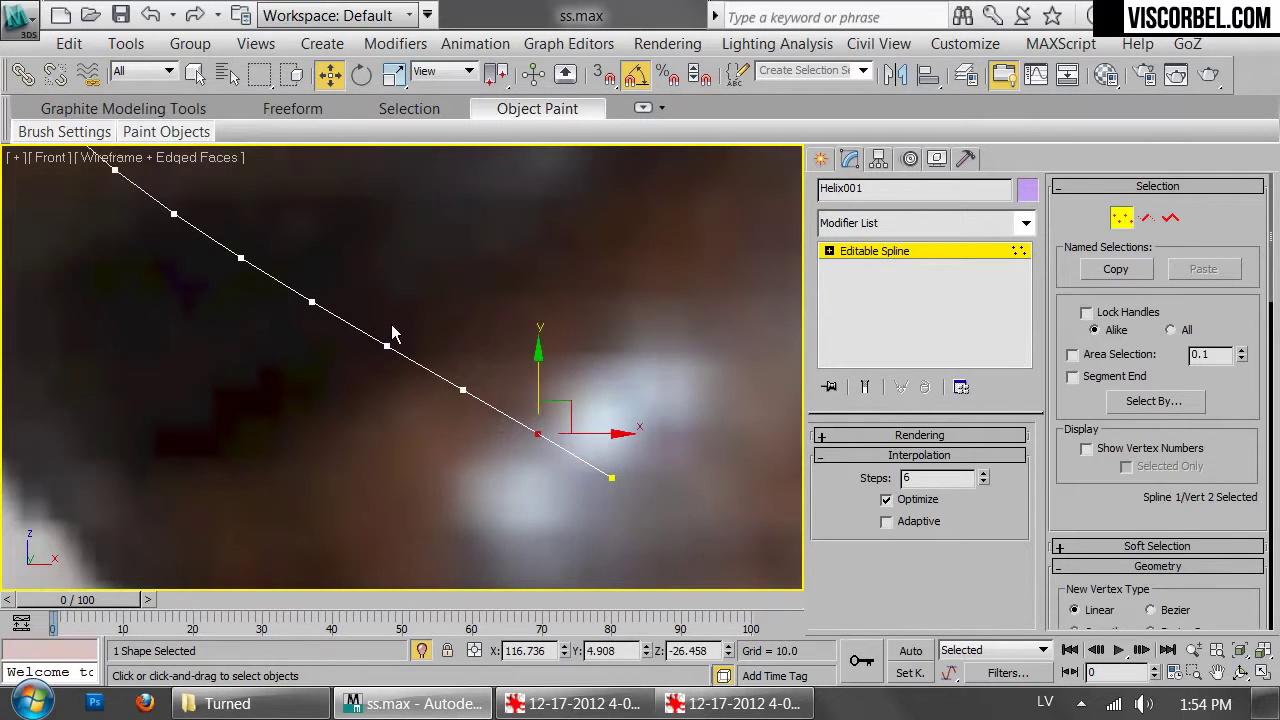
middle_drag(393, 325, 529, 442)
ctrl+click(523, 463)
ctrl+click(251, 287)
middle_drag(265, 235, 480, 457)
scroll(480, 457, down, 2)
ctrl+click(415, 441)
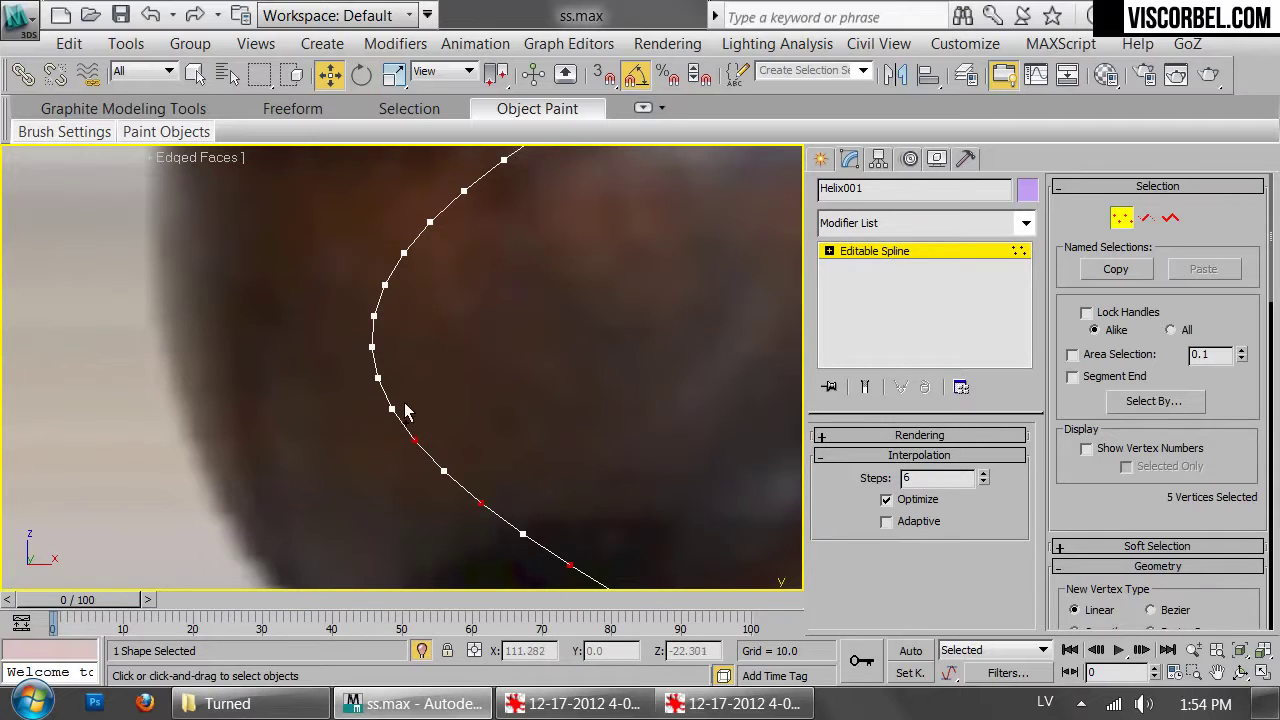
ctrl+click(370, 318)
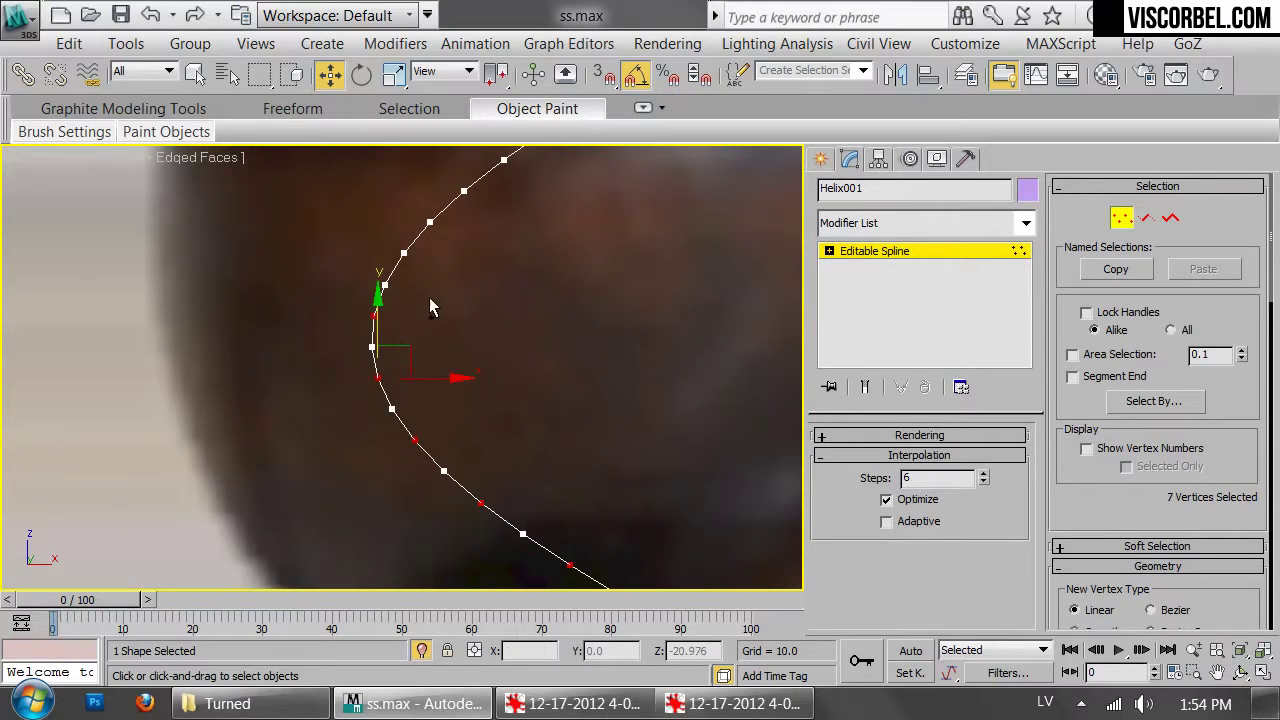
middle_drag(414, 334, 427, 405)
ctrl+click(402, 389)
ctrl+click(448, 344)
middle_drag(525, 334, 480, 434)
ctrl+click(445, 407)
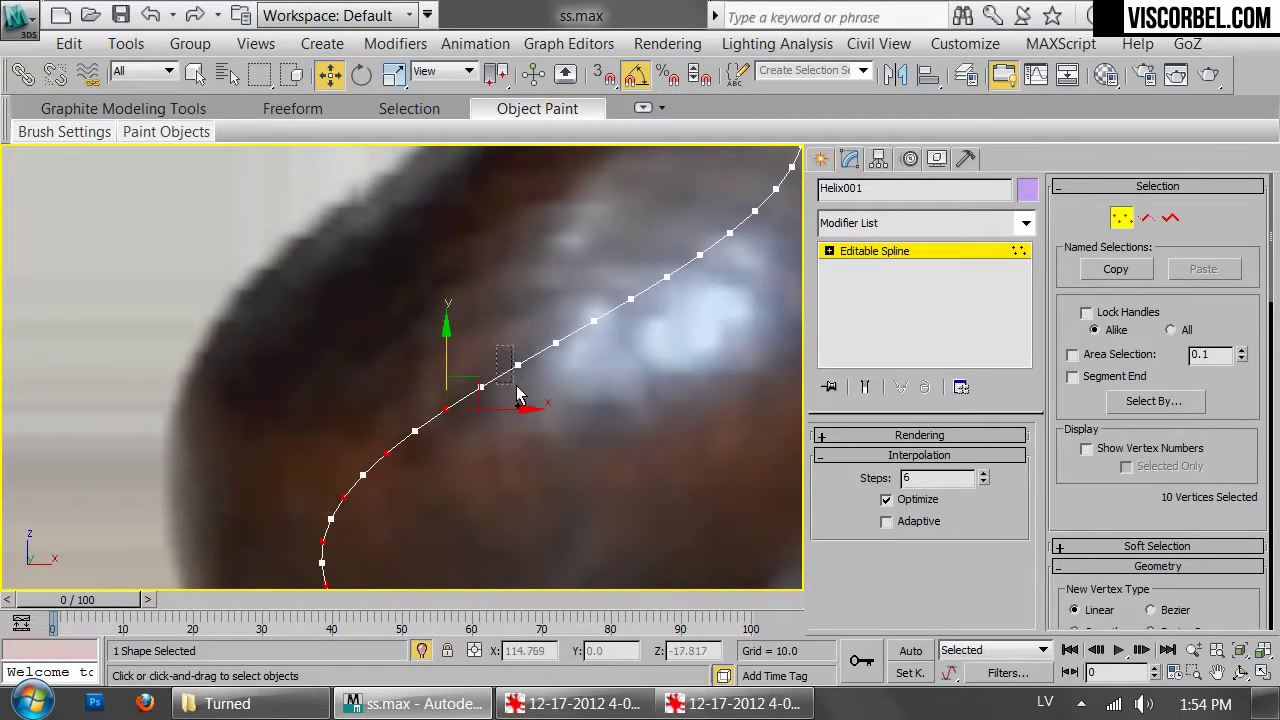
middle_drag(659, 345, 550, 497)
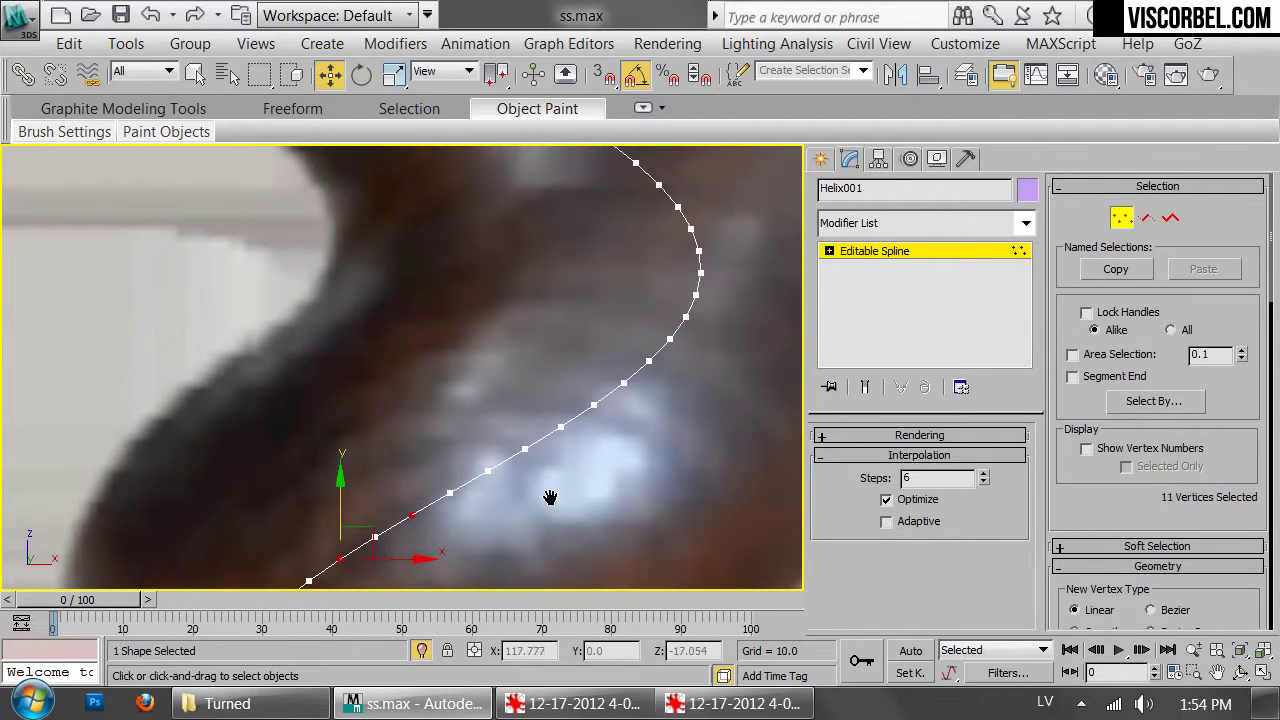
ctrl+click(561, 428)
ctrl+click(623, 383)
ctrl+click(669, 339)
middle_drag(711, 308, 643, 441)
ctrl+click(629, 428)
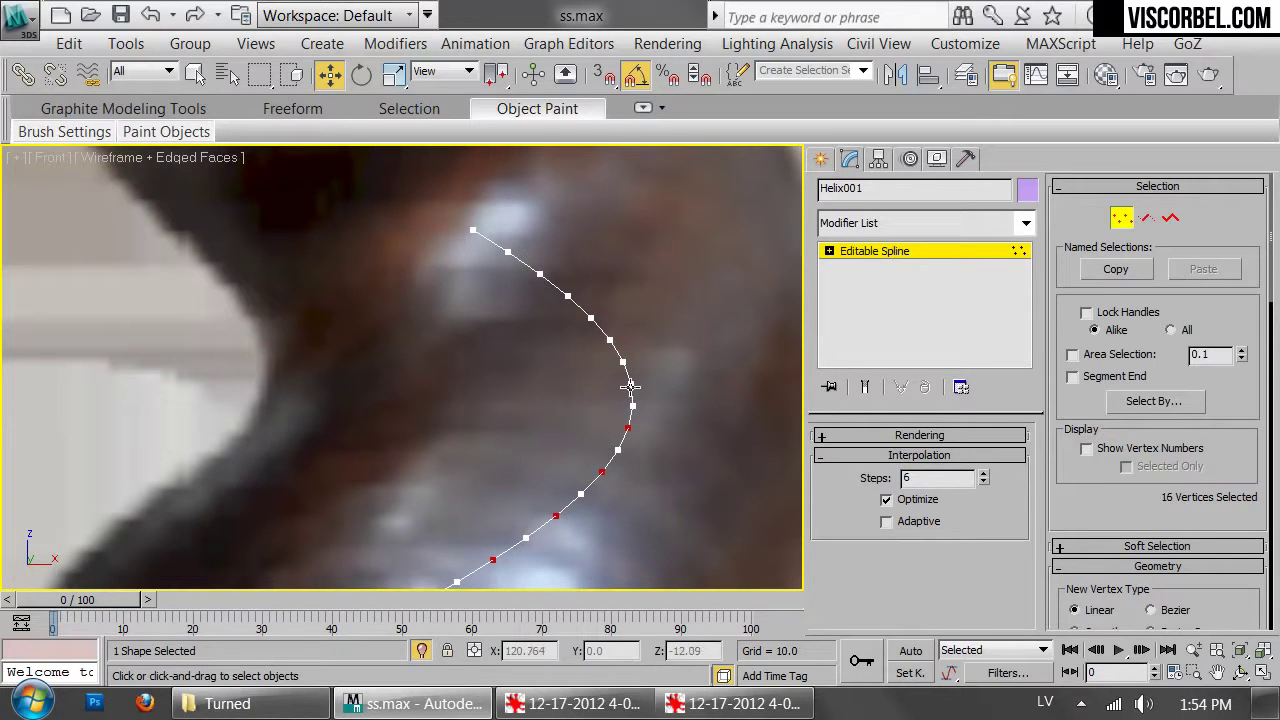
ctrl+click(631, 383)
ctrl+click(610, 342)
ctrl+click(563, 298)
ctrl+click(507, 252)
key(Delete)
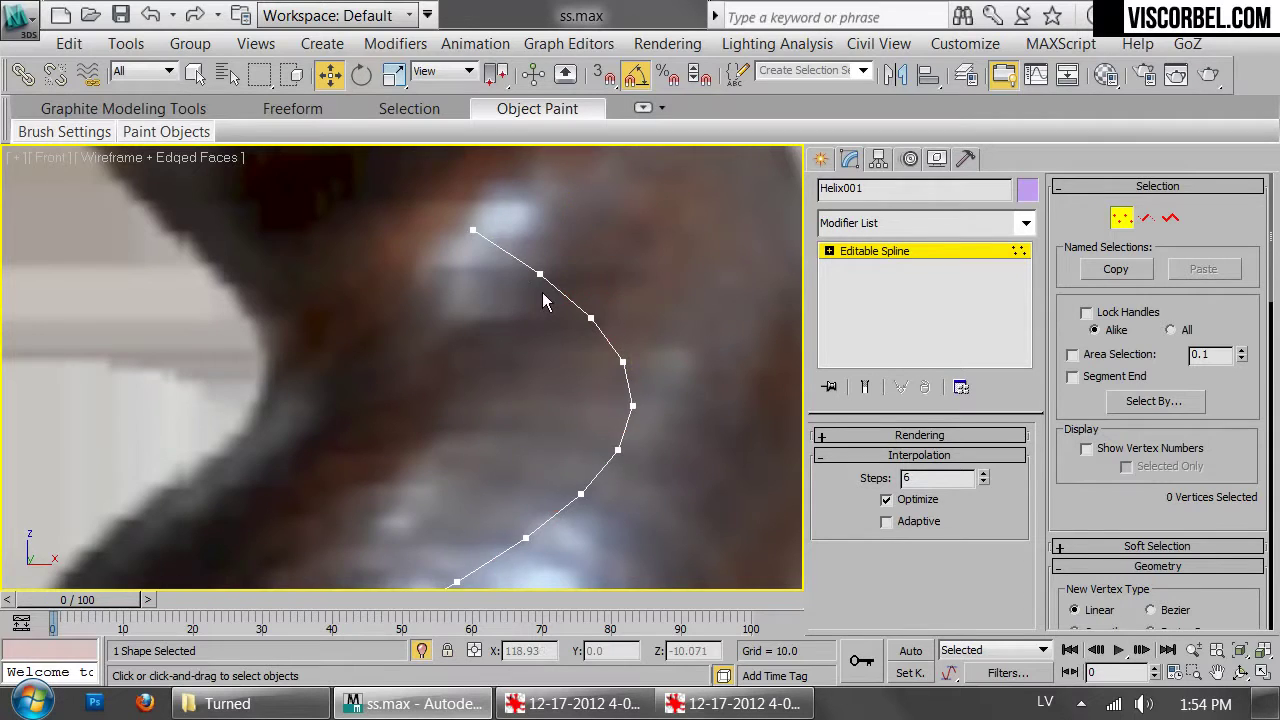
Leave vertex editing and make the spline's thickness show in both the renderer and the viewport
scroll(559, 363, down, 3)
middle_drag(559, 366, 561, 282)
scroll(578, 437, up, 5)
middle_drag(517, 403, 556, 500)
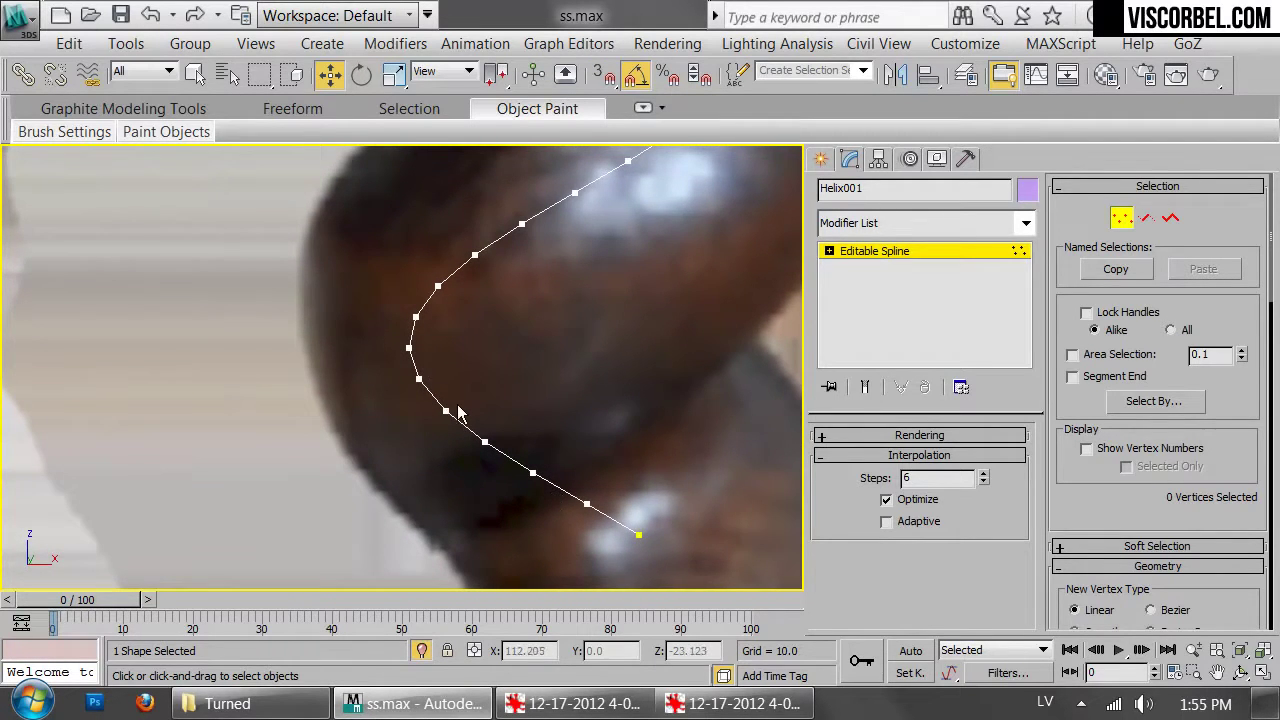
key(1)
key(p)
key(z)
mouse_move(527, 398)
alt+middle_down()
mouse_move(540, 341)
mouse_move(451, 351)
mouse_move(503, 366)
mouse_move(595, 436)
mouse_move(580, 508)
mouse_move(414, 314)
mouse_move(529, 376)
alt+middle_up()
click(852, 436)
click(860, 451)
click(860, 469)
Set the spline's radial thickness to 10.75 and shift it to X 116.115 to match the leg's twist in the Front view
key(f)
scroll(508, 381, down, 10)
scroll(522, 403, up, 5)
drag(993, 601, 776, 522)
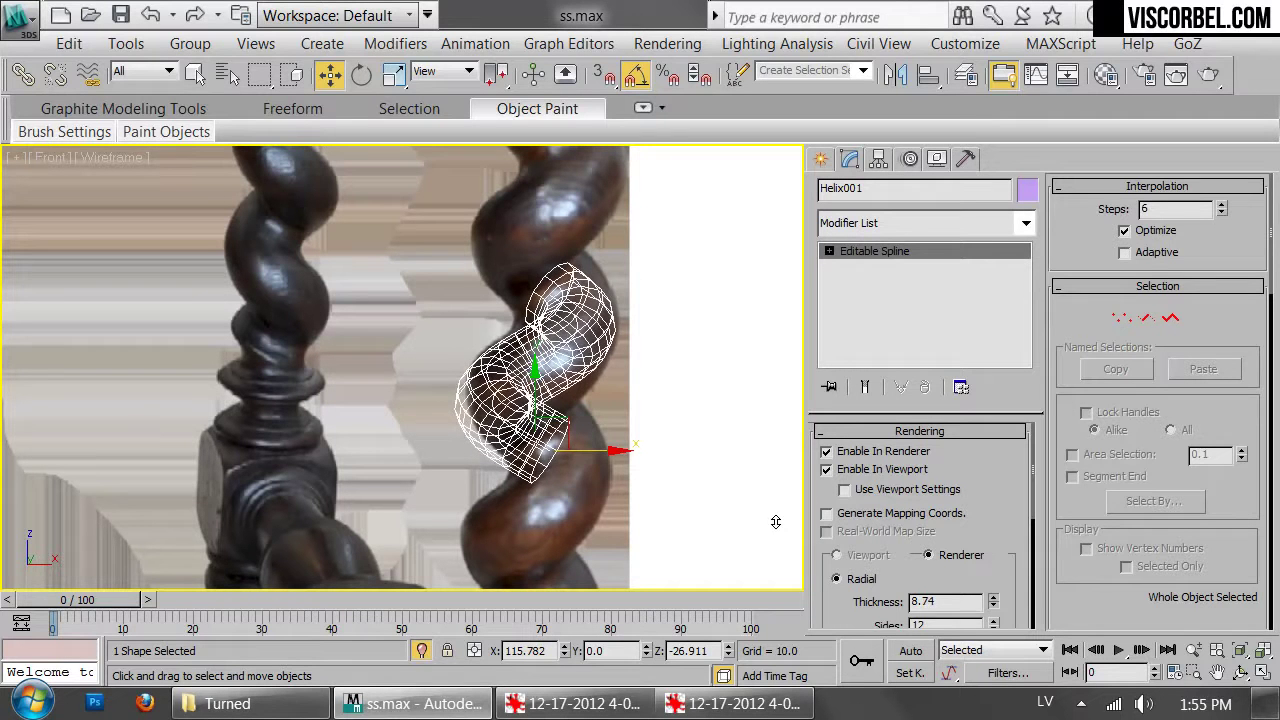
key(F3)
drag(607, 454, 610, 454)
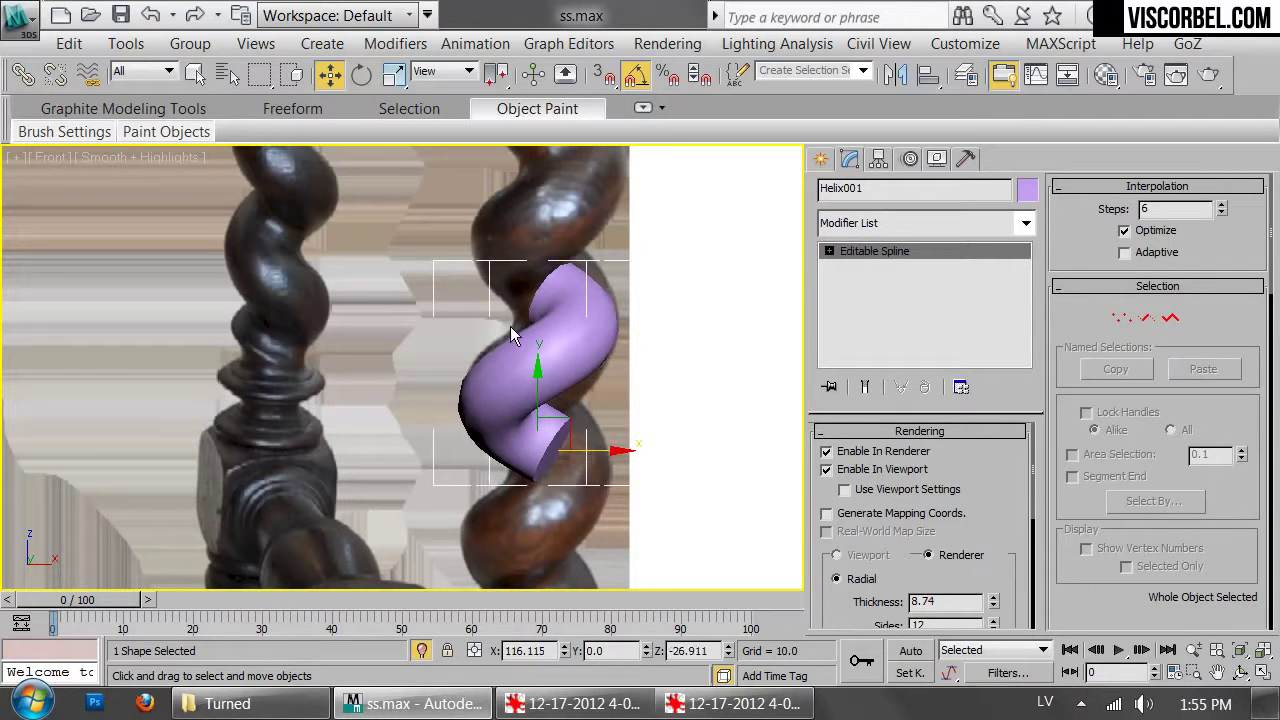
drag(993, 600, 1010, 569)
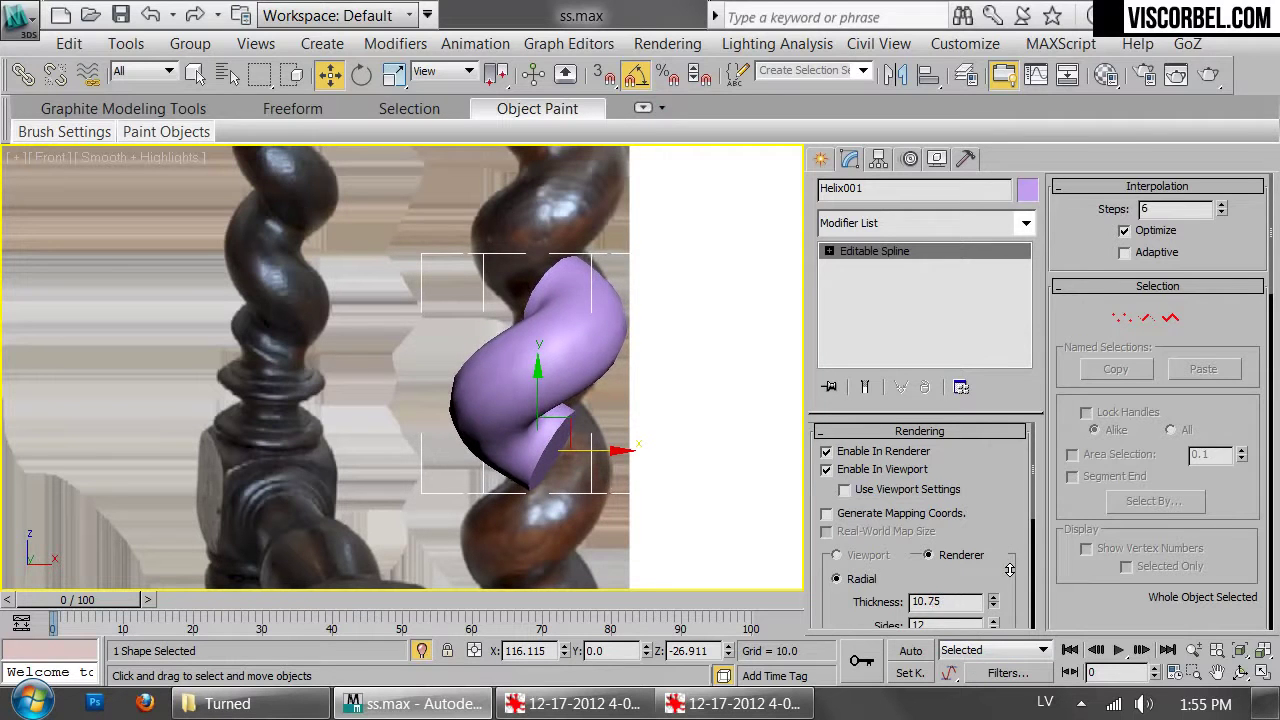
key(F4)
scroll(587, 356, up, 4)
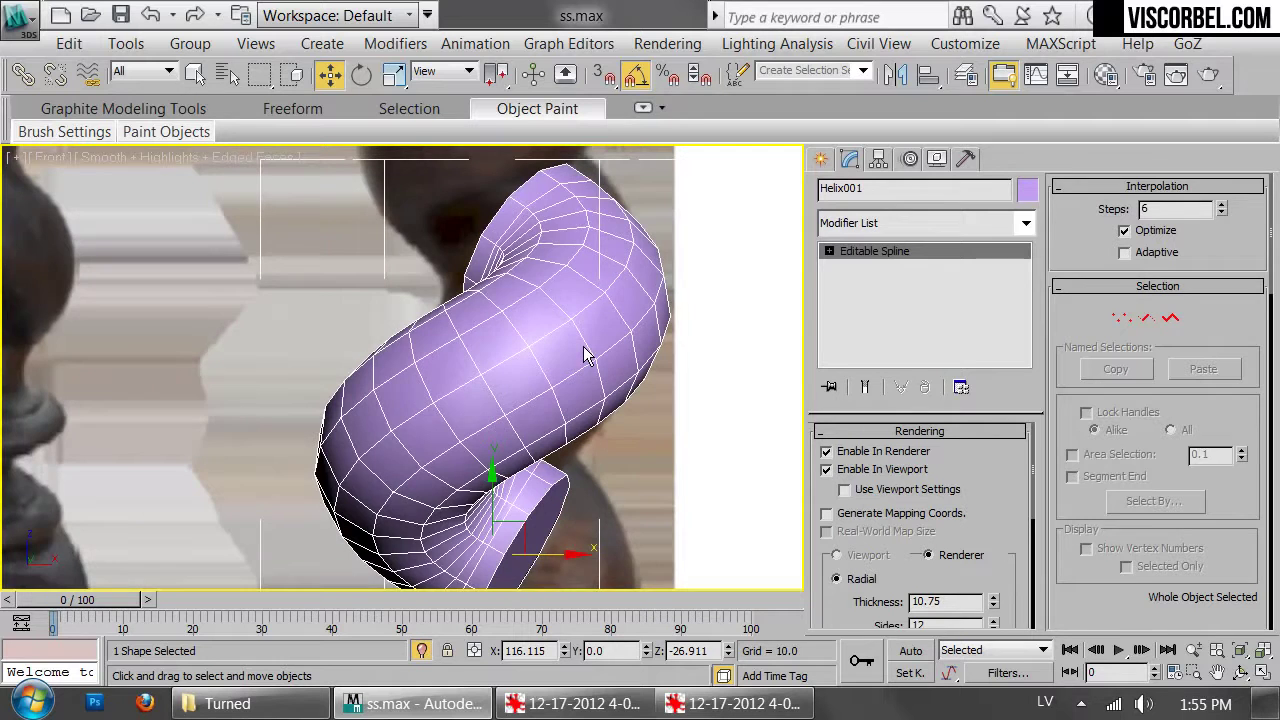
Select the spline sub-object and scale it down slightly in the Top view, comparing it with the reference leg
key(t)
key(F3)
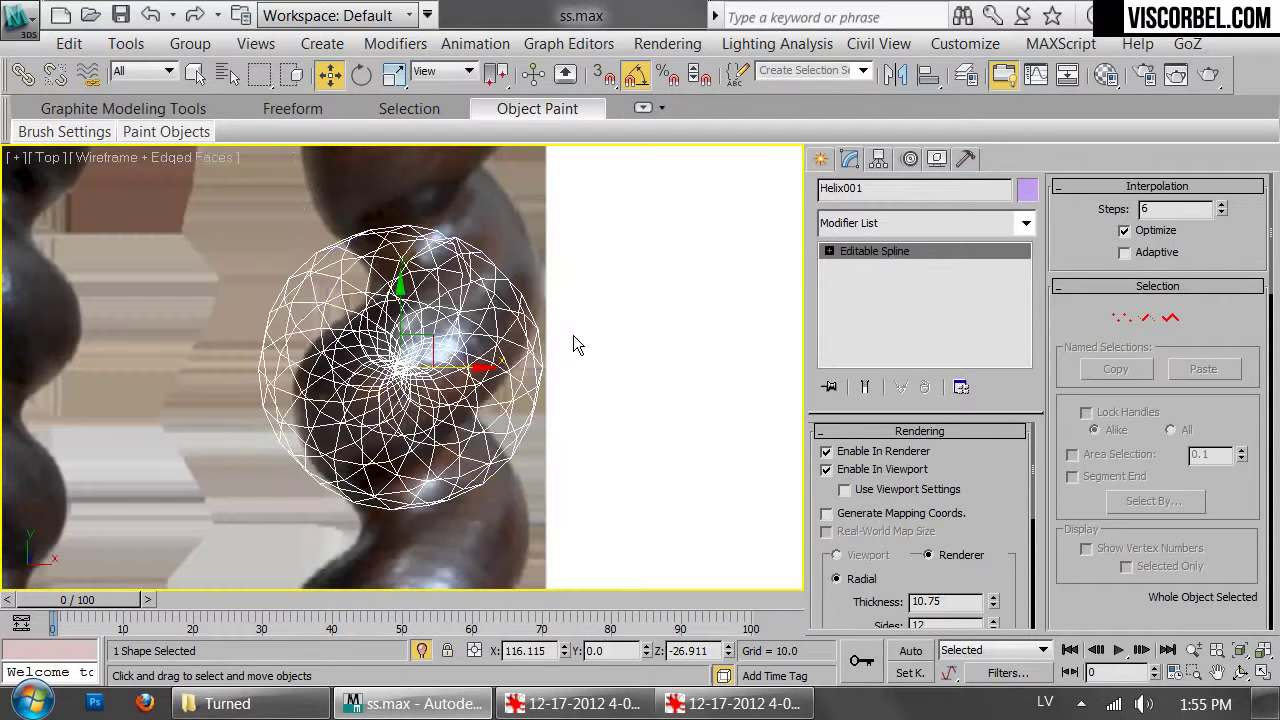
click(872, 249)
scroll(380, 313, up, 4)
key(r)
drag(470, 410, 471, 431)
key(f)
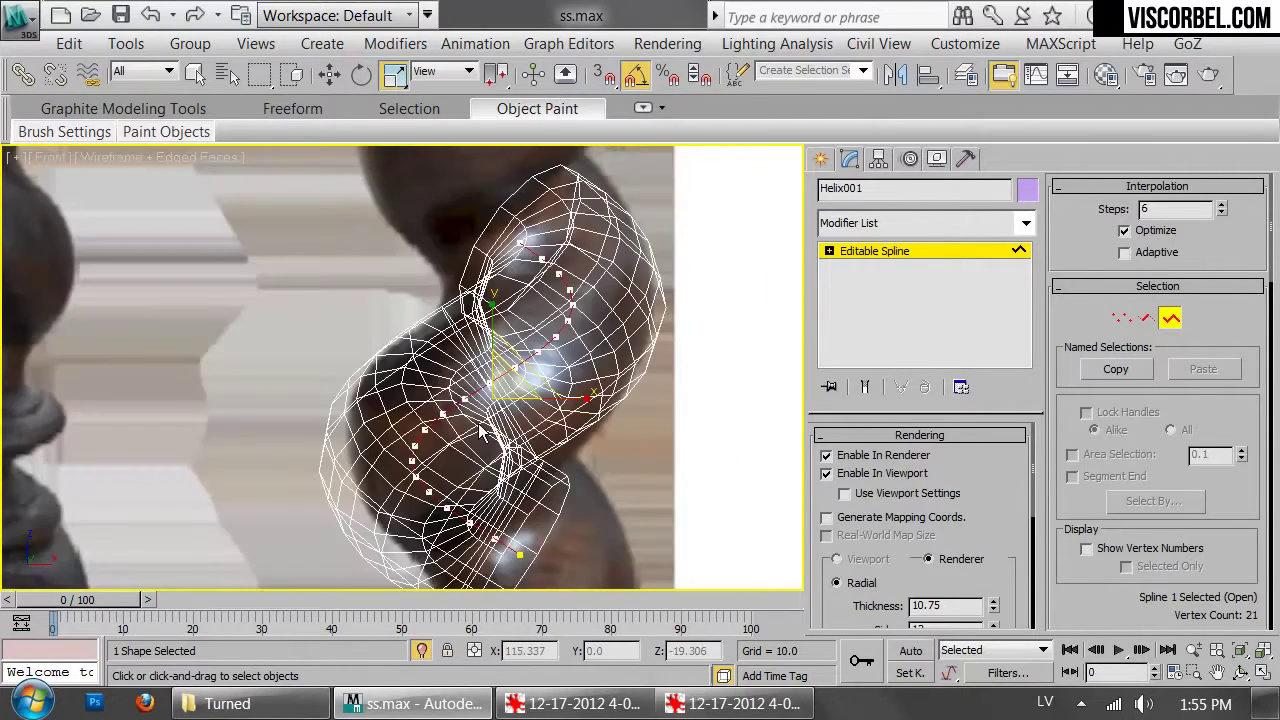
scroll(478, 423, down, 2)
drag(510, 383, 521, 373)
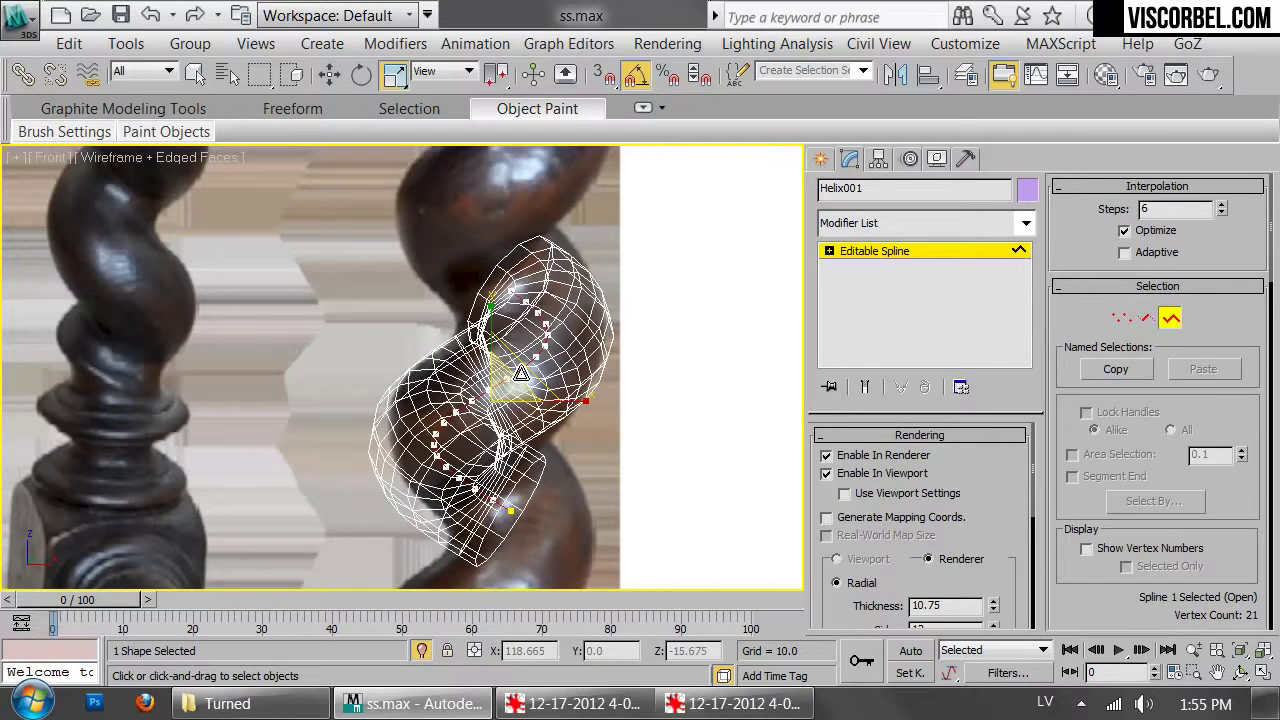
Show all four viewports and narrow the helix's radius further by scaling the spline sub-object in a Top viewport
key(alt+w)
right_click(622, 265)
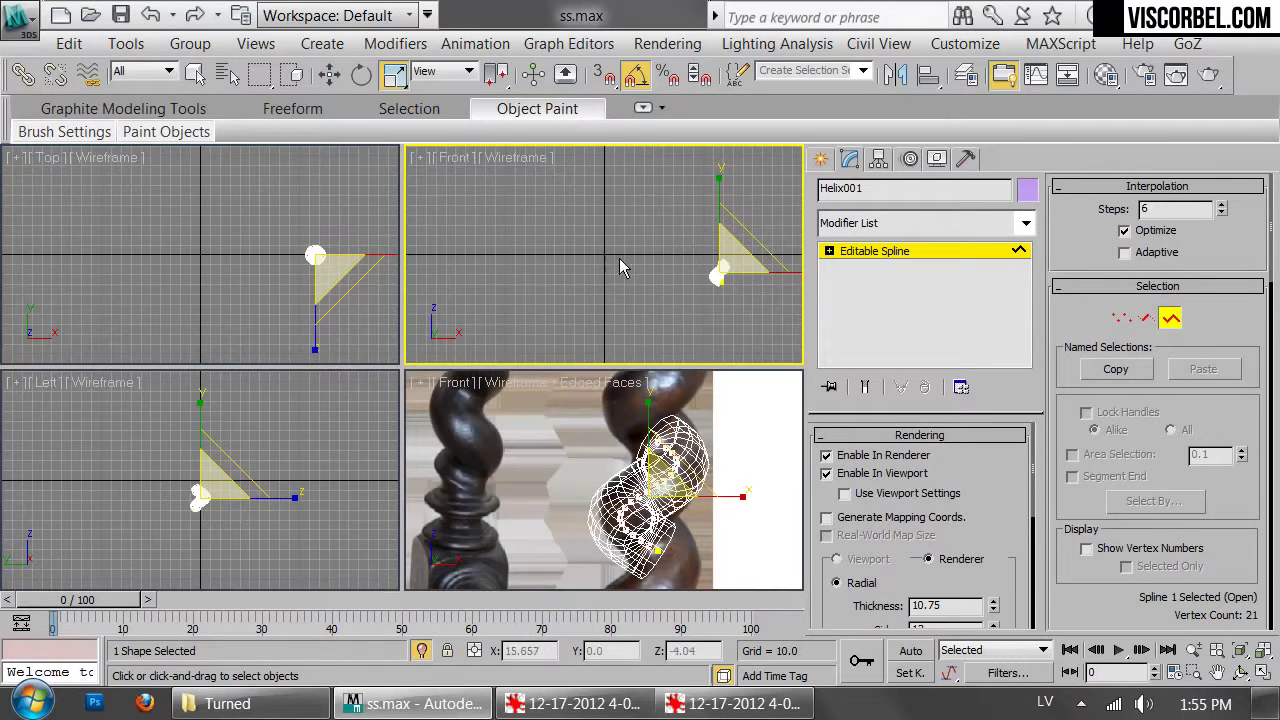
middle_drag(678, 271, 514, 297)
scroll(529, 284, up, 3)
key(t)
scroll(312, 260, up, 3)
scroll(308, 259, up, 7)
middle_drag(386, 203, 224, 235)
drag(273, 221, 265, 262)
Leave spline sub-object editing and turn off the helix's thickness display in the renderer and viewport, with the reference Front viewport maximized
right_click(702, 514)
key(1)
key(F3)
key(1)
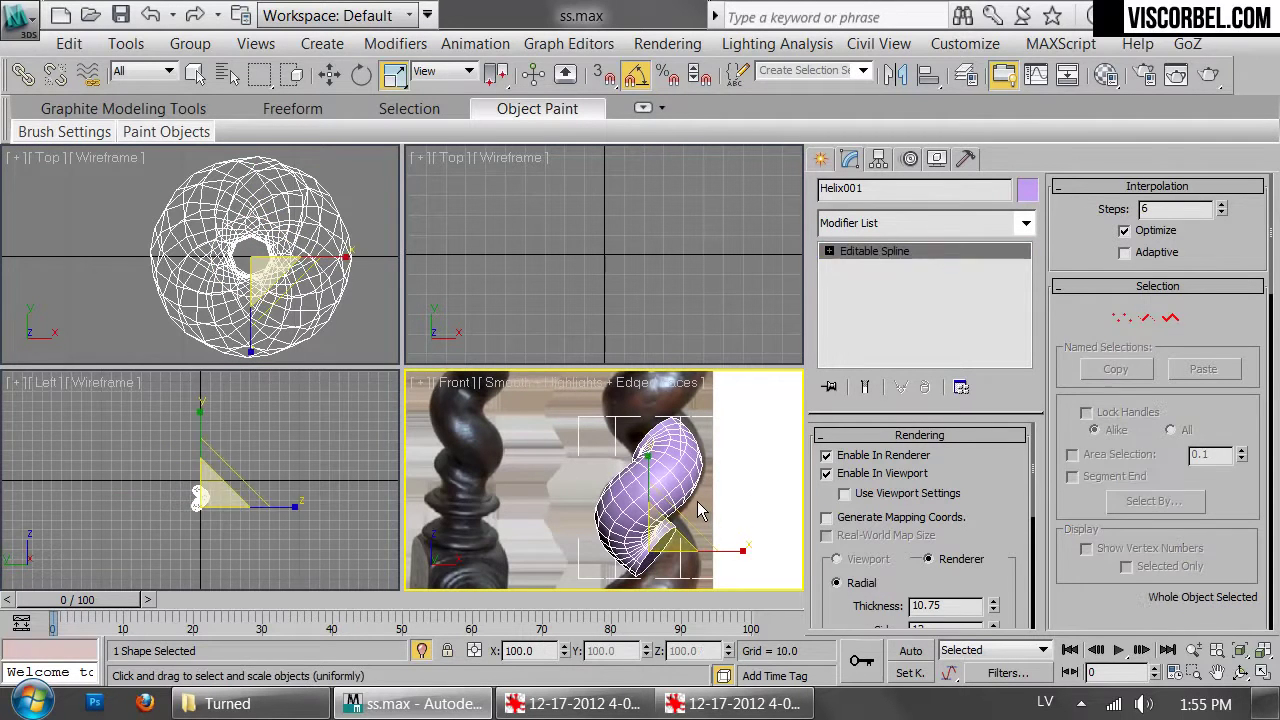
key(z)
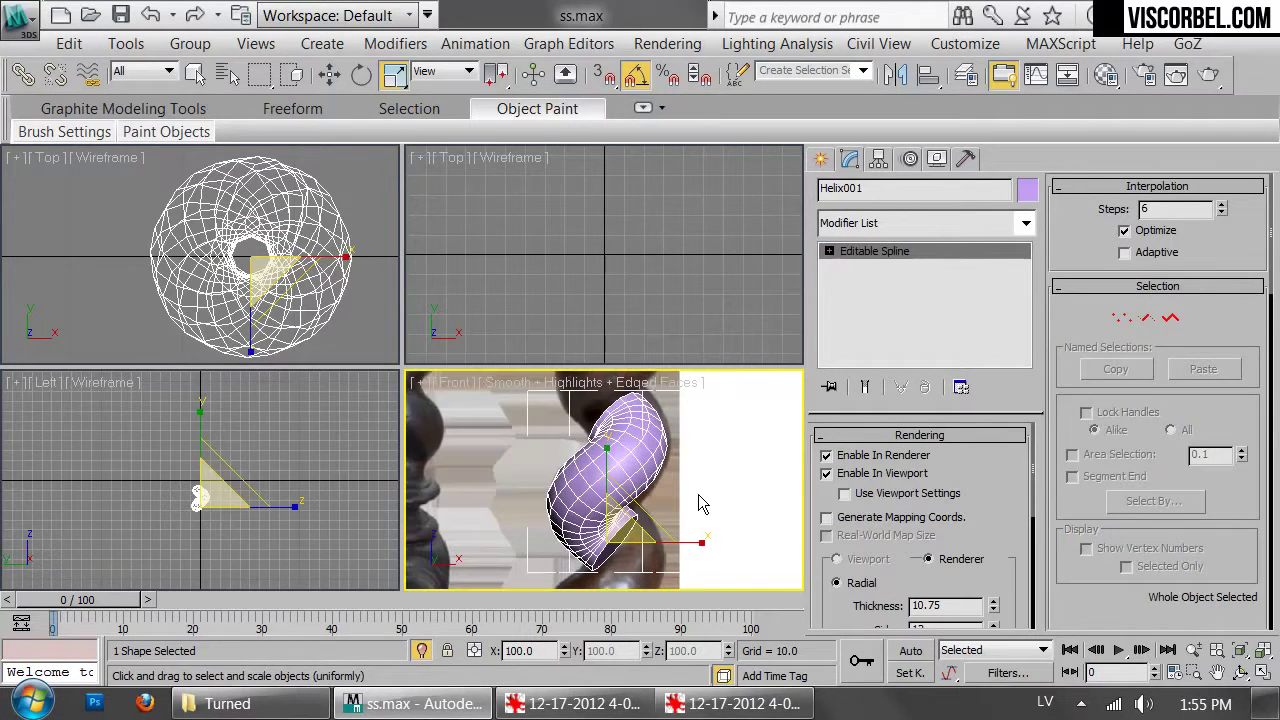
key(F3)
key(alt+w)
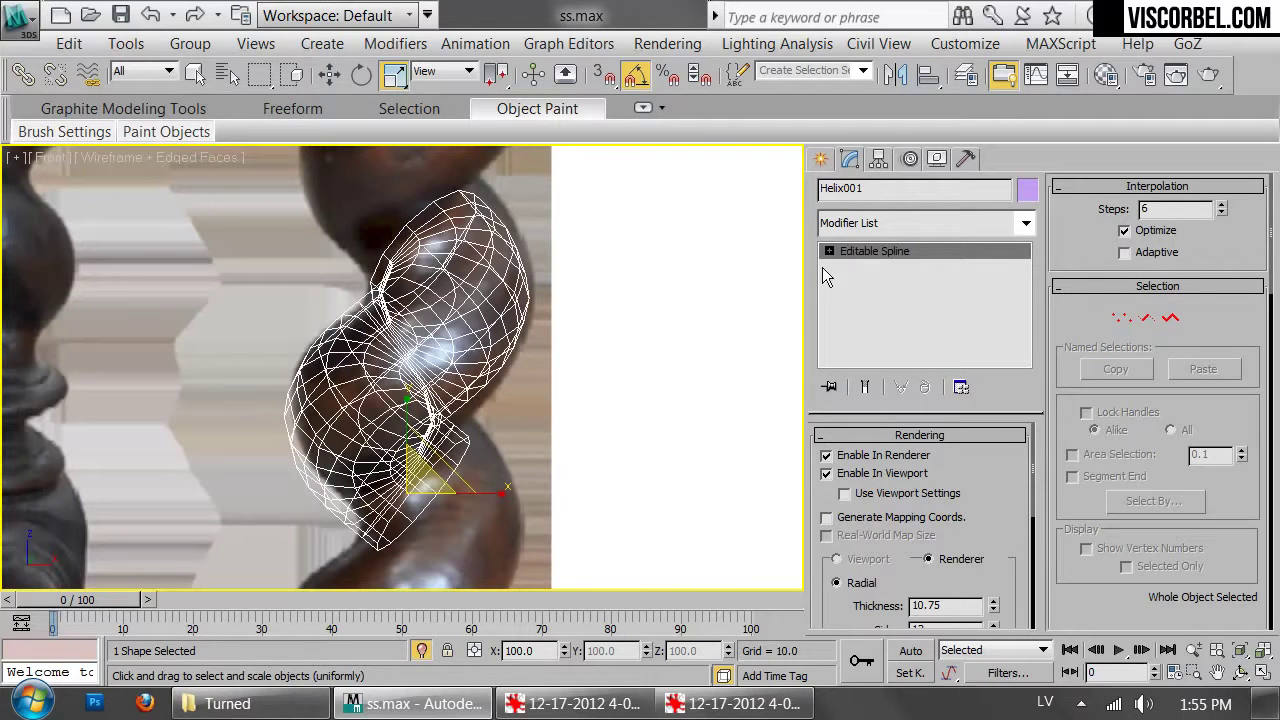
click(843, 464)
click(844, 477)
Copy the helix one turn down the leg and fit the copy's upper end to the original's lower end
mouse_move(410, 401)
middle_down()
mouse_move(452, 459)
mouse_move(517, 331)
mouse_move(525, 273)
middle_up()
key(w)
scroll(468, 483, down, 3)
shift+drag(519, 256, 519, 381)
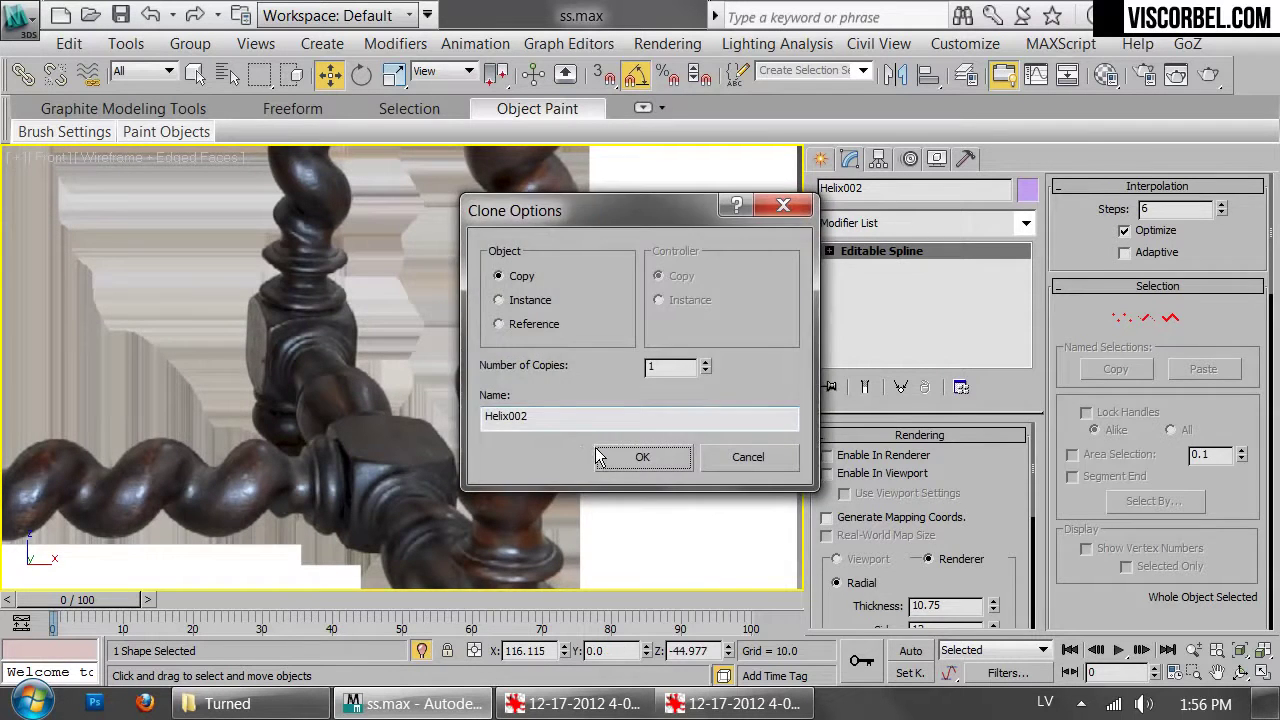
click(602, 458)
scroll(512, 336, up, 2)
middle_drag(512, 336, 478, 391)
scroll(478, 390, up, 4)
drag(541, 389, 545, 393)
Copy the lower helix another turn down to Z -63.188, fitting its upper end to the segment above
scroll(545, 393, down, 3)
middle_drag(545, 393, 525, 192)
mouse_move(521, 292)
shift+mouse_down()
mouse_move(522, 499)
mouse_move(519, 477)
shift+mouse_up()
click(646, 455)
scroll(505, 367, up, 5)
drag(485, 438, 492, 442)
Copy the original helix one turn up the leg to Z -8.823, fitting its lower end to the original's upper end
scroll(498, 388, down, 8)
scroll(503, 266, up, 5)
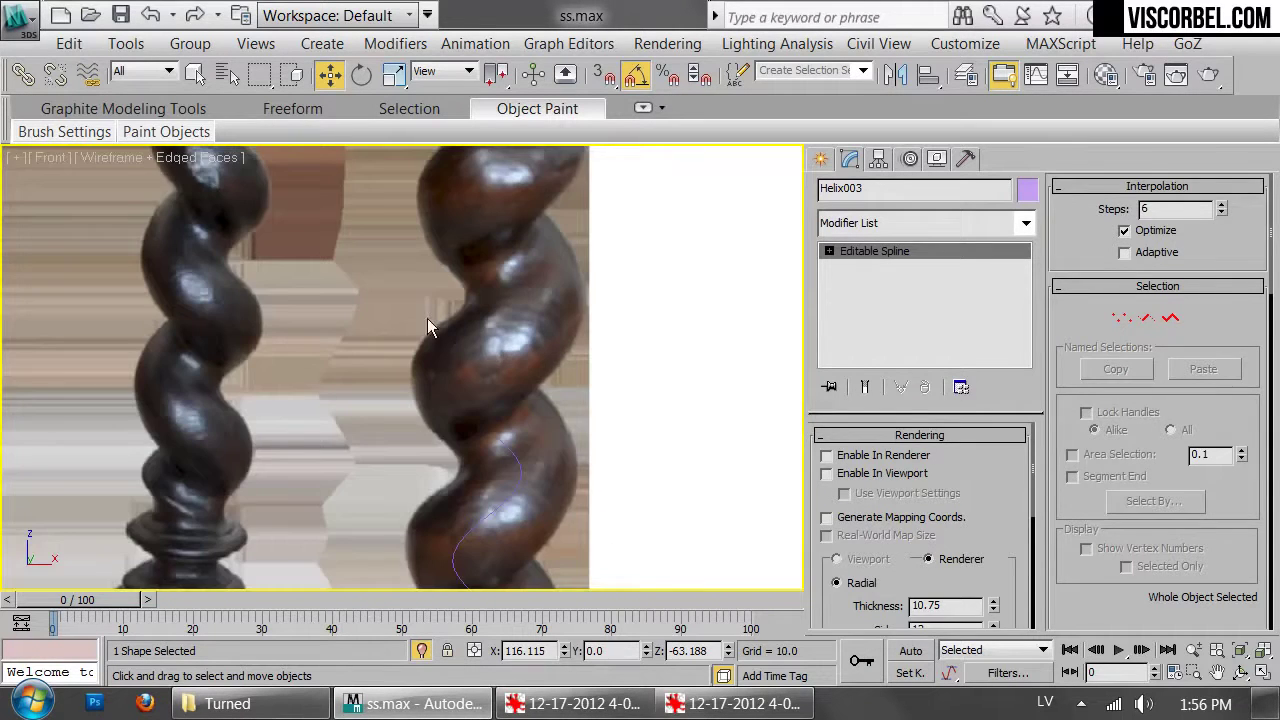
click(541, 418)
scroll(541, 418, up, 3)
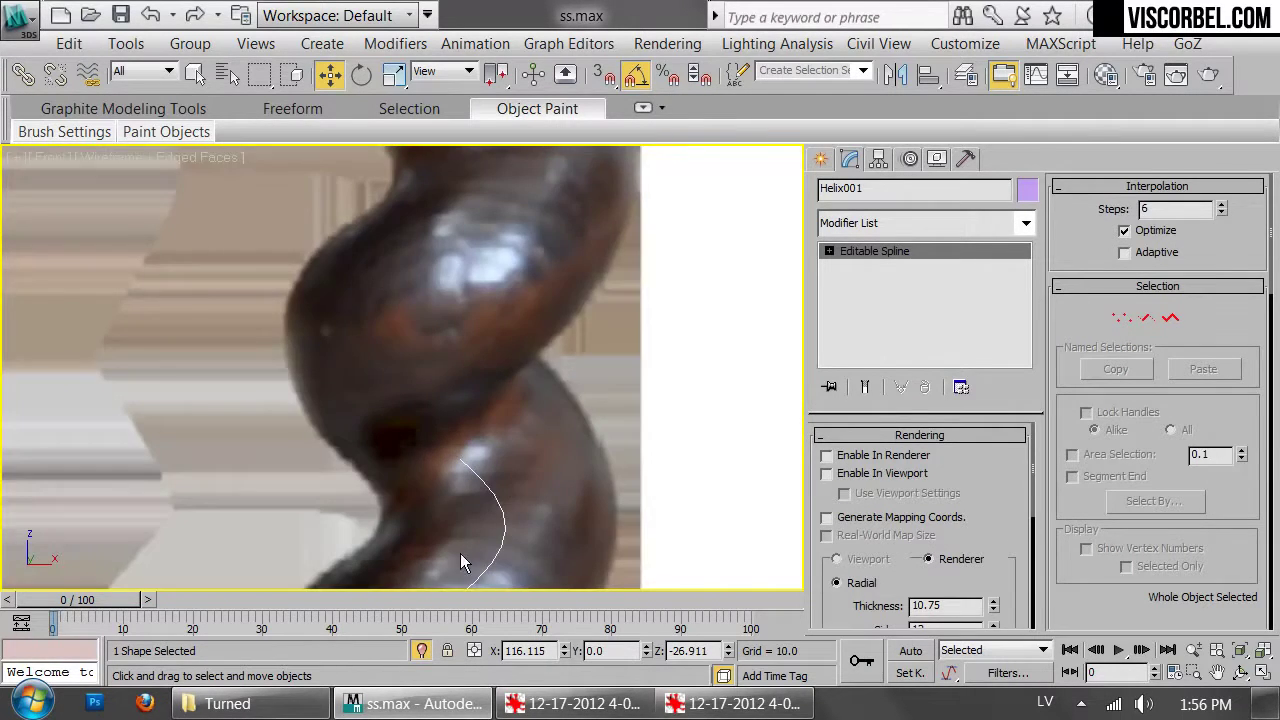
mouse_move(454, 582)
shift+mouse_down()
mouse_move(471, 367)
mouse_move(479, 408)
shift+mouse_up()
click(645, 458)
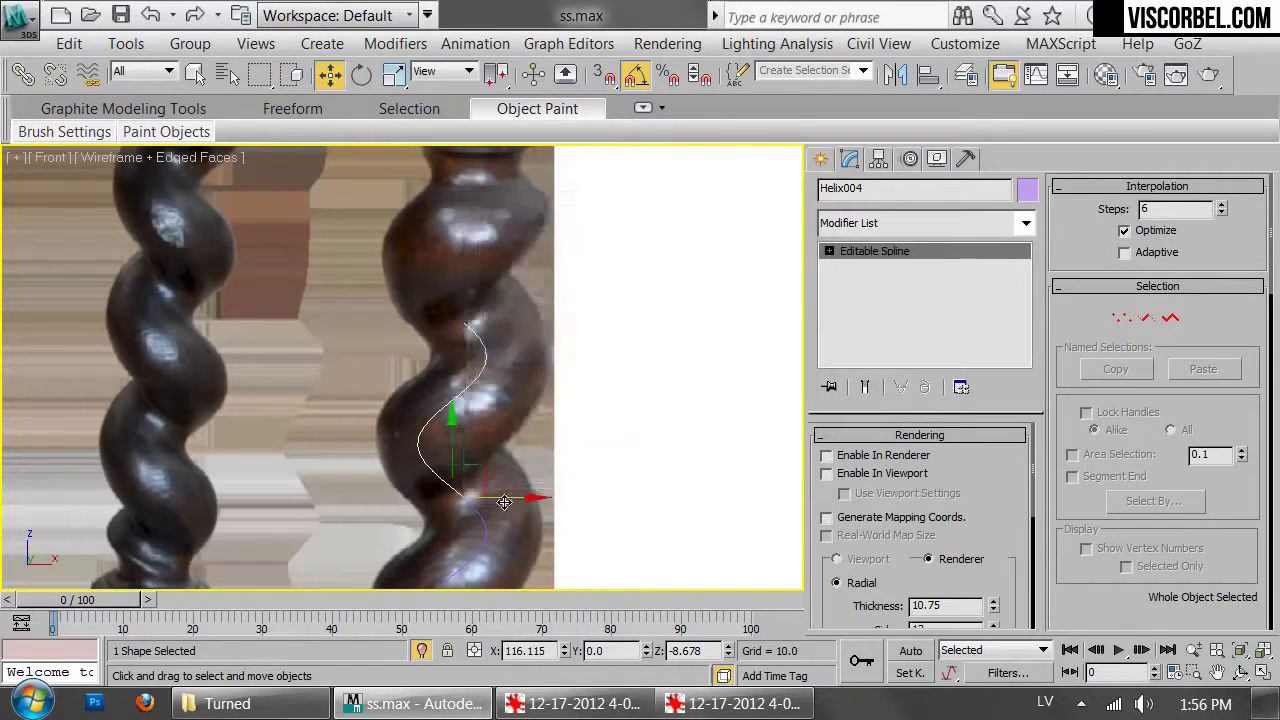
scroll(528, 390, up, 4)
drag(420, 310, 438, 323)
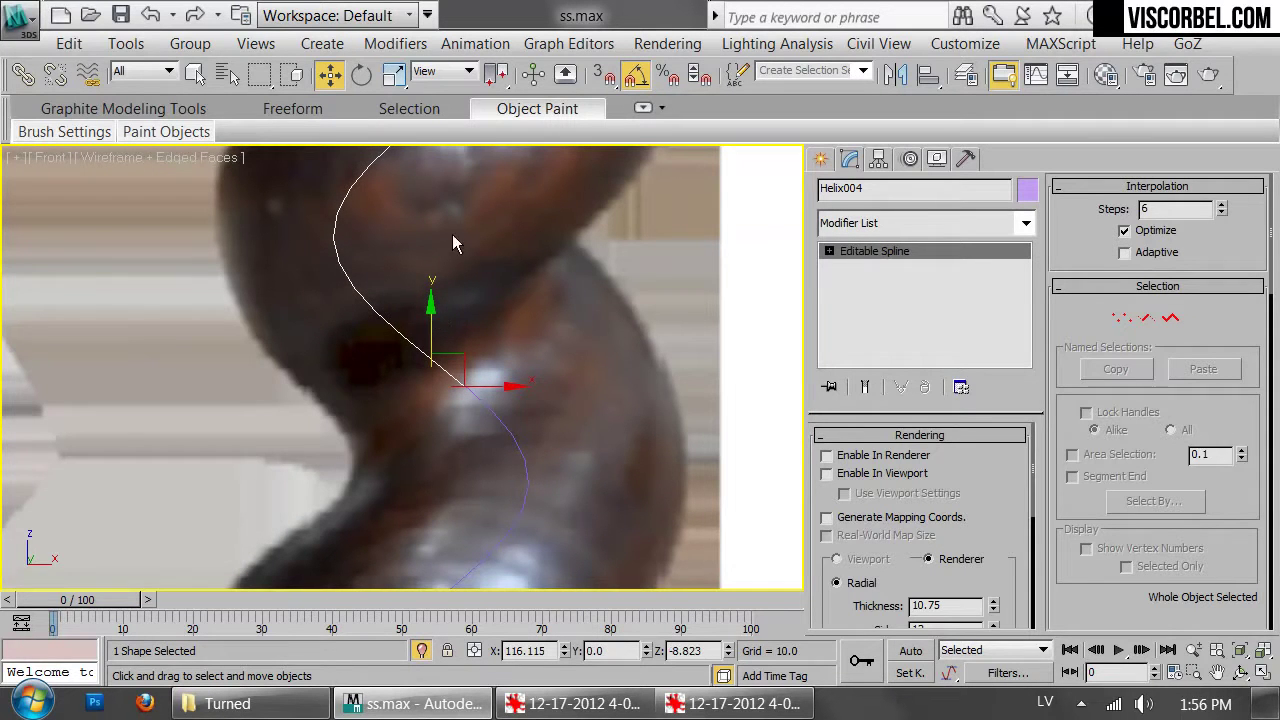
Copy the topmost helix one more turn up to Z 9.344, continuing the twist to the leg's upper collar
scroll(453, 247, down, 3)
middle_drag(453, 243, 502, 541)
shift+drag(491, 553, 490, 240)
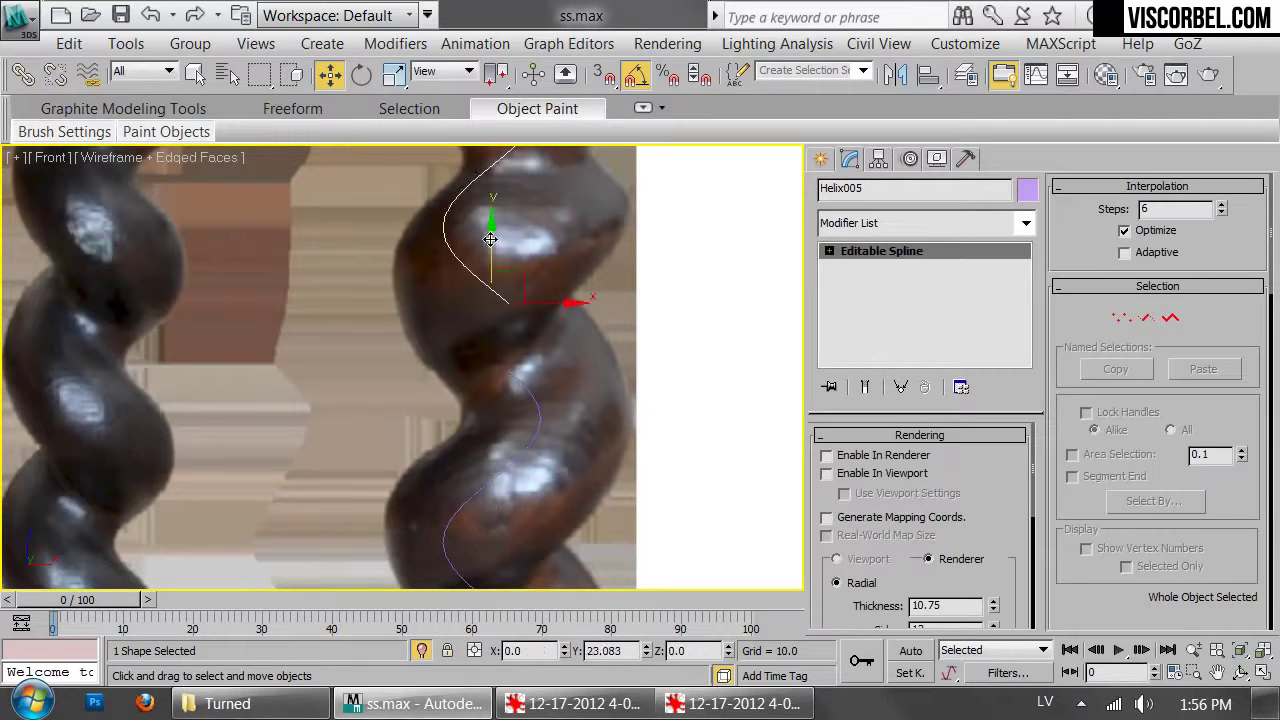
click(646, 457)
mouse_move(550, 300)
middle_down()
mouse_move(562, 493)
mouse_move(595, 370)
mouse_move(593, 278)
middle_up()
scroll(562, 493, down, 3)
scroll(593, 278, down, 1)
middle_drag(631, 416, 567, 321)
middle_drag(520, 210, 531, 295)
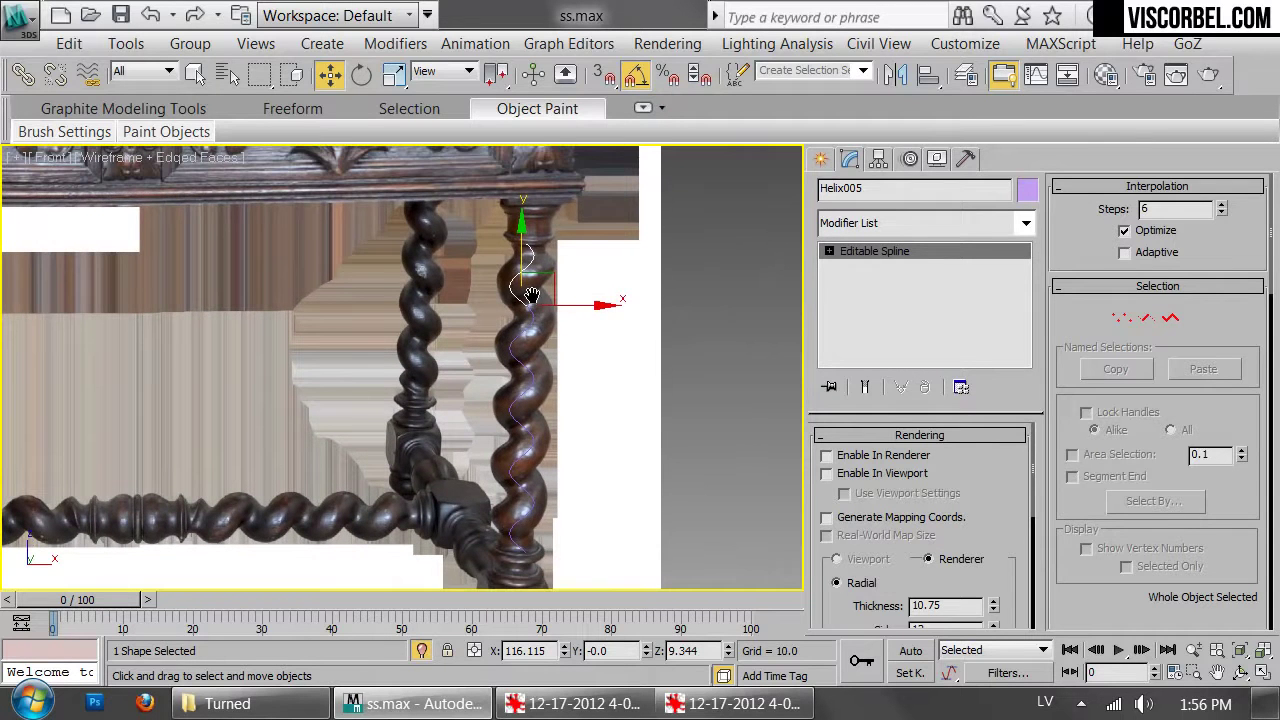
Attach the other four helix segments to the lowest one to combine them into one spline object
middle_drag(648, 449, 667, 328)
drag(608, 405, 455, 438)
scroll(572, 416, up, 4)
middle_drag(572, 416, 546, 435)
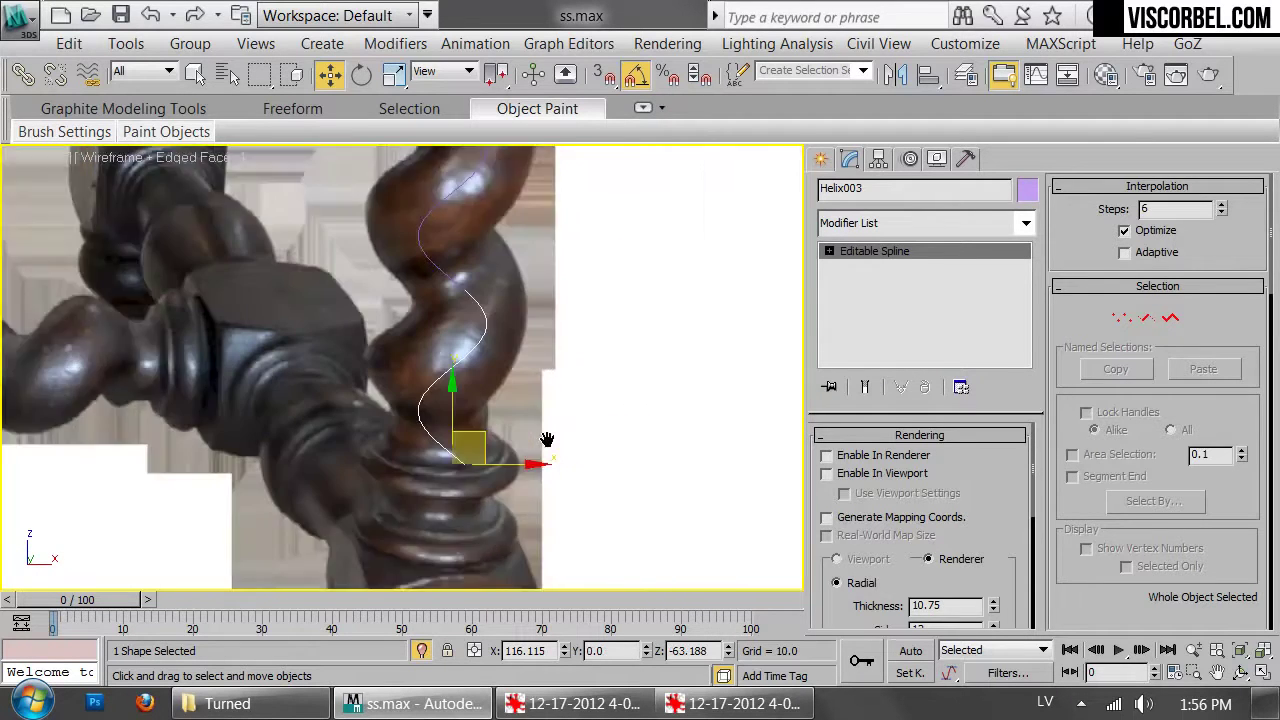
scroll(544, 413, up, 1)
middle_drag(441, 235, 548, 429)
scroll(550, 430, down, 4)
middle_drag(508, 246, 454, 456)
scroll(524, 522, down, 2)
middle_drag(526, 489, 537, 269)
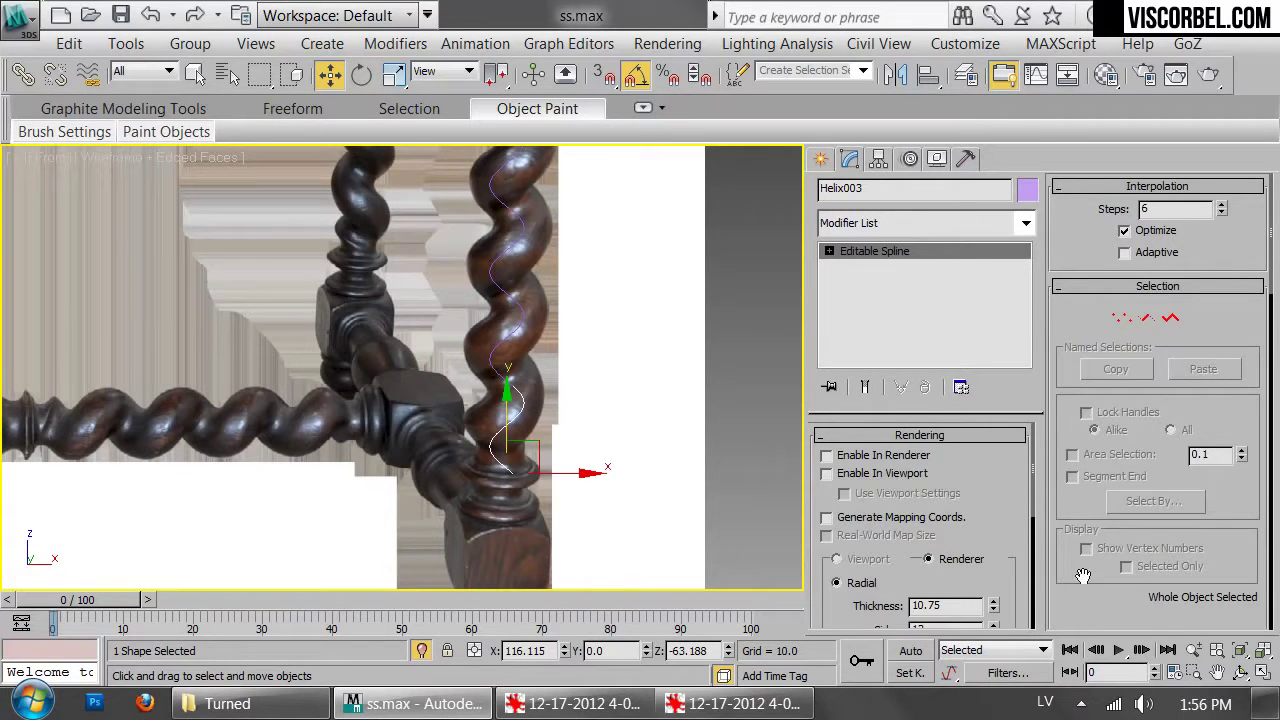
scroll(1088, 556, down, 5)
click(1105, 448)
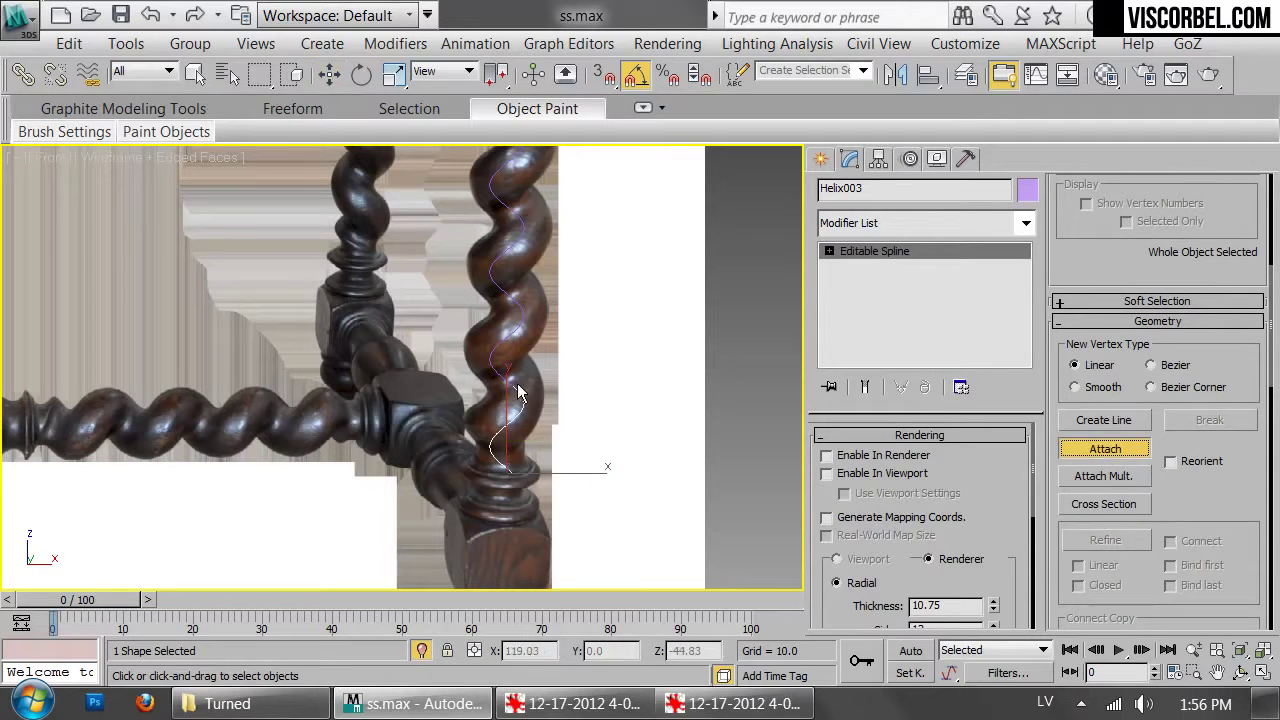
scroll(493, 271, up, 5)
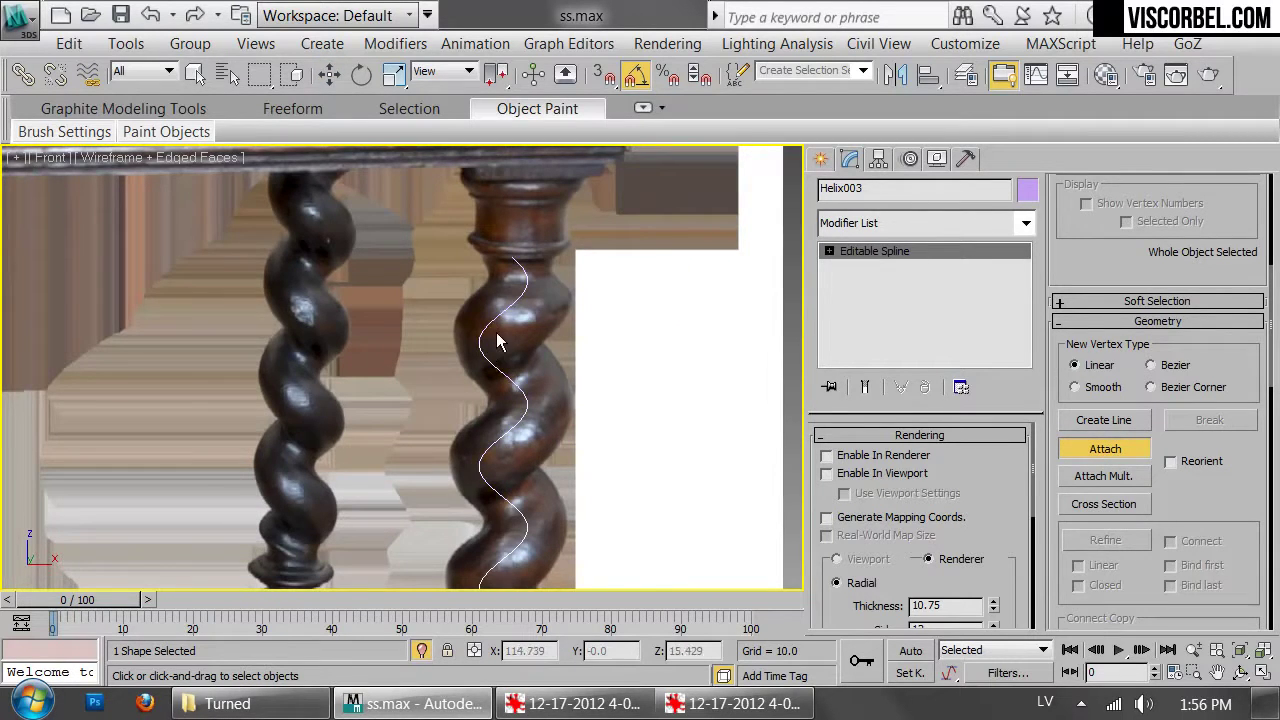
Select all vertices of the combined spline and weld the coincident segment ends with a 0.1 threshold
key(1)
scroll(571, 379, up, 5)
key(ctrl+a)
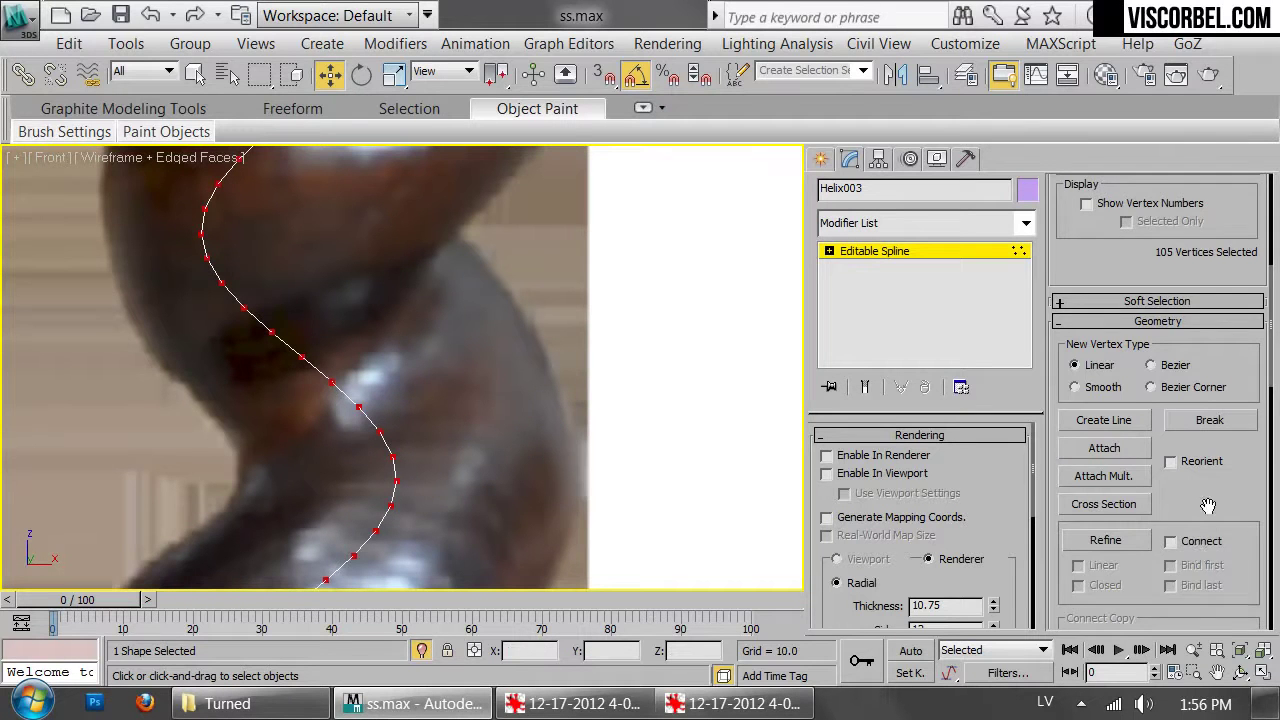
scroll(1200, 553, down, 10)
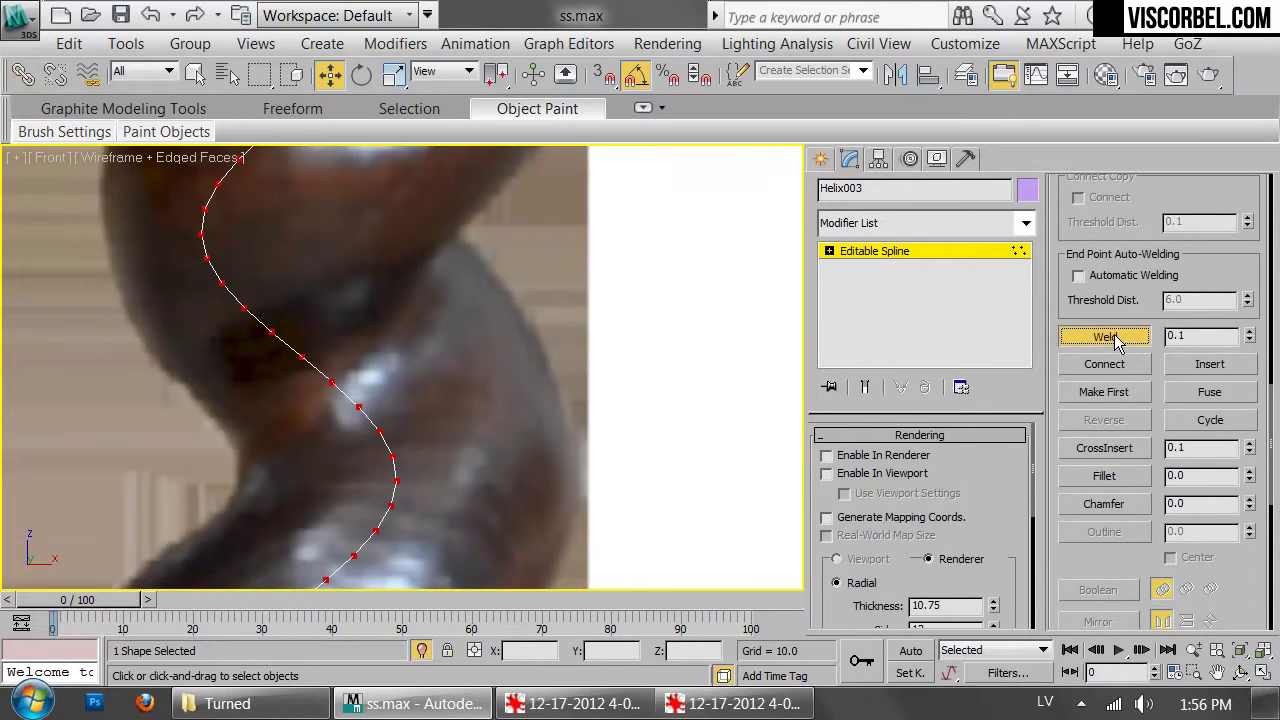
scroll(503, 409, down, 5)
middle_drag(565, 215, 591, 210)
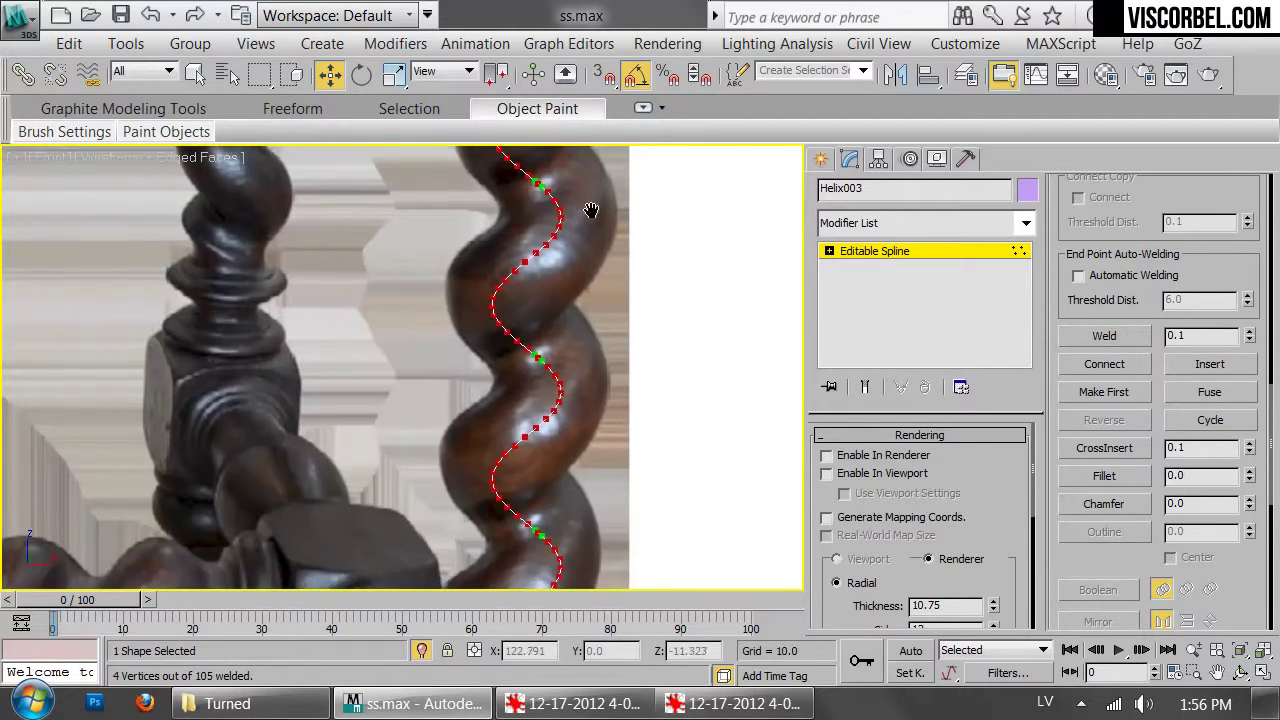
Change the tangent type of the selected spline vertices and enable the helical spline's thickness in the renderer and viewport
right_click(688, 367)
click(655, 169)
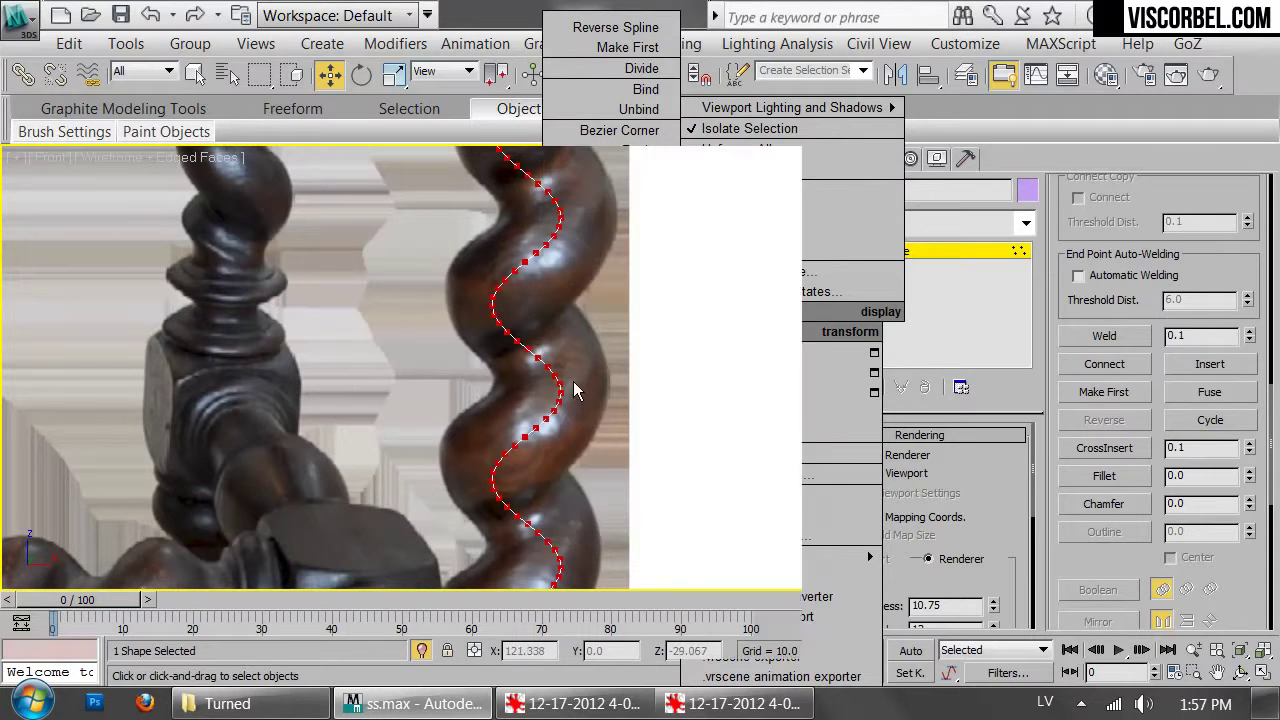
key(1)
scroll(577, 425, down, 3)
click(826, 474)
key(F3)
key(F4)
middle_drag(628, 348, 573, 342)
key(p)
key(z)
alt+middle_drag(444, 381, 417, 375)
scroll(423, 374, up, 5)
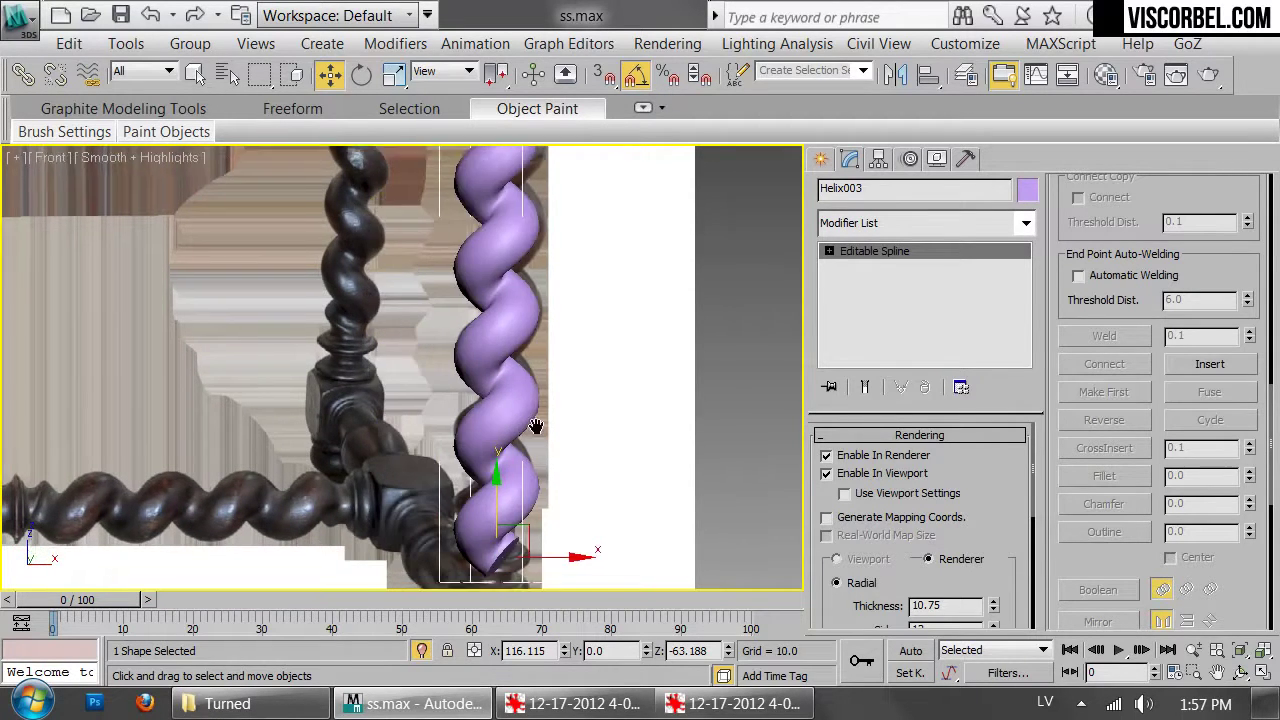
Raise the thick helical spline to Z -59.212 so its lower end fits the start of the twist in the reference
key(F3)
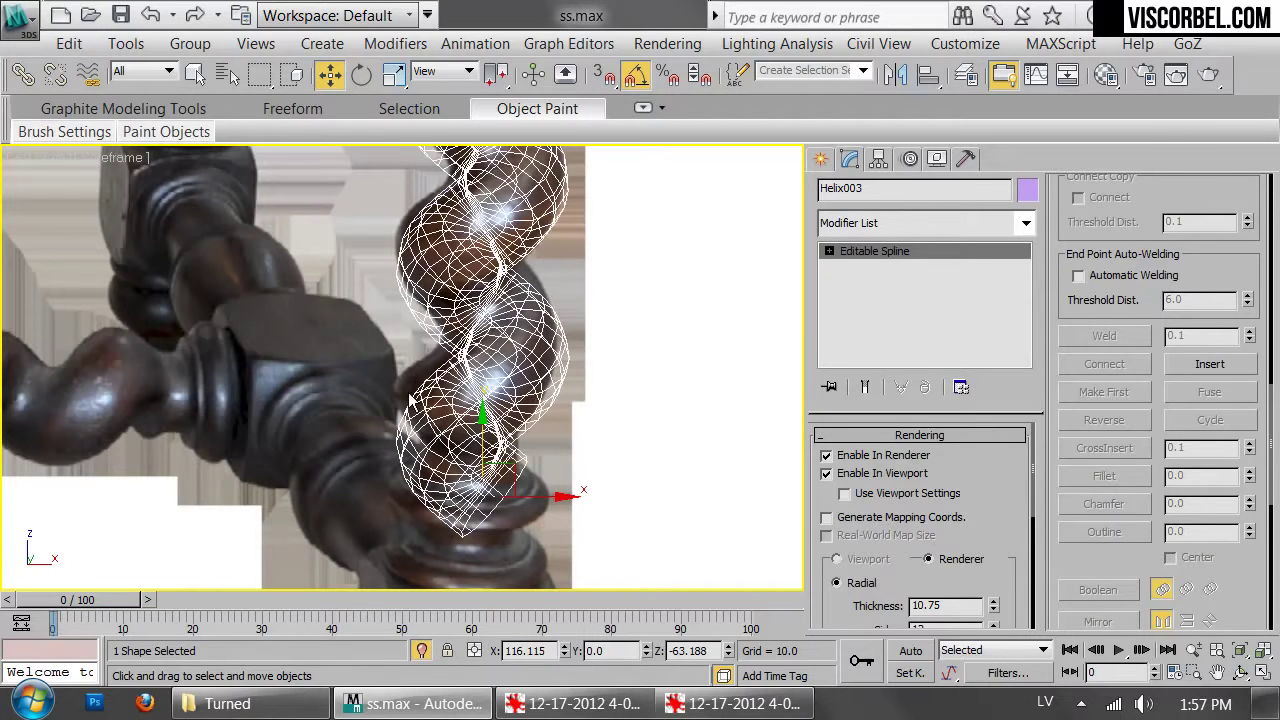
drag(477, 441, 472, 403)
Add an Edit Poly modifier to the thick helical spline
key(p)
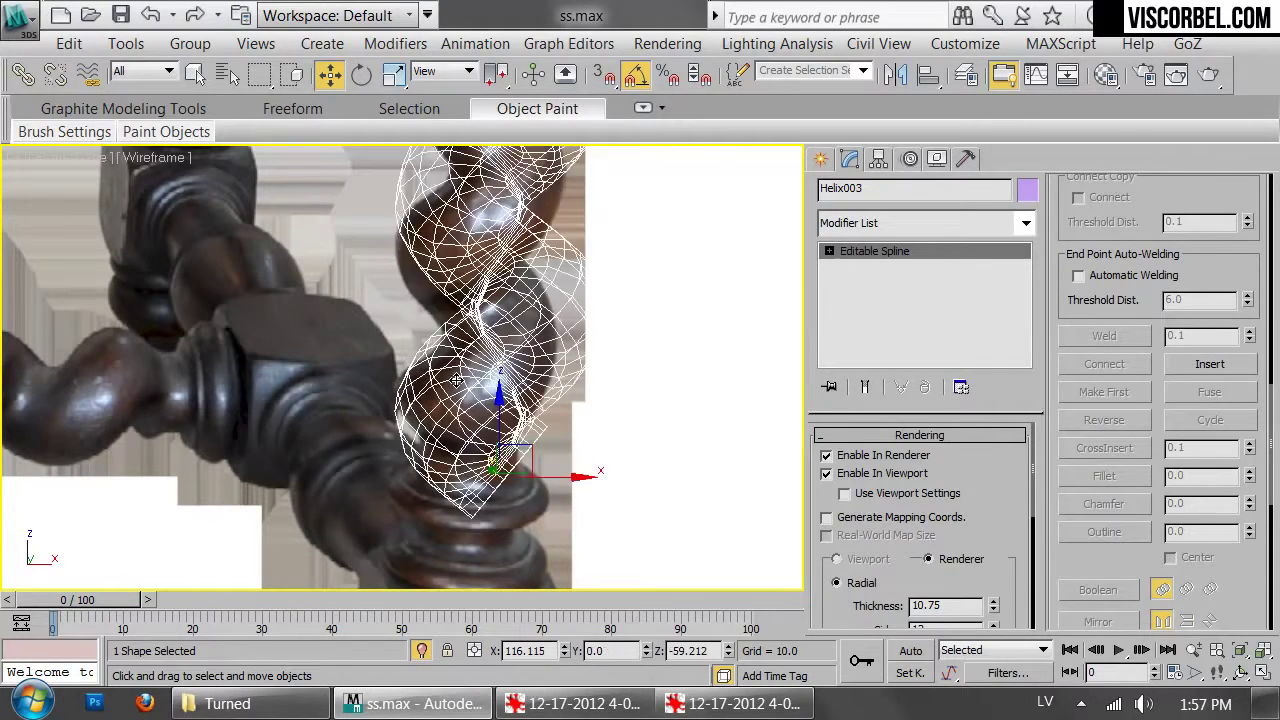
key(z)
key(F3)
alt+middle_drag(526, 405, 448, 441)
scroll(460, 380, up, 8)
key(F4)
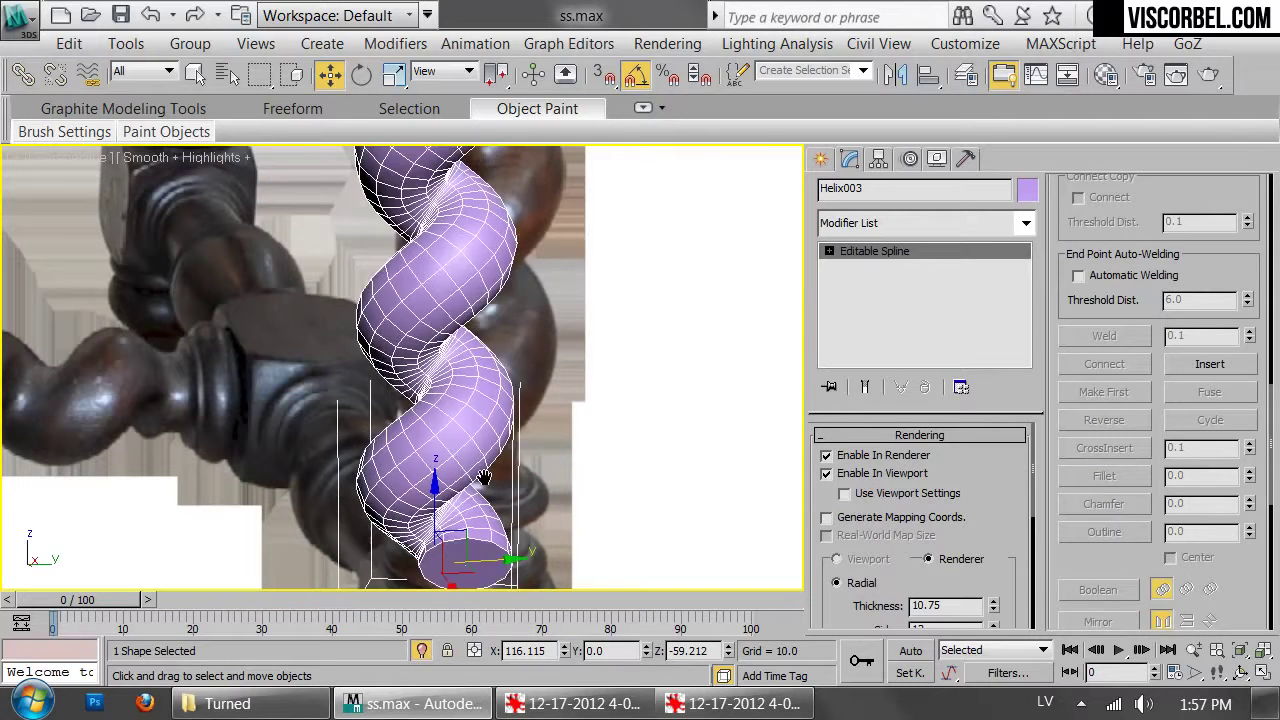
click(924, 223)
scroll(950, 400, down, 12)
click(890, 121)
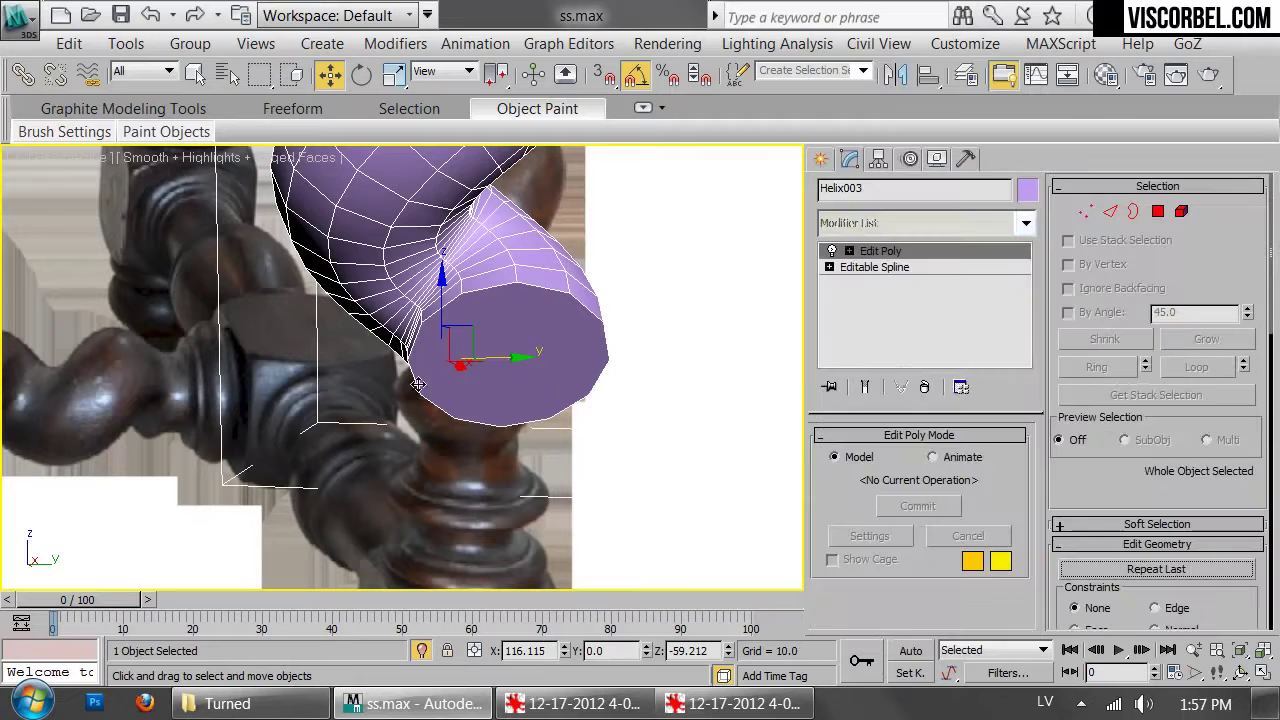
Flatten the leg's bottom cap polygon vertically with Scale and lower it onto the collar in the reference
key(4)
click(473, 347)
alt+middle_drag(473, 347, 512, 378)
key(f)
drag(500, 366, 549, 708)
key(r)
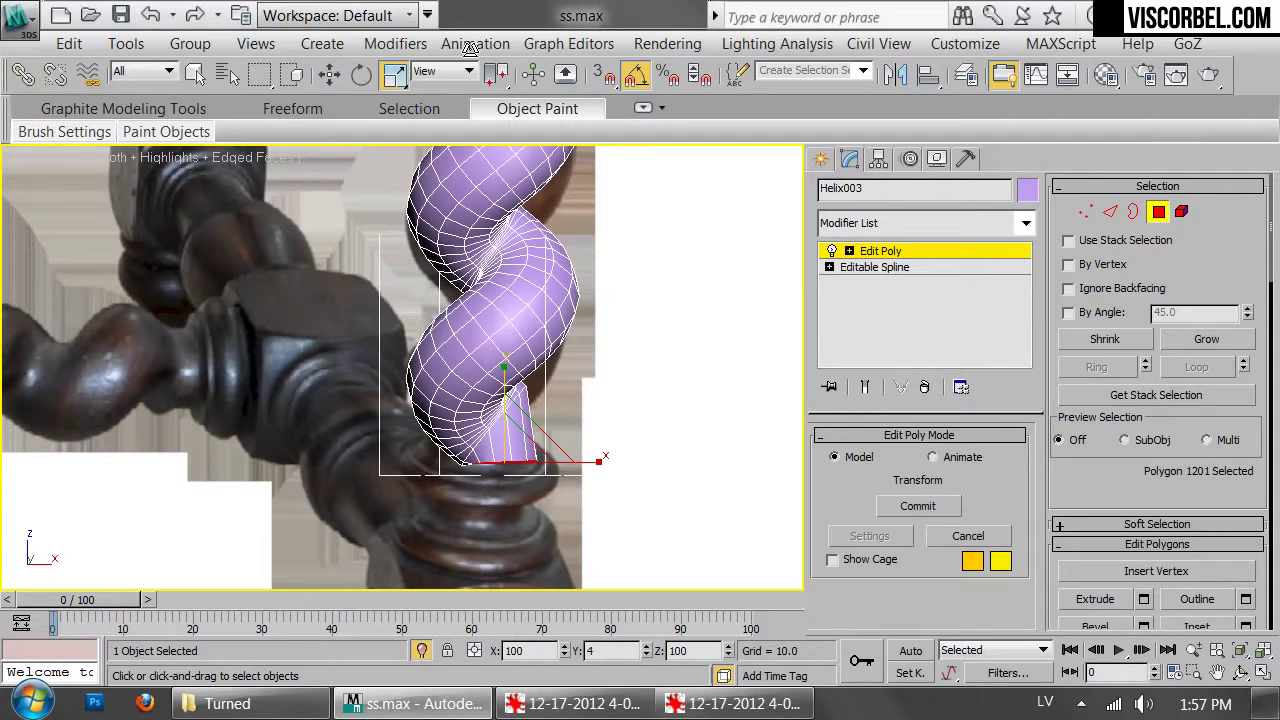
drag(435, 238, 364, 449)
scroll(530, 284, up, 5)
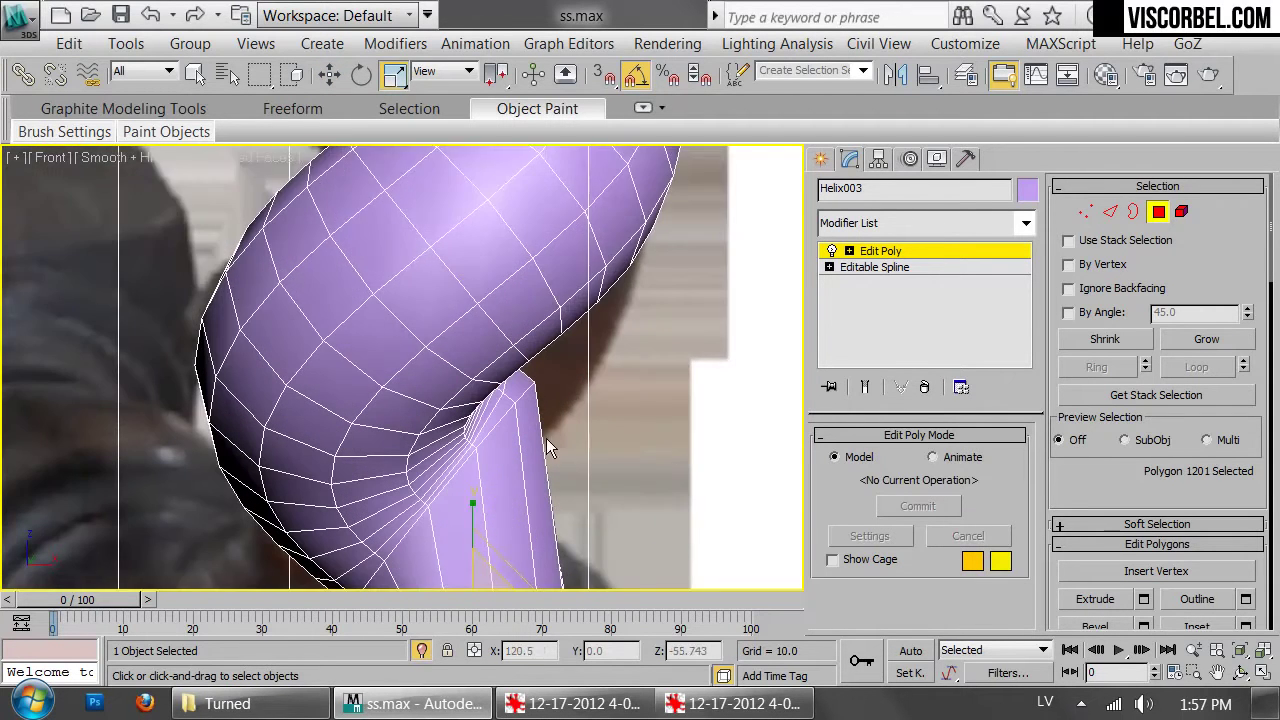
key(w)
drag(489, 348, 494, 382)
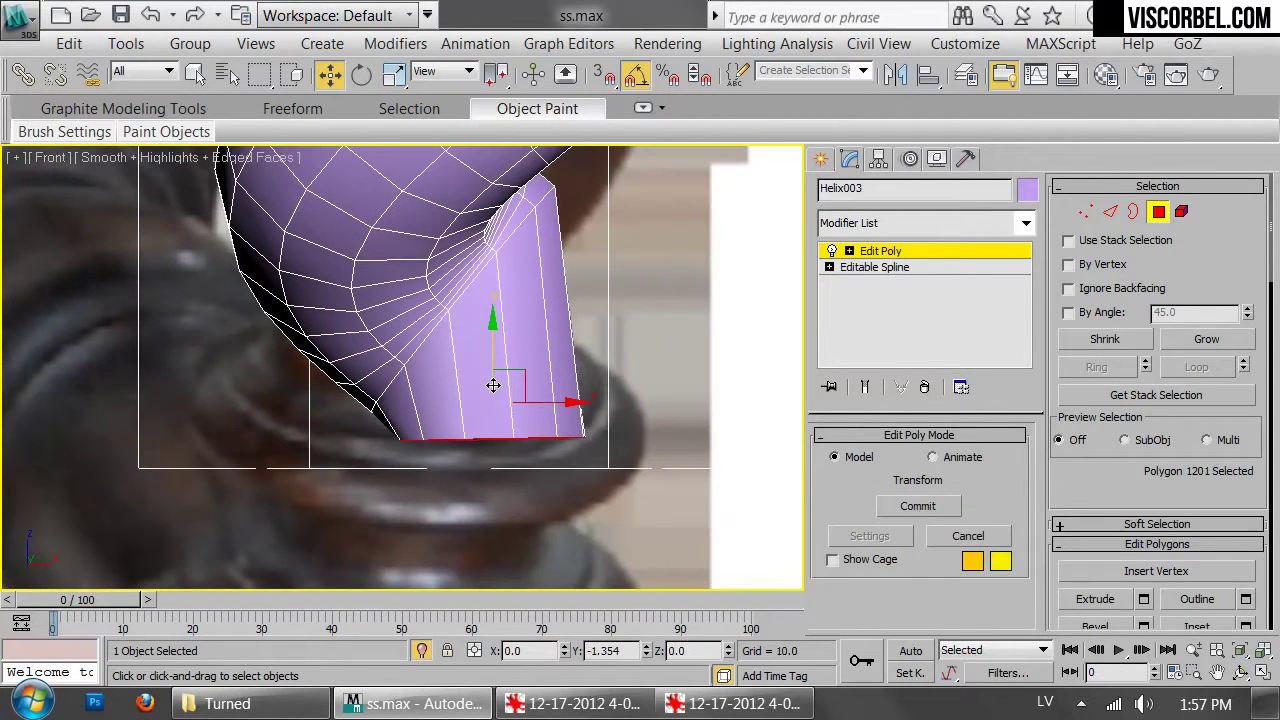
Rotate the edge loop just above the bottom cap closer to horizontal and lower it to Z -59.67
key(2)
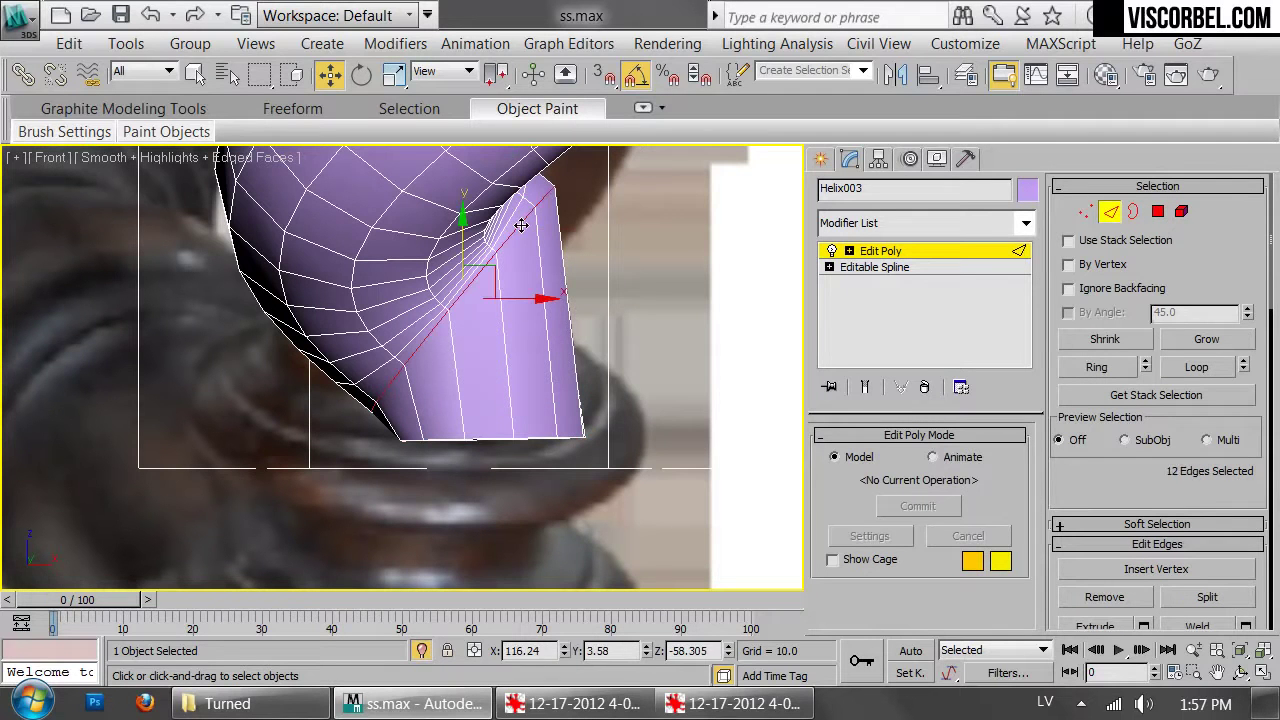
key(e)
drag(514, 249, 494, 312)
key(w)
key(r)
key(w)
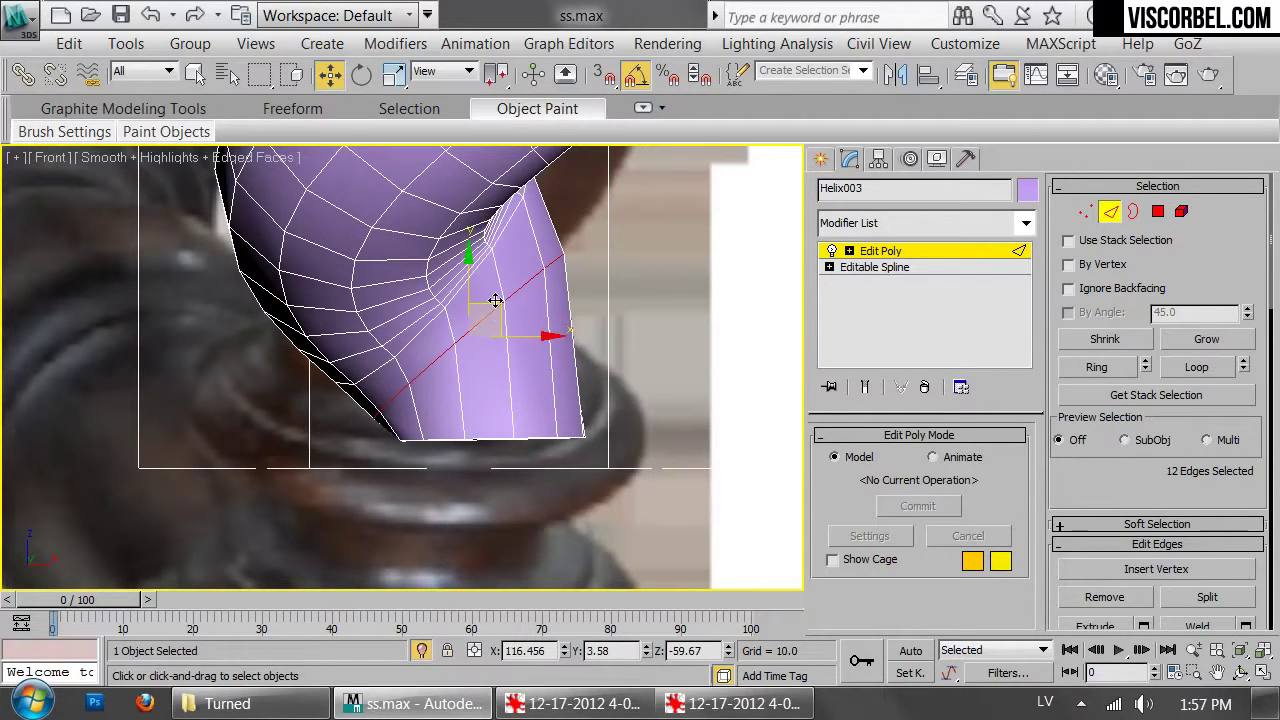
Scale the bottom cap polygon down slightly along Y and shift it sideways to X 116.897
key(p)
key(z)
scroll(506, 297, down, 7)
alt+middle_drag(546, 326, 393, 395)
key(4)
click(393, 393)
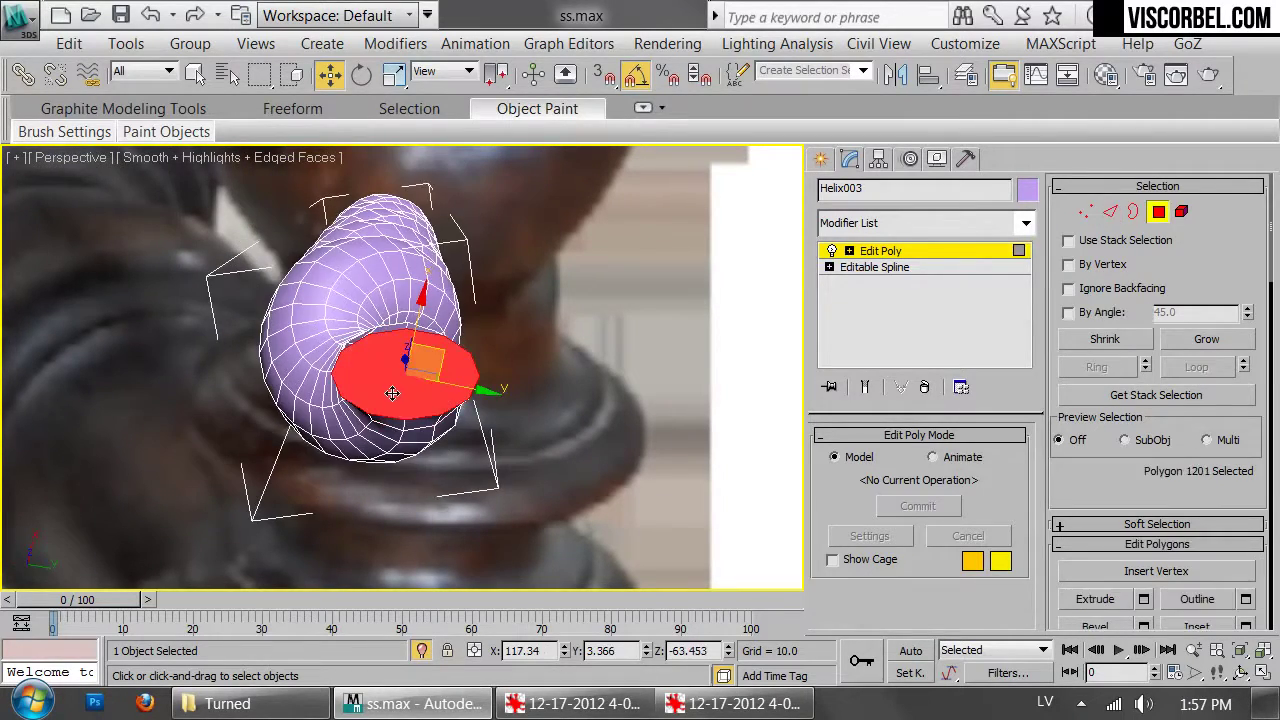
key(r)
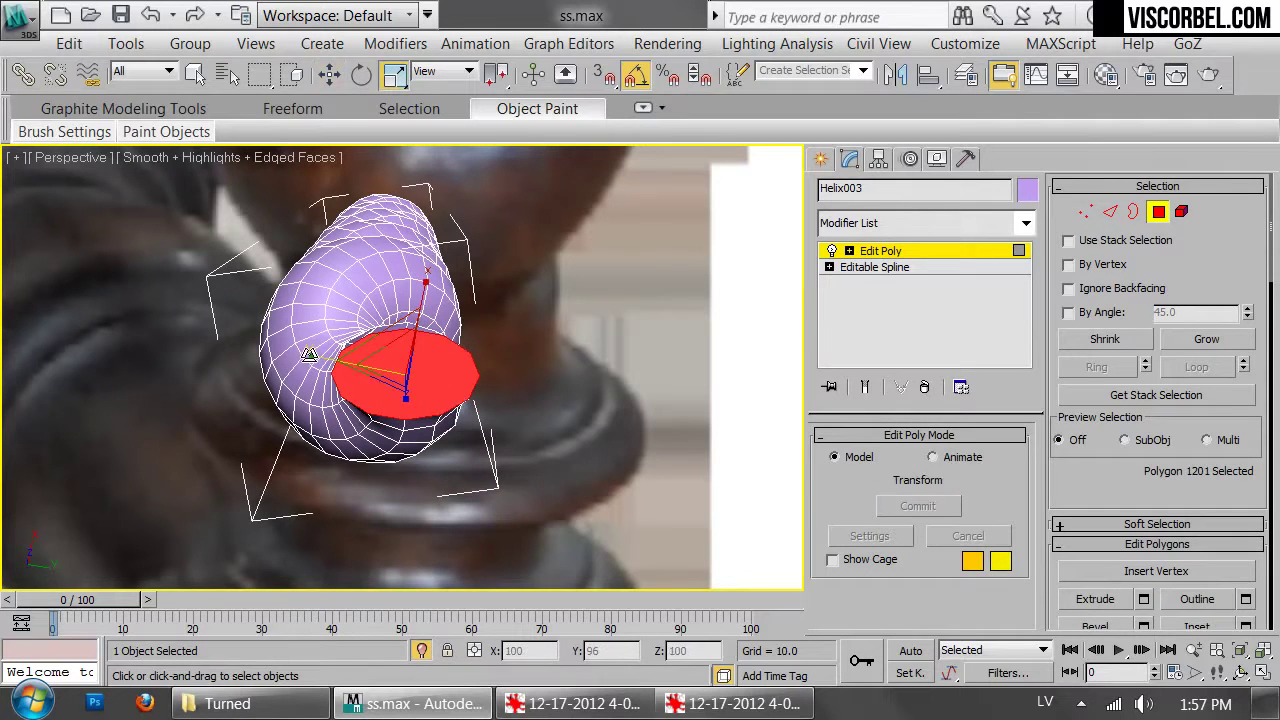
drag(306, 355, 318, 358)
alt+middle_drag(321, 360, 577, 500)
key(f)
key(w)
drag(567, 436, 558, 435)
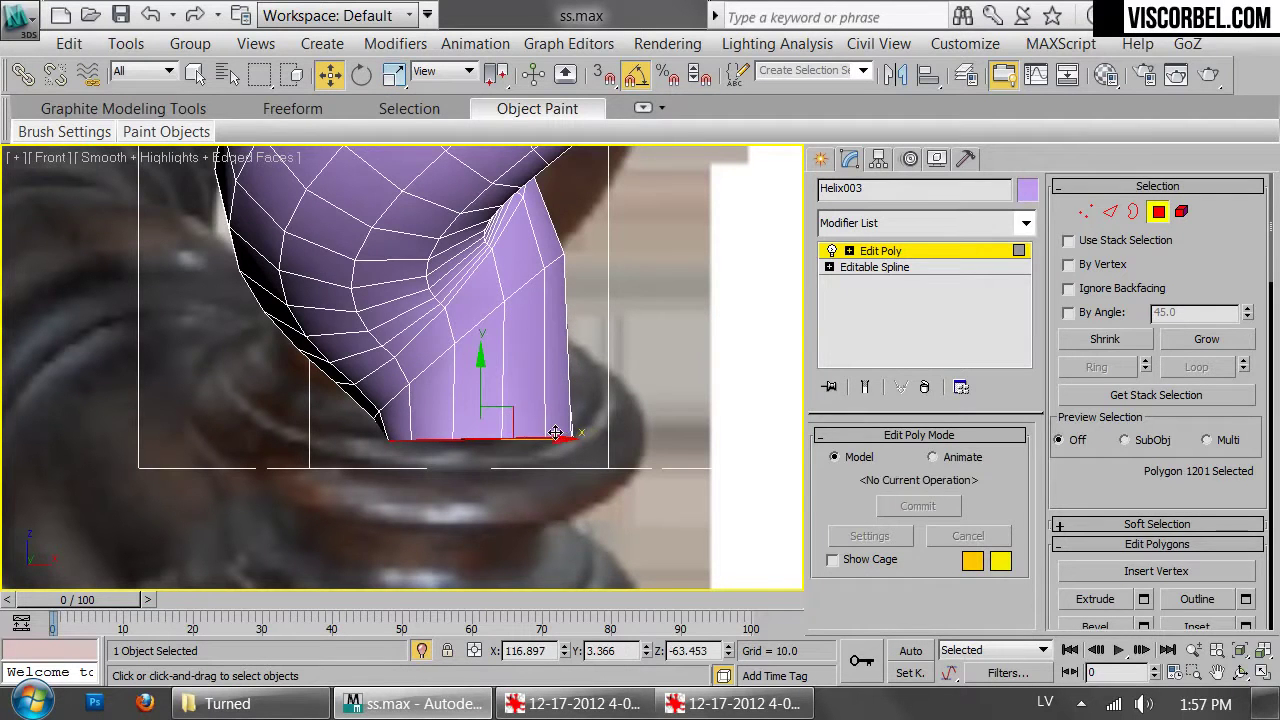
Examine the whole twisted leg, shaded without edges, and the shape of its lower end
key(1)
scroll(651, 347, down, 6)
key(1)
middle_drag(668, 194, 592, 421)
key(p)
key(z)
key(F4)
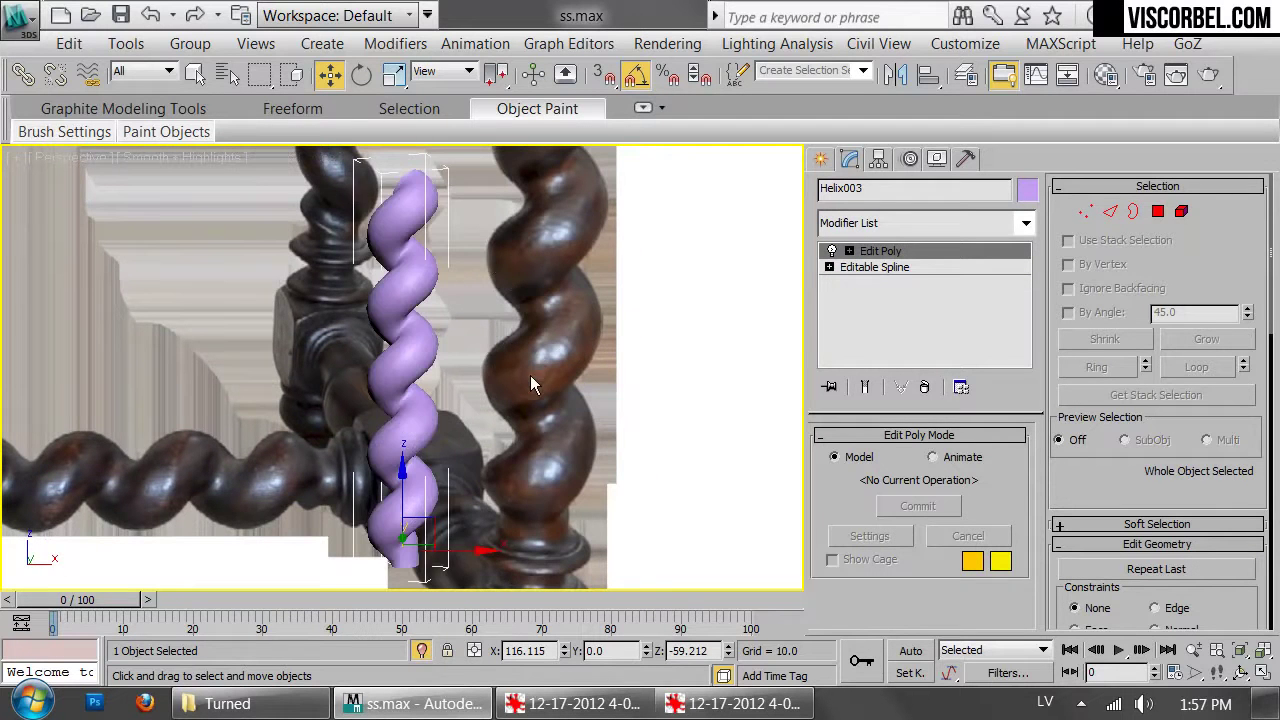
alt+middle_drag(479, 479, 433, 361)
scroll(620, 176, up, 5)
Rotate the bottom cap polygon 15 degrees about Z in the Top view and widen it to about 126 percent along X
key(4)
alt+middle_drag(530, 344, 450, 310)
key(r)
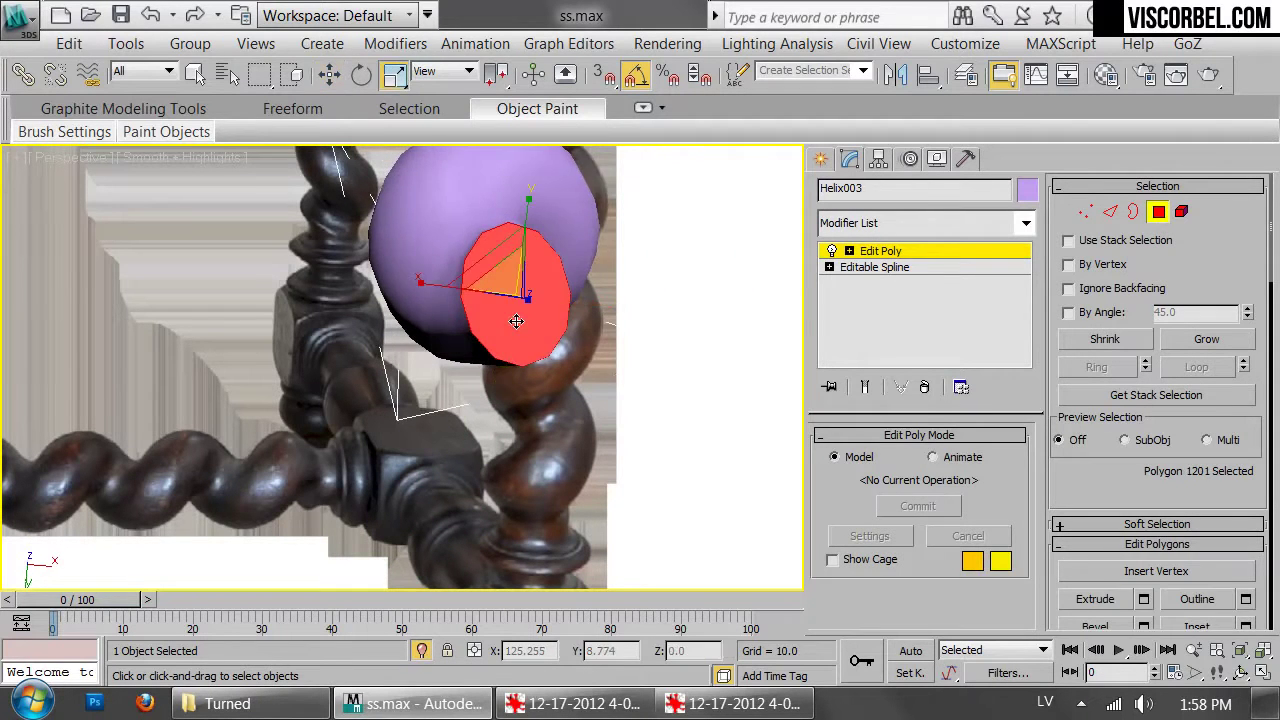
click(410, 279)
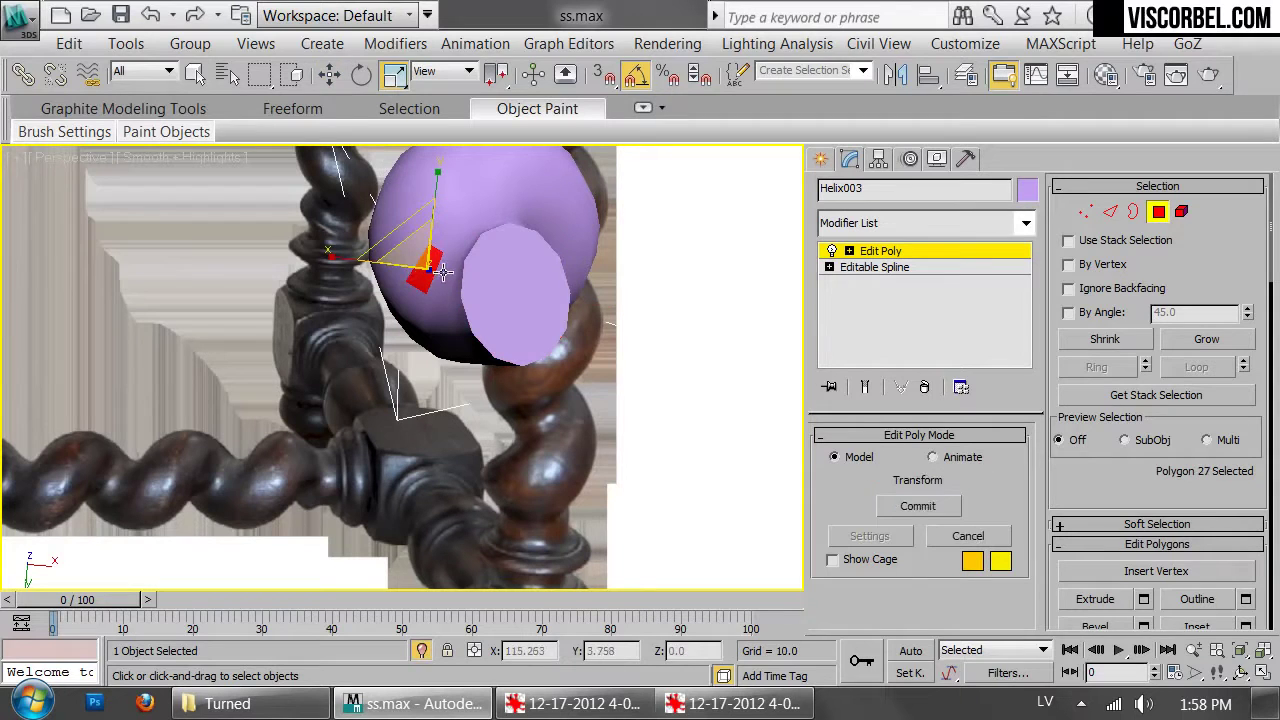
click(515, 300)
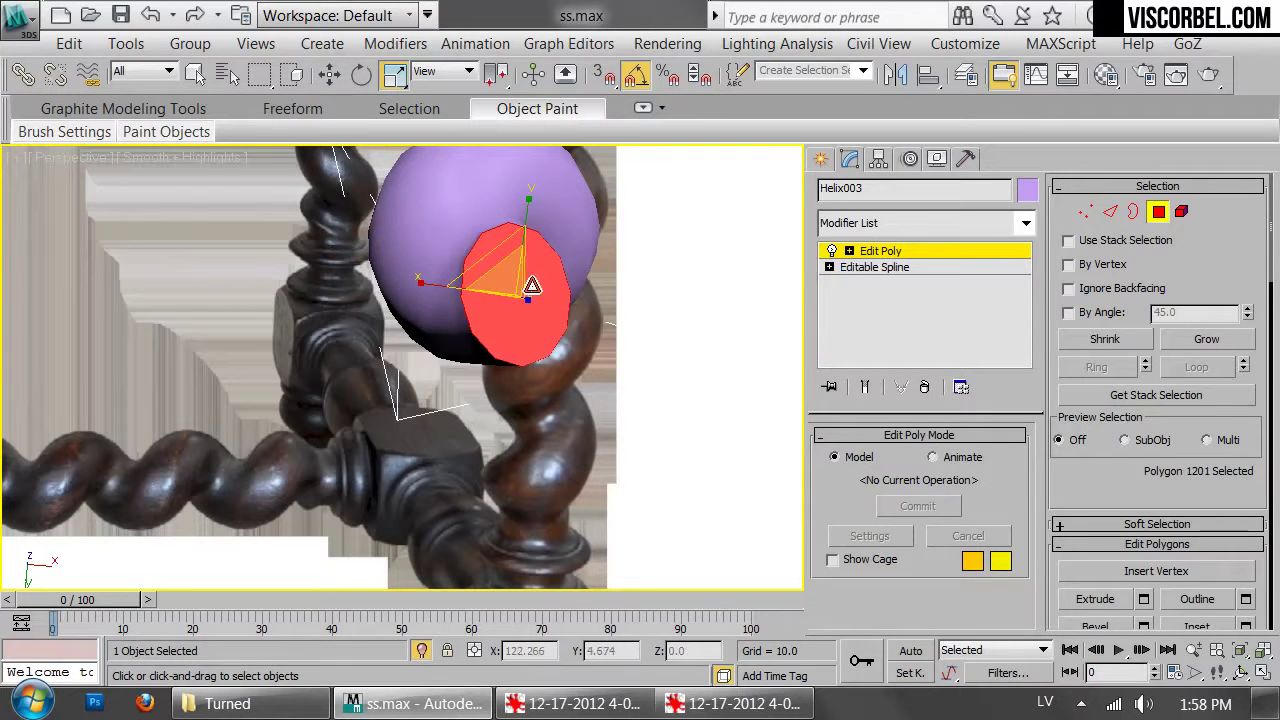
key(t)
scroll(596, 288, up, 3)
key(F3)
scroll(468, 325, down, 2)
key(e)
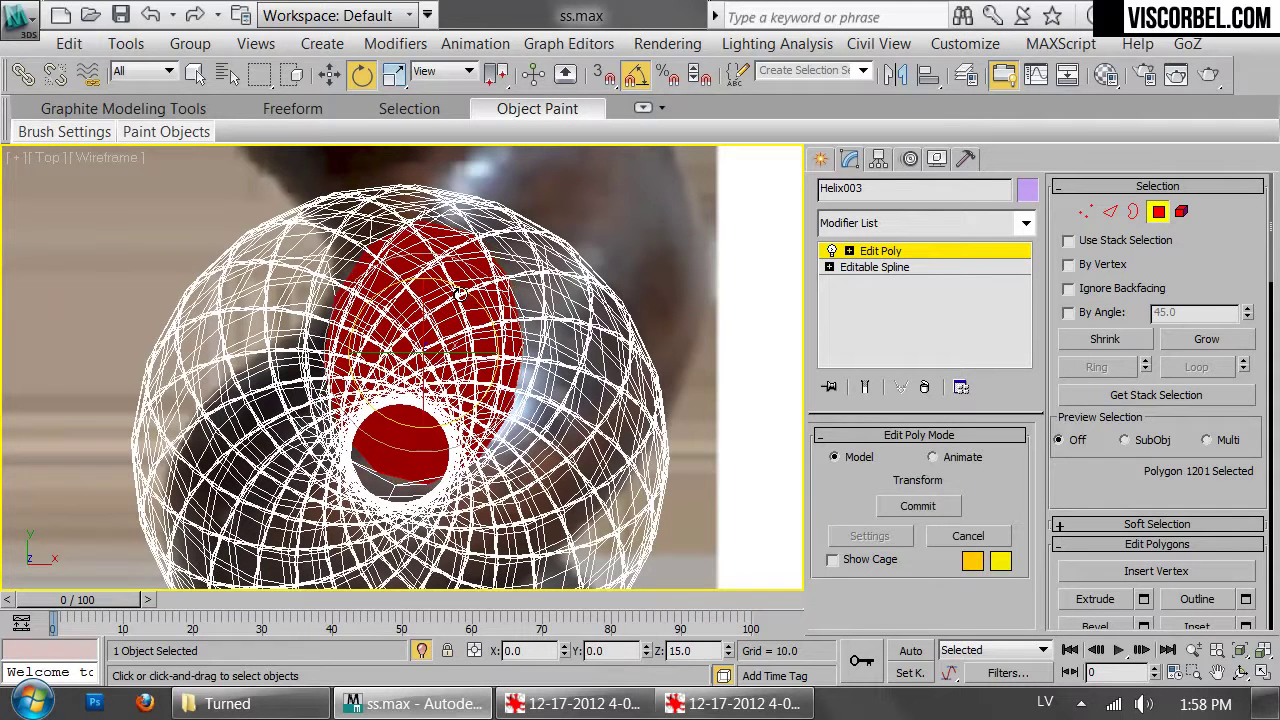
drag(460, 294, 460, 295)
key(r)
drag(494, 351, 505, 350)
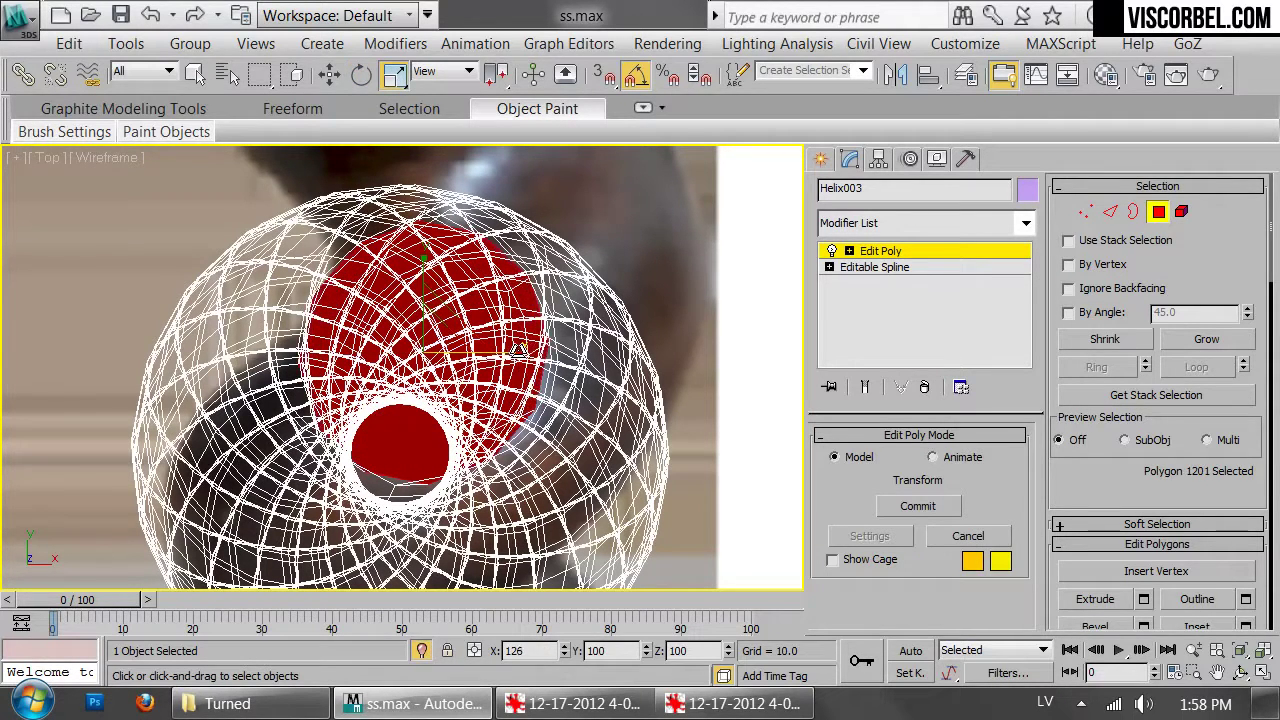
Examine the reshaped lower end of the leg from several angles in the shaded perspective view
key(p)
key(z)
key(F3)
scroll(457, 436, down, 5)
alt+middle_drag(443, 463, 513, 306)
scroll(514, 294, up, 5)
middle_drag(429, 297, 918, 391)
scroll(520, 305, down, 5)
scroll(530, 407, down, 3)
mouse_move(530, 408)
middle_down()
mouse_move(537, 441)
mouse_move(549, 413)
middle_up()
scroll(549, 413, up, 3)
Tilt the edge loop above the bottom cap further toward horizontal and lower it to Z -60.312
key(F4)
key(2)
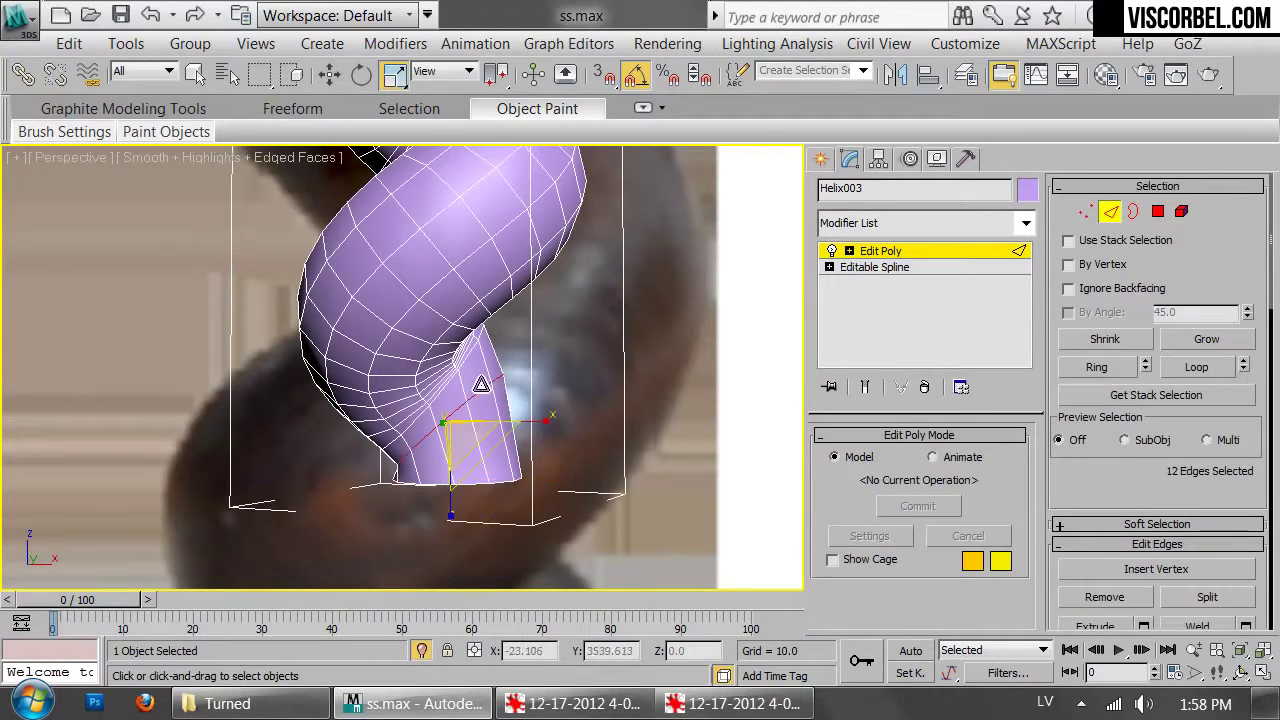
key(e)
drag(506, 373, 461, 373)
key(w)
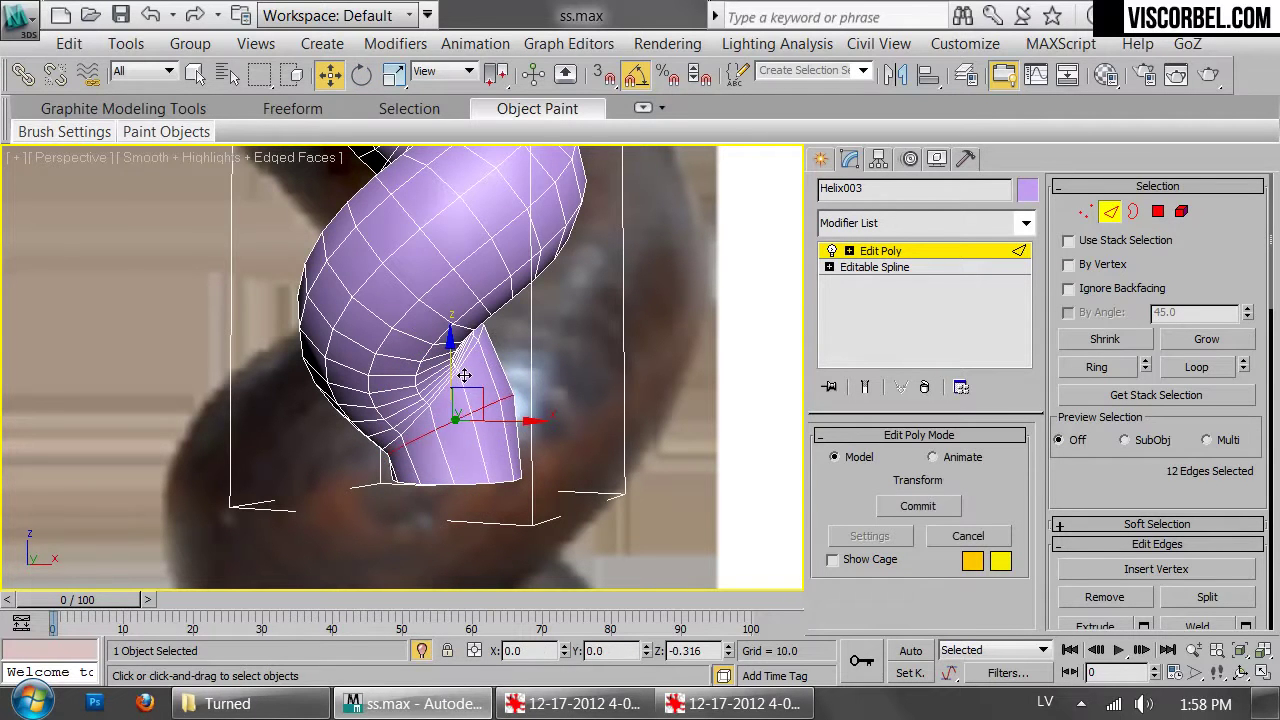
mouse_move(619, 424)
alt+middle_down()
mouse_move(343, 400)
mouse_move(286, 420)
mouse_move(429, 451)
mouse_move(626, 450)
mouse_move(624, 432)
alt+middle_up()
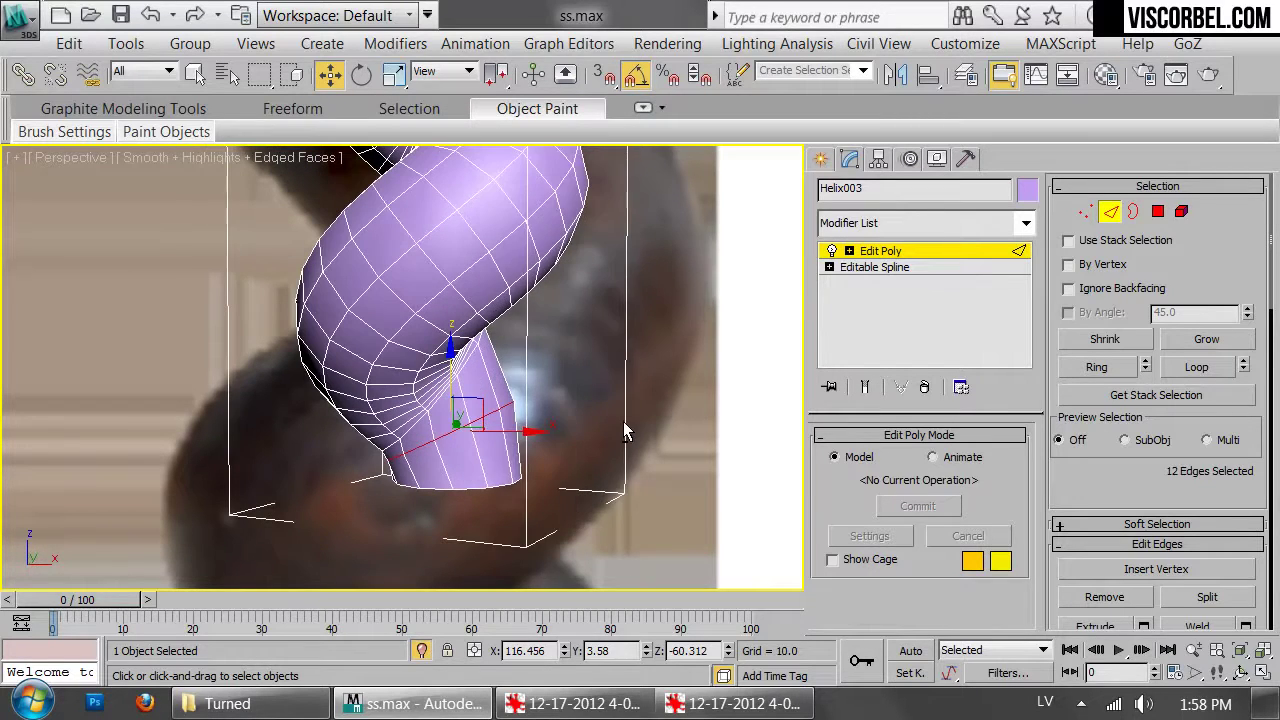
Chamfer the edge loop above the bottom cap by 35.794 with 4 segments
right_click(643, 332)
click(586, 547)
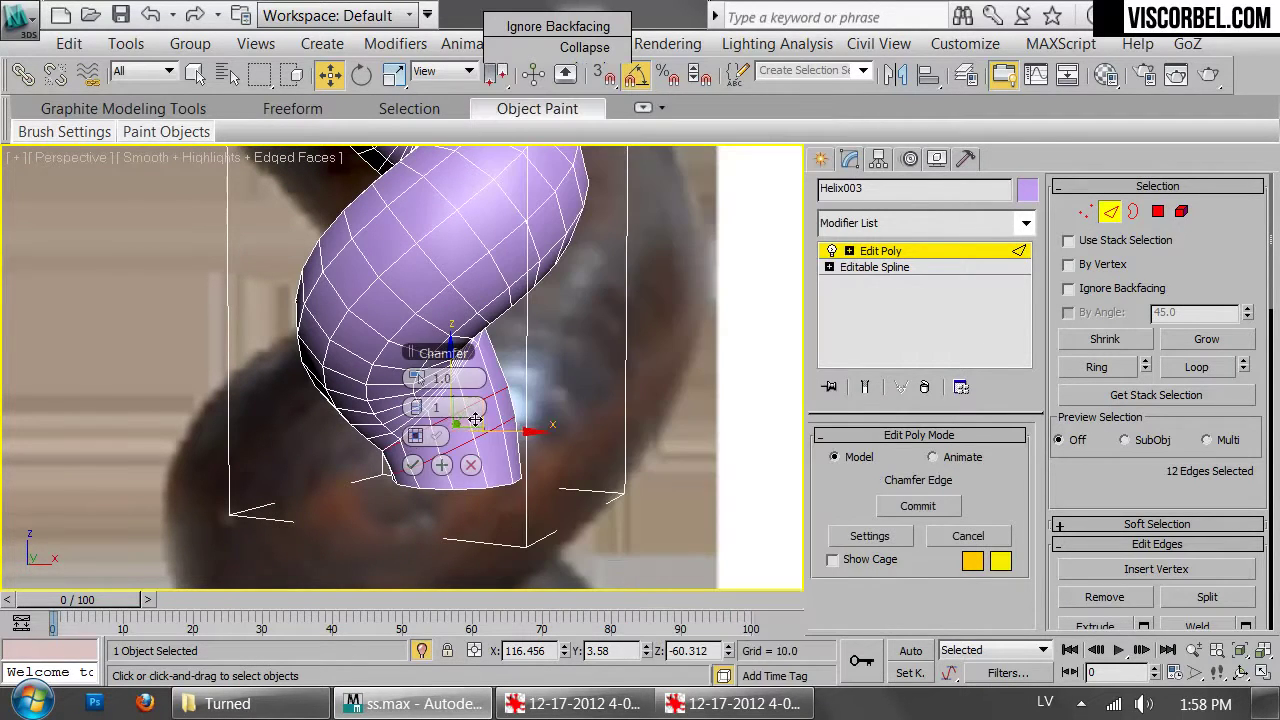
drag(439, 383, 541, 380)
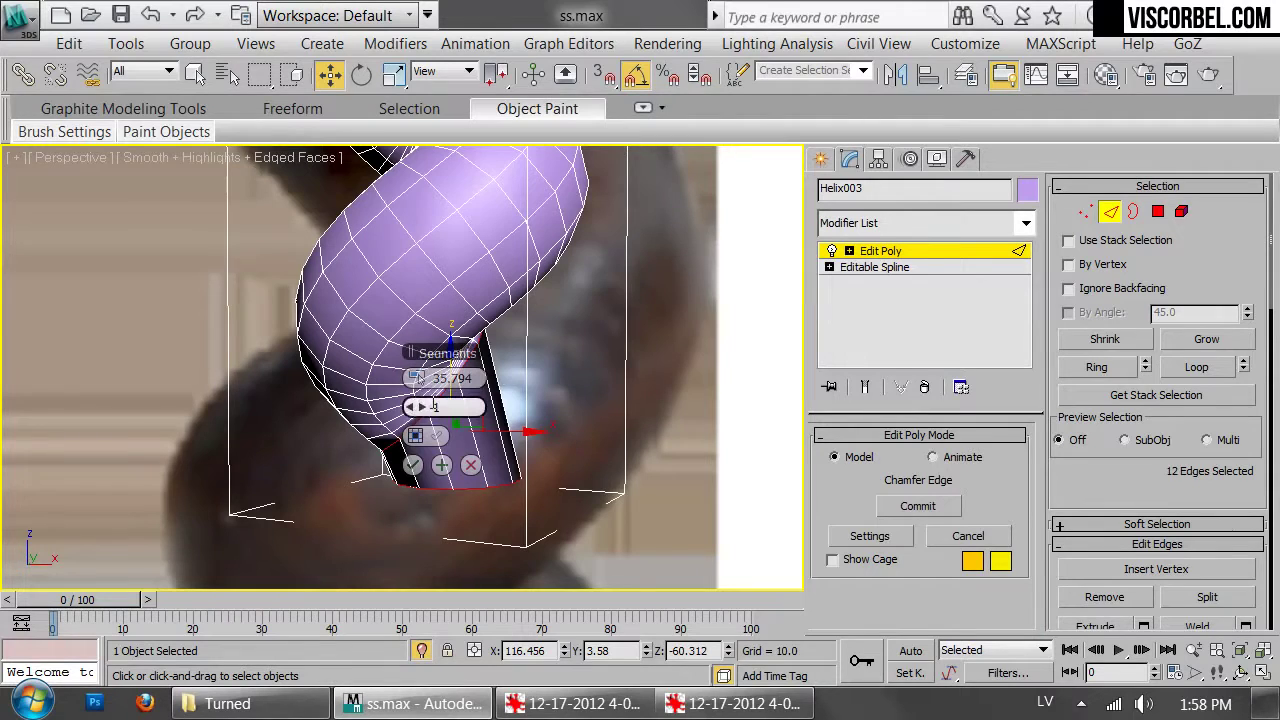
alt+middle_drag(428, 412, 362, 454)
click(412, 465)
Select all vertices of the leg mesh and weld the duplicates left by the chamfer with a 0.1 threshold
key(1)
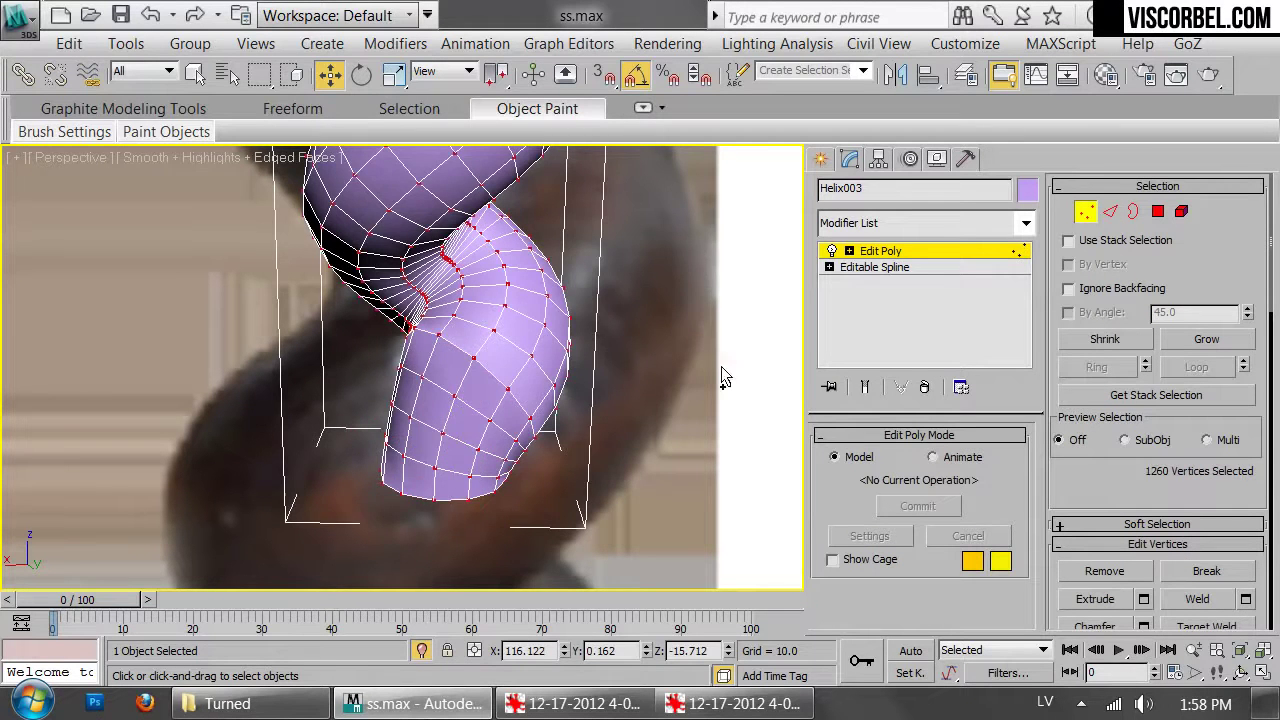
scroll(690, 370, up, 4)
right_click(626, 340)
click(585, 477)
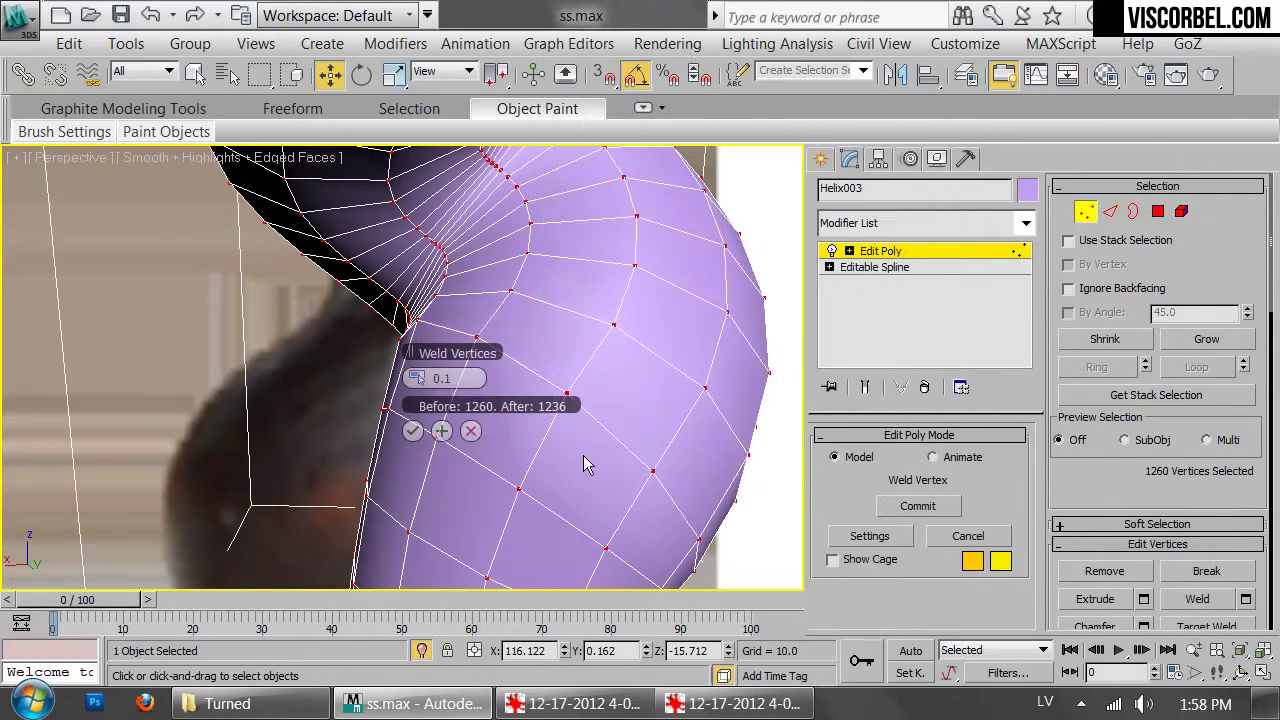
click(412, 430)
Examine the smoothness of the welded lower end of the leg, shaded with edges hidden
key(2)
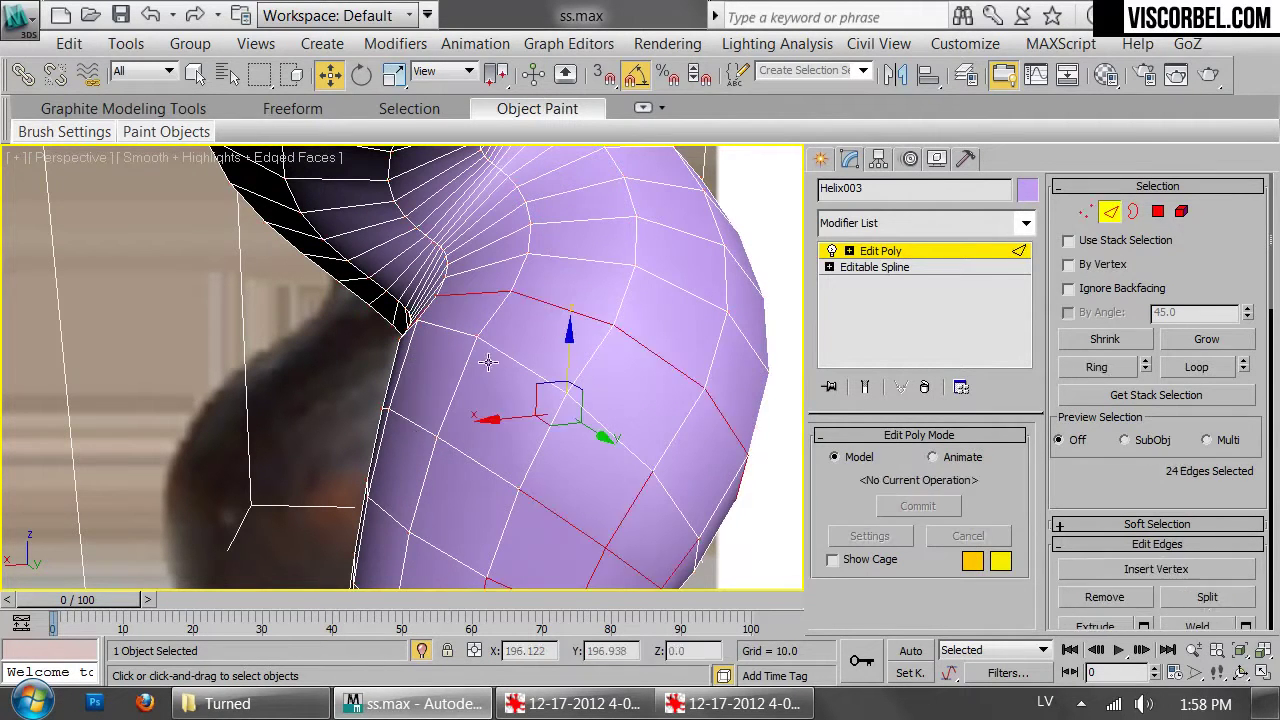
double_click(502, 348)
click(500, 347)
alt+middle_drag(500, 347, 290, 321)
key(ctrl+z)
key(2)
click(676, 278)
scroll(643, 291, down, 10)
key(F4)
scroll(290, 332, up, 4)
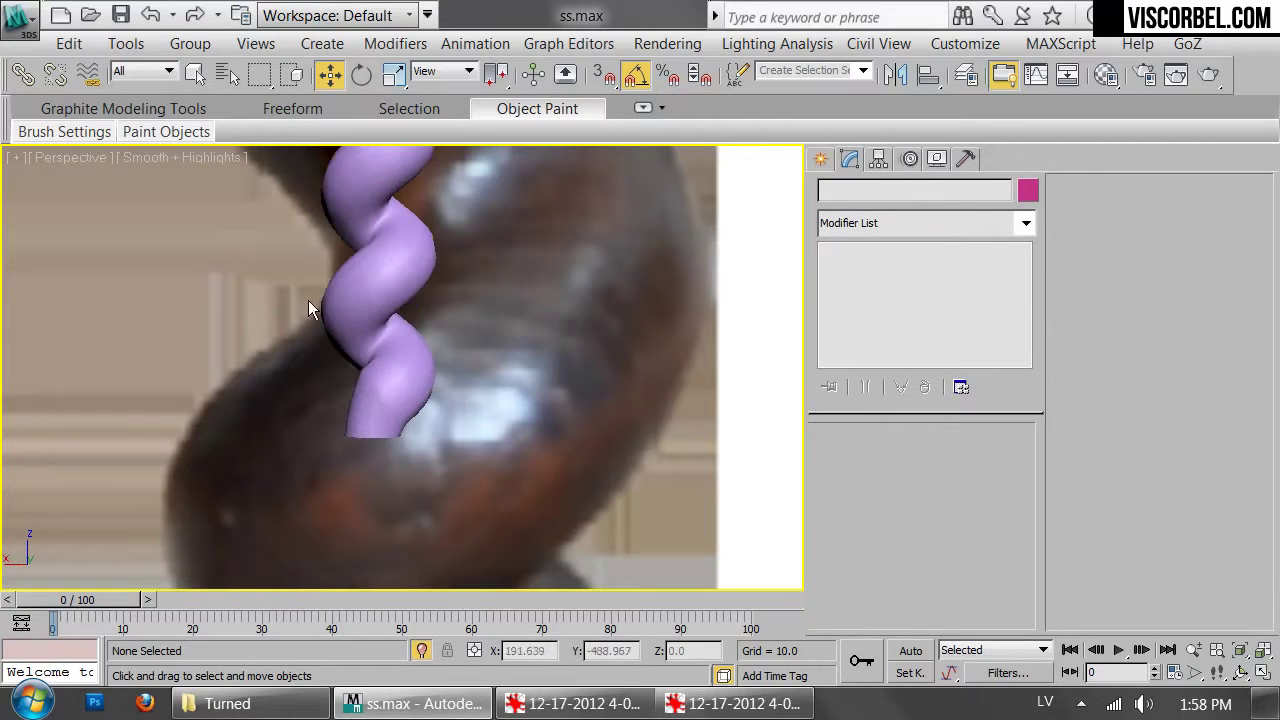
Chamfer another edge loop near the leg's lower end by 35.794 with a reduced segment count
click(388, 441)
scroll(374, 407, up, 5)
key(2)
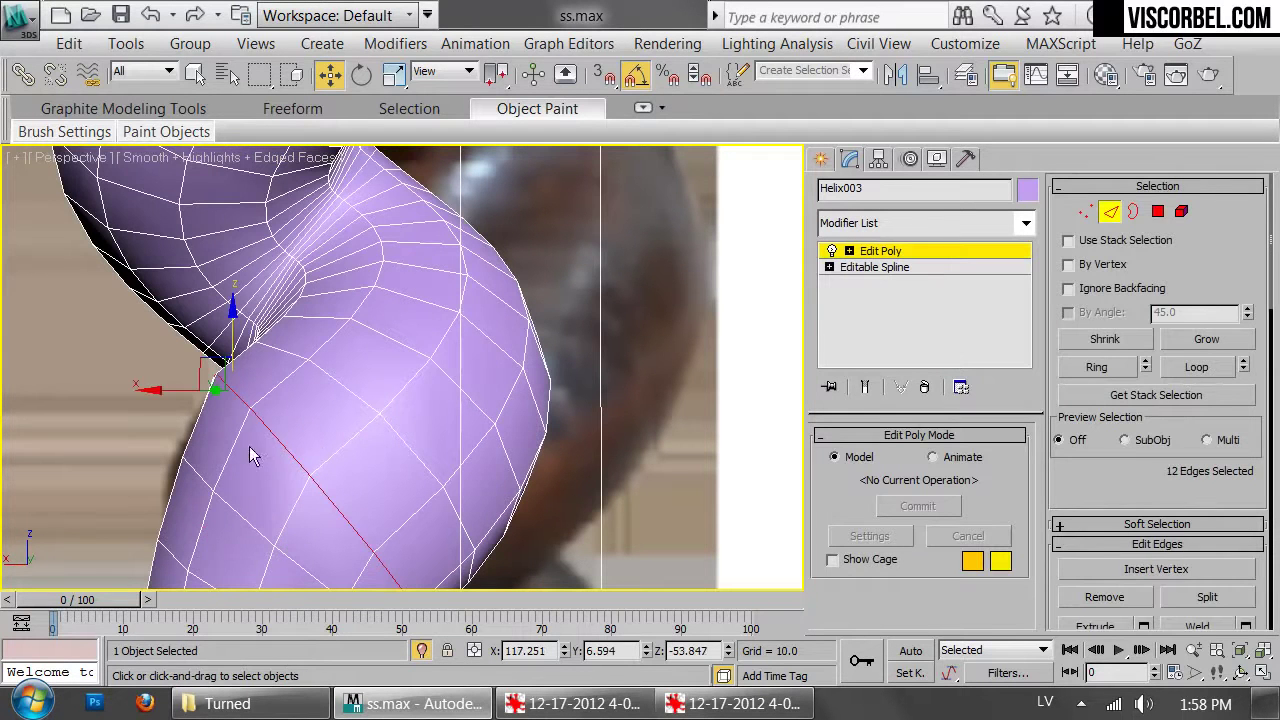
right_click(565, 390)
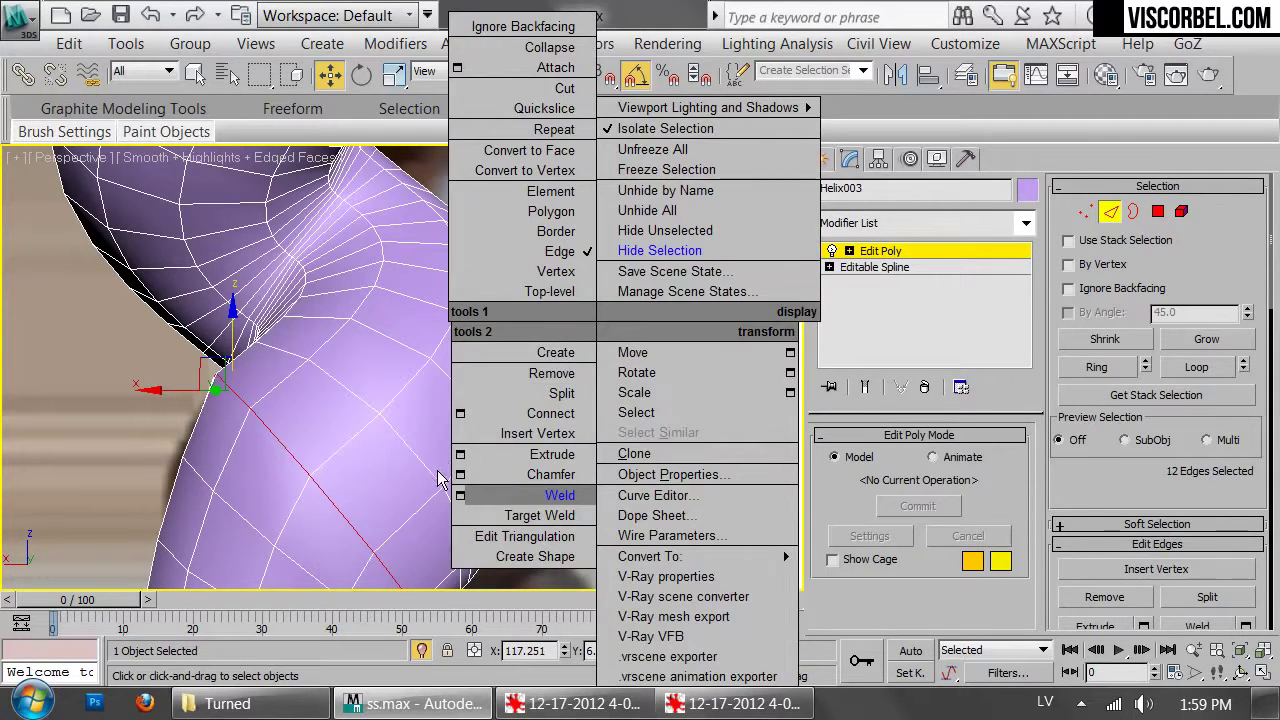
click(470, 480)
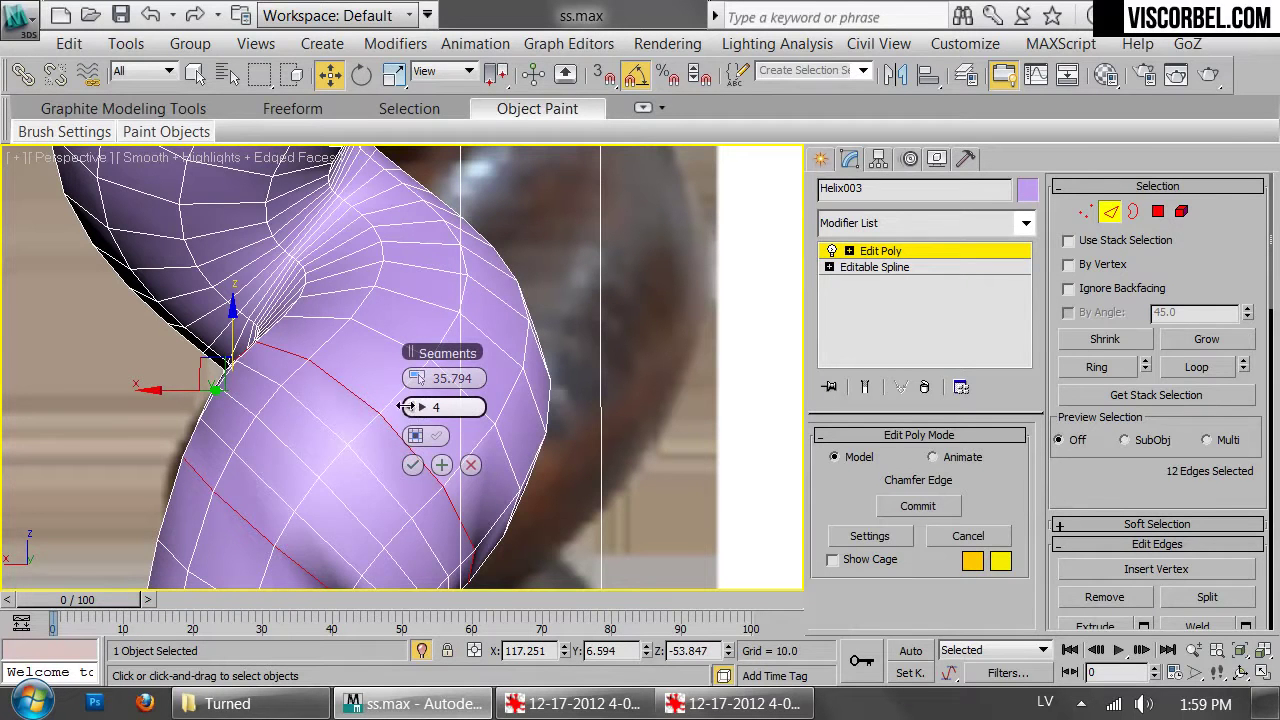
click(407, 407)
click(407, 407)
click(413, 465)
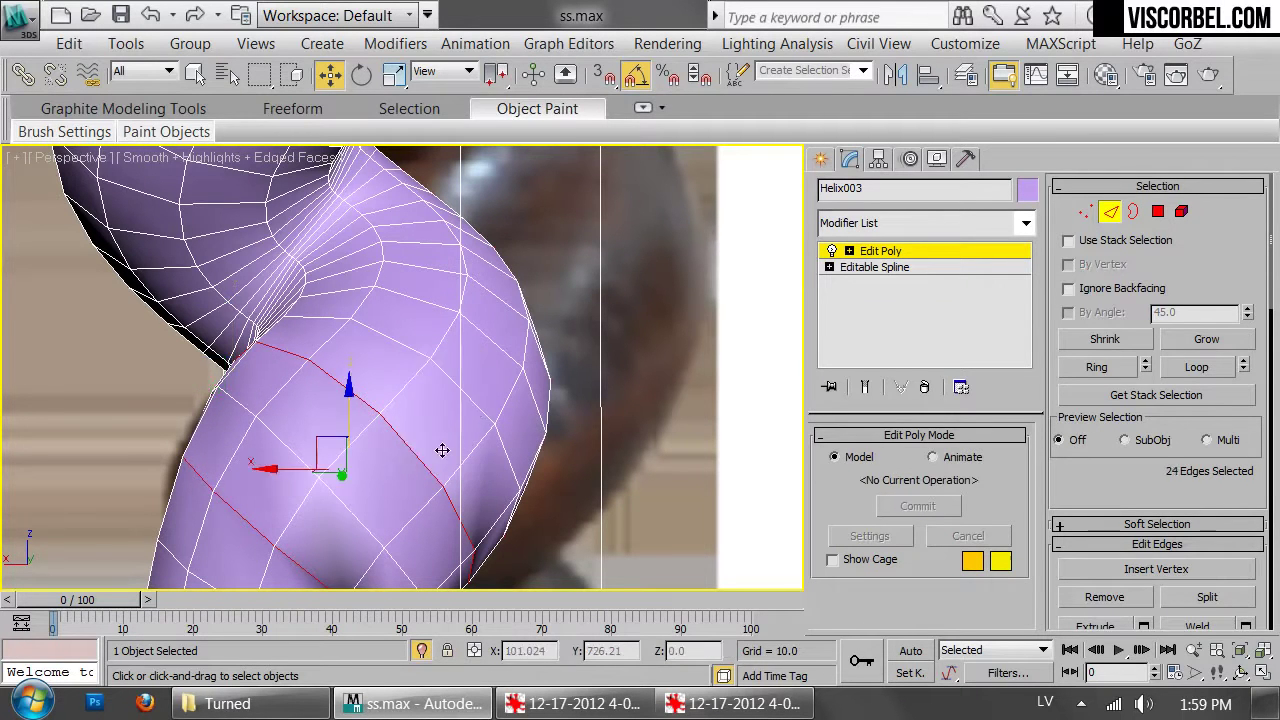
Weld all vertices of the leg mesh again with a 0.1 threshold to merge the second chamfer's overlapping points
key(1)
right_click(576, 331)
click(467, 483)
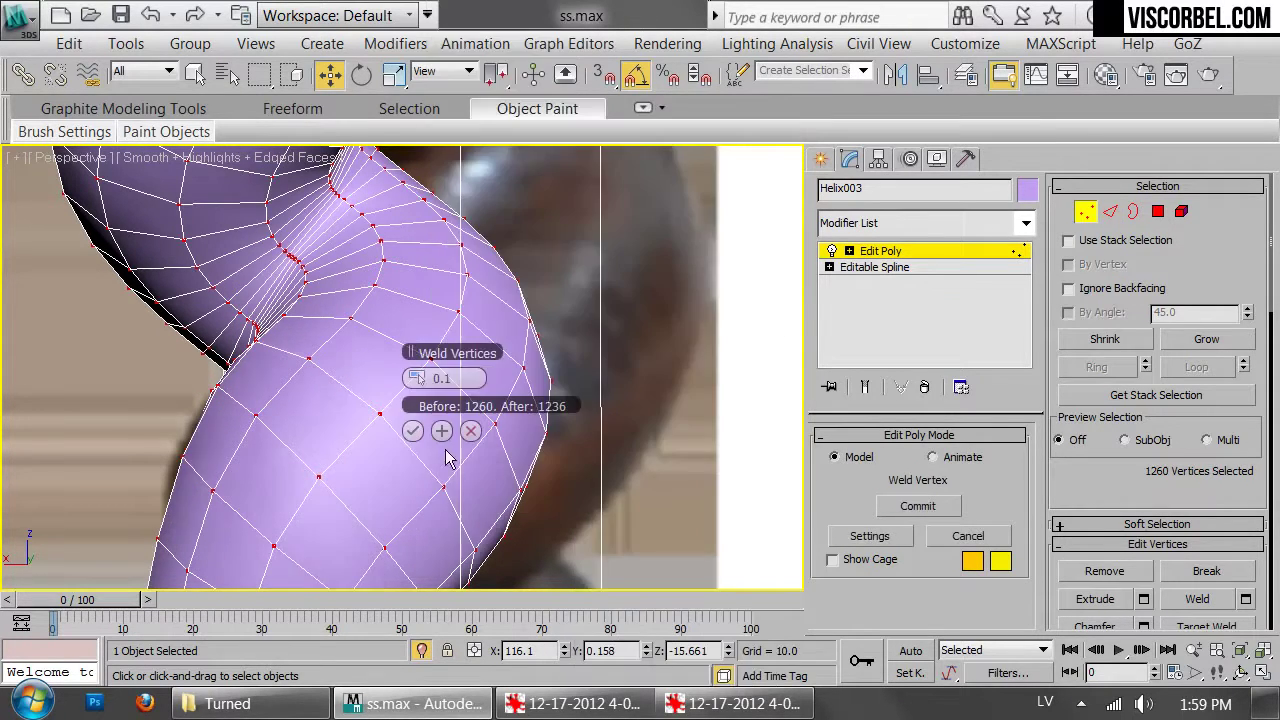
click(413, 432)
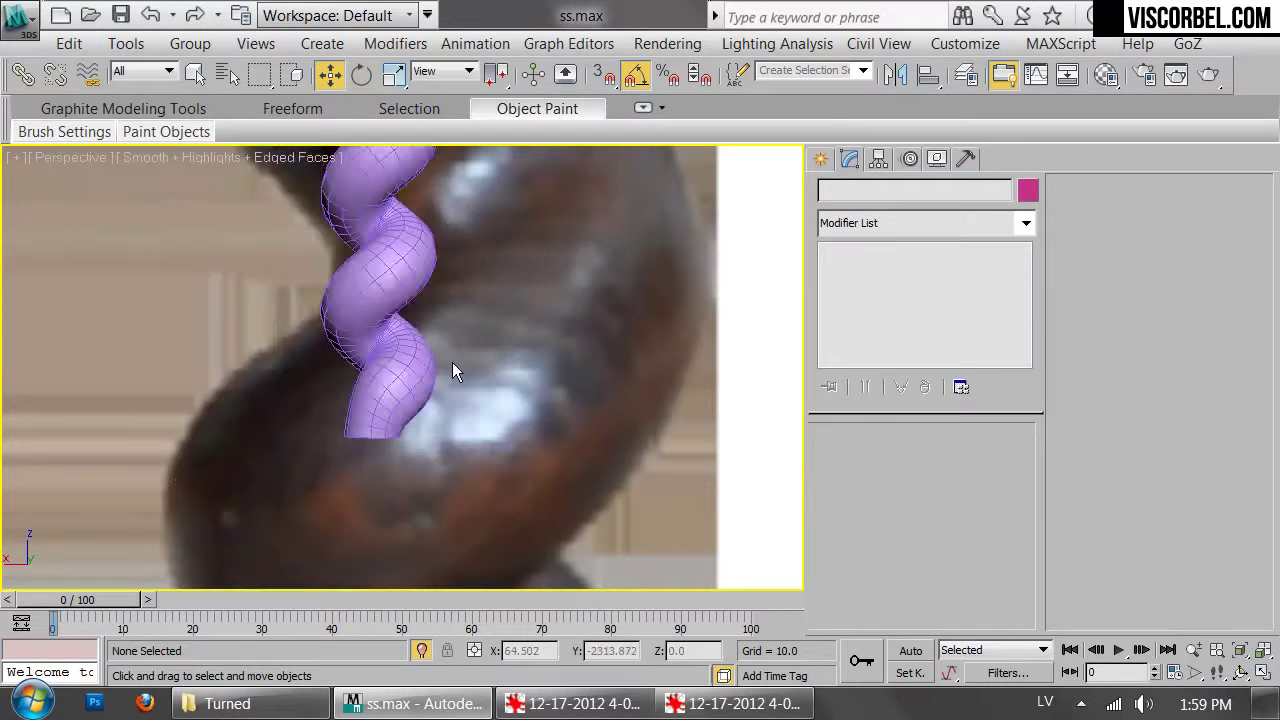
Select the bottom ring of vertices on the twisted leg in front view and shift it slightly in negative X
scroll(452, 362, up, 5)
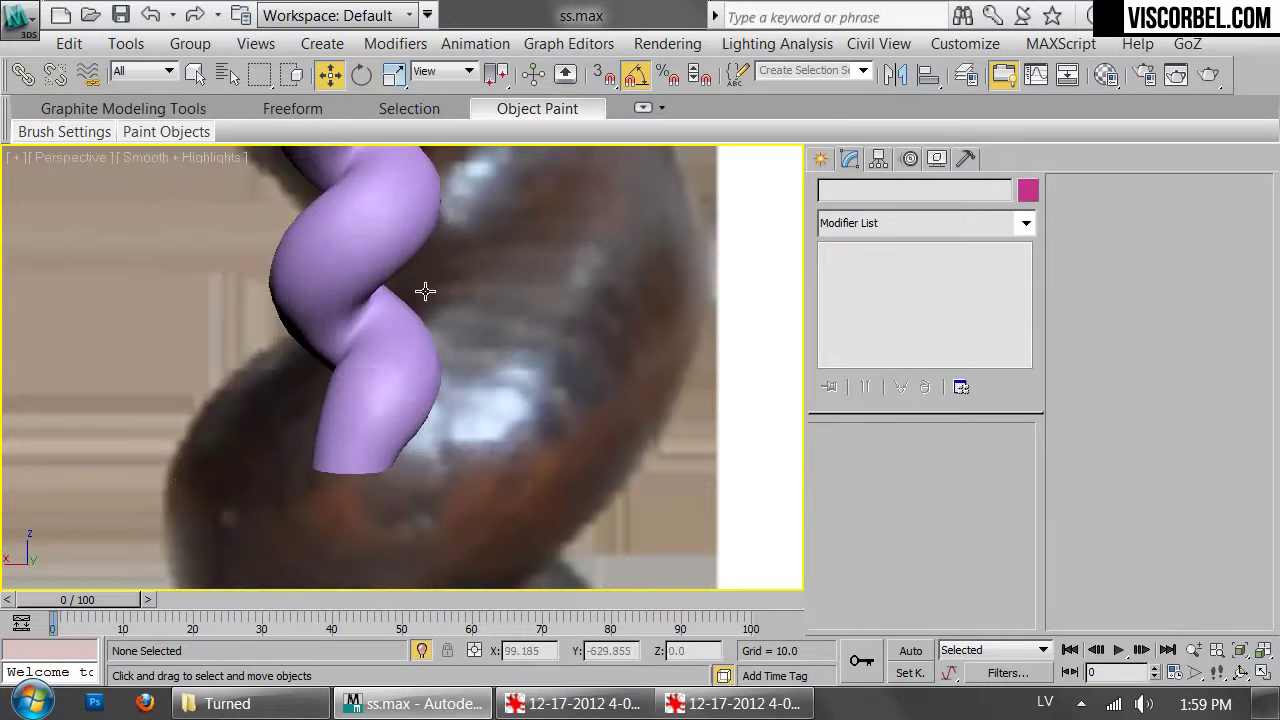
scroll(557, 312, down, 5)
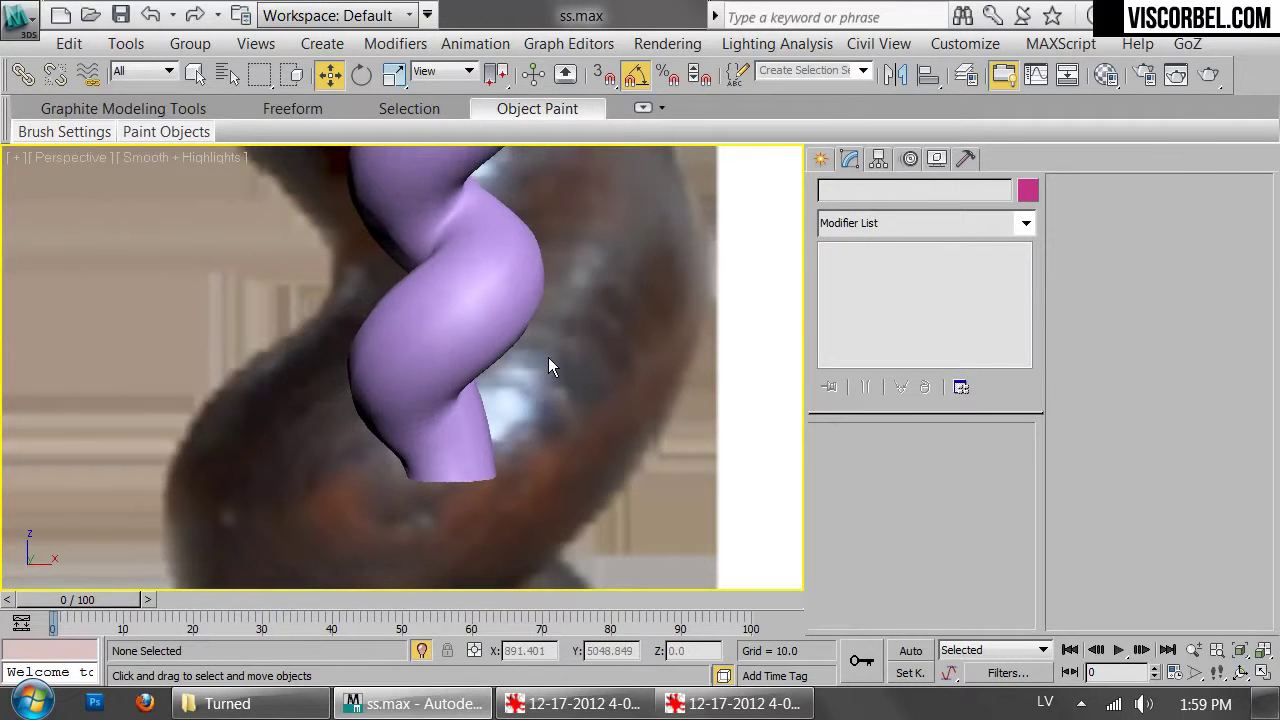
scroll(565, 456, down, 3)
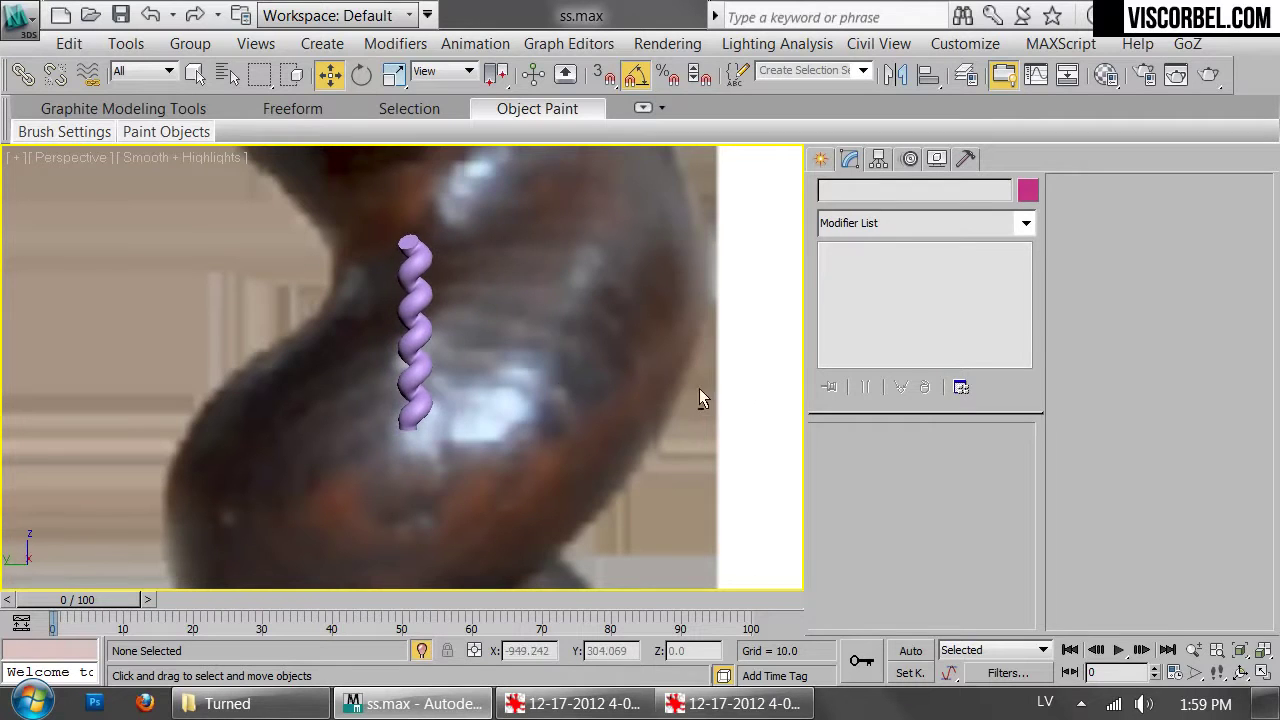
drag(394, 403, 345, 420)
key(f)
middle_drag(566, 498, 580, 426)
scroll(580, 426, up, 3)
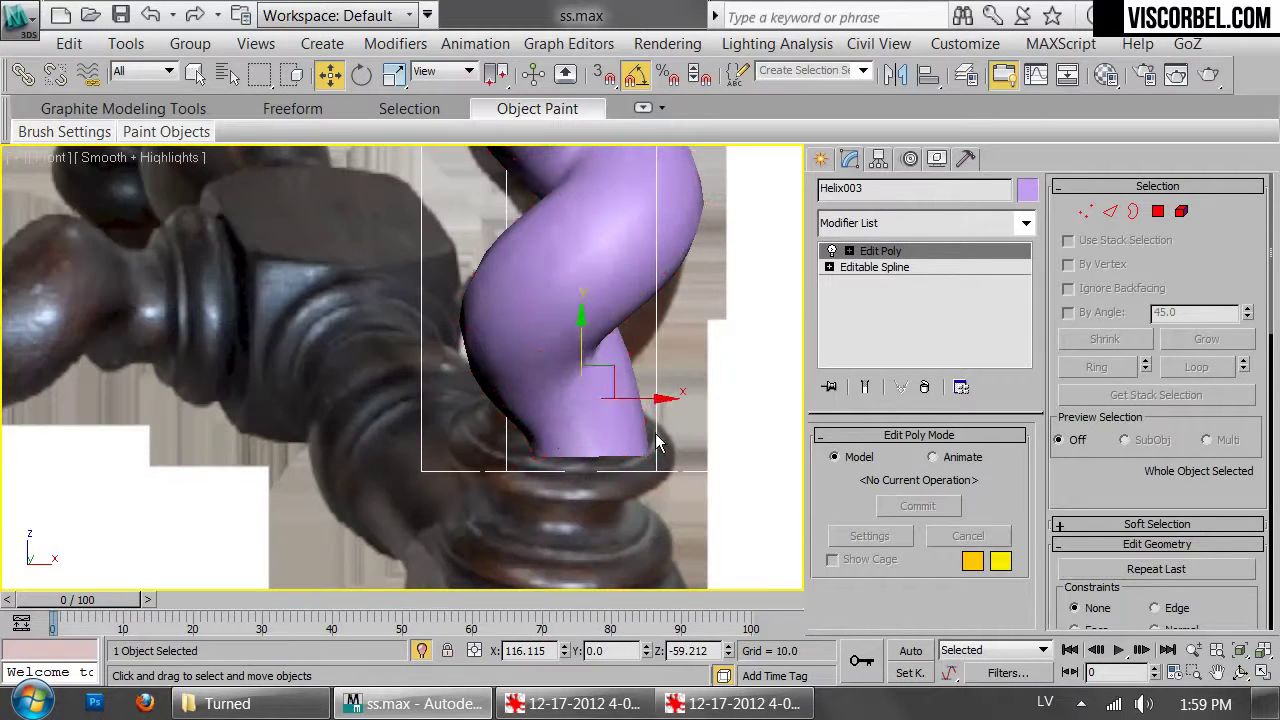
key(1)
drag(740, 524, 736, 521)
scroll(686, 462, up, 2)
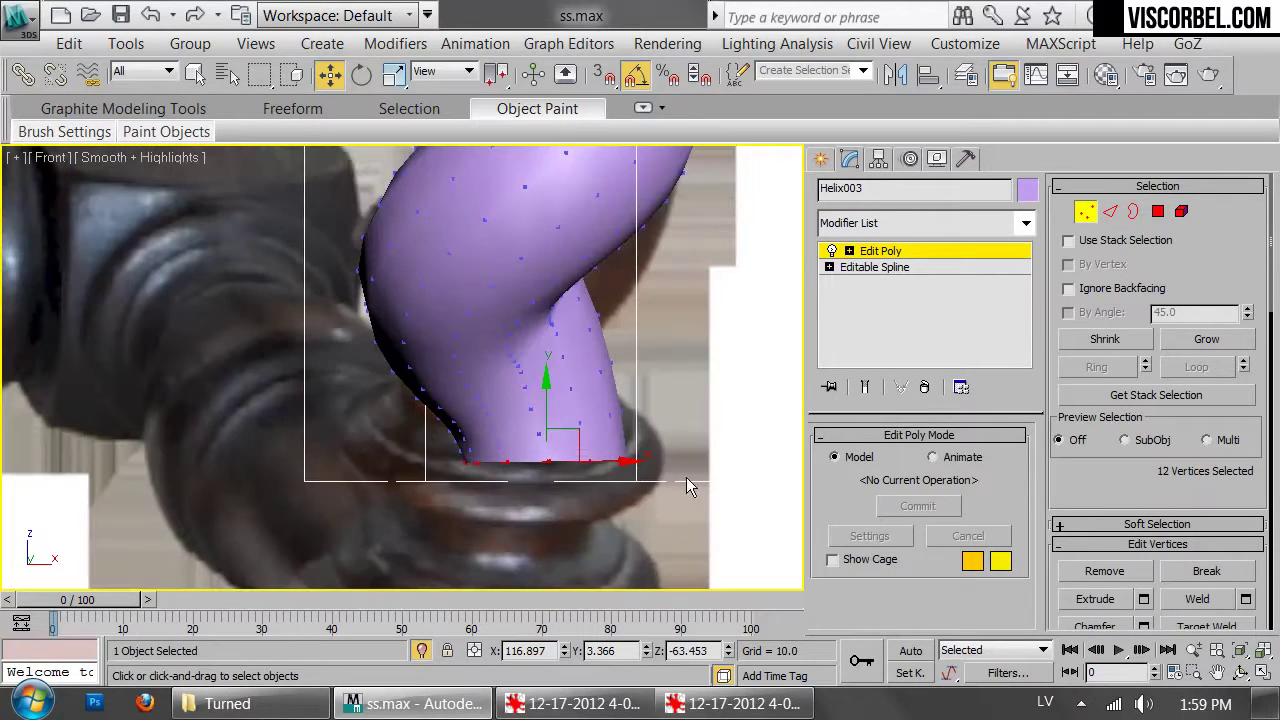
drag(609, 468, 600, 461)
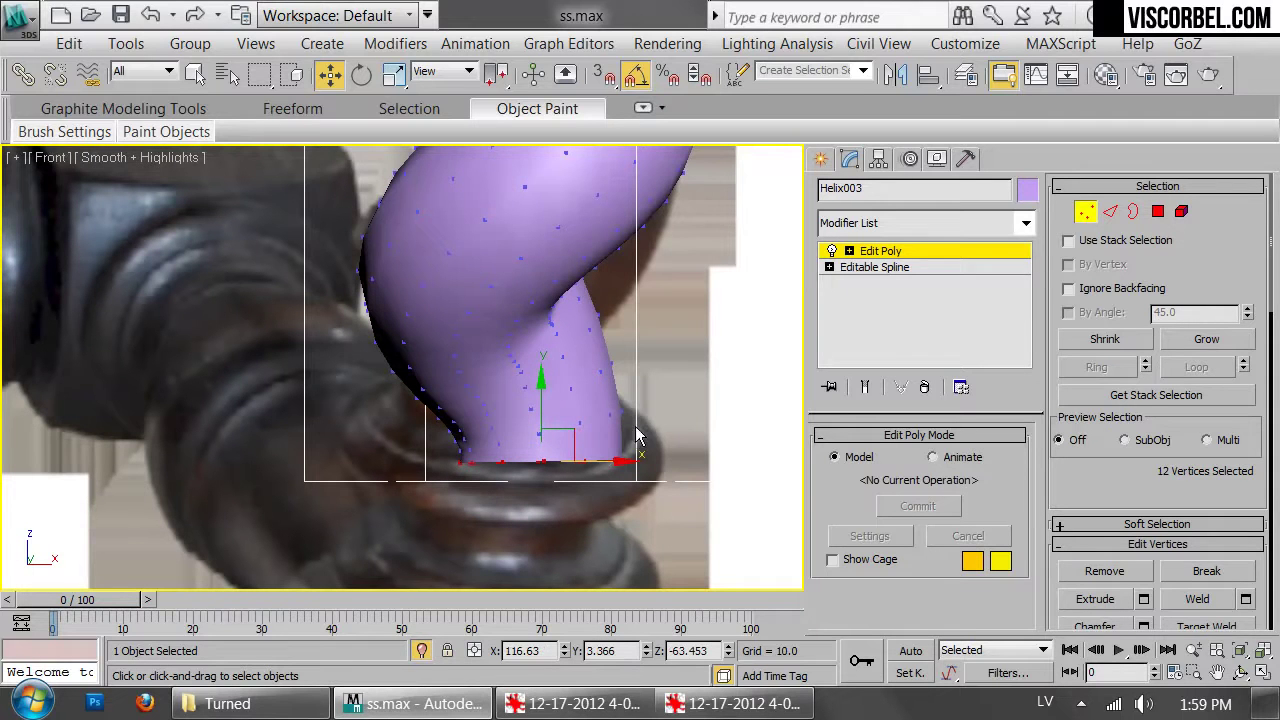
Rotate the whole twisted leg about its vertical axis to line its lower end up with the reference photo
key(1)
key(e)
drag(578, 387, 523, 400)
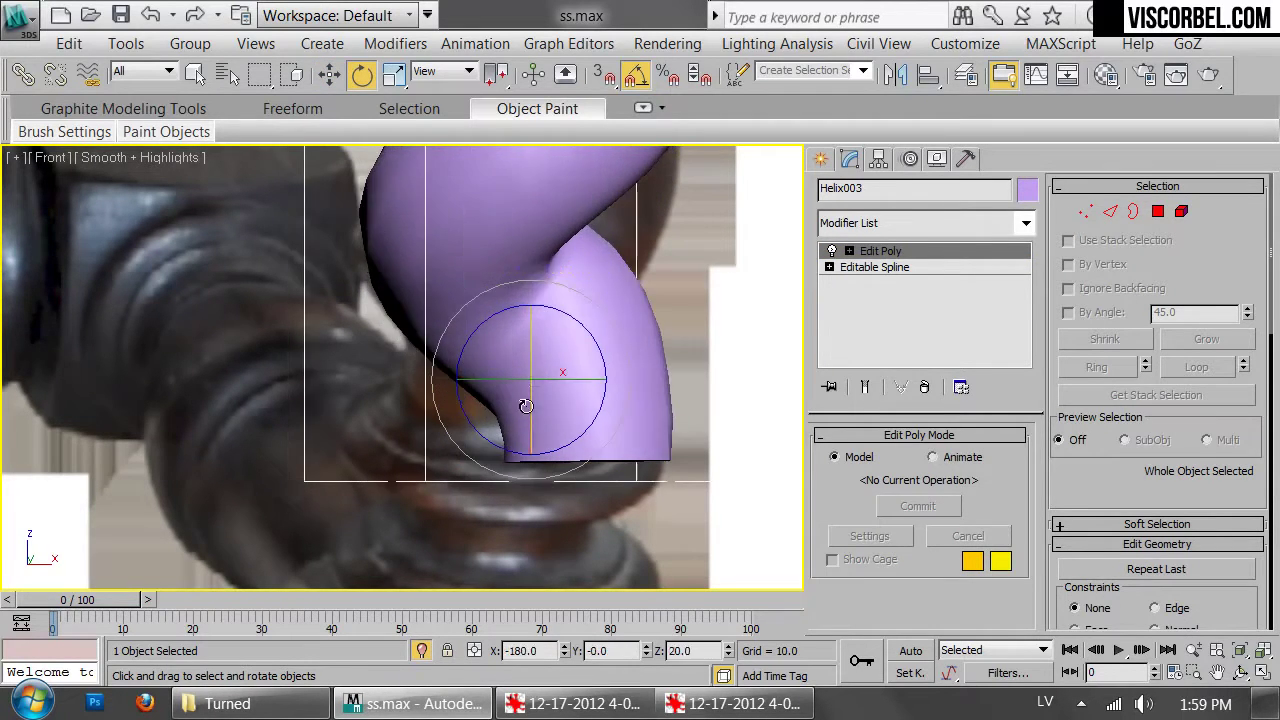
Nudge the leg's bottom vertex ring about -0.43 in X, and shift the lowest vertex rows to smooth the lower end
key(1)
key(w)
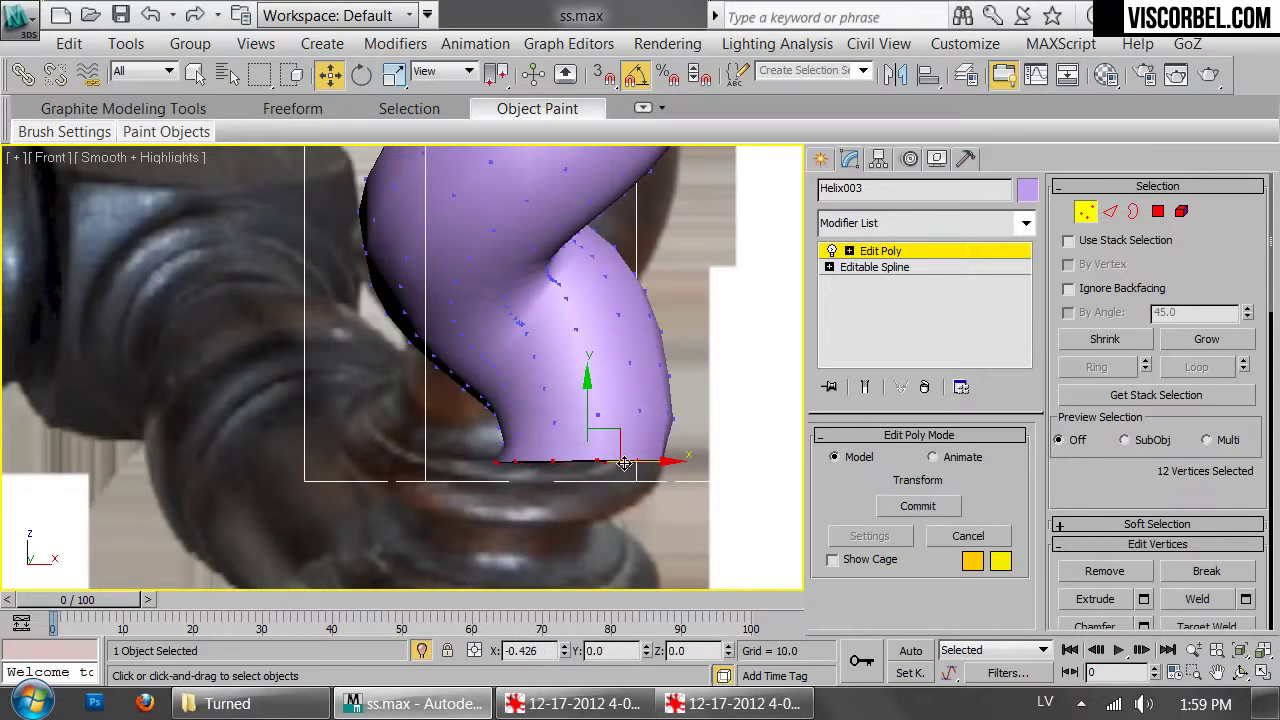
click(499, 428)
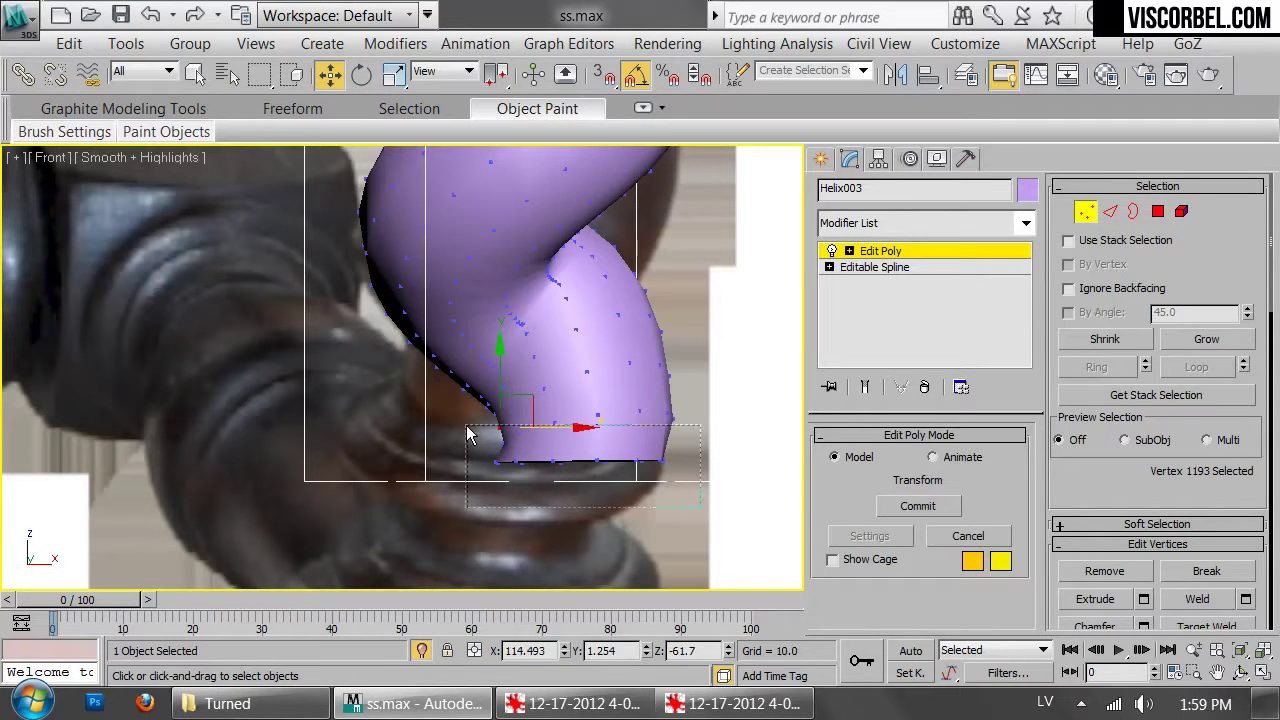
scroll(648, 453, up, 1)
scroll(592, 402, up, 3)
ctrl+drag(708, 387, 350, 474)
scroll(342, 475, down, 2)
middle_drag(396, 458, 405, 455)
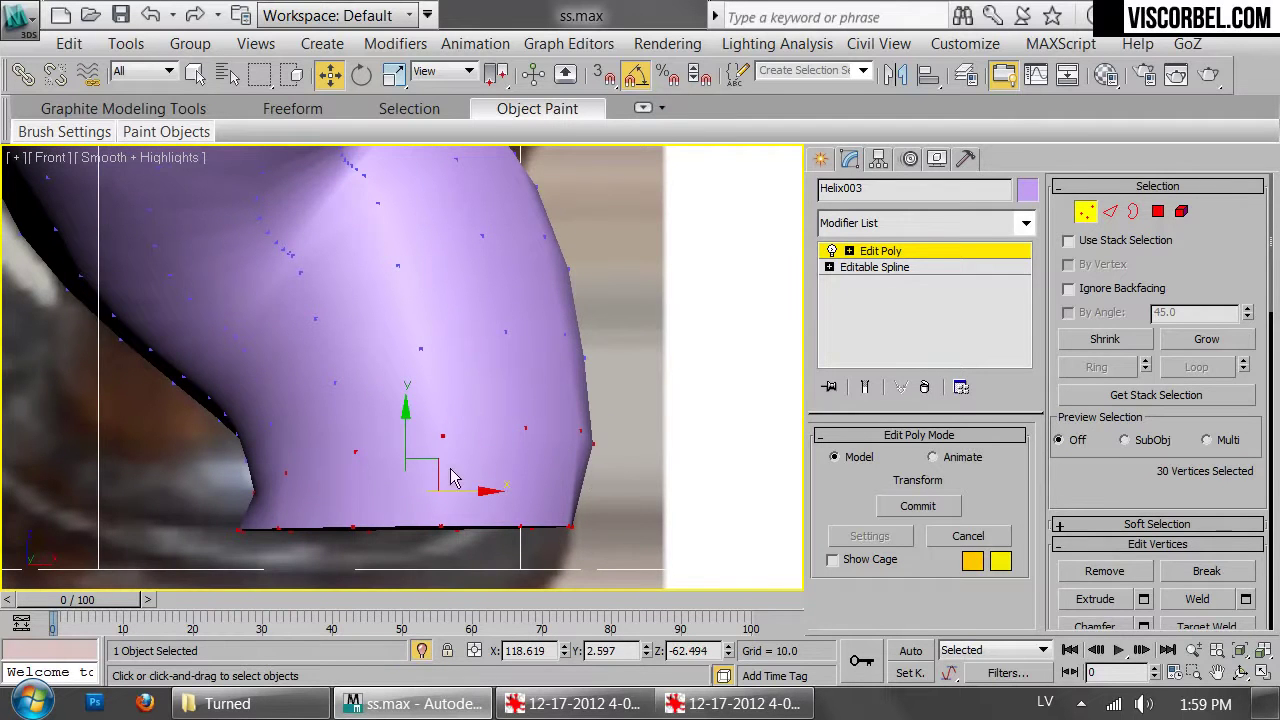
drag(451, 493, 440, 503)
scroll(446, 482, down, 4)
middle_drag(443, 471, 440, 502)
key(1)
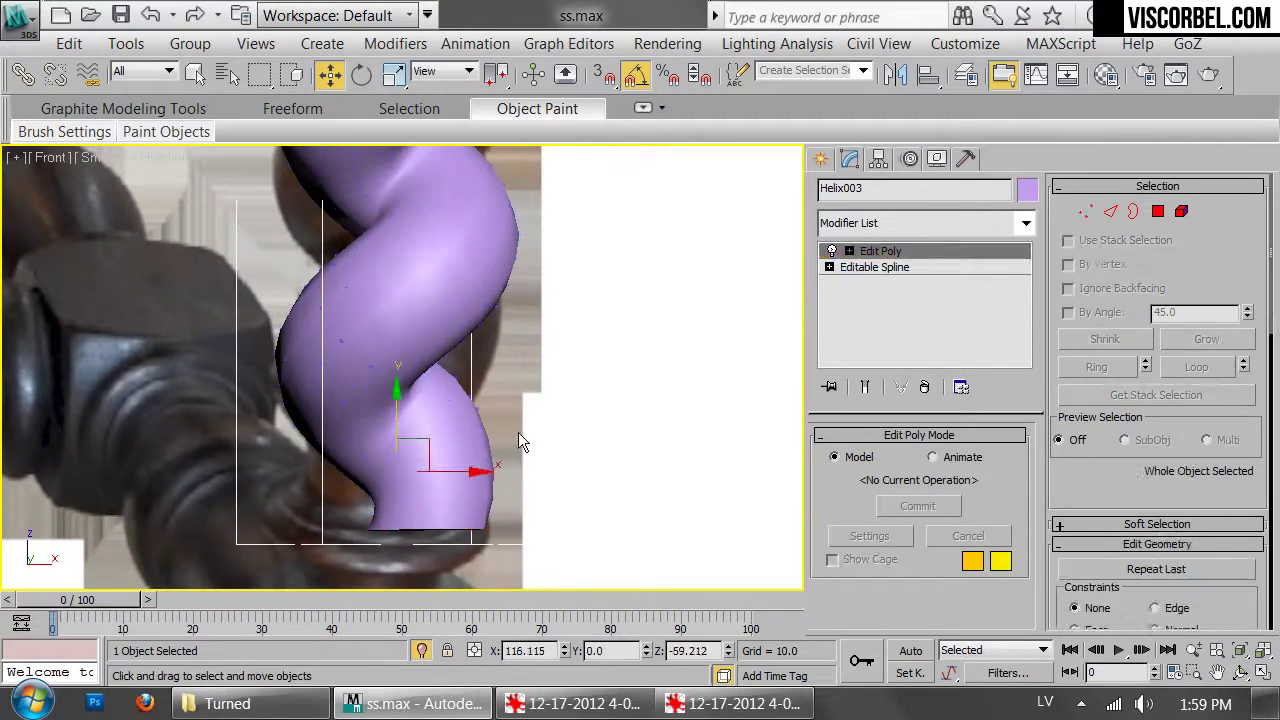
Examine the turned rings and square block below the twisted leg in the reference photo
click(518, 432)
scroll(501, 339, down, 3)
middle_drag(501, 339, 531, 482)
middle_drag(596, 352, 587, 449)
scroll(587, 449, down, 1)
mouse_move(587, 449)
middle_down()
mouse_move(601, 361)
mouse_move(594, 411)
middle_up()
scroll(535, 443, up, 6)
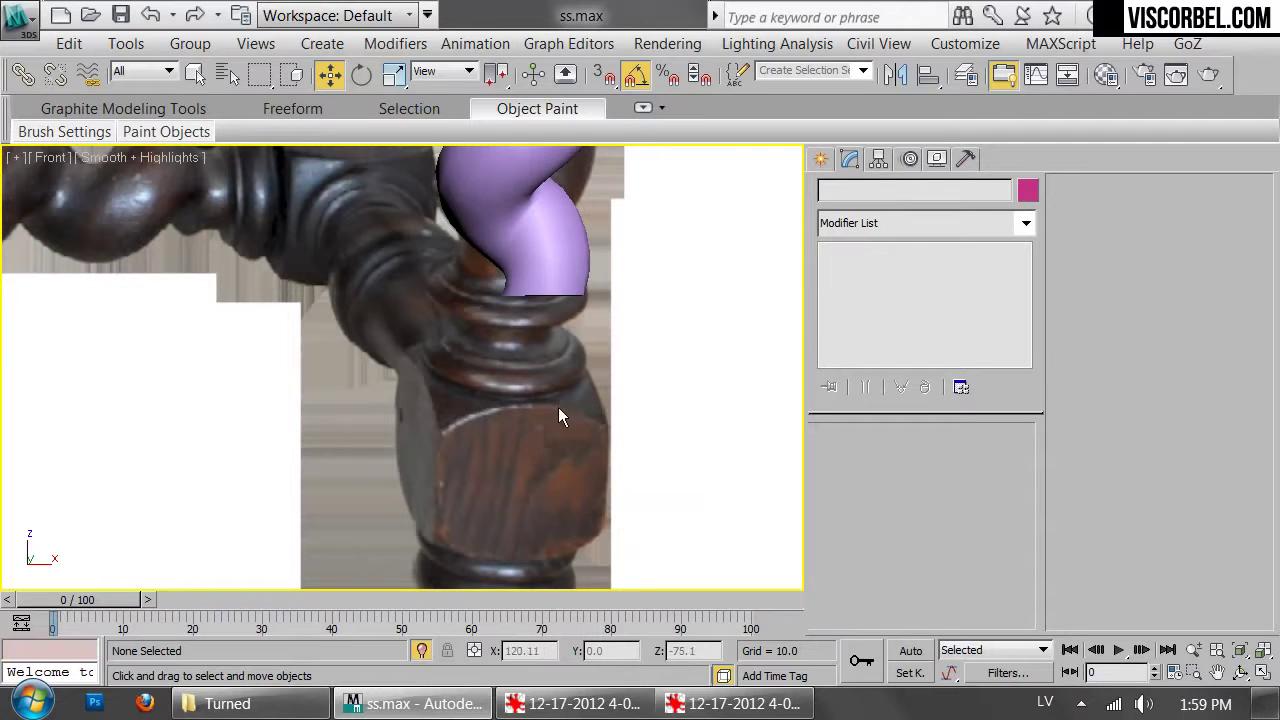
scroll(464, 292, up, 5)
right_click(590, 374)
click(622, 284)
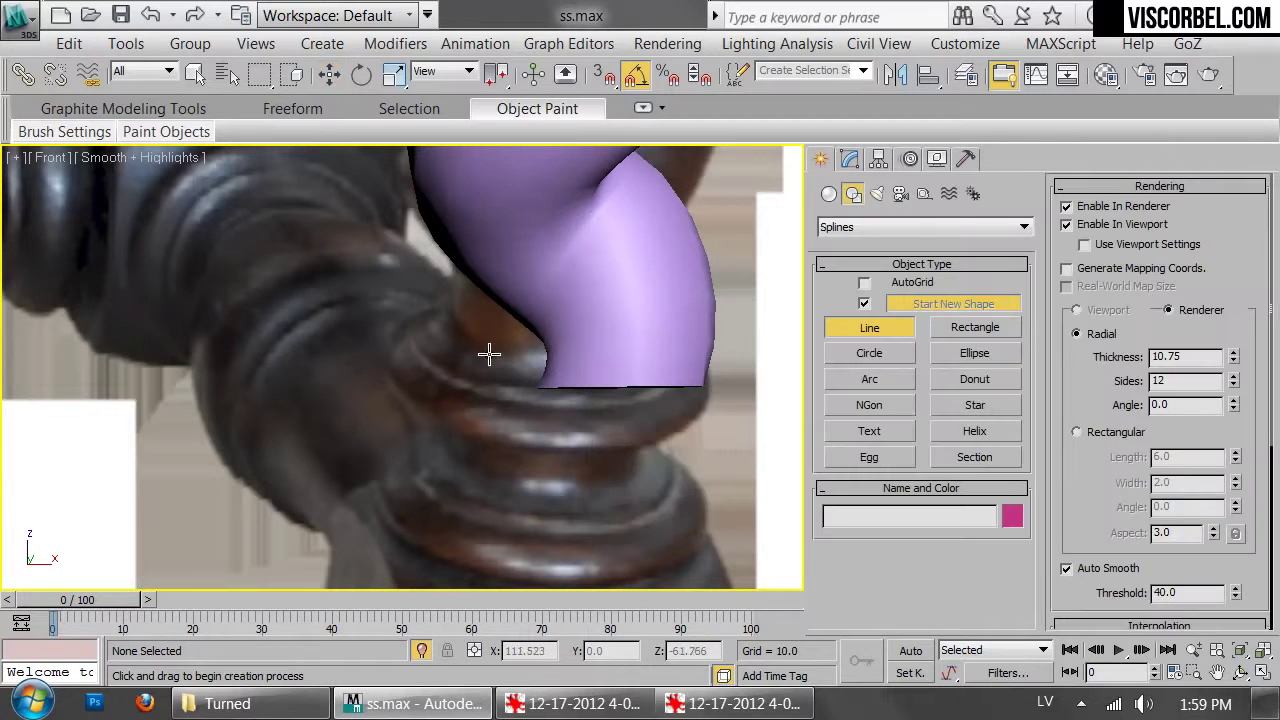
click(411, 334)
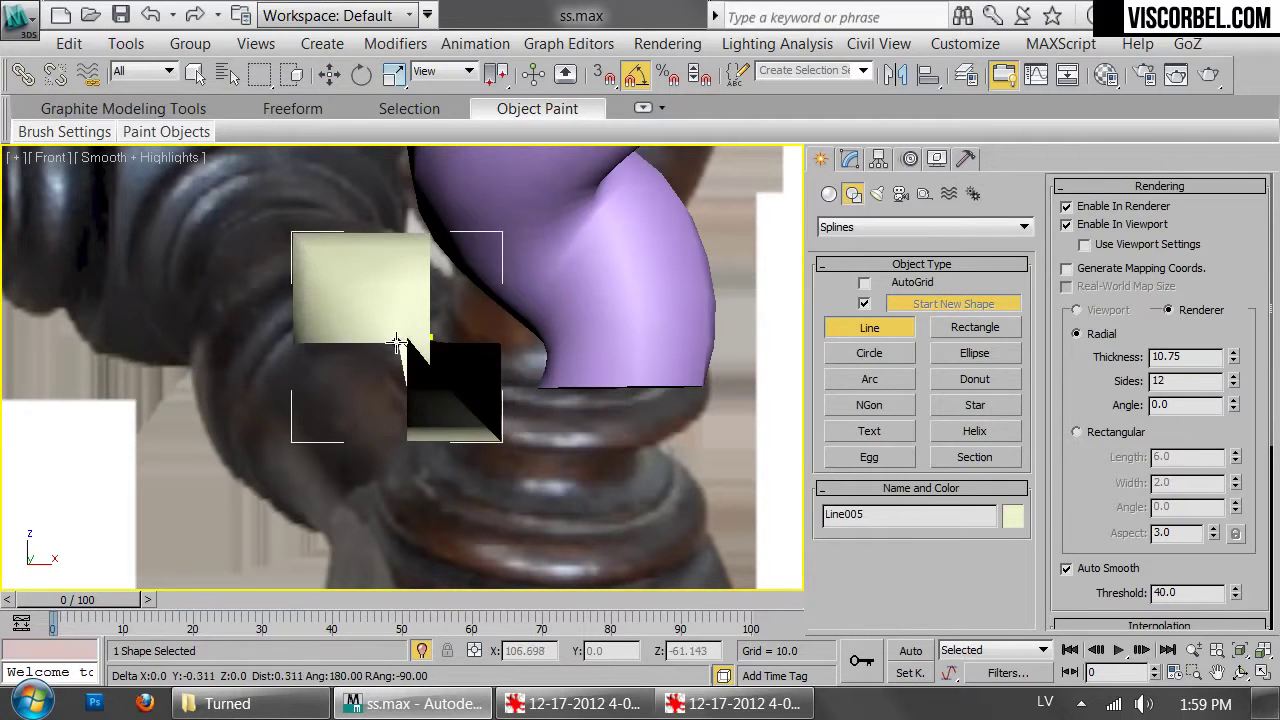
key(F3)
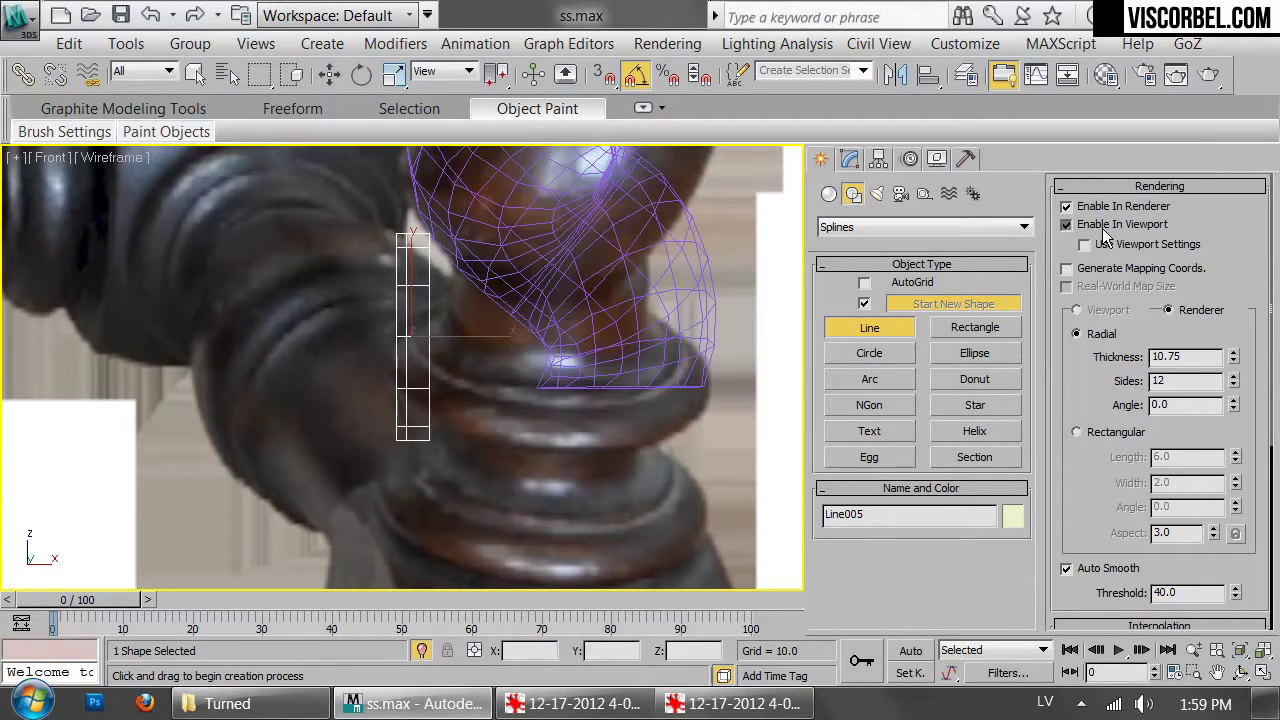
right_click(575, 362)
scroll(440, 402, down, 3)
key(Delete)
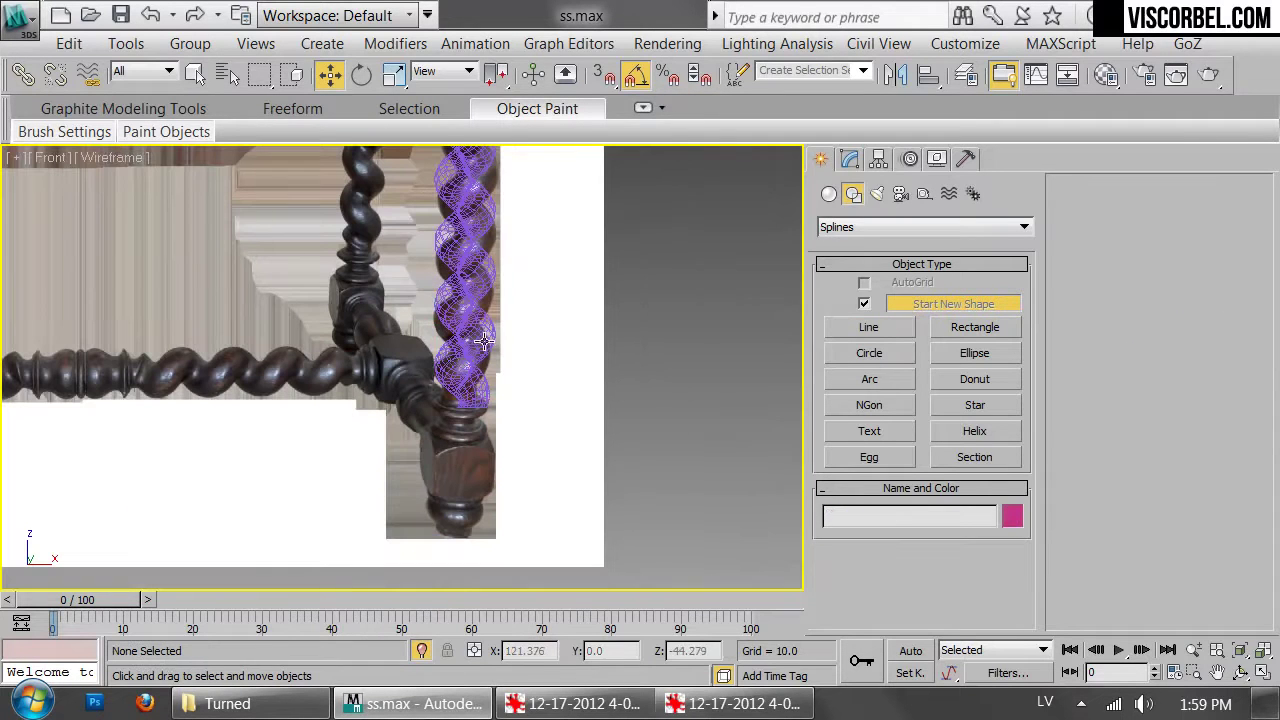
Examine the twisted leg in shaded perspective view from several angles, along its full length
key(p)
key(z)
key(F3)
scroll(496, 357, down, 3)
alt+middle_drag(496, 357, 590, 349)
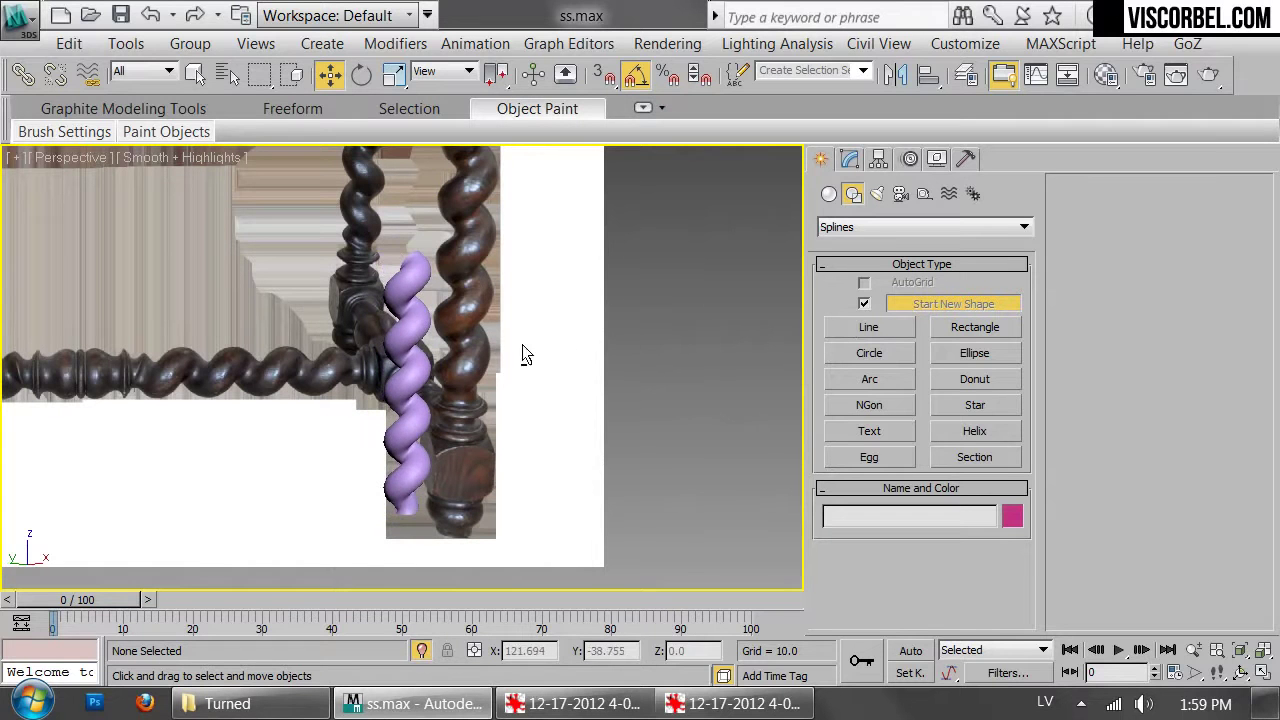
click(405, 372)
scroll(509, 466, up, 4)
middle_drag(509, 466, 565, 390)
middle_drag(594, 431, 720, 479)
click(670, 356)
scroll(670, 354, down, 4)
Unhide all objects to bring back the other legs and blocks in the scene
right_click(667, 340)
click(710, 210)
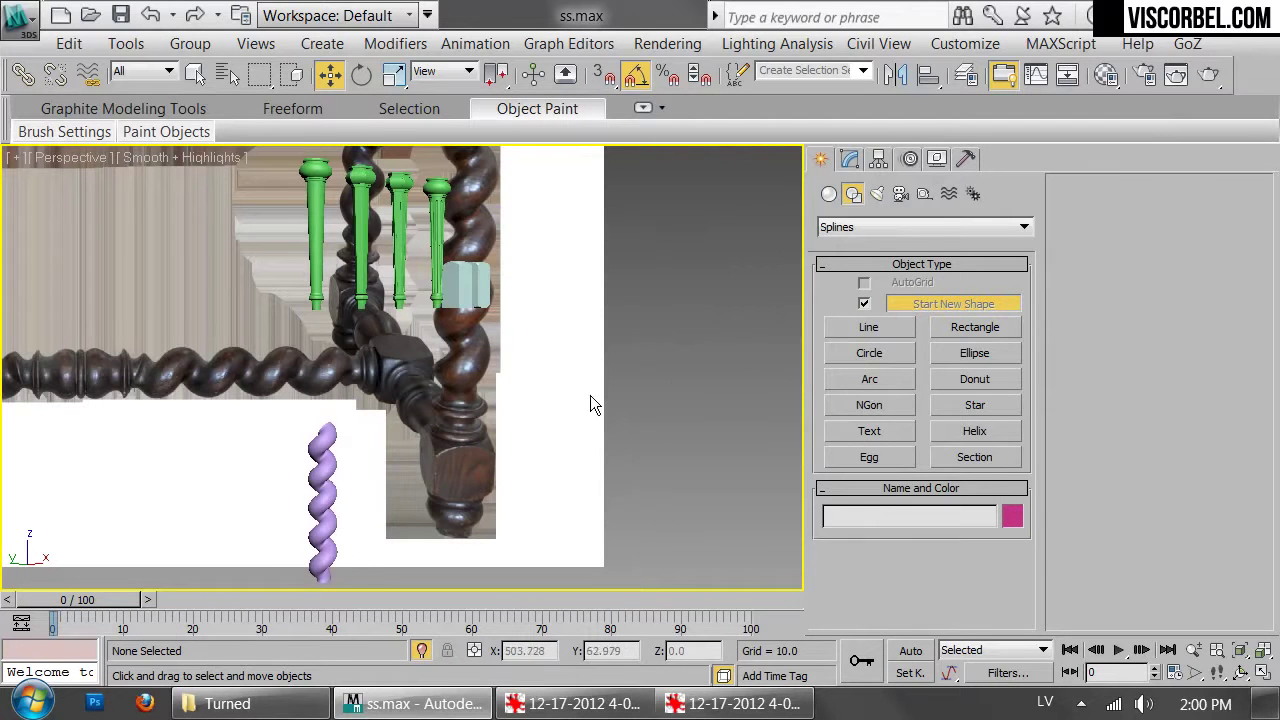
key(shift+z)
key(shift+z)
Switch to the Turned image folder and open 930.jpg to view the table's twisted fluted column
click(266, 703)
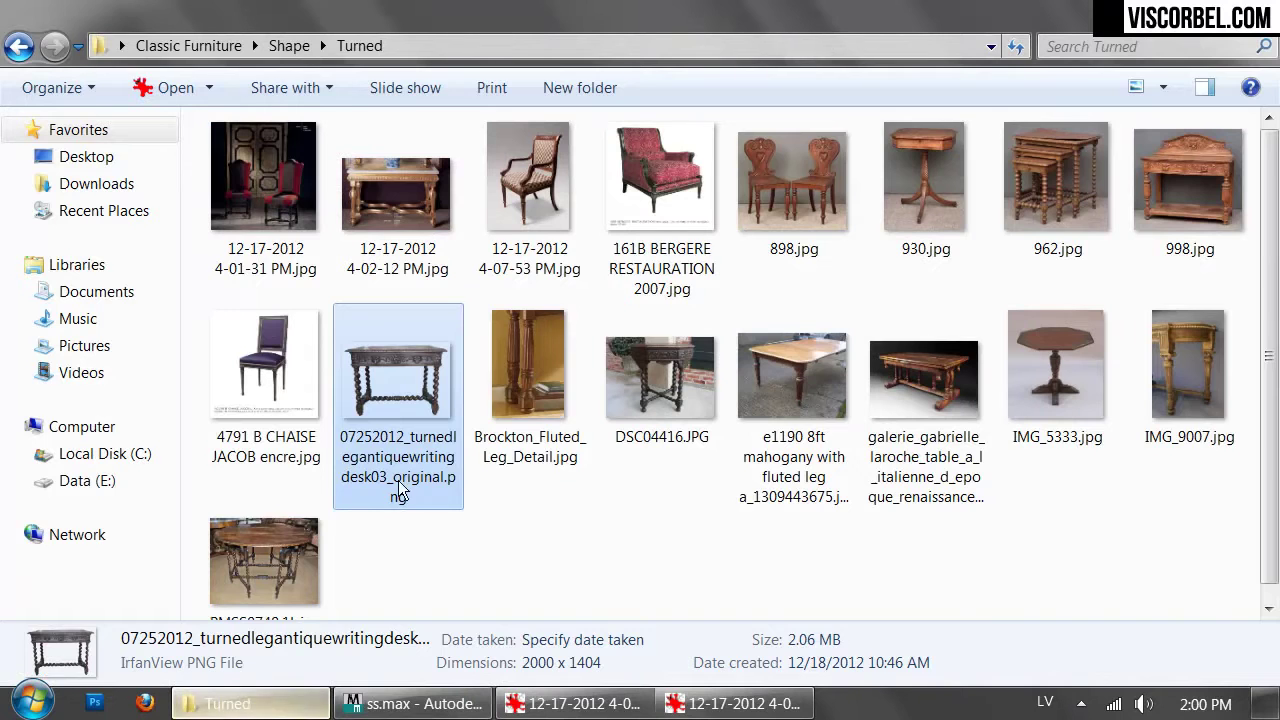
drag(614, 516, 695, 543)
double_click(938, 188)
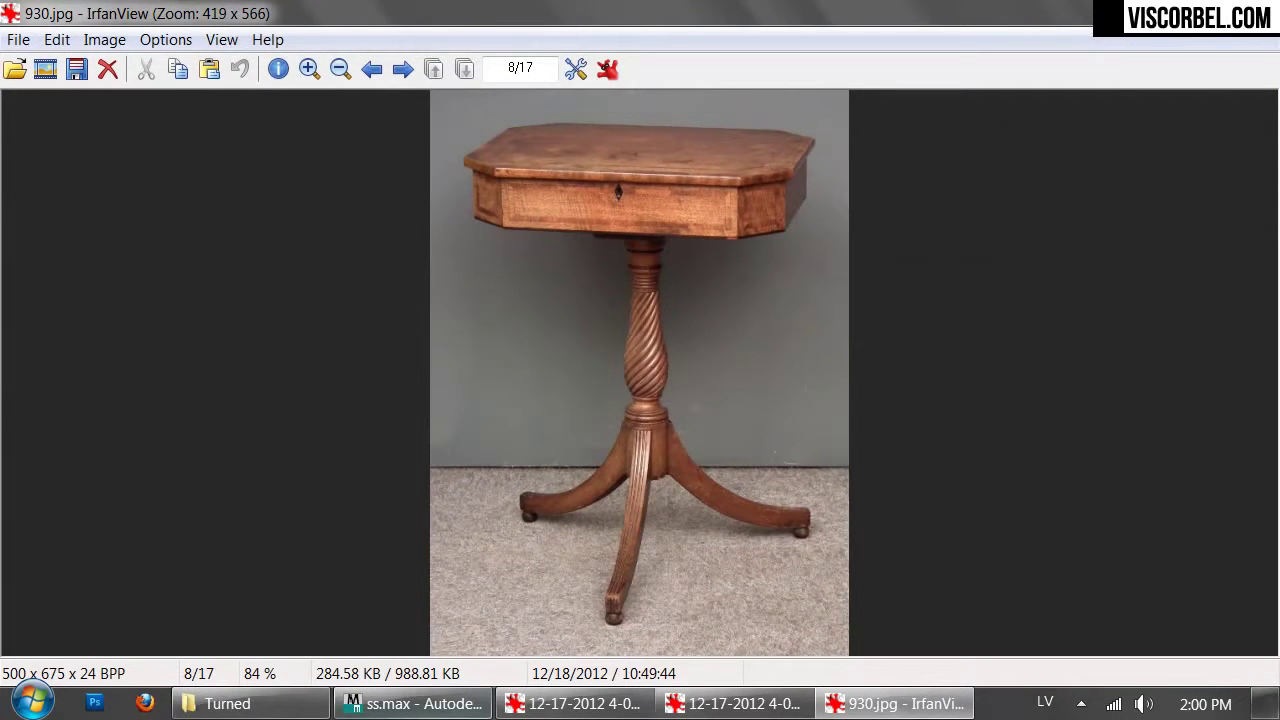
Switch back to 3ds Max and make one independent copy of the plain turned leg, about 207 units along X
click(436, 703)
key(shift+z)
key(shift+z)
key(shift+z)
key(shift+z)
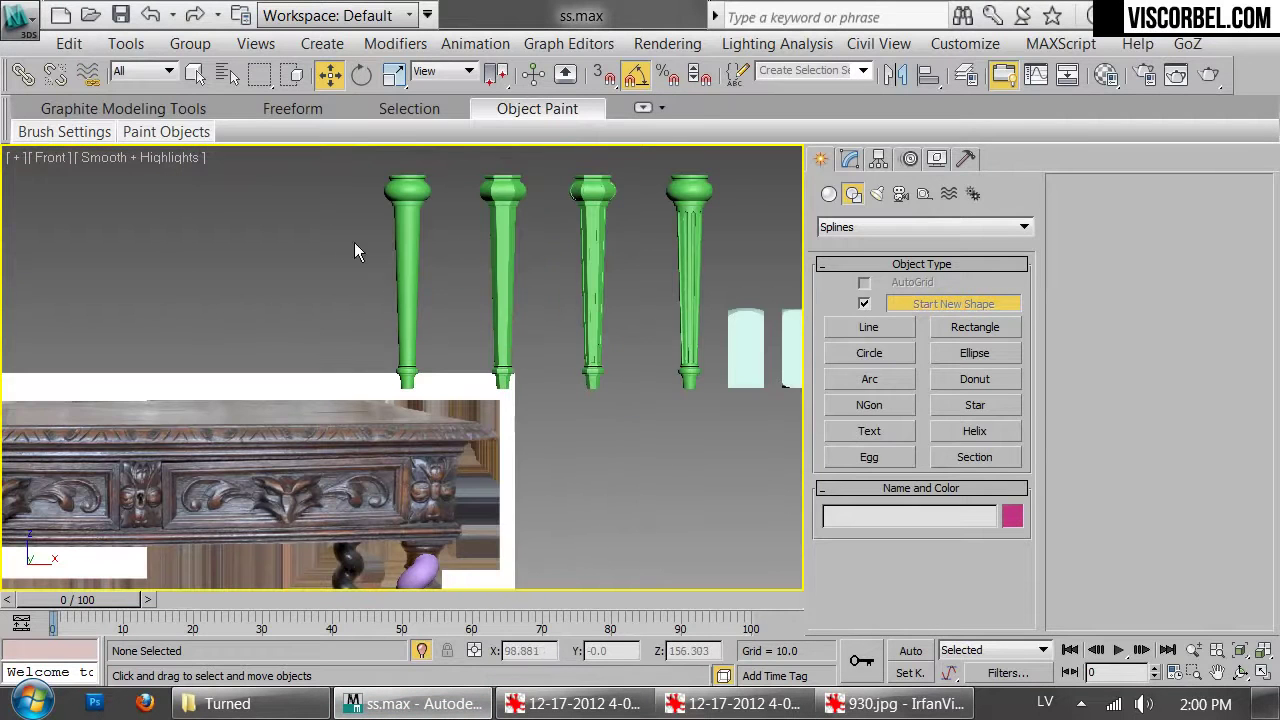
drag(416, 281, 417, 282)
key(F4)
middle_drag(432, 292, 118, 334)
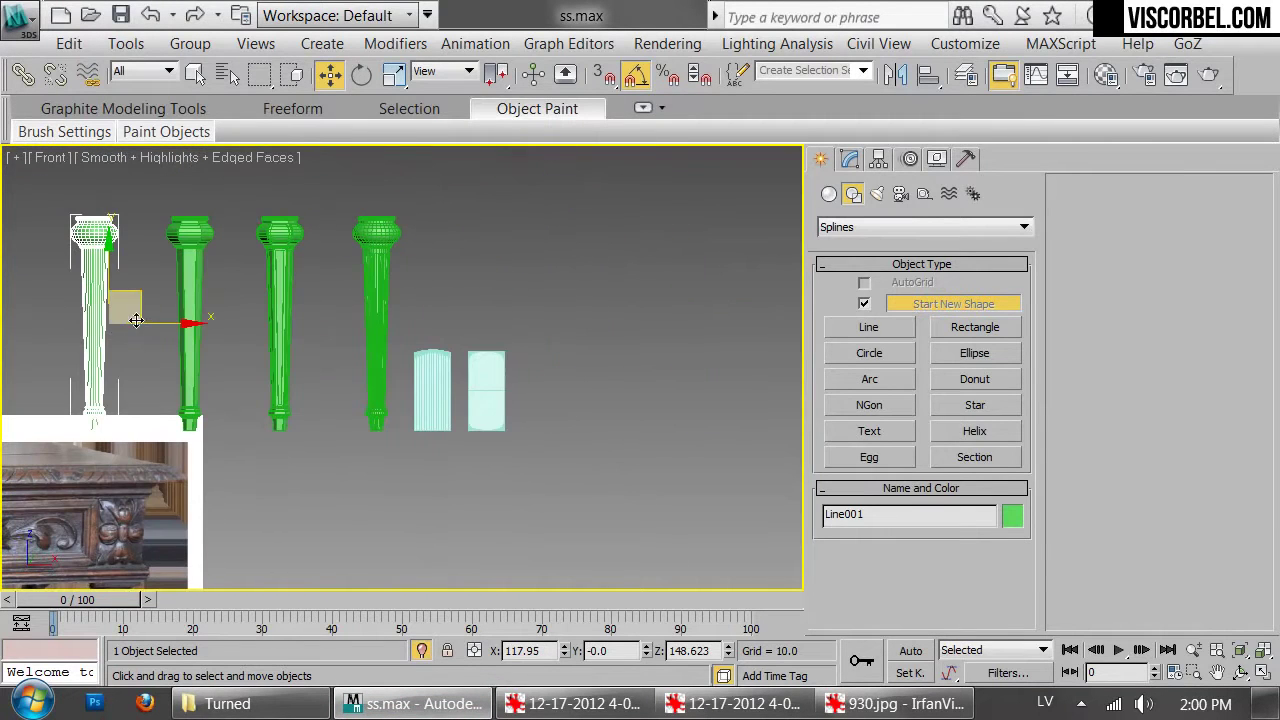
shift+drag(174, 329, 674, 371)
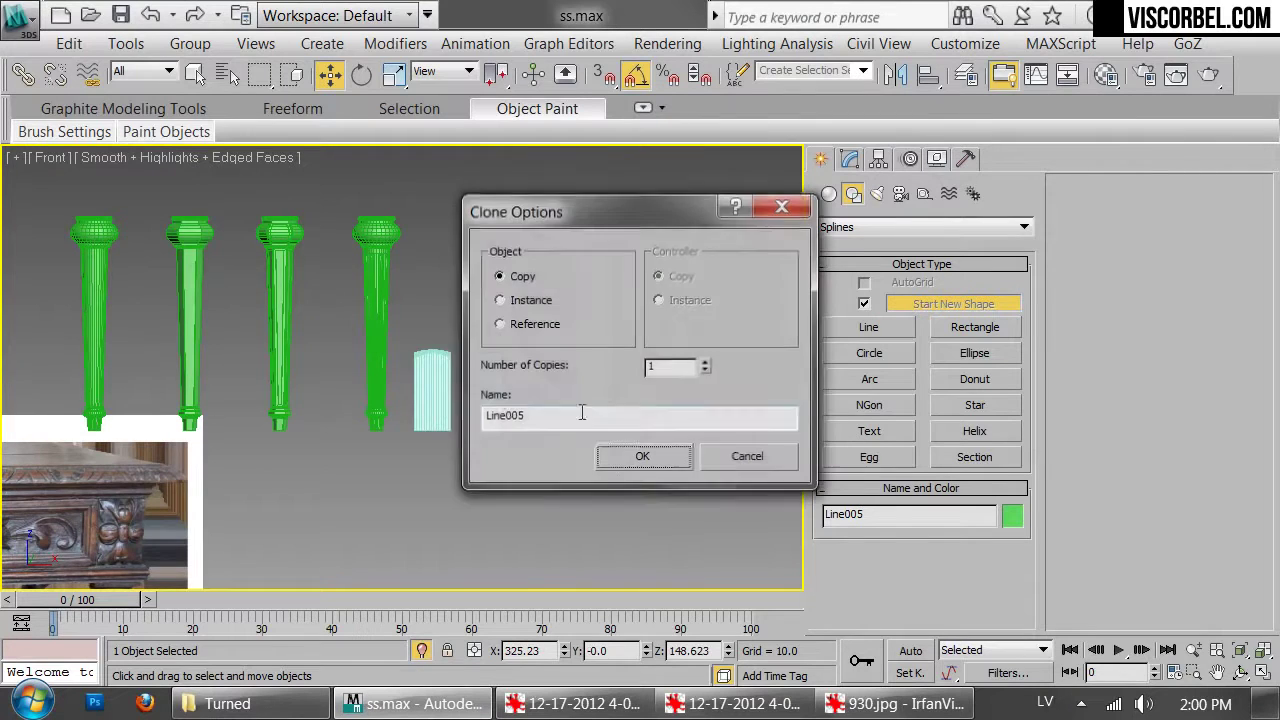
click(622, 456)
Add an Edit Poly modifier above the Lathe on the copied leg
scroll(661, 424, up, 3)
middle_drag(661, 424, 528, 431)
mouse_move(443, 236)
middle_down()
mouse_move(510, 349)
mouse_move(518, 389)
middle_up()
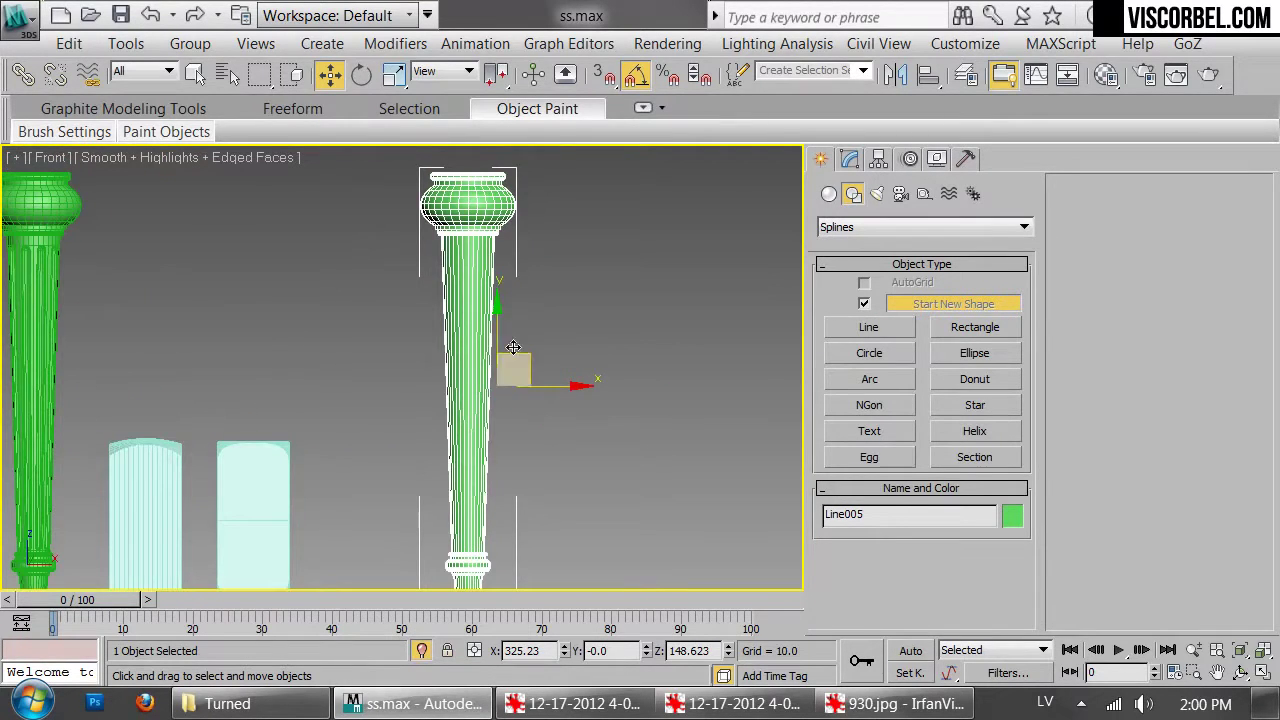
click(849, 160)
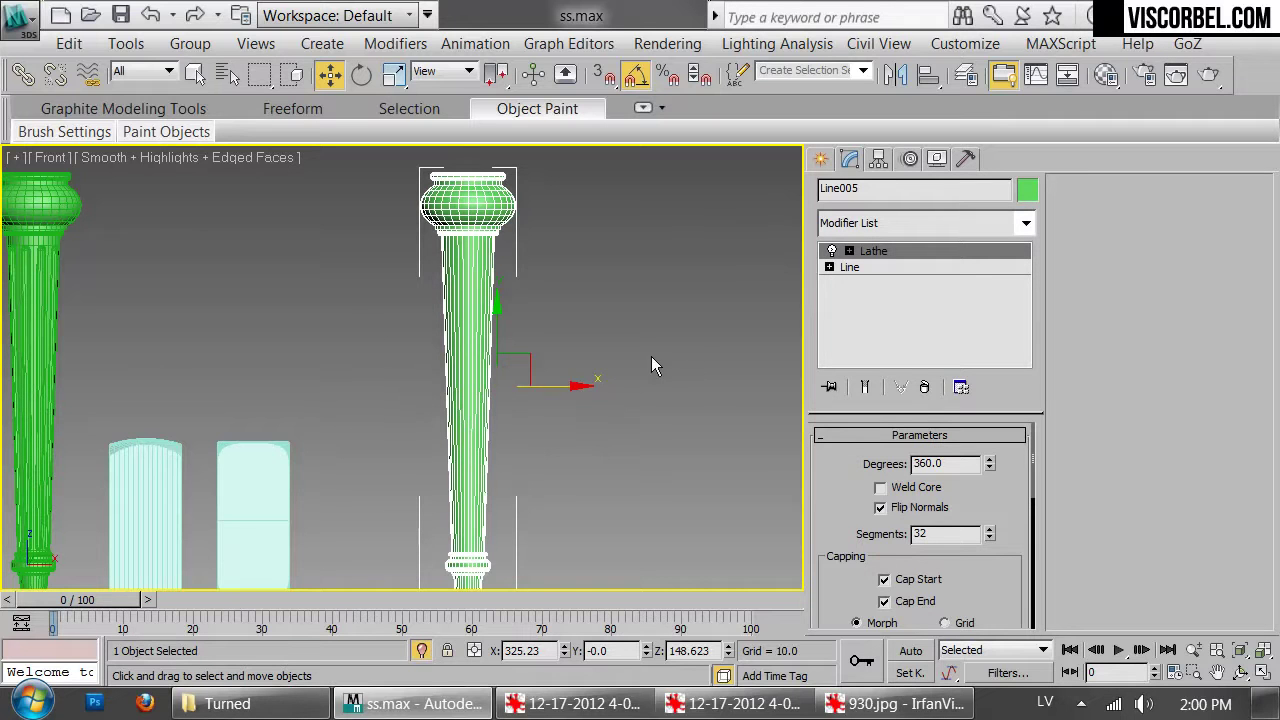
click(907, 225)
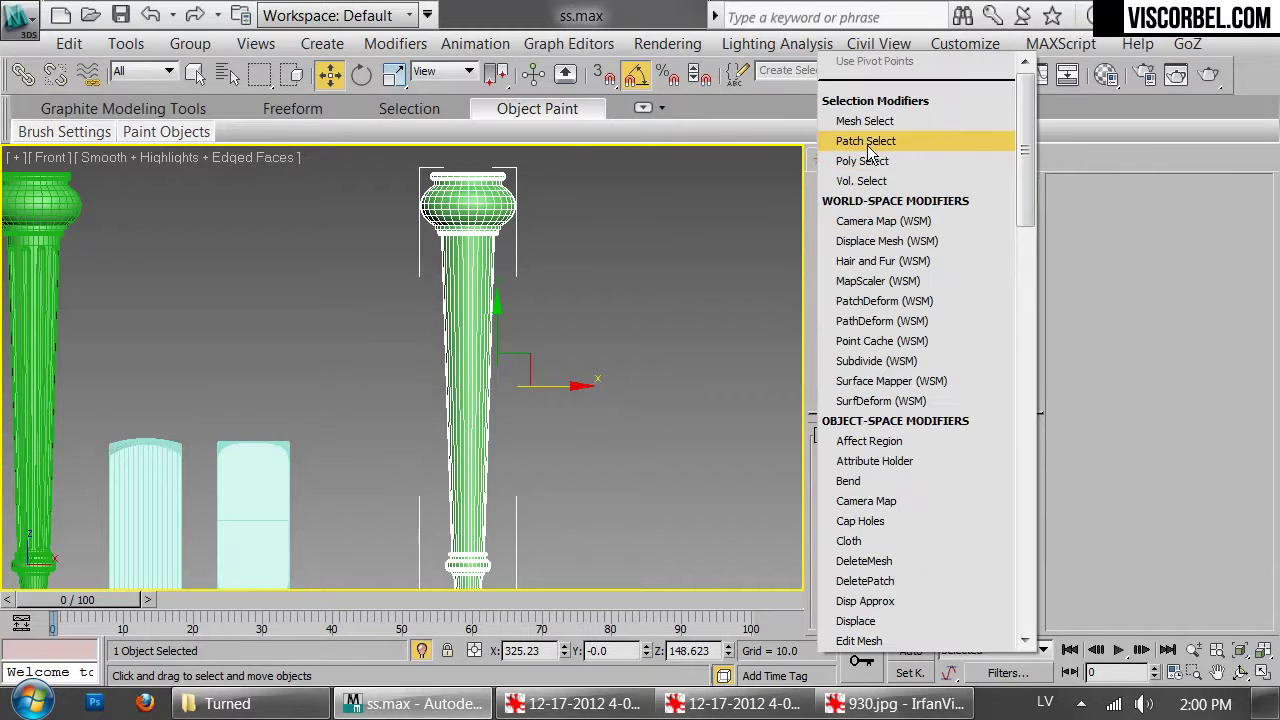
scroll(890, 135, down, 8)
click(888, 125)
Try rotating the copied leg's upper vertices to twist the shaft, check it in perspective, and undo the rotation
key(1)
drag(399, 155, 652, 260)
middle_drag(500, 229, 546, 275)
key(e)
drag(524, 253, 717, 253)
key(p)
scroll(673, 410, down, 3)
alt+middle_drag(673, 410, 623, 374)
scroll(610, 390, down, 5)
scroll(502, 514, up, 5)
alt+middle_drag(520, 310, 532, 277)
middle_drag(494, 440, 516, 335)
scroll(516, 335, down, 5)
key(f)
key(1)
key(ctrl+z)
Connect the vertical shaft edges of the copied leg with 27 segments
middle_drag(538, 456, 542, 366)
key(2)
drag(371, 314, 632, 372)
right_click(717, 350)
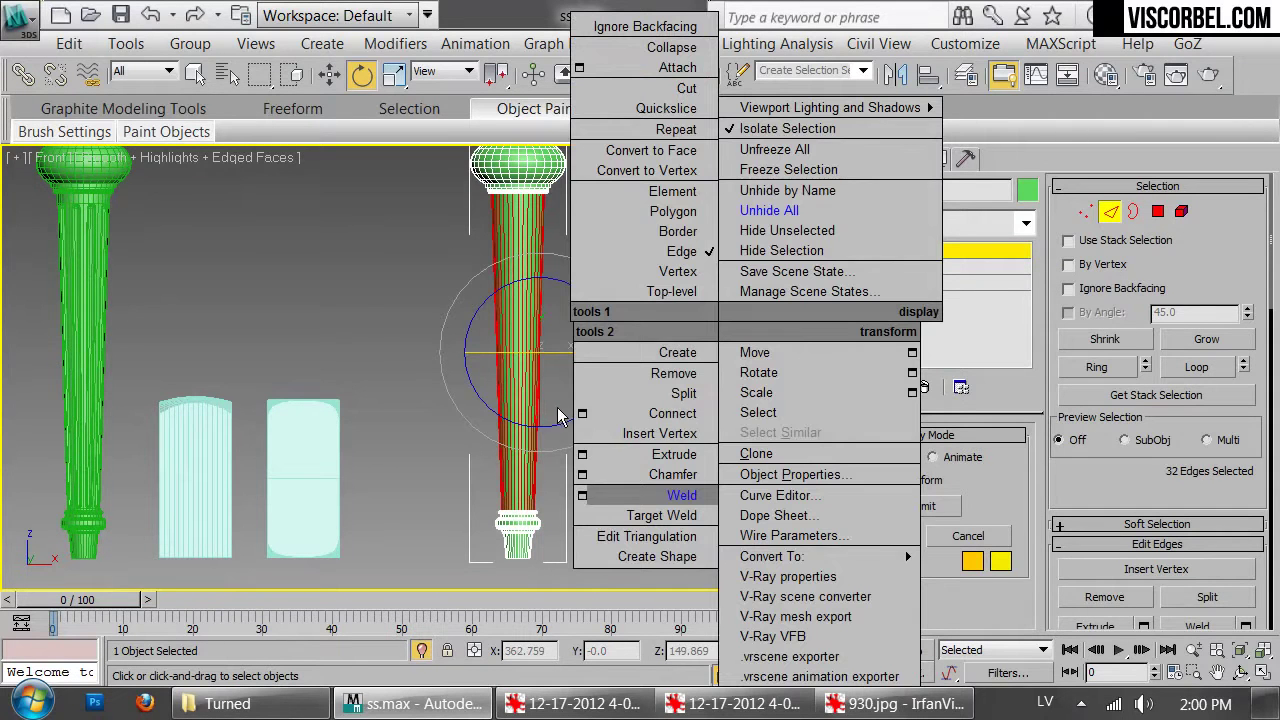
click(581, 414)
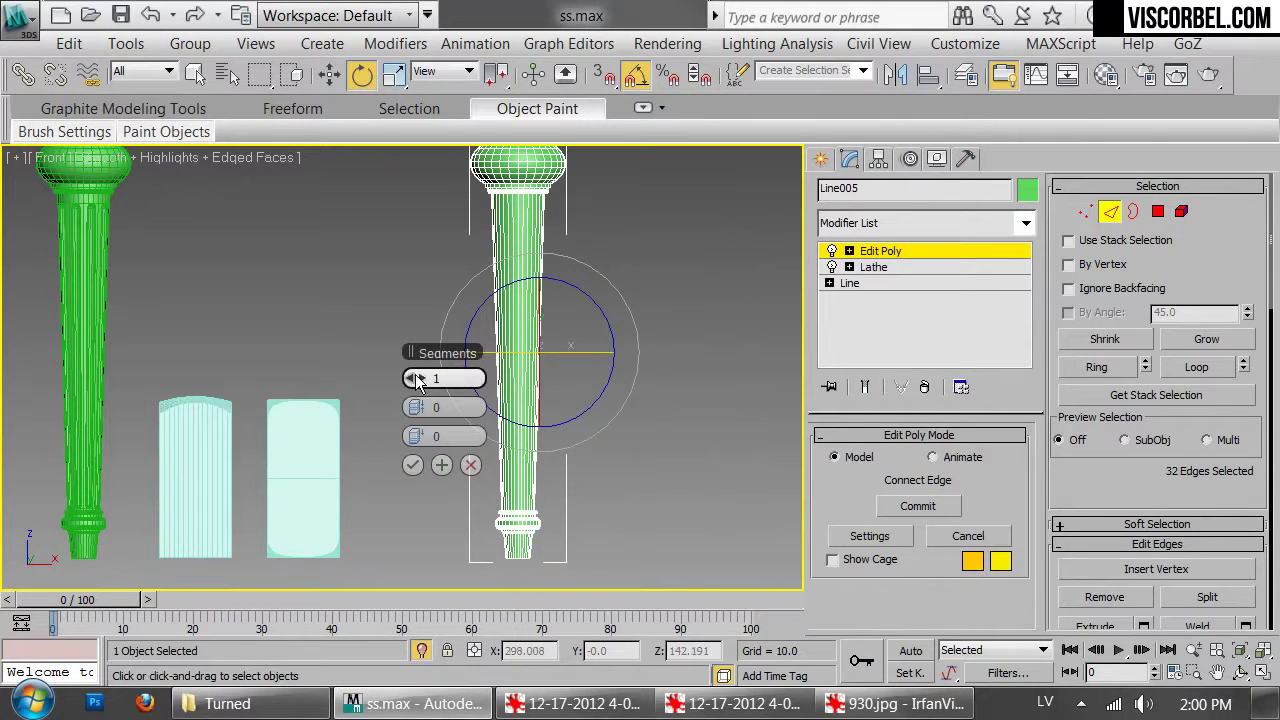
drag(426, 382, 427, 385)
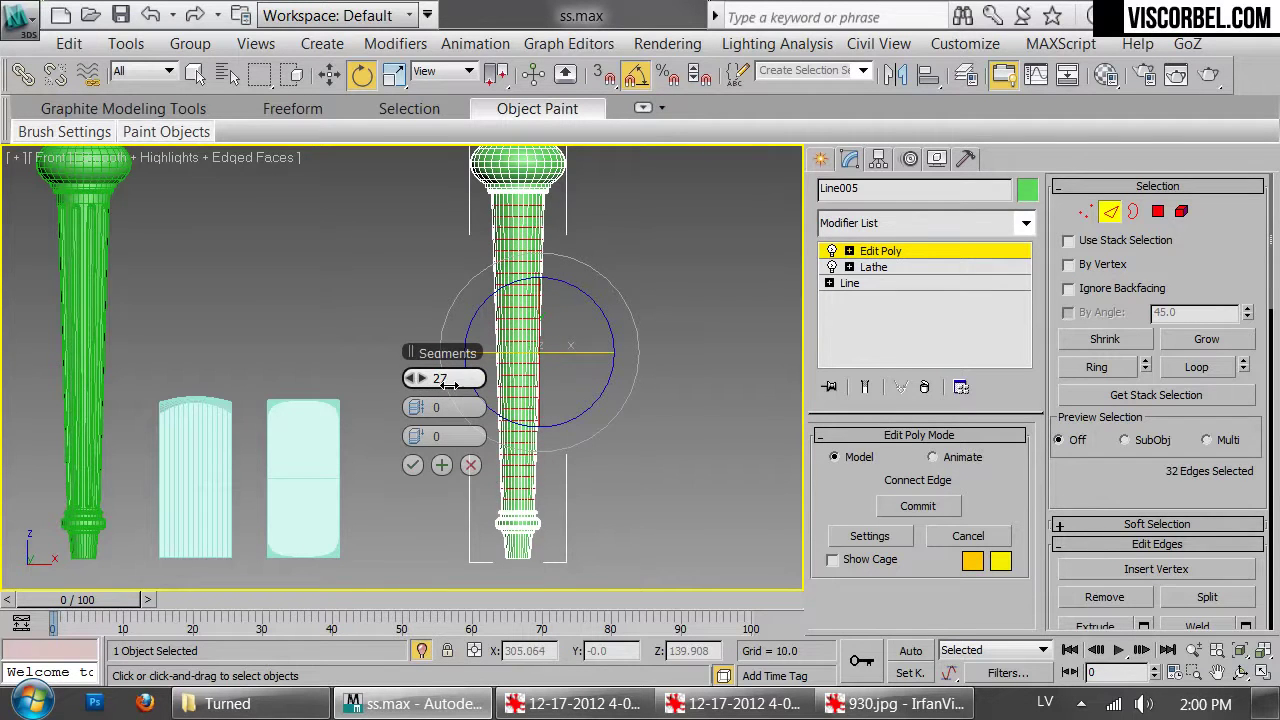
click(412, 466)
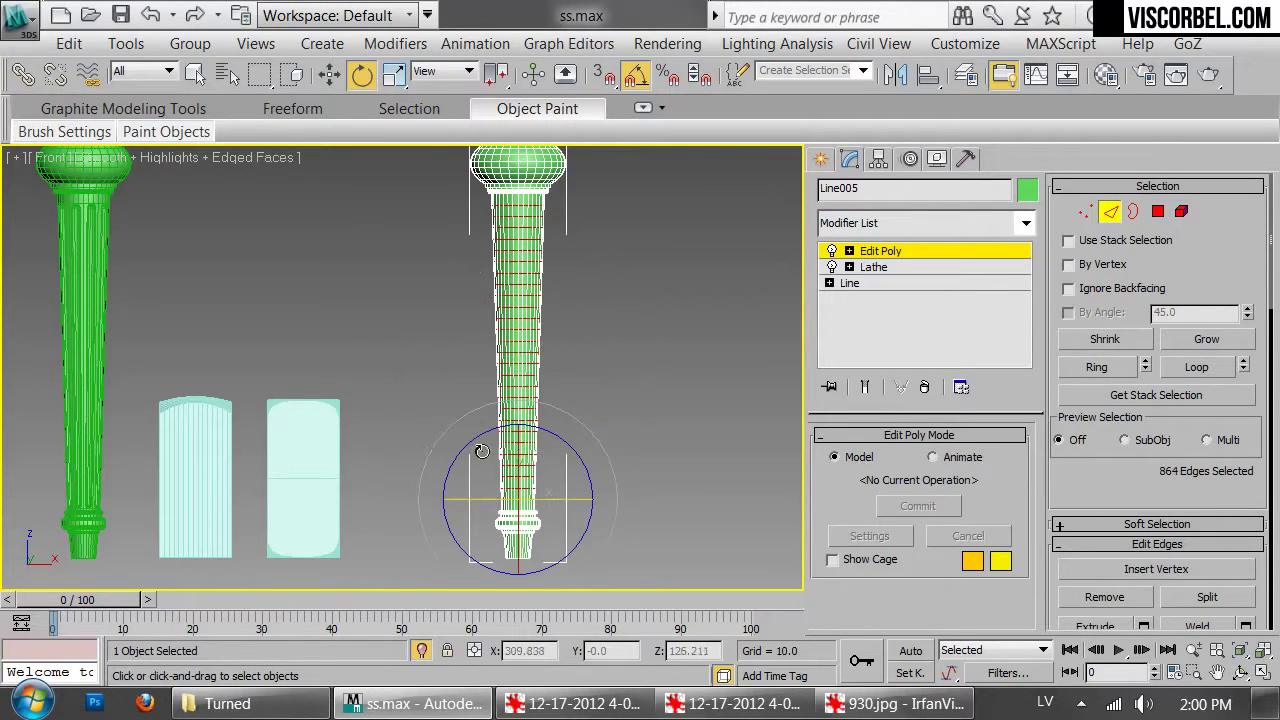
key(2)
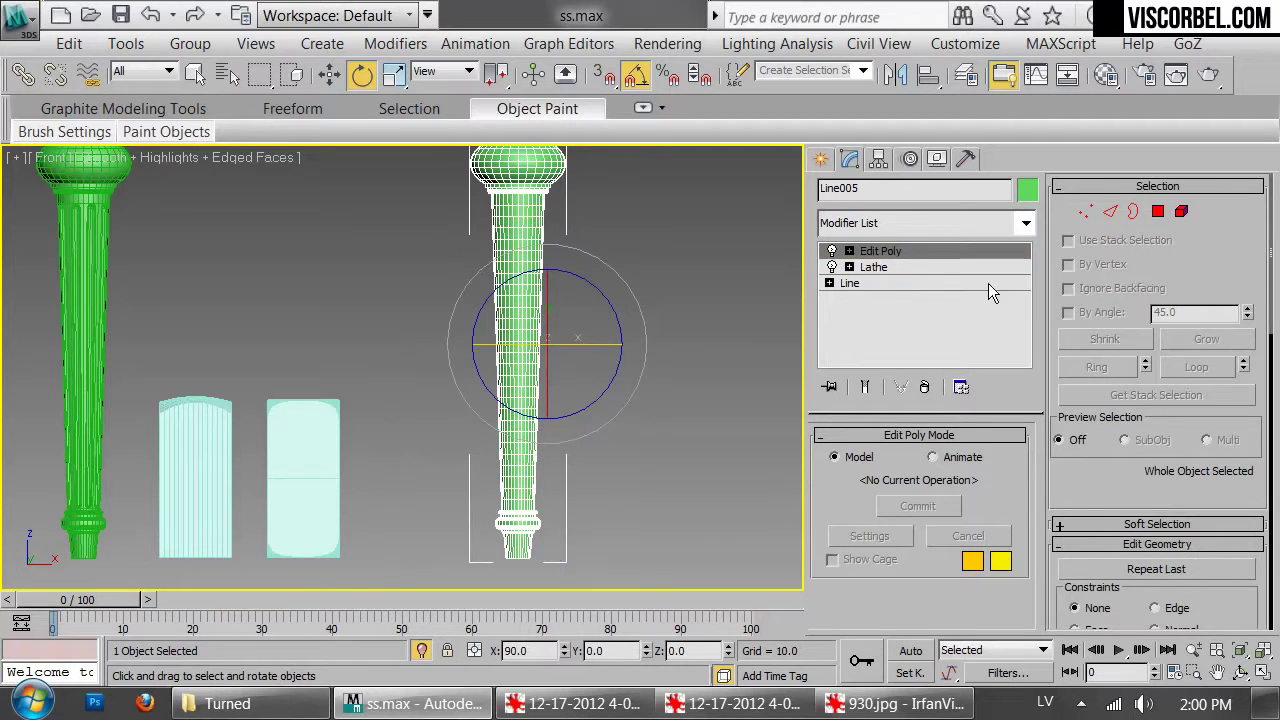
Add a Twist modifier to the copied leg with its twist axis on Y and an angle of 526
click(929, 221)
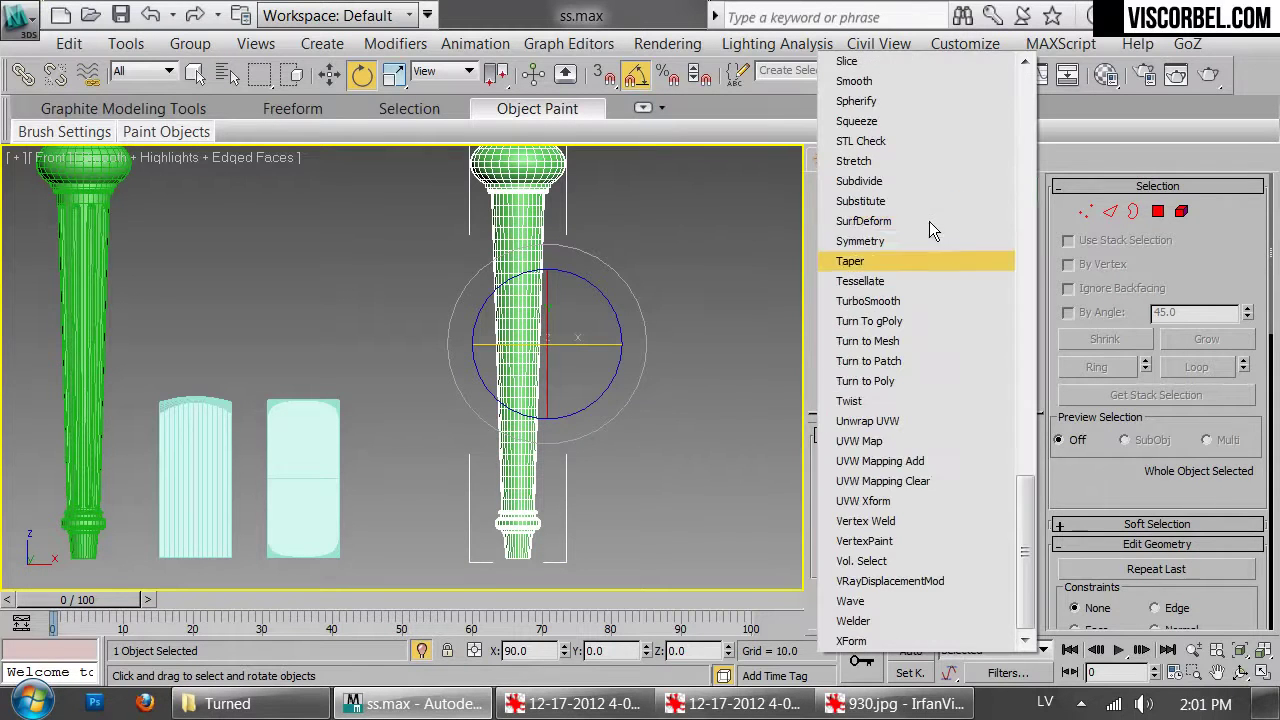
click(855, 400)
click(978, 479)
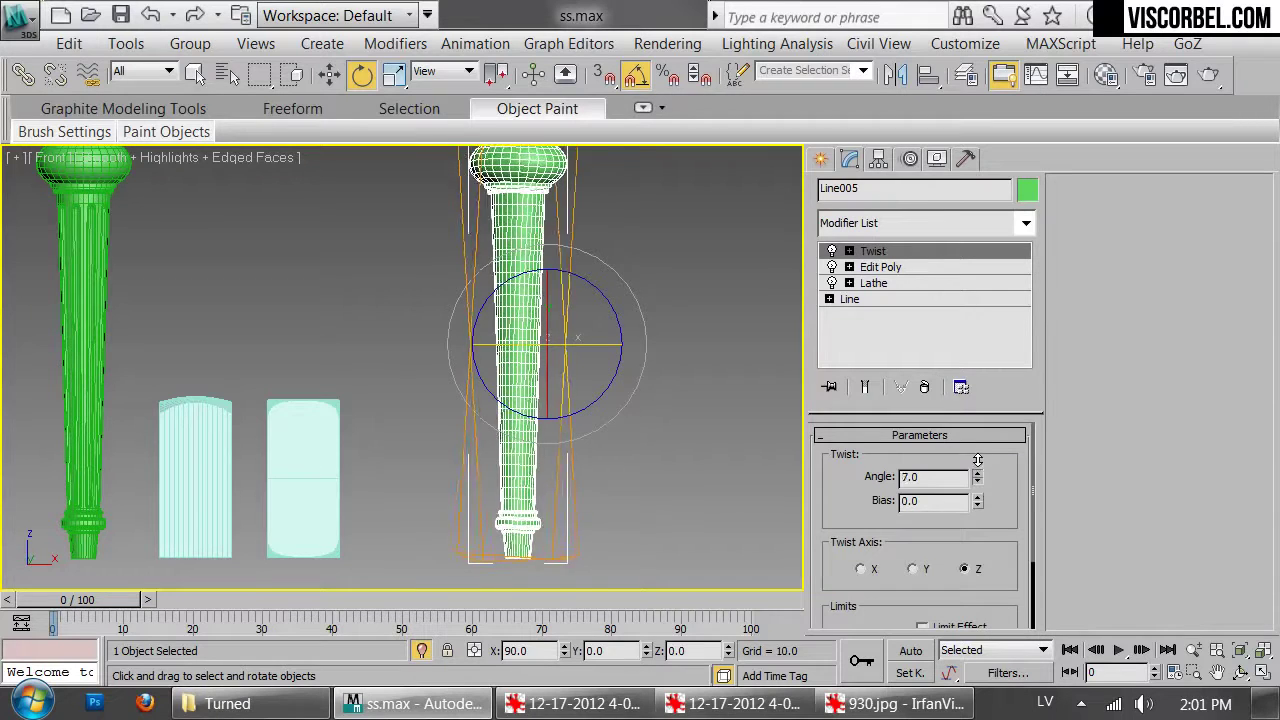
click(913, 569)
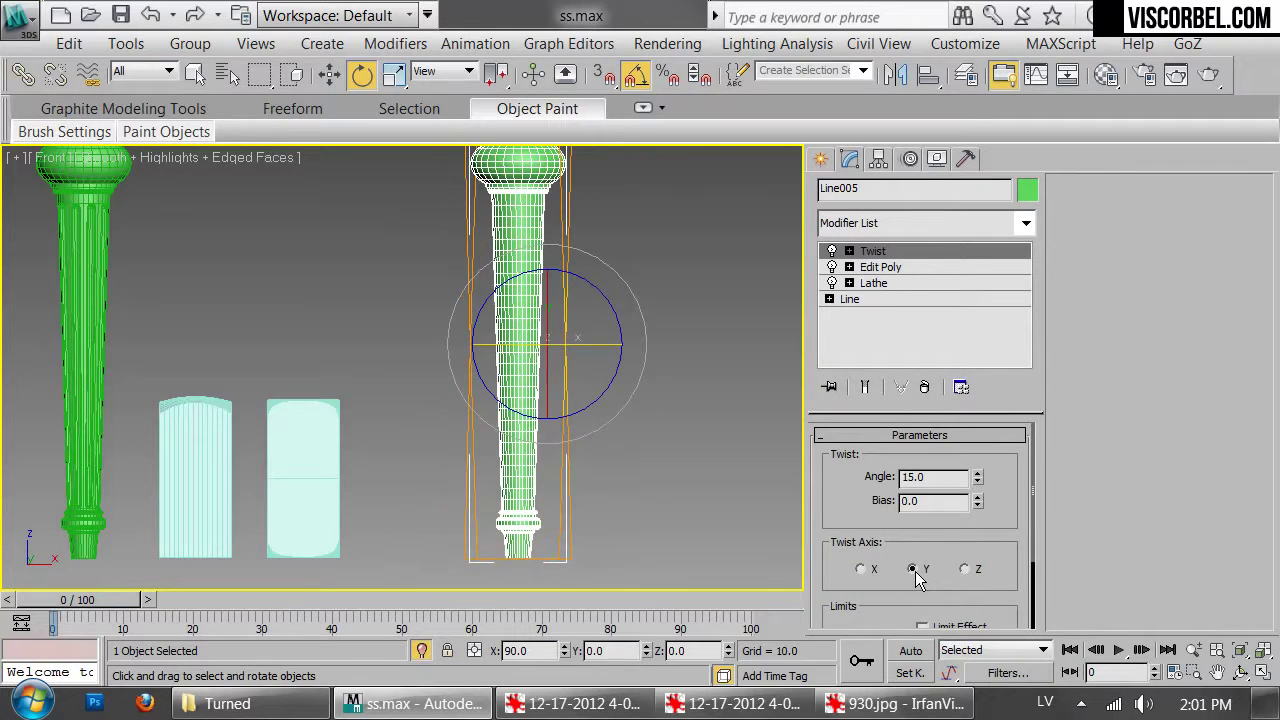
drag(978, 484, 671, 212)
key(t)
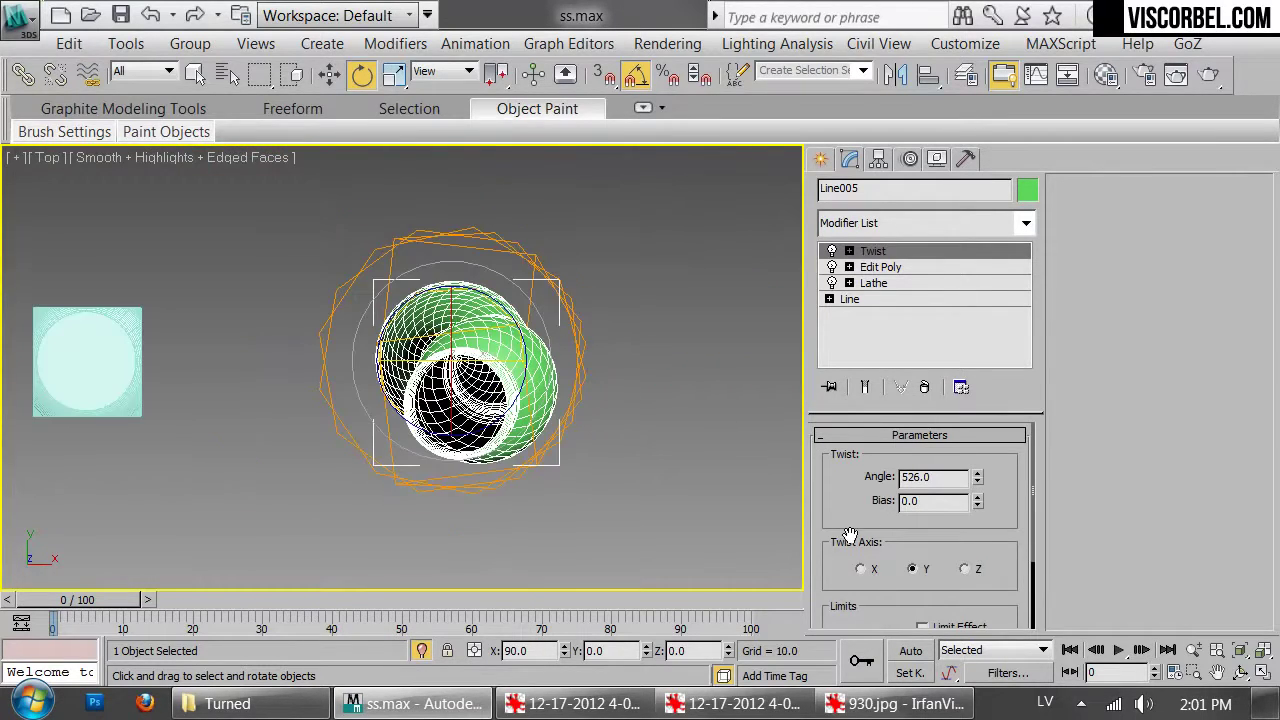
Check the bent leg in front view with the X and Y twist axes and delete its Twist modifier
drag(850, 536, 862, 487)
key(f)
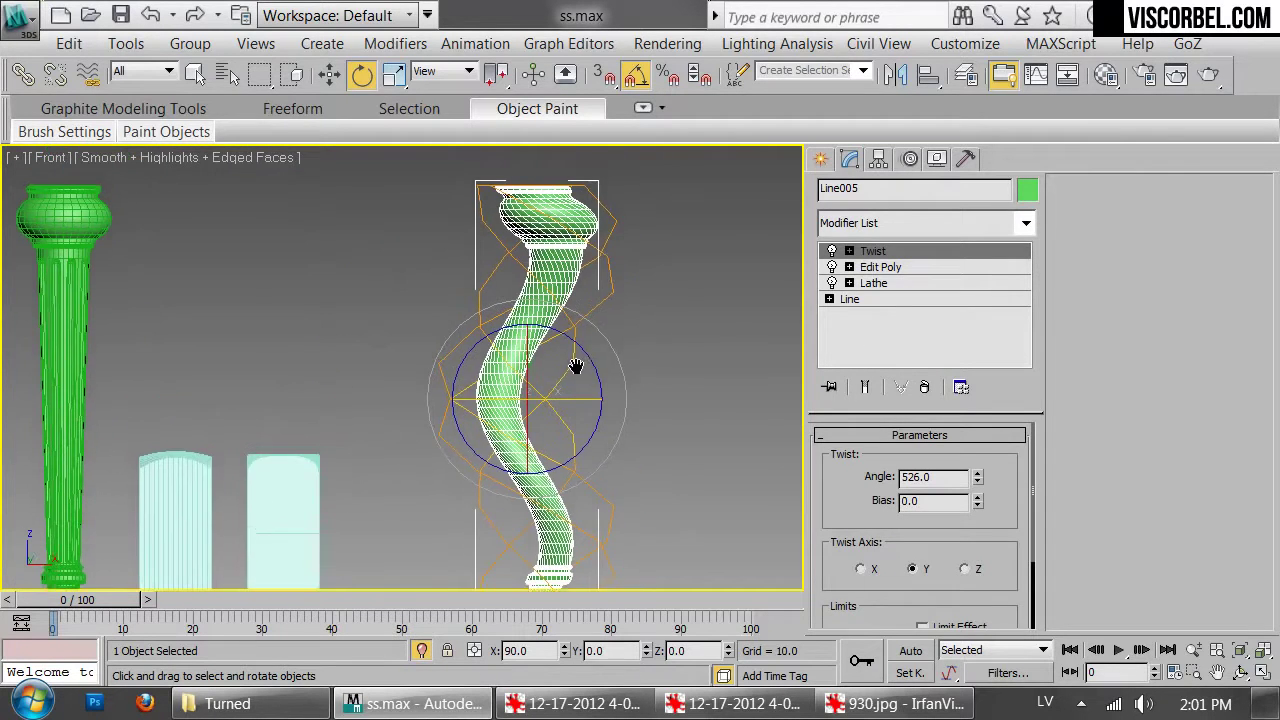
click(860, 572)
click(920, 572)
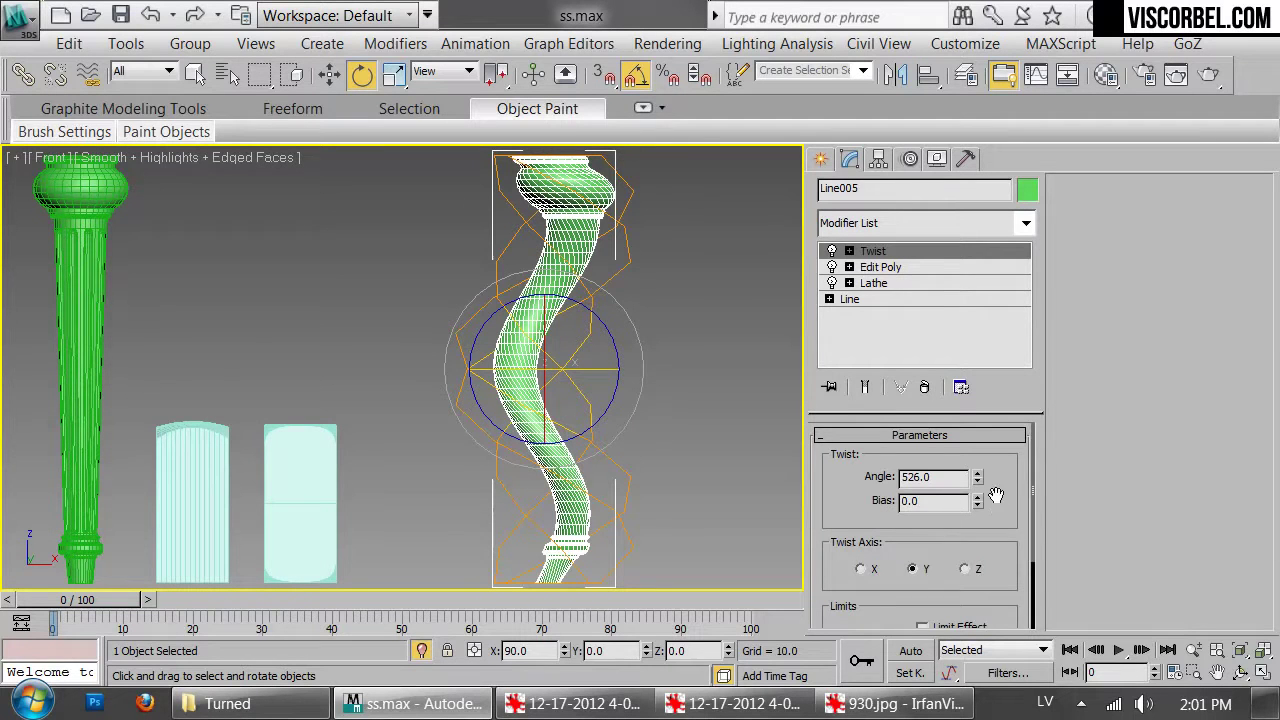
right_click(878, 251)
click(903, 250)
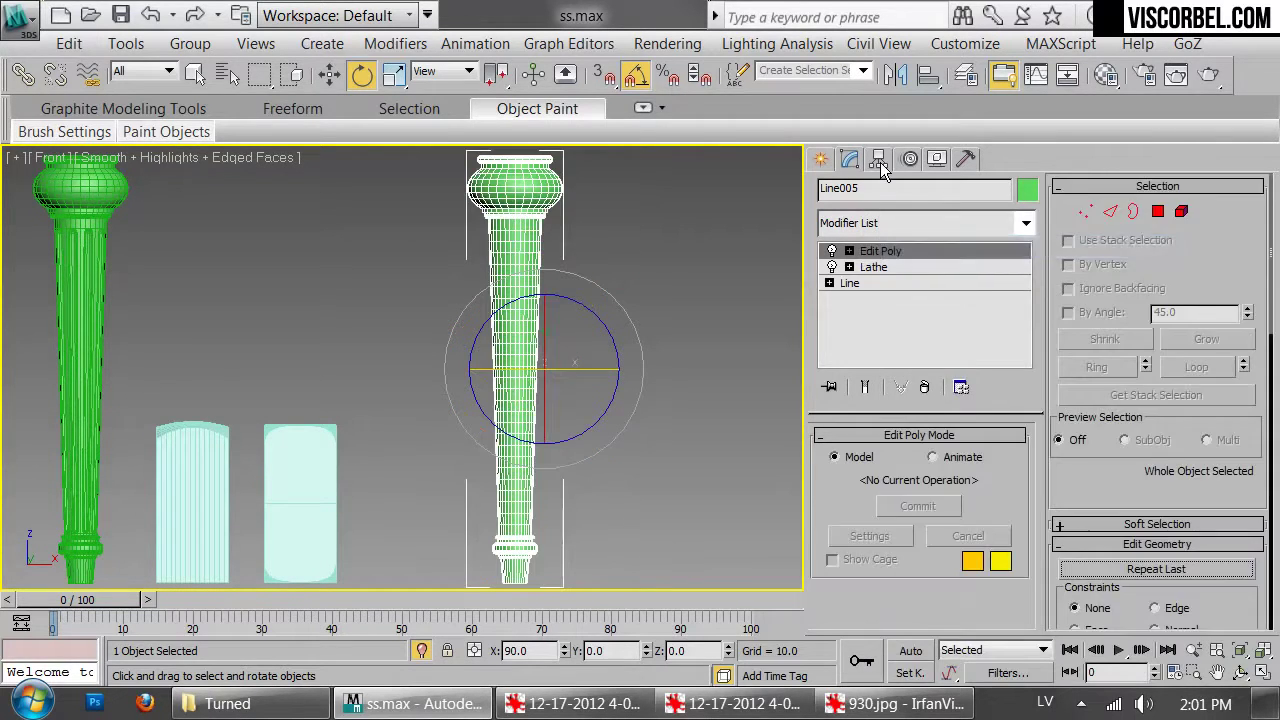
Center the copied leg's pivot to the object and leave pivot editing
click(879, 160)
click(937, 306)
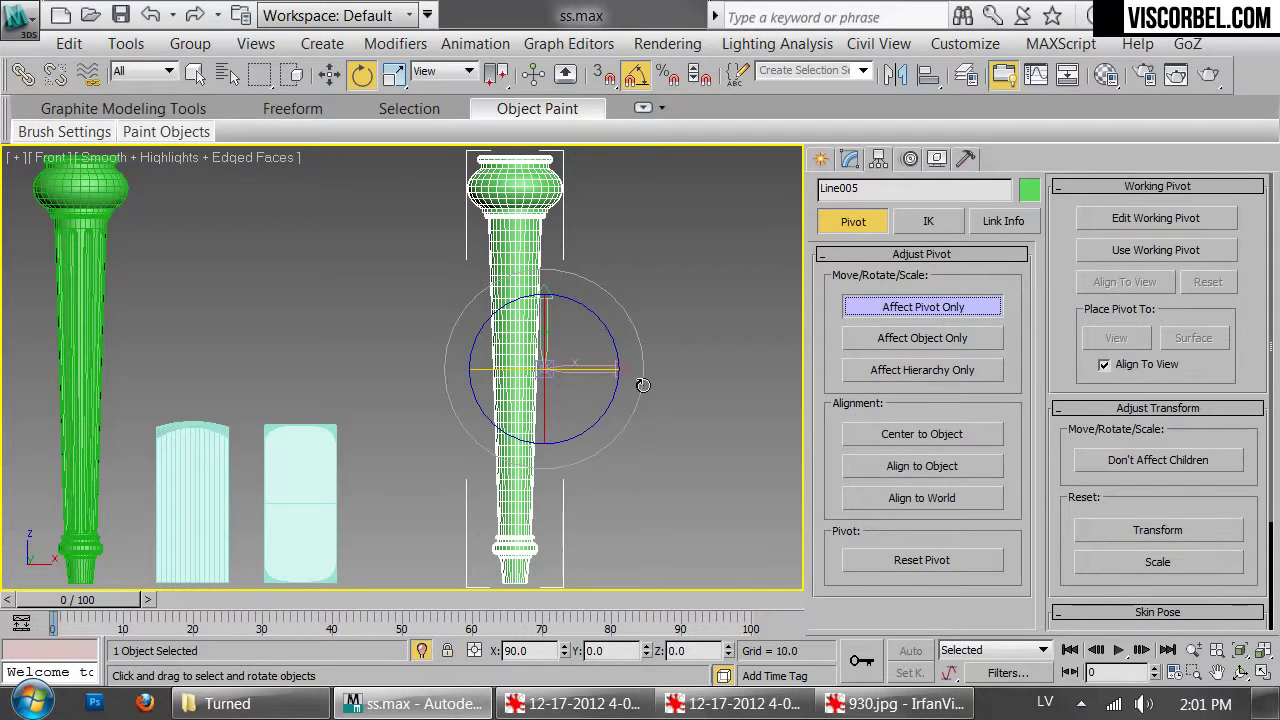
click(945, 441)
key(w)
key(e)
key(r)
click(922, 307)
click(820, 158)
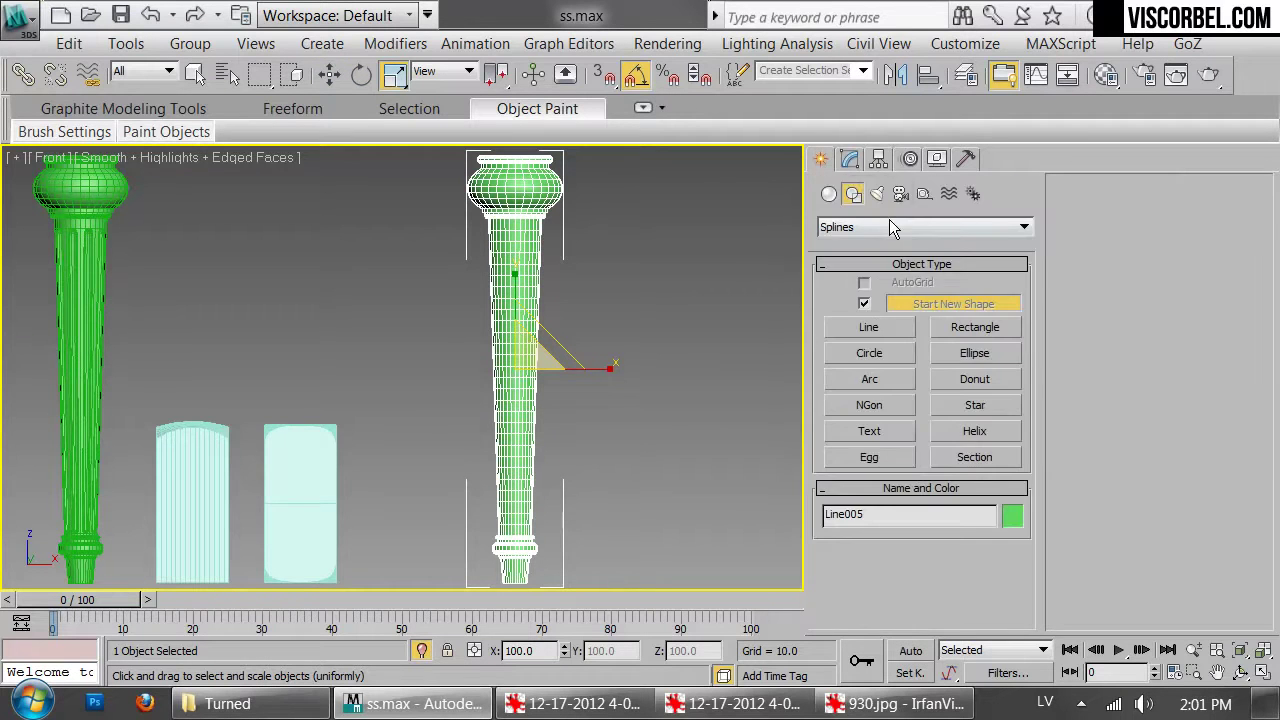
Add a new Twist modifier to the copied leg with an angle of 647.5 around the Y axis
click(849, 158)
click(888, 220)
scroll(892, 400, down, 10)
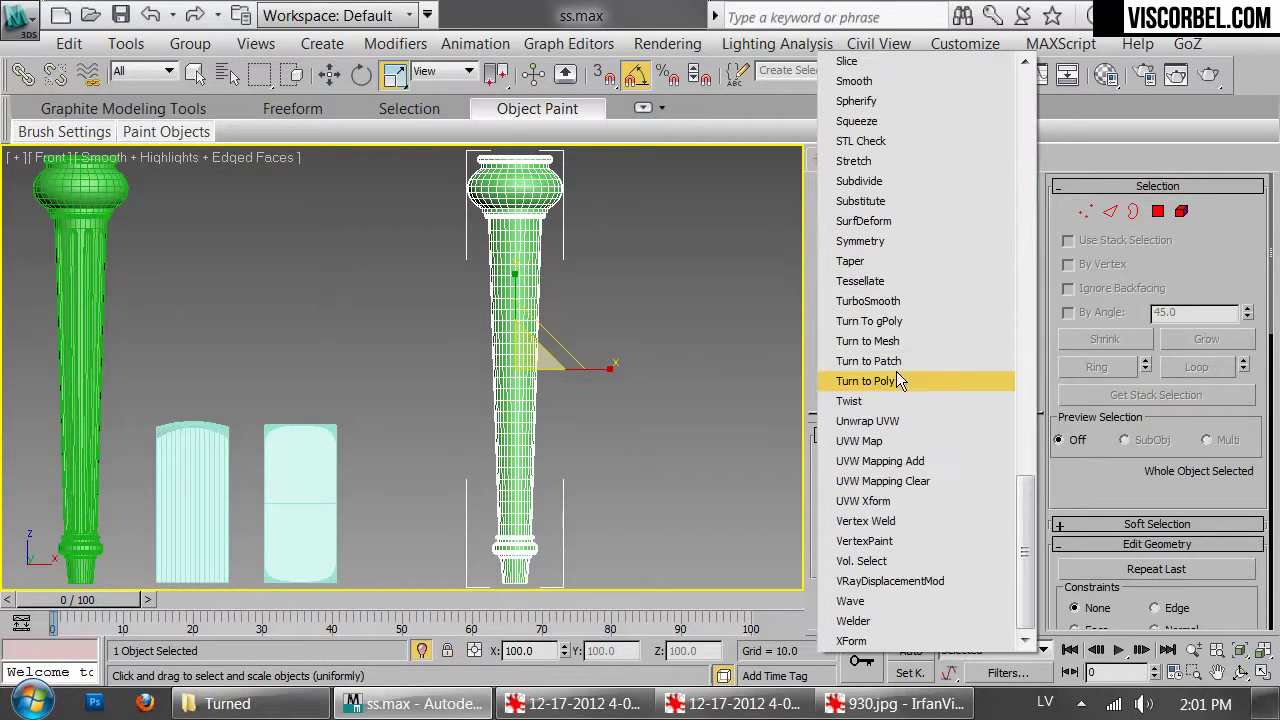
click(900, 400)
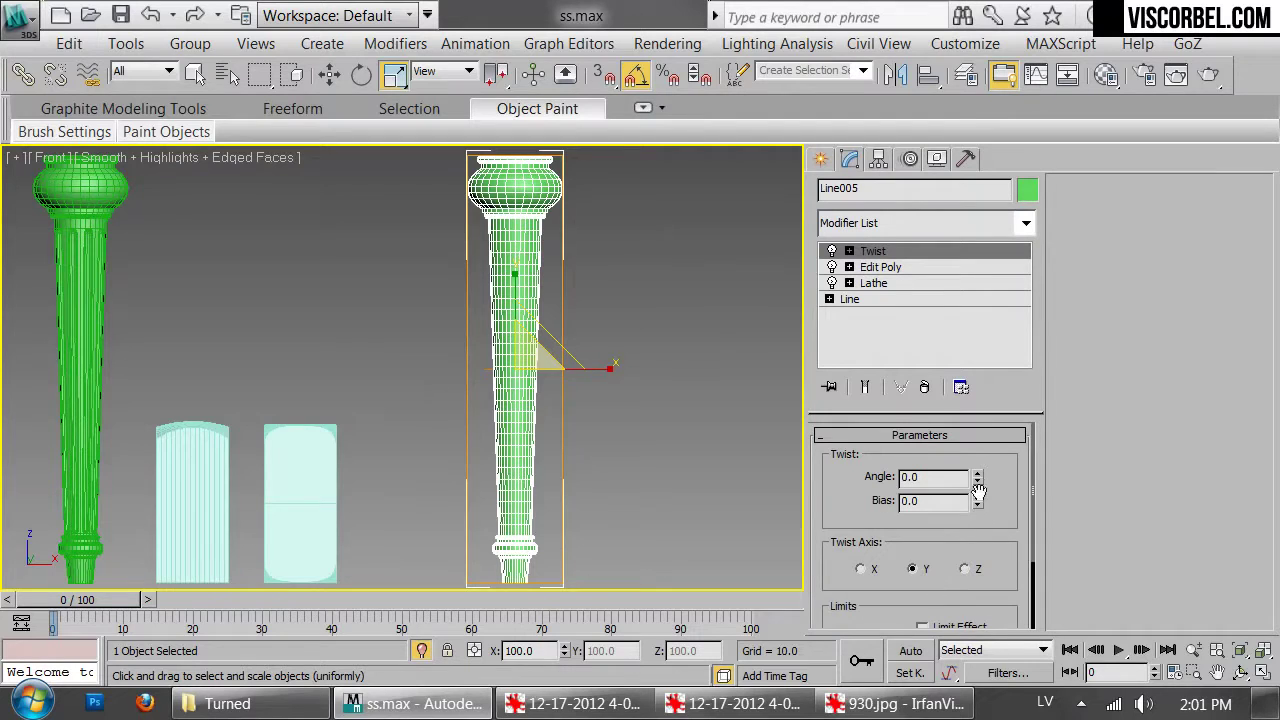
drag(977, 482, 608, 363)
click(628, 387)
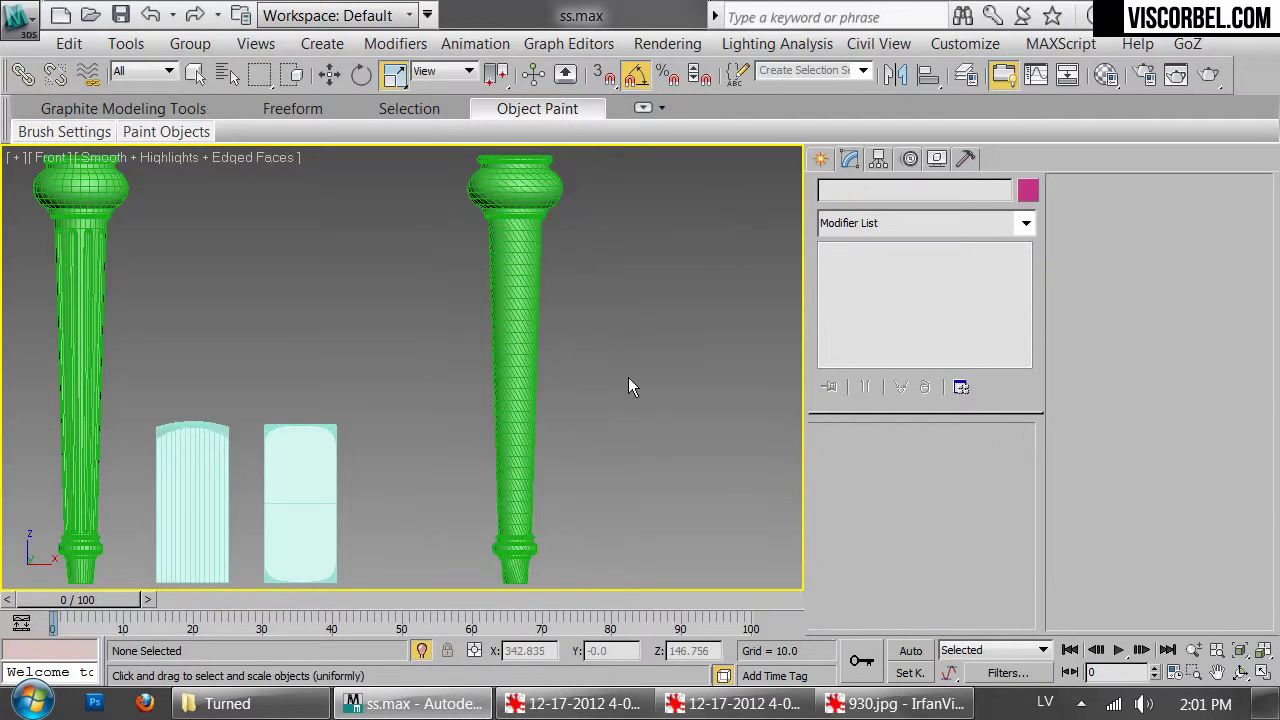
click(516, 334)
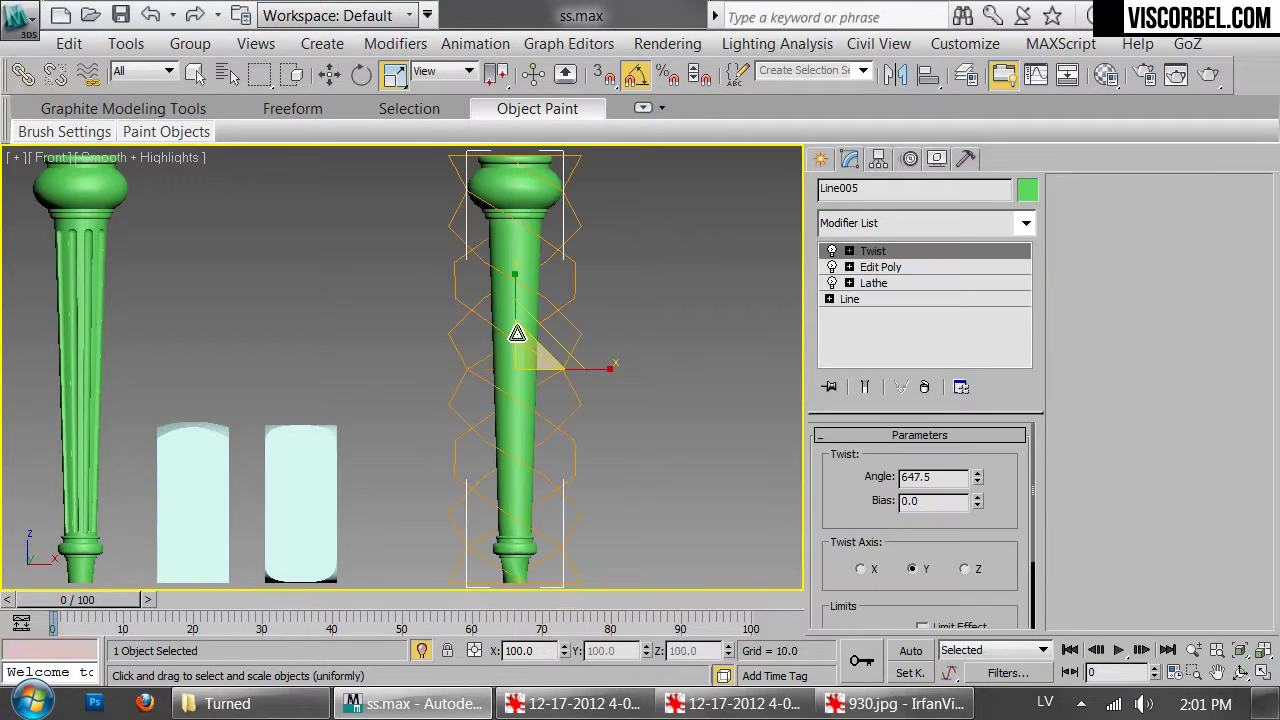
Add an Edit Poly modifier above the Twist on the copied leg and enter edge editing
scroll(516, 334, up, 6)
middle_drag(517, 286, 528, 503)
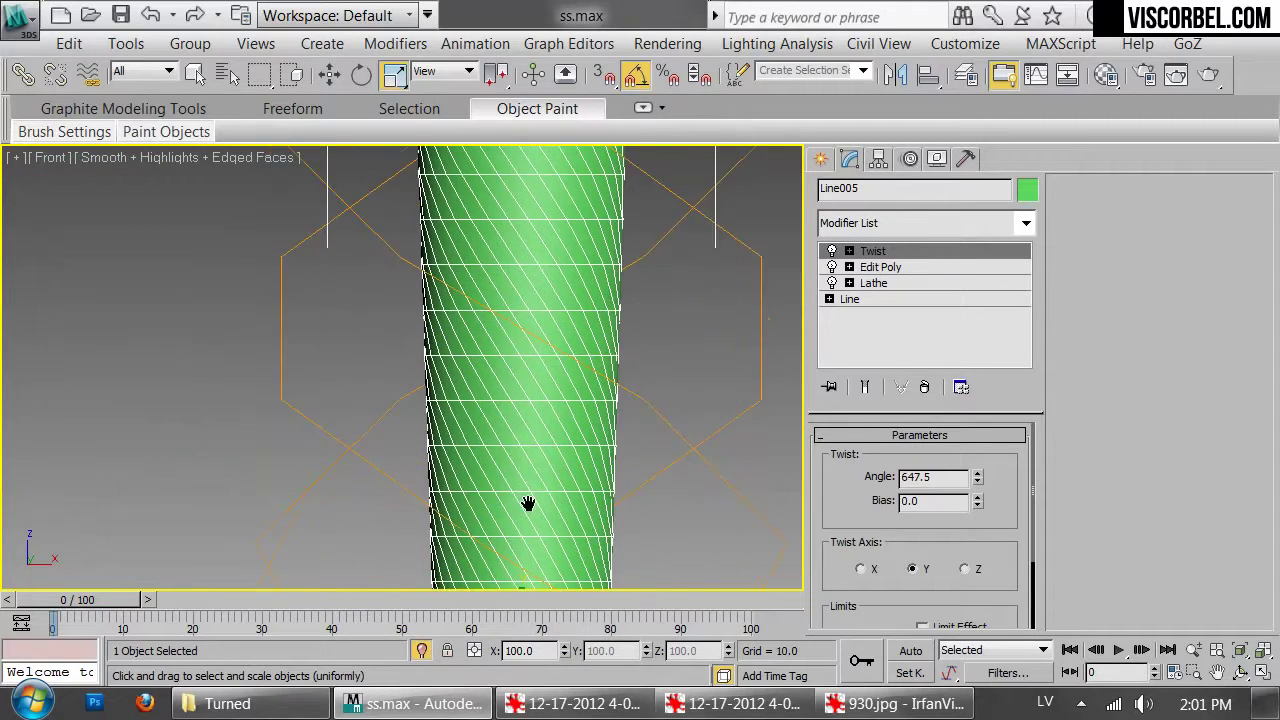
scroll(603, 339, down, 5)
key(p)
key(z)
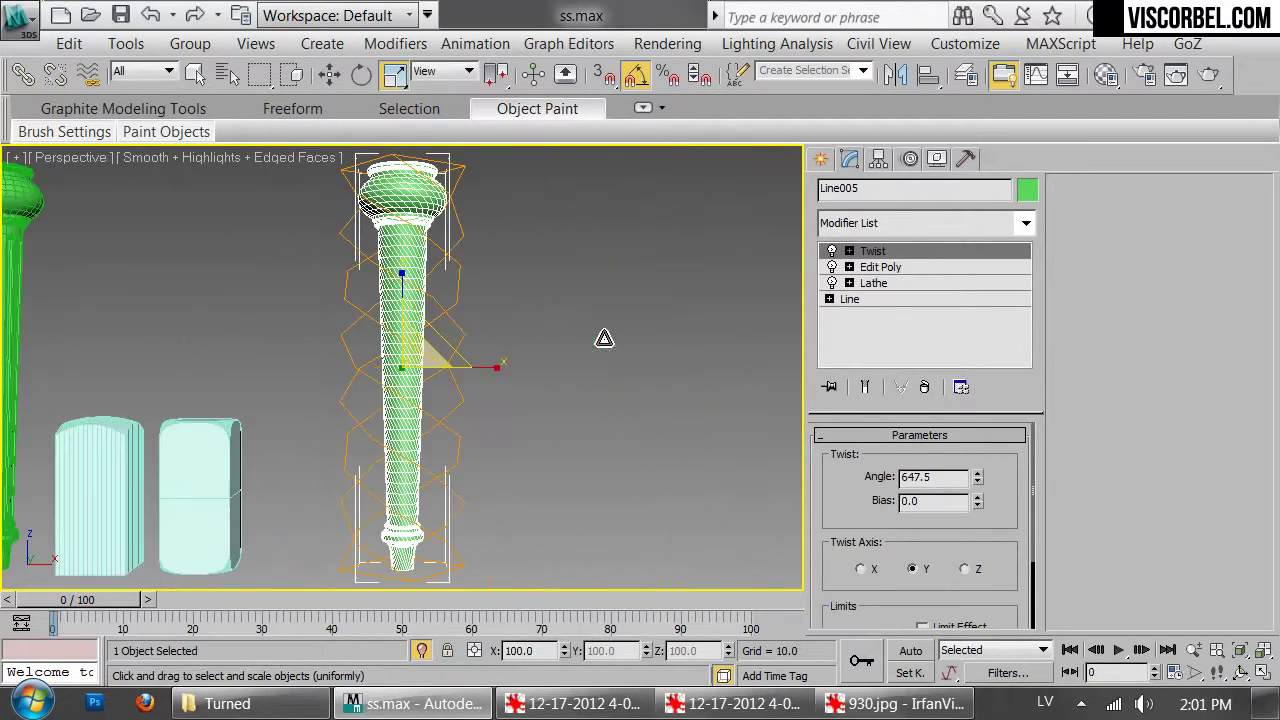
alt+middle_drag(448, 410, 474, 425)
scroll(474, 425, up, 6)
middle_drag(480, 250, 512, 376)
click(895, 226)
scroll(909, 163, down, 10)
click(865, 121)
middle_drag(503, 206, 527, 375)
key(2)
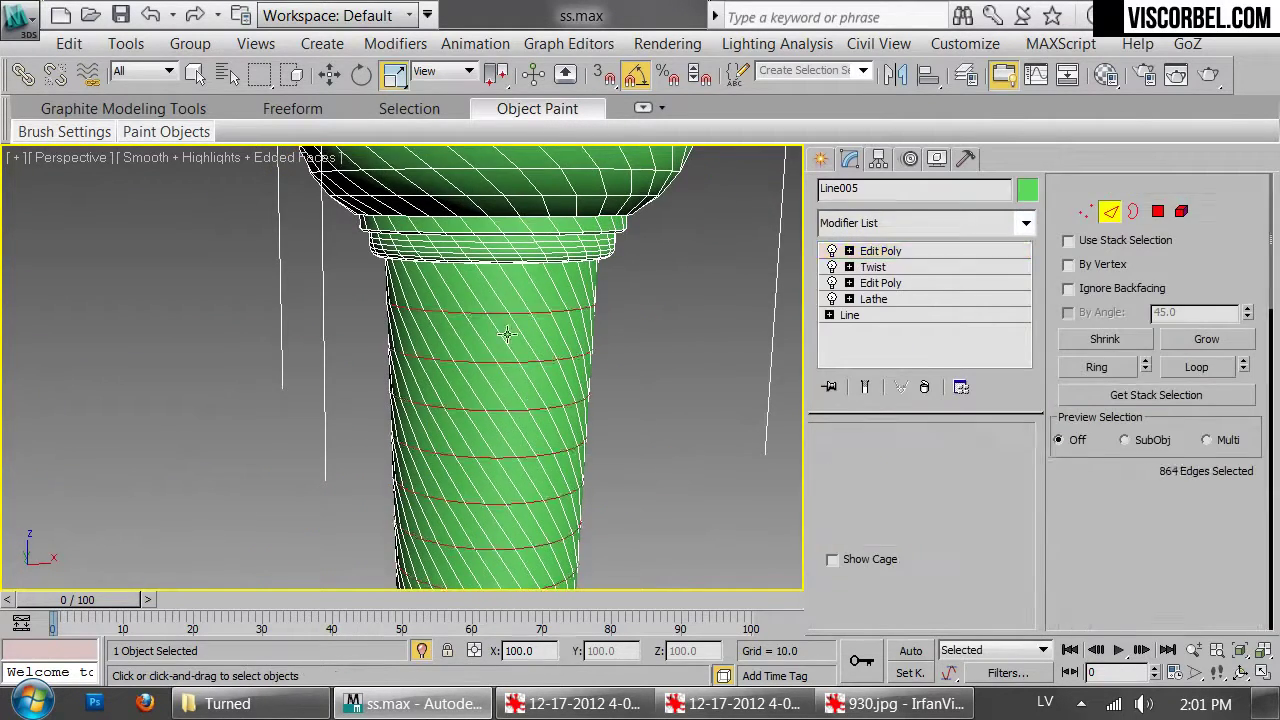
Select one spiral edge loop of the twisted leg and deselect its edges above the shaft in the wireframe front view
double_click(481, 304)
scroll(572, 432, down, 5)
middle_drag(572, 432, 385, 389)
key(f)
middle_drag(680, 345, 607, 449)
scroll(489, 397, up, 3)
scroll(489, 397, up, 3)
key(F3)
scroll(543, 500, down, 3)
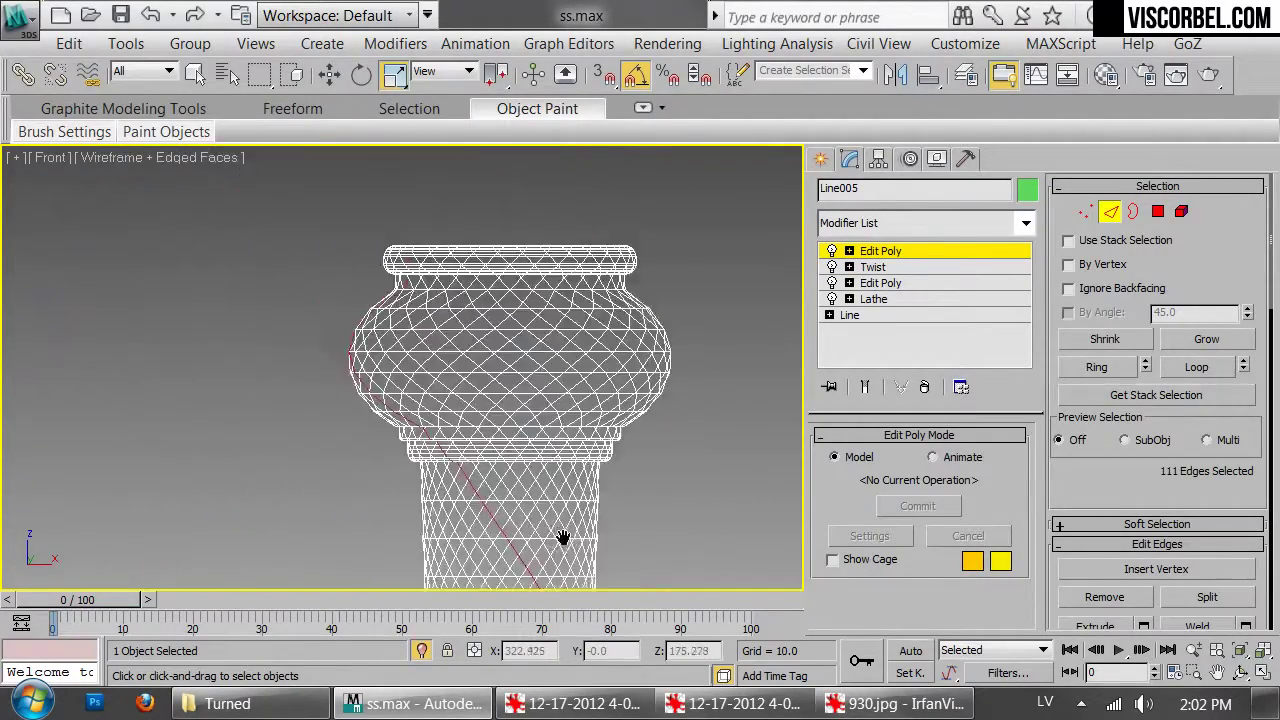
alt+drag(736, 516, 736, 516)
Deselect the spiral loop's edges over the foot rings and tip below the shaft
scroll(660, 548, down, 6)
middle_drag(660, 548, 535, 278)
scroll(522, 366, up, 6)
middle_drag(541, 390, 602, 242)
middle_drag(562, 356, 600, 217)
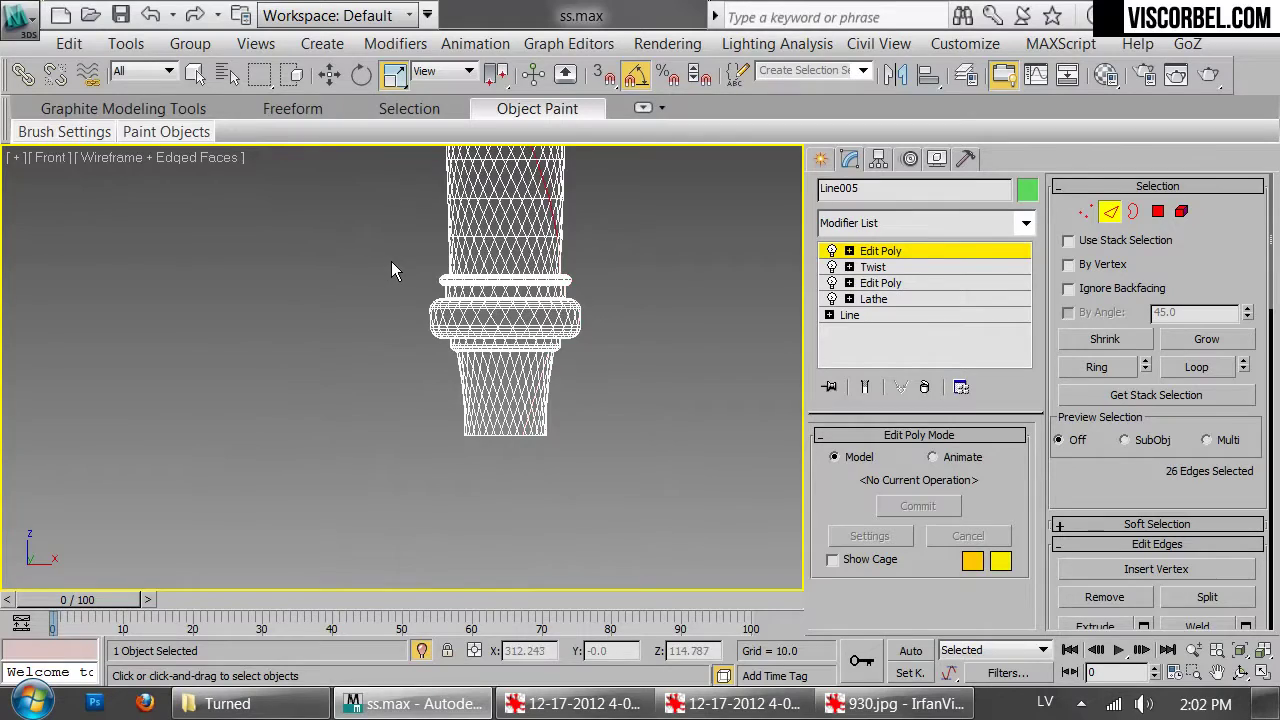
Examine the selected spiral edge run along the shaft in the shaded perspective view
key(p)
key(z)
key(F3)
mouse_move(575, 318)
alt+middle_down()
mouse_move(444, 361)
mouse_move(534, 397)
alt+middle_up()
scroll(446, 370, up, 5)
scroll(534, 397, down, 5)
alt+middle_drag(400, 346, 490, 348)
middle_drag(490, 348, 465, 218)
scroll(505, 320, up, 4)
alt+middle_drag(511, 332, 455, 335)
Create a shape from the selected spiral edges and deselect the leg
drag(1073, 500, 1076, 222)
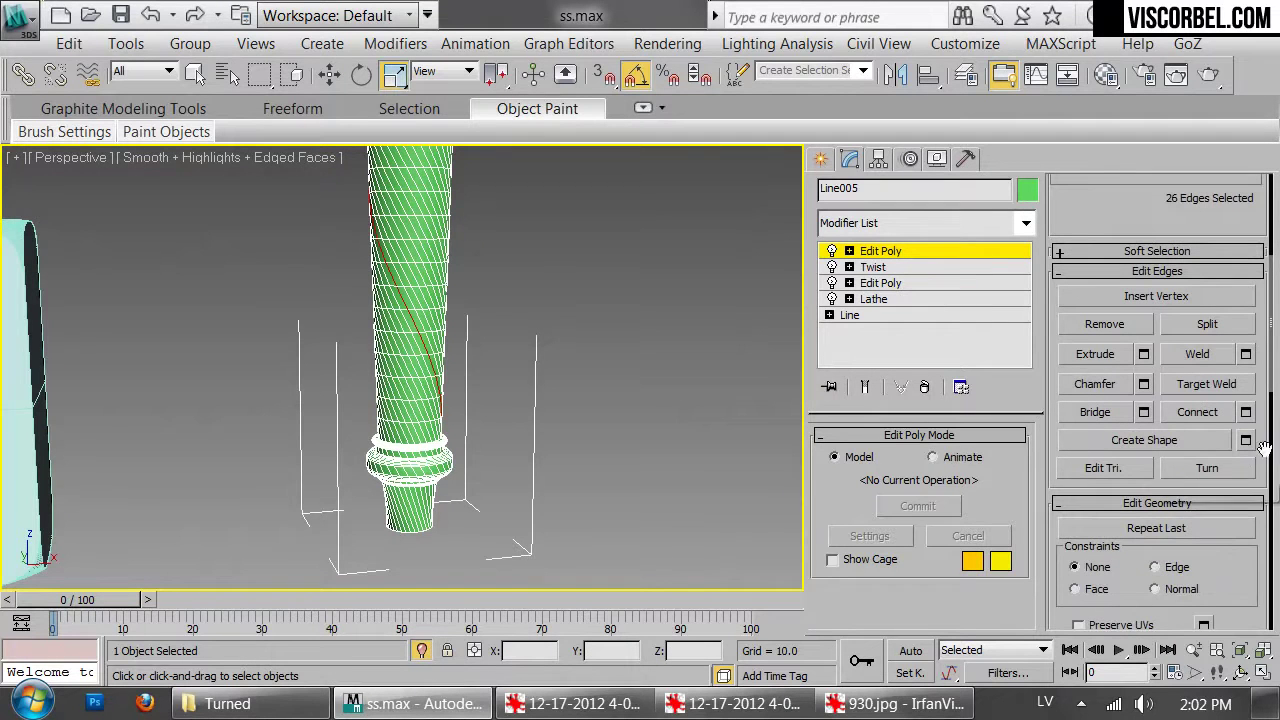
click(1144, 440)
click(587, 389)
click(504, 358)
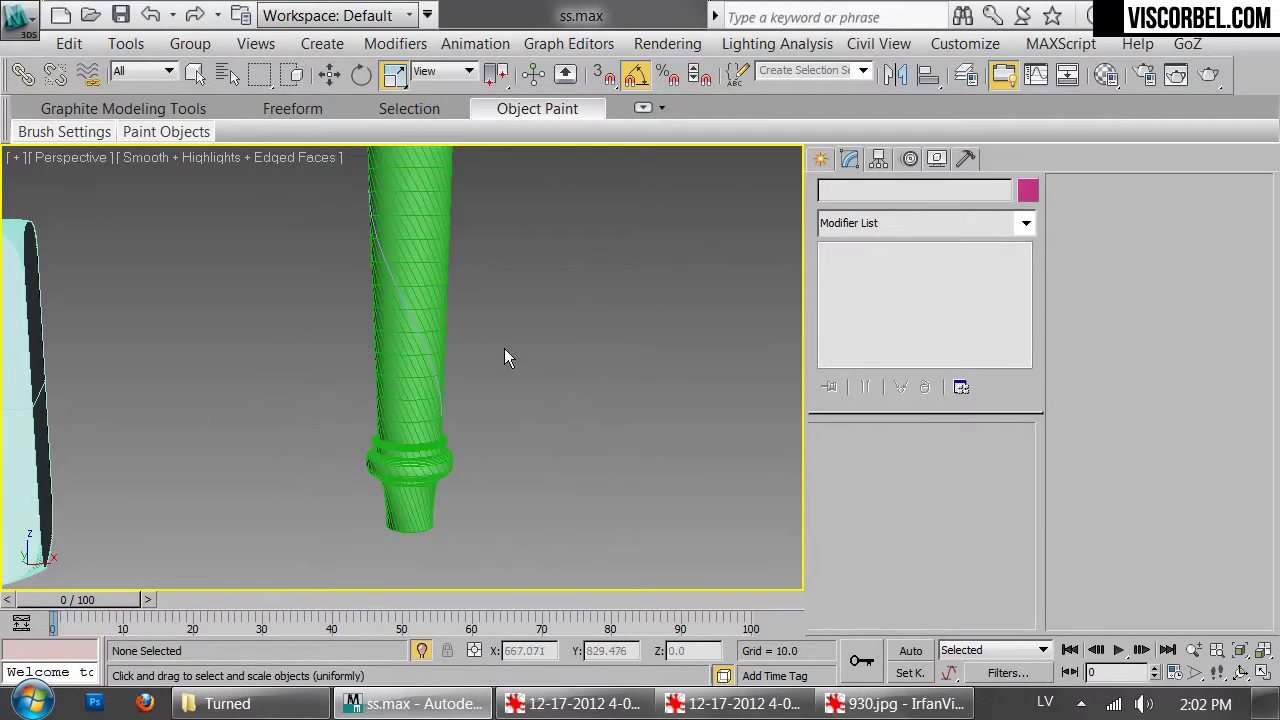
Select the extracted spiral spline and enable its rendered thickness in the viewport
click(414, 325)
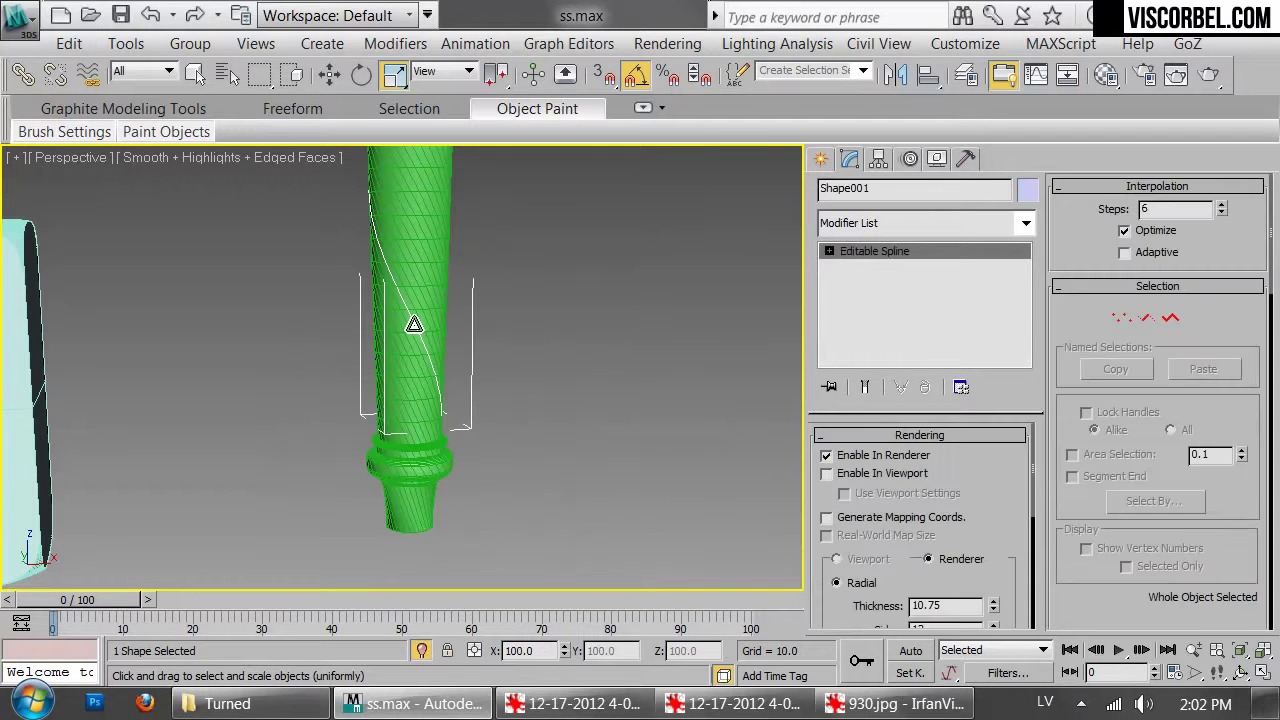
click(888, 476)
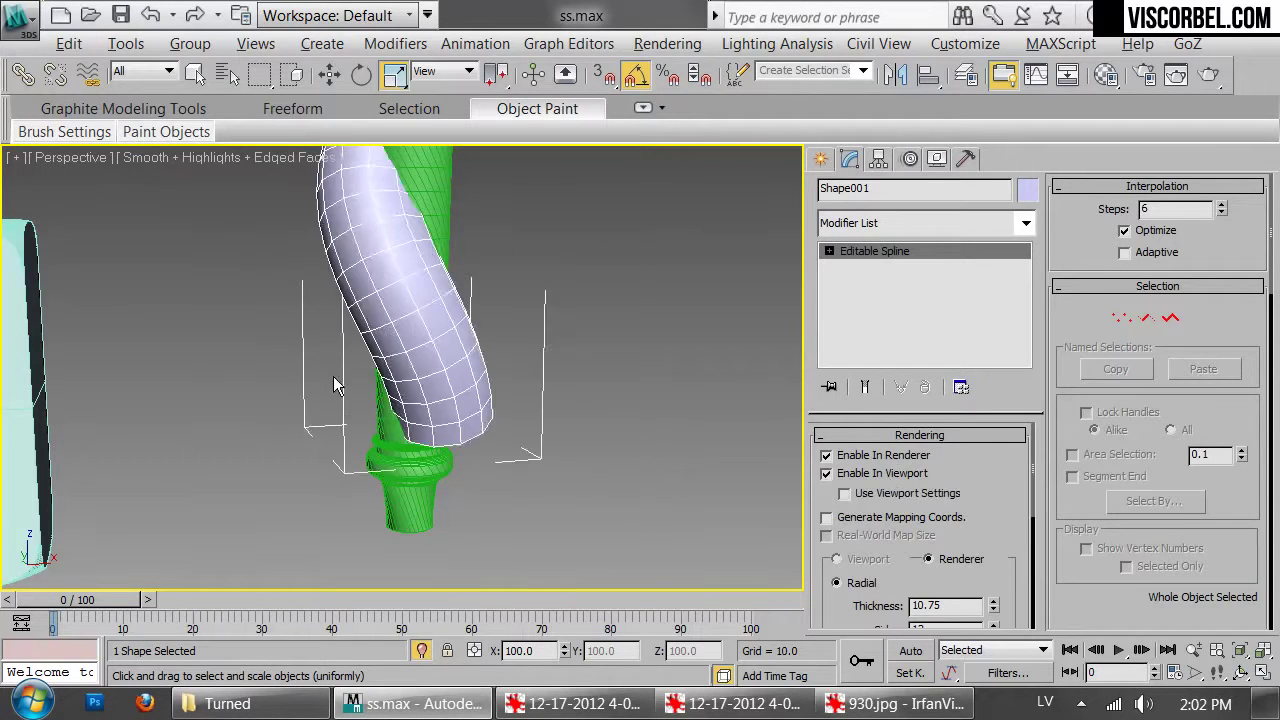
scroll(372, 500, up, 2)
scroll(372, 505, down, 4)
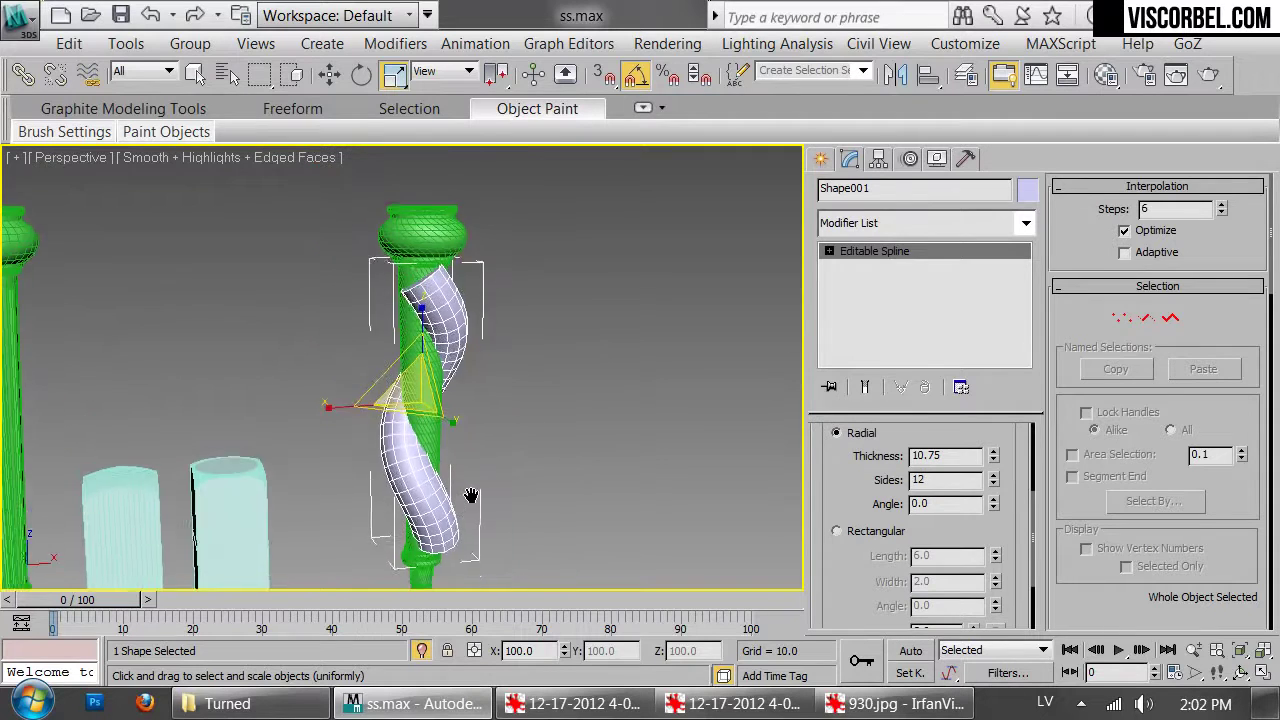
Give the spiral spline a rectangular cross-section with a length of 2
scroll(473, 521, up, 2)
click(837, 531)
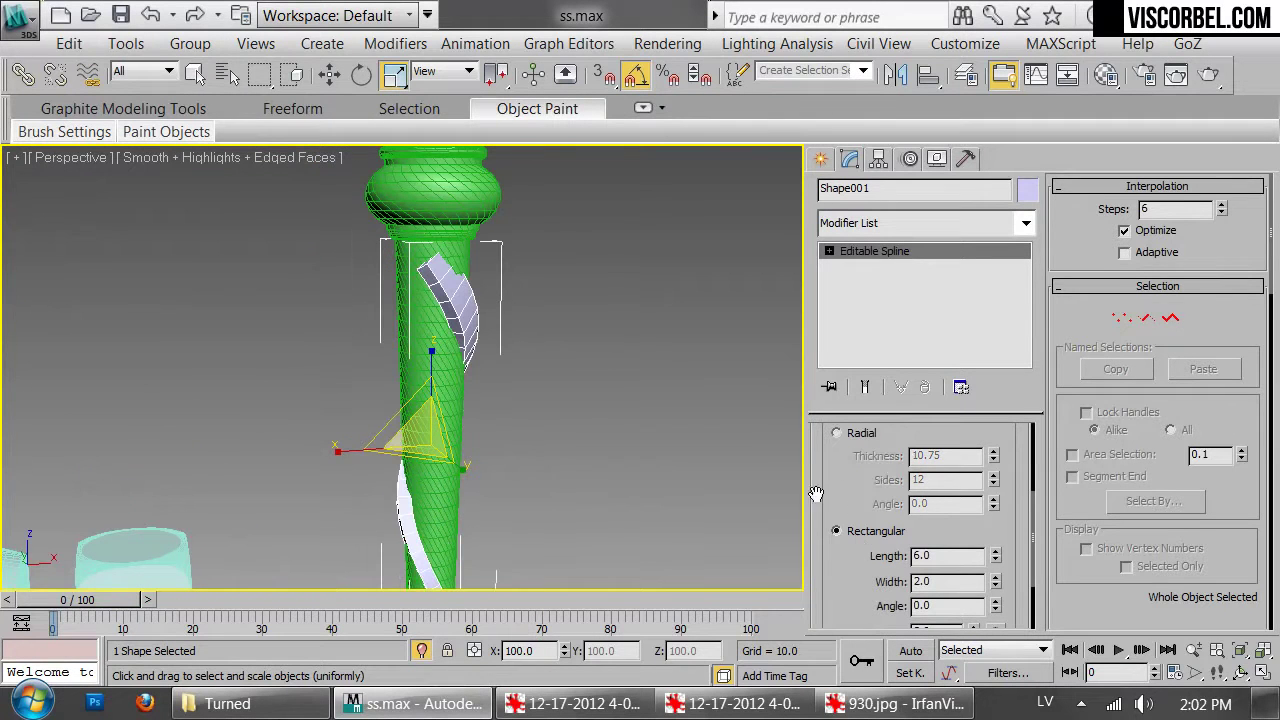
text(2)
key(Tab)
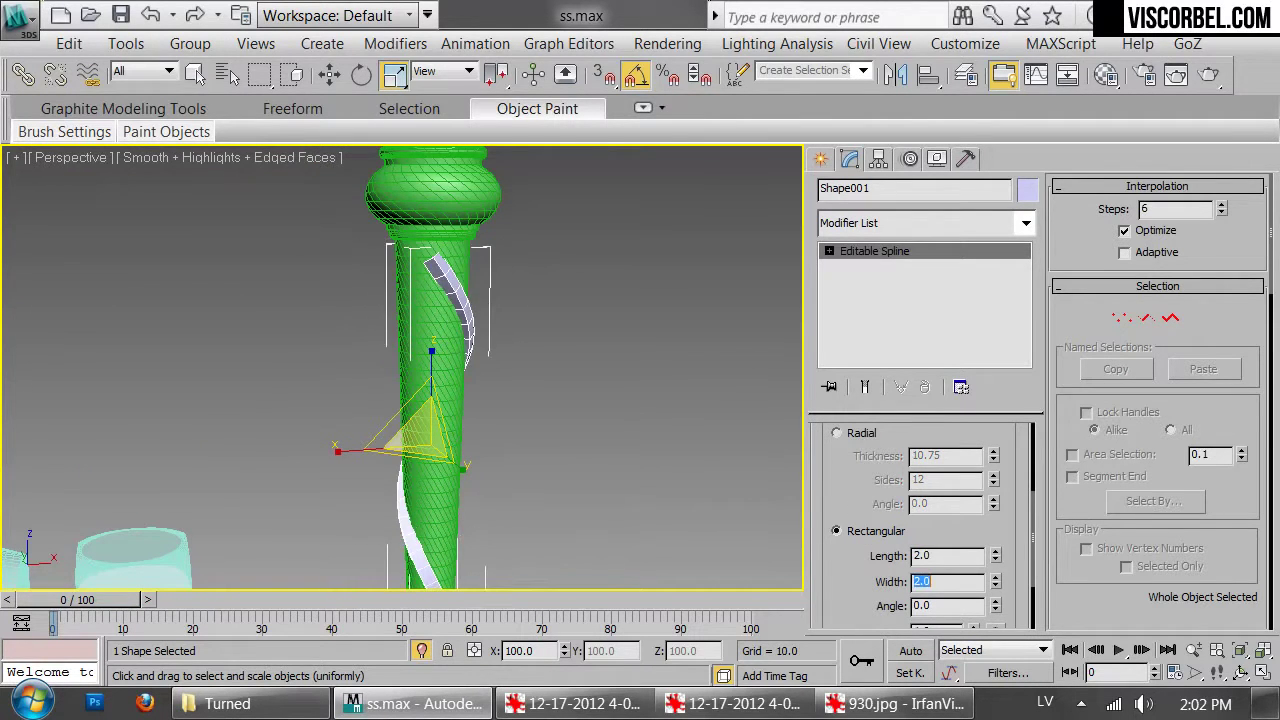
alt+middle_drag(408, 424, 815, 357)
alt+middle_drag(665, 350, 737, 302)
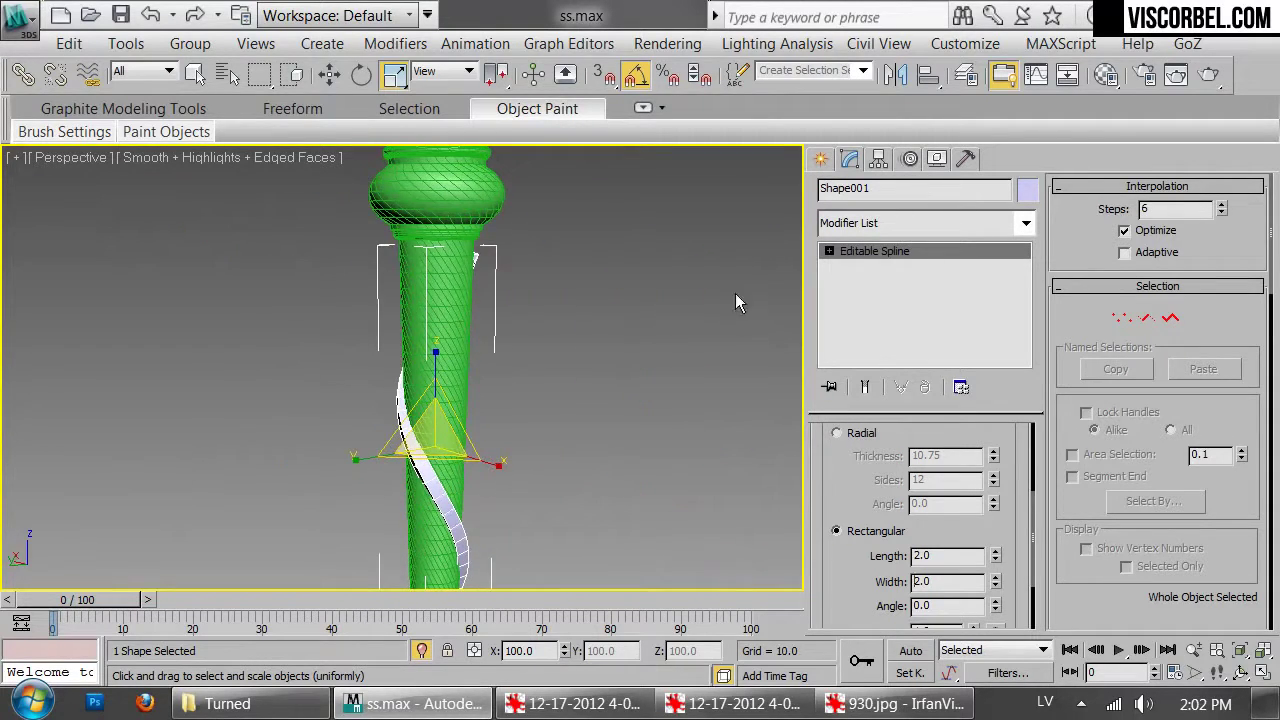
Add a TurboSmooth modifier with 2 iterations to the spiral strip and view it without edged faces
click(912, 224)
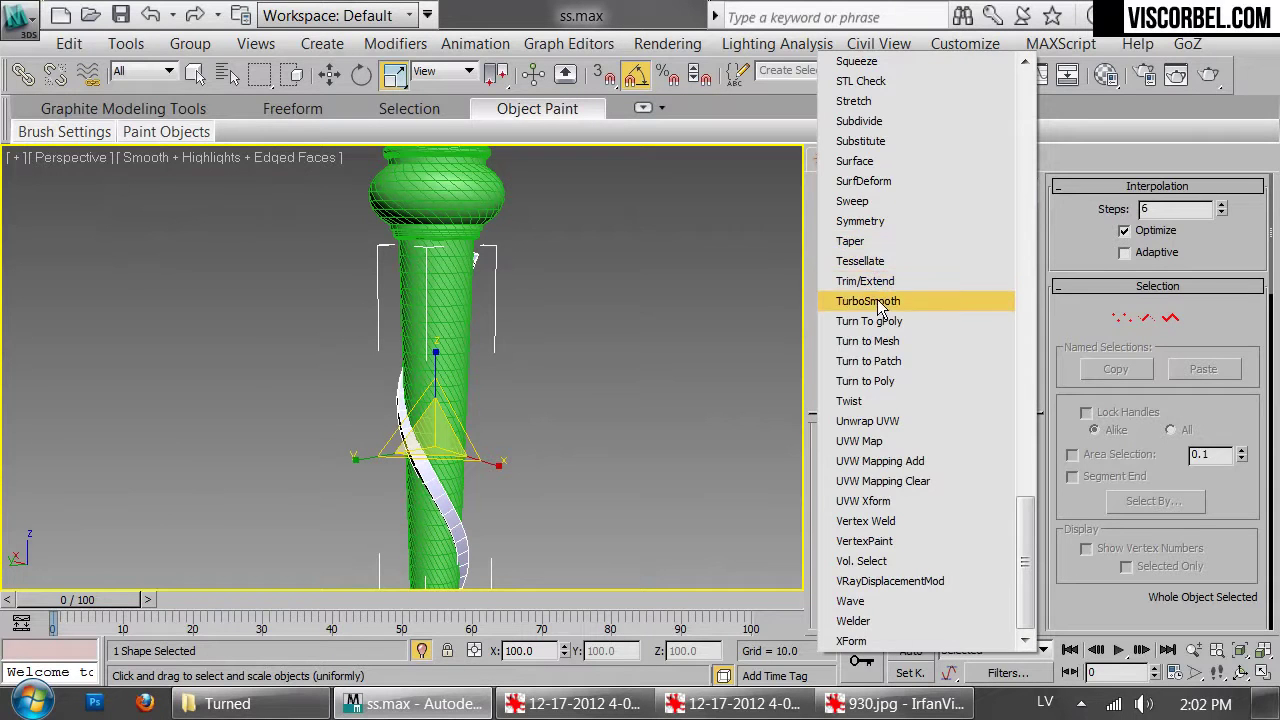
click(877, 300)
click(1003, 469)
middle_drag(430, 440, 480, 414)
scroll(483, 226, up, 4)
key(F4)
alt+middle_drag(531, 344, 591, 453)
scroll(614, 361, down, 3)
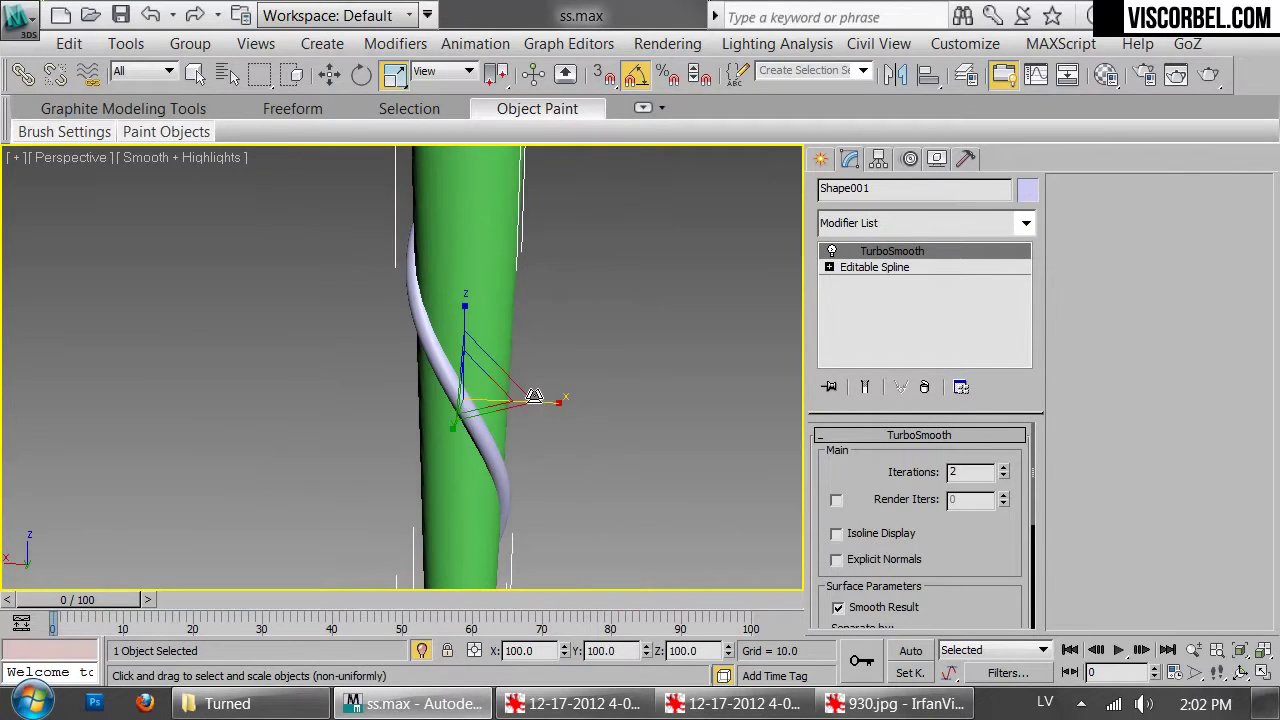
Set up a previewed array of the spiral rod from the top view, rotated 360 degrees in total around Z
key(t)
scroll(535, 356, up, 6)
key(F3)
scroll(375, 325, down, 6)
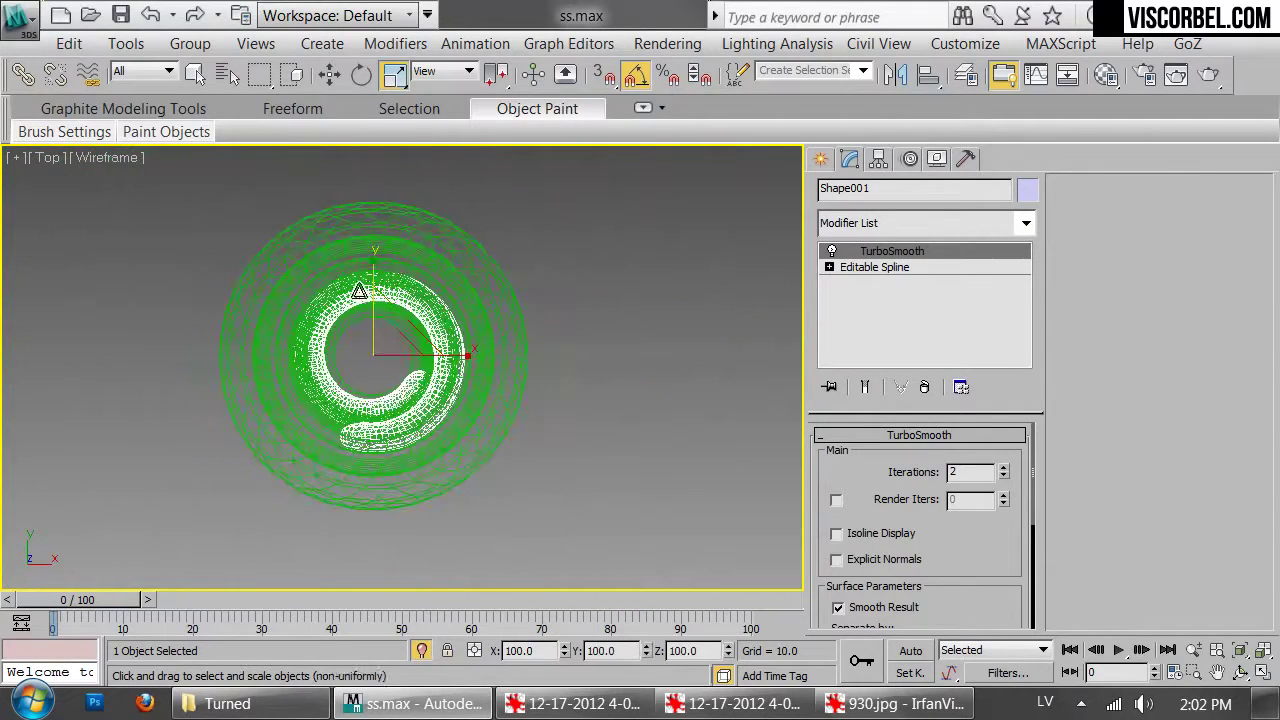
click(126, 43)
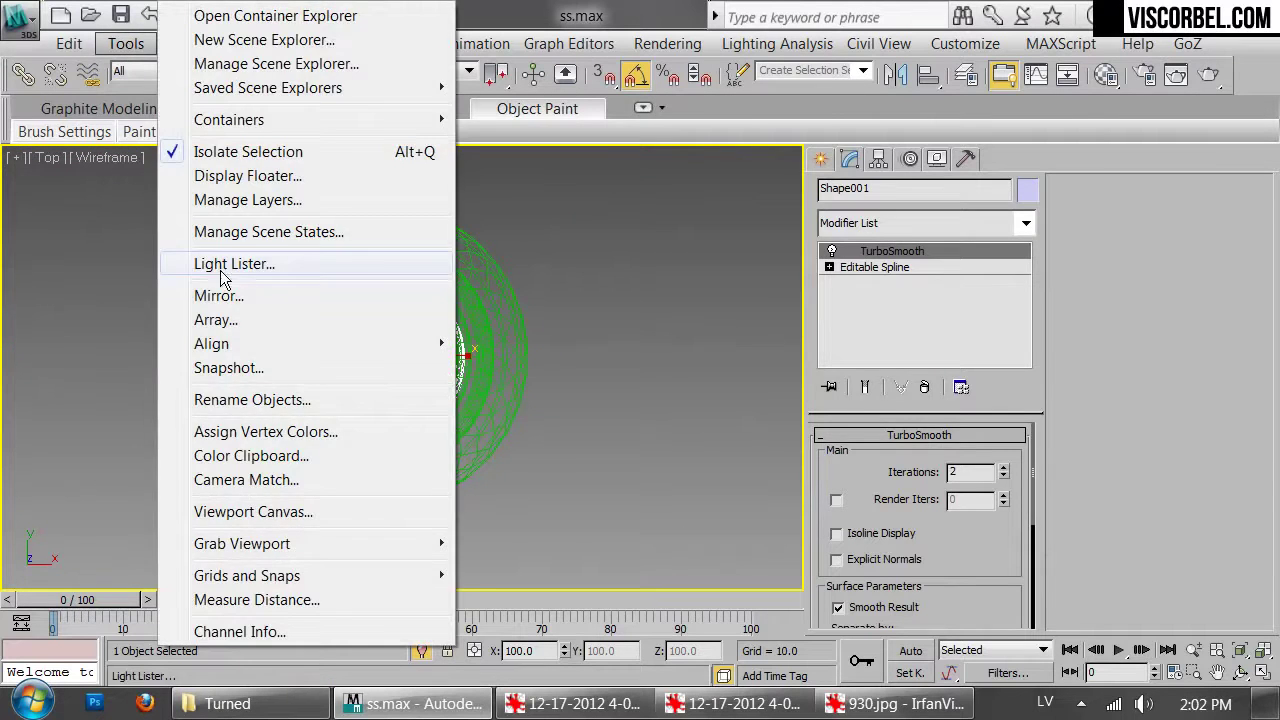
click(240, 317)
click(952, 446)
drag(453, 142, 991, 263)
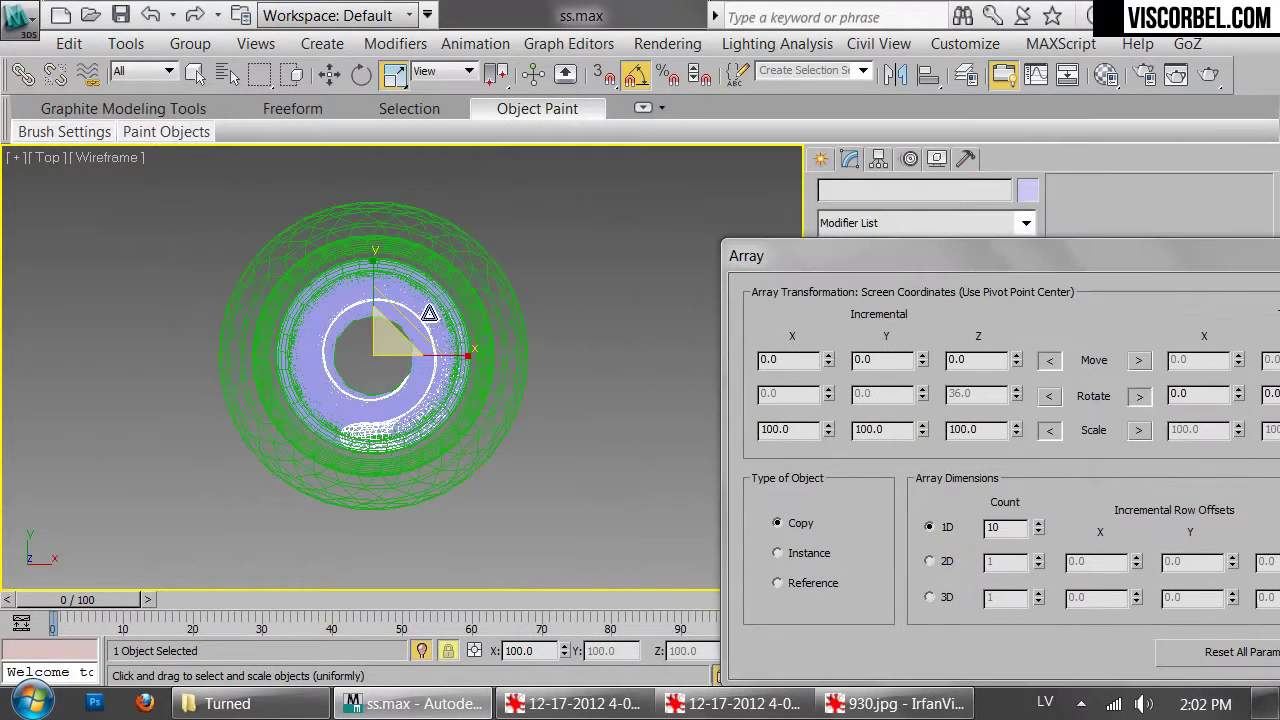
Set the array to a count of 9 instances, check the preview in perspective, and create it
key(p)
key(F3)
scroll(405, 372, down, 3)
alt+middle_drag(405, 375, 440, 323)
scroll(435, 292, down, 6)
key(z)
drag(945, 268, 760, 215)
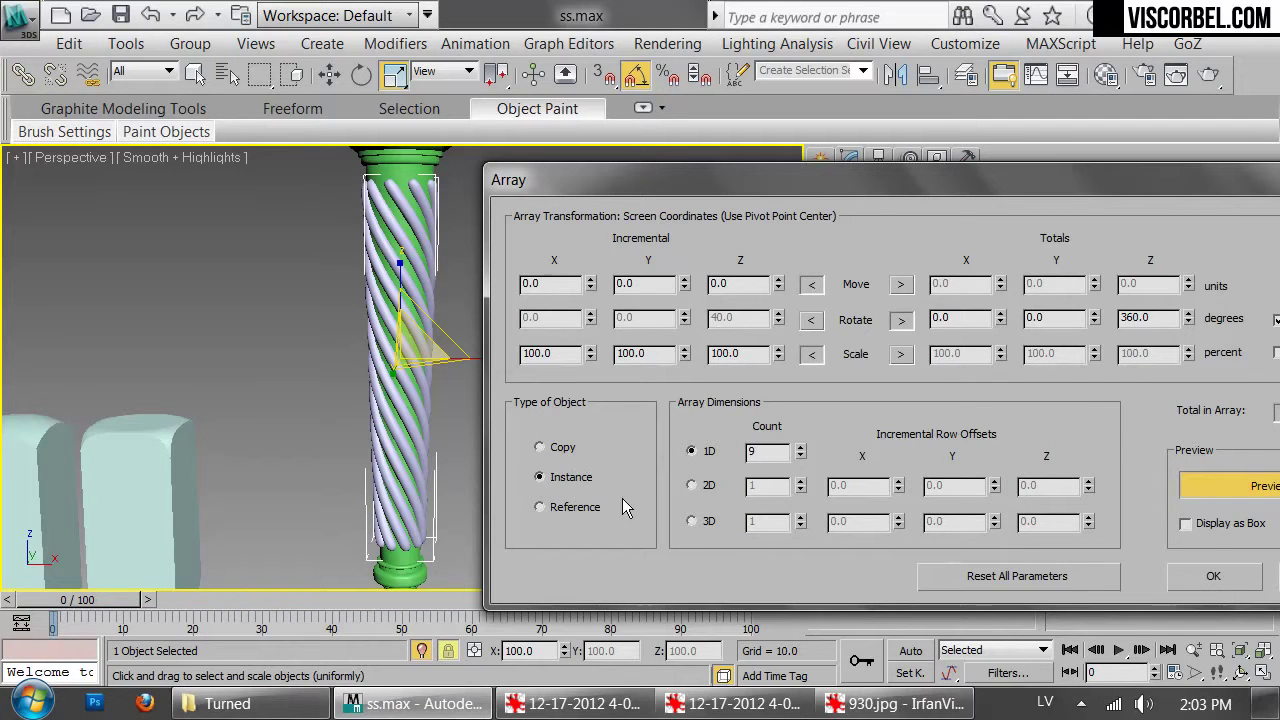
click(1213, 578)
Set the instanced spiral rods' rectangular cross-section to a length and width of 1.5 in the base spline
scroll(611, 344, up, 5)
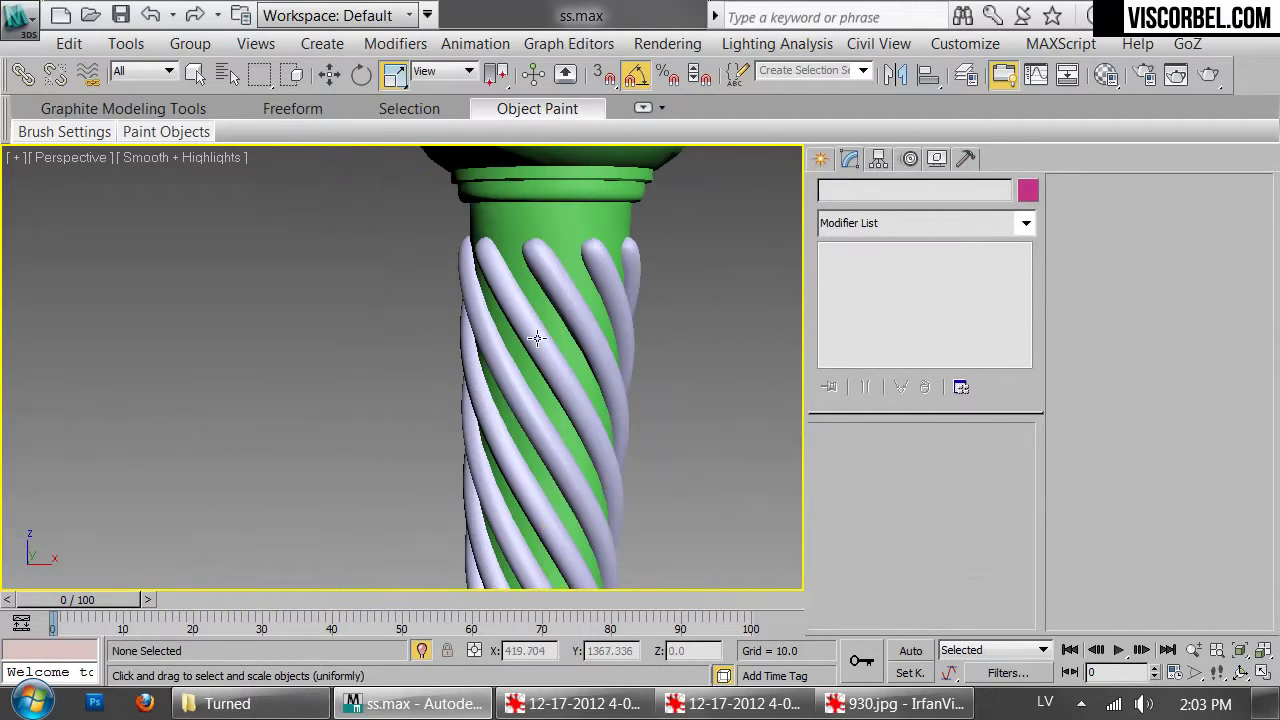
click(903, 267)
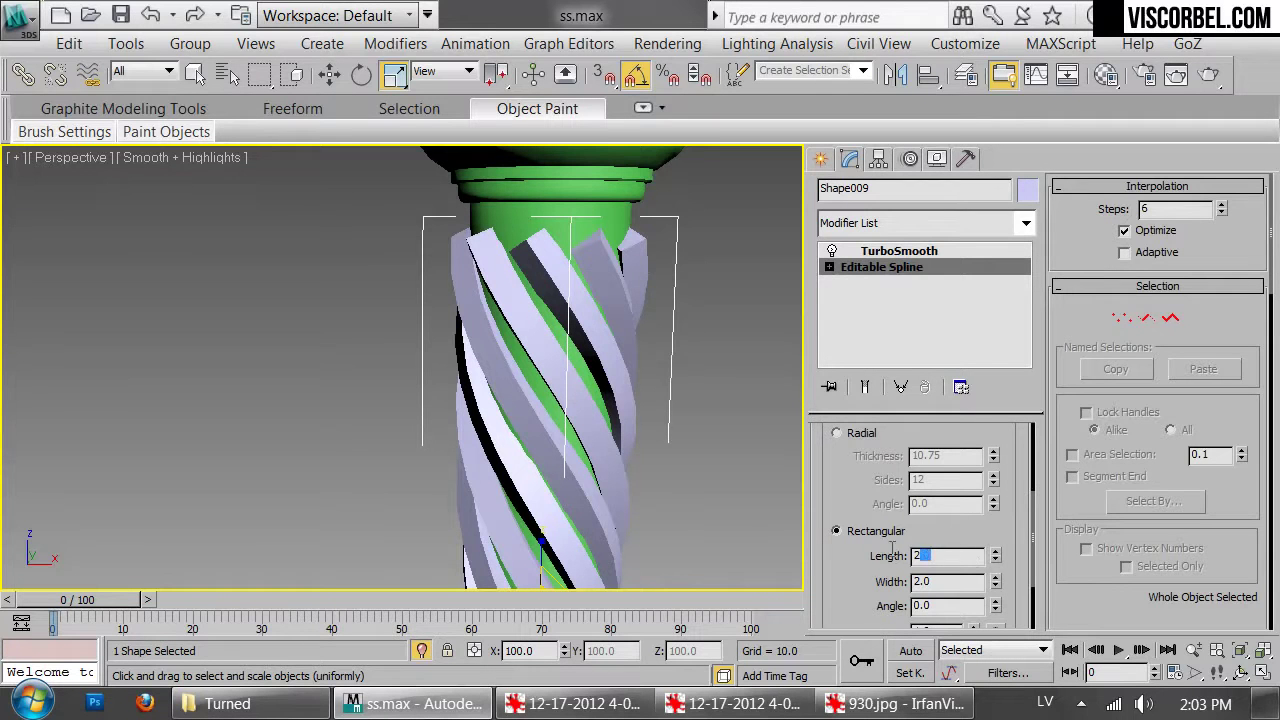
text(1.5)
double_click(946, 584)
text(1)
click(657, 461)
Select one spiral rod, isolate it, and show its edged faces near the upper end
scroll(657, 461, down, 5)
middle_drag(657, 461, 591, 529)
scroll(469, 428, up, 5)
click(533, 507)
scroll(573, 347, down, 8)
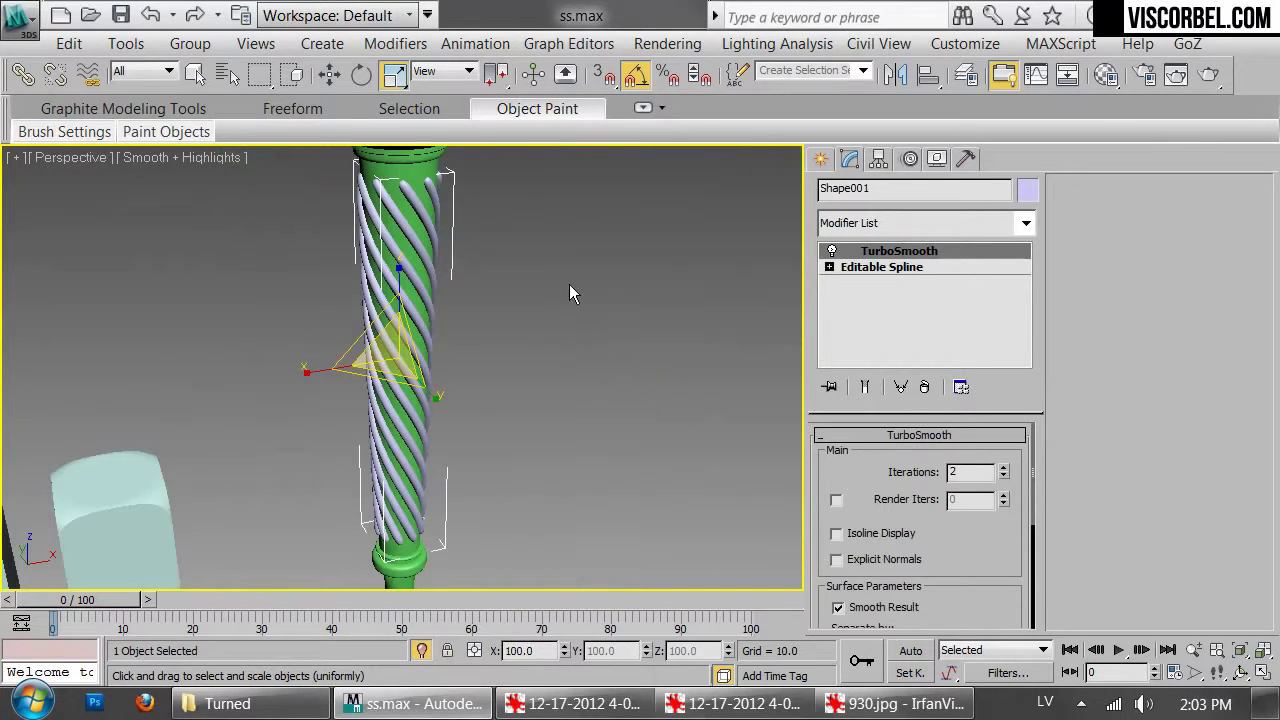
key(alt+q)
scroll(460, 204, up, 6)
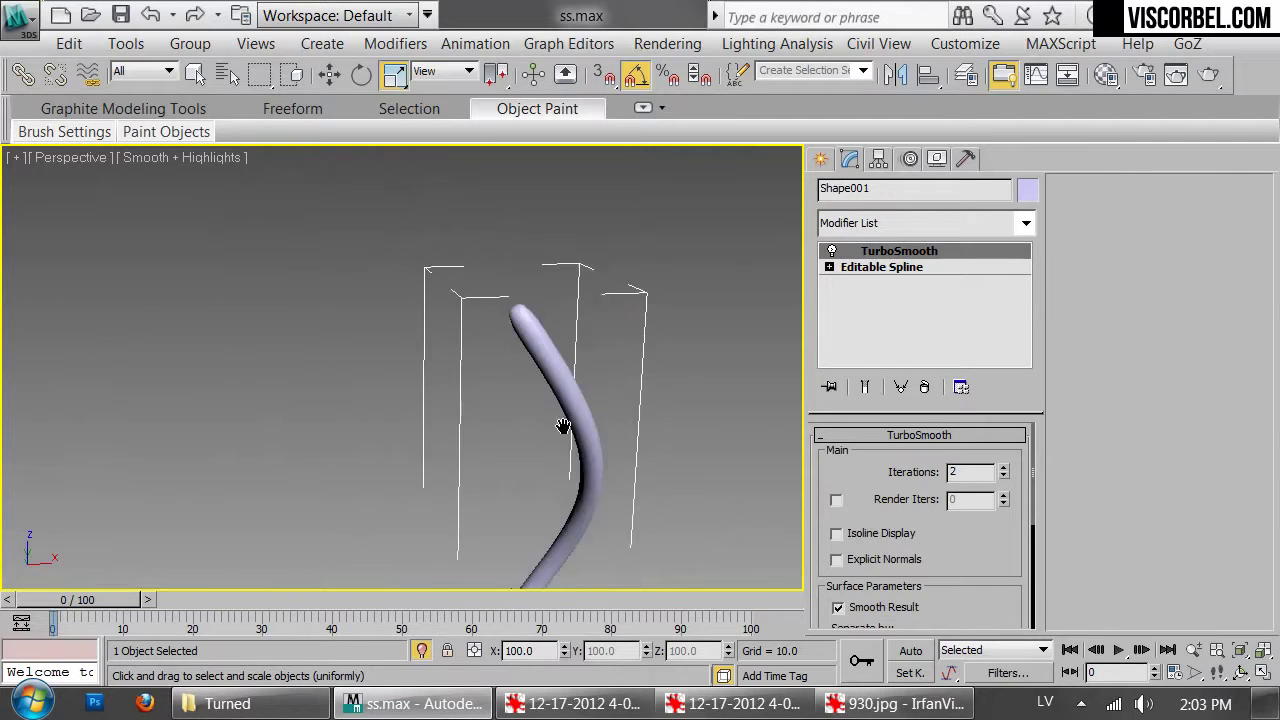
key(F4)
Insert an Edit Poly modifier between the isolated rod's Editable Spline and TurboSmooth
click(880, 266)
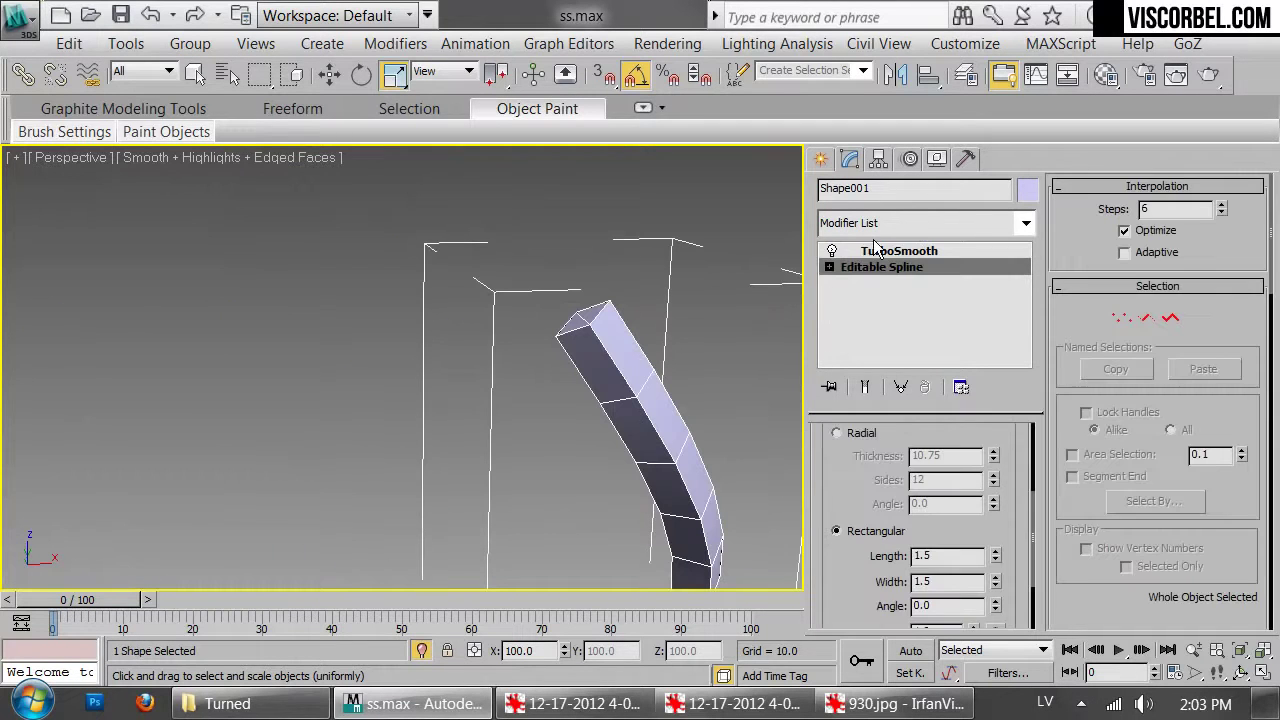
click(895, 223)
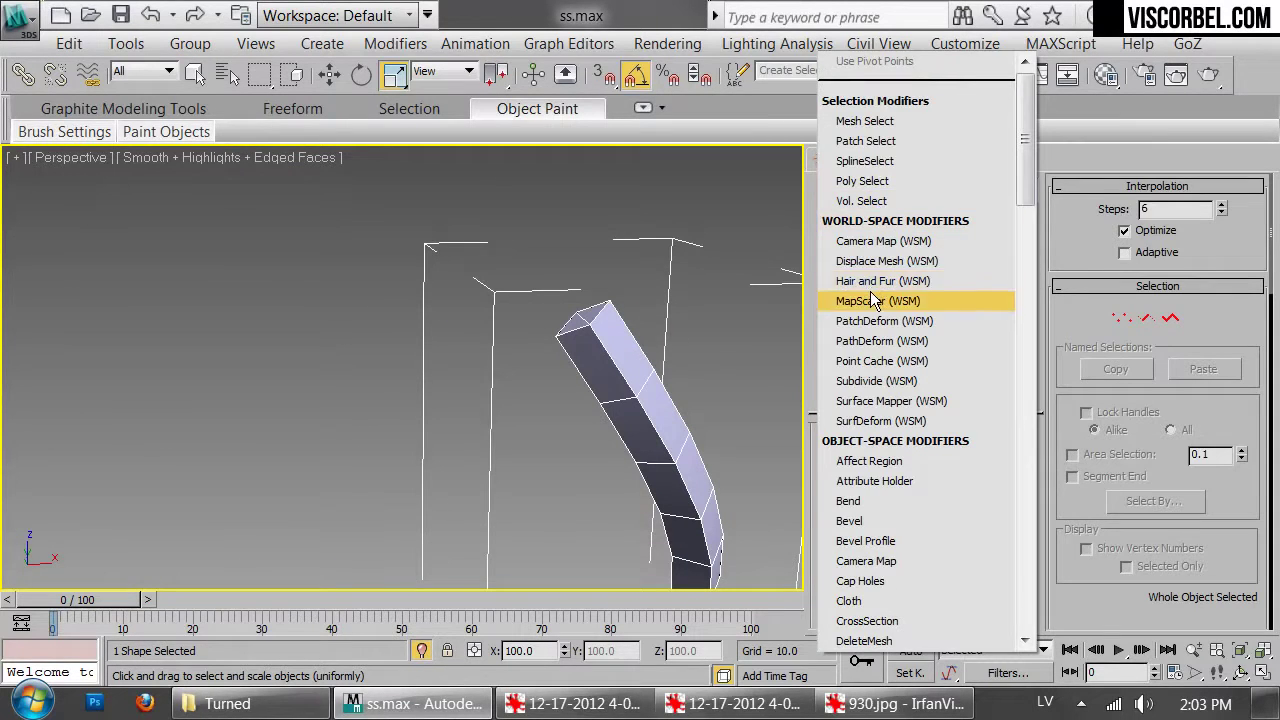
scroll(873, 300, down, 10)
click(880, 130)
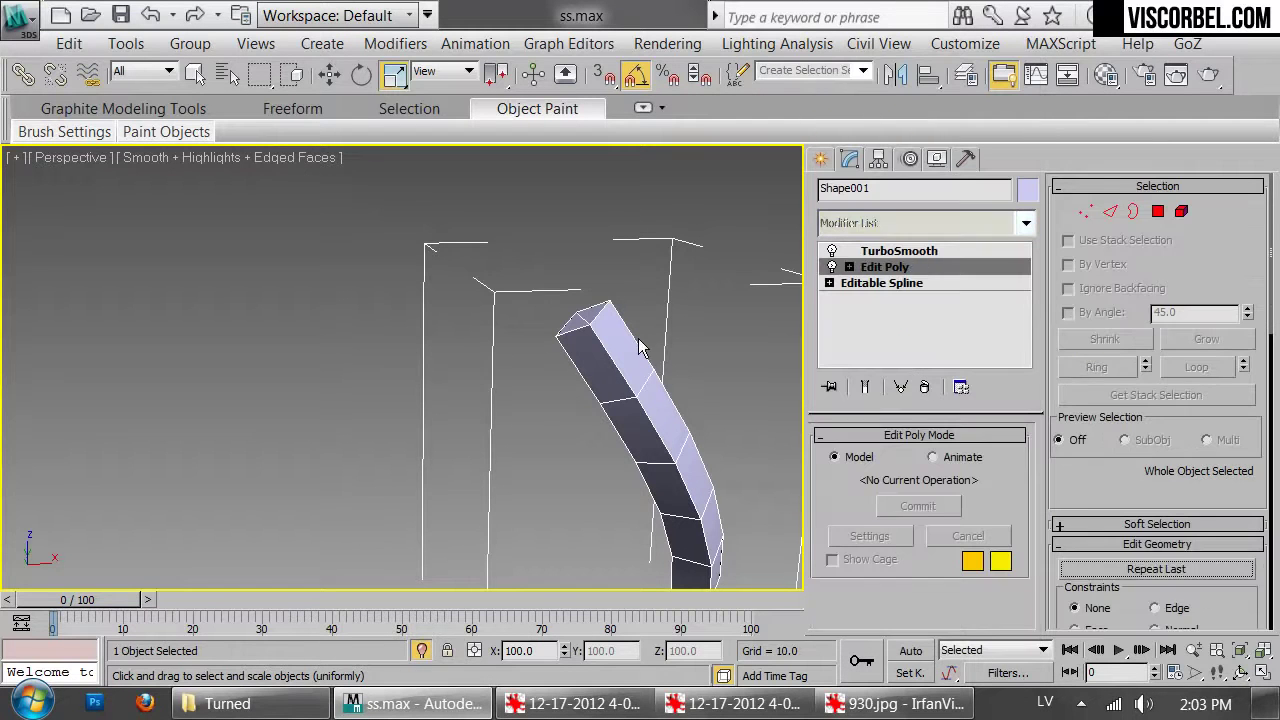
Remove the diagonal edge across the cap at the spiral rod's upper end
click(582, 316)
key(z)
alt+middle_drag(453, 353, 525, 341)
scroll(525, 341, down, 4)
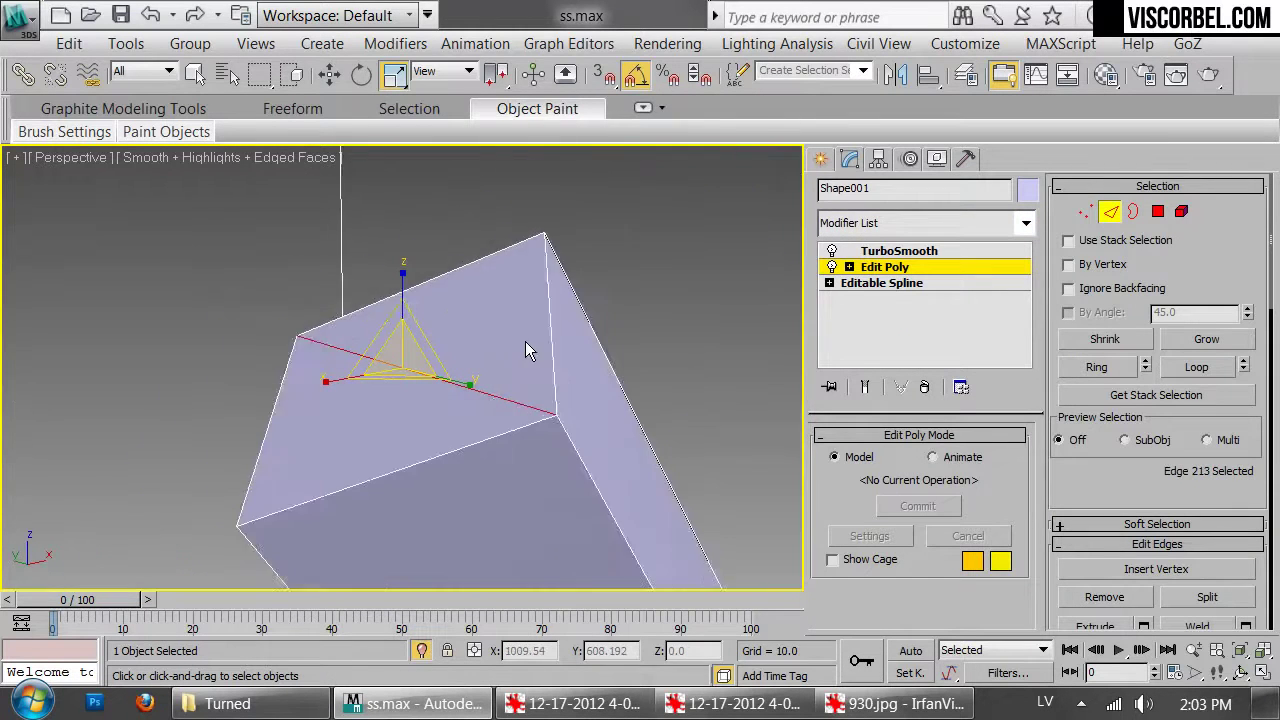
right_click(635, 323)
click(574, 373)
Ring-select the four lengthwise edges at the rod's upper end, connect them with a new edge loop, and preview the smoothed result
scroll(535, 425, down, 5)
alt+middle_drag(514, 457, 421, 466)
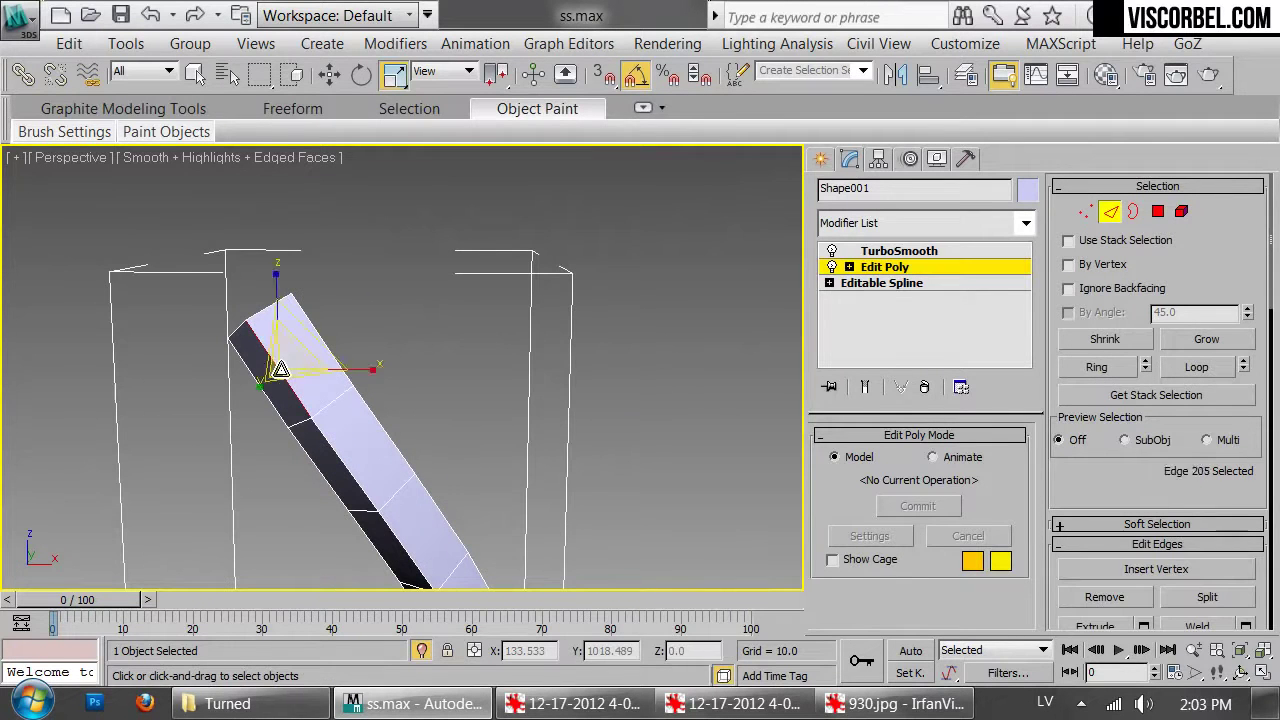
click(1077, 365)
scroll(1083, 434, down, 3)
scroll(1085, 436, down, 1)
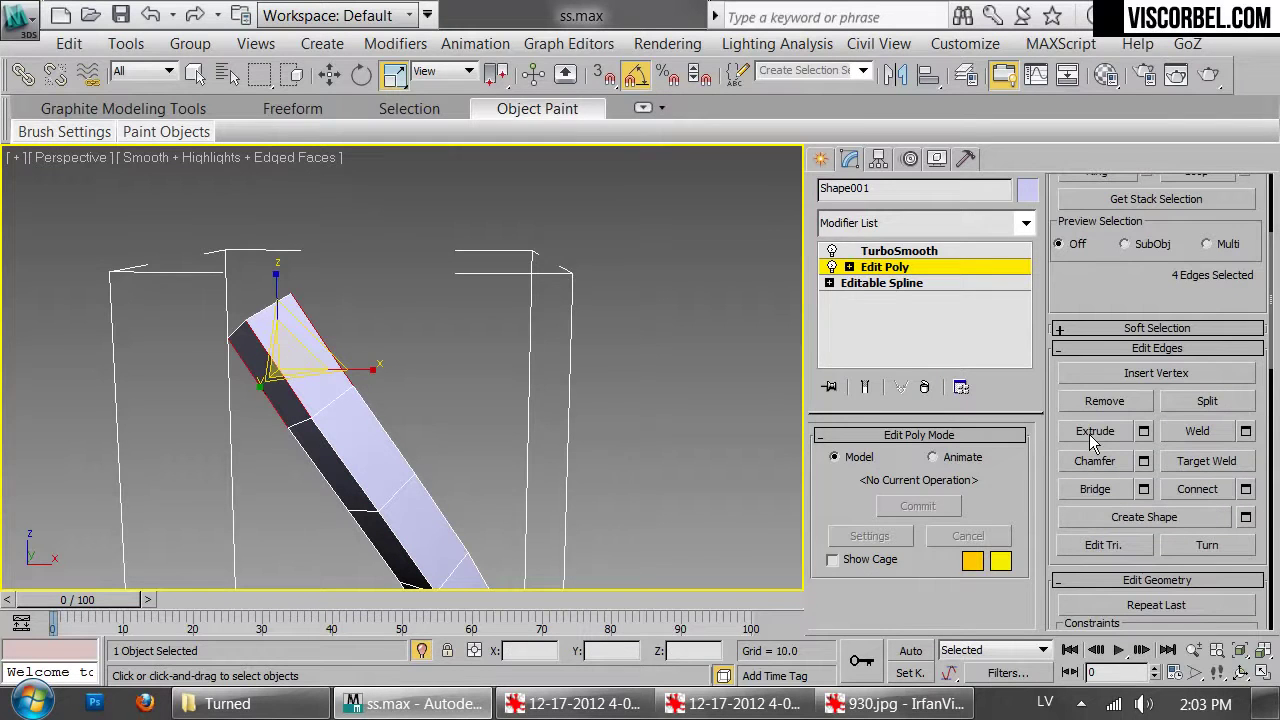
right_click(634, 335)
click(584, 413)
key(2)
click(866, 389)
alt+middle_drag(334, 357, 387, 294)
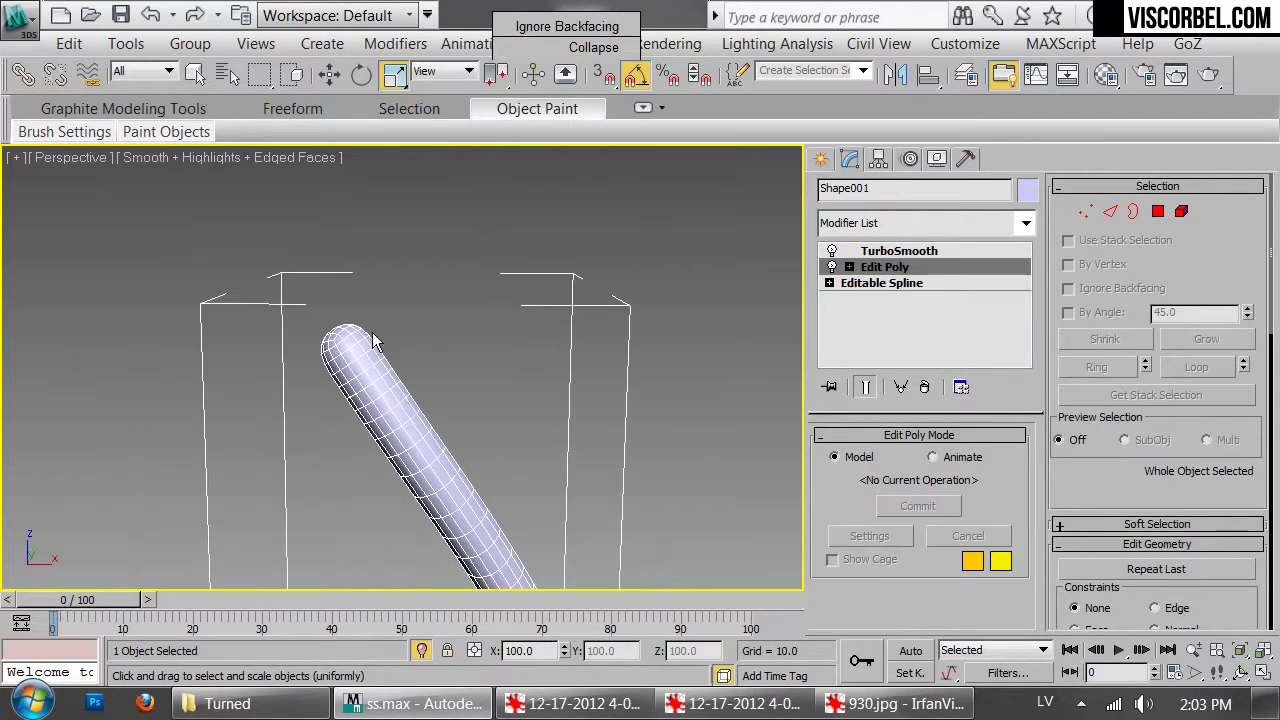
key(F4)
key(F4)
Connect the ring of four lengthwise edges at the rod's lower end with a new edge loop and return to the smoothed result
scroll(438, 392, down, 8)
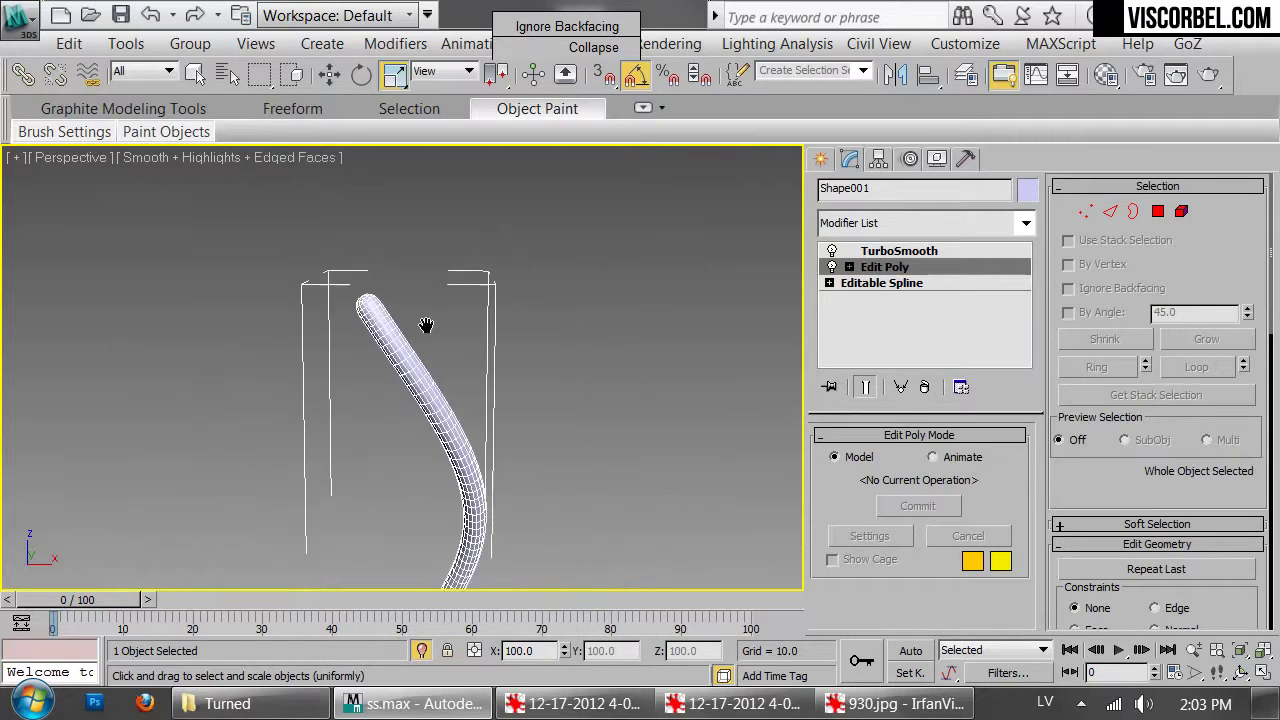
middle_drag(451, 431, 488, 205)
scroll(459, 344, up, 5)
scroll(459, 344, up, 5)
middle_drag(459, 344, 320, 374)
alt+middle_drag(588, 398, 96, 438)
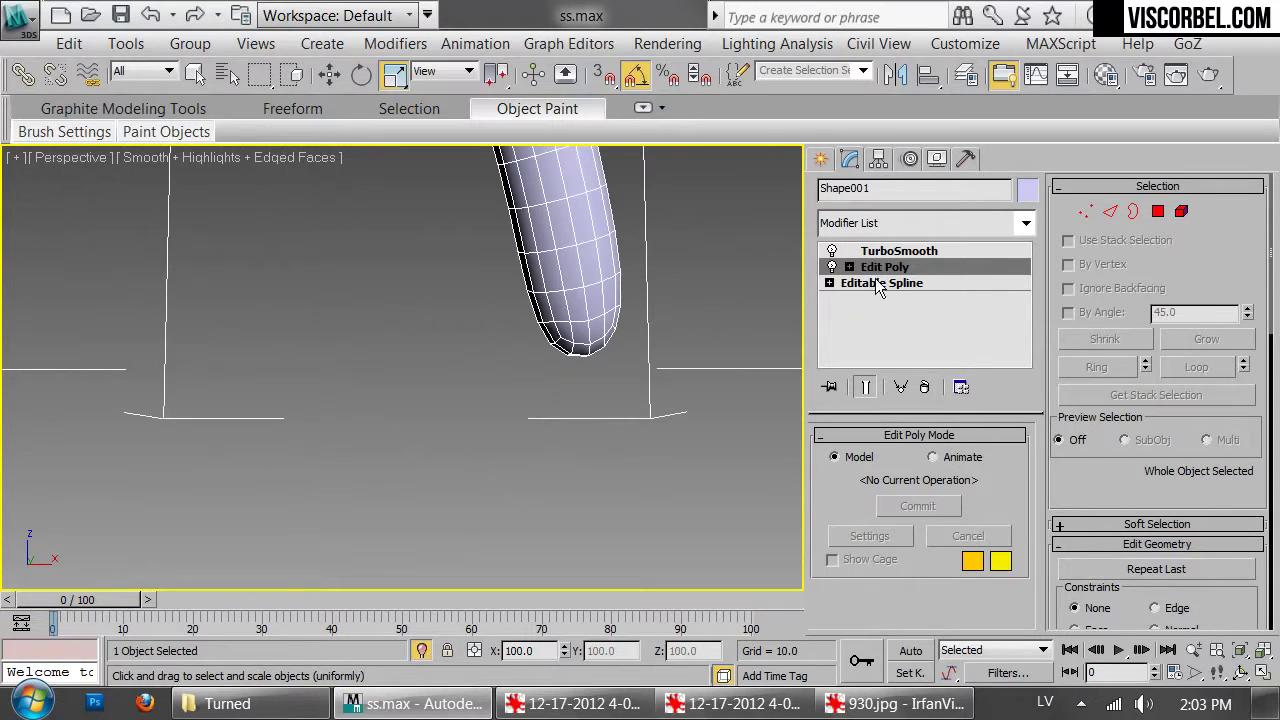
key(2)
click(868, 392)
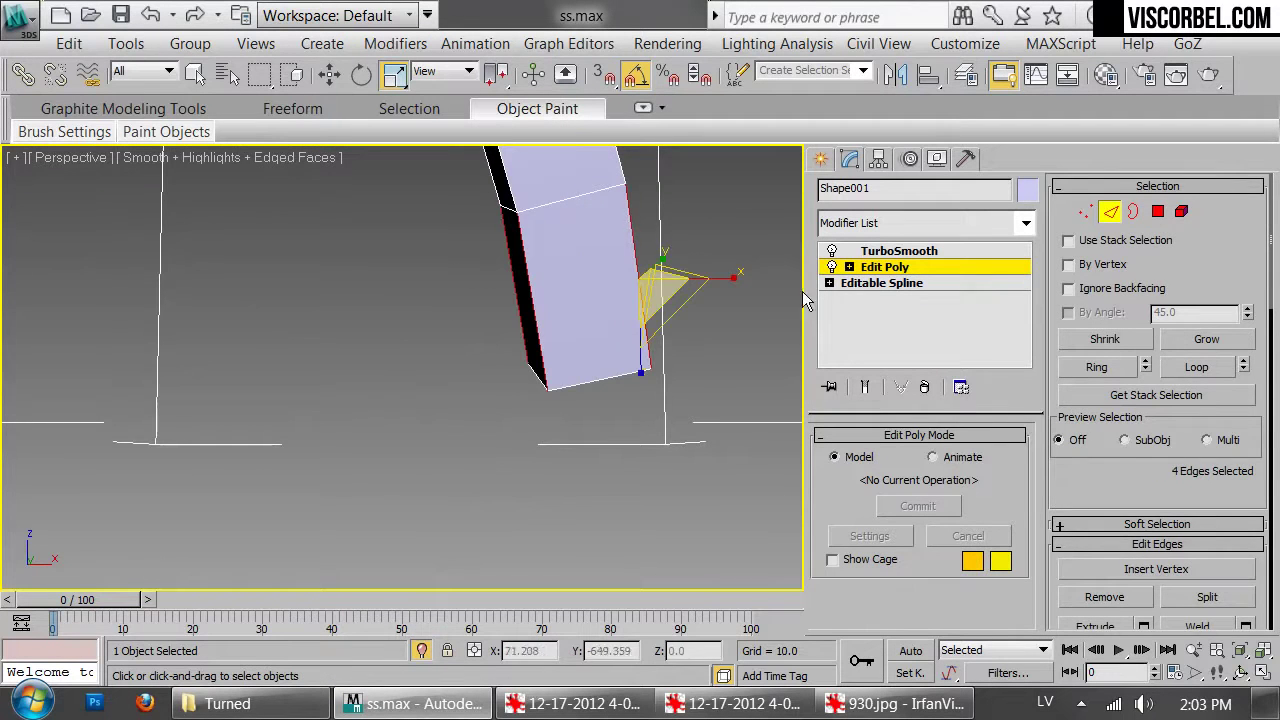
drag(1083, 493, 1082, 292)
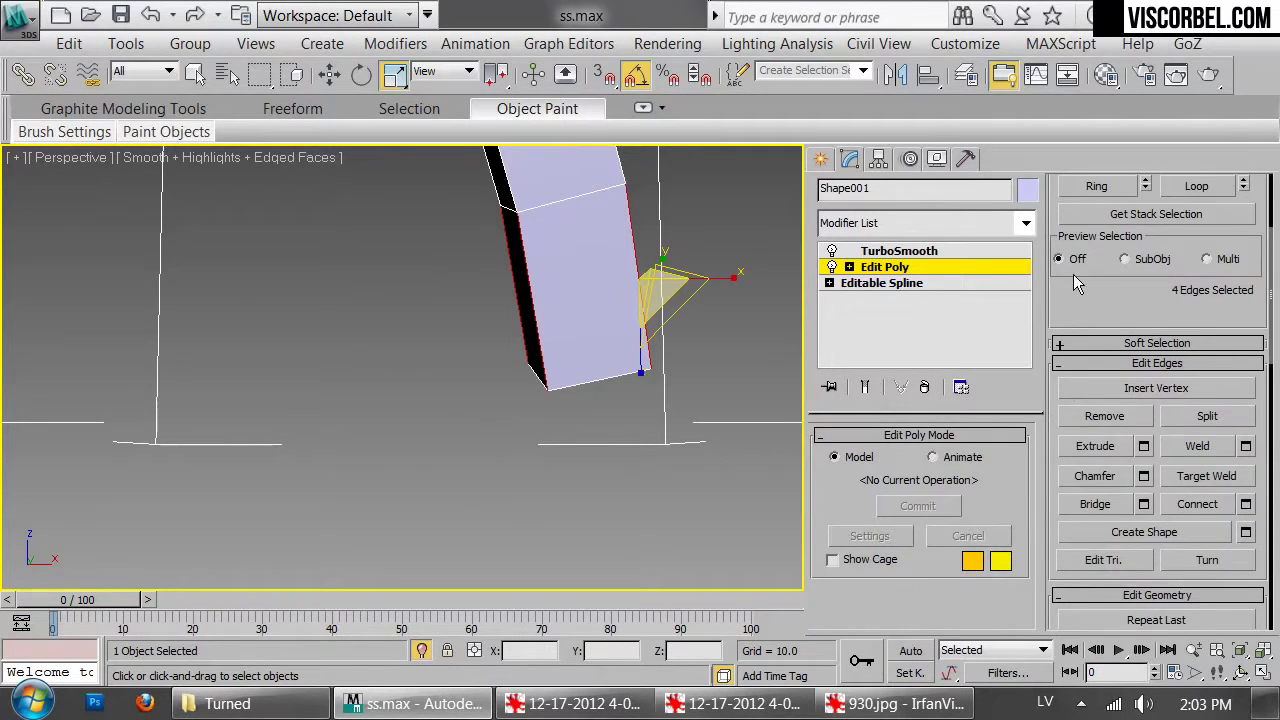
scroll(1100, 320, up, 2)
scroll(1176, 526, down, 2)
click(1193, 506)
key(2)
click(564, 466)
Unhide all objects and isolate the lathed leg together with its spiral rods
scroll(567, 370, down, 4)
scroll(455, 240, down, 4)
drag(525, 315, 325, 384)
middle_drag(548, 322, 528, 505)
right_click(595, 305)
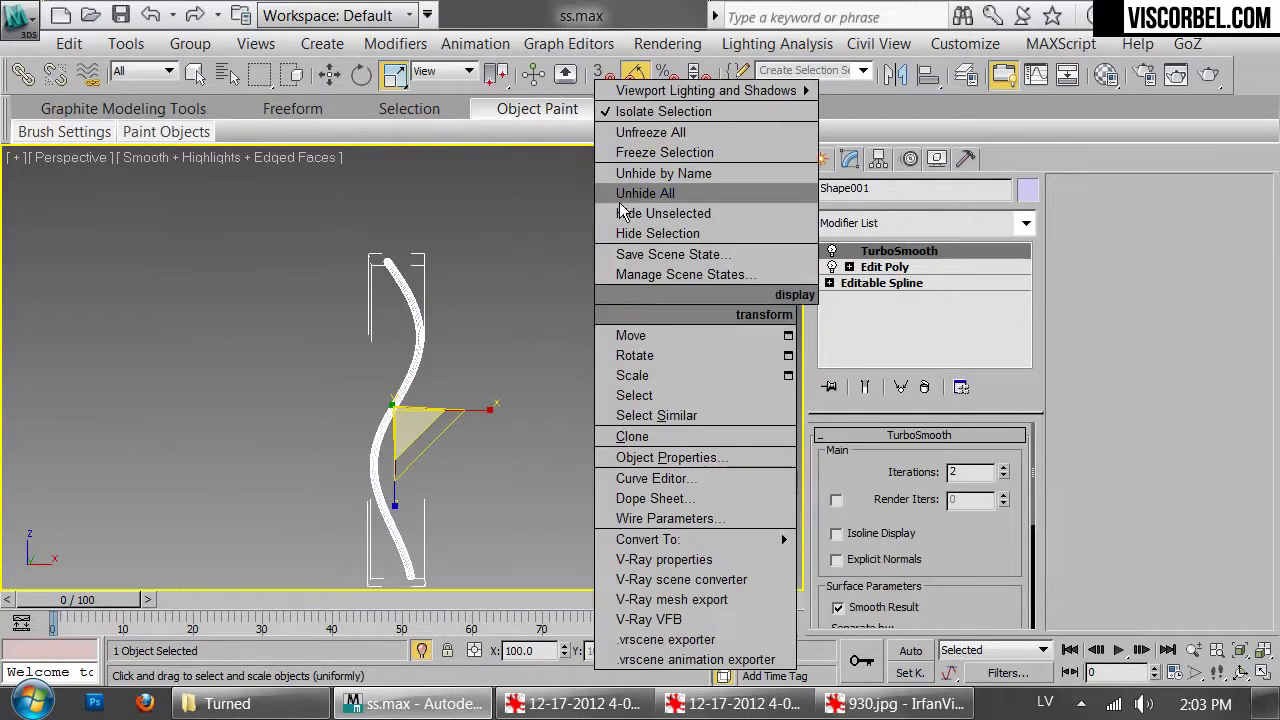
click(619, 199)
scroll(520, 322, down, 2)
click(489, 295)
alt+middle_drag(516, 312, 512, 312)
drag(517, 207, 363, 578)
middle_drag(300, 285, 524, 317)
key(alt+q)
Select the leg and all its spiral rods and convert them to Editable Poly
click(578, 320)
key(ctrl+a)
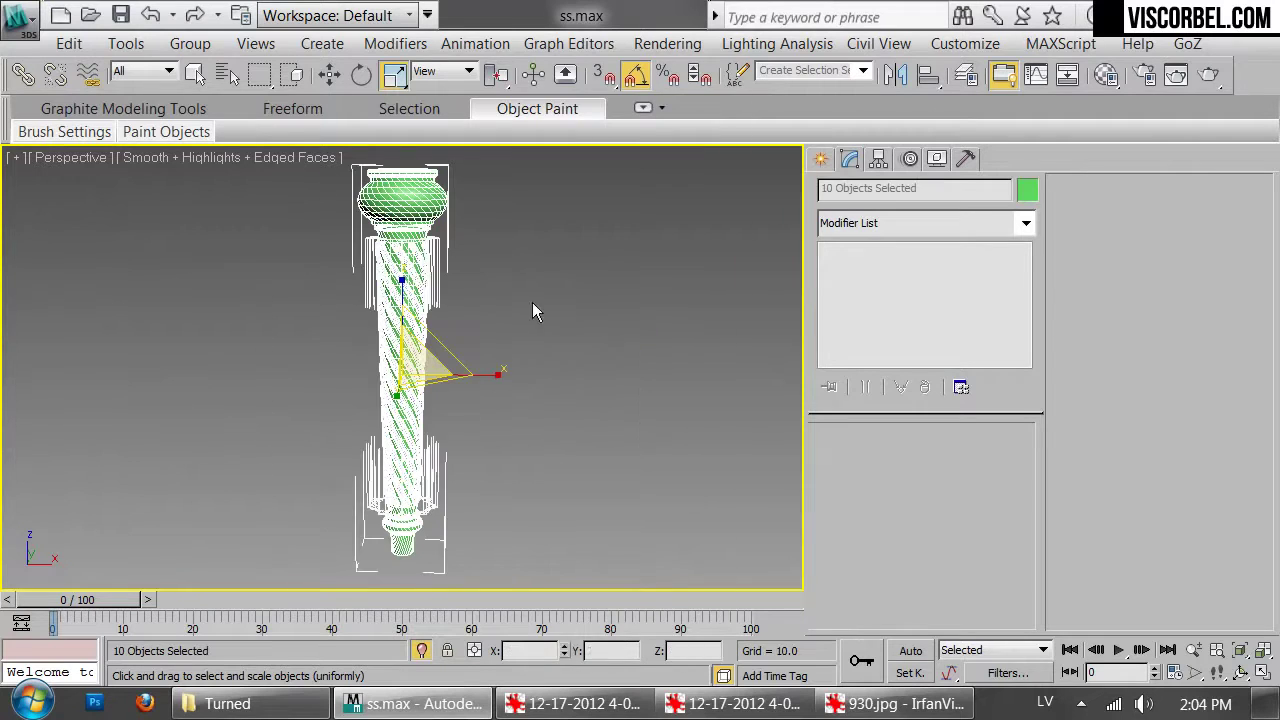
right_click(530, 303)
mouse_move(684, 527)
click(767, 546)
click(608, 305)
Select the leg body and start a ProBoolean compound object on it, ready to pick operands for Subtraction
click(428, 198)
scroll(428, 196, up, 3)
middle_drag(428, 196, 430, 459)
scroll(463, 310, up, 5)
key(F4)
key(F4)
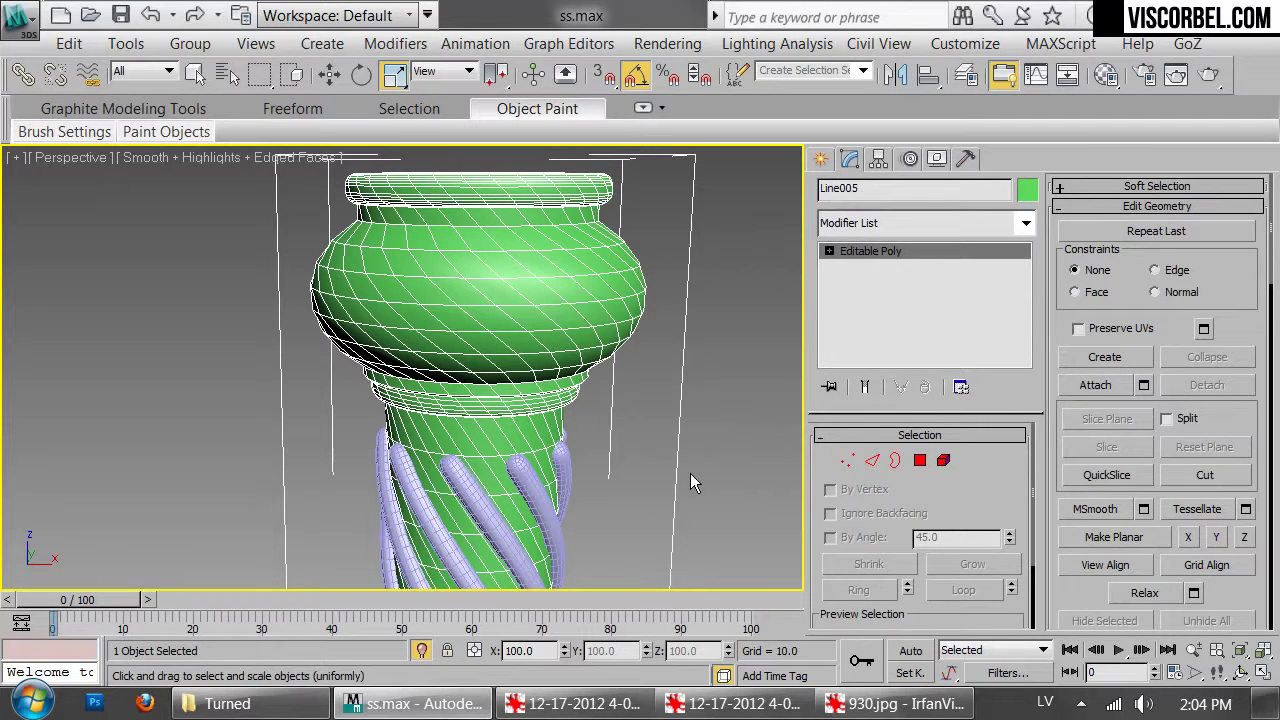
click(821, 161)
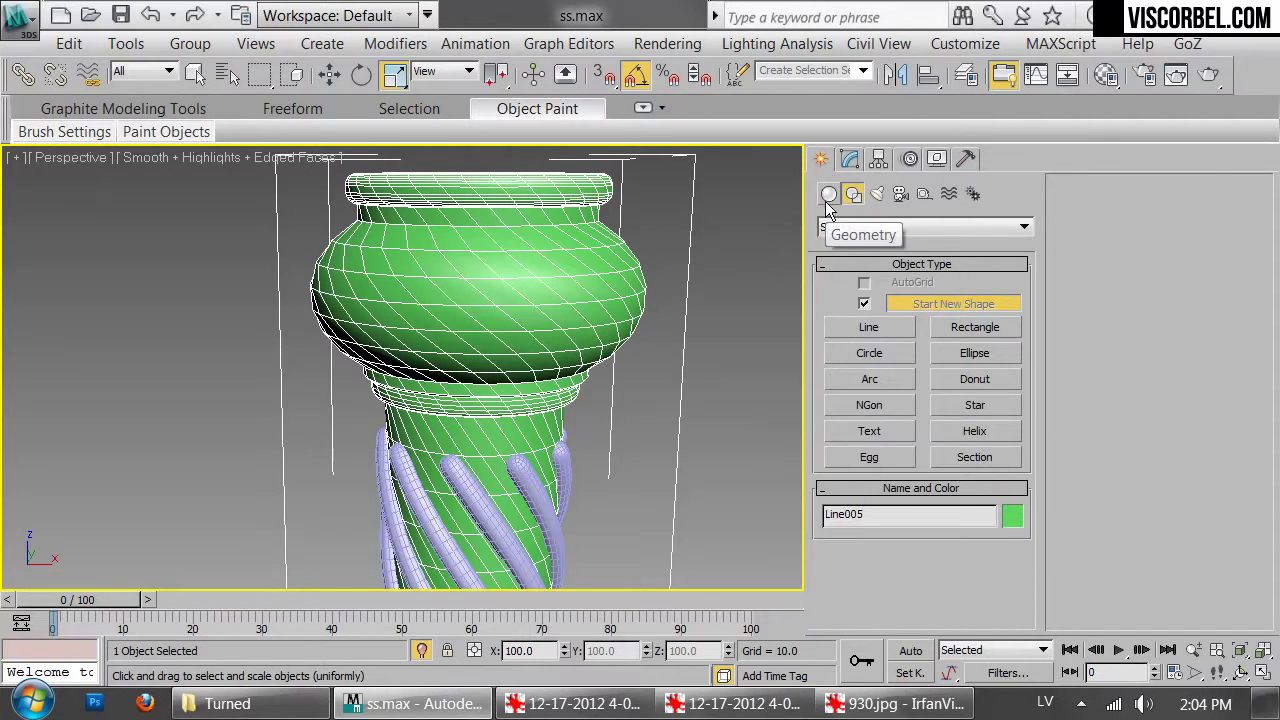
click(831, 232)
click(829, 193)
click(829, 193)
click(845, 228)
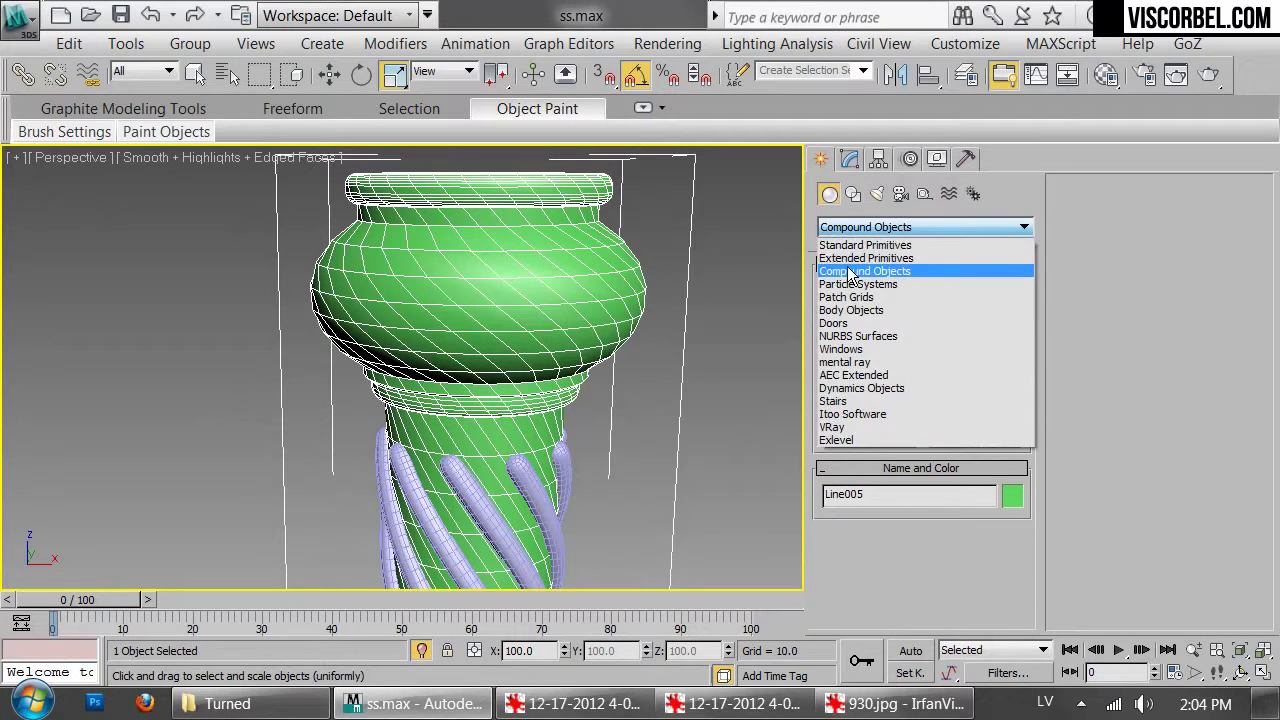
click(864, 271)
click(892, 438)
click(1105, 210)
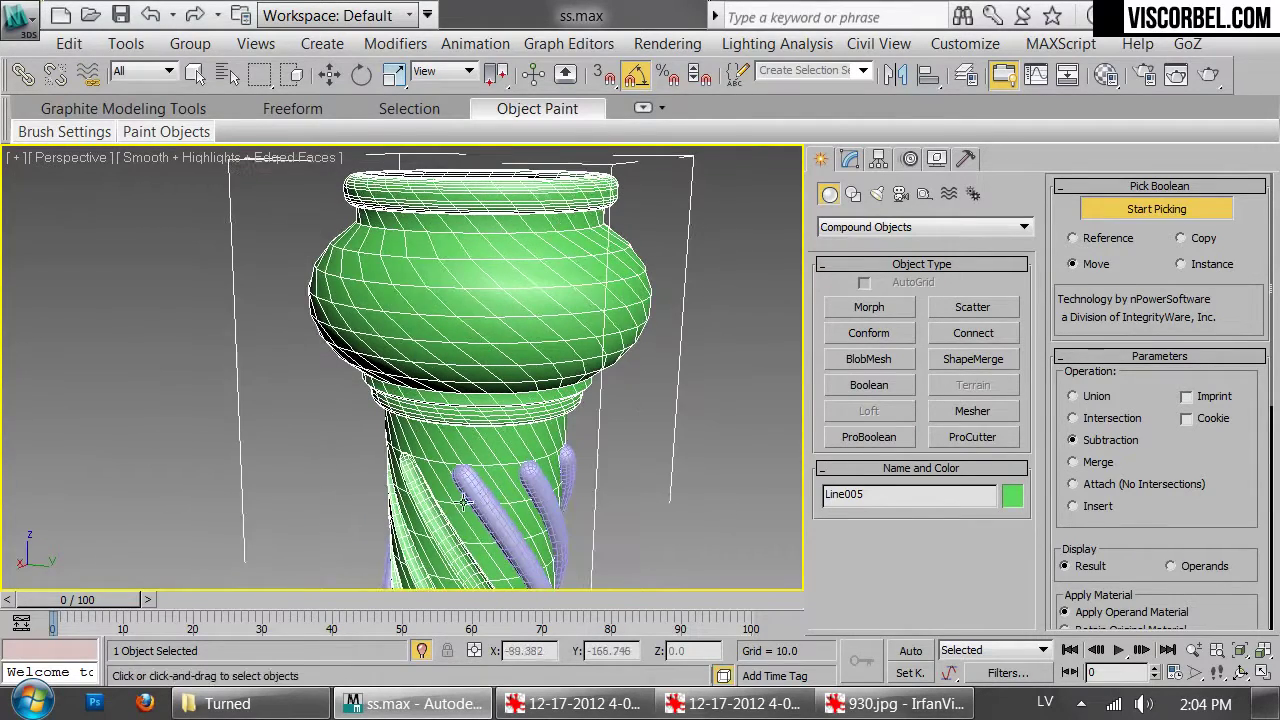
Subtract all the spiral rods around the shaft from the leg, picking each one in turn, and finish the ProBoolean
alt+middle_drag(657, 485, 492, 504)
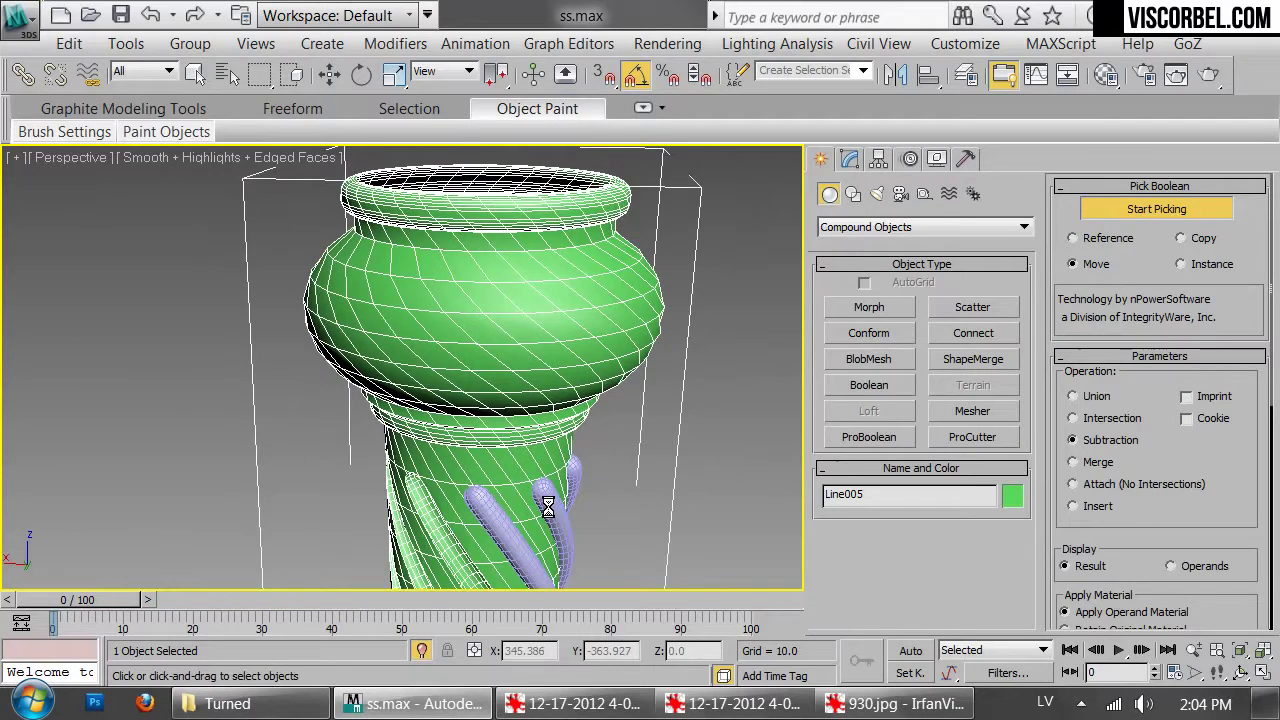
alt+middle_drag(571, 495, 392, 438)
middle_drag(392, 438, 351, 491)
scroll(373, 444, up, 5)
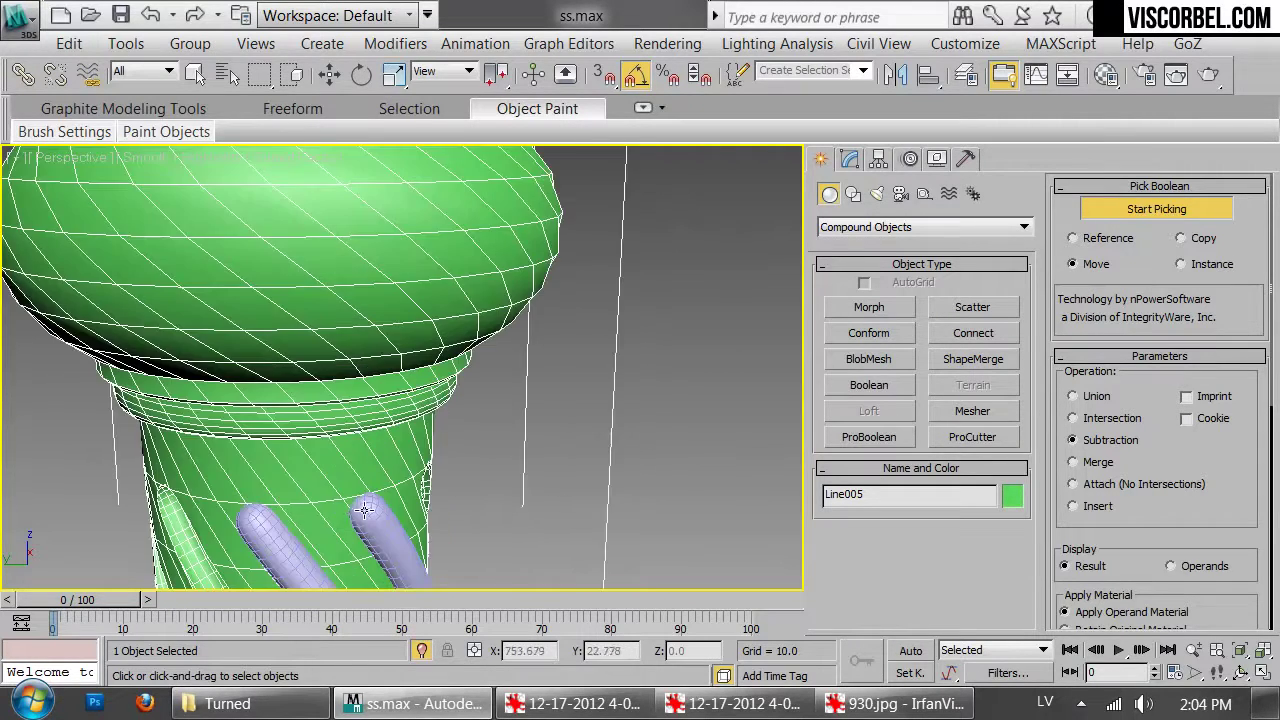
click(265, 538)
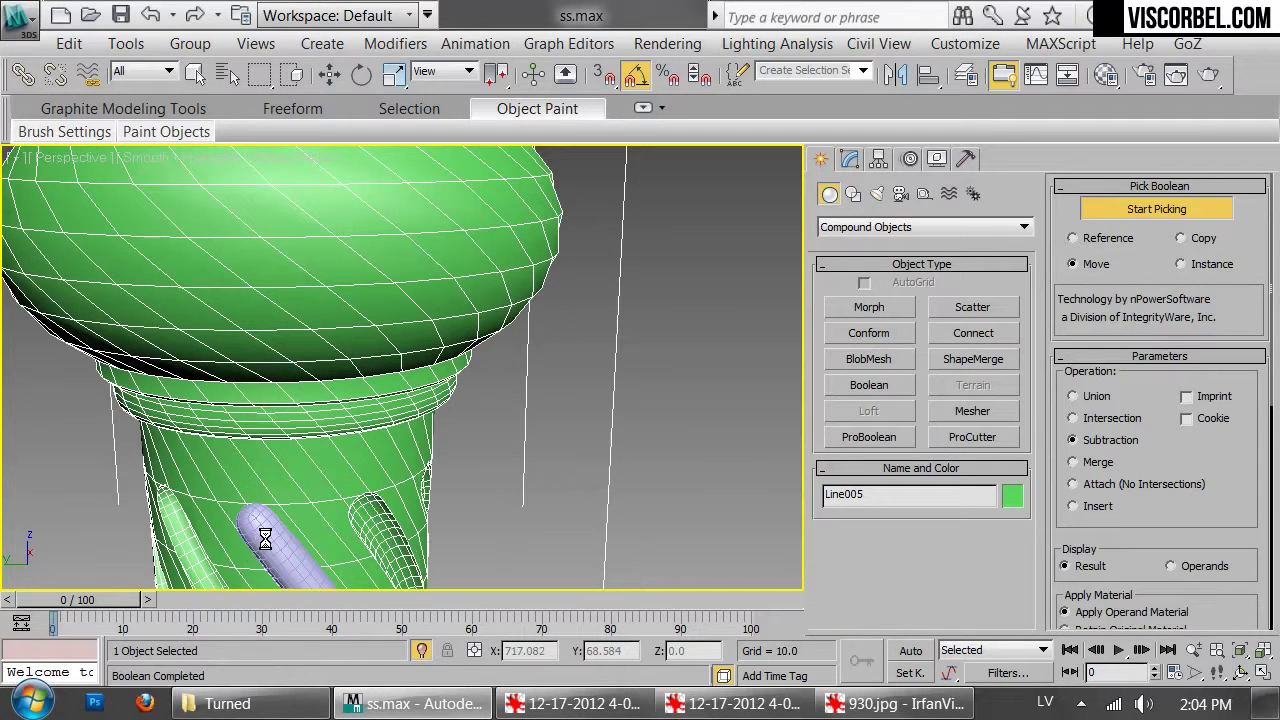
scroll(413, 453, down, 8)
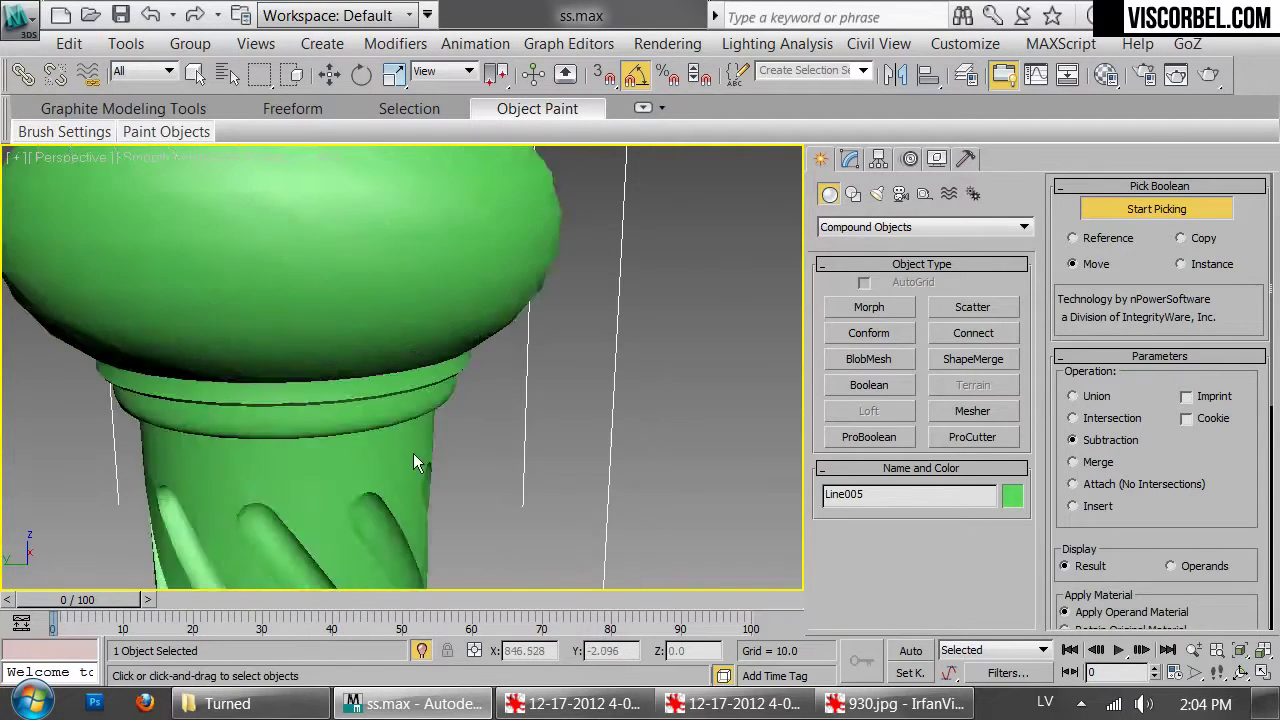
alt+middle_drag(477, 368, 588, 341)
key(w)
click(515, 241)
Clone the carved leg about 46 units along X beside the original in the front view
alt+middle_drag(445, 318, 543, 374)
scroll(384, 359, up, 5)
scroll(384, 359, down, 10)
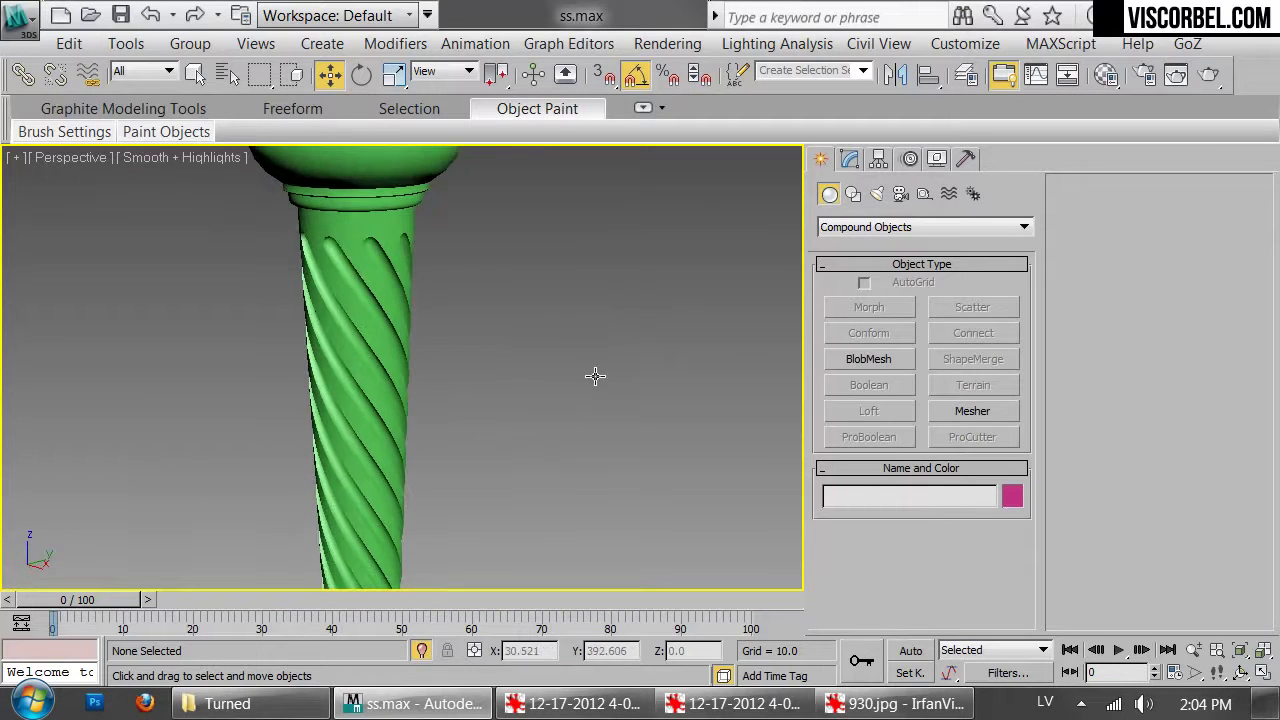
scroll(471, 386, up, 5)
click(396, 289)
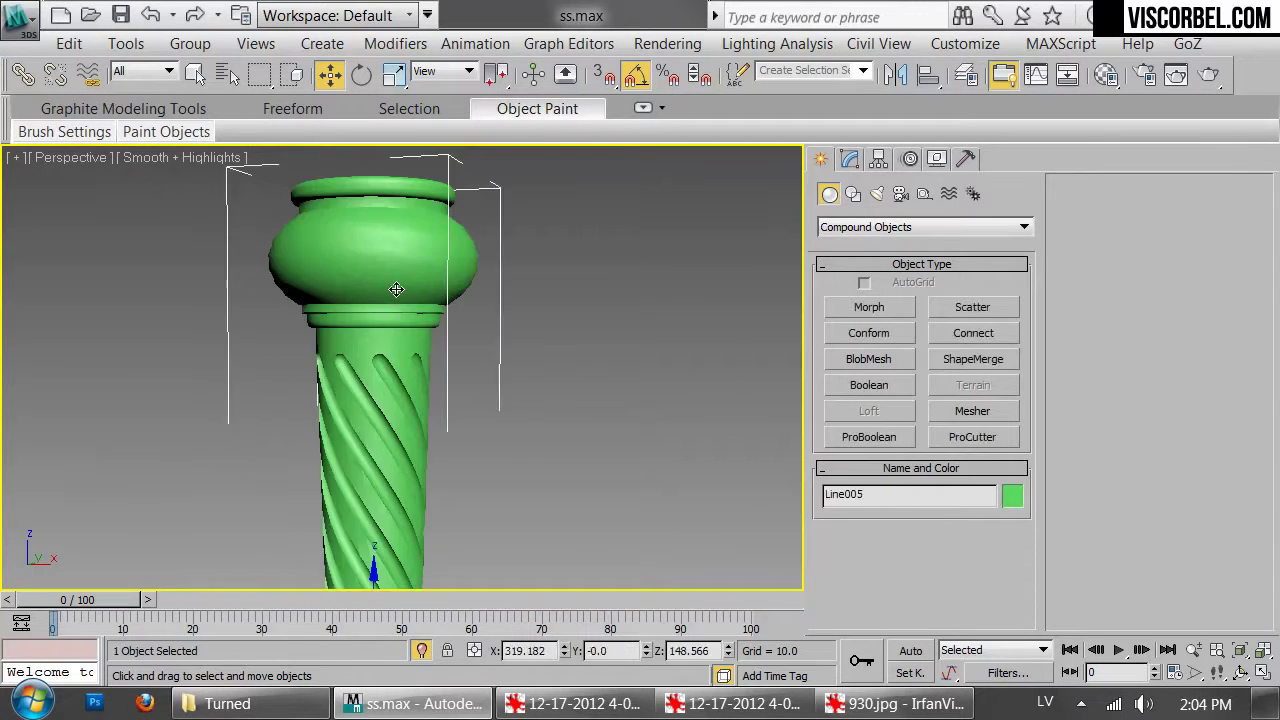
key(F4)
scroll(410, 270, down, 6)
middle_drag(443, 243, 368, 255)
key(f)
scroll(424, 418, down, 3)
scroll(424, 418, up, 2)
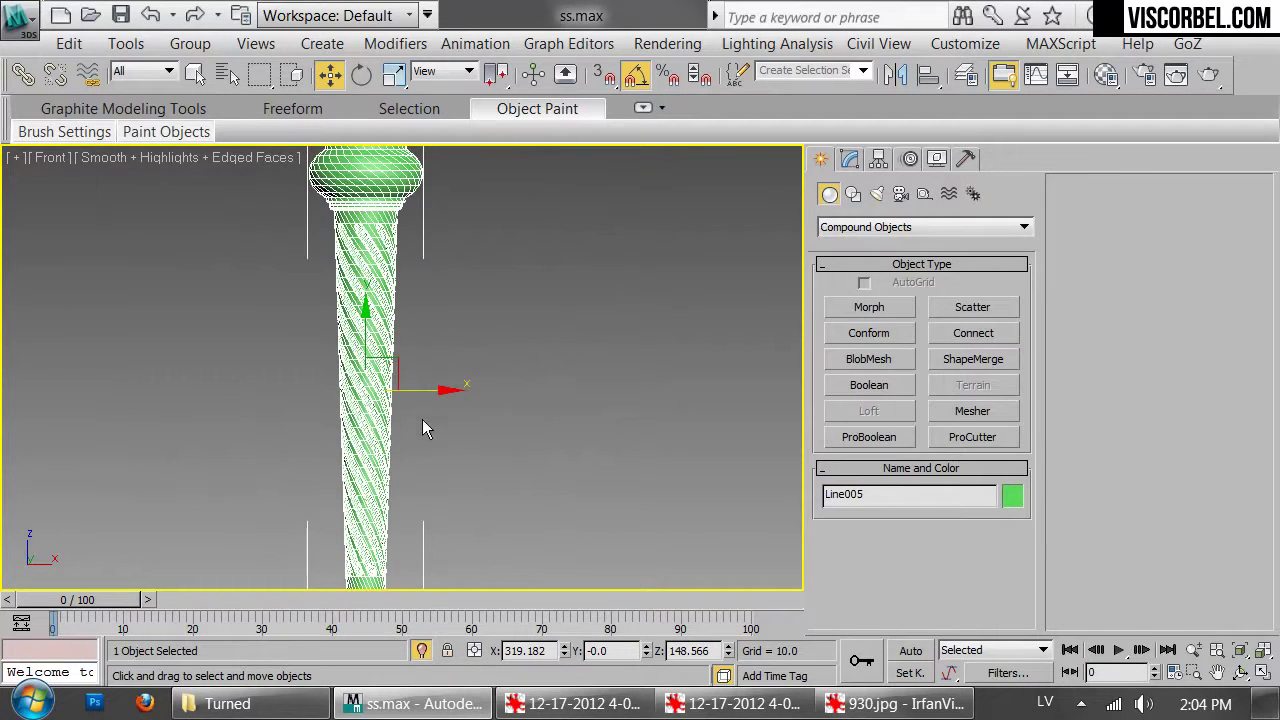
shift+drag(419, 395, 686, 397)
click(642, 463)
Bring up the operand list in the cloned leg's ProBoolean parameters
middle_drag(687, 257, 557, 403)
click(848, 160)
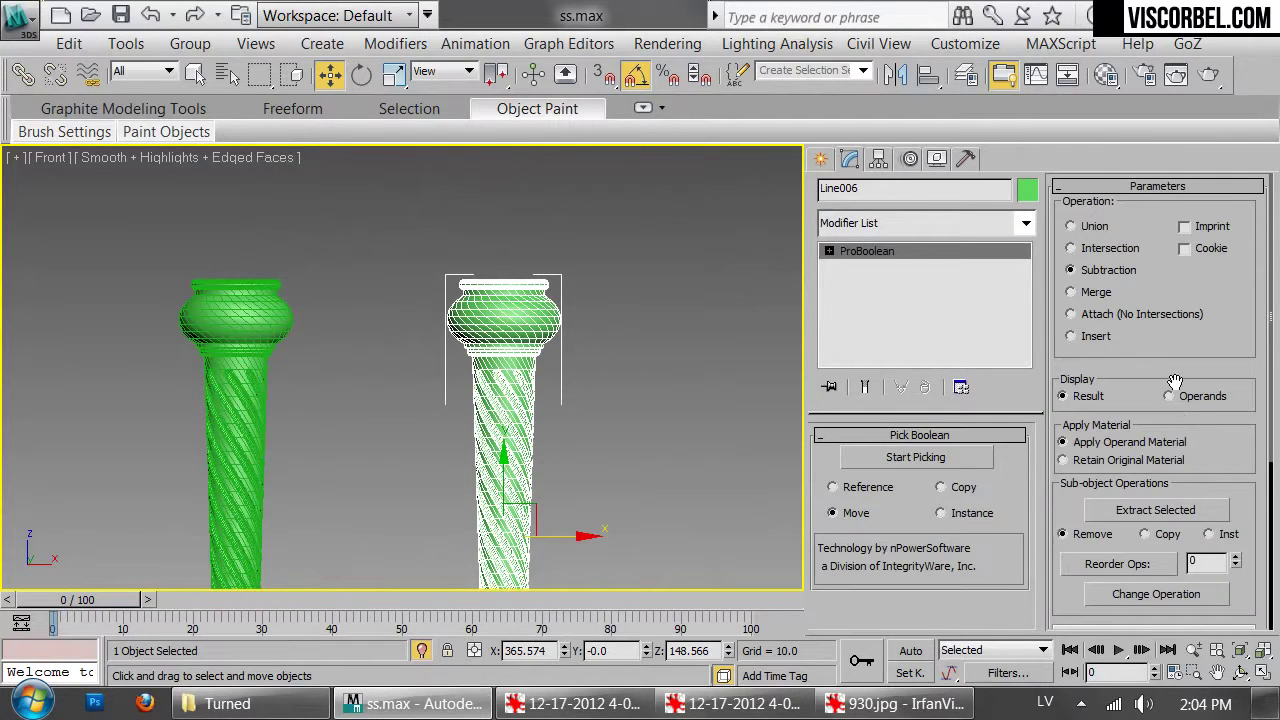
scroll(1176, 385, down, 5)
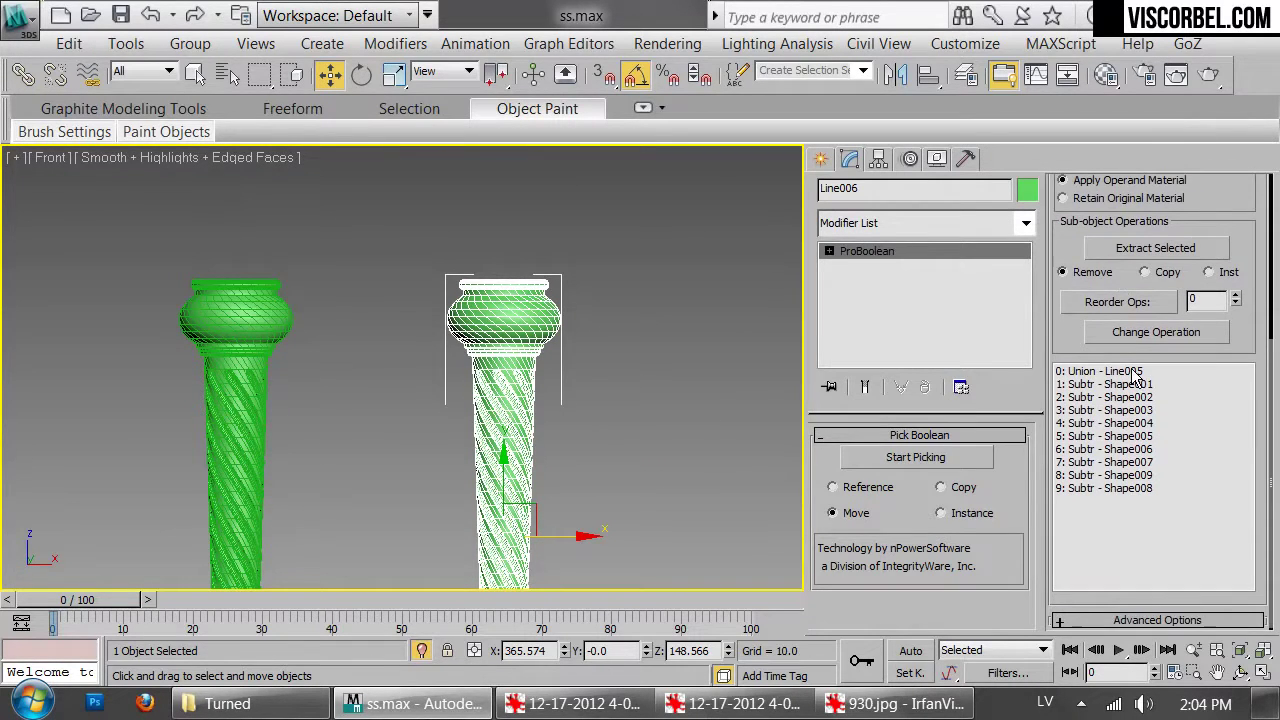
Try to extract the base operand Line005 from the cloned leg's ProBoolean
click(1137, 372)
click(1142, 252)
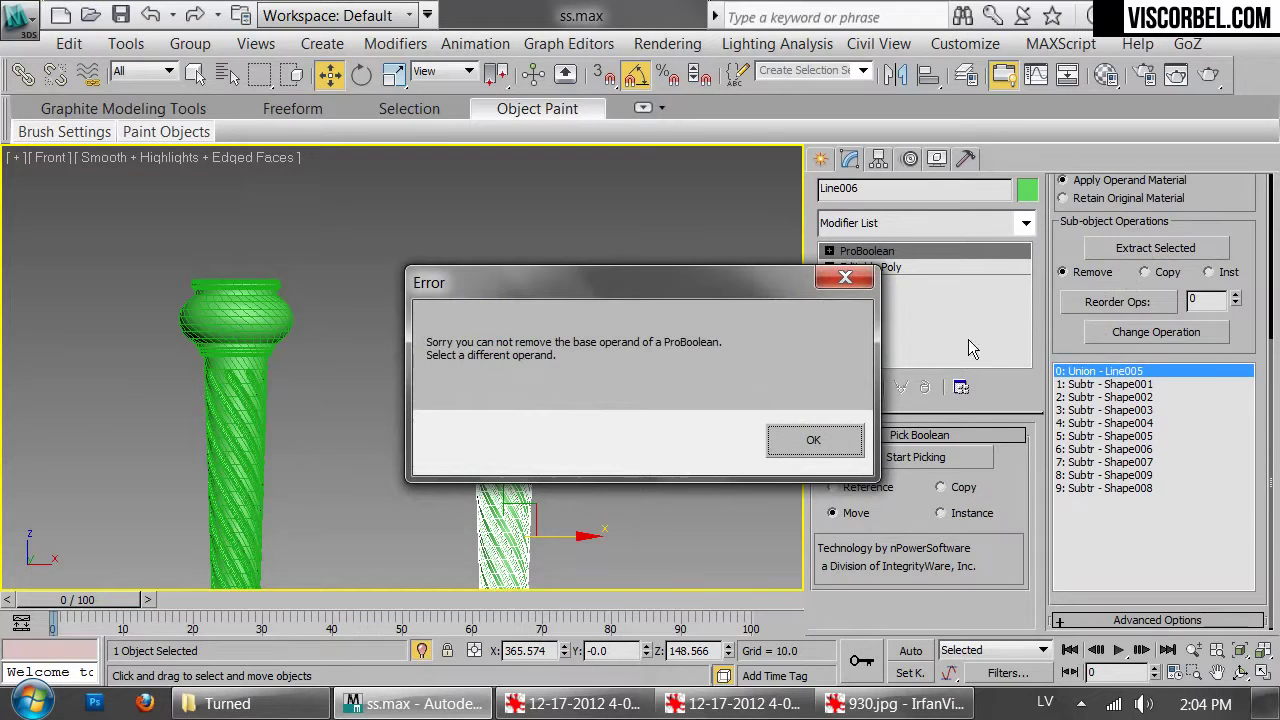
click(812, 441)
Extract all subtracted shape operands from the cloned leg's ProBoolean, using the Remove option
click(1150, 384)
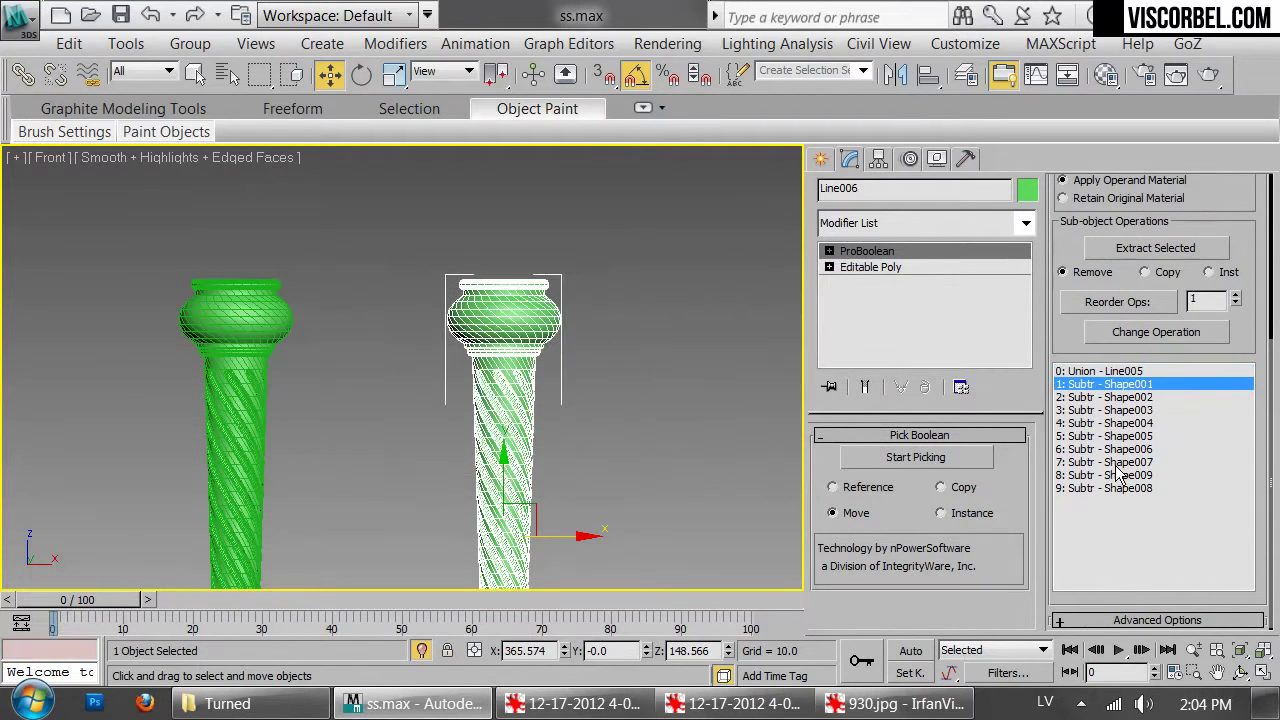
shift+click(1118, 488)
click(1160, 250)
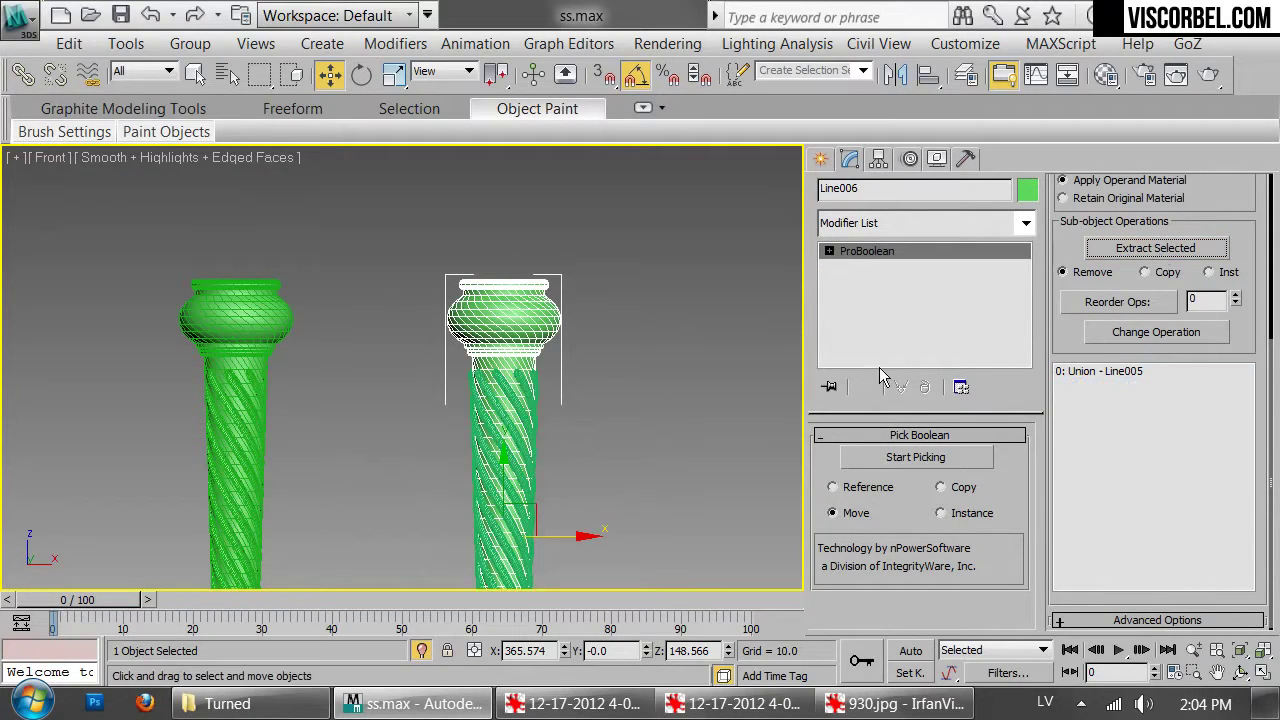
Convert the cloned leg to Editable Poly
right_click(534, 380)
mouse_move(571, 546)
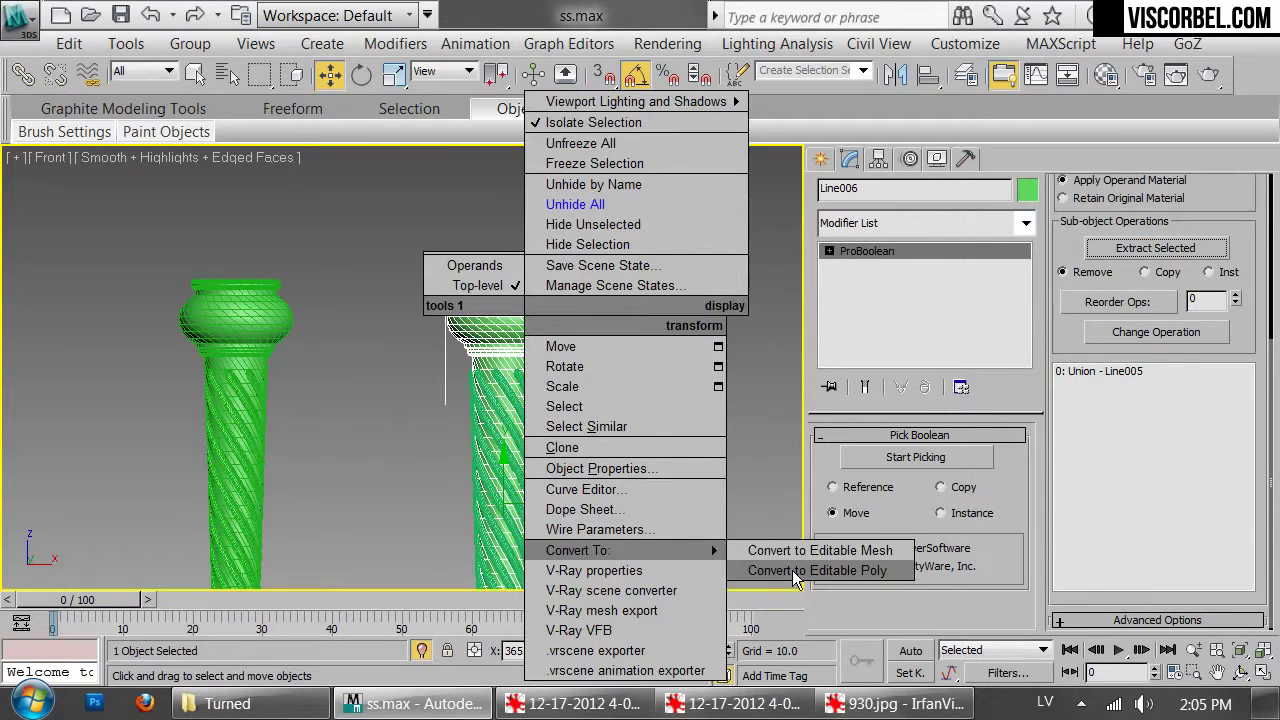
click(815, 569)
Delete the extracted spiral rods around the cloned leg, keeping only the leg body selected
drag(375, 498, 376, 497)
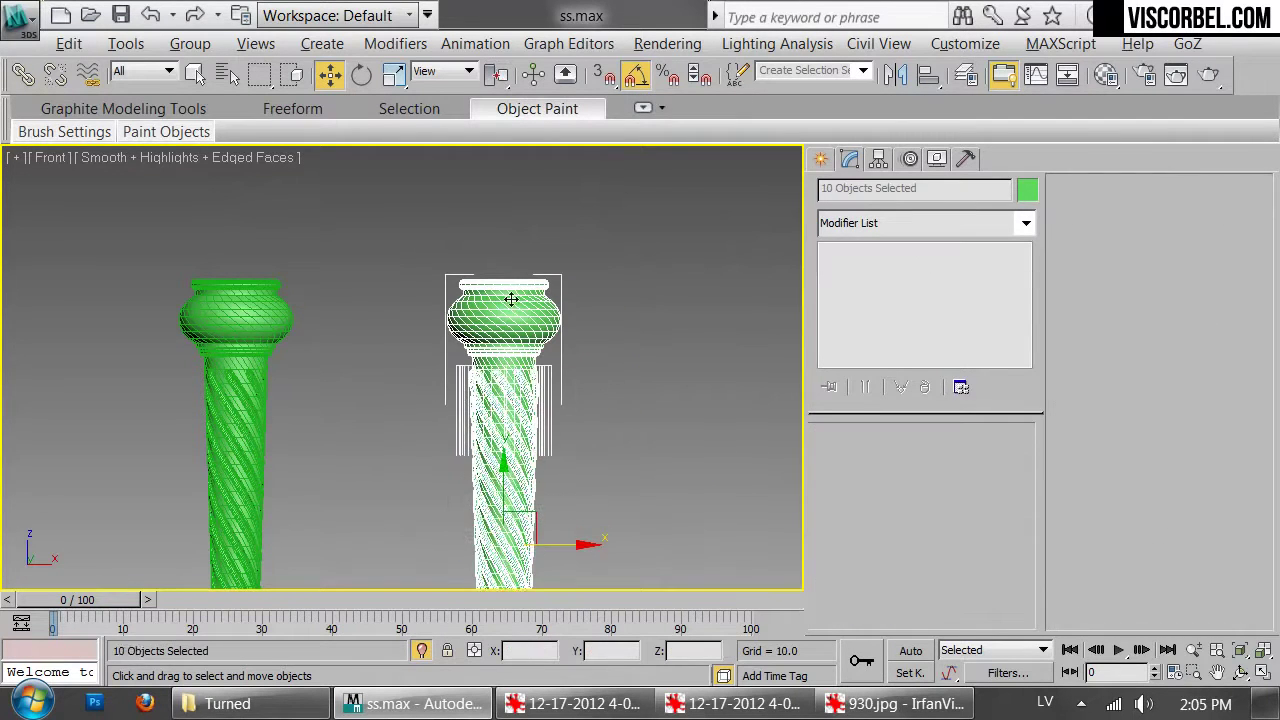
click(511, 299)
key(F4)
key(F4)
Select a band of twisted lengthwise edges around the cloned leg's shaft and extend the selection with Loop
key(z)
scroll(423, 371, up, 5)
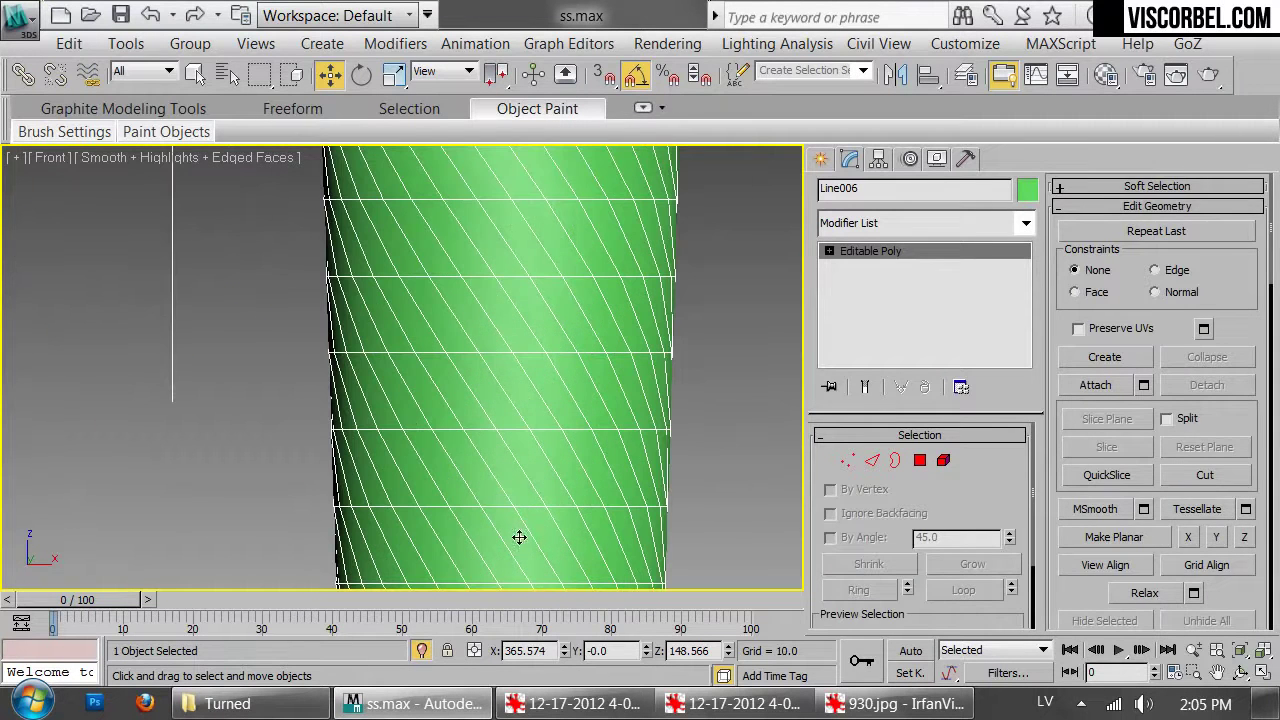
click(872, 460)
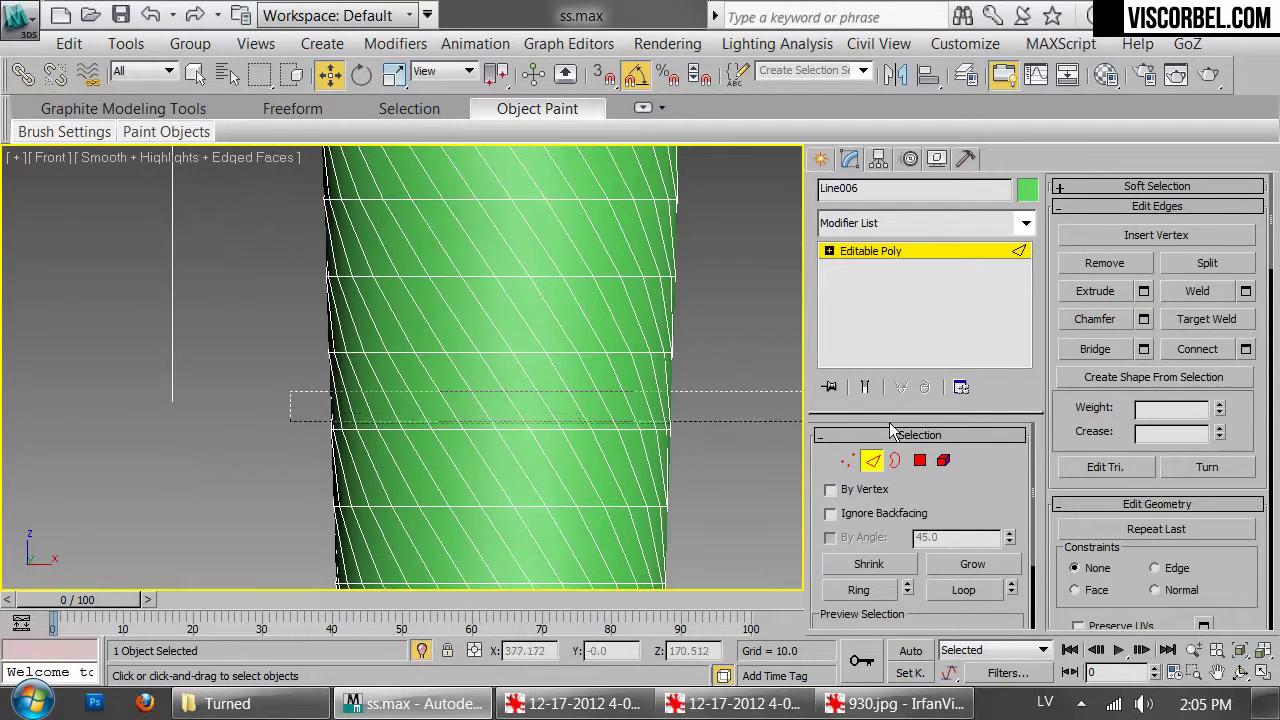
drag(866, 433, 987, 403)
click(962, 590)
Deselect the looped edges on the bulb and rings above the cloned leg's shaft
scroll(543, 366, down, 5)
scroll(535, 378, up, 4)
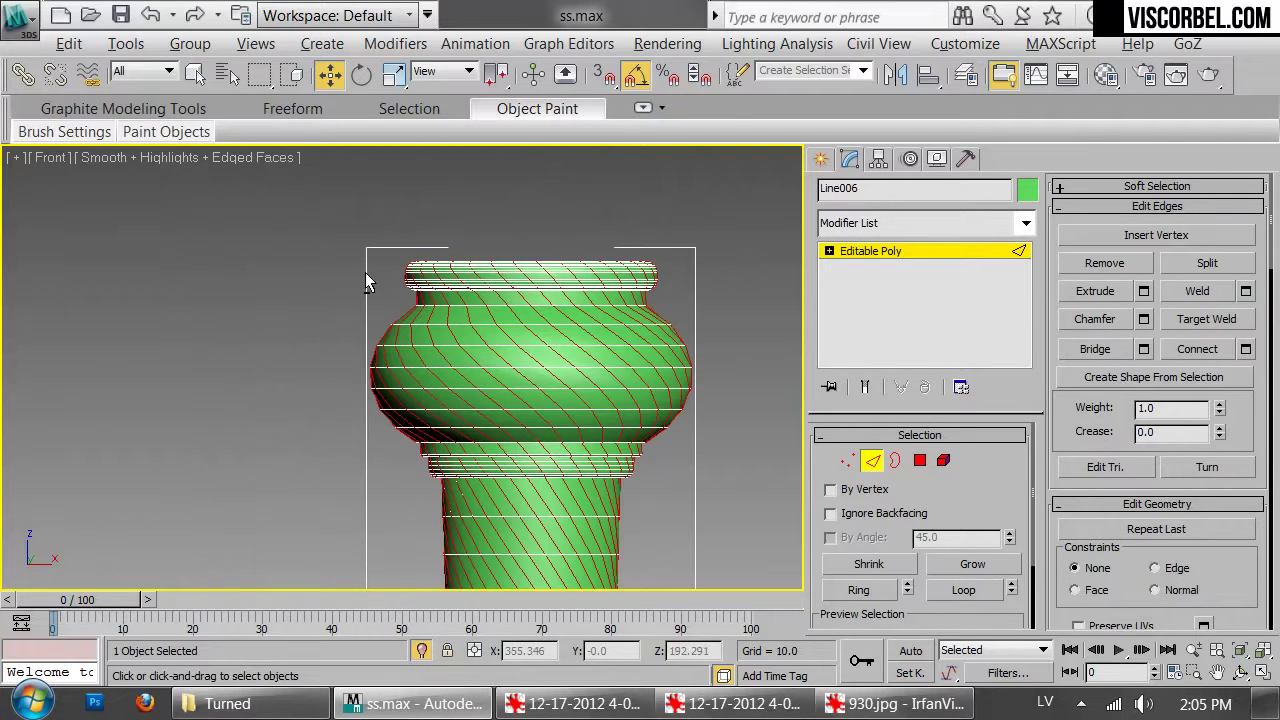
alt+drag(807, 485, 815, 475)
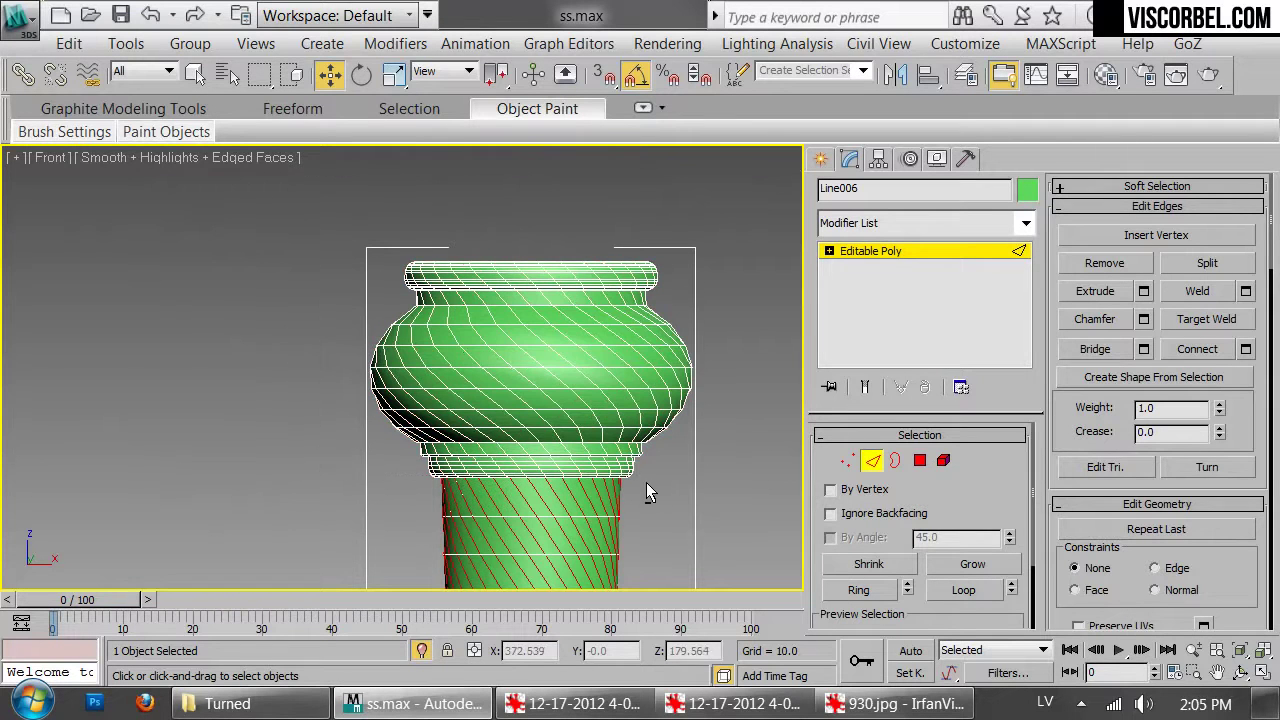
alt+drag(240, 483, 247, 513)
ctrl+drag(773, 497, 773, 497)
Deselect the looped edges on the rings and foot below the shaft, keeping only the shaft's spiral edges selected
scroll(587, 375, down, 6)
middle_drag(583, 383, 508, 160)
scroll(540, 368, up, 7)
scroll(586, 377, up, 3)
middle_drag(586, 377, 671, 419)
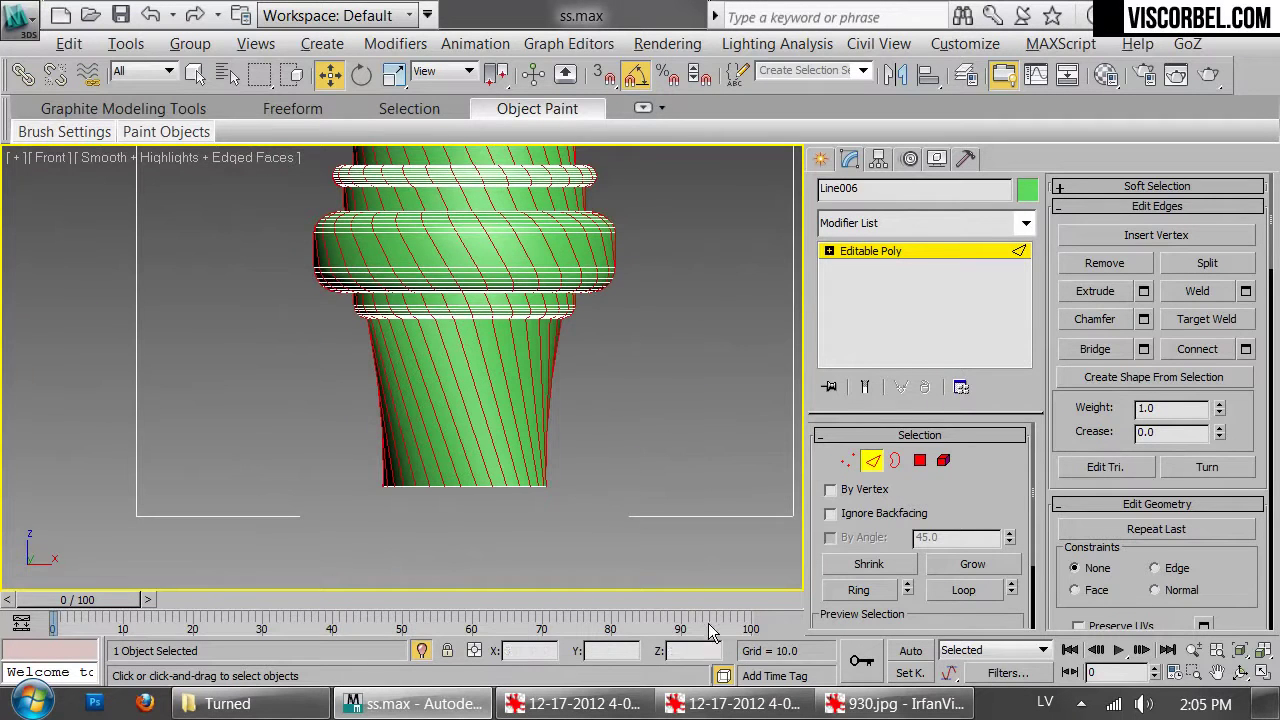
alt+drag(305, 165, 796, 559)
middle_drag(595, 278, 597, 541)
ctrl+drag(331, 370, 331, 370)
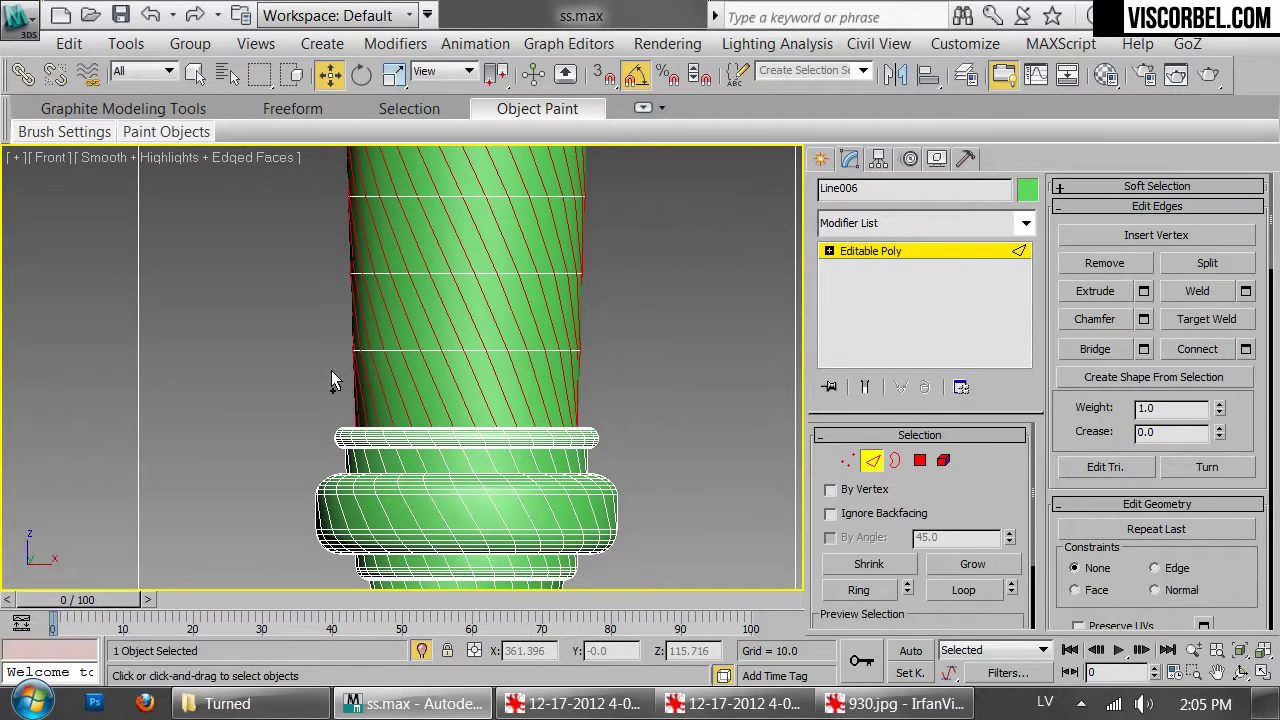
Examine the selected spiral shaft edges in the perspective view with edged faces hidden
key(p)
key(z)
key(F4)
scroll(357, 350, up, 10)
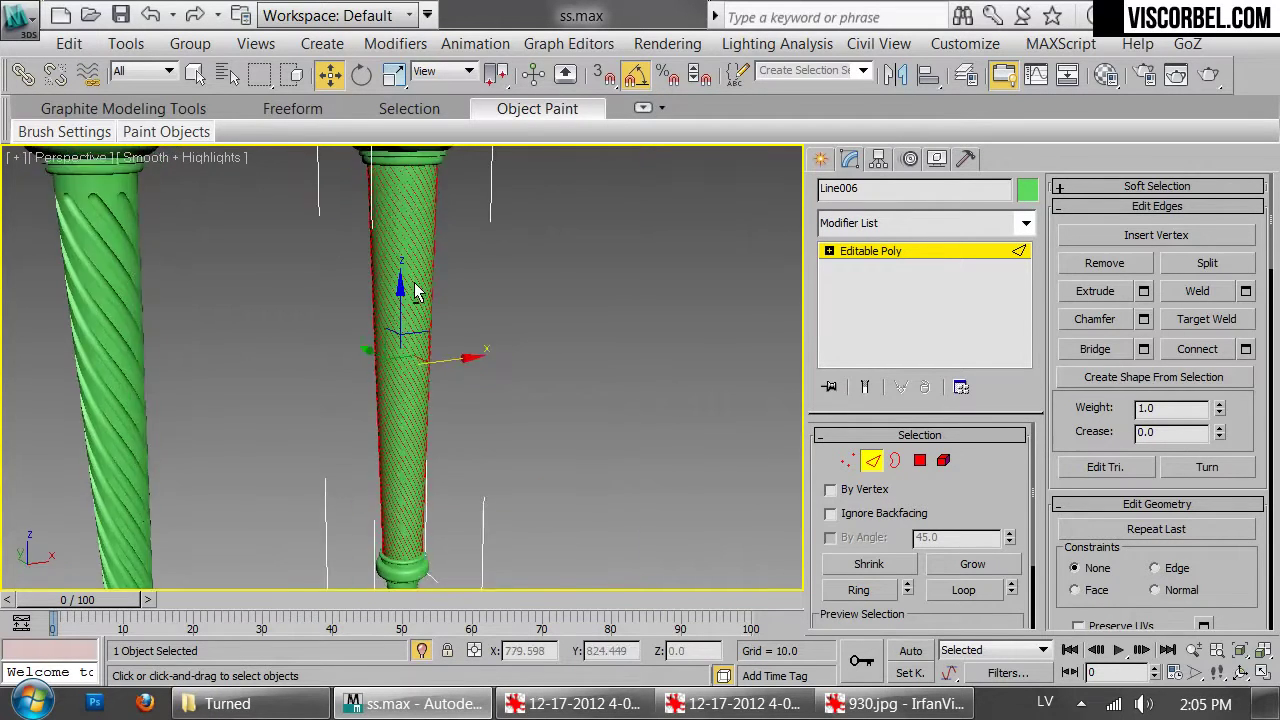
Begin extruding the selected spiral shaft edges on the cloned leg with a width of about 0.197
right_click(600, 367)
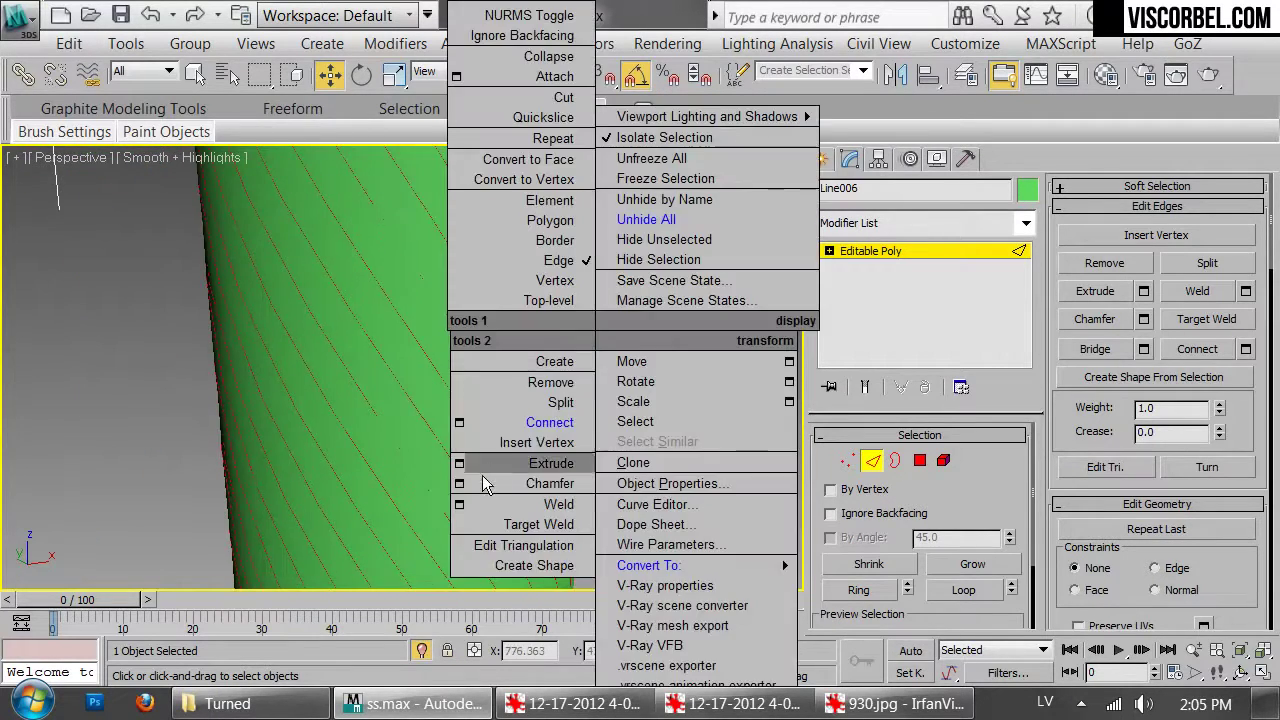
click(458, 468)
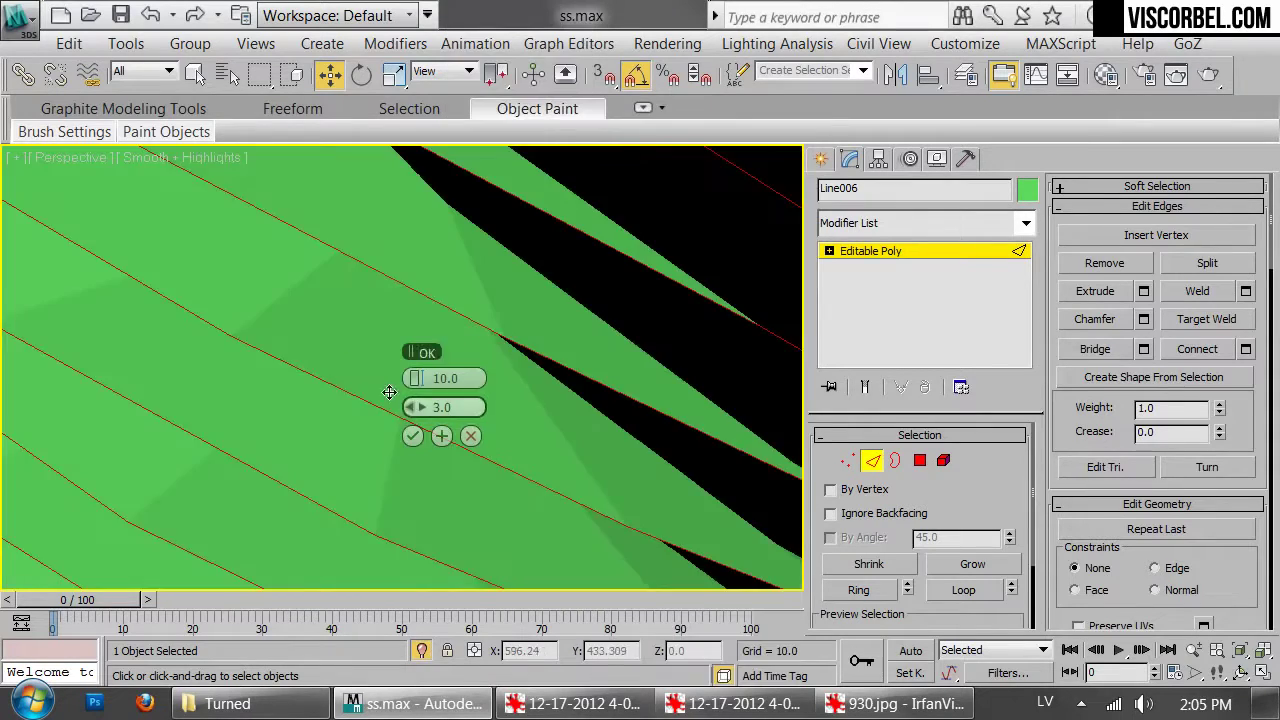
scroll(354, 360, down, 5)
middle_drag(357, 363, 380, 431)
scroll(380, 431, up, 3)
drag(428, 378, 424, 415)
click(425, 408)
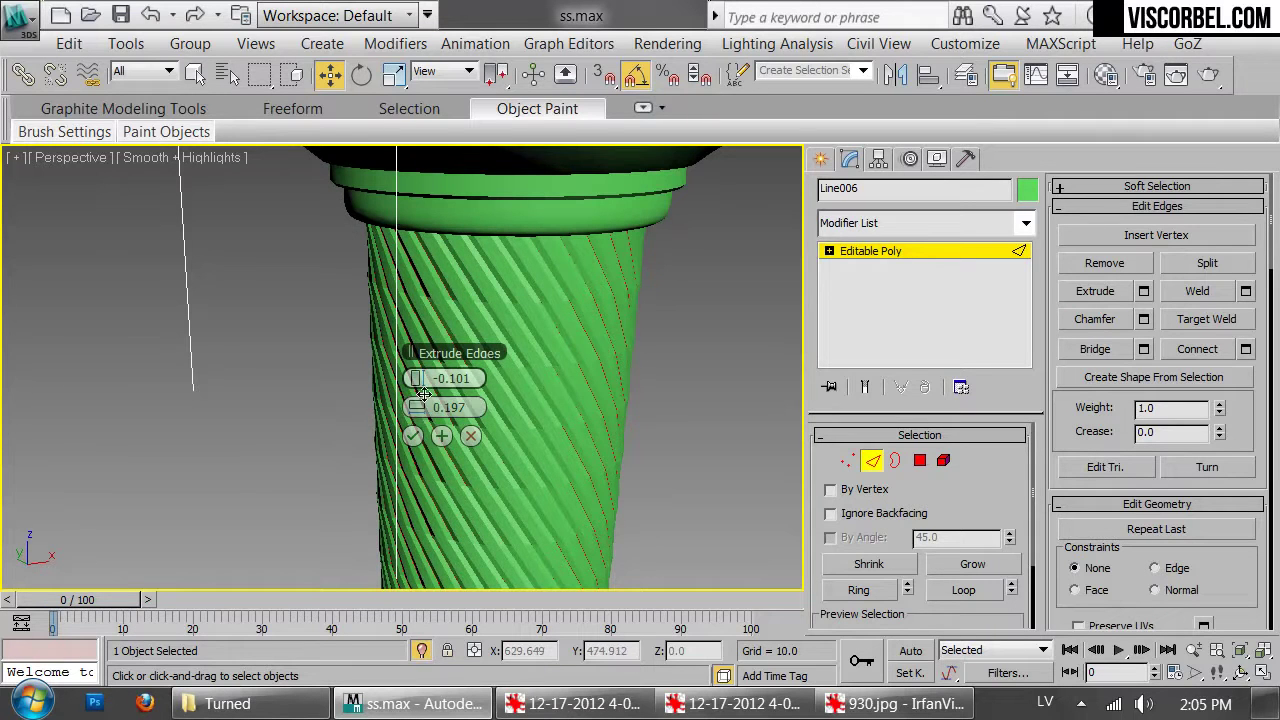
Set the spiral edge extrusion height to about -0.261 to cut inward grooves and accept it
click(413, 379)
click(413, 379)
click(413, 379)
click(413, 379)
drag(415, 378, 415, 388)
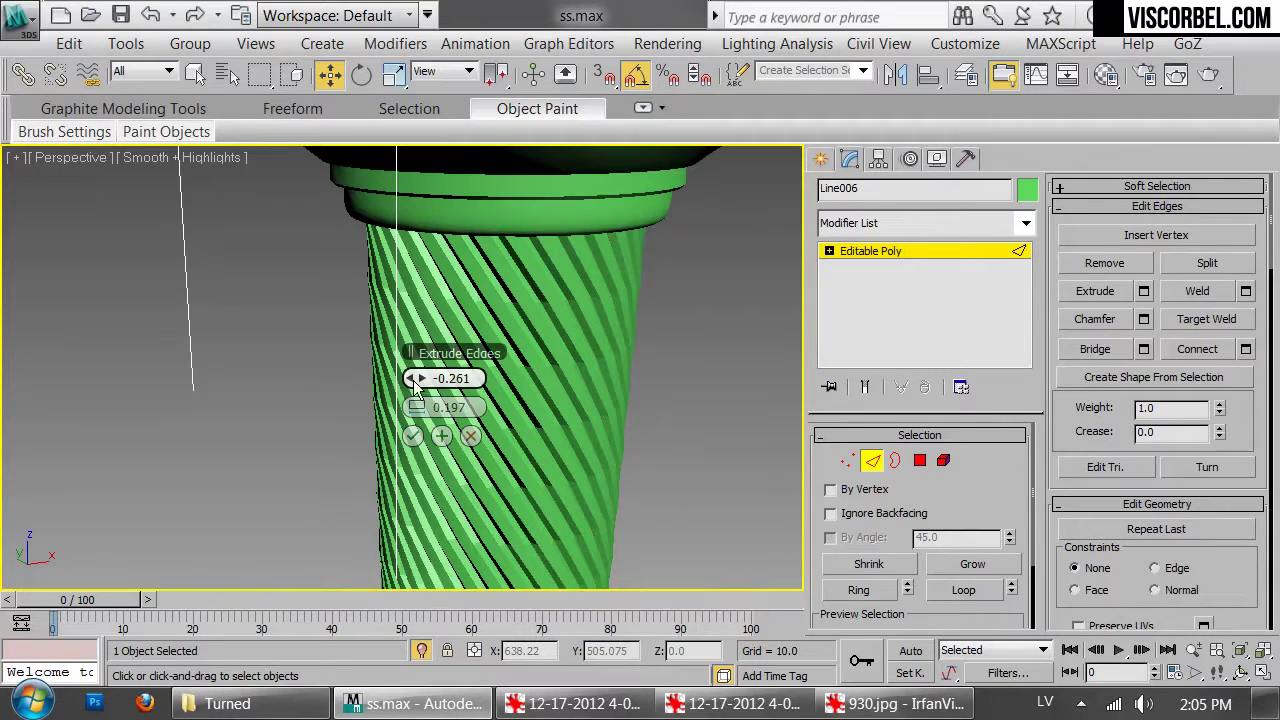
alt+middle_drag(577, 461, 533, 432)
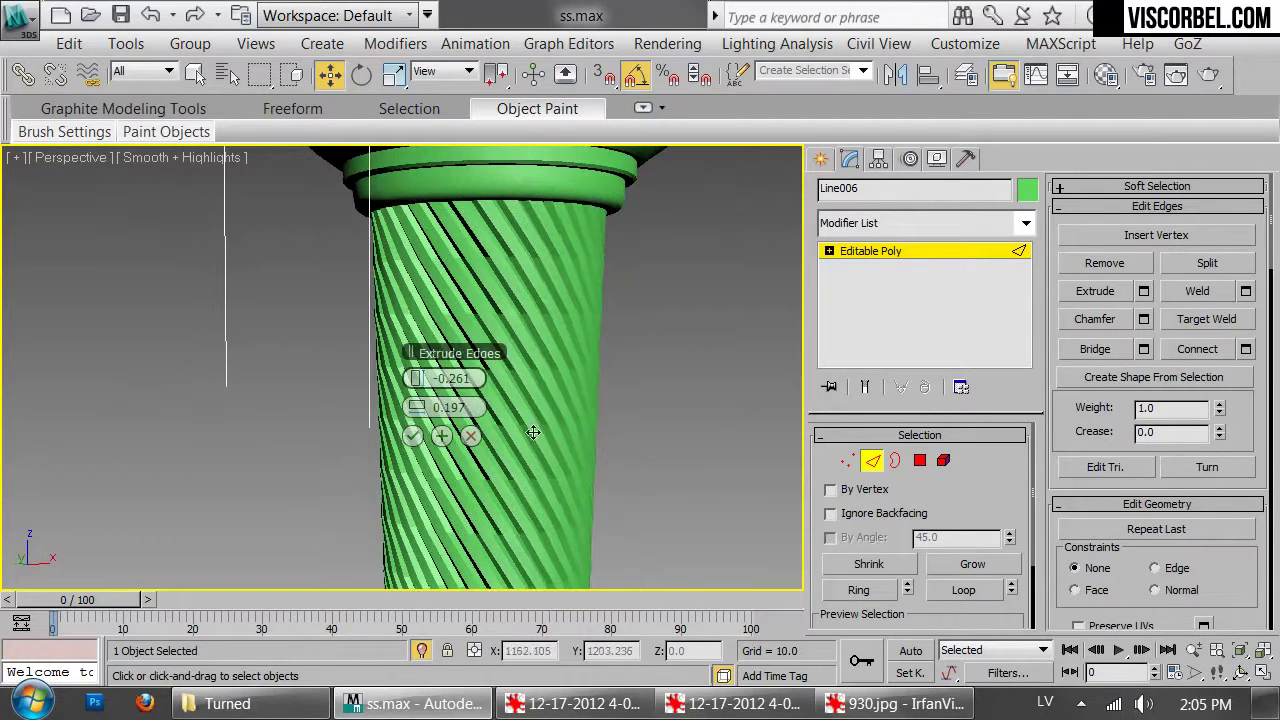
click(413, 436)
Extend the shaft edge selection with Ring and chamfer the edges by 0.04 with 1 segment
click(862, 591)
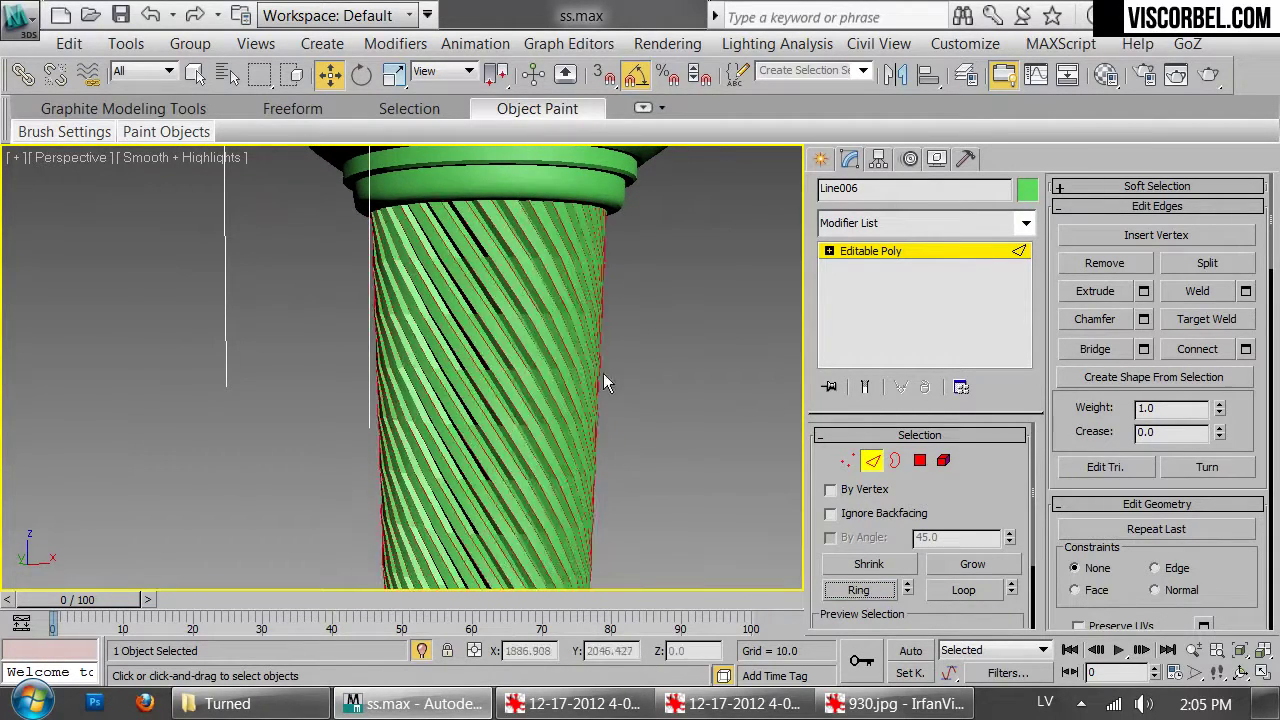
middle_drag(570, 368, 557, 432)
scroll(557, 432, up, 3)
right_click(662, 376)
click(527, 484)
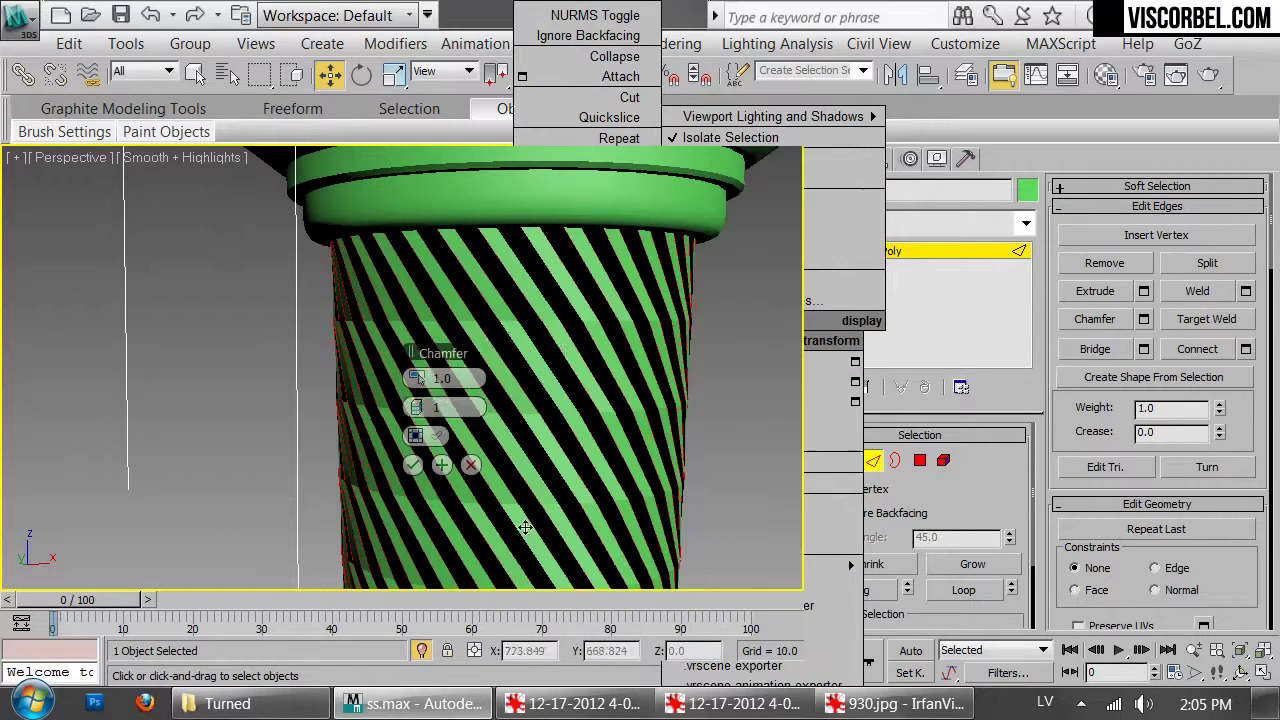
drag(424, 385, 426, 386)
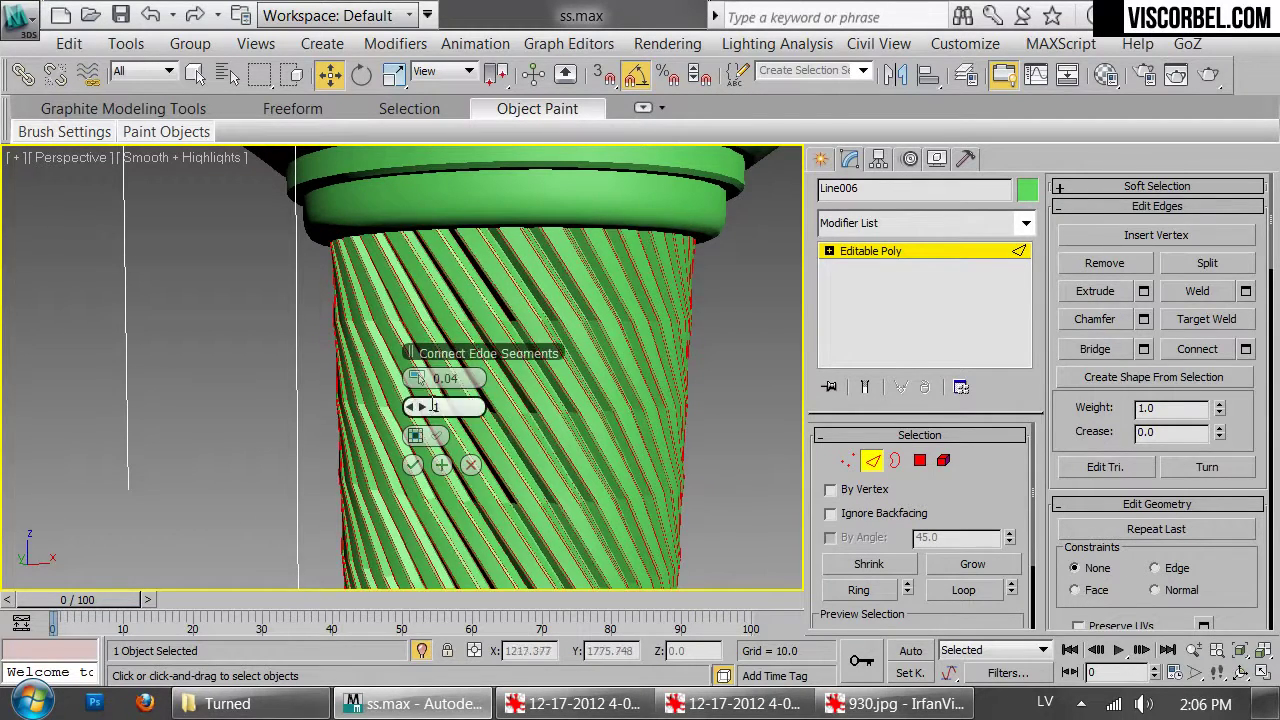
click(412, 465)
Leave edge editing and add a Smooth modifier with Auto Smooth enabled to the grooved leg
click(884, 251)
click(858, 223)
key(s)
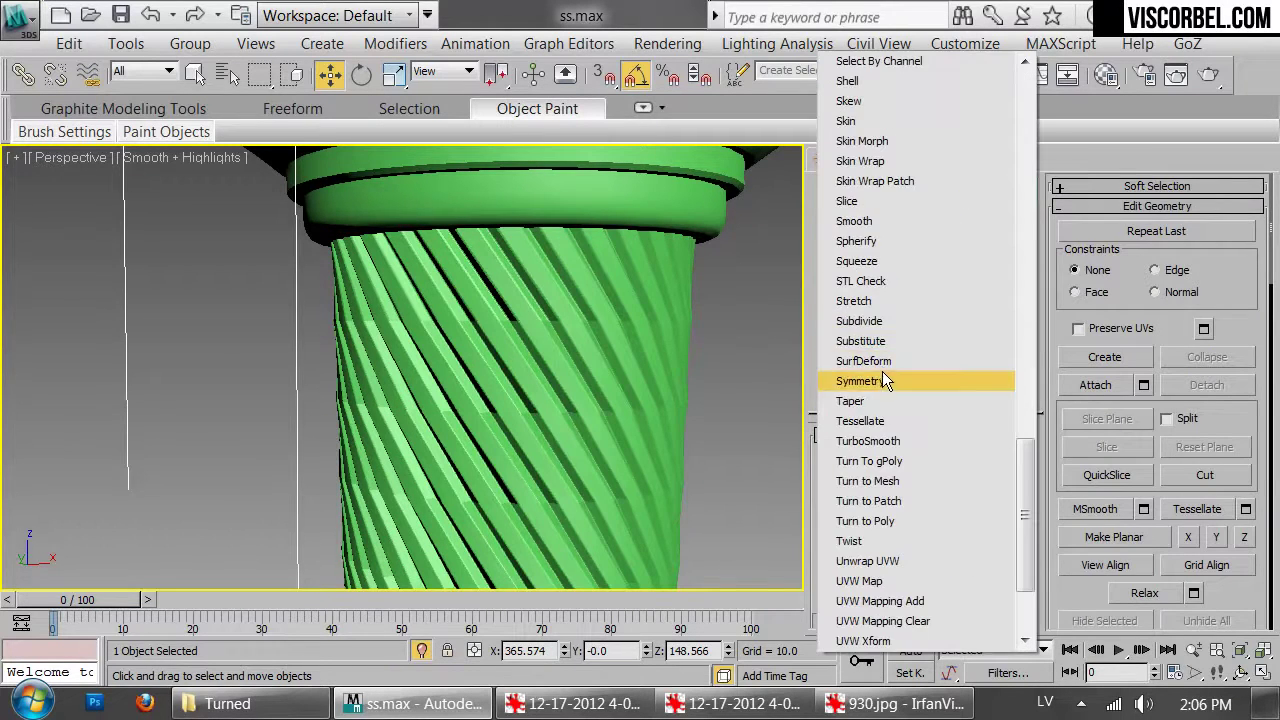
click(877, 221)
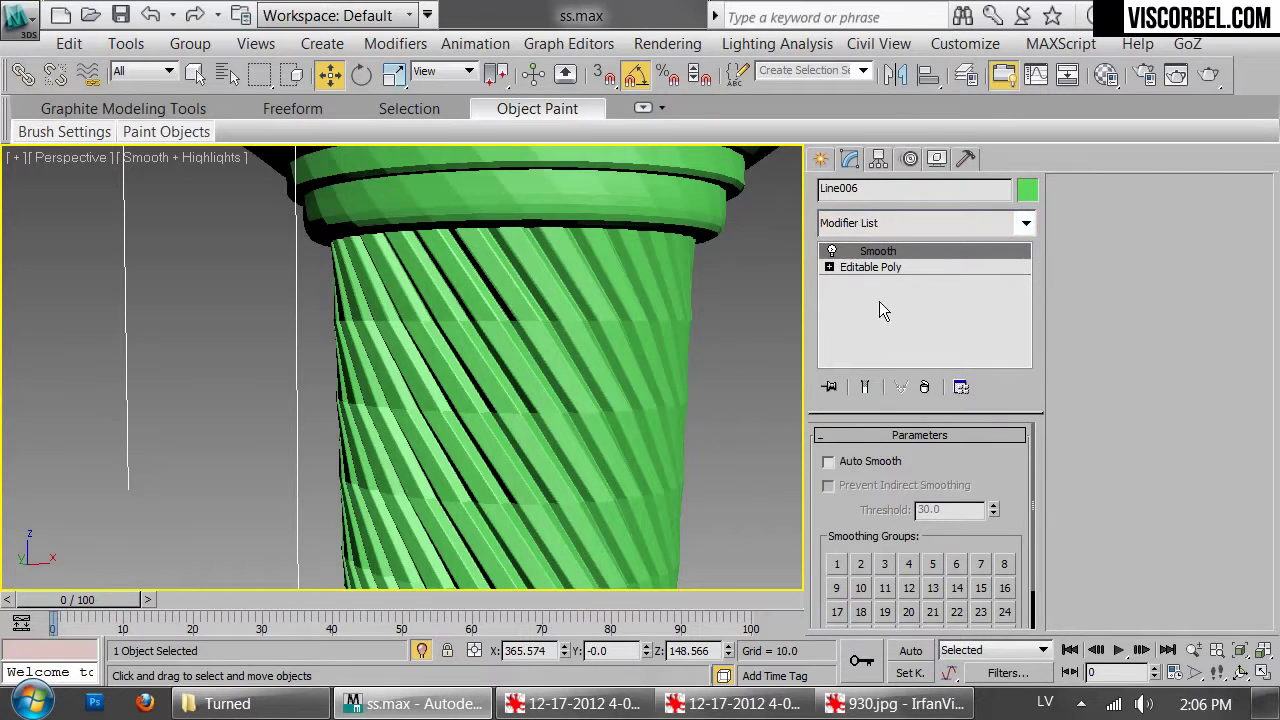
click(855, 465)
Turn on edged faces and add an Edit Poly modifier above Smooth, working at edge level on the bulb
scroll(700, 420, down, 6)
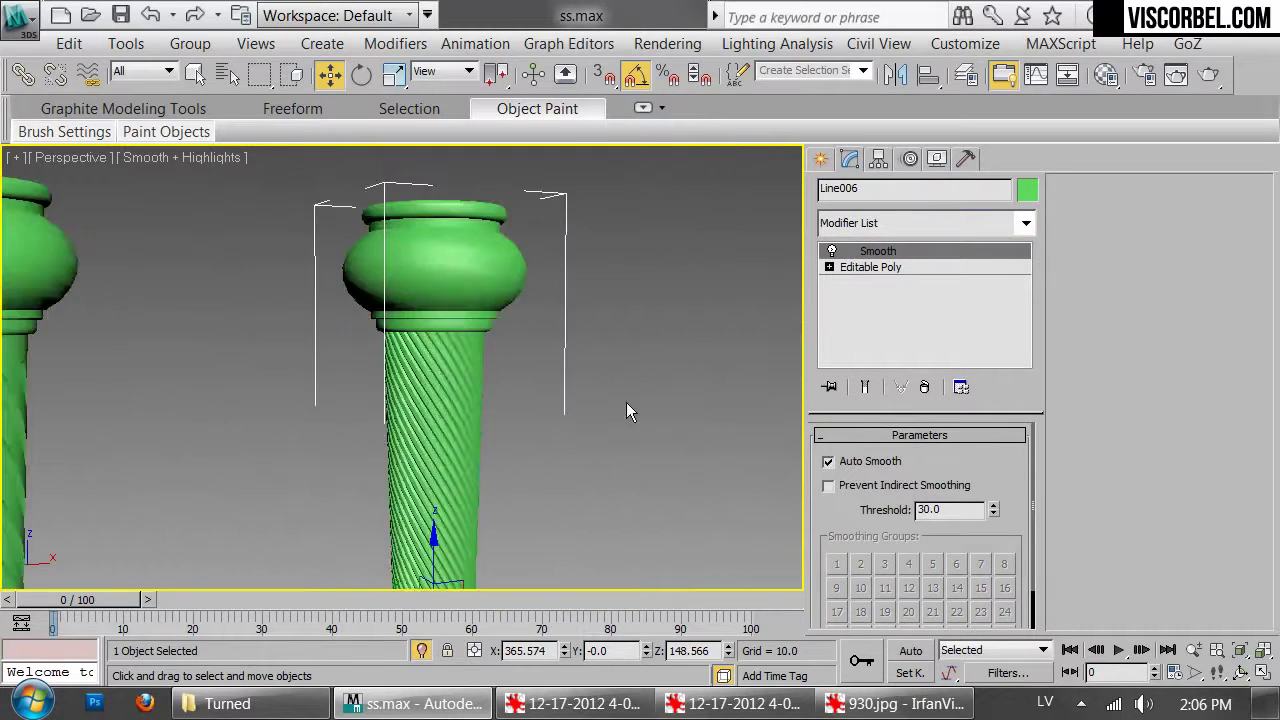
click(608, 268)
alt+middle_drag(610, 268, 402, 500)
scroll(375, 498, up, 5)
middle_drag(220, 357, 528, 287)
click(455, 274)
key(F4)
scroll(549, 334, up, 5)
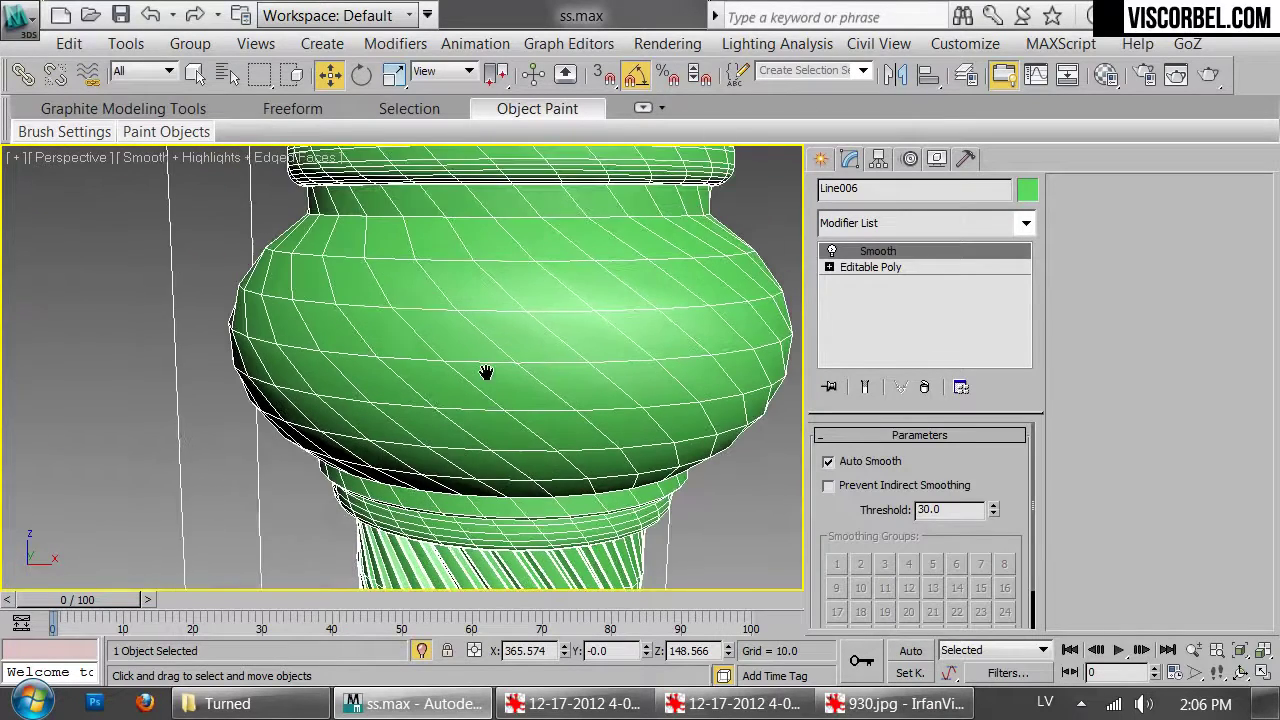
click(923, 223)
scroll(897, 163, down, 10)
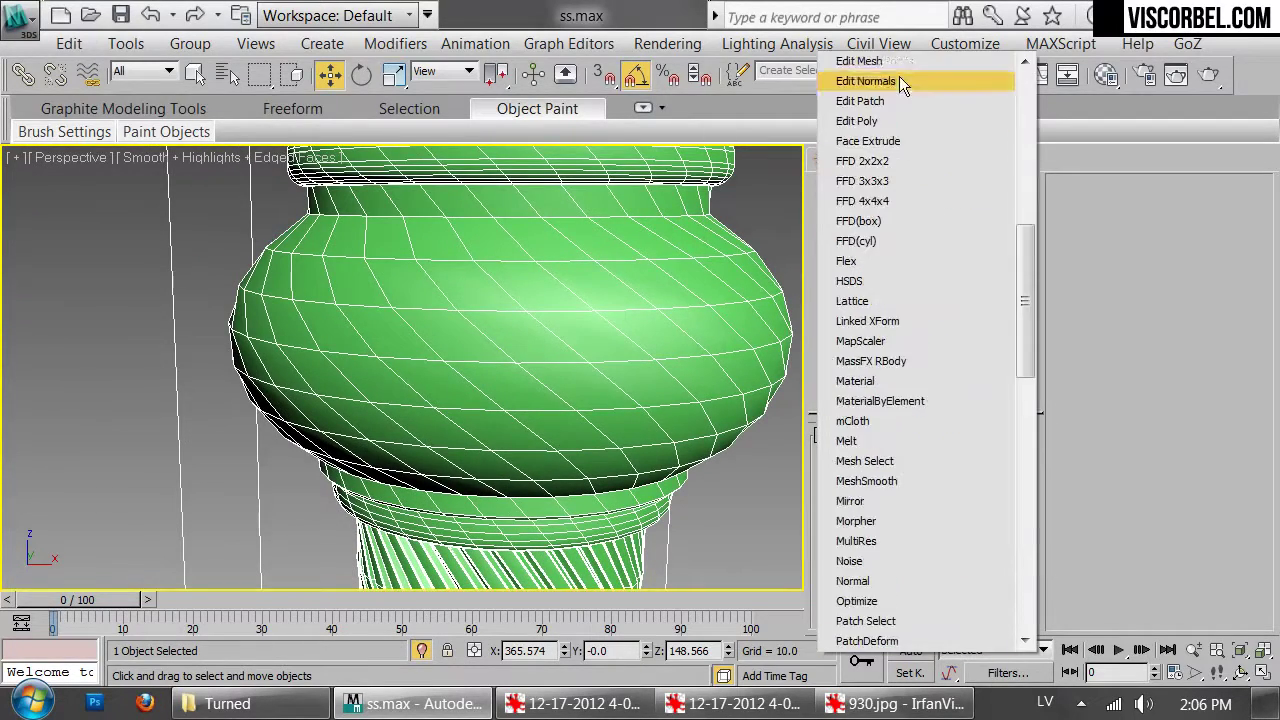
click(880, 122)
key(2)
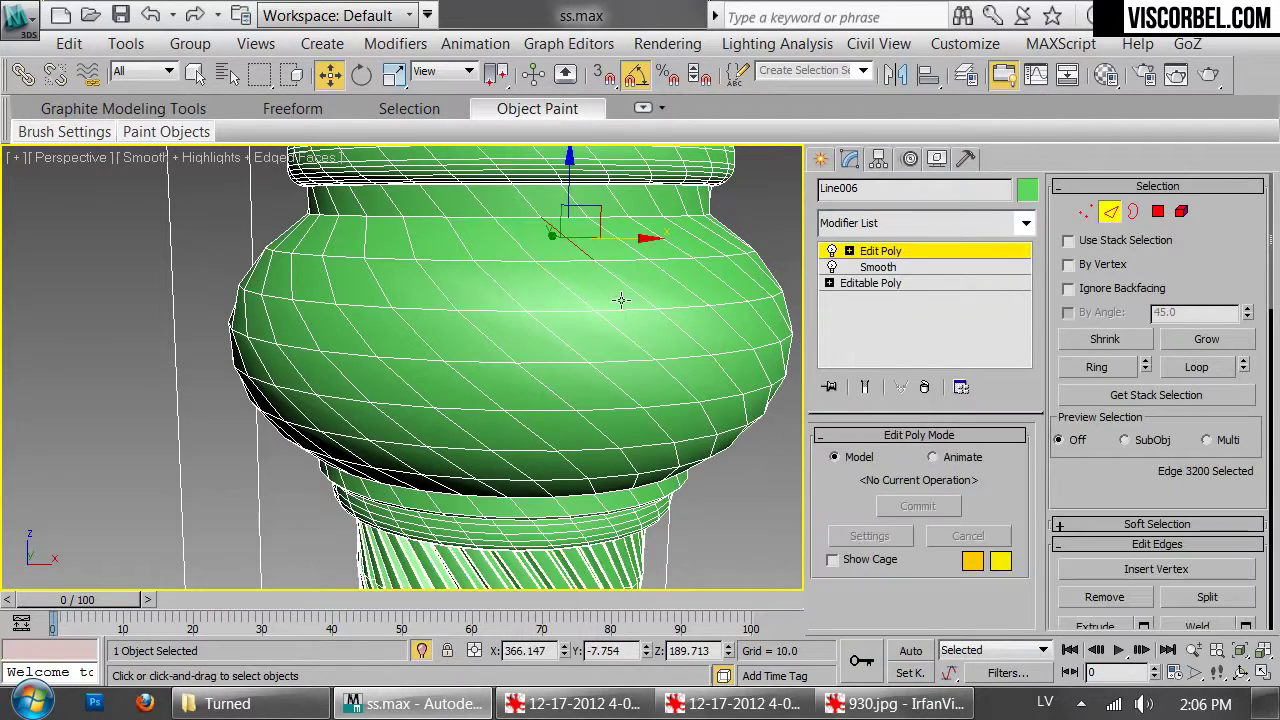
Select one diagonal chain of edges down the bulb and extend it around the bulb with Ring
ctrl+click(670, 327)
alt+middle_drag(716, 390, 377, 317)
ctrl+click(733, 365)
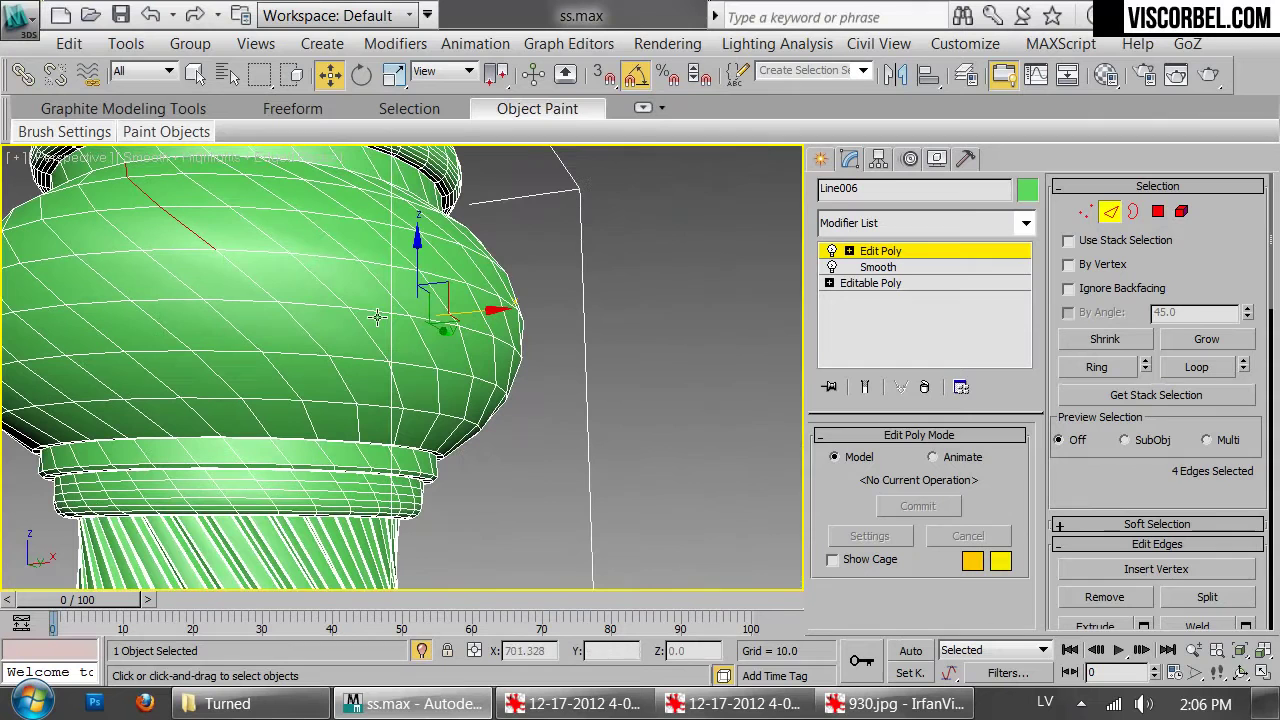
ctrl+click(272, 292)
ctrl+click(317, 352)
ctrl+click(344, 392)
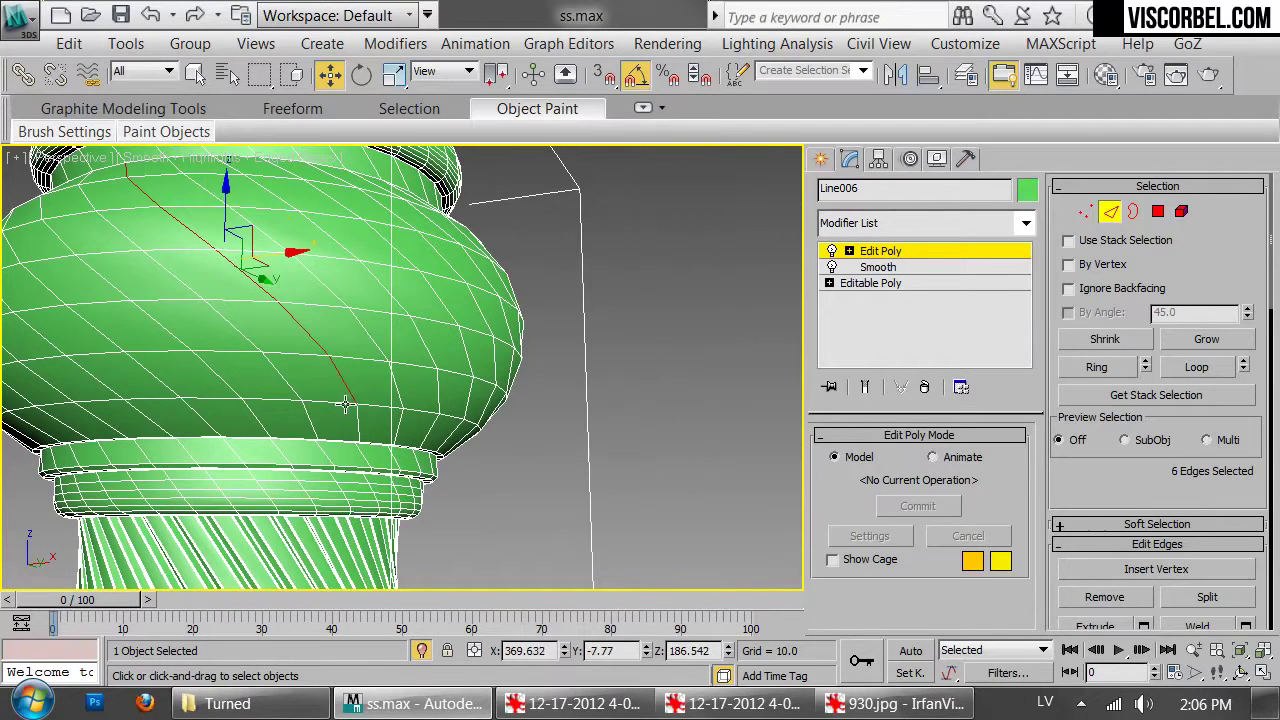
ctrl+click(357, 416)
click(1074, 368)
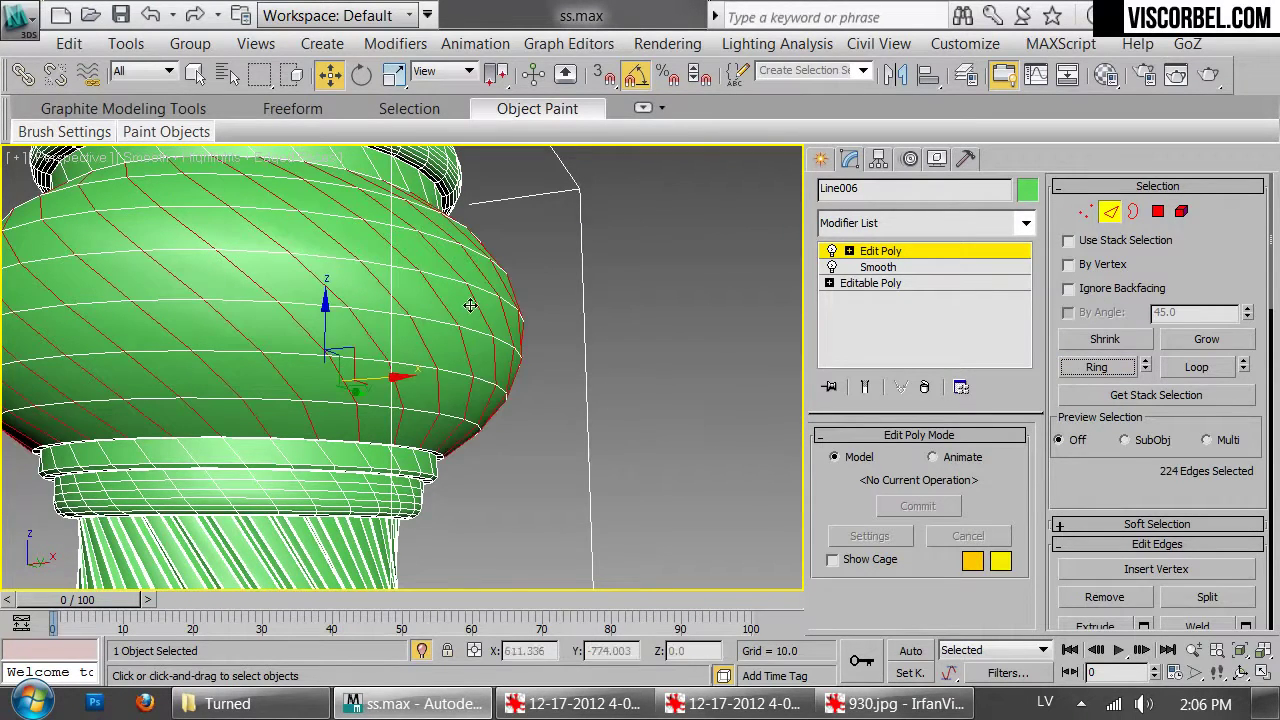
Extrude the bulb's diagonal edges with a height of about 0.381 and a width of about 14.29
right_click(474, 293)
click(335, 427)
drag(417, 378, 420, 378)
drag(414, 378, 507, 411)
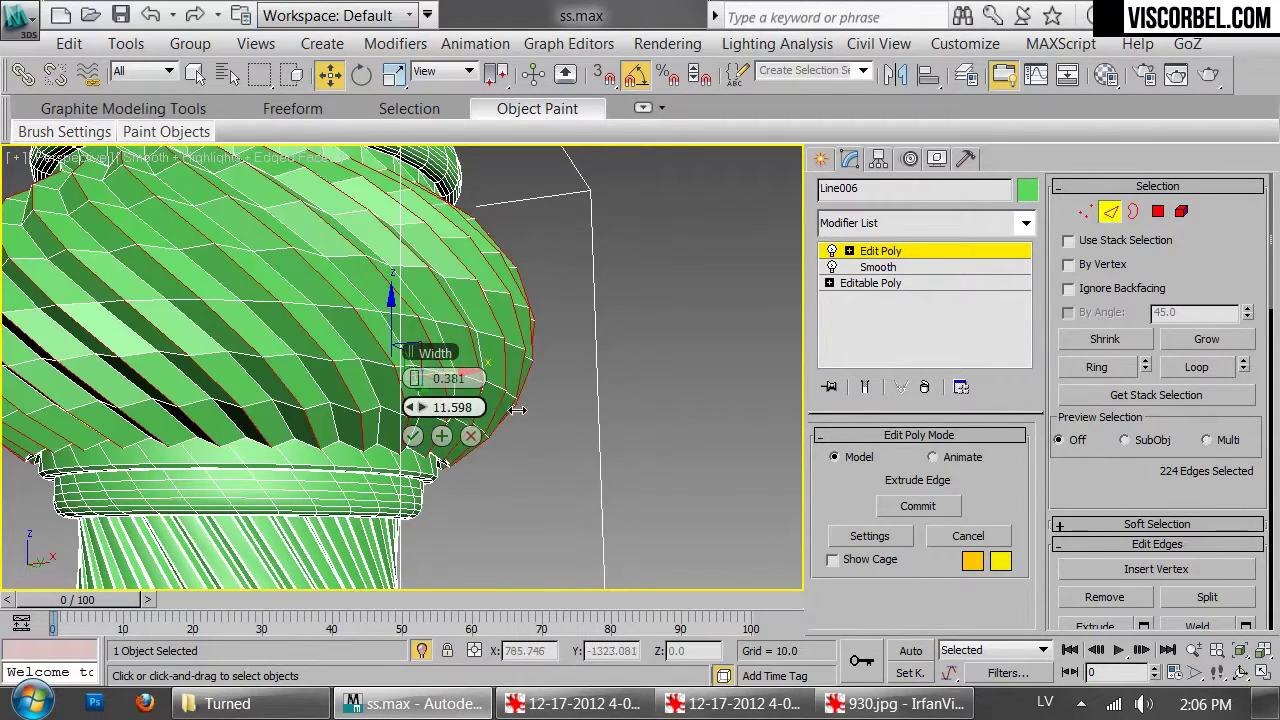
drag(323, 335, 247, 314)
scroll(337, 350, down, 4)
alt+middle_drag(337, 350, 450, 400)
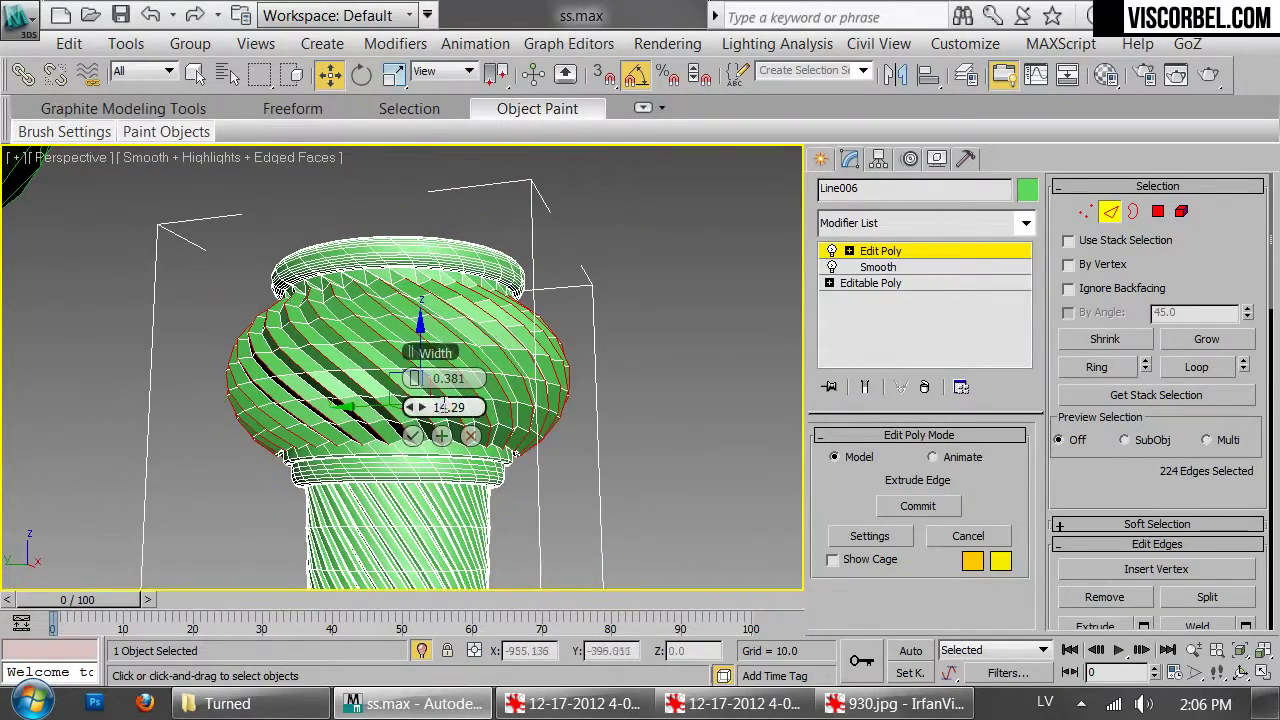
click(413, 437)
Chamfer the bulb's selected diagonal edges by about 5.971 with 3 segments
right_click(591, 320)
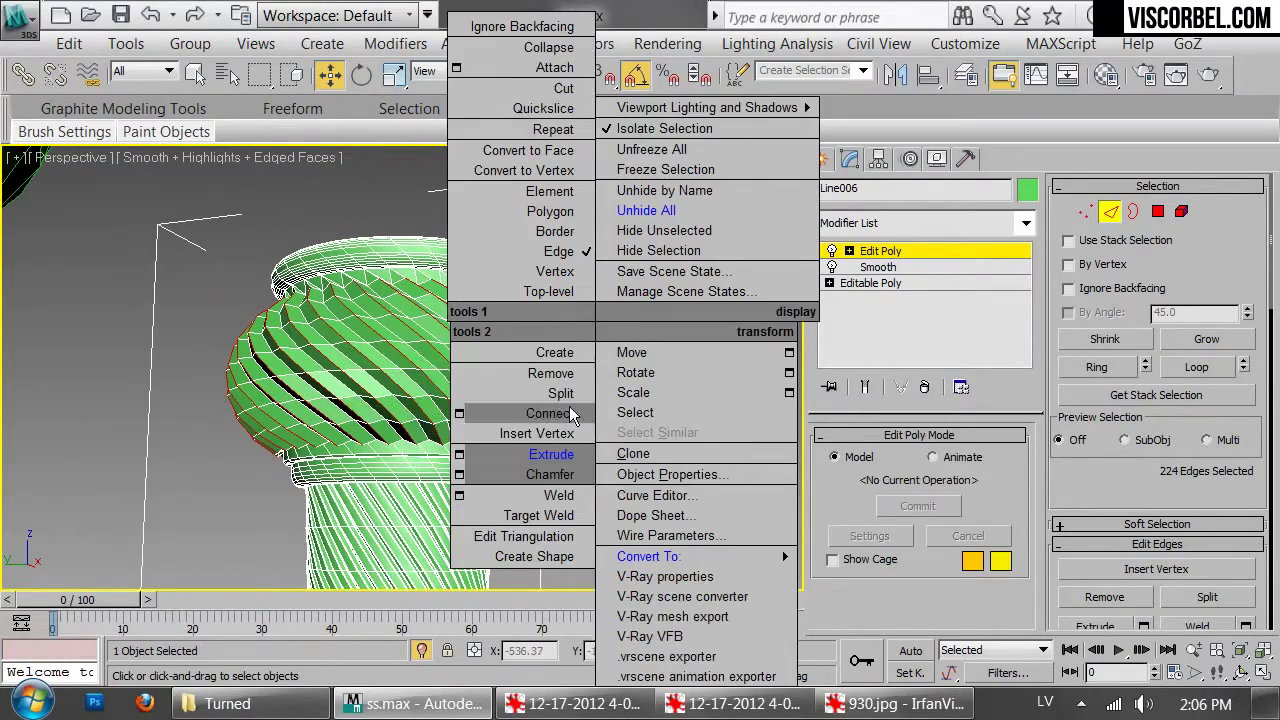
click(580, 554)
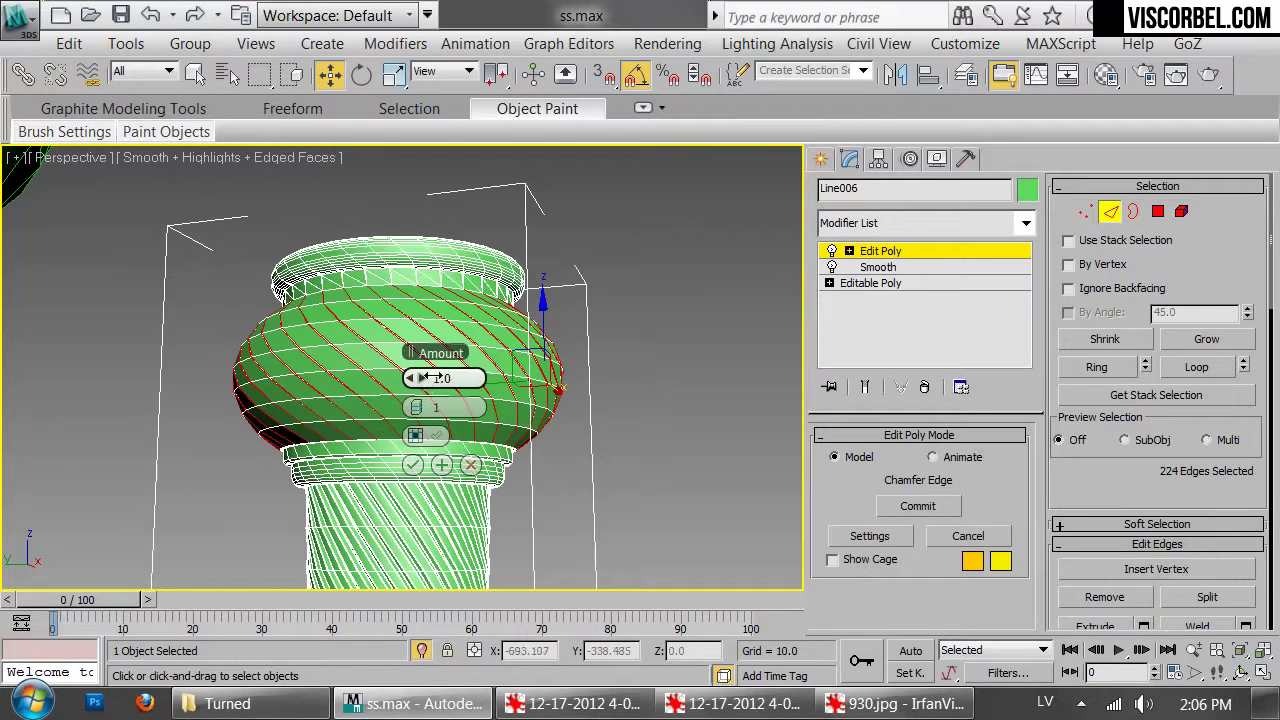
drag(422, 377, 422, 360)
click(421, 408)
click(421, 408)
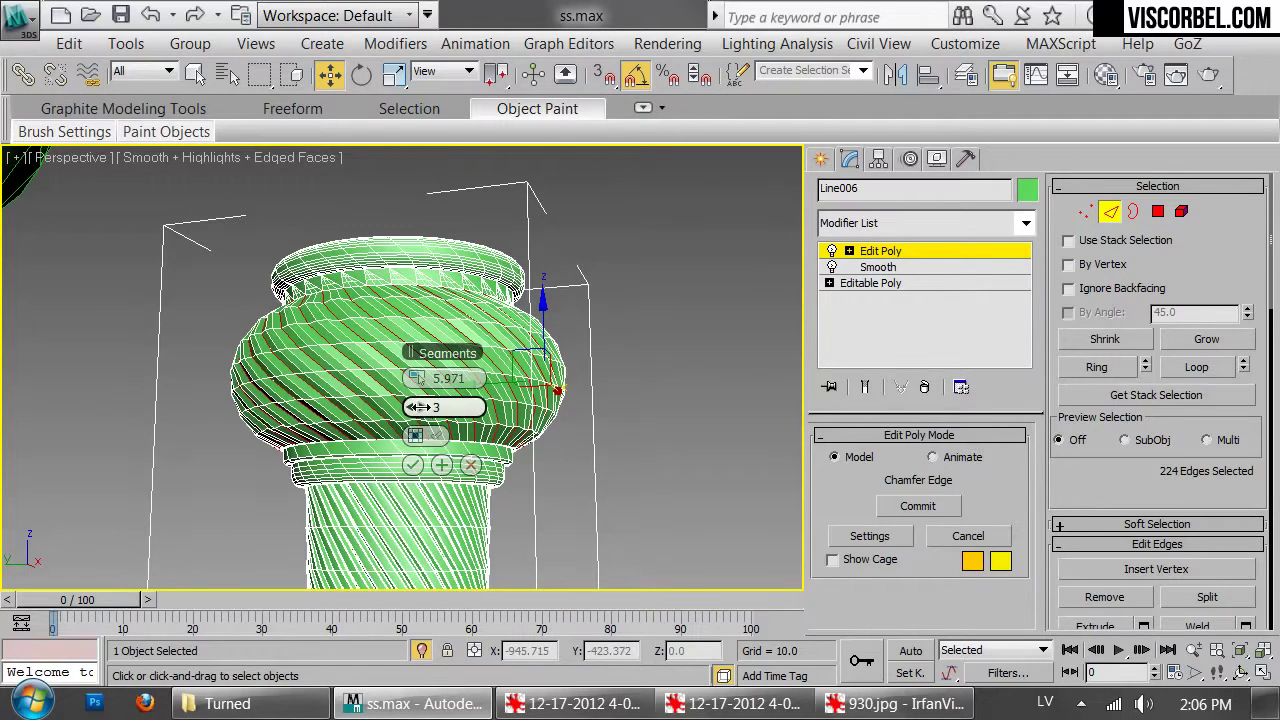
click(413, 465)
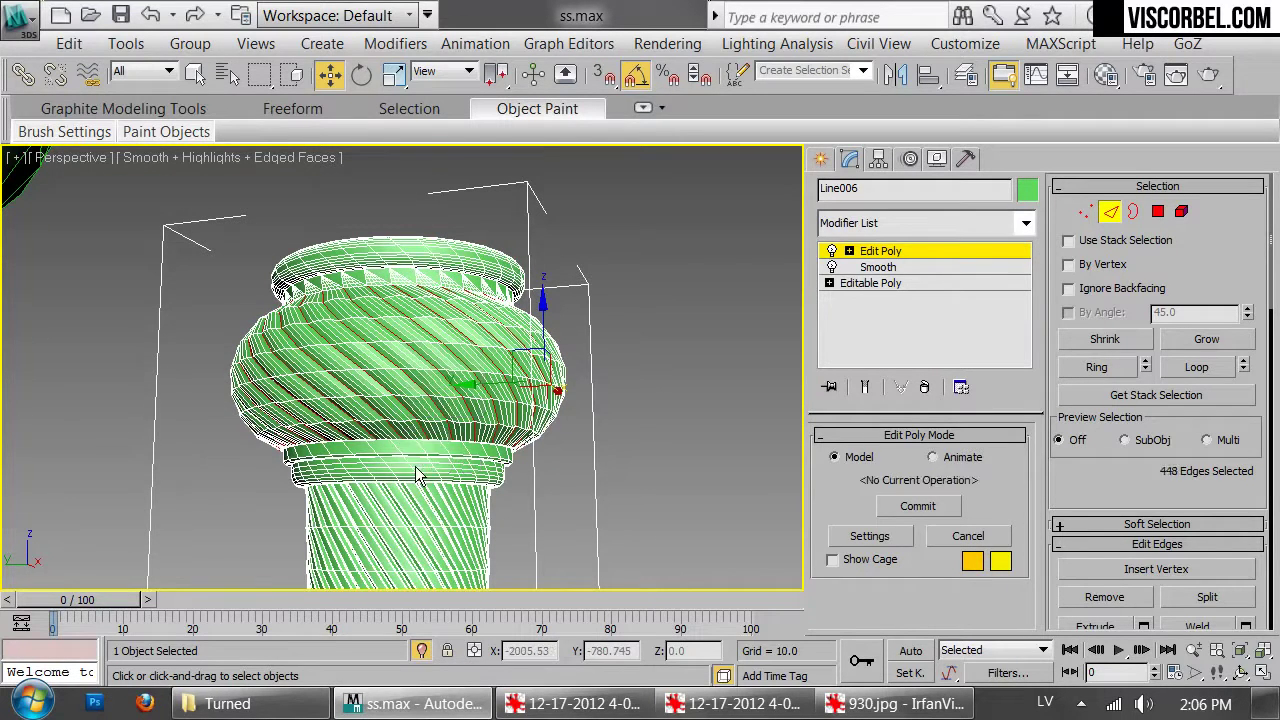
Leave edge editing, hide edged faces and examine the bulb's twisted ridges up close
key(2)
key(F4)
scroll(486, 354, up, 2)
mouse_move(486, 354)
alt+middle_down()
mouse_move(463, 377)
mouse_move(464, 359)
alt+middle_up()
scroll(460, 340, up, 4)
scroll(448, 340, down, 4)
Select all vertices of the leg and weld them with a threshold of 0.0
key(1)
key(ctrl+a)
scroll(605, 323, up, 3)
right_click(607, 330)
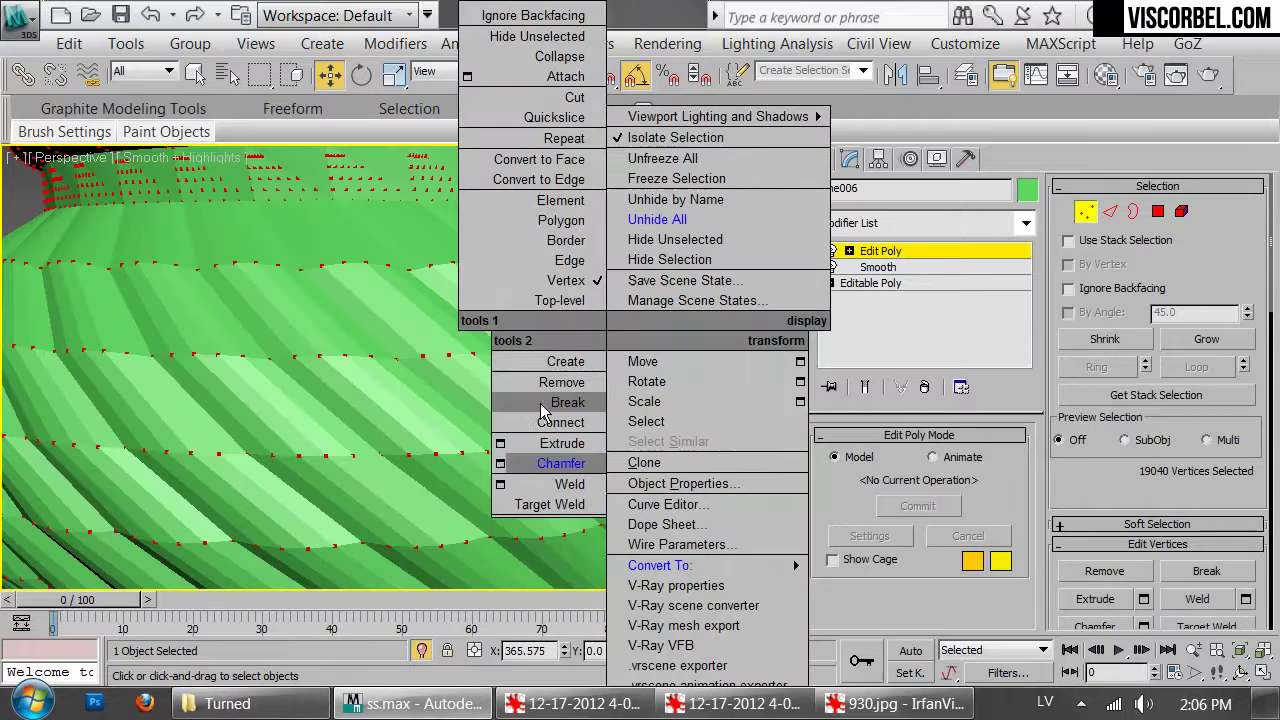
click(500, 484)
right_click(417, 388)
drag(417, 378, 421, 408)
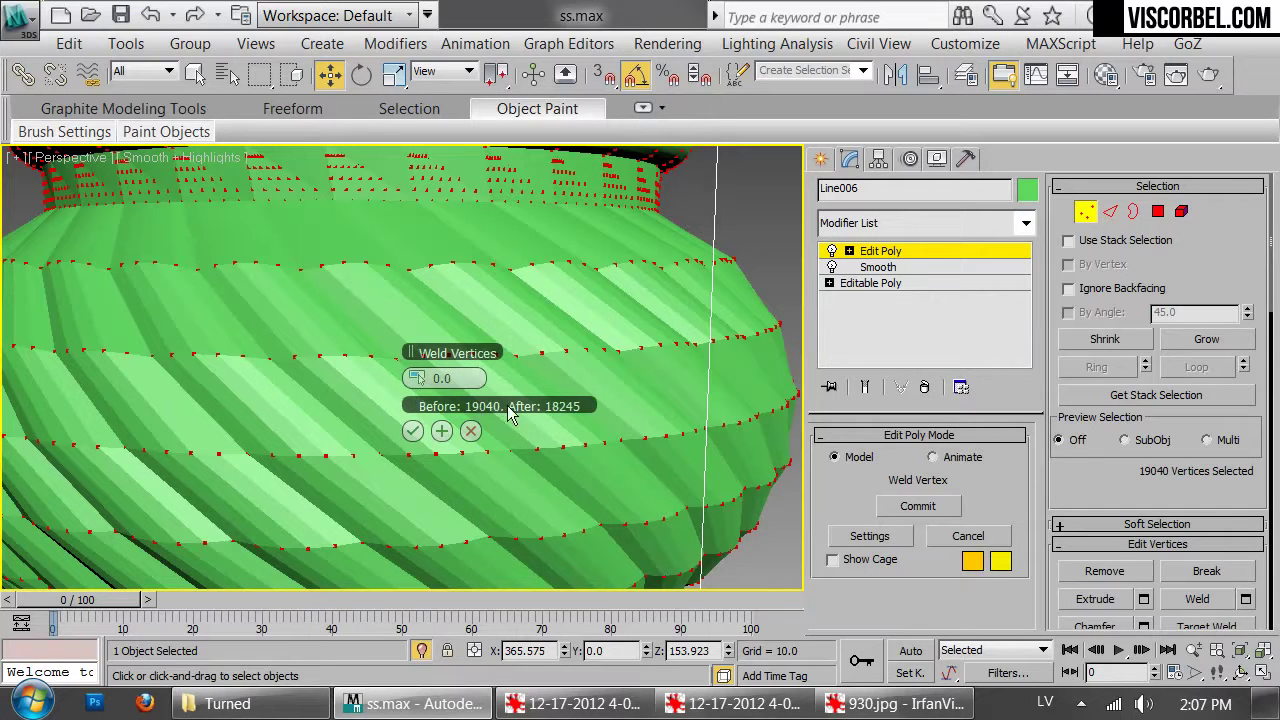
click(412, 430)
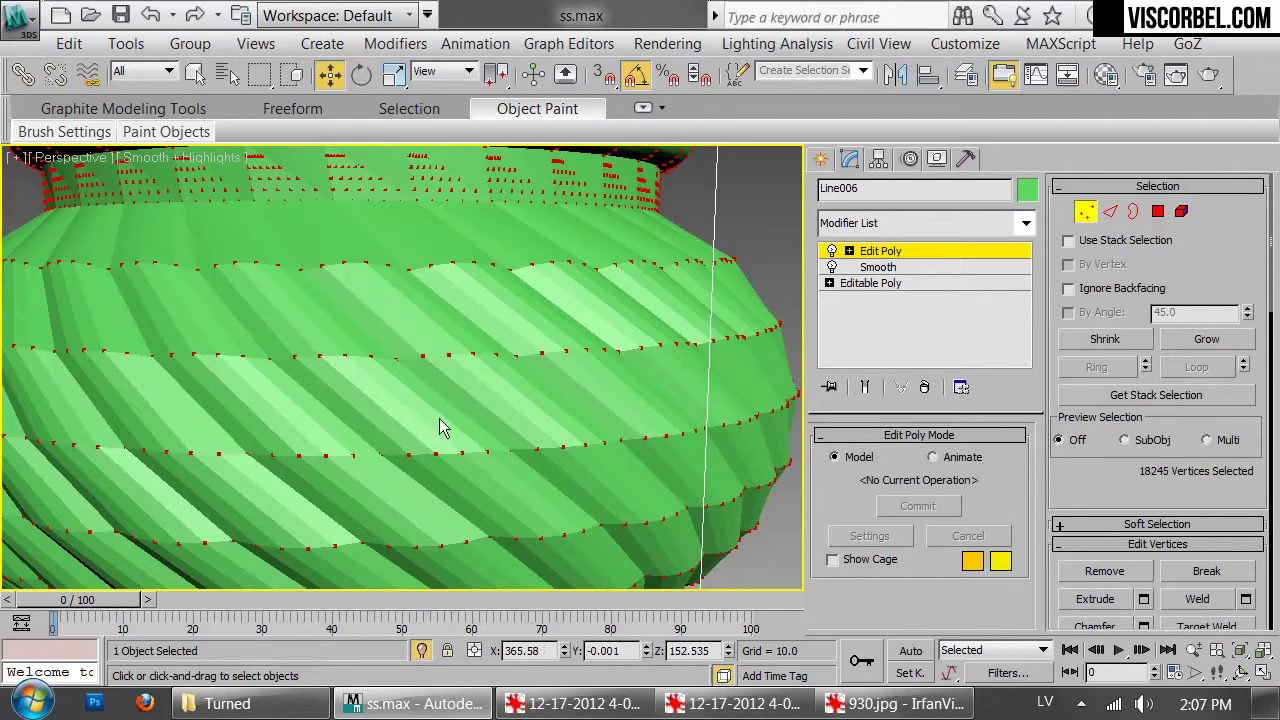
Leave vertex editing and add another Smooth modifier with Auto Smooth enabled on top of Edit Poly
key(1)
click(898, 222)
scroll(880, 320, down, 10)
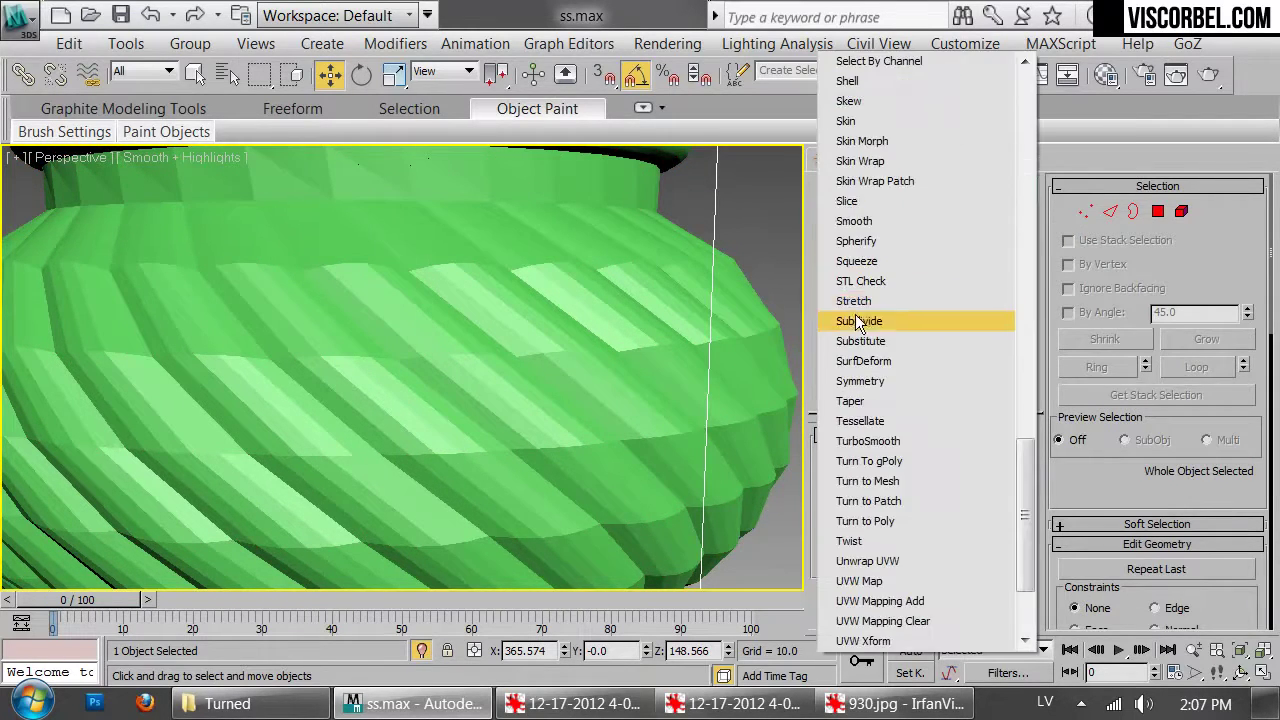
click(886, 222)
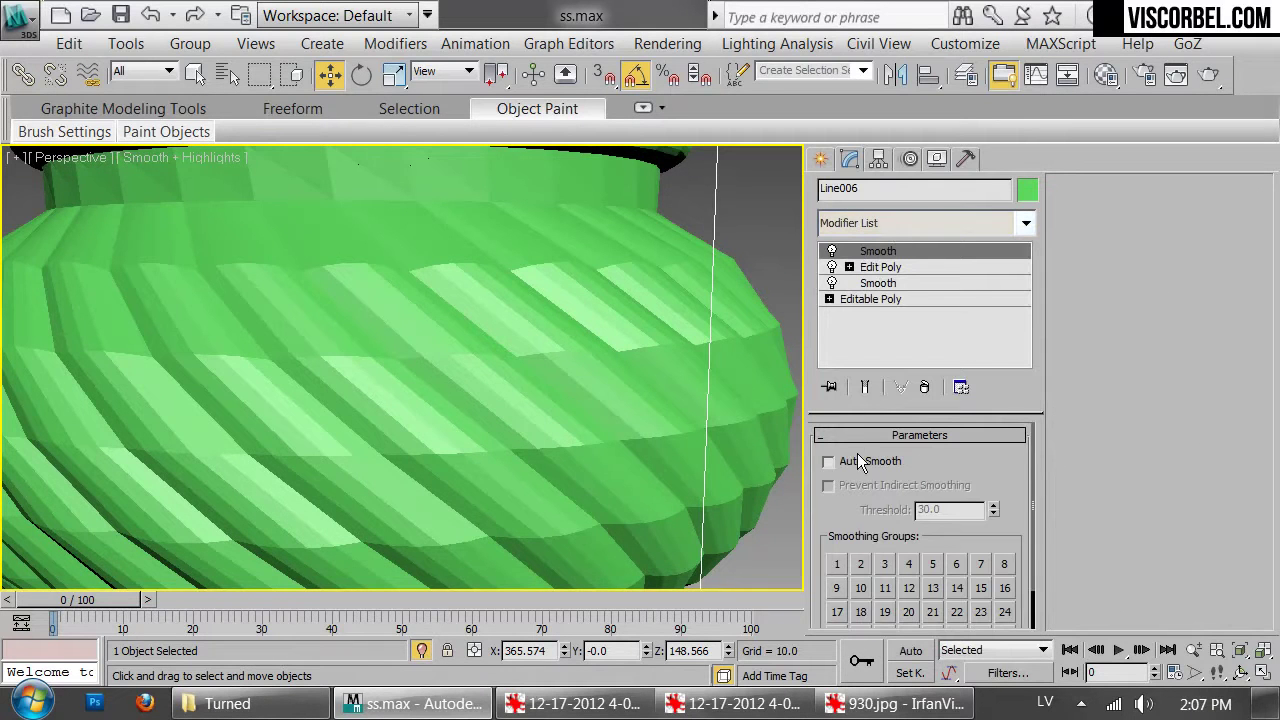
click(850, 461)
Deselect the leg and examine its twisted bulb and grooved shaft from near and far
scroll(469, 393, down, 5)
scroll(469, 395, down, 3)
alt+middle_drag(495, 373, 495, 500)
click(478, 425)
scroll(479, 424, down, 5)
scroll(492, 314, up, 5)
scroll(495, 500, up, 4)
middle_drag(495, 500, 535, 589)
alt+middle_drag(511, 470, 535, 521)
scroll(517, 557, up, 5)
scroll(517, 557, down, 3)
scroll(543, 449, down, 5)
alt+middle_drag(543, 449, 627, 369)
scroll(522, 379, down, 5)
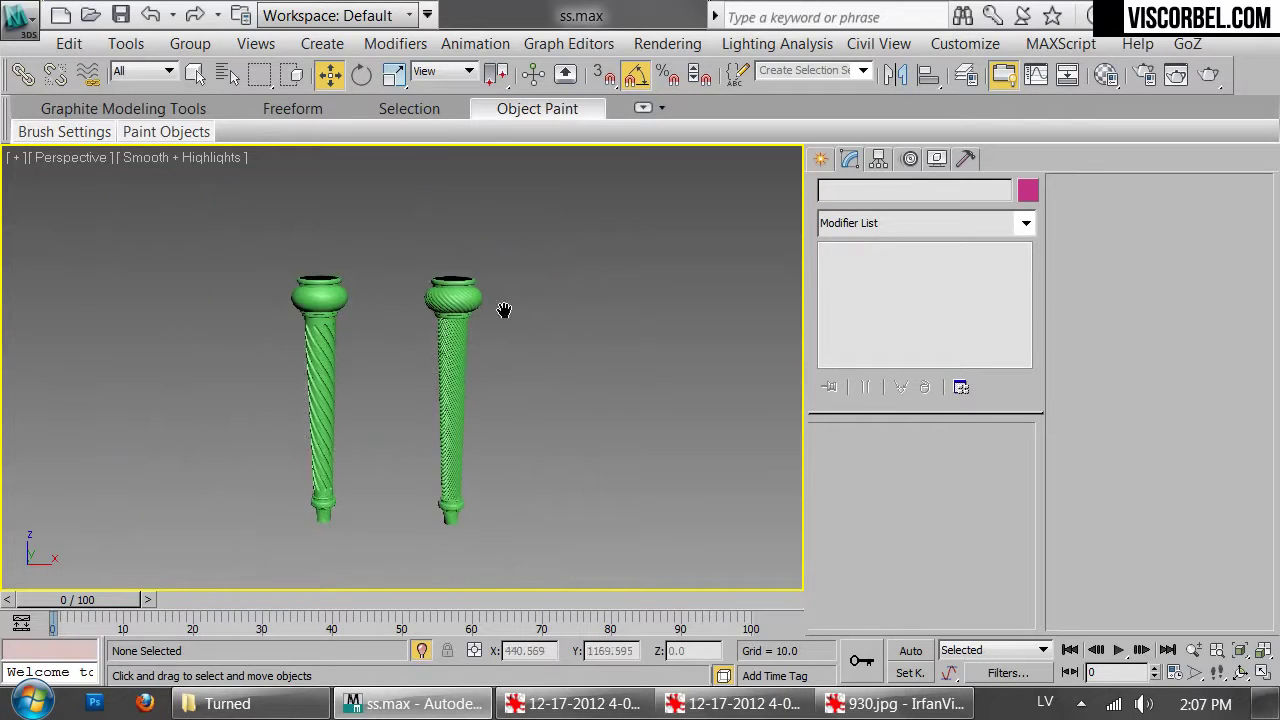
Unhide all objects to bring back the other legs in the scene
right_click(708, 312)
click(712, 209)
scroll(425, 354, down, 5)
middle_drag(425, 354, 512, 312)
alt+middle_drag(512, 312, 481, 308)
Clone the first plain lathed leg and place the copy beyond the two twisted legs
drag(92, 241, 237, 339)
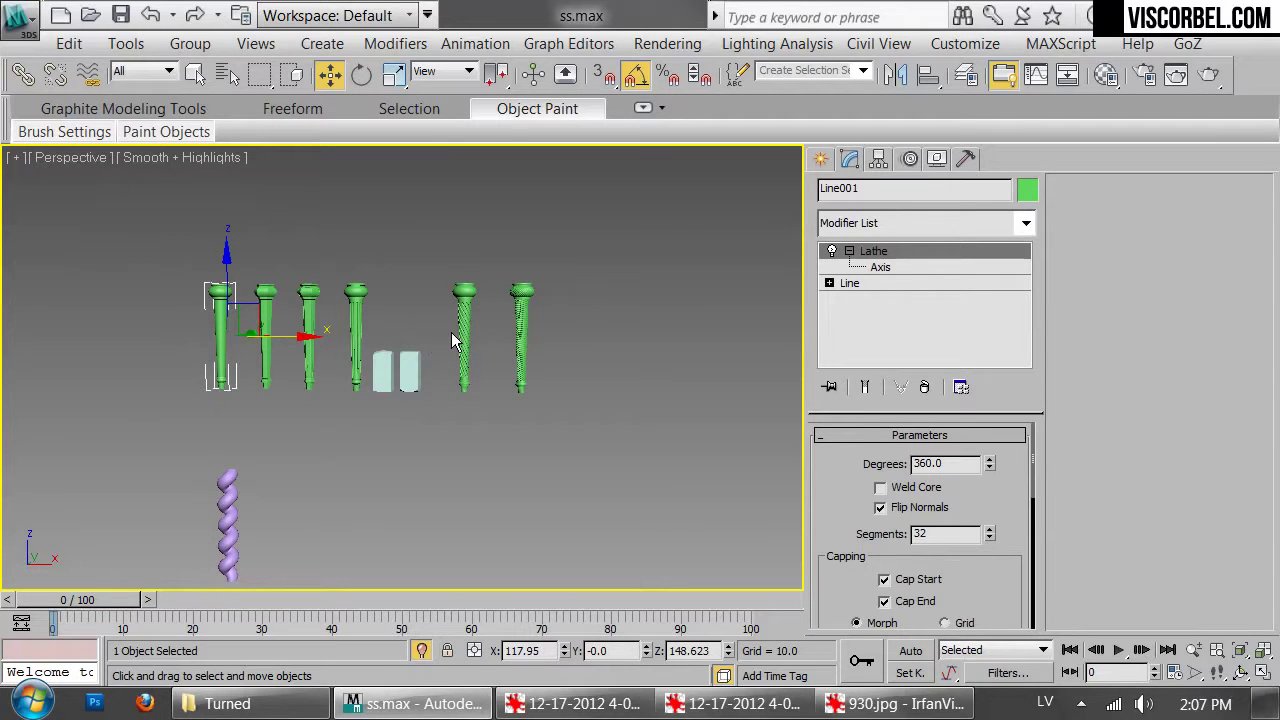
scroll(280, 378, up, 6)
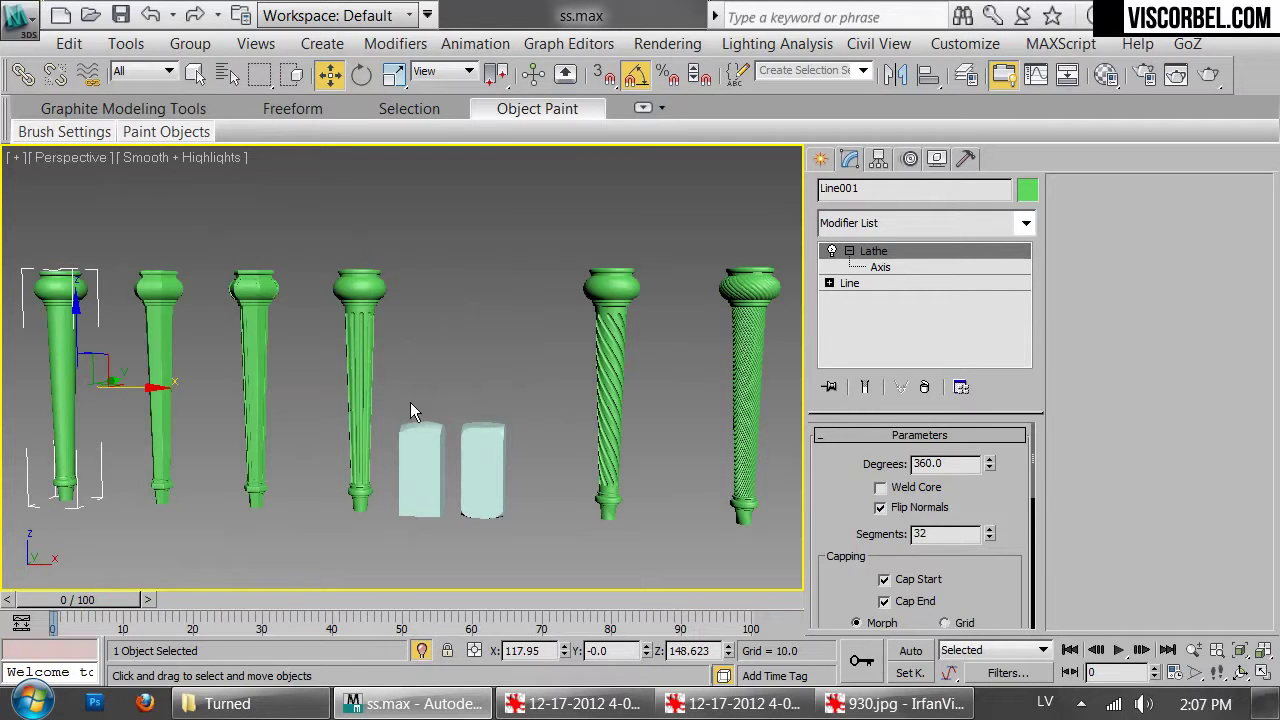
scroll(428, 422, down, 3)
shift+drag(135, 381, 684, 421)
click(645, 456)
Show the new plain leg in the front wireframe view and open its base Line at vertex level
scroll(305, 314, up, 12)
key(F3)
scroll(478, 368, up, 4)
key(f)
scroll(543, 295, down, 5)
key(z)
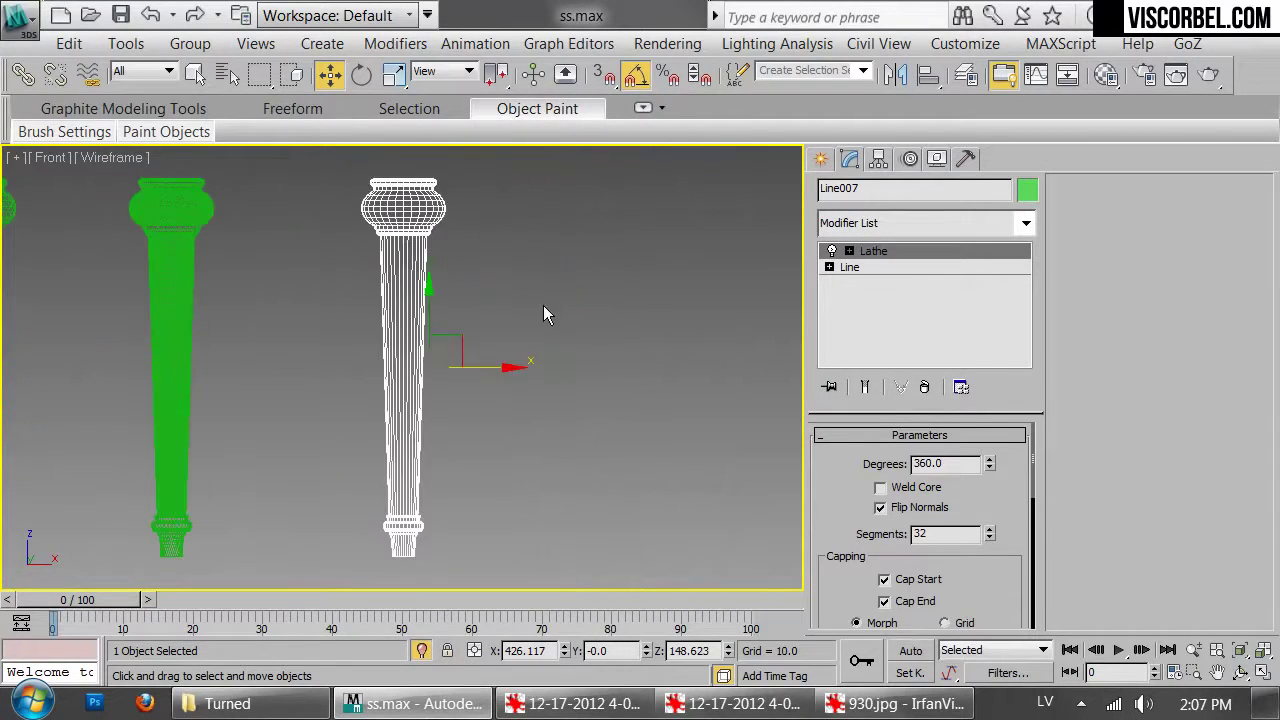
click(861, 264)
scroll(384, 278, up, 5)
middle_drag(384, 278, 402, 417)
key(1)
Select the two curved segments of the profile's top bead at segment level
middle_drag(597, 243, 542, 375)
scroll(594, 271, up, 3)
scroll(430, 305, up, 2)
middle_drag(430, 305, 480, 486)
scroll(391, 297, up, 3)
scroll(479, 476, up, 1)
key(2)
click(541, 431)
scroll(622, 402, down, 2)
ctrl+drag(563, 328, 562, 334)
scroll(571, 414, down, 4)
middle_drag(571, 414, 534, 285)
scroll(534, 285, down, 3)
middle_drag(606, 397, 563, 423)
Divide the top bead's selected curved segments with a division value of 1
drag(1068, 518, 1079, 419)
scroll(1079, 418, down, 8)
scroll(486, 480, up, 2)
middle_drag(486, 480, 465, 538)
scroll(1129, 480, down, 6)
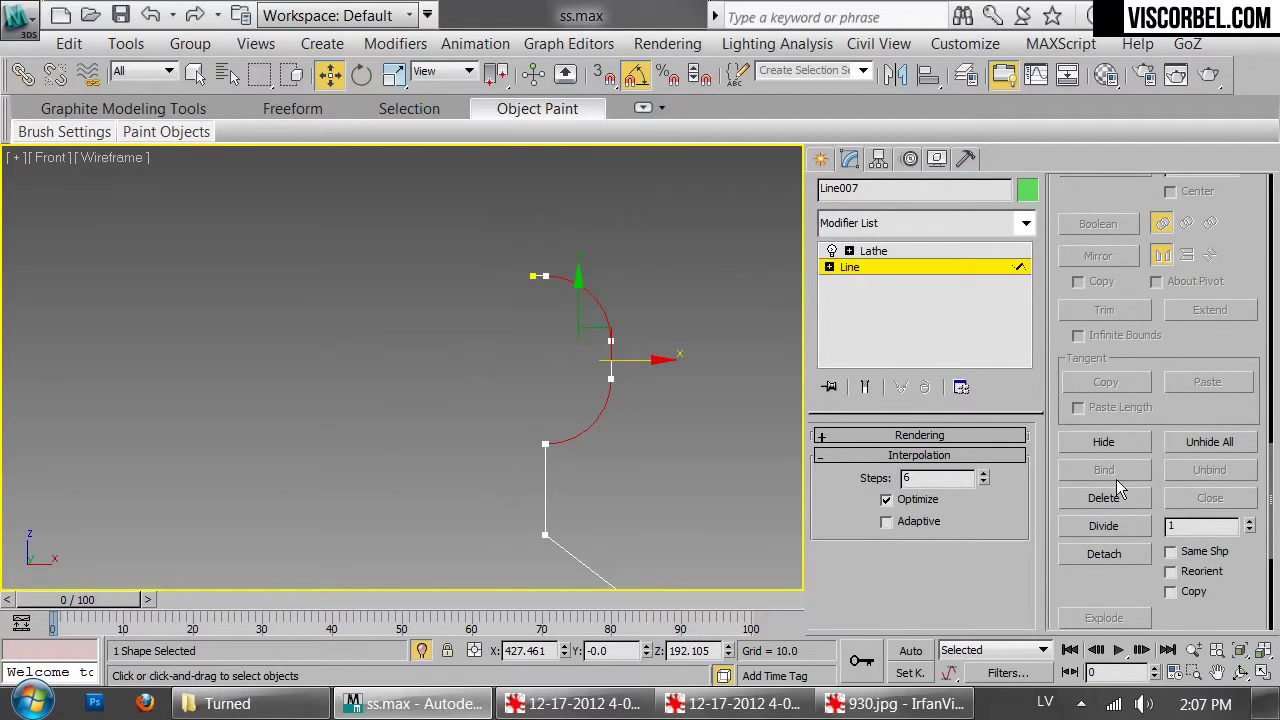
scroll(537, 434, down, 2)
Select the bulb's curved profile segments and divide them with a division value of 1
middle_drag(537, 434, 537, 249)
drag(577, 437, 754, 468)
scroll(663, 404, down, 3)
middle_drag(663, 404, 621, 271)
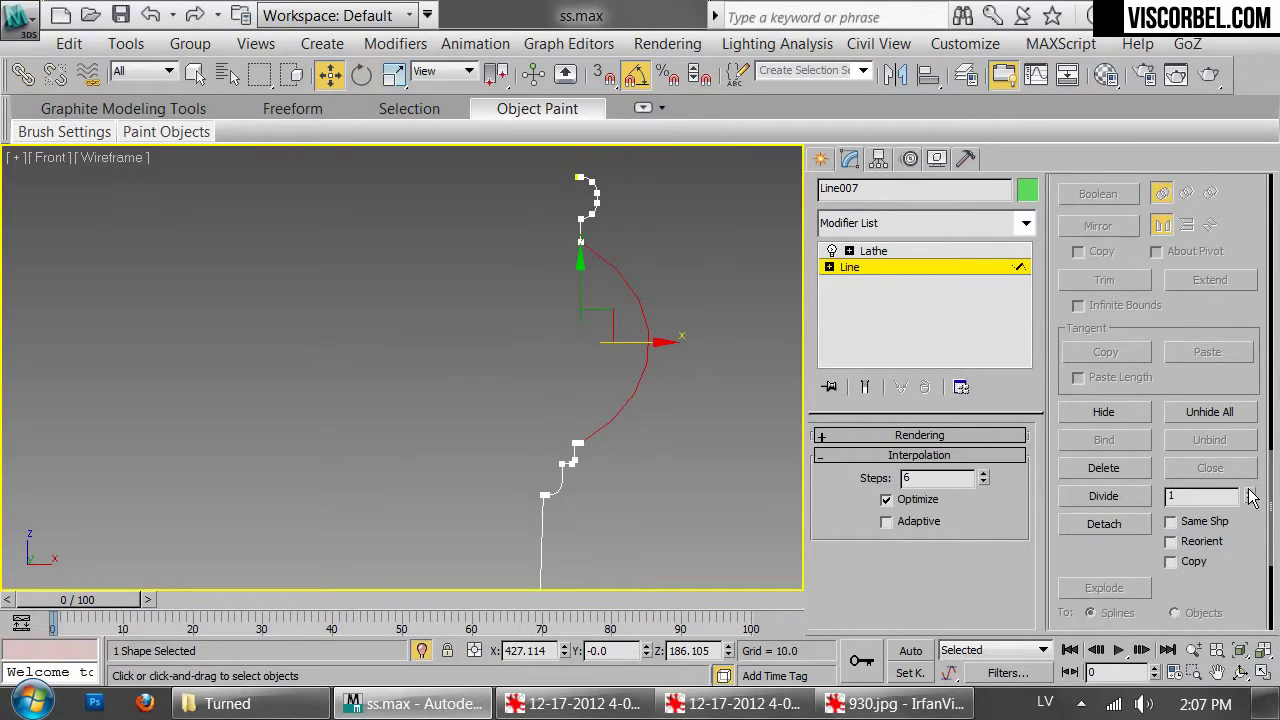
click(1118, 496)
Divide the small concave curved segment just below the bulb with a division value of 2
scroll(598, 550, down, 3)
middle_drag(598, 550, 573, 490)
scroll(585, 338, up, 5)
click(467, 343)
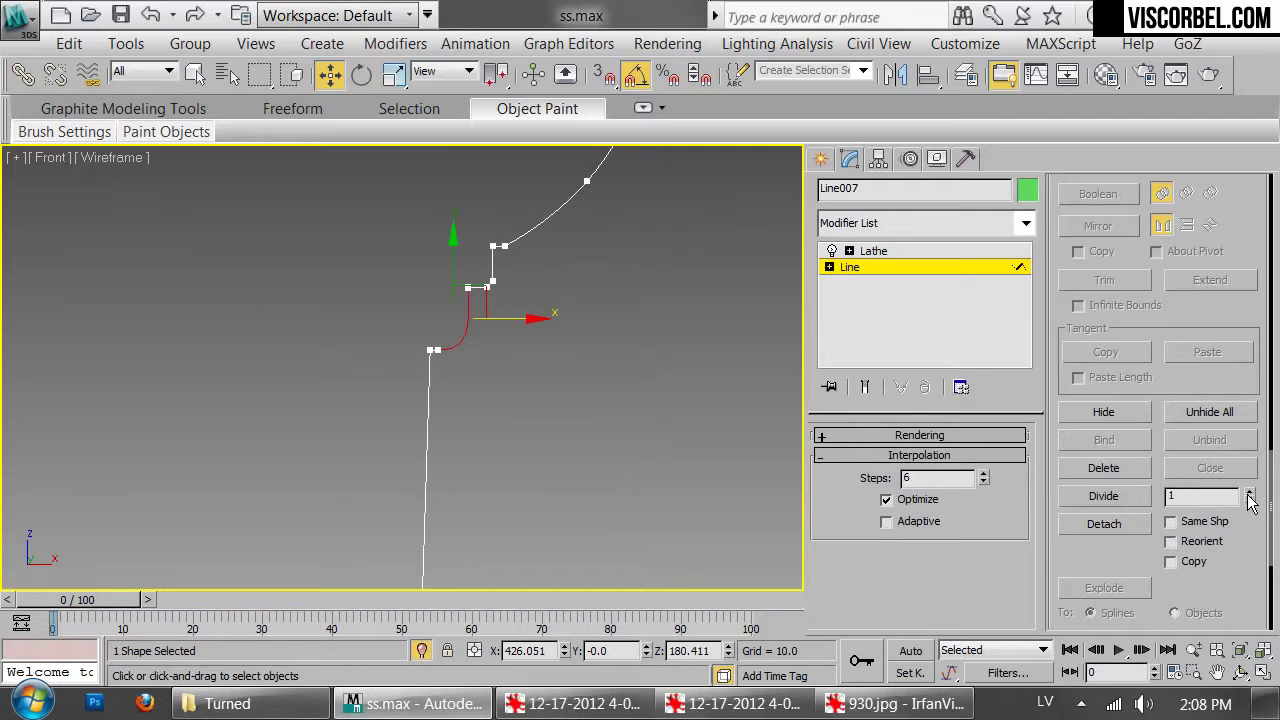
scroll(466, 340, down, 7)
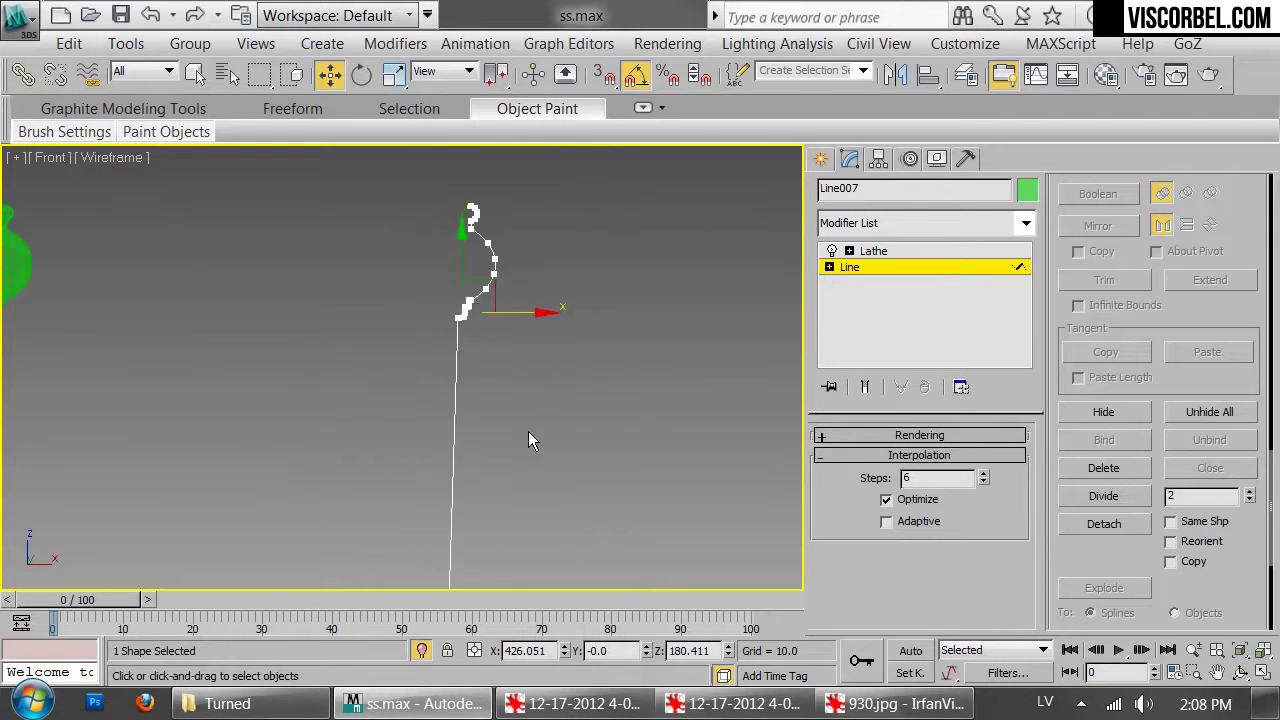
Select the curved segments of the bead, large ring and cove at the shaft's lower end and divide them by 1
middle_drag(568, 535, 557, 389)
scroll(565, 390, up, 5)
scroll(262, 368, up, 2)
middle_drag(255, 368, 831, 431)
scroll(829, 428, up, 1)
ctrl+click(553, 350)
ctrl+click(515, 265)
ctrl+click(476, 530)
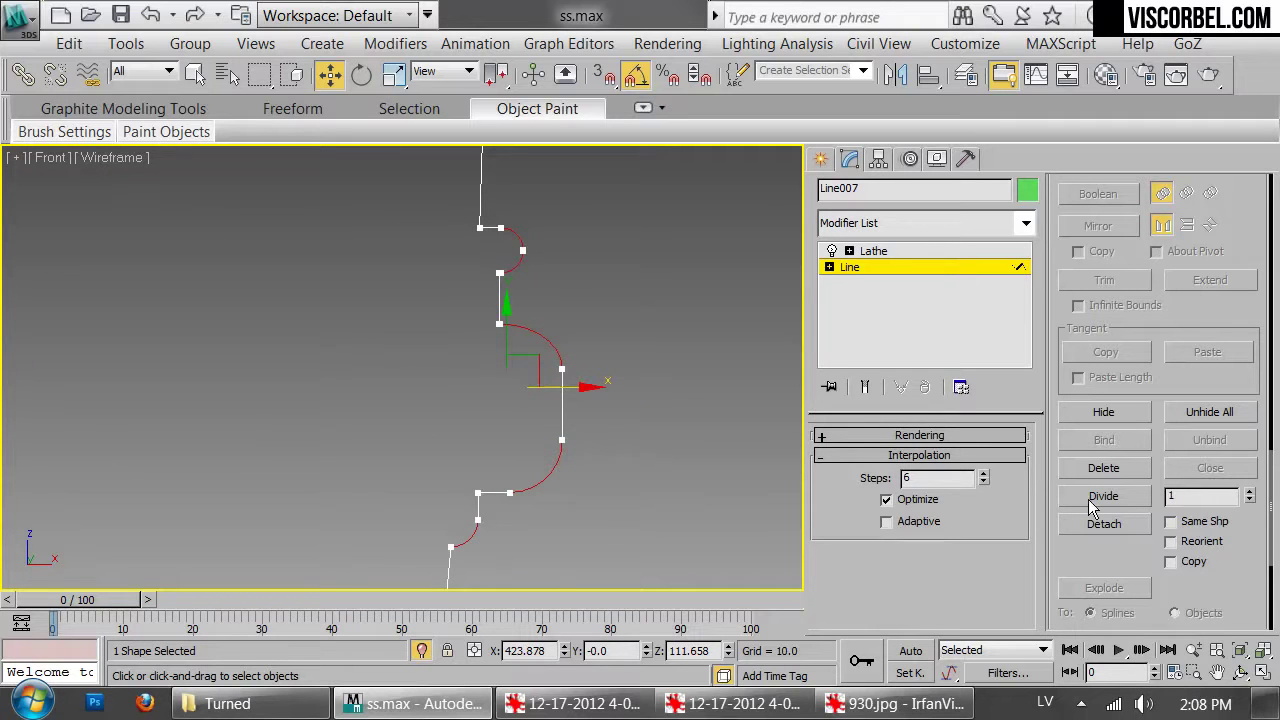
key(1)
key(1)
key(ctrl+a)
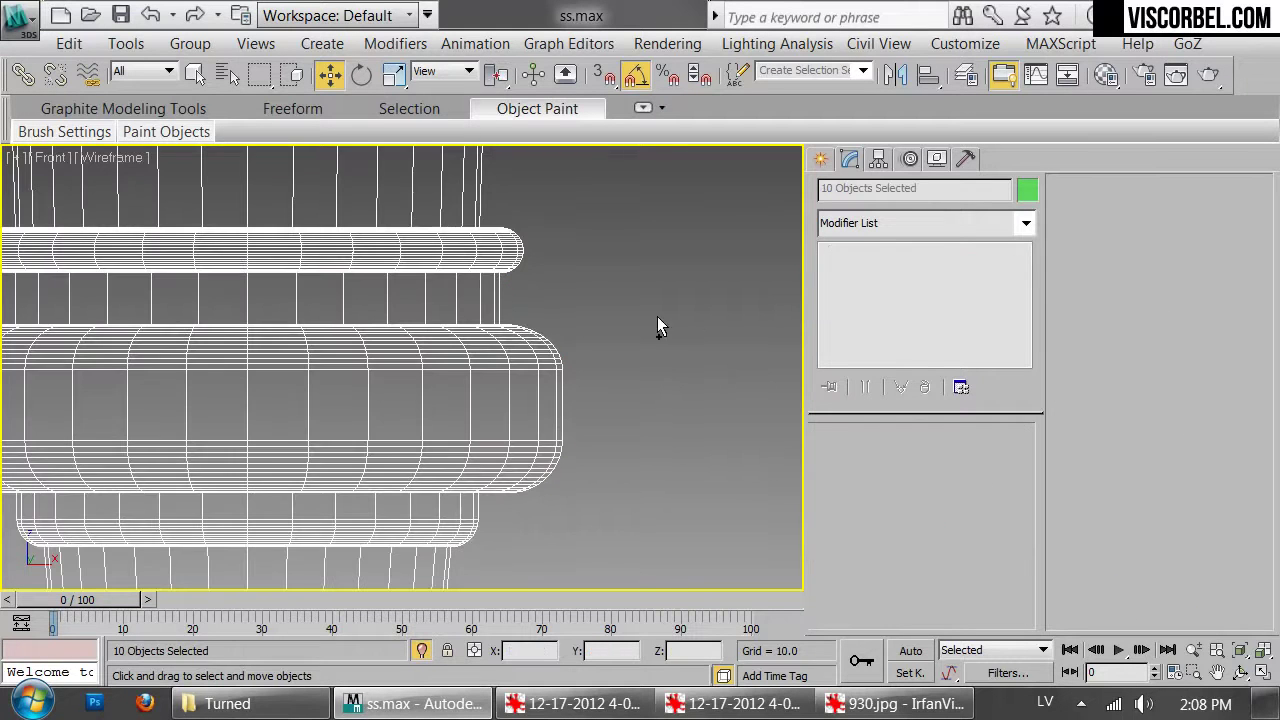
key(ctrl+z)
Select all vertices of the profile Line, convert them to Corner type and leave vertex level
click(883, 271)
key(1)
key(ctrl+a)
right_click(640, 311)
click(600, 140)
right_click(640, 311)
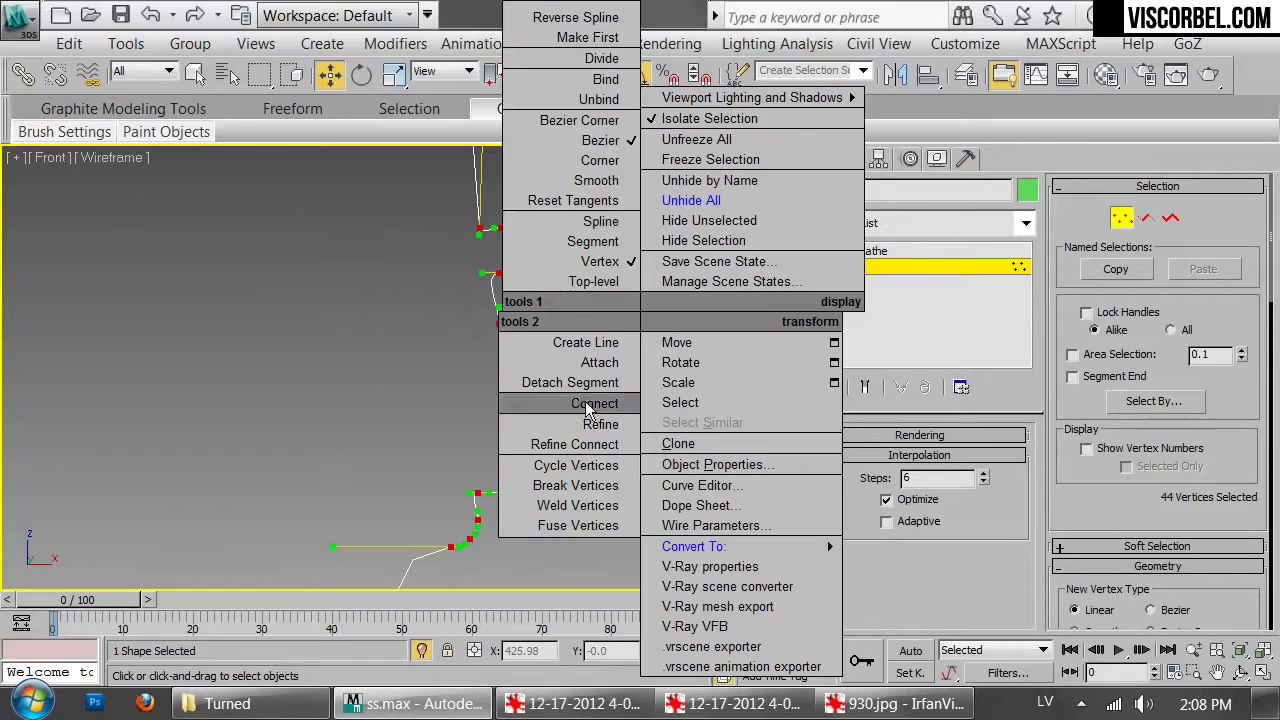
click(598, 162)
key(1)
Examine the lathed leg's mesh density around the rings and the bulb
click(661, 241)
scroll(571, 247, down, 7)
middle_drag(571, 238, 595, 500)
middle_drag(630, 250, 622, 500)
scroll(613, 287, down, 7)
scroll(613, 285, up, 2)
middle_drag(618, 225, 570, 439)
scroll(543, 466, up, 5)
click(594, 324)
key(F3)
key(F3)
scroll(615, 340, up, 5)
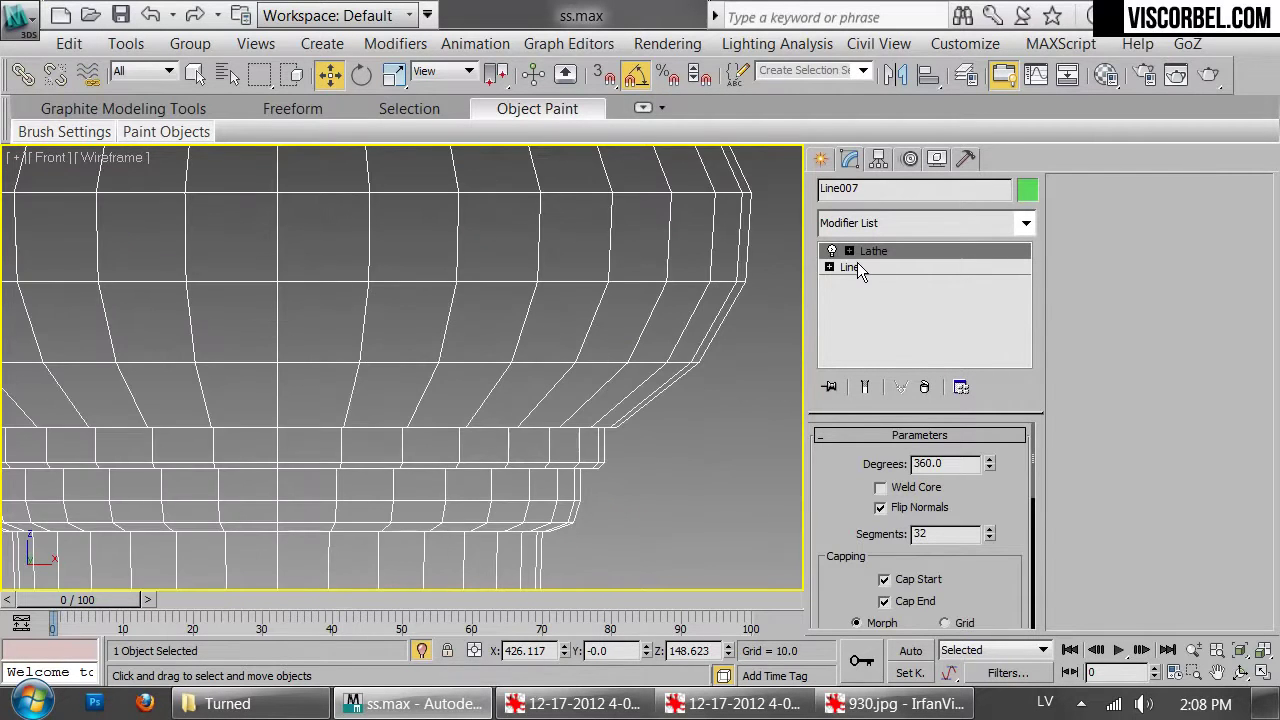
Open the base Line at vertex level and activate Refine at the upper step corner below the bulb
click(857, 266)
key(1)
middle_drag(603, 406, 546, 383)
scroll(600, 410, up, 5)
scroll(450, 385, up, 2)
middle_drag(394, 448, 680, 306)
scroll(670, 315, down, 4)
scroll(653, 333, up, 5)
scroll(499, 290, down, 2)
middle_drag(499, 292, 438, 522)
scroll(550, 406, up, 1)
middle_drag(550, 406, 619, 386)
scroll(558, 402, up, 3)
scroll(463, 453, up, 3)
middle_drag(463, 453, 589, 419)
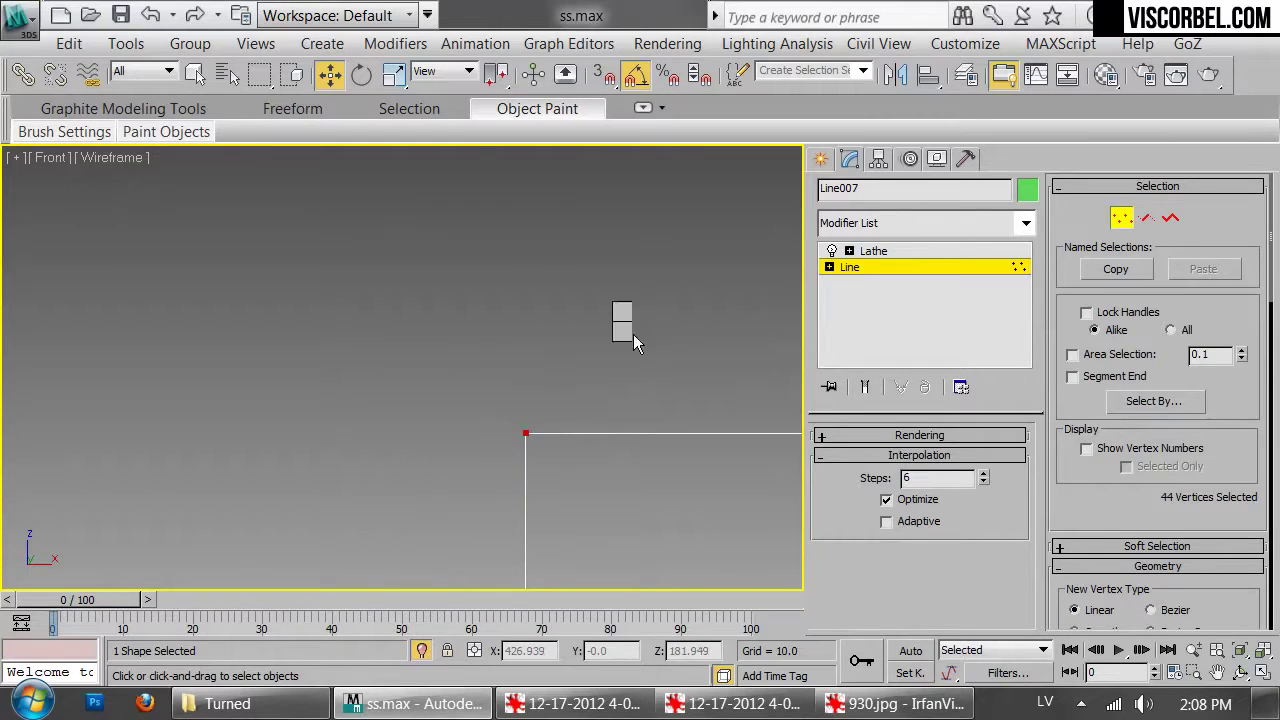
right_click(633, 322)
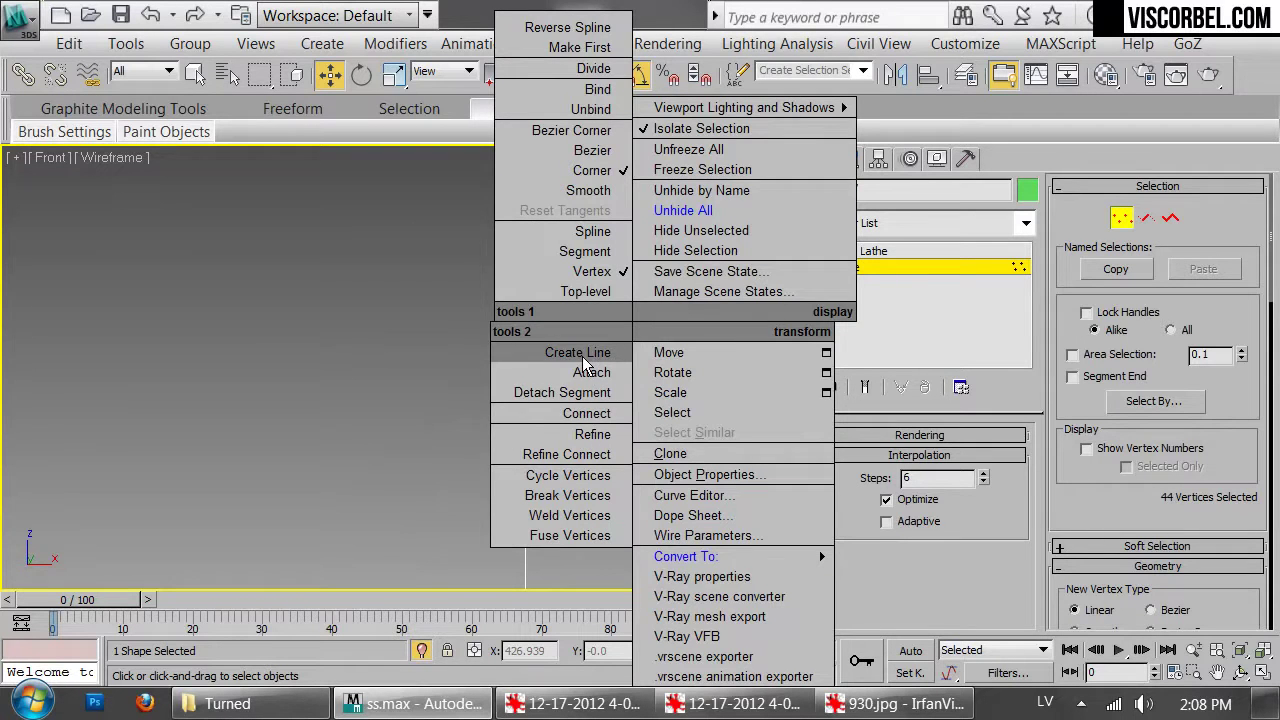
click(581, 436)
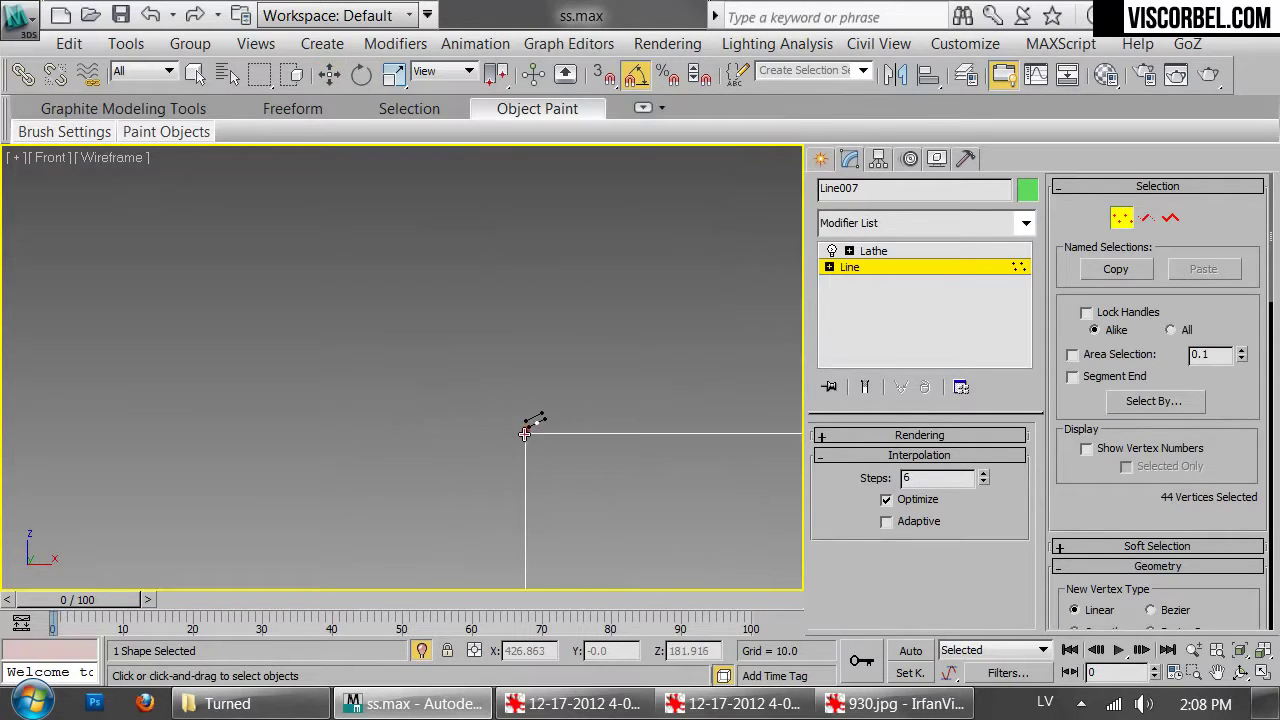
Refine the profile with extra vertices close to the corners of the steps below the bulb
scroll(602, 471, down, 7)
middle_drag(602, 471, 508, 429)
scroll(506, 428, down, 5)
scroll(557, 482, up, 2)
middle_drag(559, 474, 668, 320)
scroll(489, 387, up, 4)
middle_drag(491, 388, 593, 374)
scroll(583, 425, up, 2)
scroll(605, 460, down, 5)
middle_drag(570, 487, 694, 197)
scroll(612, 340, up, 4)
middle_drag(615, 338, 525, 540)
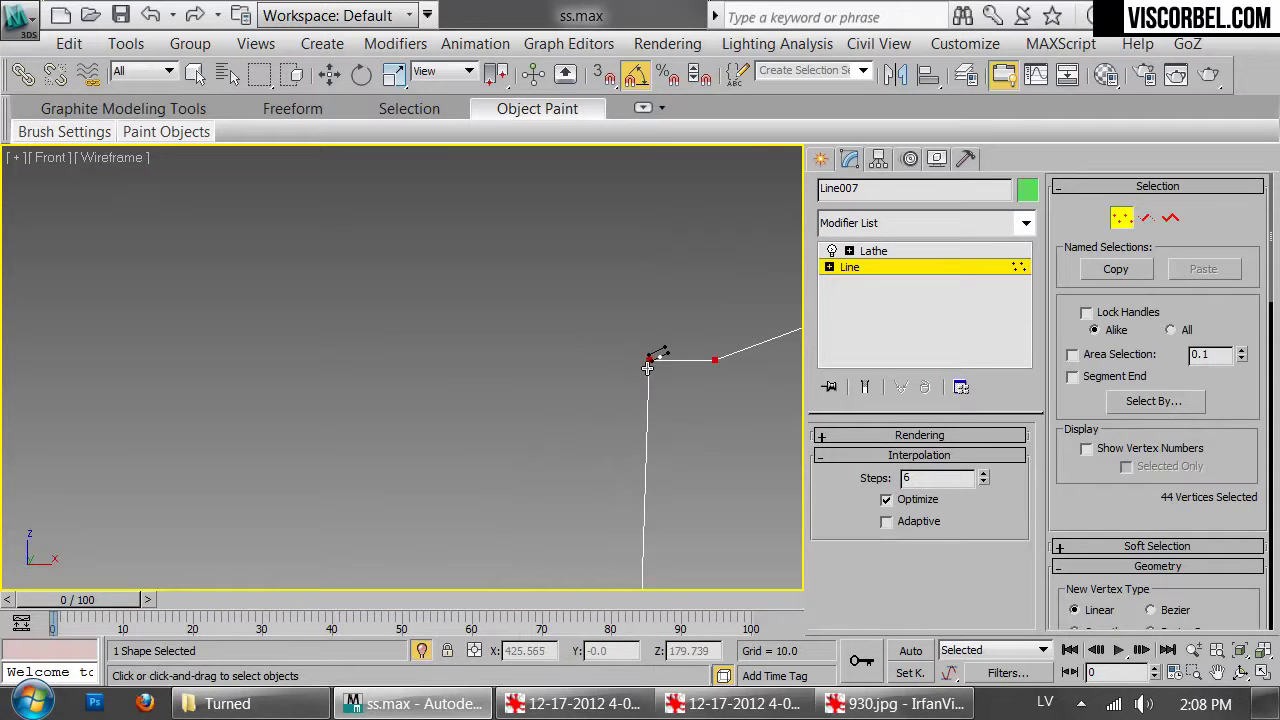
scroll(709, 365, up, 5)
scroll(563, 398, up, 2)
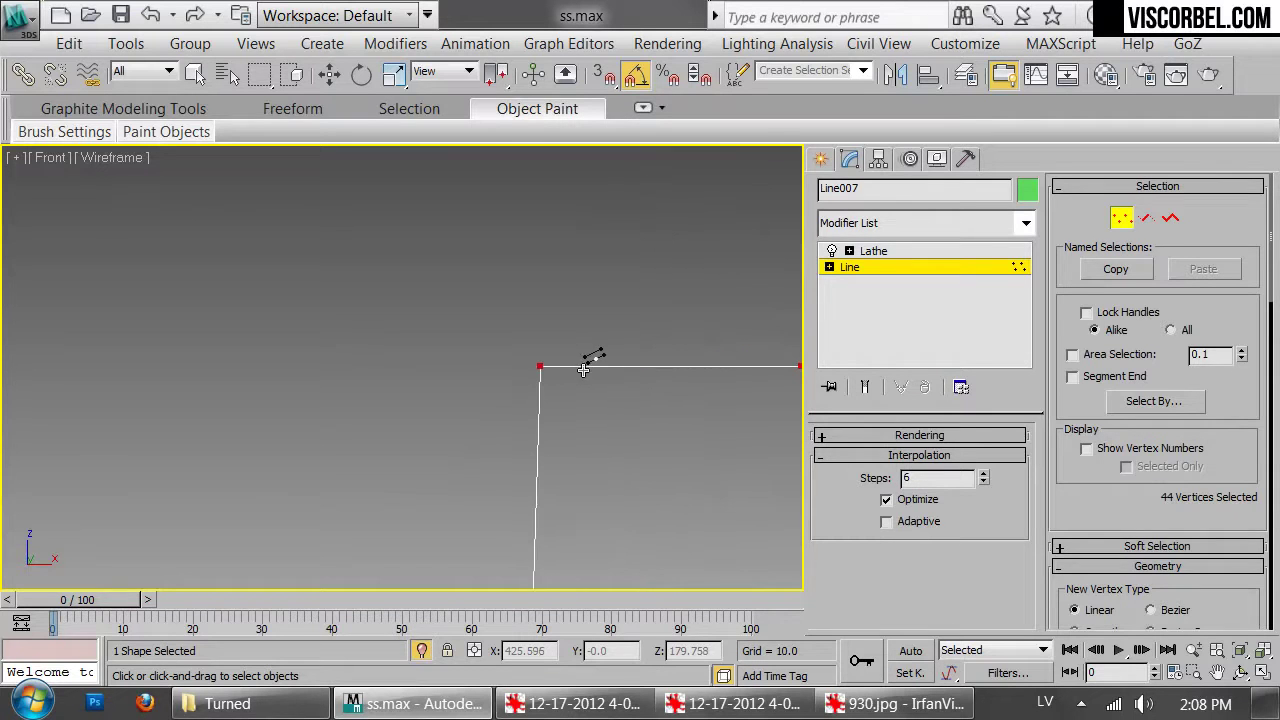
scroll(579, 380, down, 3)
middle_drag(578, 326, 543, 414)
scroll(540, 500, up, 1)
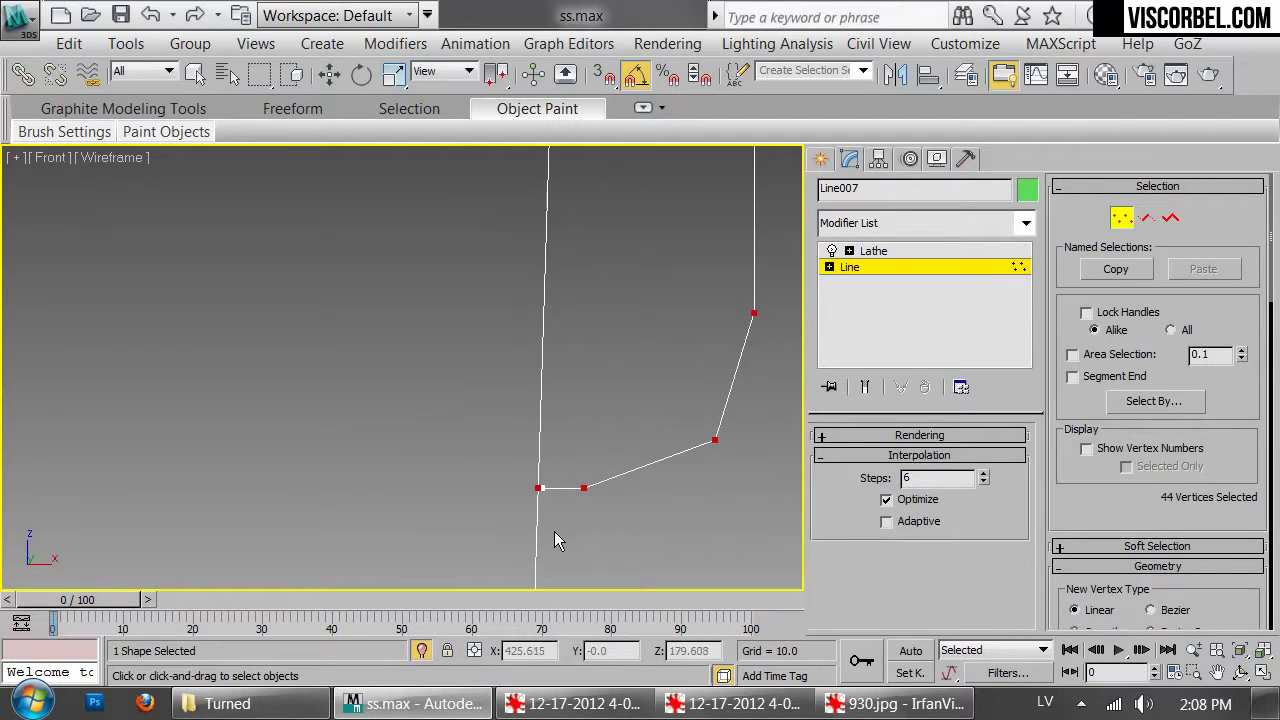
Move the misplaced refined vertex down the shaft line to just below the shaft's top corner
scroll(598, 254, down, 3)
middle_drag(597, 260, 592, 284)
scroll(592, 284, down, 3)
middle_drag(571, 357, 574, 431)
scroll(574, 431, up, 2)
key(w)
middle_drag(629, 177, 631, 285)
drag(581, 184, 621, 247)
drag(622, 201, 609, 461)
middle_drag(623, 414, 553, 297)
scroll(409, 327, up, 3)
scroll(553, 297, up, 2)
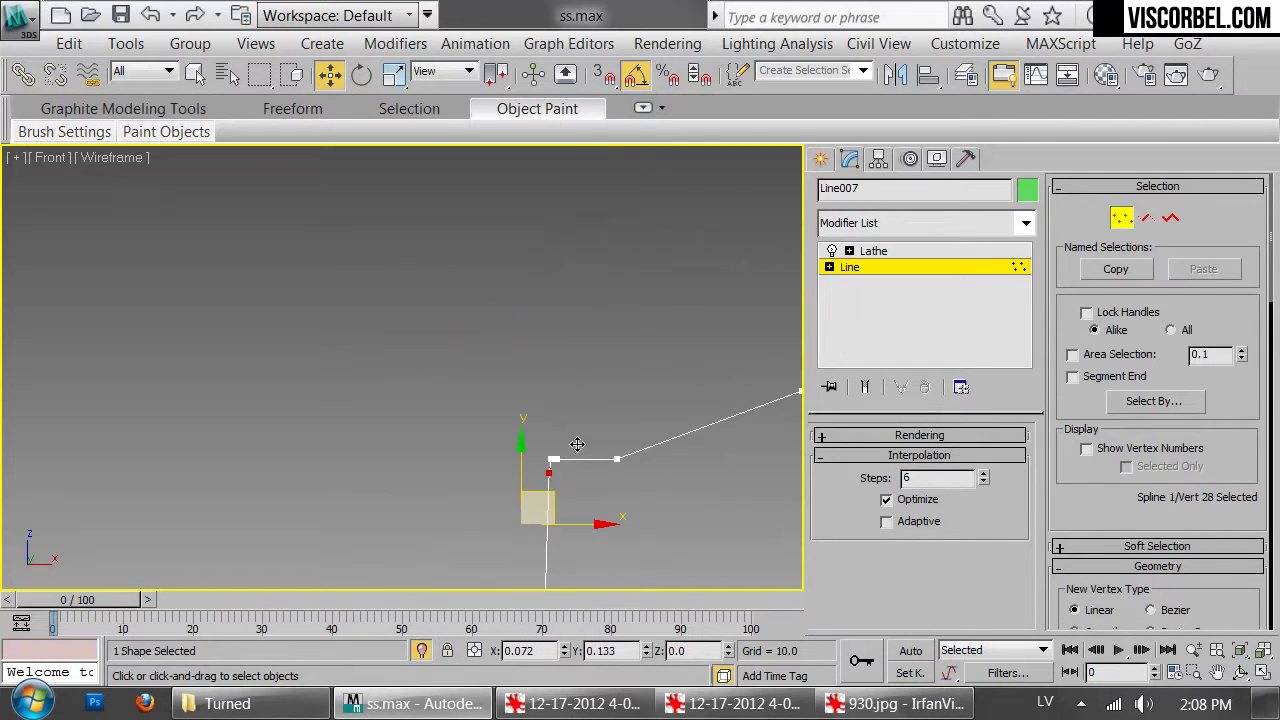
drag(577, 440, 577, 440)
Refine the neck between the top bead and the bulb with a vertex just below its upper corner
scroll(577, 440, down, 6)
middle_drag(615, 252, 674, 555)
middle_drag(684, 480, 634, 424)
scroll(634, 436, up, 2)
scroll(634, 445, up, 4)
scroll(574, 374, up, 2)
right_click(657, 315)
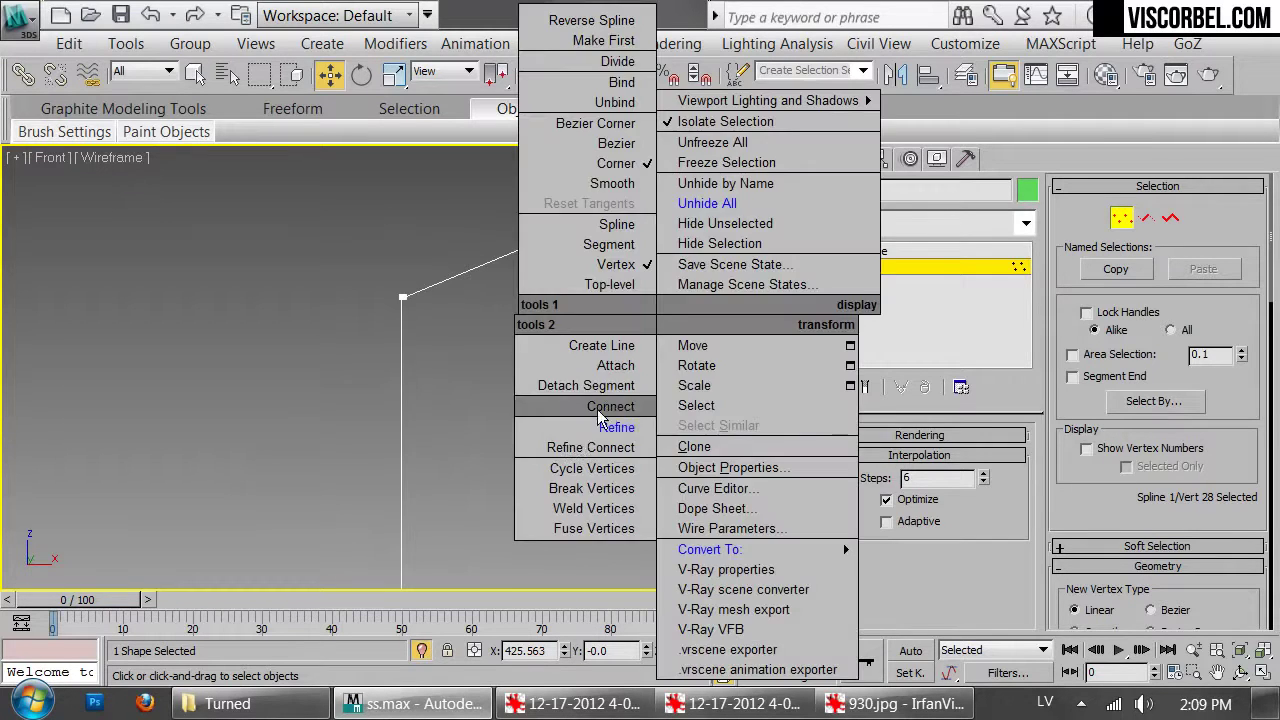
click(567, 431)
scroll(306, 300, up, 2)
middle_drag(306, 300, 489, 466)
scroll(683, 469, up, 2)
middle_drag(683, 469, 370, 423)
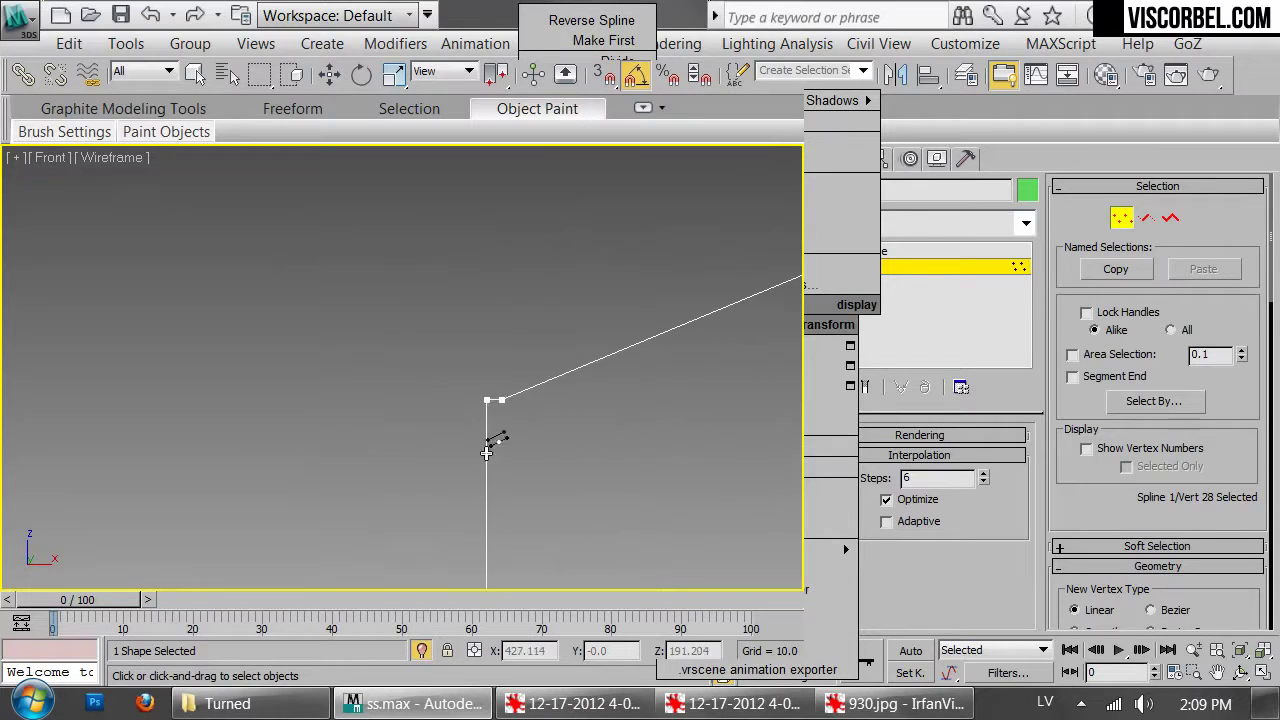
click(485, 414)
Add a support vertex near the neck's lower corner above the bulb and move it into place
middle_drag(485, 414, 489, 226)
middle_drag(495, 555, 547, 185)
middle_drag(510, 440, 520, 414)
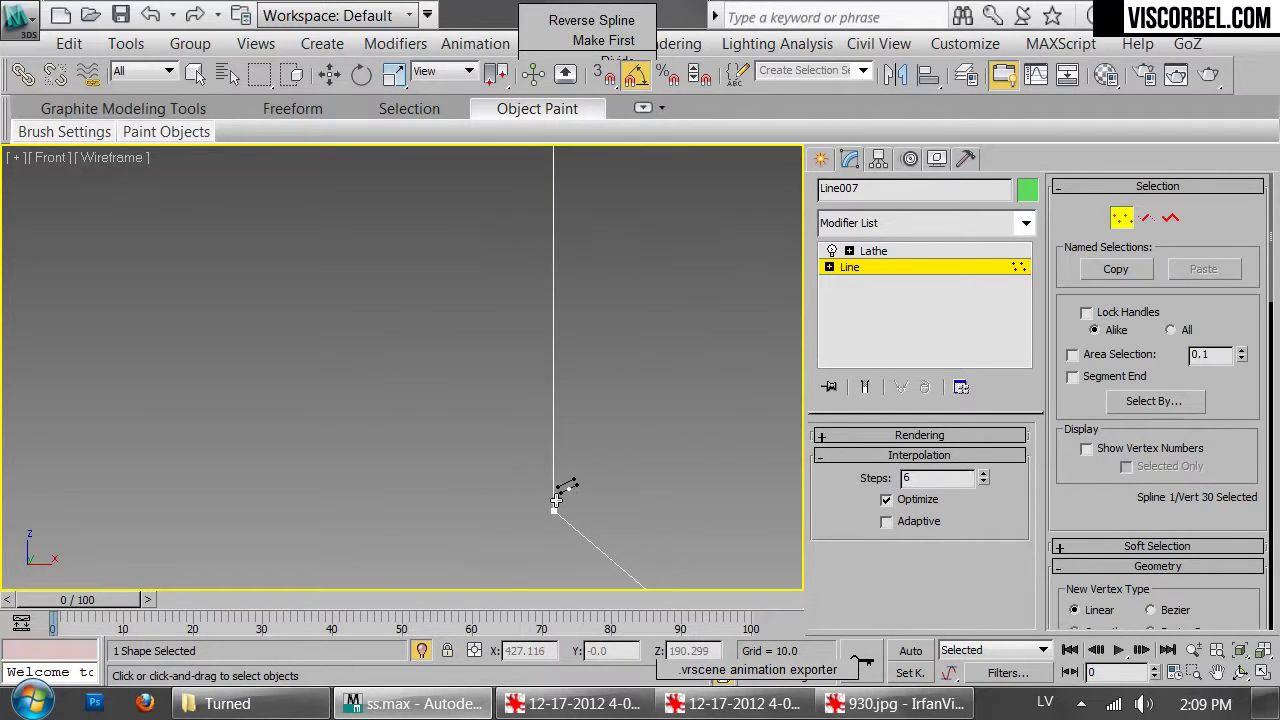
mouse_move(563, 518)
middle_down()
mouse_move(586, 509)
mouse_move(563, 457)
middle_up()
key(w)
drag(366, 251, 414, 349)
drag(414, 287, 593, 439)
Refine the shaft line with a vertex just above its bottom corner at the lower bead
scroll(562, 388, down, 10)
middle_drag(580, 530, 580, 262)
middle_drag(595, 484, 567, 202)
scroll(551, 375, up, 3)
middle_drag(551, 375, 551, 338)
scroll(551, 340, up, 4)
scroll(713, 264, up, 2)
middle_drag(714, 264, 718, 324)
right_click(716, 322)
click(660, 435)
middle_drag(483, 263, 568, 457)
scroll(568, 457, up, 7)
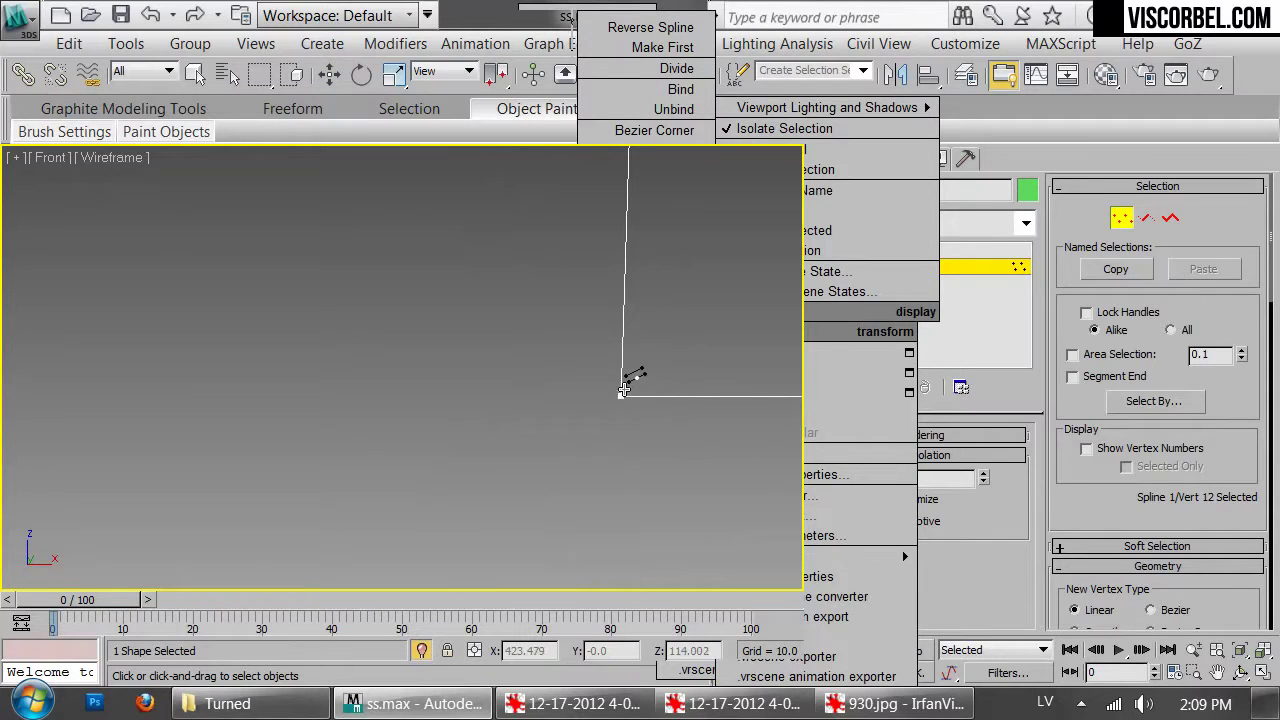
click(620, 384)
Refine the short neck between the lower bead and the large ring with vertices near both its corners
middle_drag(700, 425, 365, 304)
scroll(600, 400, down, 2)
scroll(470, 365, down, 1)
middle_drag(528, 510, 558, 401)
scroll(510, 505, up, 3)
scroll(420, 370, up, 2)
middle_drag(415, 365, 567, 428)
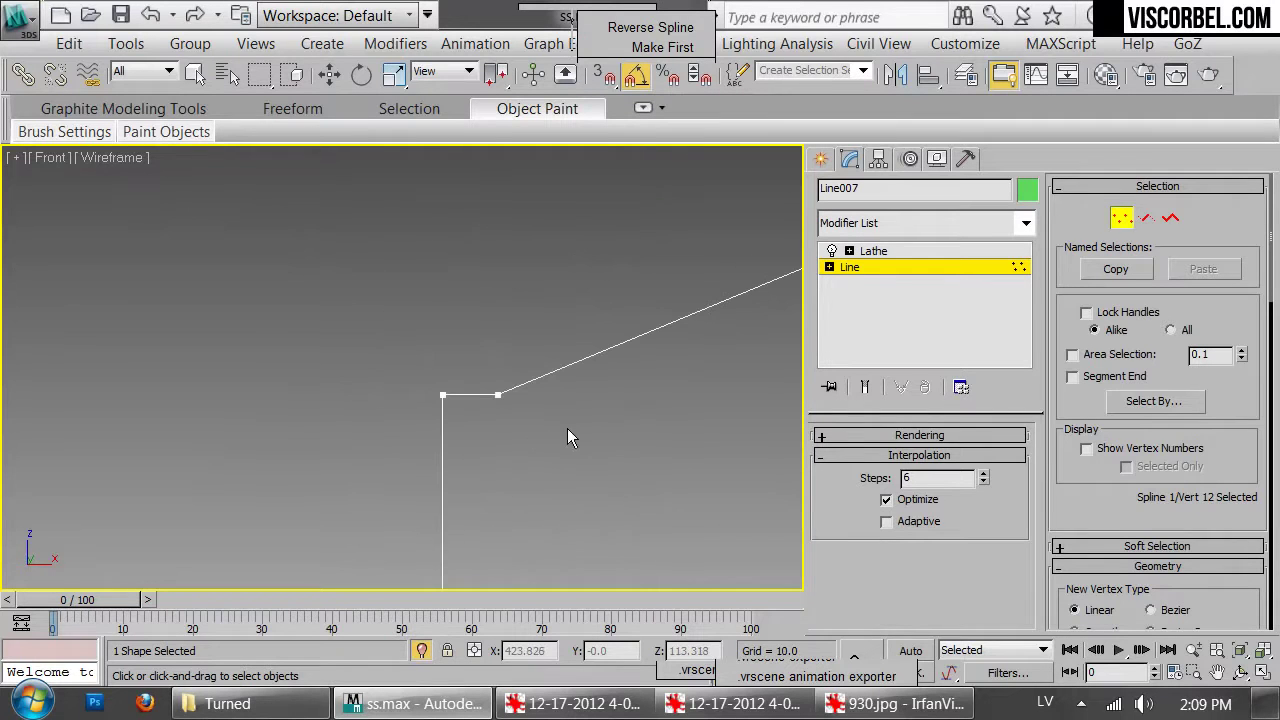
click(442, 428)
scroll(540, 460, down, 4)
middle_drag(556, 474, 631, 351)
scroll(584, 404, up, 4)
click(503, 453)
Add support vertices beside the corners below the large ring and adjust the last one's position
scroll(503, 453, down, 4)
middle_drag(516, 448, 560, 334)
scroll(560, 334, down, 2)
middle_drag(595, 520, 624, 331)
scroll(603, 328, up, 4)
scroll(569, 361, up, 2)
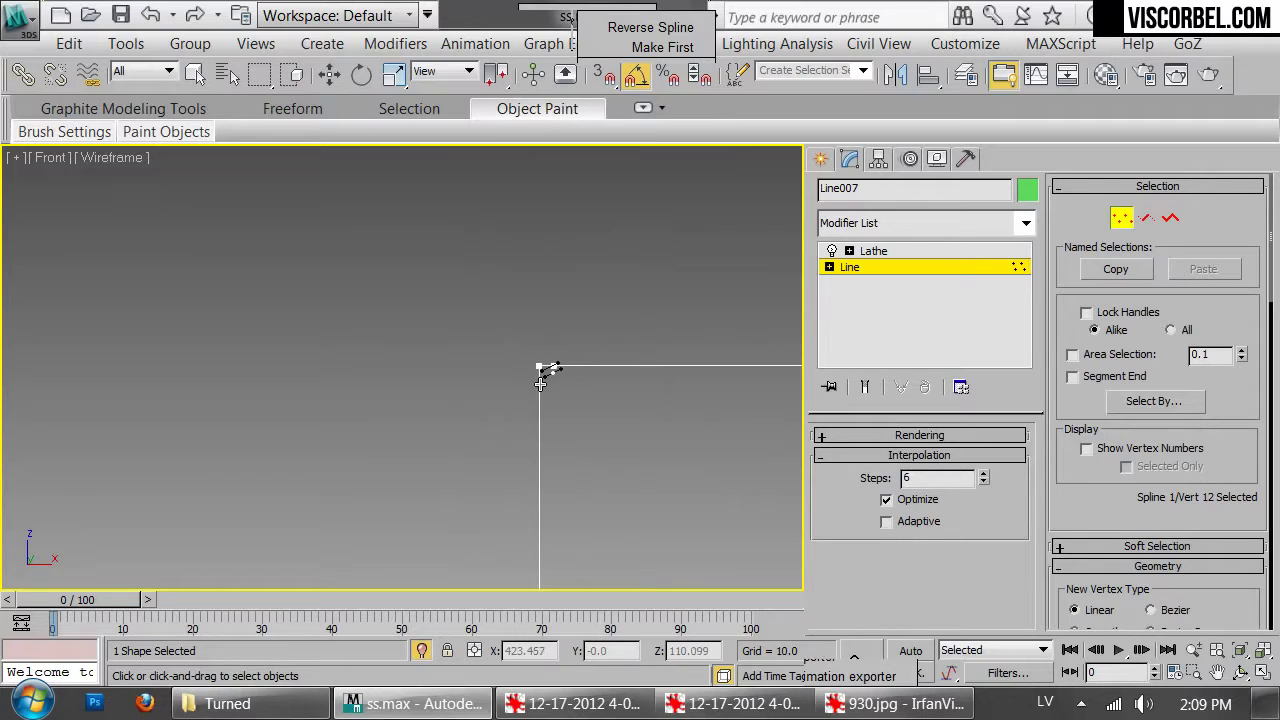
scroll(539, 404, down, 4)
scroll(560, 410, up, 5)
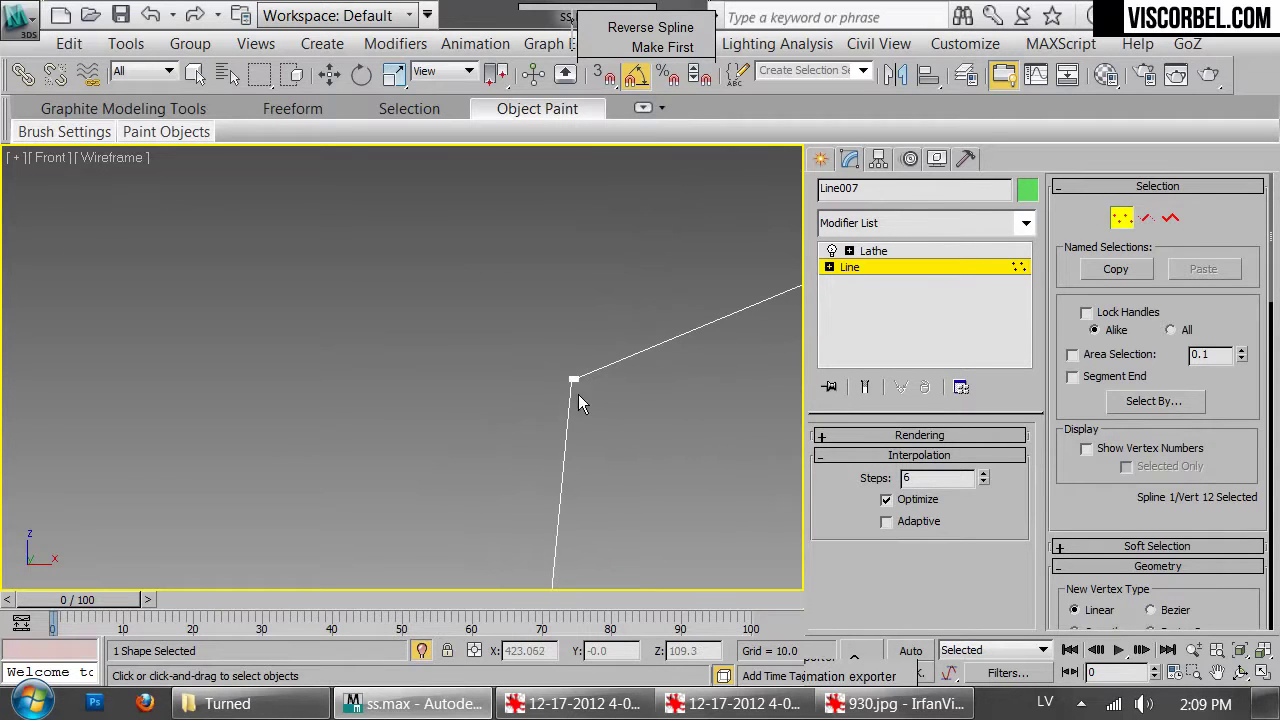
scroll(590, 368, down, 3)
key(w)
drag(577, 242, 606, 433)
scroll(600, 442, down, 5)
middle_drag(589, 487, 581, 232)
scroll(600, 425, down, 4)
Leave vertex level and show the leg's bulb in a shaded perspective view with edged faces
key(1)
scroll(663, 262, down, 4)
middle_drag(663, 262, 631, 449)
drag(709, 275, 489, 416)
key(p)
key(z)
key(F3)
alt+middle_drag(481, 254, 484, 270)
key(F4)
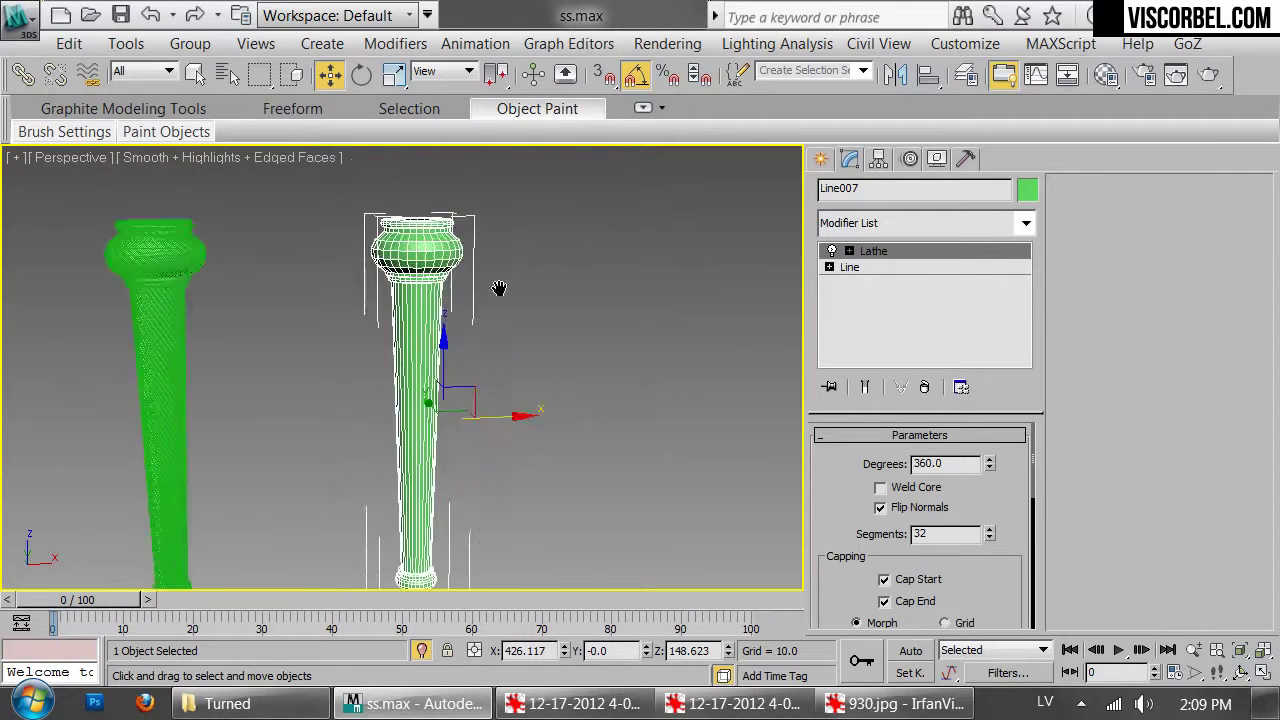
scroll(480, 231, up, 6)
alt+middle_drag(546, 306, 520, 298)
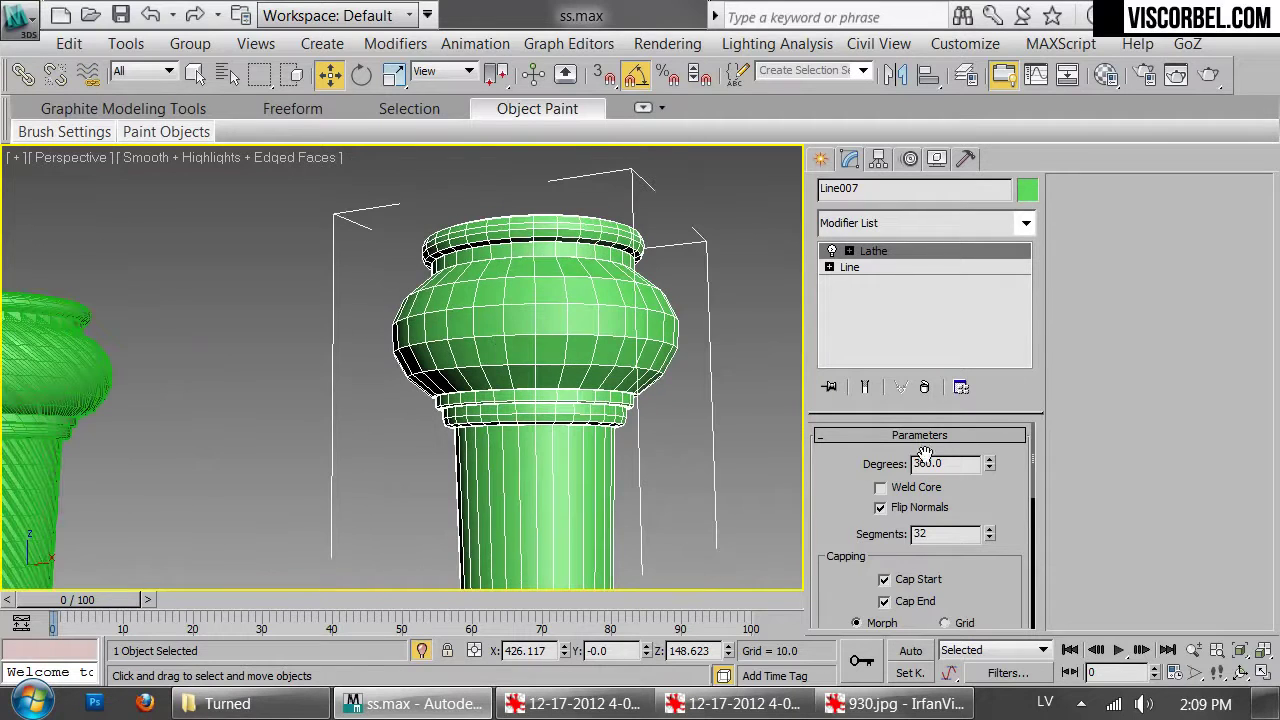
Reduce the Lathe's segments to 24 and then to 12
text(24)
key(Return)
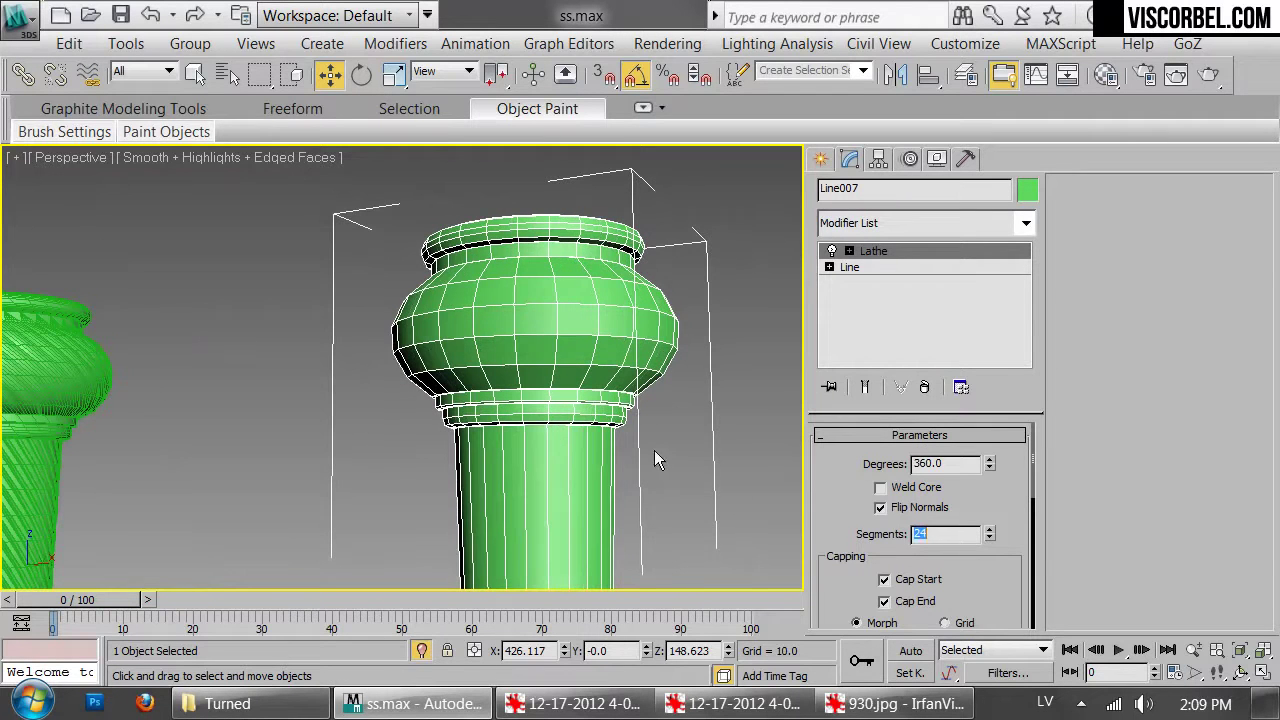
key(Return)
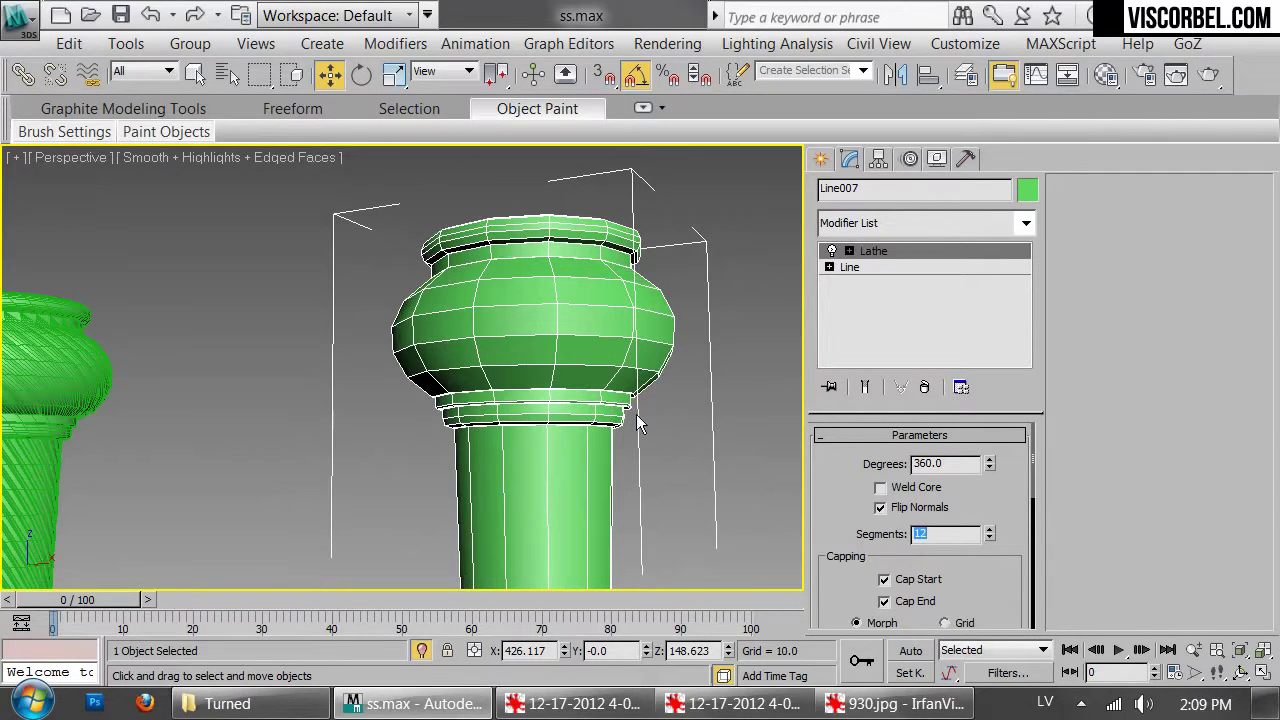
scroll(526, 330, down, 5)
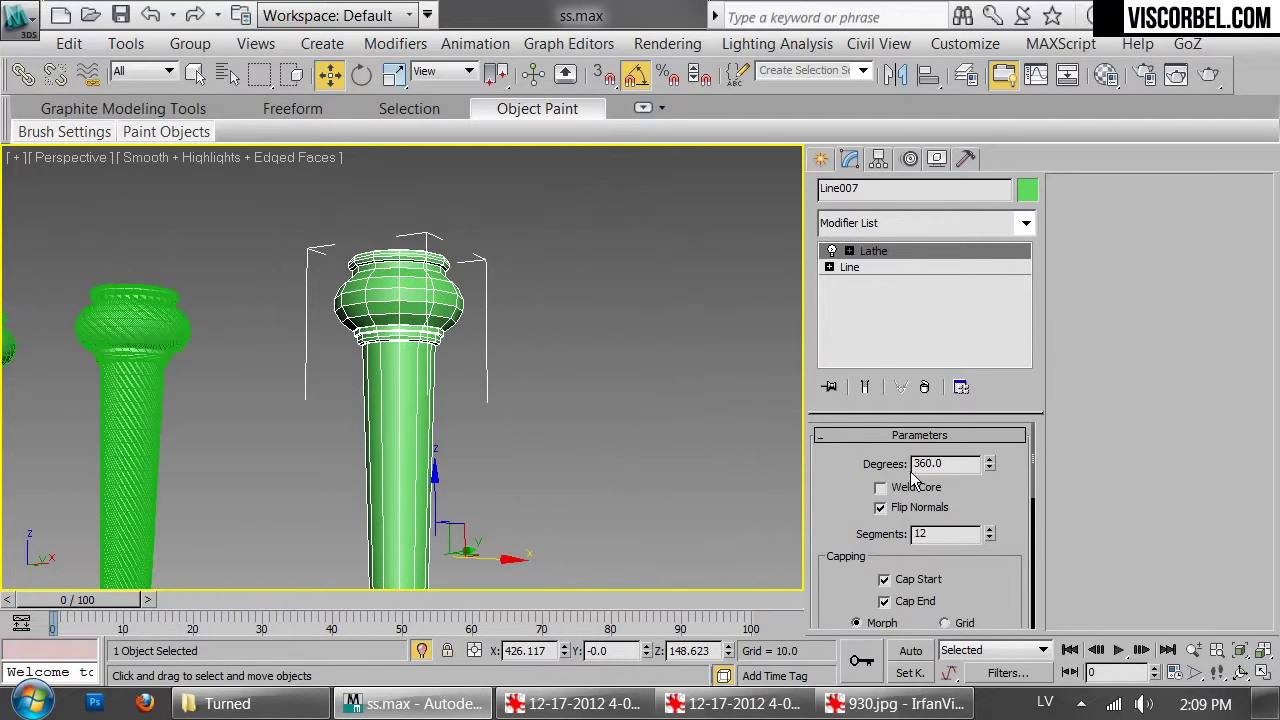
Set the Lathe's segments to 16 and check the leg's density at its bulb and foot
text(16)
key(Return)
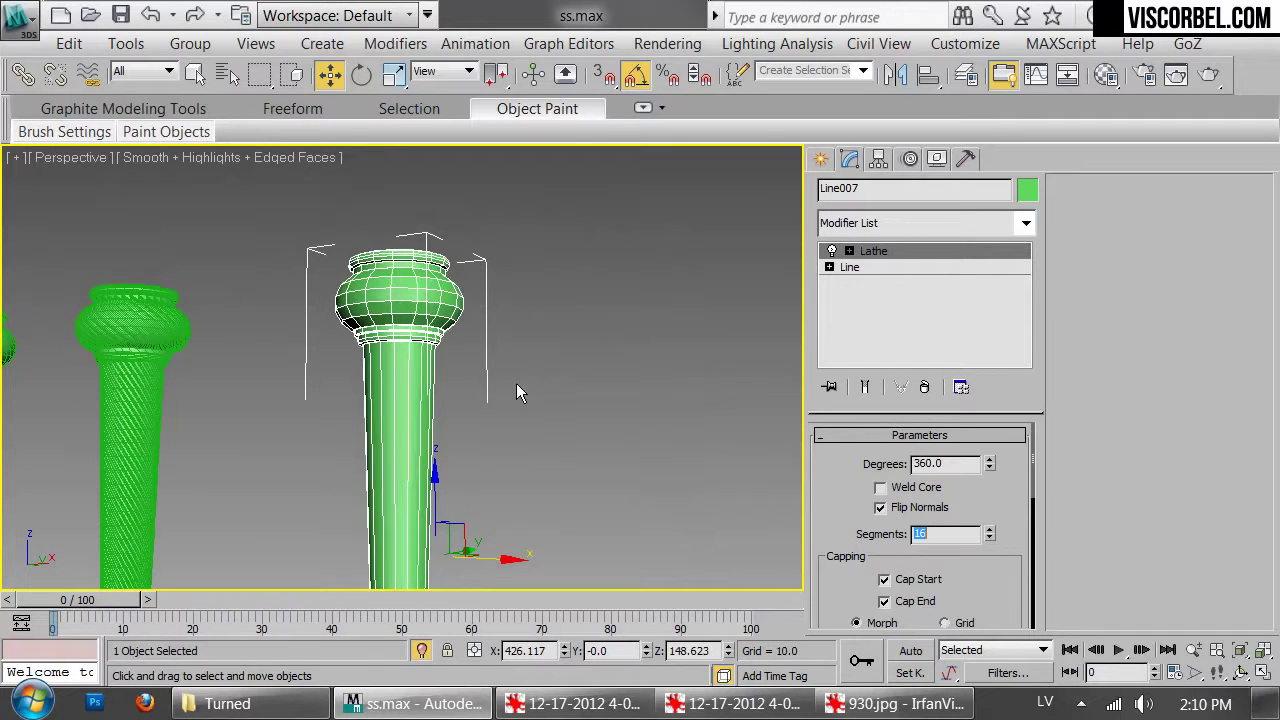
alt+middle_drag(414, 257, 490, 276)
middle_drag(490, 276, 416, 412)
scroll(414, 405, up, 5)
alt+middle_drag(396, 331, 424, 355)
scroll(406, 239, up, 4)
scroll(406, 237, down, 6)
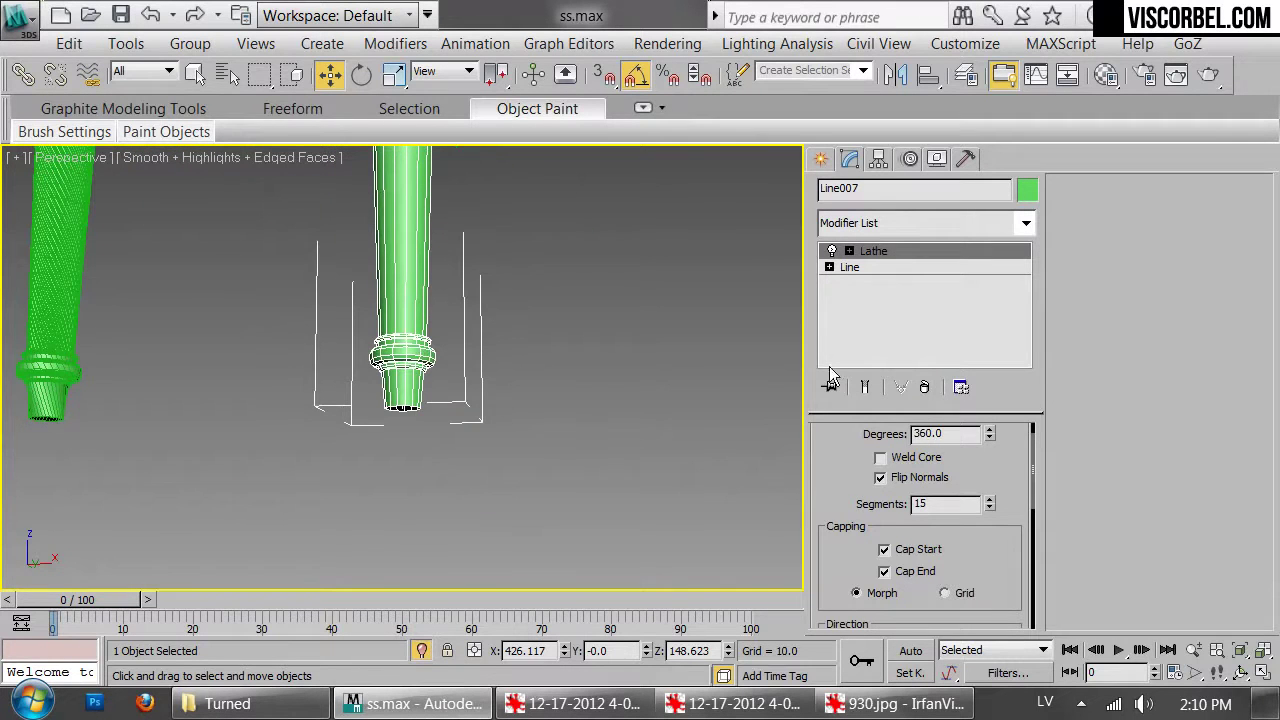
click(989, 500)
click(556, 314)
alt+middle_drag(550, 320, 508, 440)
middle_drag(533, 259, 520, 484)
click(436, 345)
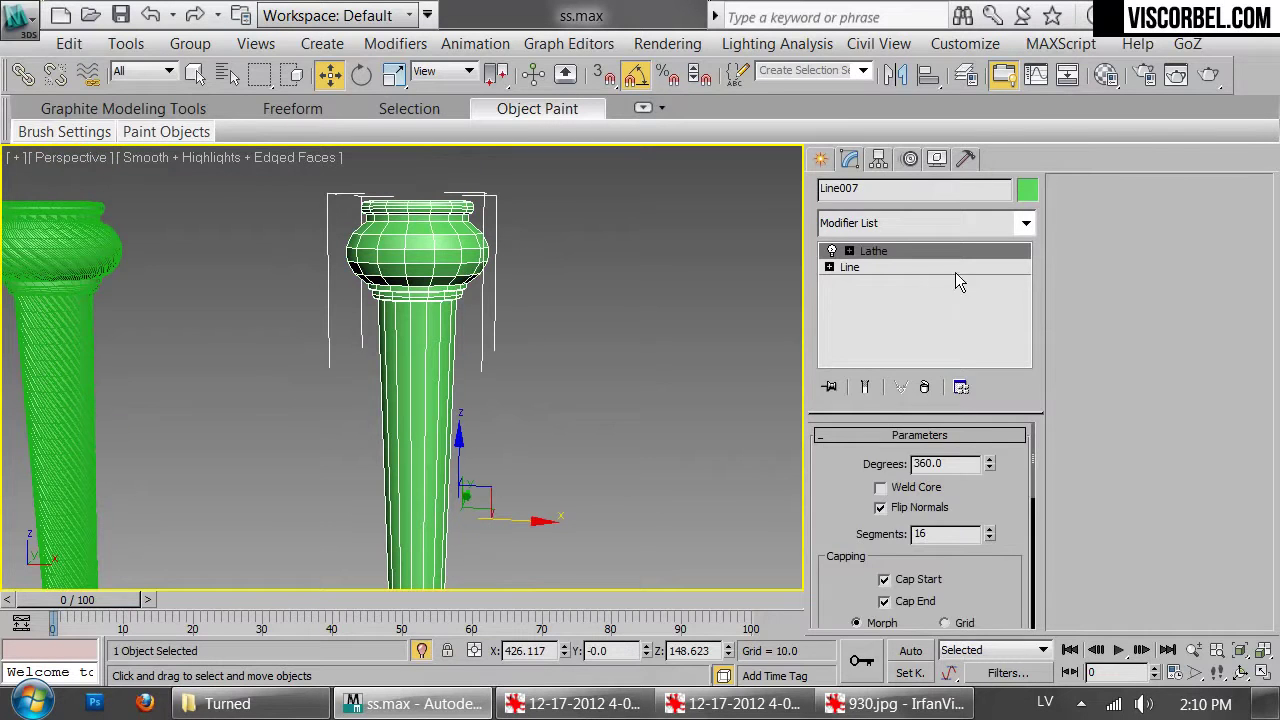
Add a TurboSmooth modifier above the Lathe and view the leg shaded without edged faces
click(948, 223)
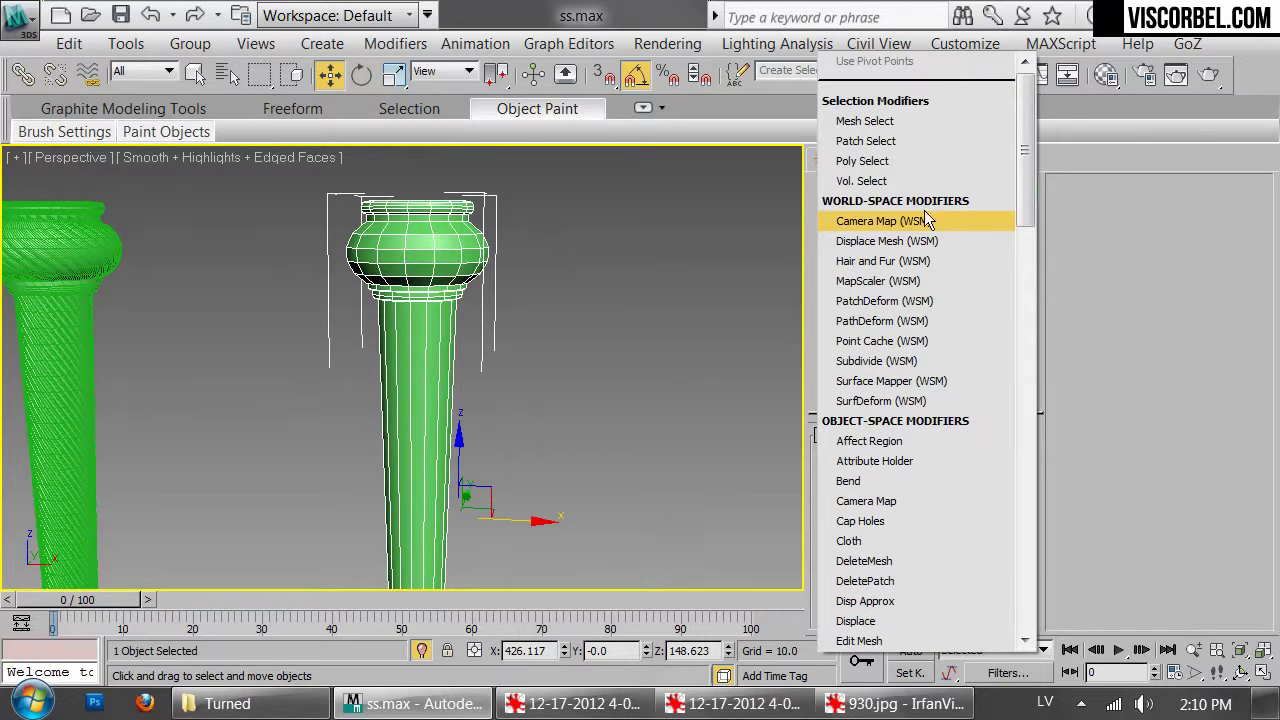
scroll(869, 230, down, 15)
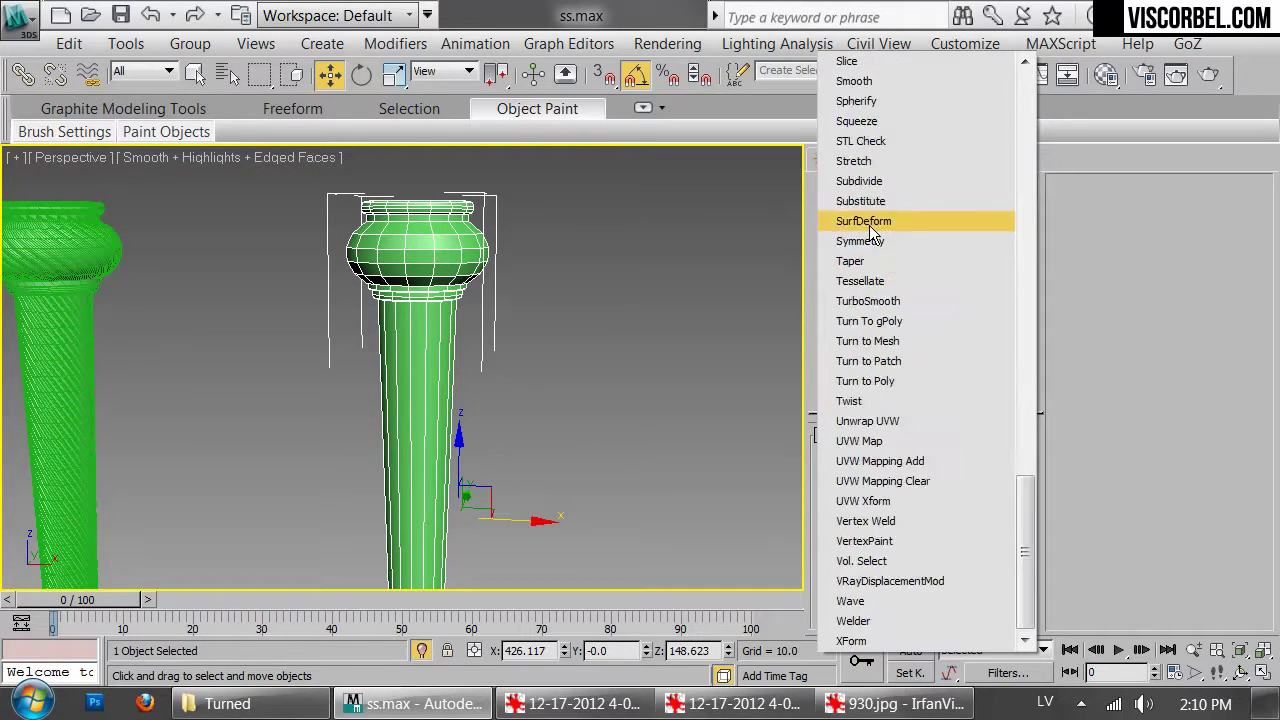
click(868, 301)
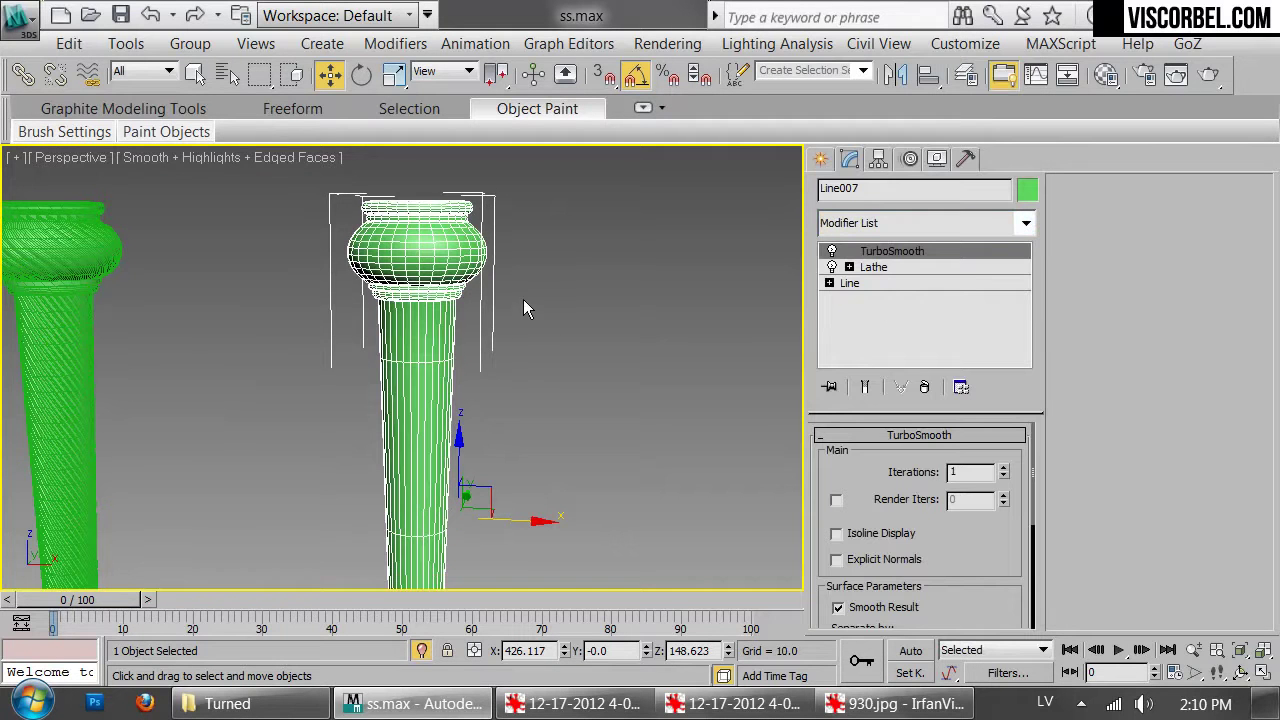
key(F4)
mouse_move(466, 334)
alt+middle_down()
mouse_move(481, 321)
mouse_move(483, 353)
alt+middle_up()
middle_drag(483, 353, 660, 280)
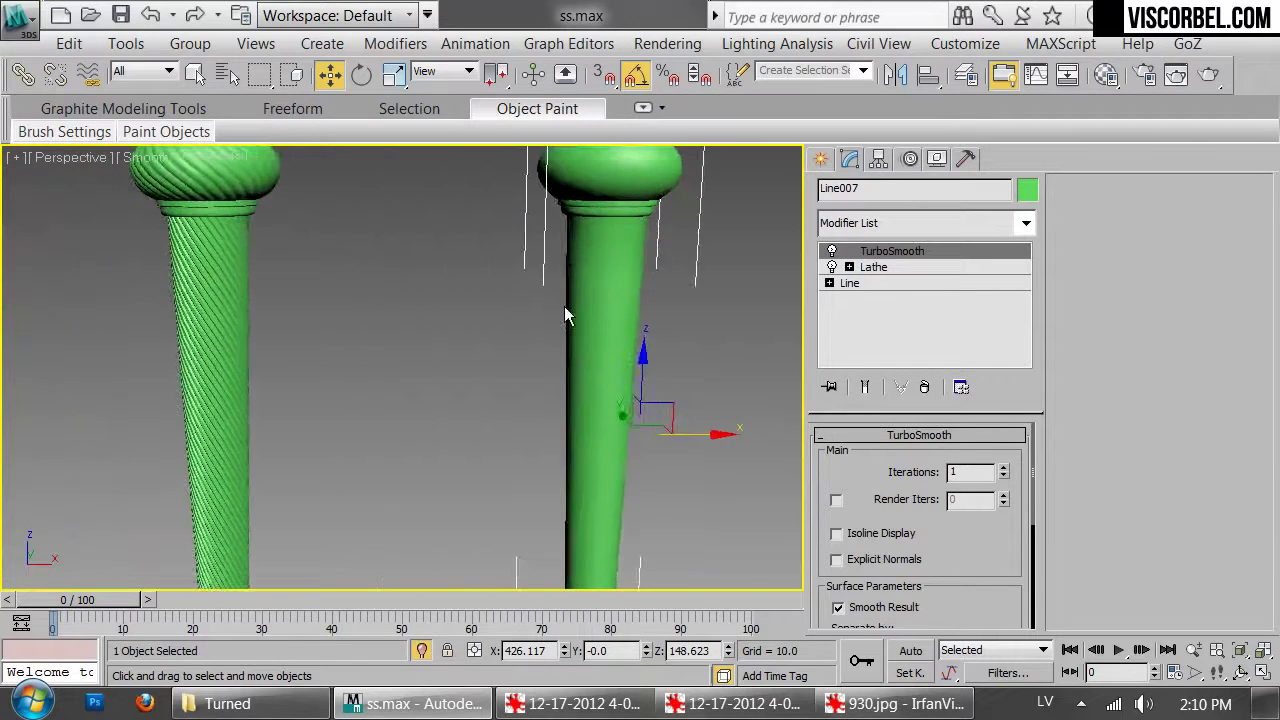
Copy the first plain leg of the row to beside the smoothed leg and show both with edged faces
scroll(576, 303, down, 10)
click(138, 345)
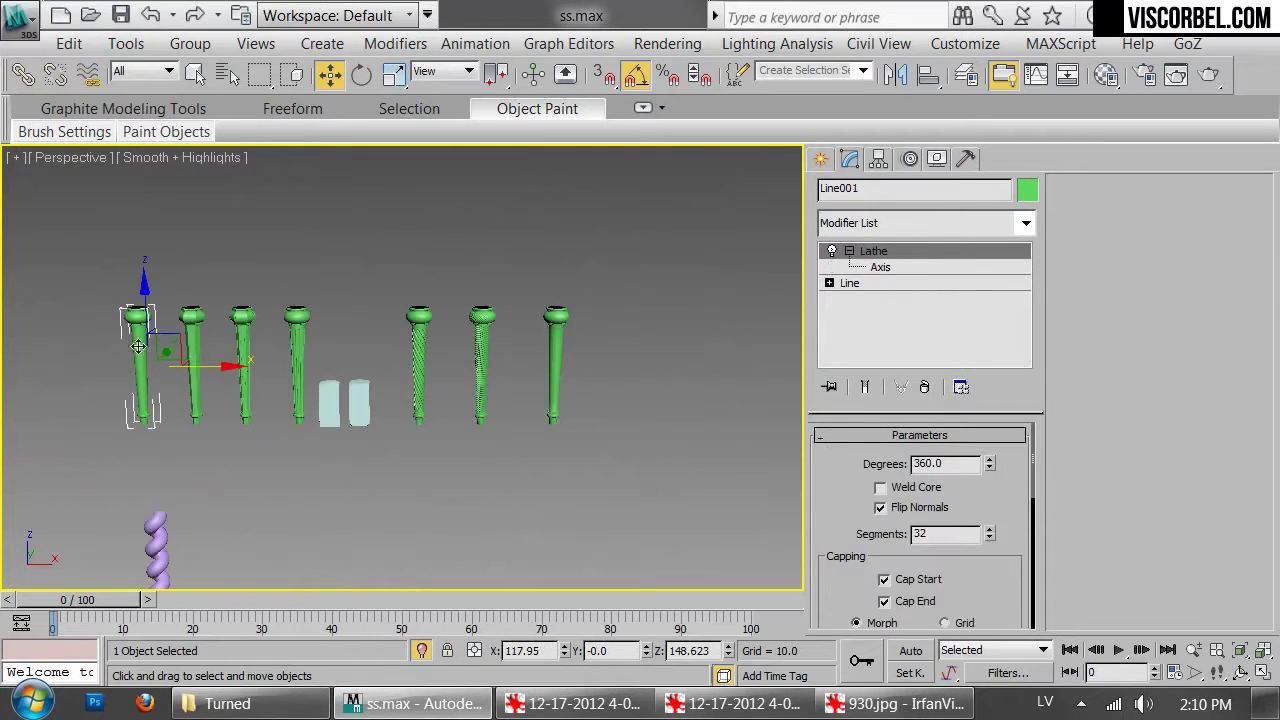
shift+drag(202, 364, 656, 366)
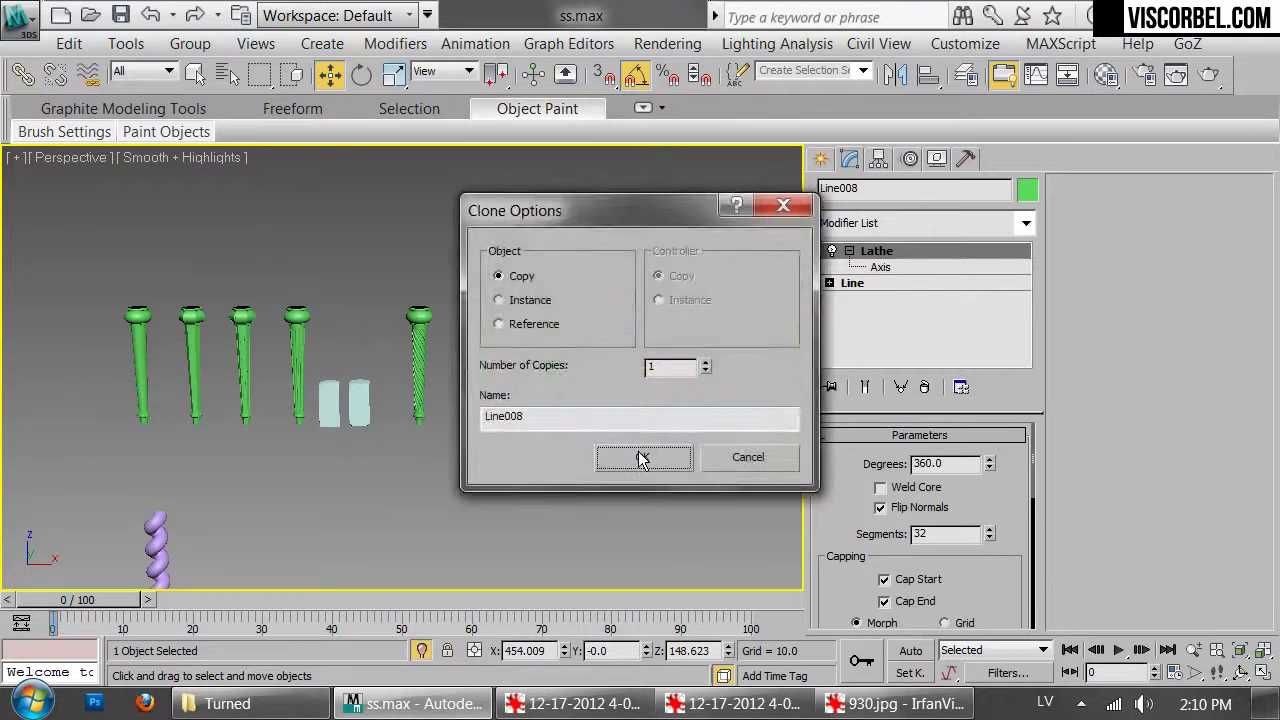
click(643, 457)
key(z)
scroll(480, 440, up, 10)
key(F4)
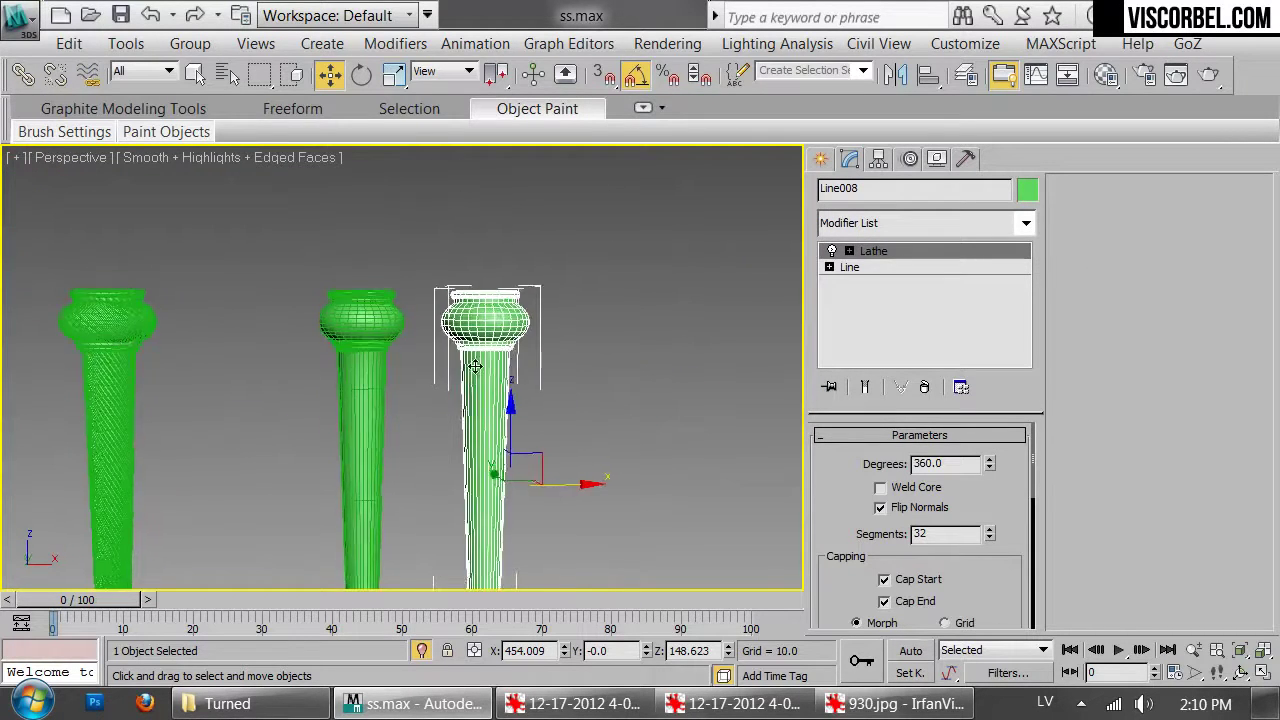
Compare the mesh density and shading of the TurboSmooth leg with the copied 32-segment leg from bulb to foot
click(301, 337)
middle_drag(270, 352, 304, 376)
scroll(299, 361, down, 10)
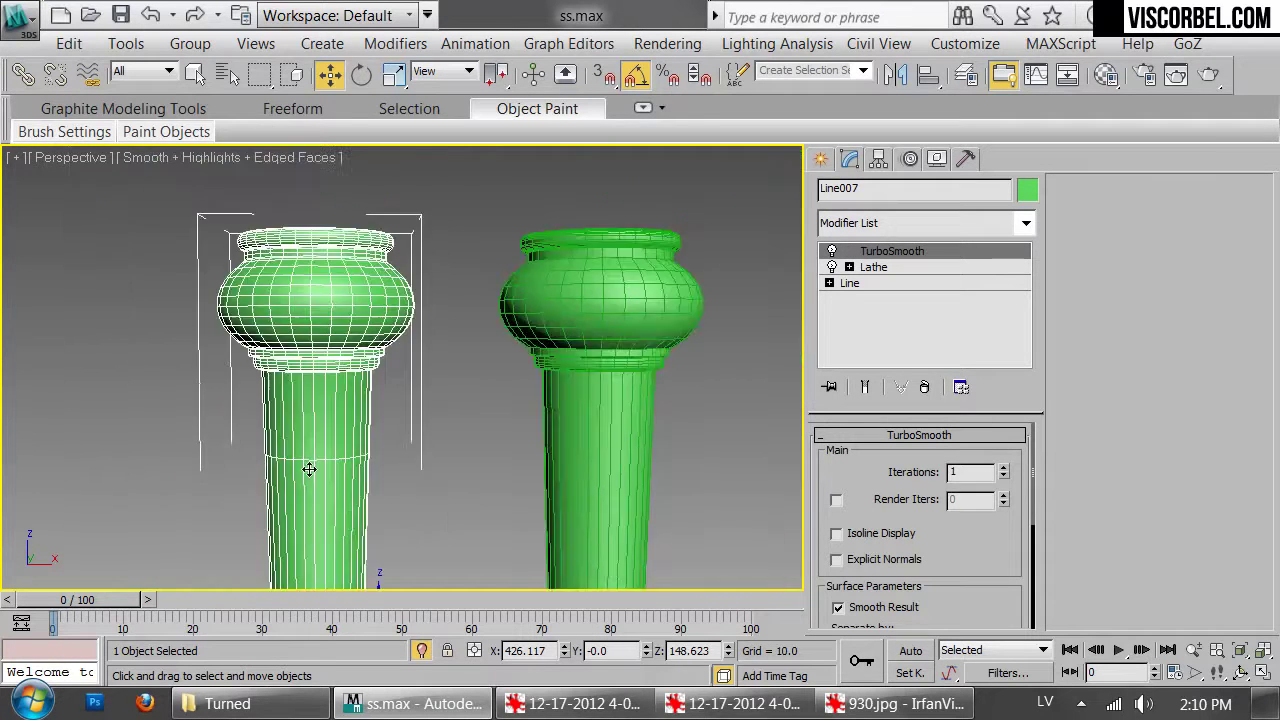
scroll(445, 303, up, 8)
scroll(445, 297, down, 5)
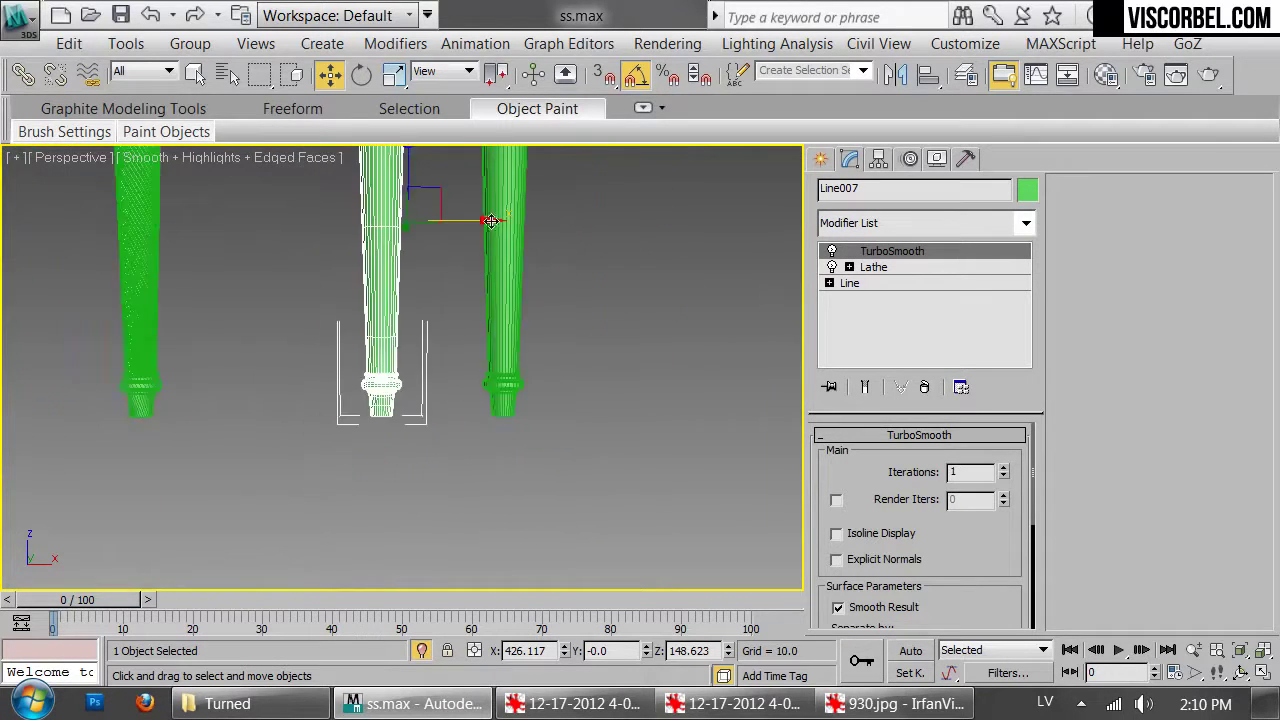
middle_drag(484, 238, 394, 580)
scroll(405, 340, up, 7)
middle_drag(477, 340, 490, 288)
click(395, 458)
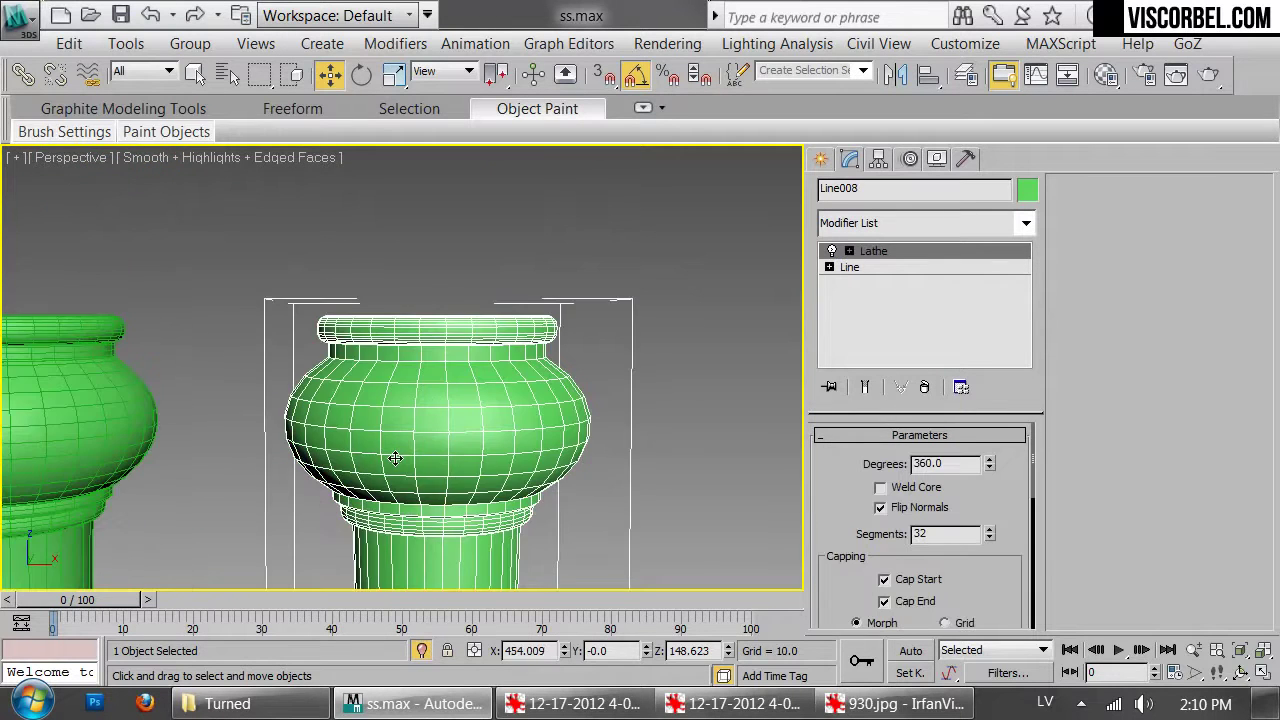
scroll(486, 294, down, 4)
key(F4)
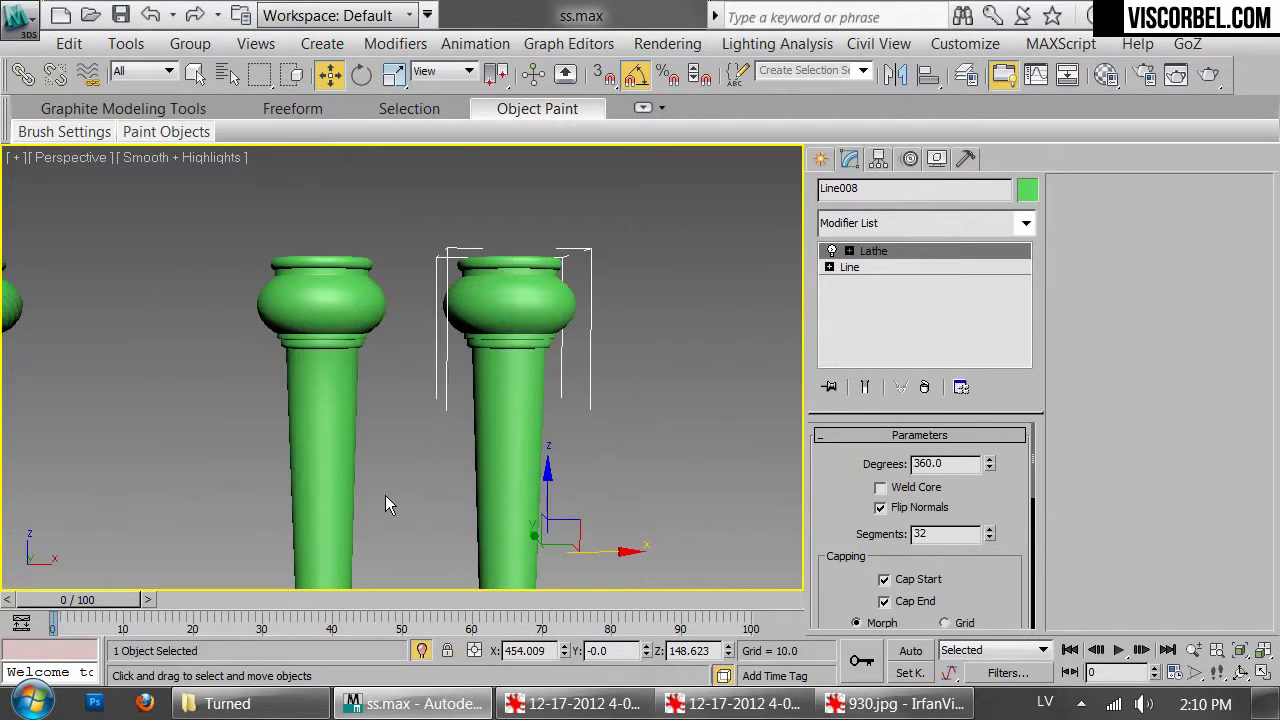
scroll(386, 394, down, 4)
scroll(397, 349, up, 4)
click(390, 363)
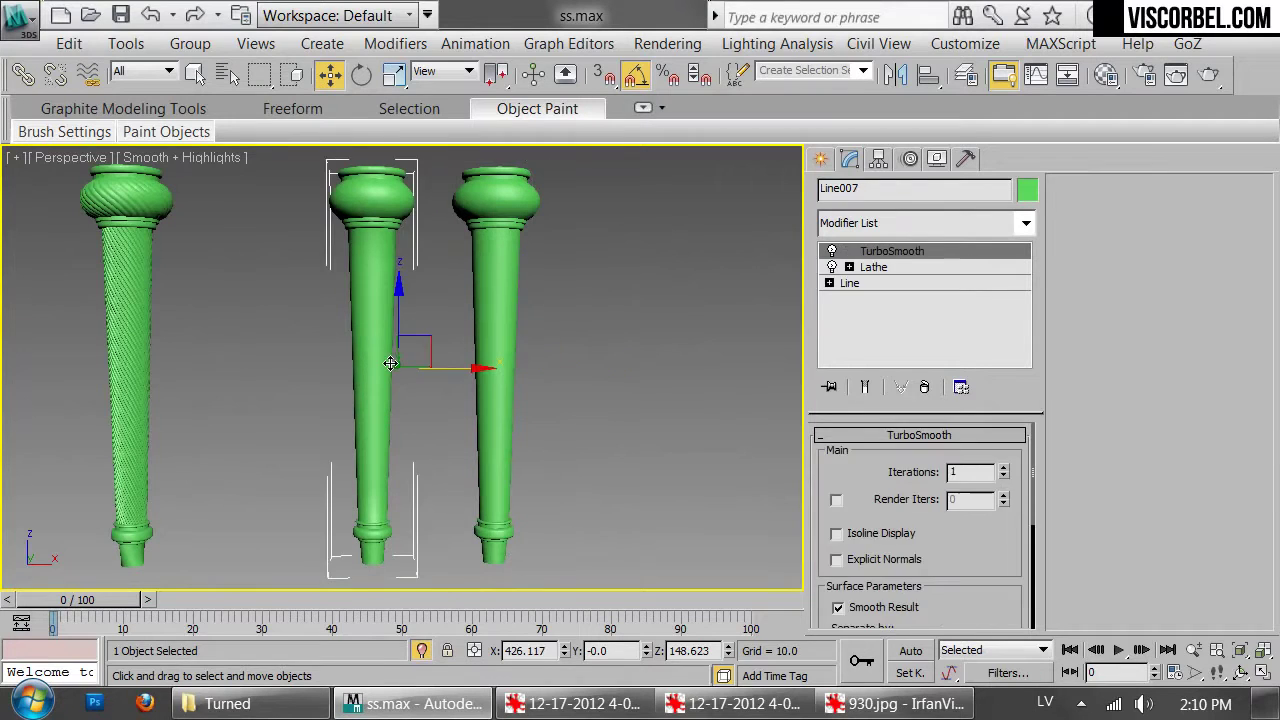
click(658, 364)
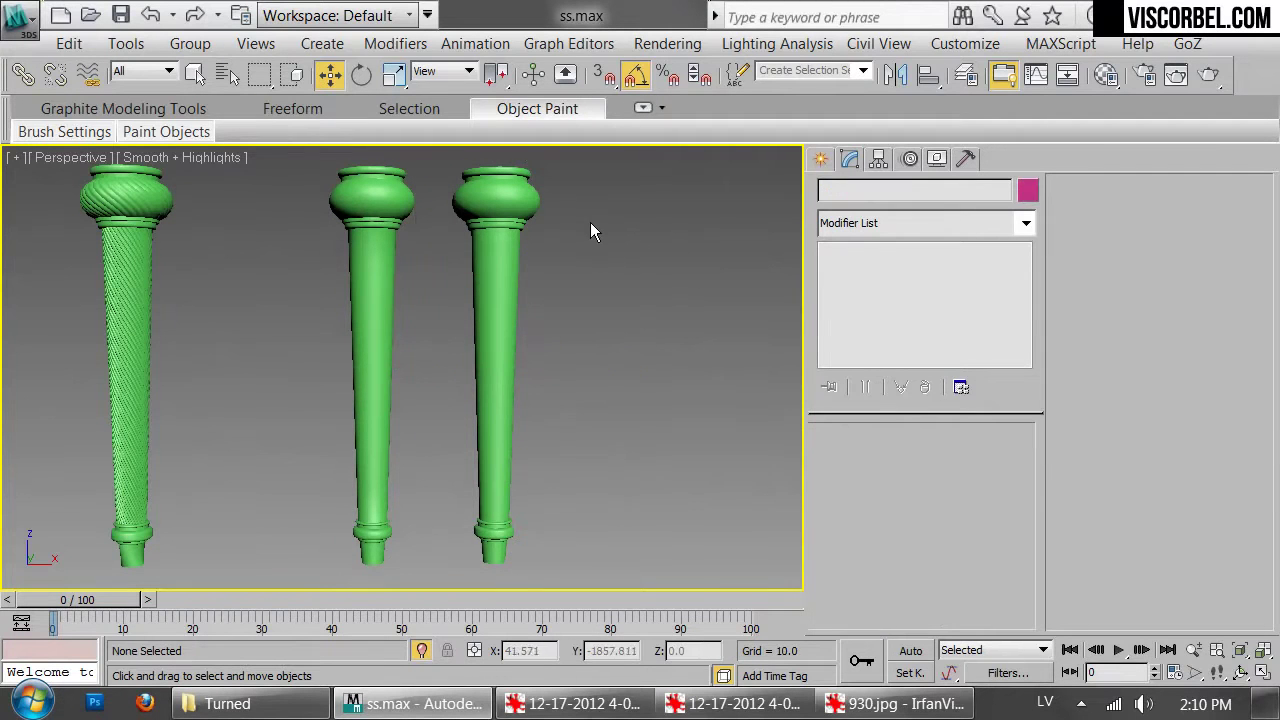
Delete the comparison copy and show the remaining smoothed leg as wireframe in the front view
click(505, 263)
key(Delete)
click(388, 260)
middle_drag(367, 260, 466, 288)
key(F3)
middle_drag(440, 193, 441, 211)
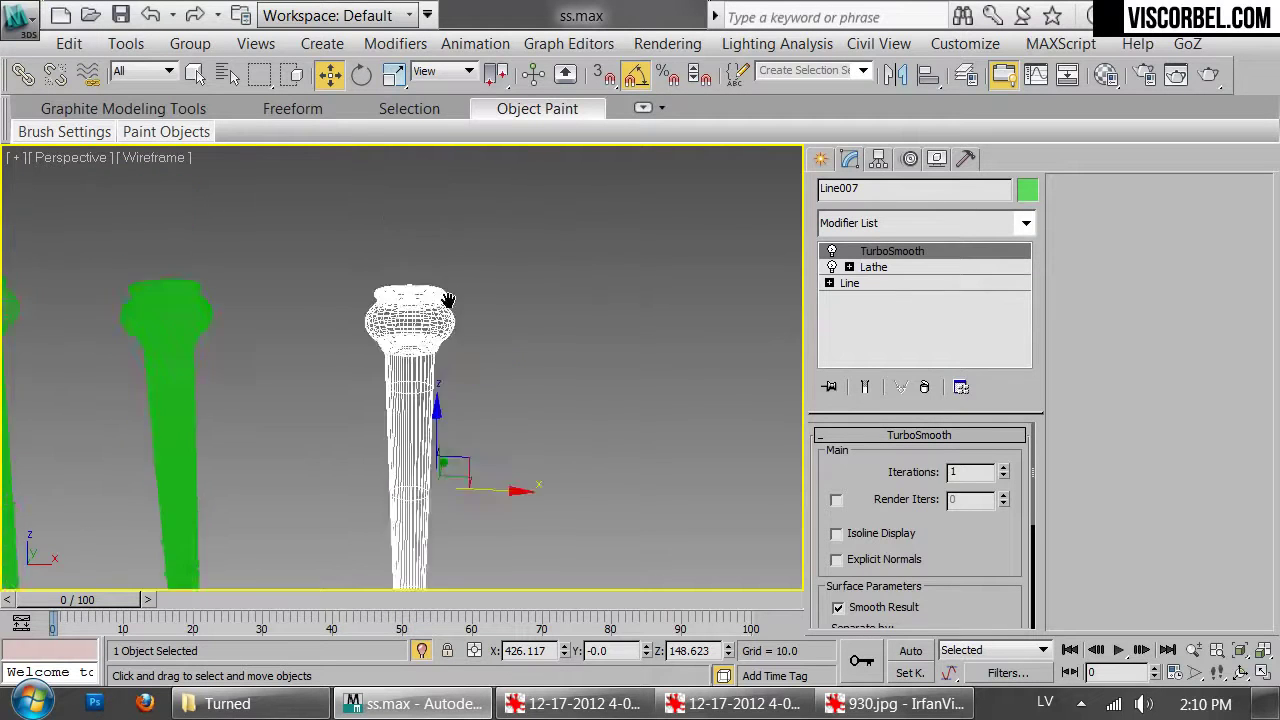
scroll(440, 210, up, 5)
scroll(433, 288, down, 4)
key(f)
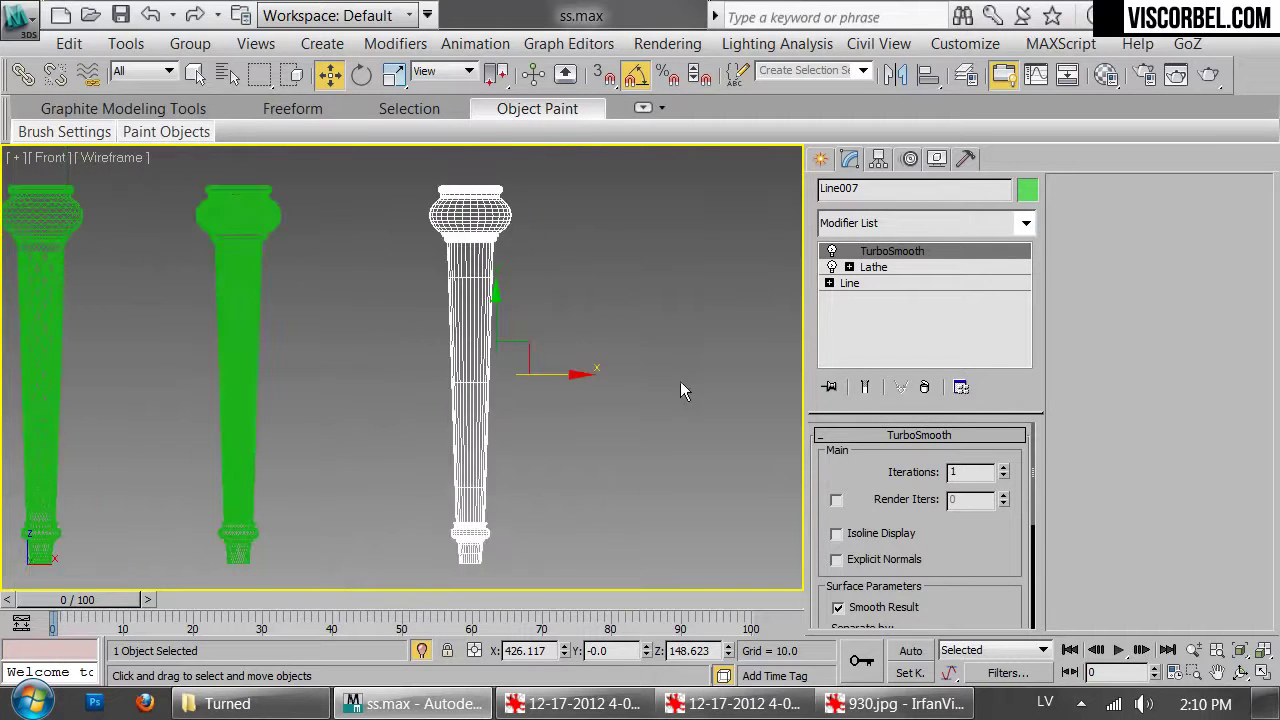
Center the leg's pivot to the object with only the pivot affected
click(875, 267)
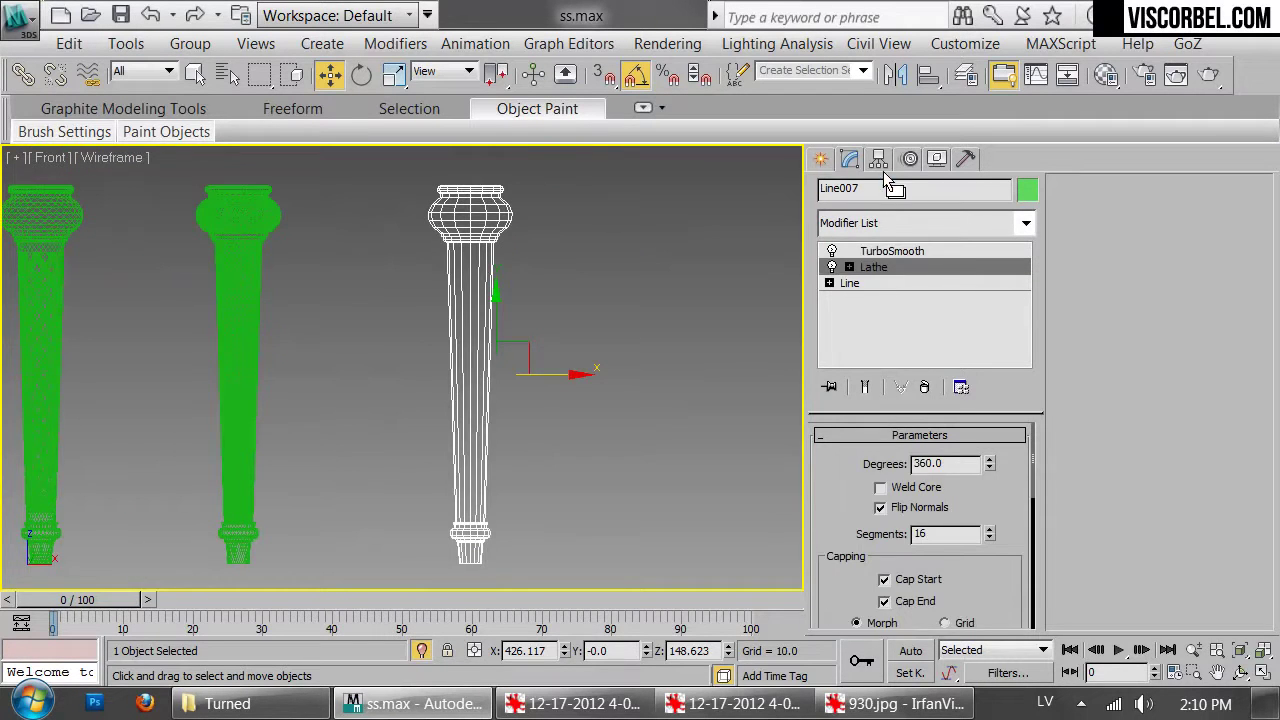
click(878, 158)
click(898, 312)
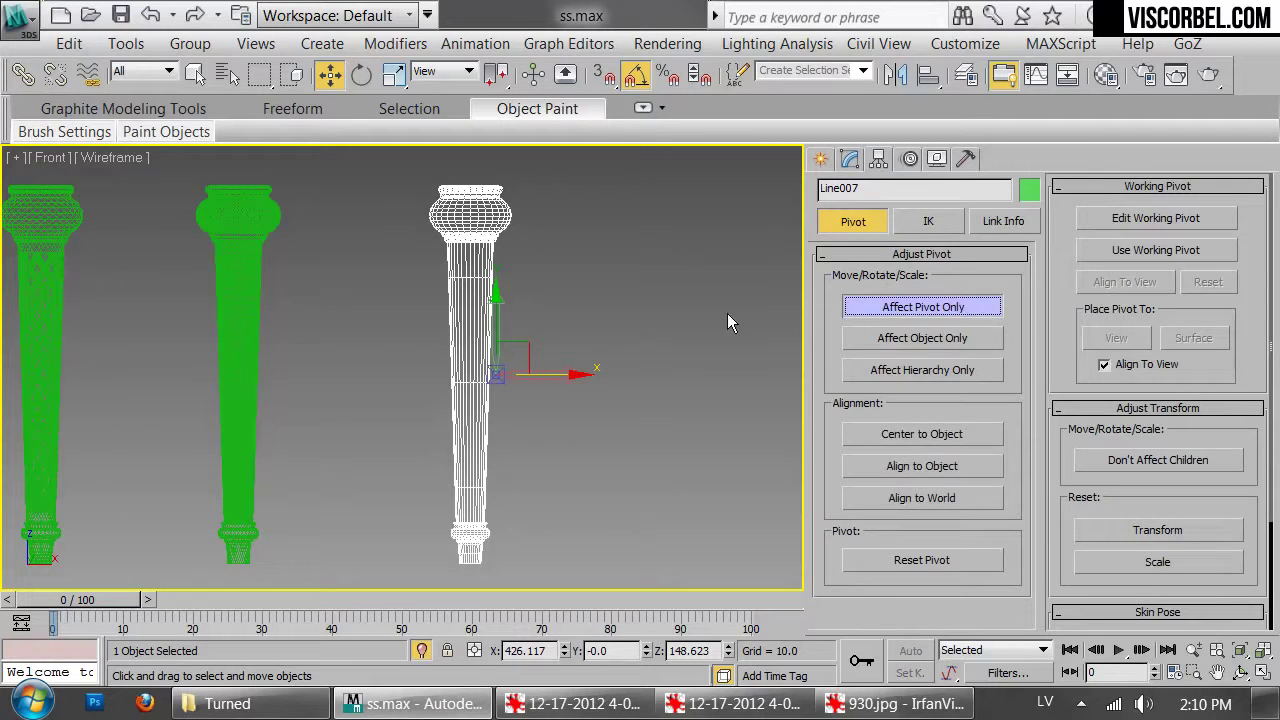
click(921, 434)
key(e)
key(r)
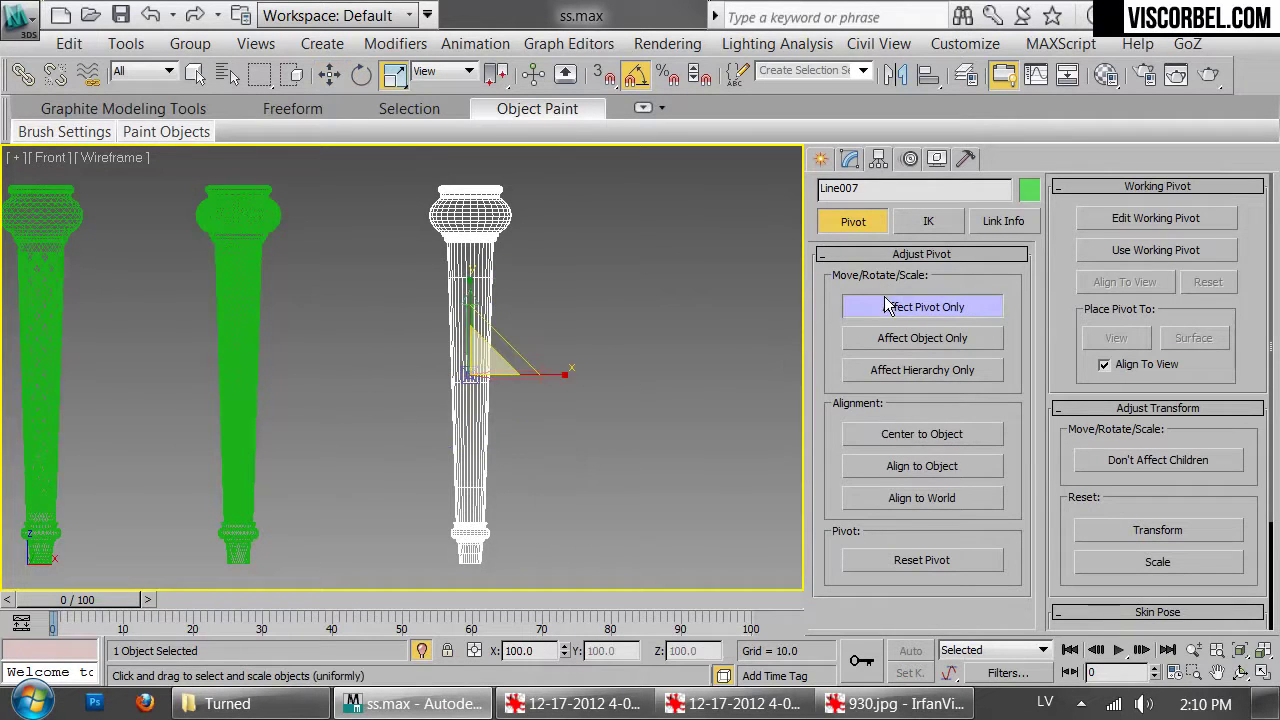
click(887, 306)
Examine the leg in the top view and in the shaded perspective view
key(t)
key(z)
scroll(470, 356, up, 2)
scroll(470, 356, up, 1)
middle_drag(470, 356, 551, 143)
scroll(529, 384, down, 1)
middle_drag(529, 384, 527, 366)
scroll(530, 366, down, 1)
key(p)
key(z)
key(F3)
alt+middle_drag(450, 347, 428, 371)
scroll(428, 371, down, 5)
Convert the smoothed leg to an Editable Poly
right_click(705, 291)
mouse_move(685, 522)
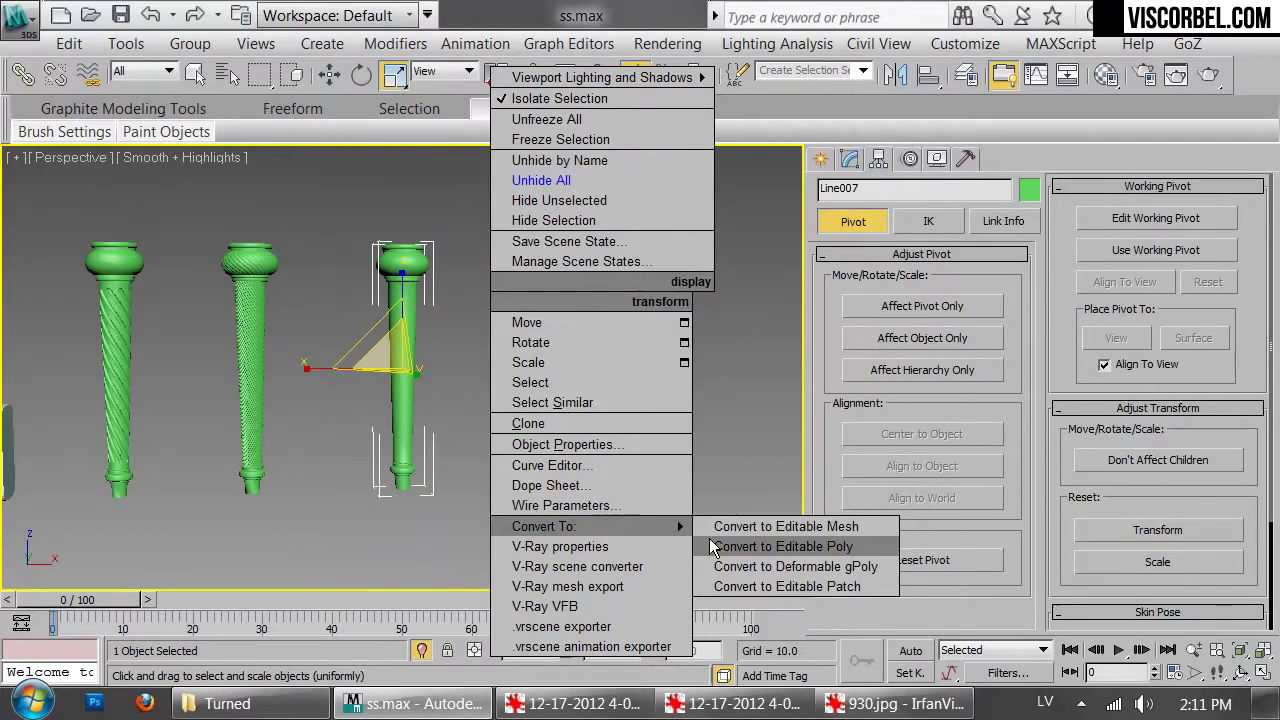
click(713, 546)
In the top wireframe view, delete all of the leg's polygons except a wedge two segments wide at its front
key(t)
scroll(561, 395, down, 3)
key(F3)
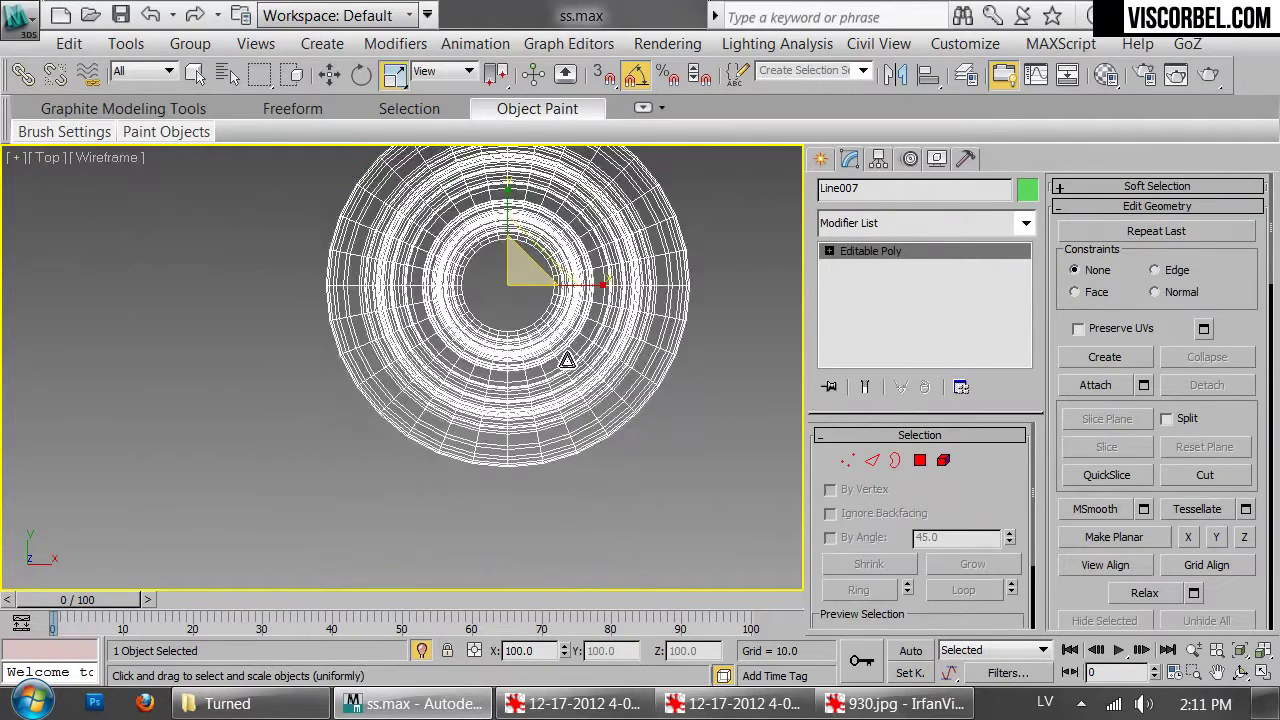
scroll(567, 360, up, 4)
key(4)
drag(511, 233, 539, 487)
drag(537, 541, 537, 544)
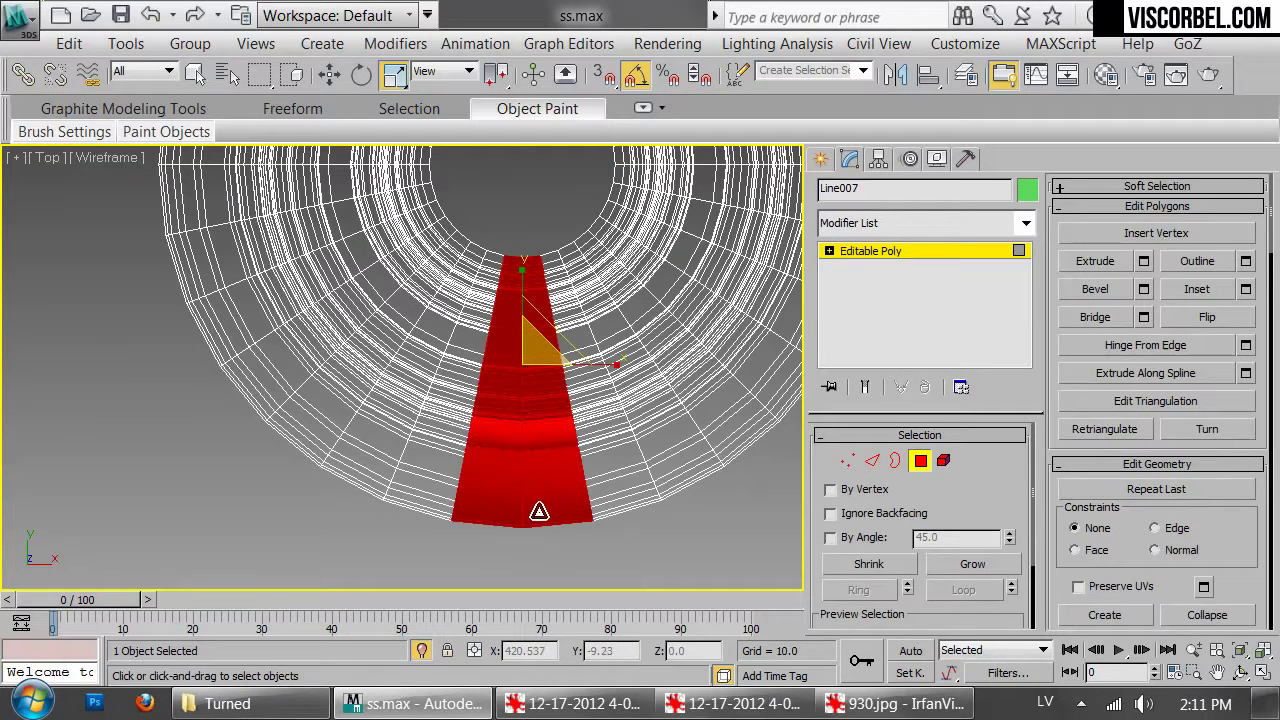
key(ctrl+i)
key(Delete)
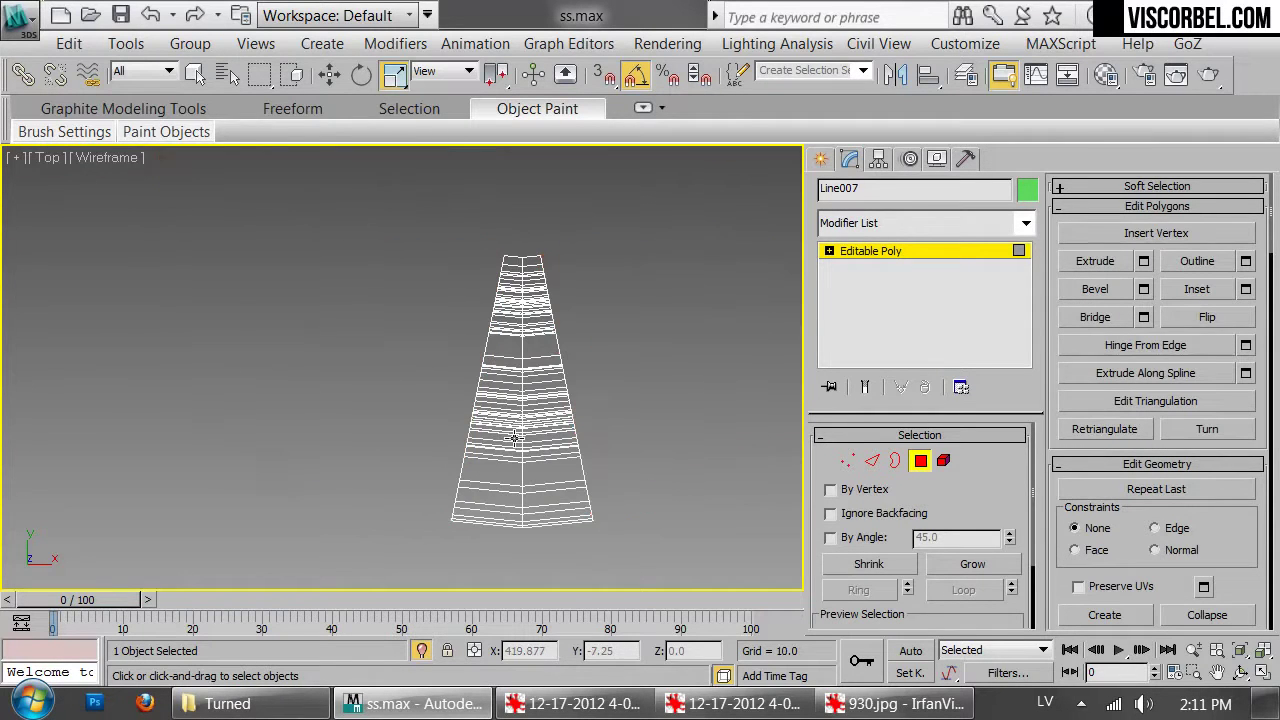
Leave polygon level, view the remaining leg strip shaded in perspective, and select it as an object
key(p)
key(z)
key(F3)
scroll(418, 350, down, 8)
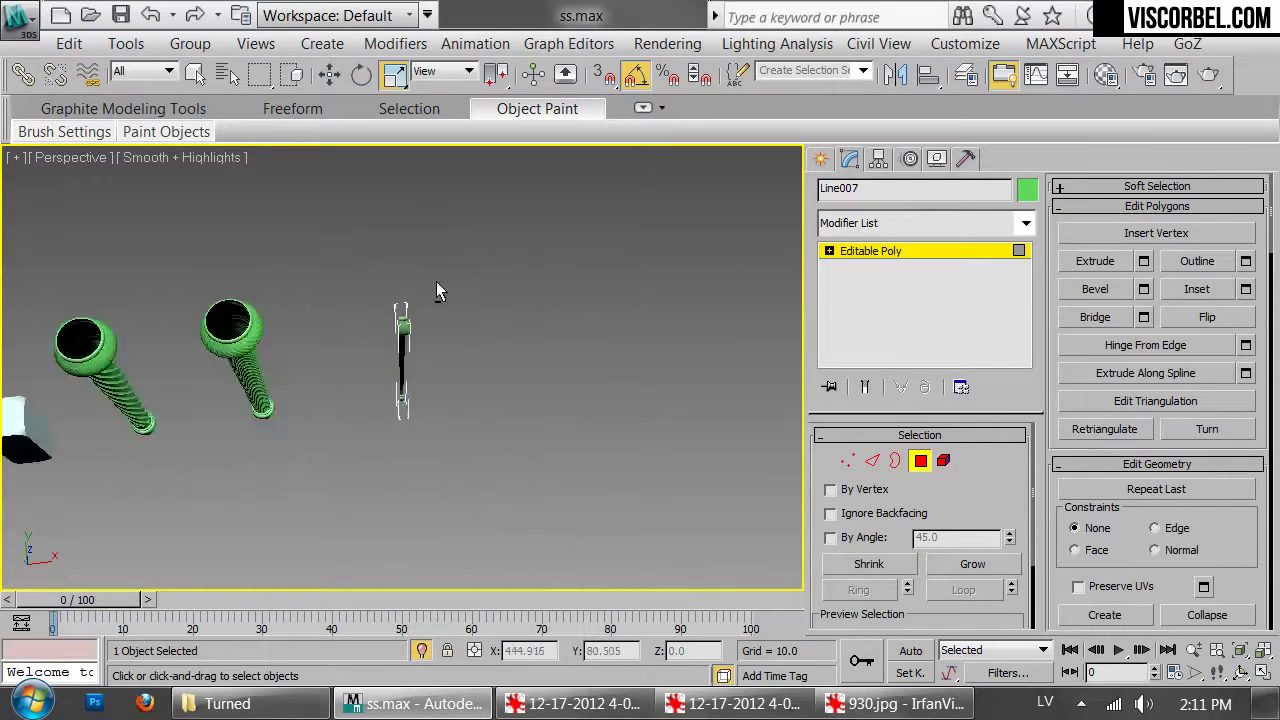
alt+middle_drag(415, 346, 445, 217)
key(4)
click(520, 232)
scroll(512, 240, up, 4)
middle_drag(512, 240, 477, 266)
scroll(459, 245, up, 1)
key(F4)
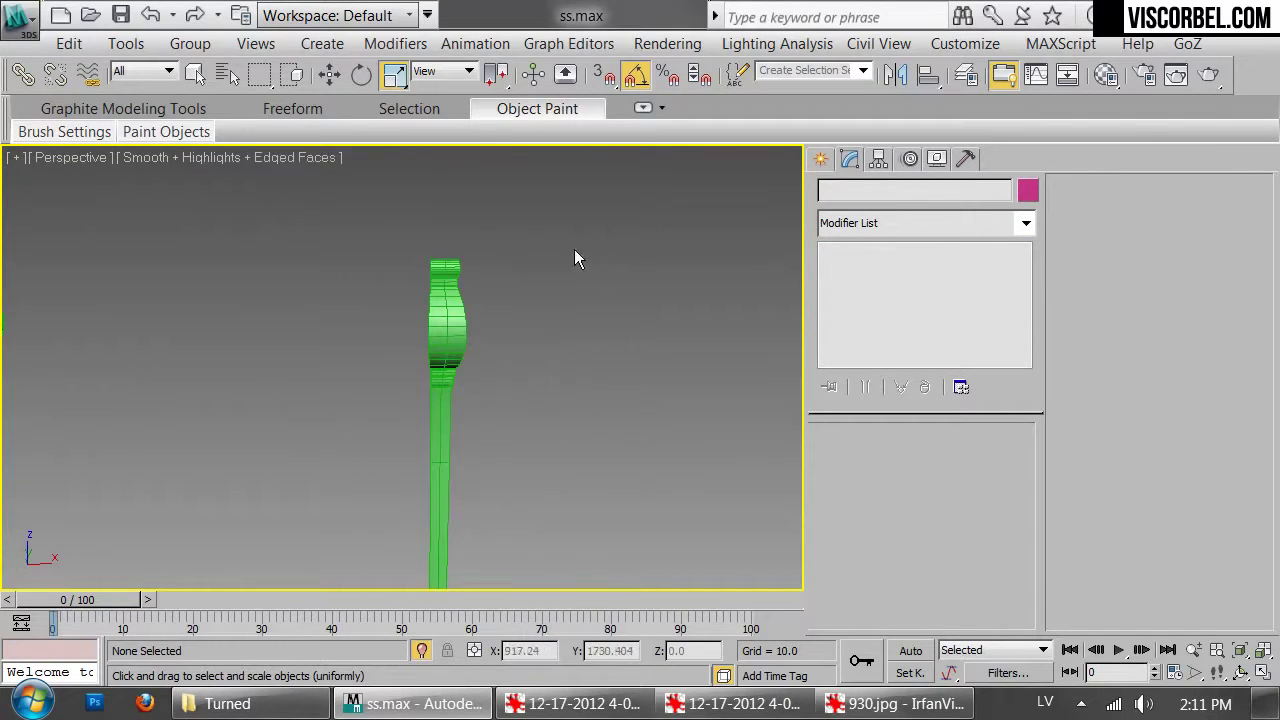
key(F4)
drag(583, 248, 409, 400)
scroll(570, 430, down, 4)
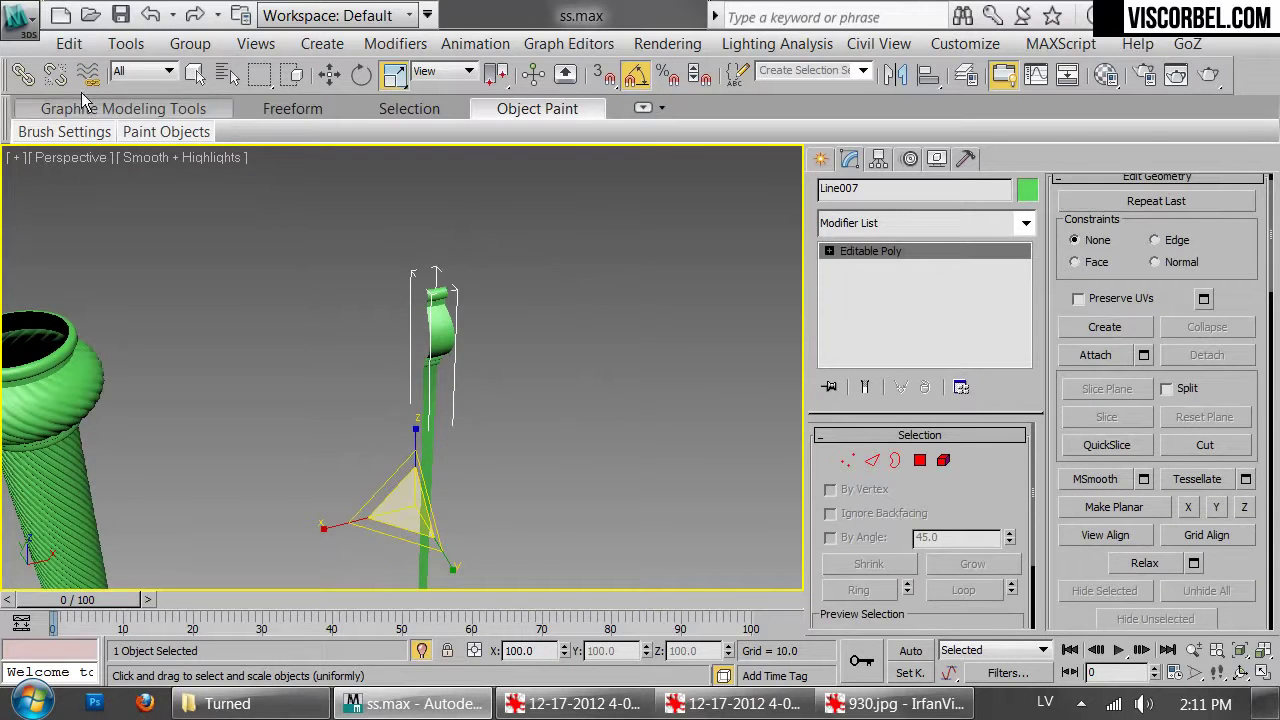
Array the strip as 16 instances around its pivot with a total Z rotation of 360 degrees
click(126, 44)
click(222, 318)
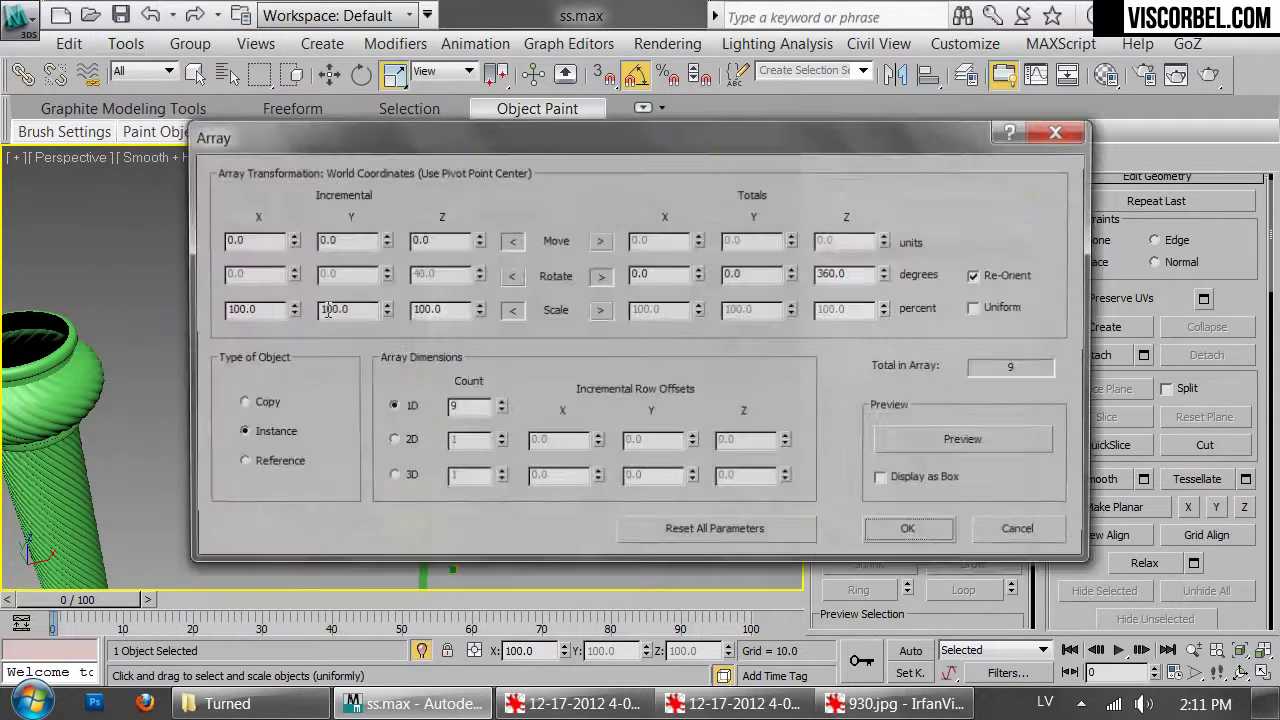
drag(538, 135, 861, 48)
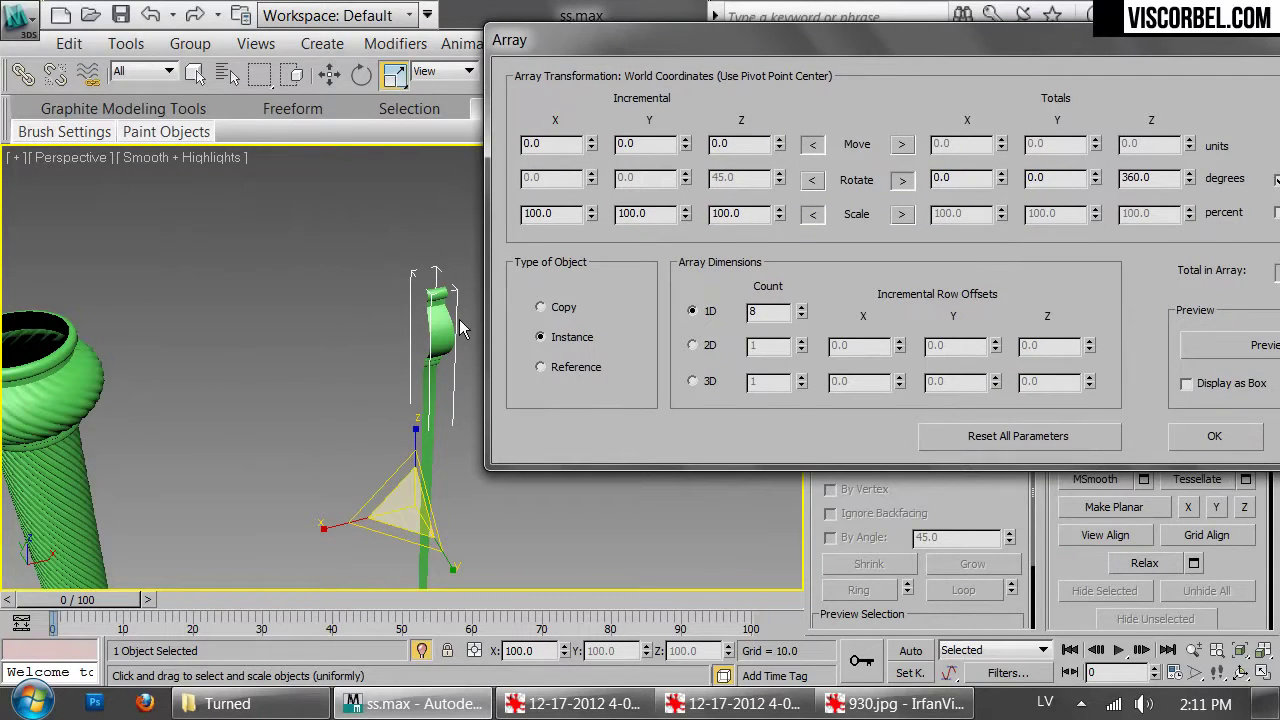
click(1215, 344)
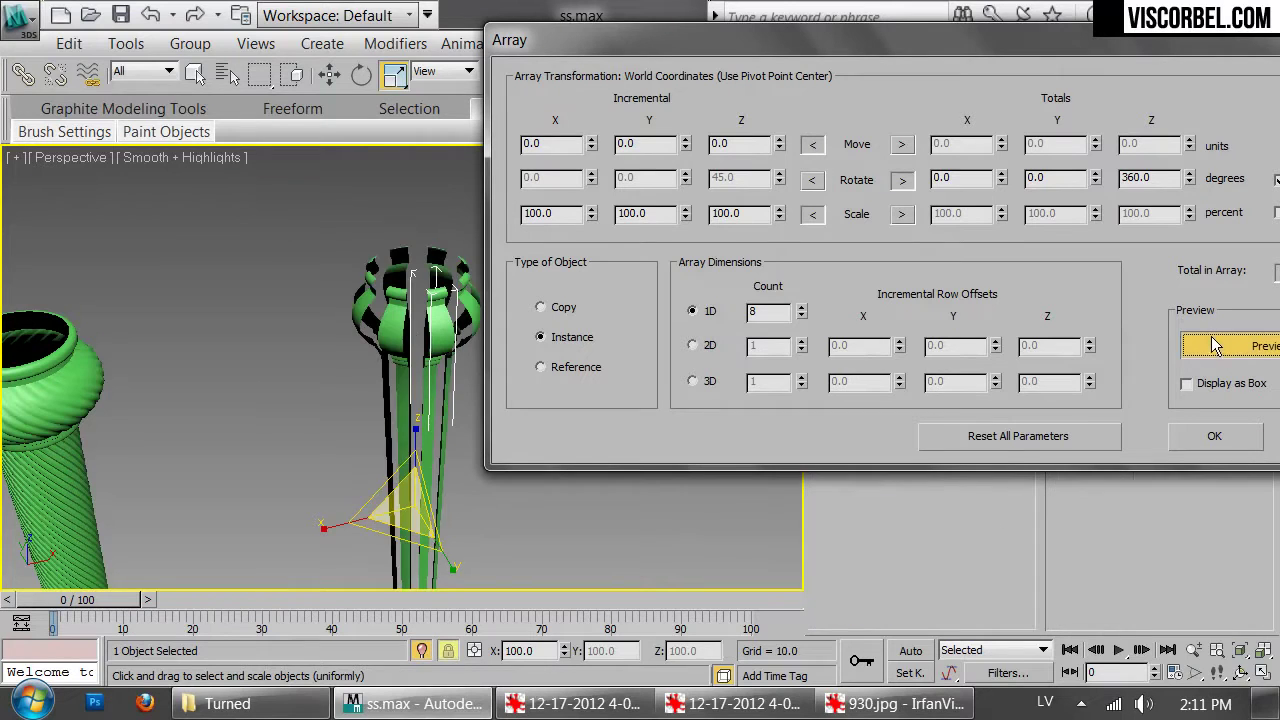
click(801, 307)
click(801, 307)
click(801, 307)
click(801, 307)
click(801, 307)
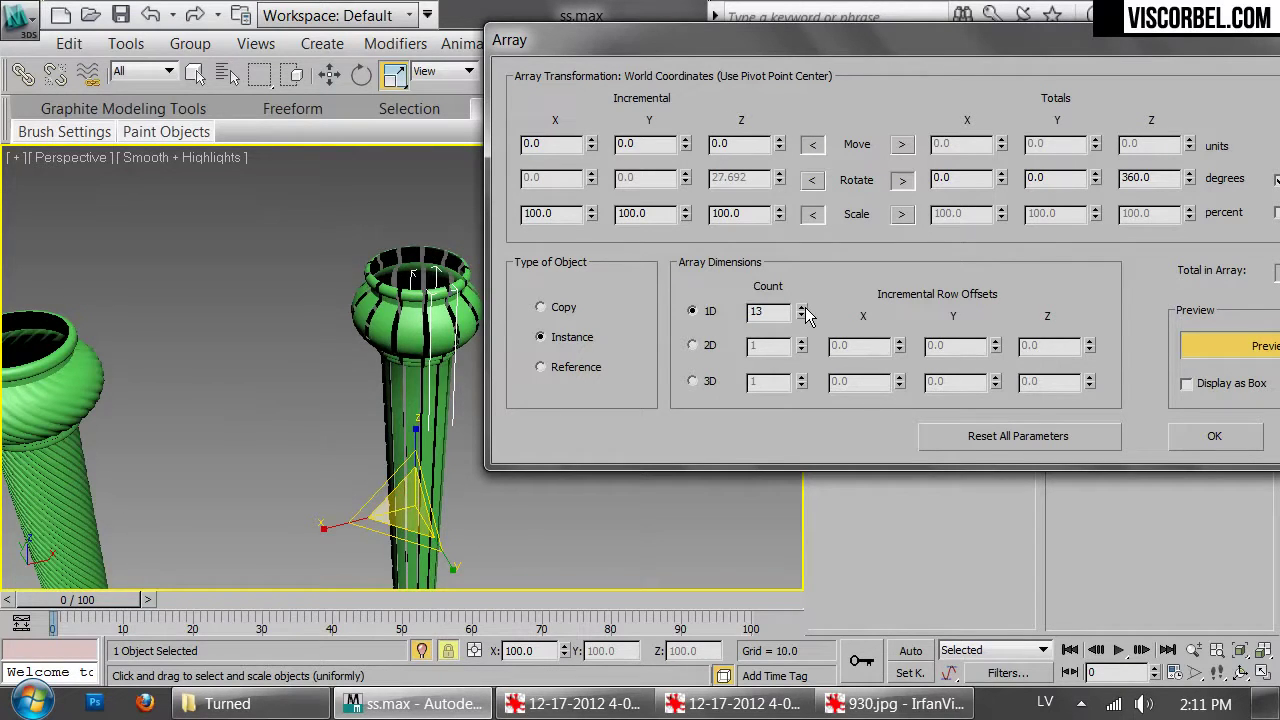
click(801, 307)
click(801, 307)
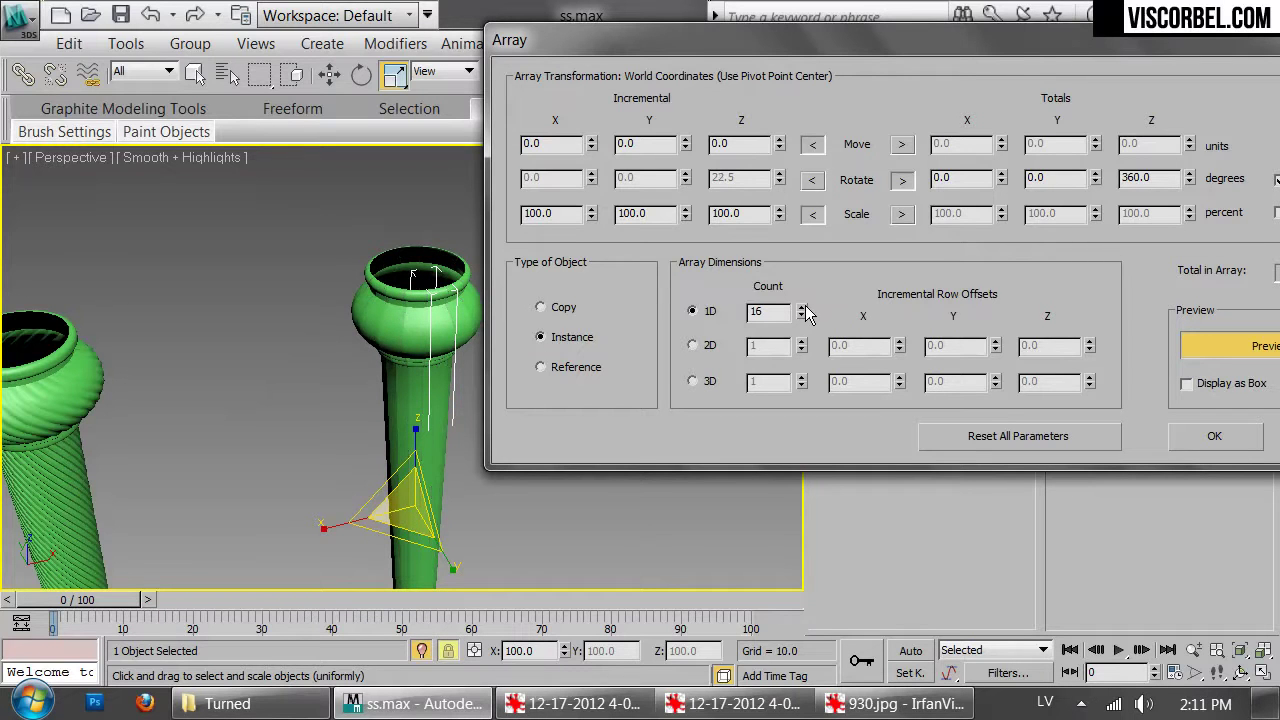
click(1212, 436)
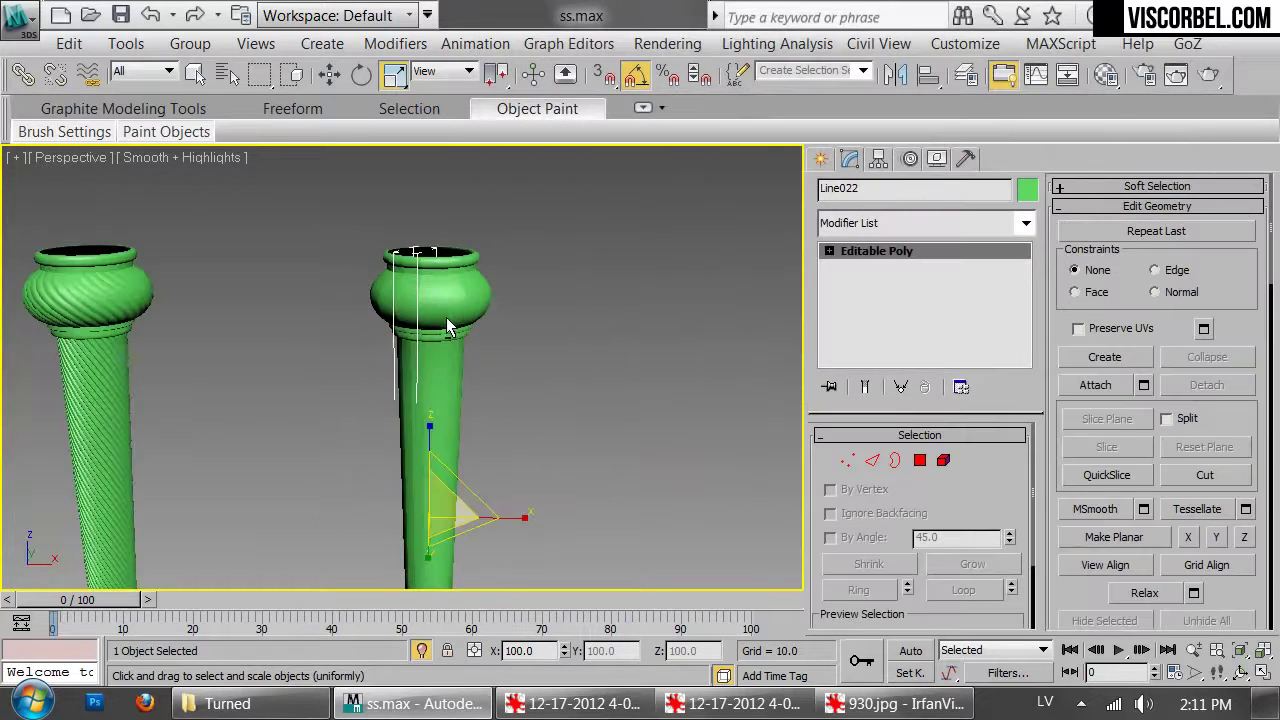
Show edged faces on the arrayed leg and select one of its strips
key(F4)
key(z)
click(397, 246)
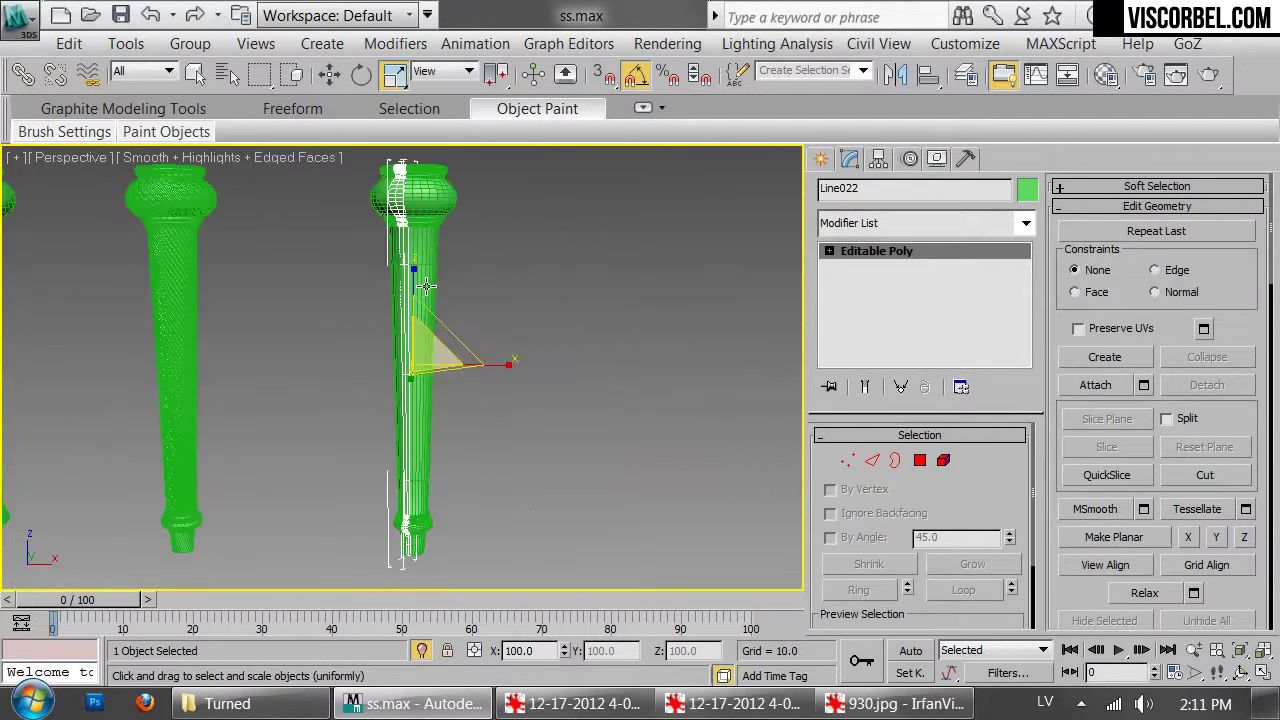
Examine the arrayed leg's bulb and the density of one strip's edges in the front view
click(555, 259)
key(f)
scroll(492, 234, up, 4)
middle_drag(492, 234, 480, 428)
scroll(482, 424, up, 2)
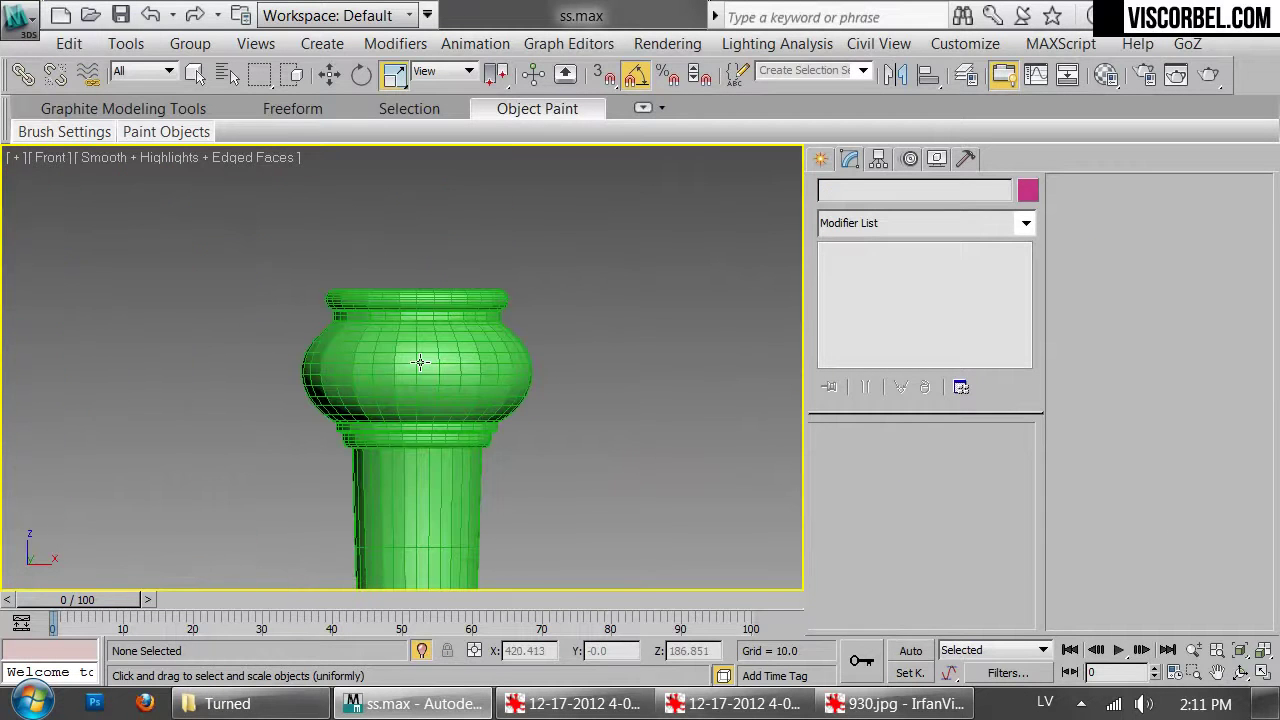
click(420, 362)
scroll(420, 362, up, 6)
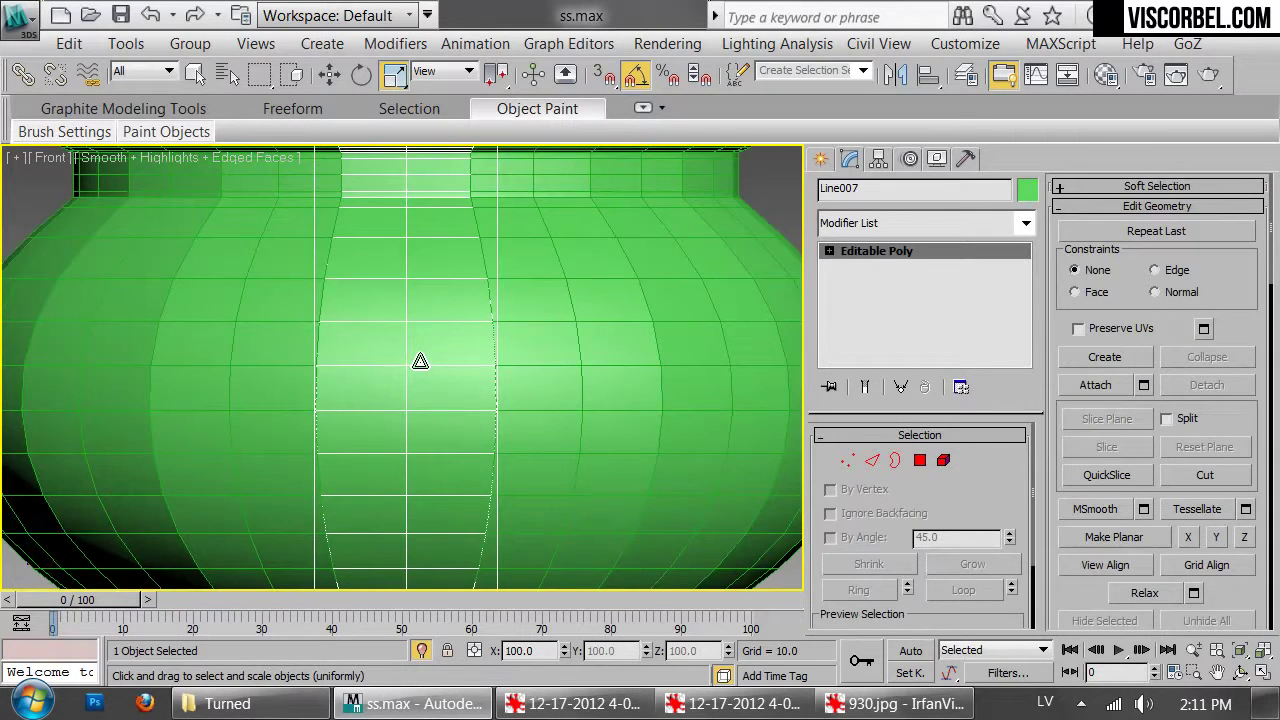
scroll(420, 362, down, 4)
middle_drag(420, 362, 436, 310)
Undo the array and polygon edits back to the leg's Lathe modifier, and have the lathe at 16 segments
key(ctrl+z)
key(ctrl+z)
key(ctrl+z)
key(ctrl+z)
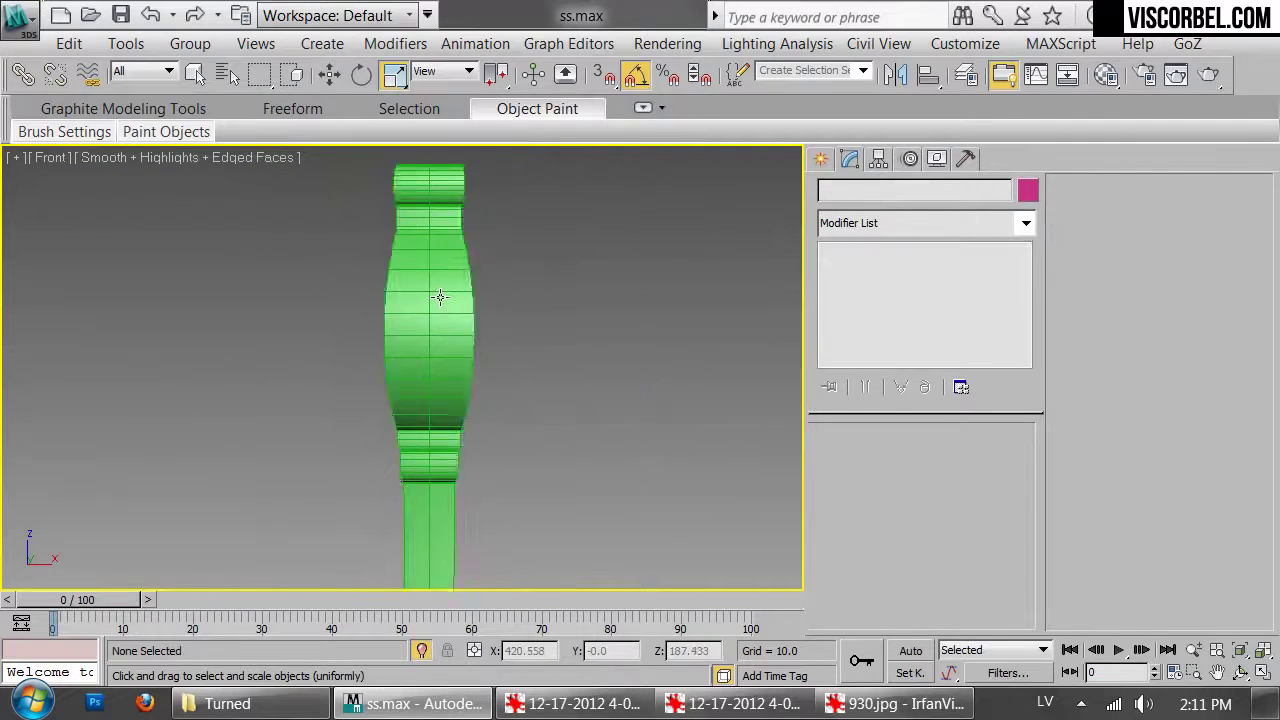
click(437, 300)
scroll(448, 292, up, 5)
key(ctrl+z)
right_click(880, 269)
click(946, 249)
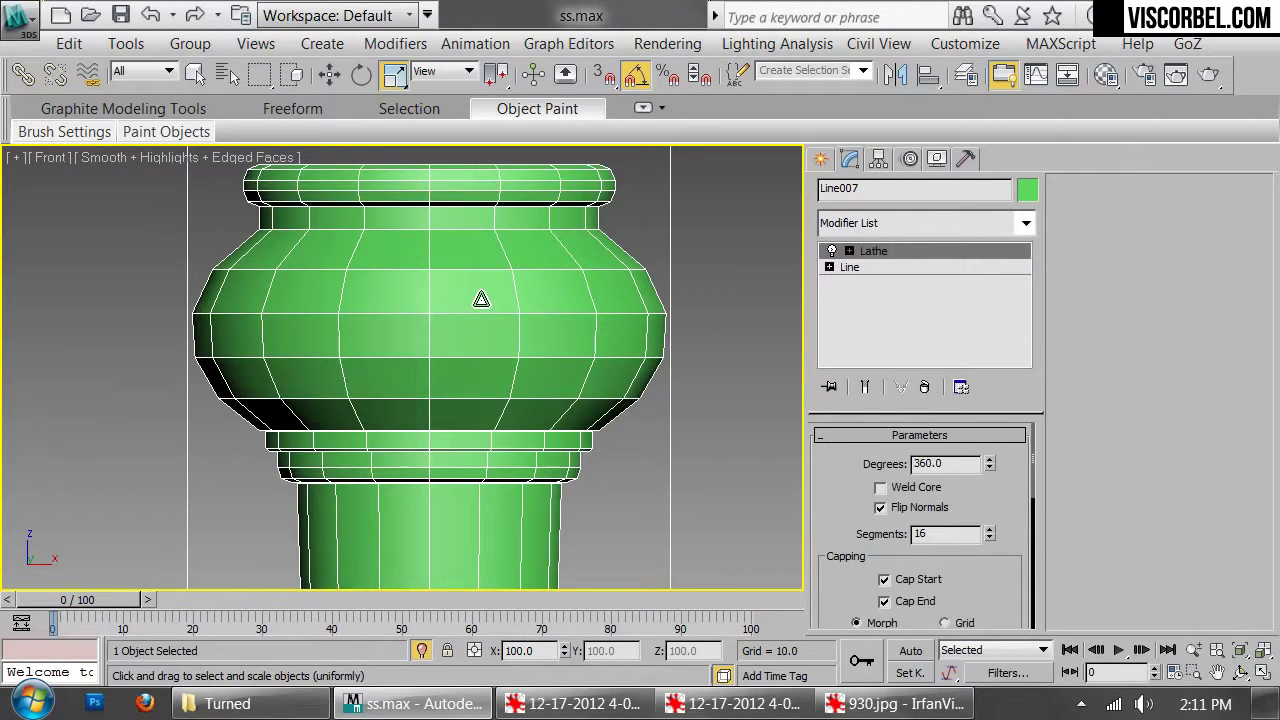
In the top view, convert the lathed leg to an Editable Poly
key(t)
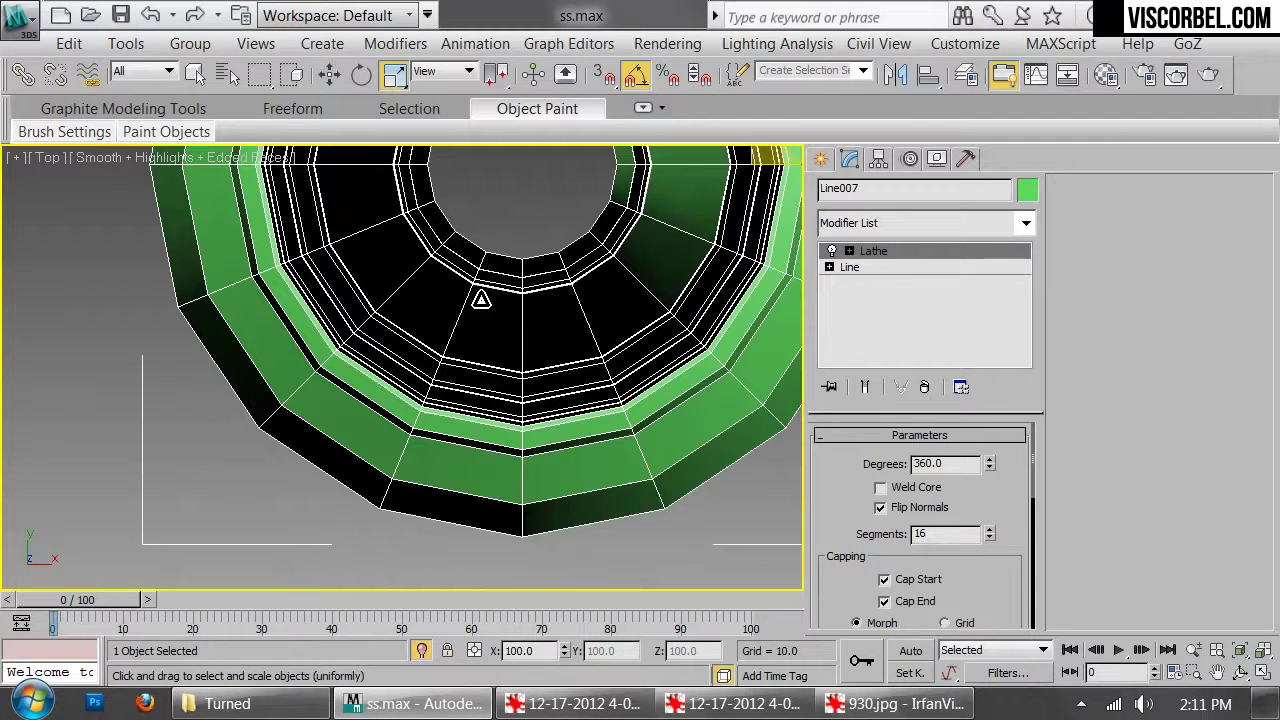
scroll(480, 300, down, 4)
scroll(481, 362, up, 3)
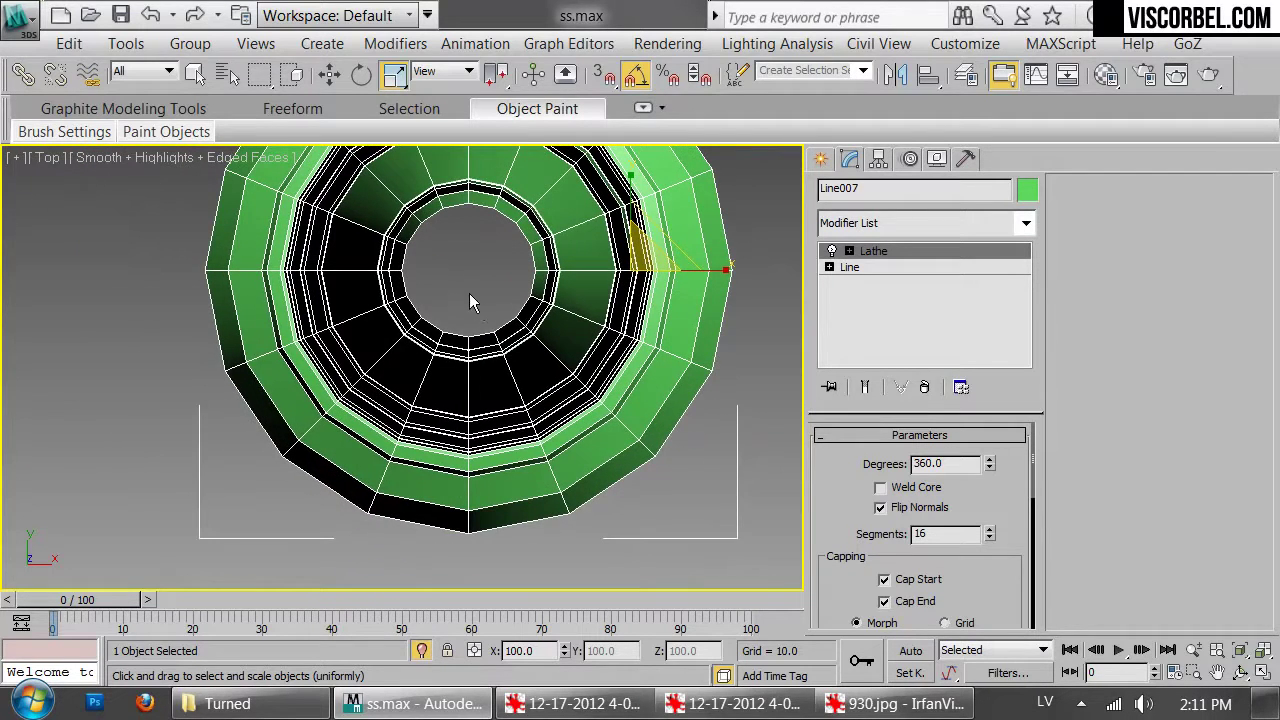
right_click(476, 308)
mouse_move(640, 527)
click(749, 537)
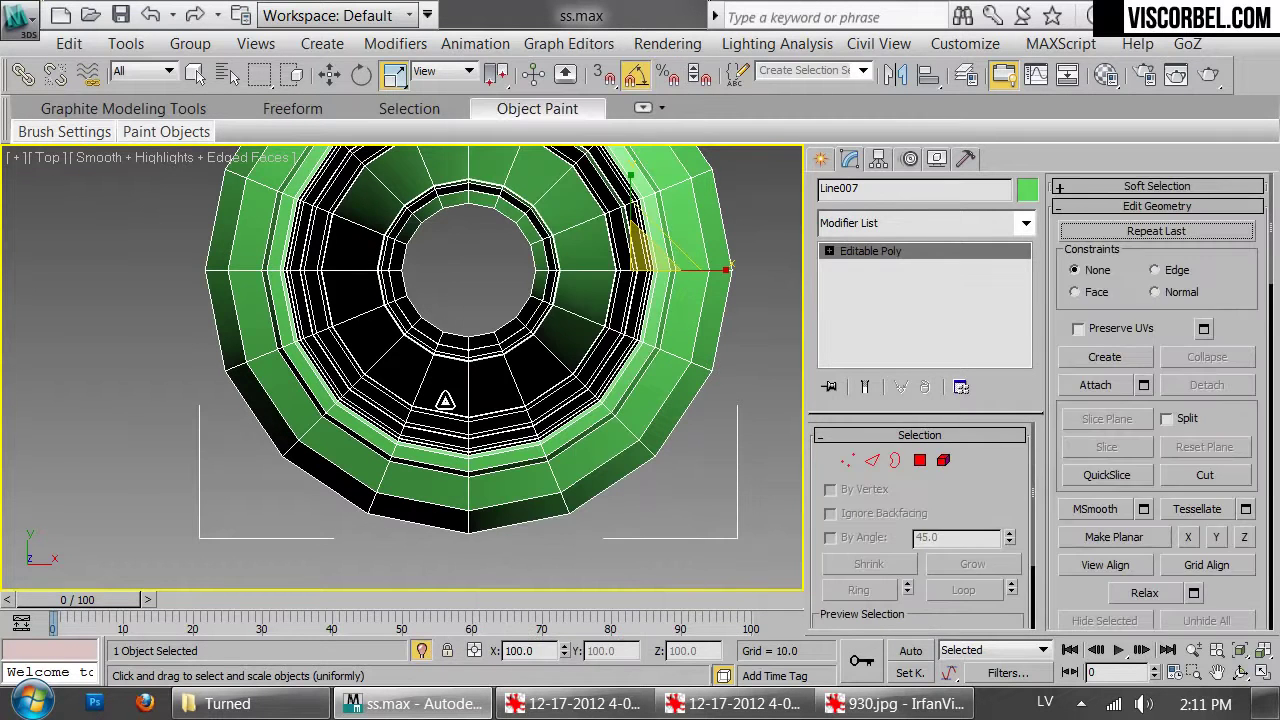
Select all of the leg's polygons except a wedge two segments wide at its front
key(4)
drag(489, 576, 484, 576)
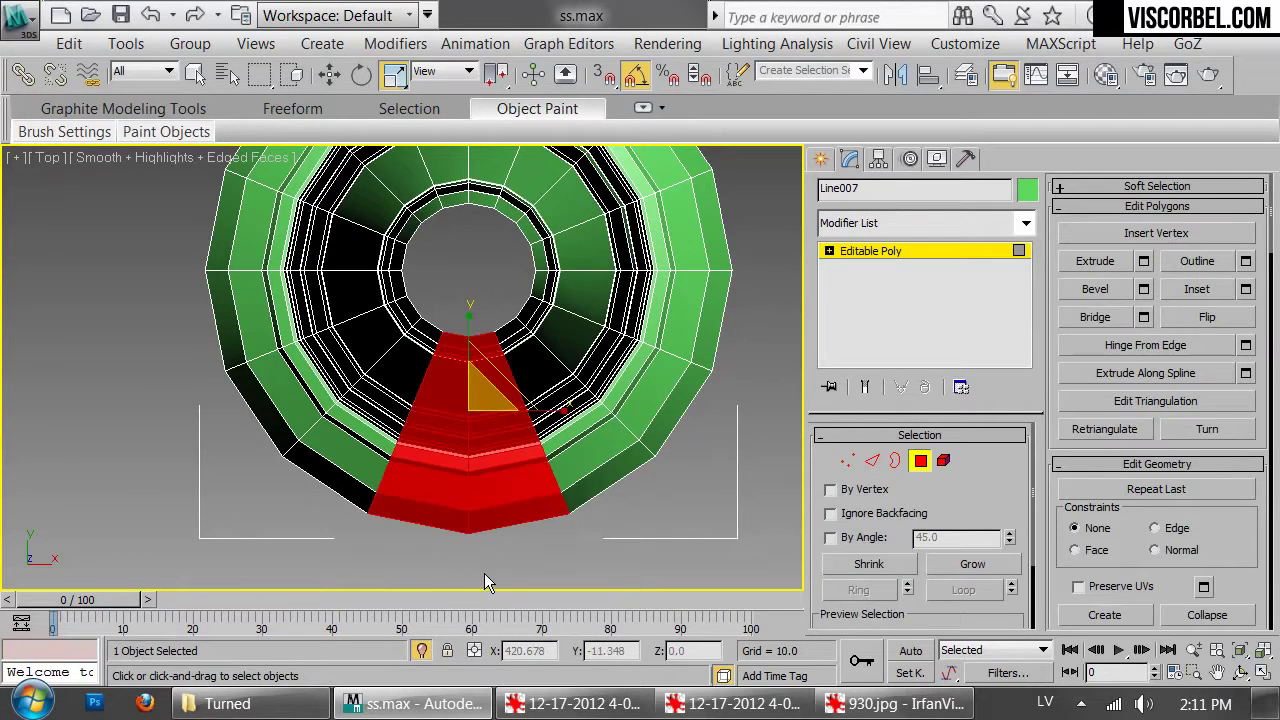
key(p)
key(z)
scroll(437, 405, down, 5)
key(F3)
alt+middle_drag(439, 404, 408, 270)
scroll(420, 266, down, 2)
key(ctrl+i)
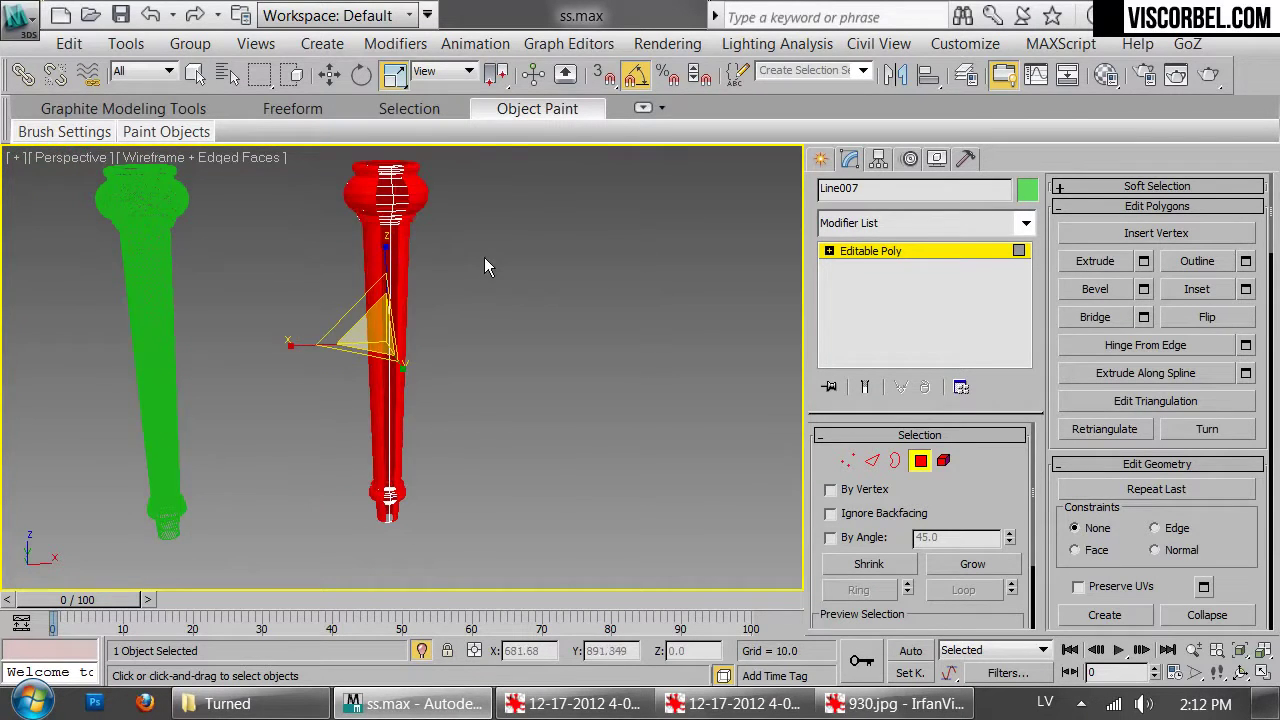
Leave polygon level in the front view and center the leg's pivot to the object
key(f)
key(1)
middle_drag(483, 254, 464, 216)
key(1)
scroll(486, 292, down, 5)
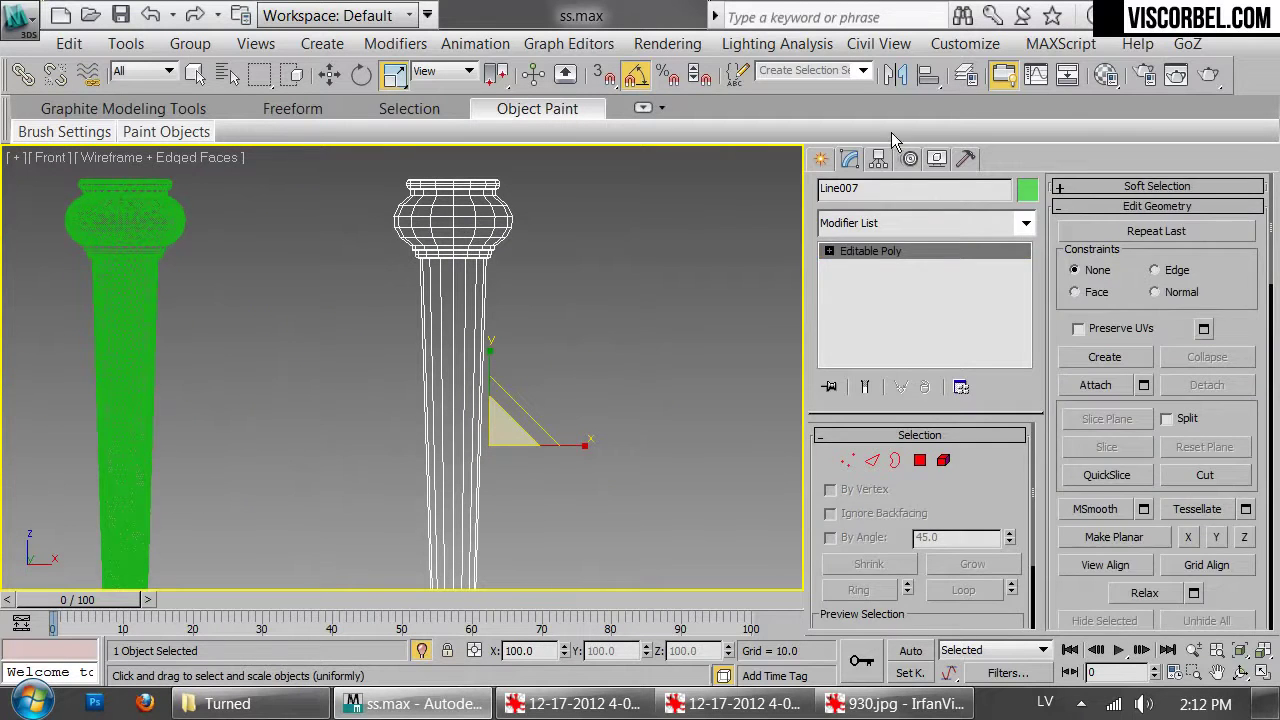
click(880, 160)
click(913, 306)
click(920, 436)
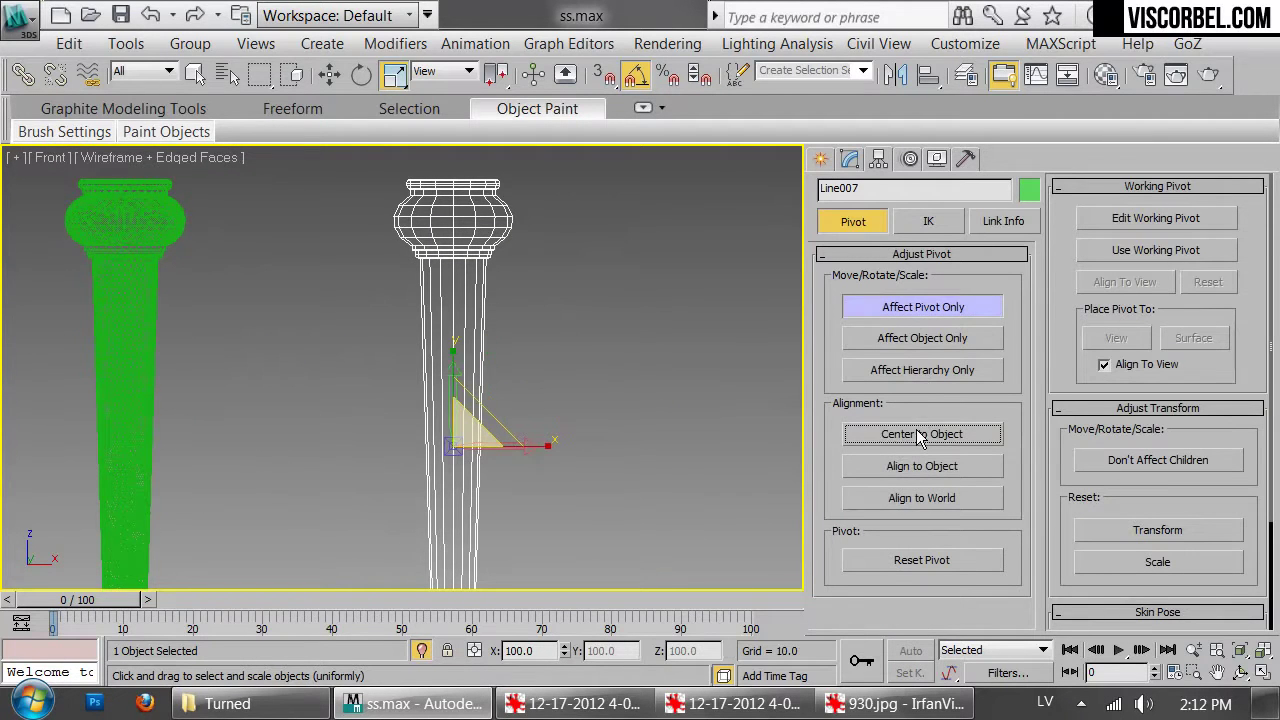
click(913, 306)
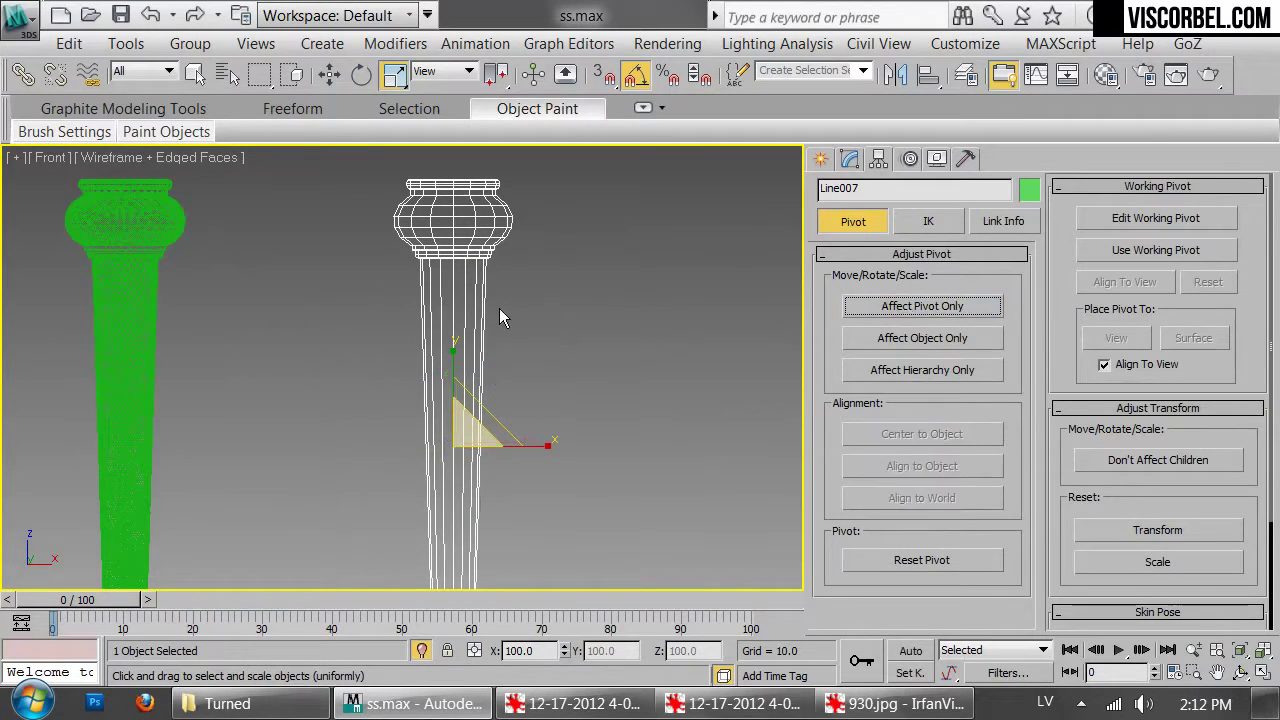
Delete the selected polygons outside the front wedge and view the remaining strip shaded in perspective
key(4)
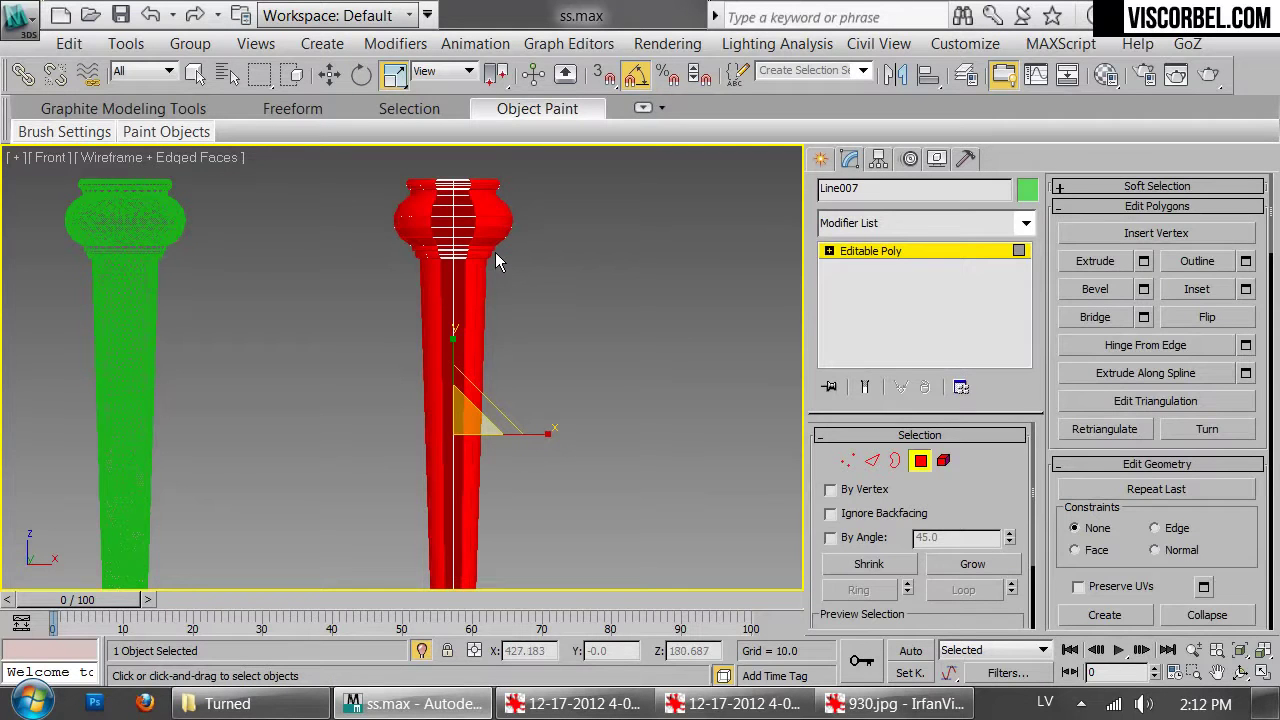
click(486, 230)
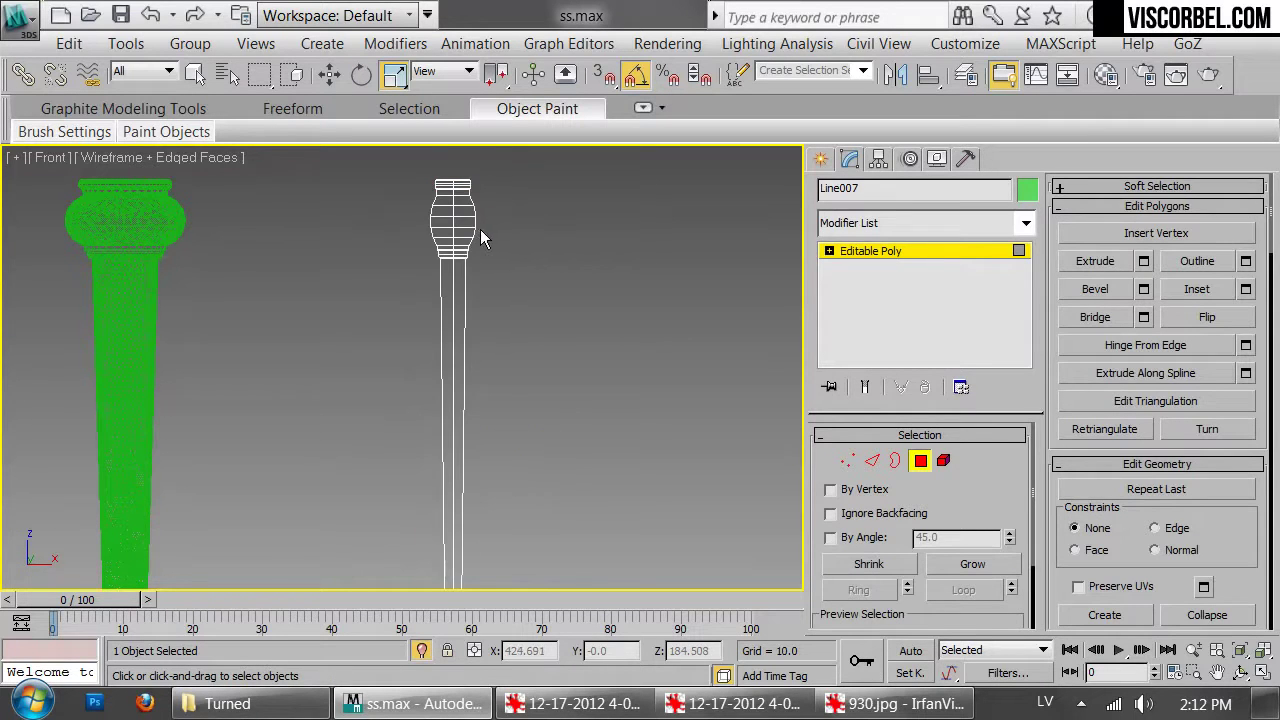
key(p)
key(F3)
mouse_move(451, 246)
alt+middle_down()
mouse_move(466, 237)
mouse_move(448, 356)
alt+middle_up()
scroll(448, 356, up, 4)
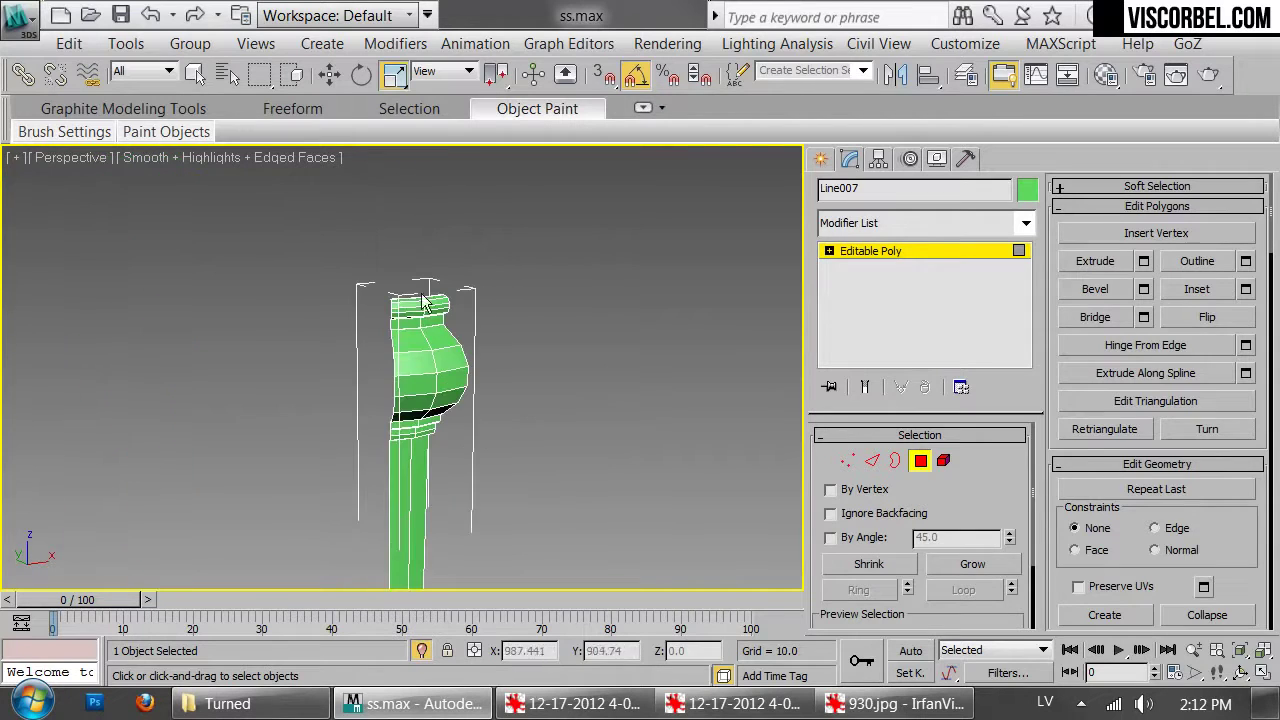
Array the strip as 8 instances around its pivot with a total Z rotation of 360 degrees
key(1)
alt+middle_drag(490, 438, 503, 460)
scroll(497, 430, down, 5)
key(1)
alt+middle_drag(491, 411, 433, 436)
key(t)
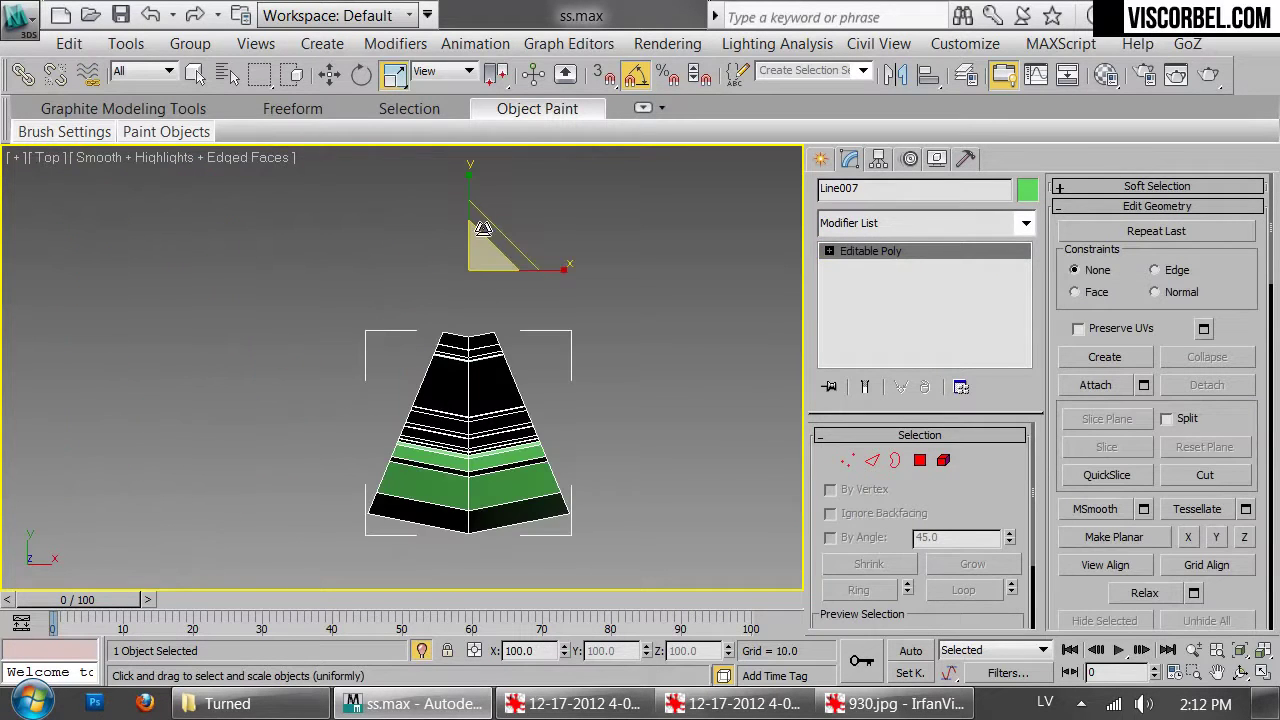
click(122, 45)
click(212, 320)
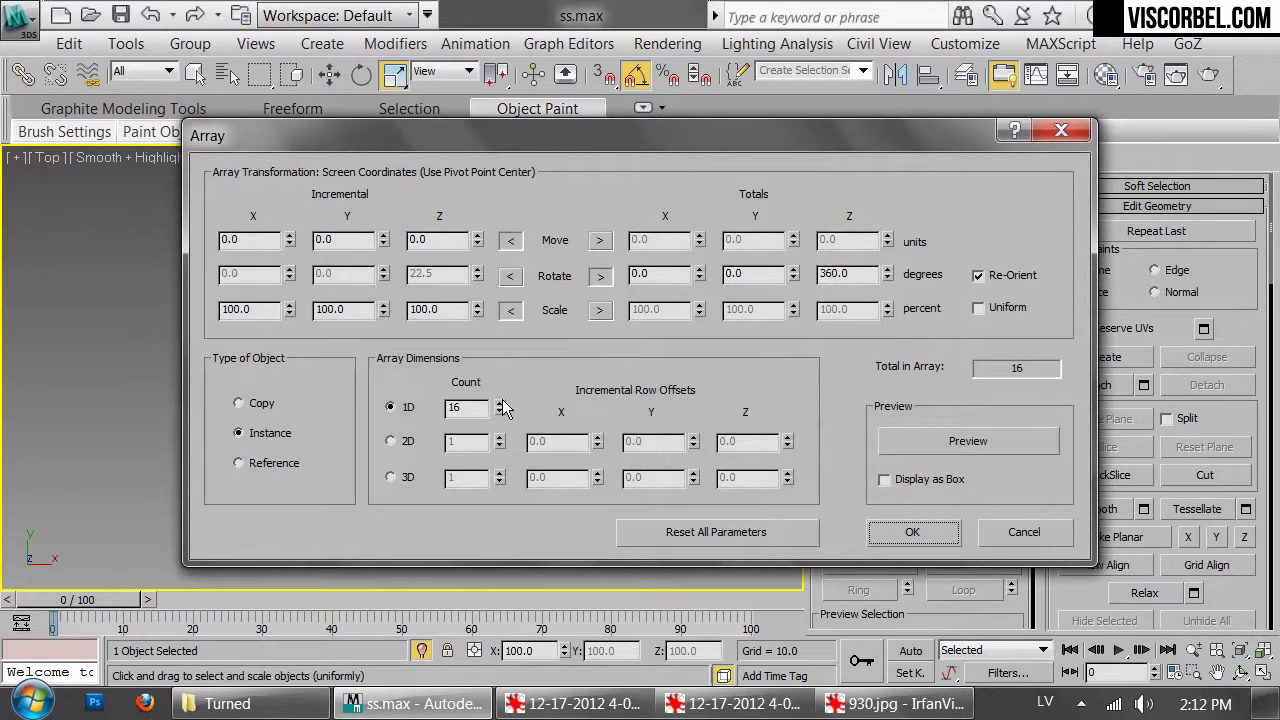
drag(476, 135, 748, 126)
click(1180, 430)
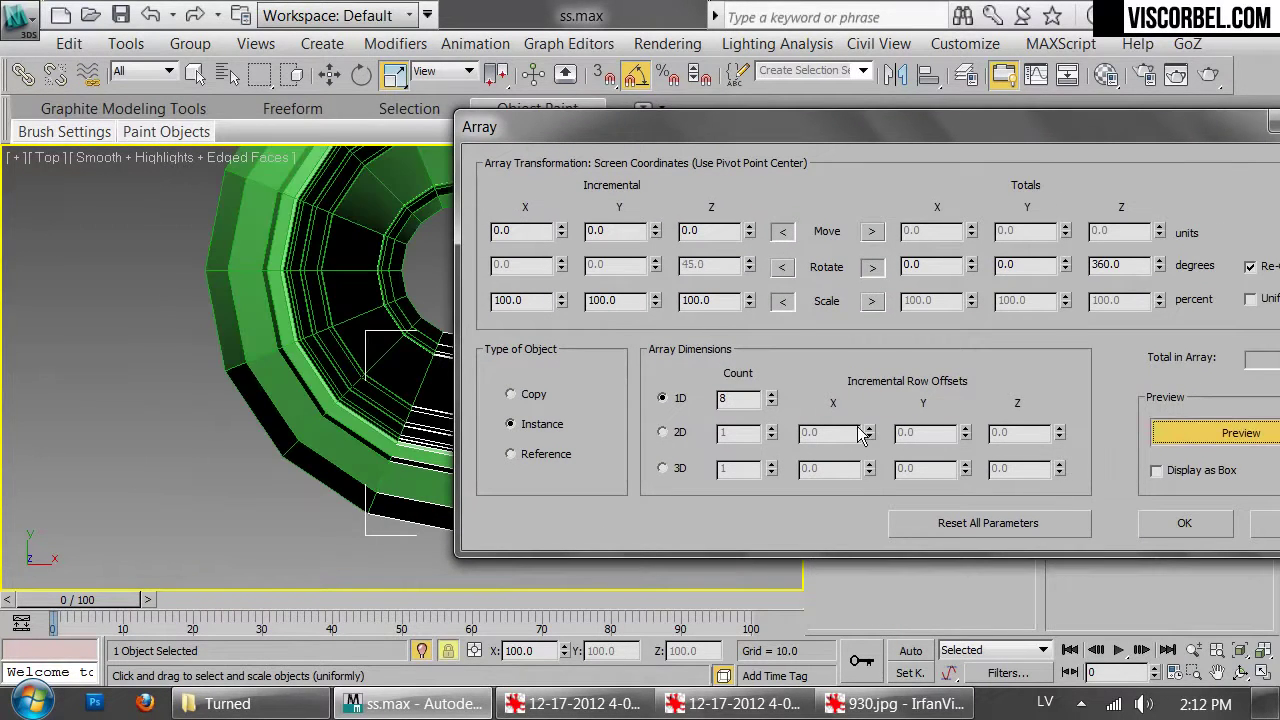
click(1197, 530)
View the arrayed leg without edged faces in perspective and select its front strip
key(p)
scroll(456, 378, down, 8)
key(F4)
alt+middle_drag(442, 394, 491, 386)
click(527, 230)
scroll(491, 386, up, 3)
click(428, 360)
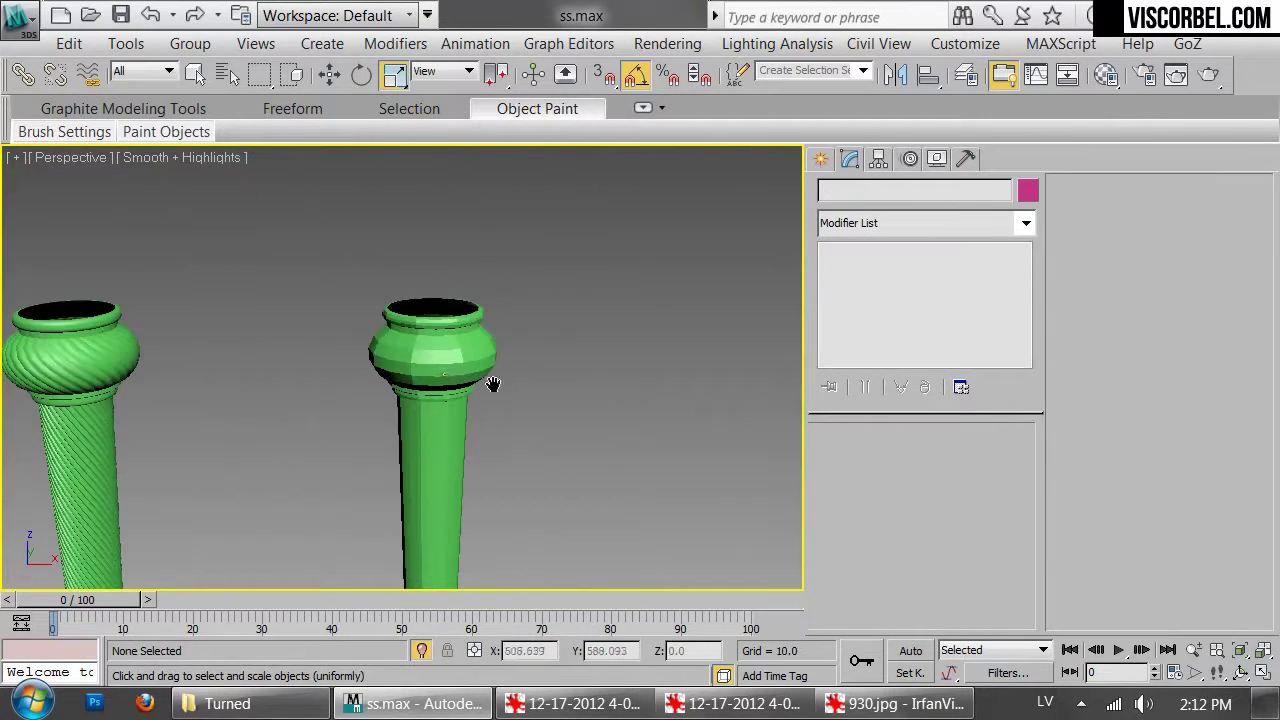
click(428, 360)
key(f)
middle_drag(480, 250, 491, 316)
scroll(491, 316, up, 6)
key(F3)
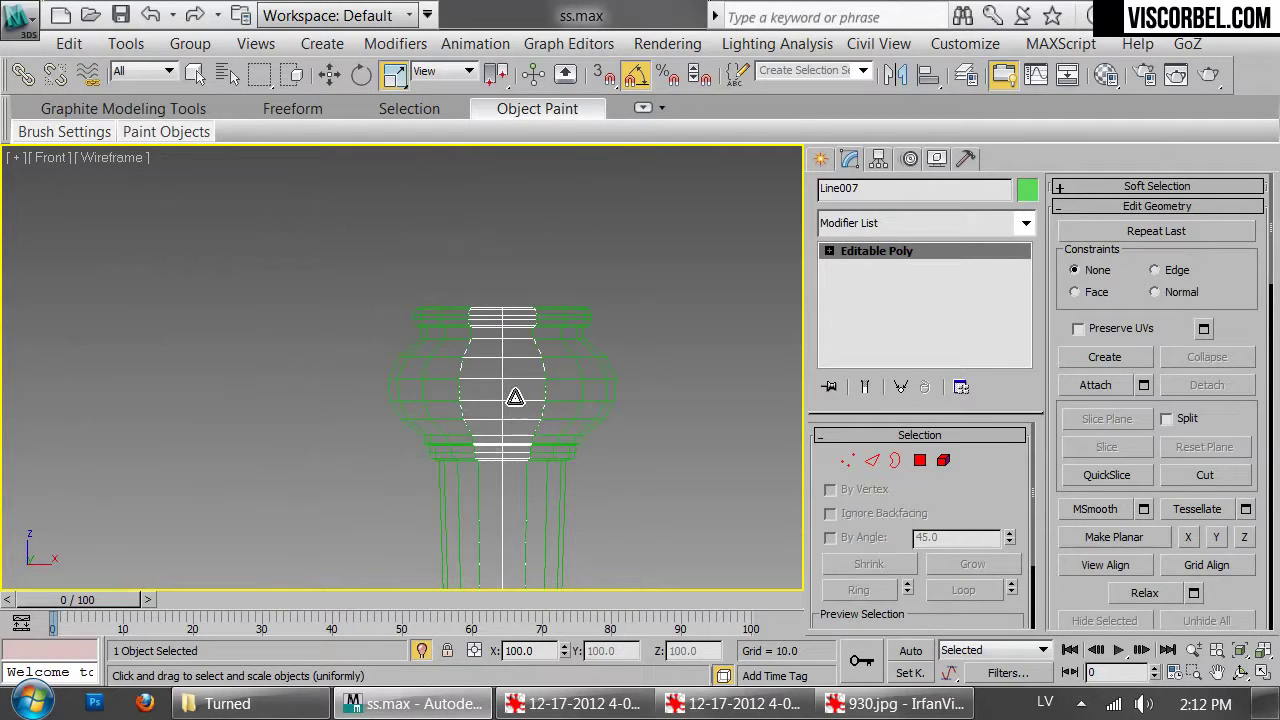
Show the strip shaded with edged faces in perspective and add an Edit Poly modifier to it
key(p)
key(z)
key(F3)
mouse_move(418, 362)
alt+middle_down()
mouse_move(426, 260)
mouse_move(418, 405)
alt+middle_up()
scroll(426, 262, up, 3)
scroll(367, 320, up, 5)
key(F4)
click(873, 223)
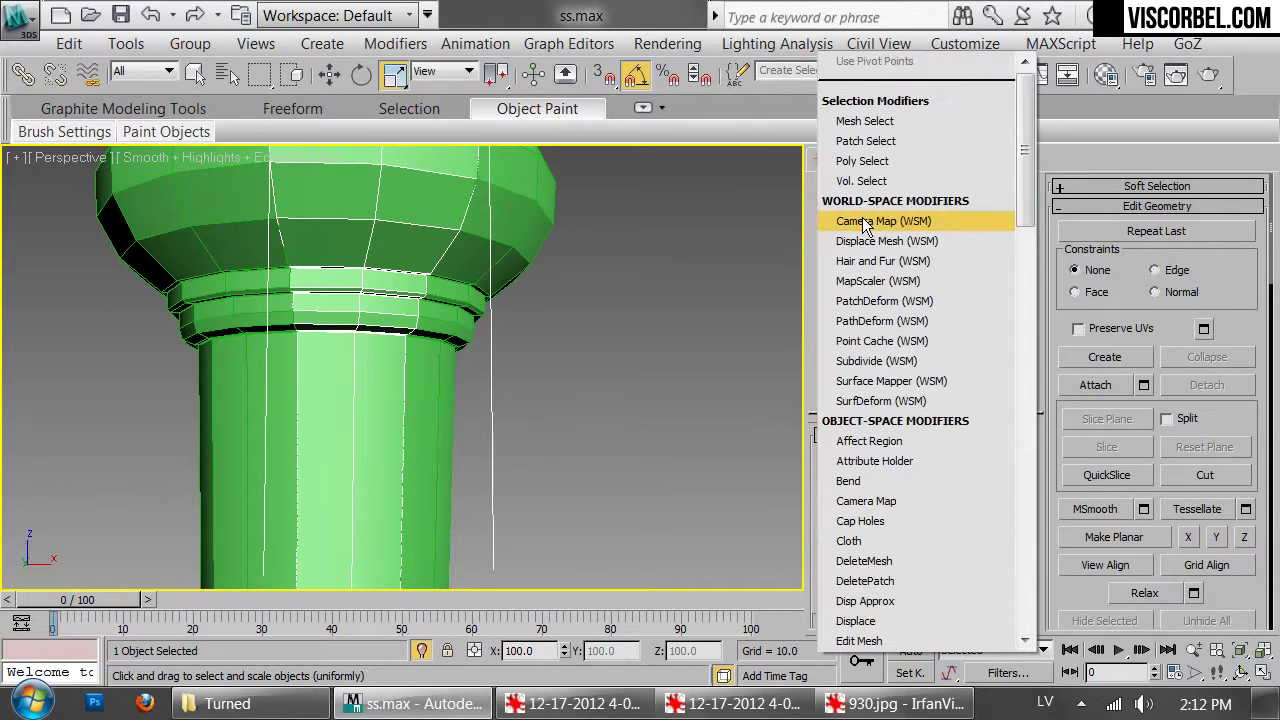
scroll(880, 300, down, 9)
click(877, 121)
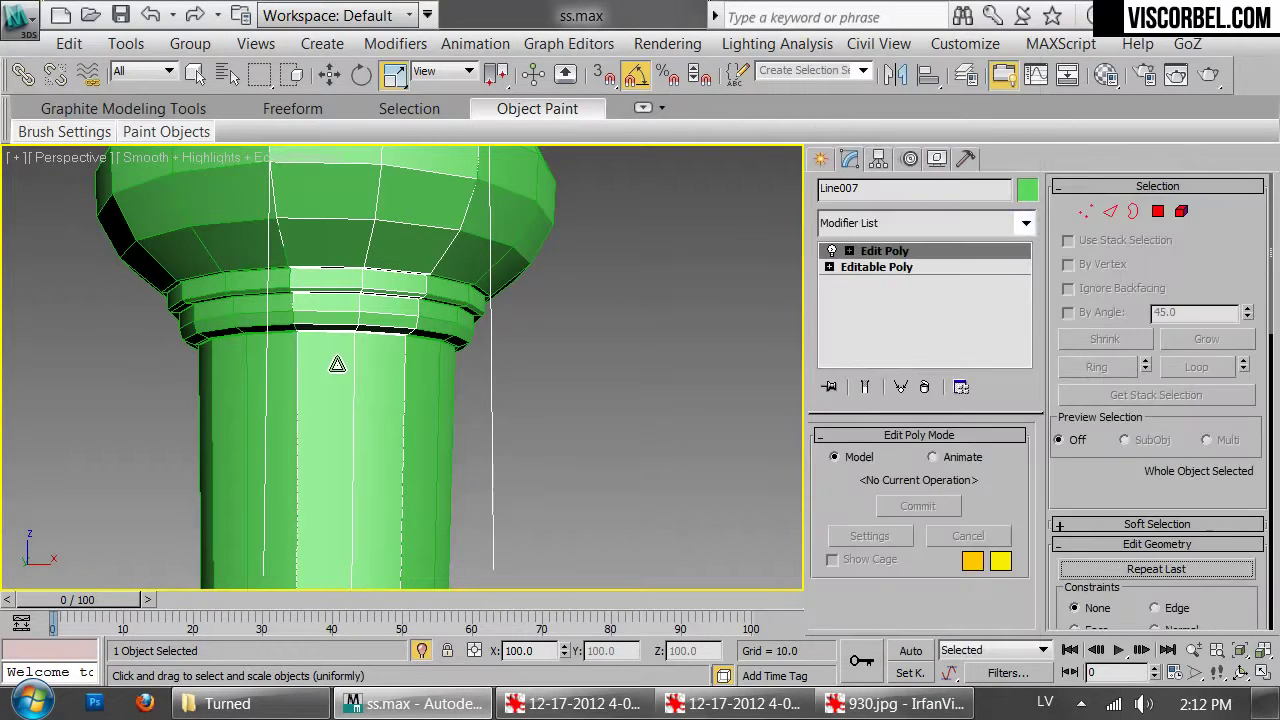
Chamfer the central vertical edge on the lower collar band below the bulb by 0.459
scroll(360, 355, up, 3)
key(2)
scroll(334, 276, up, 5)
middle_drag(334, 276, 425, 502)
scroll(391, 366, down, 5)
scroll(405, 311, up, 3)
scroll(405, 311, down, 2)
scroll(425, 502, up, 2)
alt+middle_drag(446, 452, 412, 388)
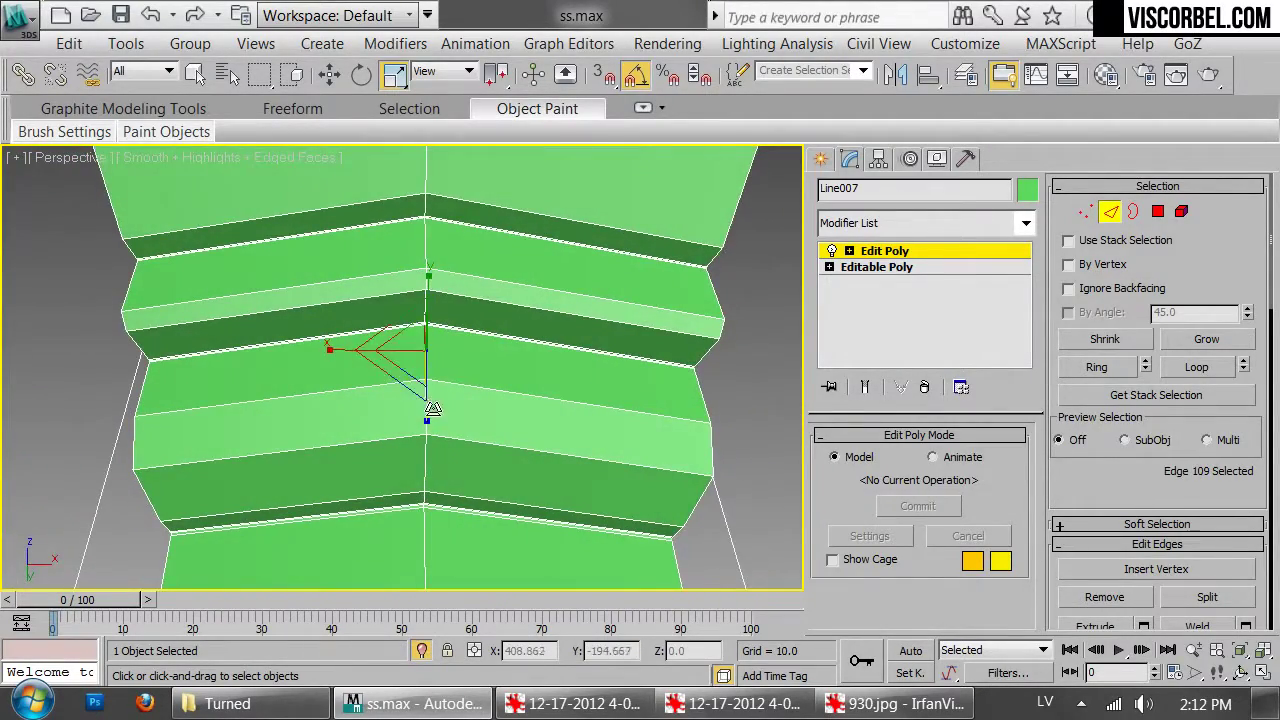
click(432, 407)
click(427, 407)
middle_drag(486, 422, 517, 384)
right_click(610, 340)
click(520, 477)
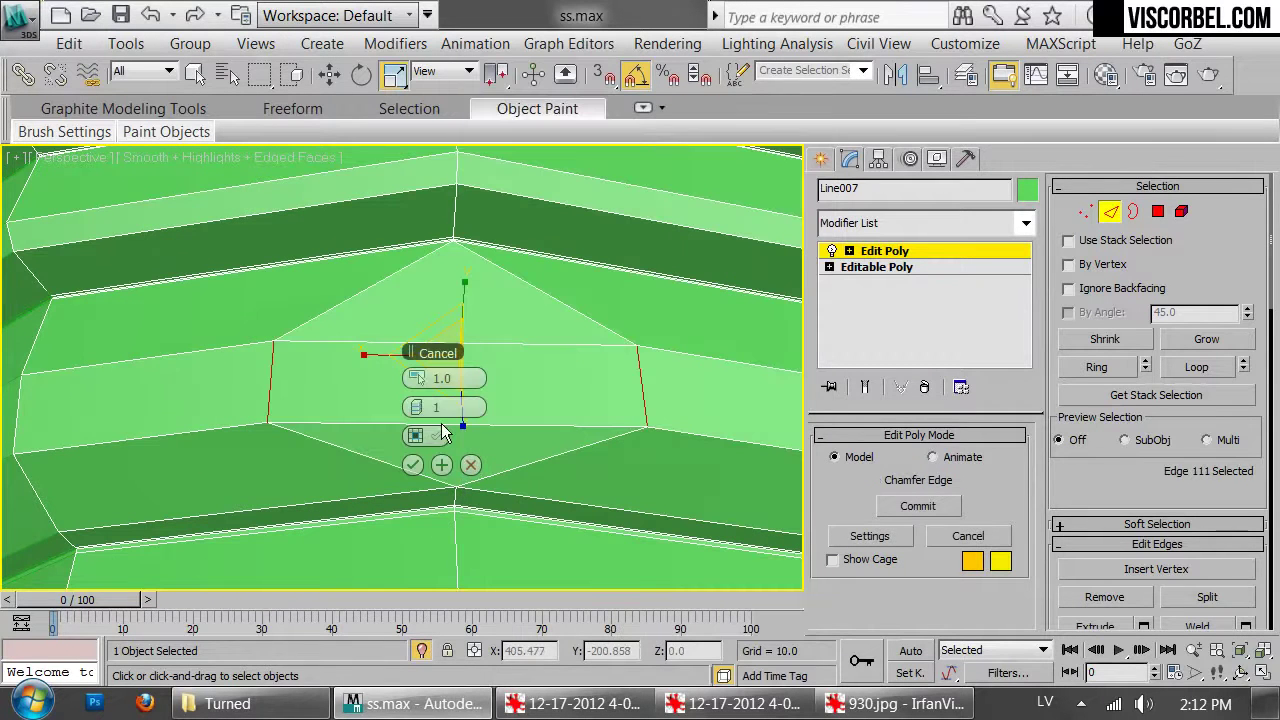
mouse_move(416, 378)
mouse_down()
mouse_move(404, 378)
mouse_move(427, 382)
mouse_up()
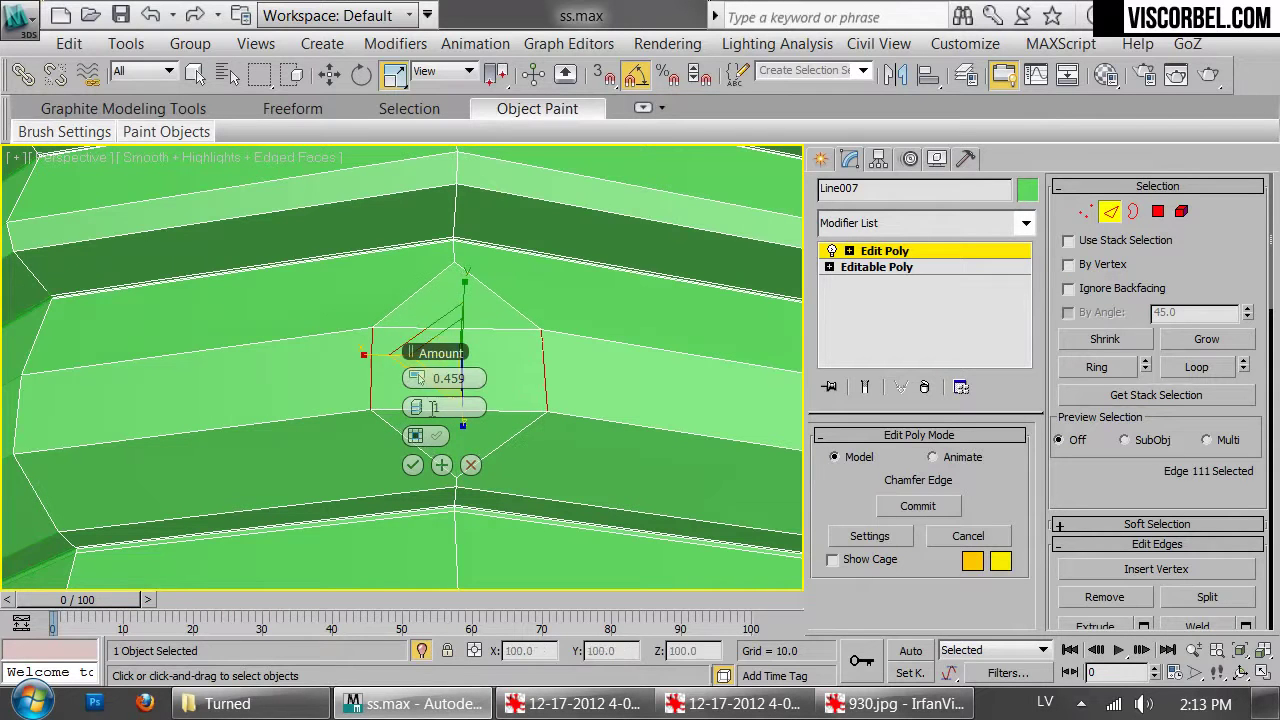
click(413, 465)
Select the three polygons of the chamfered hexagonal patch and bevel them inward with a height of -0.207
key(4)
click(471, 428)
ctrl+click(451, 367)
click(452, 304)
ctrl+click(498, 365)
ctrl+click(464, 438)
alt+middle_drag(466, 438, 560, 397)
right_click(560, 390)
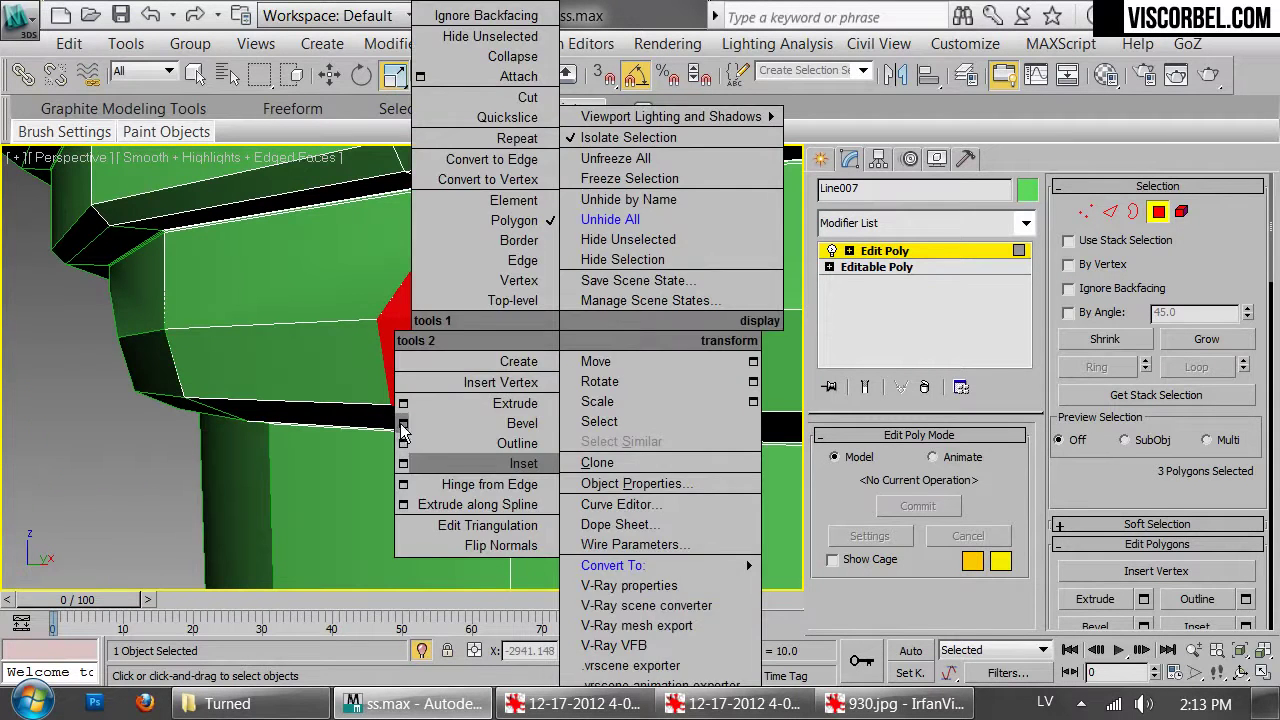
click(403, 425)
drag(416, 407, 417, 437)
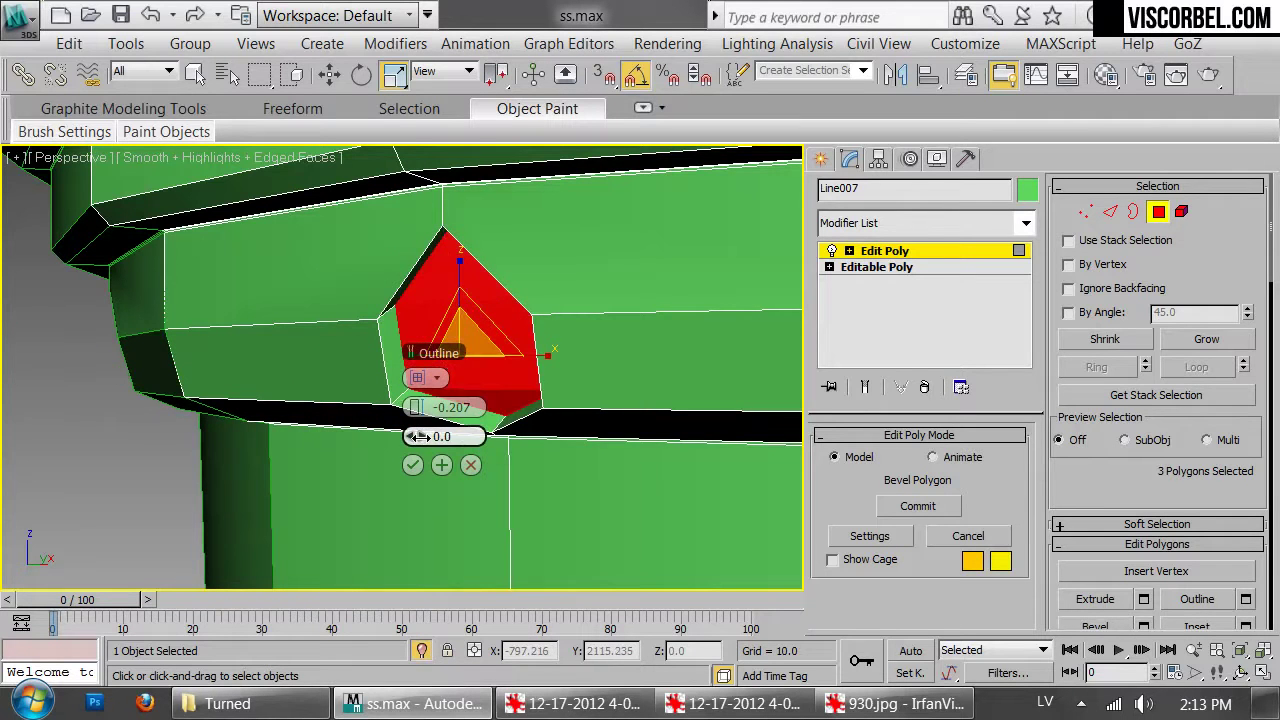
click(412, 465)
Collapse the three recessed polygons into a single point
scroll(1170, 490, down, 10)
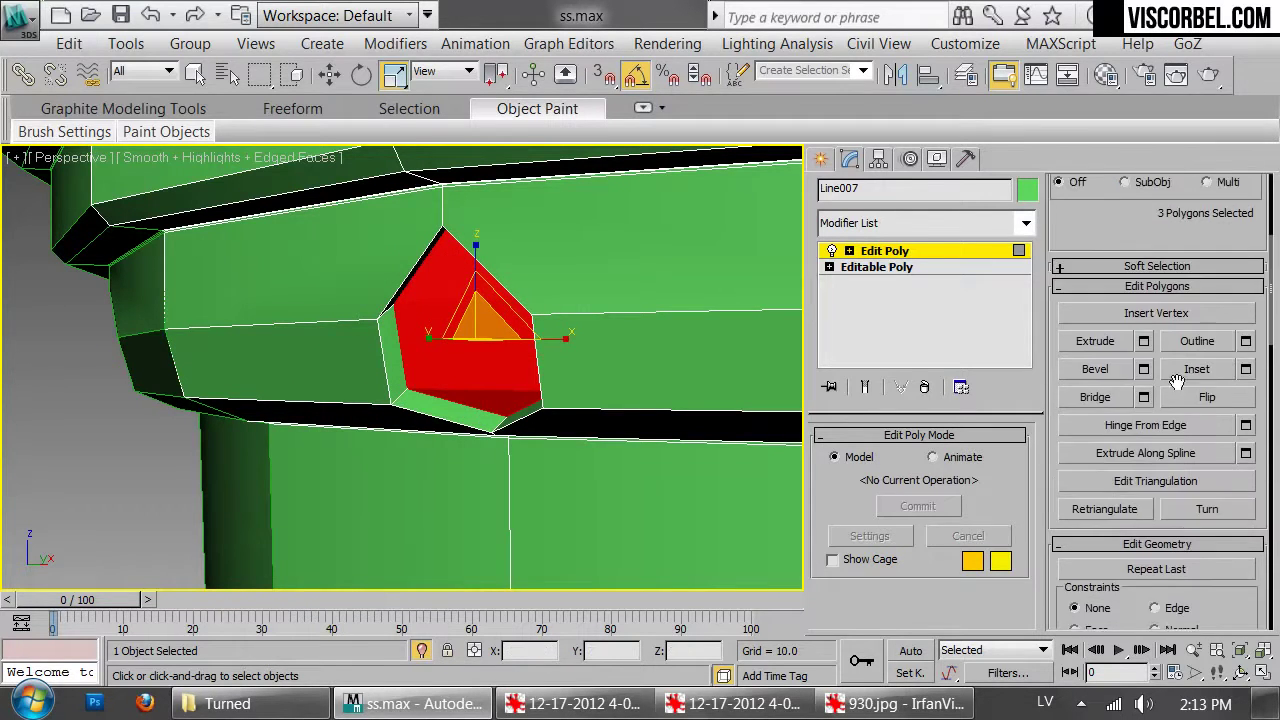
click(1205, 456)
scroll(466, 377, down, 5)
Select the six edges bordering the hexagonal recess and chamfer them by a small amount
key(2)
click(413, 390)
ctrl+click(400, 424)
ctrl+click(419, 448)
ctrl+click(451, 447)
ctrl+click(444, 387)
scroll(452, 424, up, 7)
alt+middle_drag(452, 432, 620, 330)
right_click(626, 321)
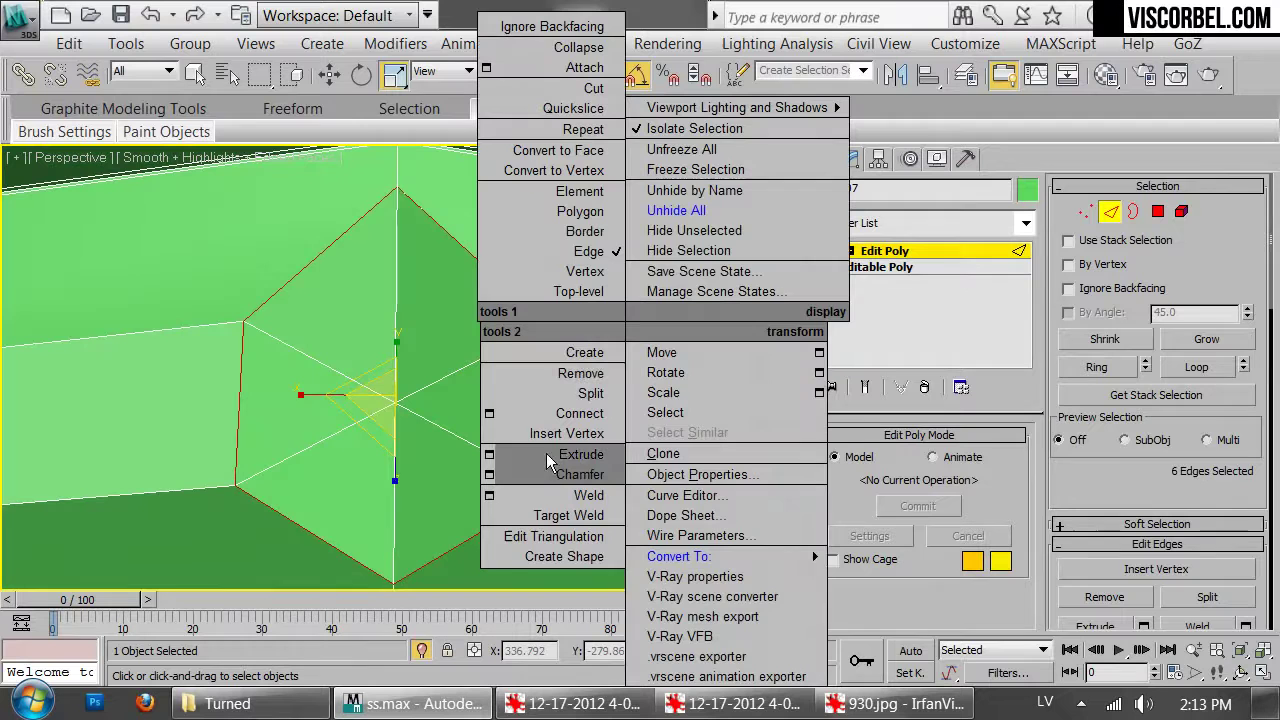
click(489, 475)
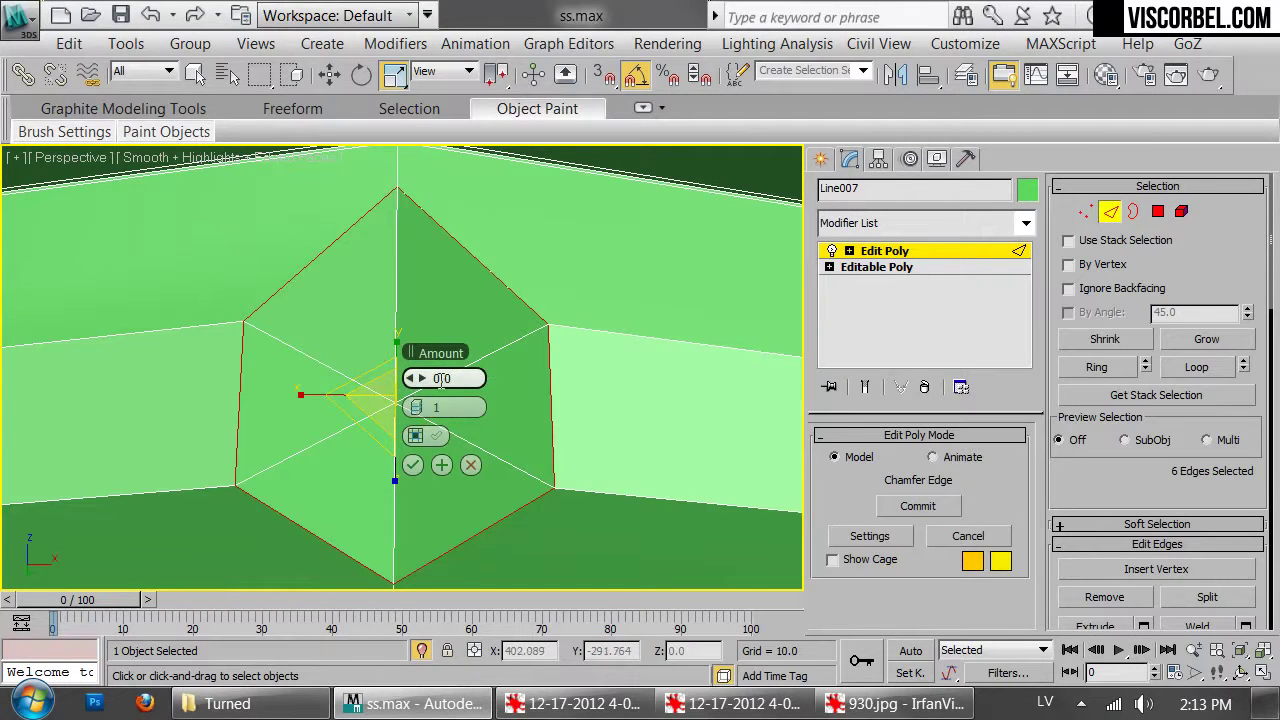
drag(426, 378, 426, 374)
click(413, 466)
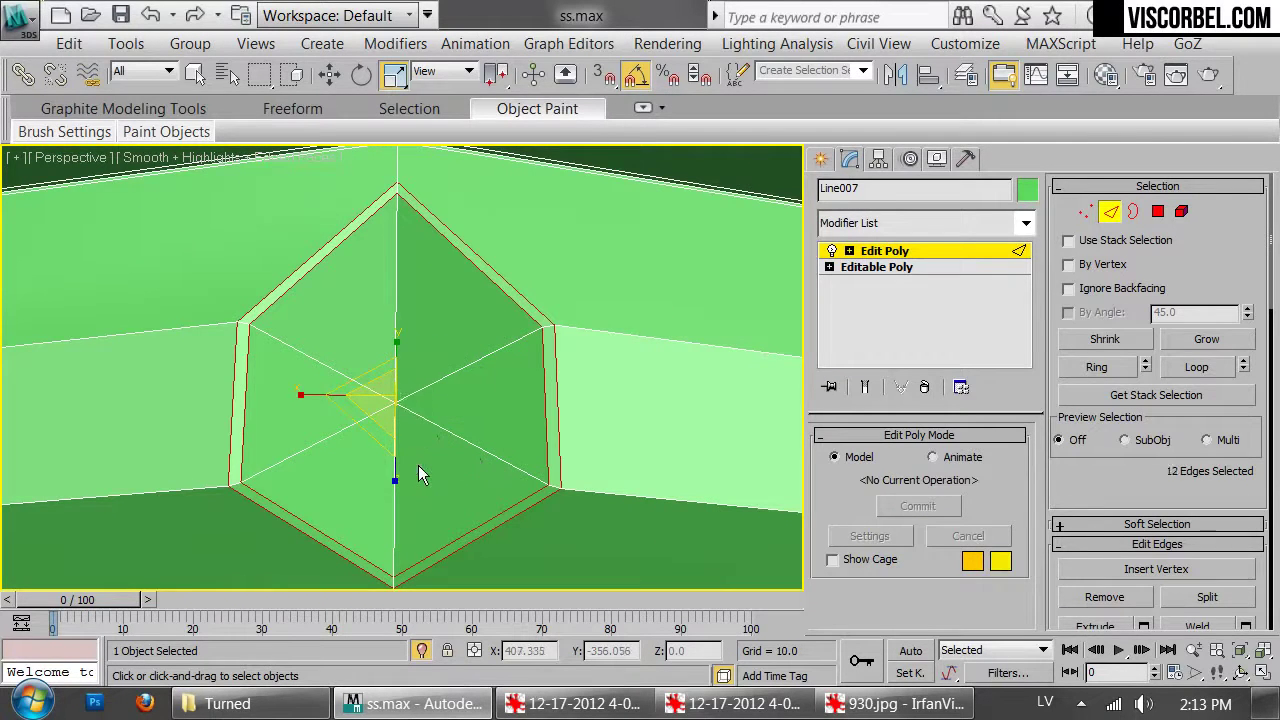
Leave edge level, deselect the strip, and inspect the repeated recesses around the collar without edged faces
key(2)
scroll(421, 473, down, 5)
scroll(421, 473, down, 10)
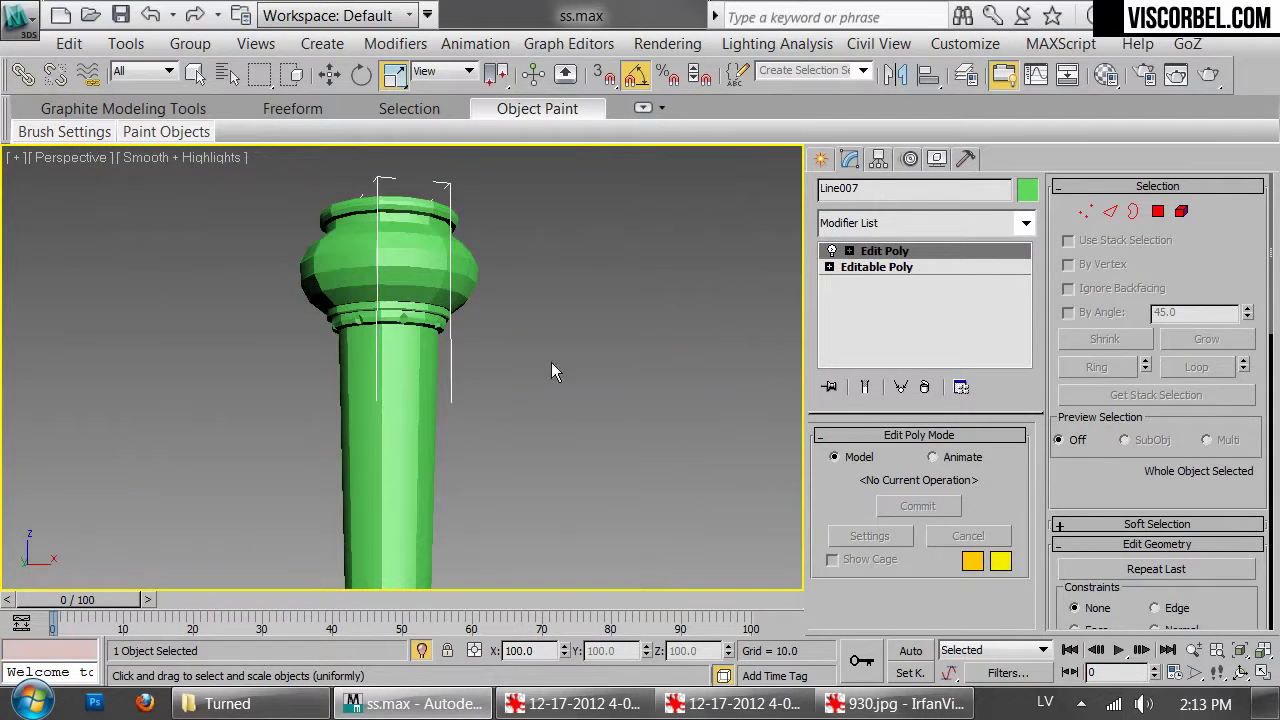
click(564, 334)
scroll(516, 336, down, 5)
alt+middle_drag(516, 336, 457, 363)
scroll(457, 363, up, 8)
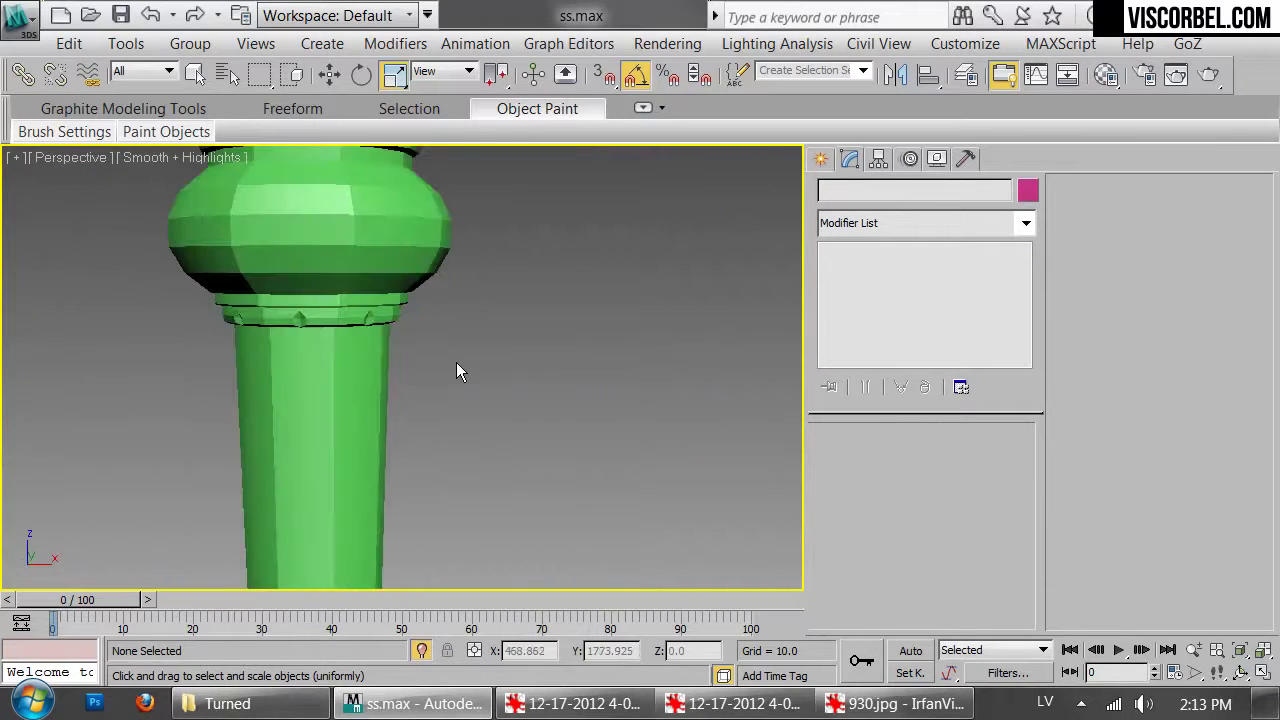
Select the leg's front strip and show edged faces around its bulb
click(243, 233)
scroll(246, 226, down, 3)
scroll(410, 320, up, 6)
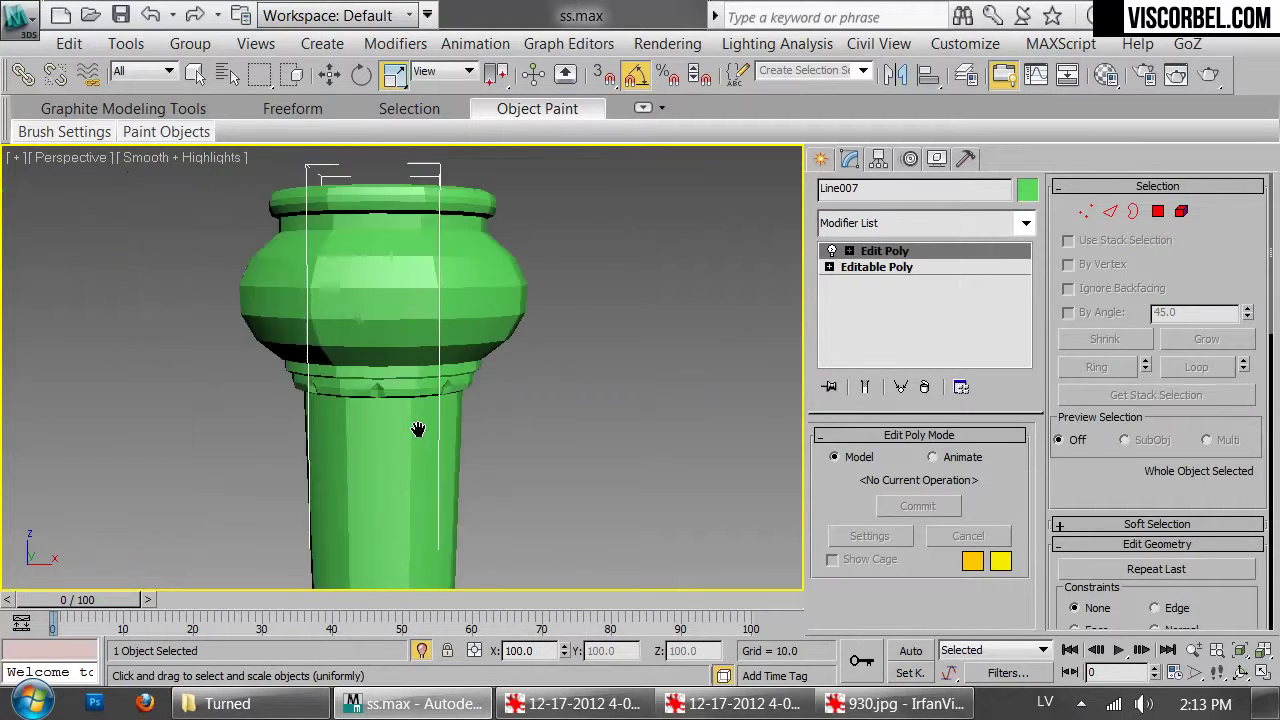
middle_drag(421, 278, 513, 383)
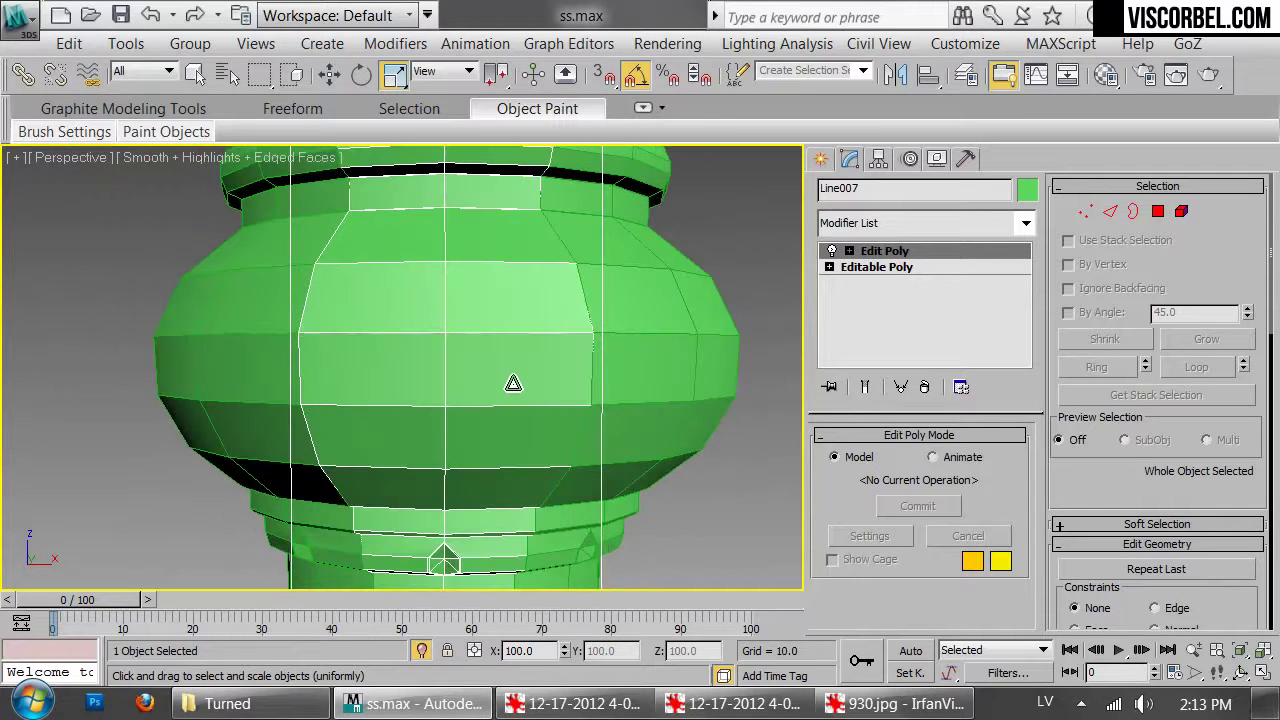
Select the ten polygons covering the bulb on the leg's front strip, from the neck down to the lower collar
key(2)
key(4)
click(484, 231)
ctrl+click(397, 232)
ctrl+click(397, 304)
ctrl+click(493, 308)
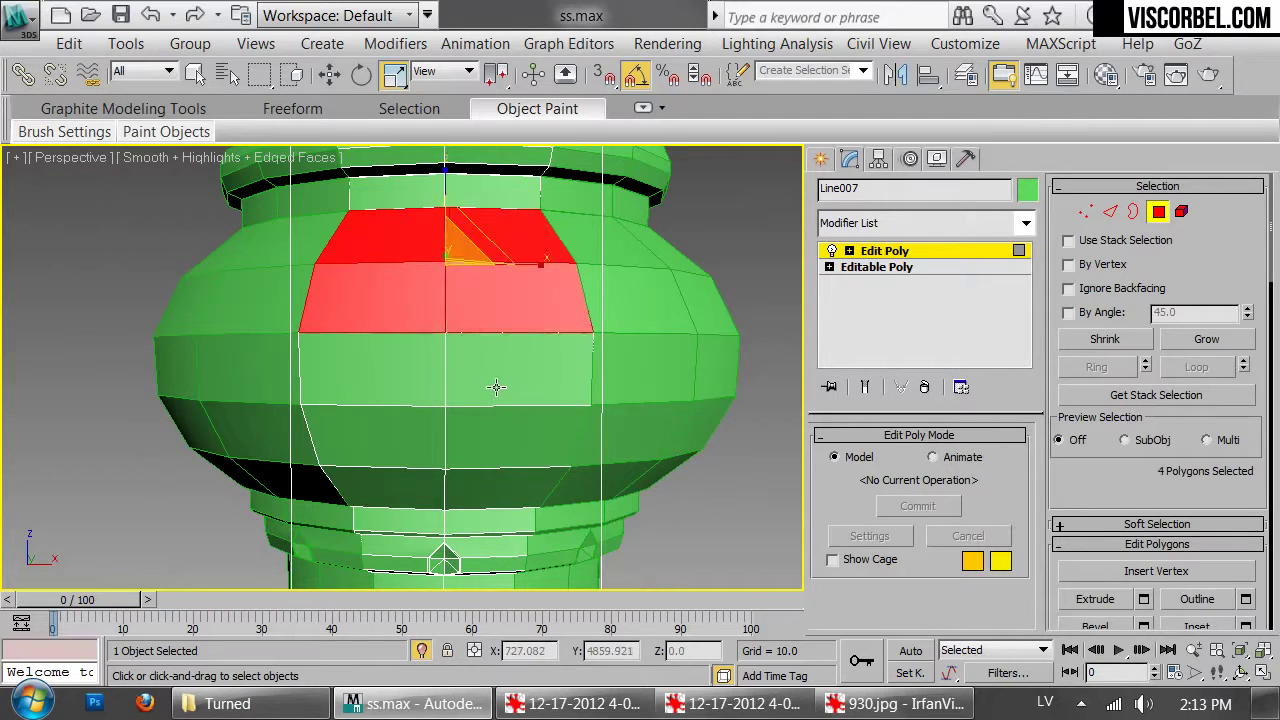
ctrl+click(496, 387)
ctrl+click(421, 382)
ctrl+click(423, 456)
ctrl+click(480, 440)
ctrl+click(480, 474)
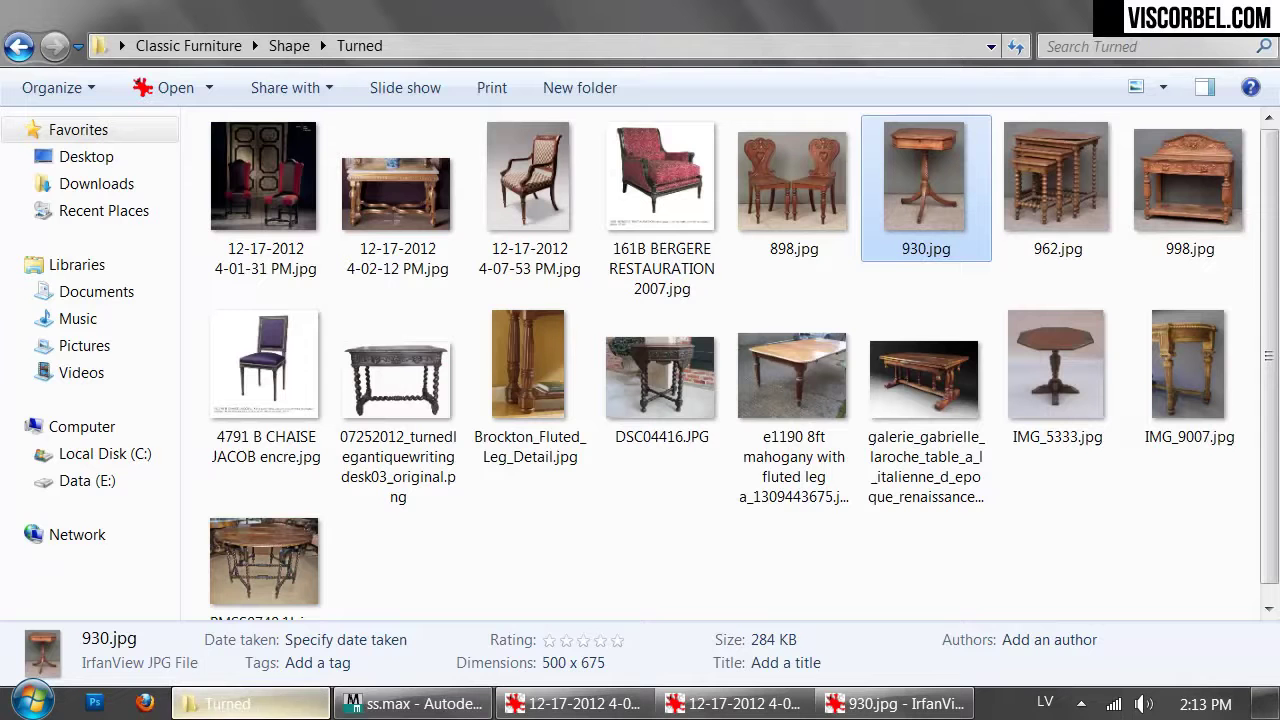
Open 998.jpg from the Turned folder to check its carved bulb legs, and return to the 3ds Max scene
click(228, 703)
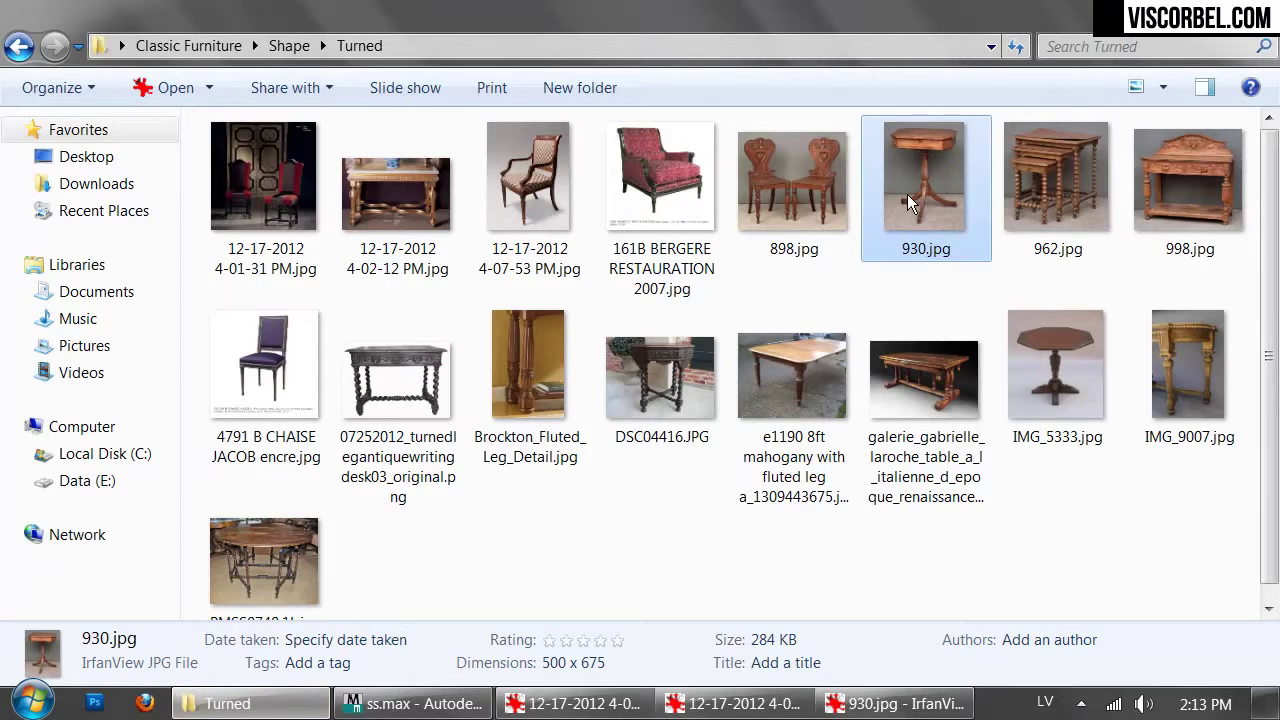
double_click(1130, 216)
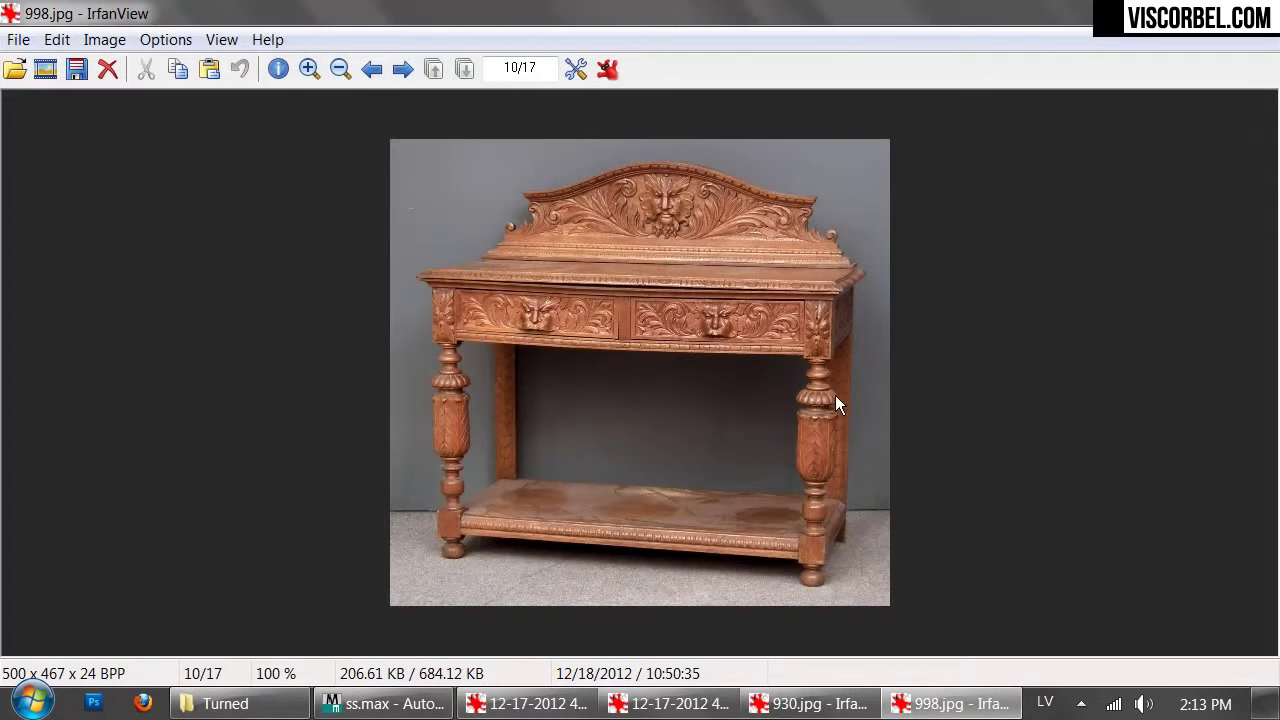
click(385, 703)
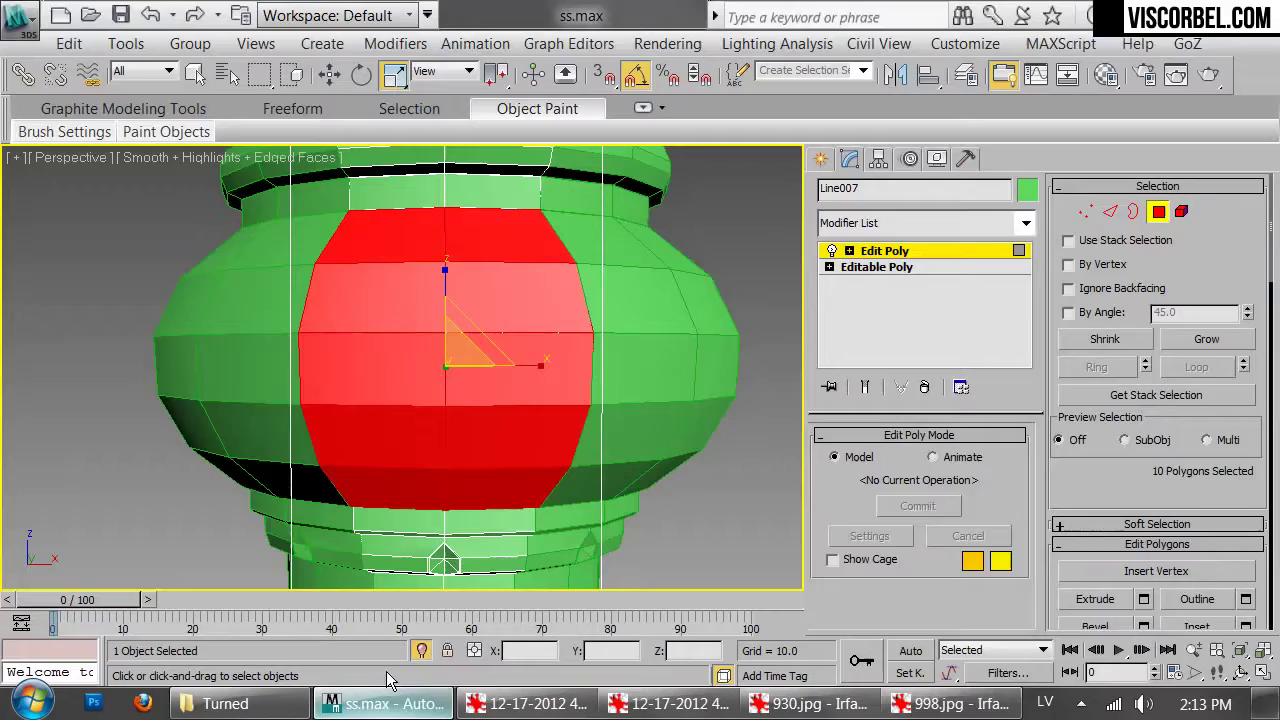
Bevel the selected bulb polygons outward with a height of about 1.046 and an outline of about -0.818
scroll(414, 343, up, 3)
alt+middle_drag(506, 265, 560, 334)
right_click(628, 331)
click(474, 423)
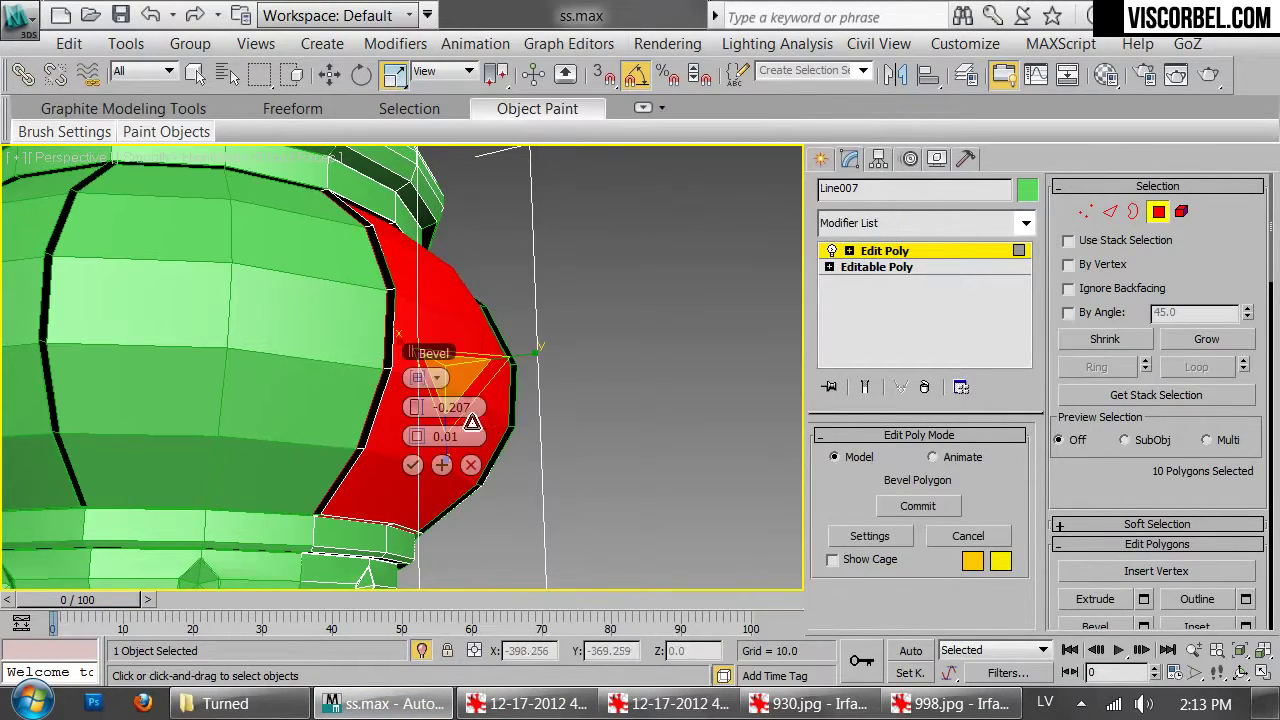
drag(416, 407, 414, 436)
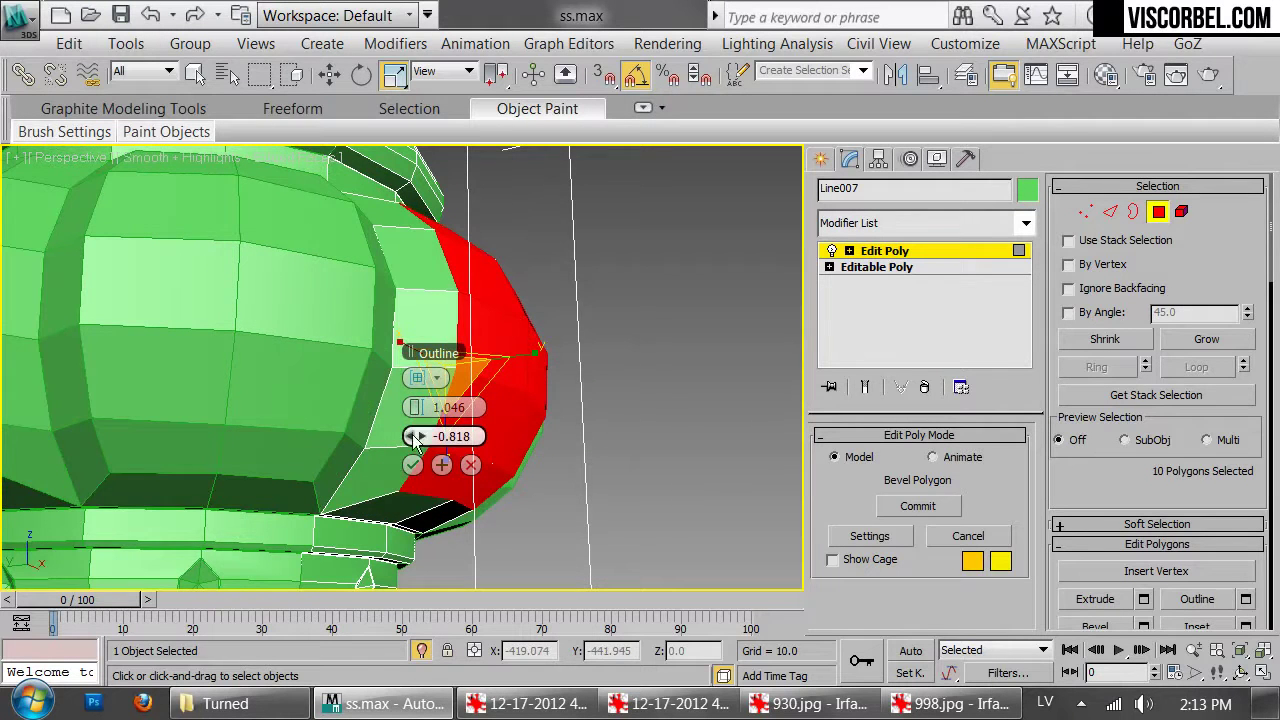
click(412, 464)
Rotate the raised bulb panel's polygons slightly in the left view
key(f)
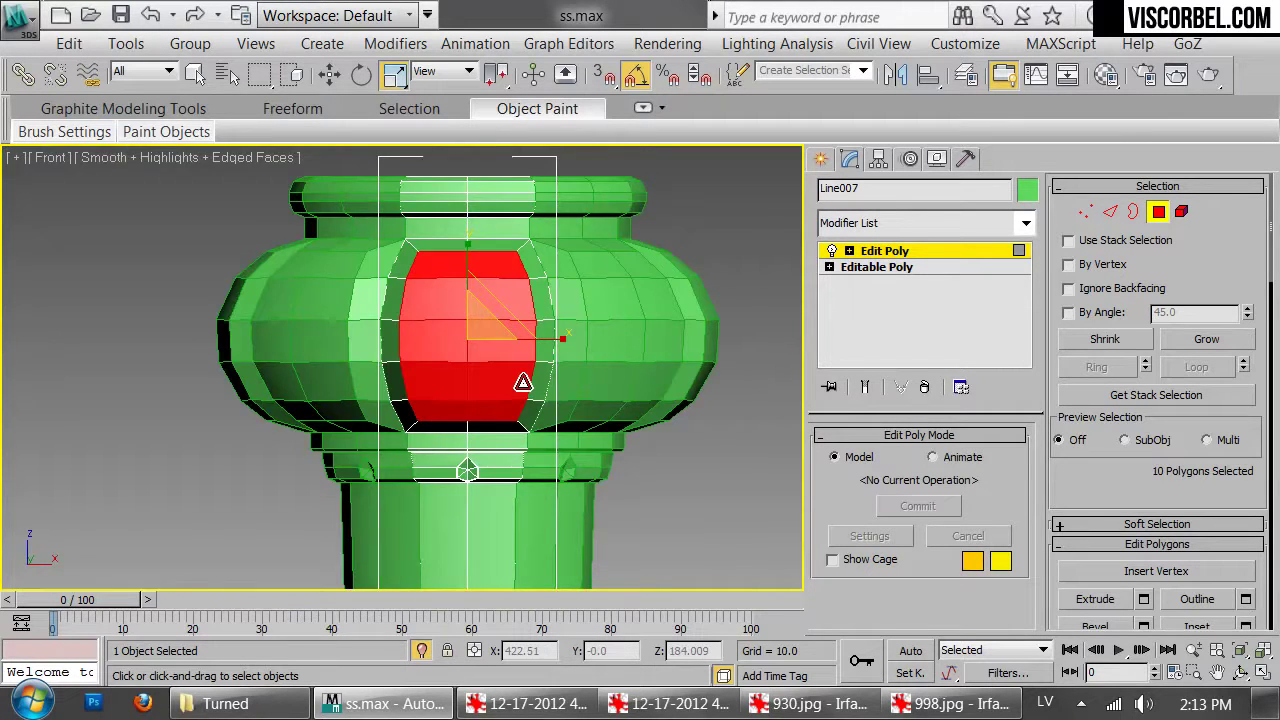
key(l)
key(e)
drag(550, 307, 517, 323)
Adjust the vertices along the raised panel's outer profile at vertex level, moving them slightly outward and down
key(w)
scroll(472, 440, up, 2)
key(1)
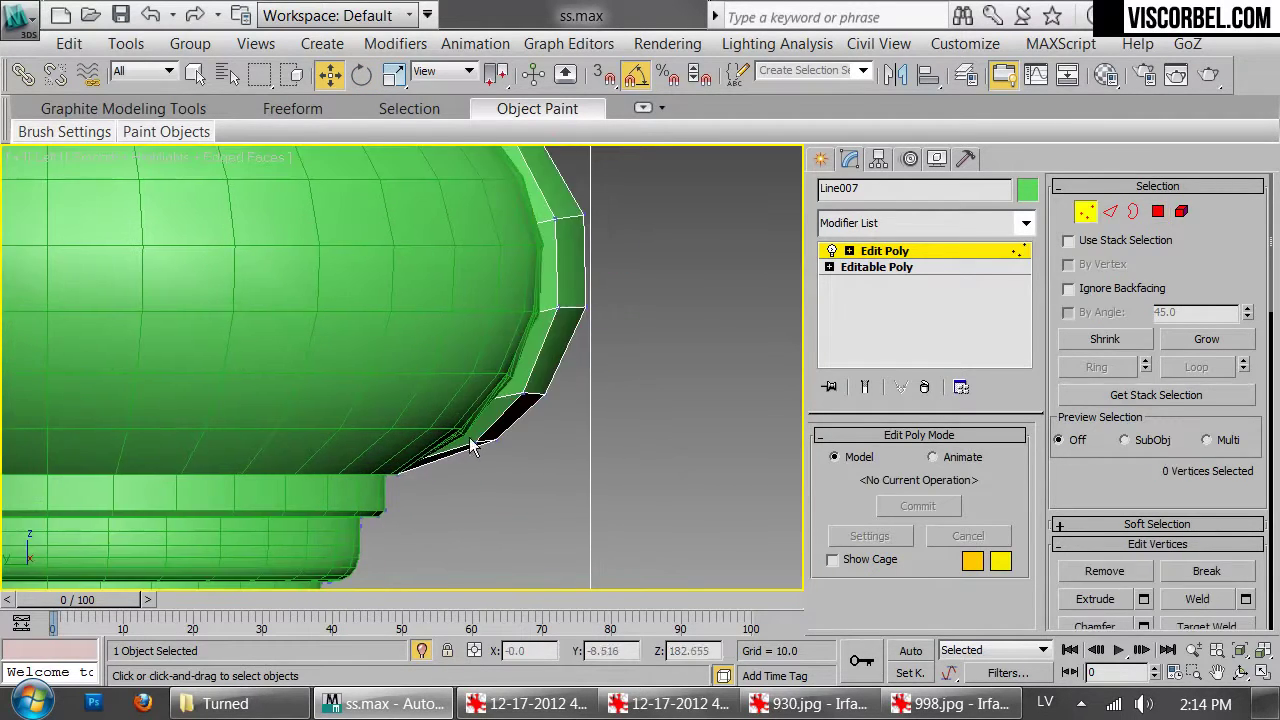
drag(521, 468, 566, 378)
drag(545, 290, 602, 322)
drag(594, 273, 605, 282)
key(1)
Inspect the reshaped bulb panels around the leg in the perspective view
key(p)
key(z)
alt+middle_drag(490, 223, 456, 588)
scroll(391, 257, up, 2)
scroll(391, 257, up, 4)
scroll(374, 357, down, 2)
alt+middle_drag(374, 357, 371, 314)
scroll(371, 314, up, 8)
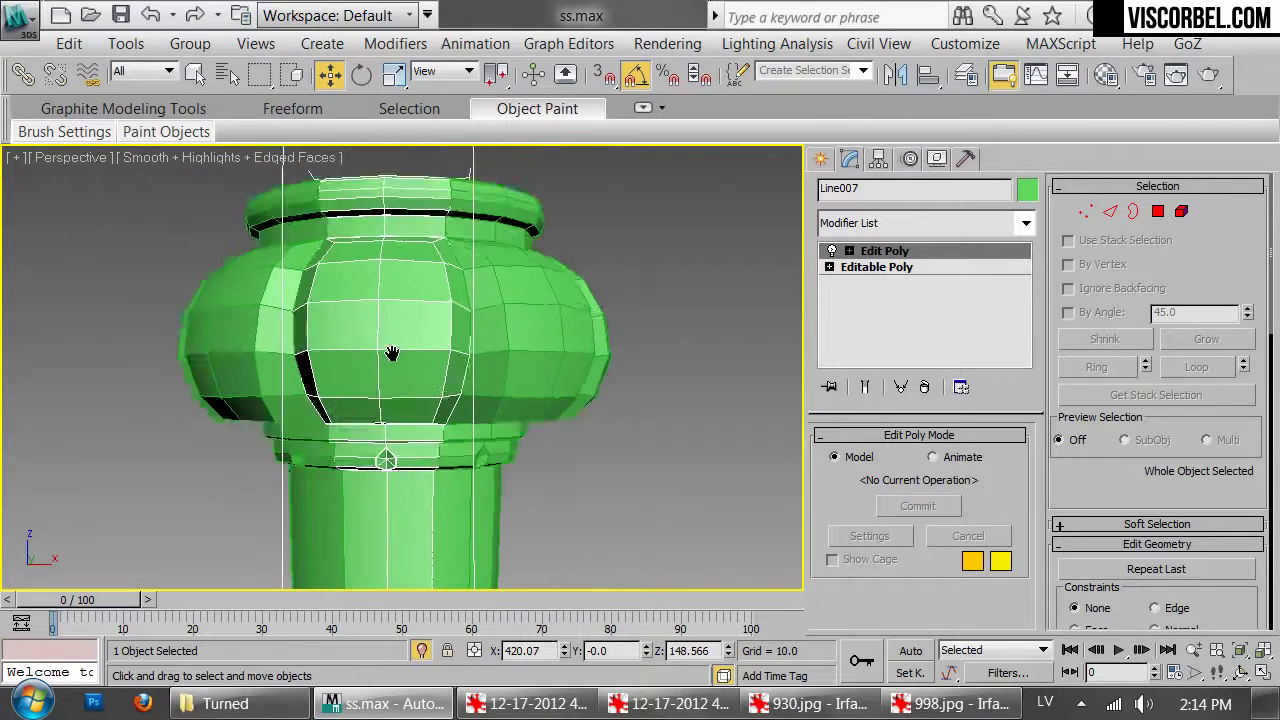
Ring-select the edges bordering the raised bulb panel and connect them with 1 segment, pinch 3 and slide -91
scroll(419, 429, up, 6)
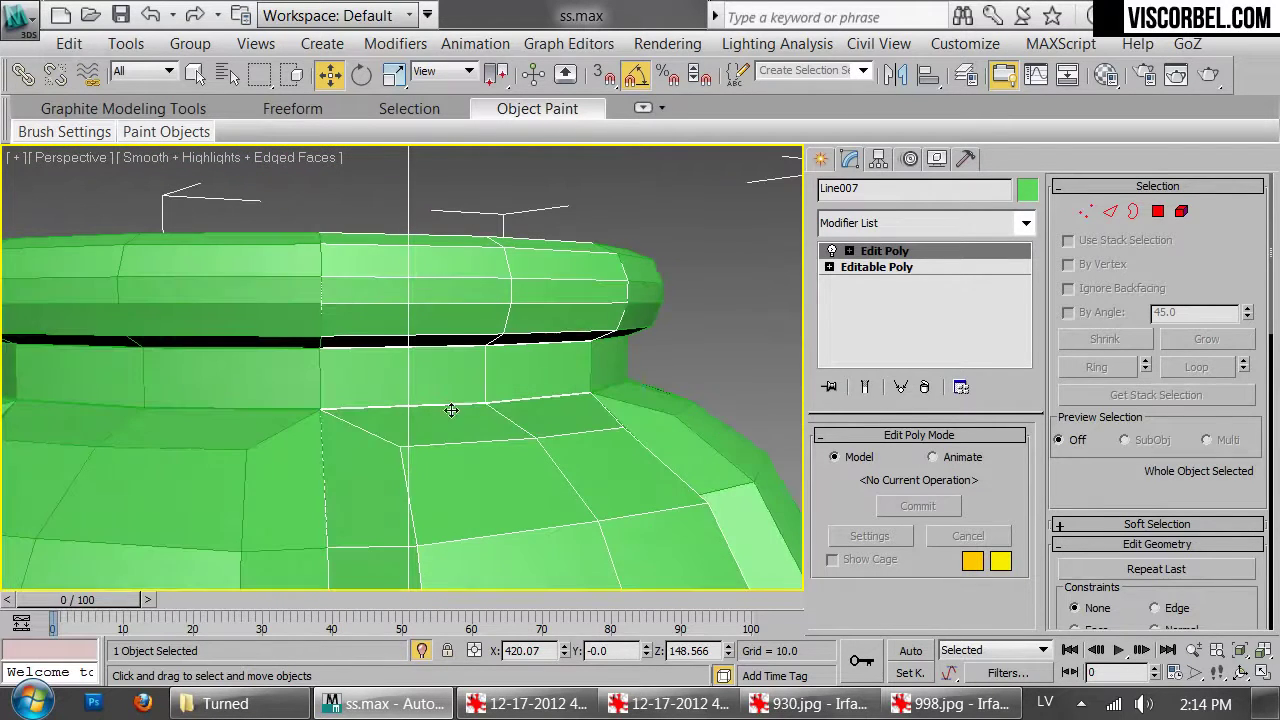
key(2)
double_click(360, 428)
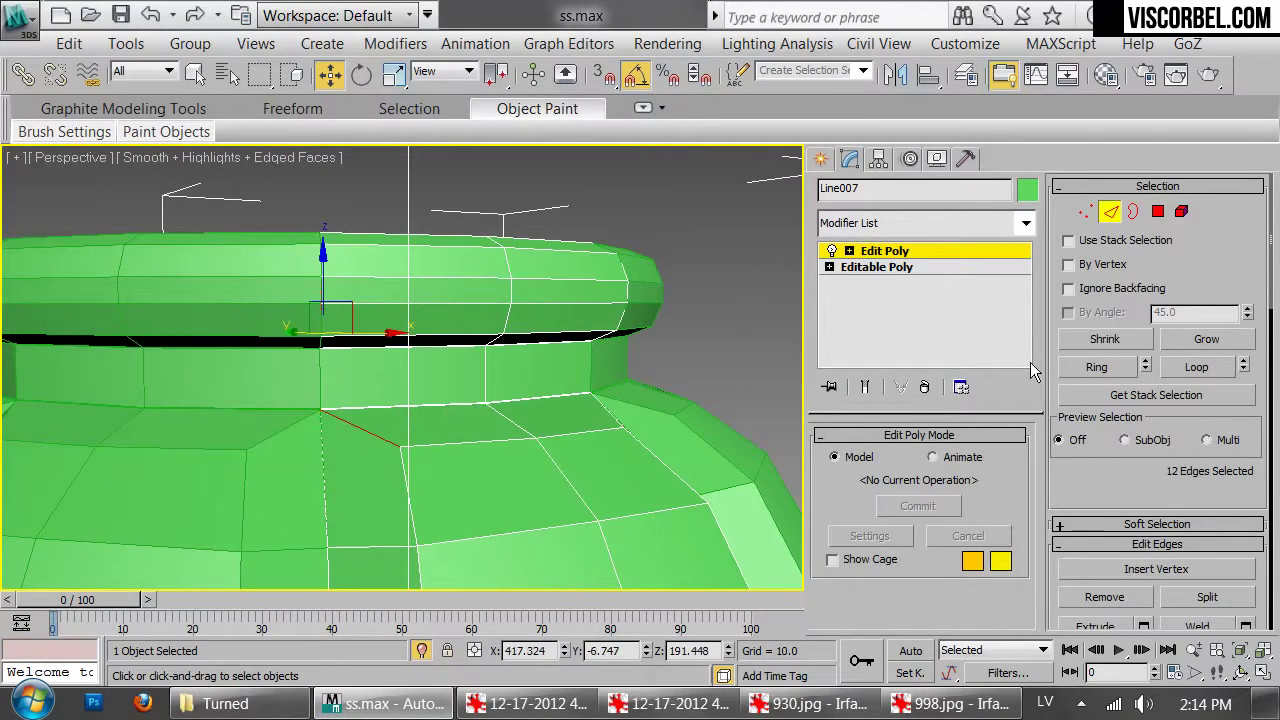
click(1088, 373)
scroll(424, 437, up, 6)
middle_drag(424, 437, 618, 439)
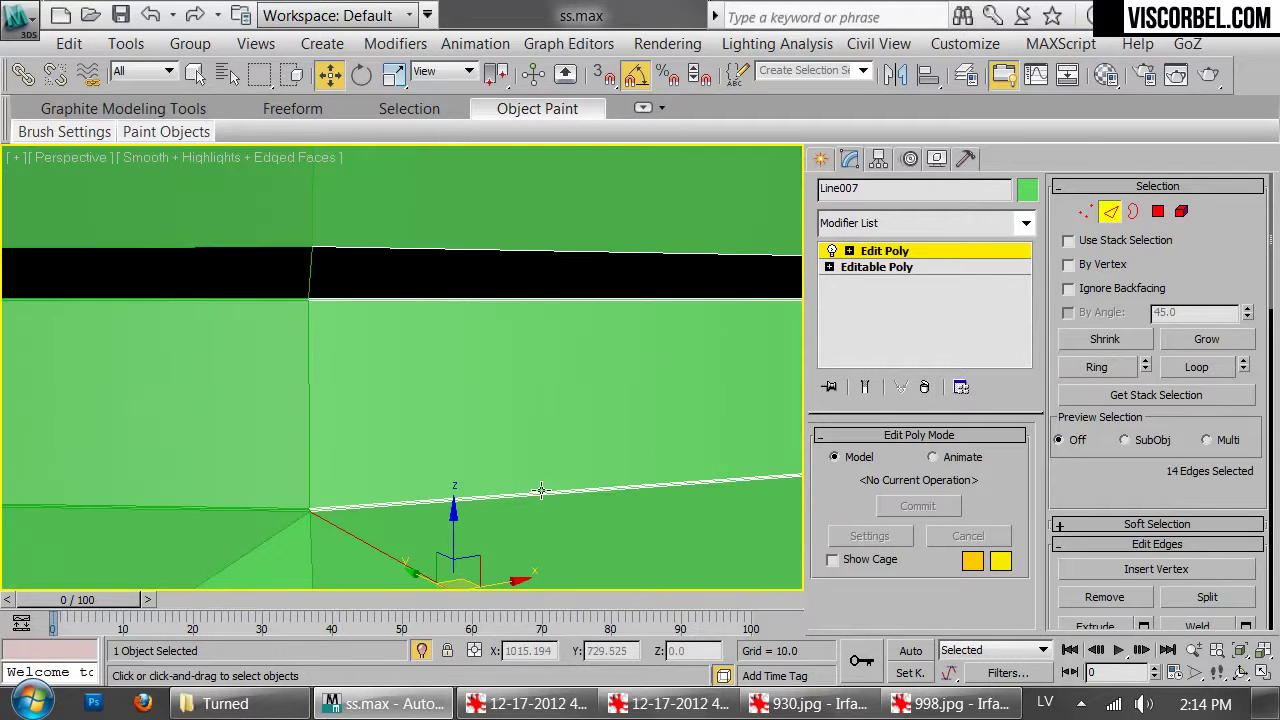
right_click(557, 491)
click(418, 413)
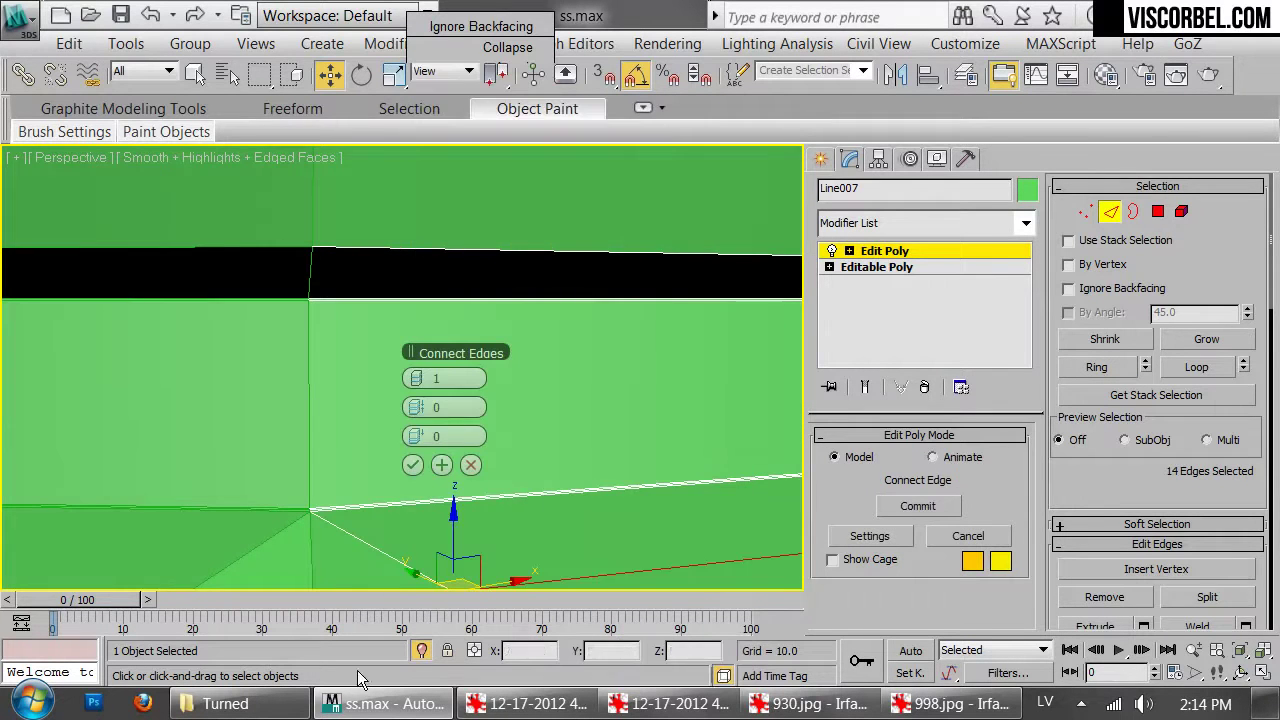
middle_drag(335, 503, 303, 347)
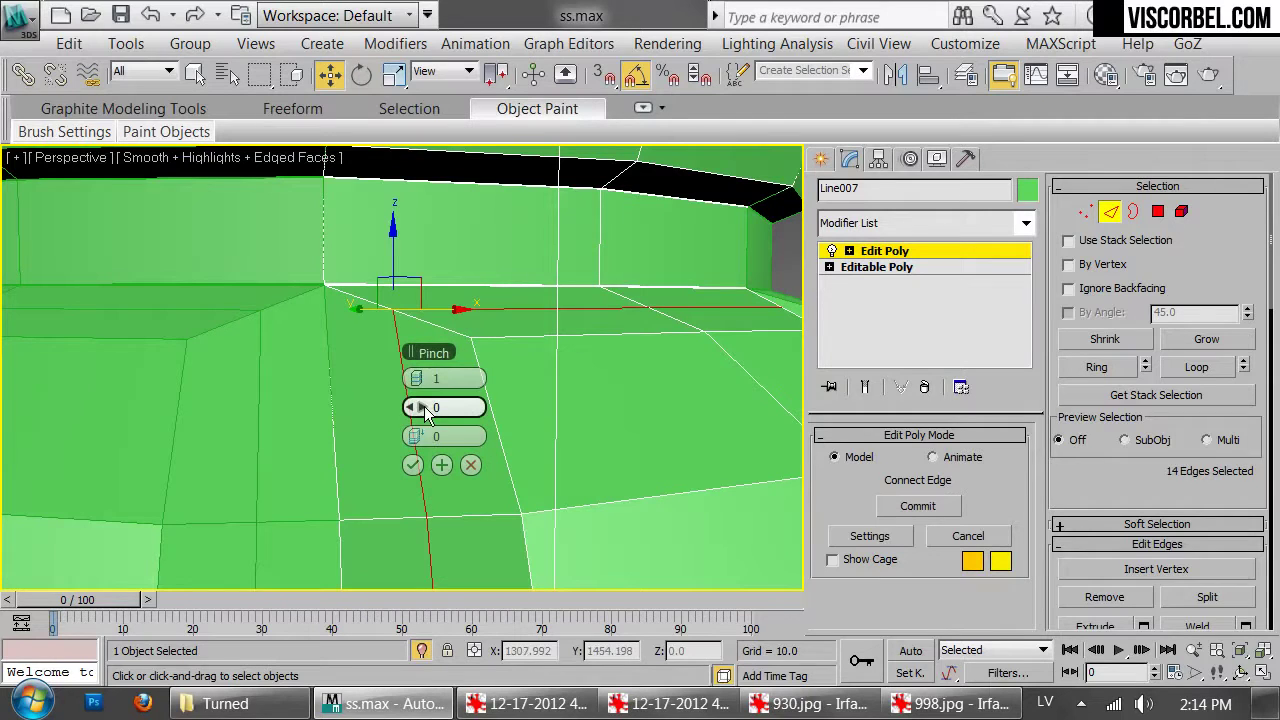
drag(420, 436, 51, 492)
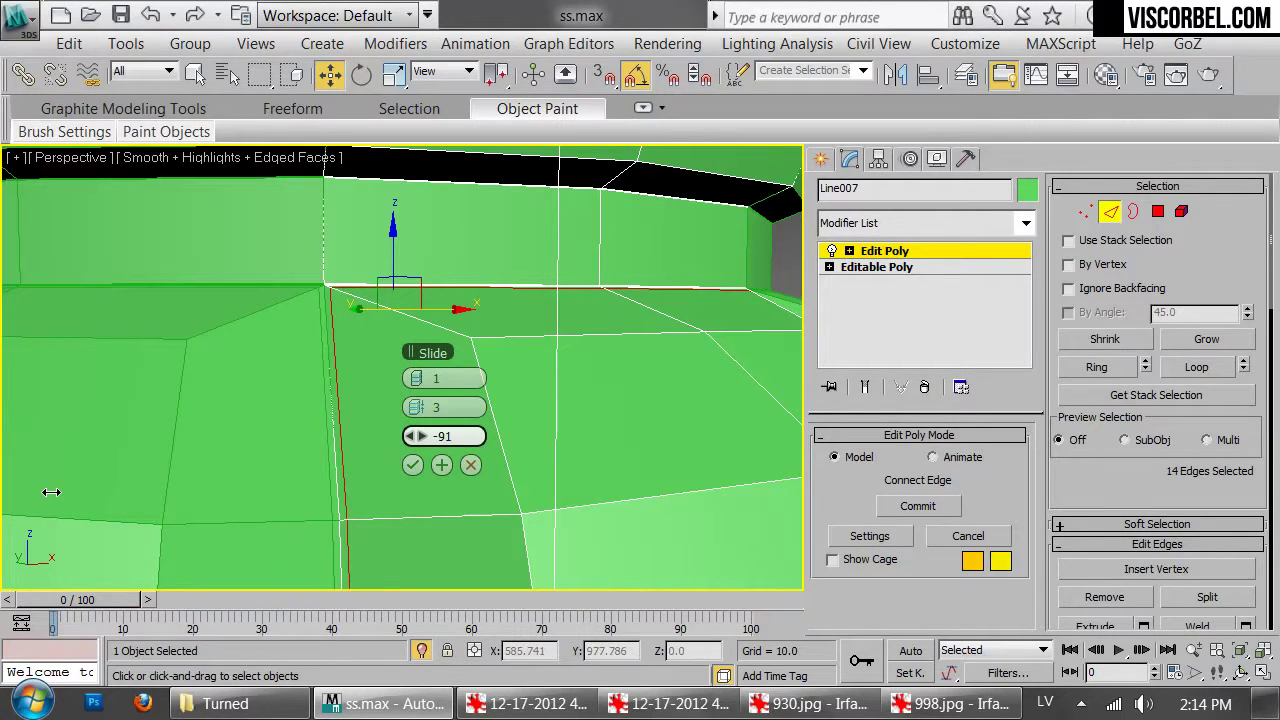
click(411, 466)
Leave edge level and examine the bulb and the leg's shaft from a distance
scroll(400, 466, down, 9)
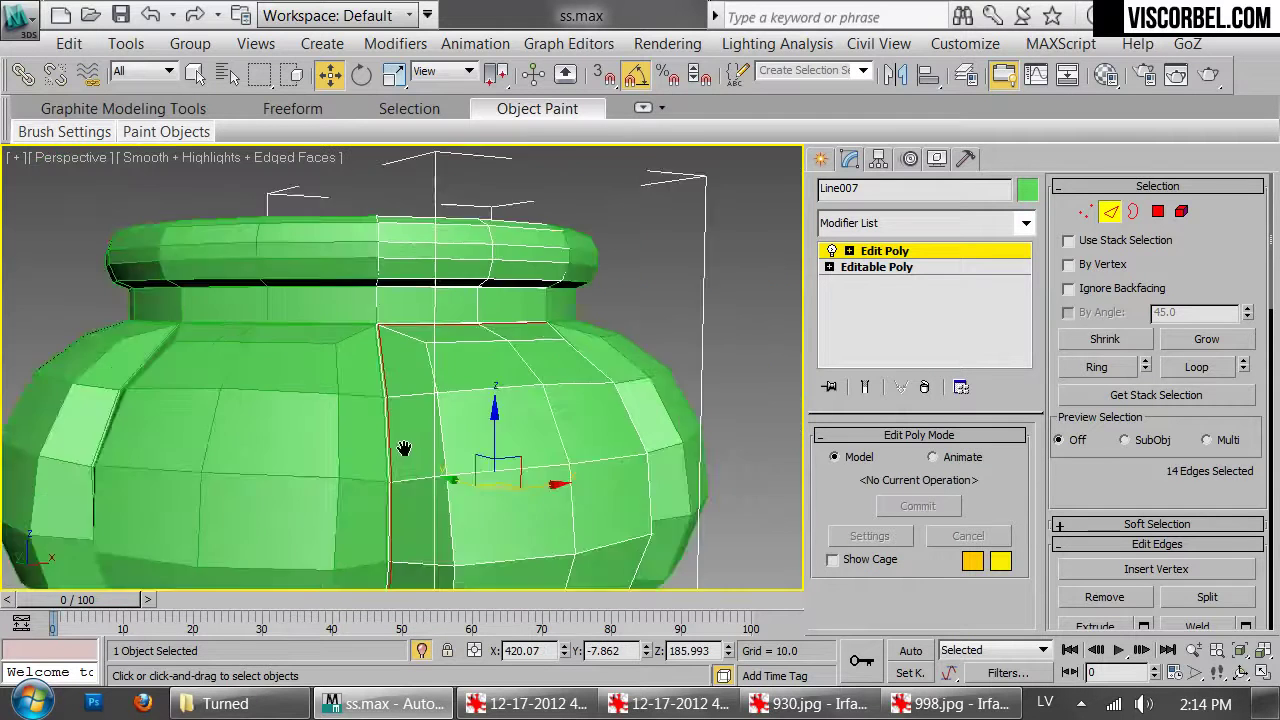
key(2)
alt+middle_drag(482, 424, 418, 396)
scroll(418, 396, down, 3)
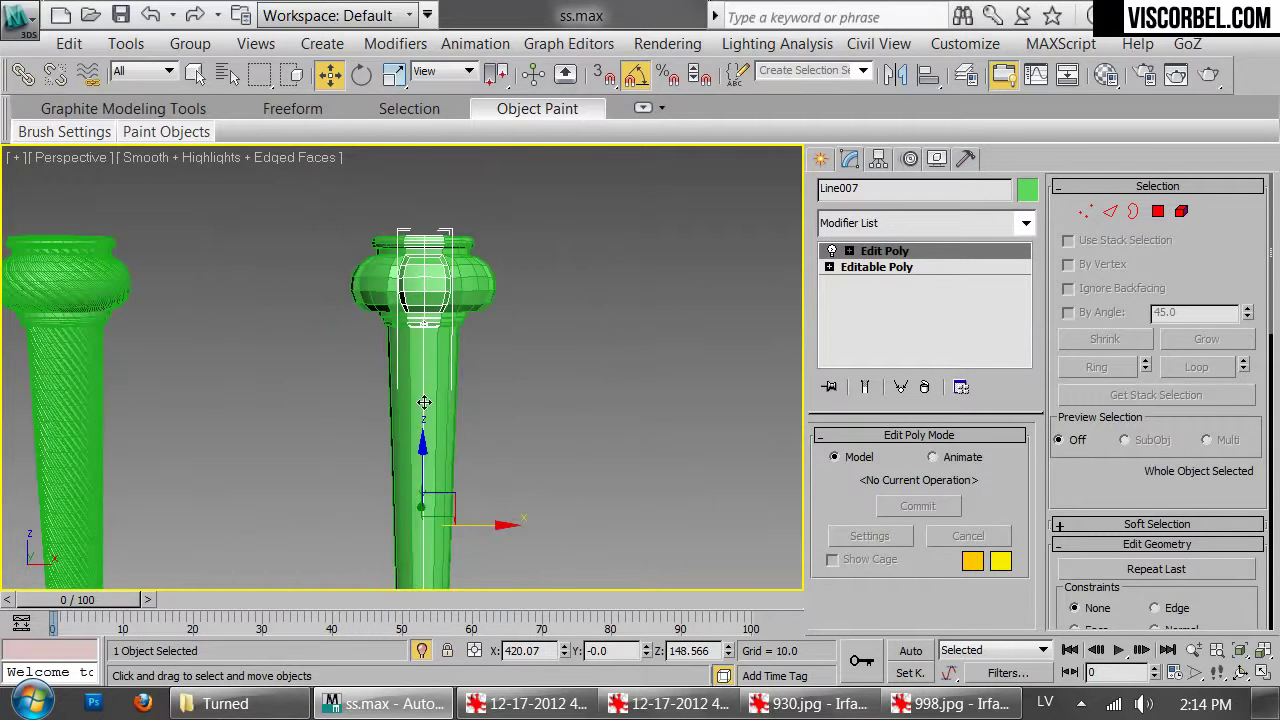
scroll(437, 416, up, 3)
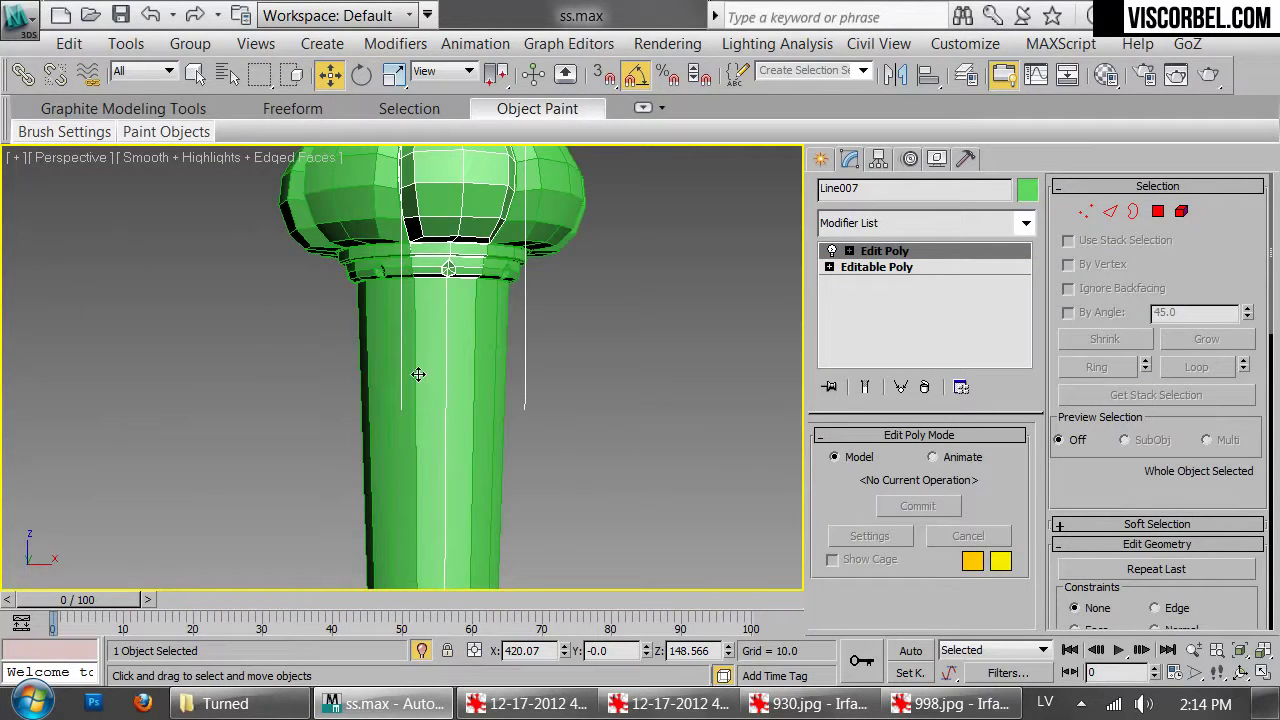
scroll(421, 376, down, 4)
middle_drag(479, 490, 518, 543)
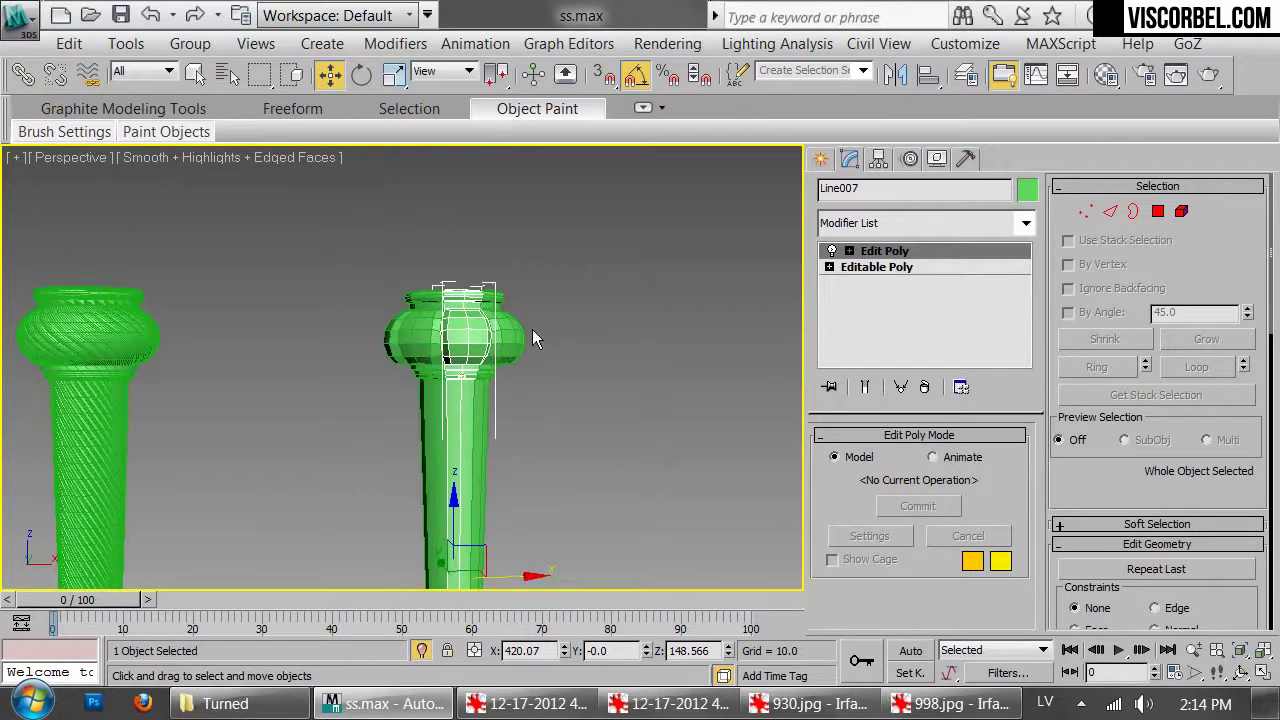
scroll(495, 300, up, 6)
Select the two long shaft polygons of the front strip at polygon level
key(2)
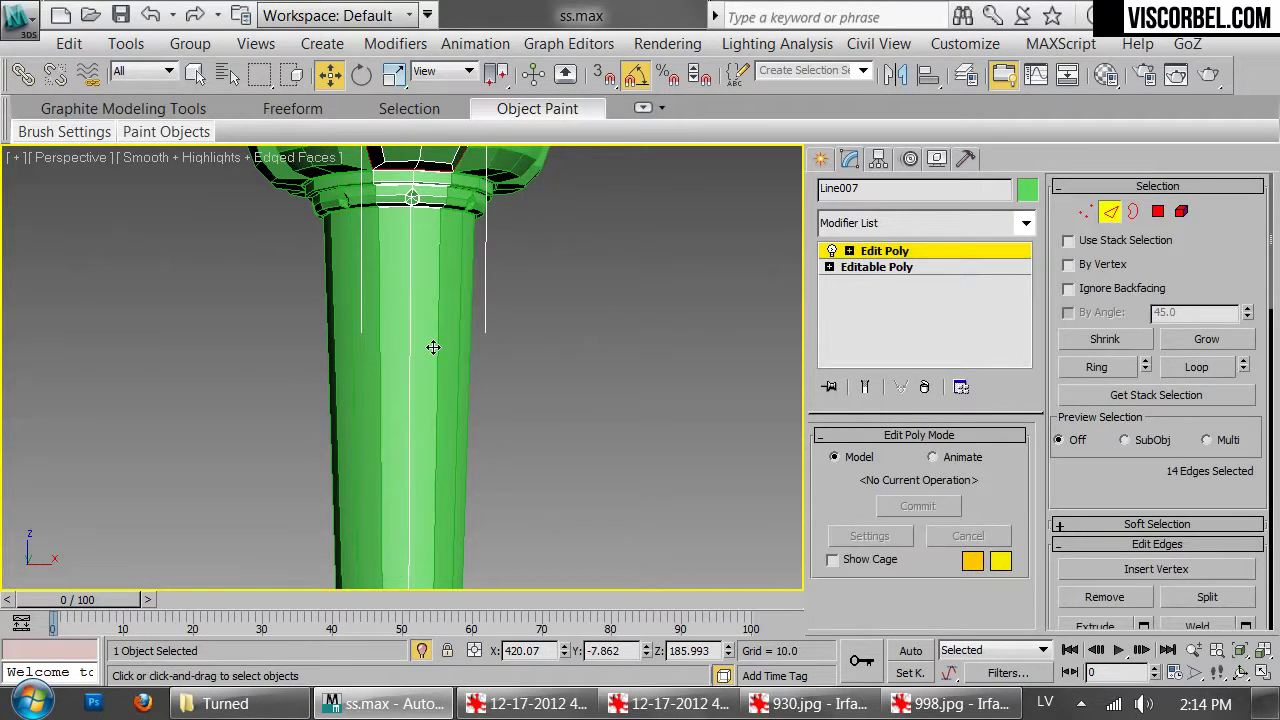
key(4)
click(421, 348)
ctrl+click(390, 353)
scroll(443, 457, down, 4)
scroll(430, 330, up, 6)
scroll(415, 333, down, 5)
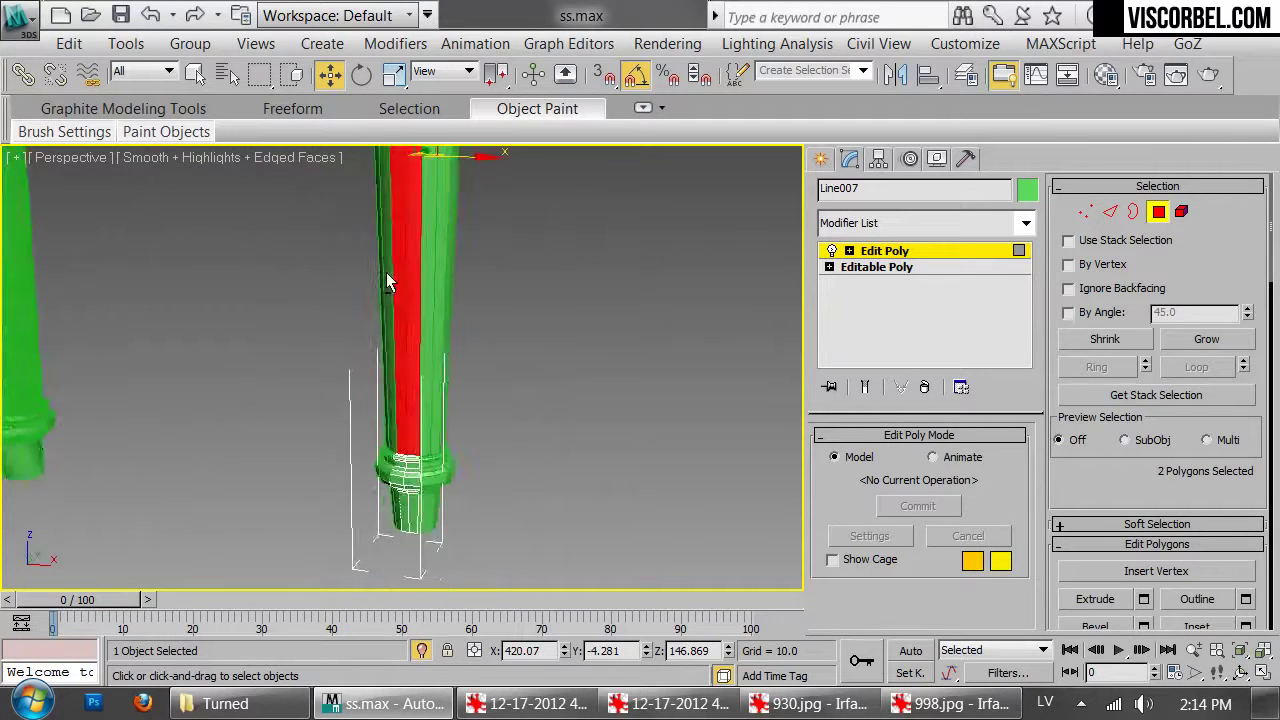
Select the three vertical center edges of the lower collar and extrude them inward with height -2.485 and width about 0.27
key(2)
scroll(415, 472, up, 7)
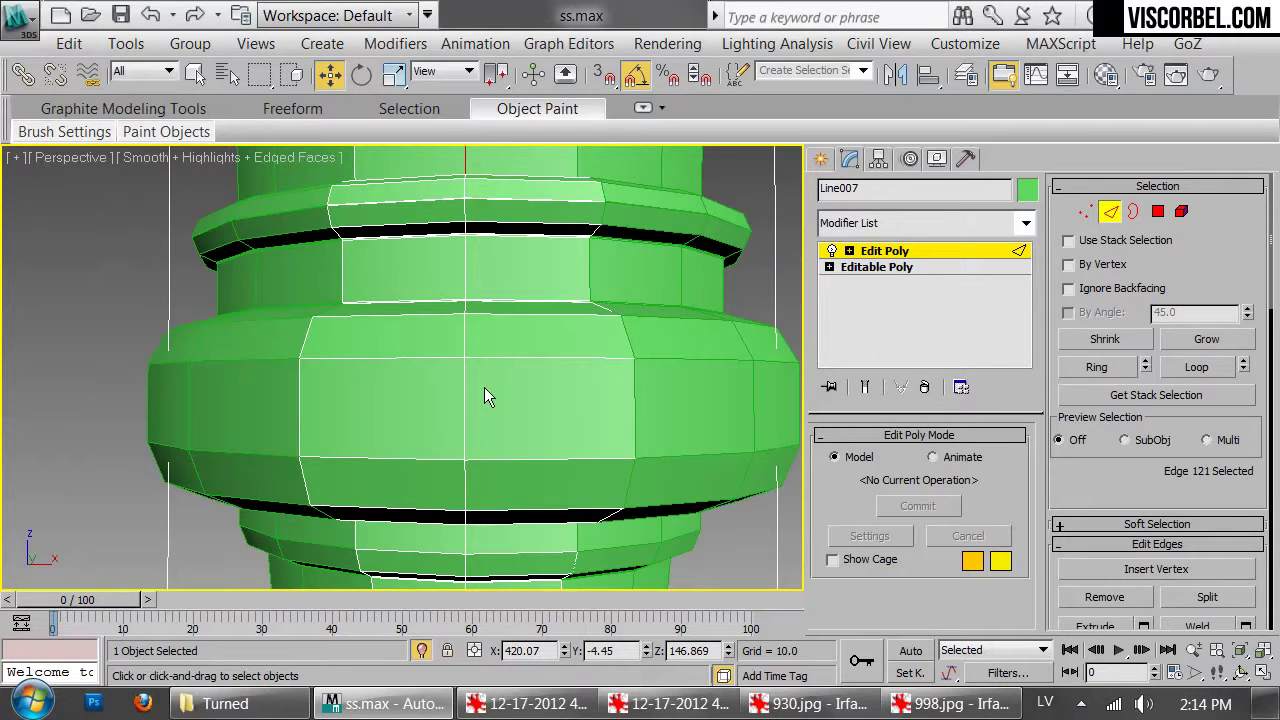
scroll(474, 345, down, 2)
ctrl+click(445, 330)
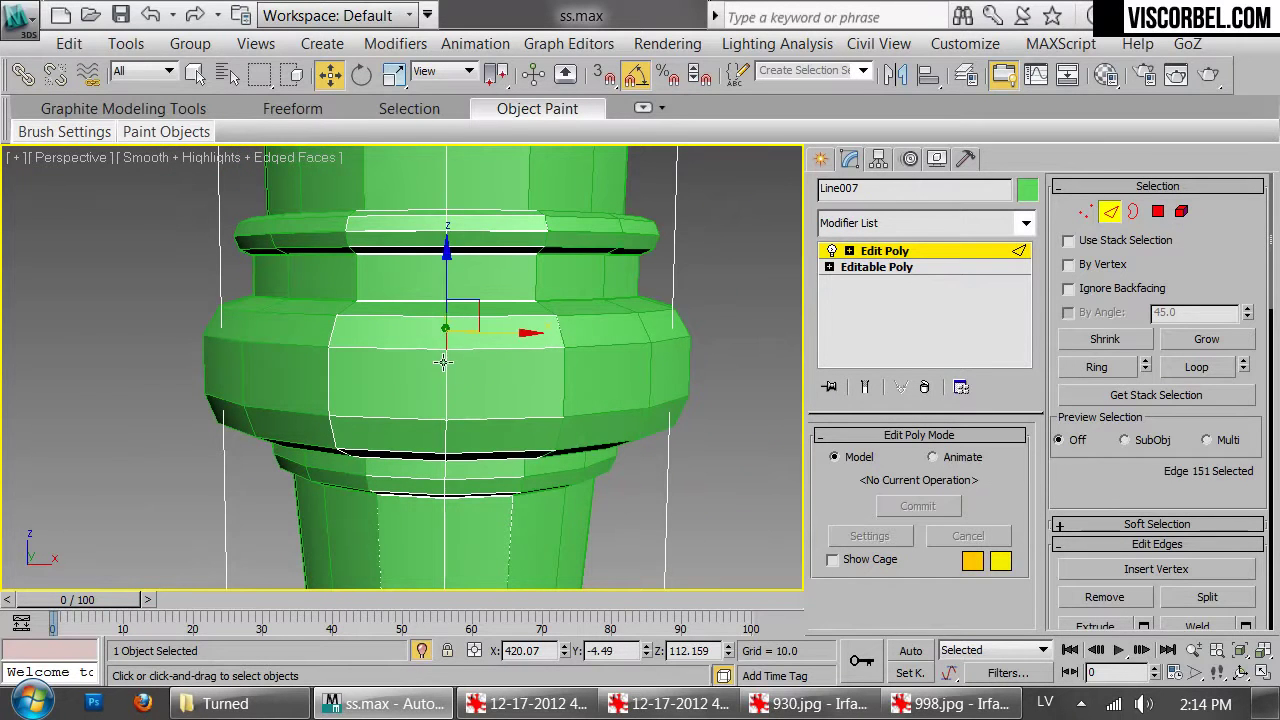
alt+middle_drag(457, 320, 557, 321)
right_click(557, 321)
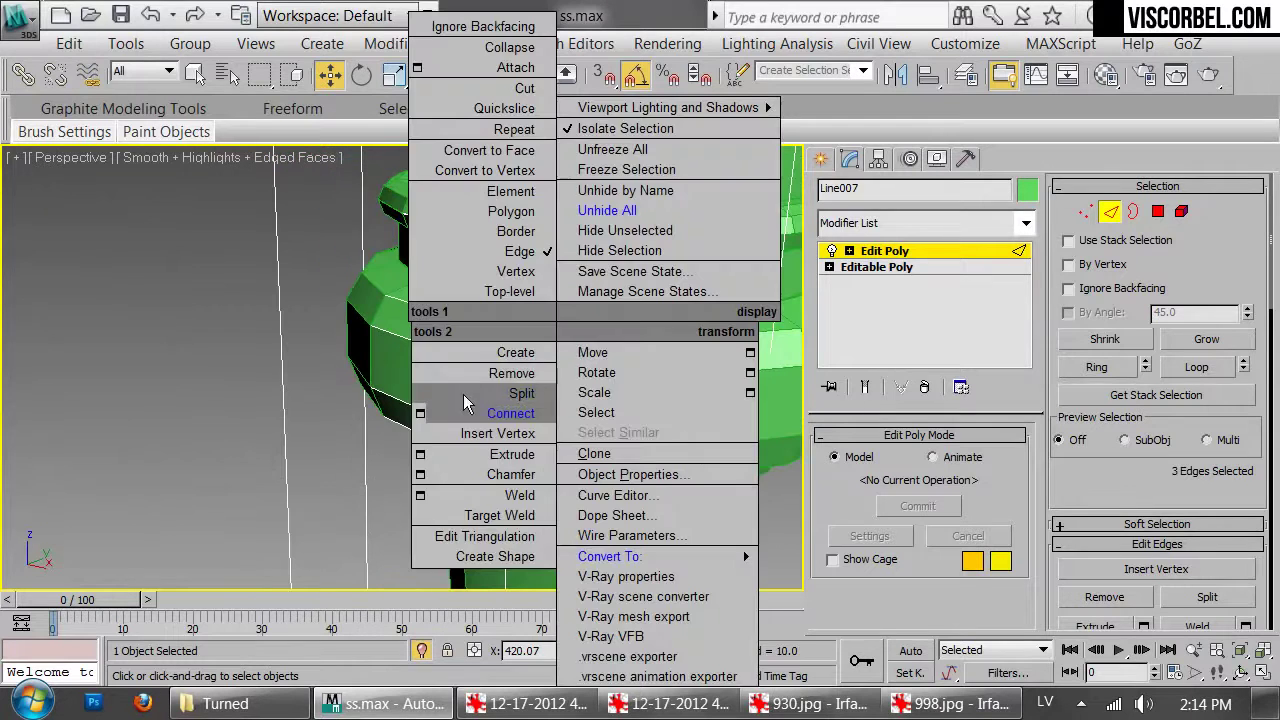
click(419, 458)
drag(413, 383, 414, 408)
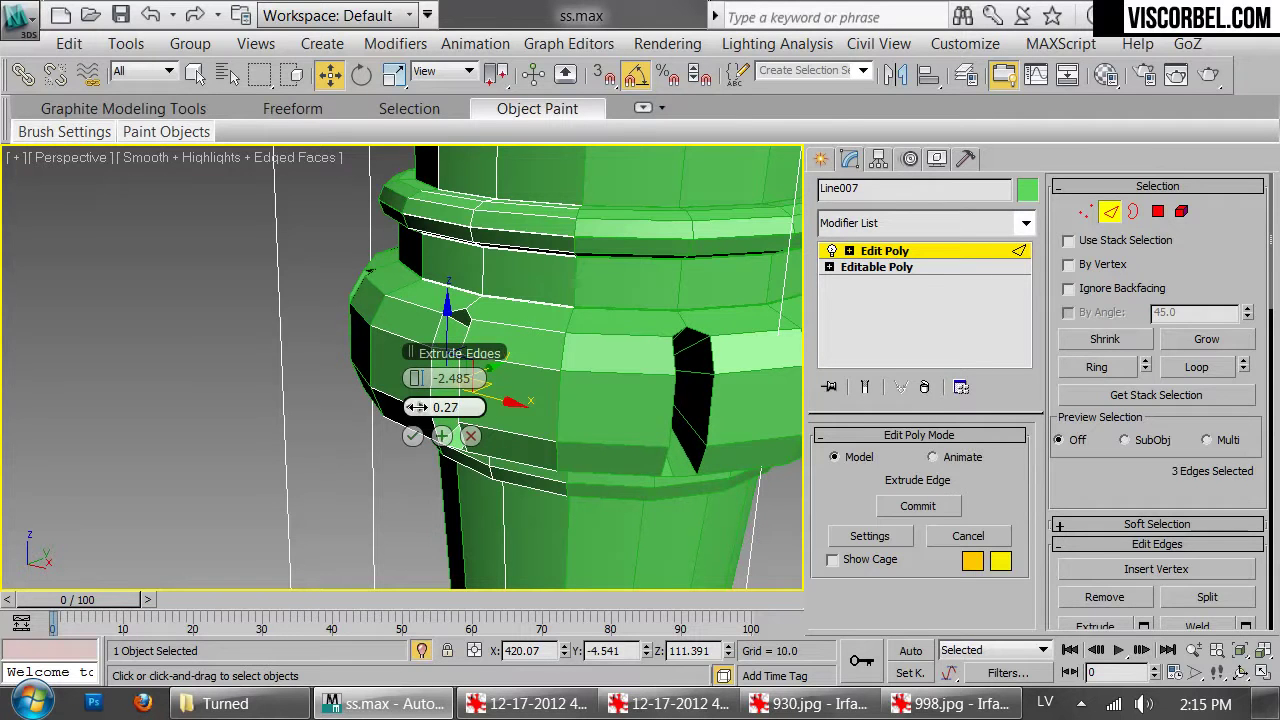
click(413, 437)
key(2)
Undo the latest extrusion width adjustments on the lower collar's groove
alt+middle_drag(420, 405, 506, 297)
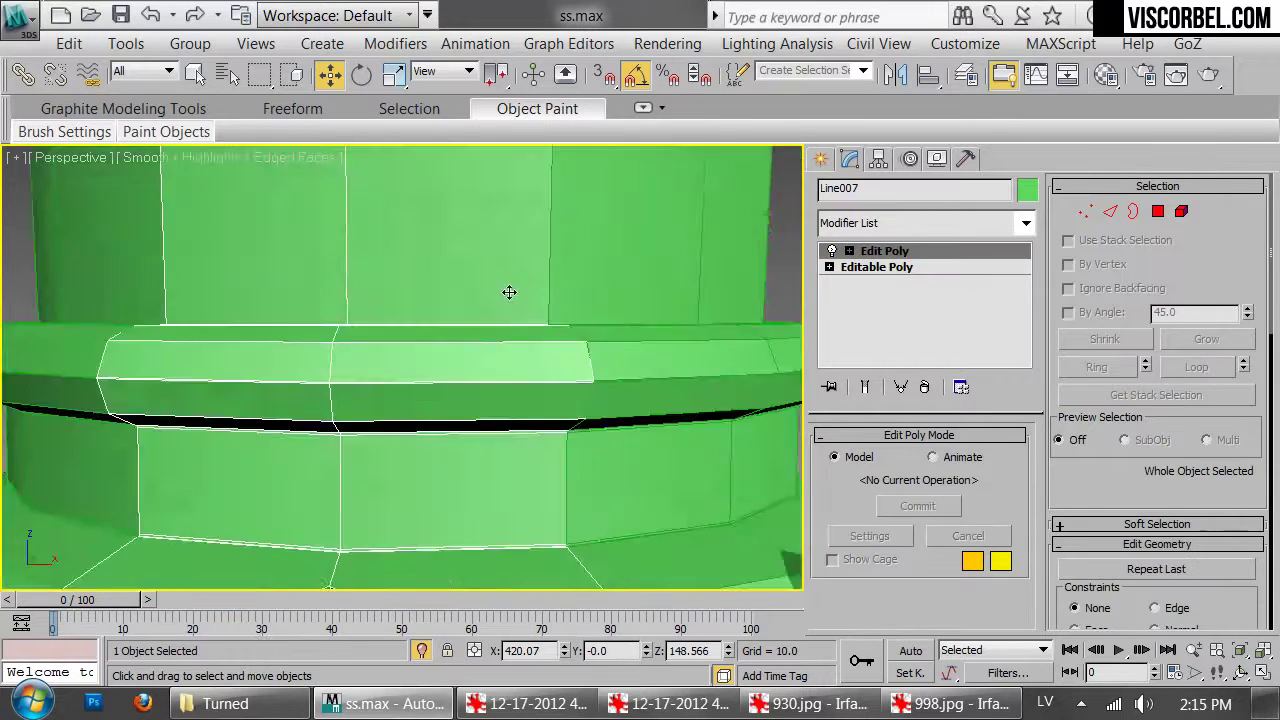
scroll(519, 280, down, 5)
scroll(474, 384, up, 6)
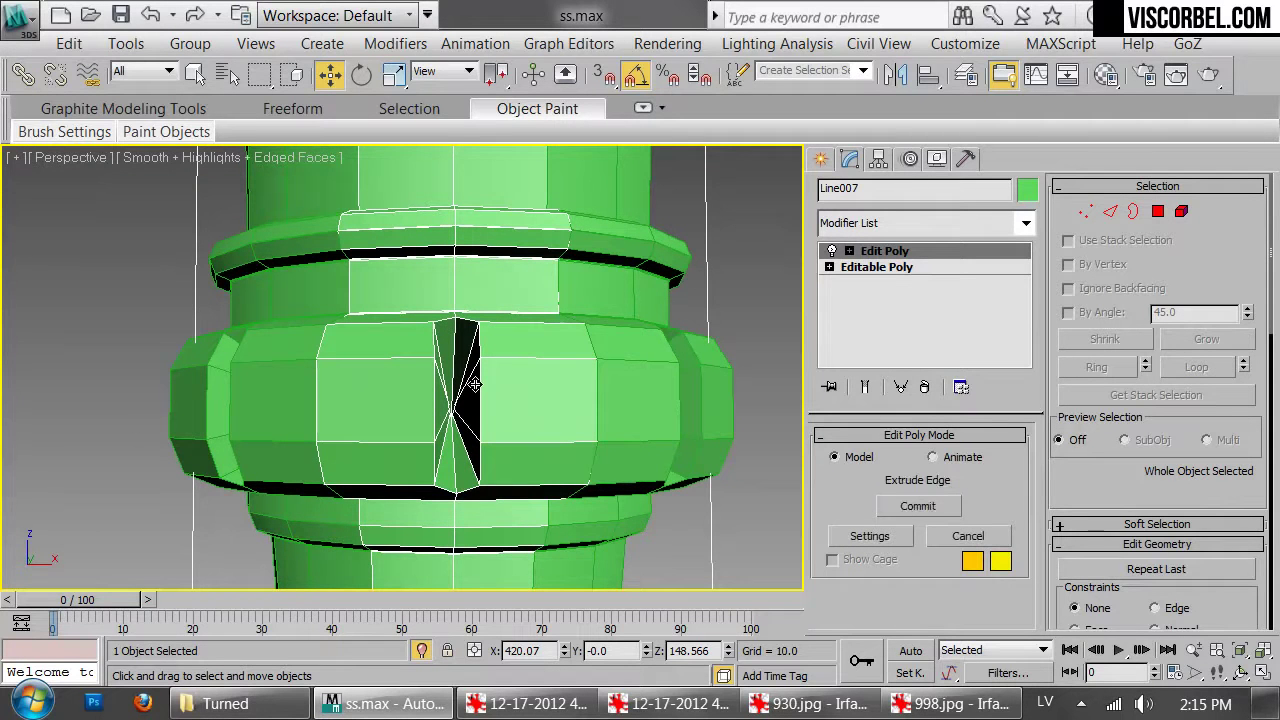
key(ctrl+z)
key(ctrl+z)
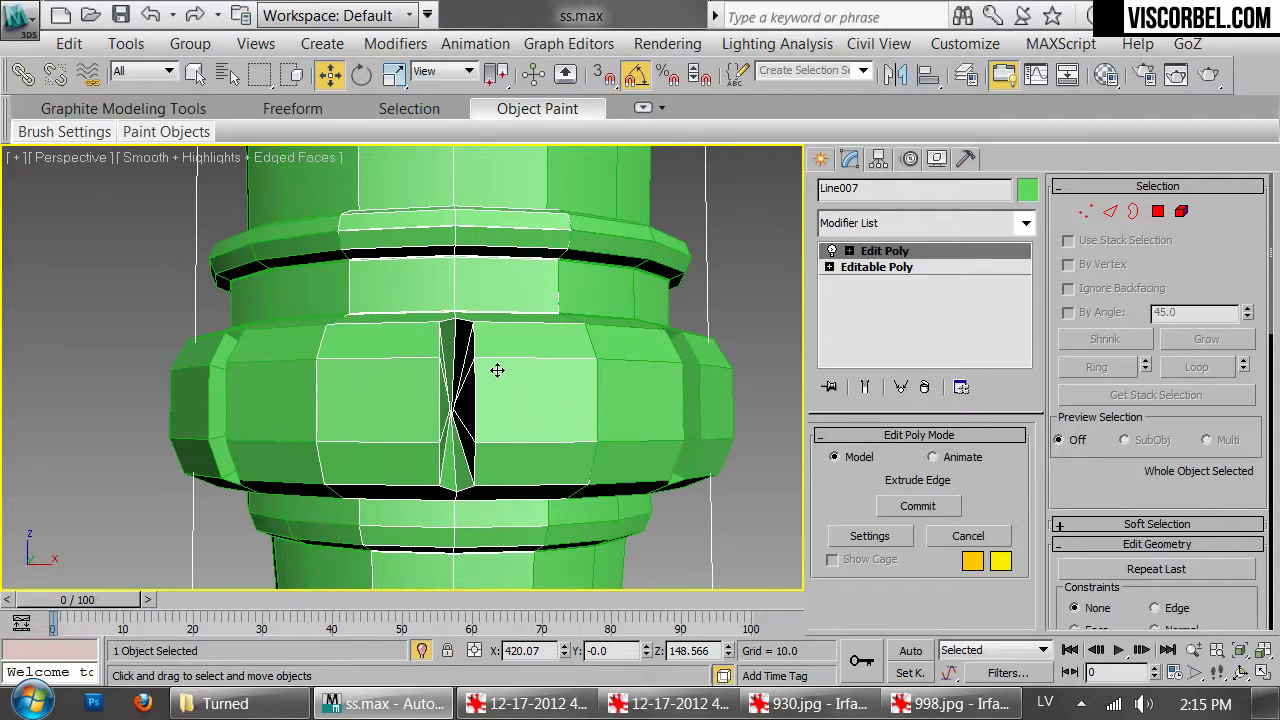
alt+middle_drag(497, 370, 495, 371)
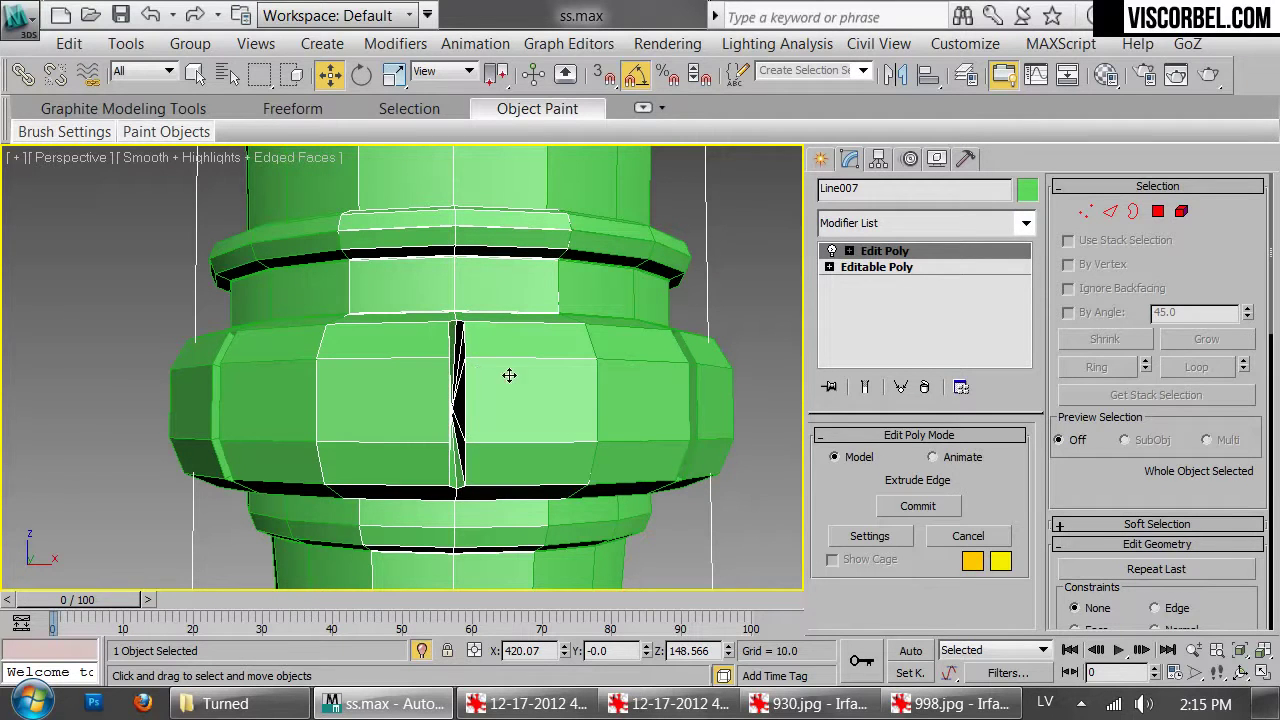
key(ctrl+z)
key(ctrl+z)
key(ctrl+z)
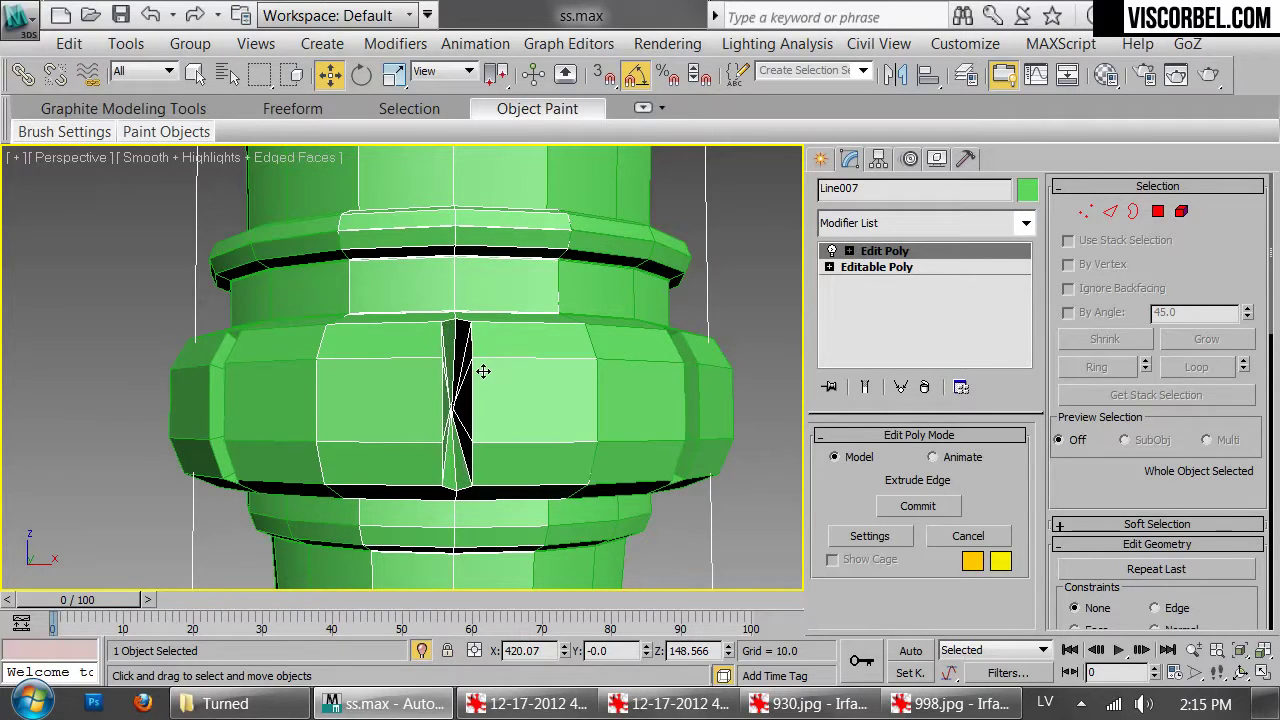
Inspect the converging faces and vertices inside the lower collar's groove in wireframe at vertex level
key(4)
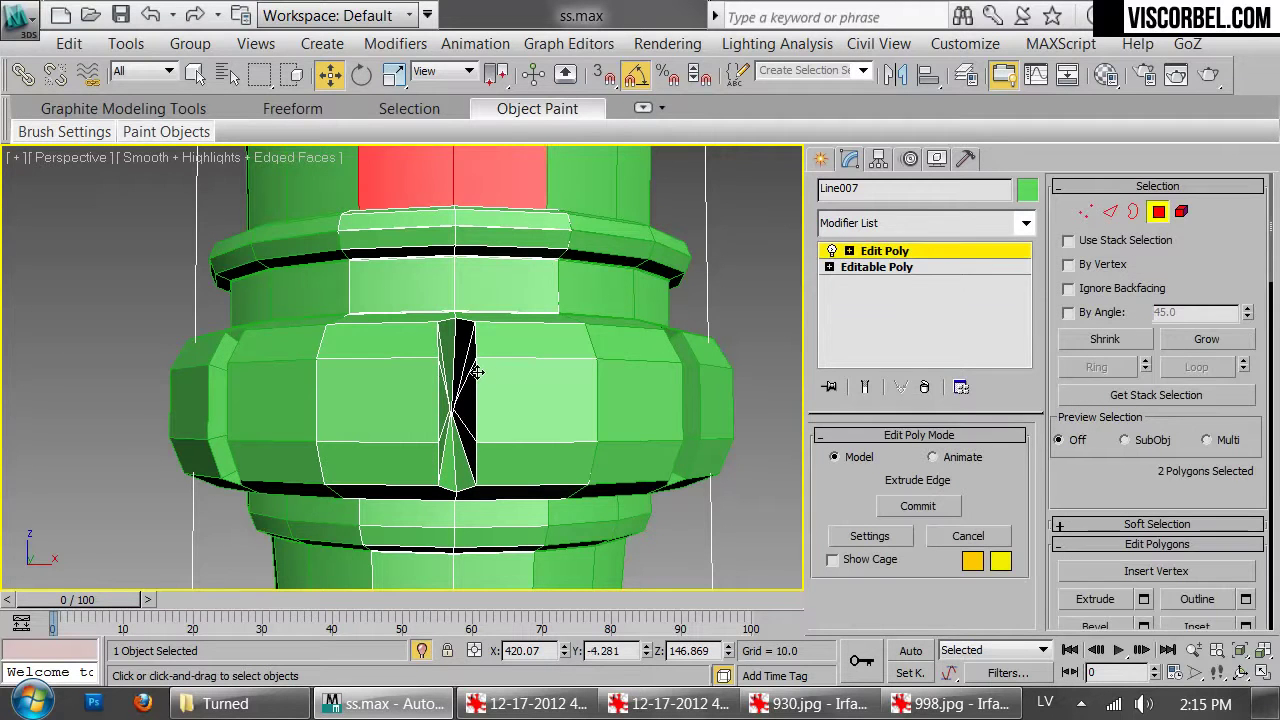
click(452, 405)
key(z)
scroll(471, 403, down, 5)
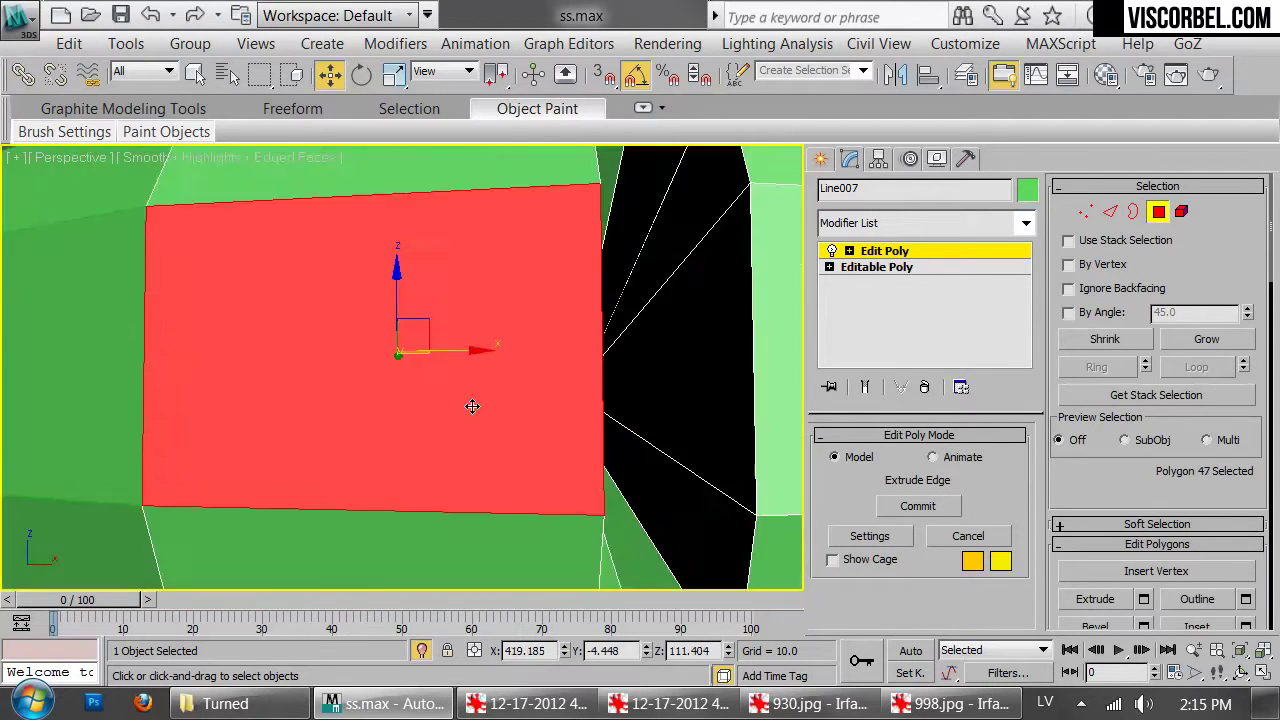
key(1)
key(F3)
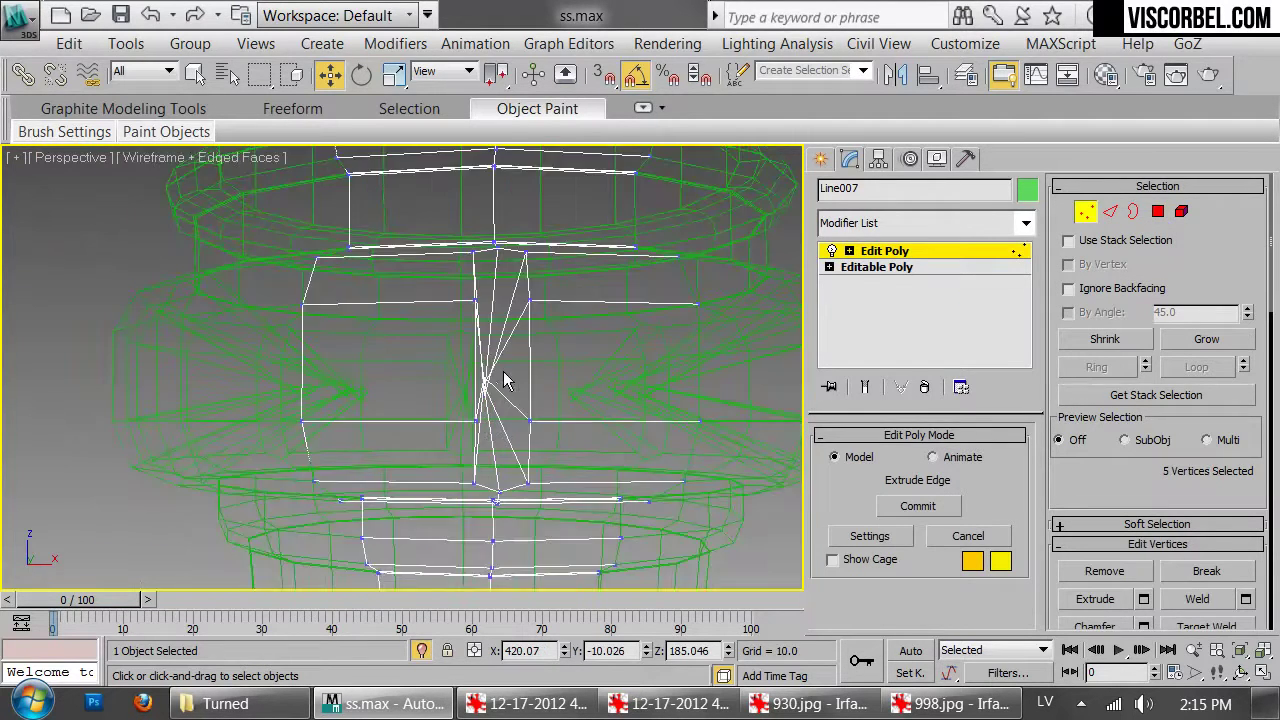
drag(471, 397, 468, 394)
key(z)
middle_drag(404, 425, 411, 251)
scroll(411, 251, up, 8)
middle_drag(450, 300, 358, 417)
scroll(511, 282, up, 6)
middle_drag(511, 282, 197, 463)
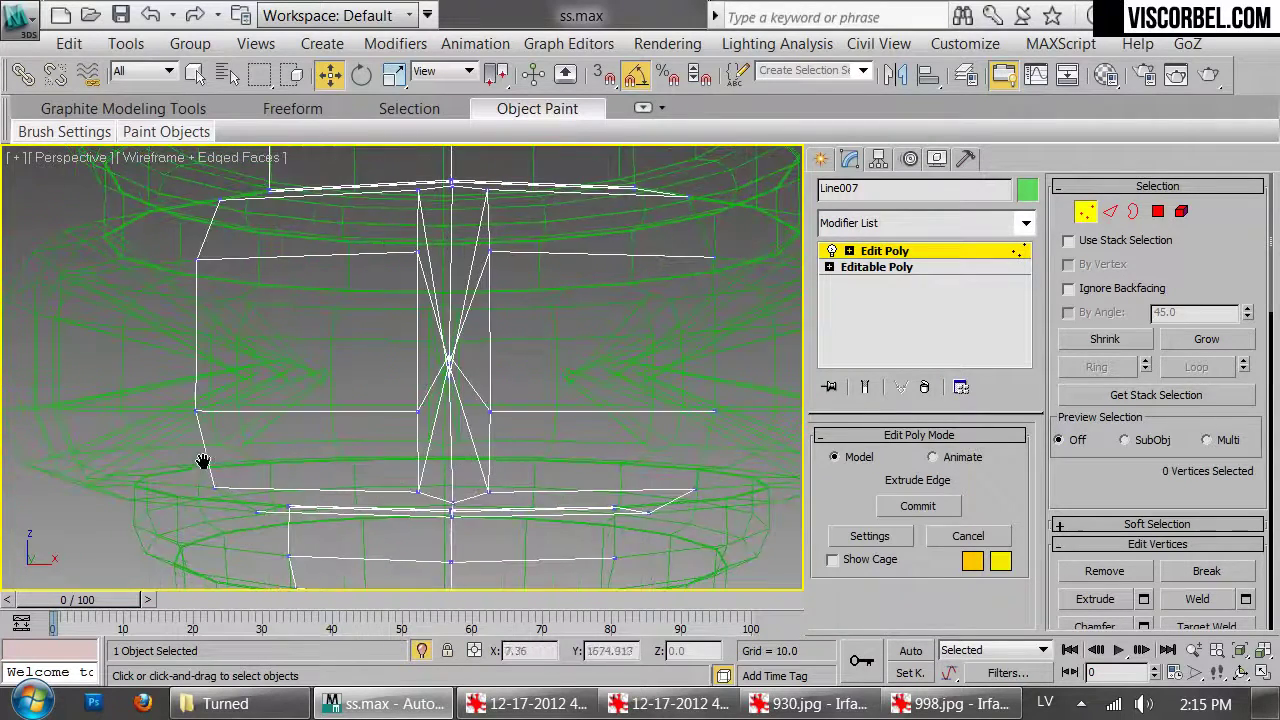
Examine the lower collar's groove vertices from the side, checking how deep the extruded points reach
scroll(474, 396, down, 6)
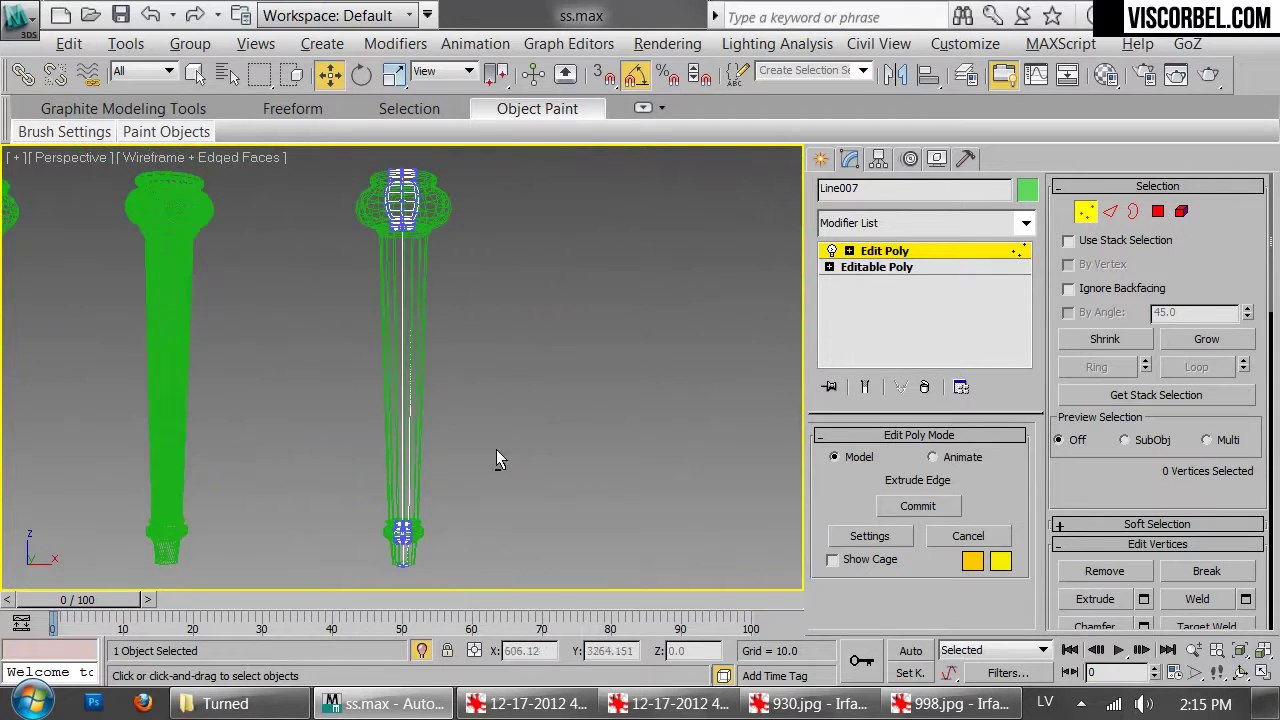
alt+middle_drag(445, 386, 288, 464)
middle_drag(409, 490, 430, 513)
scroll(409, 340, up, 5)
scroll(429, 340, up, 3)
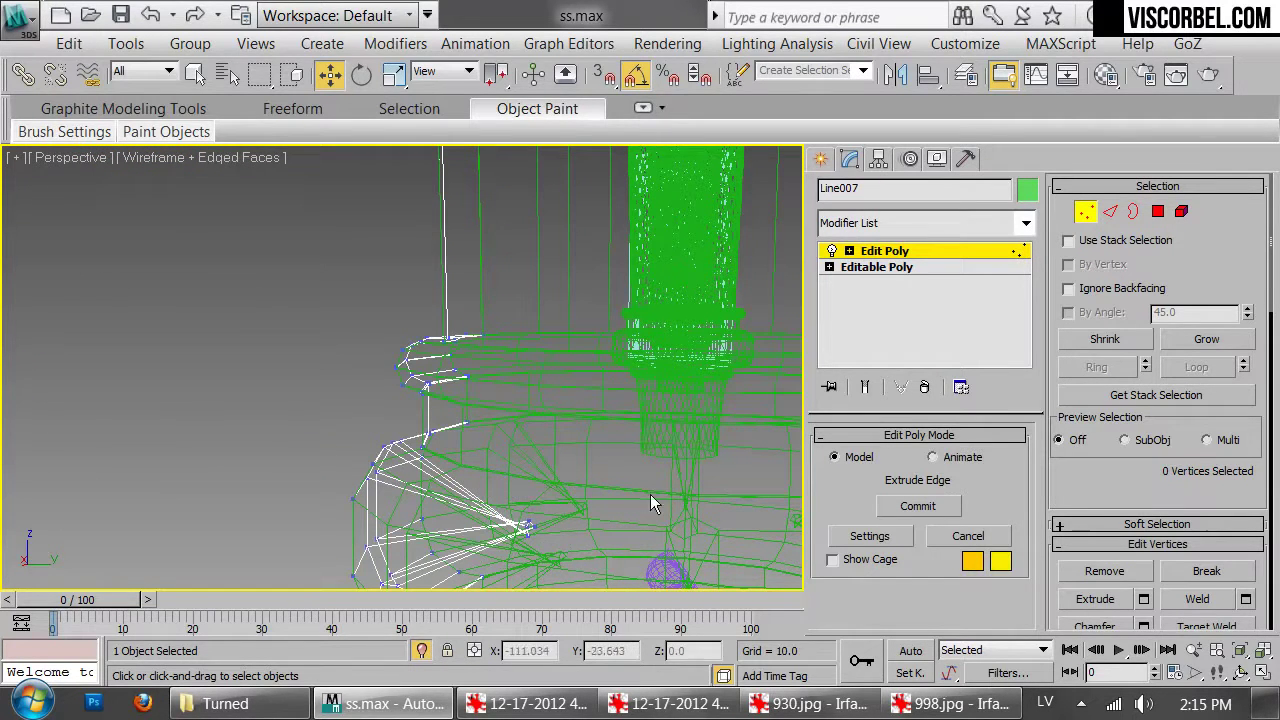
click(1085, 211)
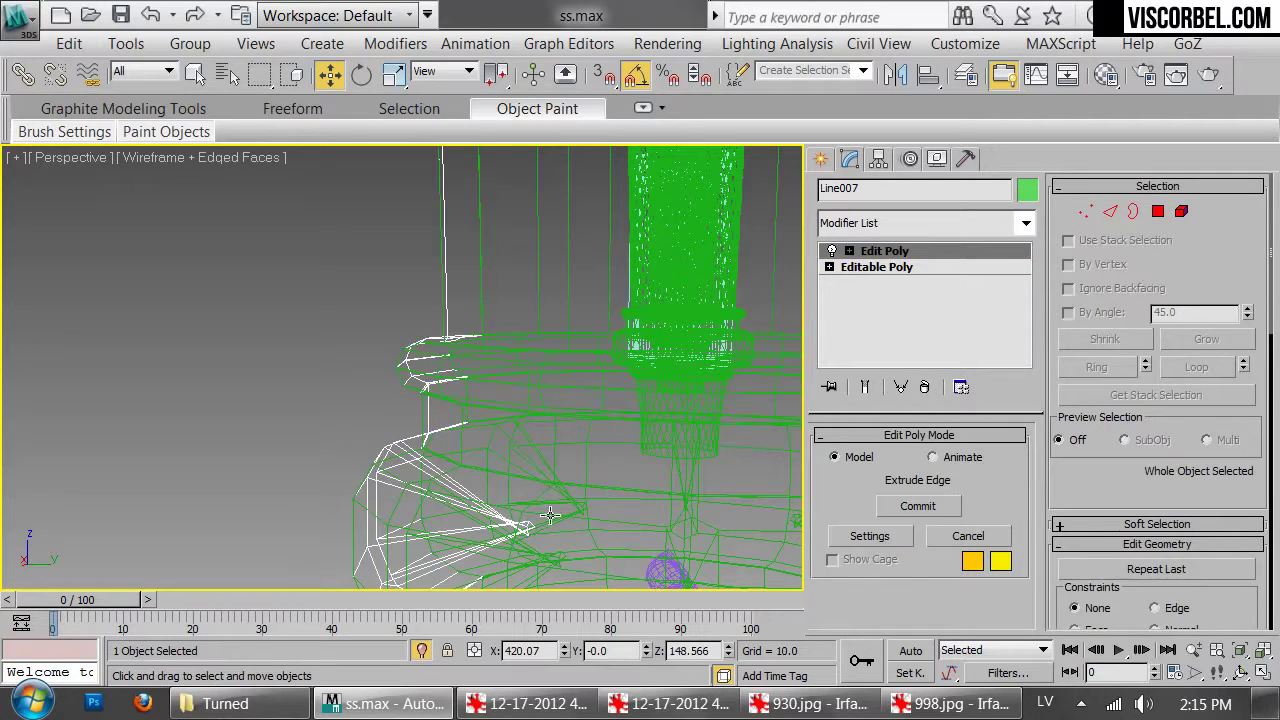
key(1)
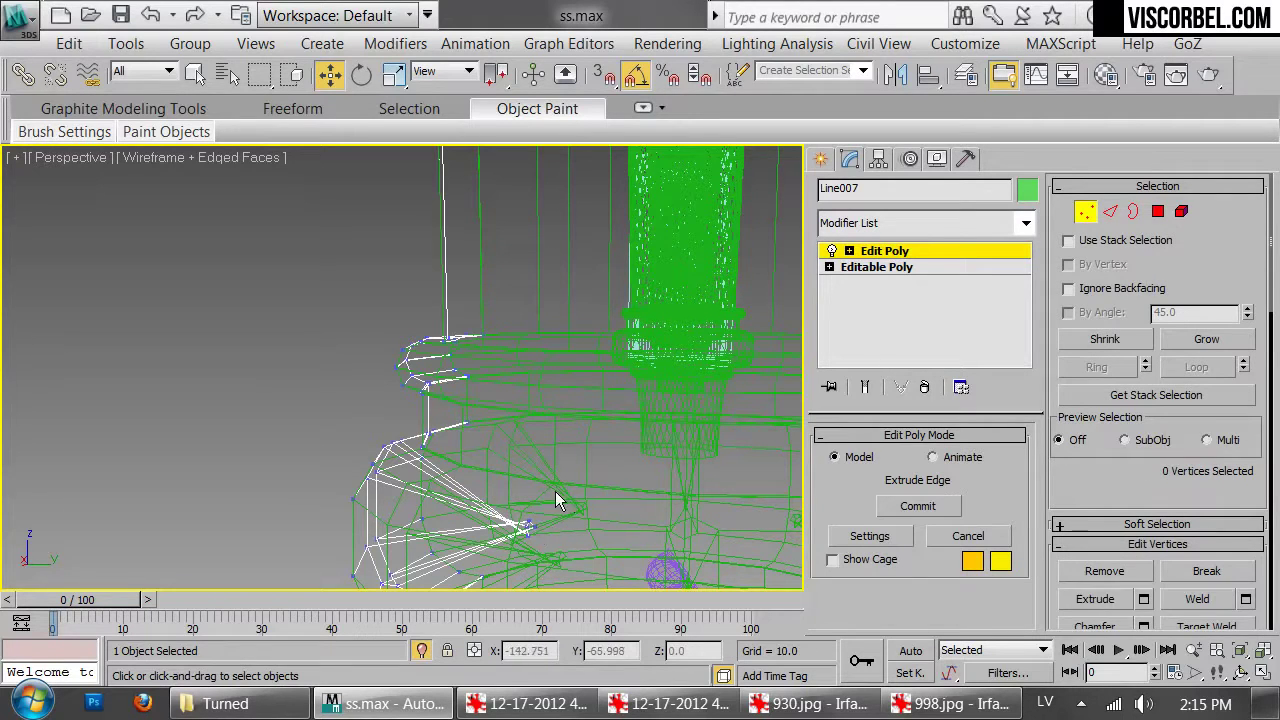
alt+middle_drag(442, 498, 625, 468)
scroll(625, 468, up, 3)
middle_drag(628, 462, 921, 279)
Check the individual polygons around the lower collar's groove in shaded view and leave polygon level
key(4)
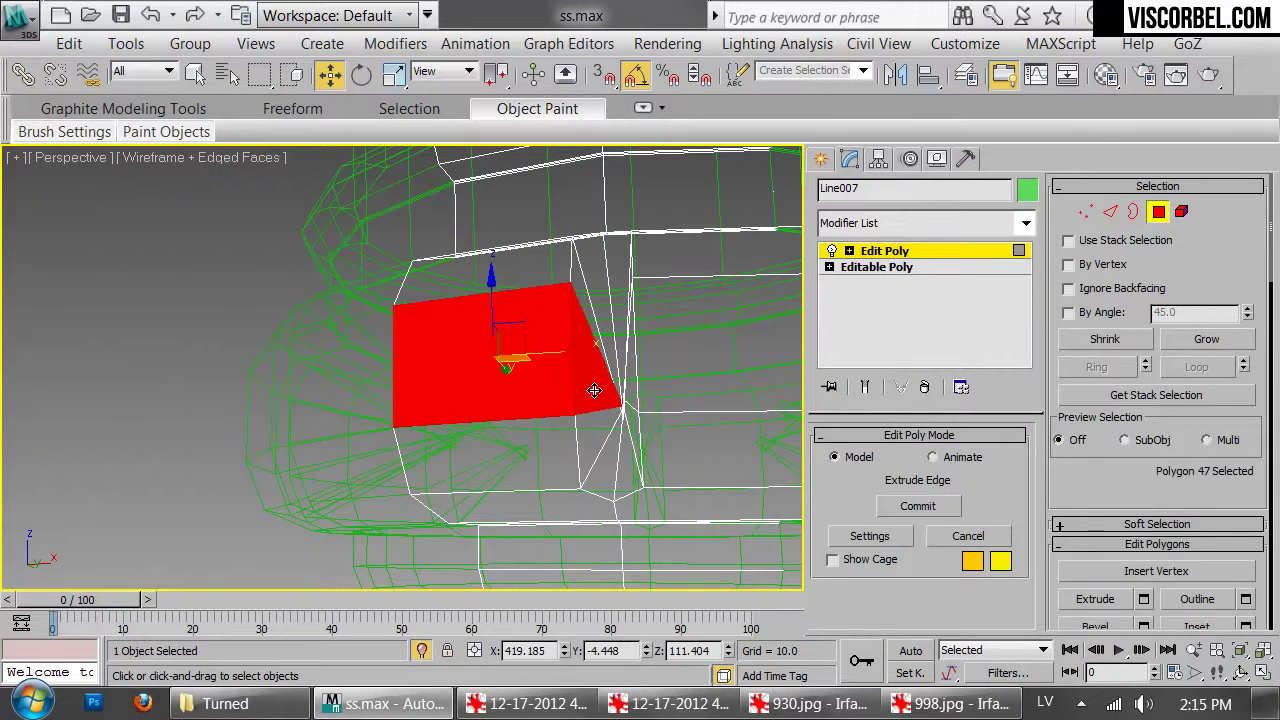
click(595, 435)
click(595, 391)
key(F3)
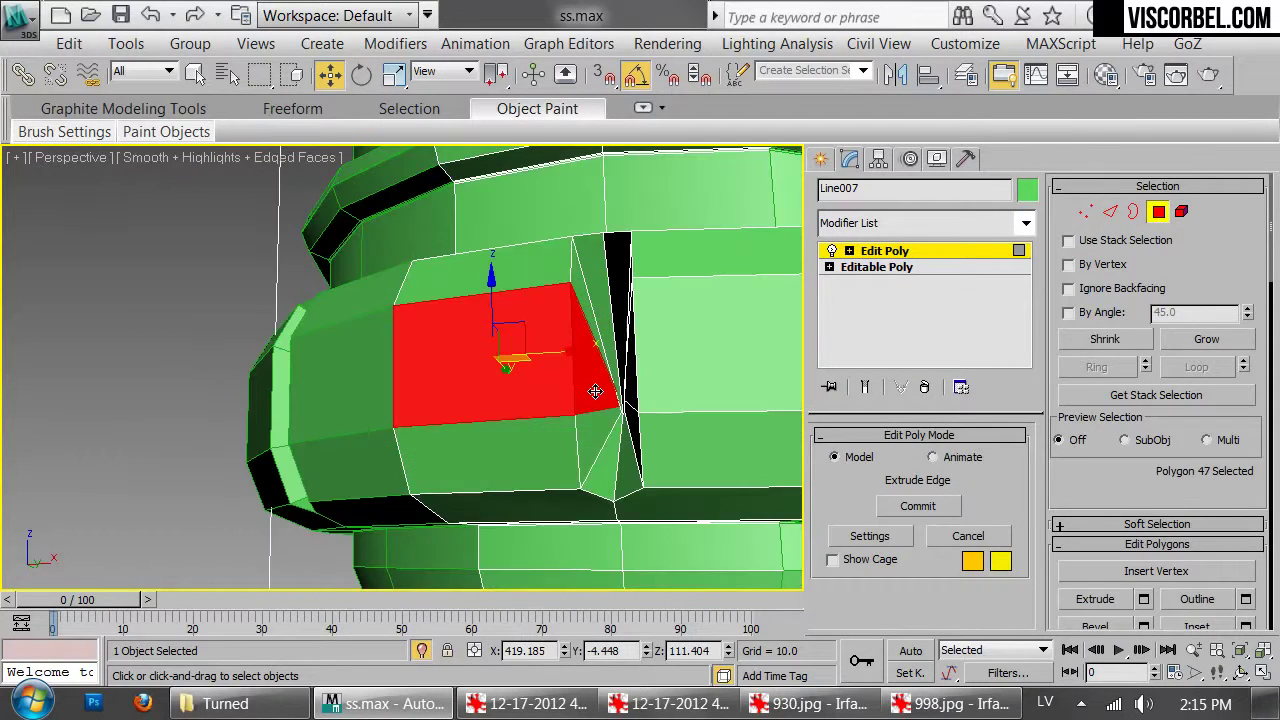
click(600, 440)
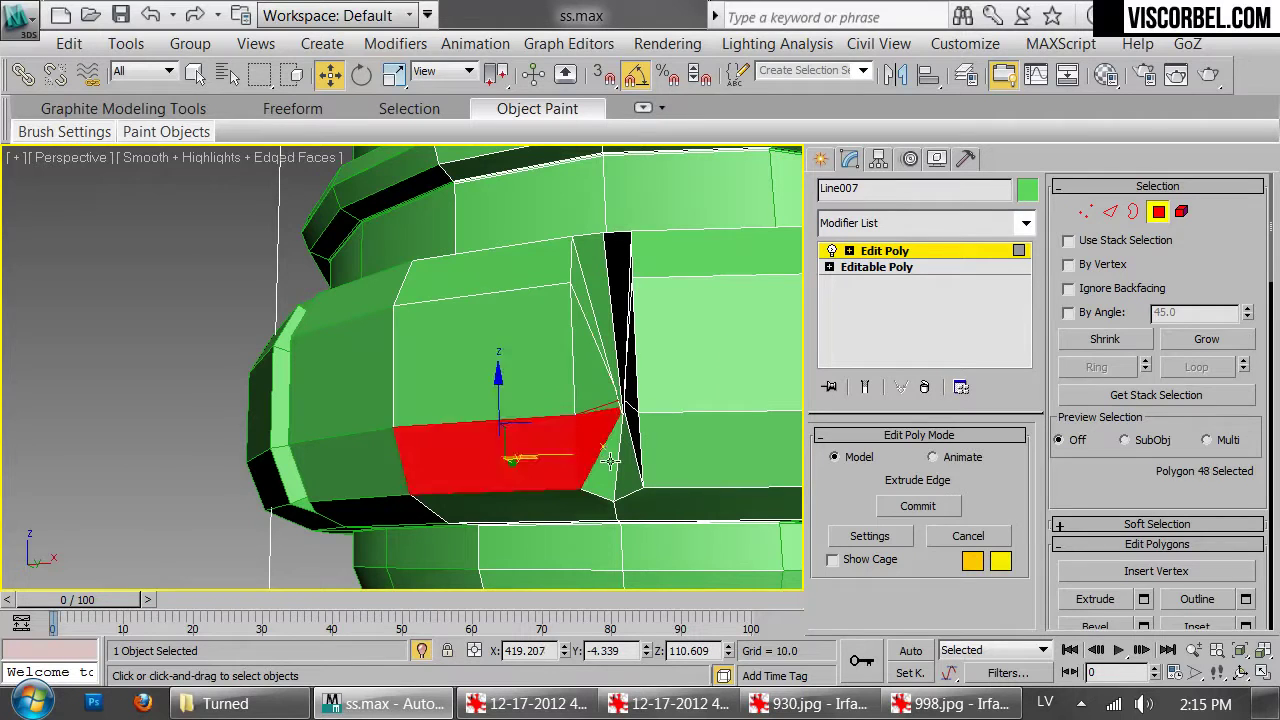
click(629, 467)
click(600, 466)
click(597, 392)
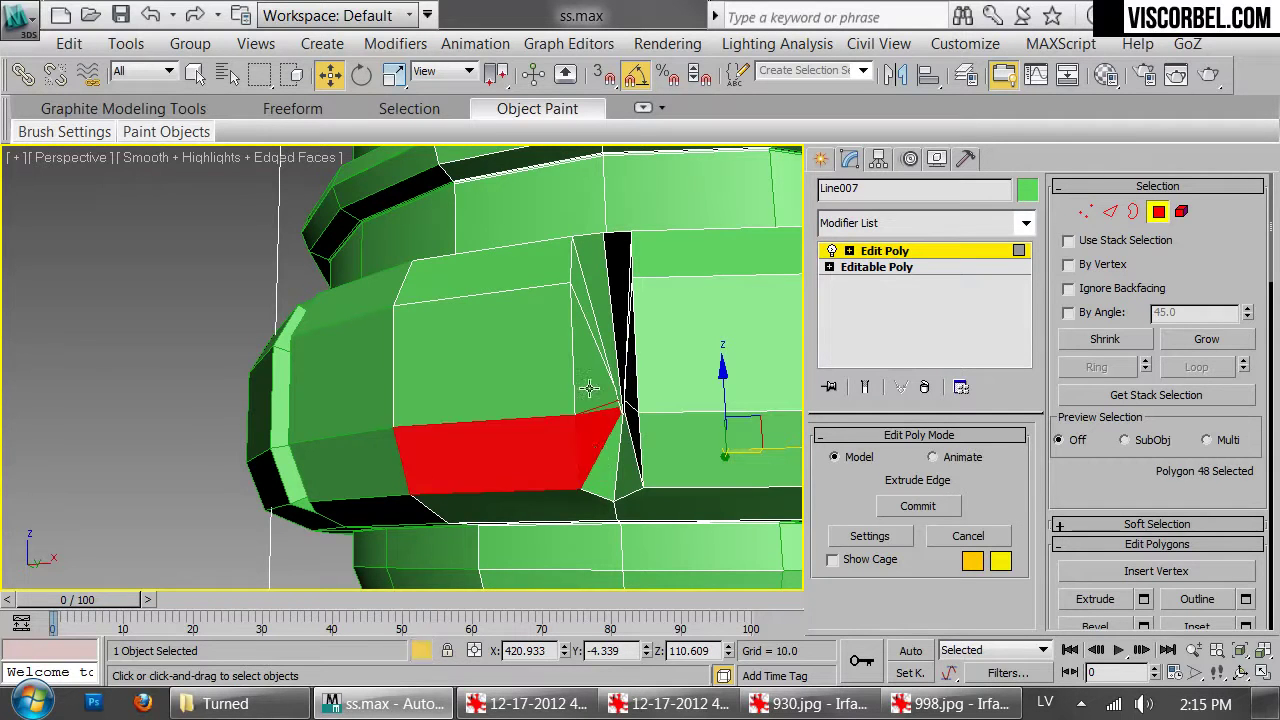
key(ctrl+z)
scroll(670, 375, down, 3)
scroll(669, 376, up, 3)
middle_drag(599, 344, 471, 294)
click(885, 251)
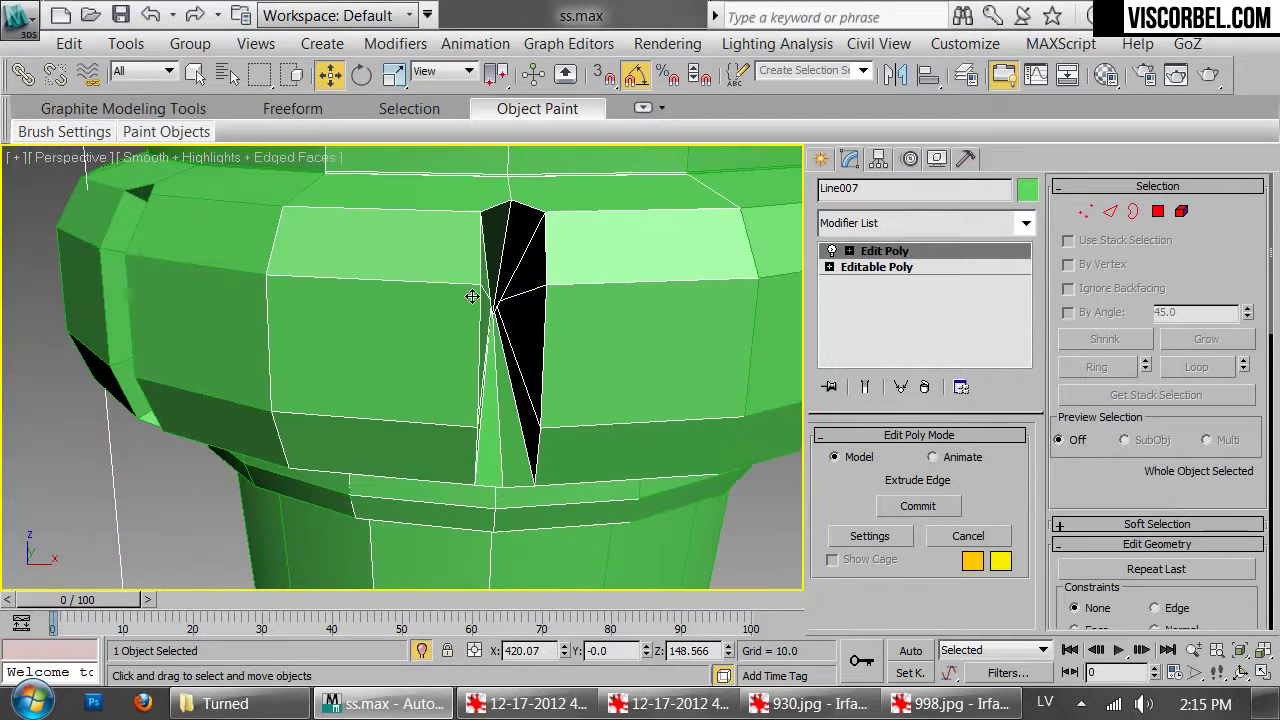
Extrude the upper and middle center edges of the lower collar with height 0 and width 0.23
key(2)
click(508, 254)
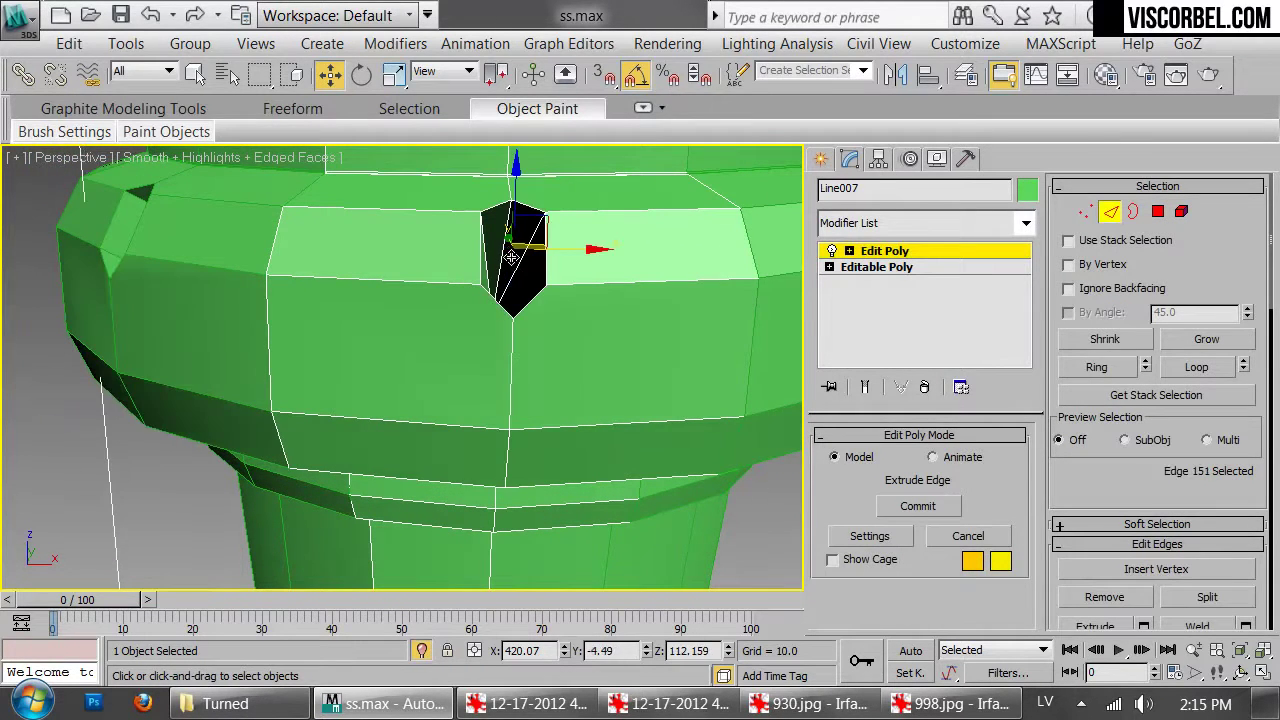
drag(1124, 481, 1133, 250)
drag(1231, 602, 1229, 229)
scroll(1205, 367, up, 5)
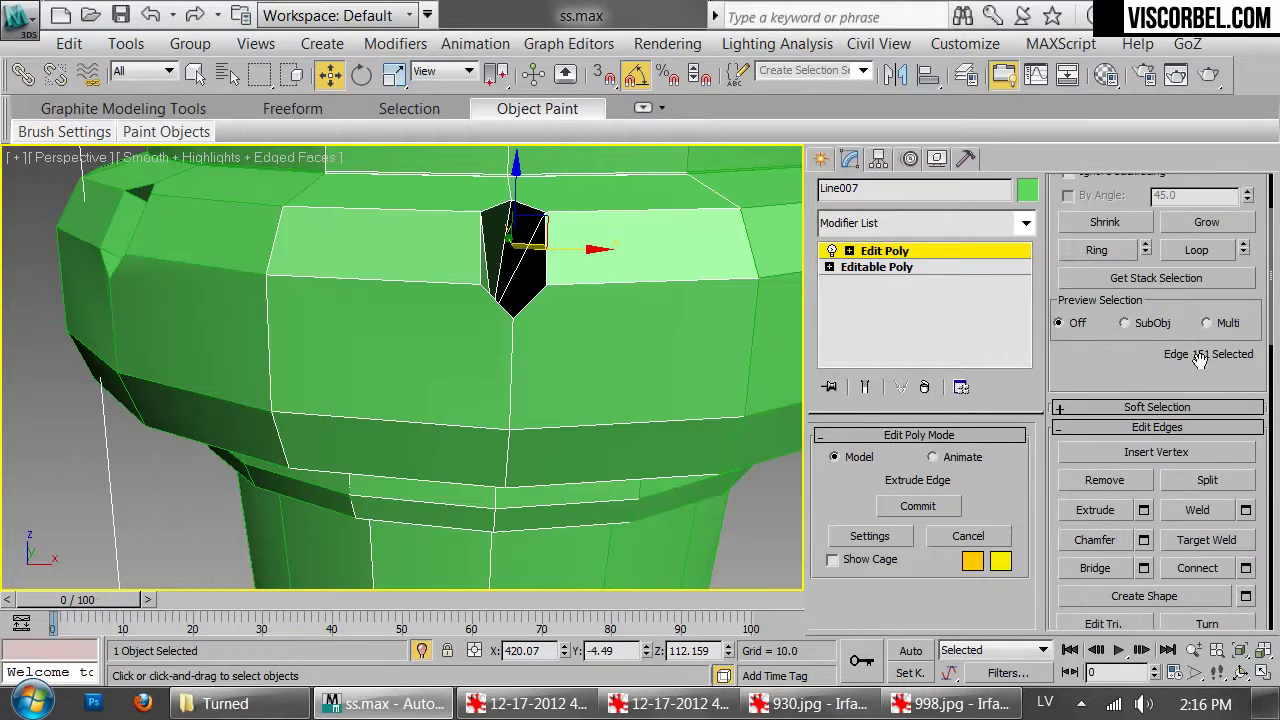
click(1144, 510)
right_click(415, 379)
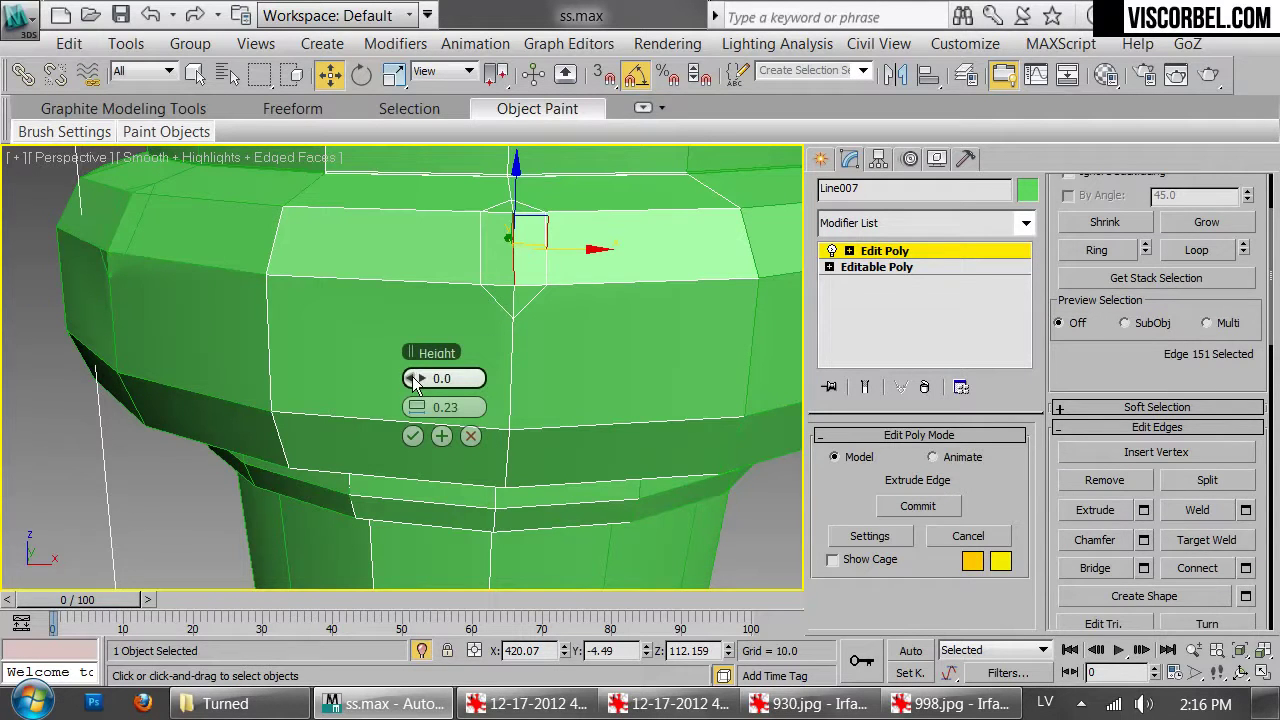
ctrl+click(514, 360)
Push the two collar center edges inward by about 0.3 along Y, chamfer them and leave edge level
alt+middle_drag(514, 358, 897, 457)
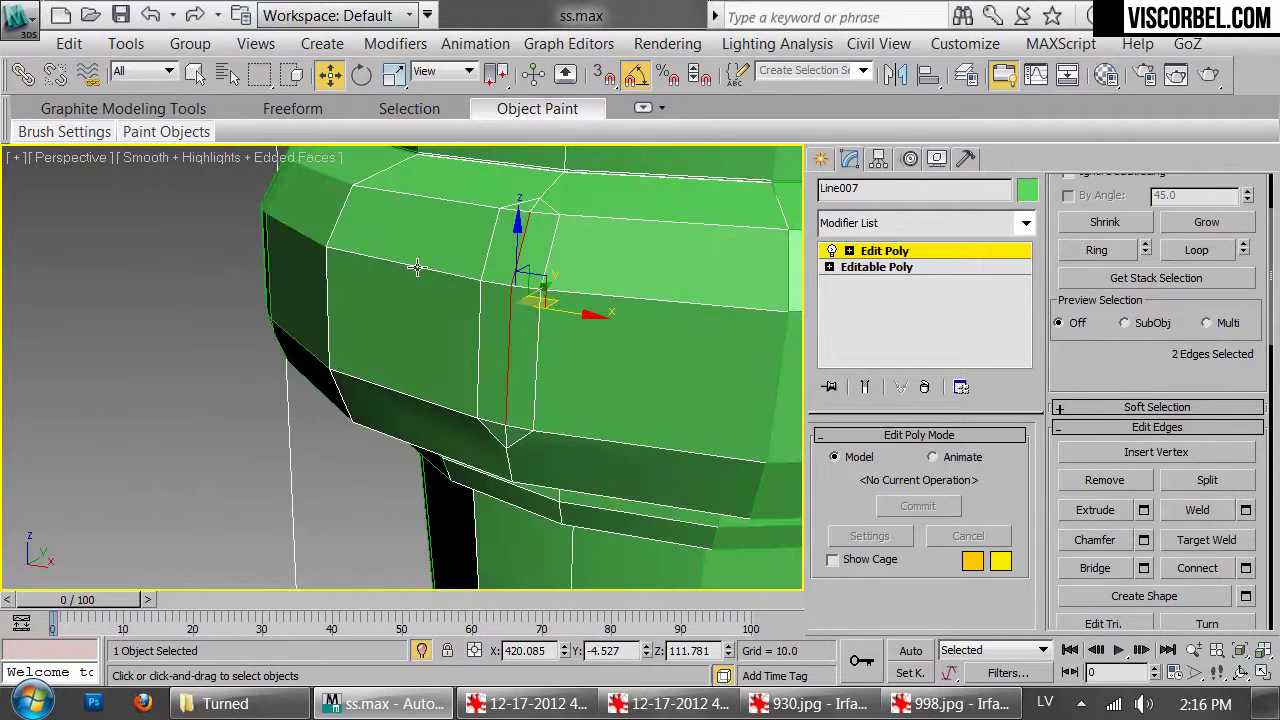
alt+middle_drag(590, 346, 362, 313)
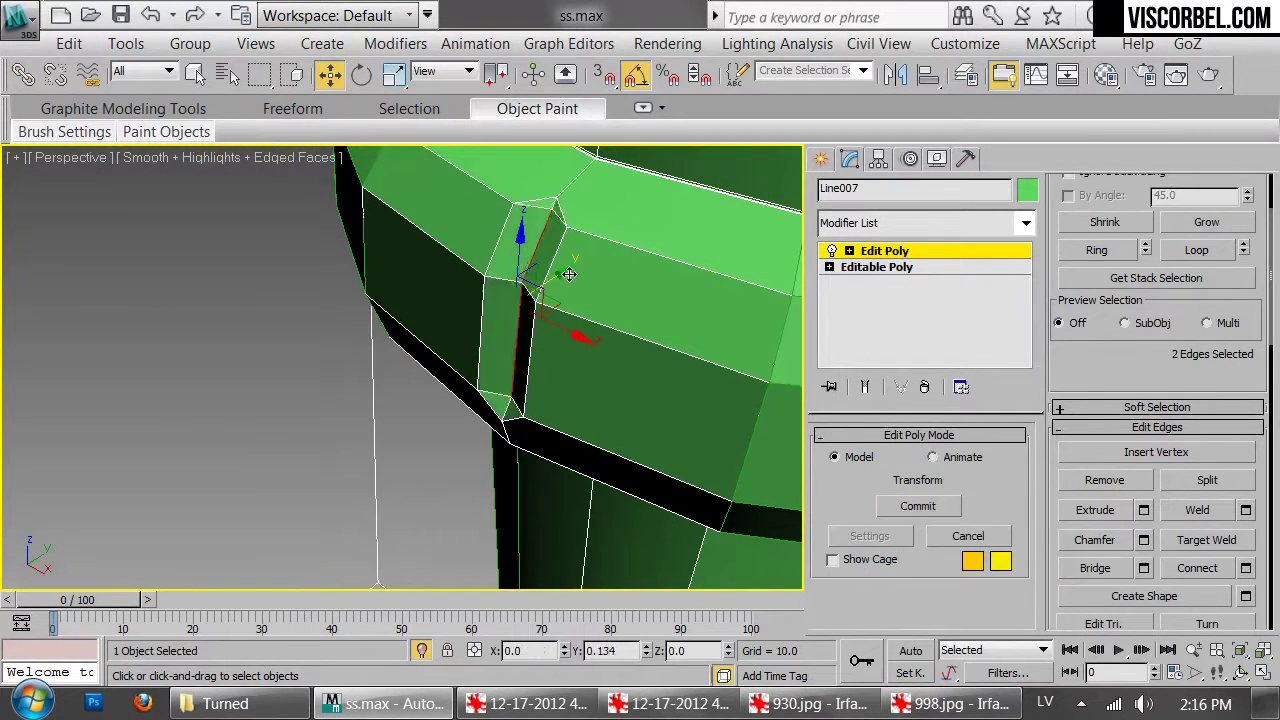
alt+middle_drag(560, 286, 623, 240)
right_click(705, 310)
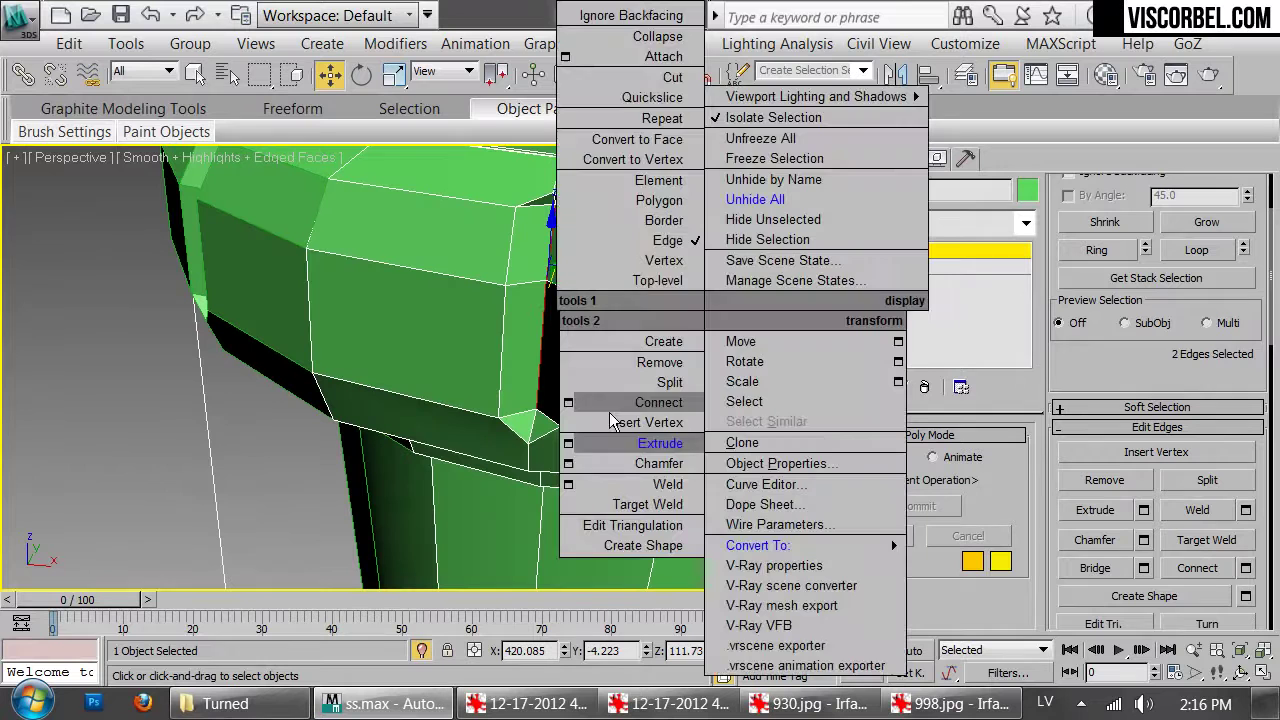
click(567, 465)
click(413, 466)
key(2)
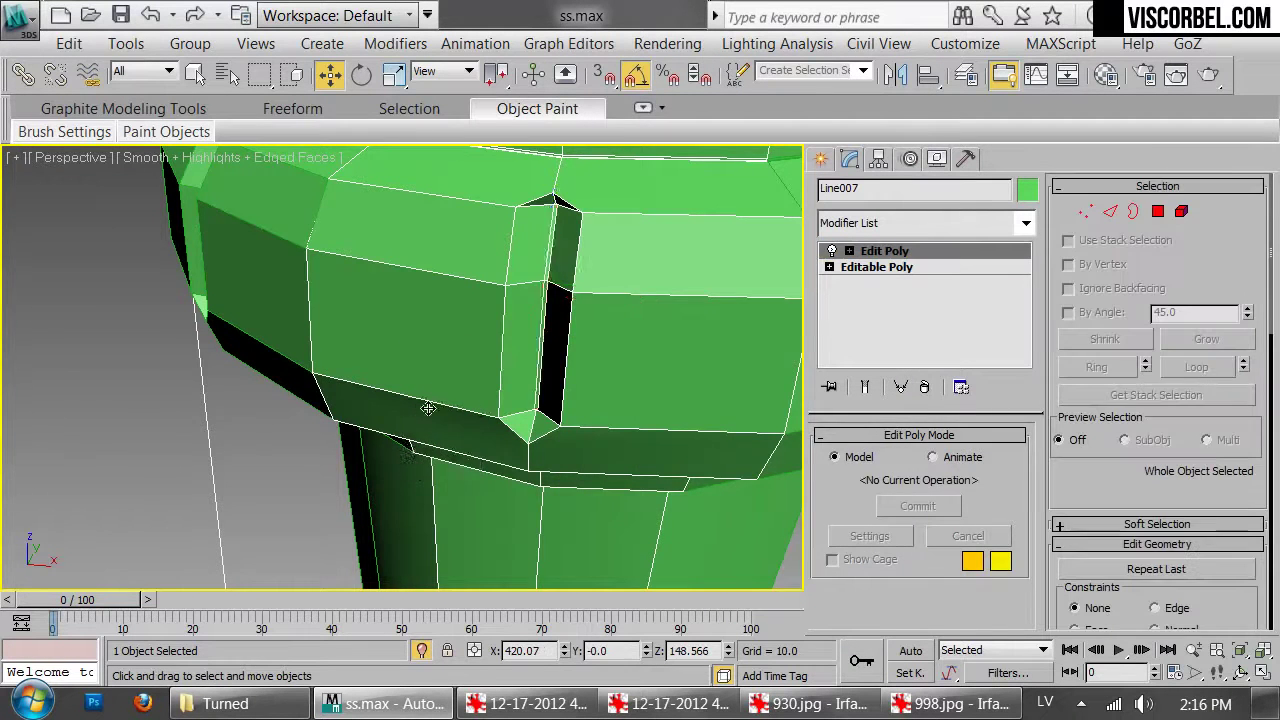
Deselect the strip, hide the edged faces and examine the whole carved leg in plain shading
scroll(424, 417, down, 10)
alt+middle_drag(424, 417, 455, 345)
click(602, 275)
key(F4)
scroll(506, 248, down, 5)
middle_drag(507, 252, 546, 311)
scroll(529, 240, down, 5)
scroll(500, 180, up, 7)
middle_drag(495, 165, 421, 173)
alt+middle_drag(474, 361, 467, 392)
scroll(467, 392, down, 5)
middle_drag(467, 392, 451, 294)
scroll(491, 340, down, 3)
scroll(451, 294, up, 3)
Isolate the leg's eight strips and convert them to Editable Poly
drag(340, 275, 538, 368)
key(alt+q)
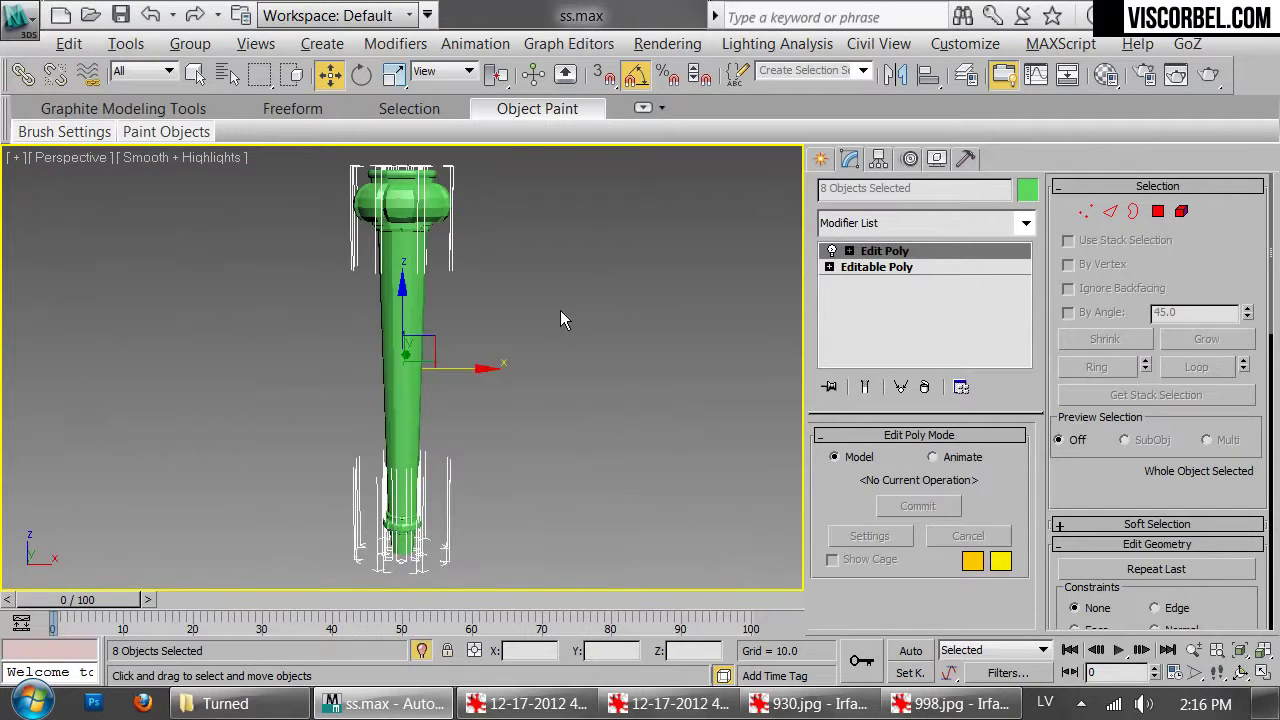
right_click(566, 321)
mouse_move(700, 556)
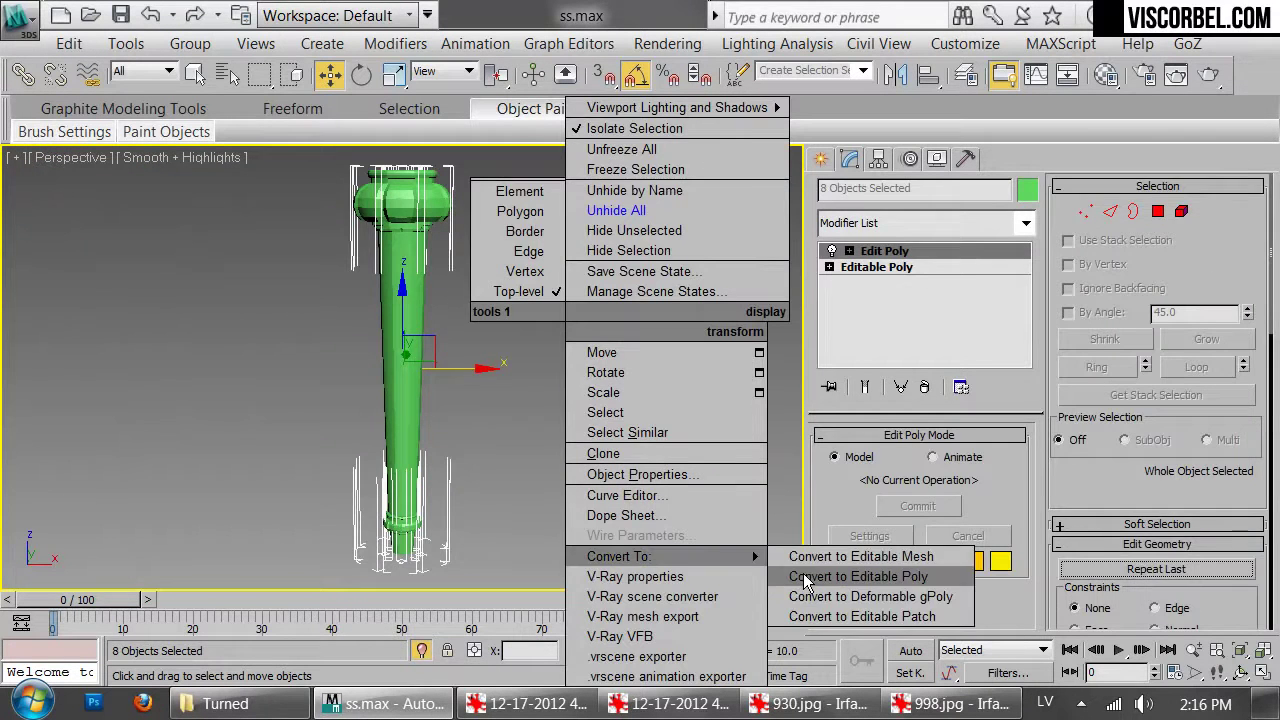
click(794, 569)
Attach the seven other strips, Line008 to Line014, to the Line007 strip
click(443, 284)
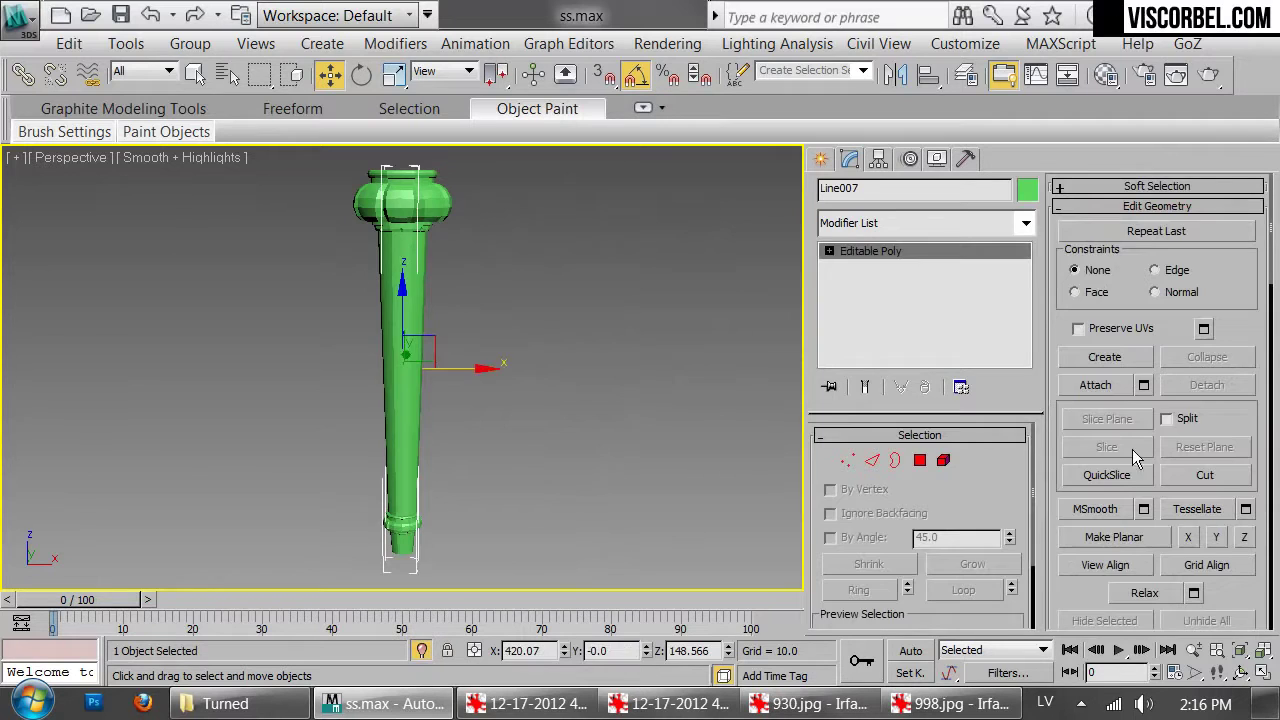
click(1144, 385)
click(181, 191)
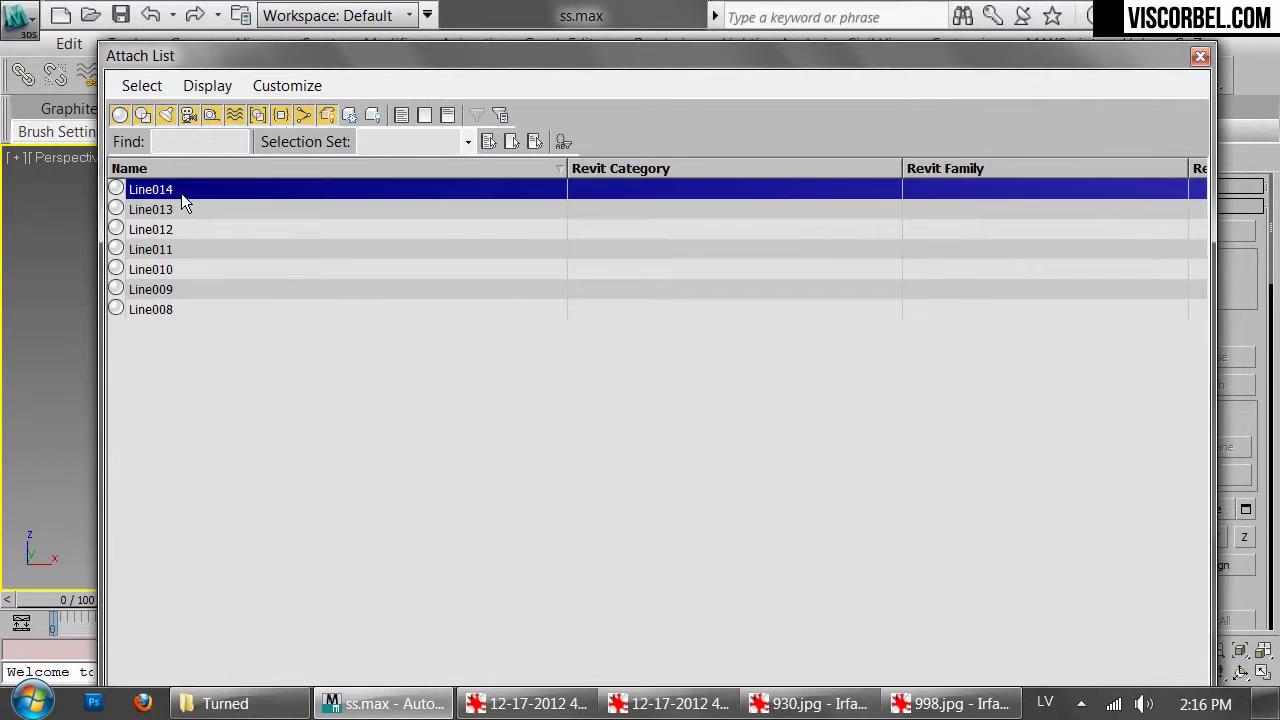
key(ctrl+a)
key(Return)
Weld all vertices of the attached leg with a threshold of 0.01 and leave vertex level
scroll(434, 257, up, 5)
middle_drag(440, 300, 463, 554)
middle_drag(500, 250, 466, 465)
key(1)
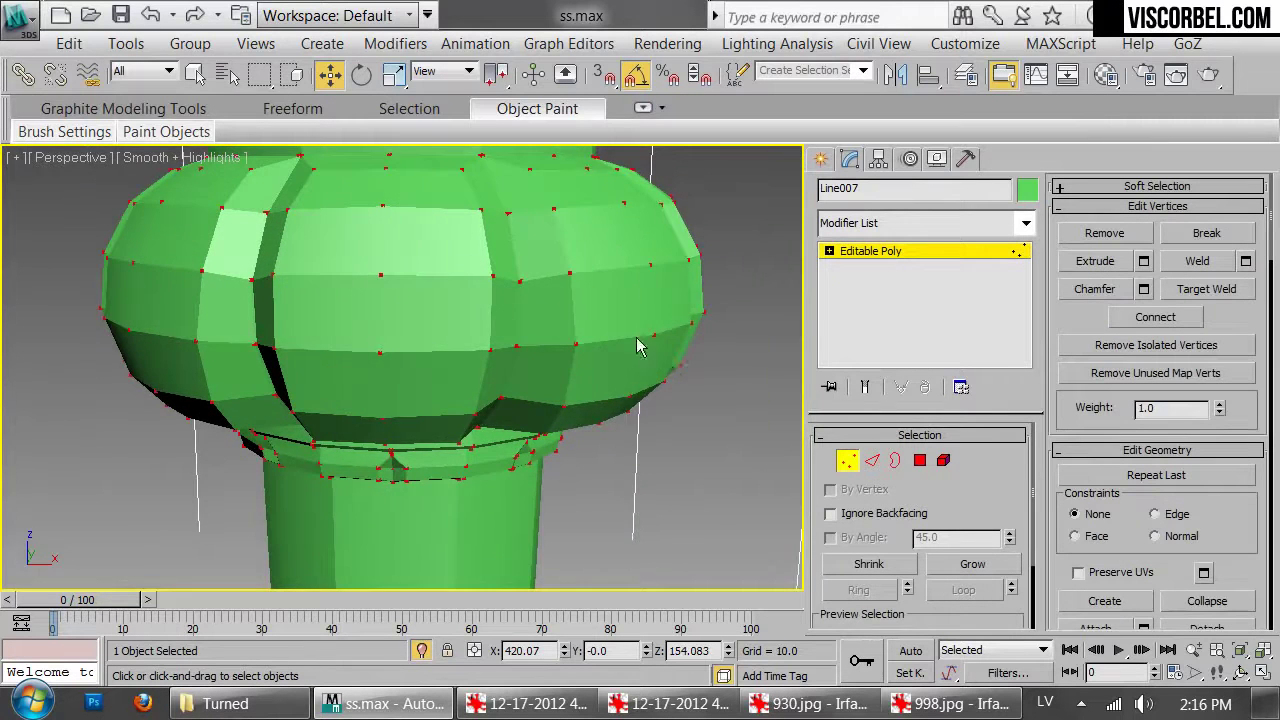
scroll(480, 457, up, 6)
right_click(575, 352)
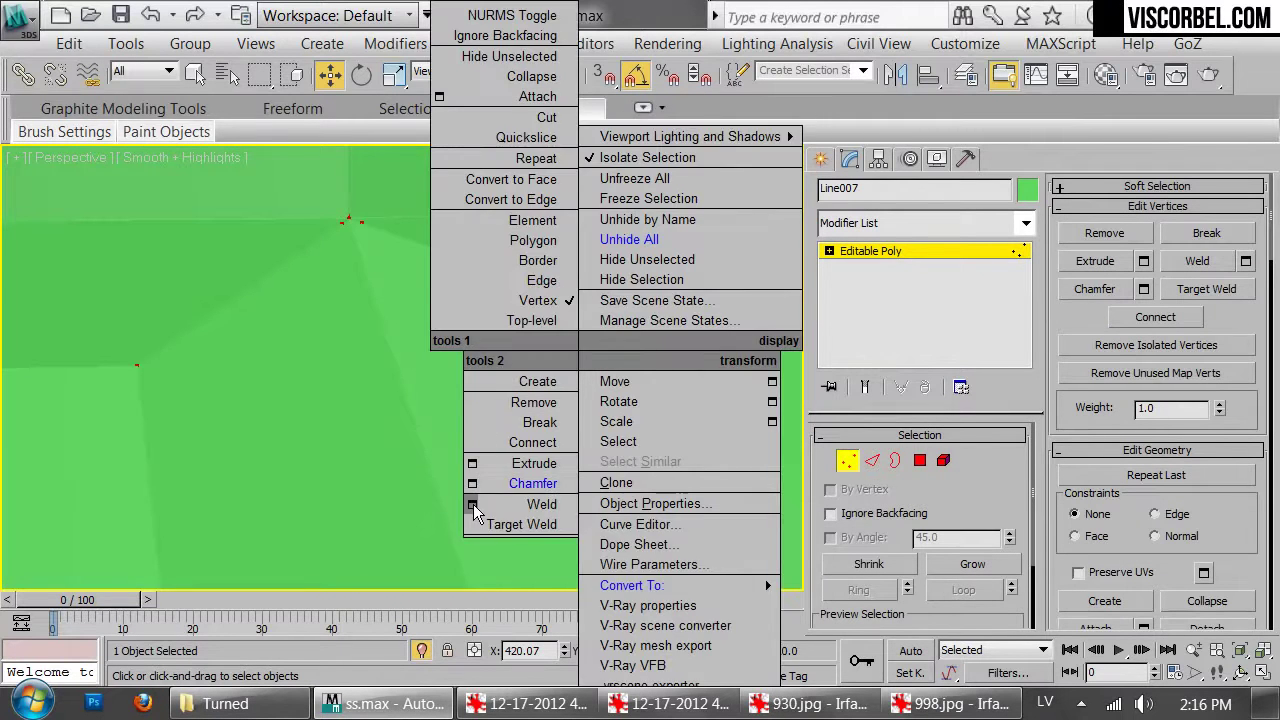
click(472, 505)
drag(424, 375, 424, 388)
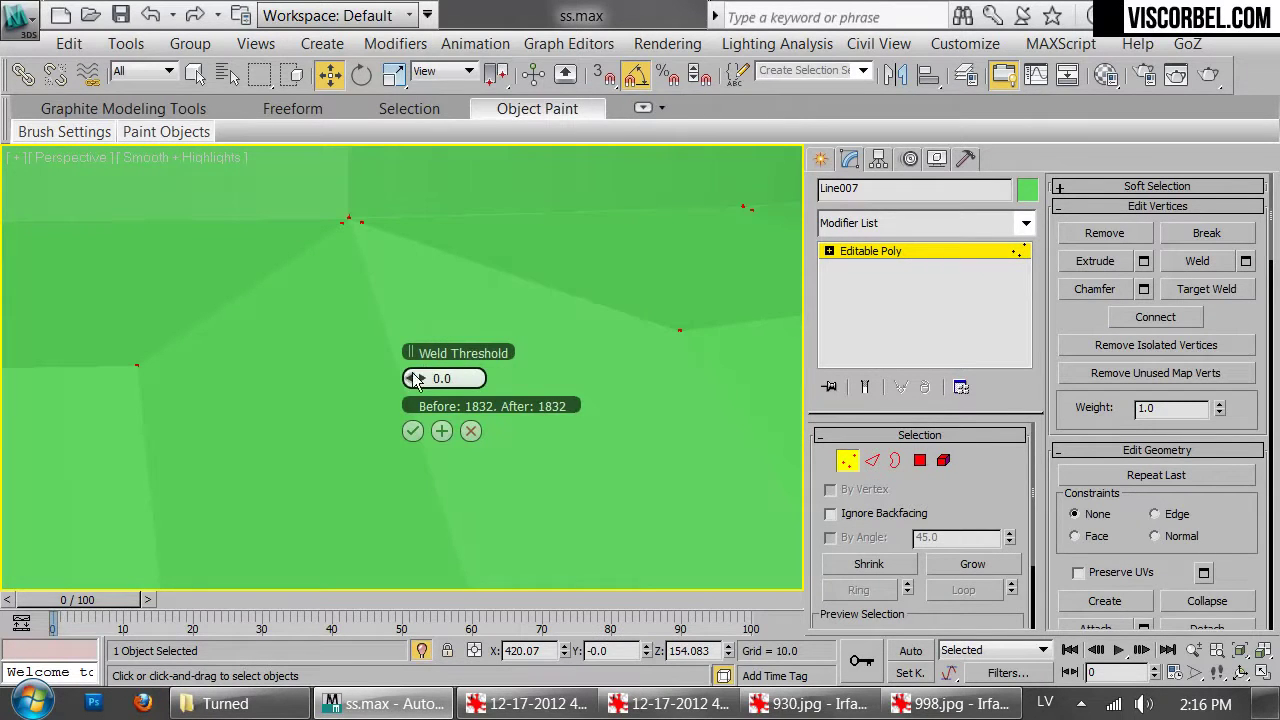
click(424, 380)
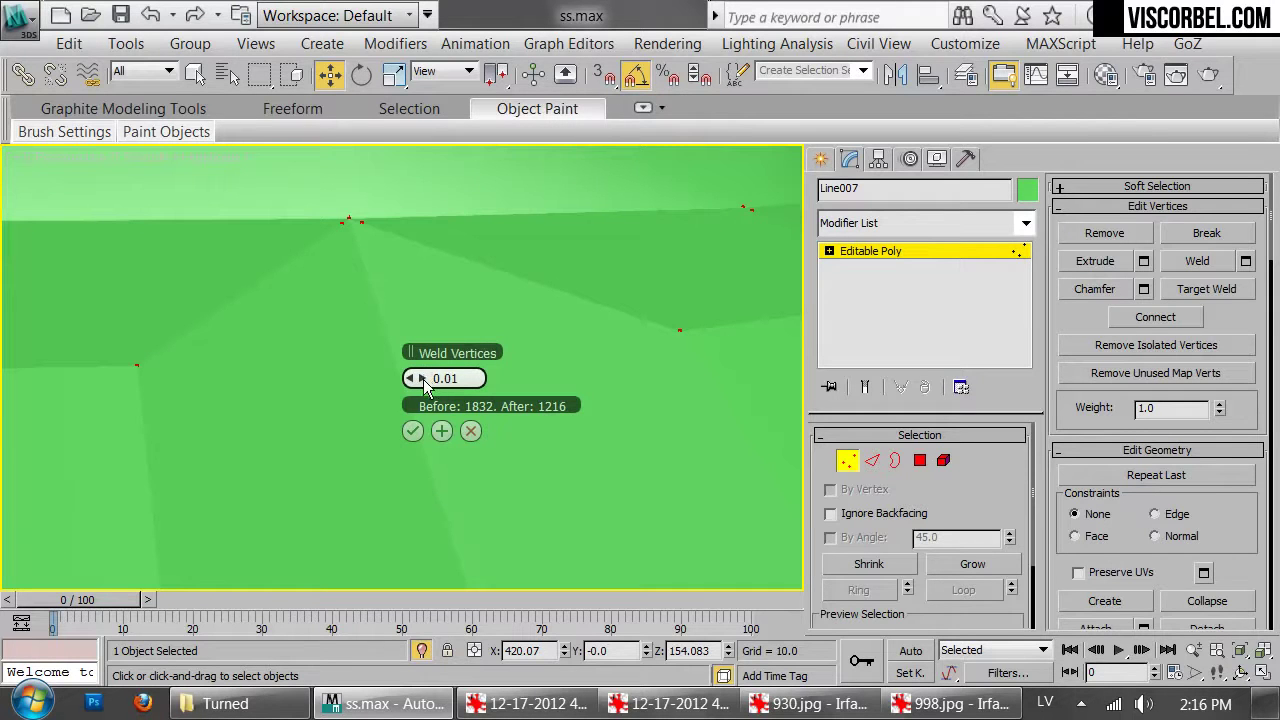
drag(418, 380, 420, 388)
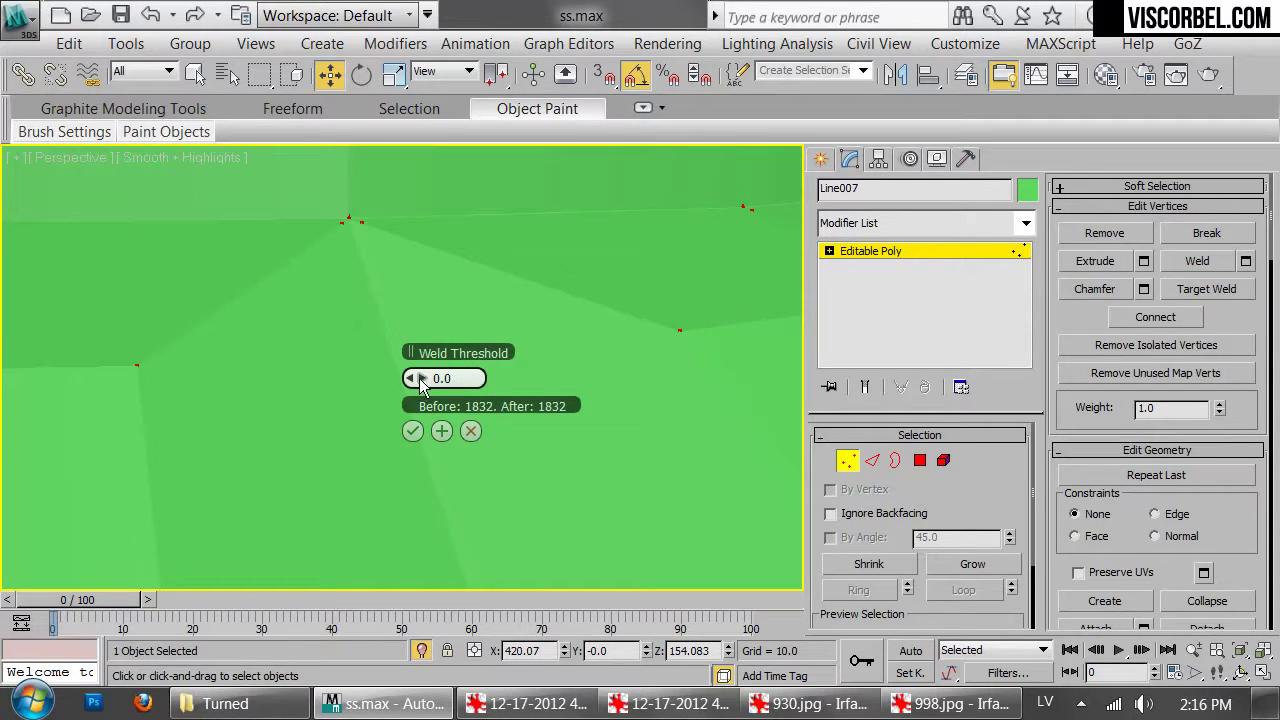
click(427, 379)
click(412, 431)
key(1)
Add a TurboSmooth modifier to the welded leg
scroll(384, 446, down, 8)
middle_drag(384, 446, 415, 312)
click(922, 223)
scroll(920, 300, down, 15)
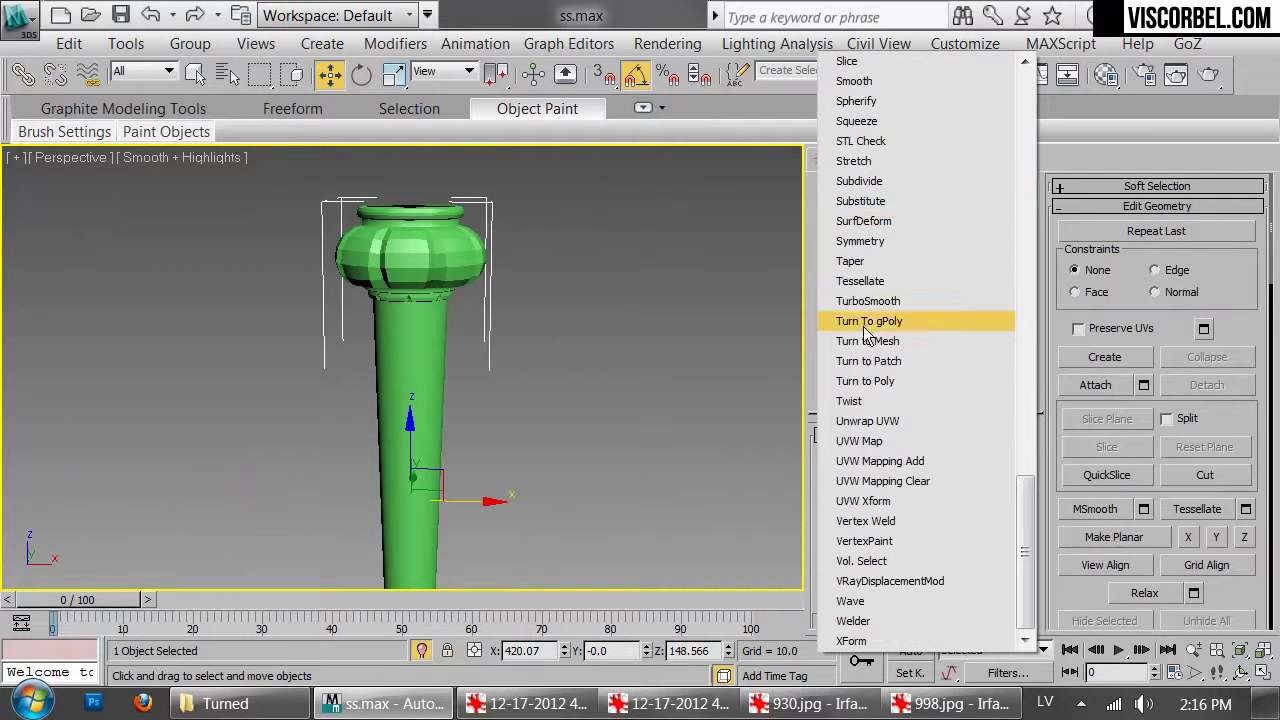
click(885, 301)
Examine the smoothed leg's bulb, upper collar notches and lower collar grooves up close
scroll(531, 265, down, 4)
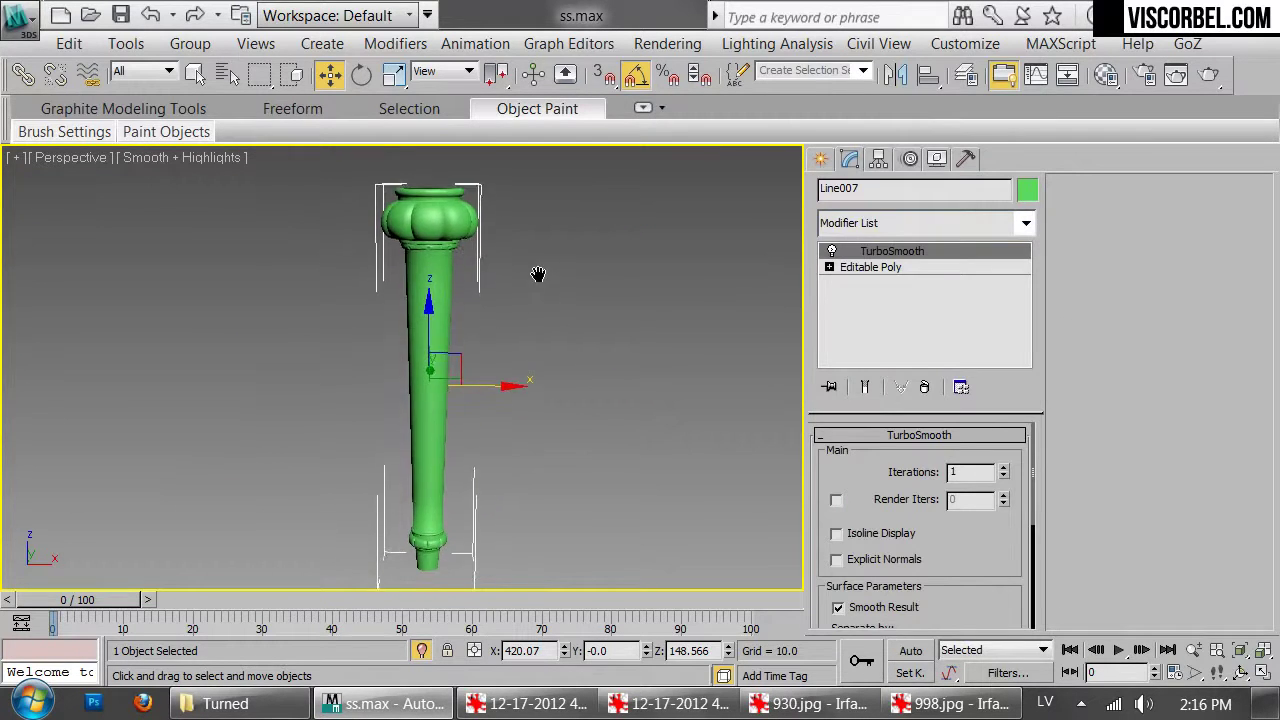
scroll(525, 256, up, 6)
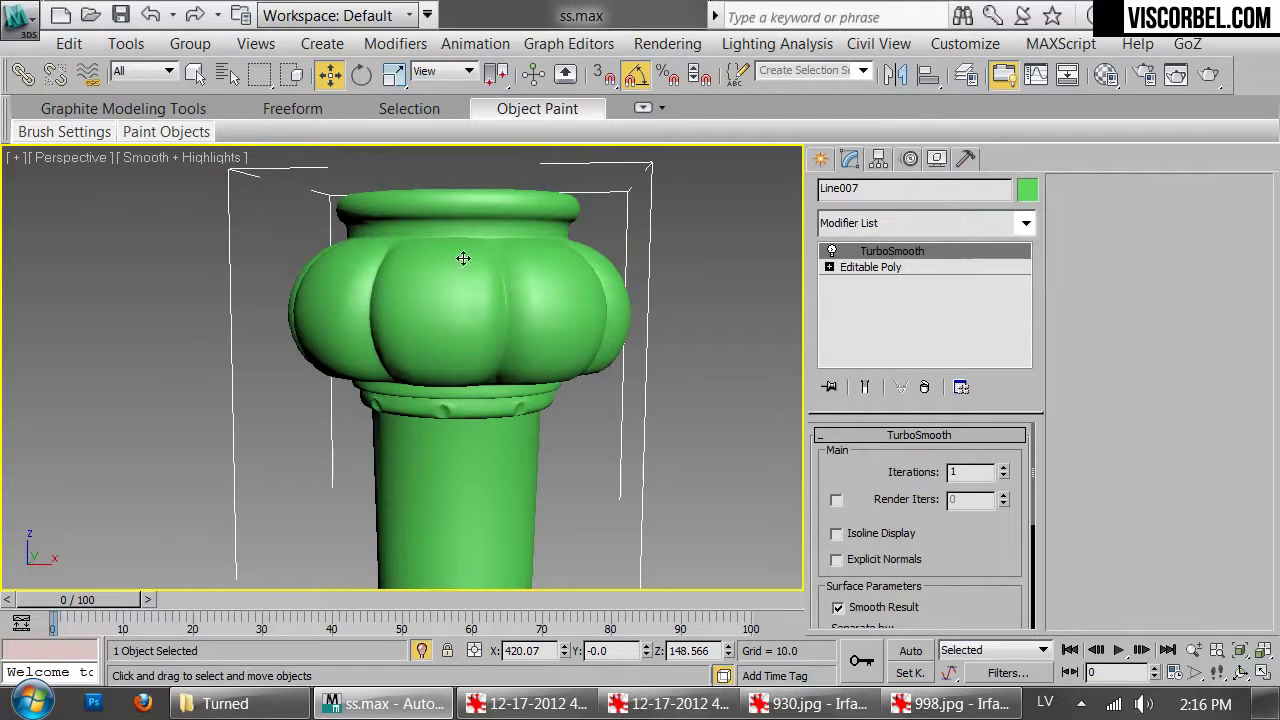
scroll(493, 426, up, 5)
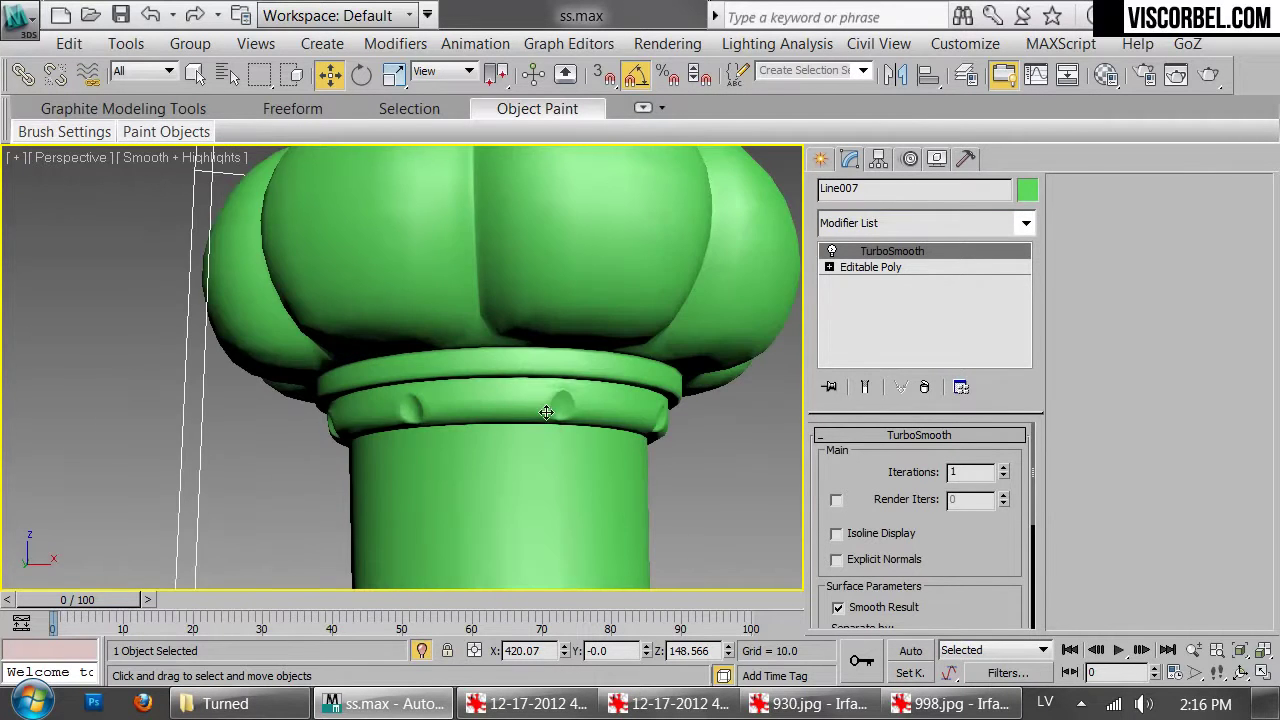
scroll(567, 408, down, 6)
middle_drag(506, 508, 497, 360)
scroll(389, 360, up, 5)
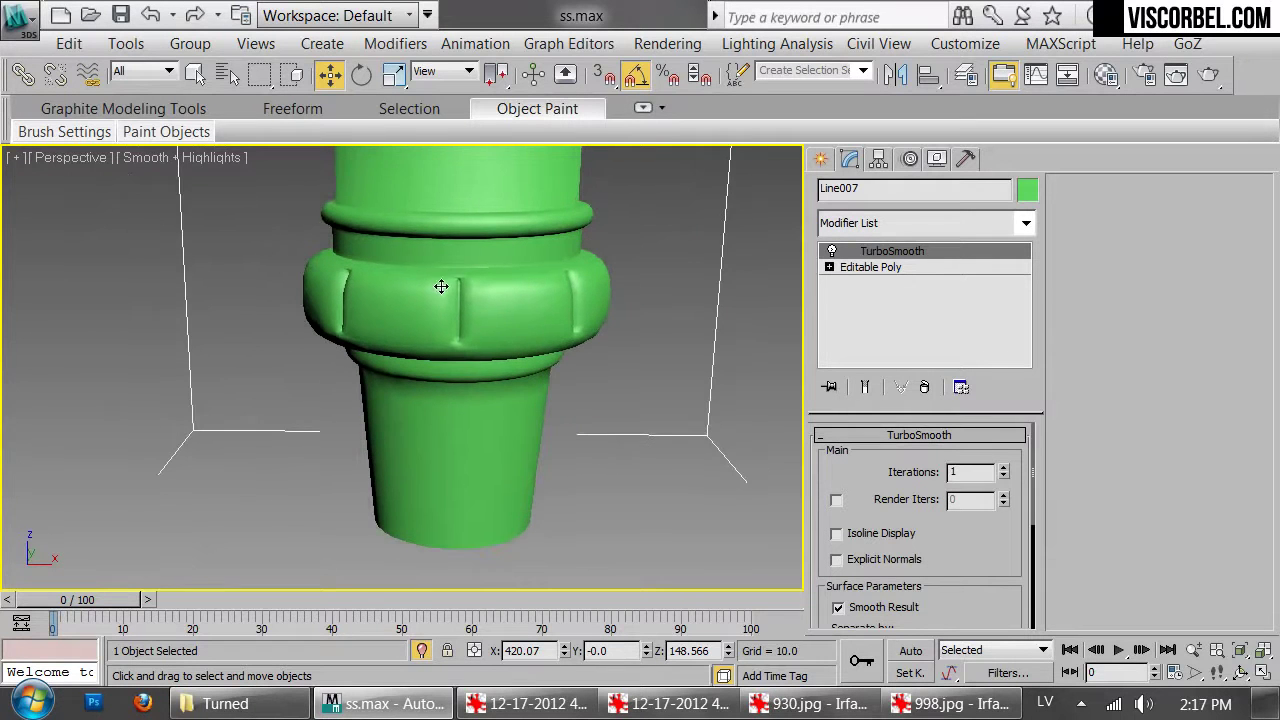
scroll(510, 328, up, 3)
scroll(543, 344, down, 5)
scroll(396, 264, down, 1)
scroll(396, 264, down, 8)
middle_drag(418, 205, 450, 313)
scroll(480, 350, up, 5)
scroll(510, 348, down, 3)
Unhide all objects, clear the selection and show the full row of leg variants
right_click(678, 306)
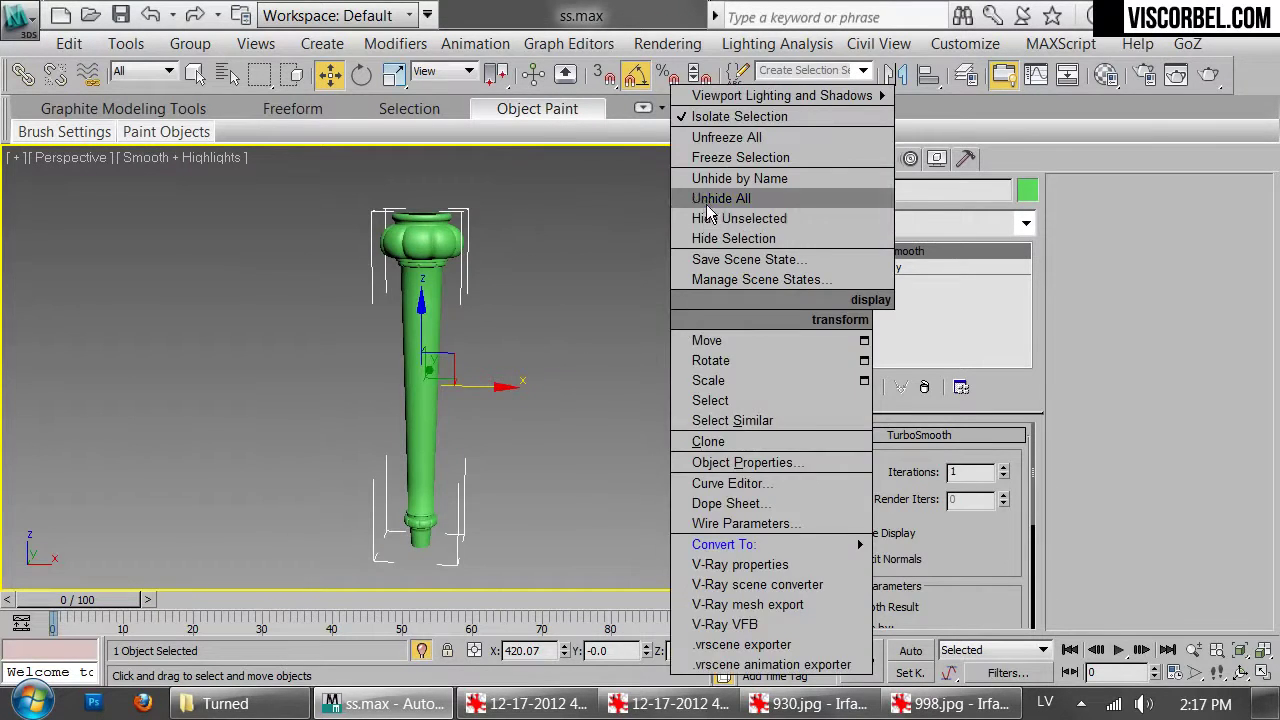
click(700, 194)
click(687, 325)
key(z)
alt+middle_drag(410, 250, 585, 437)
scroll(510, 303, up, 3)
scroll(597, 340, down, 4)
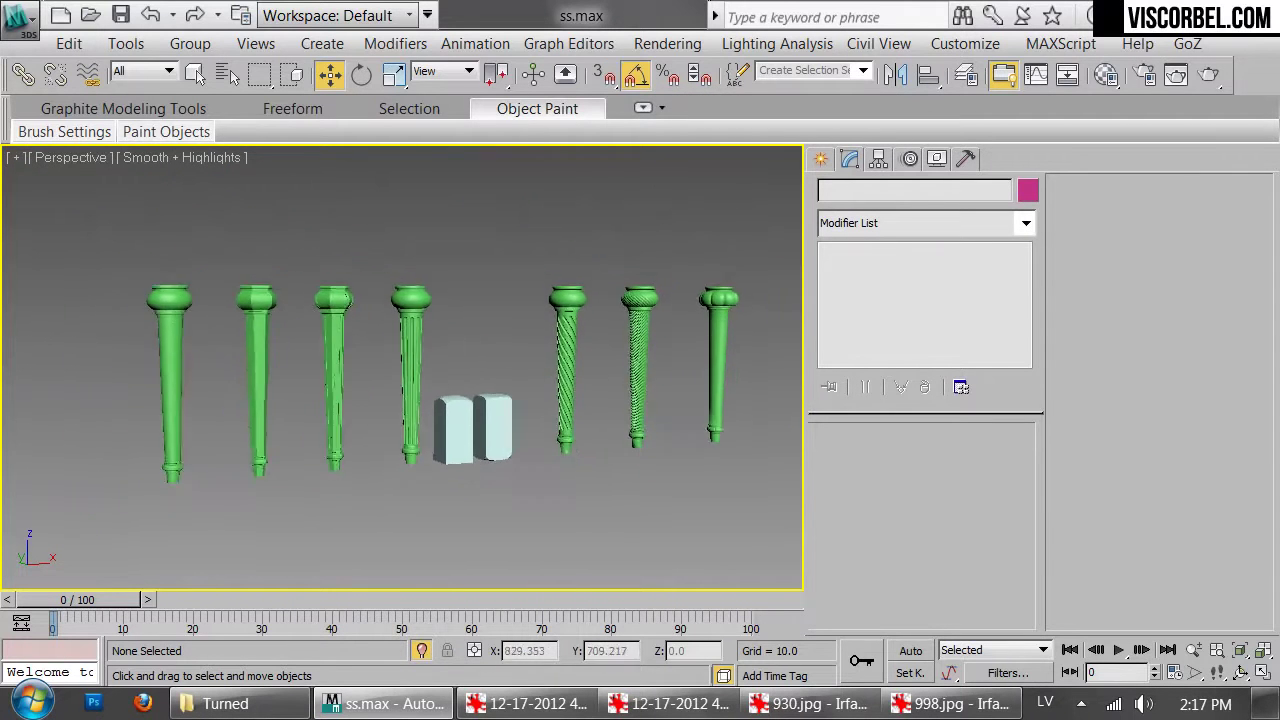
Switch to the Windows Explorer folder Turned with the furniture reference images
click(222, 703)
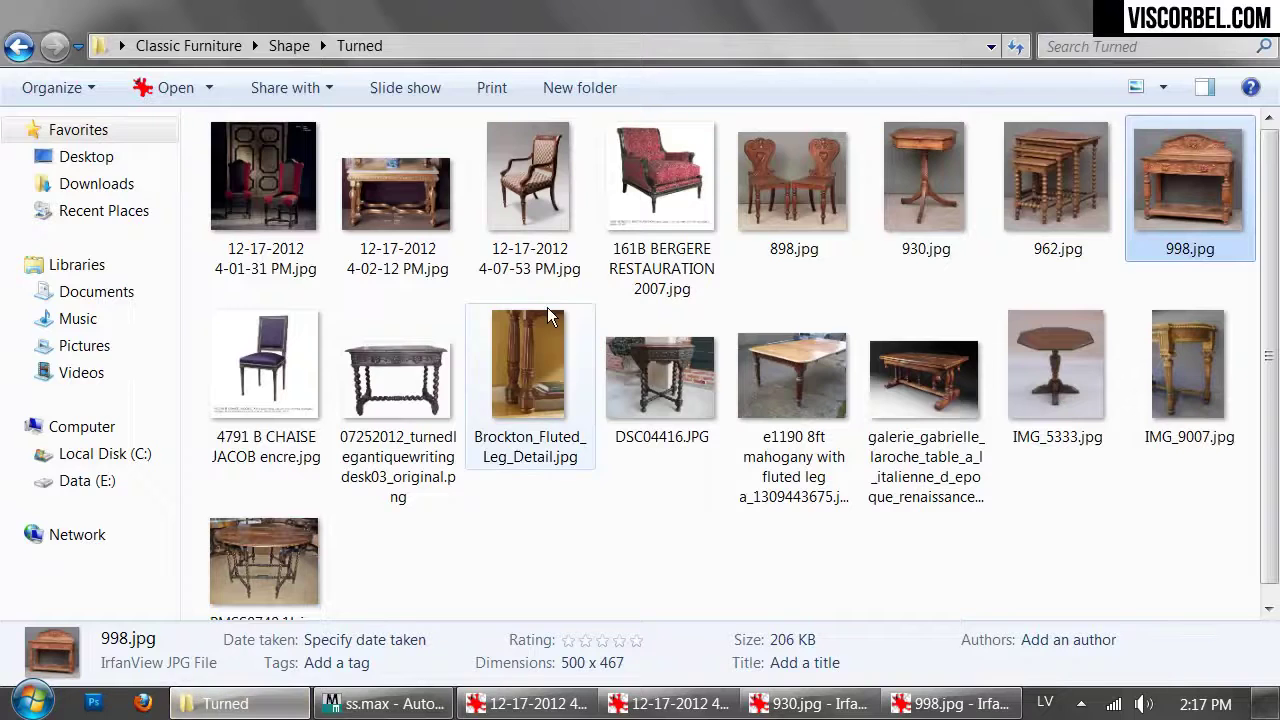